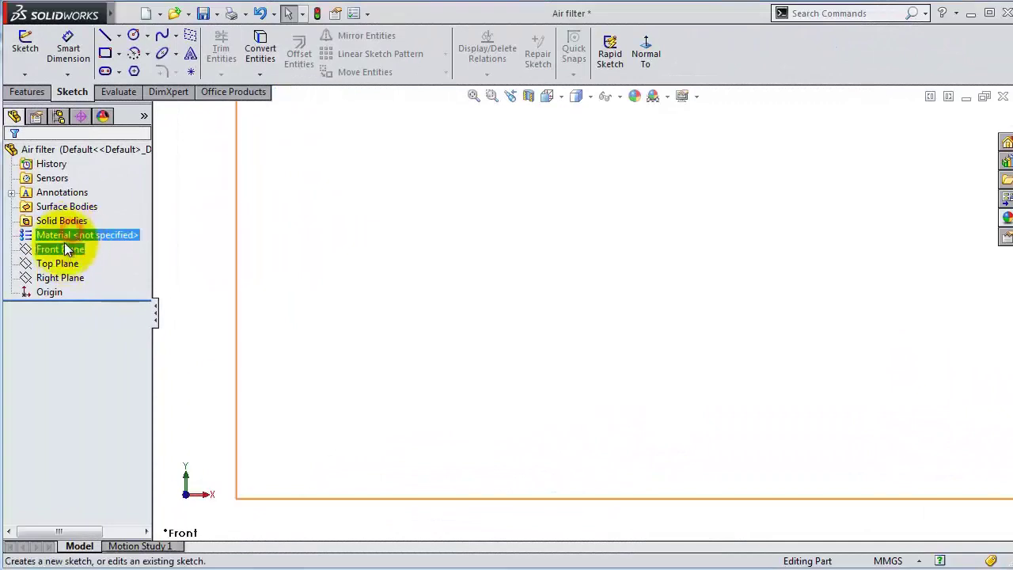
- Sketch a Ø260 mm circle at the origin on the Front Plane
left_click(67, 249)
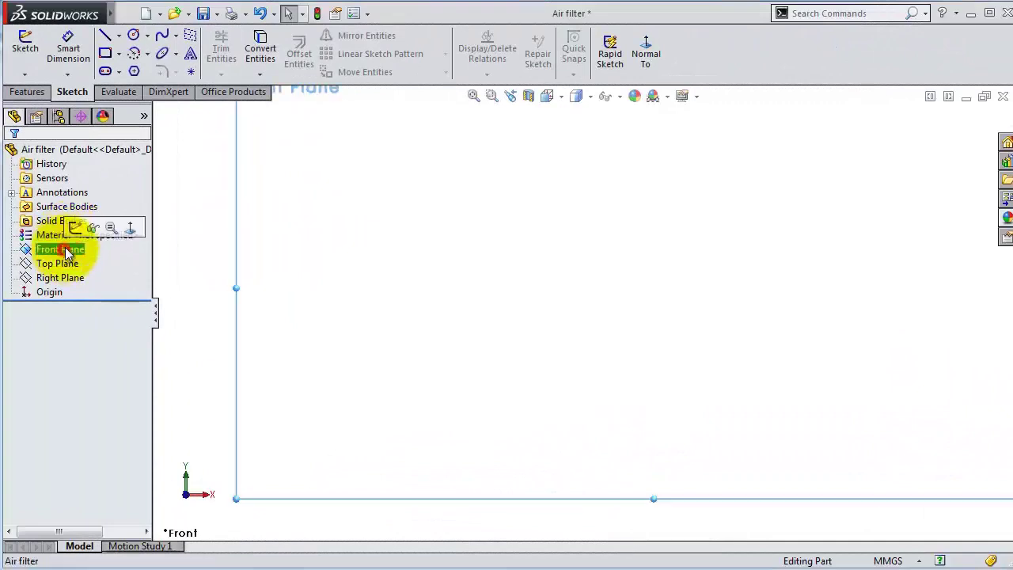
left_click(74, 228)
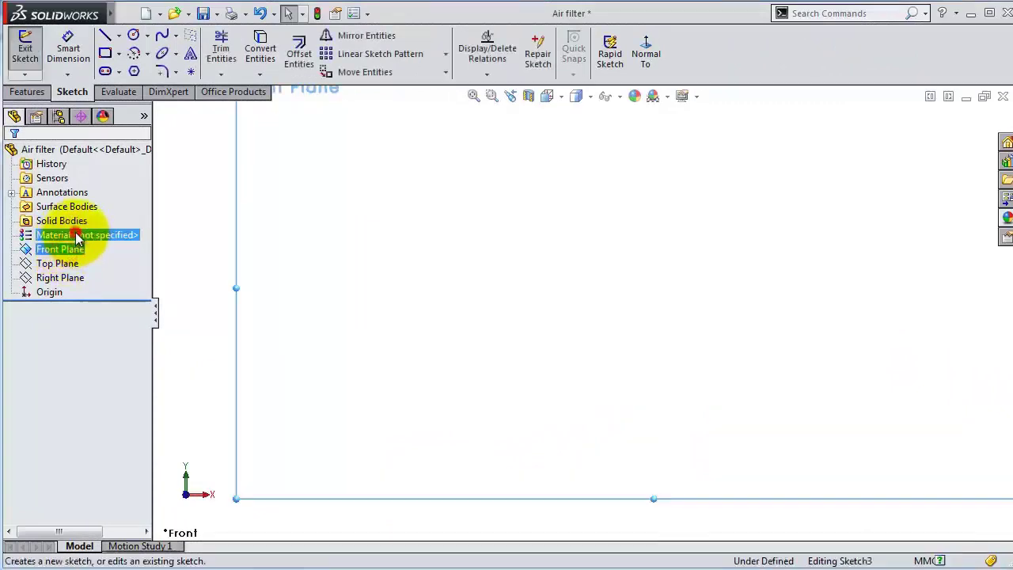
left_click(134, 37)
left_click(583, 310)
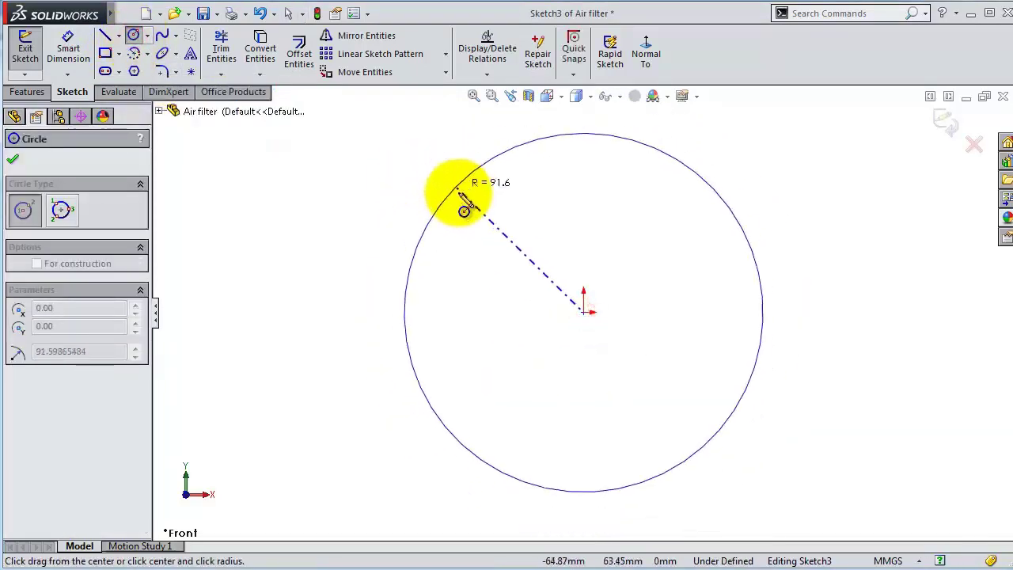
left_click(461, 198)
left_click(68, 50)
left_click(430, 209)
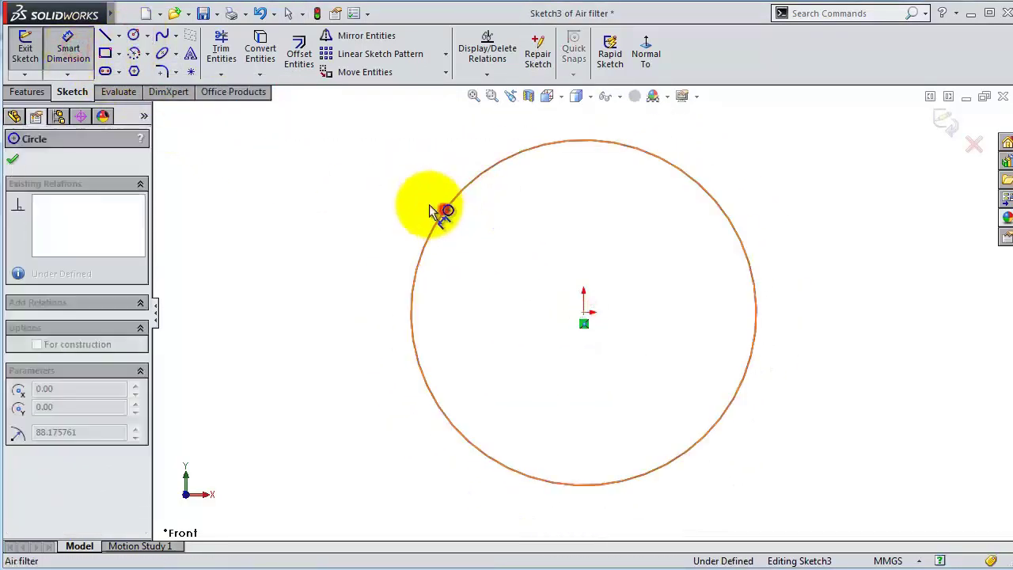
left_click(395, 204)
type("260")
key("Return")
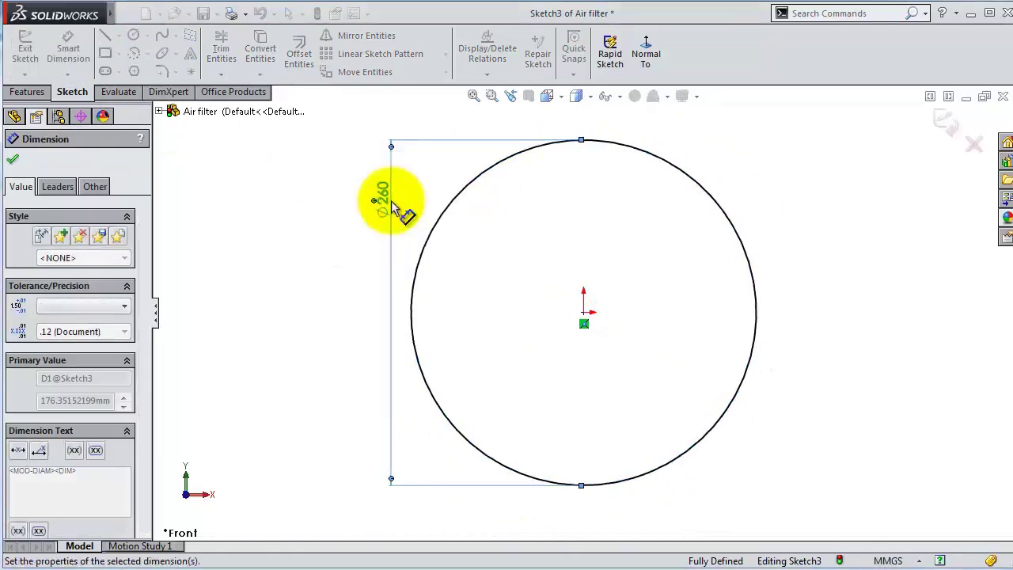
left_click(13, 160)
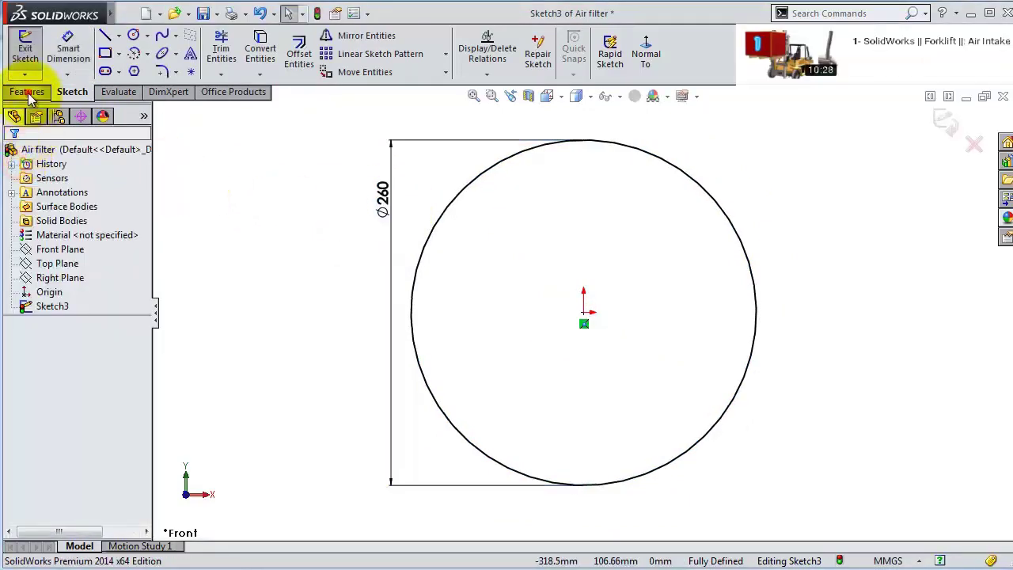
- Extrude the circle 300 mm into a solid cylinder
left_click(27, 92)
left_click(32, 55)
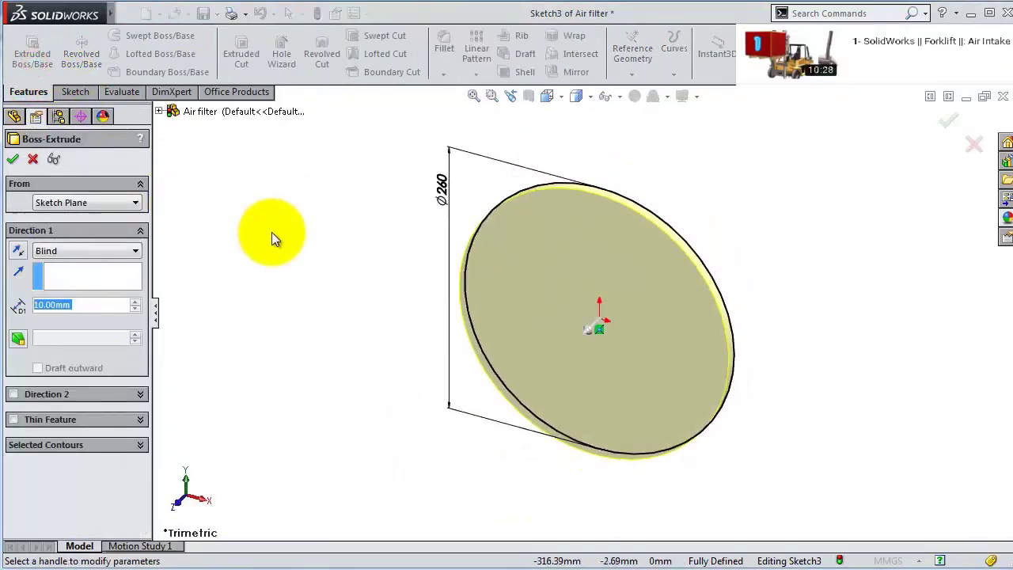
type("300")
key("Return")
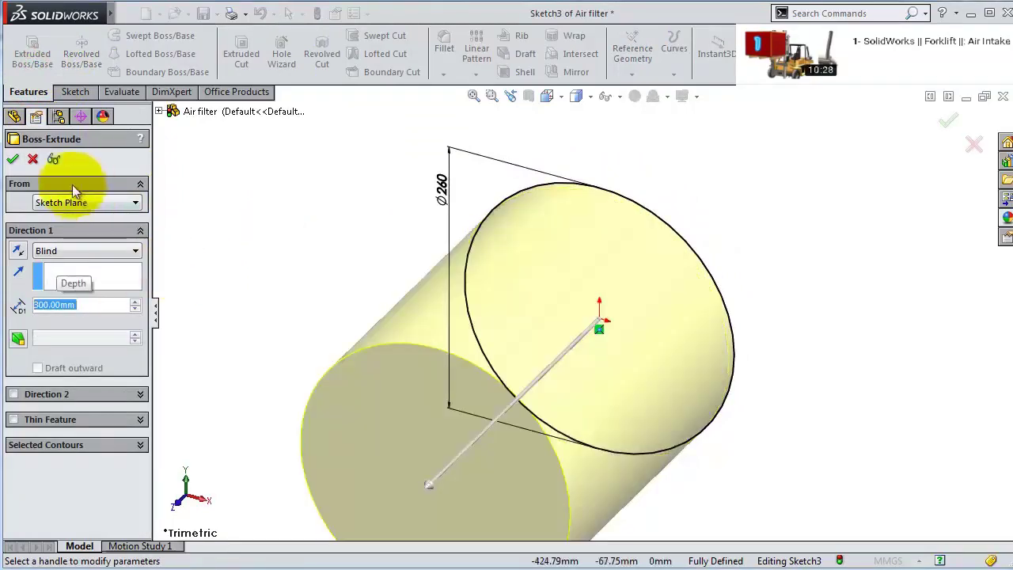
left_click(13, 159)
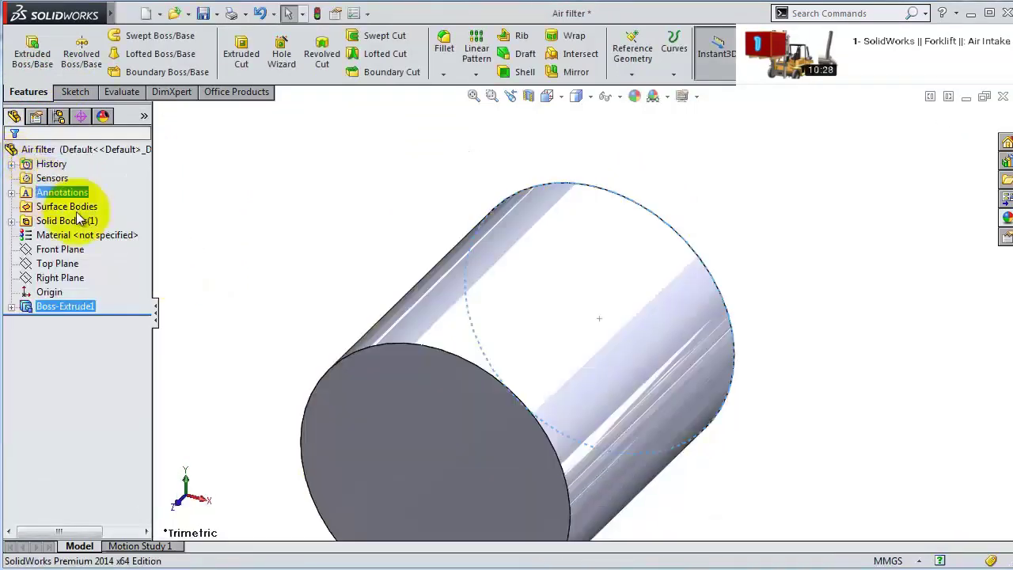
scroll(457, 414, "up", 3)
- Sketch a centred circle on the cylinder's end face, dimensioned 75 mm in from the outer edge
middle_click_drag(457, 414, 516, 396)
left_click(538, 356)
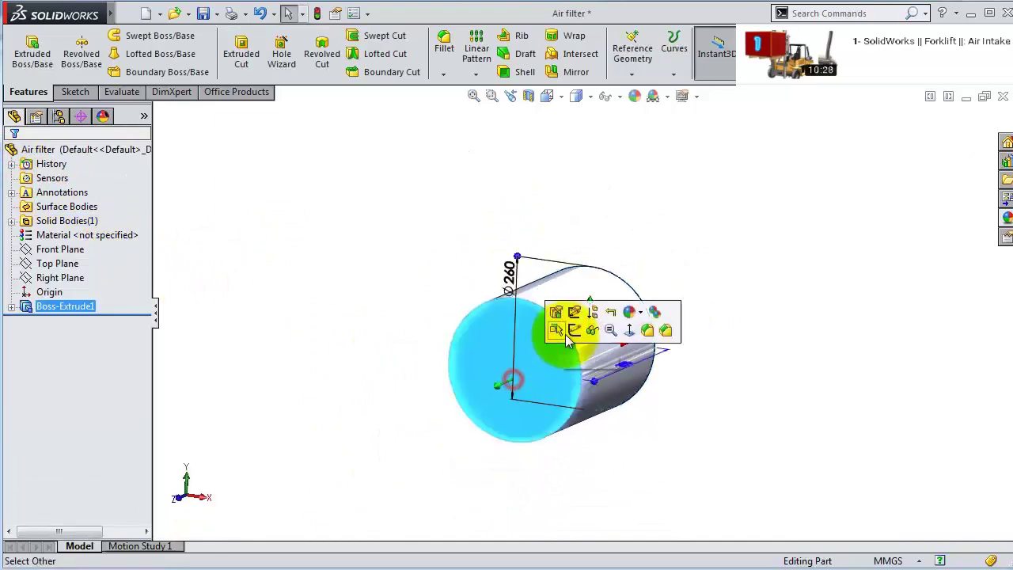
left_click(571, 332)
left_click(644, 48)
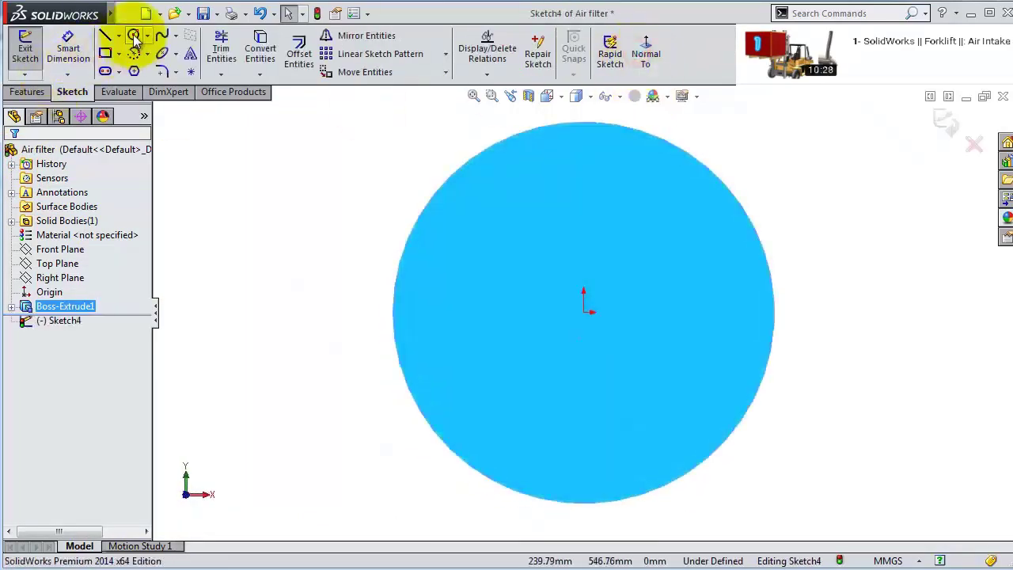
left_click(135, 37)
left_click(584, 312)
left_click(555, 254)
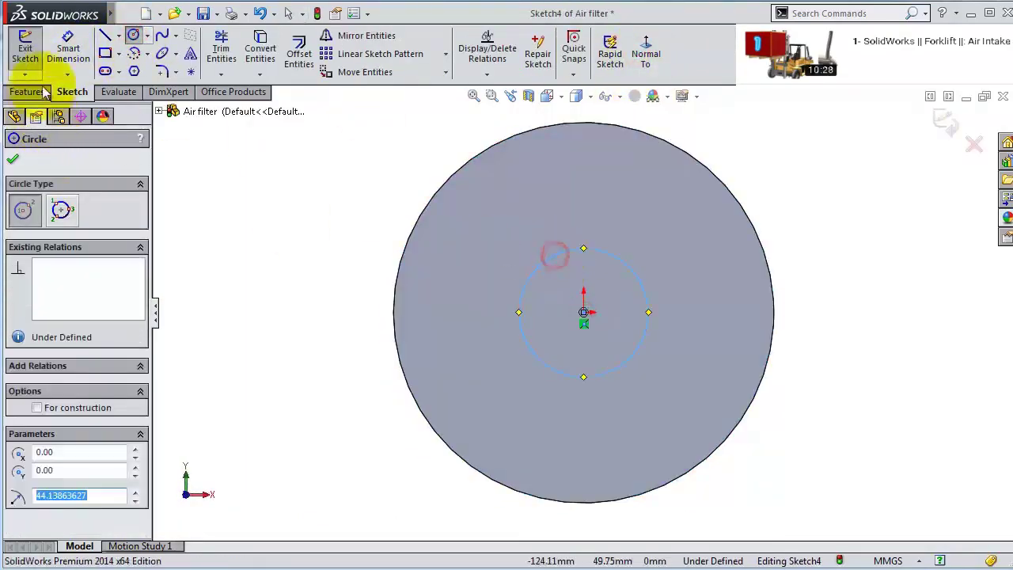
left_click(68, 50)
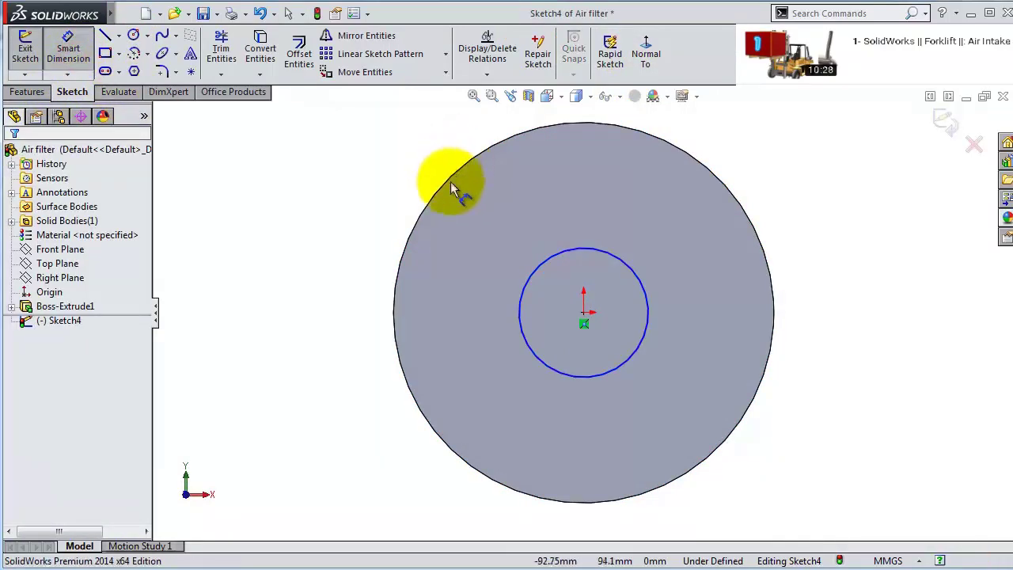
left_click(558, 253)
left_click(452, 174)
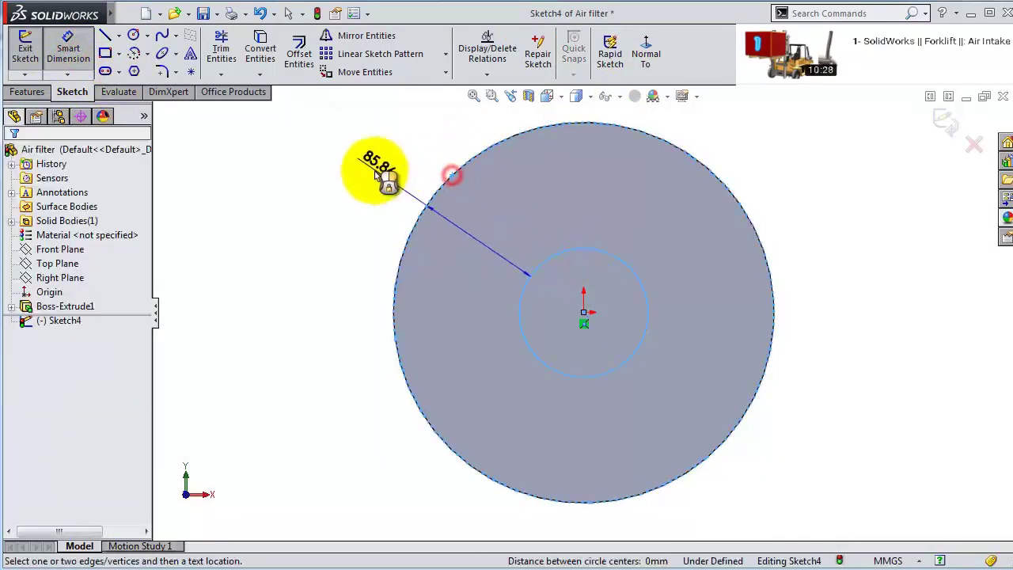
left_click(379, 176)
type("75")
key("Return")
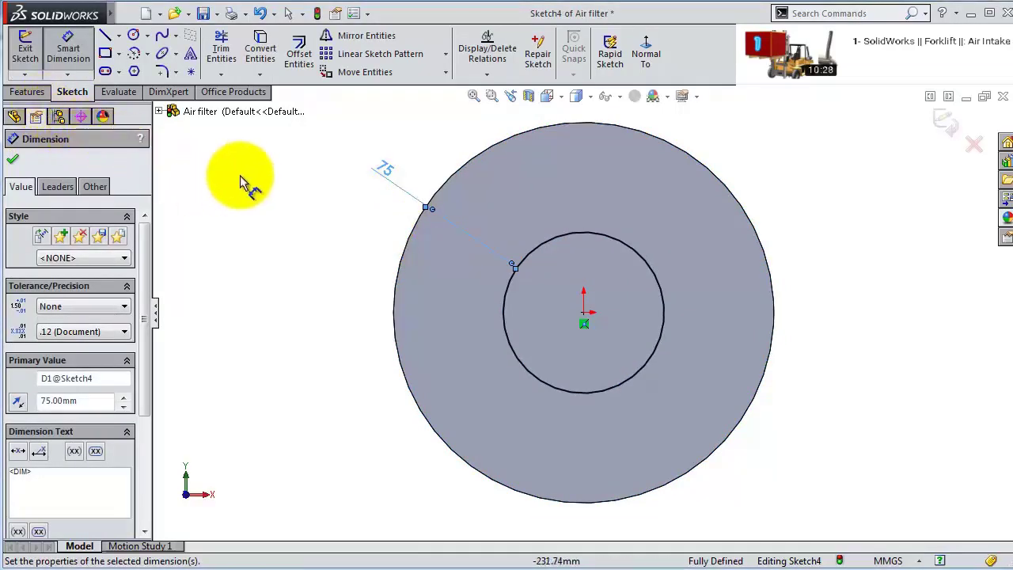
- Extrude the inner circle 13 mm as a boss
left_click(27, 92)
left_click(33, 50)
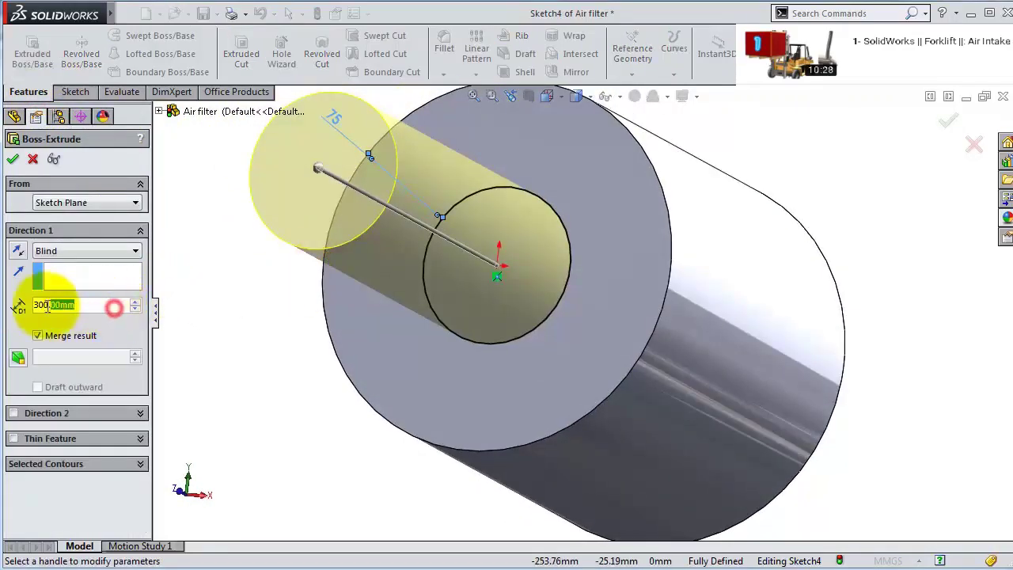
type("130")
key("Return")
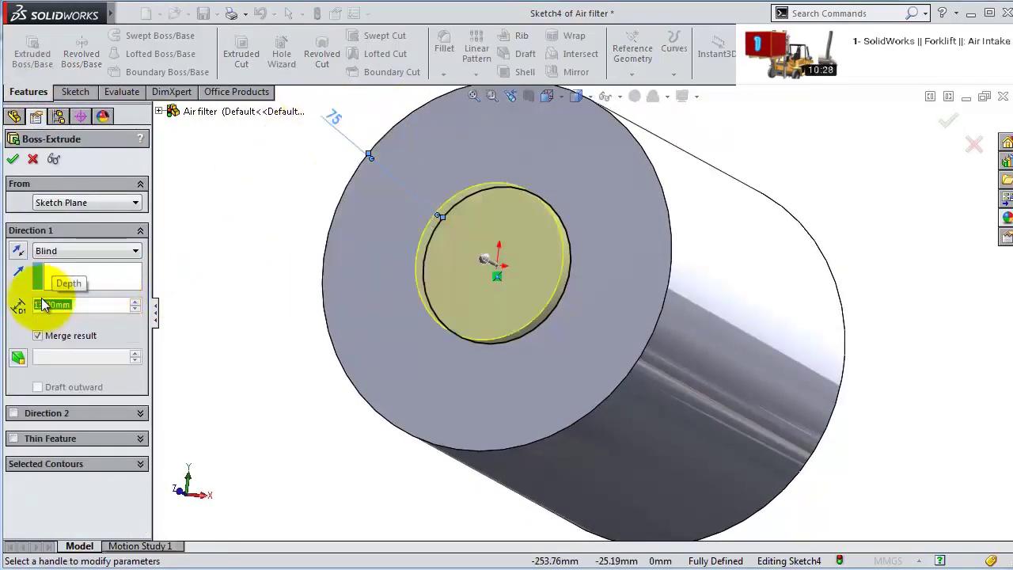
left_click(14, 160)
middle_click_drag(712, 418, 722, 358)
- Sketch two concentric circles centred on the origin on the boss face
left_click(727, 388)
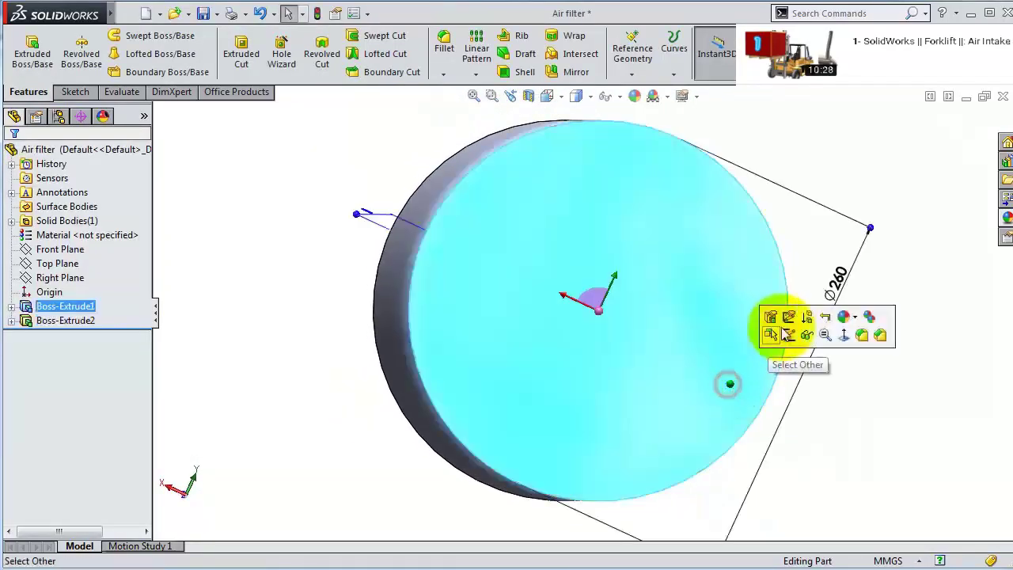
left_click(776, 329)
left_click(646, 55)
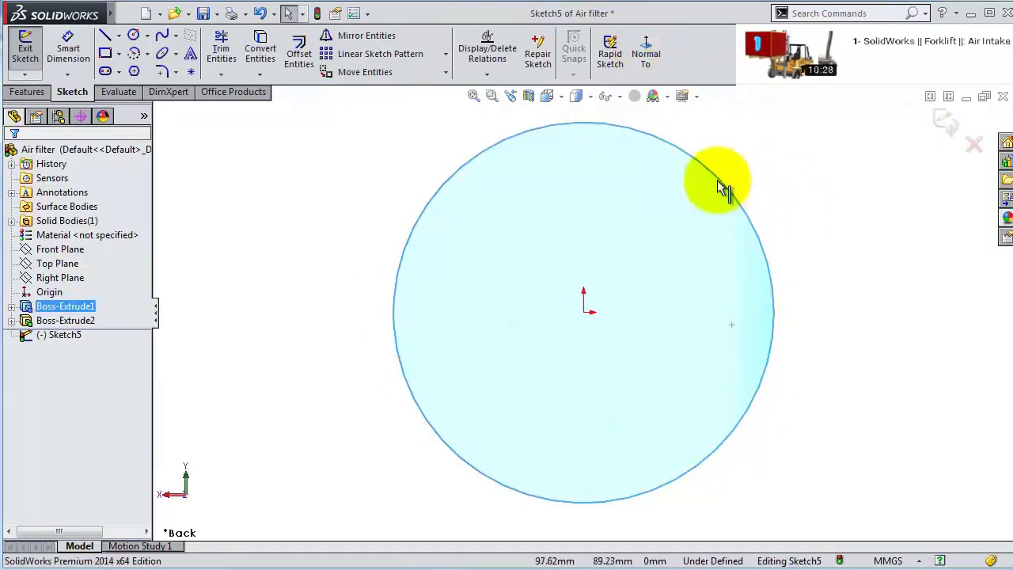
scroll(680, 159, "up", 2)
scroll(595, 294, "down", 2)
scroll(574, 365, "down", 1)
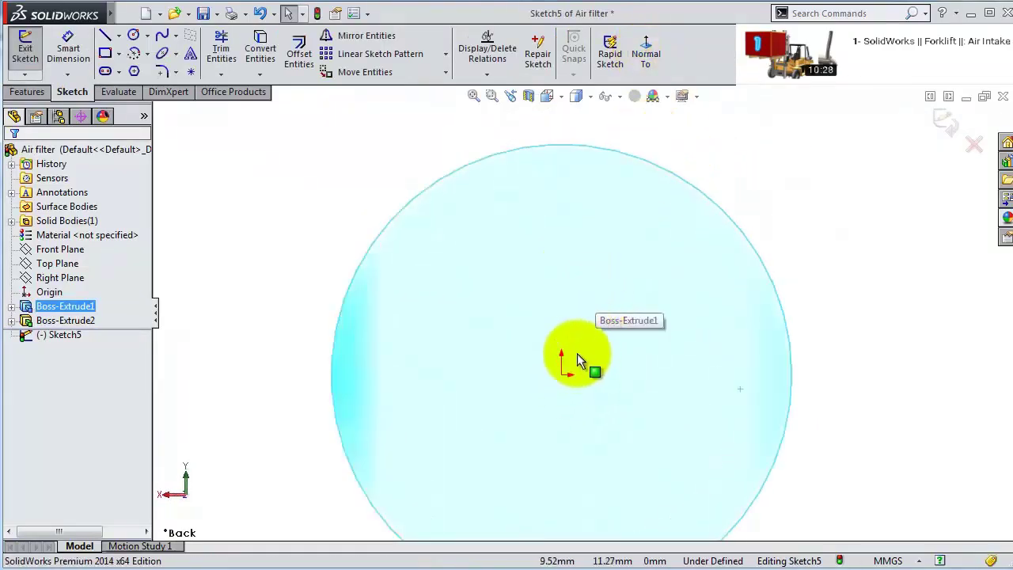
left_click(133, 36)
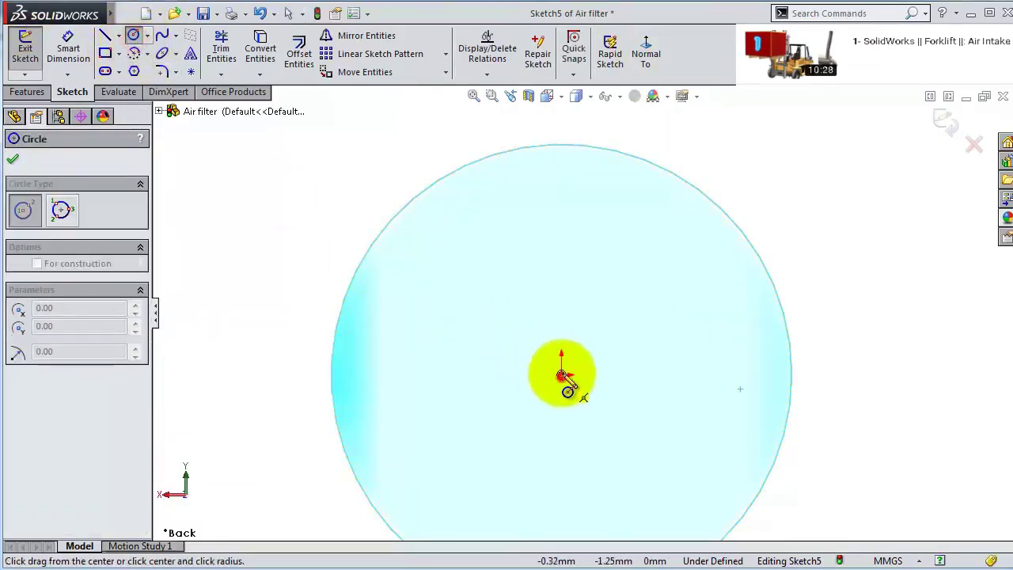
left_click(561, 365)
left_click(533, 274)
left_click(561, 372)
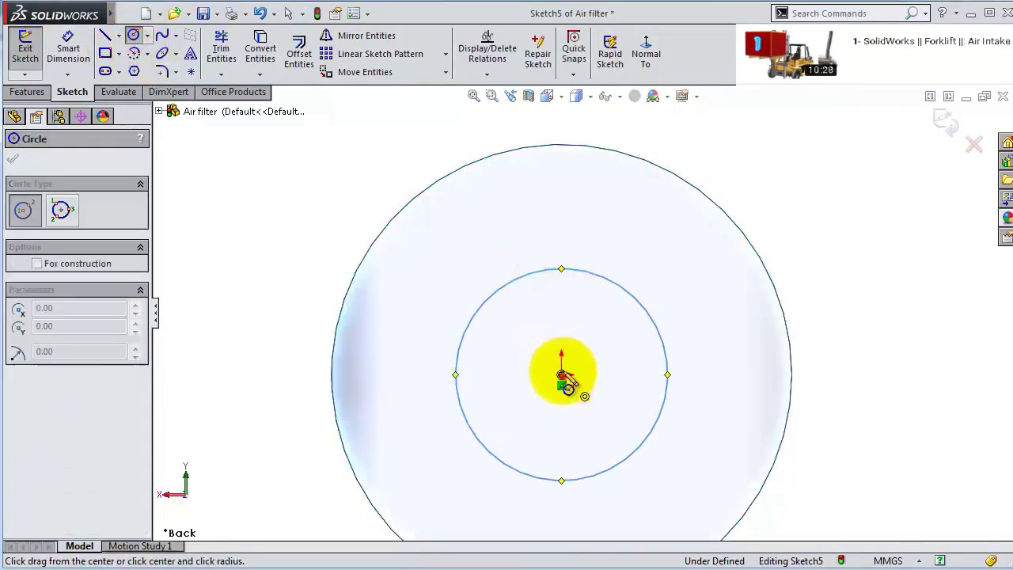
left_click(491, 224)
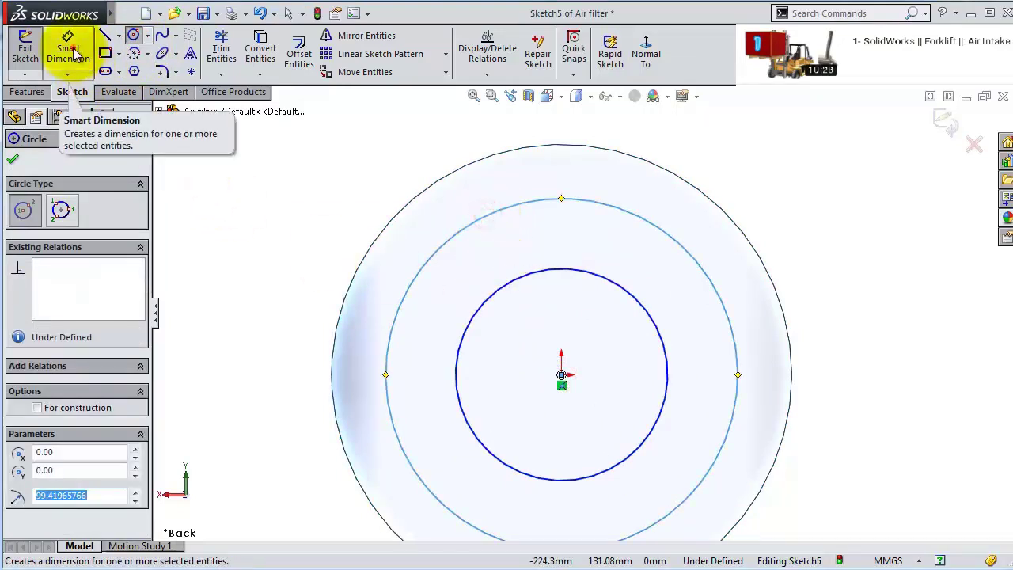
- Dimension the larger circle 13 mm from the rim and the circles 45 mm apart
left_click(70, 54)
left_click(449, 177)
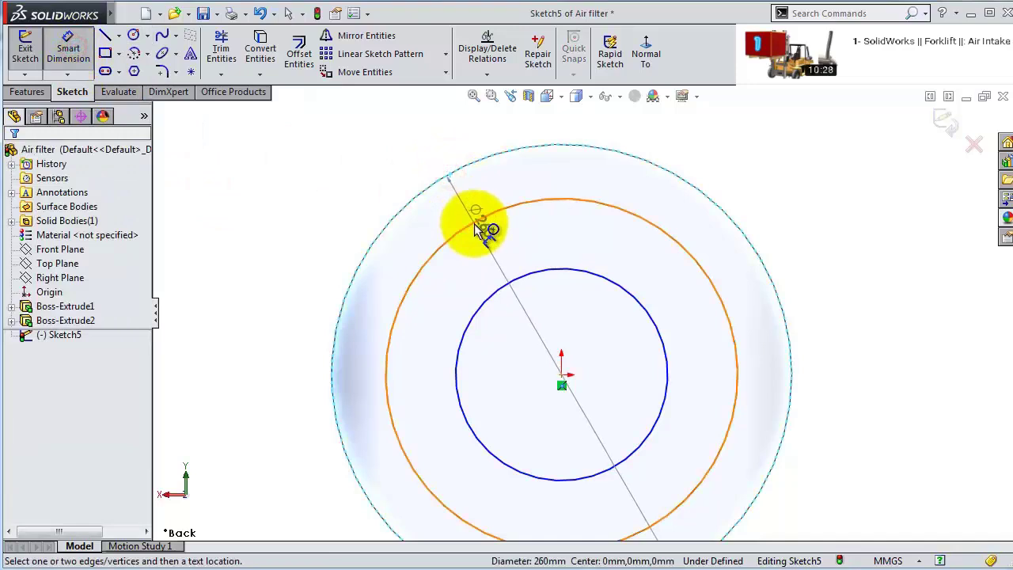
left_click(475, 229)
left_click(361, 159)
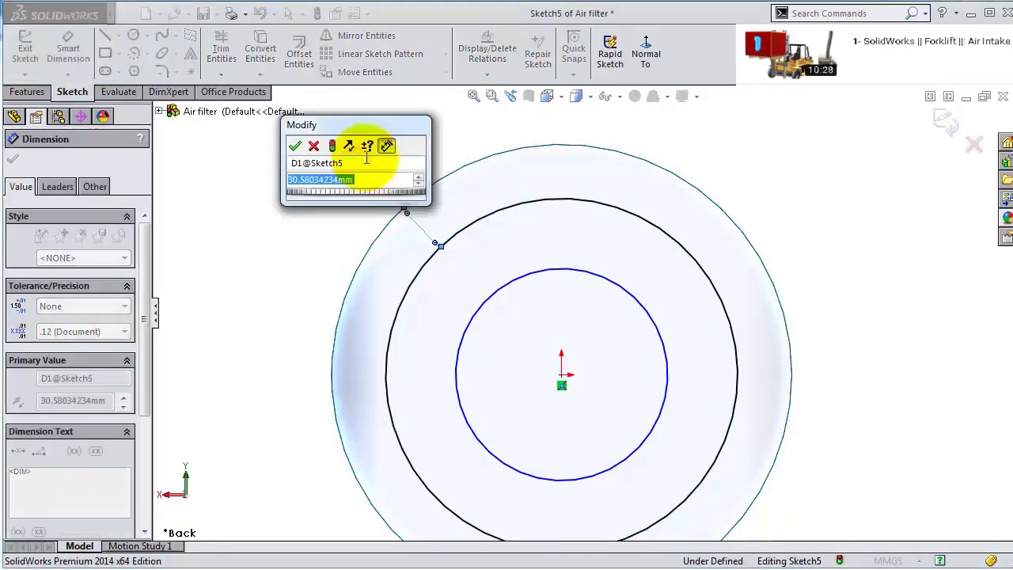
type("13")
key("Return")
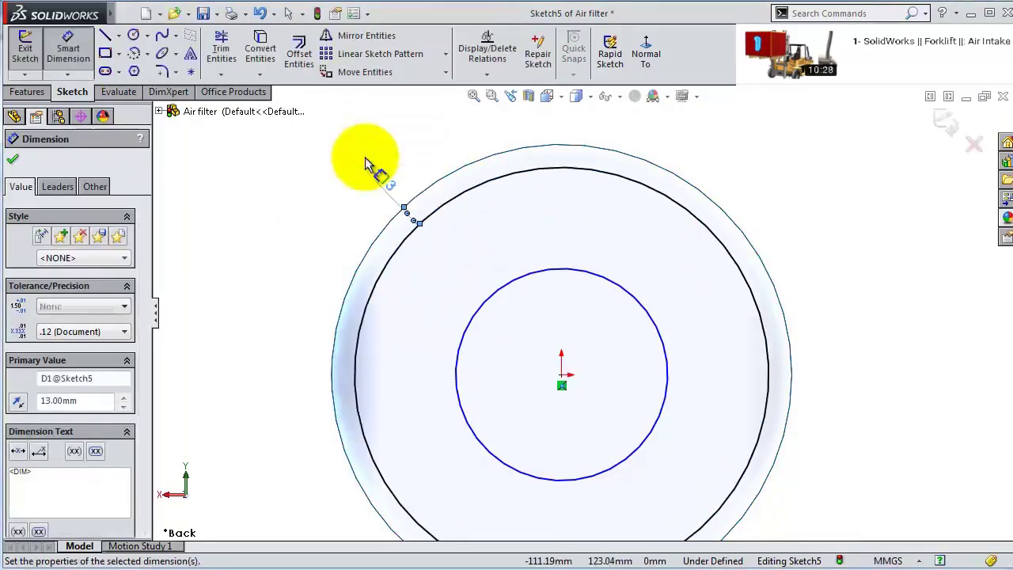
left_click(507, 290)
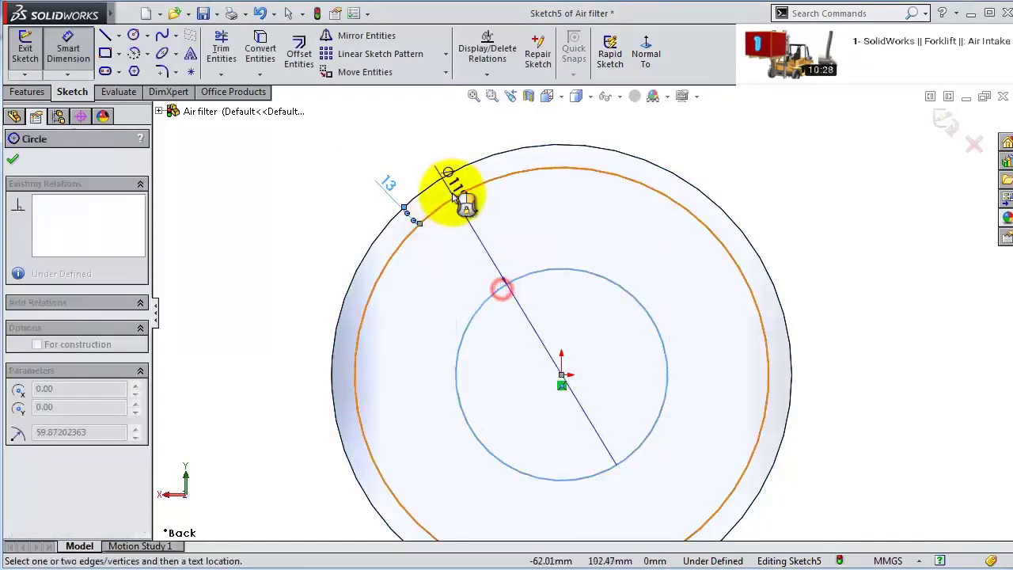
left_click(453, 196)
left_click(404, 154)
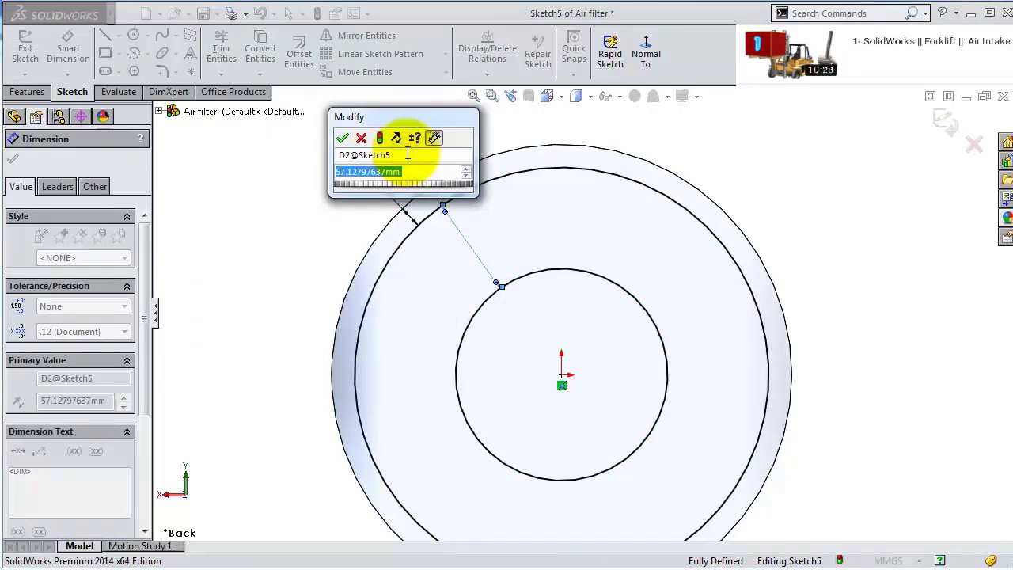
type("45")
key("Return")
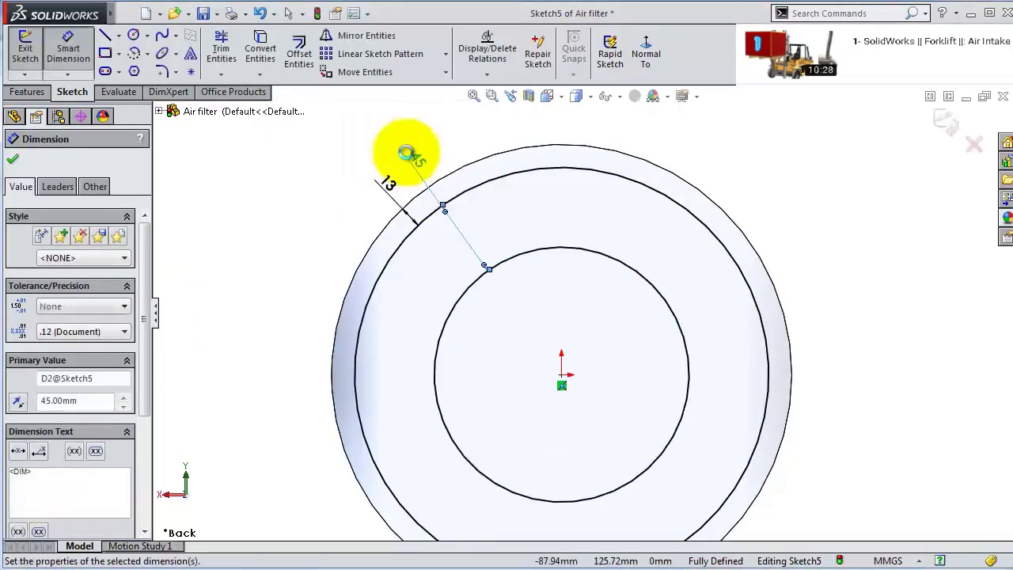
- Cut the ring 13 mm deep with a 30° draft
left_click(27, 92)
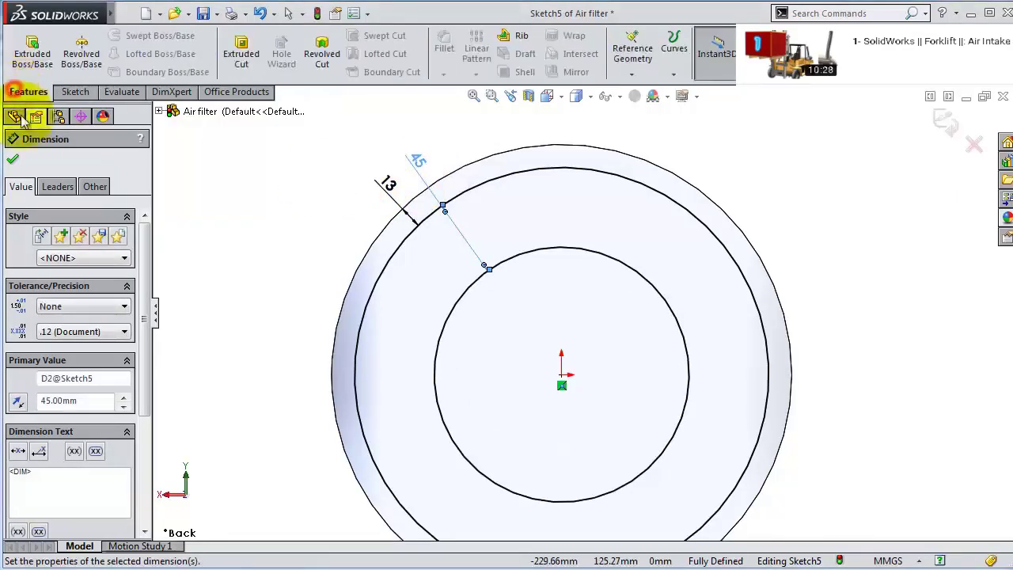
left_click(241, 54)
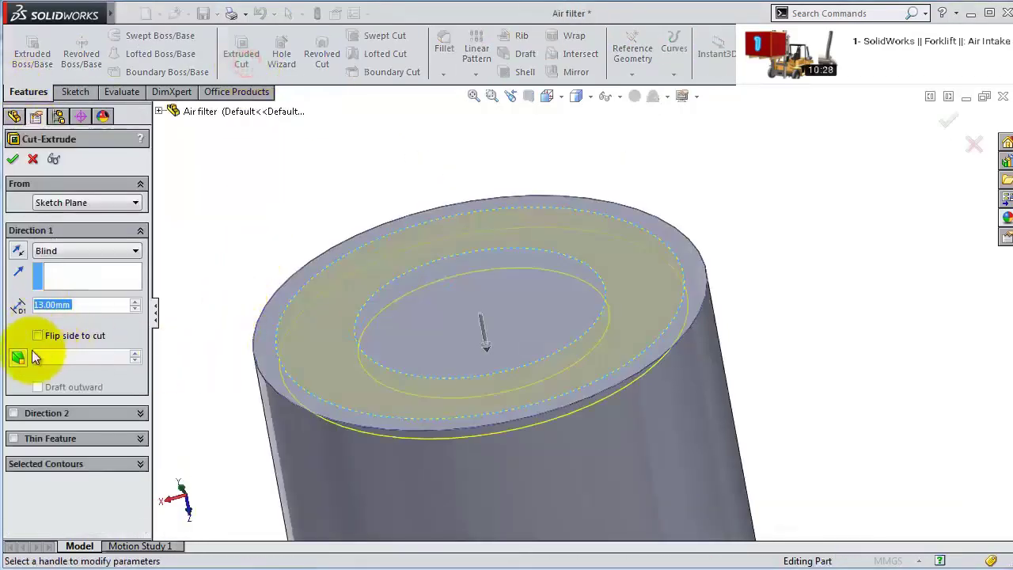
left_click(18, 358)
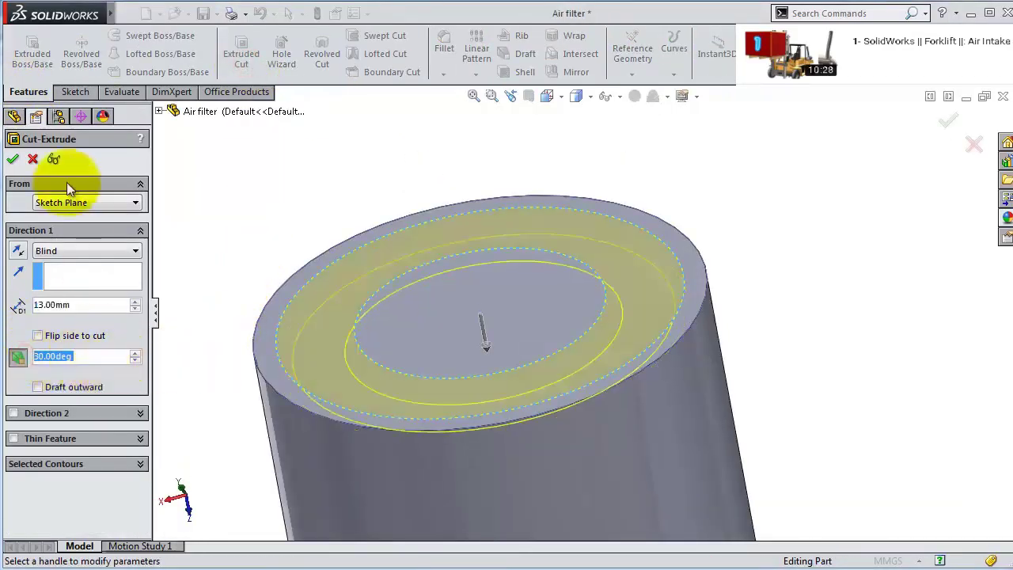
left_click(13, 158)
middle_click_drag(457, 312, 482, 324)
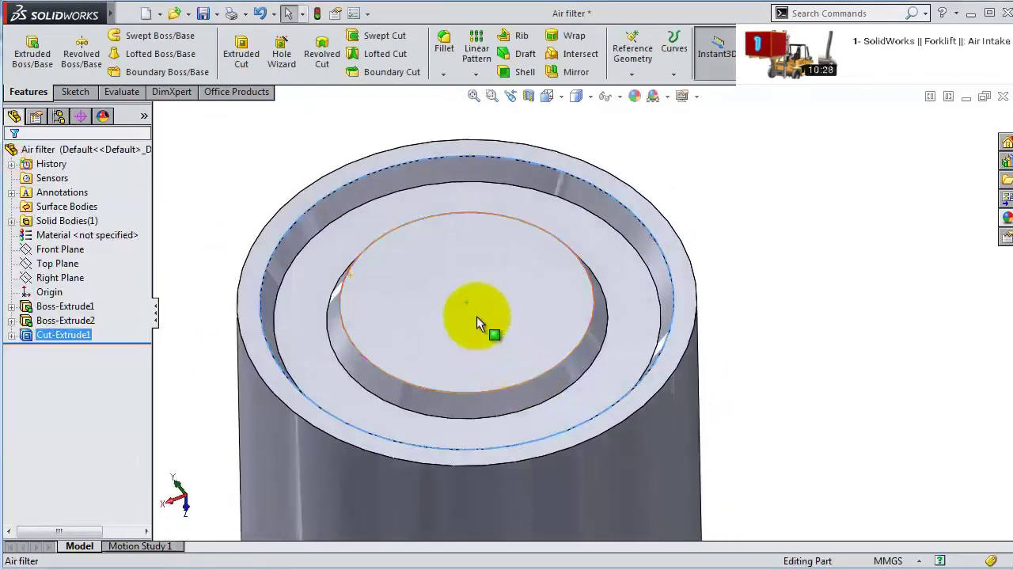
- Sketch a Ø45 mm circle at the centre of the recess floor
left_click(524, 294)
left_click(537, 270)
left_click(133, 35)
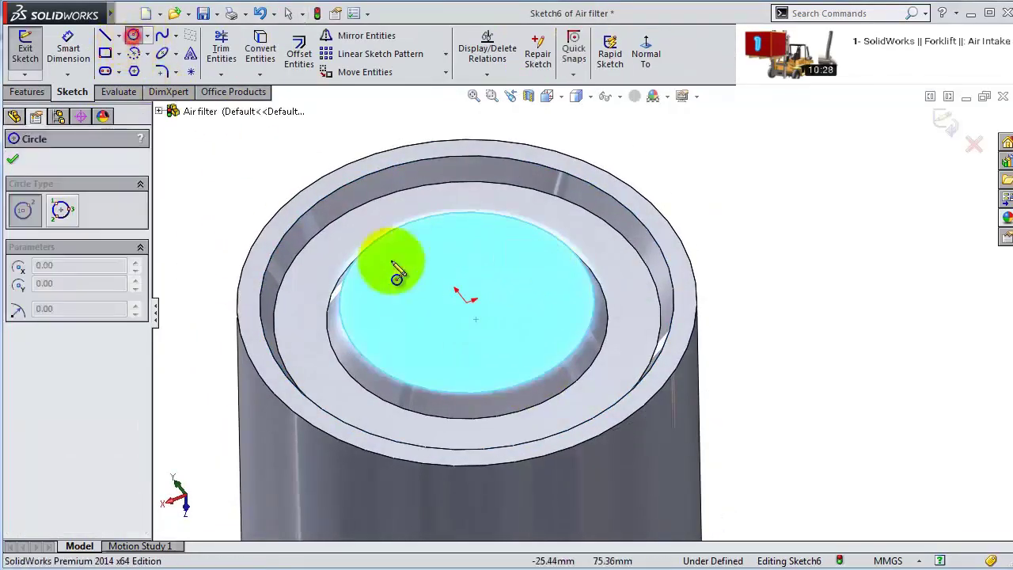
mouse_move(467, 303)
left_mouse_down()
mouse_move(455, 273)
mouse_move(440, 277)
left_mouse_up()
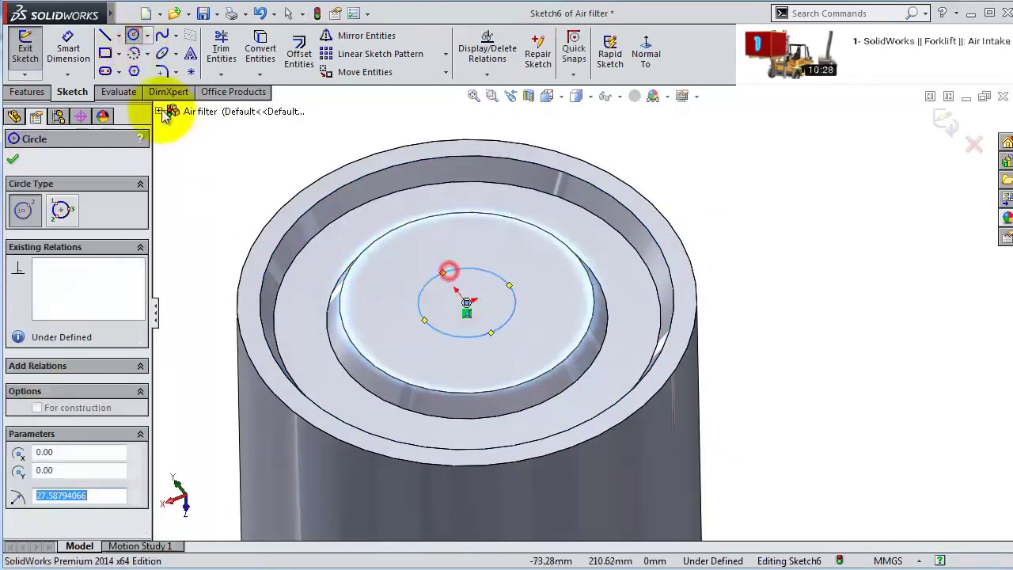
left_click(69, 44)
left_click(448, 274)
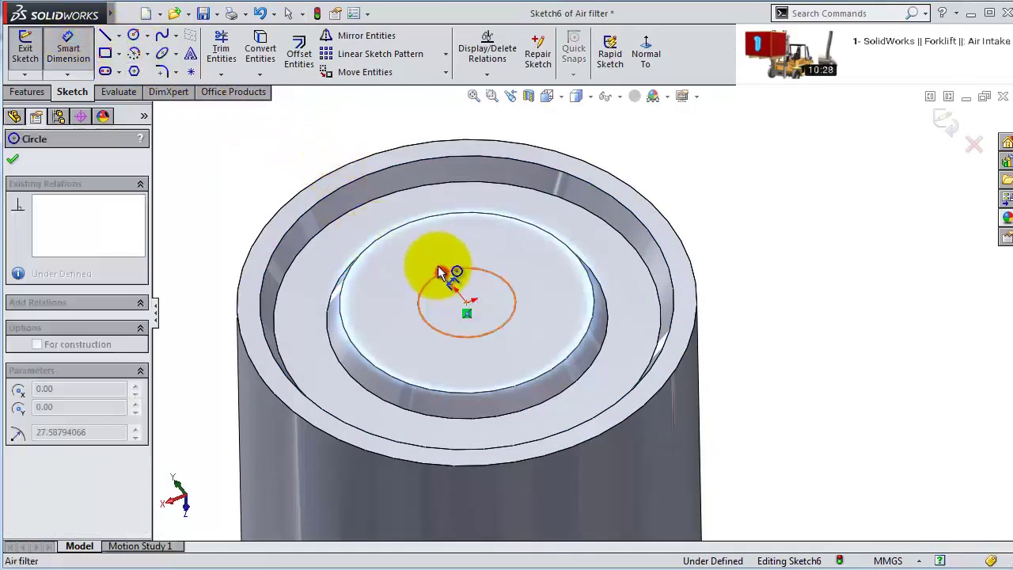
left_click(434, 260)
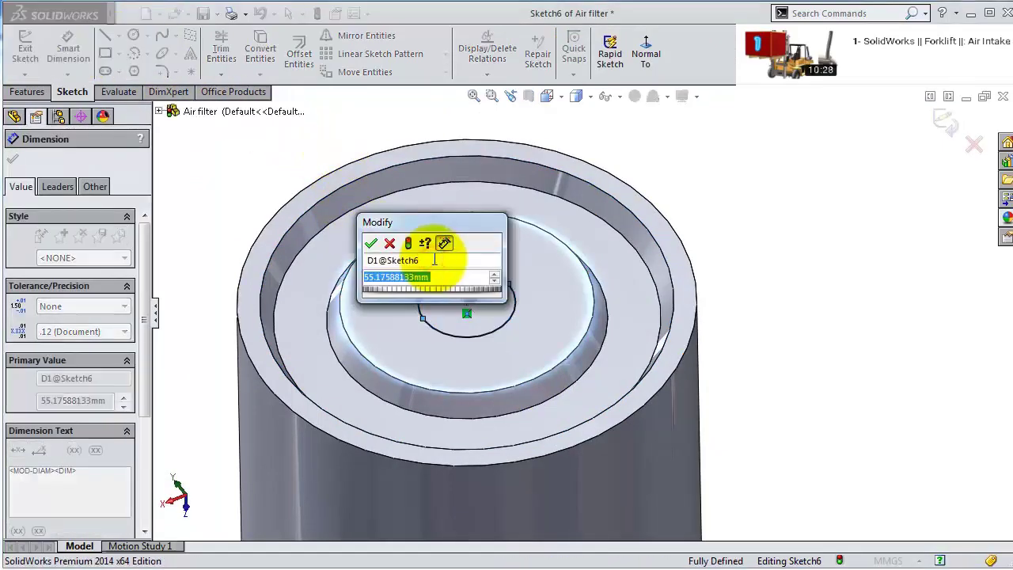
type("45")
key("Return")
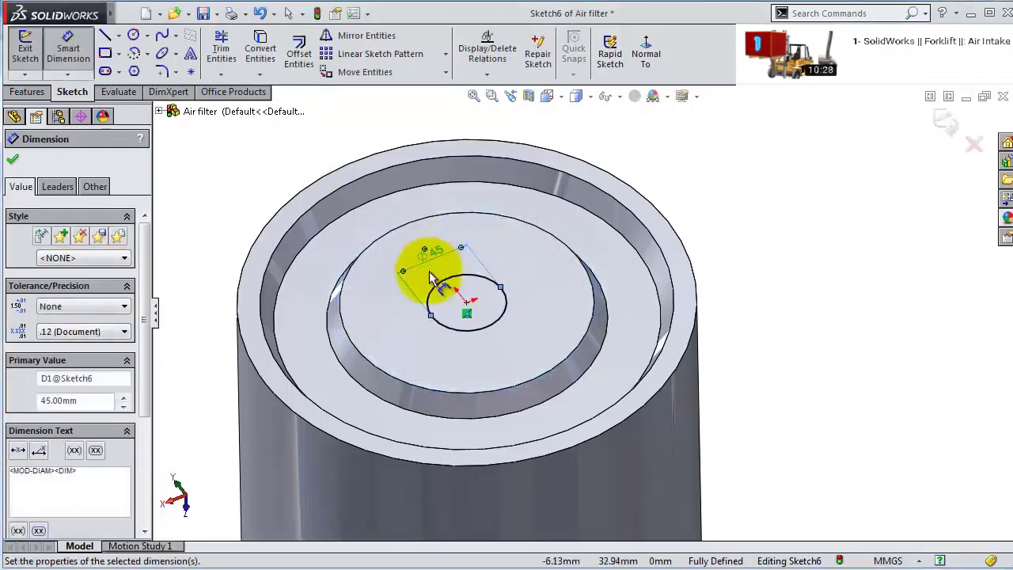
- Extrude the circle 7 mm as a boss with a 30° draft
left_click(39, 94)
left_click(37, 68)
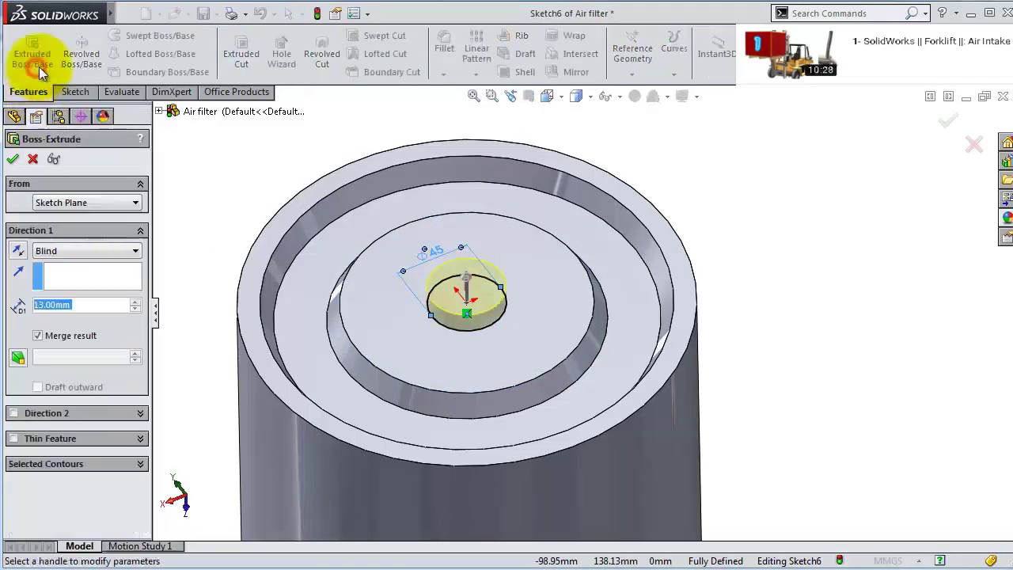
left_click(82, 304)
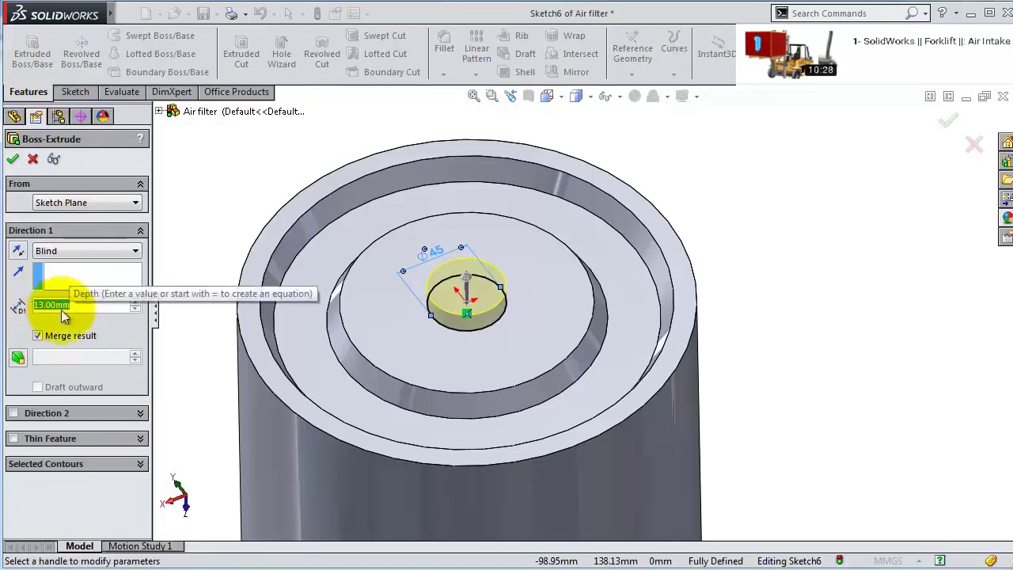
type("7")
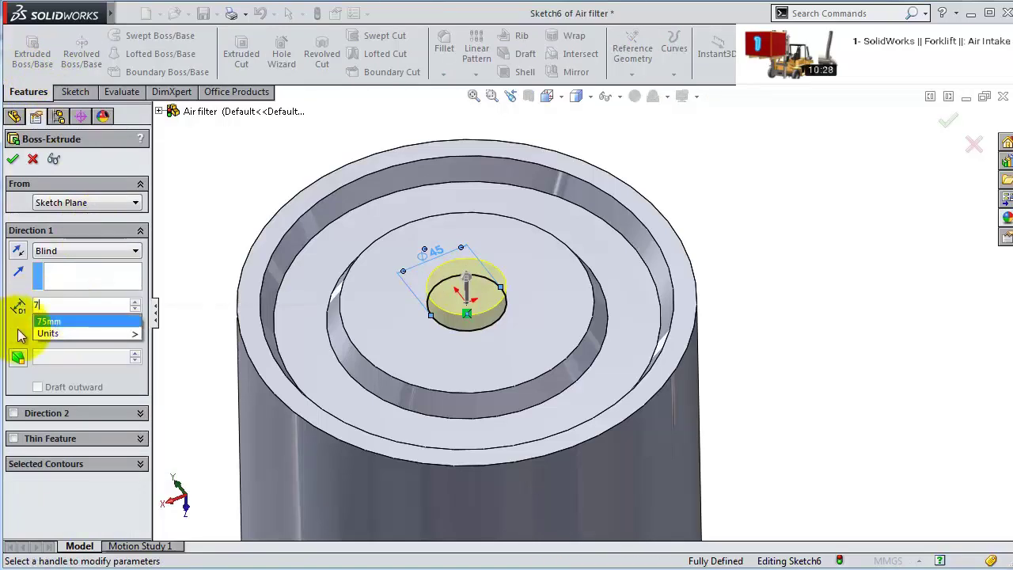
left_click(19, 328)
left_click(19, 358)
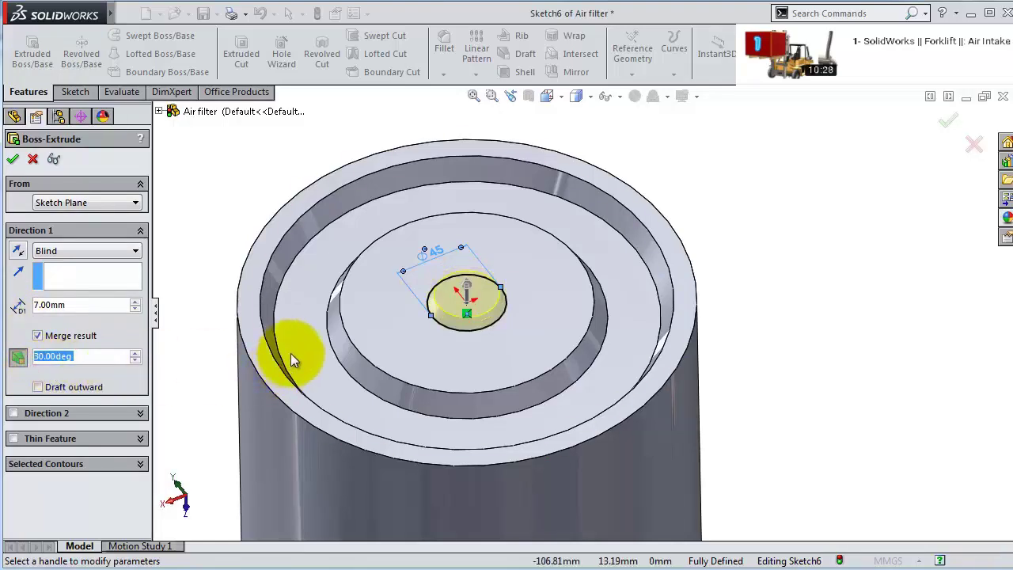
left_click(13, 161)
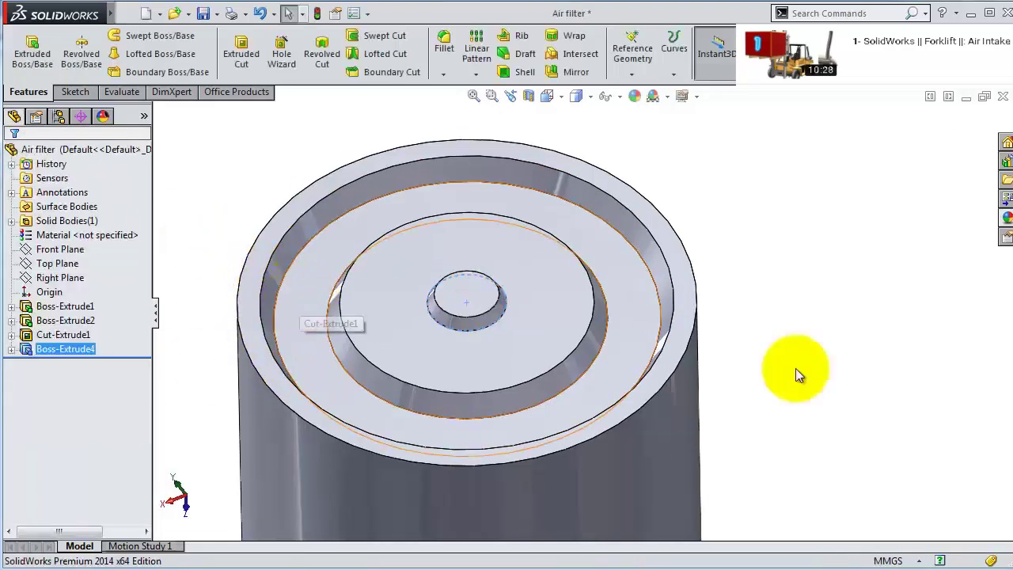
- Shell the housing to a 3 mm wall, removing the small boss end face
middle_click_drag(796, 368, 714, 393)
left_click(518, 71)
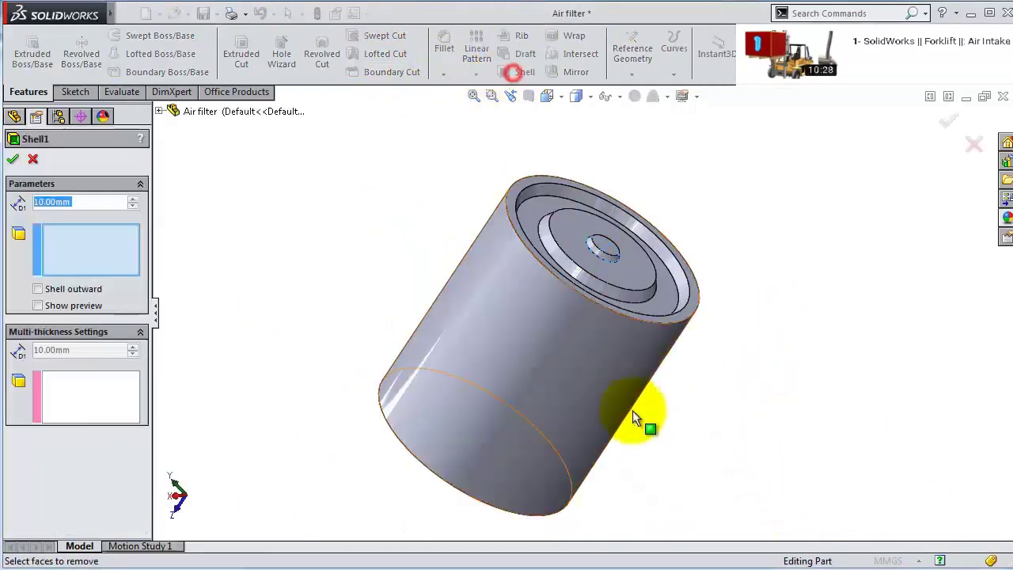
middle_click_drag(640, 414, 740, 294)
left_click(84, 202)
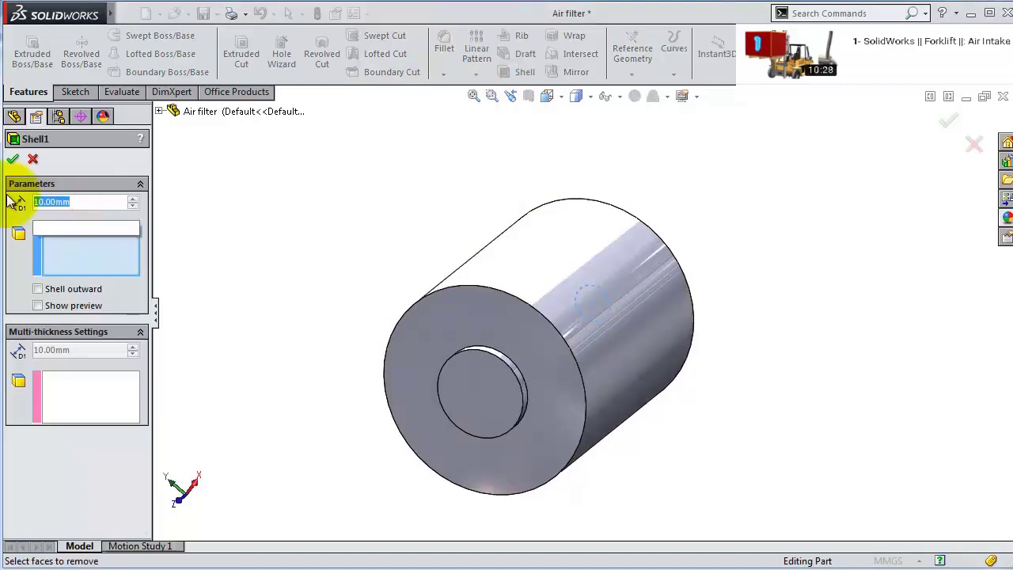
type("3")
left_click(481, 405)
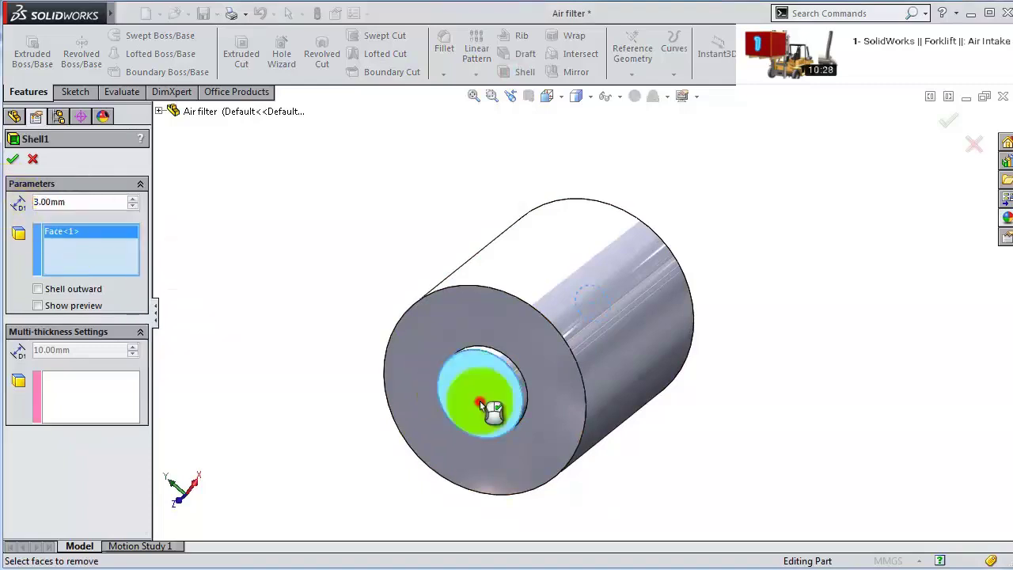
left_click(13, 159)
mouse_move(493, 303)
middle_mouse_down()
mouse_move(669, 312)
mouse_move(606, 310)
mouse_move(719, 242)
mouse_move(671, 242)
mouse_move(582, 306)
mouse_move(593, 366)
middle_mouse_up()
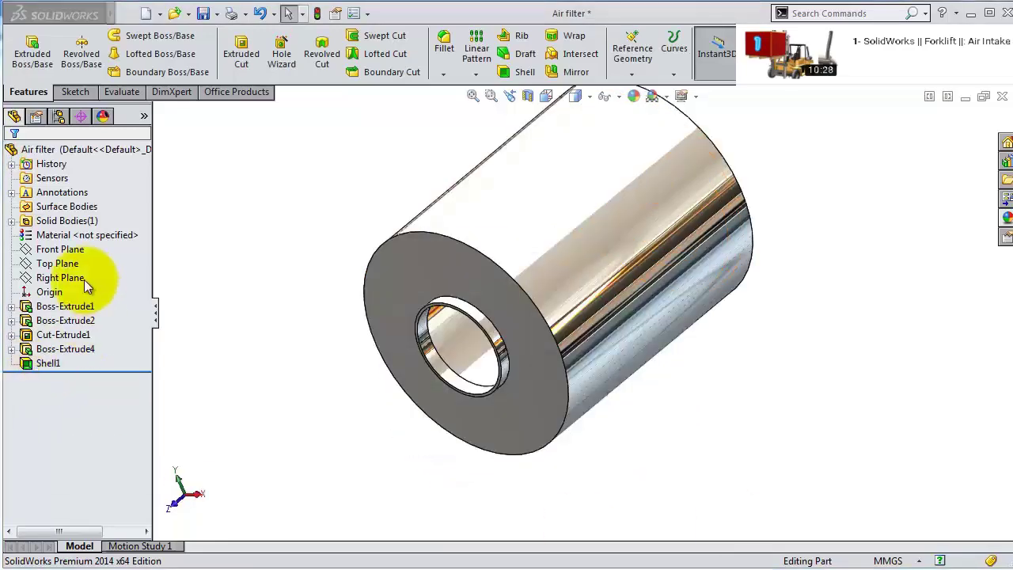
- Sketch a Ø90 mm circle on the Top Plane beside the housing
left_click(63, 264)
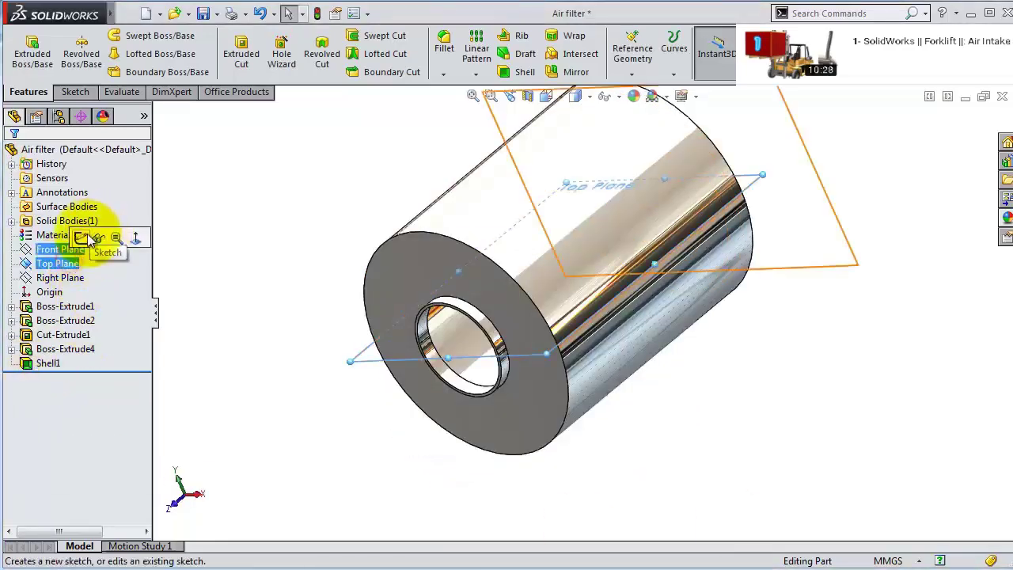
left_click(86, 233)
left_click(648, 62)
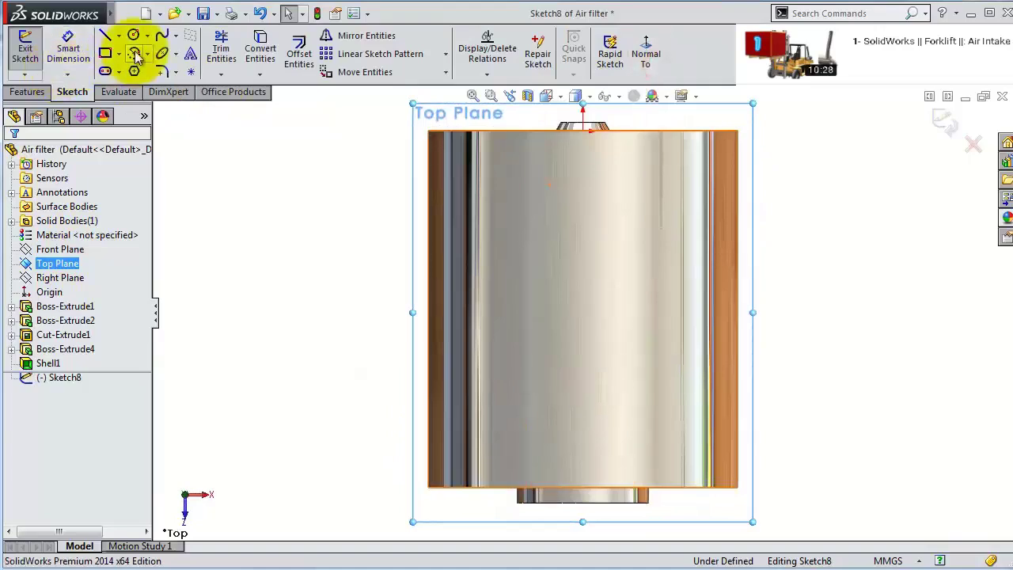
left_click(133, 35)
left_click(510, 404)
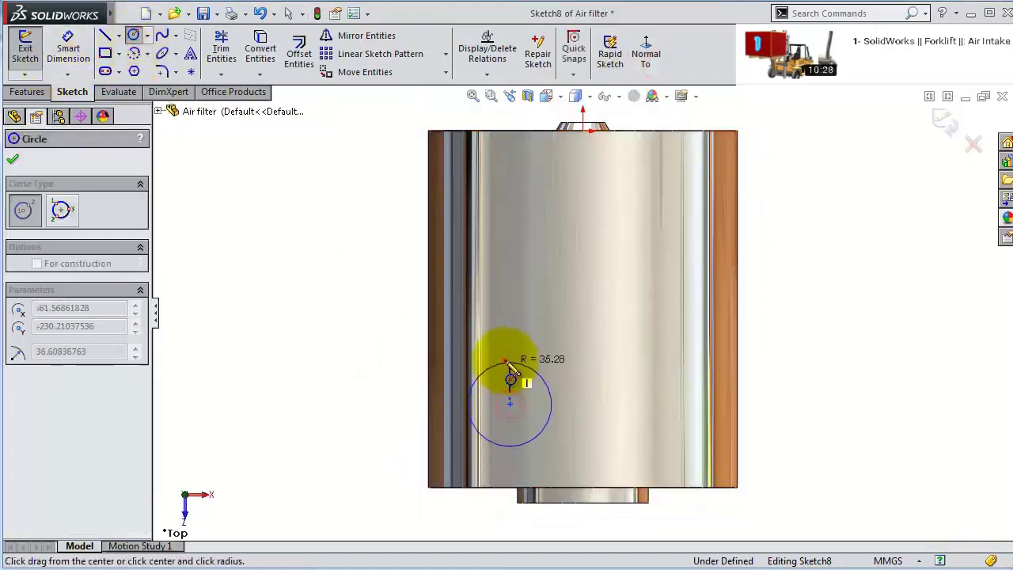
left_click(509, 360)
left_click(61, 49)
left_click(482, 369)
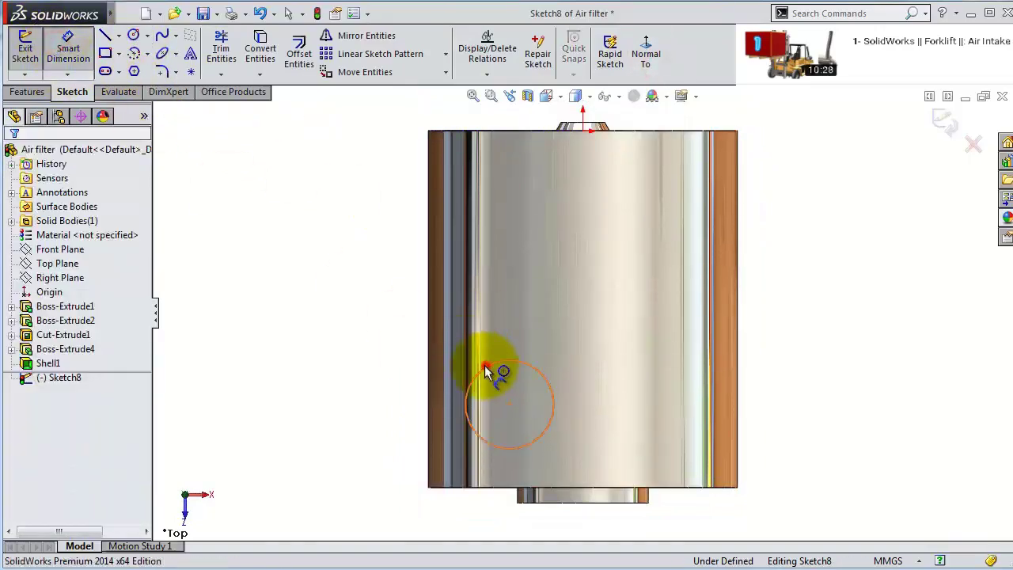
left_click(447, 388)
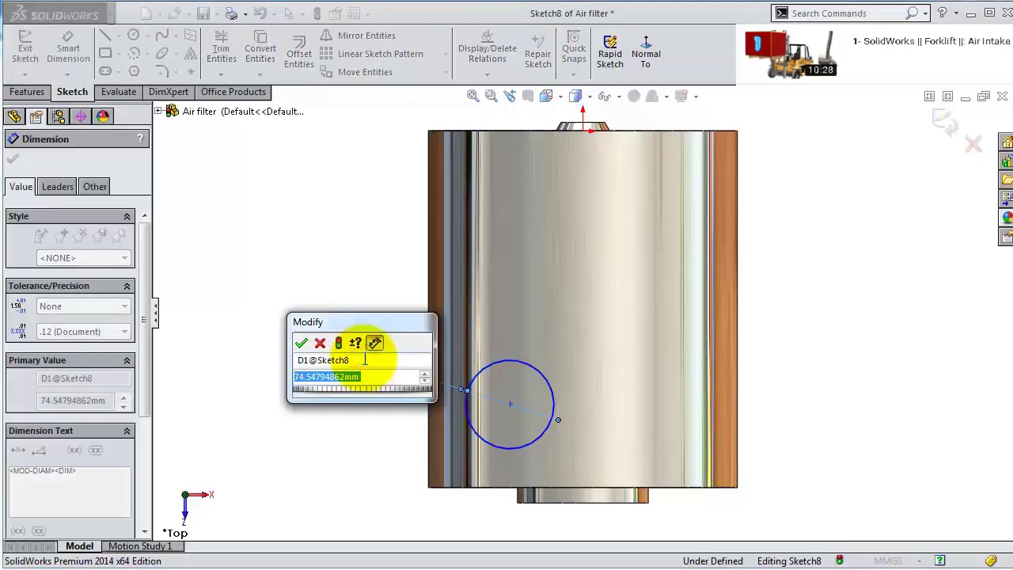
type("90")
key("Return")
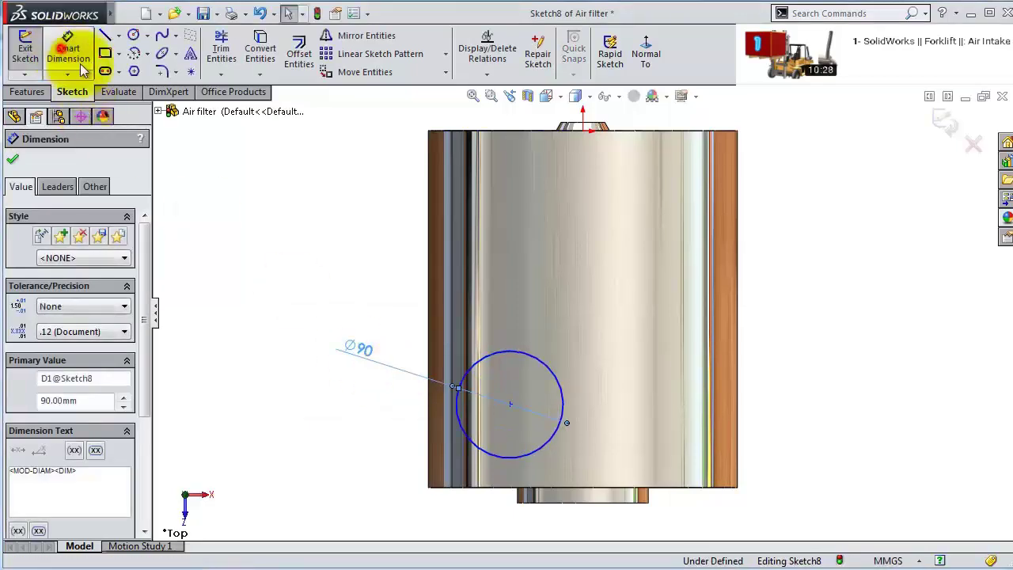
- Locate the circle centre 75 mm from the lower boss edge
left_click(80, 65)
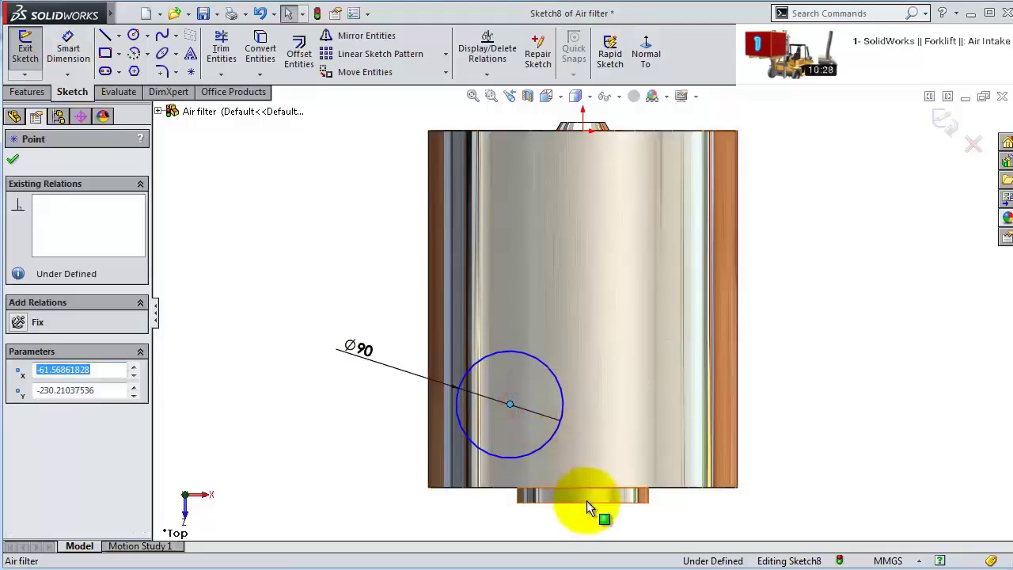
left_click(391, 478)
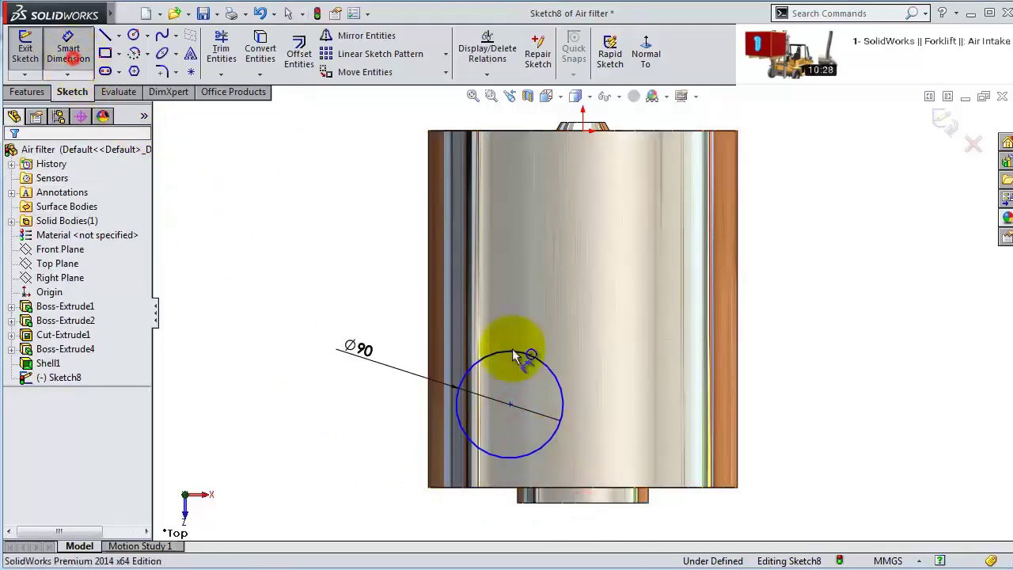
left_click(511, 405)
left_click(560, 496)
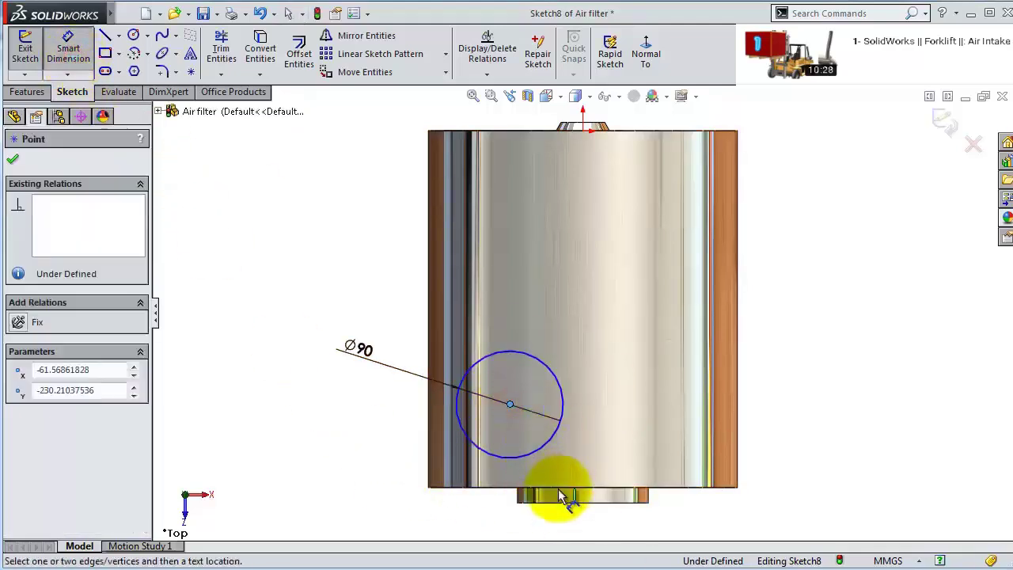
left_click(339, 484)
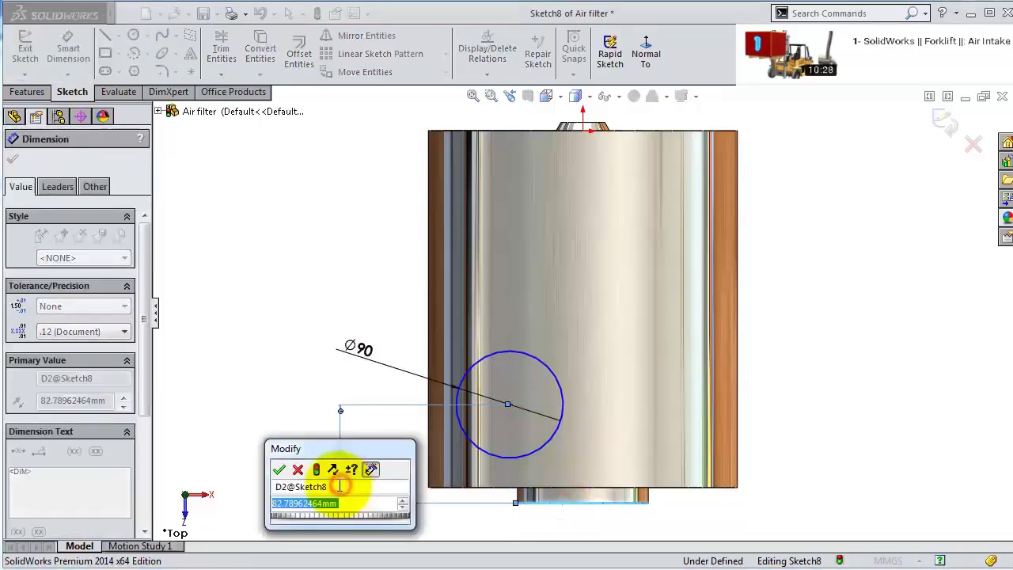
type("75")
key("Return")
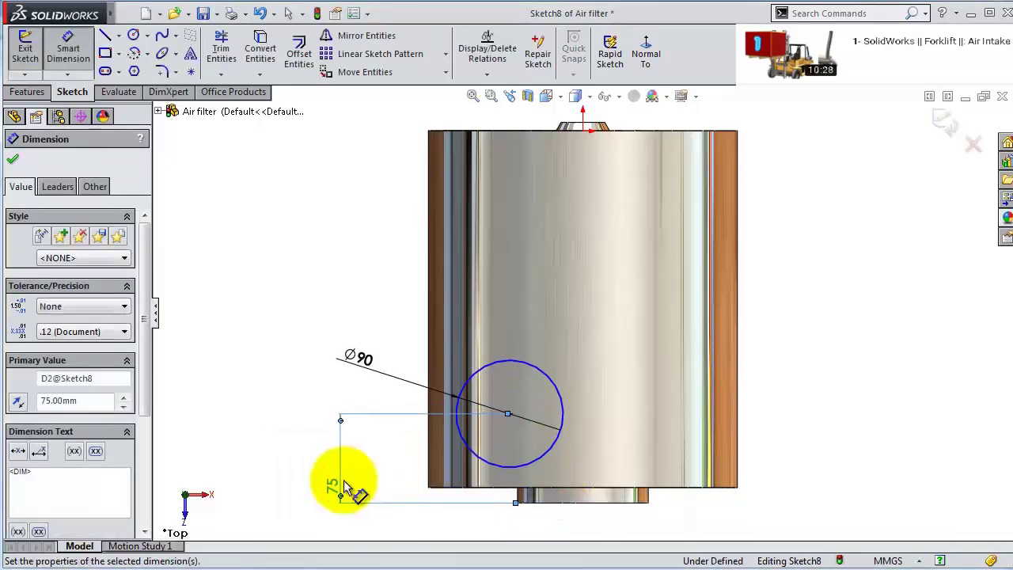
- Dimension the centre's horizontal offset from the top vertex, correcting it from 70 to 75 mm
scroll(510, 425, "down", 3)
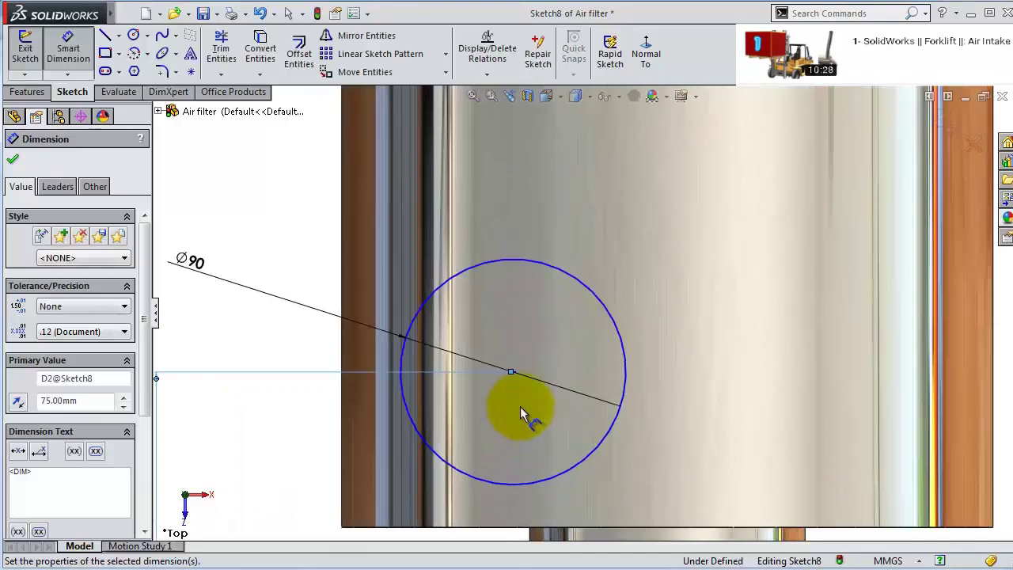
left_click(515, 373)
scroll(647, 373, "up", 3)
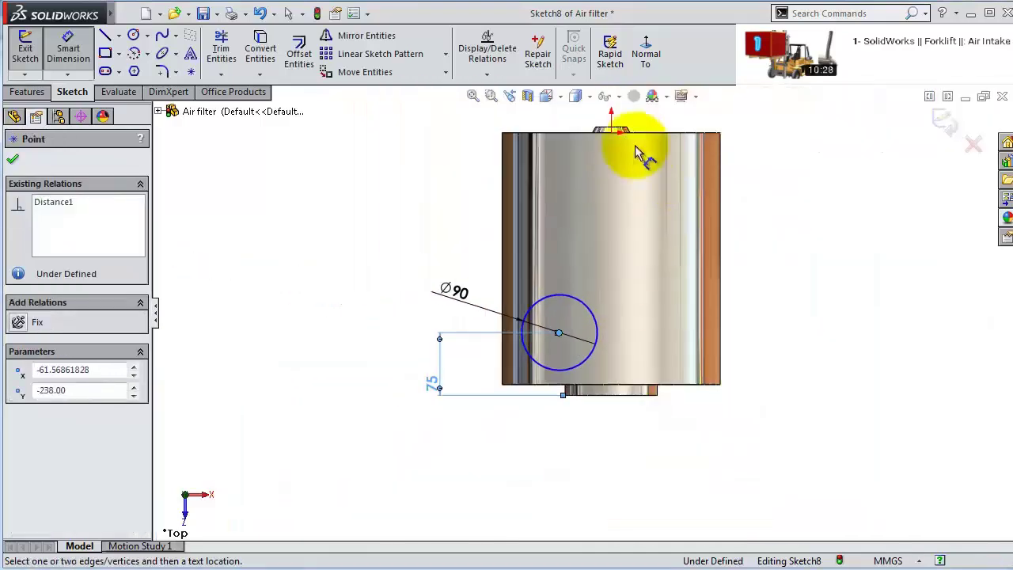
left_click(617, 136)
left_click(595, 444)
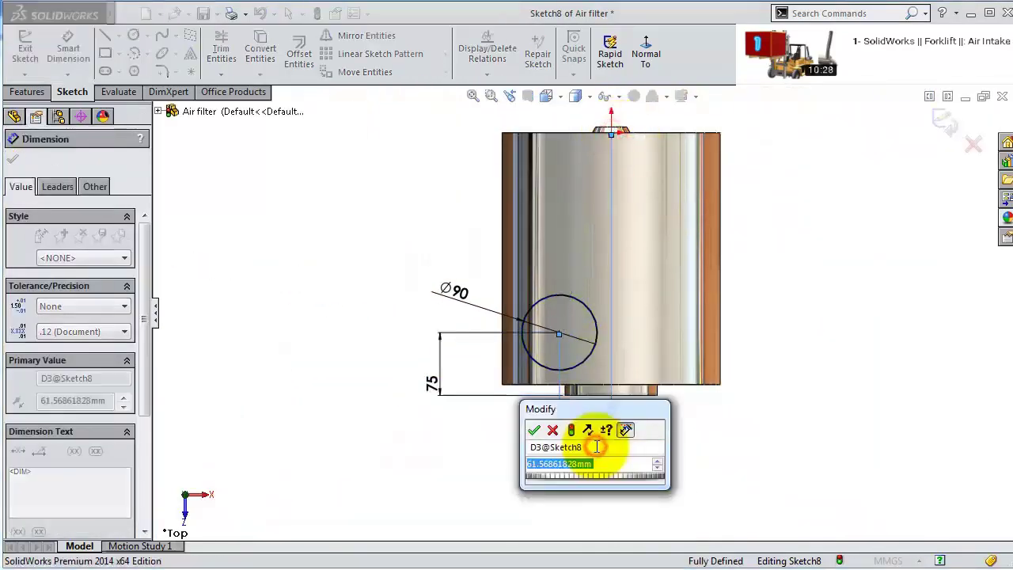
type("70")
key("Return")
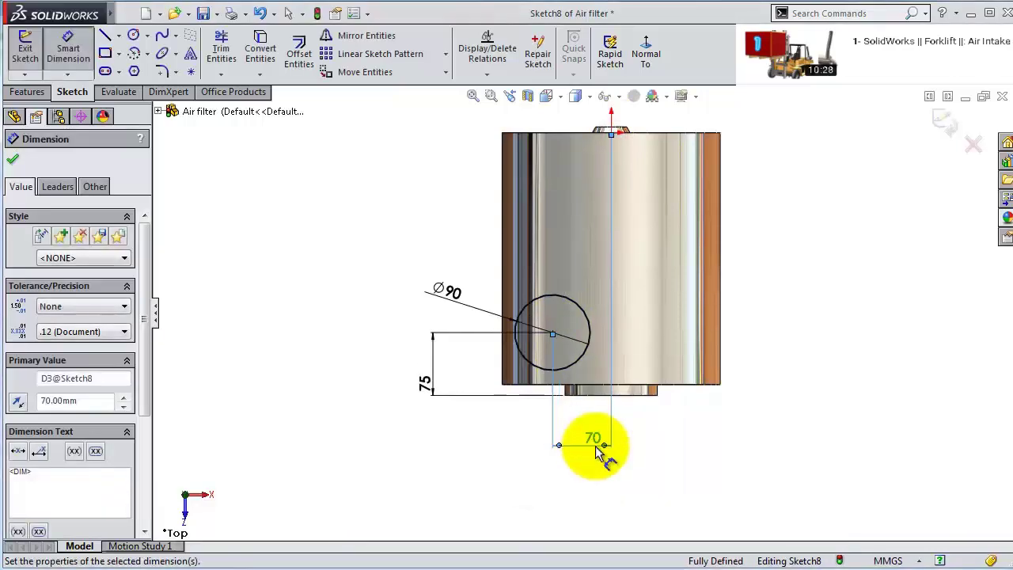
scroll(596, 446, "down", 2)
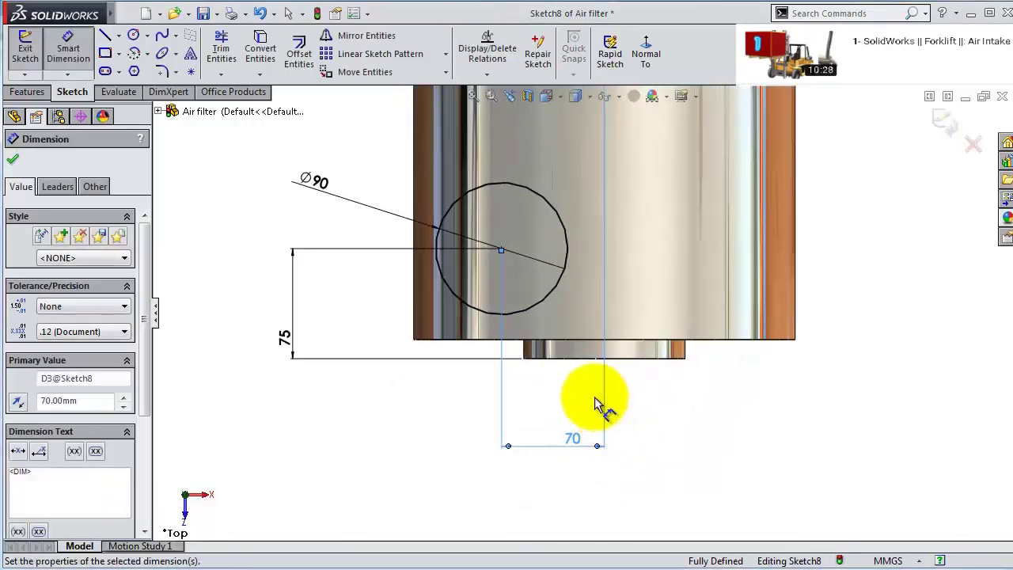
double_click(557, 427)
type("75")
key("Return")
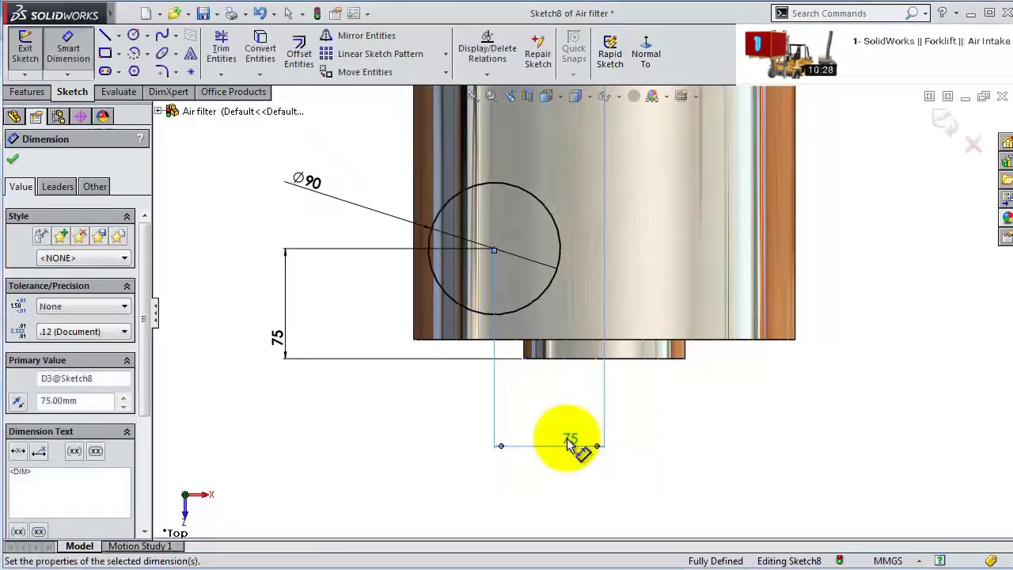
left_click(13, 158)
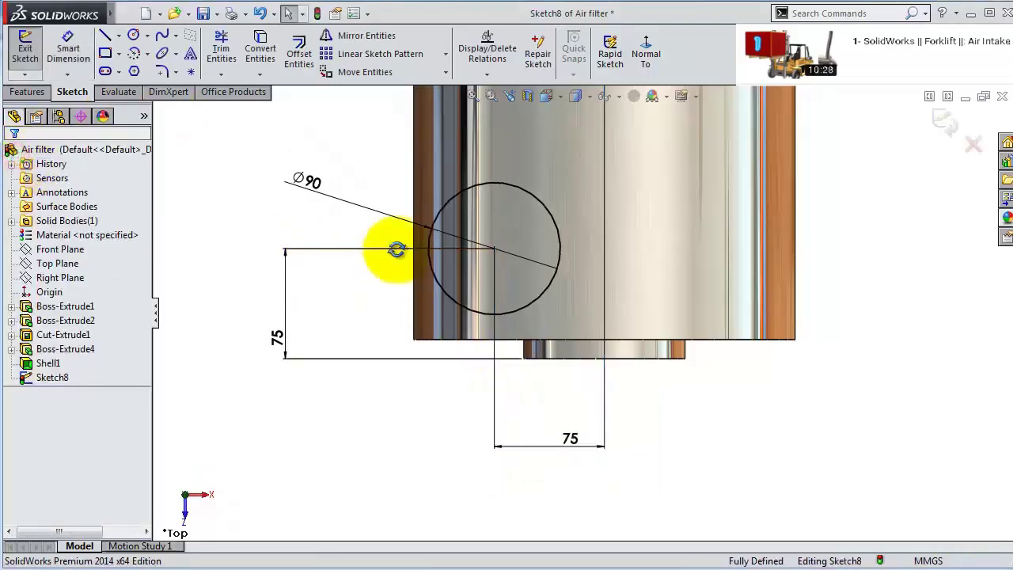
mouse_move(397, 250)
middle_mouse_down()
mouse_move(395, 169)
mouse_move(372, 162)
middle_mouse_up()
- Extrude the Ø90 circle from a 160 mm offset up to the housing's curved surface
left_click(26, 92)
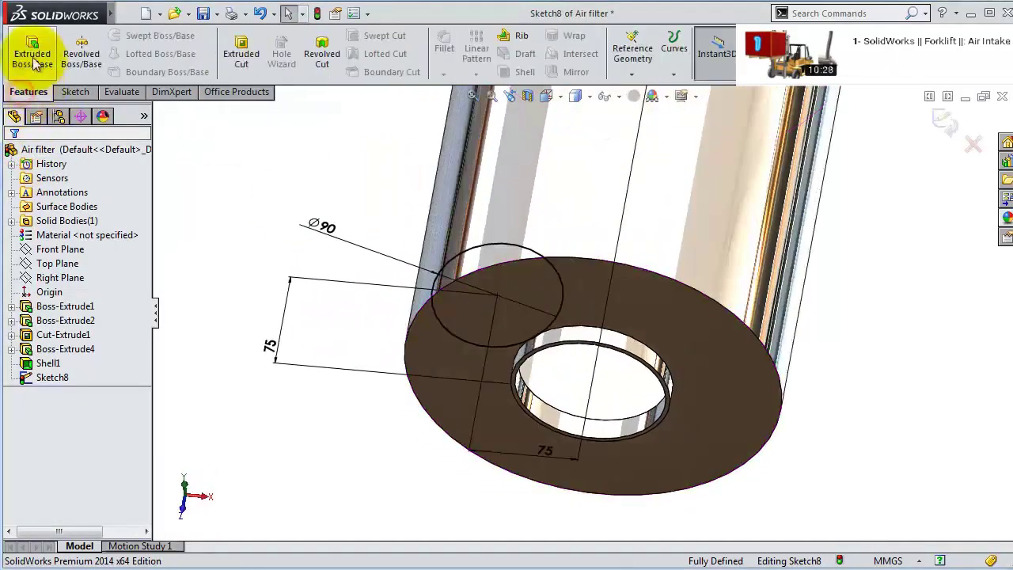
left_click(32, 54)
left_click(83, 202)
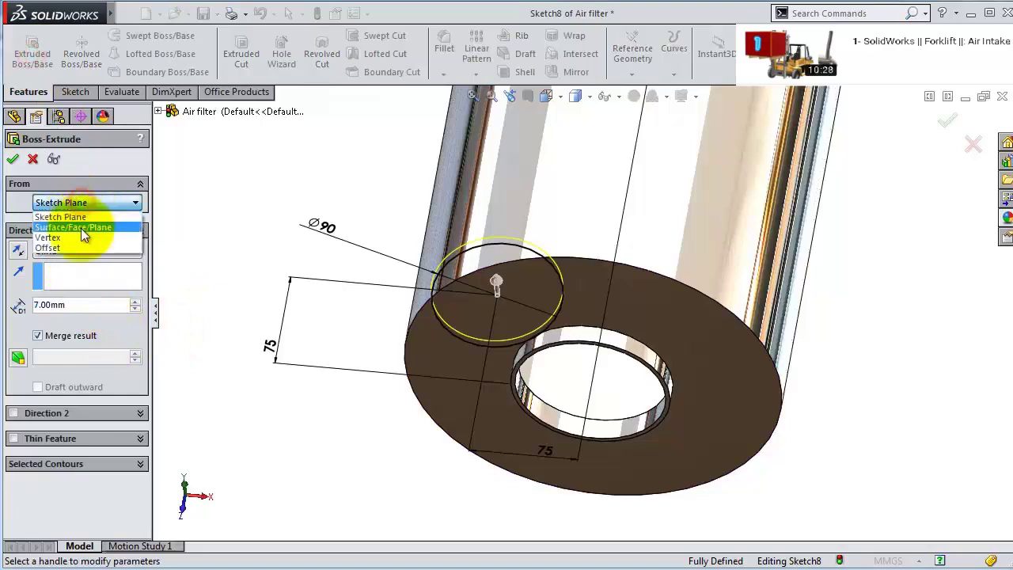
left_click(73, 248)
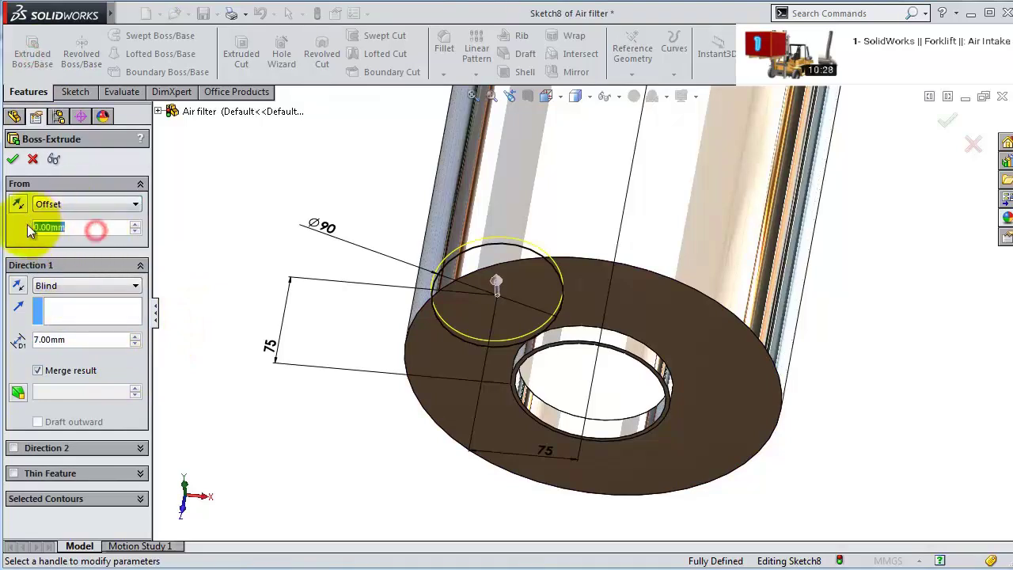
type("160")
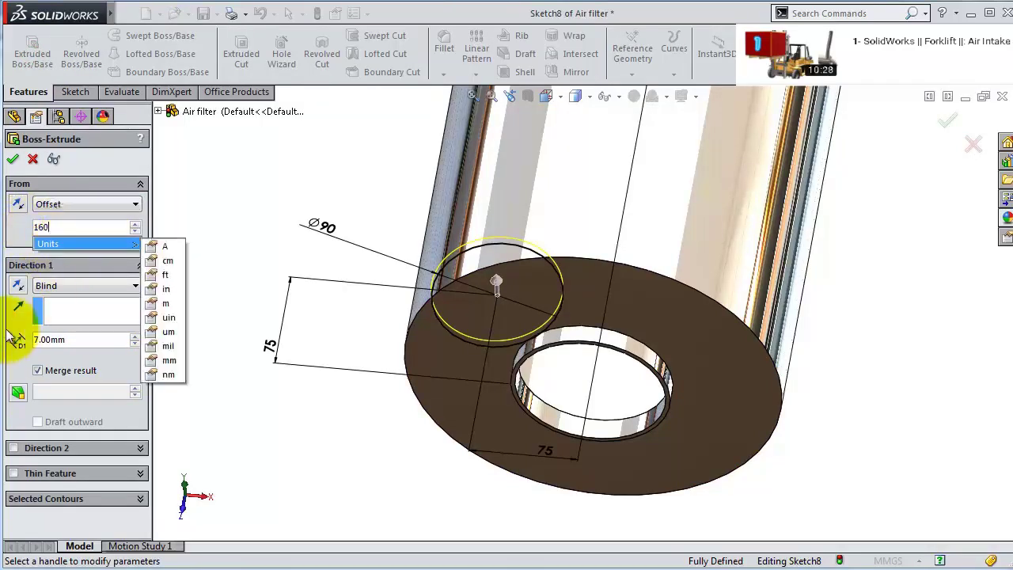
key("Return")
left_click(71, 286)
left_click(94, 340)
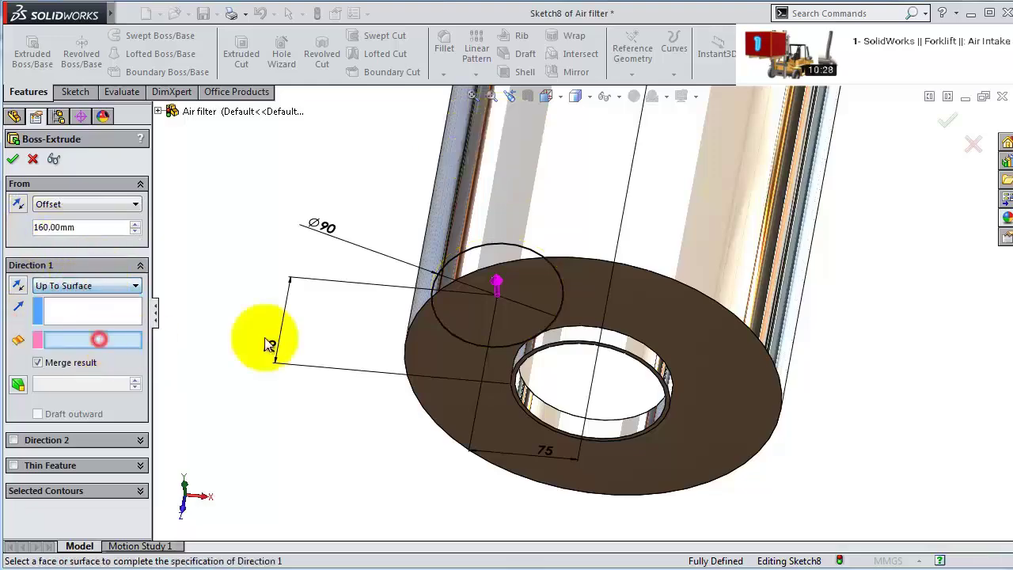
left_click(452, 362)
middle_click_drag(452, 362, 448, 261)
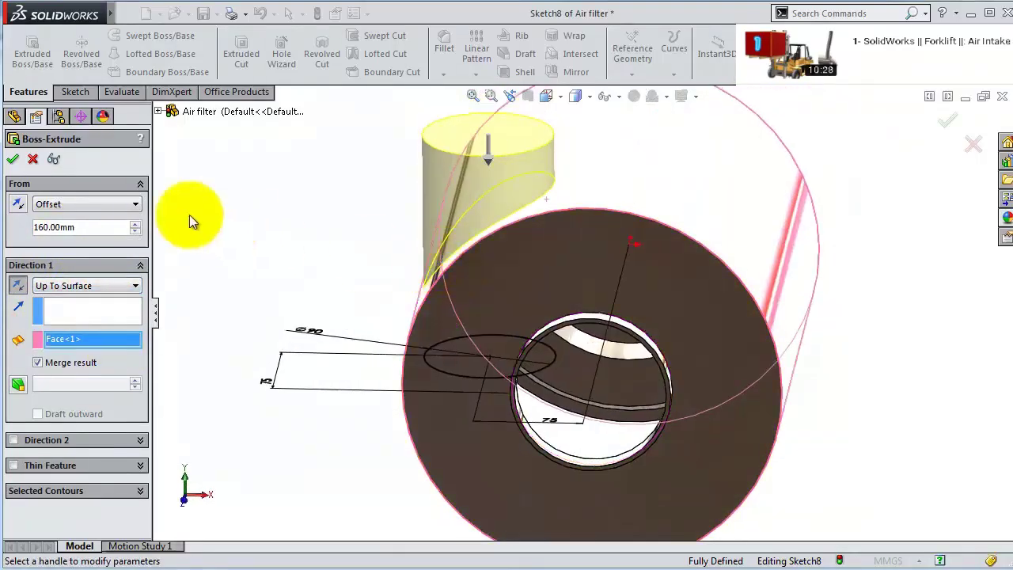
key("Return")
middle_click_drag(816, 303, 786, 409)
- Sketch on the housing's end ring face, copying the opening's inner circular edge
scroll(673, 365, "down", 8)
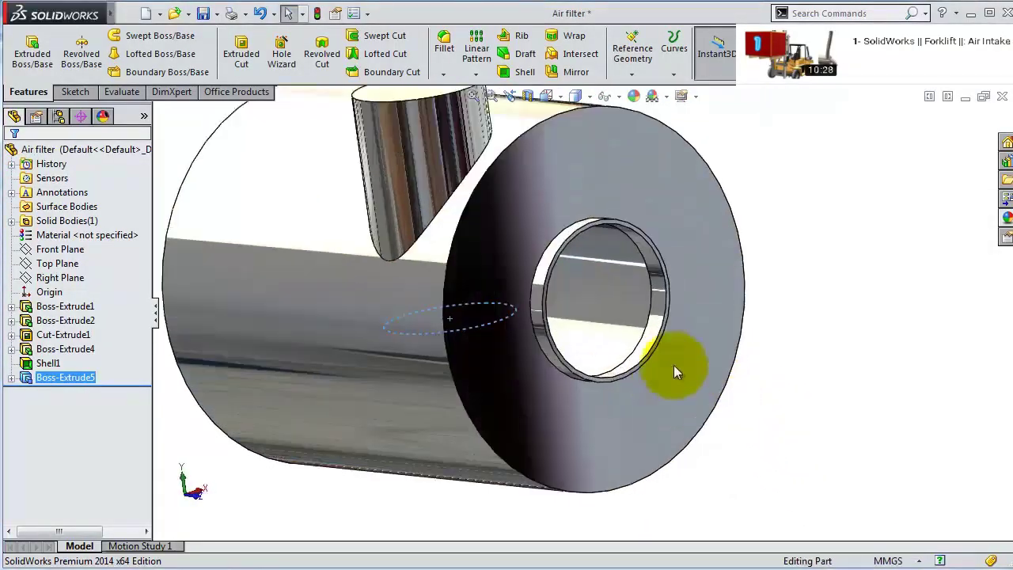
left_click(679, 277)
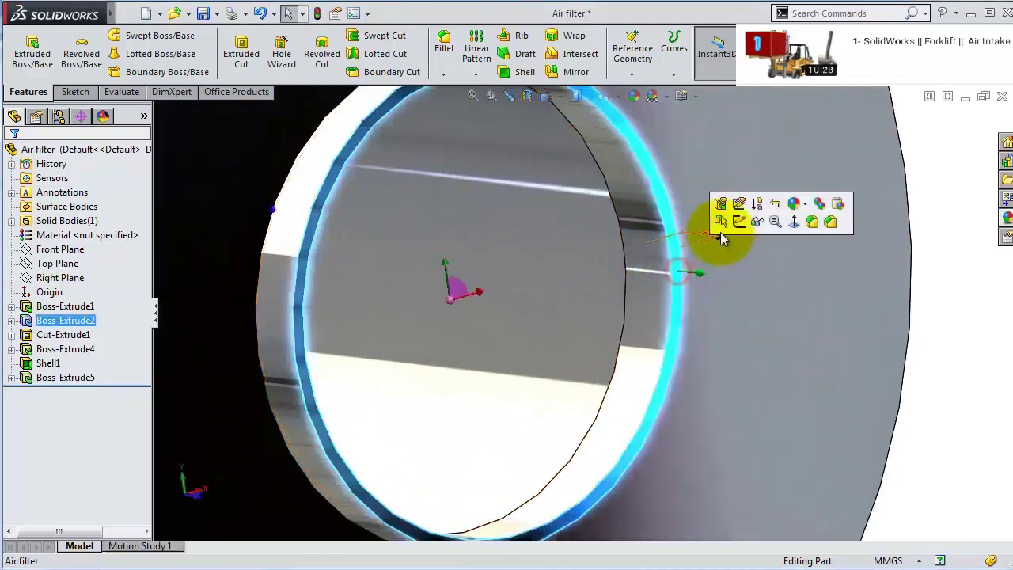
left_click(739, 225)
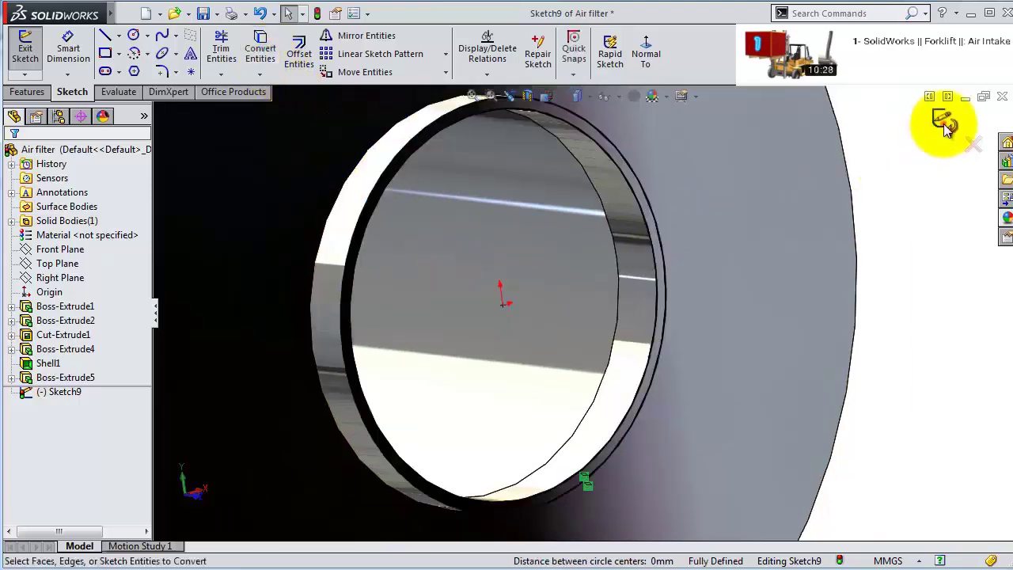
left_click(943, 123)
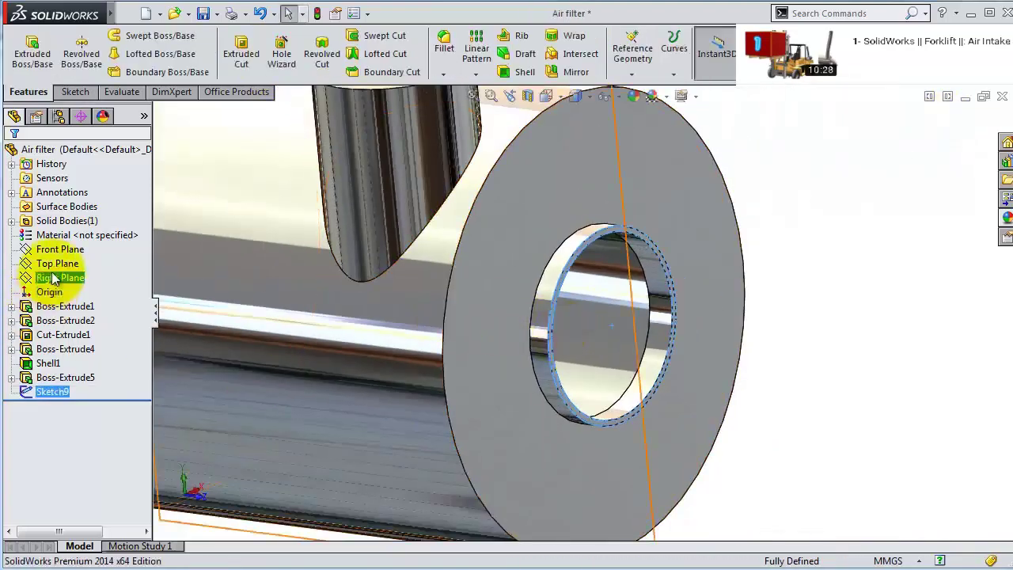
- Start a new sketch on the Right Plane and view it normal to the plane
left_click(52, 276)
key("f")
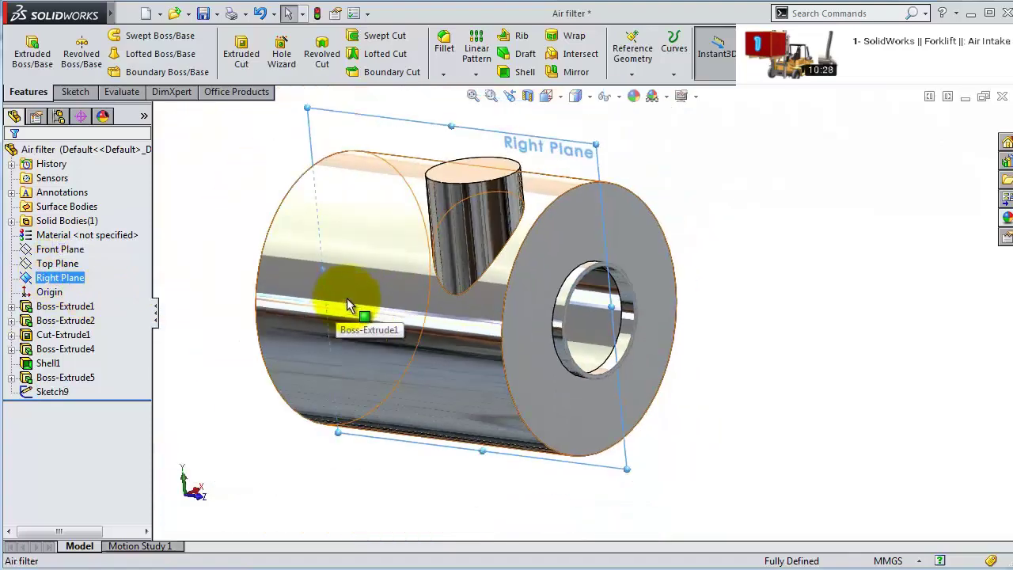
mouse_move(347, 298)
middle_mouse_down()
mouse_move(357, 293)
mouse_move(347, 295)
middle_mouse_up()
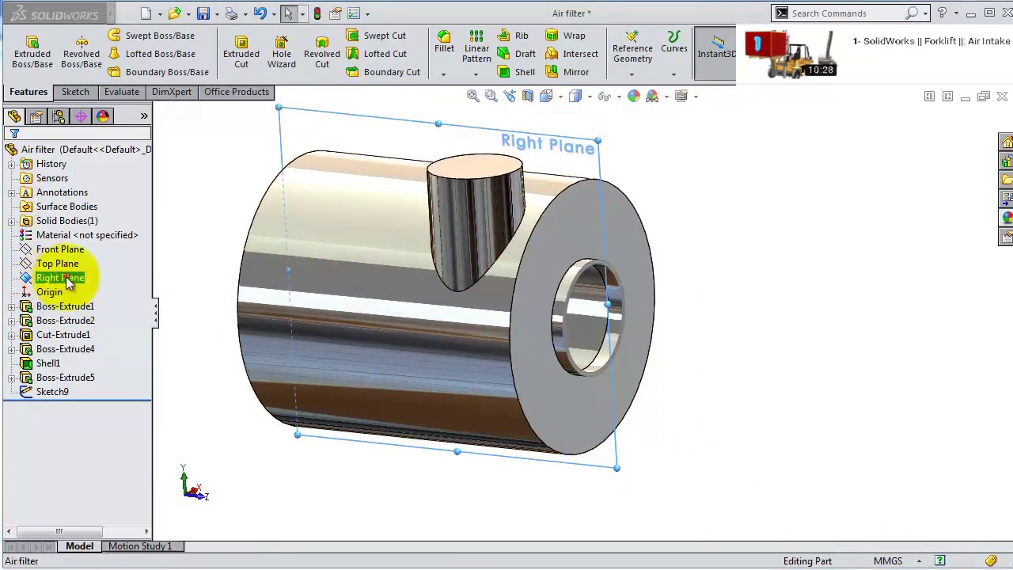
left_click(67, 281)
left_click(81, 253)
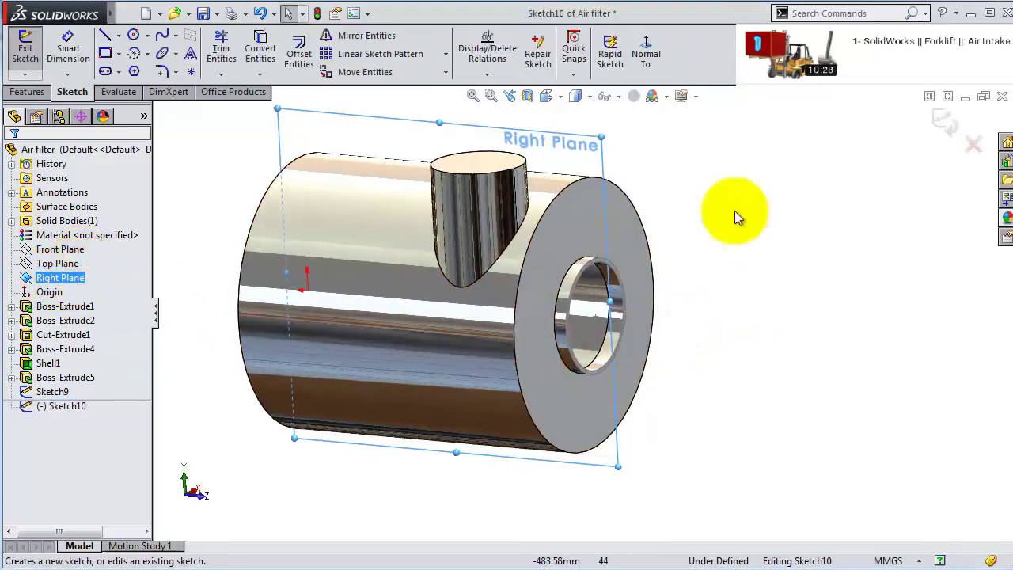
left_click(651, 65)
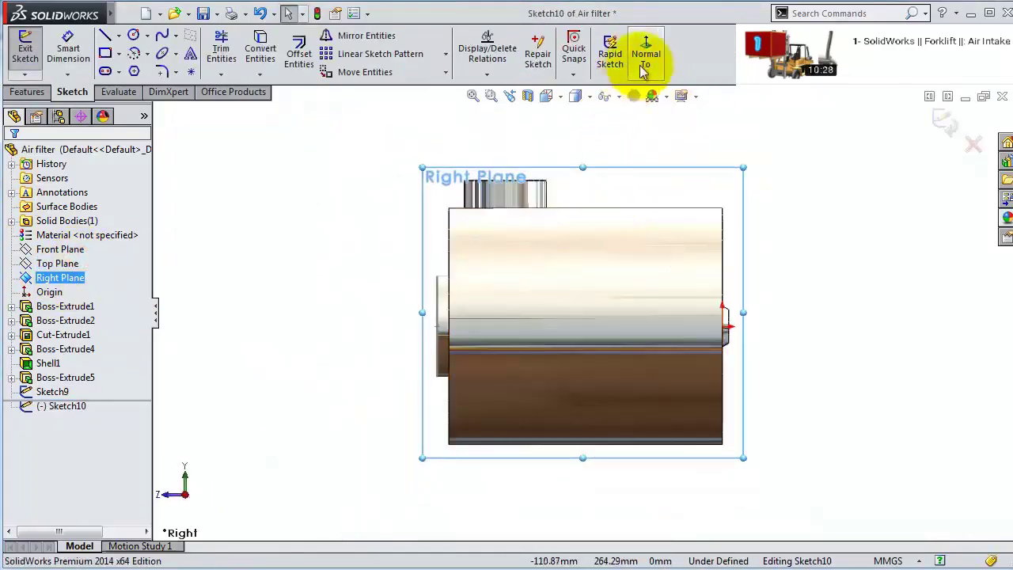
left_click(646, 57)
scroll(665, 351, "down", 5)
scroll(633, 333, "up", 3)
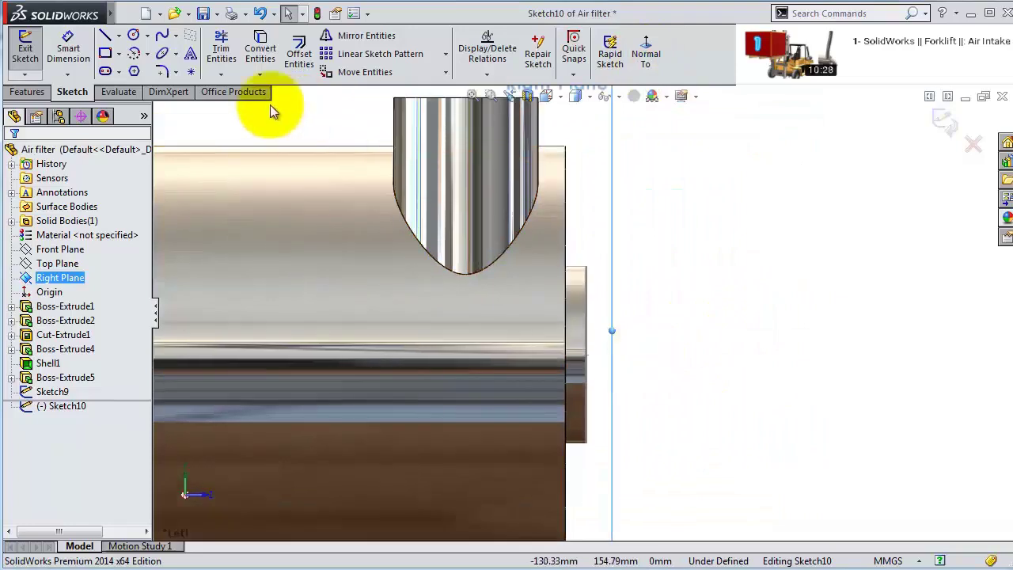
- Draw the path from the end opening: a short line, a tangent arc, then a vertical line
left_click(105, 35)
scroll(586, 314, "down", 4)
scroll(626, 332, "down", 3)
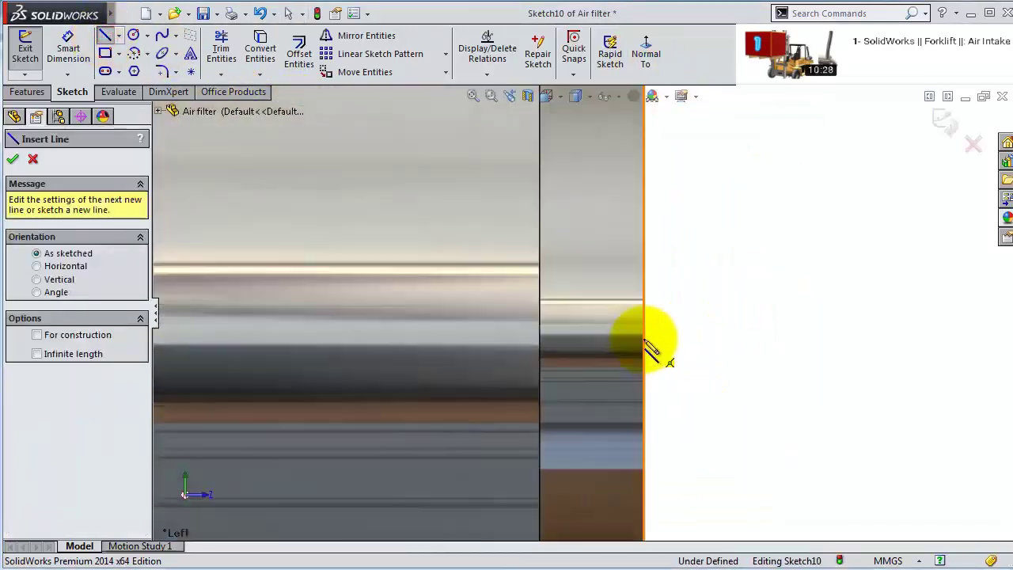
left_click(642, 325)
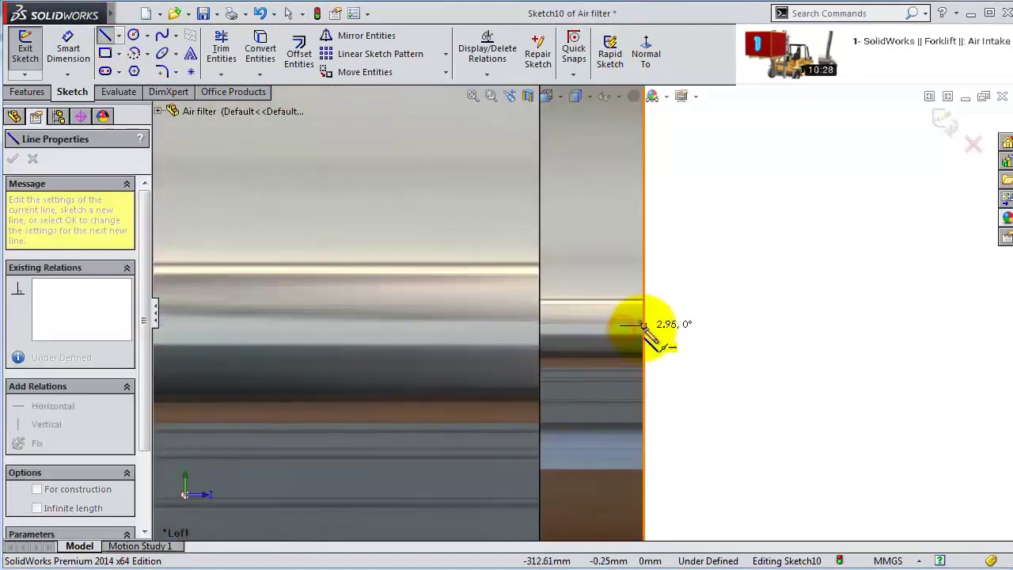
key("a")
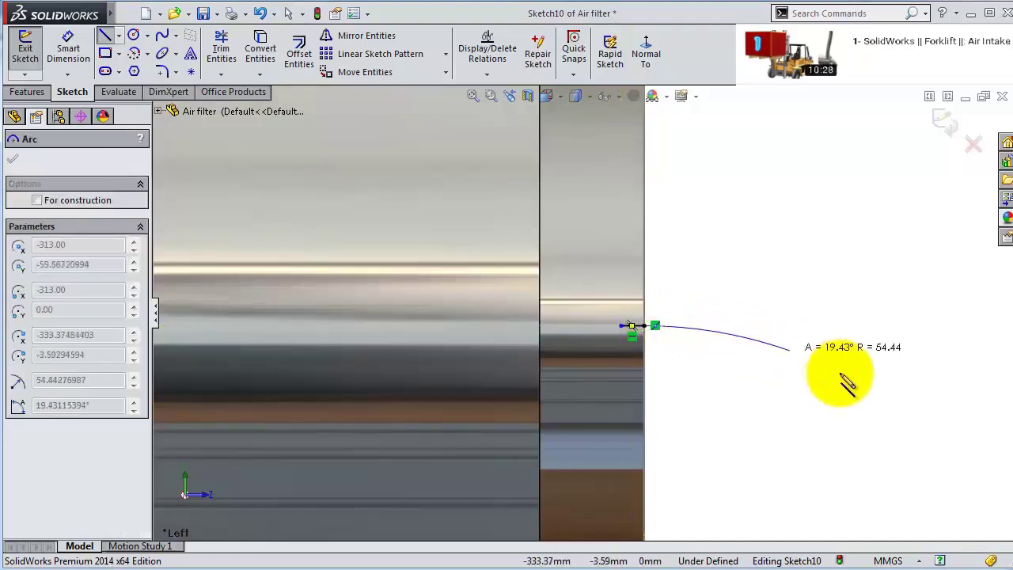
scroll(855, 395, "up", 2)
scroll(807, 467, "up", 2)
scroll(790, 479, "up", 3)
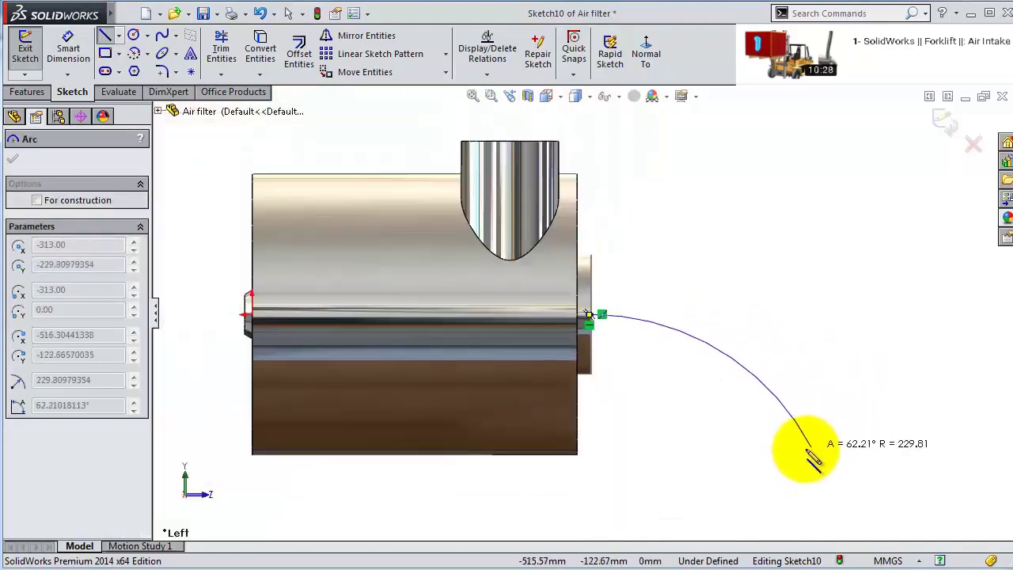
scroll(772, 491, "up", 1)
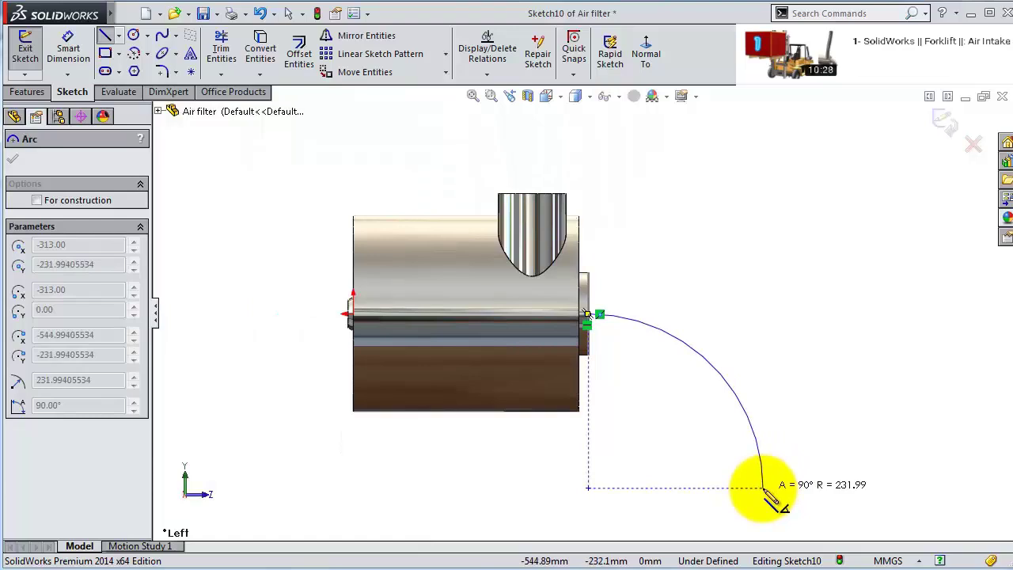
left_click(764, 489)
scroll(752, 499, "up", 2)
scroll(689, 490, "down", 1)
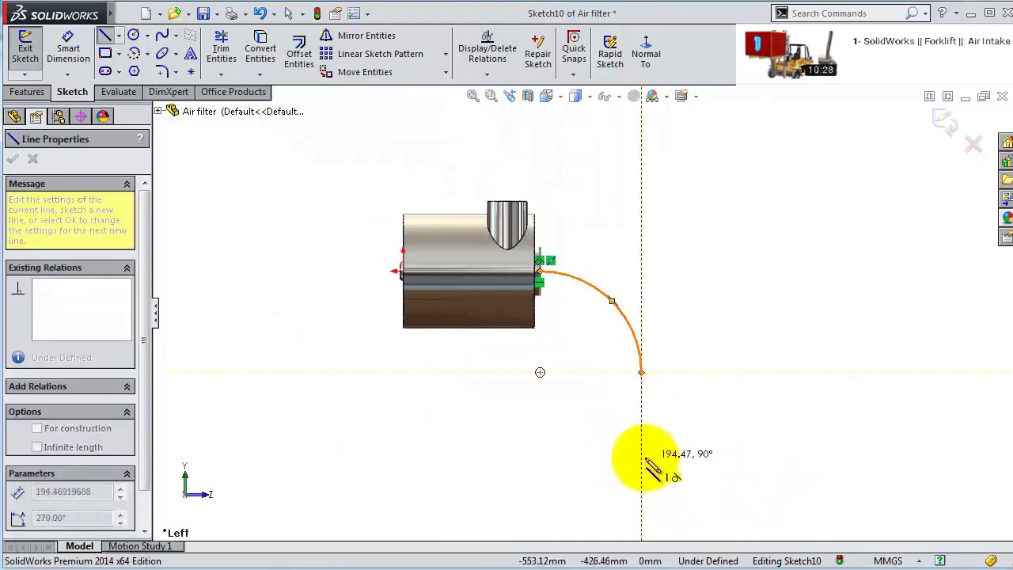
left_click(641, 457)
key("Escape")
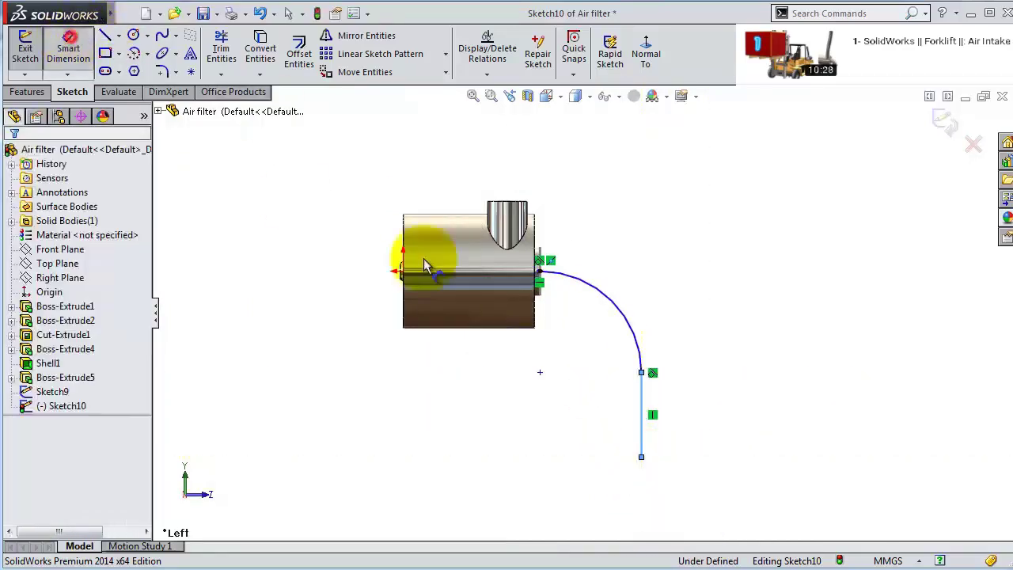
- Dimension the vertical line to 100 mm and the arc radius to R100
left_click(642, 395)
left_click(676, 387)
type("1")
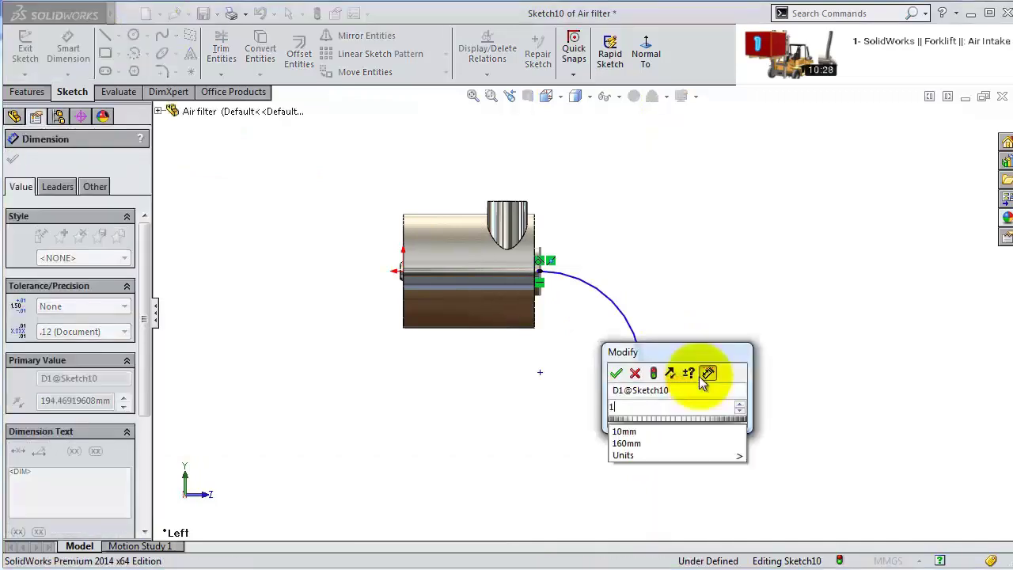
type("00")
key("Return")
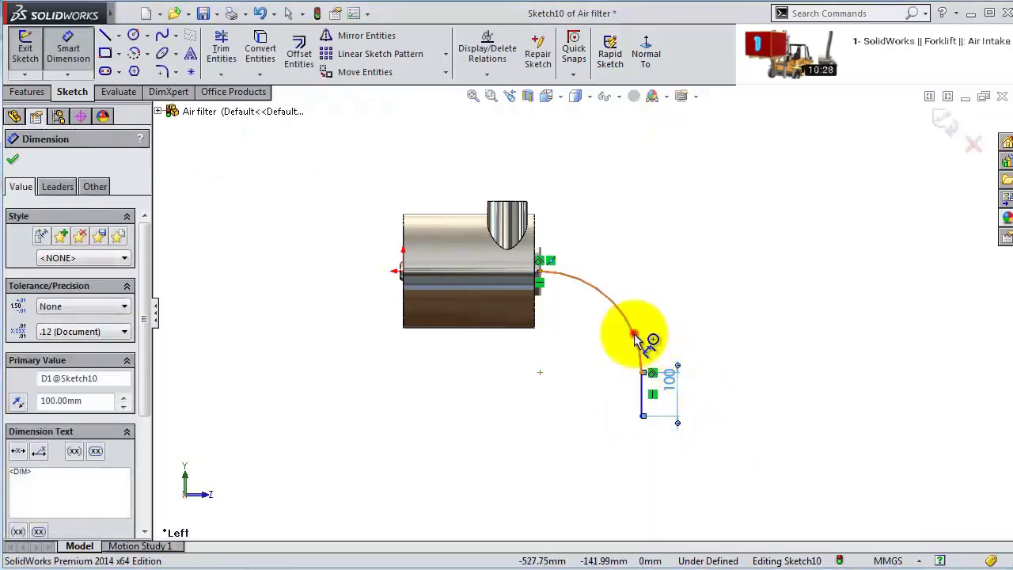
left_click(636, 339)
left_click(609, 348)
type("10")
key("Escape")
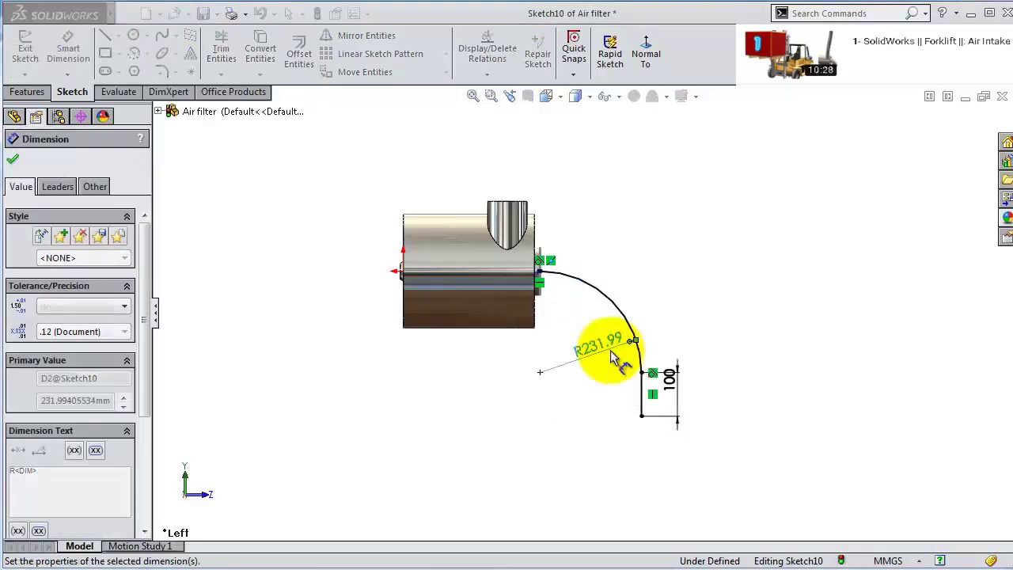
scroll(564, 269, "down", 8)
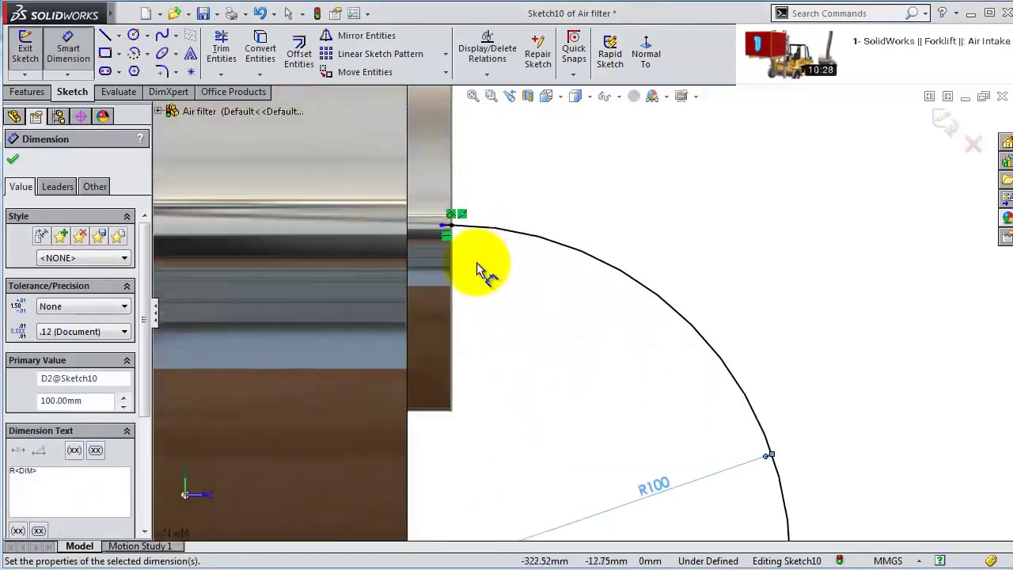
scroll(452, 219, "down", 6)
key("Escape")
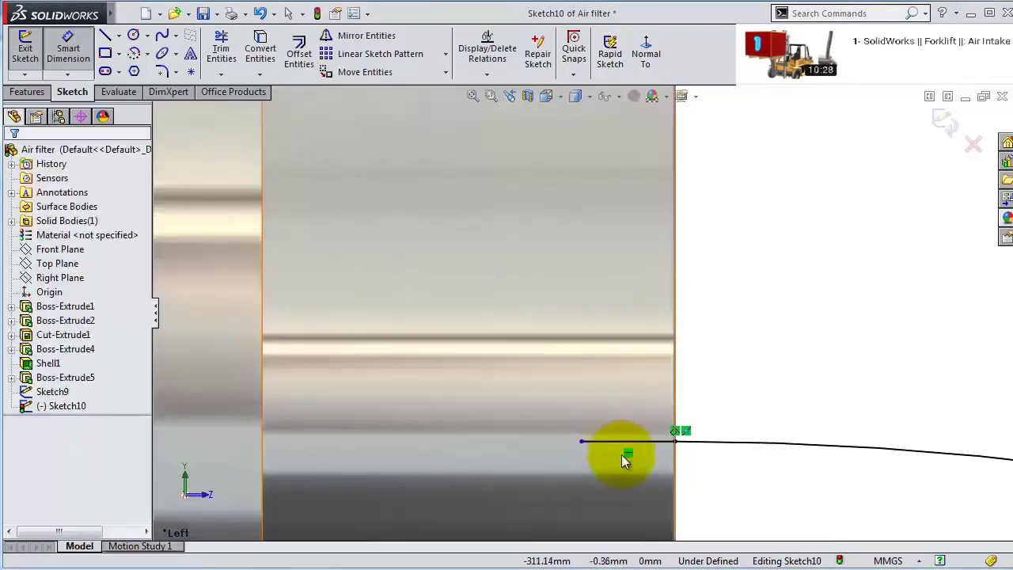
- Check the short starting line and exit the finished path sketch, Sketch10
left_click(639, 446)
left_click(701, 396)
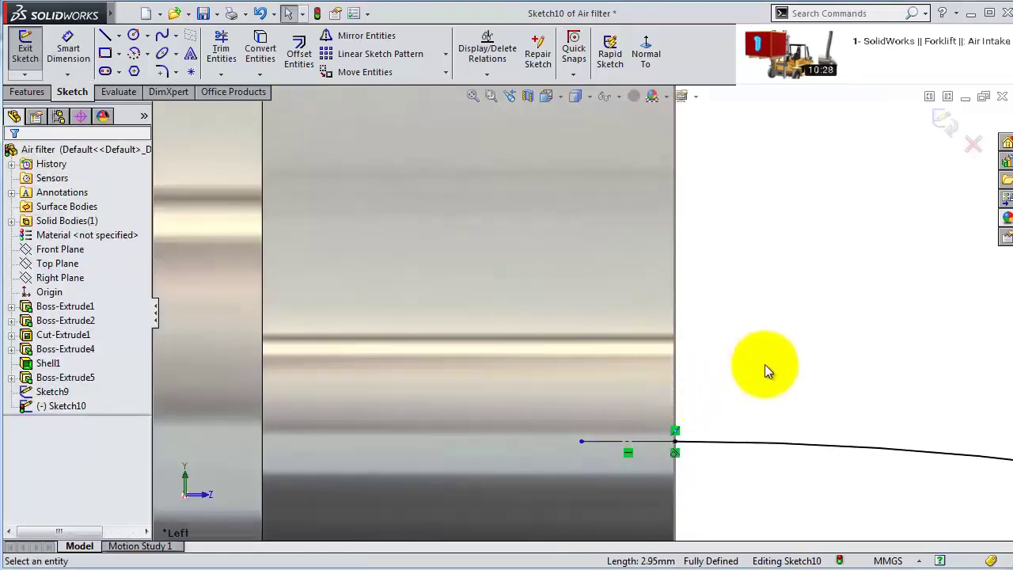
scroll(766, 360, "up", 5)
scroll(775, 353, "up", 5)
left_click(944, 125)
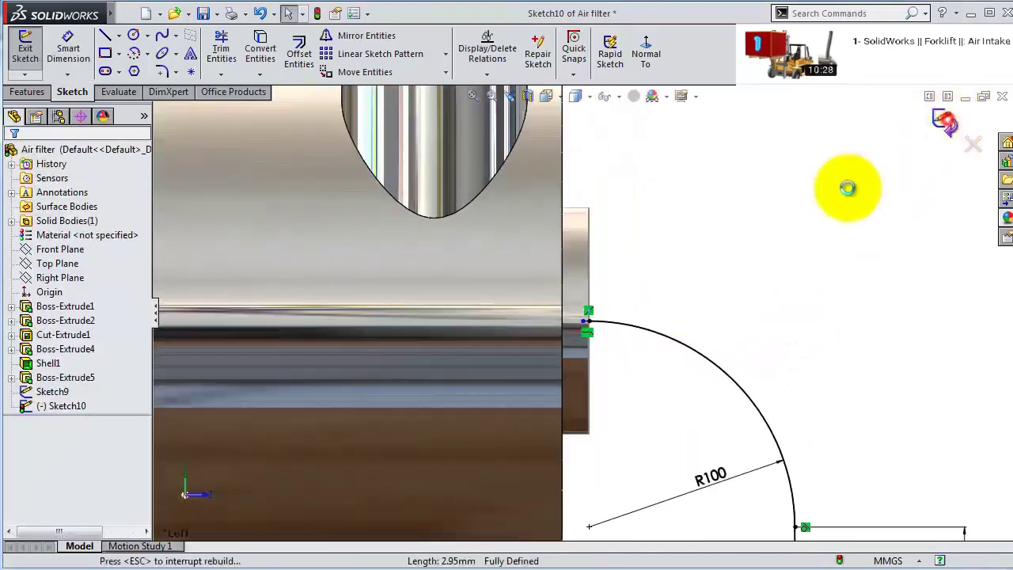
middle_click_drag(845, 188, 711, 271)
- Sweep the Sketch9 circle along the Sketch10 path to create Sweep1, the elbow pipe
key("f")
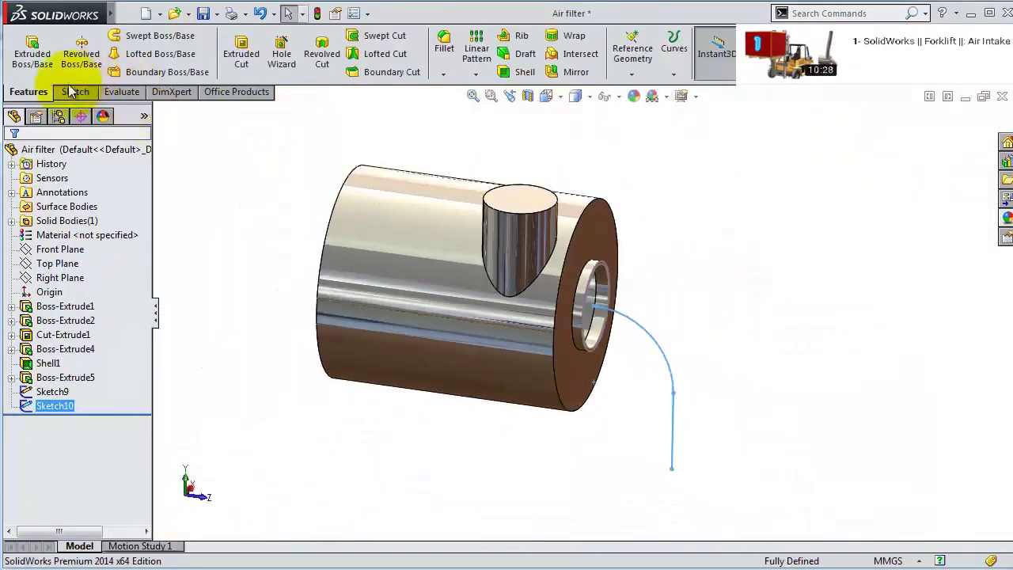
left_click(157, 35)
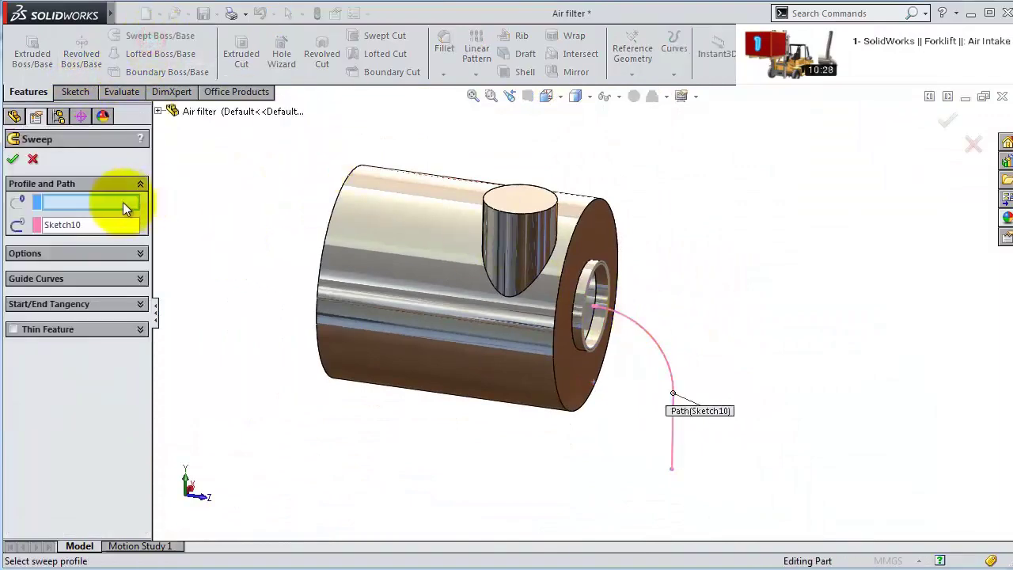
scroll(693, 223, "down", 5)
left_click(442, 325)
scroll(649, 356, "up", 1)
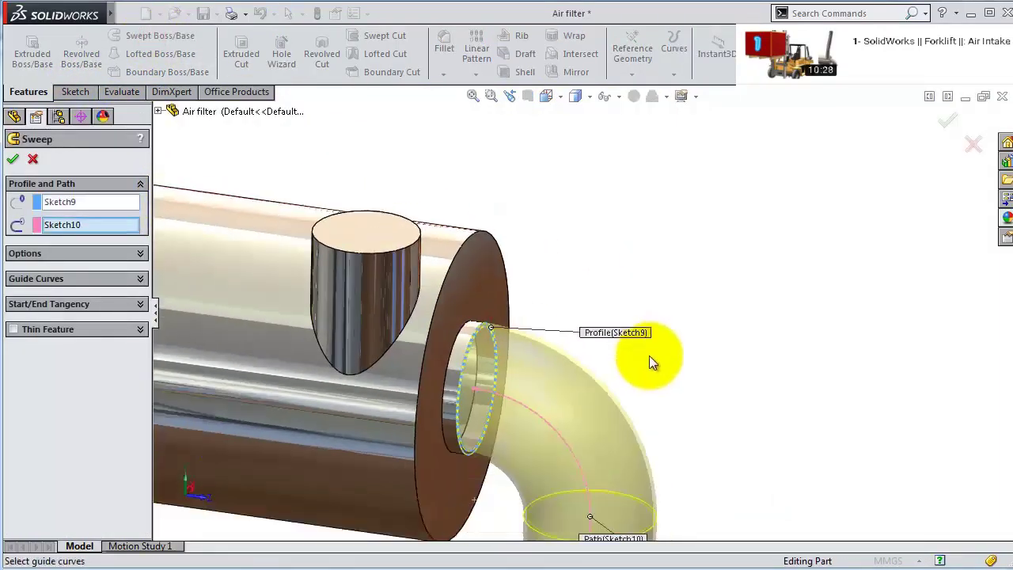
scroll(644, 276, "up", 5)
left_click(948, 120)
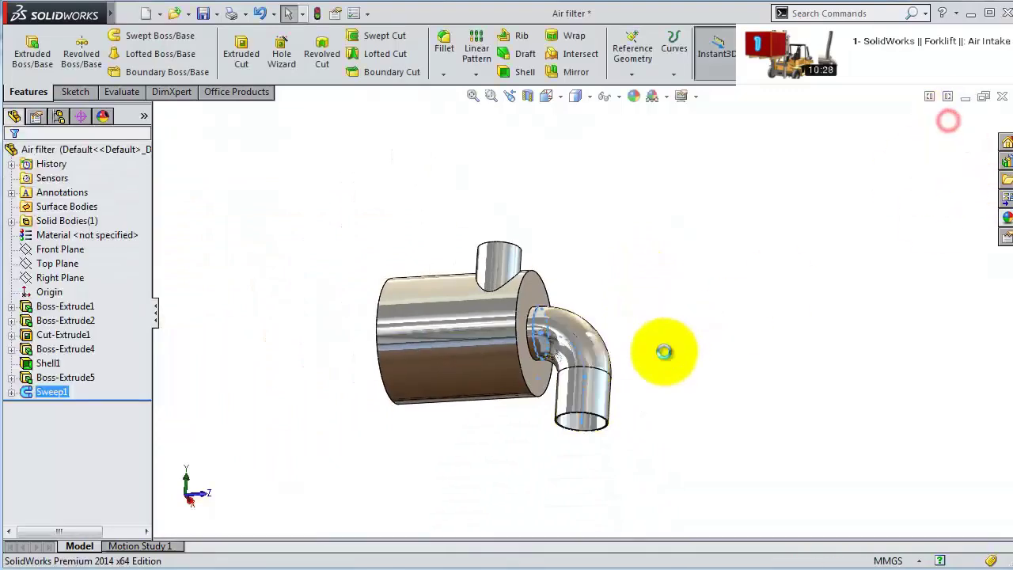
middle_click_drag(663, 350, 679, 427)
key("ctrl+7")
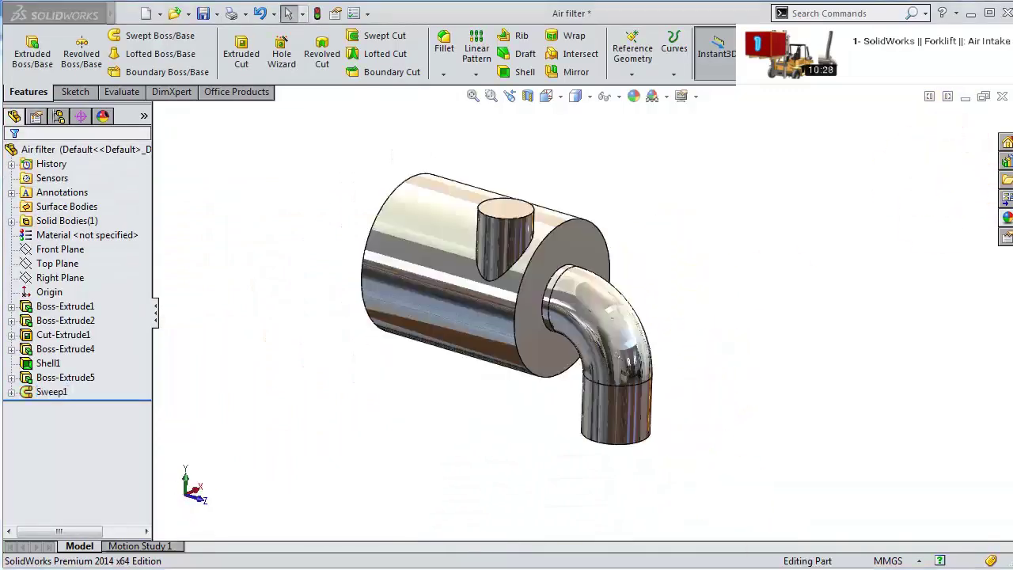
left_click(56, 265)
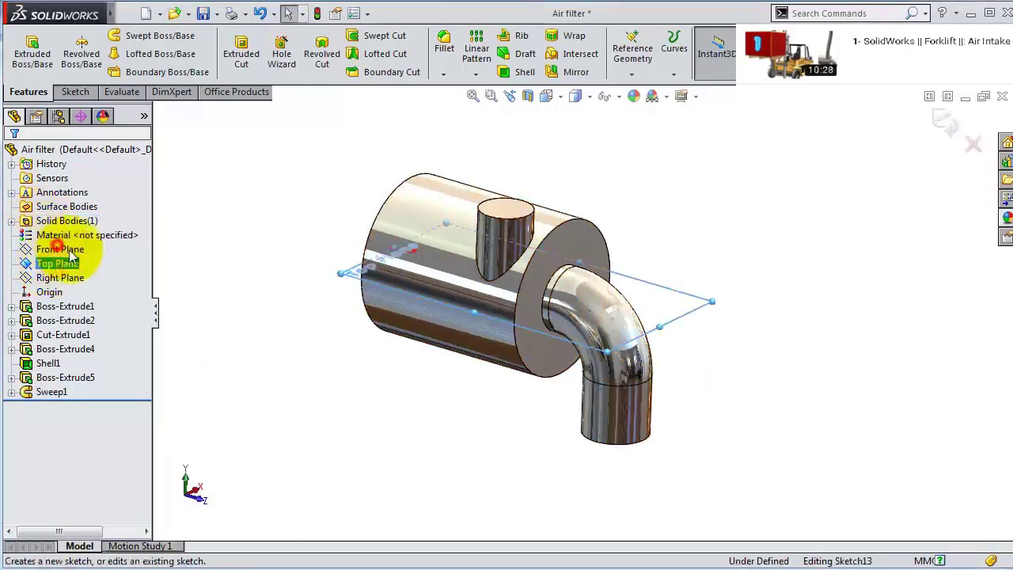
- Open a sketch on the Top Plane and draw a corner rectangle below the pipe
left_click(61, 245)
left_click(645, 56)
scroll(601, 346, "down", 3)
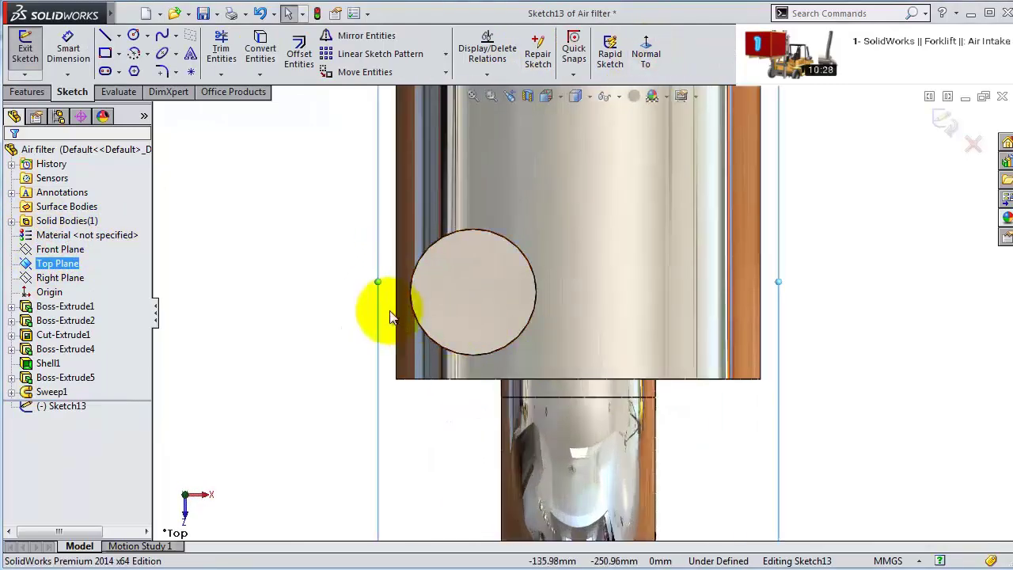
left_click(306, 332)
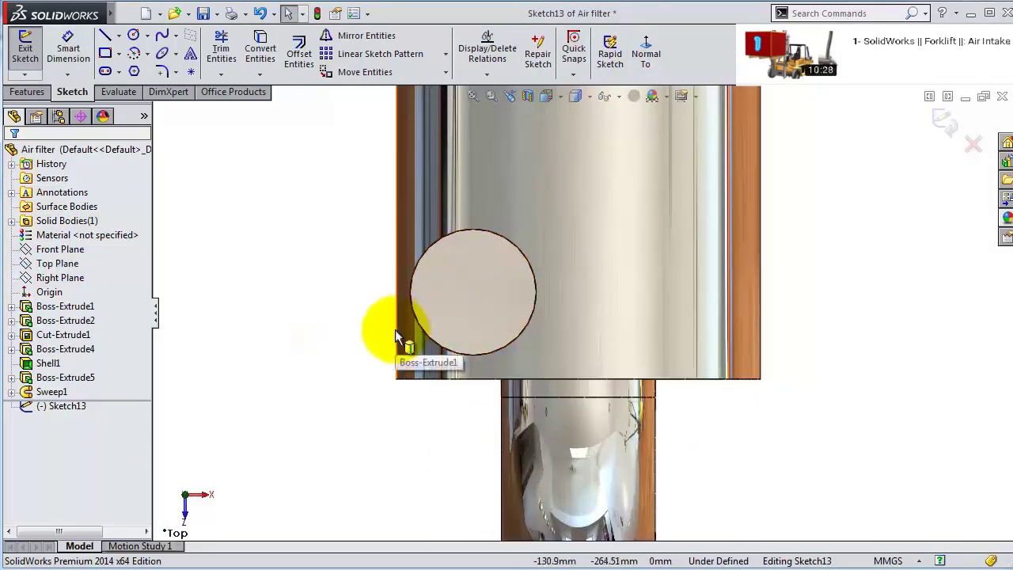
key("f")
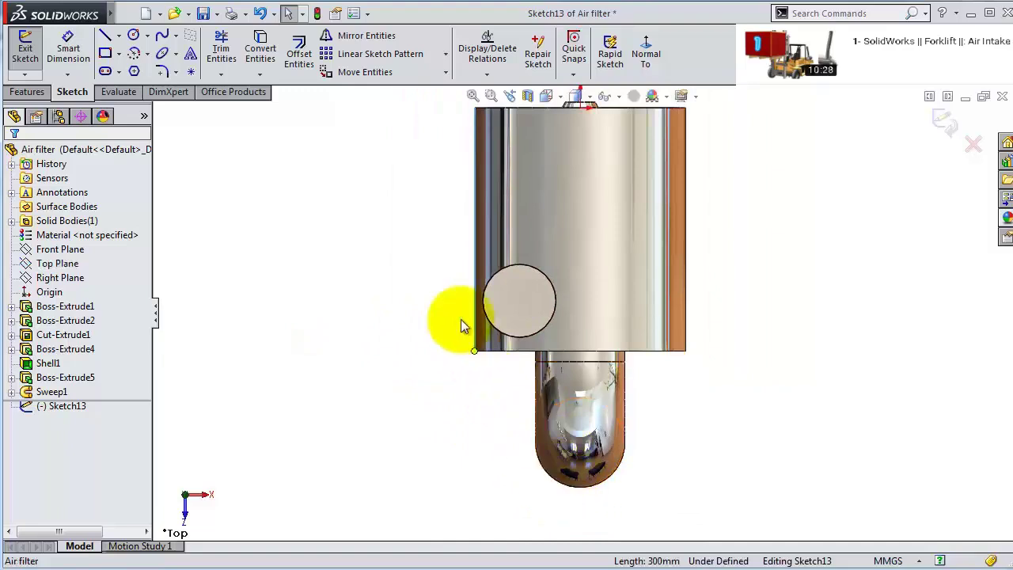
left_click(105, 54)
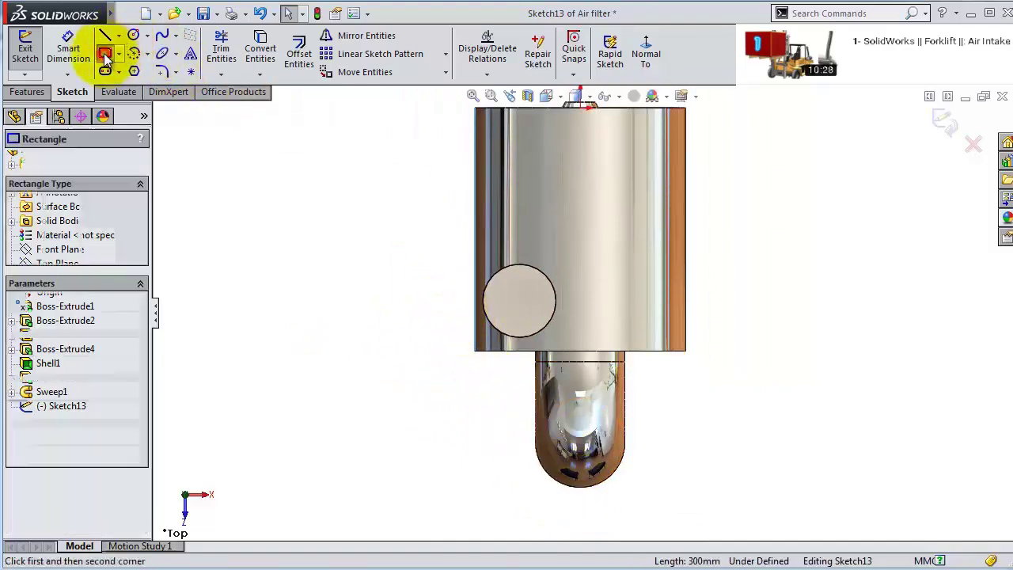
scroll(422, 340, "down", 1)
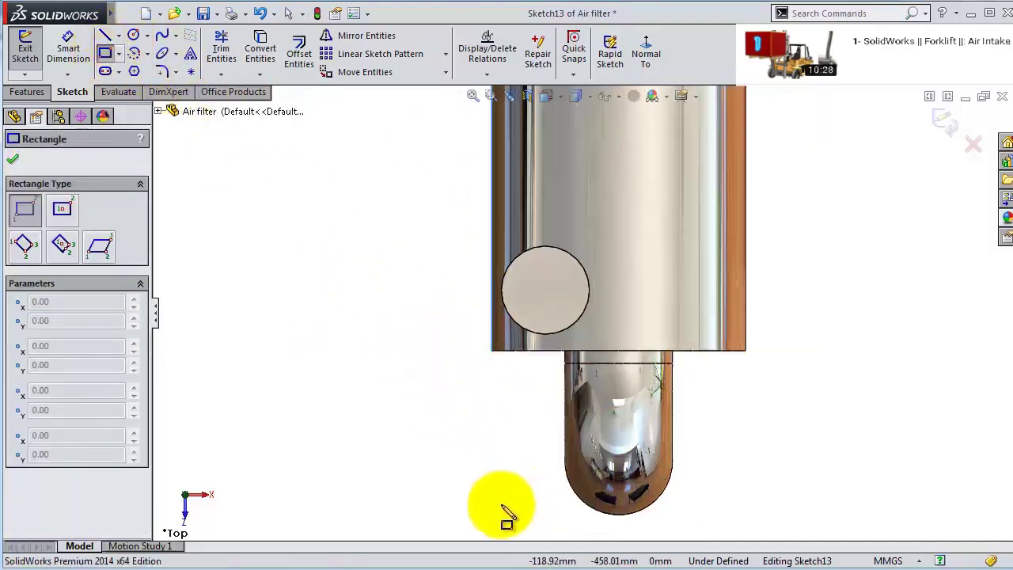
left_click(498, 503)
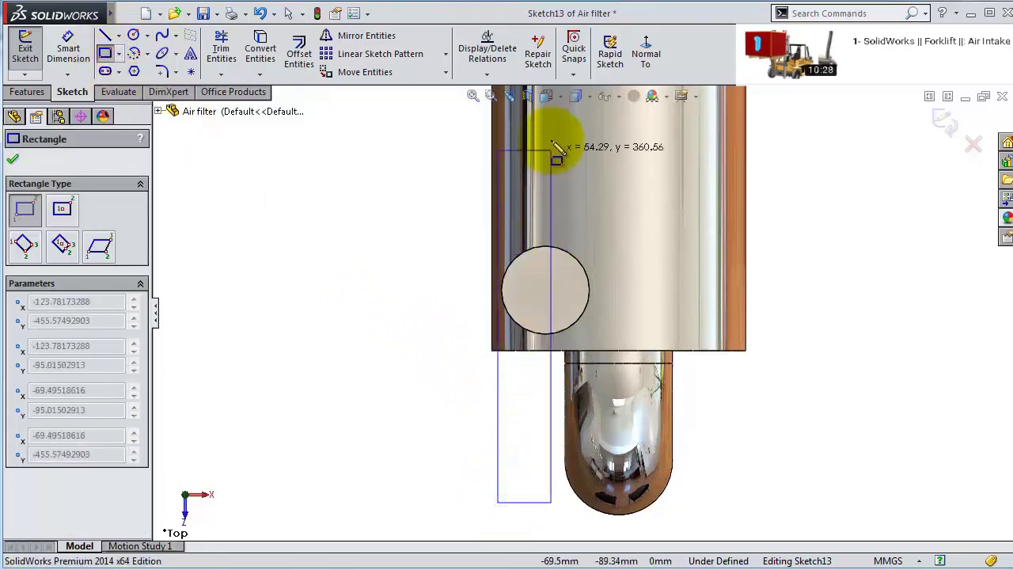
left_click(556, 110)
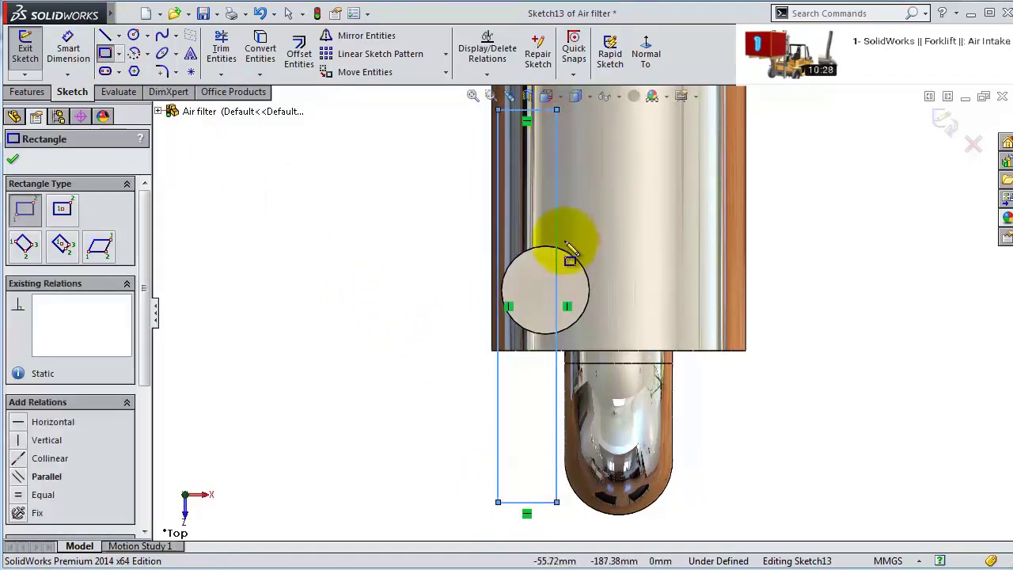
key("Escape")
- Make the rectangle's bottom line tangent to the pipe end and its left line collinear with the housing side
scroll(570, 507, "down", 1)
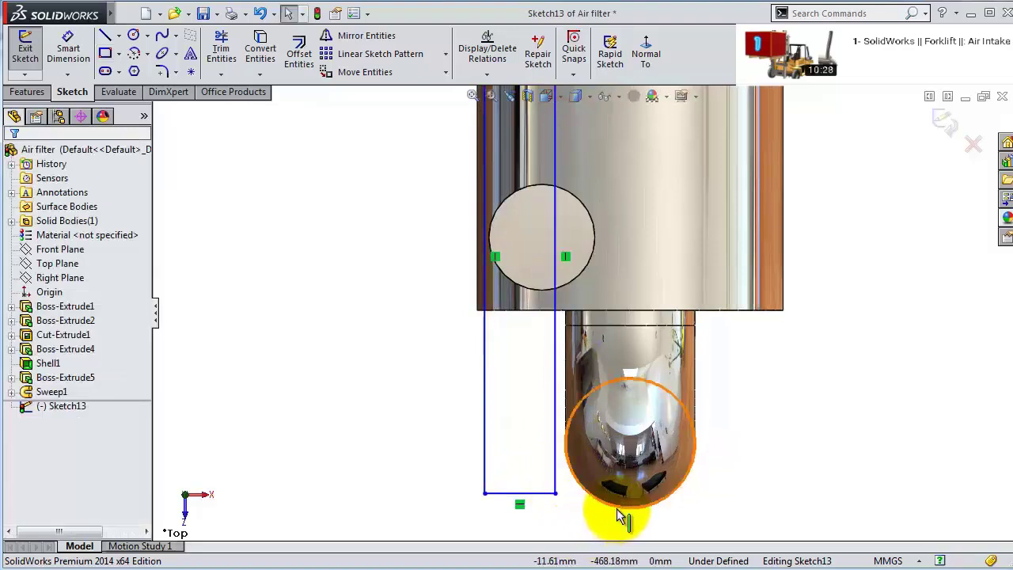
left_click(620, 513)
left_click(541, 495, "ctrl")
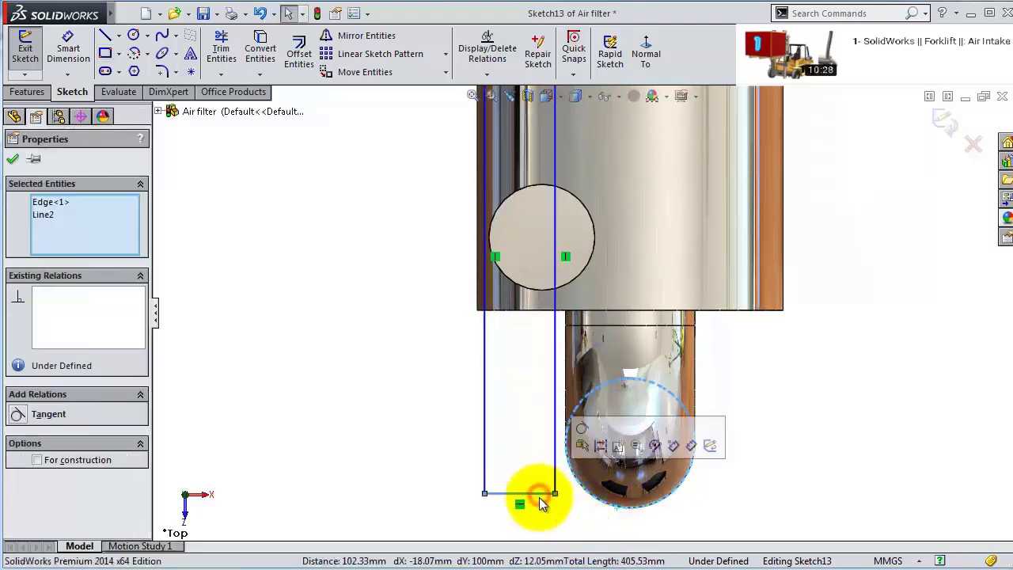
left_click(582, 426)
left_click(461, 320)
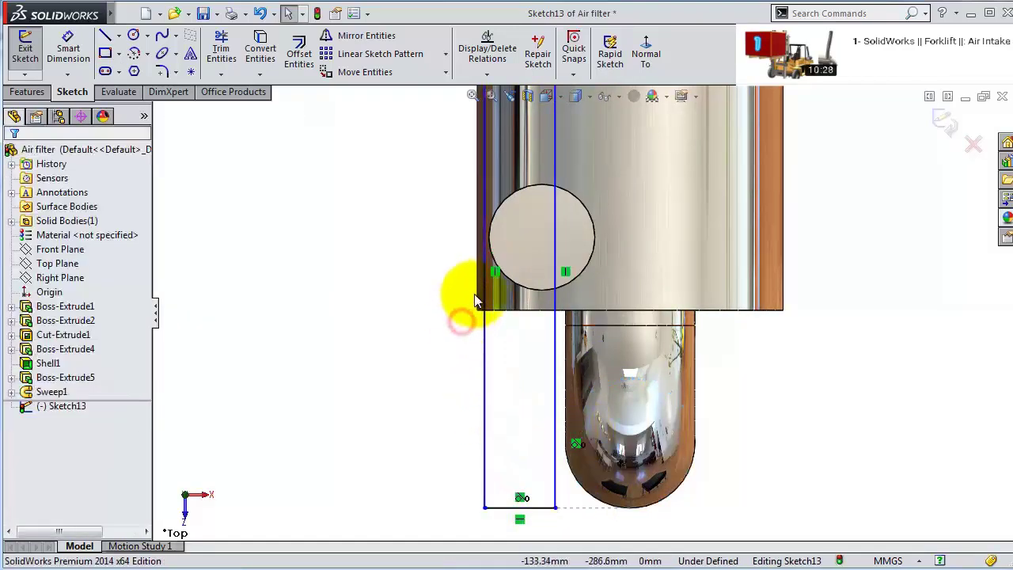
left_click(485, 329)
left_click(526, 310, "ctrl")
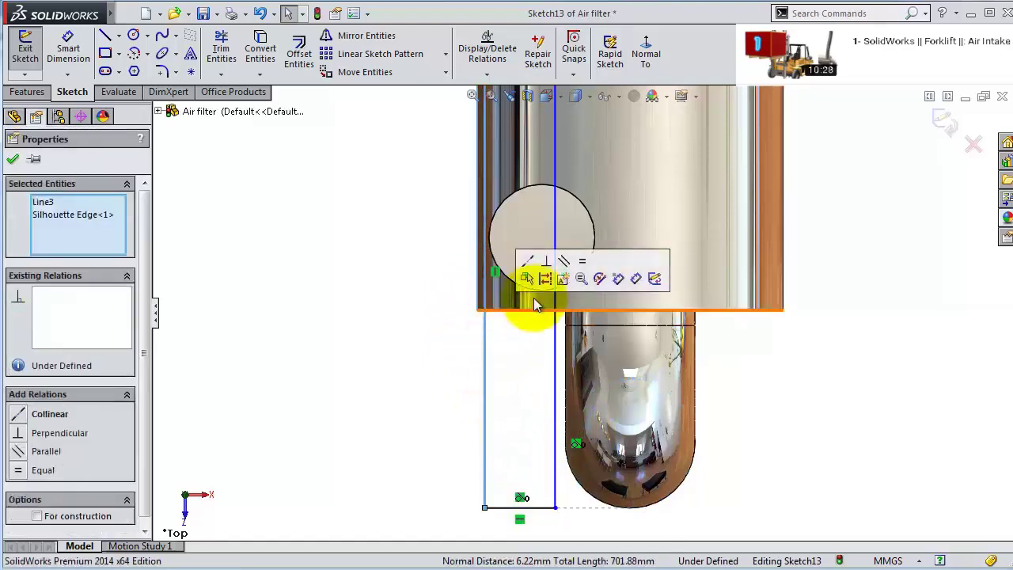
left_click(527, 277)
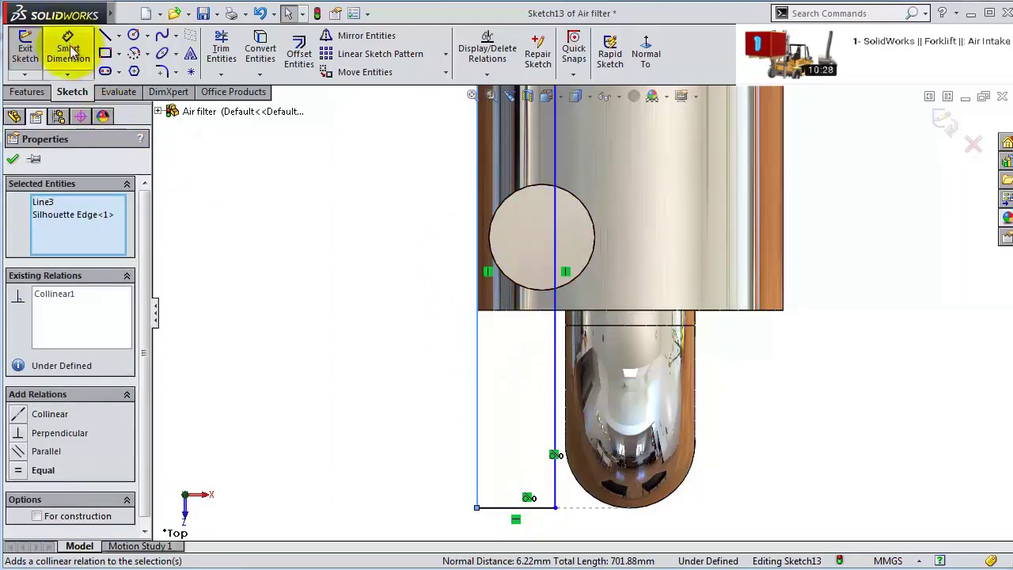
- Dimension the rectangle's width to 50 mm
left_click(70, 49)
left_click(492, 511)
left_click(496, 526)
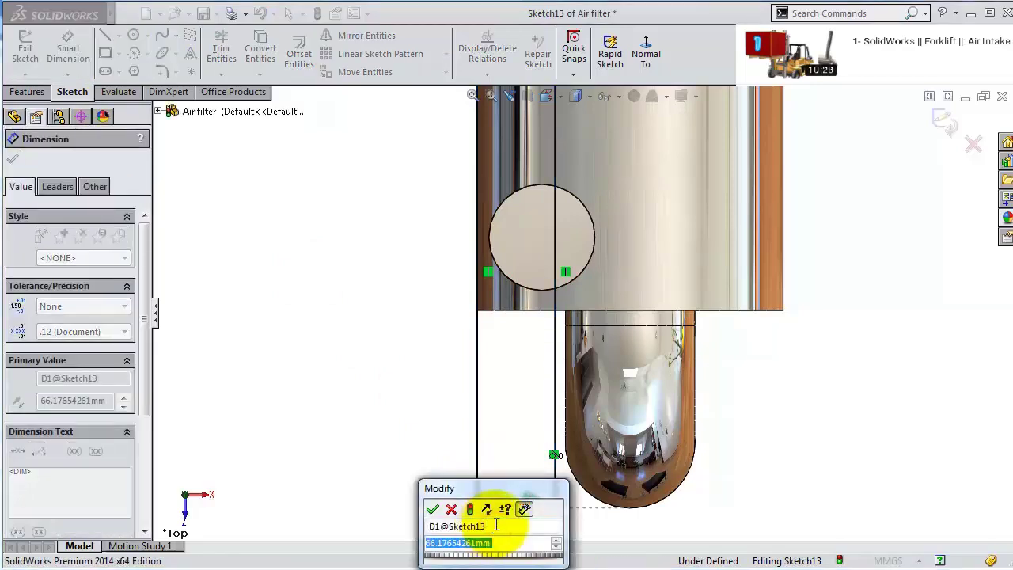
type("50")
key("Return")
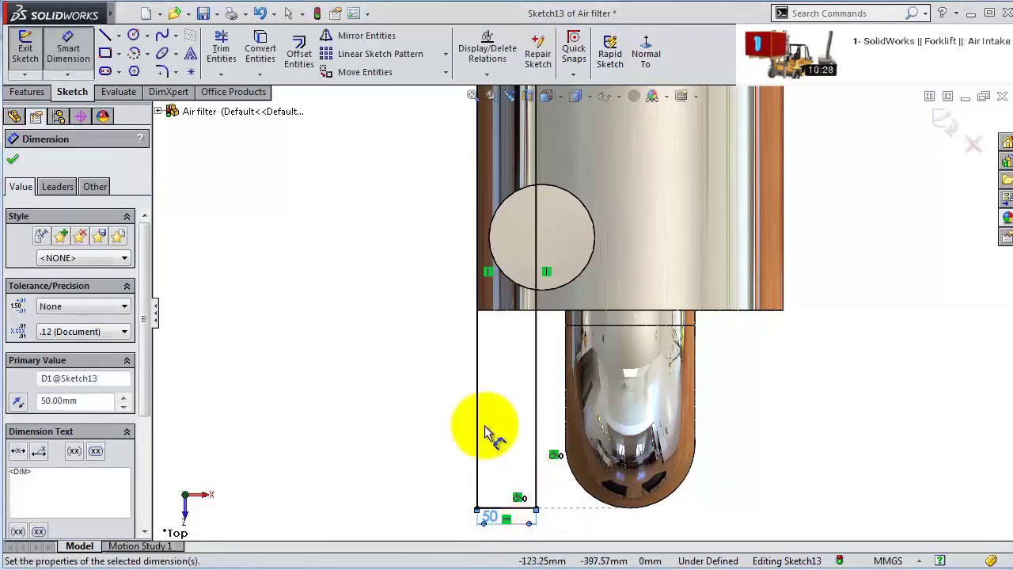
- Dimension the rectangle's long side, correcting it to 420 mm
left_click(478, 434)
left_click(393, 431)
type("400")
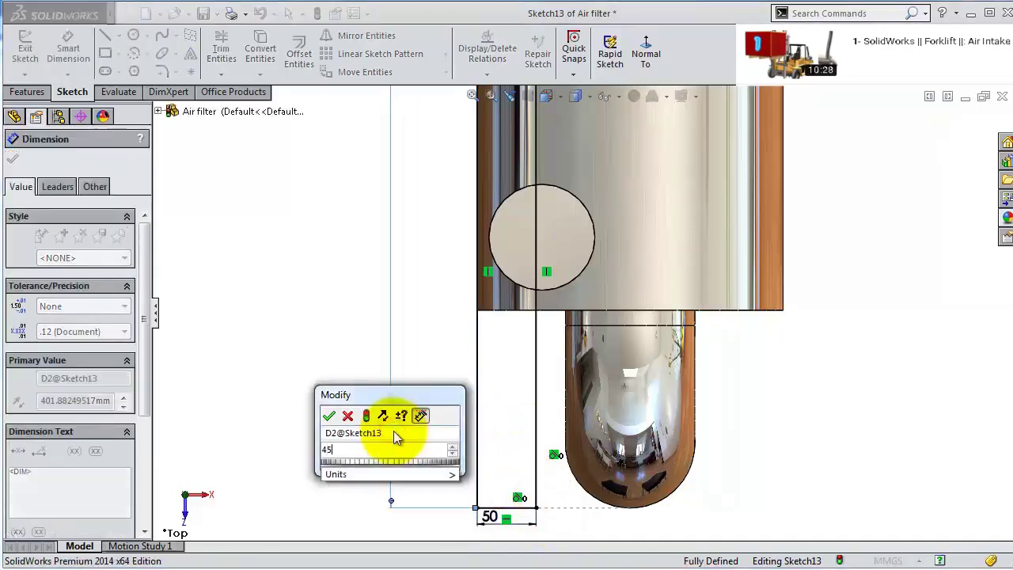
key("Return")
scroll(405, 423, "down", 5)
middle_click_drag(406, 422, 502, 256)
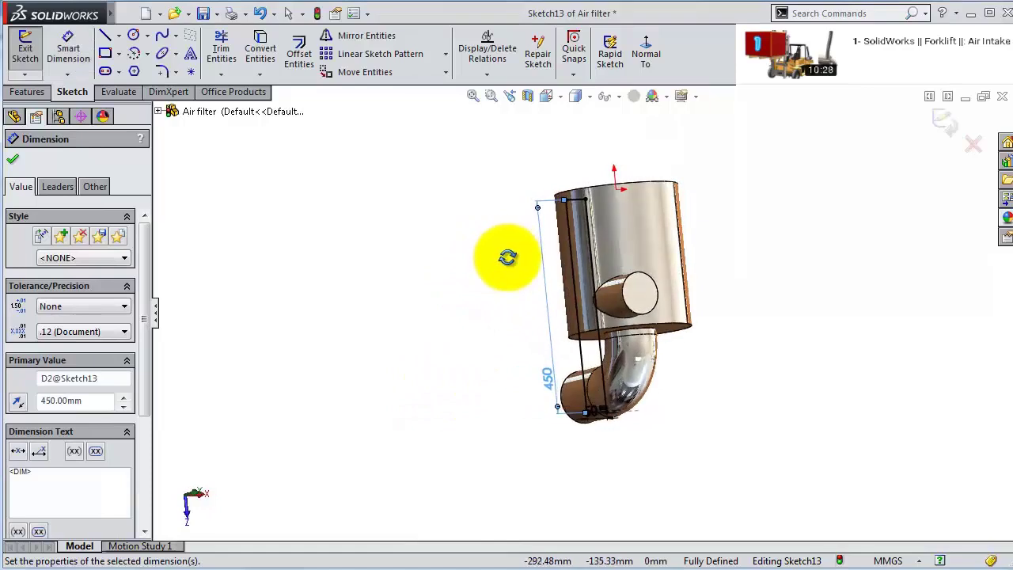
scroll(489, 306, "up", 3)
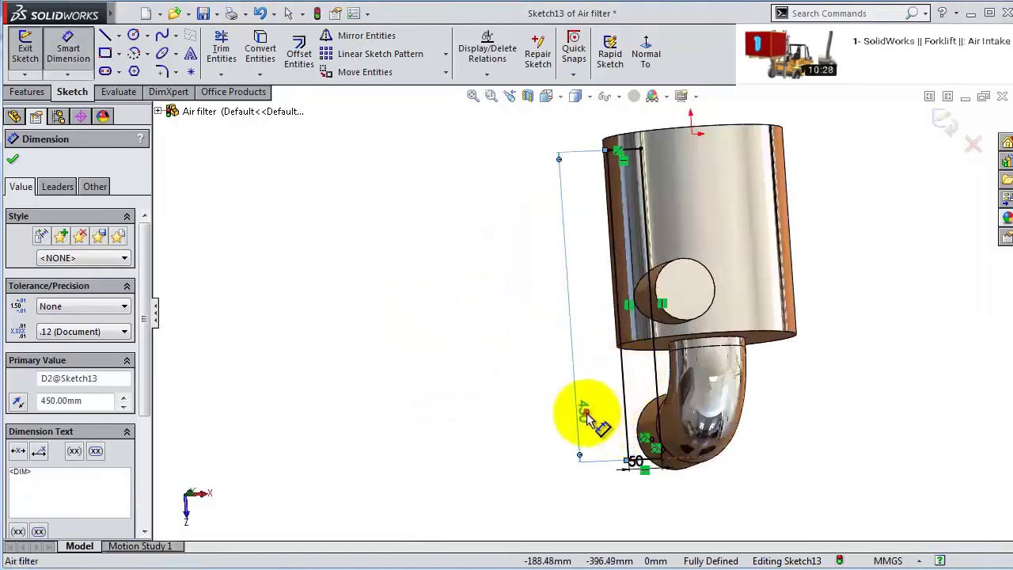
left_click(586, 414)
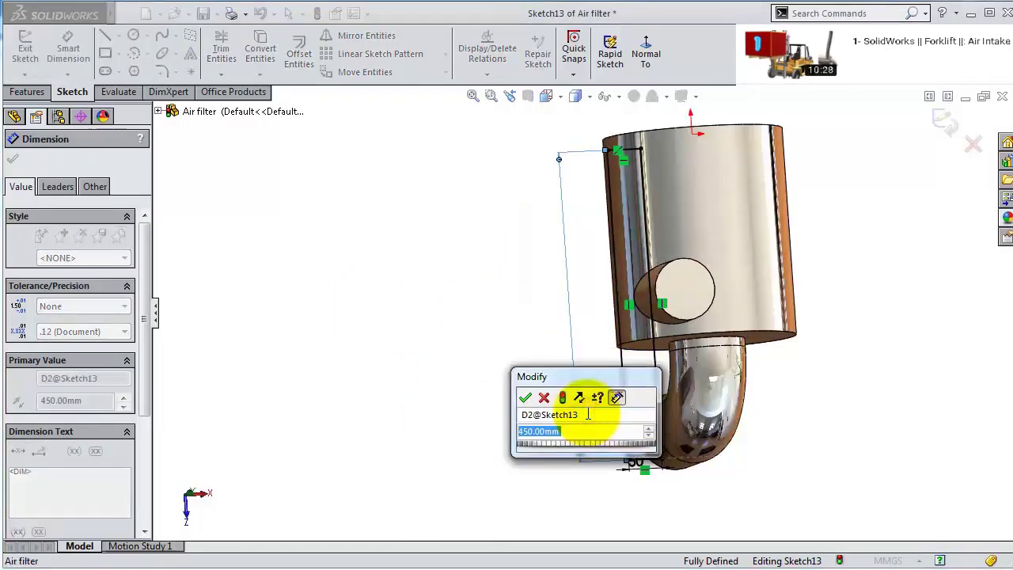
type("420")
key("Return")
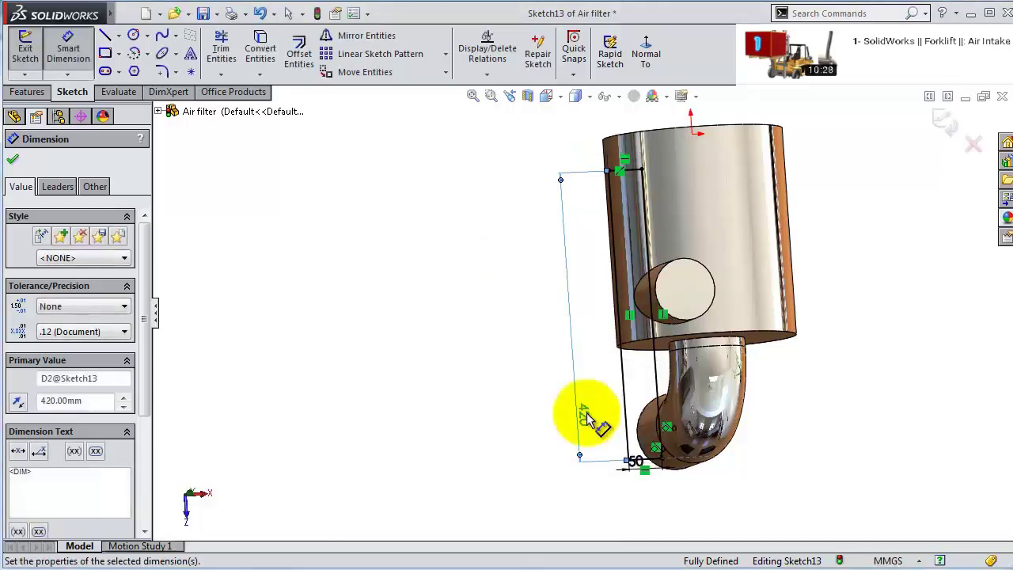
scroll(665, 364, "up", 4)
- Extrude the rectangle starting from a 140 mm offset with a 20 mm blind depth
left_click(26, 92)
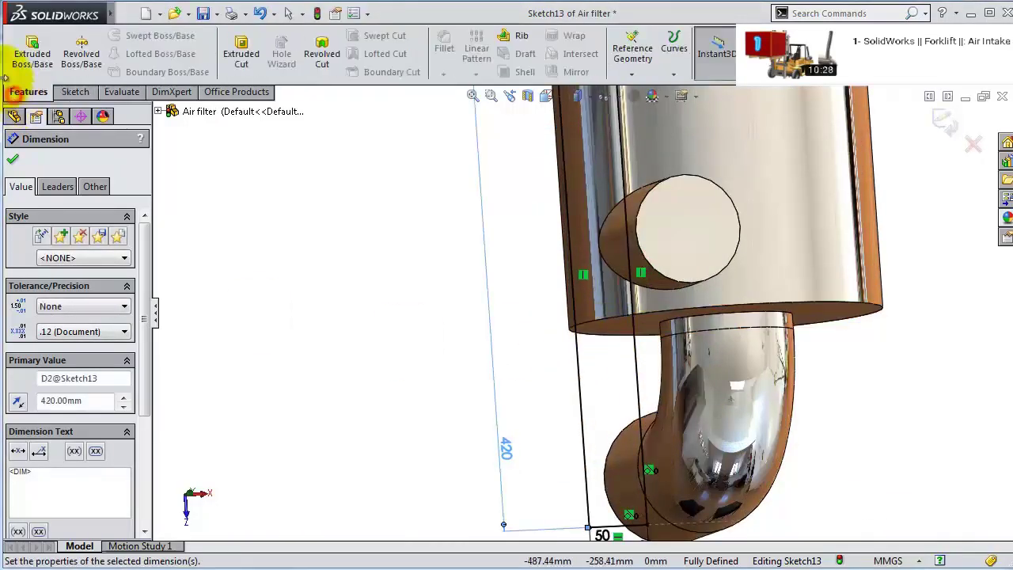
left_click(28, 54)
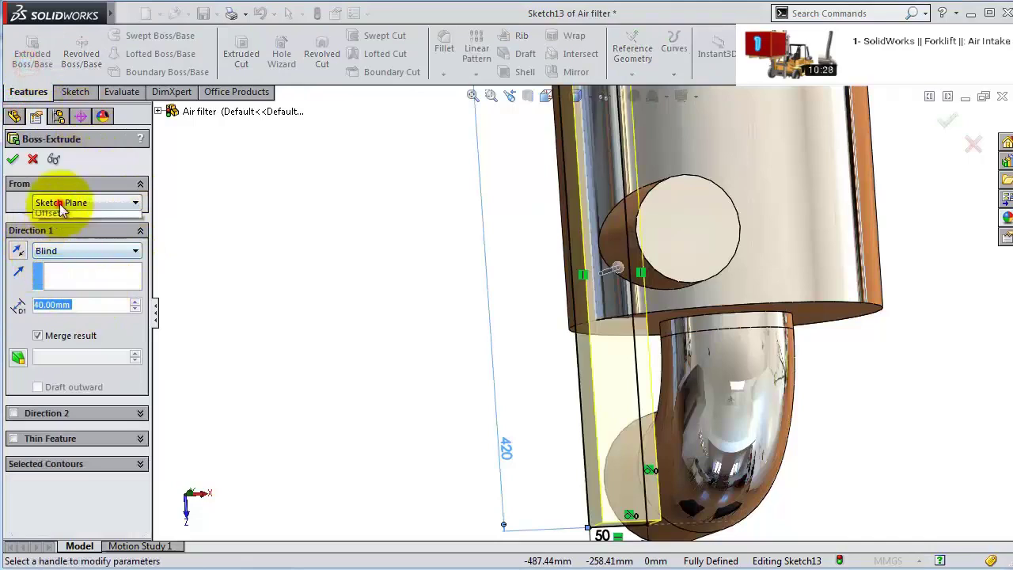
left_click(57, 244)
left_click(87, 227)
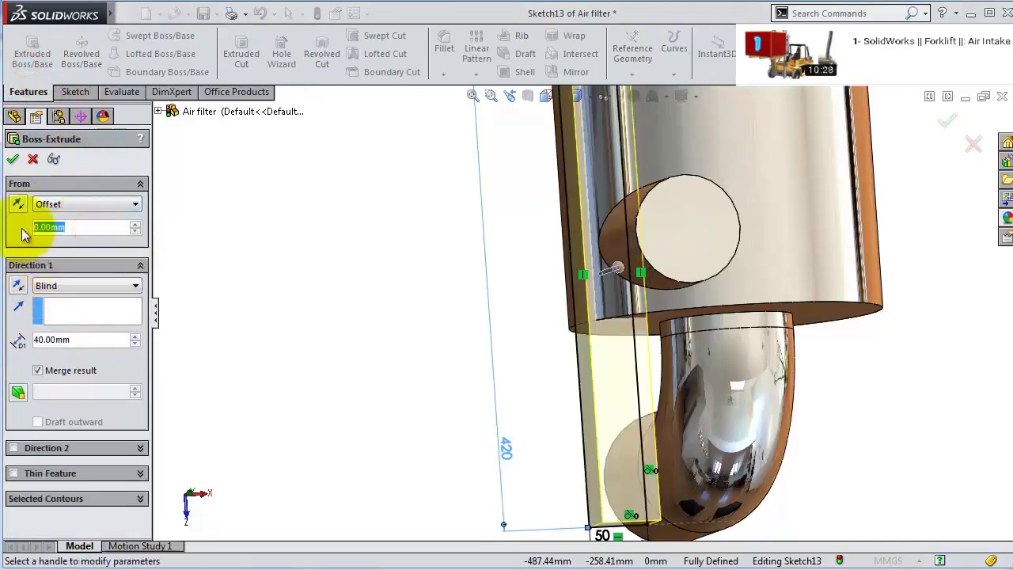
type("140")
key("Return")
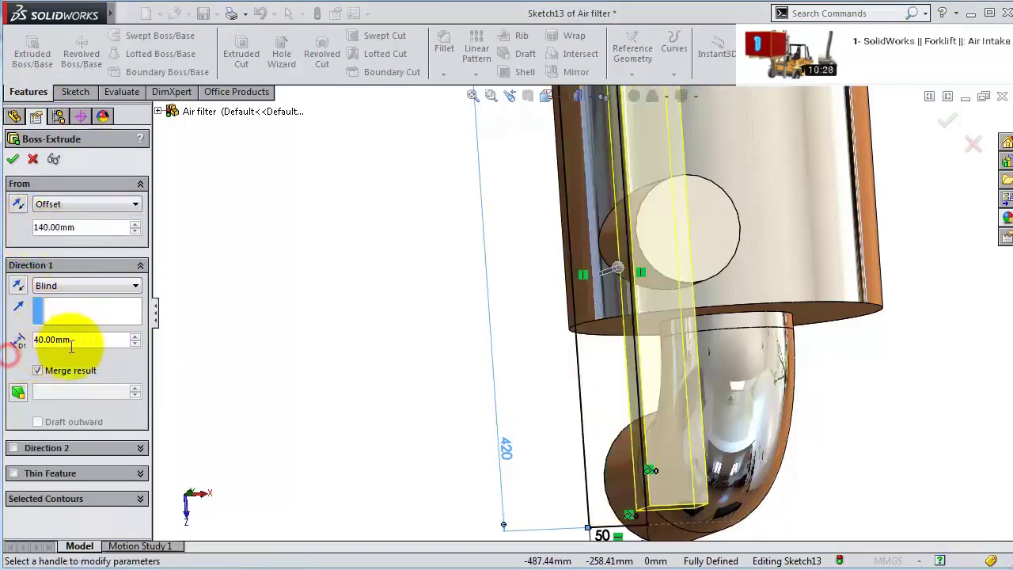
left_click_drag(108, 339, 27, 338)
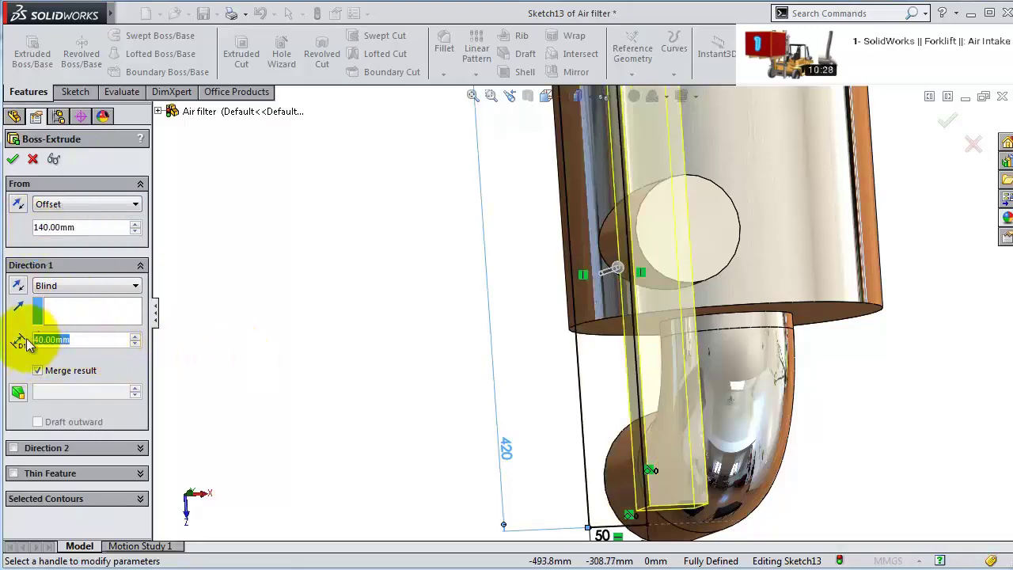
type("20")
key("Return")
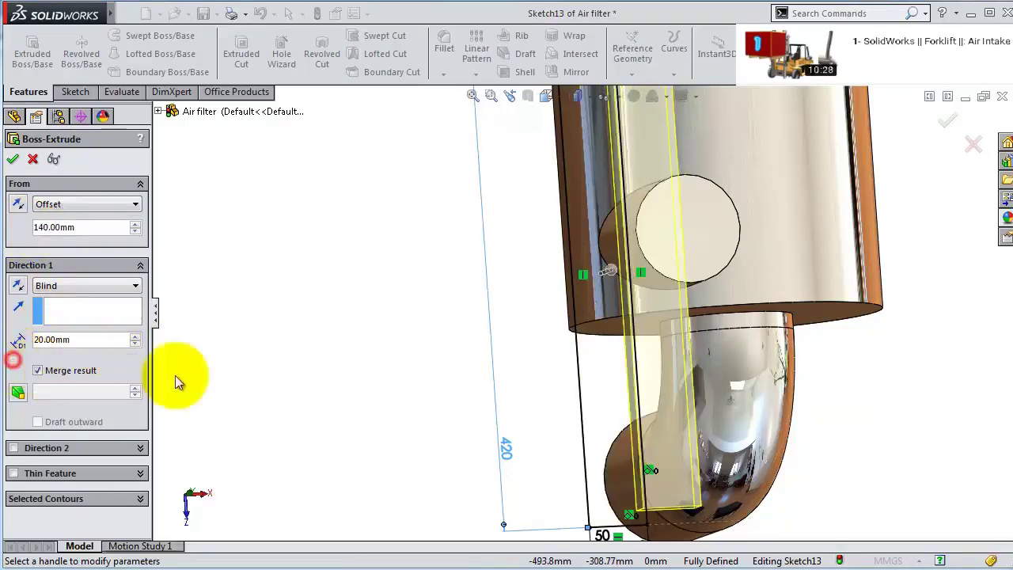
- Flip the offset to the other side, confirm the bar extrusion, and select its face
middle_click_drag(177, 380, 317, 317)
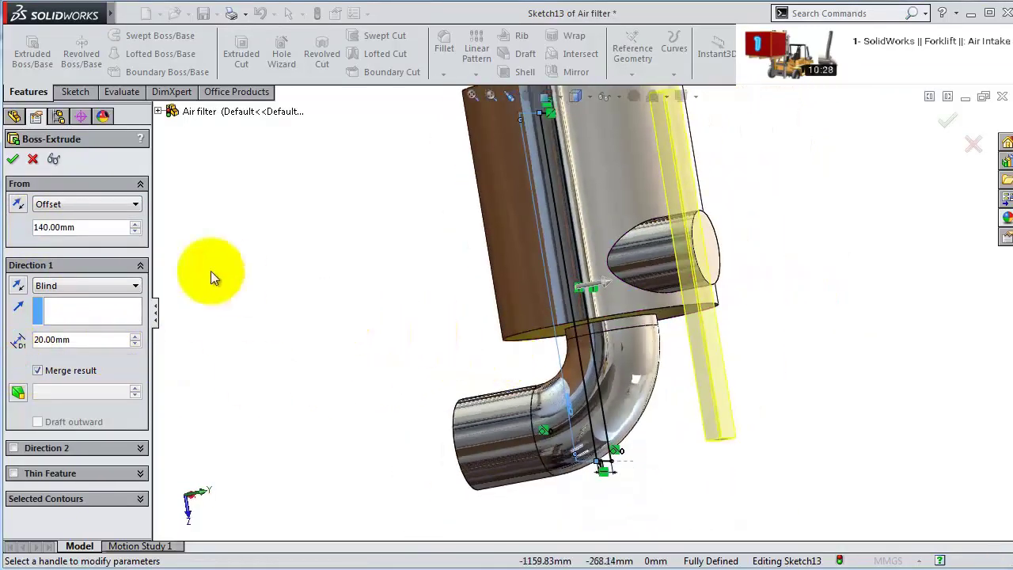
left_click(18, 204)
middle_click_drag(427, 285, 500, 279)
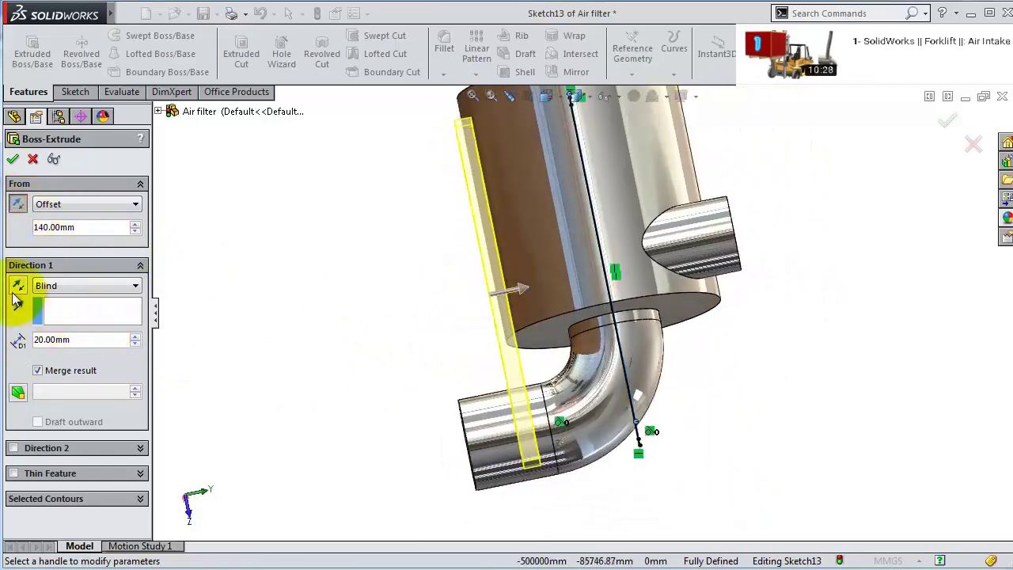
middle_click_drag(317, 307, 279, 300)
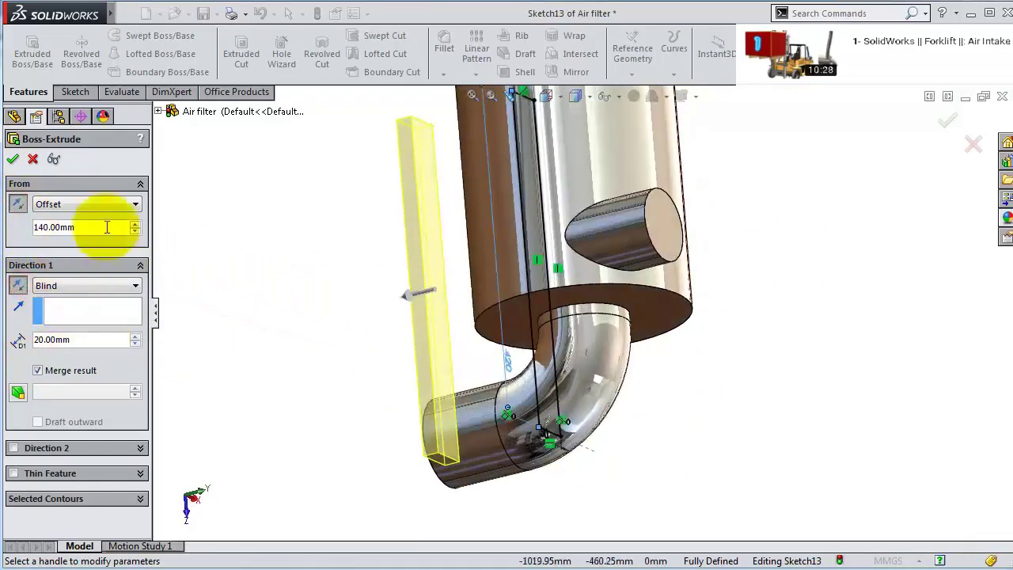
left_click(13, 159)
middle_click_drag(582, 370, 485, 446)
left_click(485, 446)
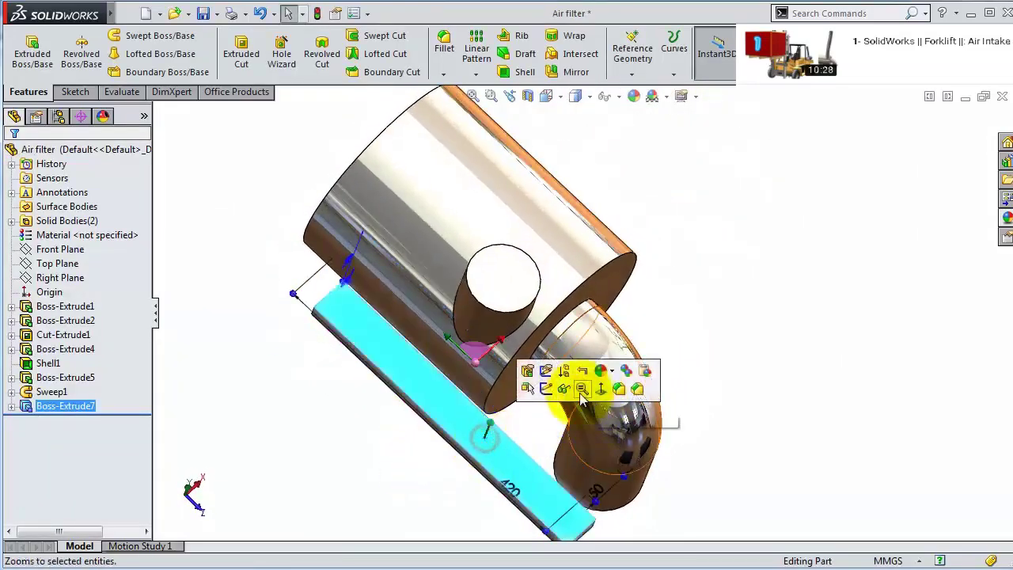
- Open Sketch14 on the Boss-Extrude7 bar face, viewed normal then tilted toward the pipe
left_click(545, 372)
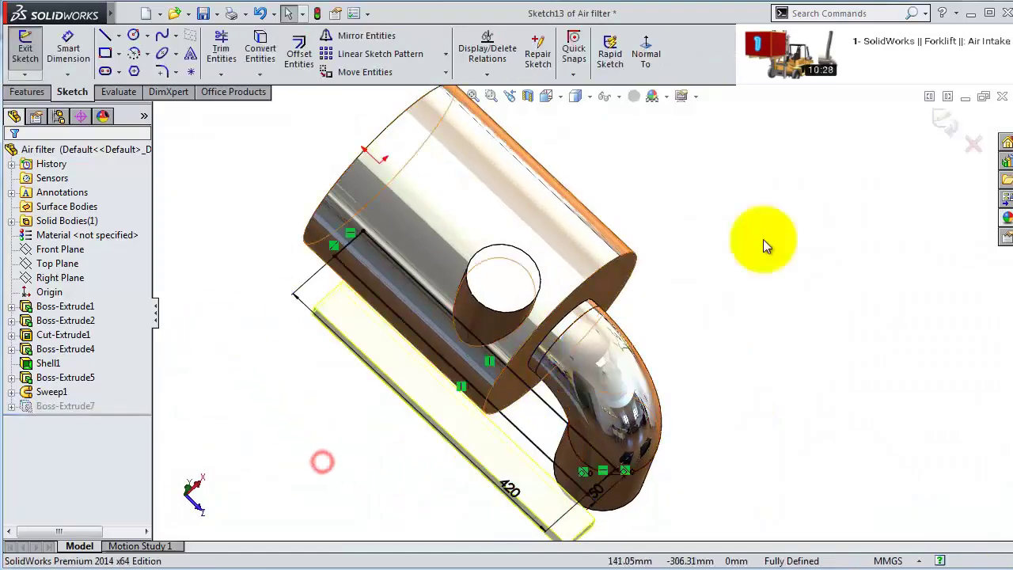
left_click(943, 124)
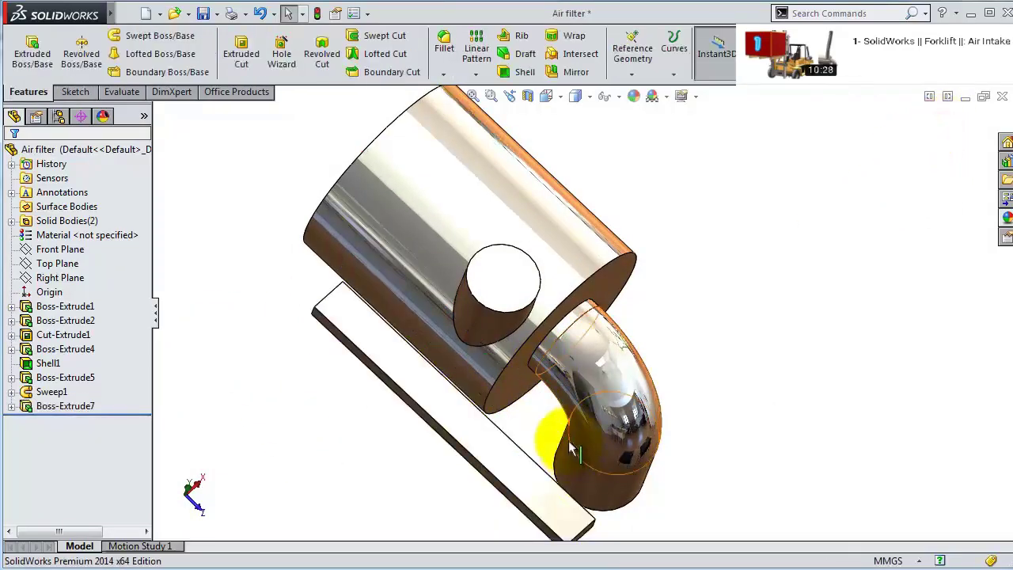
left_click(509, 452)
left_click(570, 400)
left_click(646, 54)
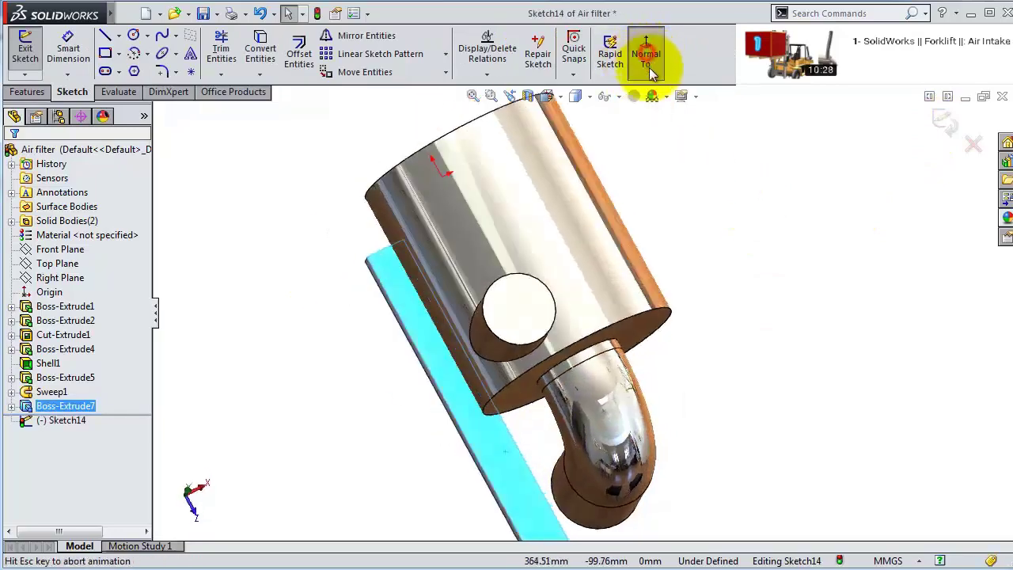
mouse_move(482, 318)
middle_mouse_down()
mouse_move(477, 337)
mouse_move(493, 343)
mouse_move(507, 247)
mouse_move(419, 356)
mouse_move(355, 339)
mouse_move(369, 328)
mouse_move(362, 341)
middle_mouse_up()
middle_click_drag(475, 372, 506, 443)
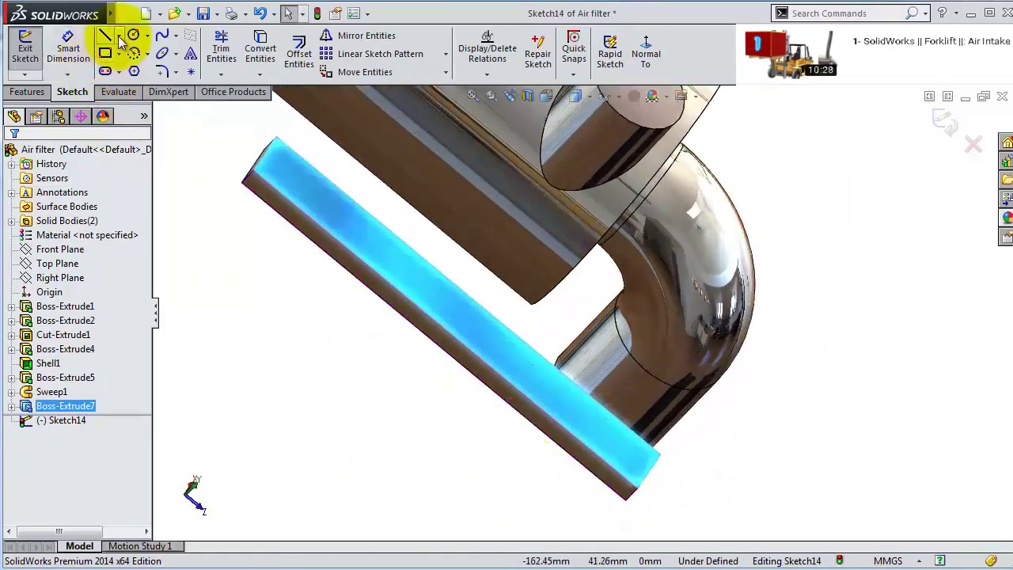
- Draw a centerline along the bar and two circles centred on it
left_click(120, 37)
left_click(135, 67)
left_click(266, 152)
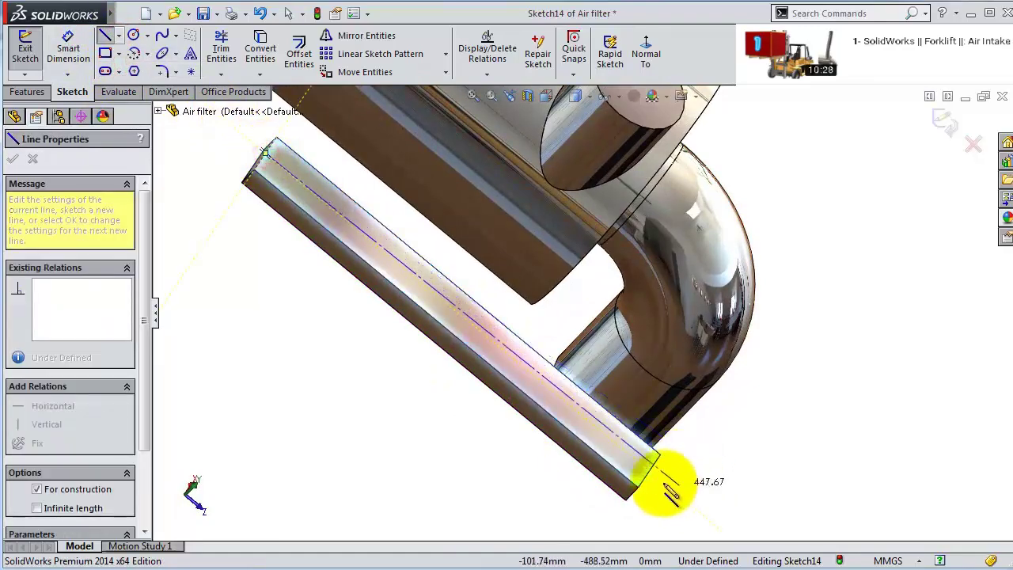
left_click(649, 470)
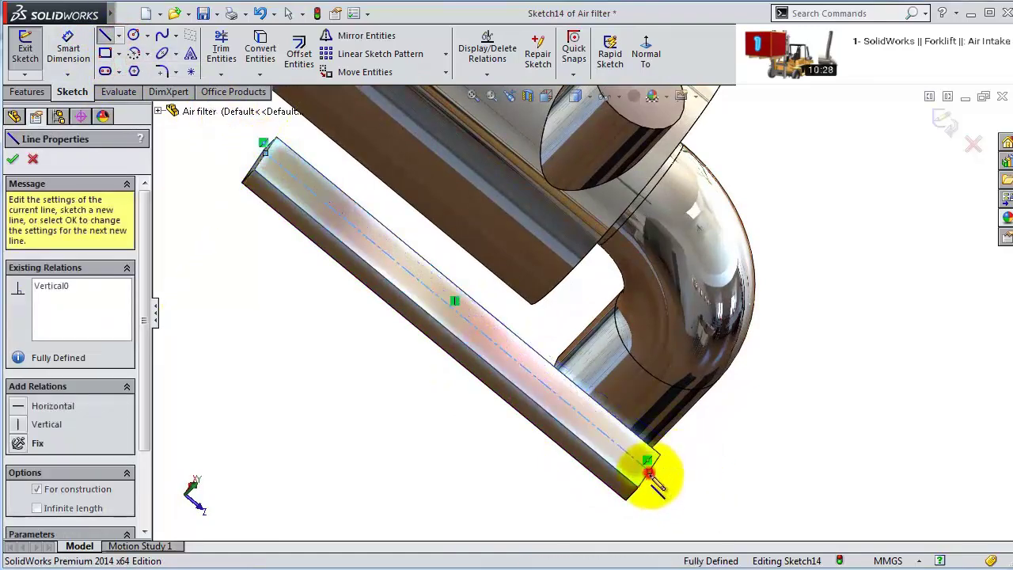
left_click(133, 36)
scroll(356, 225, "down", 4)
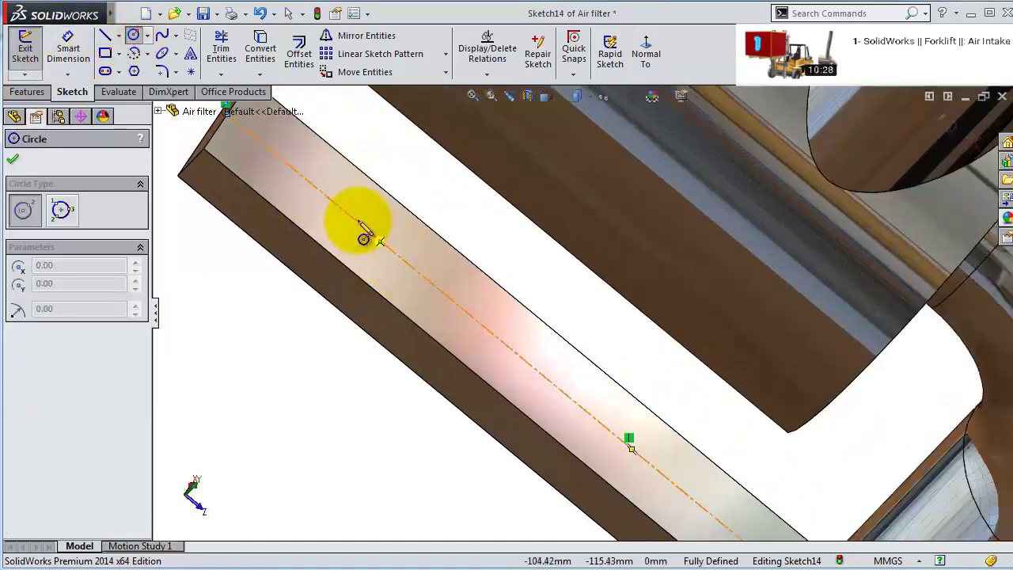
left_click(376, 236)
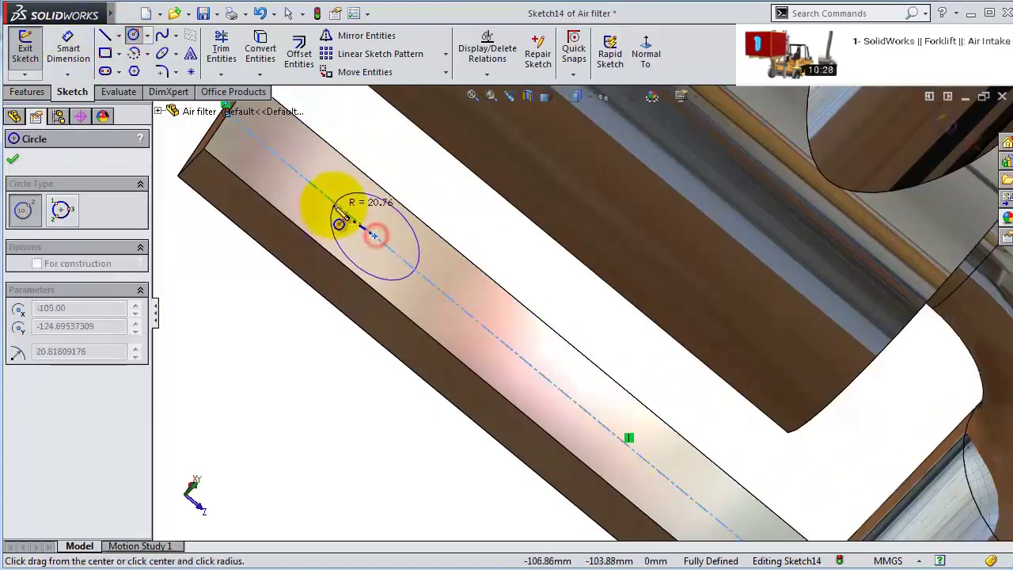
left_click(354, 233)
scroll(524, 294, "up", 4)
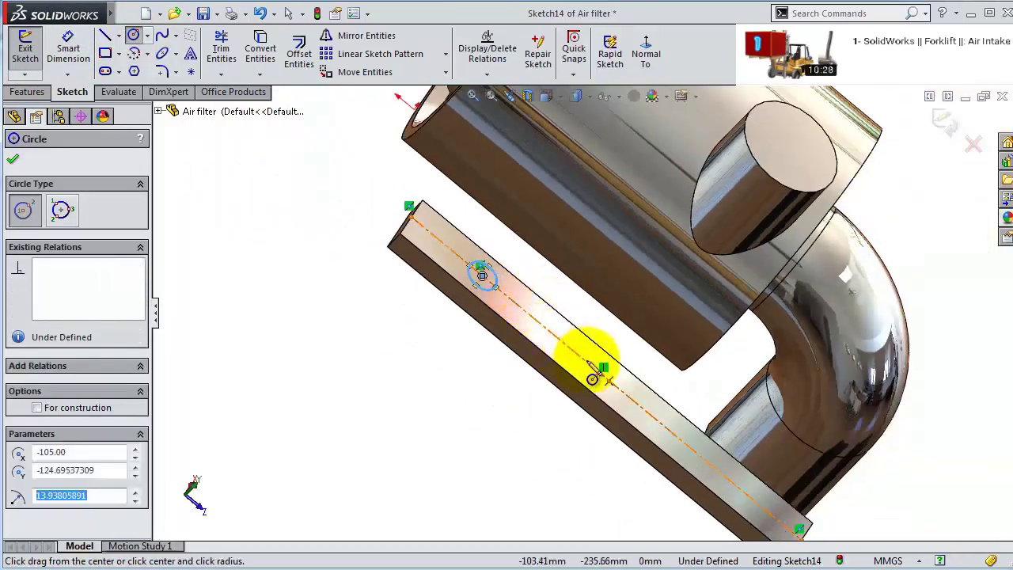
left_click(592, 378)
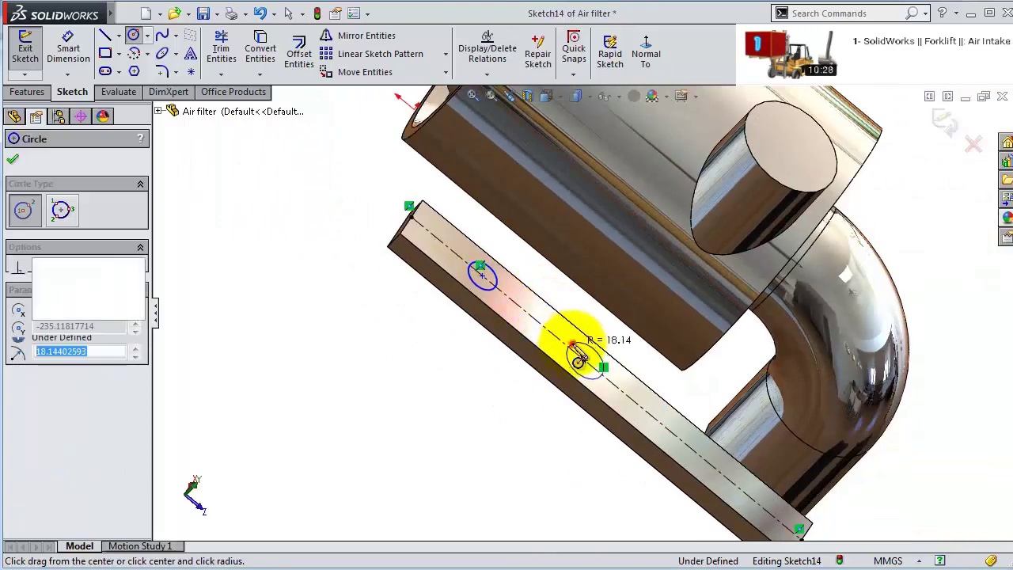
left_click(577, 356)
scroll(589, 350, "down", 4)
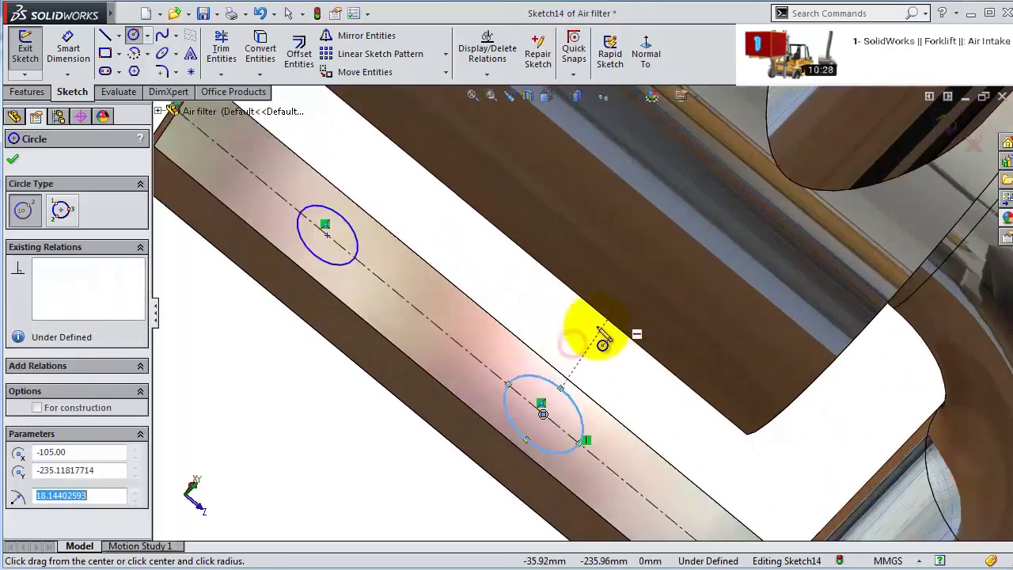
- Make the two circles equal in size
left_click(342, 267)
left_click(508, 390, "ctrl")
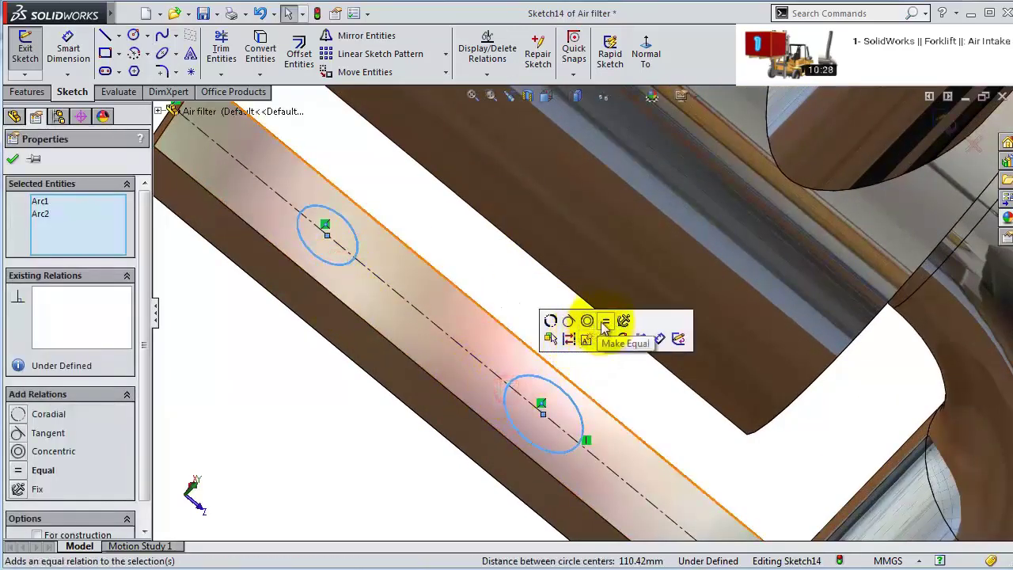
left_click(606, 321)
left_click(68, 49)
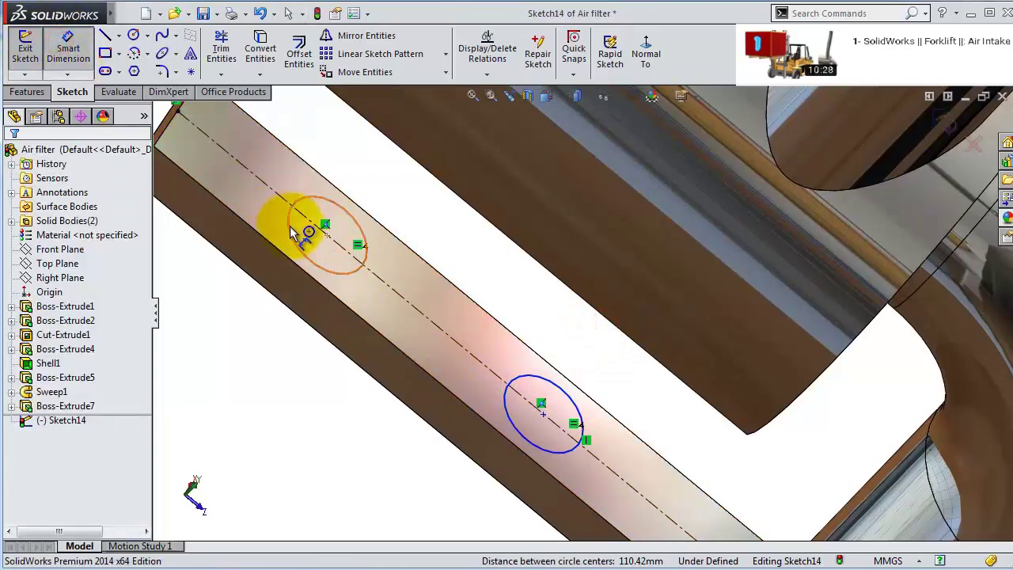
- Dimension the first circle's diameter at 30 mm
left_click(291, 231)
left_click(237, 361)
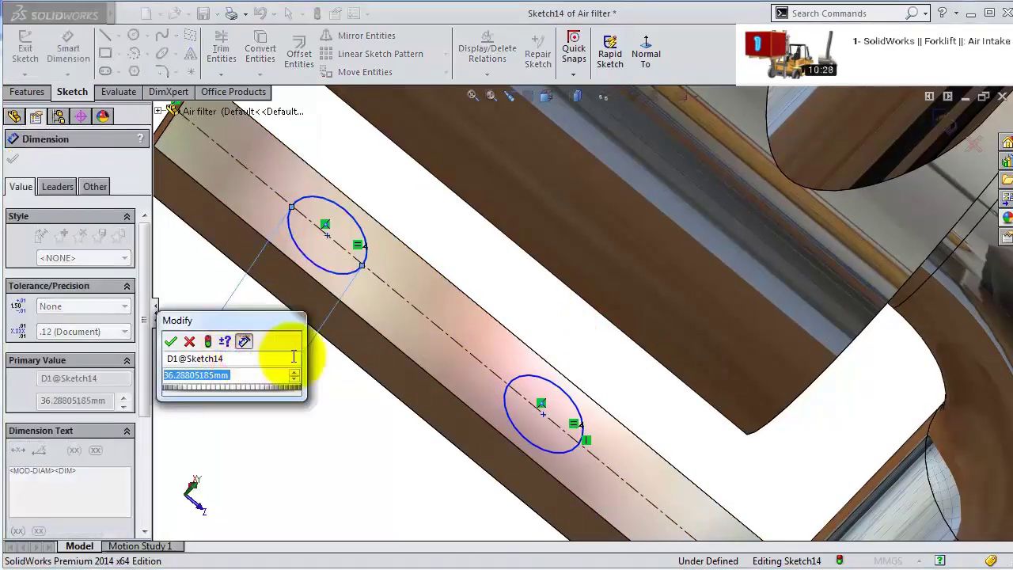
key("Return")
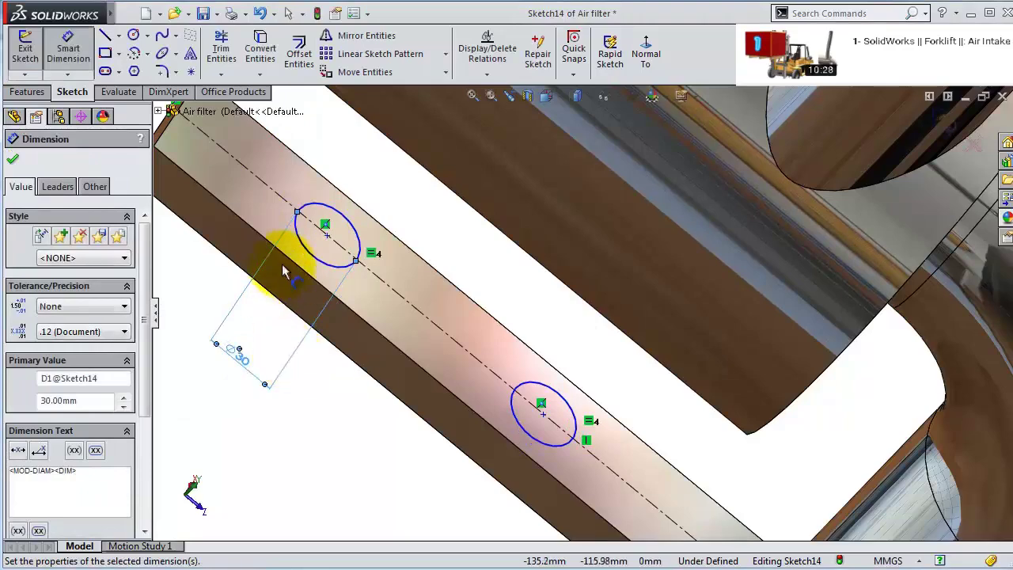
key("z")
- Set the first circle's centre 75 mm from the bar's end, correcting the mistyped 750
left_click(370, 247)
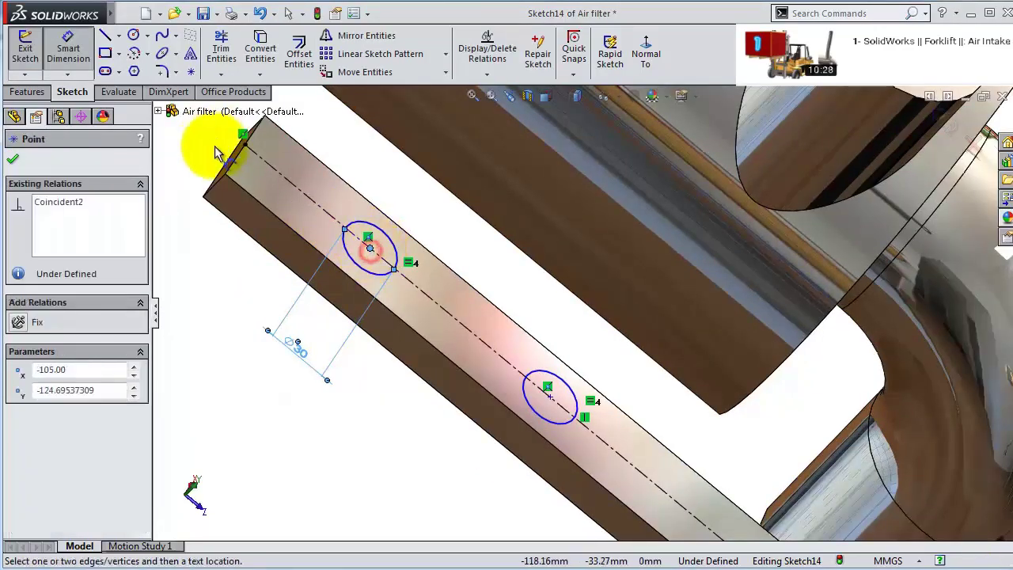
left_click(209, 254)
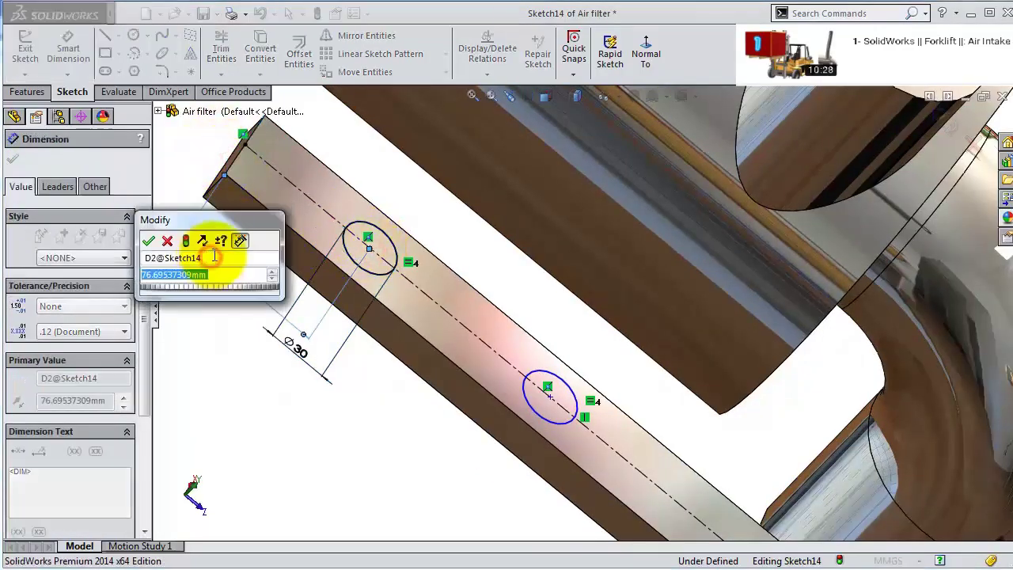
type("750")
key("Return")
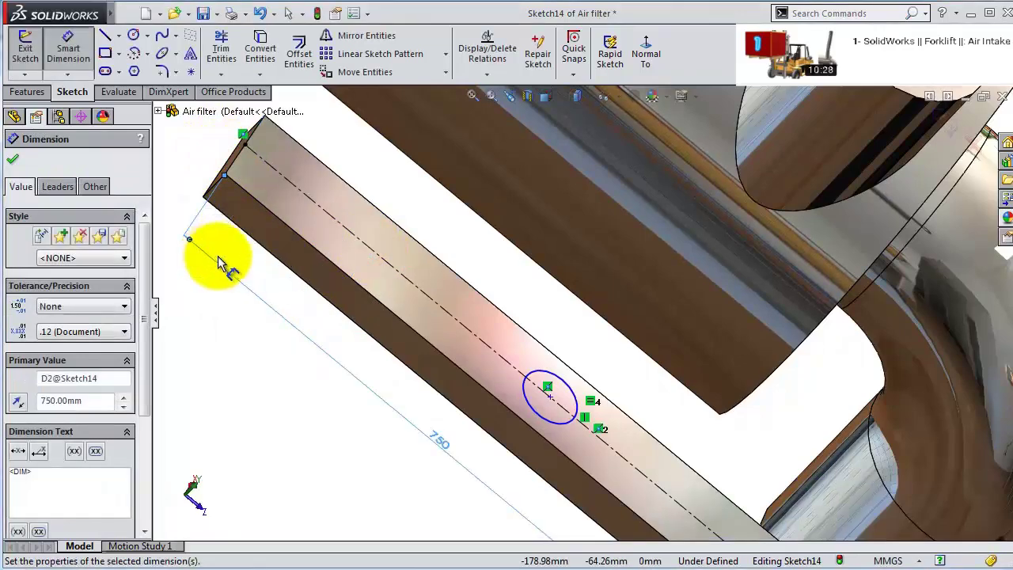
left_click(433, 437)
type("75")
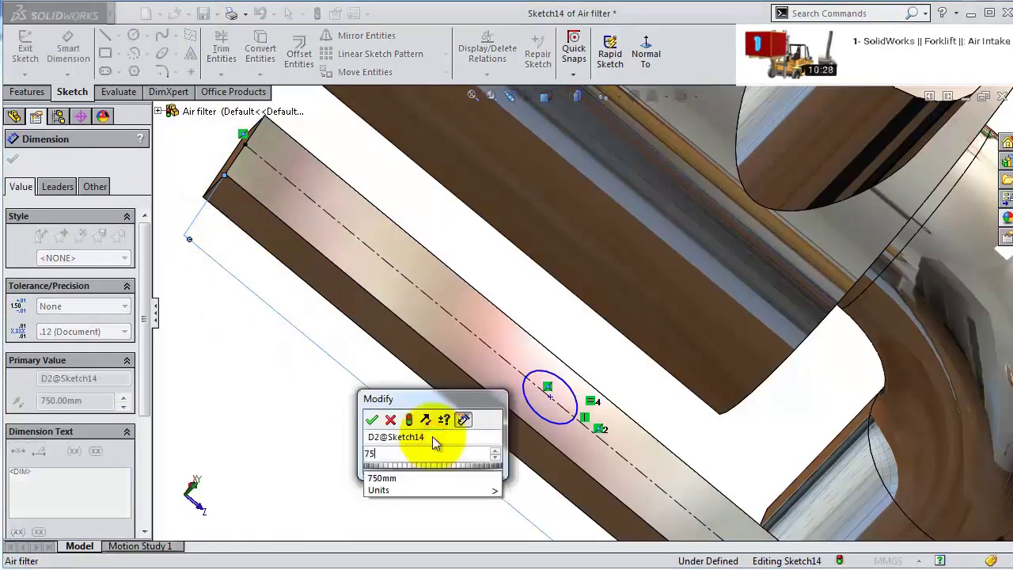
key("Return")
- Space the two circle centres 100 mm apart
left_click(391, 269)
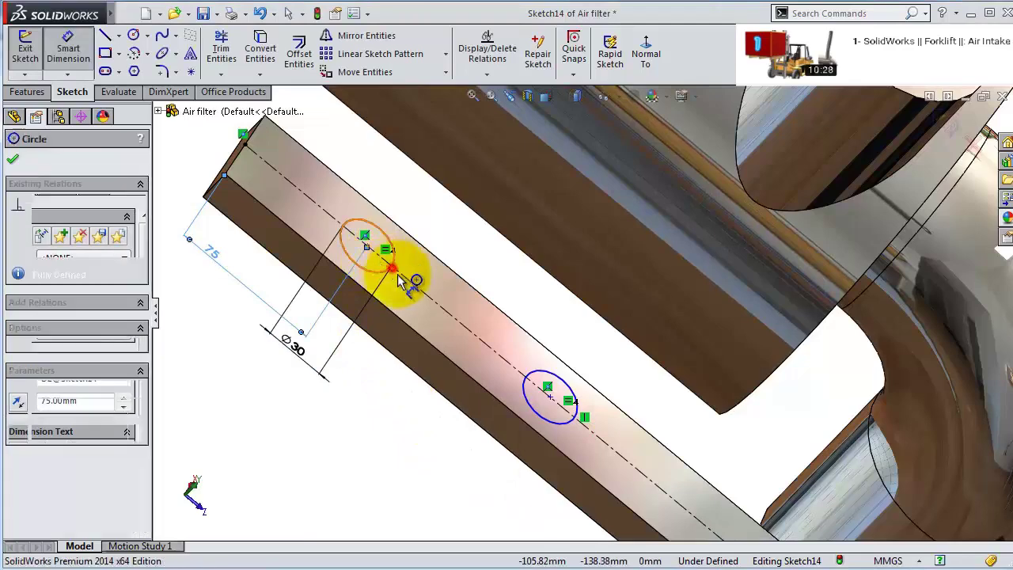
left_click(528, 402)
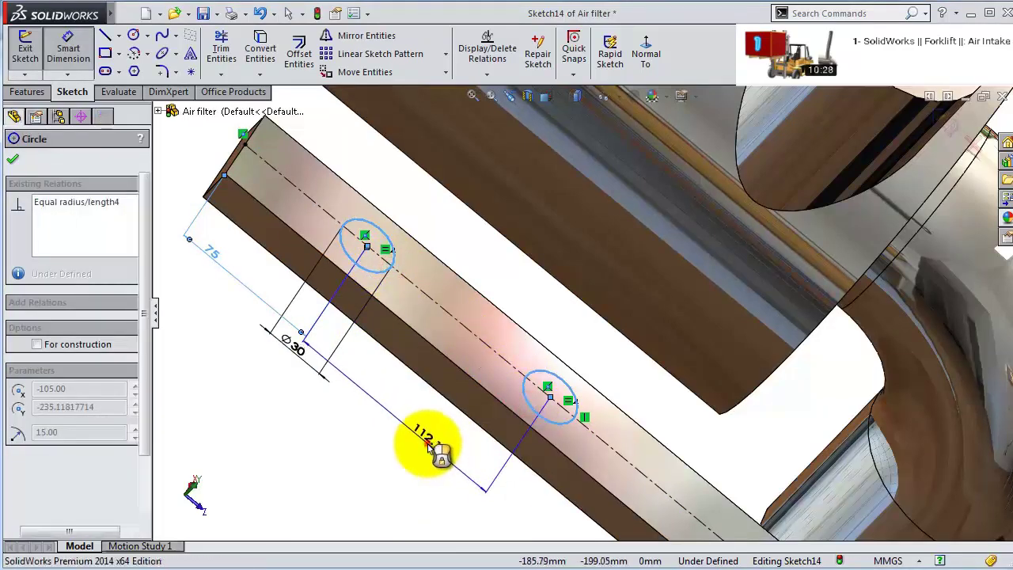
left_click(443, 450)
type("100")
key("Return")
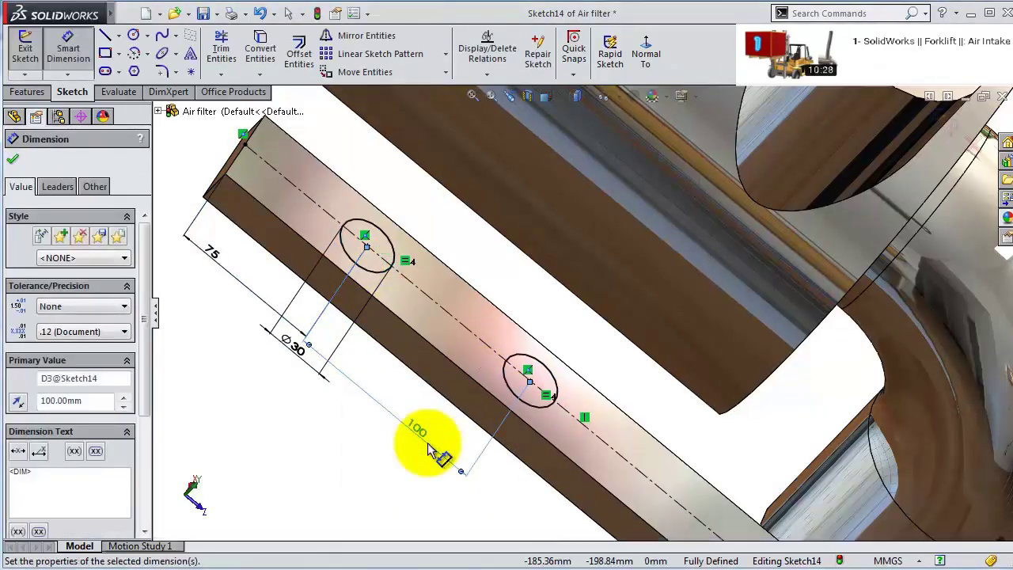
left_click(14, 161)
middle_click_drag(420, 212, 333, 103)
- Extrude the two Ø30 circles Up To Next into rods joining the bar to the housing
left_click(26, 92)
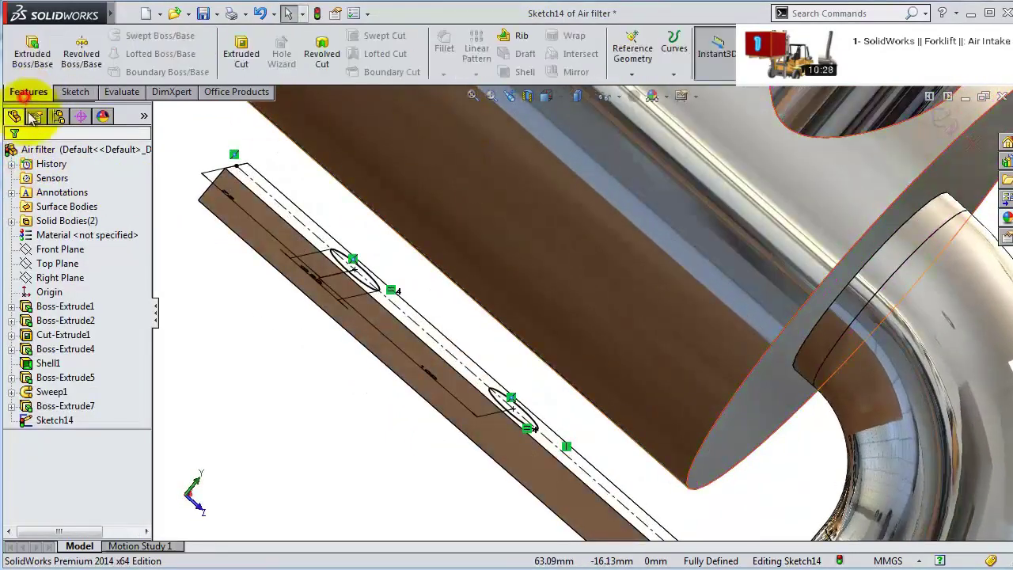
left_click(30, 55)
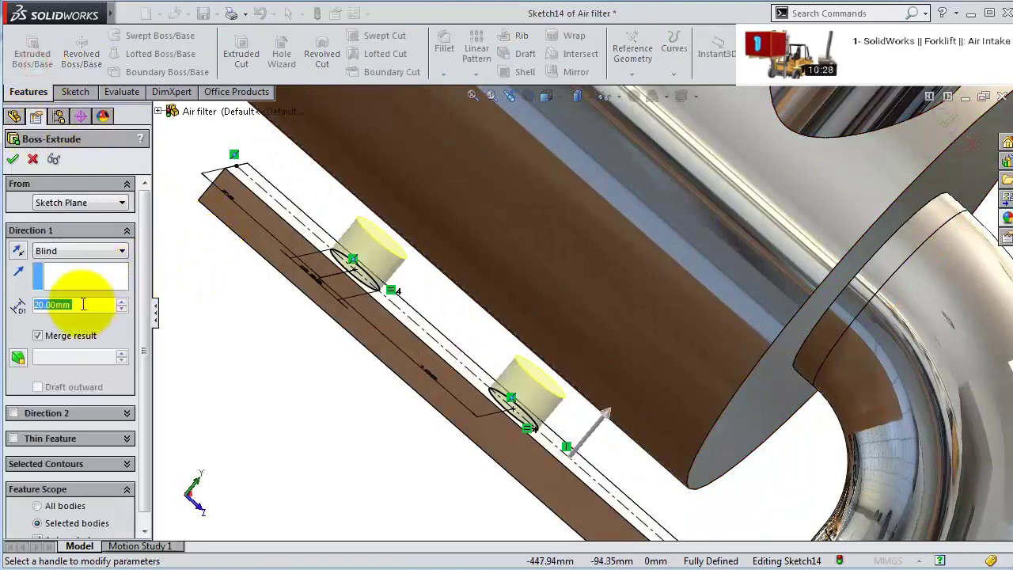
left_click(71, 252)
left_click(59, 273)
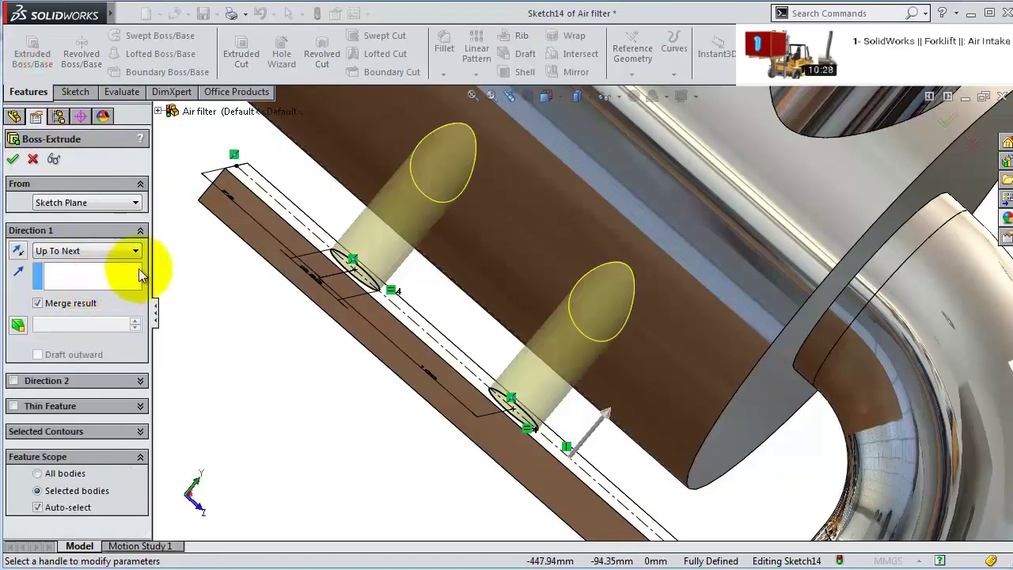
left_click(12, 159)
middle_click_drag(572, 296, 468, 219)
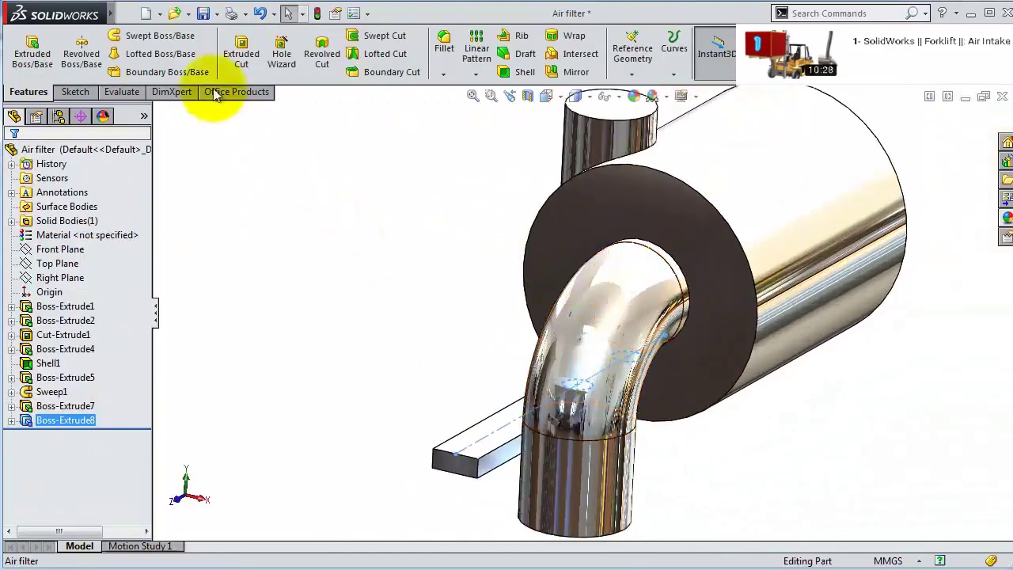
- Mirror the bracket bar and posts across the Right Plane as a geometry pattern, creating Mirror2
left_click(60, 277)
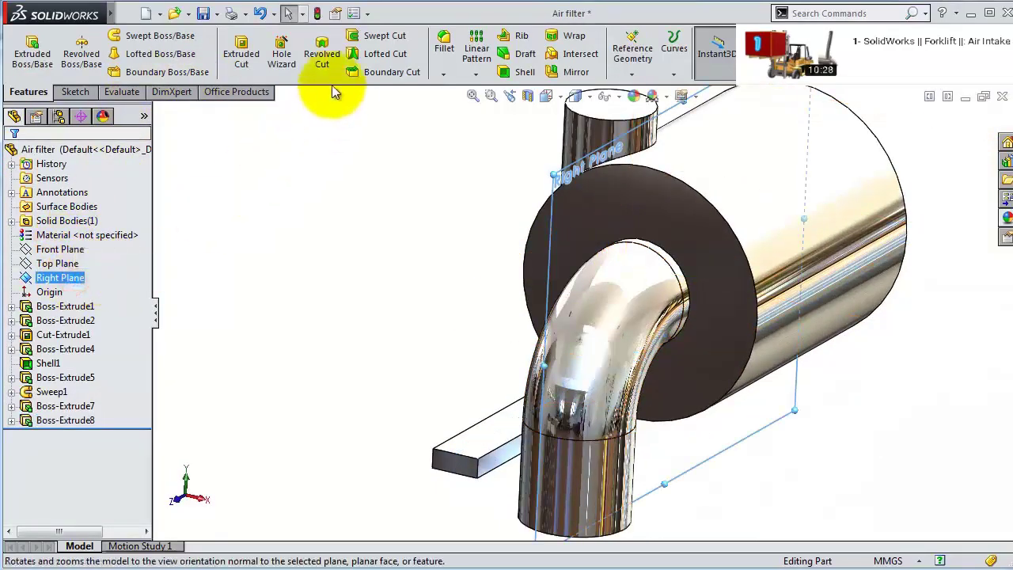
left_click(476, 76)
left_click(482, 120)
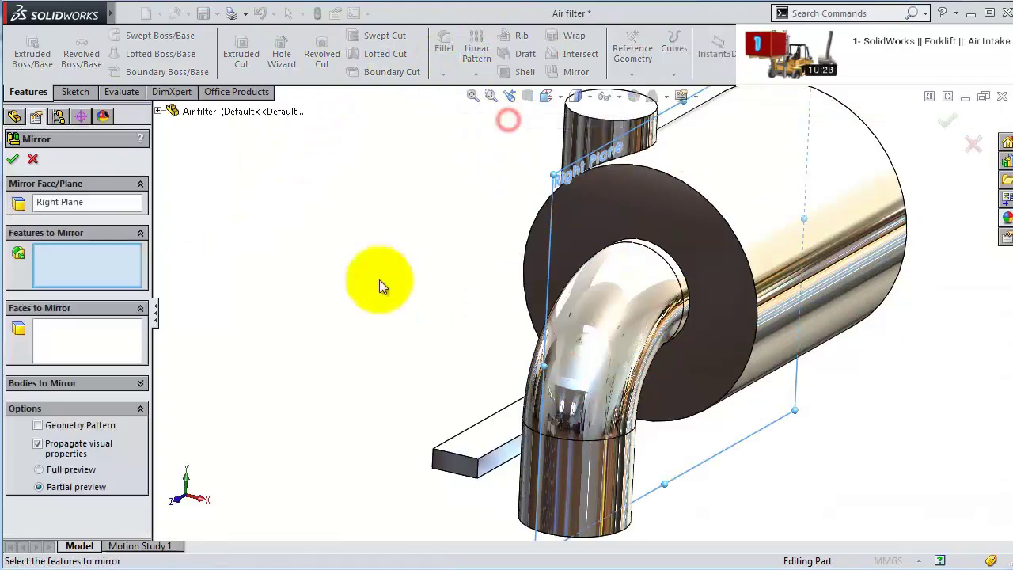
middle_click_drag(190, 265, 320, 273)
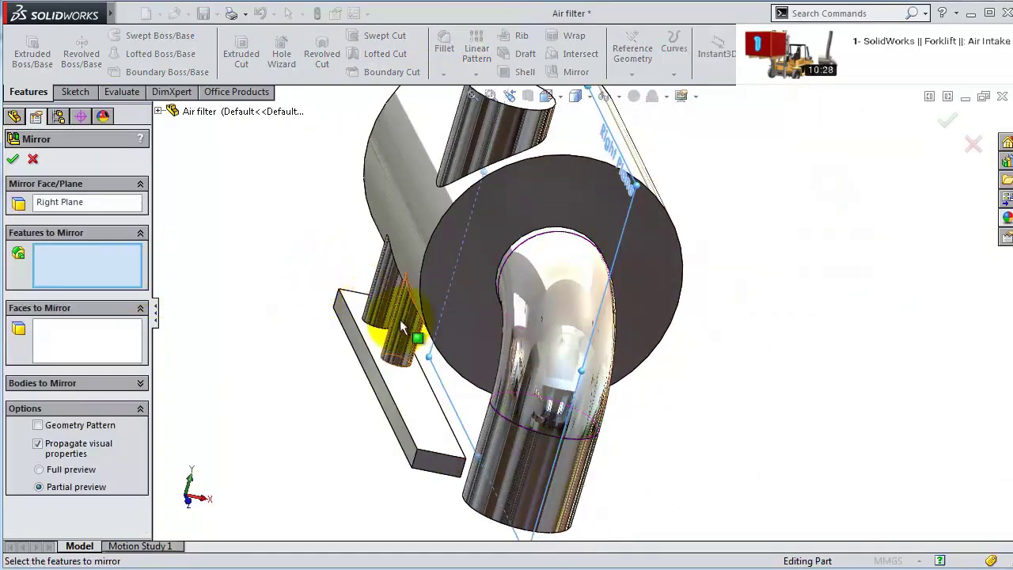
left_click(407, 396)
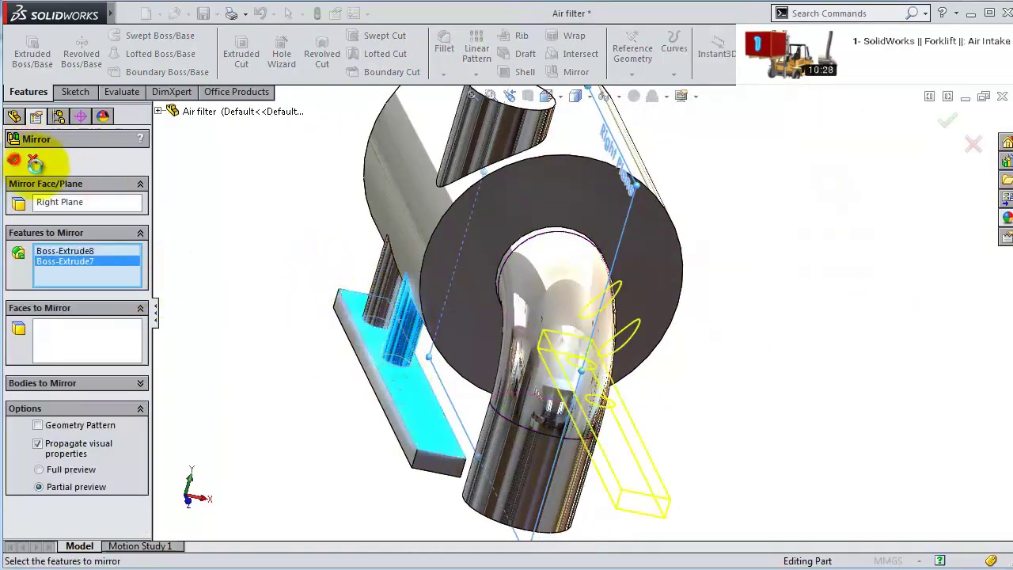
left_click(82, 426)
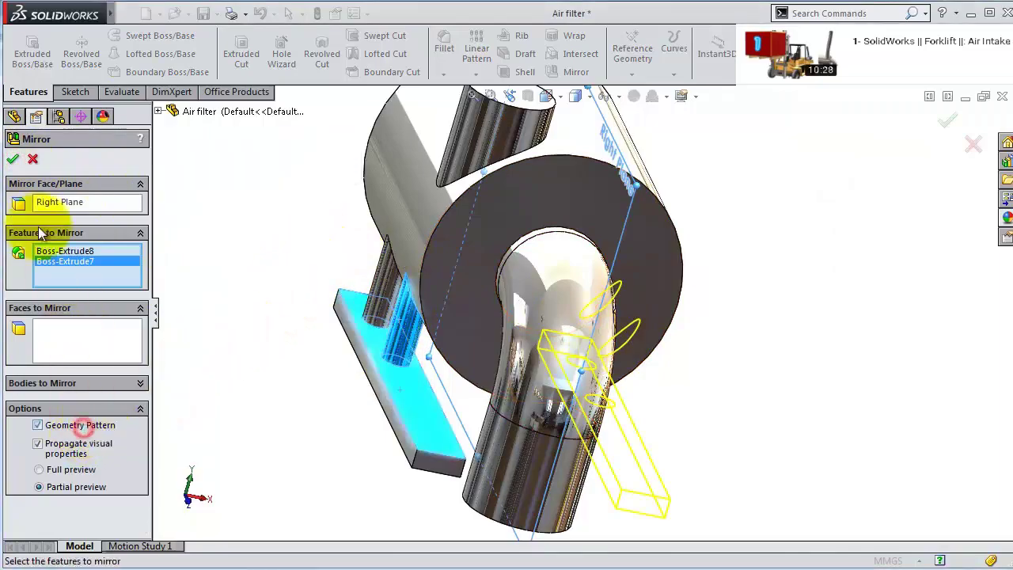
left_click(13, 159)
middle_click_drag(670, 362, 667, 408)
- Move Shell1 later in the feature history, after Boss-Extrude5
key("ctrl+7")
left_click(313, 408)
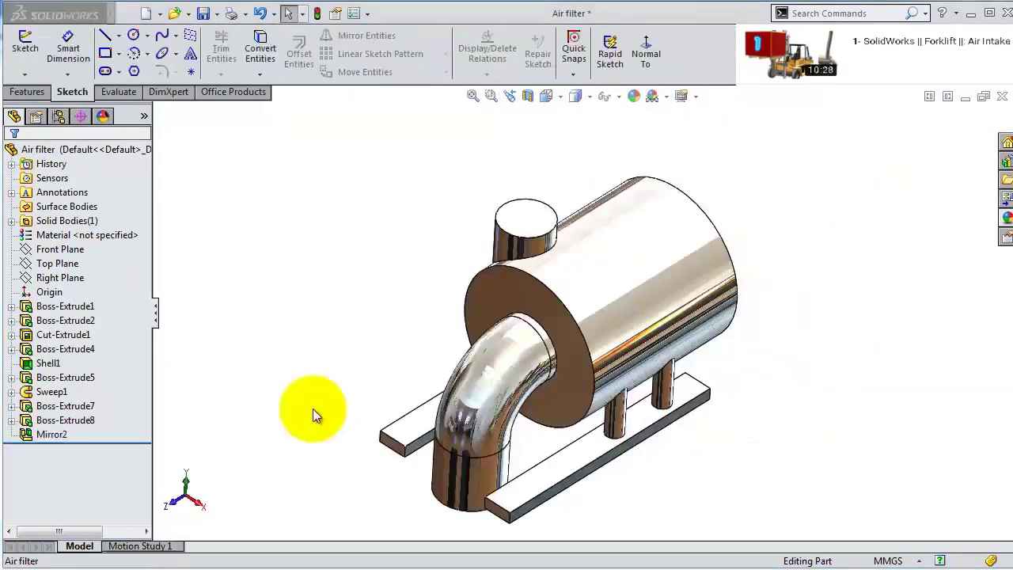
left_click(284, 312)
left_click(29, 364)
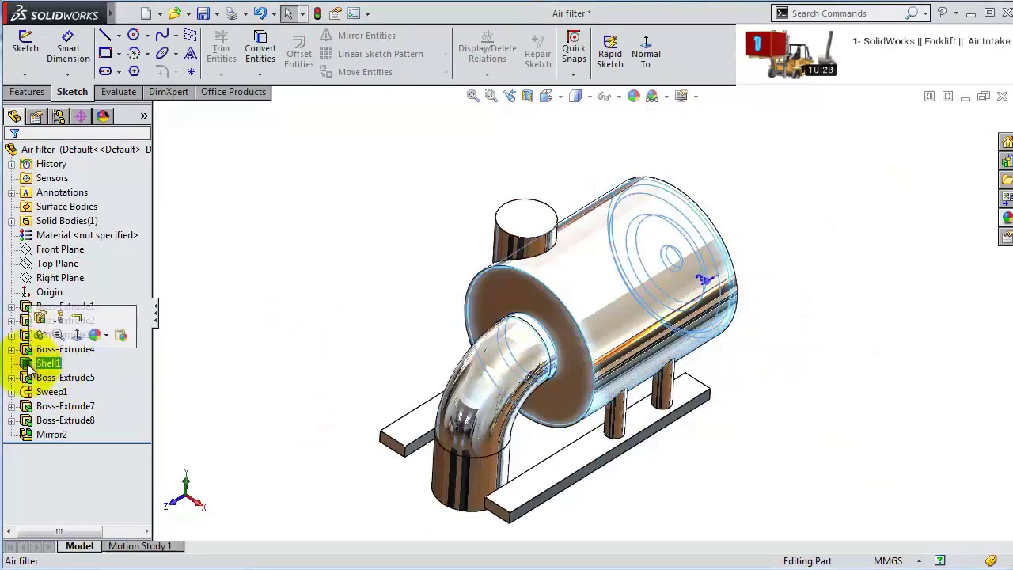
left_click(36, 319)
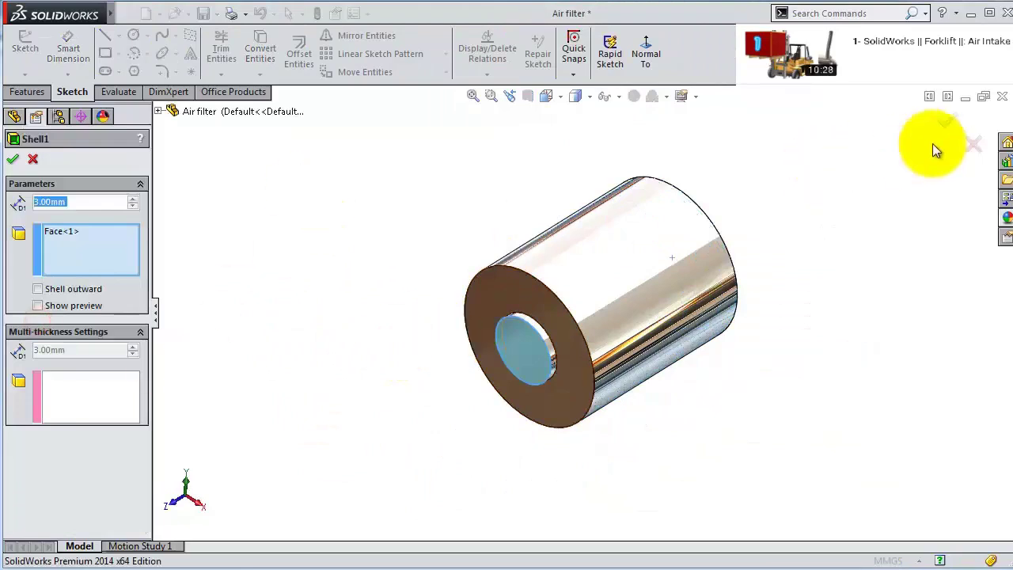
left_click(973, 146)
left_click_drag(36, 364, 55, 379)
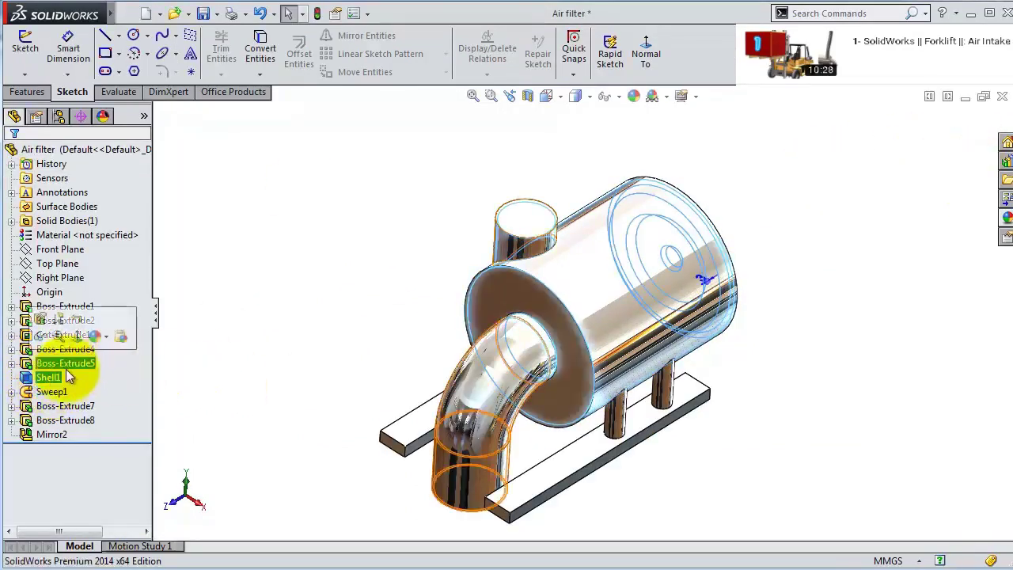
- Add the top cylinder's end face to Shell1's faces to remove
left_click(36, 333)
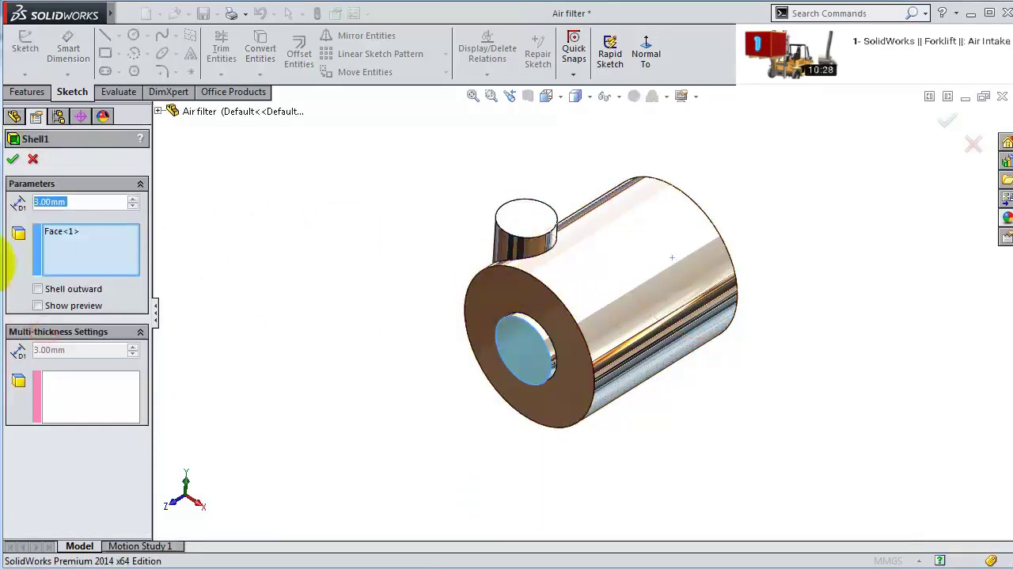
left_click(512, 223)
left_click(13, 159)
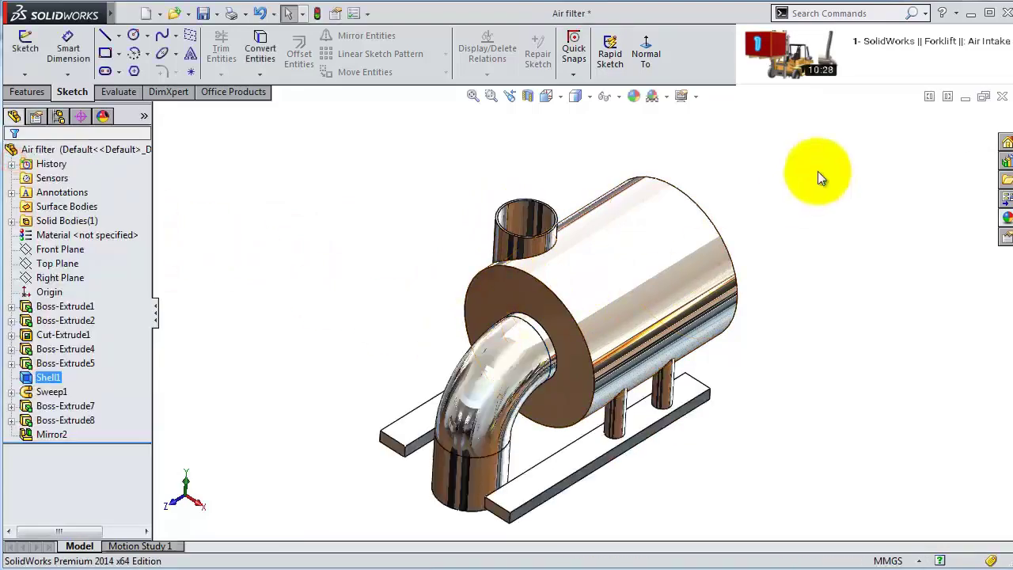
middle_click_drag(817, 171, 578, 256)
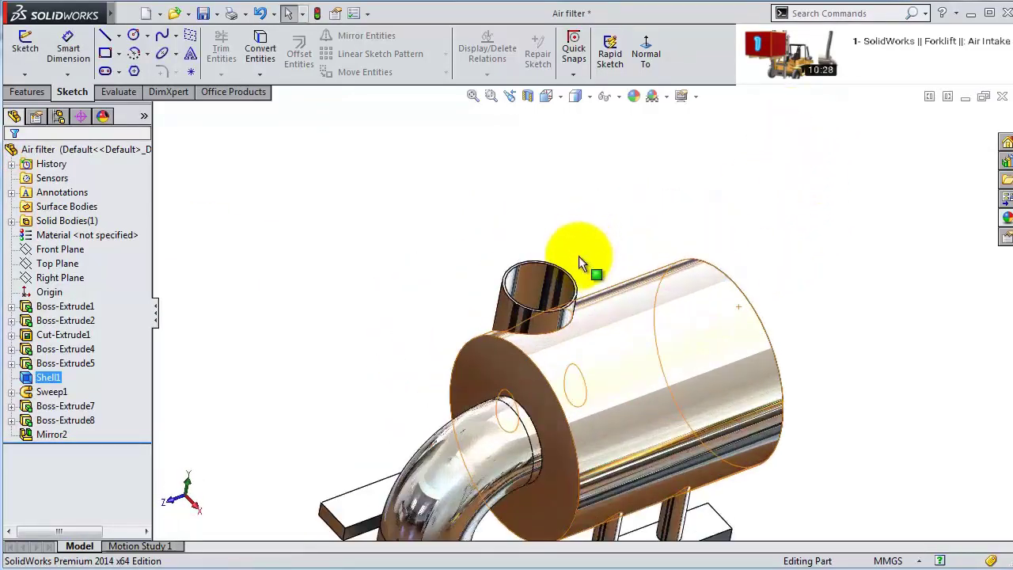
scroll(546, 258, "down", 5)
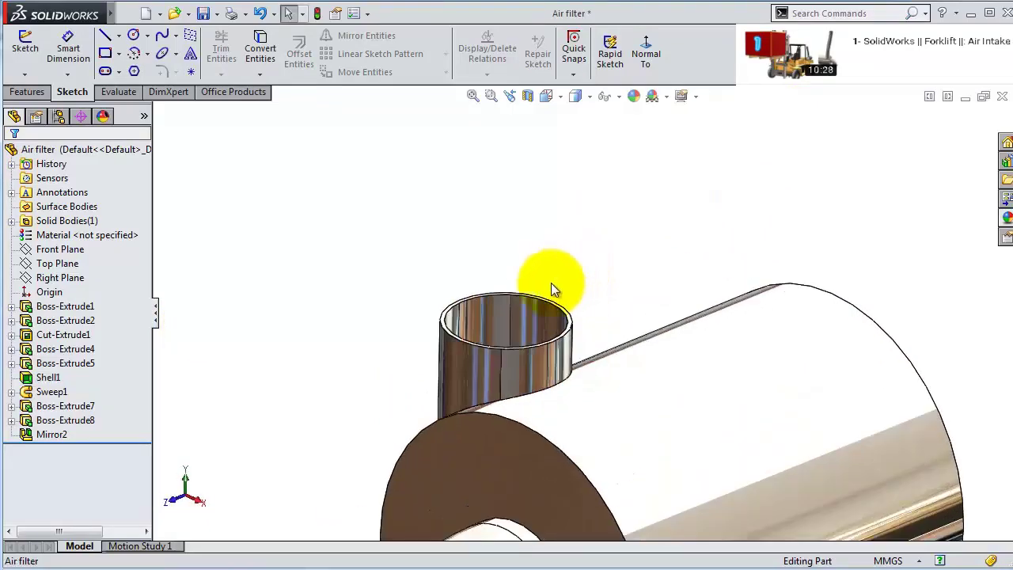
- Create Axis1 through the top cylinder's face
left_click(542, 316)
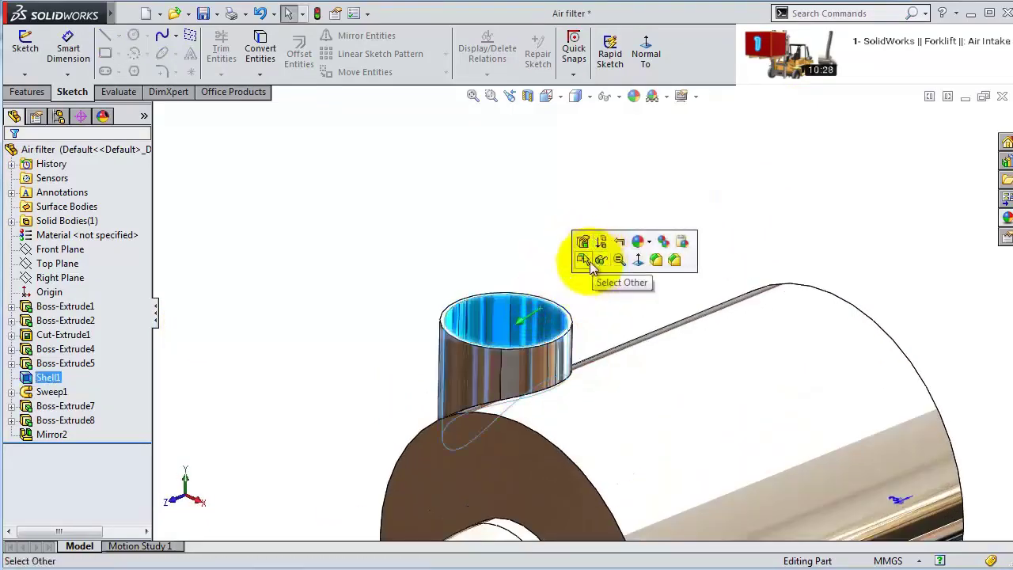
left_click(12, 94)
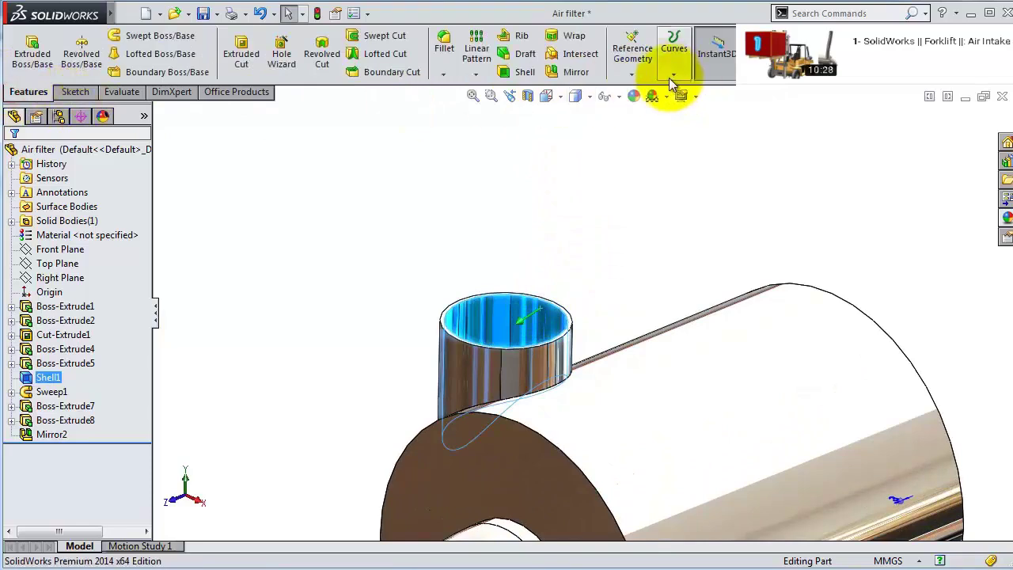
left_click(673, 73)
left_click(632, 73)
left_click(643, 102)
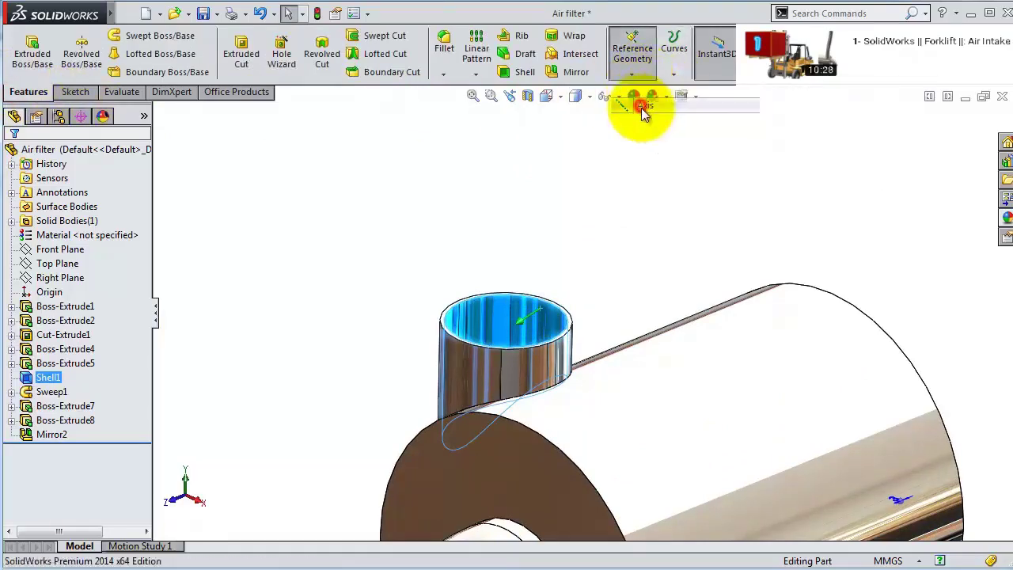
left_click(16, 159)
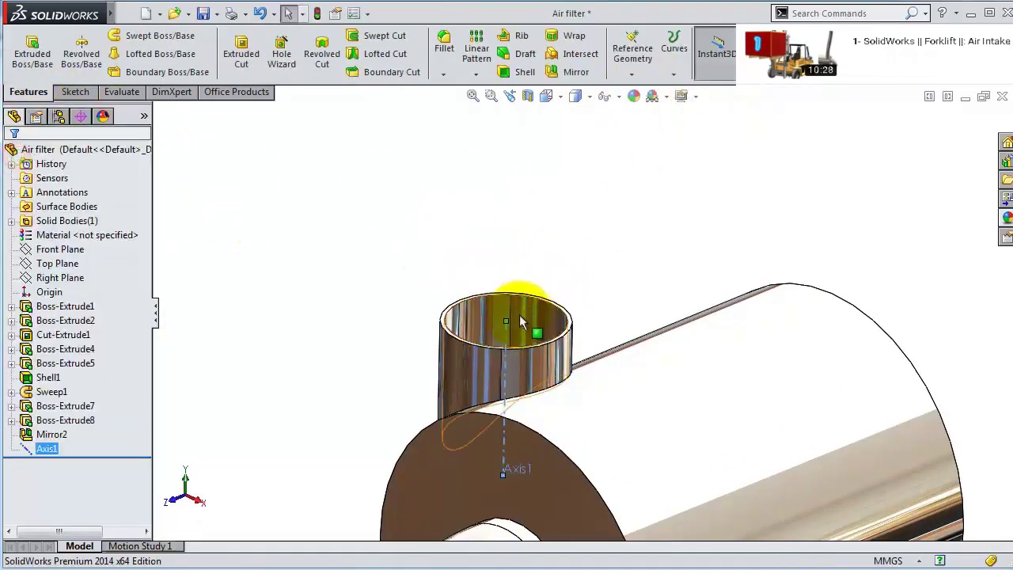
- Create Plane1 through Axis1 at 45° to the Right Plane, flipped to the other side
left_click(55, 277)
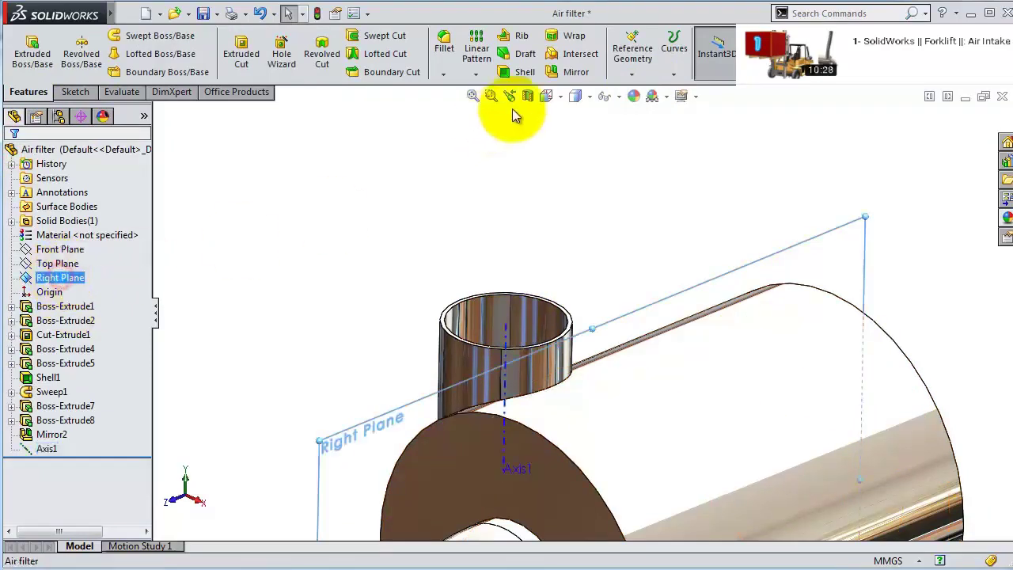
left_click(642, 74)
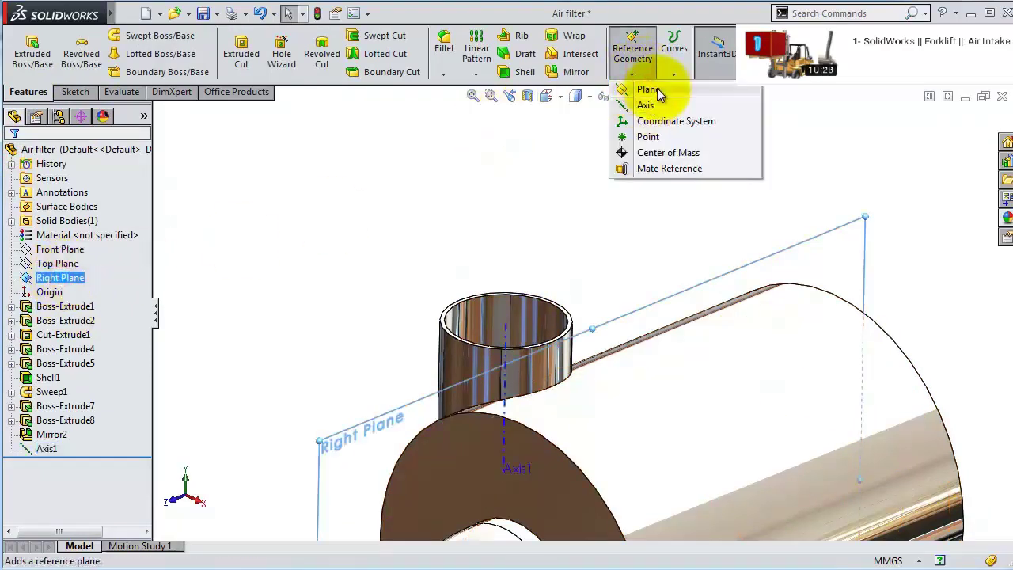
left_click(648, 90)
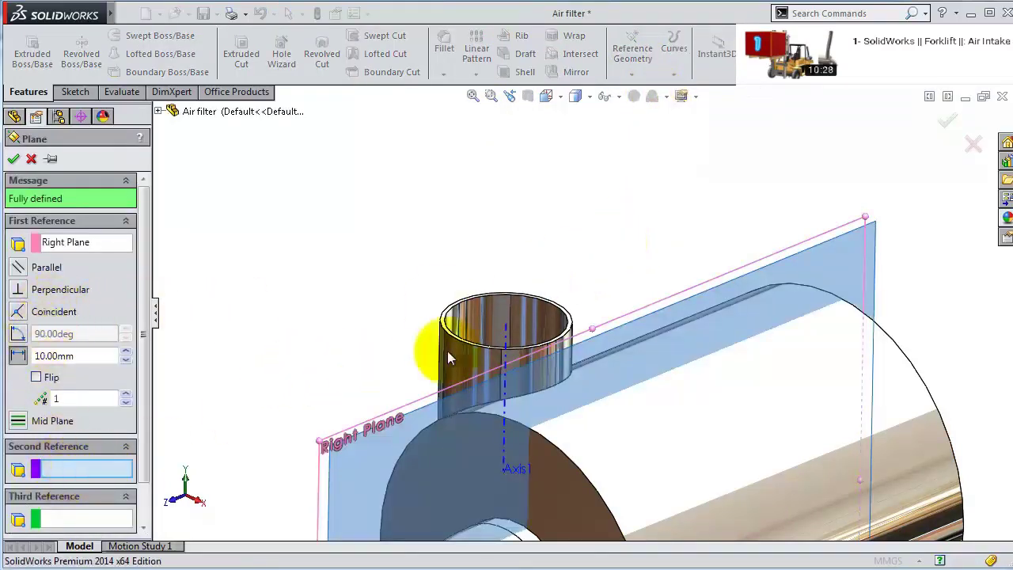
left_click(505, 329)
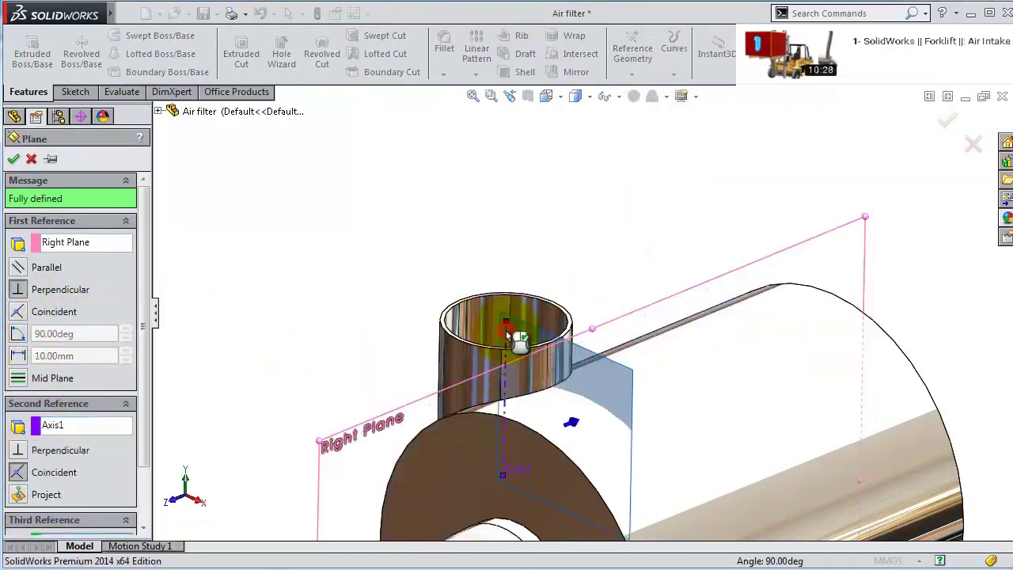
left_click(18, 333)
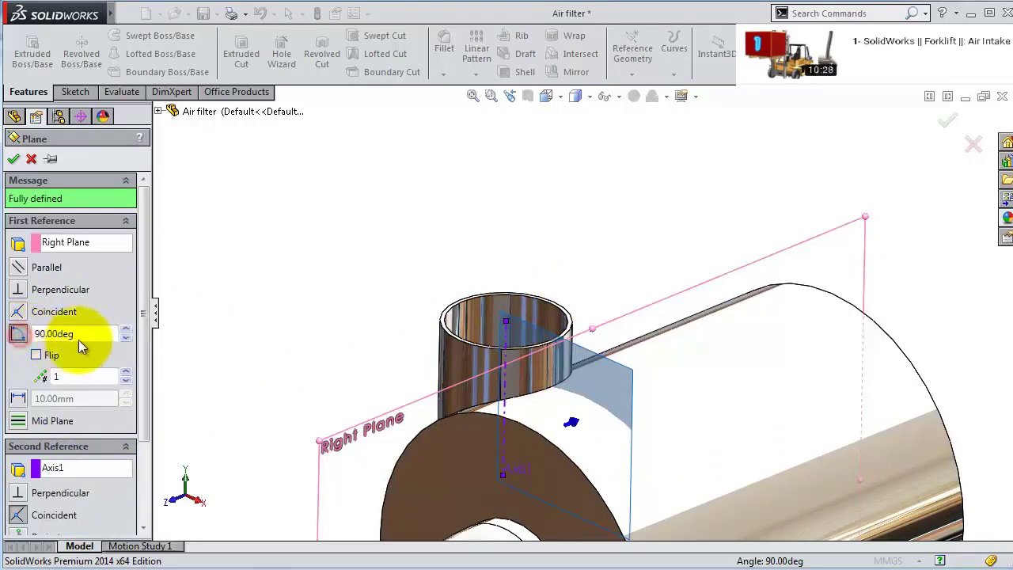
left_click(86, 334)
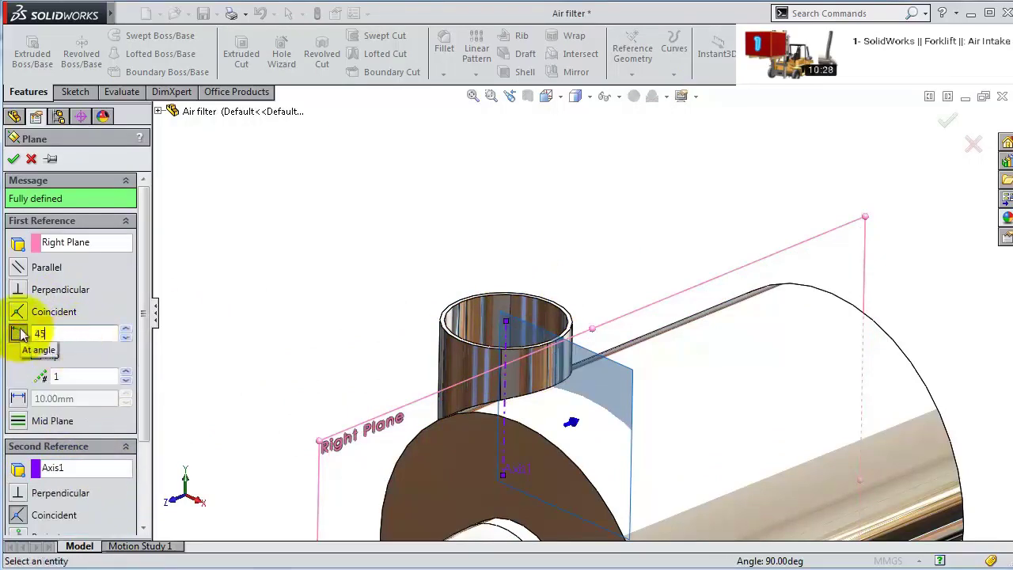
key("Return")
middle_click_drag(518, 267, 523, 339)
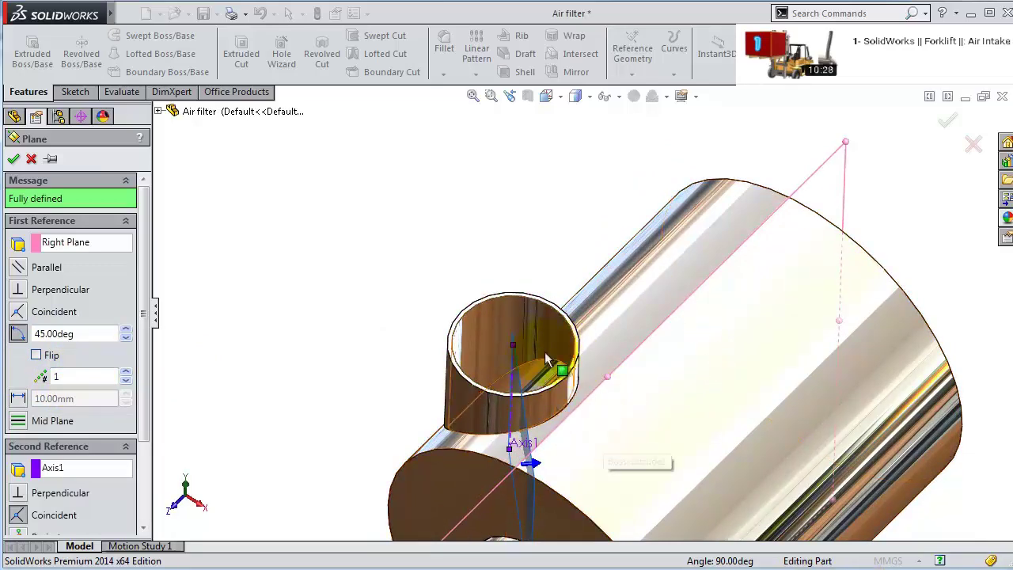
middle_click_drag(544, 351, 512, 360)
left_click(38, 355)
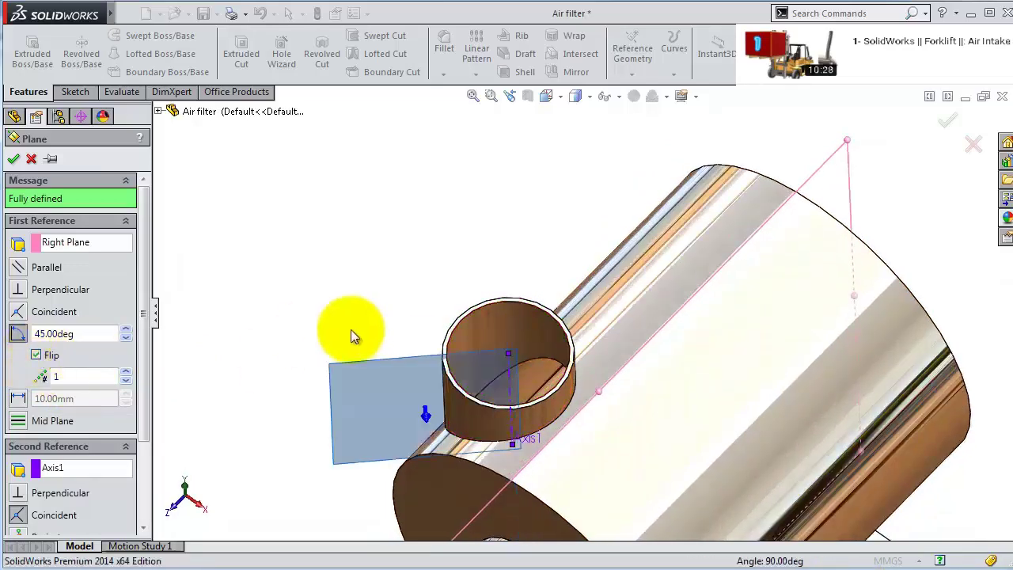
middle_click_drag(354, 336, 372, 308)
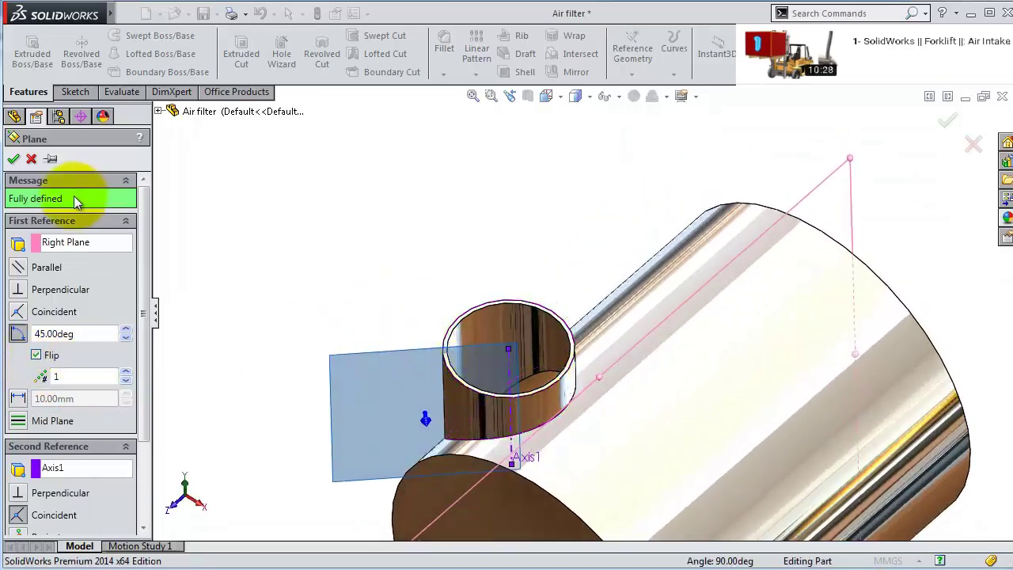
left_click(13, 159)
- Sketch on the top rim face and convert its circular edge into Sketch15
scroll(523, 240, "up", 3)
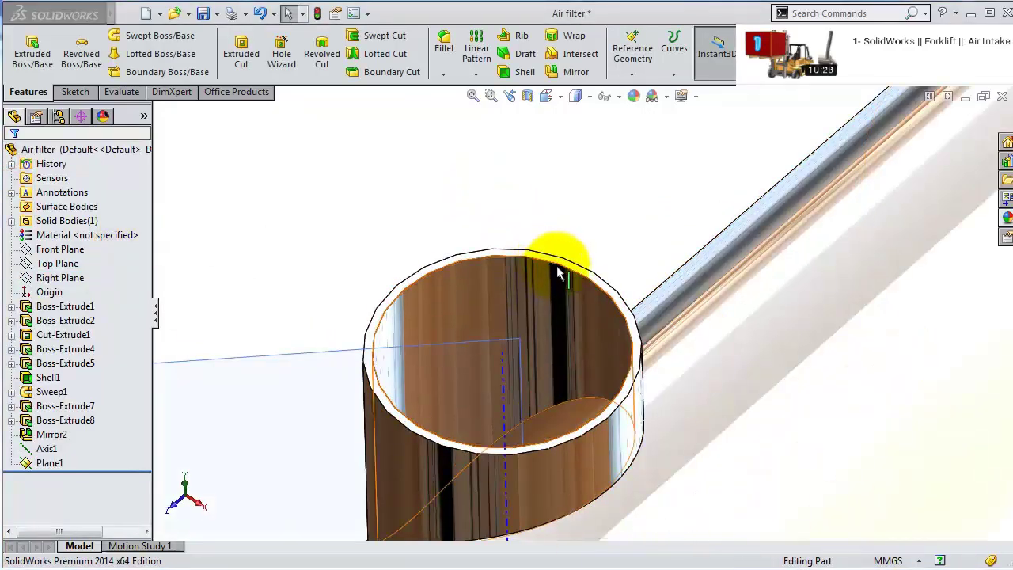
scroll(570, 269, "up", 6)
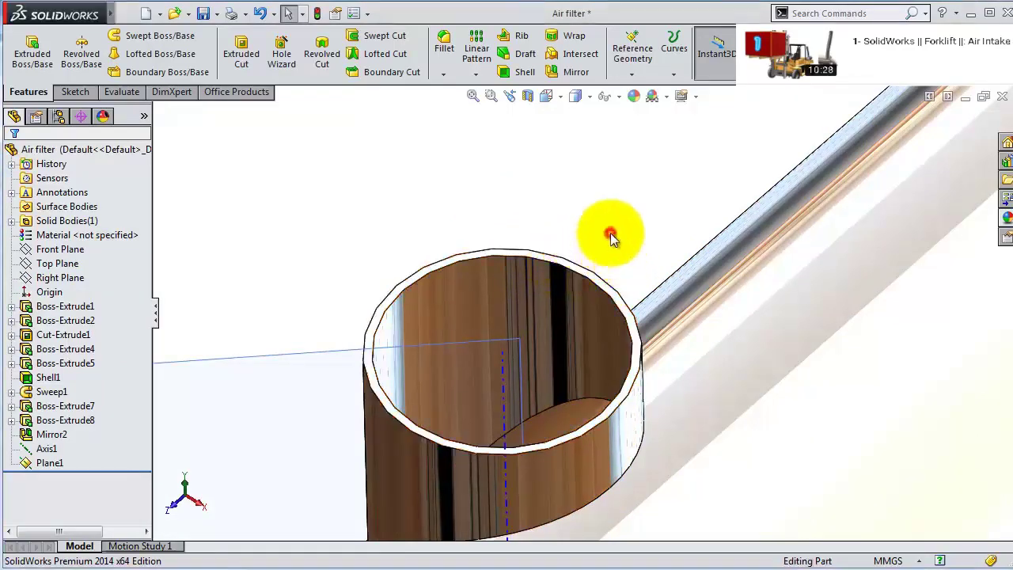
left_click(542, 338)
left_click(602, 292)
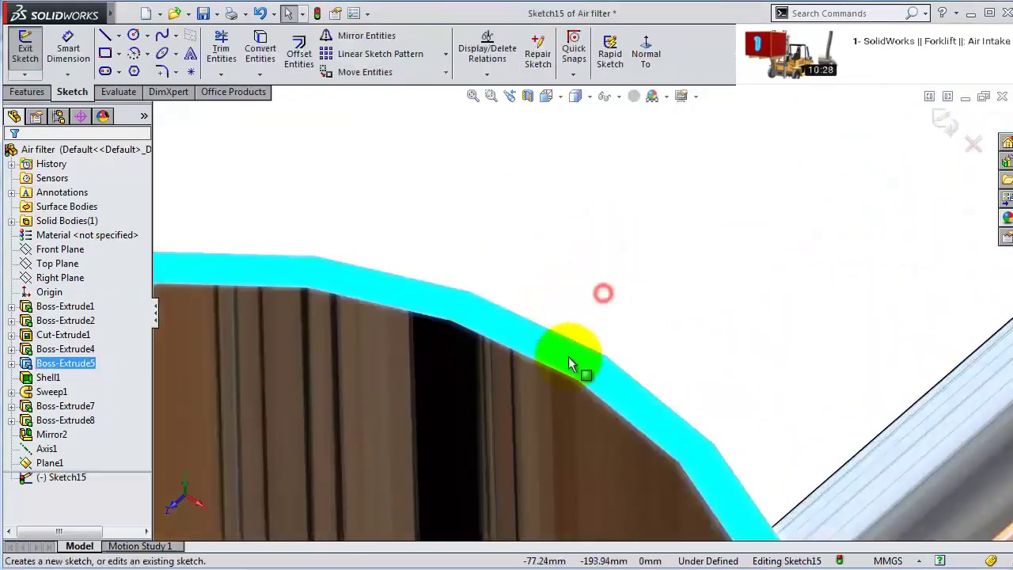
left_click(561, 370)
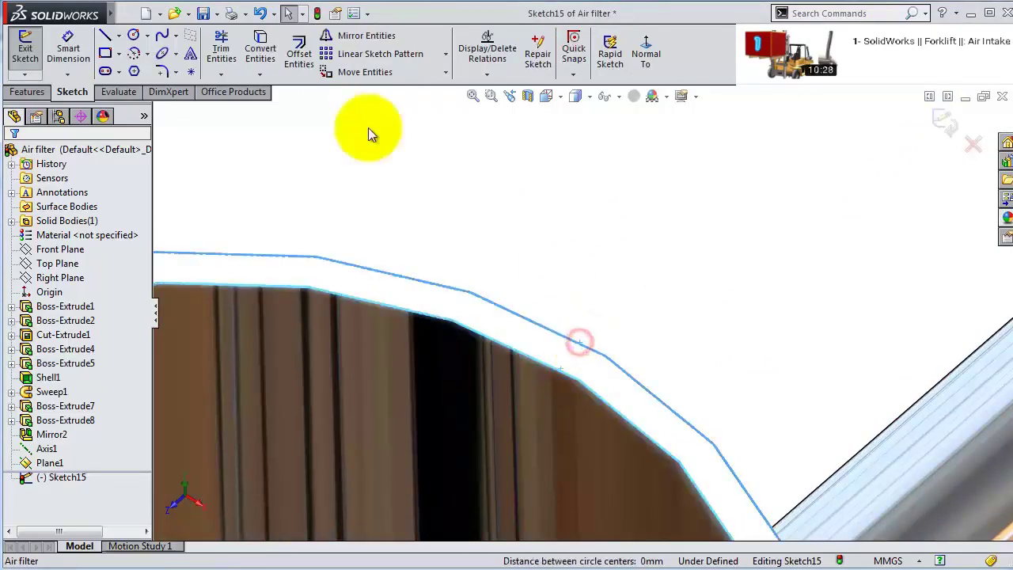
left_click(258, 49)
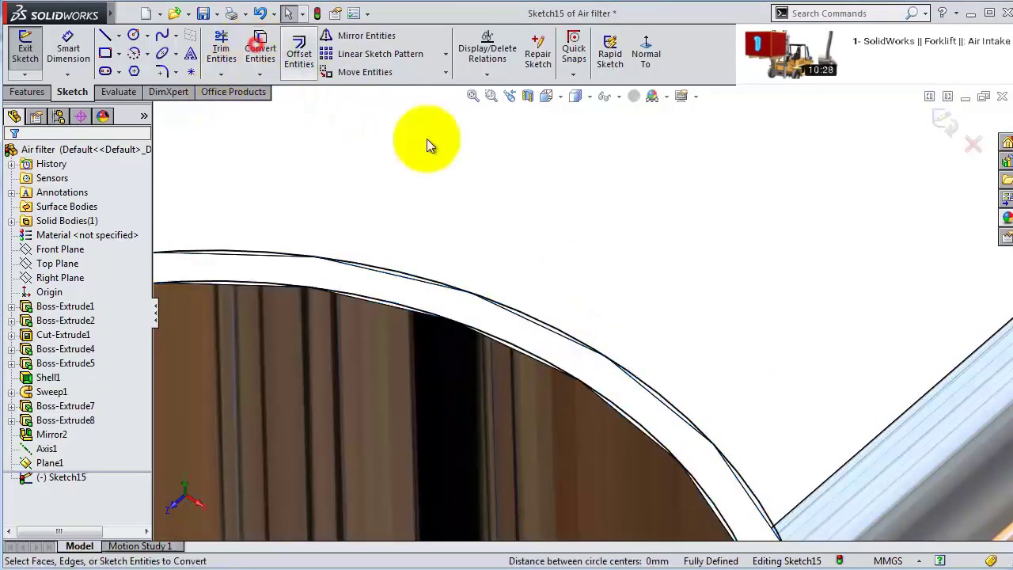
left_click(942, 120)
- Start a sketch on Plane1 with a short level line from Axis1's end
left_click(269, 404)
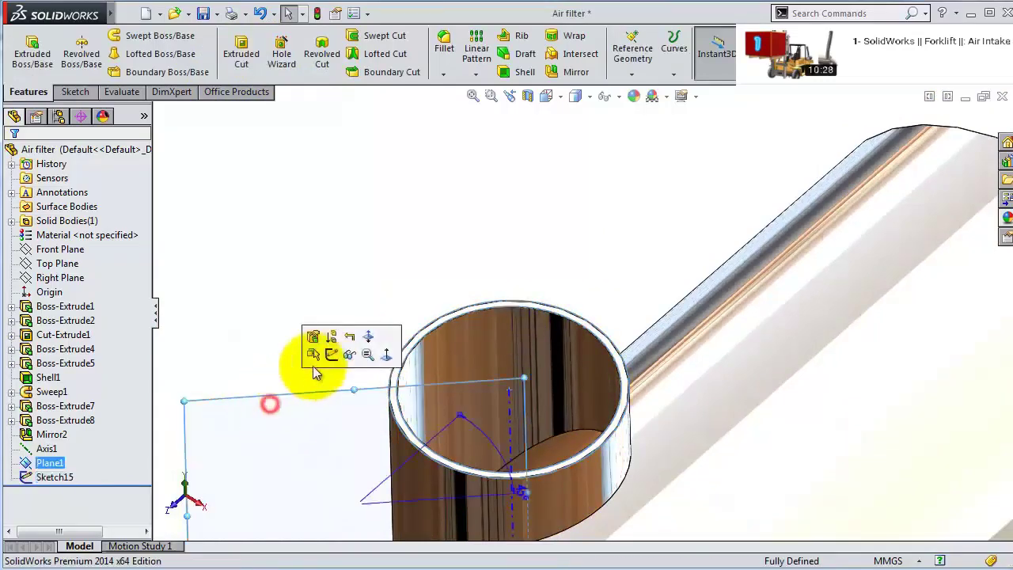
left_click(332, 355)
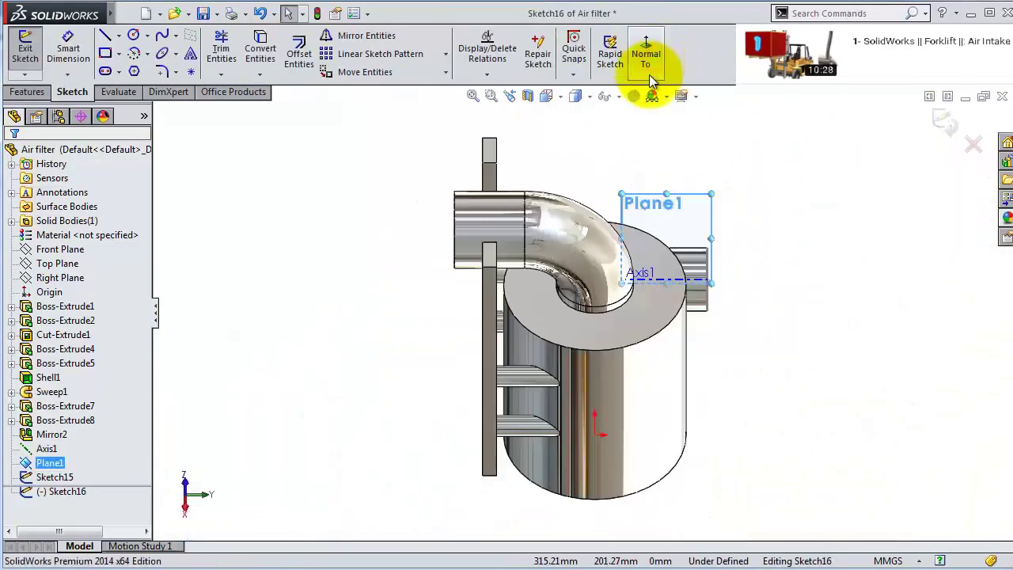
scroll(655, 263, "down", 6)
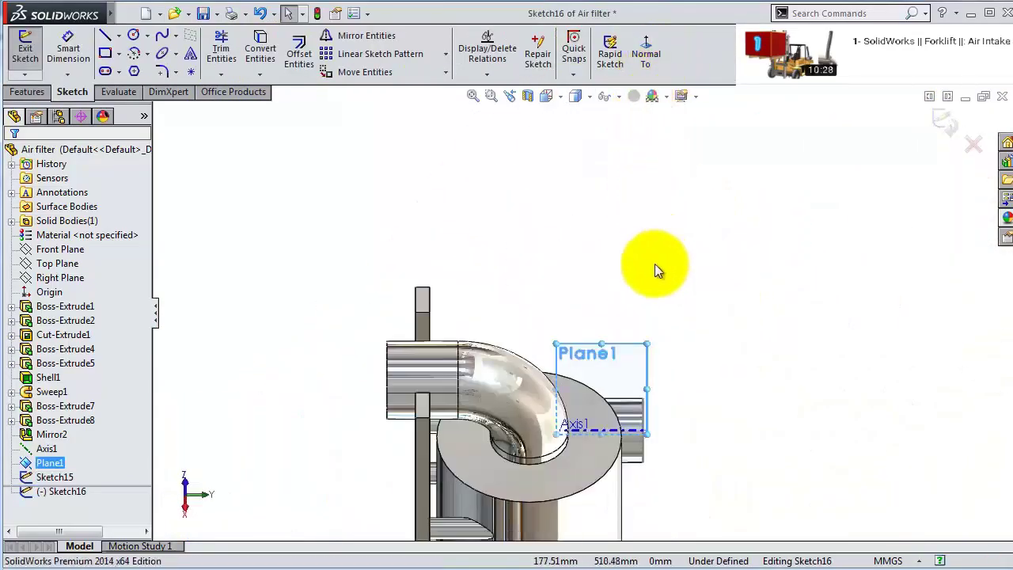
left_click(104, 36)
scroll(572, 291, "down", 5)
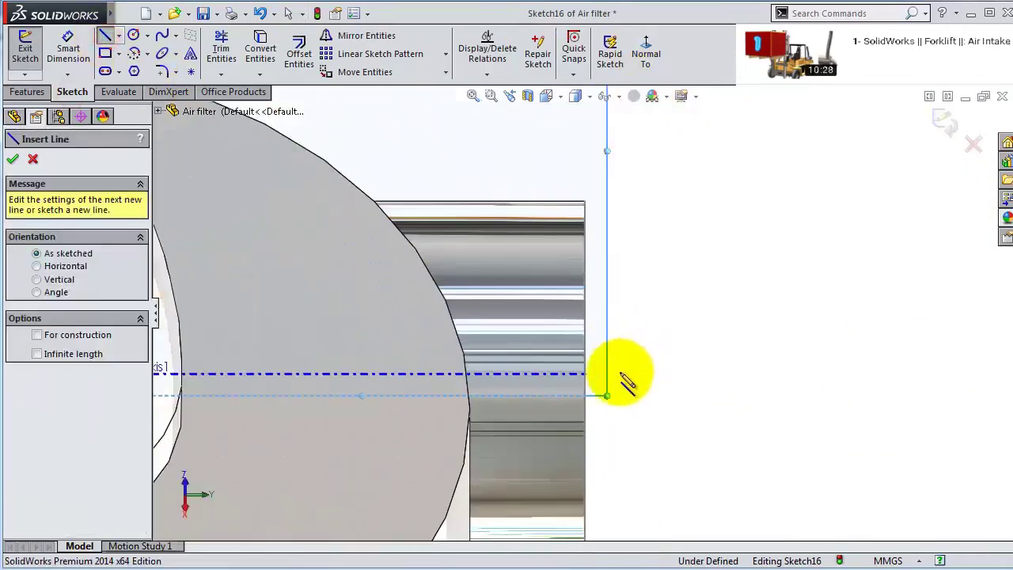
left_click(585, 374)
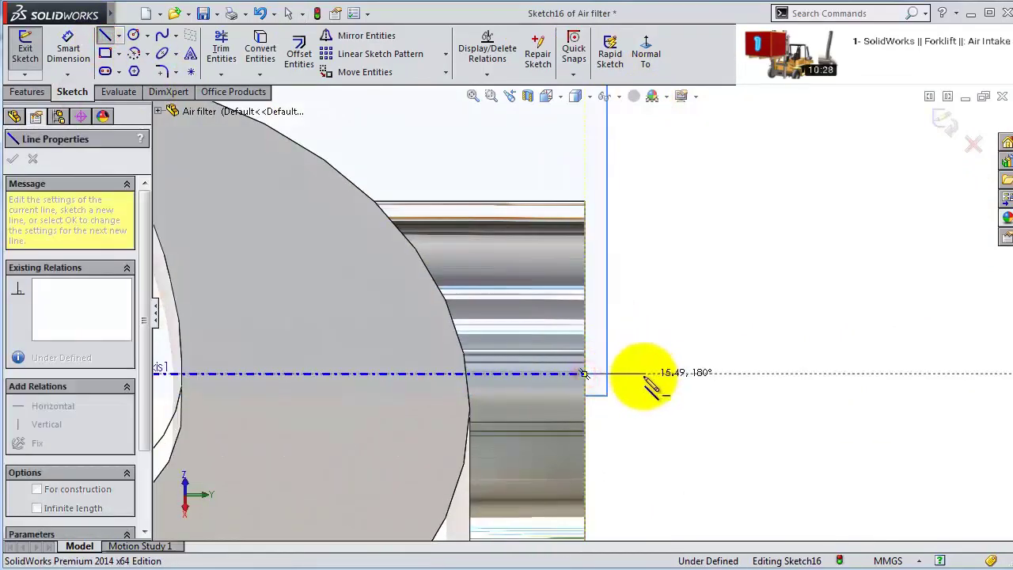
left_click(651, 374)
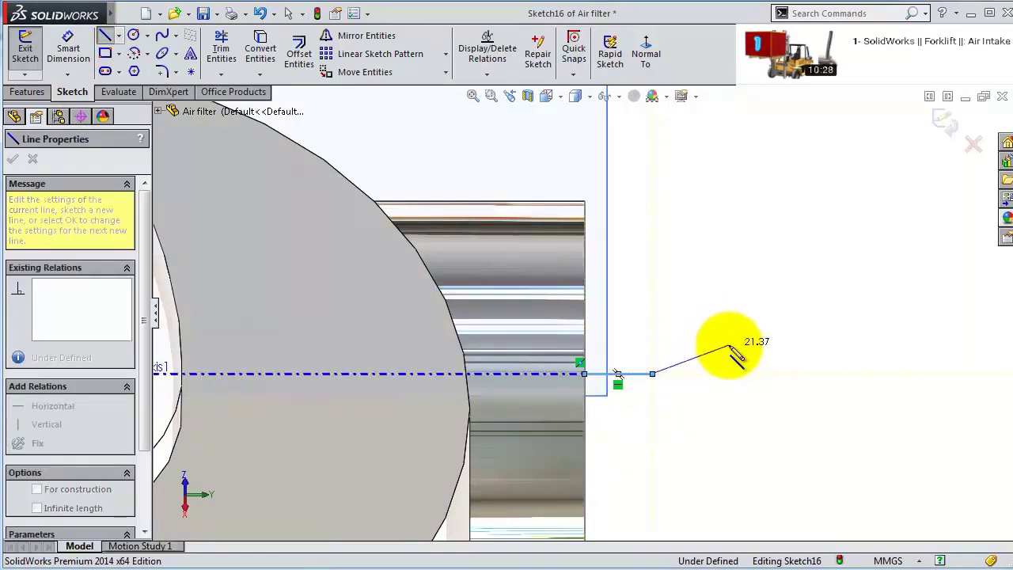
key("Escape")
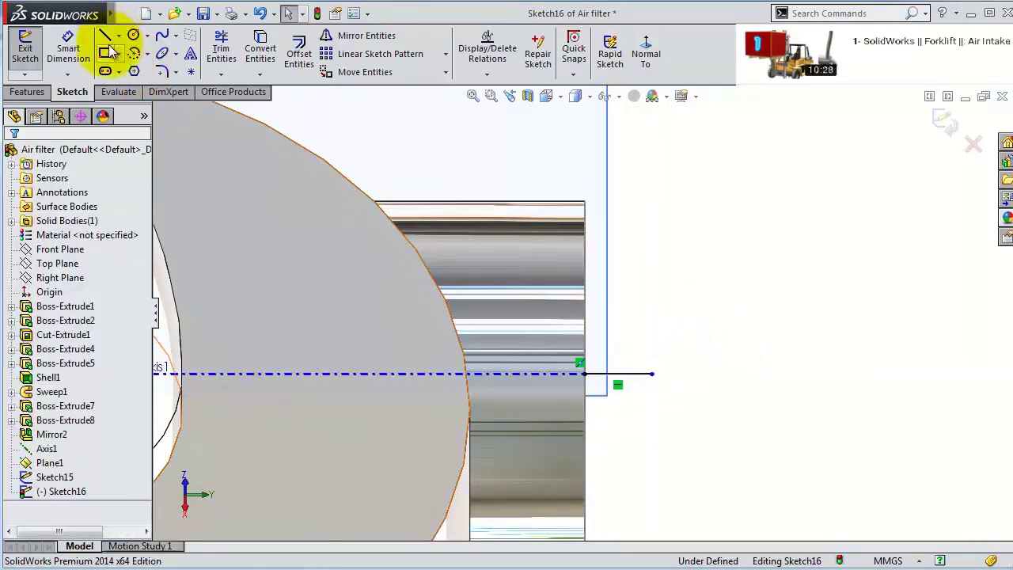
- Draw a spline from the short line's end rising up to the right
left_click(162, 34)
scroll(651, 323, "up", 5)
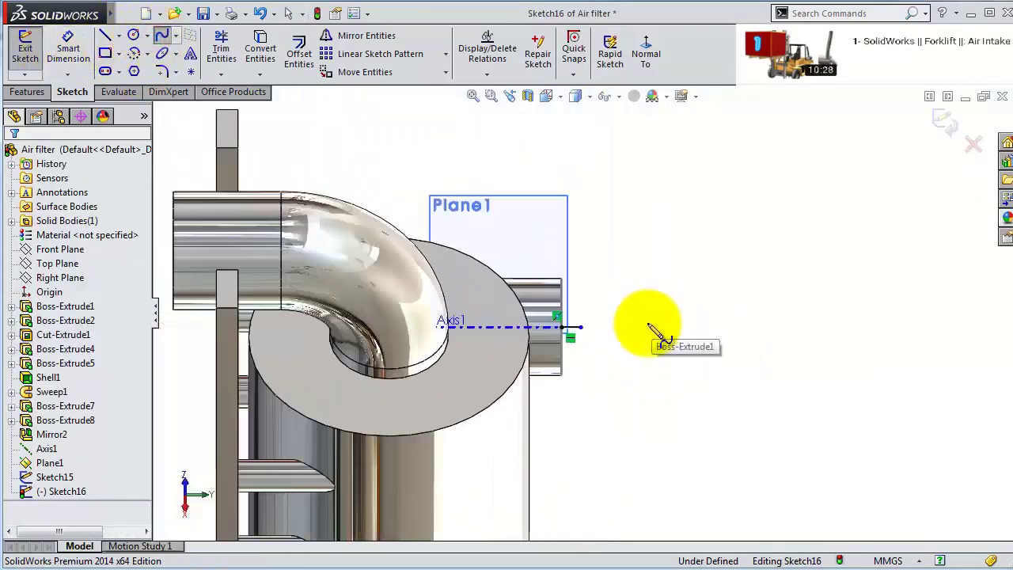
scroll(649, 324, "down", 3)
left_click(546, 327)
scroll(855, 276, "up", 3)
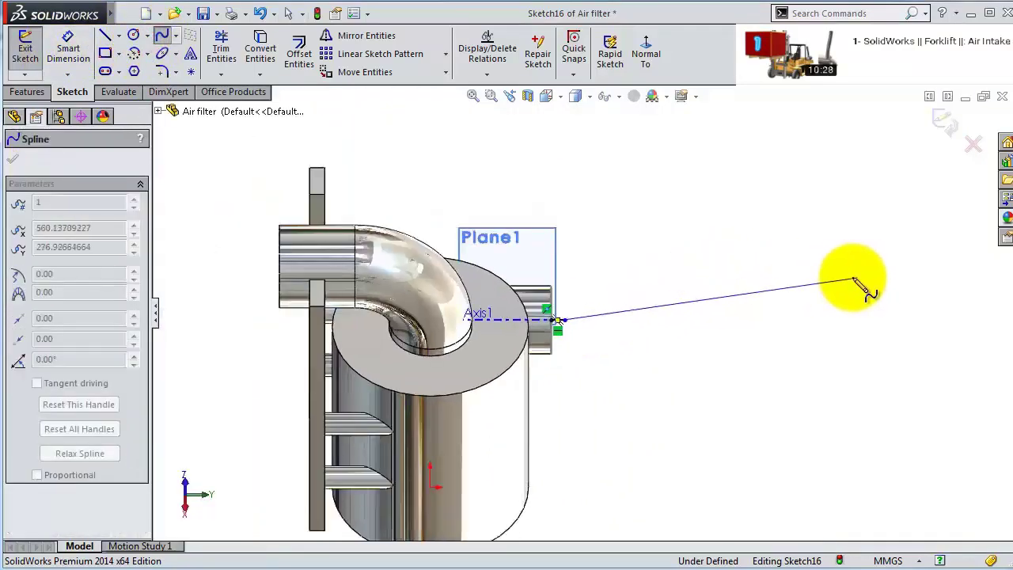
left_click(882, 263)
key("Escape")
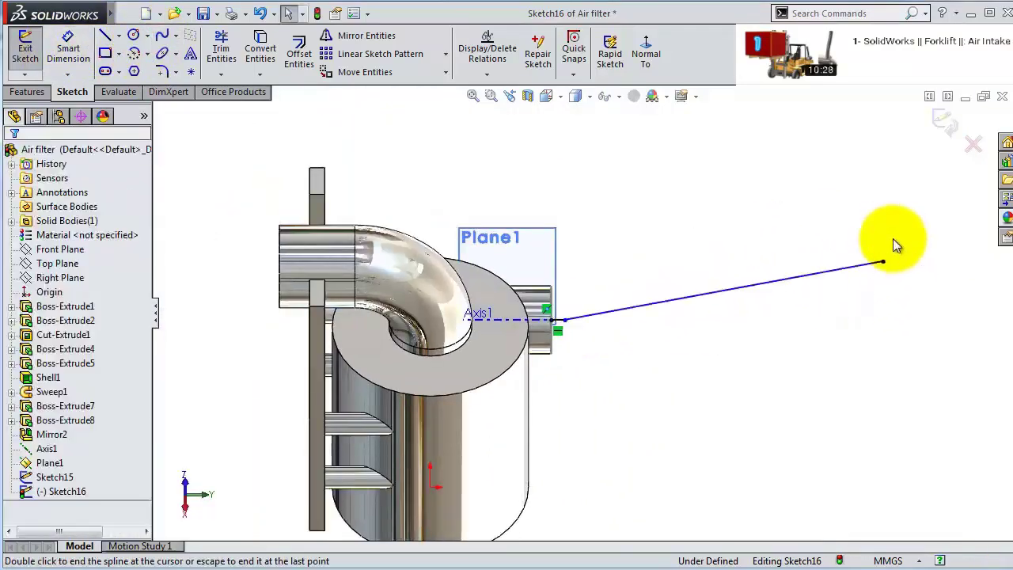
- Add a short level line at the spline's far end
left_click(105, 36)
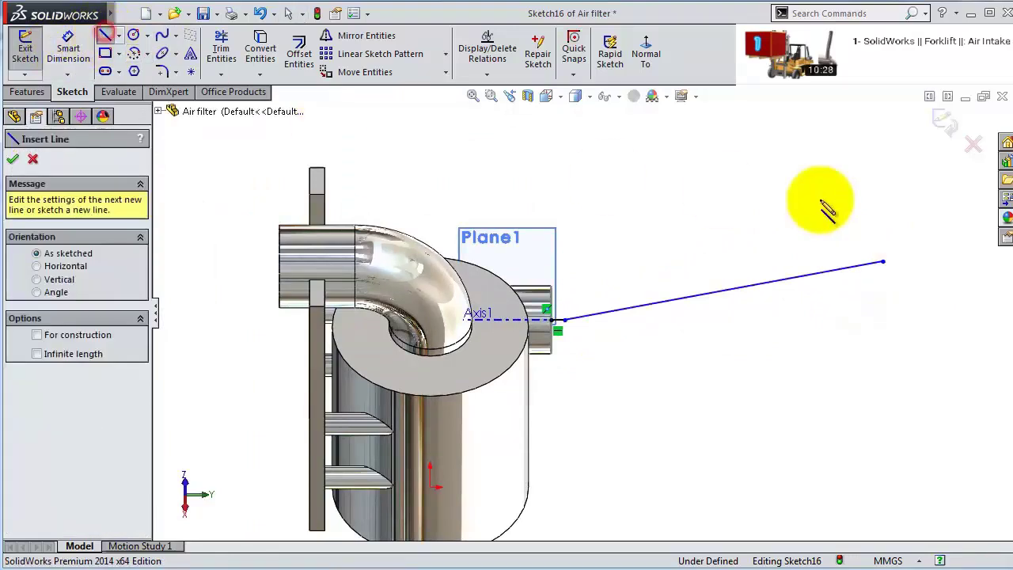
left_click(884, 262)
left_click(913, 262)
key("Escape")
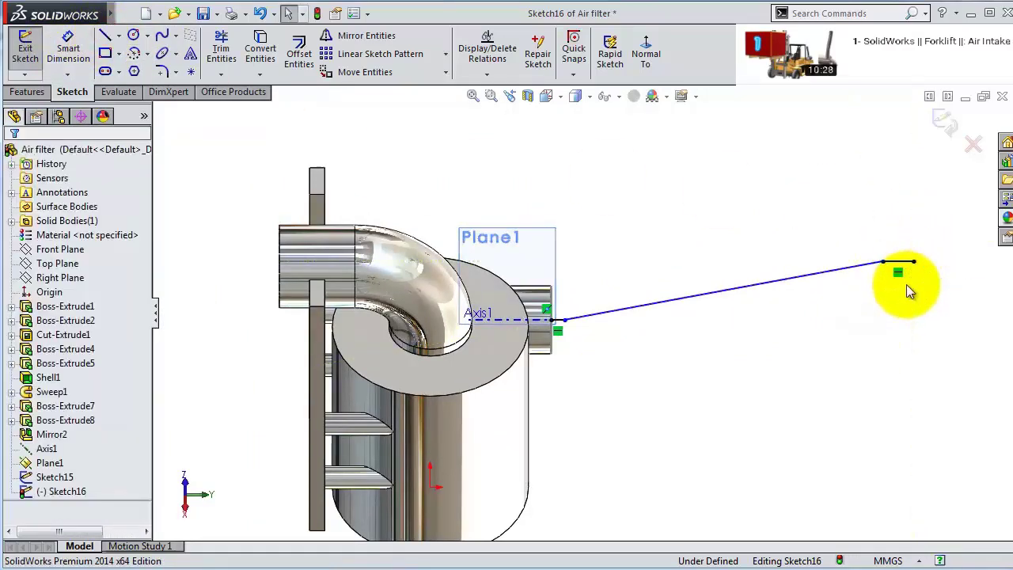
left_click(903, 264)
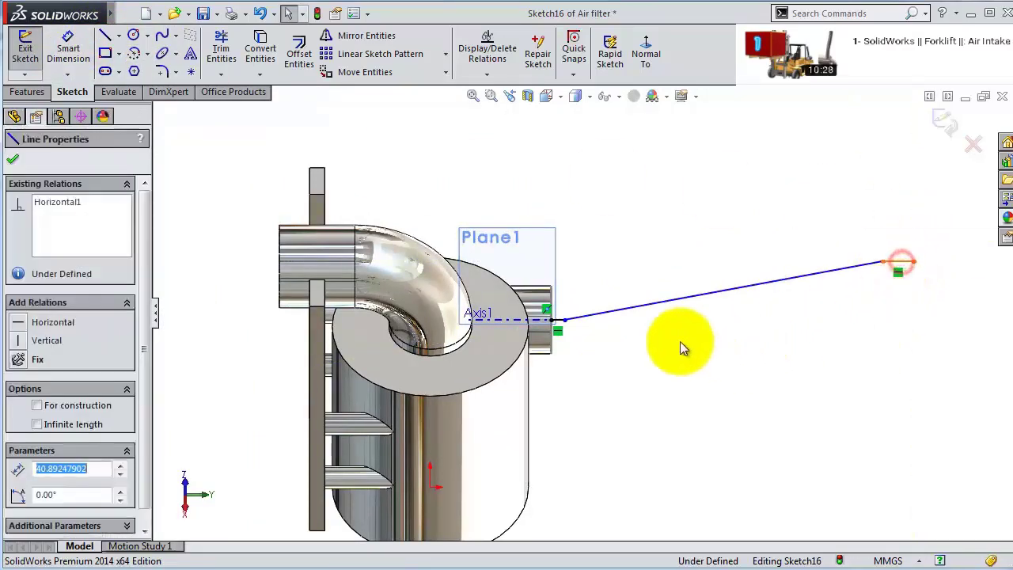
scroll(564, 327, "down", 3)
- Make the two short end lines equal and dimension them 20 mm
left_click(550, 328, "ctrl")
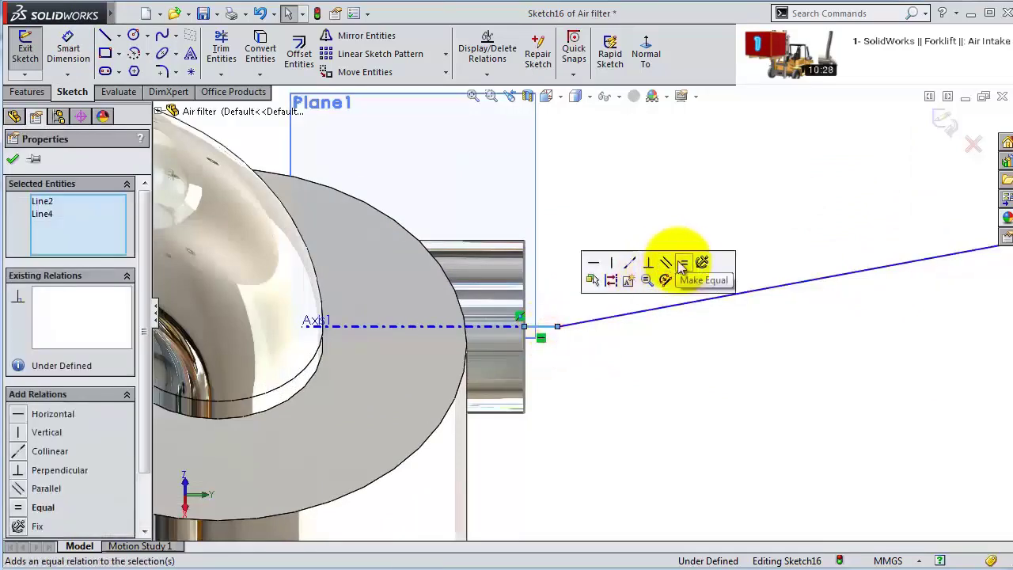
left_click(682, 263)
left_click(69, 47)
left_click(551, 343)
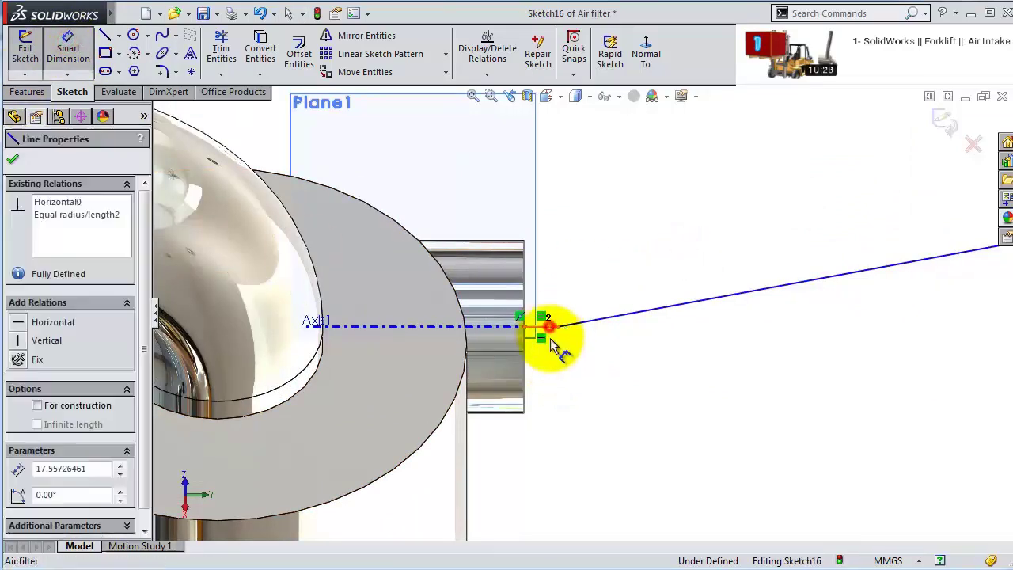
left_click(559, 367)
type("20")
key("Return")
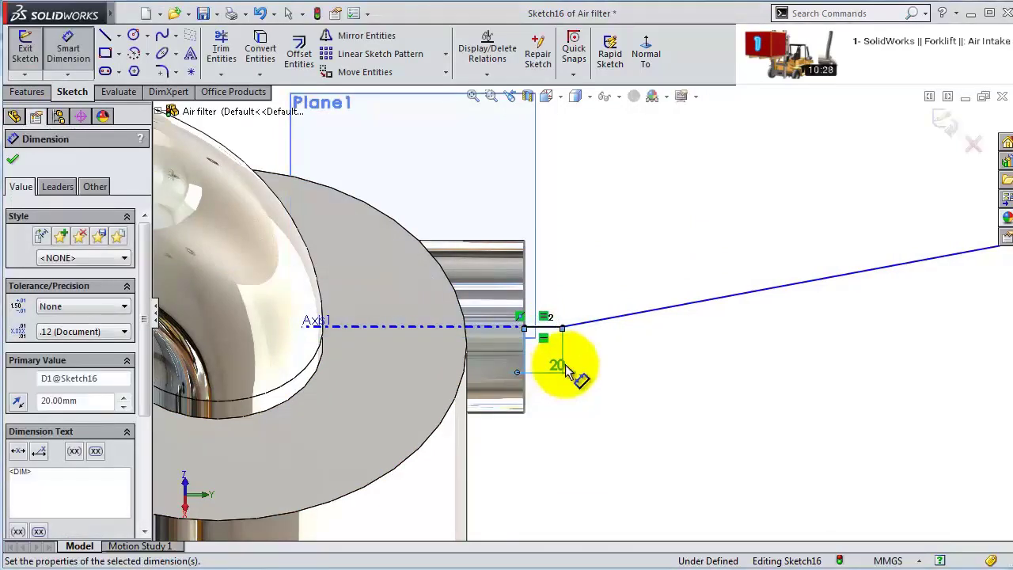
- Set the horizontal span between the path's ends to 710 mm
scroll(601, 348, "up", 3)
scroll(689, 312, "down", 1)
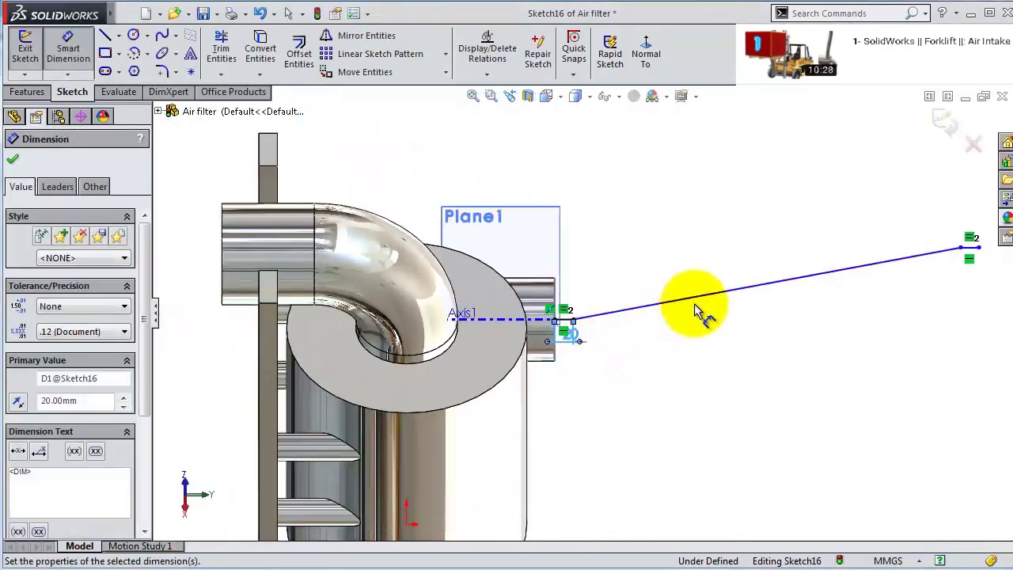
left_click(574, 319)
left_click(961, 248)
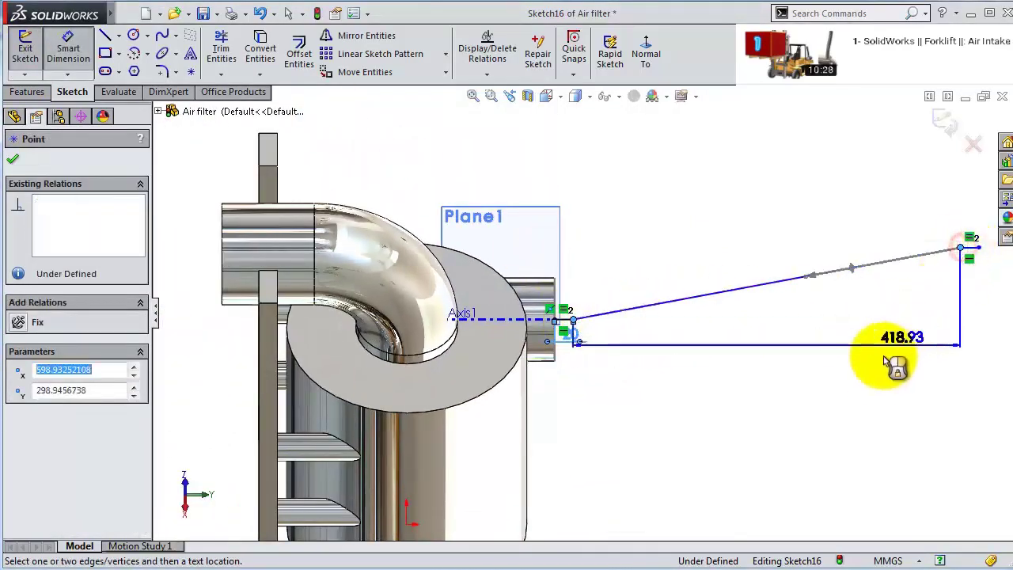
left_click(868, 408)
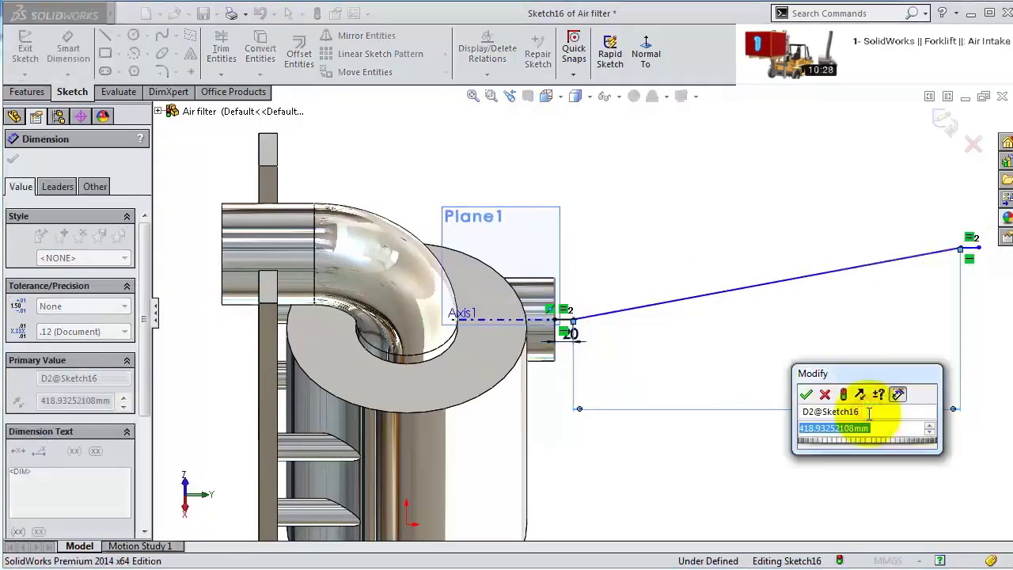
type("7")
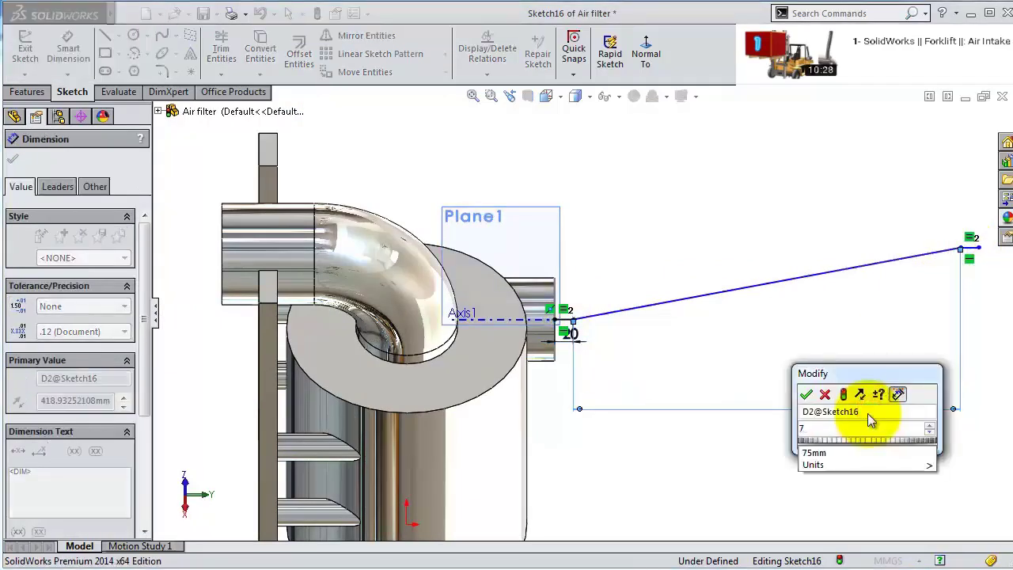
type("10")
key("Return")
key("f")
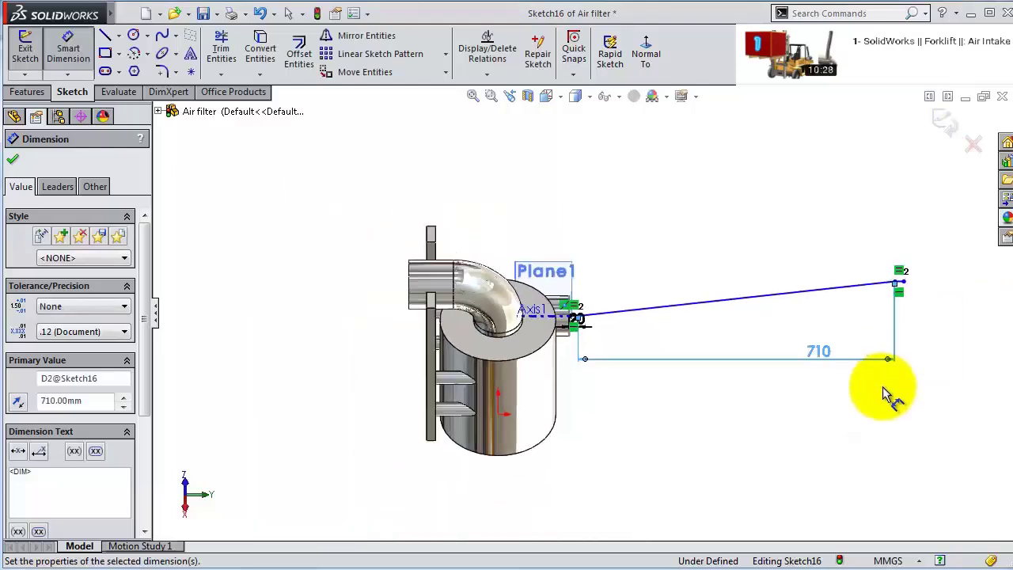
- Set the vertical rise between the two short lines to 160 mm
scroll(728, 290, "down", 4)
scroll(194, 376, "down", 2)
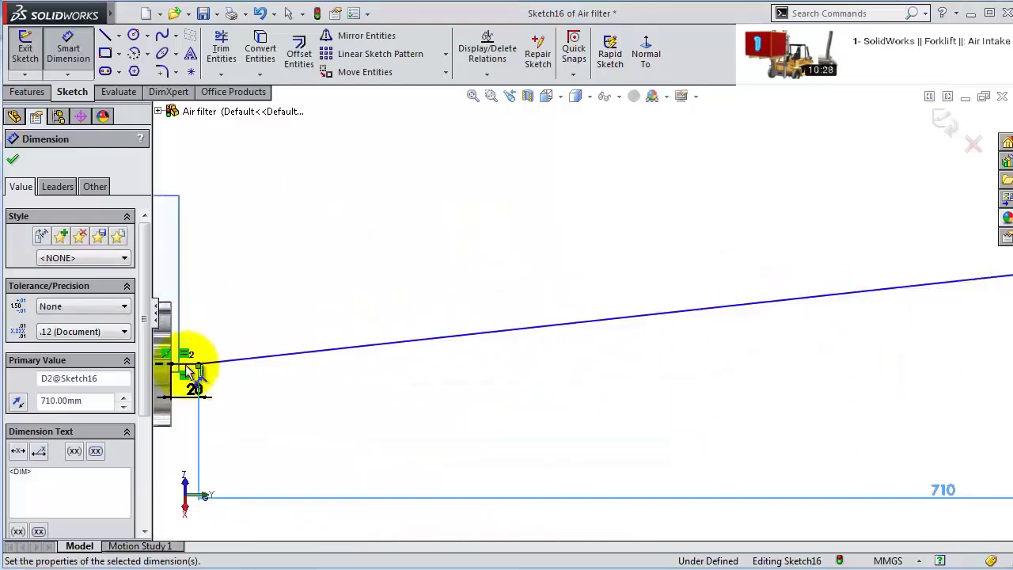
left_click(194, 376)
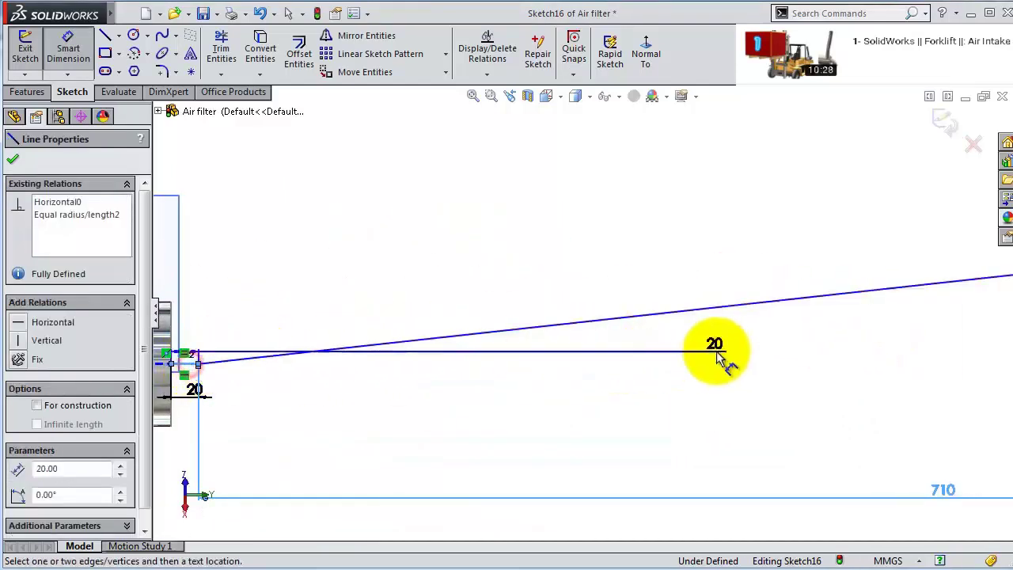
scroll(769, 327, "up", 3)
scroll(815, 293, "down", 1)
scroll(824, 293, "down", 2)
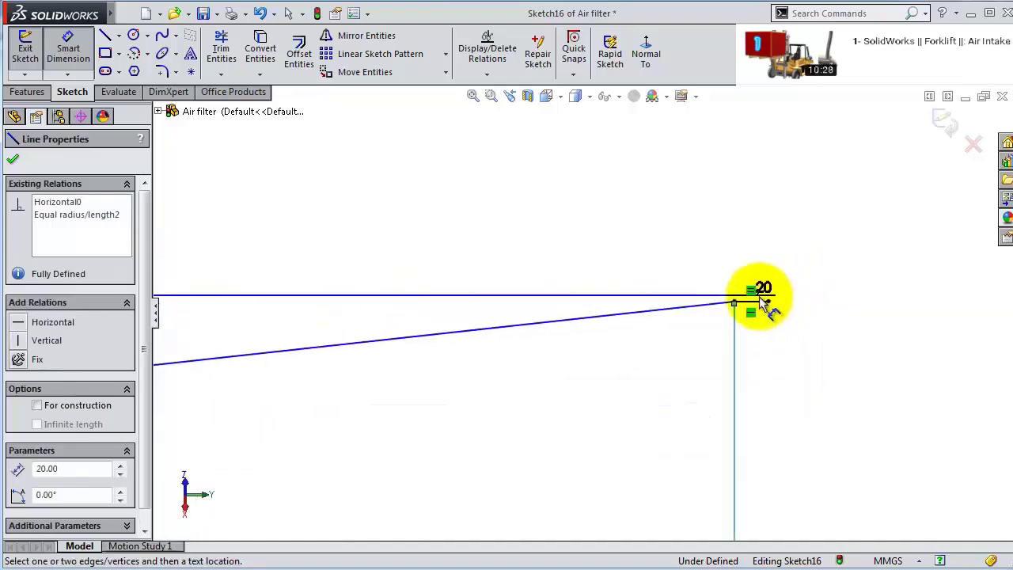
left_click(760, 303)
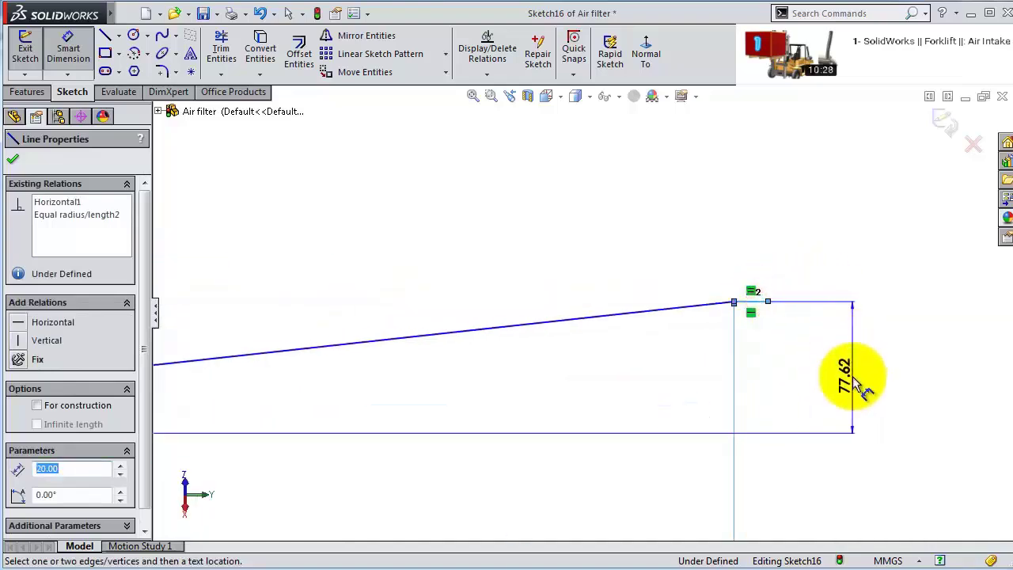
left_click(855, 384)
type("160")
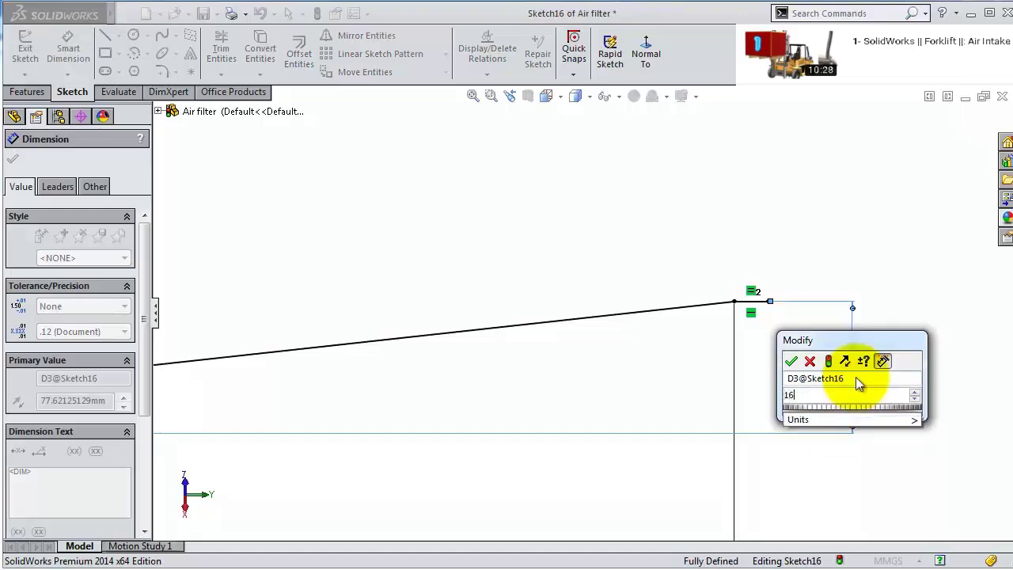
key("Return")
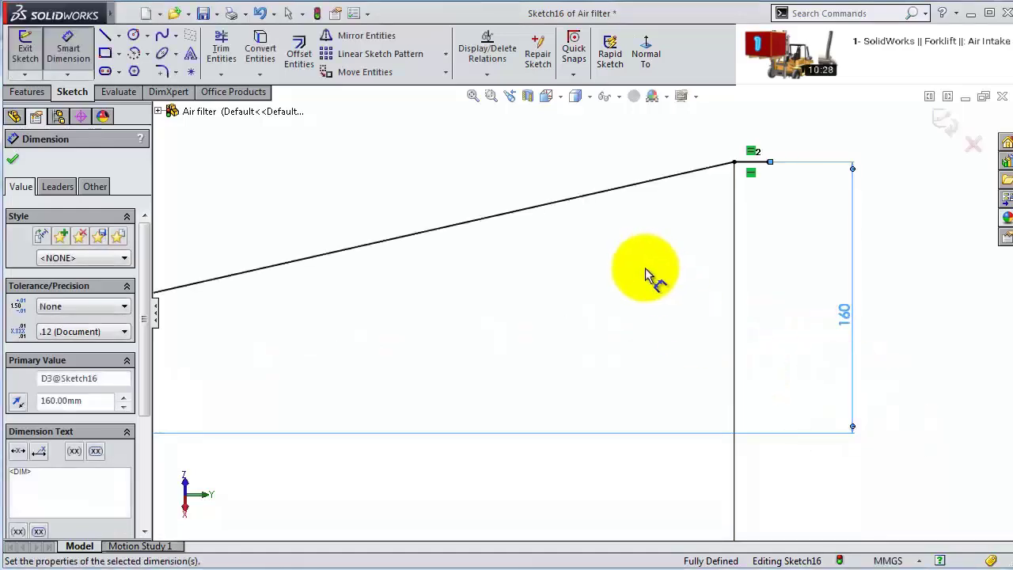
key("Escape")
left_click(670, 177)
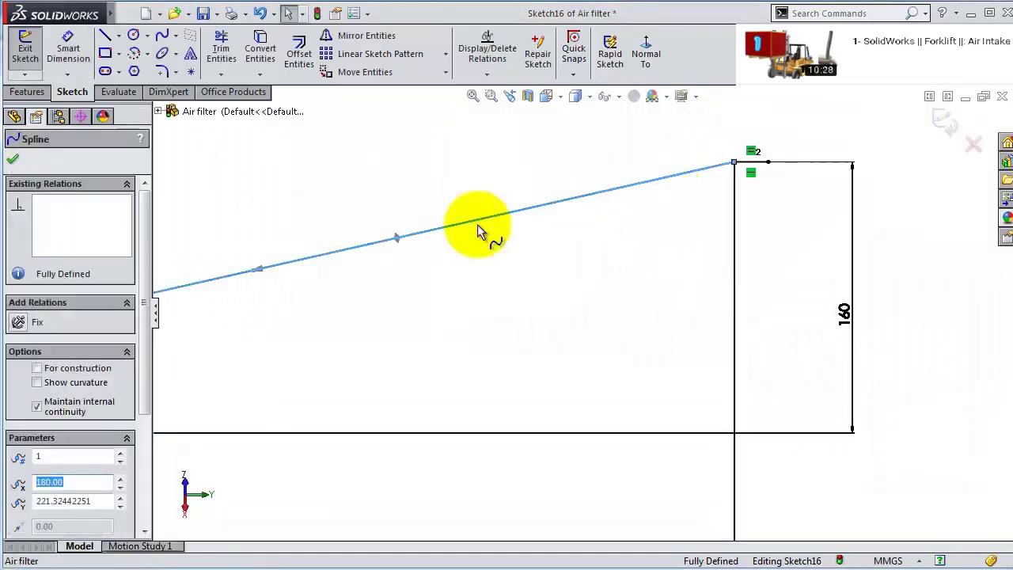
- Make the spline horizontal at its far end and dimension that tangent handle 350 mm
left_click(395, 241)
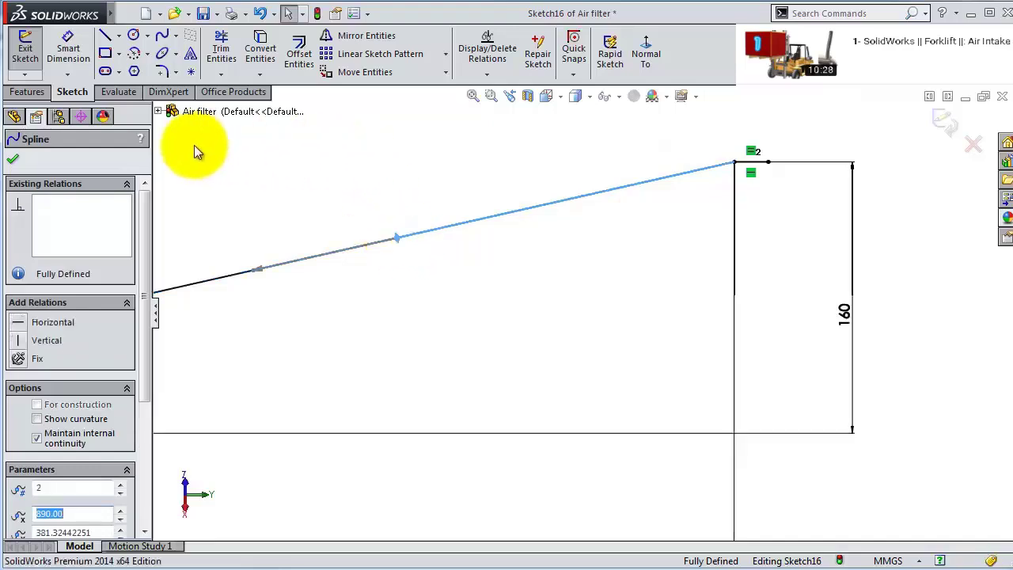
left_click(20, 322)
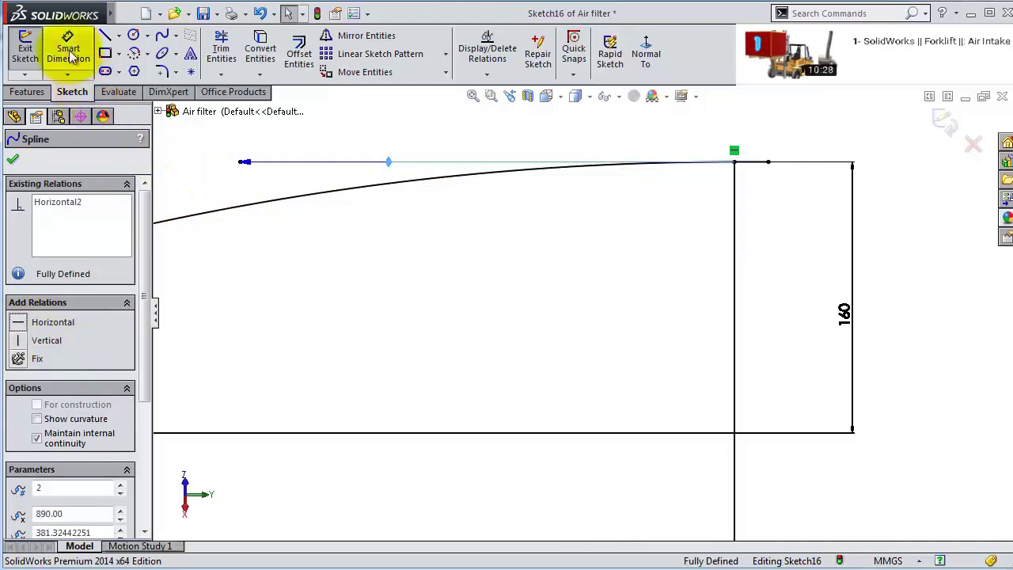
left_click(68, 47)
left_click(388, 167)
left_click(394, 150)
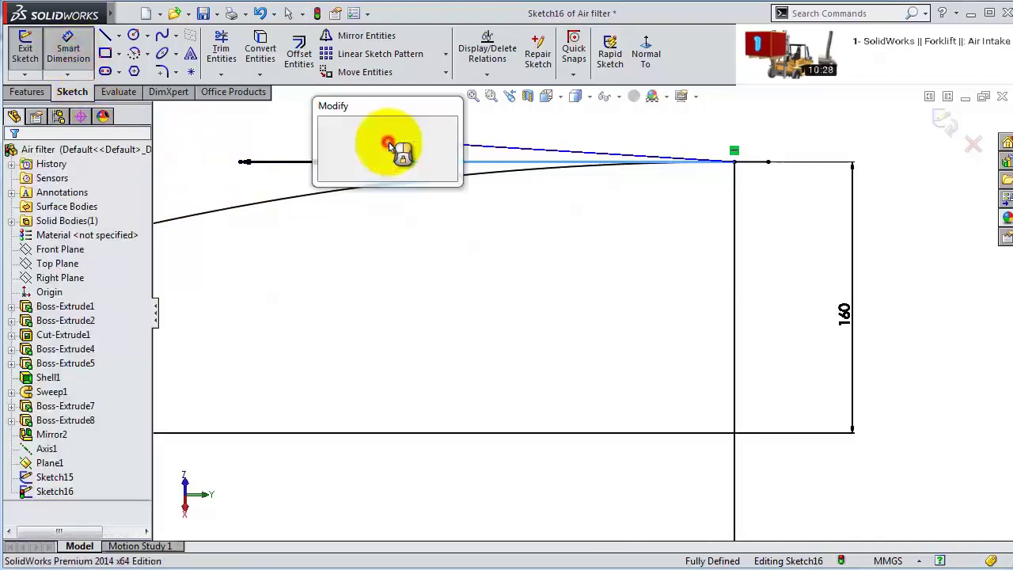
type("350")
key("Return")
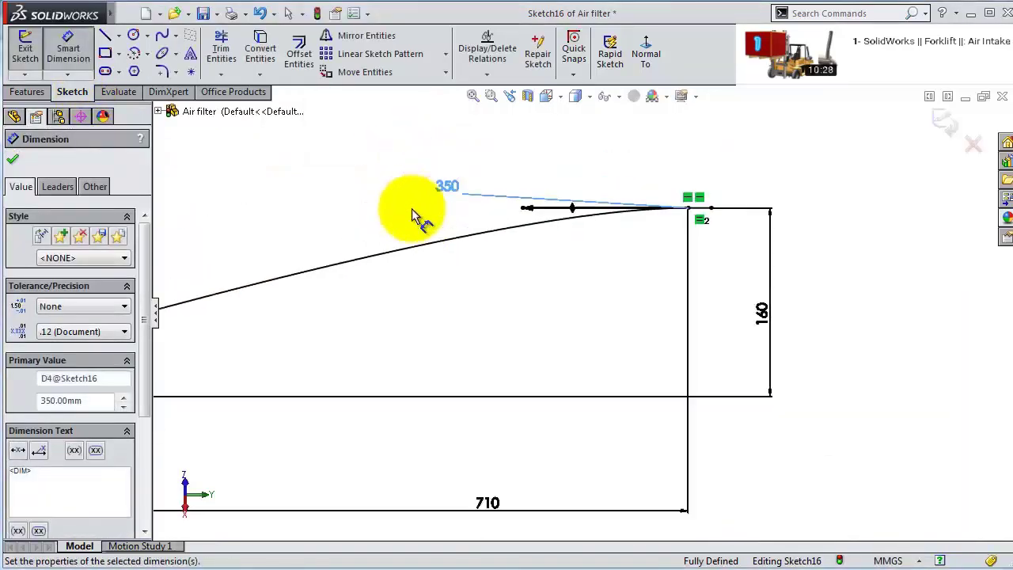
scroll(253, 430, "up", 2)
scroll(253, 430, "down", 5)
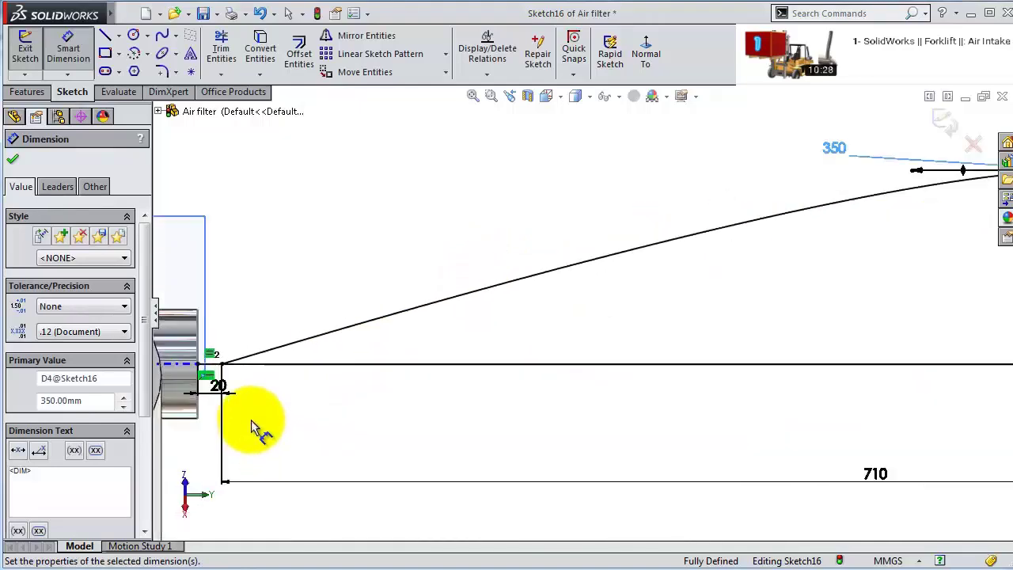
key("Escape")
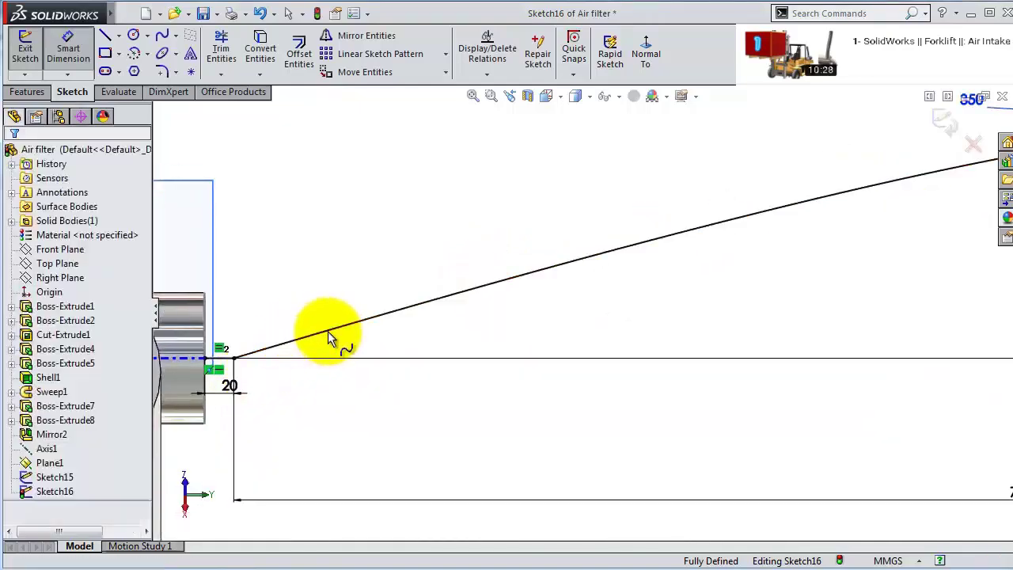
- Make the spline start level, set its start handle length to 650 mm, and close Sketch16
left_click(332, 330)
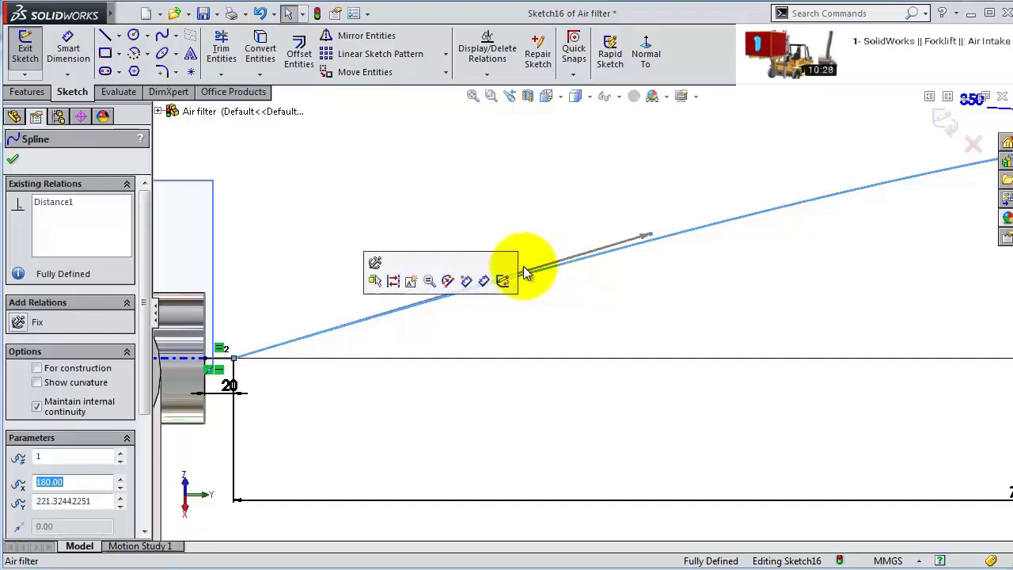
left_click(524, 272)
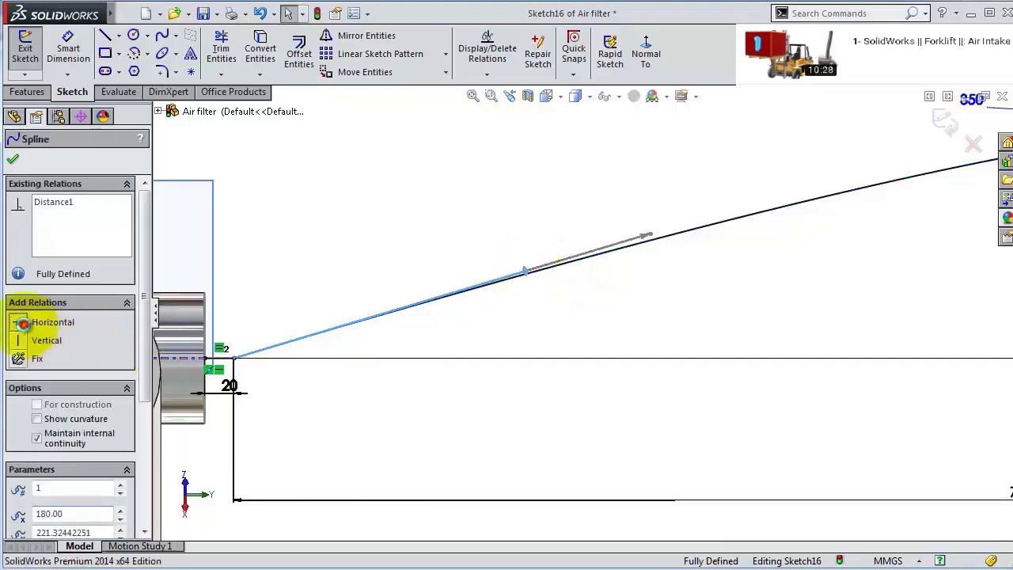
left_click(23, 323)
left_click(68, 44)
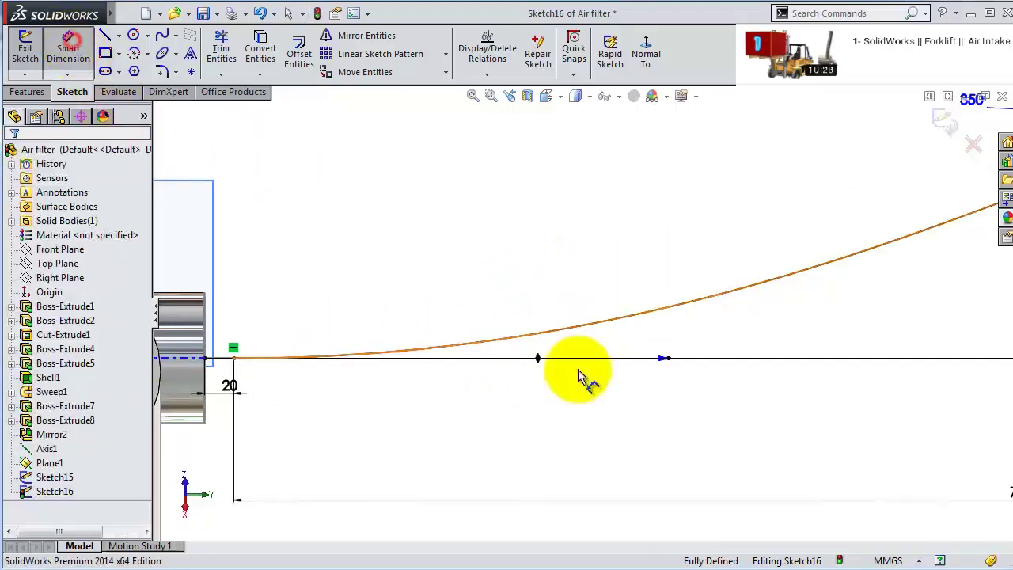
left_click(544, 357)
left_click(555, 407)
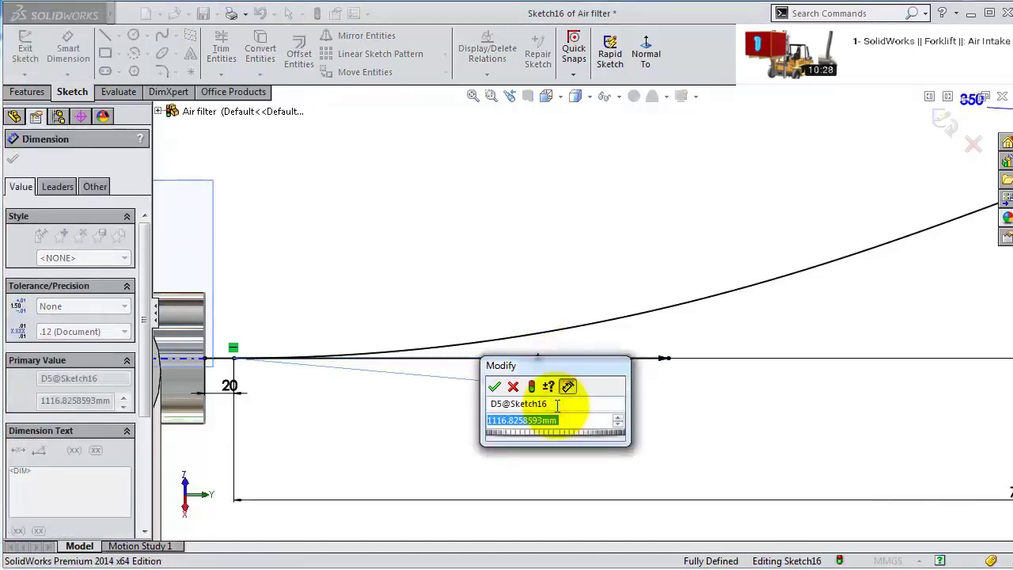
type("65")
key("Return")
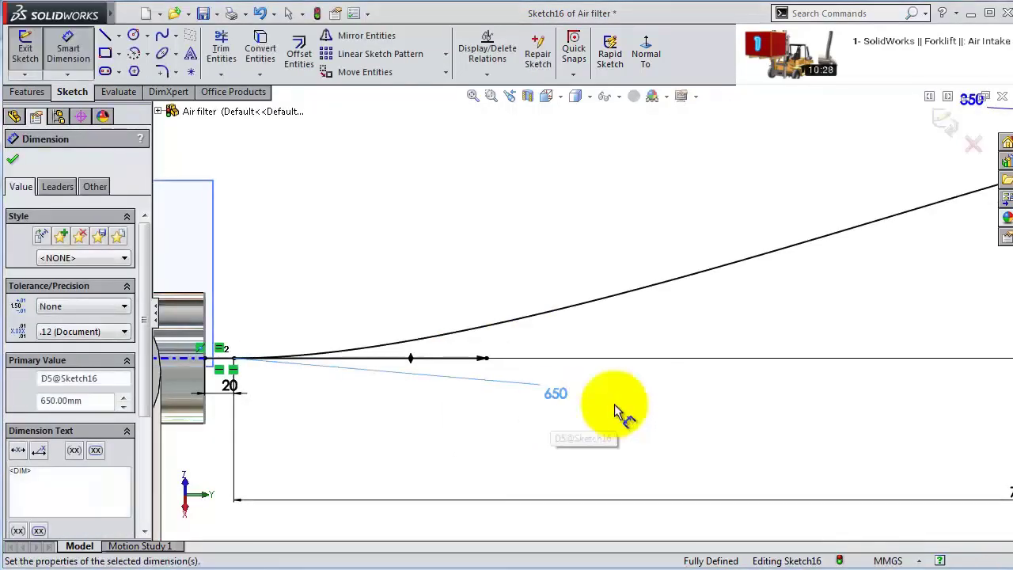
scroll(681, 380, "up", 3)
scroll(807, 287, "down", 5)
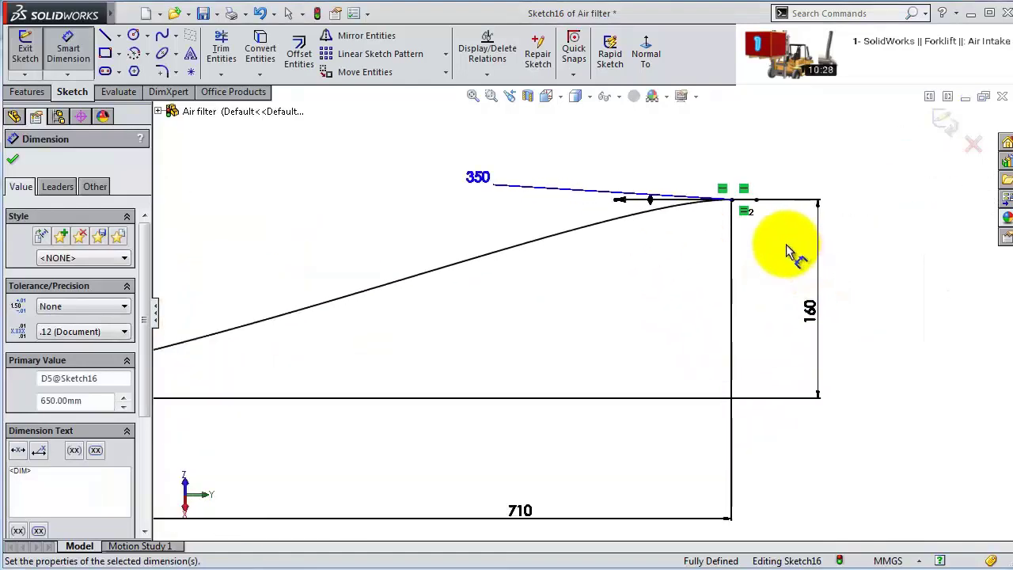
scroll(823, 182, "down", 5)
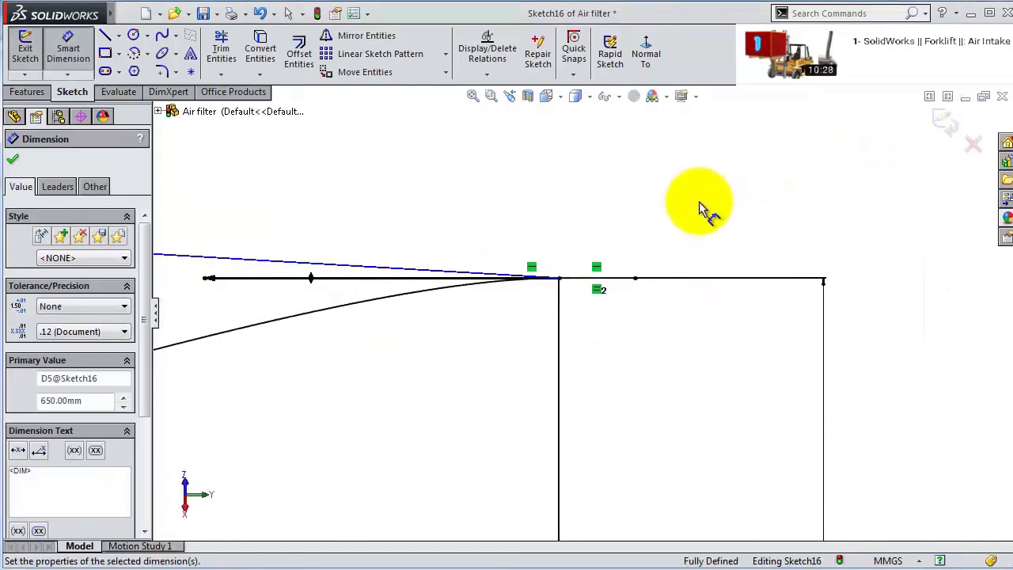
scroll(701, 207, "up", 2)
left_click(950, 131)
mouse_move(758, 264)
middle_mouse_down()
mouse_move(399, 406)
mouse_move(249, 393)
mouse_move(226, 351)
mouse_move(475, 481)
mouse_move(457, 463)
middle_mouse_up()
- Sweep Sketch15's rim circle along the Sketch16 curve into a curved intake pipe
left_click(26, 92)
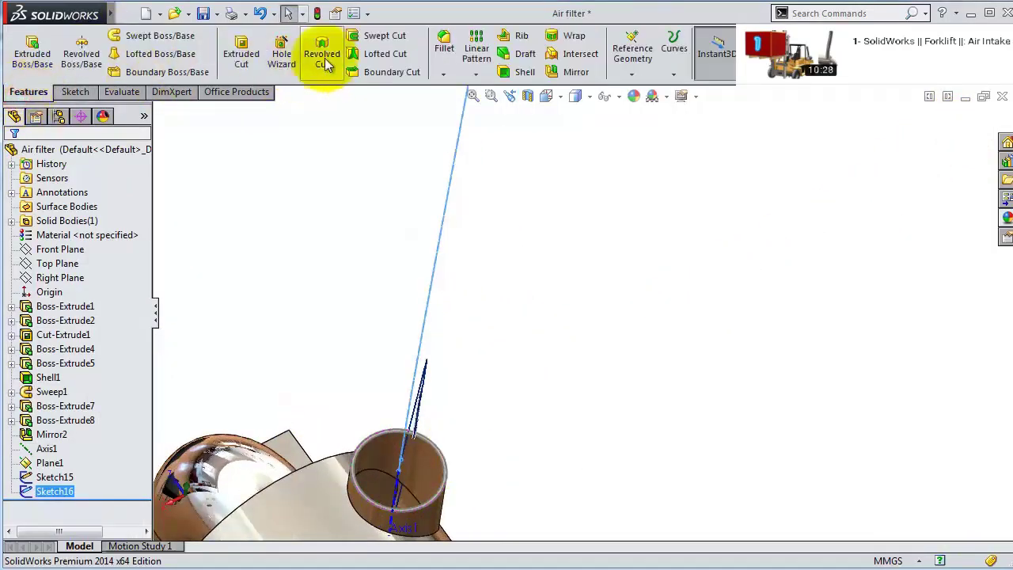
left_click(179, 39)
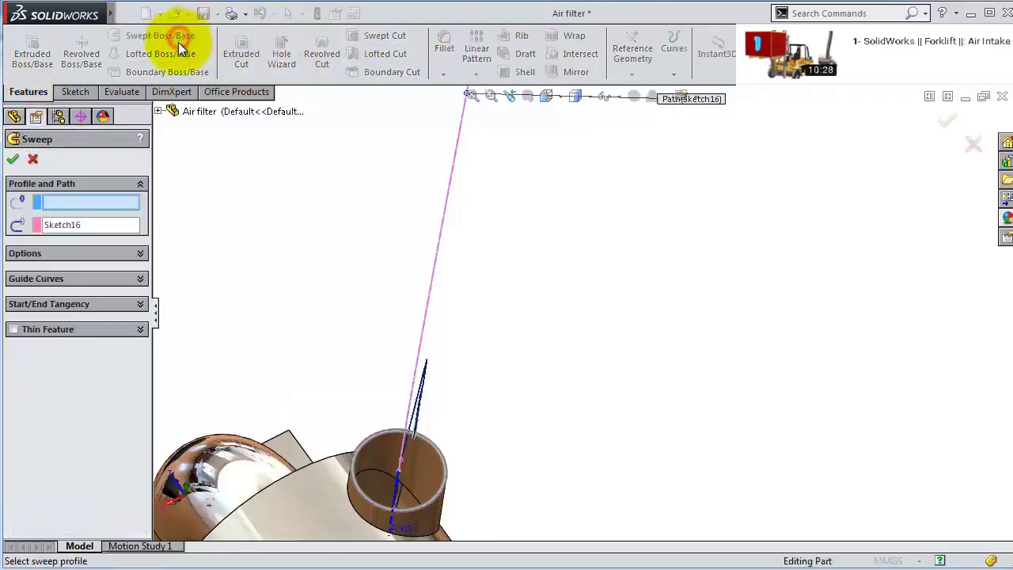
scroll(426, 464, "down", 3)
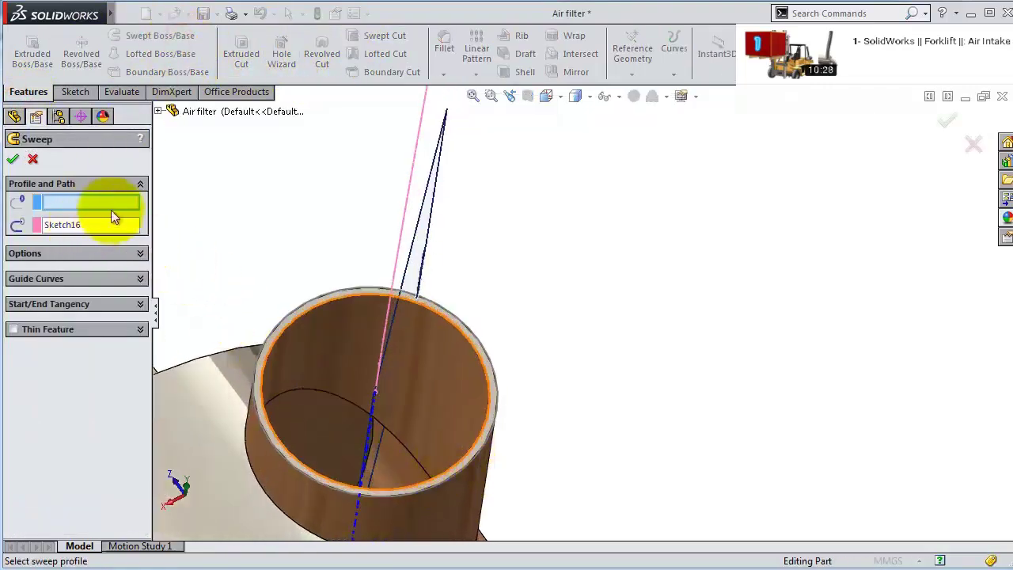
left_click(490, 440)
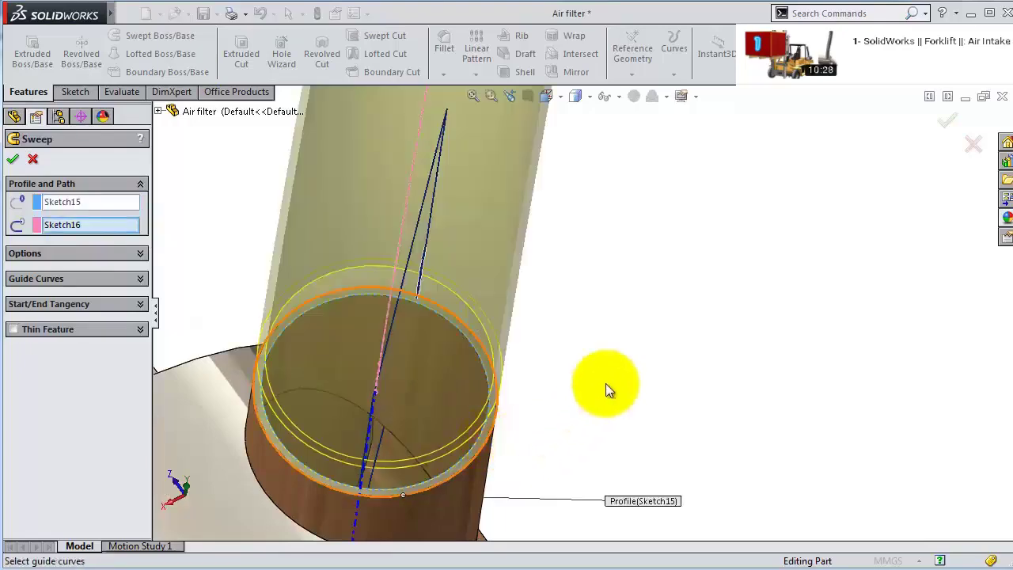
mouse_move(606, 389)
middle_mouse_down()
mouse_move(565, 220)
mouse_move(624, 230)
mouse_move(719, 185)
mouse_move(780, 269)
middle_mouse_up()
left_click(954, 133)
middle_click_drag(599, 321, 536, 210)
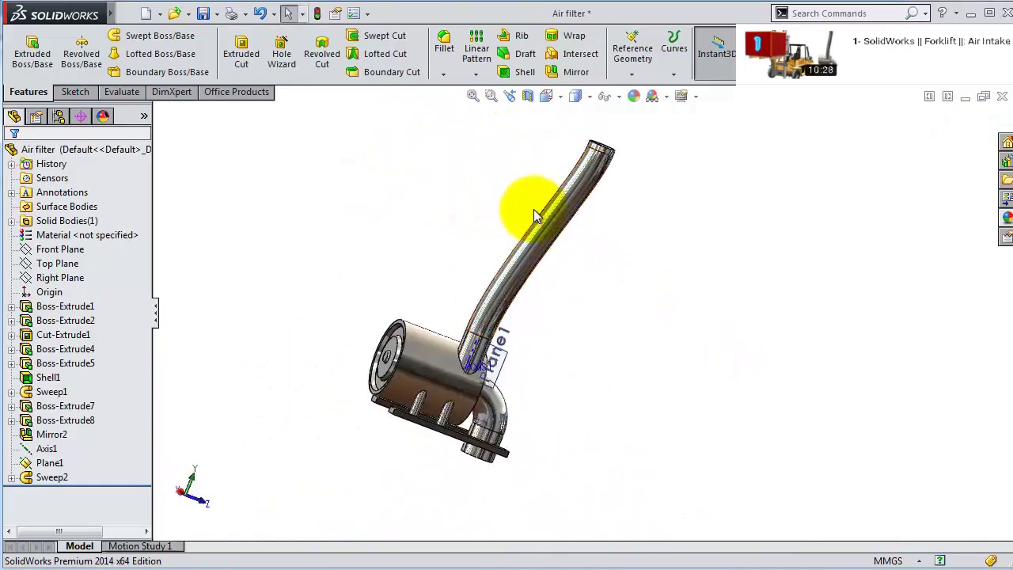
scroll(459, 531, "down", 5)
- Fit the whole air filter in view and start a fillet
left_click(465, 518)
left_click(551, 460)
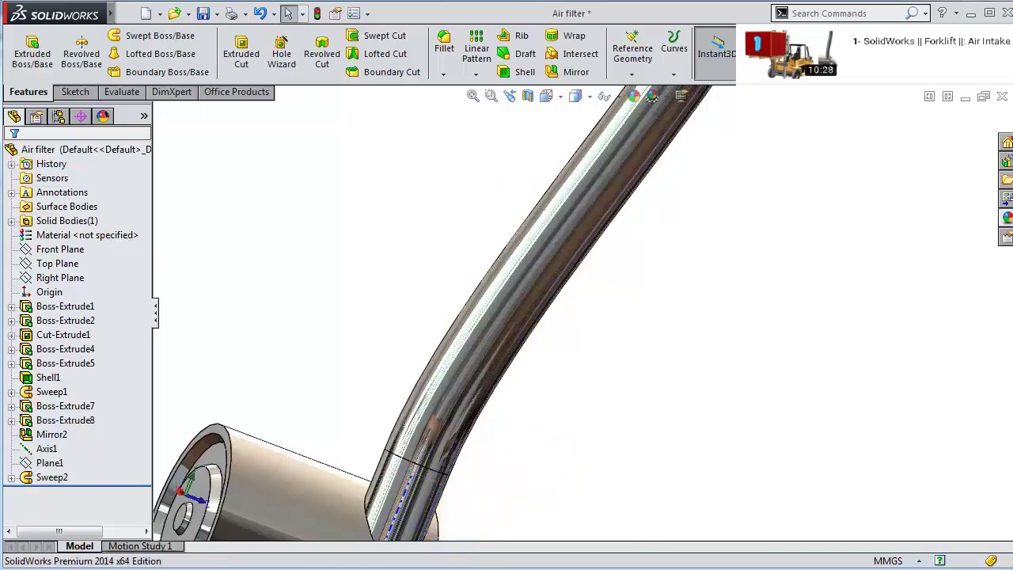
key("f")
left_click(444, 45)
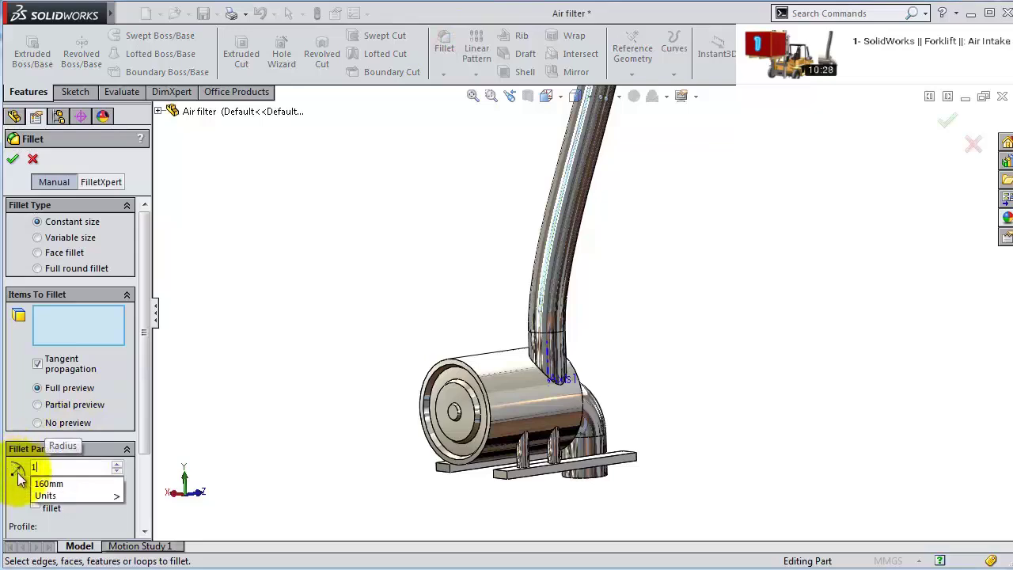
- Set a 1.5 mm fillet radius on the front cap's ring, rim, inner and centre-hole faces
mouse_move(63, 483)
left_click(146, 488)
scroll(332, 336, "down", 3)
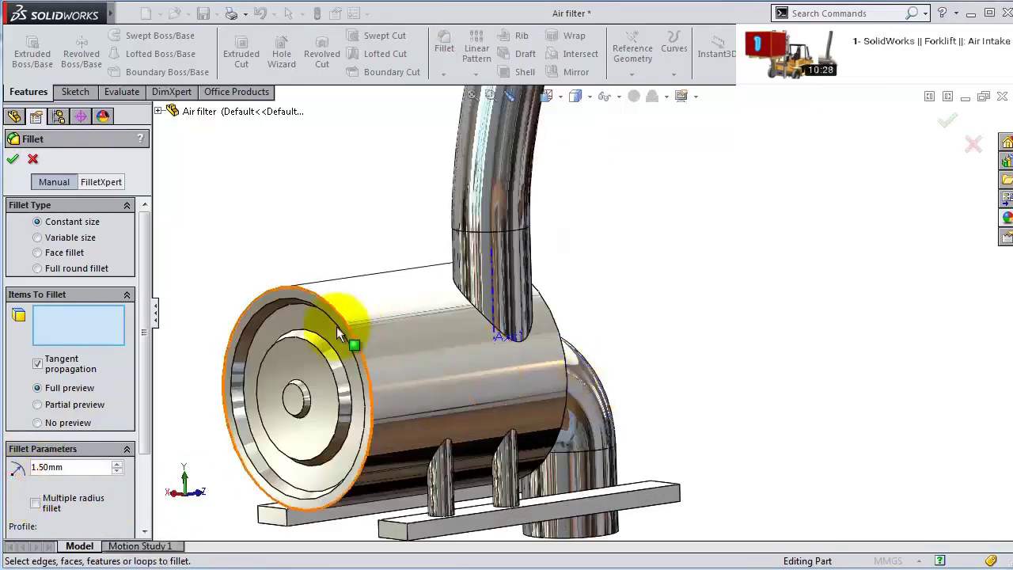
left_click(312, 318)
scroll(320, 306, "down", 3)
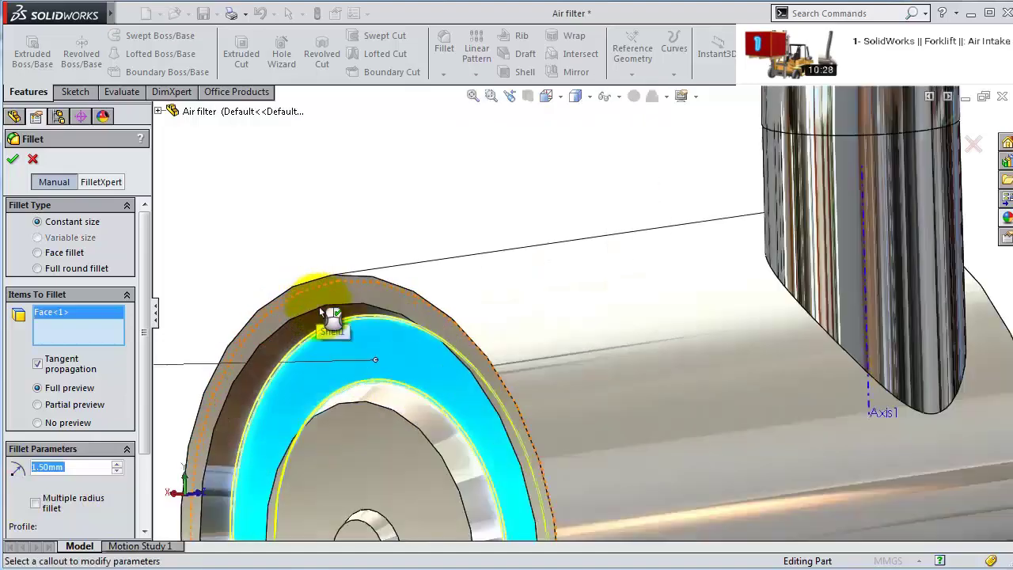
left_click(327, 299)
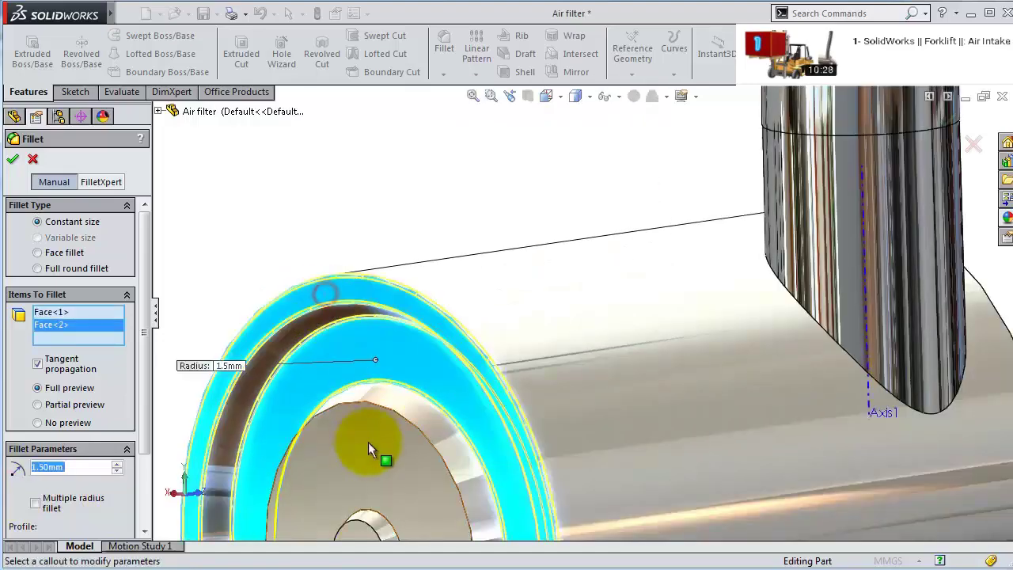
left_click(401, 466)
key("ctrl+8")
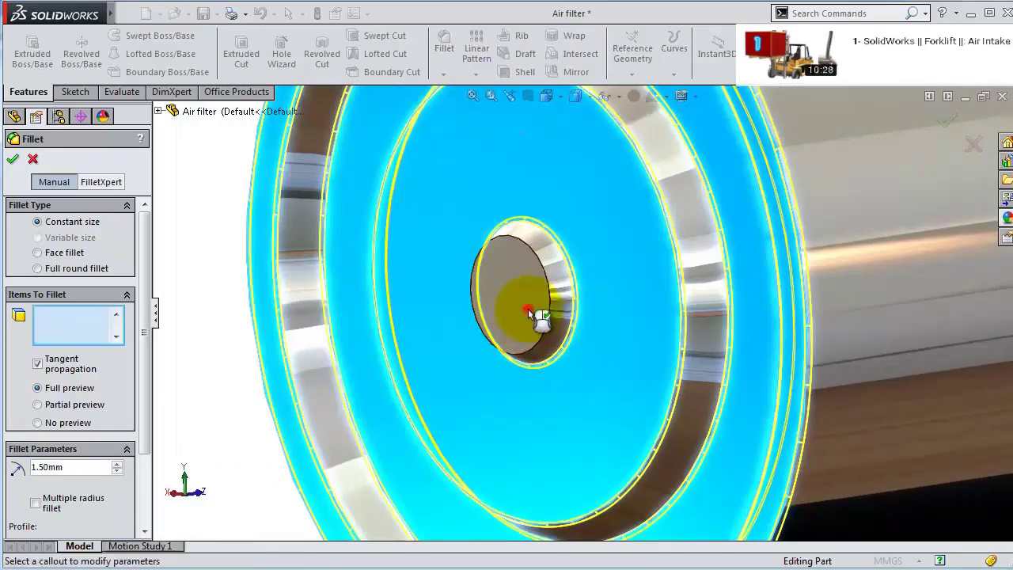
left_click(528, 313)
- Add the rear circular edge and apply the 1.5 mm fillet
middle_click_drag(529, 313, 599, 343)
scroll(799, 252, "up", 3)
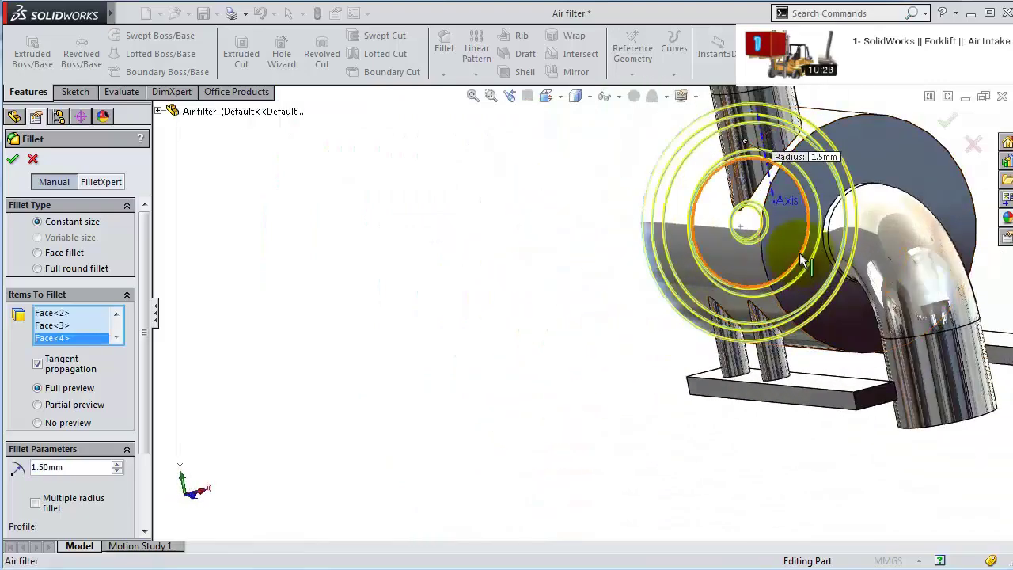
left_click(763, 248)
middle_click_drag(732, 276, 824, 257)
left_click(13, 158)
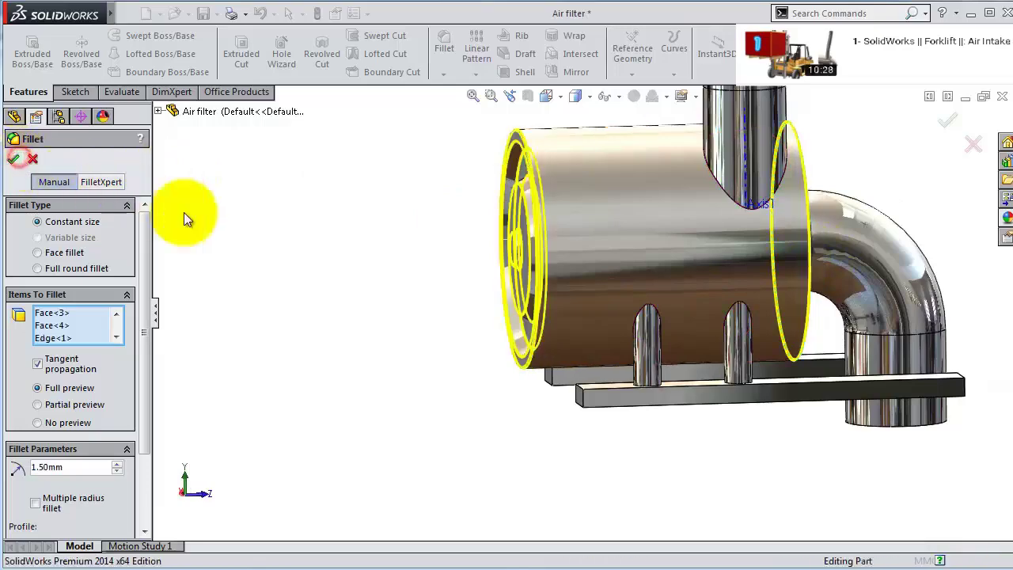
middle_click_drag(501, 348, 330, 372)
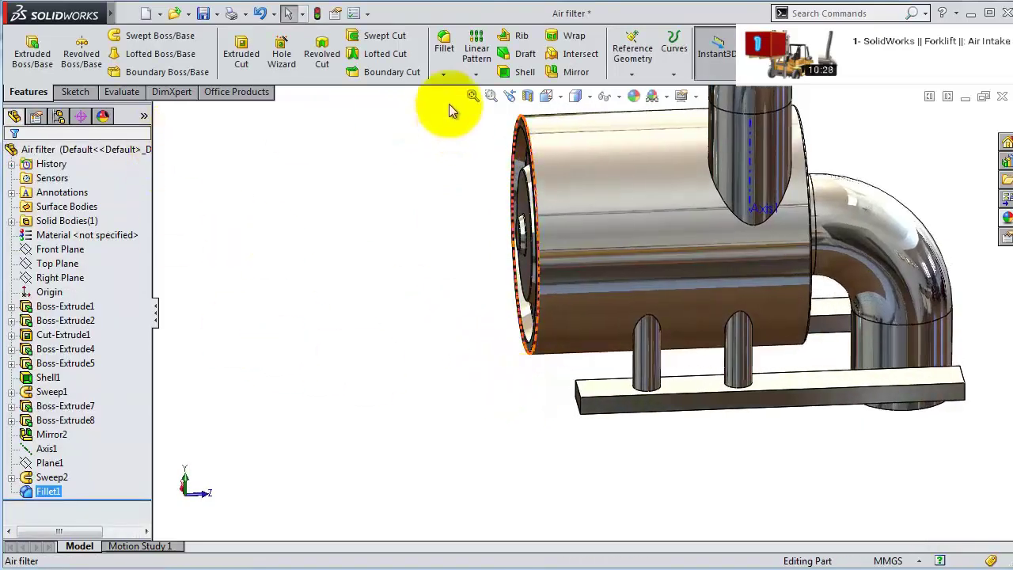
- Start a second fillet and select the bracket foot faces beneath the housing
left_click(444, 49)
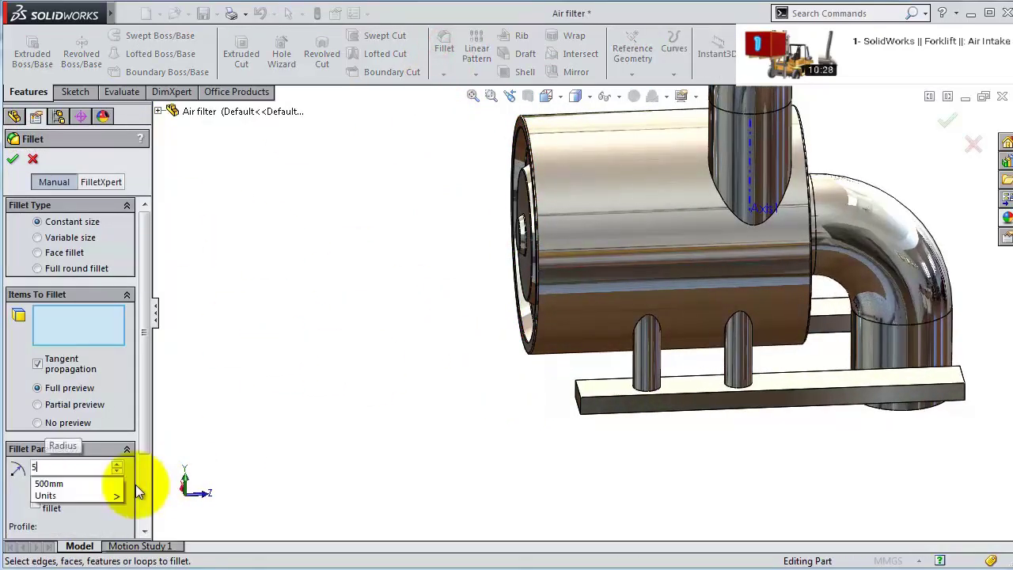
scroll(633, 396, "down", 5)
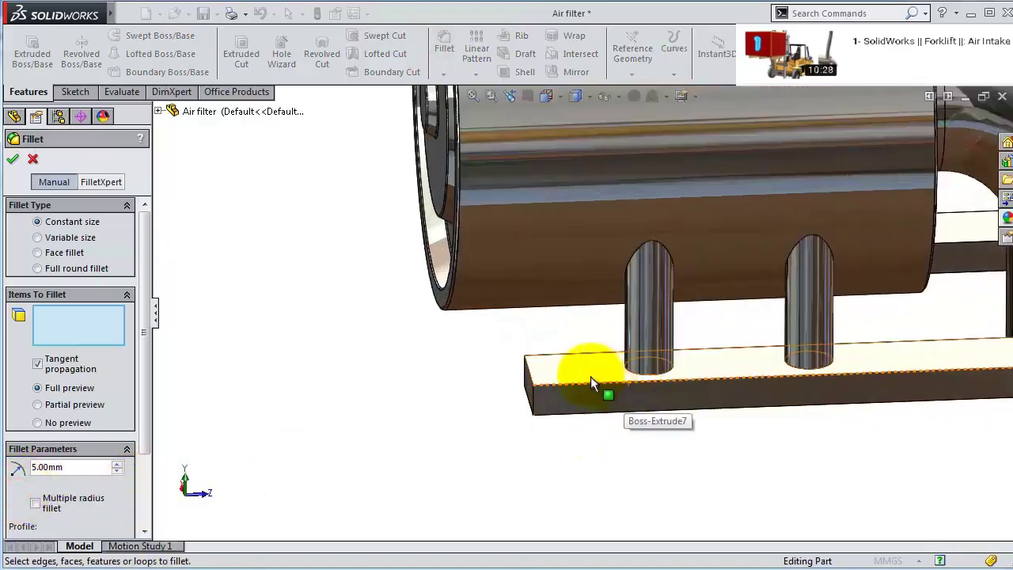
left_click(588, 378)
middle_click_drag(567, 419, 542, 490)
left_click(583, 447)
left_click(388, 516)
left_click(501, 444)
left_click(543, 490)
- Add the remaining foot face and the plate's end face, then apply the 5 mm fillet
scroll(847, 404, "down", 5)
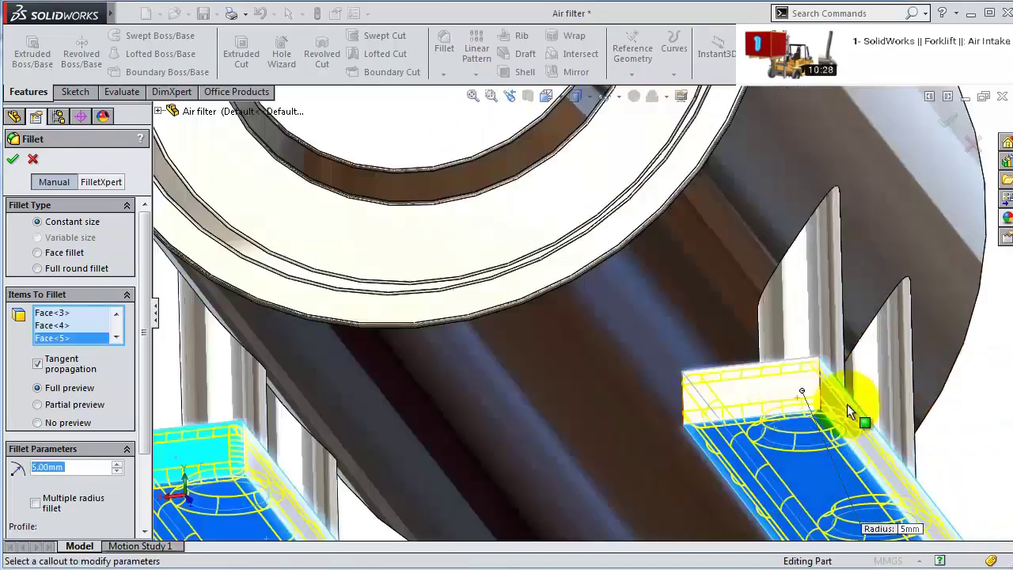
left_click(717, 376)
scroll(751, 412, "up", 5)
middle_click_drag(752, 412, 544, 382)
left_click(729, 499)
scroll(601, 384, "up", 5)
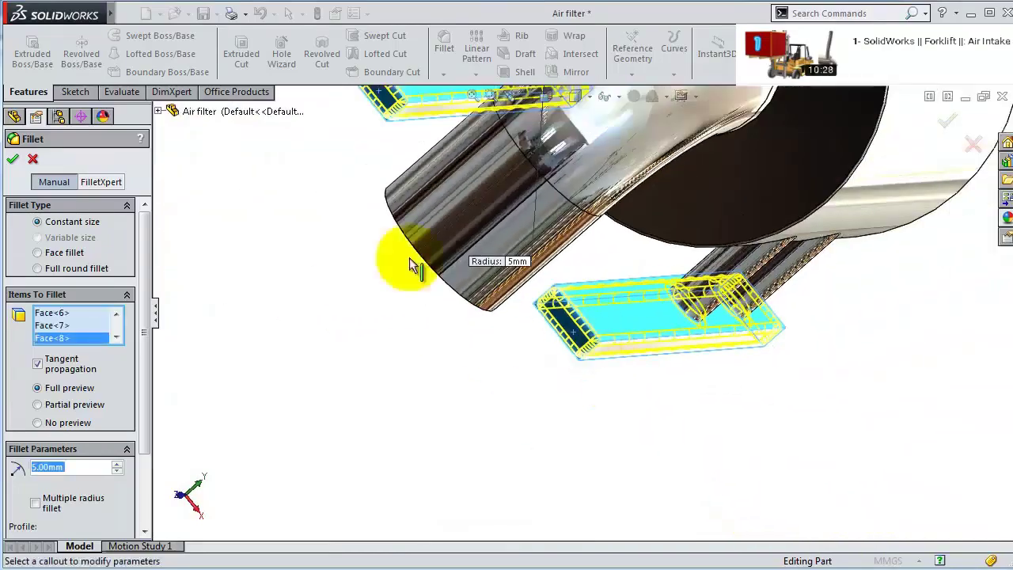
left_click(13, 158)
middle_click_drag(512, 383, 677, 250)
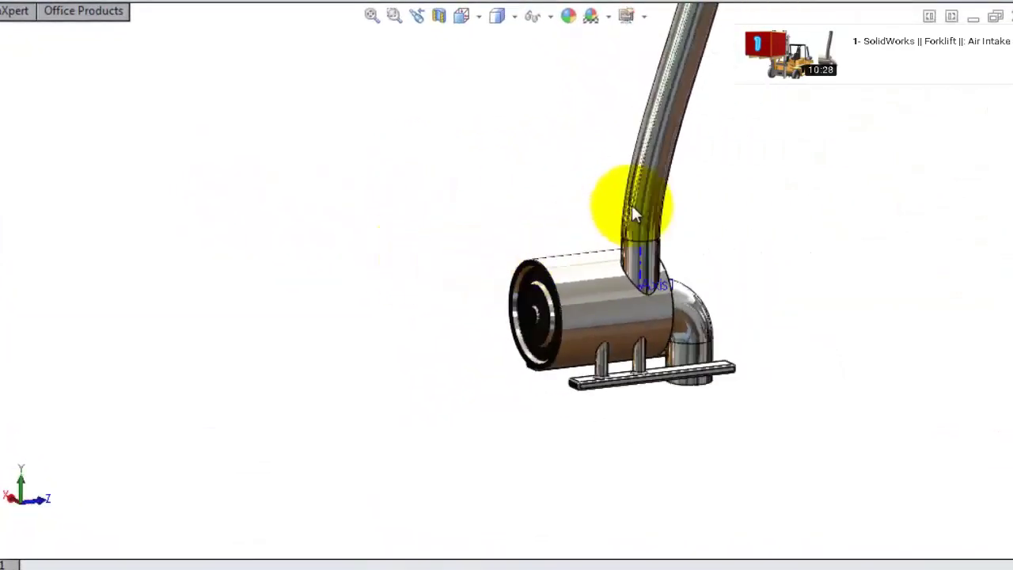
middle_click_drag(633, 214, 669, 330)
- Hide Axis1 and show the finished air filter upright and fitted in view
scroll(669, 330, "down", 3)
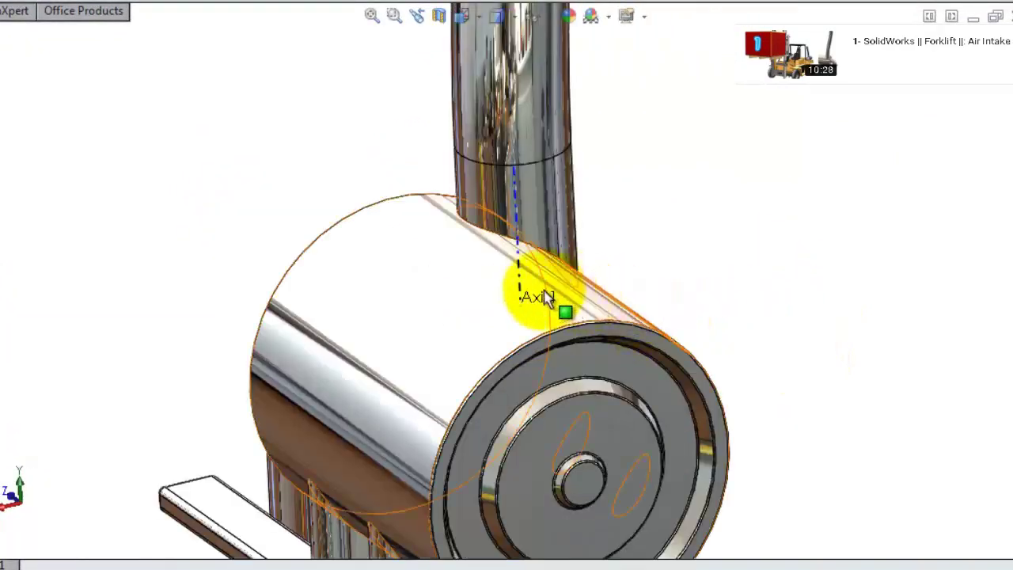
left_click(519, 271)
left_click(594, 209)
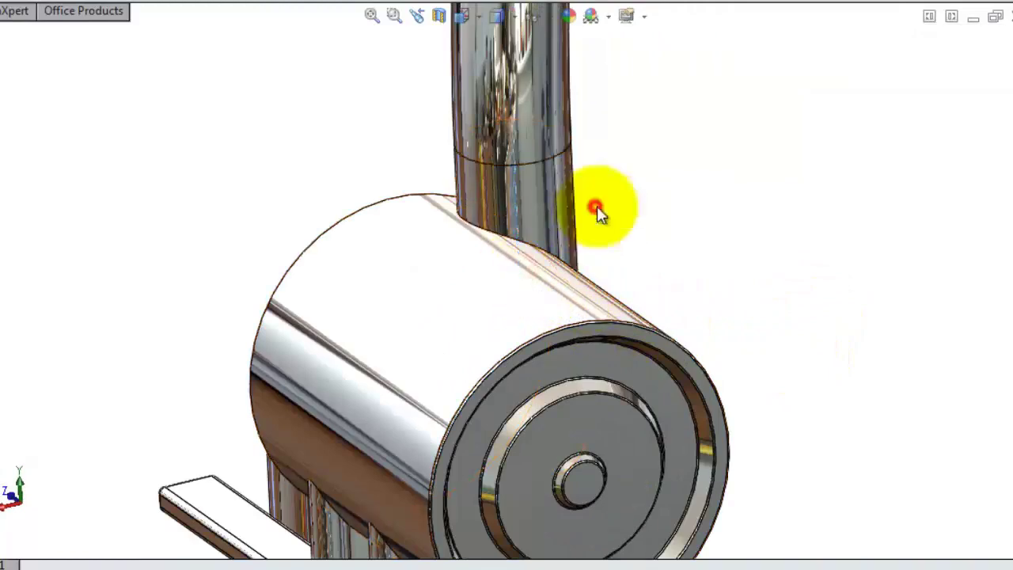
middle_click_drag(594, 210, 745, 152)
scroll(745, 152, "up", 5)
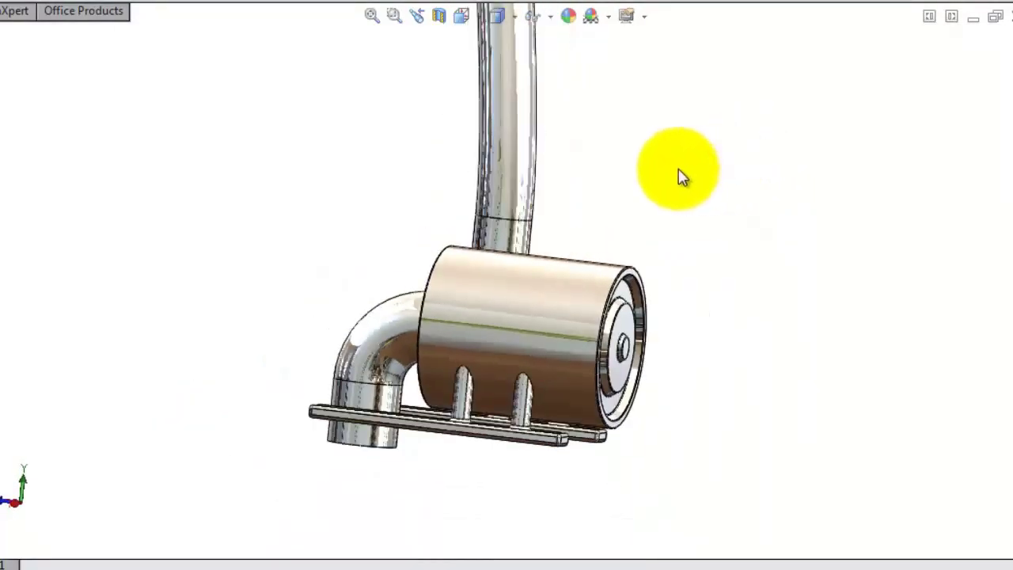
mouse_move(678, 174)
middle_mouse_down()
mouse_move(617, 163)
mouse_move(543, 122)
mouse_move(419, 120)
mouse_move(396, 131)
mouse_move(495, 251)
mouse_move(561, 255)
mouse_move(578, 238)
middle_mouse_up()
scroll(552, 315, "down", 5)
middle_click_drag(553, 314, 570, 332)
key("ctrl+7")
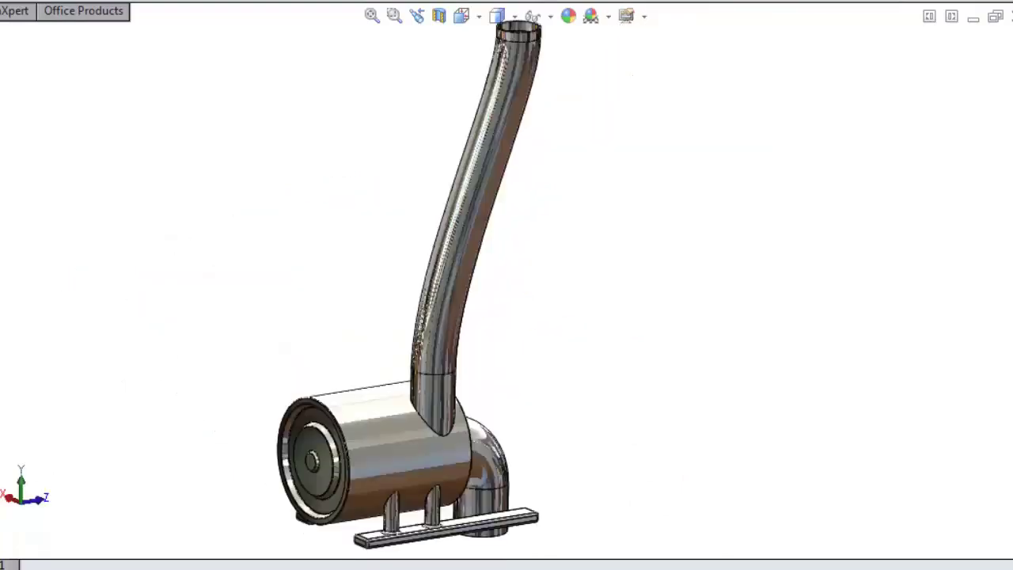
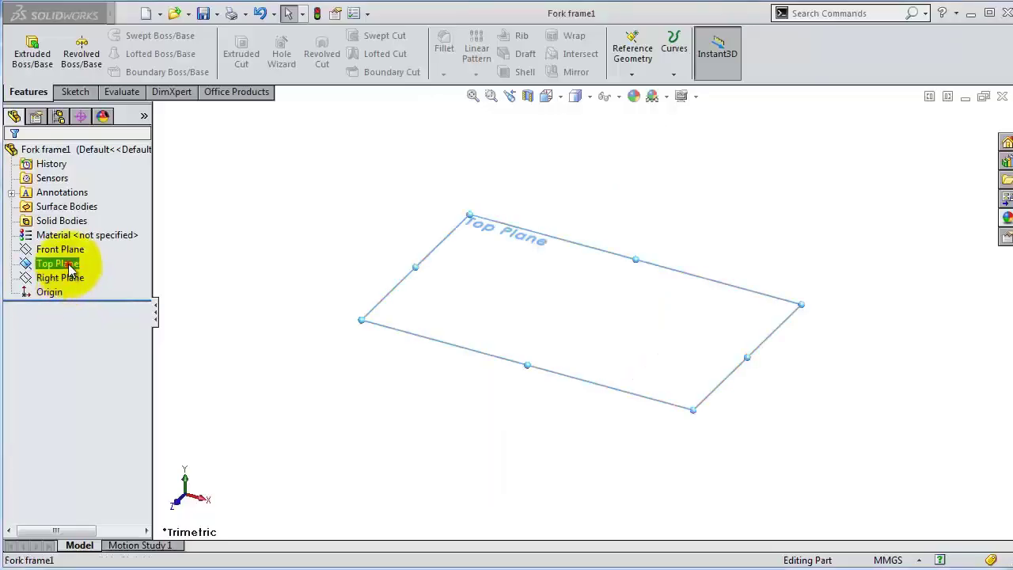
- Start a Top Plane sketch with a horizontal centreline from the origin dimensioned 483 mm
left_click(49, 263)
left_click(86, 234)
left_click(105, 37)
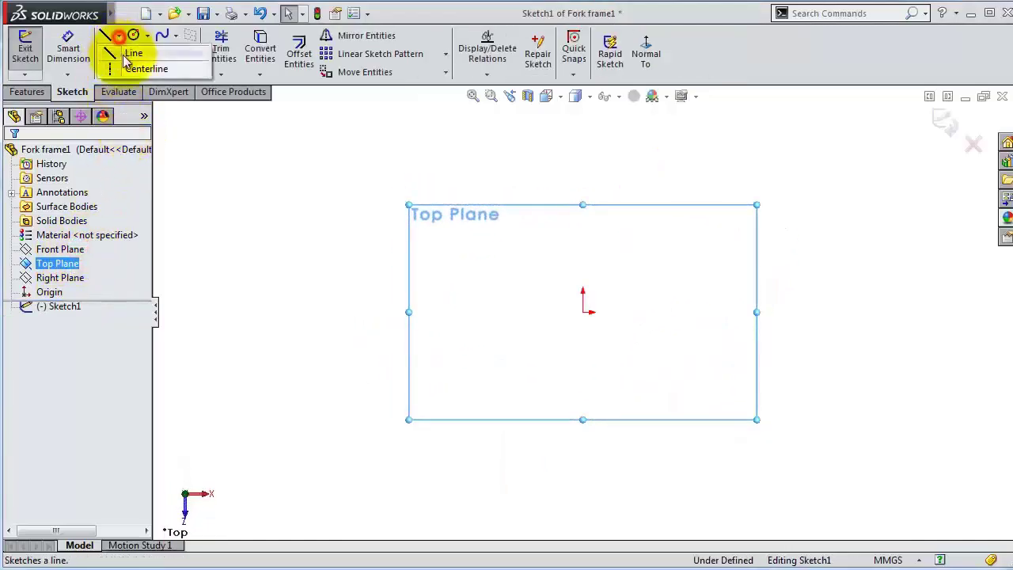
left_click_drag(583, 311, 836, 312)
left_click(68, 48)
left_click(706, 313)
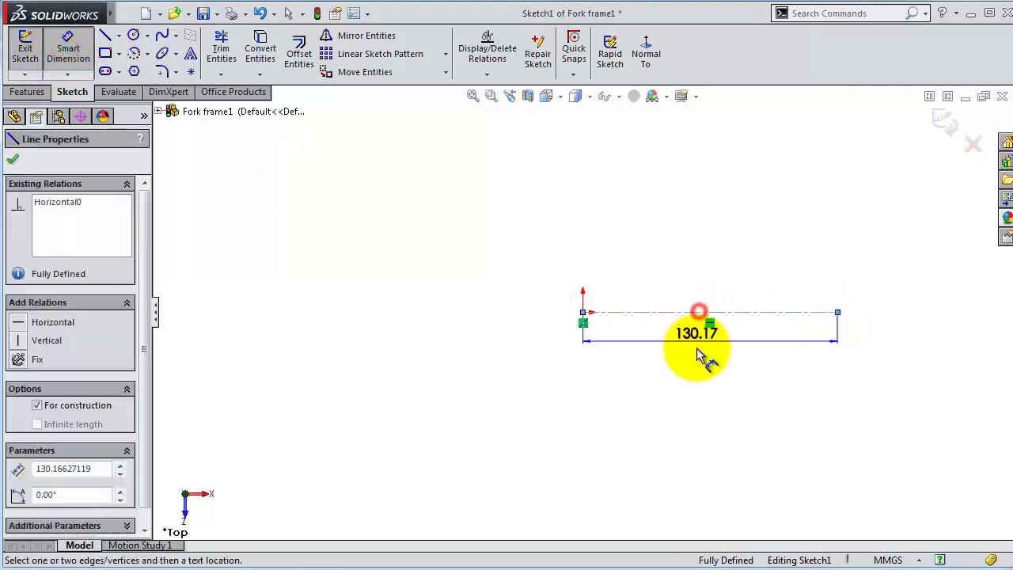
left_click(698, 354)
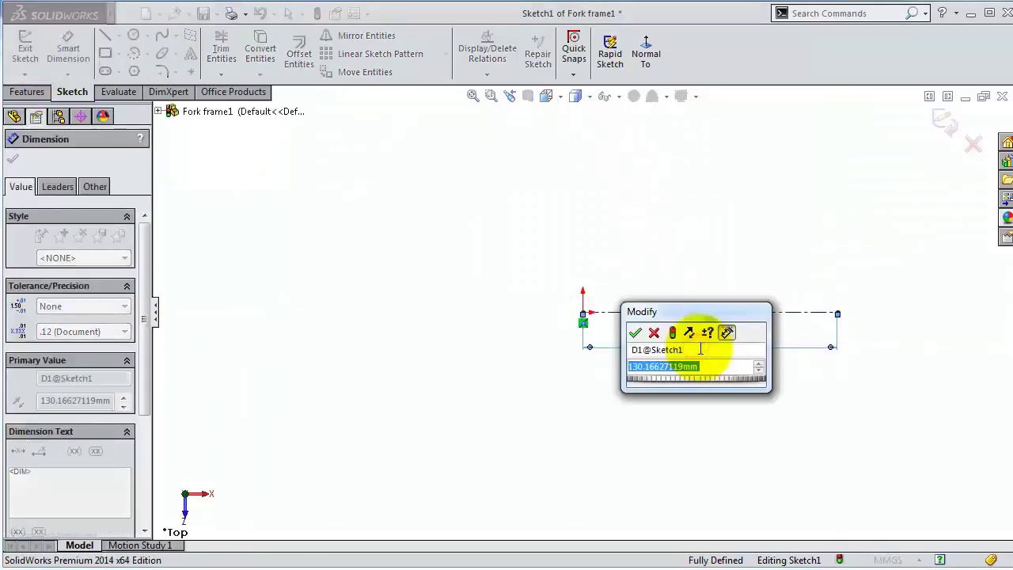
type("4")
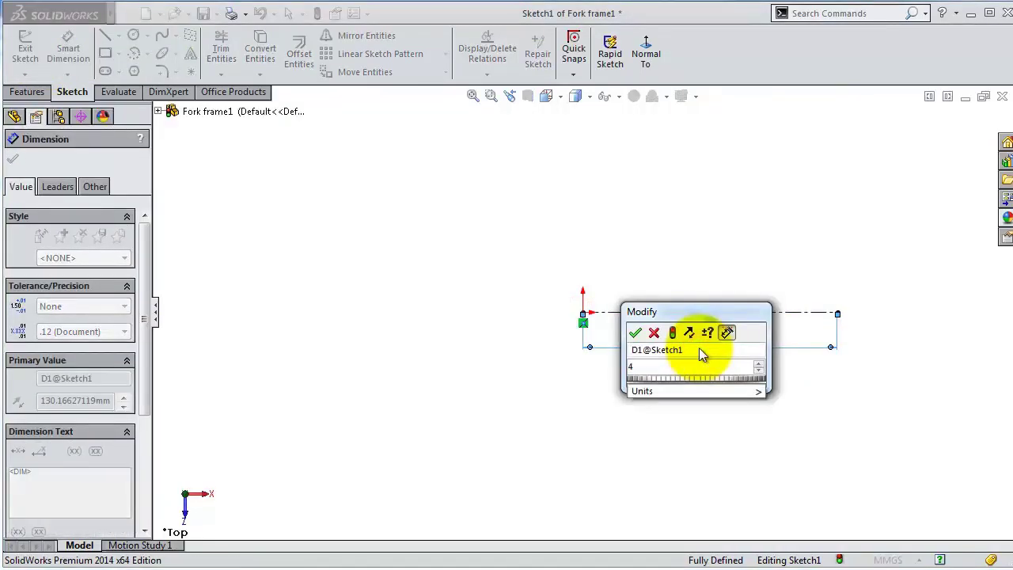
type("83")
key("Return")
- Draw the bracket profile: top leg, vertical leg past the centreline, short bottom leg
scroll(810, 316, "down", 3)
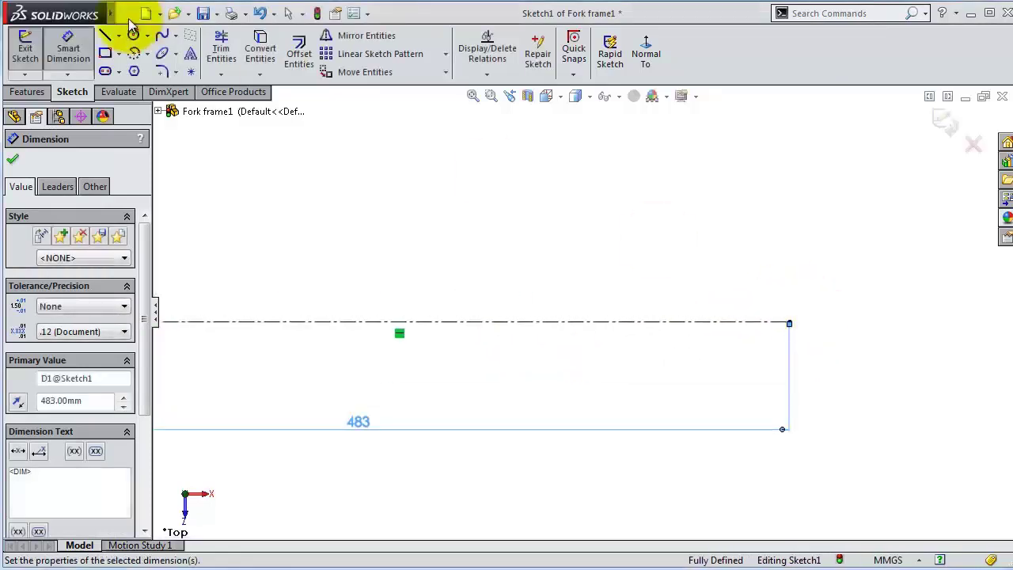
left_click(105, 36)
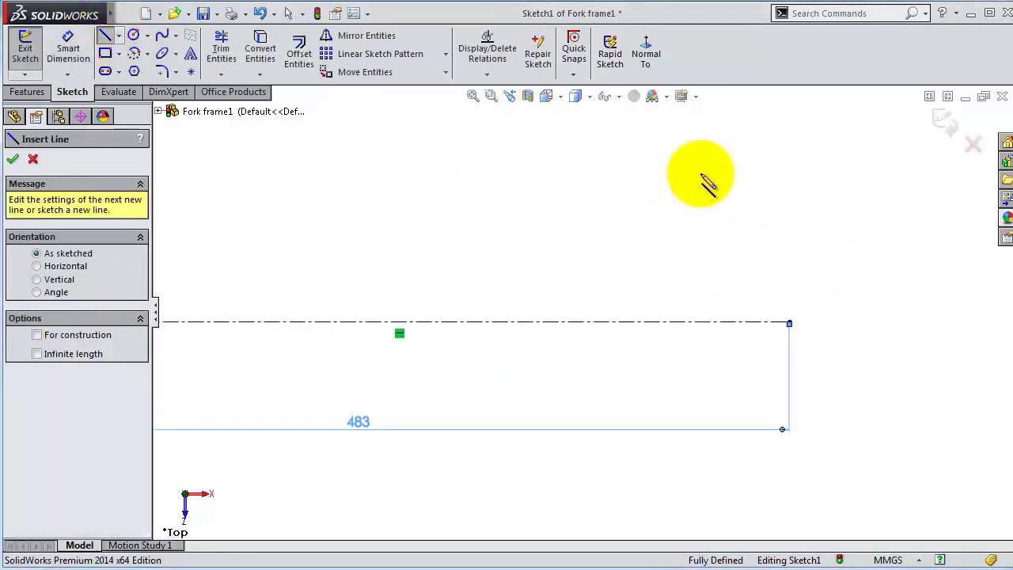
left_click(701, 174)
left_click(789, 174)
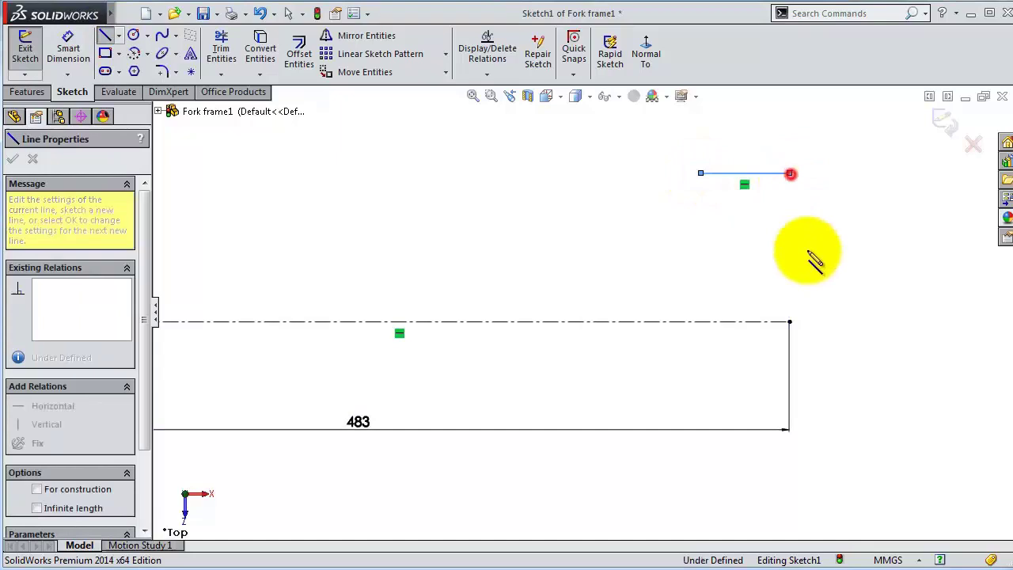
left_click(789, 480)
left_click(724, 480)
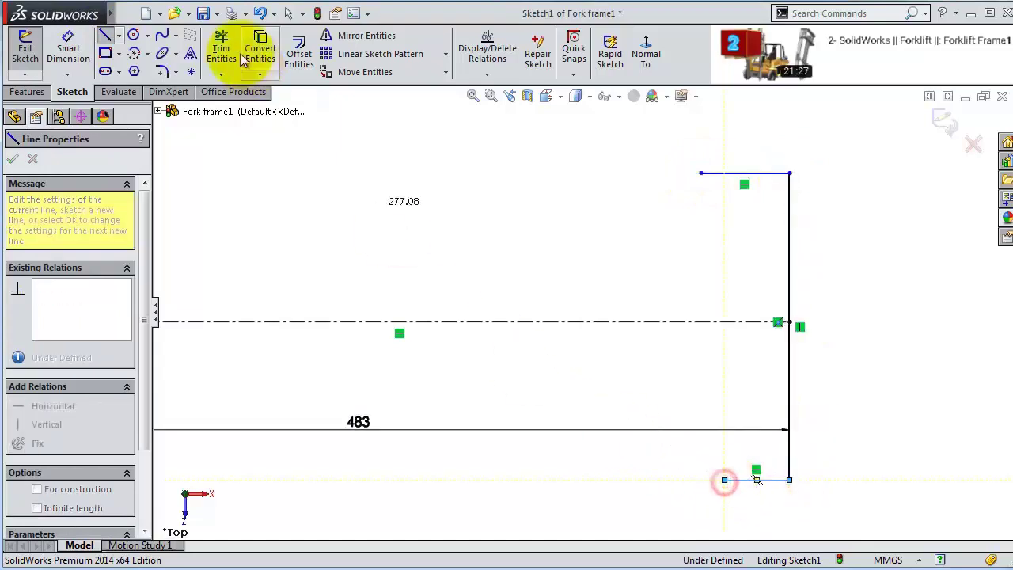
- Dimension the profile's vertical leg at 200 mm
left_click(67, 49)
left_click(790, 218)
left_click(850, 233)
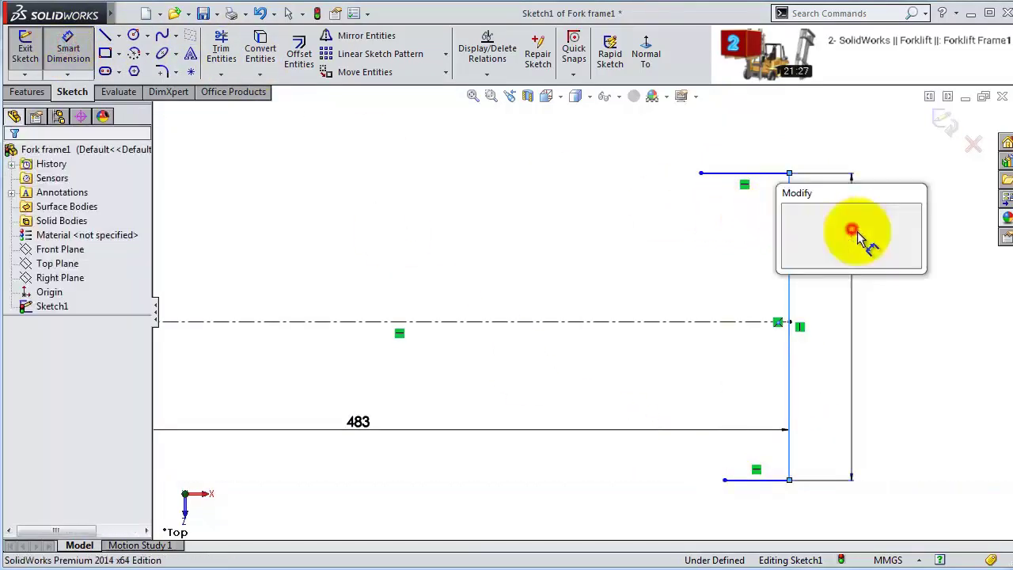
type("200")
key("Return")
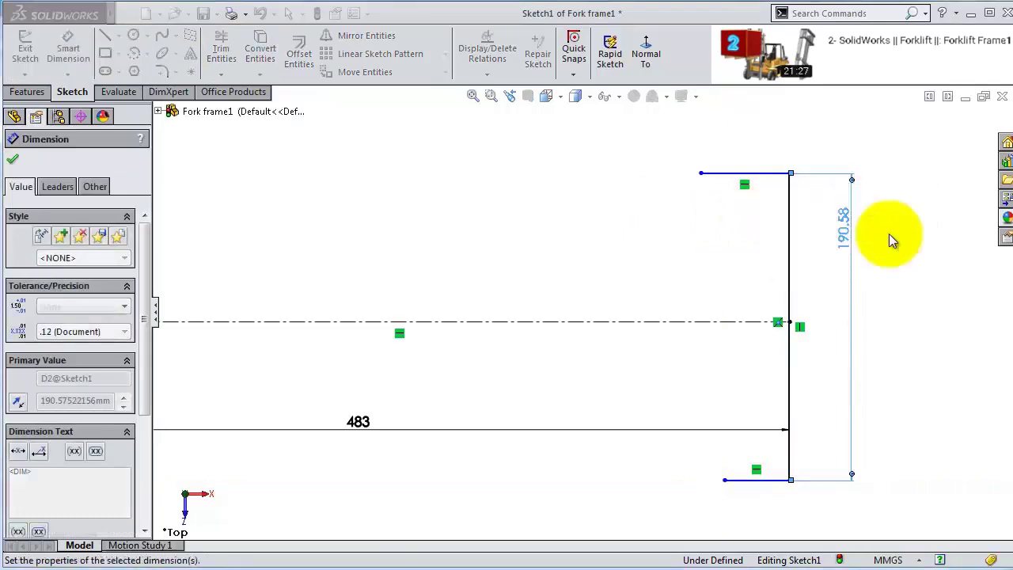
key("Escape")
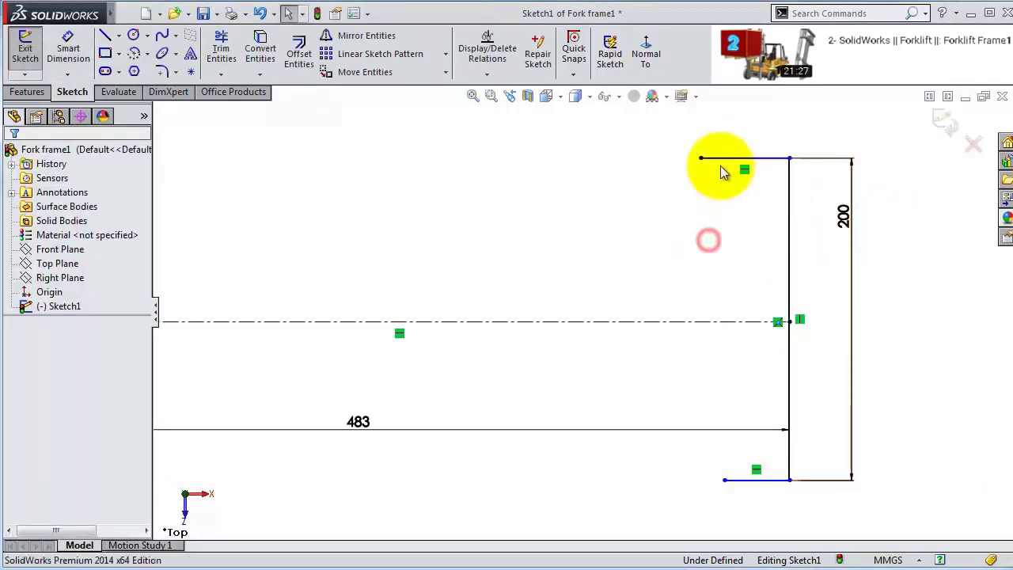
left_click(721, 167)
- Make the top and bottom legs of the bracket equal in length
left_click(771, 481, "ctrl")
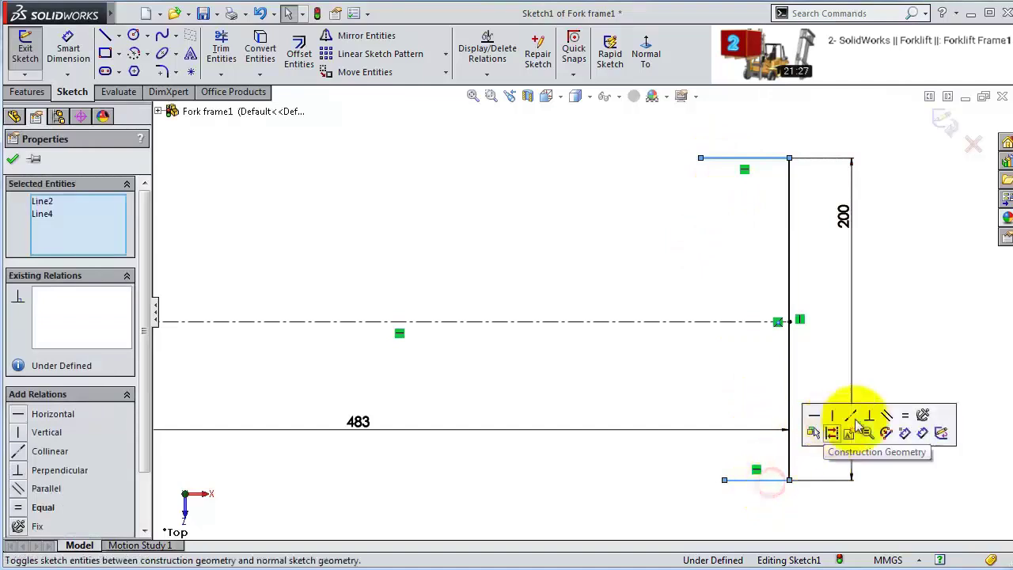
left_click(902, 417)
left_click(709, 388)
- Relate the centreline to the vertical leg, placing its end at the leg's midpoint
left_click(737, 322)
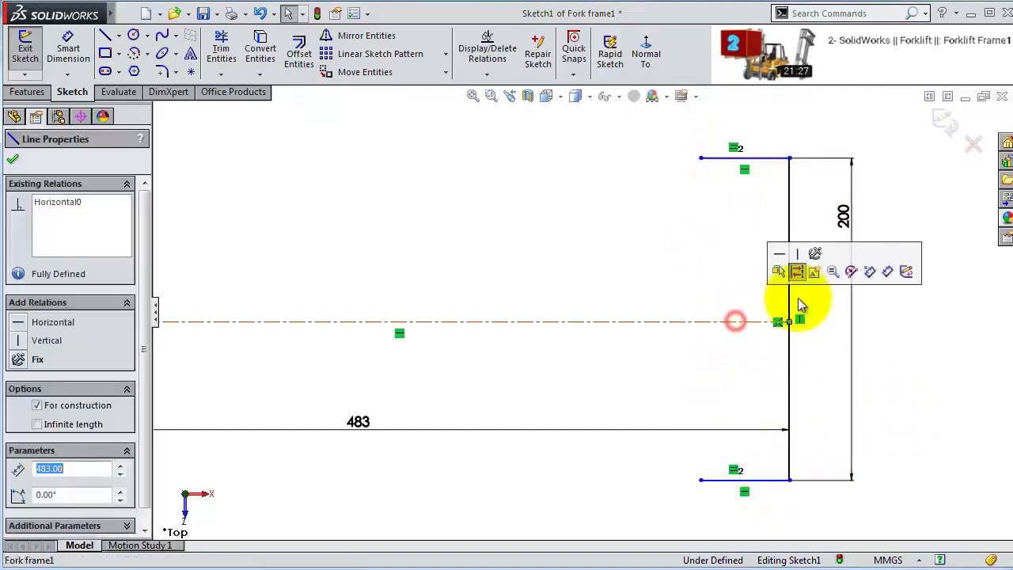
left_click(788, 299, "ctrl")
left_click(868, 249)
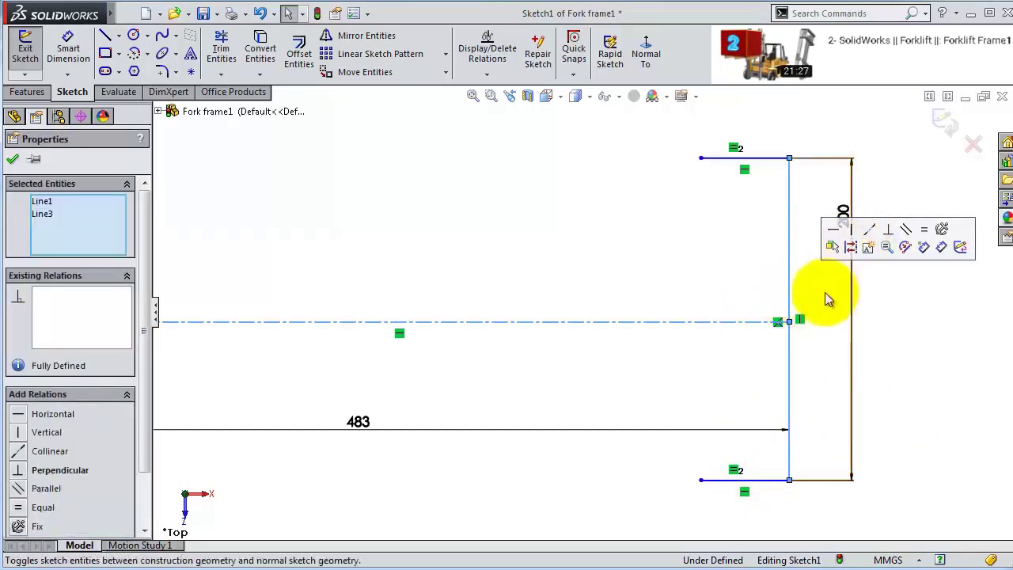
left_click(790, 322)
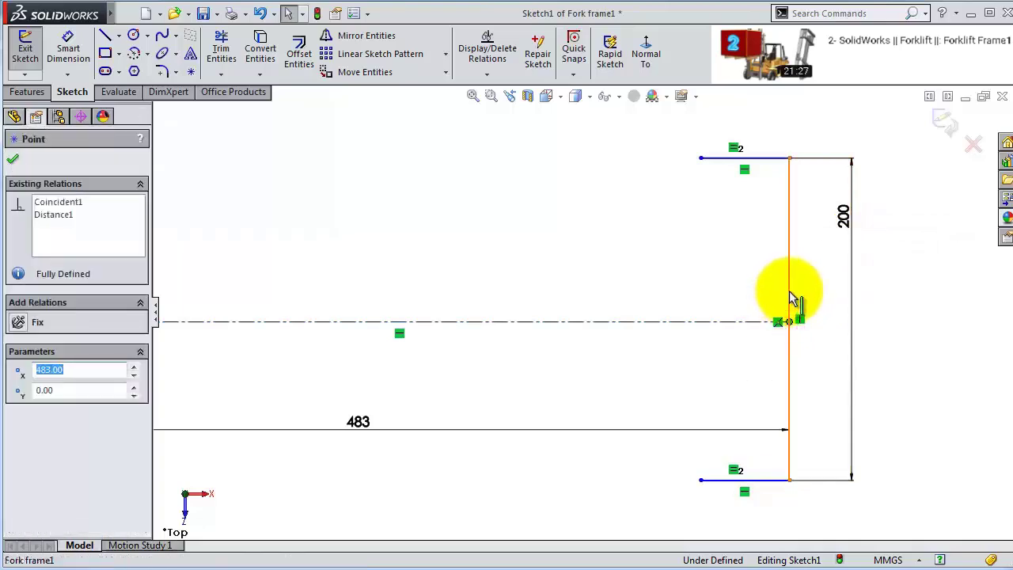
left_click(789, 297, "ctrl")
left_click(832, 223)
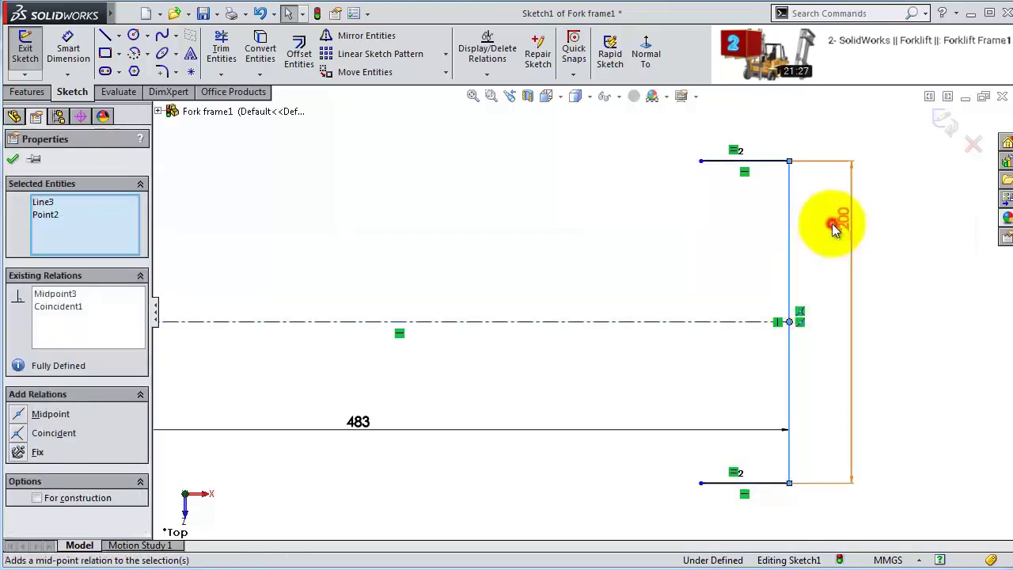
- Dimension the top leg at 63 mm
left_click(62, 38)
left_click(782, 161)
left_click(780, 144)
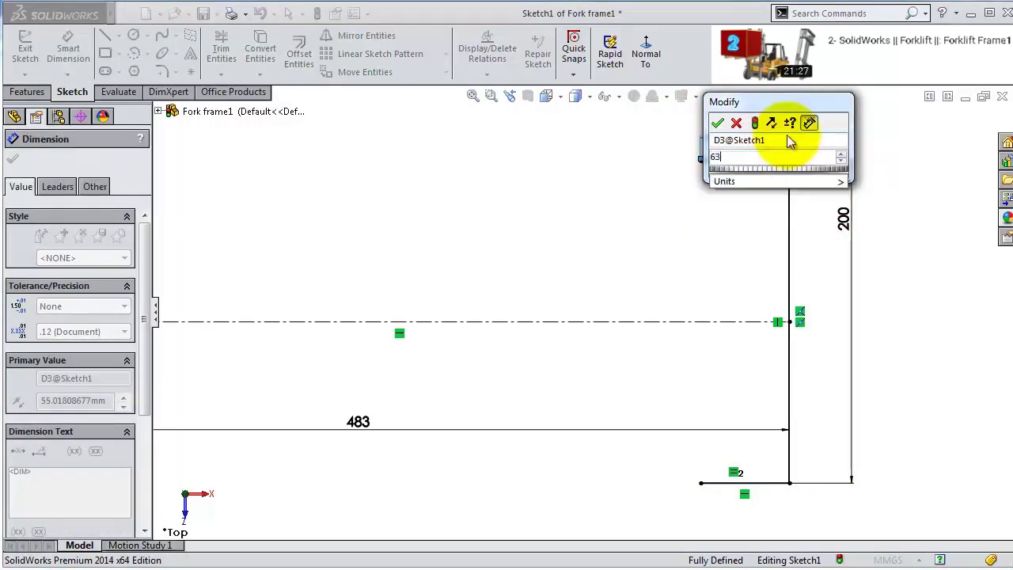
type("63")
key("Return")
- Round the top and bottom right corners with 10 mm sketch fillets
scroll(768, 285, "up", 2)
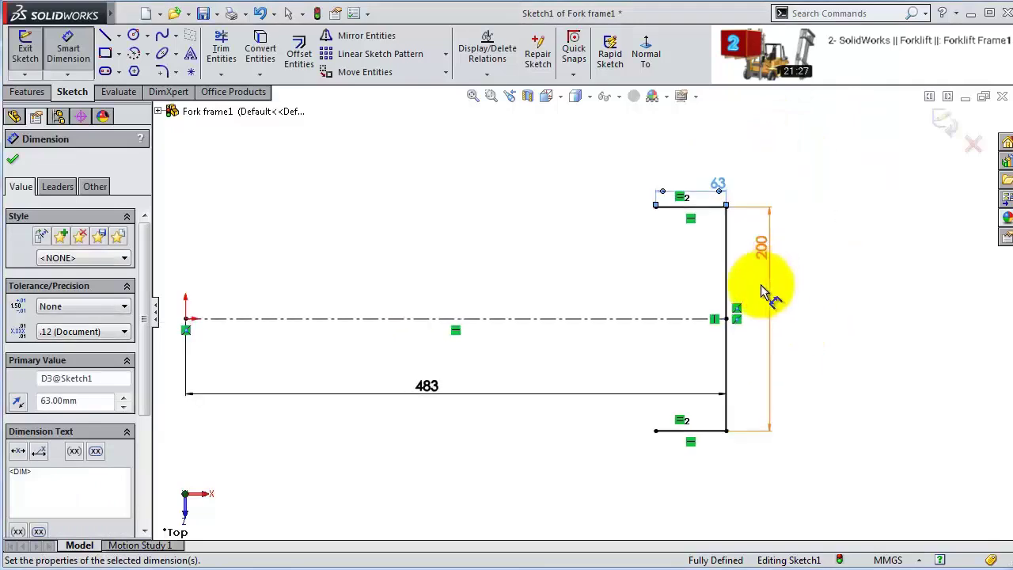
left_click(164, 73)
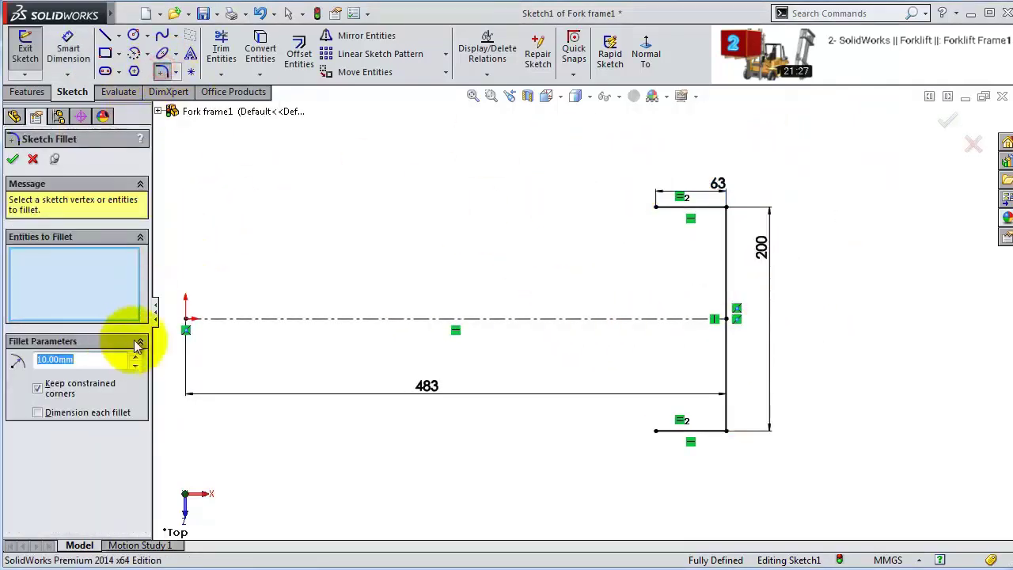
left_click(727, 209)
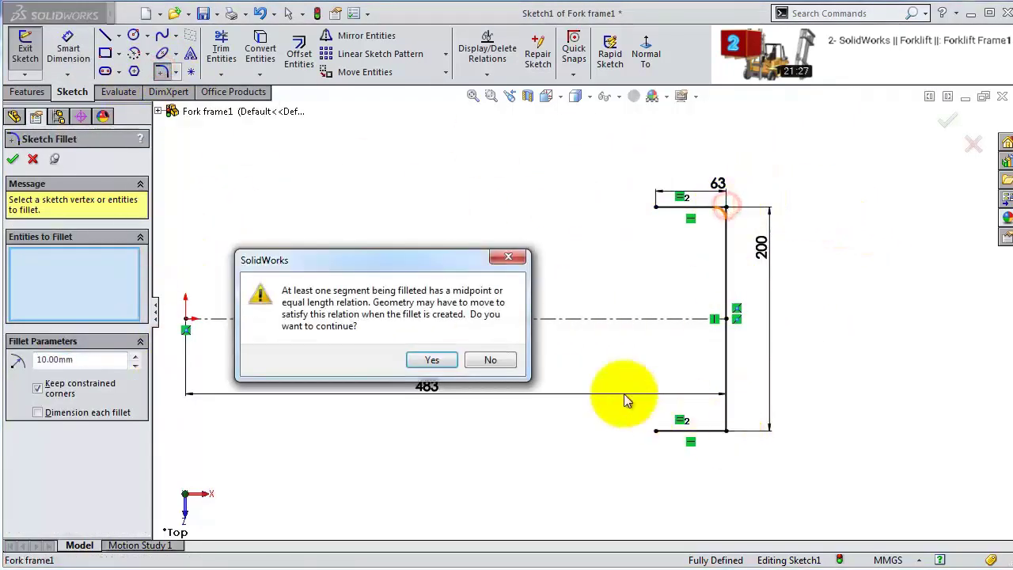
left_click(434, 364)
left_click(725, 430)
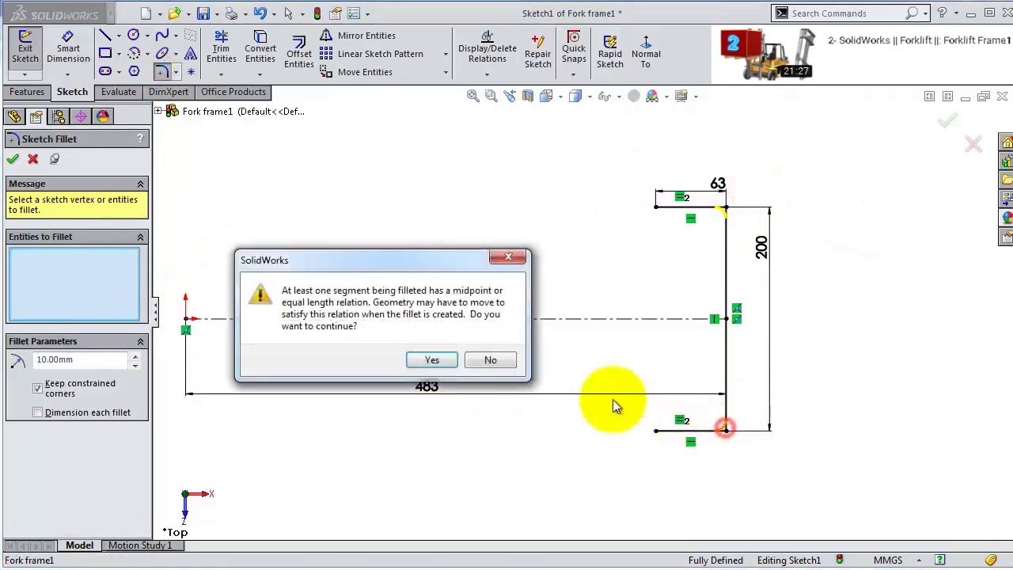
left_click(432, 363)
left_click(13, 160)
scroll(738, 325, "up", 3)
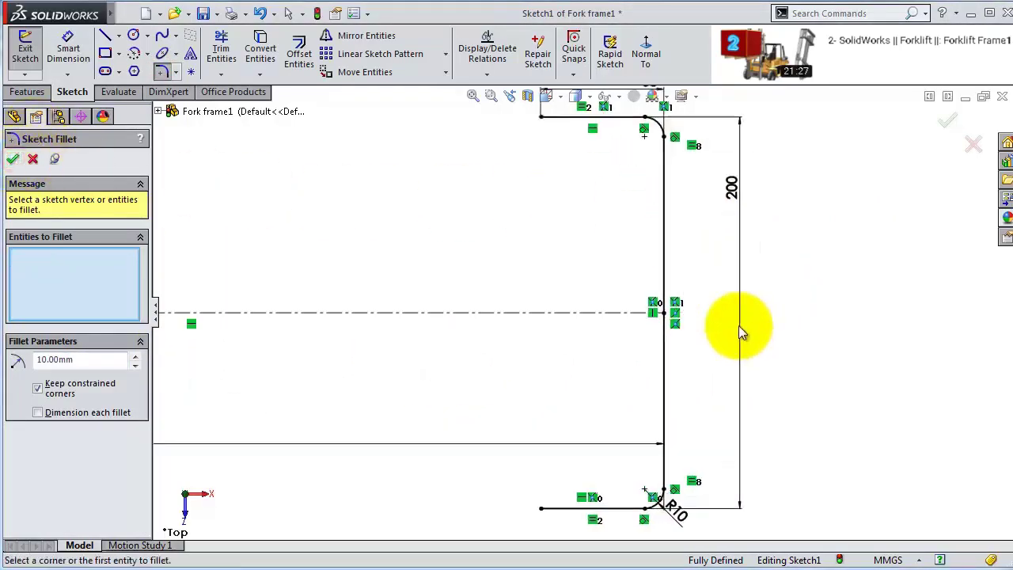
scroll(418, 296, "down", 4)
scroll(311, 307, "up", 1)
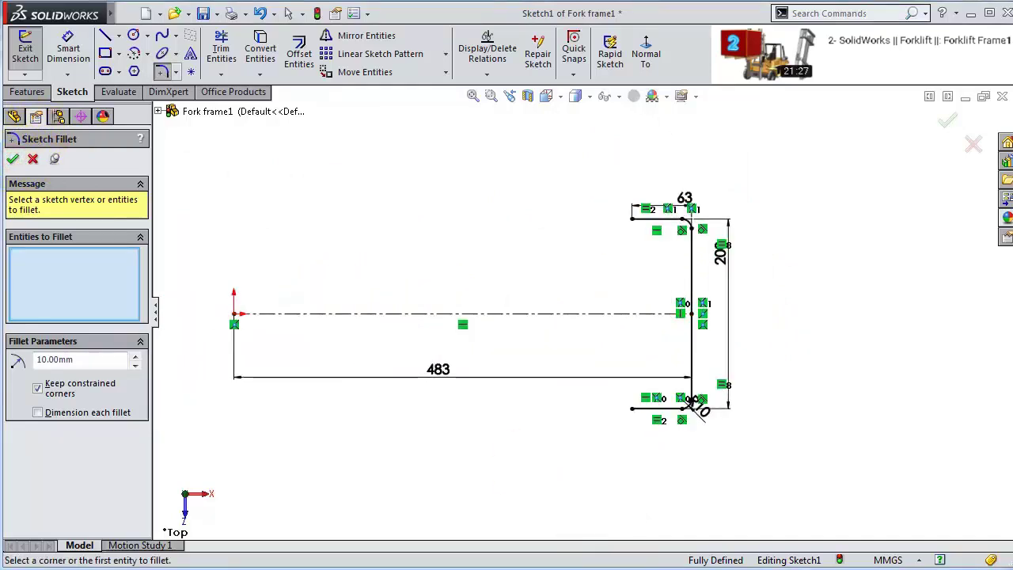
left_click(33, 159)
- Start a thin-feature Boss-Extrude of the profile with a 2800 mm depth
left_click(28, 92)
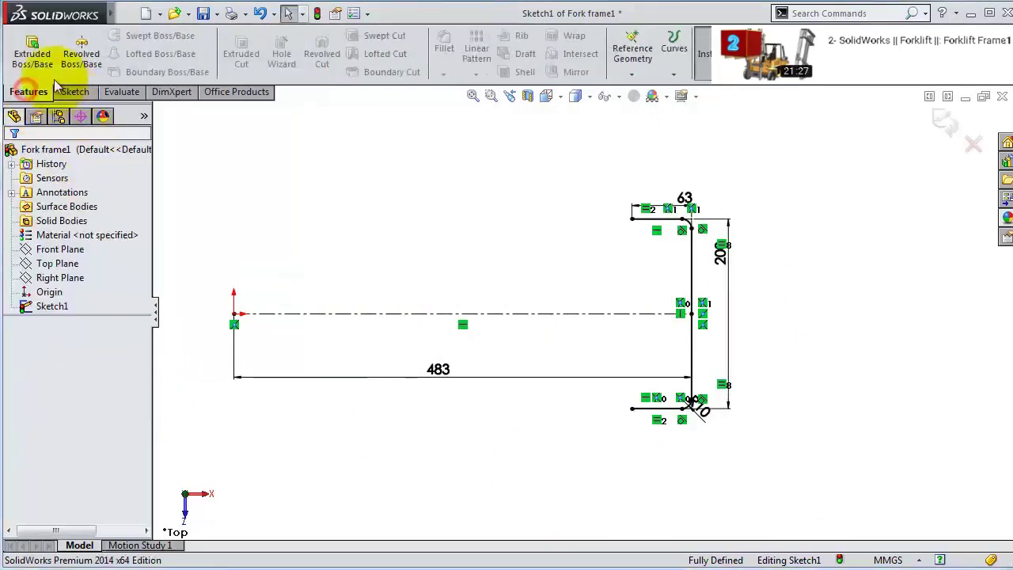
left_click(30, 68)
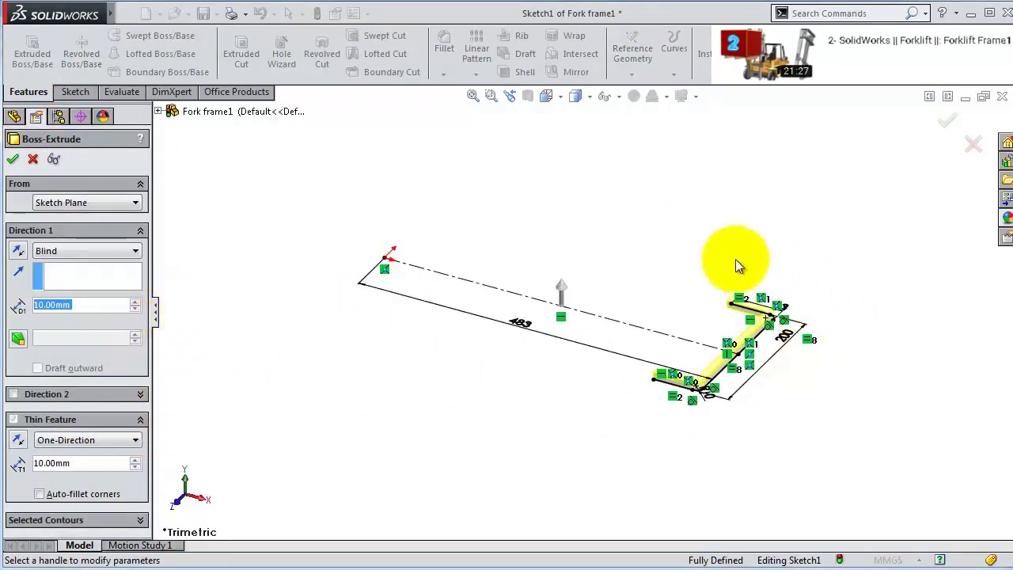
mouse_move(735, 259)
middle_mouse_down()
mouse_move(736, 289)
mouse_move(714, 333)
middle_mouse_up()
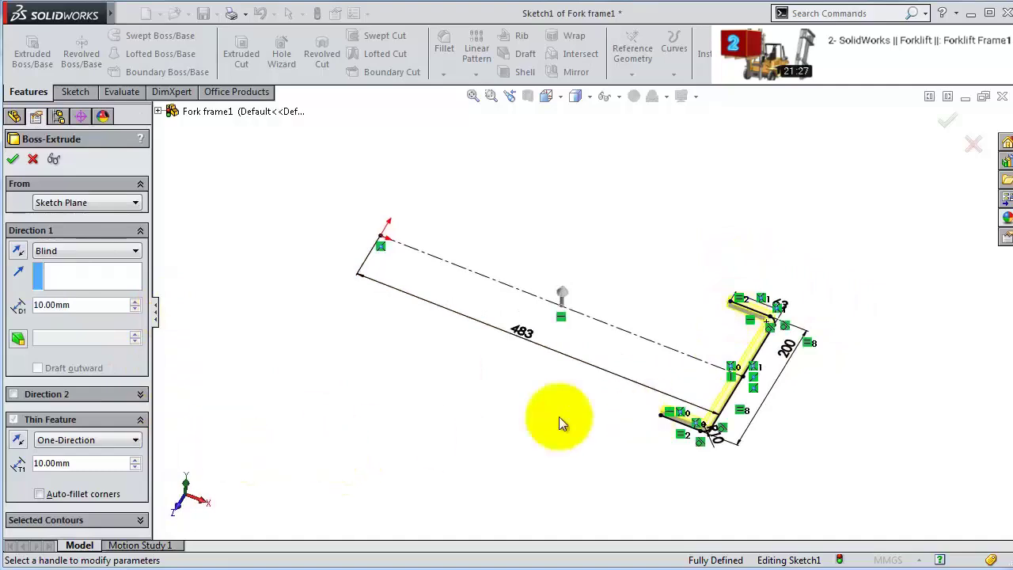
scroll(728, 321, "up", 3)
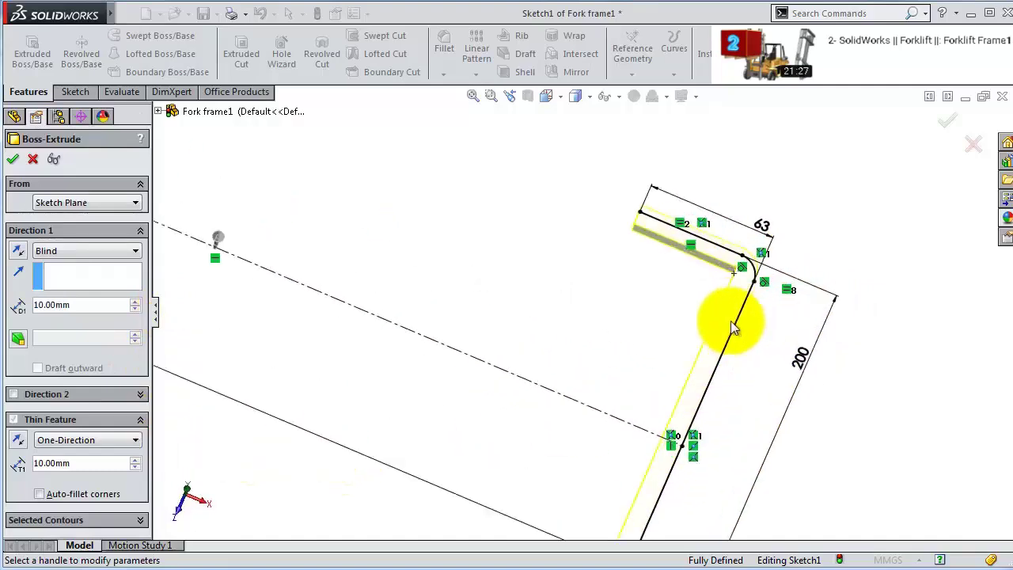
double_click(98, 464)
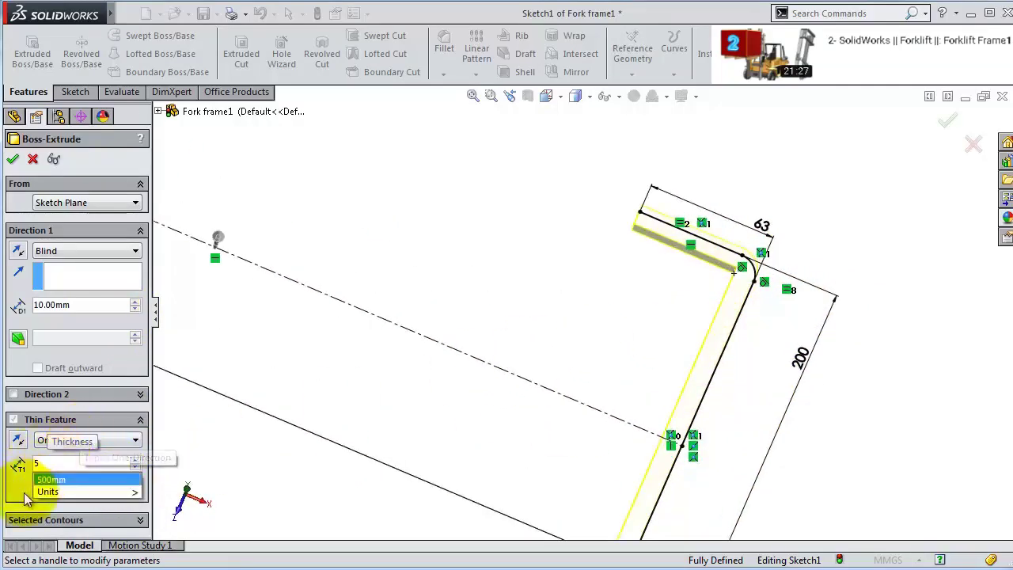
key("Return")
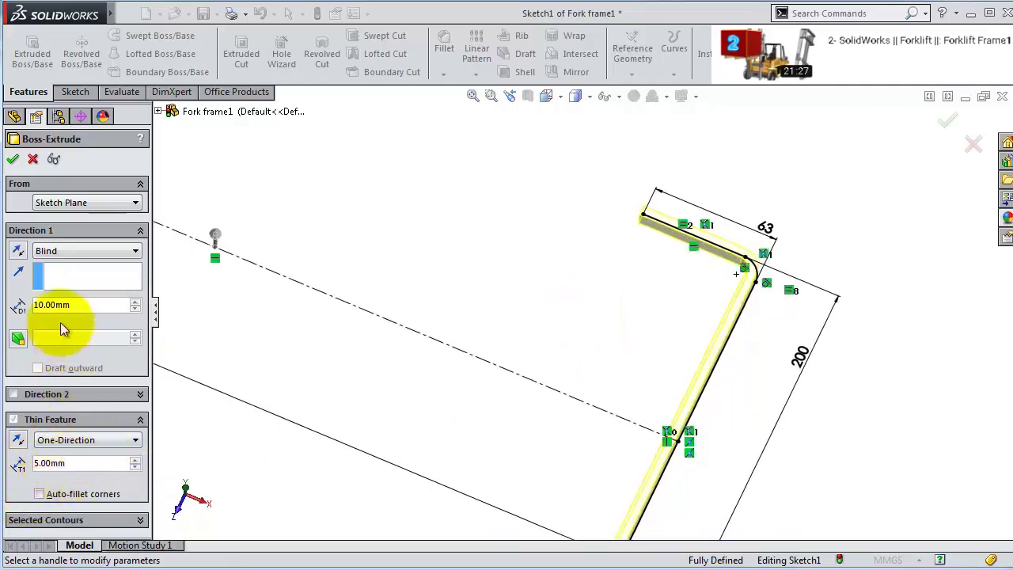
left_click_drag(103, 306, 35, 307)
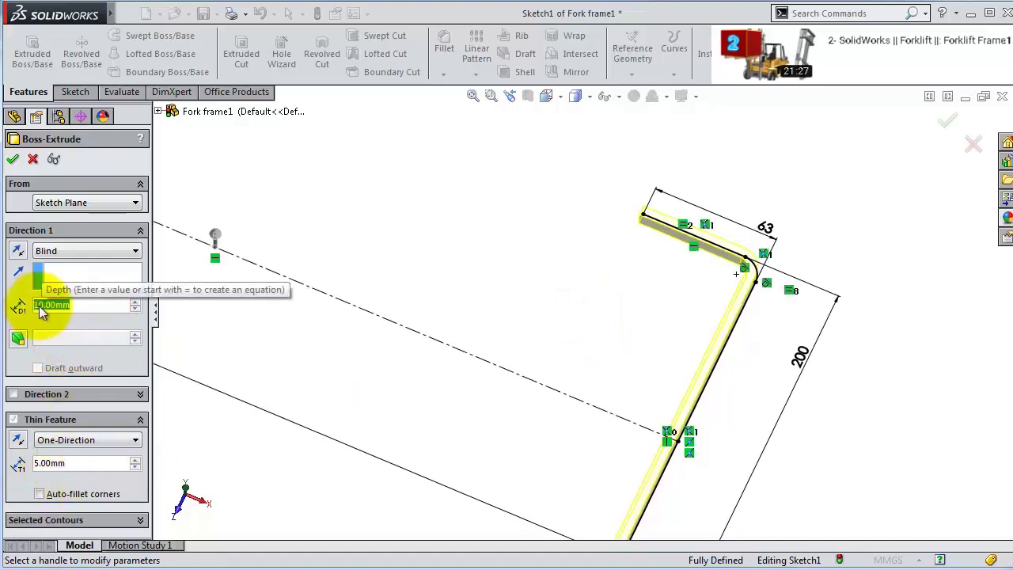
type("2800")
key("Return")
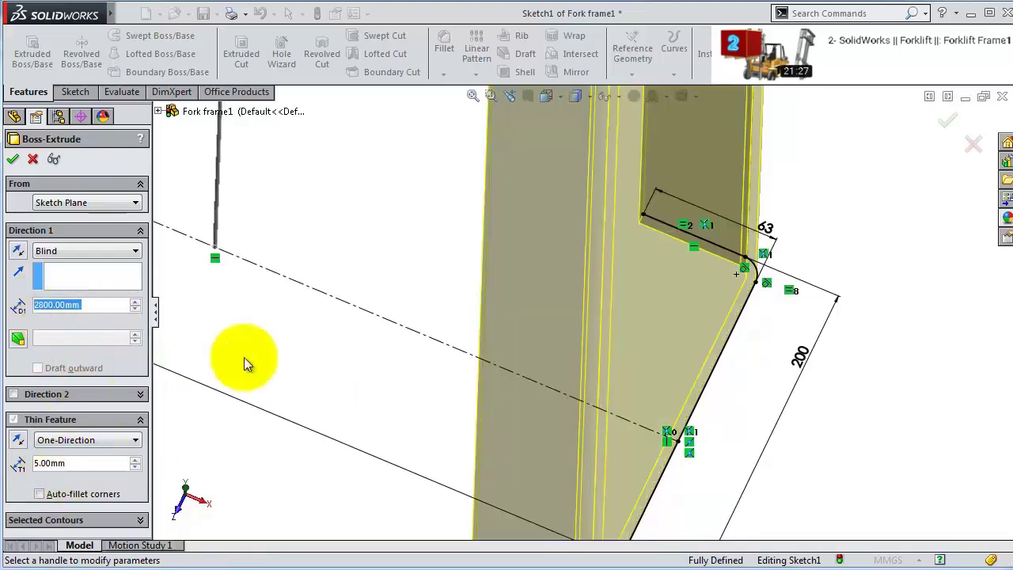
- Set the extrusion to Mid Plane with 7.5 mm wall thickness and accept it
middle_click_drag(245, 357, 554, 261)
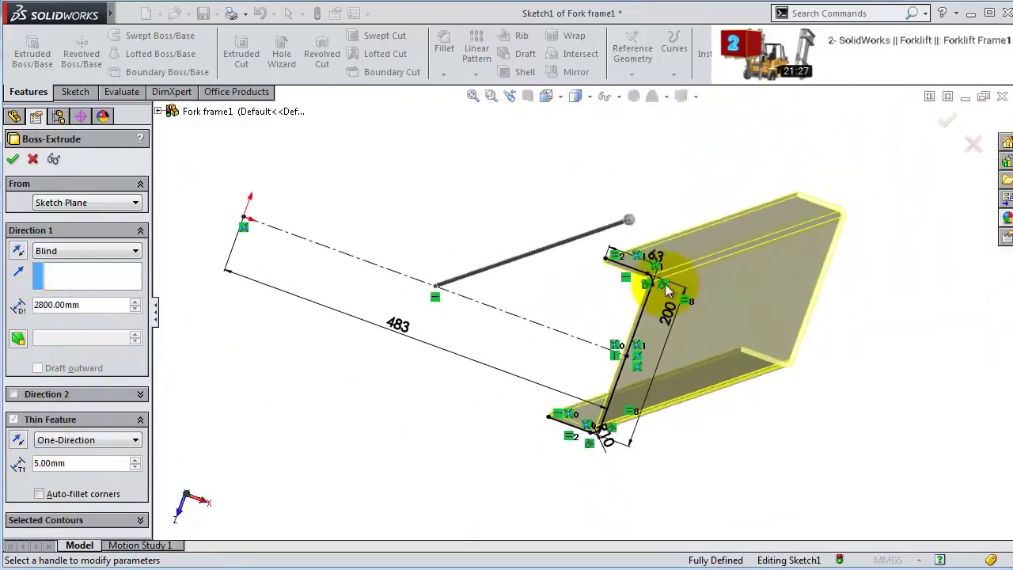
left_click(46, 251)
left_click(84, 316)
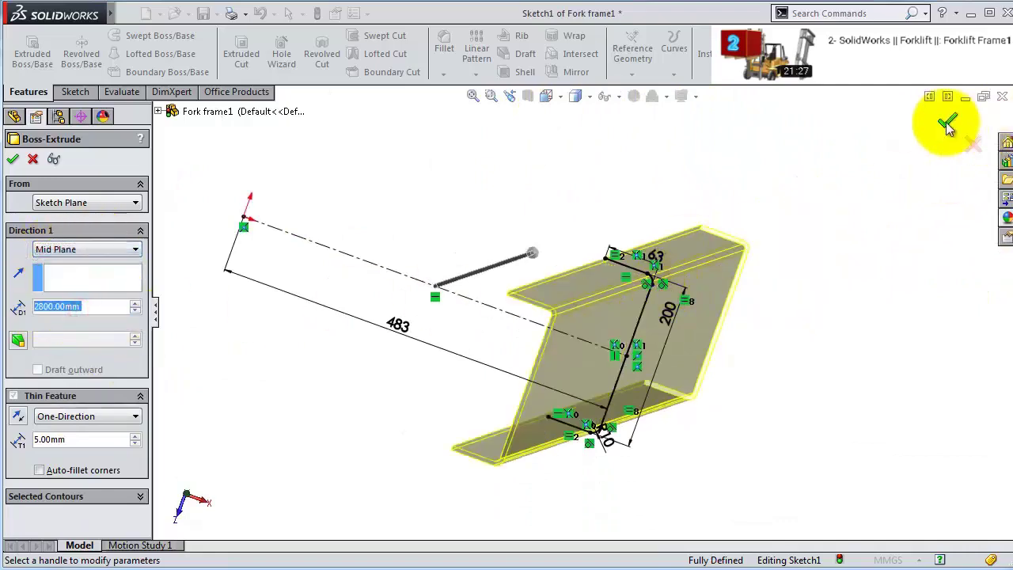
double_click(119, 439)
type("7.")
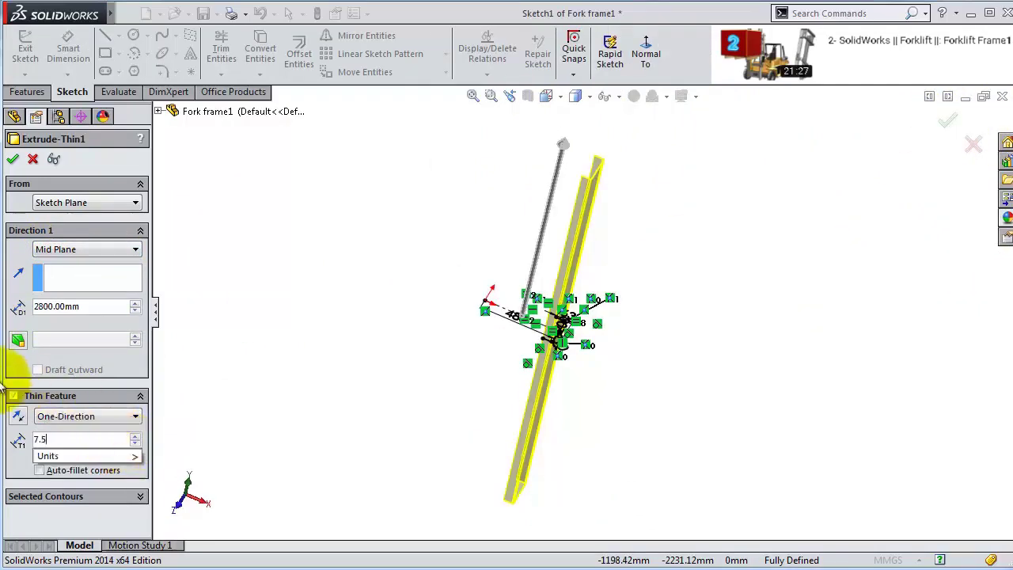
left_click(12, 160)
- Sketch a rectangle at the end of the beam's top face
middle_click_drag(599, 280, 606, 175)
scroll(600, 212, "up", 3)
left_click(588, 174)
left_click(639, 116)
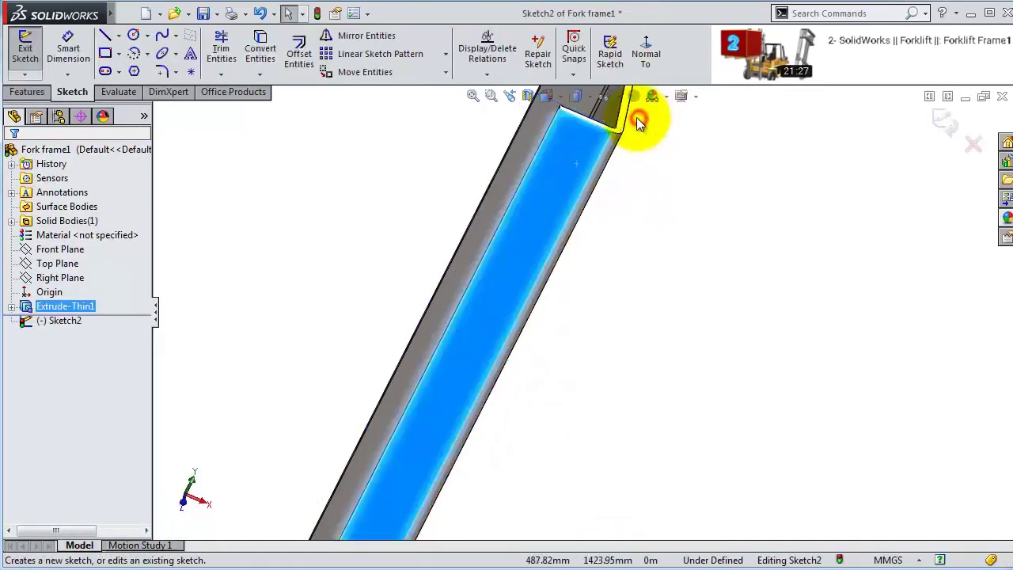
left_click(646, 53)
scroll(570, 122, "down", 5)
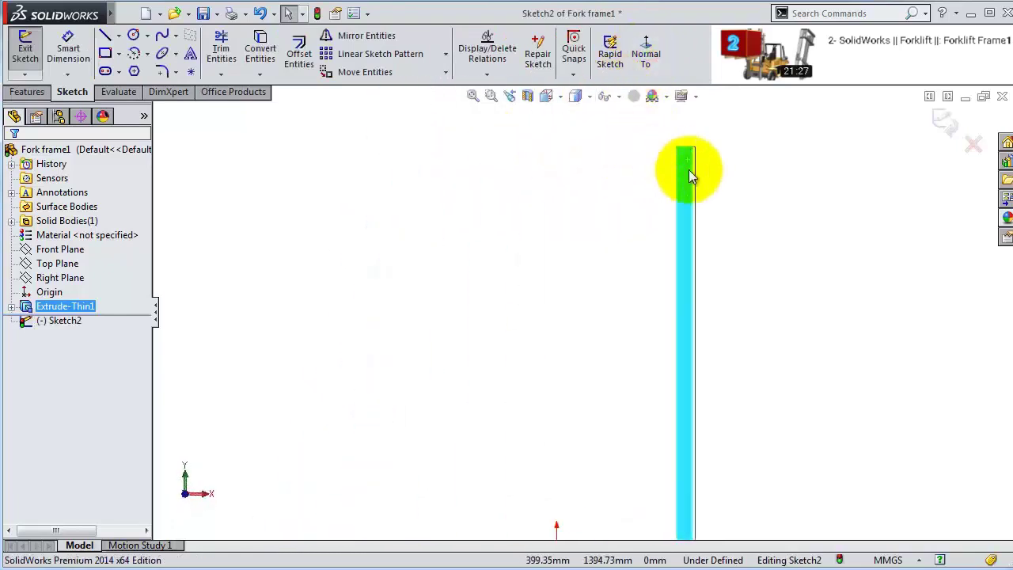
left_click(105, 54)
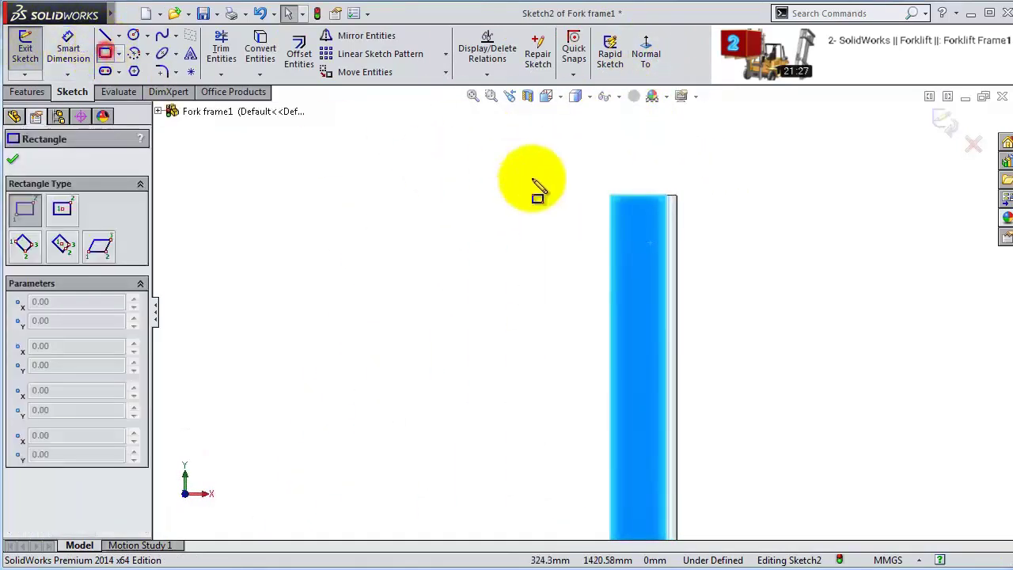
mouse_move(610, 195)
left_mouse_down()
mouse_move(657, 276)
mouse_move(659, 356)
left_mouse_up()
- Dimension the rectangle 200 mm tall and 45 mm wide
left_click(75, 51)
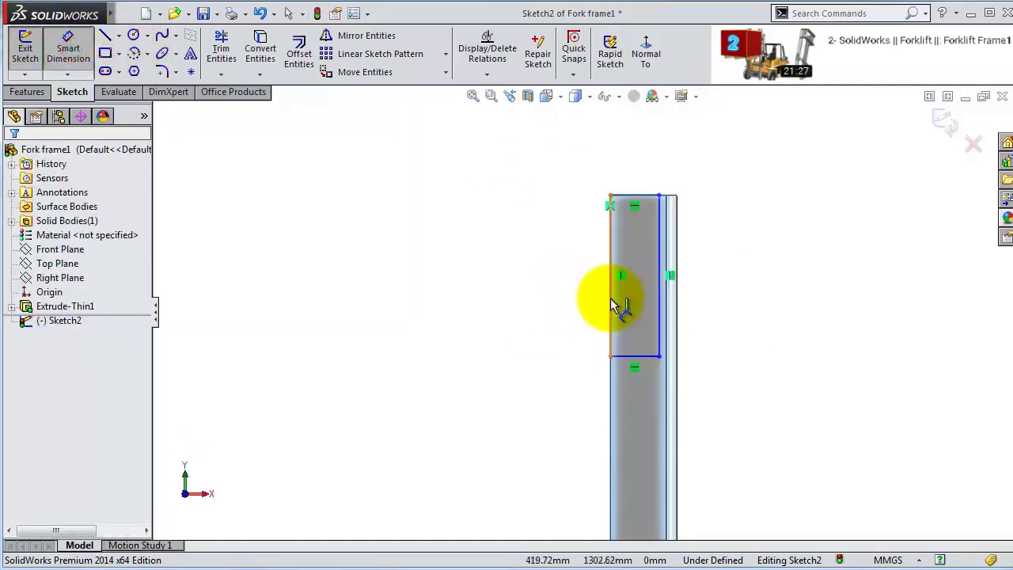
left_click(616, 304)
left_click(578, 308)
type("200")
key("Return")
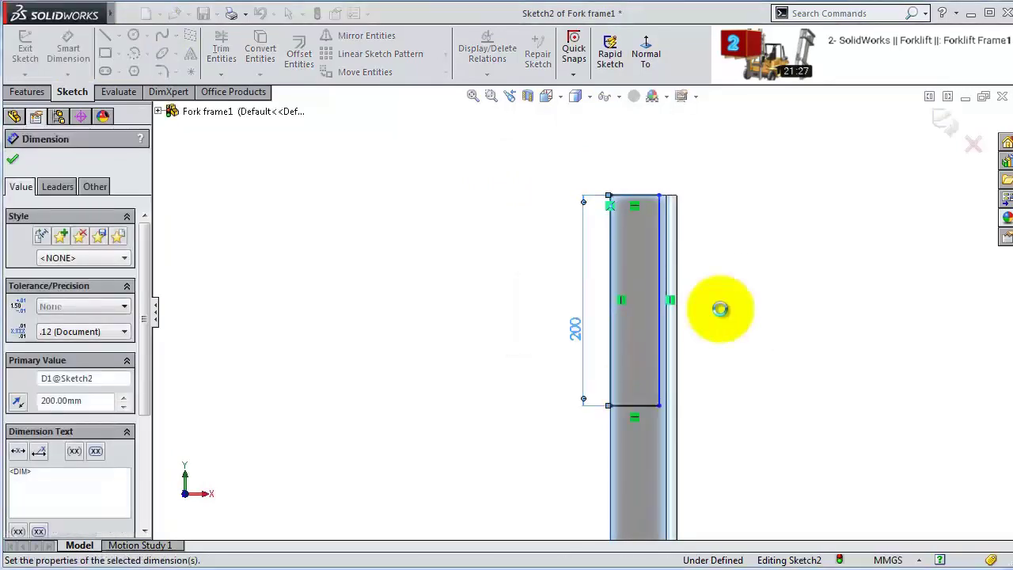
left_click(638, 196)
left_click(640, 184)
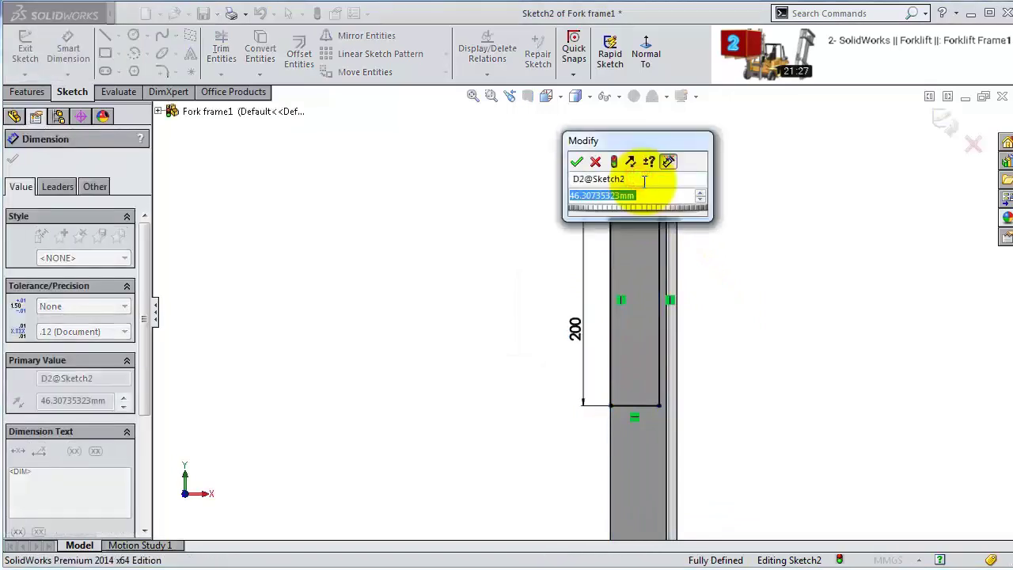
type("45")
key("Return")
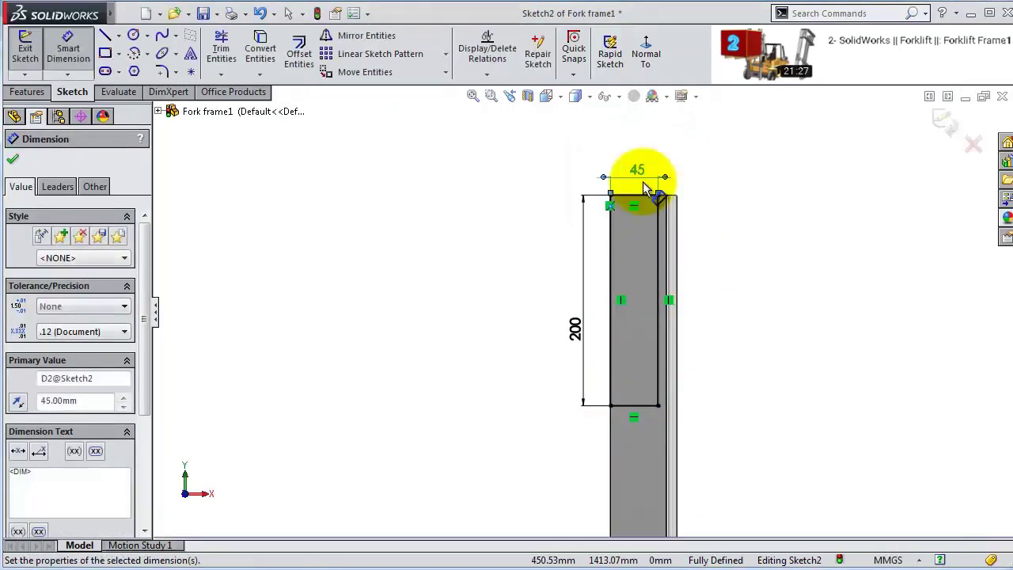
- Extruded Cut the rectangle out of the channel and inspect the notch
left_click(32, 91)
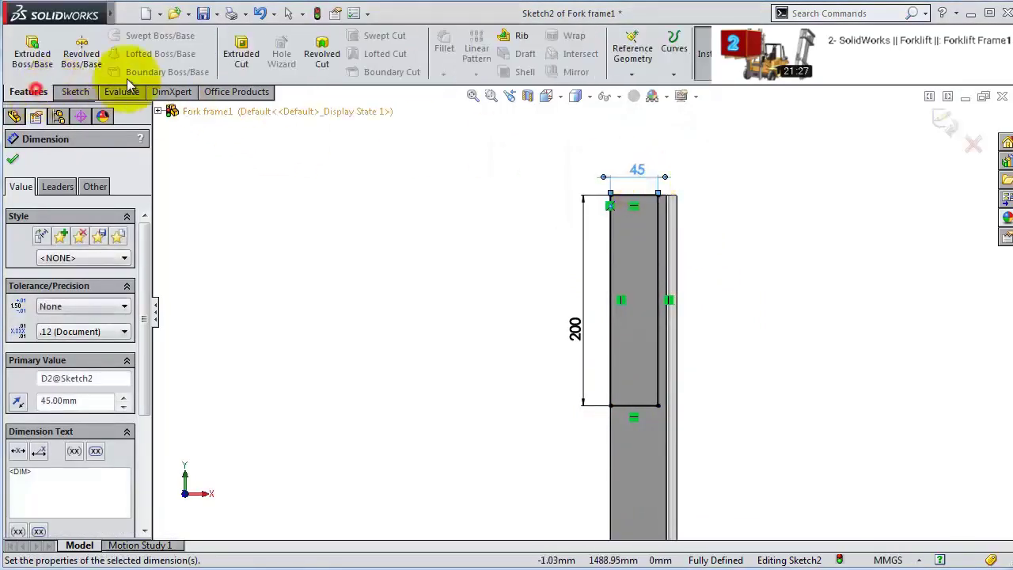
left_click(246, 57)
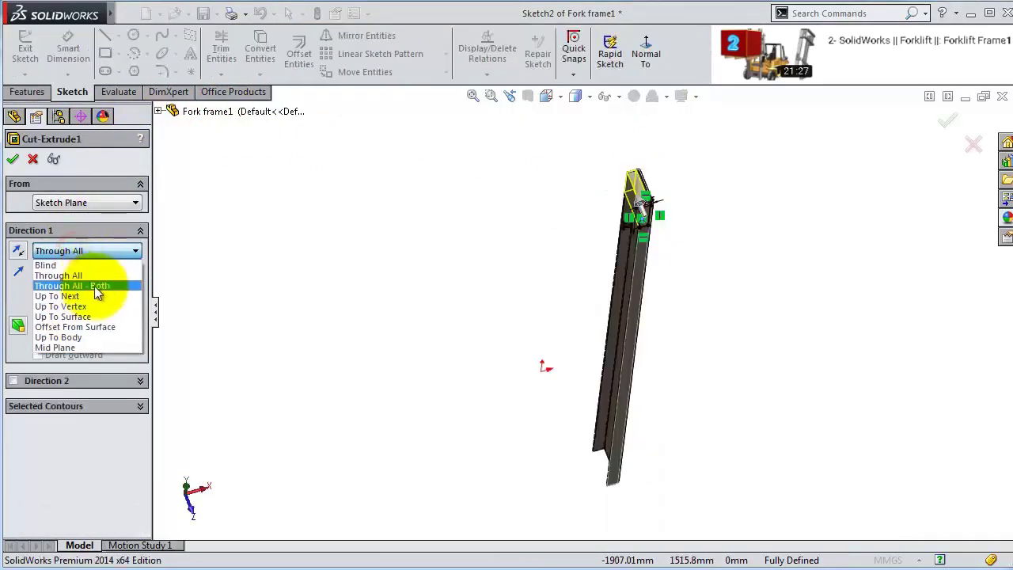
left_click(79, 296)
left_click(13, 160)
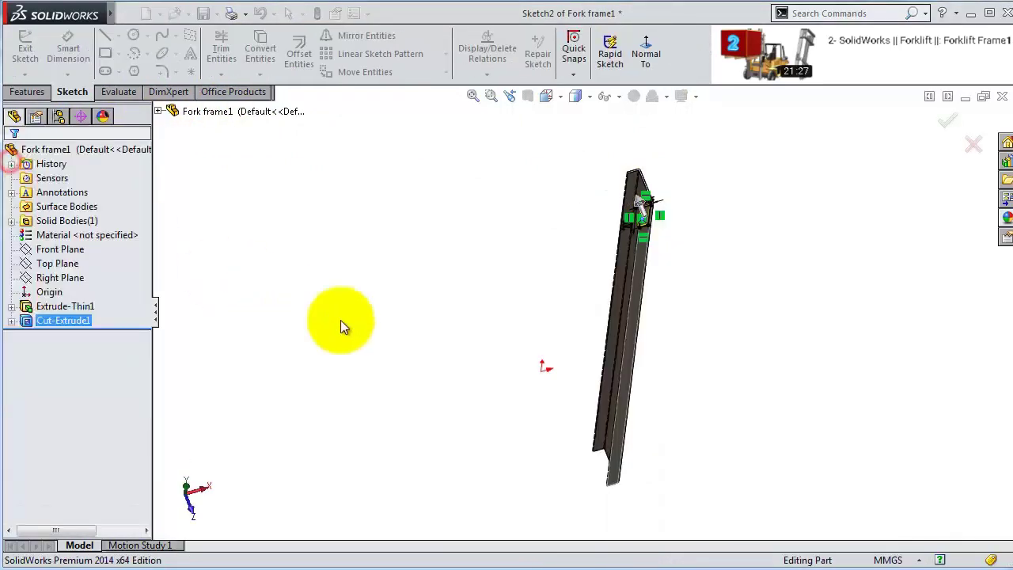
middle_click_drag(516, 333, 501, 359)
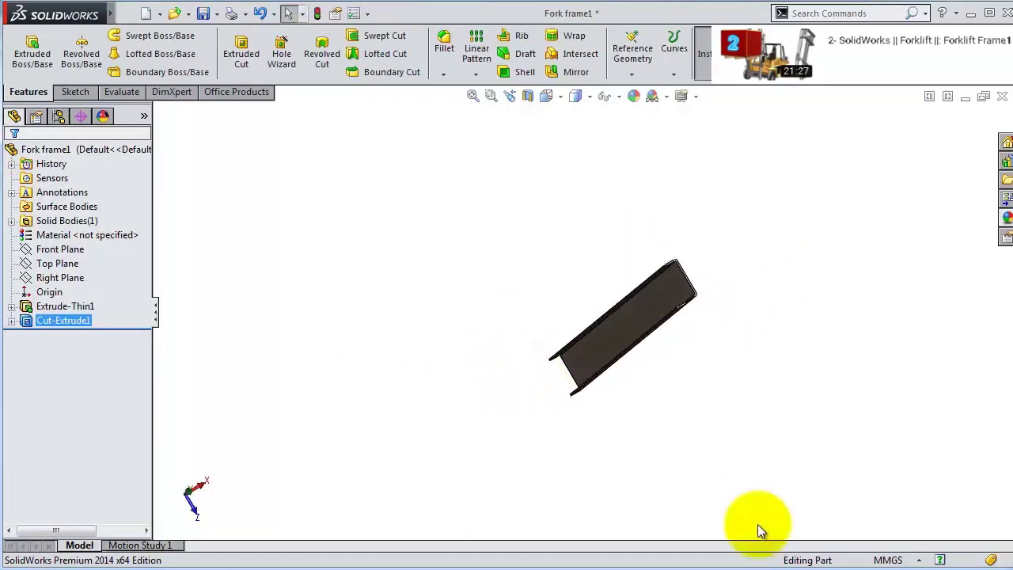
middle_click_drag(649, 427, 475, 136)
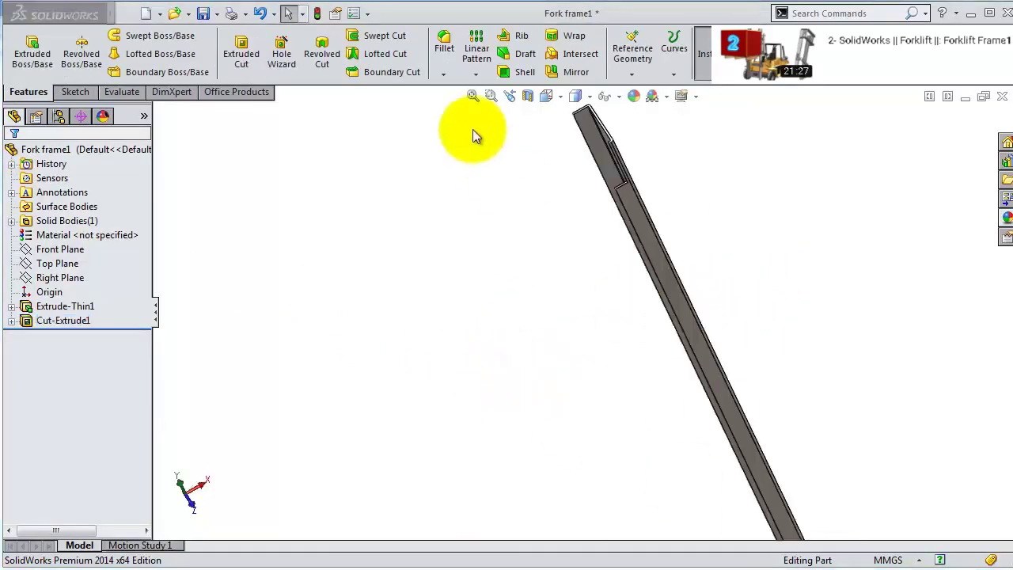
left_click(59, 277)
left_click(475, 74)
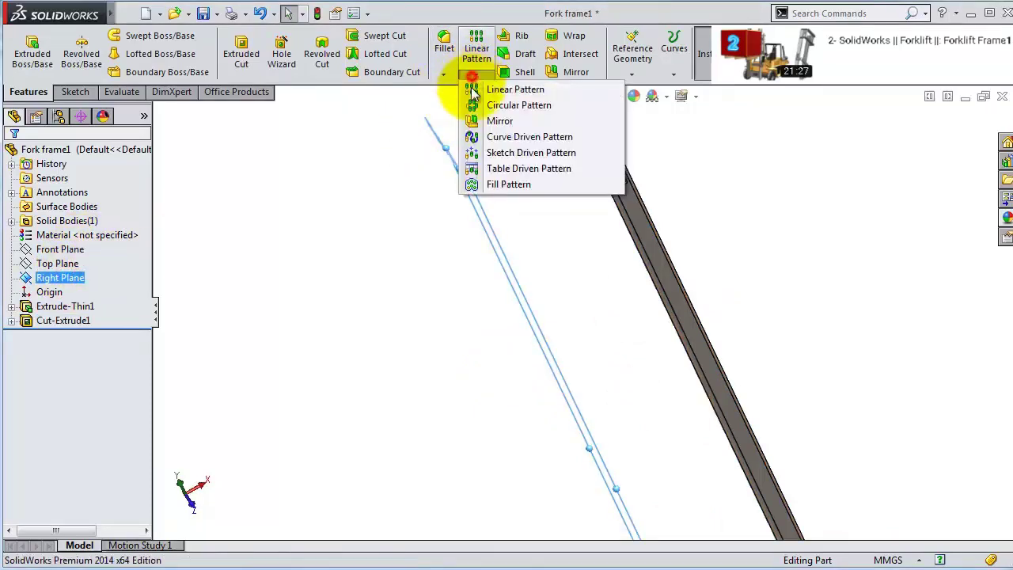
- Mirror the channel body across the Right Plane, then orbit to view both beams upright
left_click(499, 121)
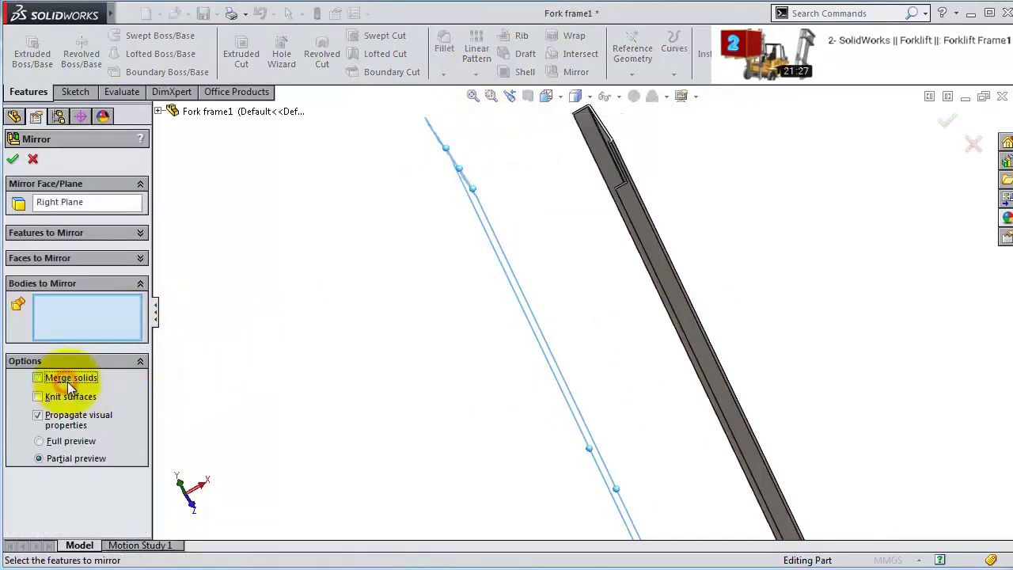
left_click(678, 326)
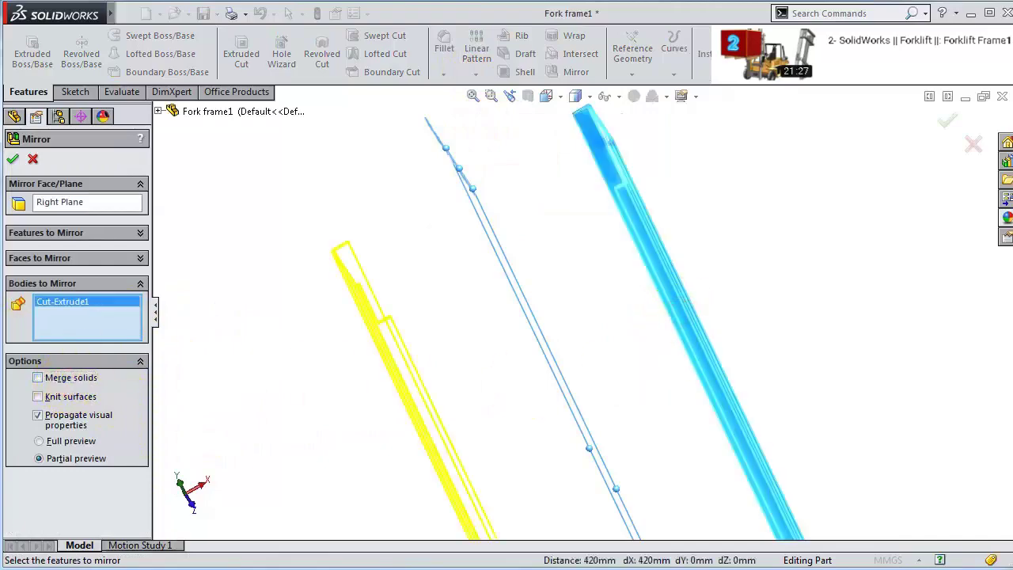
left_click(13, 161)
middle_click_drag(446, 316, 513, 507)
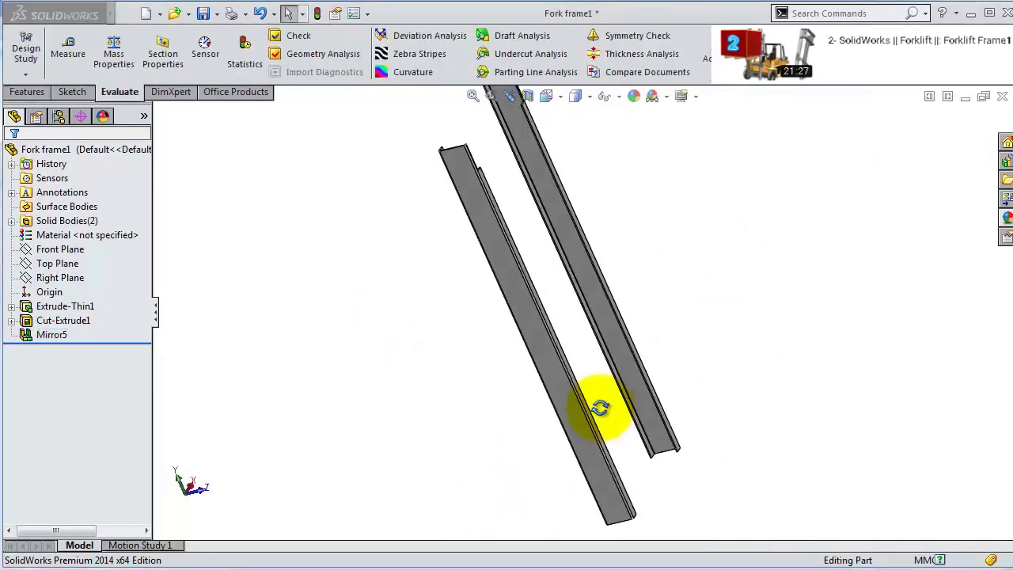
middle_click_drag(599, 407, 605, 293)
scroll(559, 250, "down", 6)
- Start a new sketch on the beam's end face, viewed normal to it
left_click(559, 248)
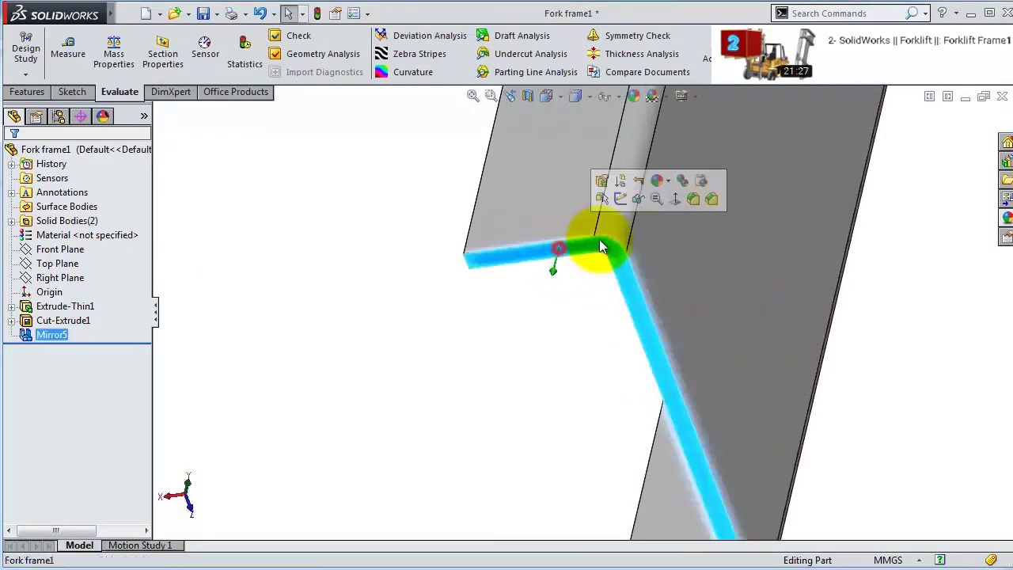
left_click(620, 201)
left_click(644, 47)
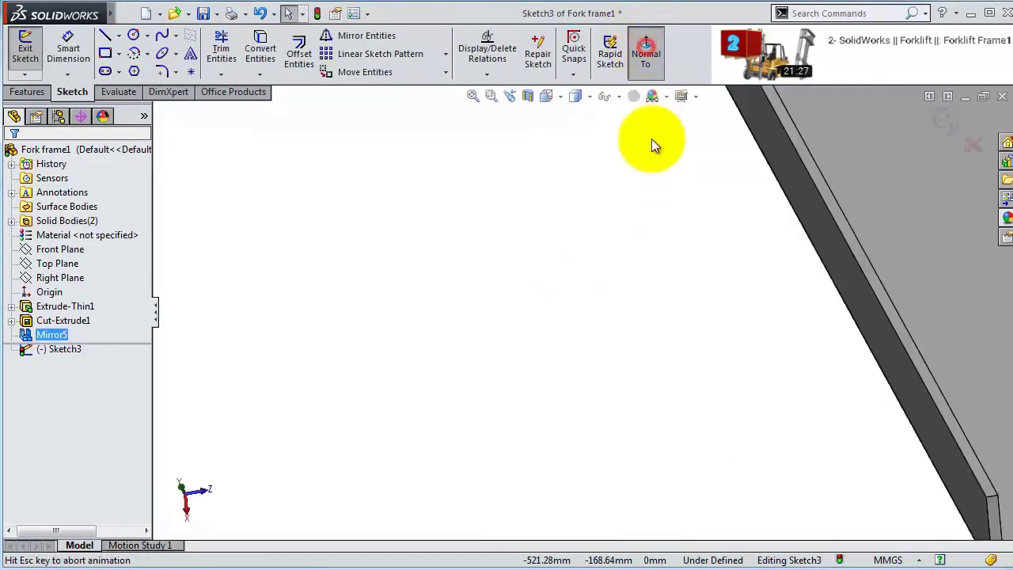
scroll(734, 269, "down", 1)
middle_click_drag(694, 330, 701, 274)
middle_click_drag(642, 261, 637, 281)
left_click(645, 54)
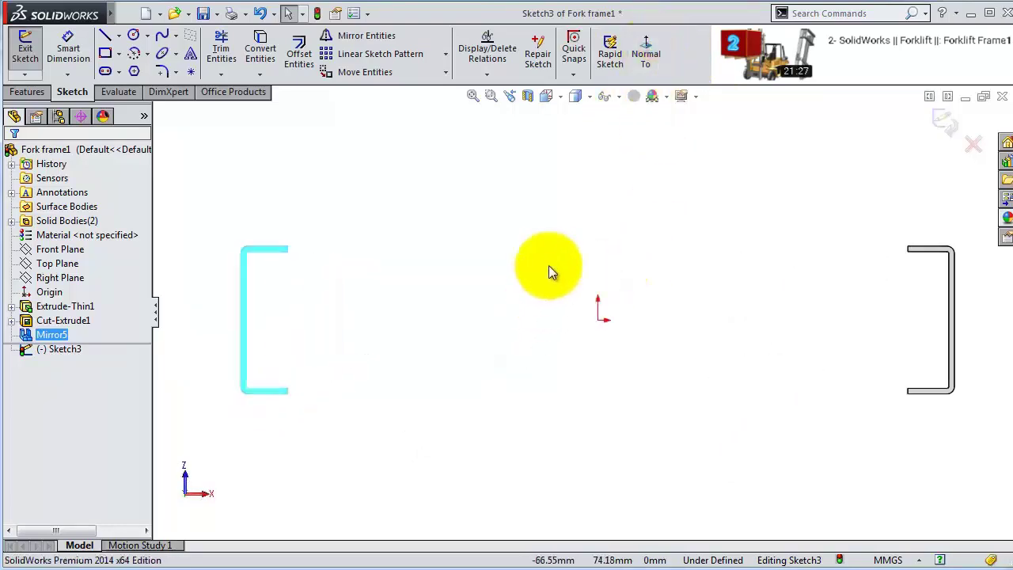
- Draw a line chain from the left channel down, across, and up to the right channel
left_click(106, 37)
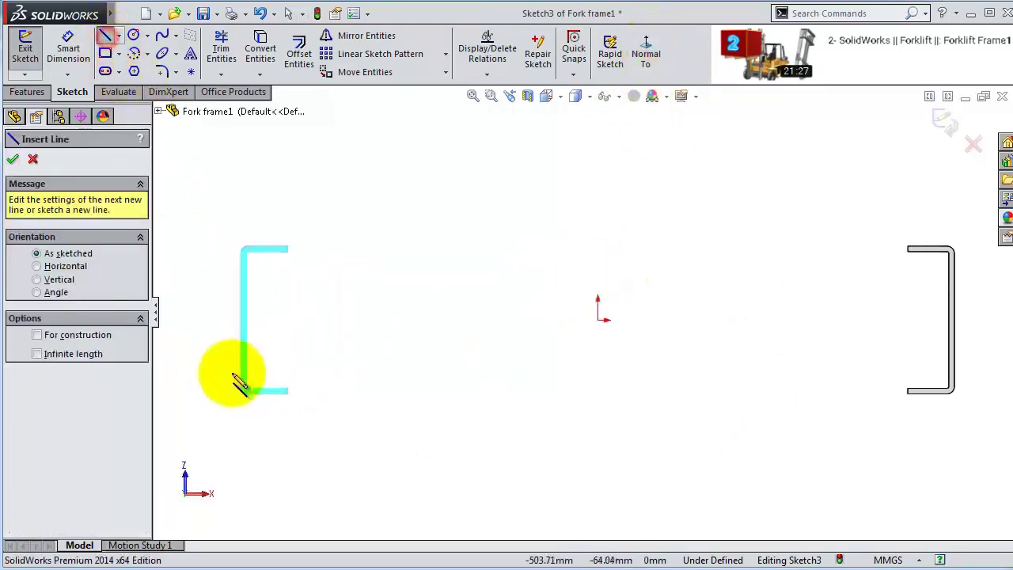
scroll(263, 400, "down", 3)
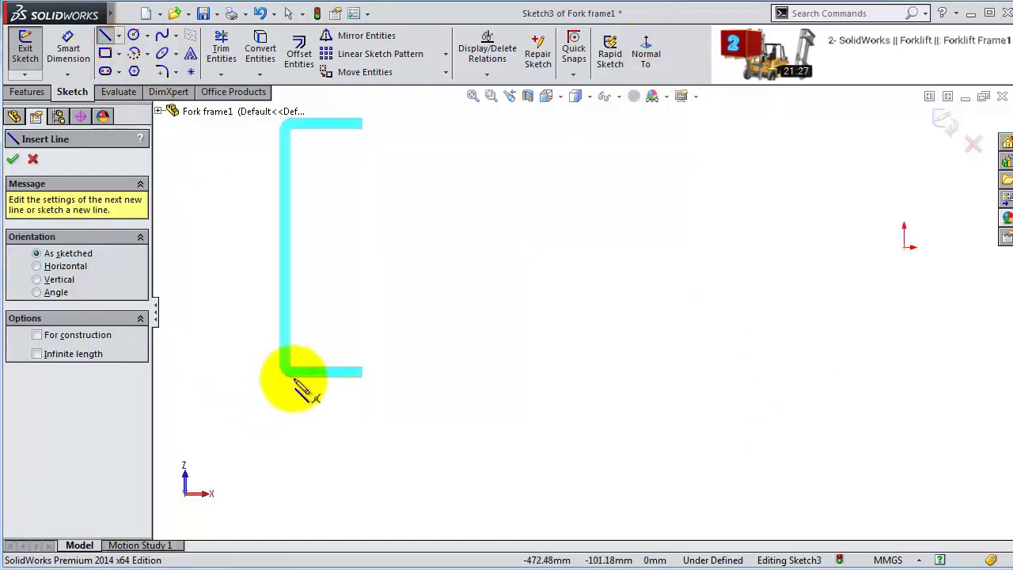
left_click(293, 377)
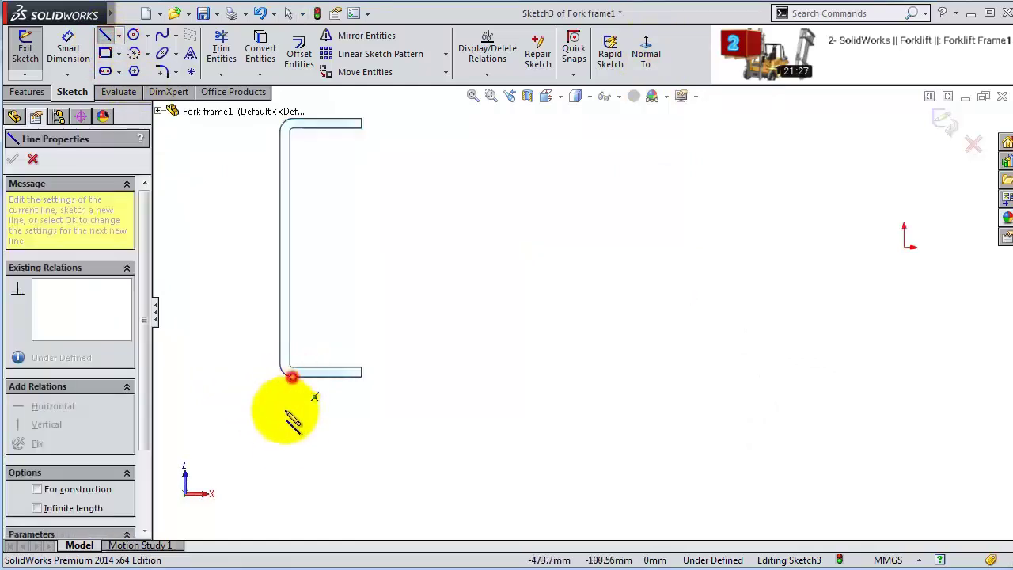
left_click(294, 456)
scroll(923, 436, "up", 5)
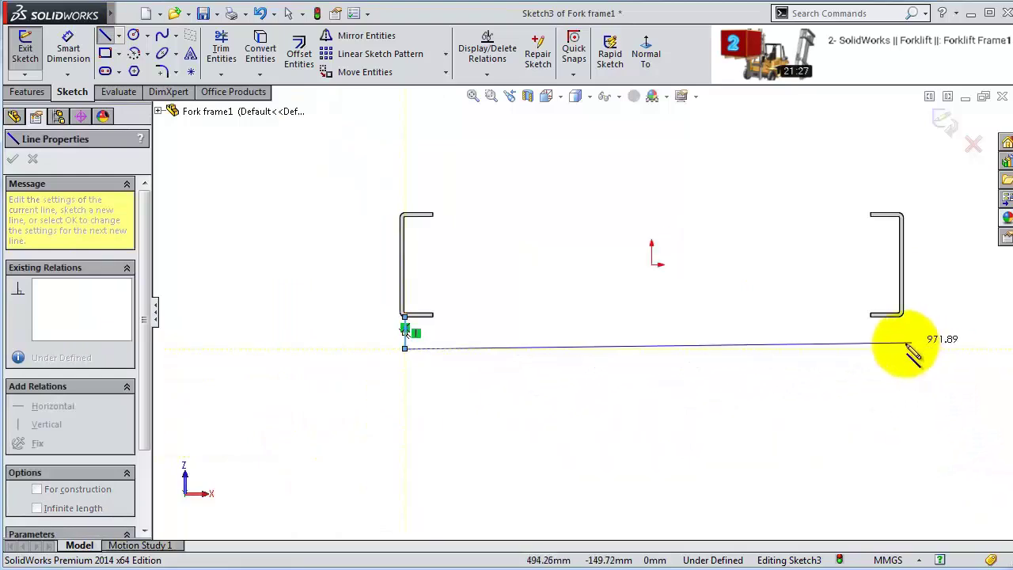
left_click(902, 346)
scroll(900, 346, "down", 3)
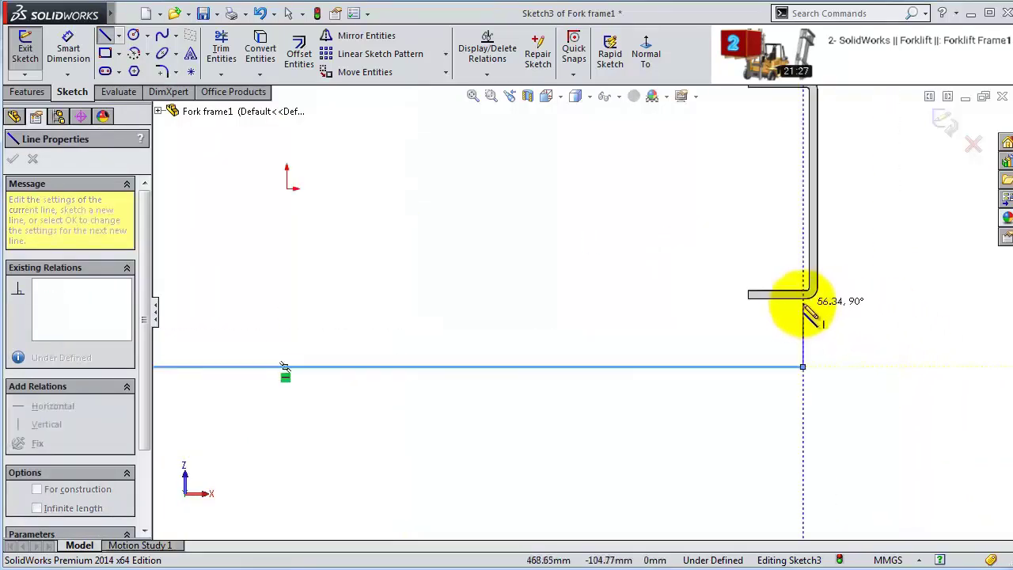
scroll(809, 302, "down", 4)
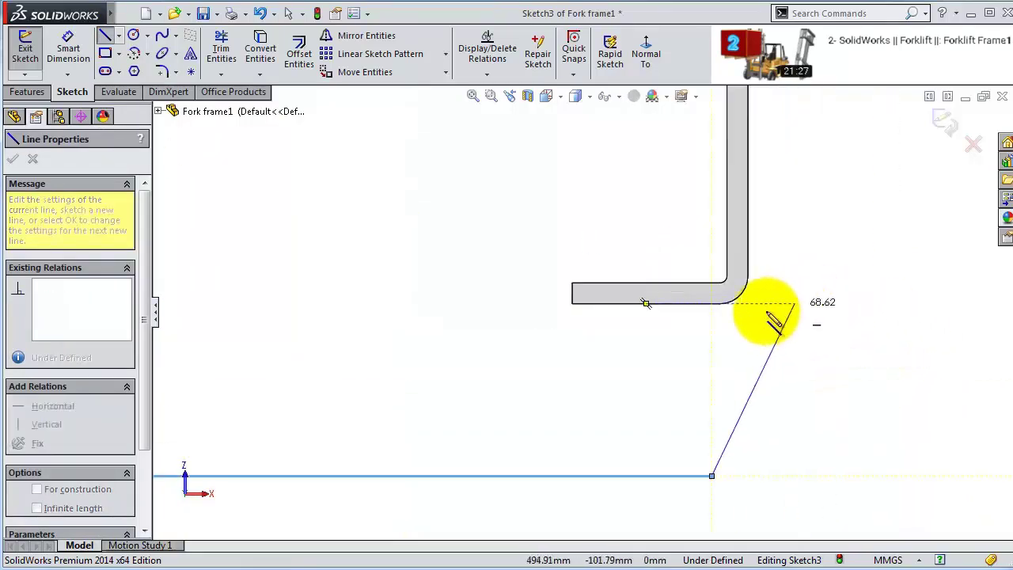
left_click(702, 301)
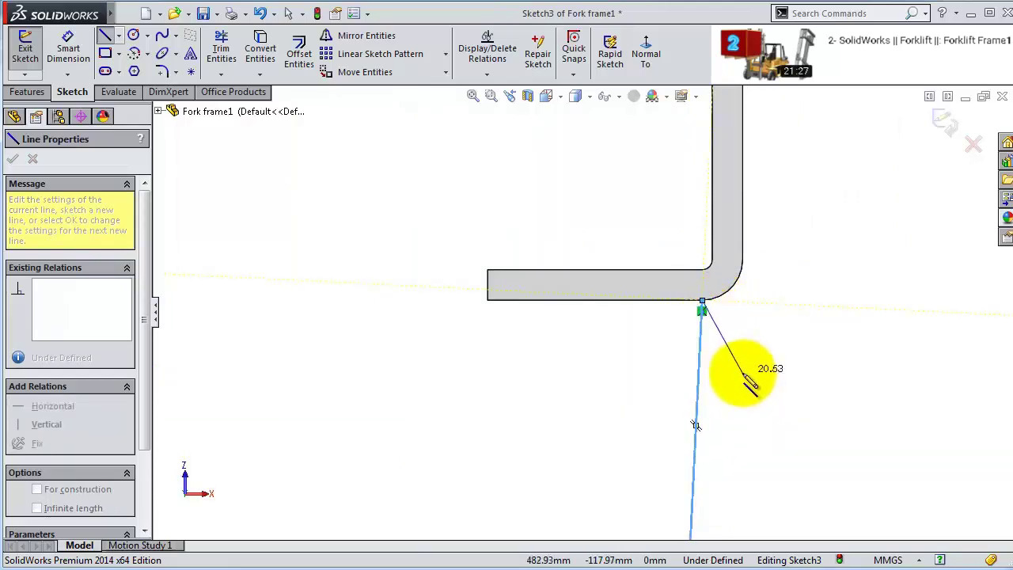
key("Escape")
- Make the slanted right leg vertical
left_click(700, 356)
left_click(762, 283)
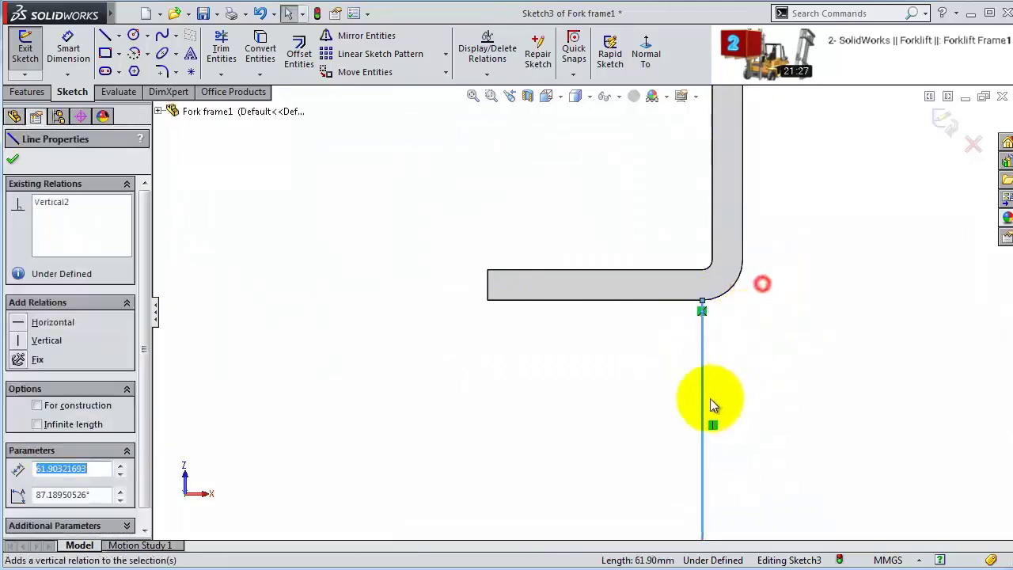
key("Escape")
scroll(583, 422, "up", 6)
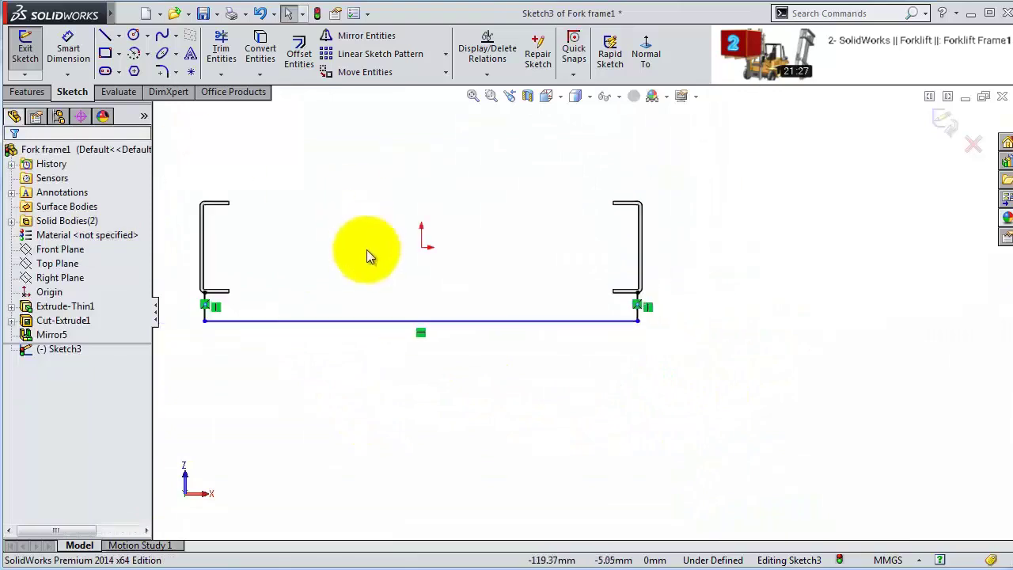
scroll(316, 241, "down", 2)
- Dimension the short vertical leg at 40 mm
left_click(68, 49)
left_click(786, 339)
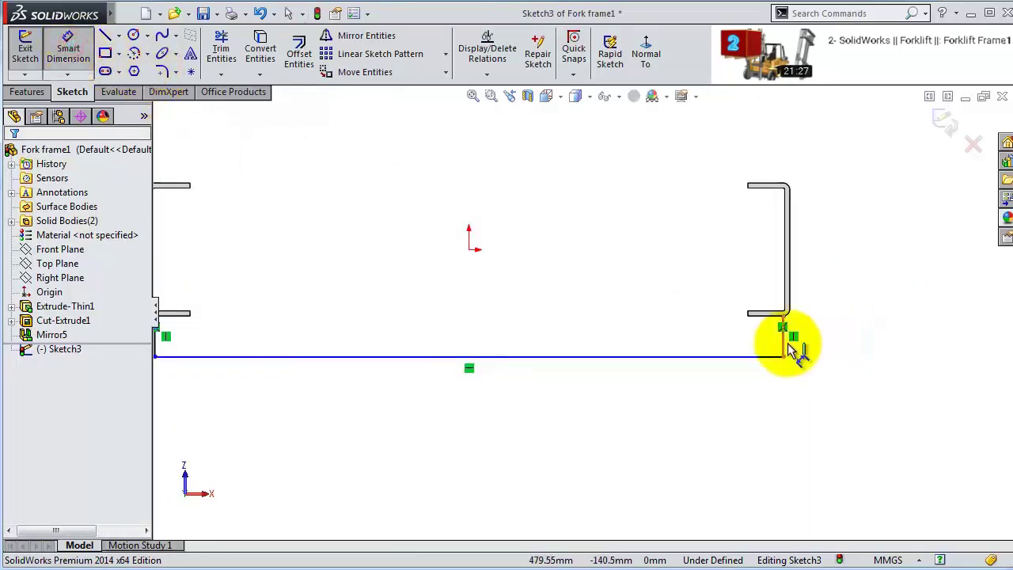
left_click(847, 345)
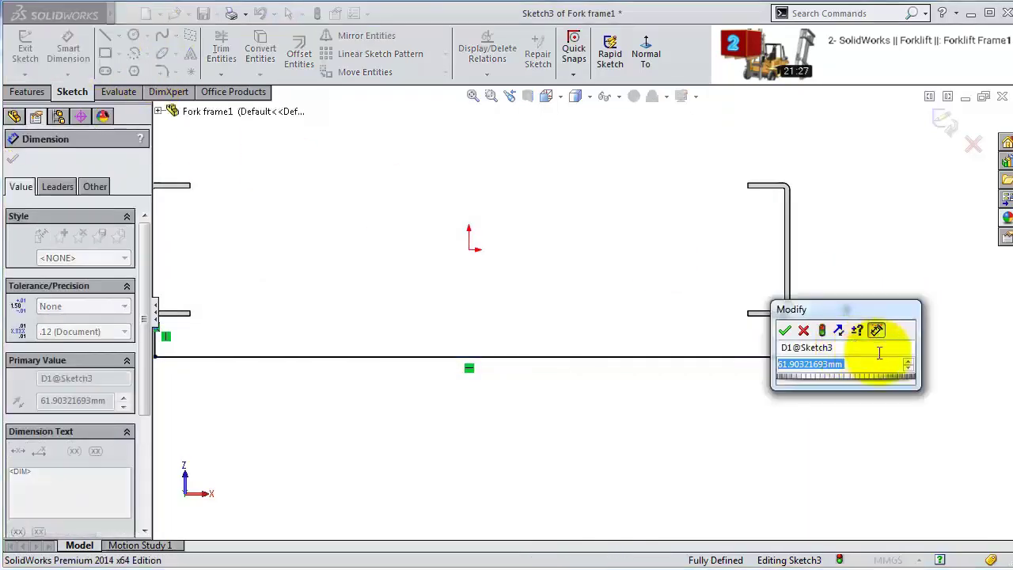
type("40")
key("Return")
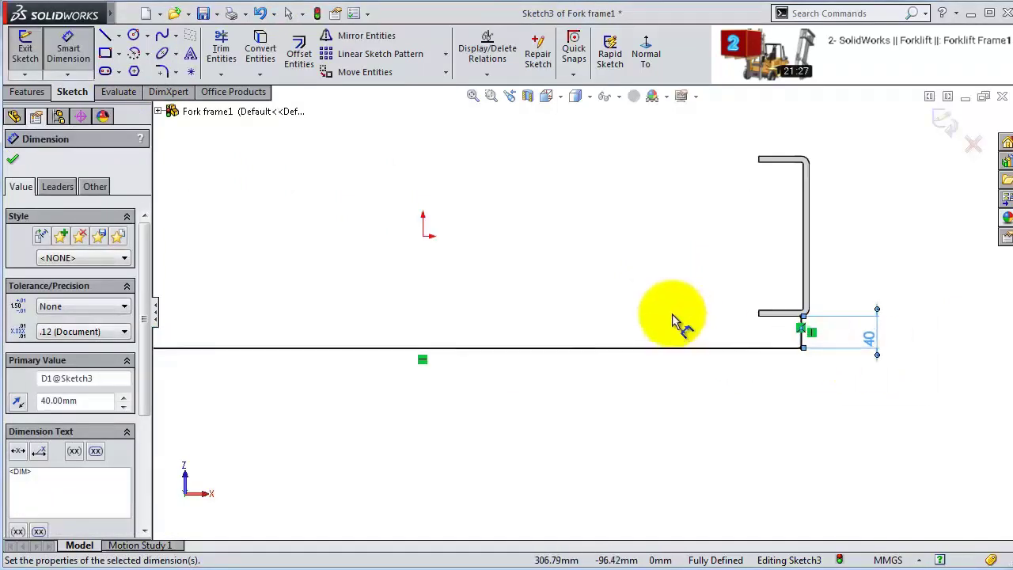
scroll(554, 292, "down", 2)
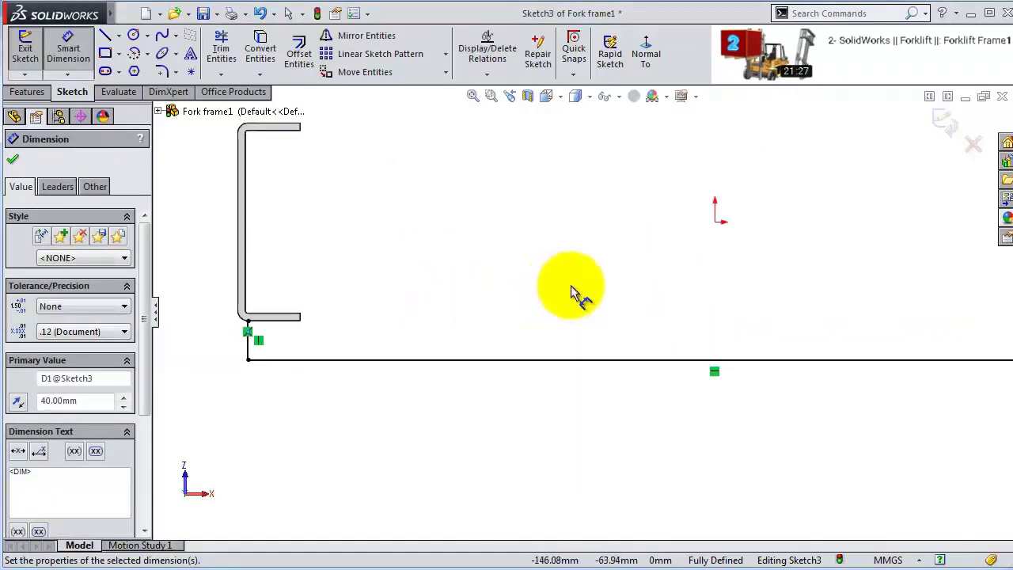
left_click(24, 92)
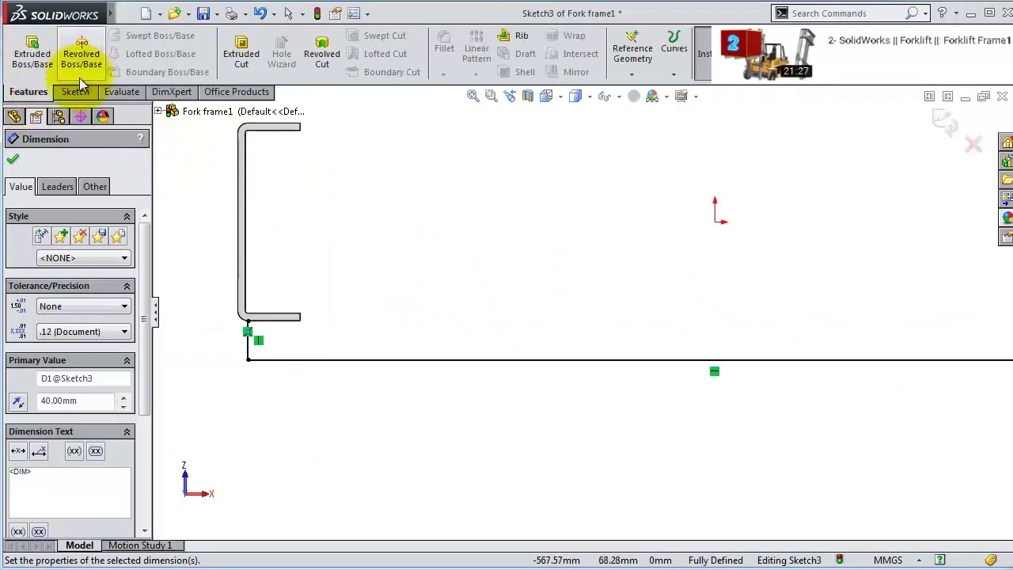
- Extrude the bottom sketch as a thin feature with 7.5 mm wall, flipped to the other side
left_click(33, 55)
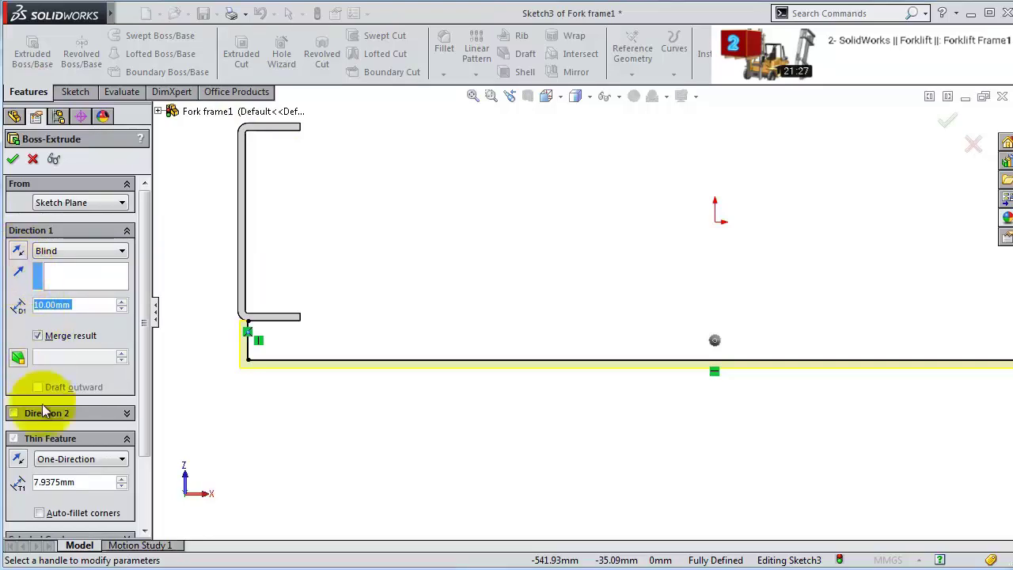
left_click_drag(103, 482, 32, 480)
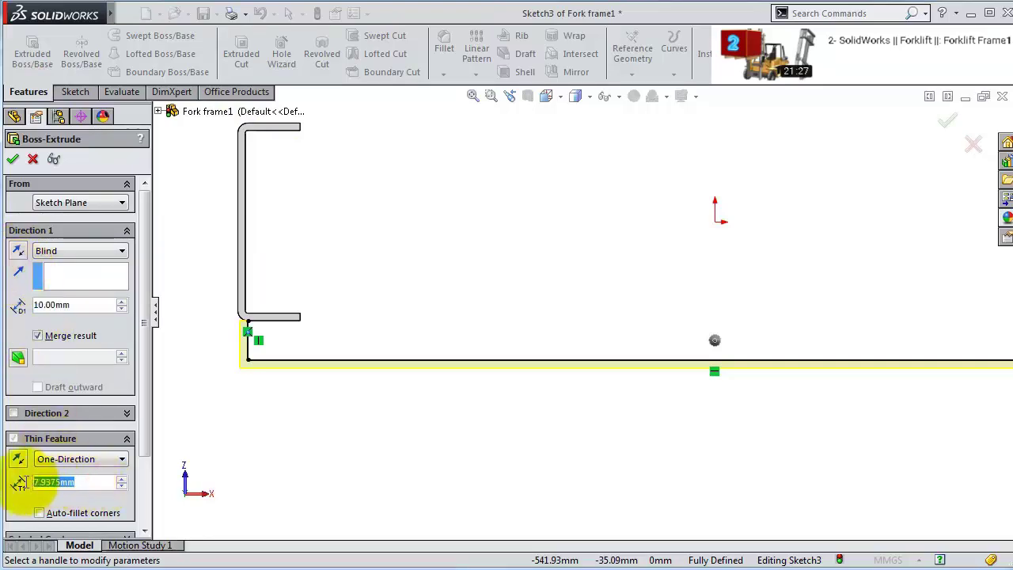
type("7.")
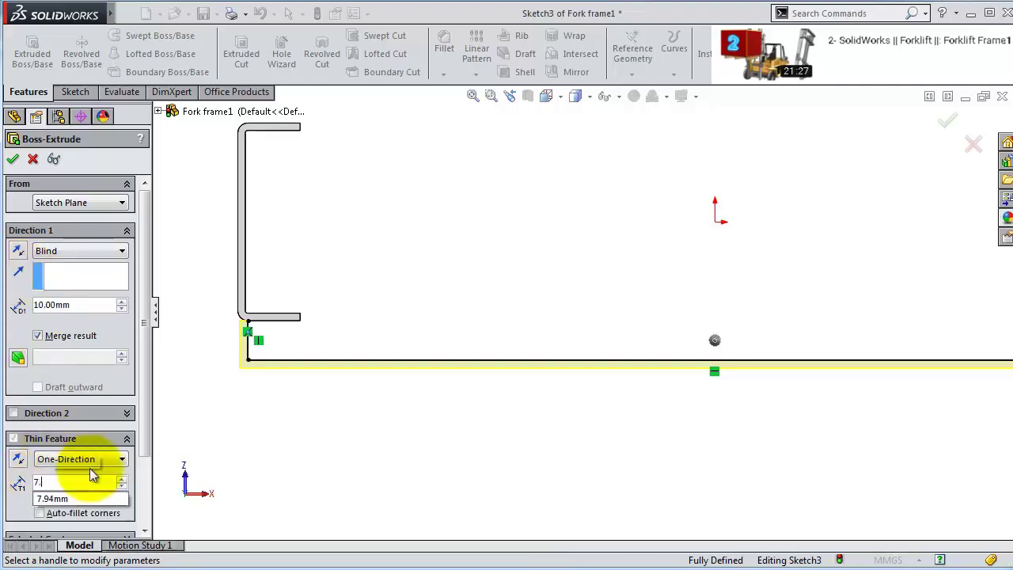
type("50mm")
left_click(17, 460)
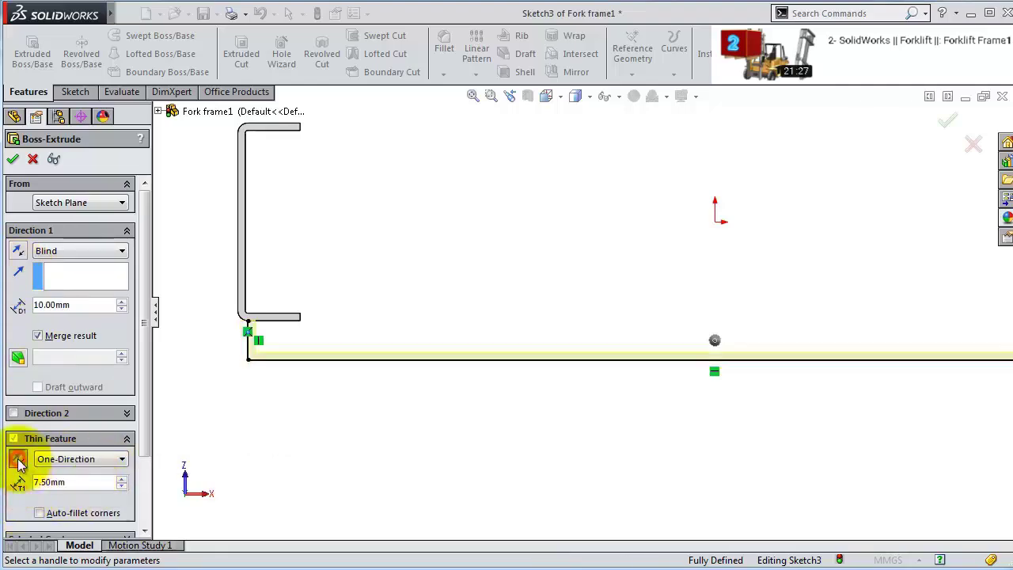
mouse_move(269, 349)
middle_mouse_down()
mouse_move(310, 373)
mouse_move(665, 385)
mouse_move(664, 394)
middle_mouse_up()
- Reverse the extrusion, start it from a 75 mm offset with 400 mm blind depth, and accept
left_click_drag(95, 308, 28, 307)
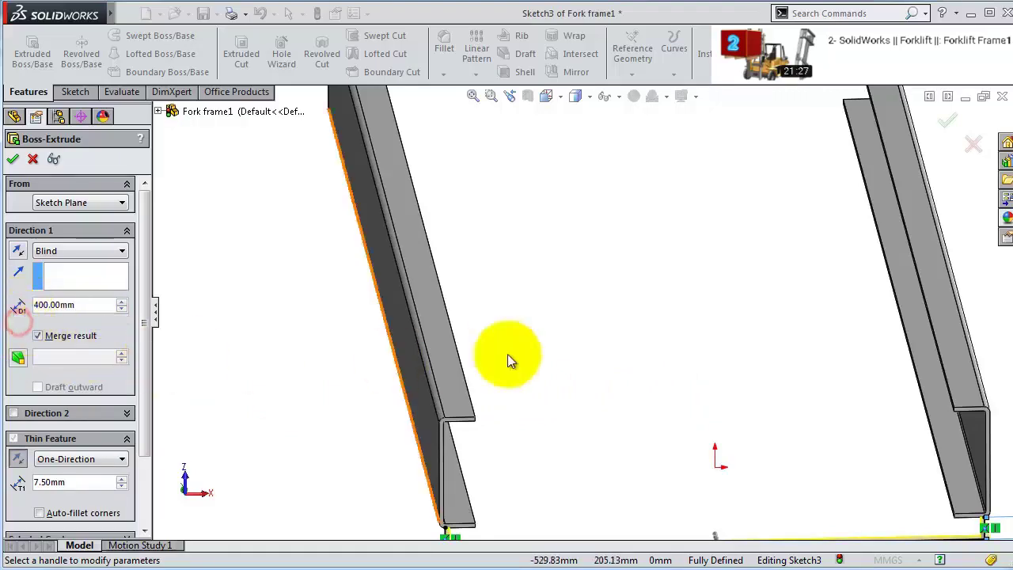
scroll(585, 355, "up", 3)
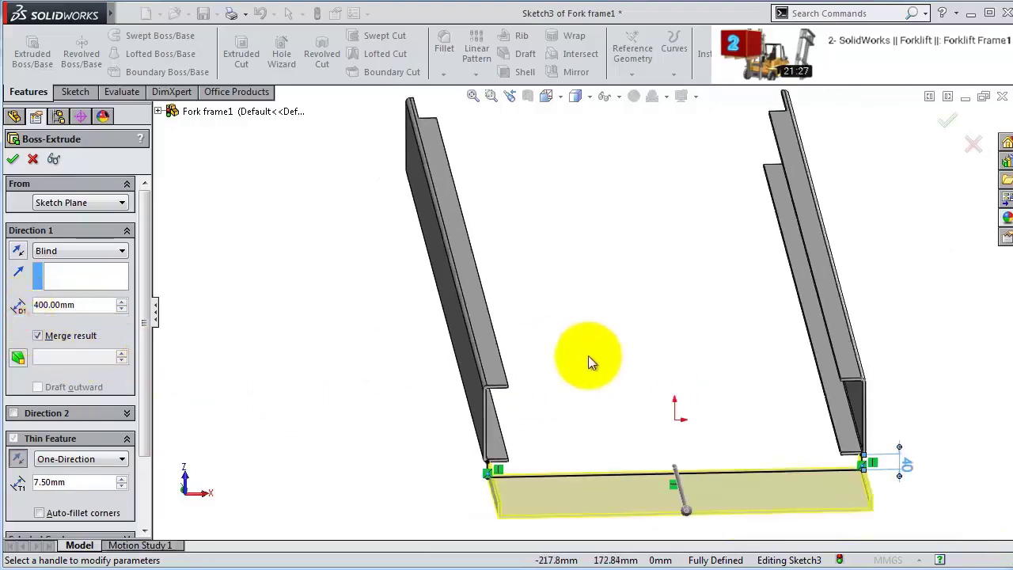
left_click(18, 250)
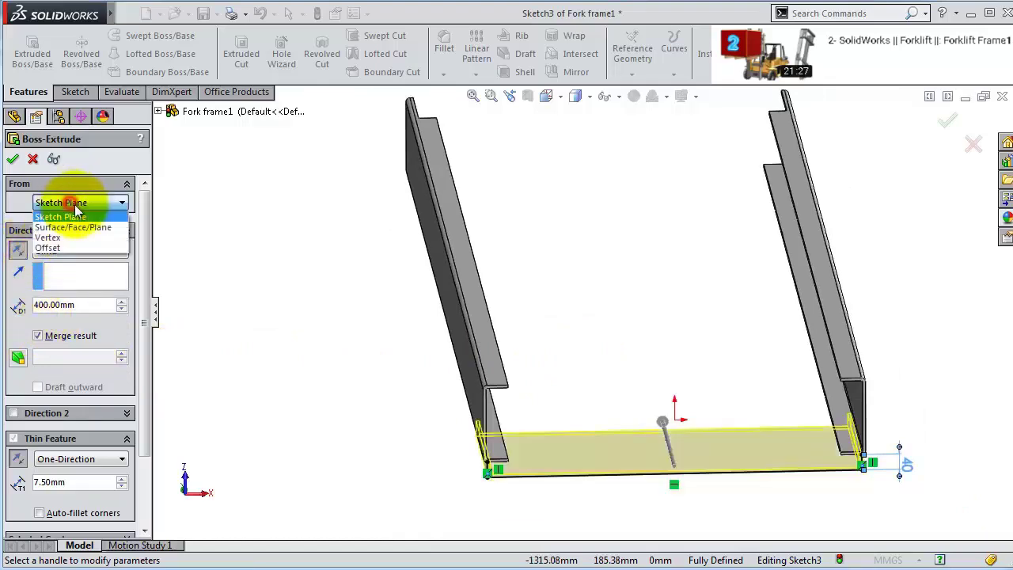
left_click(74, 248)
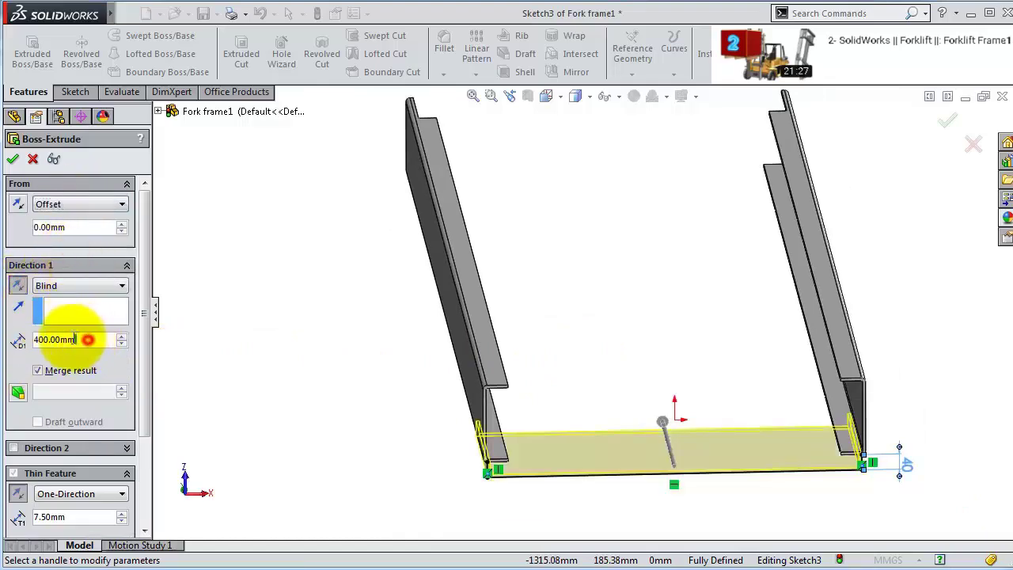
left_click_drag(109, 339, 22, 338)
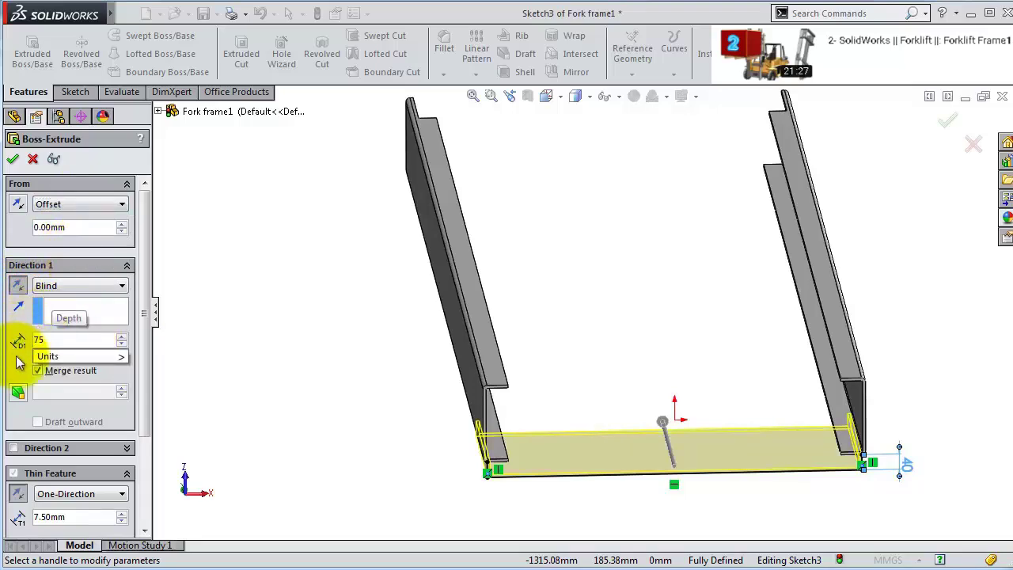
type("75")
key("Return")
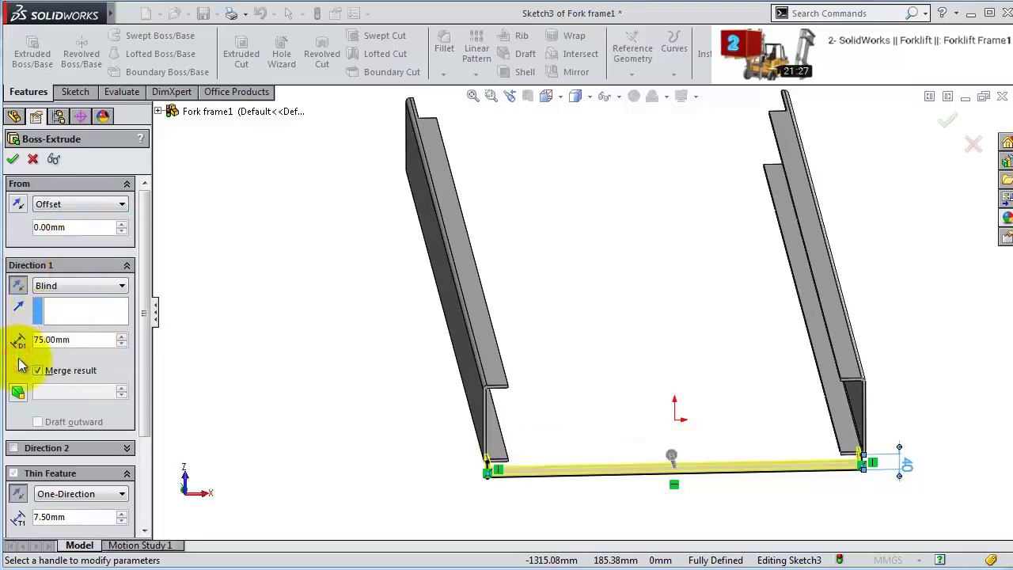
left_click_drag(81, 225, 7, 226)
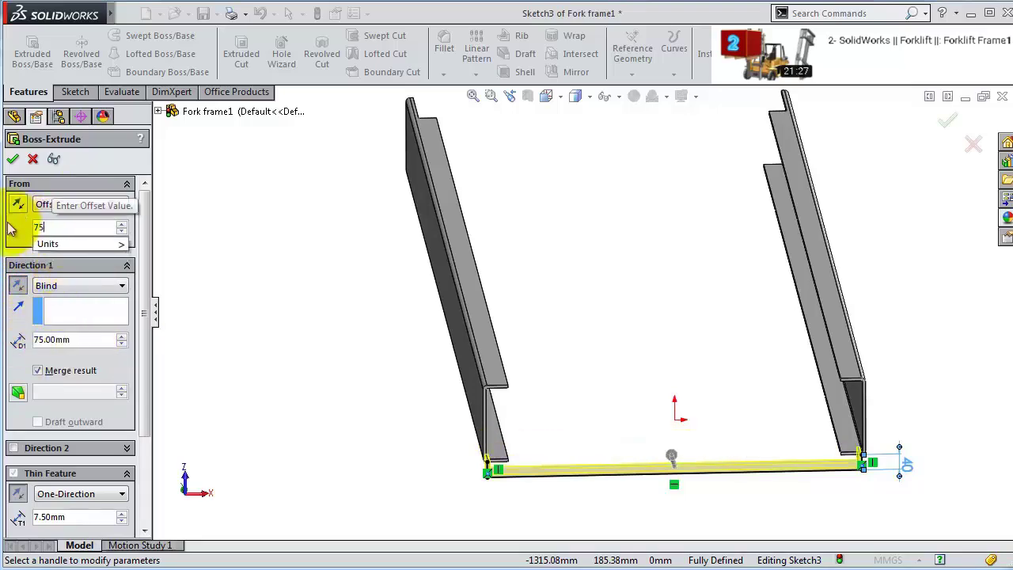
type("75")
left_click(21, 338)
left_click_drag(93, 341, 6, 340)
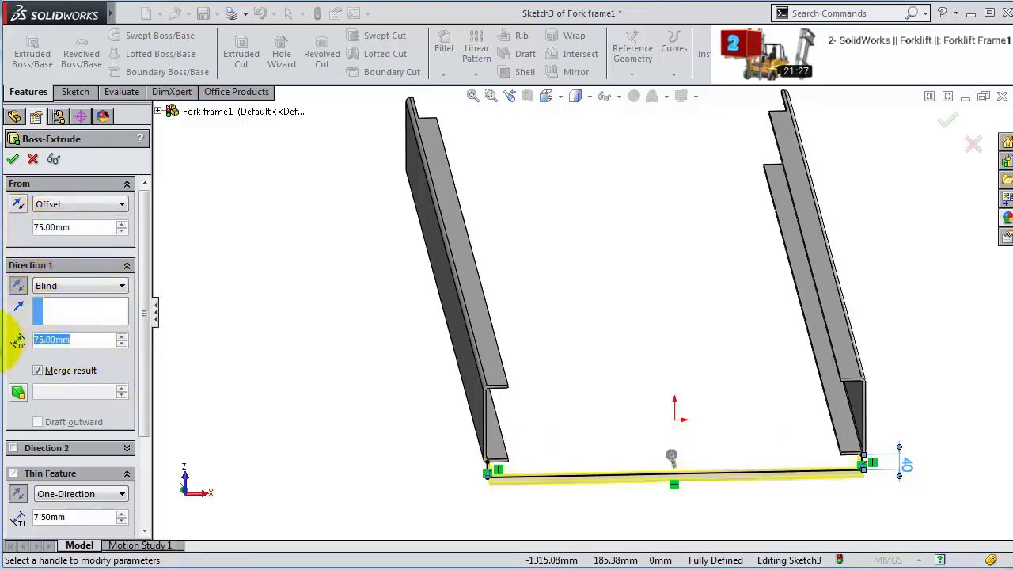
type("400")
key("Return")
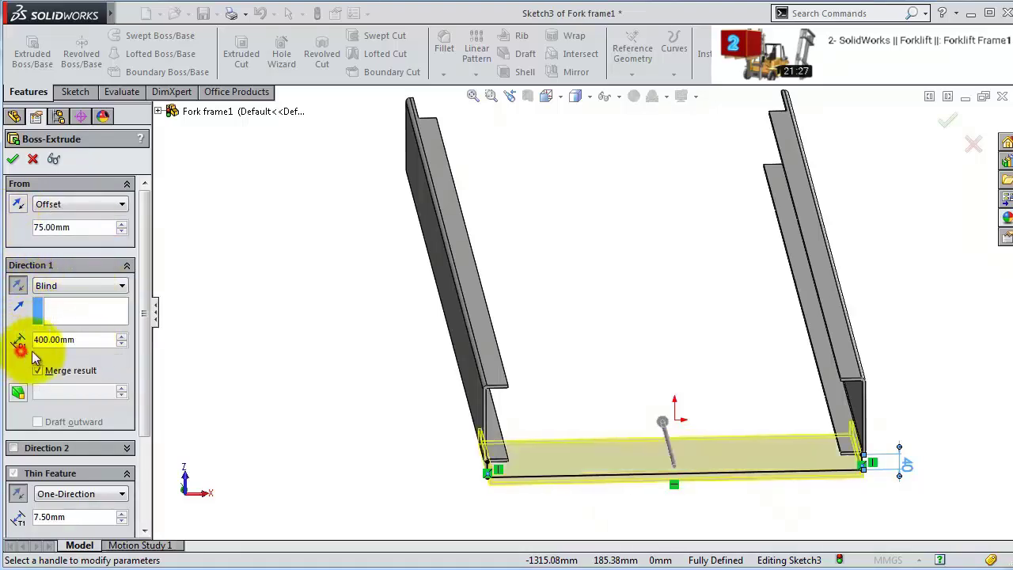
scroll(506, 332, "down", 3)
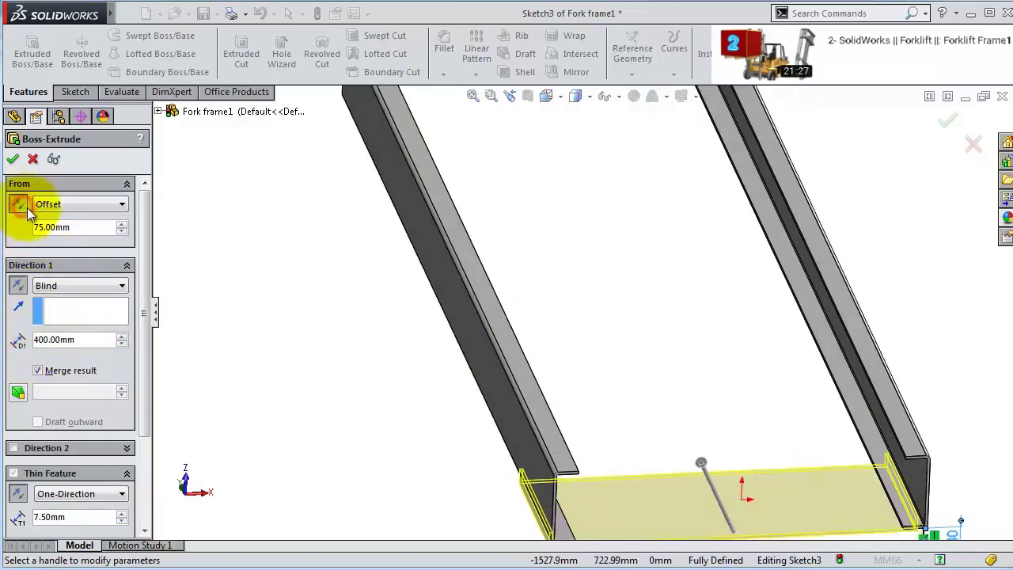
scroll(434, 349, "up", 5)
mouse_move(647, 455)
middle_mouse_down()
mouse_move(654, 491)
mouse_move(780, 486)
mouse_move(728, 520)
mouse_move(724, 542)
mouse_move(705, 464)
mouse_move(629, 401)
mouse_move(655, 416)
mouse_move(730, 400)
mouse_move(780, 376)
mouse_move(796, 407)
mouse_move(795, 442)
mouse_move(430, 260)
middle_mouse_up()
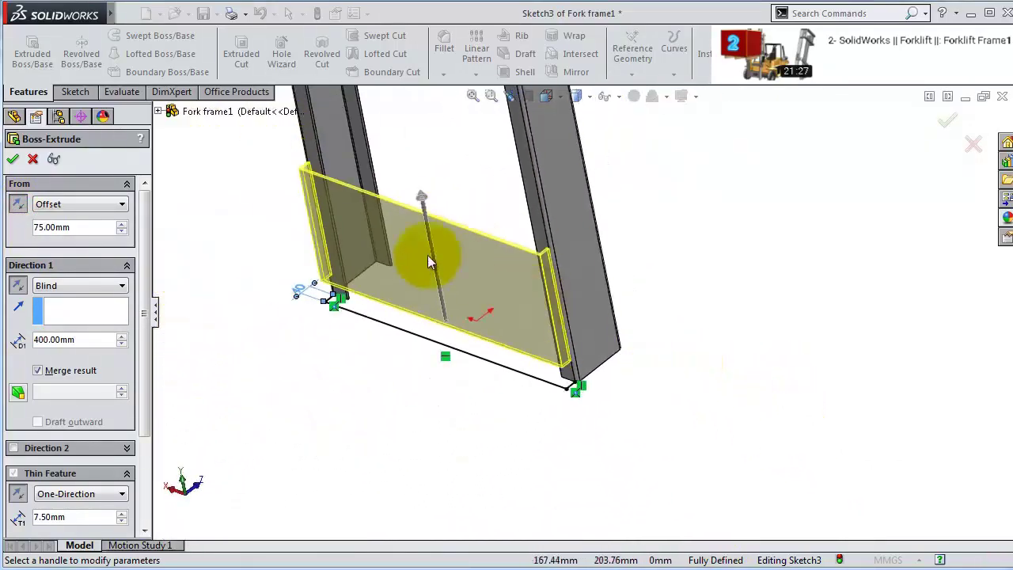
left_click(12, 158)
mouse_move(621, 297)
middle_mouse_down()
mouse_move(595, 294)
mouse_move(610, 246)
mouse_move(649, 282)
mouse_move(371, 115)
middle_mouse_up()
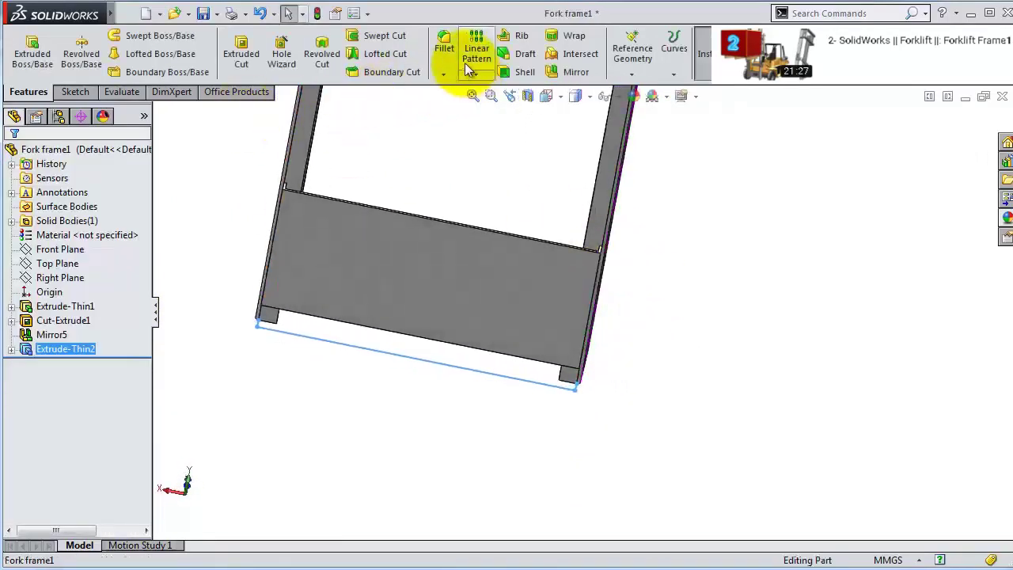
- Fillet the plate's right edge and a second plate edge at 5 mm radius
left_click(444, 49)
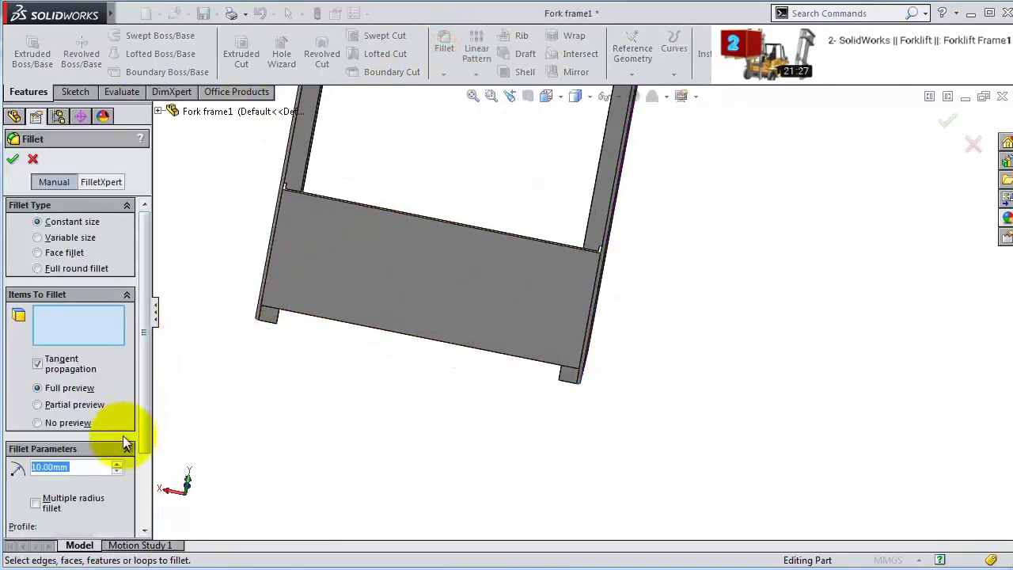
scroll(574, 253, "down", 5)
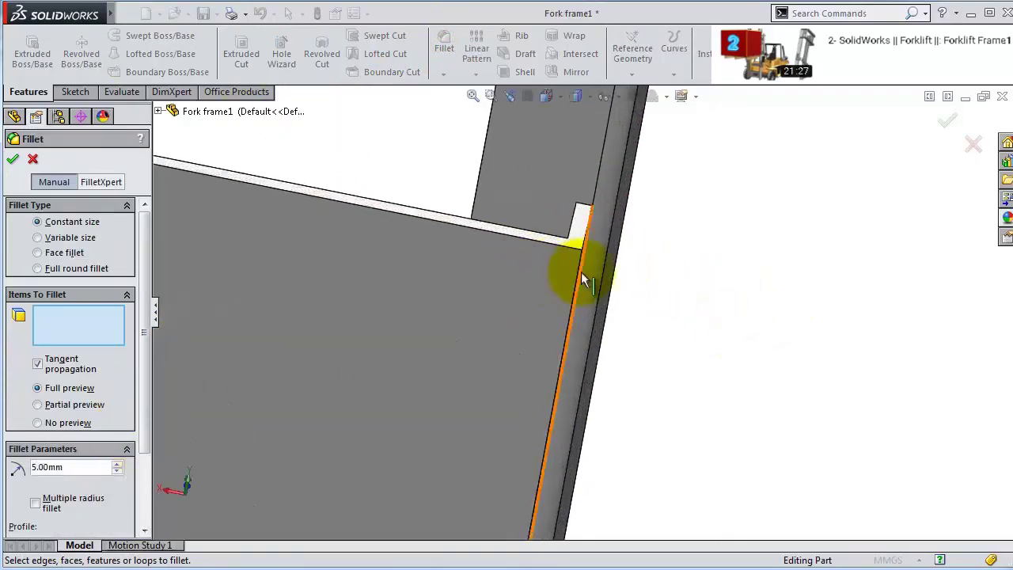
left_click(575, 271)
scroll(575, 271, "up", 3)
scroll(282, 209, "down", 5)
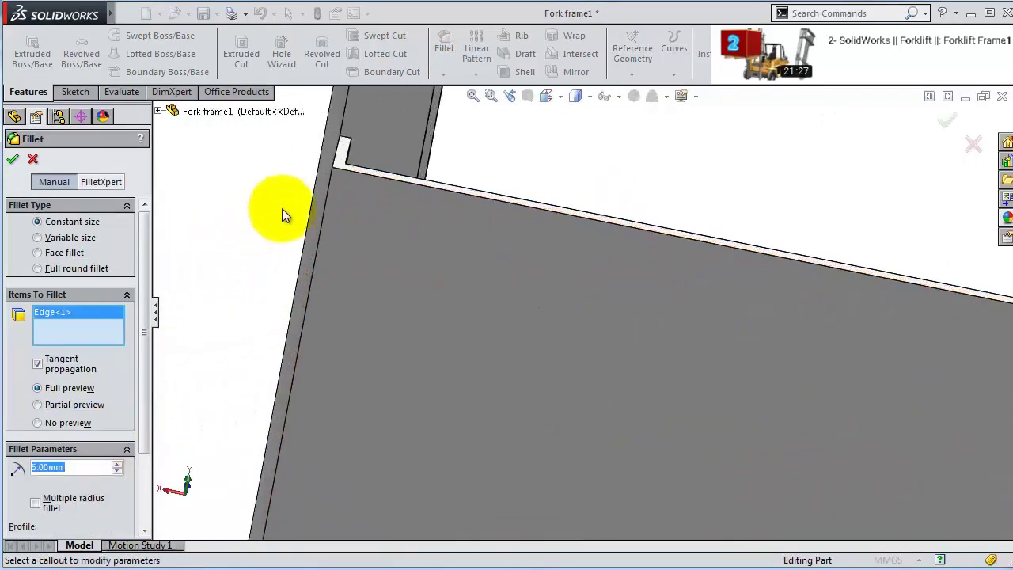
left_click(331, 190)
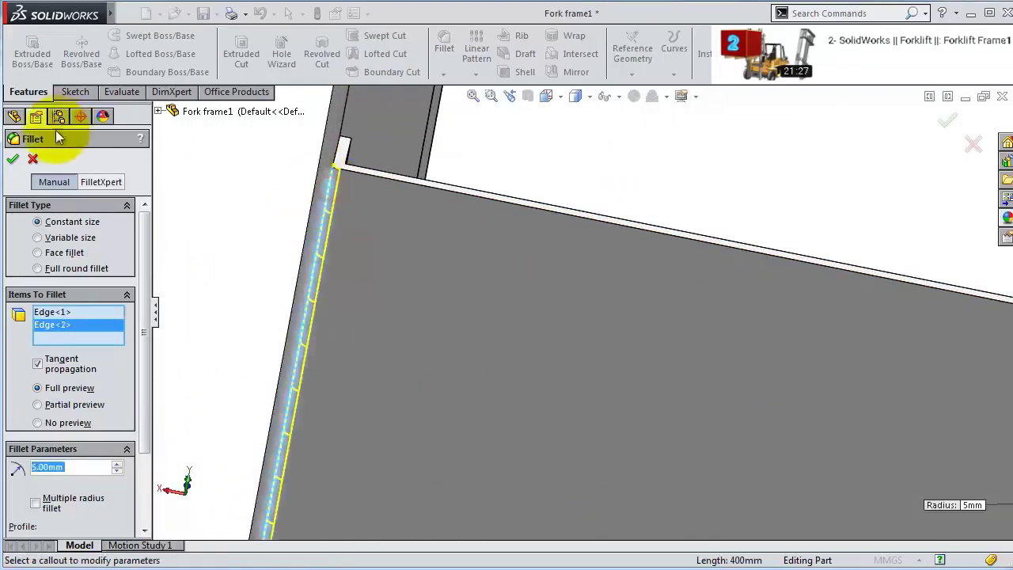
left_click(13, 159)
scroll(543, 295, "up", 5)
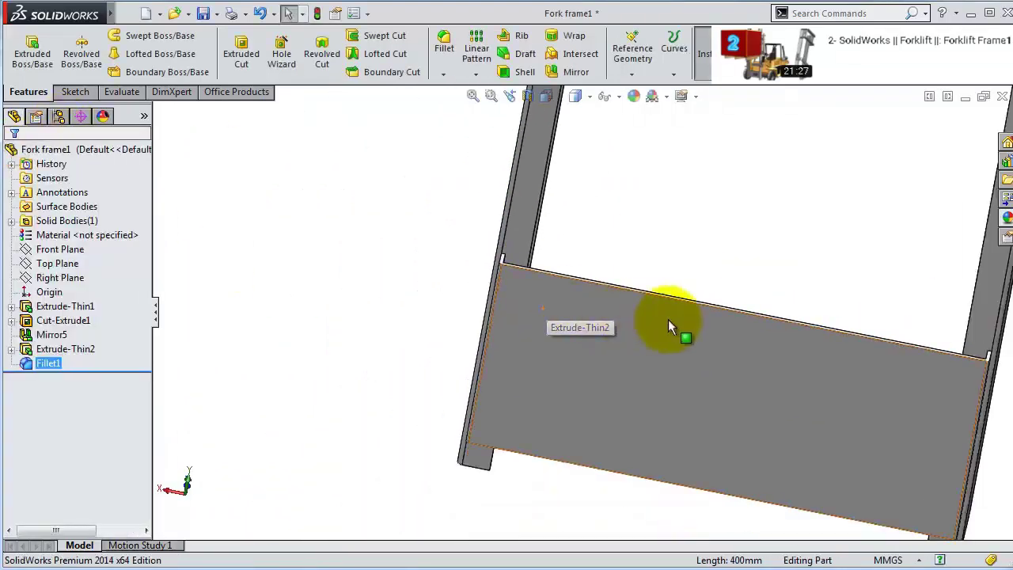
mouse_move(665, 322)
middle_mouse_down()
mouse_move(707, 290)
mouse_move(757, 423)
middle_mouse_up()
- Start a sketch on the cross plate face, view it normal, and draw a corner-to-corner diagonal centerline
left_click(758, 423)
left_click(758, 414)
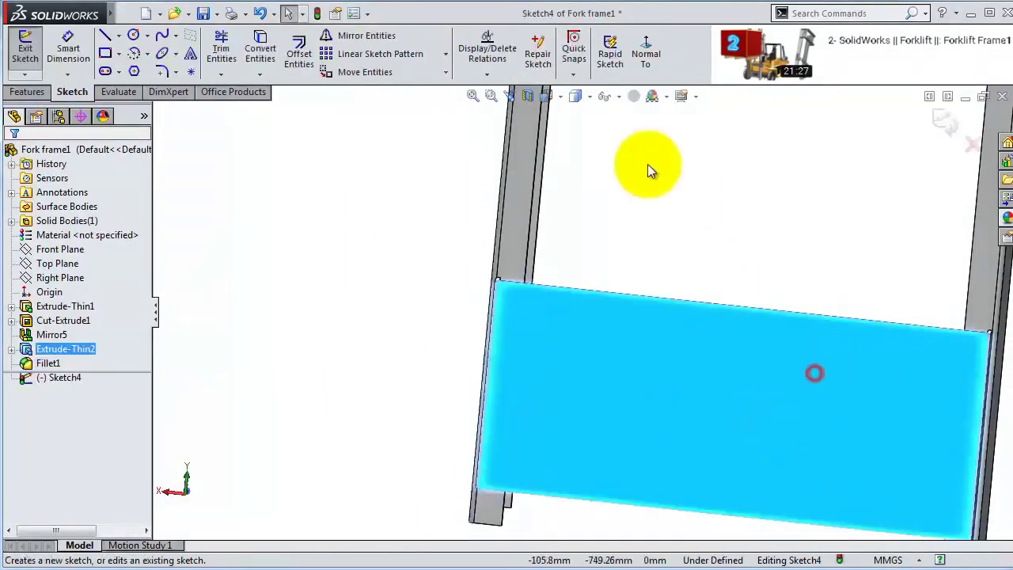
left_click(644, 64)
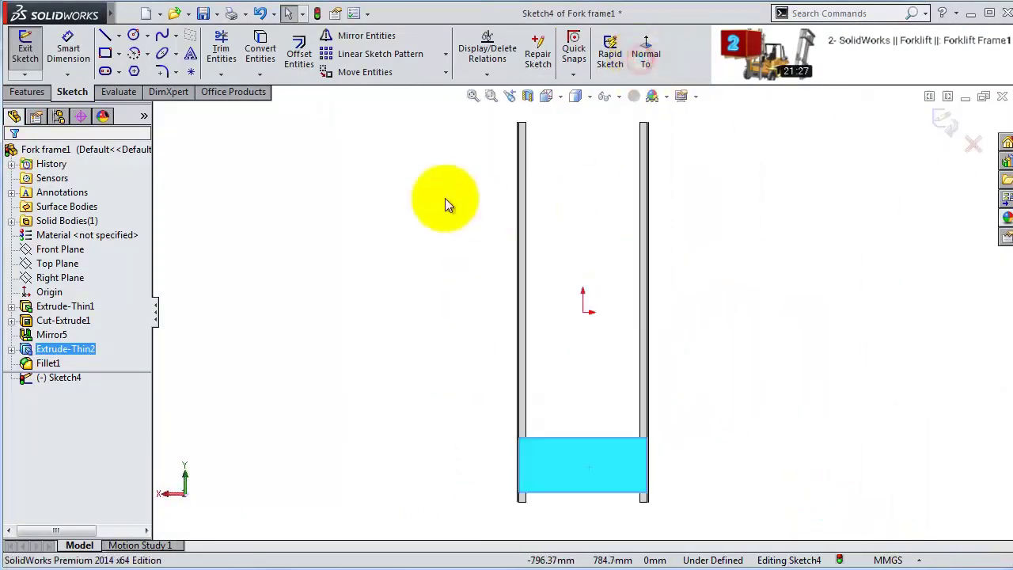
left_click(119, 53)
left_click(129, 86)
scroll(550, 414, "down", 4)
scroll(383, 313, "down", 2)
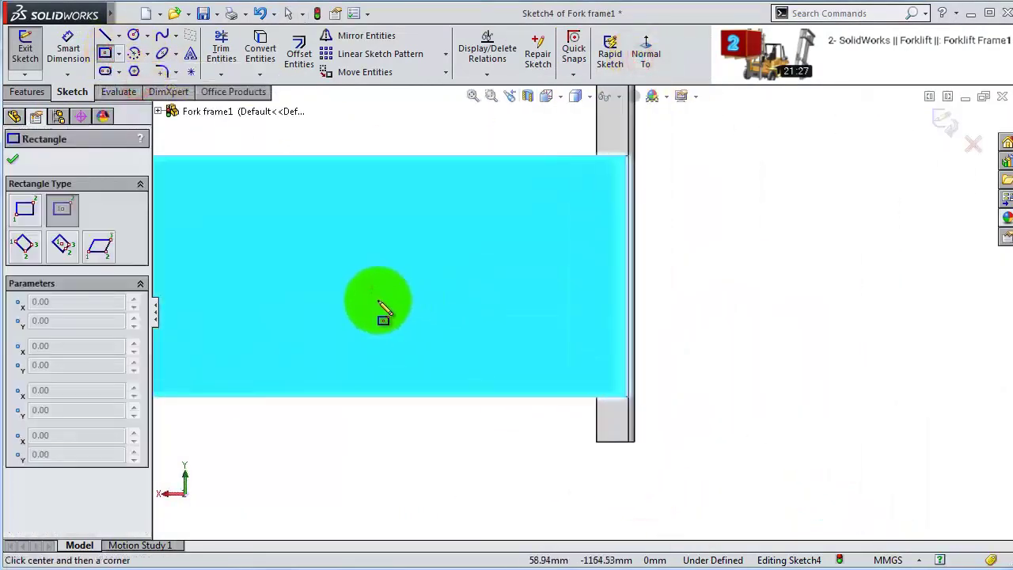
scroll(328, 253, "up", 2)
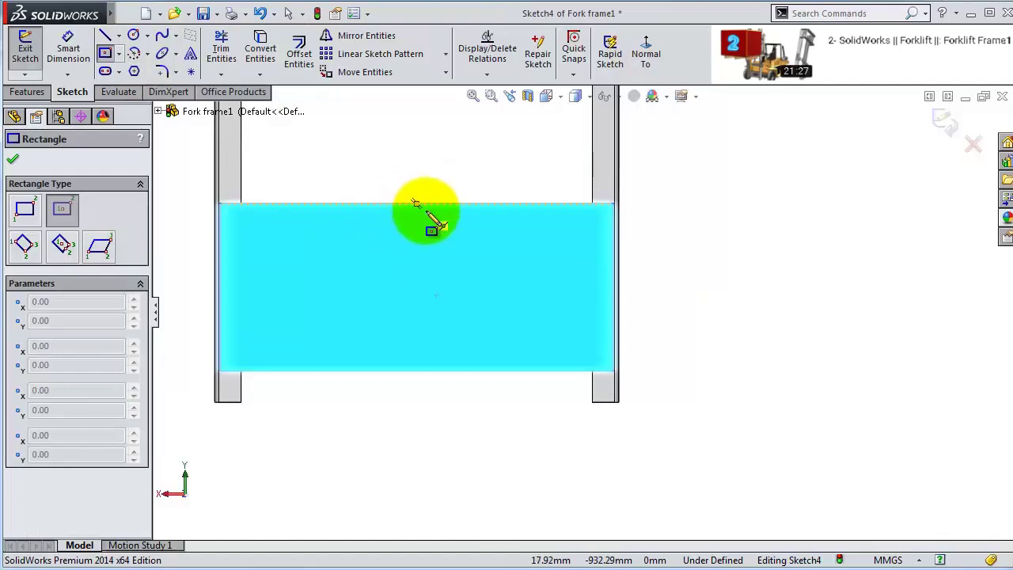
left_click(118, 36)
left_click(133, 63)
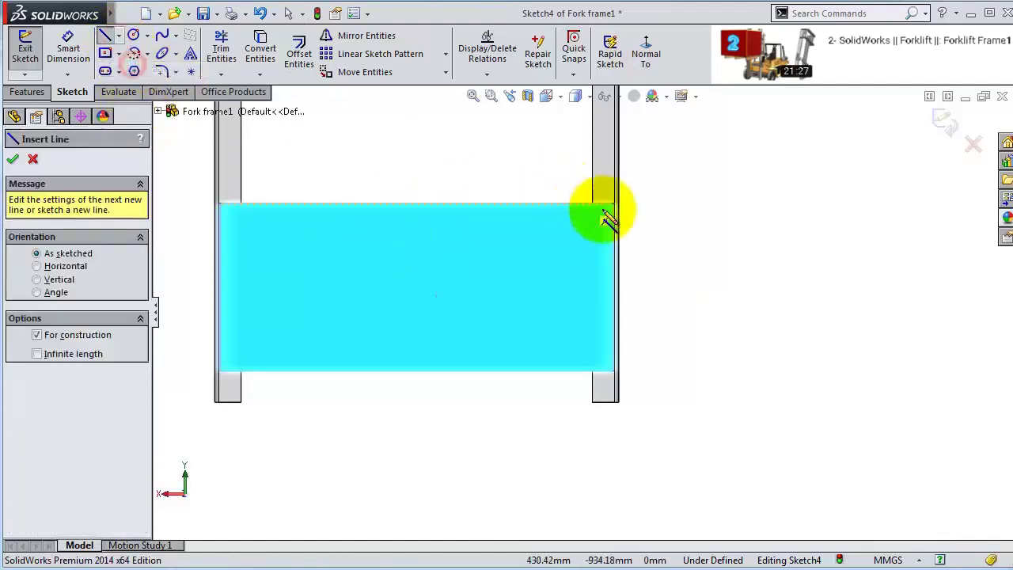
scroll(611, 207, "down", 2)
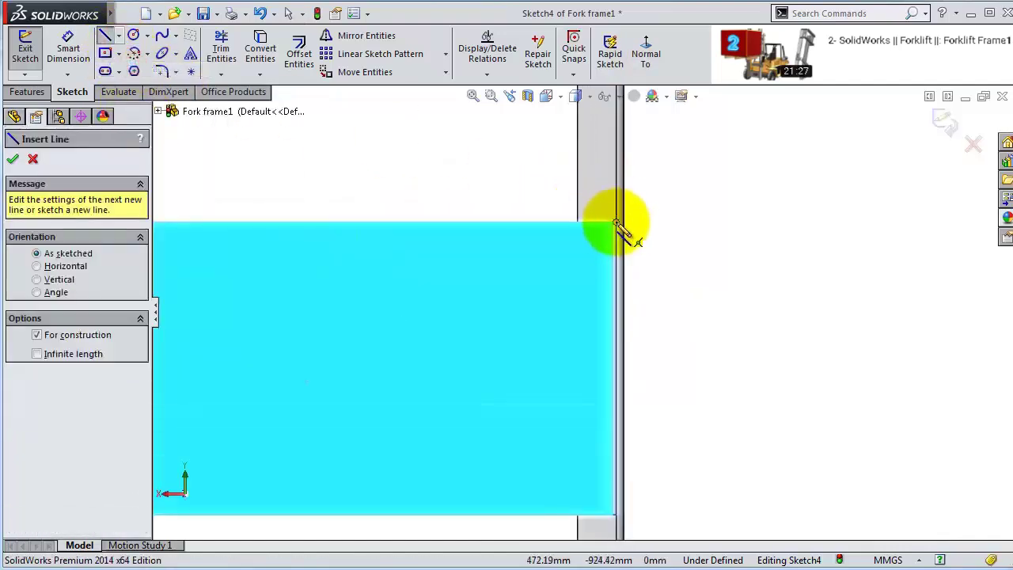
scroll(614, 237, "down", 1)
left_click(606, 249)
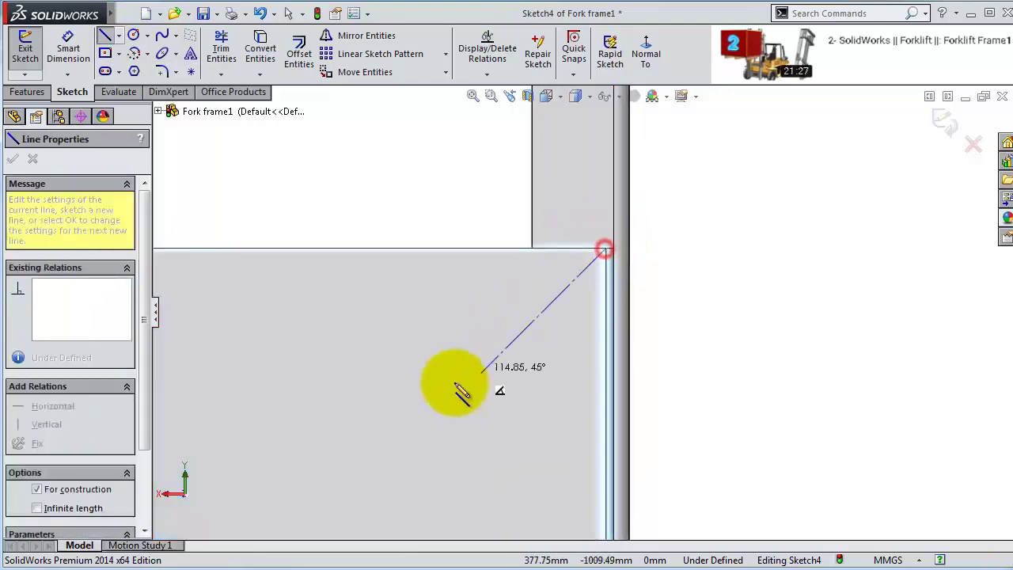
scroll(427, 400, "up", 4)
scroll(392, 396, "down", 2)
scroll(411, 345, "down", 2)
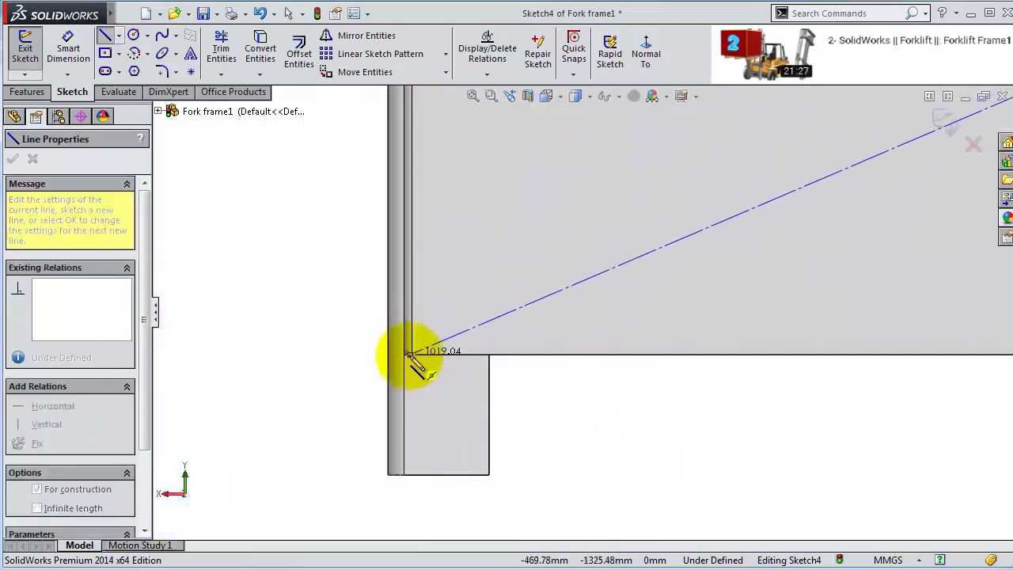
scroll(410, 354, "down", 2)
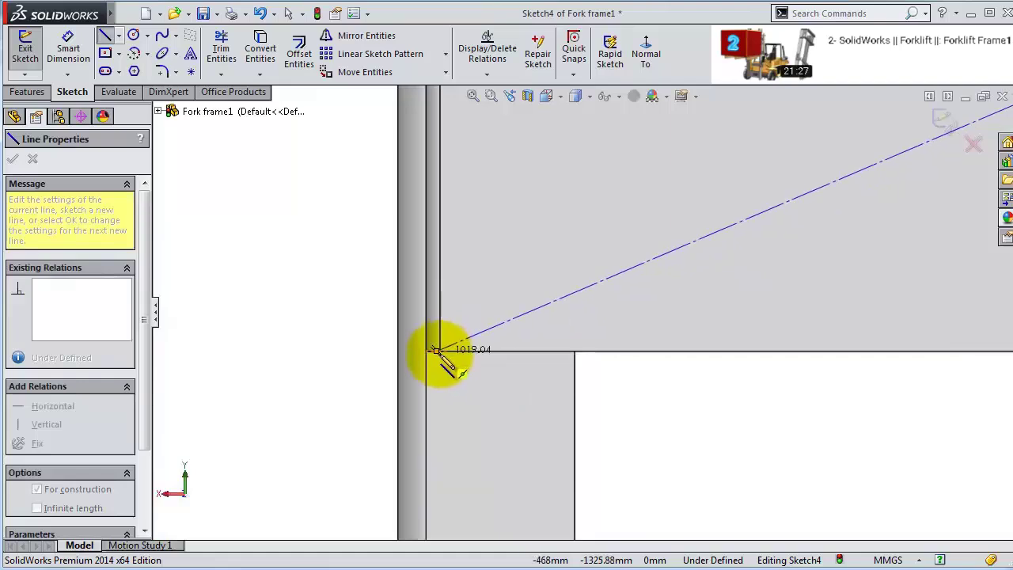
left_click(438, 354)
scroll(596, 304, "up", 3)
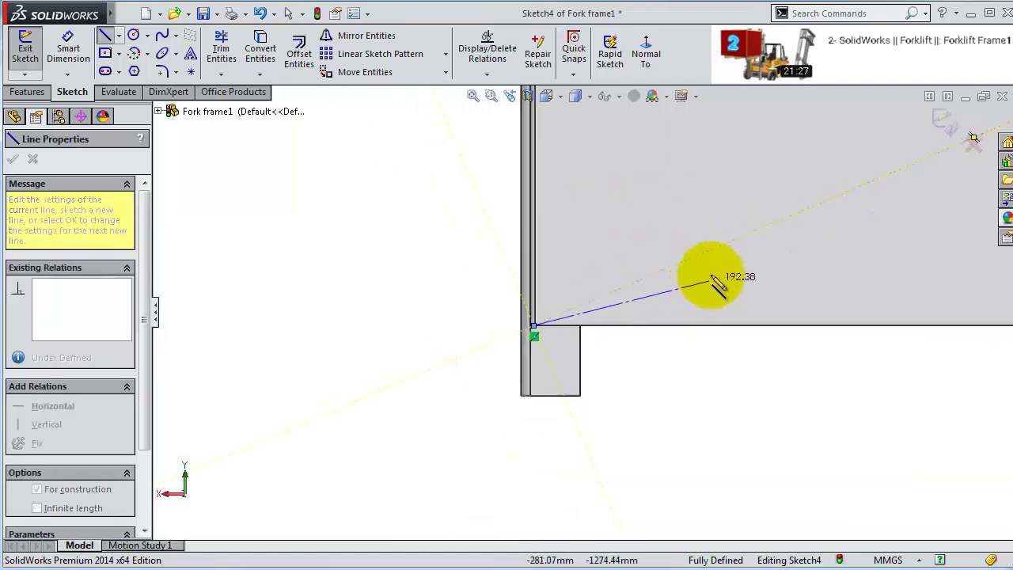
key("Escape")
- Draw a center rectangle centred on the diagonal centerline's midpoint
scroll(594, 316, "up", 3)
left_click(105, 53)
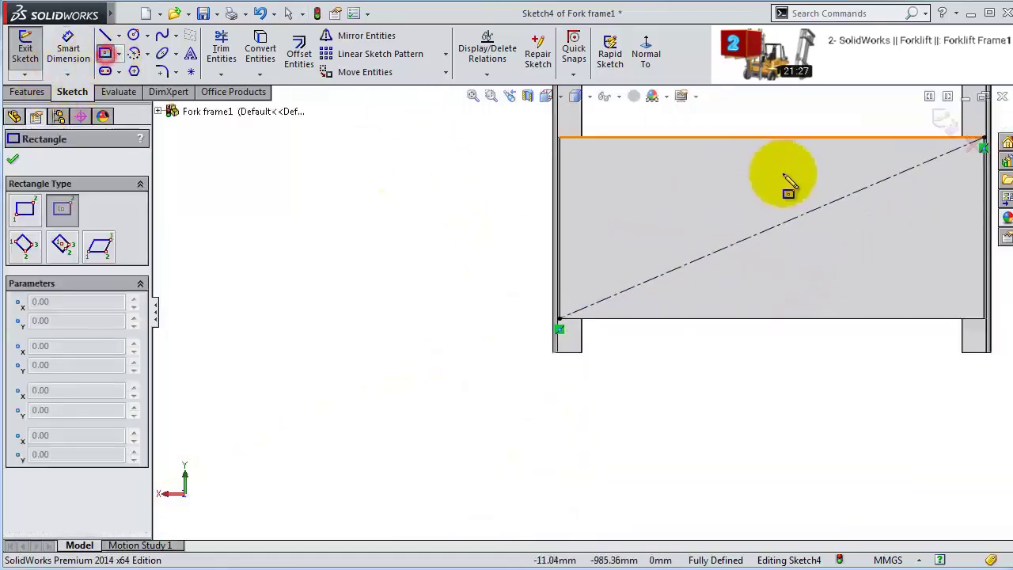
scroll(823, 209, "down", 3)
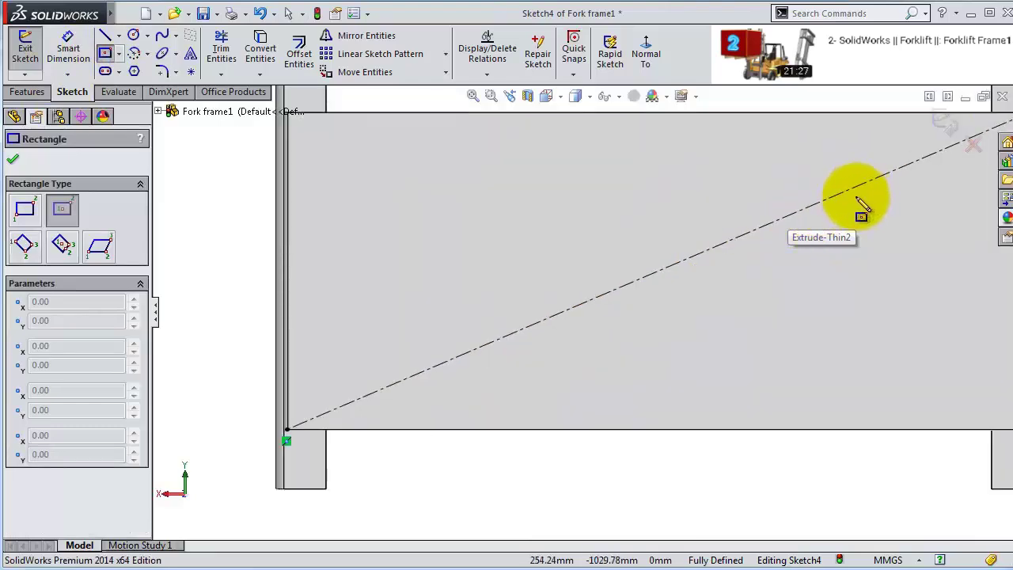
scroll(752, 245, "up", 2)
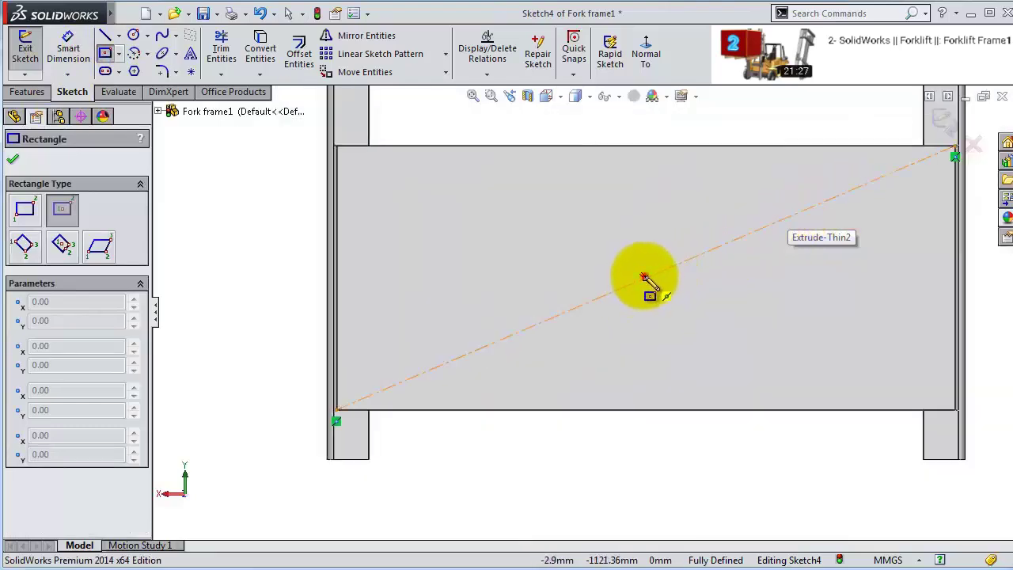
left_click(645, 277)
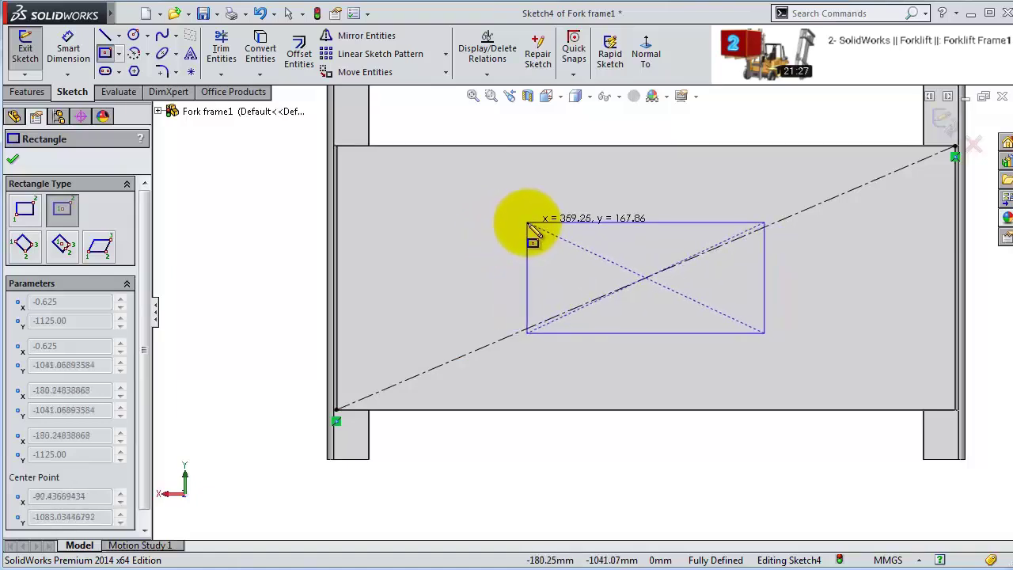
left_click(527, 225)
- Dimension the rectangle 150 mm high and 300 mm wide
left_click(68, 48)
left_click(527, 251)
left_click(510, 262)
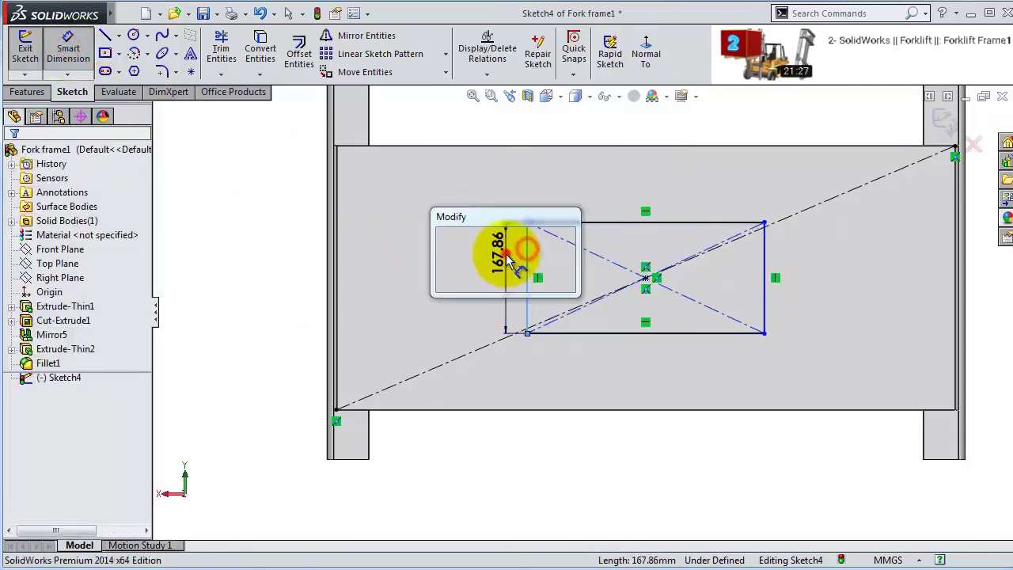
type("150")
key("Return")
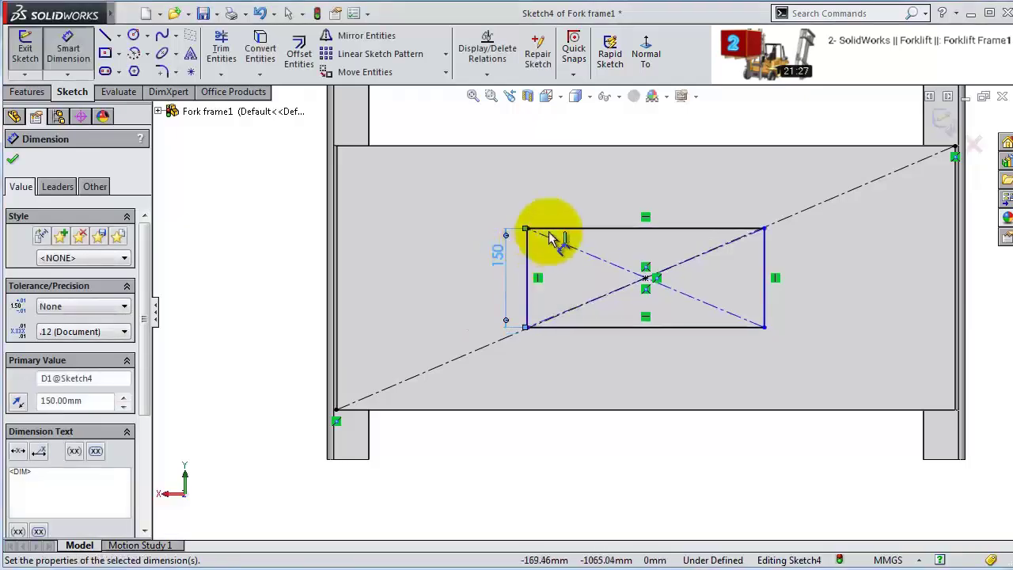
left_click(563, 229)
left_click(611, 203)
type("3")
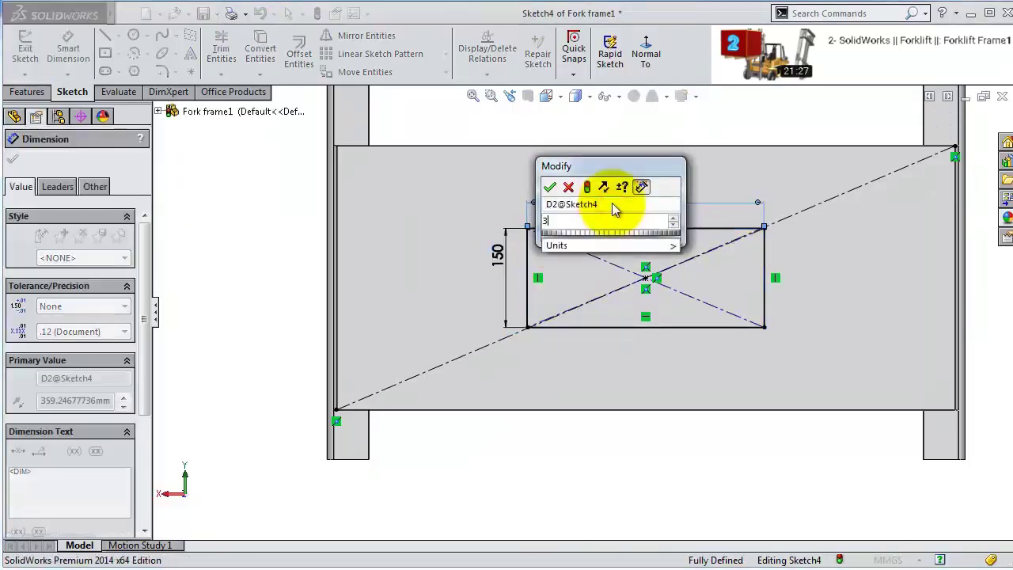
type("00")
key("Return")
left_click(24, 91)
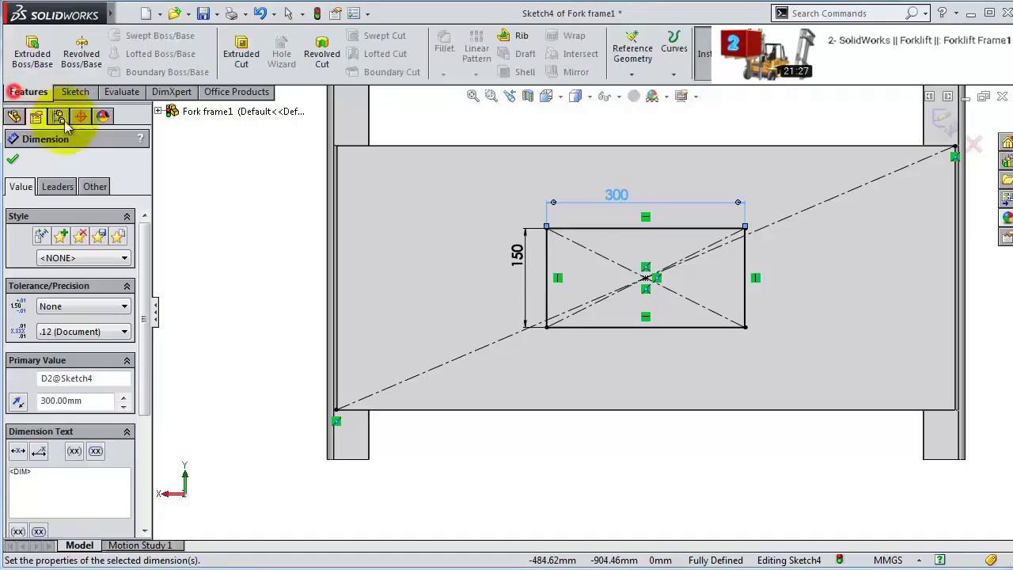
- Cut-extrude the rectangle through the plate with an Up To Next end condition, then inspect the opening
left_click(247, 53)
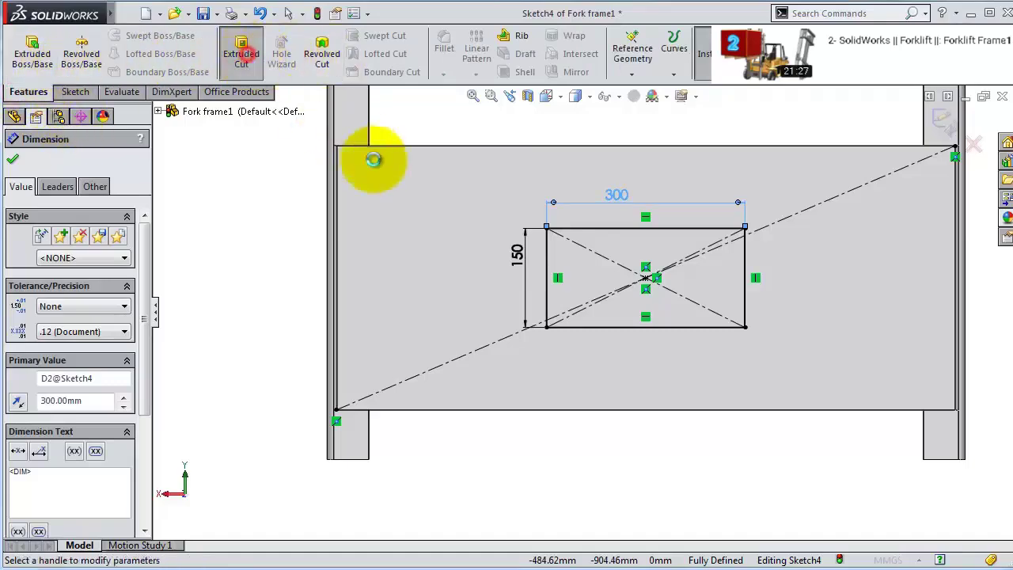
left_click(102, 251)
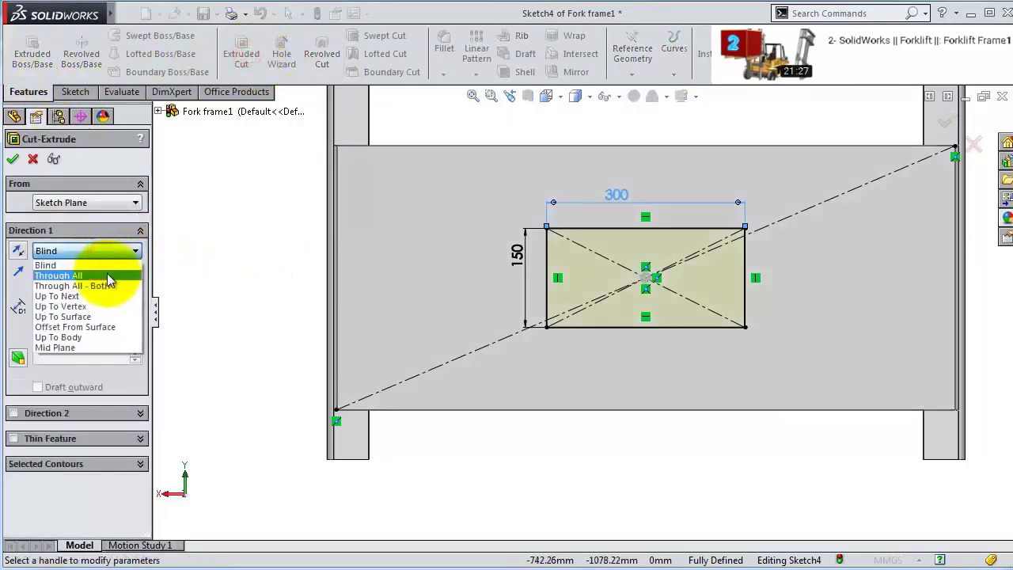
left_click(100, 296)
left_click(21, 158)
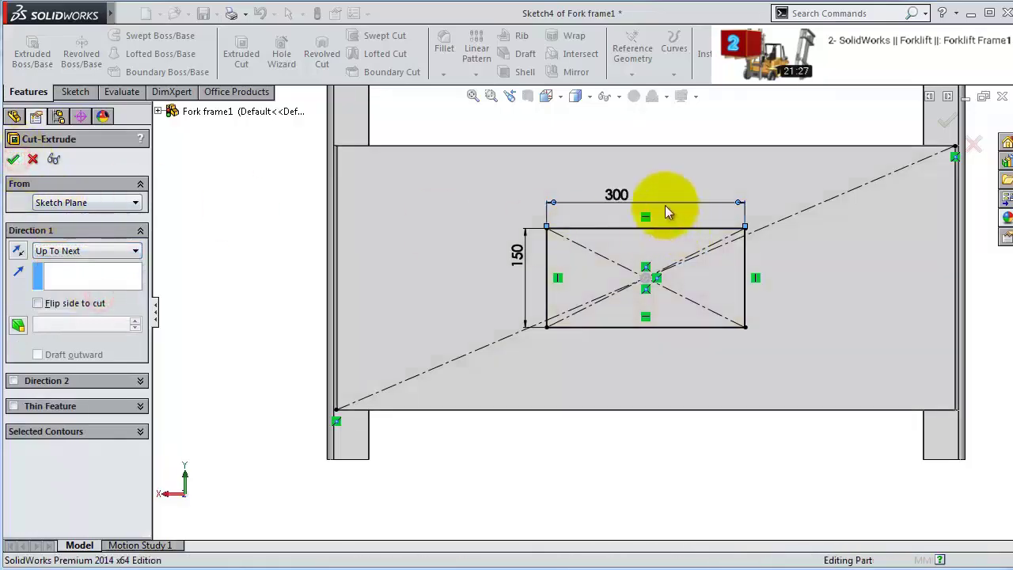
middle_click_drag(655, 200, 708, 208)
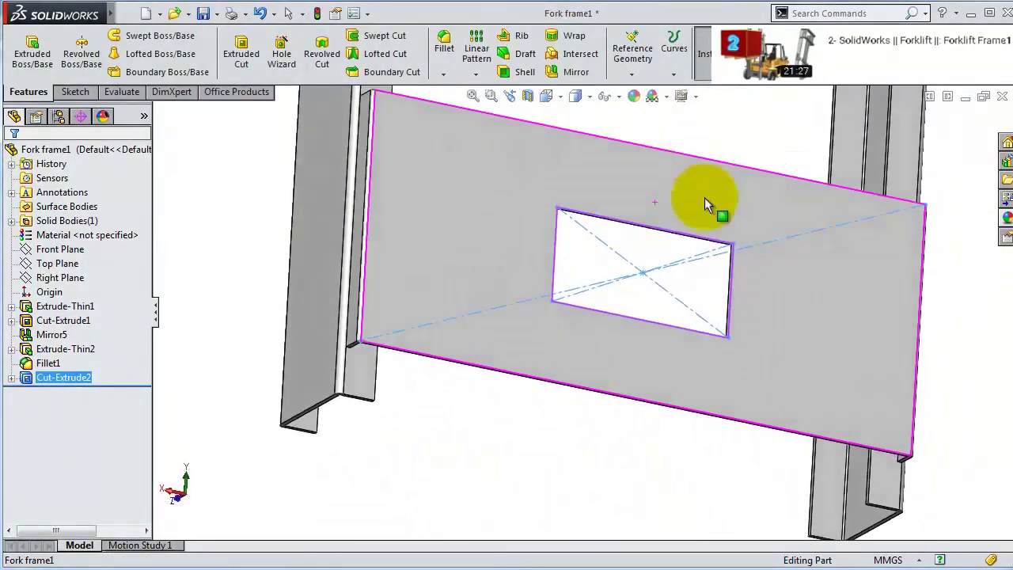
scroll(701, 248, "down", 5)
mouse_move(701, 249)
middle_mouse_down()
mouse_move(549, 299)
mouse_move(588, 288)
mouse_move(593, 316)
mouse_move(570, 373)
mouse_move(517, 342)
mouse_move(467, 75)
middle_mouse_up()
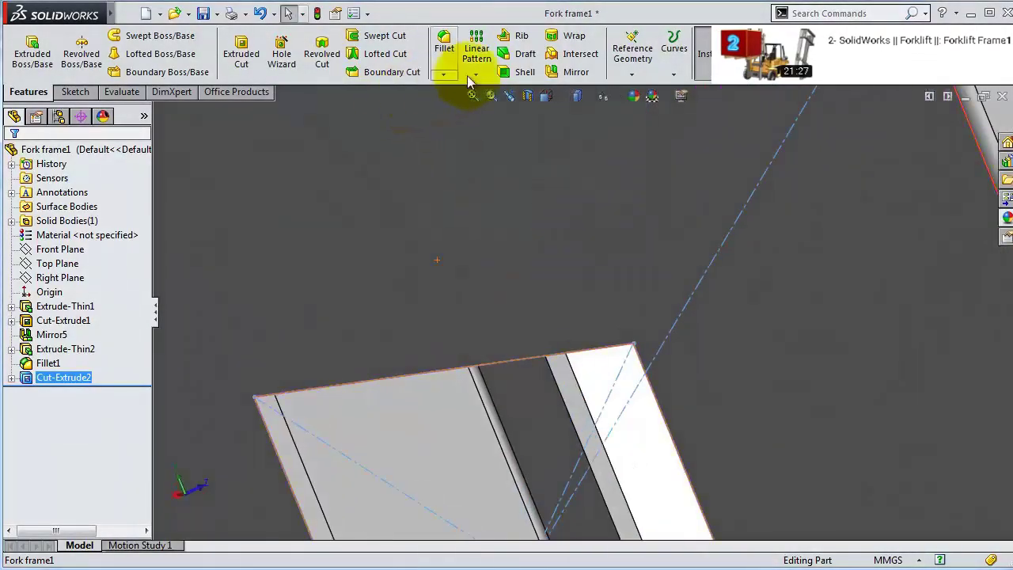
- Start a 25 mm fillet and pick the first two corner edges of the opening
left_click(445, 46)
left_click(83, 463)
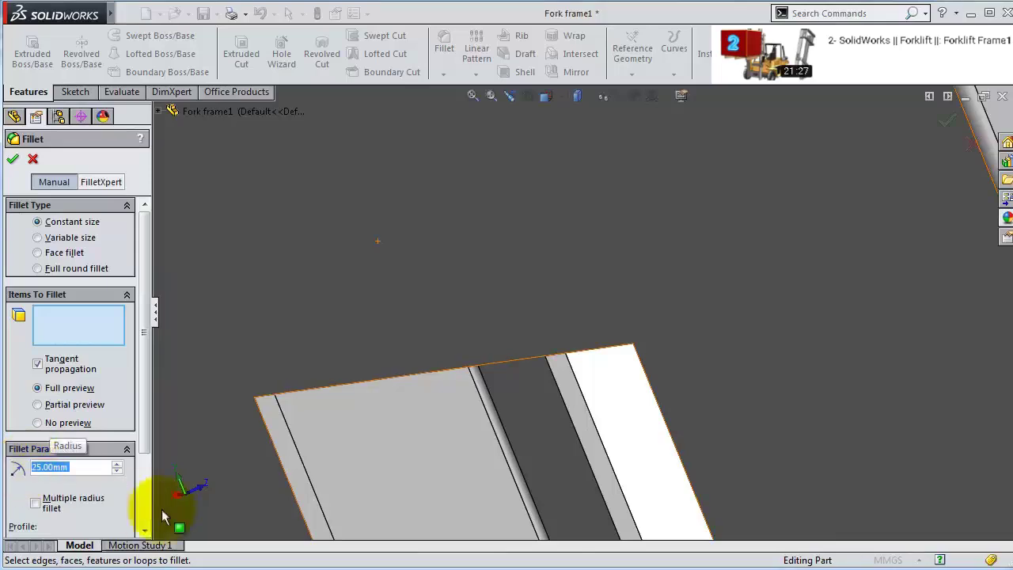
middle_click_drag(162, 509, 670, 273)
scroll(892, 290, "down", 3)
left_click(813, 292)
scroll(600, 158, "up", 5)
scroll(607, 312, "down", 5)
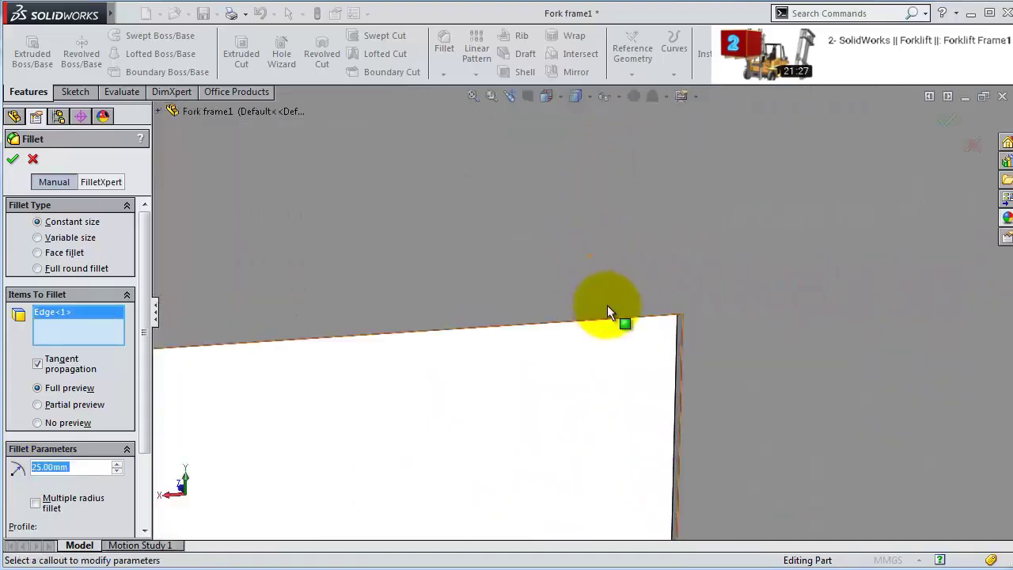
middle_click_drag(606, 312, 665, 334)
left_click(665, 327)
- Add the remaining two opening corner edges and apply the 25 mm fillet
key("ctrl+8")
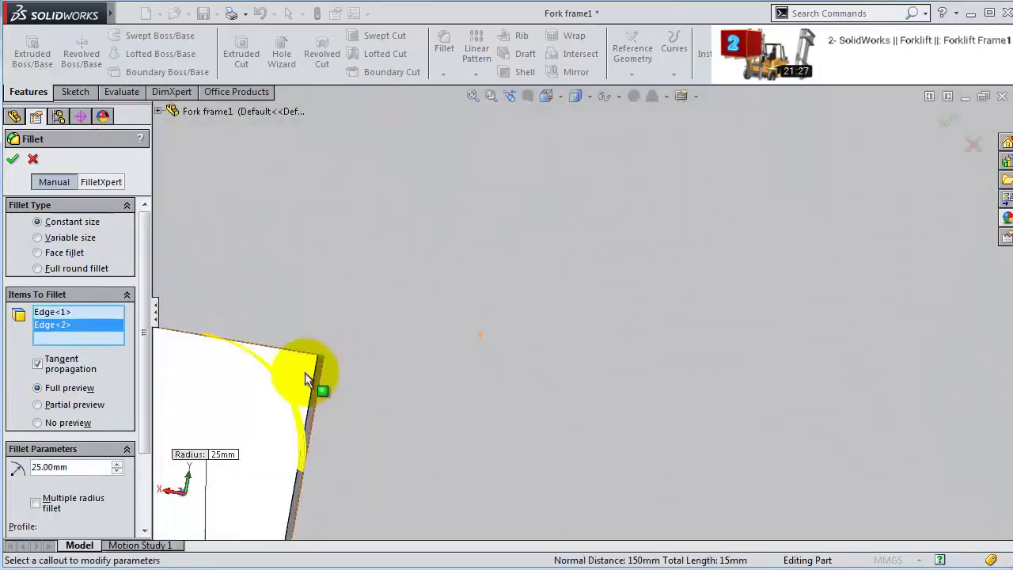
middle_click_drag(313, 390, 272, 407)
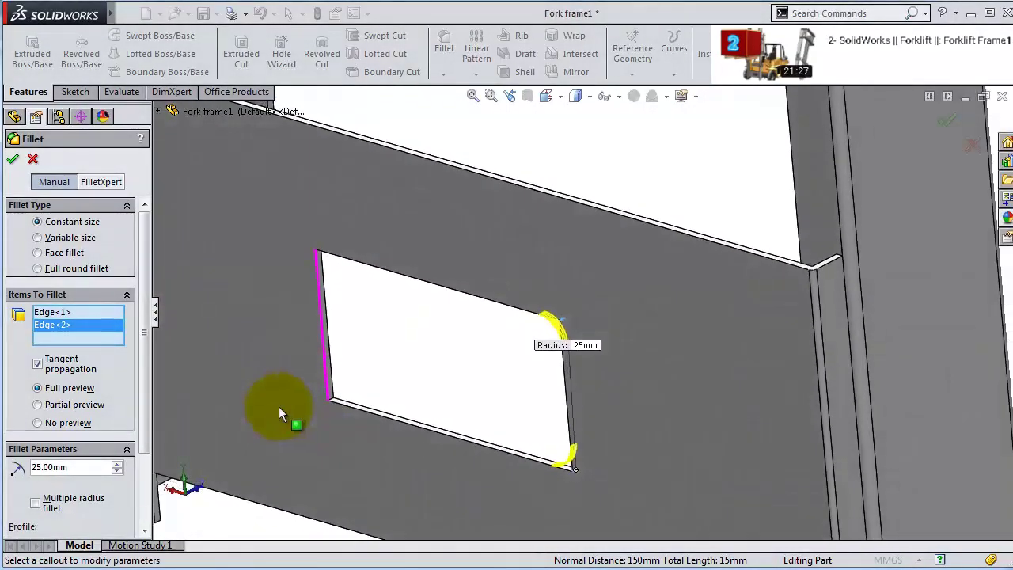
scroll(543, 335, "down", 5)
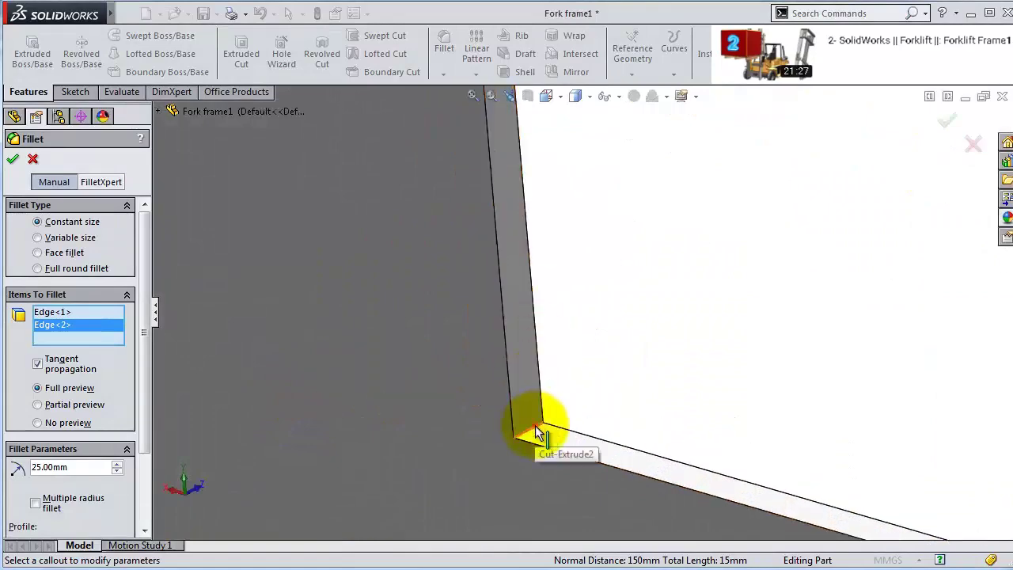
left_click(538, 430)
scroll(552, 283, "up", 3)
scroll(552, 242, "up", 3)
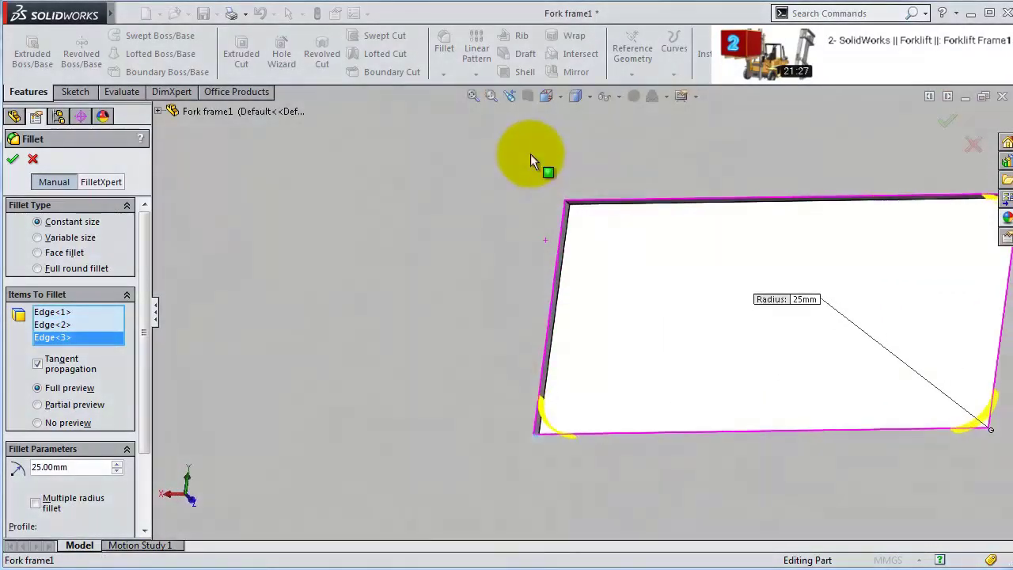
scroll(593, 272, "down", 4)
scroll(656, 515, "down", 3)
left_click(663, 505)
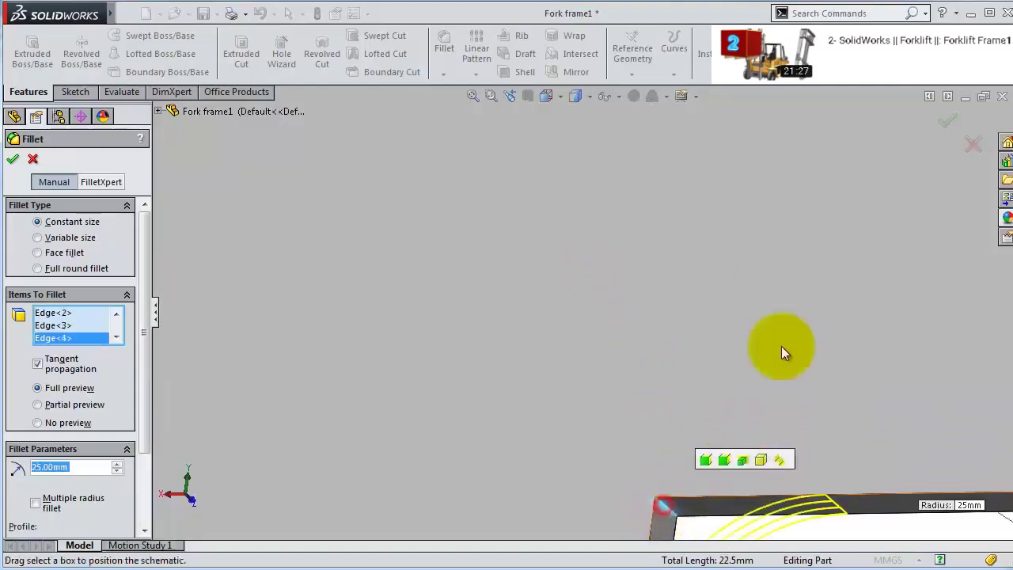
scroll(875, 243, "up", 2)
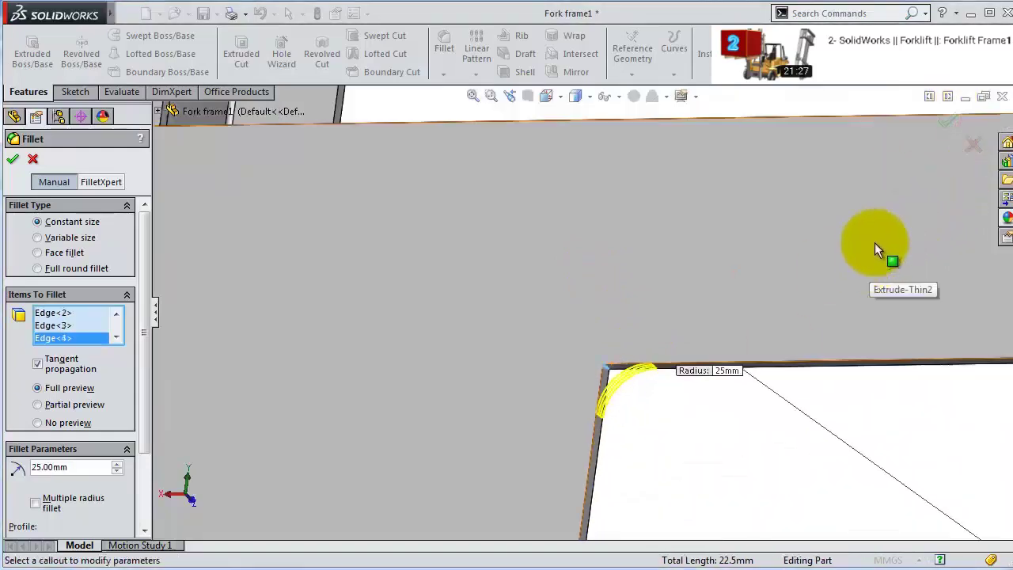
left_click(948, 119)
scroll(802, 269, "up", 2)
scroll(802, 270, "up", 3)
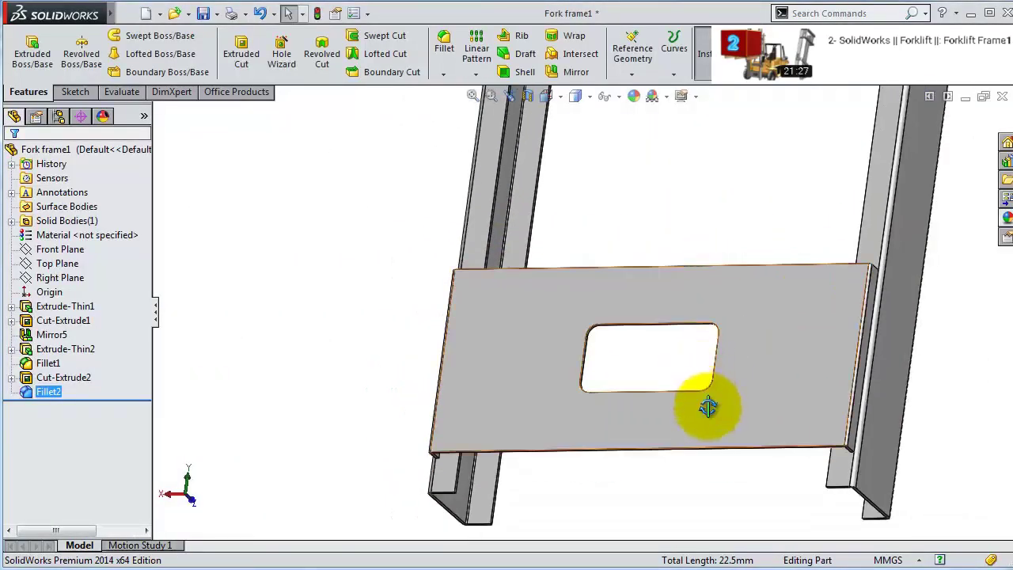
middle_click_drag(708, 407, 799, 514)
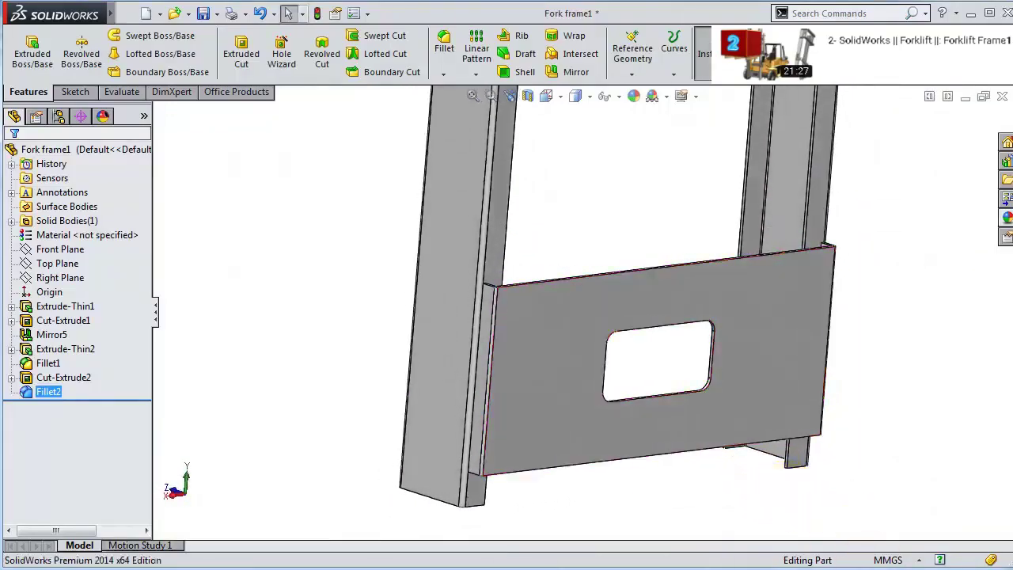
scroll(375, 380, "down", 3)
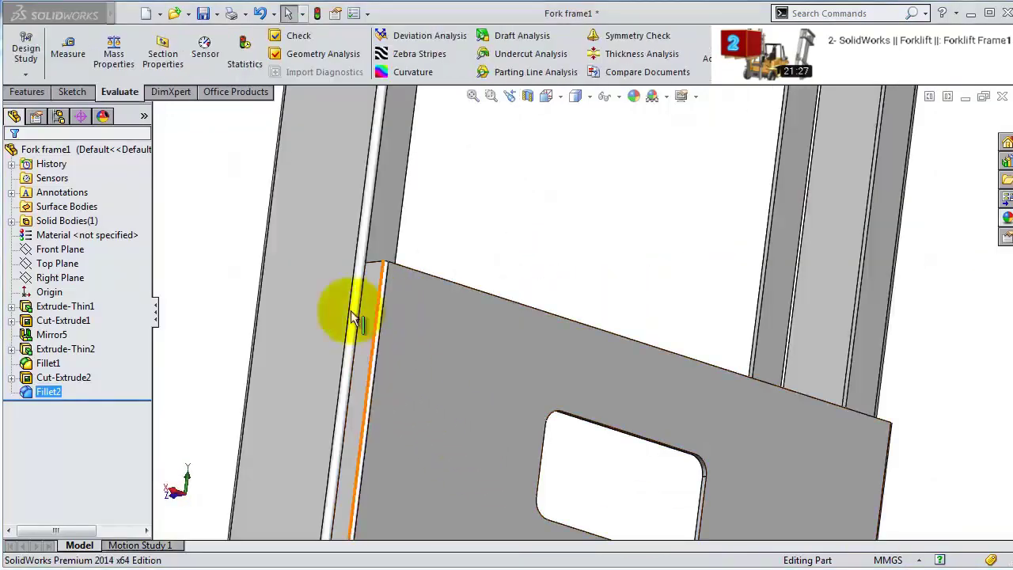
- Start a new sketch on the channel's side face, viewed normal to it
scroll(445, 326, "down", 3)
left_click(499, 268)
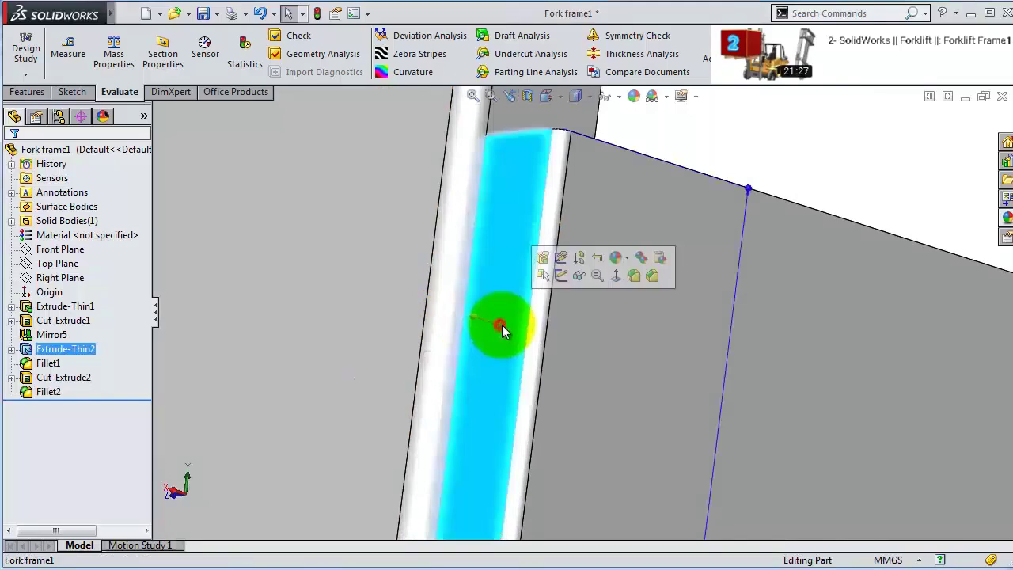
left_click(560, 276)
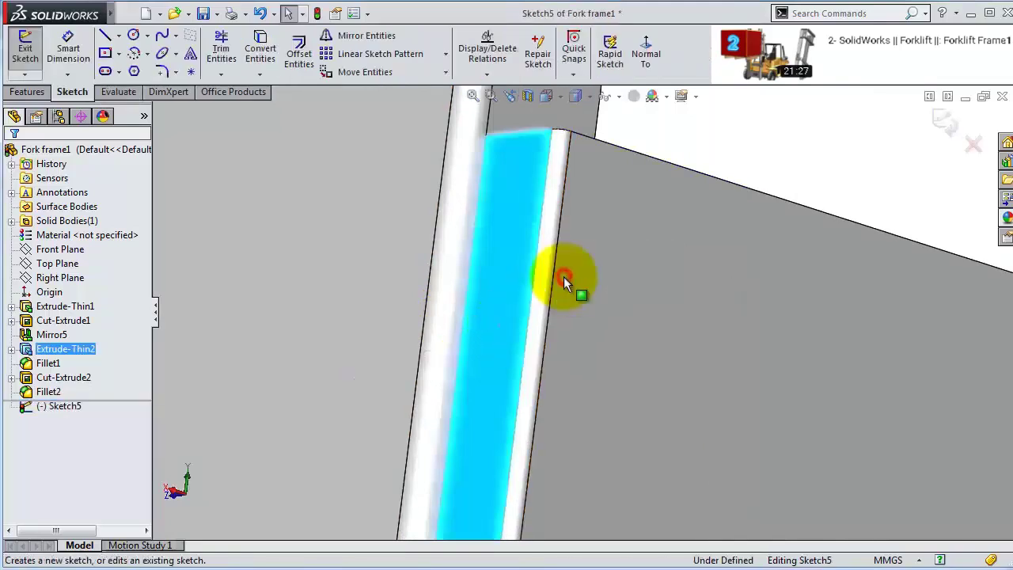
left_click(656, 56)
scroll(565, 507, "down", 5)
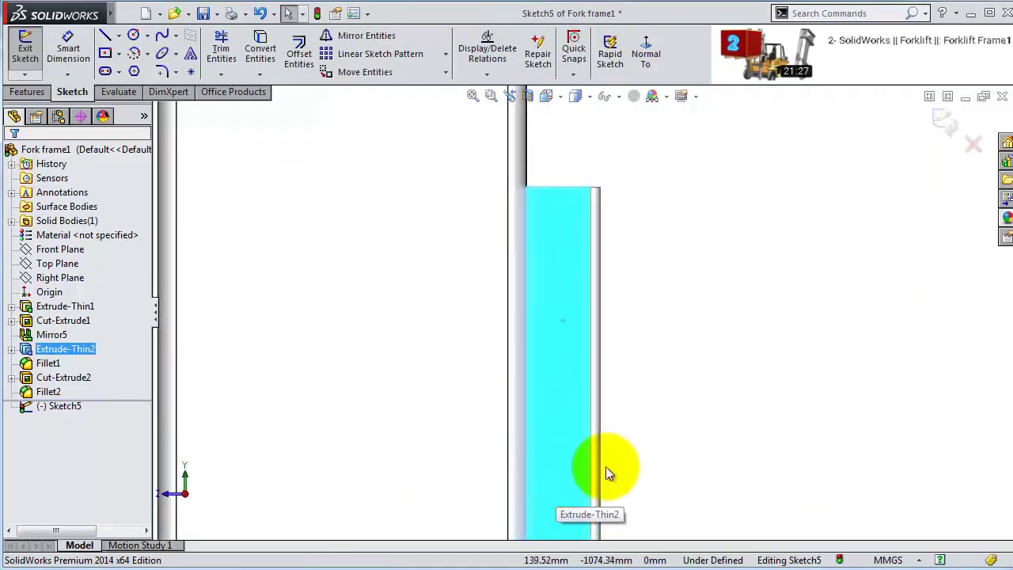
scroll(605, 473, "down", 1)
- Draw a short horizontal line from the channel edge, a tangent arc, and a slanted line back to the edge
left_click(105, 38)
scroll(586, 150, "down", 4)
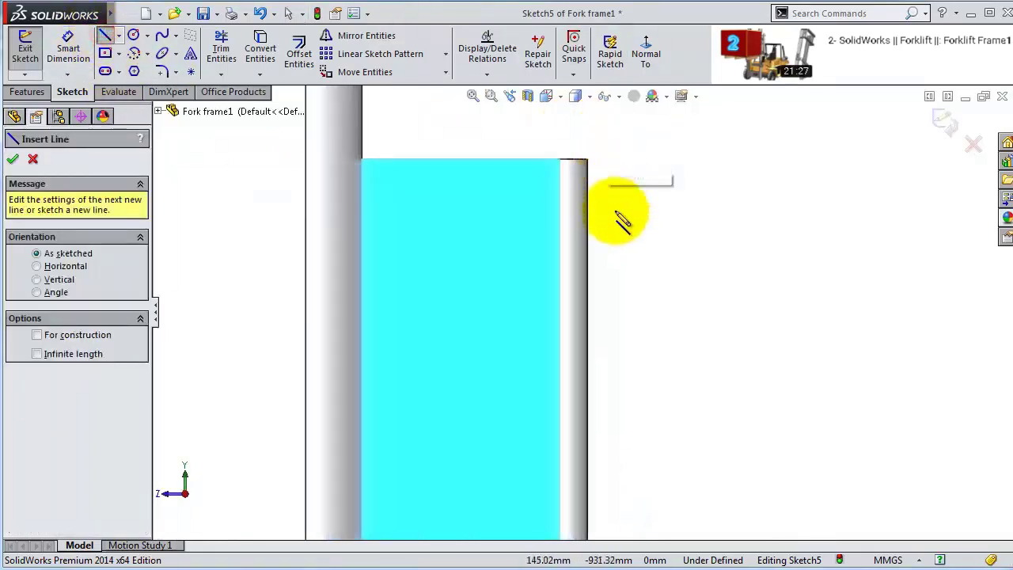
left_click(588, 297)
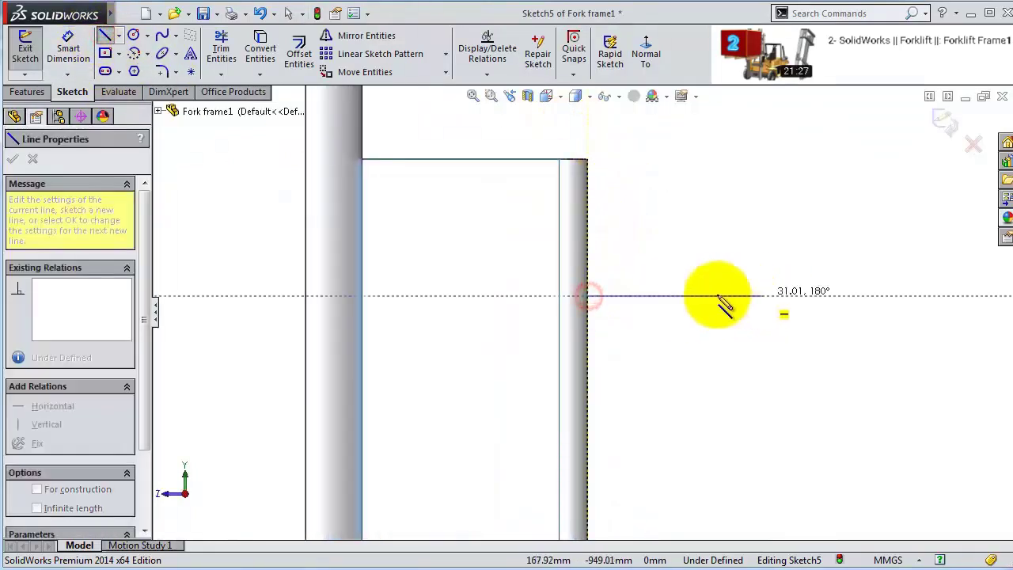
left_click(710, 297)
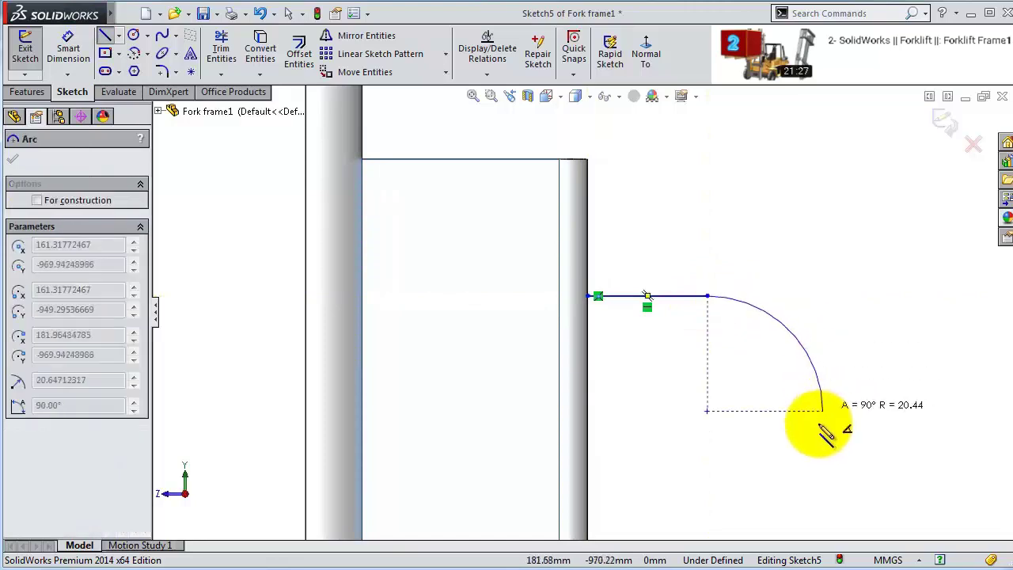
key("z")
key("z")
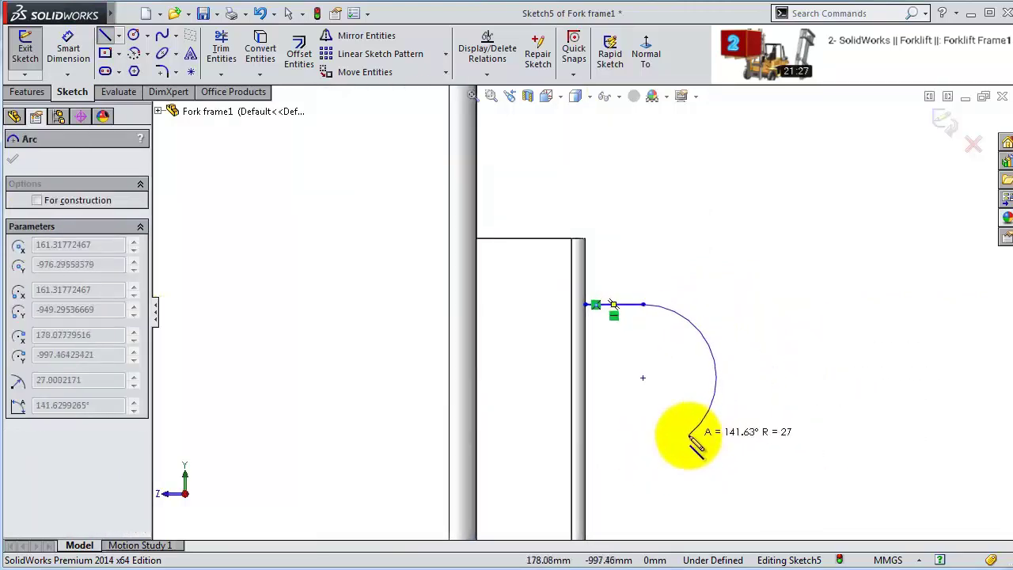
left_click(690, 435)
key("z")
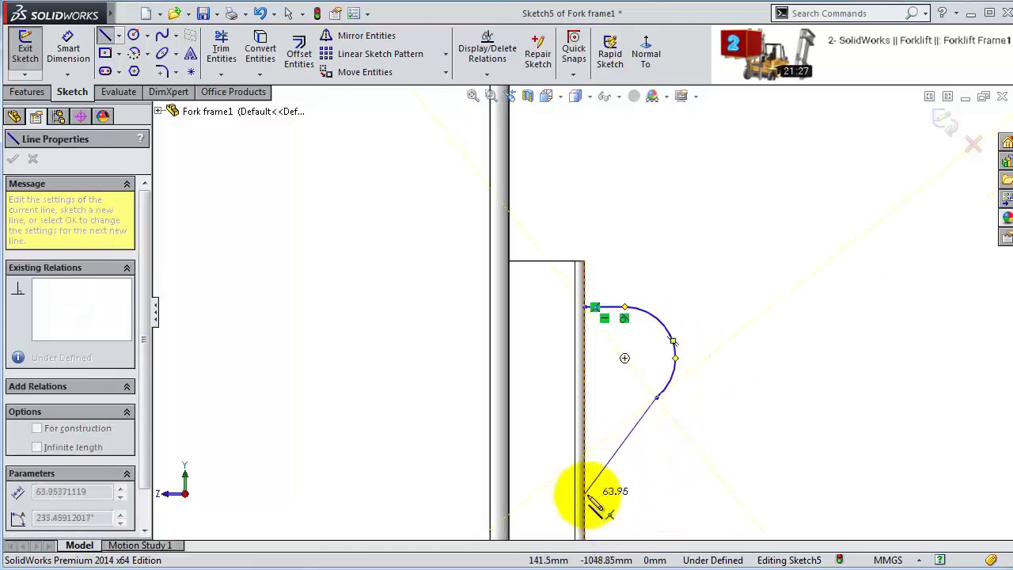
left_click(586, 493)
key("Escape")
- Select the arc and the slanted line together
scroll(737, 383, "down", 4)
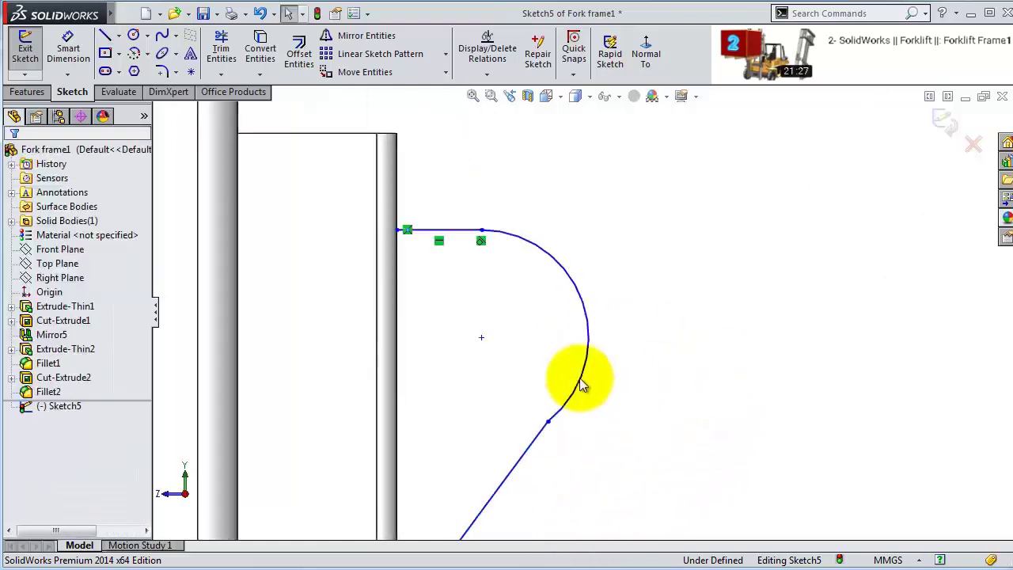
left_click(582, 387)
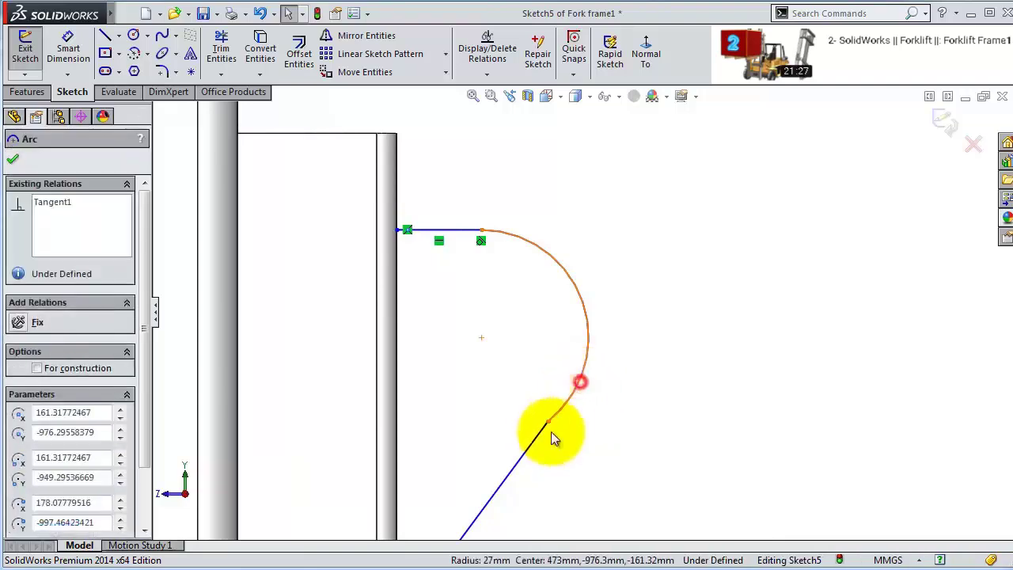
left_click(544, 429, "ctrl")
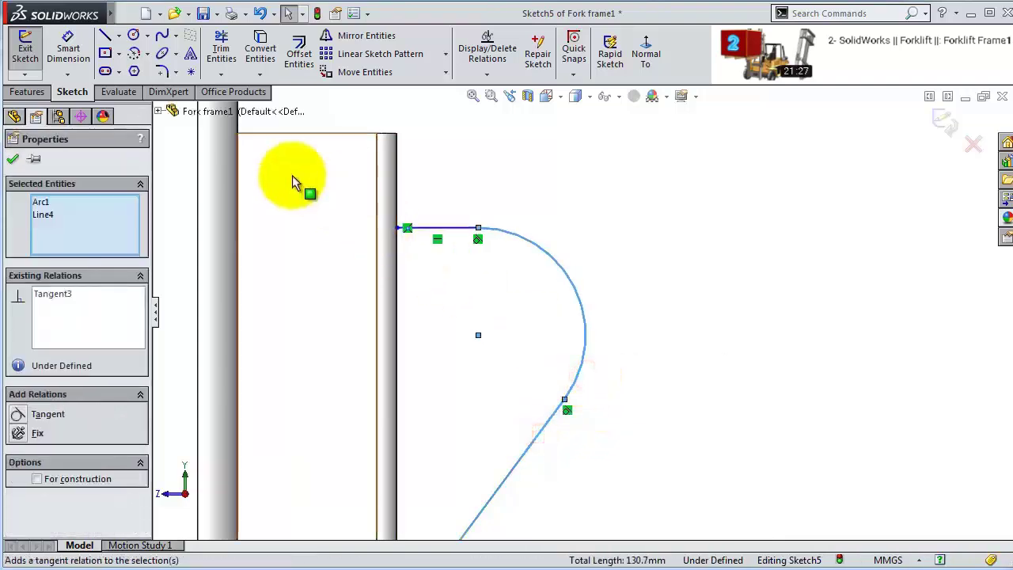
- Dimension the top line to 45 mm and place it 25 mm below the face's top edge
left_click(68, 48)
left_click(437, 227)
left_click(441, 208)
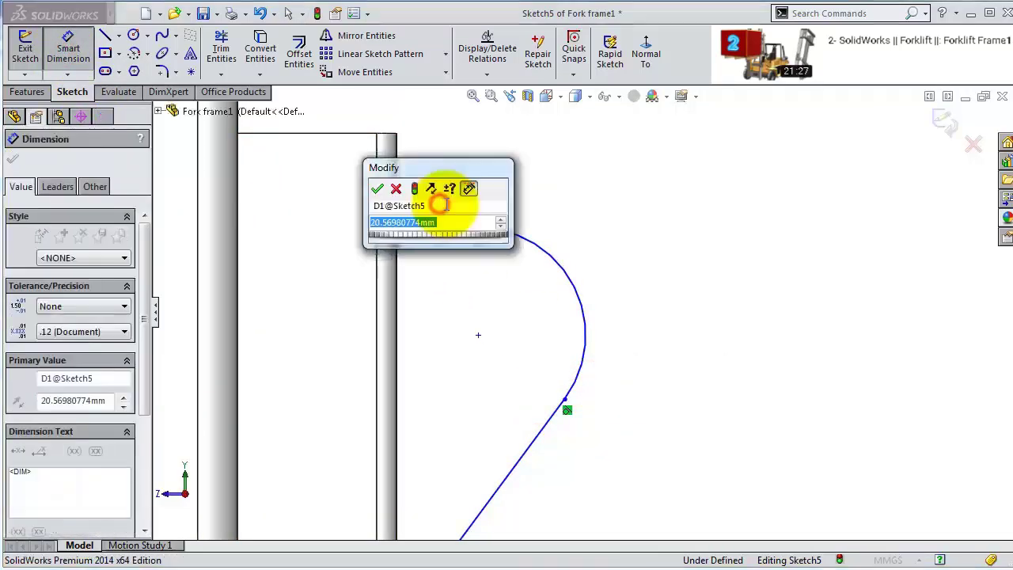
type("45")
key("Return")
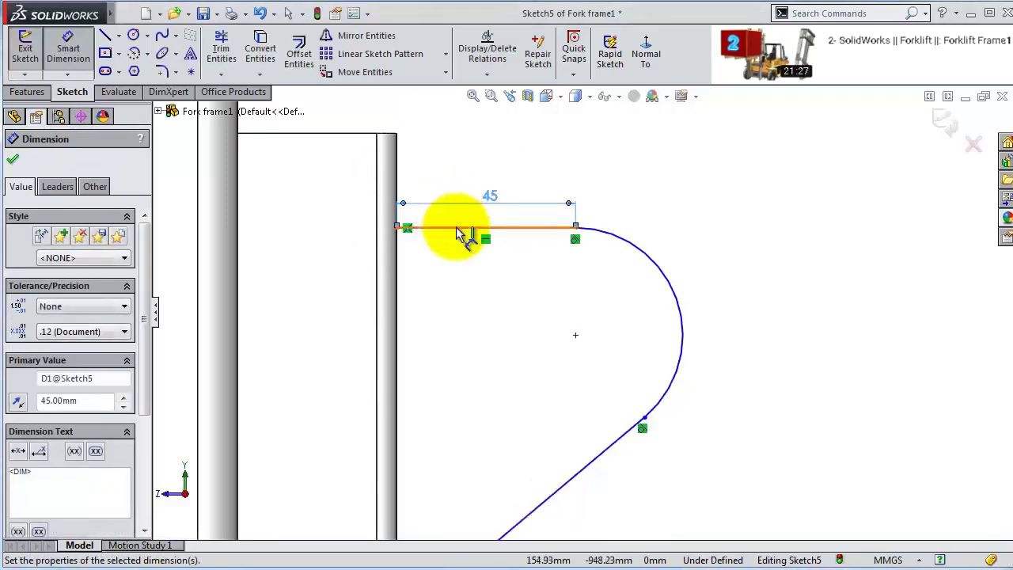
left_click(464, 229)
left_click(354, 133)
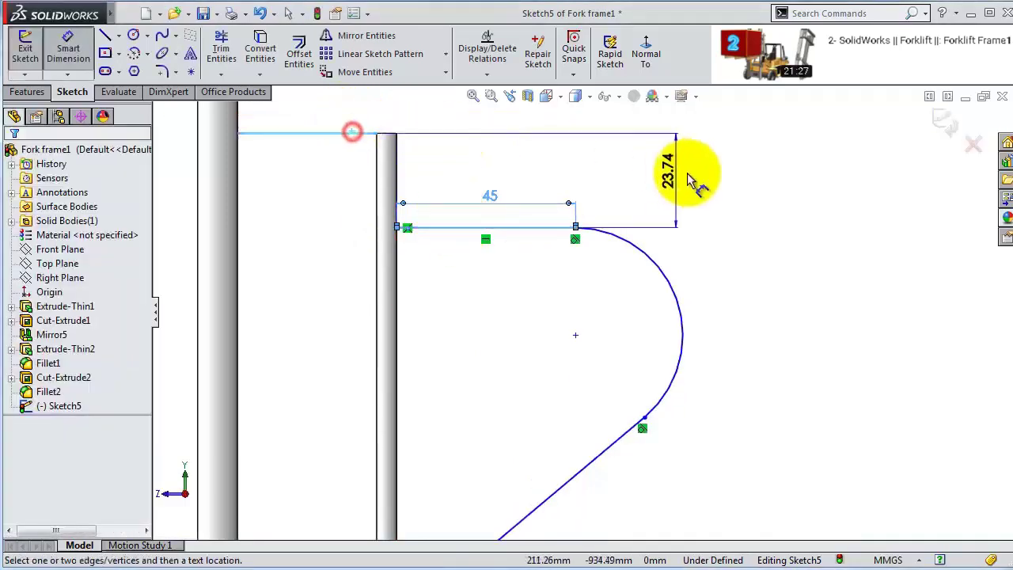
left_click(704, 173)
type("25")
key("Return")
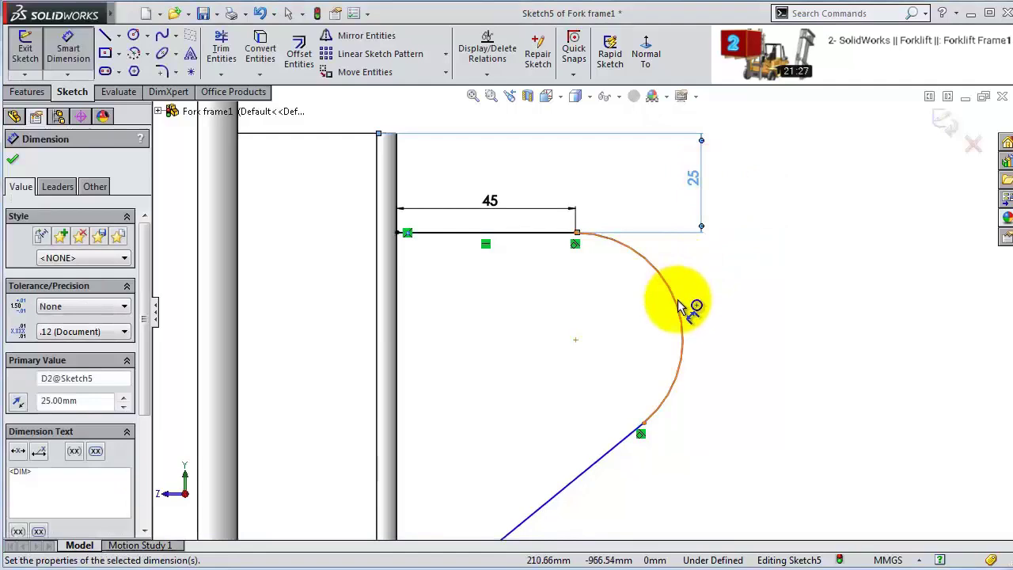
- Dimension the arc radius, then change it from 27 to 40 mm
left_click(677, 301)
left_click(771, 293)
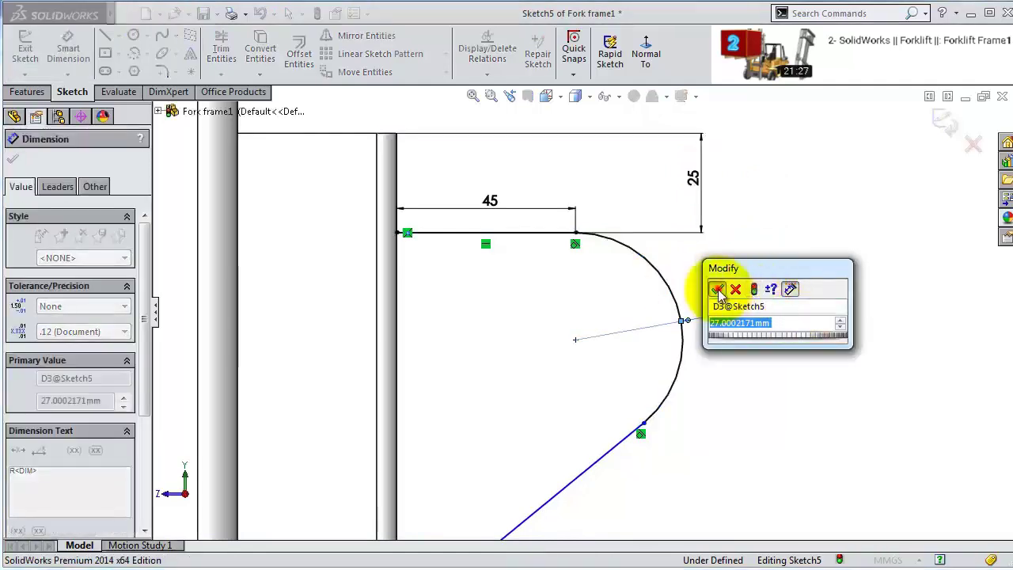
left_click(717, 290)
key("z")
scroll(614, 433, "up", 2)
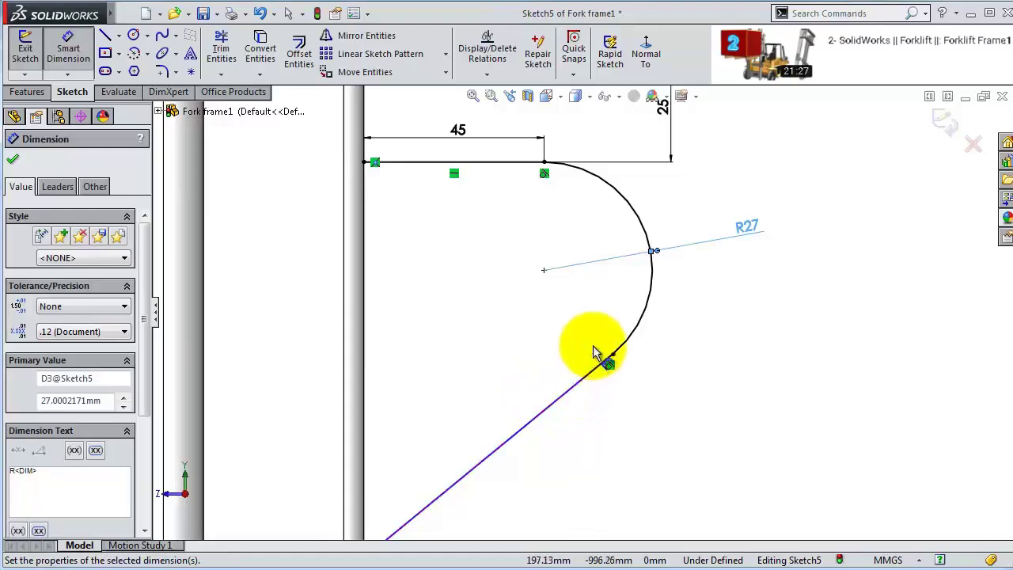
double_click(747, 228)
type("40")
key("Return")
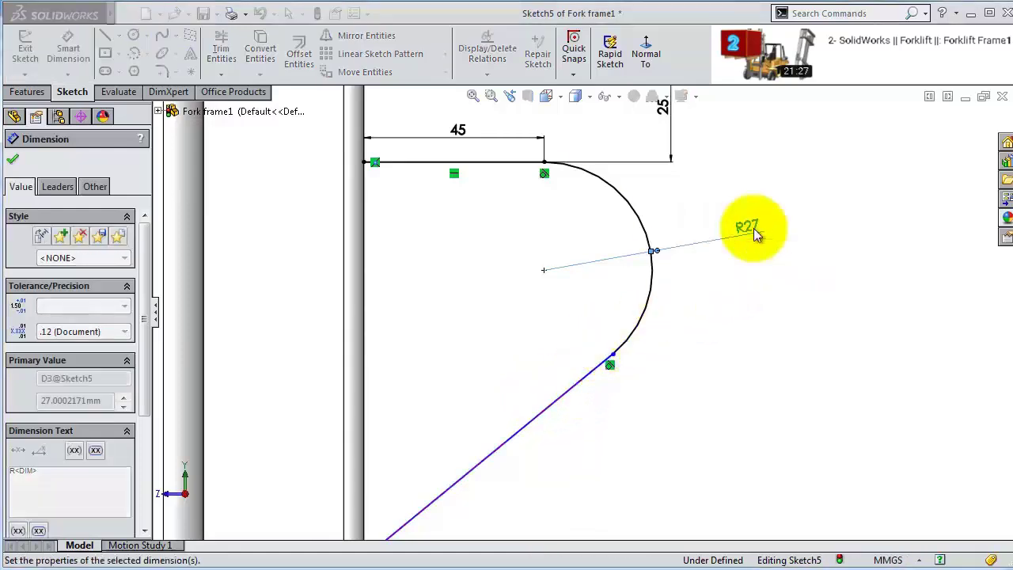
key("f")
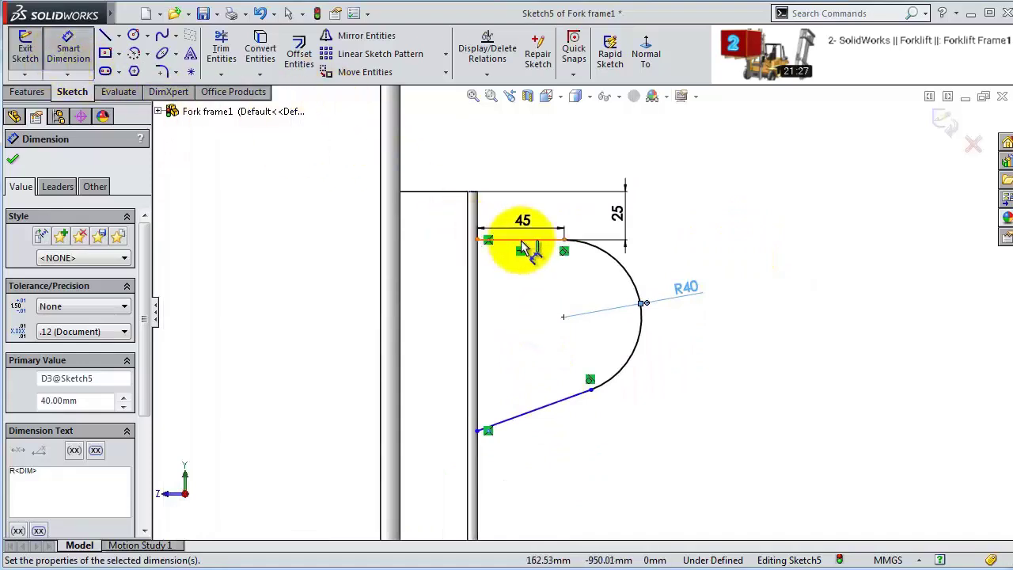
- Add a 125 mm vertical height from the top line to the slanted line's lower end
left_click(518, 240)
left_click(478, 429)
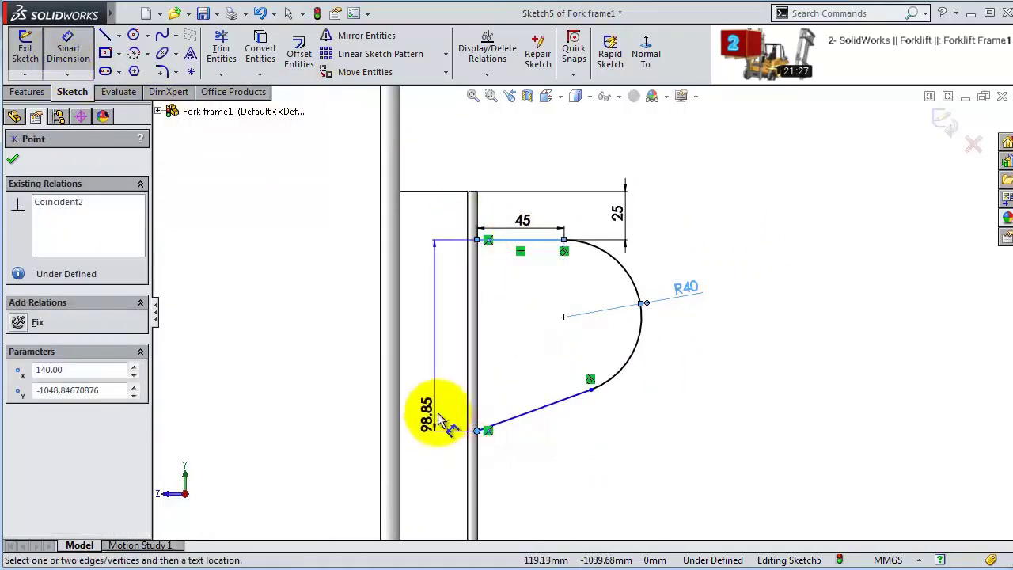
left_click(438, 415)
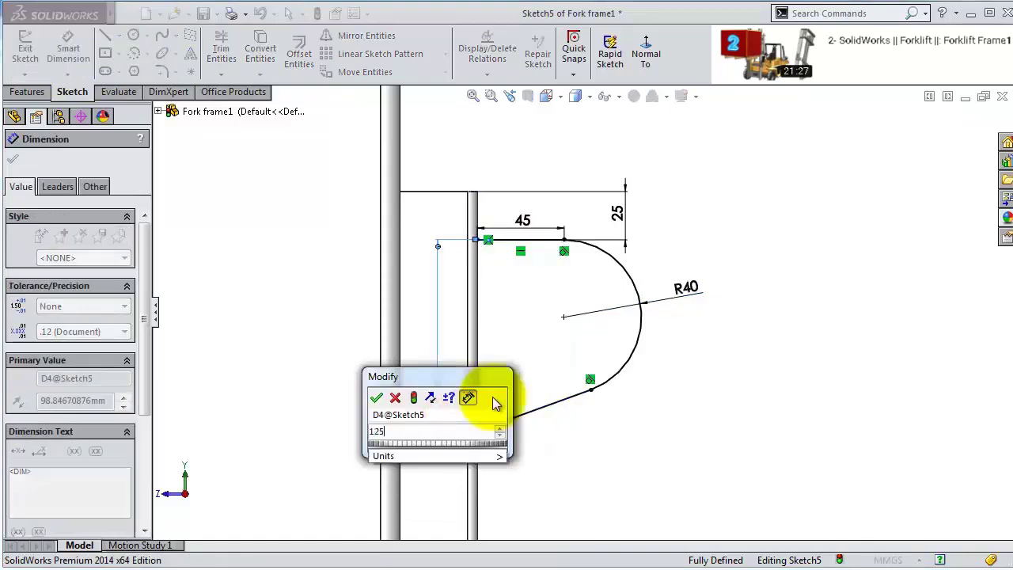
type("125")
key("Return")
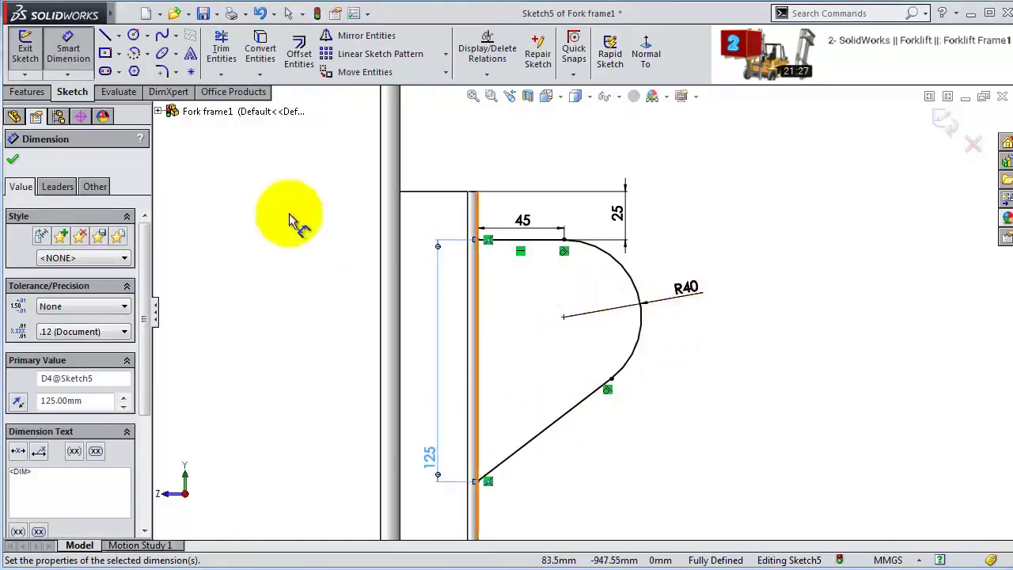
- Draw a circle at the arc centre and dimension it to Ø30
left_click(133, 35)
left_click(564, 317)
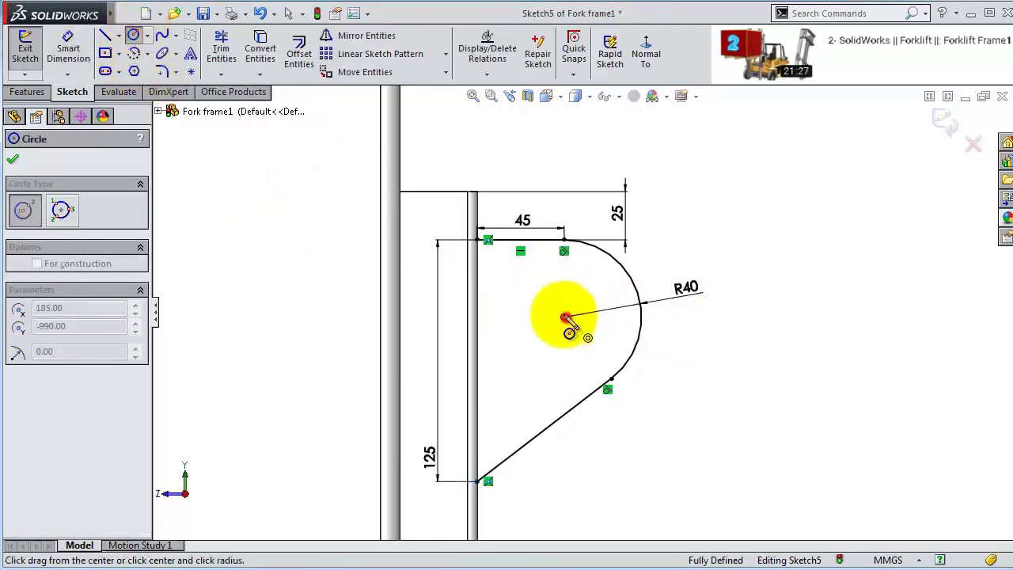
left_click(541, 288)
left_click(79, 52)
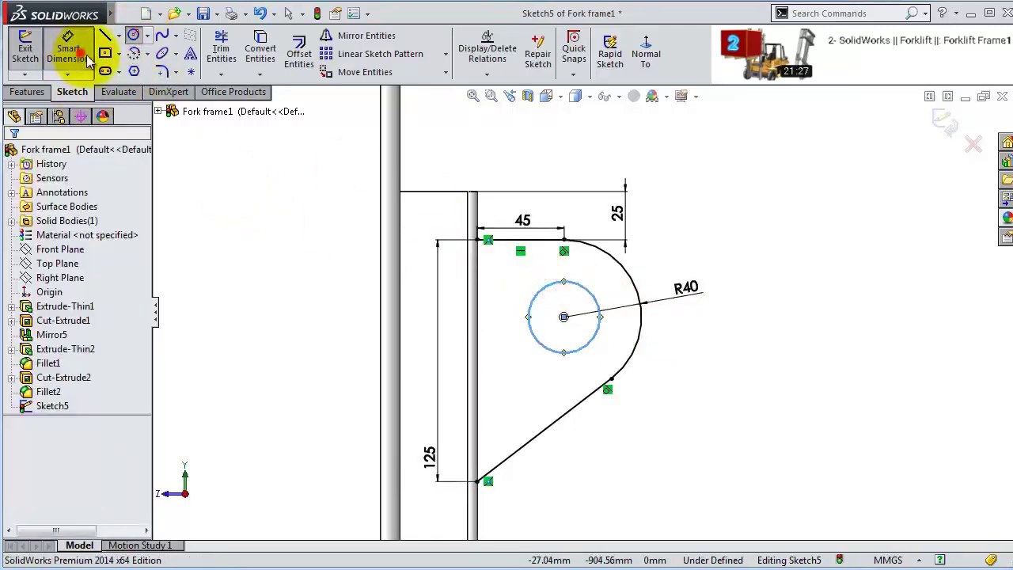
left_click(569, 289)
left_click(780, 219)
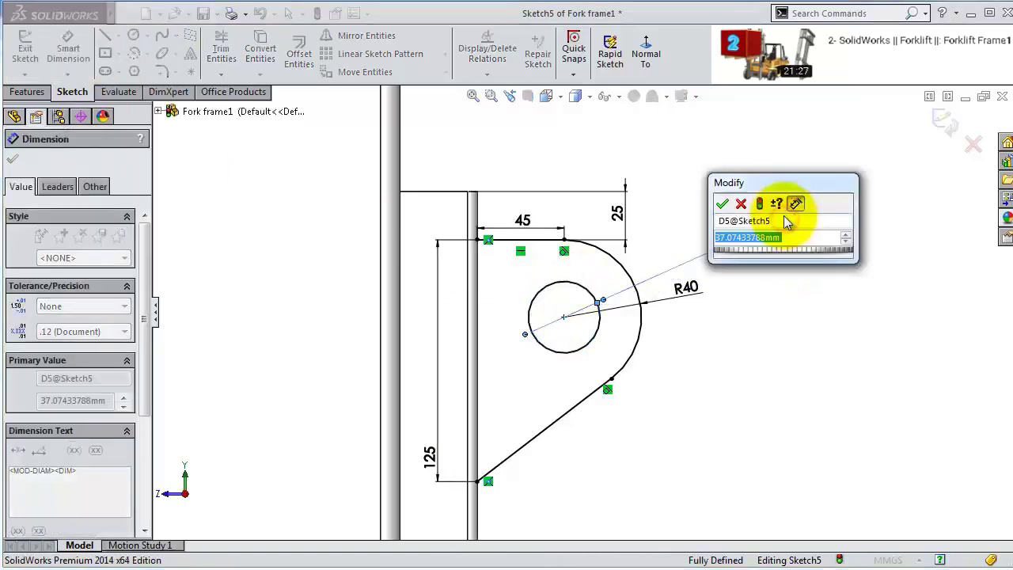
type("30")
key("Return")
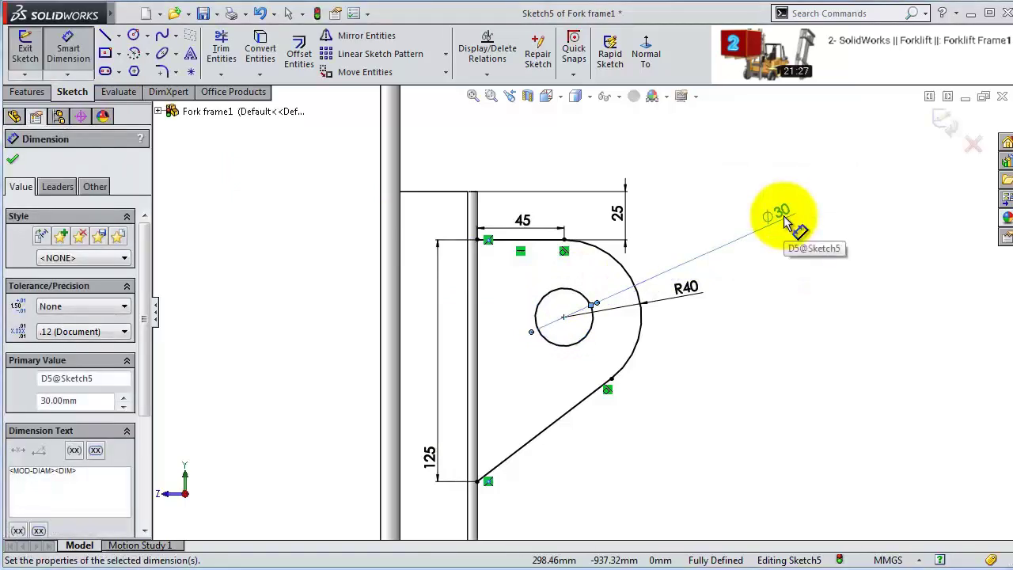
left_click(12, 158)
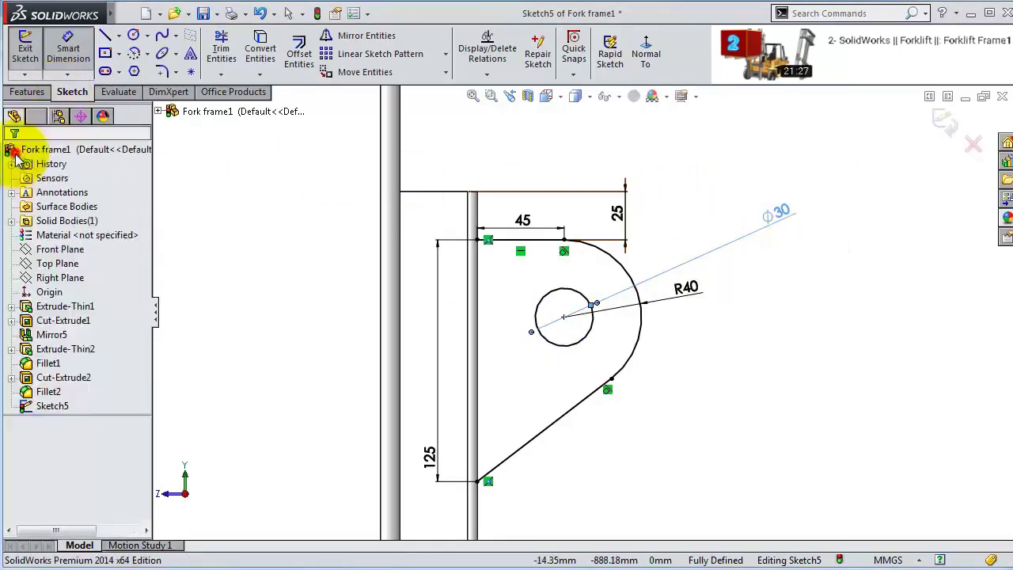
scroll(470, 271, "down", 3)
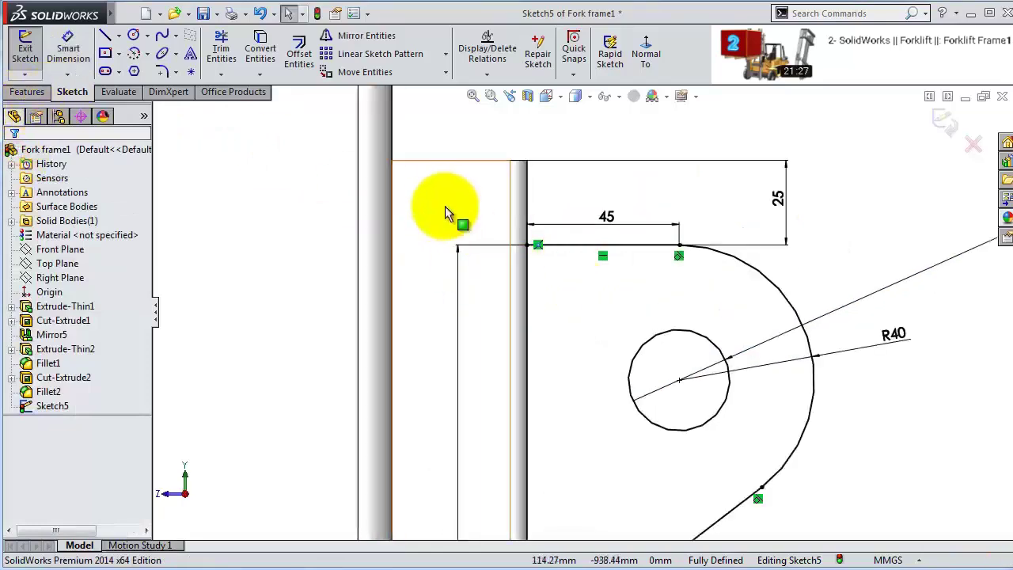
- Close the profile's left side with a vertical line from the top-left to the bottom endpoint
left_click(104, 36)
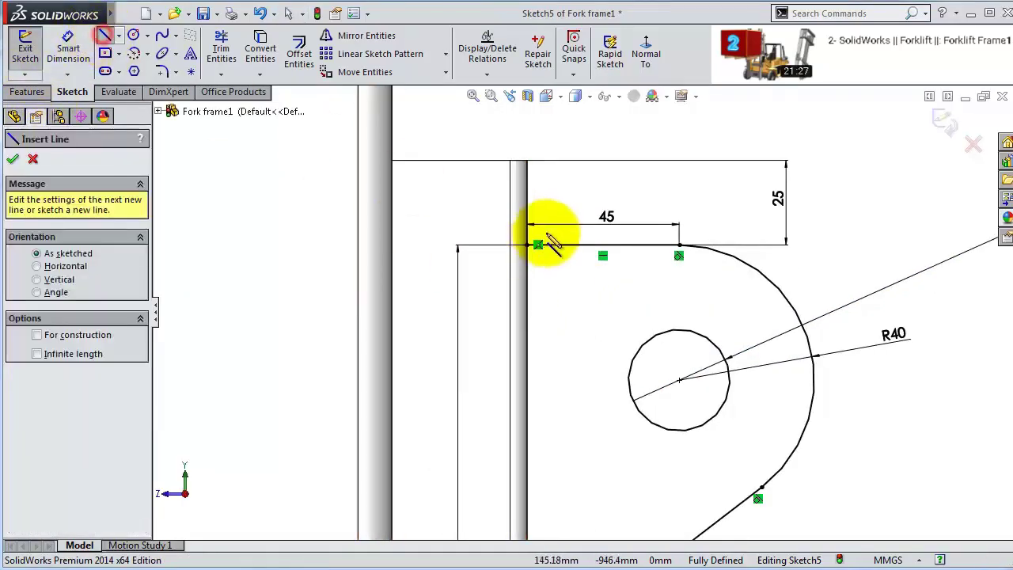
left_click(538, 245)
scroll(554, 317, "up", 1)
scroll(580, 312, "up", 3)
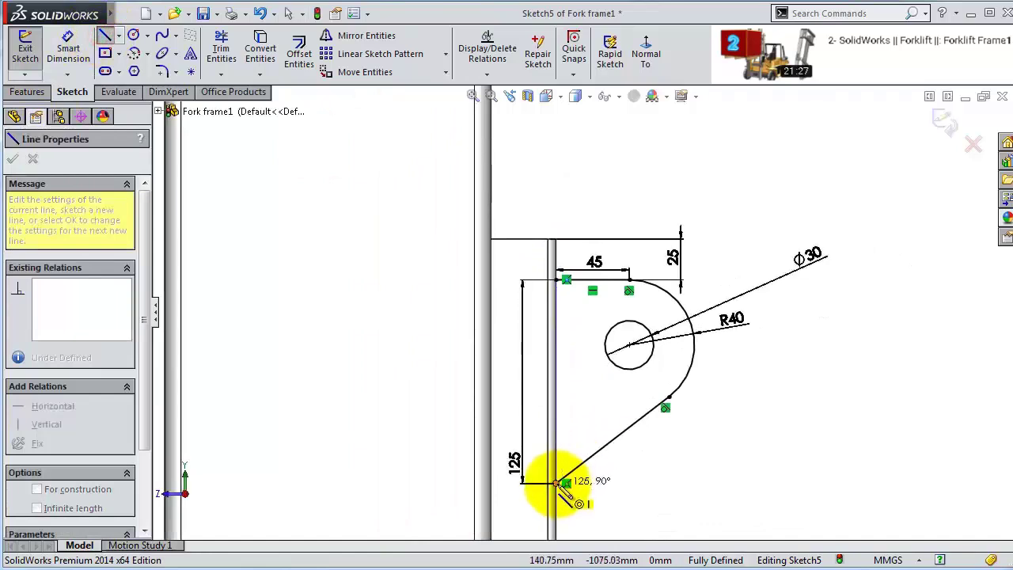
left_click(566, 483)
scroll(742, 332, "down", 3)
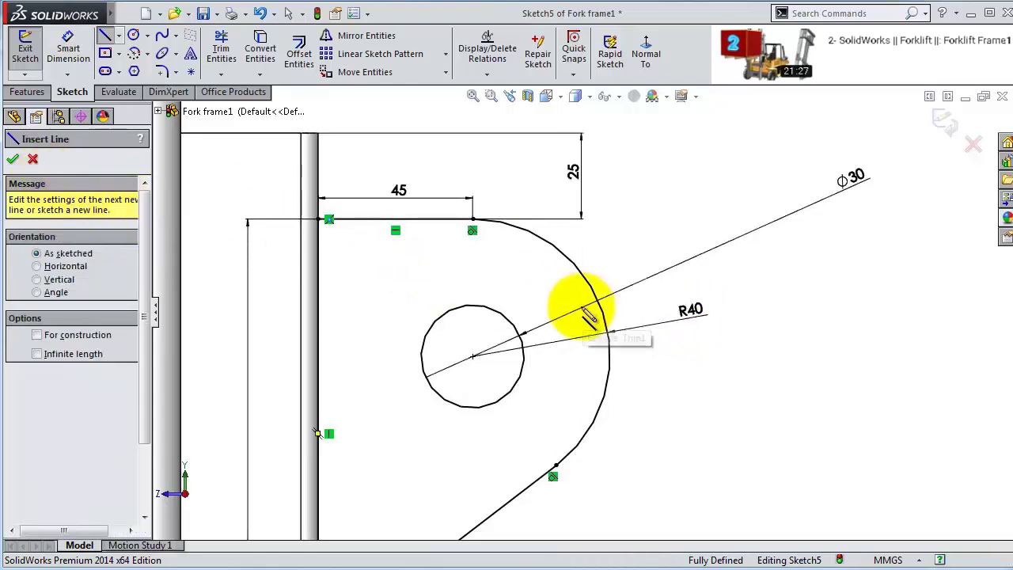
key("Escape")
- Change the arc radius from R40 to R35
double_click(687, 311)
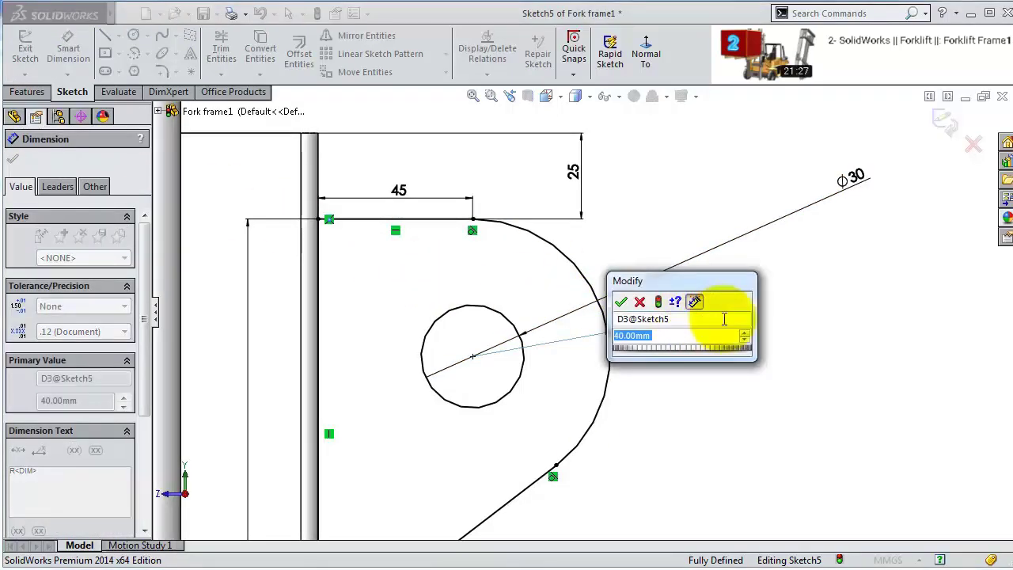
type("35")
key("Return")
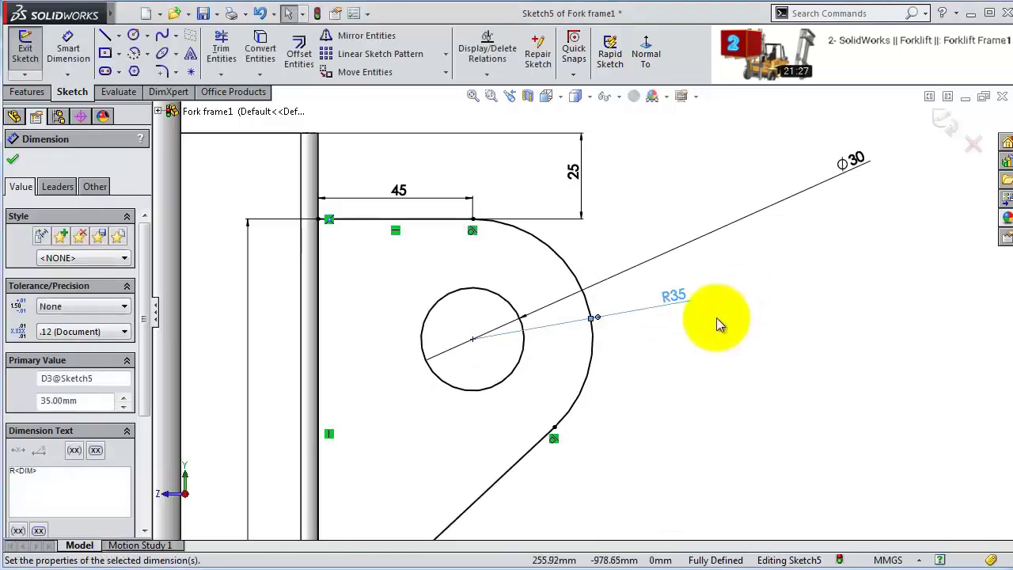
scroll(626, 358, "up", 4)
scroll(625, 360, "down", 2)
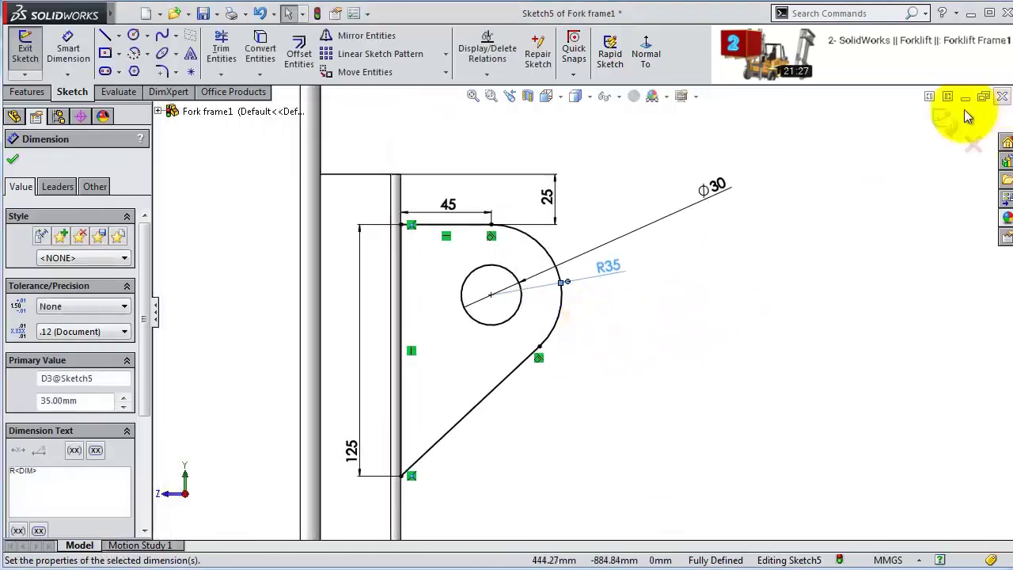
left_click(943, 125)
- Extrude the lug sketch 10 mm deep from a reversed 50 mm offset, creating Boss-Extrude1
left_click(16, 162)
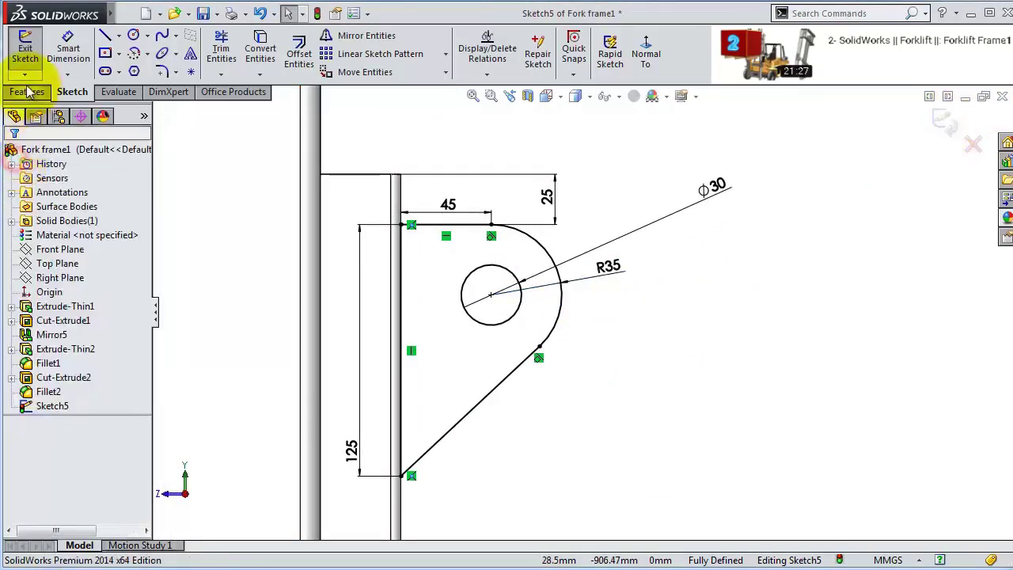
left_click(26, 92)
left_click(29, 57)
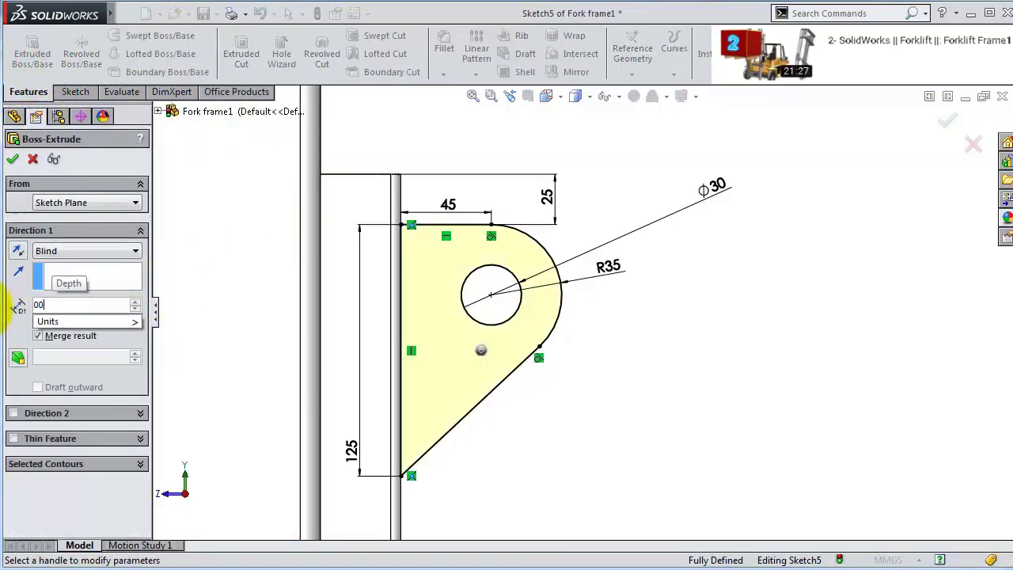
key("BackSpace")
key("BackSpace")
type("10")
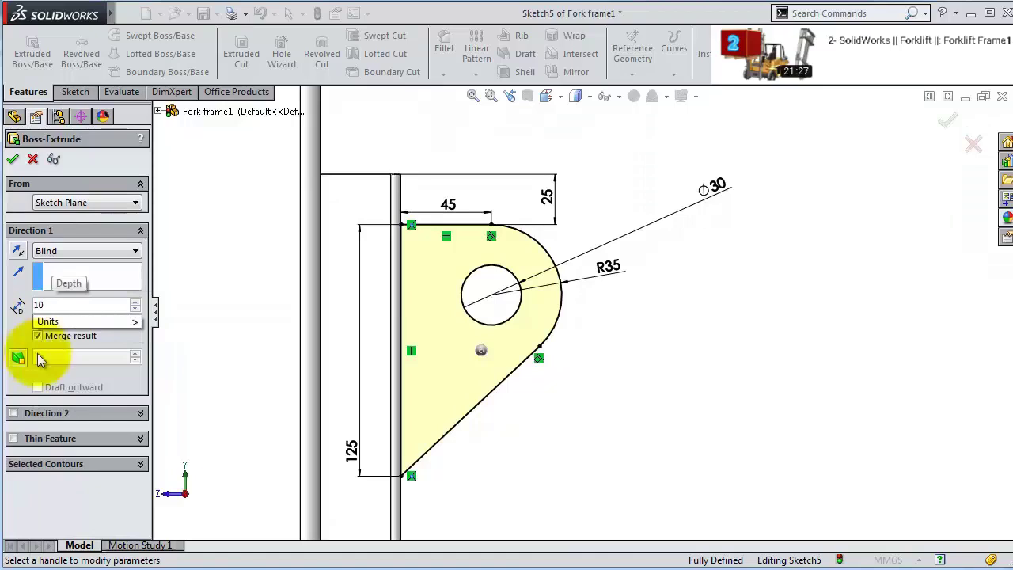
left_click(111, 203)
left_click(83, 247)
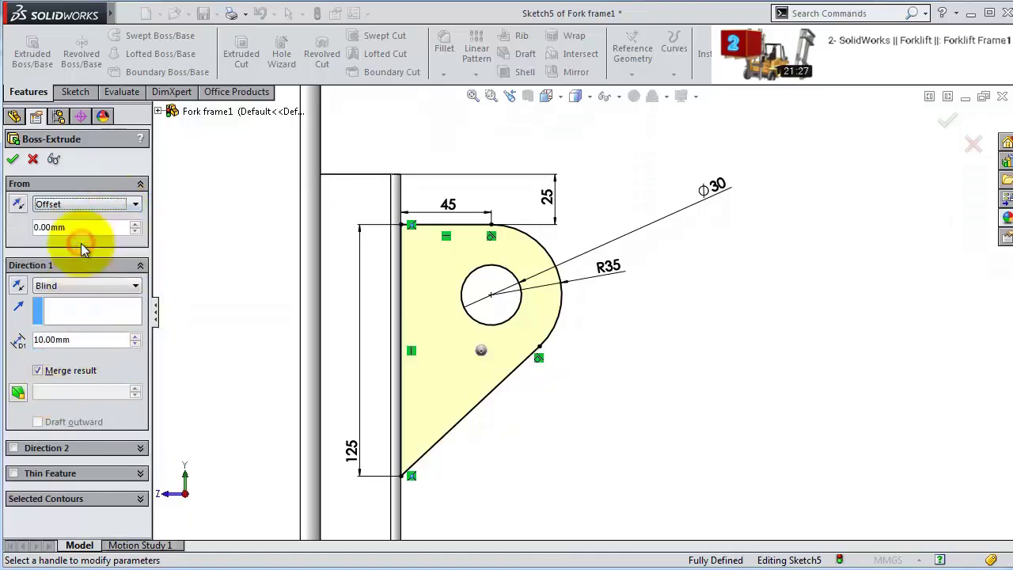
left_click(87, 227)
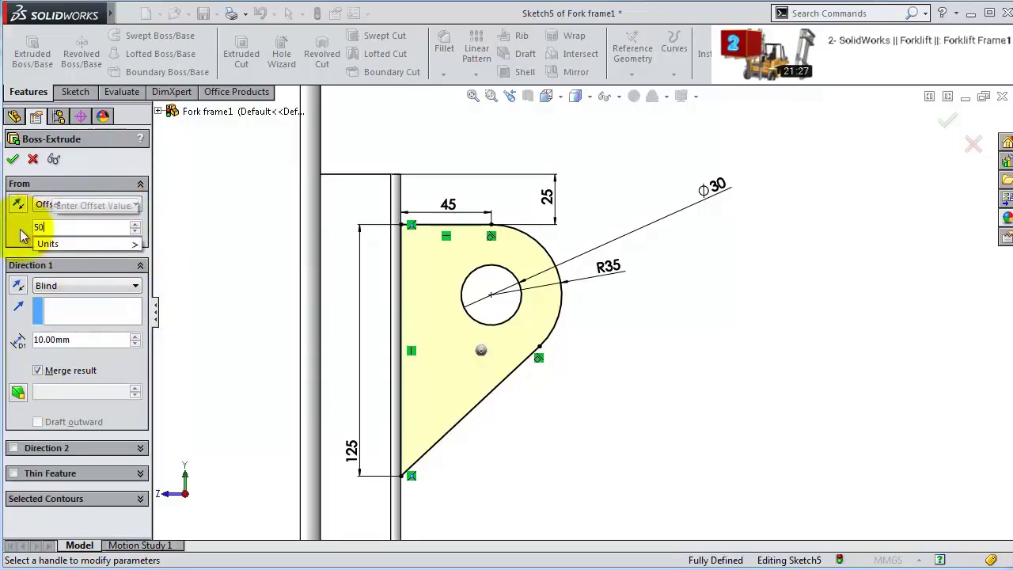
key("Return")
mouse_move(607, 378)
middle_mouse_down()
mouse_move(588, 361)
mouse_move(576, 396)
mouse_move(234, 365)
middle_mouse_up()
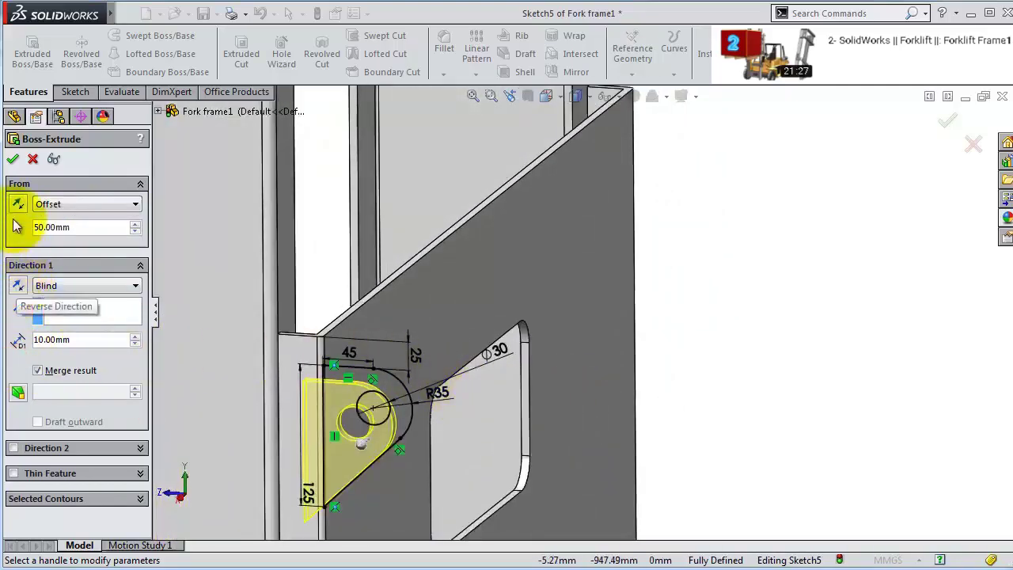
middle_click_drag(456, 312, 301, 344)
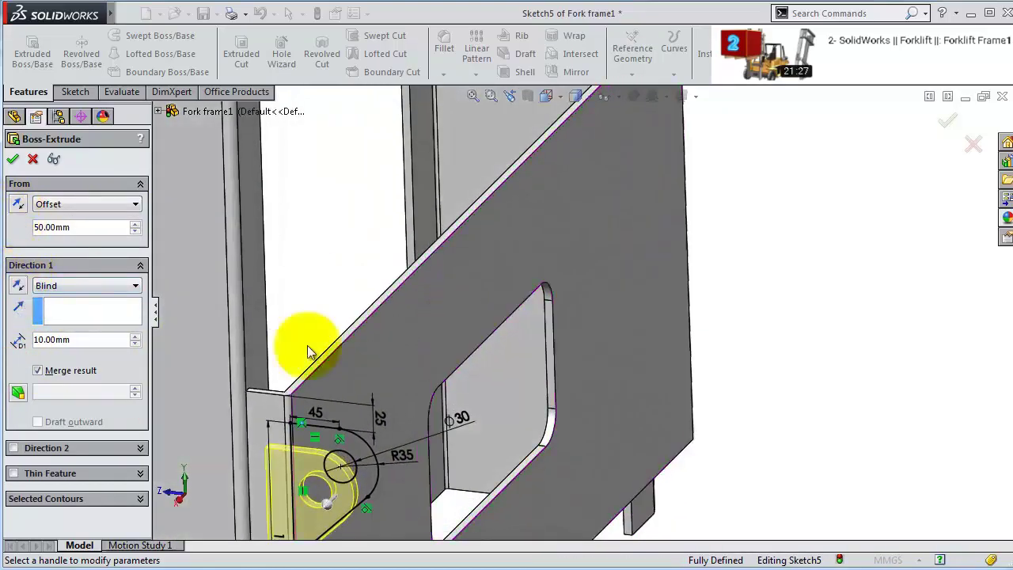
left_click(18, 206)
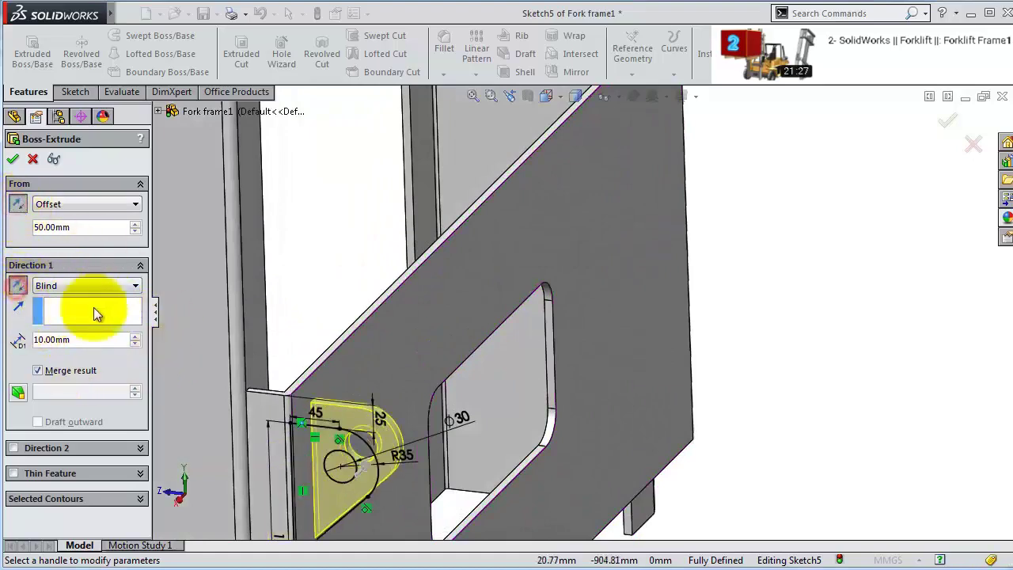
left_click(20, 160)
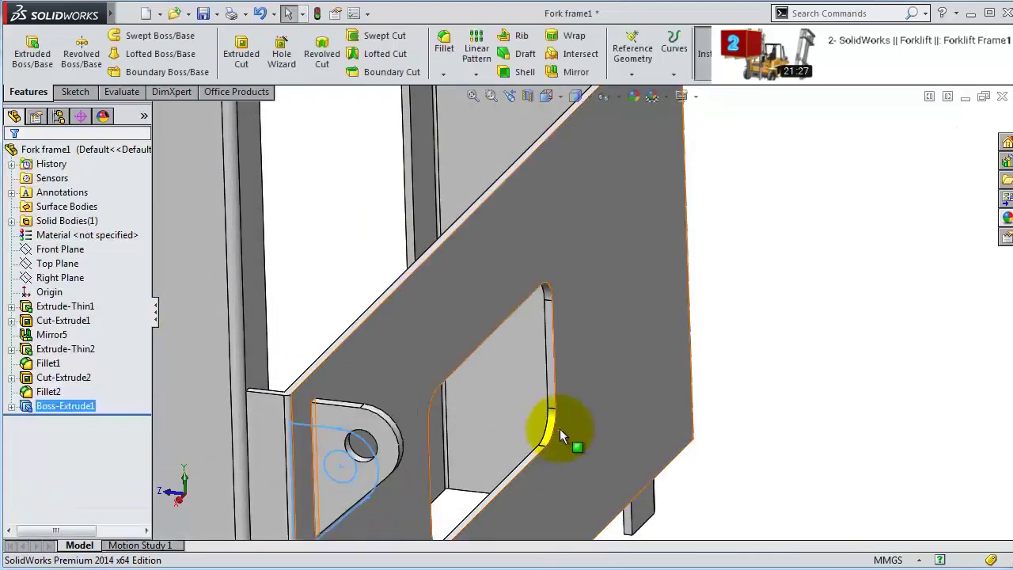
- Start a linear pattern along the plate's 936 mm top edge
middle_click_drag(559, 416, 683, 303)
scroll(701, 260, "up", 5)
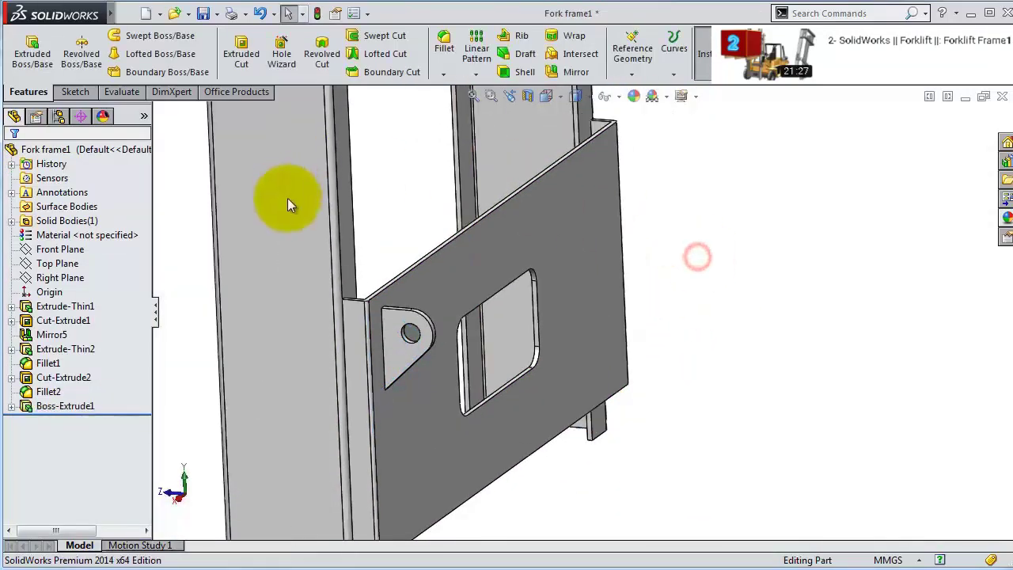
scroll(695, 324, "down", 8)
left_click(706, 301)
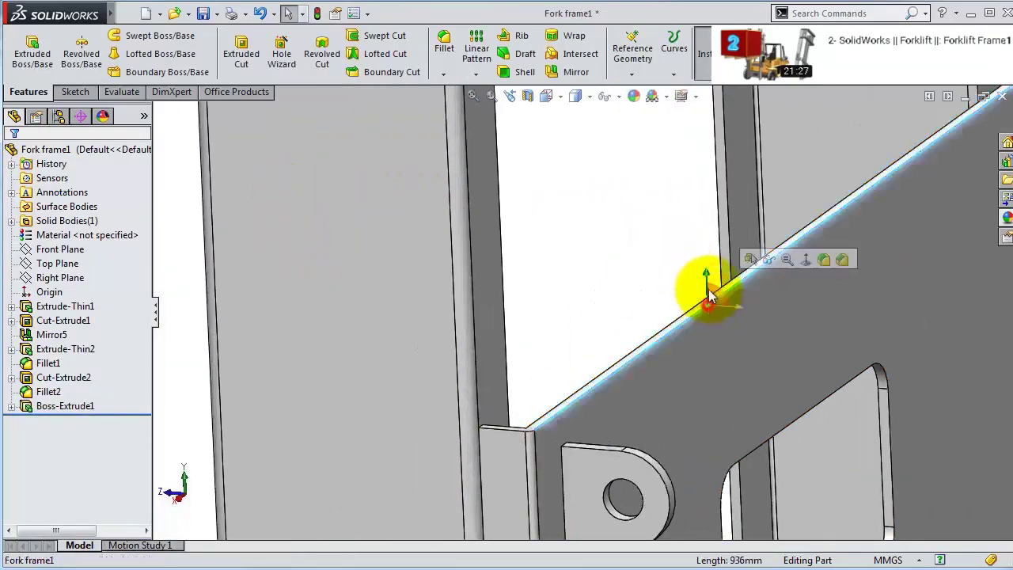
left_click(474, 71)
left_click(475, 54)
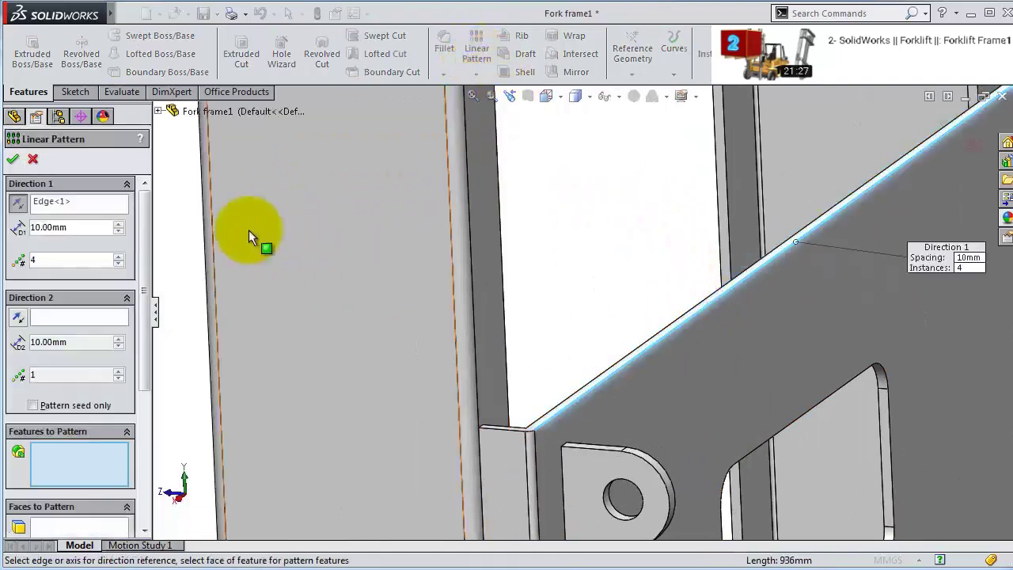
- Pattern the lug boss as 2 instances at 45 mm spacing and confirm LPattern1
left_click(63, 259)
type("2")
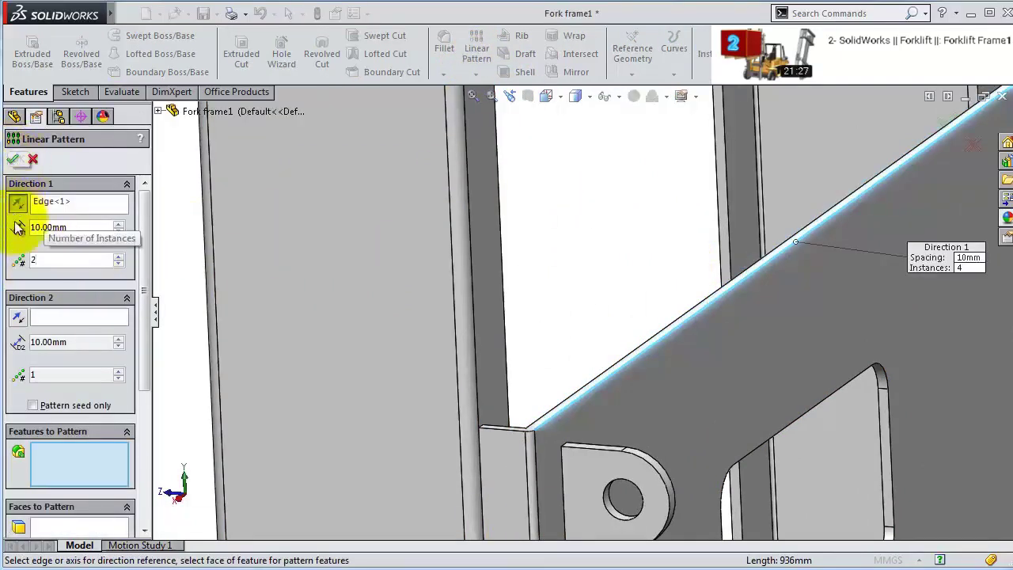
double_click(76, 227)
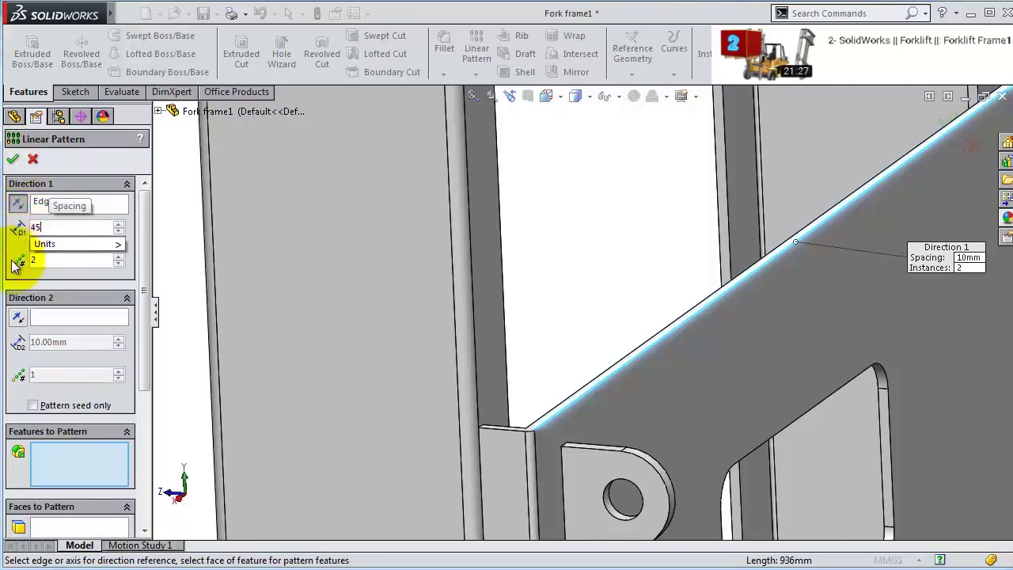
middle_click_drag(571, 339, 669, 383)
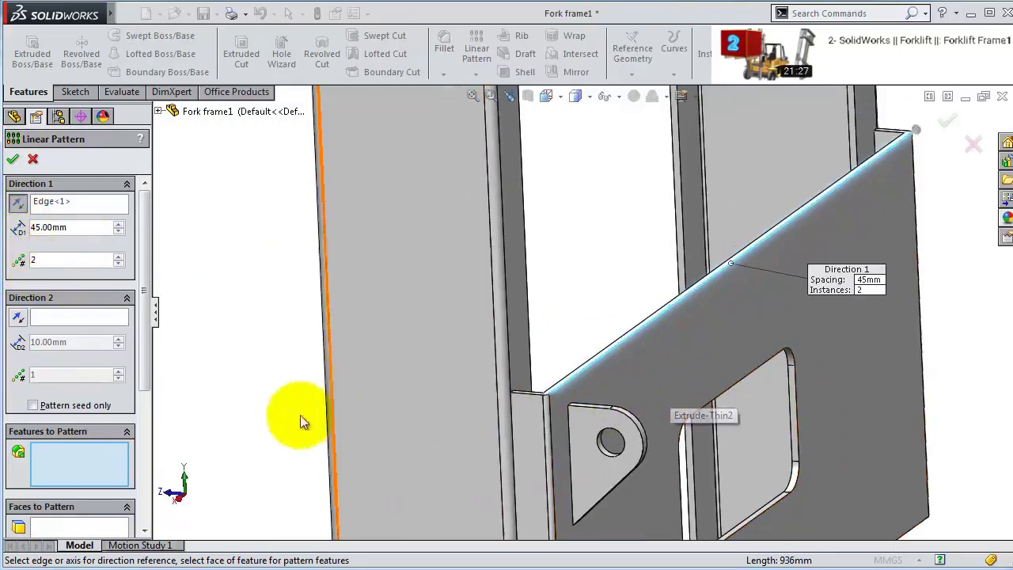
left_click(600, 462)
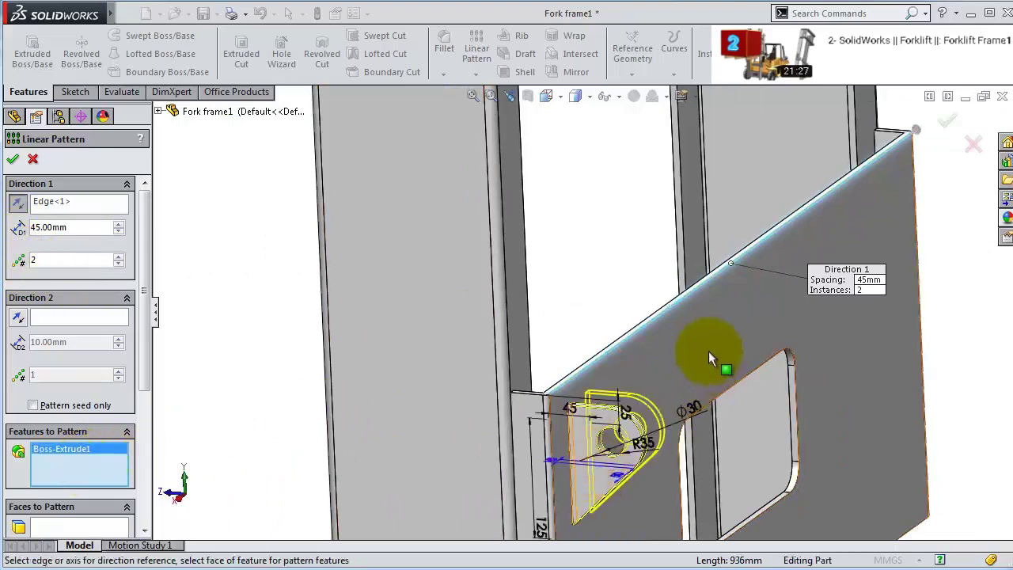
middle_click_drag(709, 350, 633, 444)
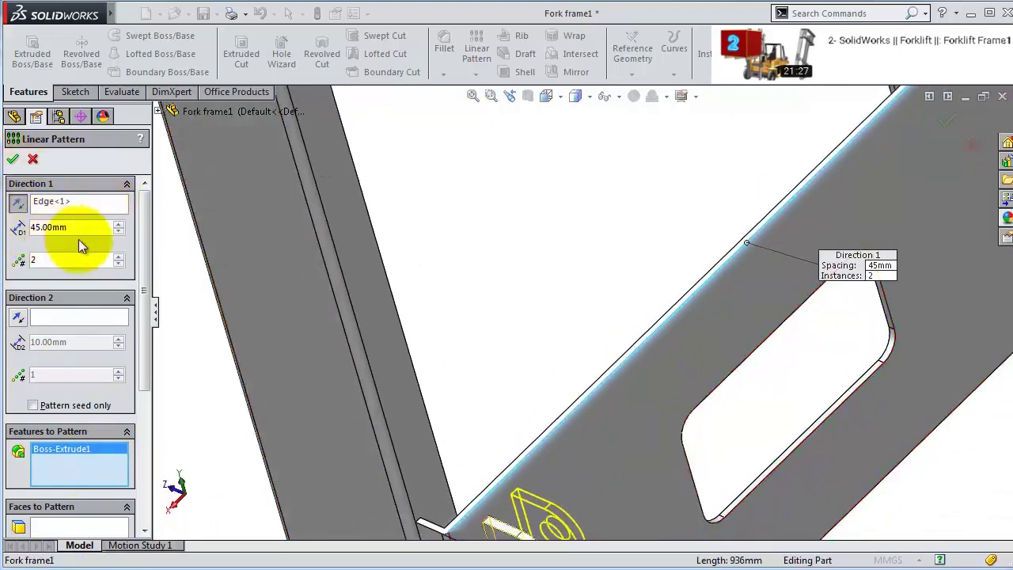
left_click(13, 162)
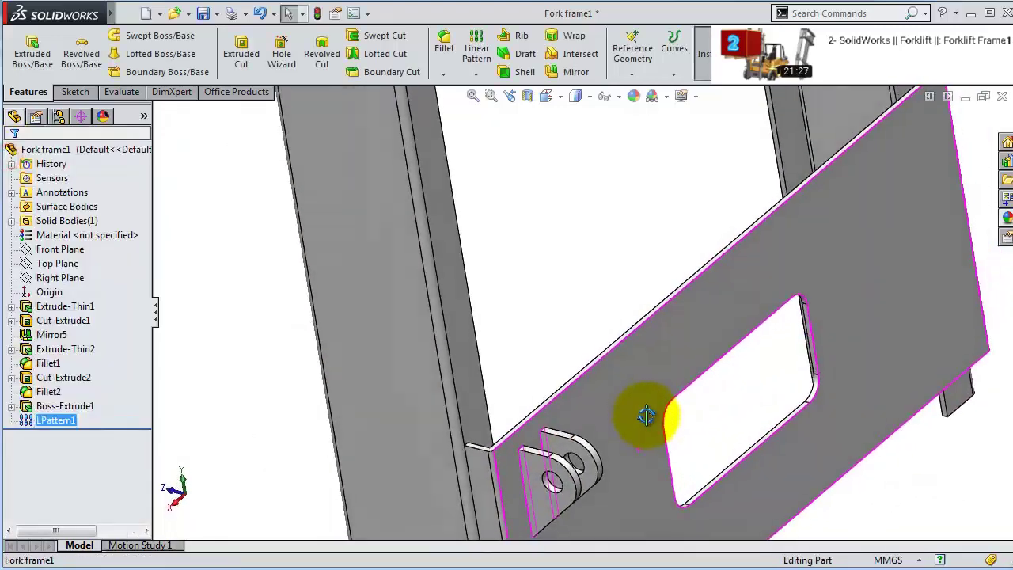
middle_click_drag(647, 414, 435, 278)
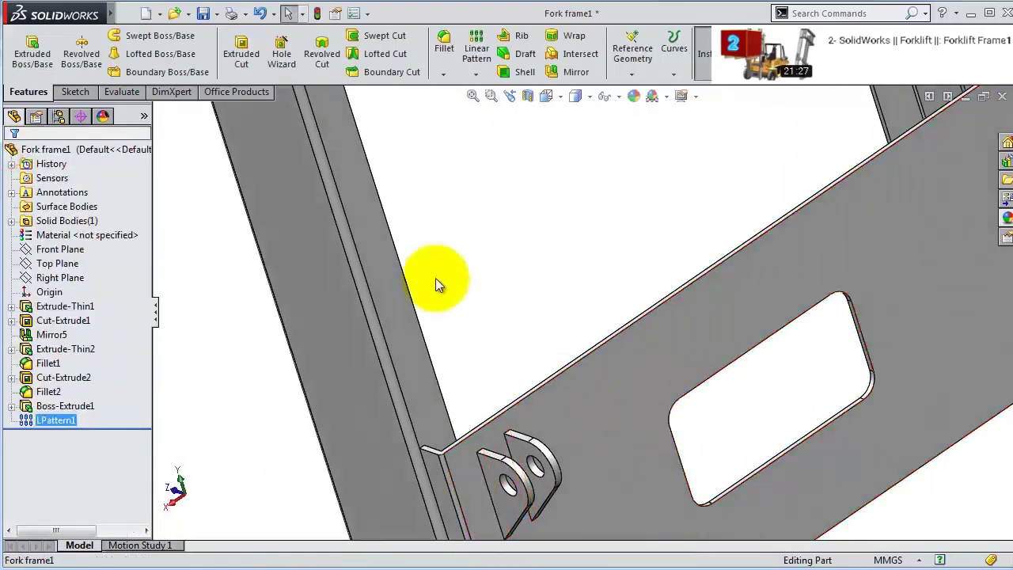
left_click(59, 277)
- Start a mirror about the Right Plane and try mirroring the two lug faces
left_click(444, 75)
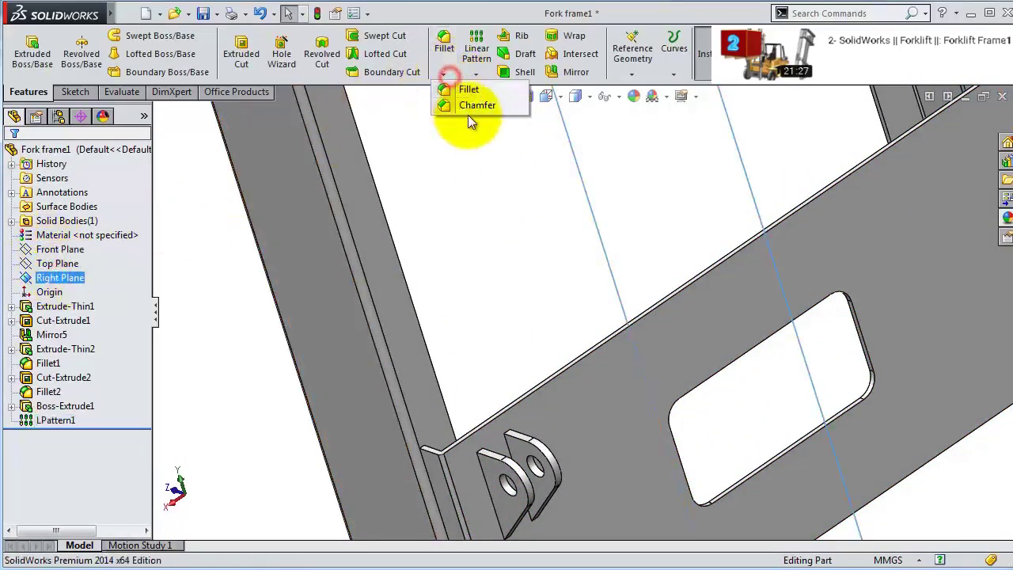
left_click(475, 74)
left_click(484, 119)
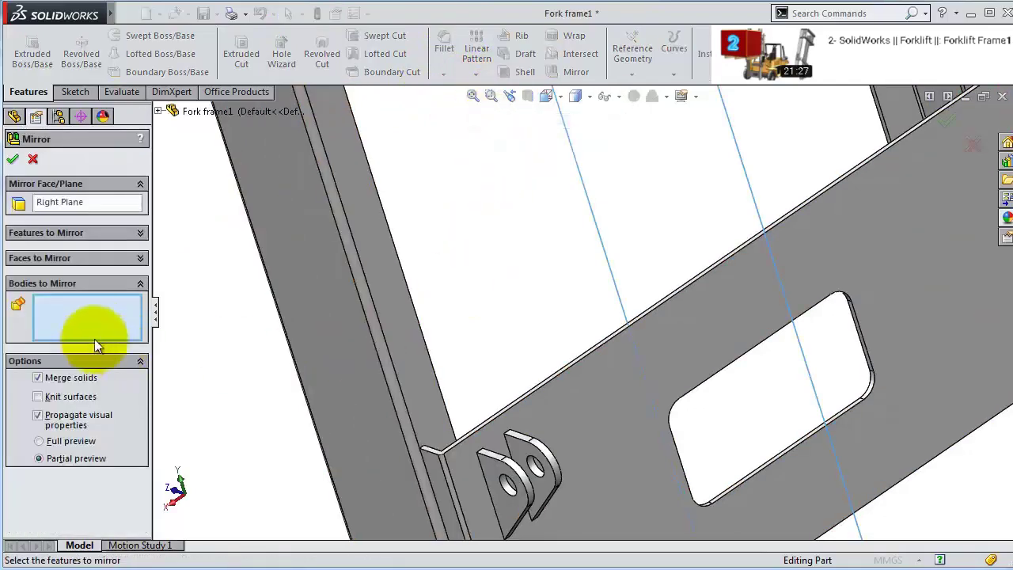
left_click(54, 258)
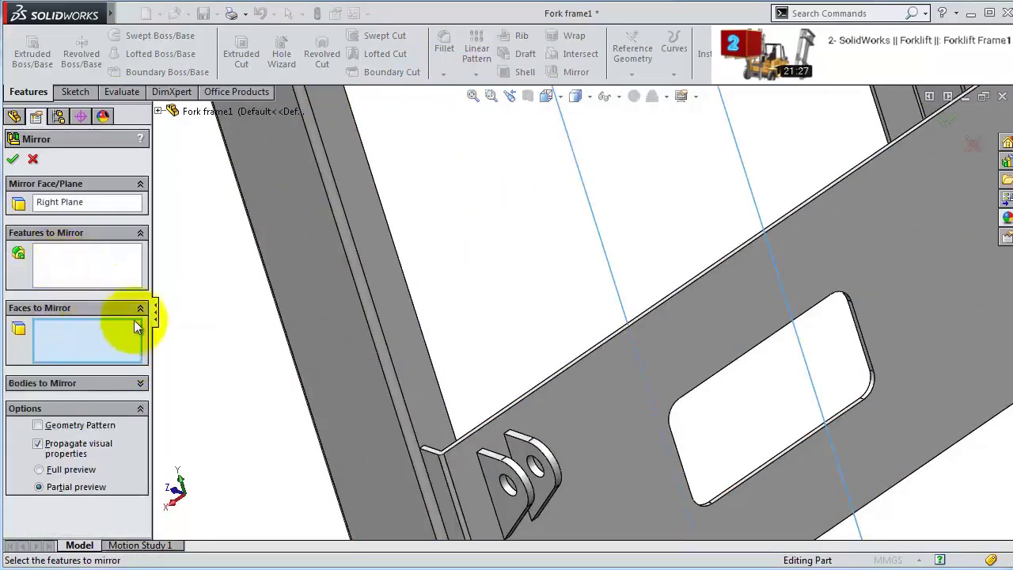
left_click(510, 513)
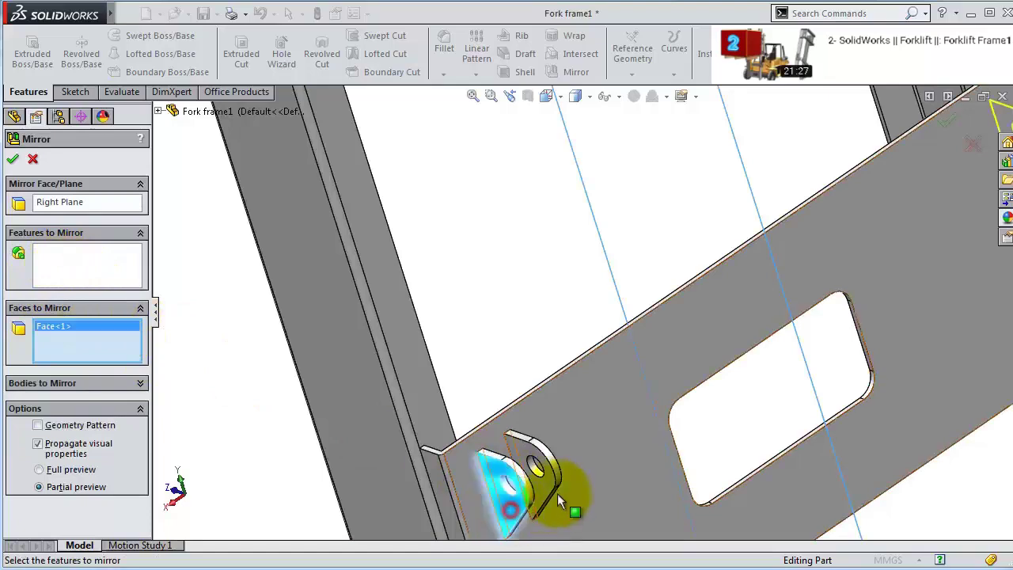
left_click(546, 495)
scroll(741, 410, "down", 3)
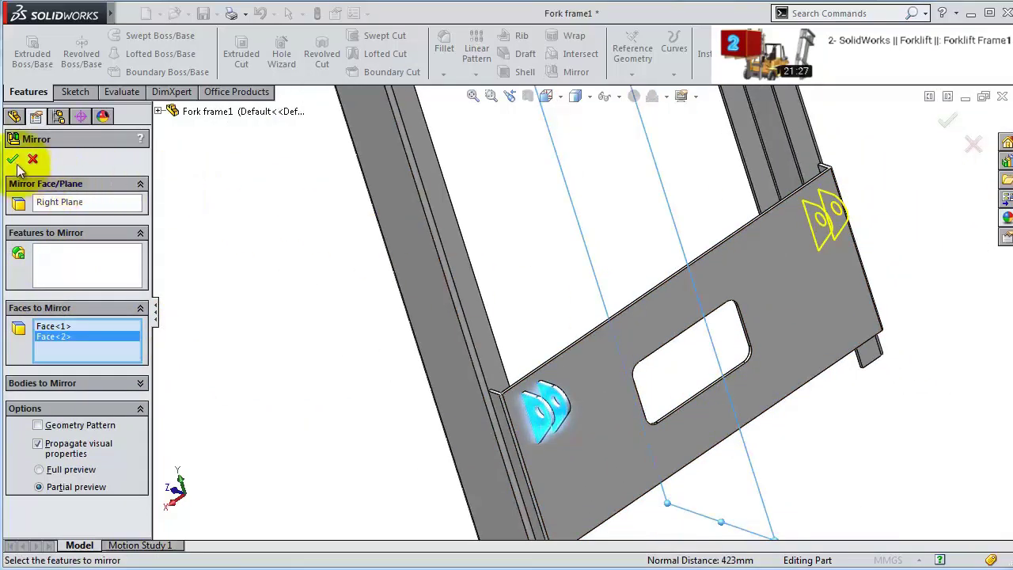
left_click(13, 159)
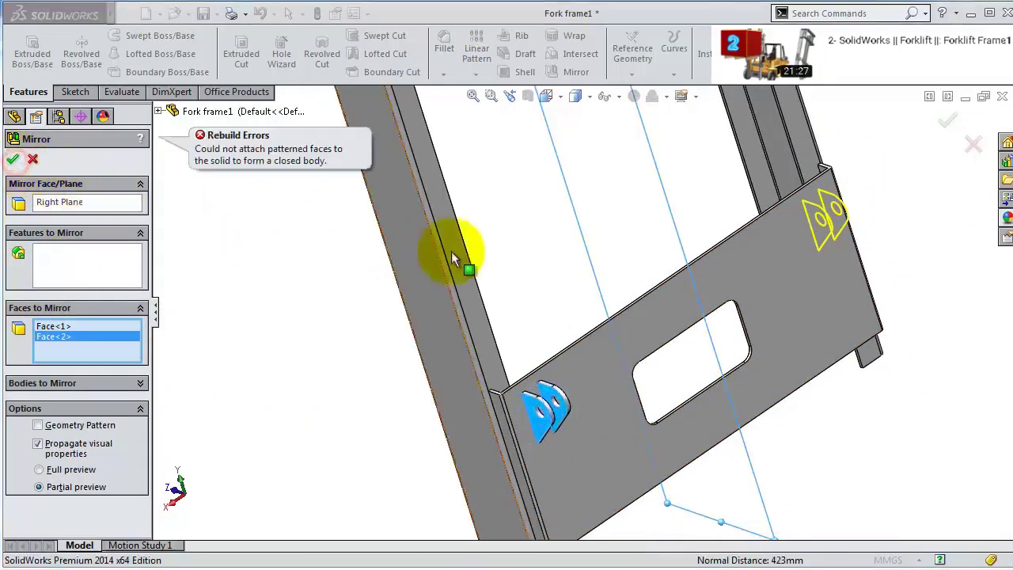
left_click(38, 425)
left_click(13, 160)
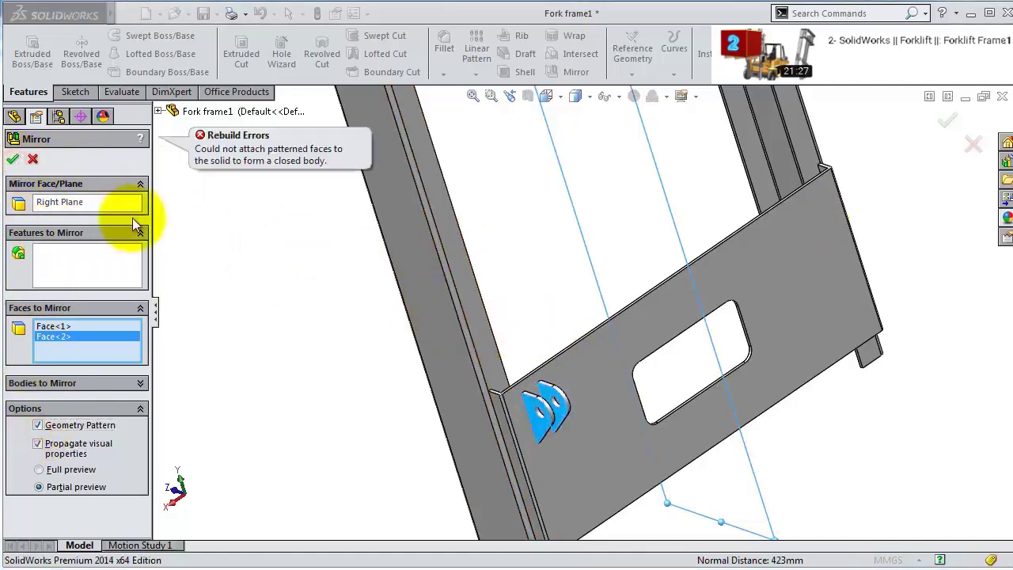
- Clear the faces and mirror the lug features Boss-Extrude1 and LPattern1 instead
right_click(71, 348)
left_click(103, 357)
left_click(65, 273)
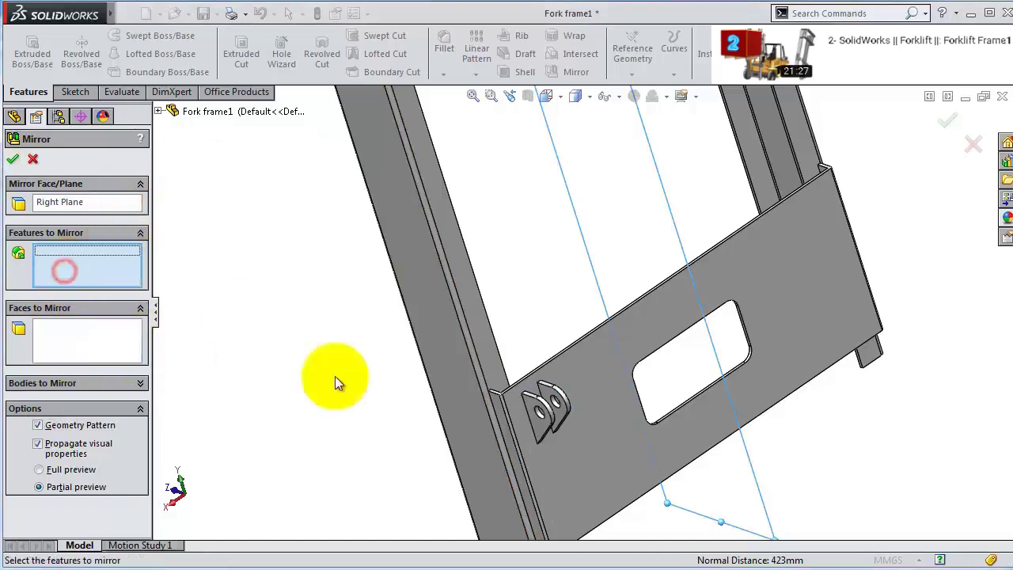
left_click(554, 418)
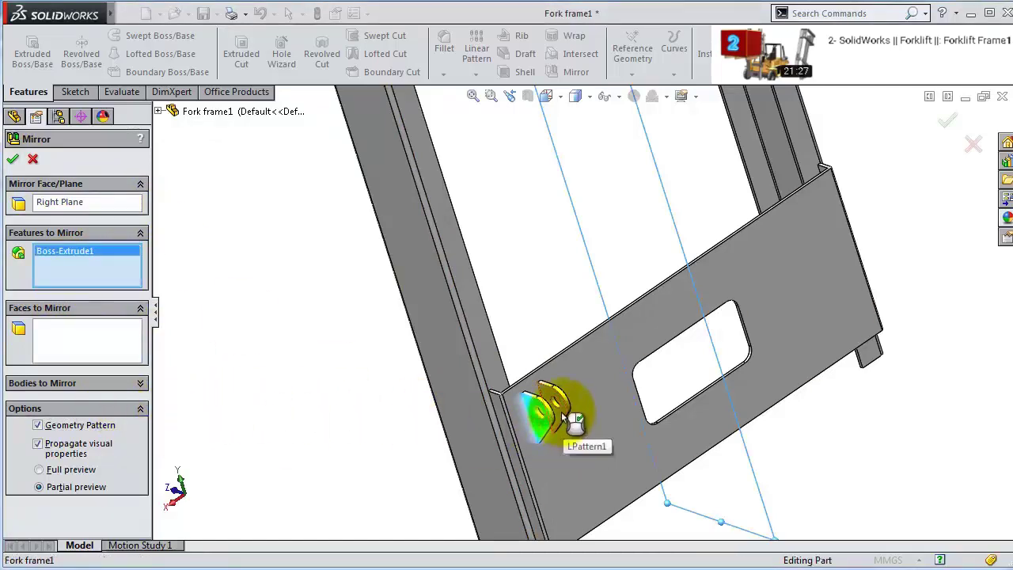
left_click(13, 158)
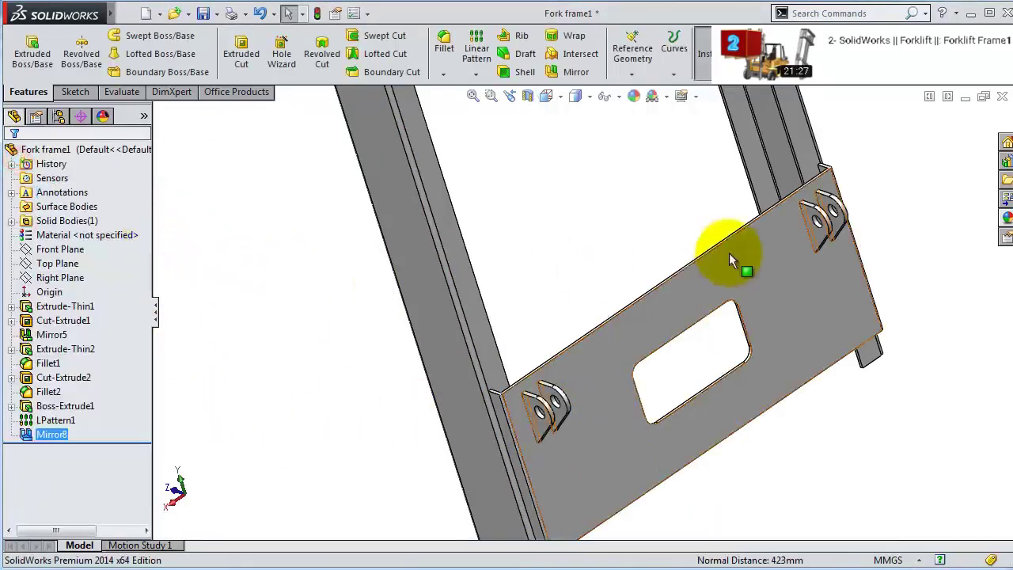
middle_click_drag(729, 253, 716, 202)
scroll(617, 469, "down", 5)
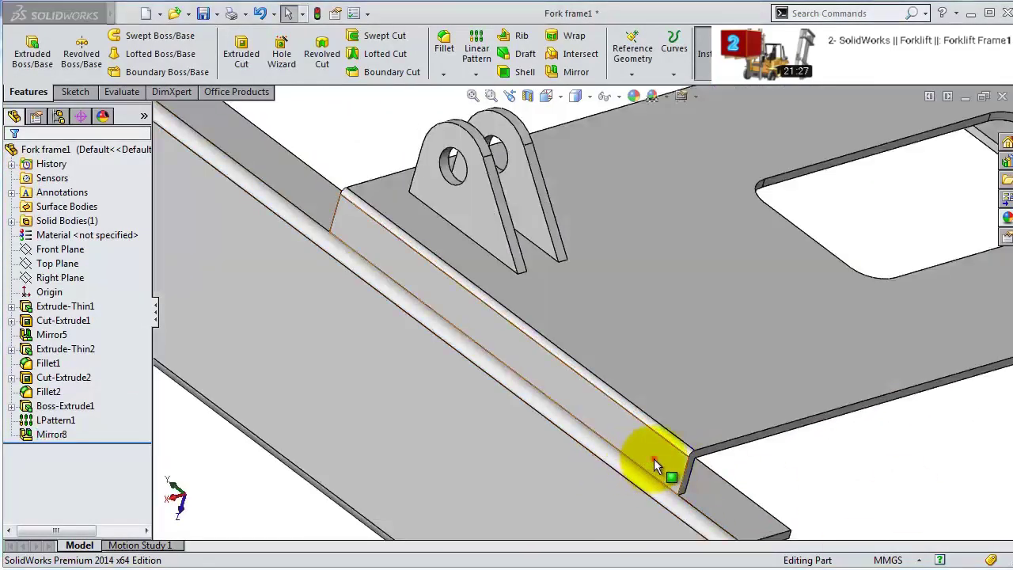
- Start a new sketch on the Extrude-Thin2 channel face, viewed normal to it
left_click(655, 465)
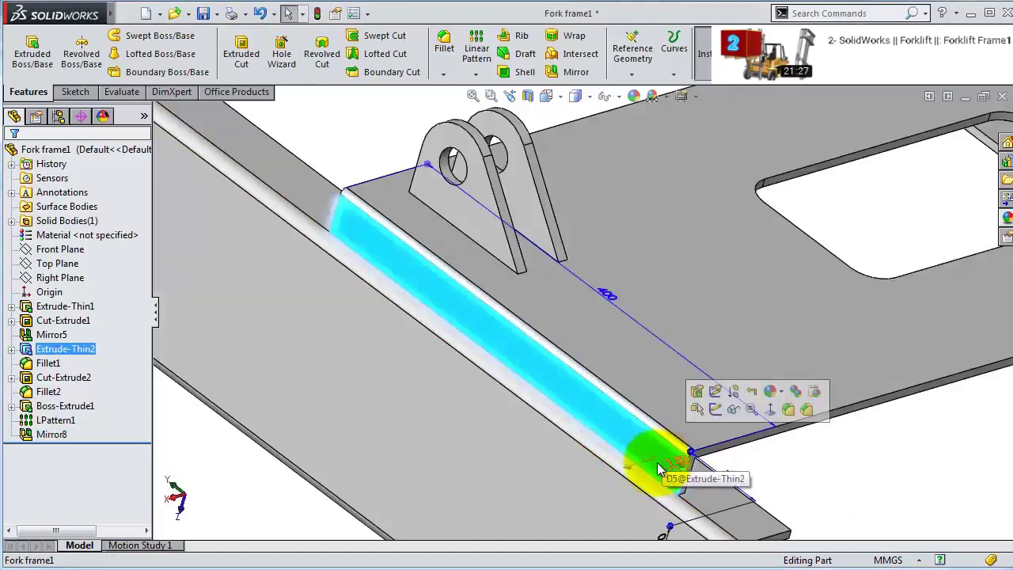
key("Escape")
left_click(663, 460)
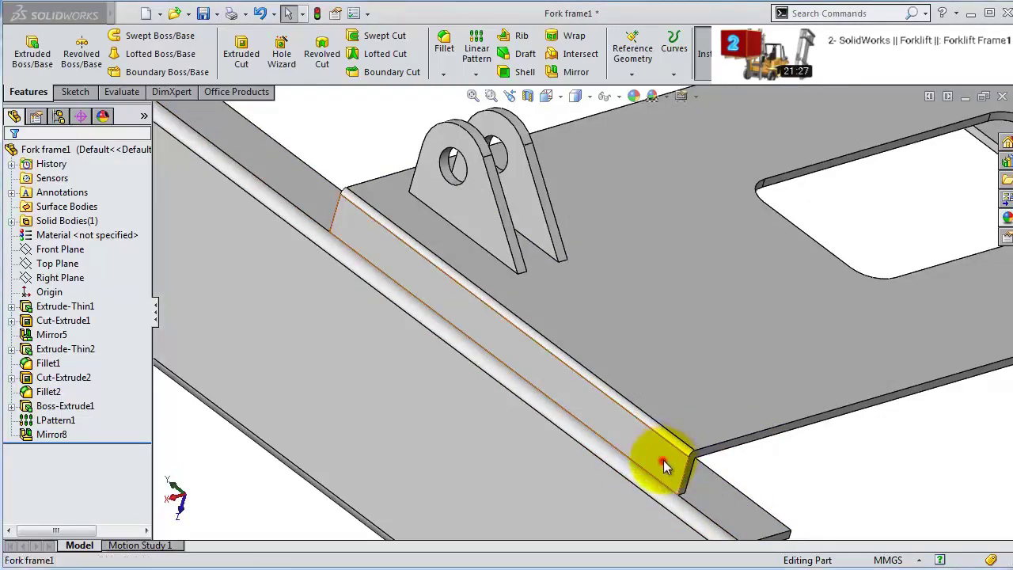
left_click(726, 420)
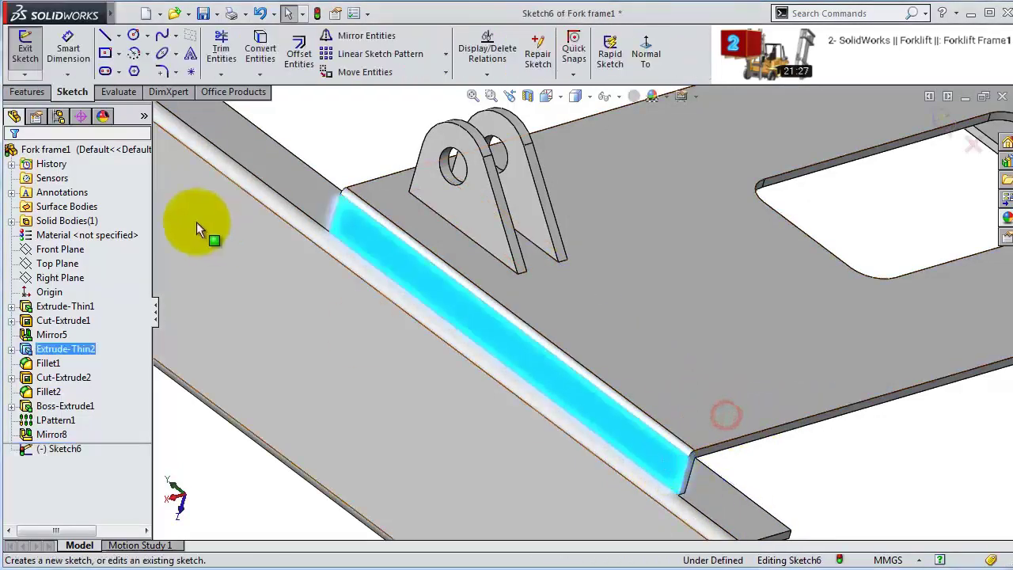
left_click(646, 43)
scroll(452, 525, "up", 5)
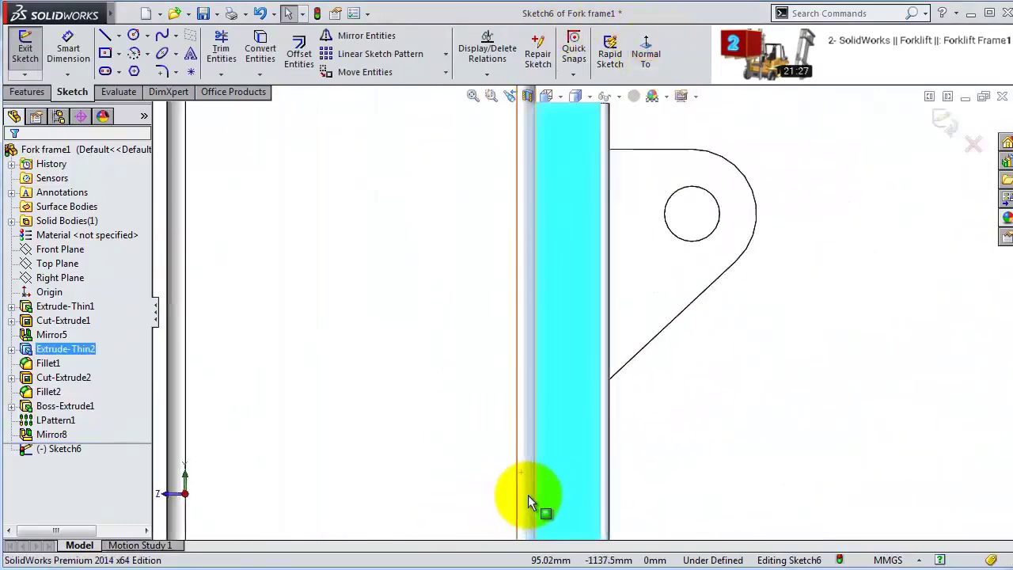
scroll(614, 493, "up", 5)
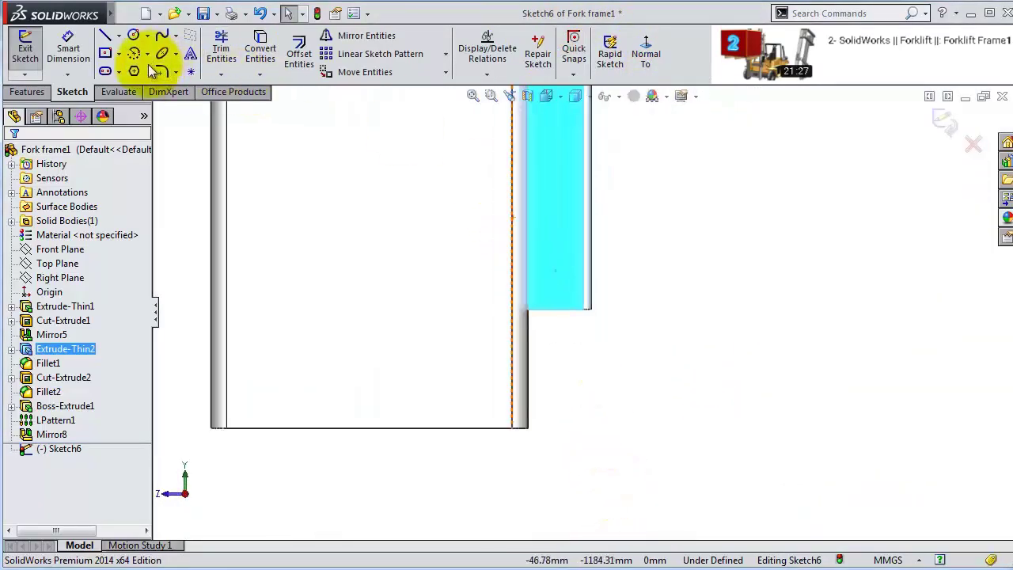
- Draw the closed profile: bottom line, tangent arc, slanted line, short top line, vertical wall line
left_click(105, 36)
scroll(611, 283, "up", 6)
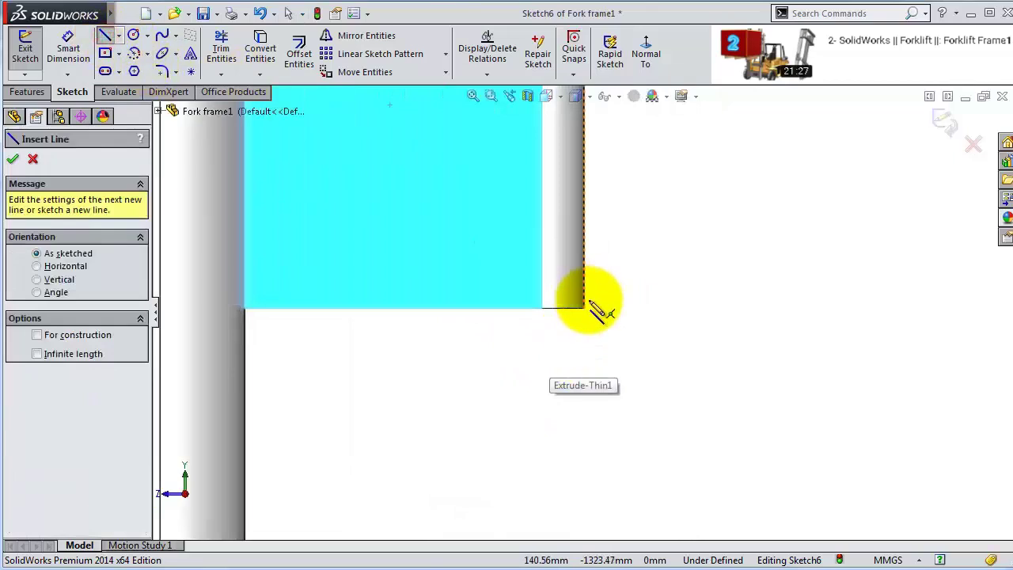
left_click(584, 308)
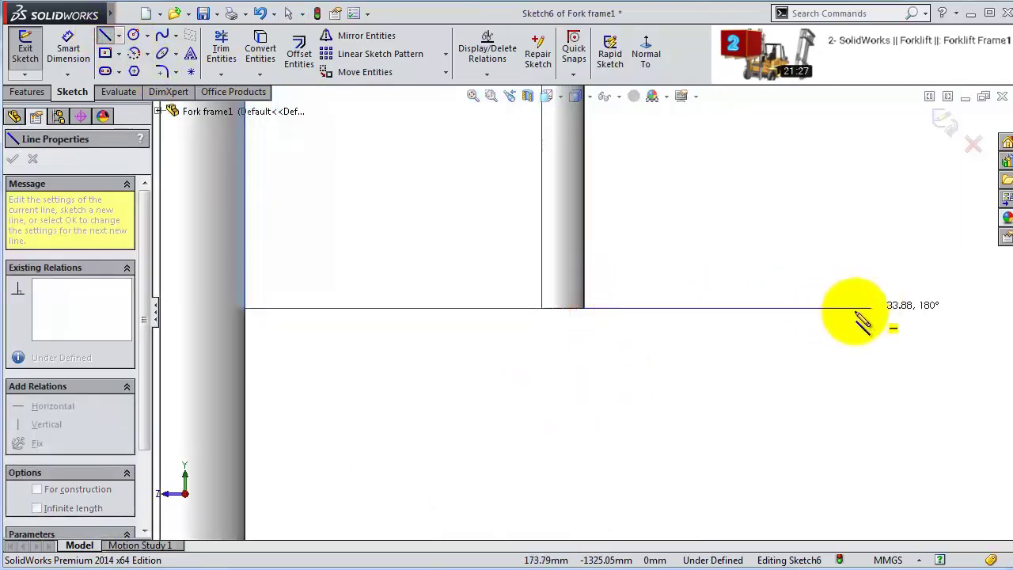
scroll(799, 297, "down", 4)
left_click(774, 310)
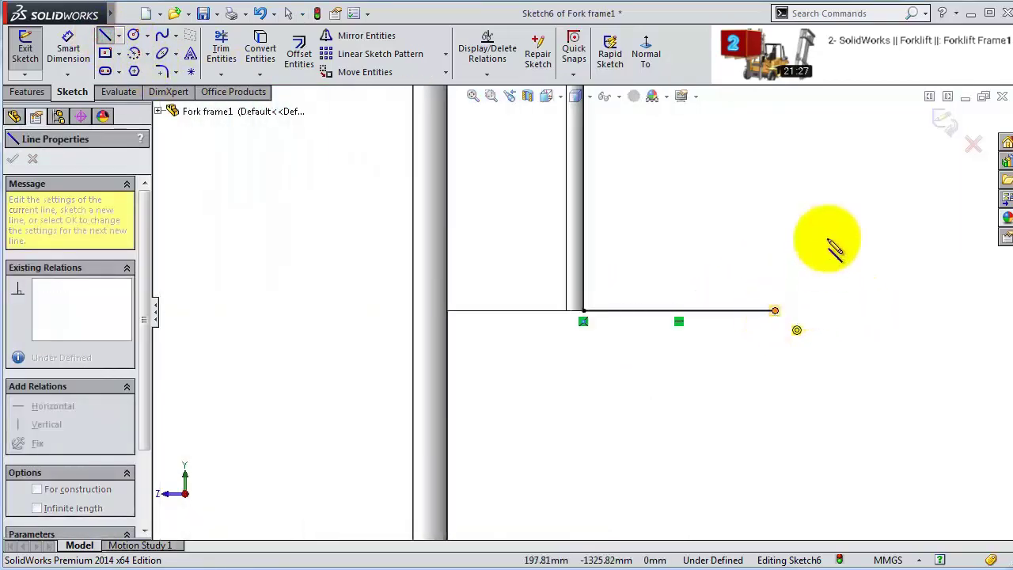
scroll(740, 176, "down", 3)
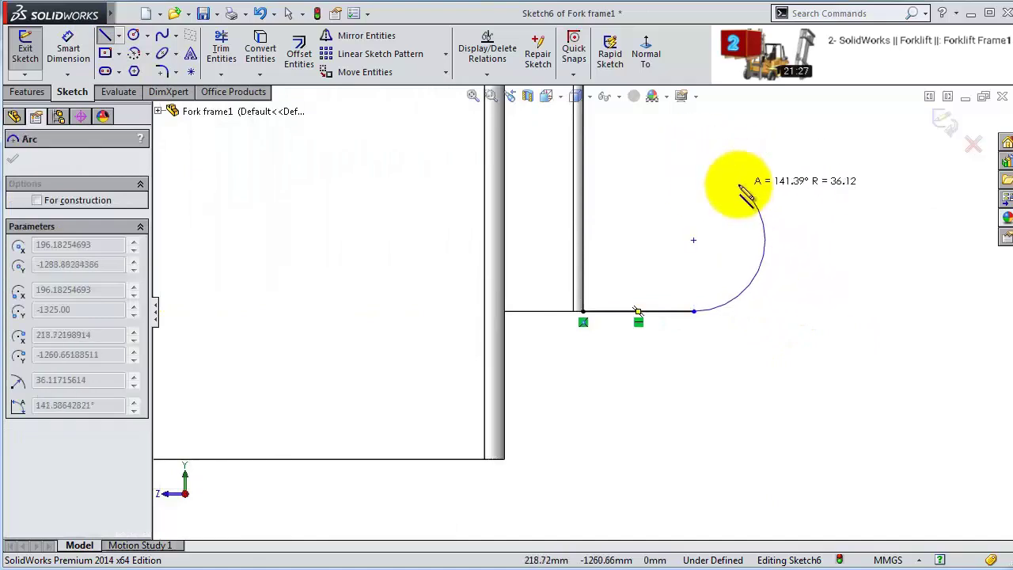
left_click(739, 185)
scroll(618, 147, "down", 3)
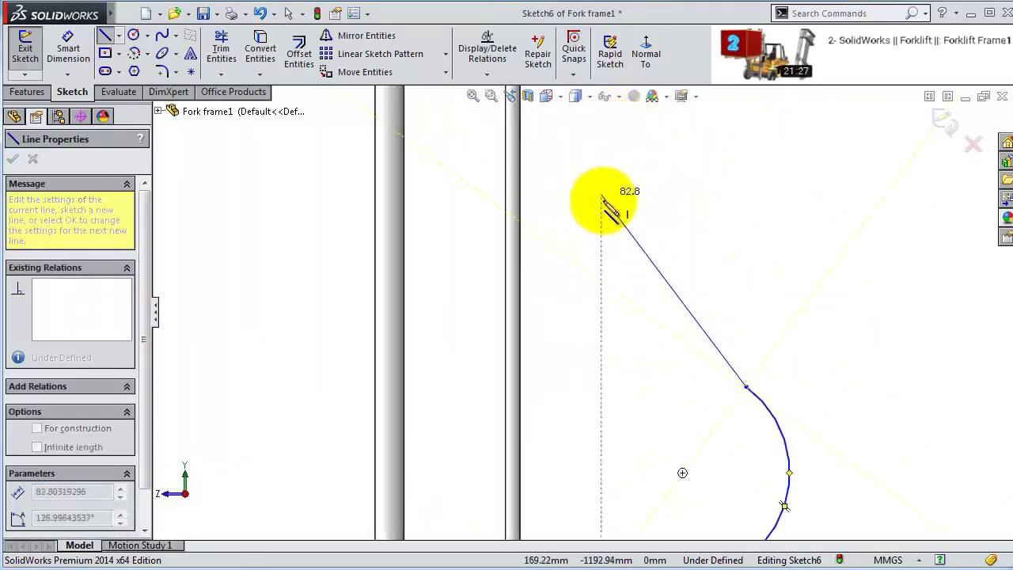
left_click(559, 227)
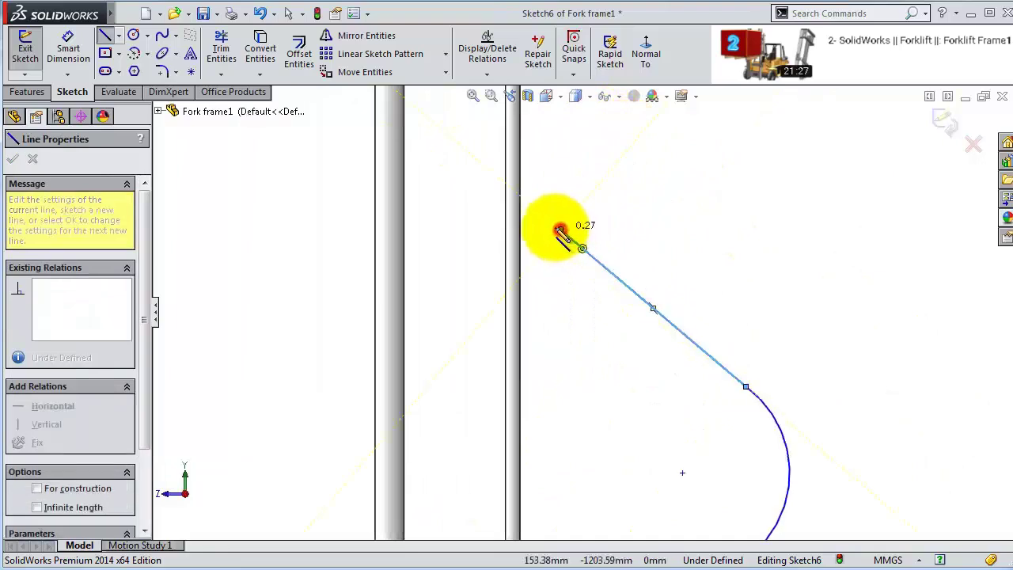
left_click(520, 226)
scroll(542, 459, "up", 2)
scroll(543, 475, "up", 1)
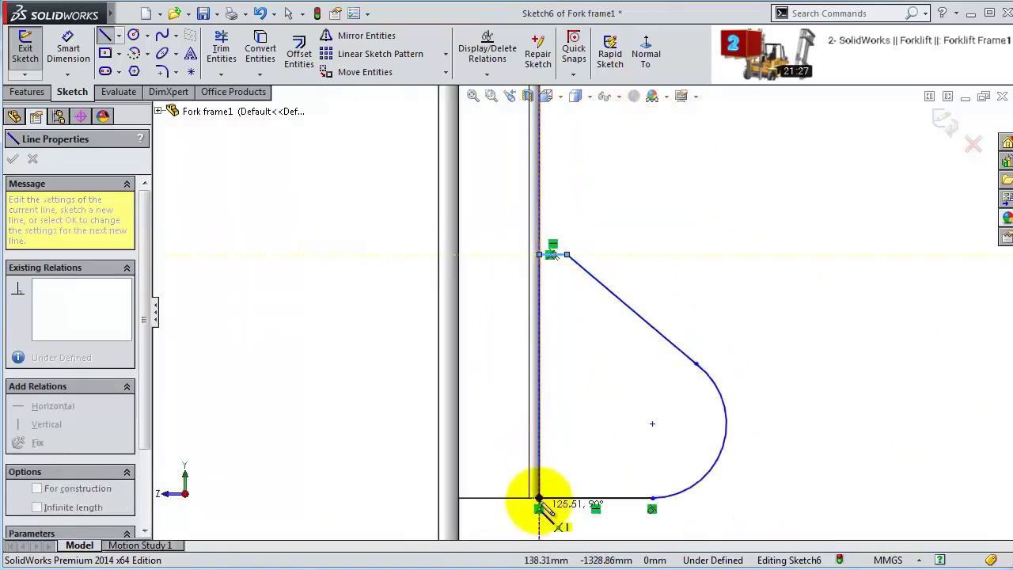
left_click(538, 497)
- Dimension the lug profile's bottom line to 75 mm and its height to 175 mm
left_click(57, 49)
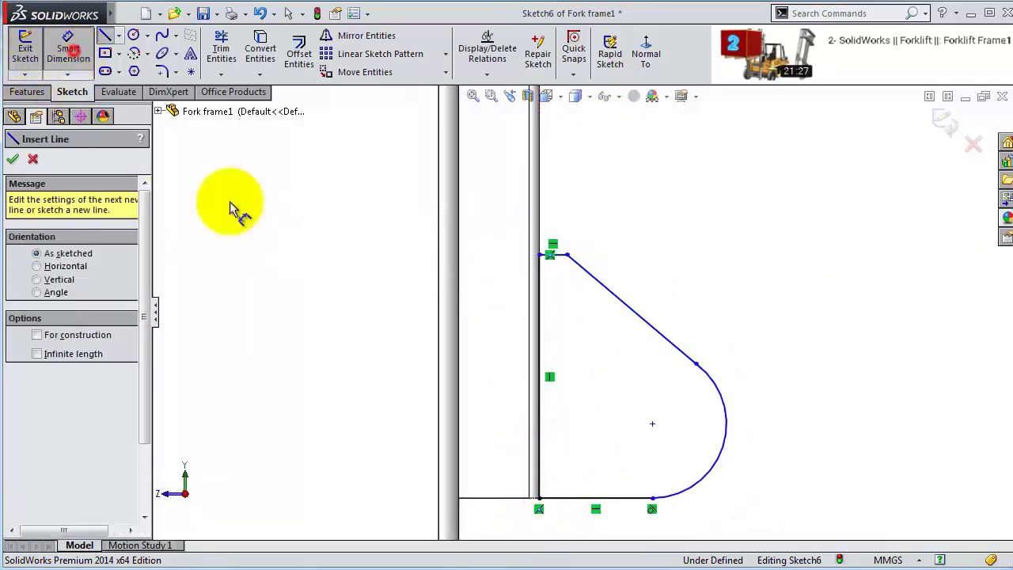
left_click(645, 498)
left_click(638, 522)
type("7")
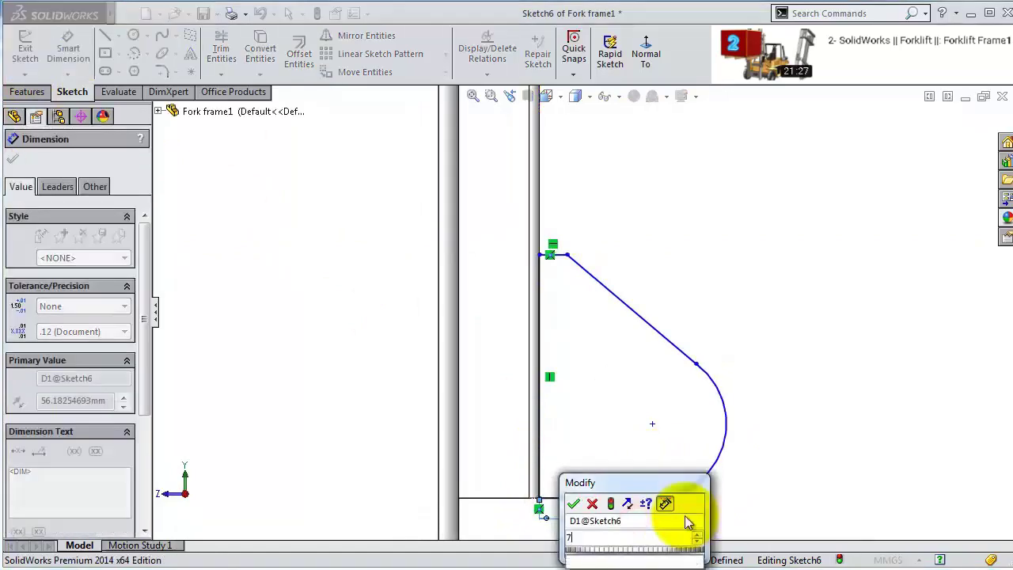
type("5")
key("Return")
left_click(538, 434)
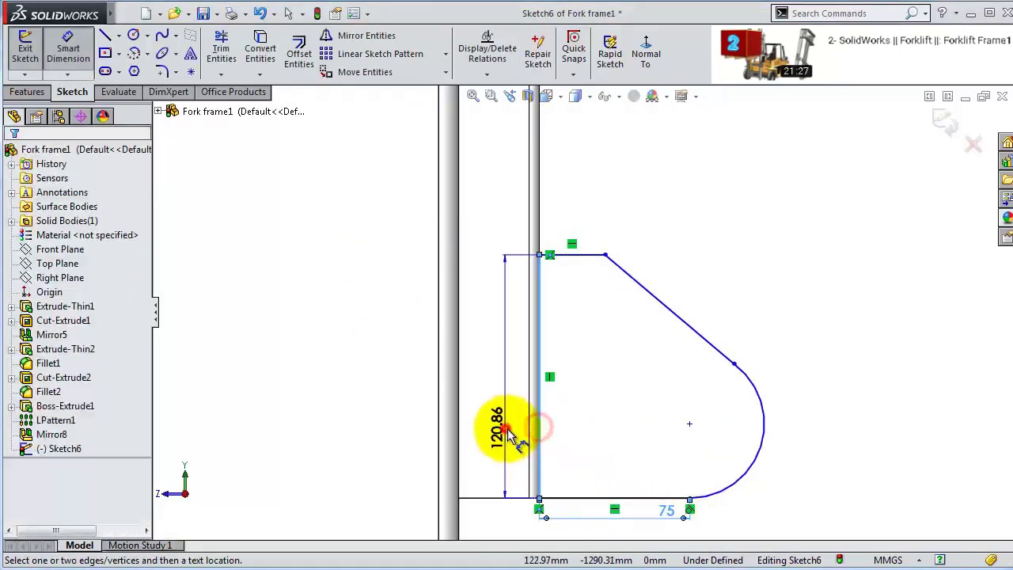
left_click(510, 434)
key("Return")
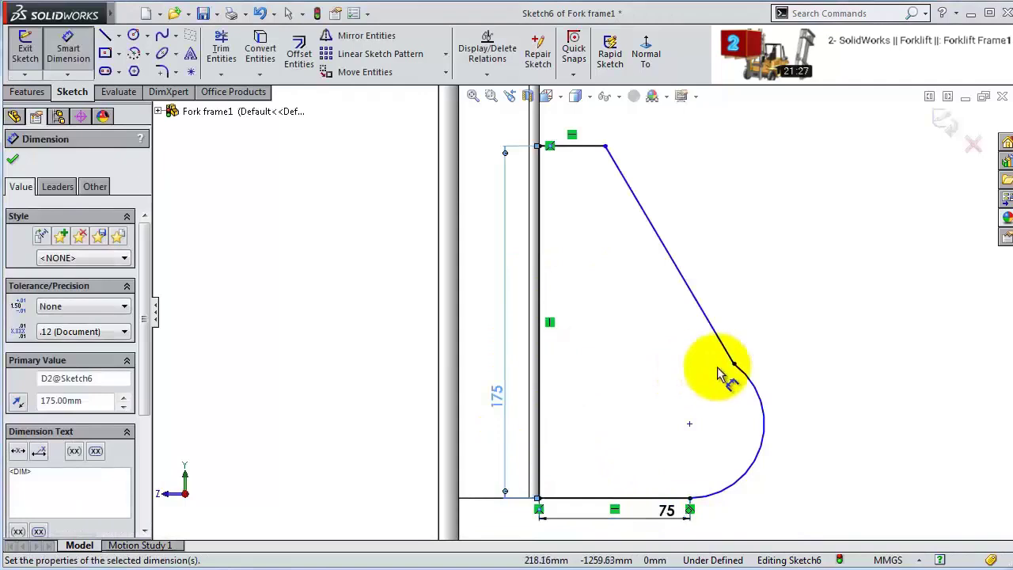
- Add the R50 arc radius and a 10 mm top line length
left_click(762, 443)
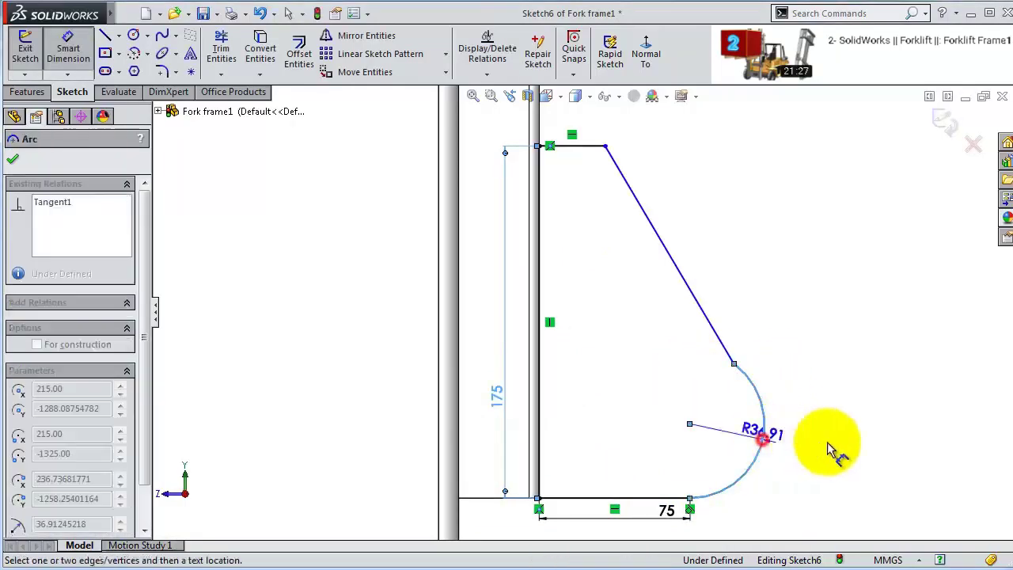
left_click(832, 441)
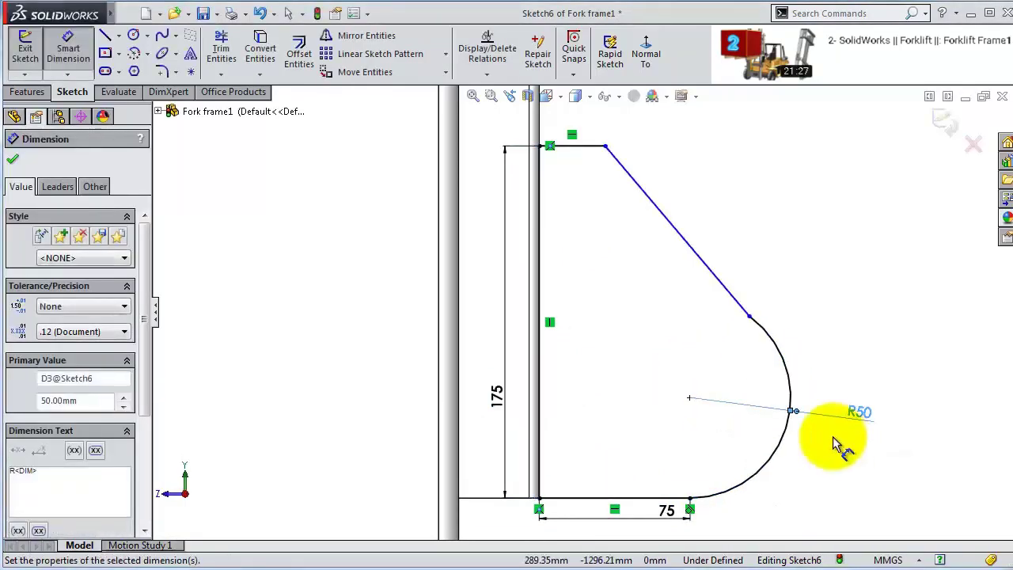
left_click(581, 145)
left_click(586, 127)
type("10")
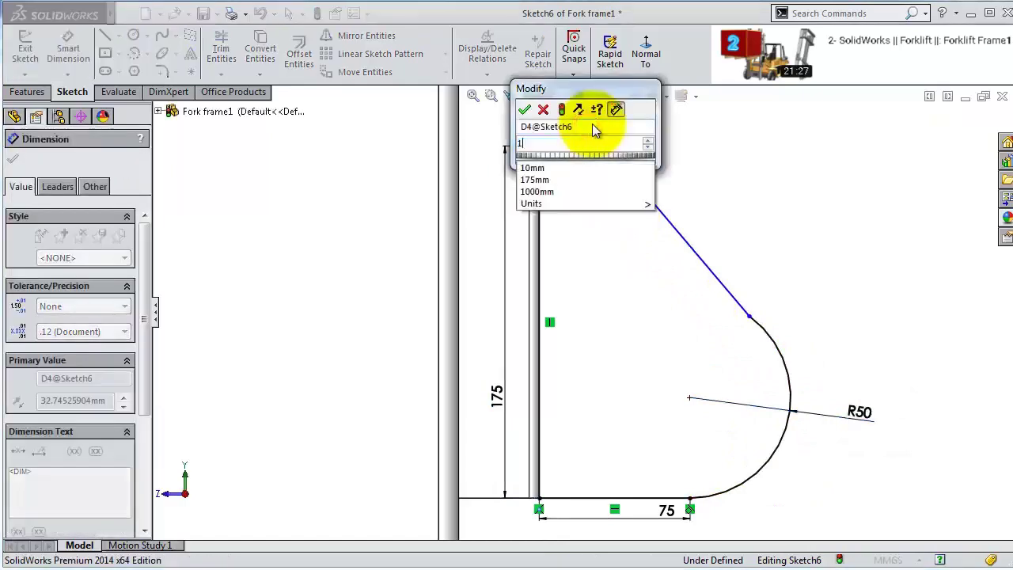
key("Return")
scroll(622, 214, "down", 3)
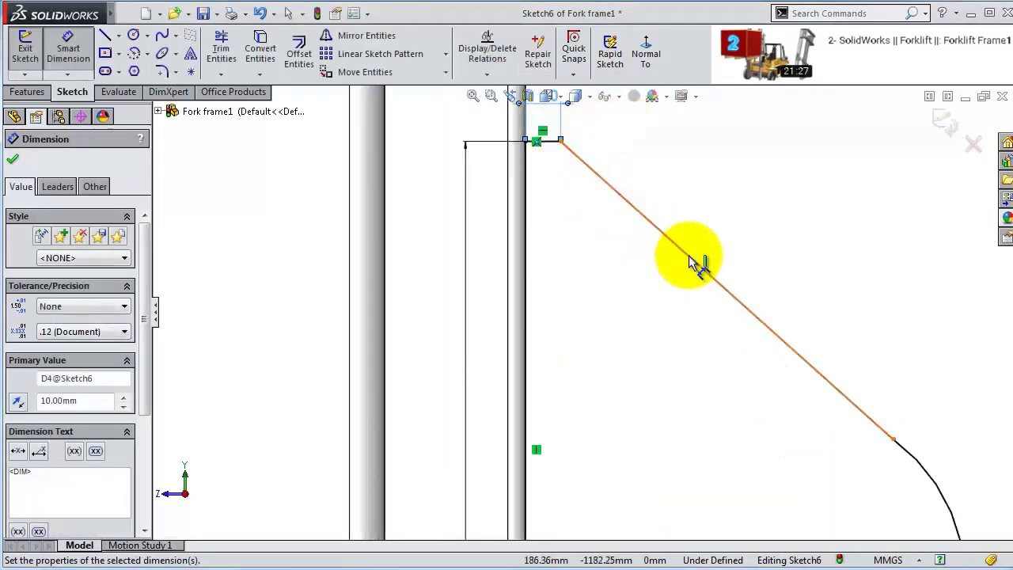
key("Escape")
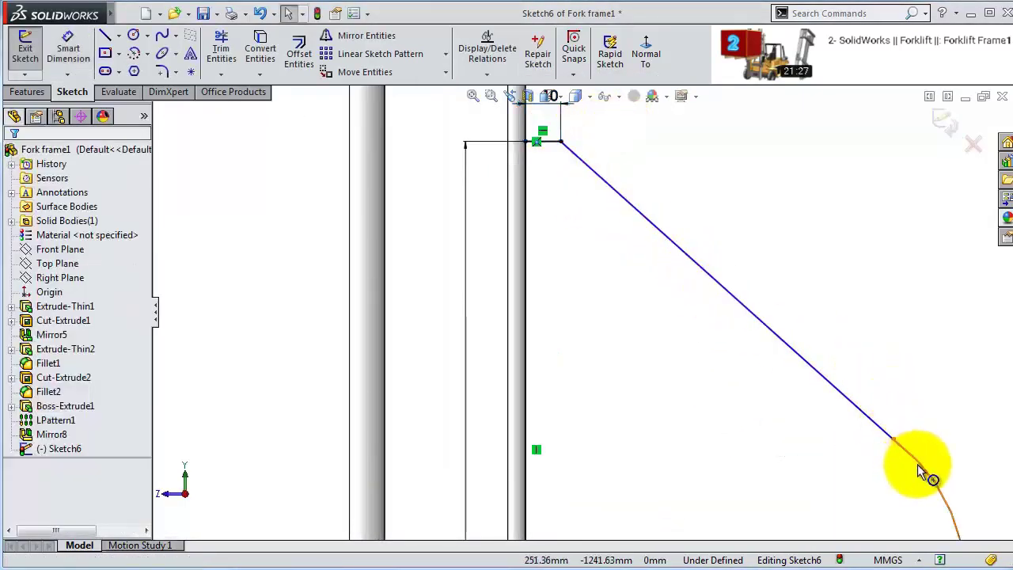
- Make the arc tangent to the slanted line
left_click(917, 463)
left_click(877, 425, "ctrl")
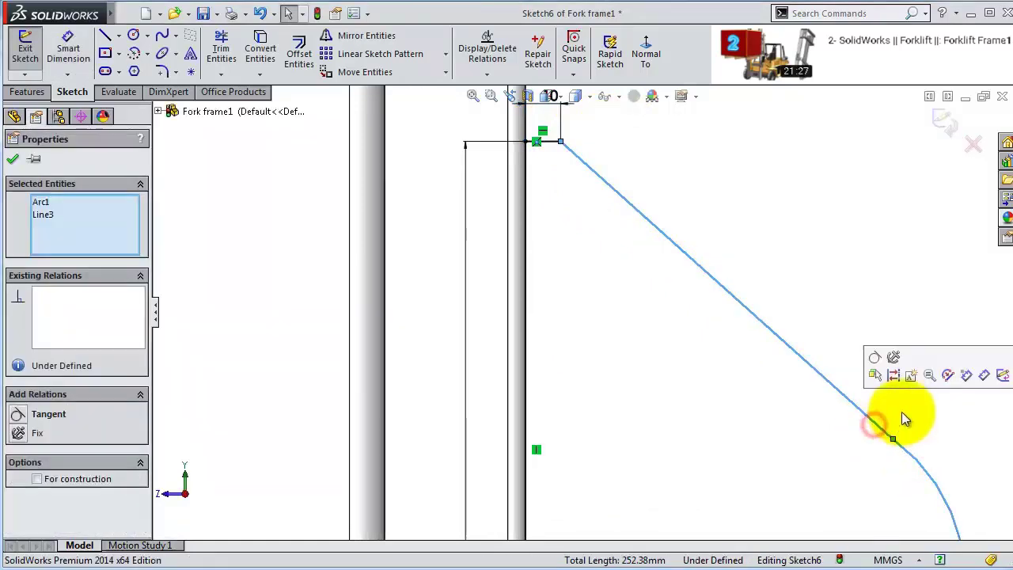
left_click(874, 357)
scroll(886, 403, "up", 3)
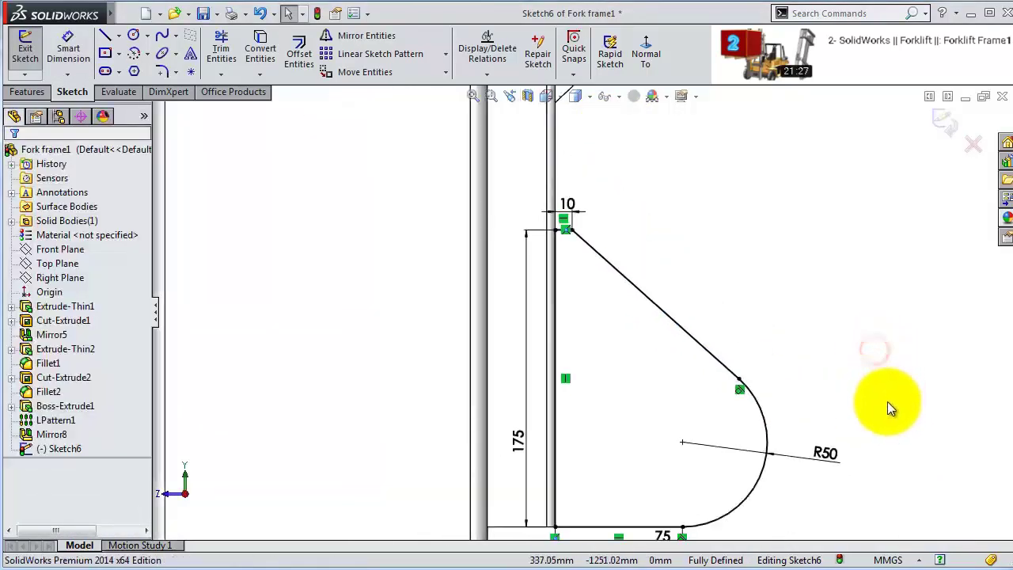
- Draw a circle at the arc centre and dimension it to Ø30
left_click(133, 35)
left_click(651, 403)
left_click(627, 388)
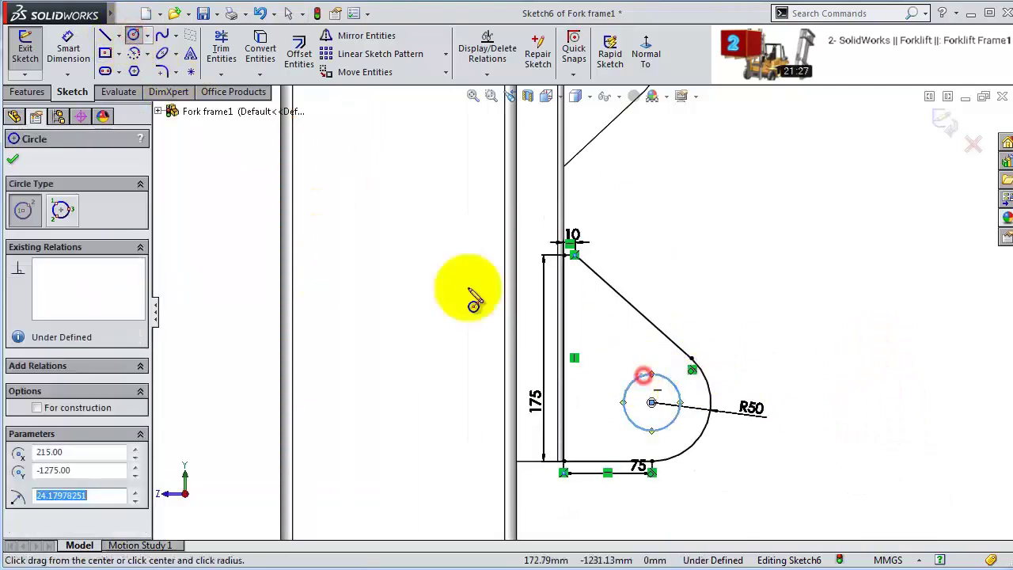
left_click(68, 48)
left_click(653, 382)
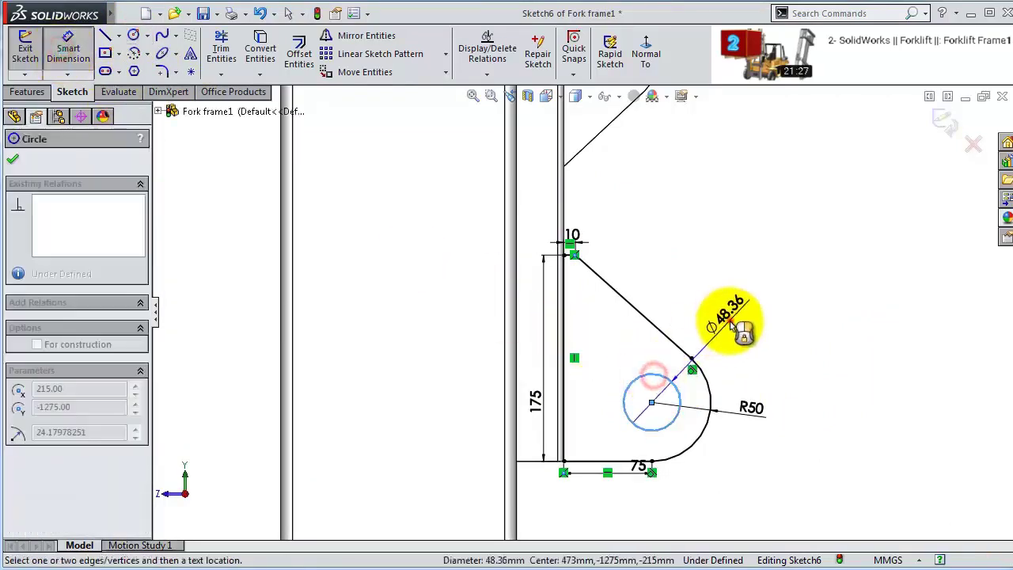
left_click(732, 317)
type("30")
key("Return")
middle_click_drag(793, 322, 757, 362)
left_click(29, 92)
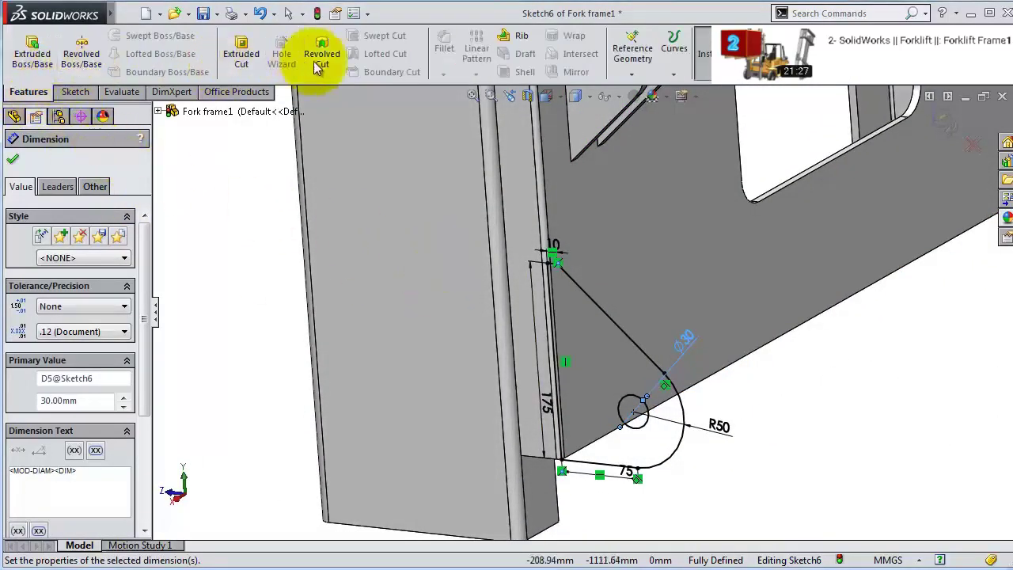
- Start an extruded boss on the lug sketch with reversed direction and 10 mm depth
left_click(242, 49)
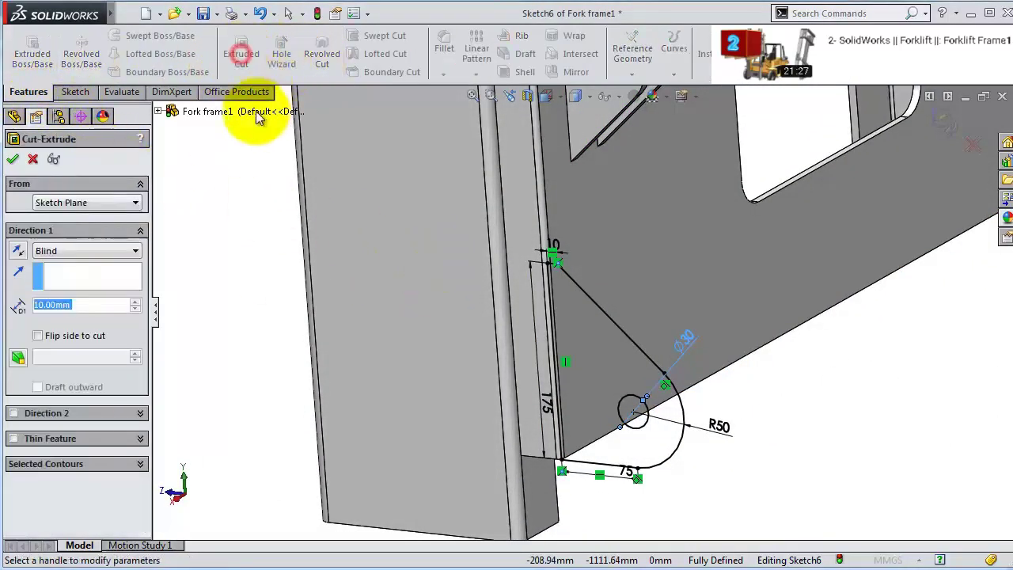
left_click(32, 158)
left_click(32, 54)
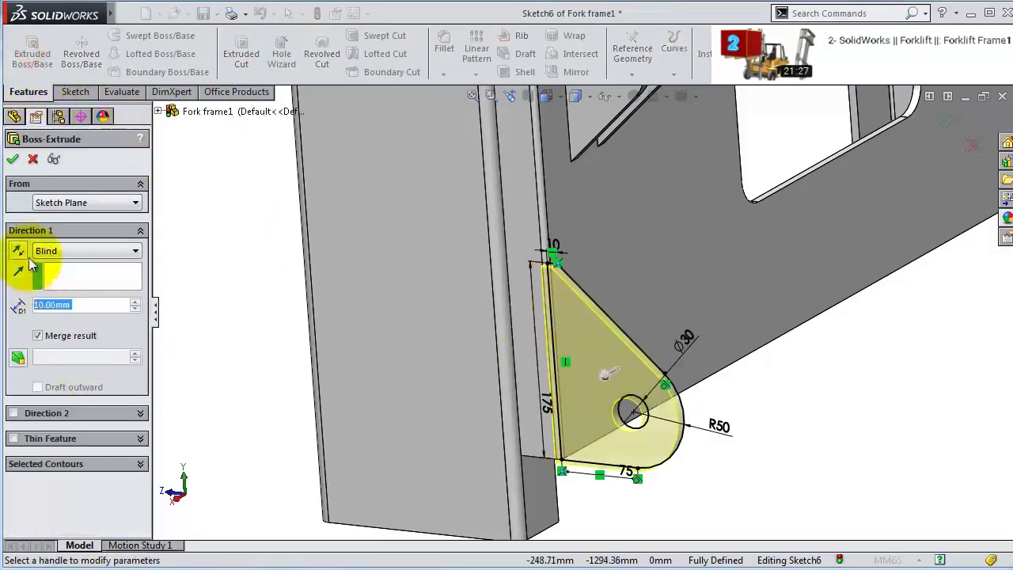
left_click(18, 251)
double_click(72, 310)
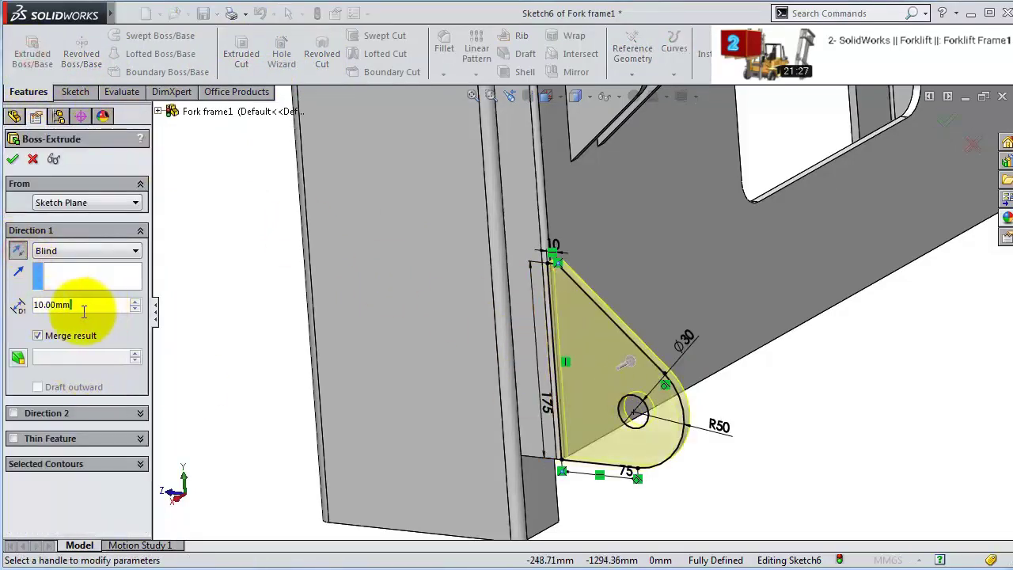
- Start the extrusion from a flipped 5 mm offset and accept the boss
left_click(83, 245)
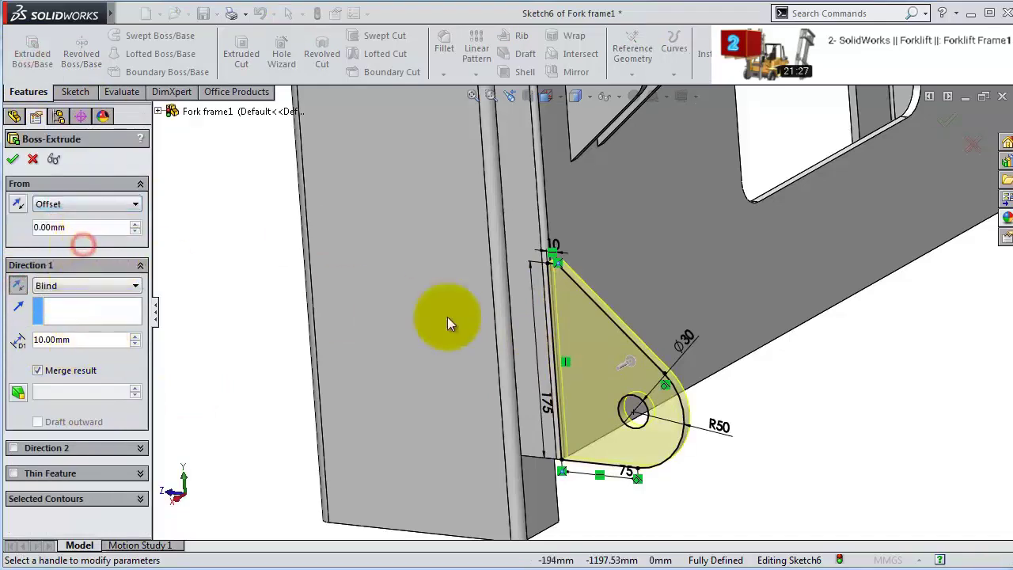
middle_click_drag(447, 316, 765, 316)
double_click(86, 227)
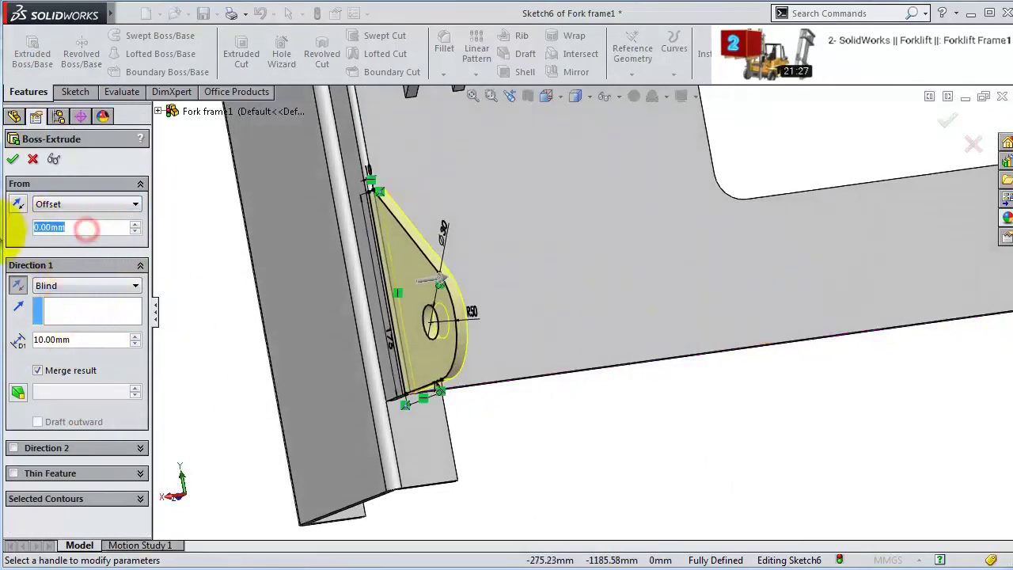
type("5")
left_click(20, 235)
left_click(18, 203)
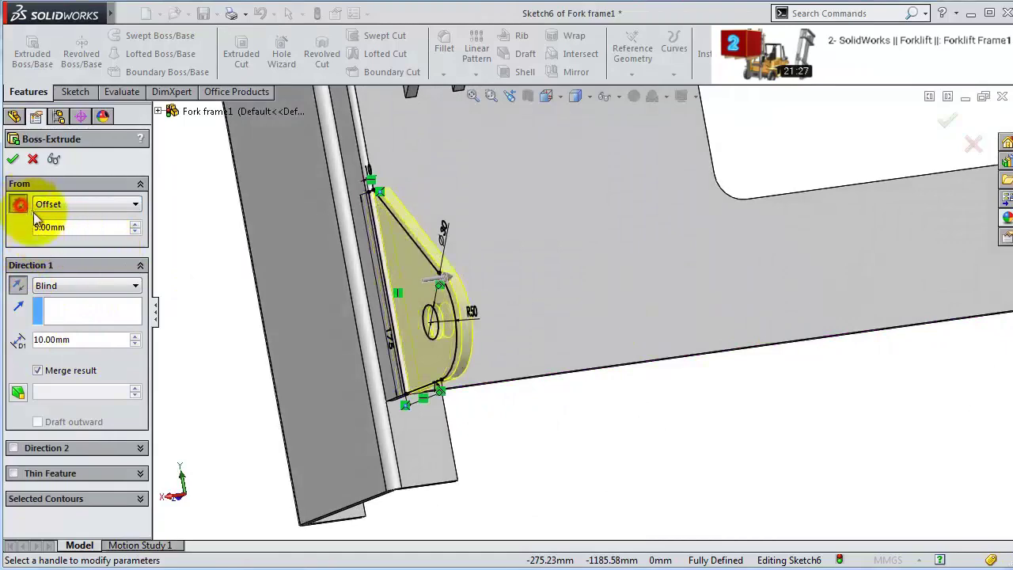
middle_click_drag(430, 238, 372, 213)
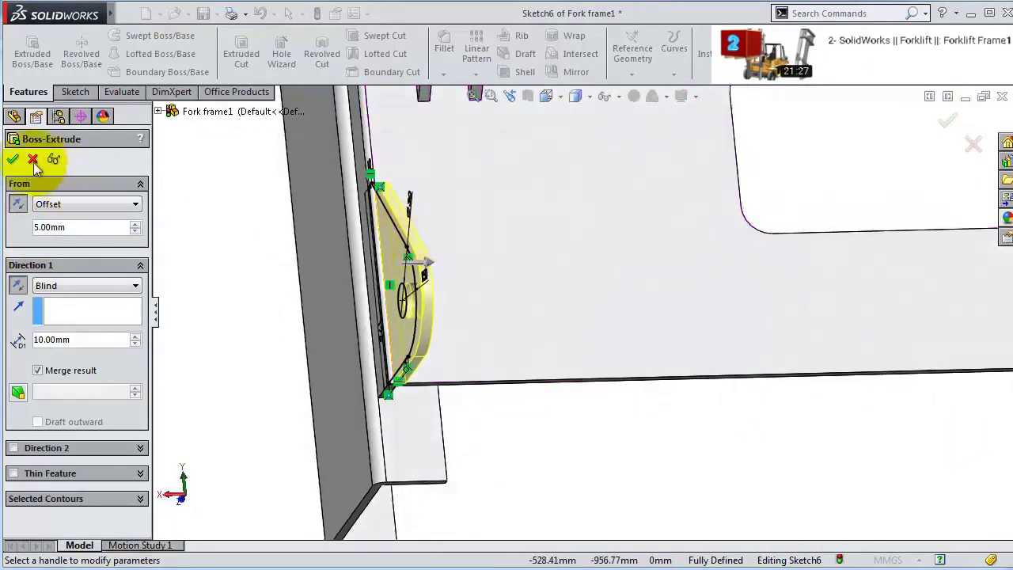
key("Return")
mouse_move(599, 296)
middle_mouse_down()
mouse_move(656, 293)
mouse_move(667, 317)
mouse_move(592, 311)
middle_mouse_up()
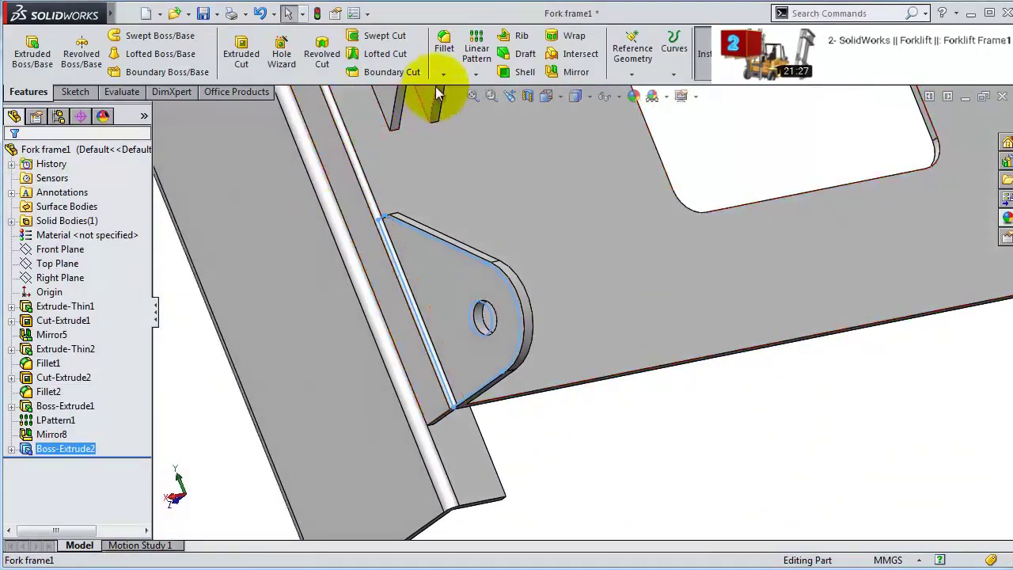
- Mirror Boss-Extrude2 across the Right Plane with geometry pattern turned on
left_click(69, 279)
left_click(475, 74)
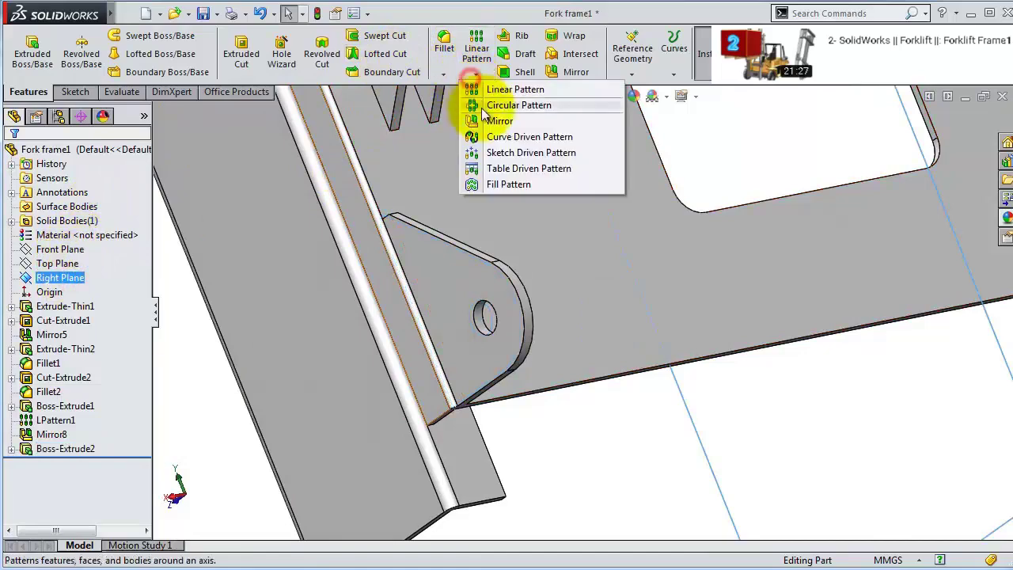
left_click(495, 120)
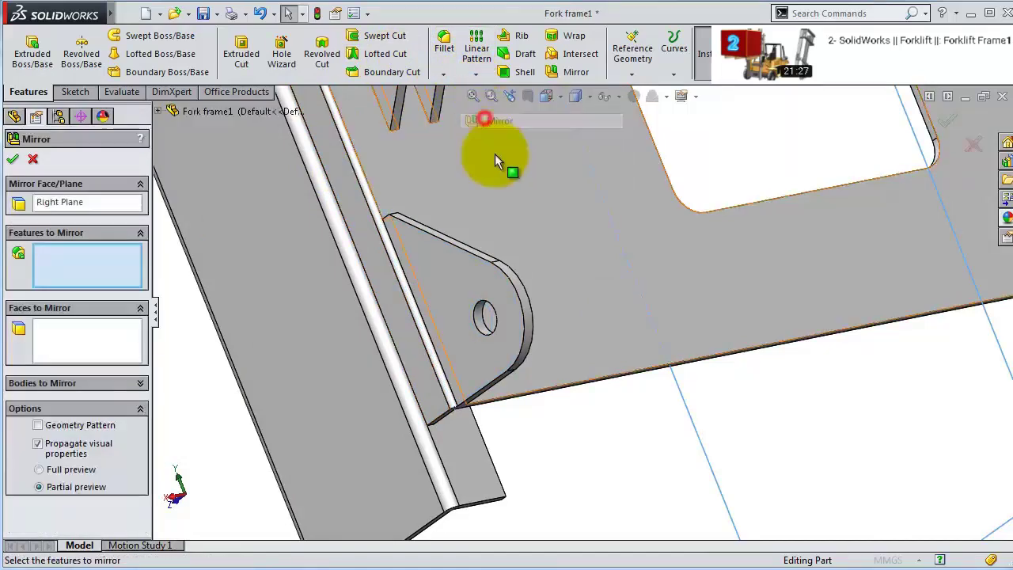
left_click(443, 307)
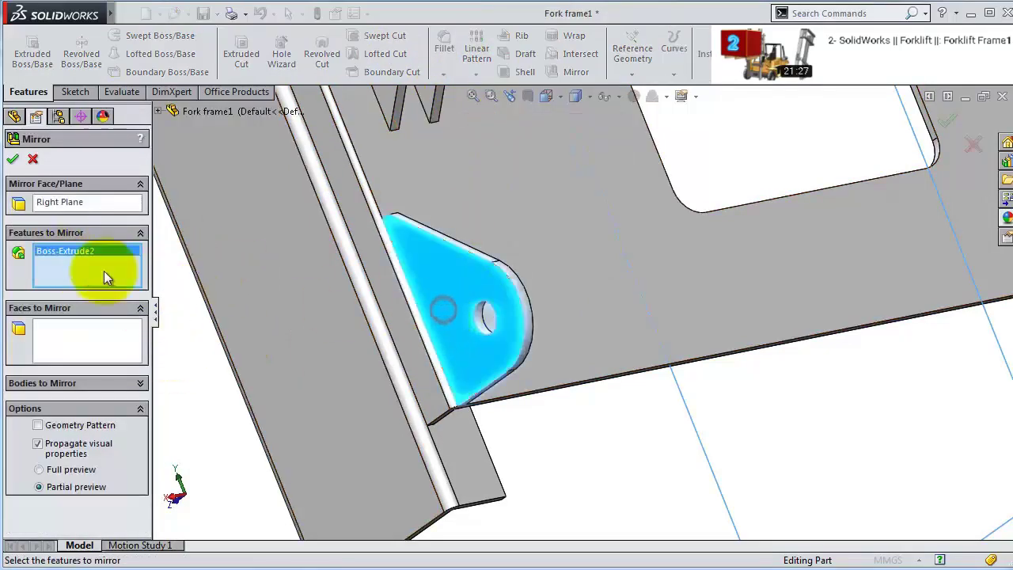
left_click(68, 424)
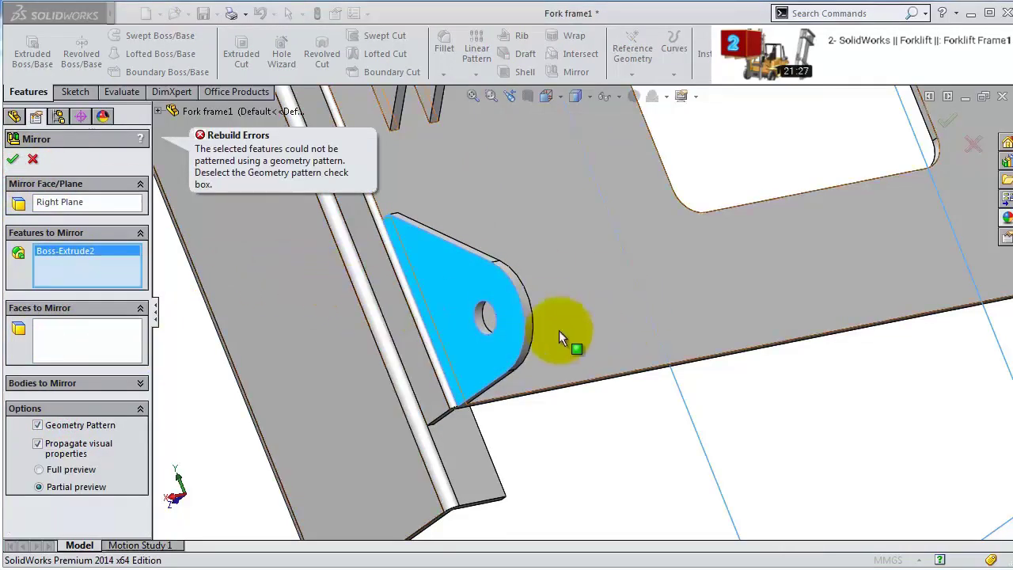
middle_click_drag(543, 281, 736, 261)
left_click(13, 159)
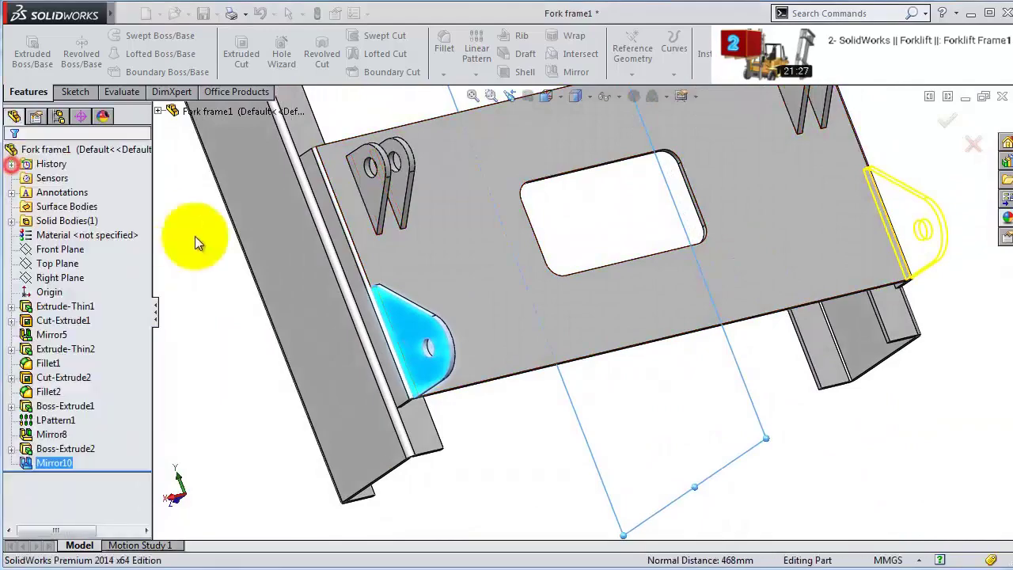
middle_click_drag(610, 317, 651, 287)
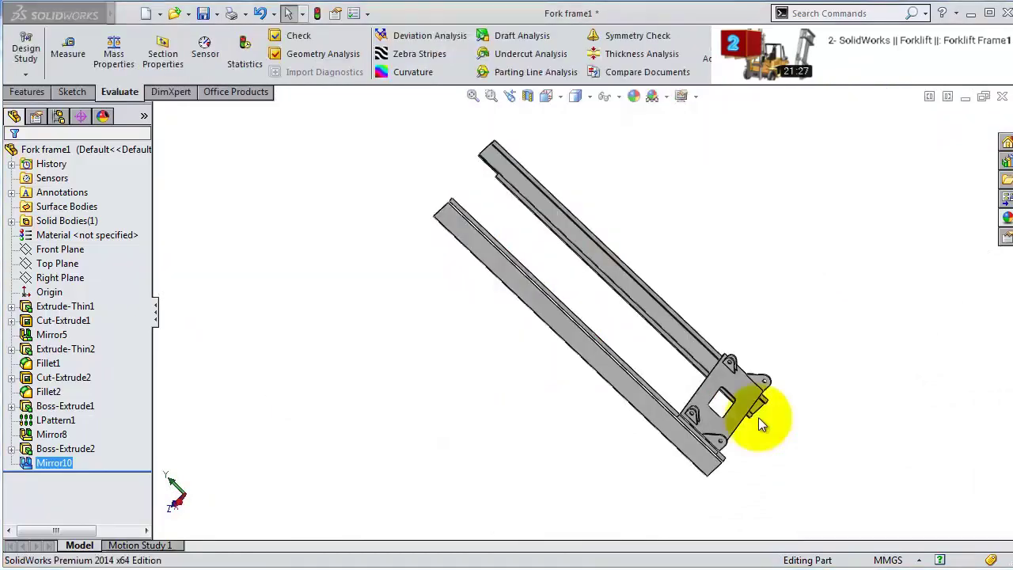
- Start a new sketch on the channel face, viewed head-on
middle_click_drag(758, 417, 762, 319)
scroll(475, 208, "down", 5)
scroll(582, 392, "down", 3)
scroll(581, 393, "down", 2)
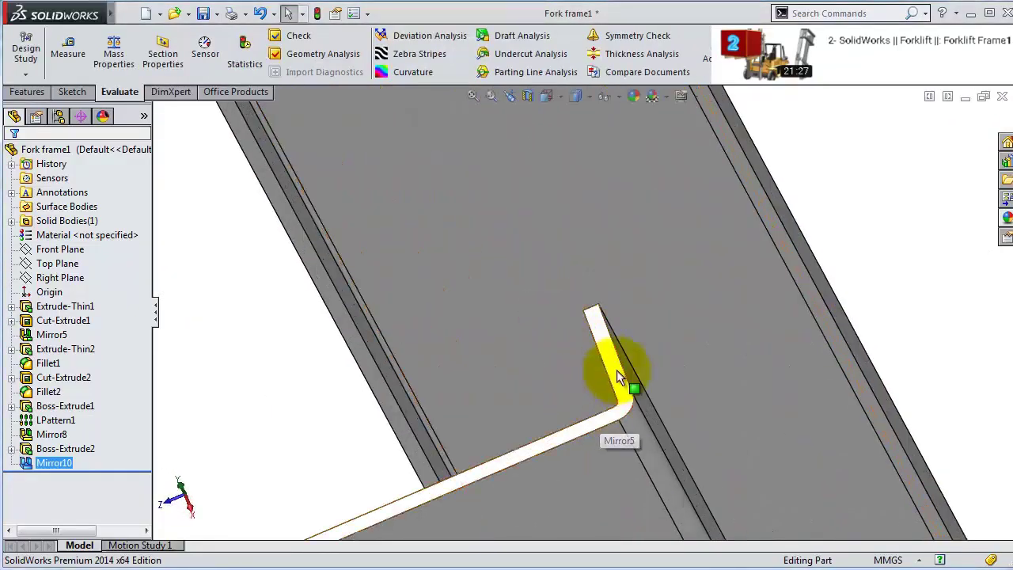
left_click(618, 379)
left_click(678, 326)
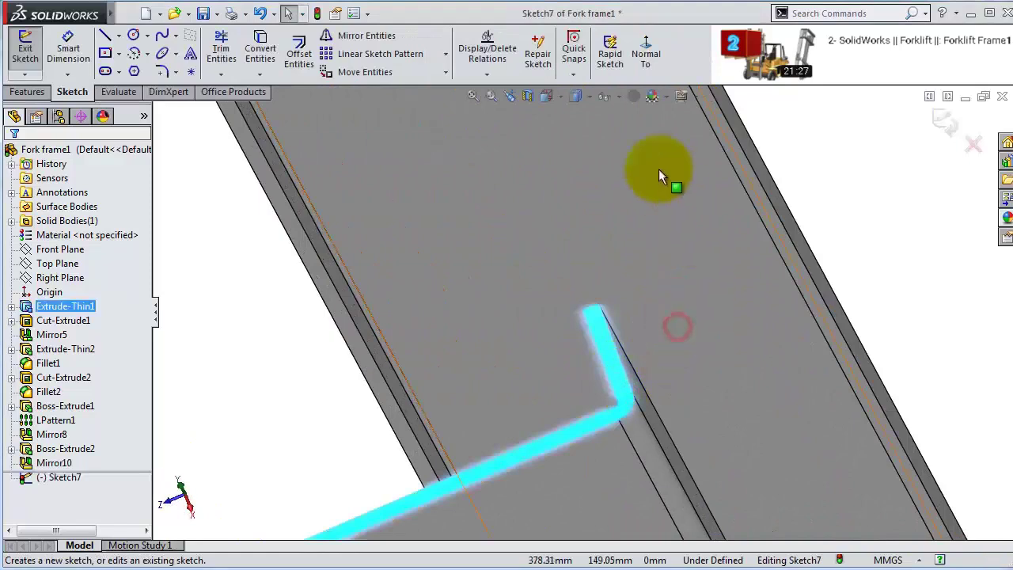
left_click(646, 57)
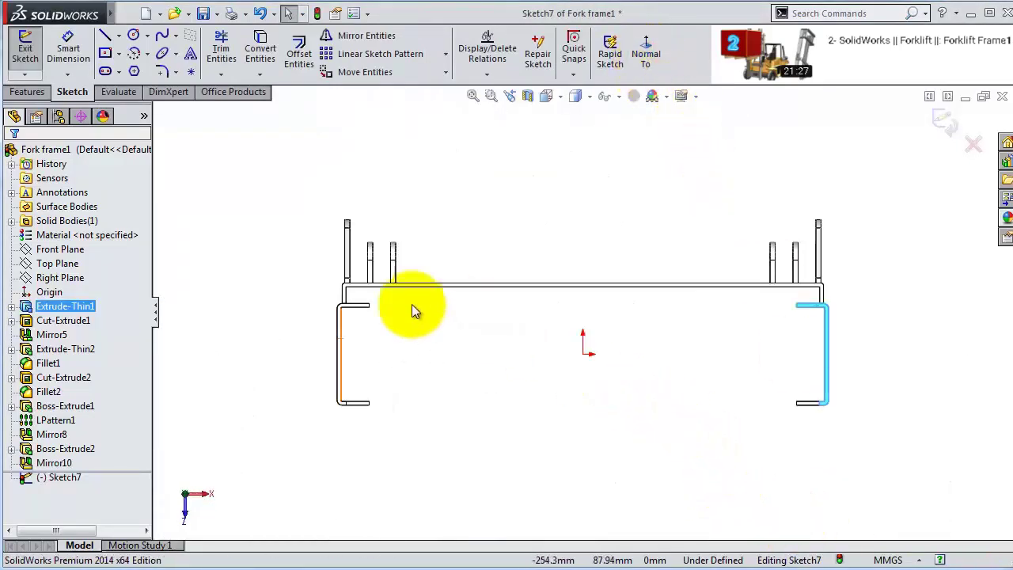
scroll(396, 308, "down", 6)
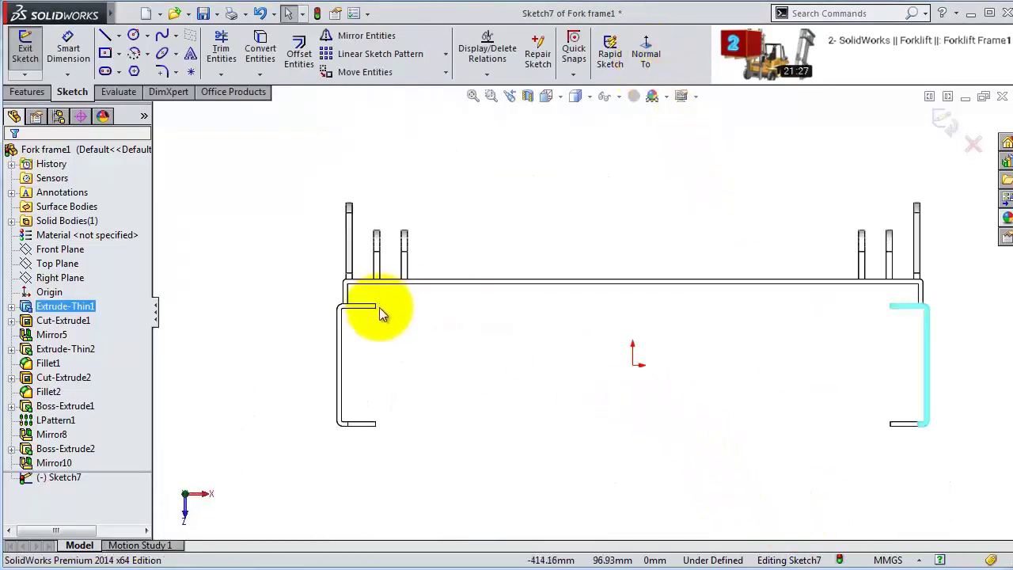
- Draw the angled, vertical and top horizontal outline lines from the channel's left edge
left_click(107, 40)
scroll(351, 498, "down", 2)
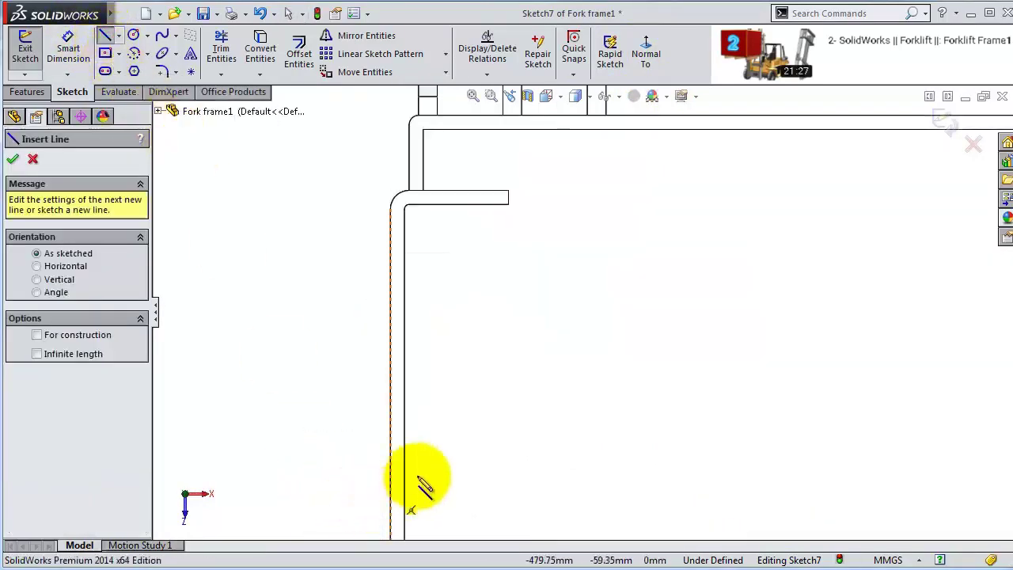
scroll(419, 495, "up", 2)
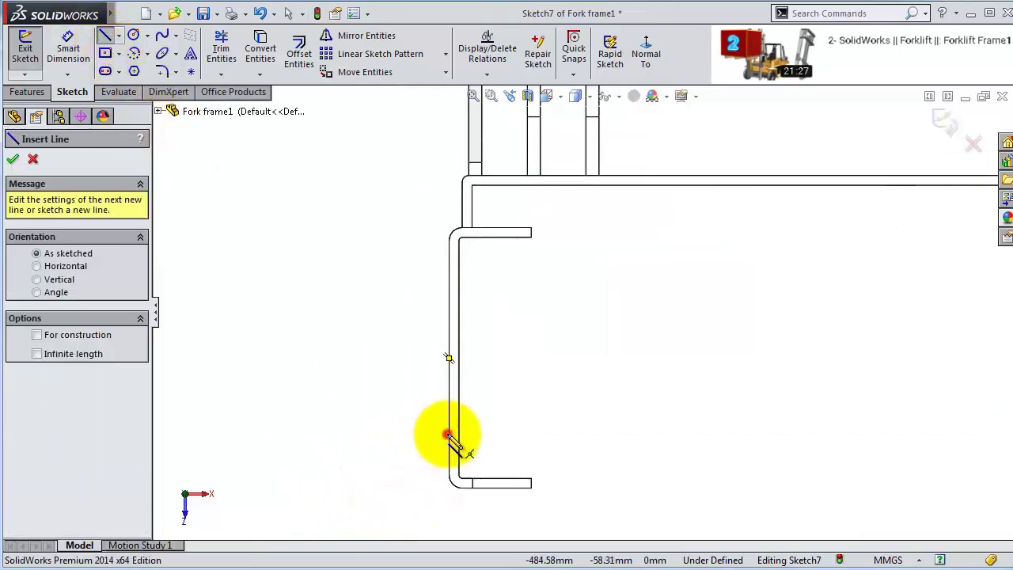
left_click(428, 433)
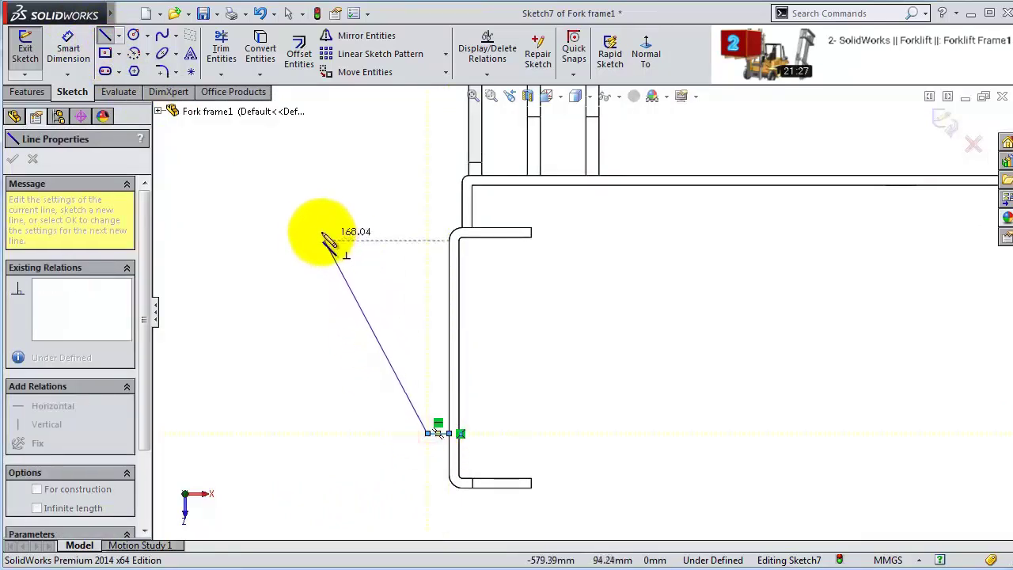
left_click(312, 218)
scroll(339, 185, "up", 4)
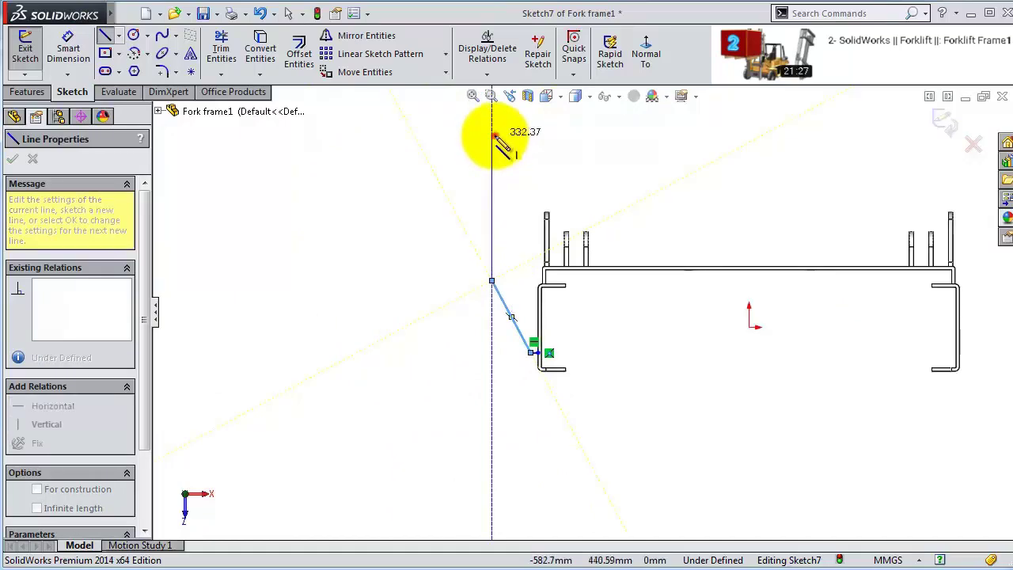
left_click(492, 136)
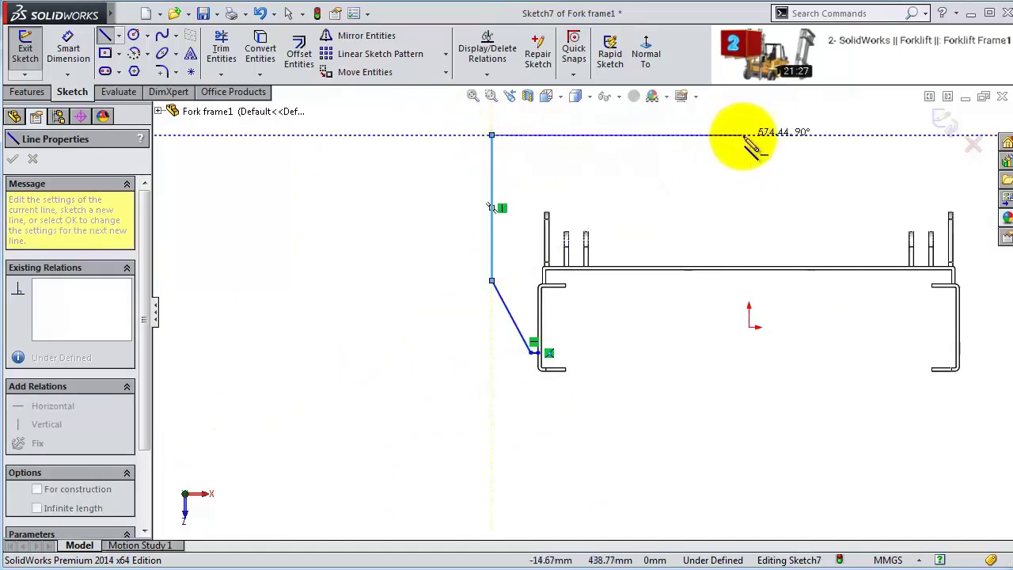
left_click(750, 136)
key("Escape")
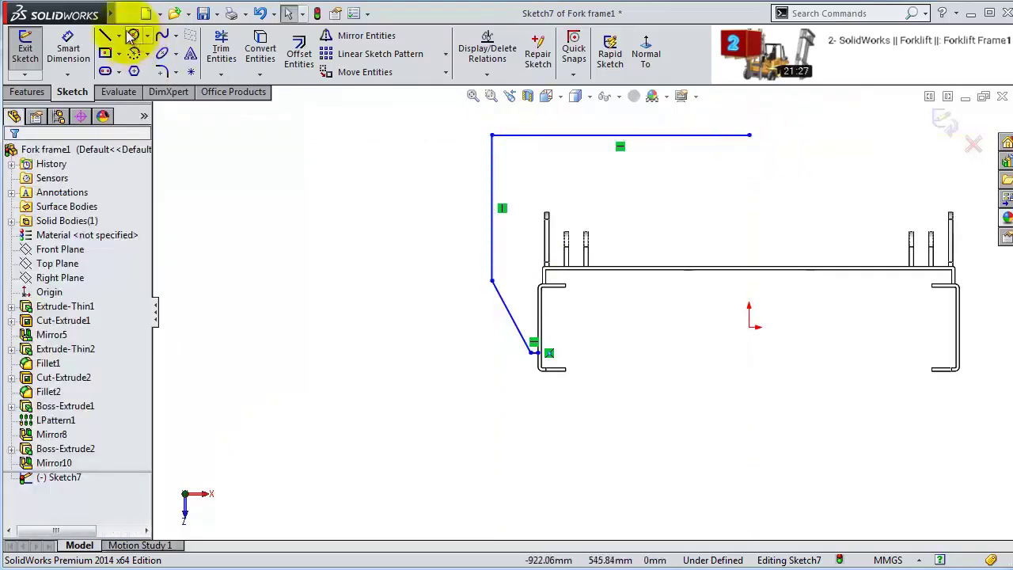
- Add a vertical centerline up from the origin
left_click(146, 36)
left_click(117, 35)
left_click(131, 68)
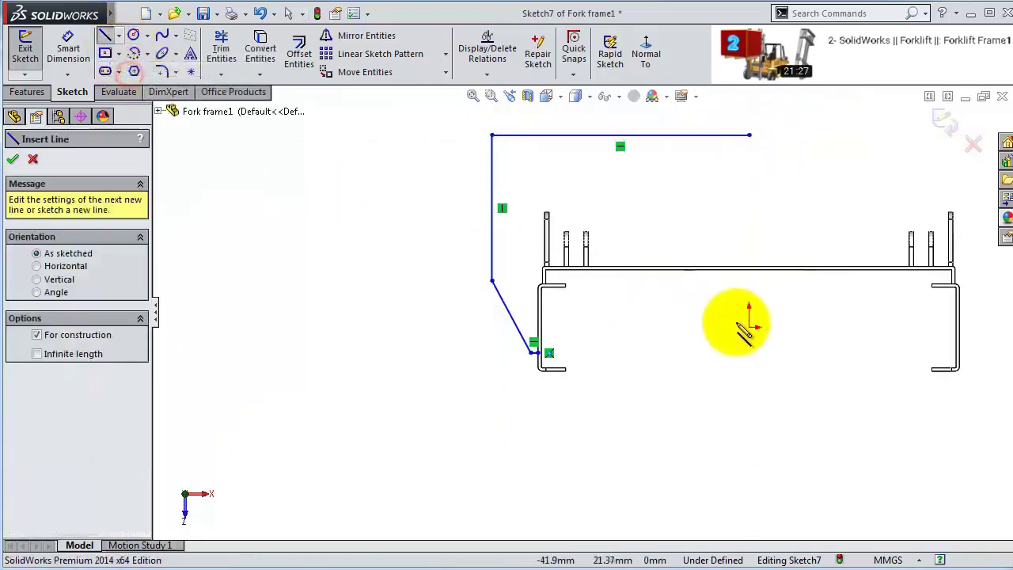
left_click_drag(750, 329, 755, 105)
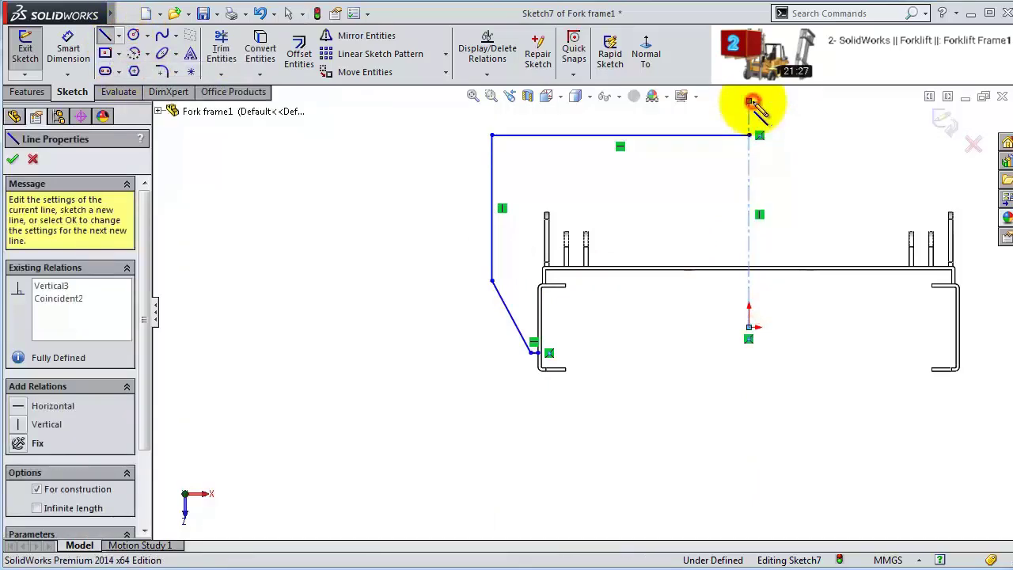
key("Escape")
scroll(664, 215, "down", 1)
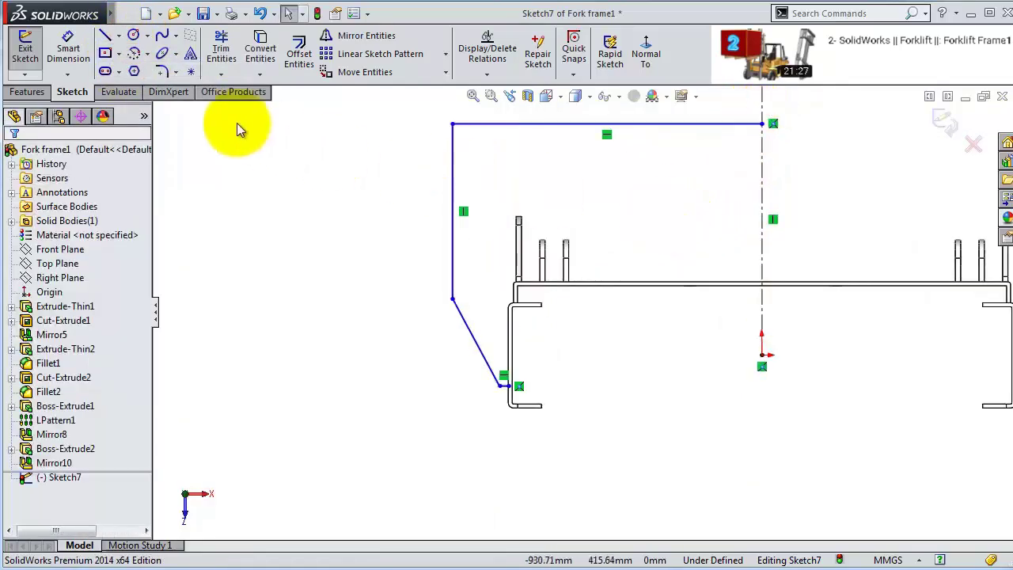
- Draw the inner horizontal line and the inner vertical line down to the channel corner
left_click(104, 35)
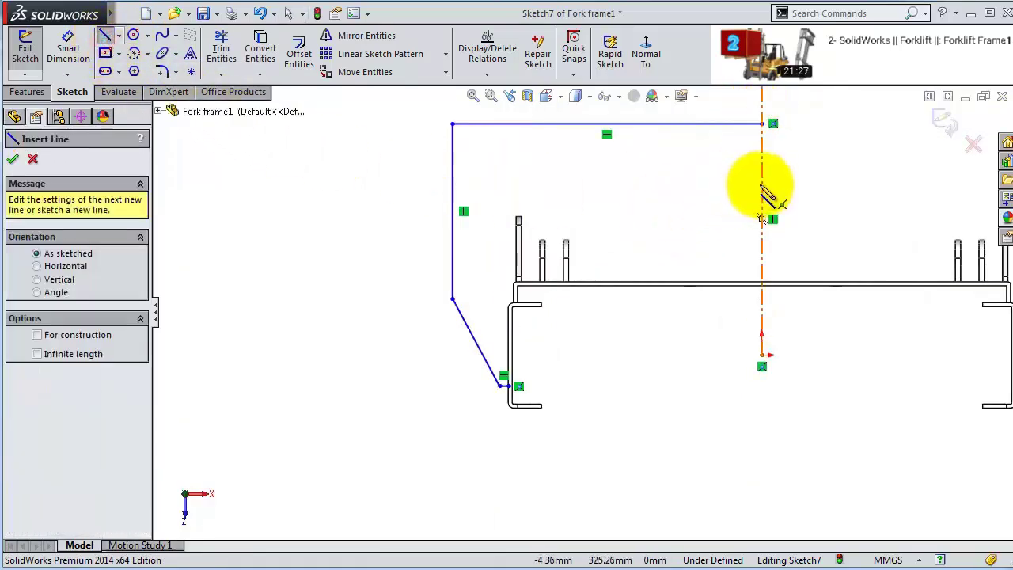
left_click_drag(762, 185, 541, 186)
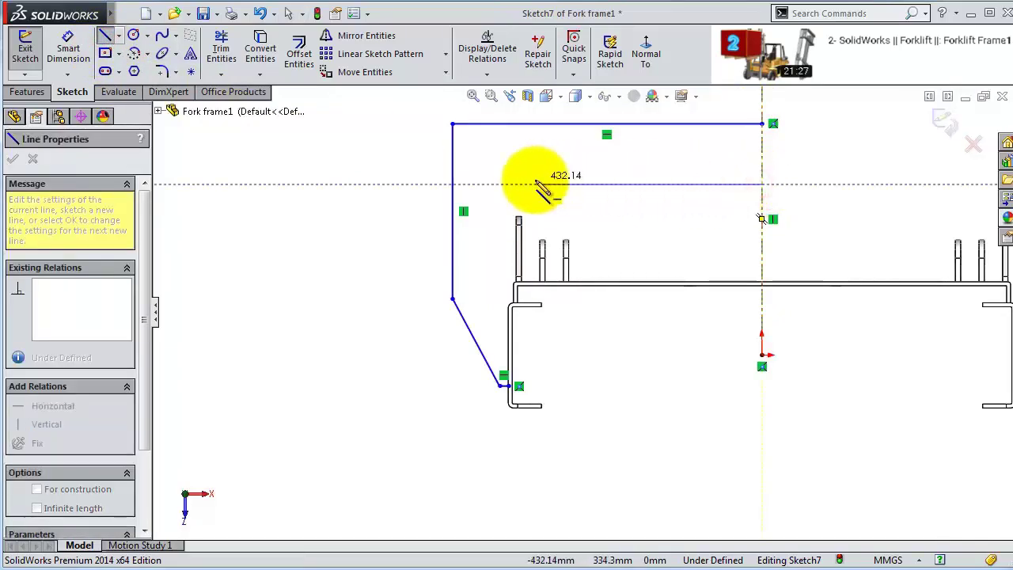
left_click(509, 185)
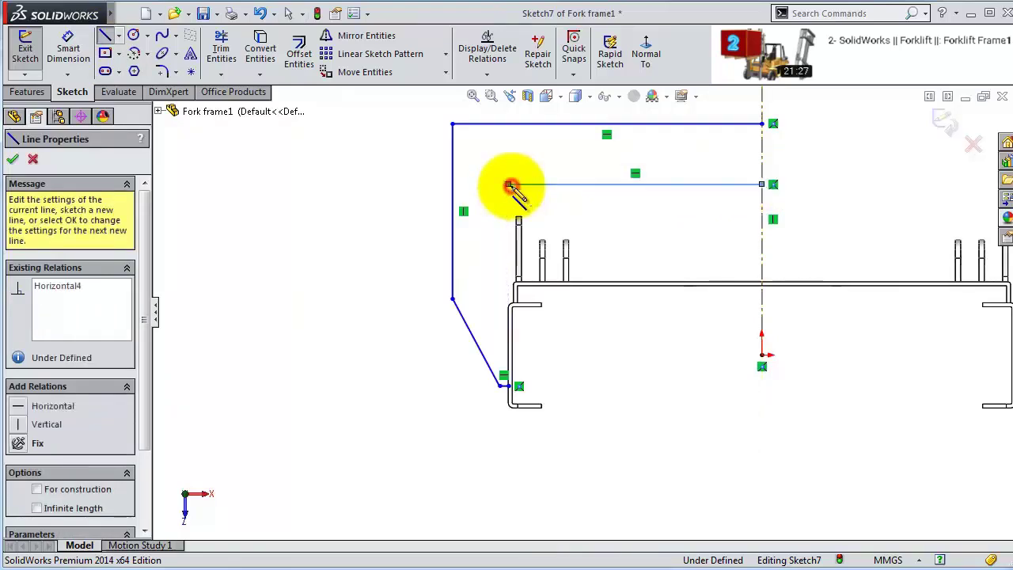
scroll(491, 372, "down", 2)
left_click(538, 402)
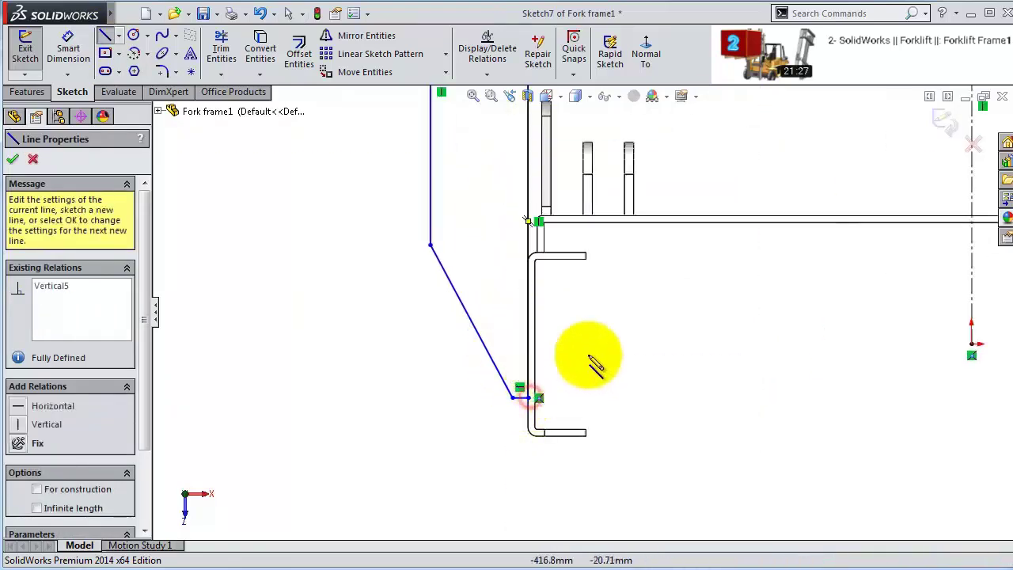
left_click(68, 44)
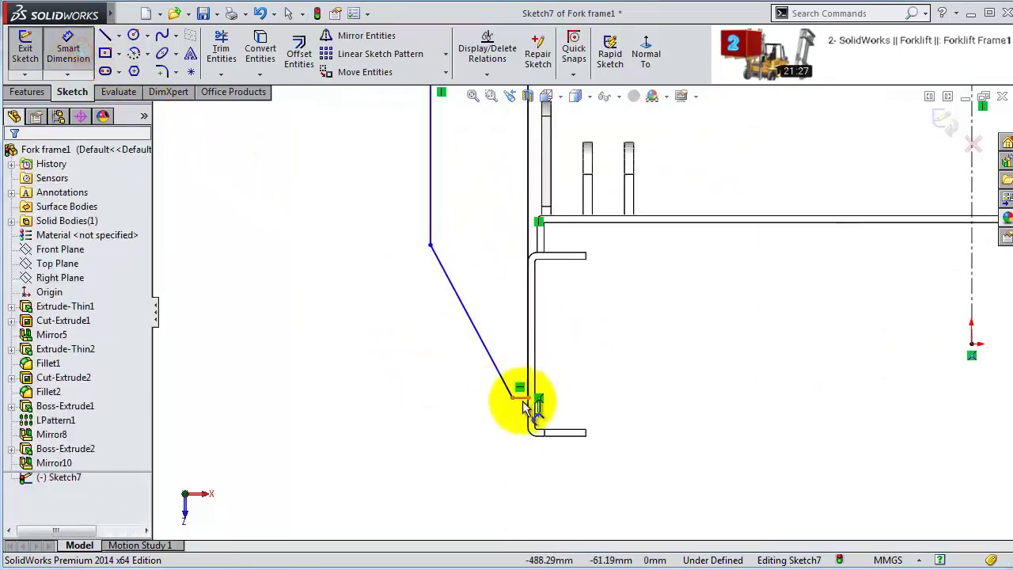
- Dimension the short bottom line to 25 mm and the angled drop to 150 mm
left_click(522, 400)
left_click(521, 468)
type("25")
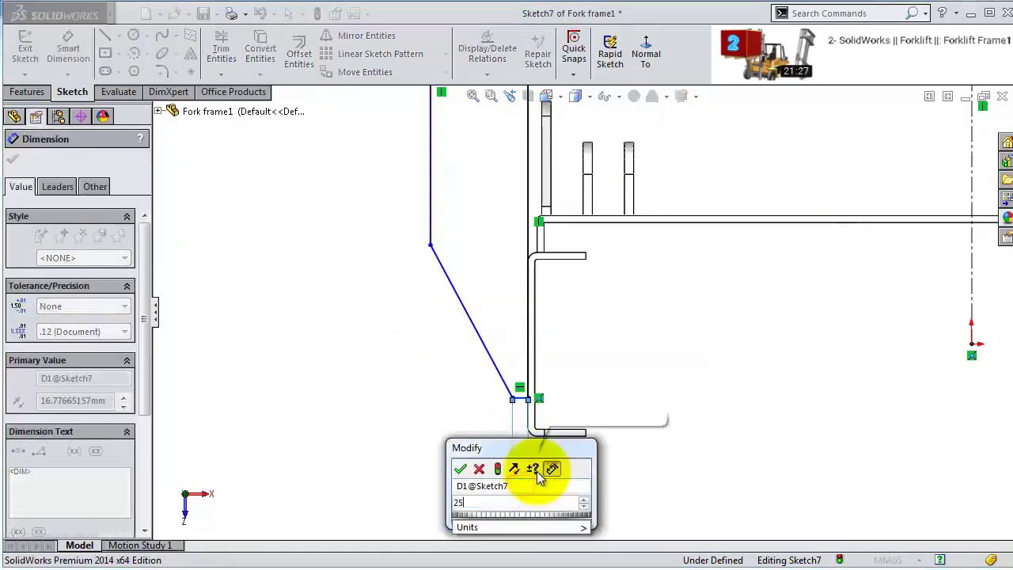
key("Return")
left_click(519, 400)
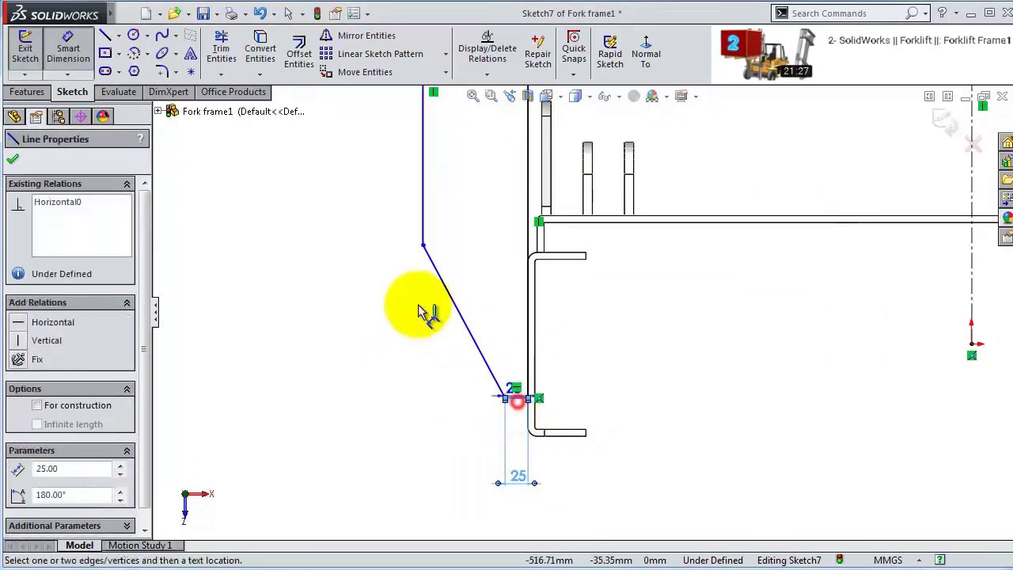
left_click(423, 244)
left_click(339, 274)
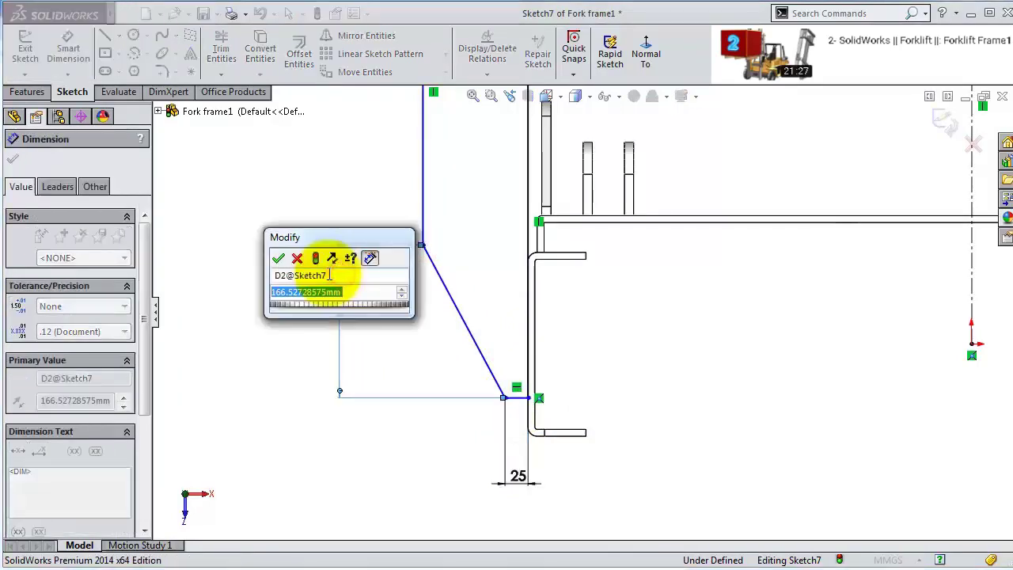
type("150")
key("Return")
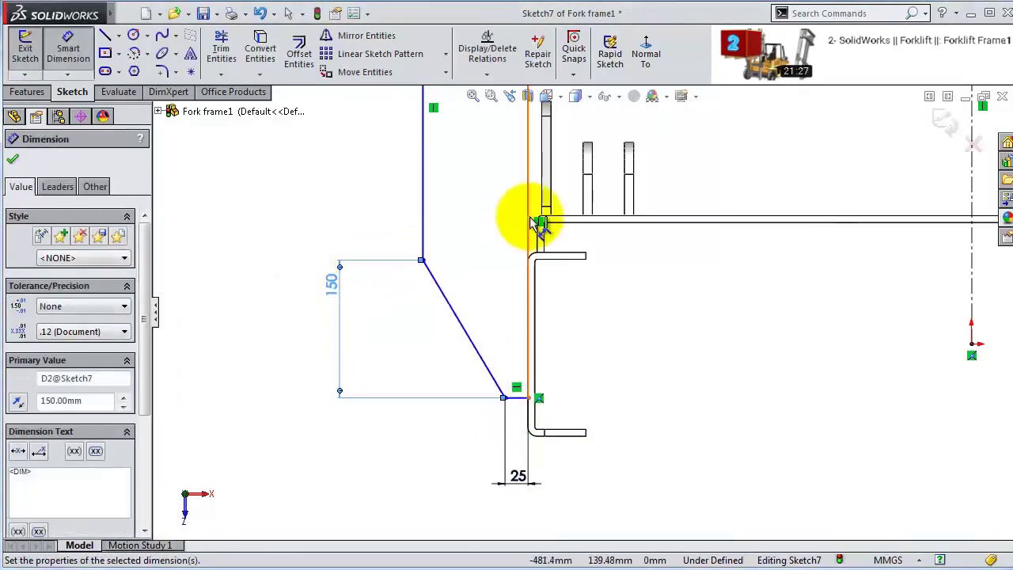
- Set the spacing between the two vertical lines to 100 mm
left_click(528, 218)
left_click(424, 210)
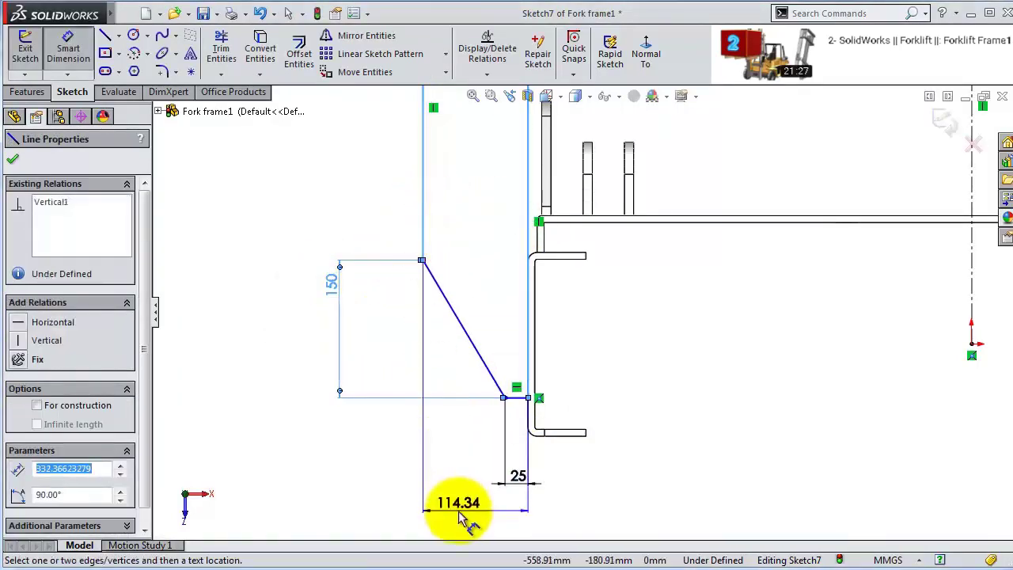
left_click(465, 513)
type("100")
key("Return")
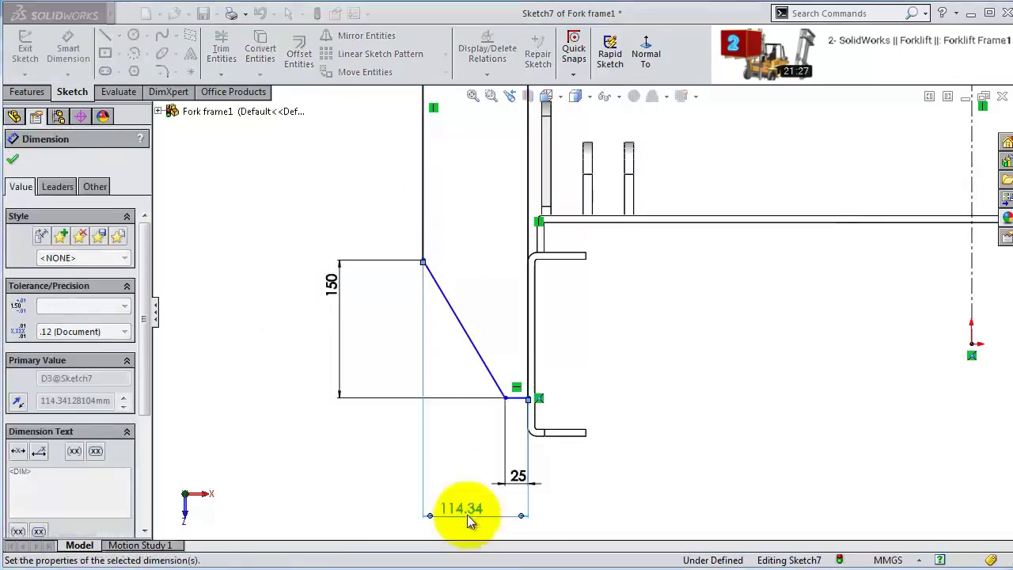
- Inspect the short bottom line and the outline's corner point
scroll(466, 511, "up", 2)
scroll(532, 294, "down", 1)
scroll(546, 305, "down", 1)
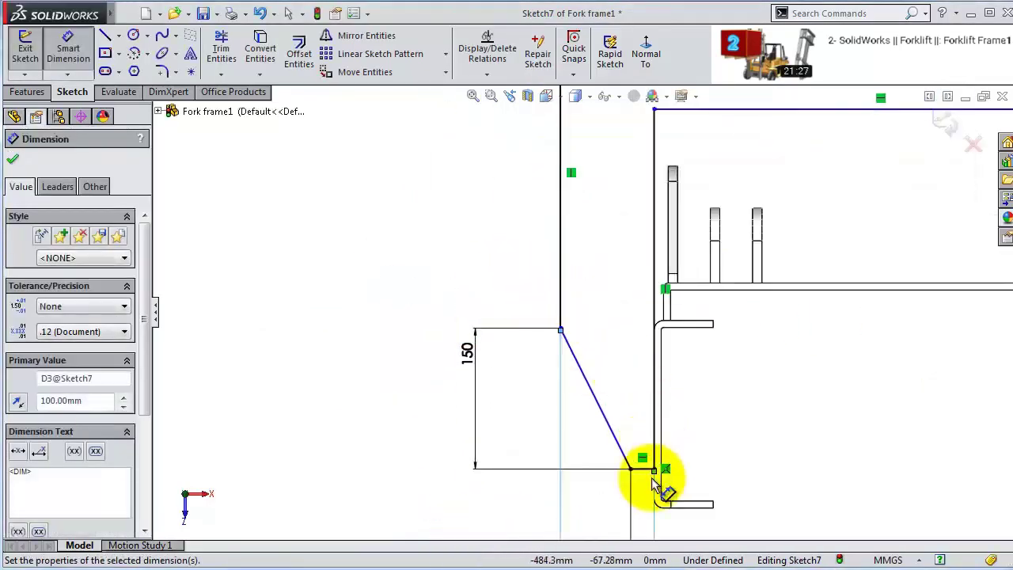
left_click(643, 470)
scroll(610, 324, "up", 2)
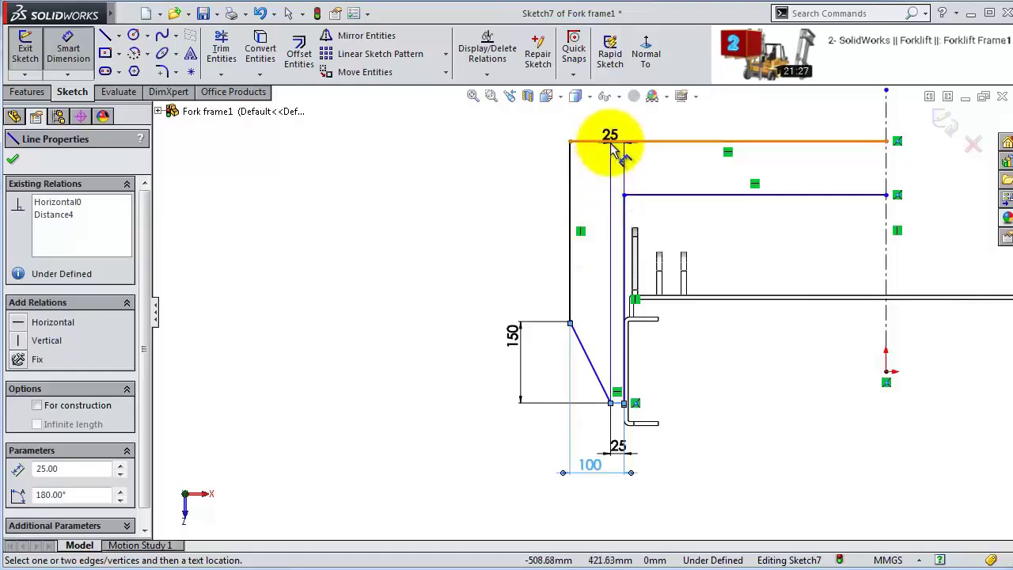
key("Escape")
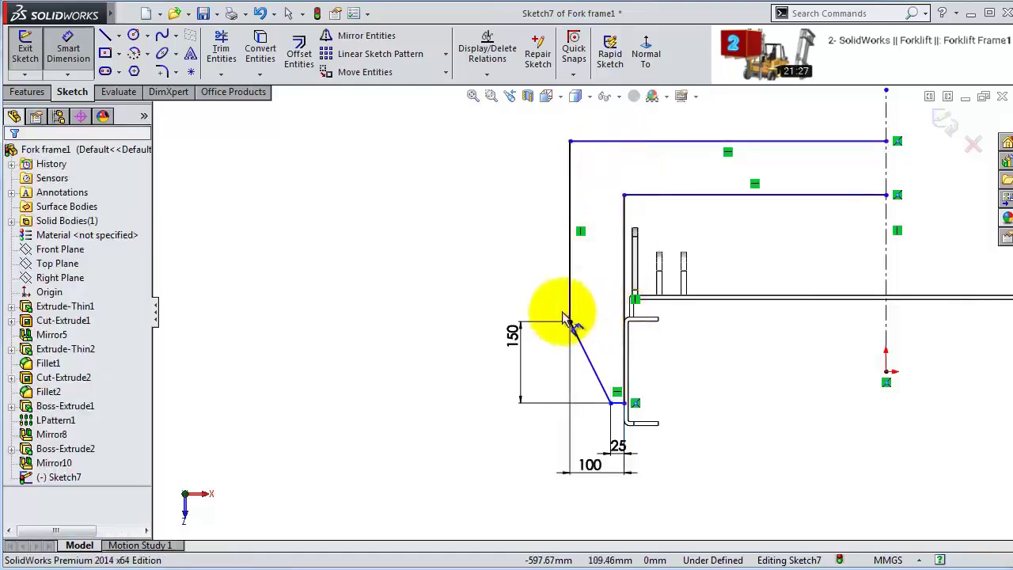
scroll(563, 310, "down", 3)
left_click(584, 335)
scroll(622, 256, "up", 3)
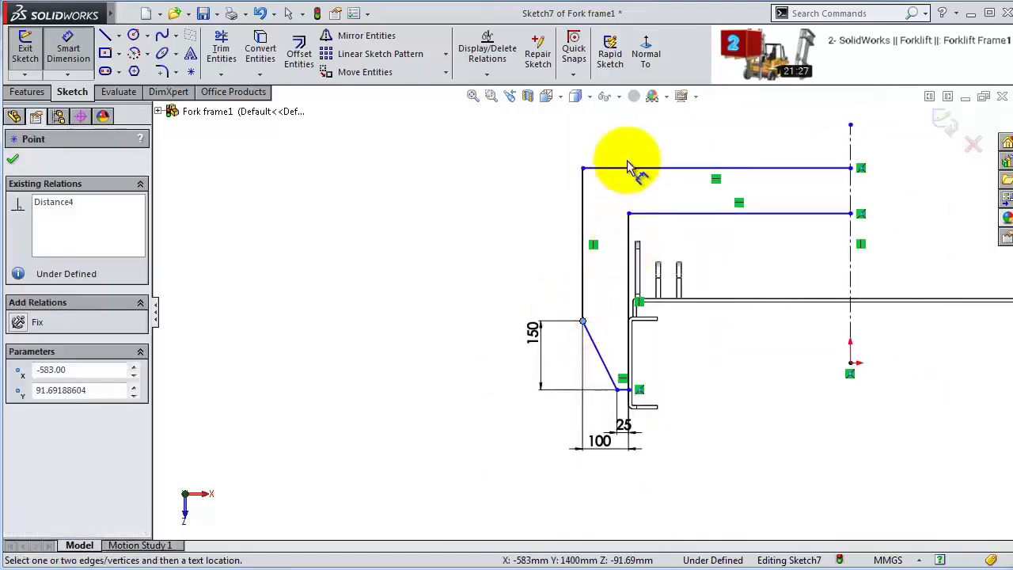
- Dimension the upper vertical edge to 290 mm
left_click(627, 169)
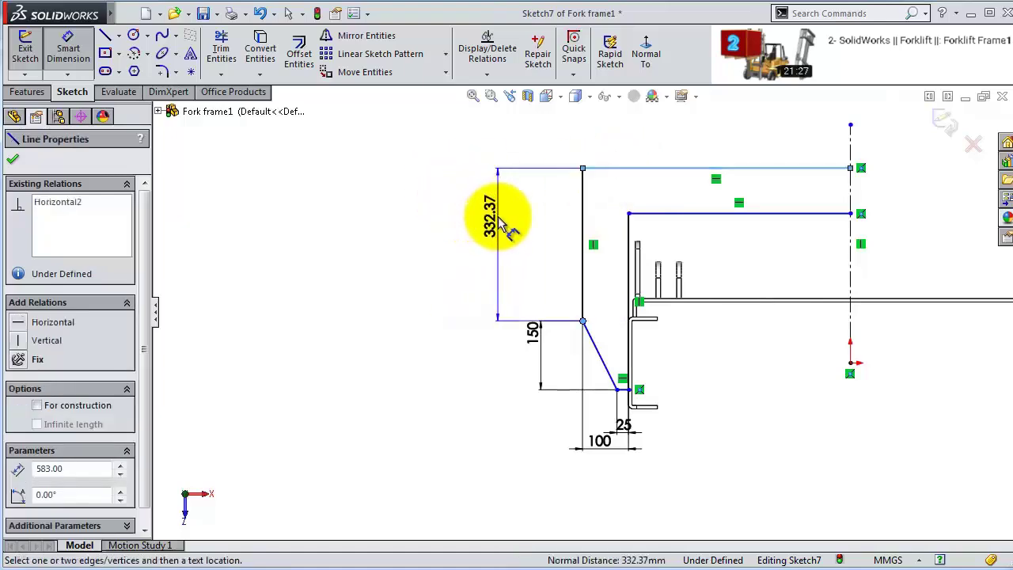
left_click(500, 220)
type("2")
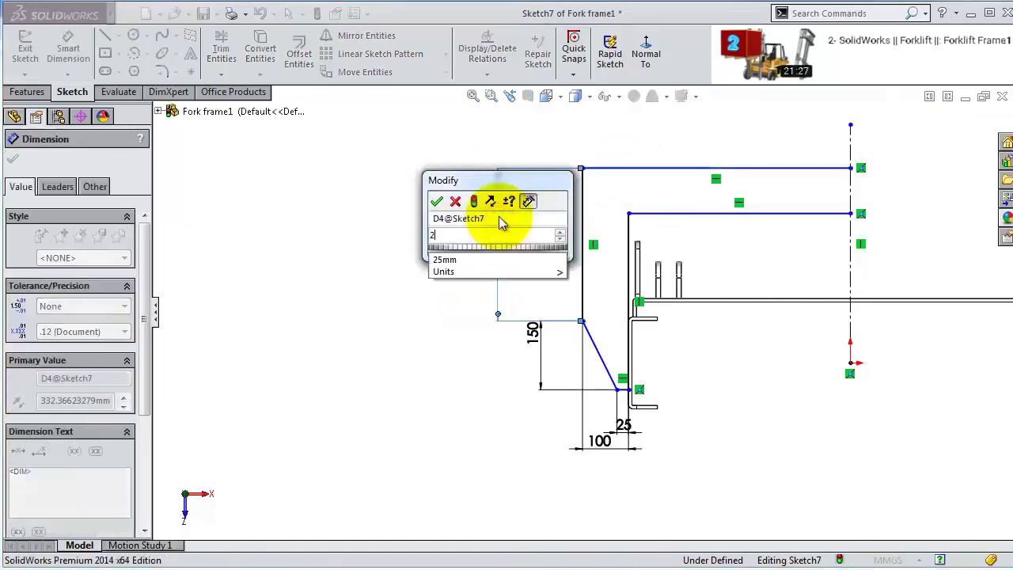
type("90")
key("Return")
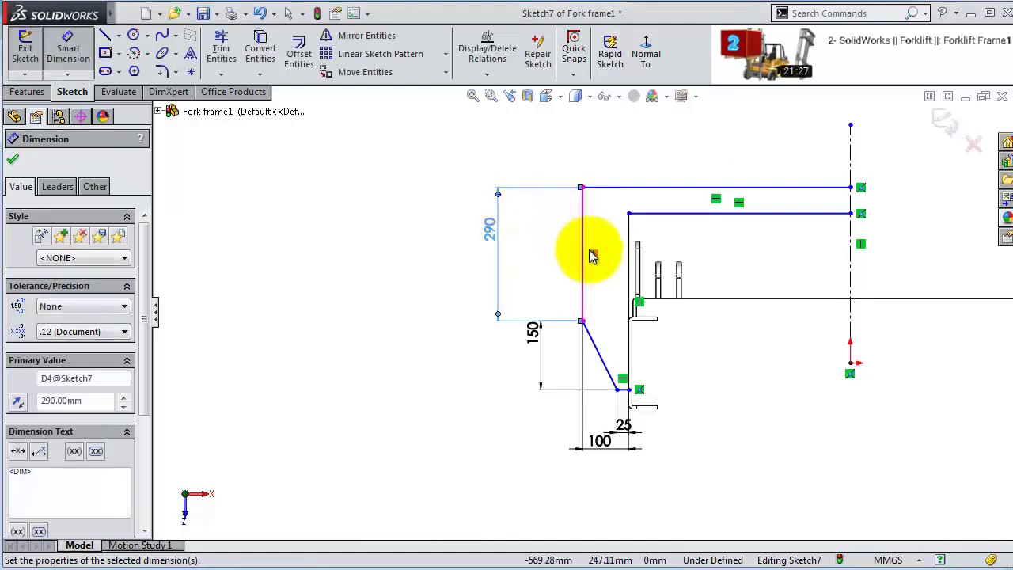
scroll(592, 256, "down", 2)
left_click(710, 178)
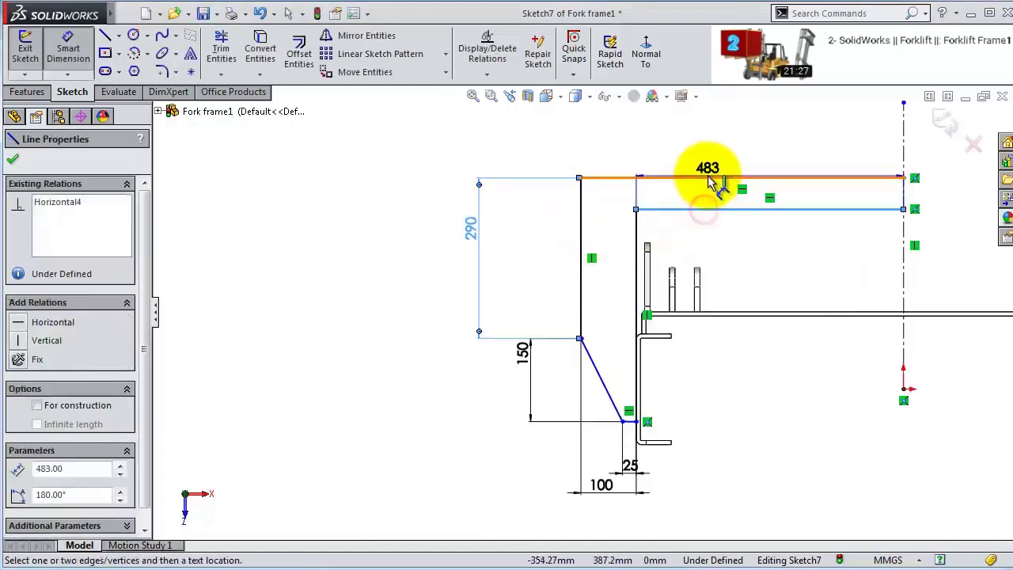
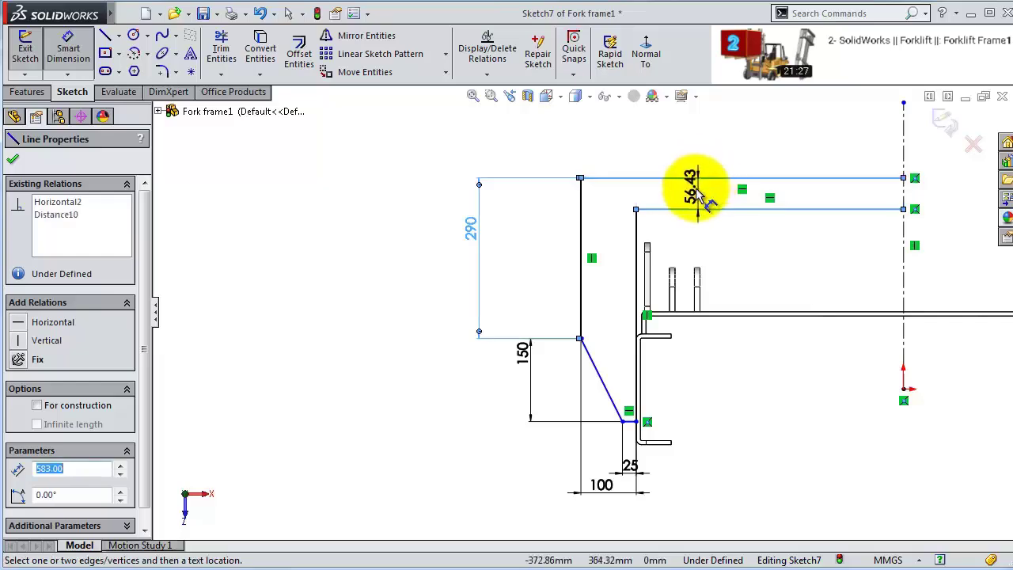
- Set the spacing between the two long horizontal lines to 150 mm, first entered as 75
left_click(612, 222)
type("75")
key("Return")
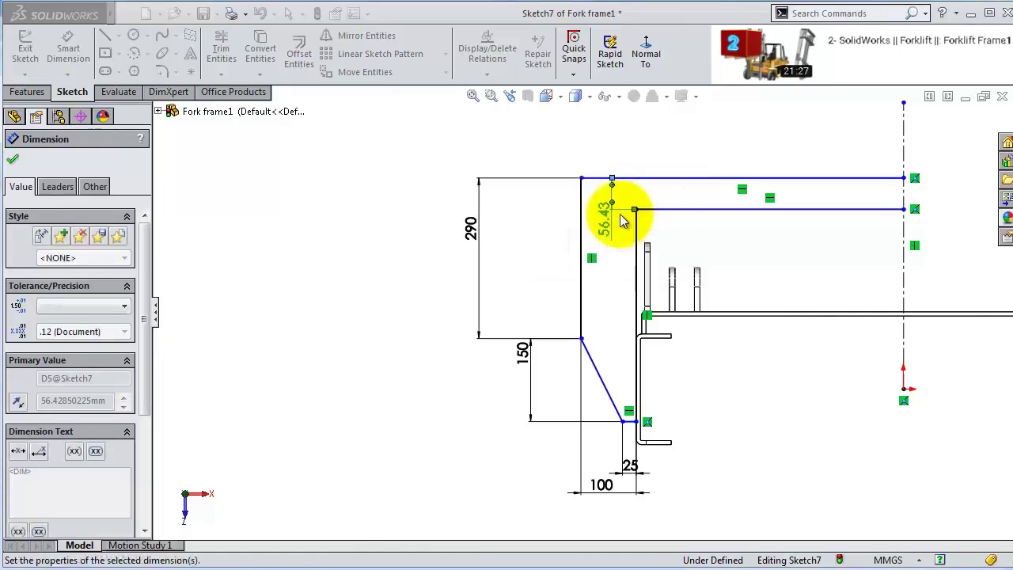
scroll(758, 229, "down", 3)
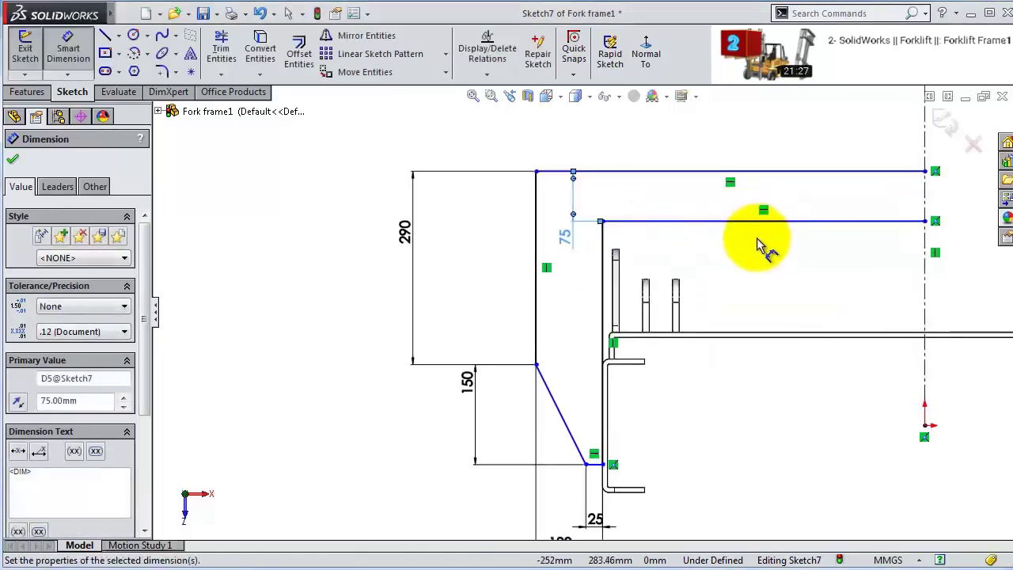
left_click(120, 91)
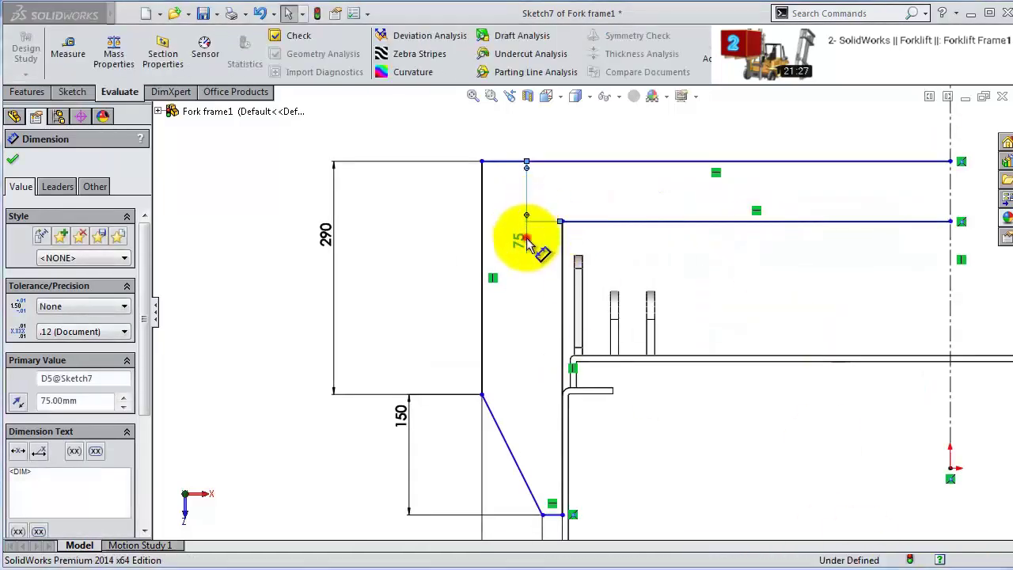
double_click(525, 234)
type("1")
key("Escape")
type("50")
key("Return")
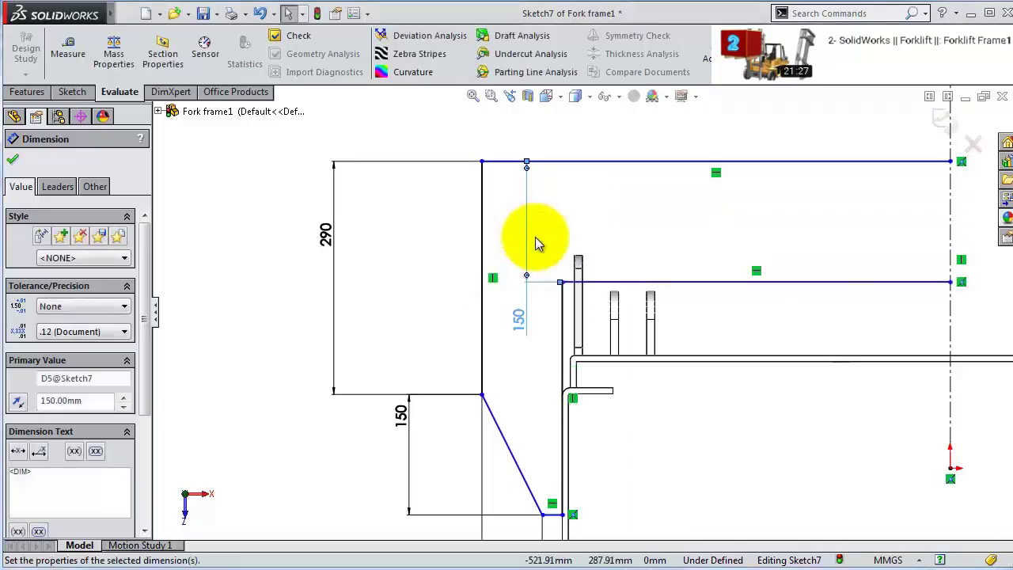
scroll(752, 289, "up", 2)
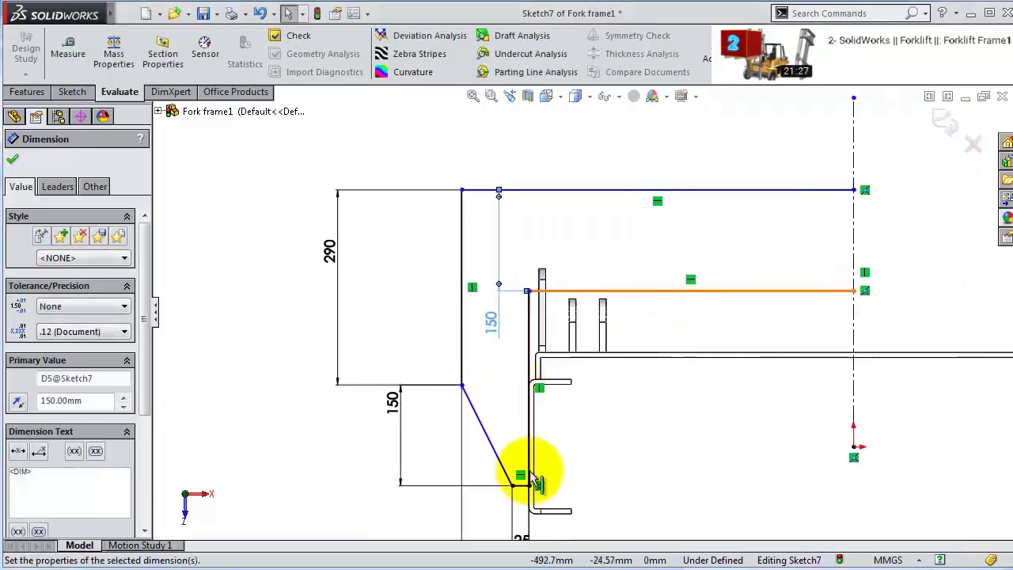
scroll(543, 464, "down", 1)
scroll(554, 464, "up", 2)
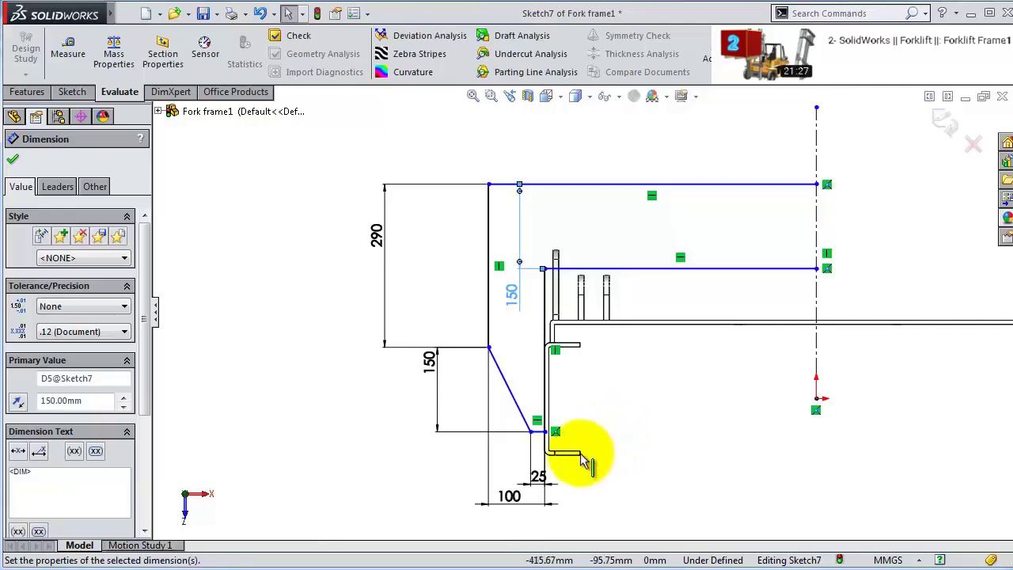
scroll(585, 463, "down", 2)
- Dimension the short bottom line to the flange at 38 mm
left_click(560, 439)
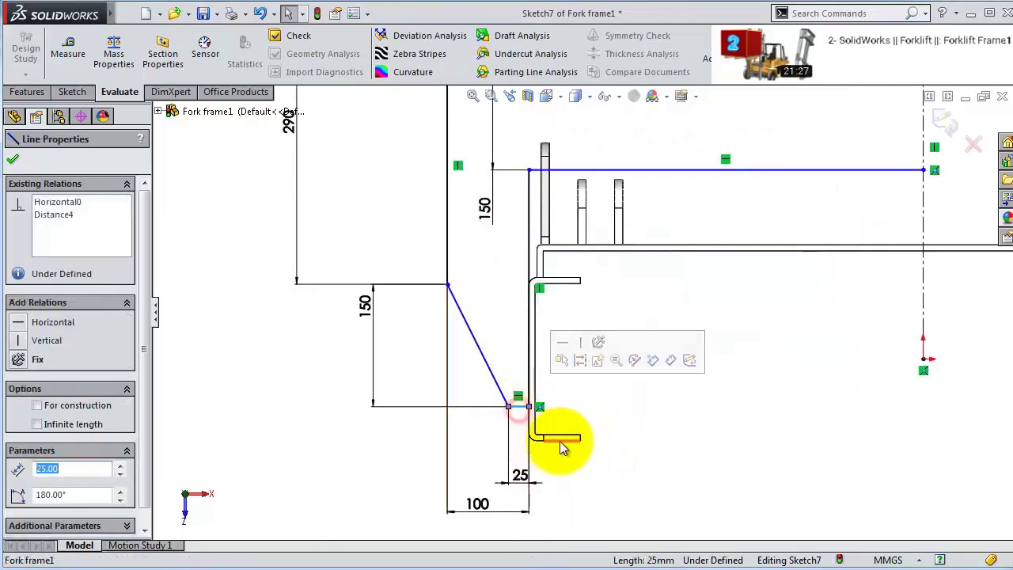
left_click(565, 443)
left_click(27, 92)
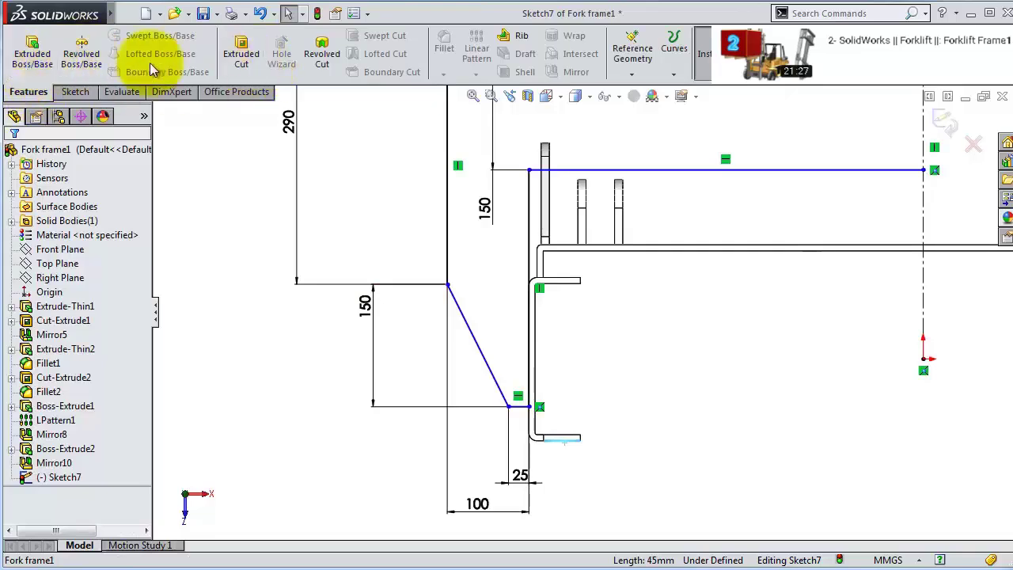
left_click(76, 92)
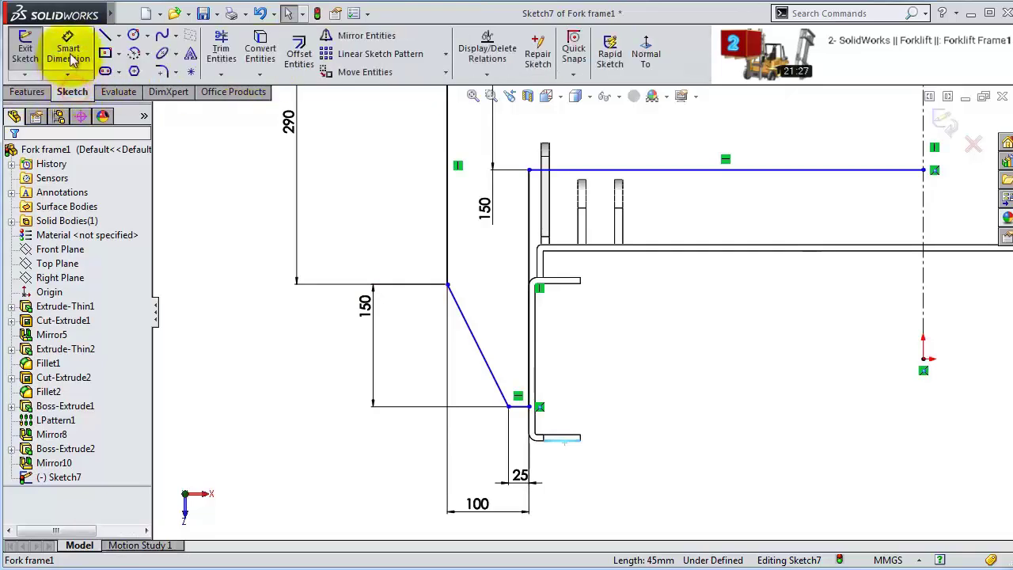
left_click(68, 49)
left_click(517, 406)
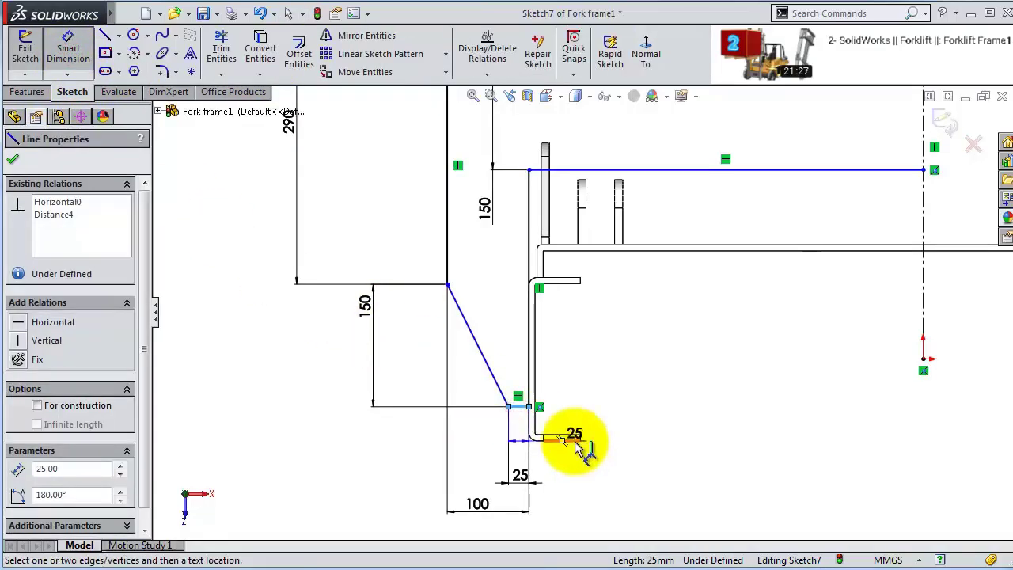
left_click(575, 441)
left_click(640, 436)
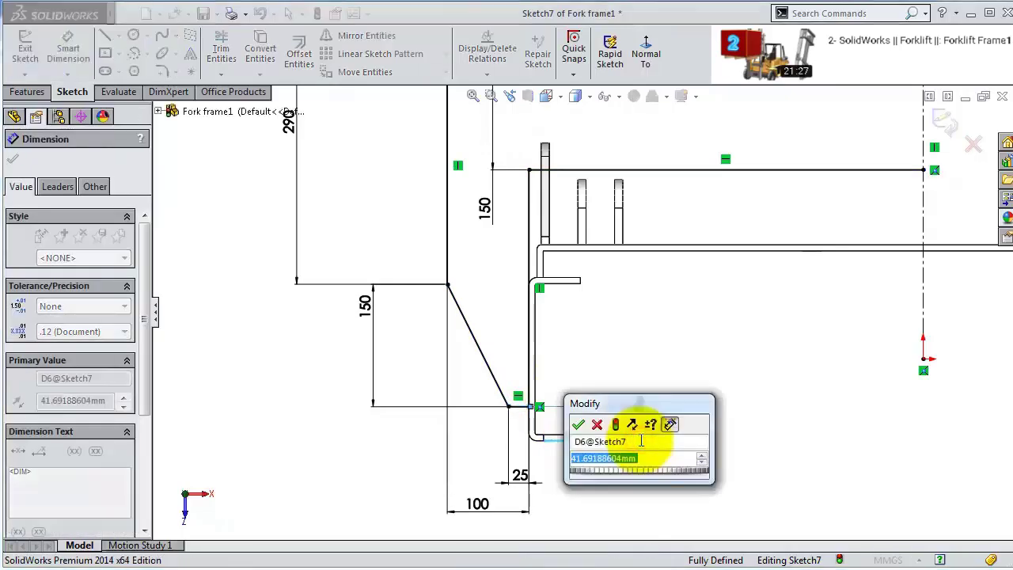
type("4")
key("BackSpace")
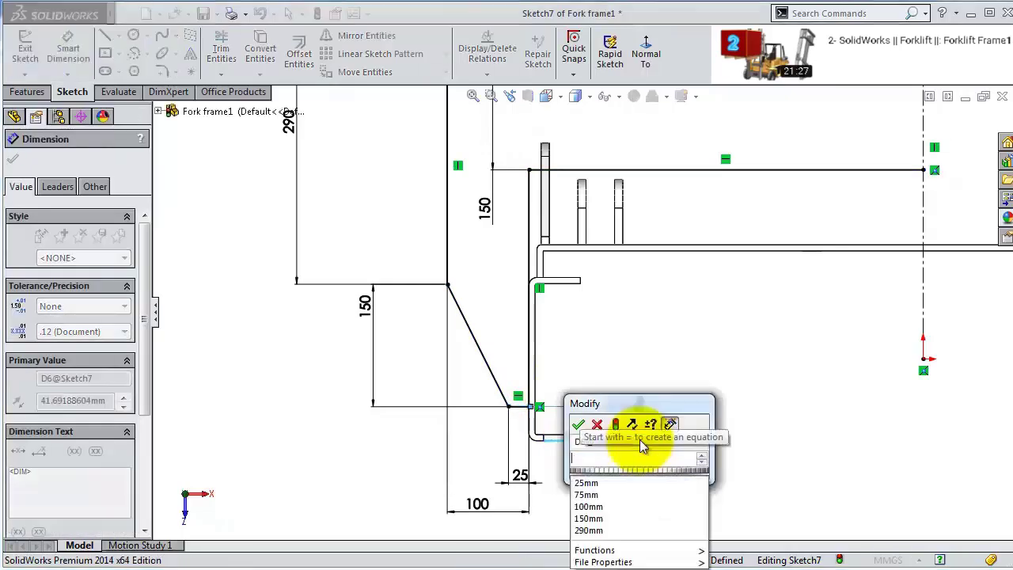
type("38")
key("Return")
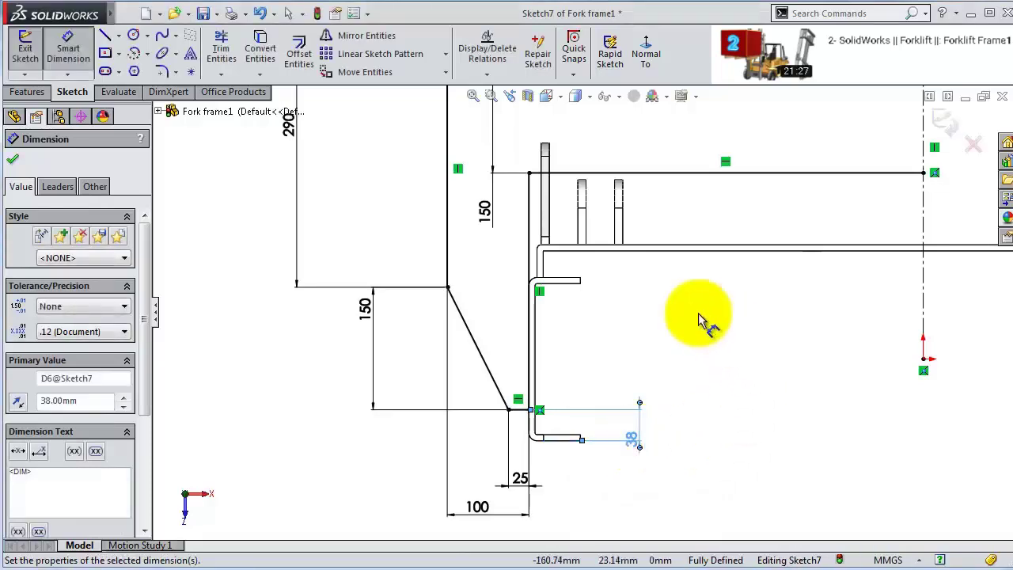
scroll(617, 230, "up", 2)
- Round the inner top corner of the profile with a 50 mm sketch fillet
left_click(168, 71)
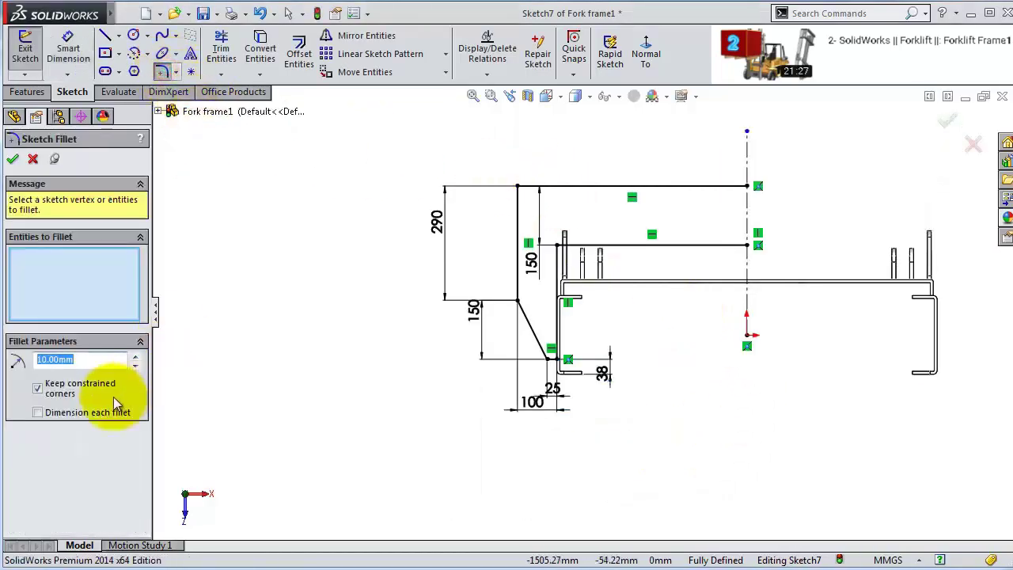
type("50")
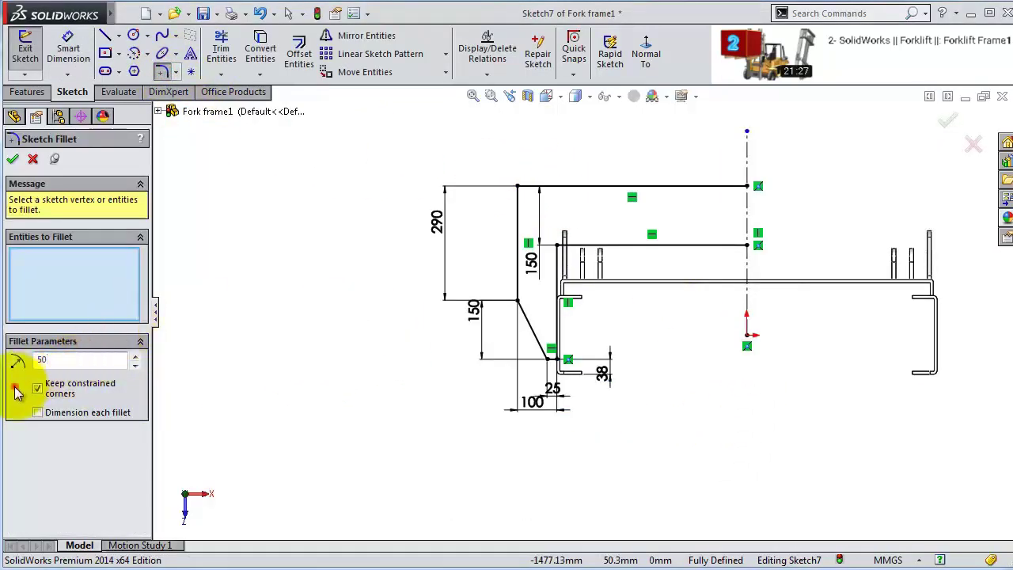
scroll(489, 286, "down", 3)
left_click(607, 216)
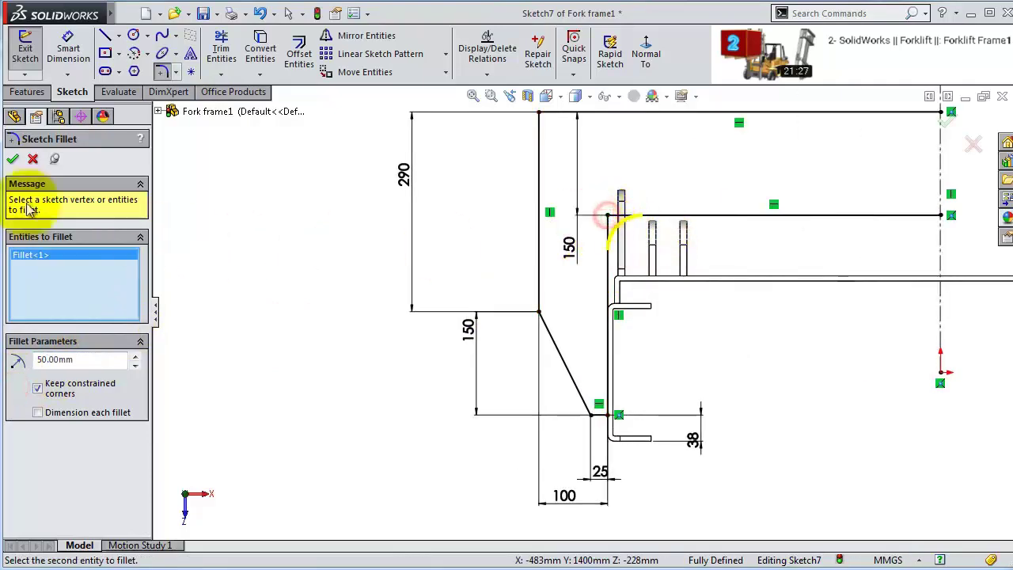
left_click(13, 159)
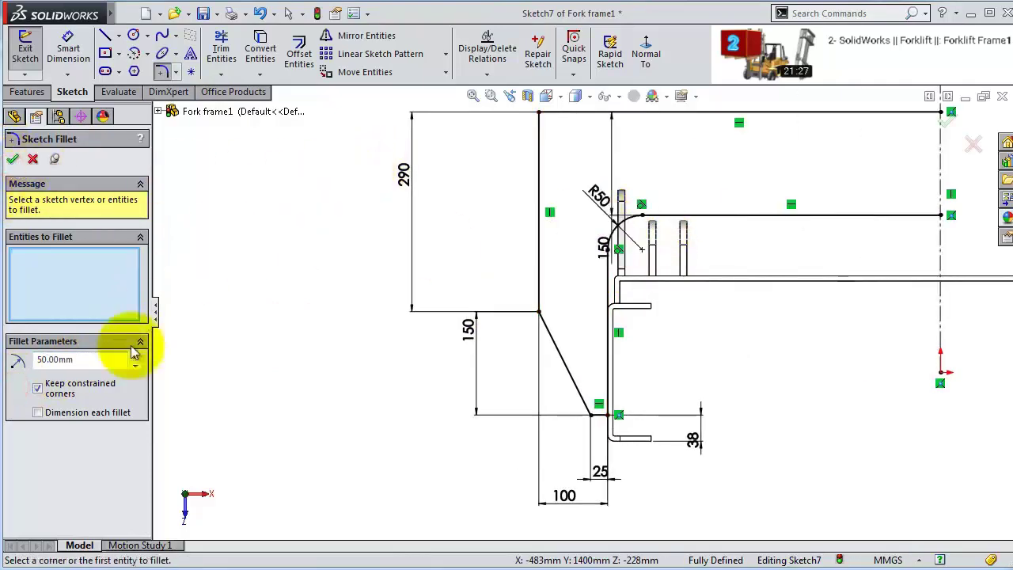
- Round the outer top corner with a 75 mm sketch fillet
left_click_drag(87, 362, 36, 358)
type("75")
key("Return")
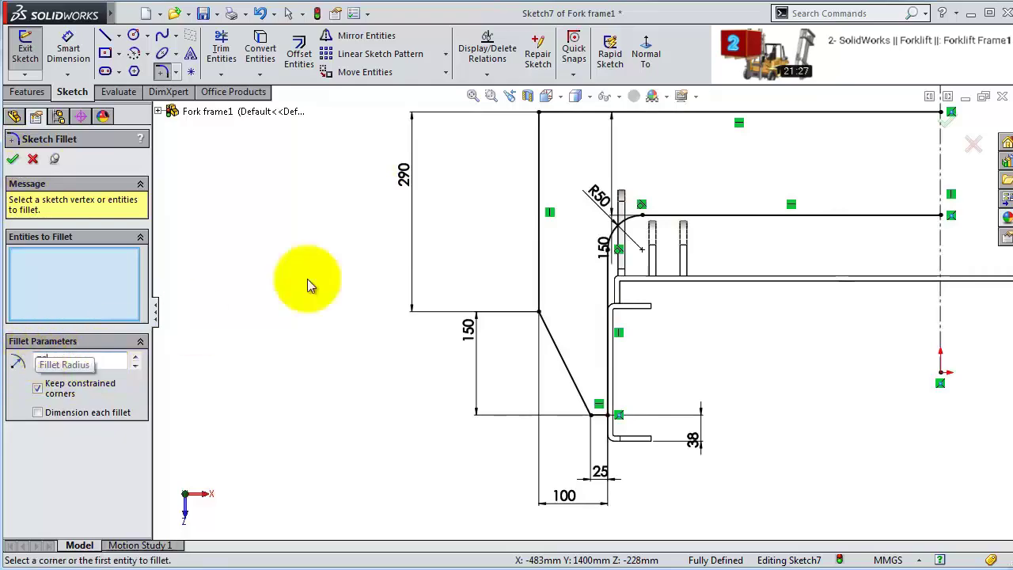
left_click(539, 114)
left_click(14, 159)
scroll(783, 217, "up", 2)
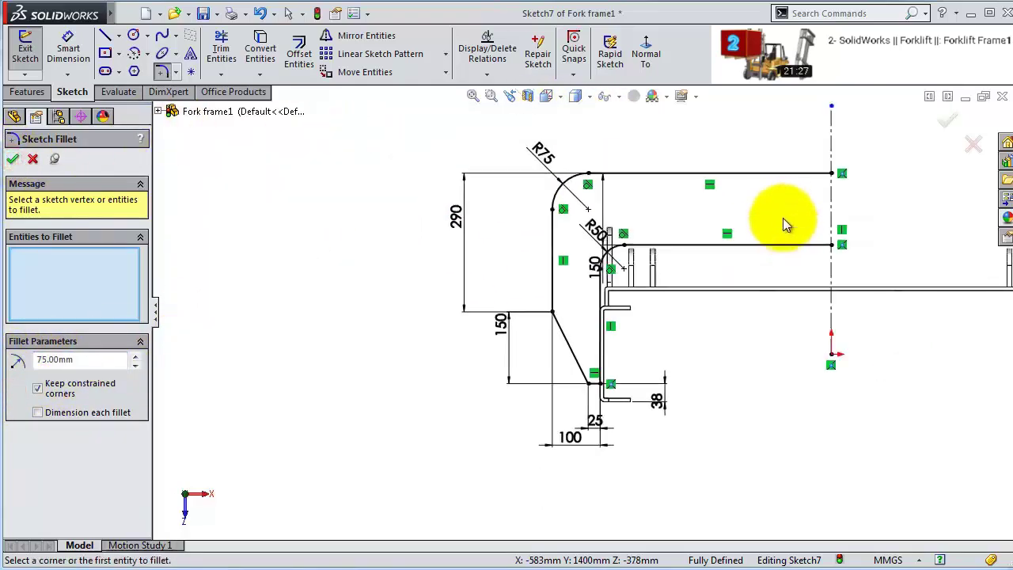
scroll(782, 210, "down", 1)
scroll(784, 218, "up", 1)
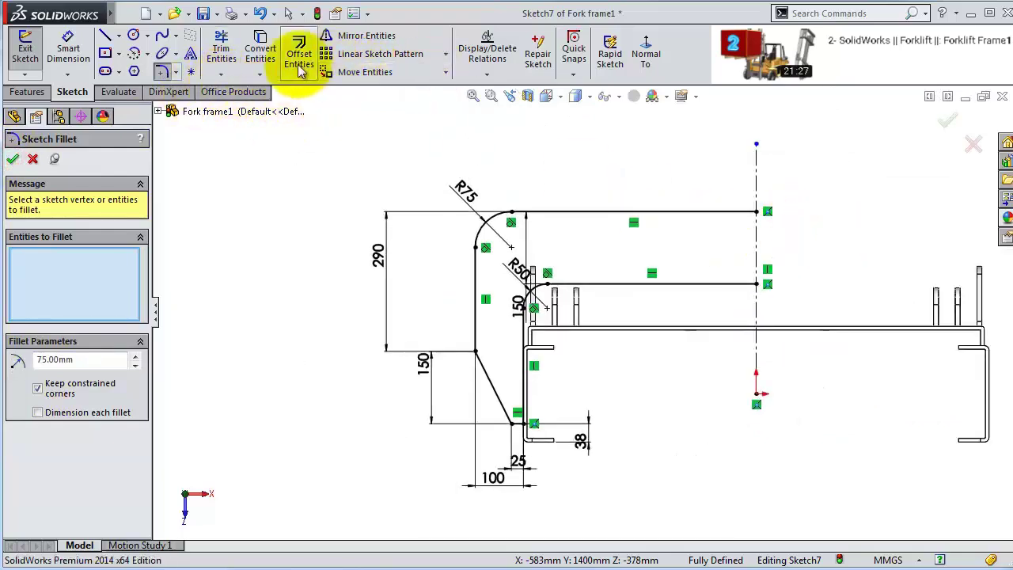
- Mirror the profile's lines and R75 and R50 arcs about the vertical centreline
left_click(371, 37)
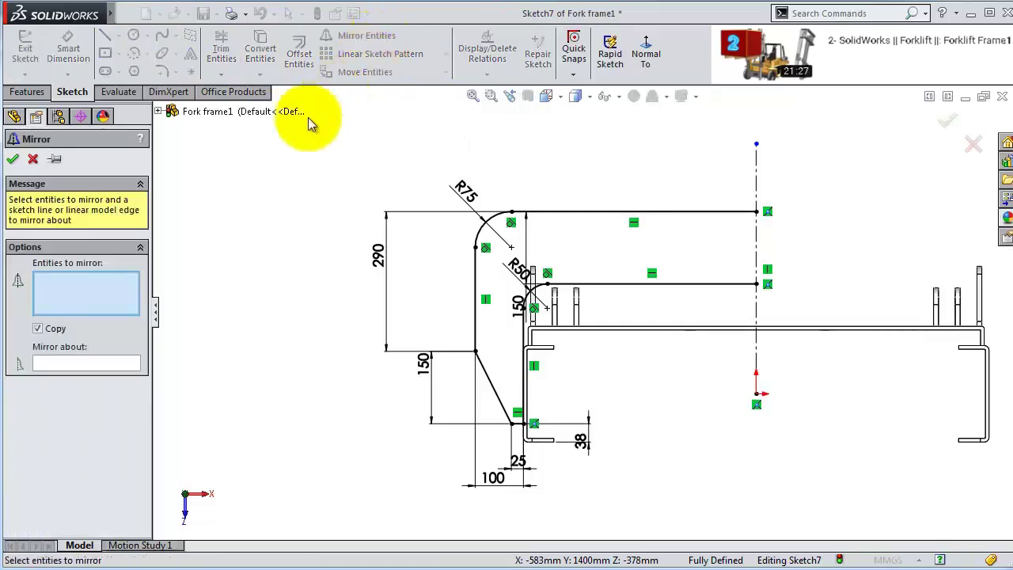
left_click(700, 212)
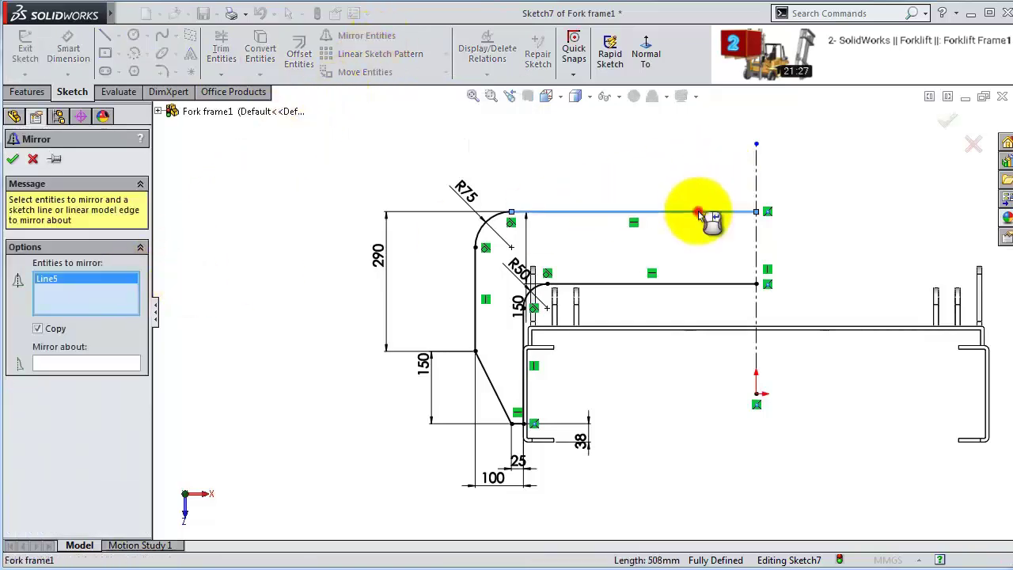
left_click(702, 283)
left_click(485, 224)
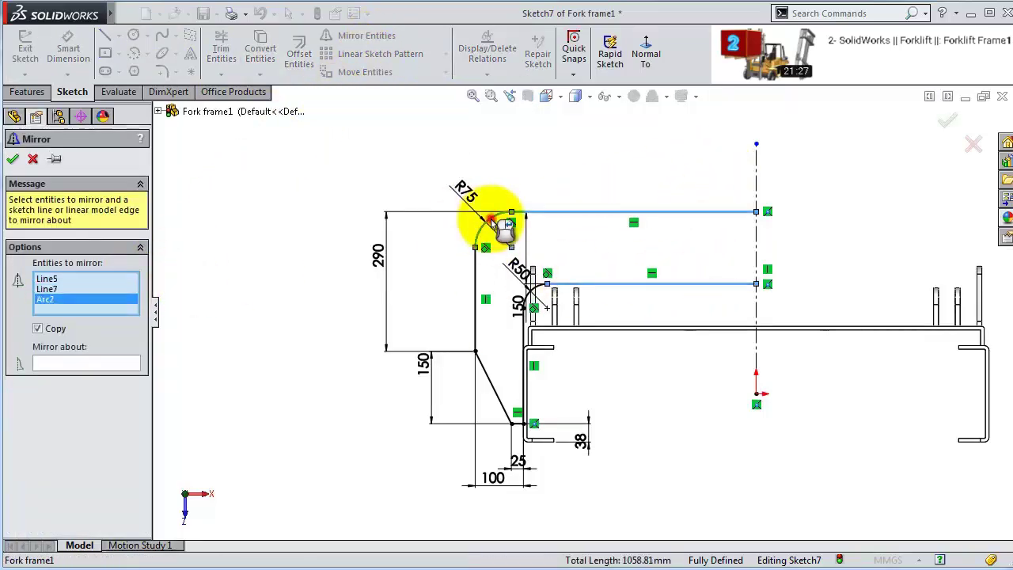
left_click(541, 289)
left_click(477, 285)
scroll(526, 326, "down", 3)
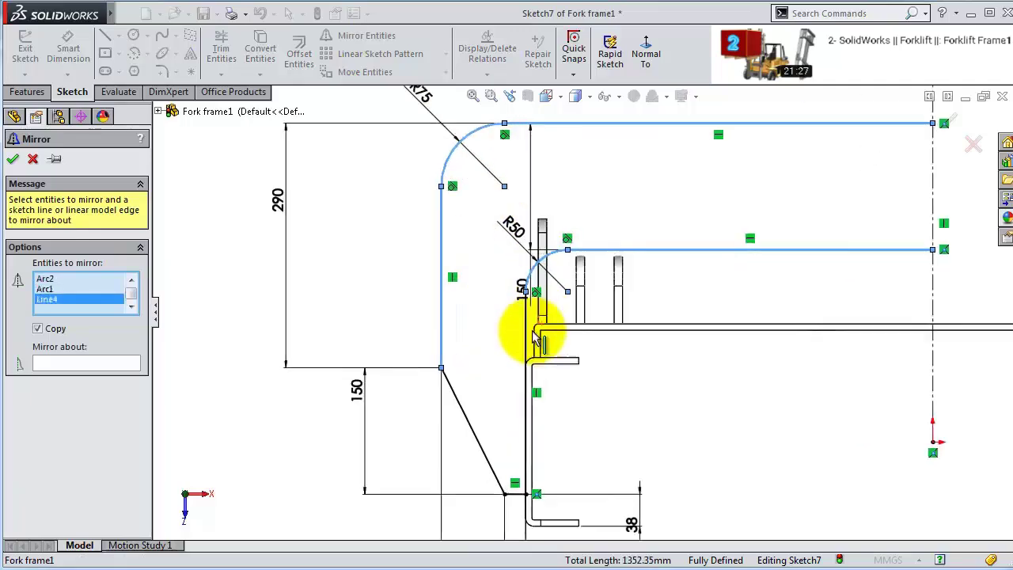
left_click(526, 344)
left_click(466, 416)
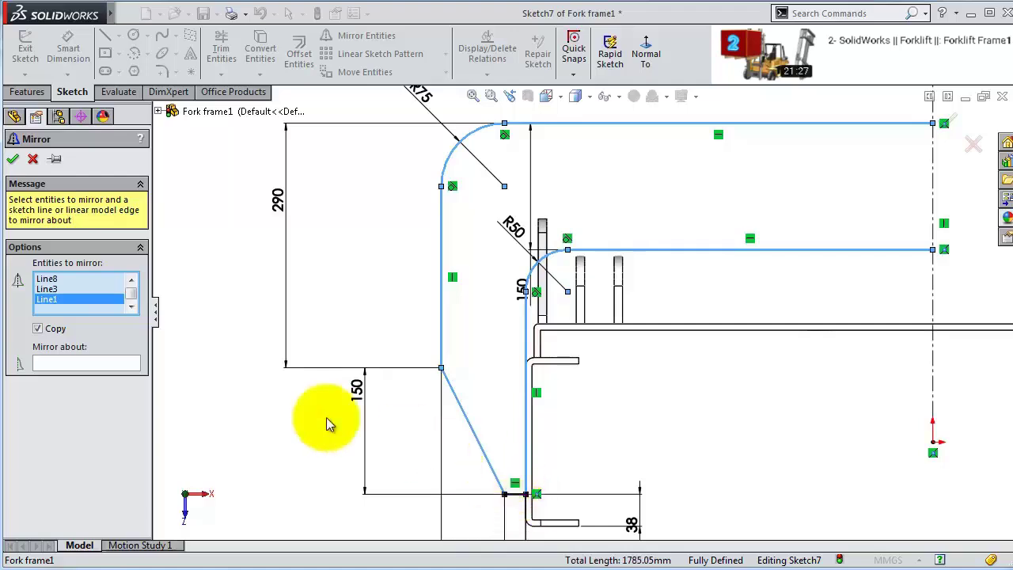
left_click(106, 363)
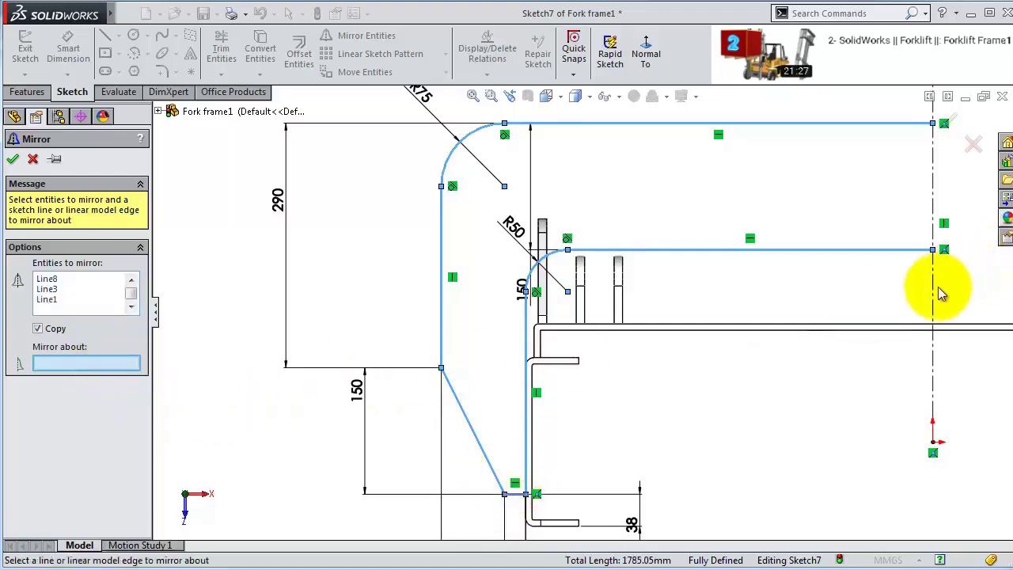
left_click(13, 158)
key("f")
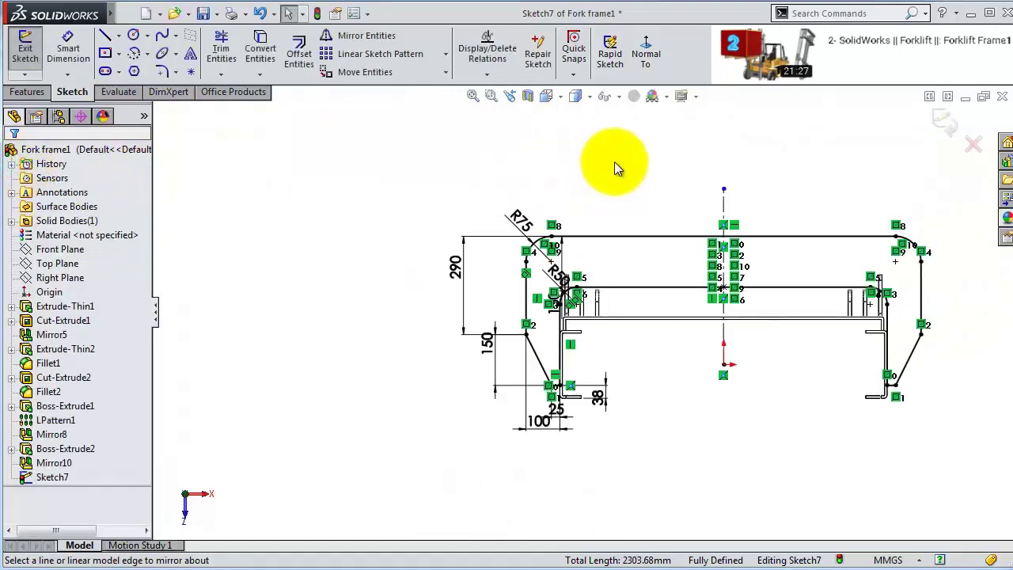
key("ctrl+7")
- Extrude Sketch7 60 mm deep, starting from a reversed 600 mm offset, creating Boss-Extrude3
left_click(16, 93)
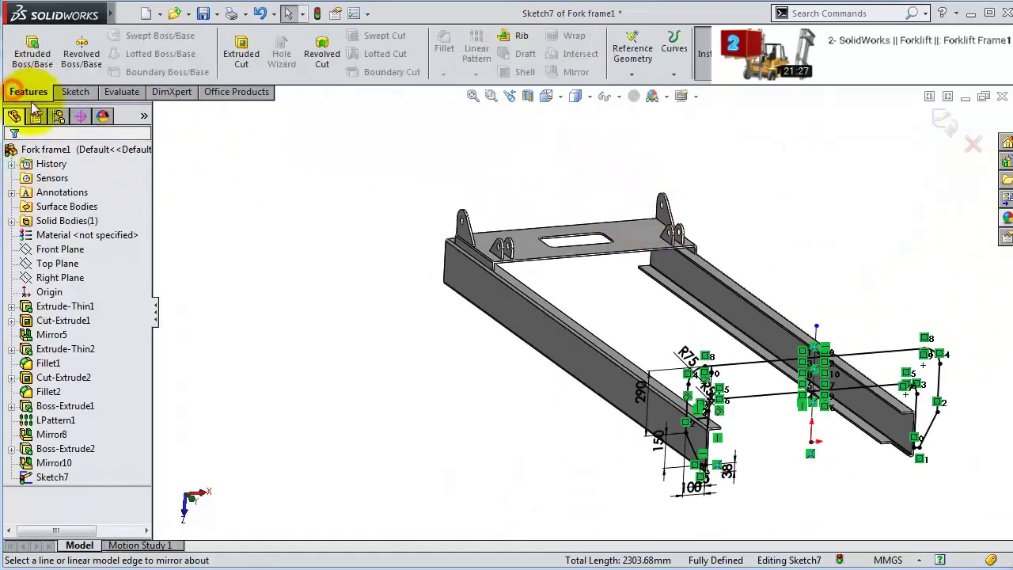
left_click(33, 68)
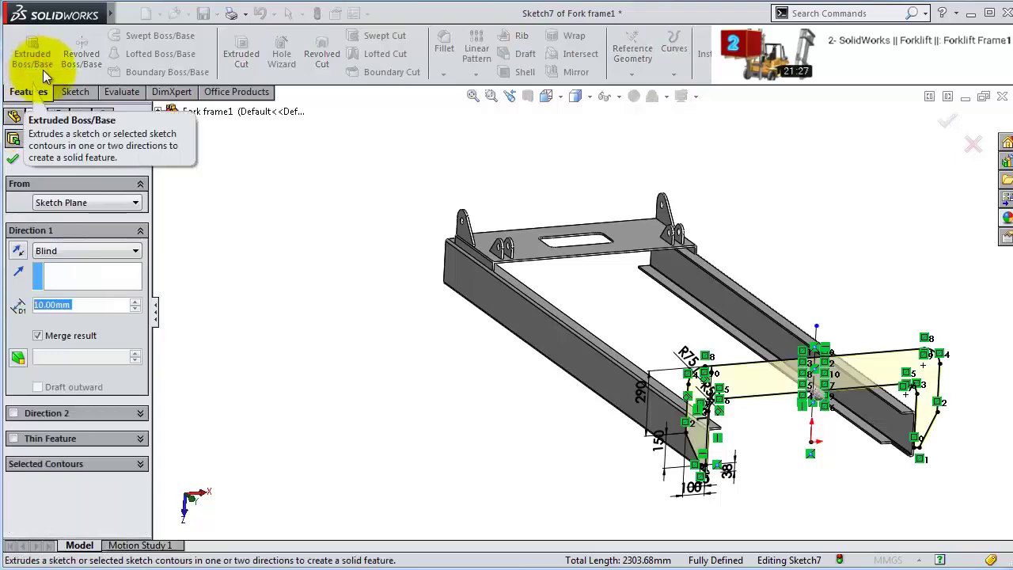
type("60")
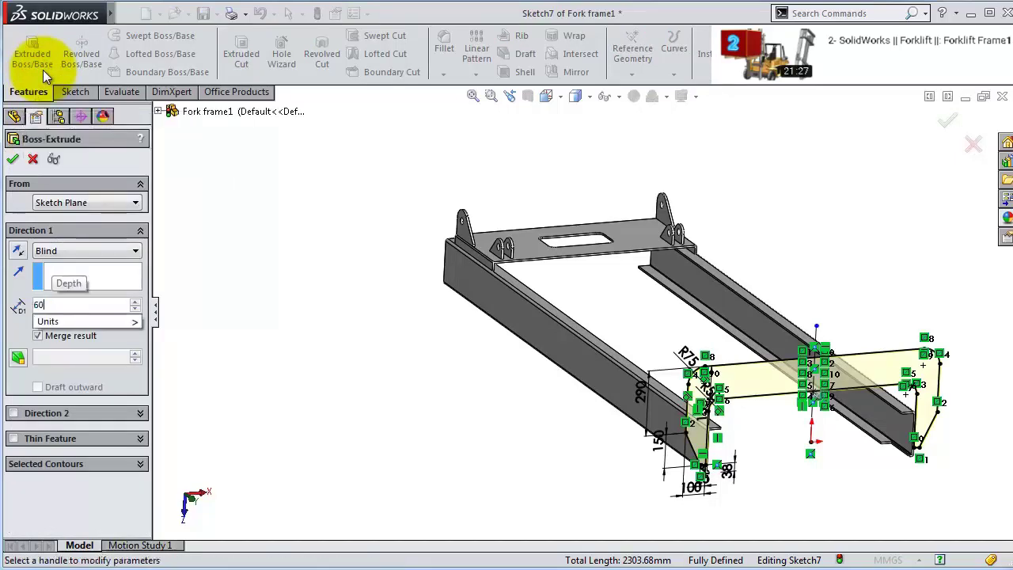
left_click(13, 307)
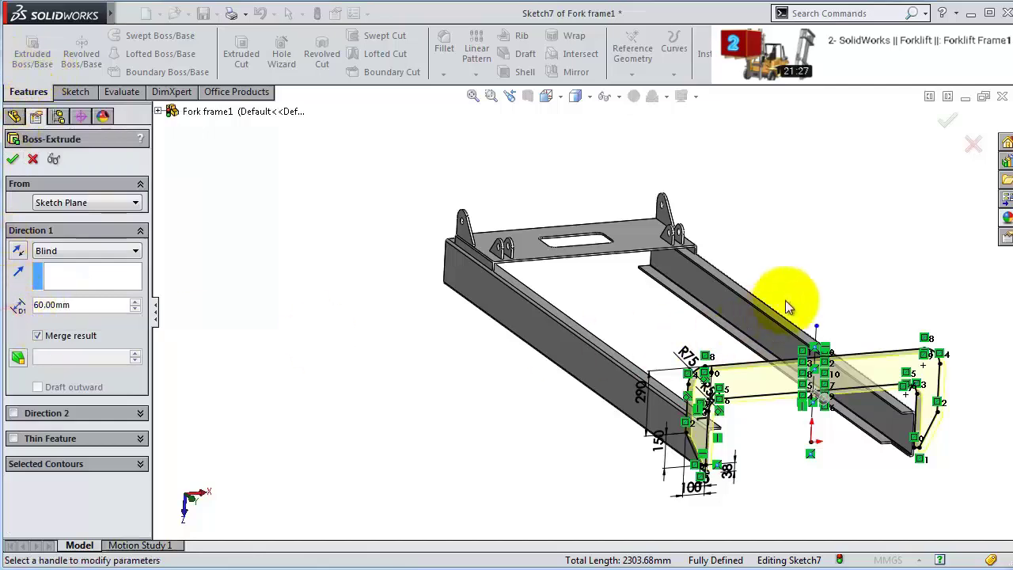
middle_click_drag(780, 293, 718, 348)
left_click(111, 203)
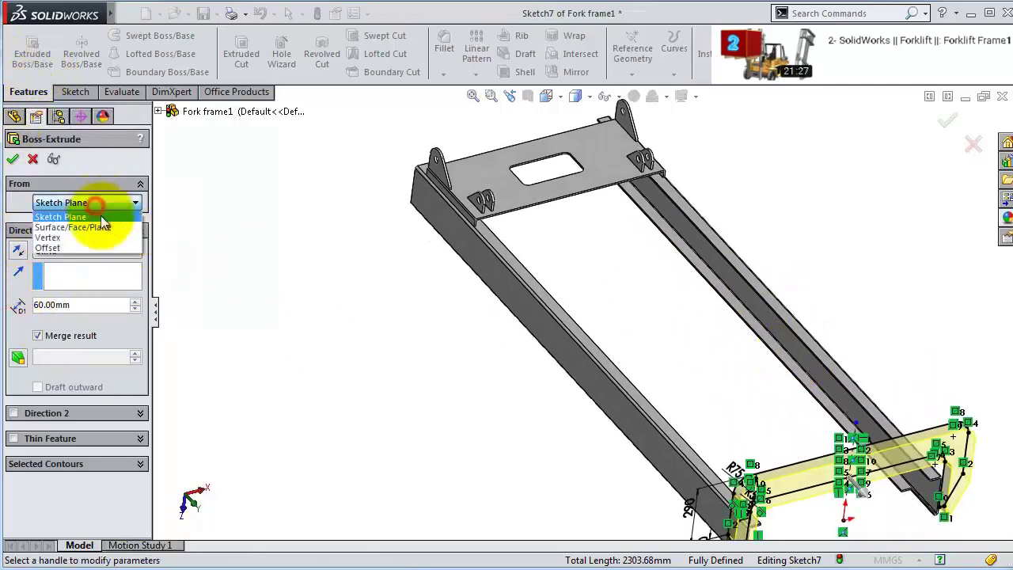
left_click(99, 249)
left_click_drag(109, 226, 20, 231)
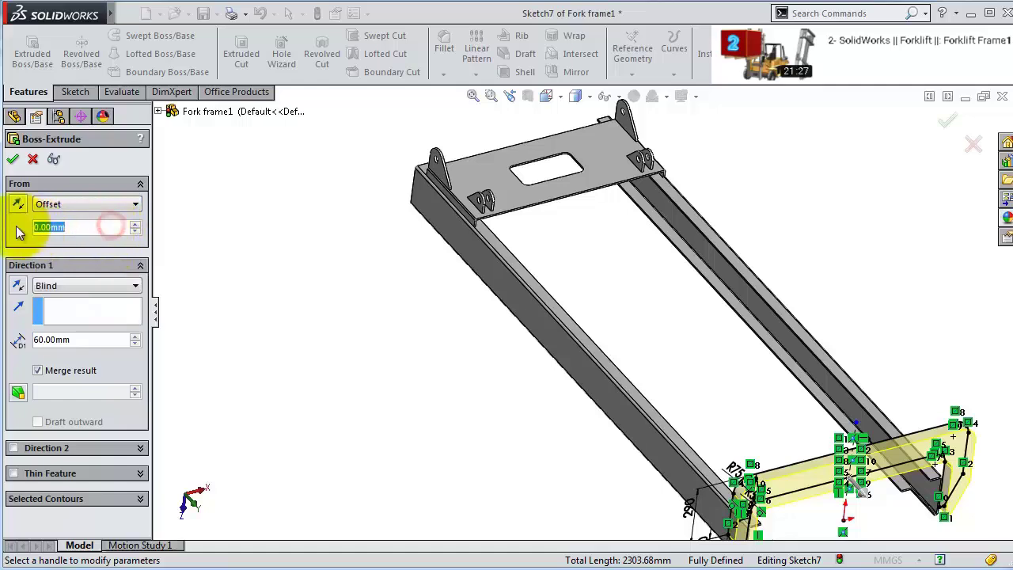
type("600")
key("Return")
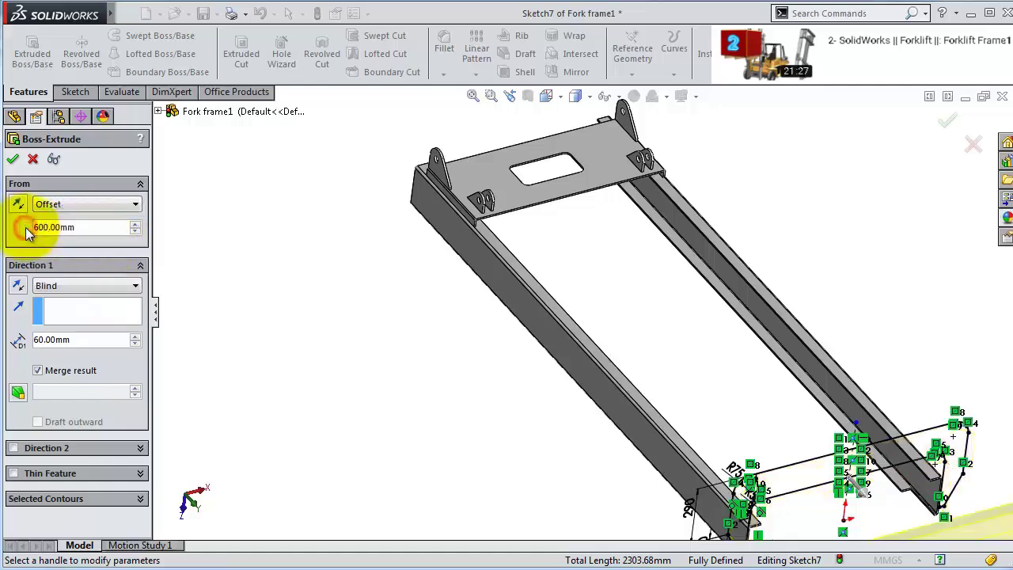
left_click(17, 206)
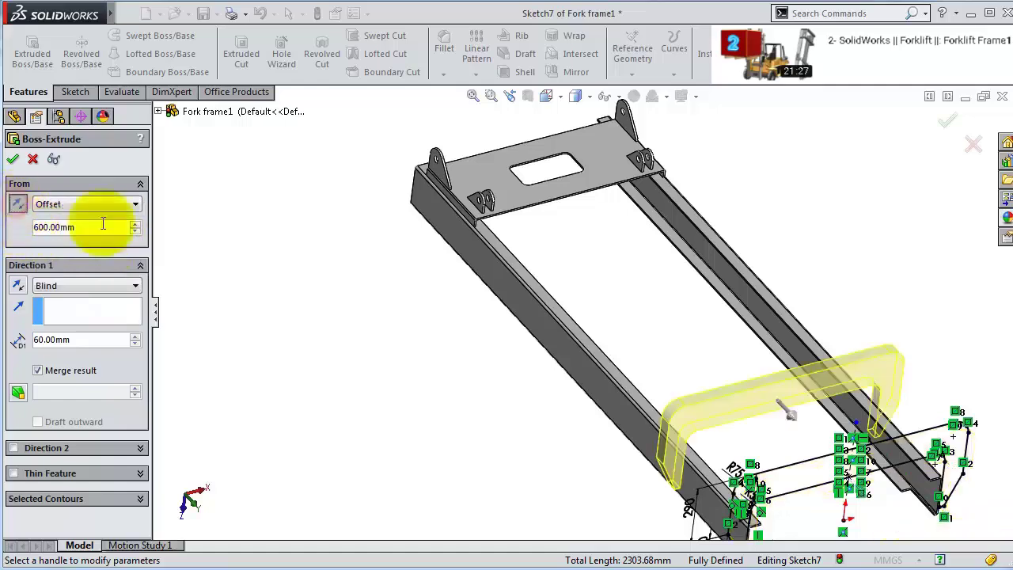
left_click(17, 161)
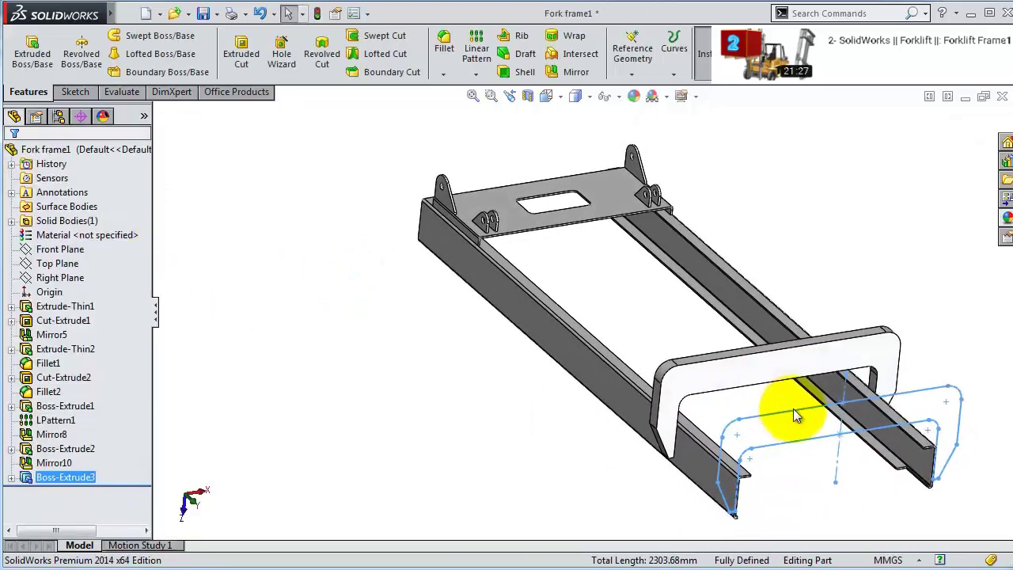
- Set up a linear pattern along the lower rail's long edge with 530 mm spacing
left_click(498, 407)
mouse_move(768, 388)
middle_mouse_down()
mouse_move(713, 230)
mouse_move(673, 242)
mouse_move(689, 254)
middle_mouse_up()
middle_click_drag(986, 549, 534, 105)
left_click(476, 49)
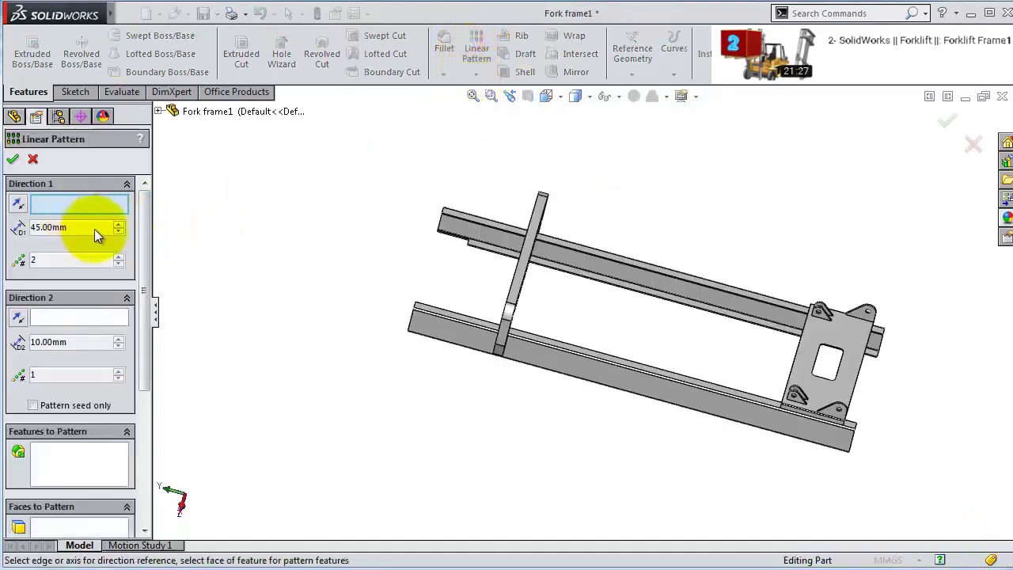
left_click(90, 210)
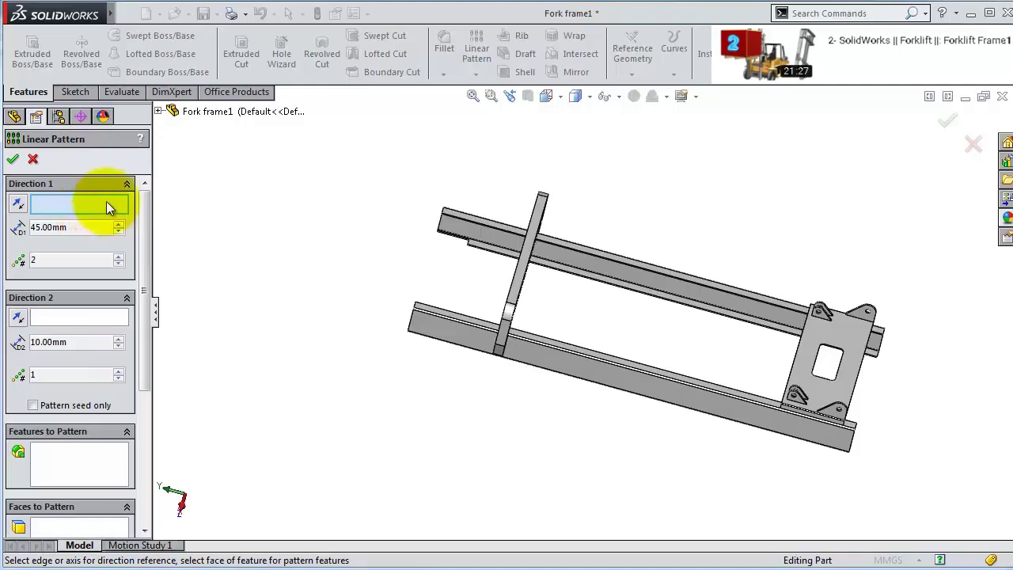
scroll(469, 318, "down", 5)
scroll(472, 319, "down", 3)
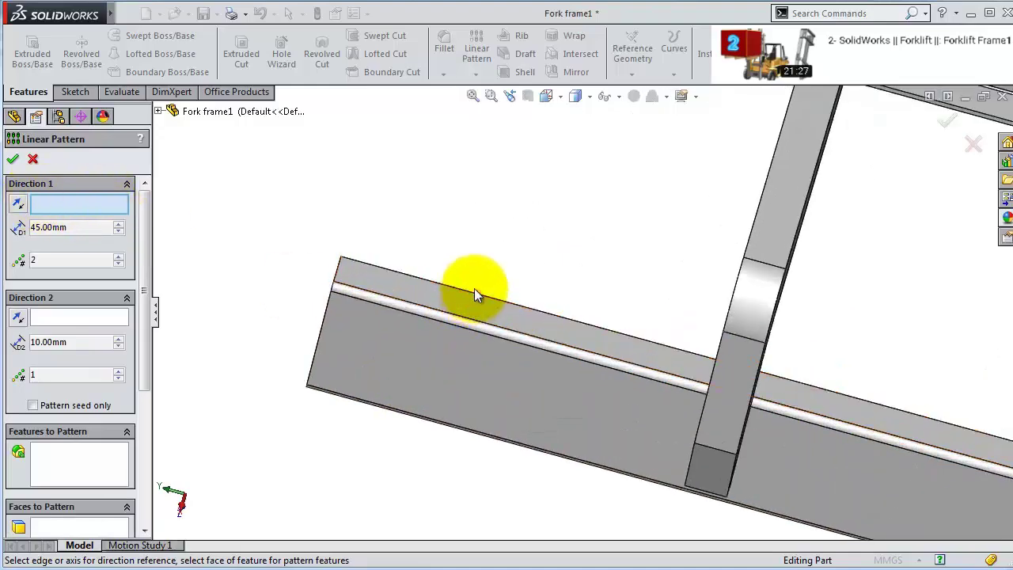
left_click(475, 288)
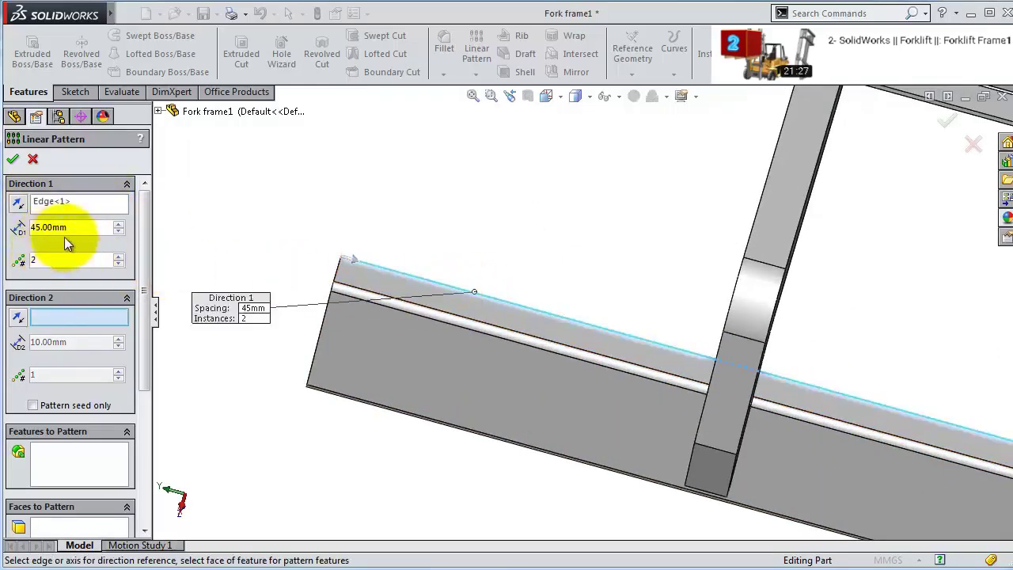
left_click_drag(49, 227, 89, 227)
type("530")
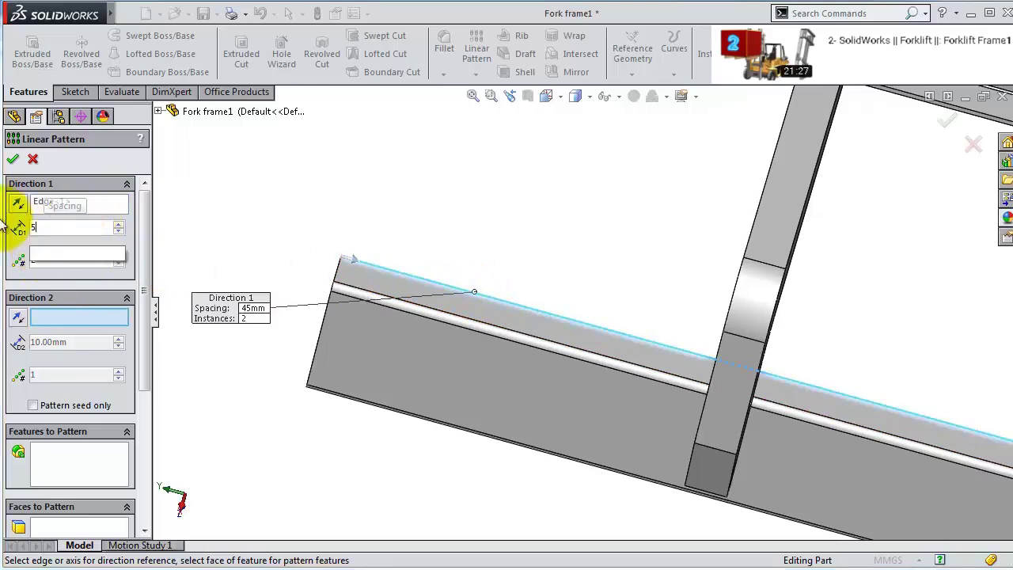
left_click(13, 249)
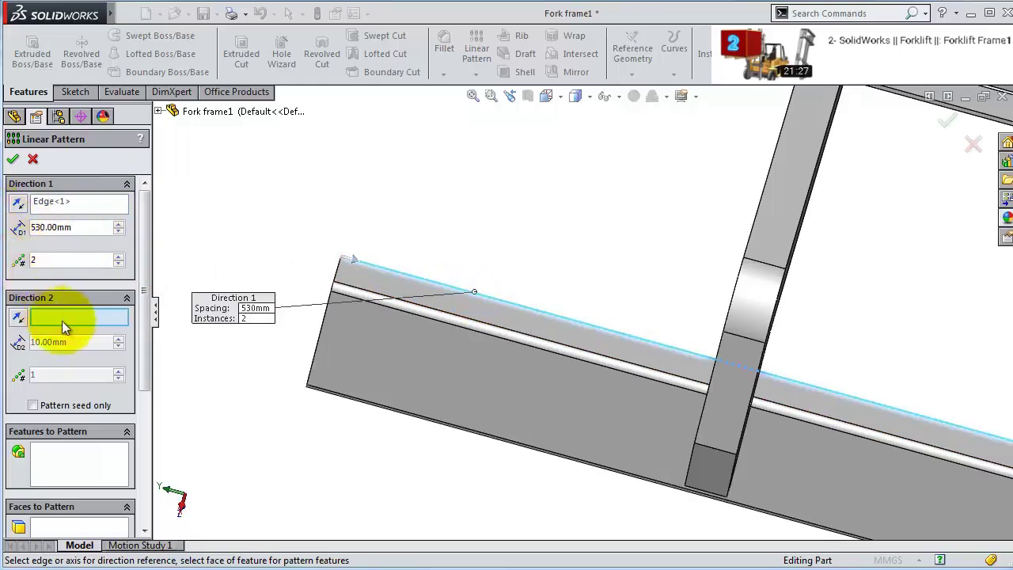
- Pattern Boss-Extrude3 in the reversed direction to create LPattern2, then fit the frame in view
left_click(81, 463)
left_click(774, 259)
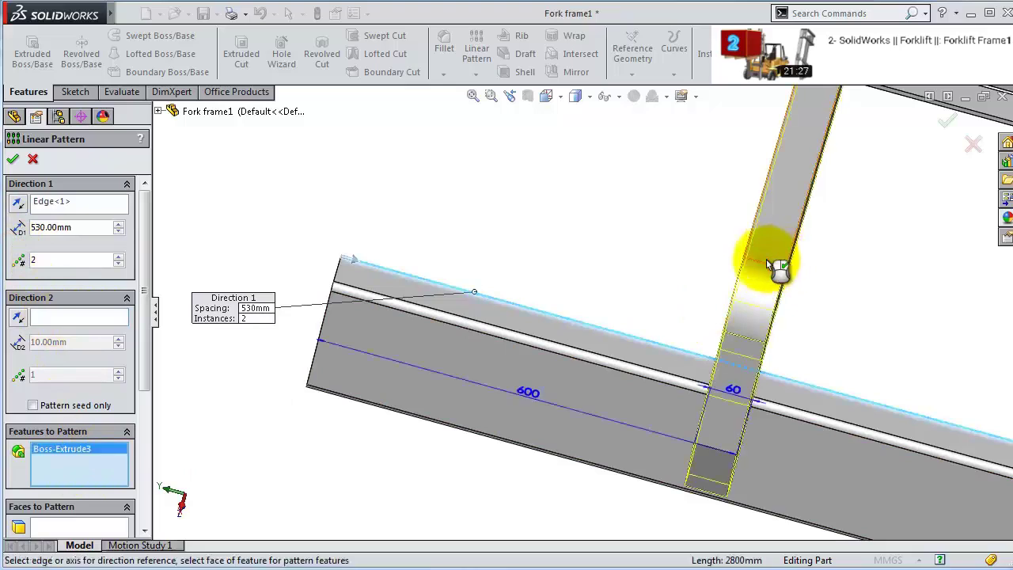
scroll(673, 253, "up", 4)
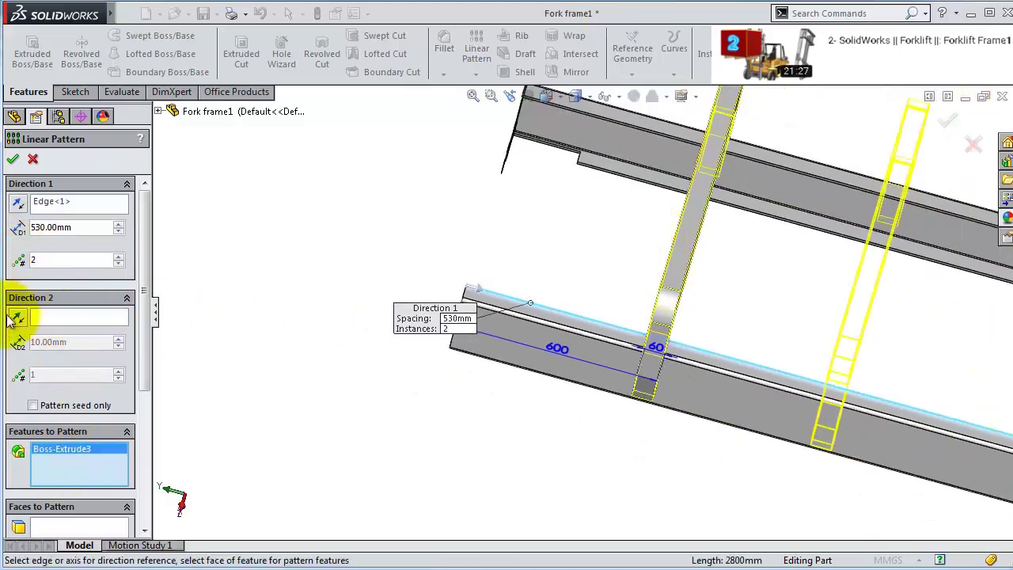
left_click(19, 204)
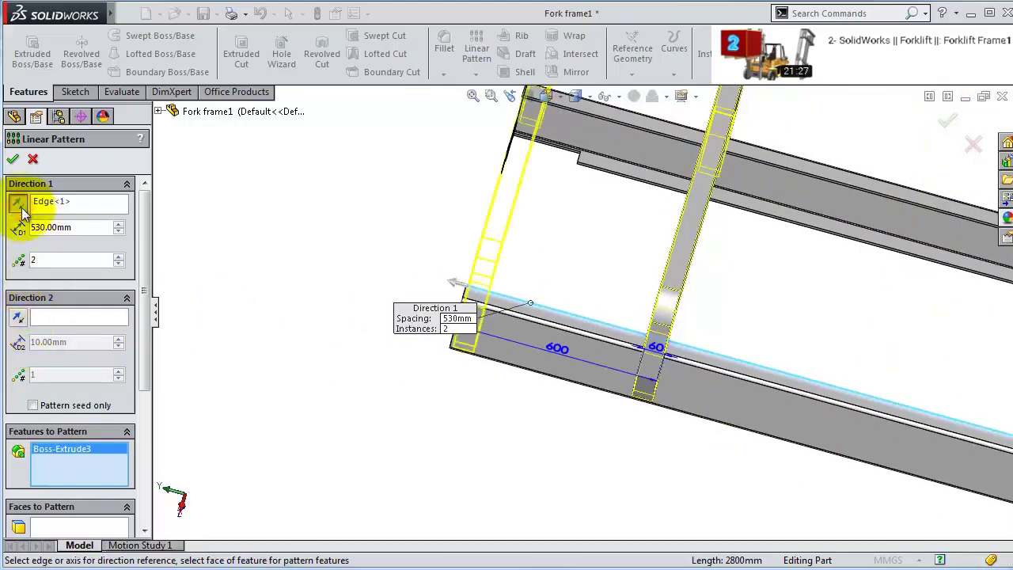
left_click(13, 159)
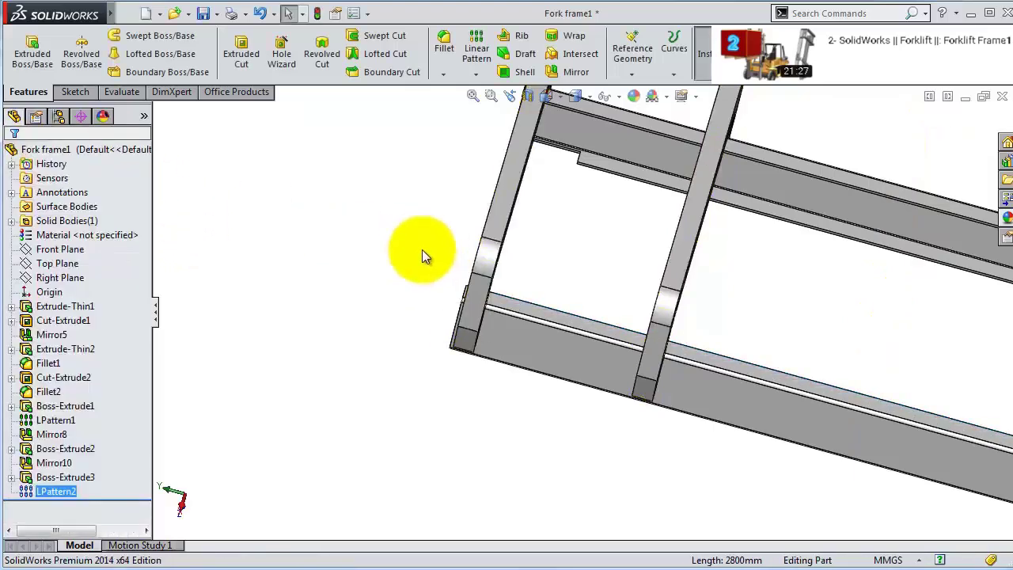
middle_click_drag(417, 249, 509, 233)
key("ctrl+7")
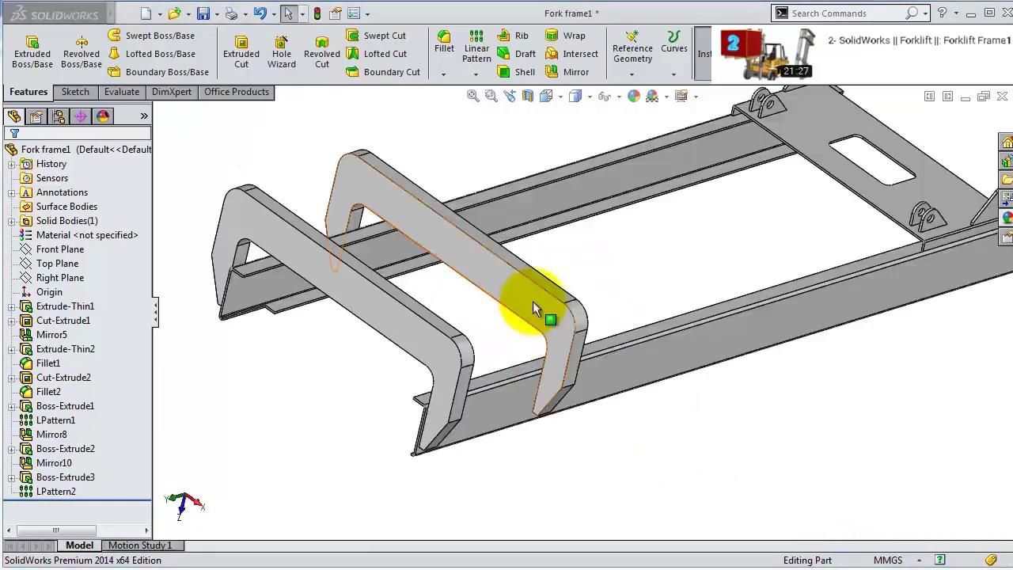
left_click(544, 308)
- Start Sketch8 on the bracket face, viewed normal to it with a section view
left_click(595, 254)
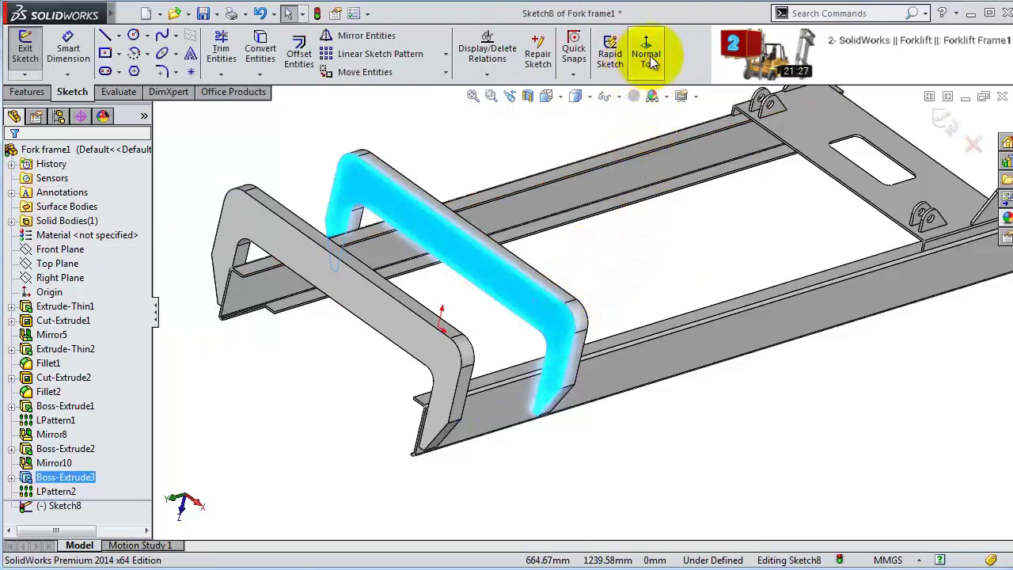
left_click(647, 57)
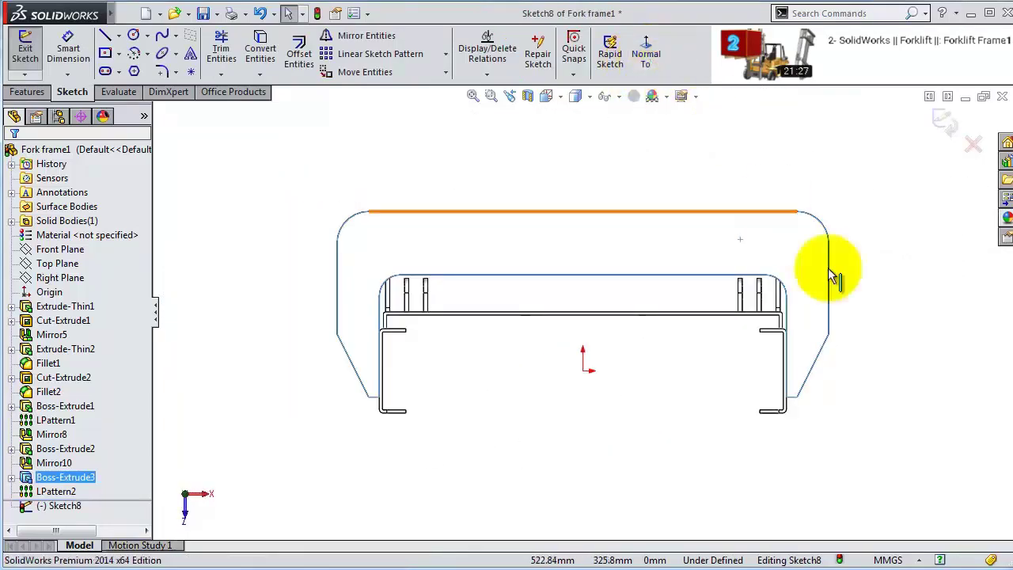
scroll(793, 247, "down", 3)
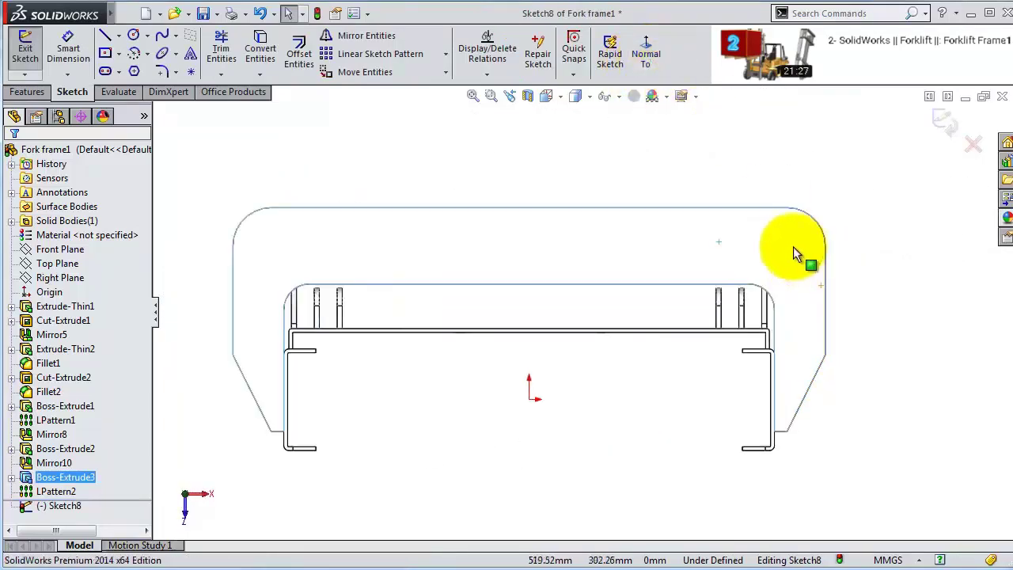
left_click(527, 96)
left_click(945, 119)
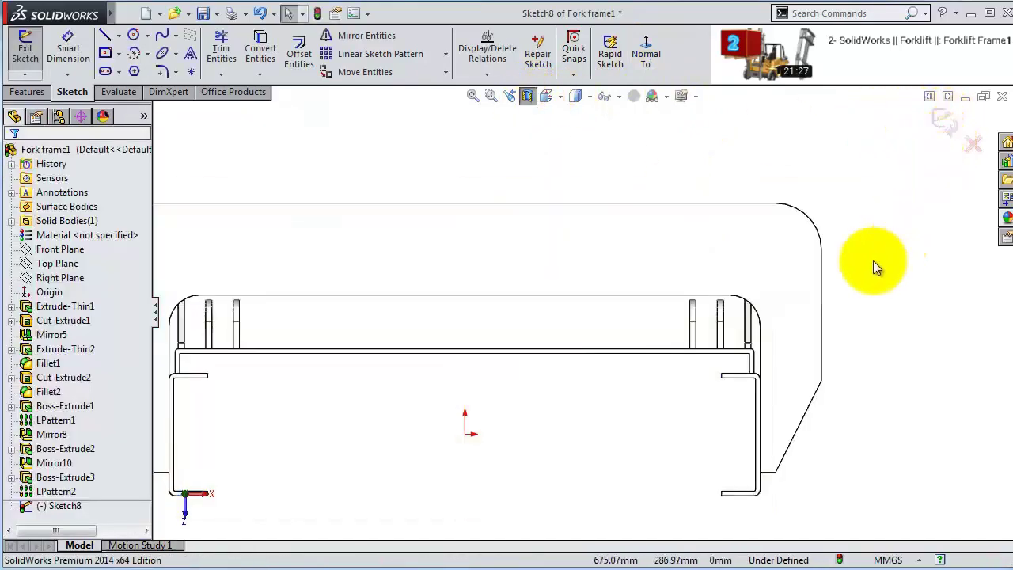
scroll(792, 293, "down", 3)
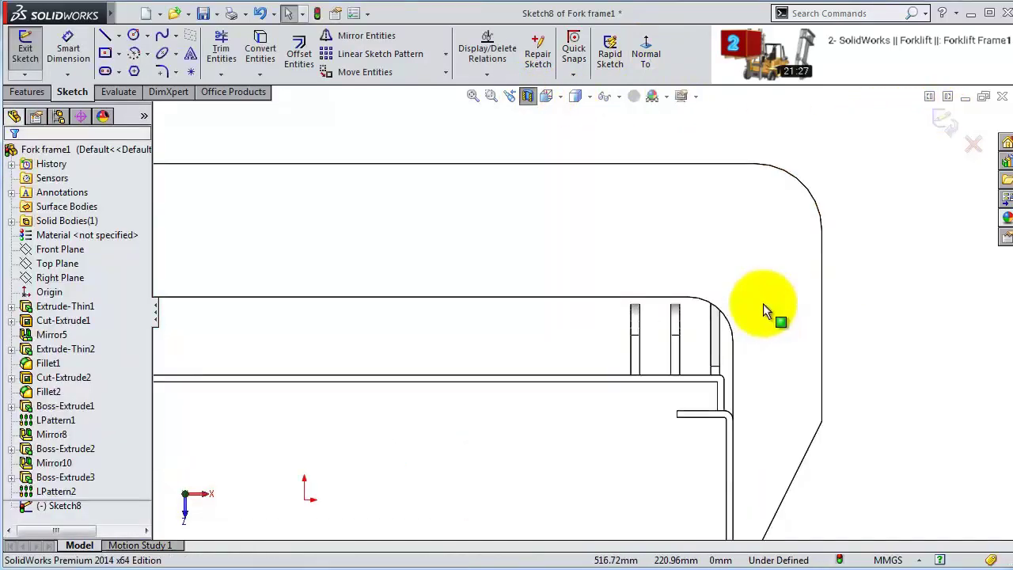
- Draw a vertical line on the boss's inner edge continued by a tangent arc over its top
left_click(105, 37)
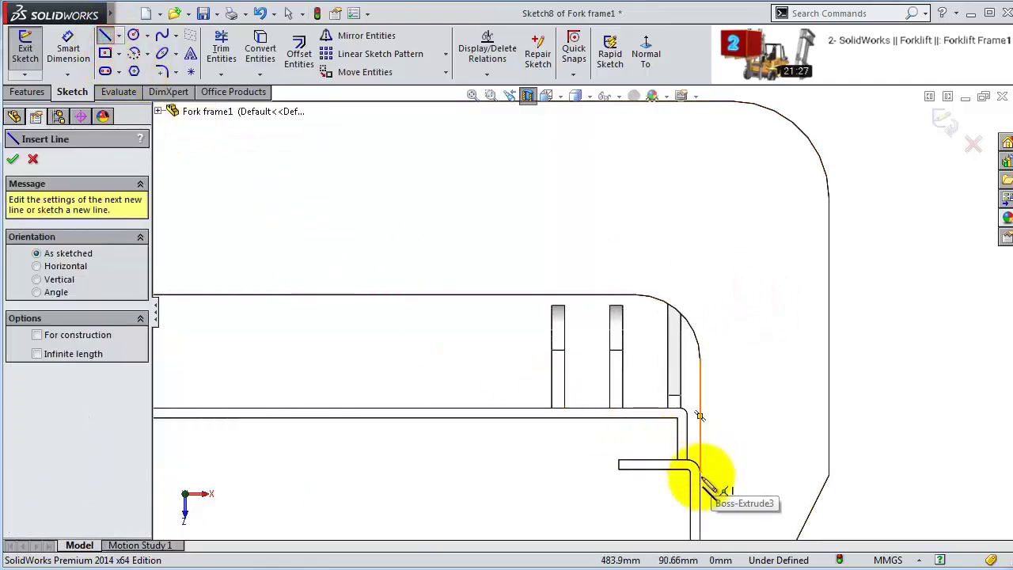
scroll(710, 485, "down", 4)
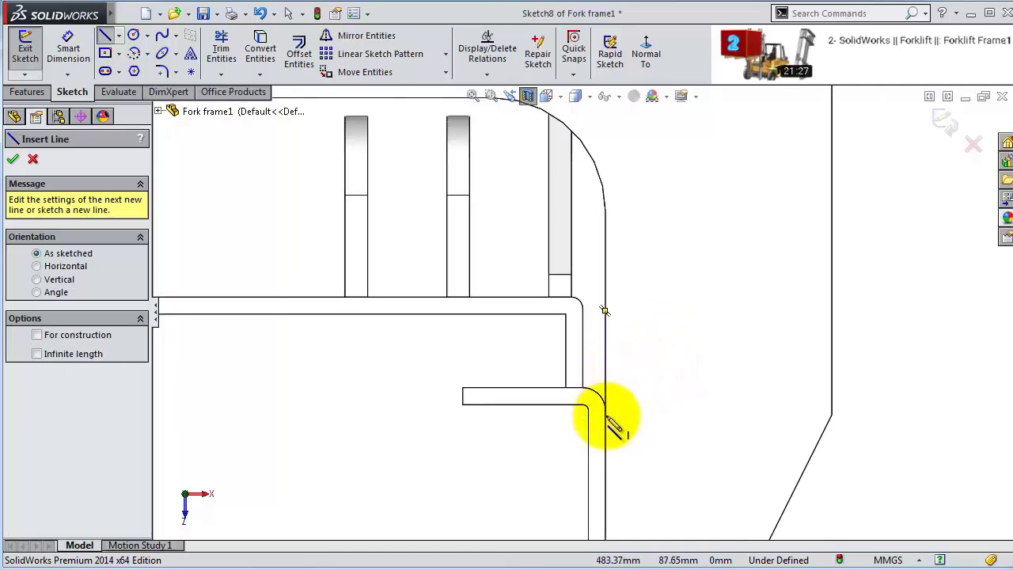
left_click(606, 414)
scroll(607, 226, "up", 3)
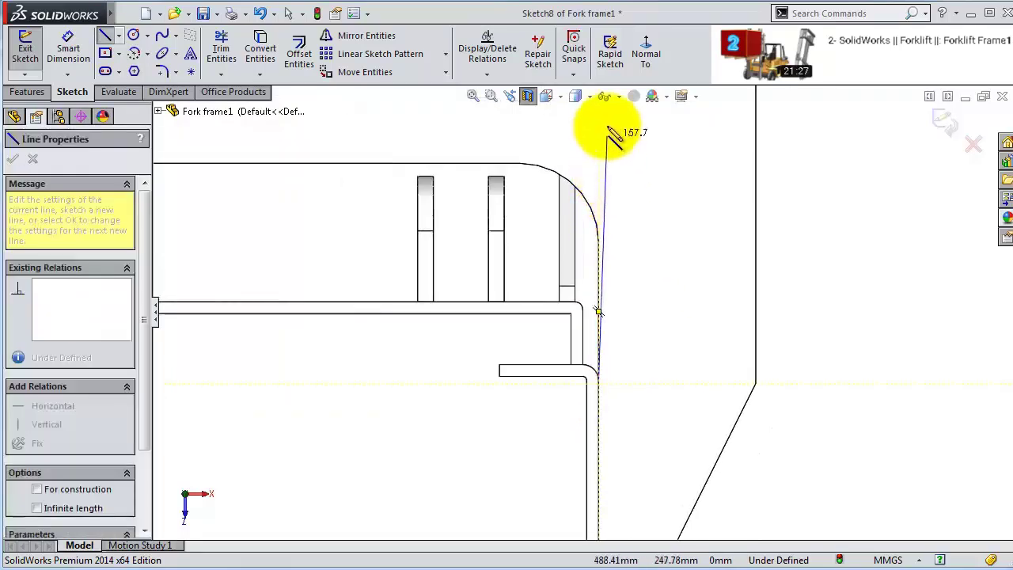
scroll(597, 159, "up", 1)
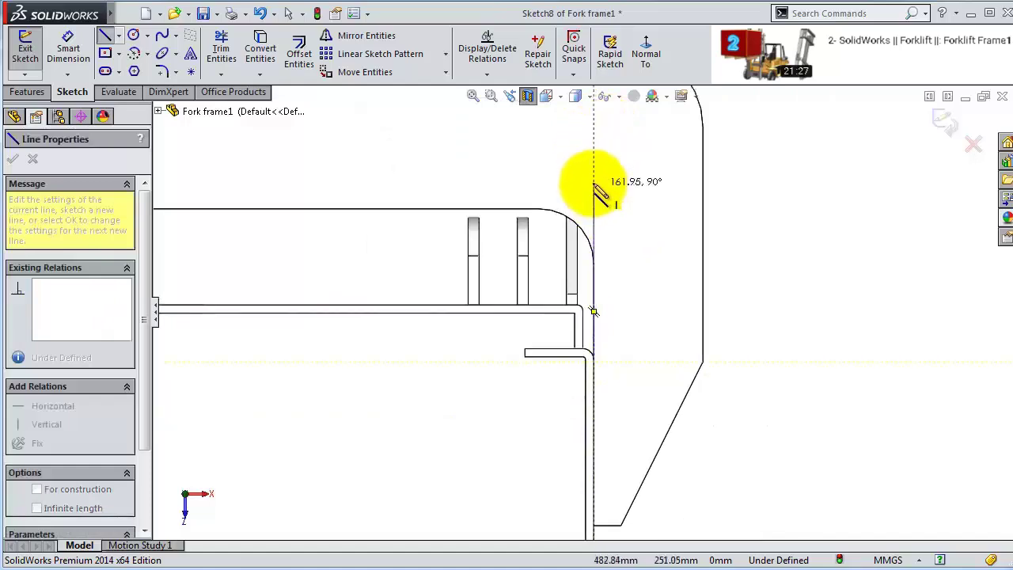
left_click(594, 187)
key("a")
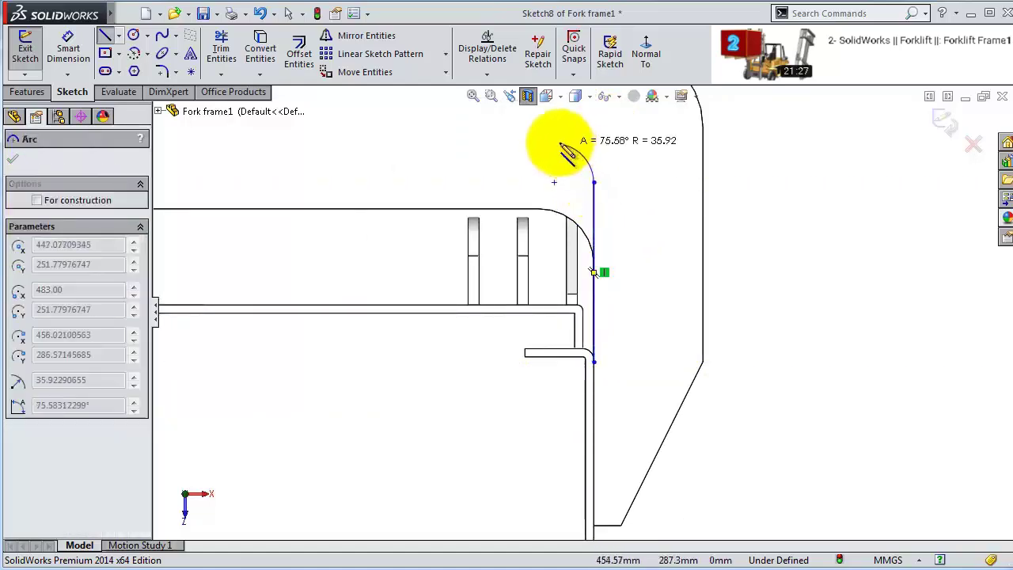
scroll(537, 126, "up", 1)
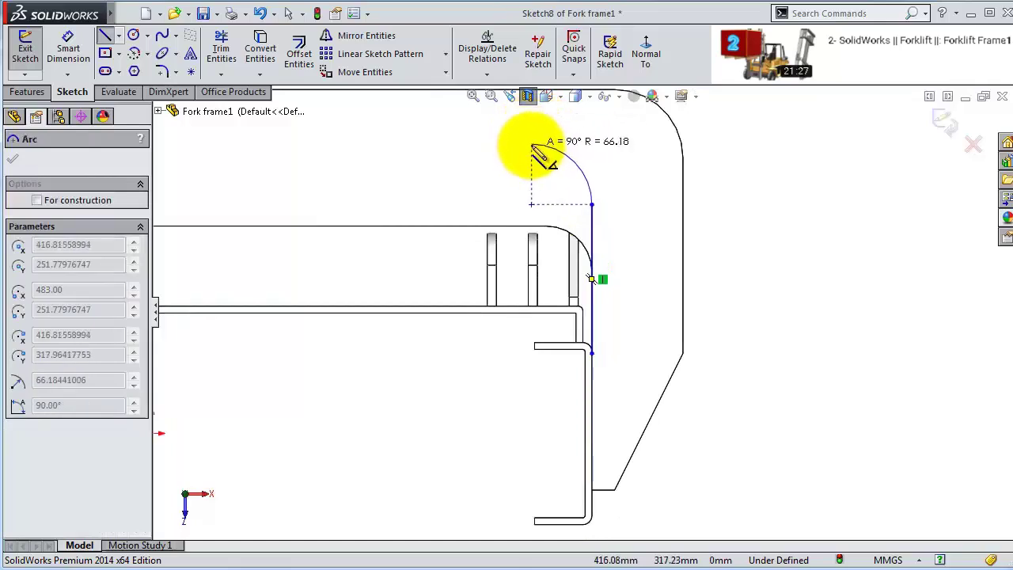
left_click(537, 147)
left_click(68, 49)
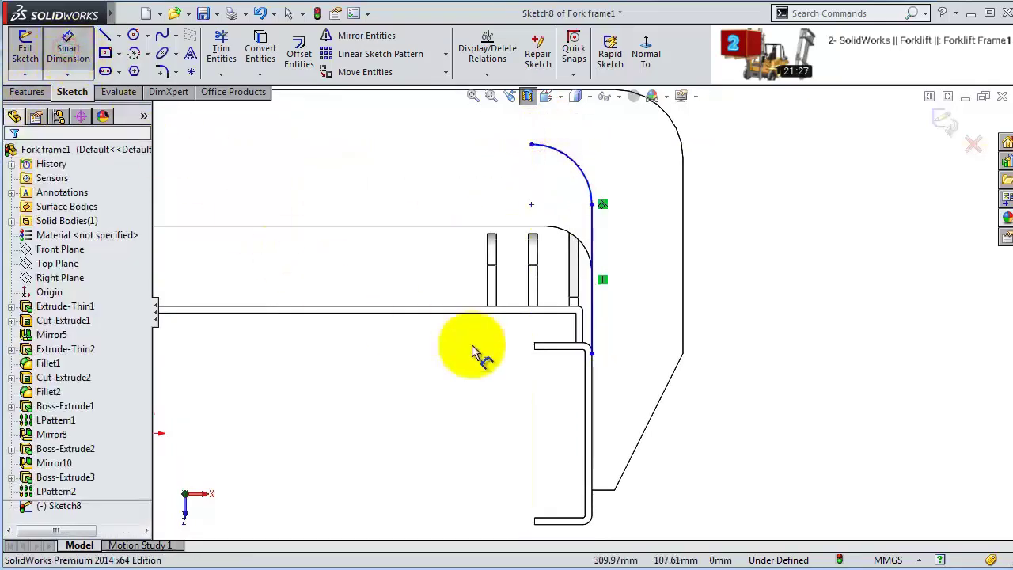
- Dimension the arc to R50 and the arc end's distance to the lower line as 150
left_click(579, 163)
left_click(614, 156)
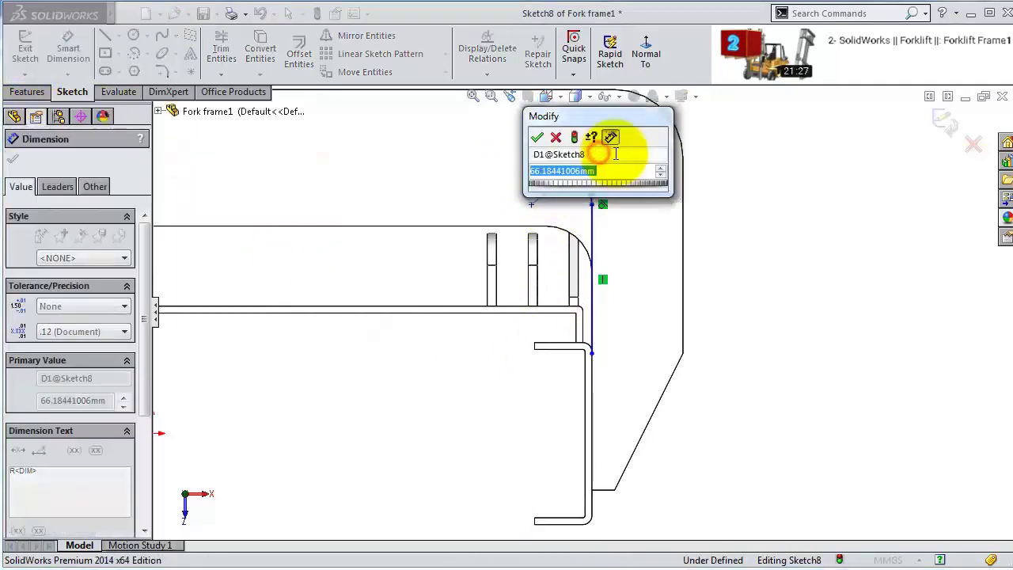
type("50")
key("Return")
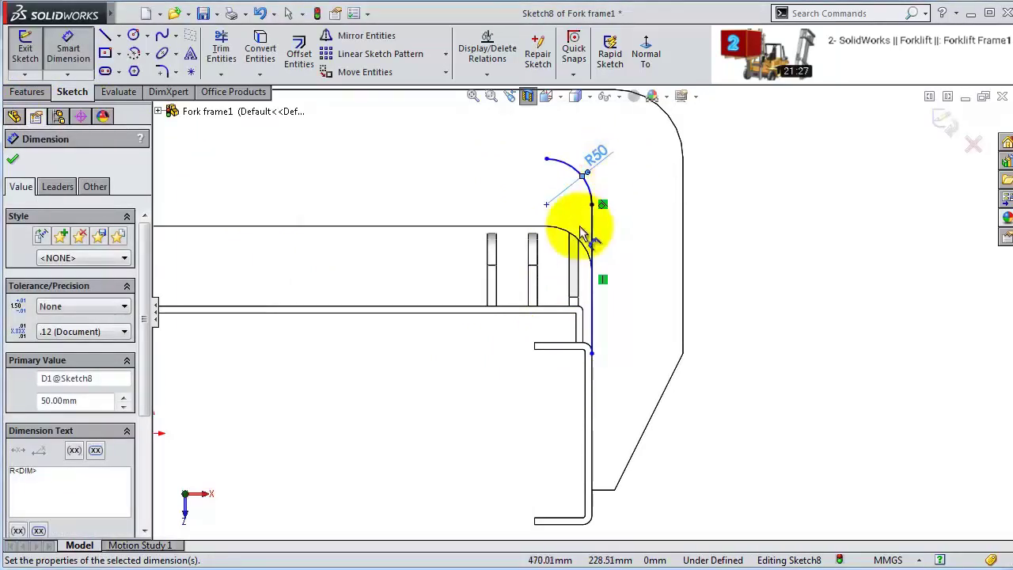
left_click(592, 204)
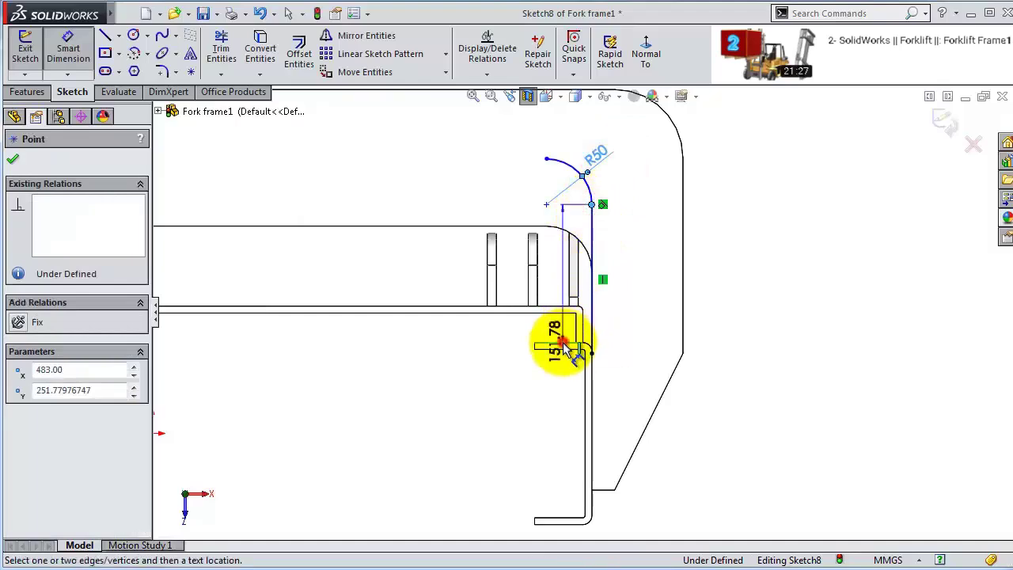
left_click(458, 345)
type("15")
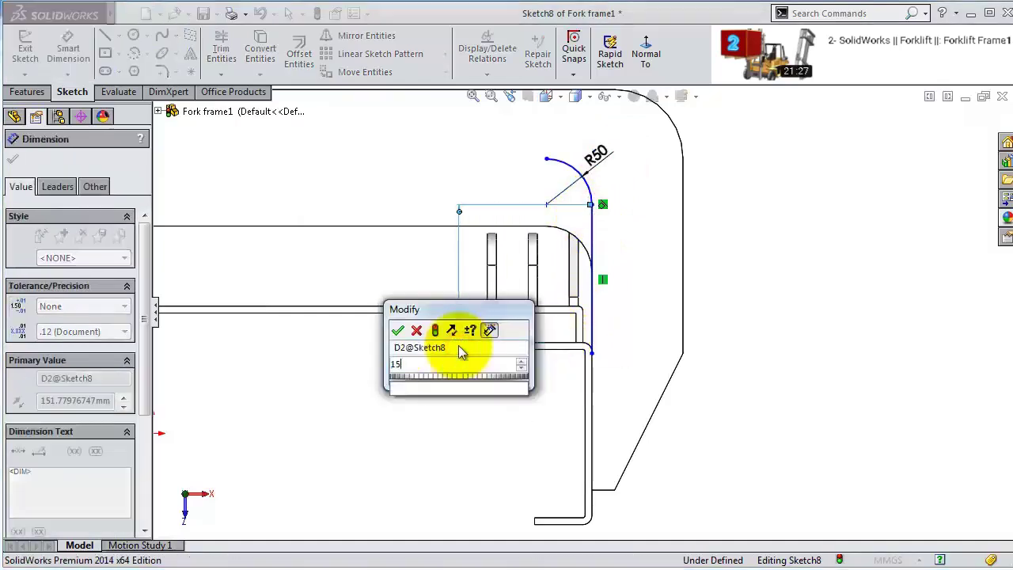
type("0")
key("Return")
- Add a 140 mm distance from the line's bottom end to the plate edge, fully defining Sketch8
scroll(576, 251, "down", 1)
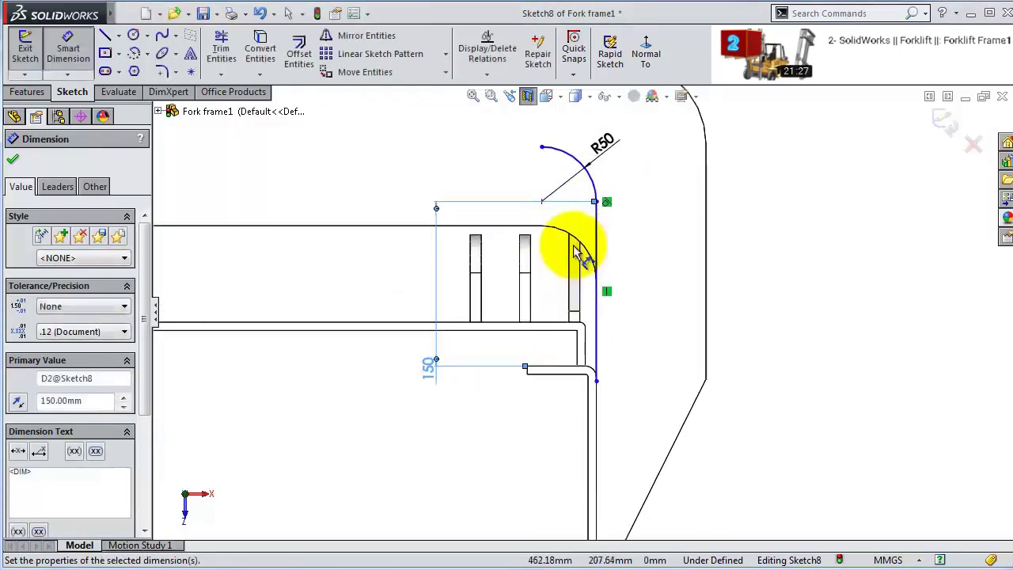
scroll(576, 252, "down", 1)
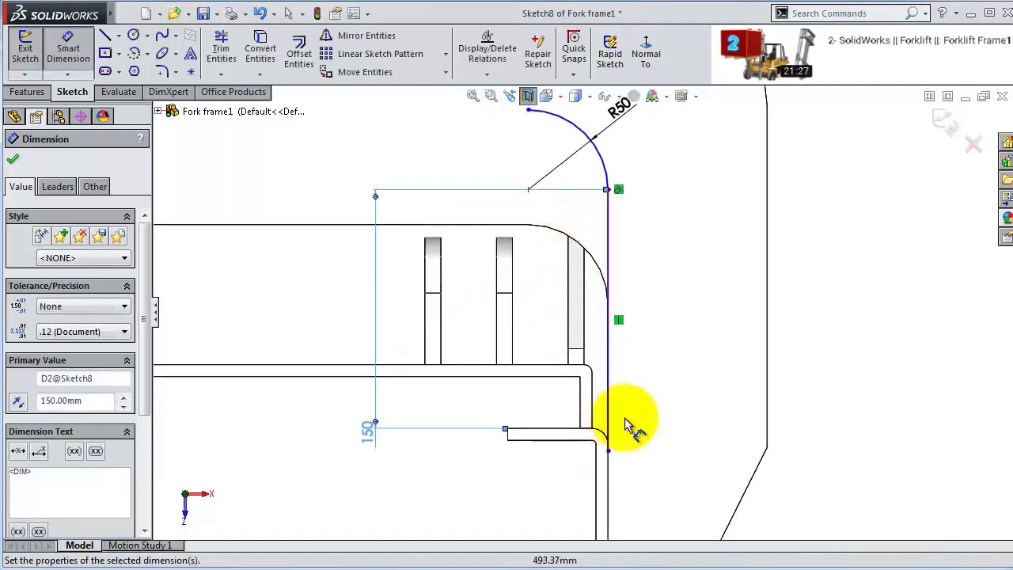
key("Escape")
left_click(608, 450)
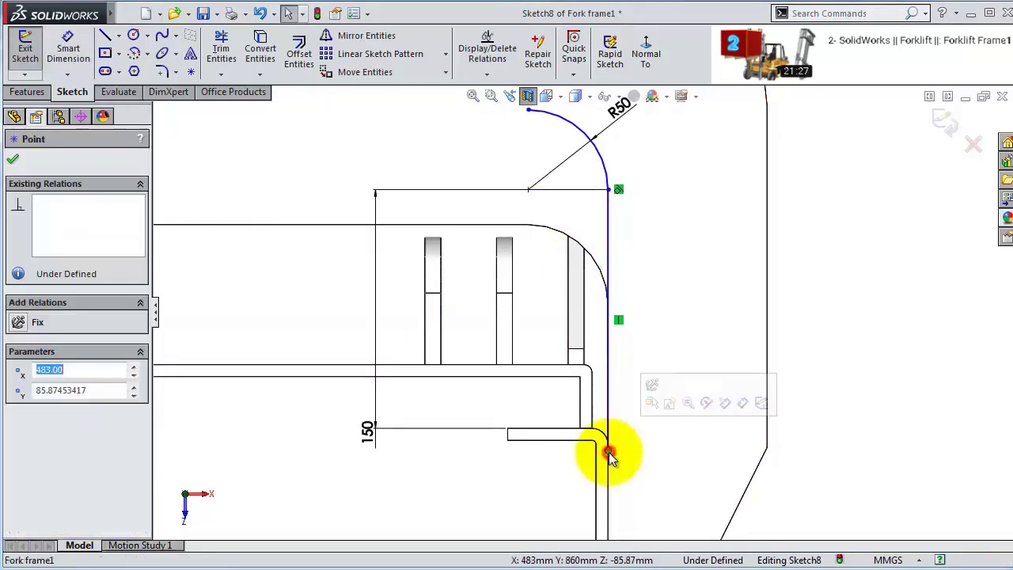
left_click(567, 434, "ctrl")
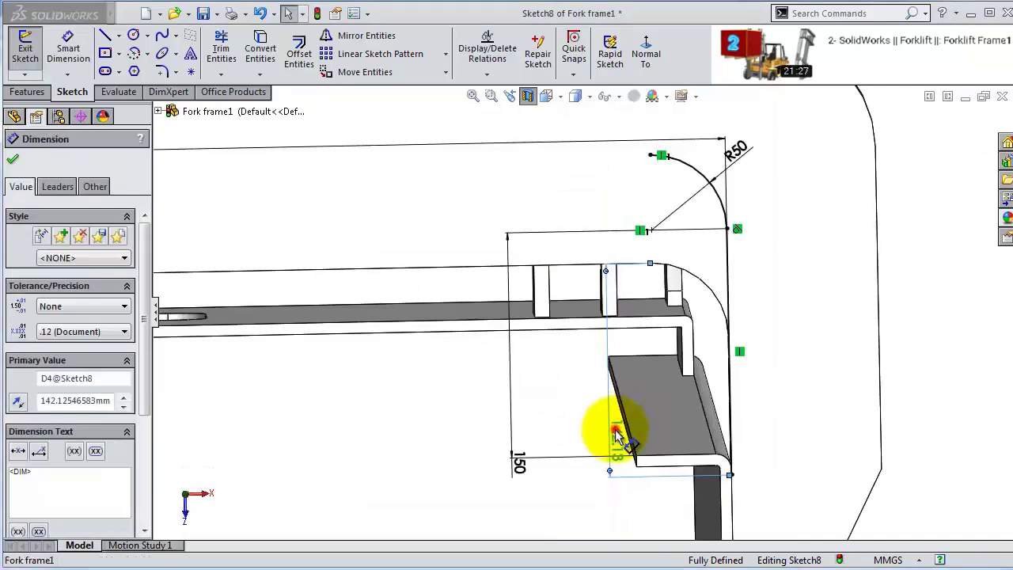
left_click(615, 430)
type("140")
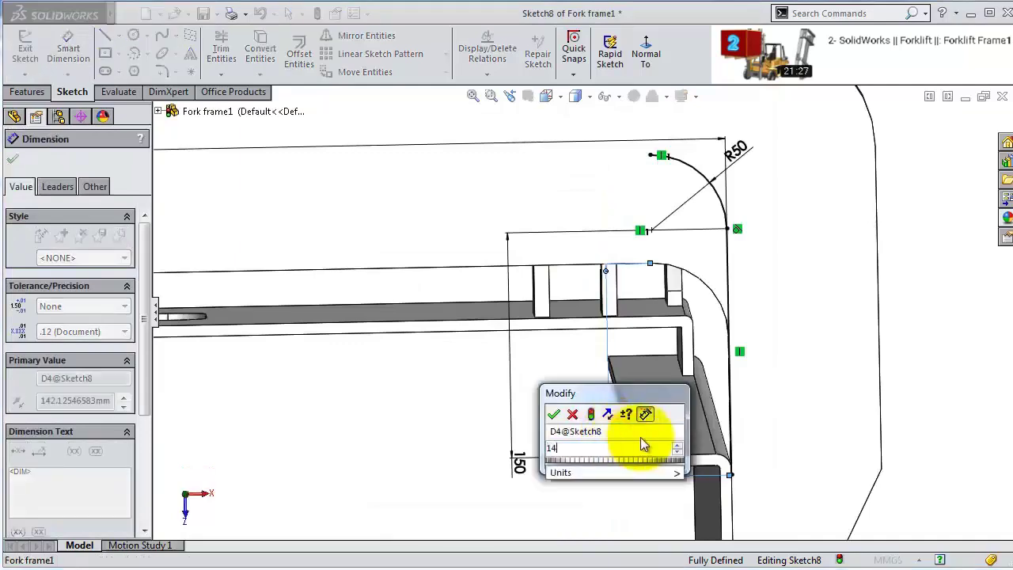
key("Return")
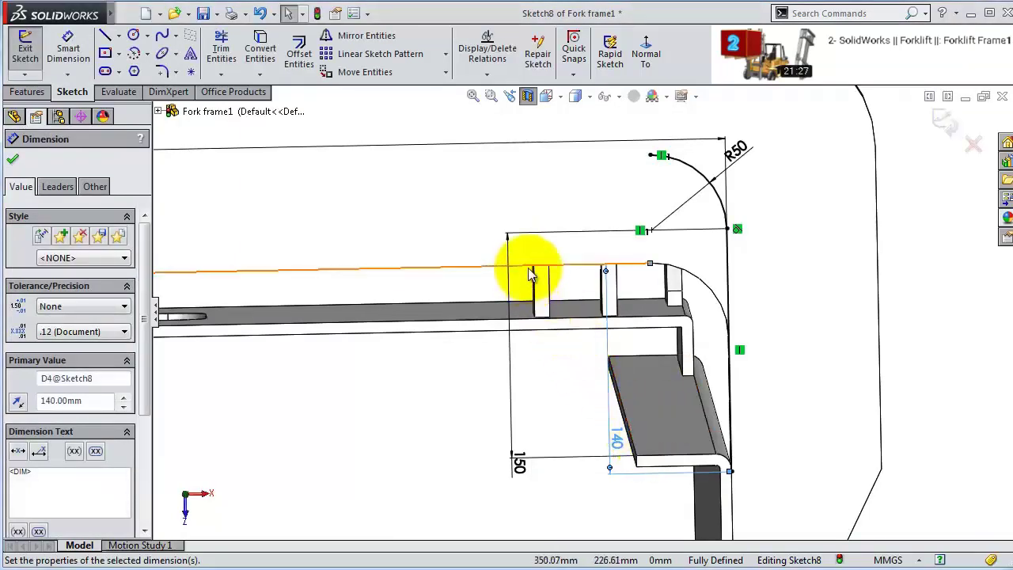
left_click(13, 158)
- Extrude Sketch8 as a 10 mm thin-wall feature, creating Extrude-Thin3
left_click(28, 92)
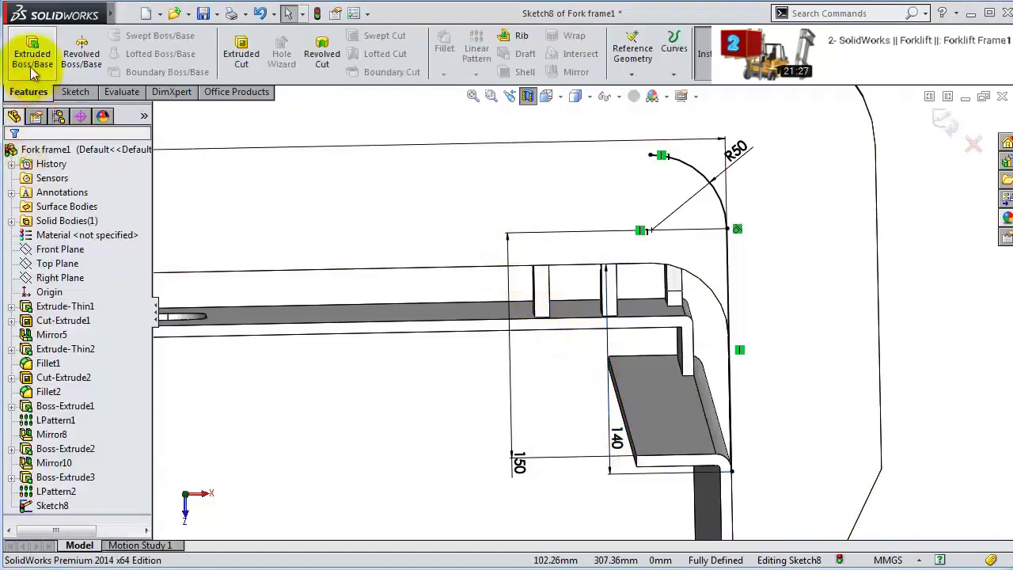
left_click(26, 49)
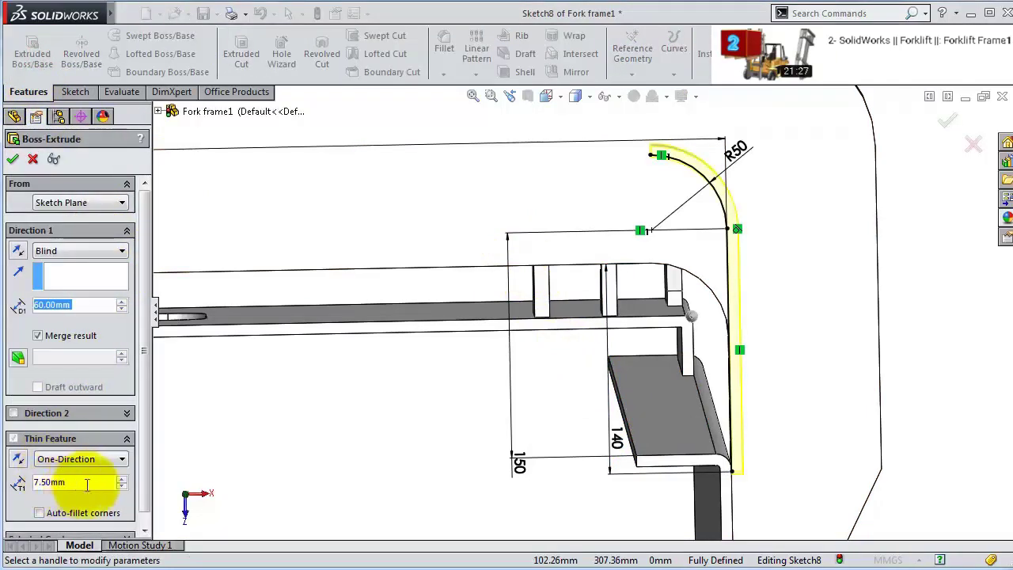
left_click(83, 482)
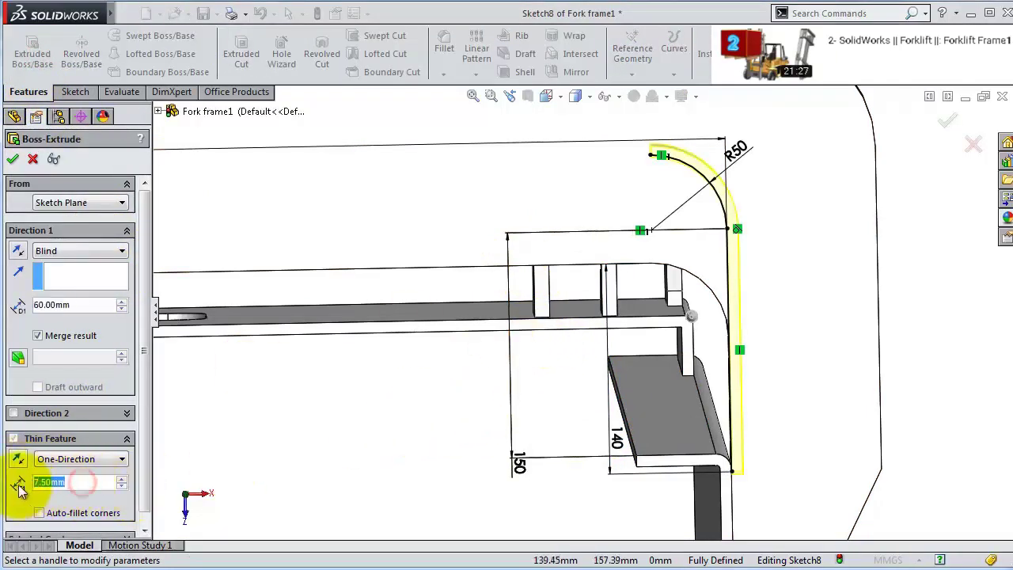
type("10")
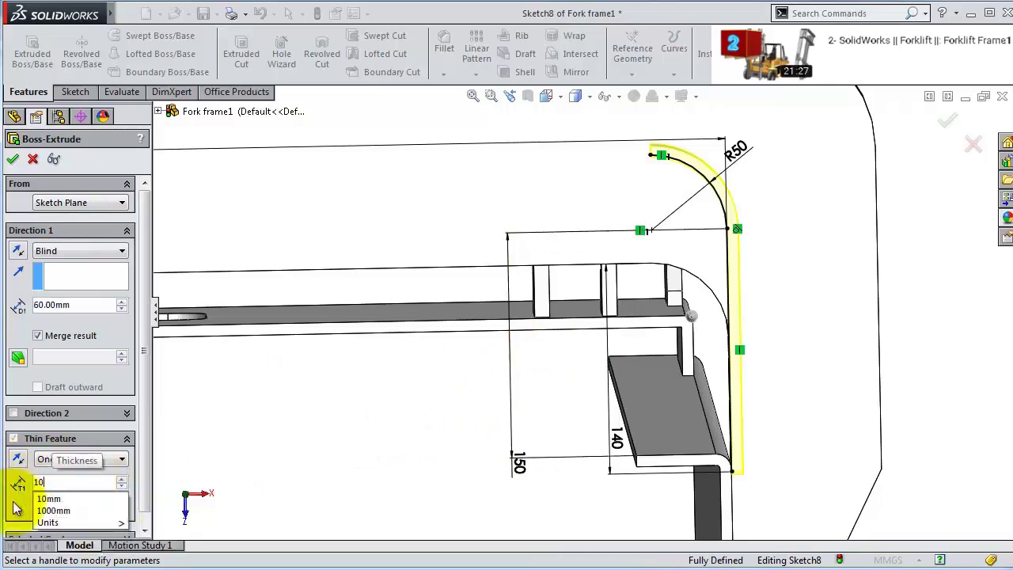
key("Return")
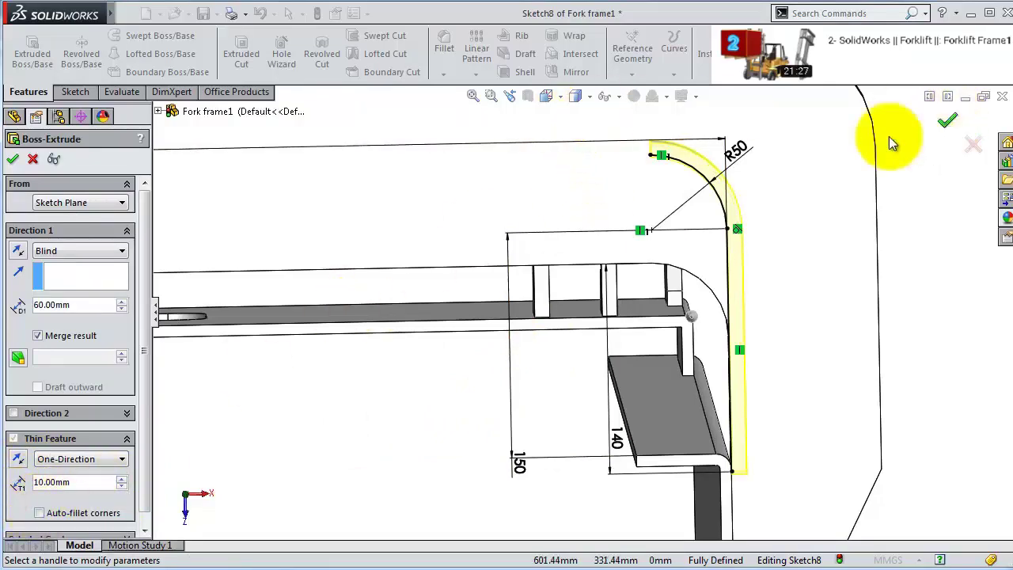
middle_click_drag(888, 136, 843, 269)
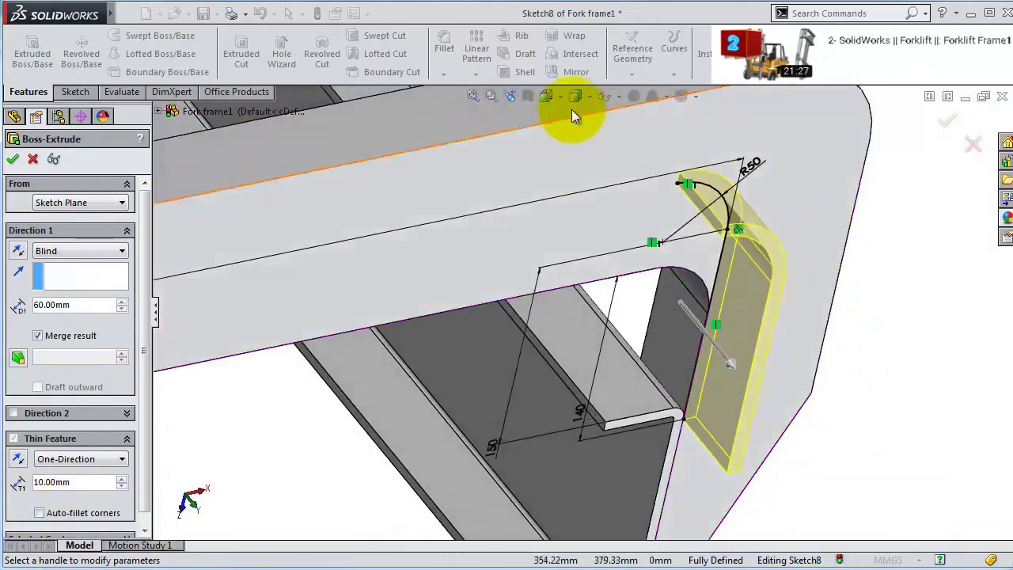
left_click(947, 121)
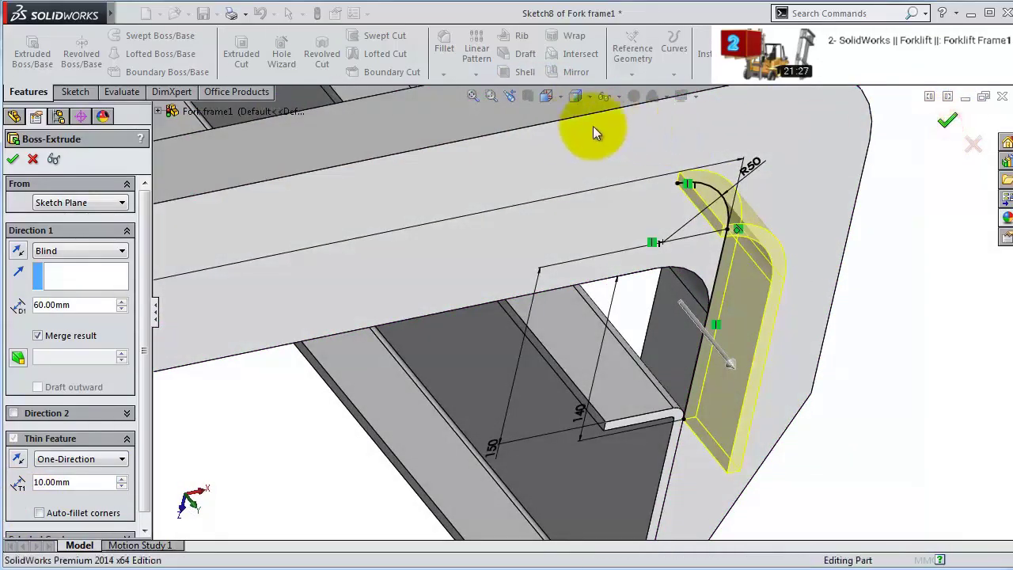
scroll(757, 213, "up", 3)
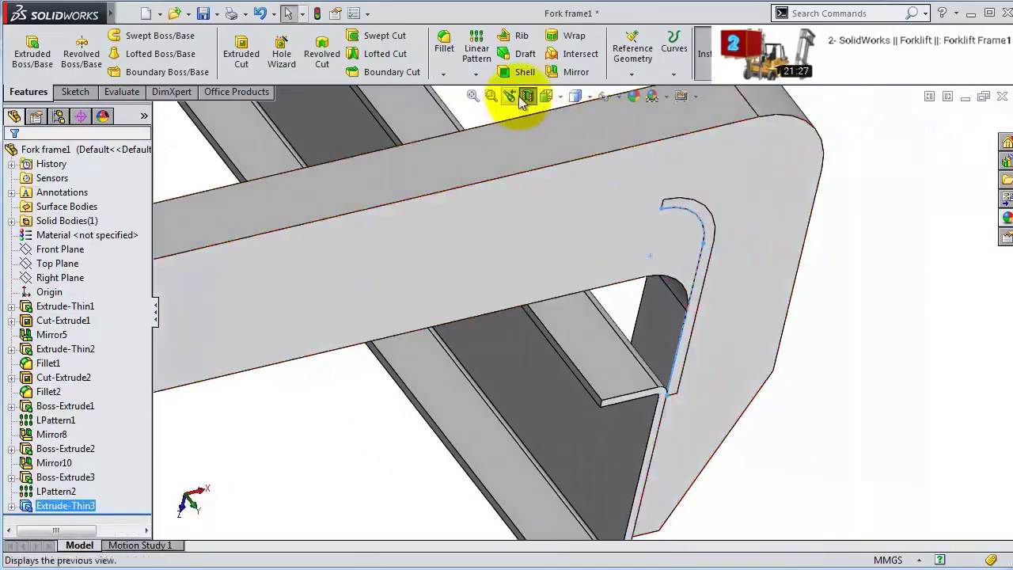
scroll(627, 247, "down", 3)
scroll(628, 247, "up", 1)
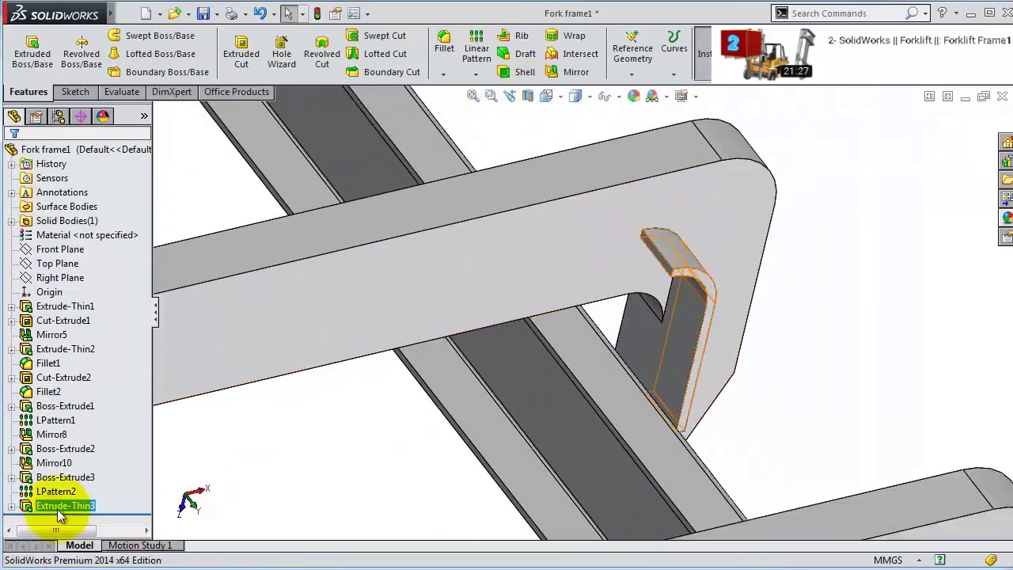
- Change Extrude-Thin3's end condition to Up To Next
left_click(57, 506)
left_click(72, 472)
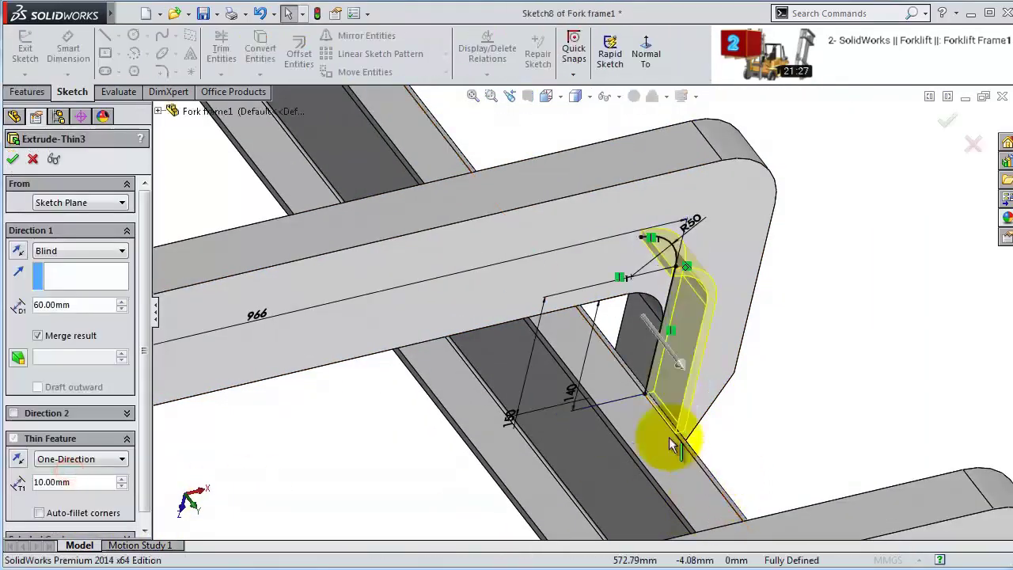
left_click(93, 250)
left_click(97, 277)
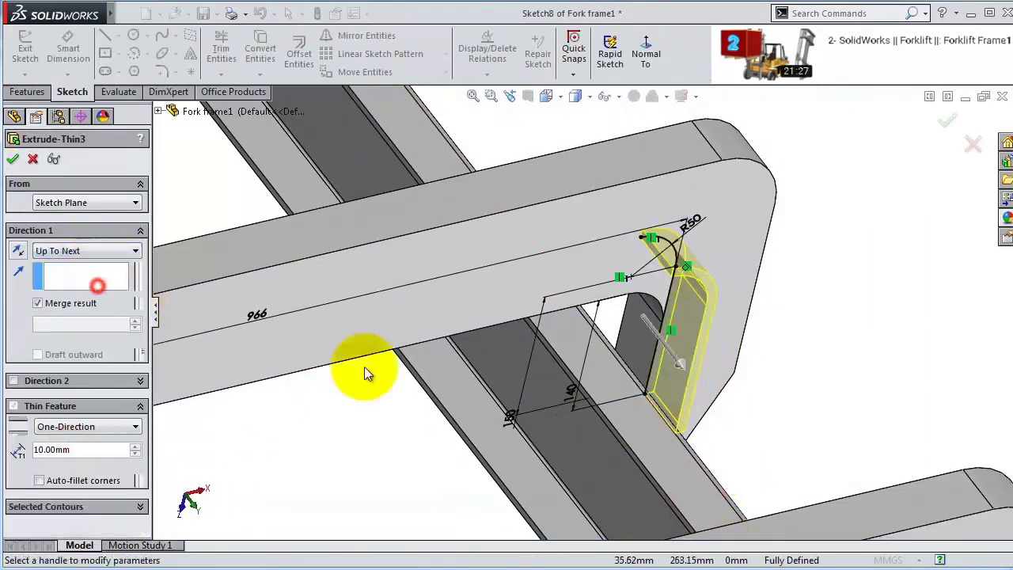
left_click(945, 120)
mouse_move(808, 546)
middle_mouse_down()
mouse_move(841, 424)
mouse_move(819, 379)
mouse_move(782, 372)
mouse_move(694, 409)
middle_mouse_up()
- Start a sketch on the frame face and draw a centre-point rectangle
left_click(694, 409)
left_click(656, 261)
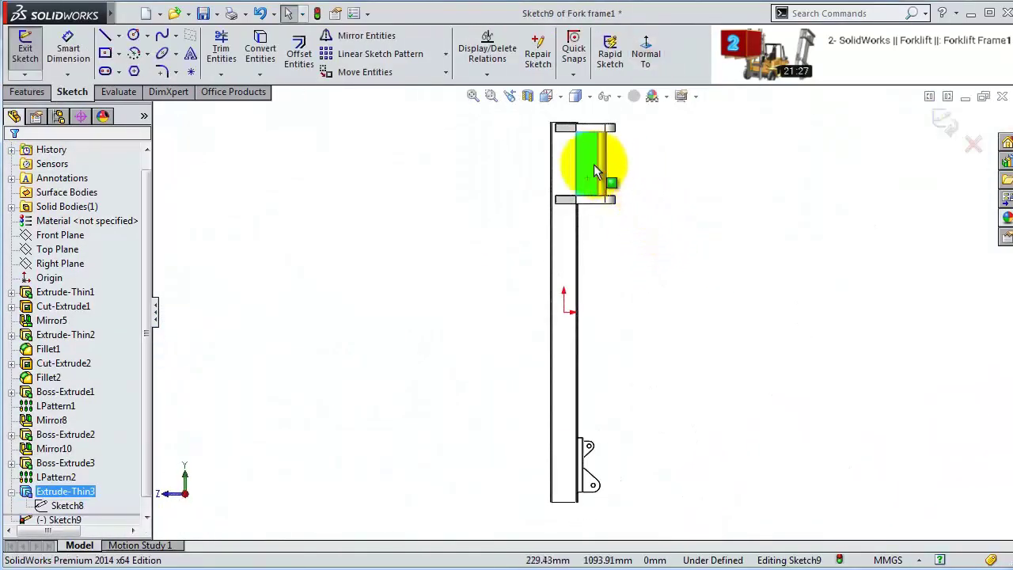
scroll(590, 164, "up", 5)
left_click(105, 53)
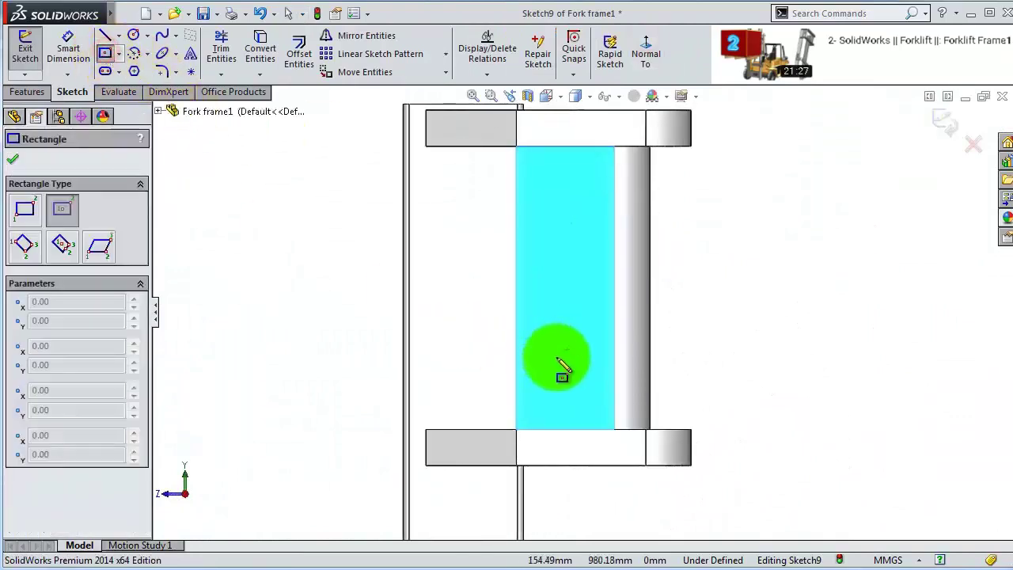
left_click(561, 359)
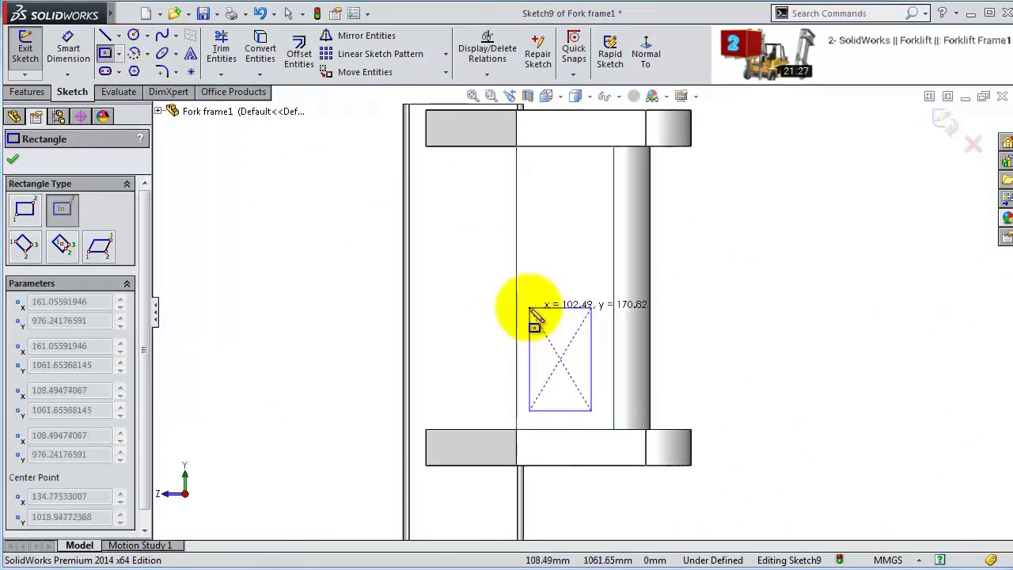
left_click(529, 306)
- Dimension the rectangle 100 mm wide and 150 mm tall
left_click(65, 50)
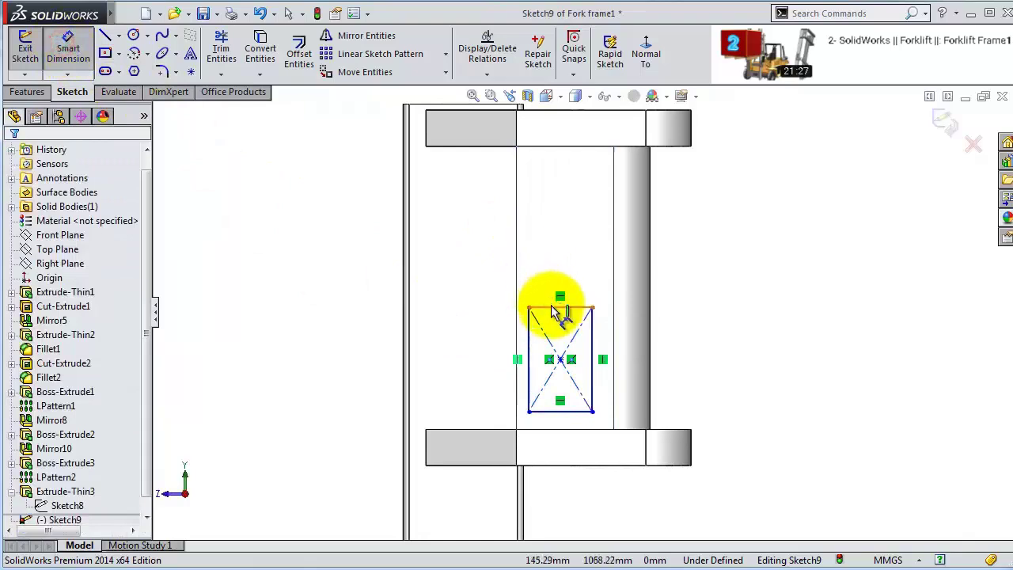
left_click(560, 308)
left_click(556, 269)
type("100")
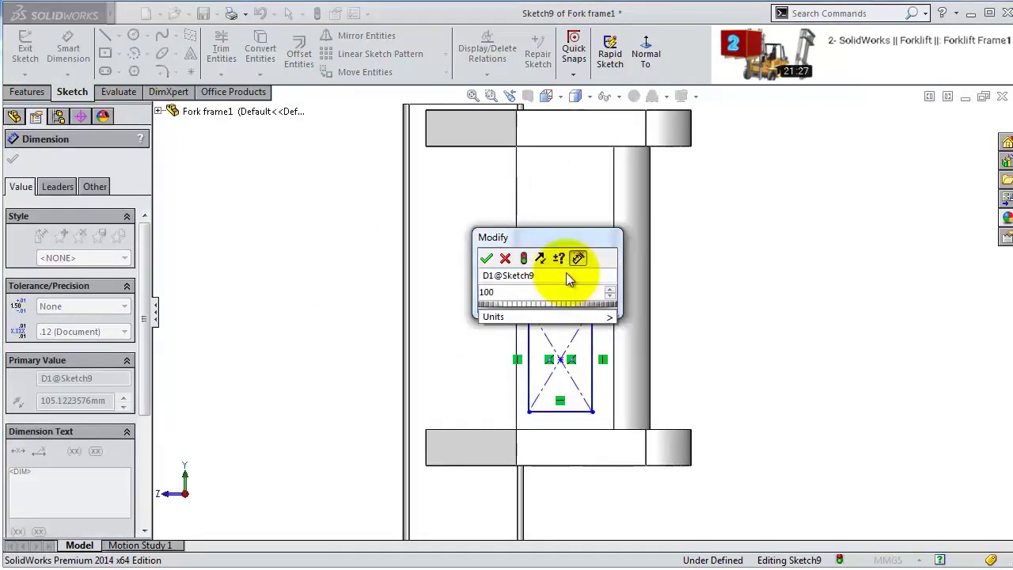
key("Return")
left_click(529, 332)
left_click(486, 333)
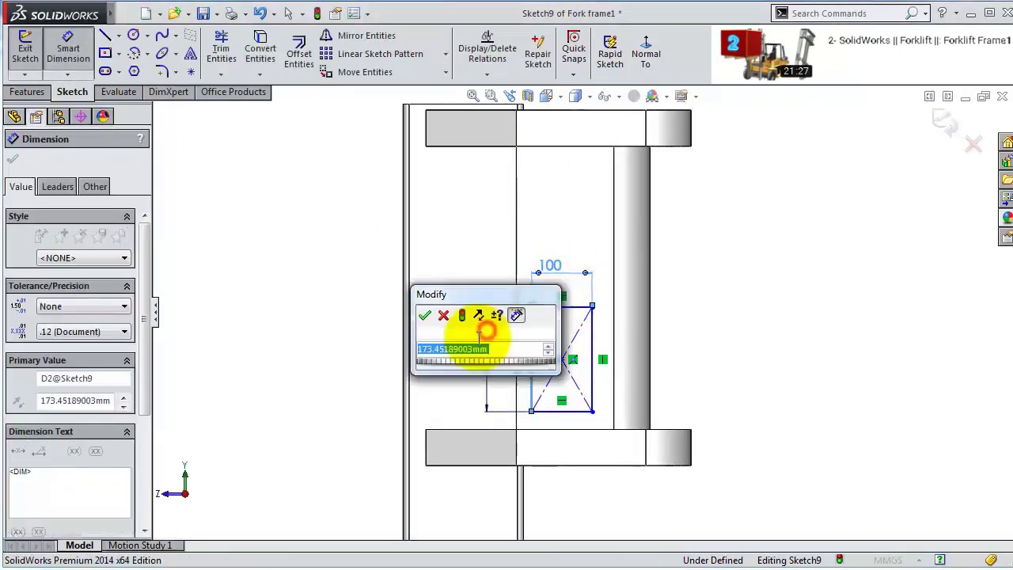
type("150")
key("Return")
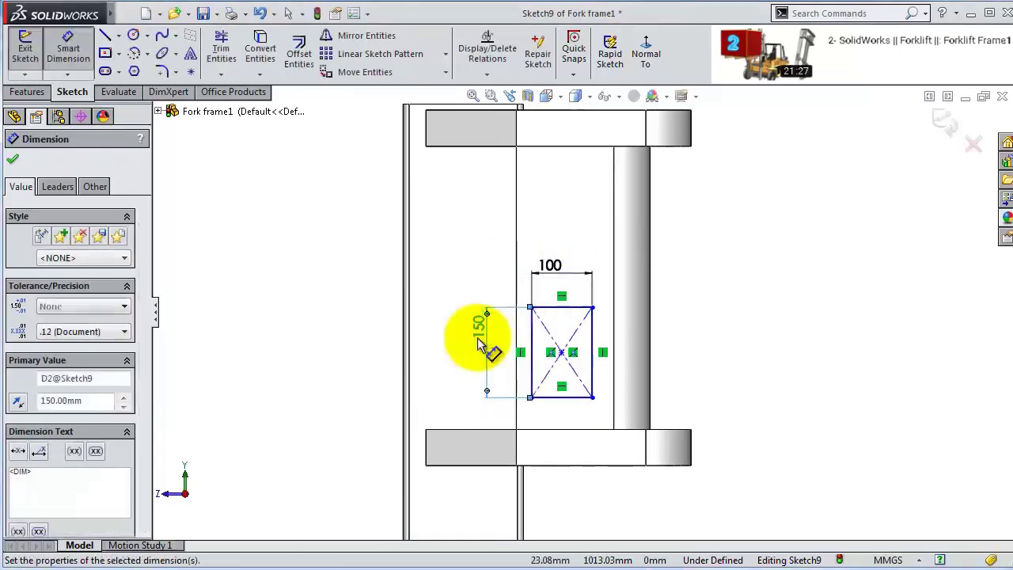
- Locate the rectangle 50 mm above the lower crossbar and 25 mm from the left frame line
left_click(582, 397)
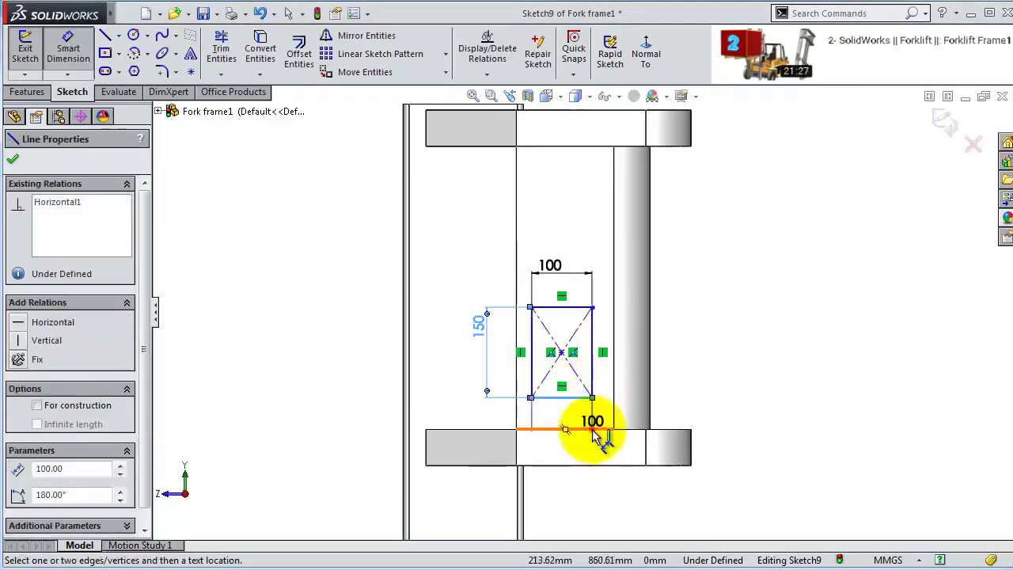
left_click(592, 431)
left_click(717, 404)
type("50")
key("Return")
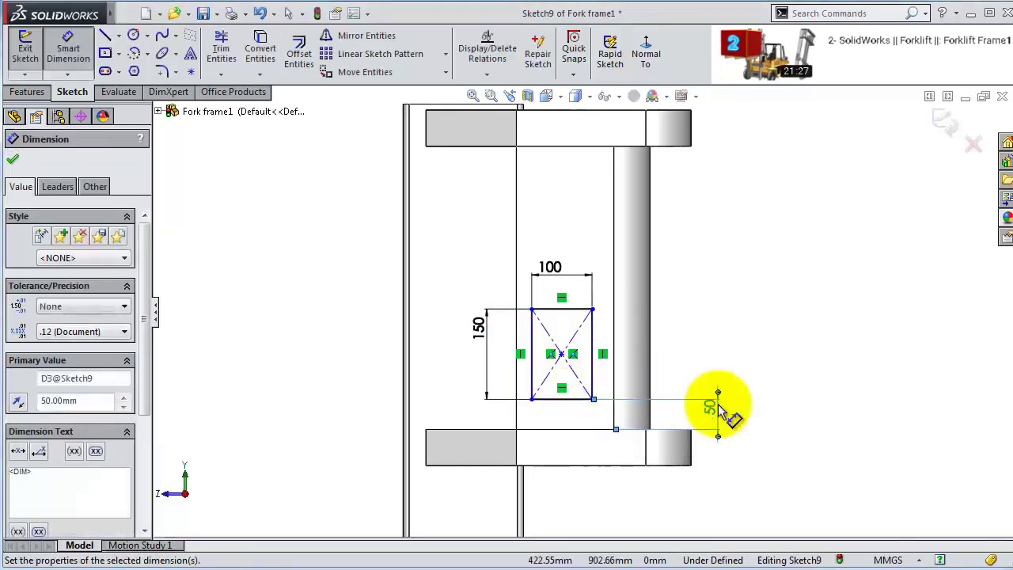
left_click(531, 382)
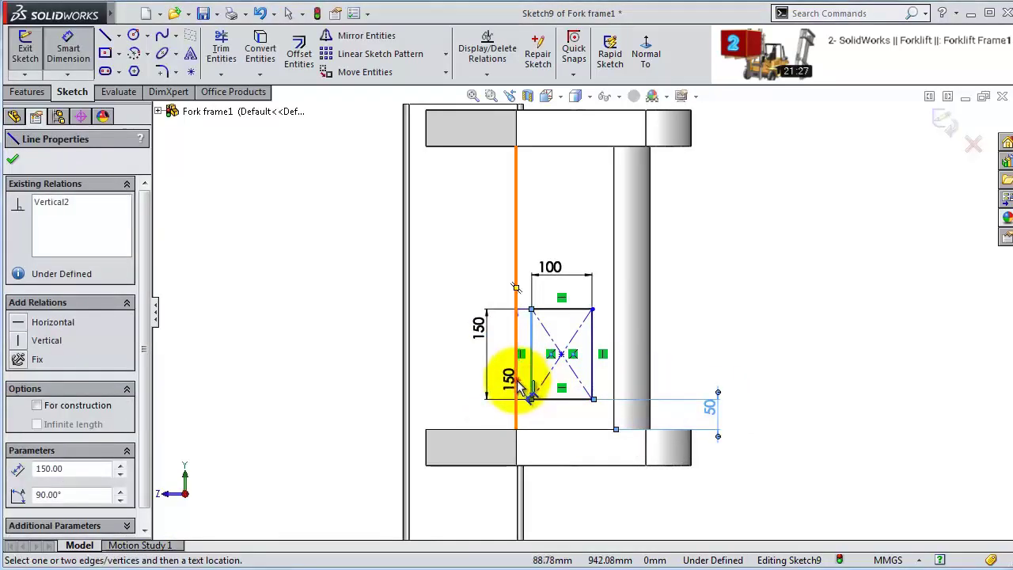
left_click(518, 377)
left_click(538, 222)
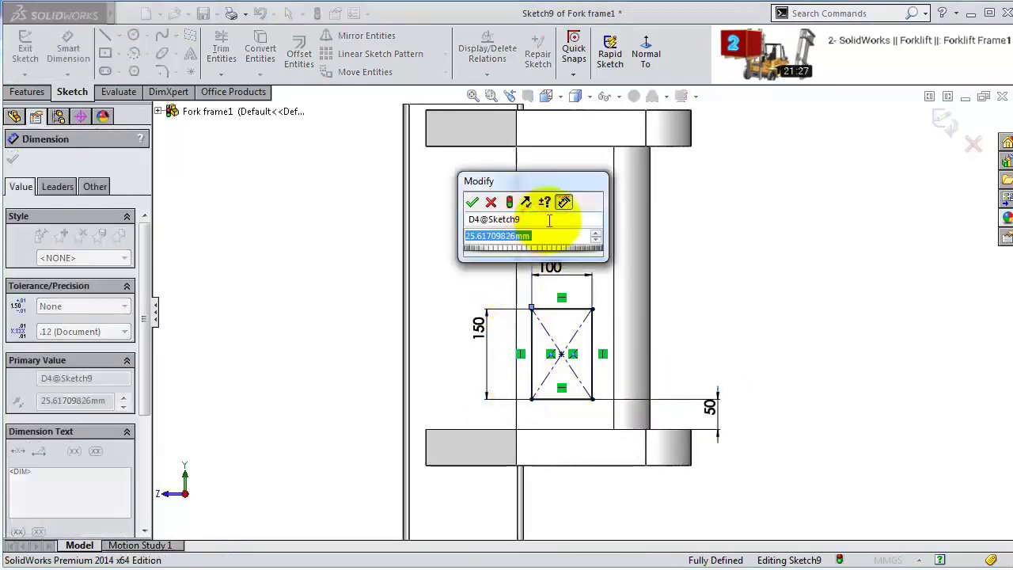
type("25")
key("Return")
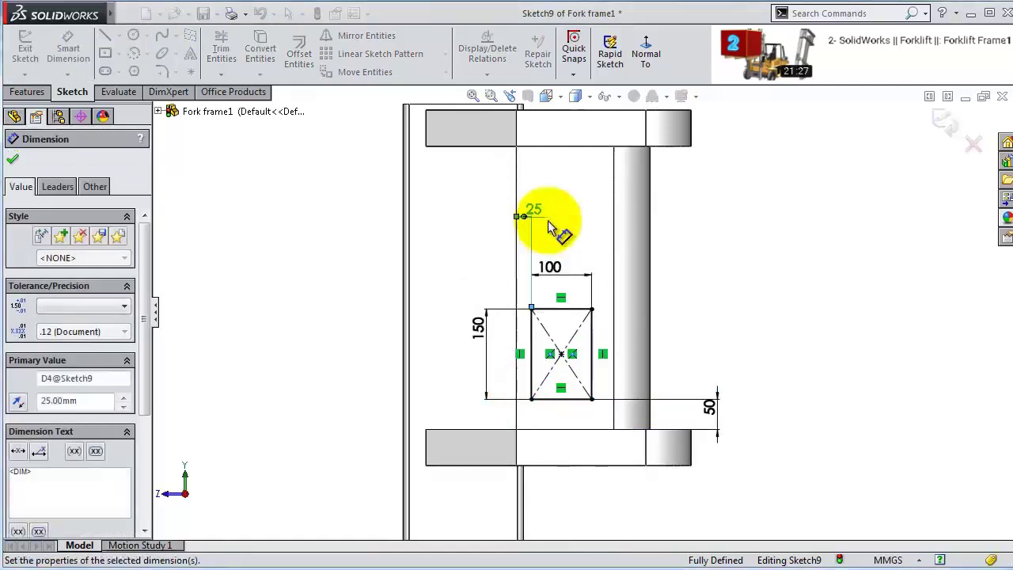
left_click(13, 162)
- Fillet the rectangle's top-left, top-right and bottom-right corners with a 10 mm radius
left_click(162, 69)
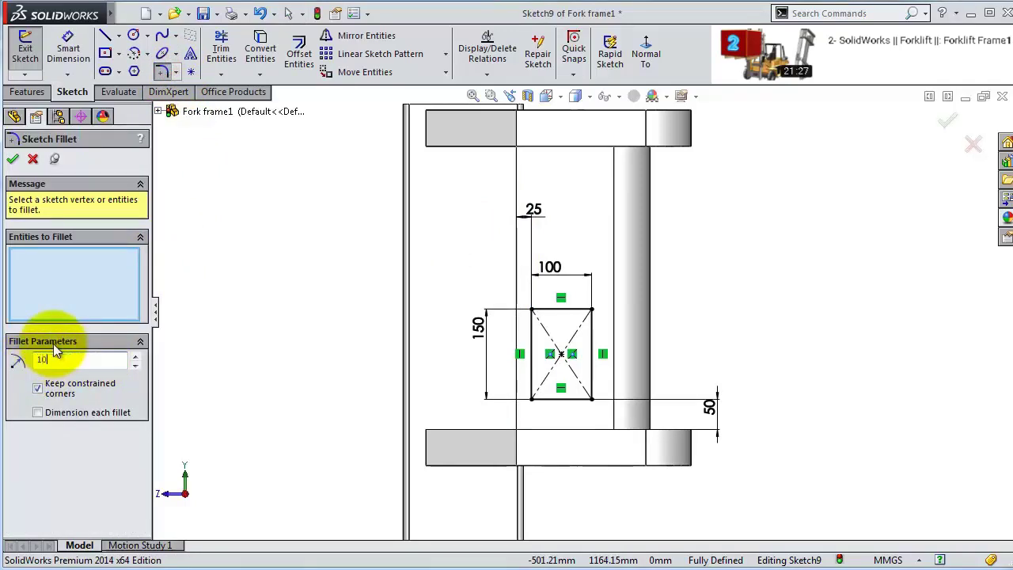
type("10")
key("Return")
left_click(532, 310)
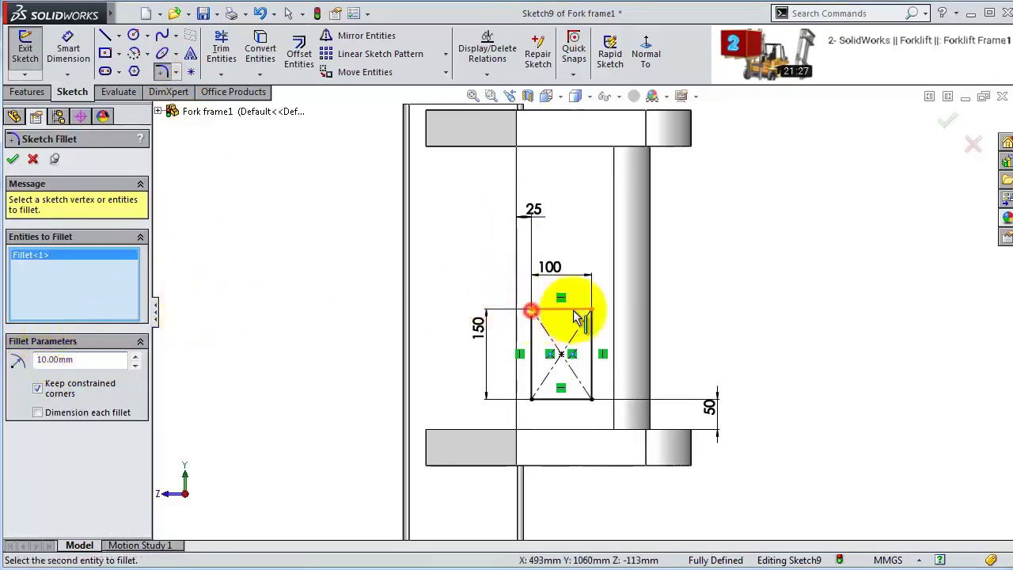
left_click(592, 309)
left_click(591, 397)
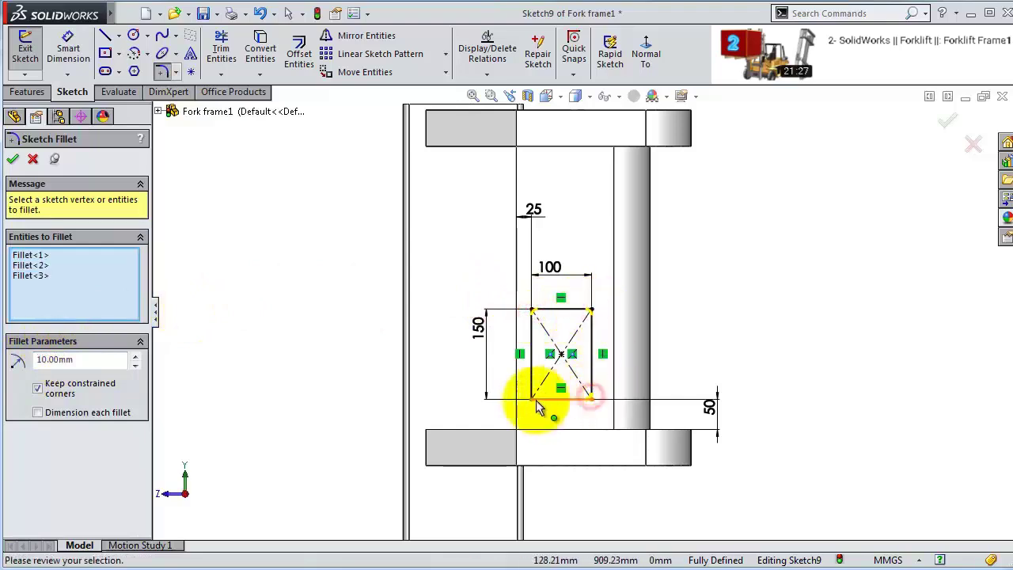
left_click(13, 160)
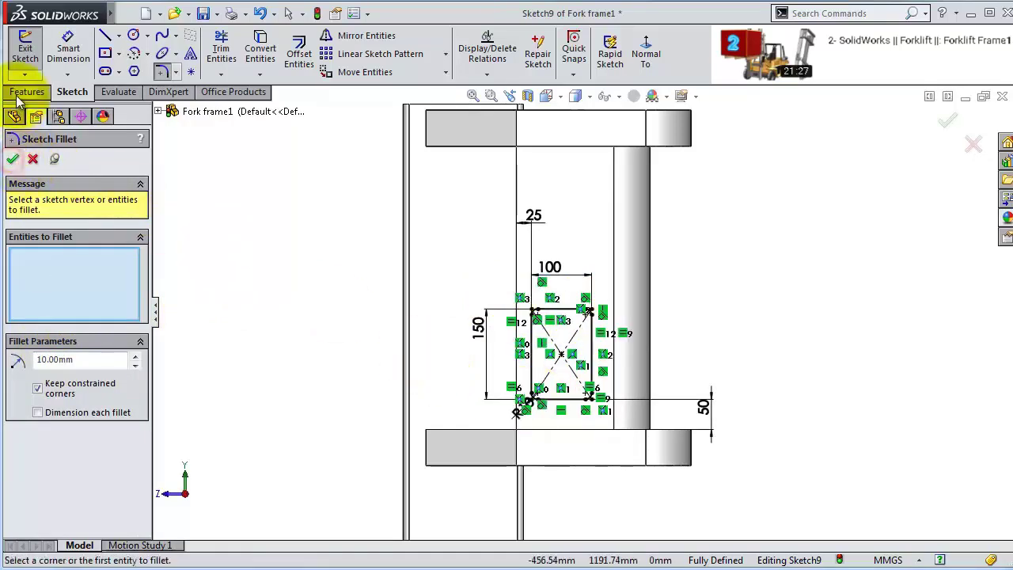
left_click(27, 92)
- Extrude-cut the rounded rectangle into the frame with end condition Up To Next
left_click(13, 159)
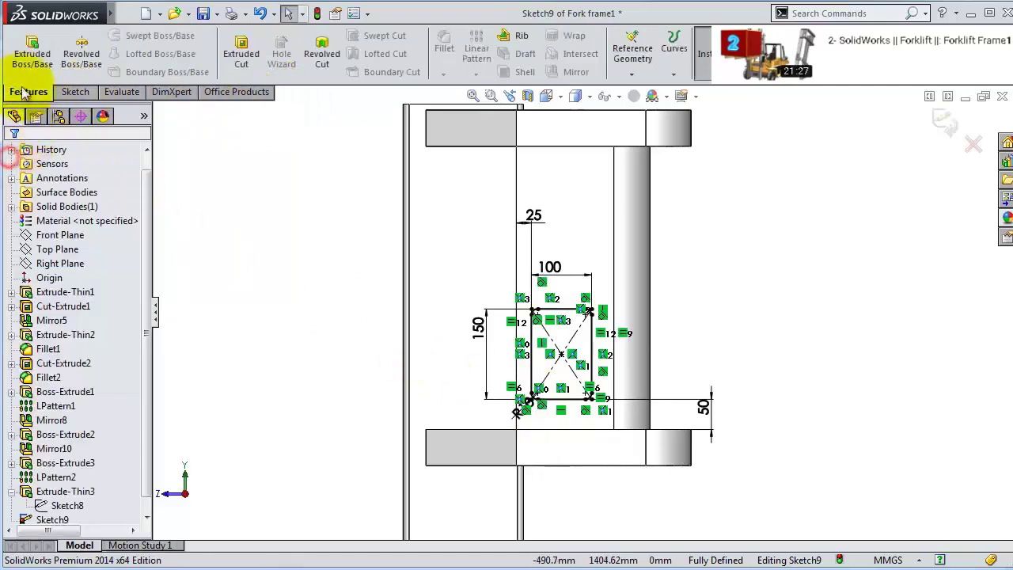
left_click(242, 54)
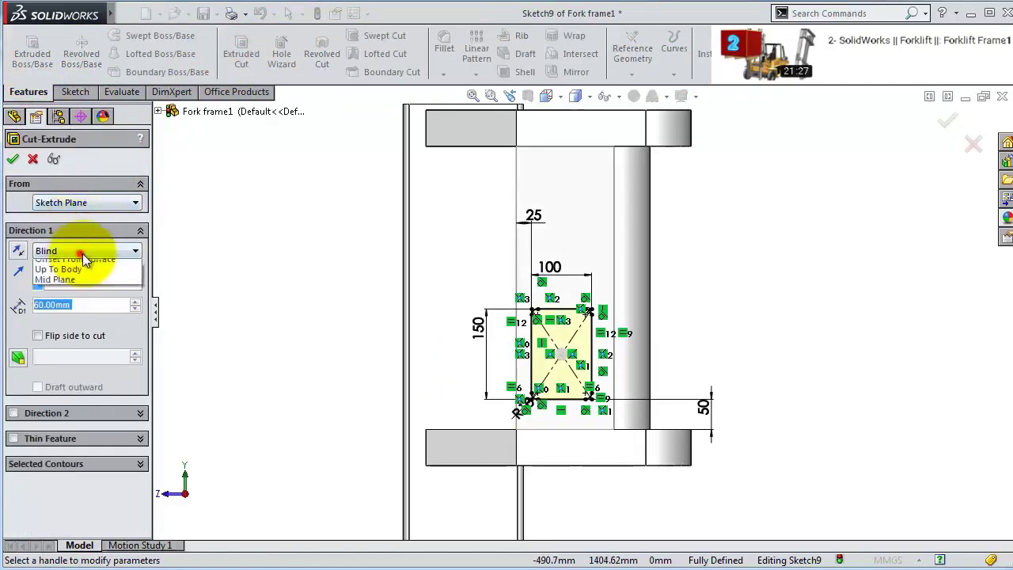
left_click(96, 292)
left_click(12, 159)
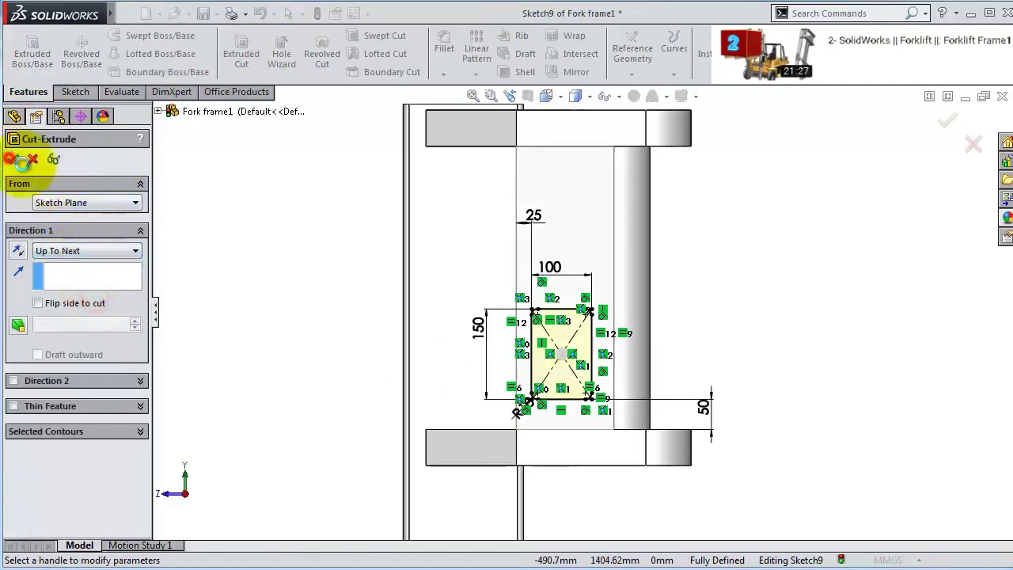
middle_click_drag(800, 238, 699, 273)
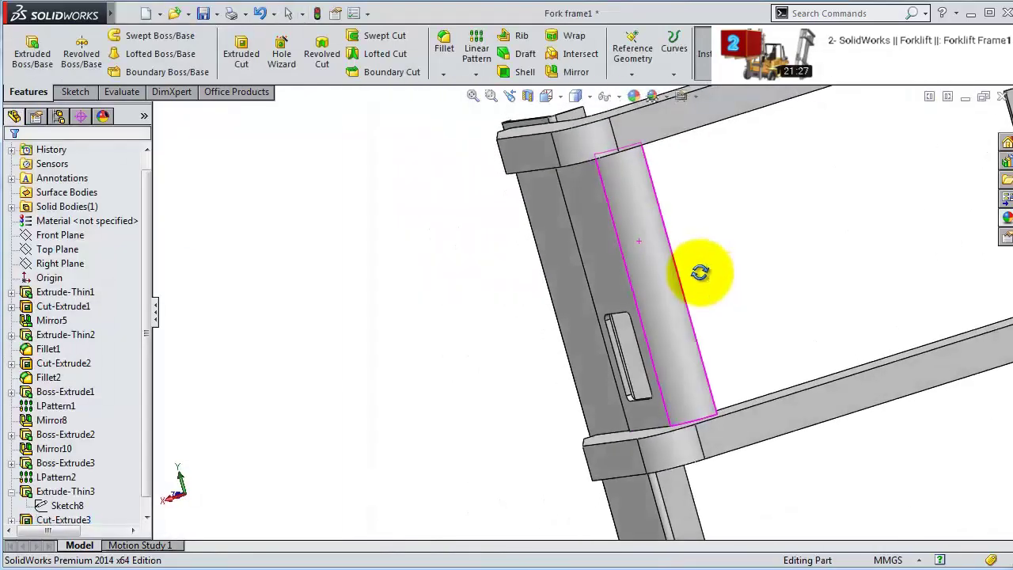
scroll(736, 261, "down", 3)
middle_click_drag(778, 248, 696, 305)
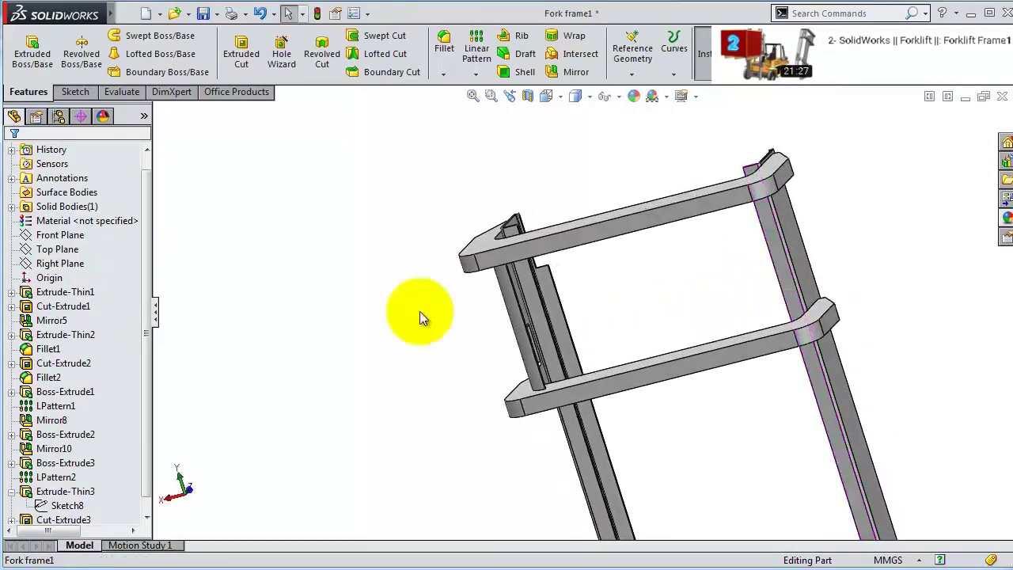
- Mirror the raised pad Extrude-Thin3 and slot Cut-Extrude3 across the Right Plane
left_click(60, 266)
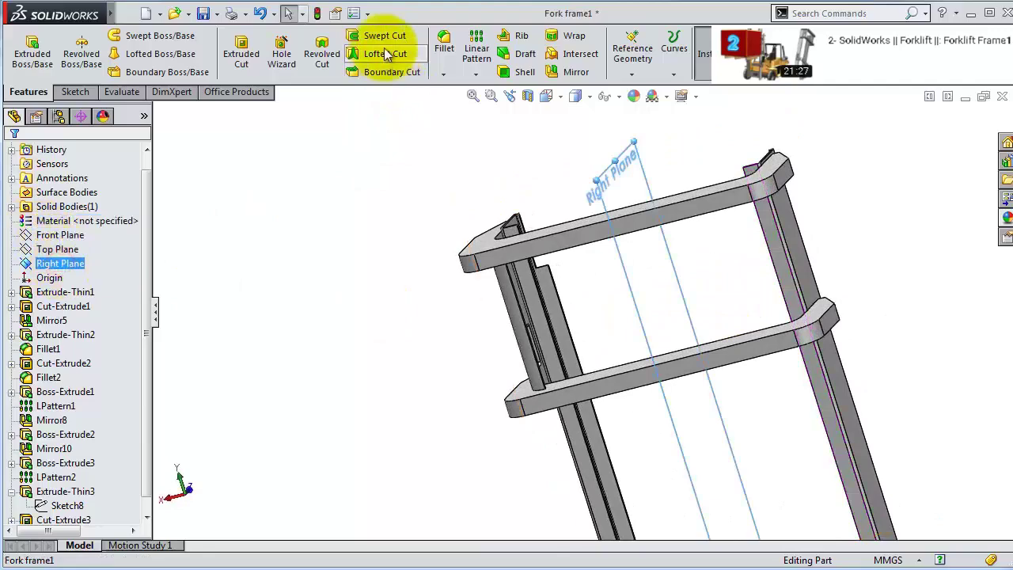
left_click(475, 74)
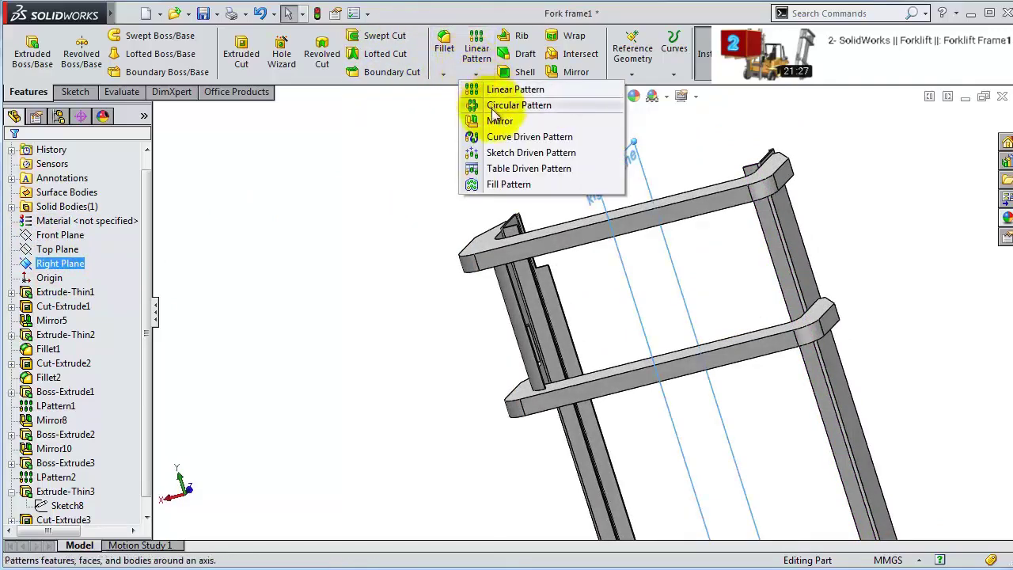
left_click(492, 119)
middle_click_drag(302, 370, 531, 313)
left_click(543, 337)
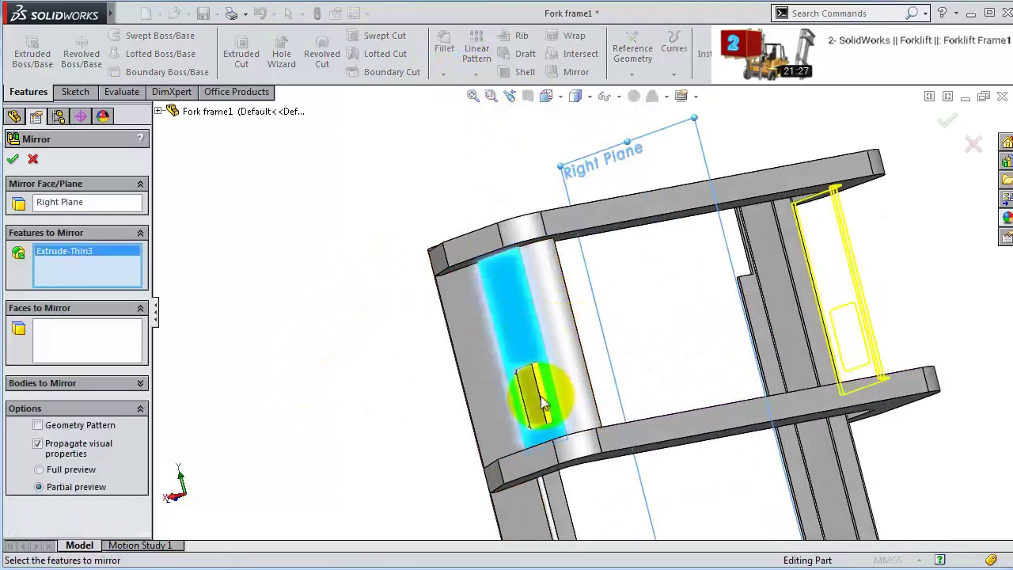
scroll(546, 348, "down", 5)
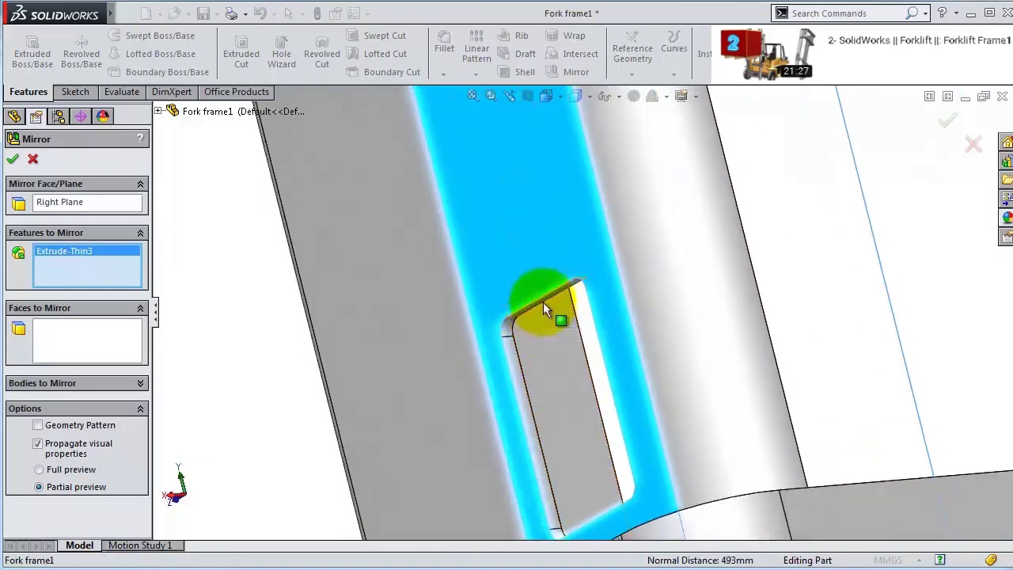
left_click(543, 304)
scroll(610, 331, "up", 3)
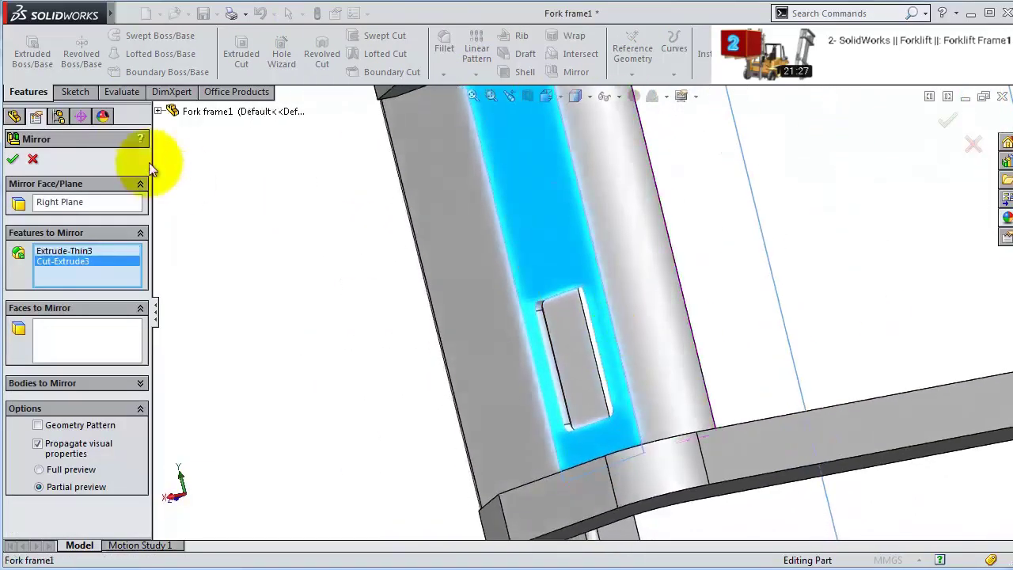
left_click(14, 161)
middle_click_drag(719, 276, 744, 348)
scroll(574, 314, "up", 5)
- Start a sketch on the fork member's face and draw a centre-point rectangle
left_click(514, 307)
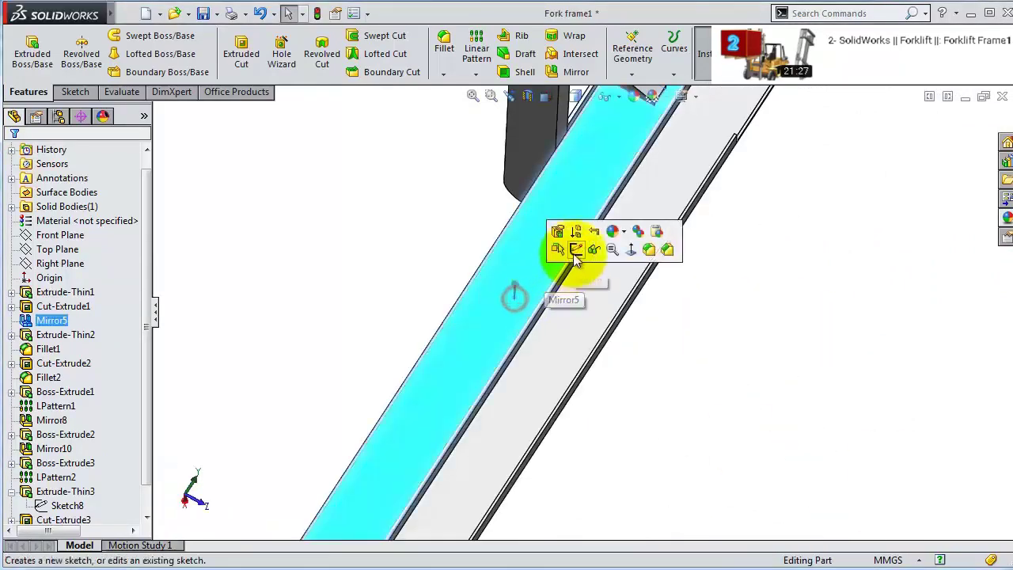
left_click(575, 252)
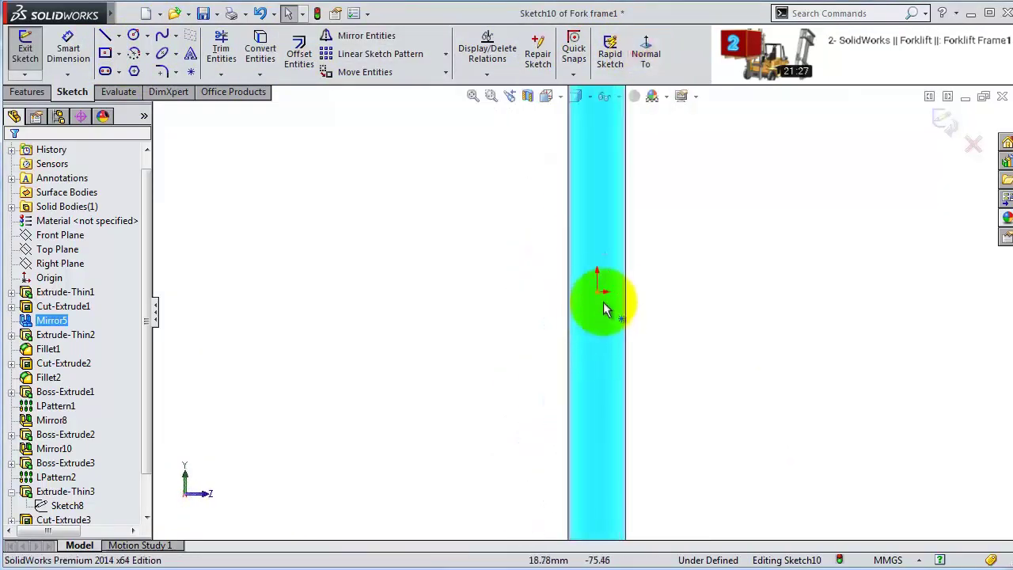
left_click(107, 52)
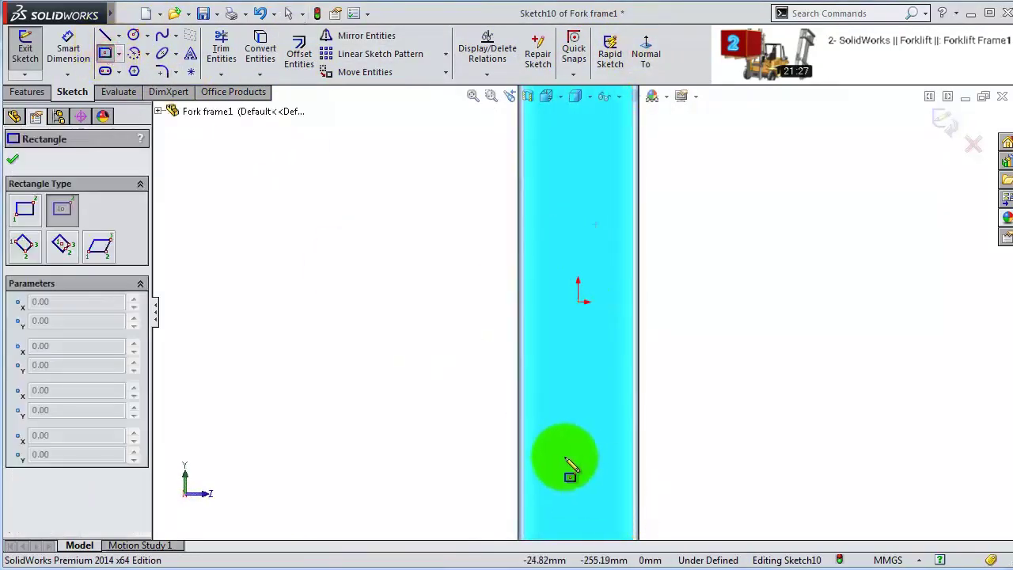
left_click(587, 475)
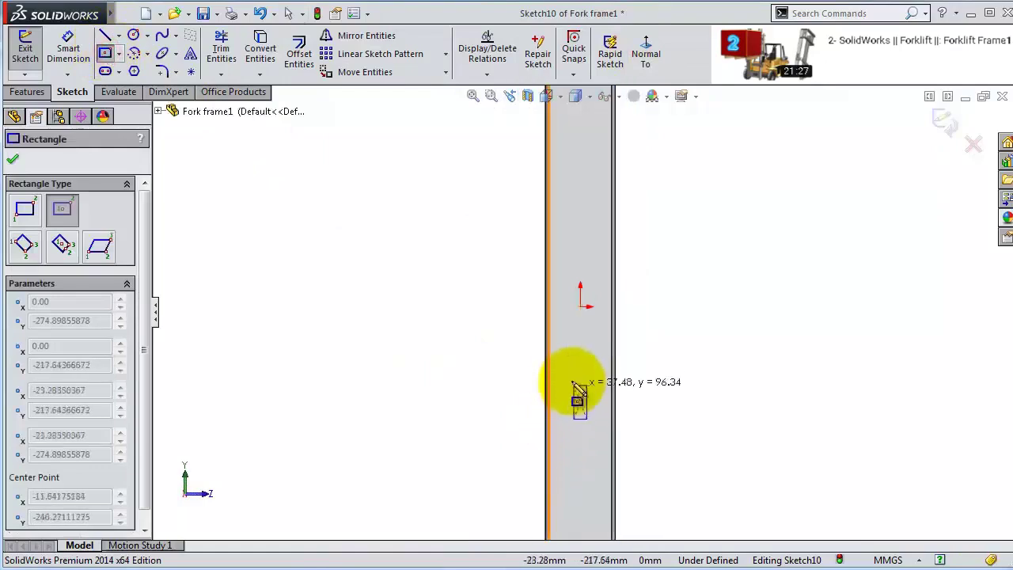
left_click(560, 352)
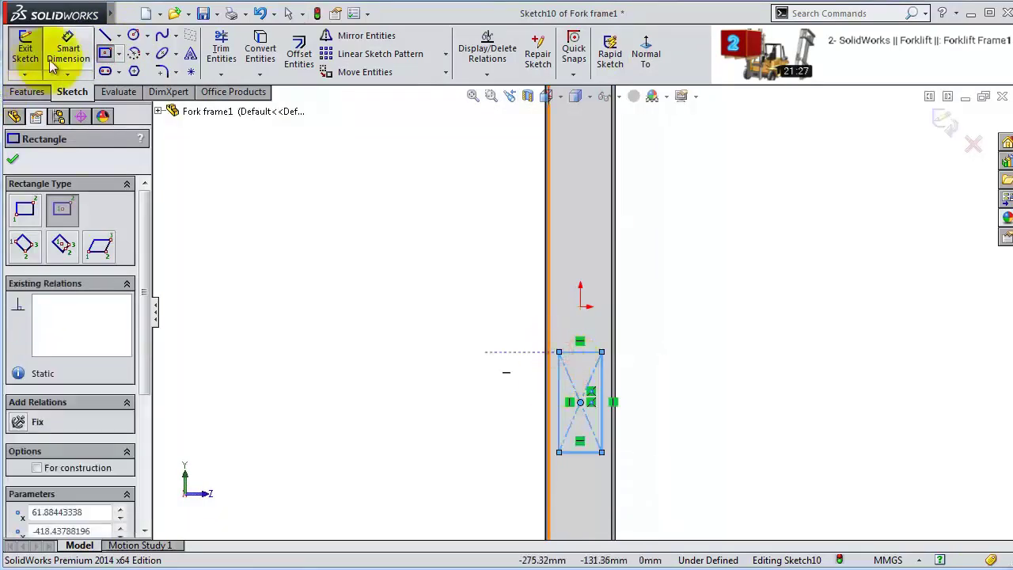
- Dimension the rectangle 250 mm tall and 100 mm wide
left_click(68, 51)
left_click(558, 388)
left_click(529, 386)
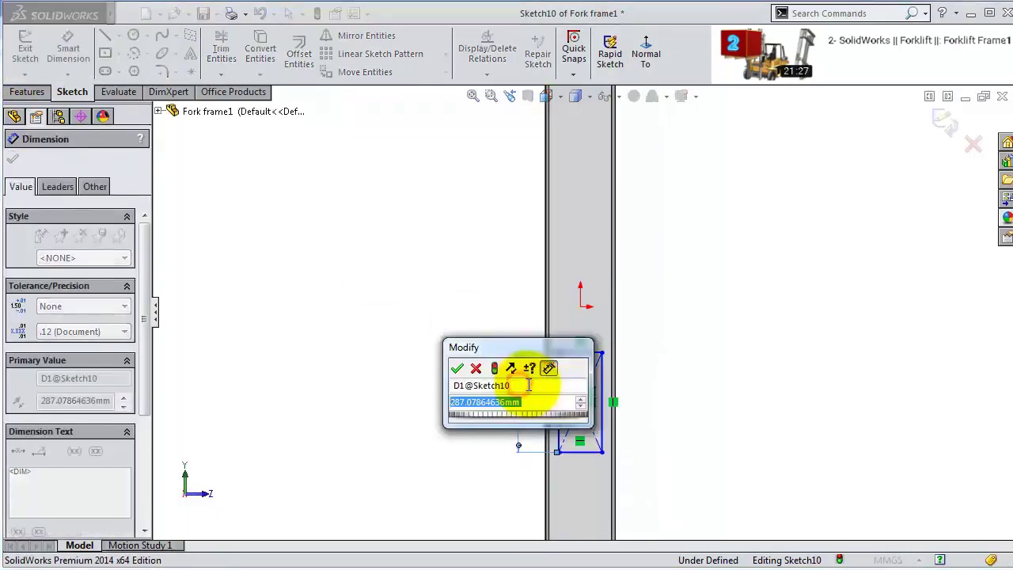
type("250")
key("Return")
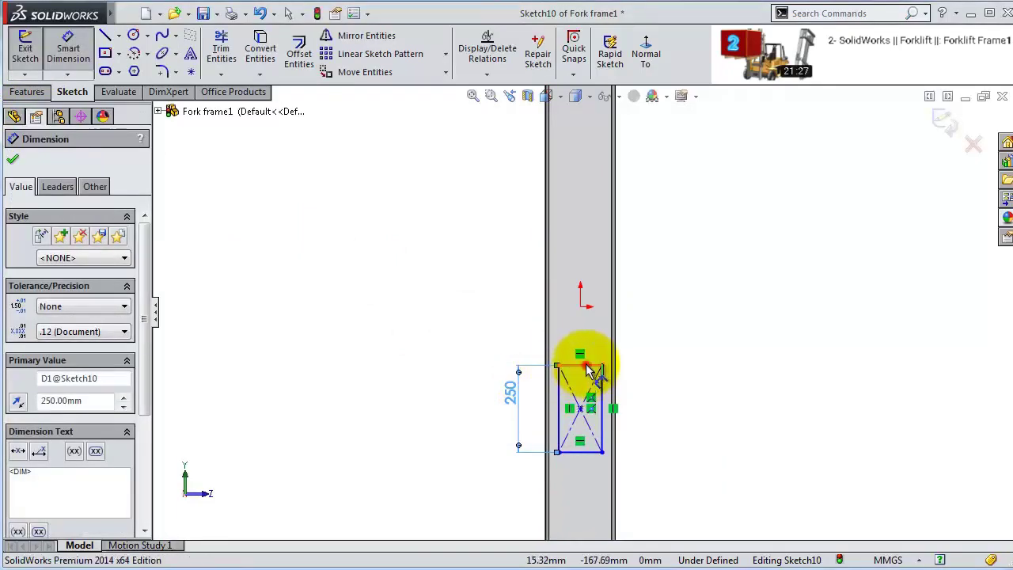
left_click(587, 367)
left_click(585, 326)
type("100")
key("Return")
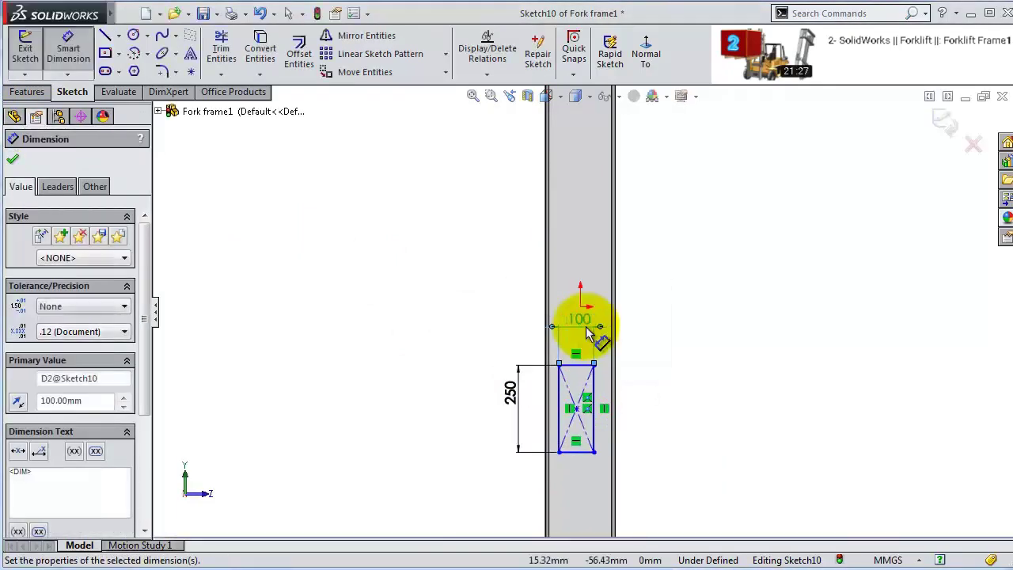
scroll(606, 414, "down", 2)
scroll(577, 400, "up", 2)
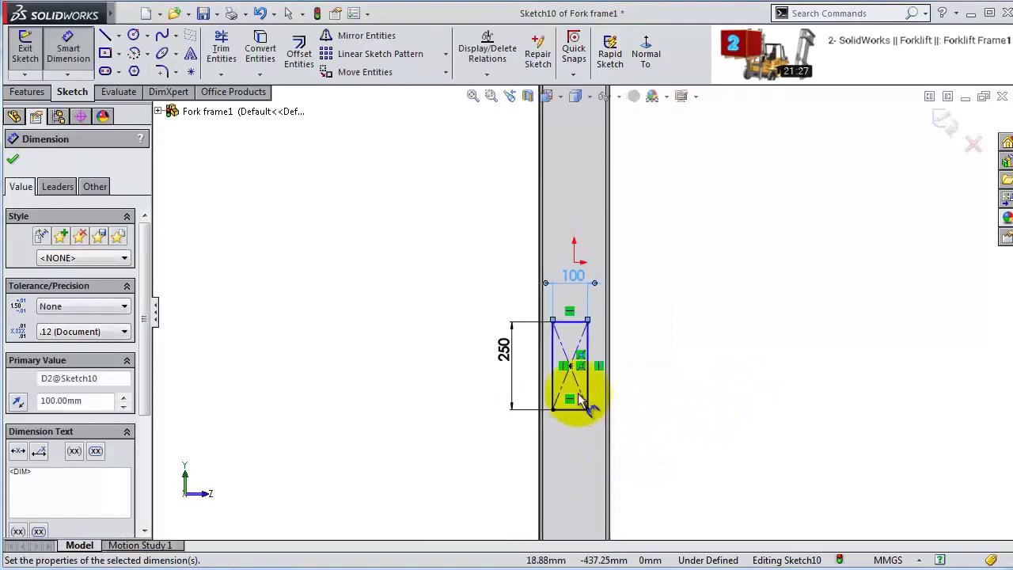
- Position the rectangle 1220 mm along the column from its end
left_click(573, 323)
key("ctrl+Up")
key("ctrl+Up")
key("ctrl+Up")
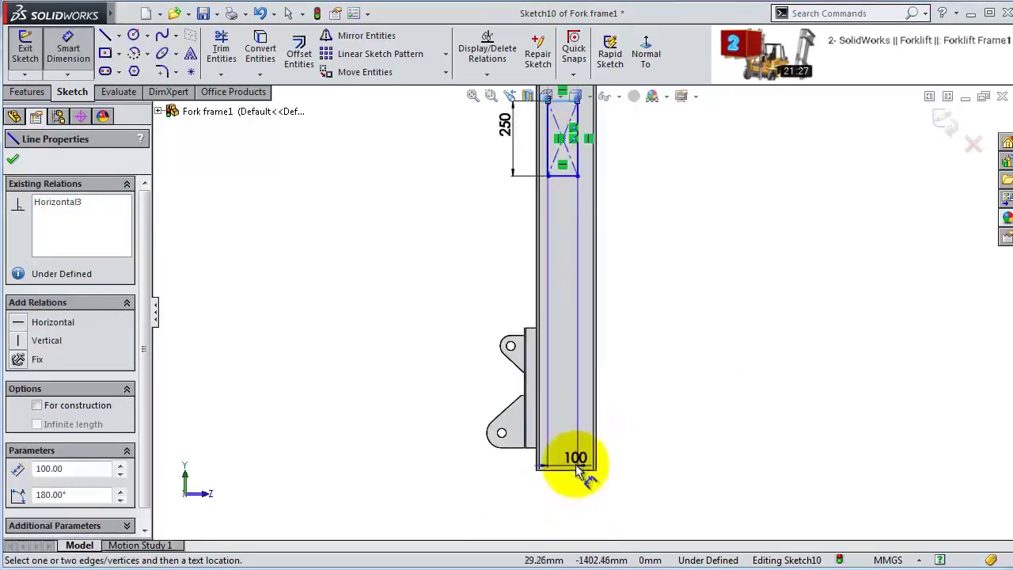
scroll(580, 467, "down", 1)
left_click(717, 452)
left_click(726, 446)
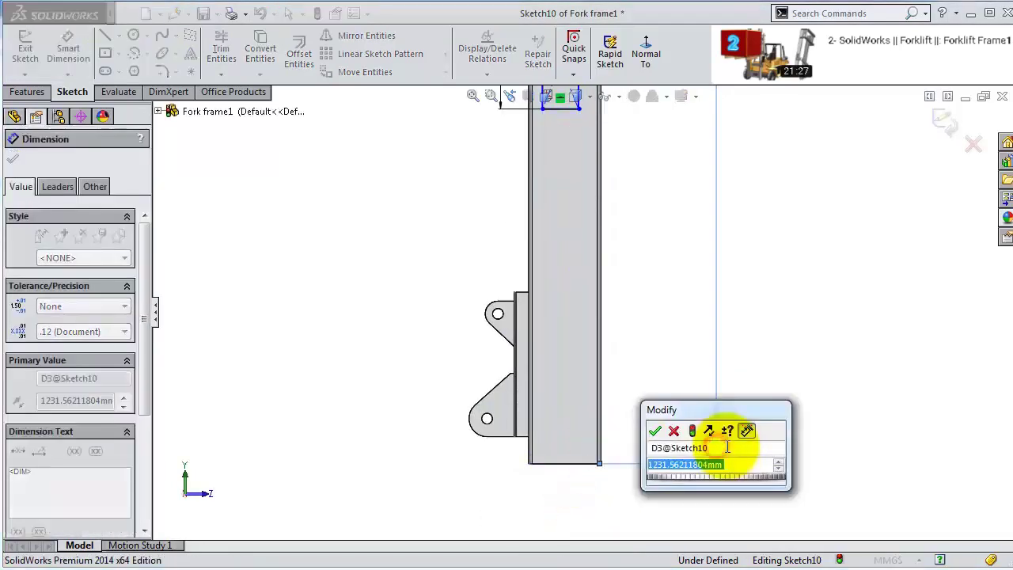
key("Escape")
type("1220")
key("Return")
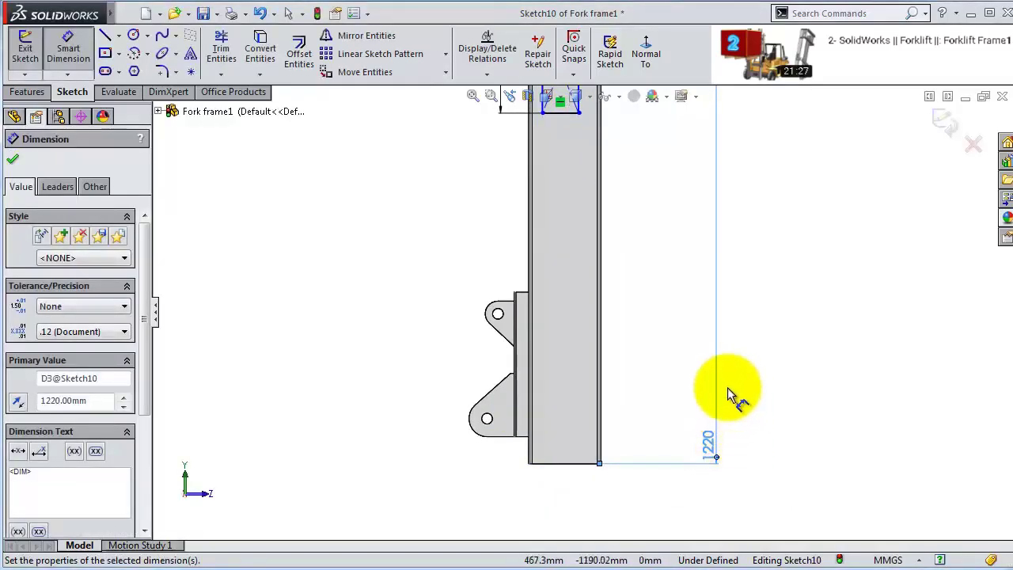
scroll(689, 198, "up", 3)
scroll(561, 256, "down", 8)
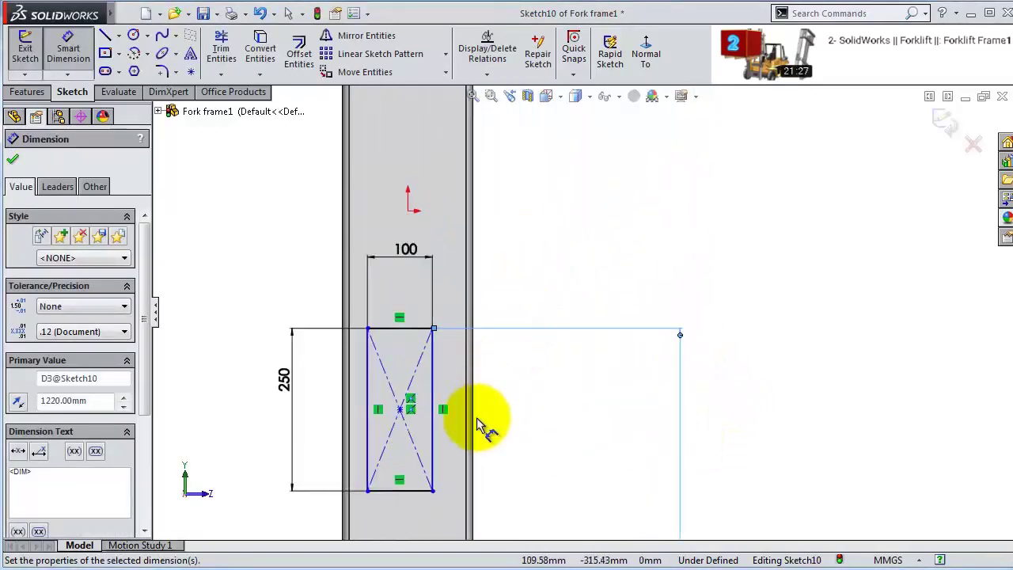
key("Escape")
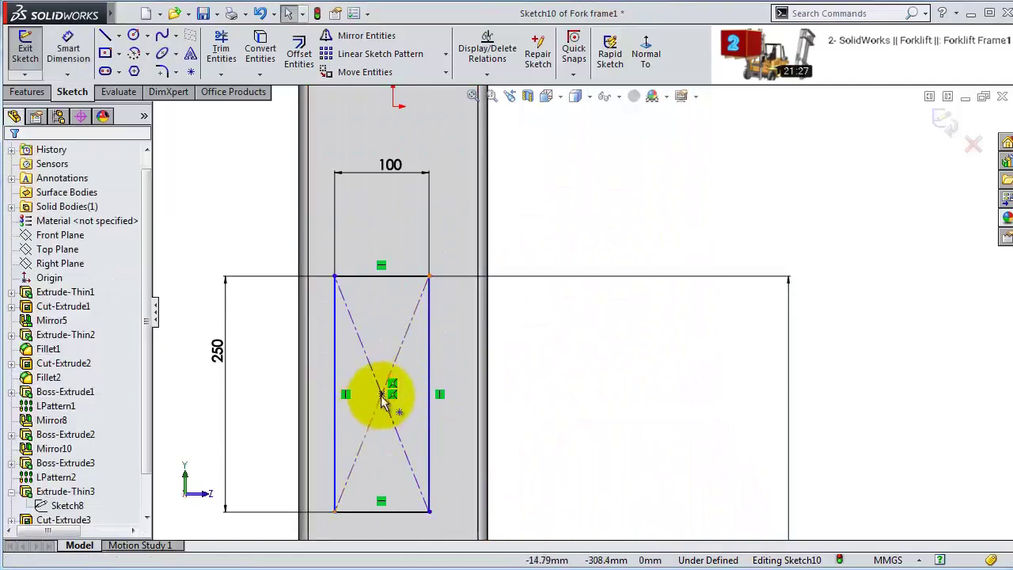
- Add a Vertical relation between the rectangle's centre point and the origin
left_click(382, 394)
left_click(394, 104, "ctrl")
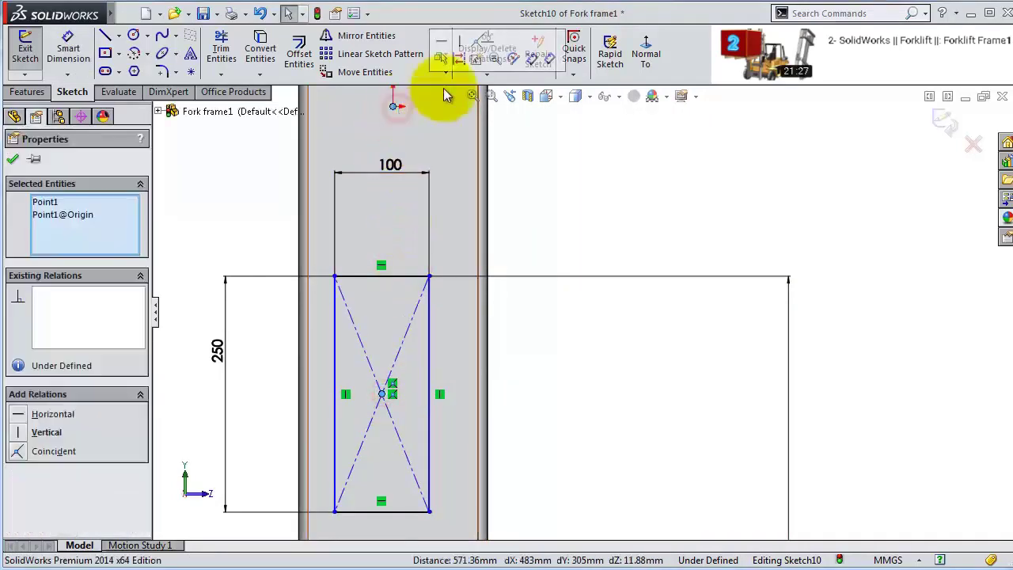
left_click(461, 44)
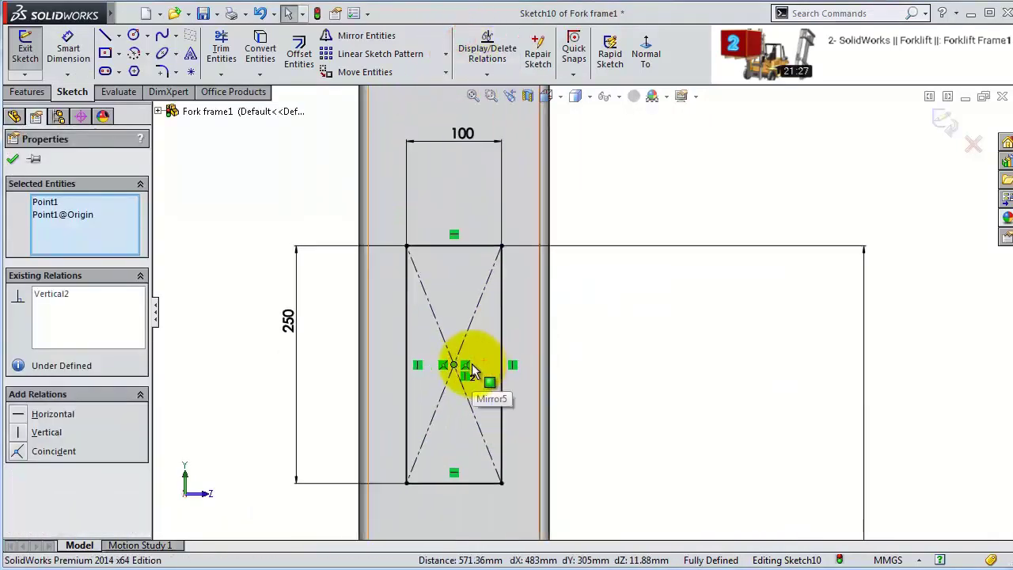
scroll(578, 368, "up", 2)
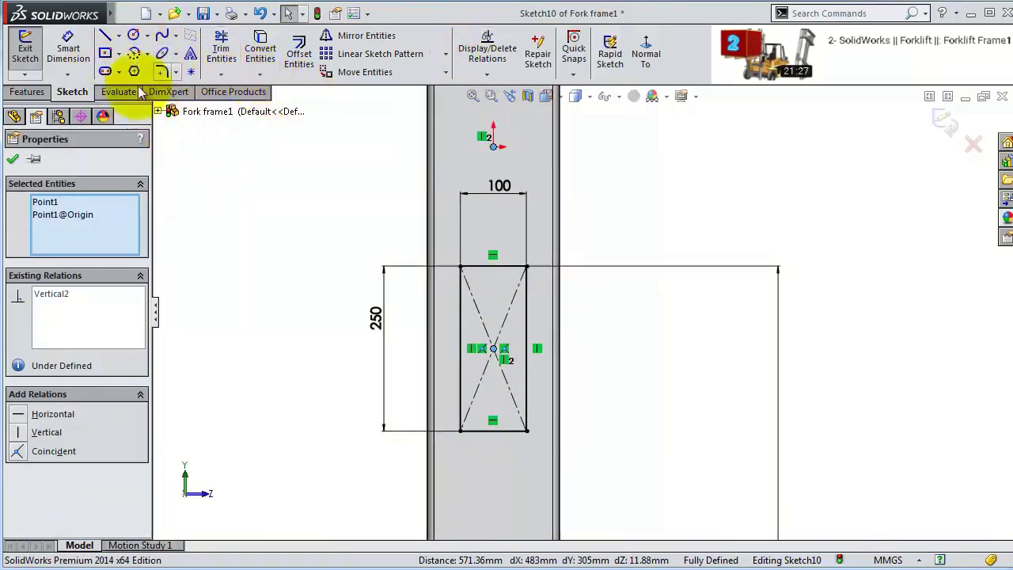
left_click(162, 73)
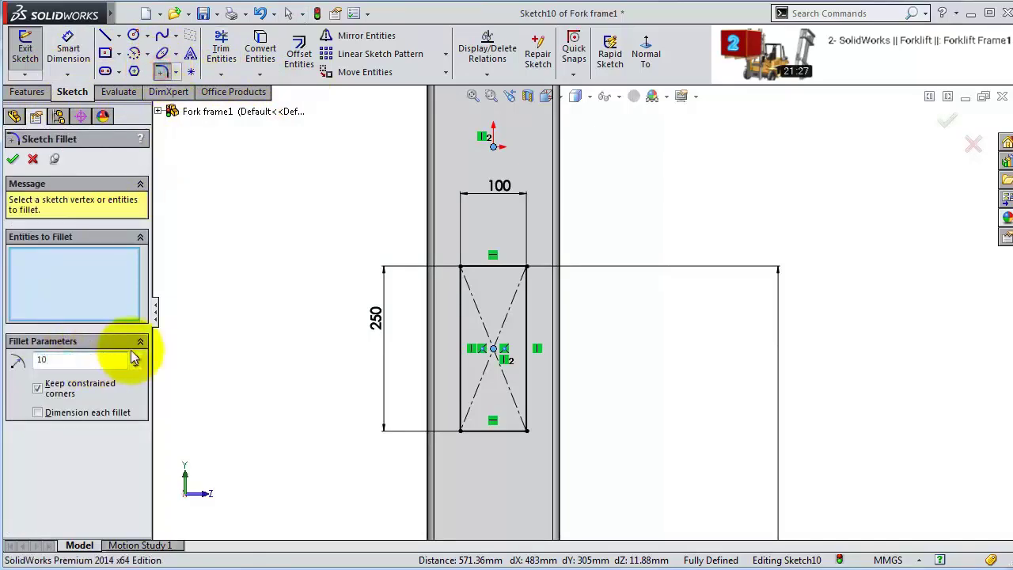
- Round all four rectangle corners with 20 mm sketch fillets
left_click(83, 362)
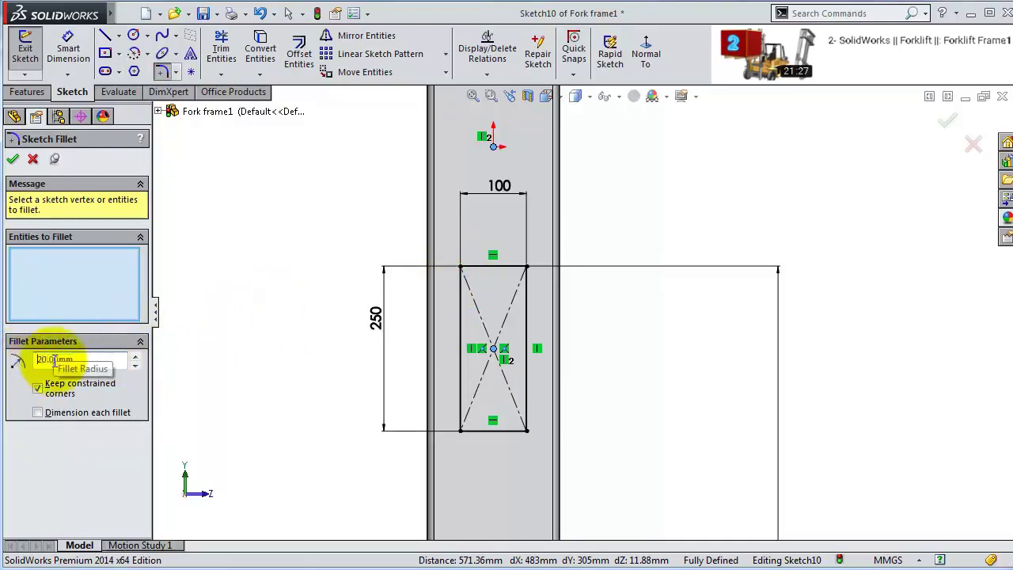
left_click(463, 269)
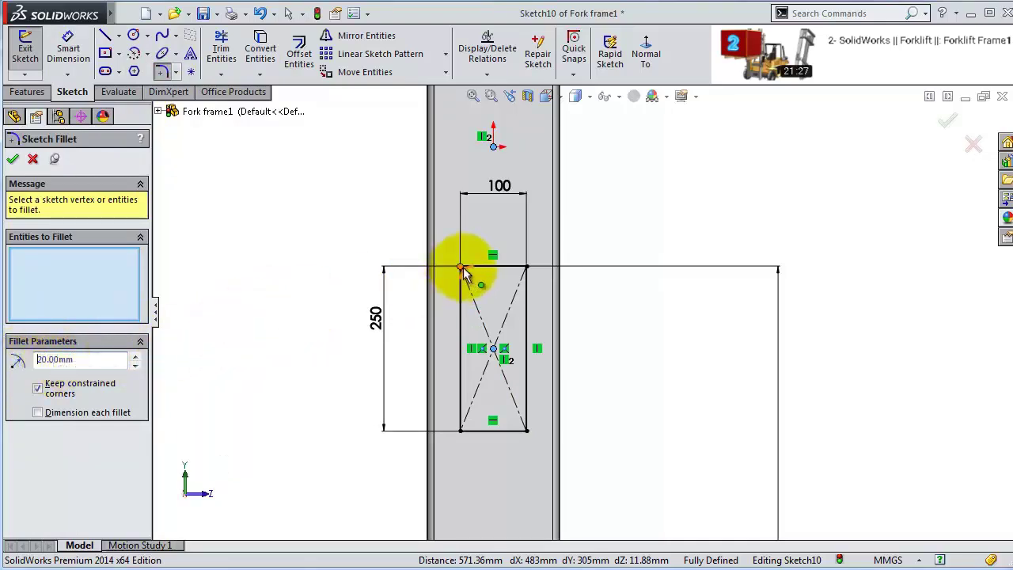
left_click(526, 269)
left_click(526, 430)
left_click(461, 429)
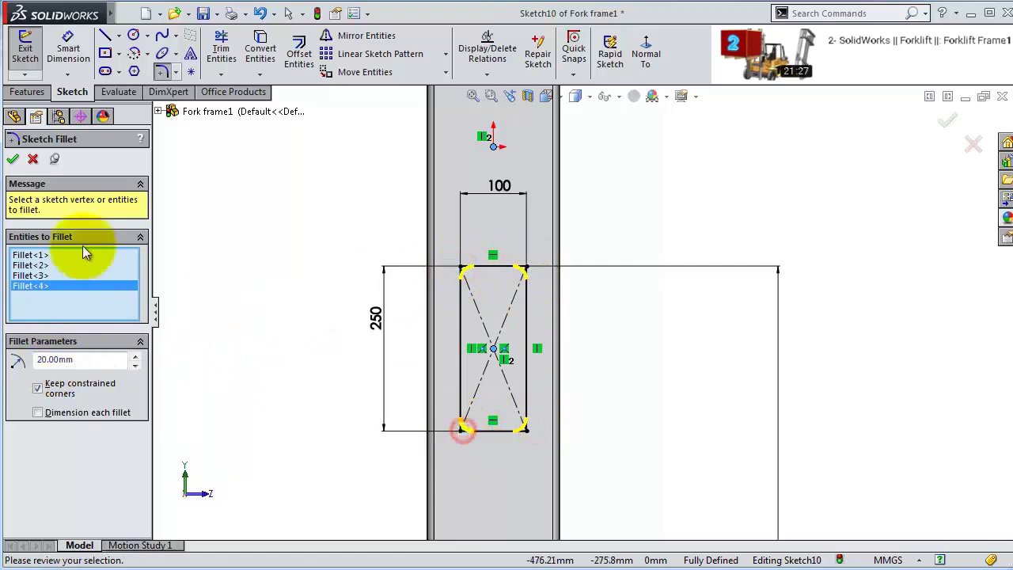
left_click(13, 158)
- Extrude the rounded rectangle 25 mm into a raised pad on the column
left_click(27, 92)
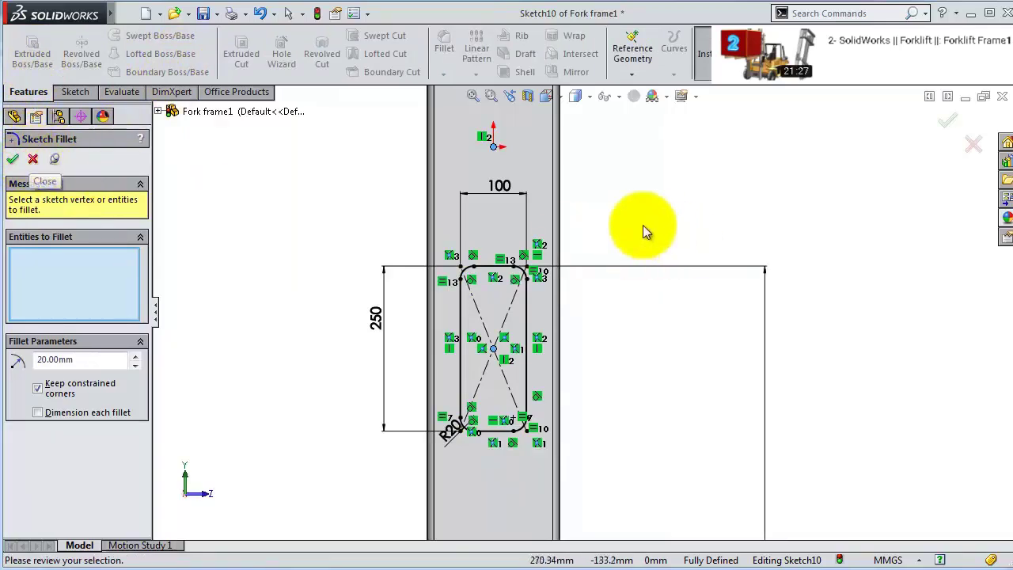
left_click(33, 162)
left_click(32, 56)
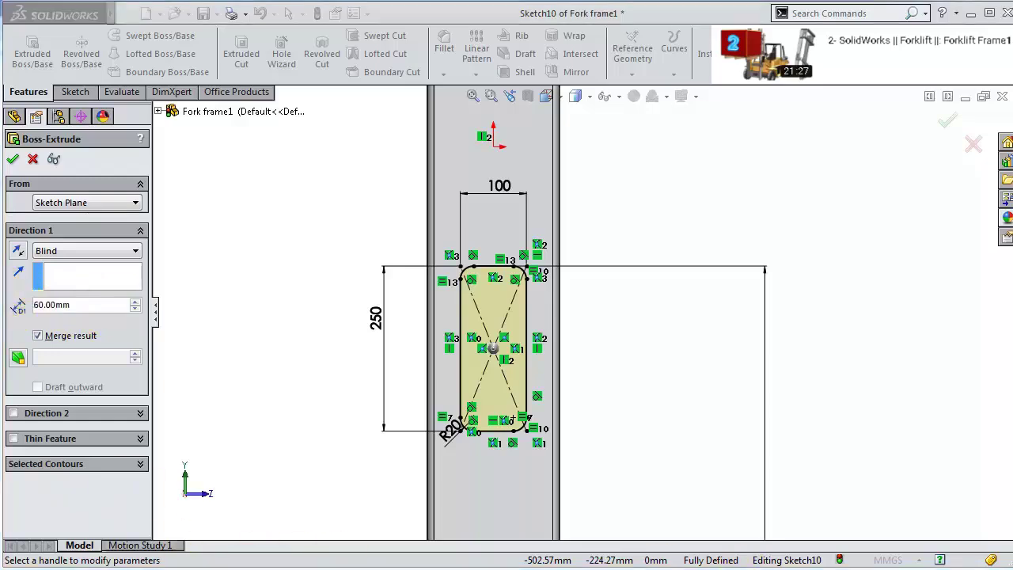
left_click(95, 307)
type("25")
key("Return")
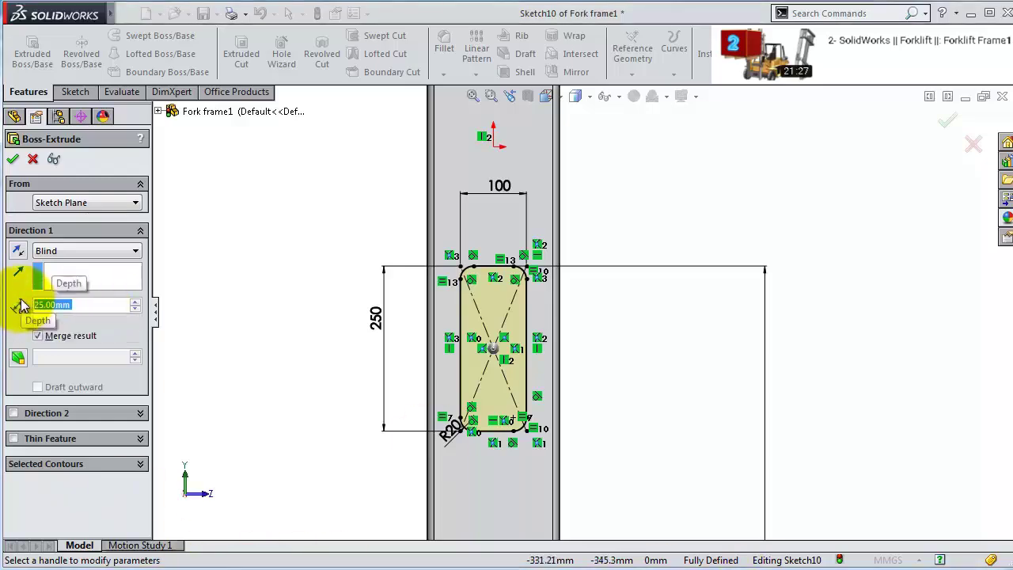
left_click(13, 158)
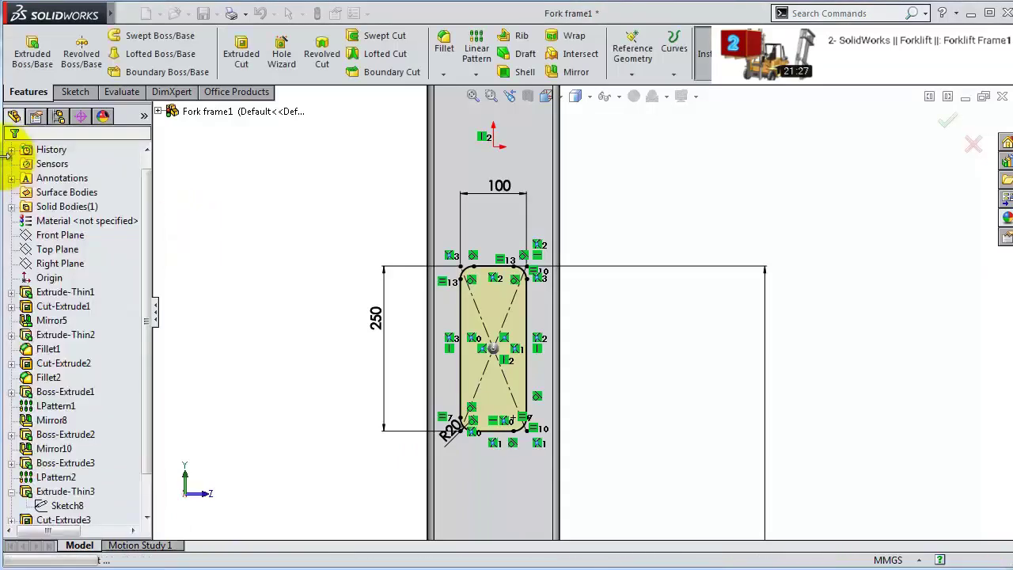
left_click(687, 333)
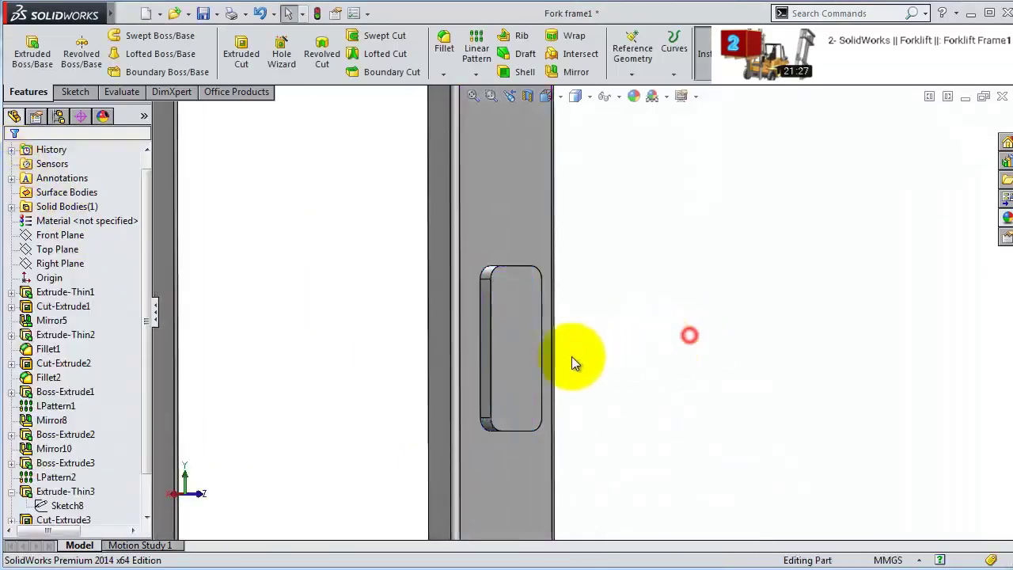
- Open a sketch on the pad's front face and convert its outline into the sketch
left_click(534, 344)
left_click(565, 303)
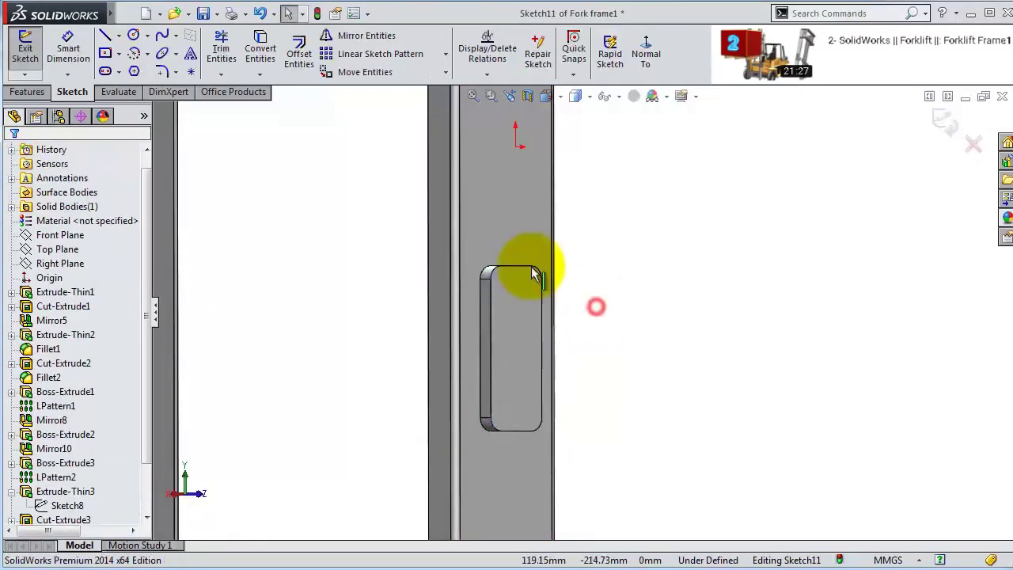
left_click(526, 317)
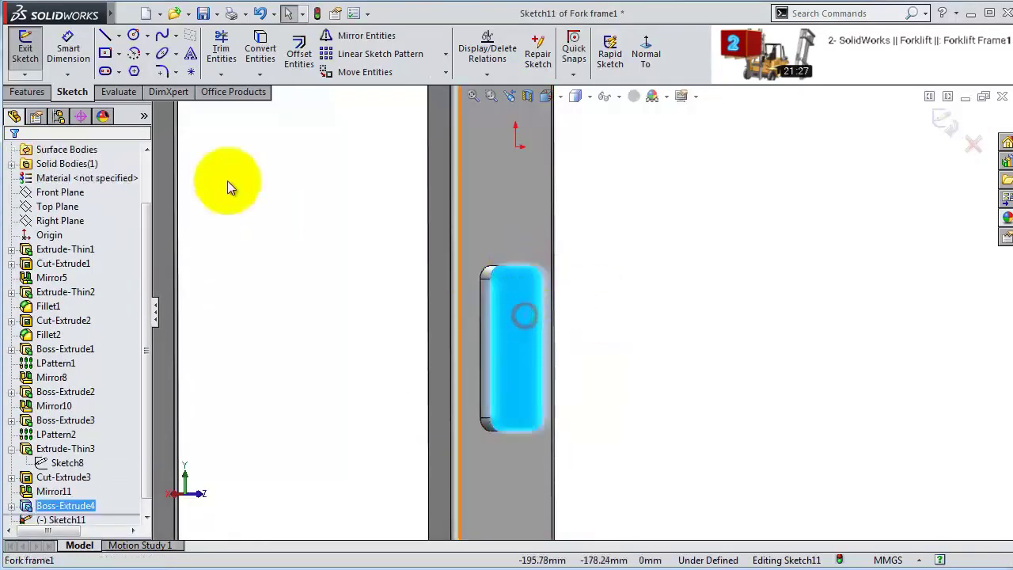
left_click(258, 52)
scroll(592, 266, "up", 5)
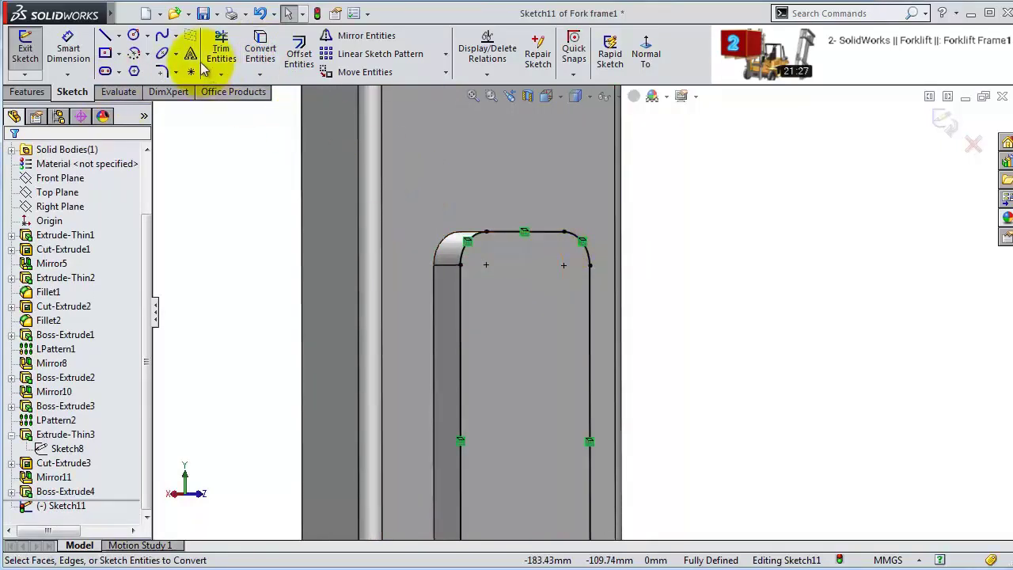
- Offset the converted outline chain 20 mm, reversed to the inside
left_click(296, 56)
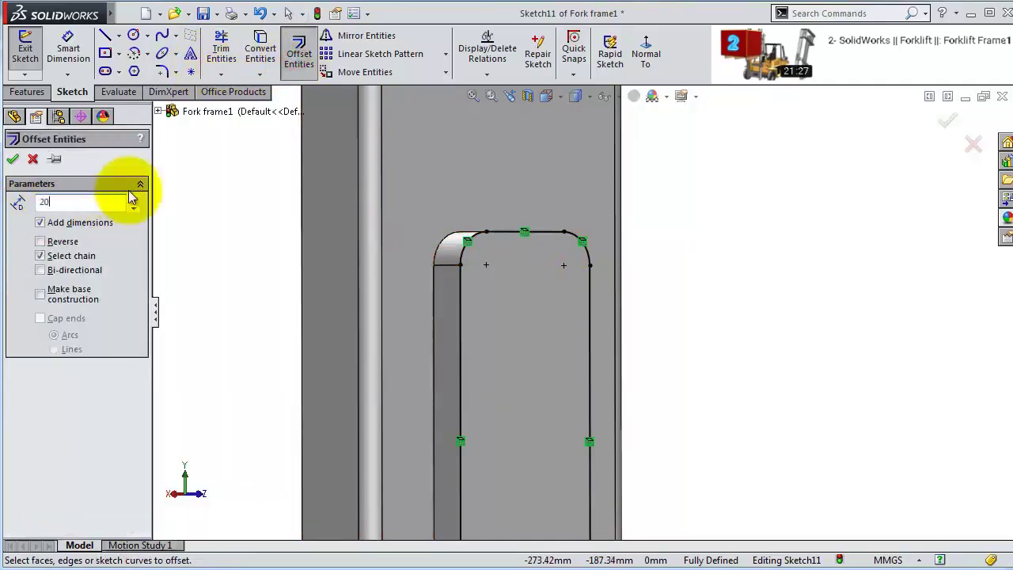
type("20")
left_click(21, 260)
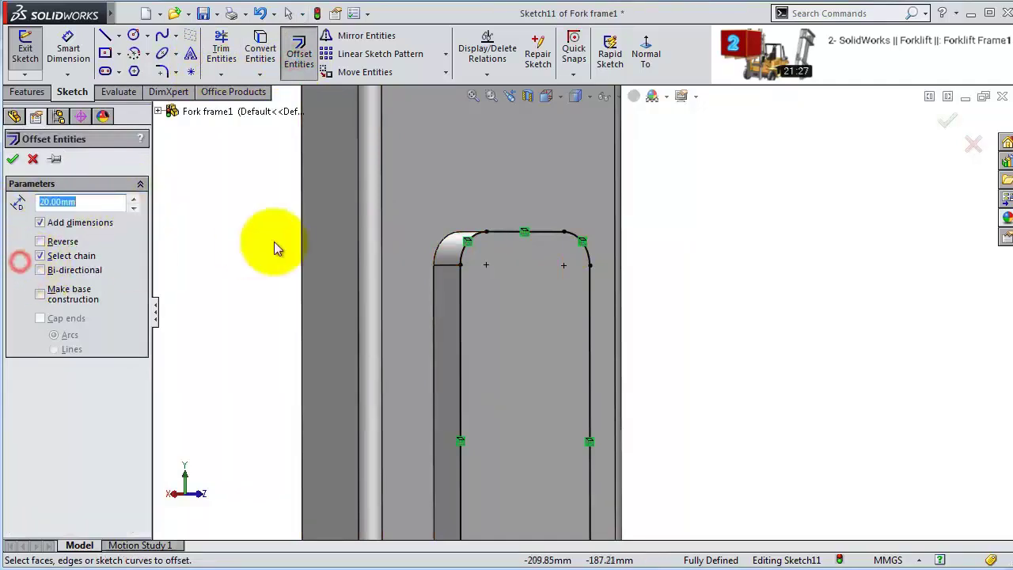
left_click(507, 236)
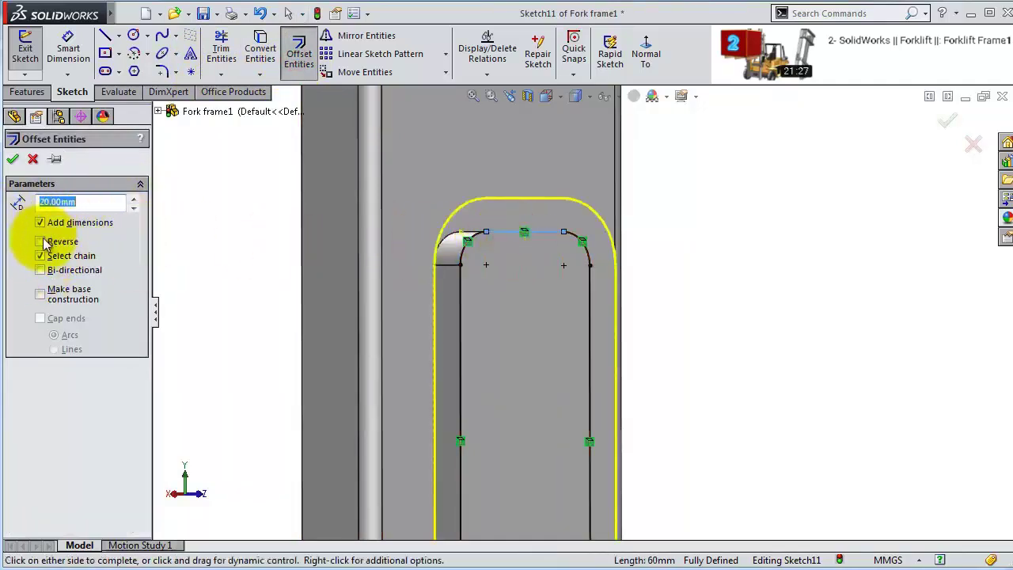
left_click(41, 241)
- Extrude the inner offset region 40 mm into a raised block on the pad
left_click(13, 158)
left_click(26, 92)
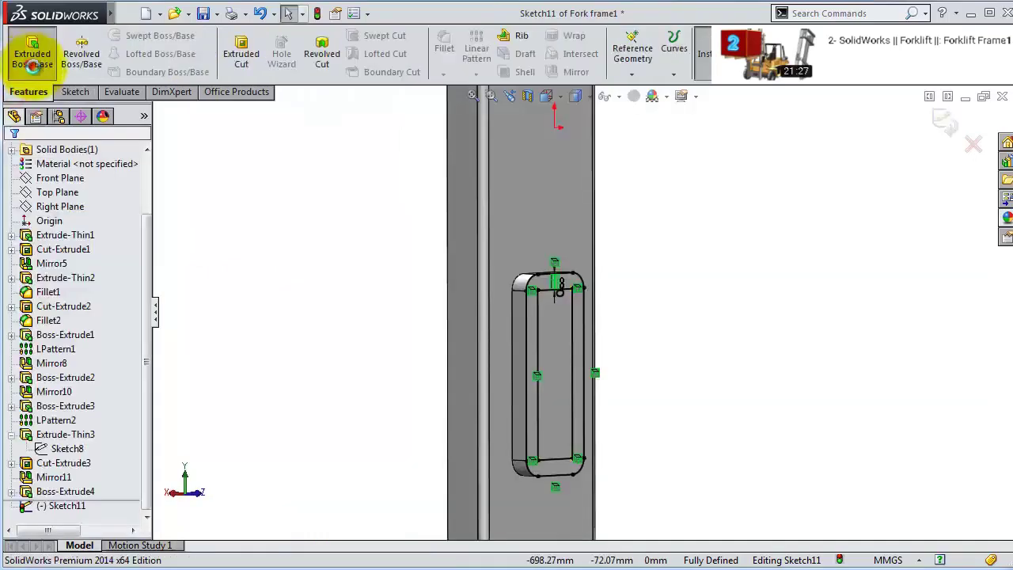
left_click(32, 56)
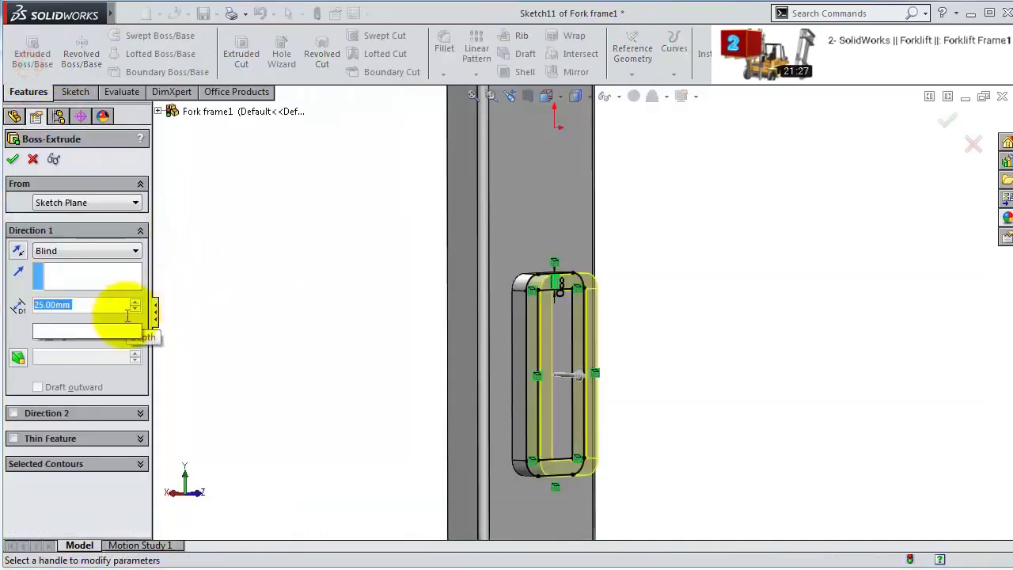
type("40")
key("Return")
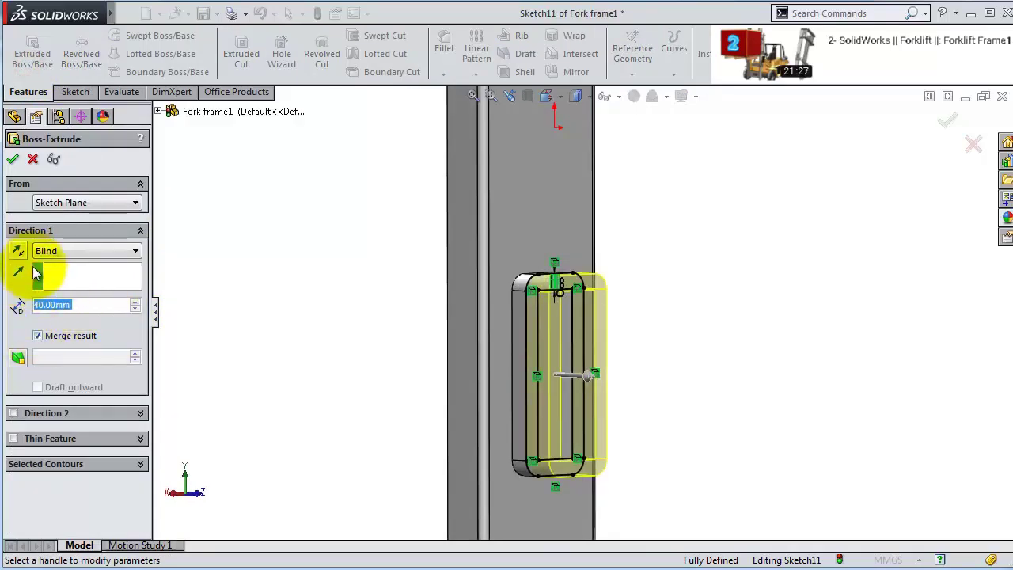
left_click(39, 464)
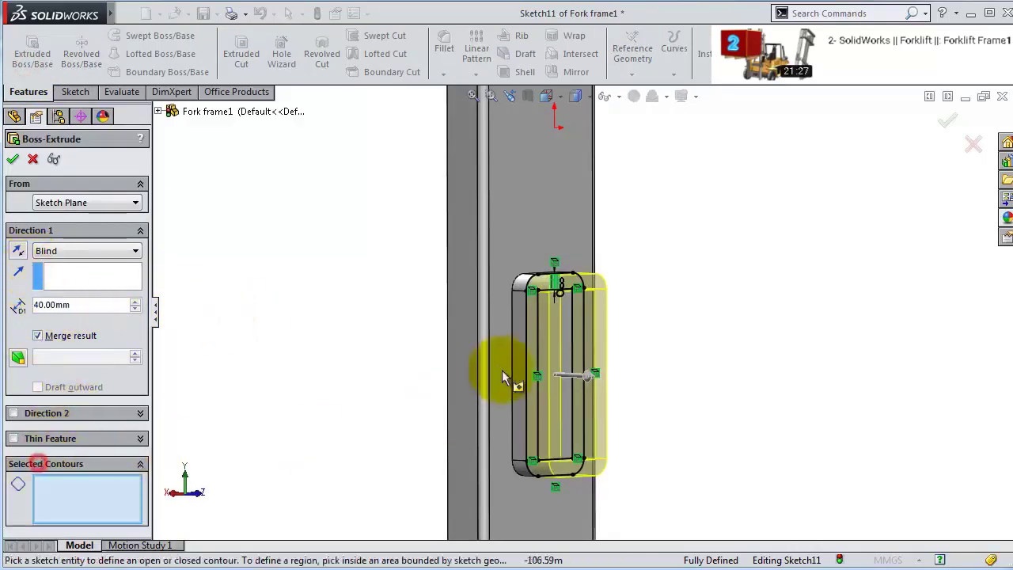
left_click(573, 346)
middle_click_drag(633, 340, 267, 277)
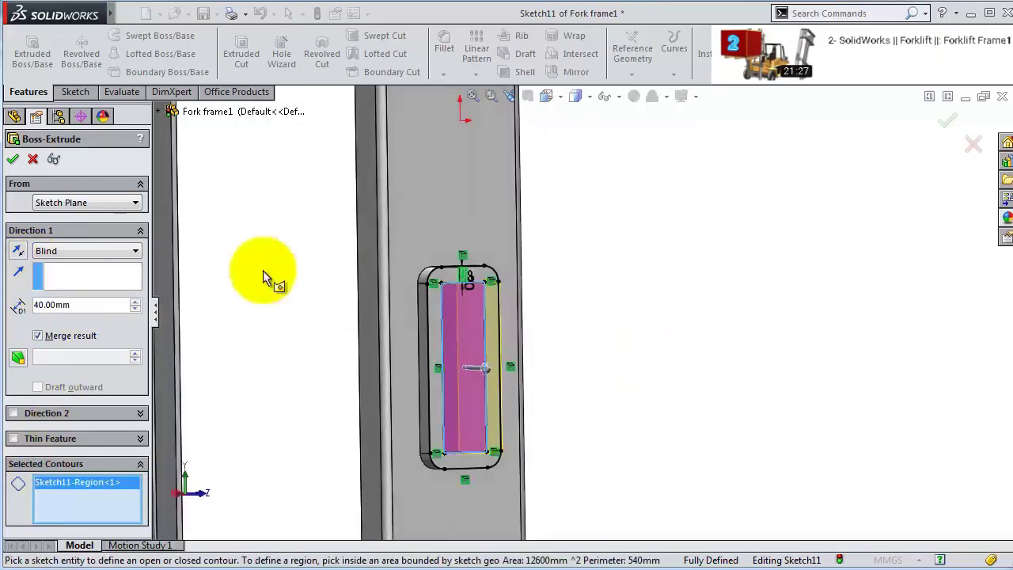
left_click(14, 161)
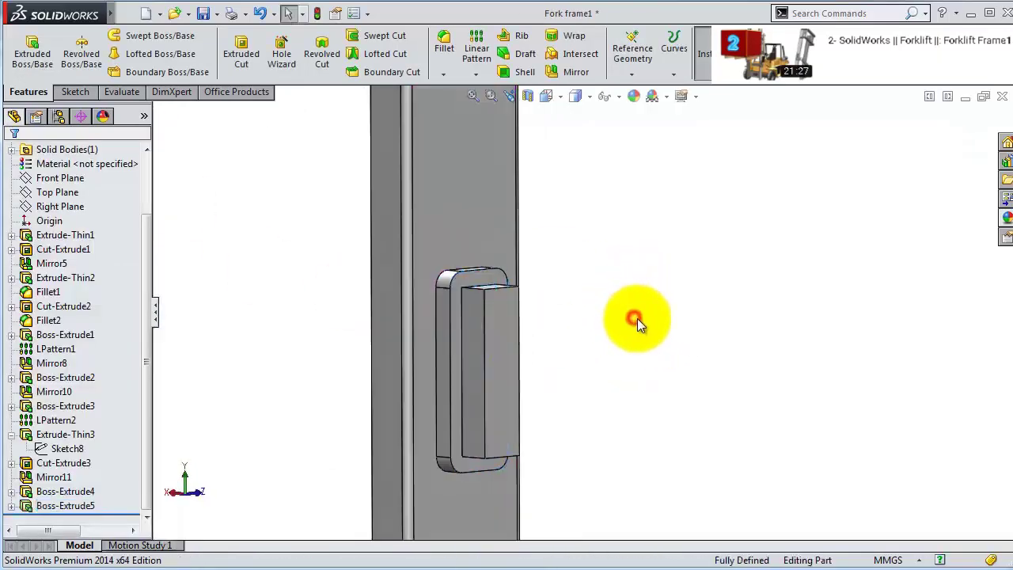
- Start a new sketch on the raised block's top face
scroll(637, 318, "up", 1)
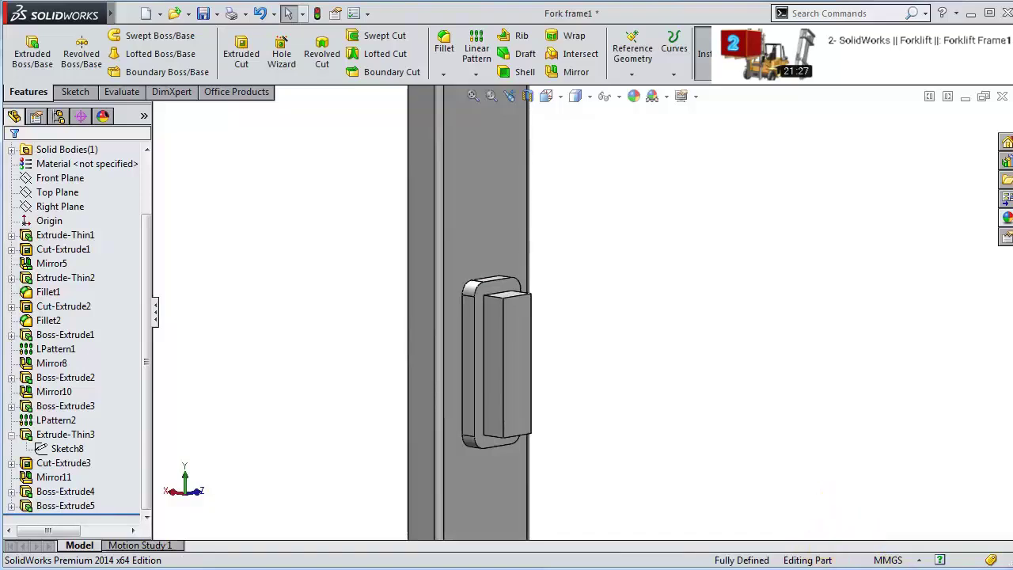
middle_click_drag(637, 318, 556, 395)
left_click(507, 351)
left_click(568, 307)
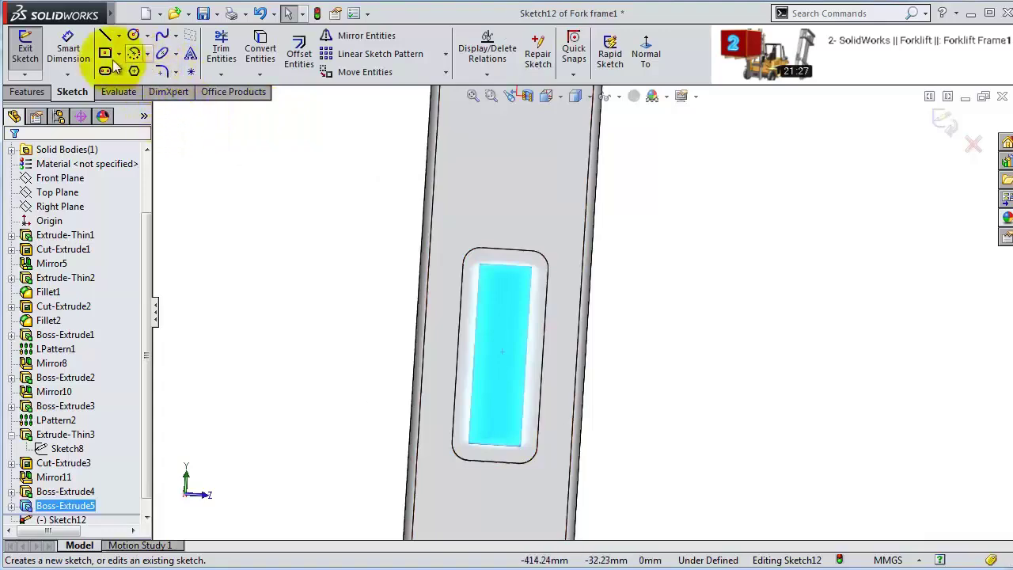
- Offset the face outline 20 mm inward and close it with lines into two strip regions
left_click(293, 59)
left_click(41, 241)
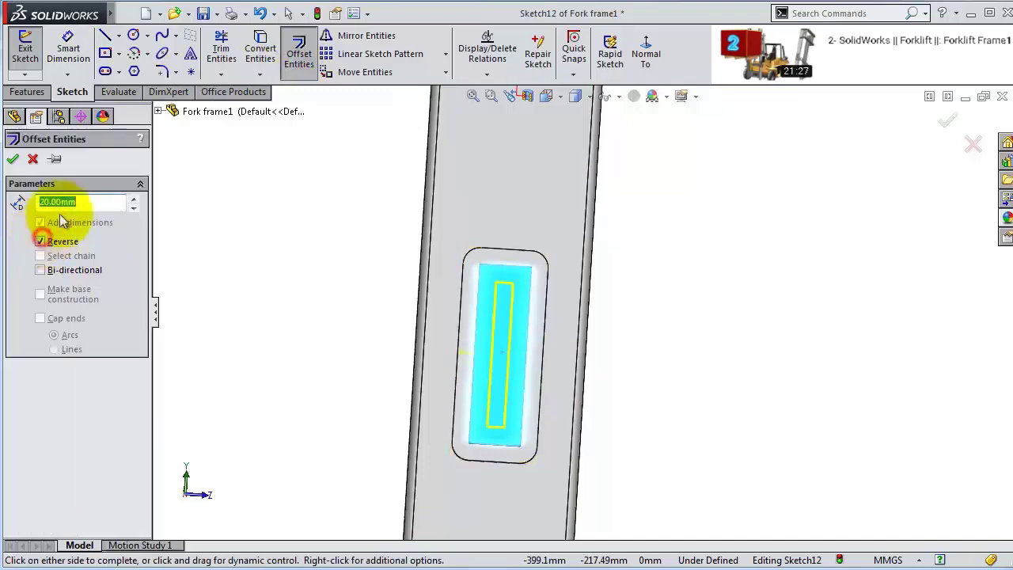
left_click(13, 158)
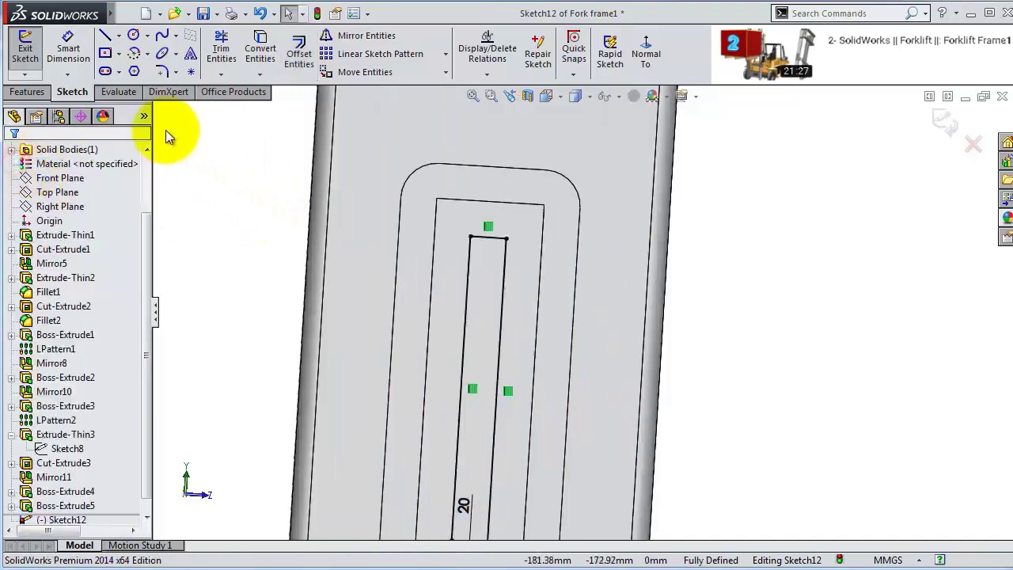
left_click(104, 37)
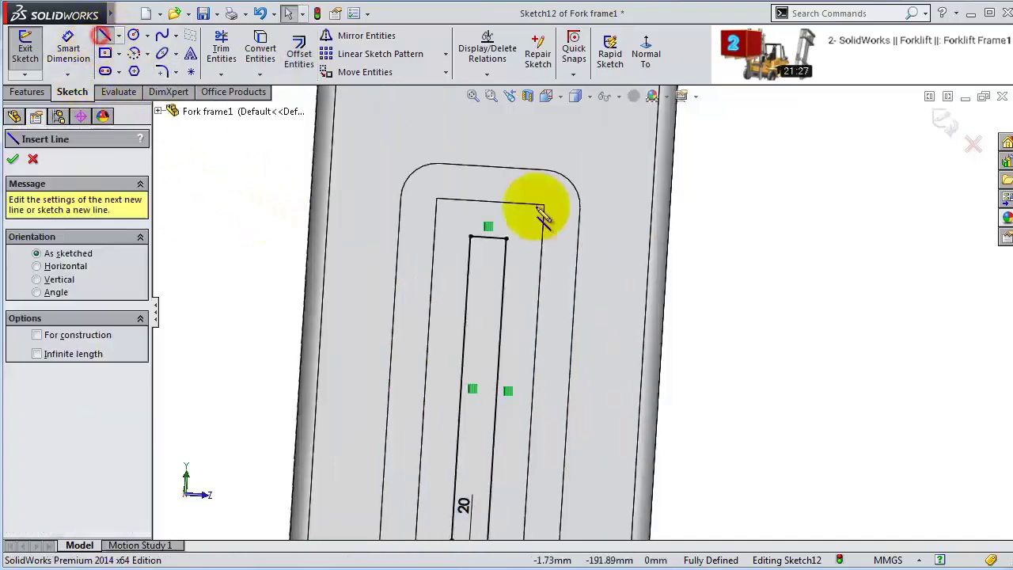
left_click(506, 238)
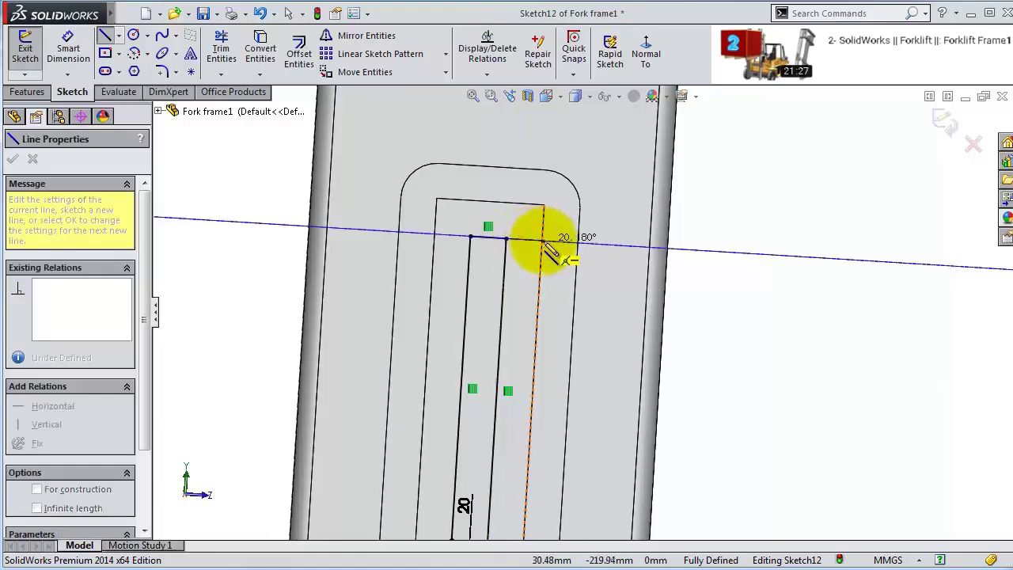
left_click(545, 239)
scroll(536, 388, "up", 2)
scroll(538, 491, "down", 2)
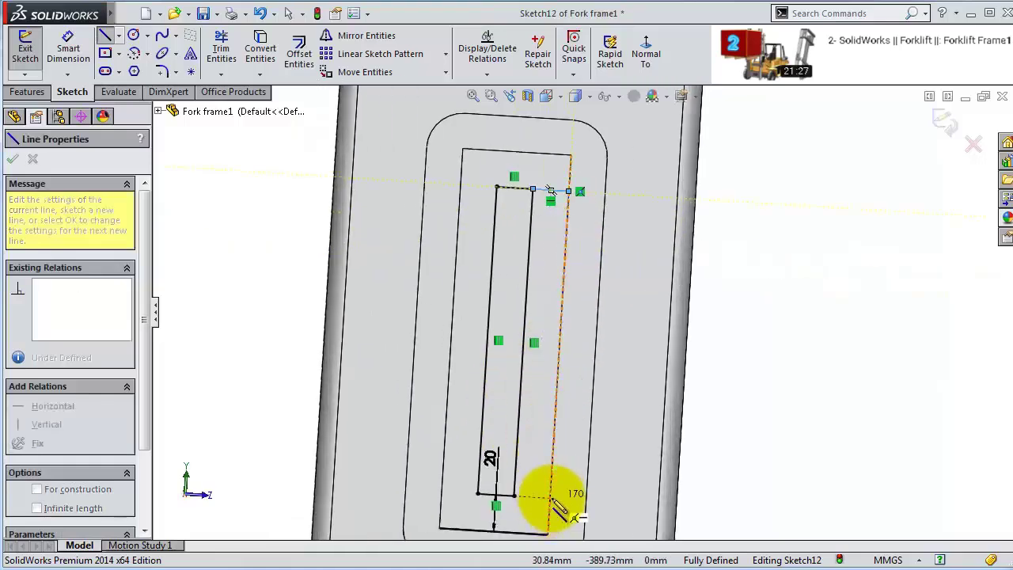
left_click(553, 497)
left_click(513, 494)
- Cut both strip regions 40 mm deep into the raised block, then select the remaining bracket-shaped face
left_click(28, 92)
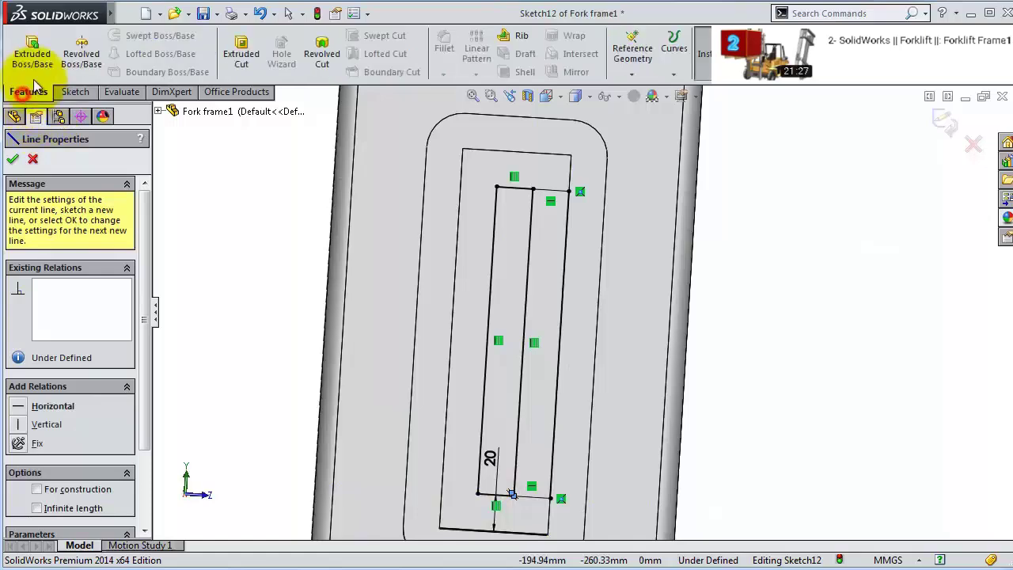
left_click(240, 52)
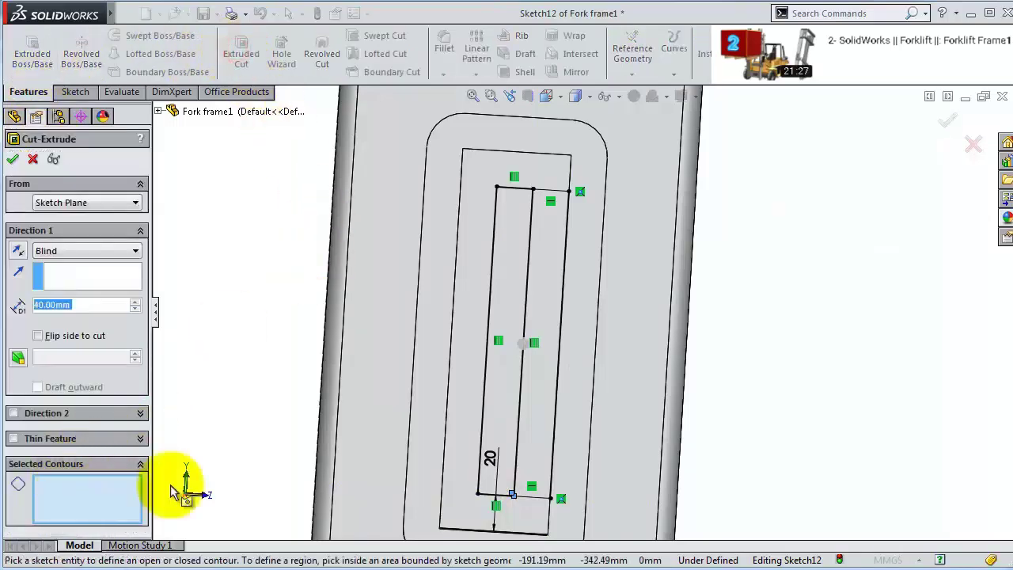
left_click(513, 385)
left_click(543, 389)
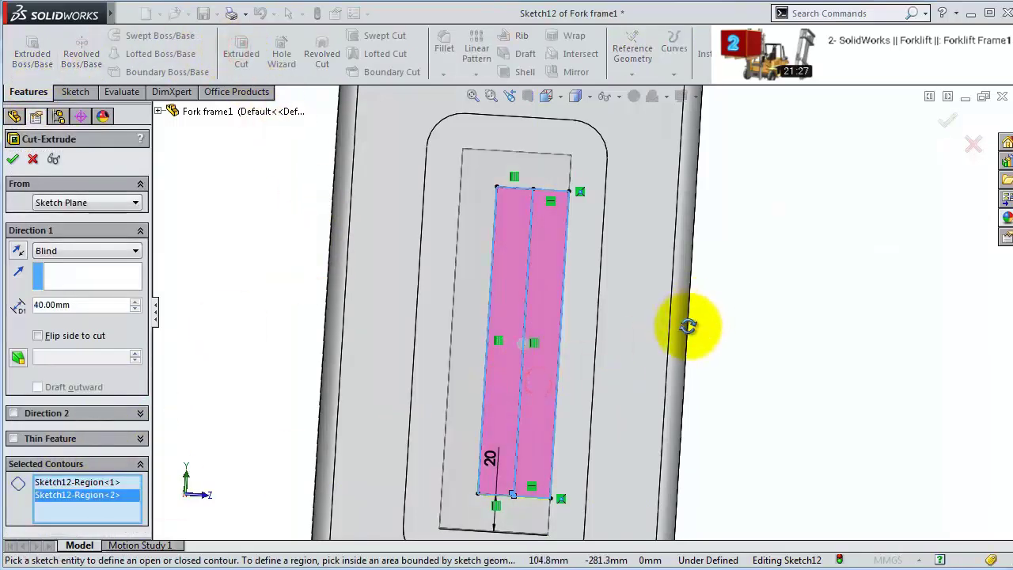
middle_click_drag(688, 326, 683, 351)
left_click(13, 159)
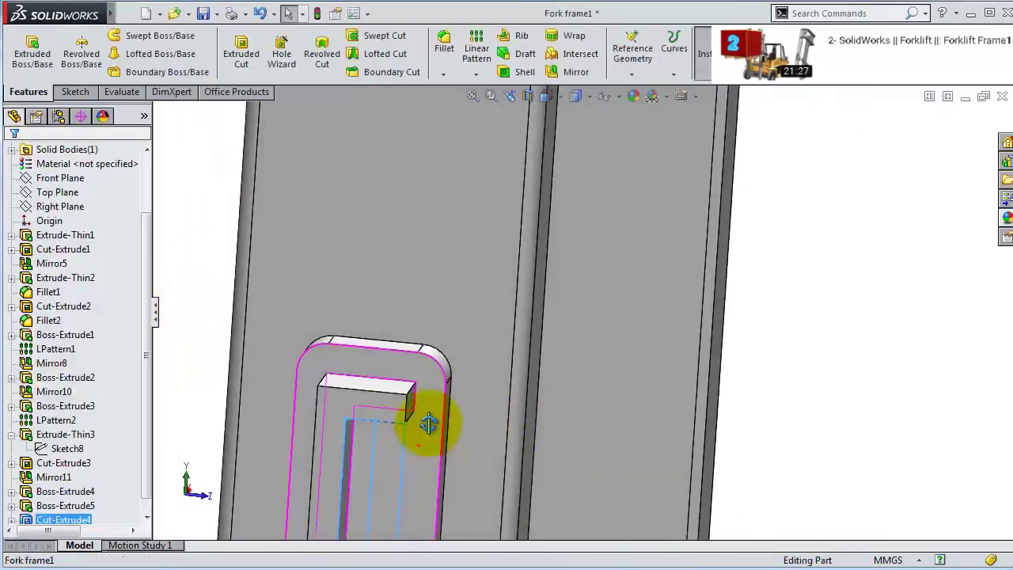
middle_click_drag(430, 419, 497, 384)
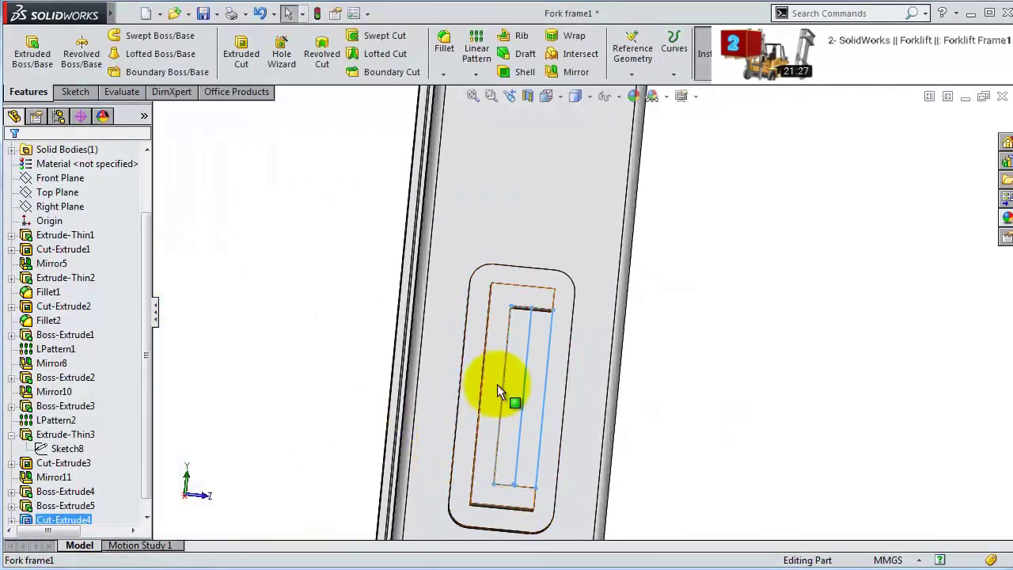
left_click(498, 389)
- Sketch a closed, pointed arrow-shaped outline with lines on the block's bracket-shaped face
left_click(561, 330)
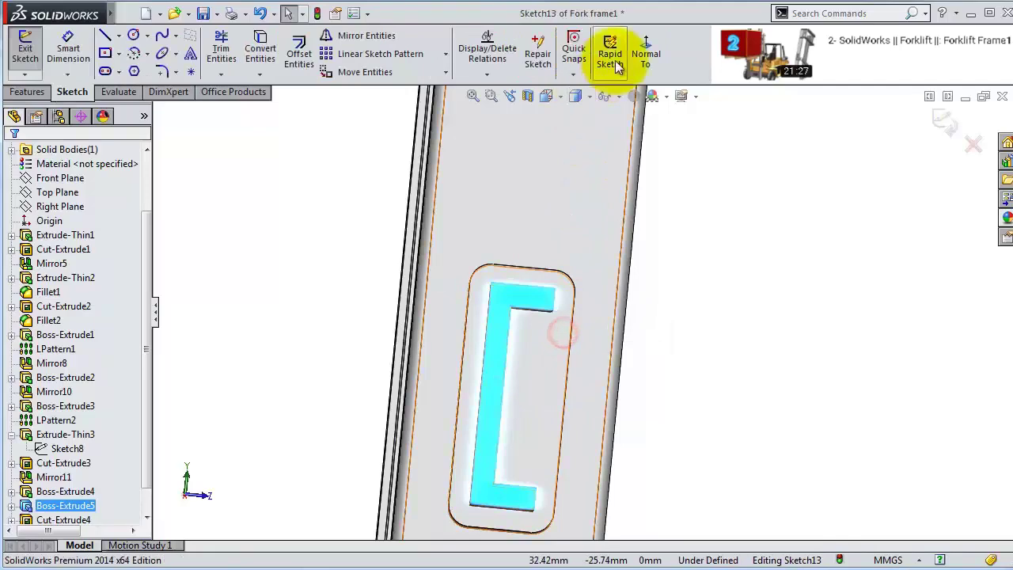
left_click(646, 55)
scroll(645, 441, "down", 3)
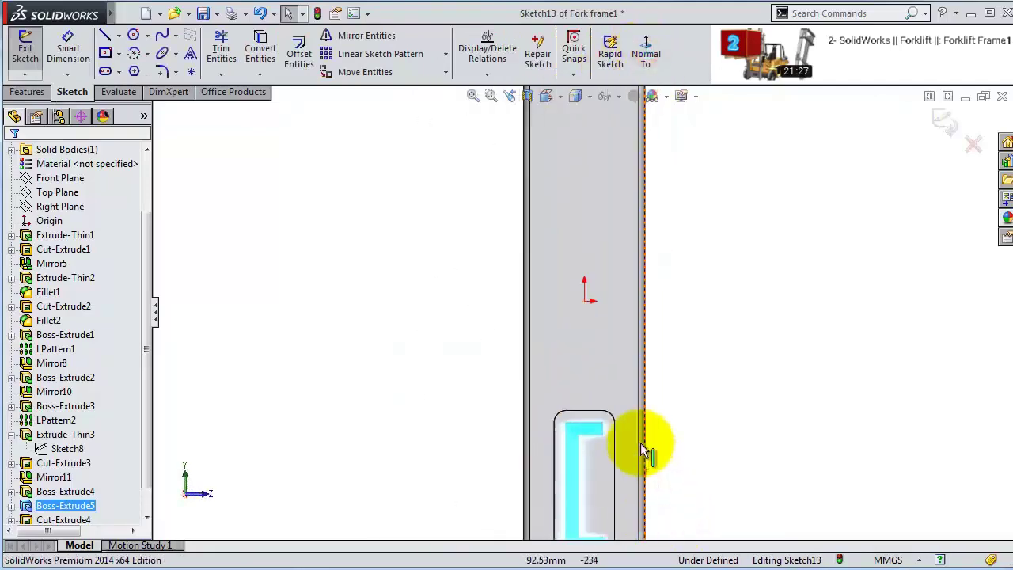
left_click(103, 36)
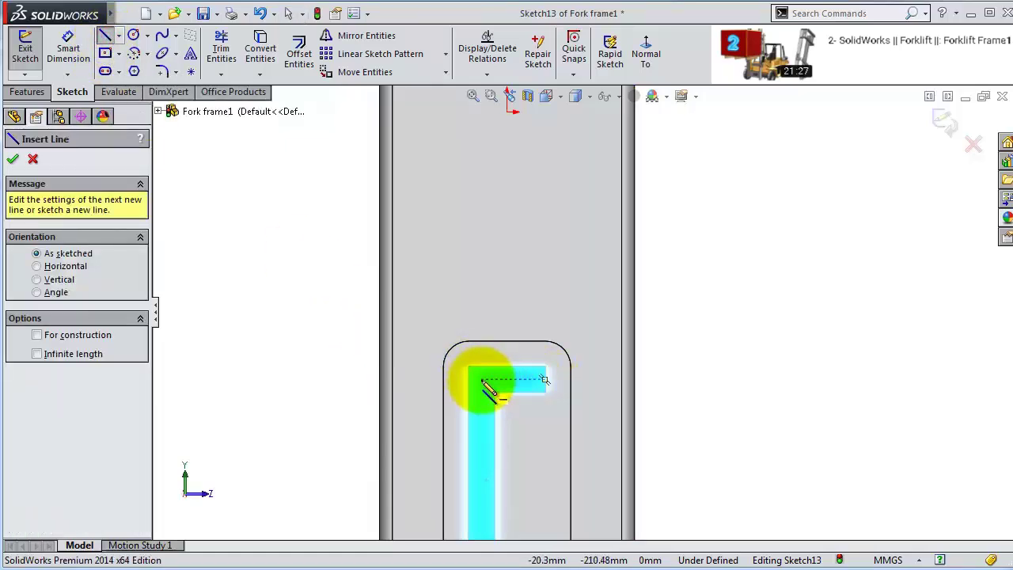
left_click_drag(482, 381, 545, 378)
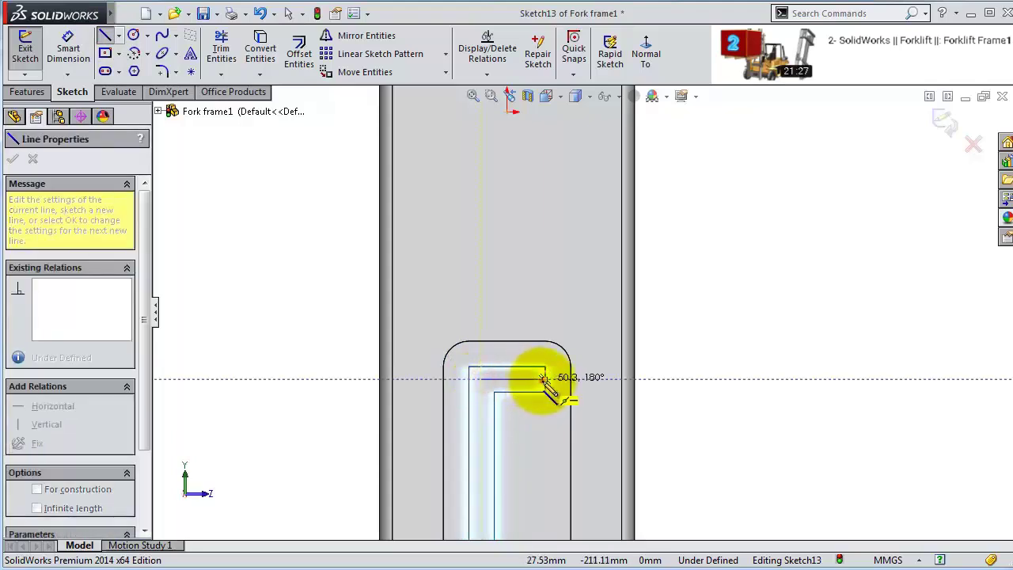
left_click(545, 378)
scroll(614, 434, "up", 3)
scroll(615, 425, "down", 3)
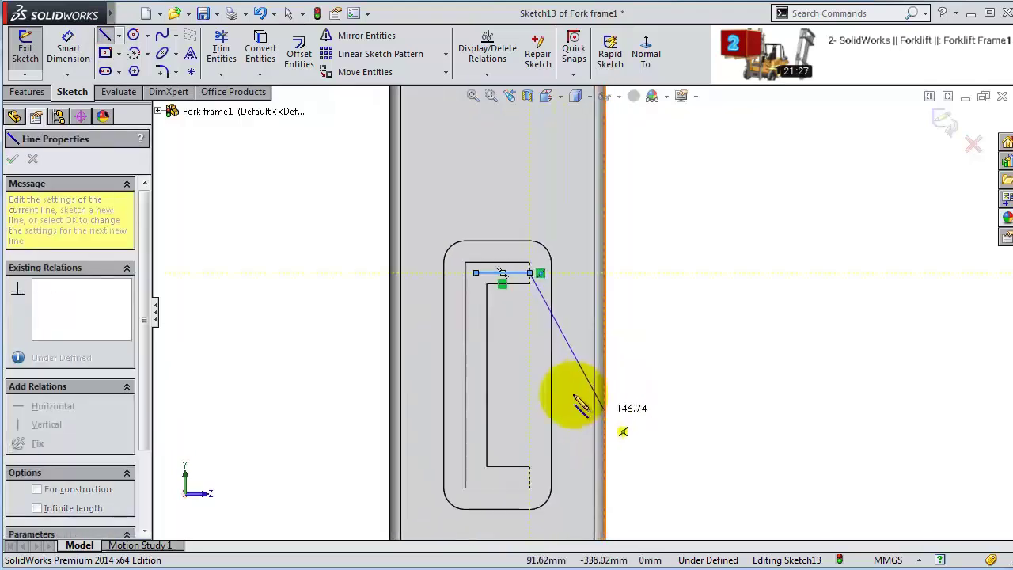
scroll(581, 405, "down", 1)
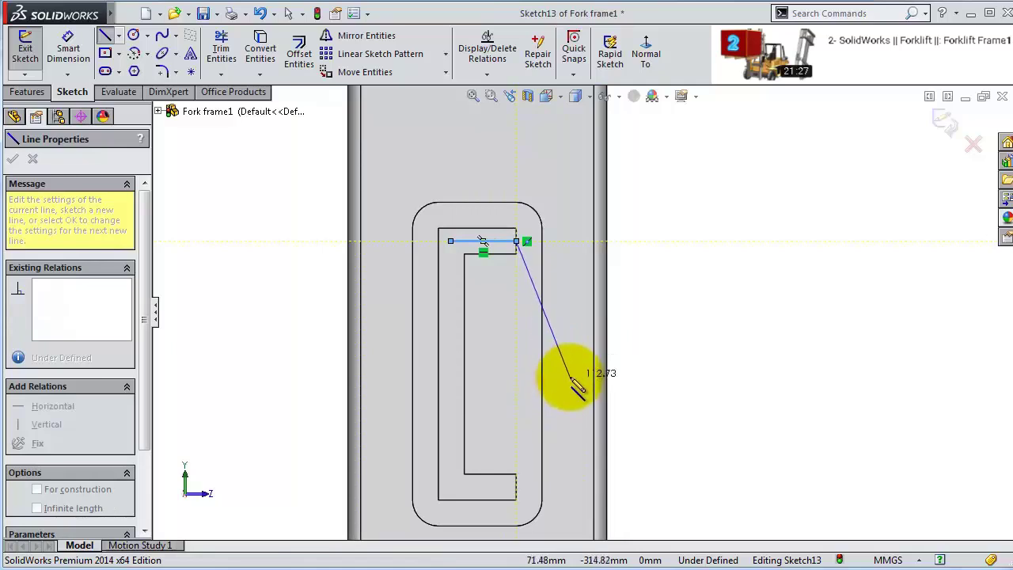
scroll(523, 487, "down", 2)
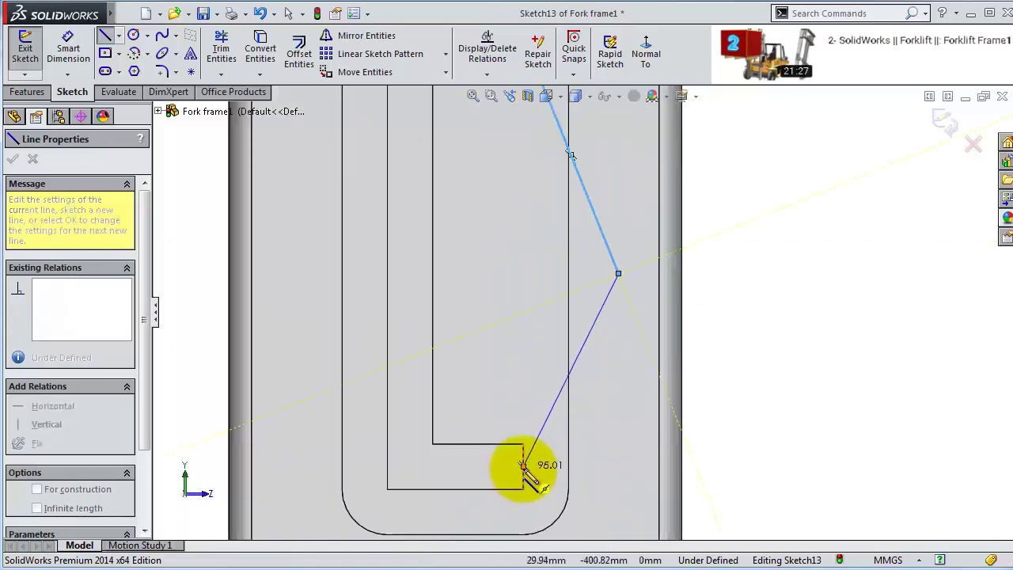
left_click(522, 465)
left_click(410, 467)
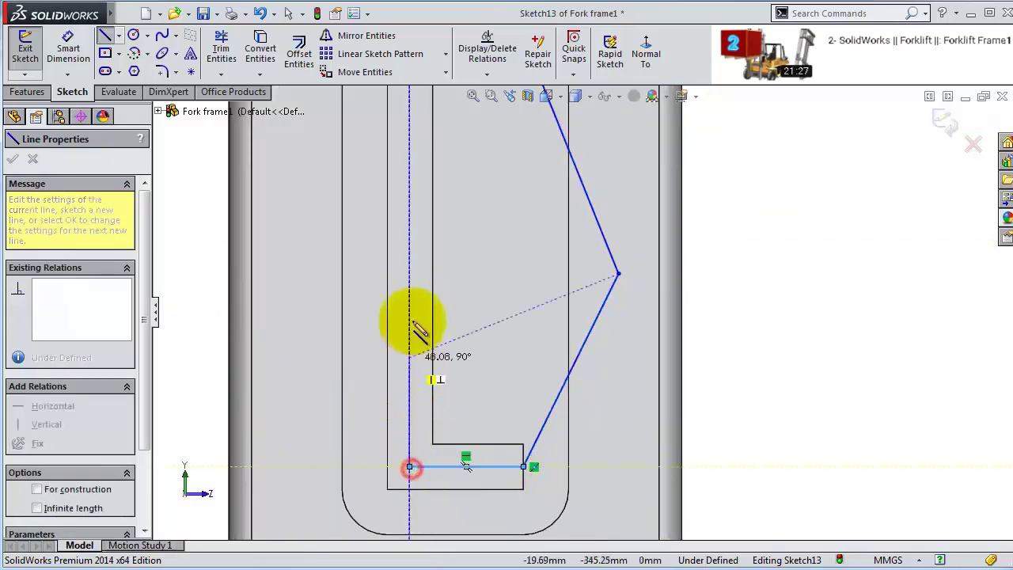
scroll(443, 261, "up", 3)
left_click(481, 155)
key("Escape")
mouse_move(603, 290)
left_mouse_down()
mouse_move(603, 263)
mouse_move(576, 279)
mouse_move(611, 285)
mouse_move(604, 278)
left_mouse_up()
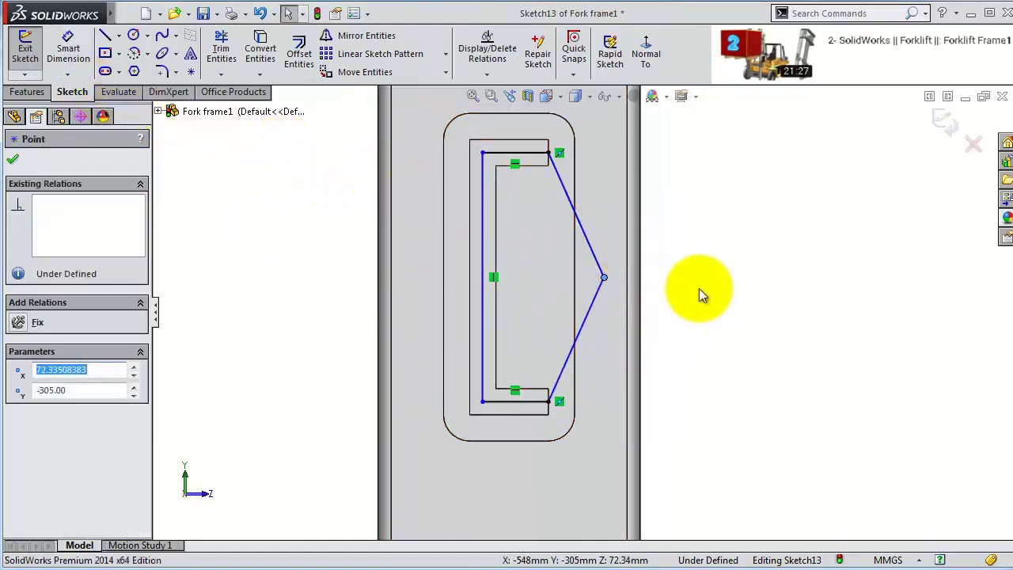
- Extrude the pointed outline 10 mm as a boss to form the tab
left_click(28, 92)
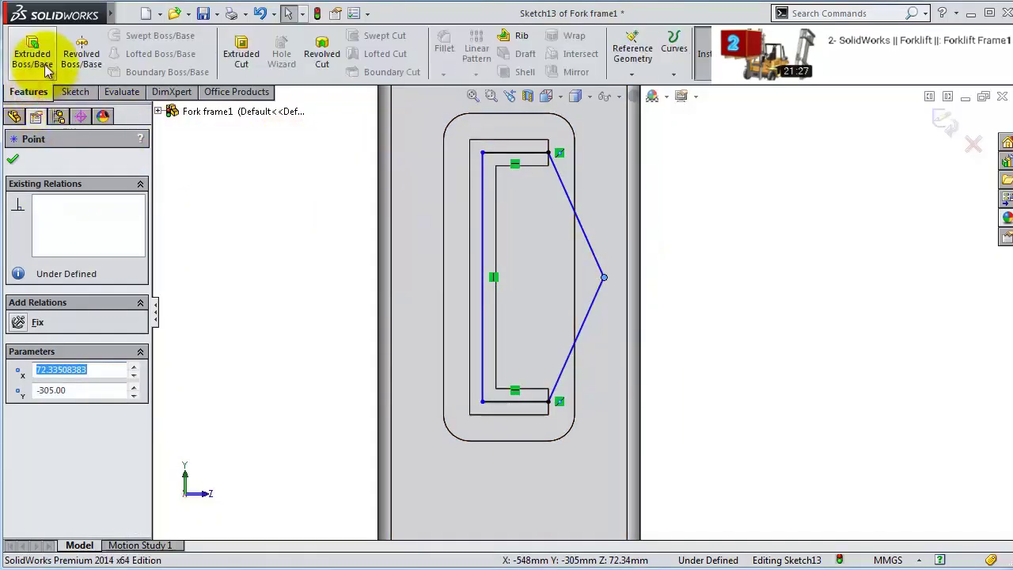
left_click(44, 64)
type("0")
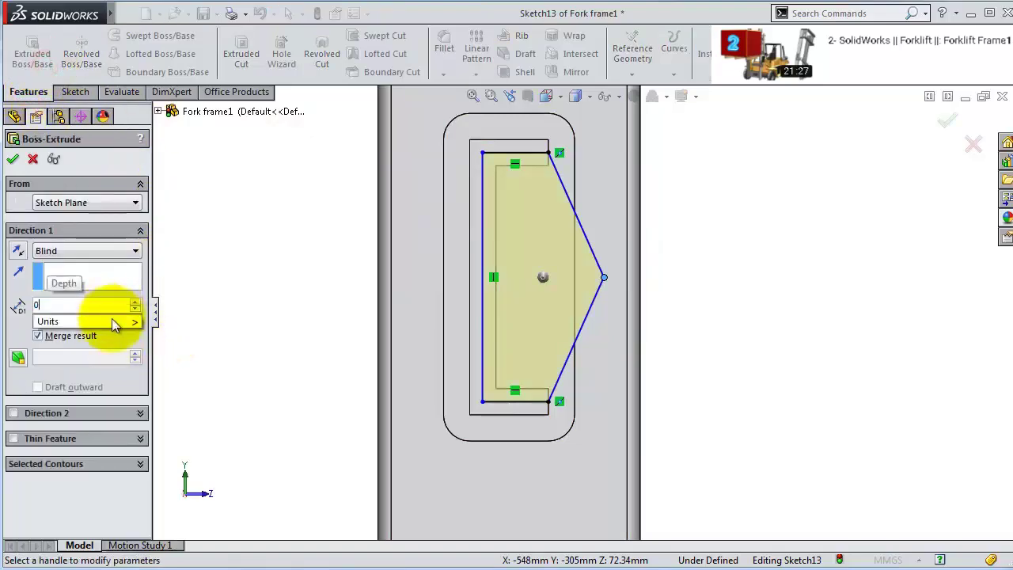
left_click(48, 303)
key("BackSpace")
type("10")
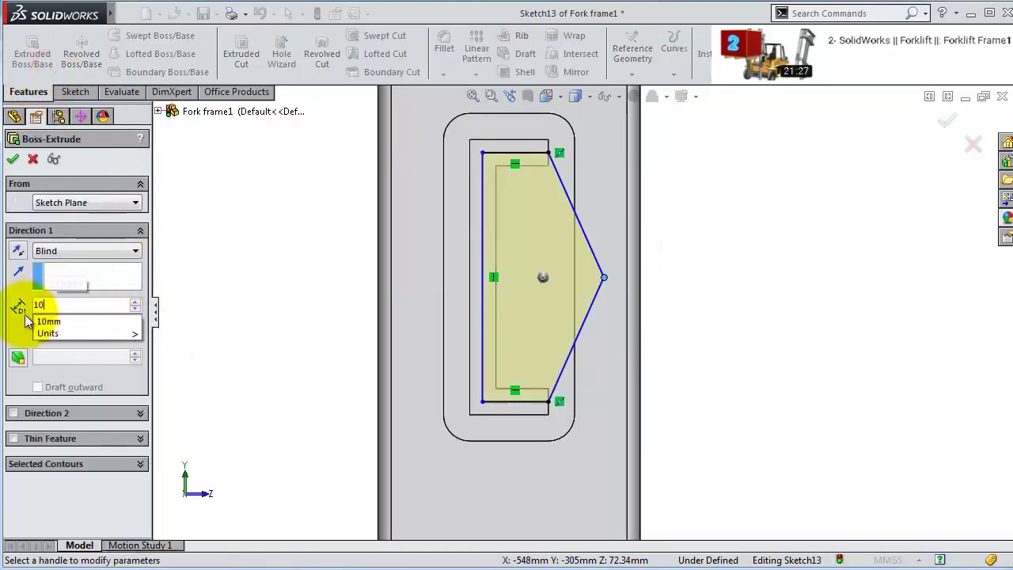
key("Return")
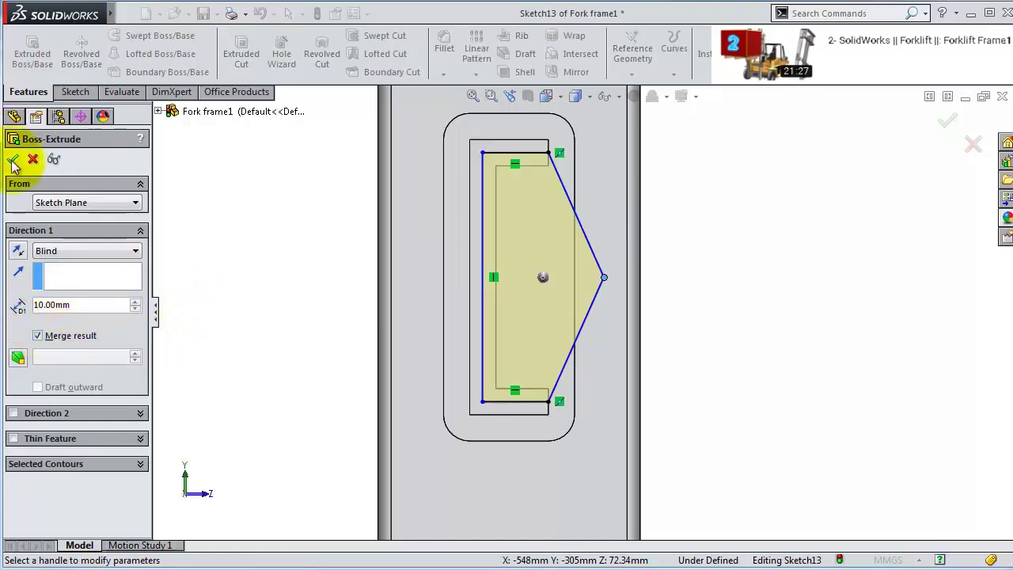
left_click(12, 160)
mouse_move(568, 316)
middle_mouse_down()
mouse_move(543, 261)
mouse_move(505, 241)
mouse_move(570, 255)
mouse_move(574, 306)
middle_mouse_up()
- Sketch a circle on the top face of the new pointed tab
left_click(574, 306)
left_click(617, 251)
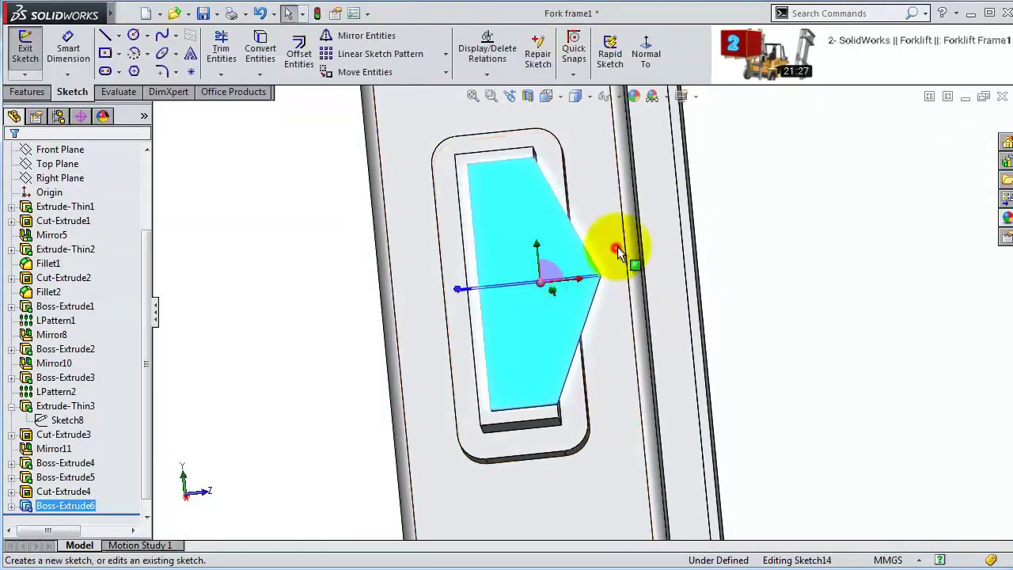
left_click(641, 62)
scroll(605, 261, "down", 8)
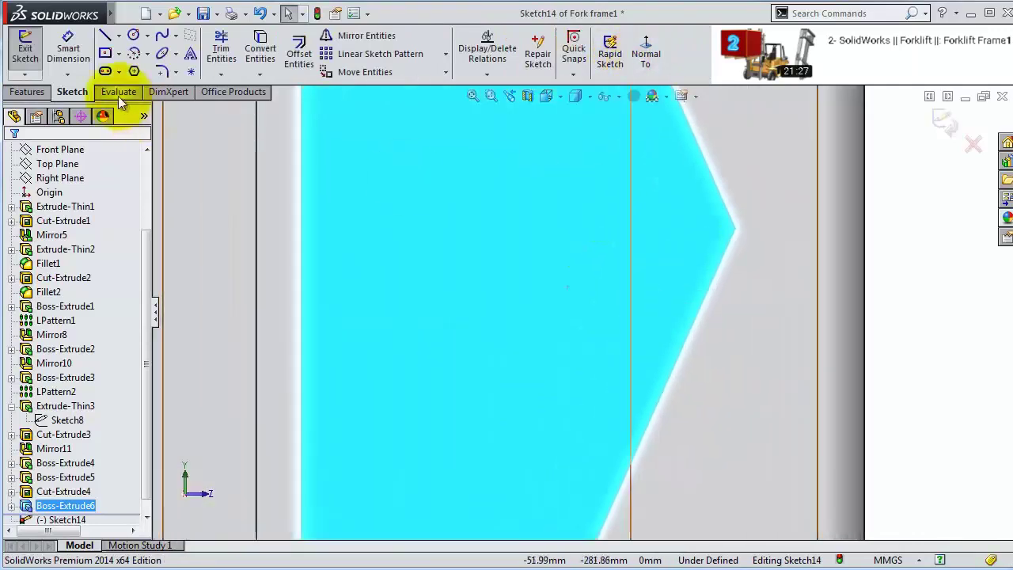
left_click(134, 34)
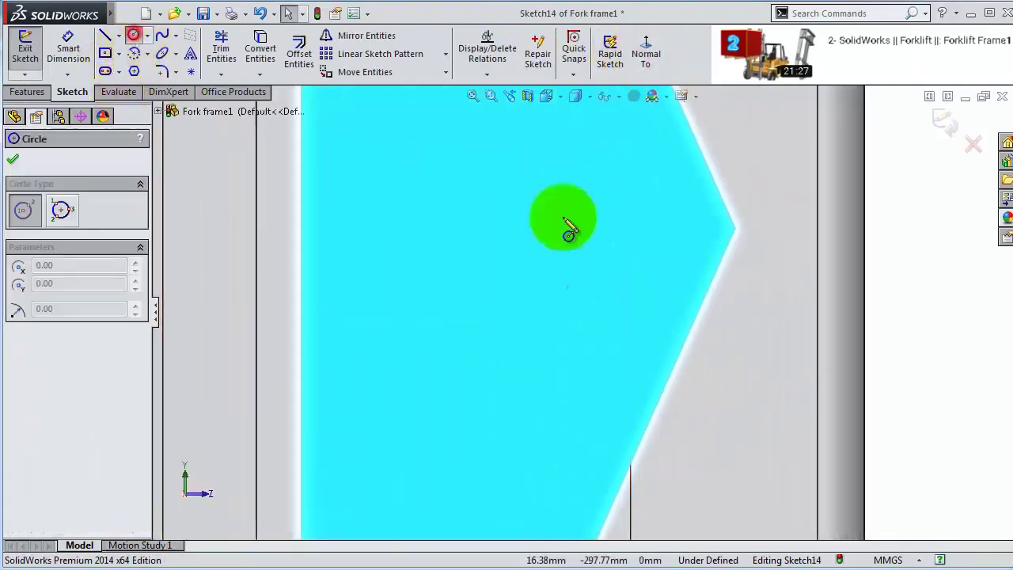
left_click(601, 228)
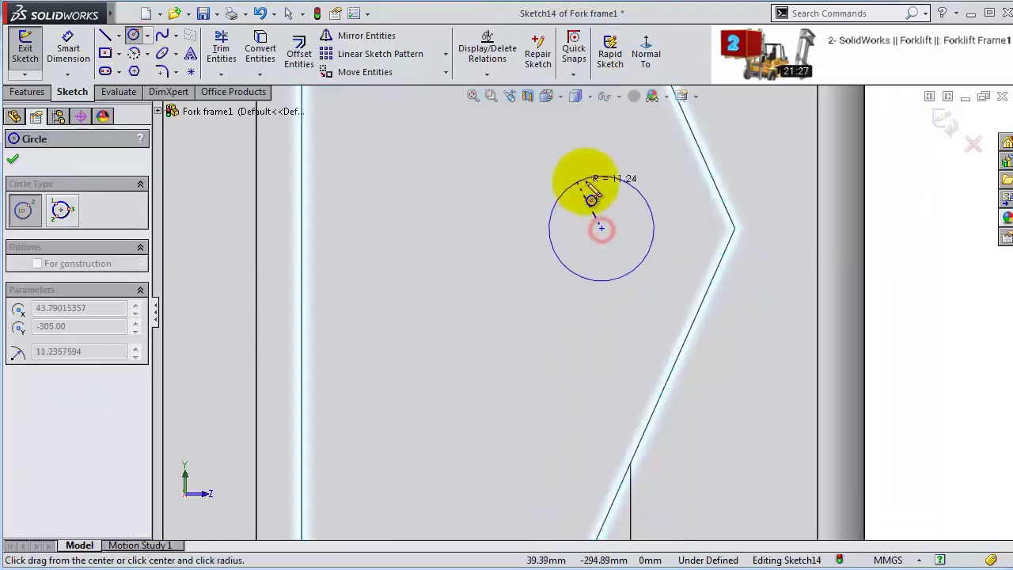
left_click(602, 182)
- Dimension the circle to Ø20 mm and its centre 20 mm from the tip vertex
left_click(68, 49)
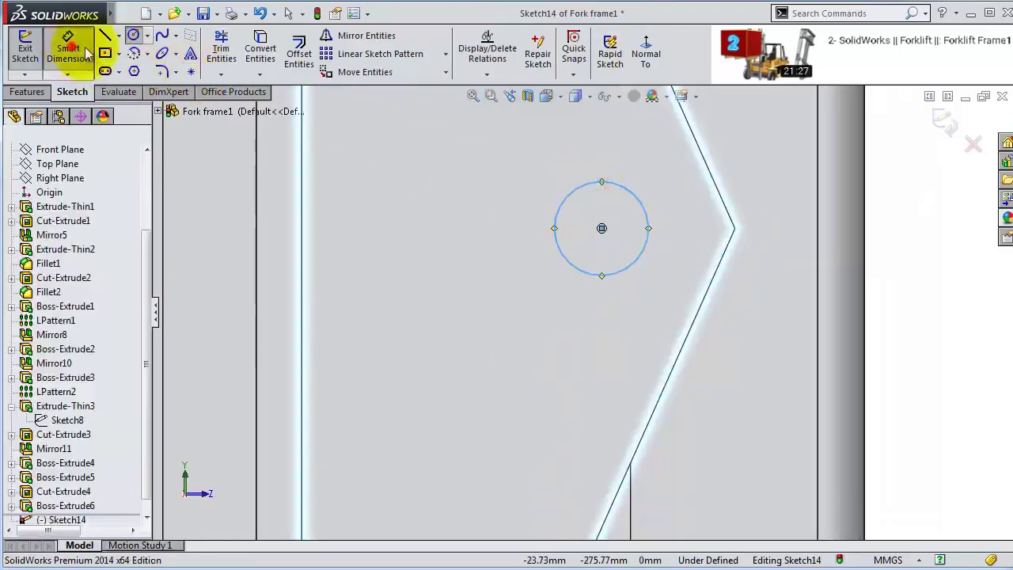
left_click(589, 199)
left_click(526, 192)
type("20")
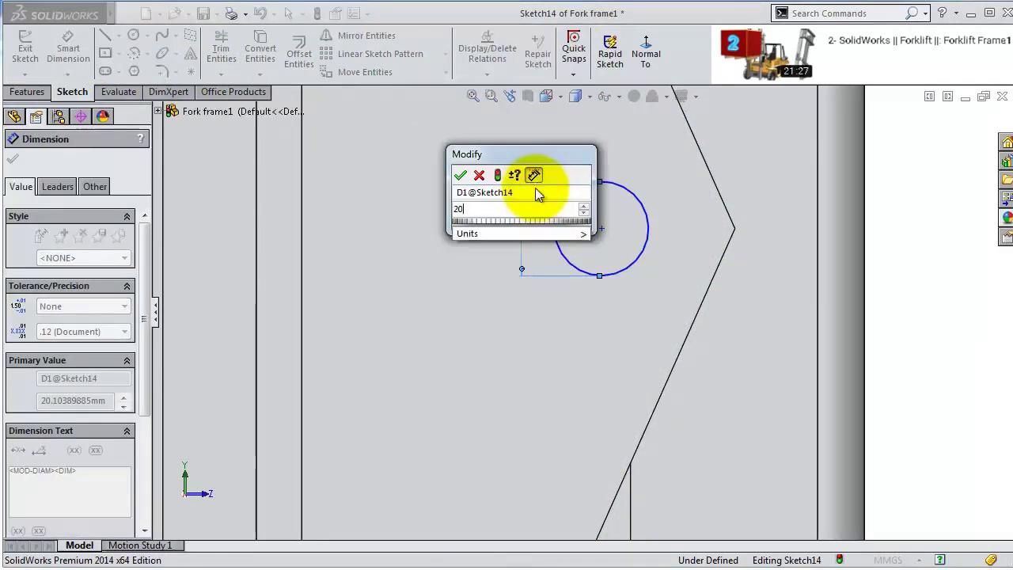
key("Return")
left_click(601, 228)
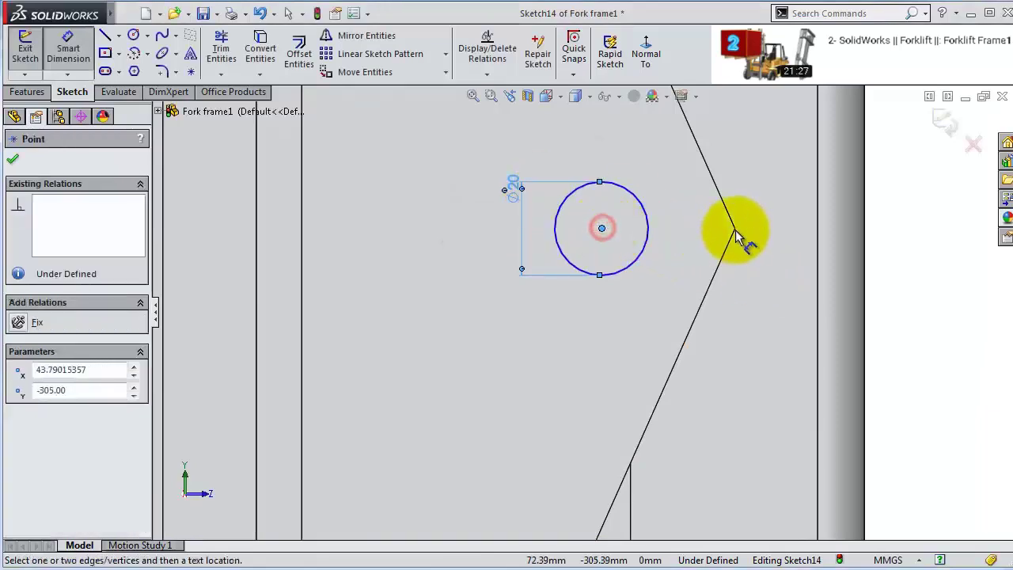
left_click(733, 233)
left_click(713, 299)
type("20")
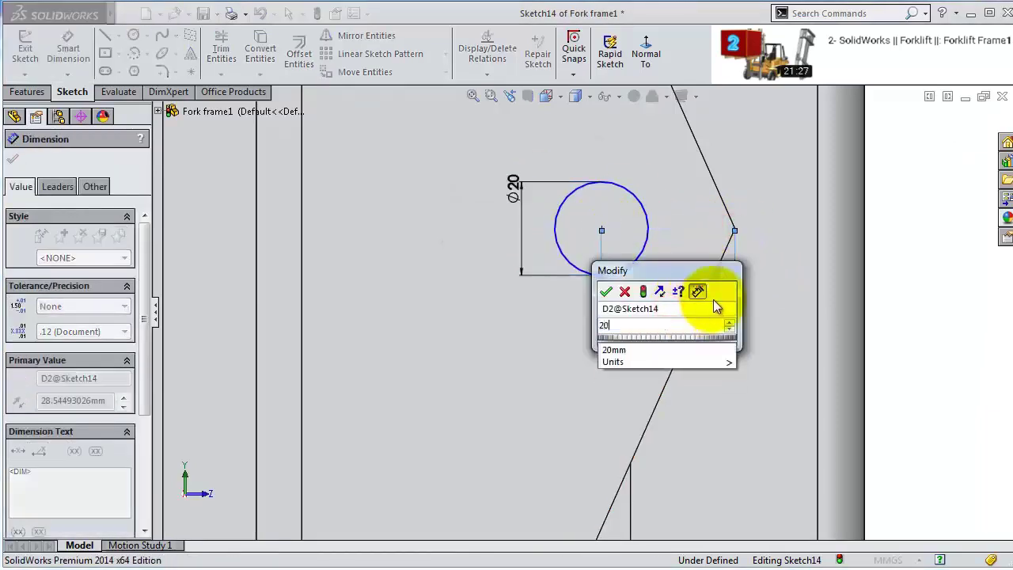
key("Return")
- Cut the circle as an Extruded Cut, Up To Surface, ending at the chosen plate face
left_click(31, 92)
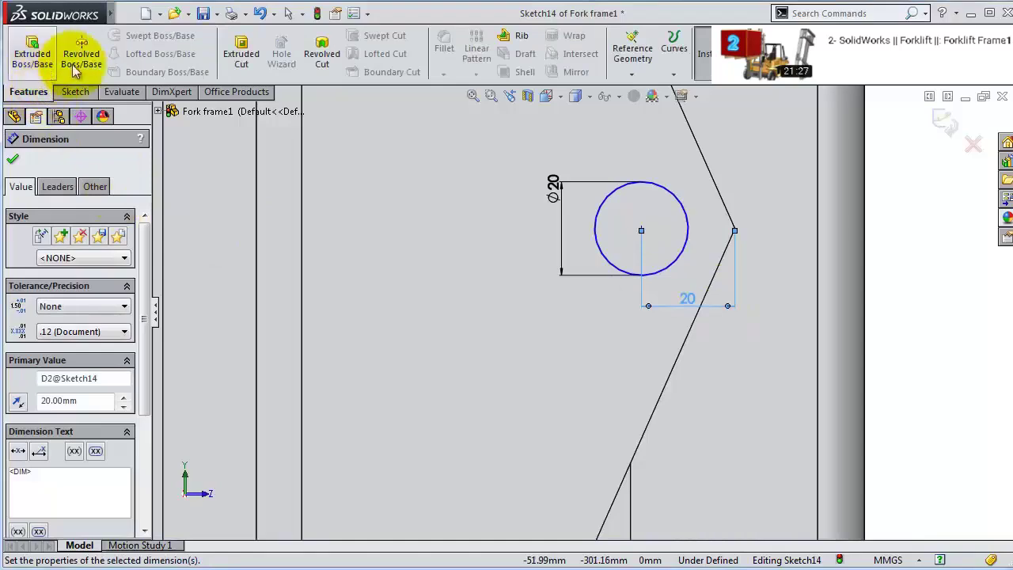
left_click(242, 54)
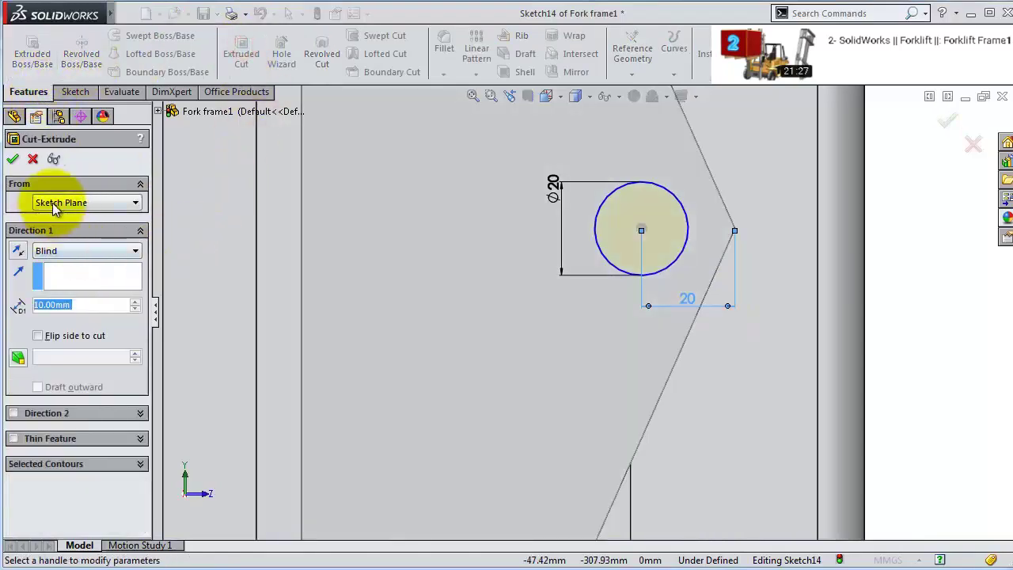
left_click(72, 251)
left_click(78, 297)
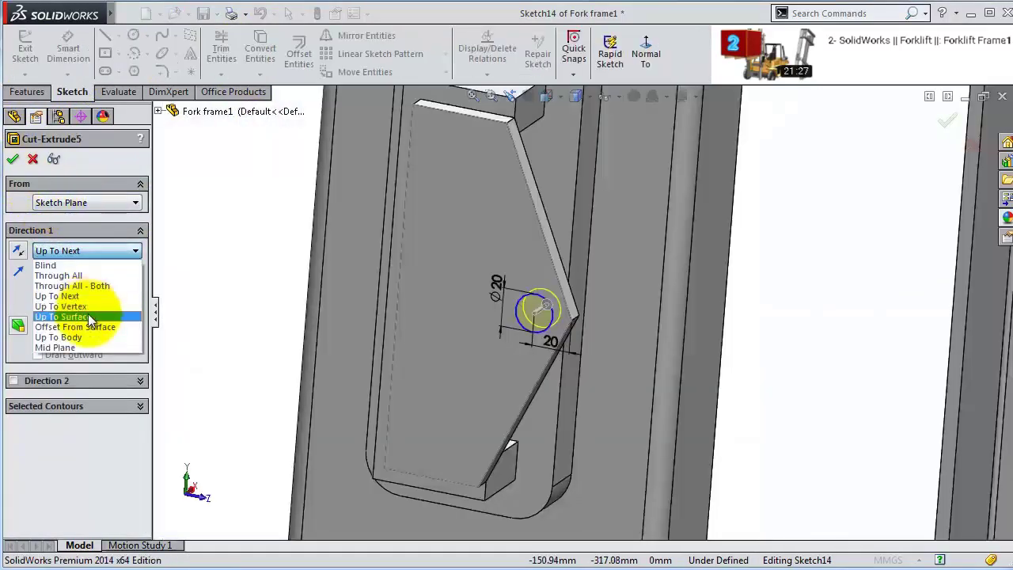
left_click(88, 317)
scroll(535, 376, "up", 2)
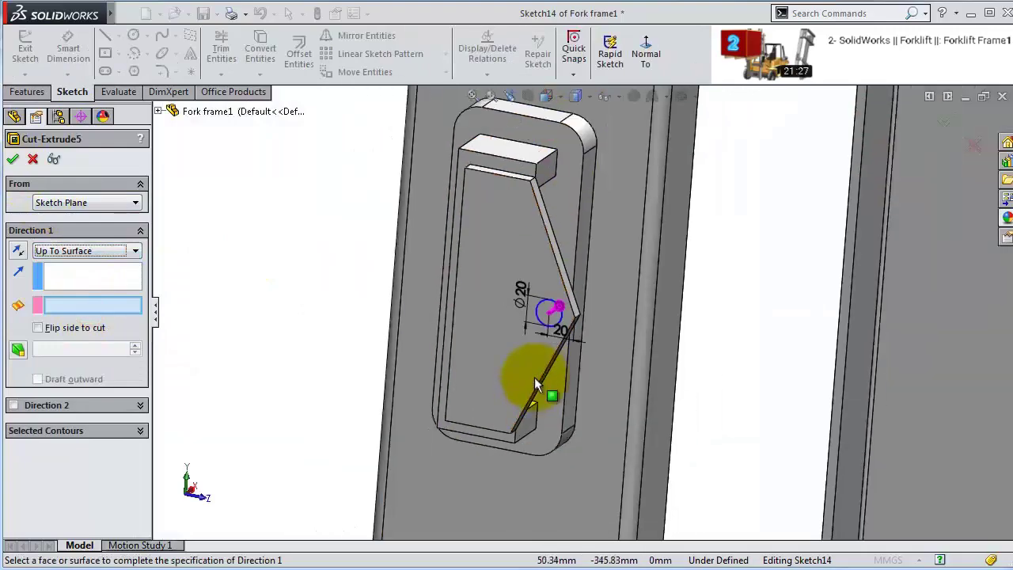
left_click(568, 519)
left_click(13, 158)
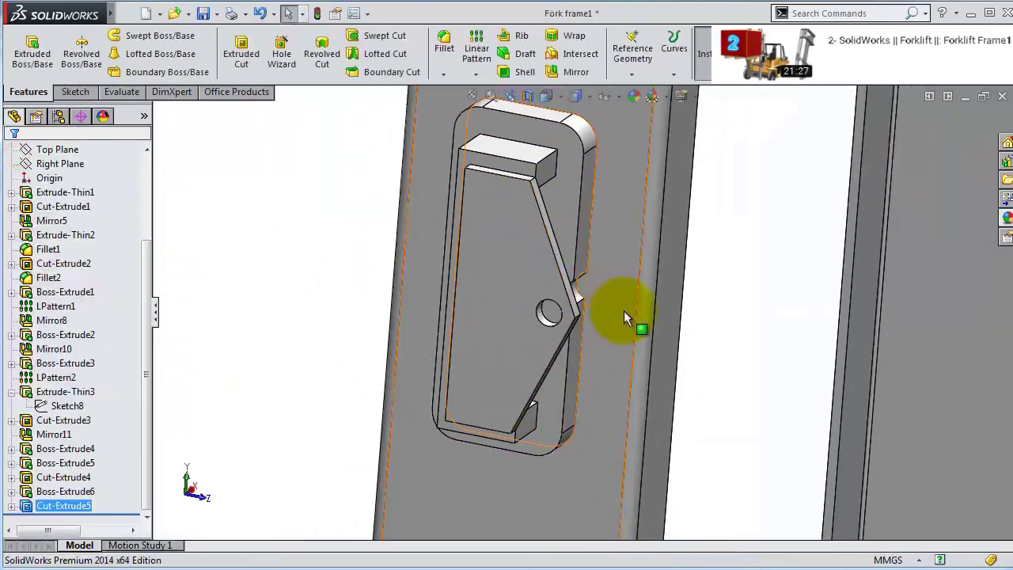
middle_click_drag(623, 310, 583, 266)
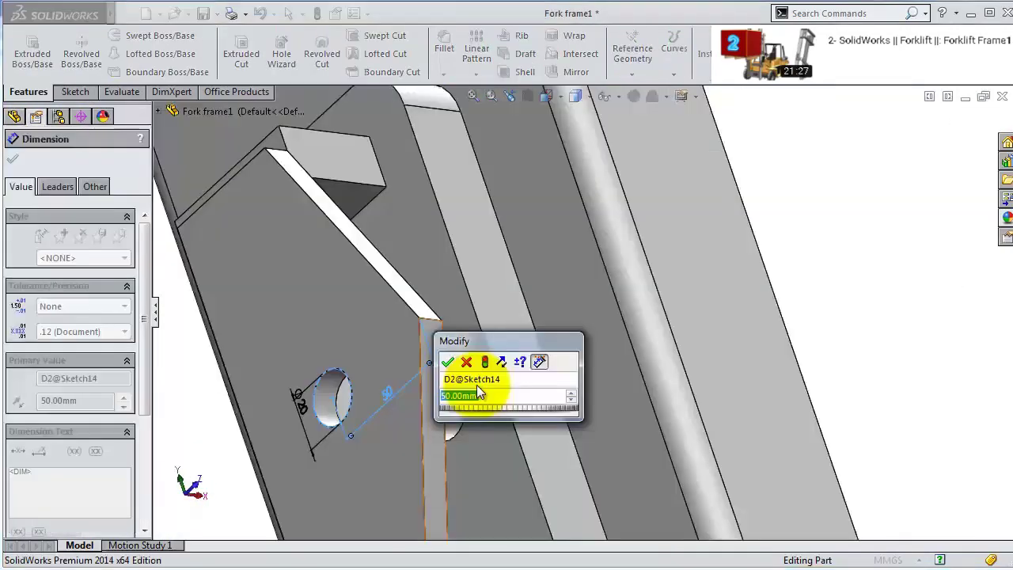
- Change the centre-to-tip distance to 40 mm and rebuild the part
type("40")
key("Return")
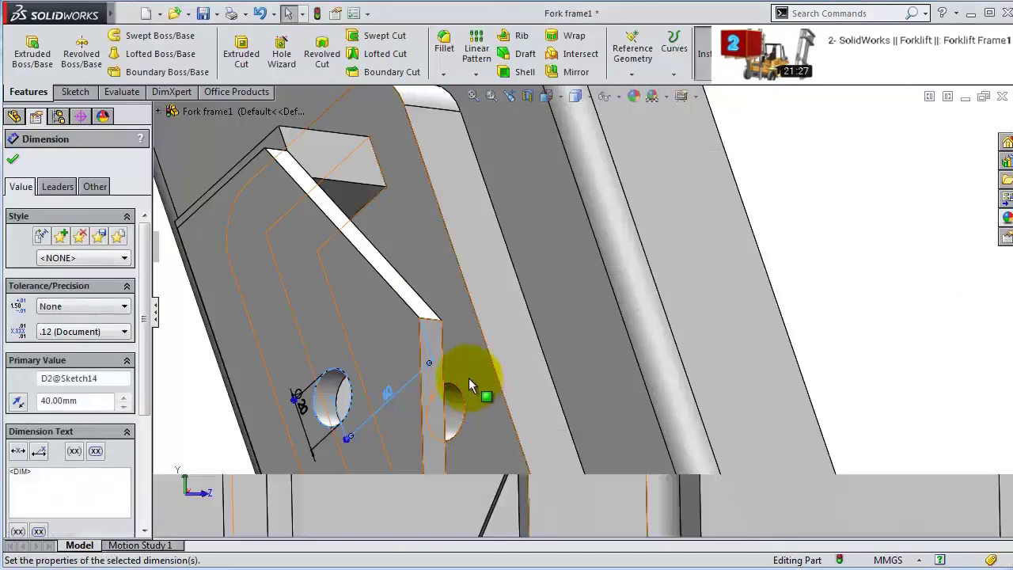
left_click(317, 13)
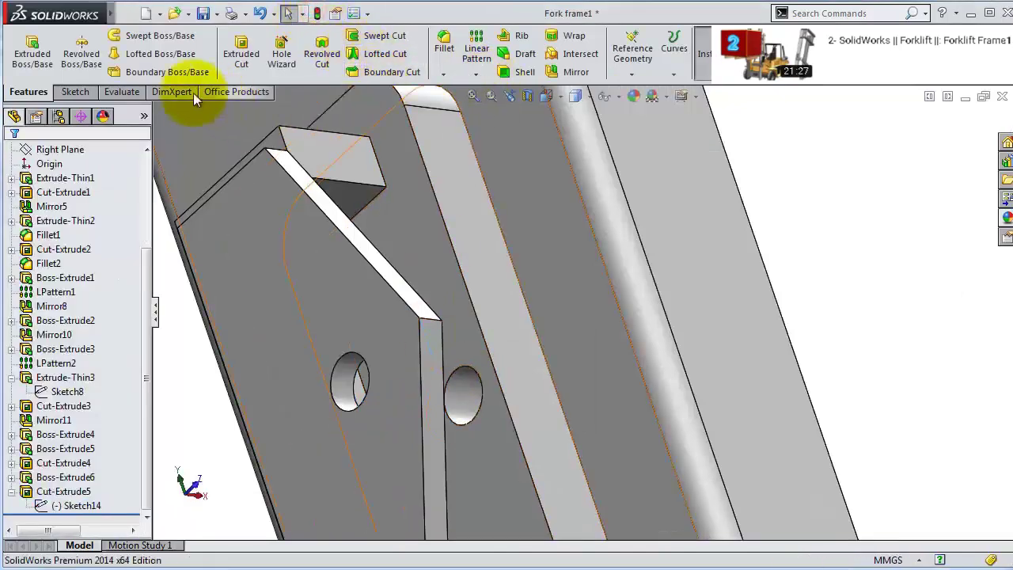
scroll(886, 356, "up", 5)
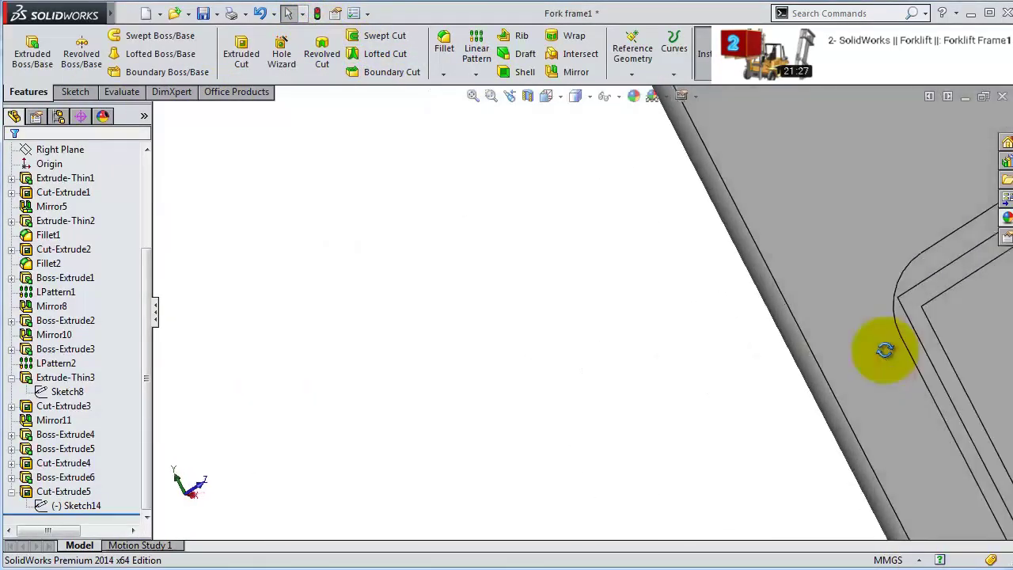
scroll(816, 323, "down", 5)
scroll(536, 363, "up", 3)
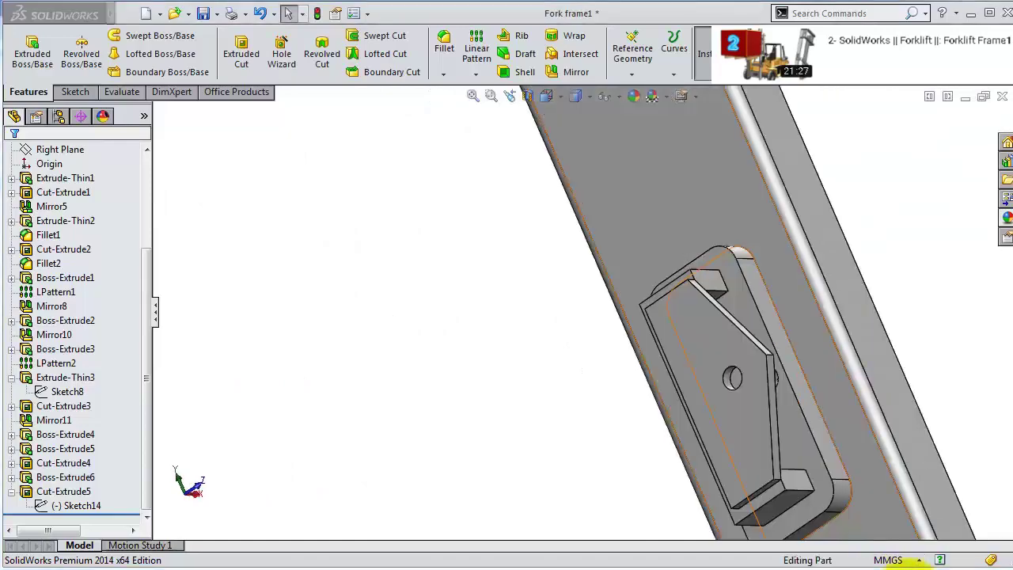
- Fillet the pocket edges plus the top and bottom edges with a 25 mm radius
left_click(443, 59)
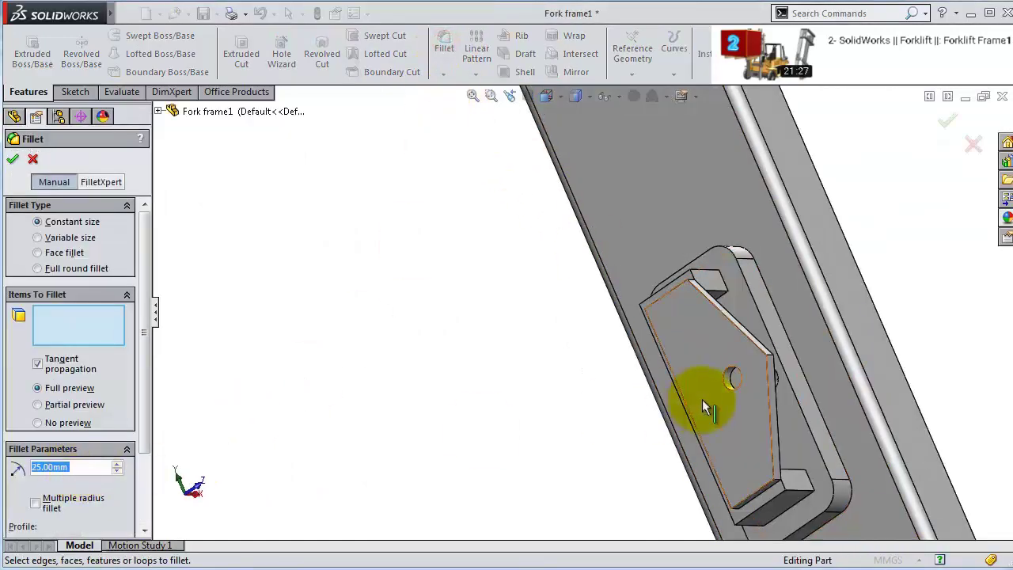
scroll(788, 310, "down", 3)
left_click(784, 299)
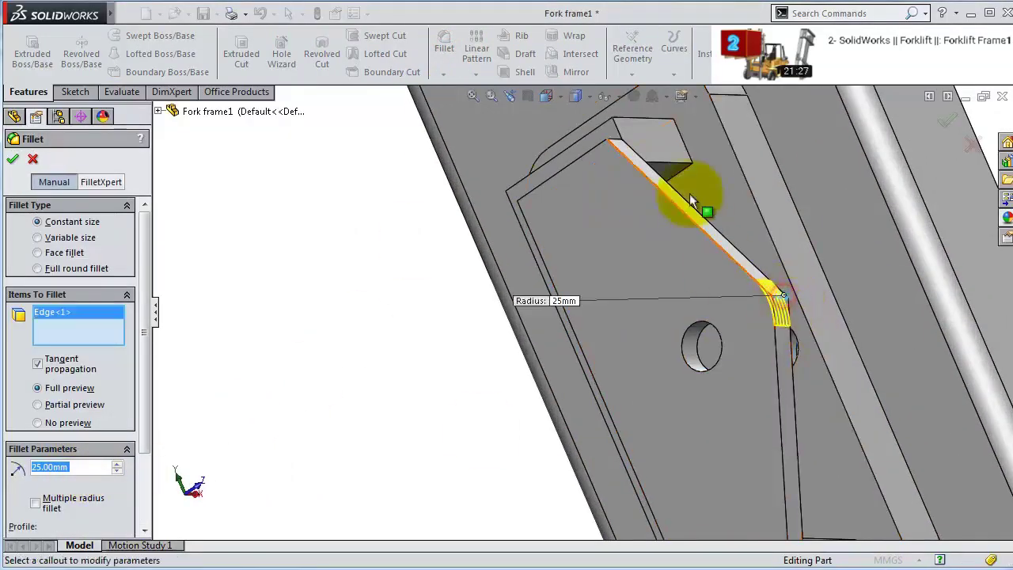
left_click(647, 127)
scroll(764, 499, "up", 3)
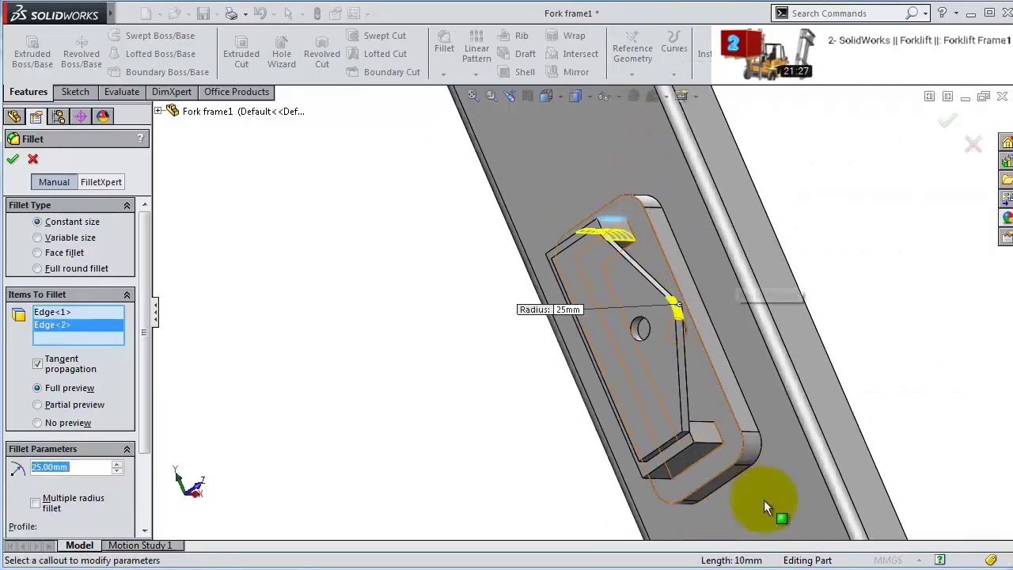
left_click(714, 453)
middle_click_drag(645, 447, 599, 475)
left_click(520, 402)
middle_click_drag(520, 402, 418, 210)
left_click(423, 217)
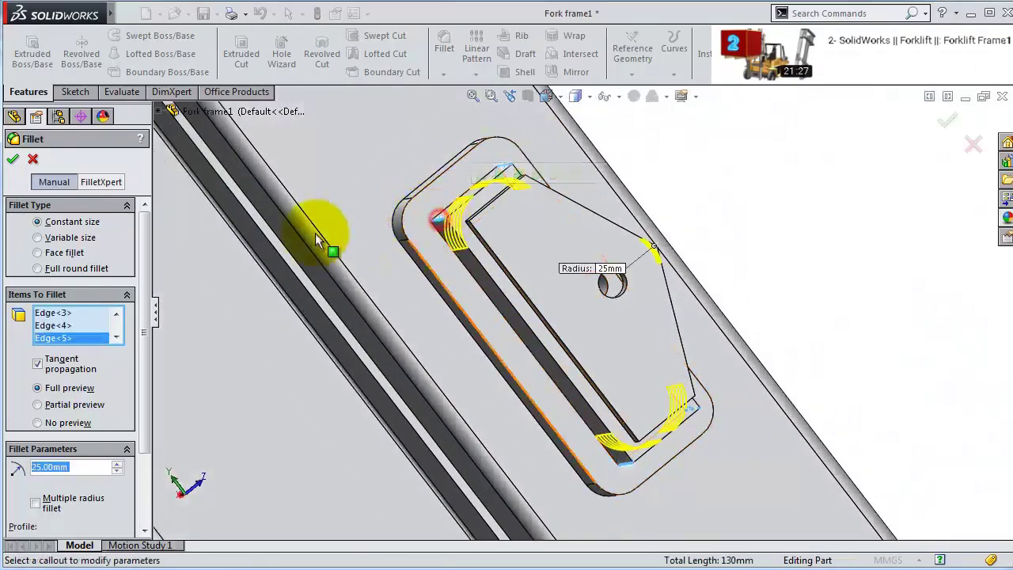
left_click(12, 159)
middle_click_drag(610, 287, 518, 256)
- Add a second 25 mm fillet on the plate's two top and two bottom edges
left_click(444, 50)
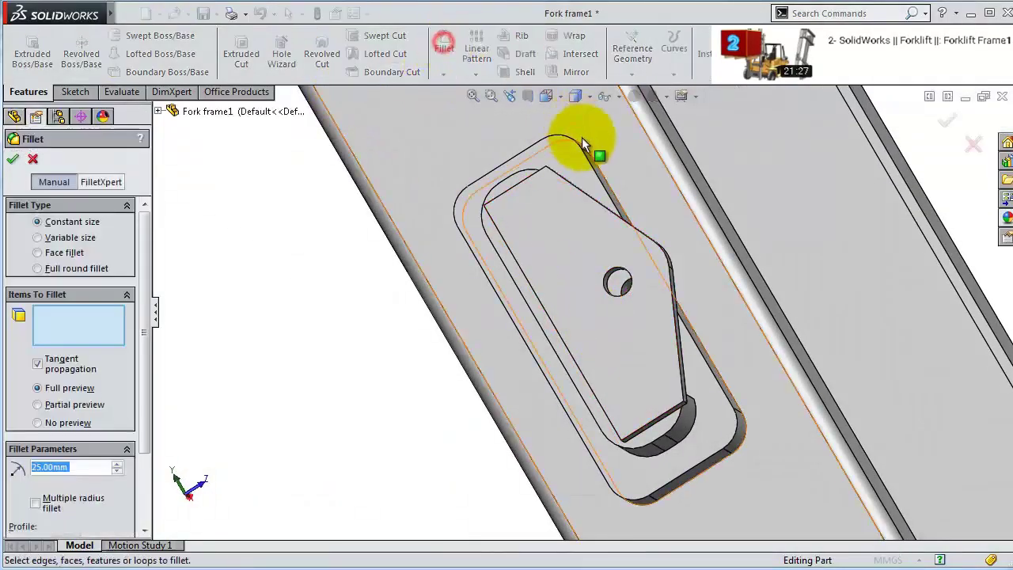
middle_click_drag(582, 137, 545, 238)
left_click(548, 226)
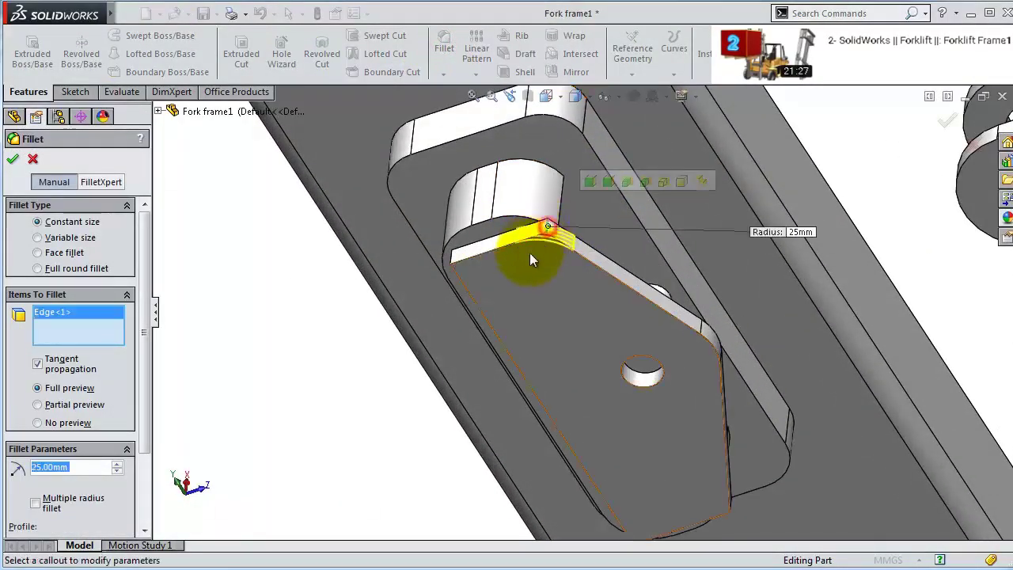
middle_click_drag(495, 261, 554, 220)
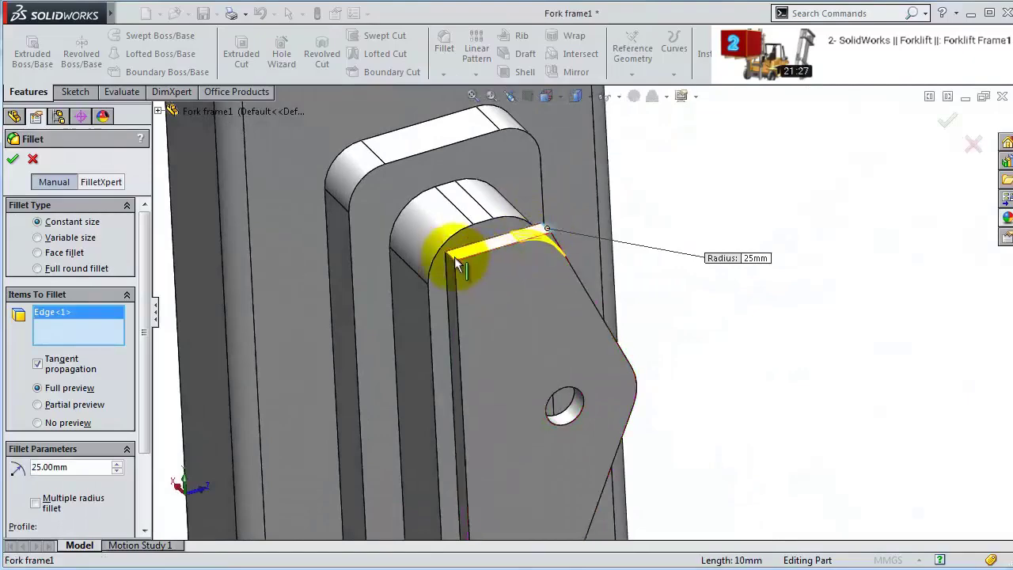
left_click(455, 263)
middle_click_drag(486, 299, 554, 445)
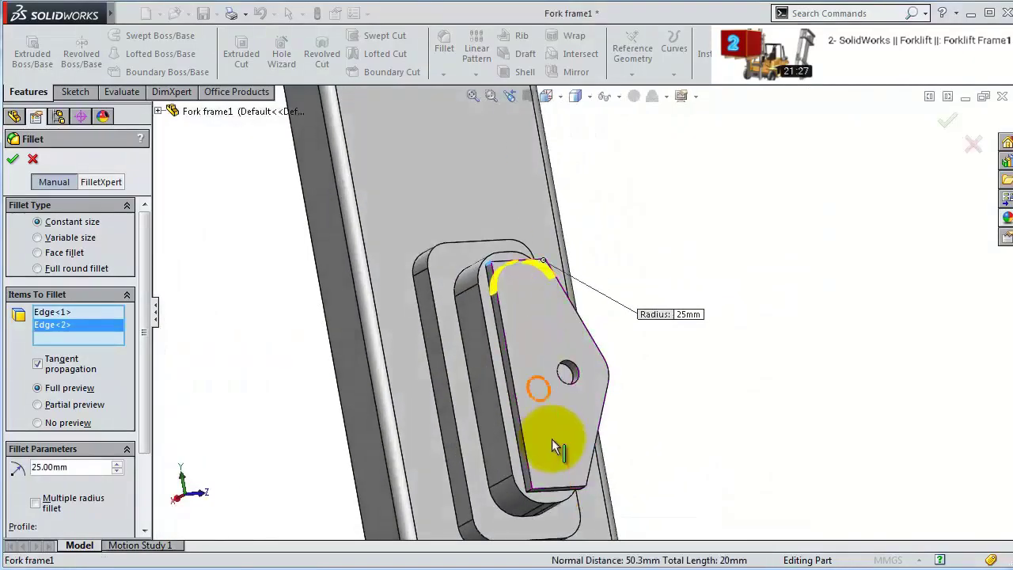
scroll(507, 518, "down", 3)
left_click(516, 516)
middle_click_drag(694, 497, 620, 447)
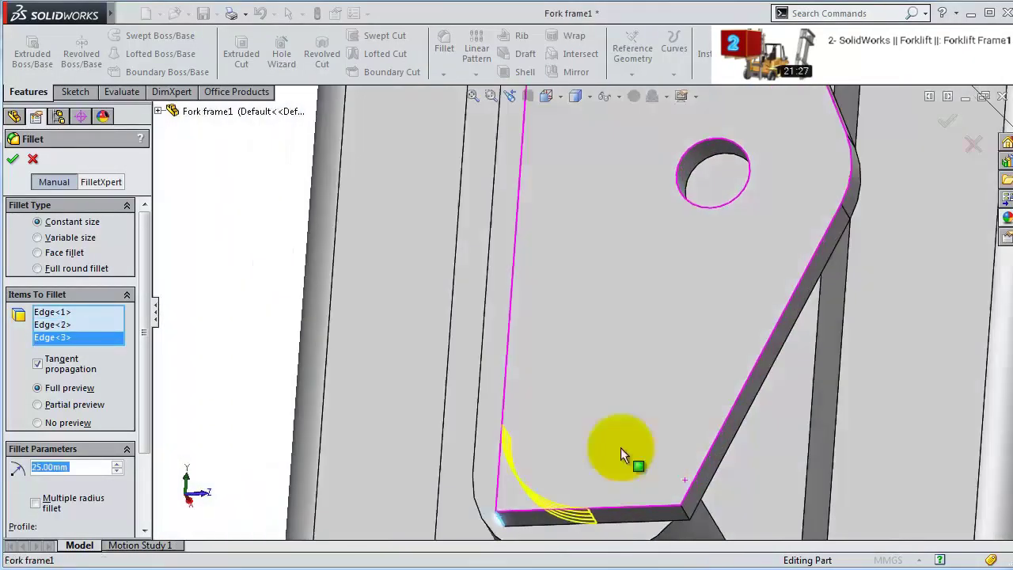
left_click(690, 519)
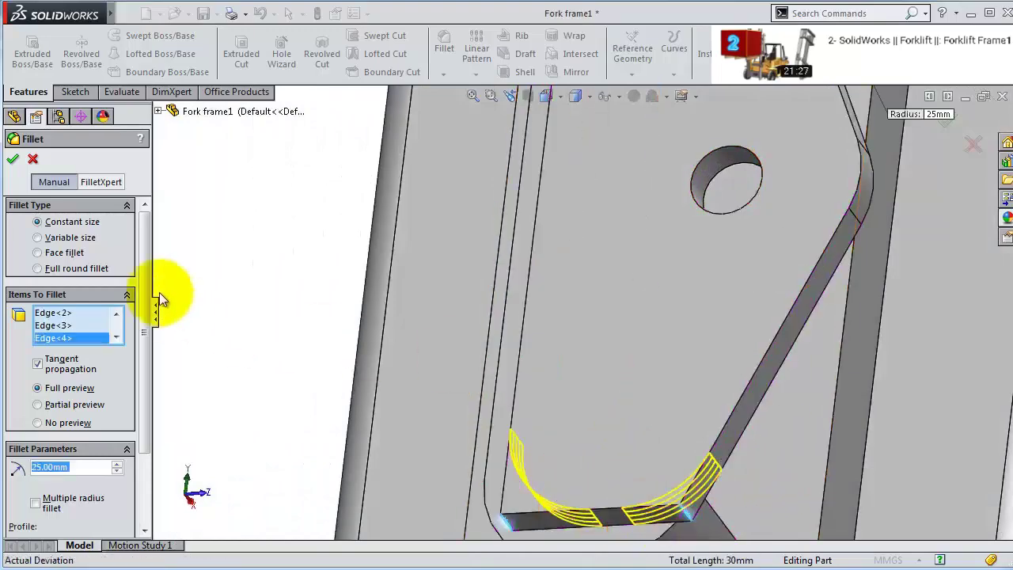
left_click(12, 158)
middle_click_drag(707, 393, 670, 340)
- Start a Mirror feature using the Right Plane as the mirror plane
key("f")
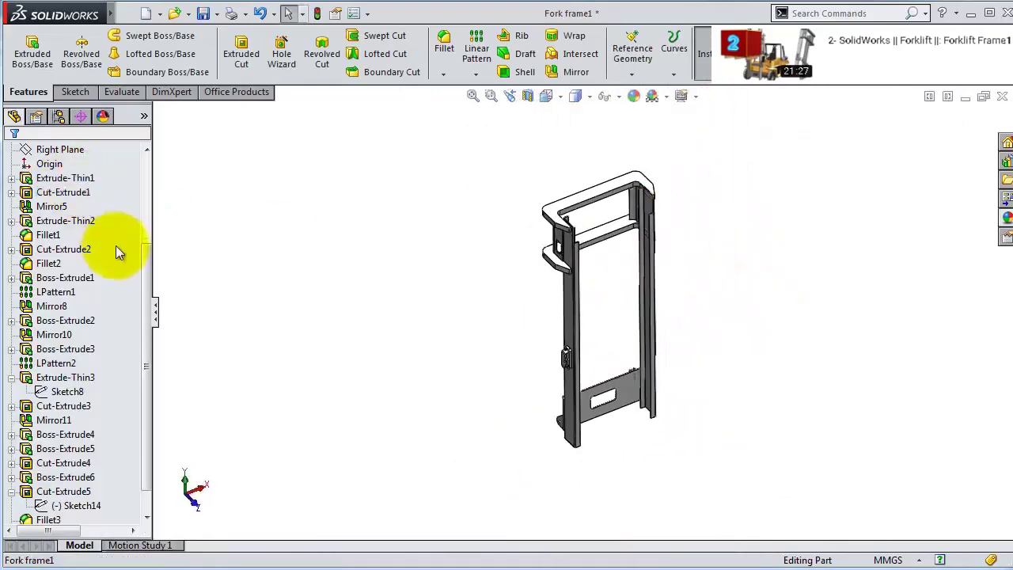
scroll(127, 237, "up", 3)
left_click(63, 278)
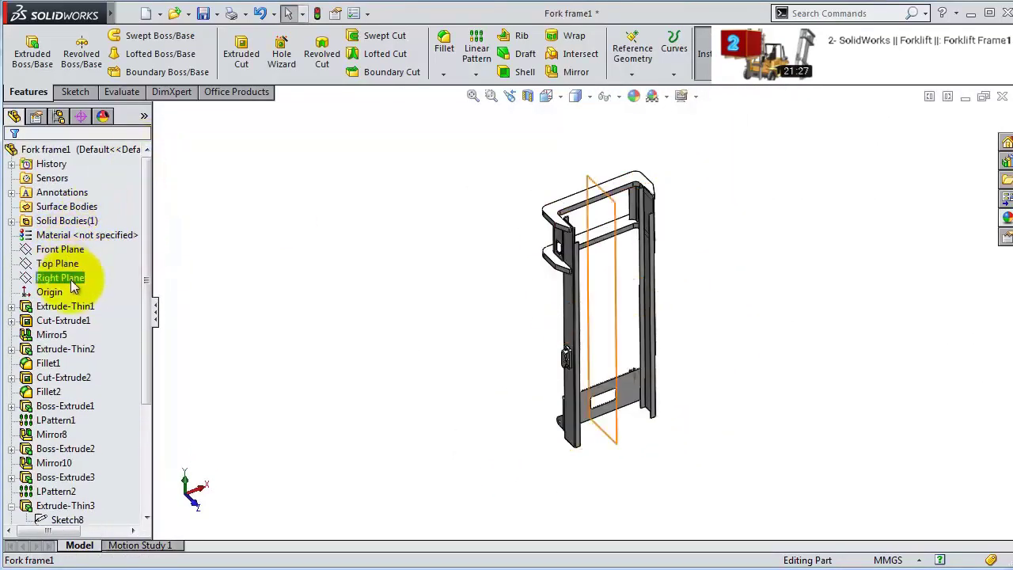
left_click(71, 280)
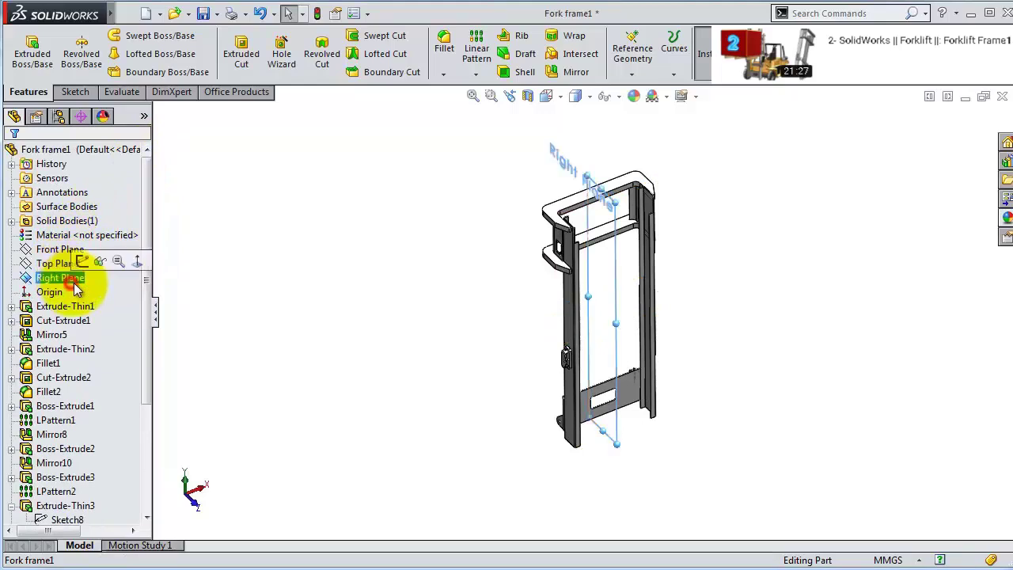
left_click(475, 73)
left_click(475, 119)
- Add the pointed plate, hole cut, top fillet, Boss-Extrude4 and Boss-Extrude5 to Features to Mirror
scroll(584, 364, "down", 3)
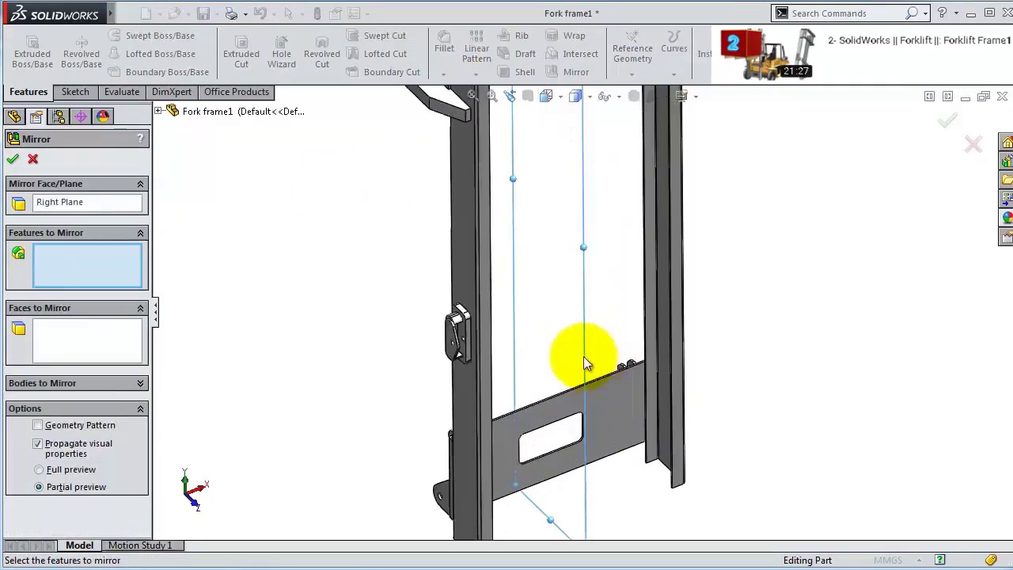
scroll(220, 301, "down", 3)
scroll(349, 335, "down", 3)
scroll(562, 354, "down", 3)
left_click(575, 425)
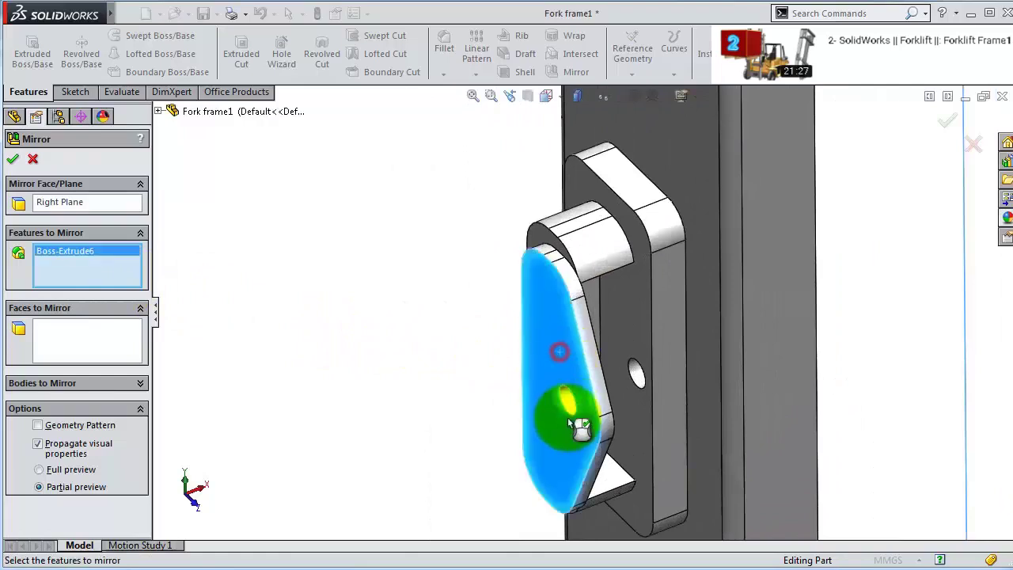
left_click(576, 408)
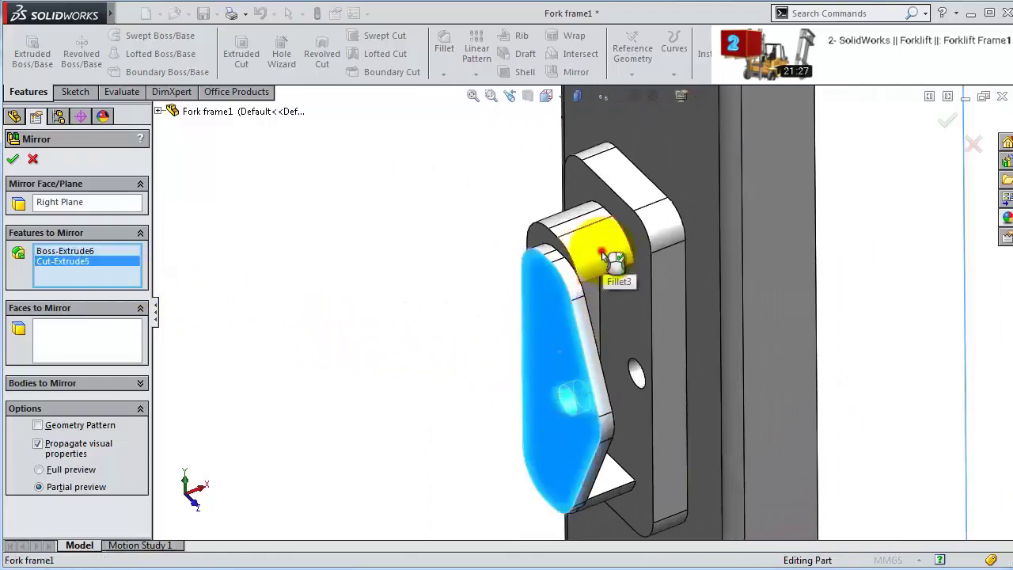
left_click(604, 250)
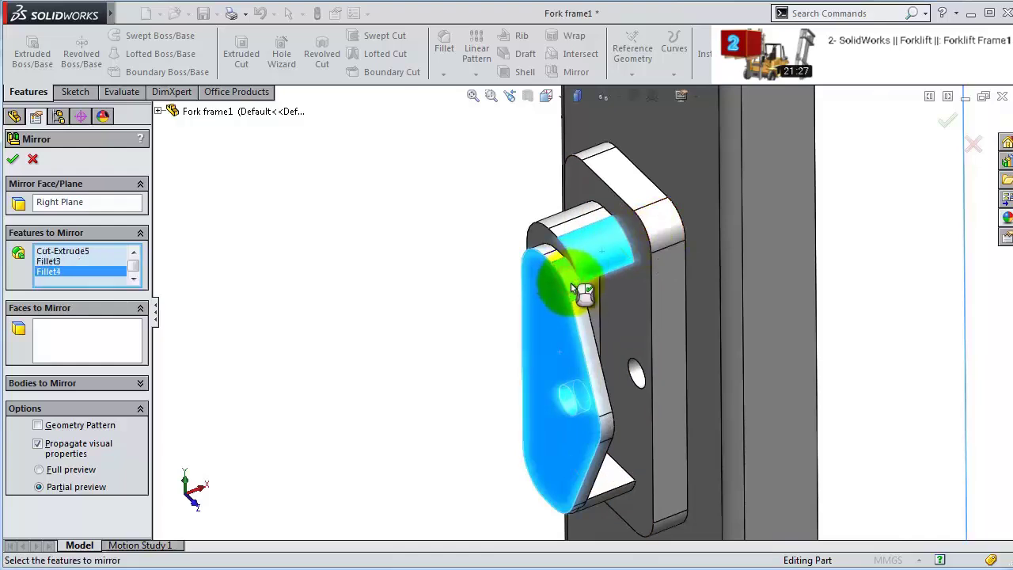
left_click(632, 301)
left_click(546, 234)
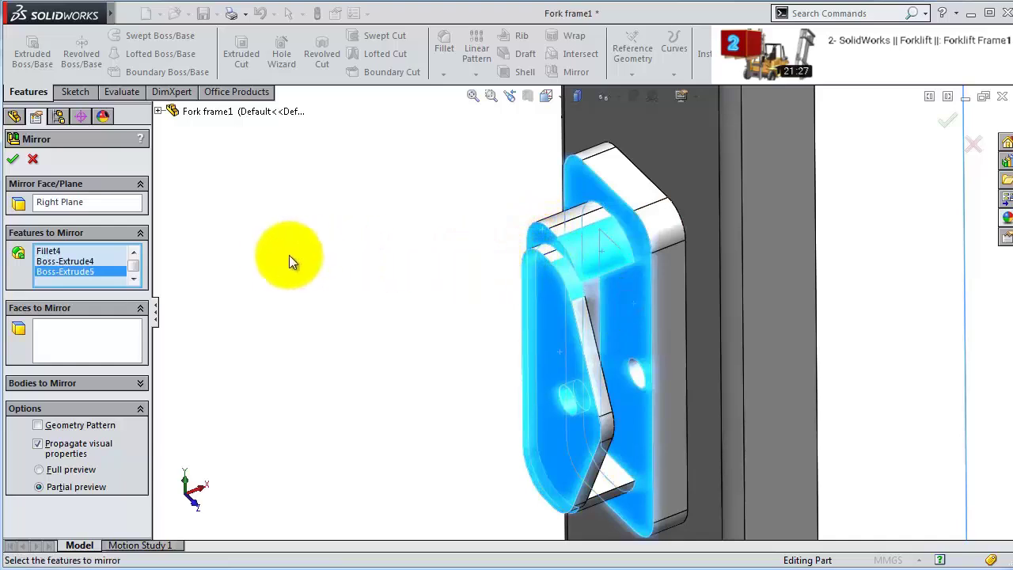
middle_click_drag(305, 255, 285, 267)
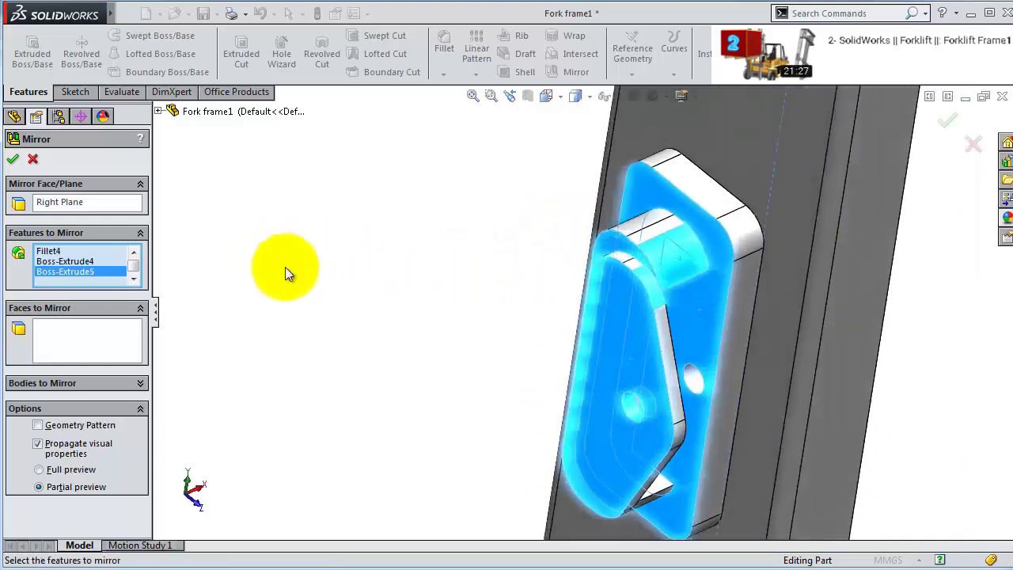
left_click(134, 252)
- Confirm the pad mirror and inspect the mirrored pads on the opposite side
left_click(9, 157)
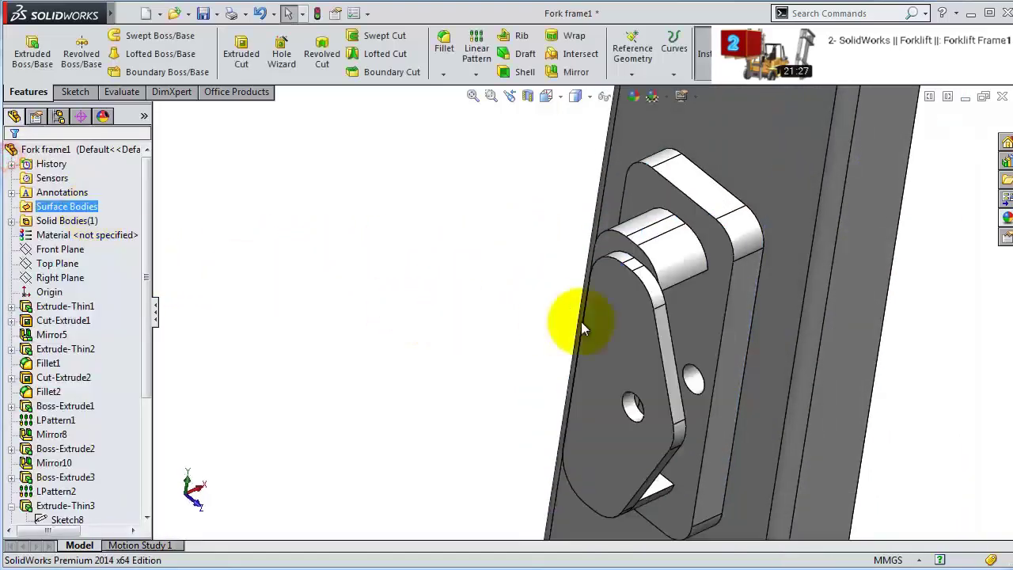
middle_click_drag(581, 321, 501, 309)
scroll(727, 197, "down", 5)
scroll(501, 309, "up", 5)
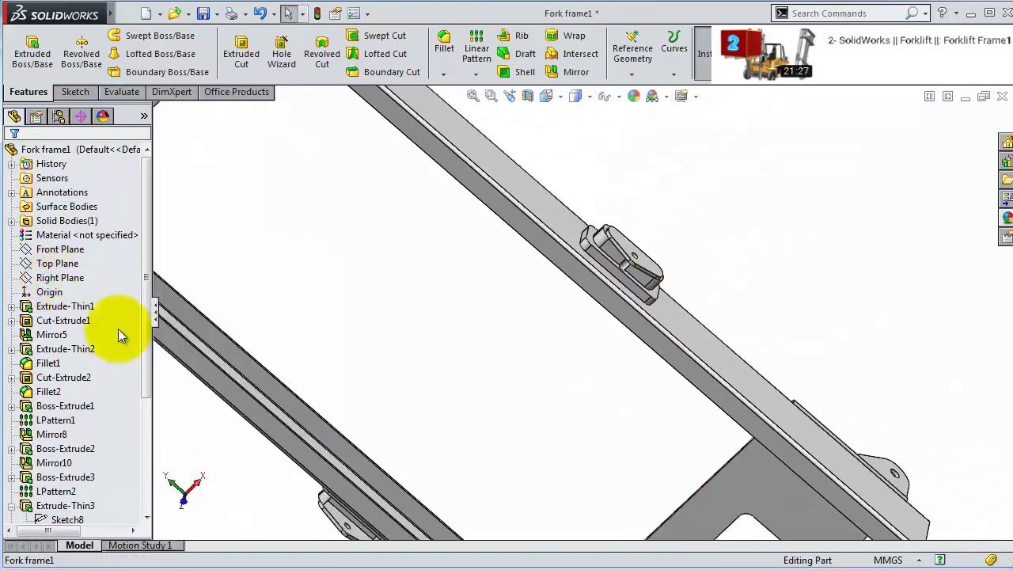
left_click_drag(147, 336, 146, 447)
- Edit Mirror12 to add the Cut-Extrude4 cut to its mirrored features
left_click(79, 505)
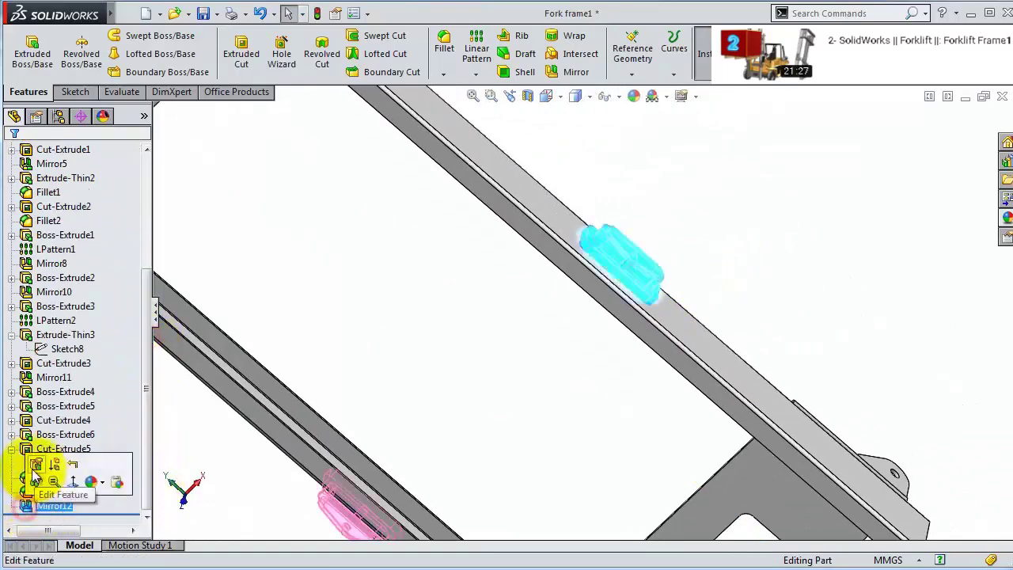
left_click(35, 467)
middle_click_drag(355, 418, 403, 430)
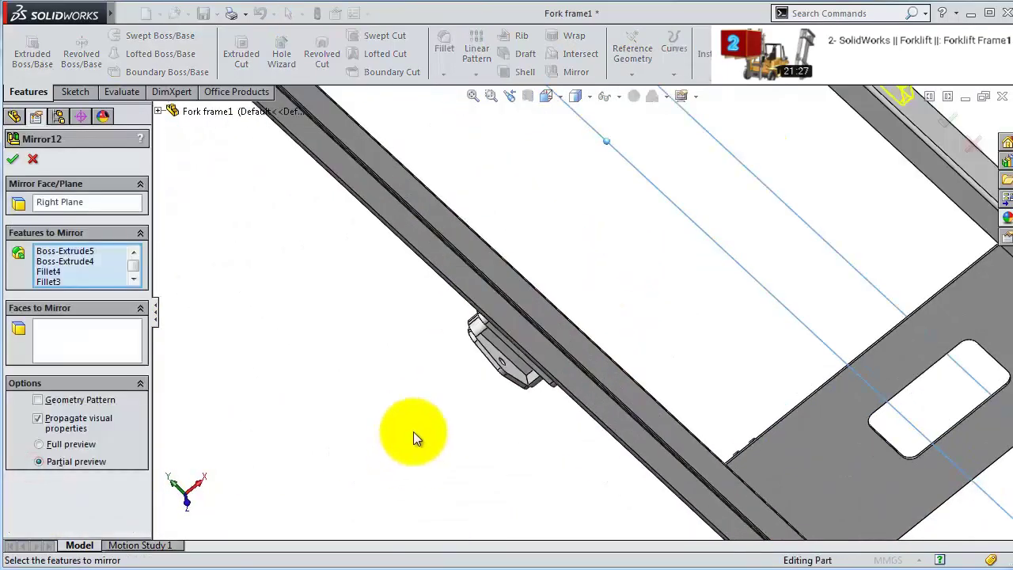
scroll(511, 326, "down", 3)
scroll(510, 326, "down", 3)
left_click(567, 422)
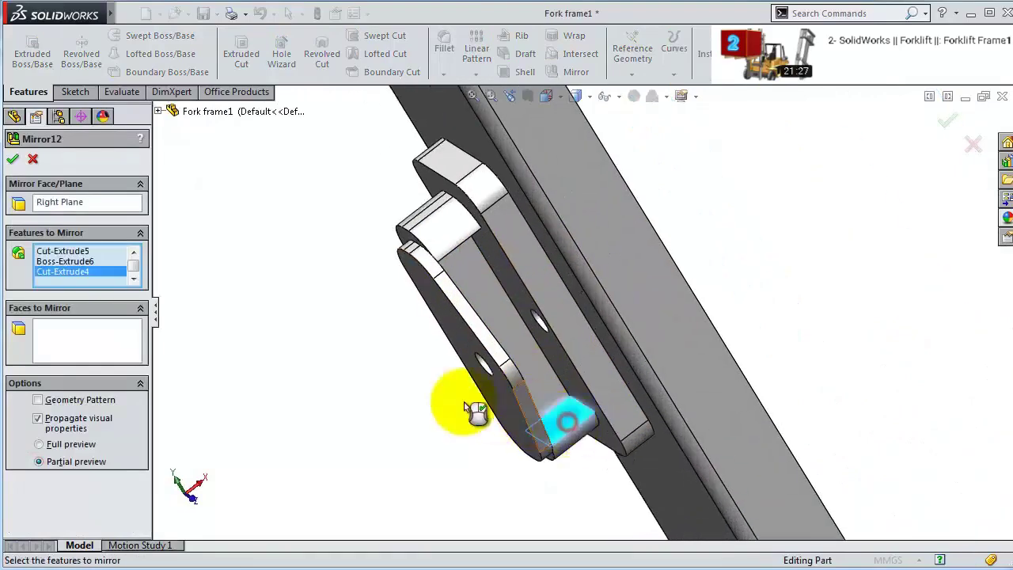
left_click(12, 158)
scroll(765, 250, "up", 3)
middle_click_drag(765, 251, 543, 306)
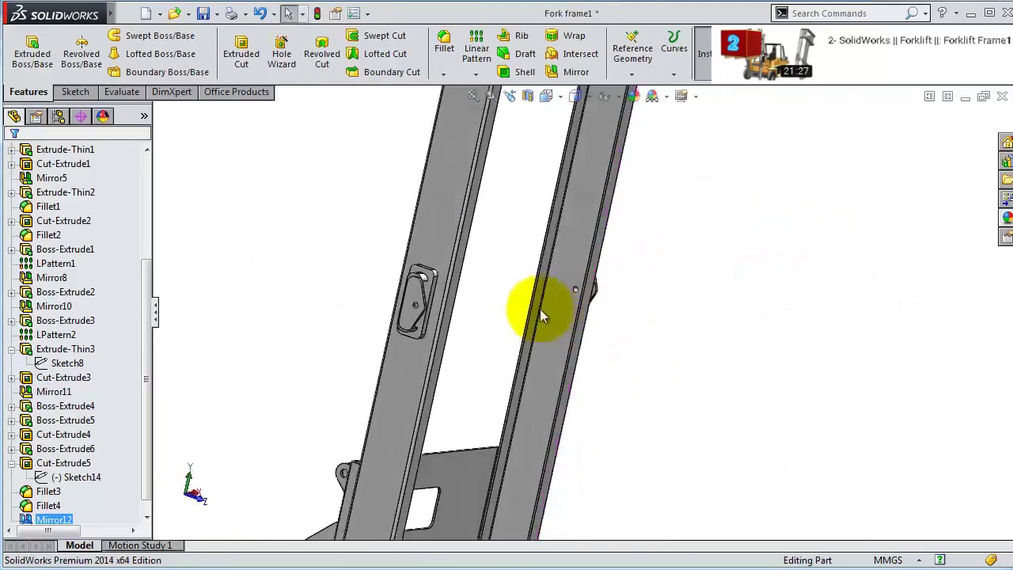
scroll(515, 316, "down", 2)
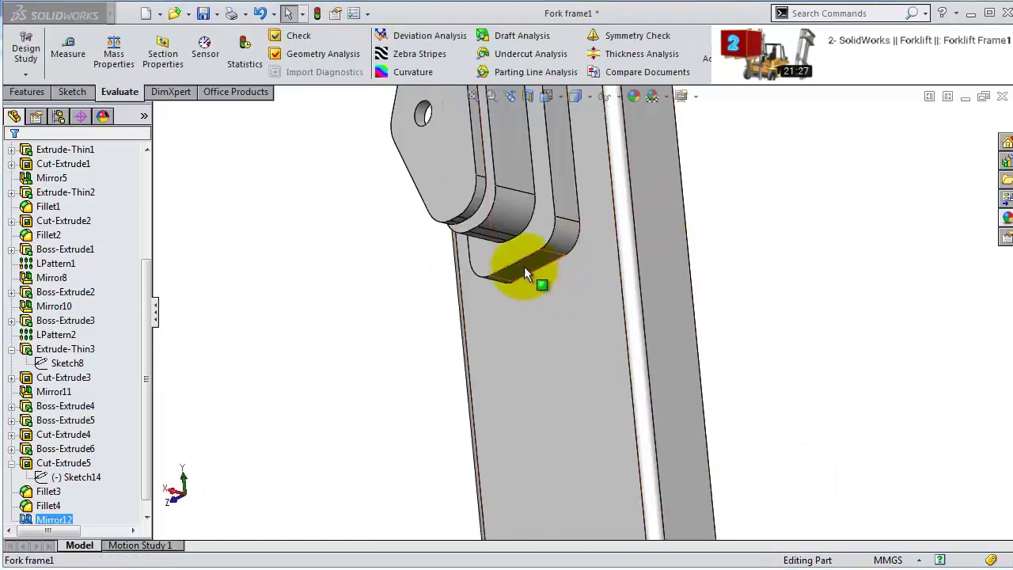
- Open a new sketch on the small face below the bracket, viewed normal to it
left_click(524, 266)
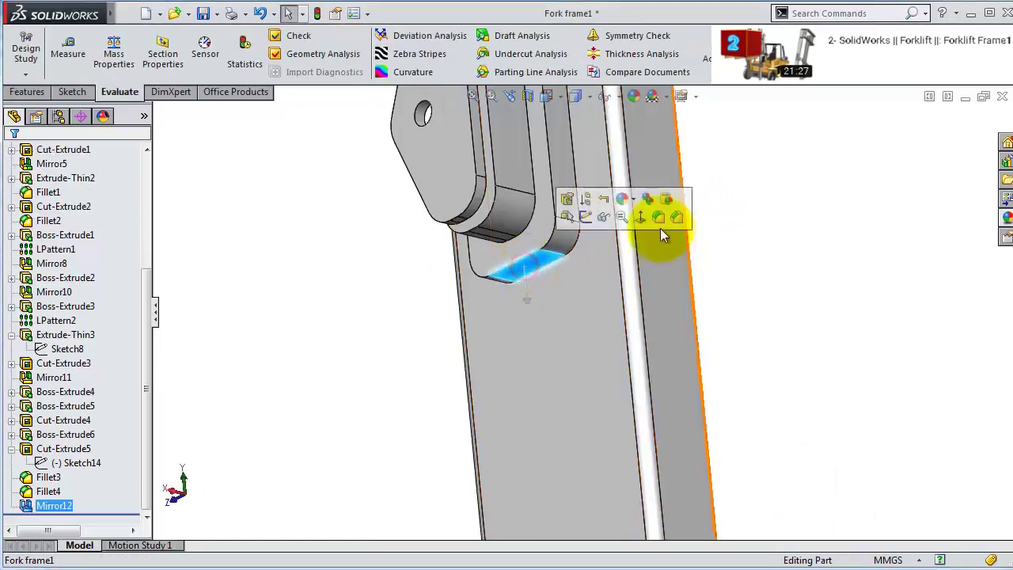
left_click(583, 219)
left_click(646, 54)
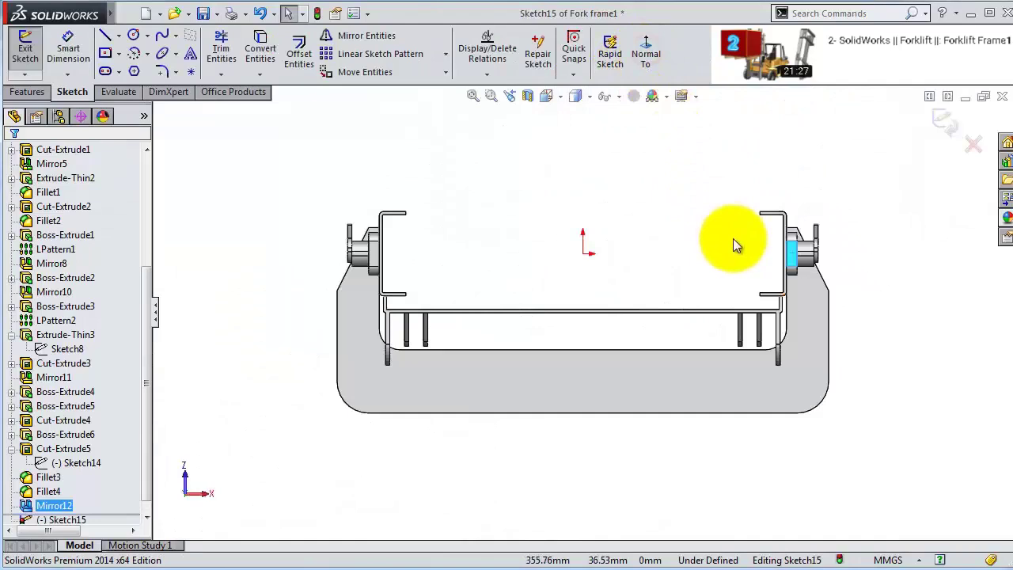
scroll(724, 317, "up", 2)
scroll(421, 233, "up", 2)
scroll(401, 234, "down", 3)
scroll(425, 314, "up", 3)
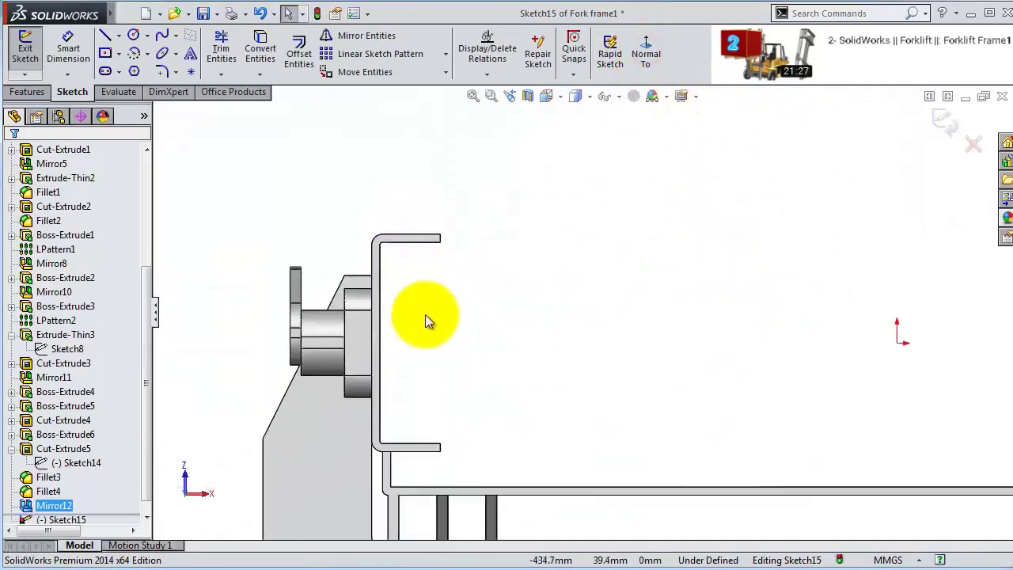
scroll(403, 444, "up", 1)
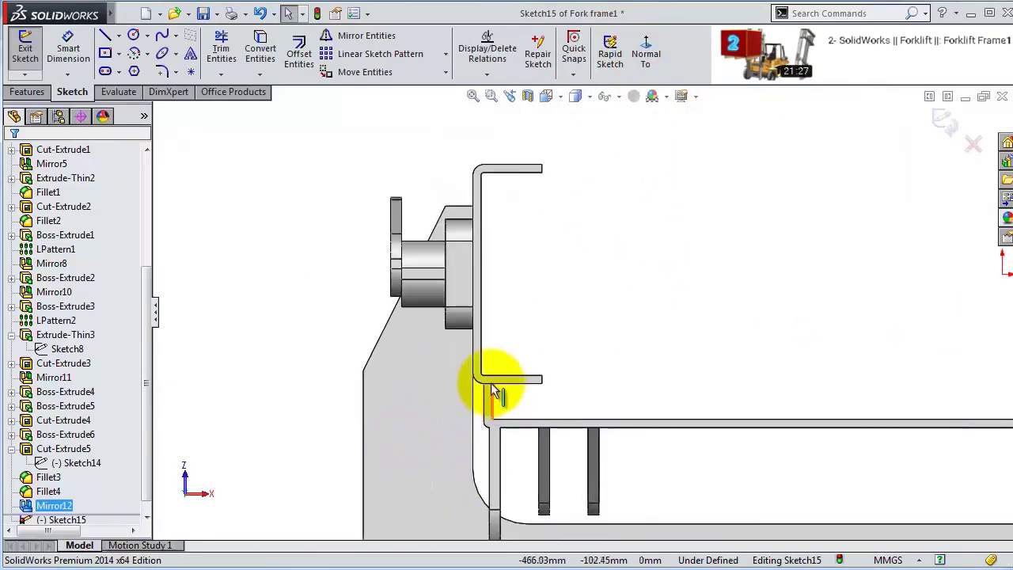
scroll(475, 364, "up", 2)
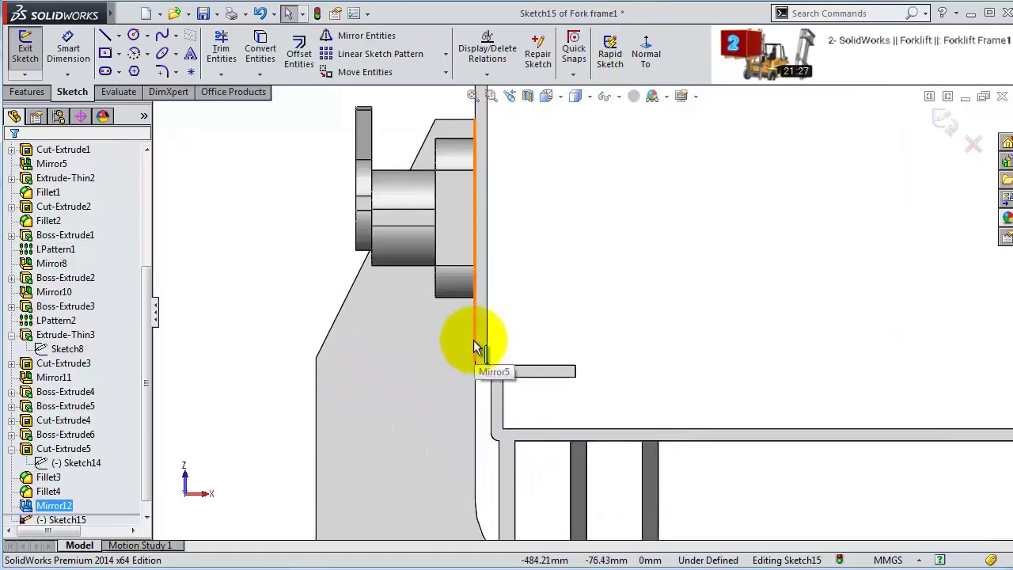
- Convert the upright's vertical edge, rounded corner and long bottom edge, then offset them 50 mm
left_click(474, 340)
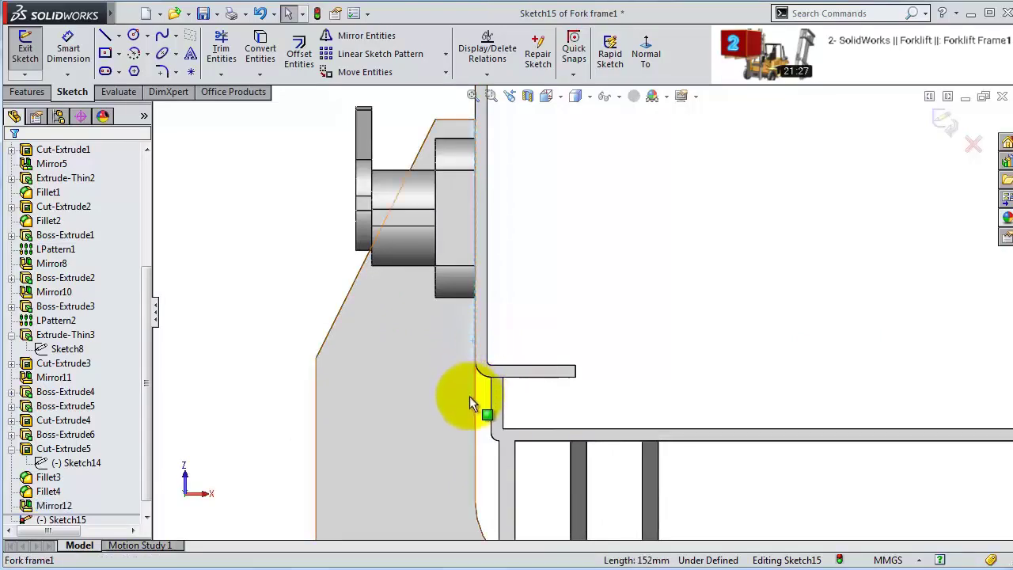
scroll(510, 443, "down", 2)
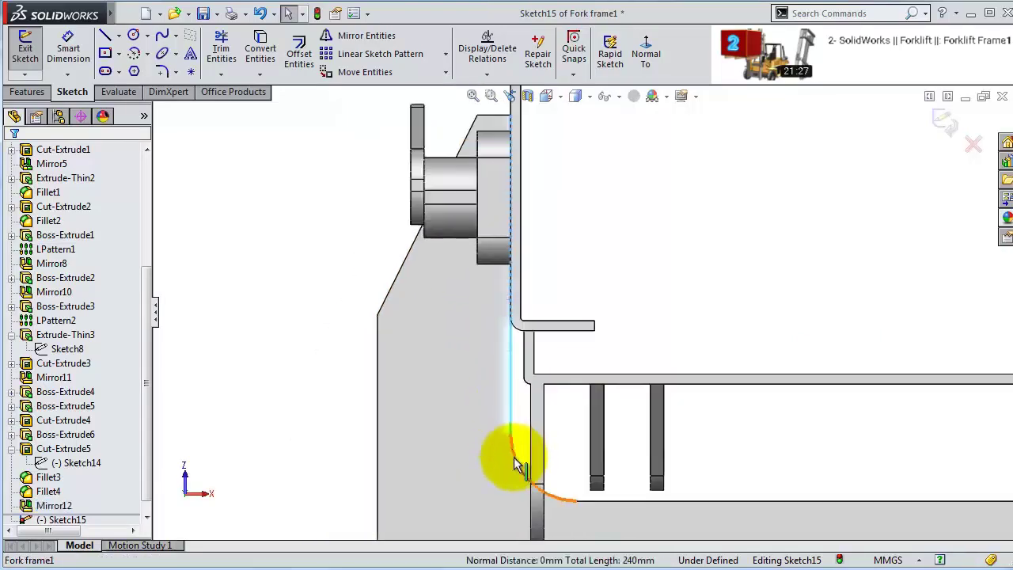
left_click(514, 459)
left_click(625, 500)
scroll(984, 407, "down", 3)
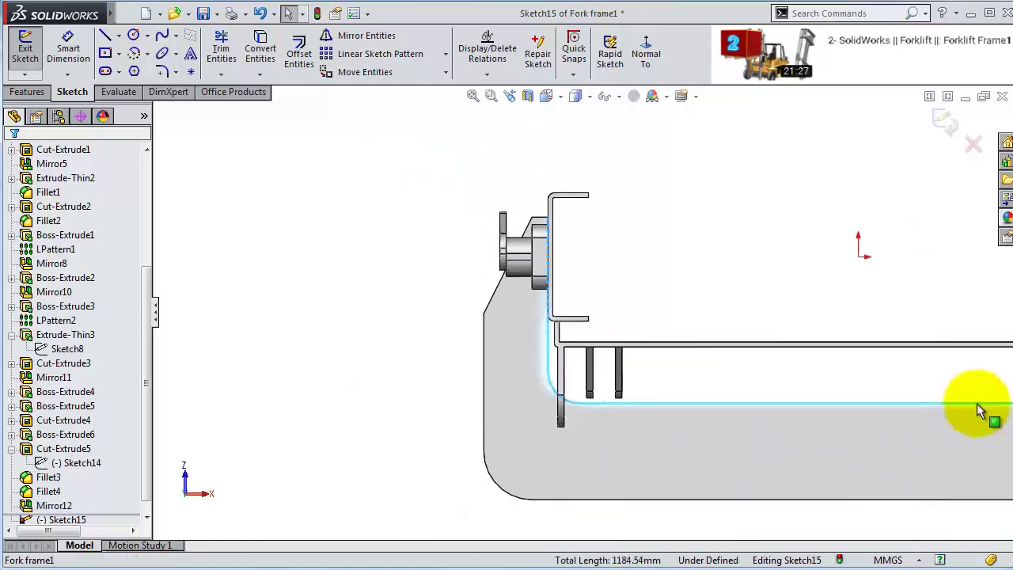
scroll(968, 376, "up", 3)
scroll(750, 315, "up", 3)
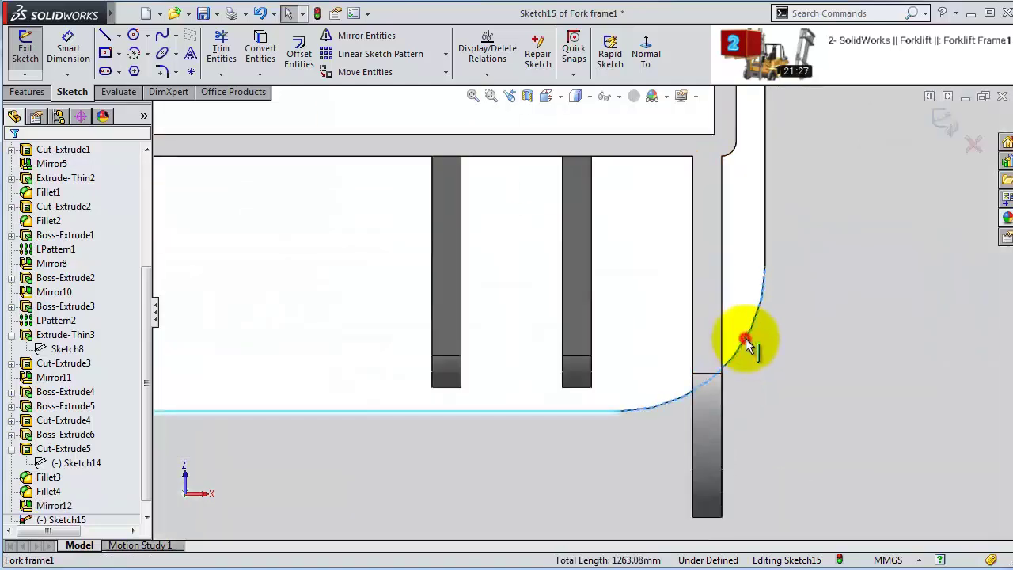
scroll(701, 155, "down", 3)
scroll(615, 182, "up", 6)
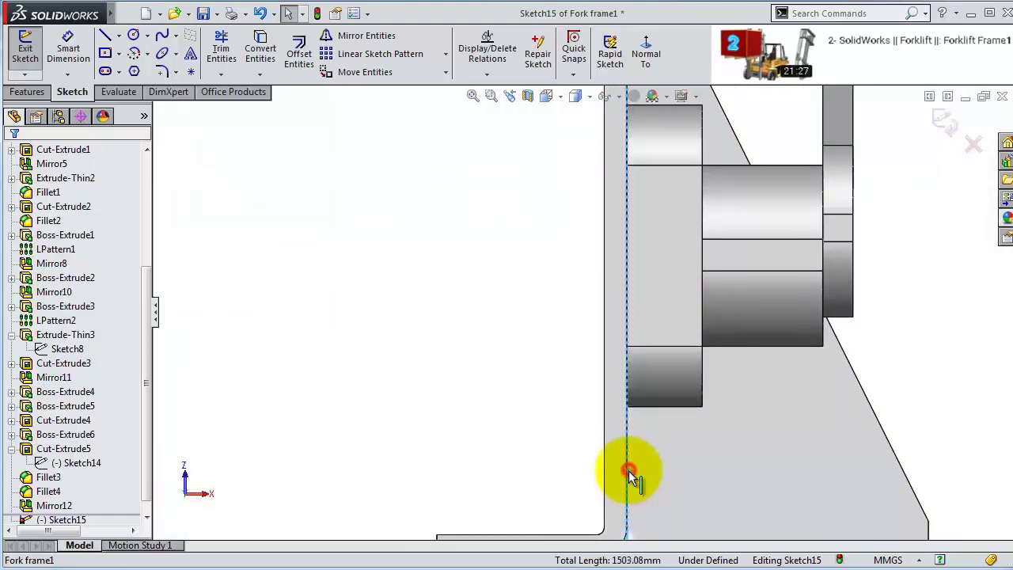
left_click(260, 49)
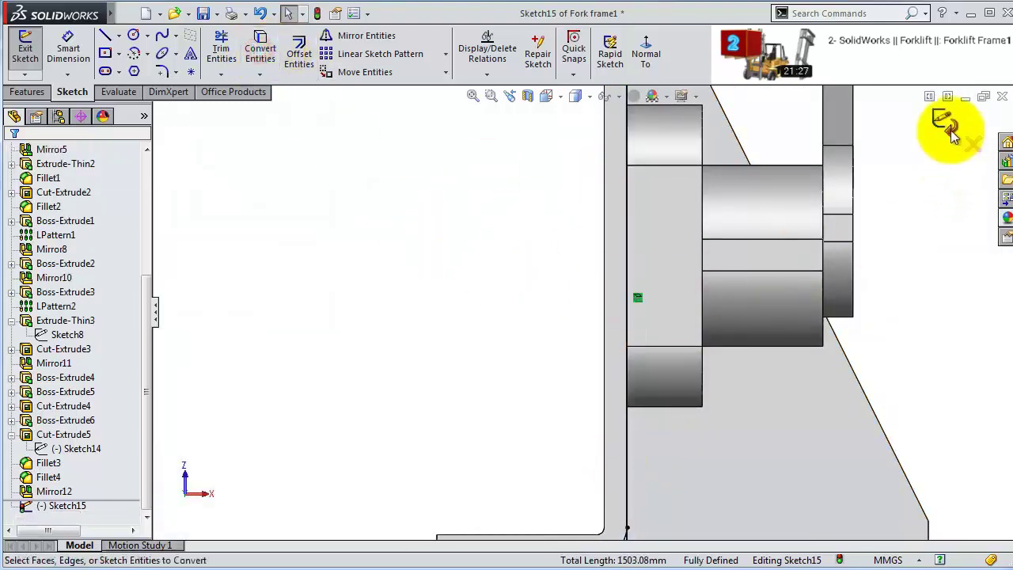
scroll(459, 260, "down", 2)
middle_click_drag(459, 260, 459, 294)
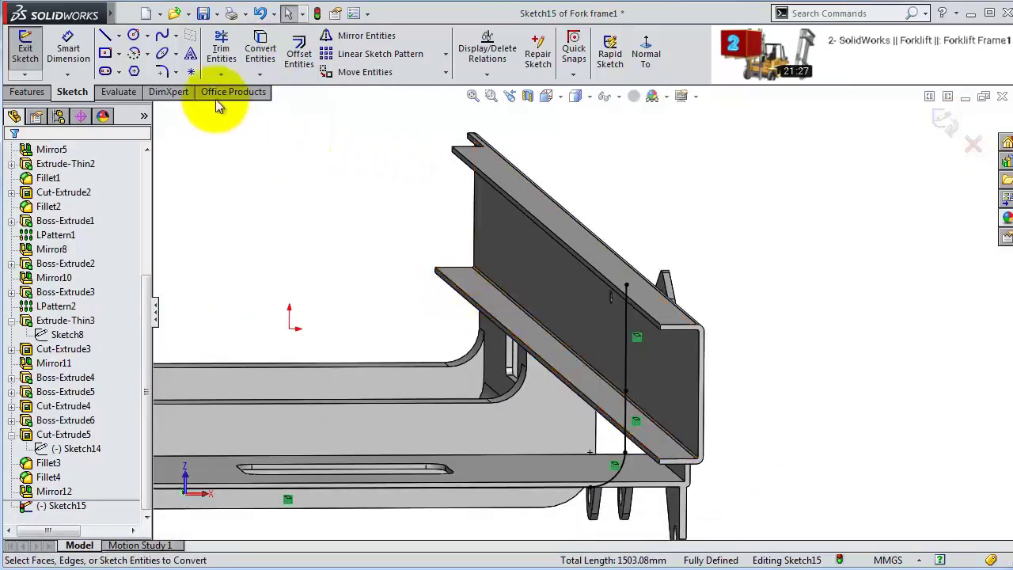
left_click(299, 52)
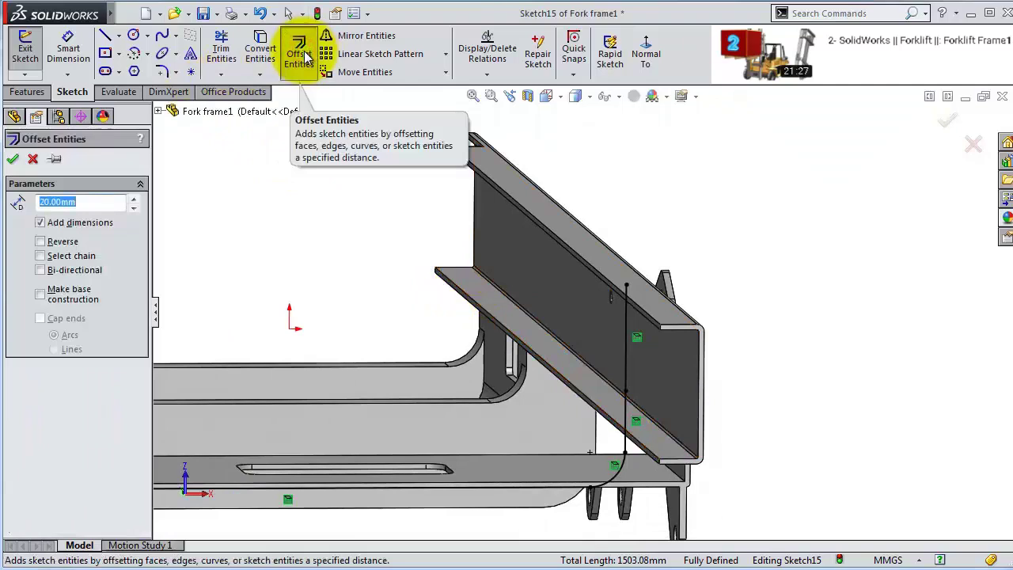
type("50")
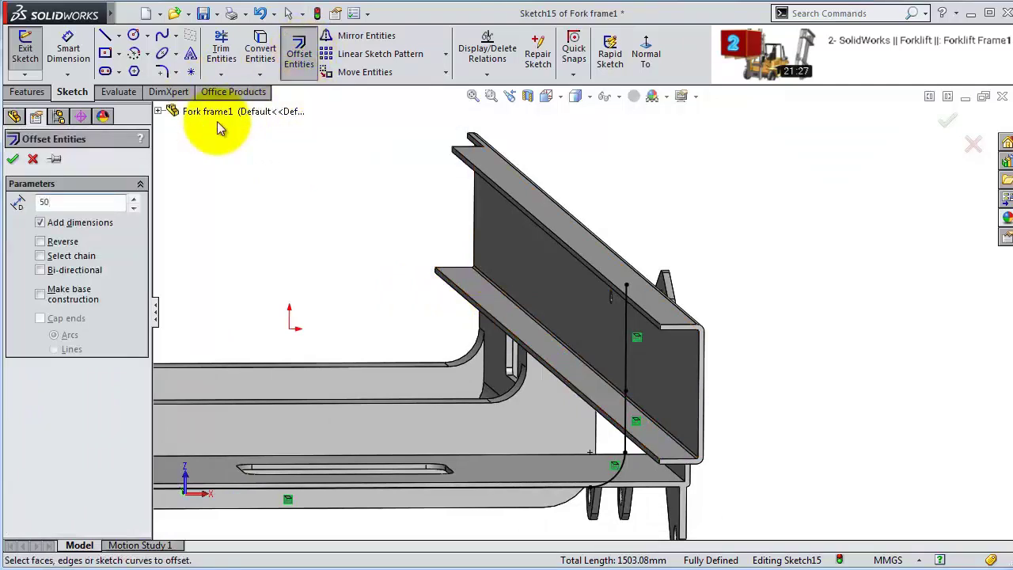
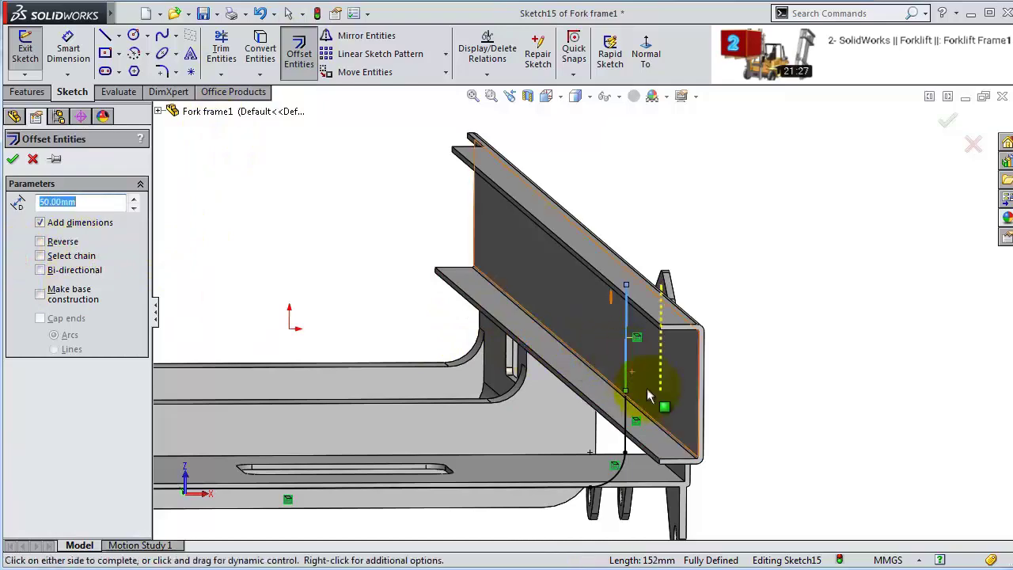
- Offset the fork plate's bottom and vertical edges by 50 mm
middle_click_drag(646, 387, 583, 429)
left_click(596, 426)
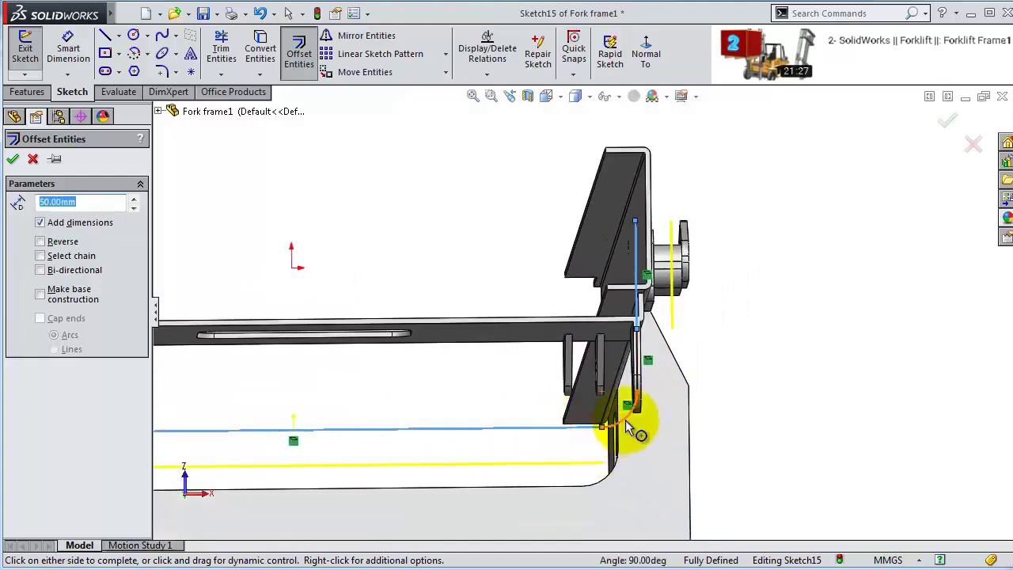
scroll(621, 352, "down", 6)
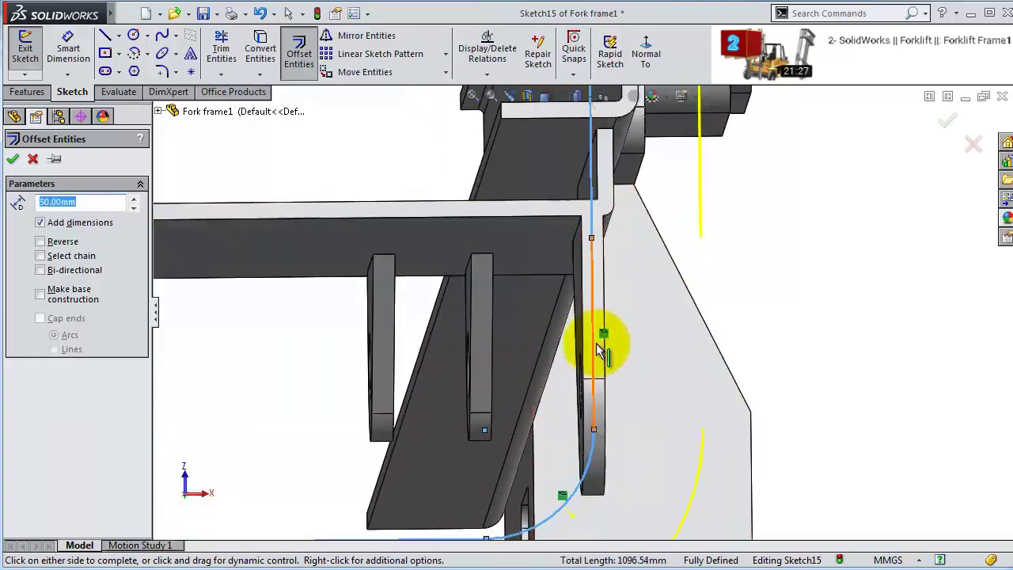
left_click(595, 342)
middle_click_drag(507, 368, 418, 315)
left_click(377, 226)
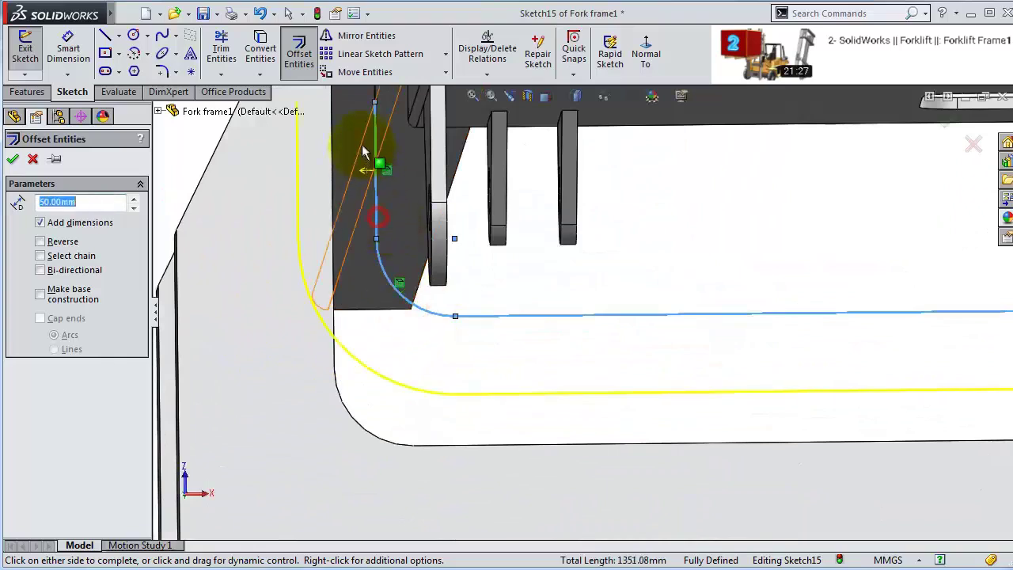
middle_click_drag(361, 159, 630, 315)
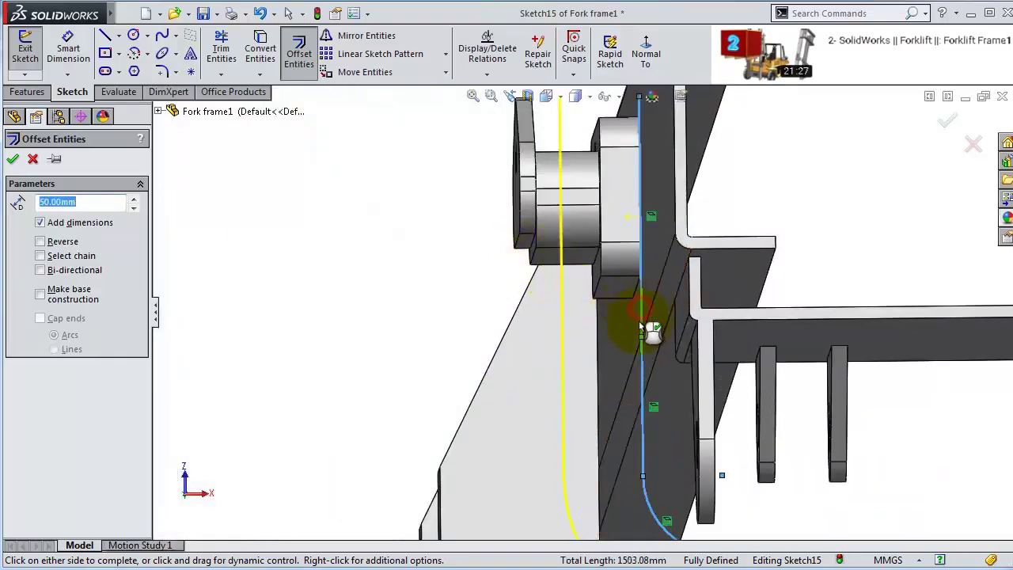
left_click(952, 122)
- Close both open ends of the offset with 50 mm horizontal lines
middle_click_drag(874, 146, 862, 192)
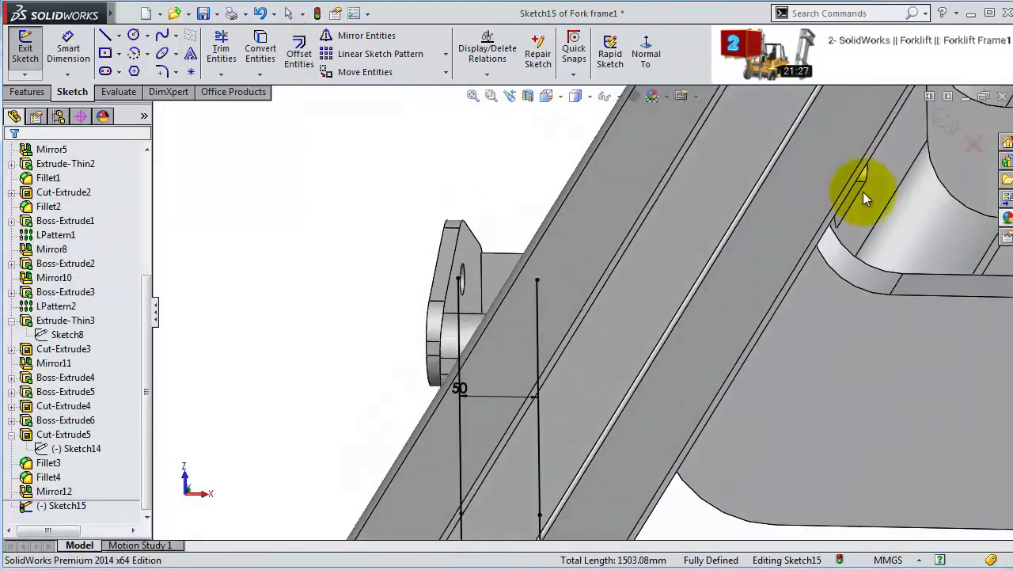
left_click(105, 36)
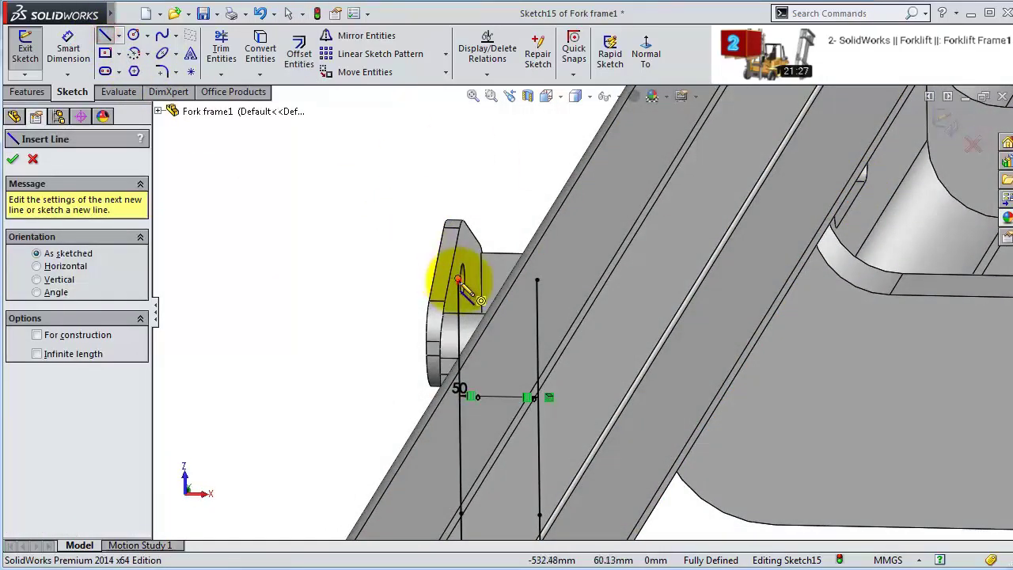
left_click(458, 279)
left_click(537, 281)
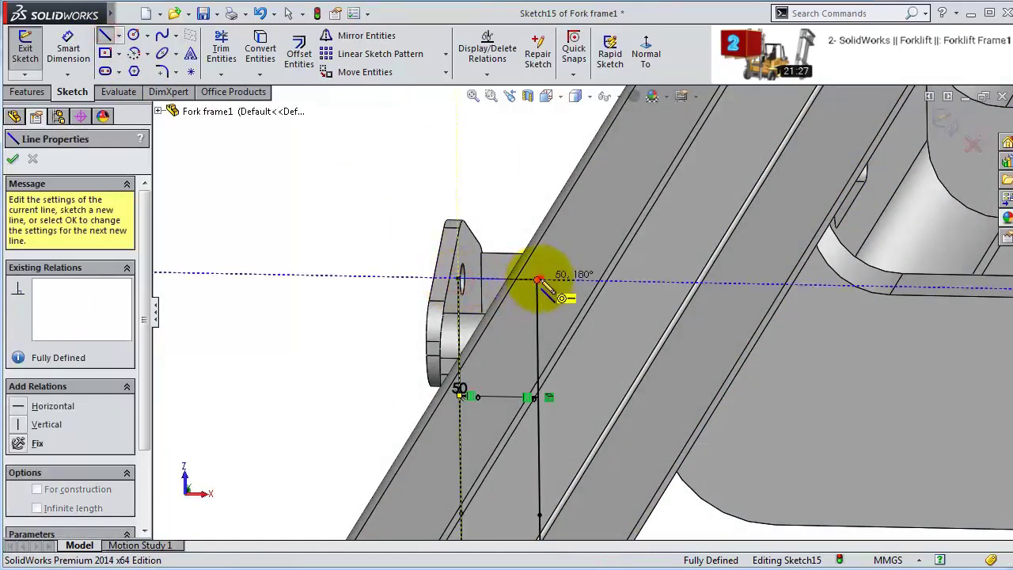
middle_click_drag(554, 282, 910, 333)
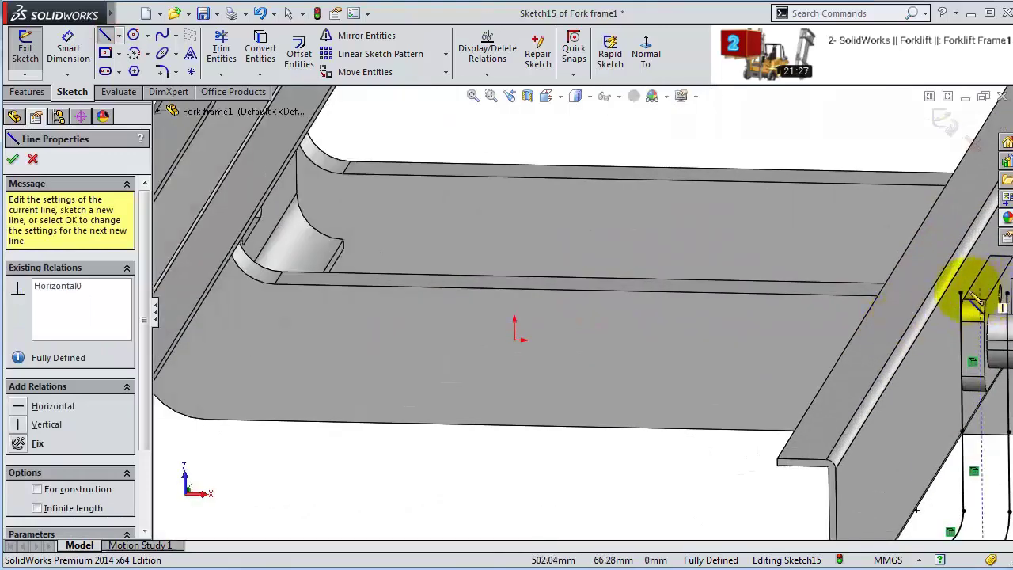
left_click(961, 293)
left_click(1002, 294)
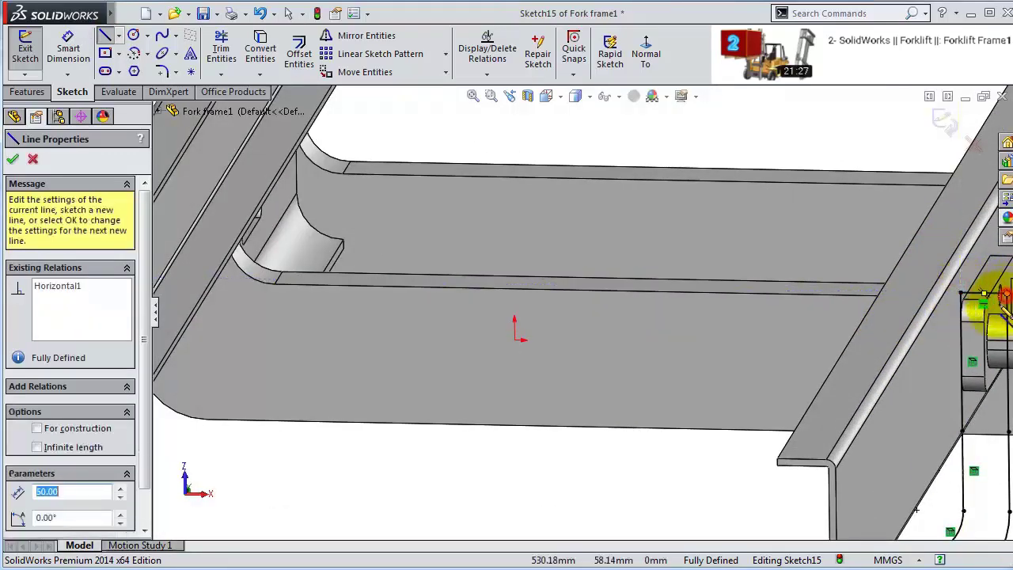
left_click(11, 91)
- Extrude Sketch15 150 mm from a 25 mm start offset, creating Boss-Extrude7
left_click(32, 54)
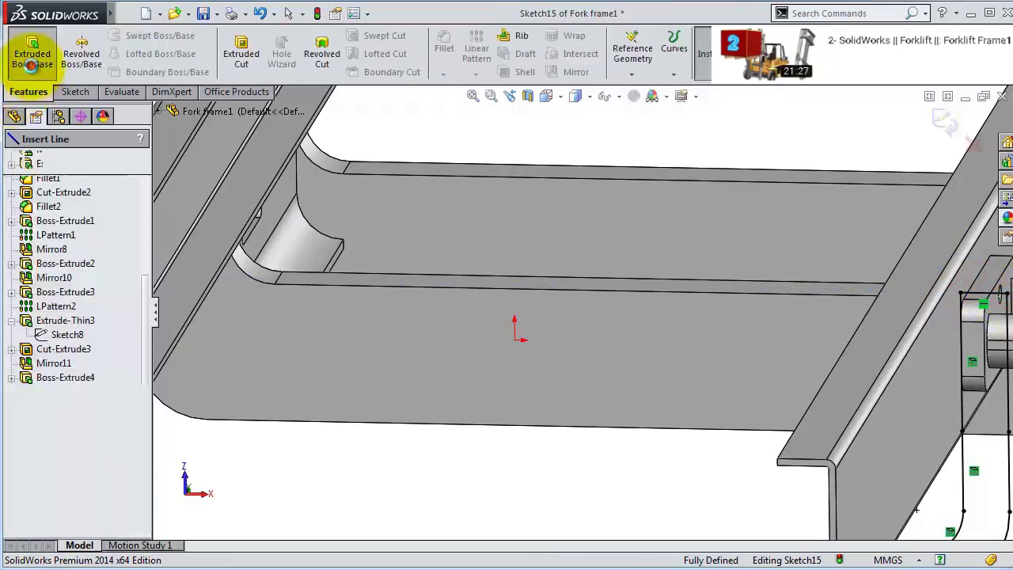
type("20")
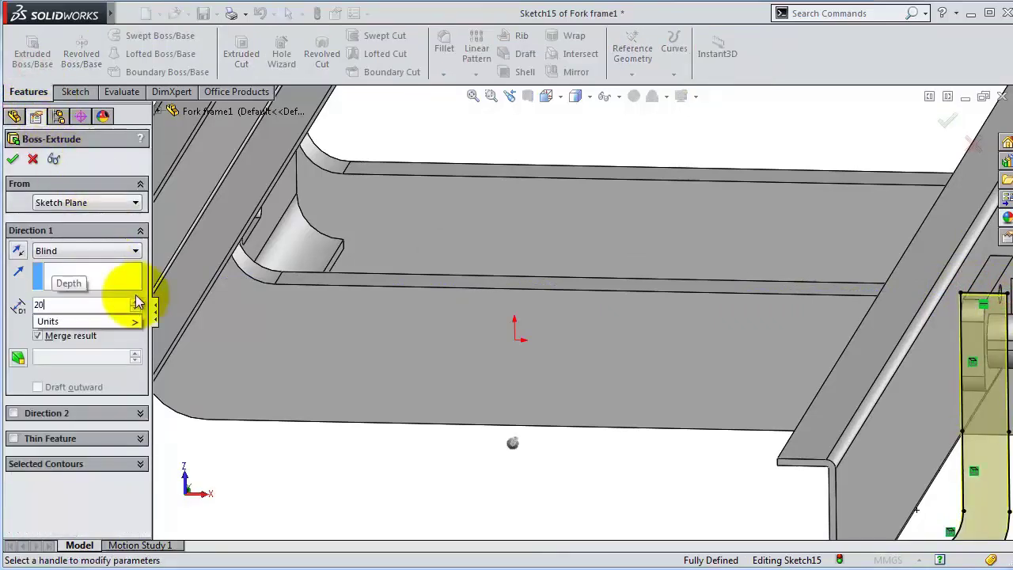
left_click(14, 331)
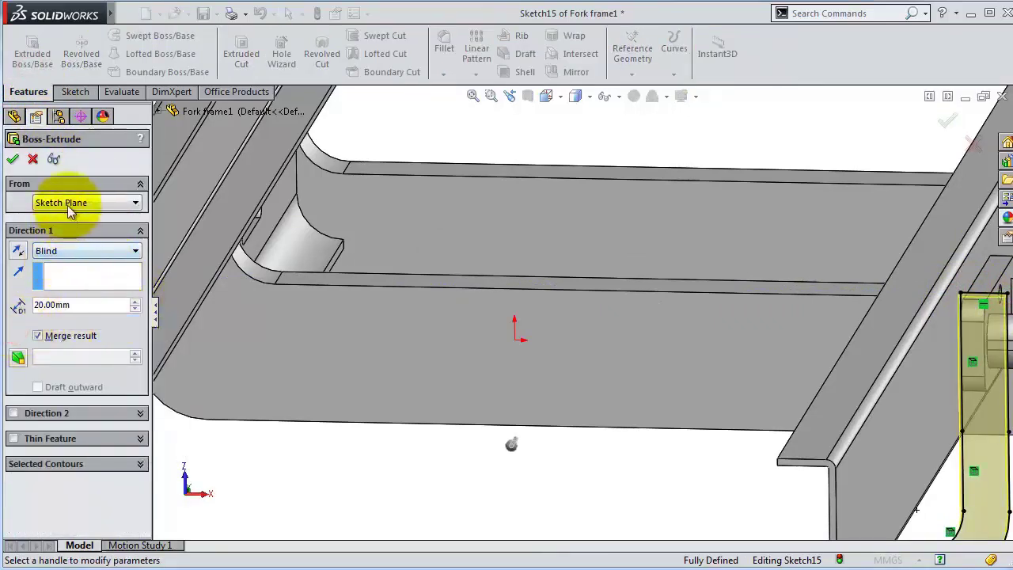
left_click(67, 204)
left_click(70, 249)
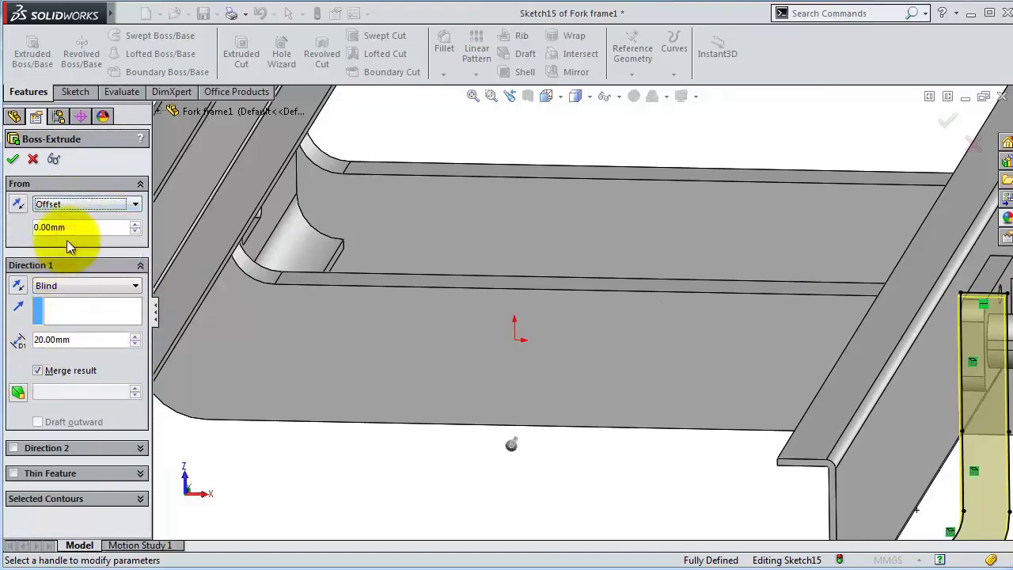
double_click(77, 227)
type("25")
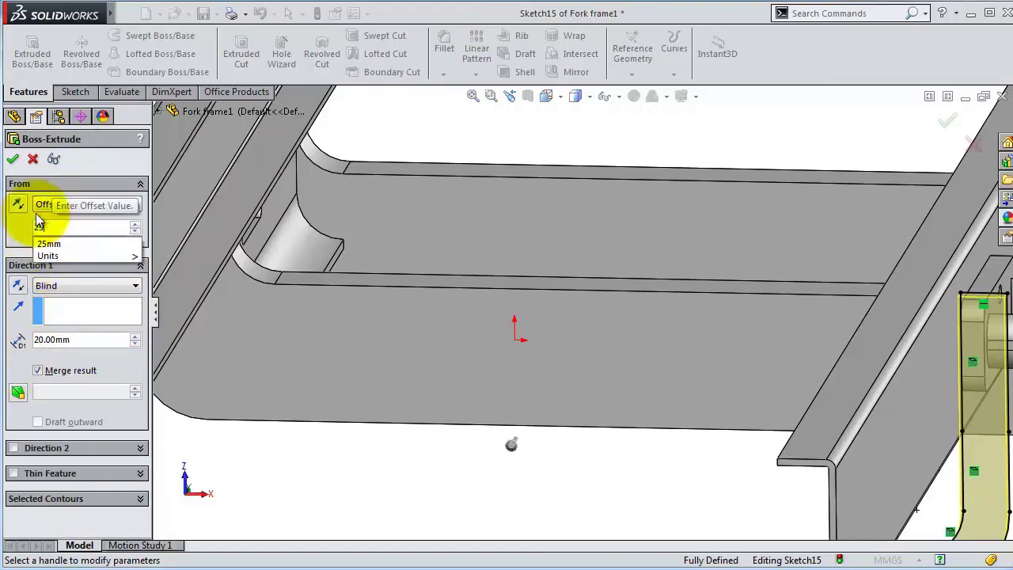
key("Return")
mouse_move(443, 317)
middle_mouse_down()
mouse_move(561, 308)
mouse_move(549, 340)
mouse_move(615, 436)
mouse_move(578, 473)
mouse_move(608, 414)
mouse_move(577, 422)
mouse_move(568, 447)
mouse_move(412, 340)
middle_mouse_up()
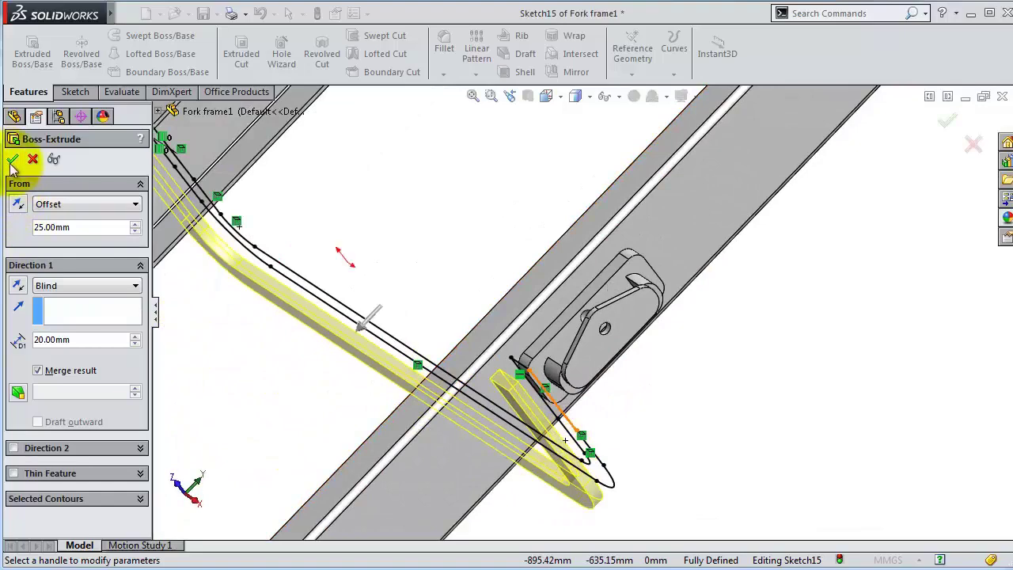
left_click(263, 374)
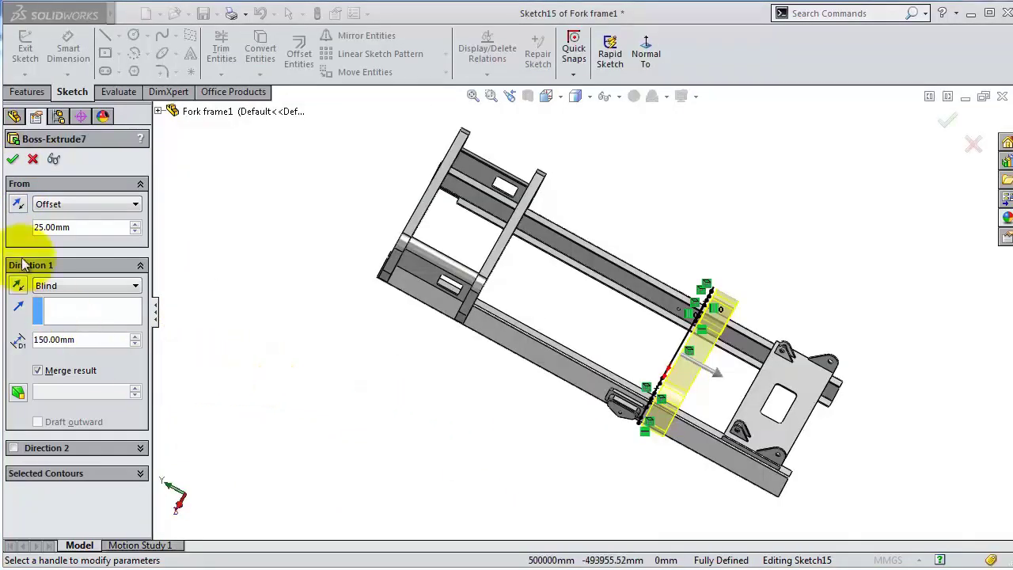
left_click(13, 159)
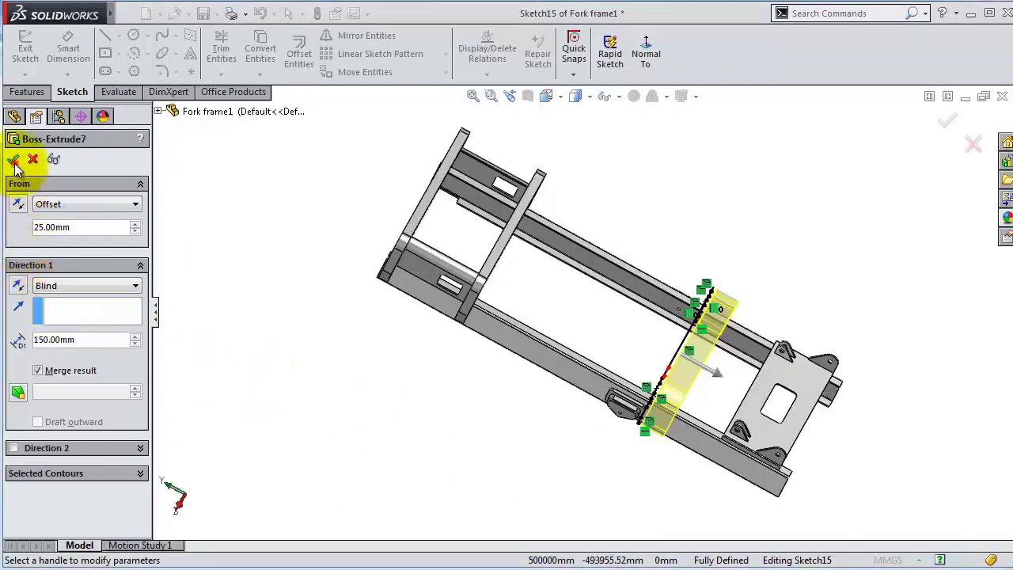
mouse_move(543, 400)
middle_mouse_down()
mouse_move(690, 327)
mouse_move(705, 293)
mouse_move(713, 307)
middle_mouse_up()
- Round the bracket's two vertical edges with a 20 mm radius fillet, creating Fillet5
scroll(642, 291, "down", 5)
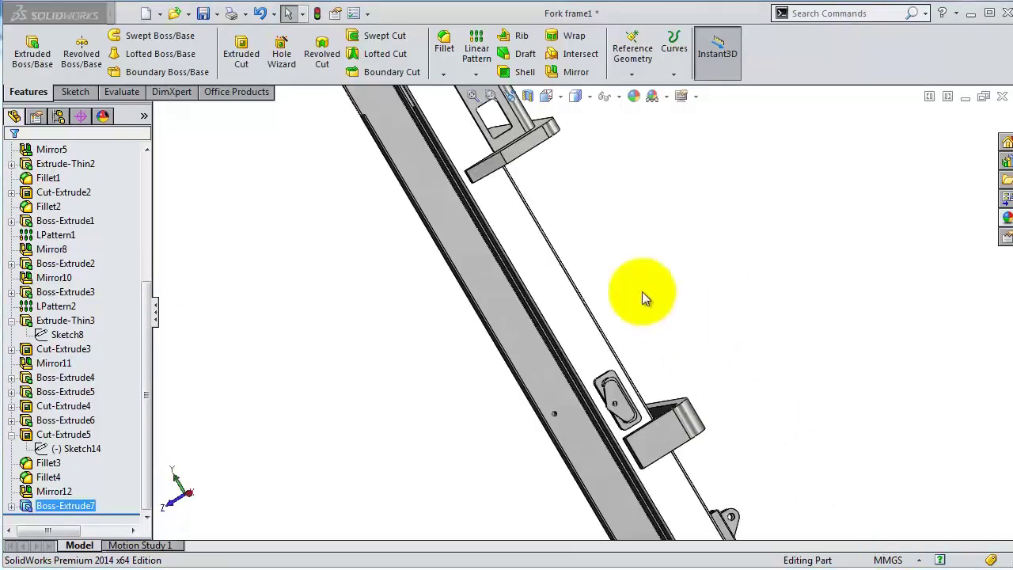
left_click(444, 48)
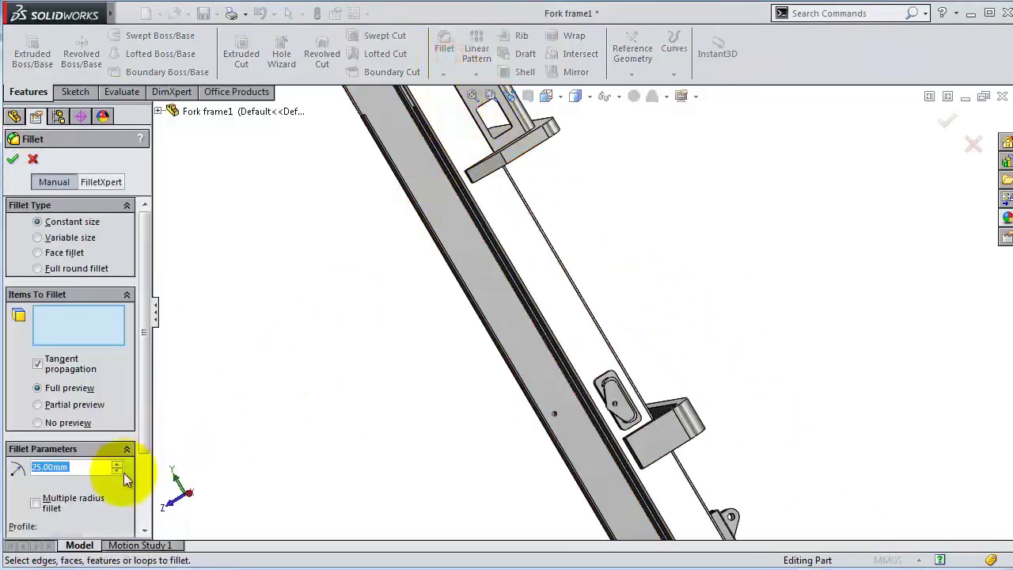
scroll(657, 407, "up", 3)
left_click(83, 466)
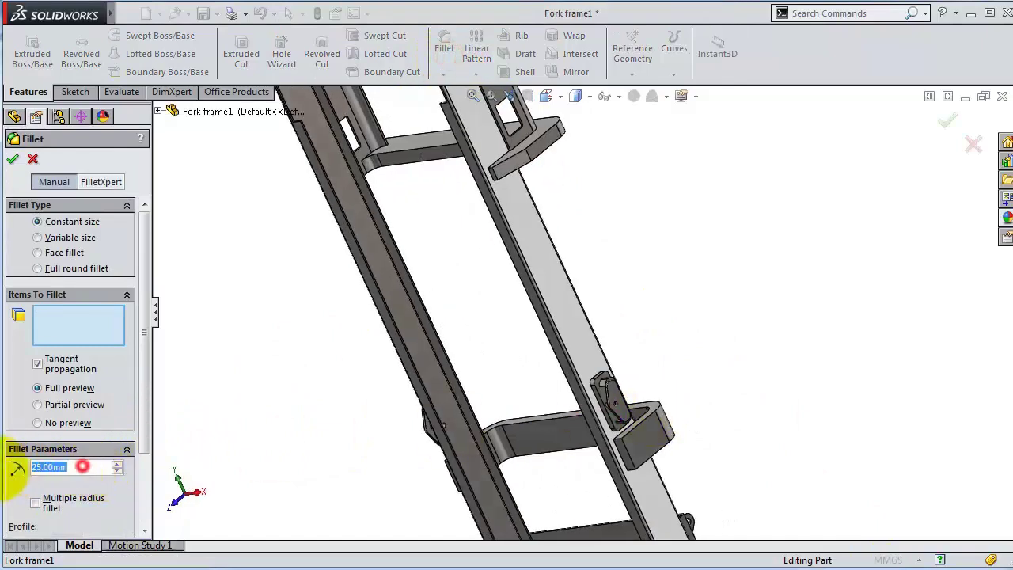
type("20")
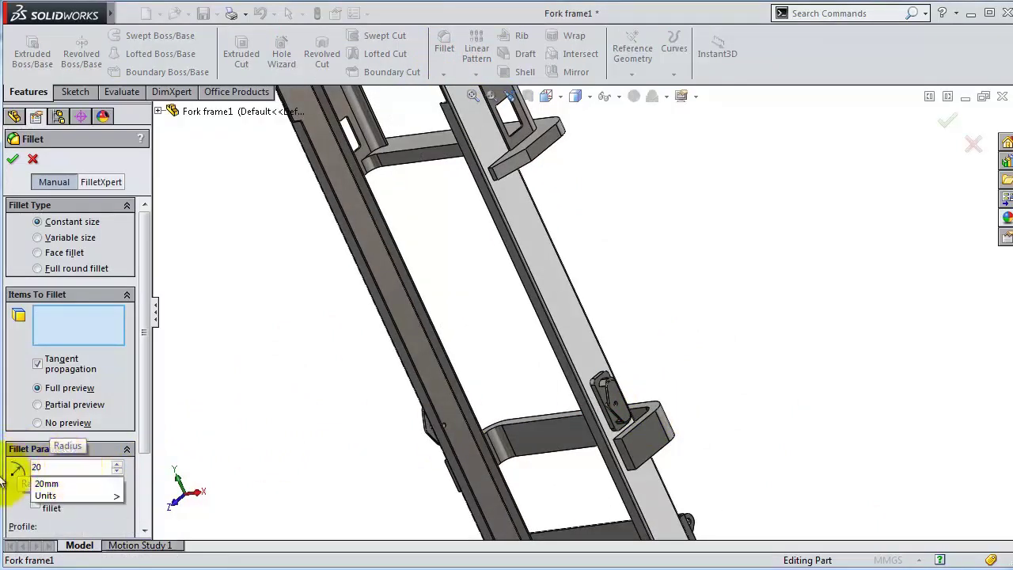
left_click(10, 467)
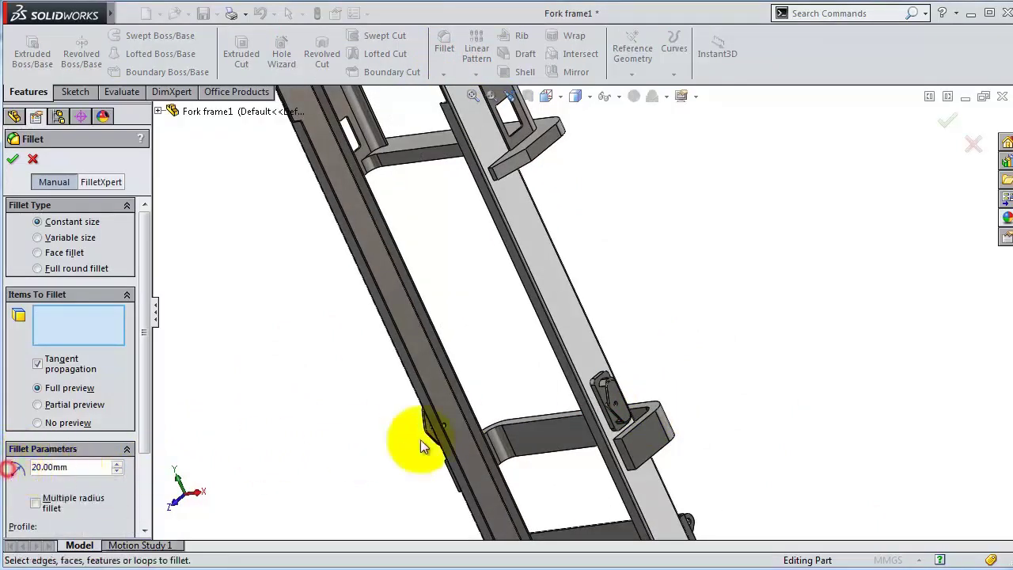
left_click(636, 469)
mouse_move(607, 475)
middle_mouse_down()
mouse_move(652, 463)
mouse_move(615, 464)
middle_mouse_up()
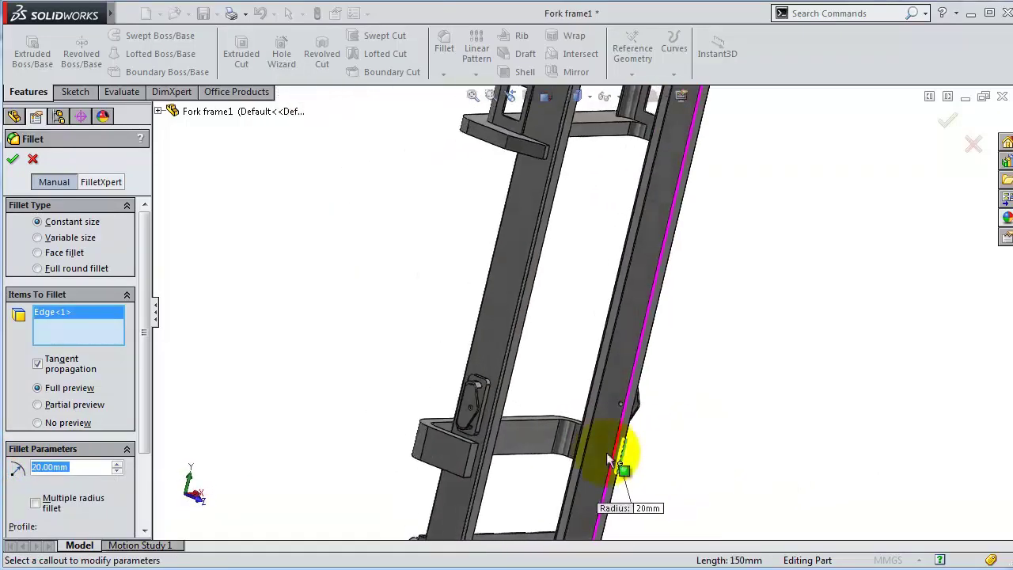
scroll(459, 440, "down", 3)
left_click(446, 424)
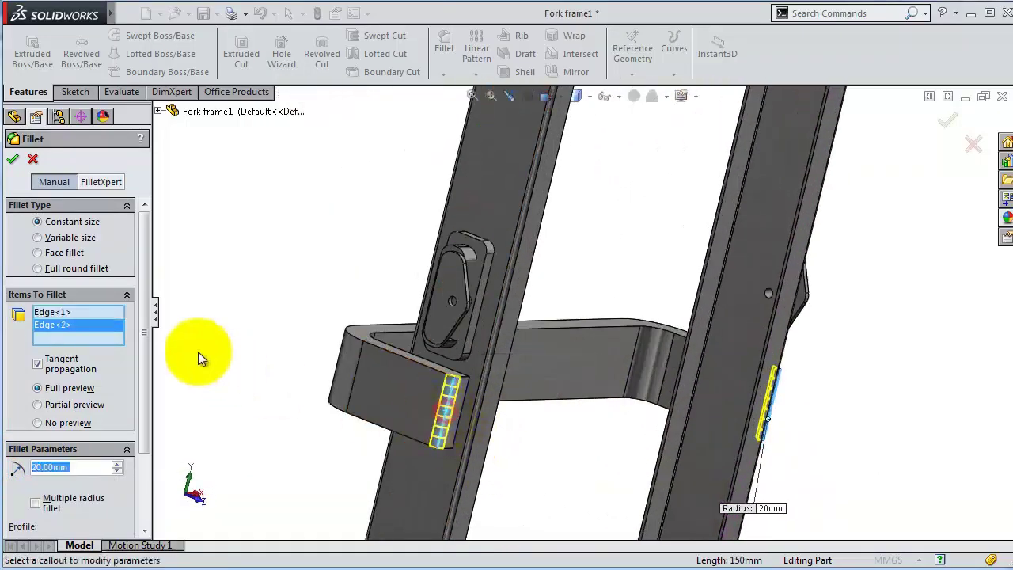
left_click(12, 159)
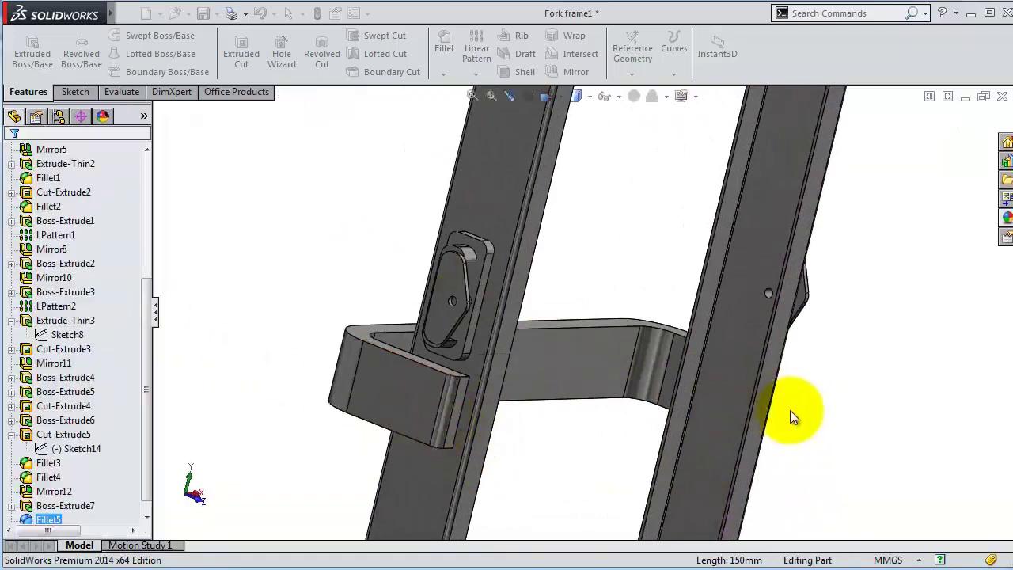
middle_click_drag(792, 413, 590, 338)
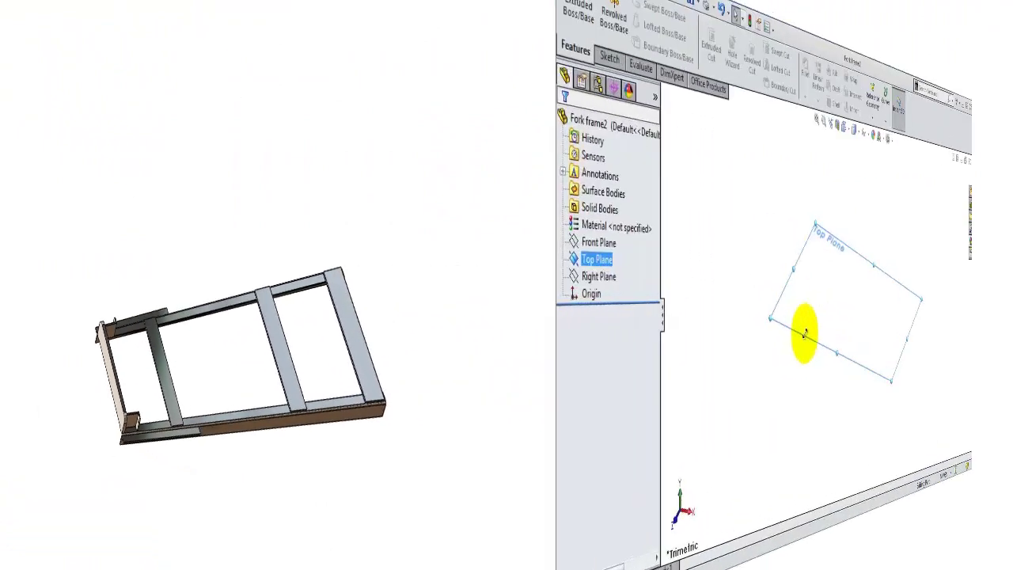
- Draw a horizontal centerline from the origin and dimension it 413 mm
left_click(104, 261)
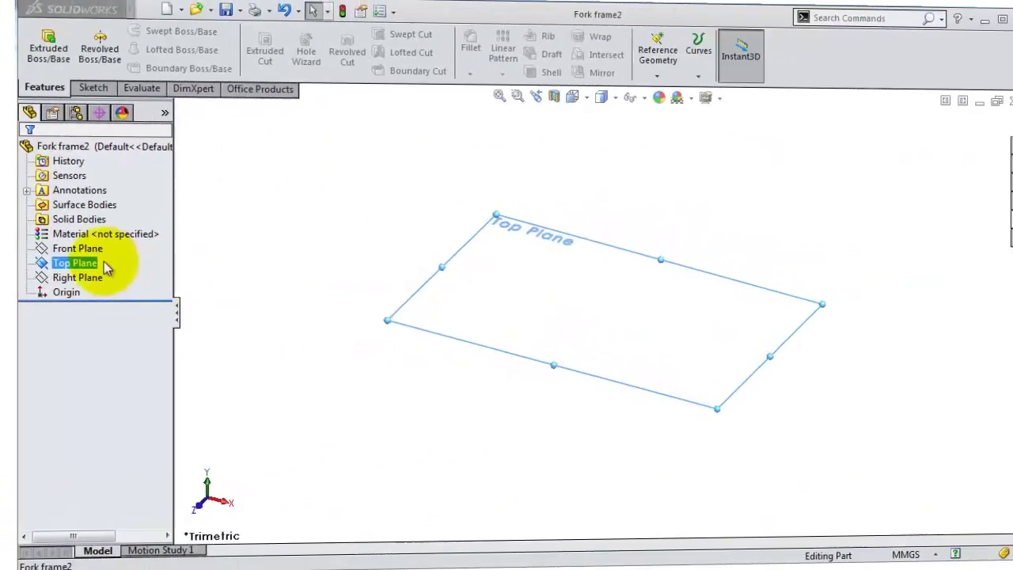
left_click(84, 245, "ctrl")
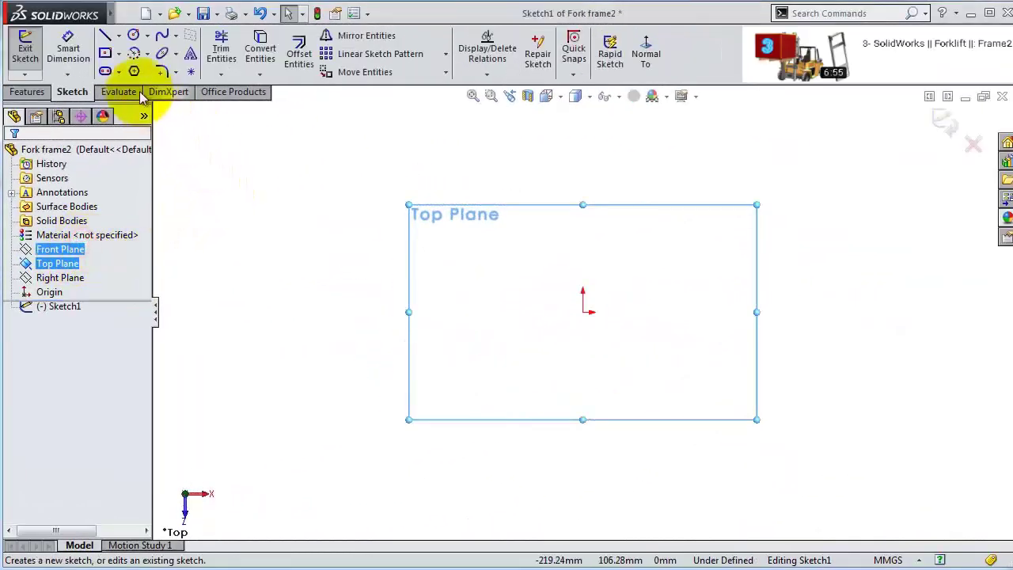
left_click(104, 36)
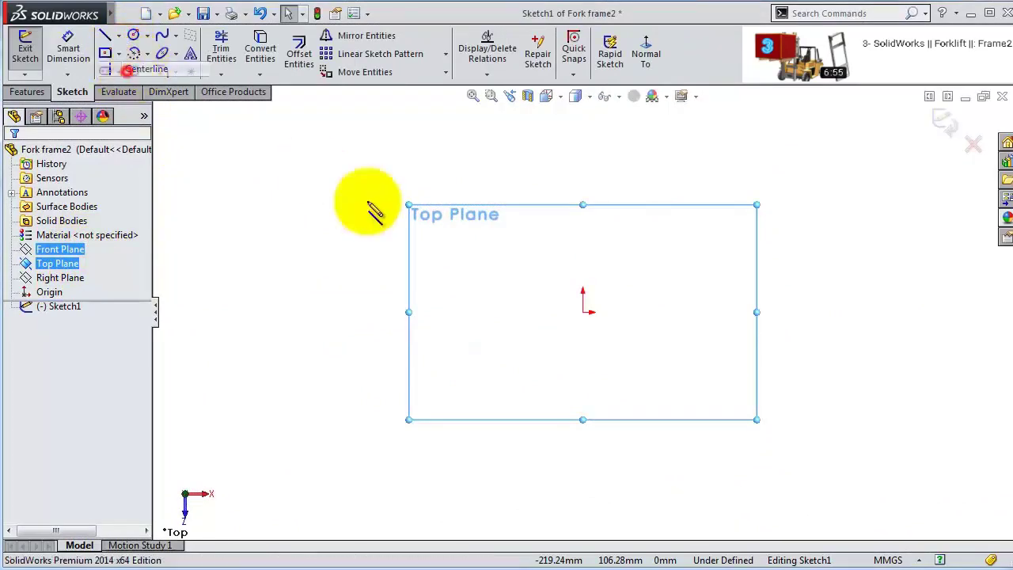
left_click(583, 311)
left_click(785, 312)
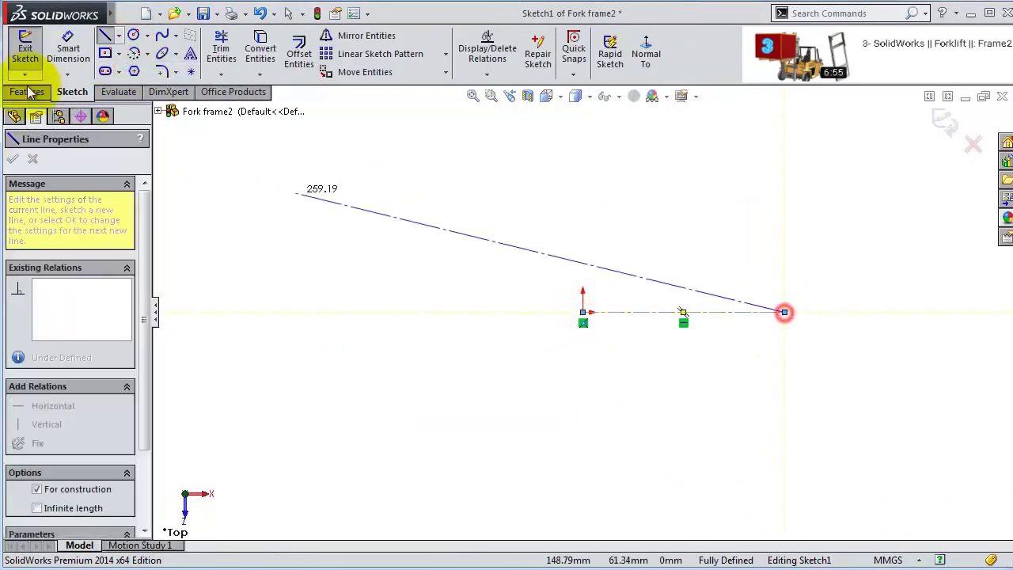
left_click(65, 48)
left_click(709, 315)
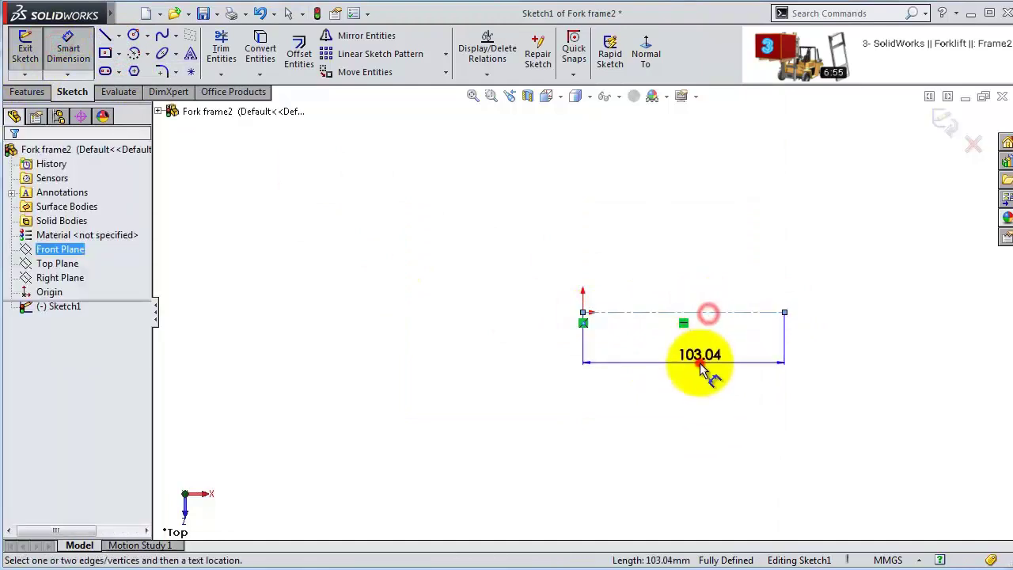
left_click(700, 363)
type("413")
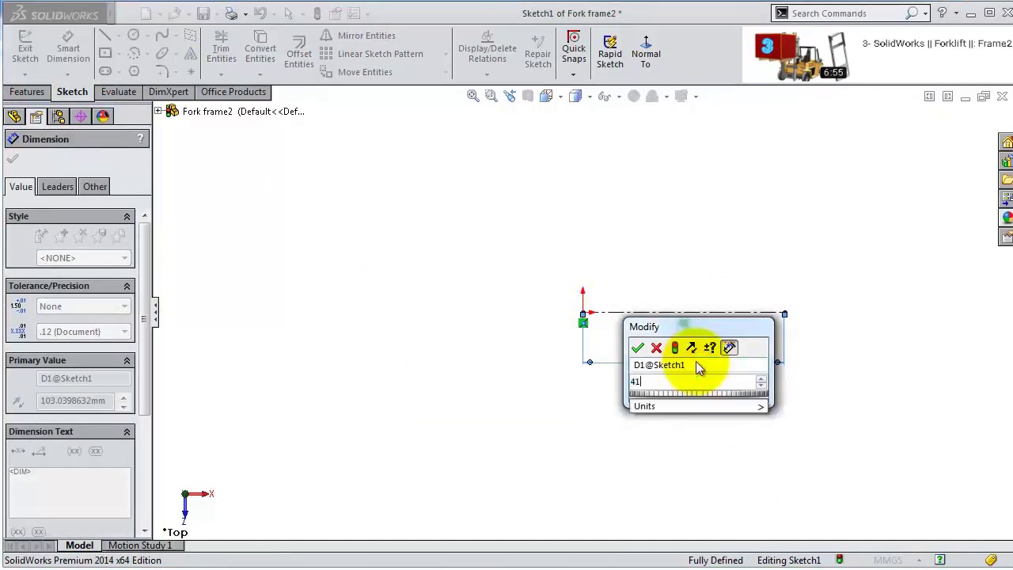
key("Return")
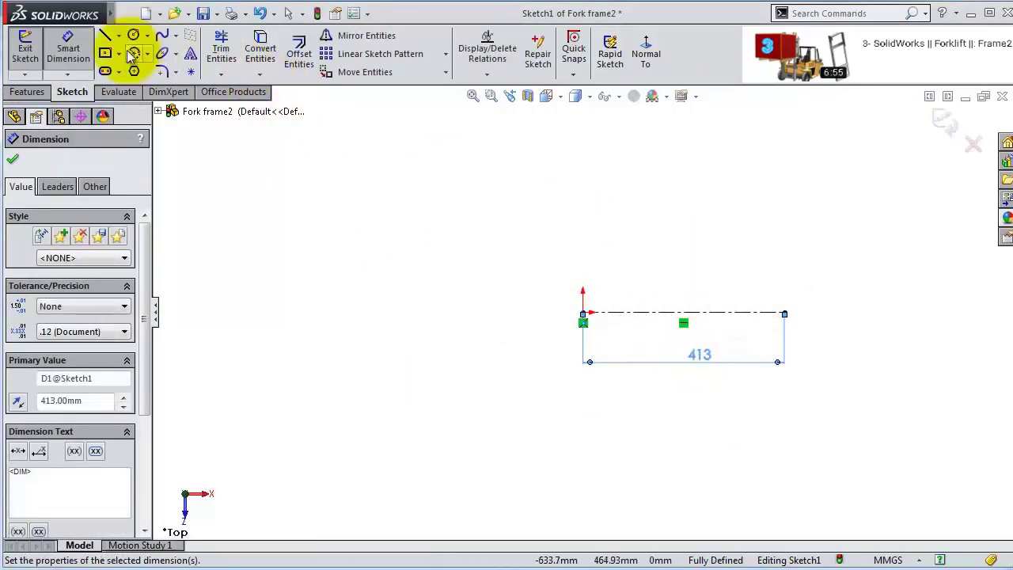
- Draw the C outline: top flange, vertical web and bottom flange lines
left_click(104, 35)
left_click(737, 191)
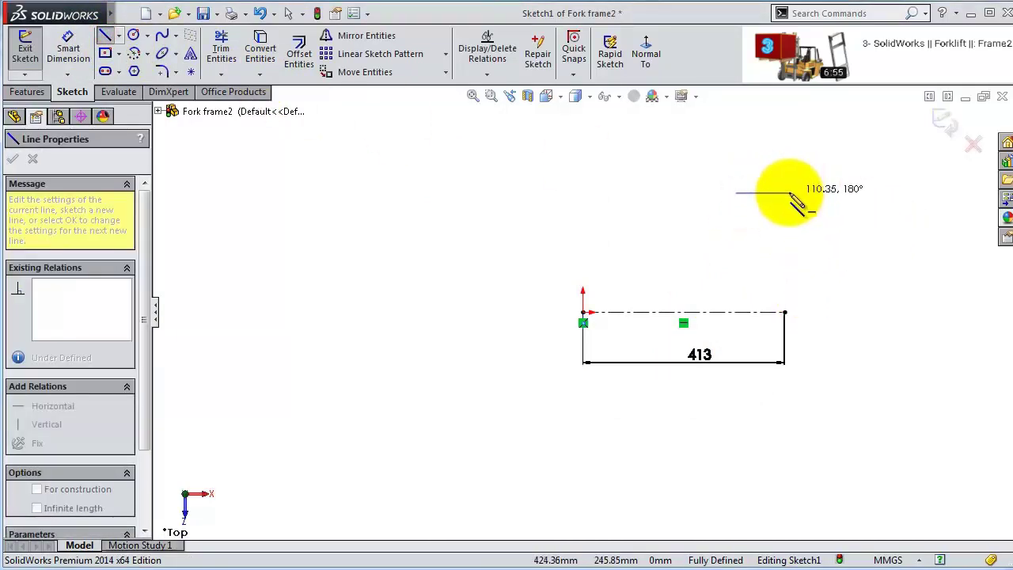
left_click(784, 193)
left_click(784, 432)
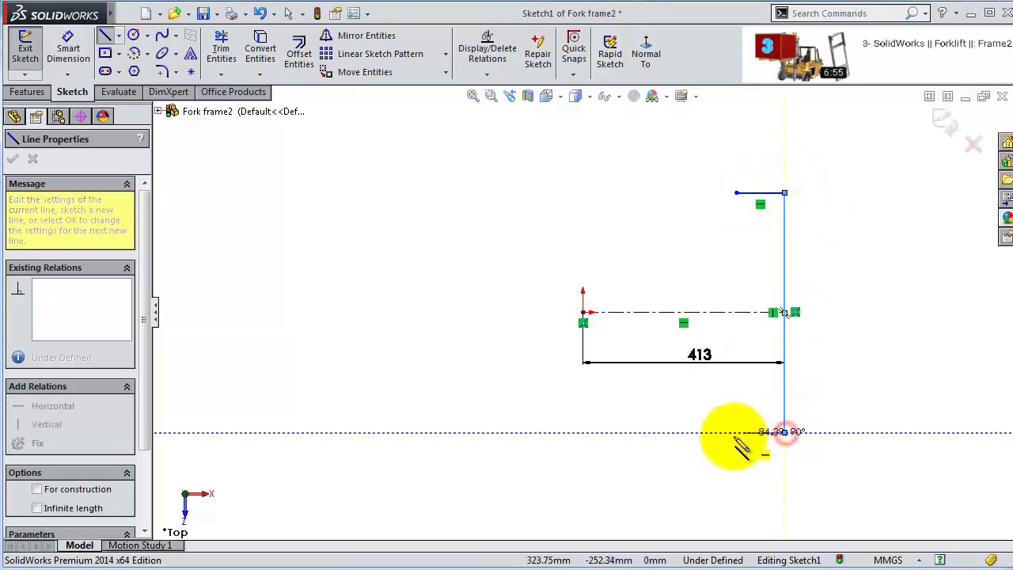
left_click(736, 432)
left_click(764, 420)
key("Escape")
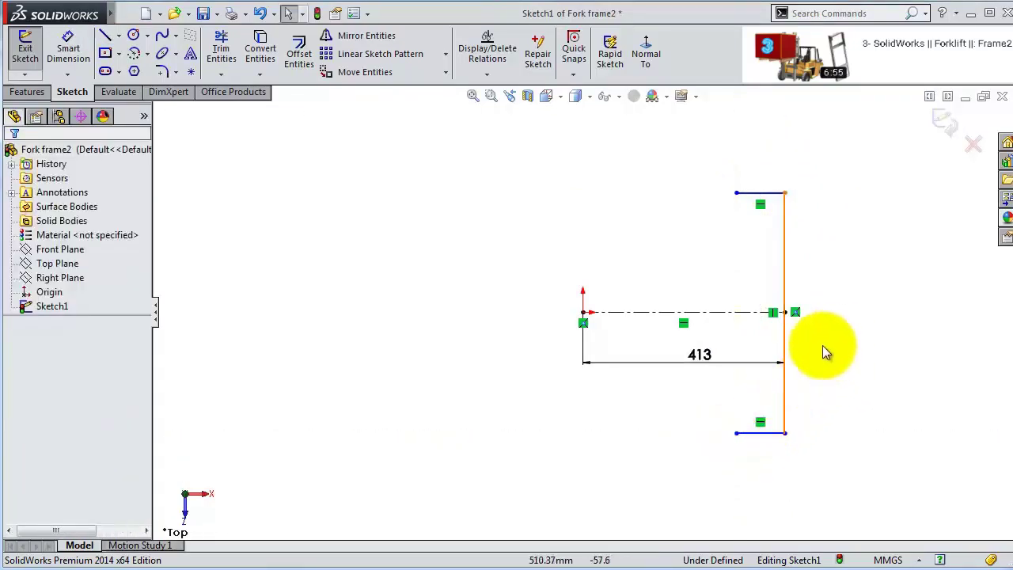
scroll(822, 345, "down", 2)
- Place the centerline end at the web's midpoint and make both flanges equal
left_click(758, 336)
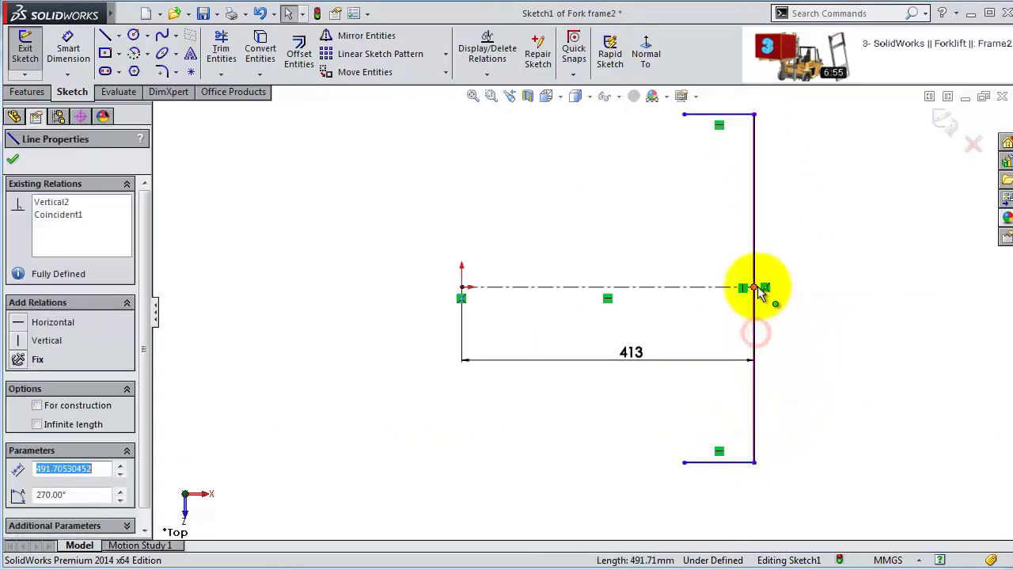
left_click(756, 287, "ctrl")
left_click(800, 221)
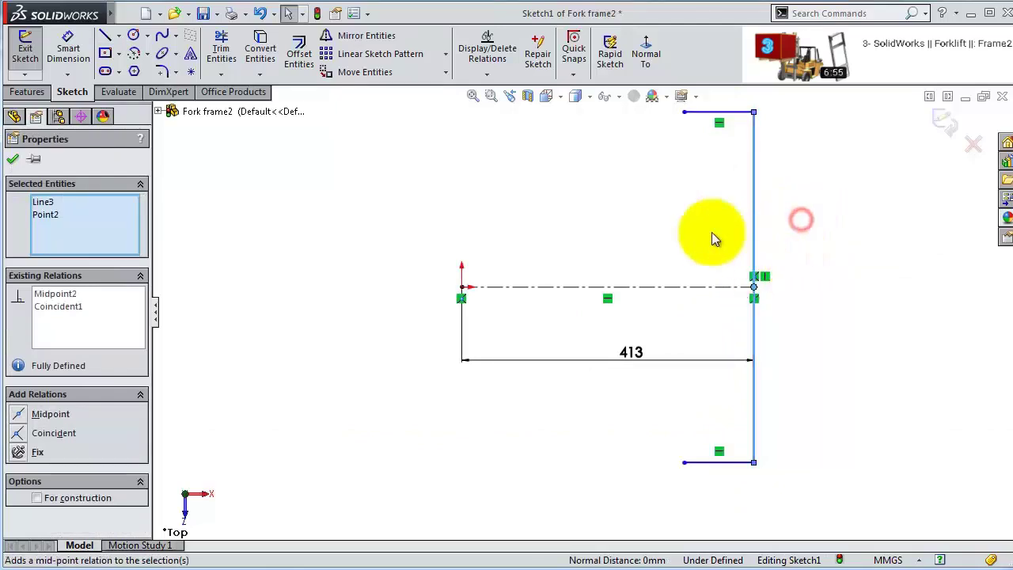
left_click(692, 464)
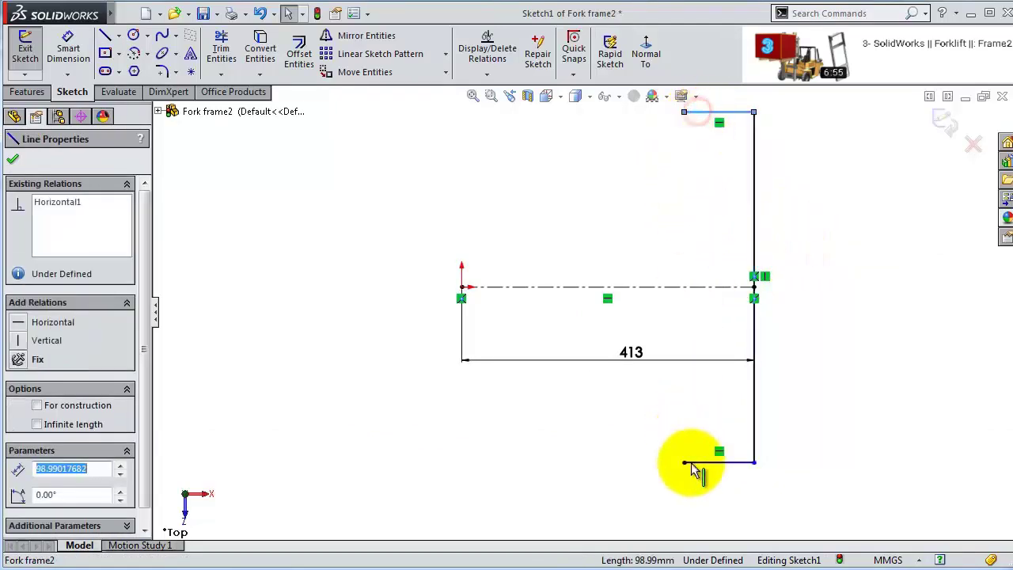
left_click(700, 464, "ctrl")
left_click(828, 401)
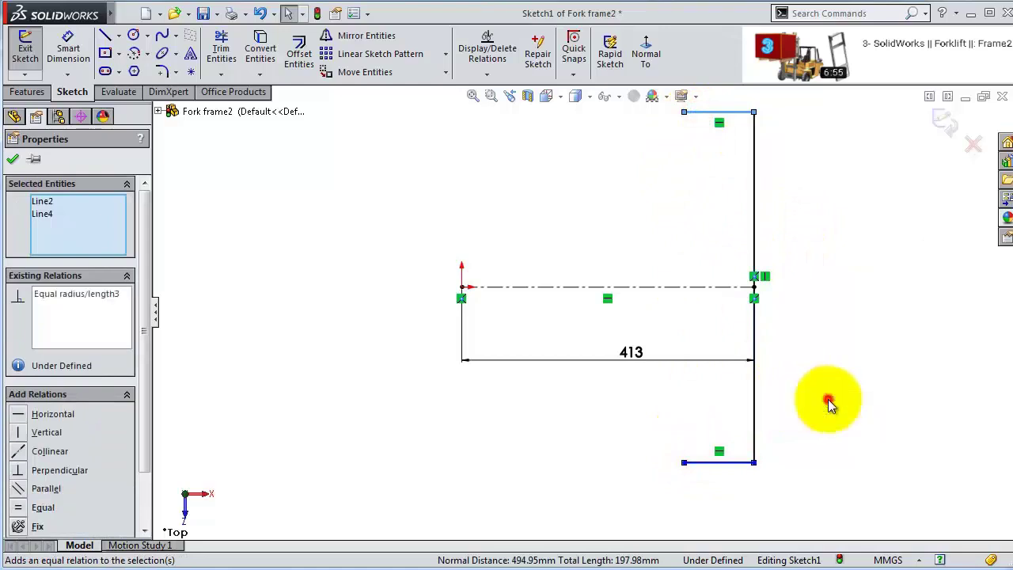
left_click(664, 207)
- Dimension the web height 200 mm and the flange width 63 mm
left_click(68, 48)
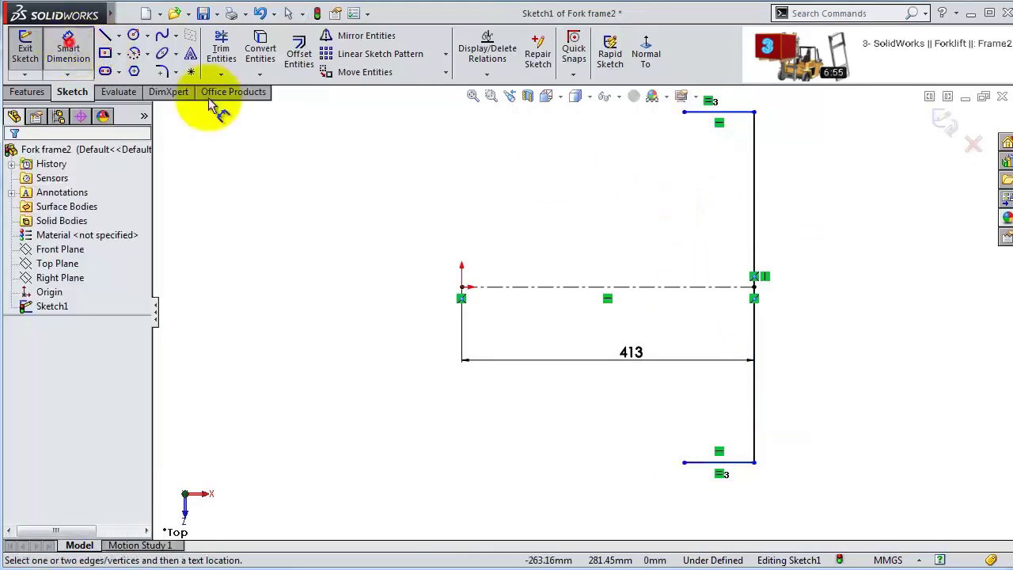
left_click(755, 198)
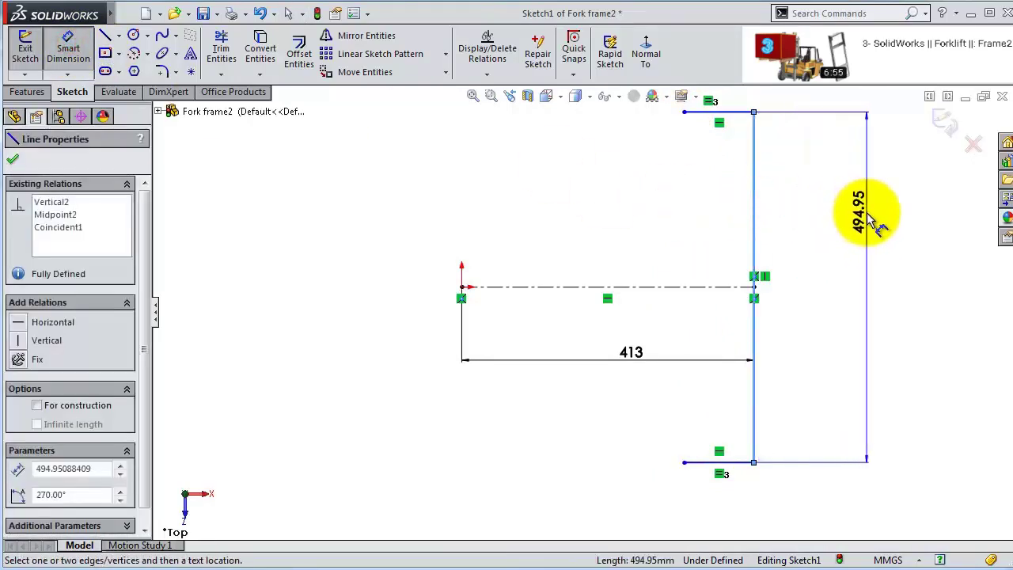
left_click(870, 212)
type("200.00mm")
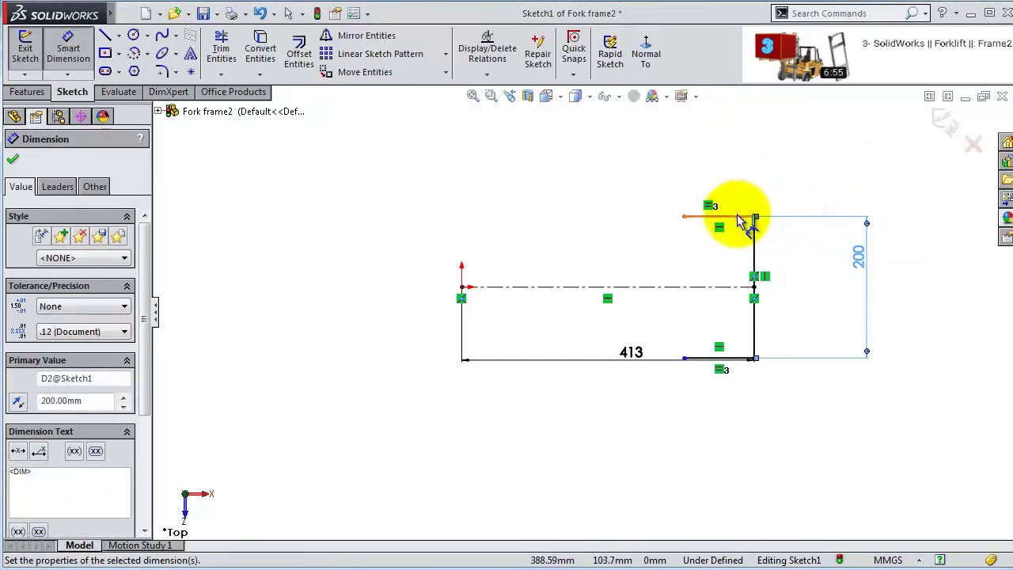
left_click(737, 216)
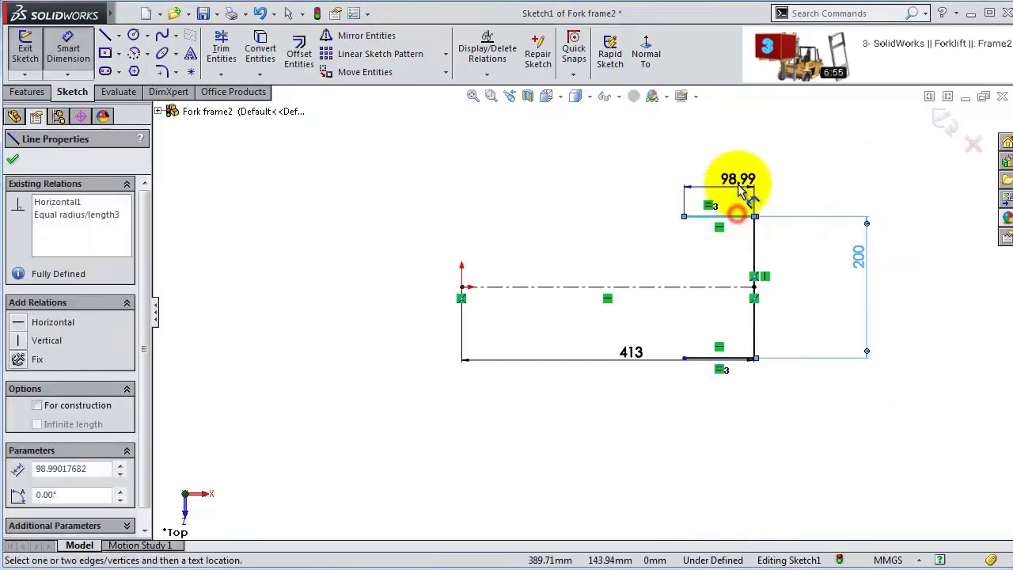
left_click(741, 190)
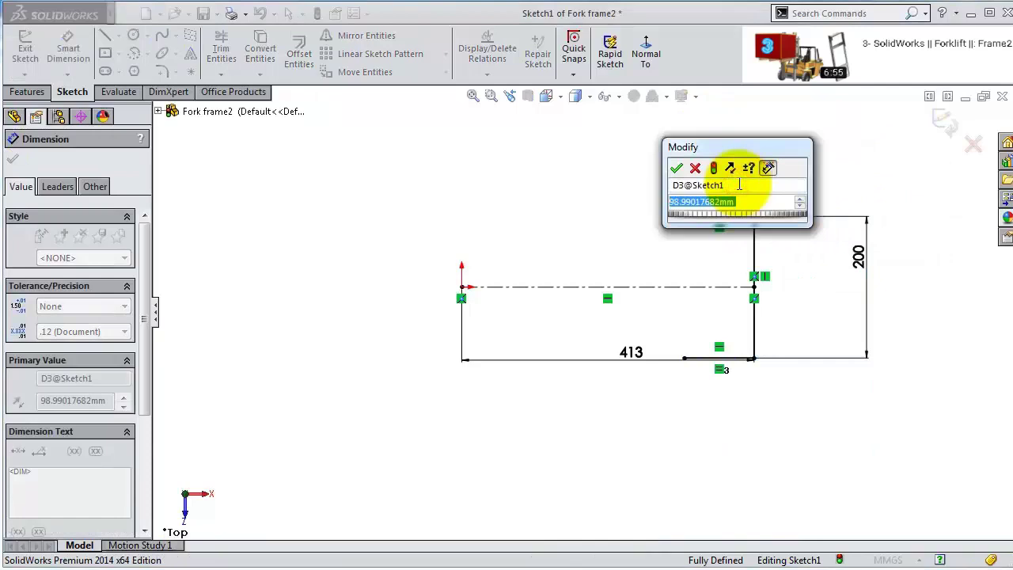
type("63")
key("Return")
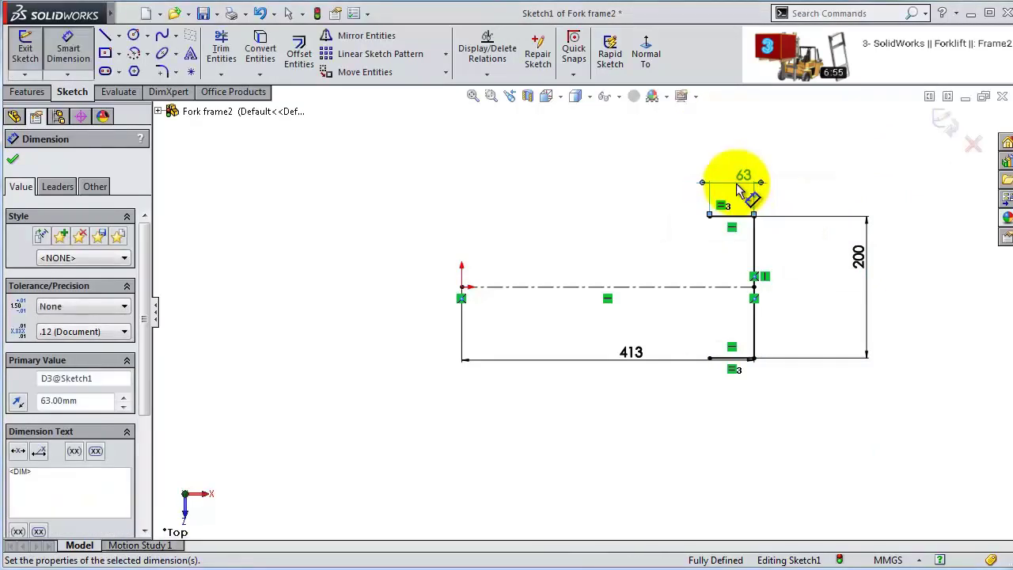
scroll(692, 198, "down", 3)
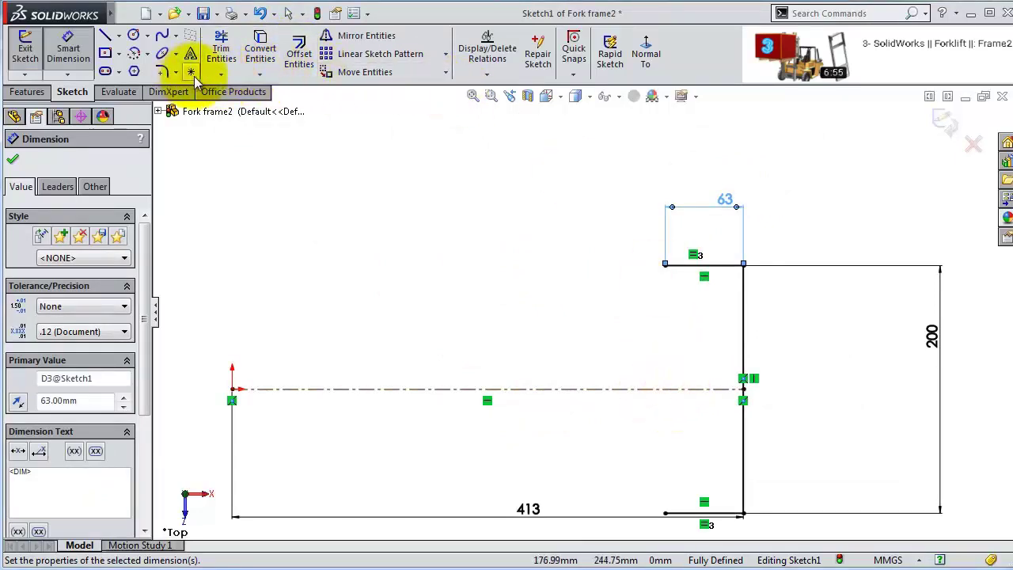
- Round the top and bottom corners with R10 sketch fillets
left_click(162, 73)
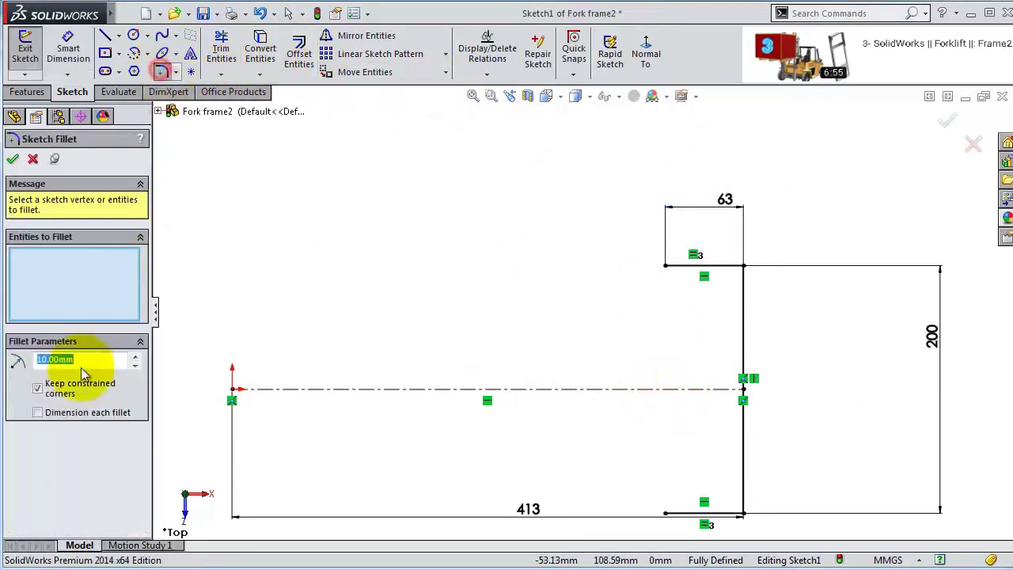
left_click(743, 266)
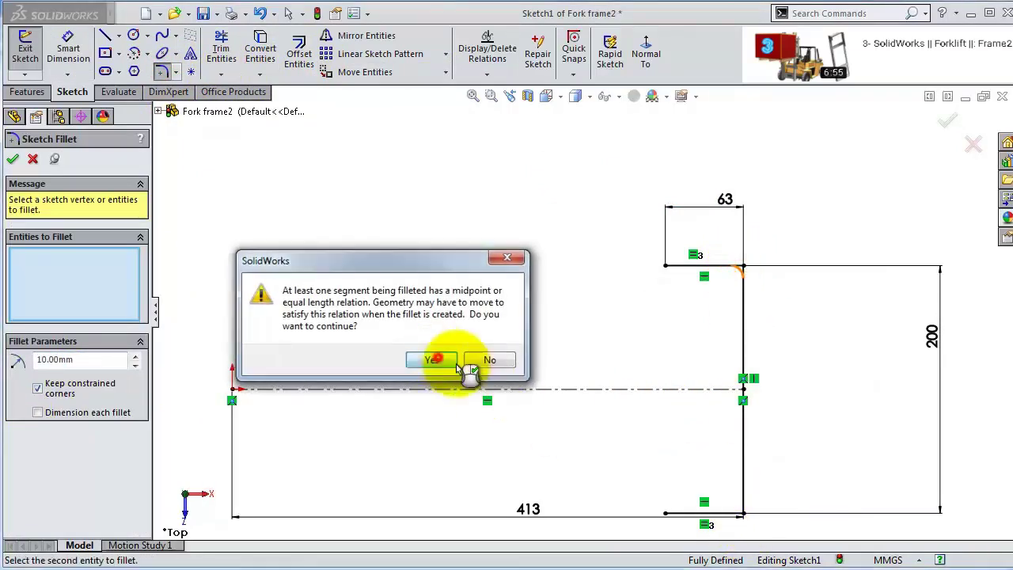
left_click(434, 360)
left_click(743, 514)
left_click(429, 362)
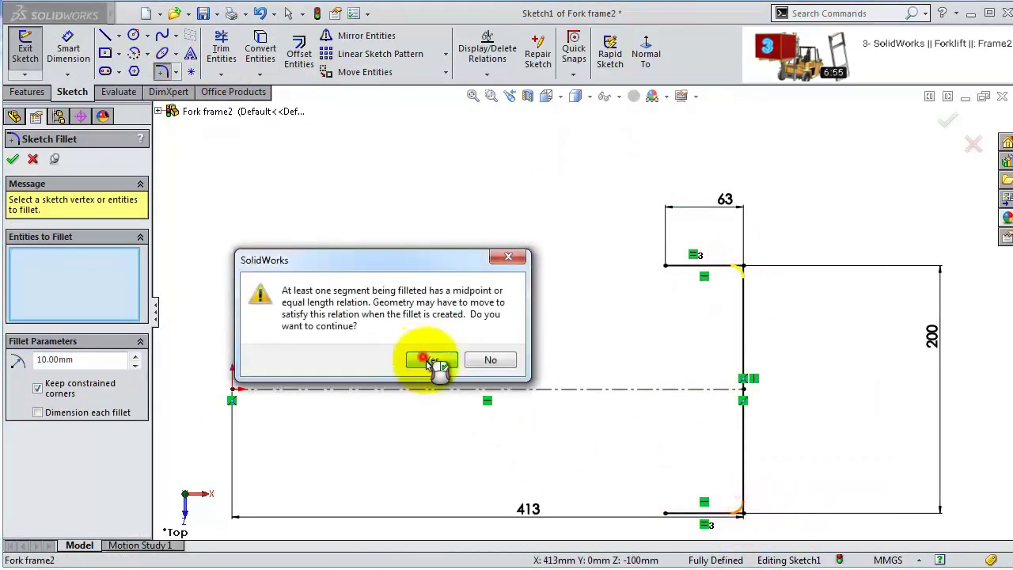
left_click(14, 161)
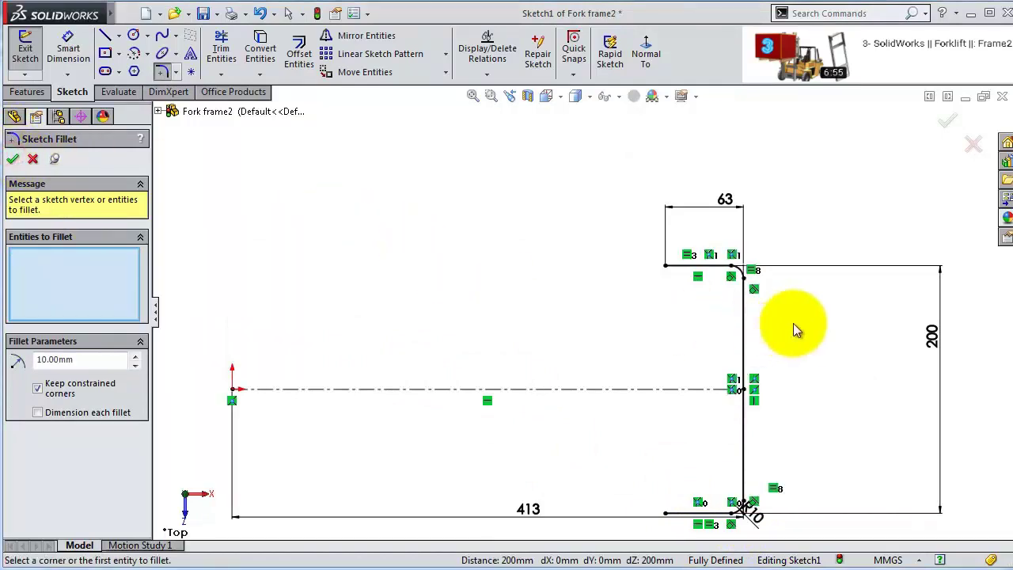
mouse_move(793, 323)
middle_mouse_down()
mouse_move(679, 333)
mouse_move(659, 368)
middle_mouse_up()
left_click(25, 92)
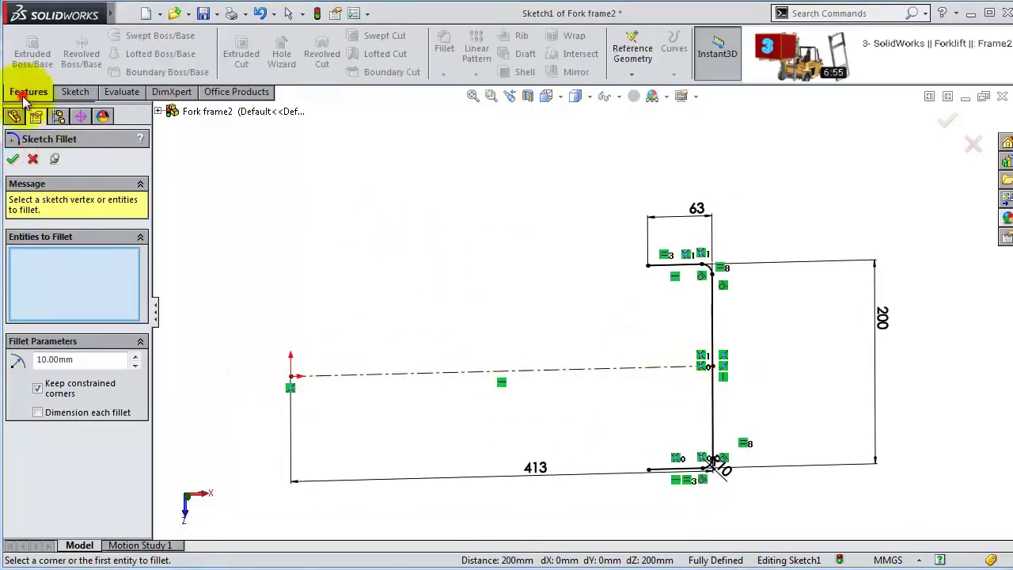
- Extrude the profile as a thin feature with 7.5 mm wall thickness
left_click(13, 158)
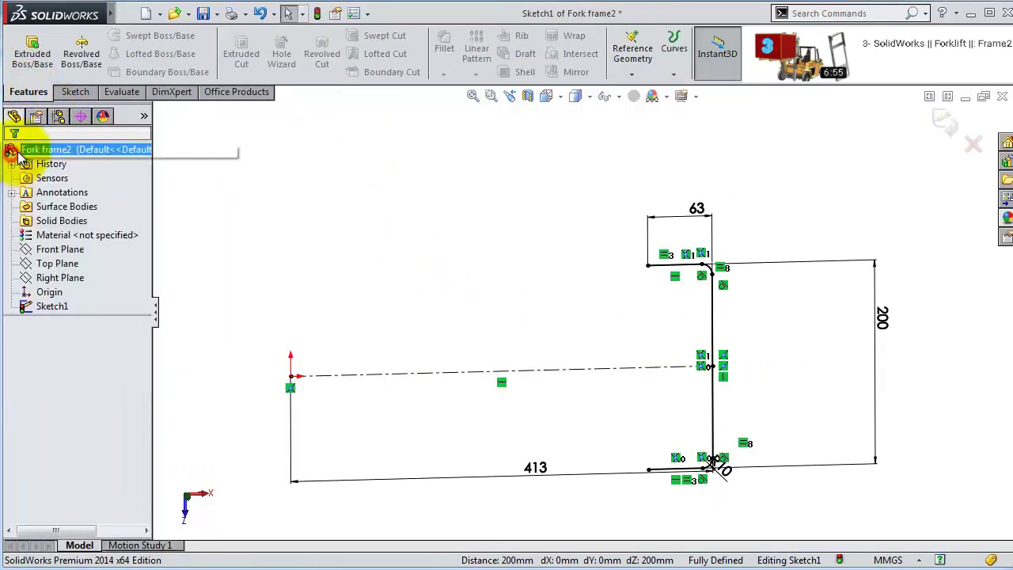
left_click(33, 59)
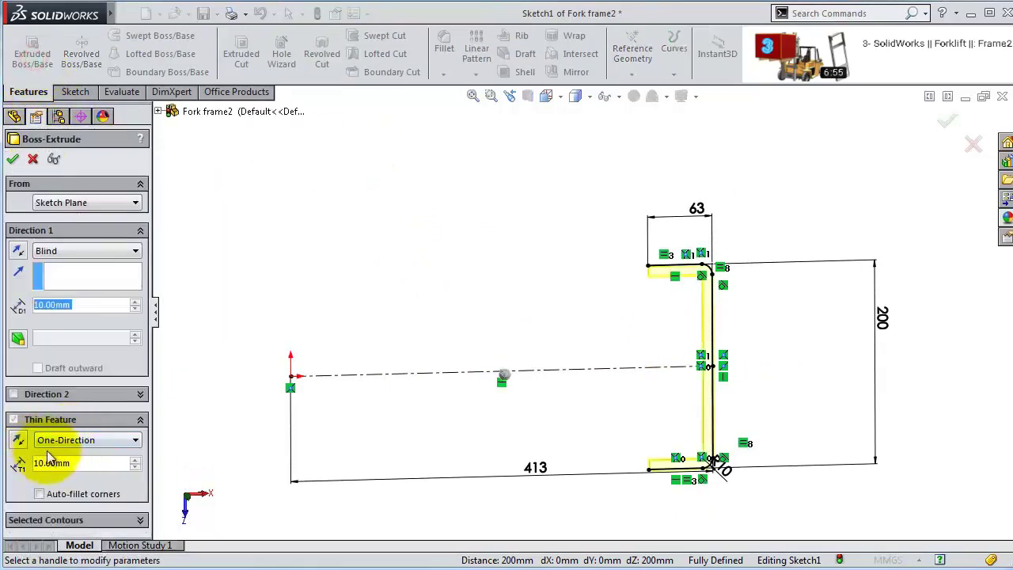
left_click(43, 424)
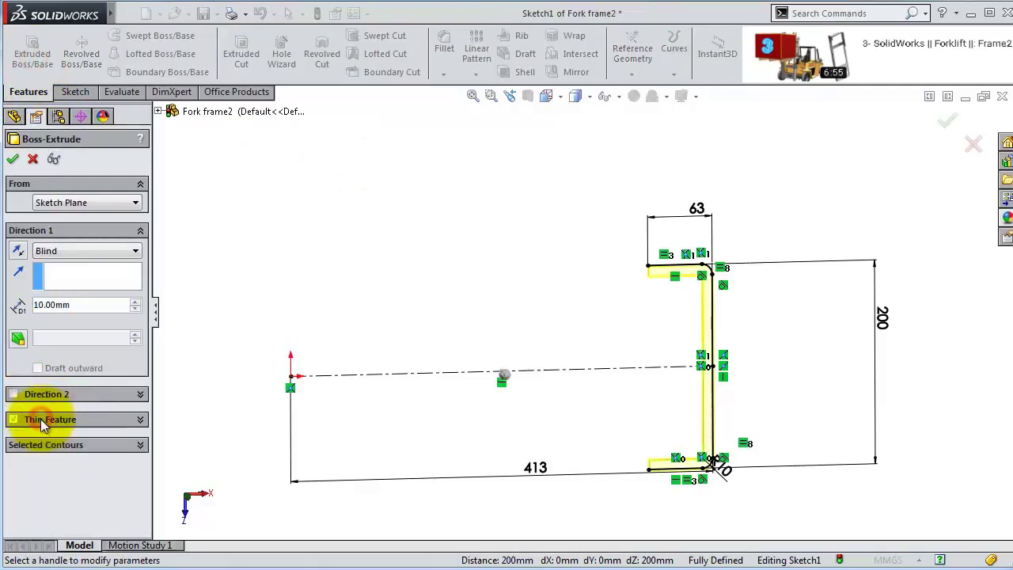
left_click(28, 422)
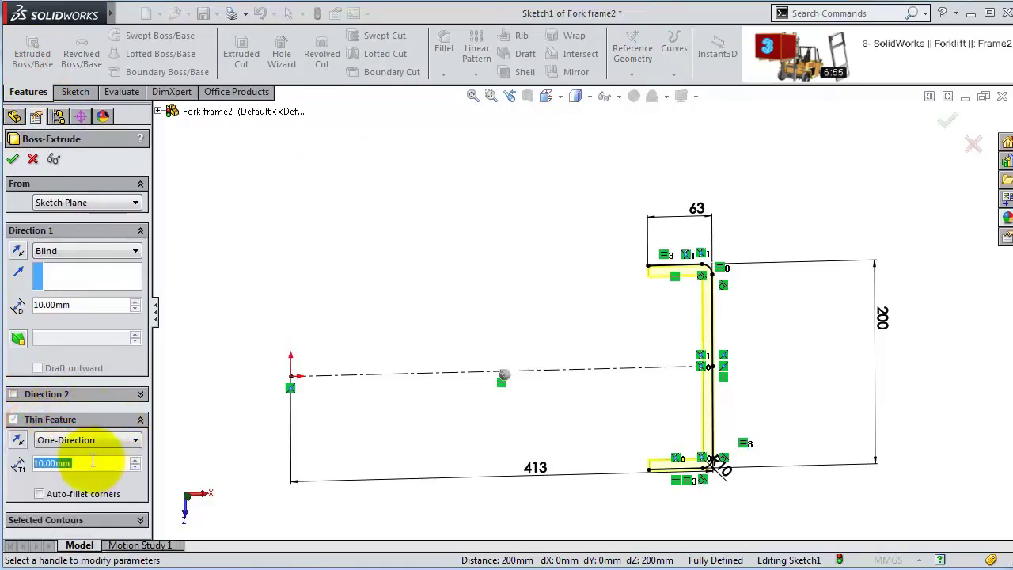
type("7.5")
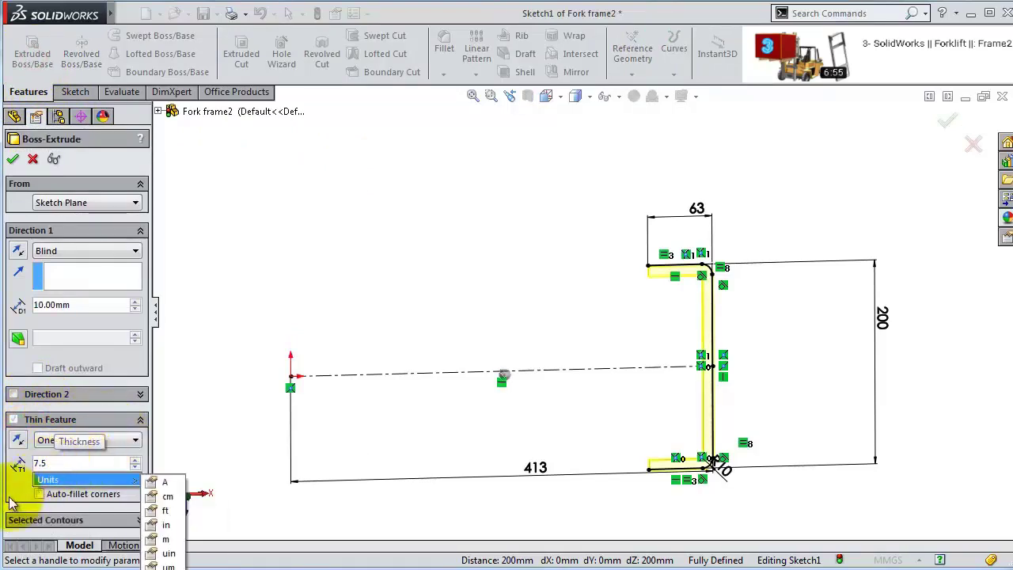
key("Return")
mouse_move(525, 369)
middle_mouse_down()
mouse_move(522, 305)
mouse_move(503, 254)
mouse_move(465, 261)
middle_mouse_up()
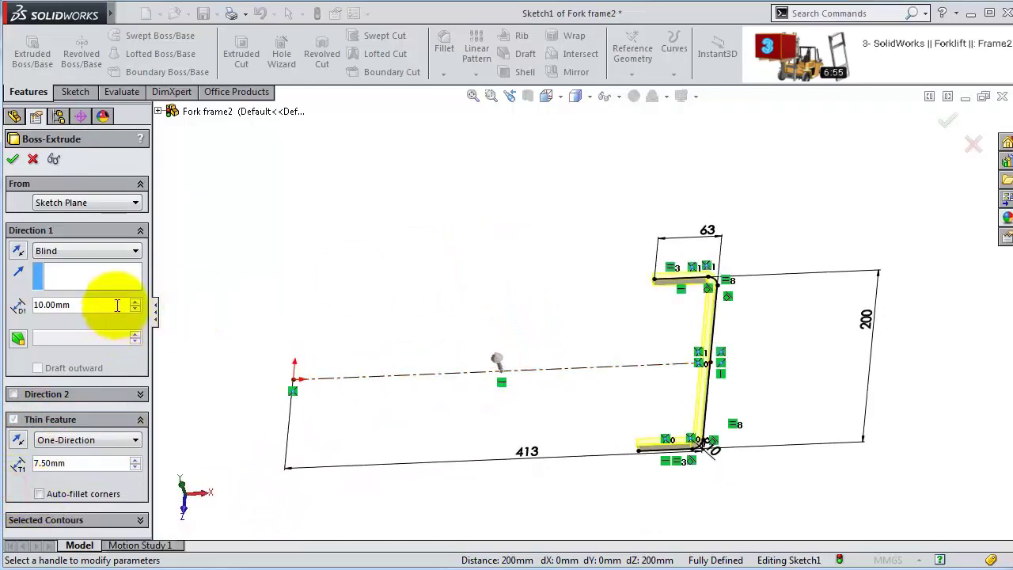
- Set the extrusion depth to 2800 mm Mid Plane, creating Extrude-Thin1
left_click_drag(117, 305, 45, 306)
type("2")
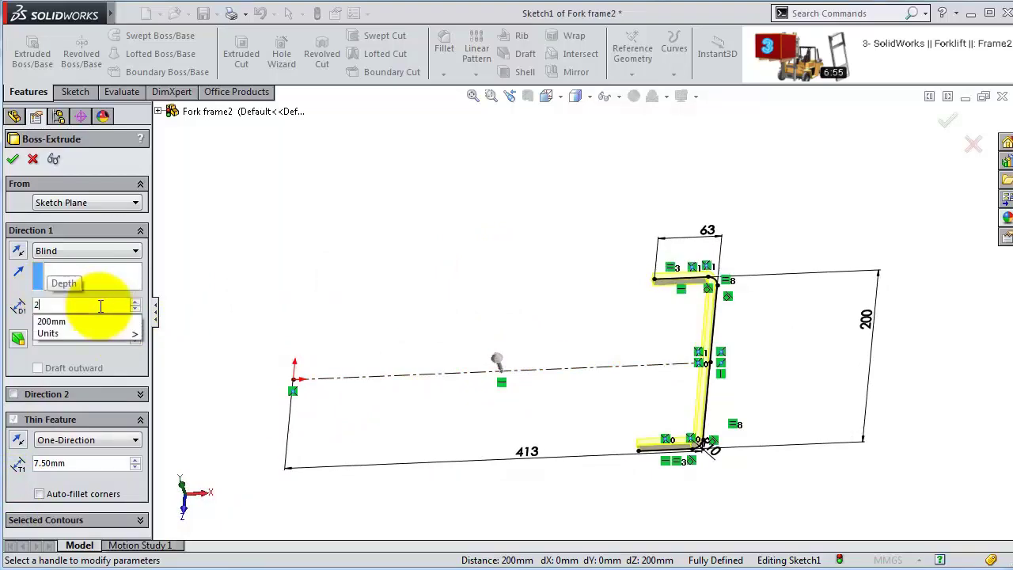
type("800")
key("Return")
left_click(87, 250)
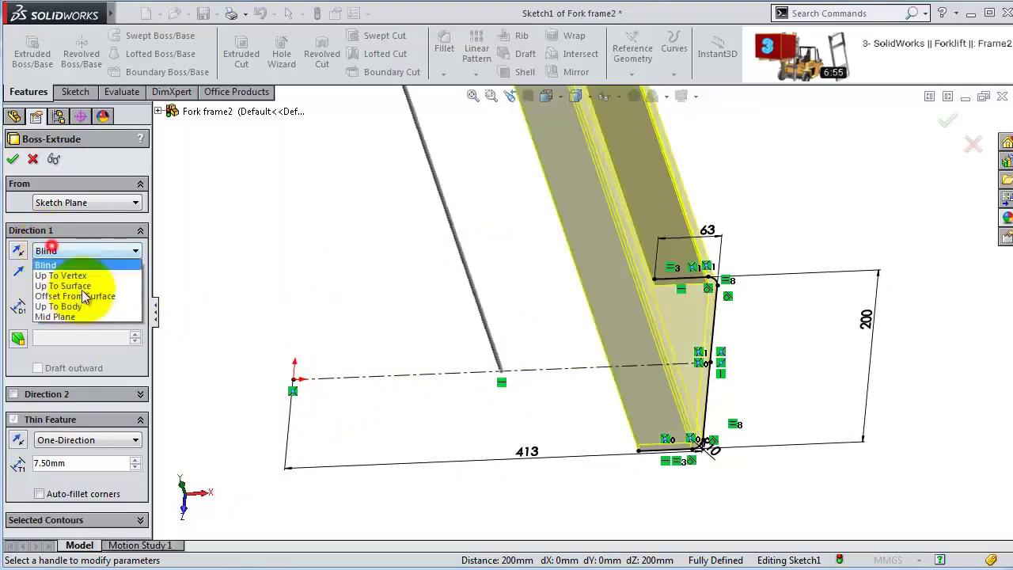
left_click(59, 317)
middle_click_drag(507, 347, 710, 391)
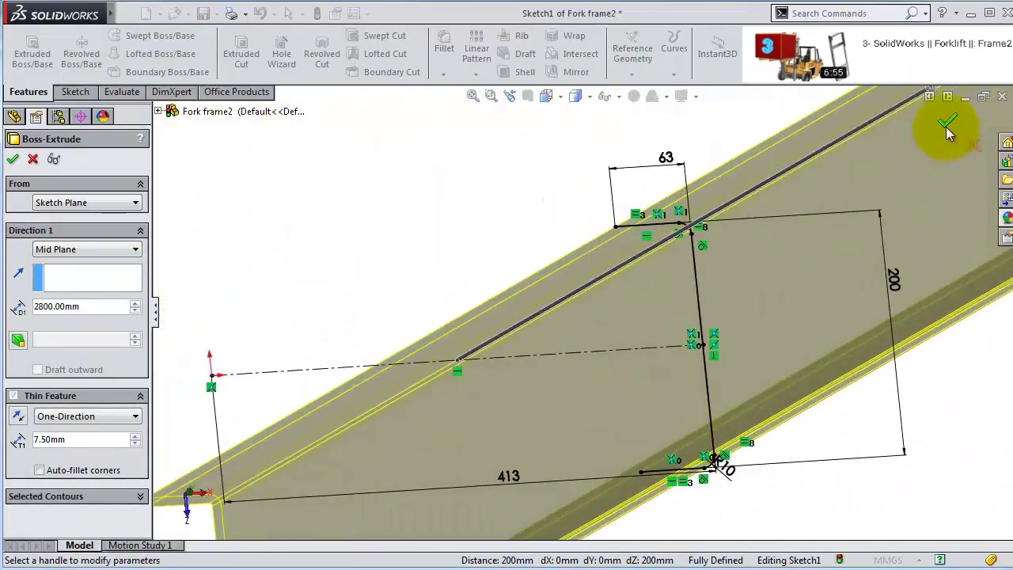
left_click(946, 127)
middle_click_drag(654, 362, 719, 361)
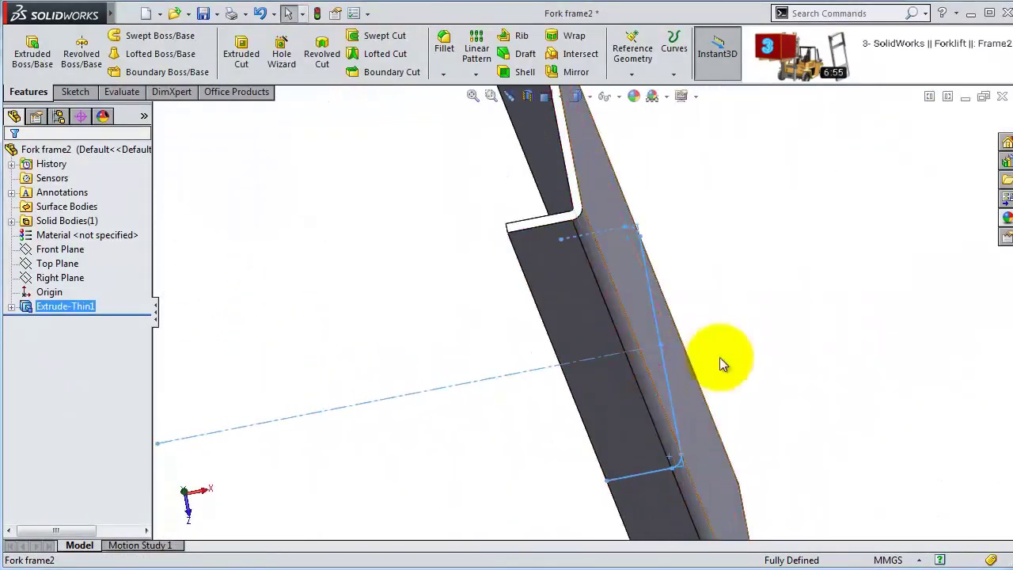
left_click(762, 335)
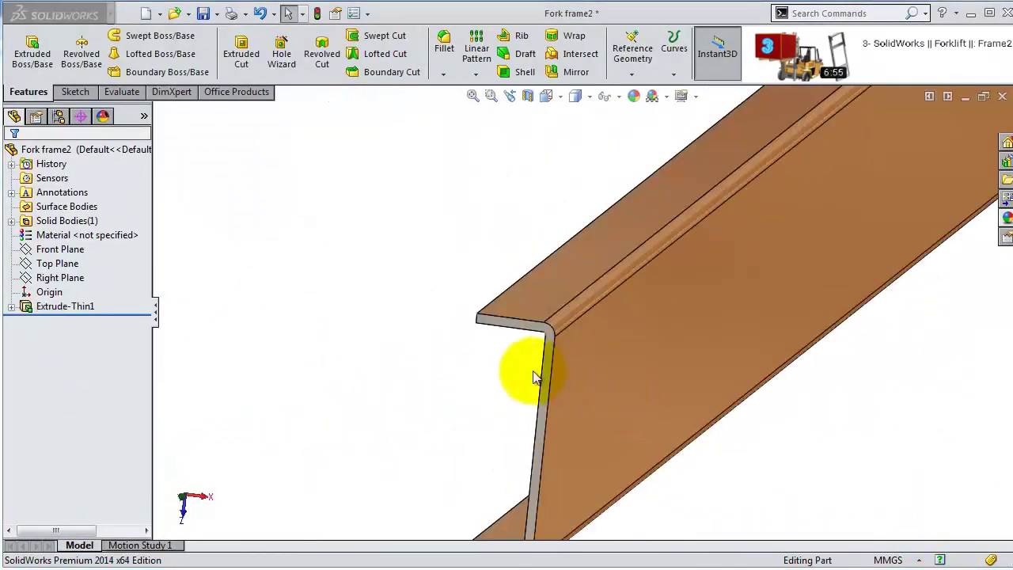
- Sketch a corner rectangle on the beam's end face starting at the channel's outer corner
left_click(549, 378)
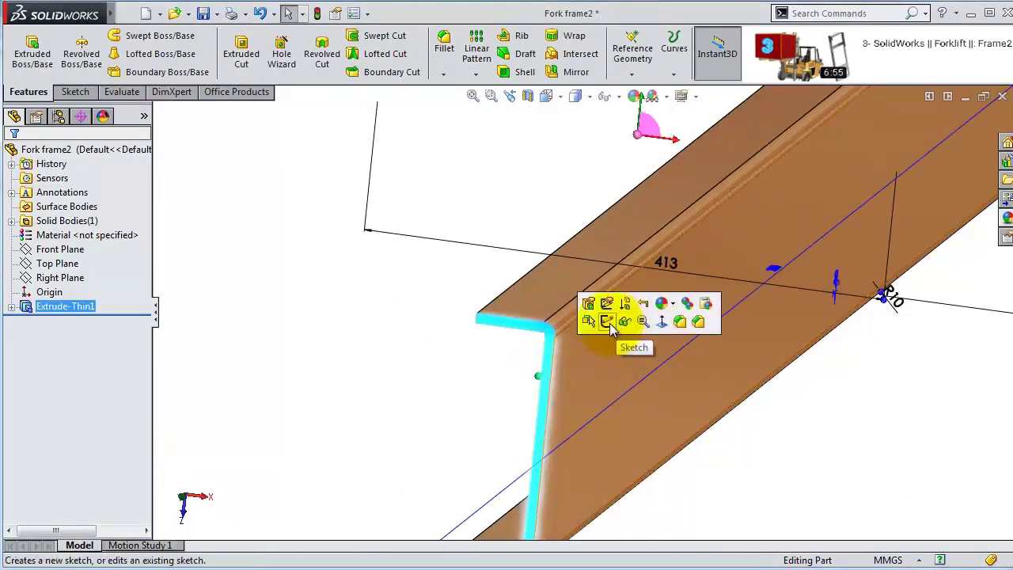
left_click(610, 323)
left_click(647, 56)
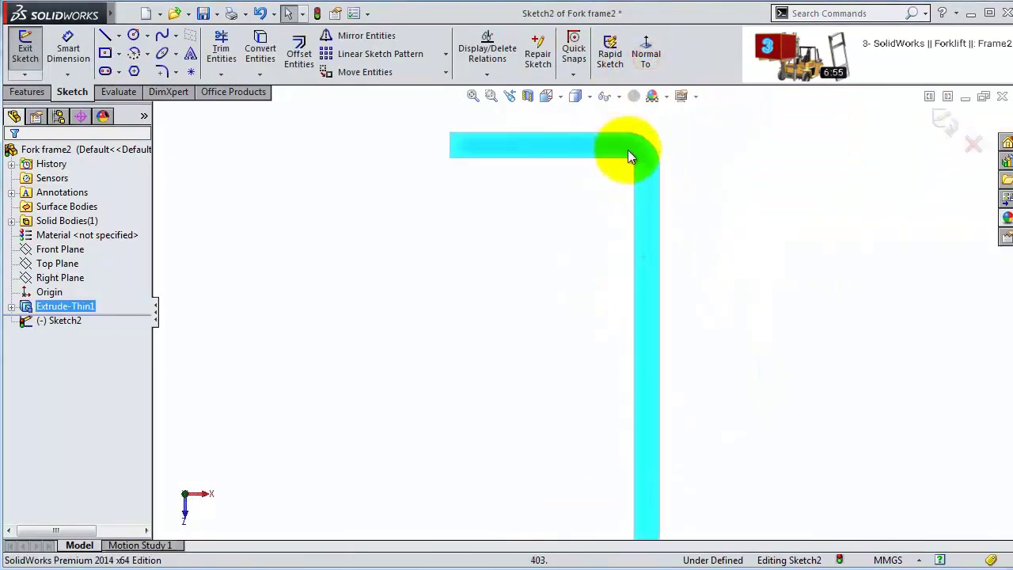
left_click(118, 55)
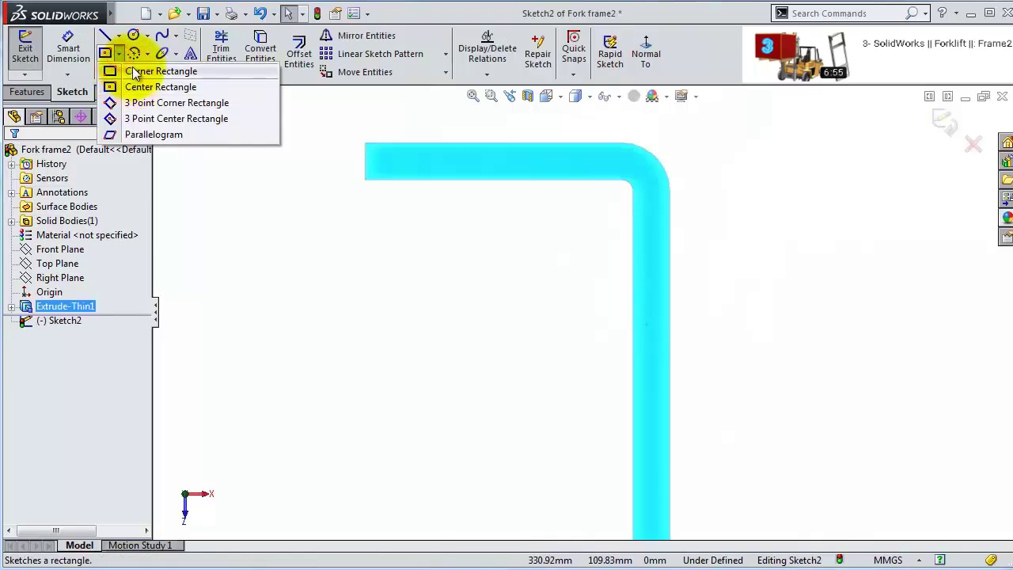
left_click(132, 69)
left_click(669, 190)
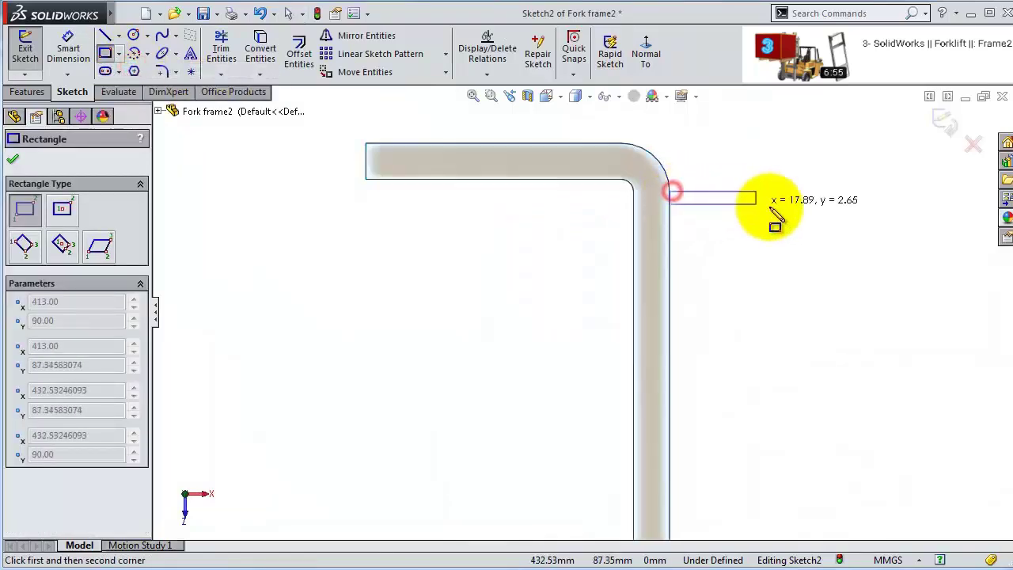
left_click(894, 231)
- Dimension the rectangle 50 mm wide and 12.5 mm tall
left_click(63, 55)
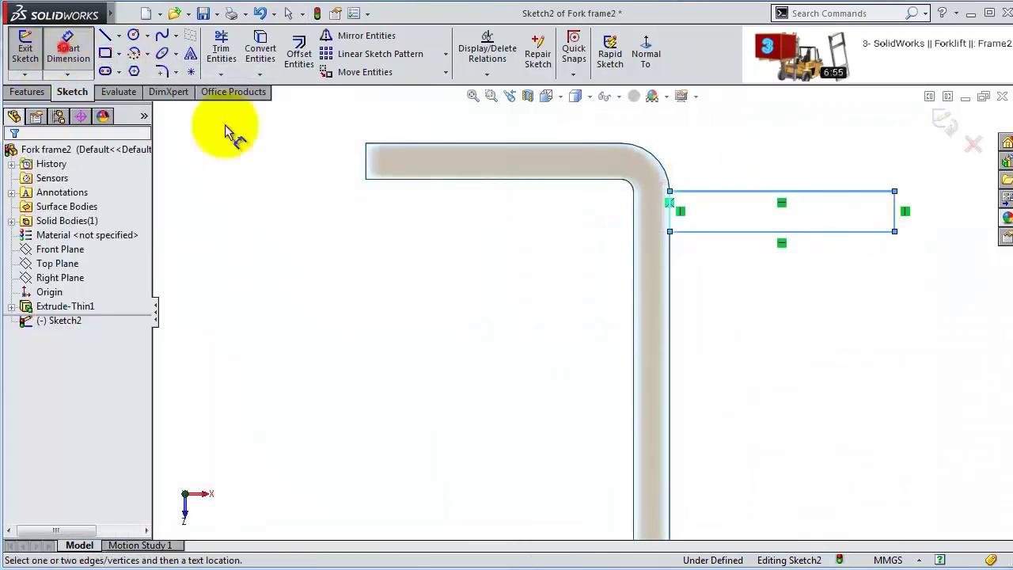
left_click(838, 231)
left_click(841, 281)
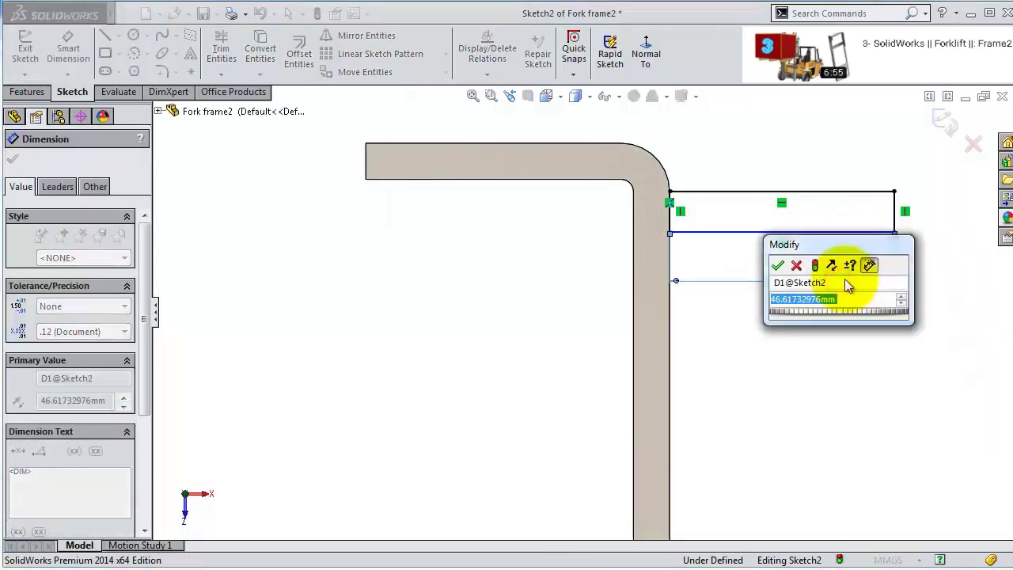
type("50")
key("Return")
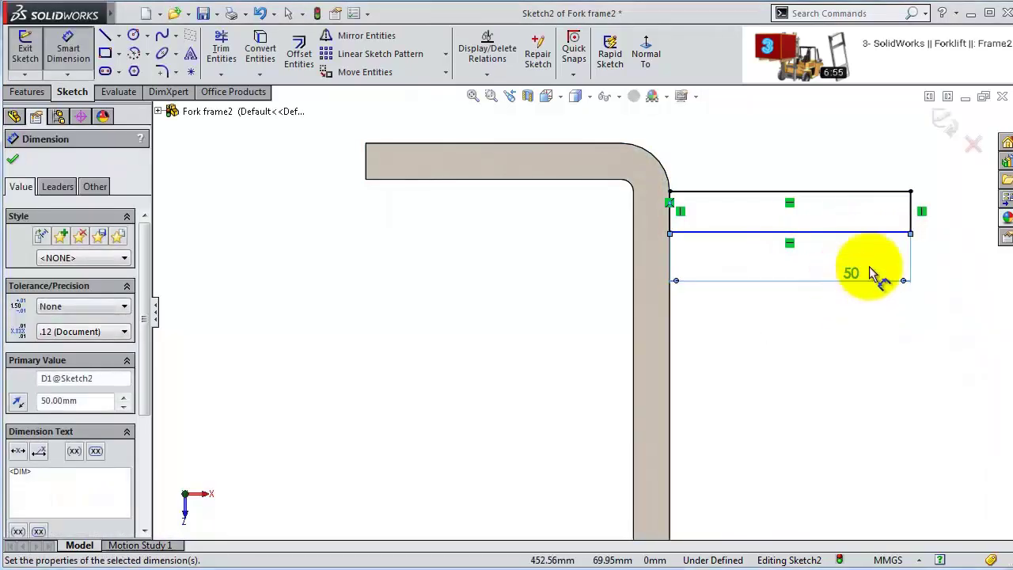
left_click(911, 212)
left_click(937, 207)
type("12.5")
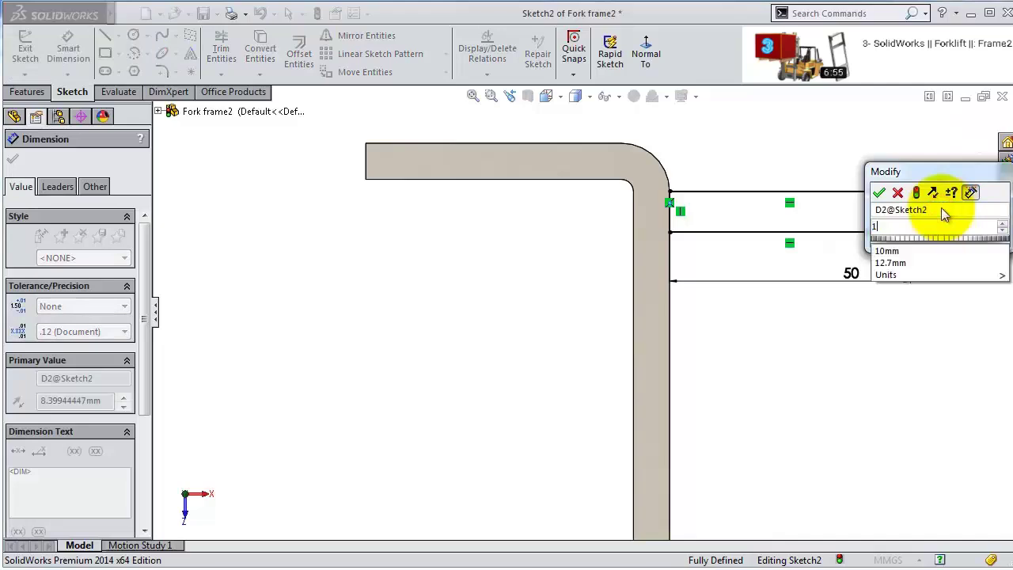
key("Return")
mouse_move(836, 202)
middle_mouse_down()
mouse_move(775, 169)
mouse_move(730, 199)
mouse_move(736, 219)
mouse_move(704, 222)
middle_mouse_up()
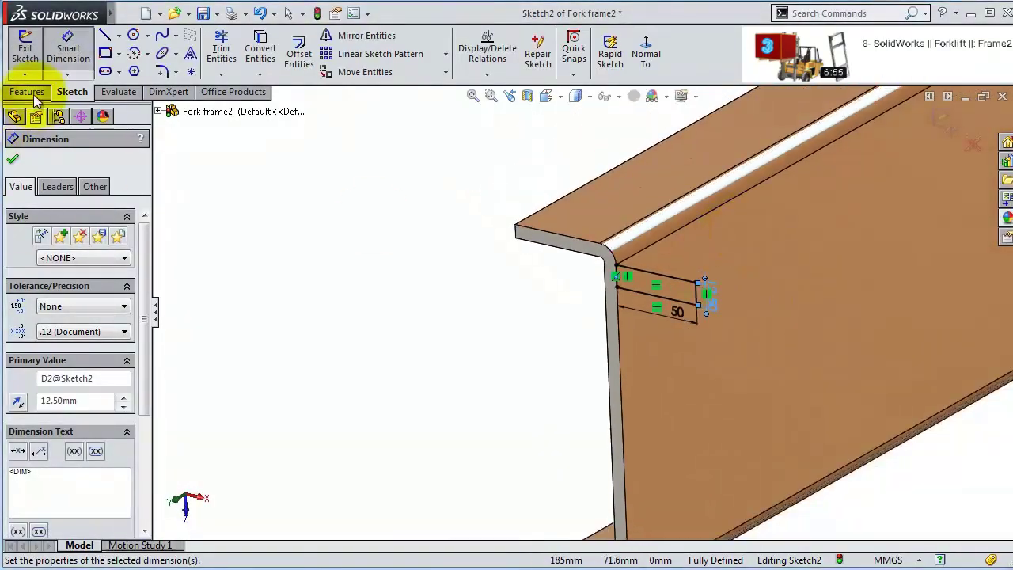
left_click(27, 91)
- Extrude the rectangle 1000 mm in the reversed direction along the beam
left_click(32, 49)
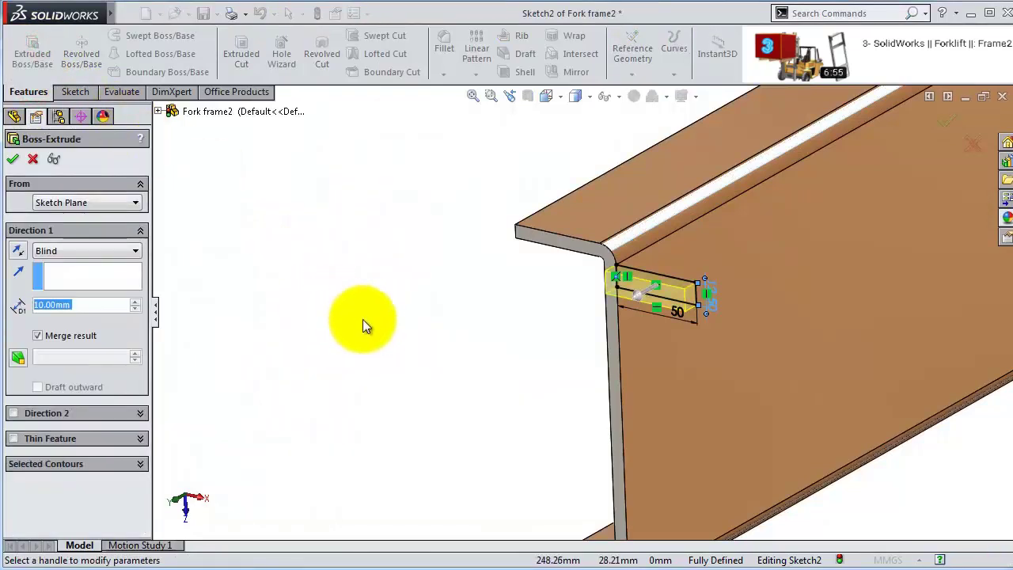
type("1000")
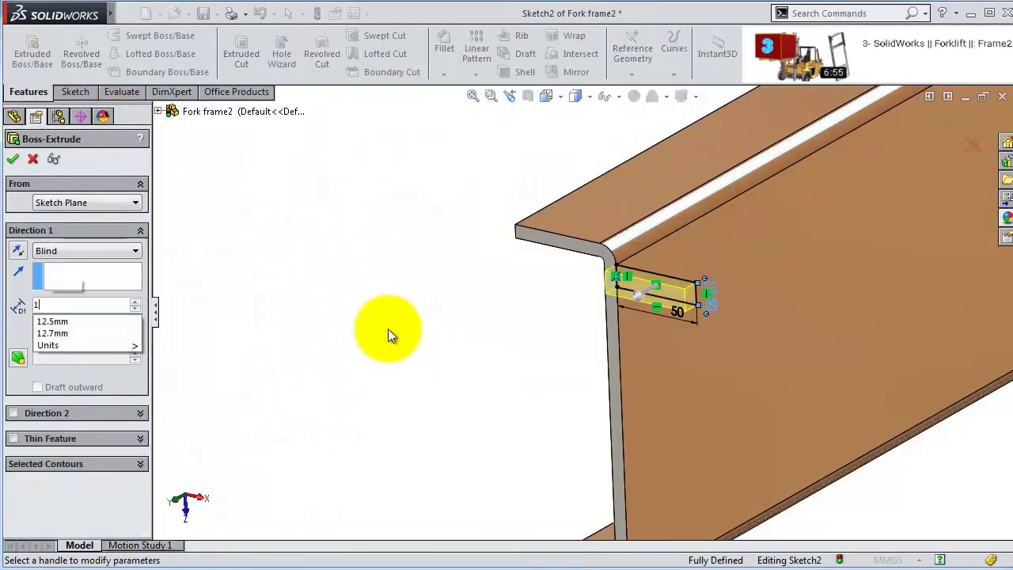
left_click(19, 250)
left_click(19, 251)
left_click(13, 158)
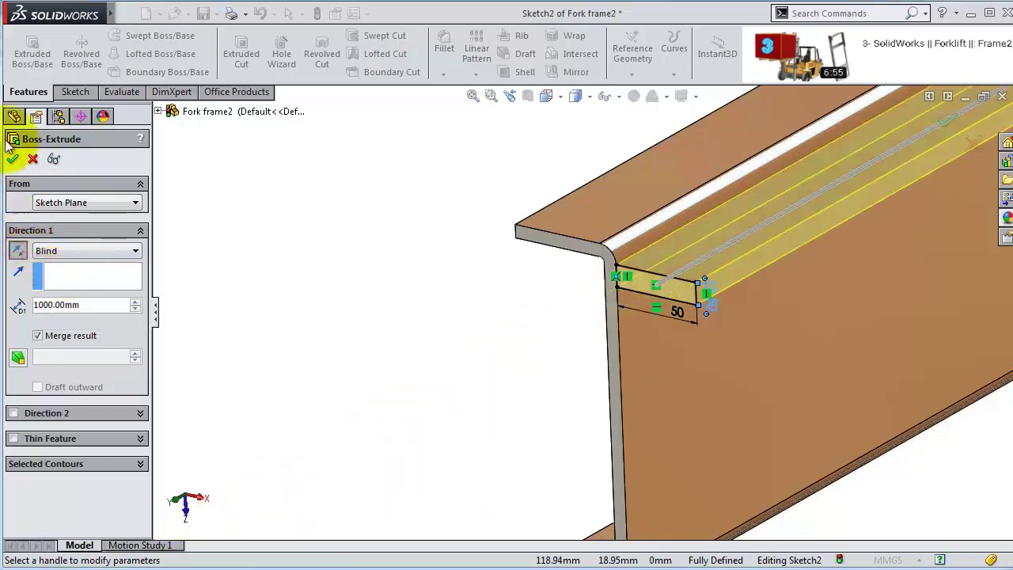
- Mirror the beam body across the Right Plane with Merge solids unchecked, creating Mirror1
scroll(700, 316, "up", 5)
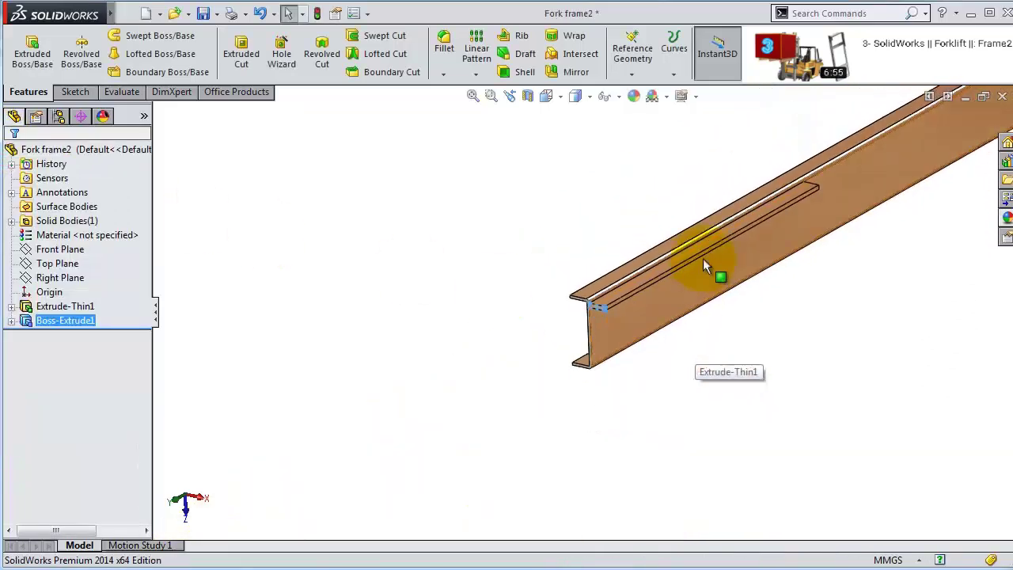
scroll(712, 230, "up", 2)
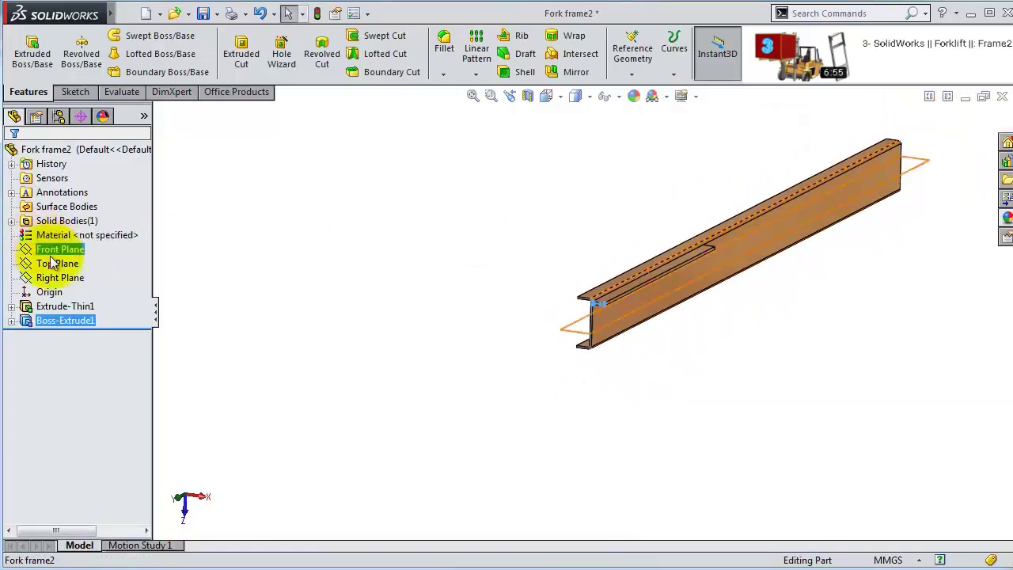
left_click(61, 278)
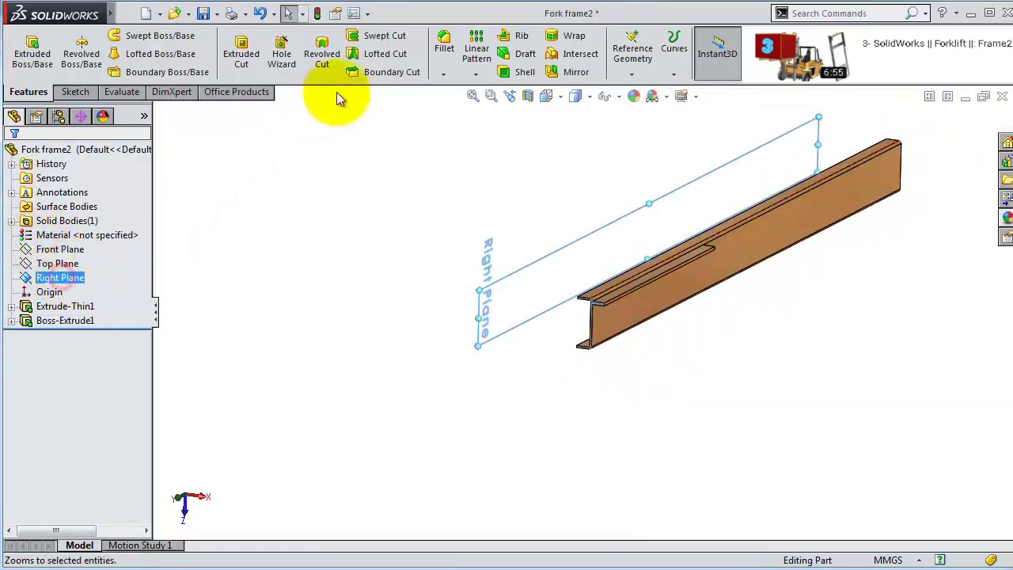
left_click(476, 74)
left_click(495, 119)
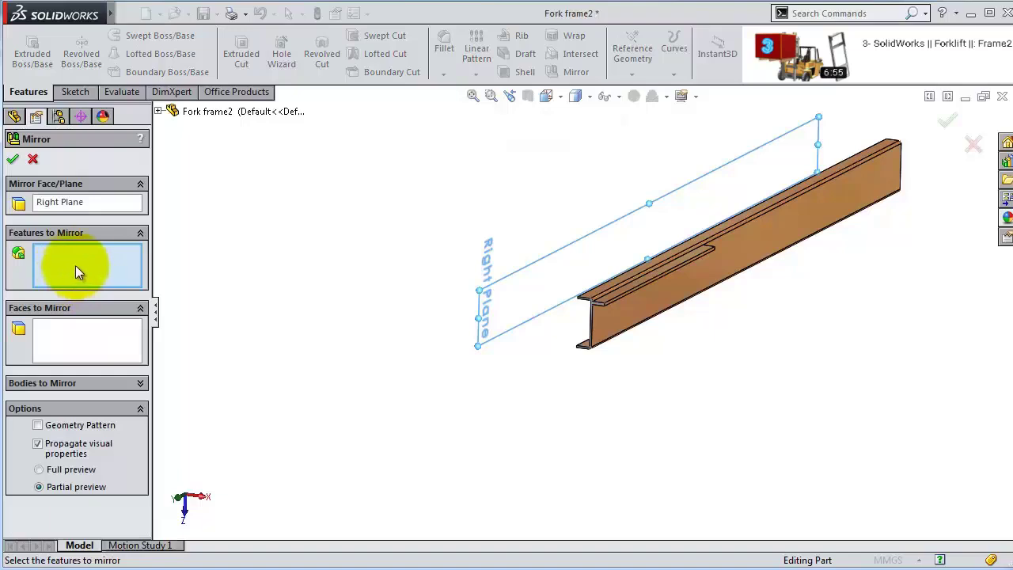
left_click(68, 383)
left_click(63, 383)
left_click(704, 293)
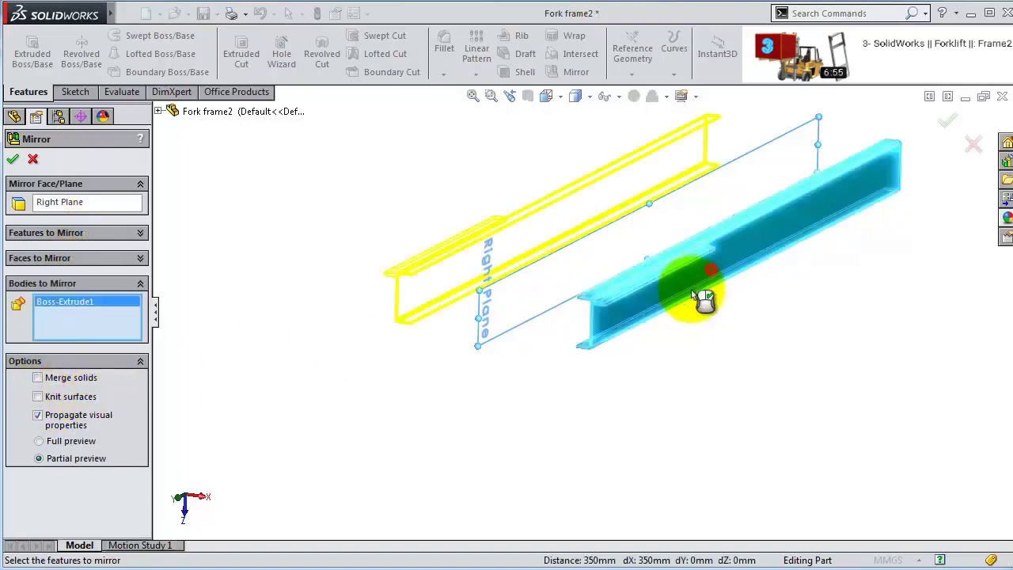
left_click(13, 159)
- Select the beam's end face for the next sketch
middle_click_drag(550, 325, 577, 301)
scroll(645, 227, "down", 3)
scroll(730, 301, "down", 3)
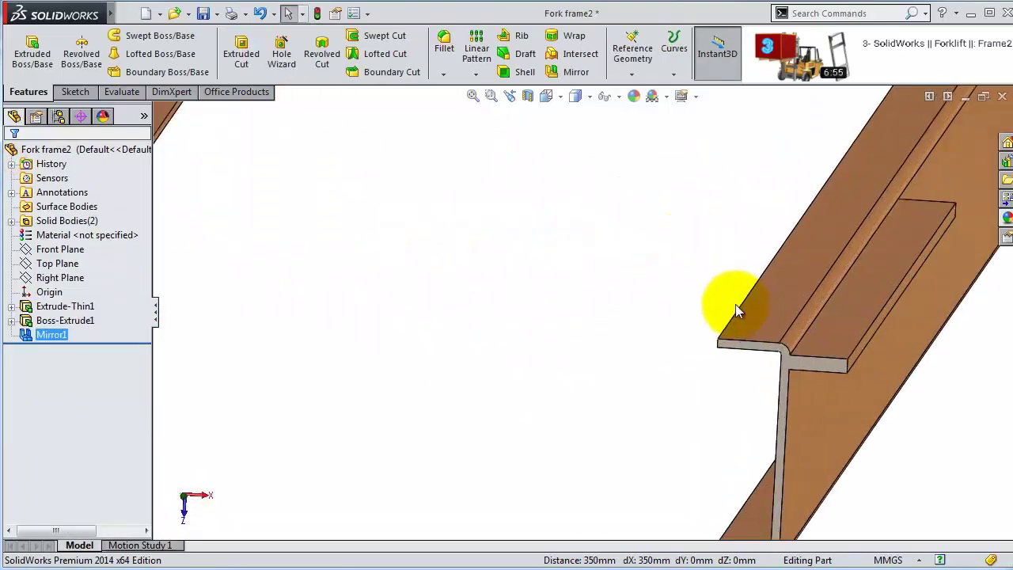
scroll(782, 390, "down", 3)
left_click(782, 427)
- Sketch a long rectangle on the face, from the beam profile's corner across both beams
left_click(819, 351)
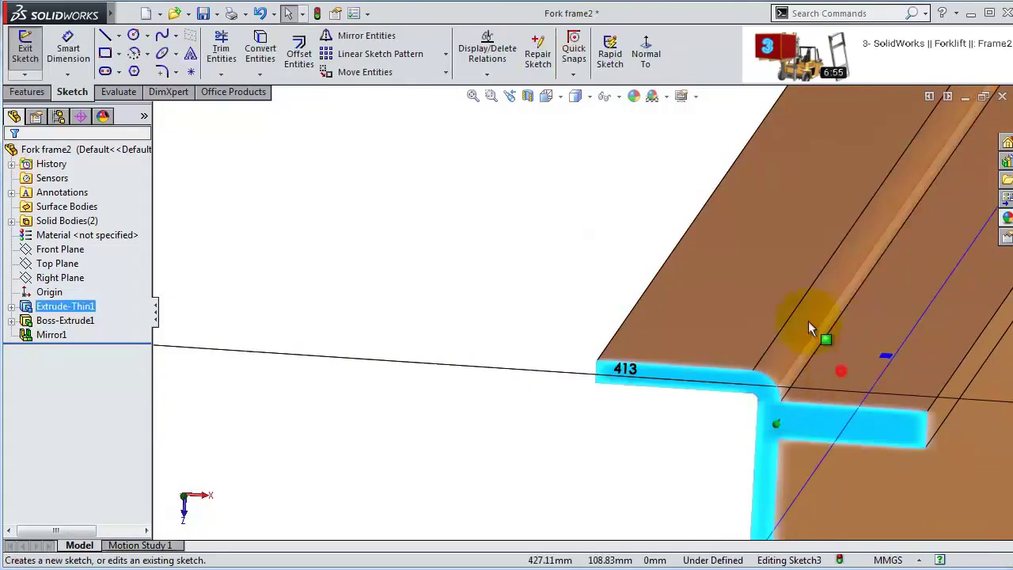
left_click(648, 59)
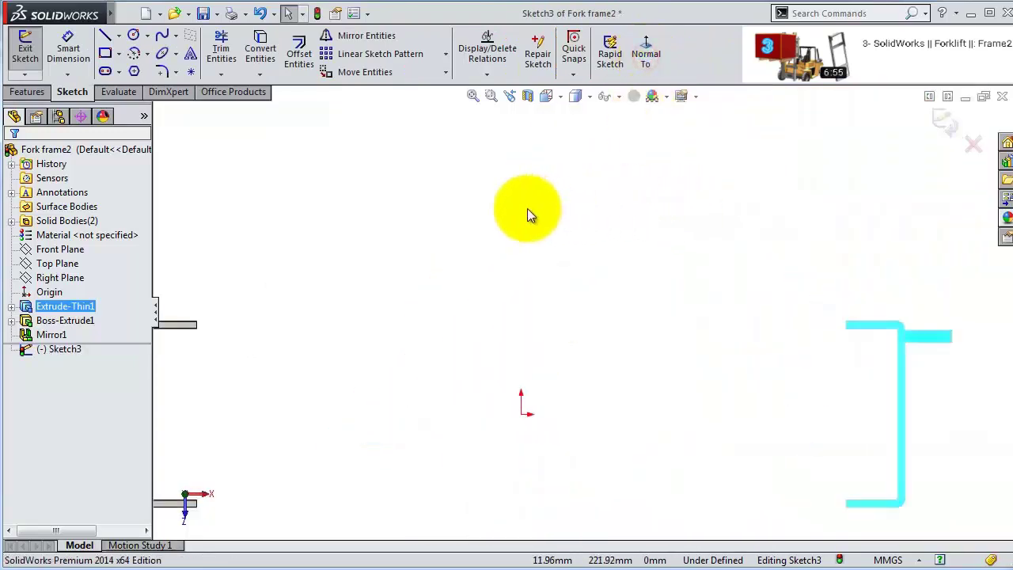
left_click(105, 54)
scroll(327, 198, "down", 3)
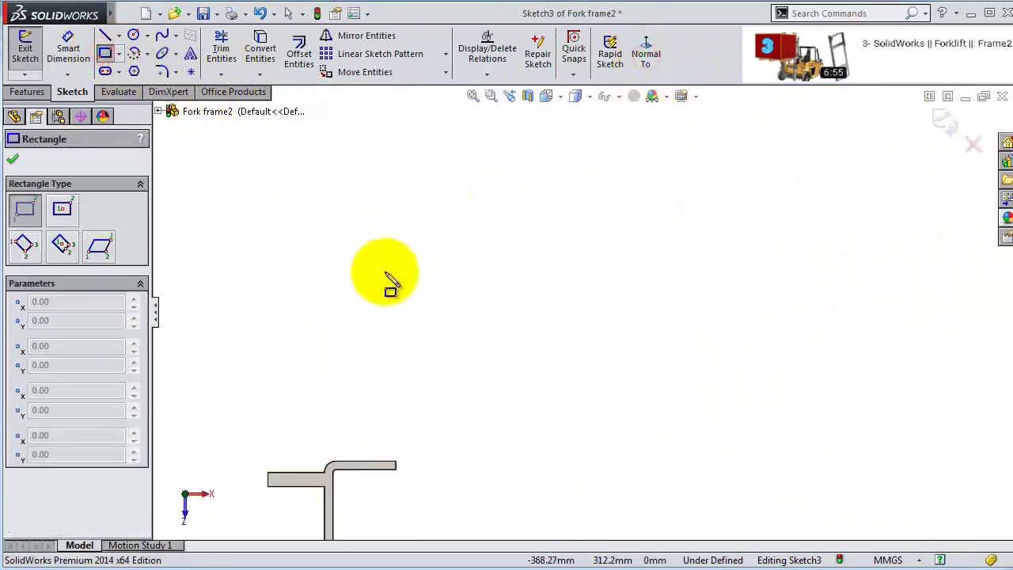
left_click(337, 462)
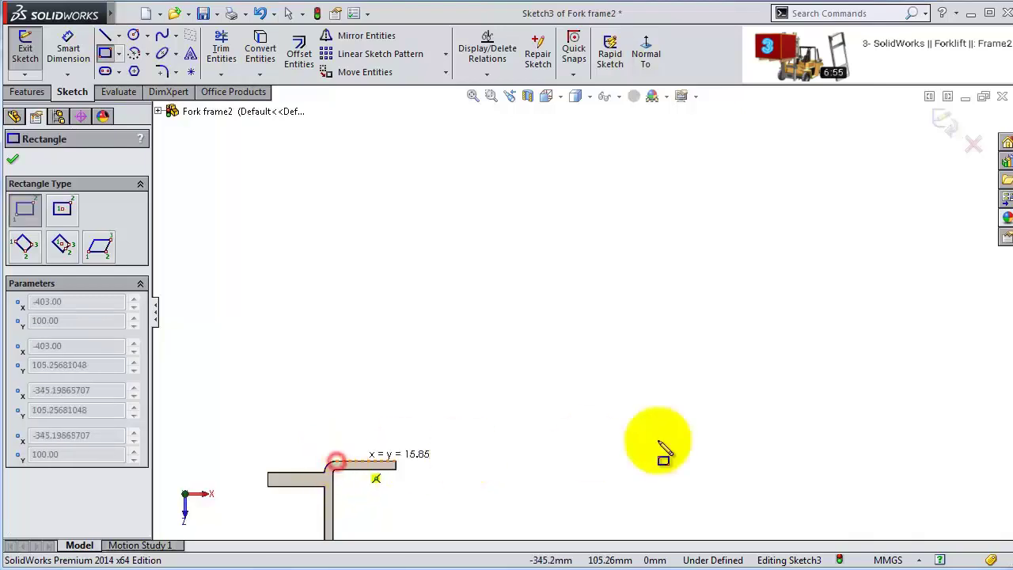
scroll(791, 412, "up", 3)
scroll(934, 360, "down", 3)
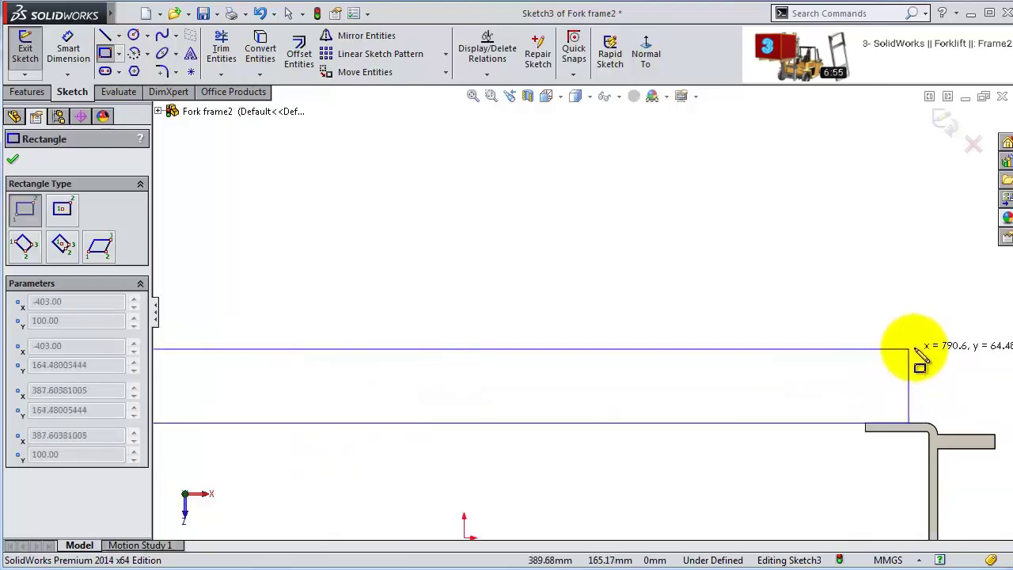
left_click(924, 294)
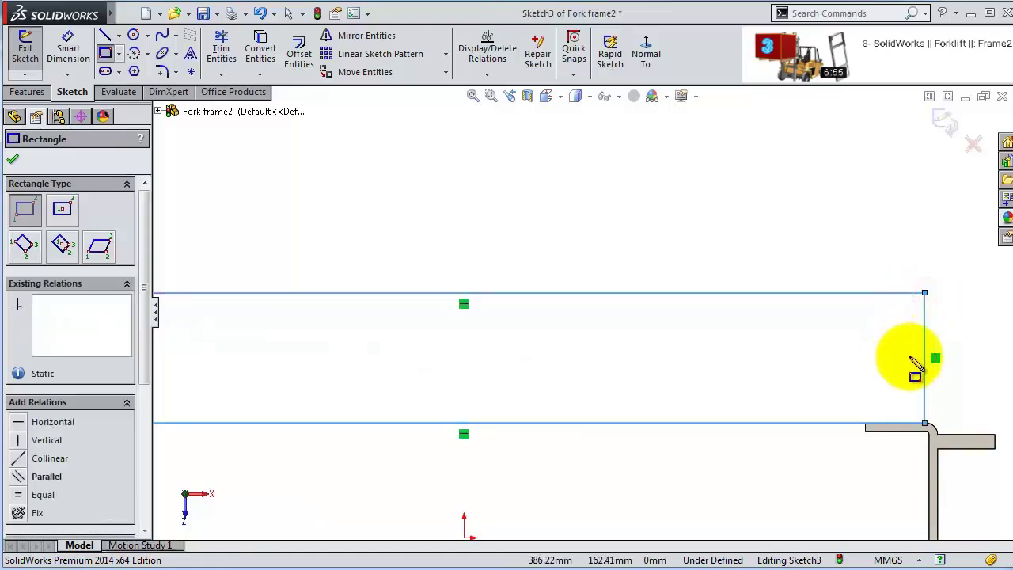
key("Escape")
scroll(819, 385, "up", 6)
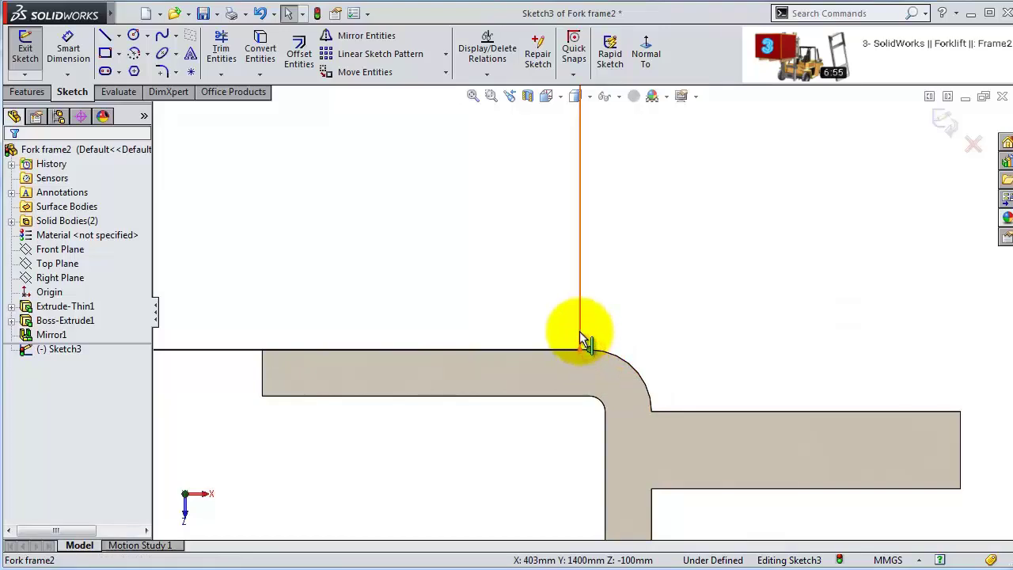
- Make the line endpoint coincident with the model corner and dimension the vertical line 150 mm
left_click(580, 349)
left_click(588, 350, "ctrl")
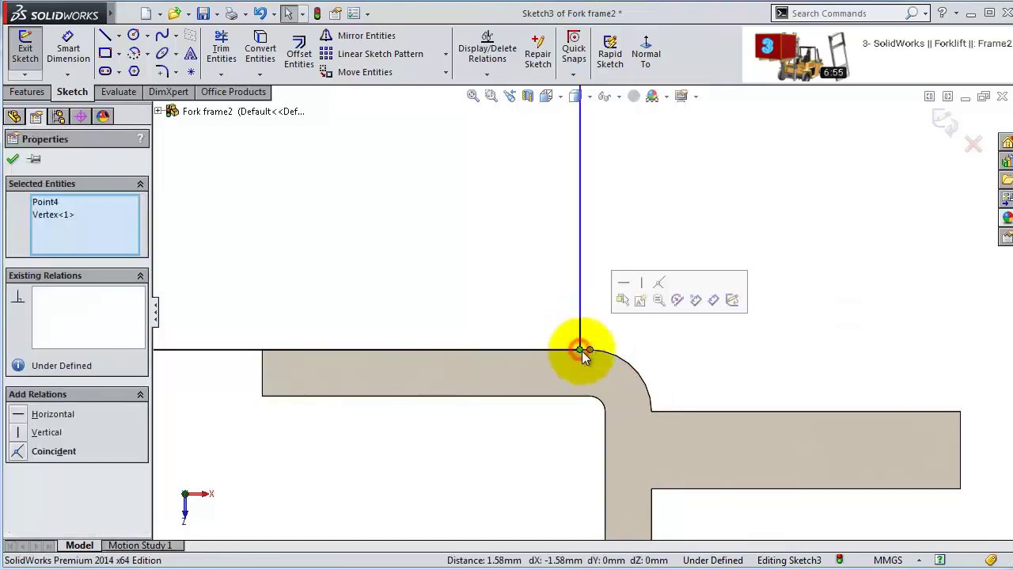
left_click(660, 285)
middle_click_drag(658, 284, 386, 238)
left_click(68, 49)
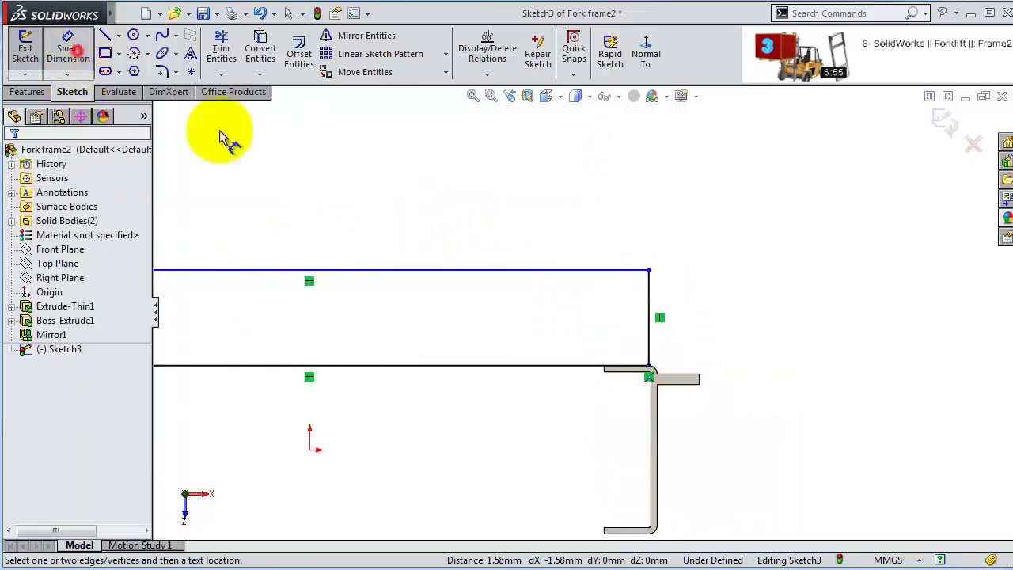
left_click(650, 292)
left_click(708, 303)
type("150")
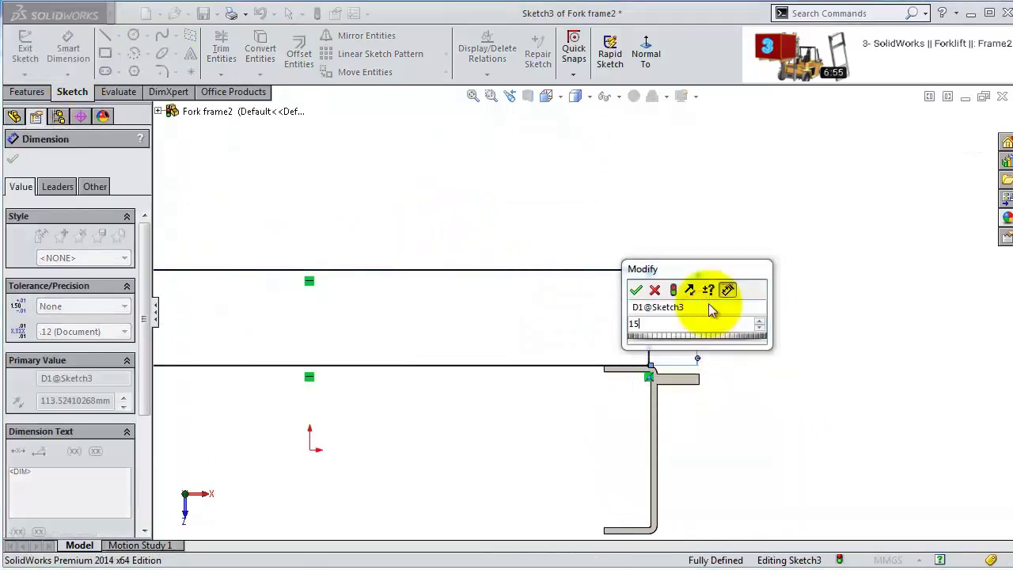
key("Return")
- Round two corners of the profile with 50 mm sketch fillets
left_click(162, 53)
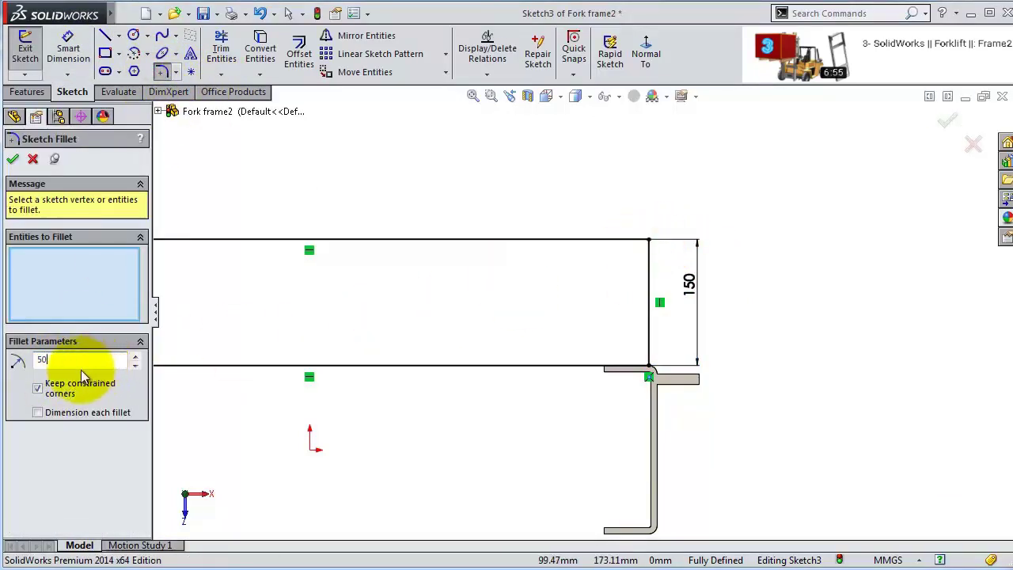
left_click(83, 359)
left_click(649, 240)
scroll(445, 235, "up", 3)
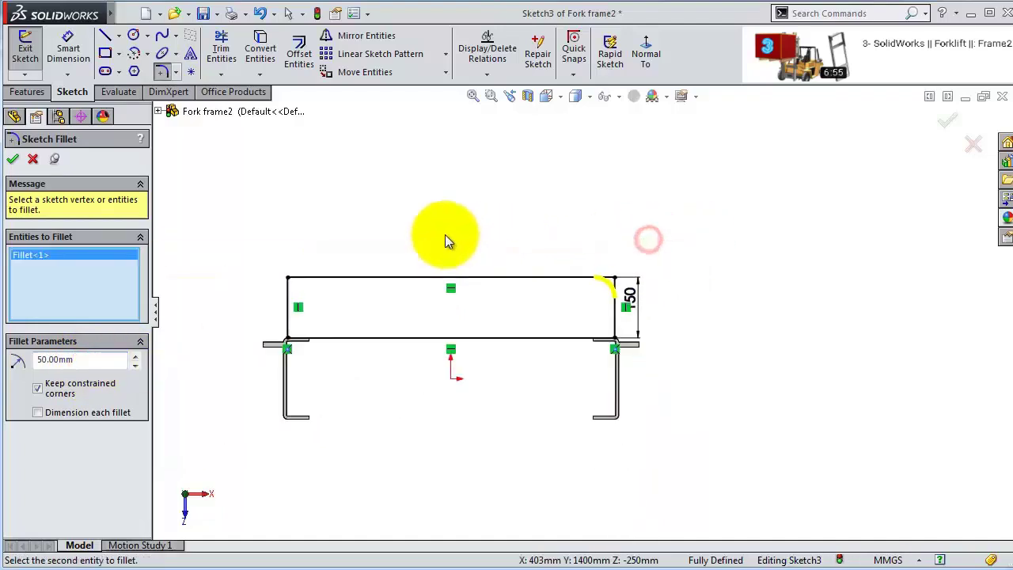
scroll(472, 331, "down", 4)
left_click(641, 430)
scroll(887, 209, "up", 3)
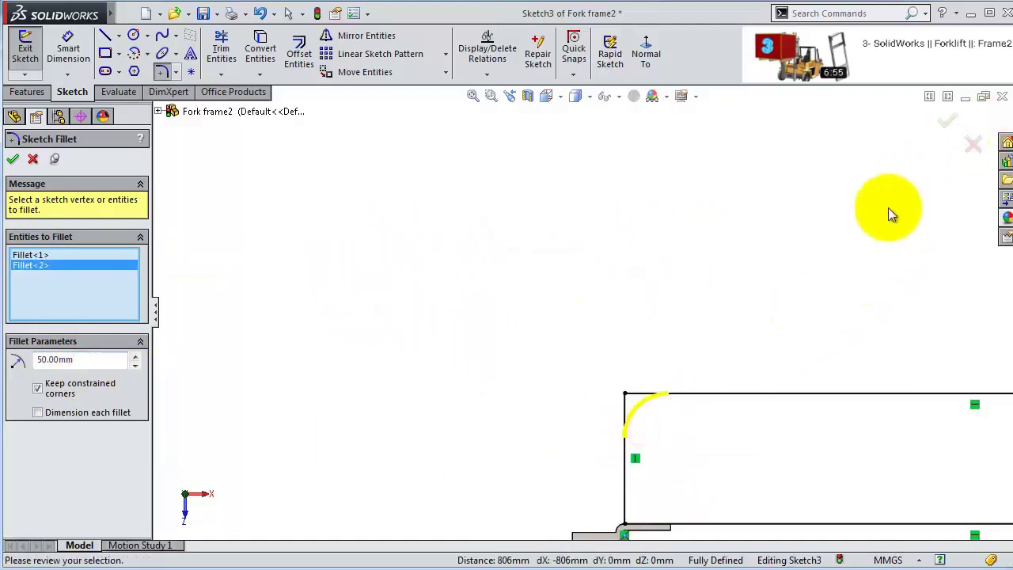
left_click(948, 121)
middle_click_drag(819, 299, 760, 313)
left_click(26, 92)
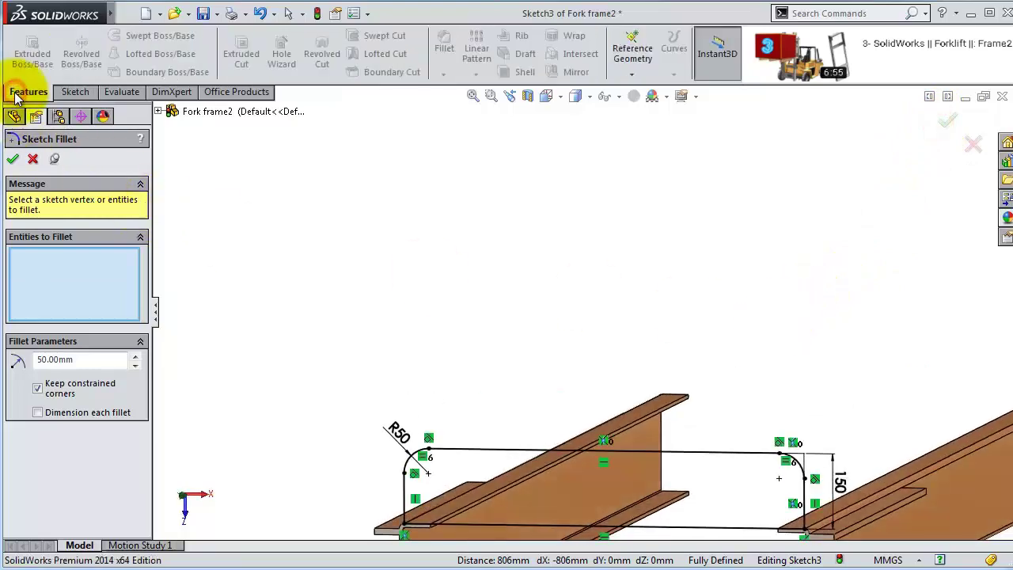
left_click(105, 363)
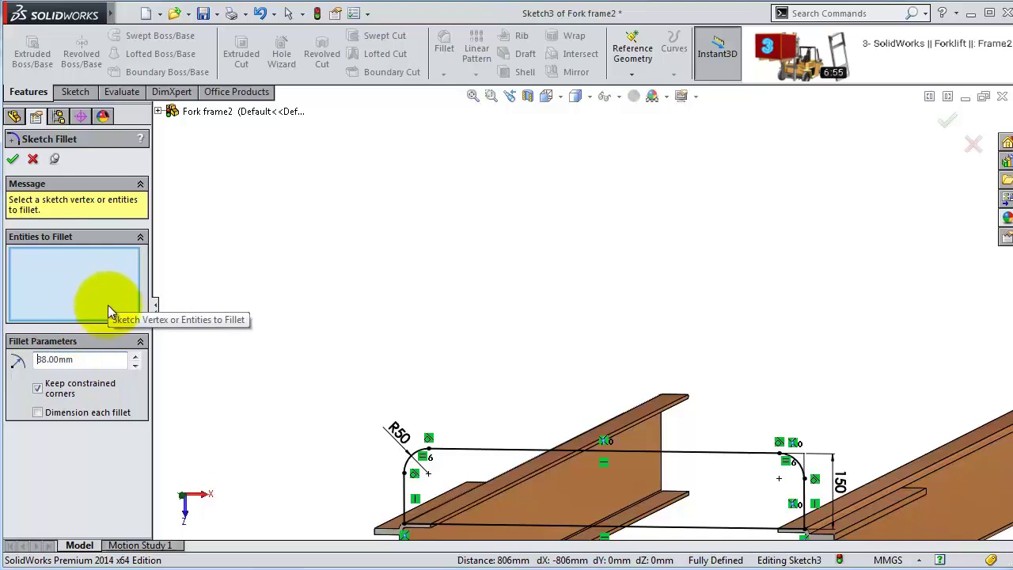
left_click(33, 162)
- Extrude the rounded Sketch3 profile 38 mm in reversed direction, creating Boss-Extrude2's cross plate
left_click(31, 52)
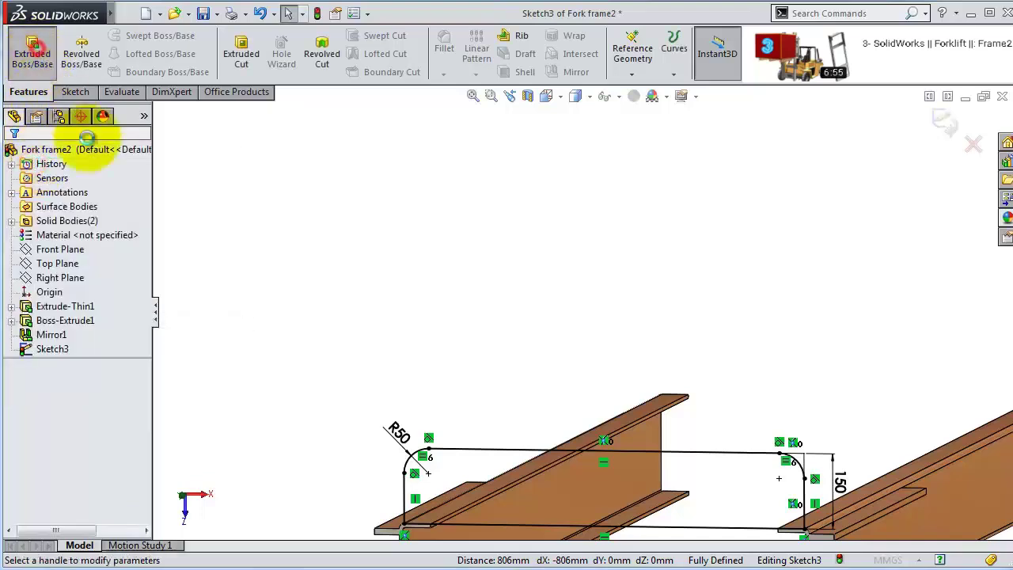
left_click(16, 248)
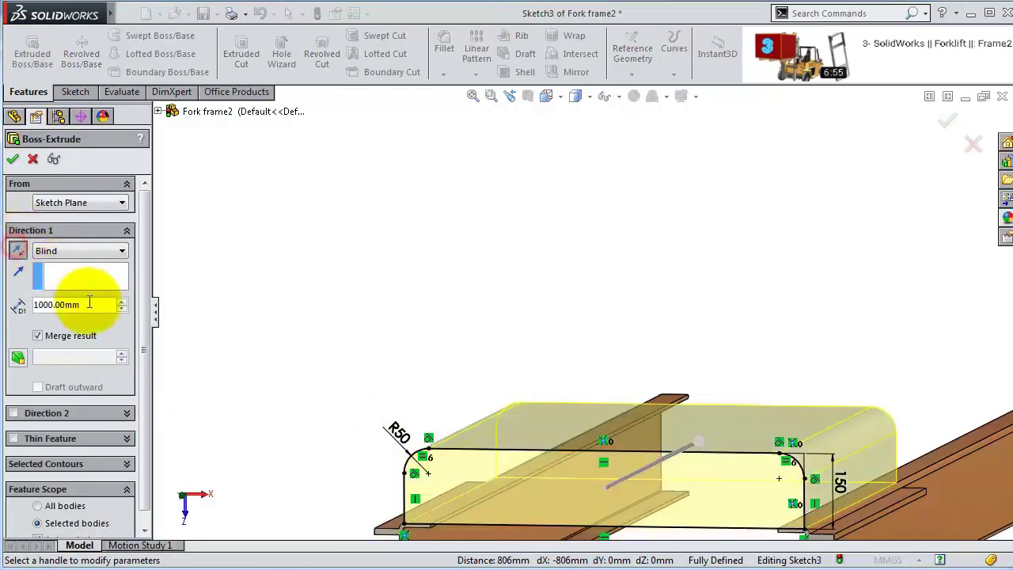
left_click(91, 304)
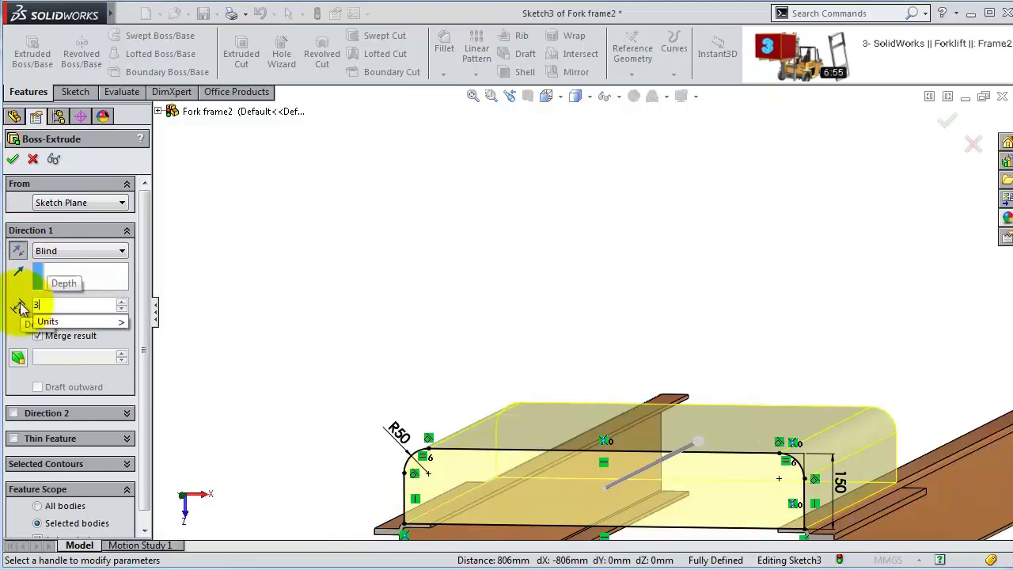
type("38")
key("Return")
middle_click_drag(601, 332, 591, 391)
scroll(591, 384, "down", 6)
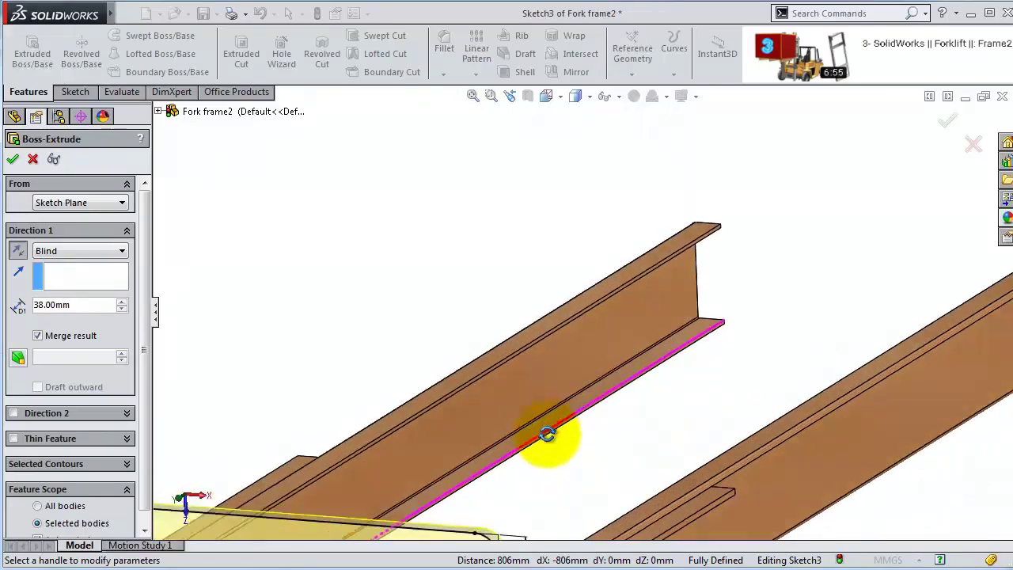
left_click(12, 162)
scroll(575, 424, "up", 5)
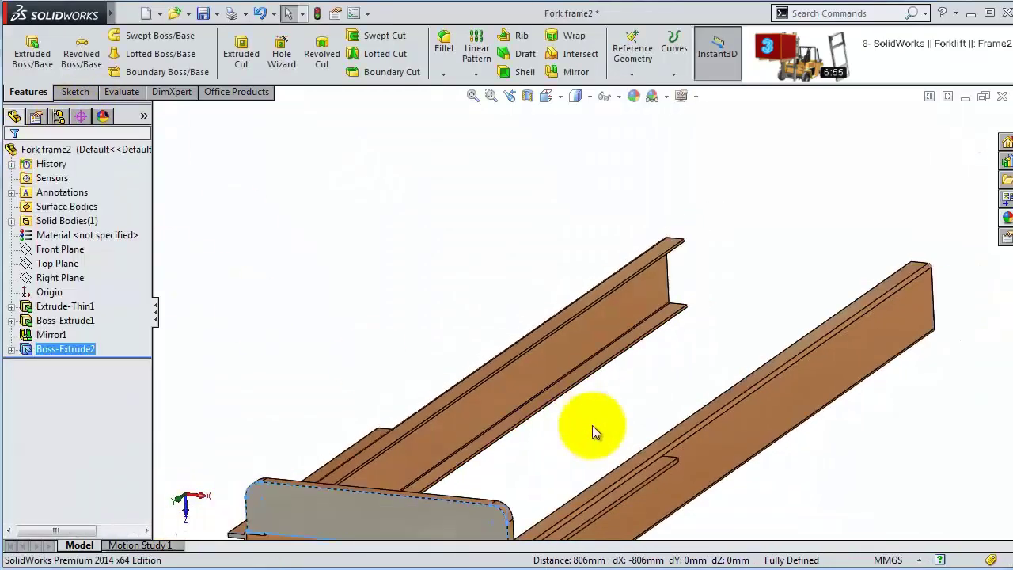
middle_click_drag(592, 425, 524, 432)
middle_click_drag(831, 285, 901, 249)
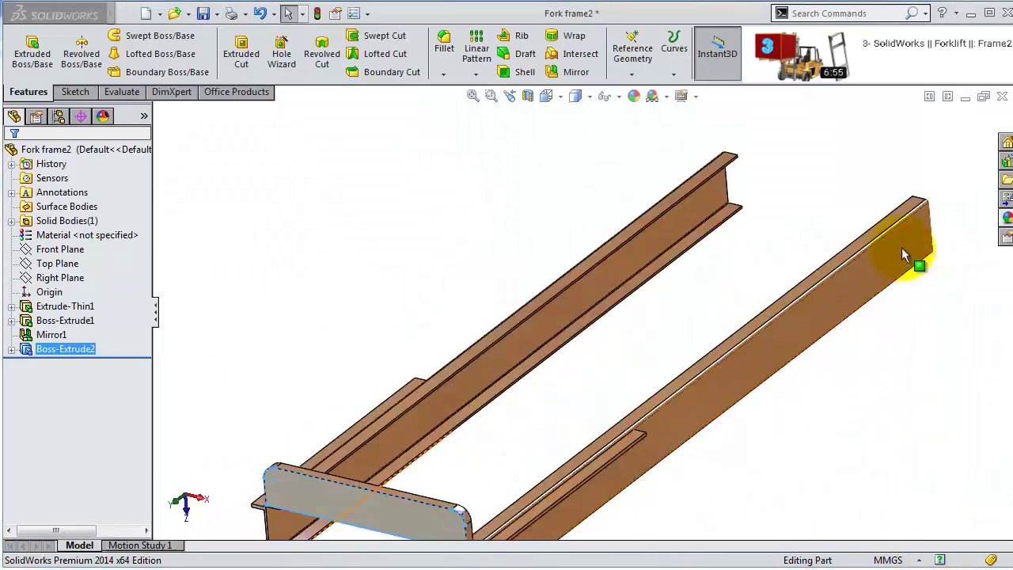
- Sketch a rectangle on the right rail's top face, spanning from one rail to the other
left_click(895, 214)
left_click(902, 165)
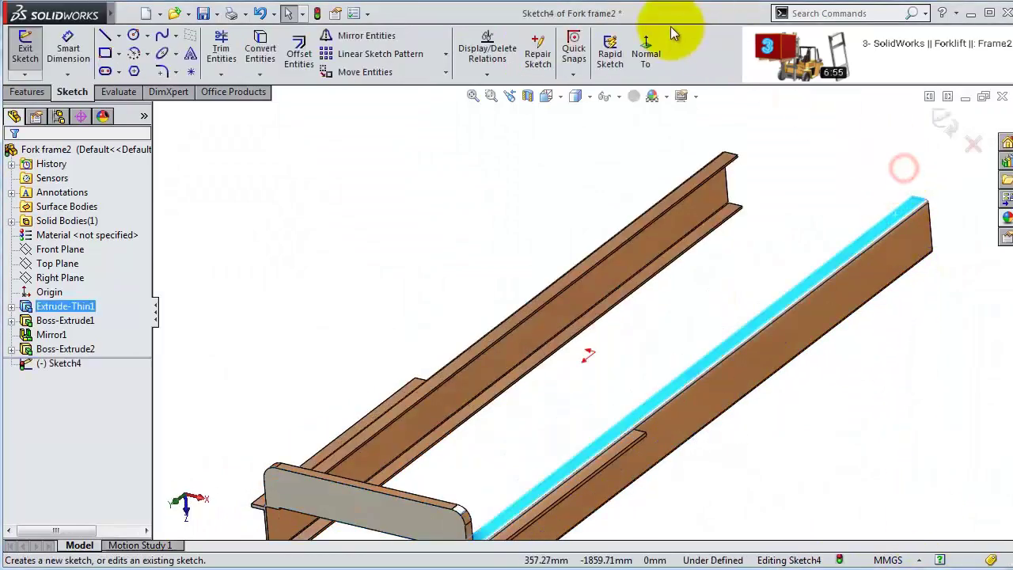
left_click(645, 54)
scroll(531, 481, "down", 4)
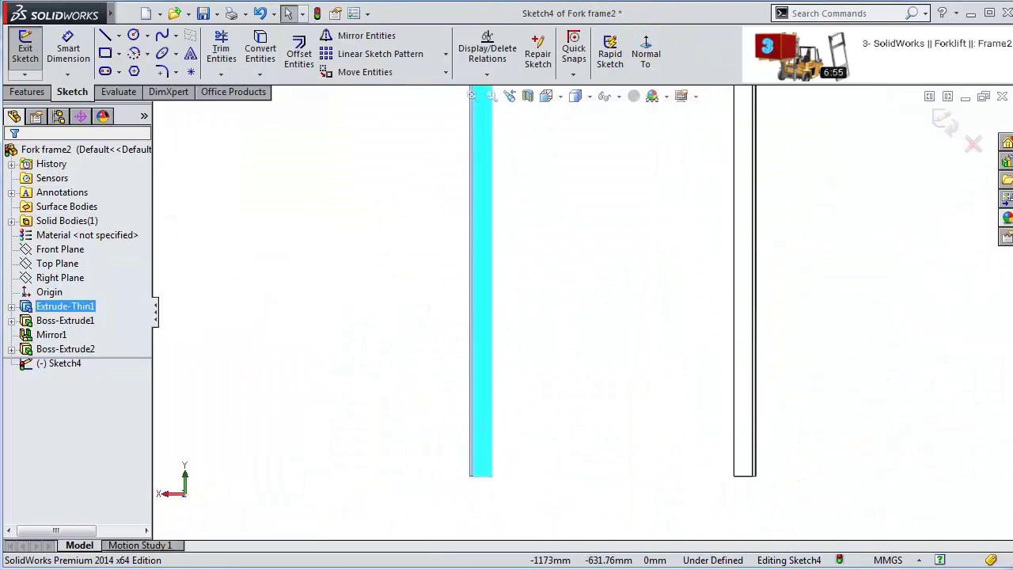
left_click(104, 53)
scroll(443, 506, "down", 3)
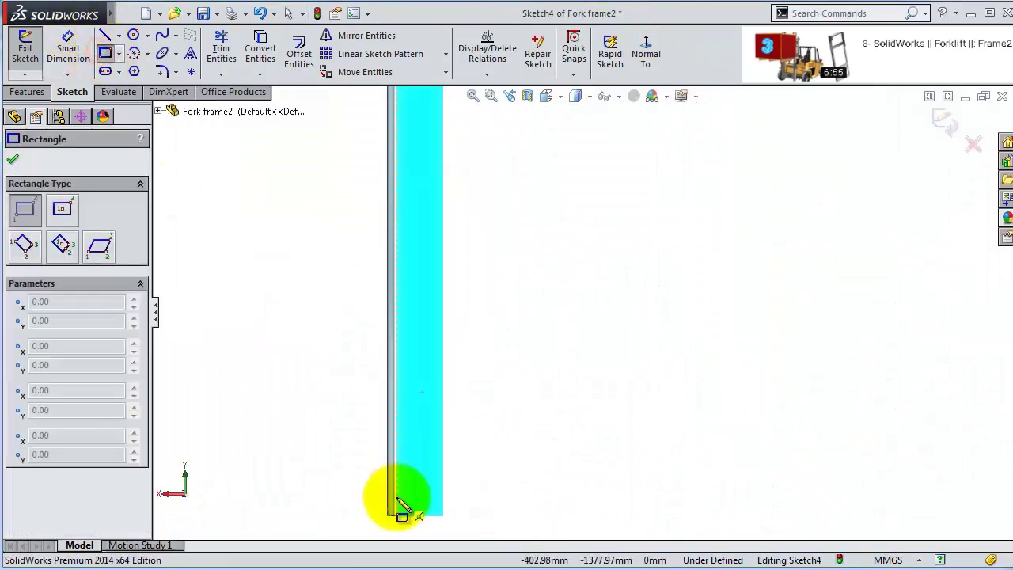
scroll(402, 489, "down", 3)
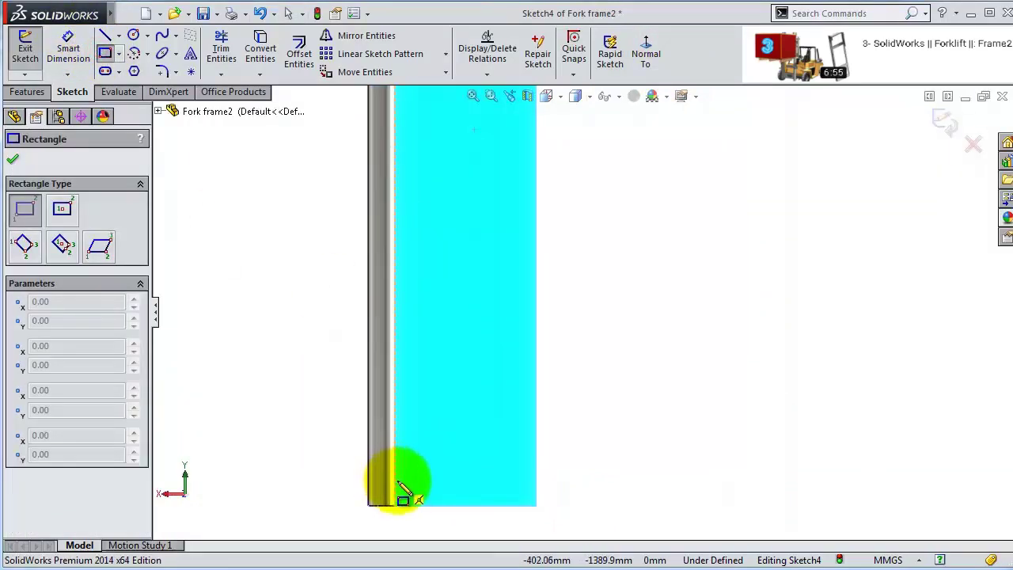
scroll(401, 489, "down", 2)
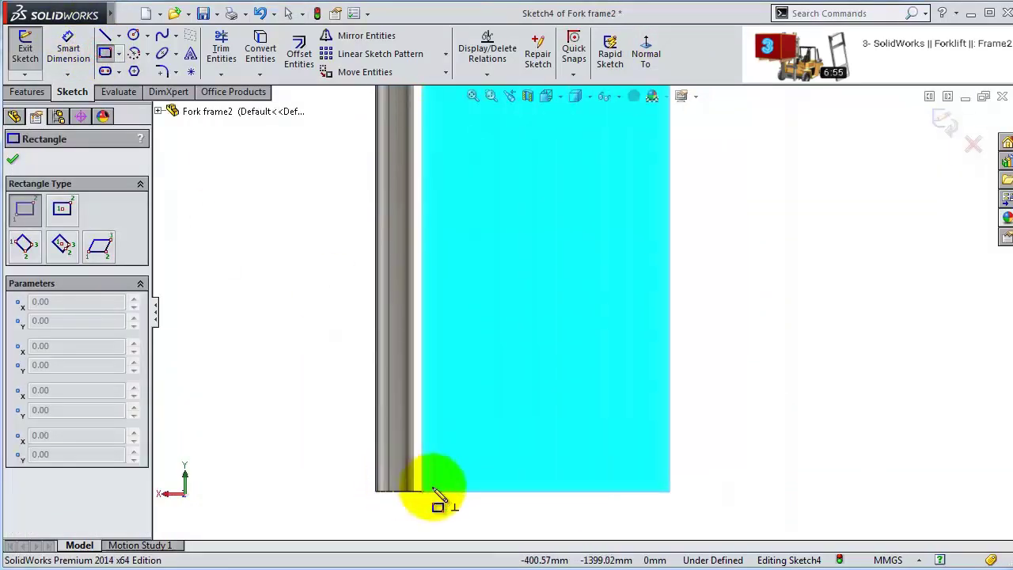
left_click(424, 432)
scroll(441, 430, "up", 5)
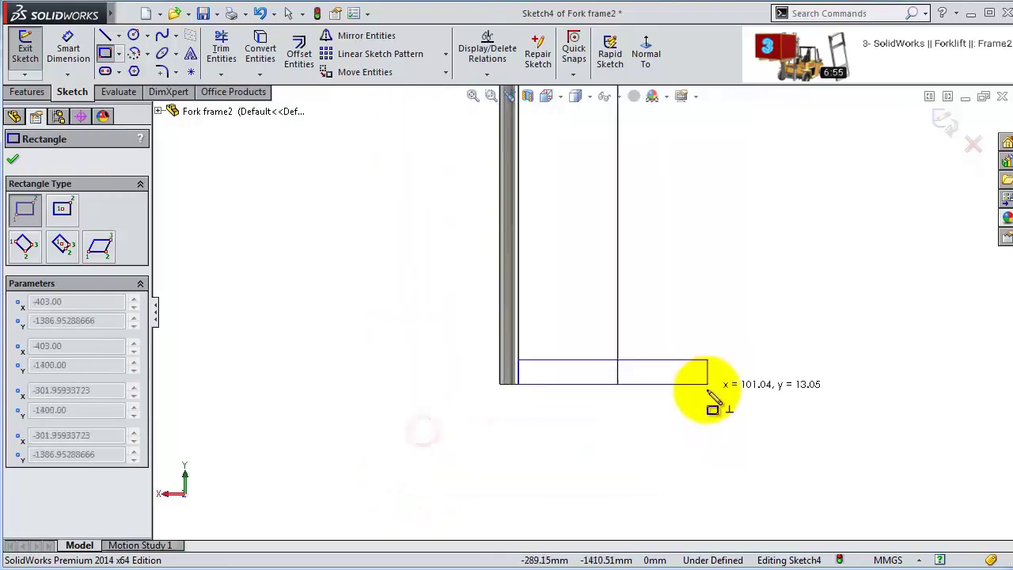
scroll(871, 310, "down", 5)
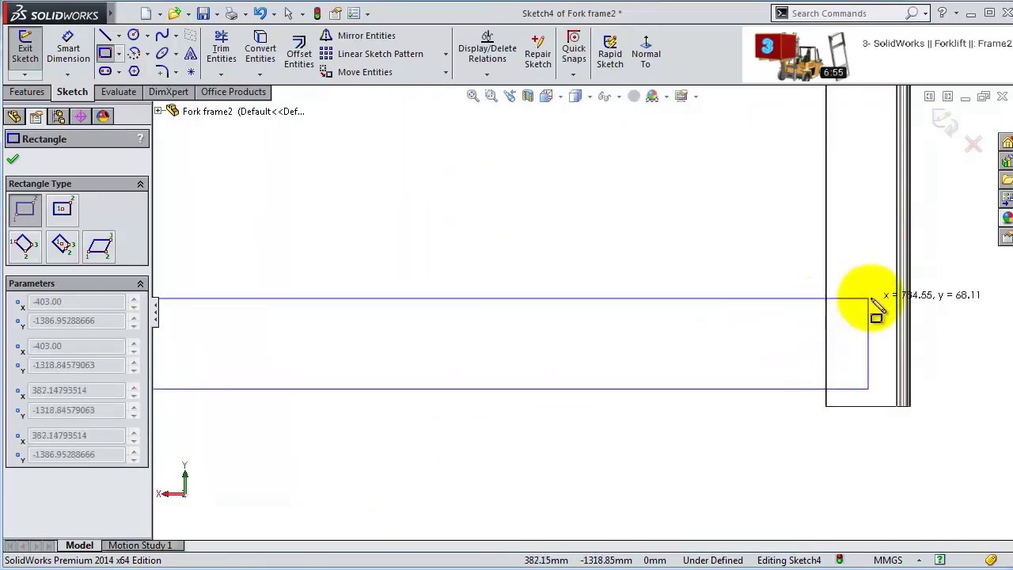
left_click(899, 263)
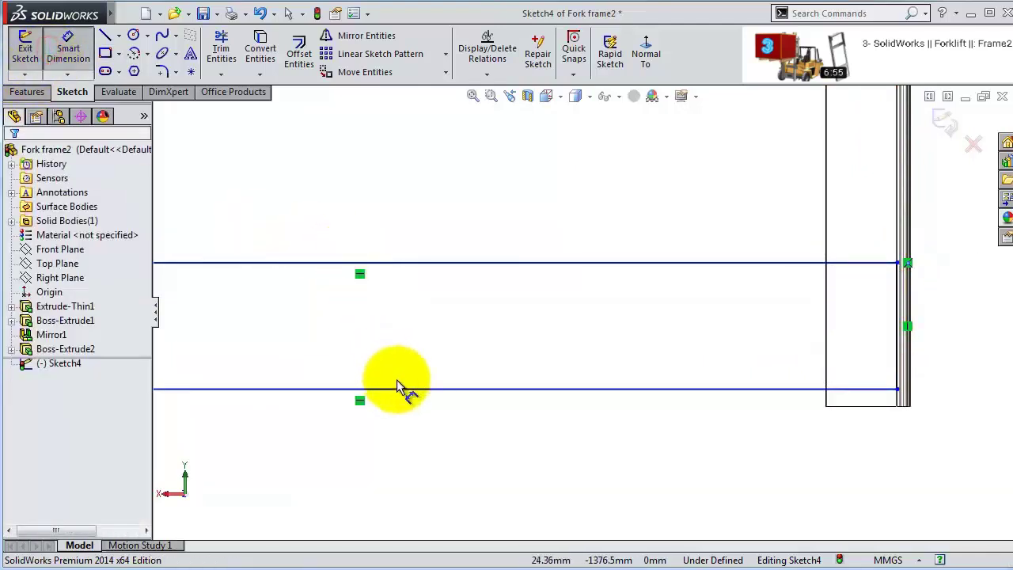
- Dimension the rectangle 12.5 mm thick and 150 mm tall
left_click(795, 388)
left_click(839, 405)
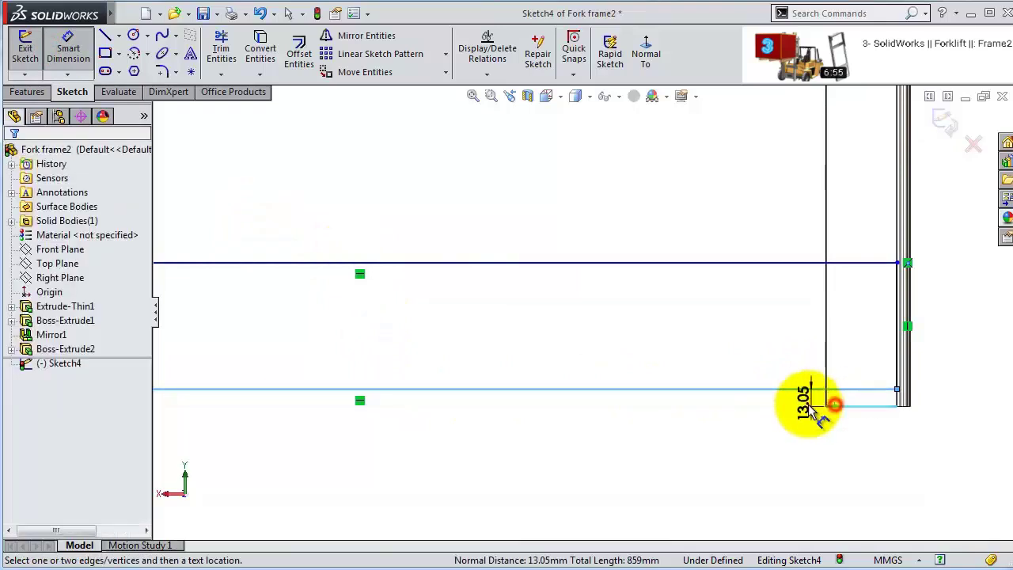
left_click(799, 402)
type("12.5")
key("Return")
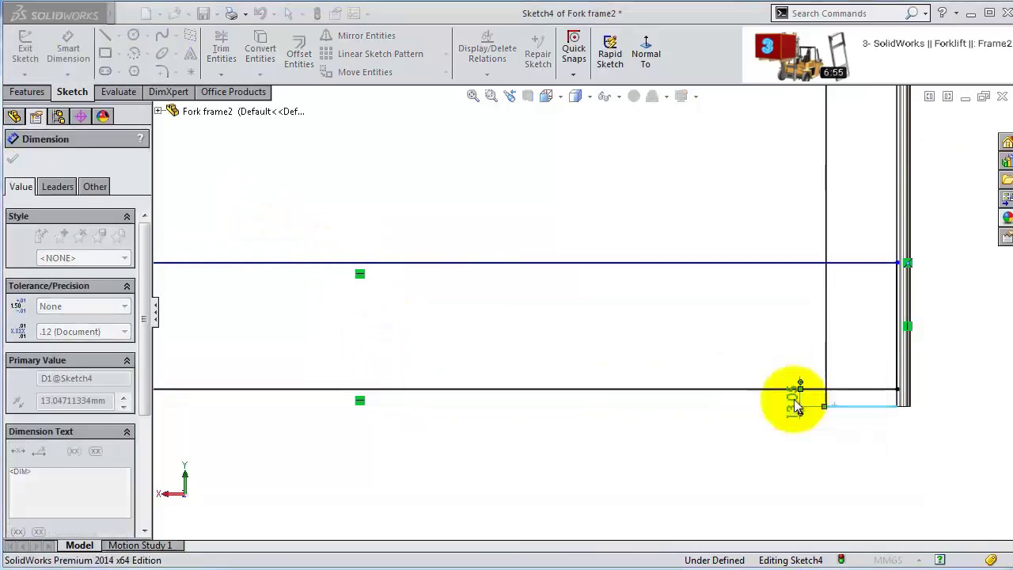
left_click(780, 395)
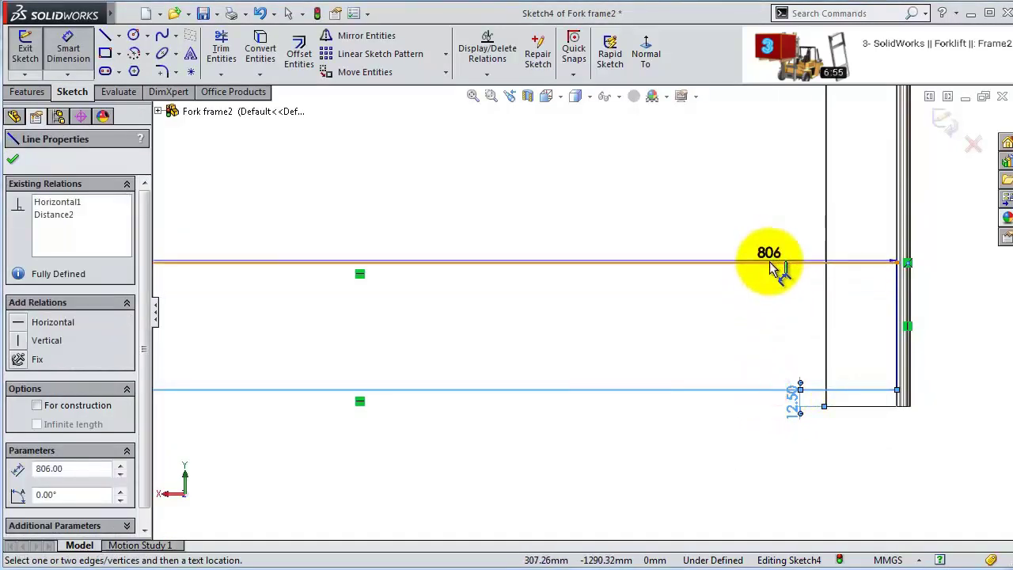
left_click(769, 263)
left_click(971, 295)
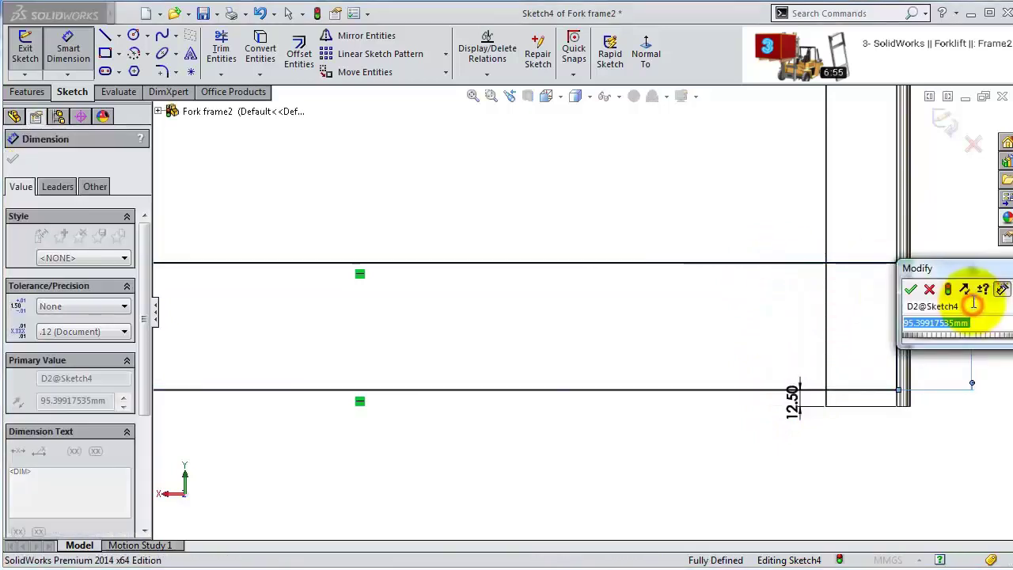
type("150")
key("Return")
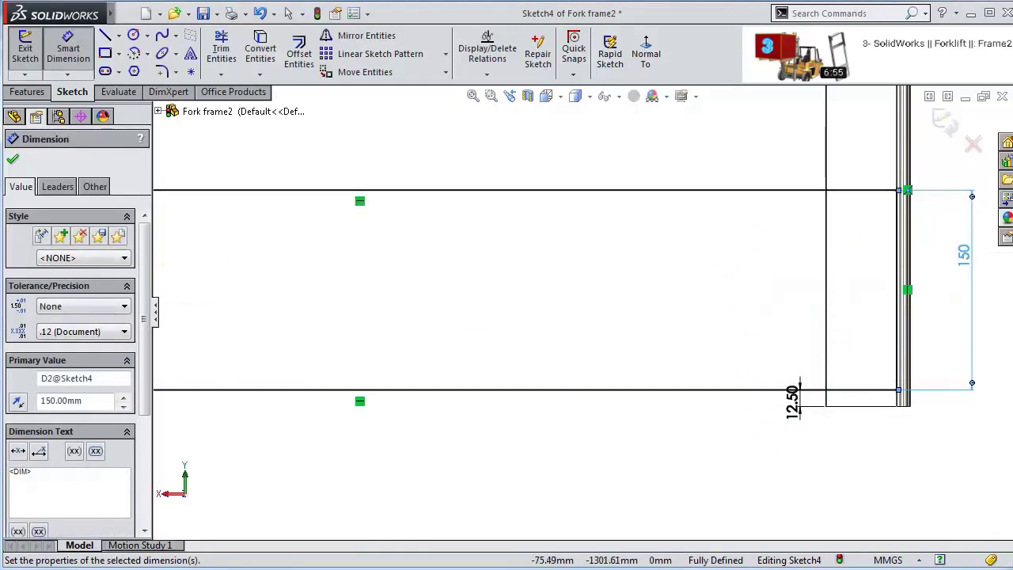
- Extrude the rectangle 12.5 mm into the crossbar plate
left_click(26, 92)
left_click(31, 50)
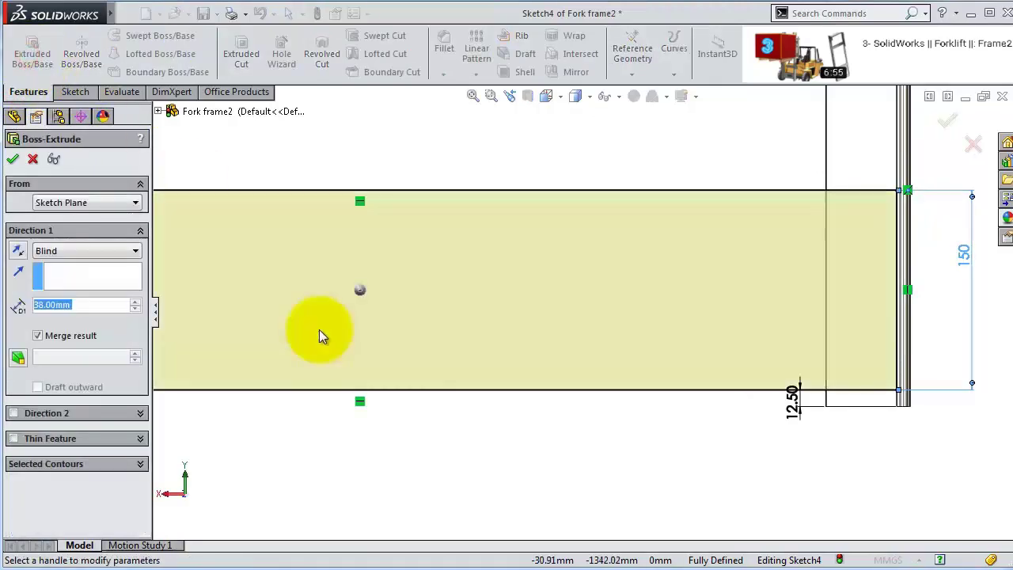
type("12.")
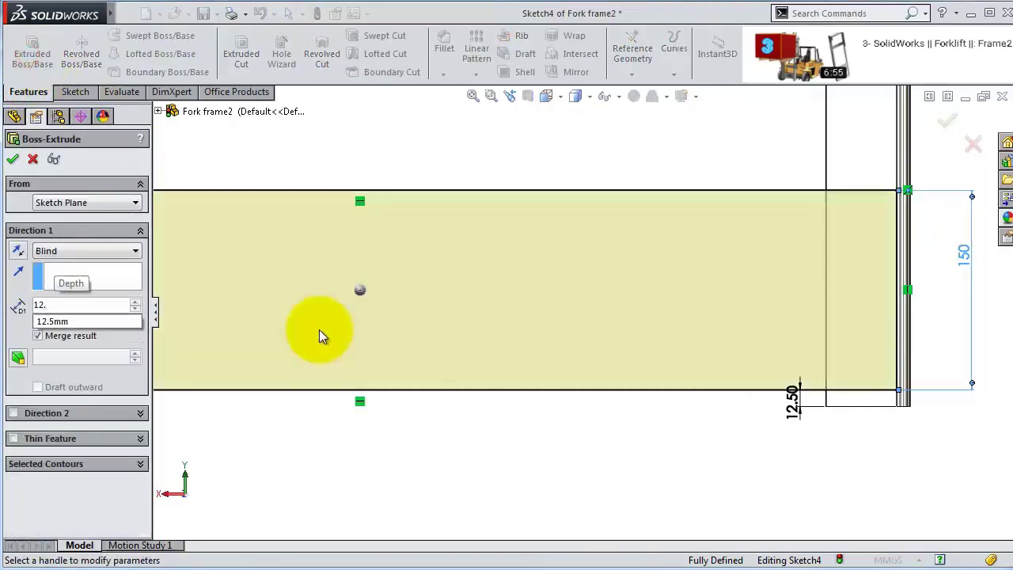
type("5")
left_click(13, 159)
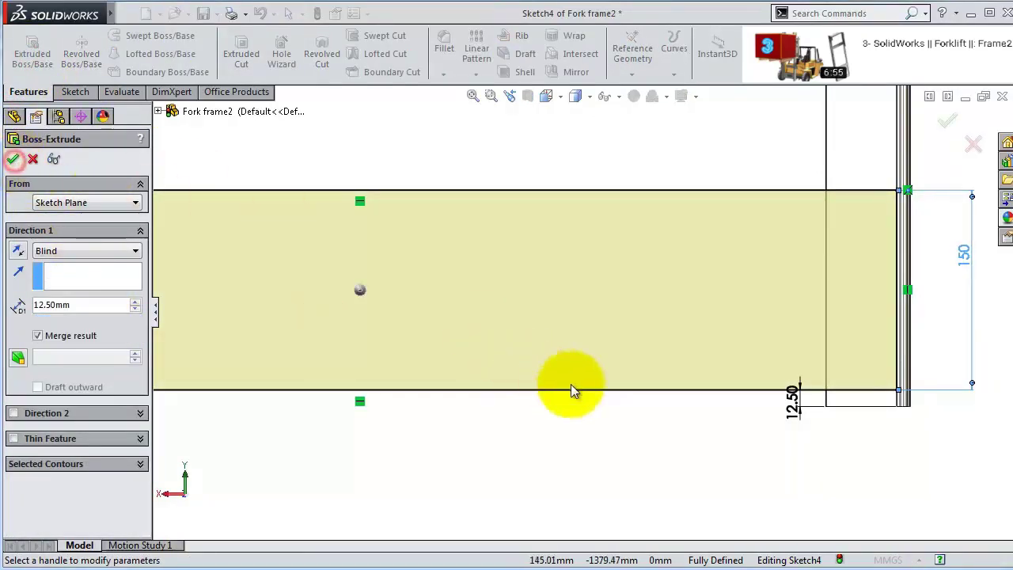
left_click(14, 159)
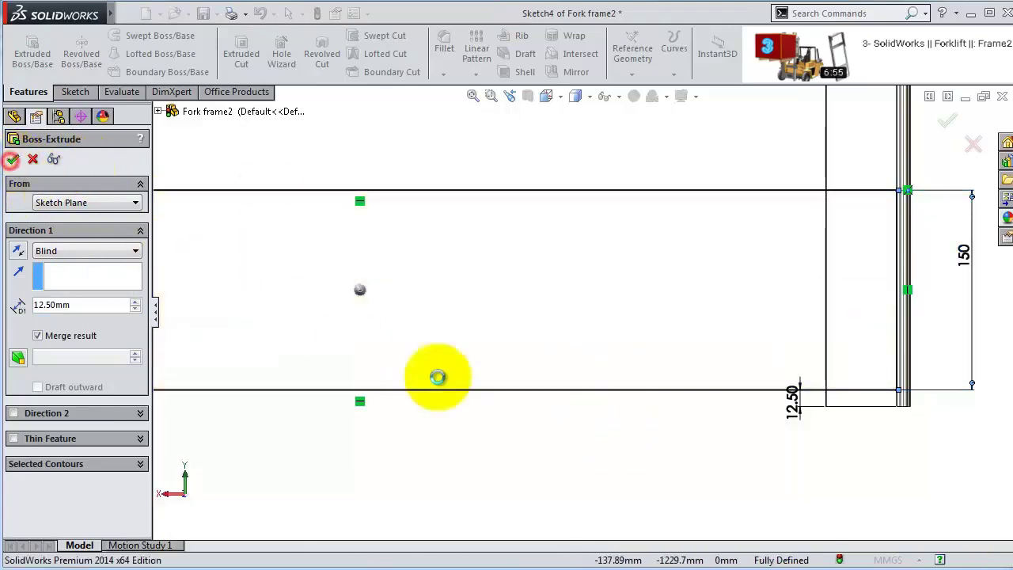
- Linear-pattern the crossbar plate along the rail edge with 660 mm spacing
middle_click_drag(563, 405, 514, 261)
left_click(478, 54)
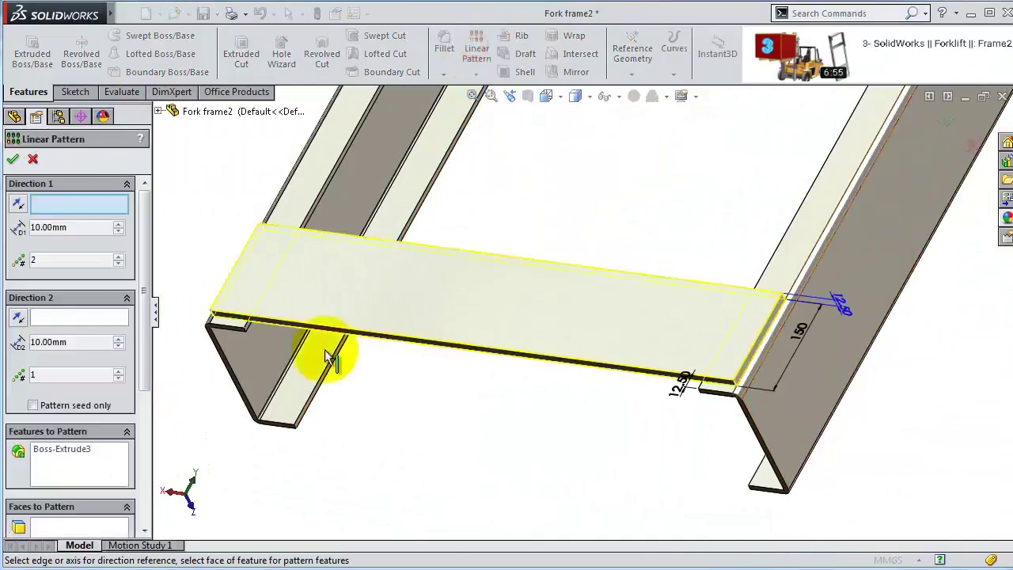
left_click(60, 203)
left_click(327, 179)
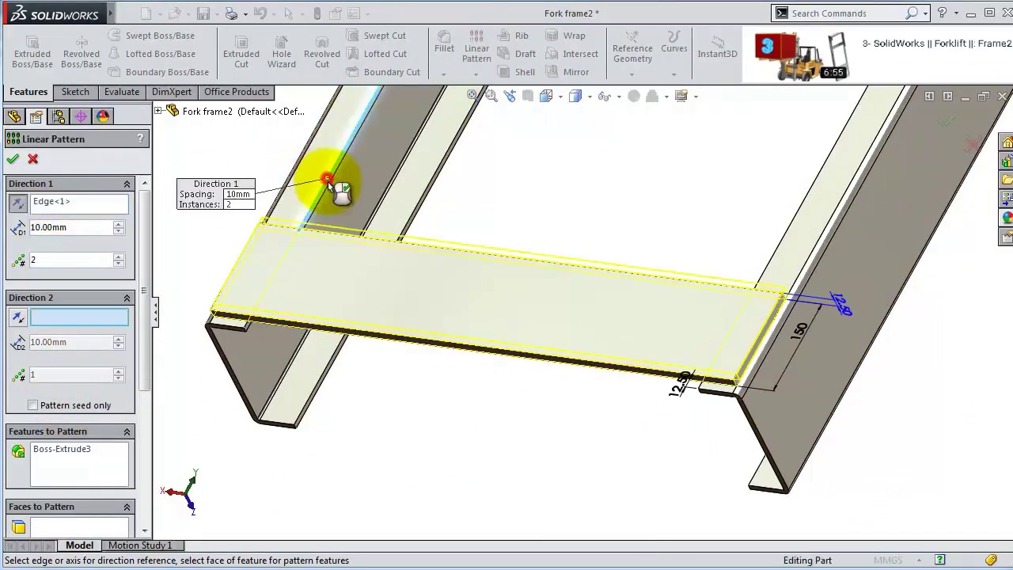
left_click_drag(79, 227, 17, 229)
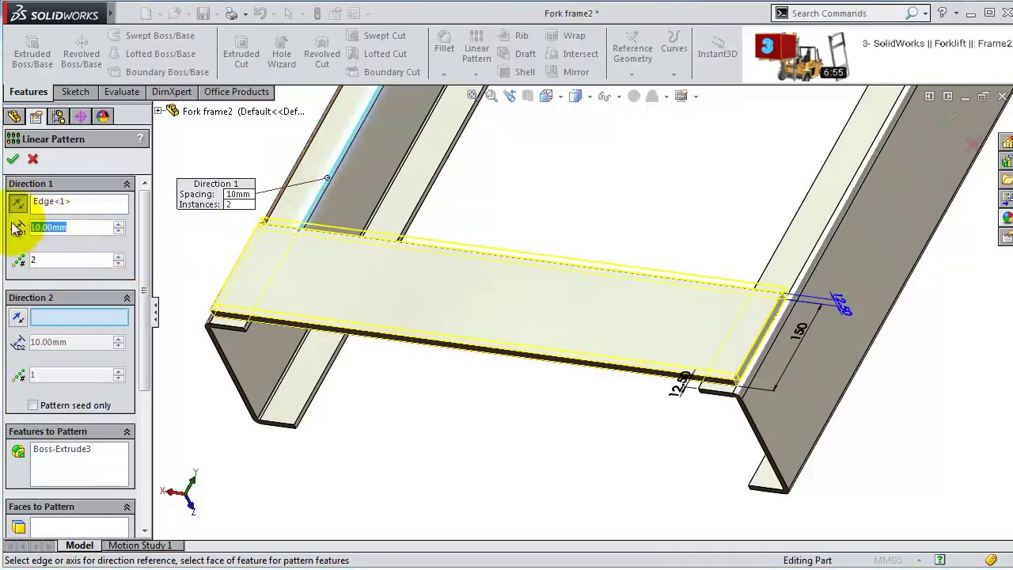
type("660")
scroll(388, 211, "up", 5)
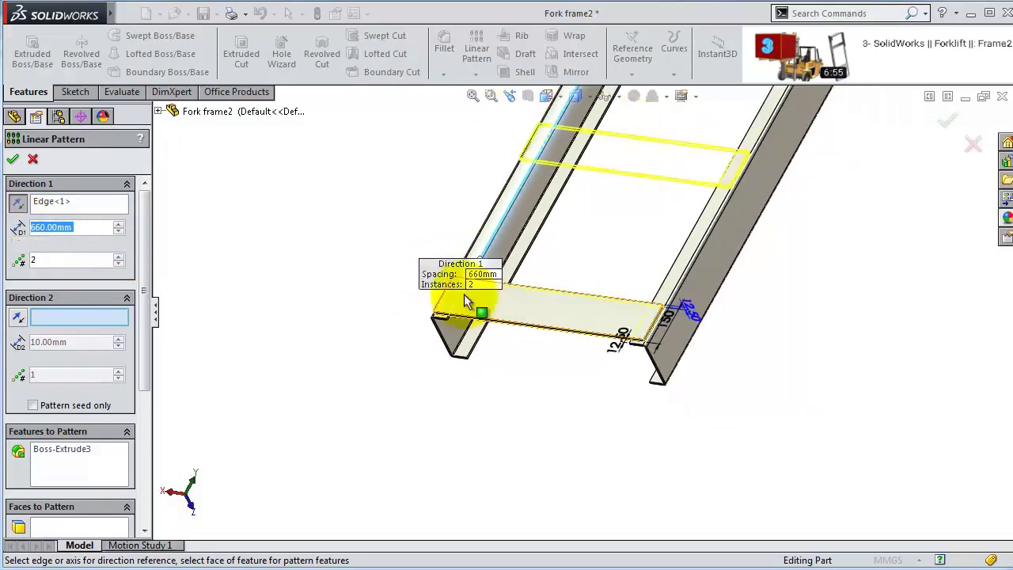
left_click(948, 122)
- Add a second linear pattern of the original crossbar along the rail's top edge at 1970 mm
middle_click_drag(768, 282, 851, 345)
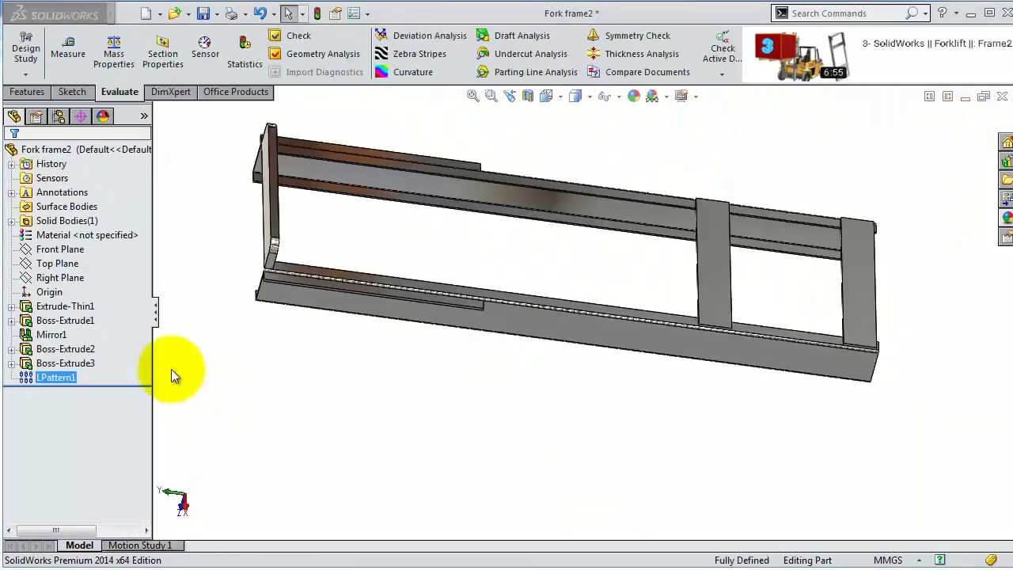
left_click(82, 362)
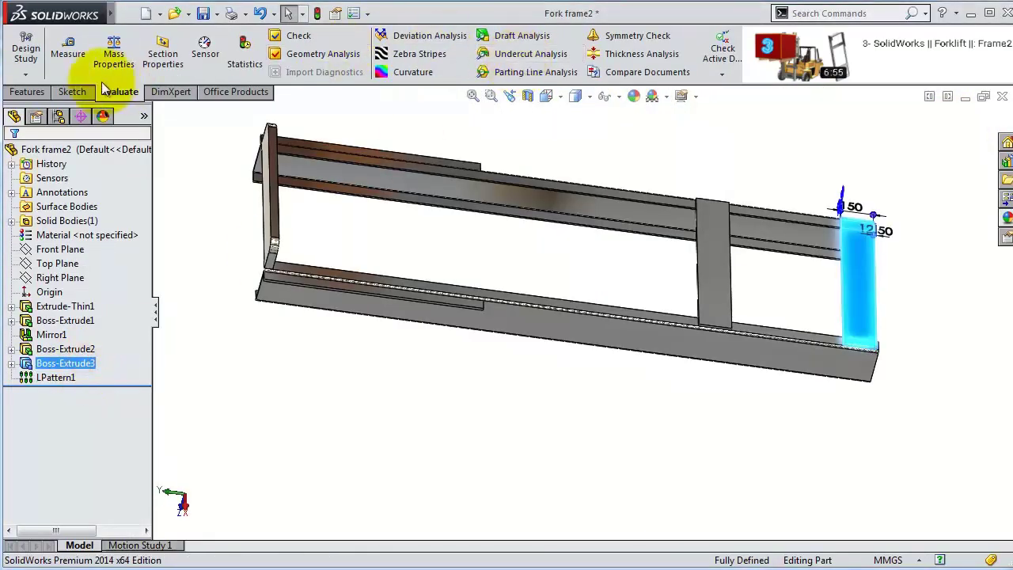
left_click(40, 92)
left_click(476, 49)
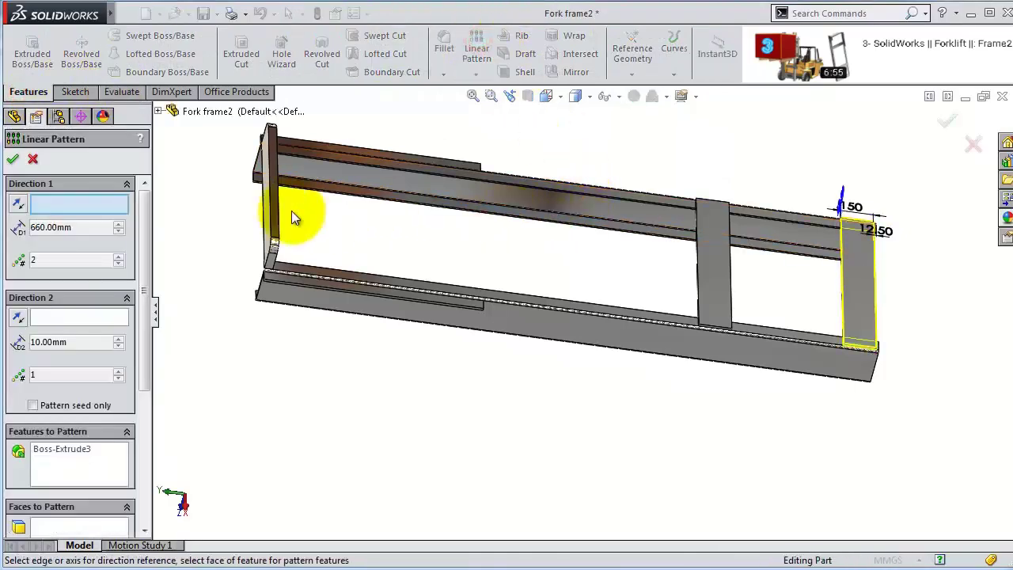
scroll(598, 197, "up", 3)
left_click(606, 207)
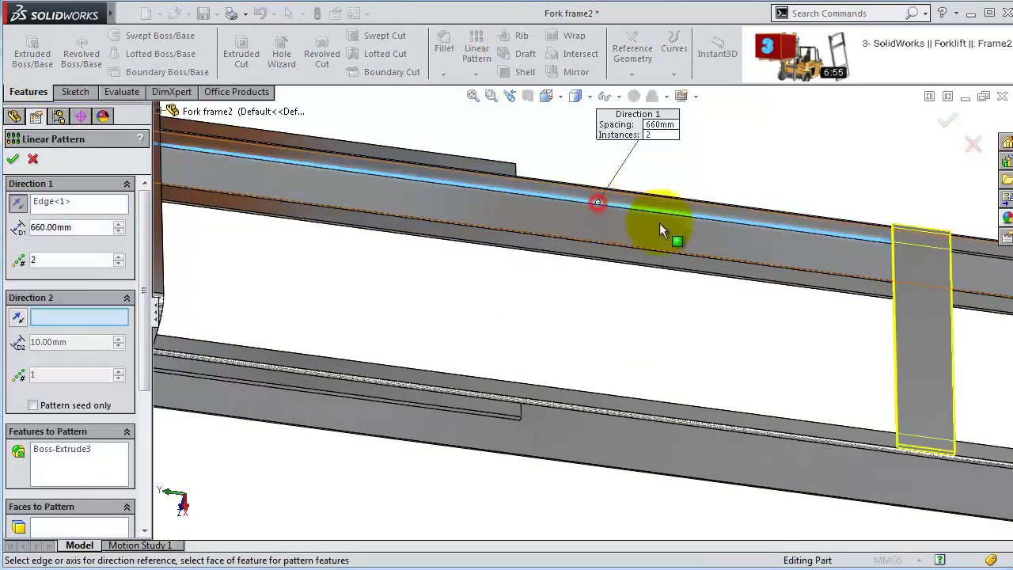
scroll(779, 270, "down", 3)
scroll(586, 316, "down", 2)
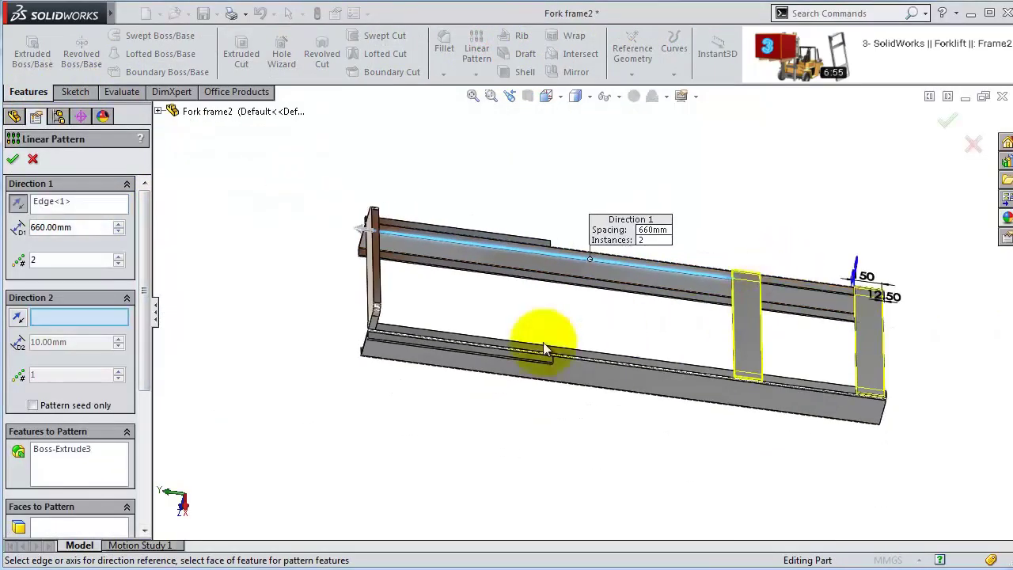
double_click(83, 228)
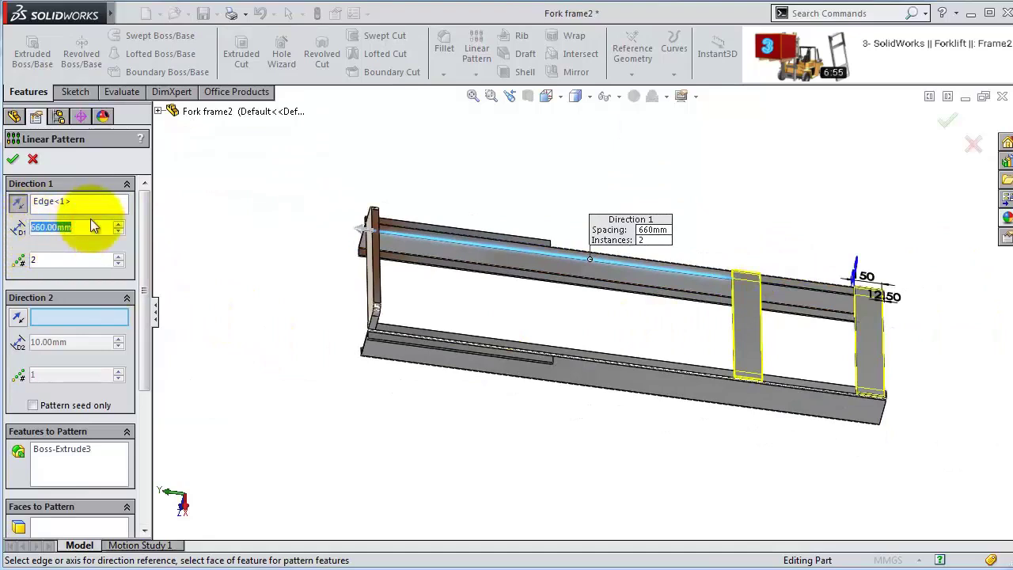
type("1970")
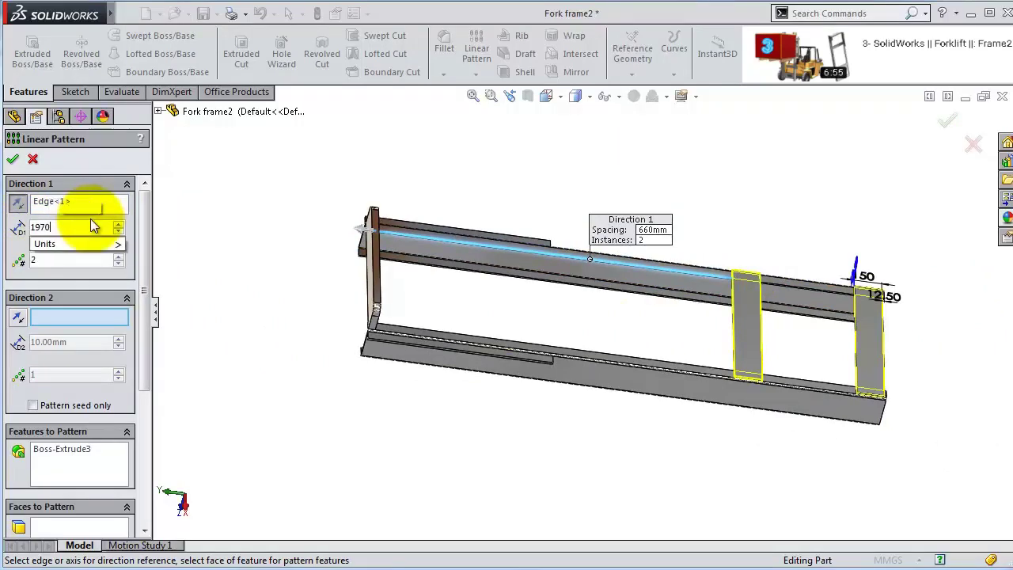
key("Return")
left_click(13, 158)
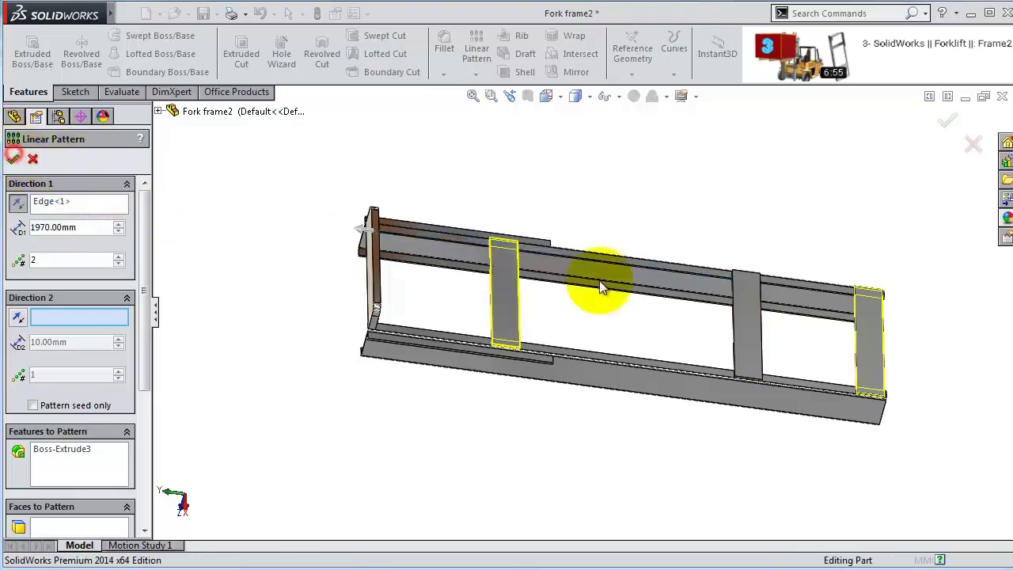
mouse_move(718, 210)
middle_mouse_down()
mouse_move(707, 235)
mouse_move(722, 178)
mouse_move(360, 241)
middle_mouse_up()
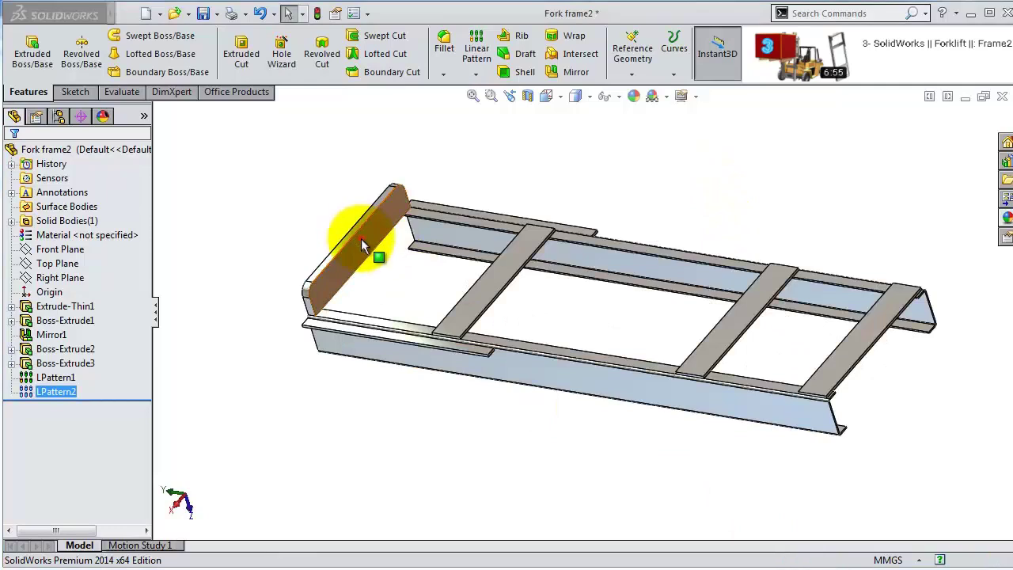
- Sketch a rectangle on the end plate face at the frame's front, viewed face-on
left_click(360, 243)
left_click(423, 190)
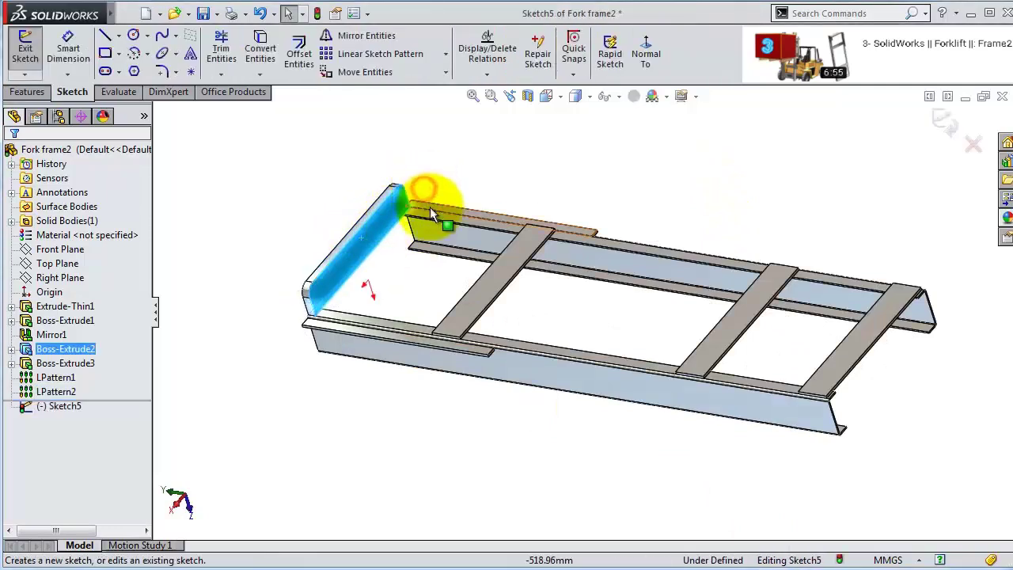
left_click(647, 49)
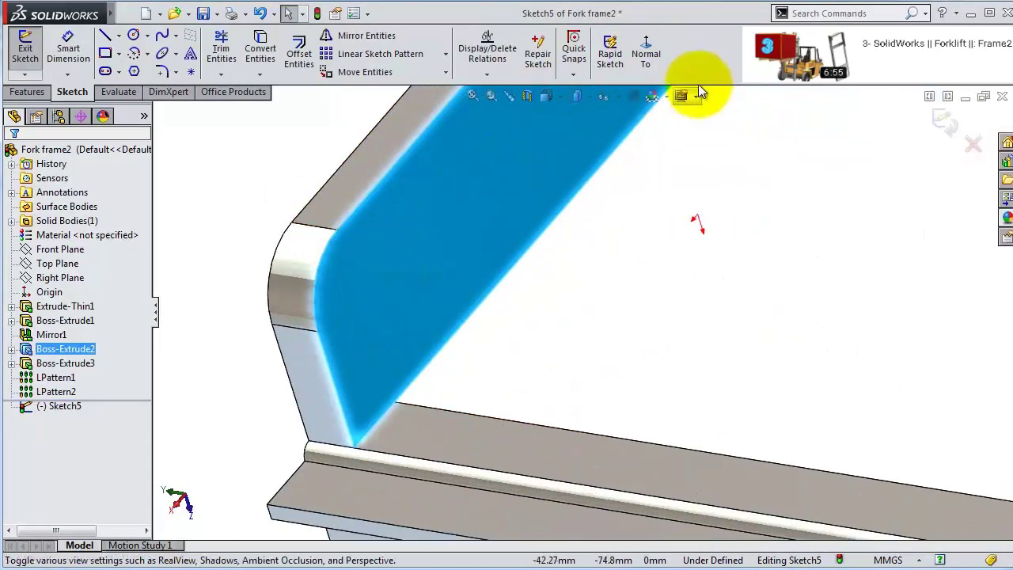
left_click(104, 54)
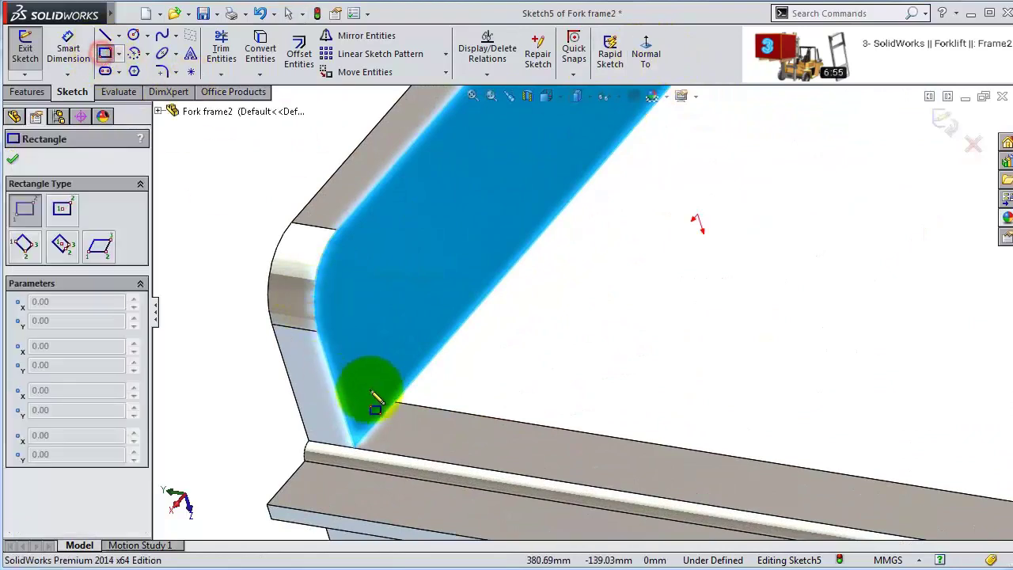
left_click(395, 402)
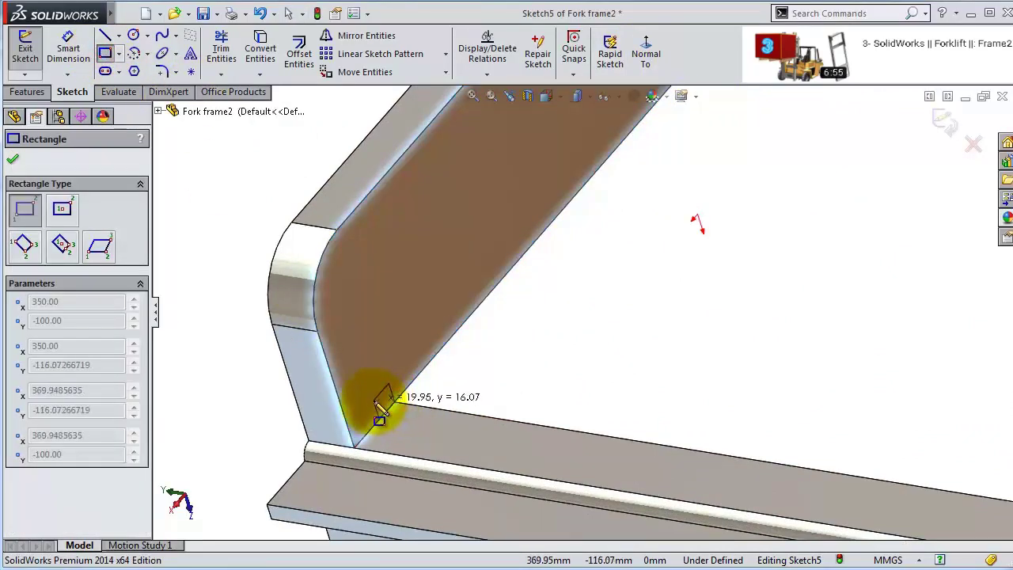
left_click(341, 295)
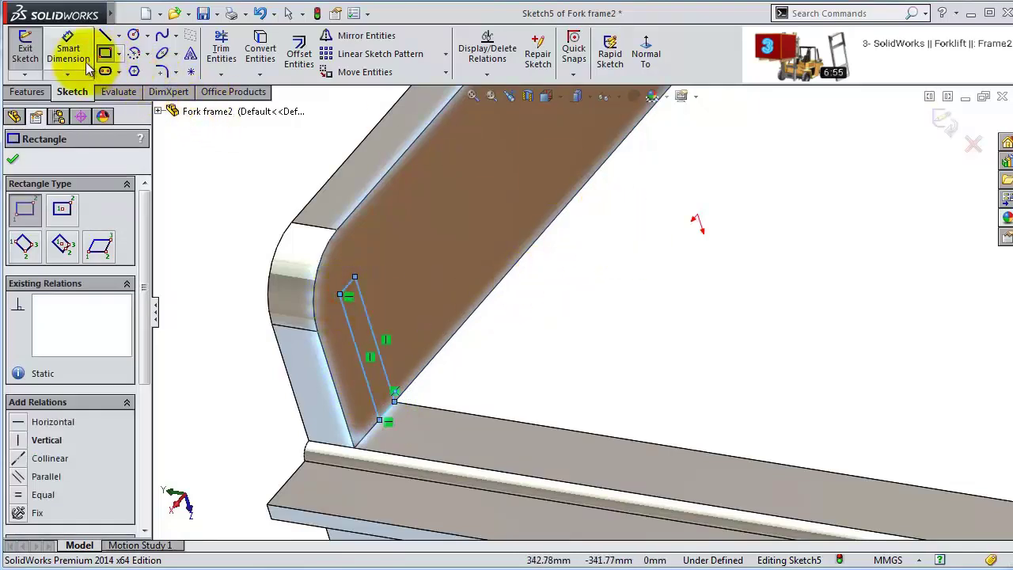
- Dimension the rectangle 127 mm long and 12.5 mm wide
left_click(68, 47)
left_click(377, 335)
left_click(416, 289)
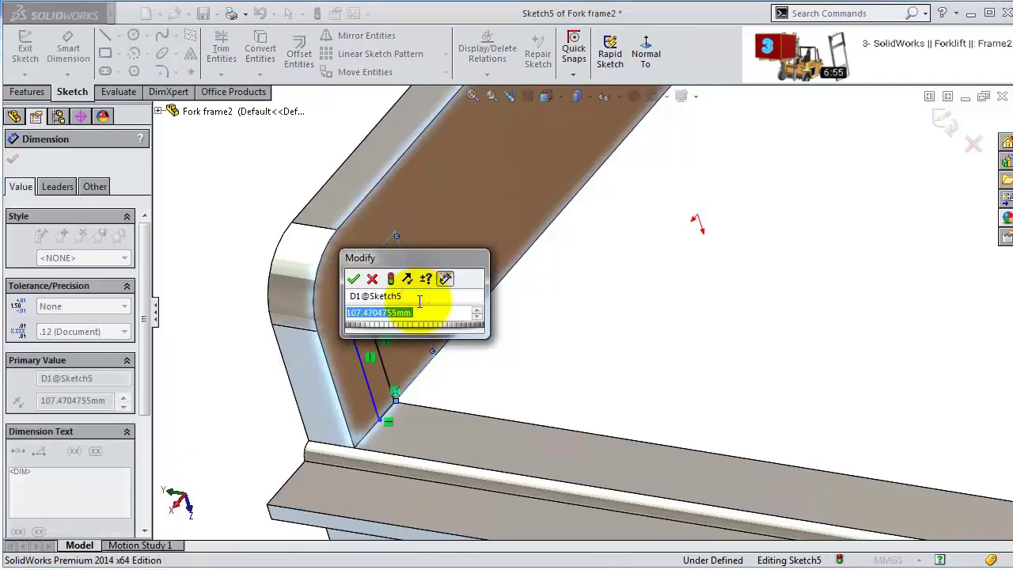
type("1")
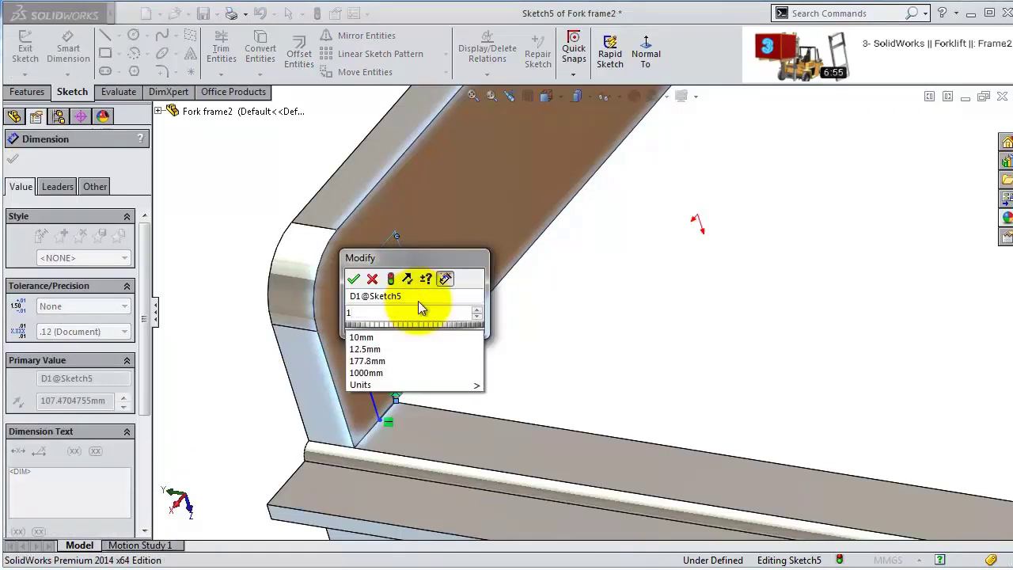
type("27")
key("Return")
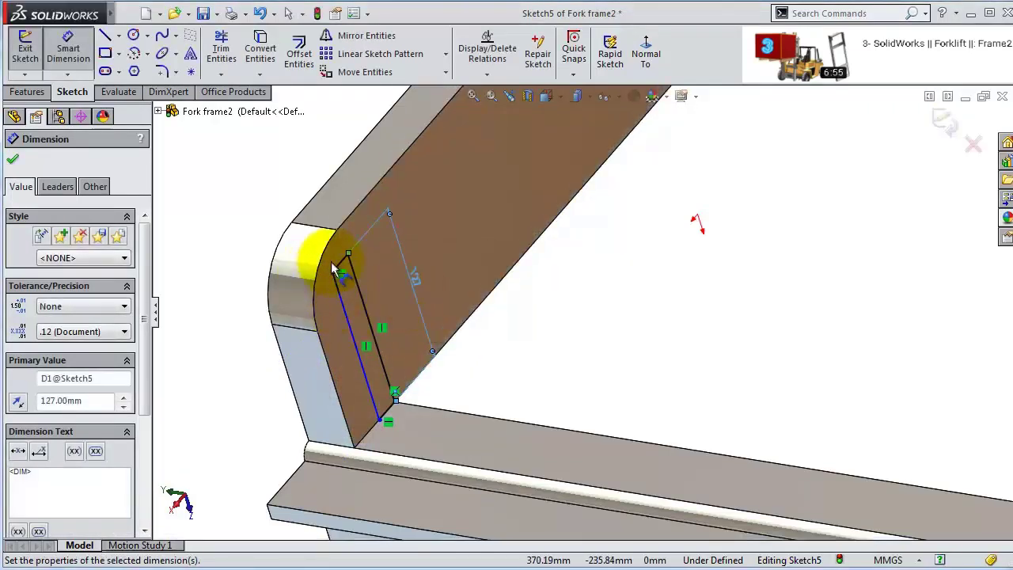
left_click(340, 270)
left_click(281, 184)
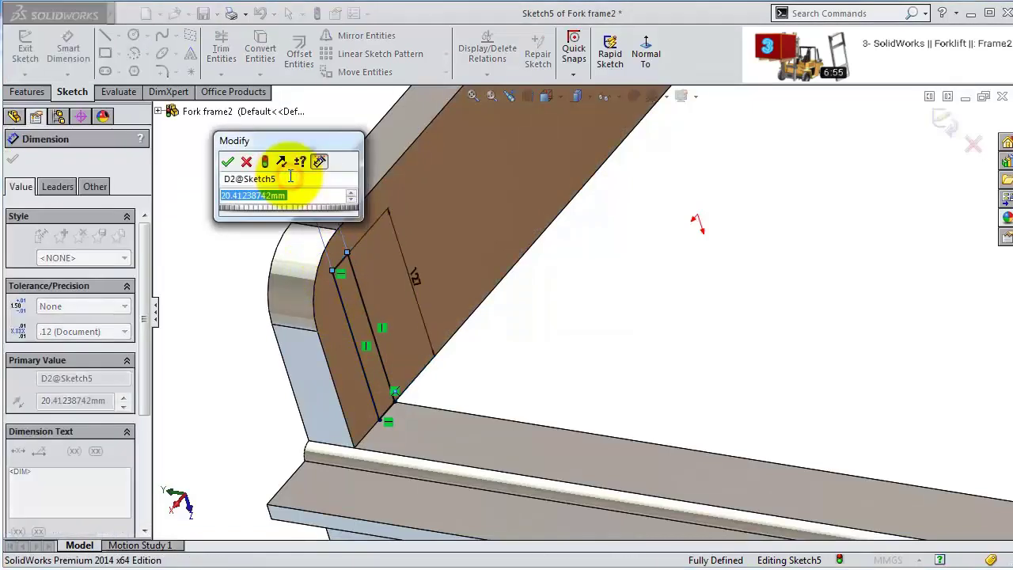
type("12.5")
key("Return")
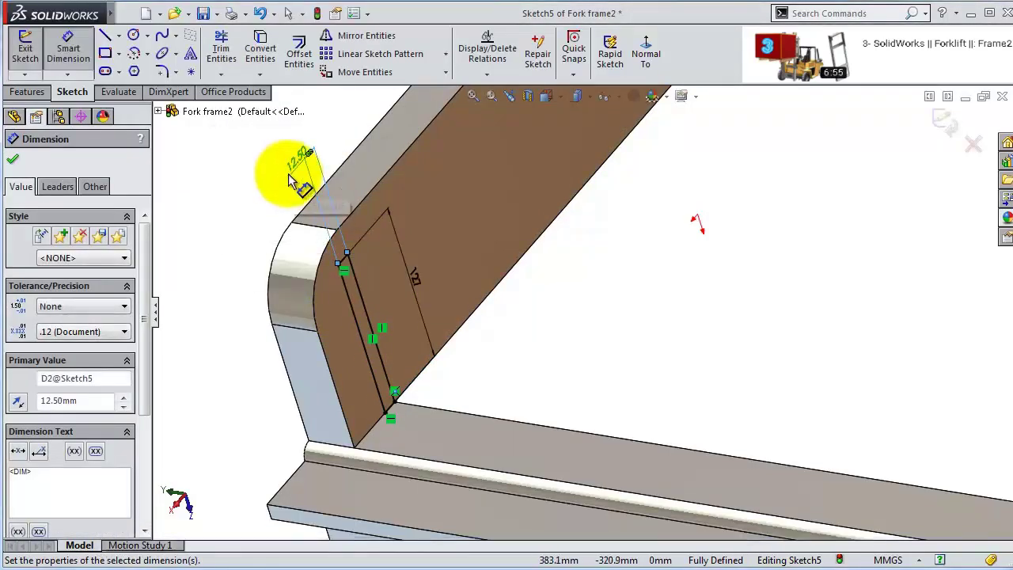
left_click(29, 92)
- Extrude the 127 × 12.5 mm strip 175 mm to create the Boss-Extrude4 bracket plate
left_click(38, 57)
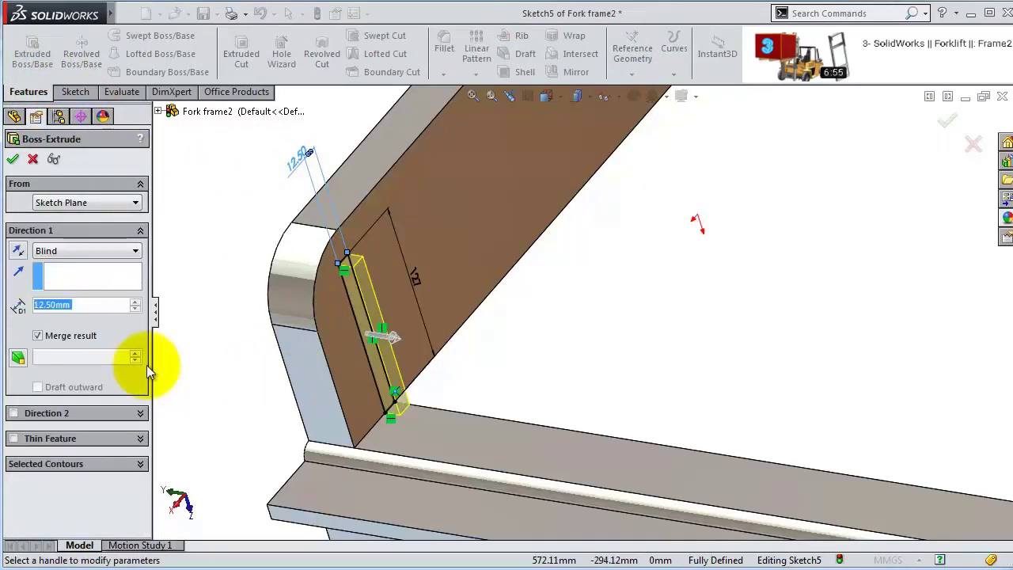
type("175")
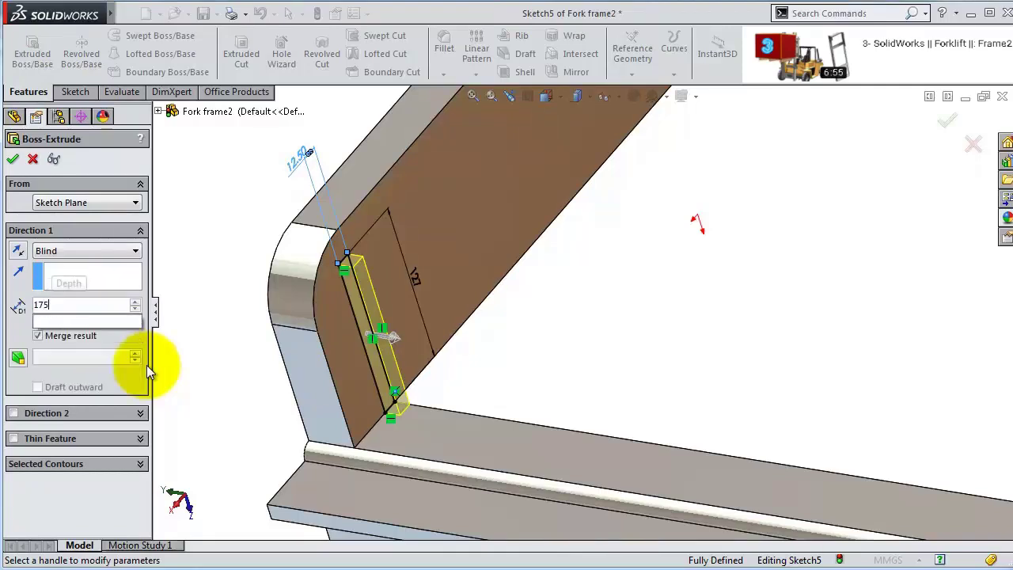
left_click(13, 158)
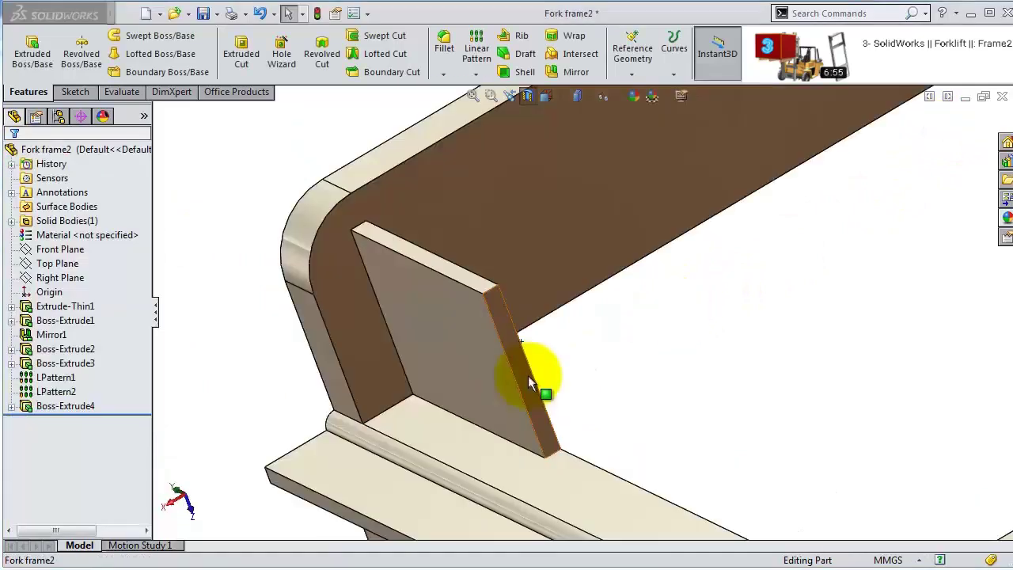
left_click(528, 378)
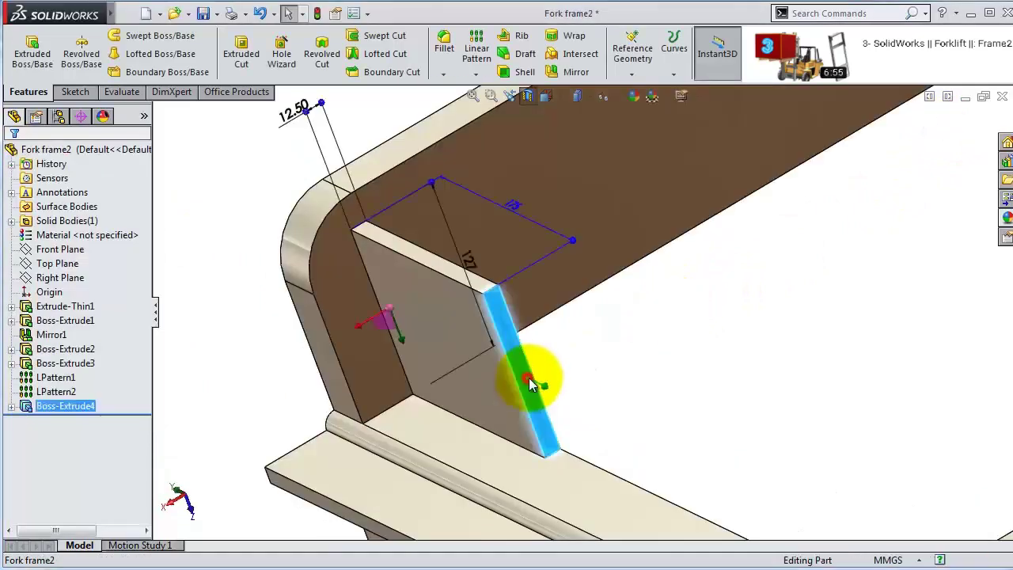
- Sketch a corner rectangle on the bracket plate face, starting at the edge endpoint
left_click(589, 329)
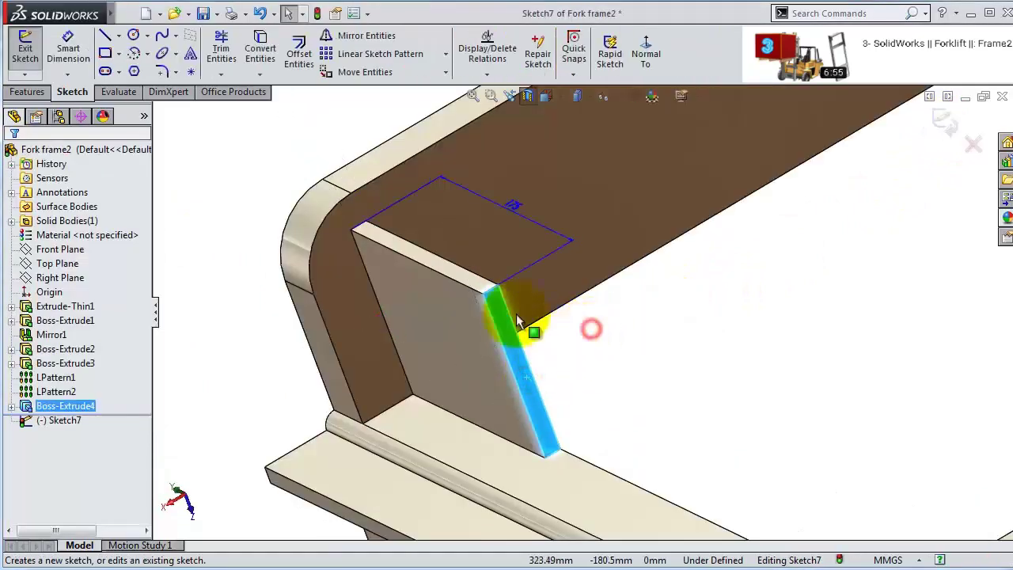
left_click(106, 54)
left_click(560, 450)
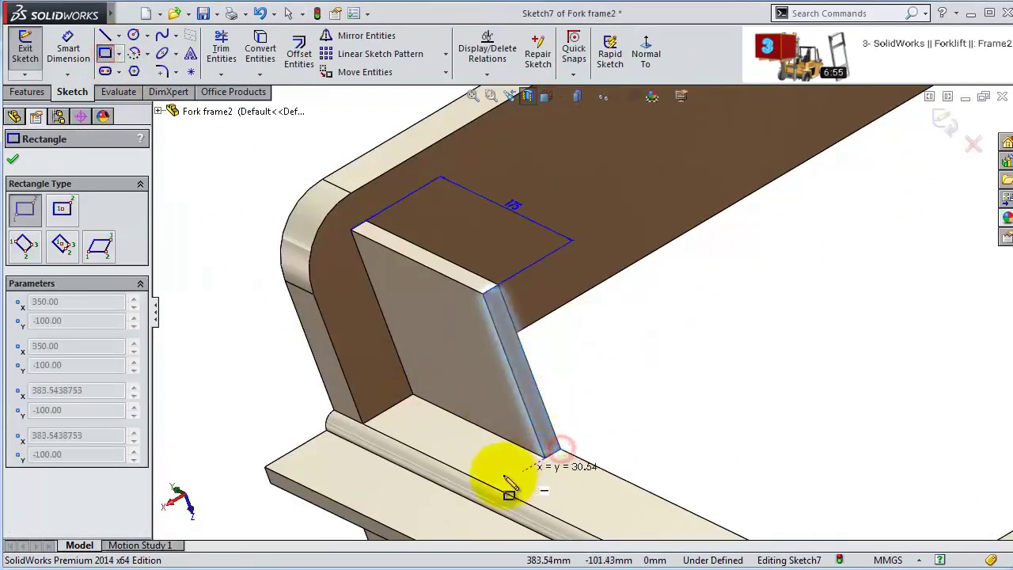
scroll(448, 326, "down", 3)
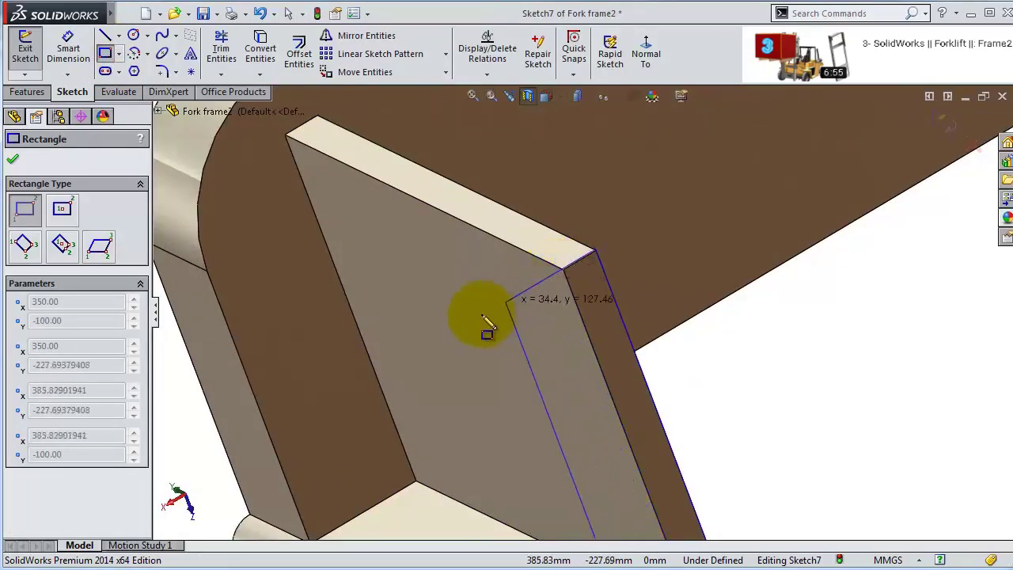
scroll(444, 341, "down", 2)
scroll(445, 366, "up", 4)
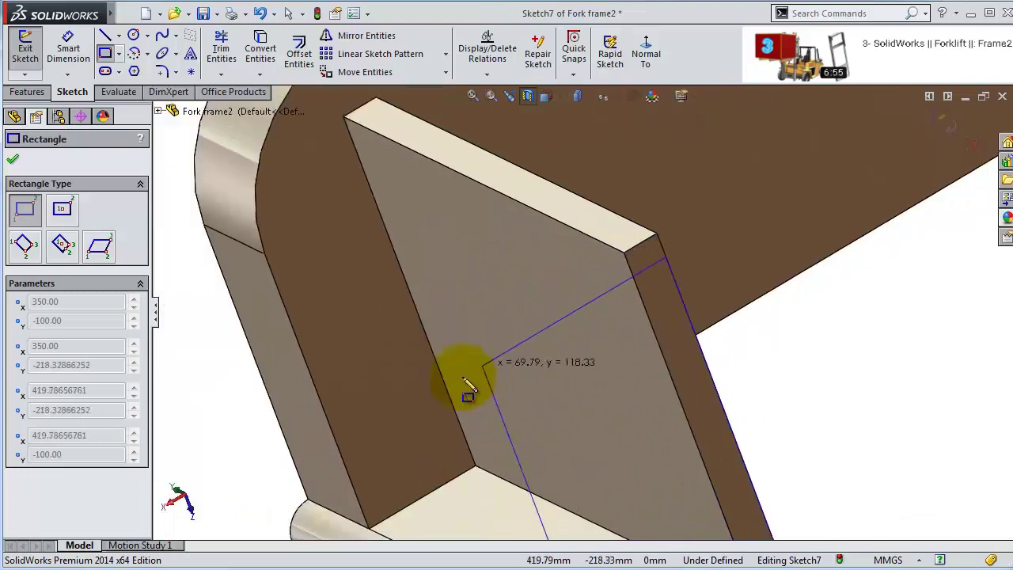
left_click(545, 312)
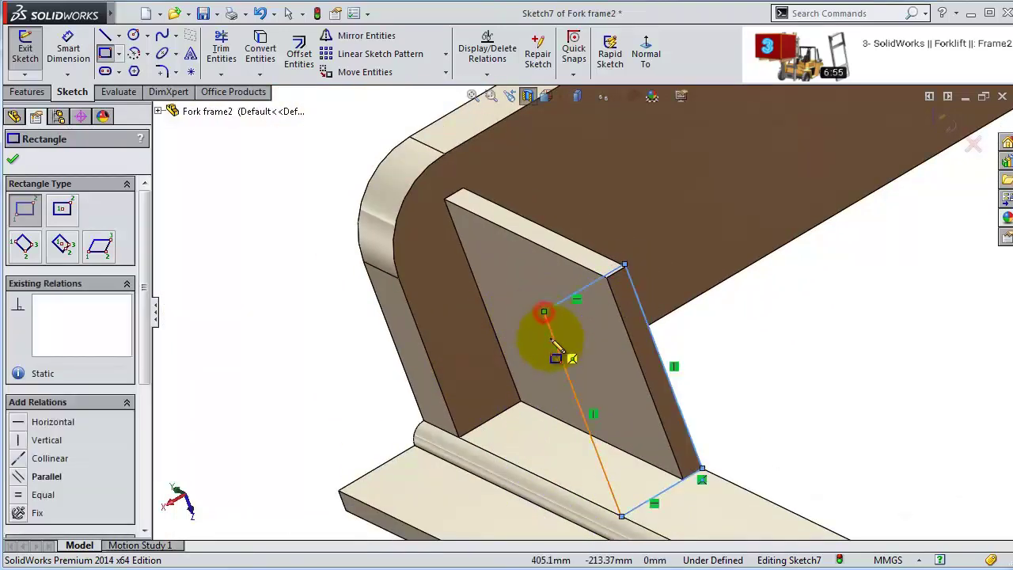
scroll(558, 348, "down", 1)
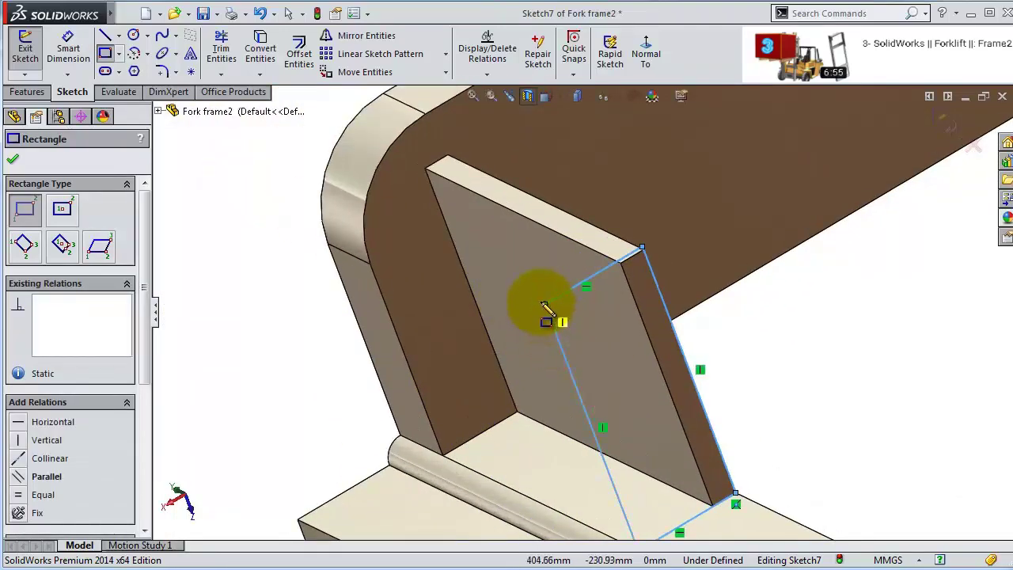
key("Escape")
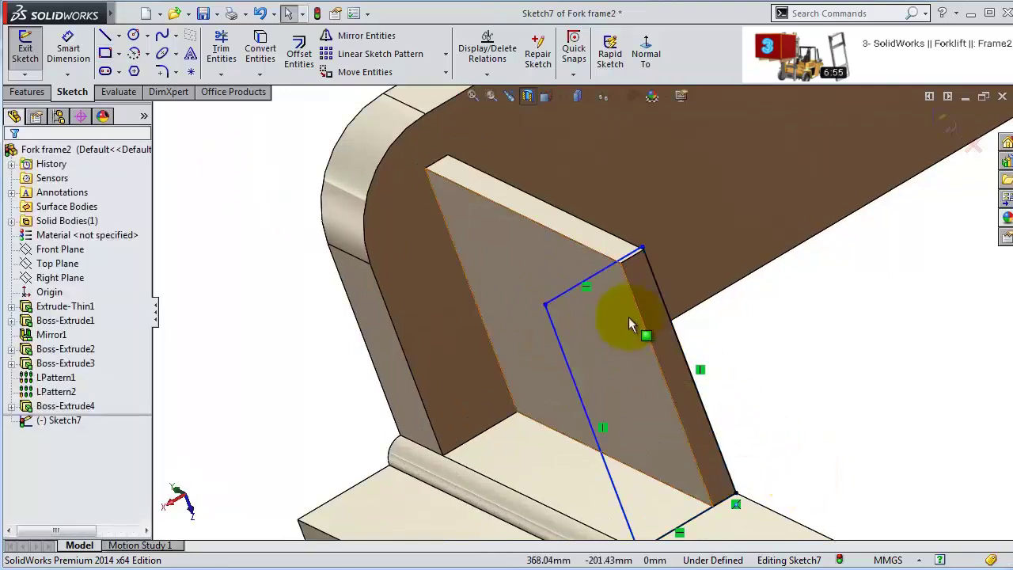
scroll(641, 256, "down", 3)
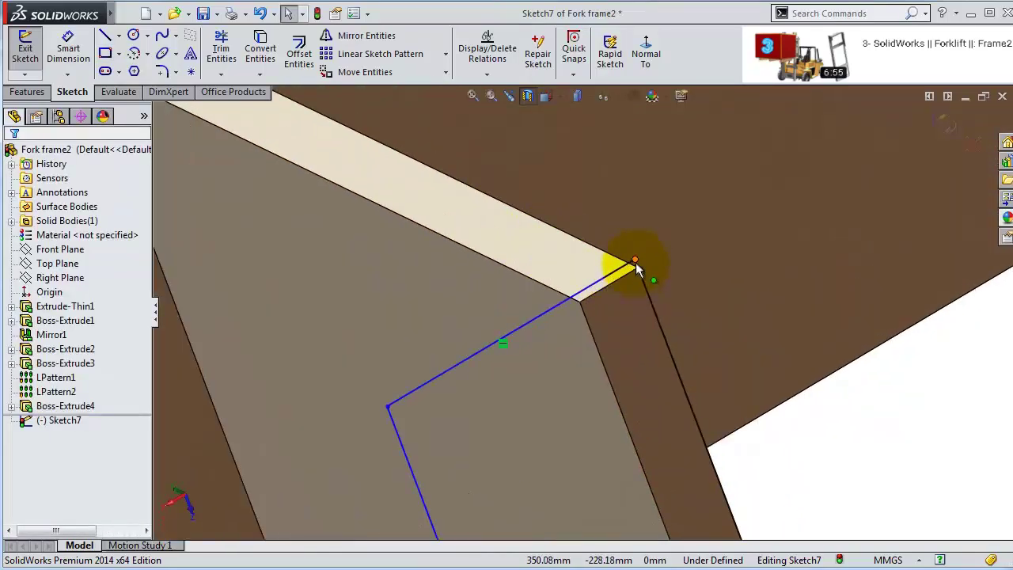
- Fully define the outline: top corner coincident with the plate's top edge, bottom corner pierced to the rail edge
left_click(635, 262)
left_click(629, 268, "ctrl")
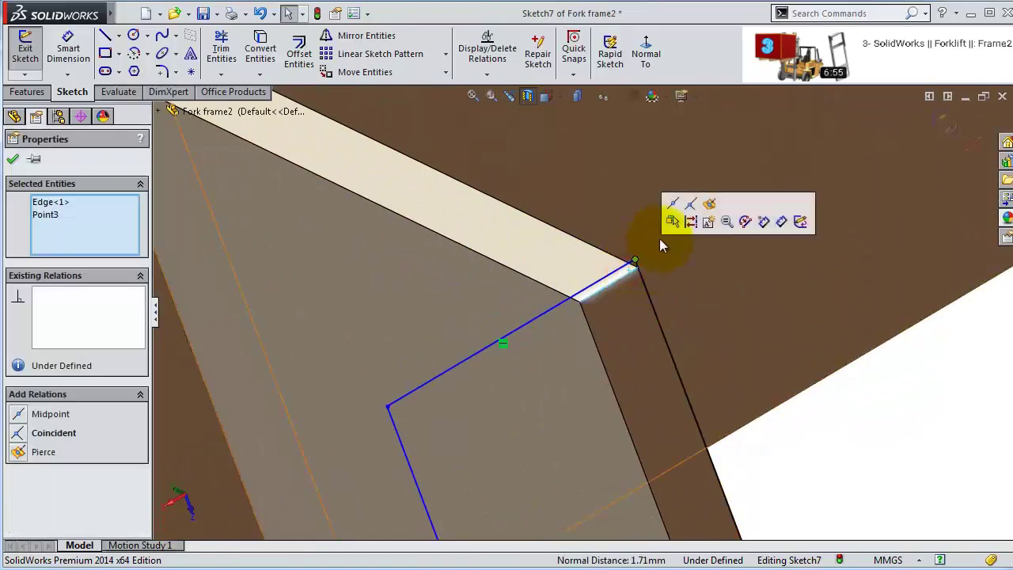
left_click(691, 205)
scroll(554, 485, "up", 5)
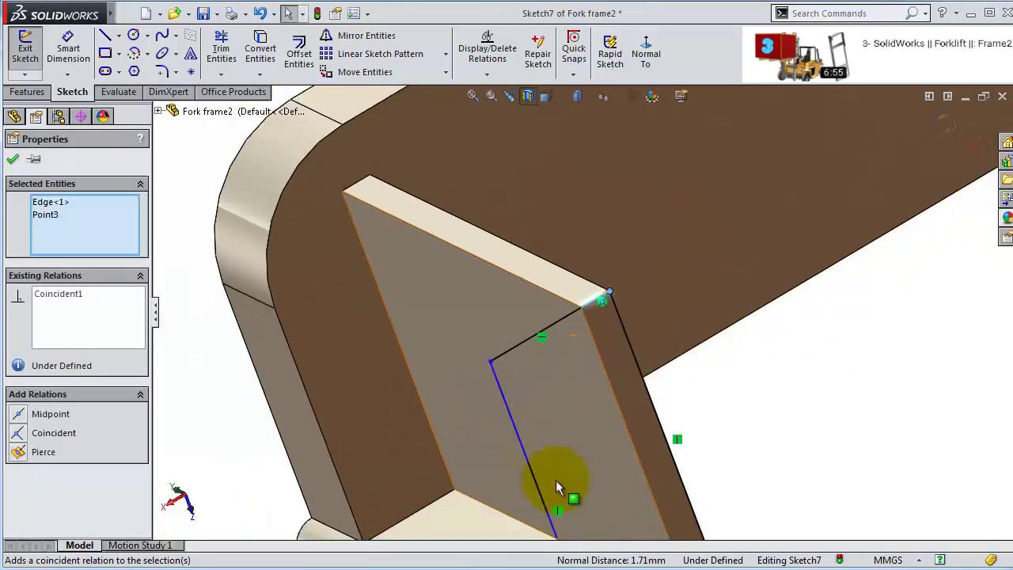
scroll(656, 350, "down", 5)
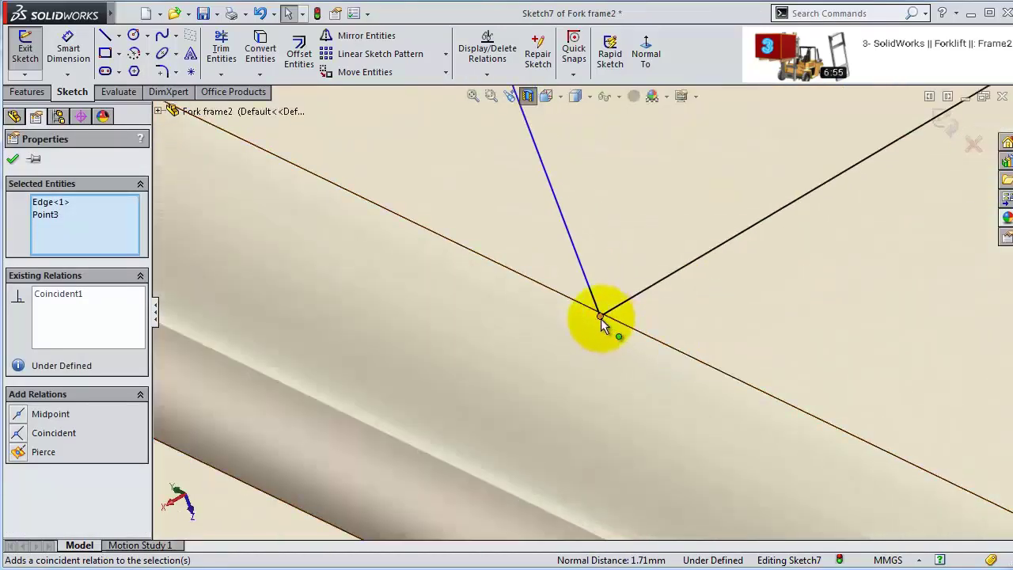
left_click(604, 317)
left_click(632, 331, "ctrl")
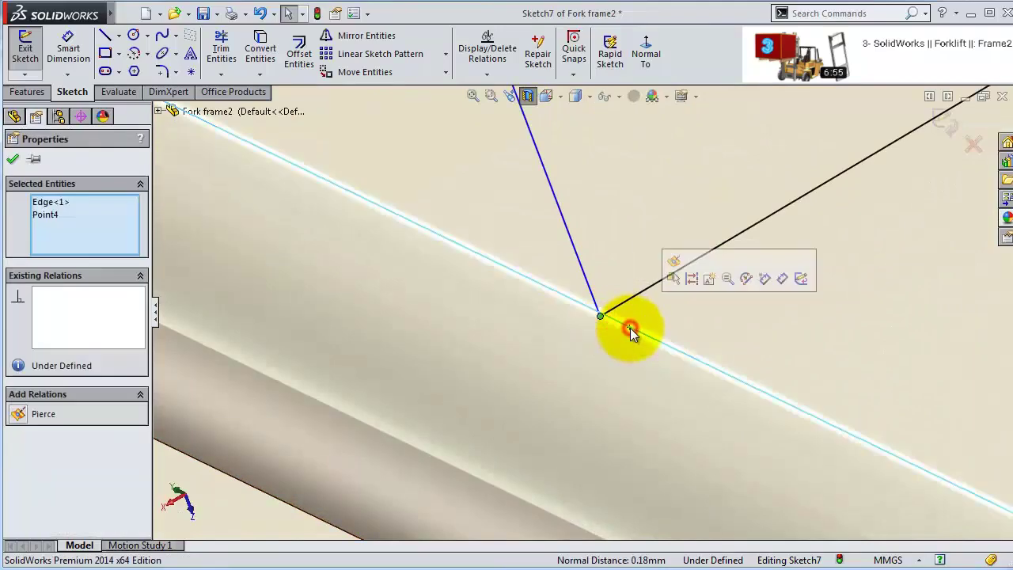
left_click(675, 273)
mouse_move(674, 273)
middle_mouse_down()
mouse_move(678, 294)
mouse_move(719, 226)
mouse_move(630, 177)
middle_mouse_up()
scroll(617, 171, "down", 3)
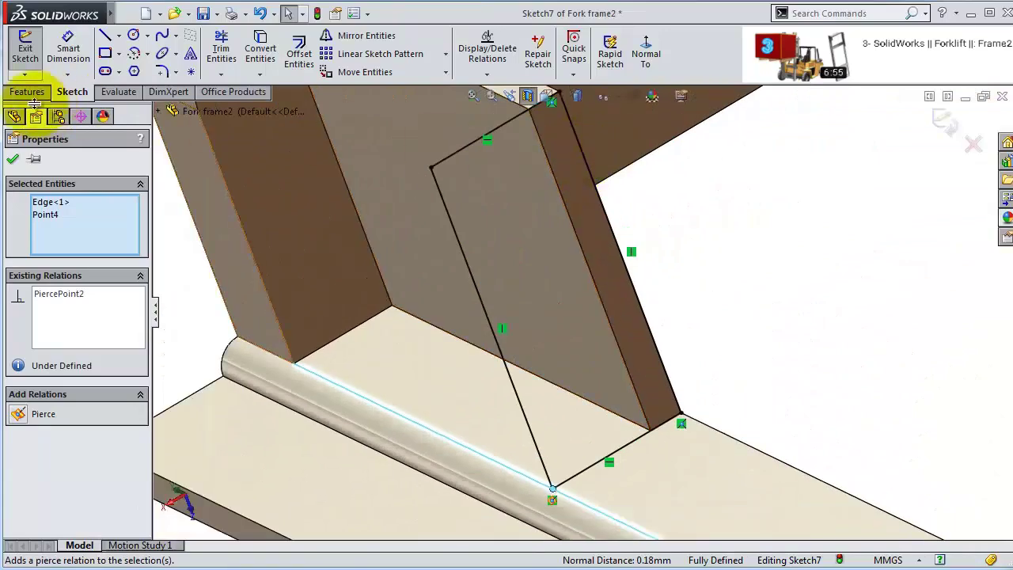
left_click(26, 92)
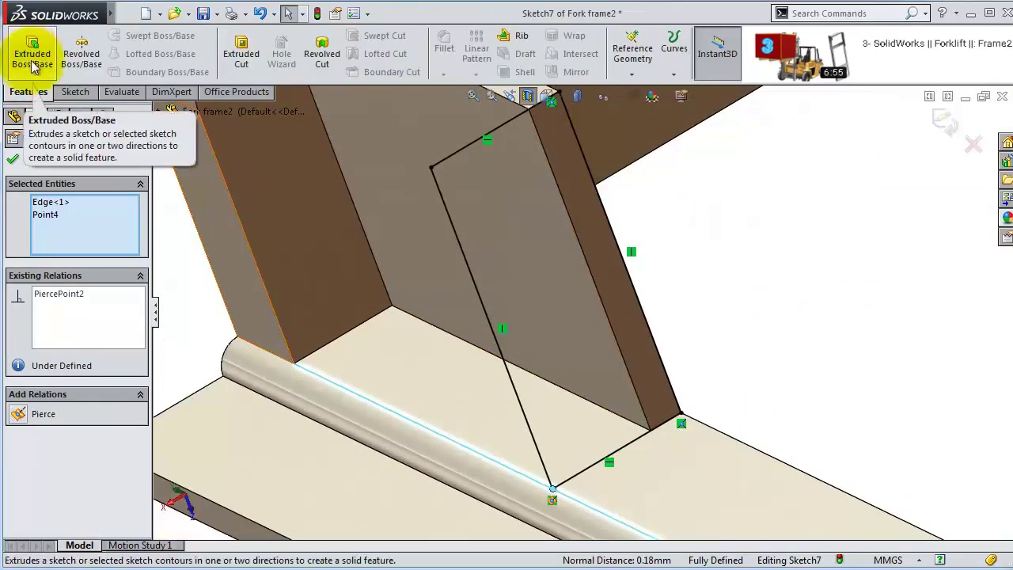
- Draw a circle inside the bracket outline and dimension its diameter to 17.5 mm
left_click(76, 92)
left_click(133, 37)
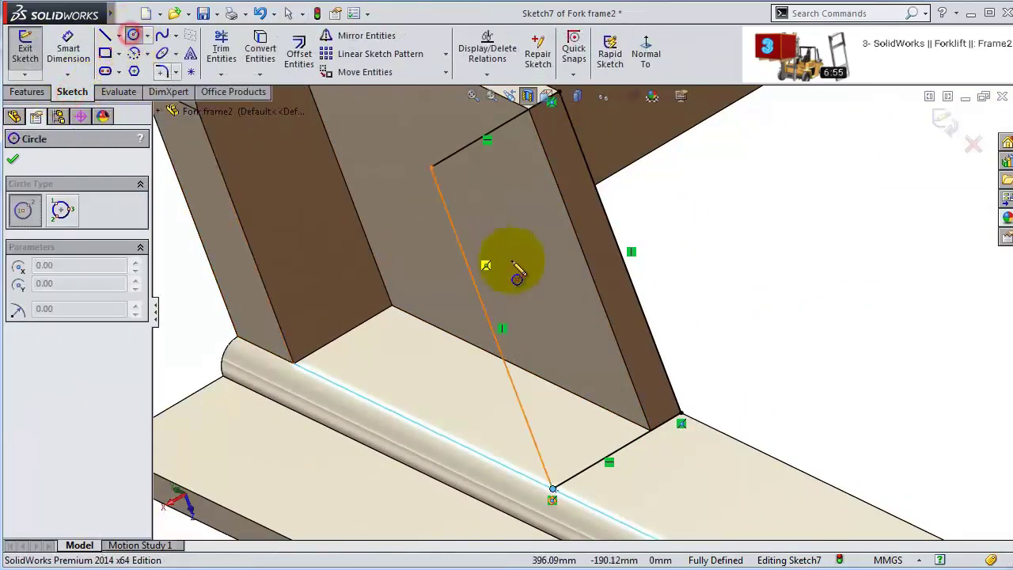
left_click_drag(539, 257, 530, 231)
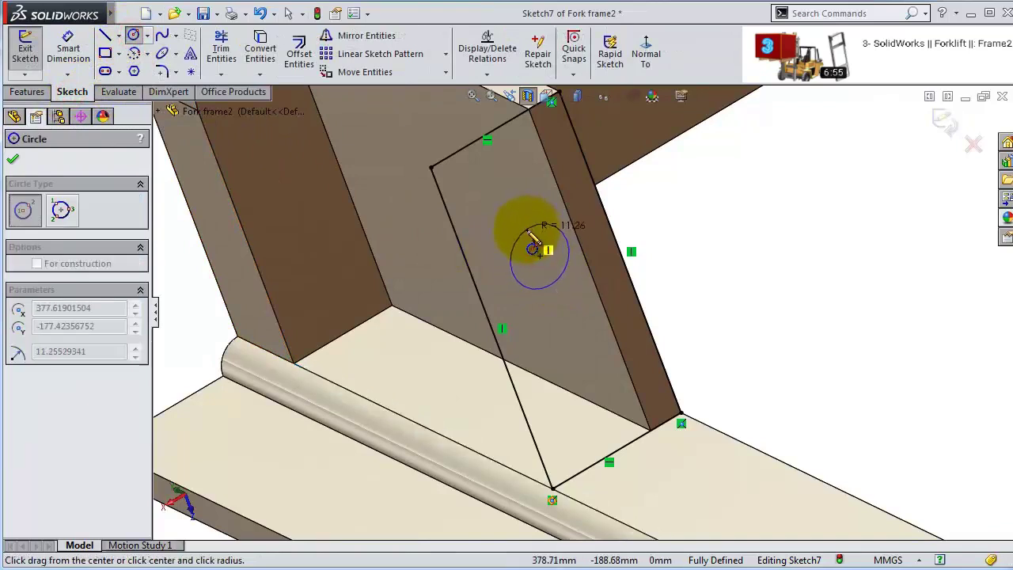
left_click(530, 231)
left_click(68, 40)
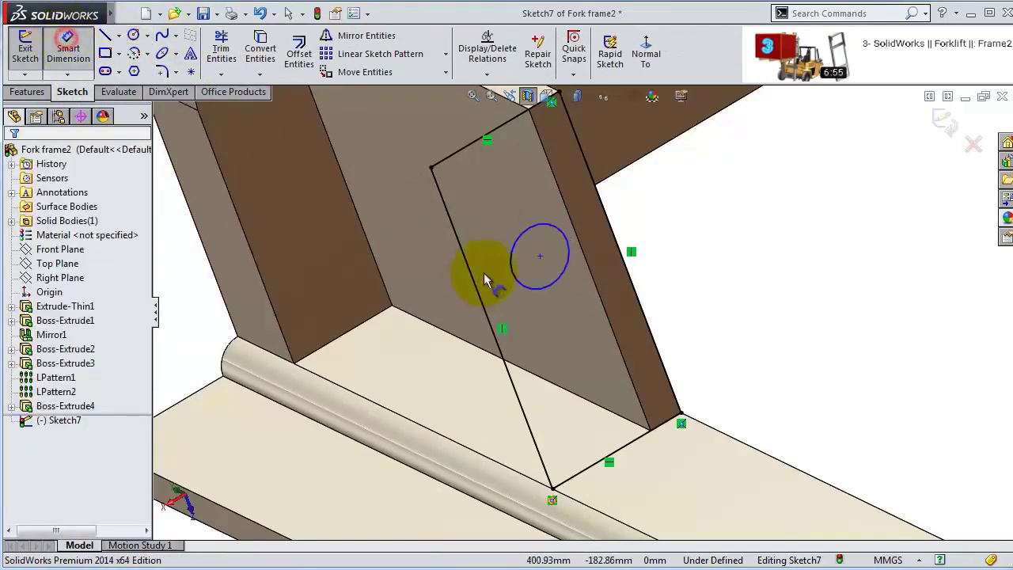
left_click(507, 264)
left_click(441, 272)
type("17.5")
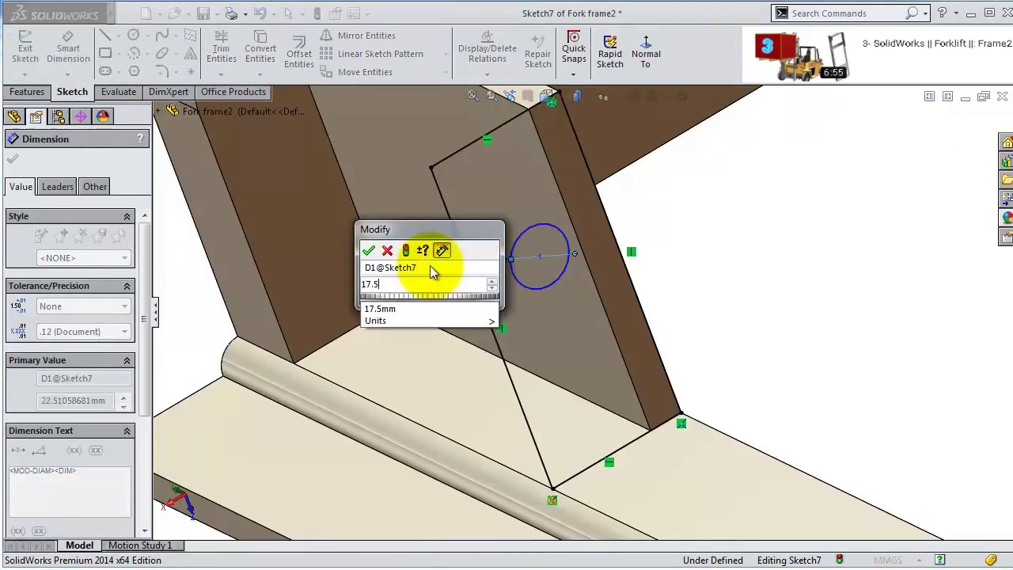
key("Return")
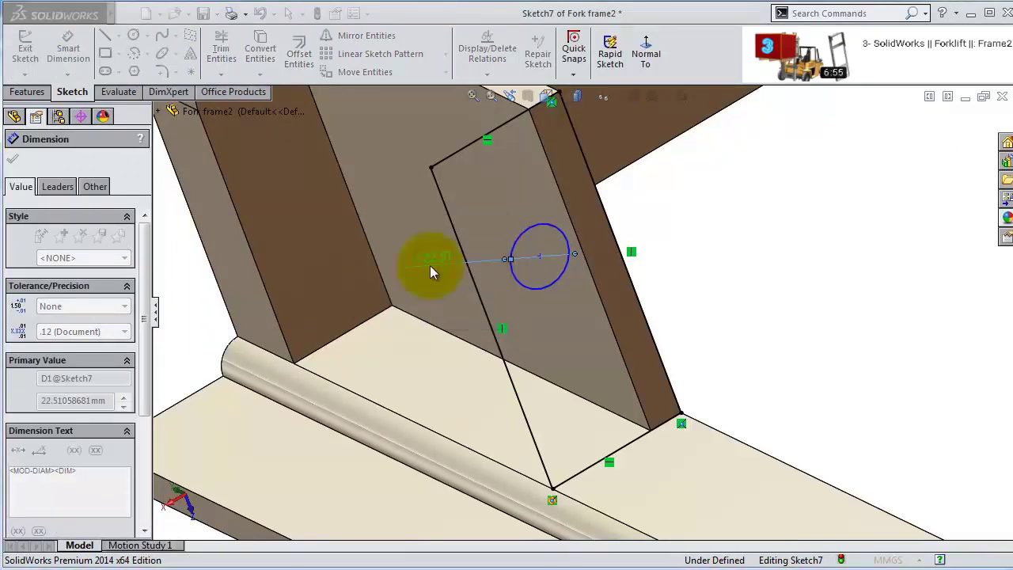
- Locate the circle 19 mm from the top line and 82 mm from the bottom line
left_click(539, 261)
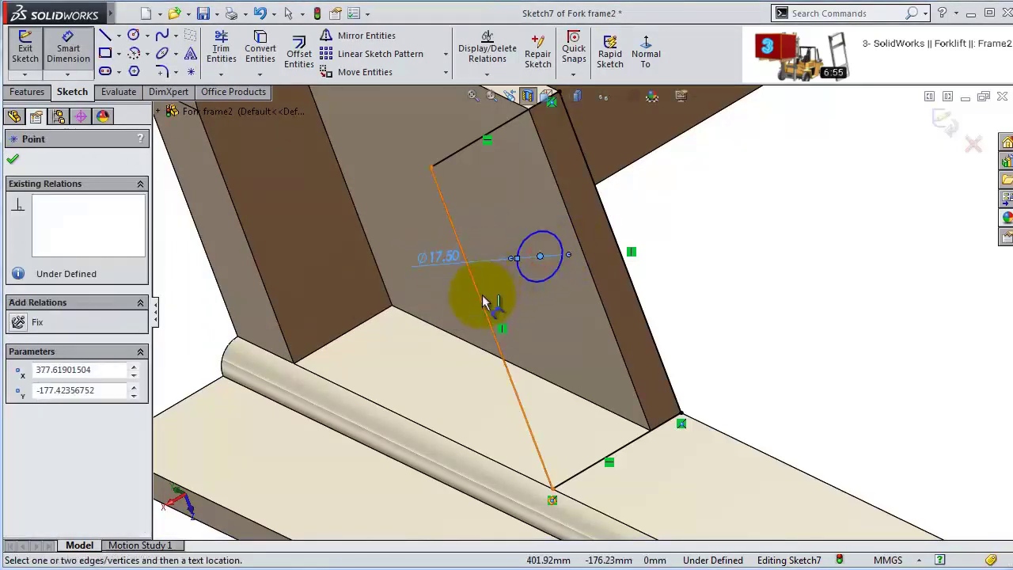
left_click(484, 300)
left_click(442, 129)
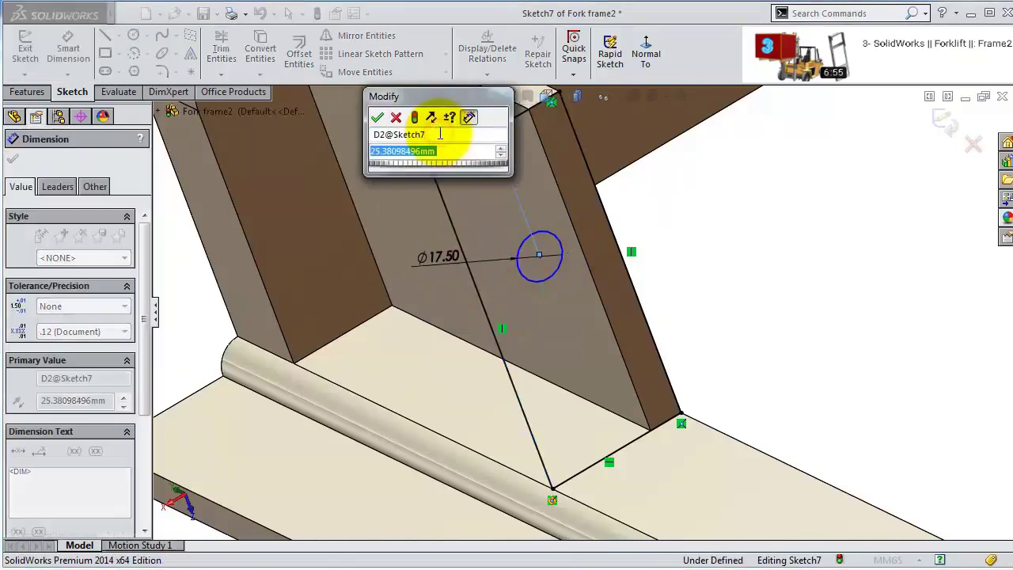
type("19")
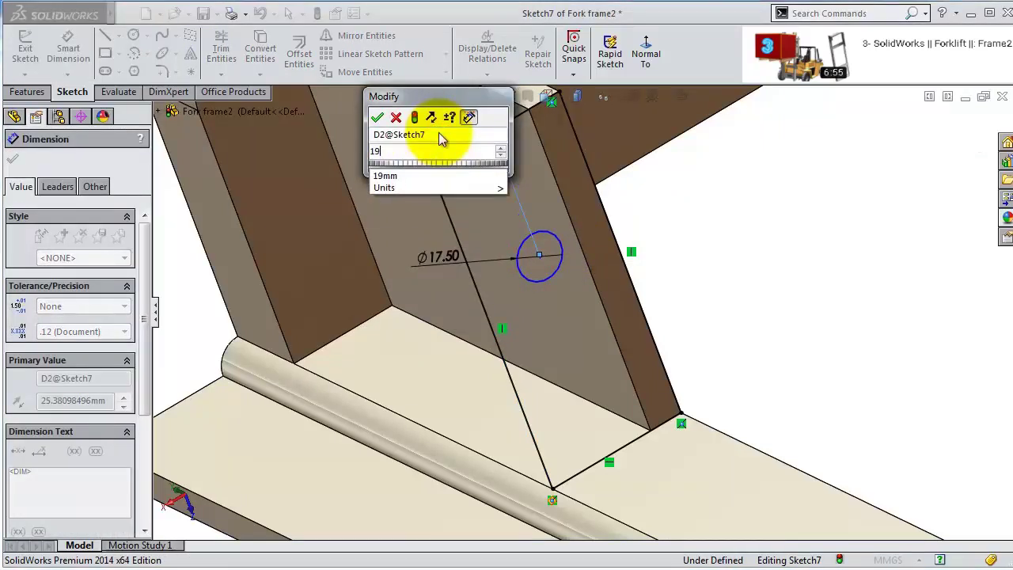
key("Return")
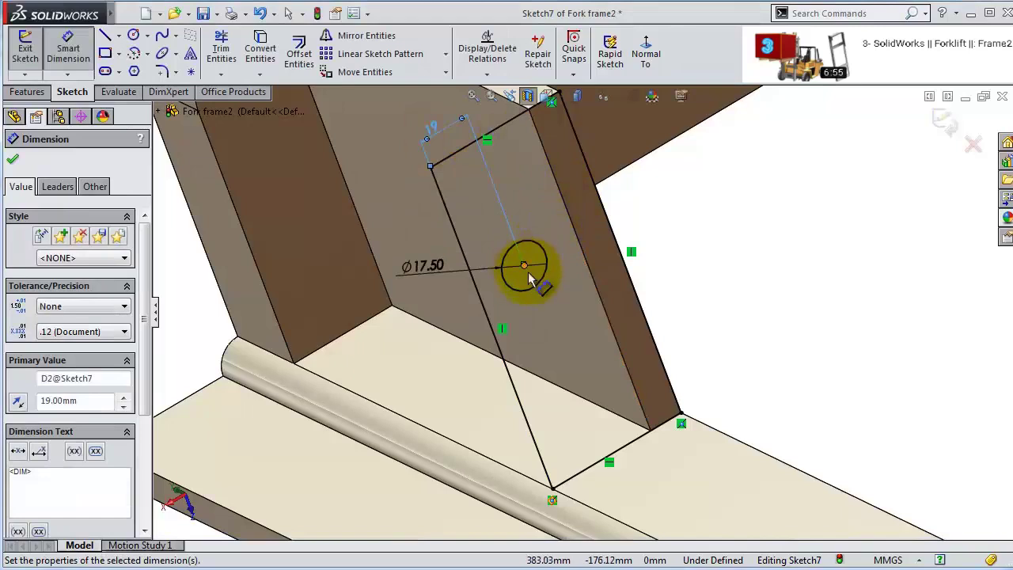
left_click(536, 291)
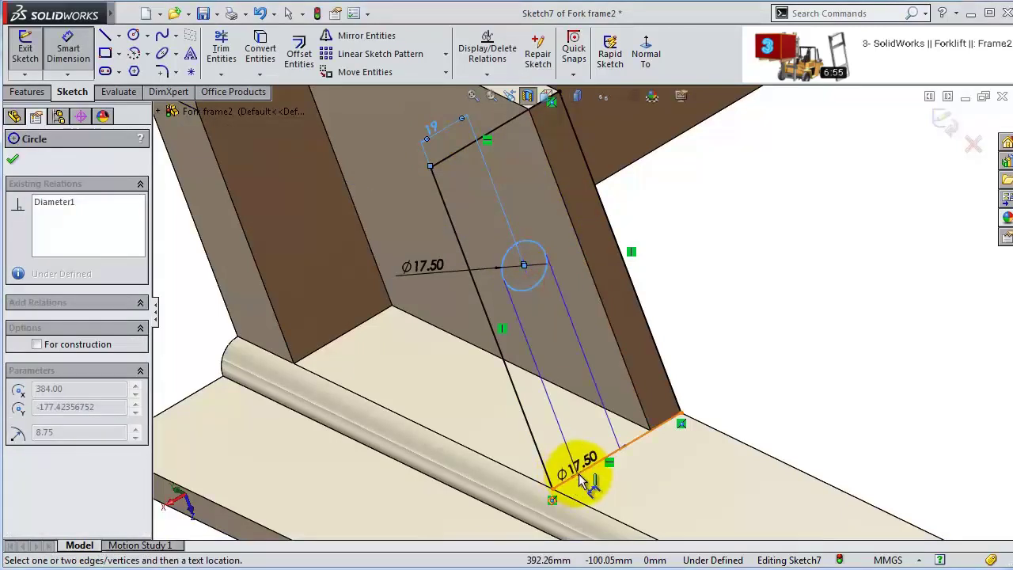
left_click(580, 472)
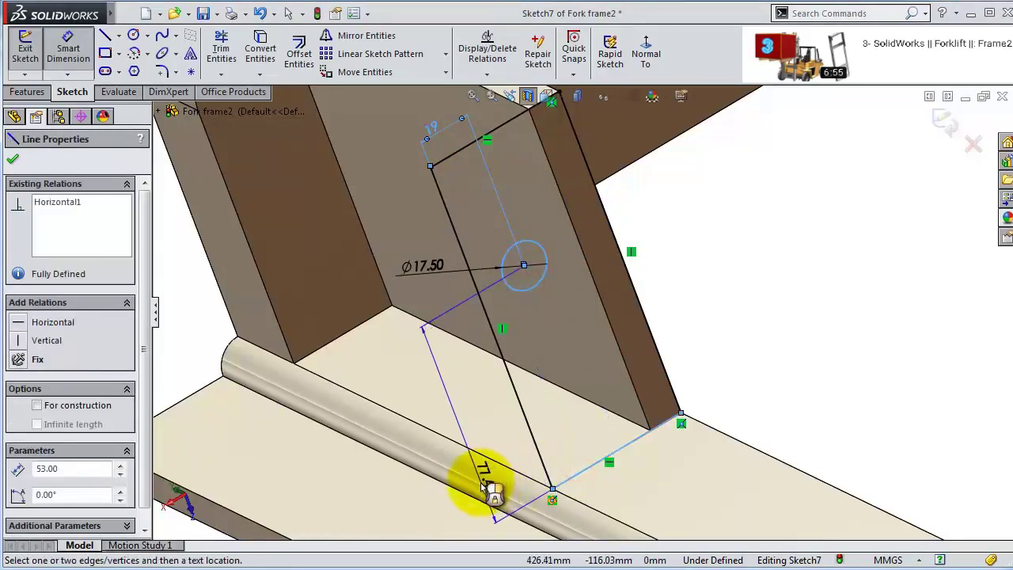
left_click(489, 491)
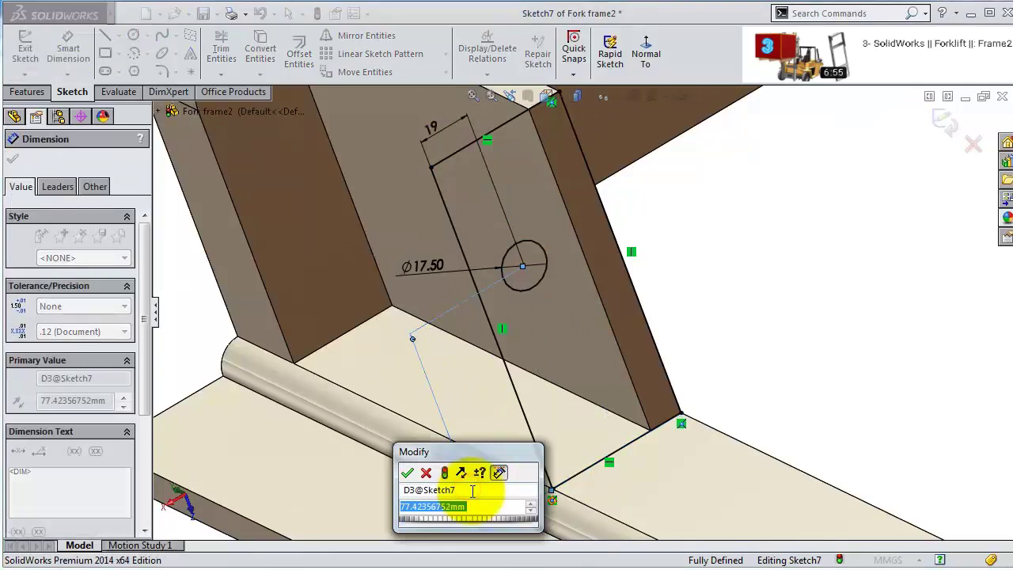
type("82")
key("Return")
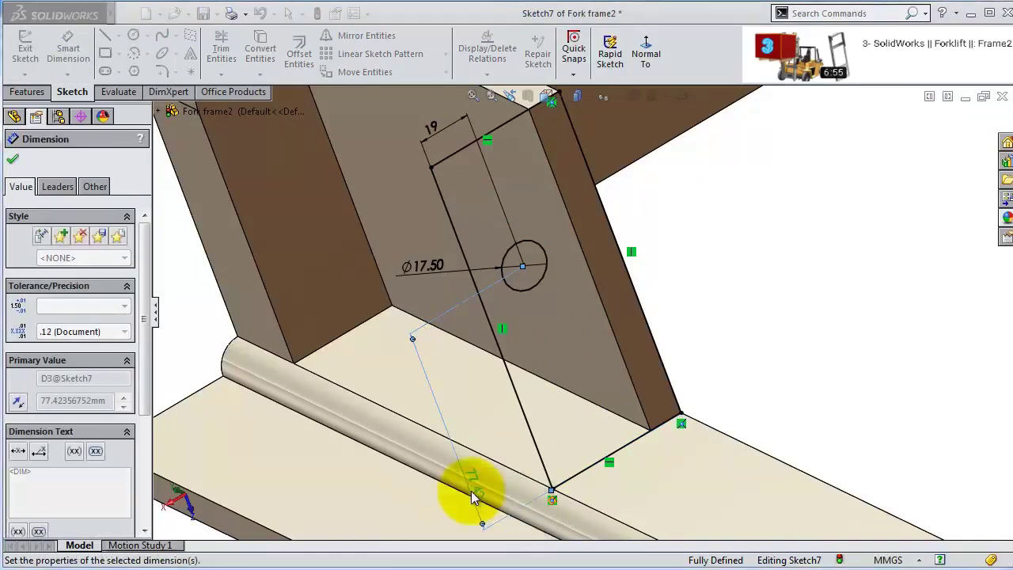
middle_click_drag(520, 307, 514, 289)
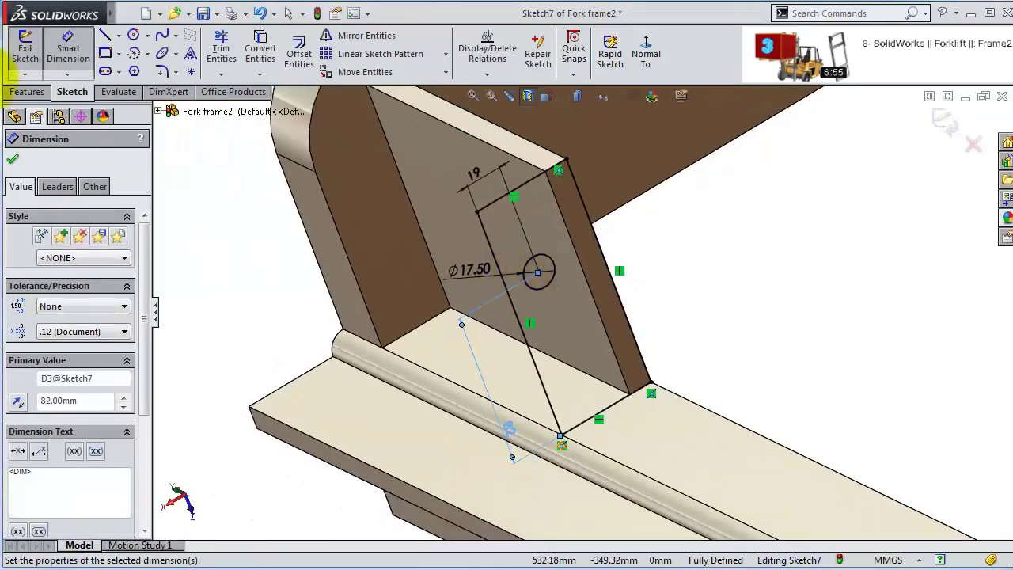
- Extrude Sketch7 blind 12.5 mm into a bracket plate with the Ø17.5 hole
left_click(27, 92)
left_click(31, 51)
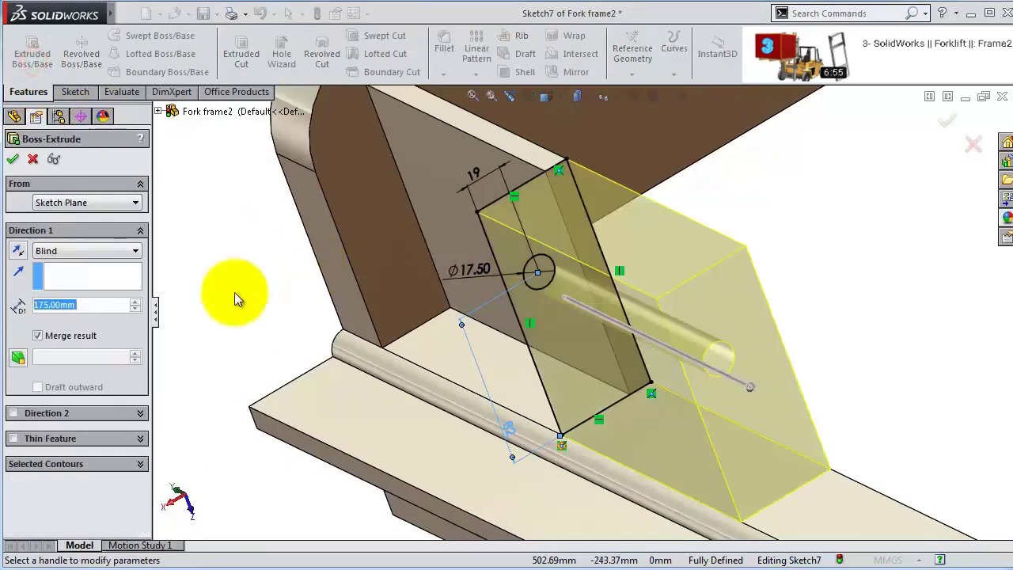
type("12.5")
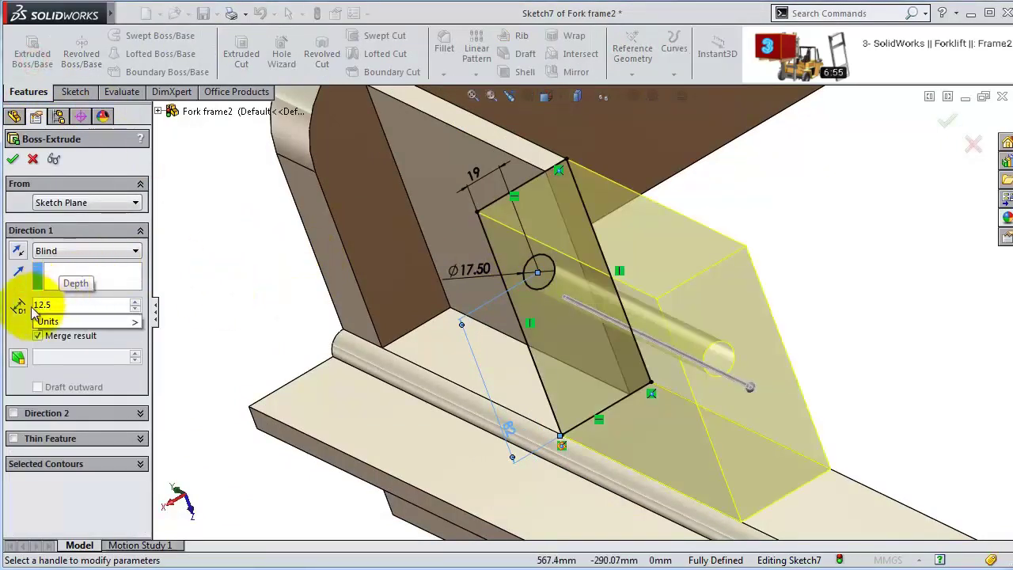
left_click(20, 324)
middle_click_drag(452, 249, 467, 262)
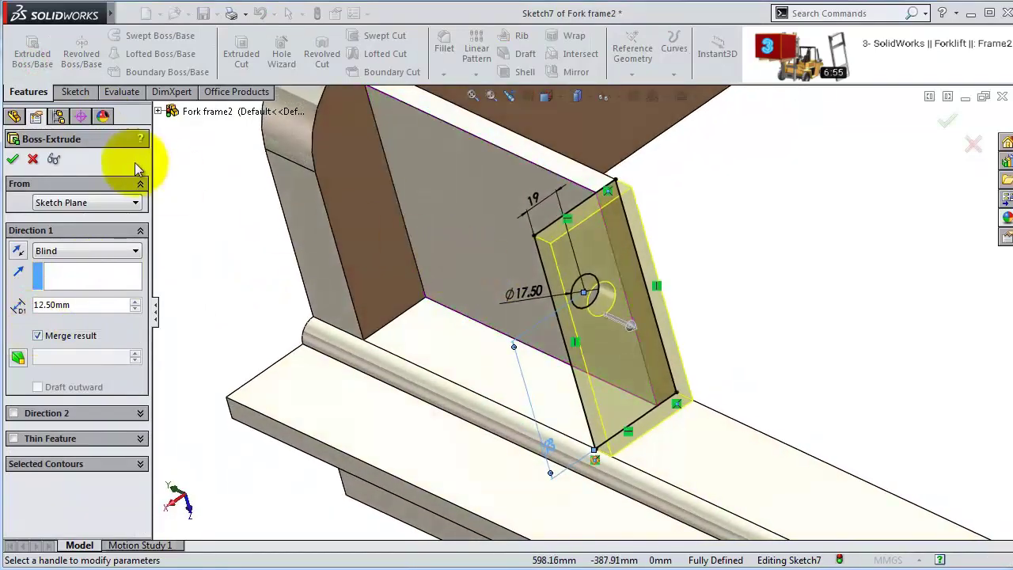
left_click(13, 160)
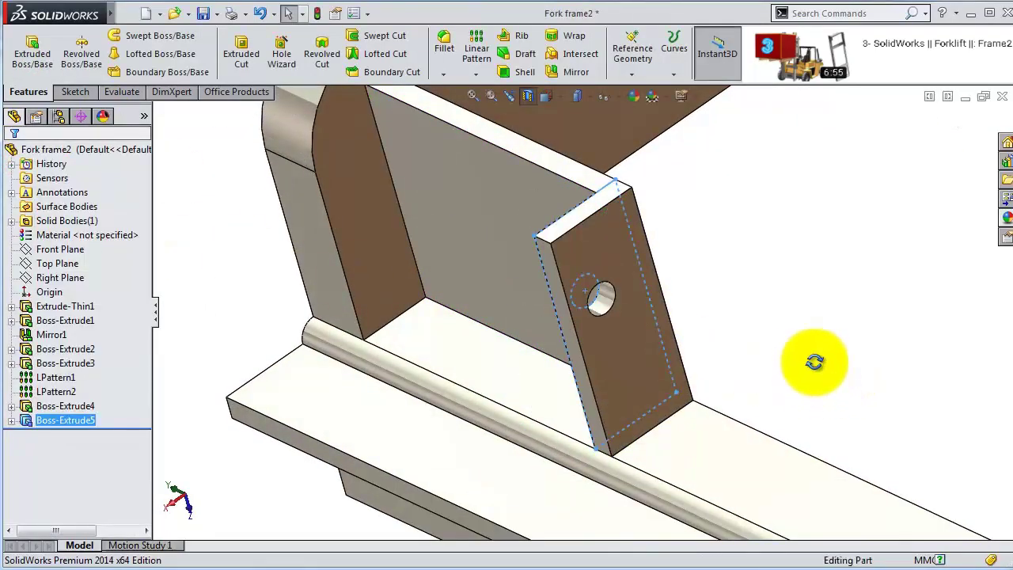
middle_click_drag(814, 362, 866, 549)
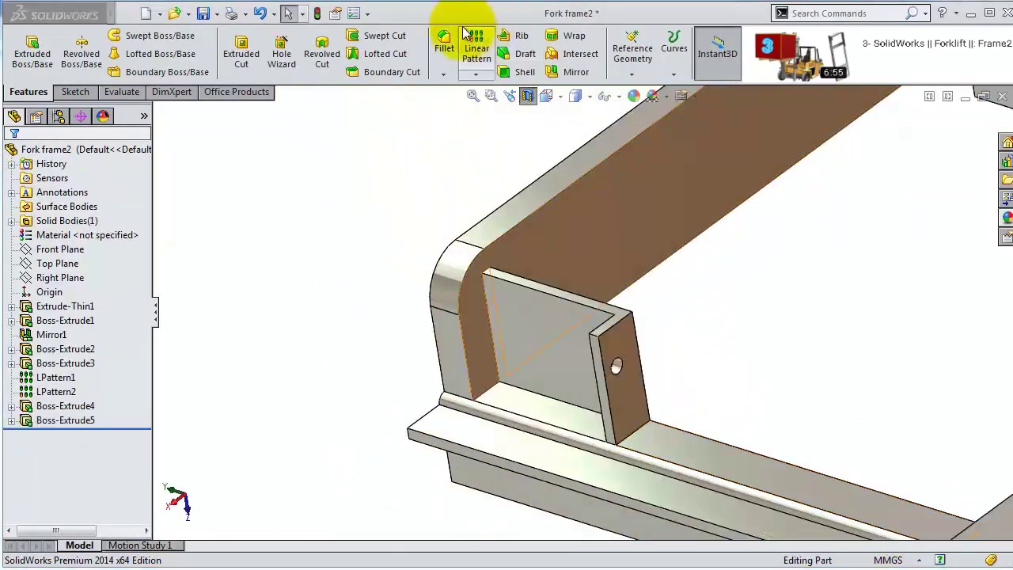
- Fillet the bracket plate's top corner edge with a 12.5 mm radius
left_click(444, 45)
type("12.5")
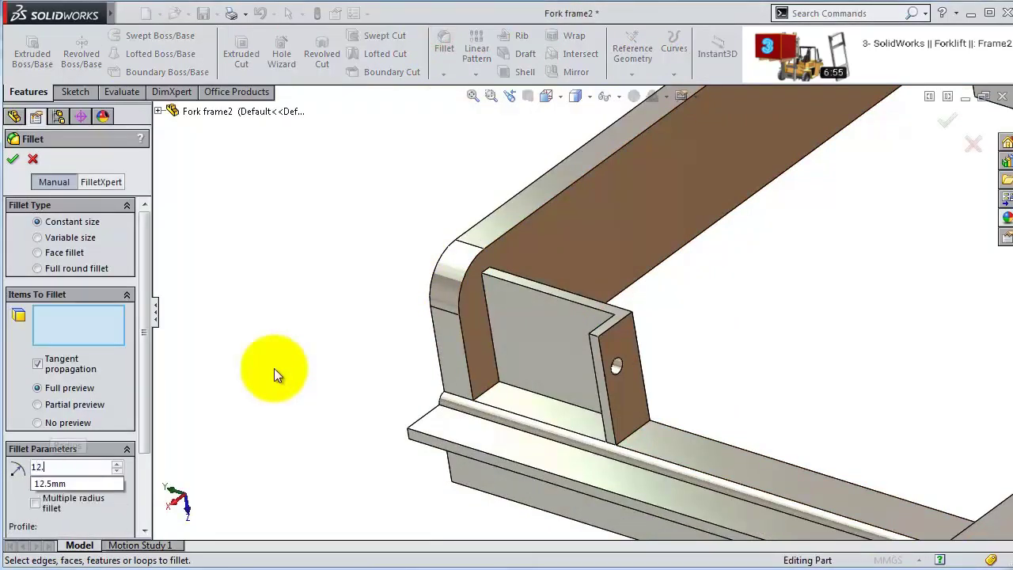
left_click(596, 337)
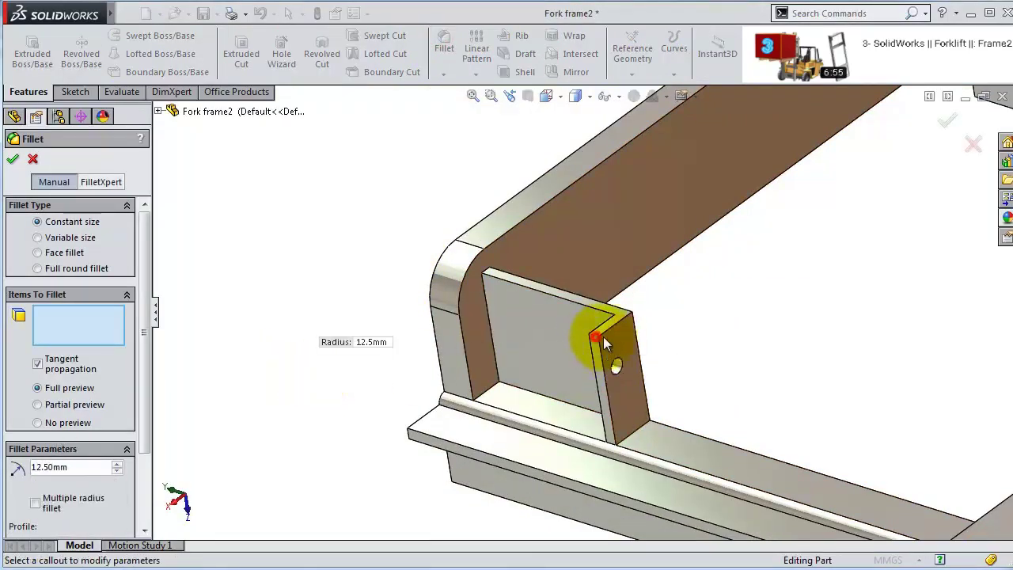
left_click(13, 159)
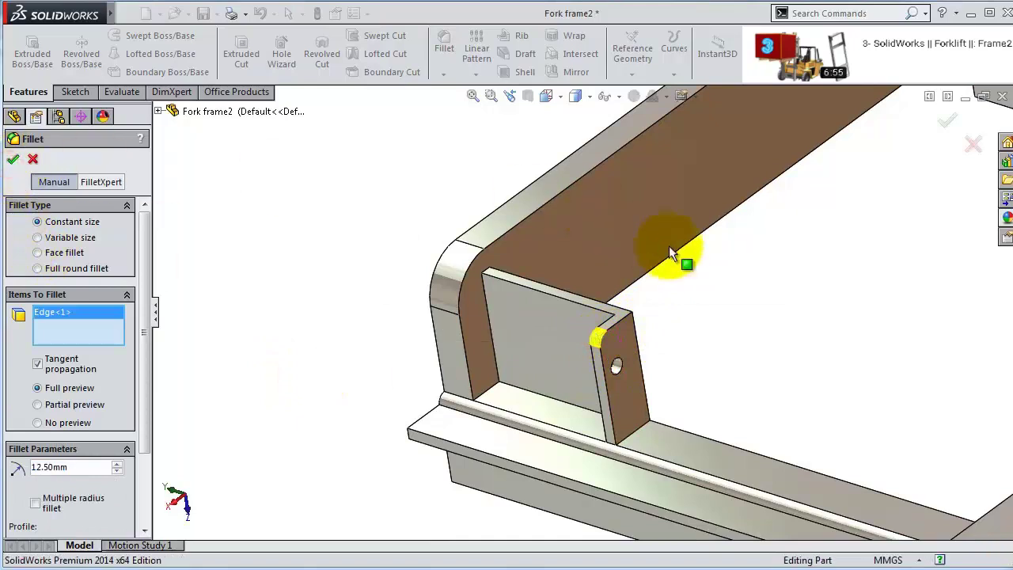
scroll(691, 269, "up", 3)
left_click(475, 76)
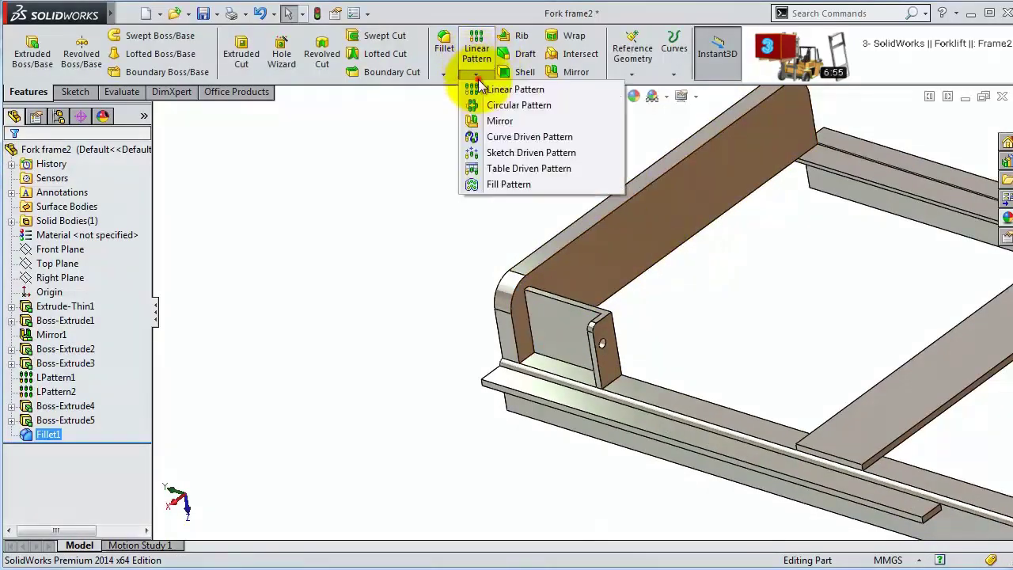
- Mirror Boss-Extrude5, its fillet and Boss-Extrude4 across the Right Plane to the opposite rail
left_click(489, 120)
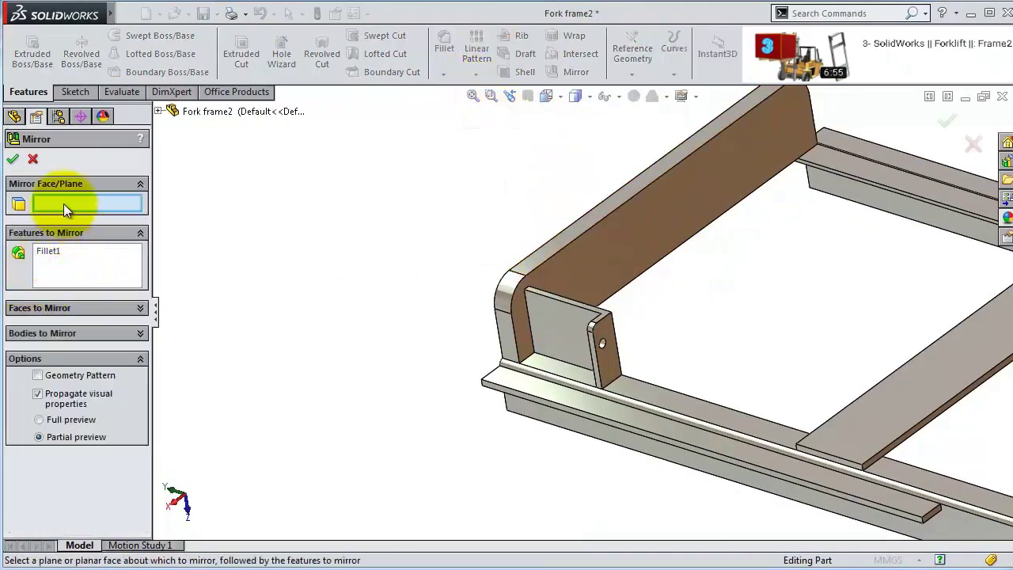
left_click(159, 111)
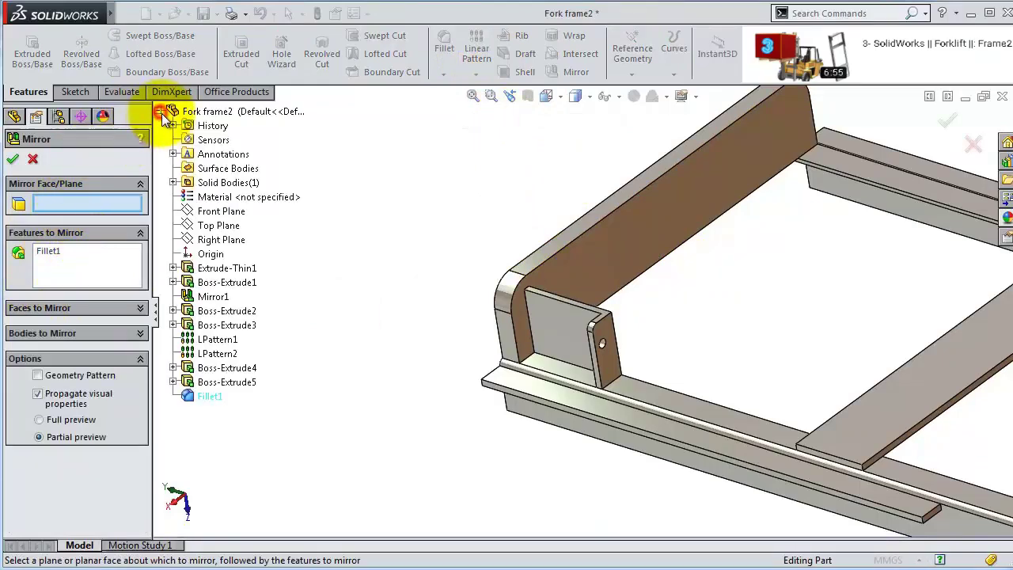
left_click(219, 239)
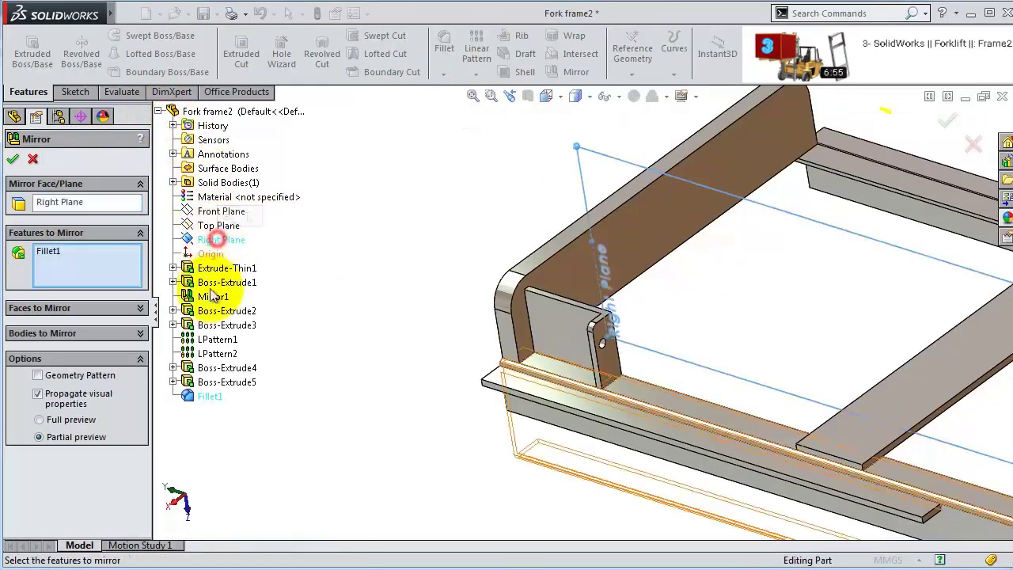
left_click(230, 384)
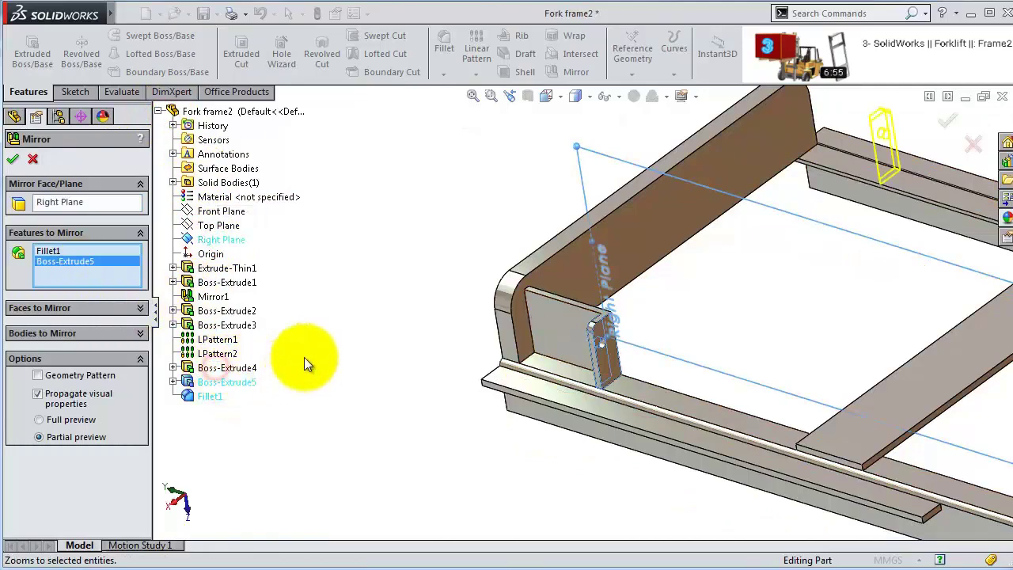
left_click(217, 368)
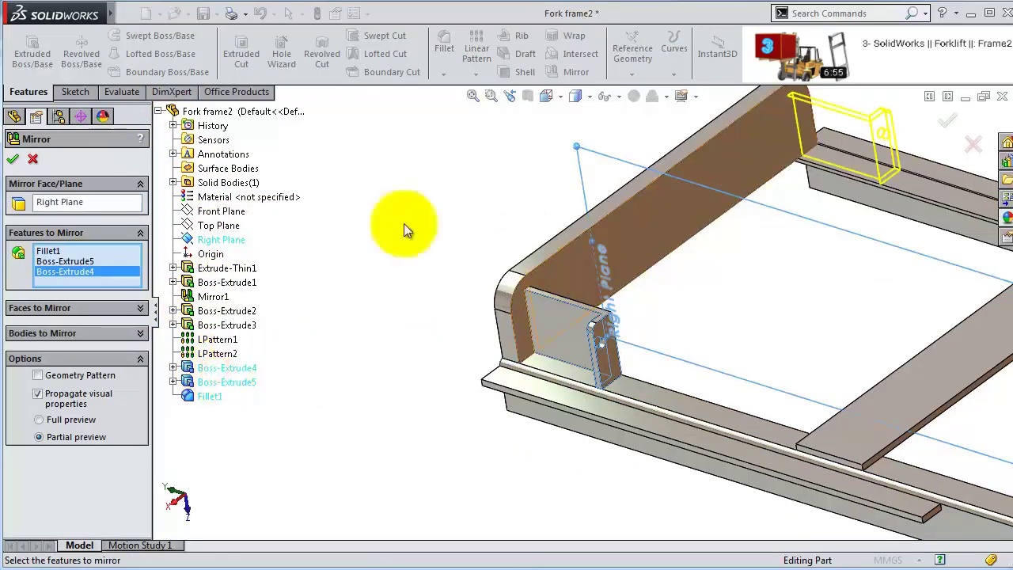
left_click(14, 161)
mouse_move(776, 239)
middle_mouse_down()
mouse_move(746, 339)
mouse_move(796, 201)
mouse_move(723, 233)
mouse_move(704, 328)
mouse_move(836, 209)
mouse_move(727, 163)
mouse_move(719, 177)
mouse_move(784, 151)
mouse_move(705, 220)
mouse_move(705, 290)
mouse_move(844, 278)
mouse_move(770, 366)
mouse_move(707, 210)
mouse_move(765, 204)
mouse_move(802, 227)
mouse_move(797, 290)
mouse_move(762, 343)
mouse_move(696, 385)
mouse_move(717, 323)
mouse_move(744, 388)
mouse_move(728, 350)
mouse_move(705, 361)
mouse_move(786, 391)
mouse_move(790, 485)
mouse_move(758, 498)
mouse_move(760, 396)
middle_mouse_up()
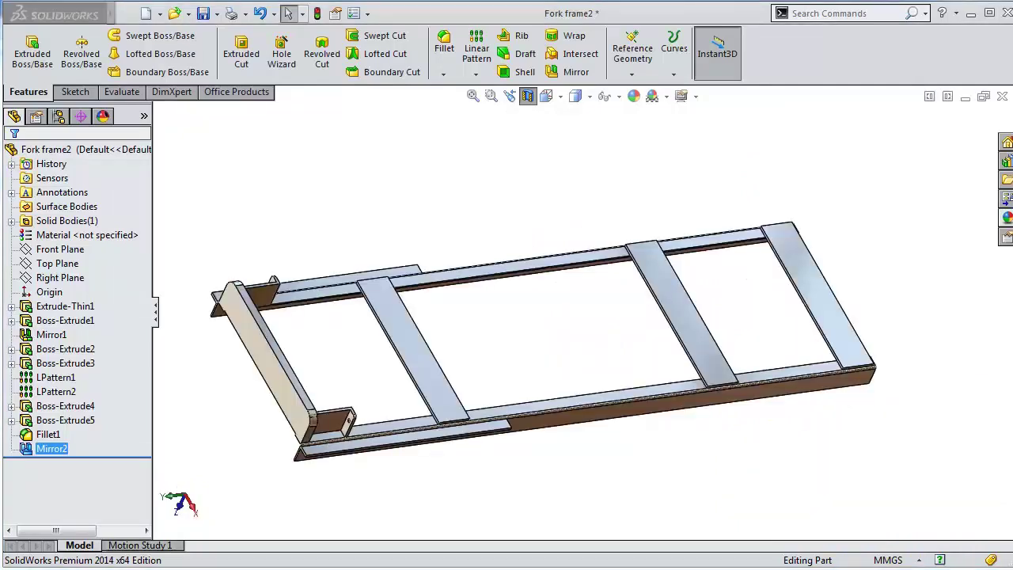
- Save the Fork frame2 part
left_click(204, 12)
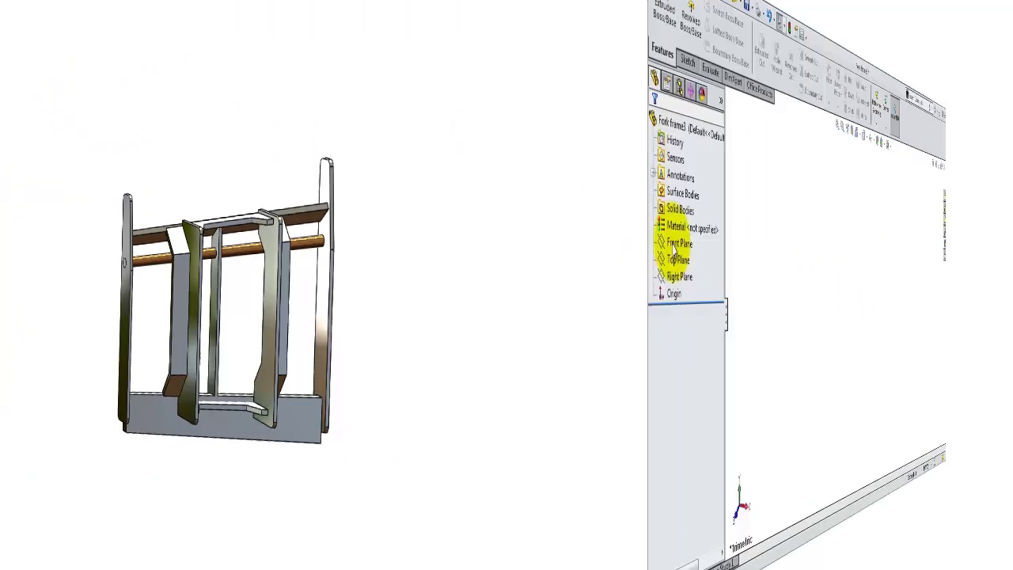
- Sketch a closed tapered plate profile from the origin on the Front Plane
left_click(88, 248)
left_click(142, 222)
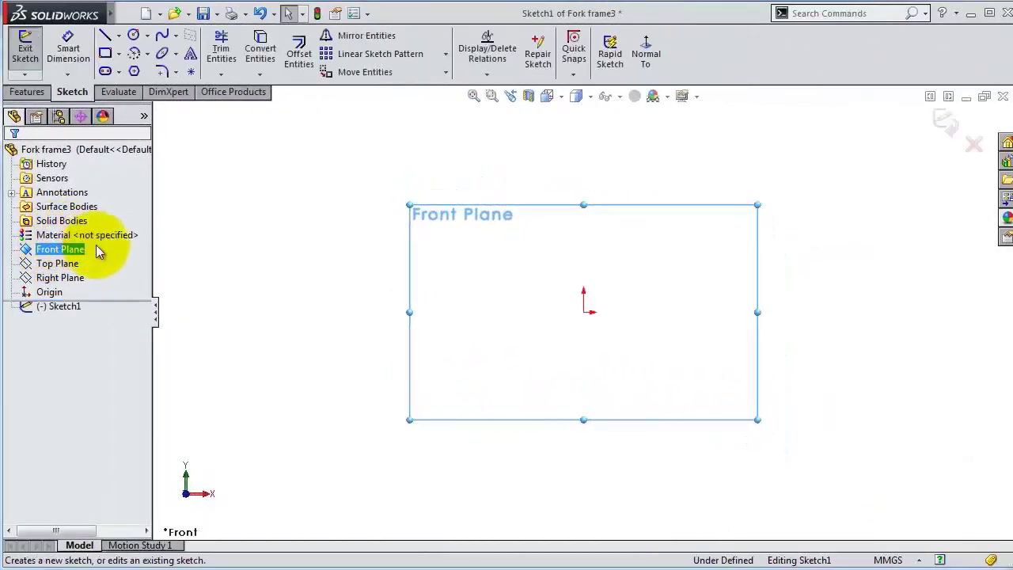
left_click(104, 36)
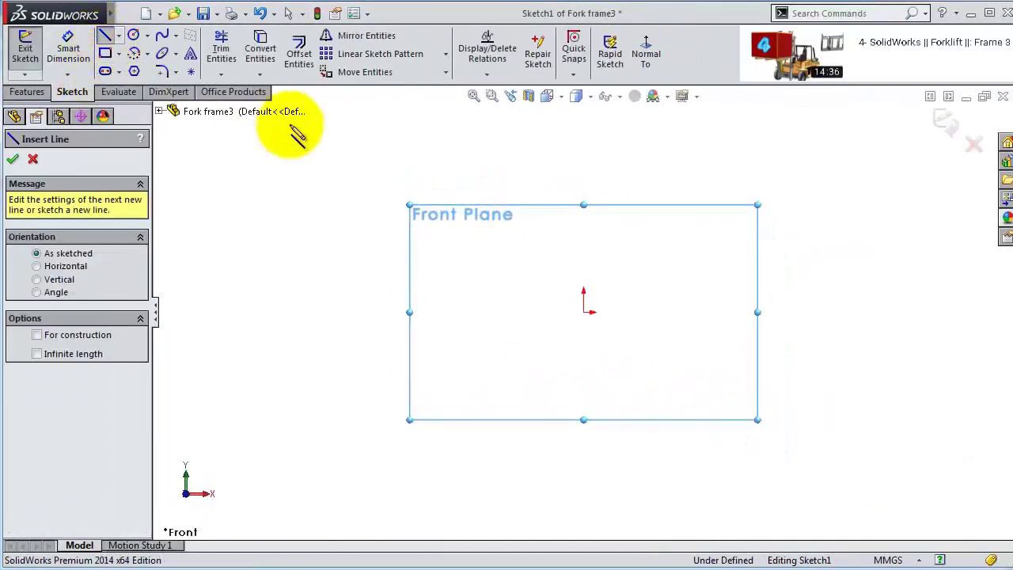
left_click(583, 312)
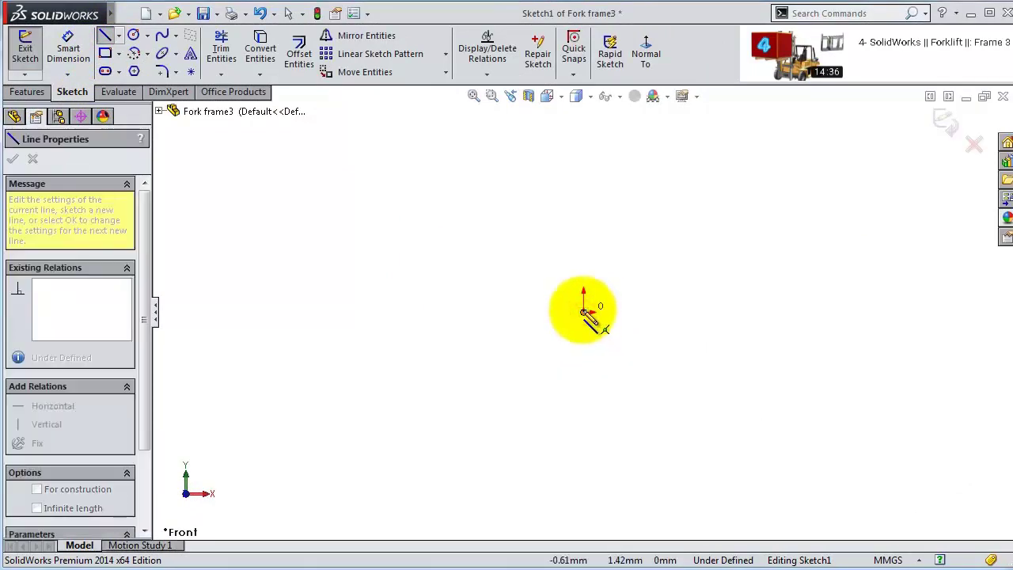
left_click(584, 124)
left_click(565, 124)
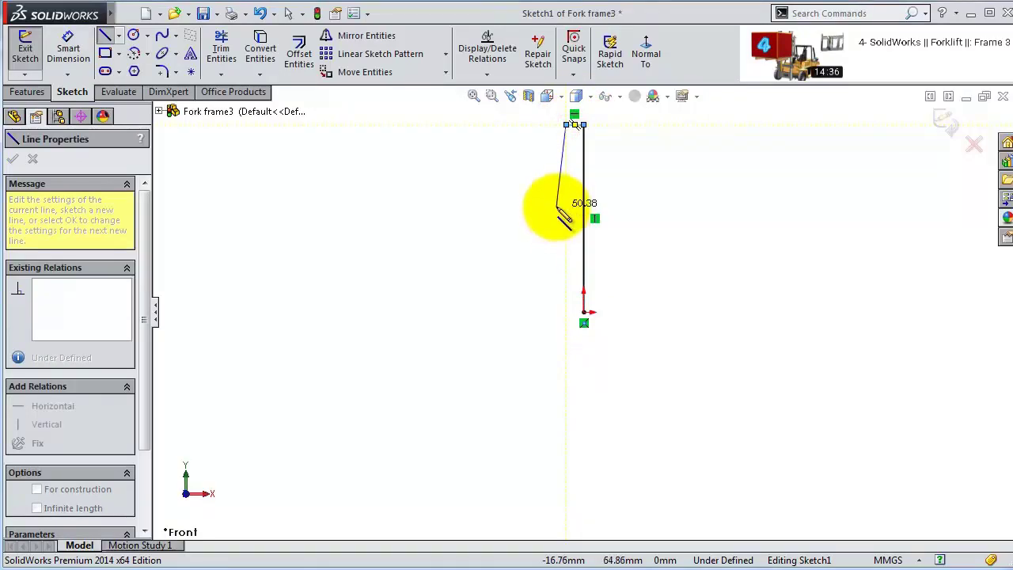
left_click(556, 207)
left_click(556, 311)
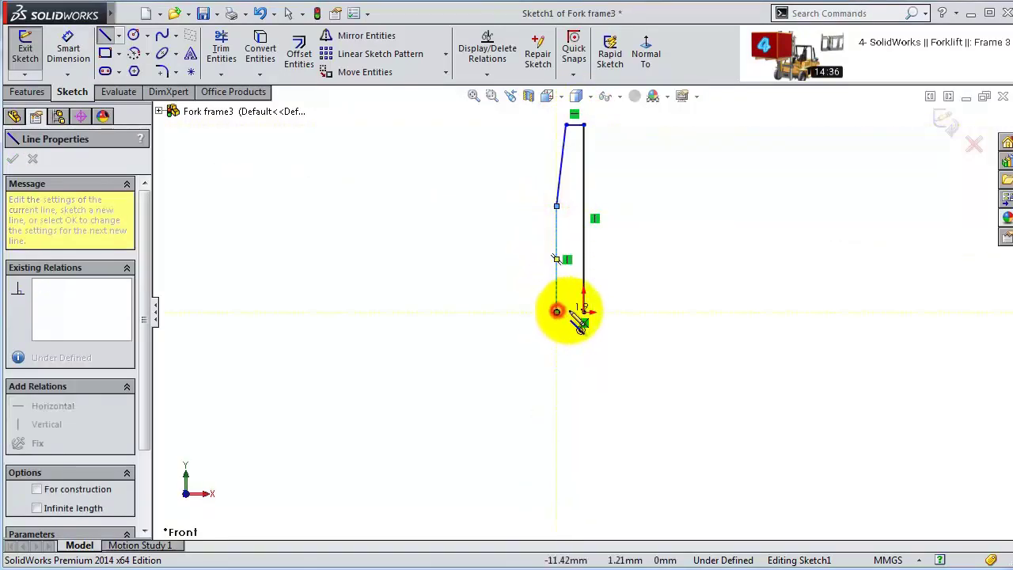
left_click(583, 311)
- Dimension the profile: 1180 mm height, 150 mm bottom width, 800 mm lower edge
left_click(65, 50)
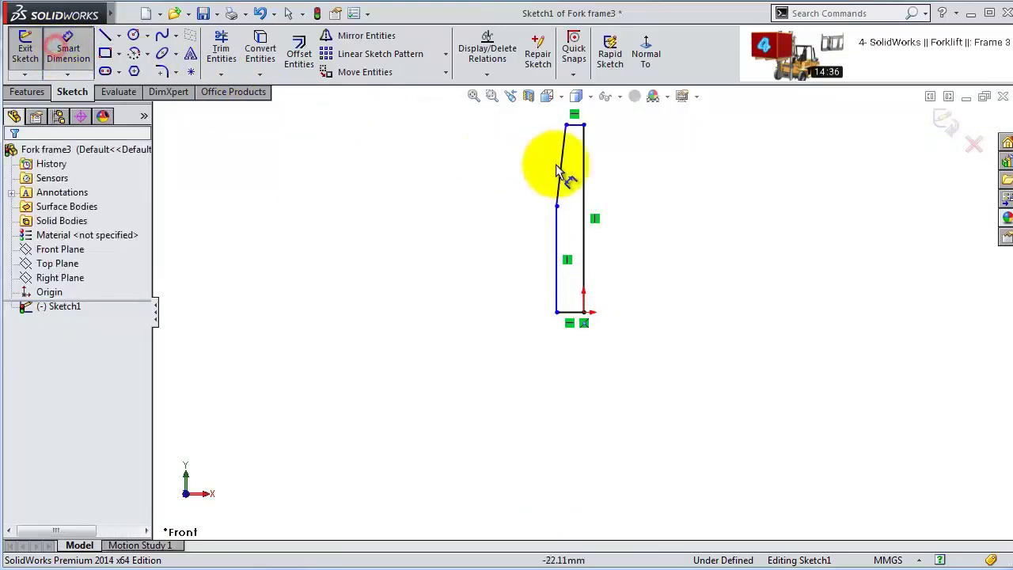
left_click(584, 183)
left_click(645, 195)
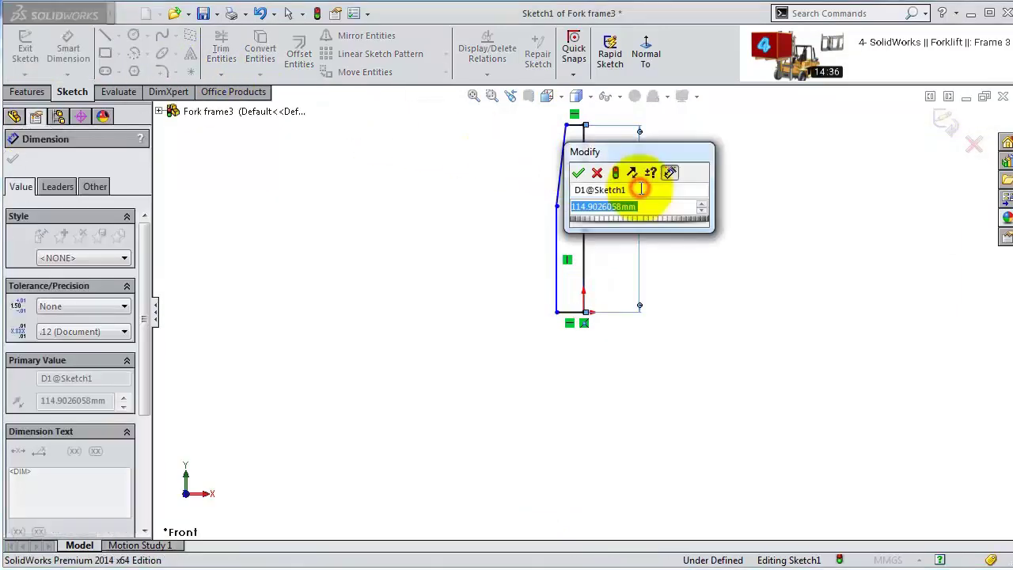
type("1180")
key("Return")
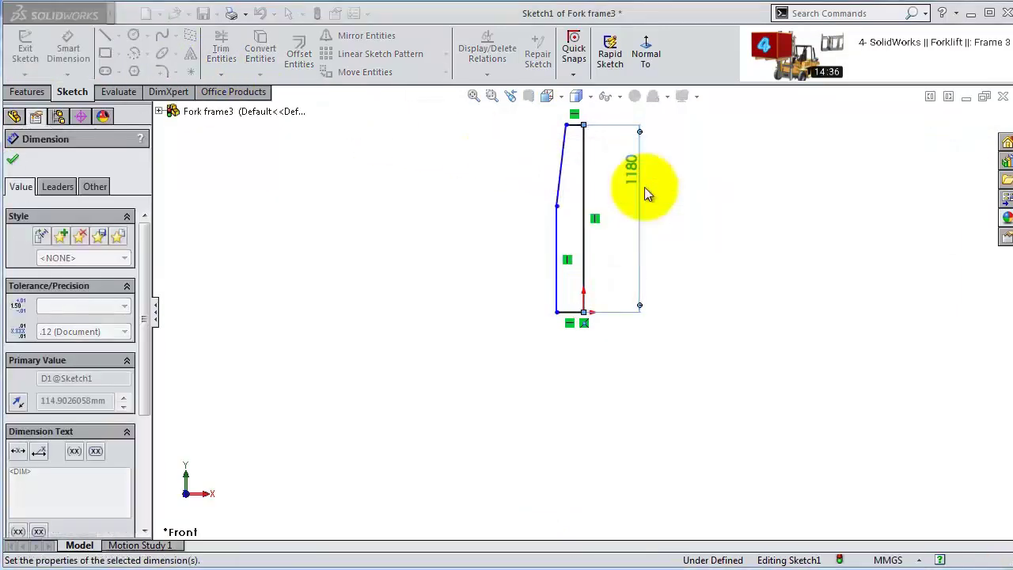
scroll(565, 301, "down", 3)
left_click(592, 363)
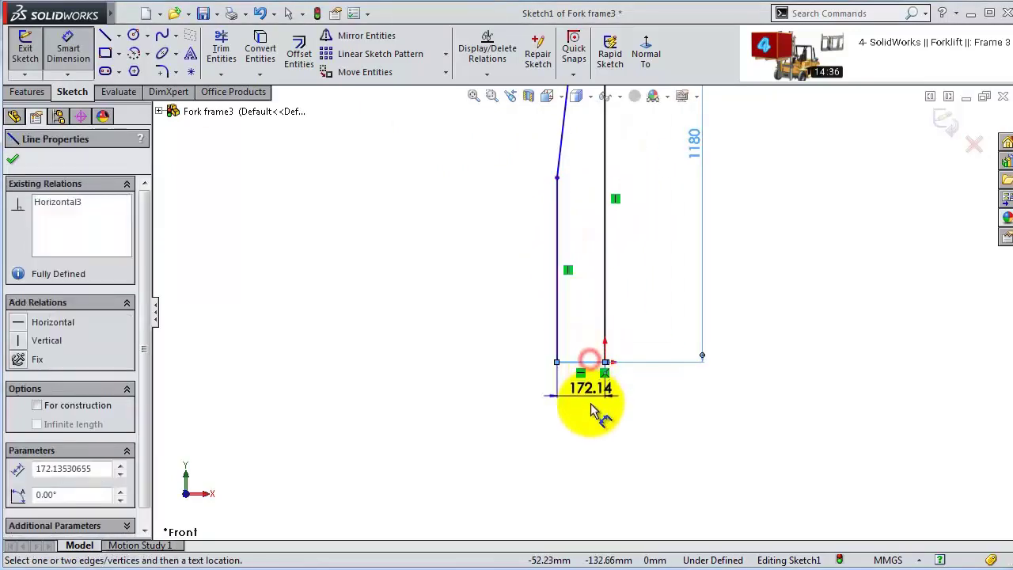
left_click(594, 405)
type("150")
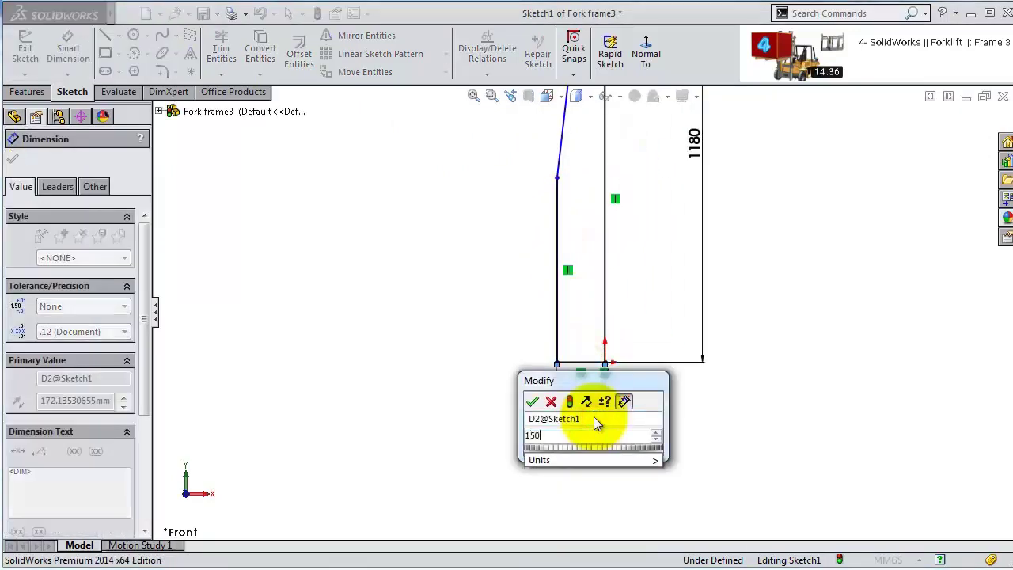
key("Return")
left_click(566, 293)
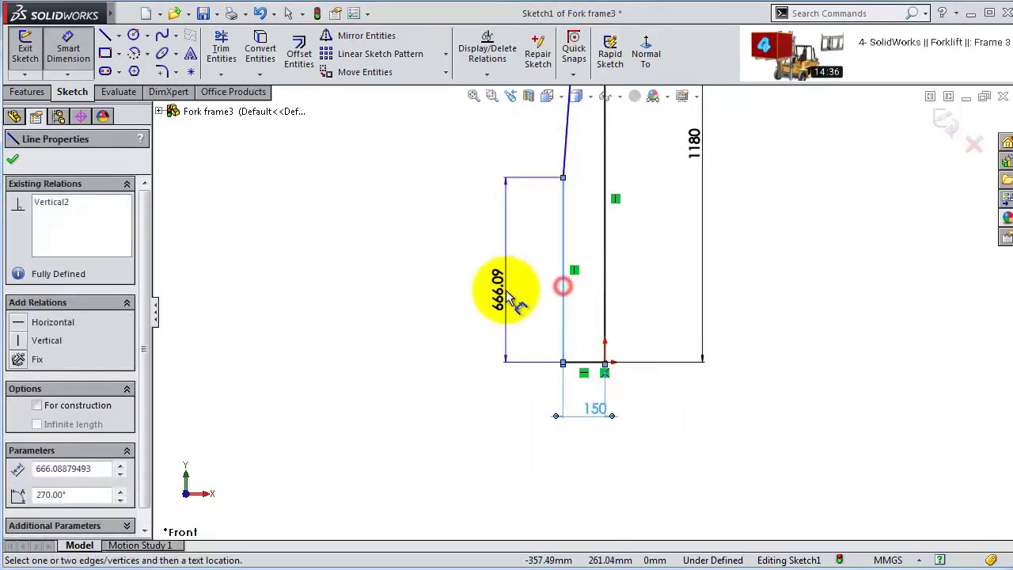
left_click(509, 290)
key("Return")
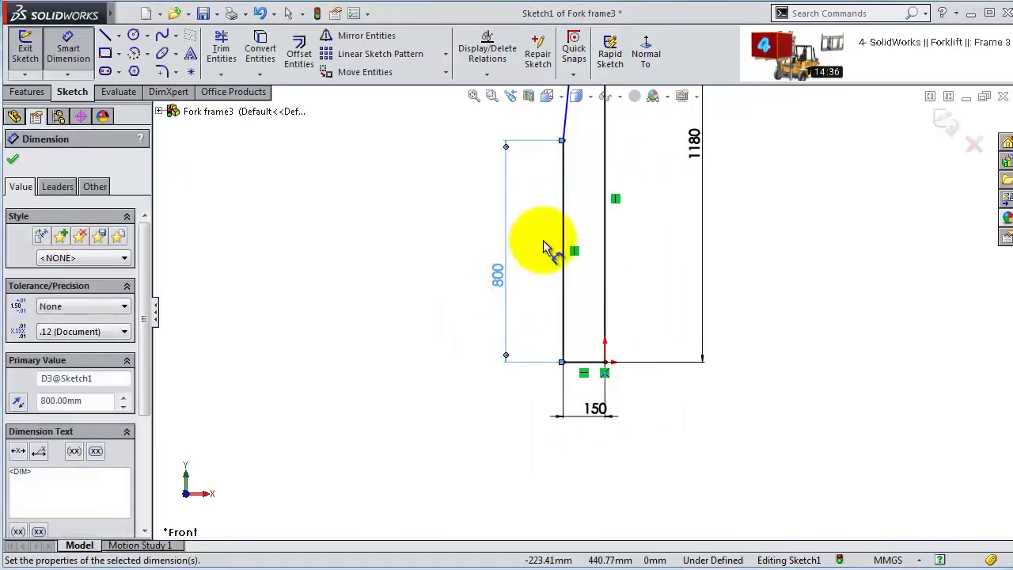
- Dimension the profile's top edge to 110 mm width
scroll(547, 249, "up", 3)
scroll(554, 215, "down", 3)
scroll(567, 237, "down", 1)
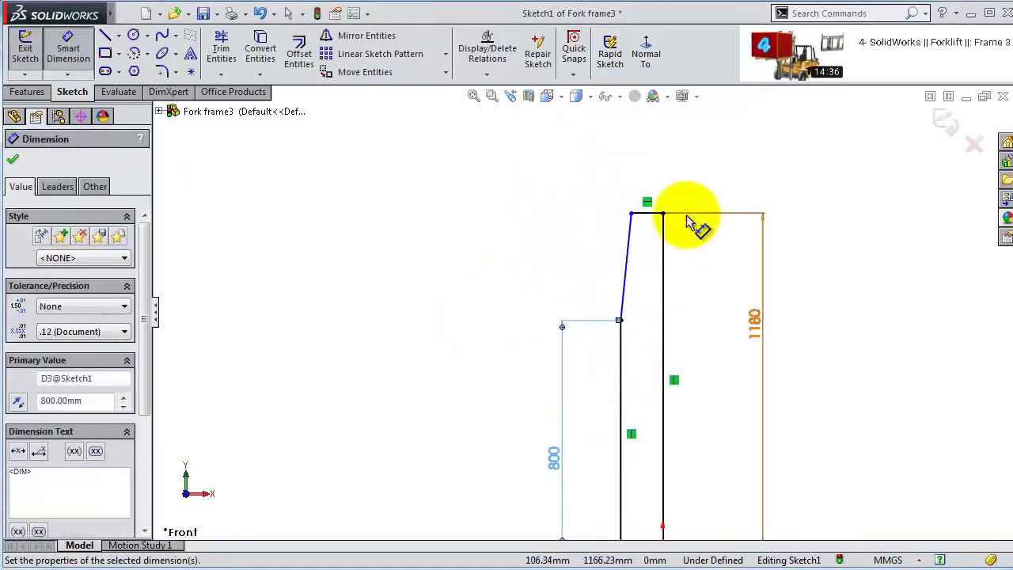
left_click(655, 212)
left_click(645, 160)
type("110")
key("Return")
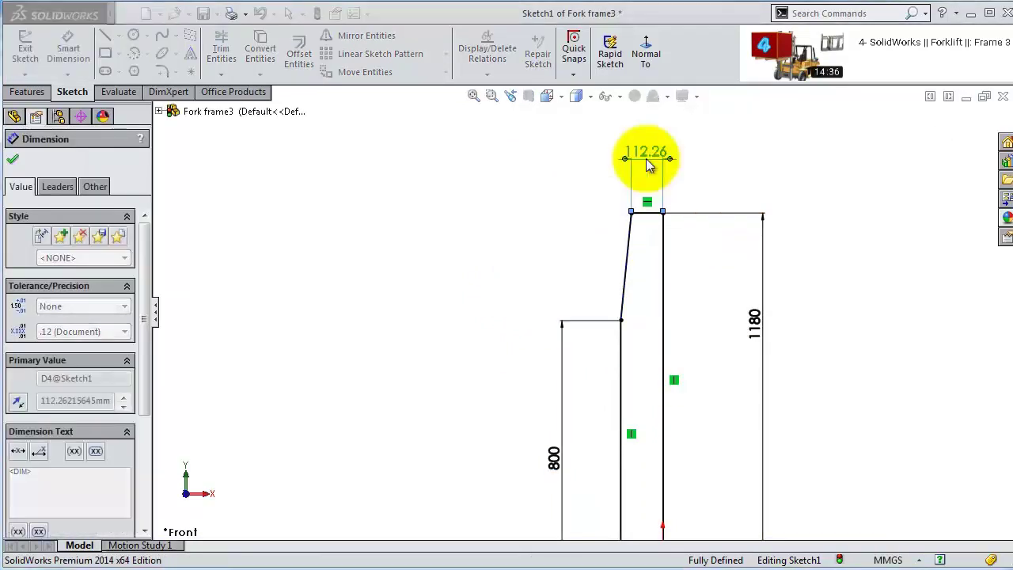
scroll(706, 317, "up", 2)
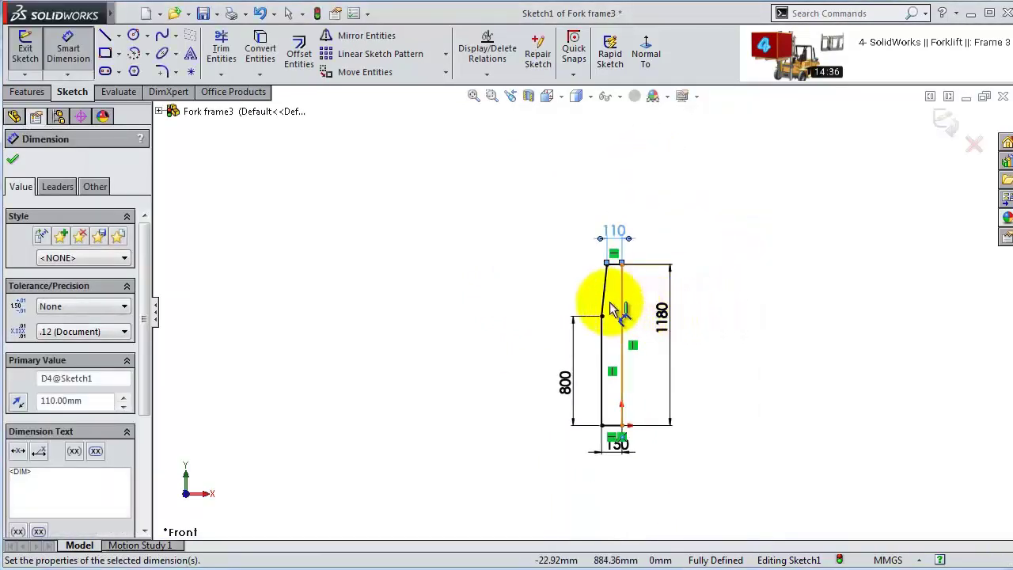
- Extrude the profile 25 mm blind, starting from an 830 mm offset
left_click(24, 52)
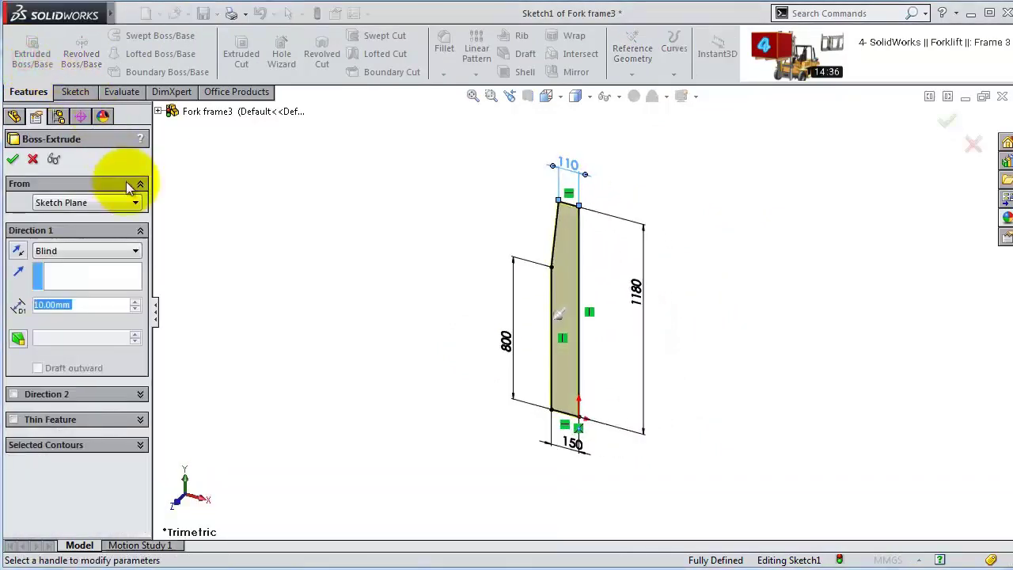
type("25")
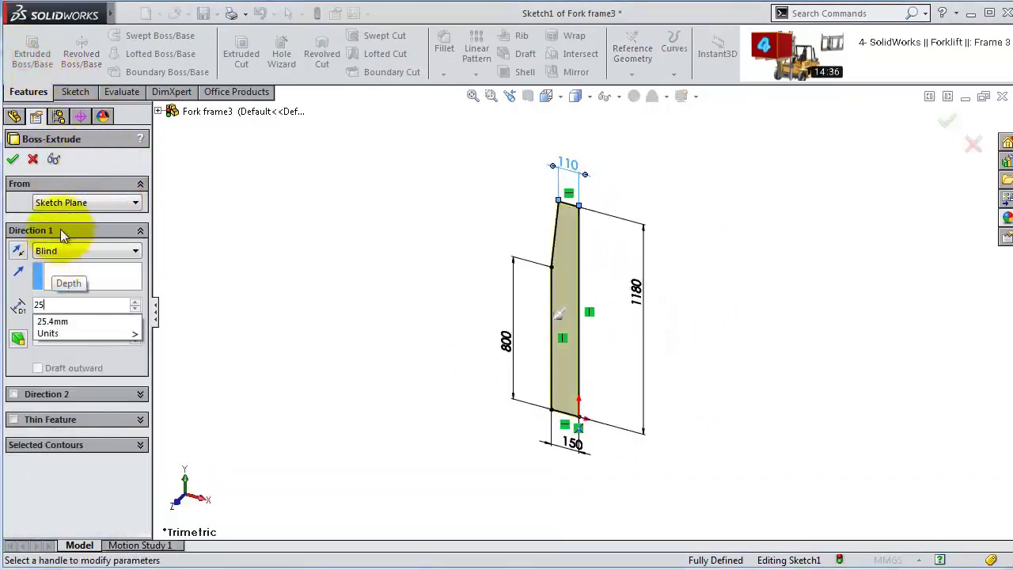
left_click(63, 203)
left_click(64, 245)
left_click(95, 228)
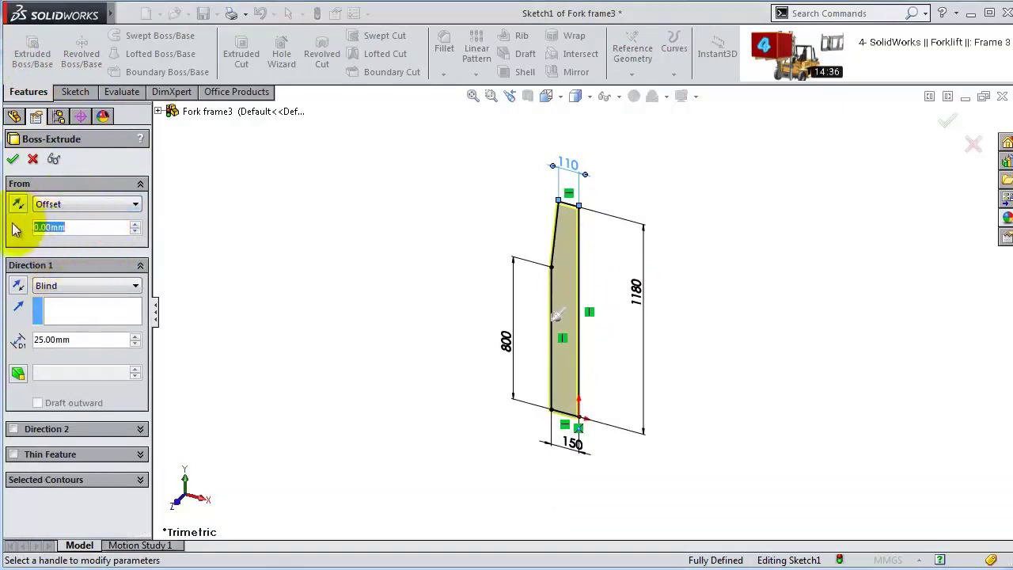
type("830")
key("Return")
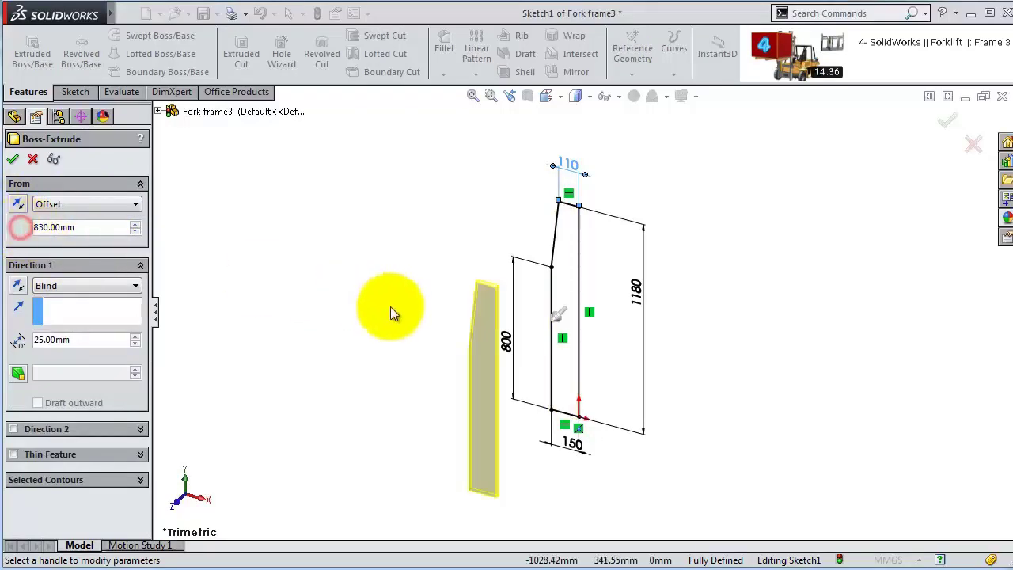
middle_click_drag(389, 311, 335, 338)
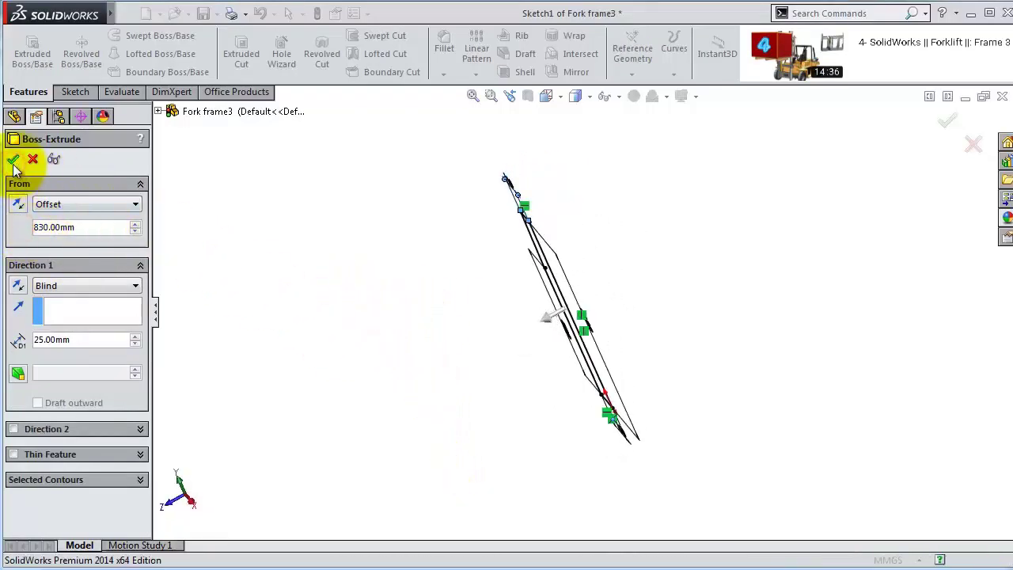
left_click(14, 163)
- Extrude Sketch1 again 25 mm with direction and 830 mm offset reversed
left_click(346, 262)
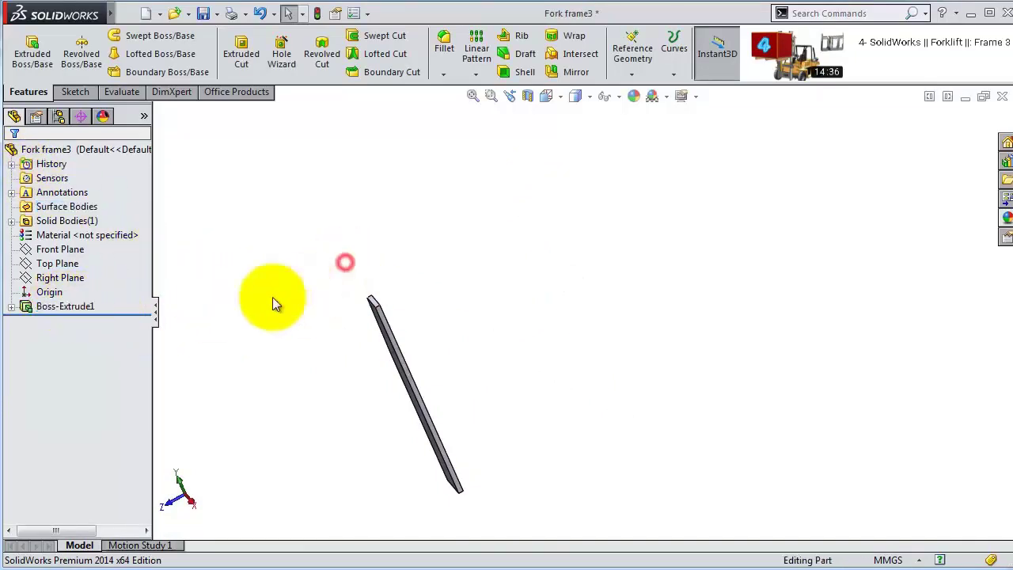
left_click(11, 306)
left_click(75, 323)
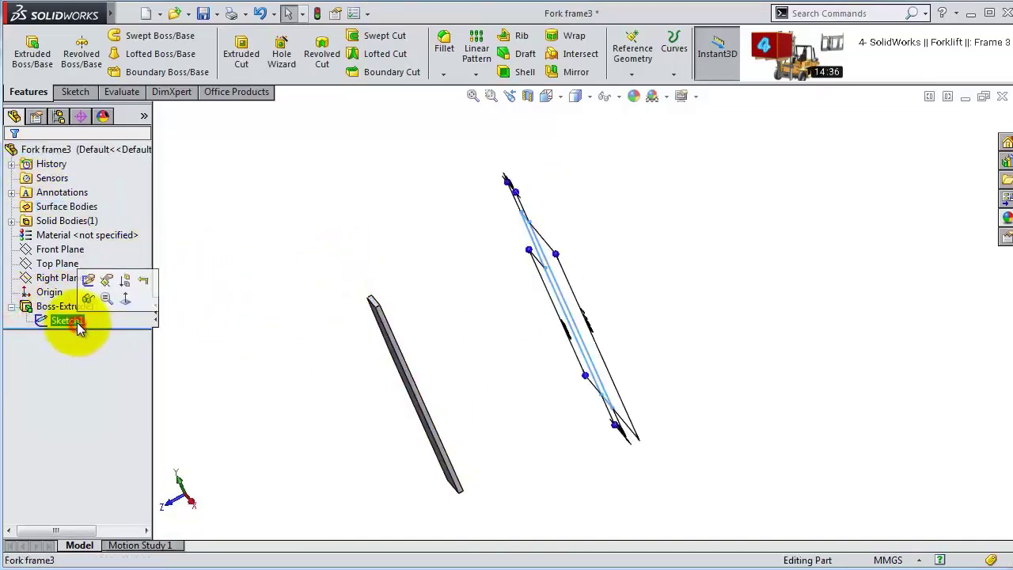
left_click(32, 55)
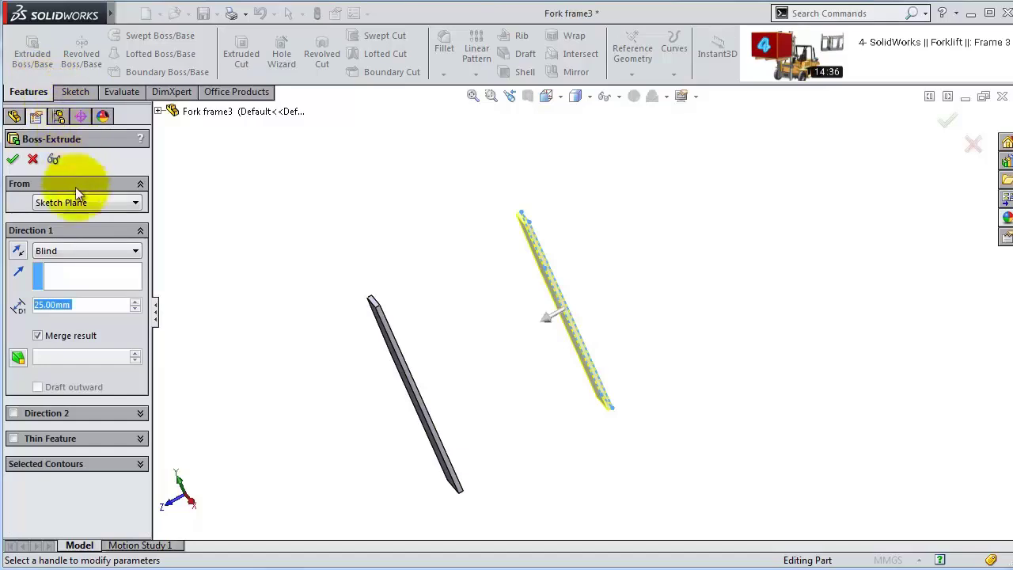
left_click(17, 252)
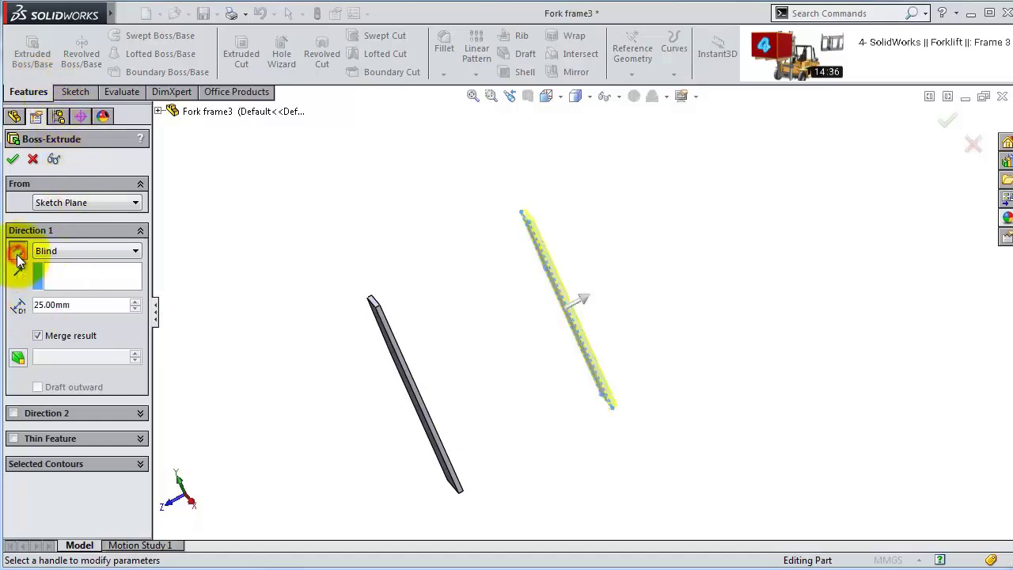
left_click(47, 205)
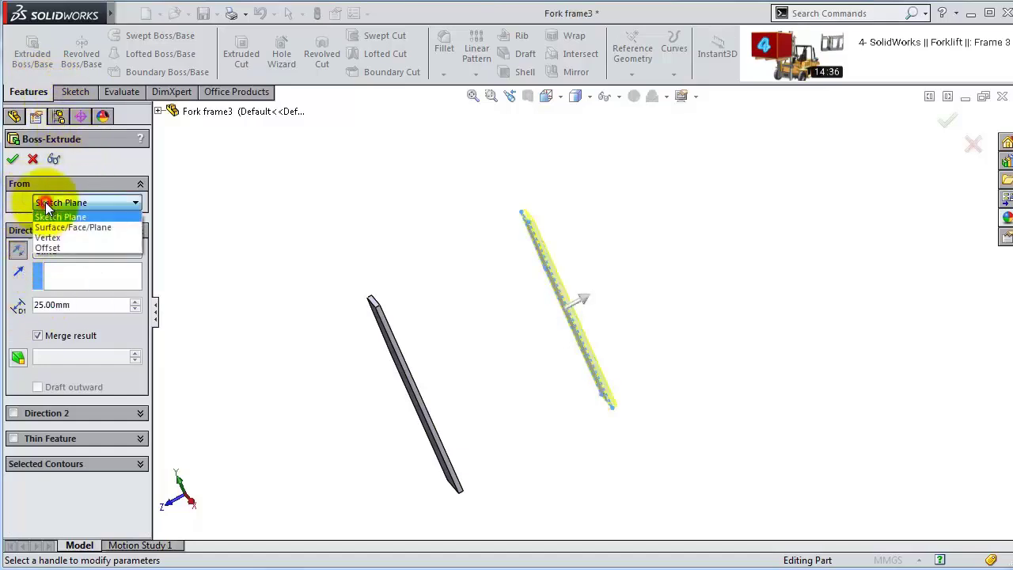
left_click(54, 248)
left_click_drag(80, 227, 37, 227)
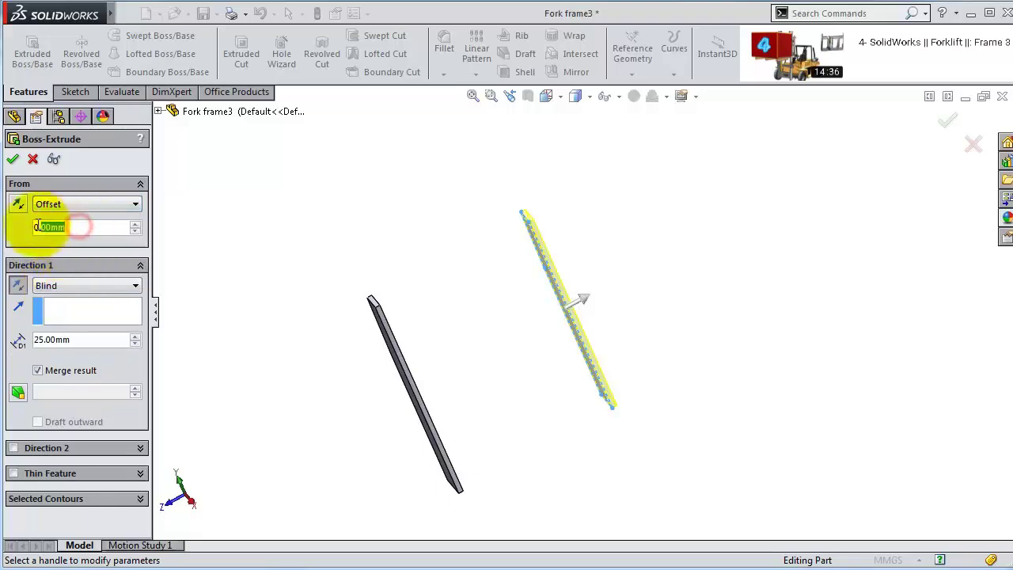
type("830")
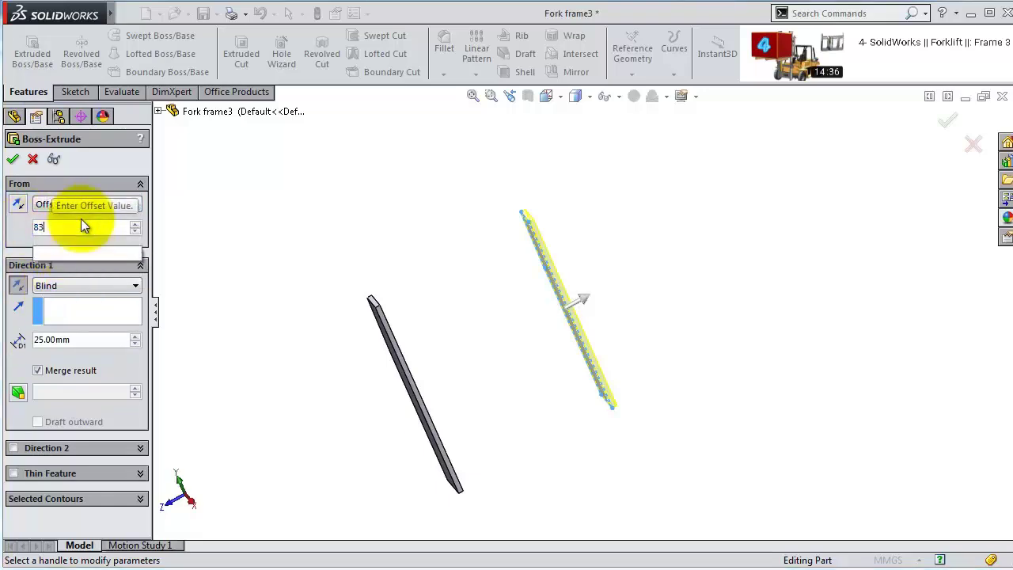
key("Return")
left_click(18, 205)
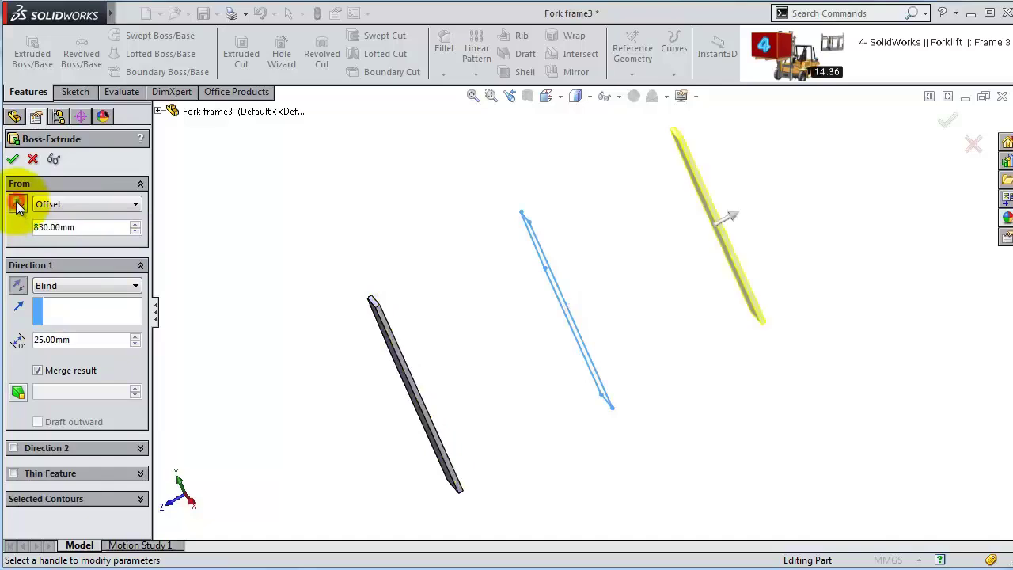
- Accept the second plate extrusion and apply a section view through the Front Plane
left_click(946, 120)
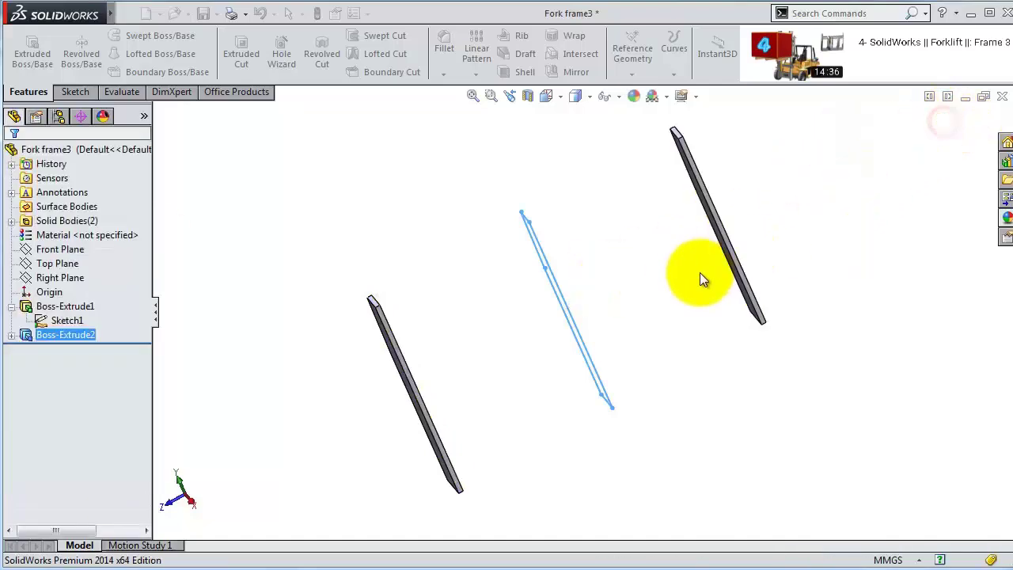
mouse_move(701, 278)
middle_mouse_down()
mouse_move(721, 234)
mouse_move(631, 279)
mouse_move(658, 276)
mouse_move(887, 566)
middle_mouse_up()
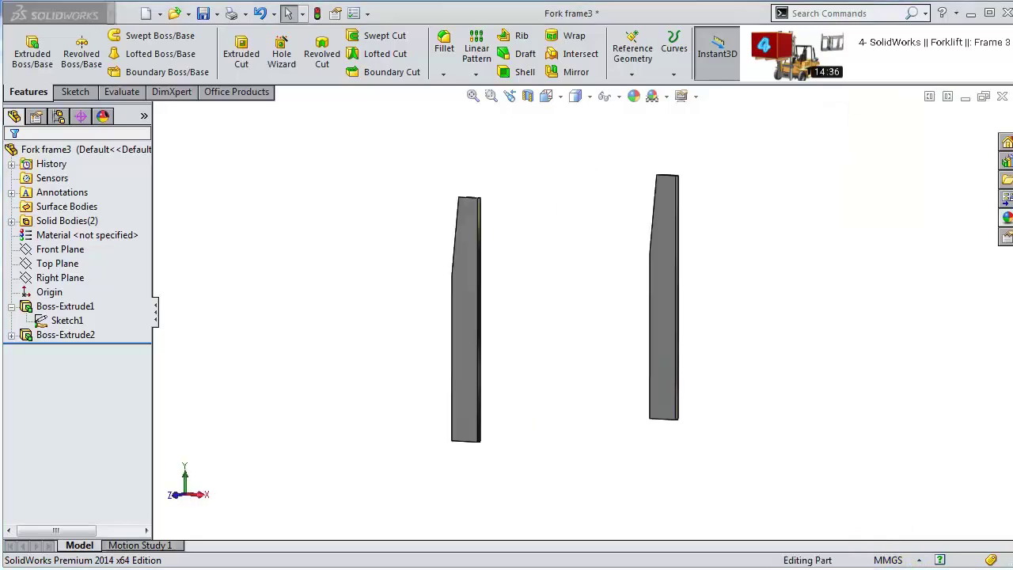
left_click(60, 277)
left_click(60, 250)
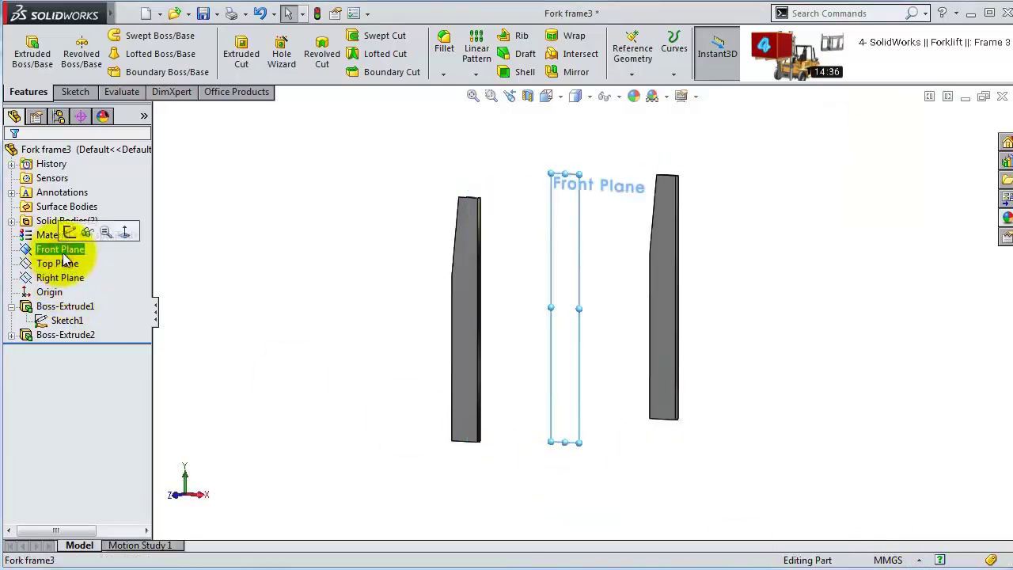
left_click(528, 97)
left_click(934, 127)
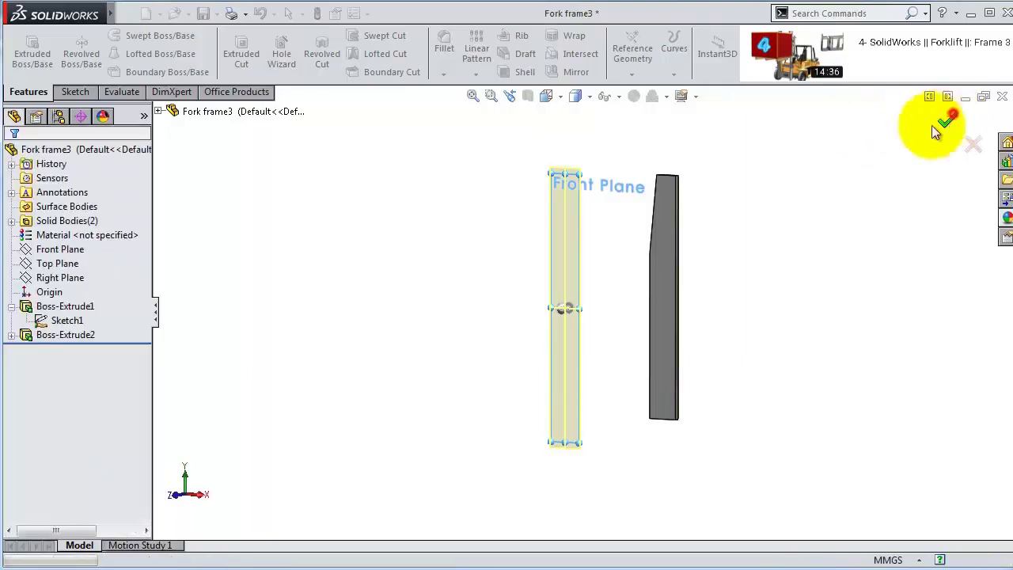
- Start a sketch on the right plate's face, viewed normal, and draw a small rectangle near its bottom
left_click(669, 242)
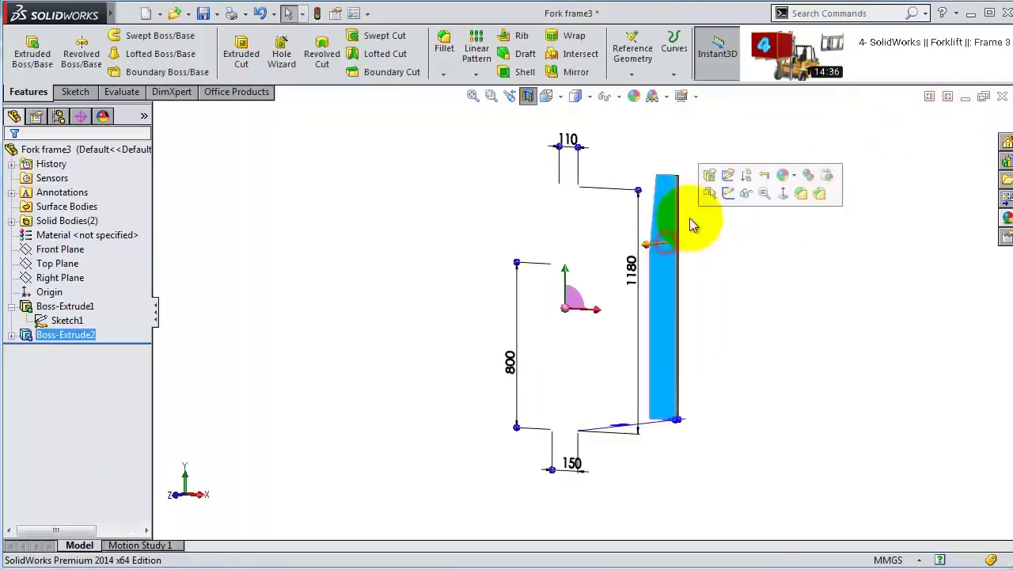
left_click(728, 194)
left_click(645, 57)
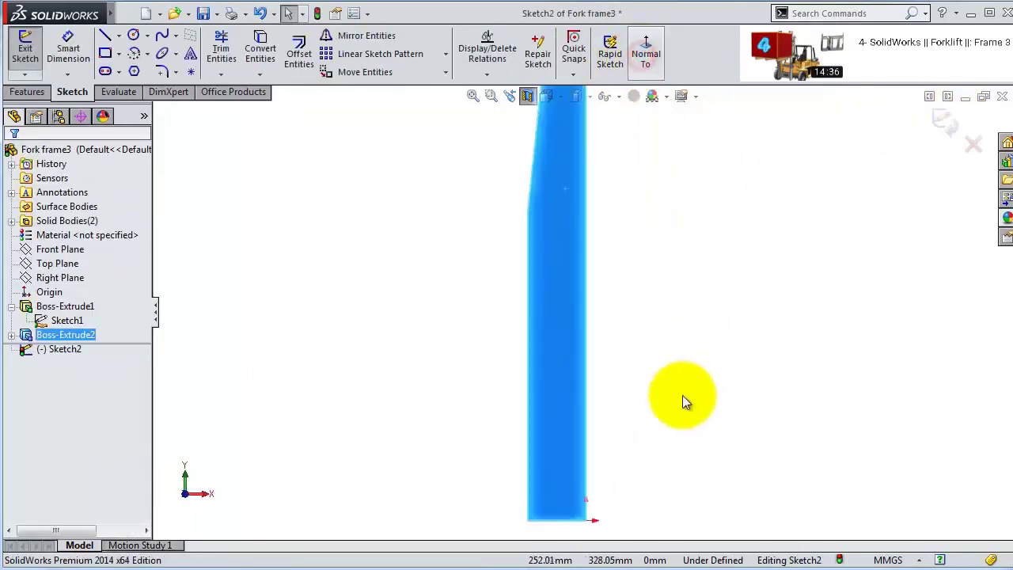
left_click(107, 54)
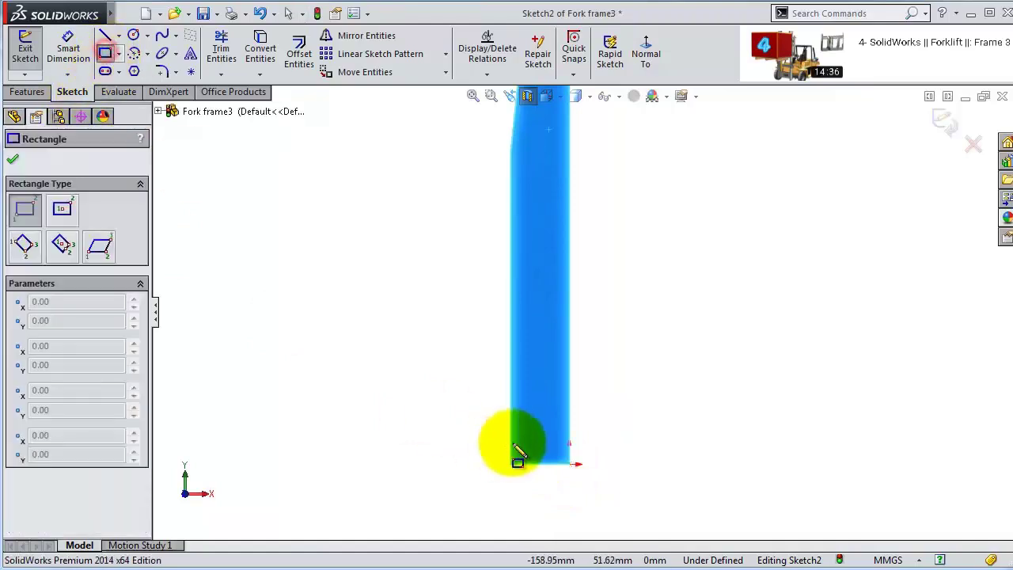
left_click(552, 486)
left_click(527, 401)
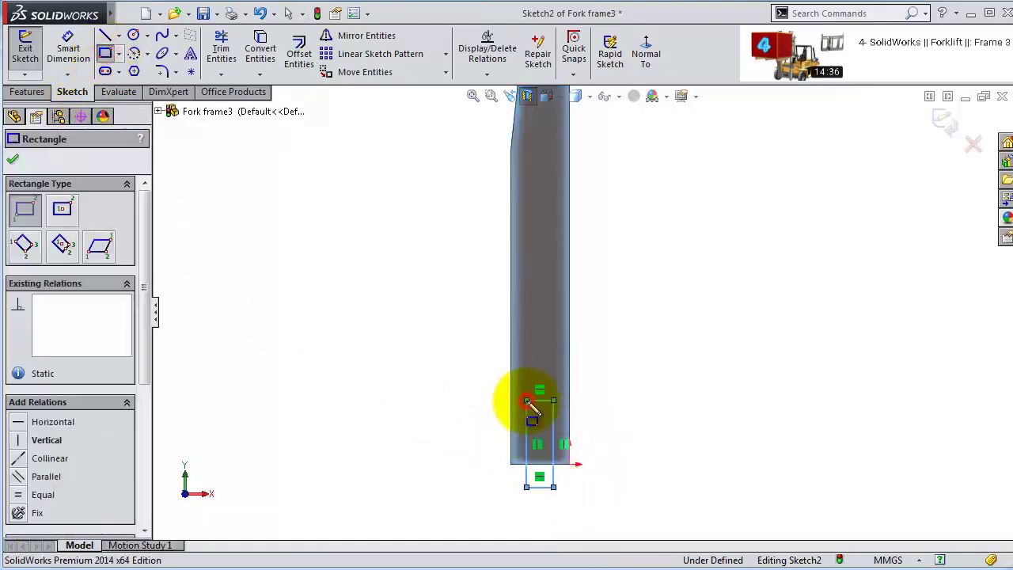
left_click(120, 54)
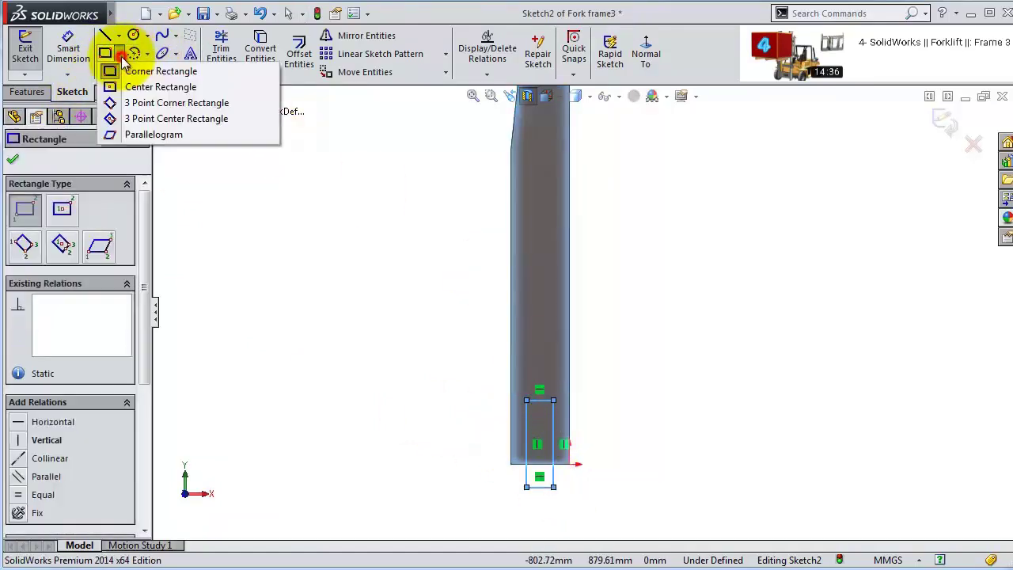
left_click(154, 99)
scroll(574, 198, "down", 2)
scroll(606, 203, "up", 1)
scroll(599, 208, "down", 3)
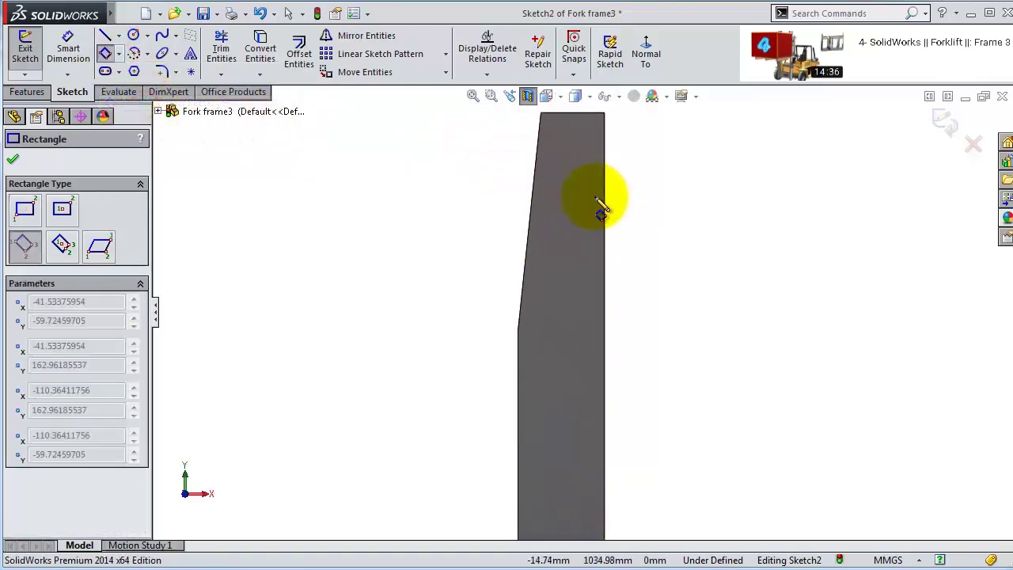
- Draw a tilted 3-point corner rectangle and set its short edge width to 30
left_click(596, 251)
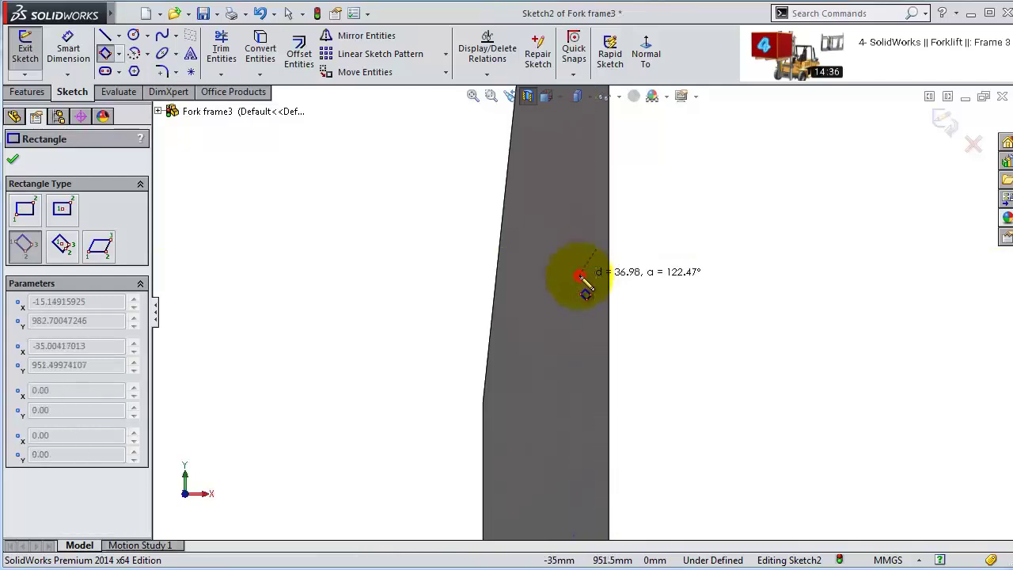
left_click(580, 276)
left_click(388, 185)
left_click(70, 49)
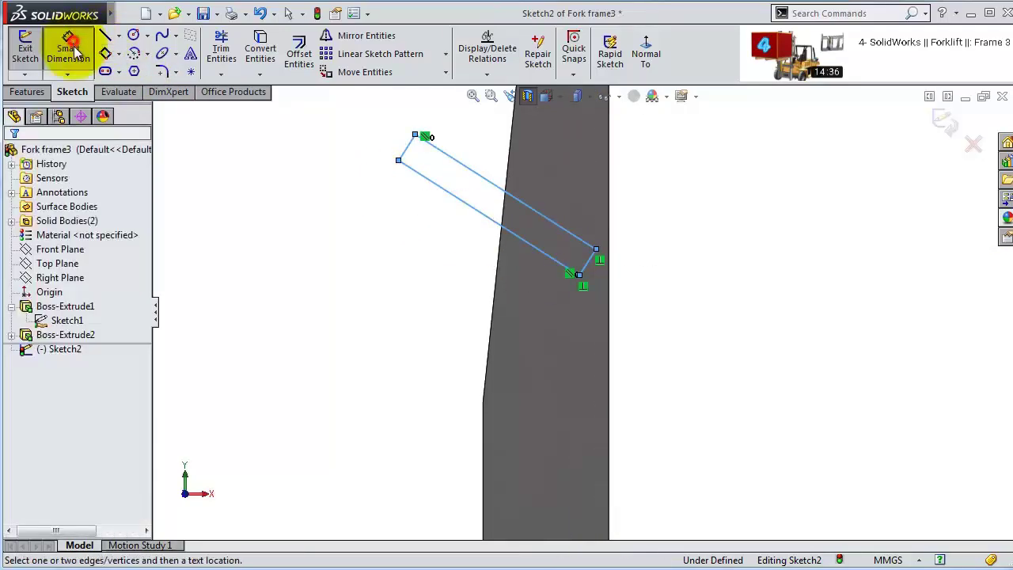
left_click(586, 264)
left_click(663, 309)
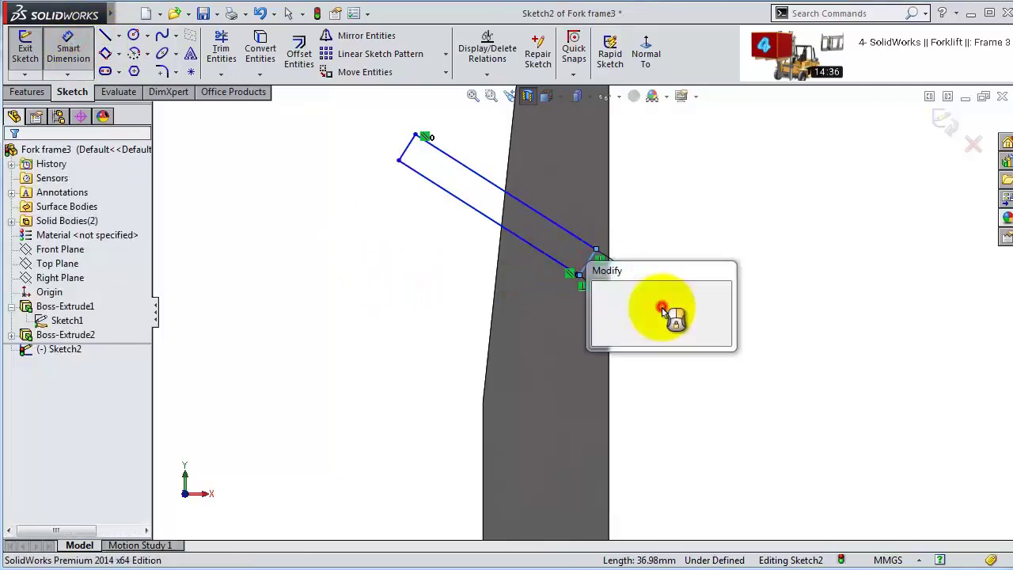
type("30")
key("Return")
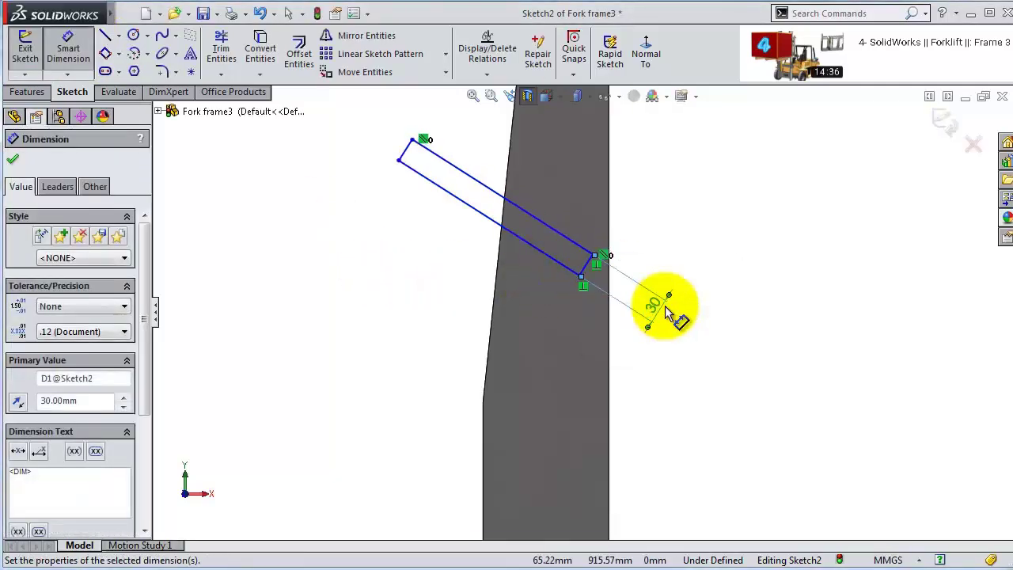
- Offset the rectangle's corner 3 from the bar's side and make its long edge 115
scroll(663, 309, "down", 6)
left_click(653, 310)
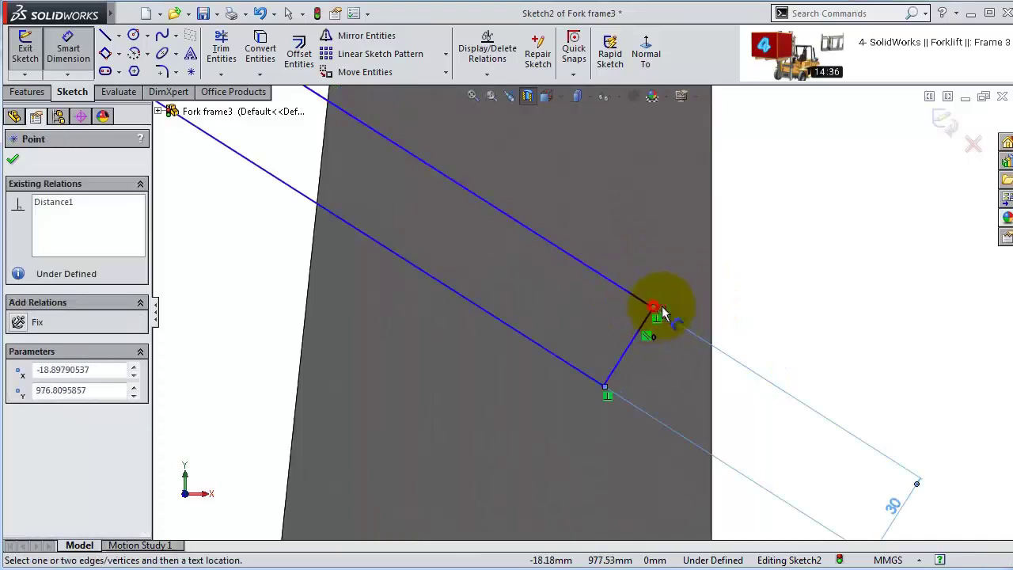
left_click(715, 312)
left_click(693, 293)
type("3")
key("Return")
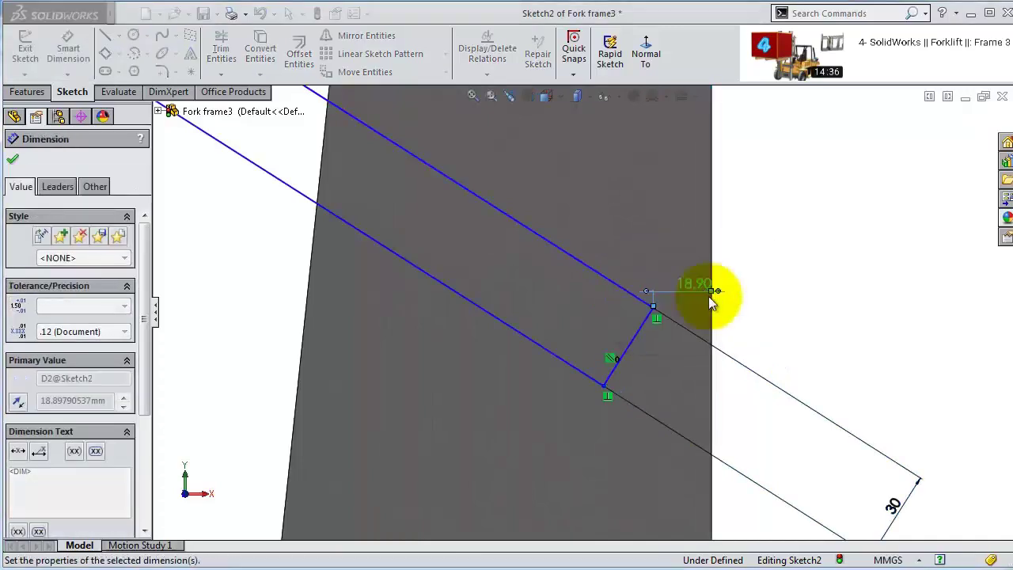
scroll(622, 369, "up", 1)
left_click(603, 355)
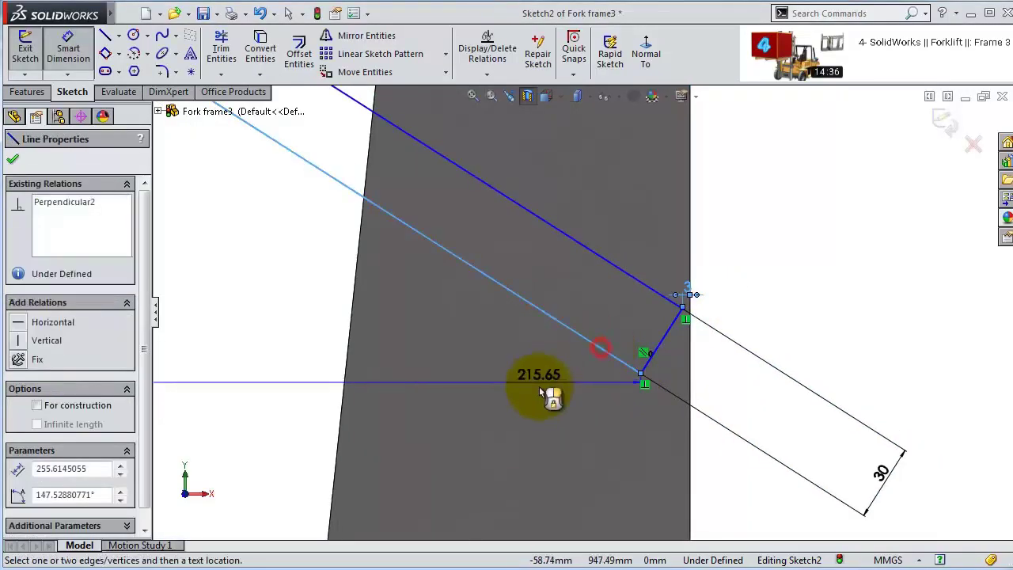
left_click(453, 351)
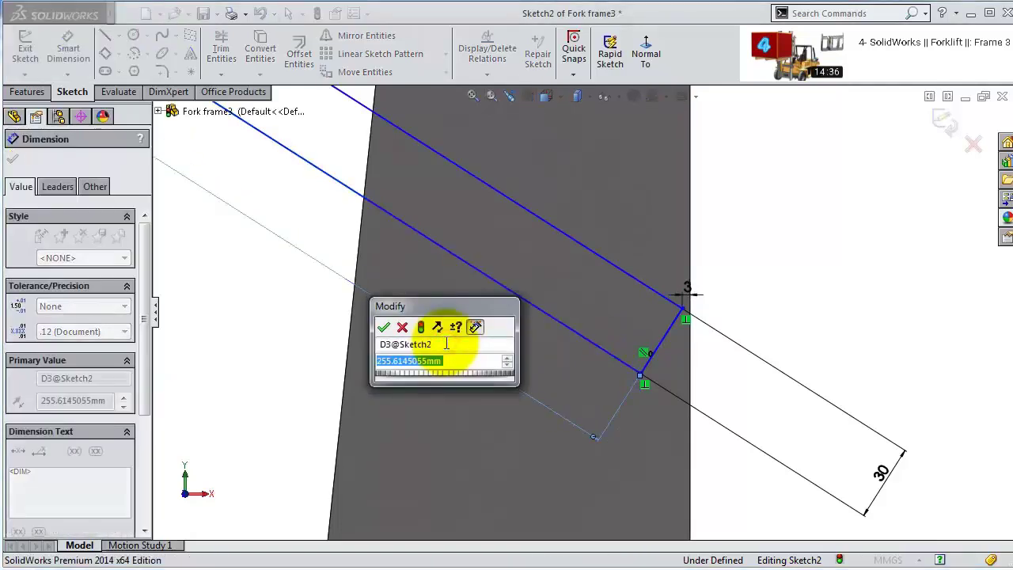
type("115")
key("Return")
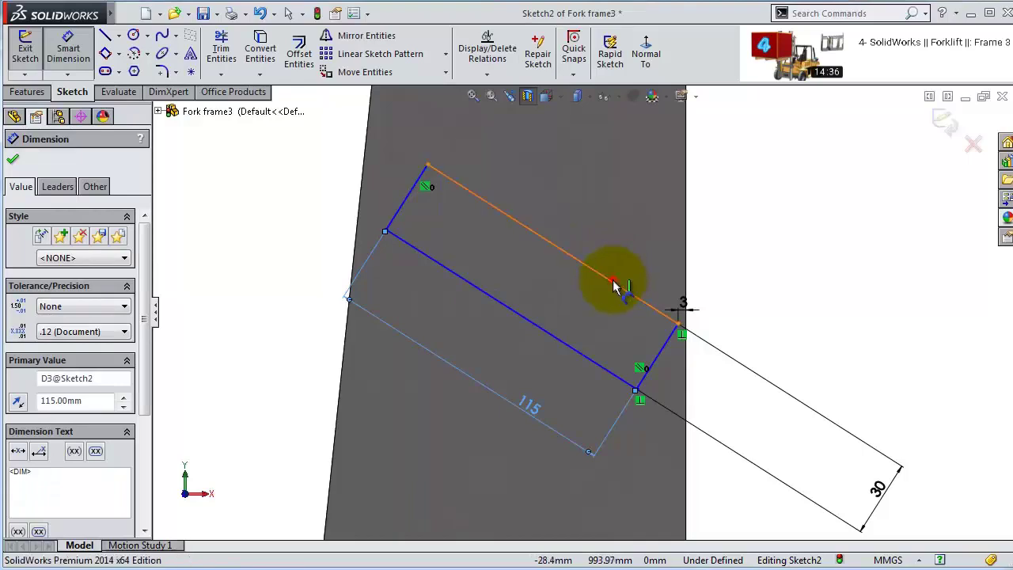
- Angle the rectangle at 55° to the bar's edge and place it 250 below the top edge
left_click(611, 280)
left_click(684, 250)
left_click(664, 252)
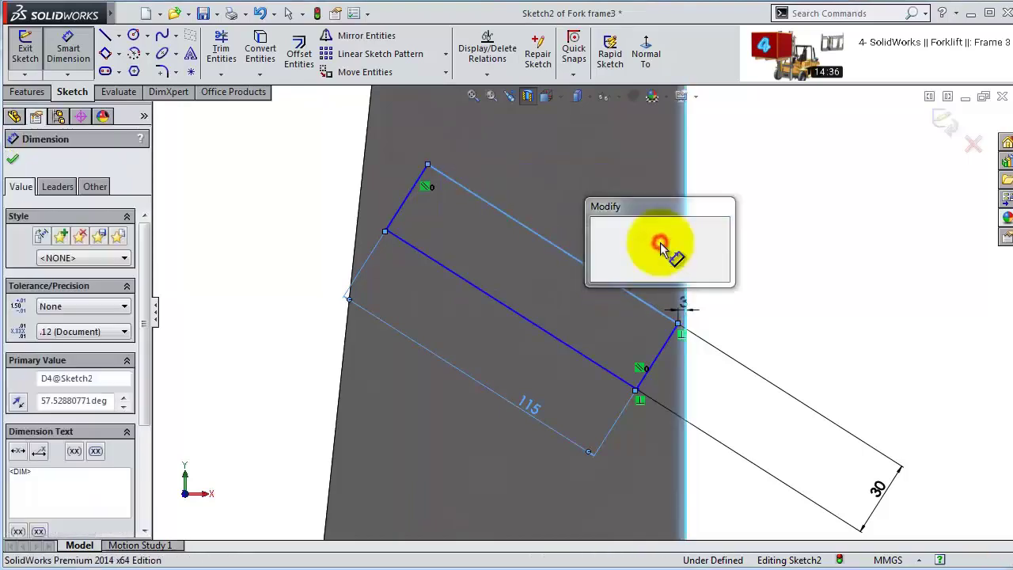
type("55")
key("Return")
scroll(609, 278, "up", 2)
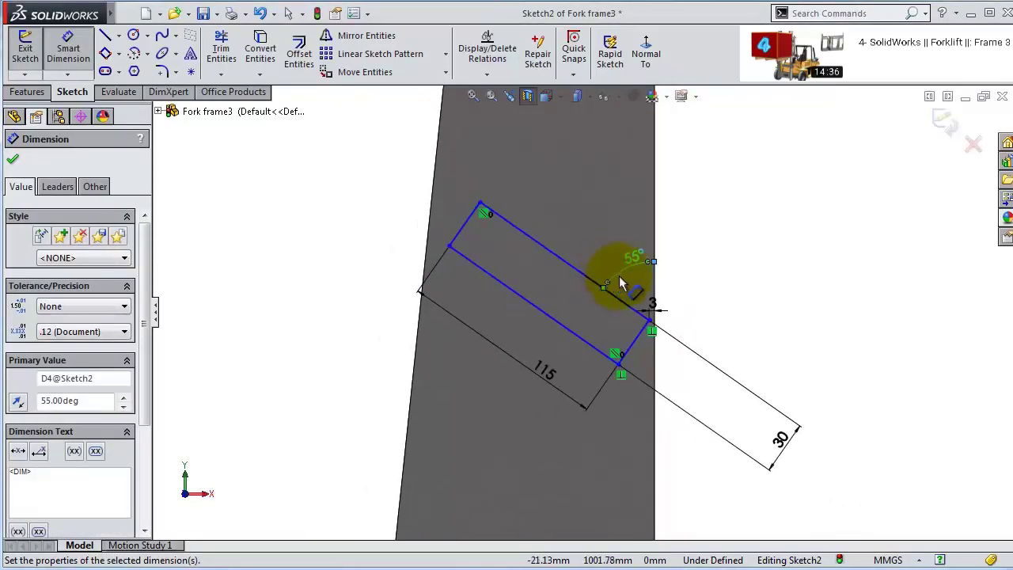
scroll(633, 317, "down", 1)
left_click(631, 338)
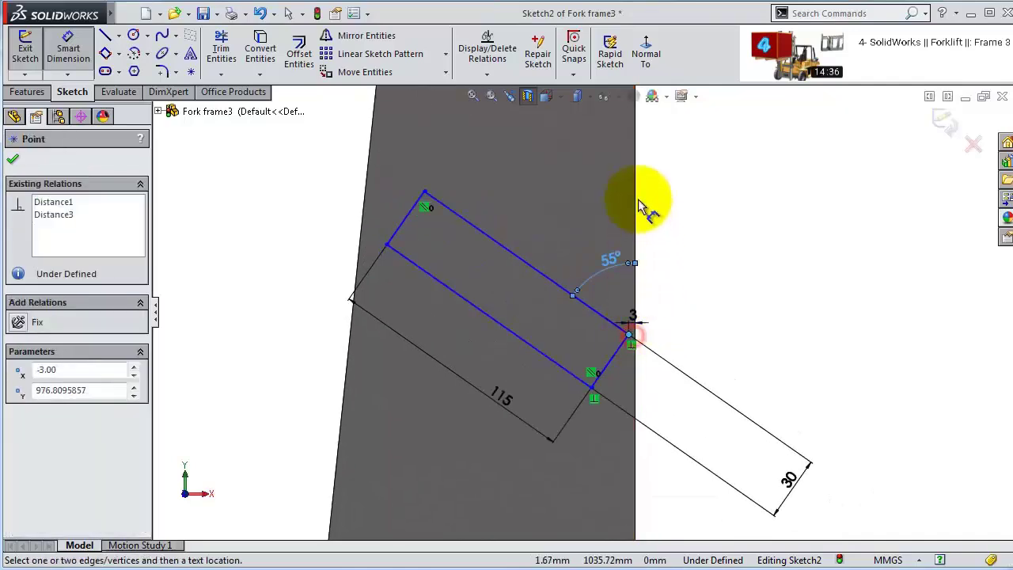
scroll(629, 170, "up", 3)
left_click(590, 146)
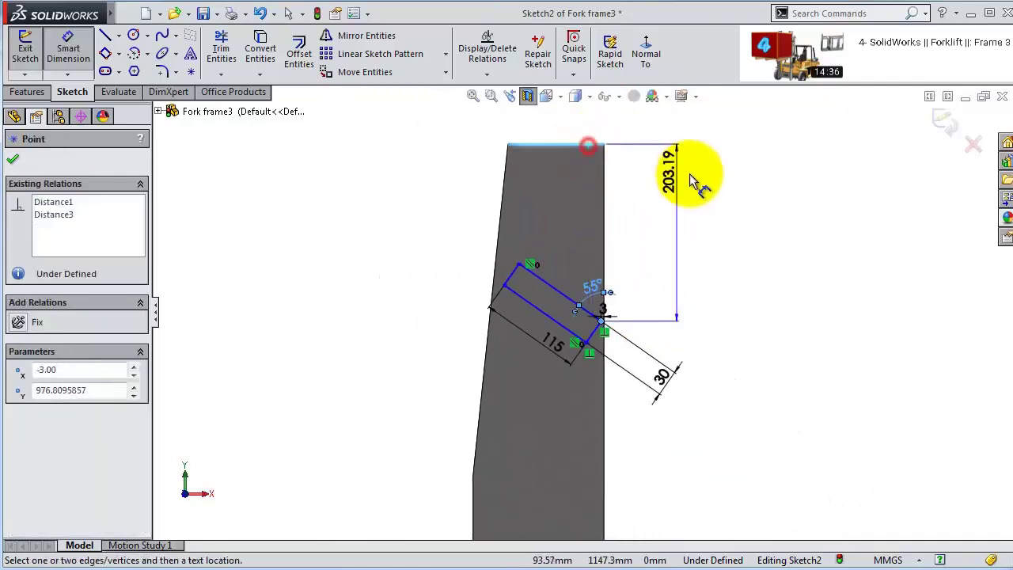
left_click(695, 181)
type("250")
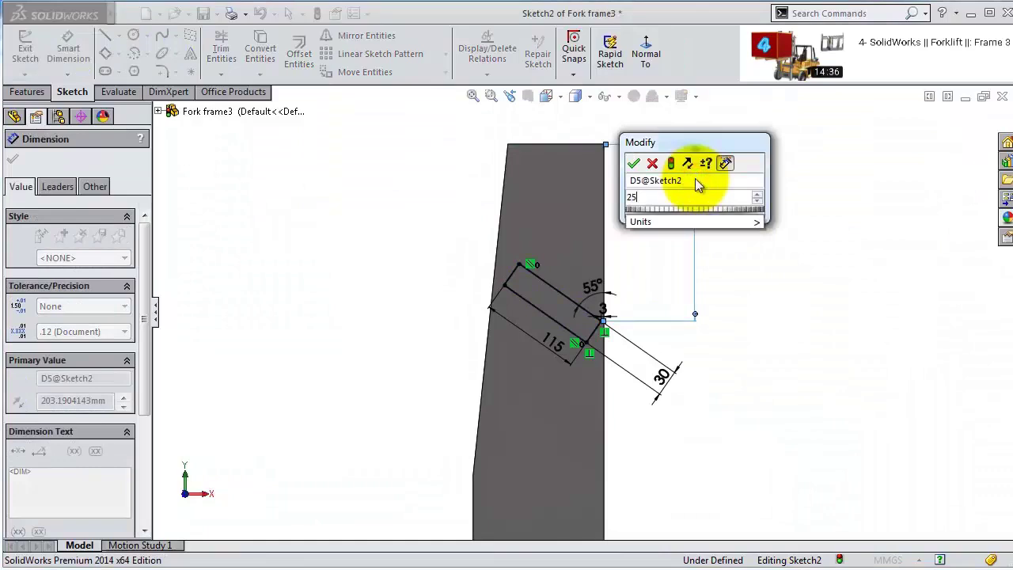
key("Return")
scroll(664, 332, "up", 3)
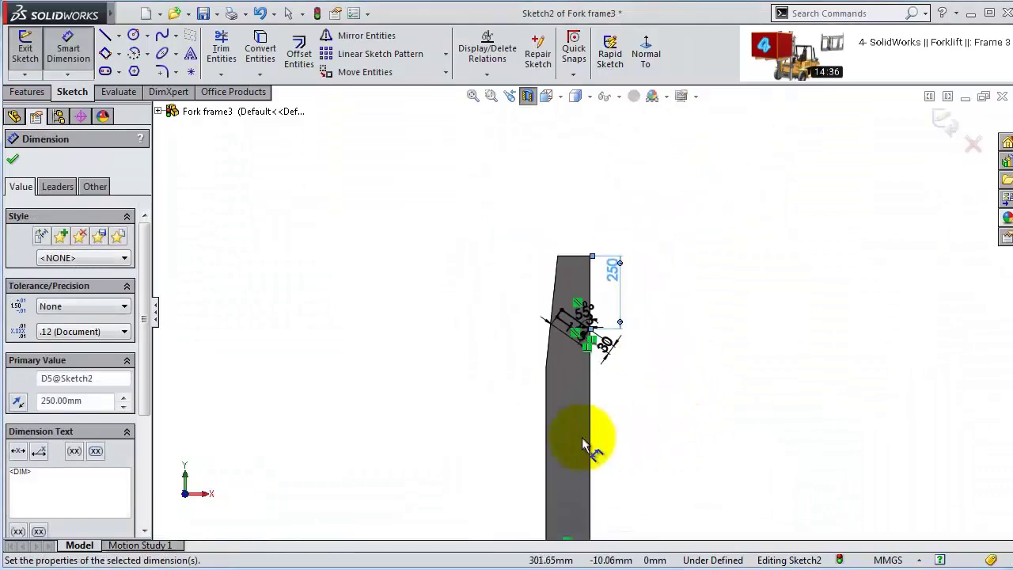
middle_click_drag(584, 446, 475, 423, "ctrl")
scroll(447, 427, "down", 3)
- Set the bottom filler rectangle's width to 57, correcting an initial 75
left_click(448, 433)
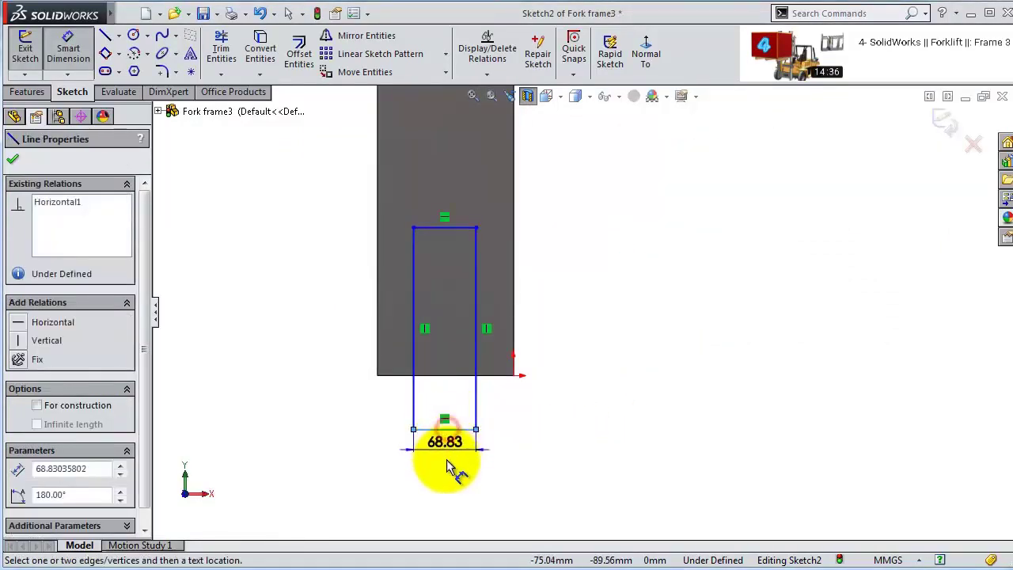
left_click(451, 467)
type("75")
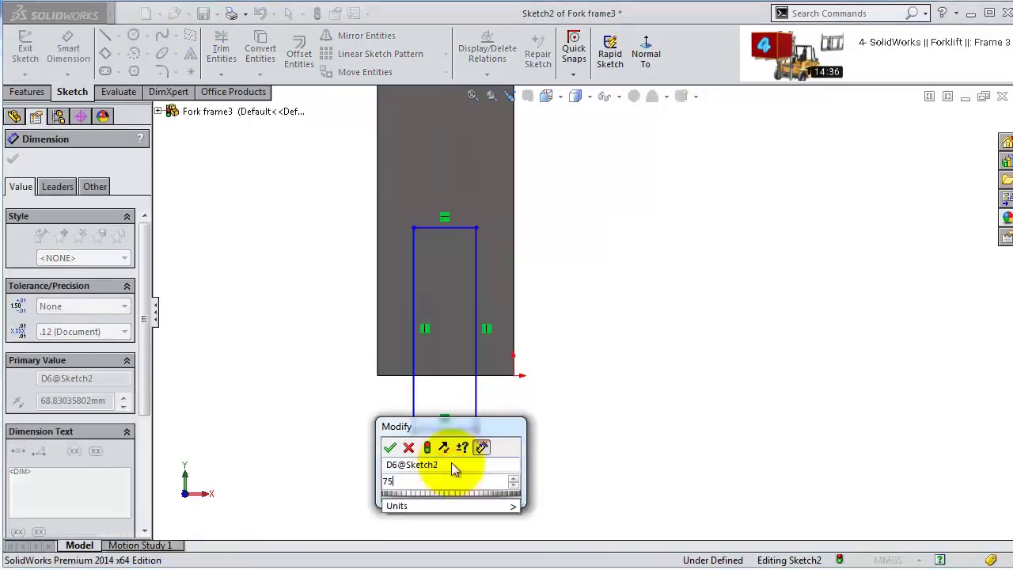
key("Return")
left_click(457, 458)
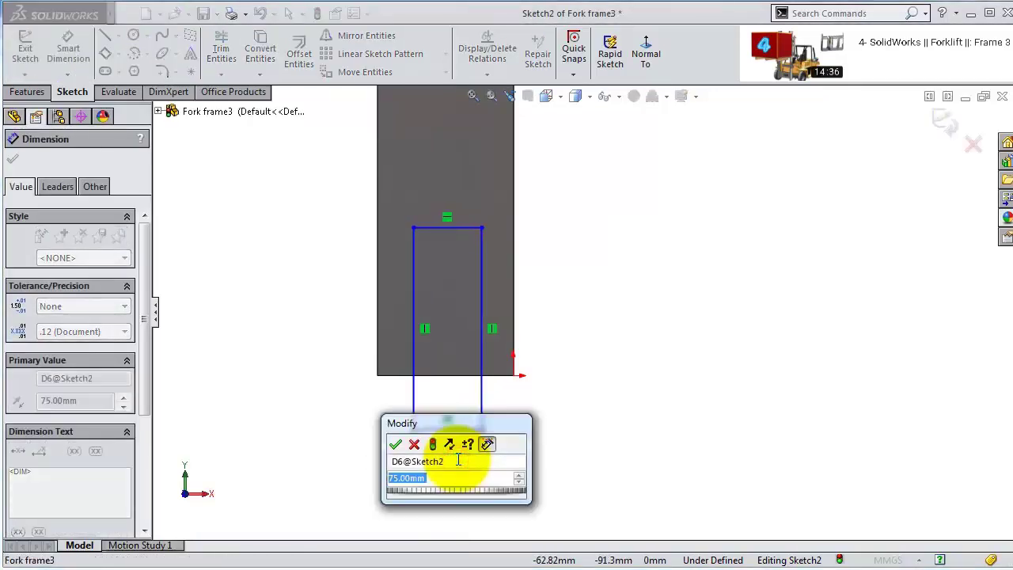
type("57")
key("Return")
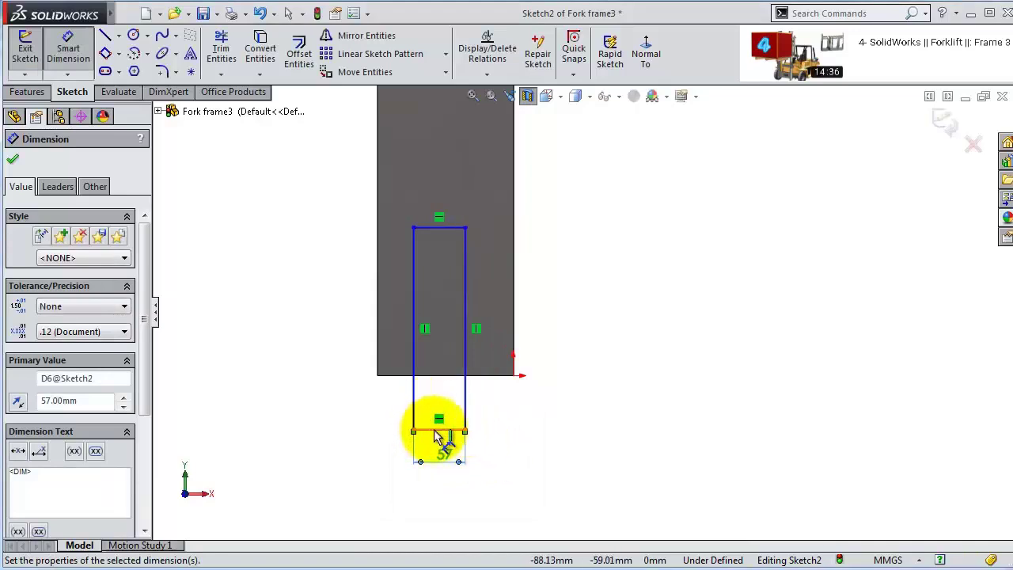
- Dimension the rectangle 50 from the bar's right edge with a 150 vertical distance
left_click(464, 388)
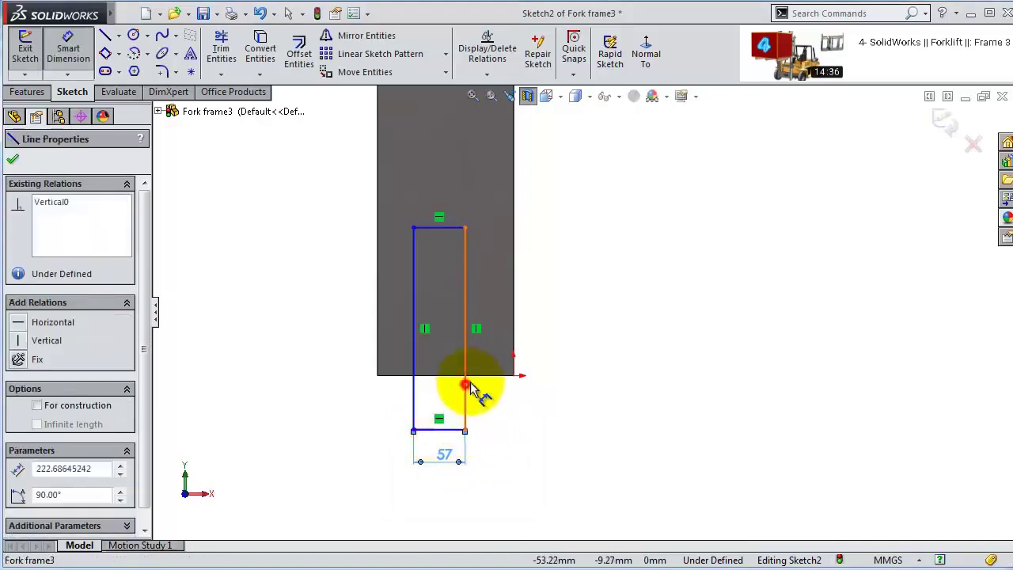
left_click(515, 333)
left_click(516, 410)
key("Return")
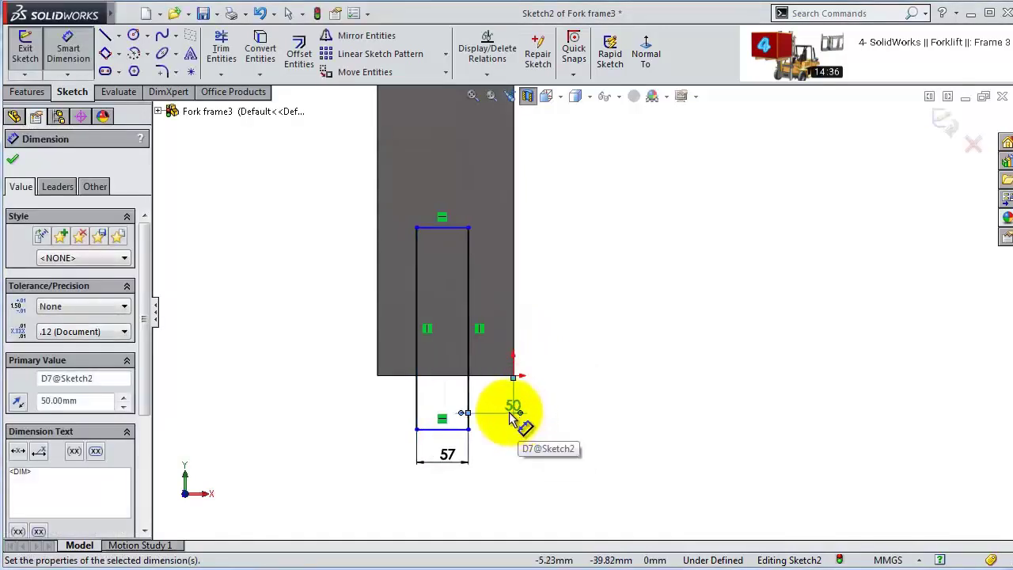
left_click(436, 228)
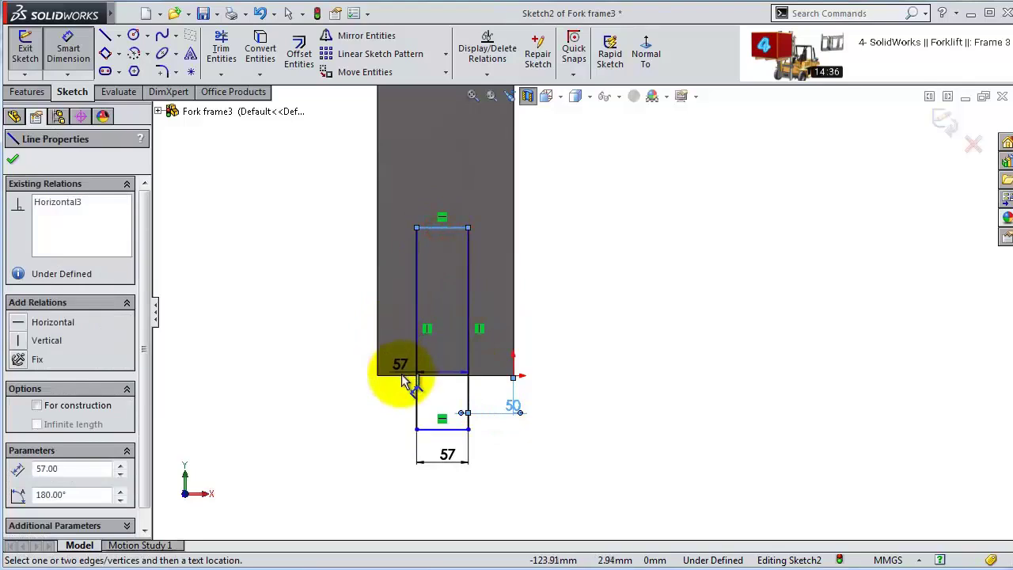
left_click(403, 378)
left_click(294, 358)
type("1")
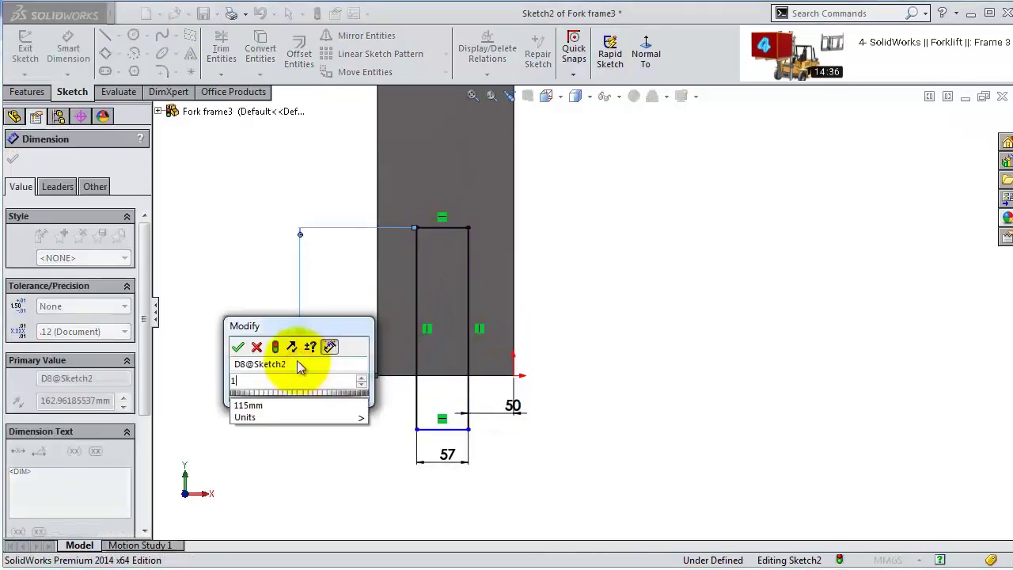
type("50")
key("Return")
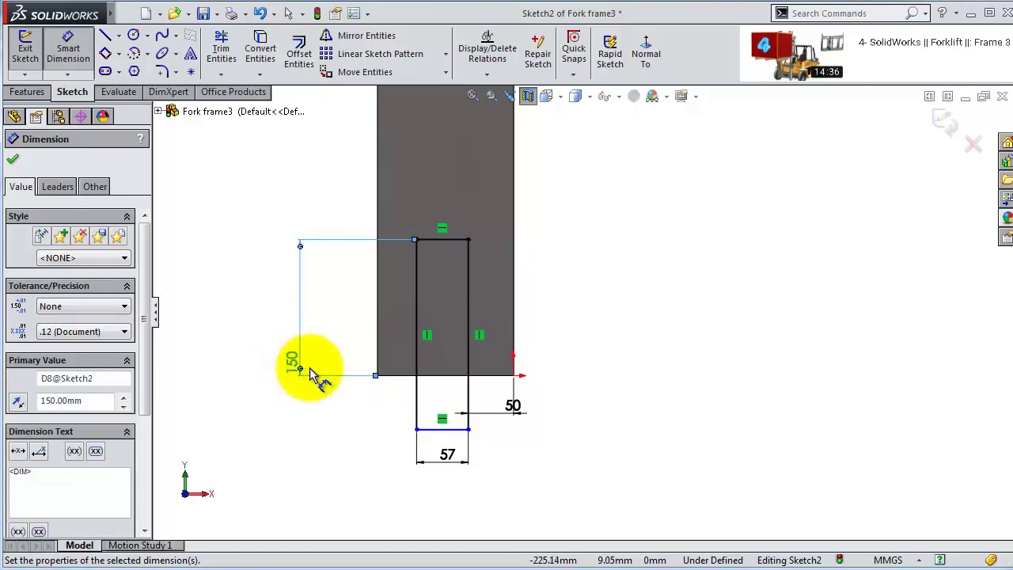
- Give the rectangle a height of 200 and exit Sketch2
left_click(434, 262)
left_click(471, 275)
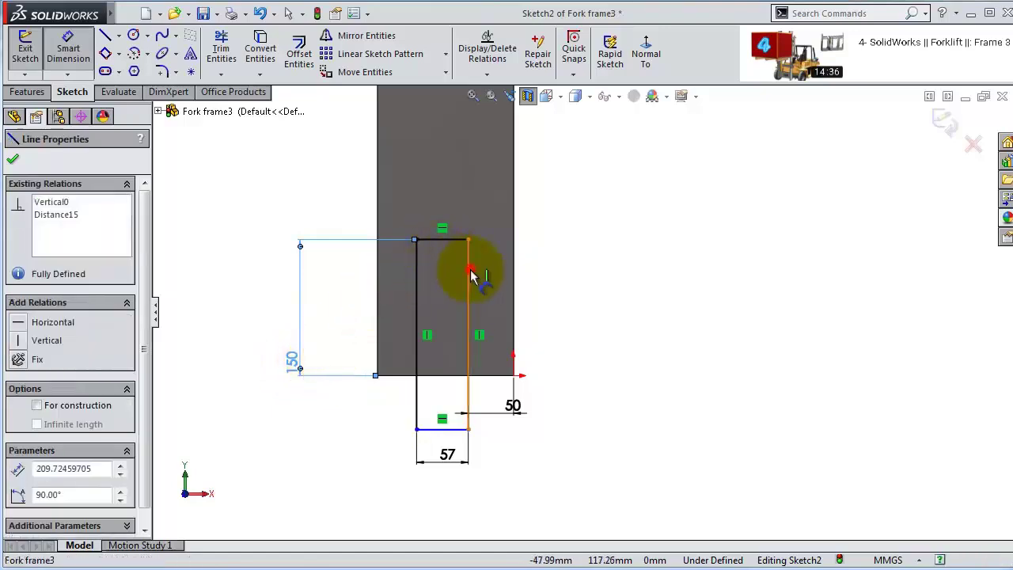
left_click(605, 320)
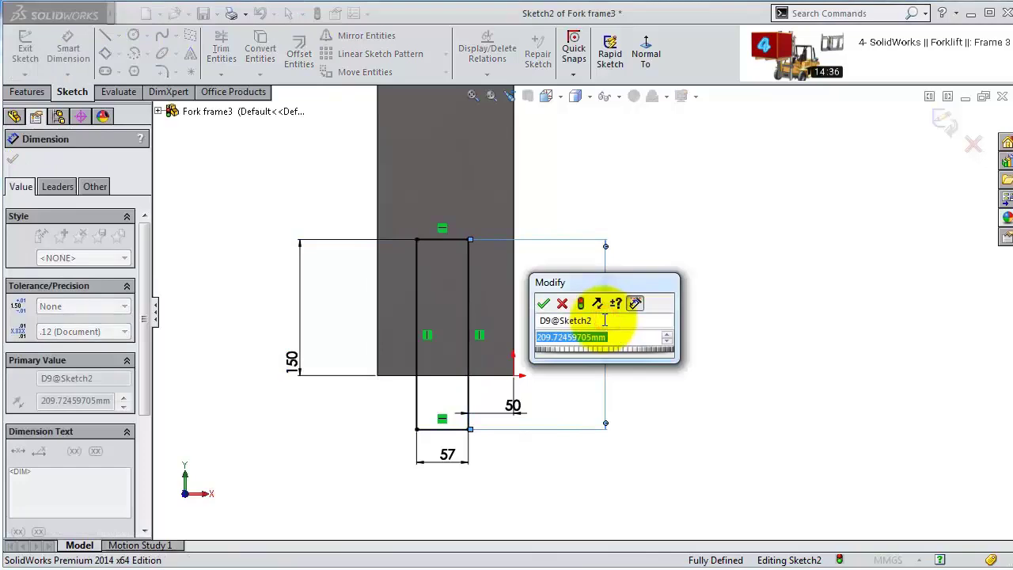
type("200")
key("Return")
left_click(929, 138)
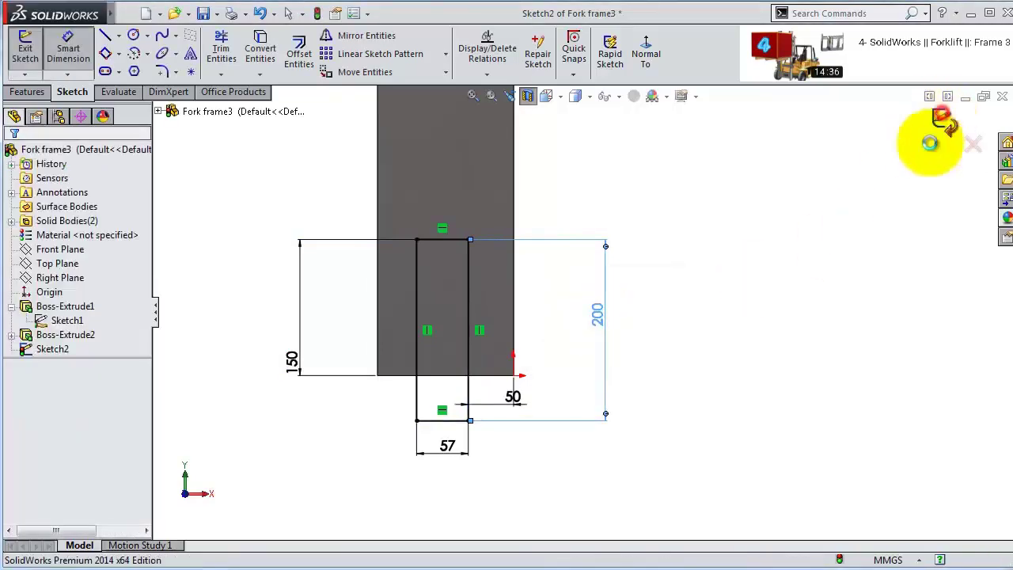
left_click(934, 140)
- Extrude Sketch2 Up To Surface onto the left bar's face, creating Boss-Extrude5
mouse_move(584, 158)
middle_mouse_down()
mouse_move(606, 250)
mouse_move(640, 209)
mouse_move(158, 159)
middle_mouse_up()
left_click(31, 54)
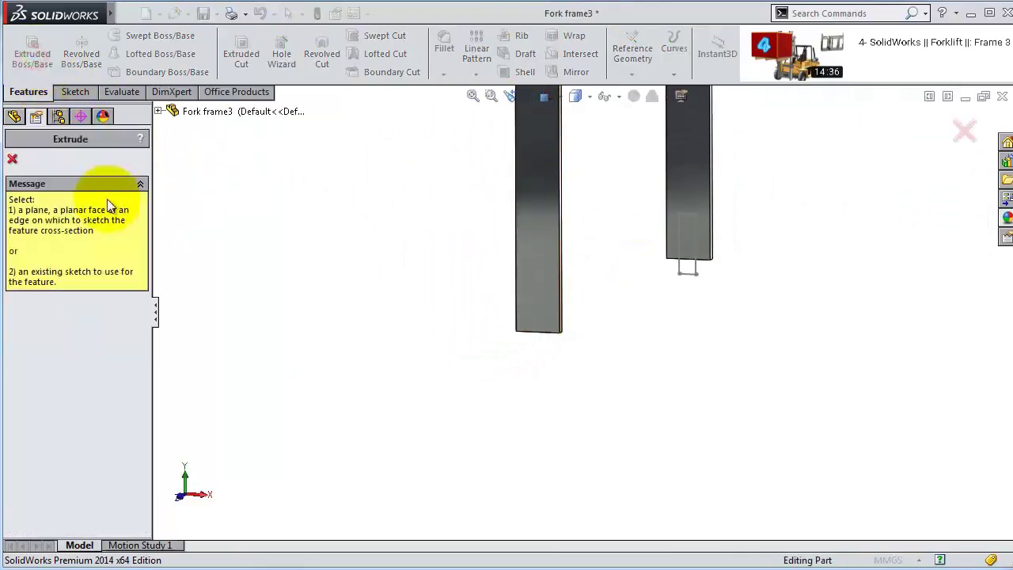
left_click(158, 113)
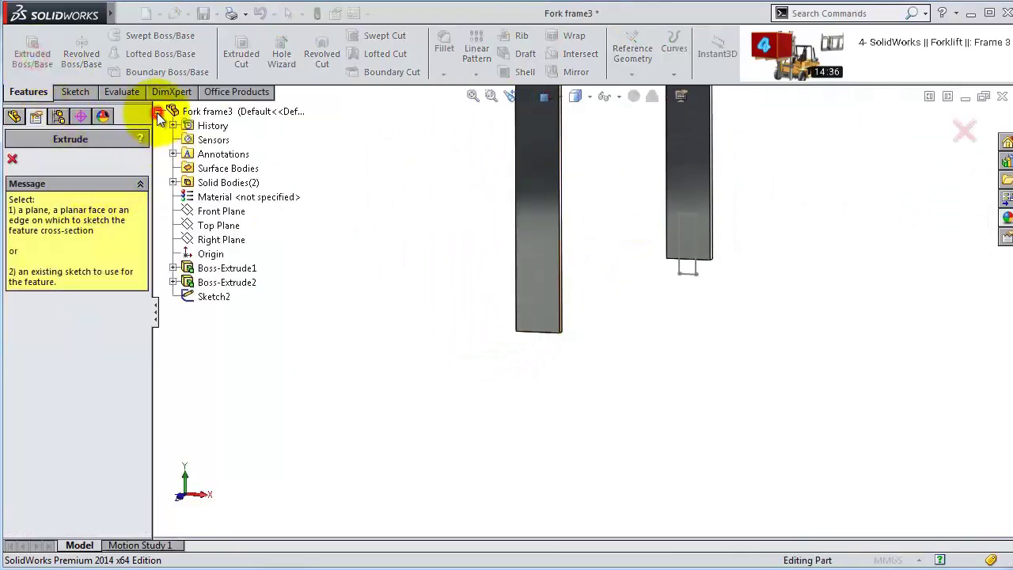
left_click(210, 296)
left_click(54, 252)
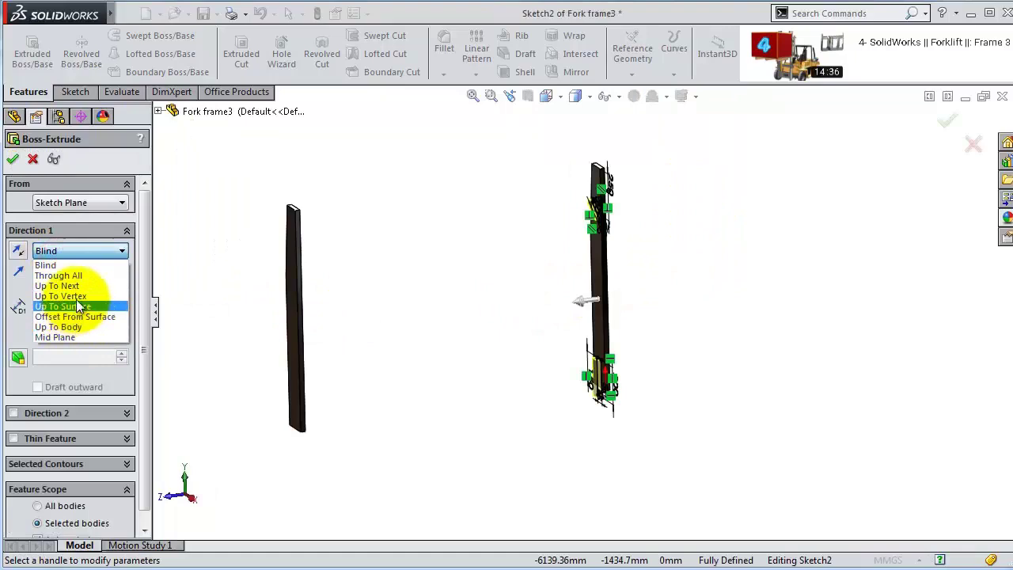
left_click(89, 306)
middle_click_drag(350, 330, 307, 325)
left_click(299, 331)
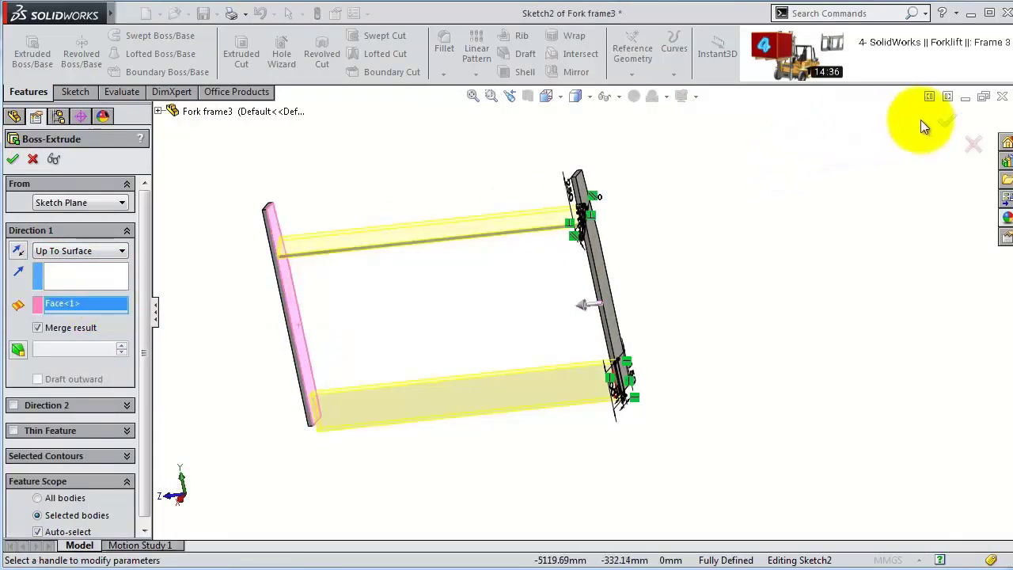
left_click(947, 122)
- Switch to the Front view and select the Front Plane
middle_click_drag(688, 383, 842, 457)
key("ctrl+1")
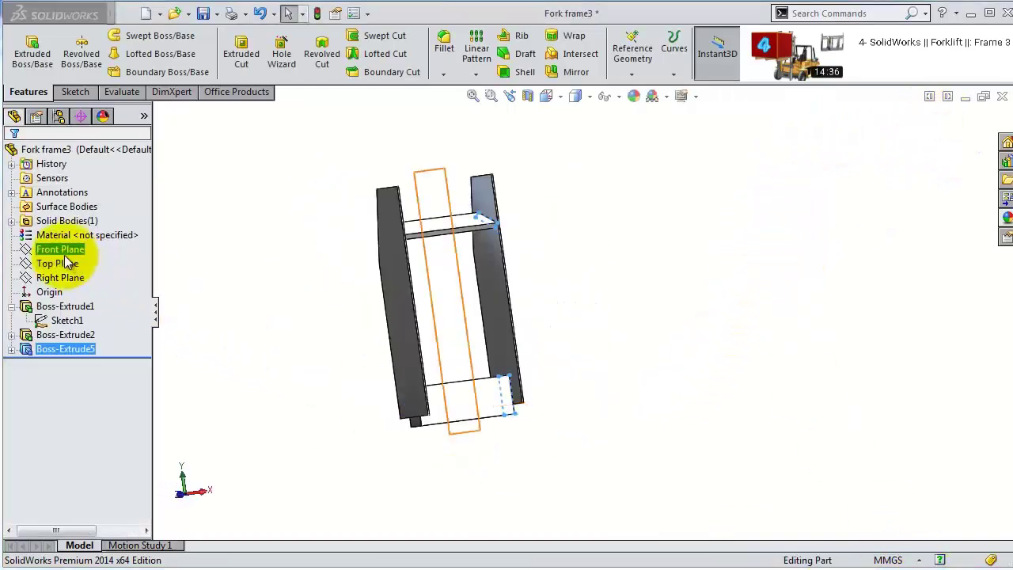
left_click(62, 250)
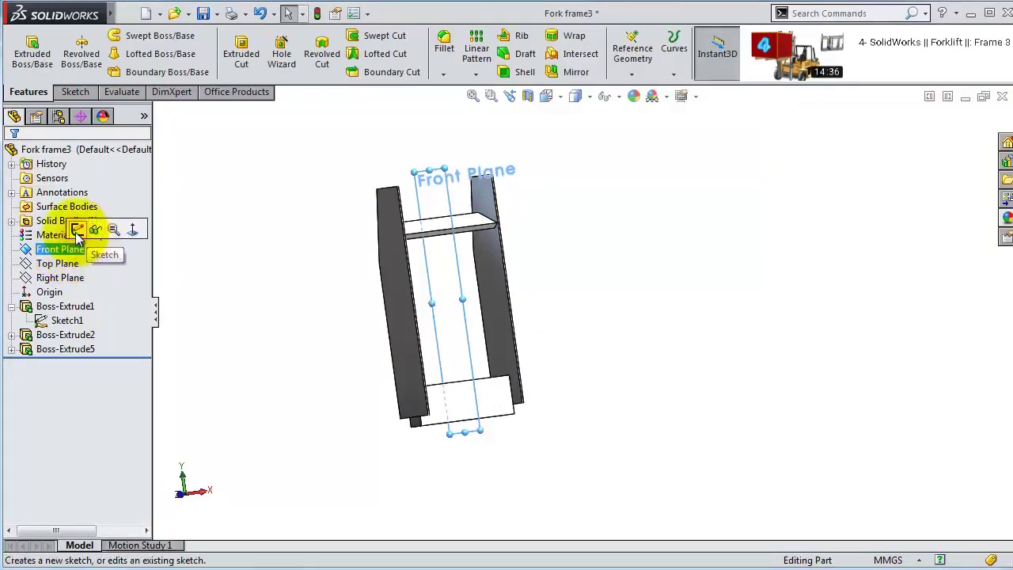
- Start a sketch on the Front Plane with a section view cut, viewed Normal To
left_click(77, 231)
left_click(528, 96)
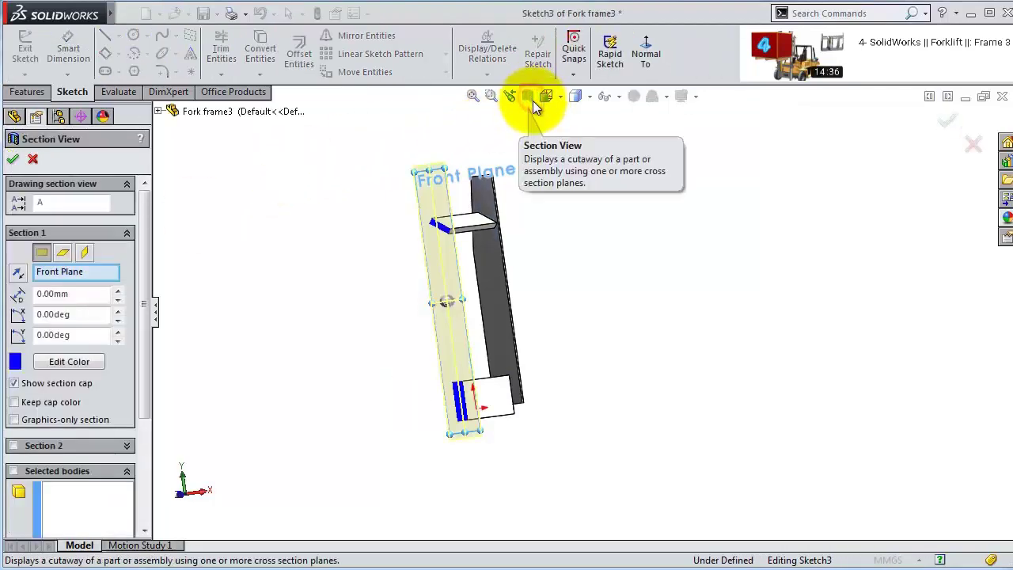
left_click(946, 119)
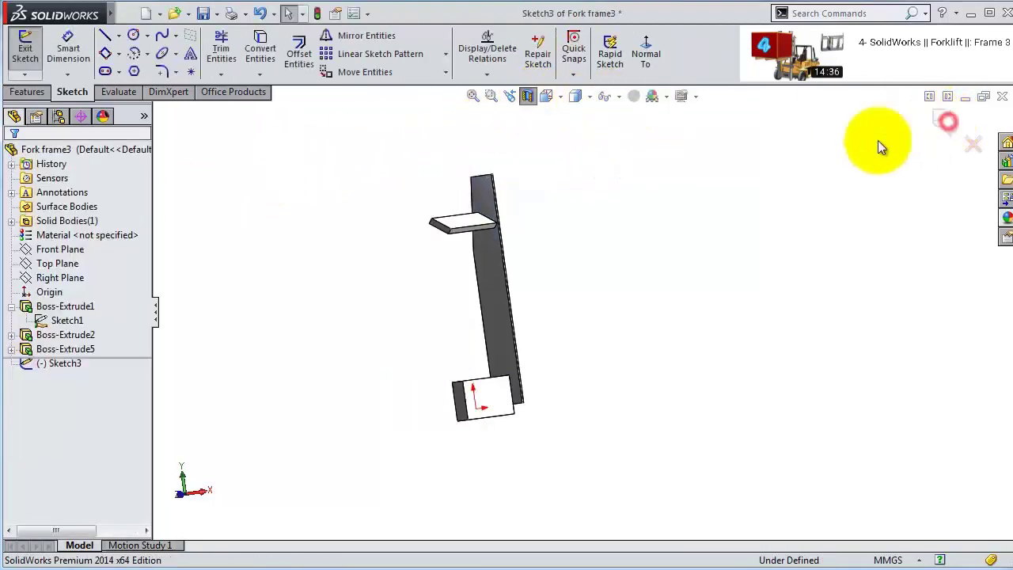
left_click(647, 57)
scroll(599, 198, "down", 3)
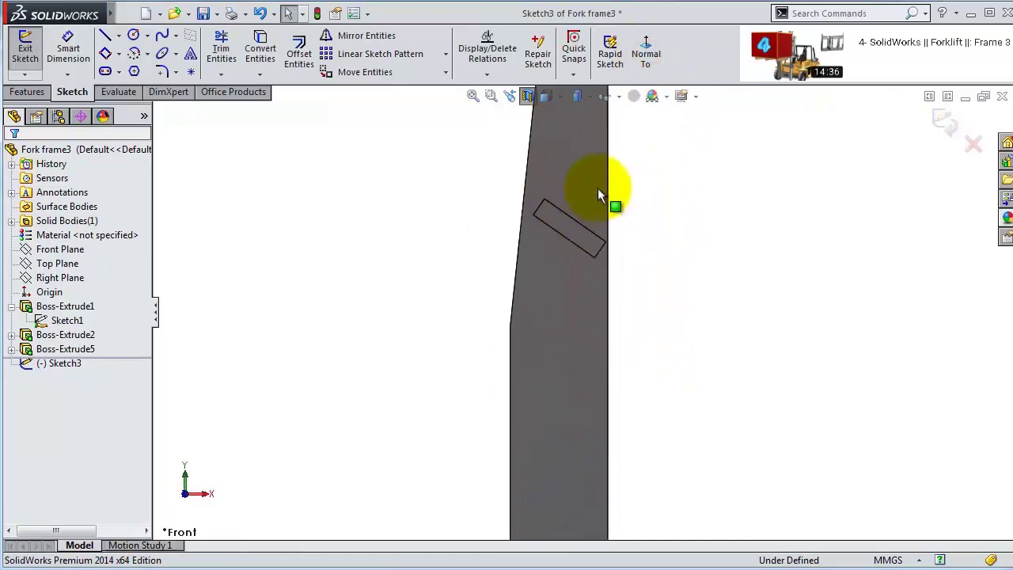
- Draw a closed line profile of angled and vertical lines from the brace corner down the upright
left_click(104, 35)
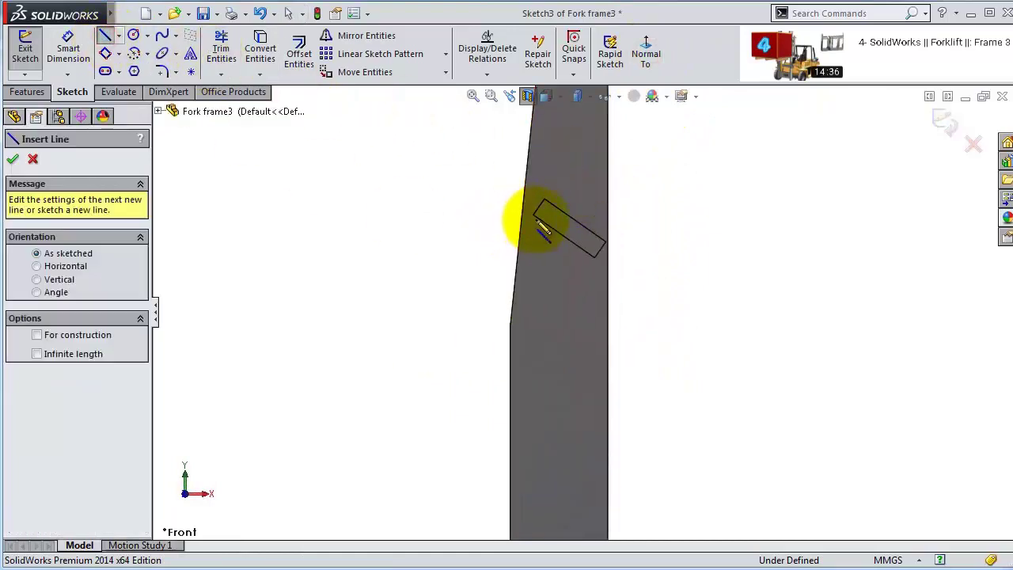
left_click(536, 216)
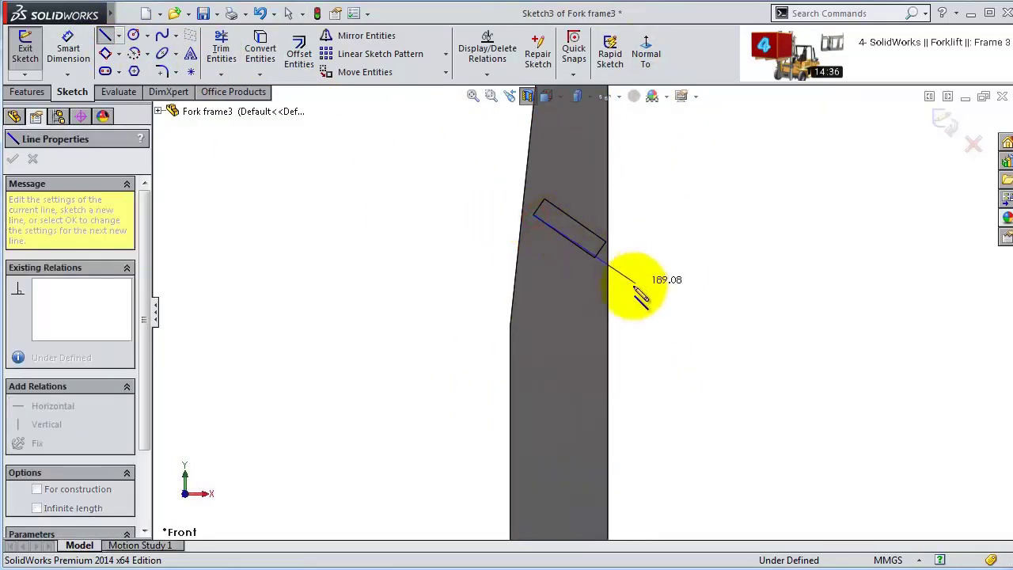
scroll(622, 279, "down", 3)
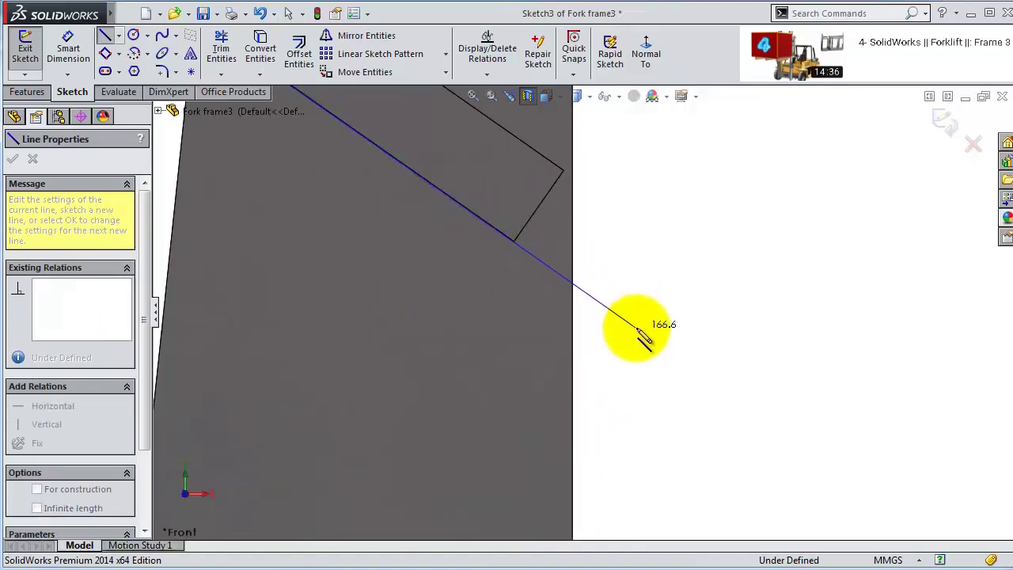
left_click(638, 329)
scroll(635, 326, "up", 5)
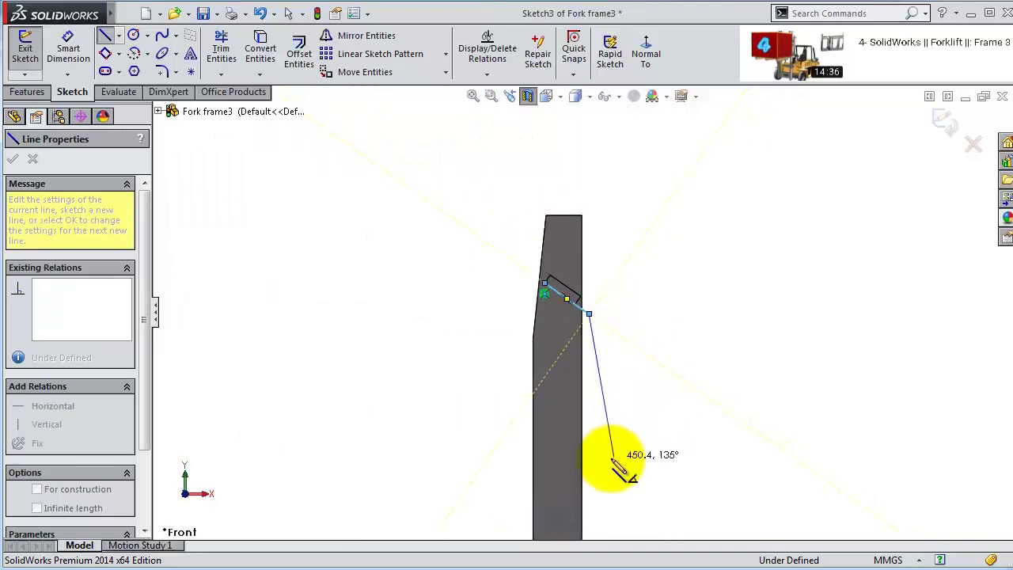
scroll(614, 450, "down", 5)
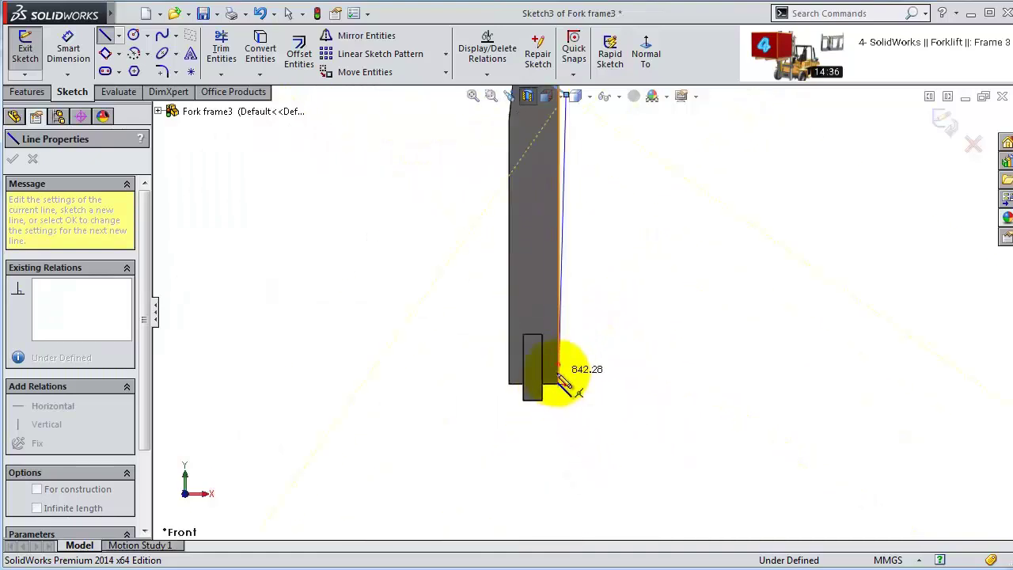
left_click(575, 330)
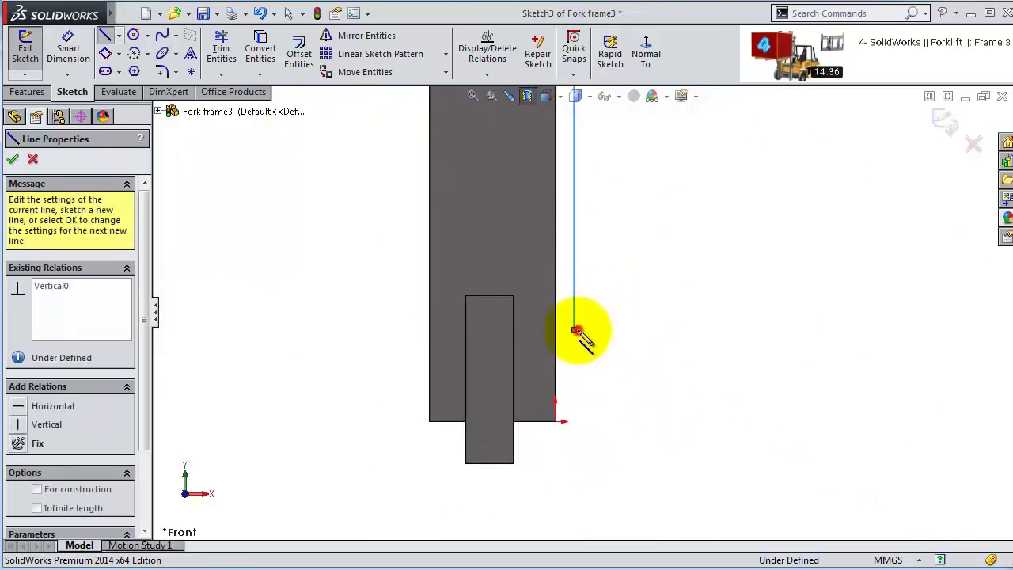
left_click(514, 378)
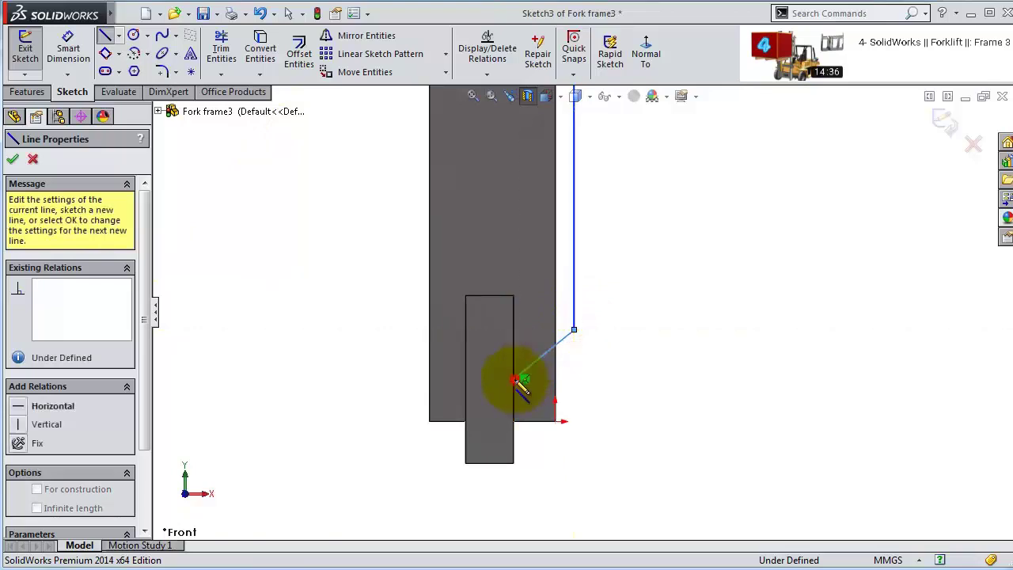
left_click(513, 379)
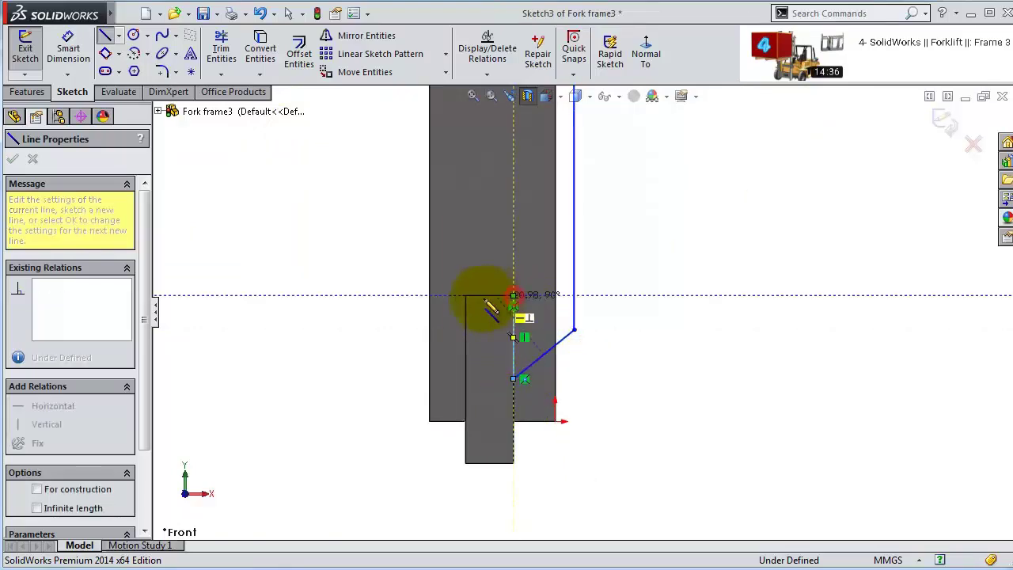
scroll(599, 334, "down", 4)
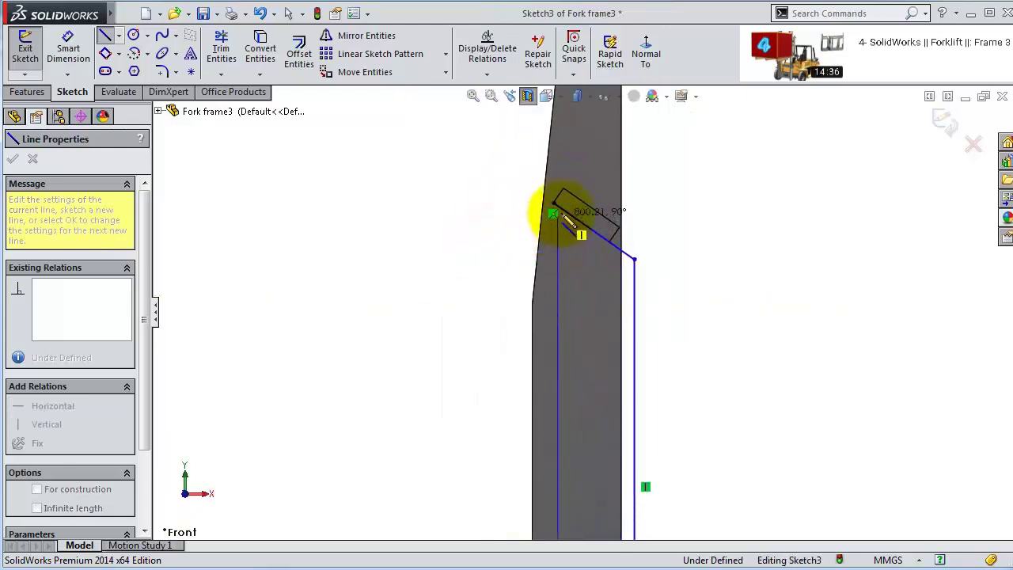
scroll(564, 217, "down", 3)
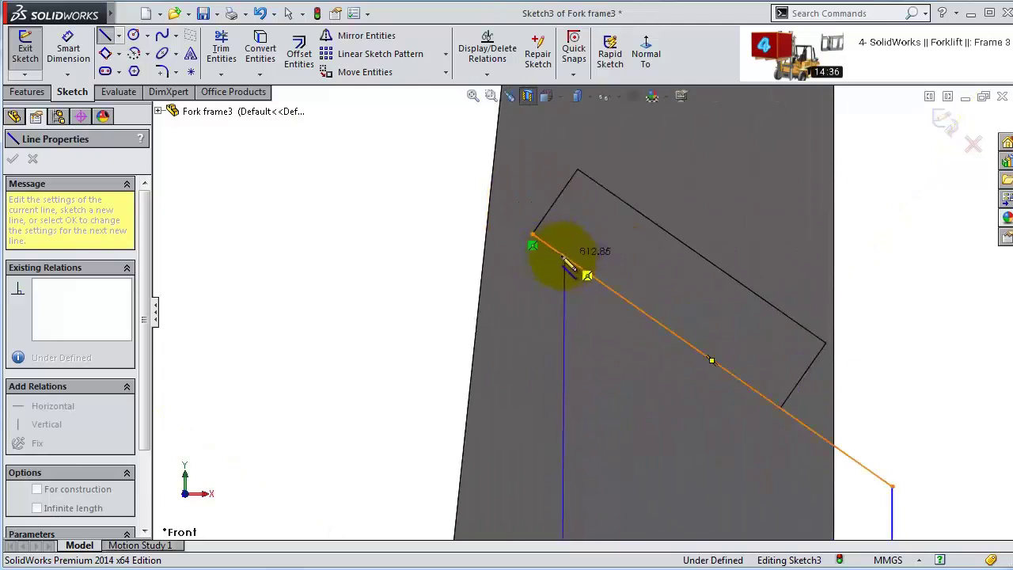
left_click(535, 237)
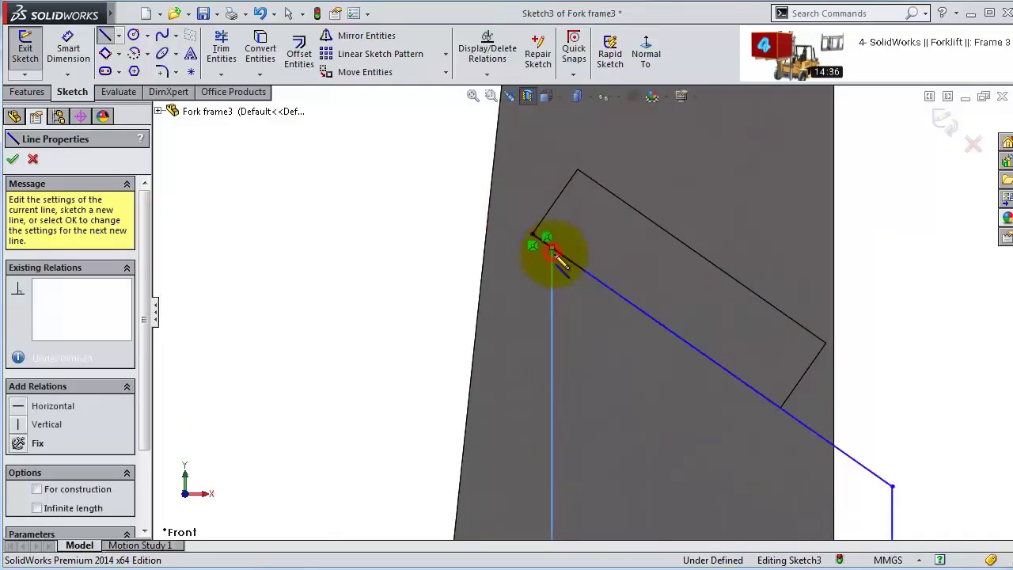
key("Escape")
left_click(220, 49)
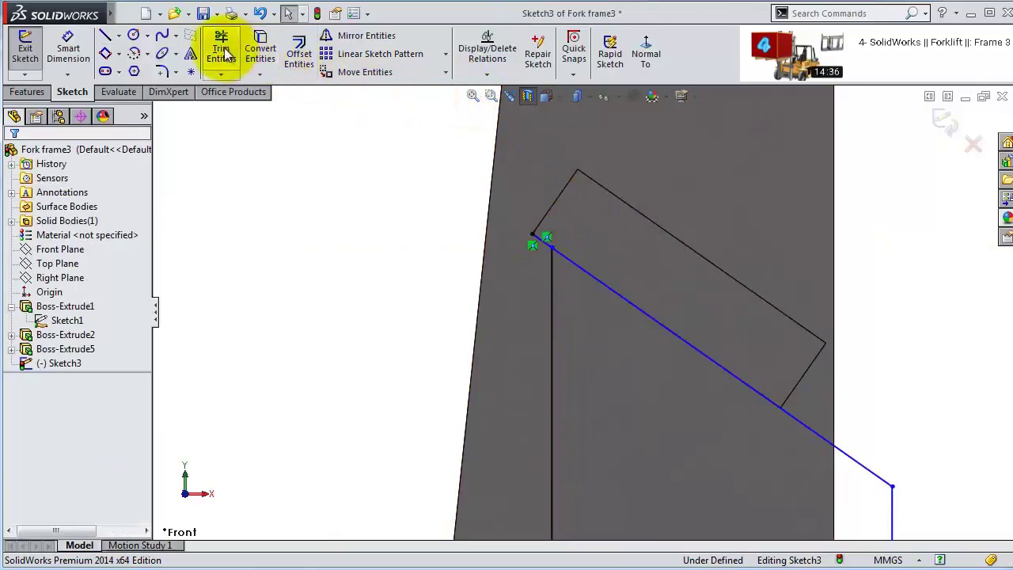
scroll(637, 287, "up", 4)
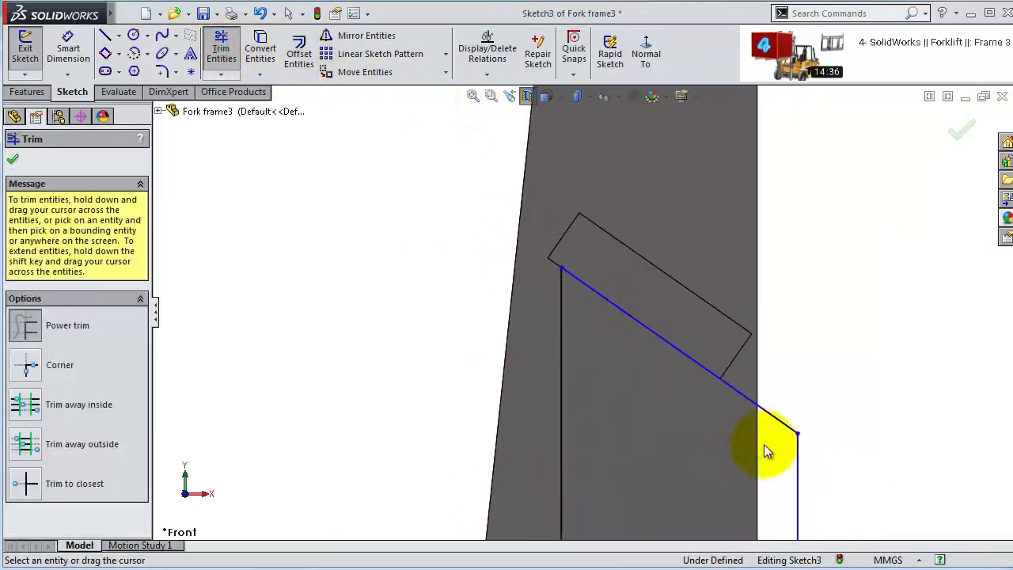
scroll(751, 386, "up", 2)
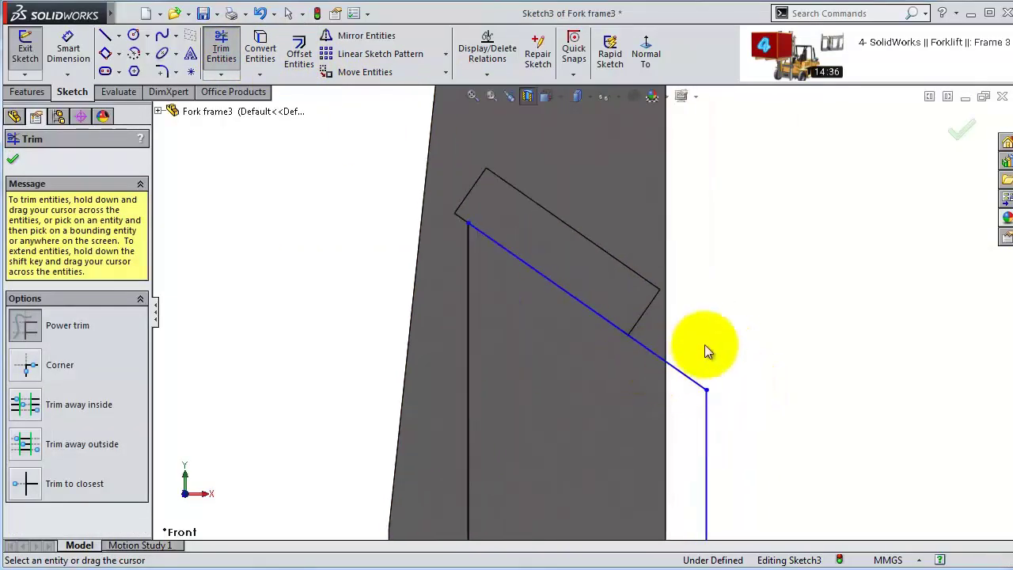
scroll(721, 388, "up", 1)
- Dimension the gap between the profile's two vertical lines, adjusting it from 100 to 110 to 120 mm
left_click(68, 49)
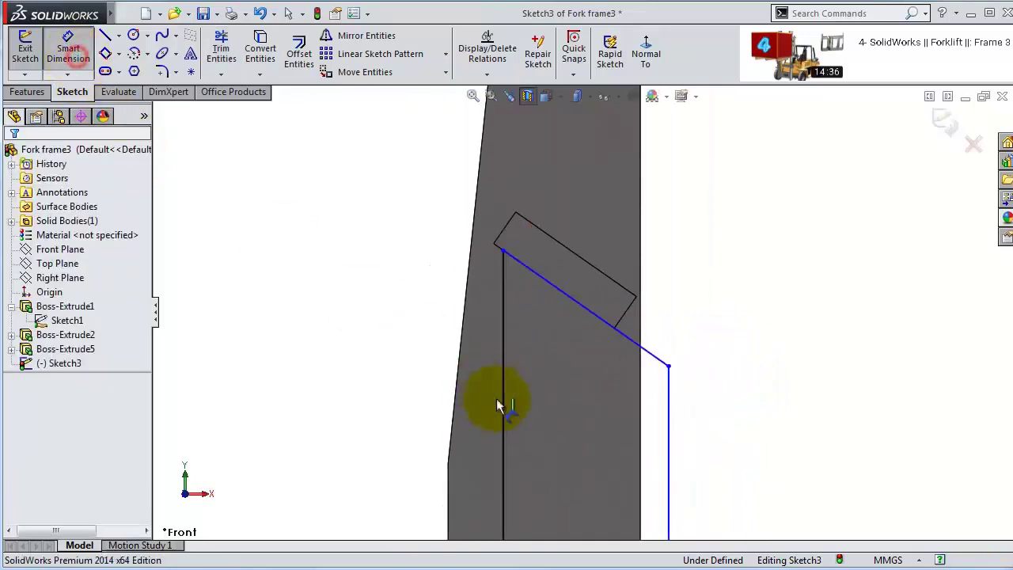
left_click(503, 401)
left_click(668, 415)
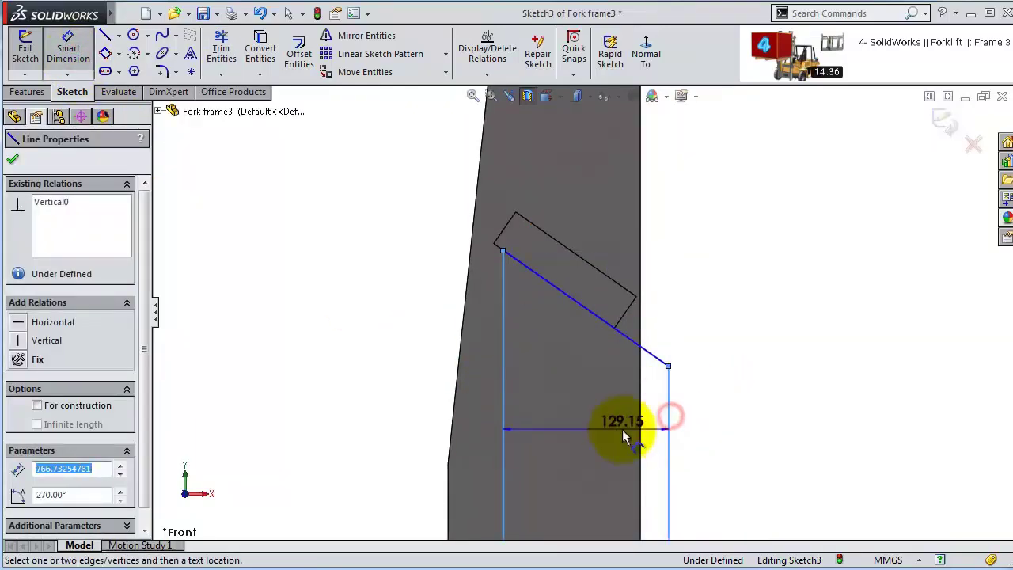
left_click(617, 429)
type("100")
key("Return")
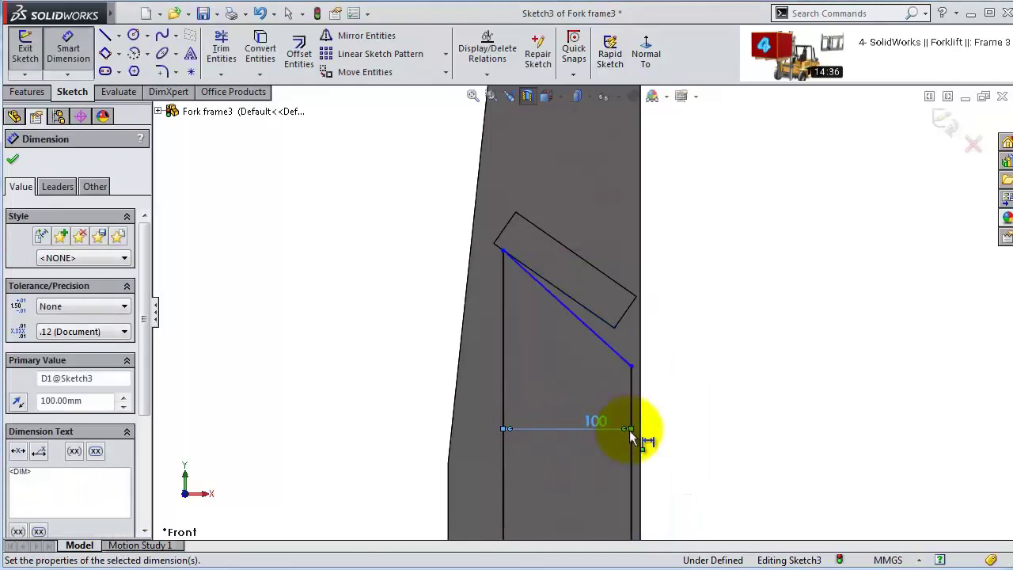
scroll(621, 447, "down", 4)
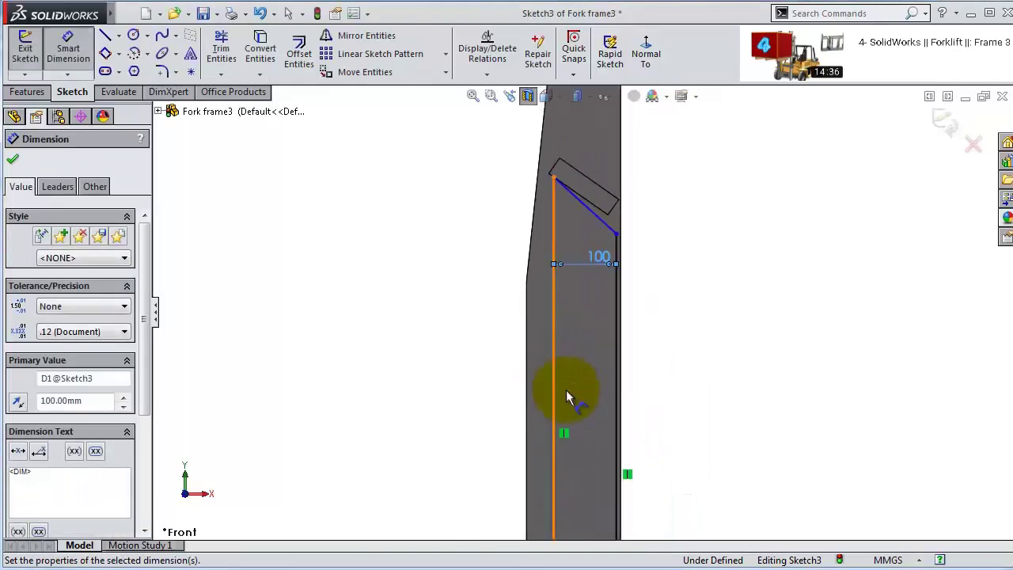
scroll(570, 483, "down", 2)
scroll(588, 222, "up", 3)
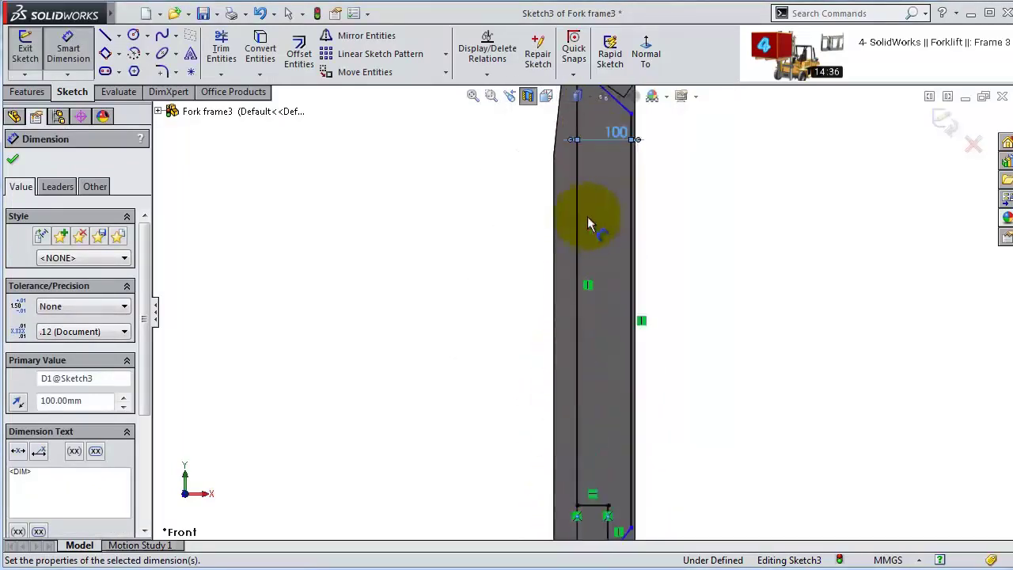
double_click(614, 126)
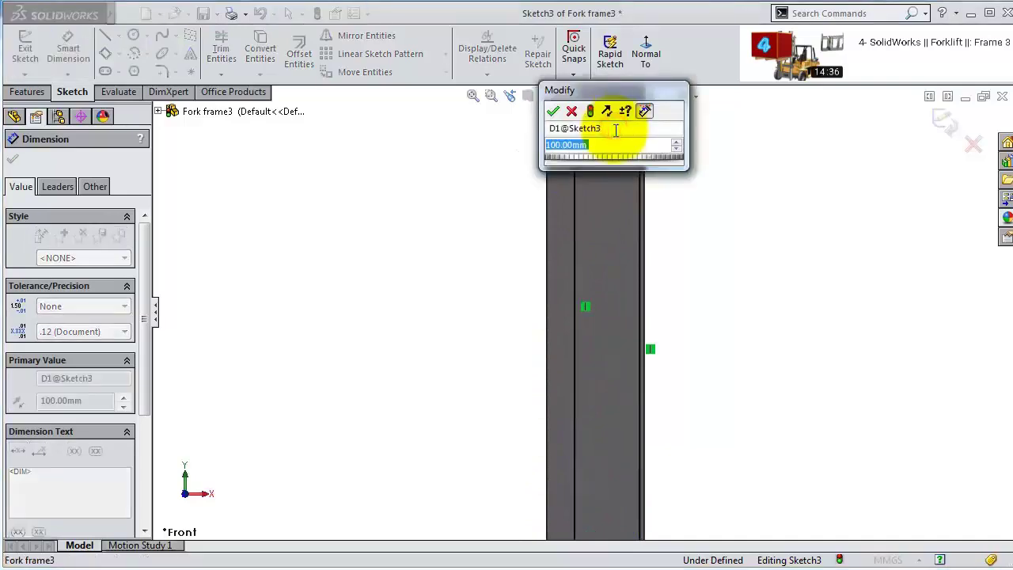
type("110")
key("Return")
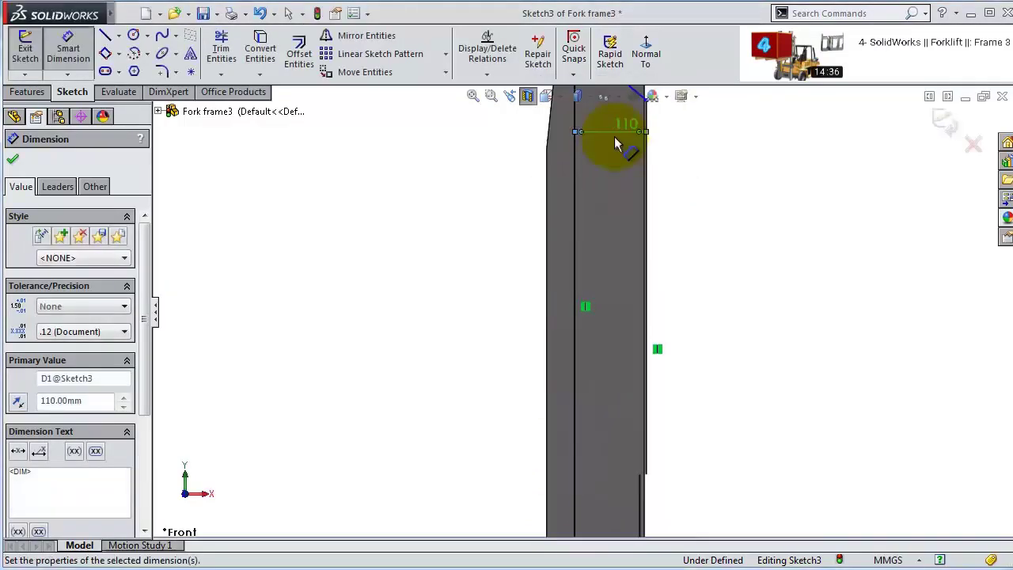
double_click(622, 129)
type("120")
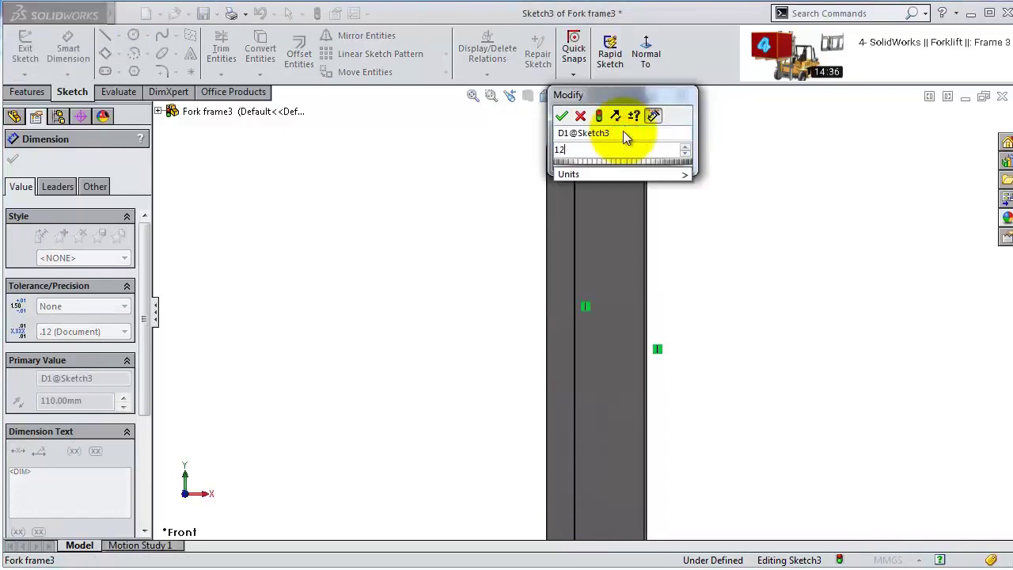
key("Return")
scroll(689, 177, "up", 3)
scroll(584, 219, "down", 4)
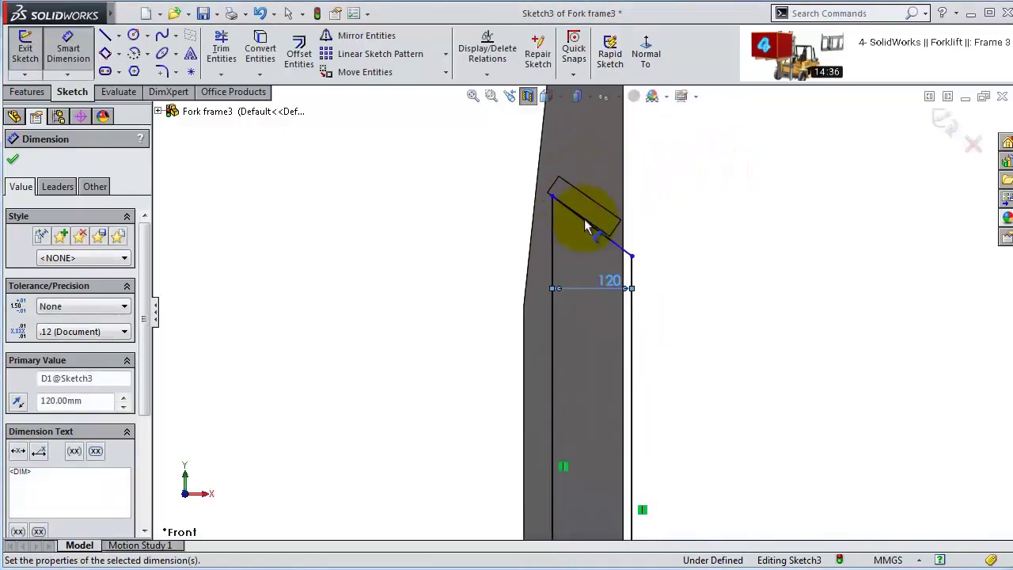
scroll(589, 333, "up", 1)
scroll(594, 520, "down", 3)
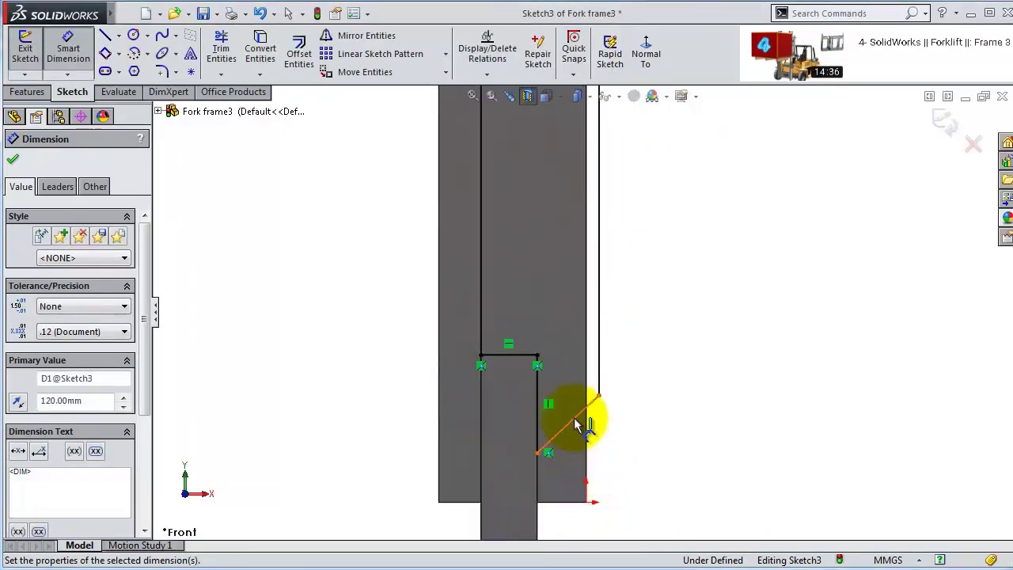
- Set the profile's short vertical line to 150 mm and its slanted line to 55°
left_click(541, 425)
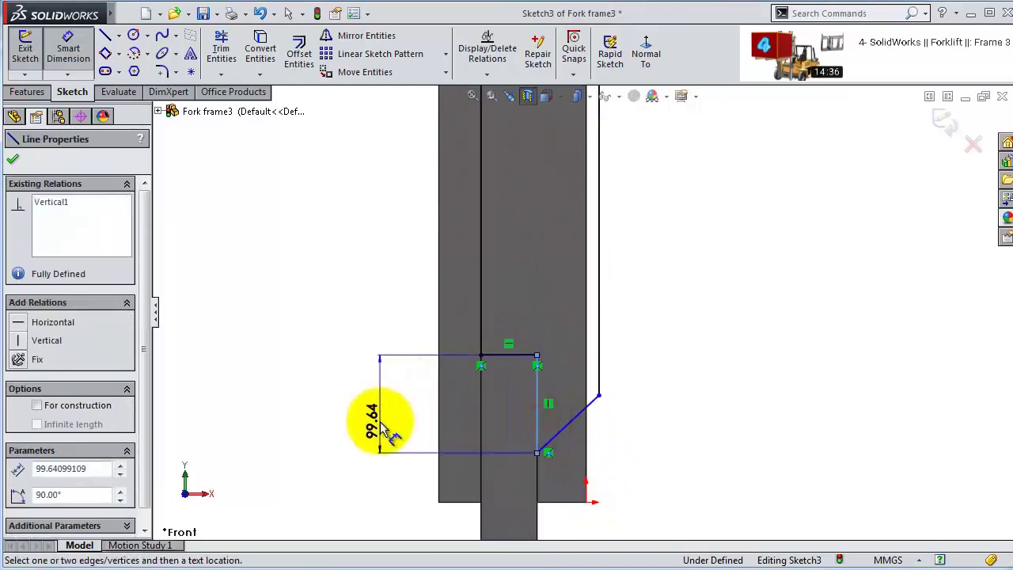
left_click(383, 424)
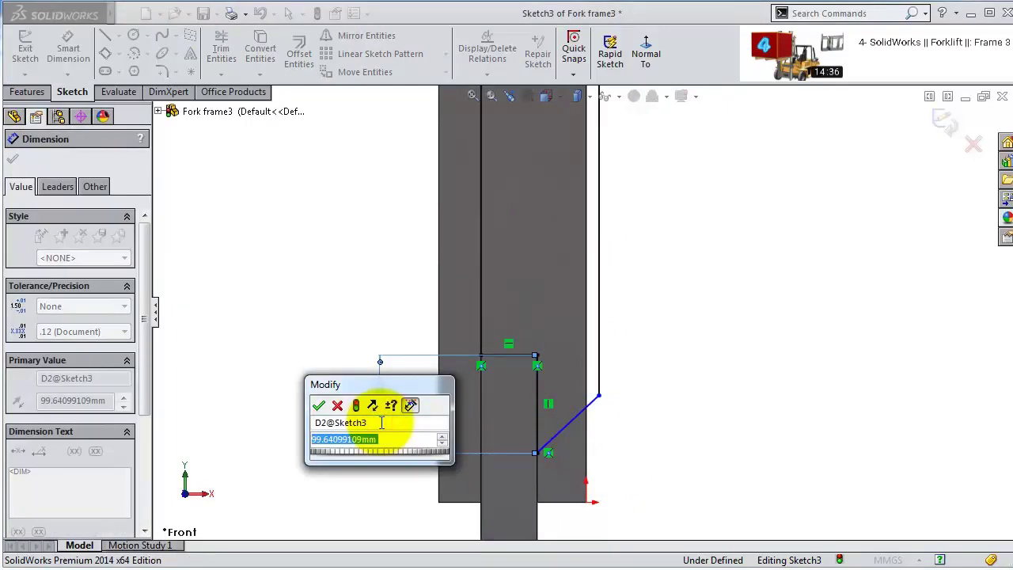
type("150")
key("Return")
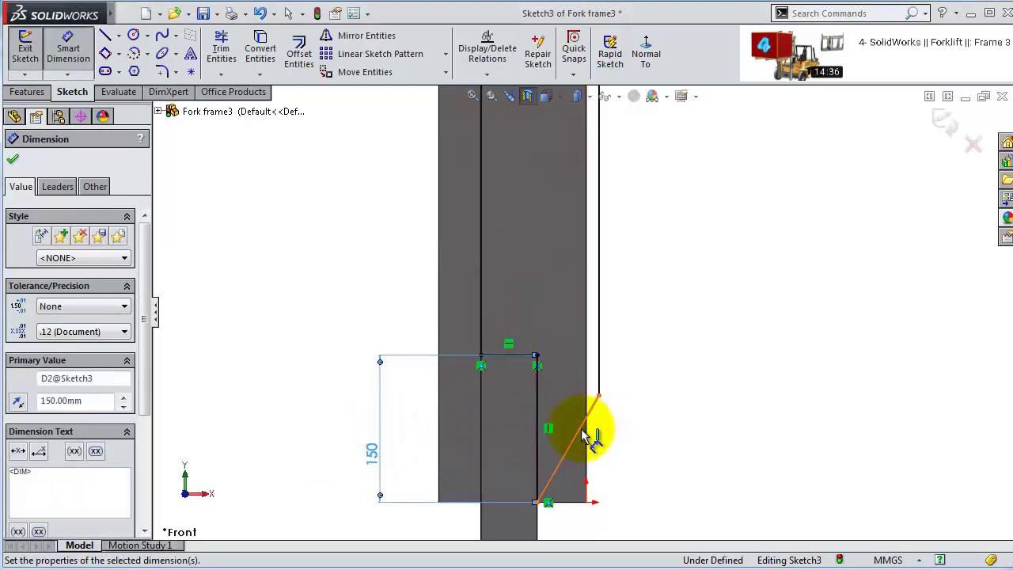
left_click(584, 436)
left_click(583, 501)
left_click(633, 491)
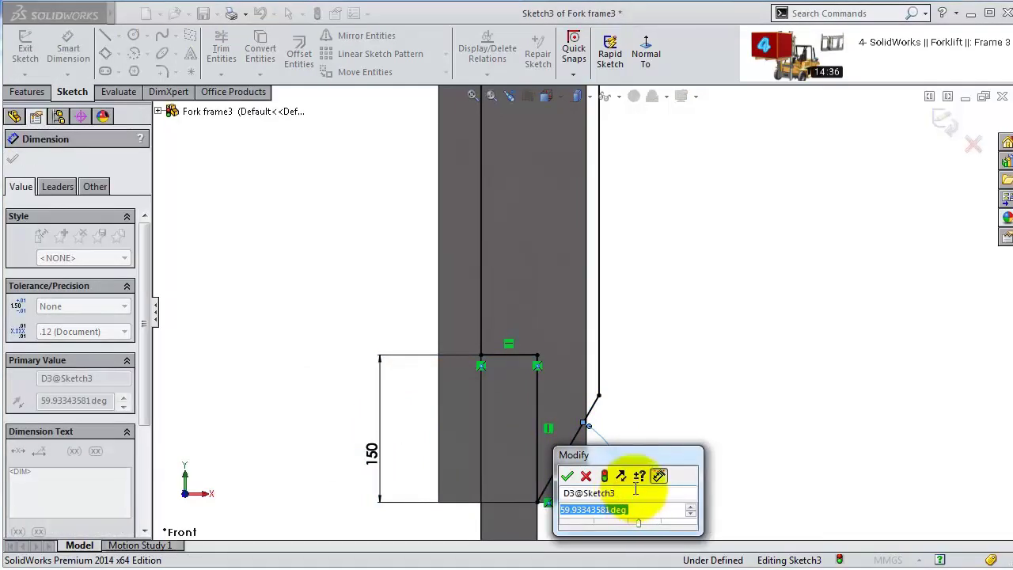
type("6")
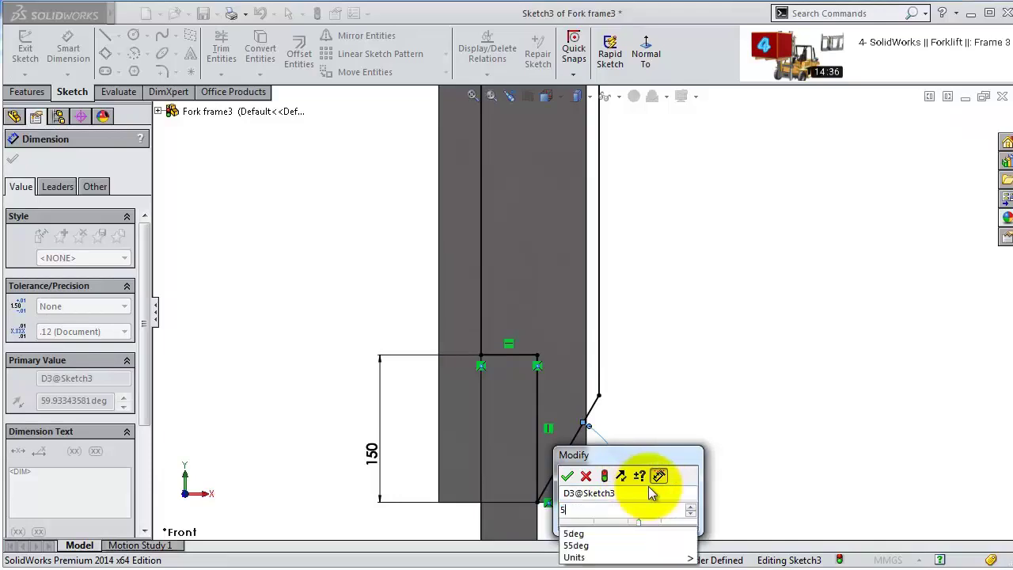
key("Escape")
key("Return")
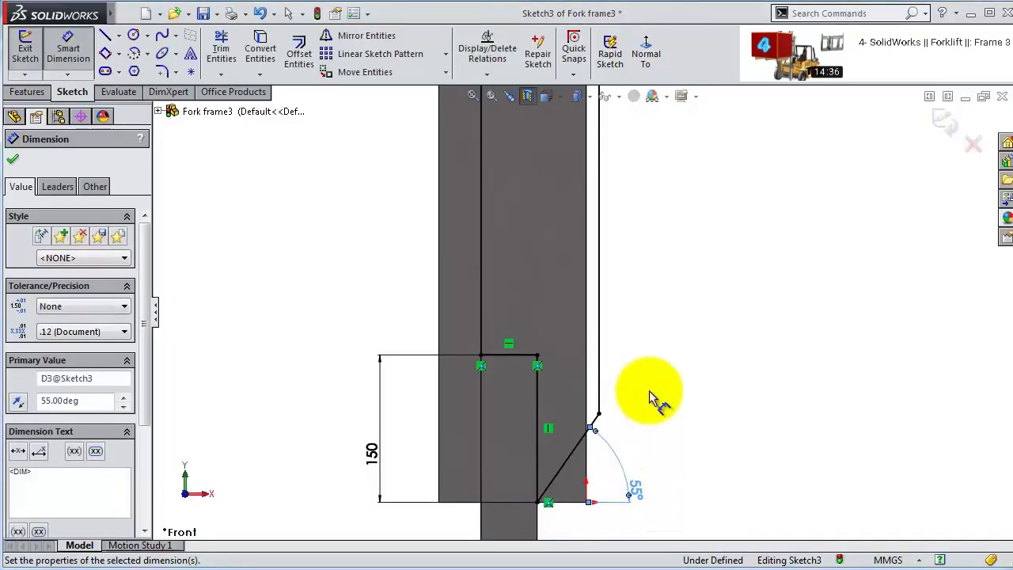
- Add a 0° angle between the top line and the slanted block edge to align them
scroll(651, 402, "up", 5)
scroll(554, 226, "down", 10)
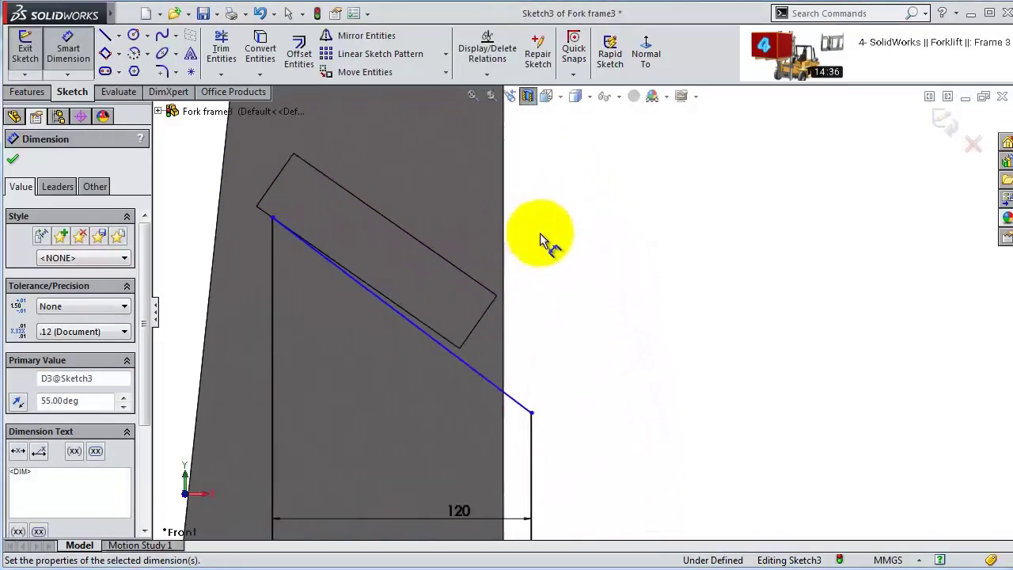
left_click(446, 435)
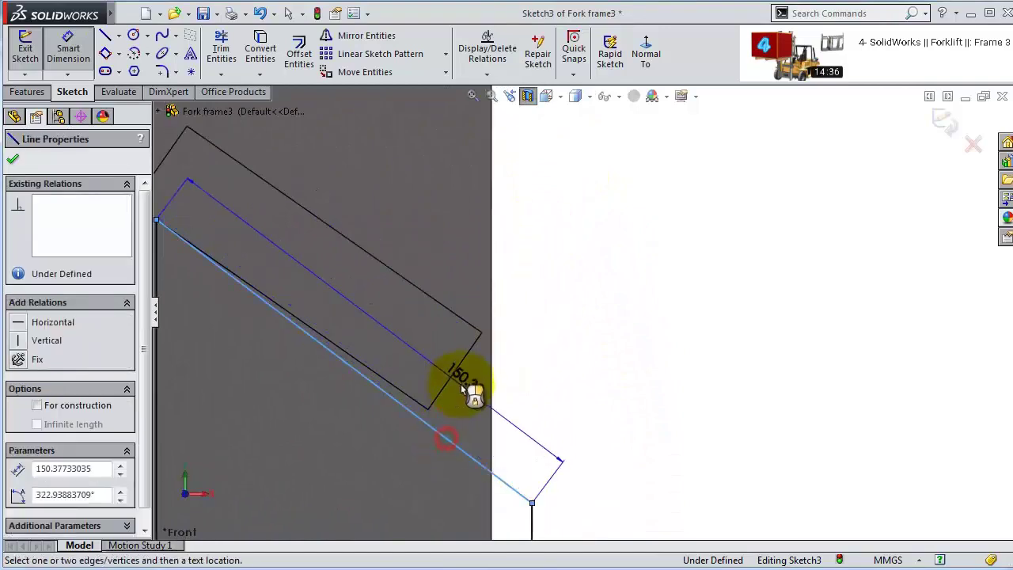
scroll(435, 308, "up", 5)
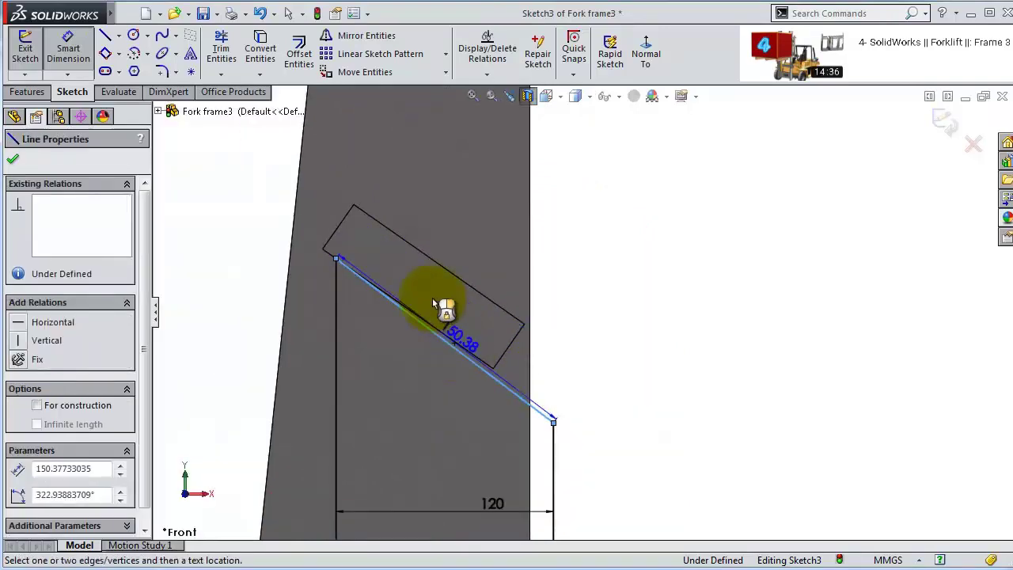
left_click(482, 367)
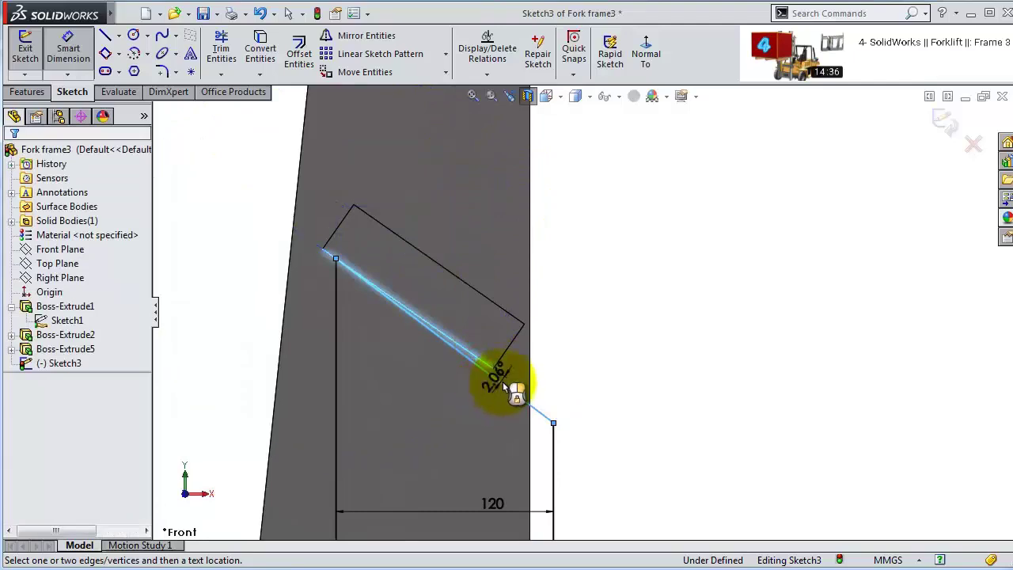
left_click(499, 375)
type("0")
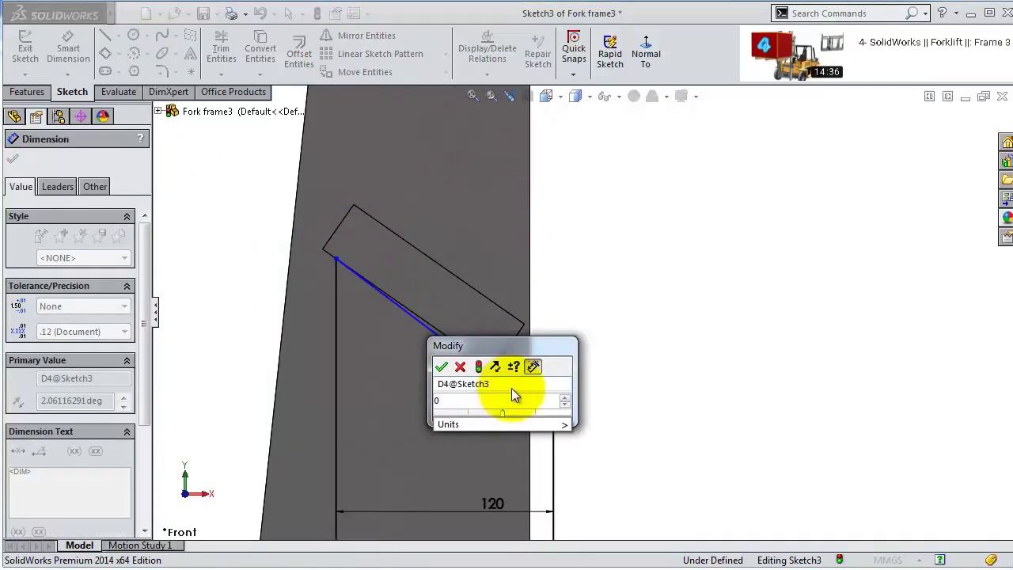
key("Return")
key("Escape")
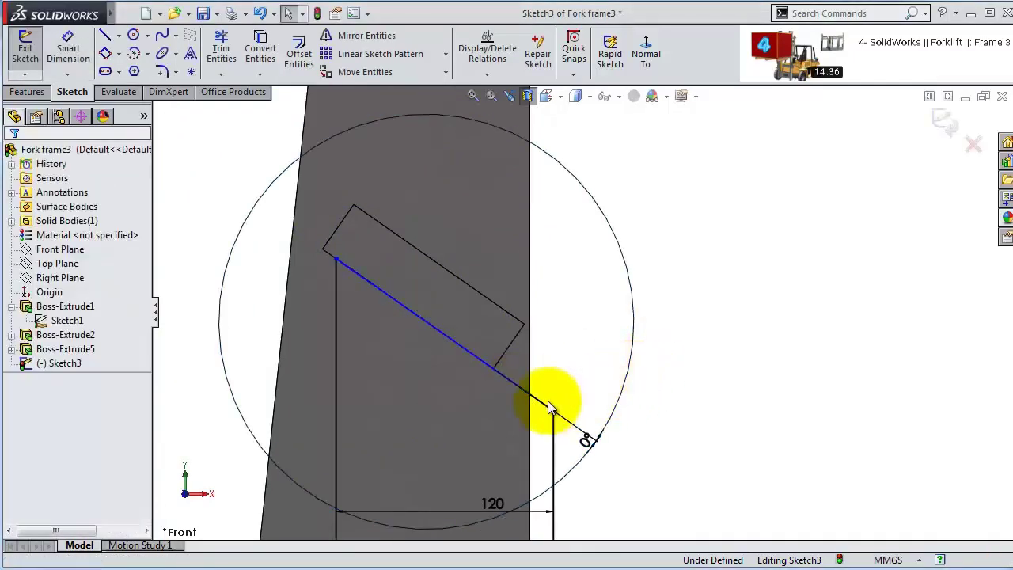
scroll(554, 400, "up", 2)
scroll(515, 356, "down", 3)
scroll(878, 452, "up", 5)
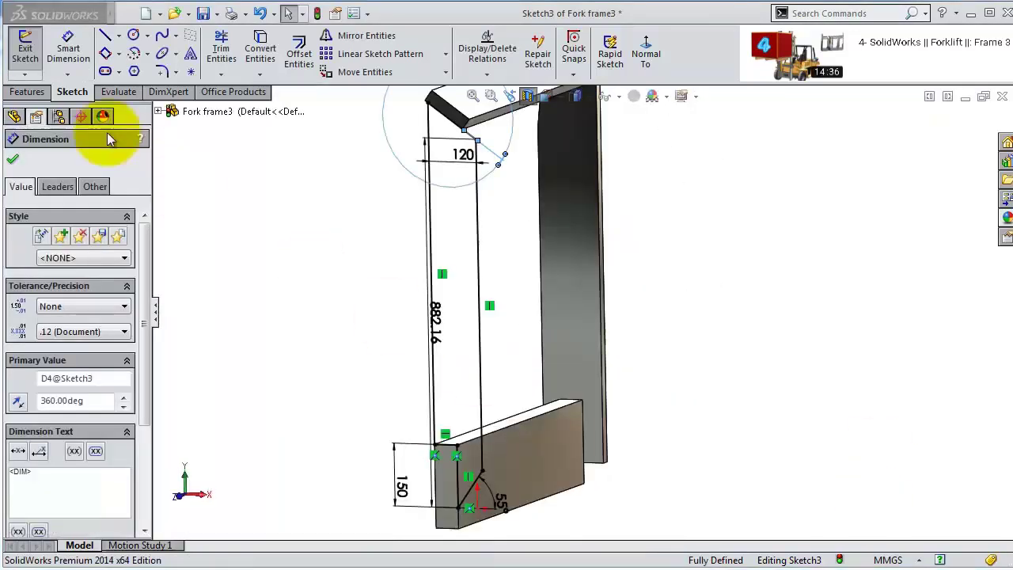
- Extrude Sketch3 with a Mid Plane end condition to create Boss-Extrude6
left_click(27, 92)
left_click(31, 53)
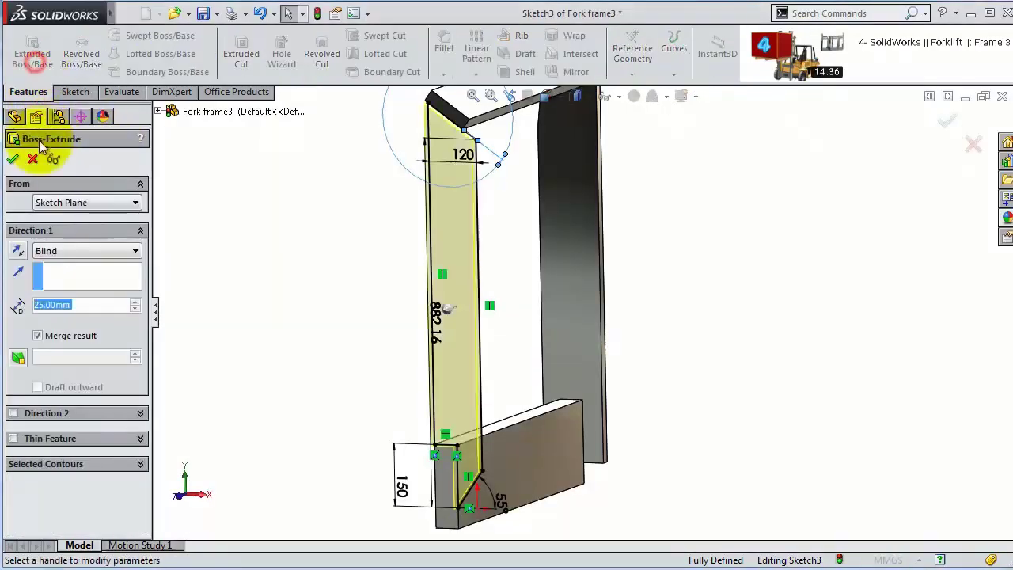
left_click(47, 251)
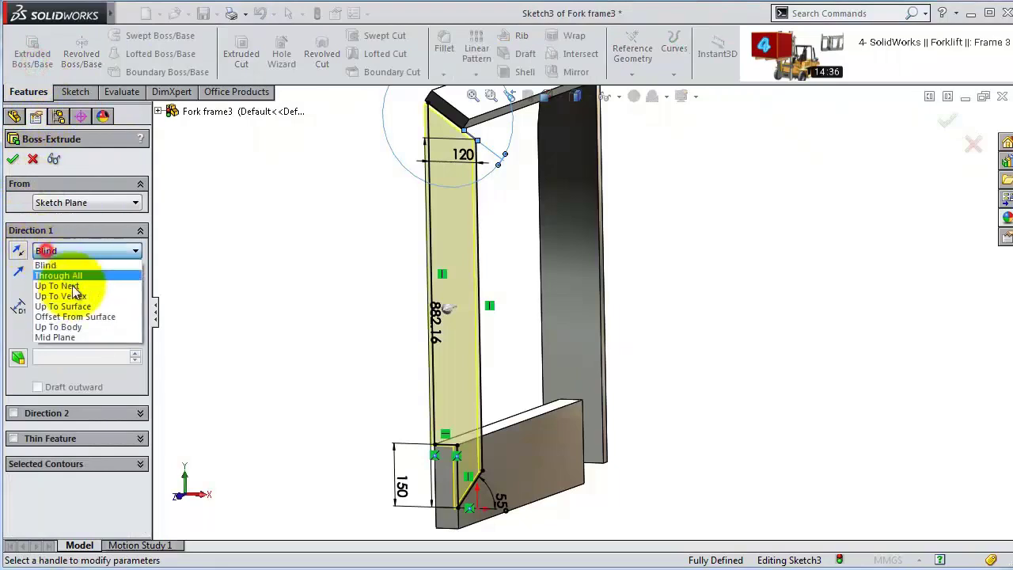
left_click(80, 336)
left_click(13, 159)
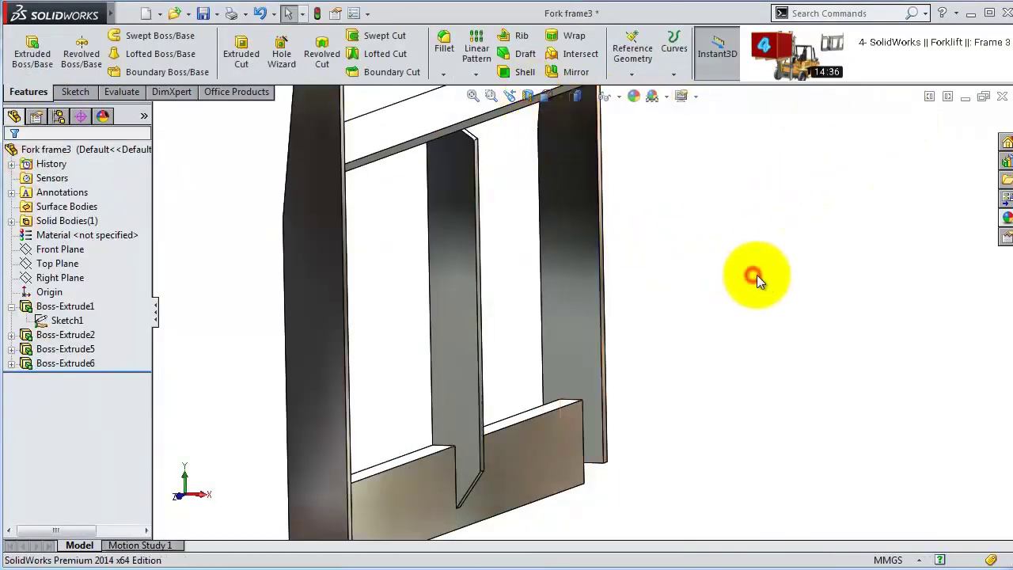
middle_click_drag(756, 275, 773, 276)
- Start a sketch on the first upright's face and draw a circle on it
left_click(471, 269)
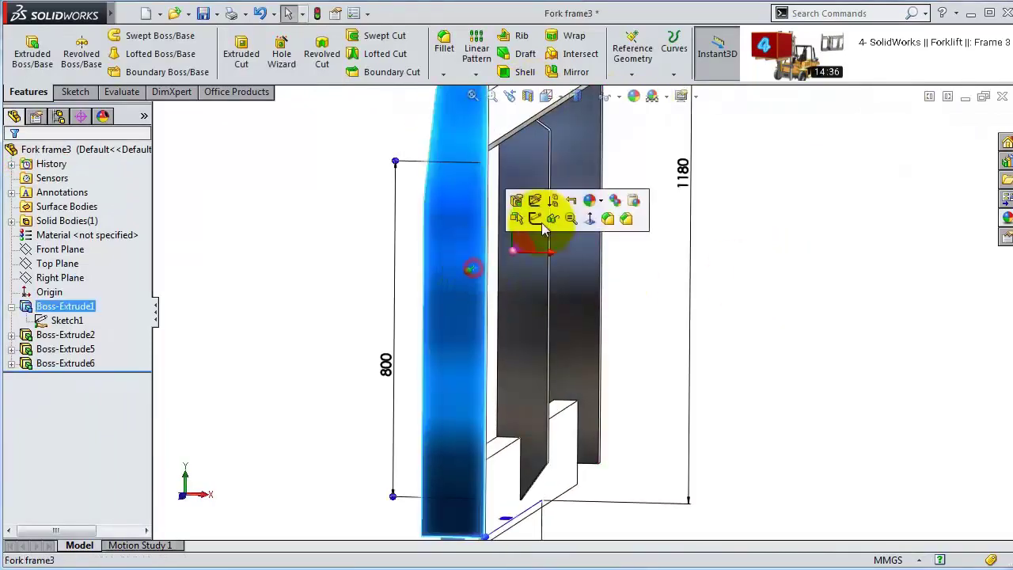
left_click(541, 225)
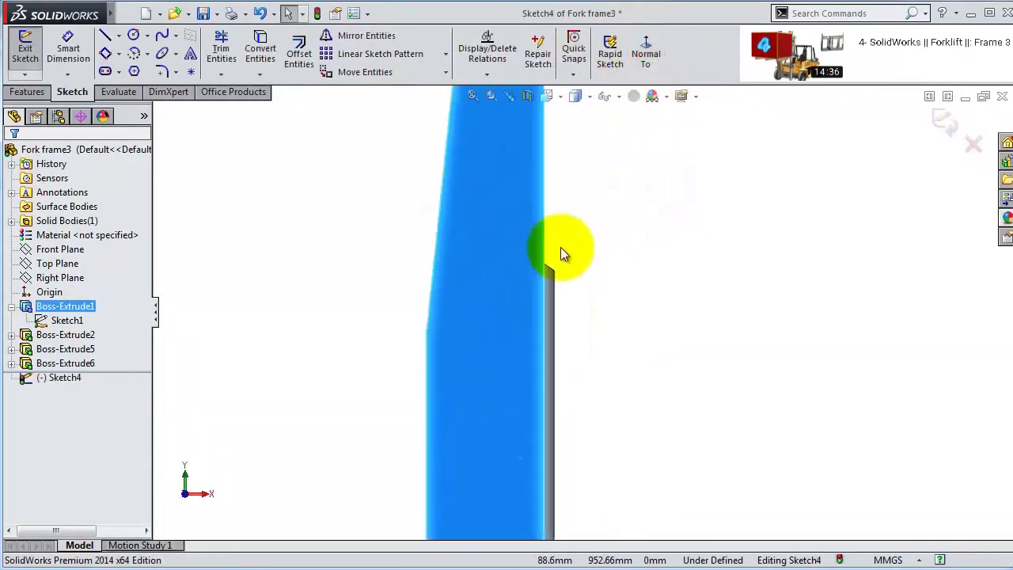
left_click(133, 35)
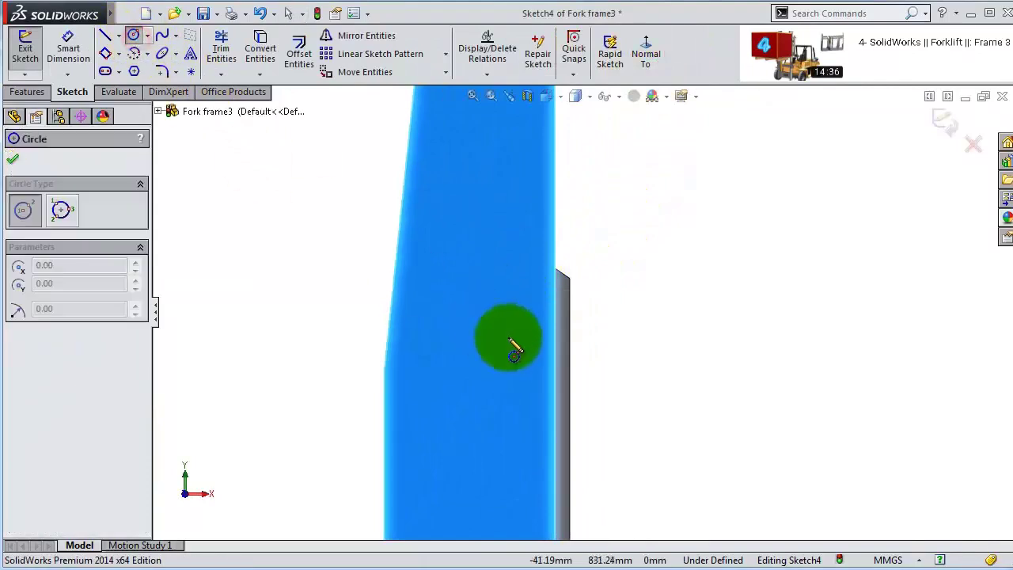
left_click(497, 334)
left_click(497, 294)
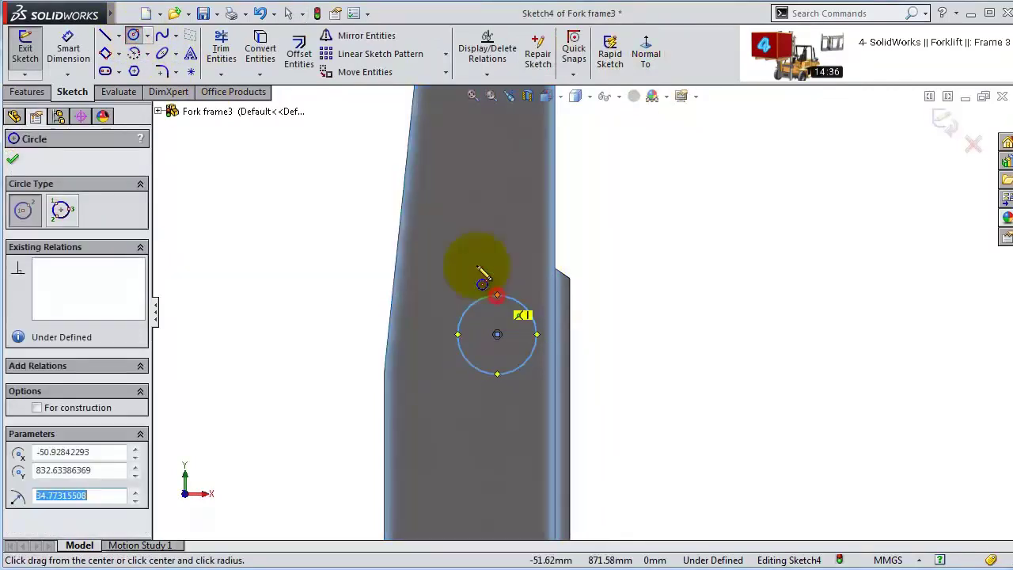
- Dimension the circle to Ø50 and place it 50 mm from the upright's edge
left_click(78, 55)
left_click(515, 298)
left_click(679, 324)
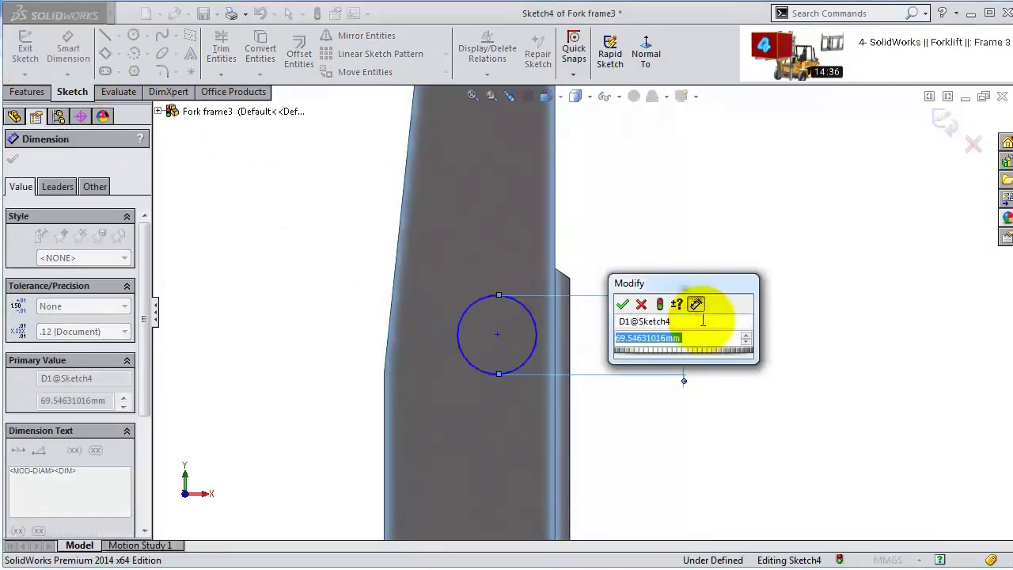
type("50")
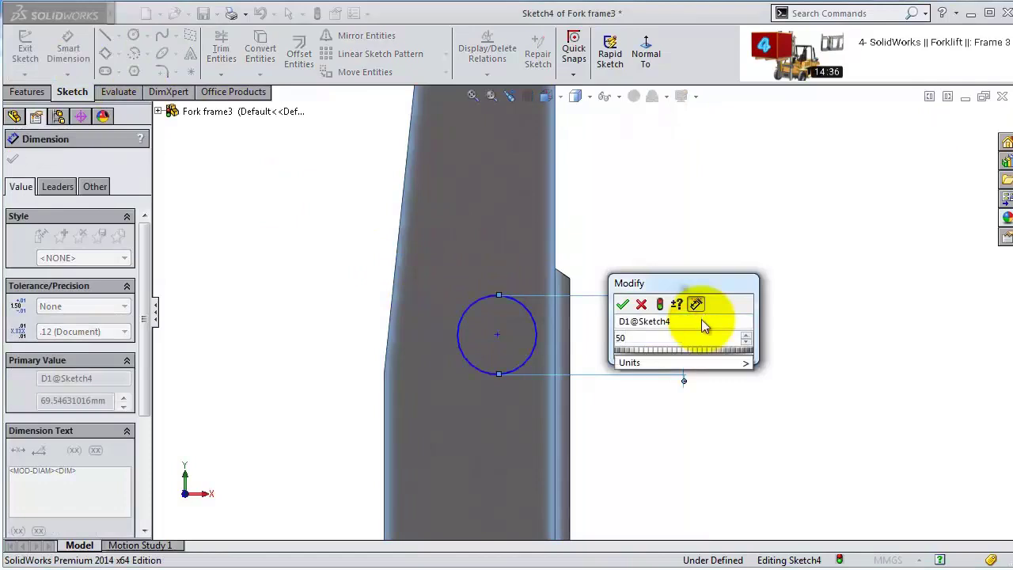
key("Return")
left_click(497, 335)
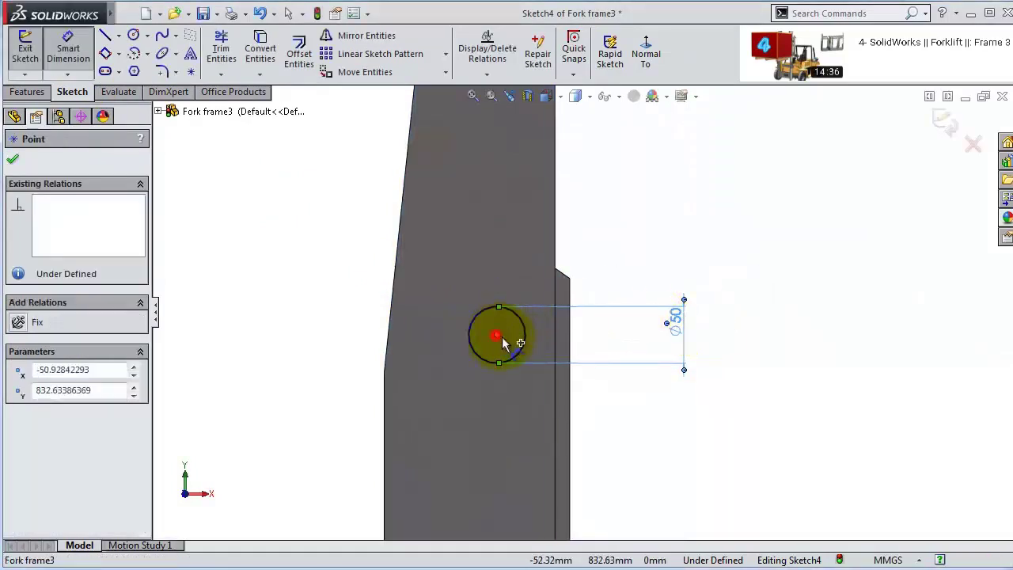
left_click(554, 346)
left_click(527, 396)
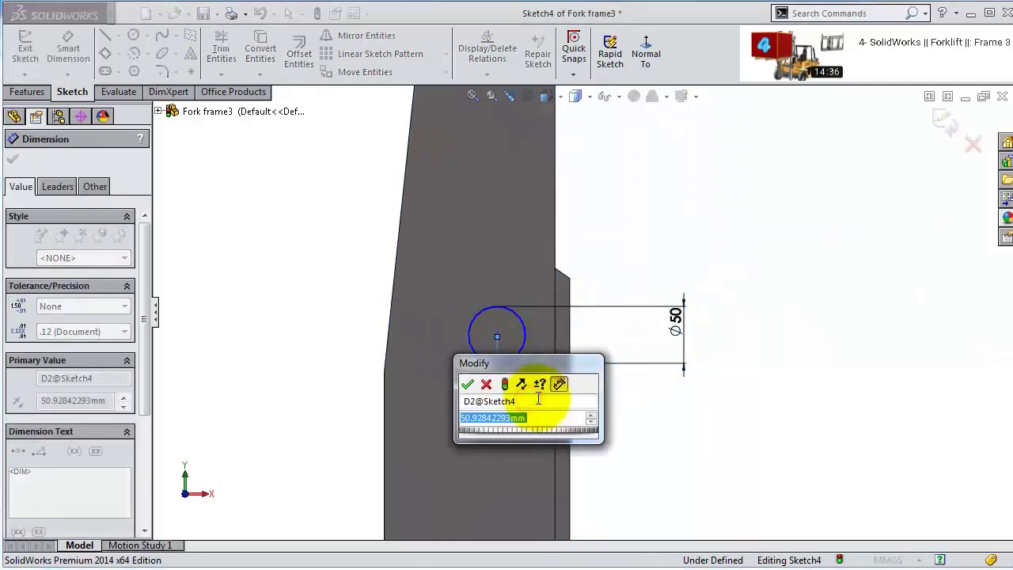
type("50")
key("Return")
- Locate the circle's centre 355 mm below the upright's top edge
left_click(524, 338)
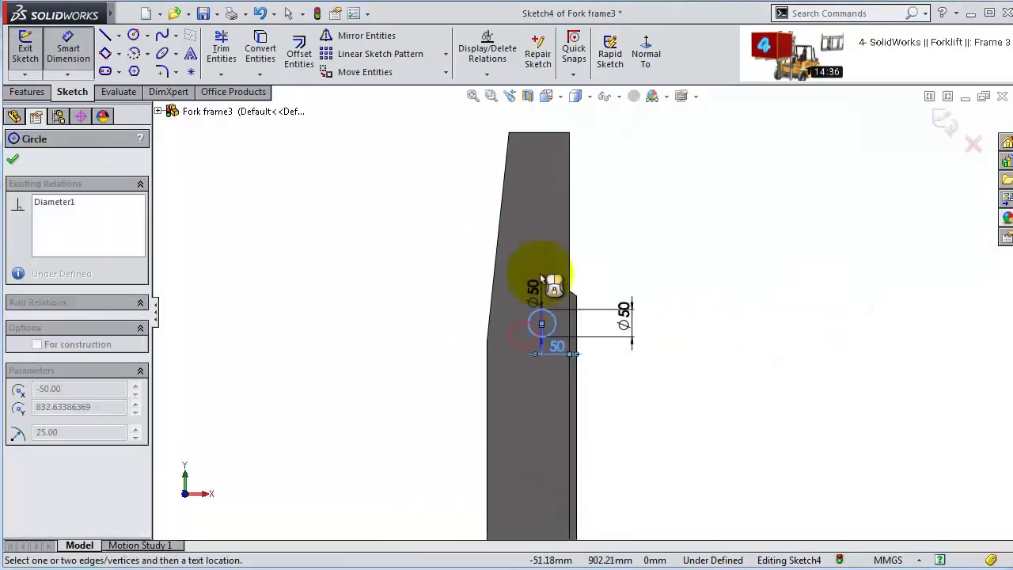
scroll(554, 277, "up", 2)
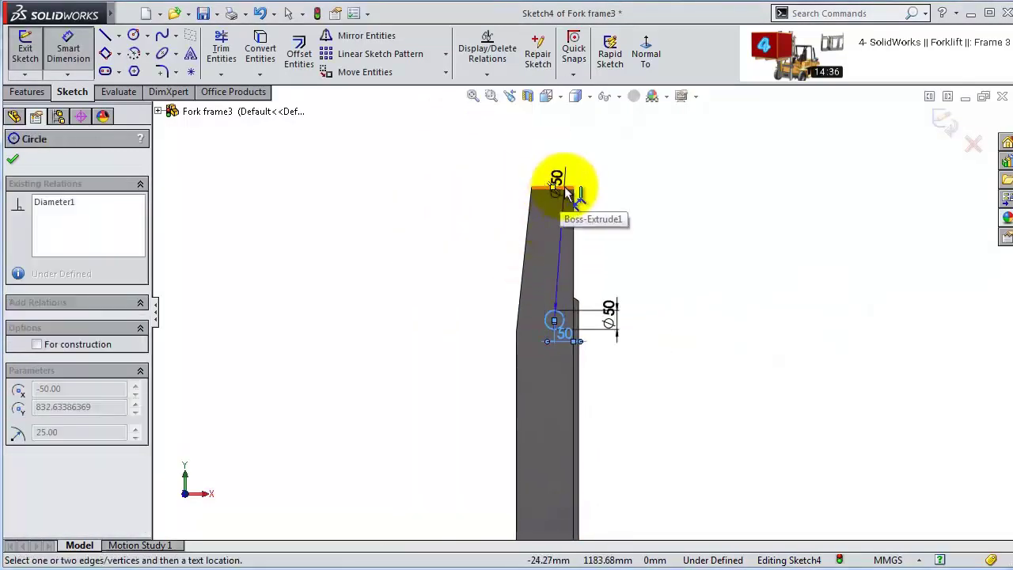
left_click(565, 192)
left_click(689, 208)
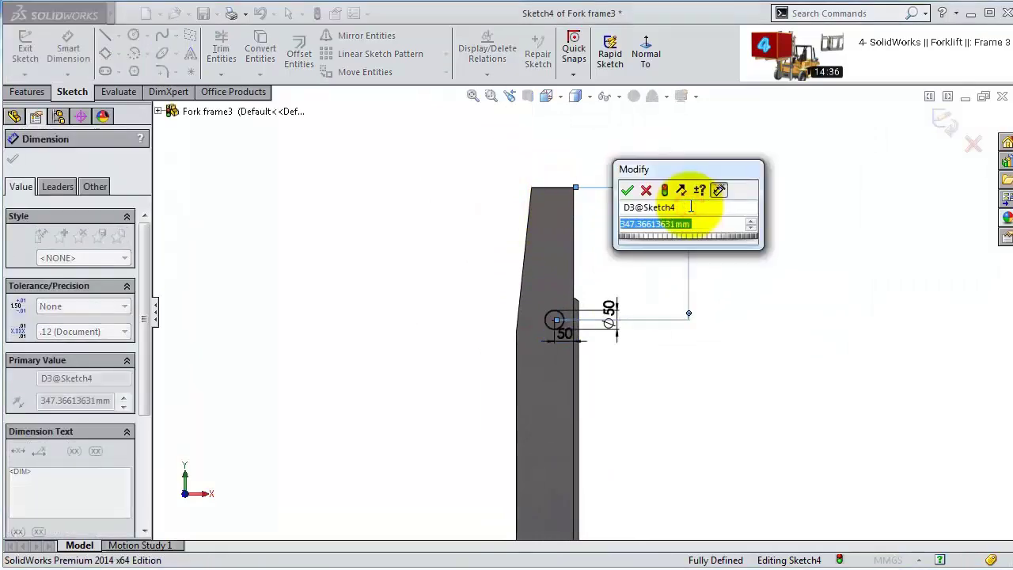
type("355")
key("Return")
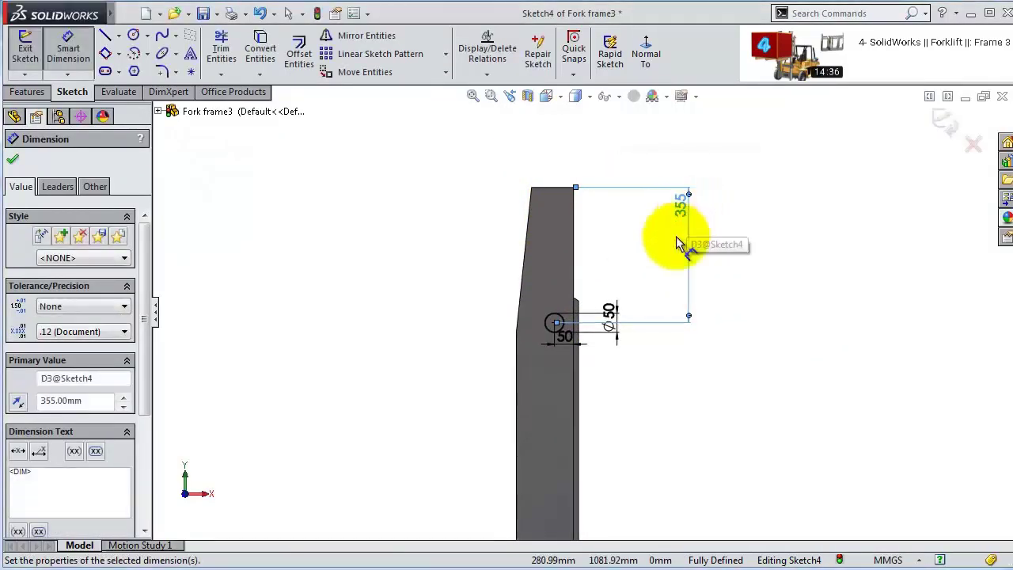
scroll(606, 301, "down", 1)
middle_click_drag(607, 301, 593, 321)
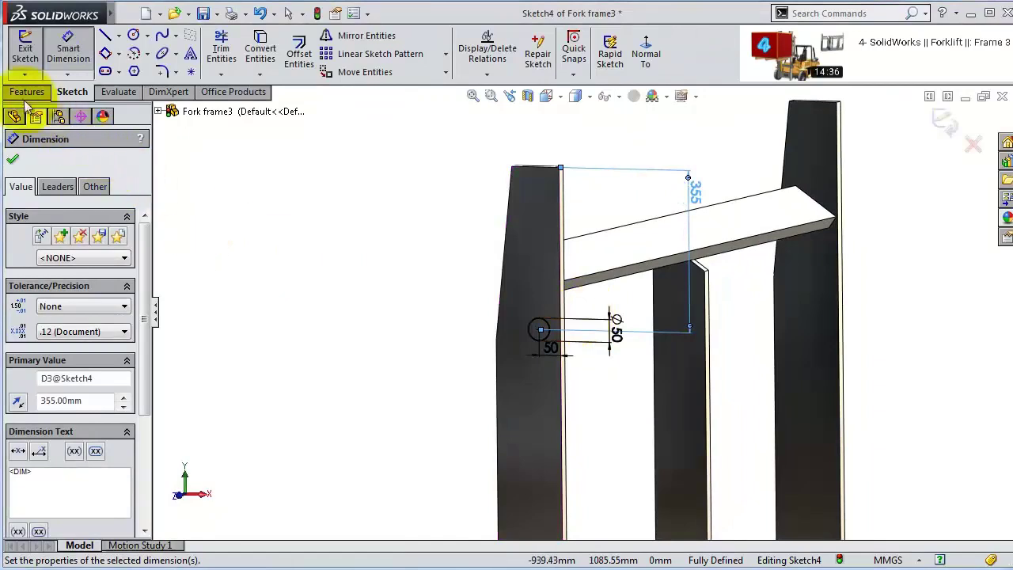
left_click(26, 93)
- Cut-extrude the Ø50 circle Through All, then zoom in on the fork plate's hole
left_click(252, 57)
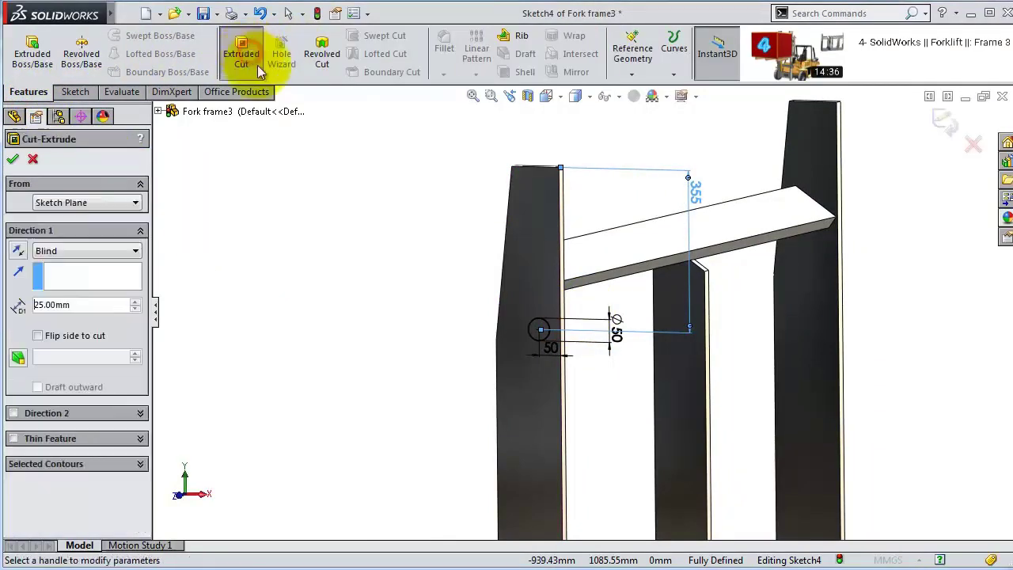
left_click(80, 251)
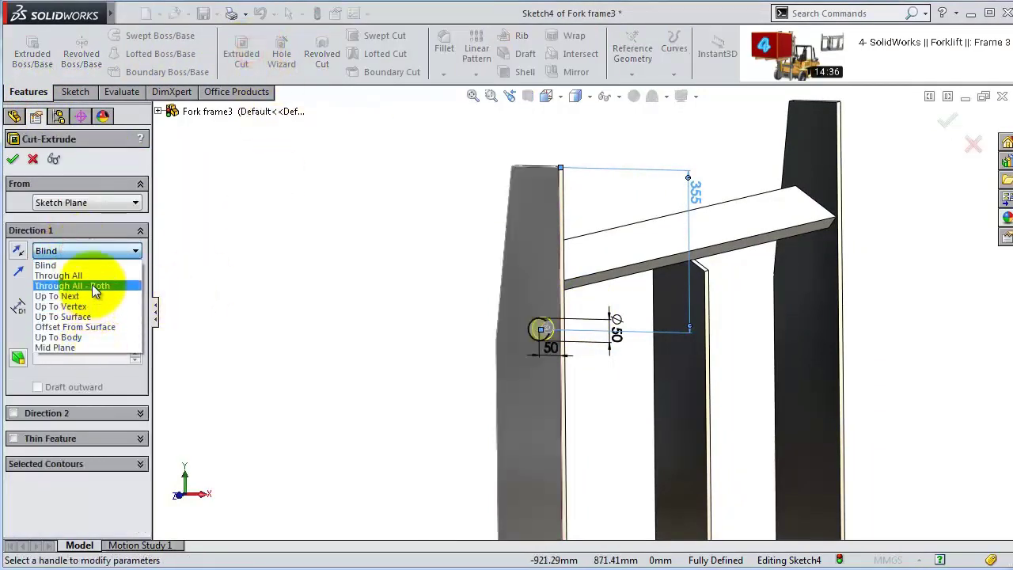
left_click(92, 276)
left_click(13, 159)
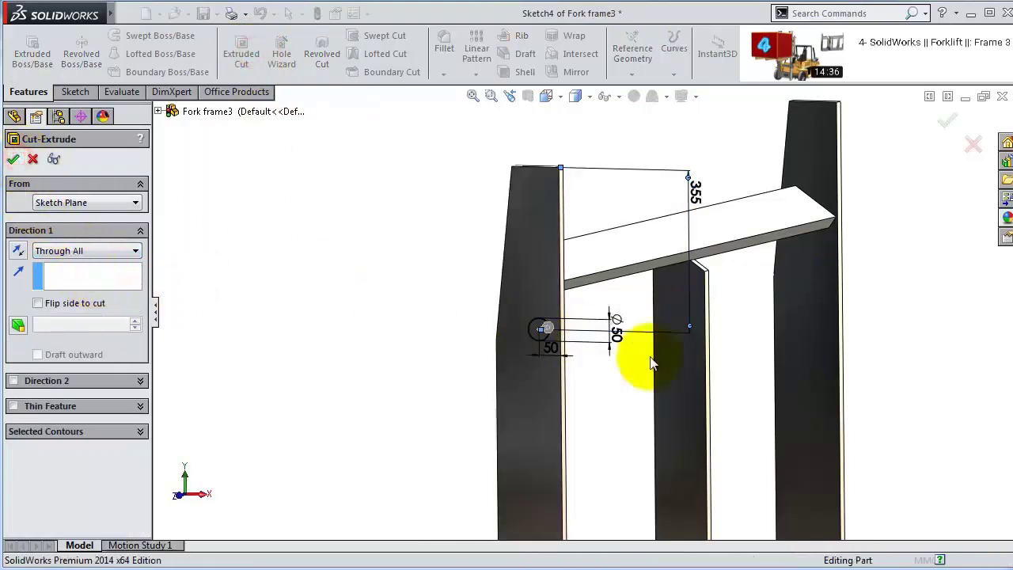
middle_click_drag(854, 400, 870, 545)
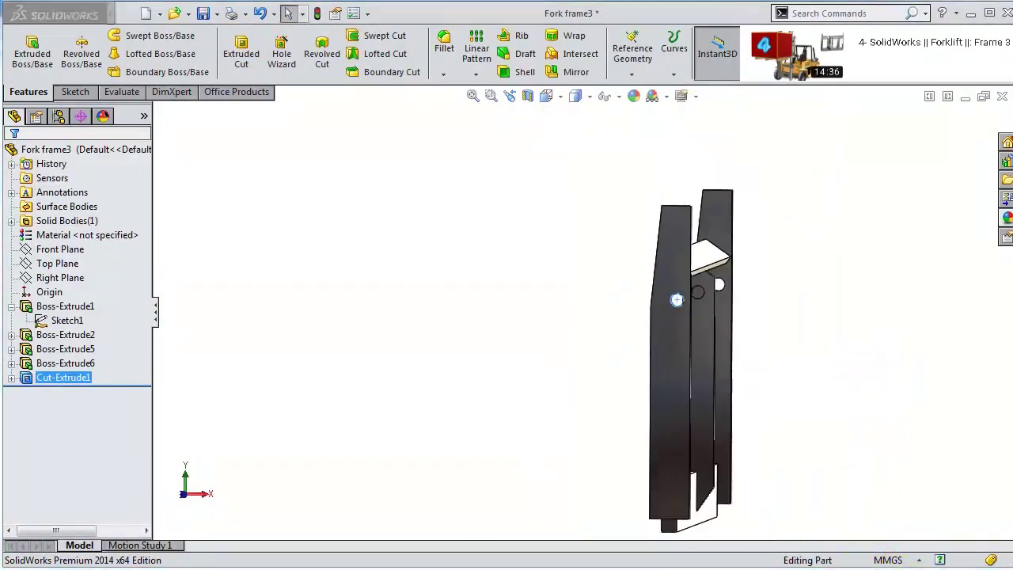
middle_click_drag(677, 299, 747, 384)
scroll(717, 355, "up", 5)
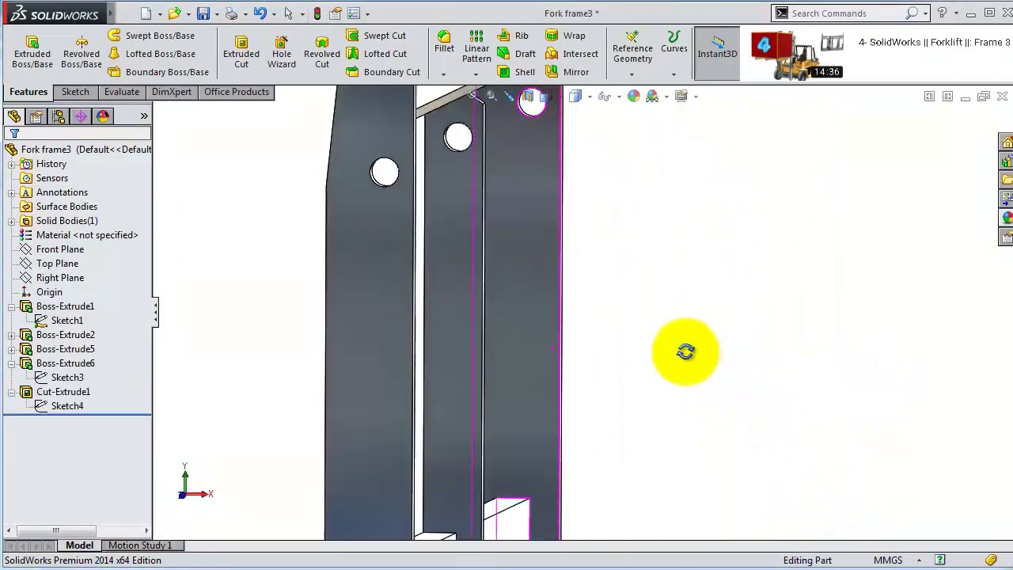
middle_click_drag(685, 351, 452, 233)
scroll(475, 260, "up", 4)
- Sketch on the plate face a copy of the hole edge offset 0.01 mm inward
left_click(577, 331)
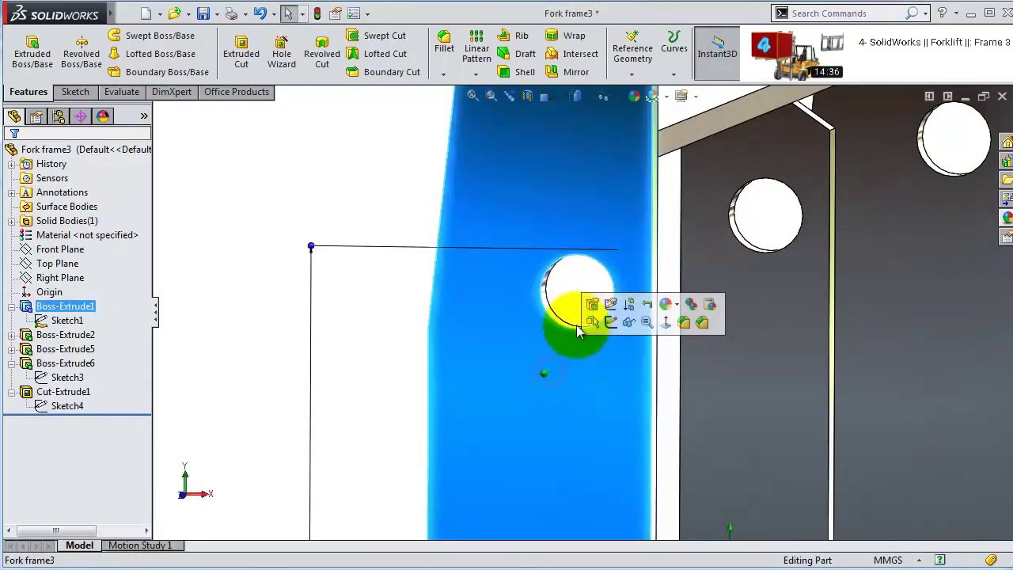
left_click(610, 321)
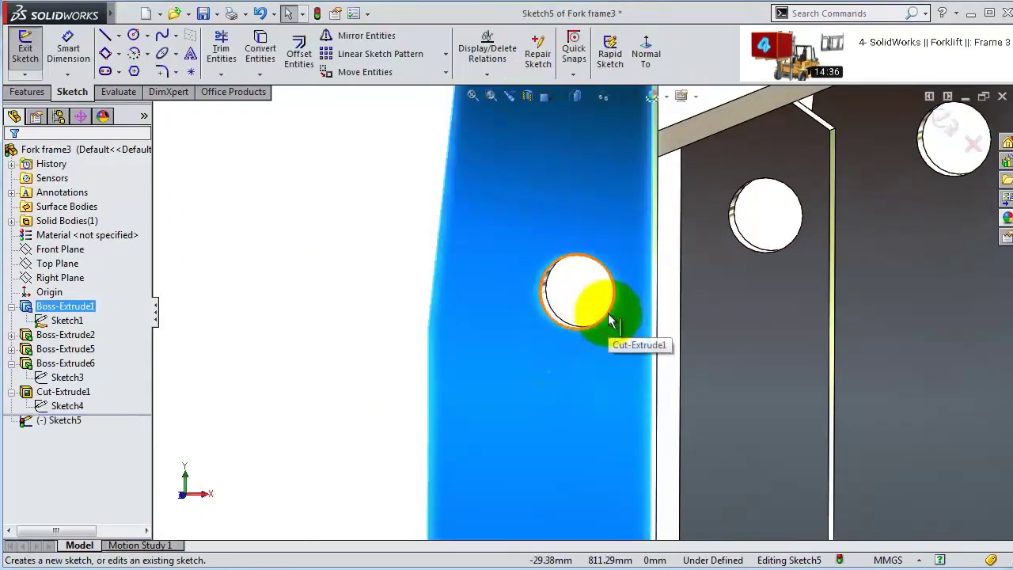
left_click(607, 316)
left_click(300, 64)
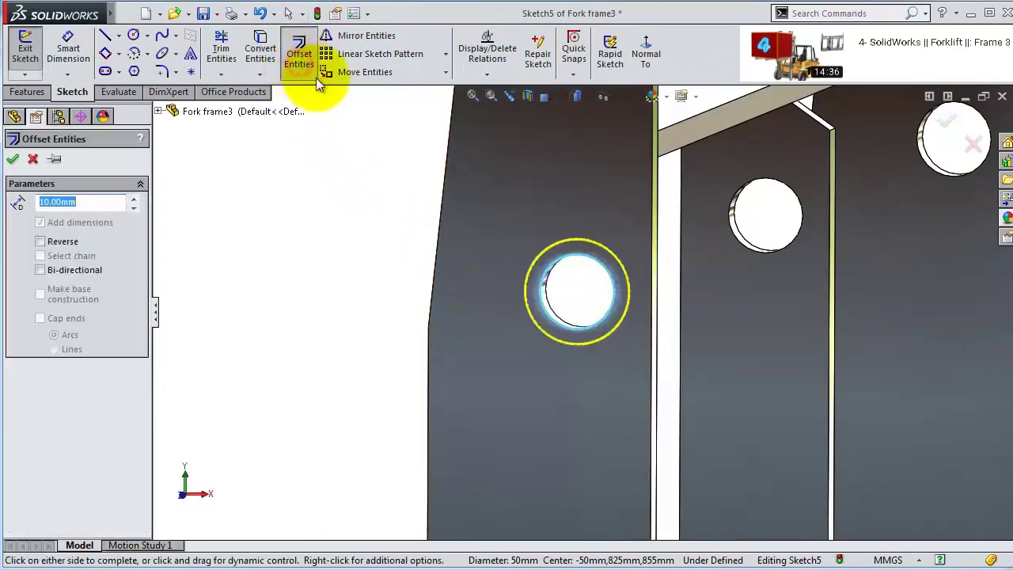
left_click(40, 241)
left_click(87, 203)
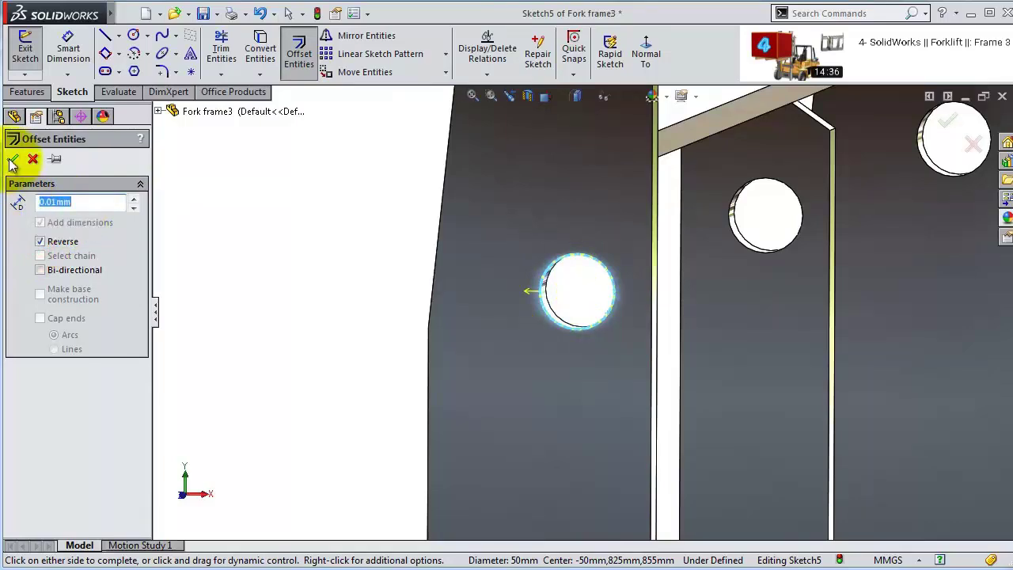
left_click(13, 160)
- Extrude the Ø50 circle Up To Surface at the facing plate to form the pin
left_click(24, 92)
left_click(32, 52)
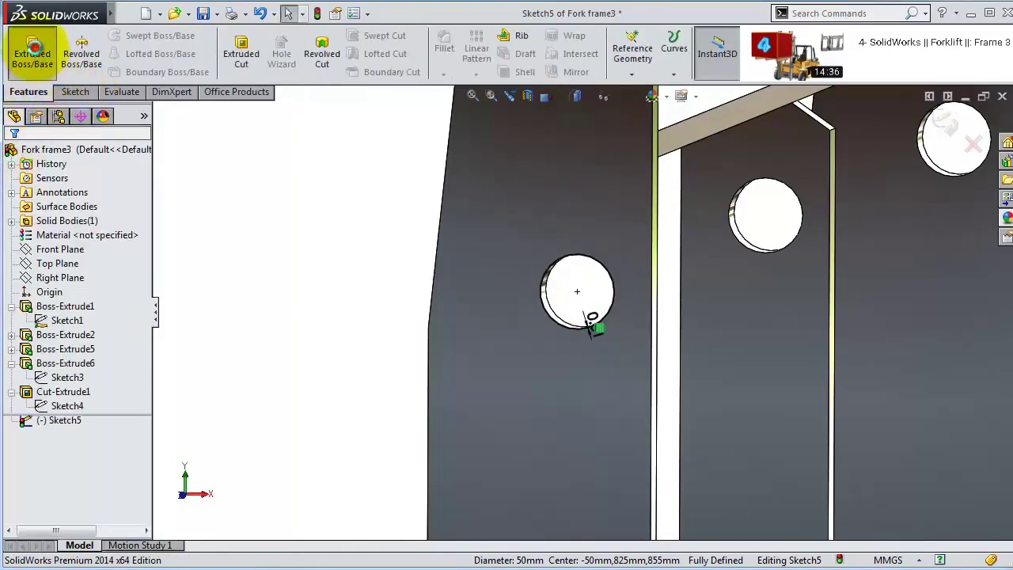
left_click(102, 253)
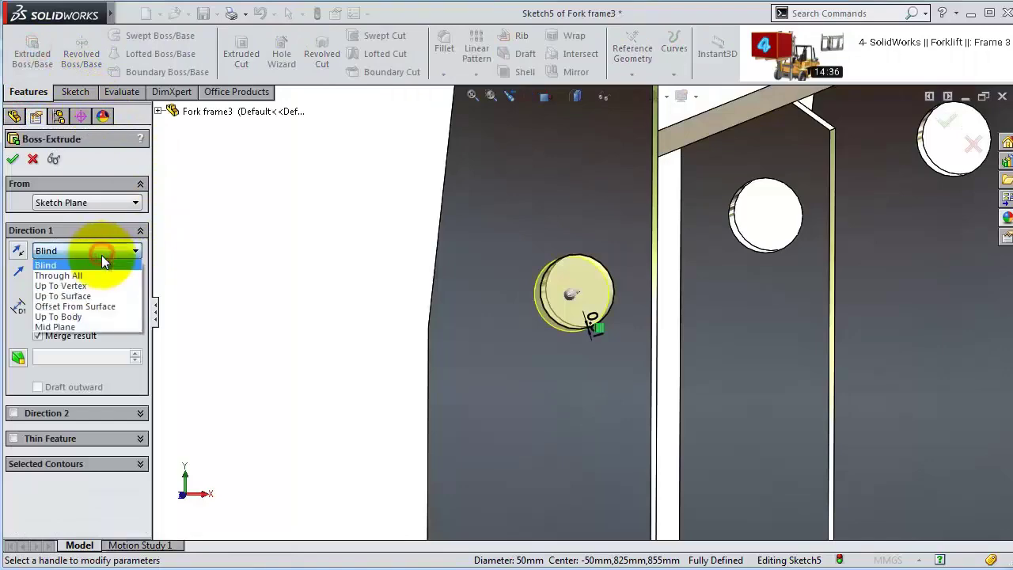
left_click(108, 295)
middle_click_drag(493, 287, 864, 308)
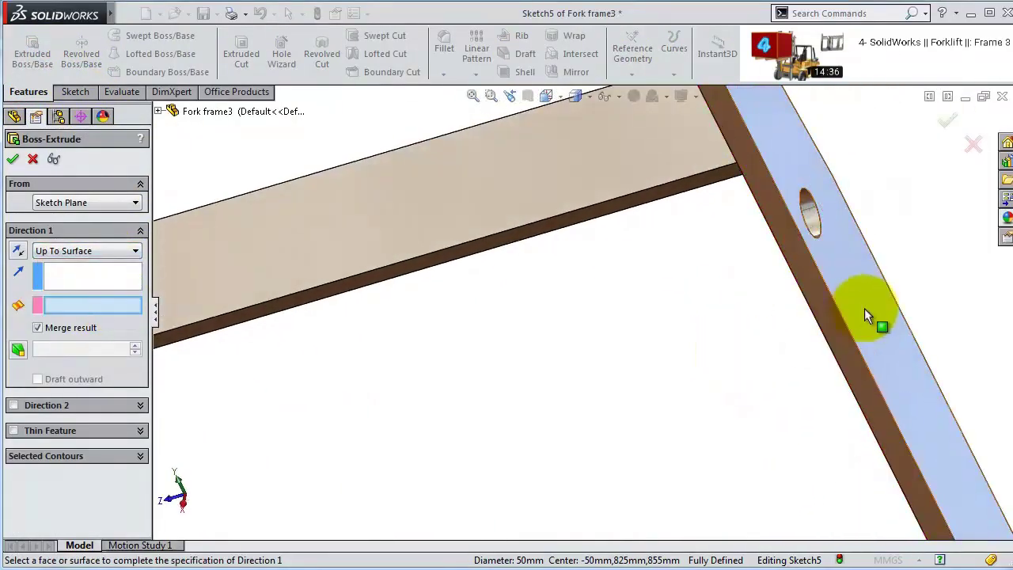
left_click(867, 307)
middle_click_drag(801, 316, 839, 253)
left_click(952, 122)
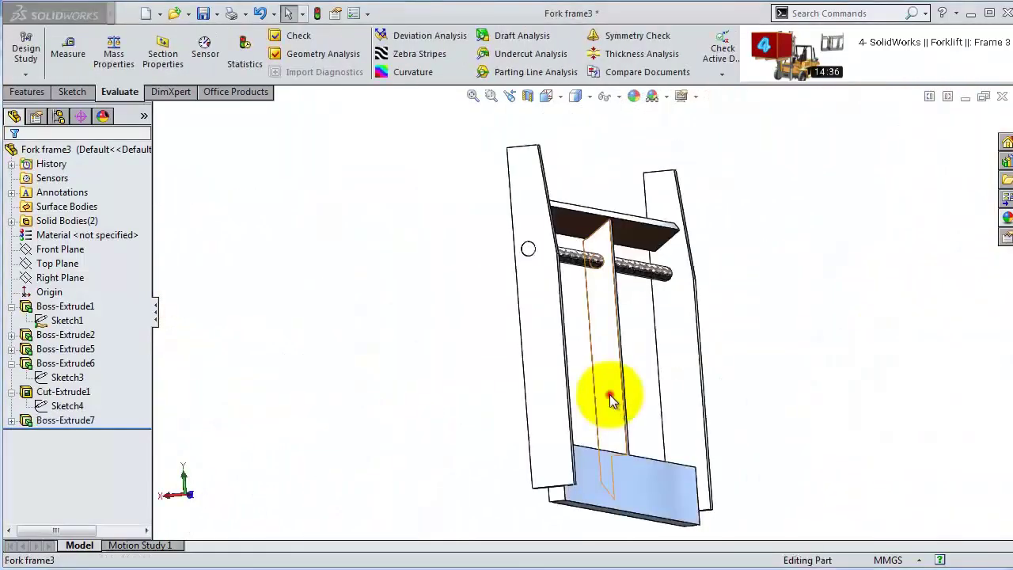
- Start a sketch on the centre brace's side face, briefly checking a section view, and view it Normal To
left_click(606, 392)
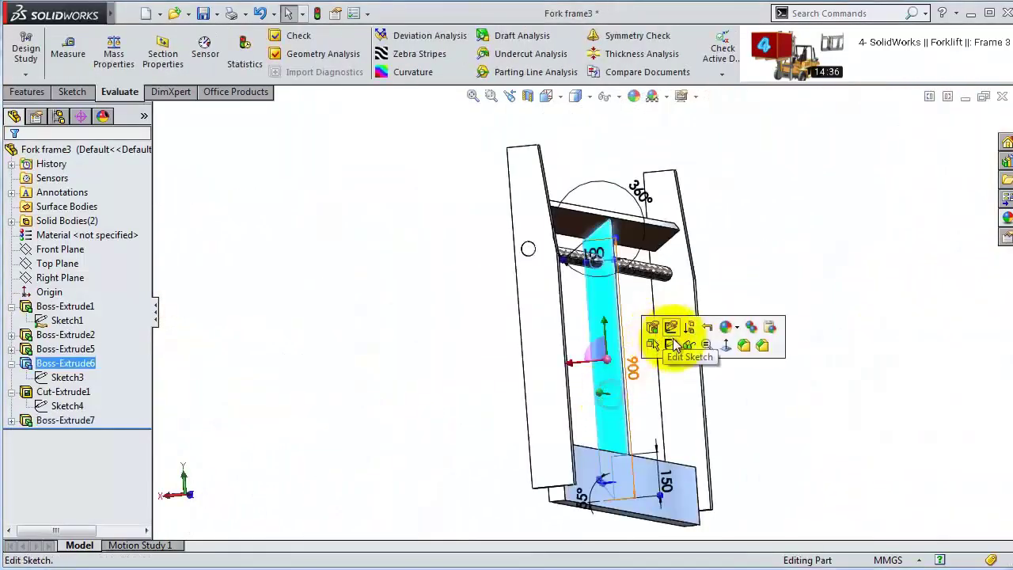
left_click(674, 340)
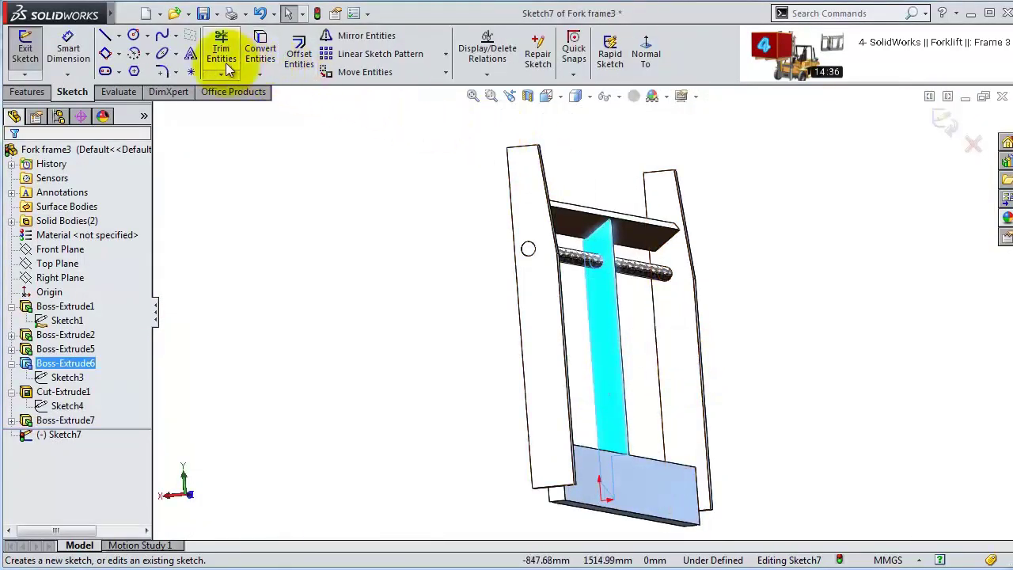
left_click(527, 96)
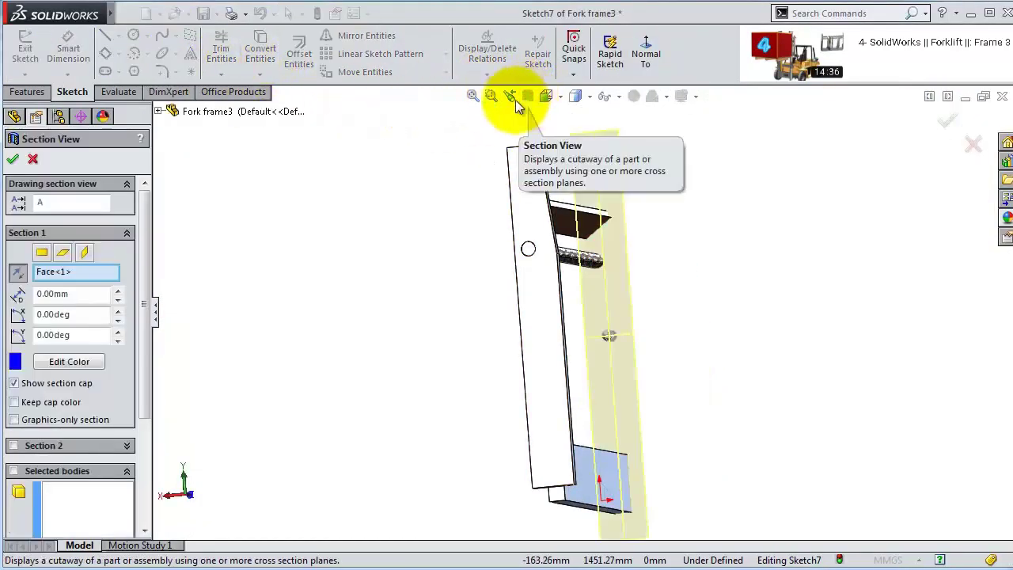
left_click(17, 274)
left_click(13, 158)
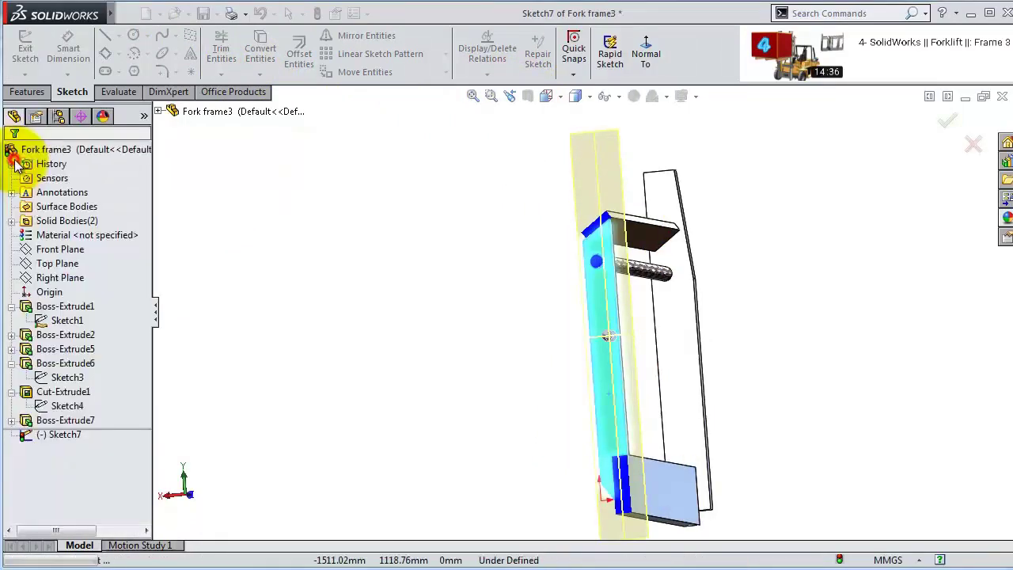
left_click(645, 50)
scroll(643, 445, "down", 3)
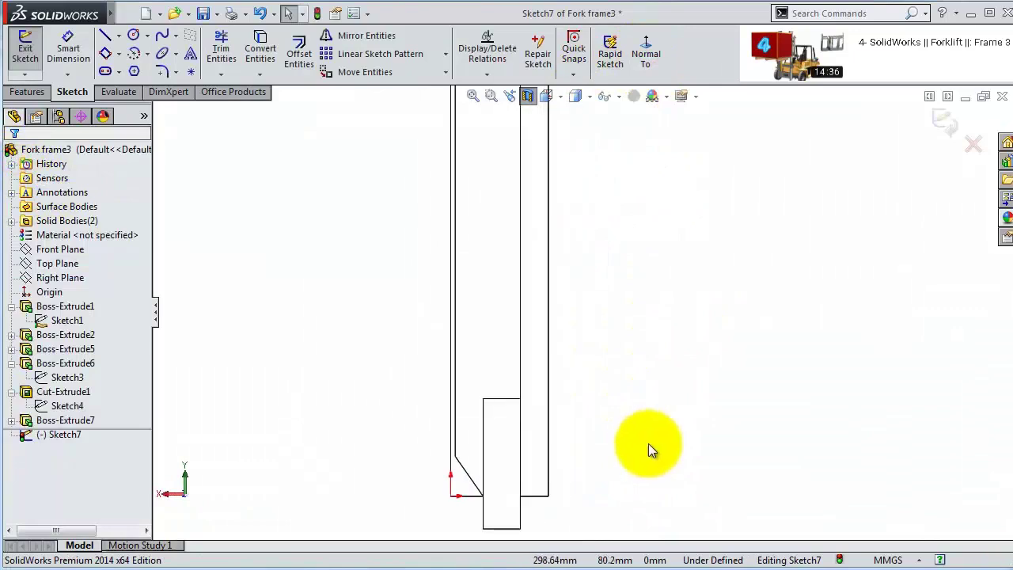
left_click(104, 36)
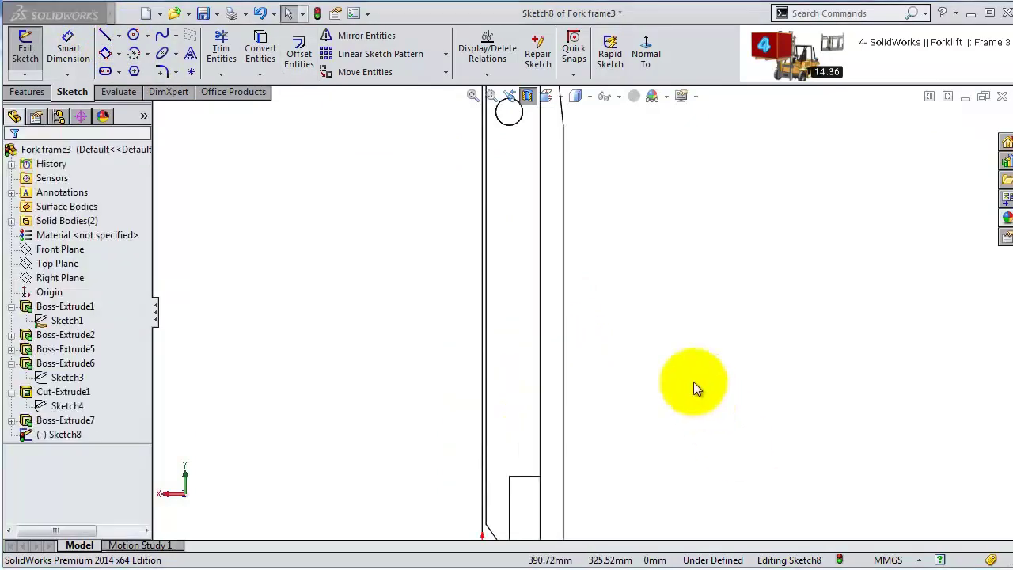
middle_click_drag(693, 381, 554, 407)
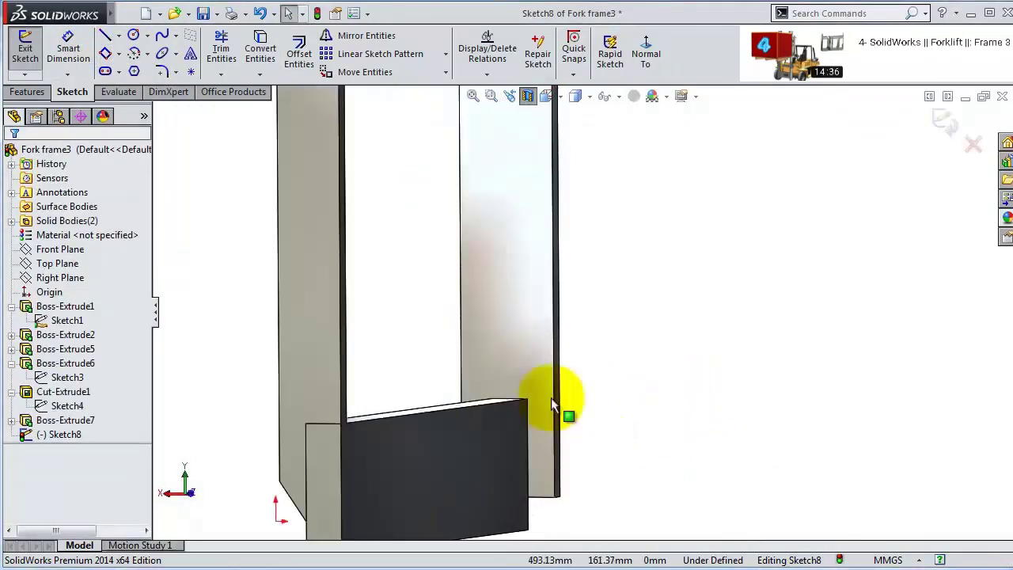
- Draw a short horizontal line from the dark bottom block's top corner
left_click(511, 404)
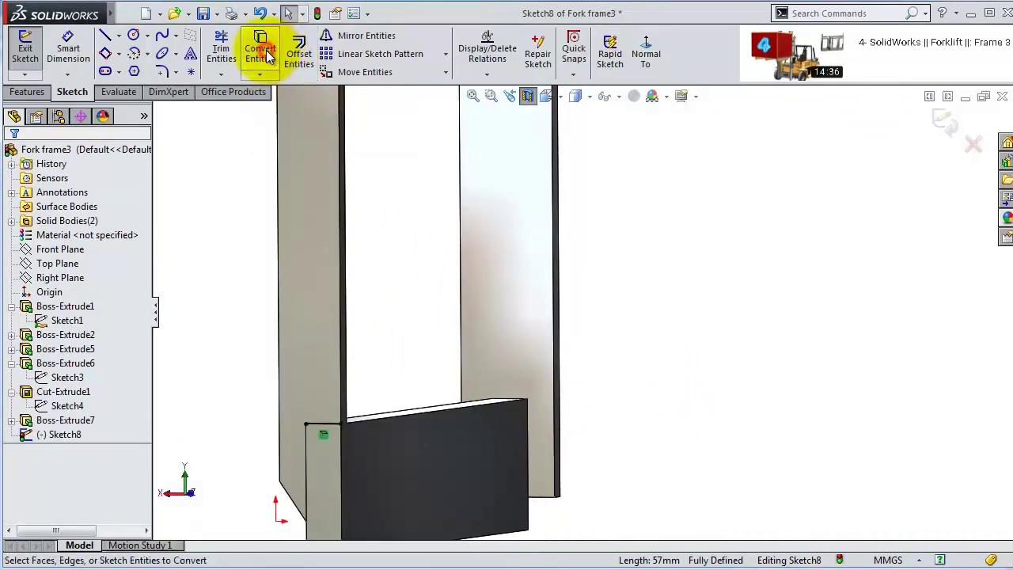
left_click(647, 55)
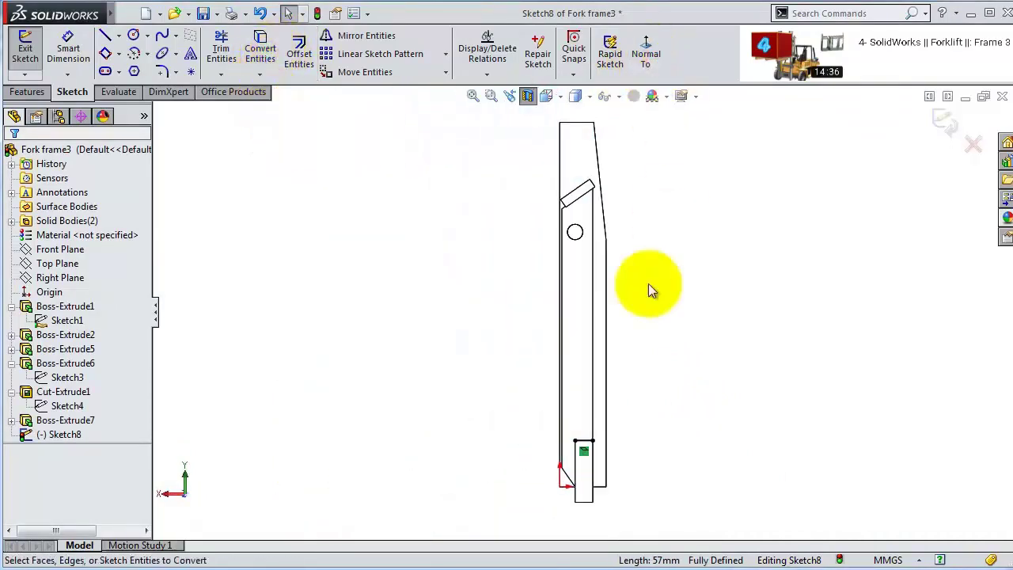
scroll(648, 284, "down", 3)
left_click(105, 37)
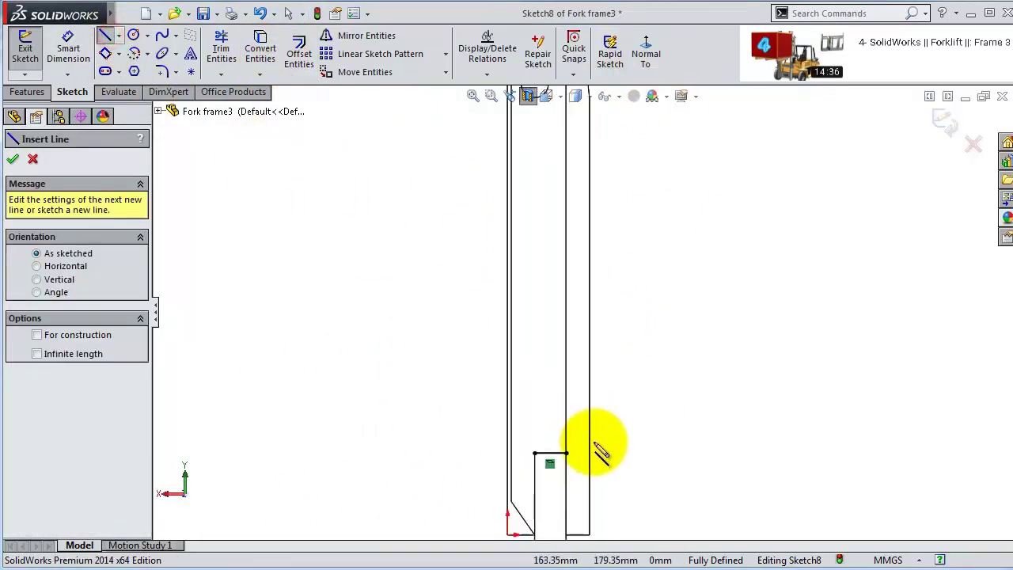
left_click(522, 448)
left_click(560, 448)
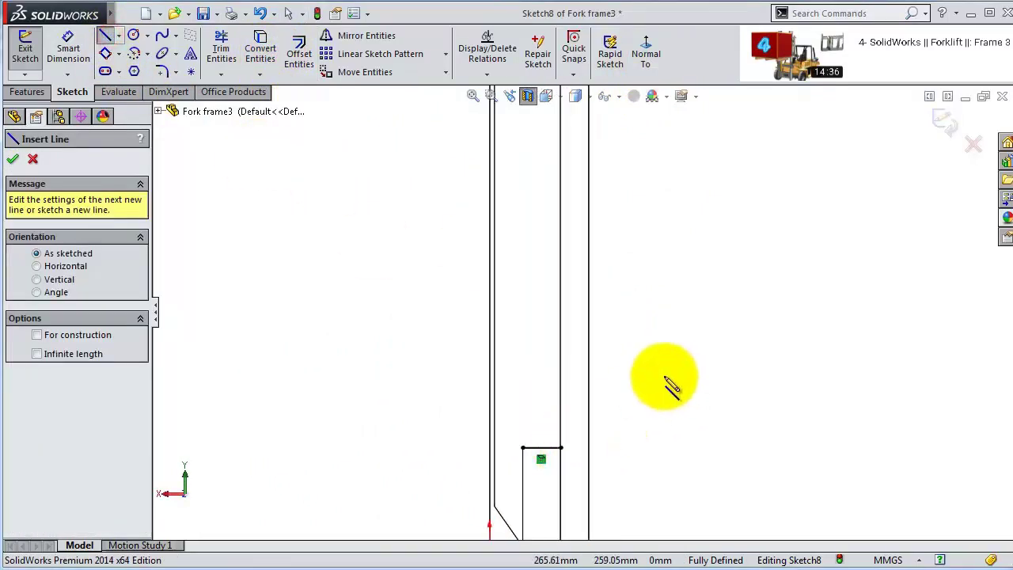
key("Escape")
- Convert the angled brace's end edges, including the 30 mm and 115 mm edges, into the sketch
mouse_move(663, 369)
middle_mouse_down()
mouse_move(662, 355)
mouse_move(651, 361)
mouse_move(604, 148)
mouse_move(520, 148)
mouse_move(532, 127)
mouse_move(527, 163)
mouse_move(528, 148)
middle_mouse_up()
scroll(604, 149, "down", 2)
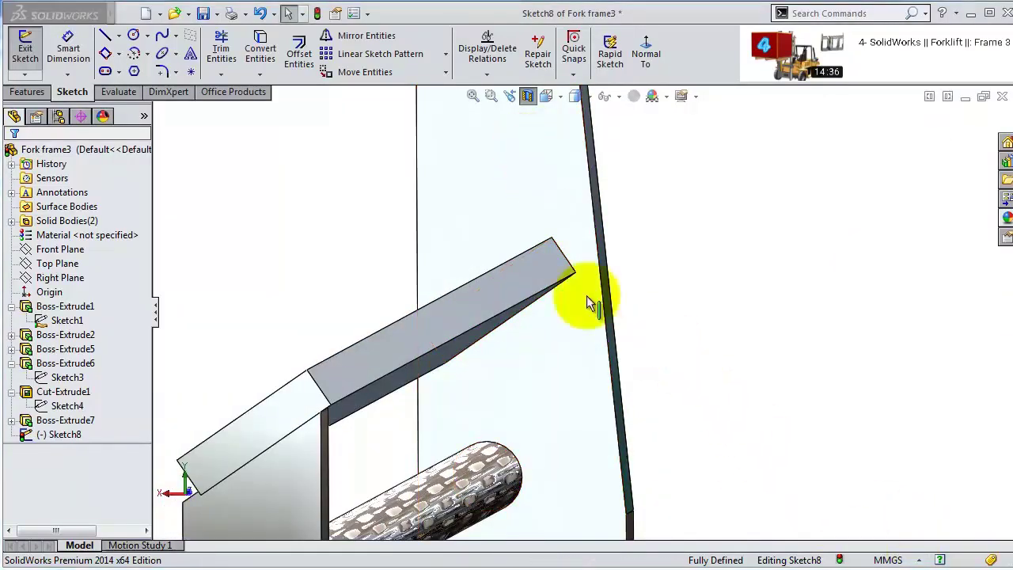
left_click(568, 258)
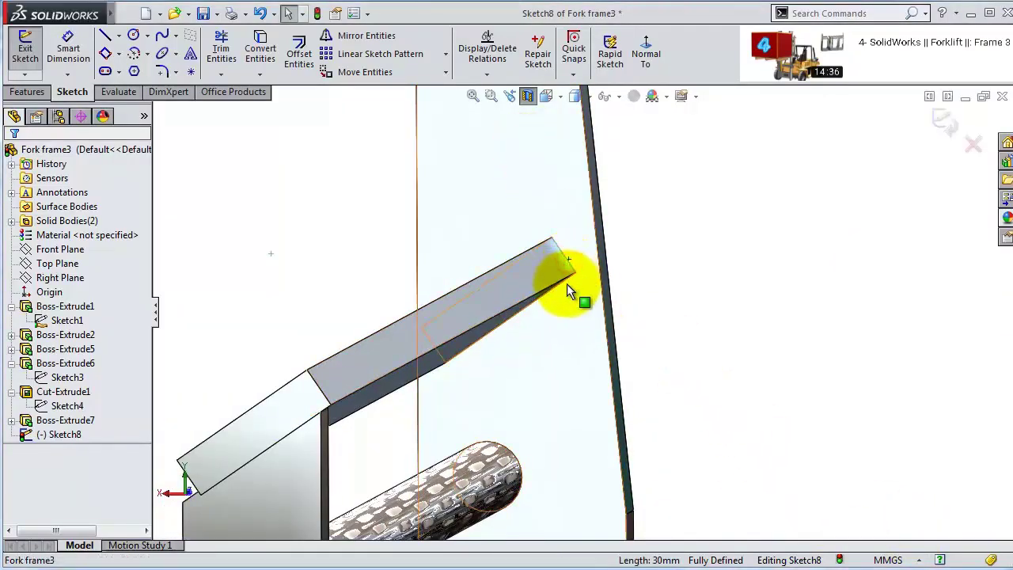
middle_click_drag(568, 226, 659, 258)
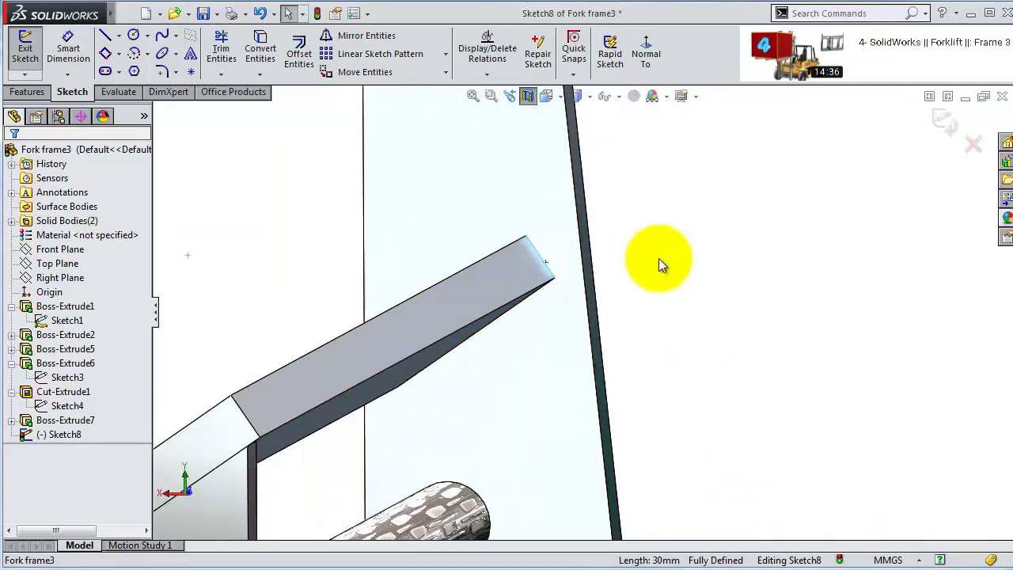
left_click(545, 265)
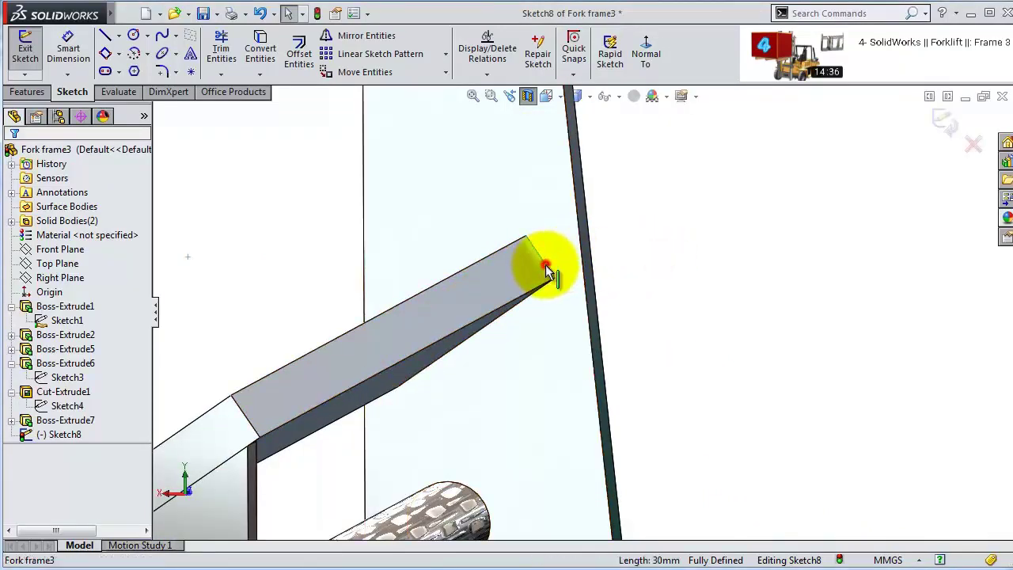
left_click(267, 59)
middle_click_drag(448, 203, 578, 336)
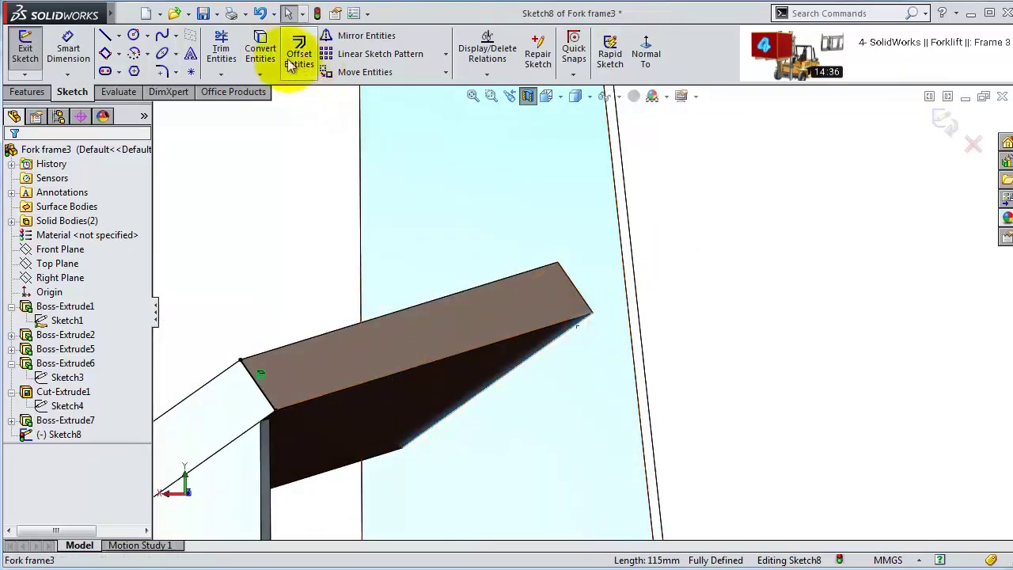
left_click(265, 59)
mouse_move(491, 317)
middle_mouse_down()
mouse_move(515, 339)
mouse_move(534, 327)
middle_mouse_up()
- Draw a three-sided outline beside the frame: a vertical edge, a top edge and a right edge
left_click(645, 53)
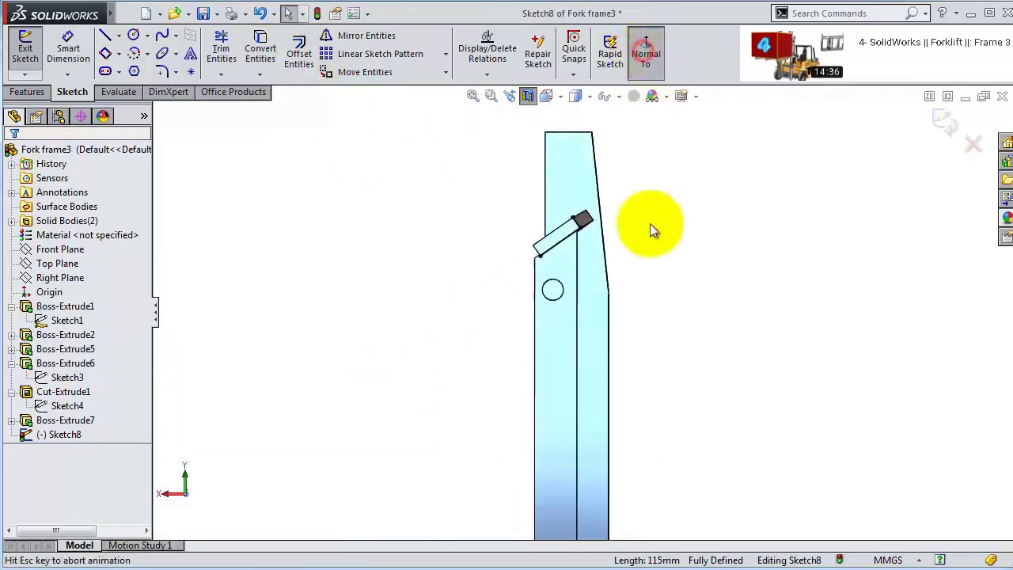
left_click(104, 35)
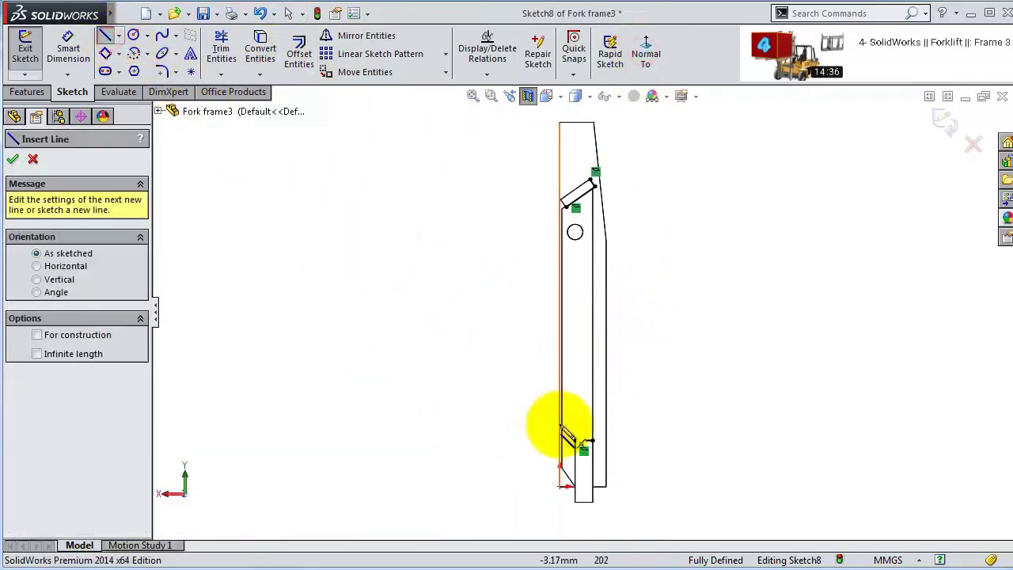
left_click(592, 440)
left_click(614, 460)
scroll(597, 451, "down", 2)
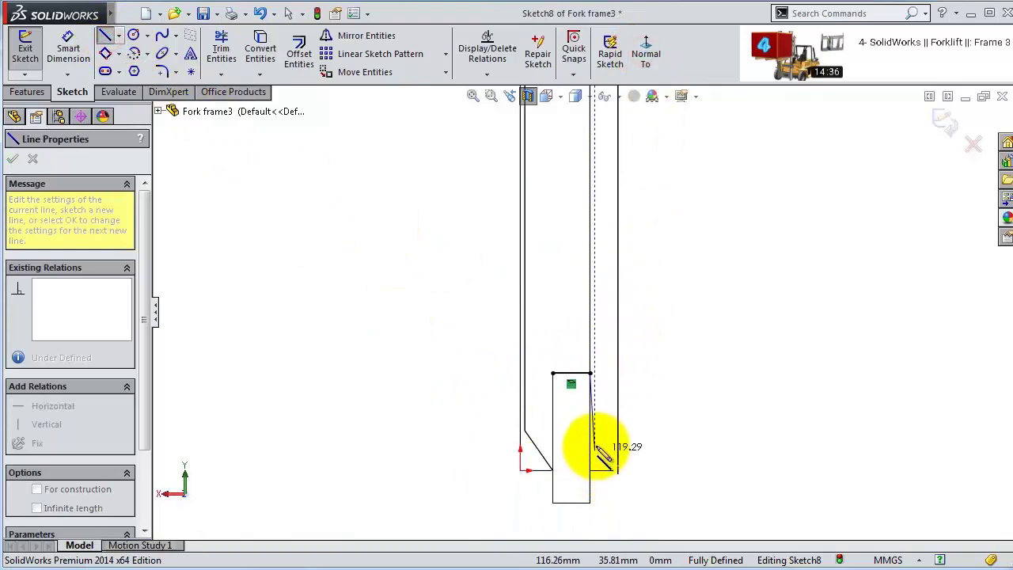
left_click(590, 442)
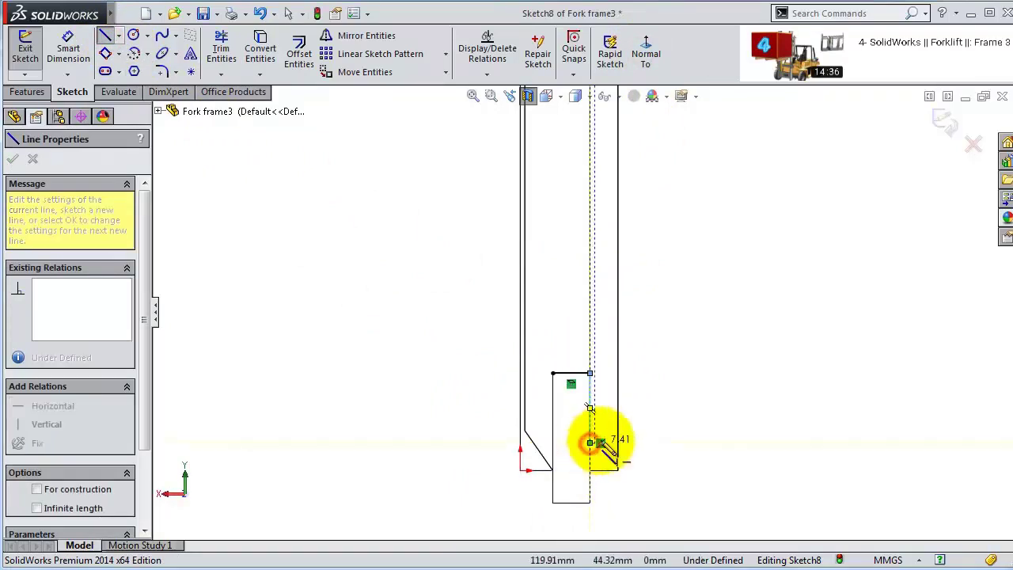
left_click(717, 442)
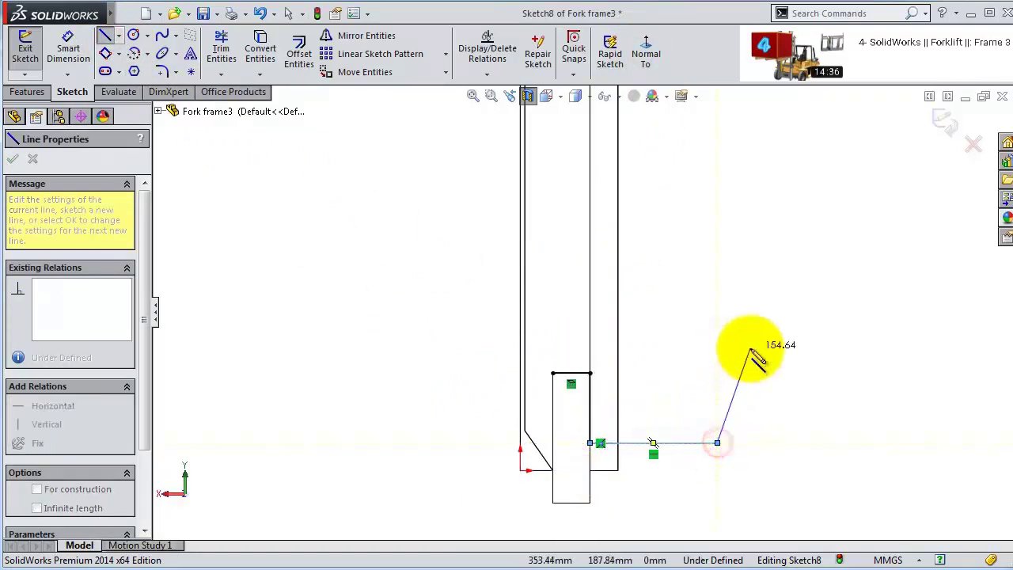
scroll(707, 151, "up", 2)
scroll(643, 168, "up", 3)
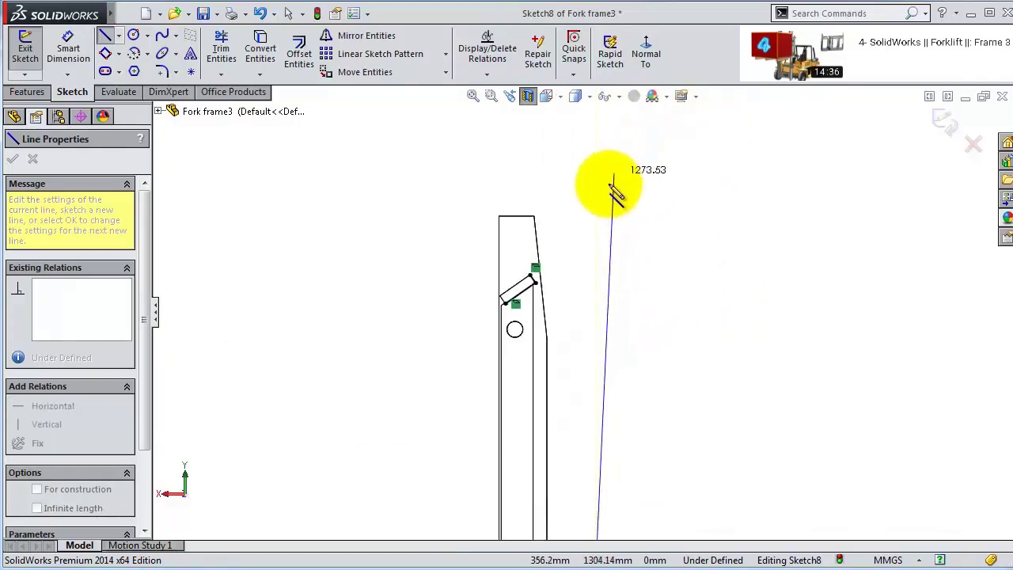
left_click(596, 257)
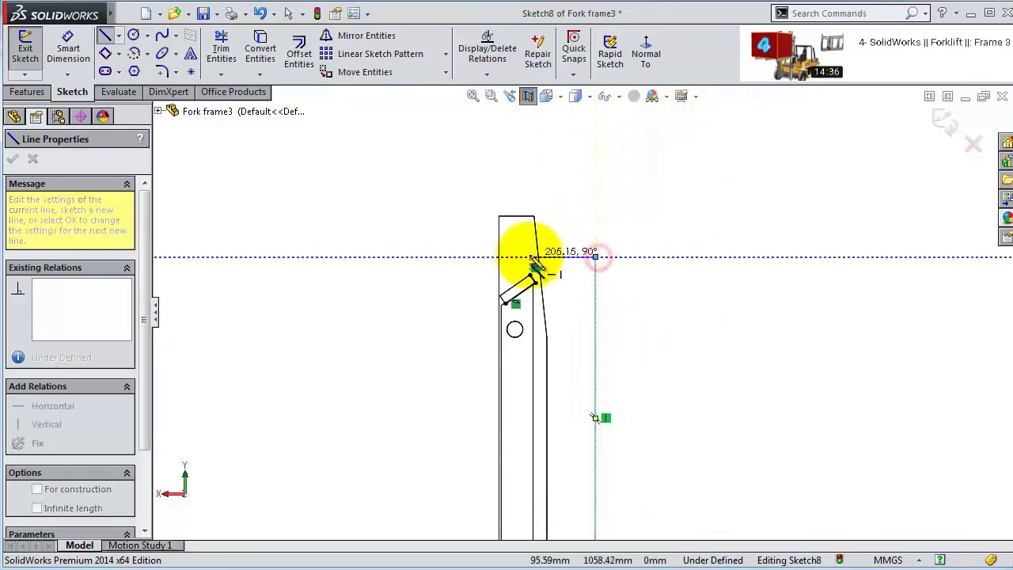
scroll(530, 263, "up", 3)
left_click(545, 269)
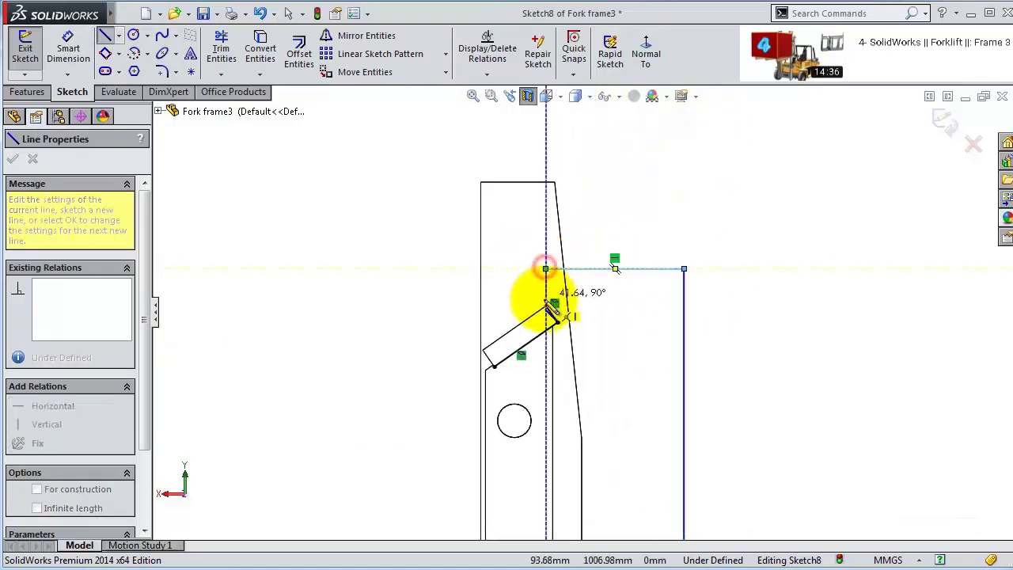
double_click(545, 304)
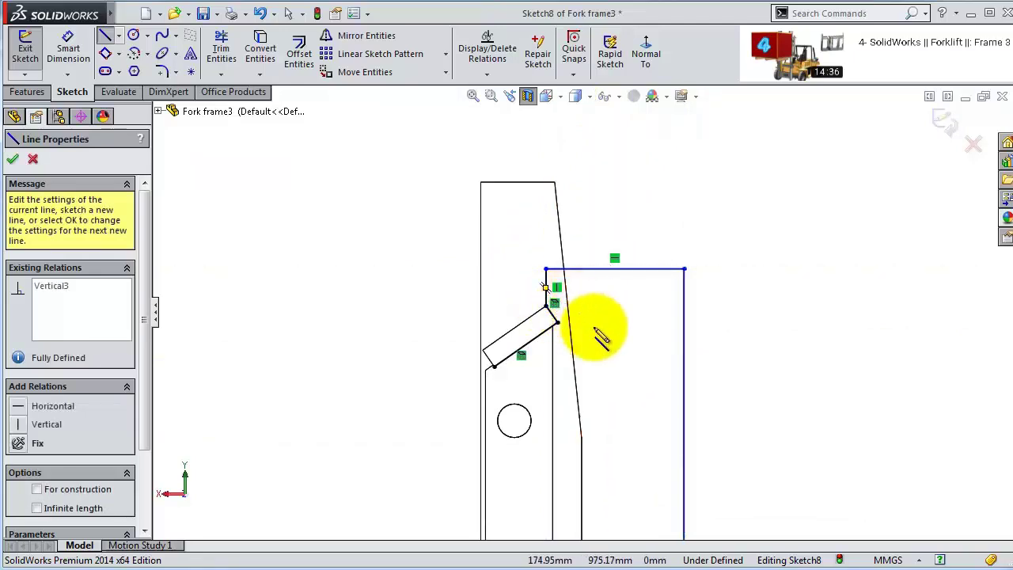
scroll(582, 340, "down", 1)
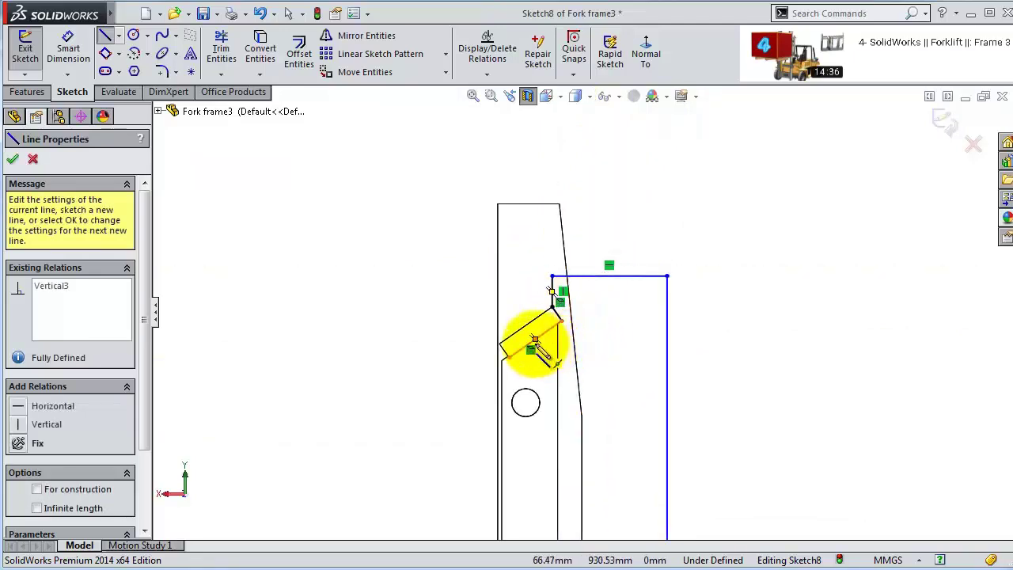
scroll(601, 353, "down", 1)
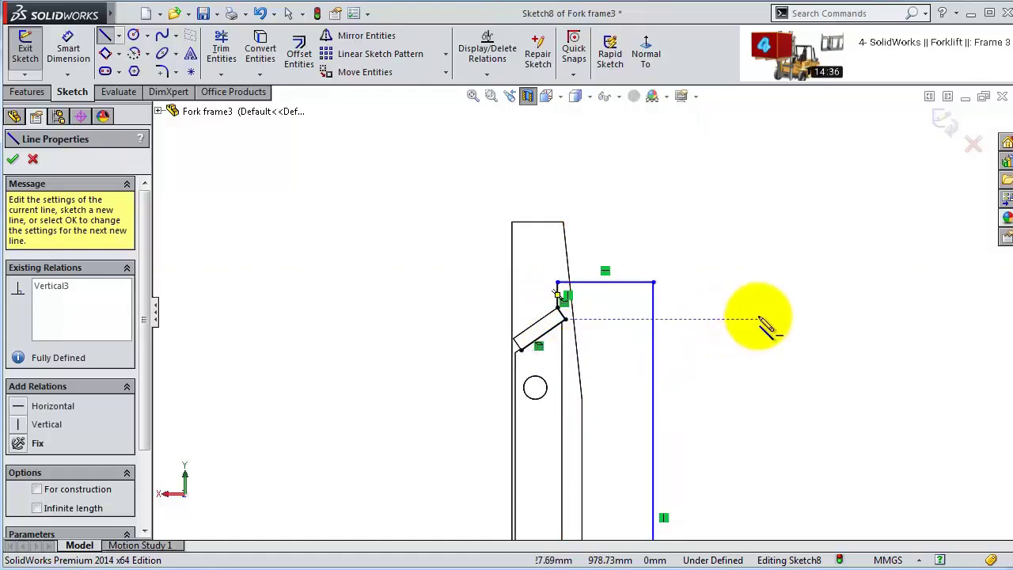
scroll(744, 324, "up", 1)
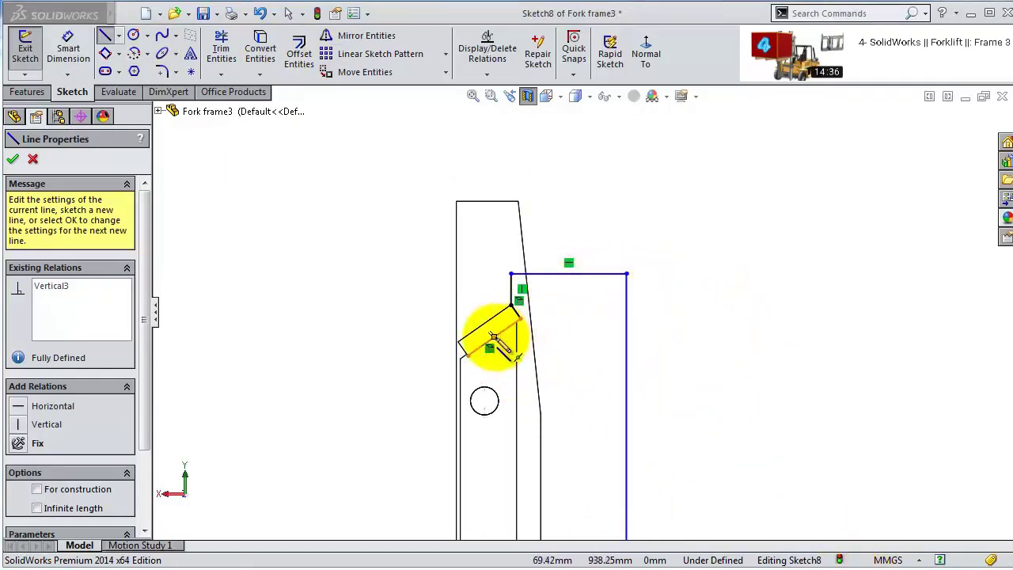
- Chain lines from the angled brace edge down vertically, then diagonally to the bottom block
left_click(493, 337)
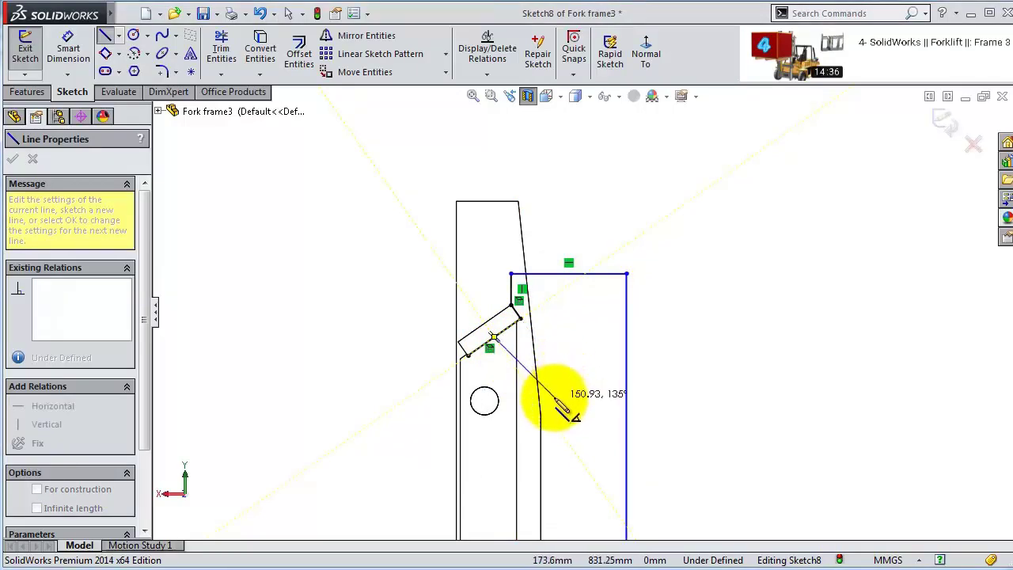
scroll(543, 373, "down", 5)
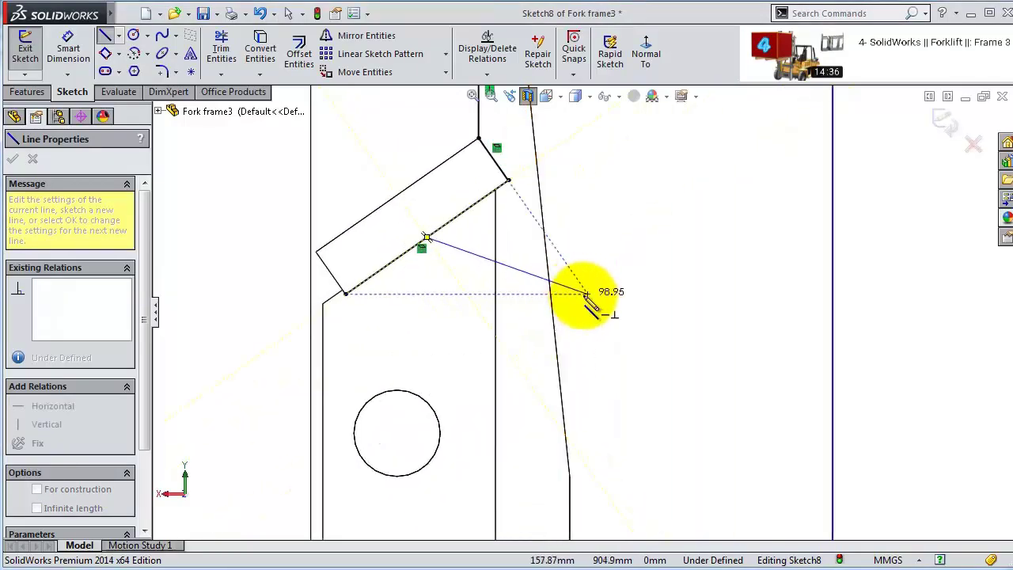
scroll(609, 312, "up", 2)
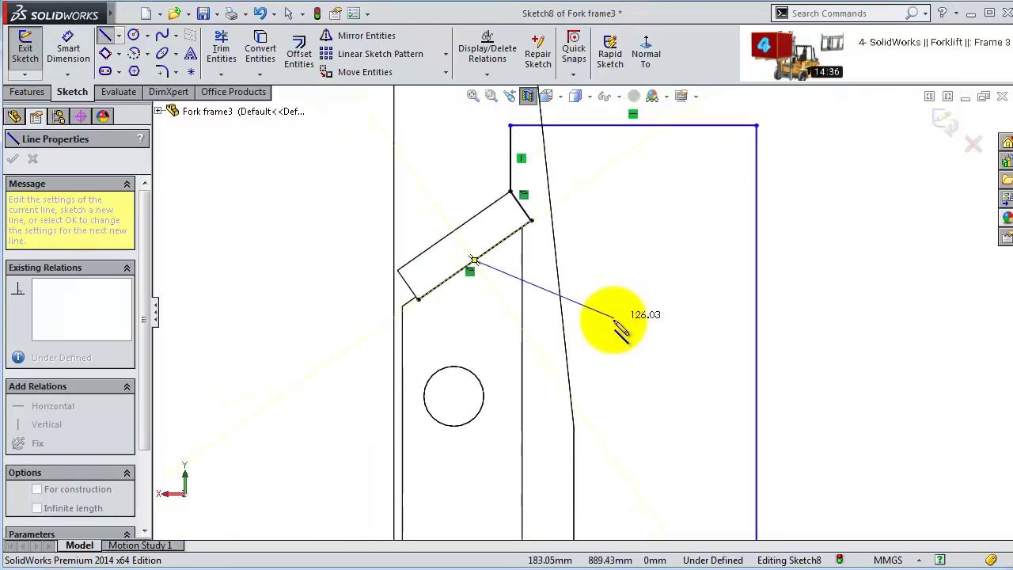
left_click(614, 320)
scroll(616, 325, "up", 5)
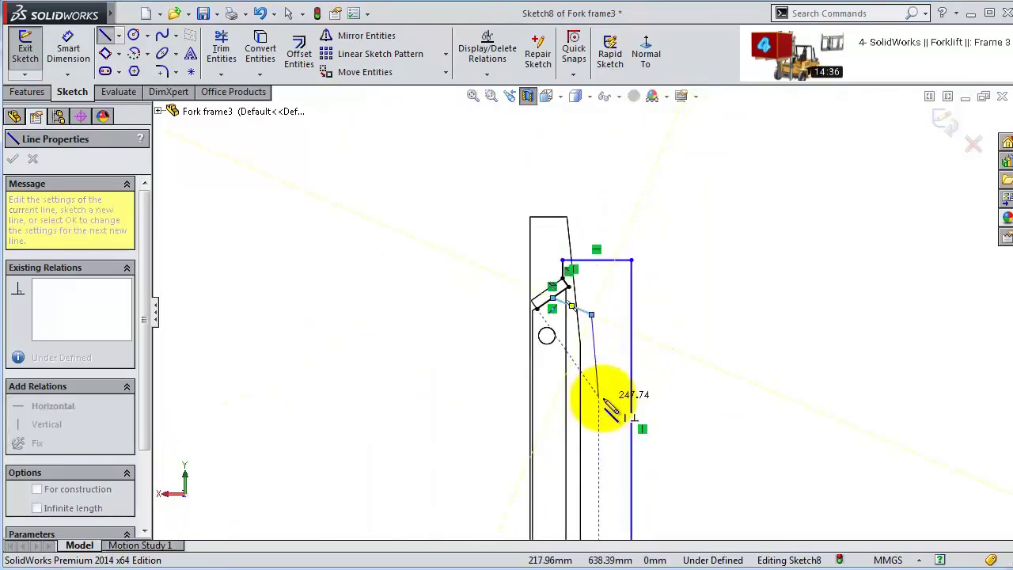
scroll(594, 443, "down", 3)
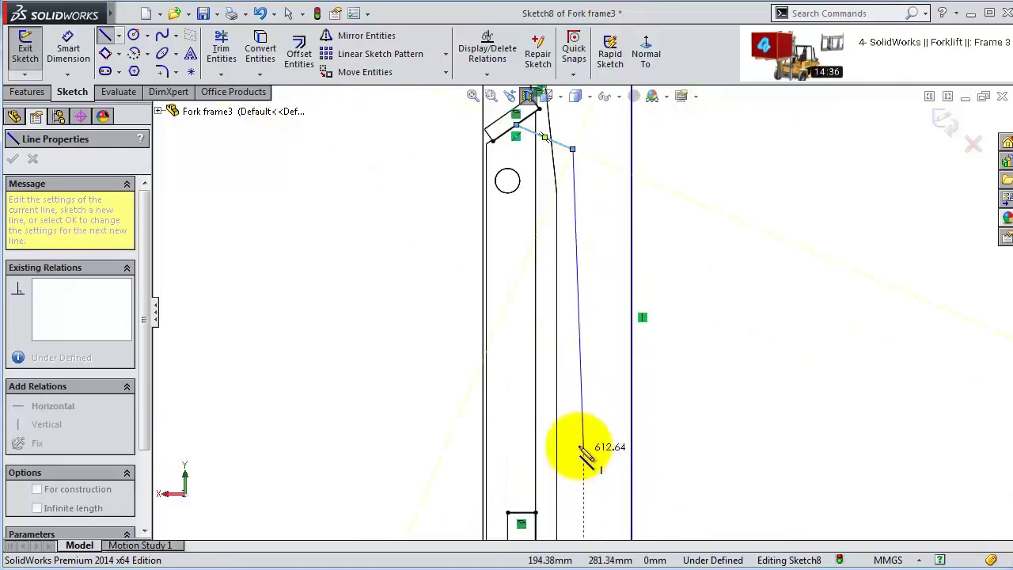
left_click(572, 443)
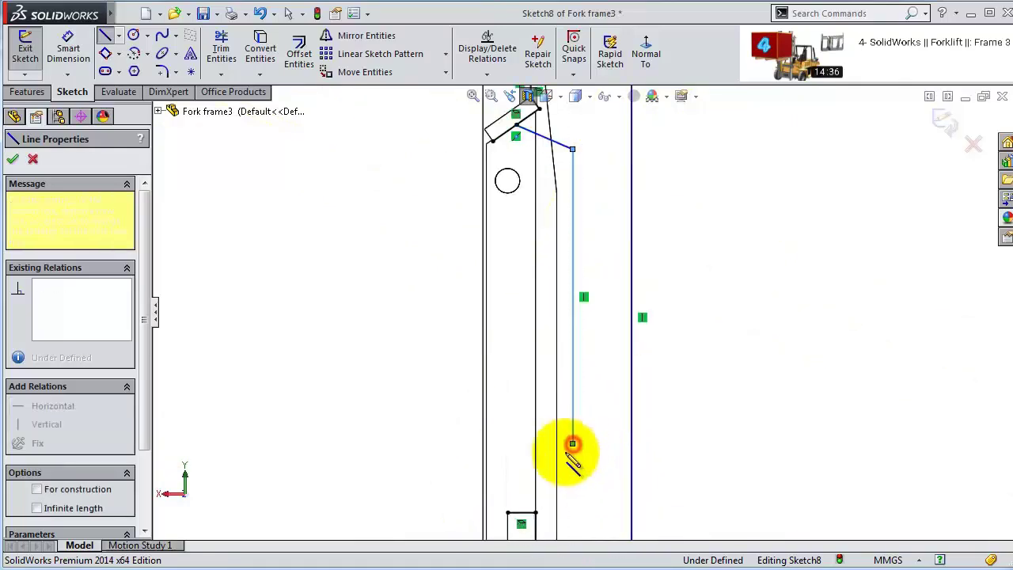
scroll(530, 479, "down", 1)
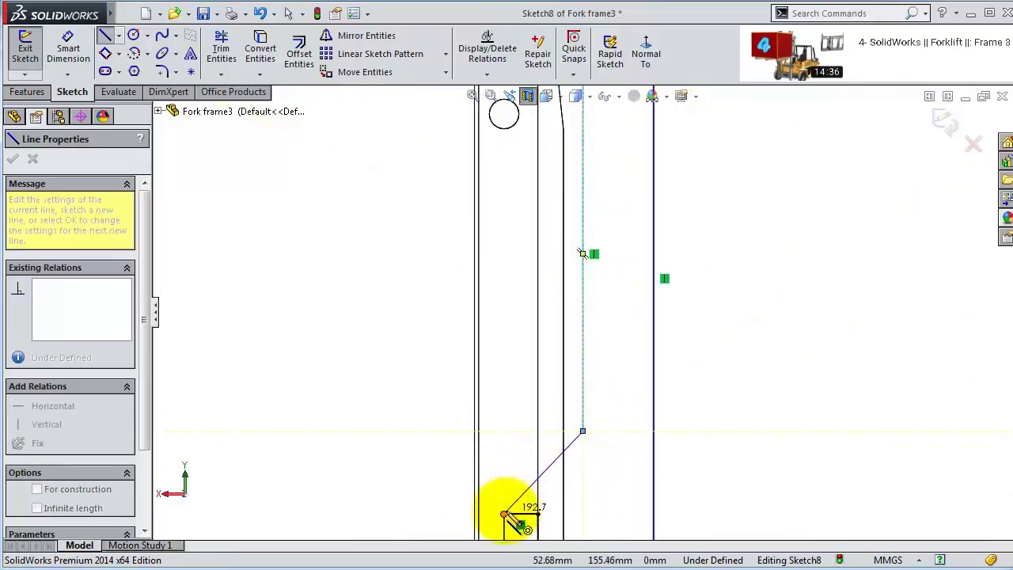
double_click(504, 513)
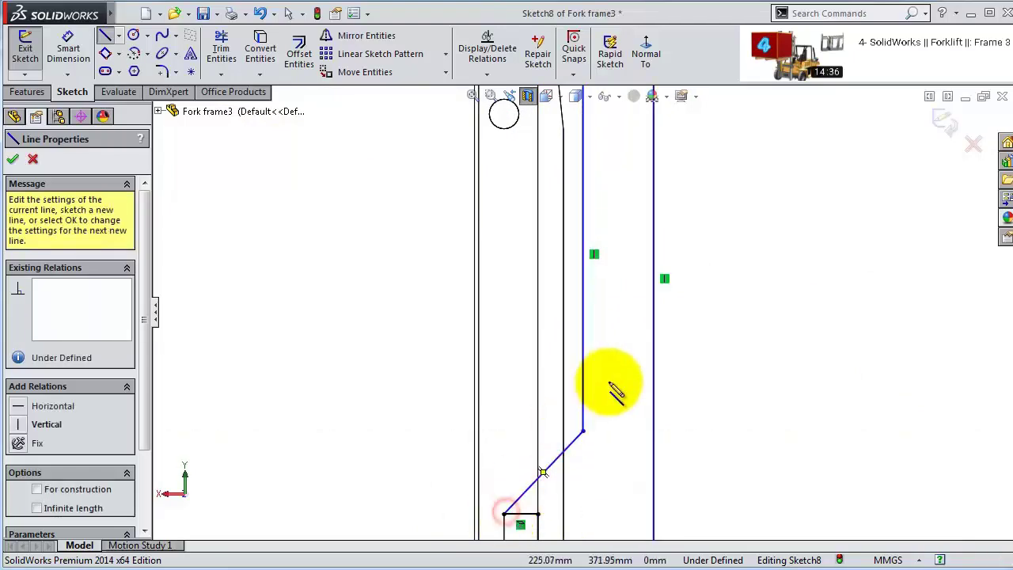
left_click(76, 55)
mouse_move(552, 239)
middle_mouse_down("ctrl")
mouse_move(581, 249)
mouse_move(560, 278)
middle_mouse_up("ctrl")
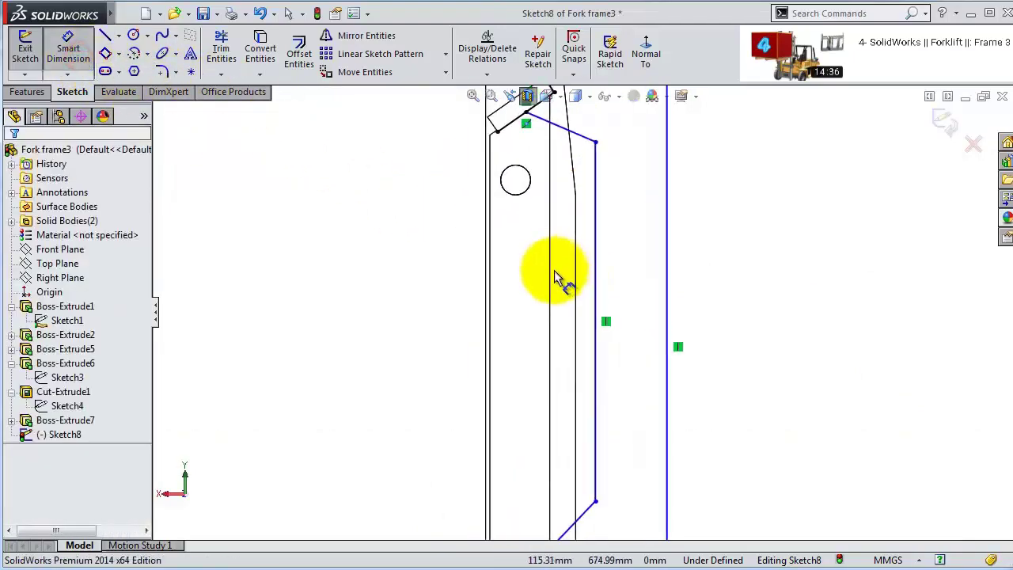
- Dimension the 89 mm gap to the frame edge and the 958 mm right outline edge
left_click(596, 281)
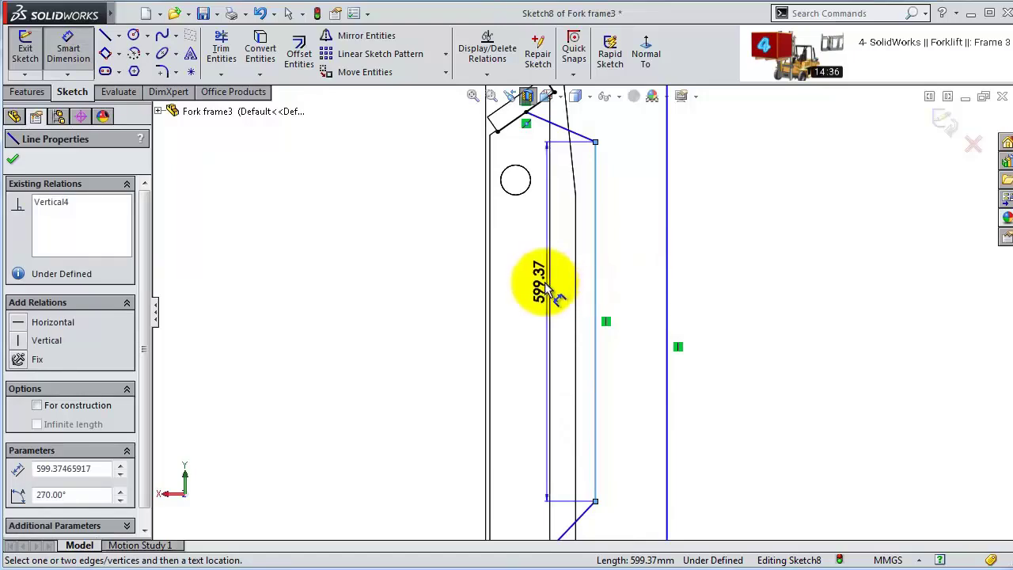
left_click(550, 296)
left_click(565, 306)
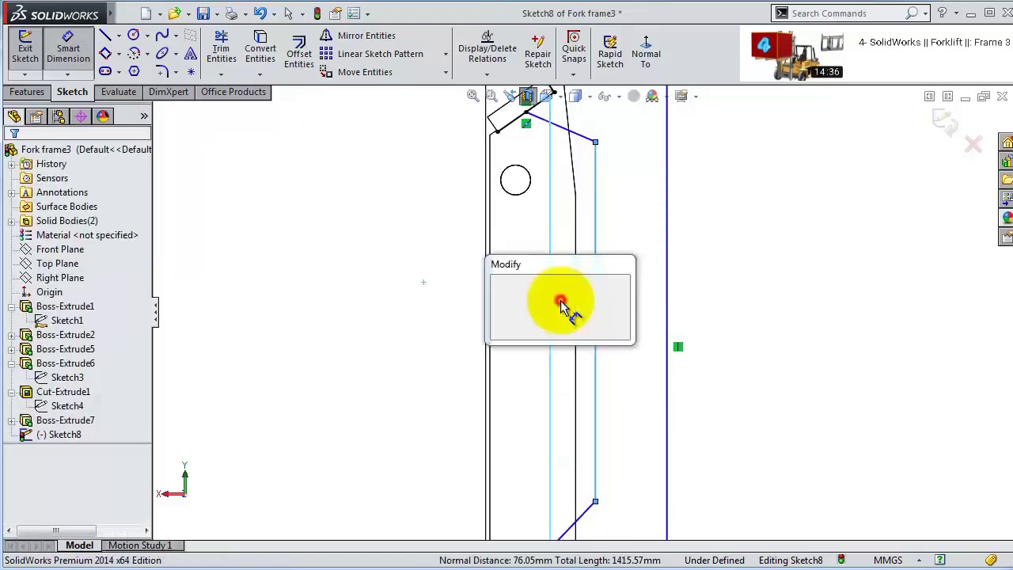
type("89")
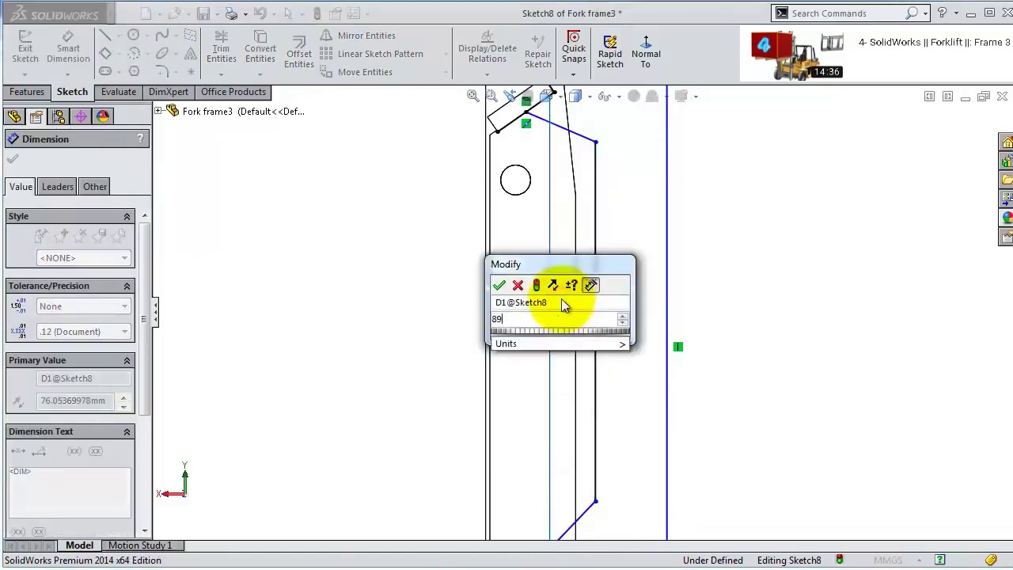
key("Return")
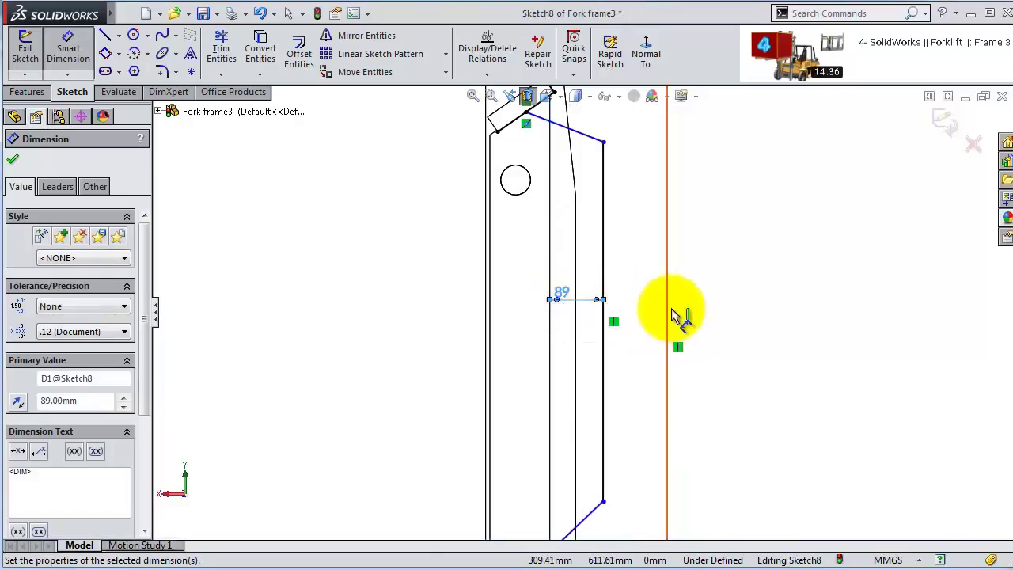
left_click(671, 315)
left_click(752, 302)
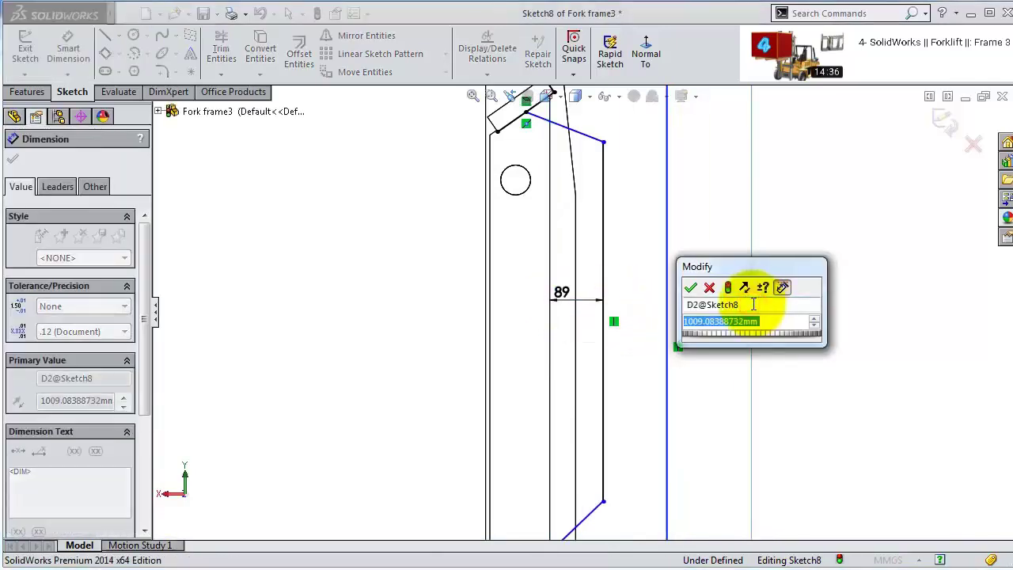
type("9")
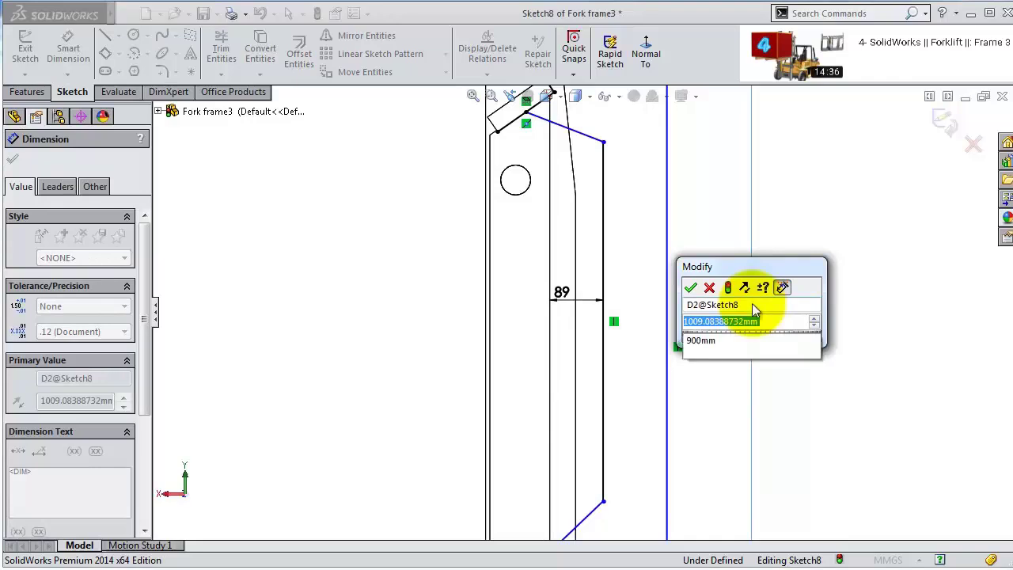
type("58")
key("Return")
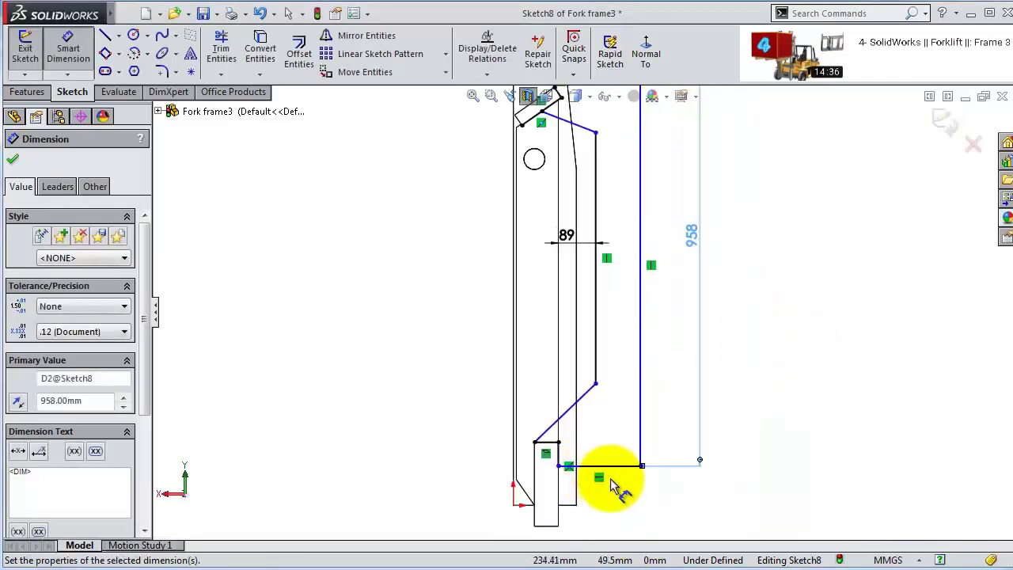
scroll(570, 237, "up", 2)
scroll(583, 176, "down", 6)
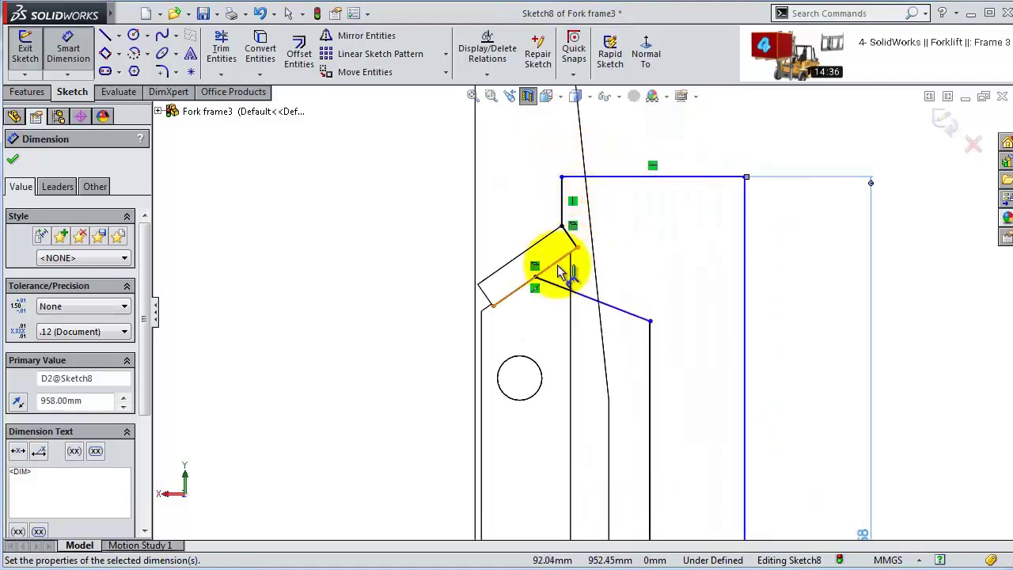
- Add angle dimensions of 77° at the upper brace and 50° at the lower diagonal
left_click(559, 269)
left_click(559, 290)
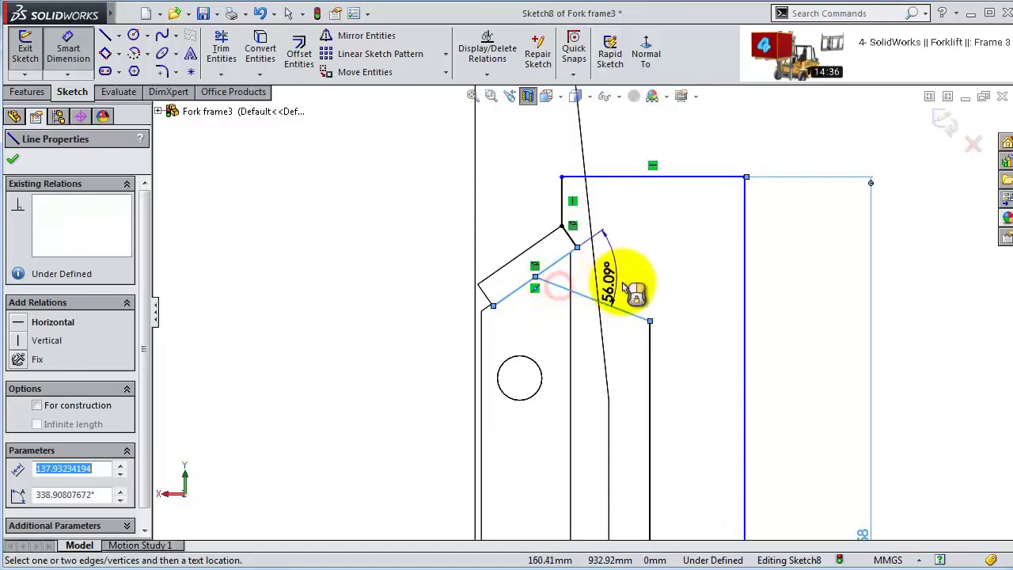
left_click(640, 291)
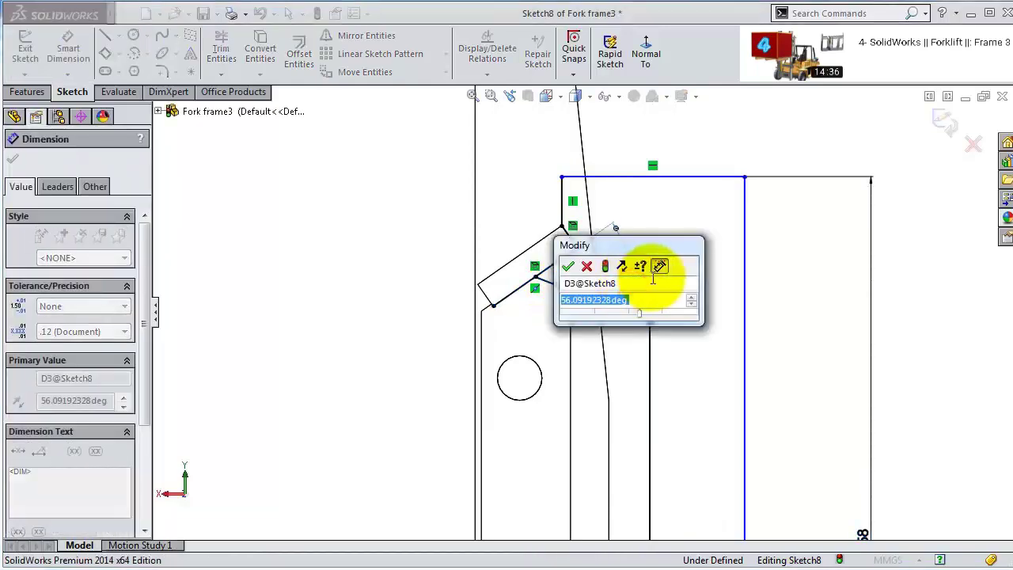
type("77")
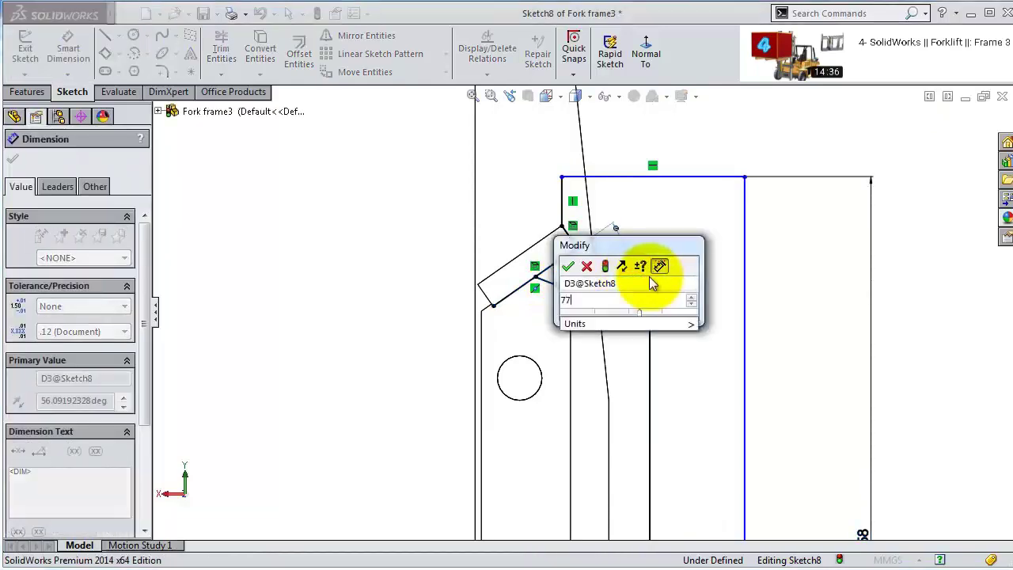
key("Return")
scroll(693, 366, "up", 3)
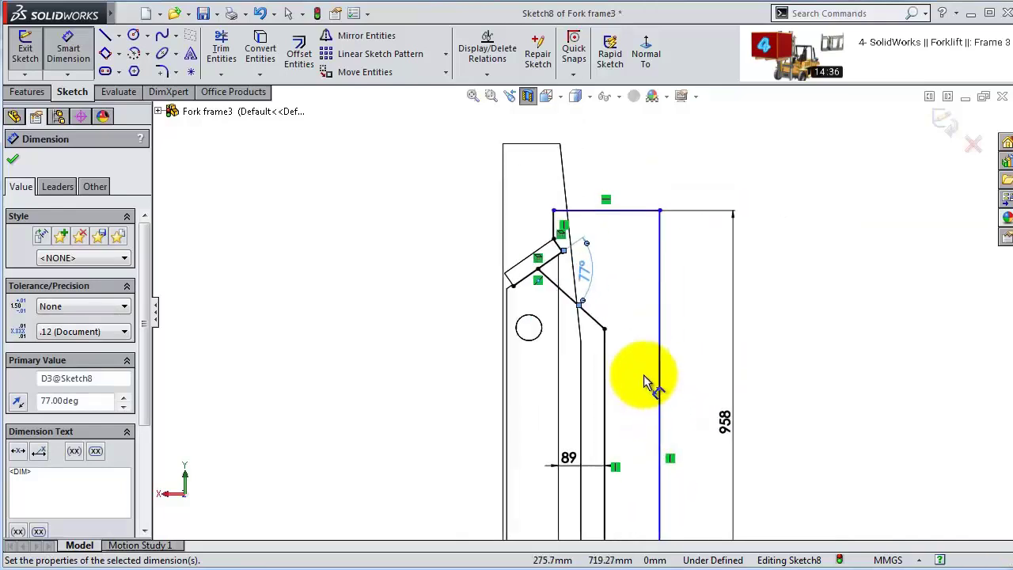
scroll(641, 313, "up", 2)
scroll(576, 420, "down", 3)
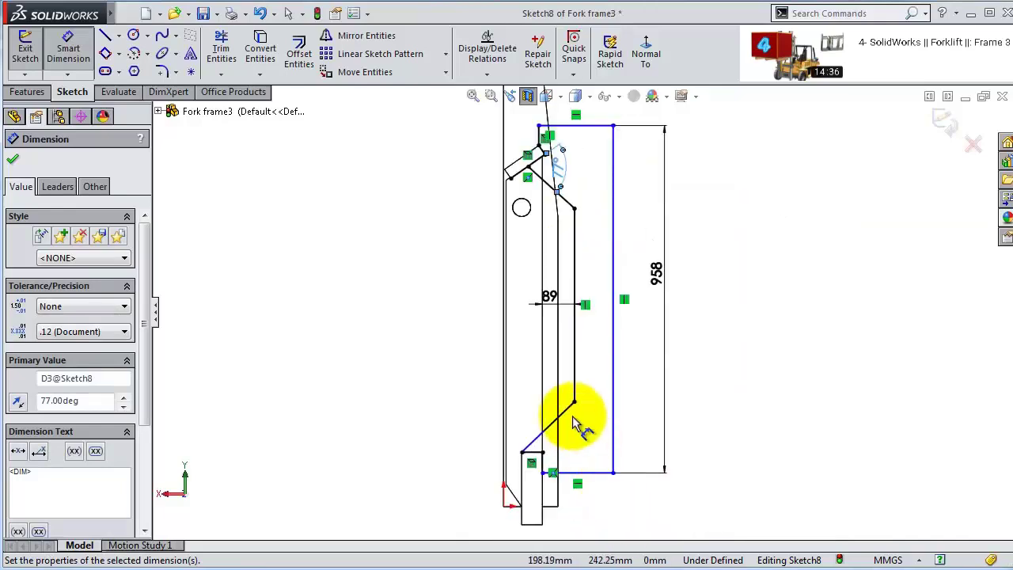
left_click(557, 403)
left_click(518, 457)
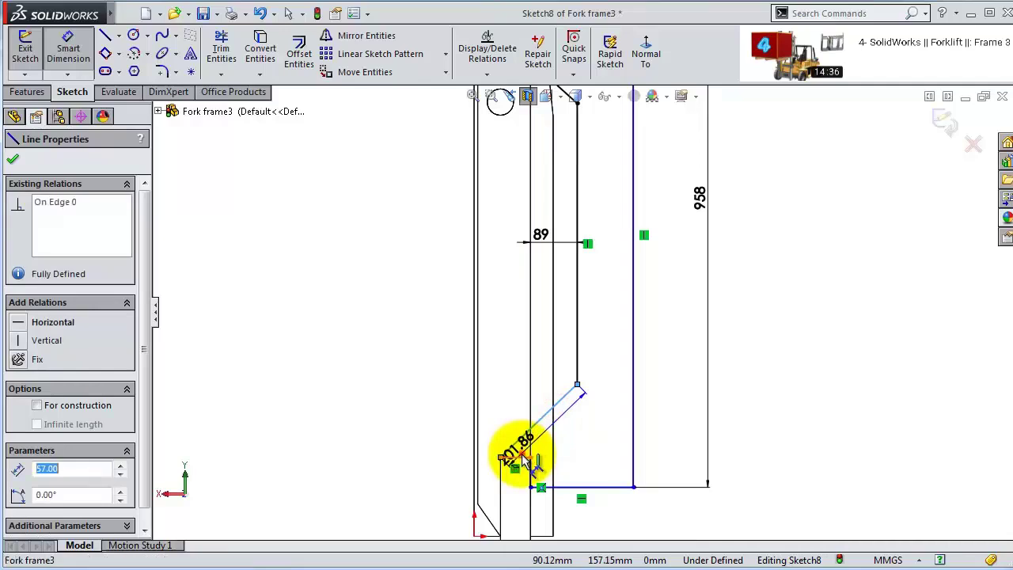
left_click(587, 434)
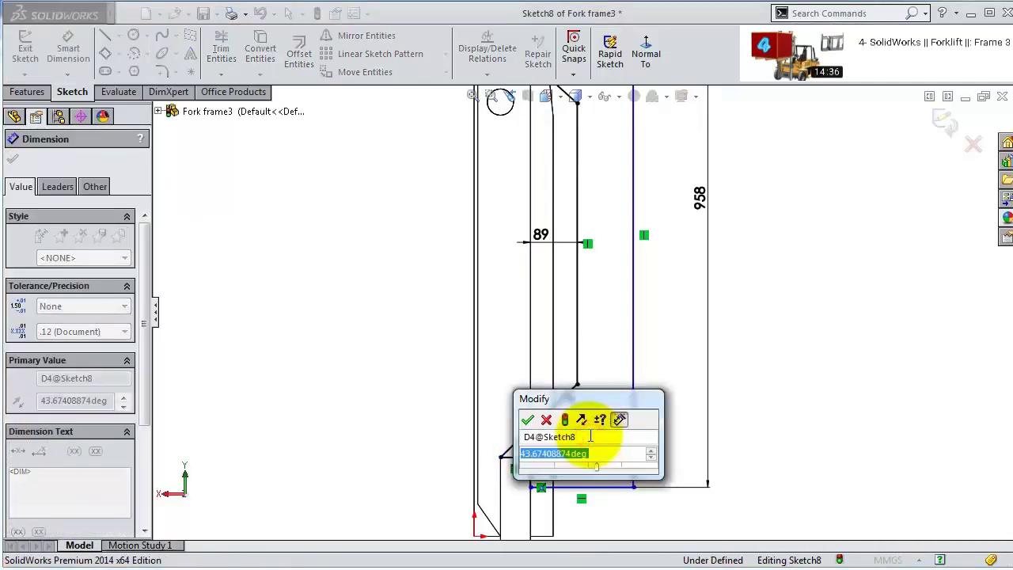
type("50")
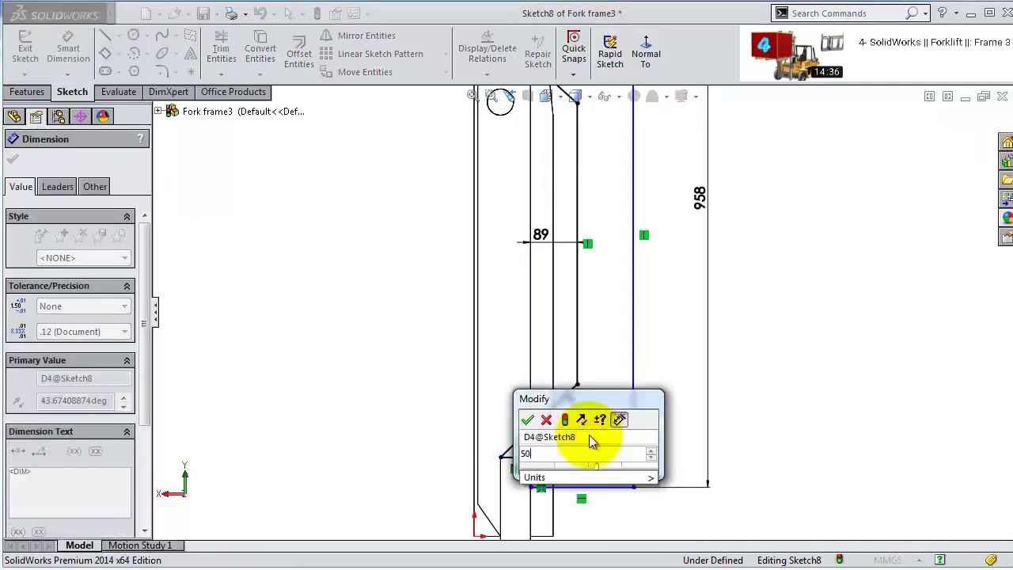
key("Return")
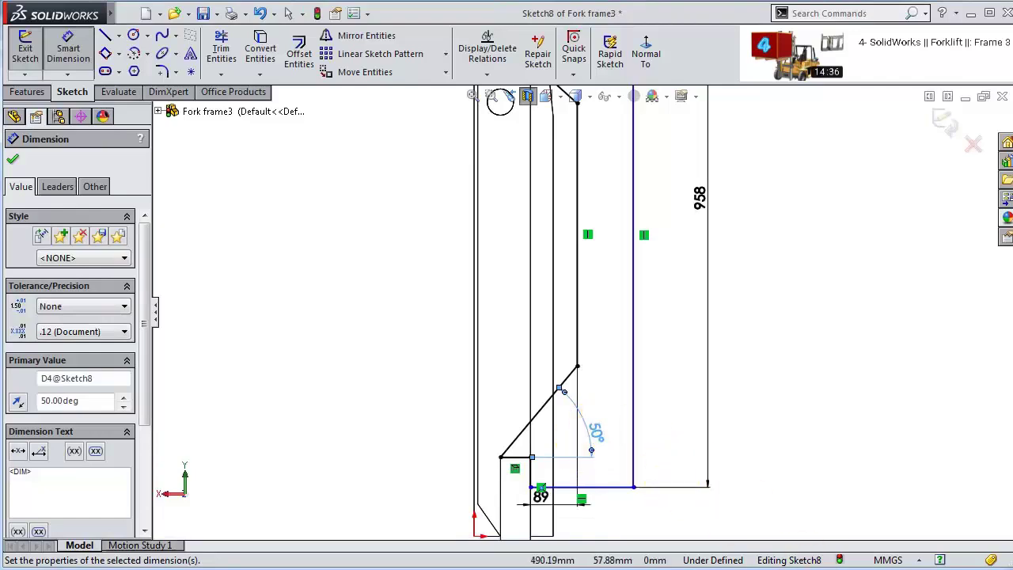
key("Escape")
- Dimension the width between the outer and inner vertical lines to 175 mm
key("f")
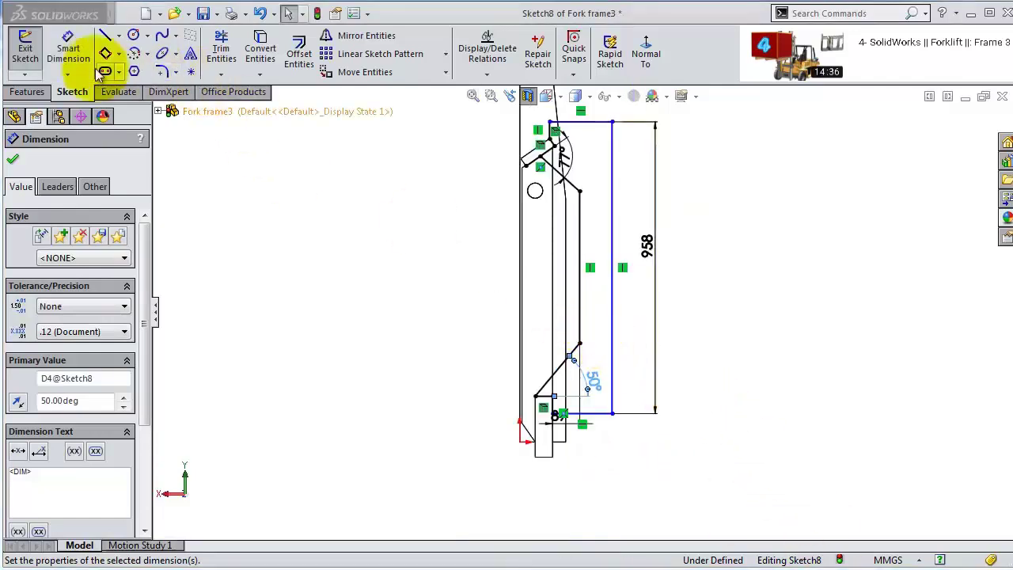
left_click(68, 48)
left_click(582, 329)
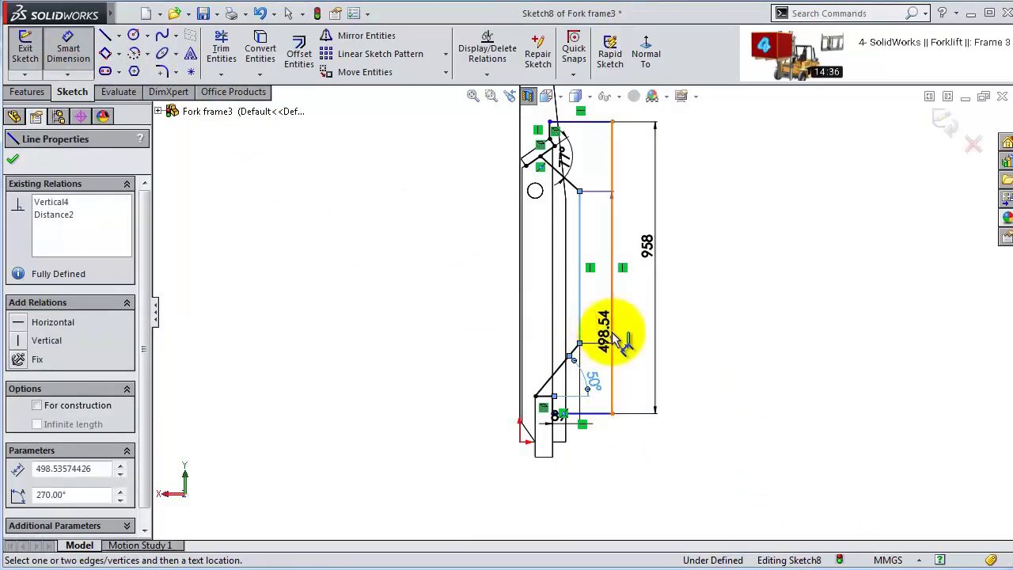
left_click(610, 333)
left_click(651, 414)
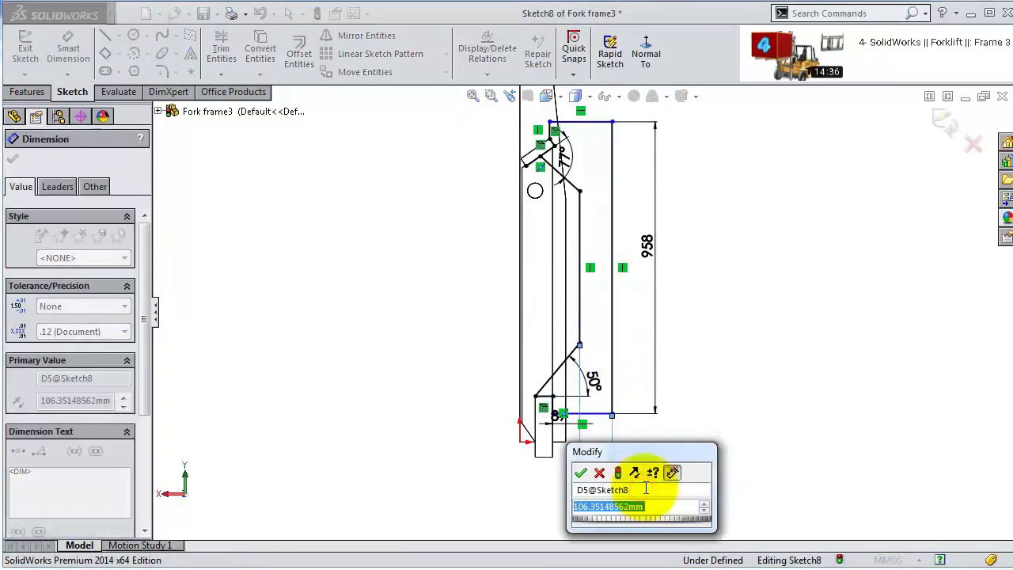
type("175")
key("Return")
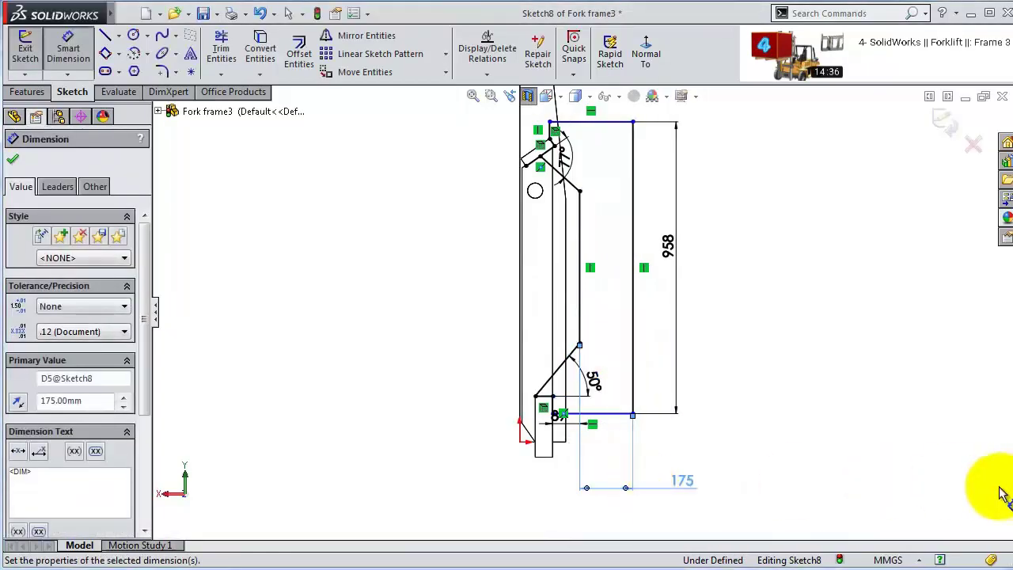
scroll(649, 169, "up", 4)
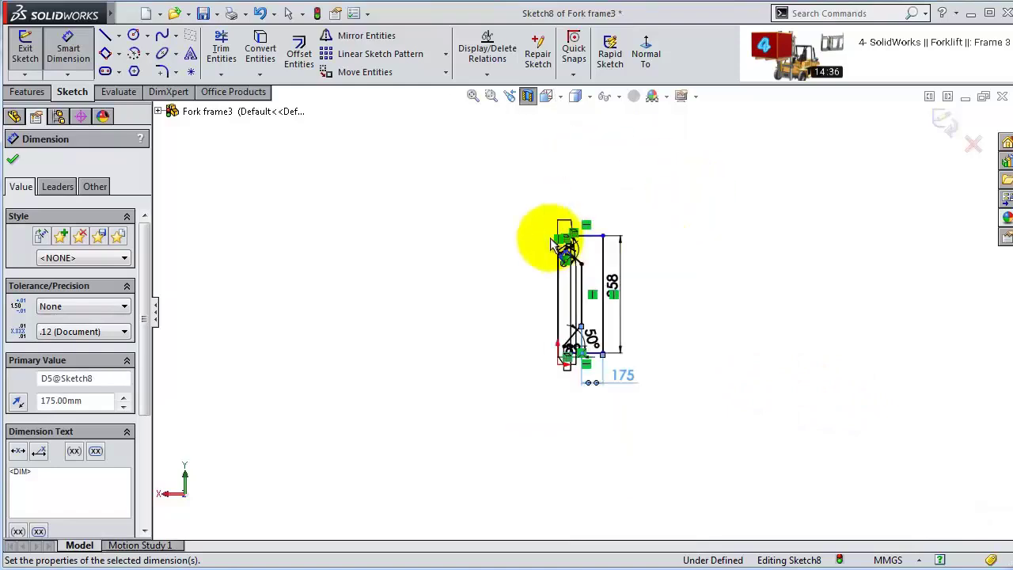
scroll(582, 253, "down", 3)
scroll(582, 253, "down", 5)
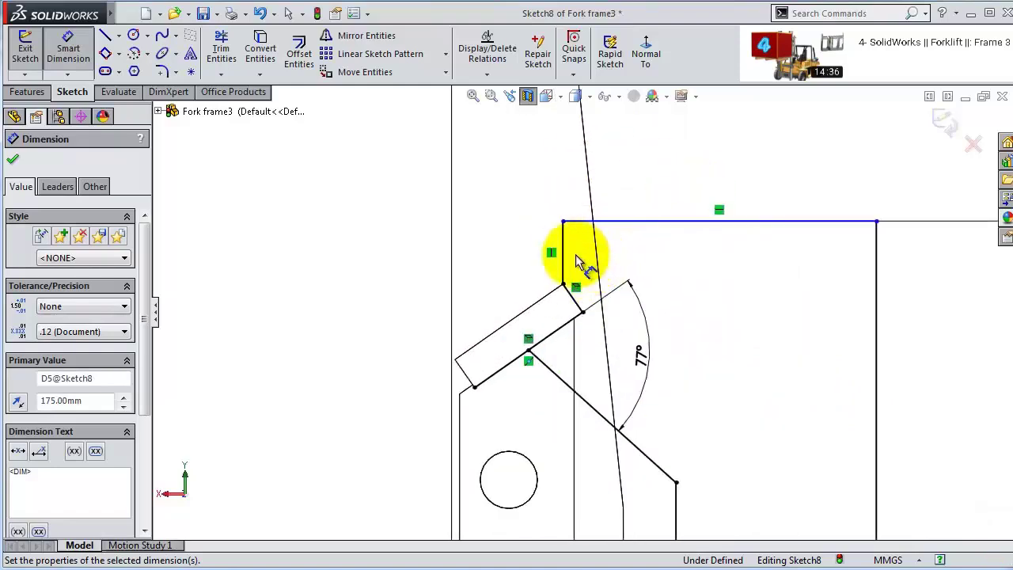
- Dimension the short top vertical edge to 15 mm and exit Sketch8
left_click(564, 252)
left_click(385, 288)
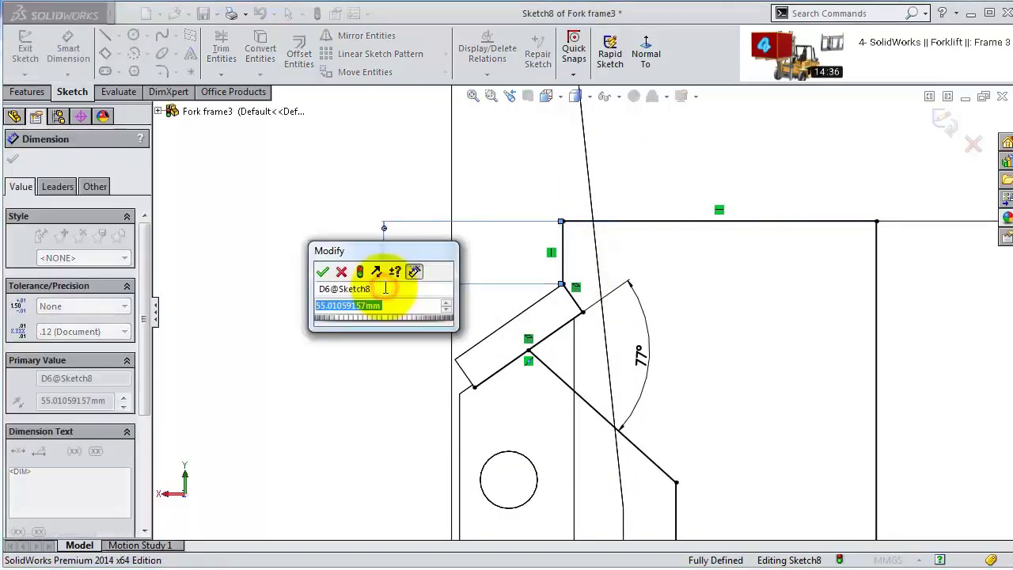
type("15")
key("Return")
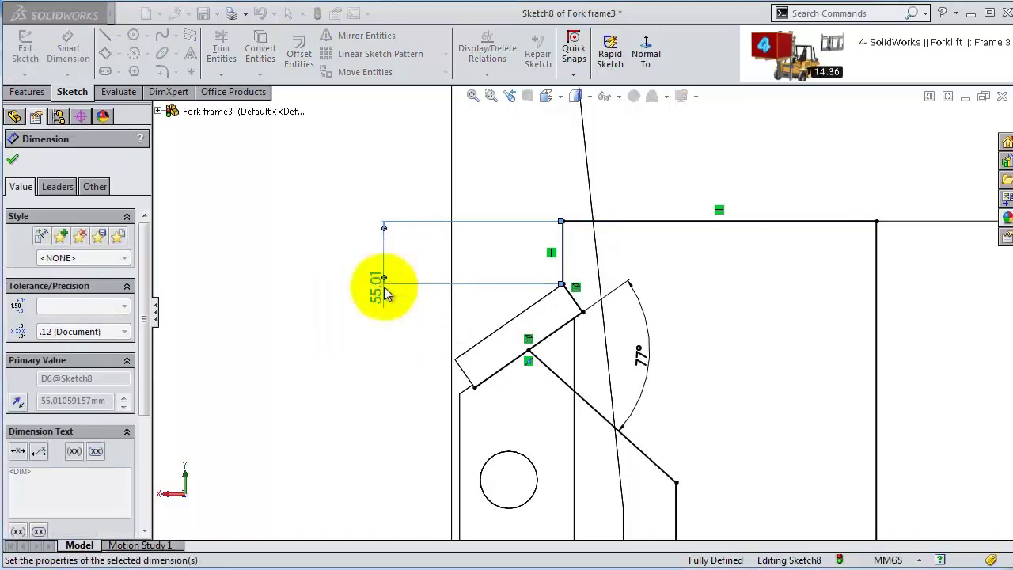
scroll(705, 356, "up", 5)
scroll(677, 485, "down", 3)
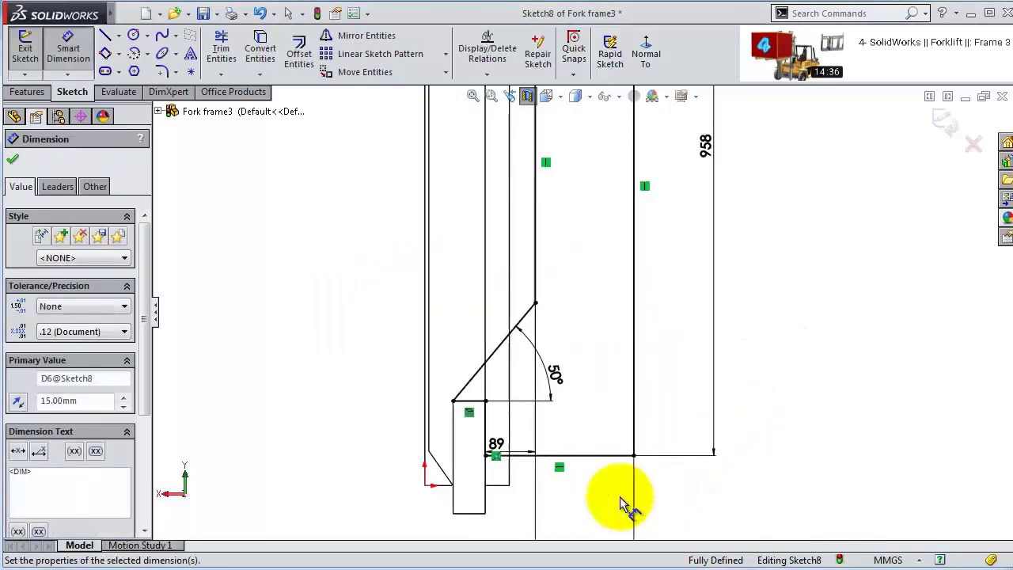
left_click(943, 125)
- Start an Extruded Boss/Base using the closed region of Sketch8
middle_click_drag(939, 140, 782, 288)
scroll(533, 94, "down", 3)
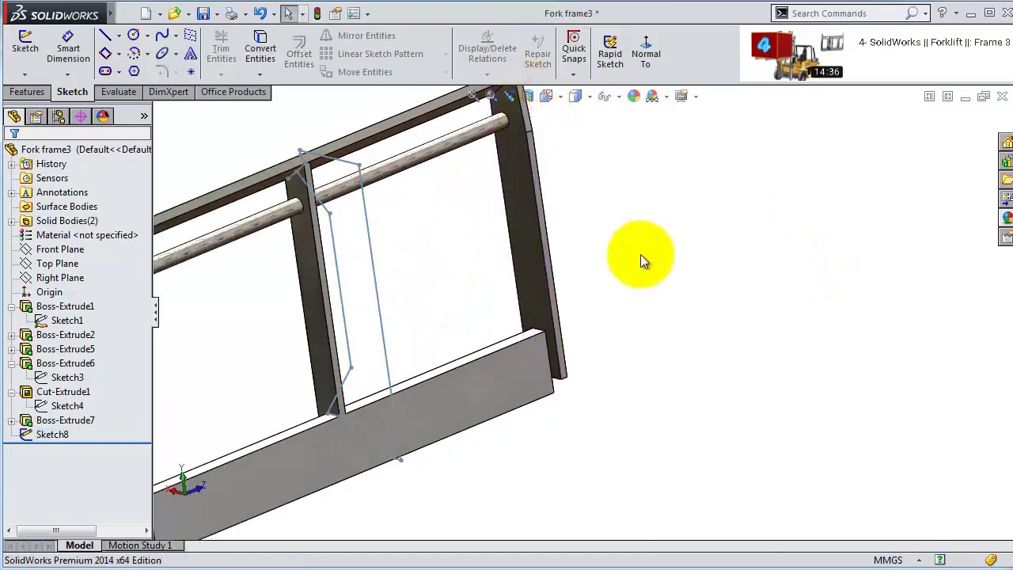
scroll(640, 254, "up", 3)
left_click(28, 92)
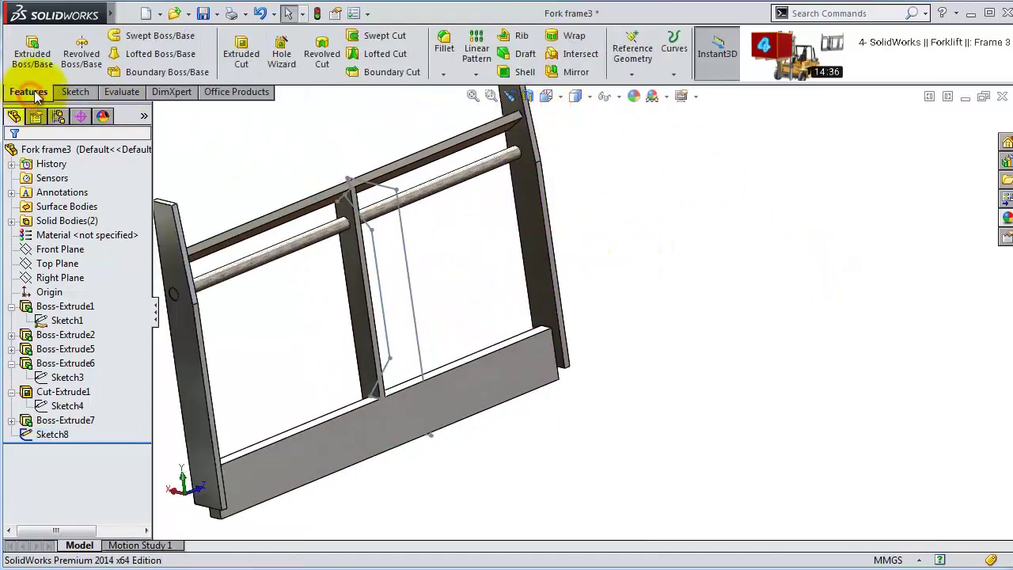
left_click(32, 49)
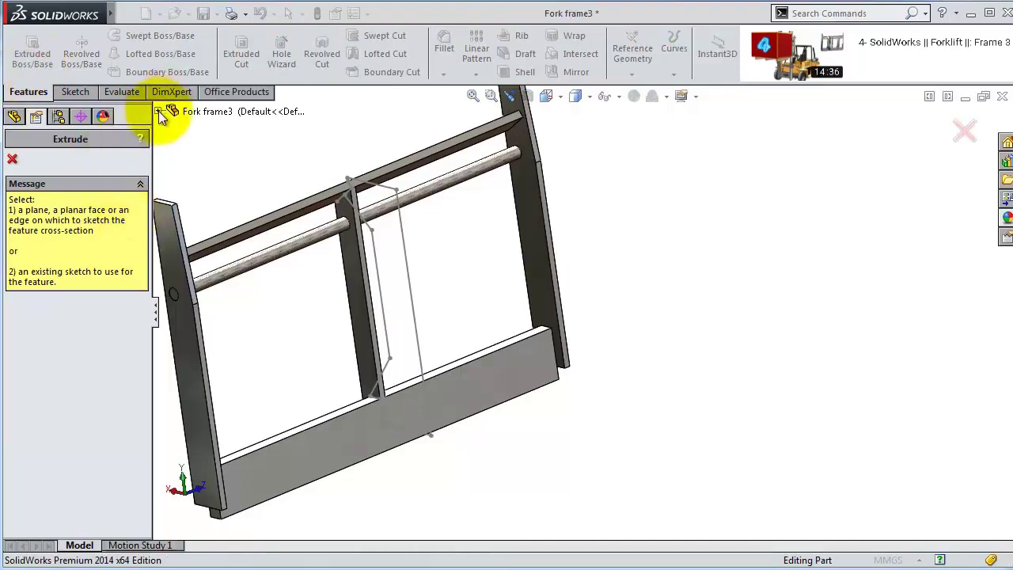
left_click(158, 112)
left_click(217, 353)
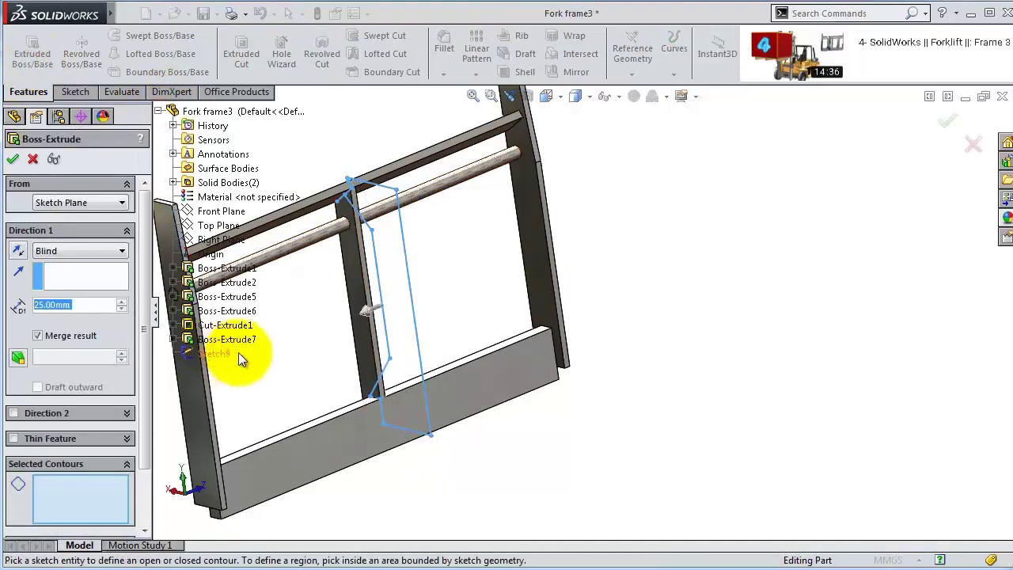
left_click(399, 317)
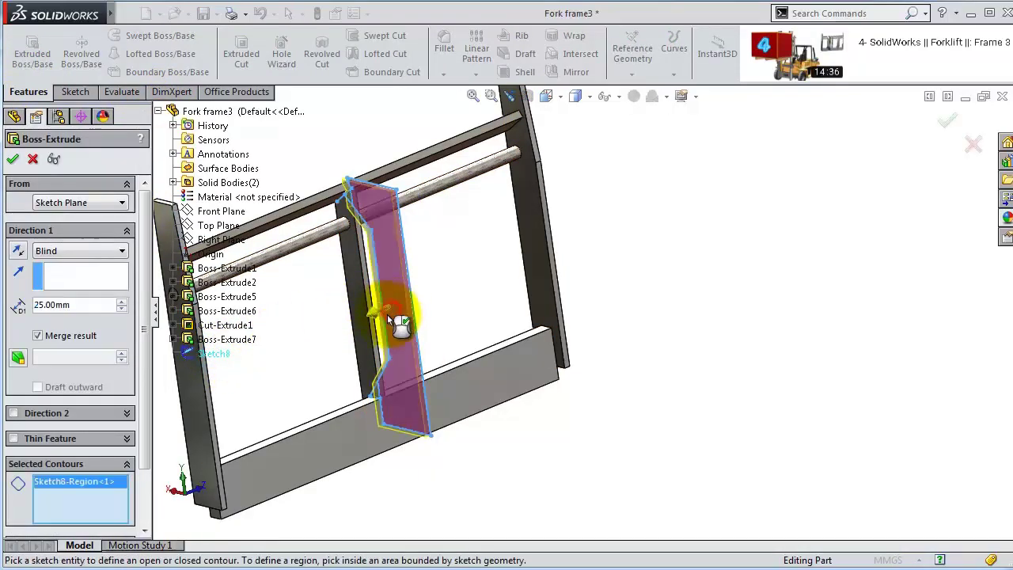
- Start the extrusion at a 300 mm offset with a 25 mm Blind depth, and accept
left_click(60, 206)
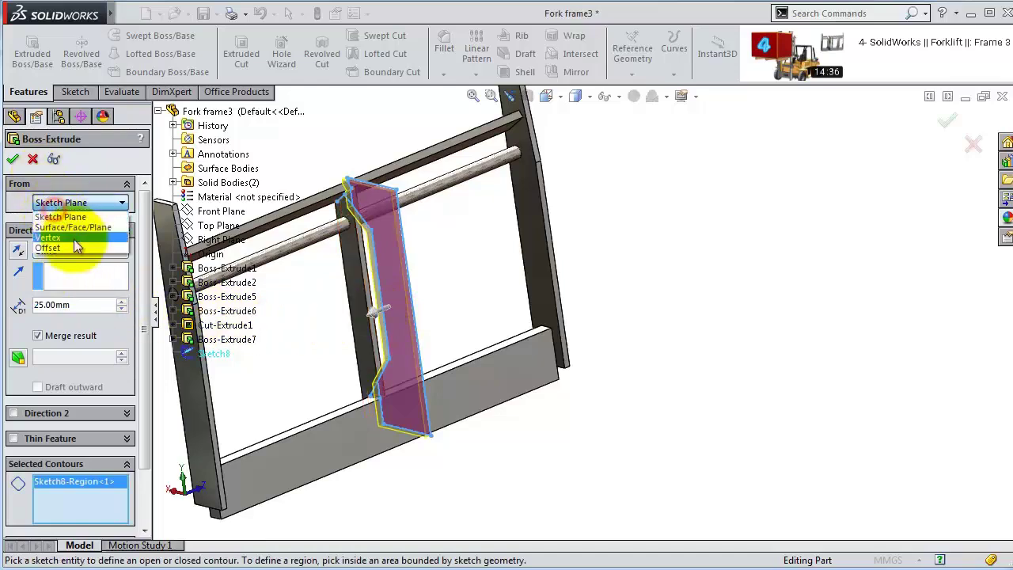
left_click(63, 247)
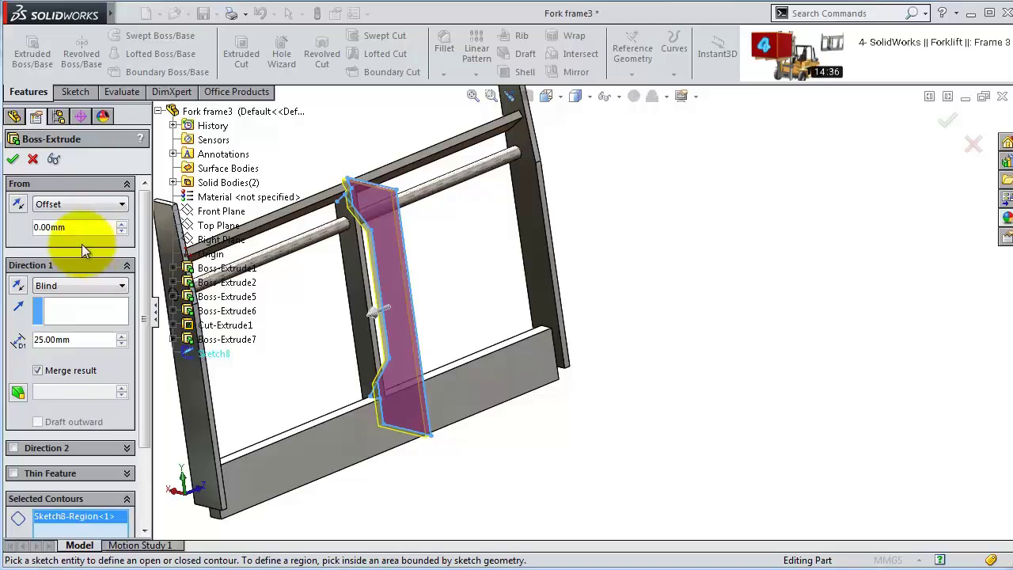
double_click(68, 339)
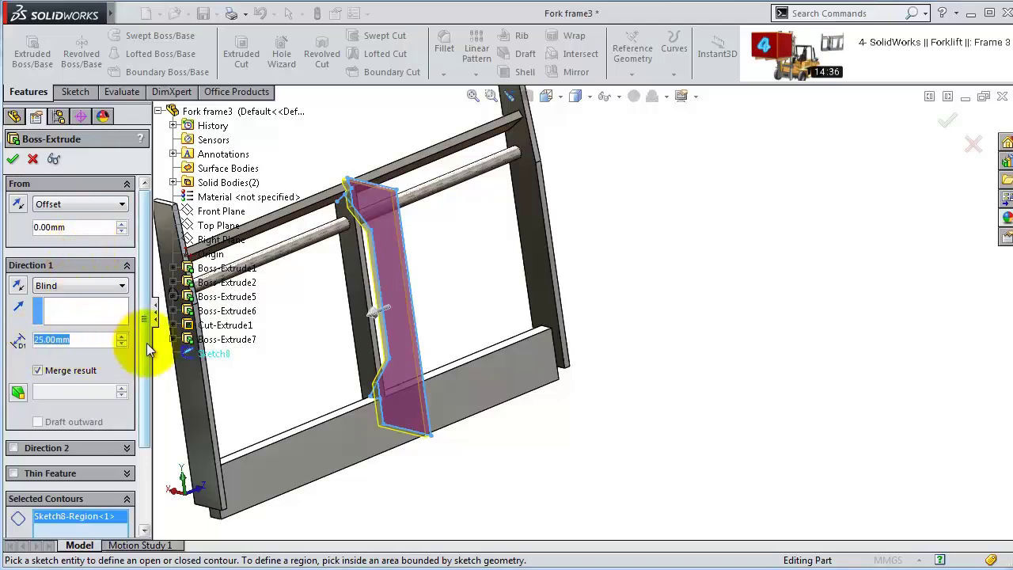
type("300")
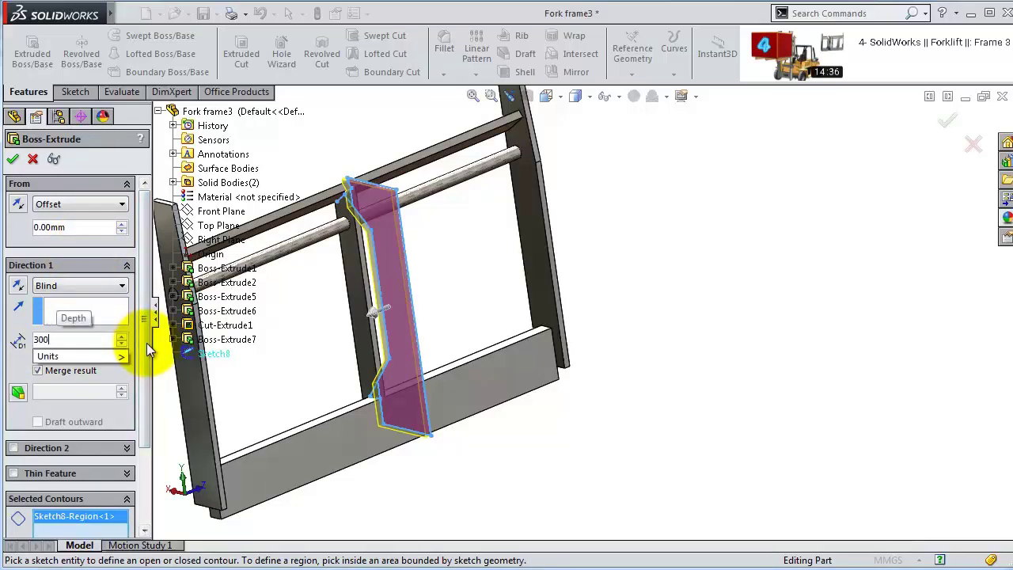
key("Return")
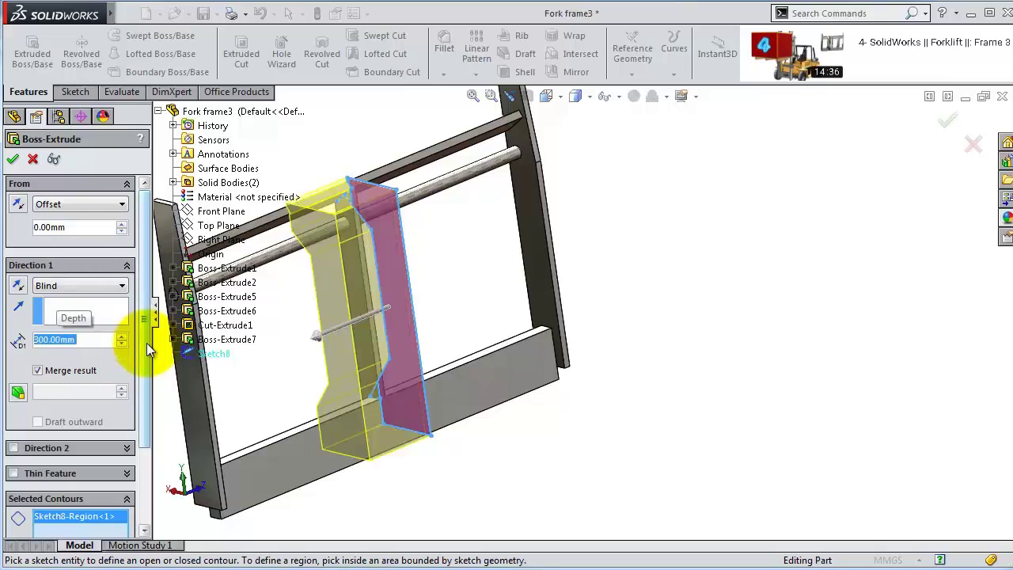
type("25")
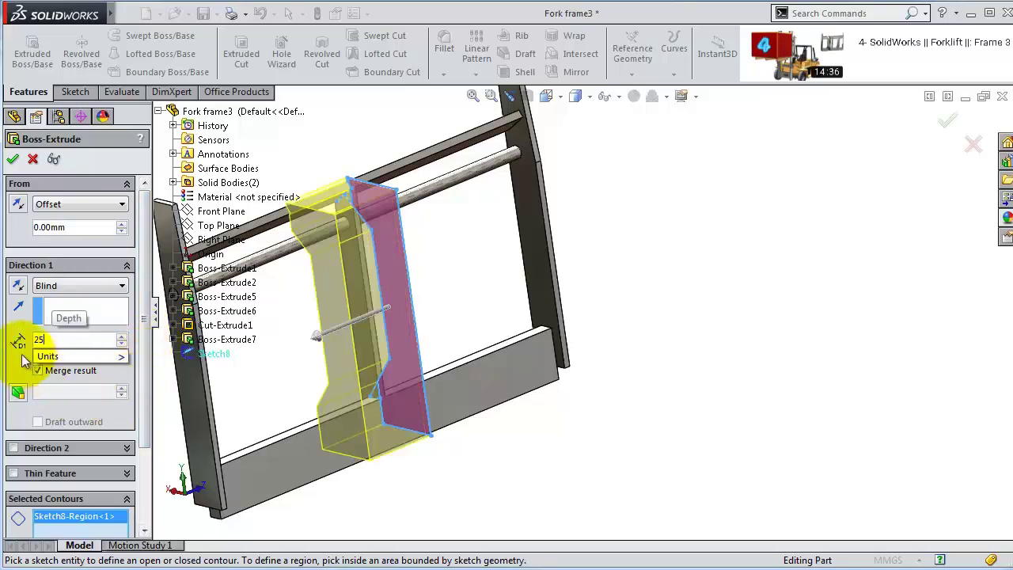
left_click(18, 352)
double_click(72, 227)
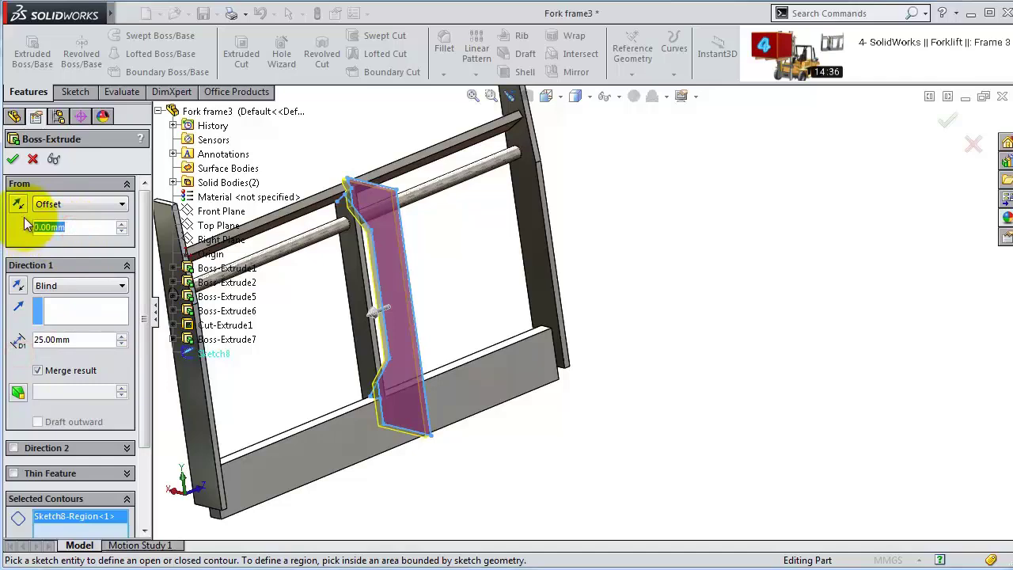
left_click(26, 225)
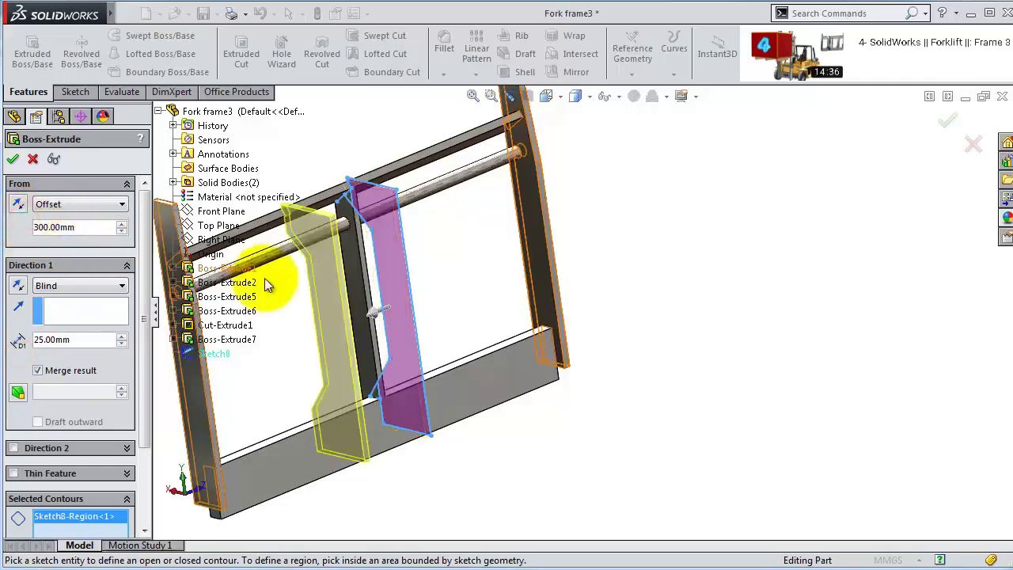
scroll(518, 357, "up", 2)
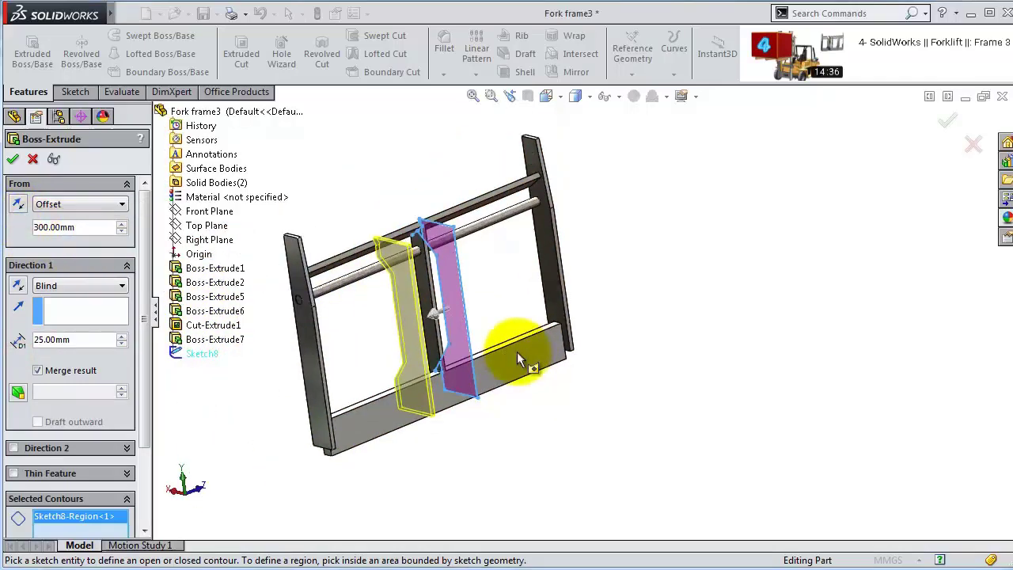
left_click(14, 160)
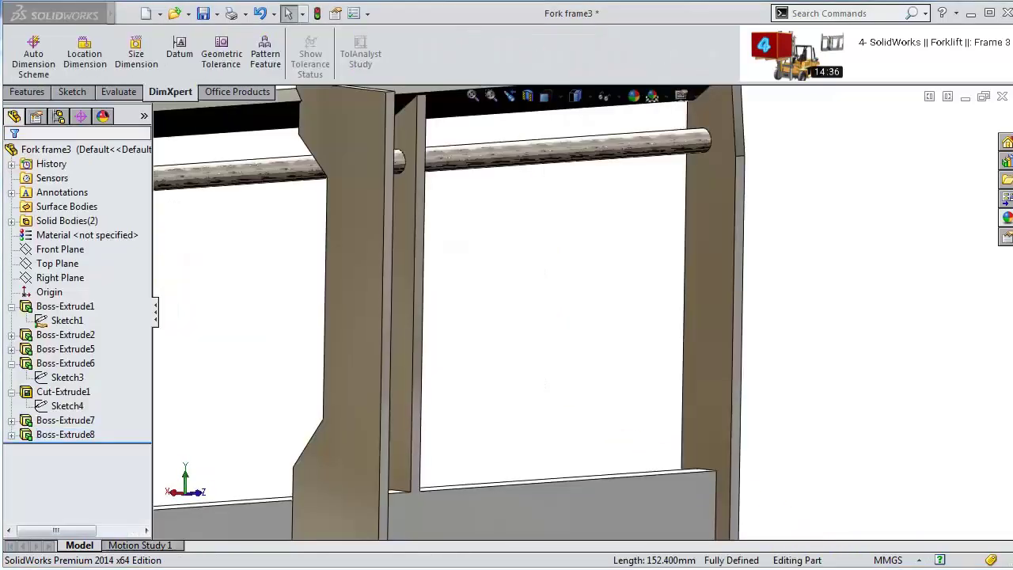
- Start Sketch9 on the Boss-Extrude8 plate face, view it Normal To, and open a Section View
left_click(366, 315)
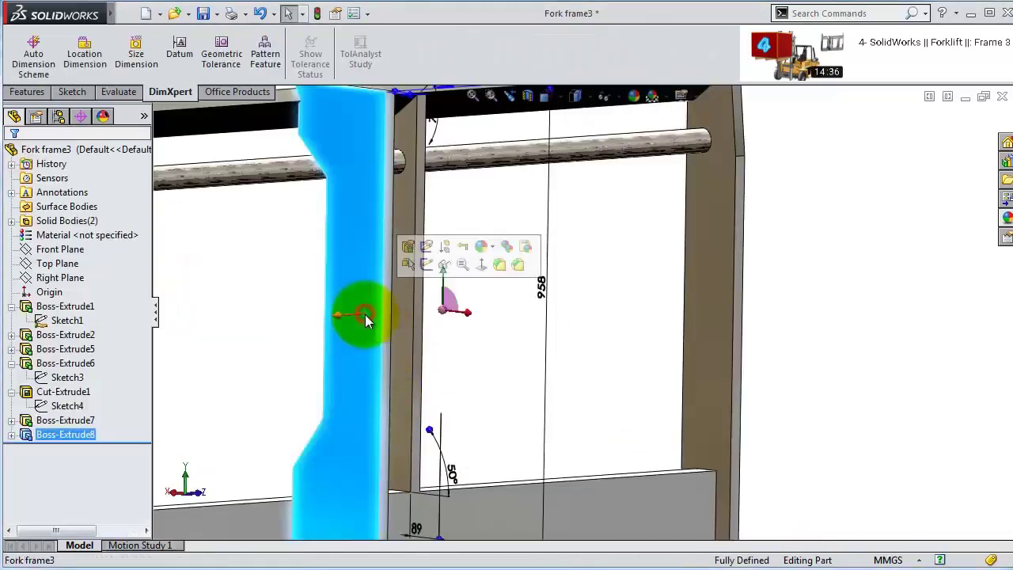
left_click(426, 266)
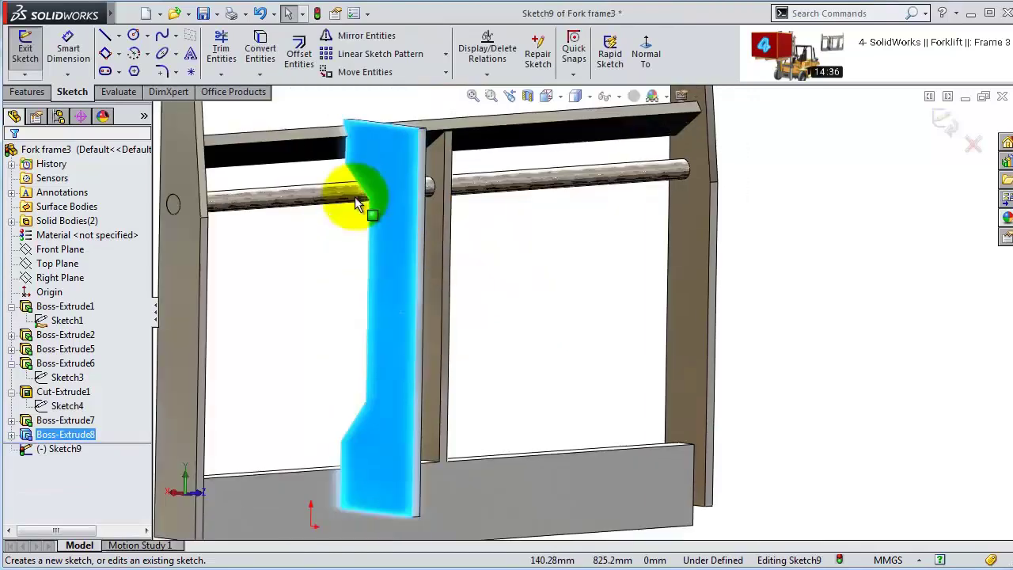
left_click(647, 57)
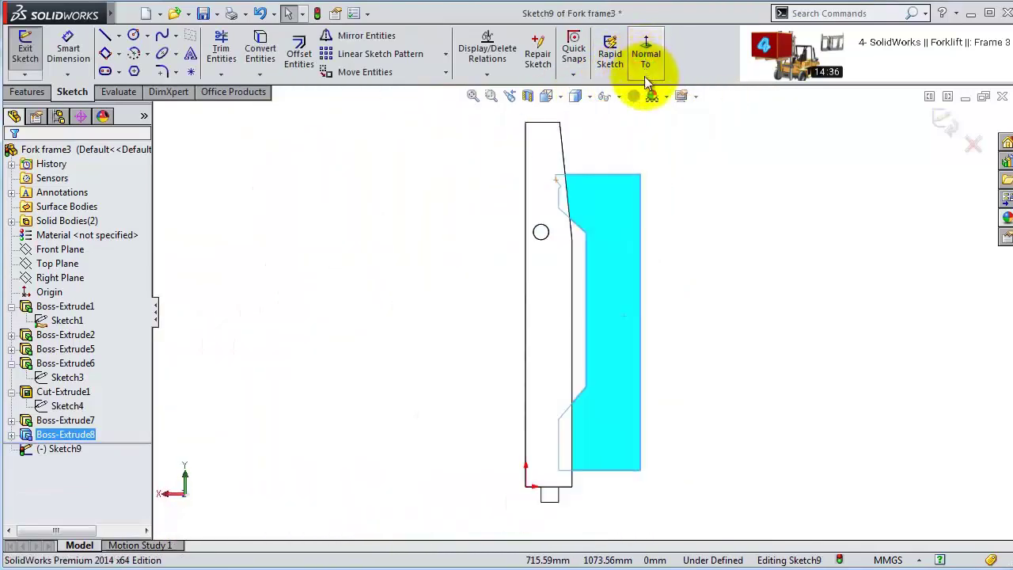
scroll(551, 204, "down", 5)
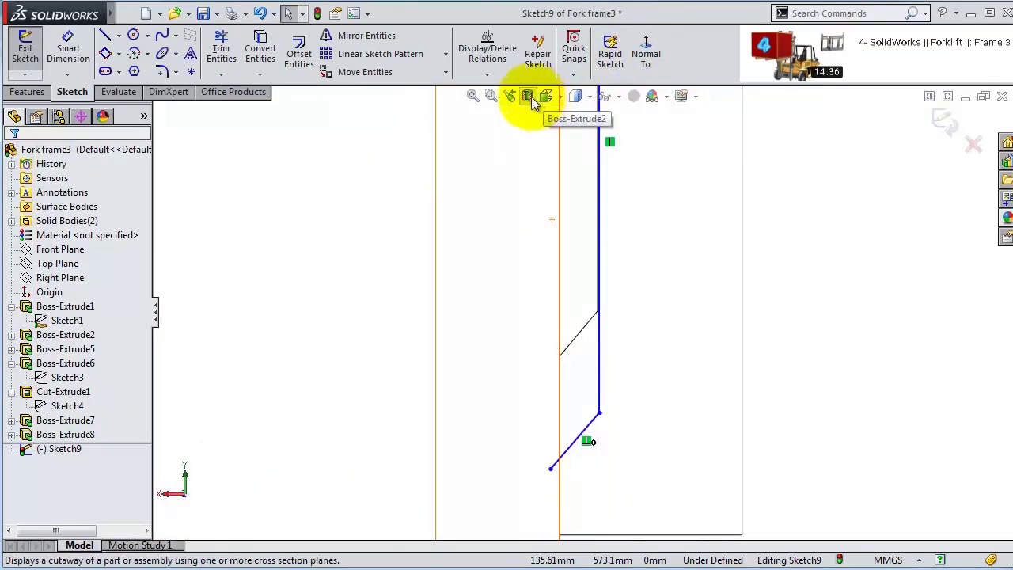
left_click(527, 97)
- Drag the section plane deeper into the model, then close the Section View
scroll(583, 181, "up", 3)
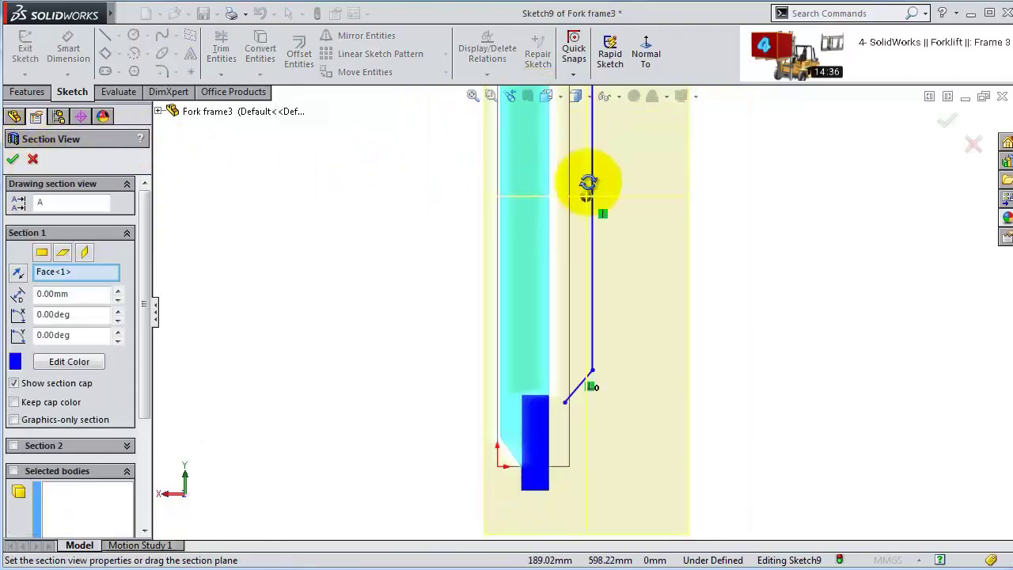
middle_click_drag(583, 181, 538, 249)
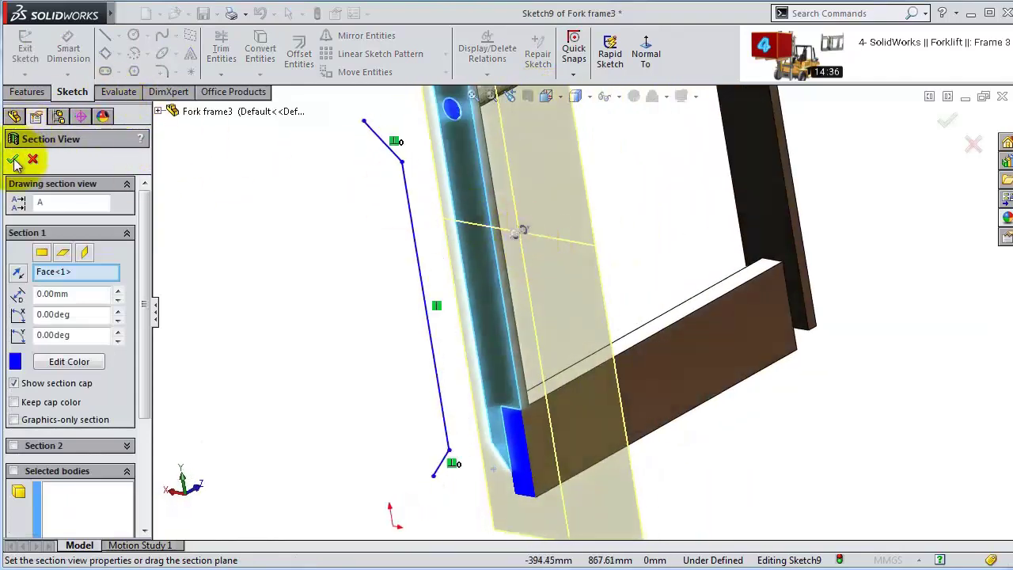
left_click_drag(516, 231, 414, 262)
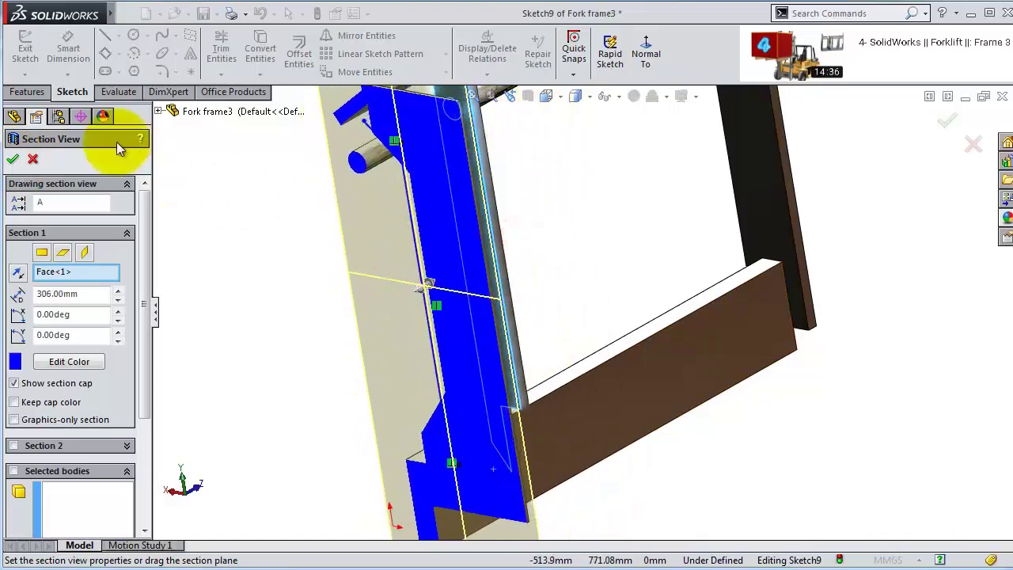
left_click(14, 161)
- View Sketch9 face-on, zoom in, and check the vertical line against the adjacent plate edge
left_click(645, 52)
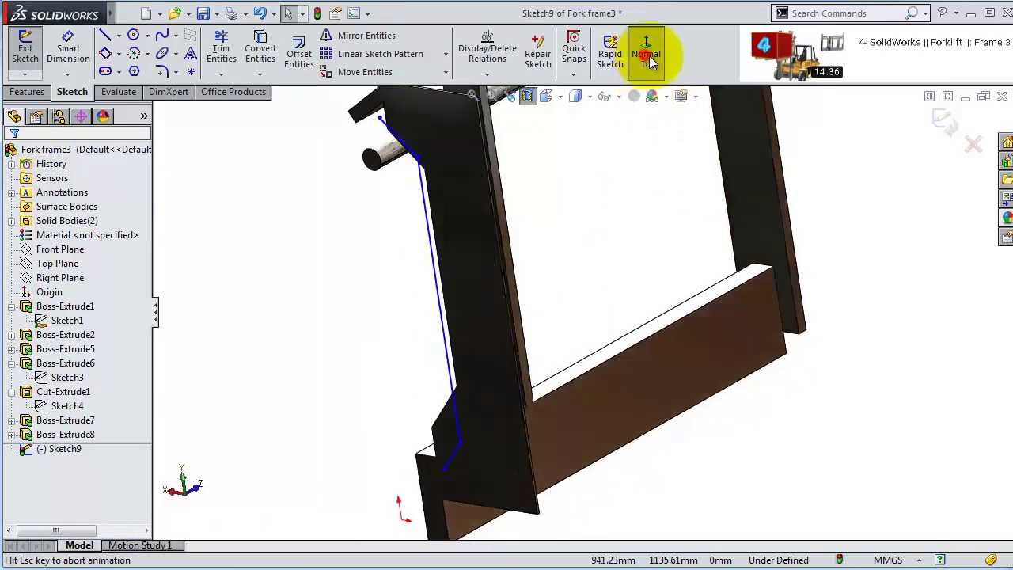
scroll(605, 273, "down", 2)
scroll(614, 230, "down", 3)
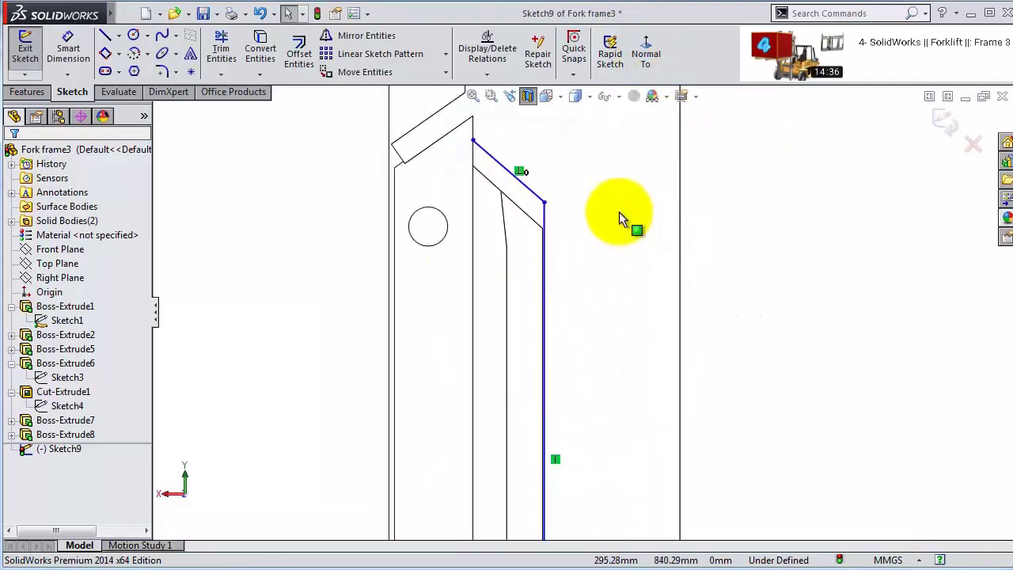
scroll(582, 220, "down", 4)
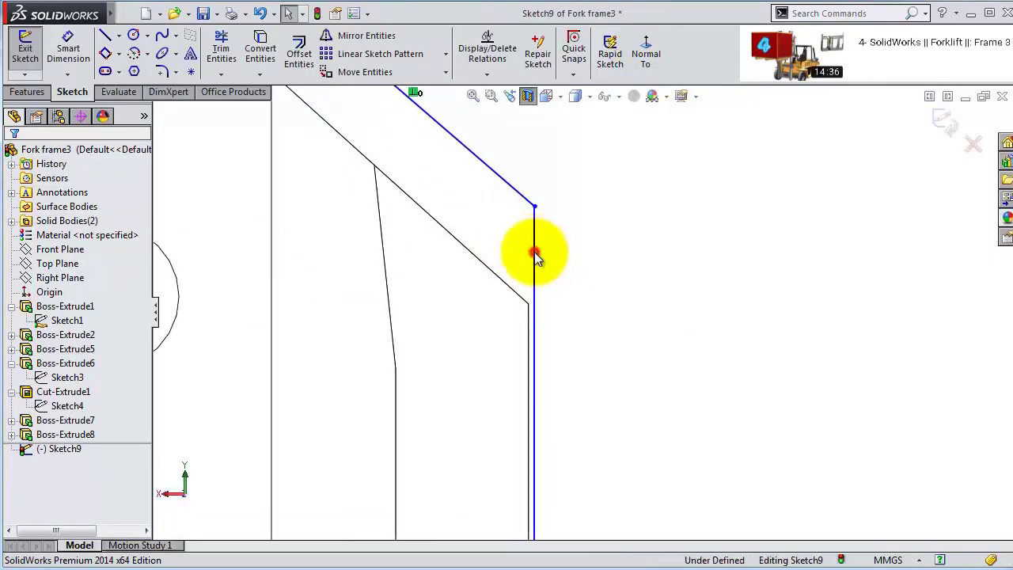
left_click(535, 252)
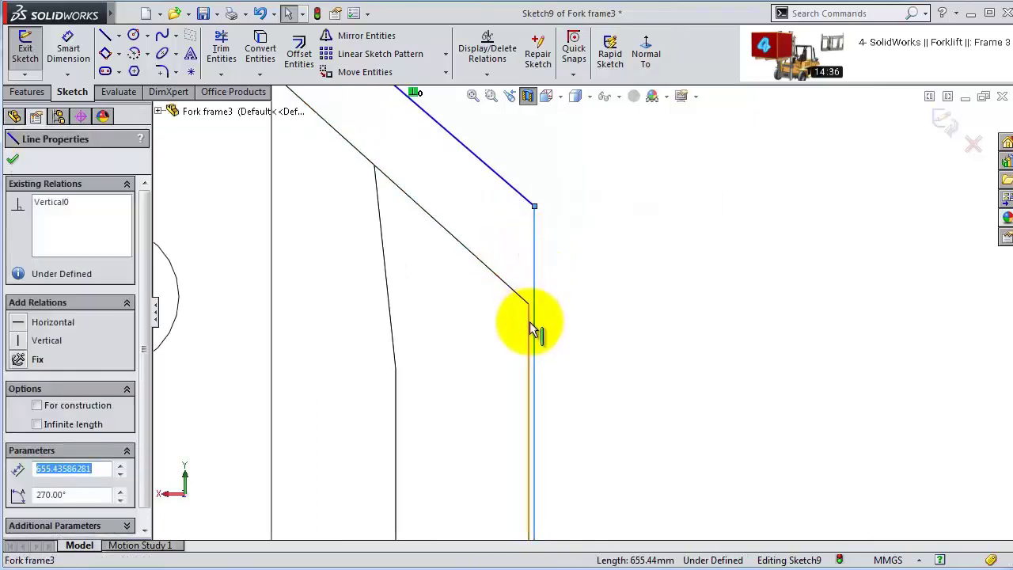
left_click(531, 325, "ctrl")
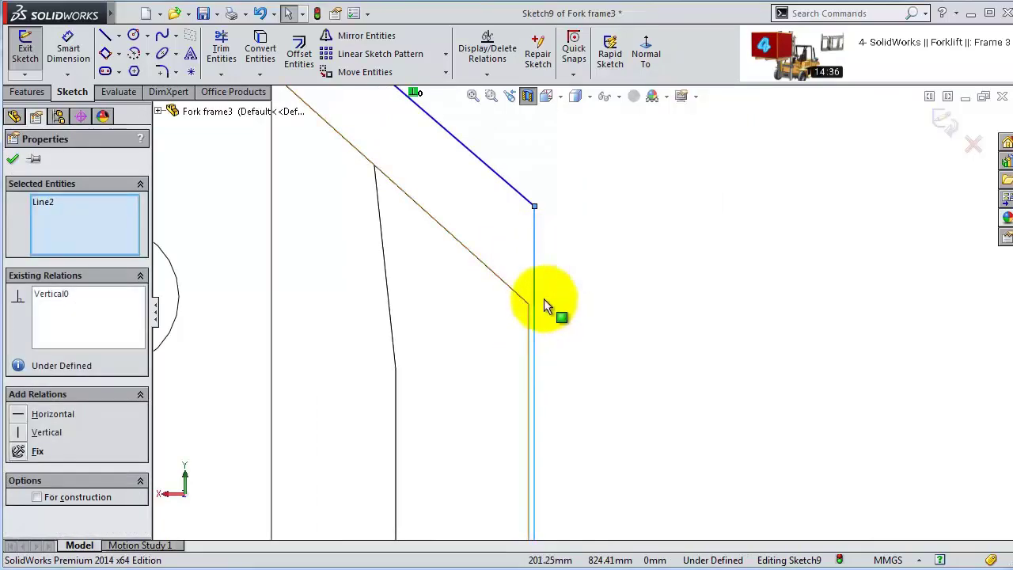
left_click(527, 280)
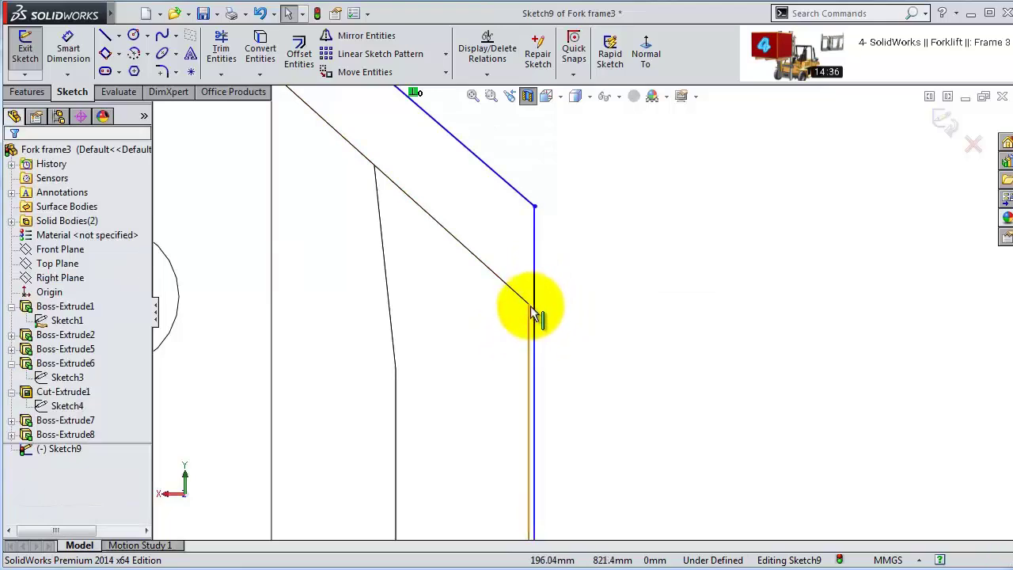
left_click(535, 206)
left_click(536, 206, "ctrl")
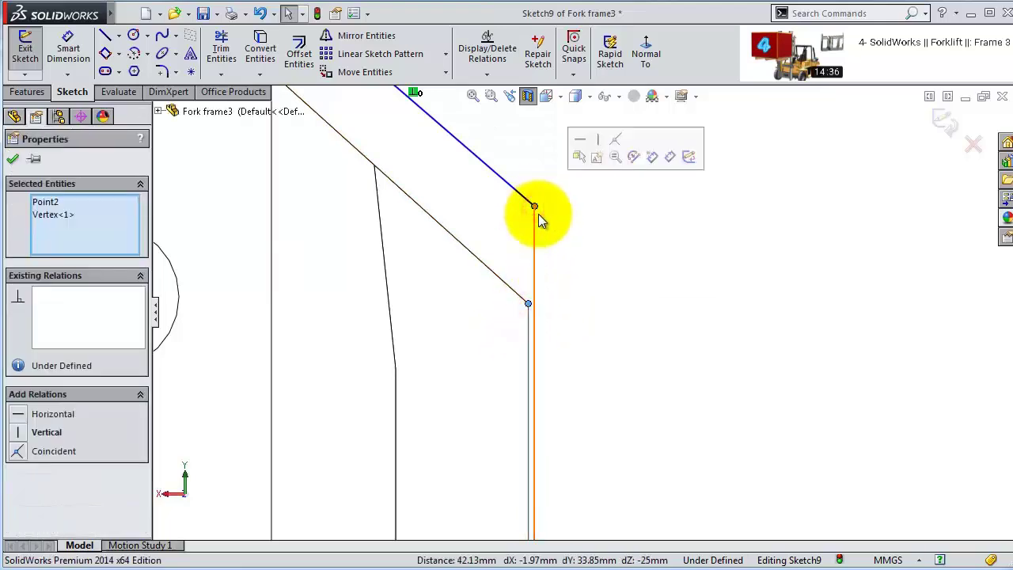
left_click(632, 269)
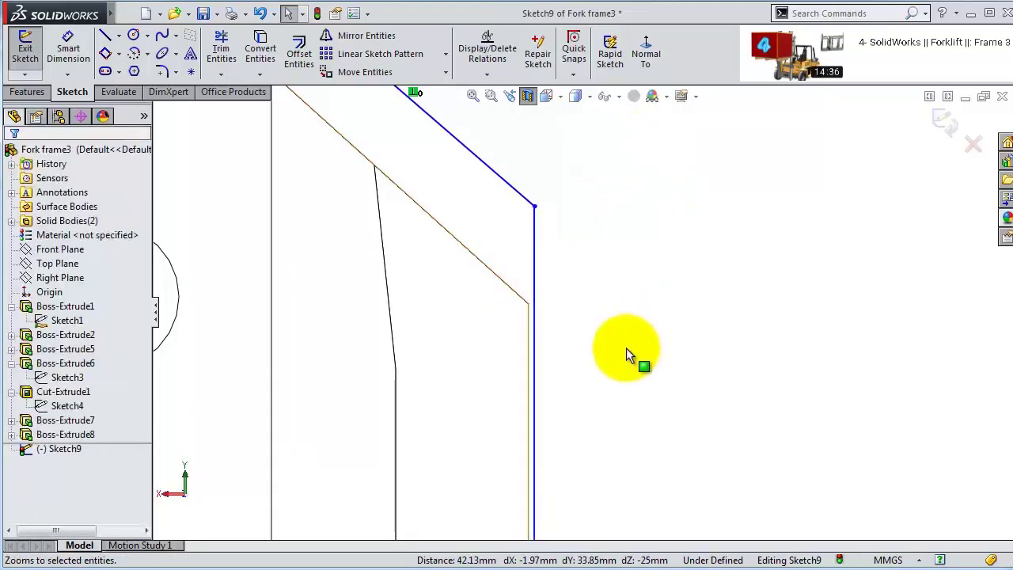
- Dimension the vertical sketch line to the neighbouring edge at 0 mm, then inspect the diagonals
left_click(68, 49)
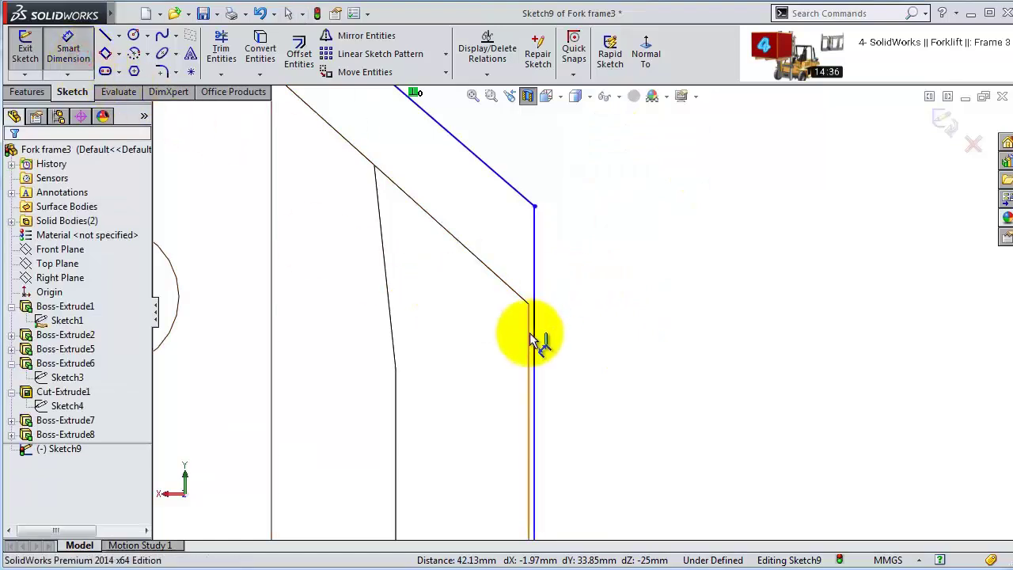
left_click(535, 338)
left_click(531, 338)
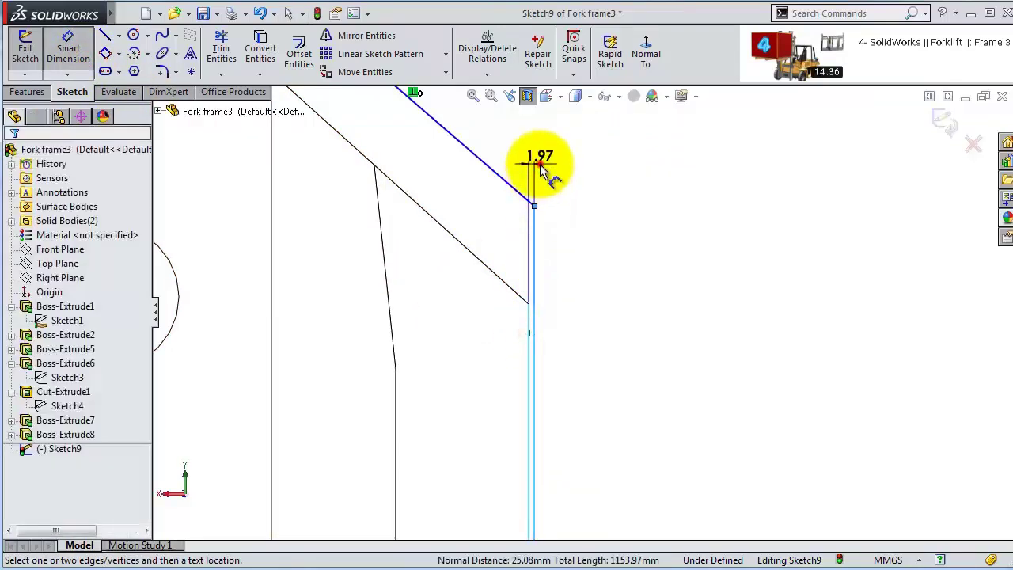
left_click(541, 162)
key("Return")
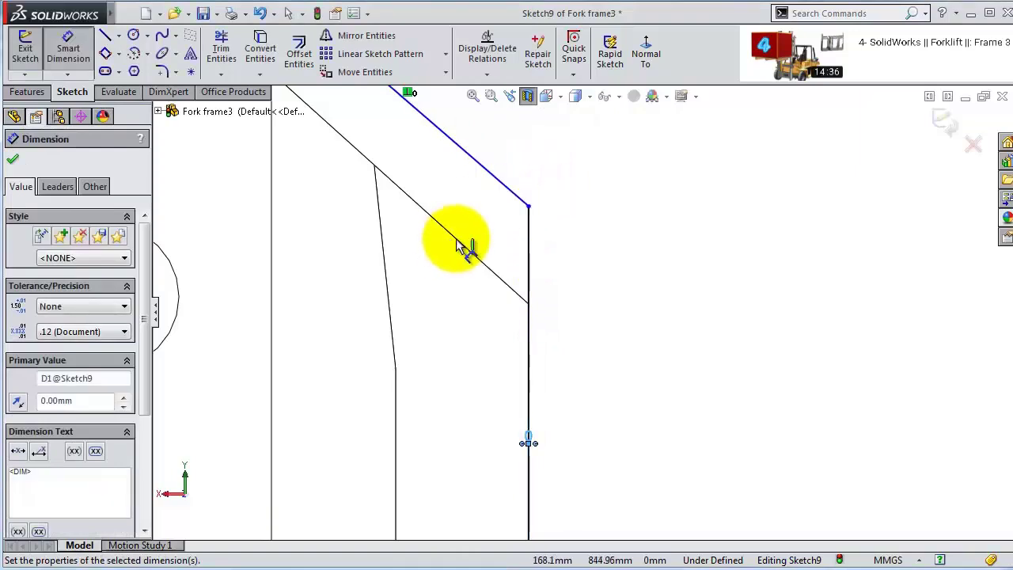
key("Escape")
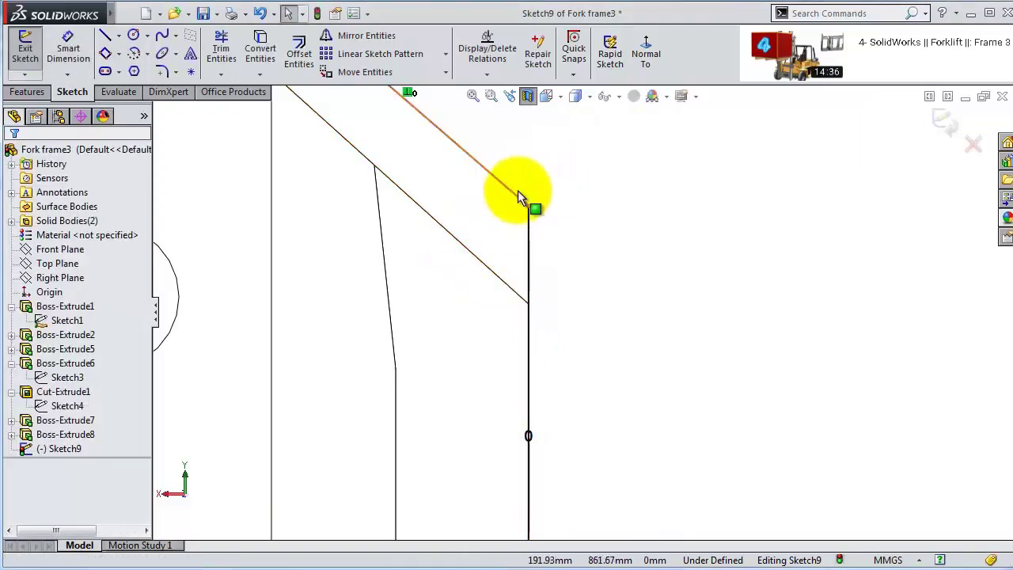
left_click(513, 194)
left_click(492, 272, "ctrl")
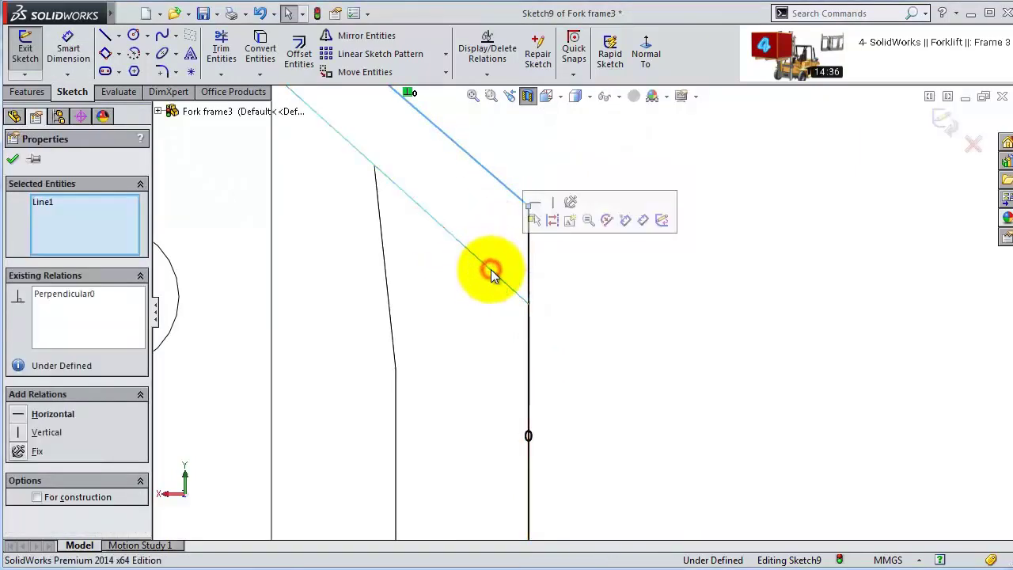
left_click(606, 221)
scroll(523, 218, "up", 4)
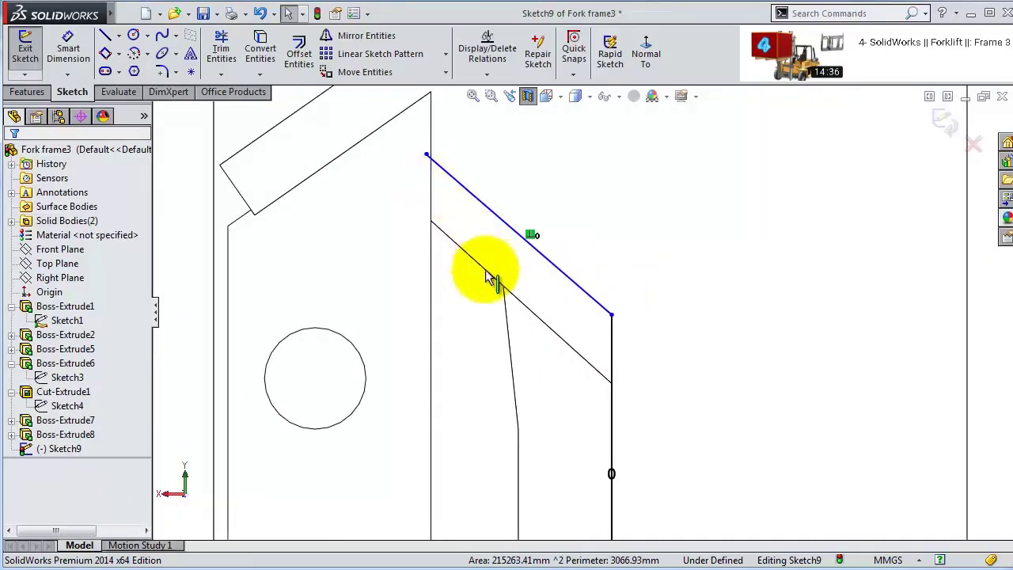
- Try Convert Entities on the slanted plate face and edge
left_click(485, 273)
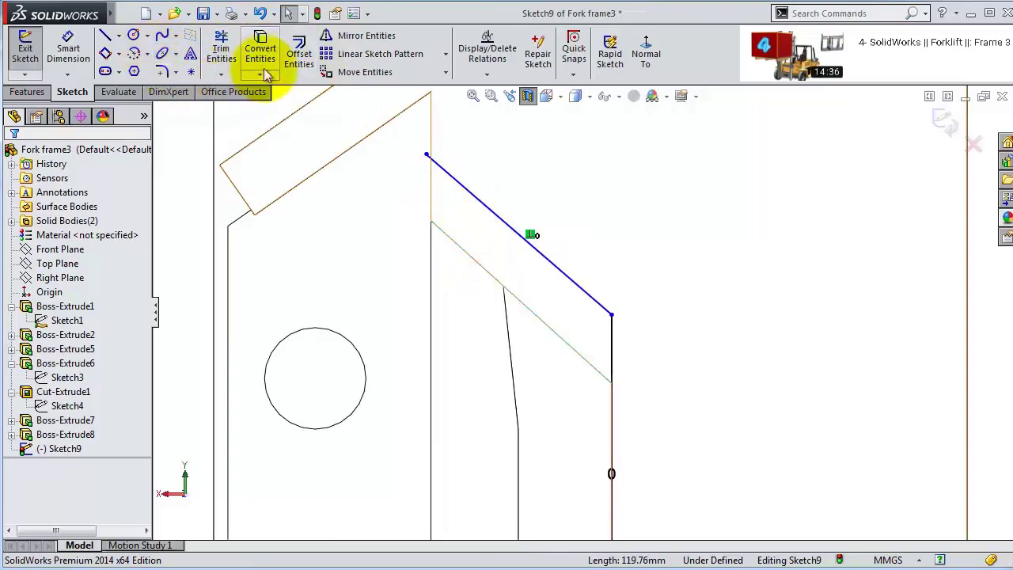
left_click(261, 56)
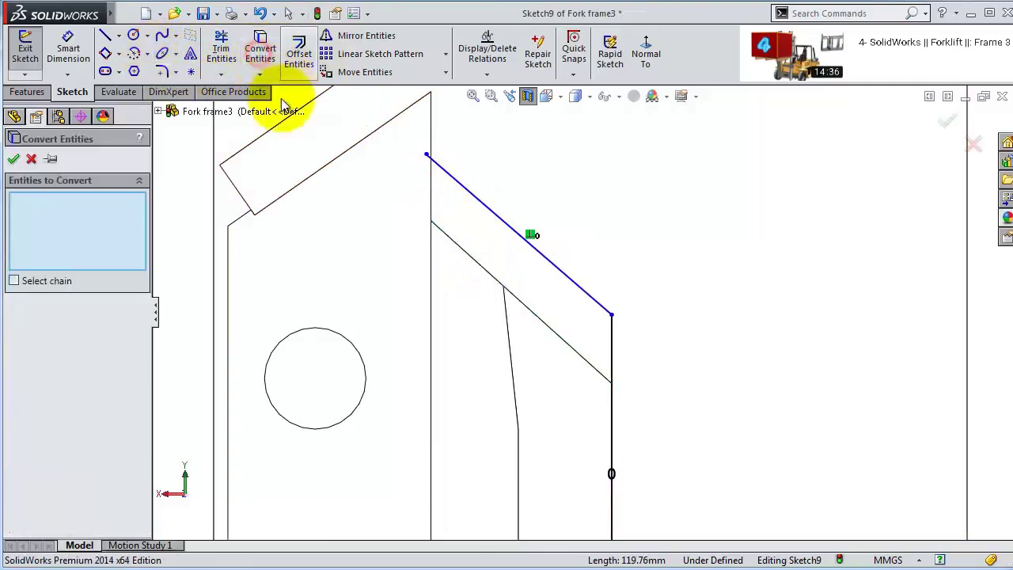
left_click(449, 239)
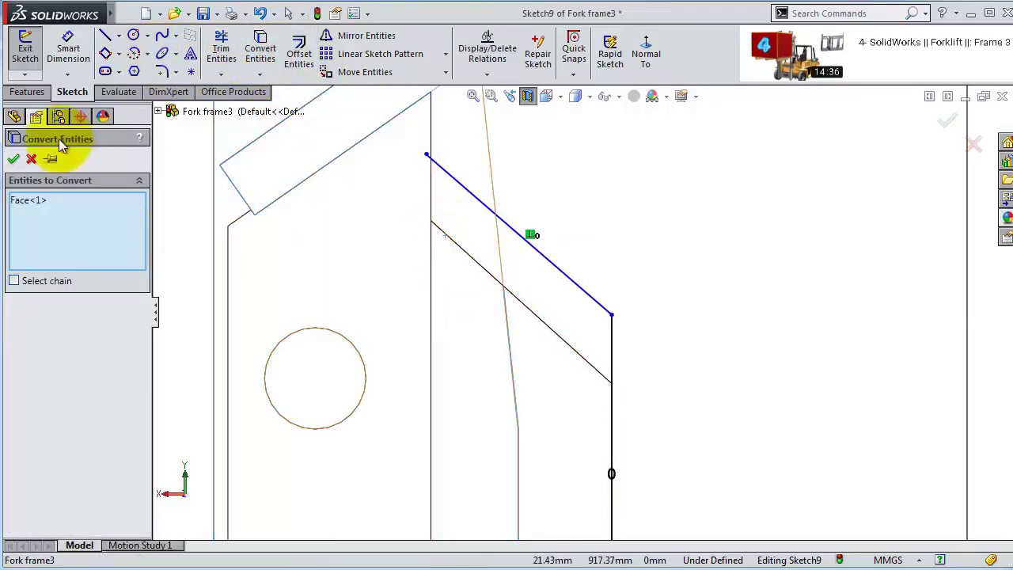
left_click(31, 159)
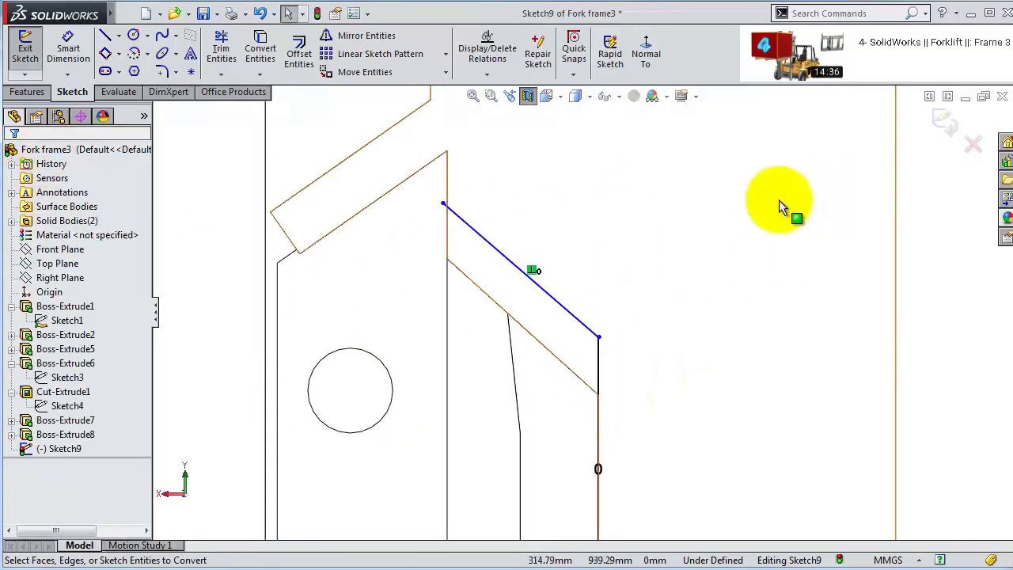
middle_click_drag(780, 204, 696, 241)
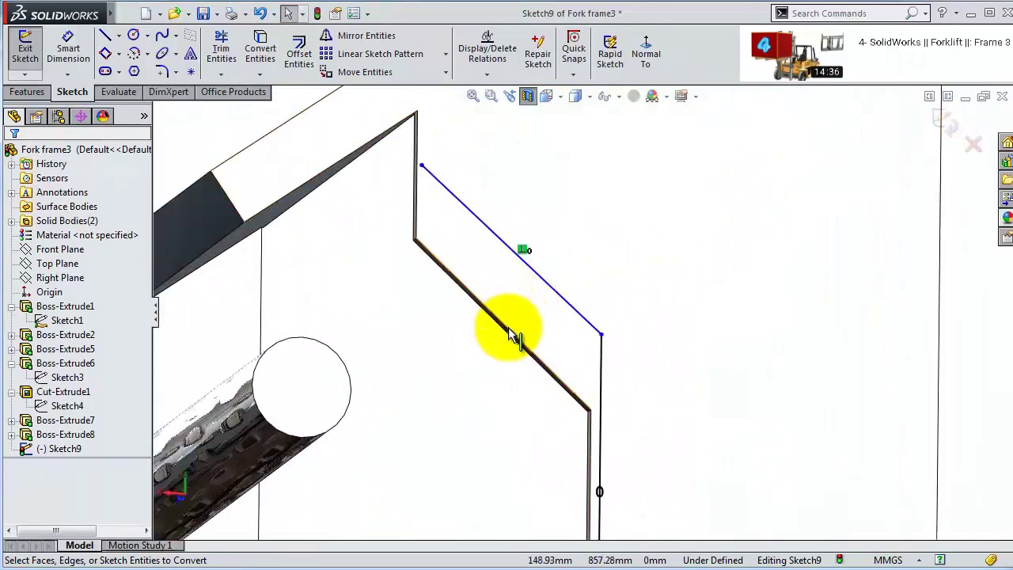
left_click(508, 329)
left_click(261, 52)
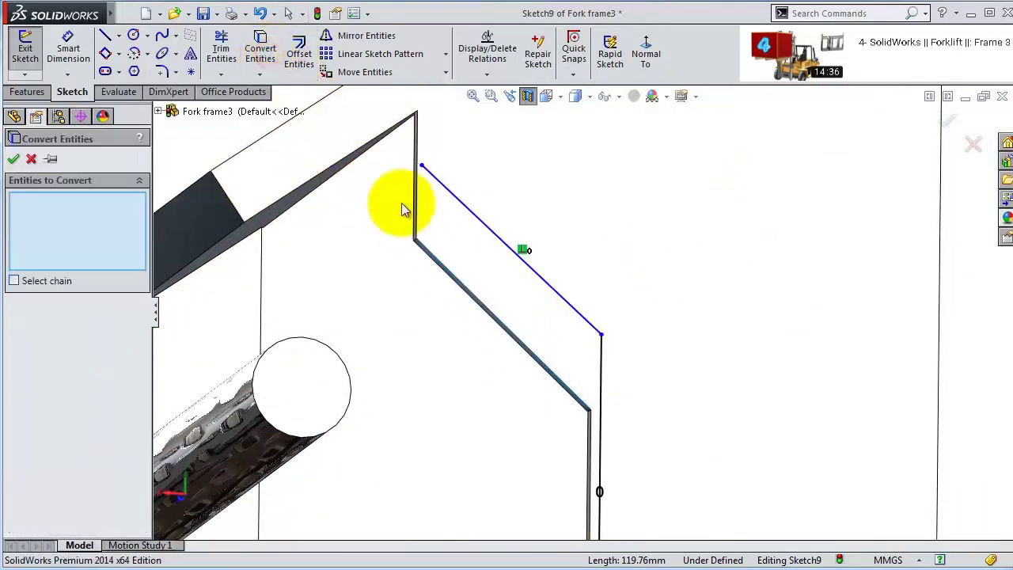
scroll(460, 273, "down", 6)
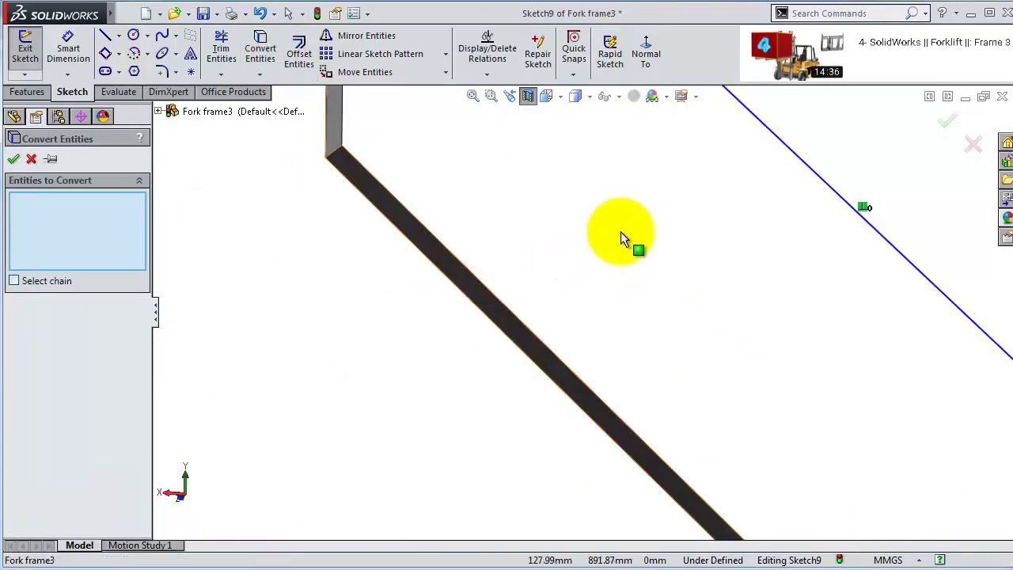
- Cancel the conversion and delete the short lower slanted sketch line
middle_click_drag(618, 233, 618, 158)
left_click(646, 56)
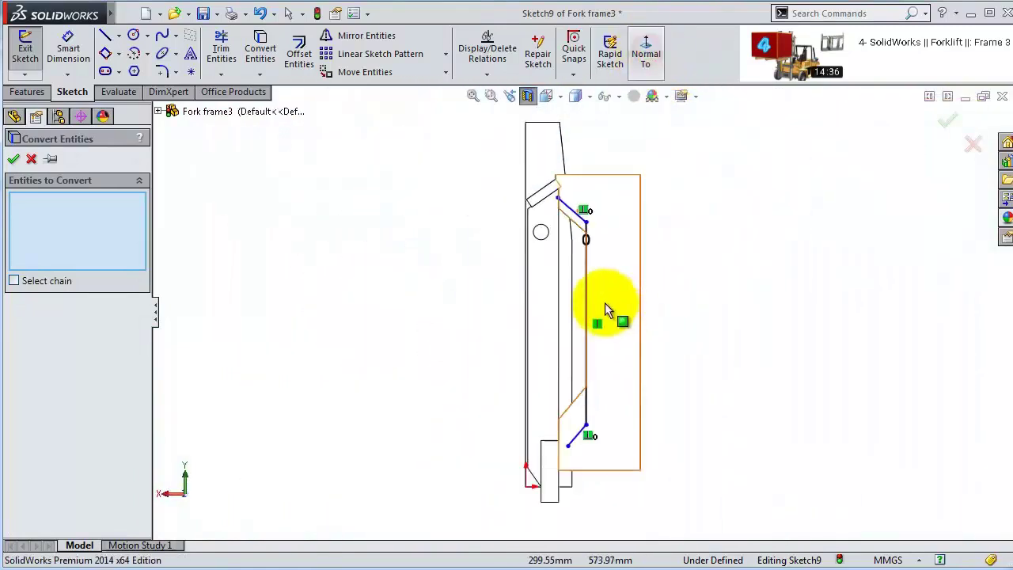
scroll(565, 380, "down", 6)
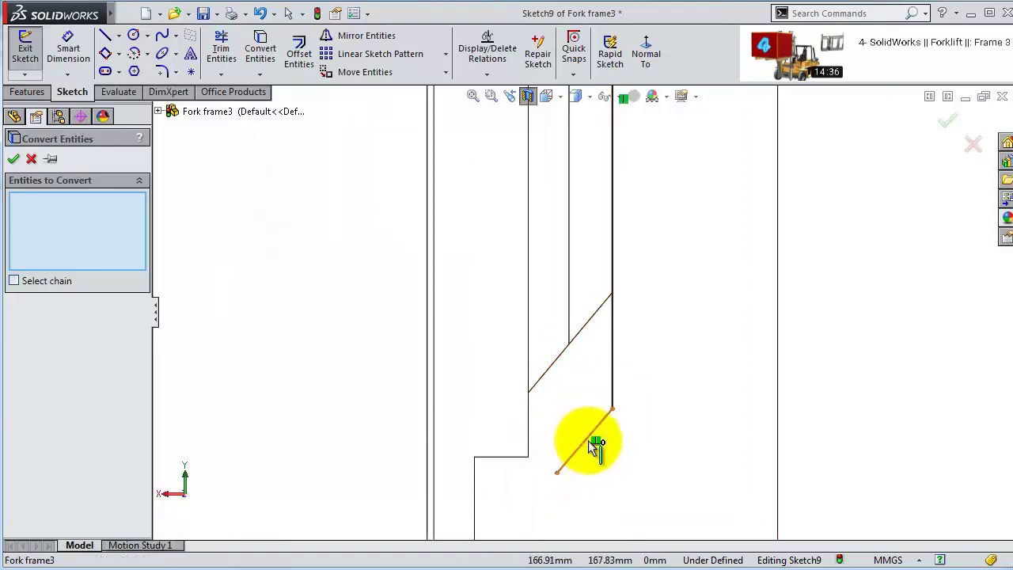
scroll(643, 420, "up", 2)
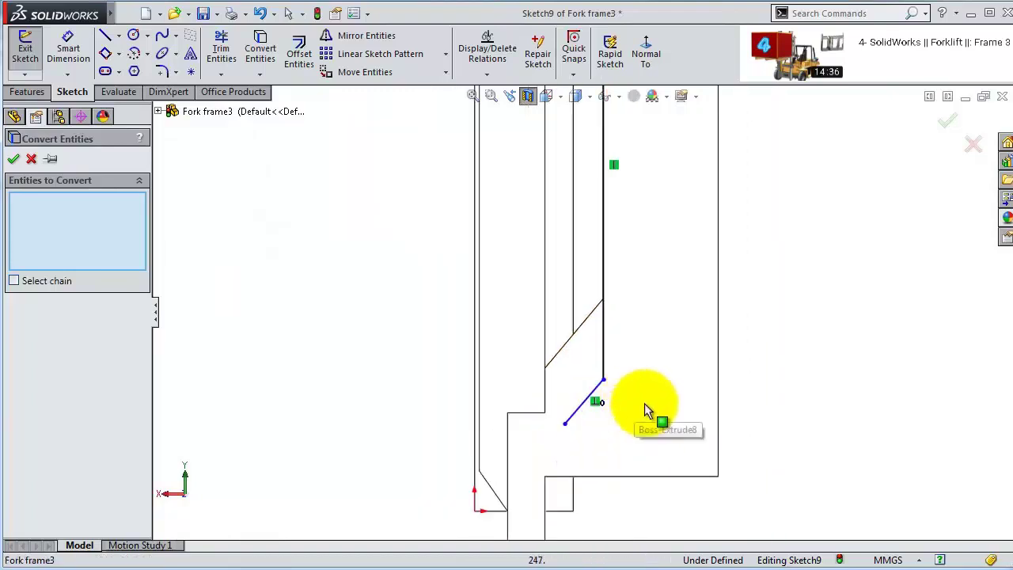
key("Escape")
left_click(599, 387)
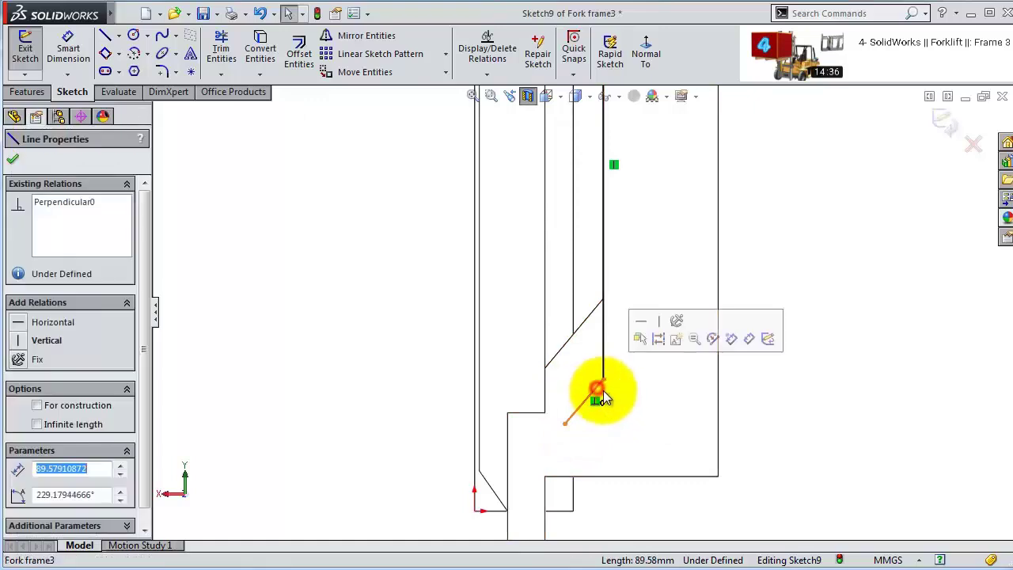
key("Delete")
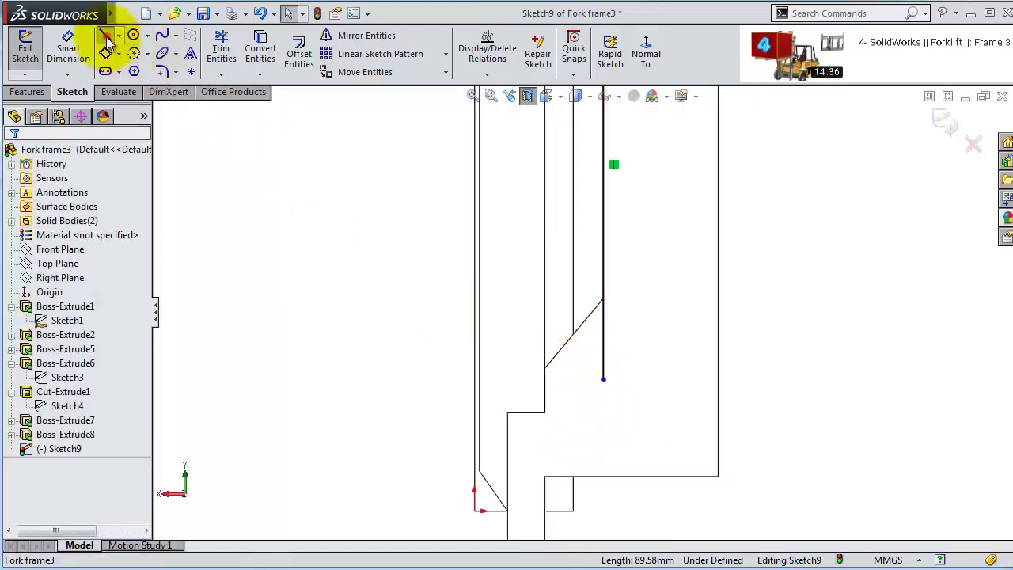
- Draw a new diagonal line from the lower block corner to the vertical sketch line
left_click(103, 35)
scroll(545, 413, "down", 3)
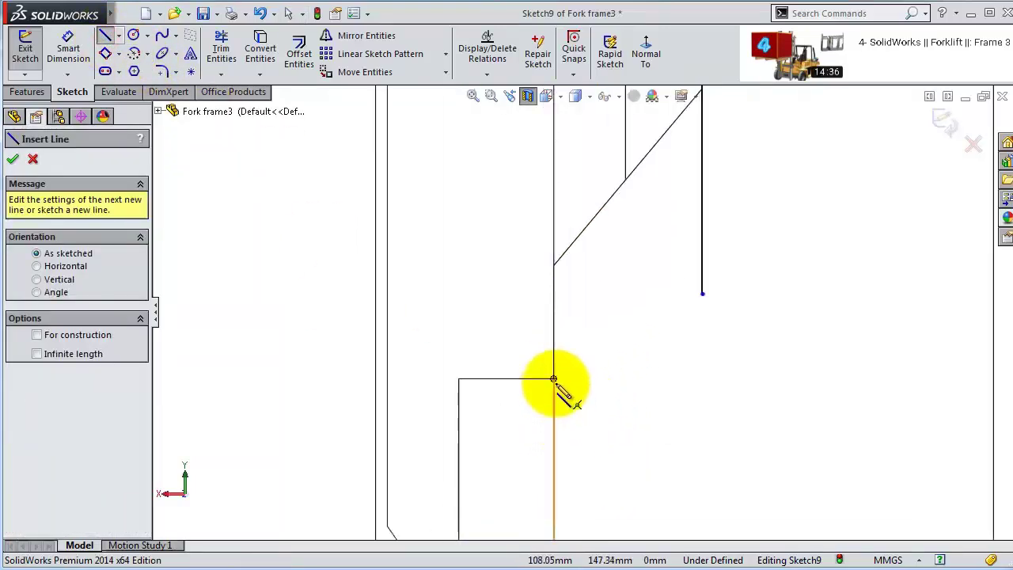
left_click(553, 380)
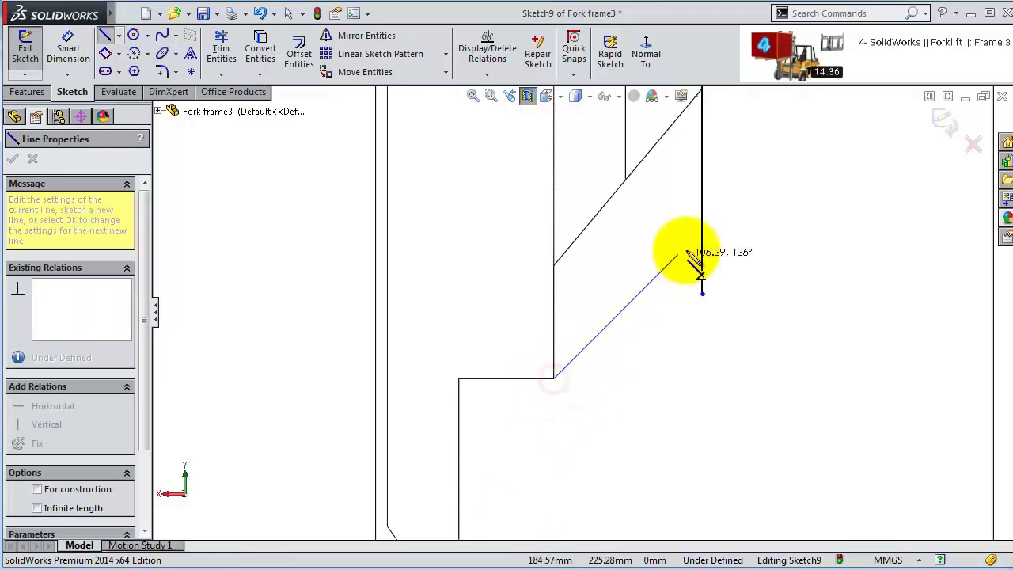
left_click(703, 196)
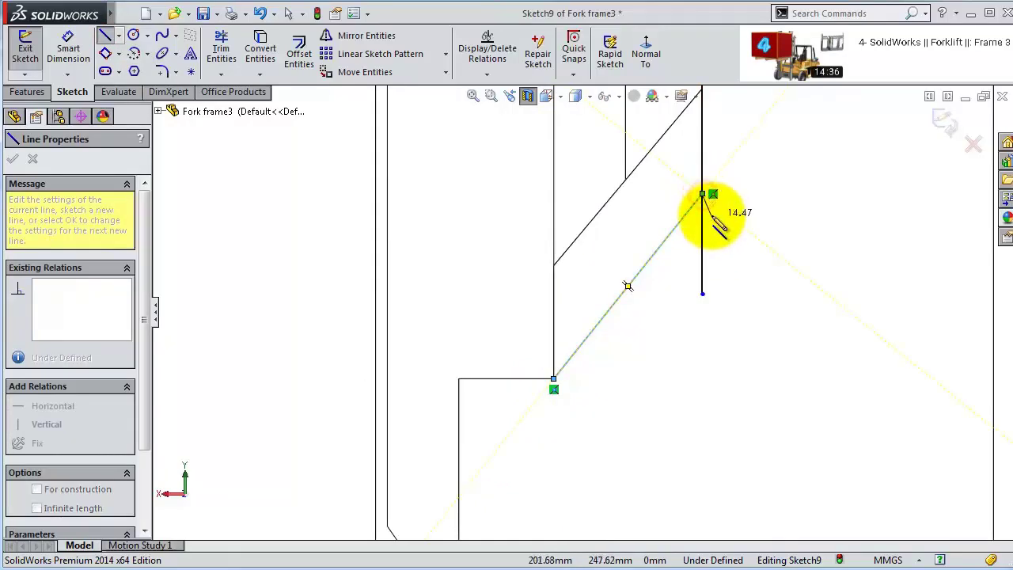
key("Escape")
- Trim off the overhanging stub and inspect the upper and lower diagonal lines
left_click(222, 46)
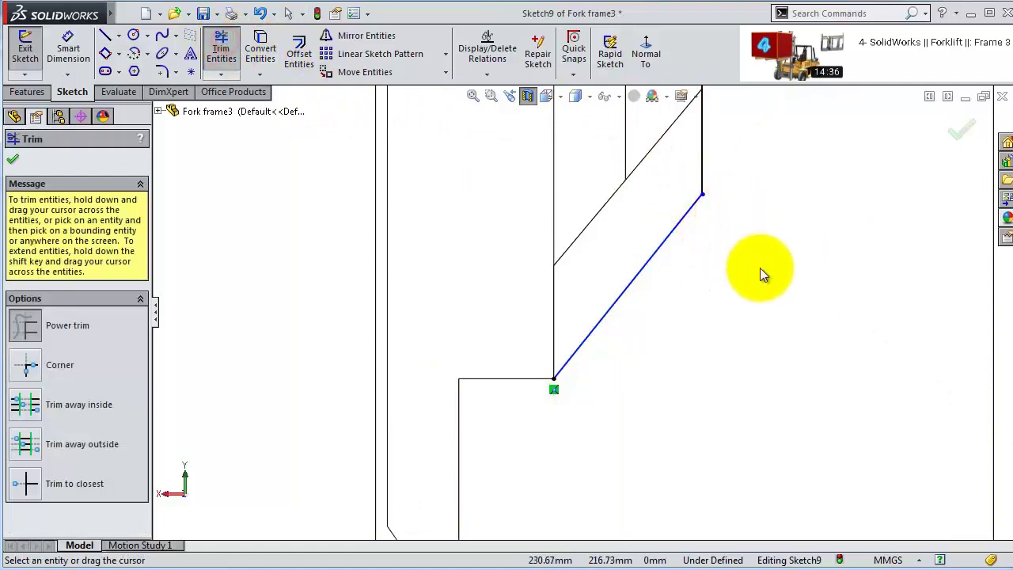
scroll(643, 206, "up", 2)
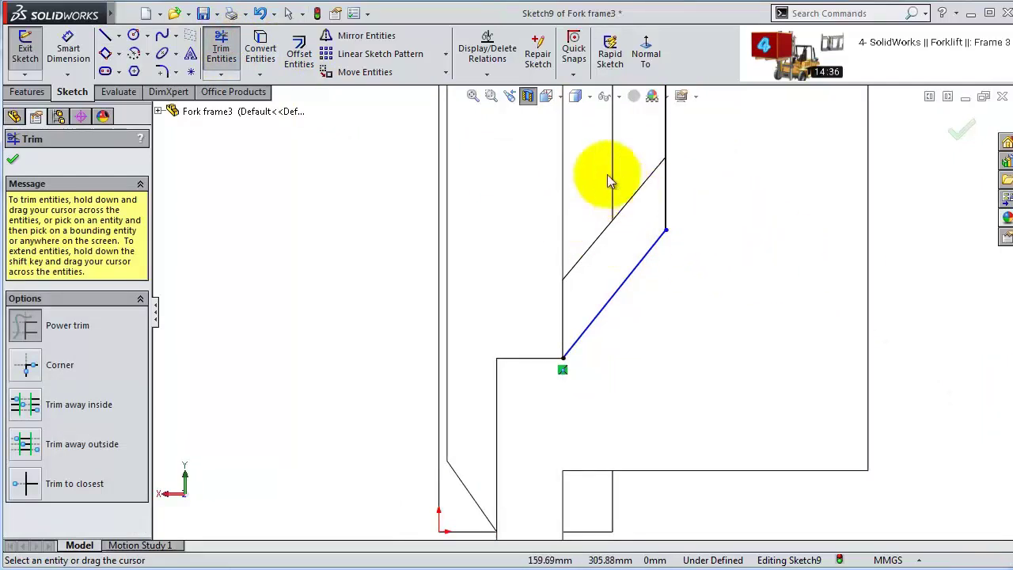
left_click(12, 159)
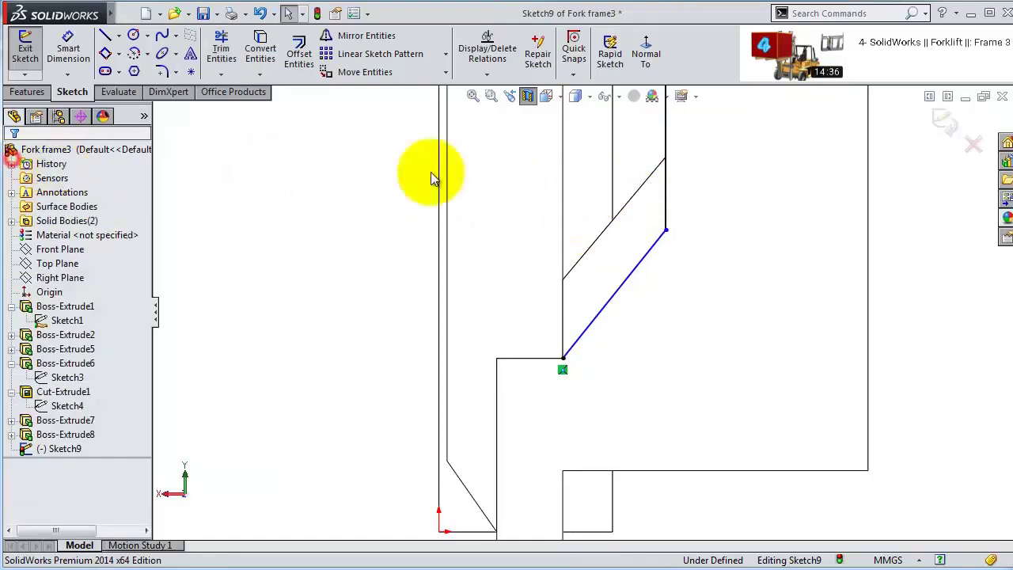
left_click(639, 194)
left_click(660, 249)
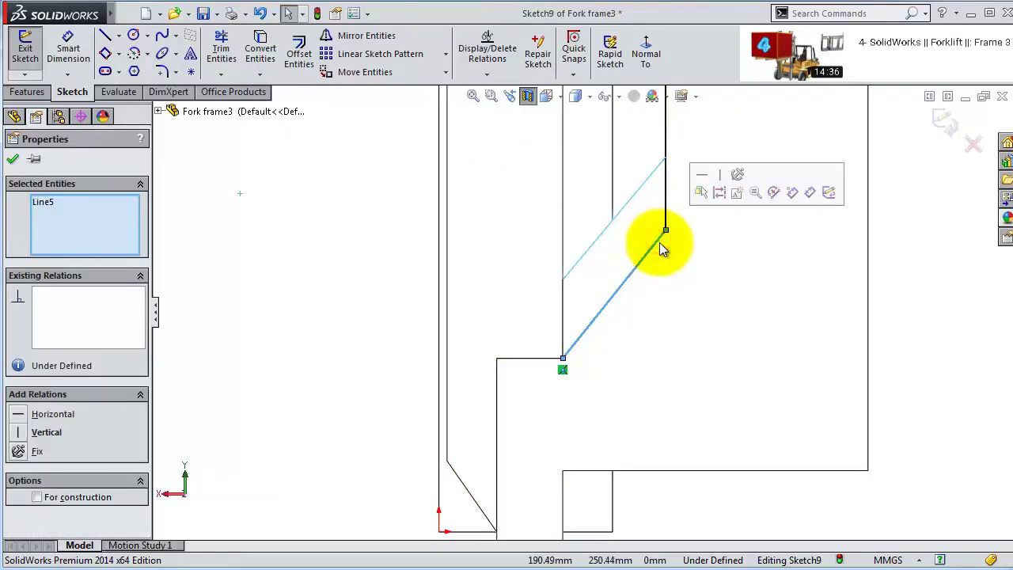
left_click(177, 181)
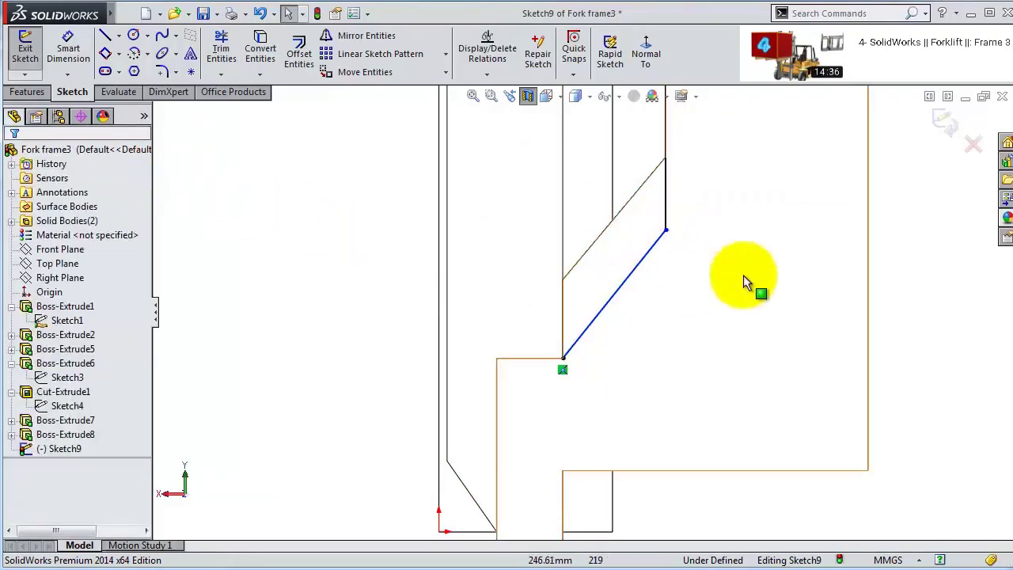
scroll(644, 214, "up", 3)
scroll(626, 197, "down", 5)
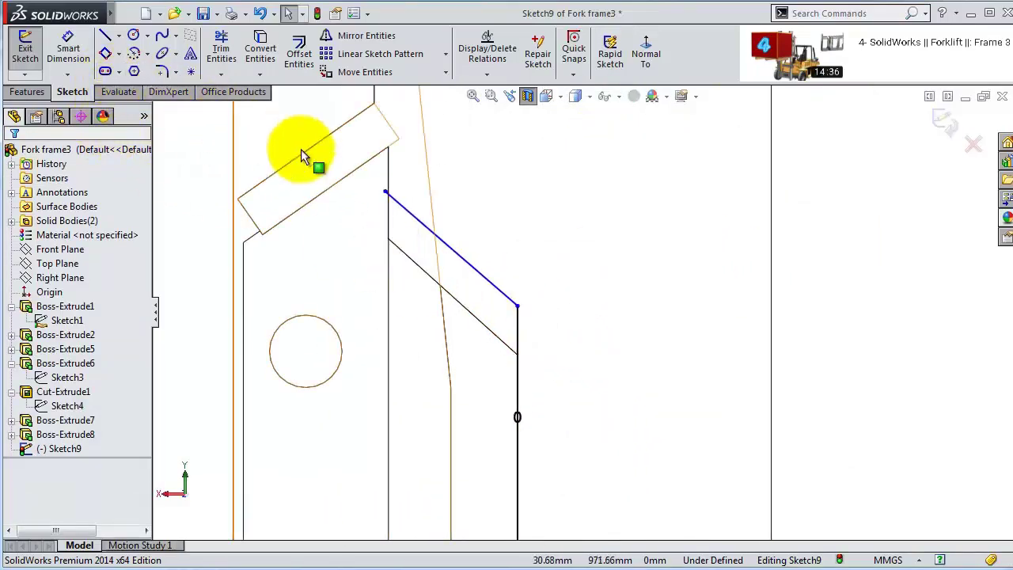
- Drag the sloped line's endpoint onto the vertical edge
scroll(301, 149, "down", 2)
left_click(456, 231)
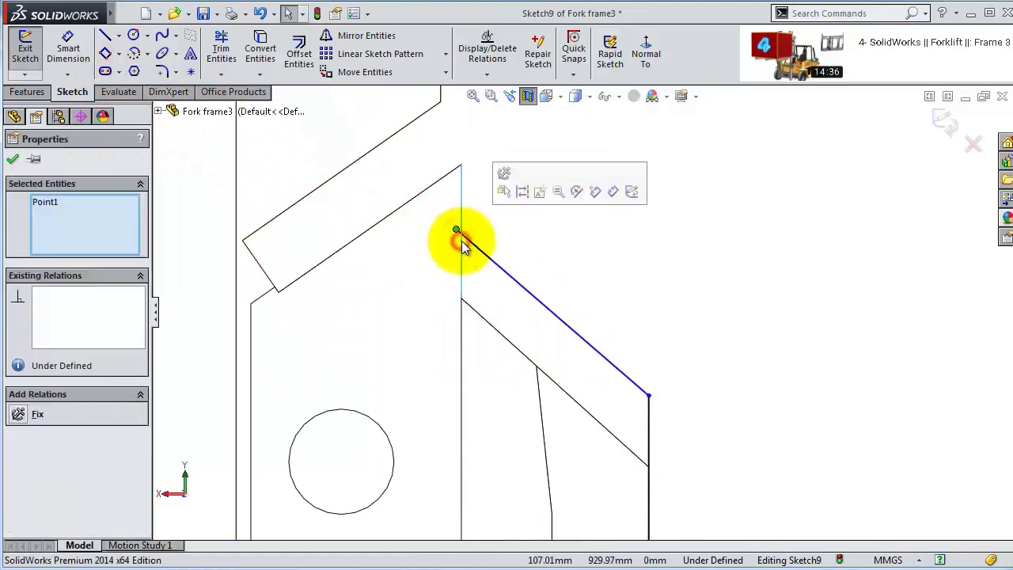
mouse_move(456, 233)
left_mouse_down()
mouse_move(475, 244)
mouse_move(459, 233)
left_mouse_up()
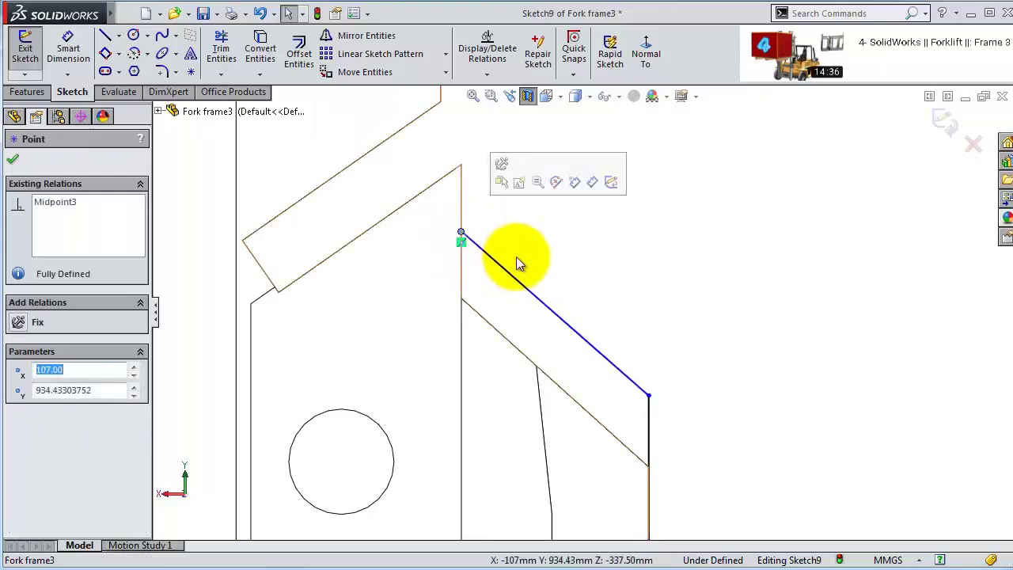
left_click(597, 286)
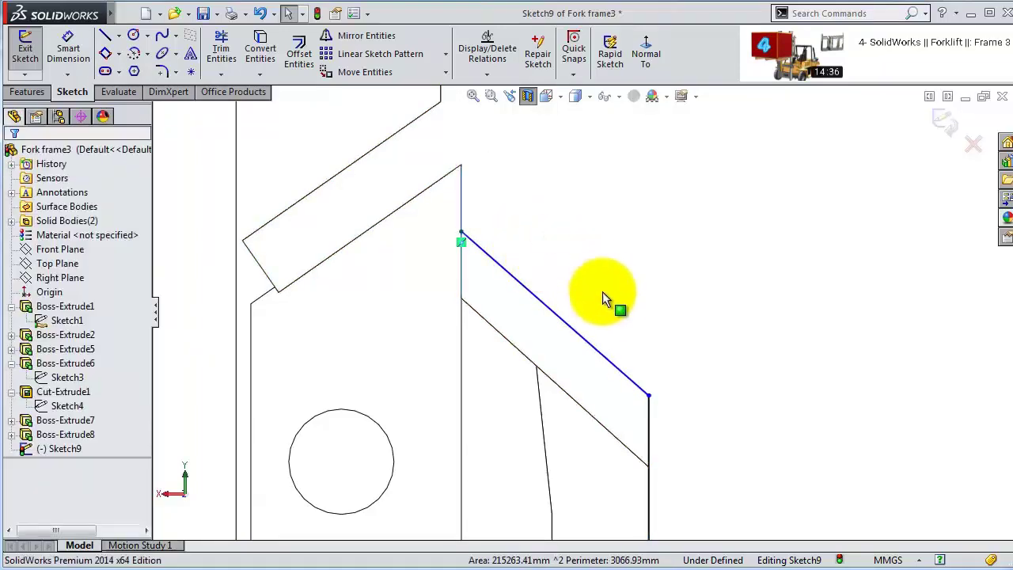
left_click(633, 380)
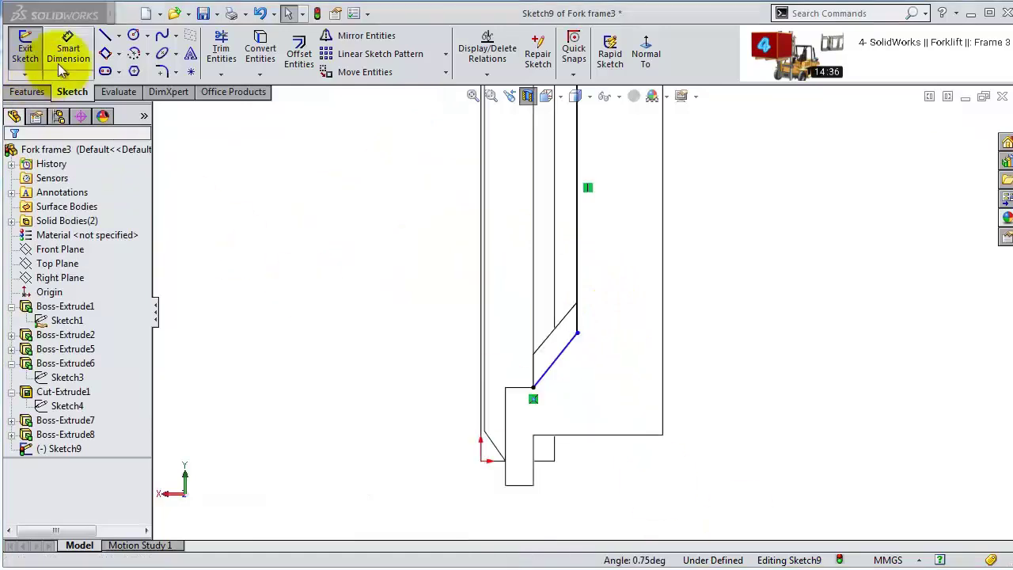
- Dimension the angle between the lower sloped line and the vertical line to 140°
left_click(58, 64)
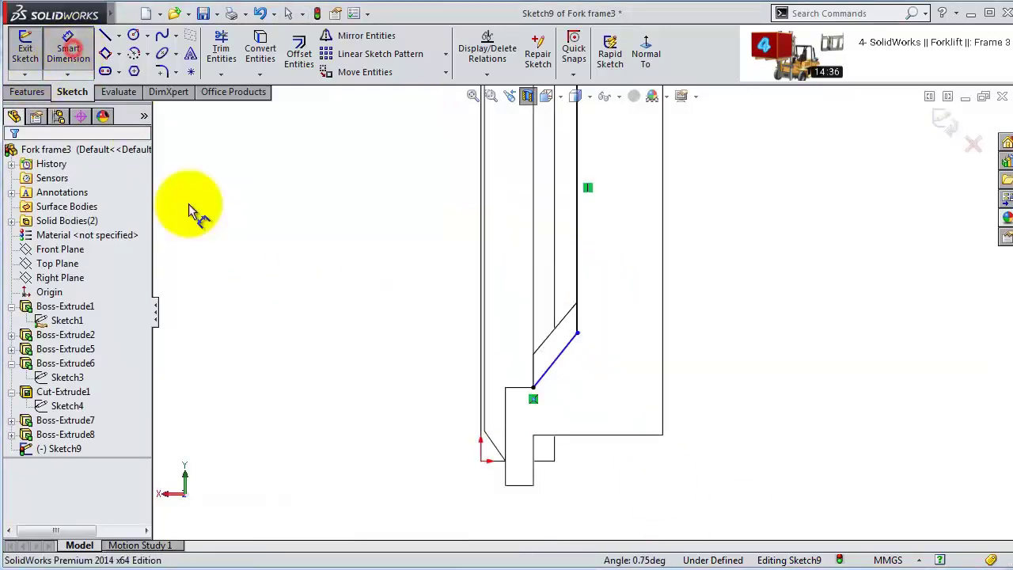
left_click(566, 354)
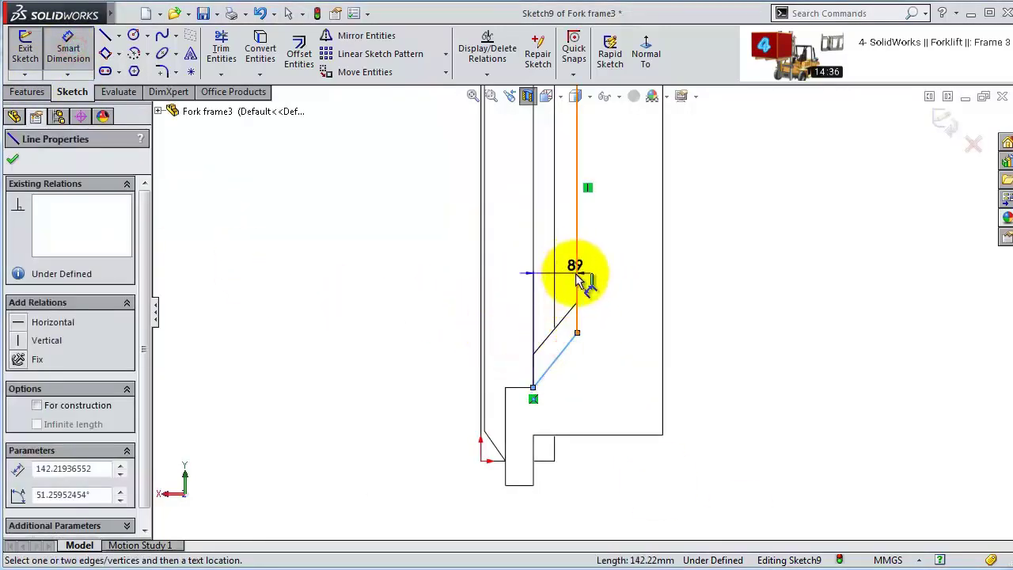
left_click(580, 277)
left_click(515, 291)
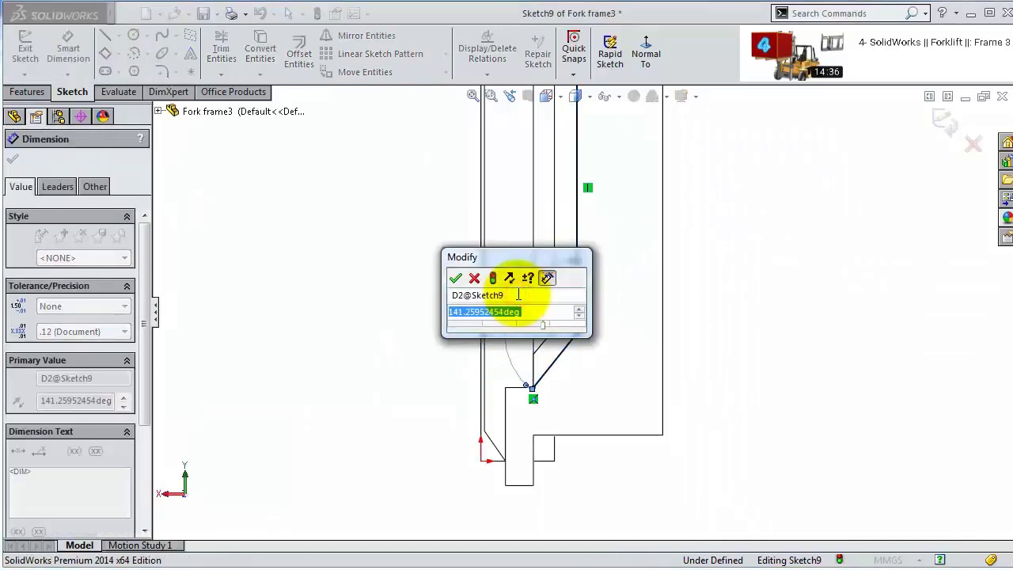
type("140")
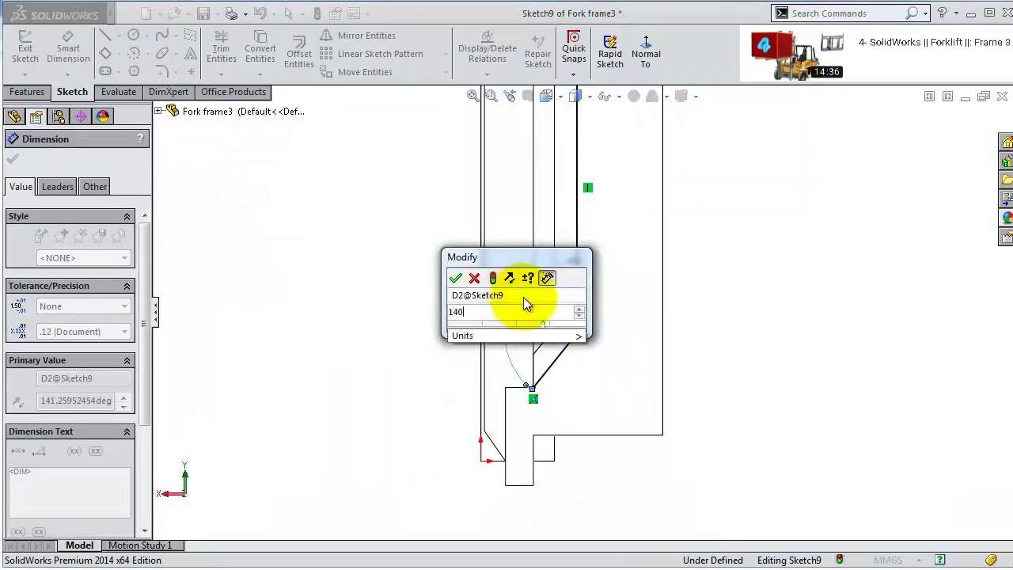
key("Return")
scroll(578, 194, "down", 5)
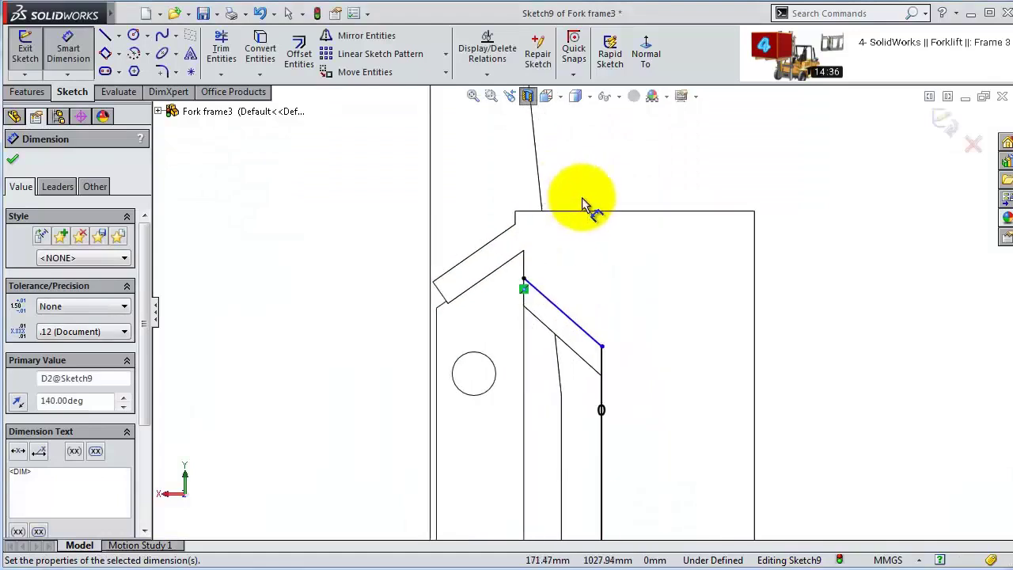
- Dimension the upper sloped line's angle to 130°, fully defining Sketch9
left_click(598, 354)
left_click(600, 360)
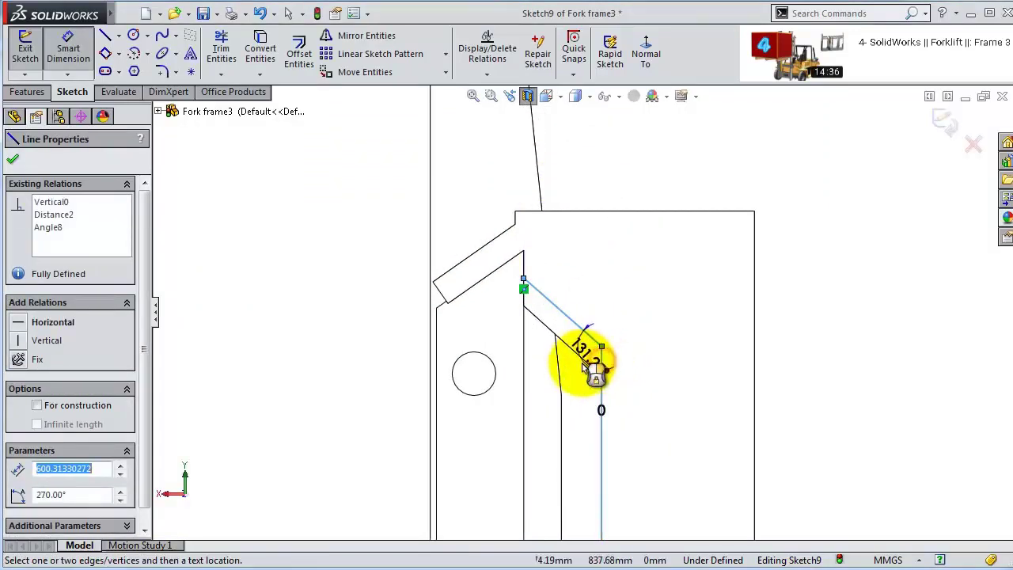
left_click(599, 360)
type("130")
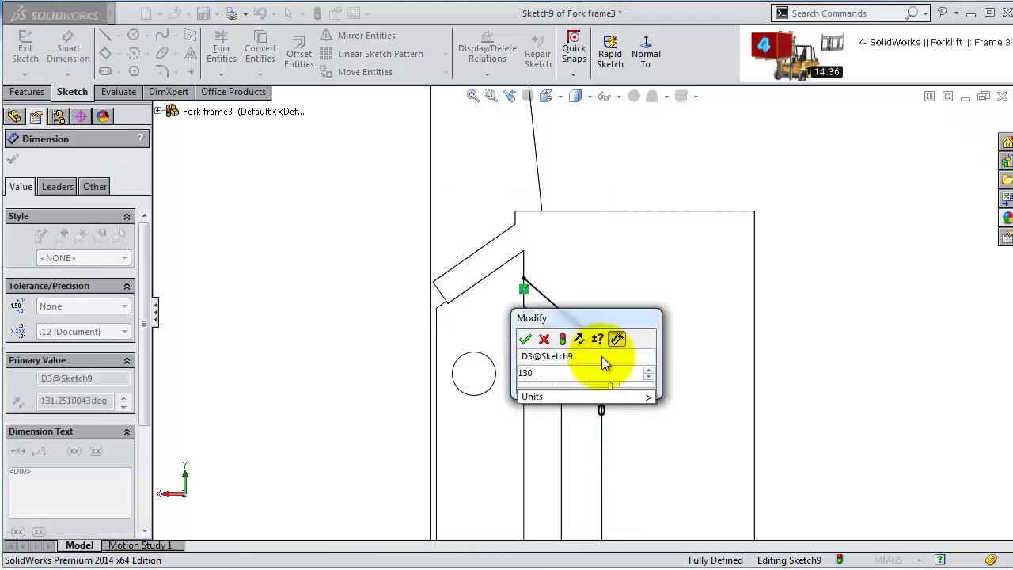
key("Return")
scroll(615, 366, "up", 3)
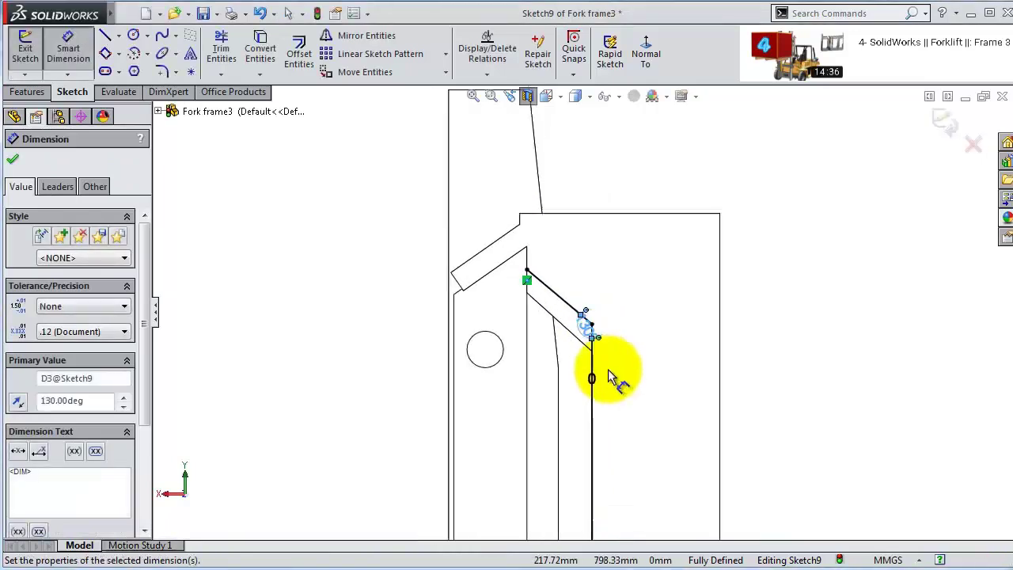
scroll(610, 396, "up", 4)
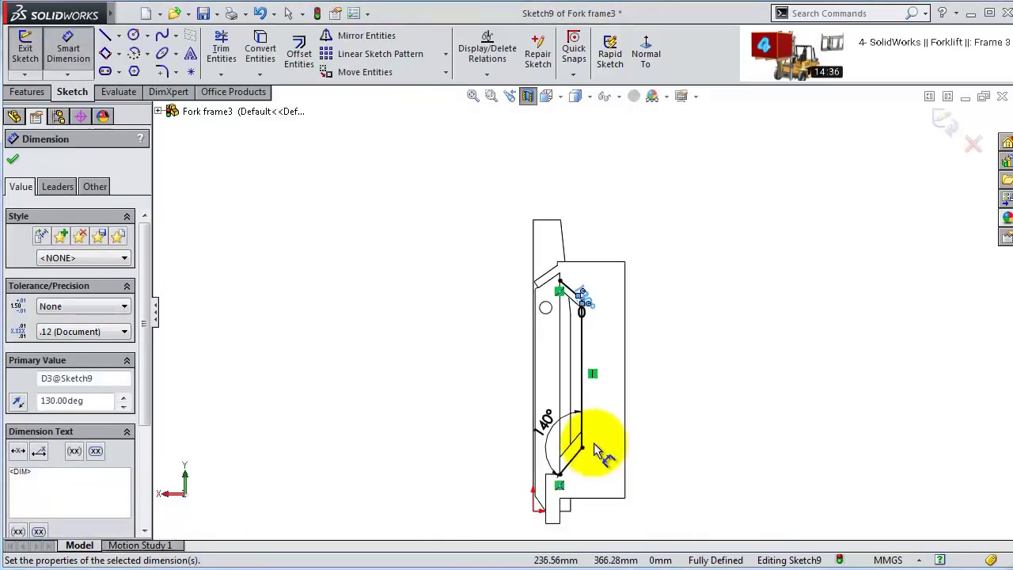
left_click(12, 159)
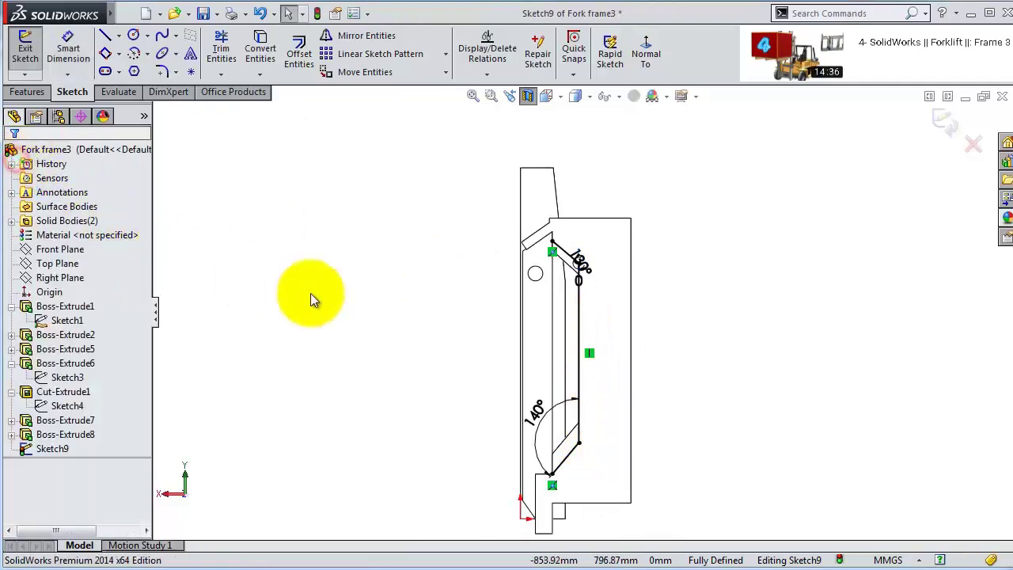
left_click(24, 92)
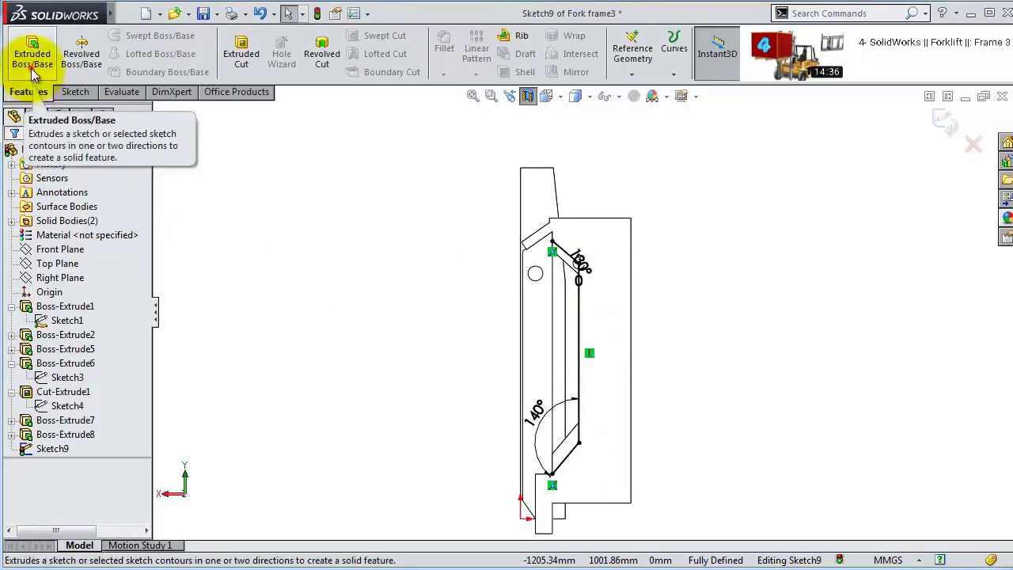
- Extrude Sketch9 as a thin brace with 25 mm wall thickness and 100 mm depth
left_click(31, 68)
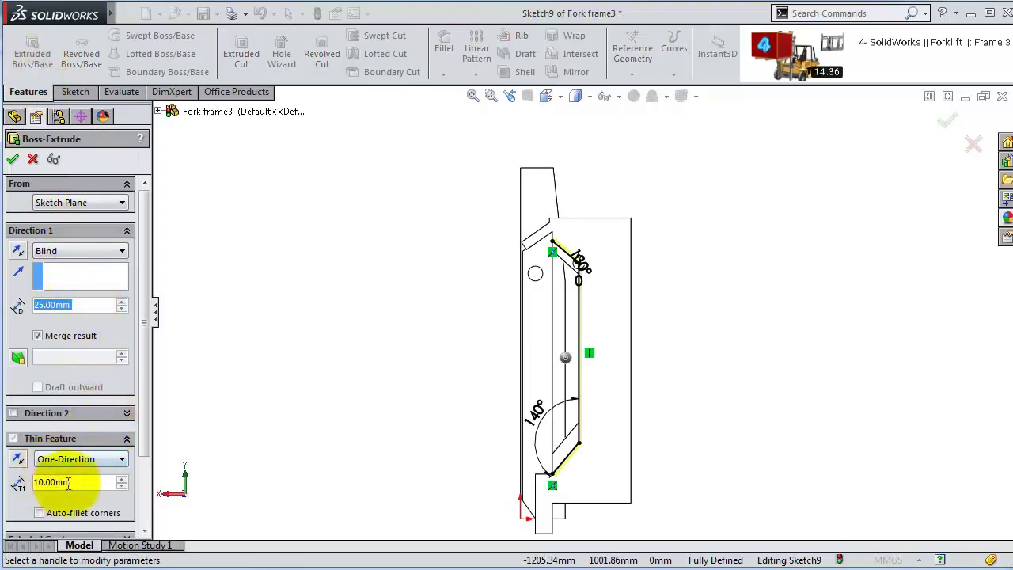
left_click(97, 482)
type("25")
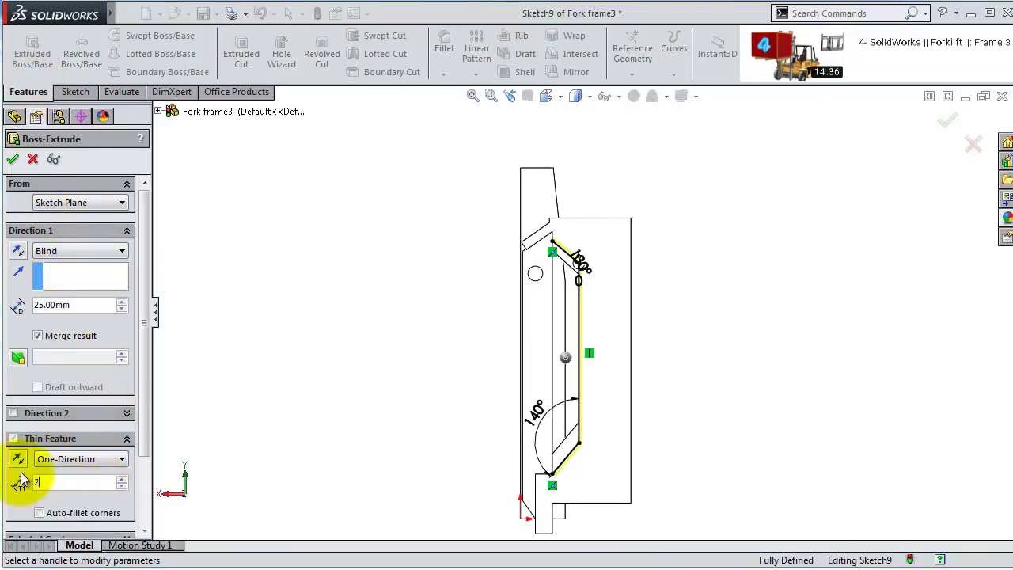
left_click(89, 302)
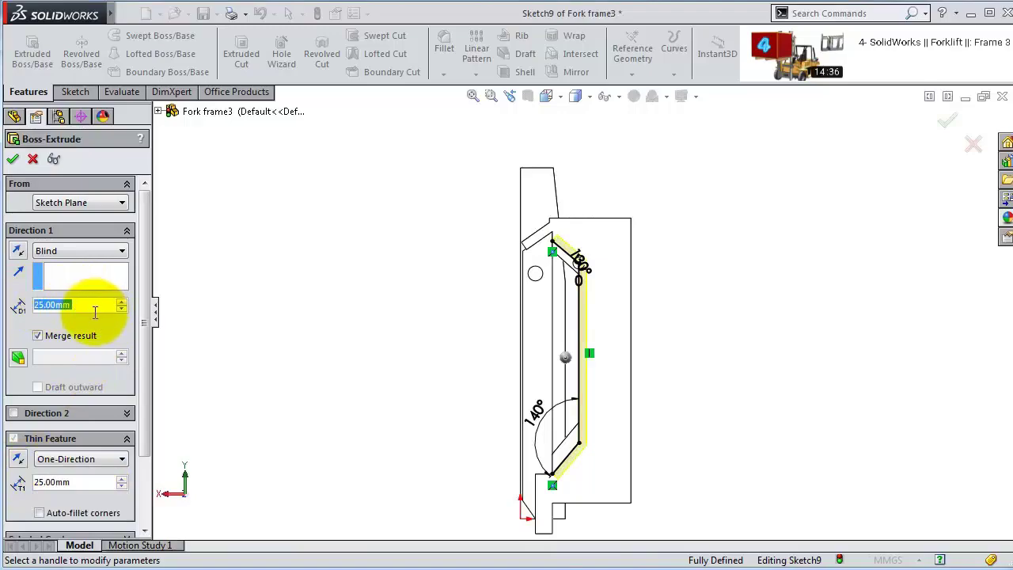
type("100")
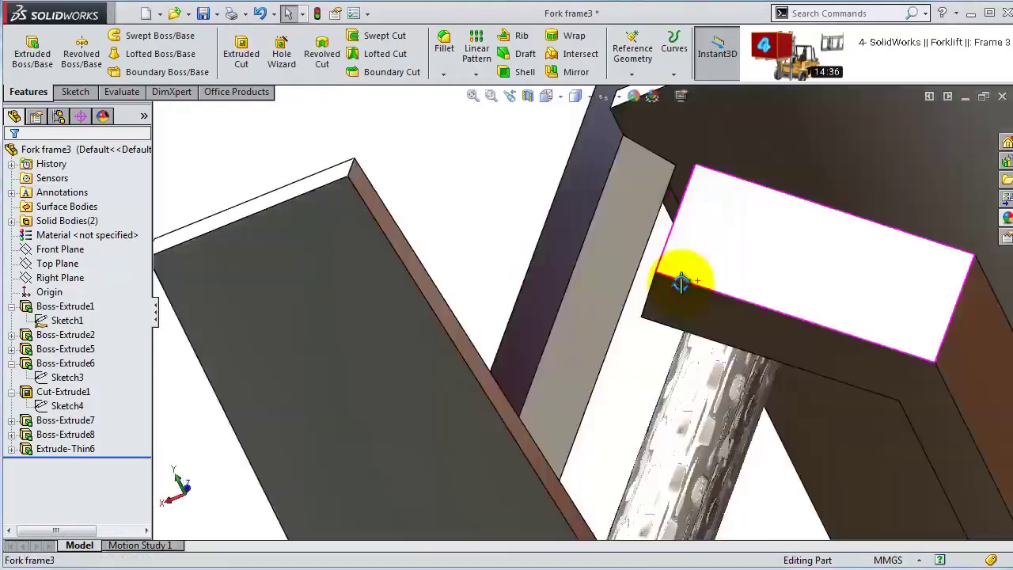
- Convert the fork face's edges in a new sketch and extrude them Up To Next as a filler block
mouse_move(681, 282)
middle_mouse_down()
mouse_move(705, 282)
mouse_move(705, 294)
mouse_move(675, 281)
middle_mouse_up()
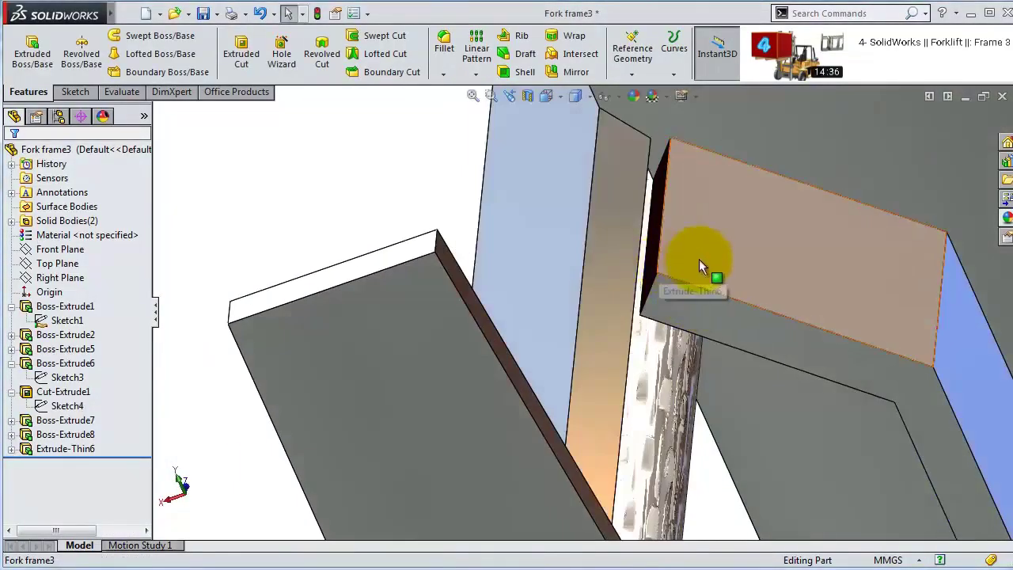
scroll(651, 259, "down", 3)
left_click(609, 268)
left_click(673, 209)
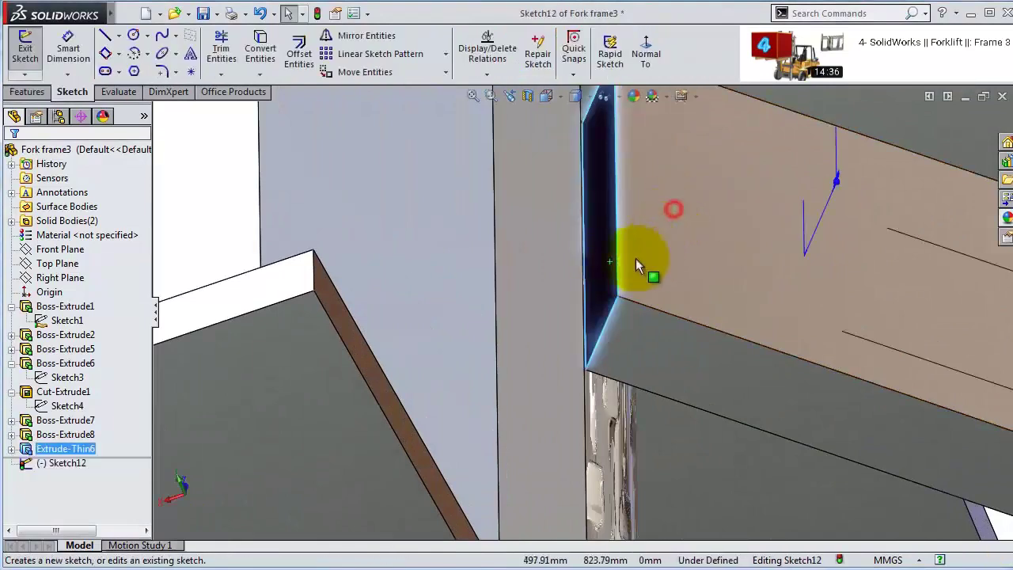
left_click(272, 56)
left_click(29, 92)
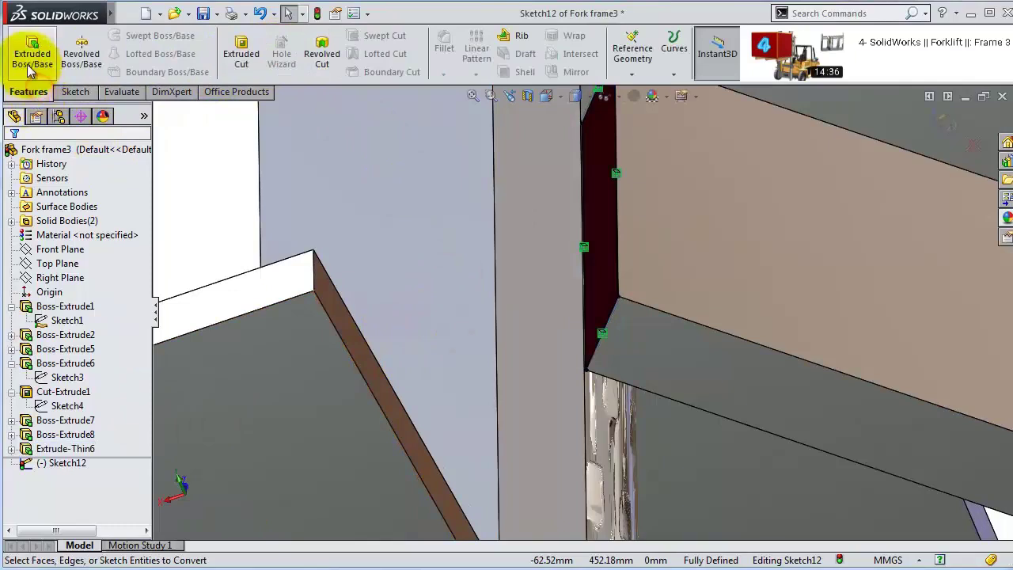
left_click(32, 52)
left_click(47, 251)
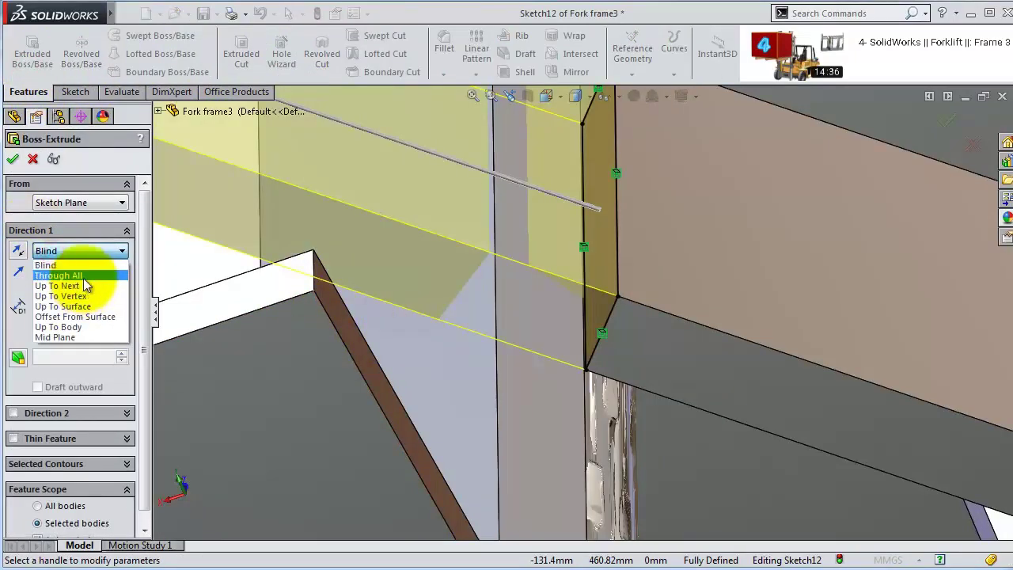
left_click(79, 286)
left_click(13, 159)
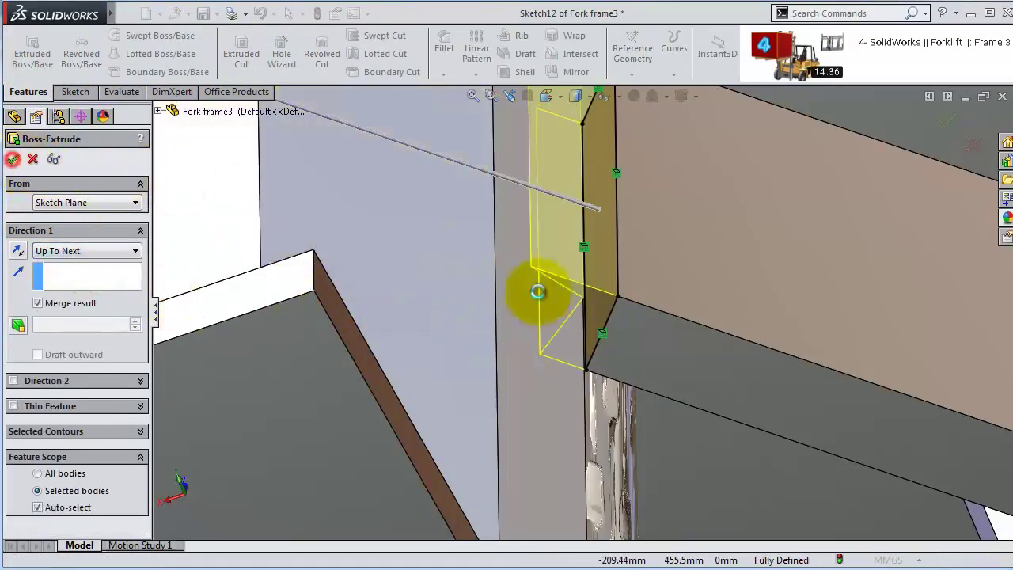
scroll(706, 342, "up", 4)
left_click(739, 292)
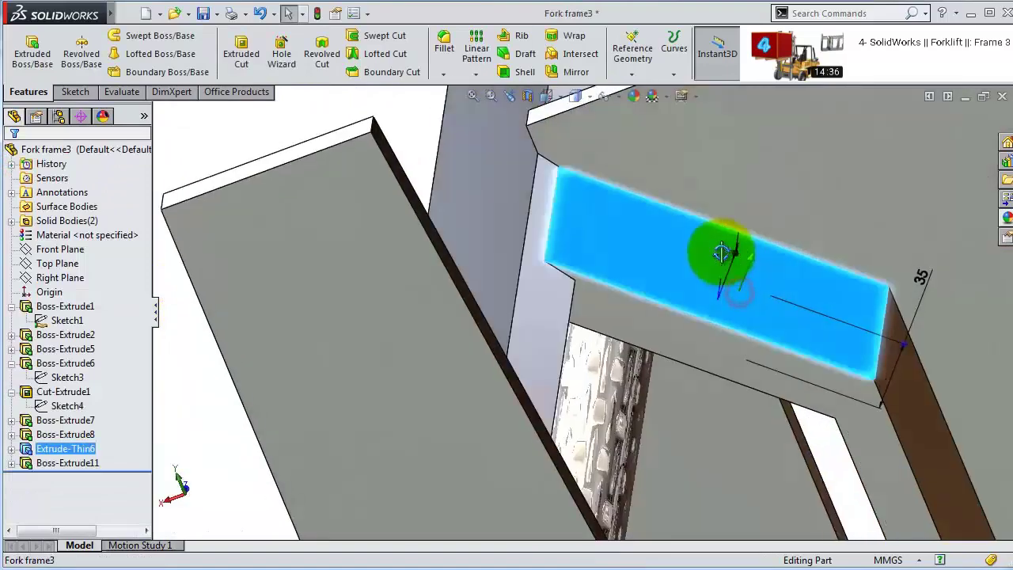
scroll(777, 320, "up", 5)
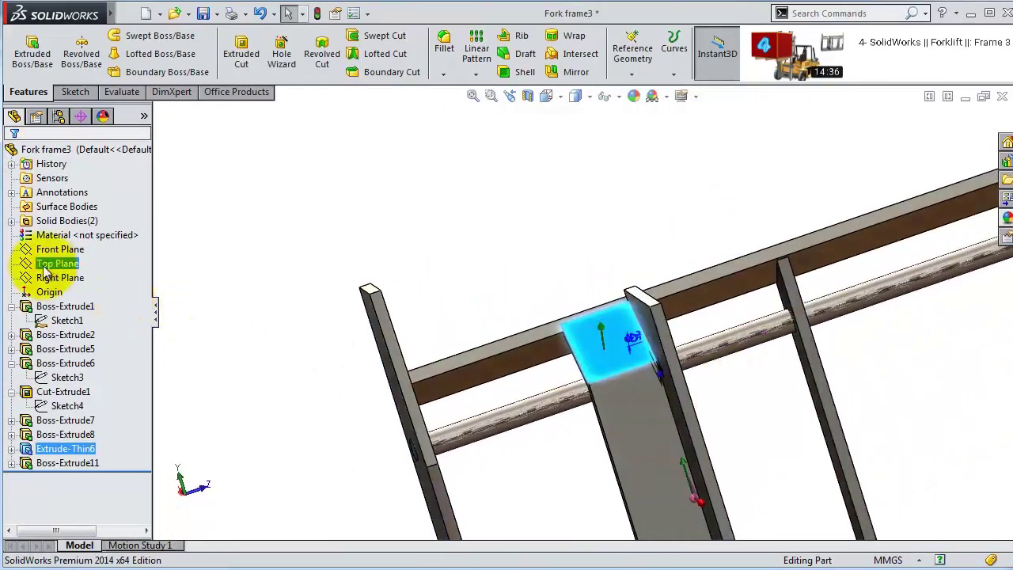
- Mirror Extrude-Thin6 and Boss-Extrude8 about the Front Plane to create Mirror1
left_click(413, 190)
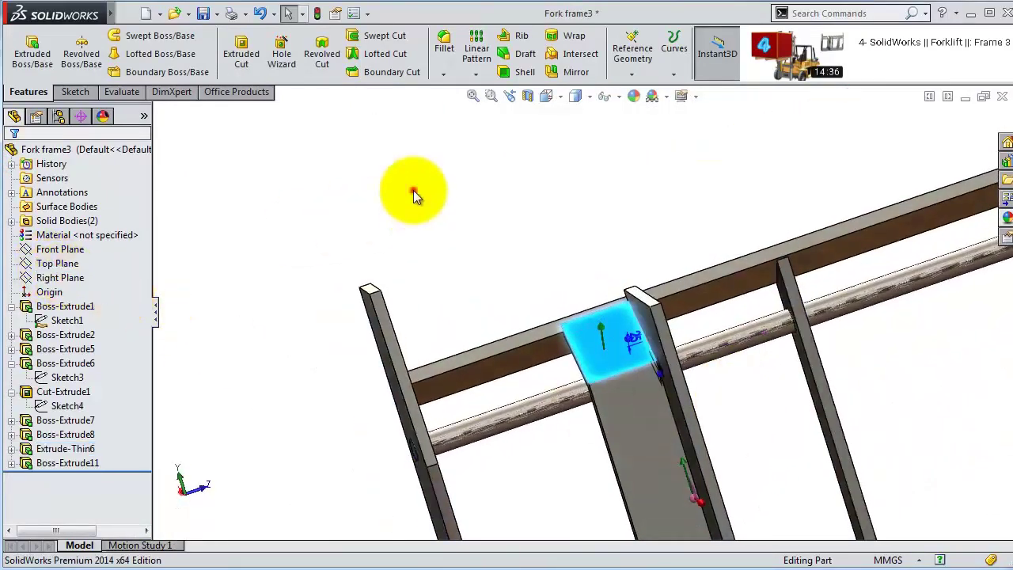
left_click(71, 265)
left_click(70, 247)
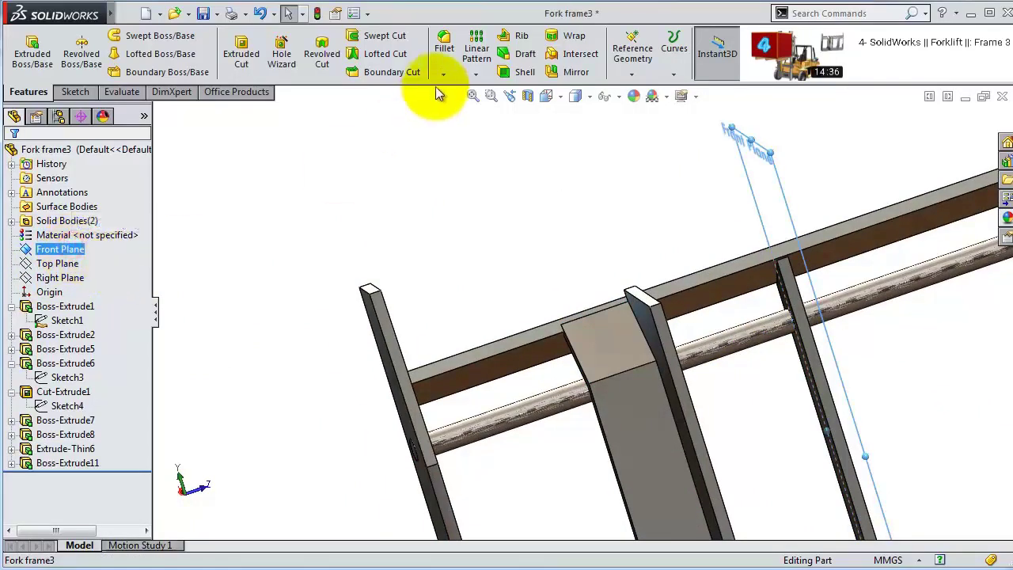
left_click(475, 74)
left_click(502, 123)
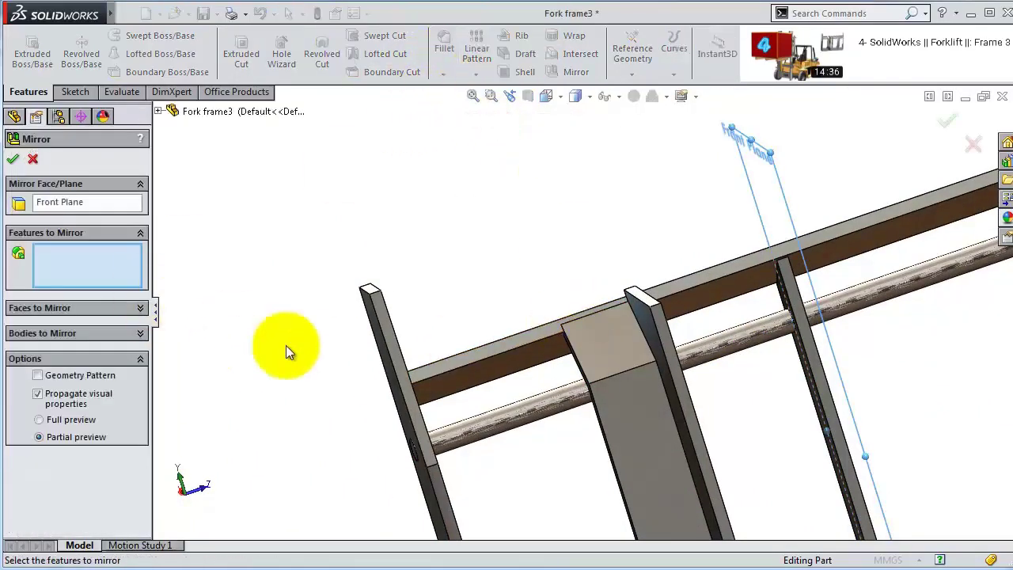
left_click(663, 434)
left_click(696, 372)
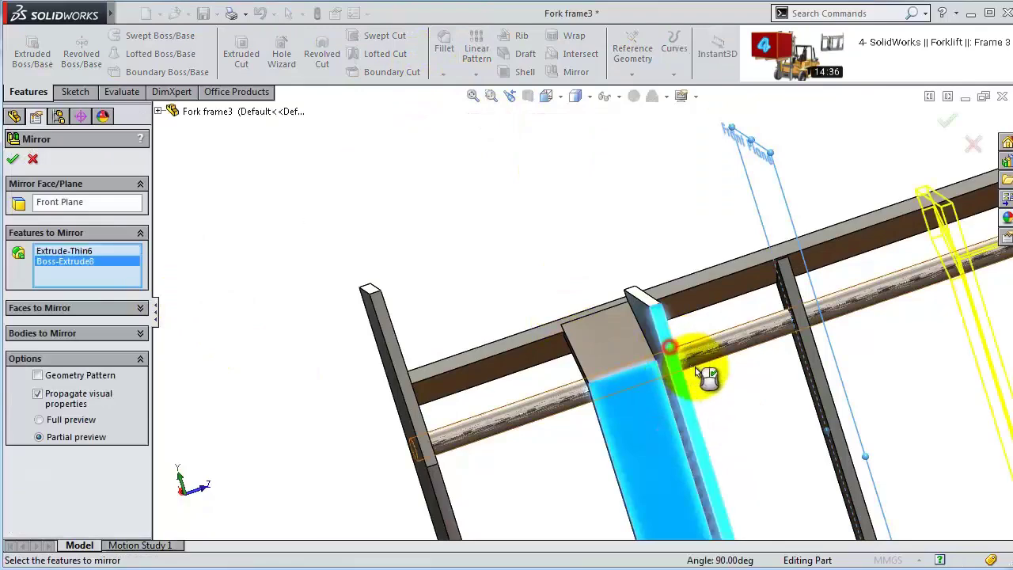
left_click(945, 129)
middle_click_drag(945, 129, 791, 398)
scroll(790, 398, "down", 5)
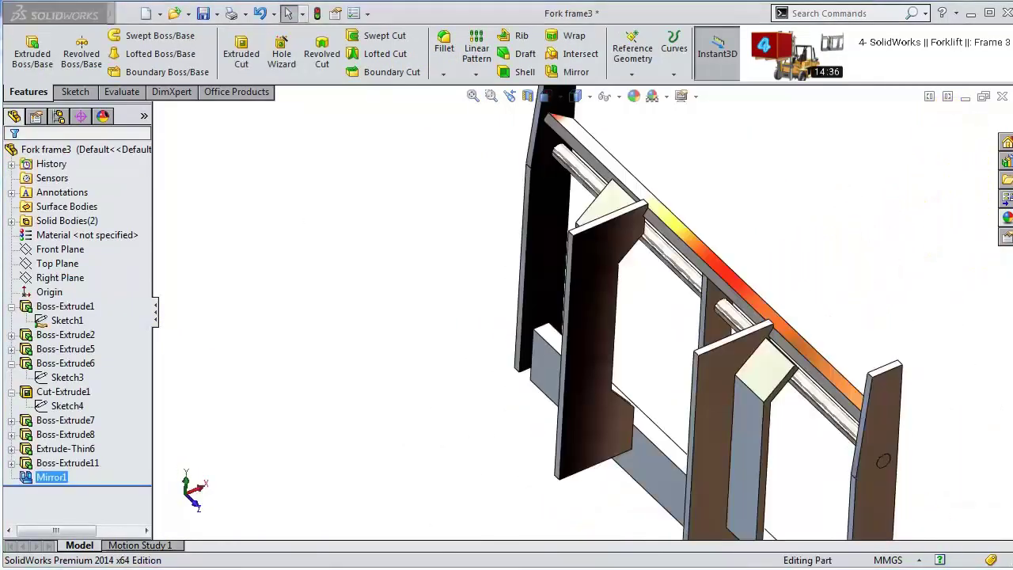
- Create Plane1 from the Top Plane and the top bar's edge, set Perpendicular, and select it
left_click(51, 262)
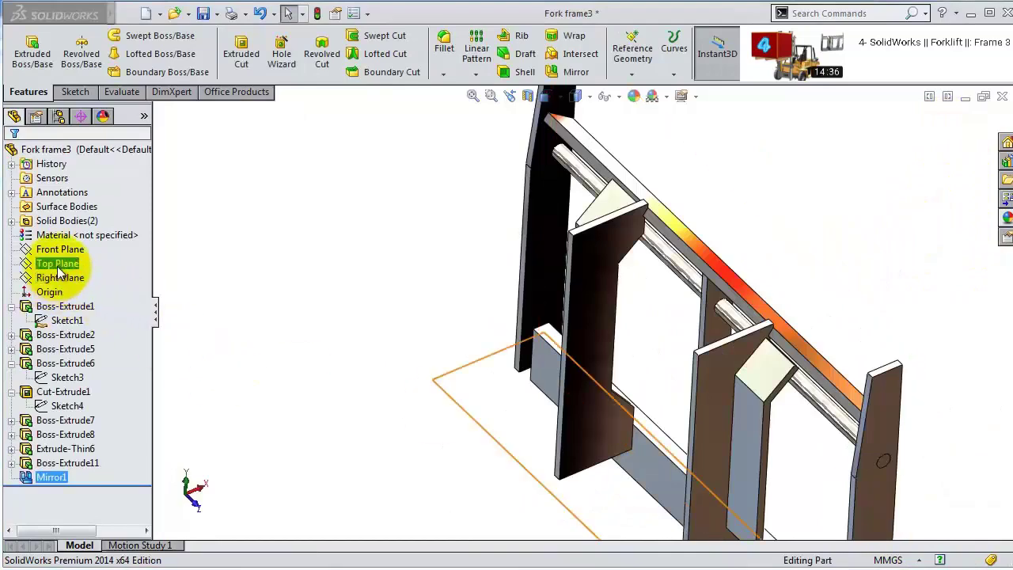
left_click(633, 75)
left_click(647, 90)
scroll(630, 287, "down", 5)
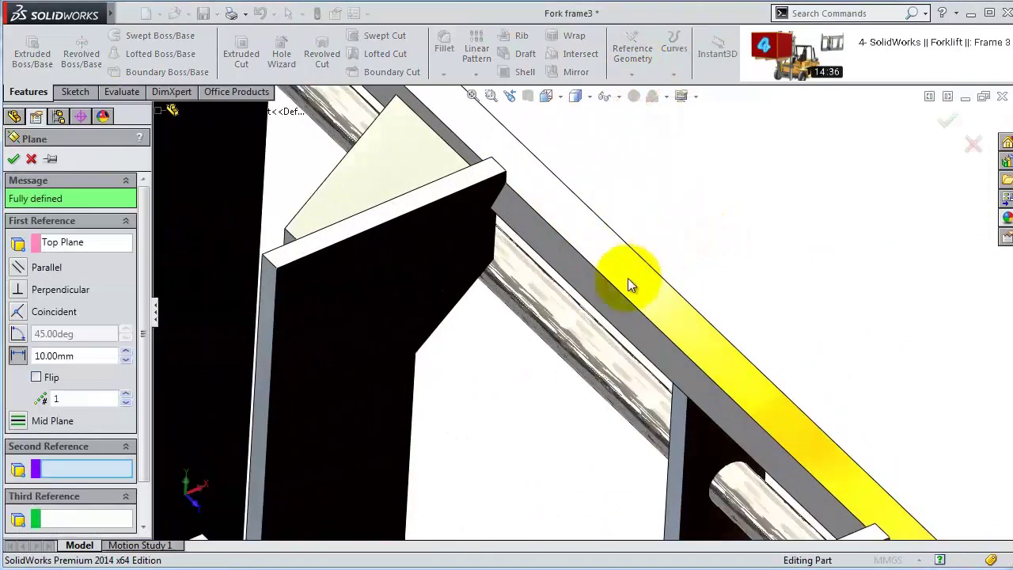
left_click(623, 300)
left_click(32, 297)
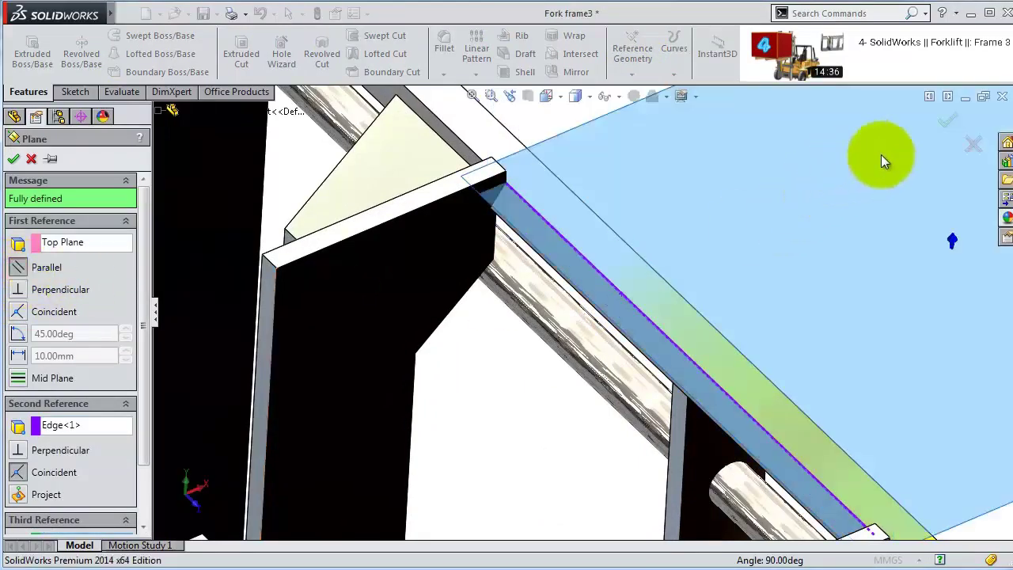
left_click(948, 121)
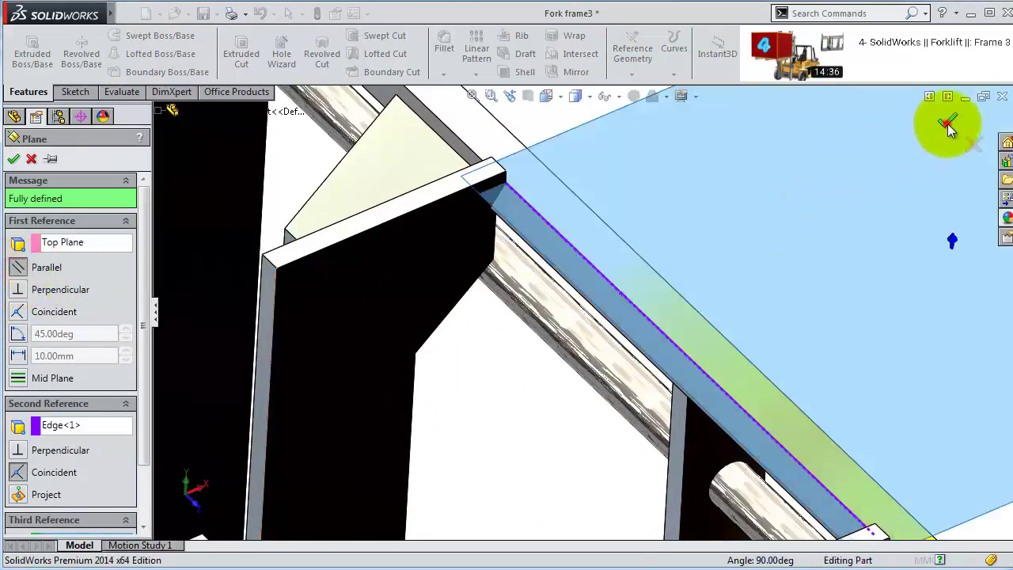
scroll(765, 263, "up", 5)
middle_click_drag(746, 253, 769, 305)
left_click(790, 304)
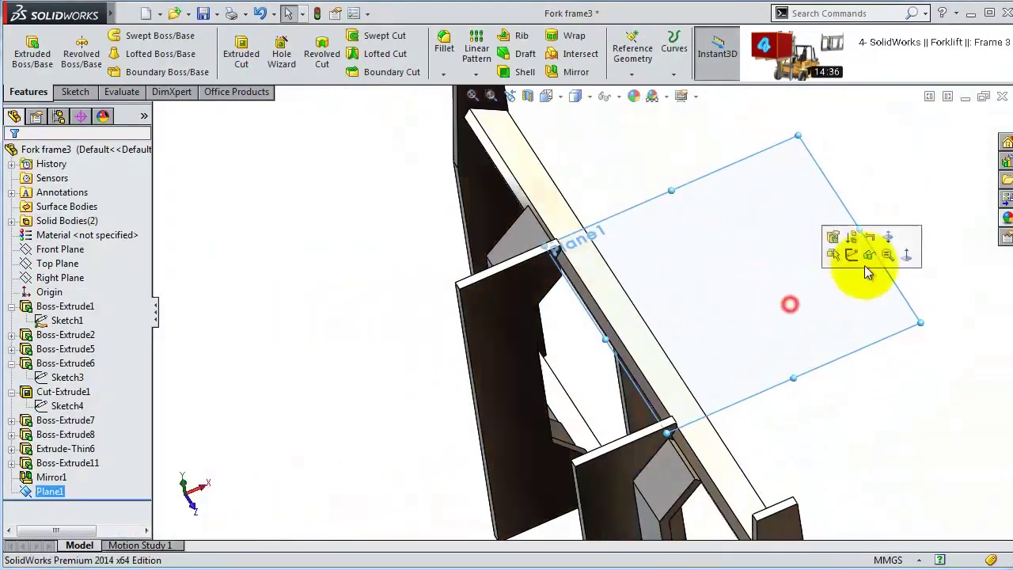
- Start a sketch on Plane1 and draw a horizontal line, then a vertical down to the lower plate
left_click(852, 255)
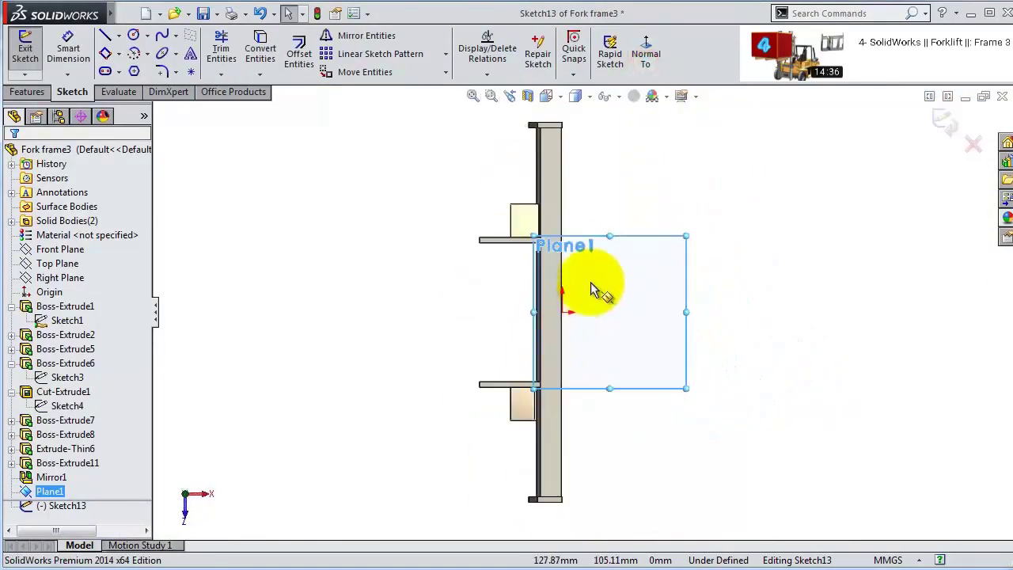
scroll(516, 261, "down", 3)
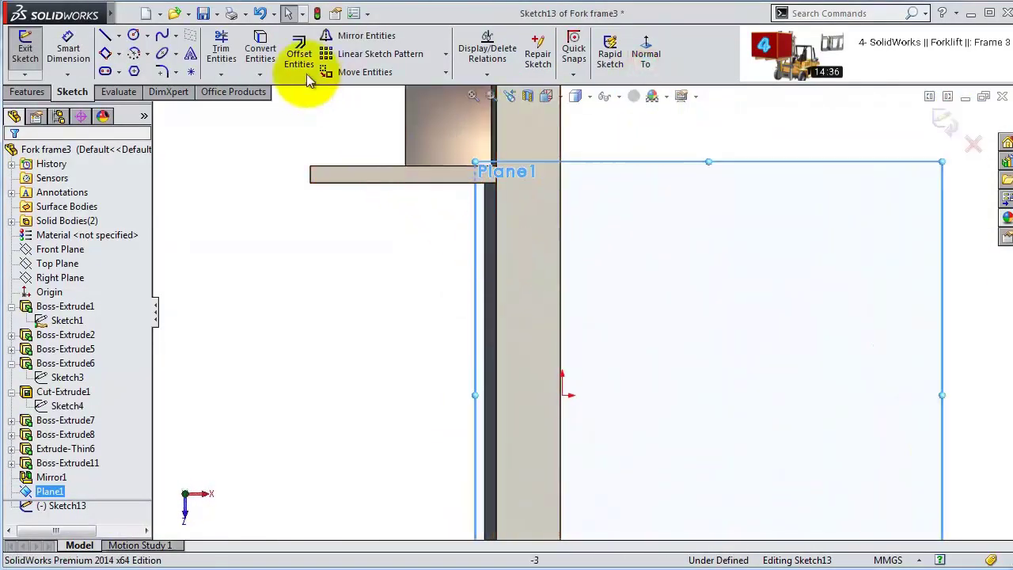
left_click(103, 35)
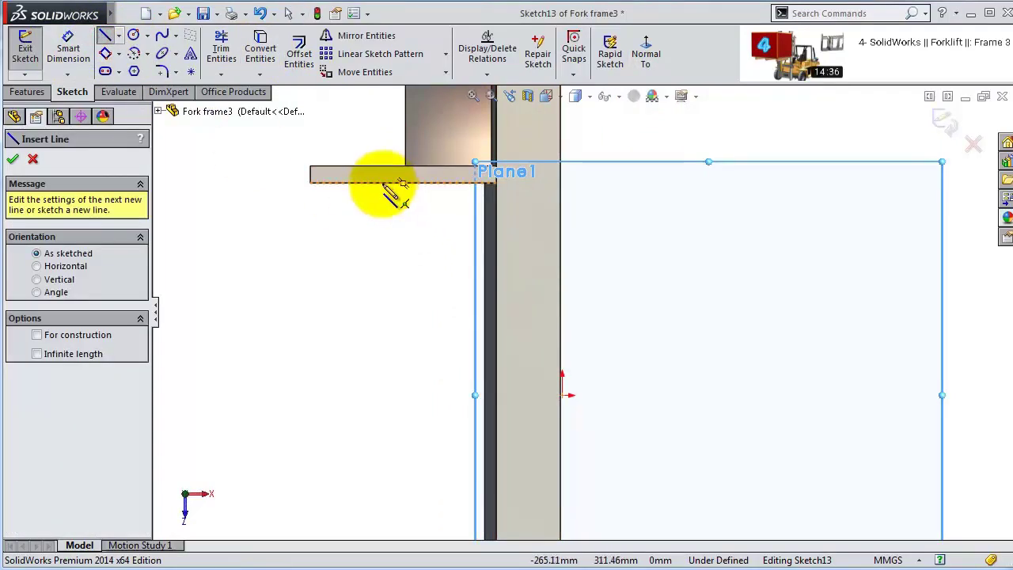
left_click(382, 184)
scroll(491, 183, "down", 3)
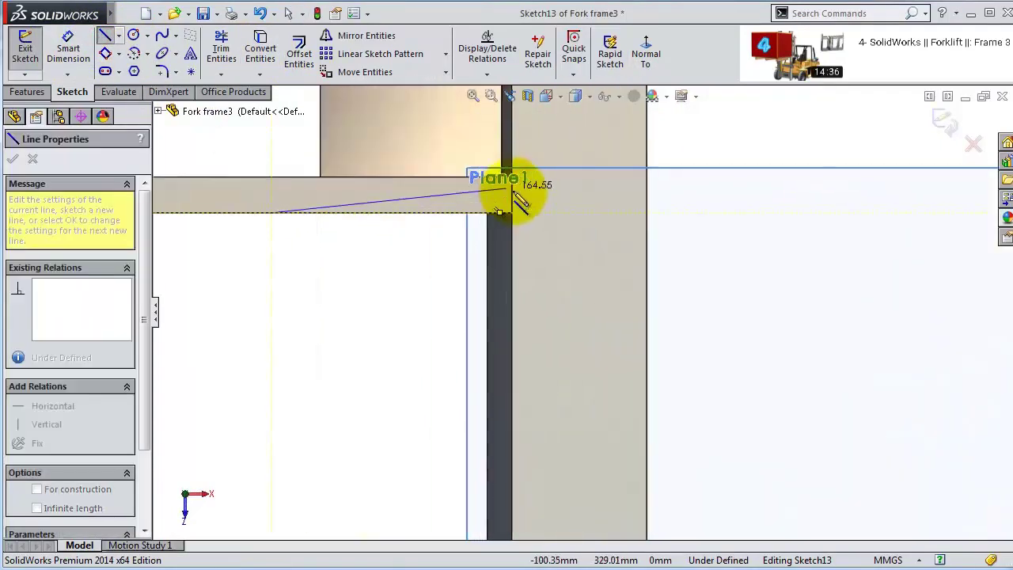
left_click(516, 235)
scroll(546, 324, "up", 5)
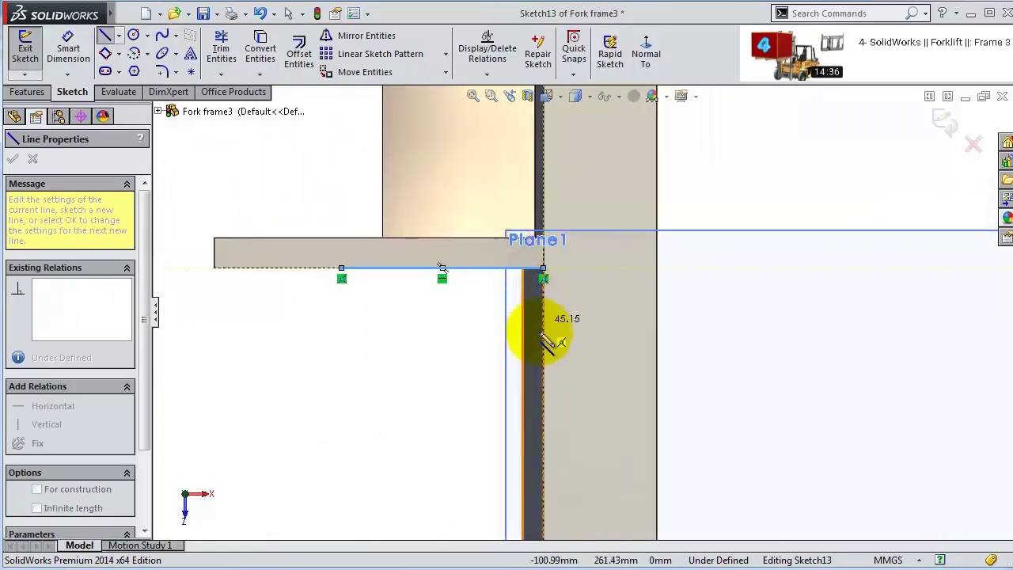
scroll(585, 475, "up", 2)
scroll(584, 443, "down", 5)
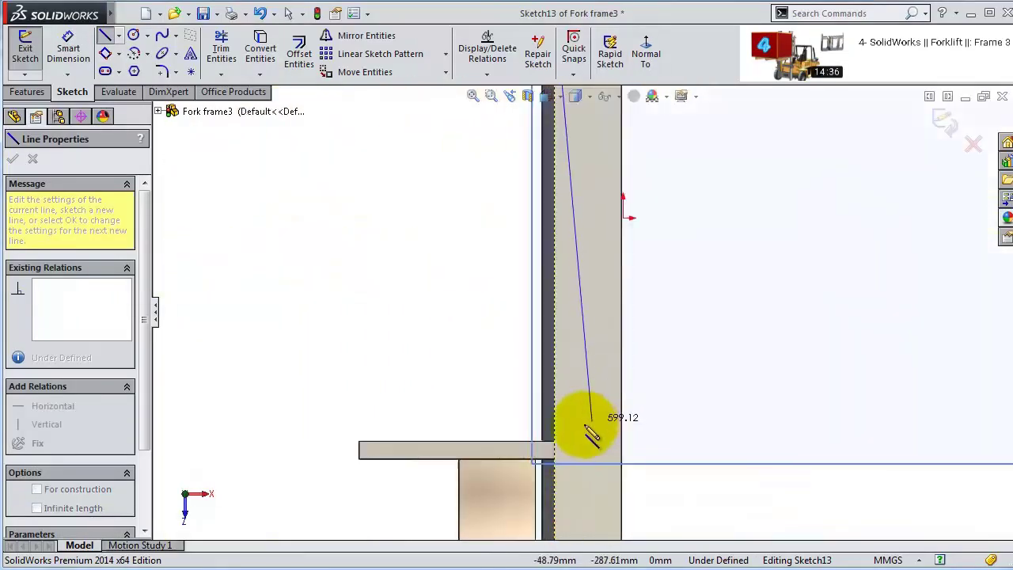
left_click(550, 426)
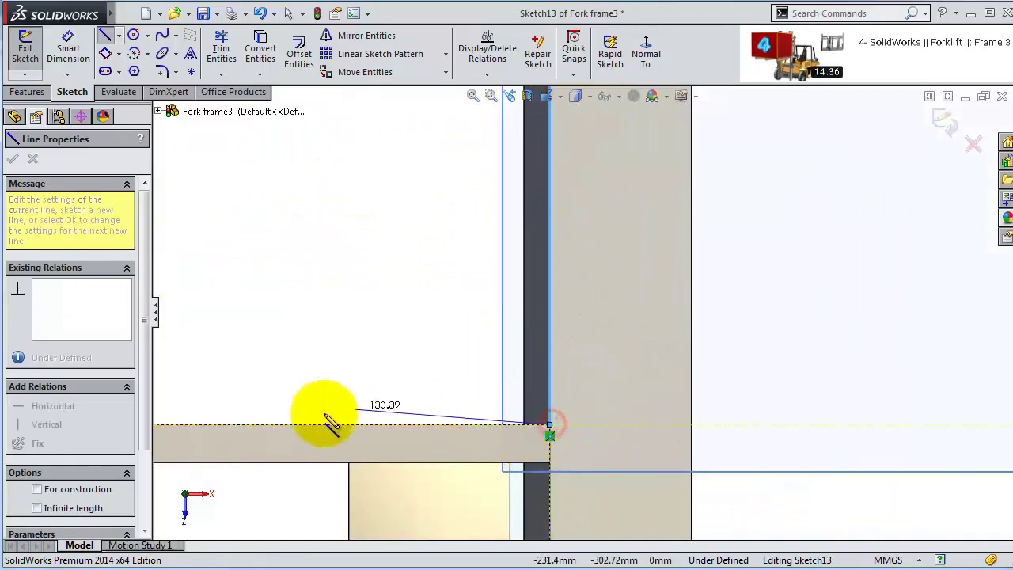
- Continue the profile along the lower plate, through the diagonals and long vertical, closing at the upper plate
scroll(401, 374, "up", 2)
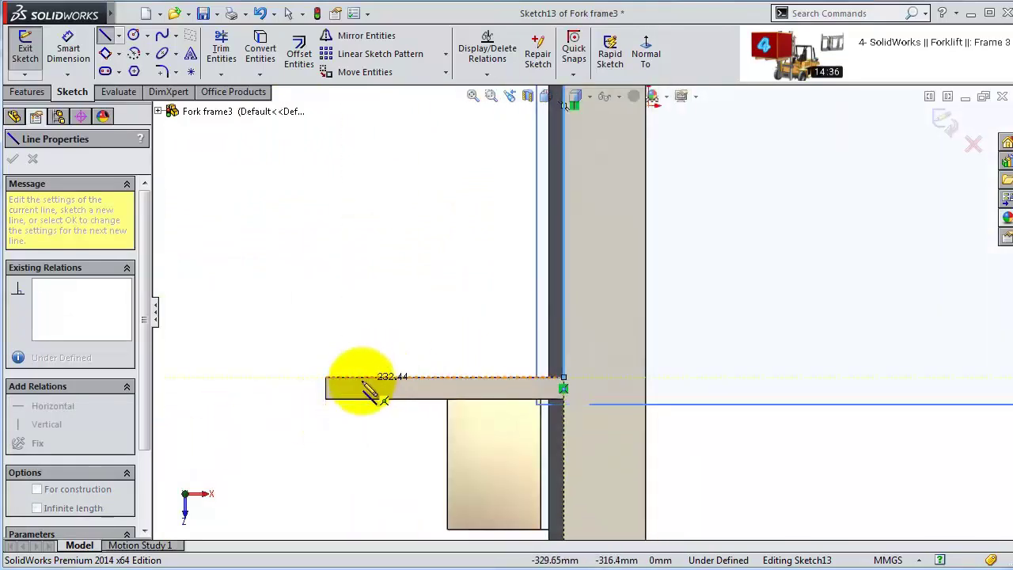
left_click(364, 377)
left_click(363, 318)
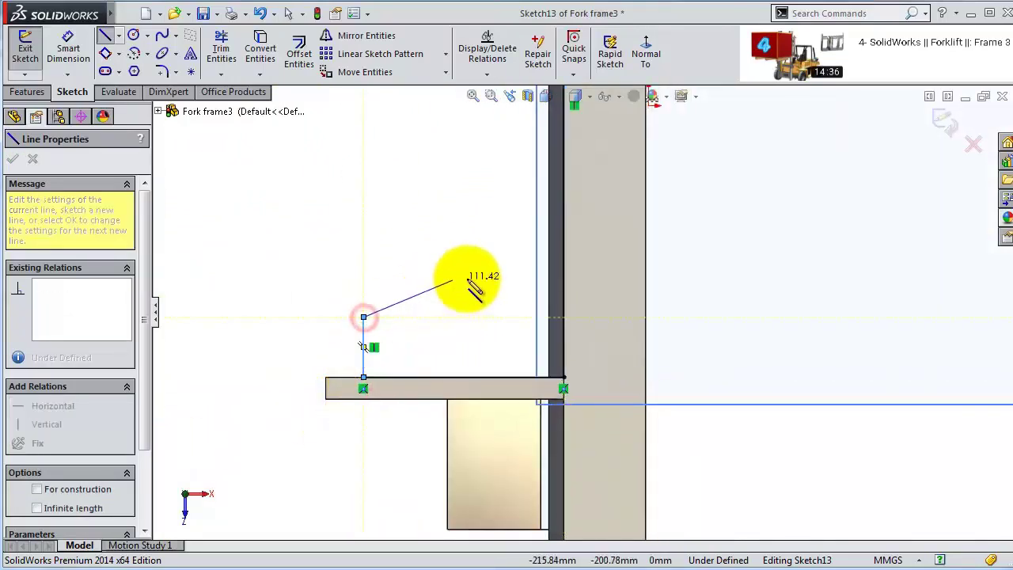
left_click(473, 273)
scroll(473, 273, "down", 3)
scroll(565, 245, "up", 2)
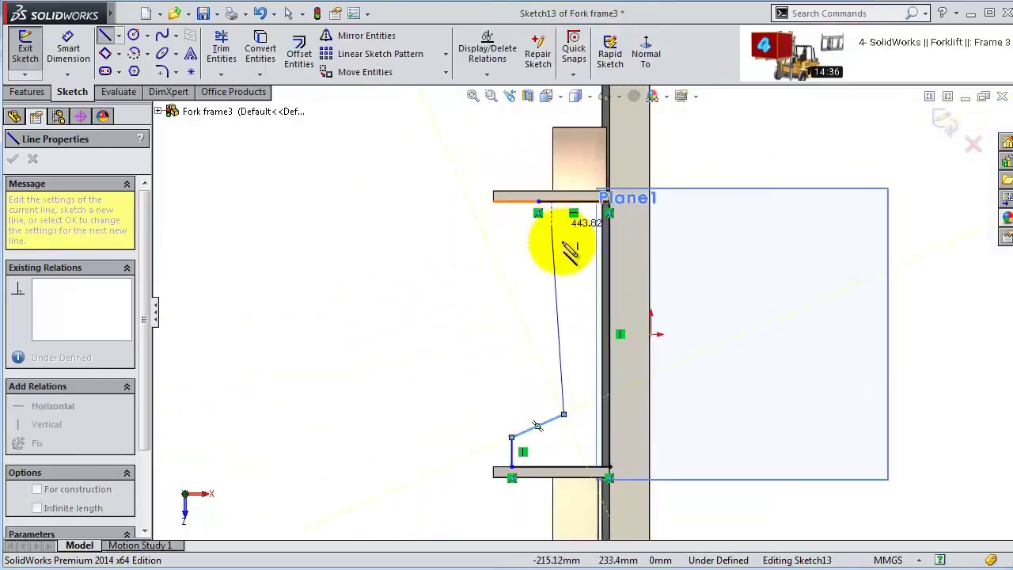
left_click(565, 266)
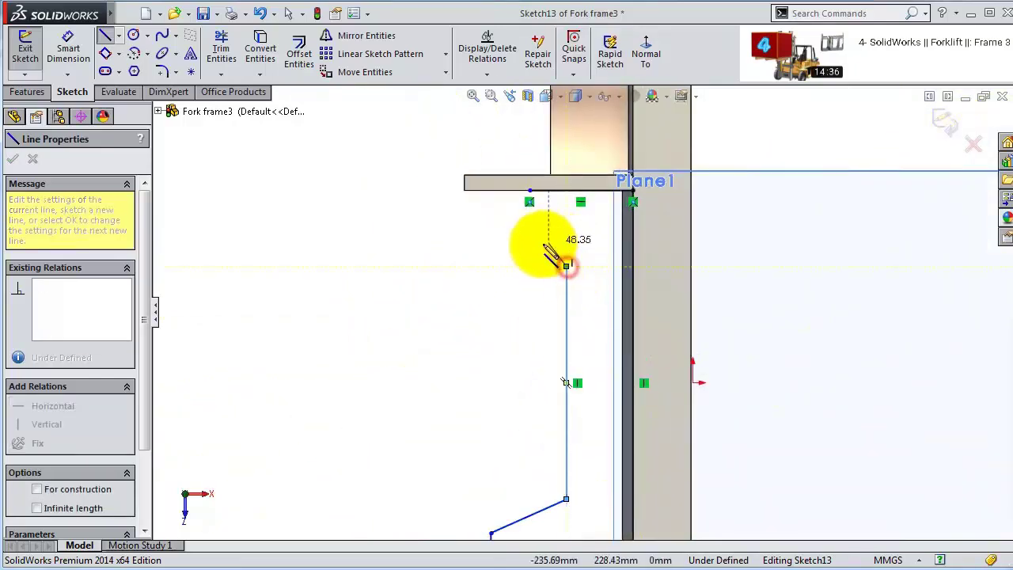
left_click(529, 239)
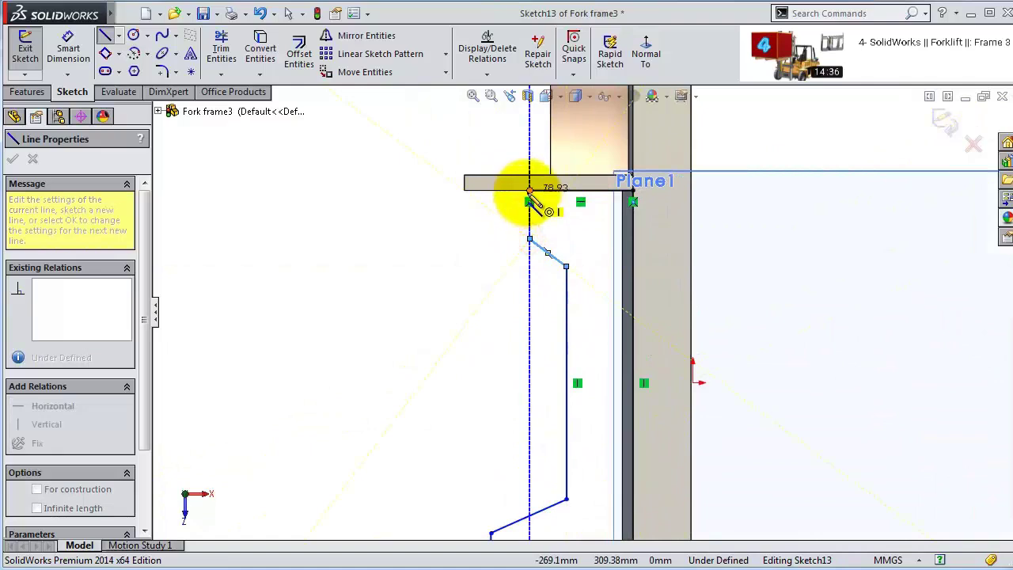
left_click(530, 191)
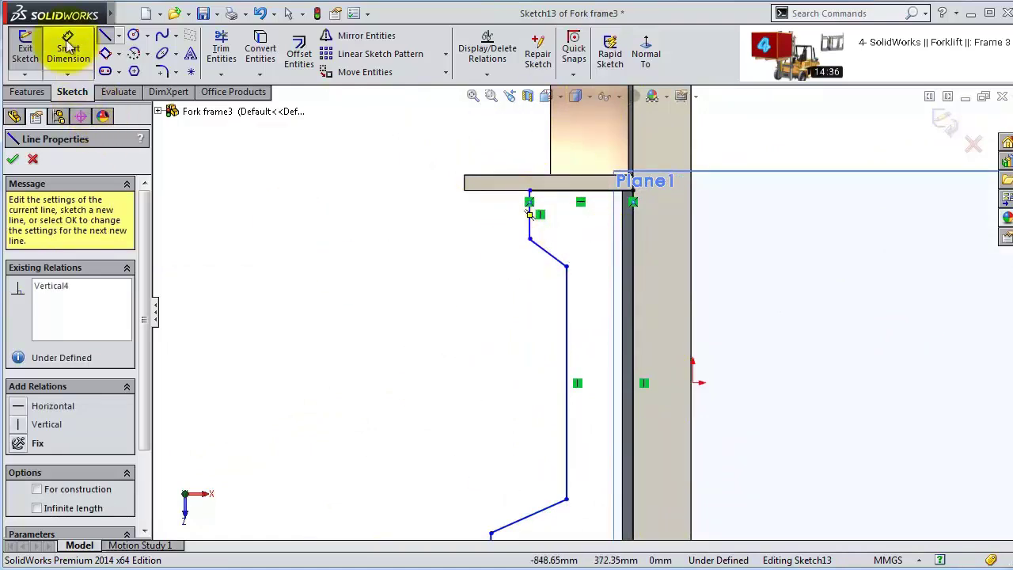
key("Escape")
- Make the top and bottom horizontal lines equal, and the two short verticals equal
left_click(559, 199)
scroll(583, 311, "up", 3)
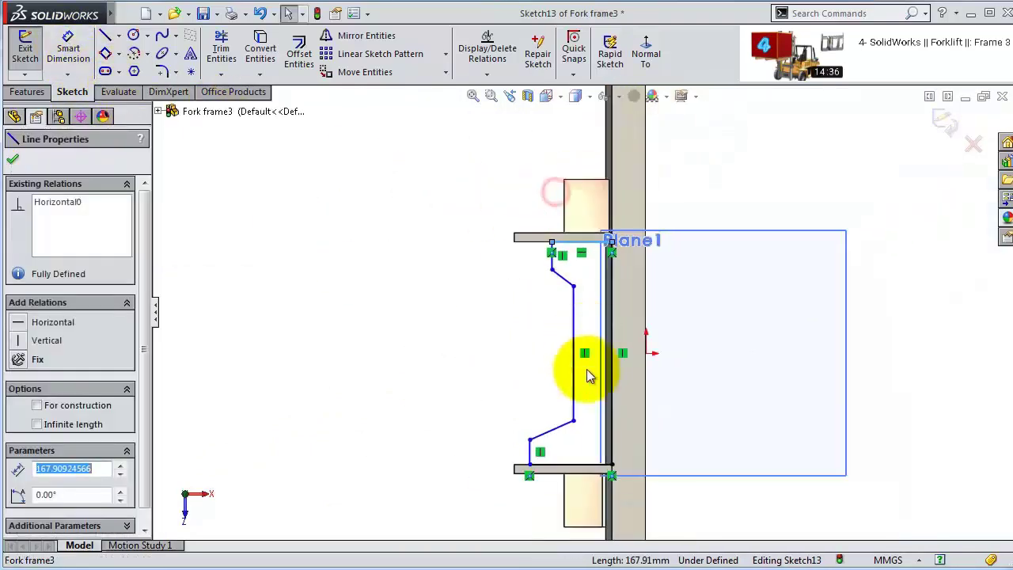
left_click(588, 473, "ctrl")
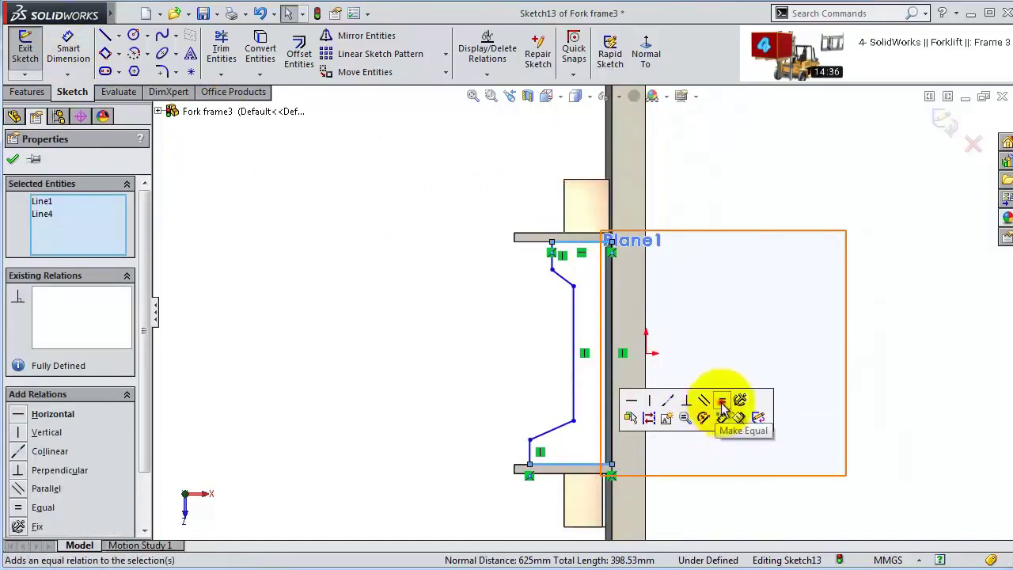
left_click(721, 403)
left_click(531, 455)
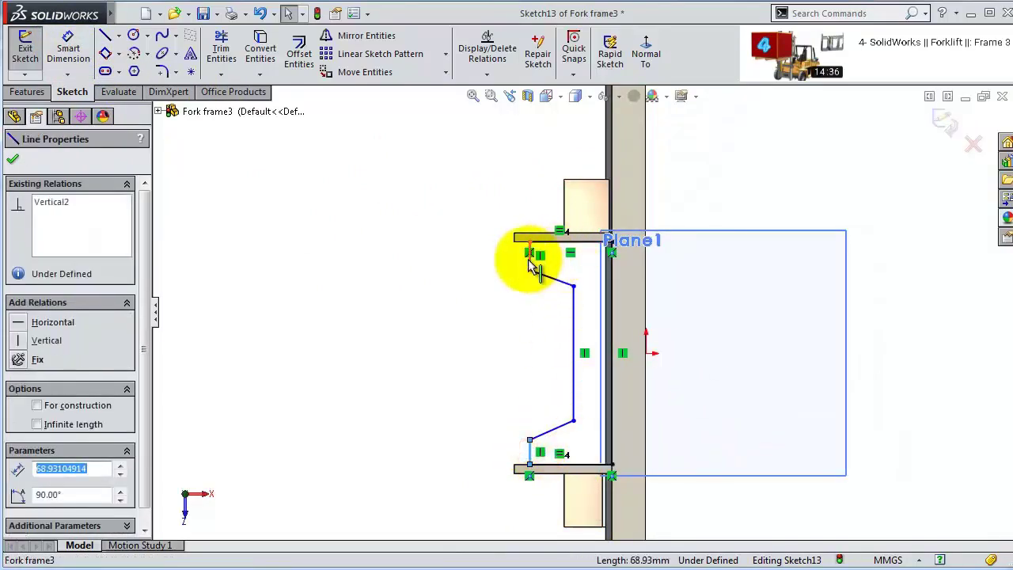
left_click(530, 258, "ctrl")
left_click(663, 198)
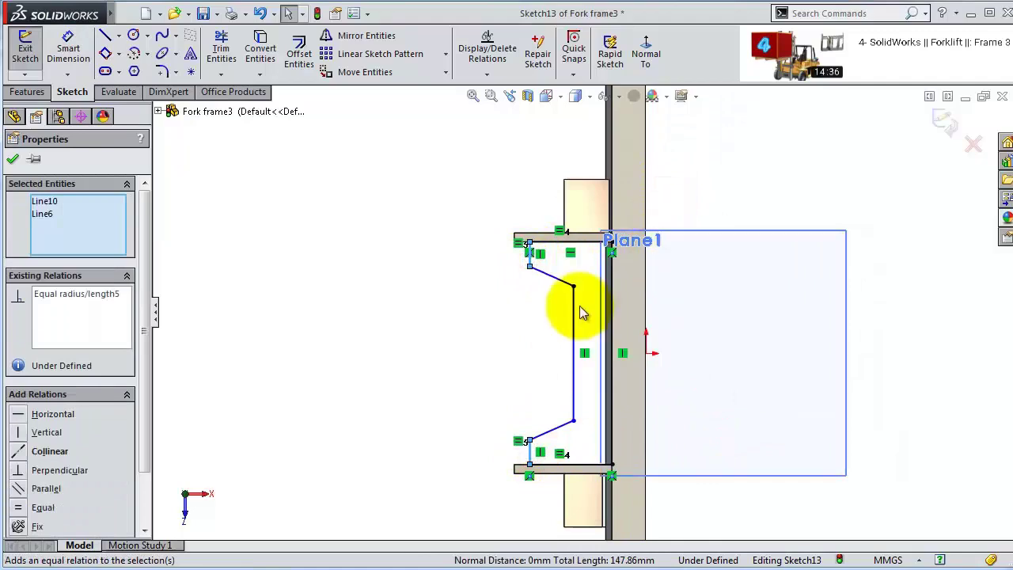
- Begin a Smart Dimension on the long vertical line
scroll(580, 307, "down", 3)
left_click(68, 48)
left_click(572, 318)
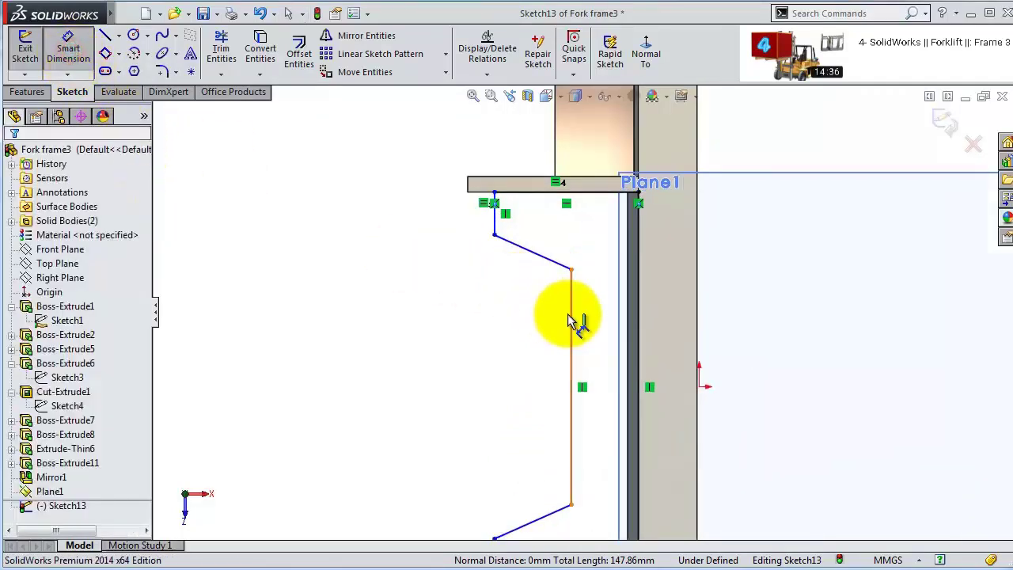
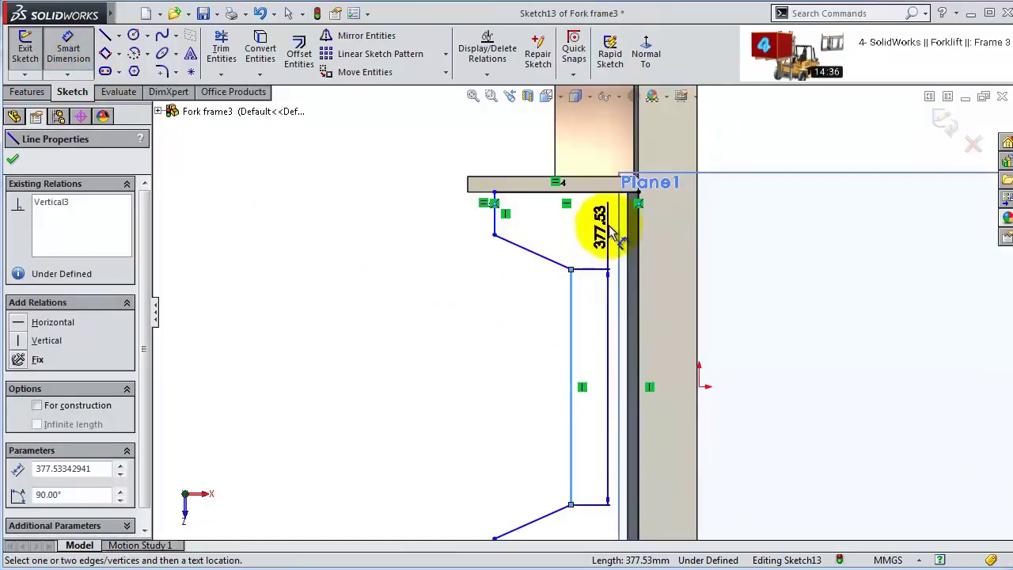
- Dimension the profile's offset to 100 mm and the short left vertical line to 50 mm
scroll(621, 198, "down", 2)
left_click(655, 228)
left_click(615, 208)
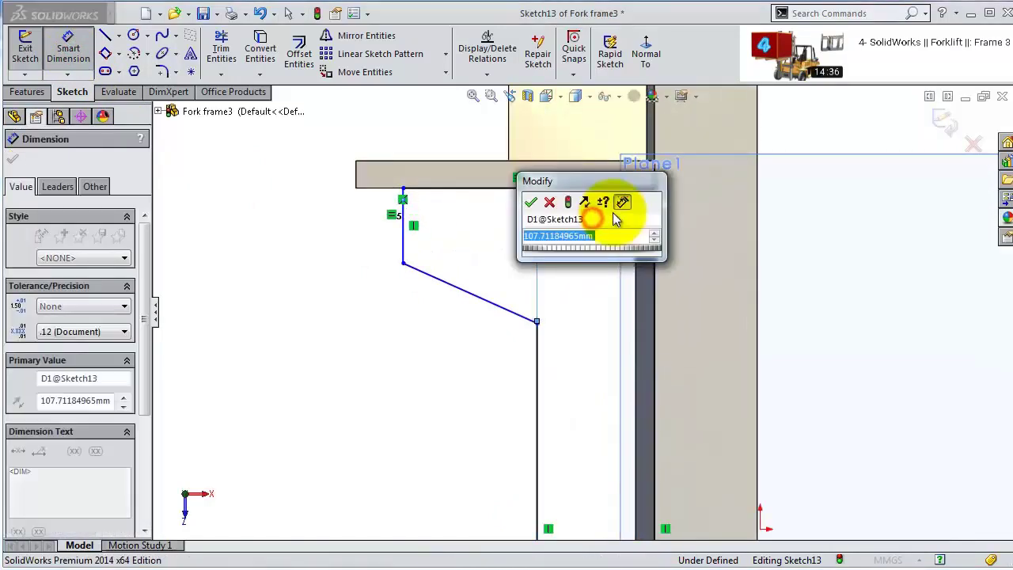
key("Return")
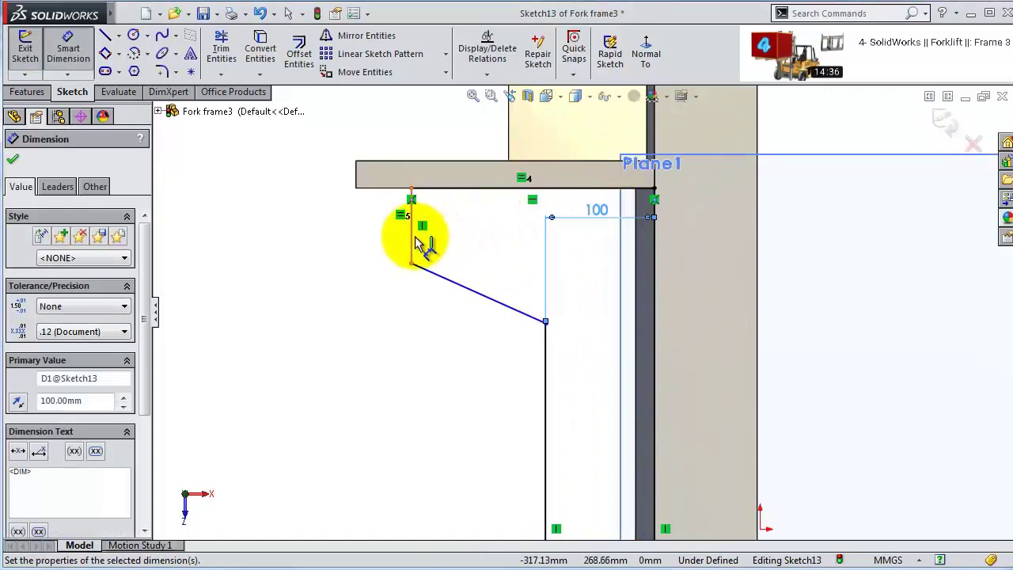
left_click(415, 241)
left_click(379, 255)
type("50")
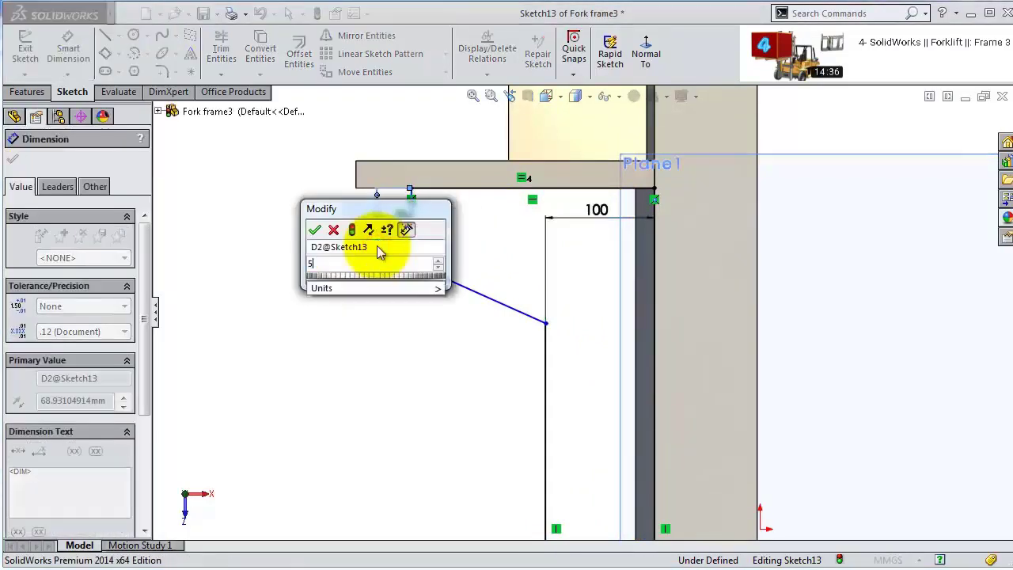
key("Return")
- Dimension the long vertical line of the profile to 400 mm
scroll(543, 372, "up", 3)
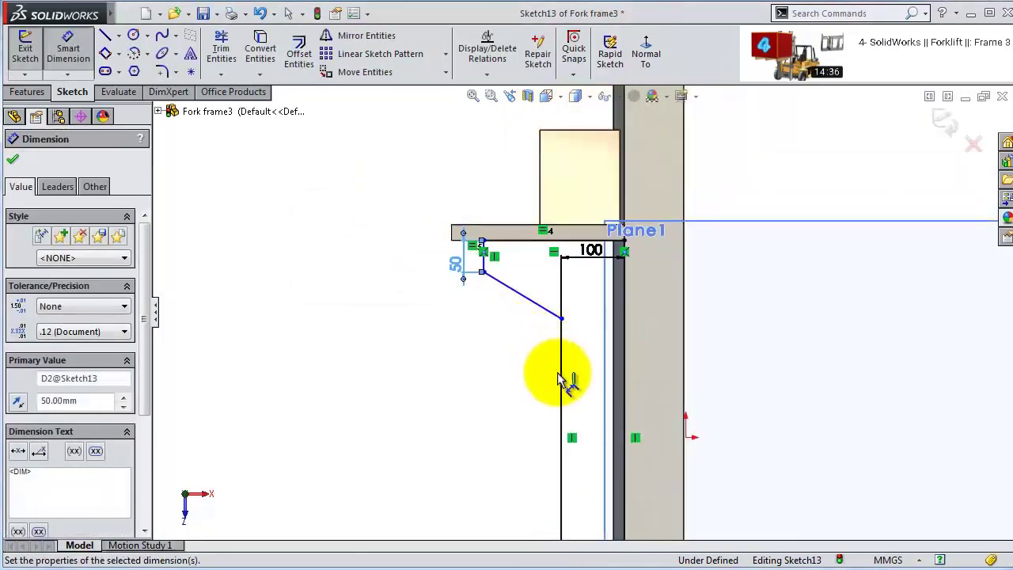
scroll(558, 379, "up", 1)
left_click(562, 387)
left_click(516, 388)
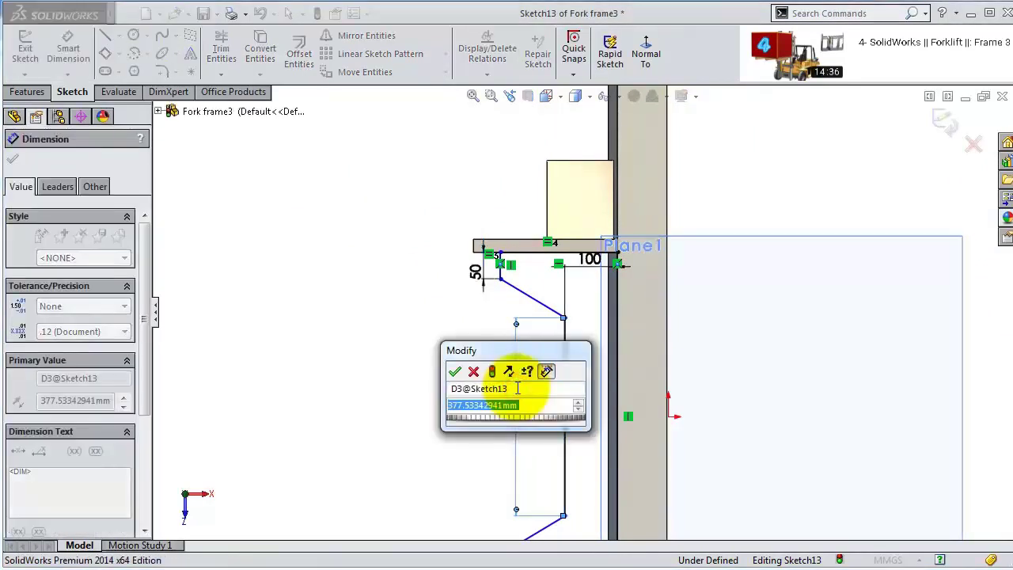
type("400")
key("Return")
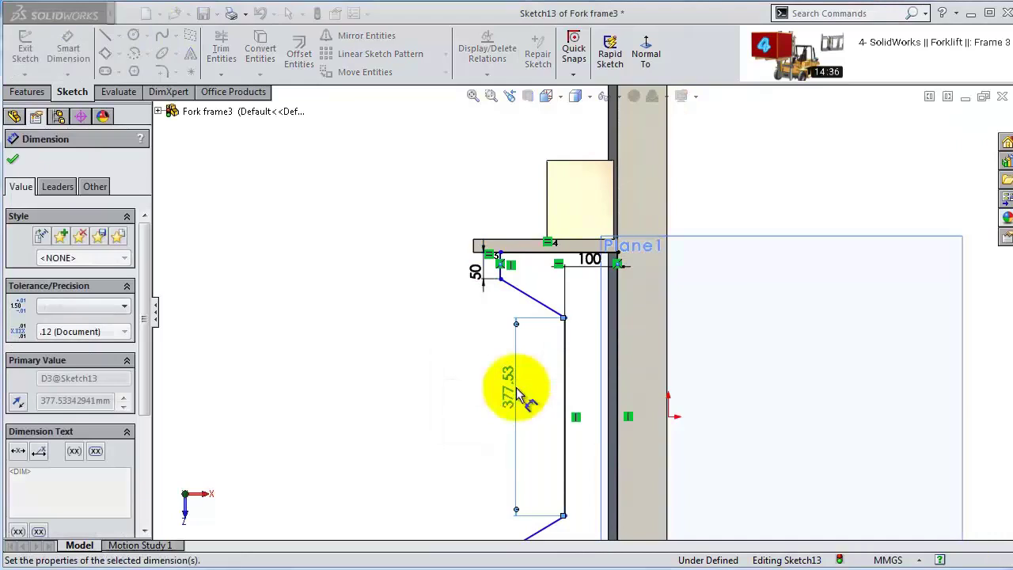
scroll(543, 410, "up", 2)
scroll(543, 410, "down", 3)
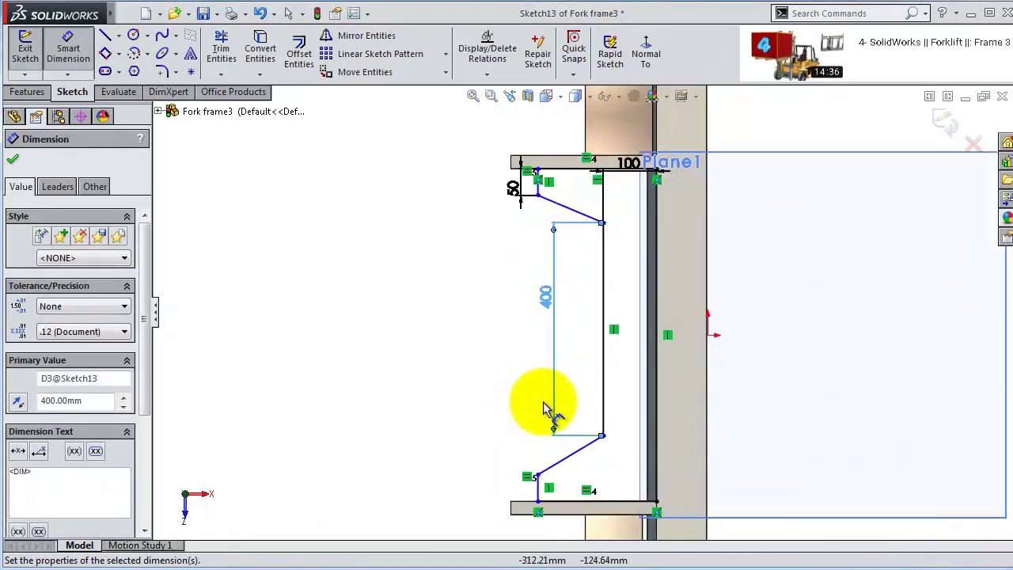
scroll(544, 409, "down", 1)
left_click(543, 408)
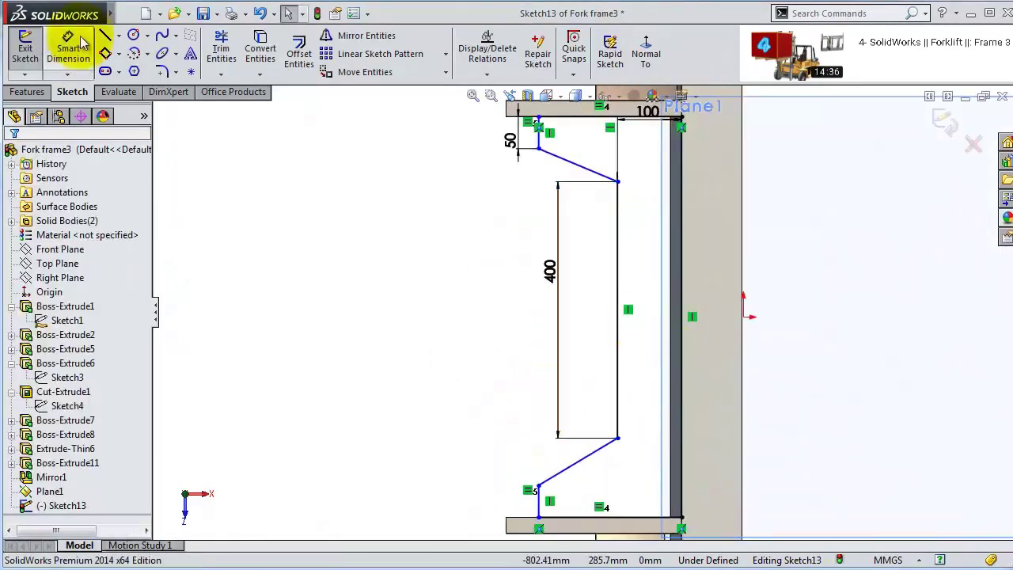
- Draw a horizontal centerline and make the slanted lines symmetric about it
left_click(116, 37)
left_click(127, 68)
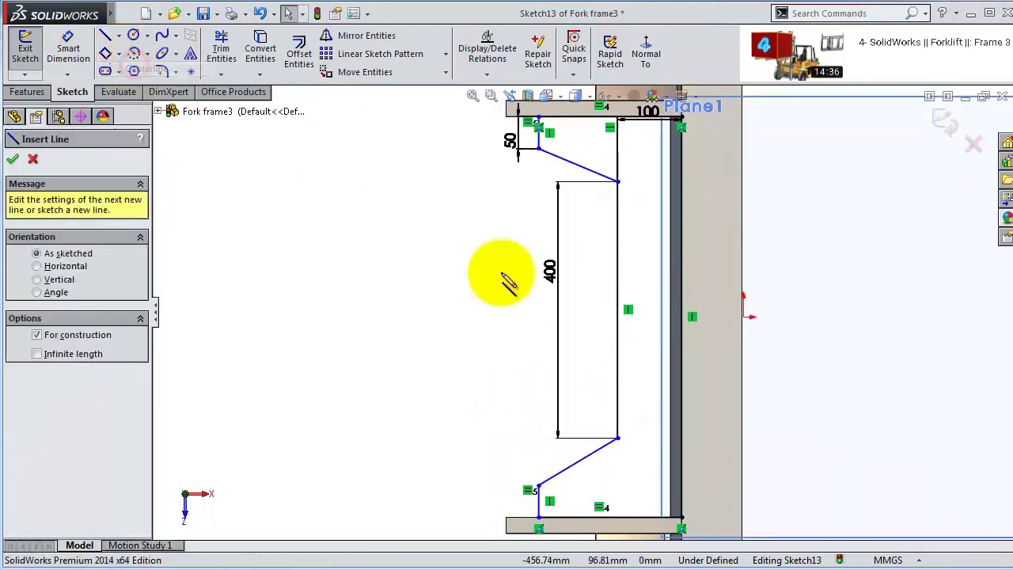
left_click(744, 317)
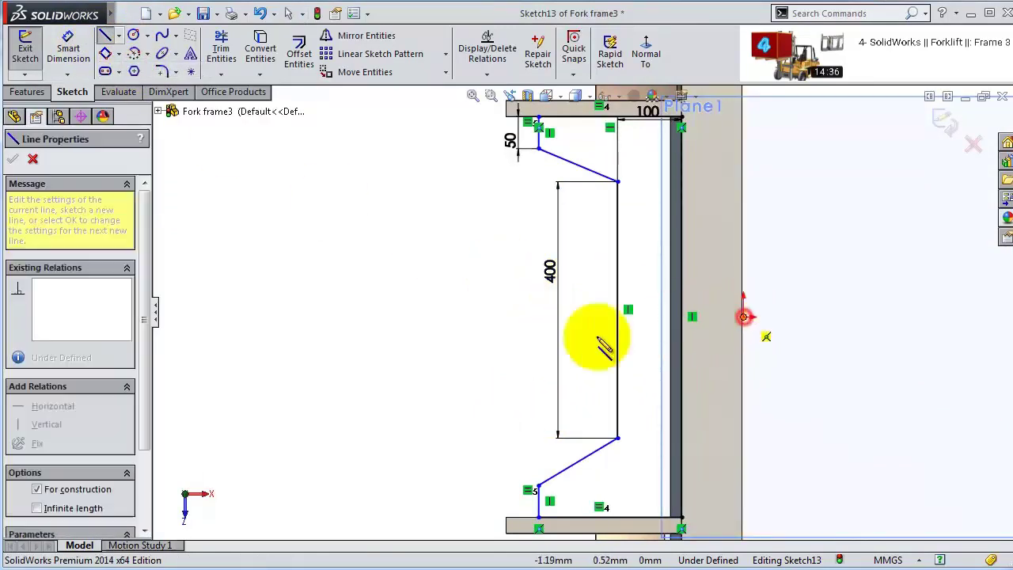
left_click(364, 315)
key("Escape")
left_click(574, 164)
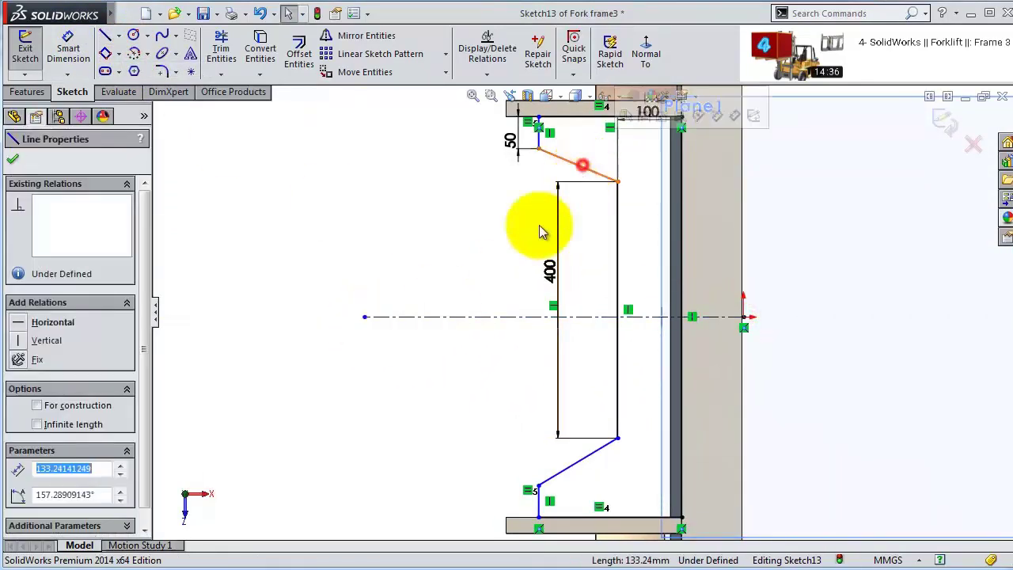
left_click(461, 316, "ctrl")
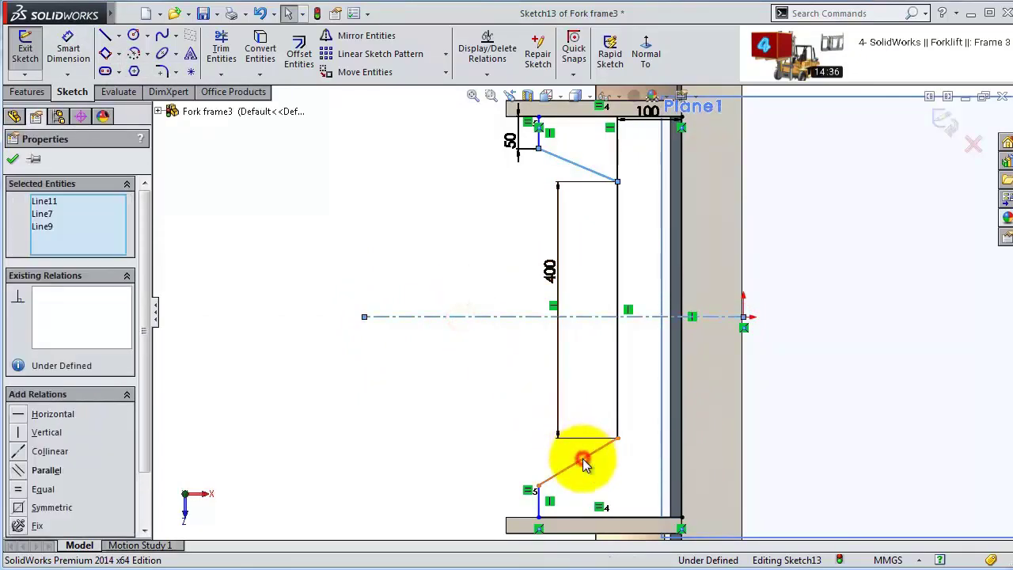
left_click(48, 507)
left_click(310, 428)
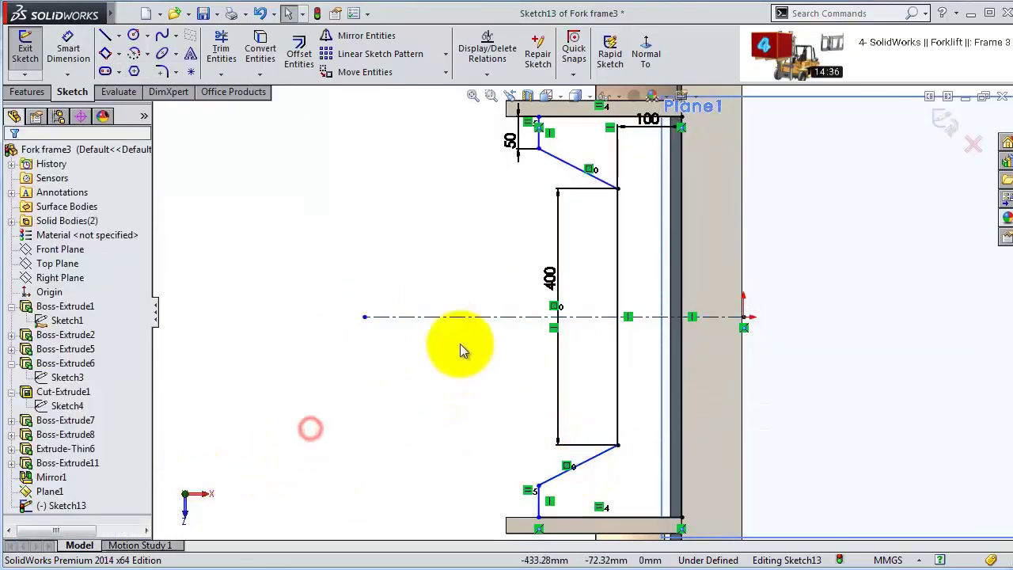
scroll(458, 241, "up", 1)
scroll(475, 238, "down", 1)
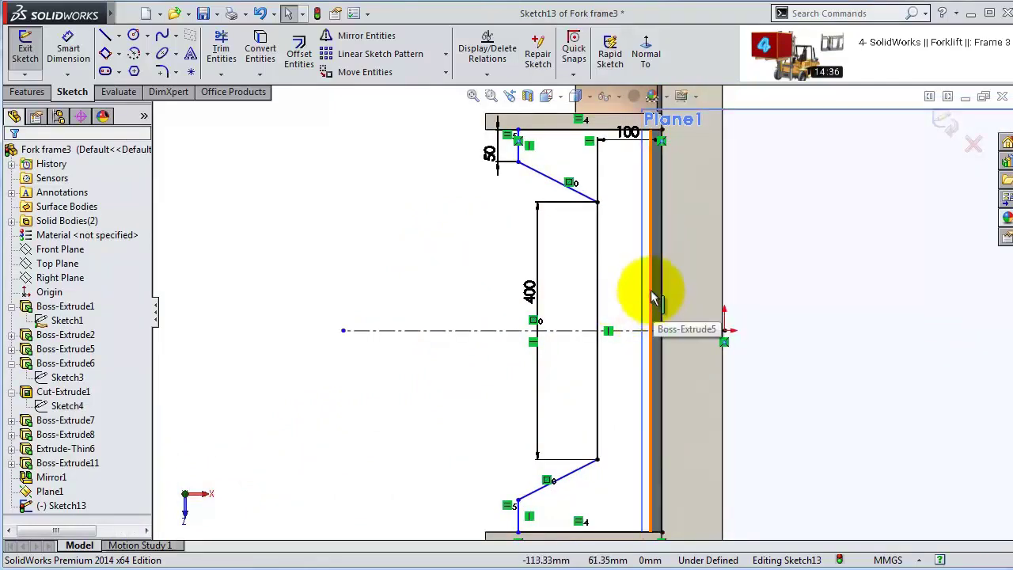
- Dimension the bottom line along the beam to 200 mm, fully defining the sketch
middle_click_drag(638, 284, 607, 146, "ctrl")
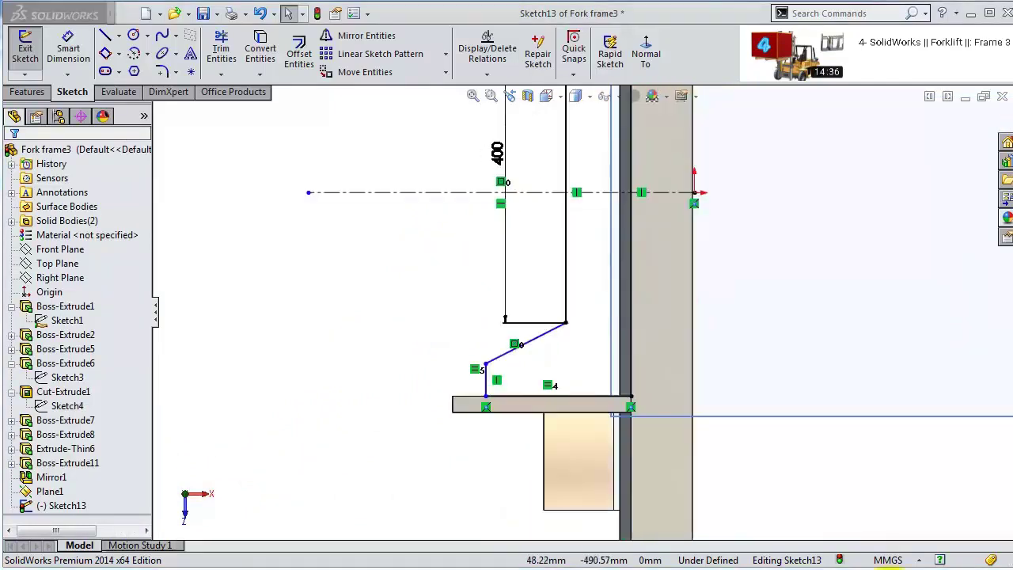
left_click(68, 49)
left_click(609, 396)
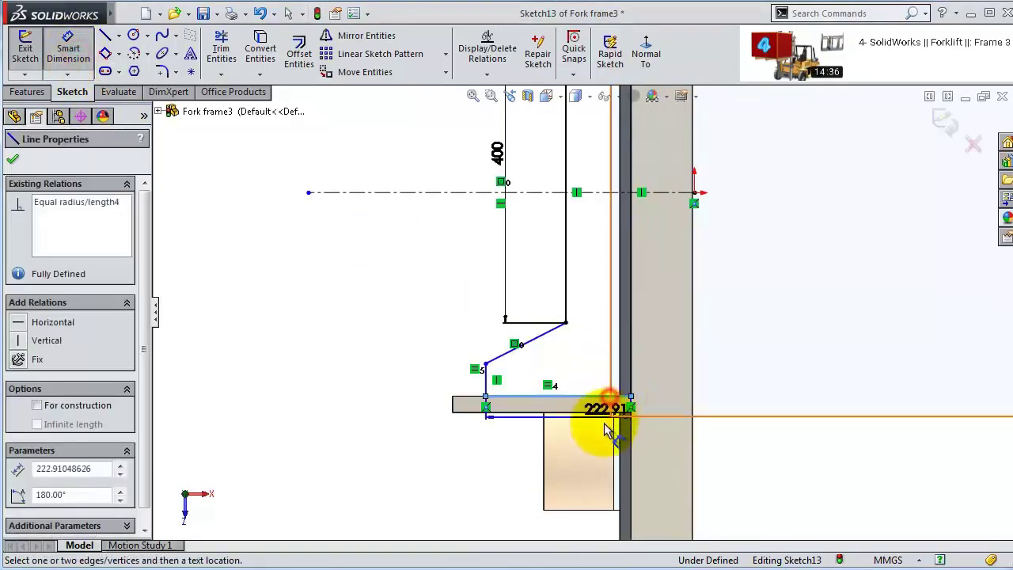
left_click(584, 442)
key("Return")
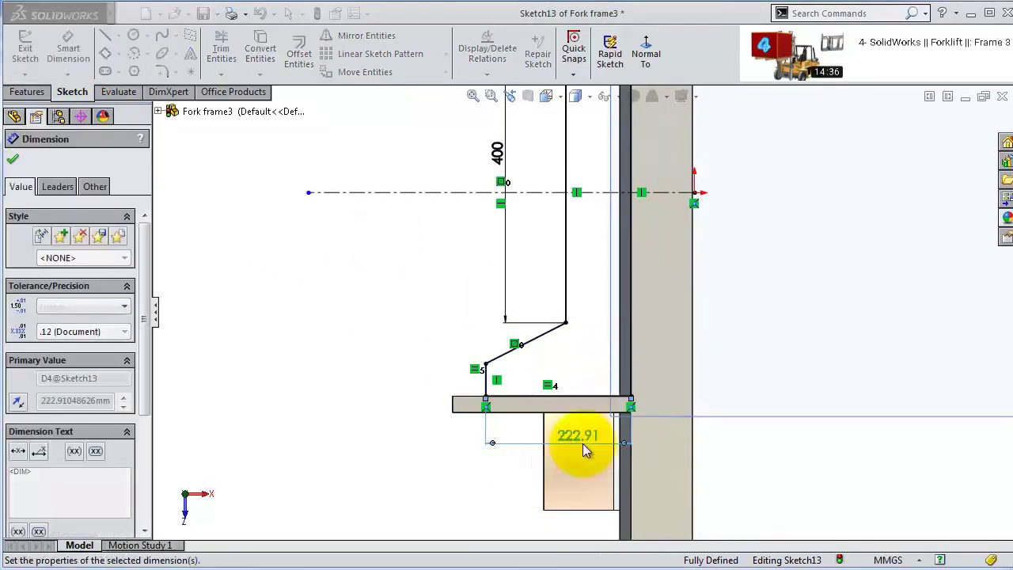
key("f")
scroll(594, 220, "up", 2)
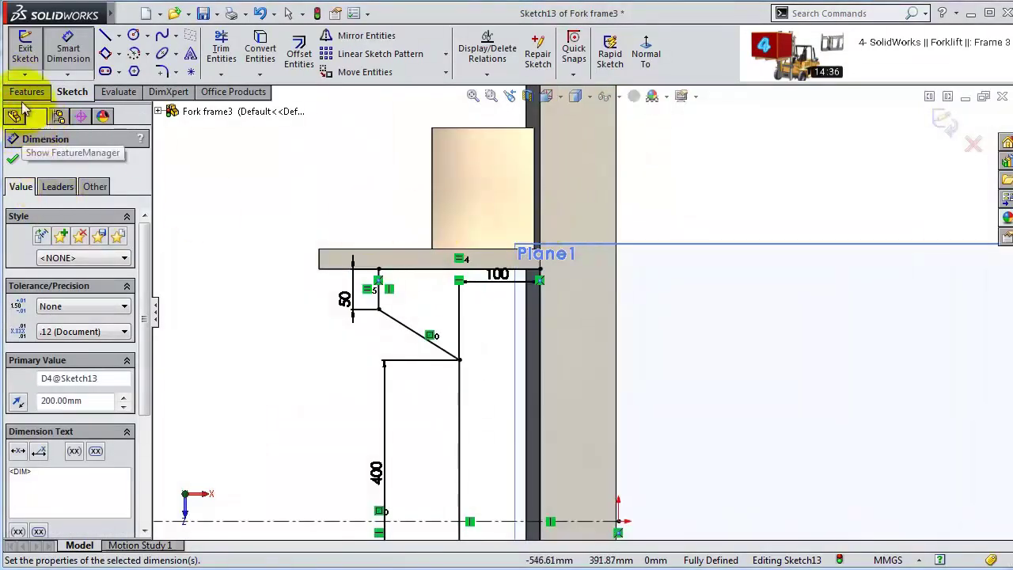
- Extrude the profile 25 mm blind with Merge result off, as a separate body
left_click(26, 92)
left_click(32, 56)
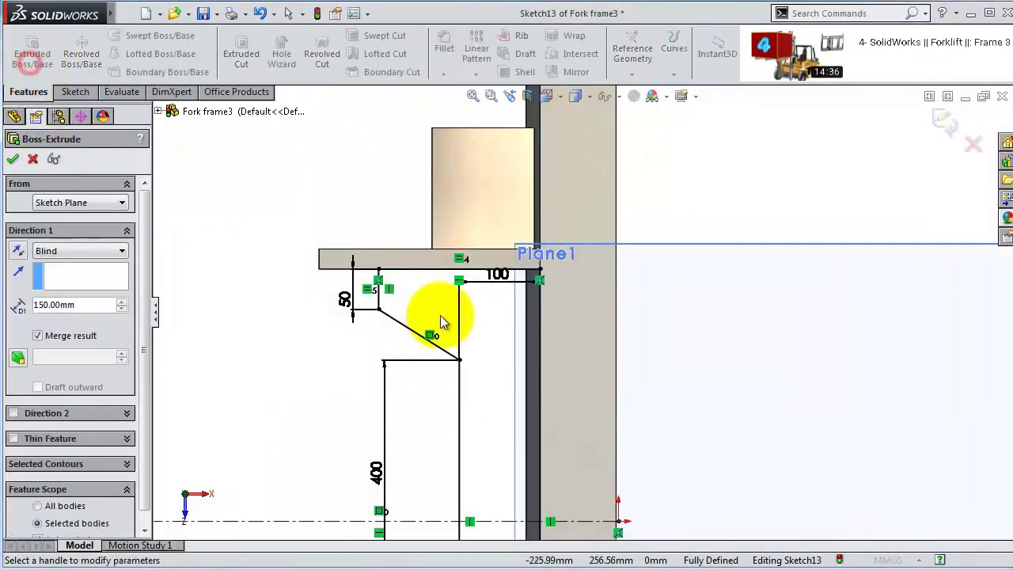
type("25")
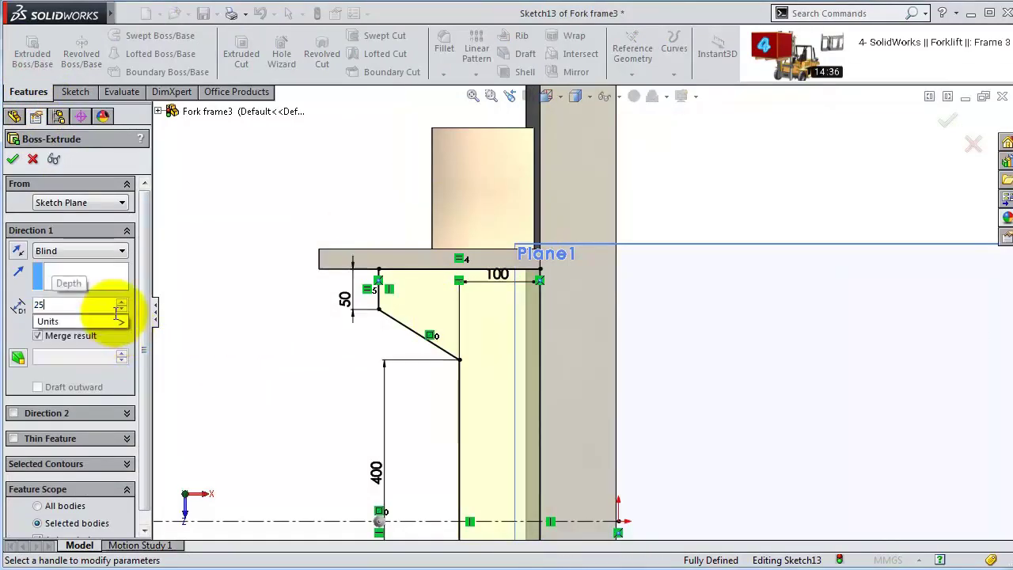
left_click(30, 331)
mouse_move(376, 368)
middle_mouse_down()
mouse_move(419, 351)
mouse_move(527, 362)
middle_mouse_up()
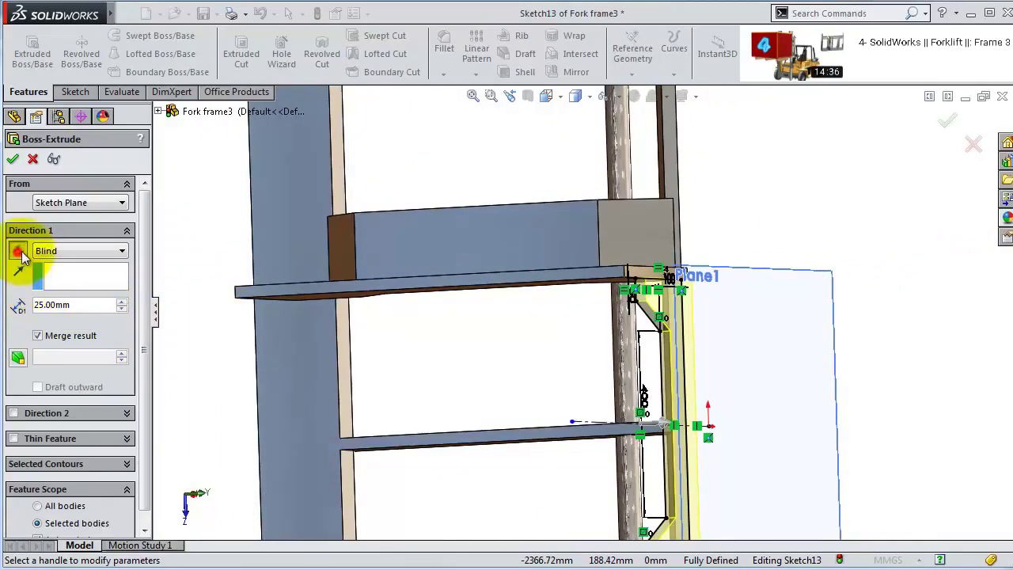
left_click(37, 335)
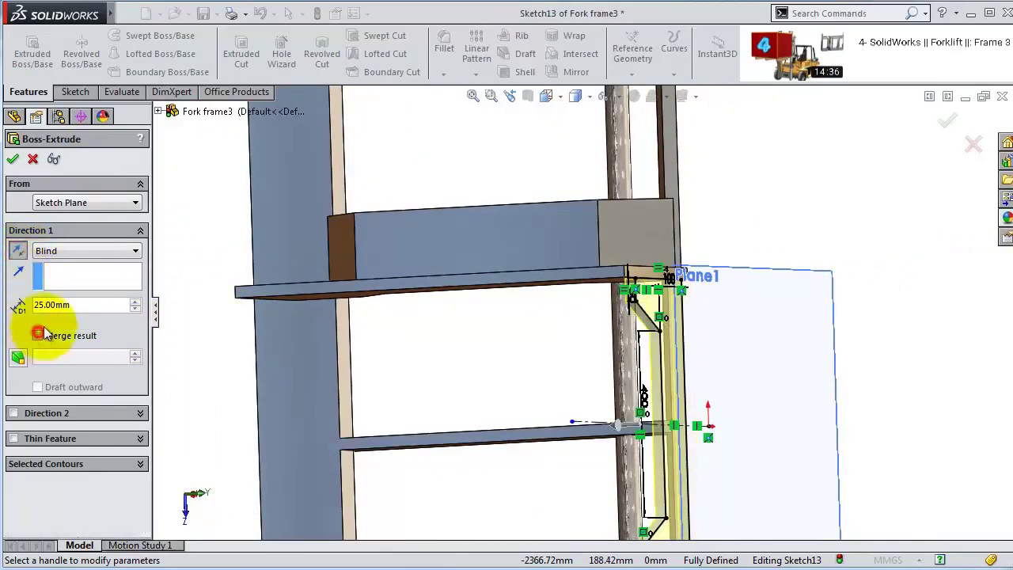
left_click(14, 160)
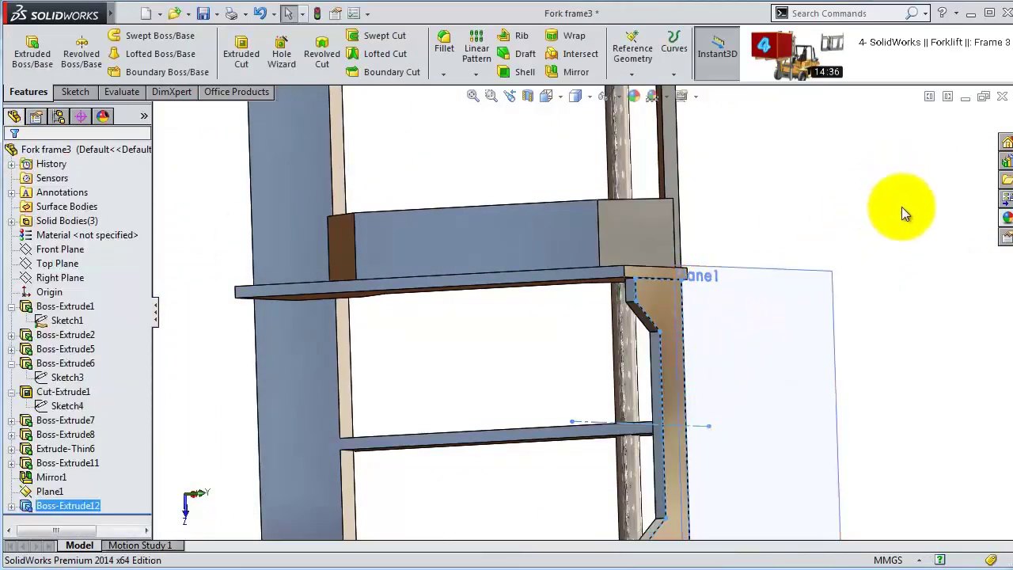
middle_click_drag(838, 256, 733, 225)
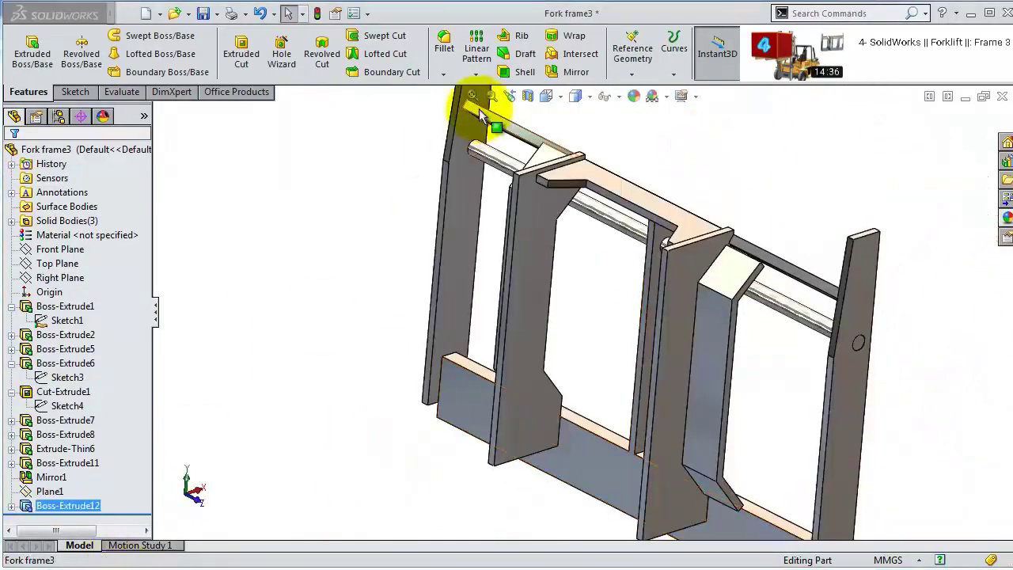
left_click(477, 51)
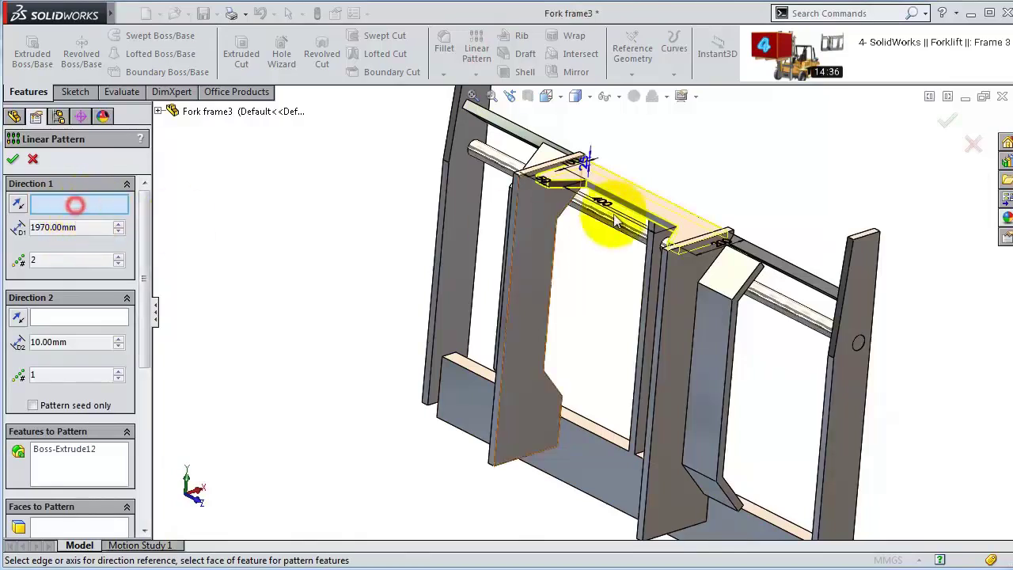
scroll(615, 219, "up", 5)
left_click(400, 240)
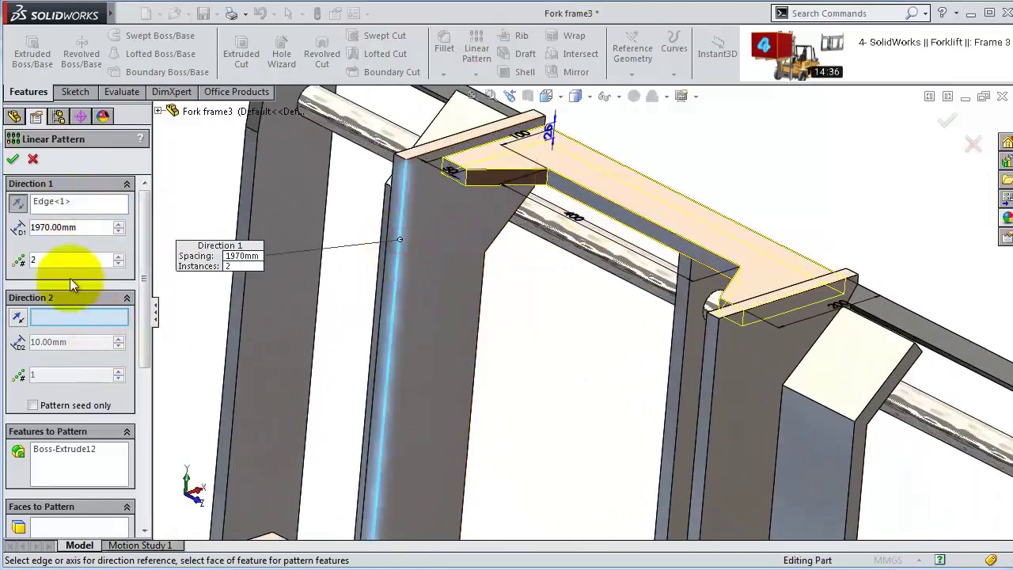
left_click_drag(91, 227, 36, 222)
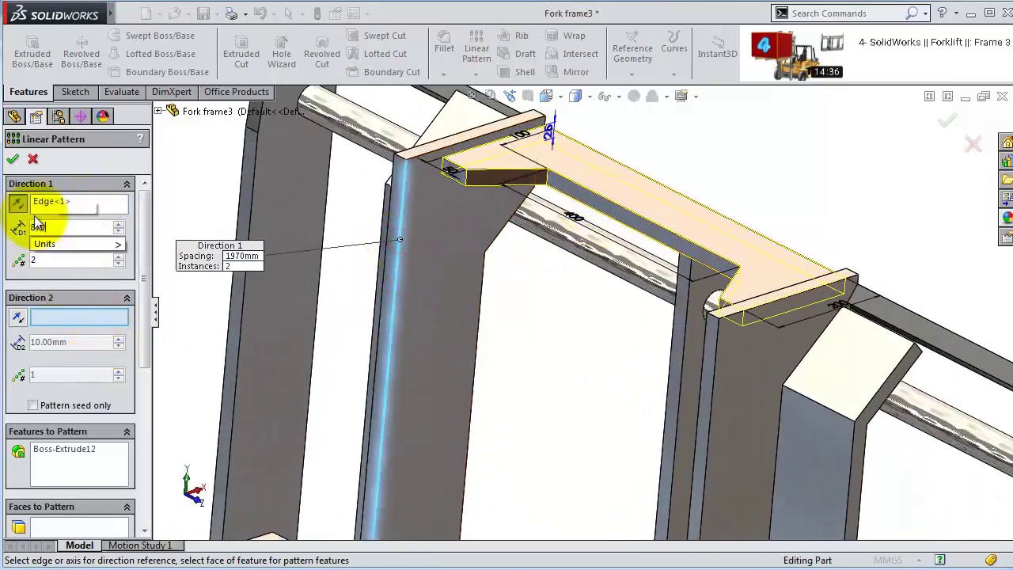
type("870")
key("Return")
scroll(527, 414, "down", 4)
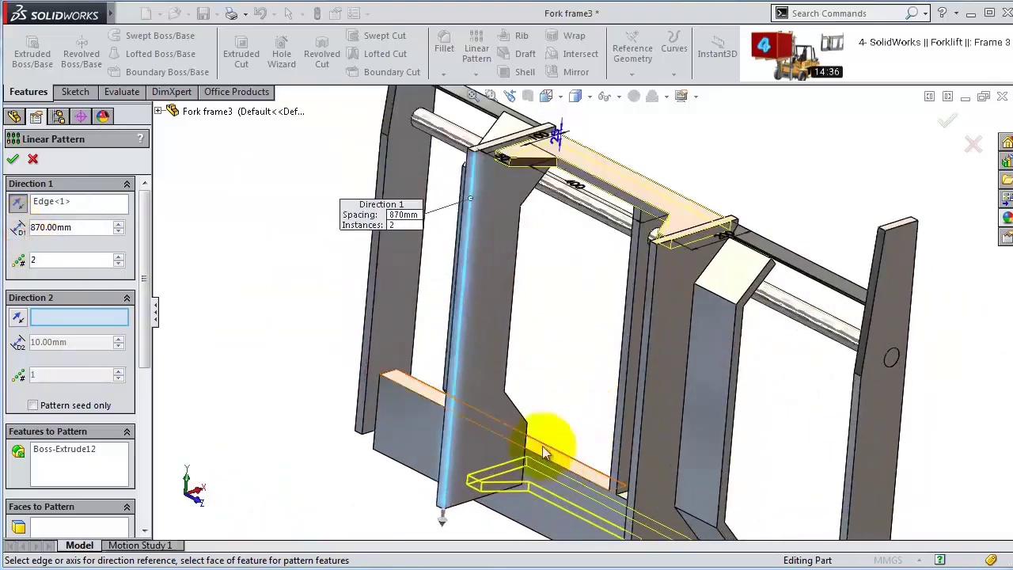
left_click(13, 158)
middle_click_drag(388, 343, 546, 340)
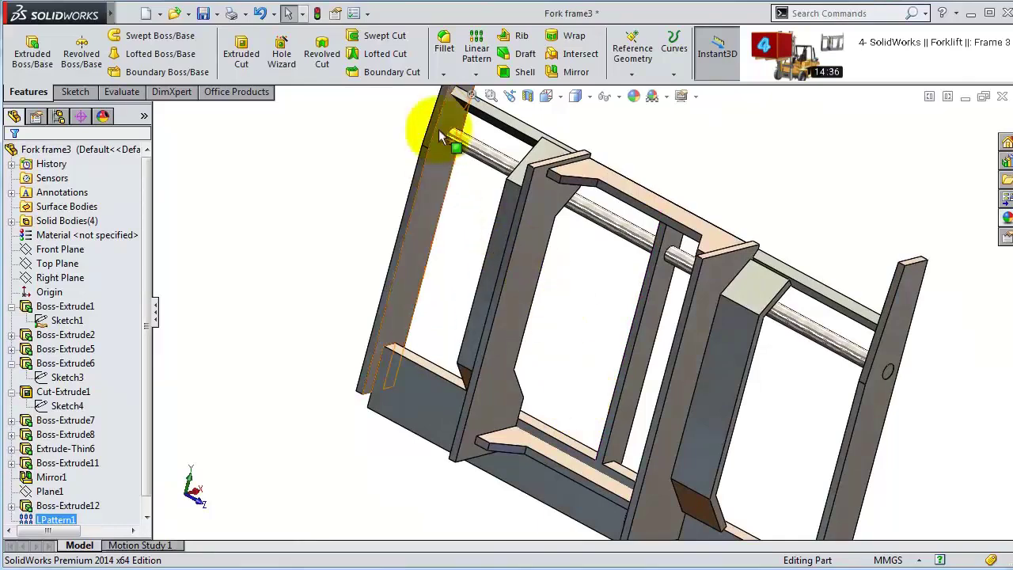
- Start a 30 mm fillet and select the first five post corner edges
left_click(443, 49)
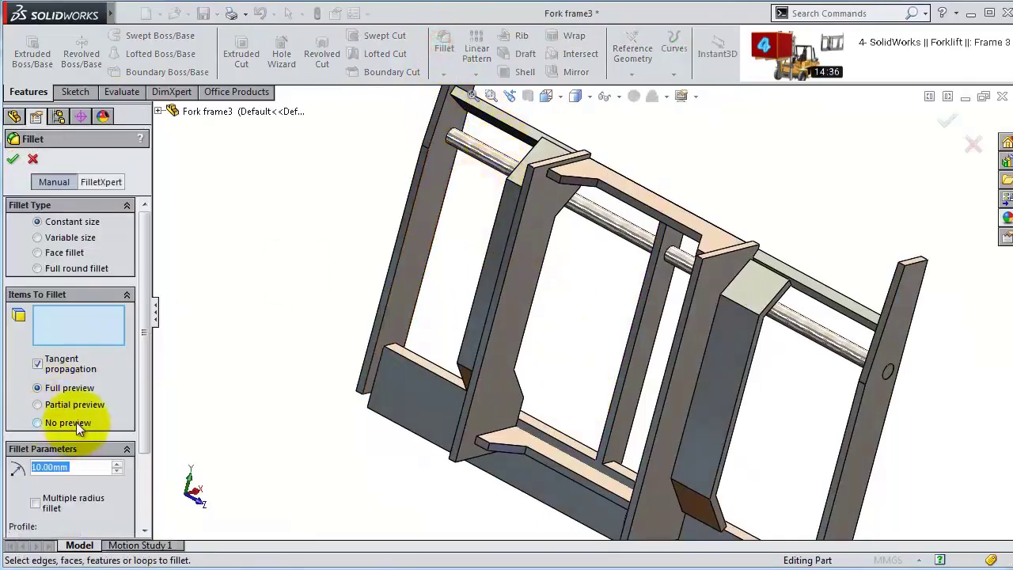
type("30")
left_click(306, 258)
scroll(402, 371, "down", 3)
middle_click_drag(402, 371, 504, 497)
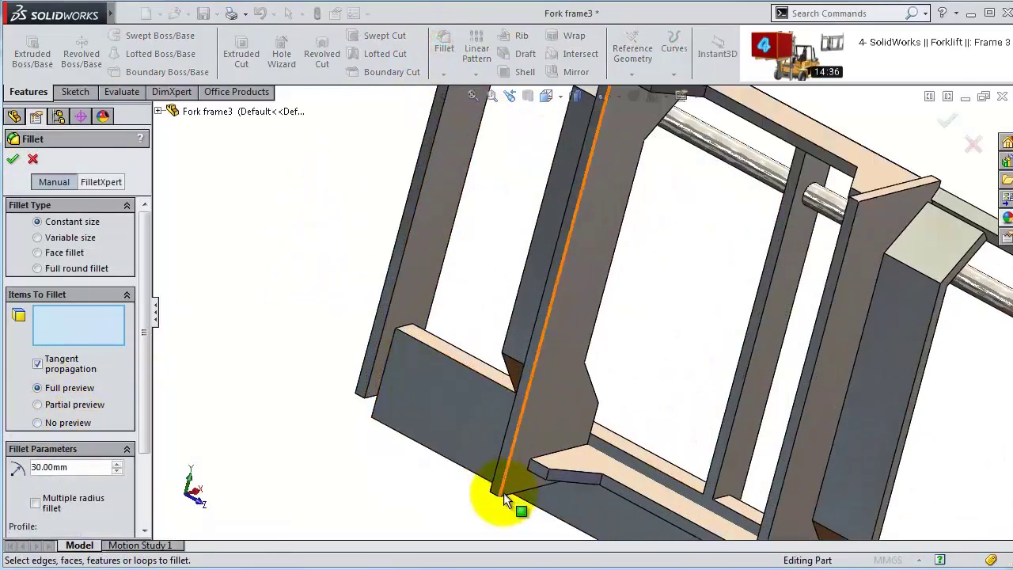
left_click(496, 498)
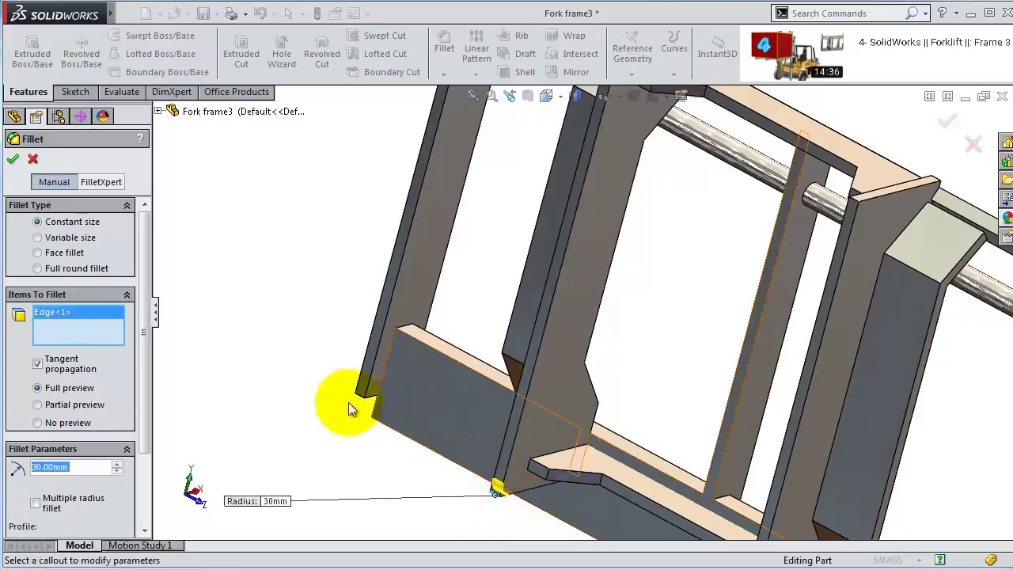
left_click(546, 440)
middle_click_drag(550, 434, 678, 509)
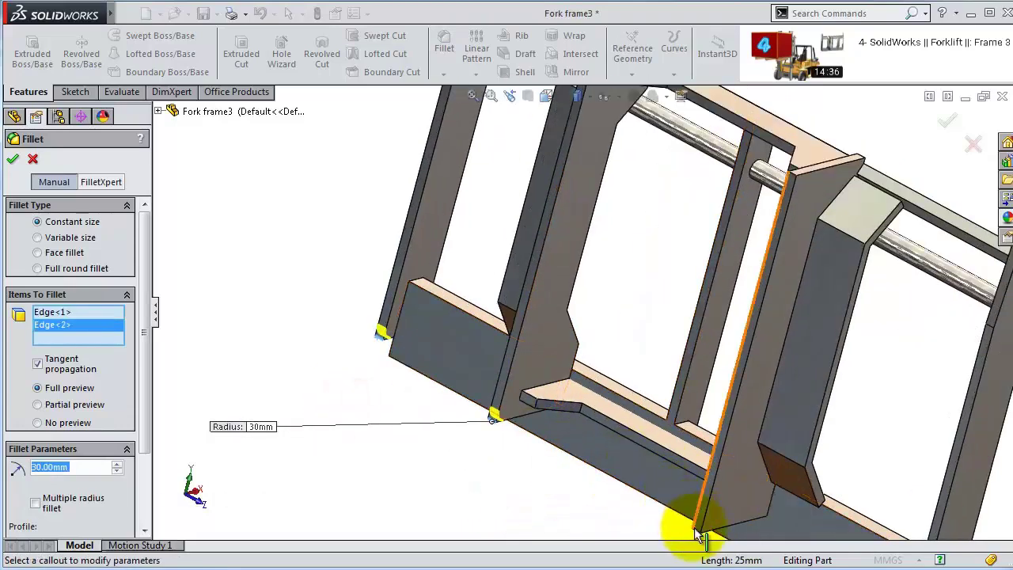
left_click(701, 537)
middle_click_drag(827, 409, 618, 369)
left_click(622, 372)
middle_click_drag(679, 290, 615, 199)
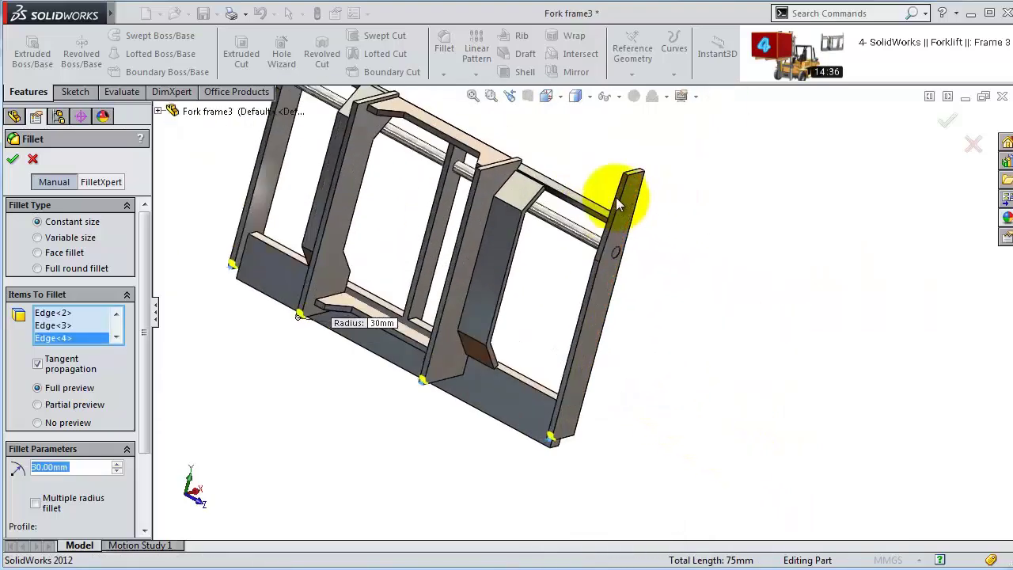
scroll(640, 197, "down", 5)
left_click(643, 215)
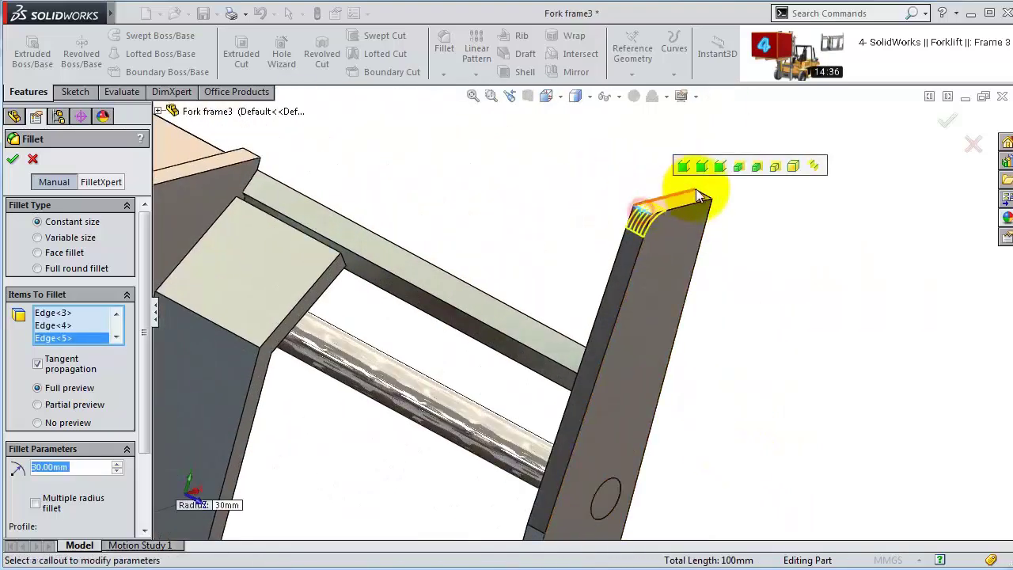
- Add five more edges to the fillet, including the left post's top corner edges
middle_click_drag(396, 214, 351, 227)
scroll(350, 226, "down", 3)
left_click(467, 353)
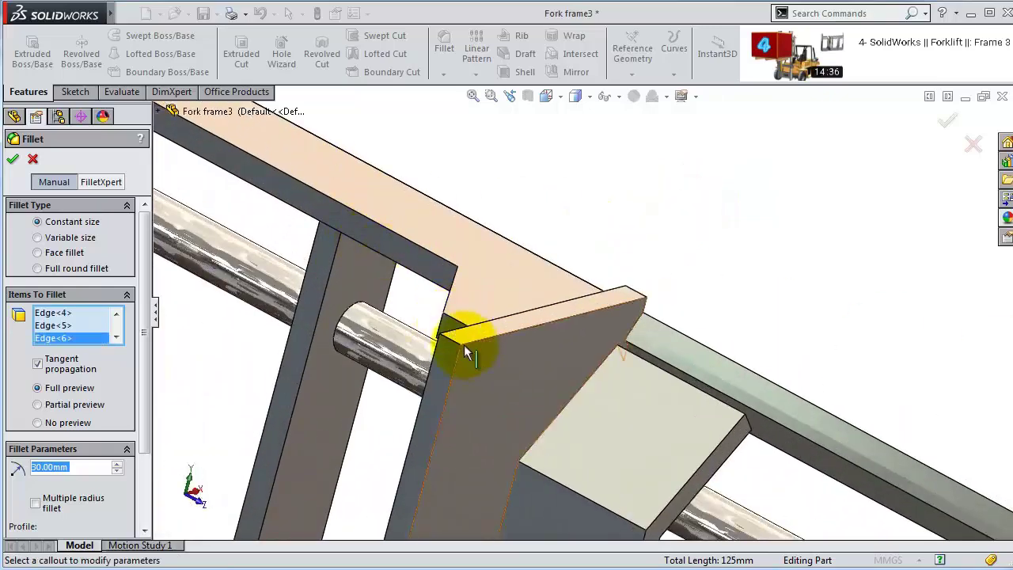
scroll(428, 309, "up", 3)
scroll(277, 175, "down", 3)
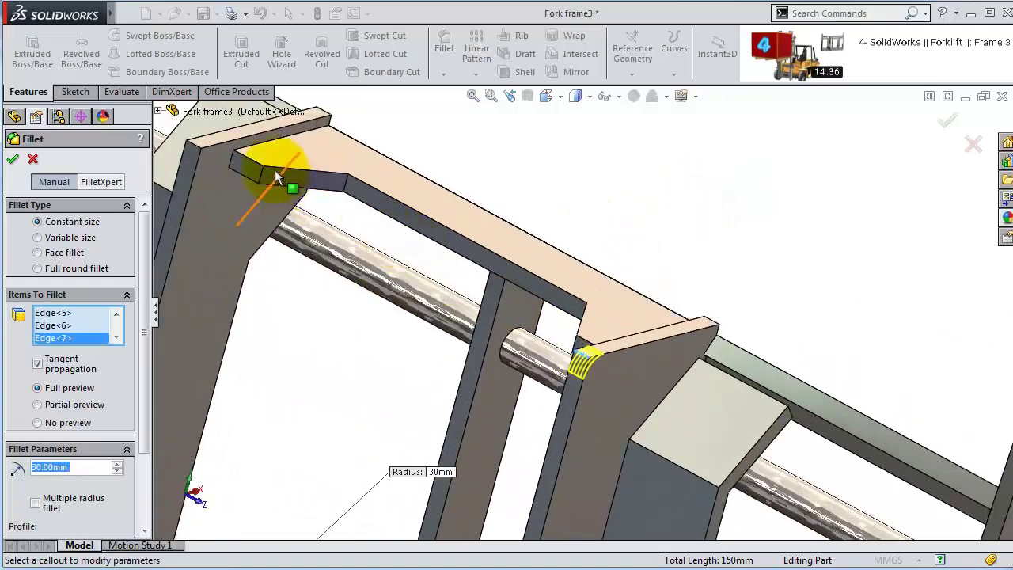
left_click(263, 178)
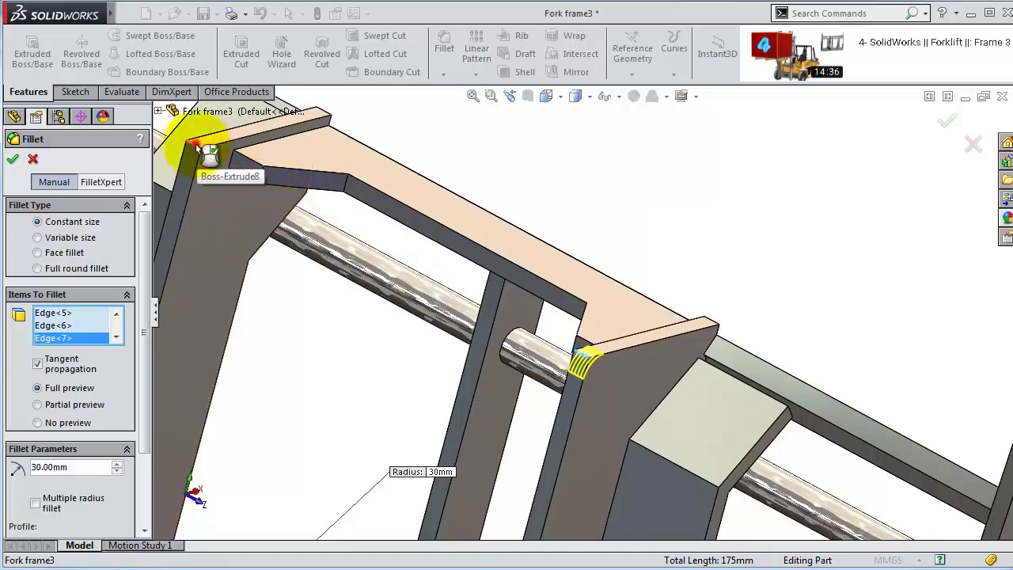
left_click(196, 148)
scroll(429, 150, "up", 3)
scroll(271, 282, "down", 4)
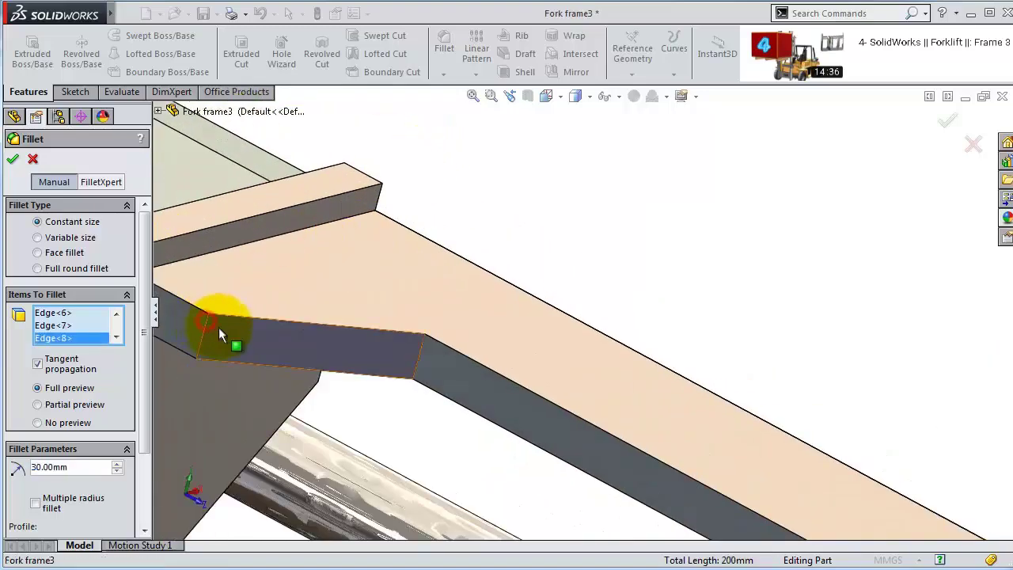
middle_click_drag(220, 334, 495, 156)
left_click(509, 155)
scroll(559, 131, "up", 3)
scroll(588, 306, "down", 3)
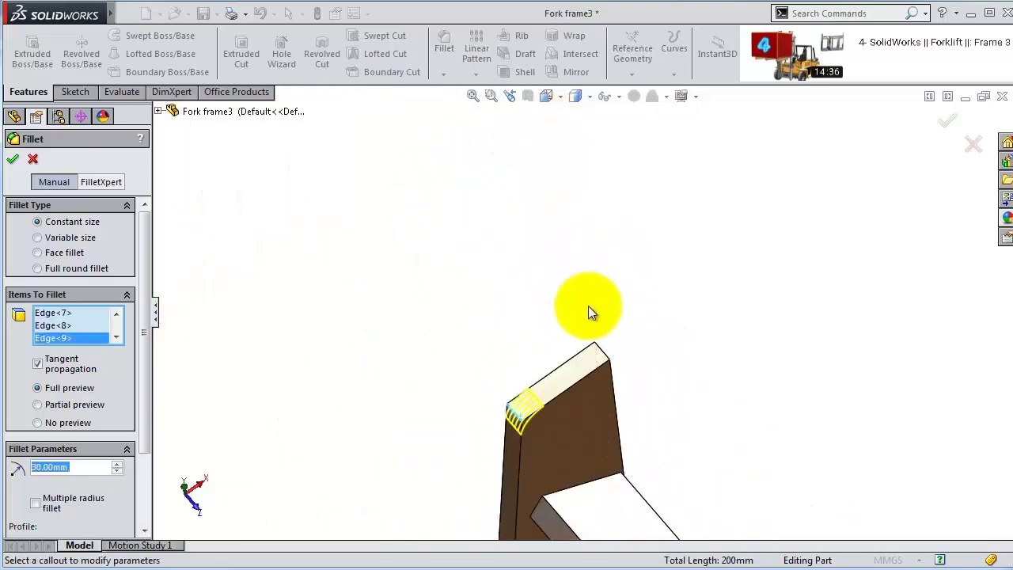
left_click(601, 351)
- Add the last three frame corner edges, completing the thirteen-edge selection
middle_click_drag(691, 370, 685, 473)
scroll(672, 411, "up", 5)
scroll(583, 413, "down", 5)
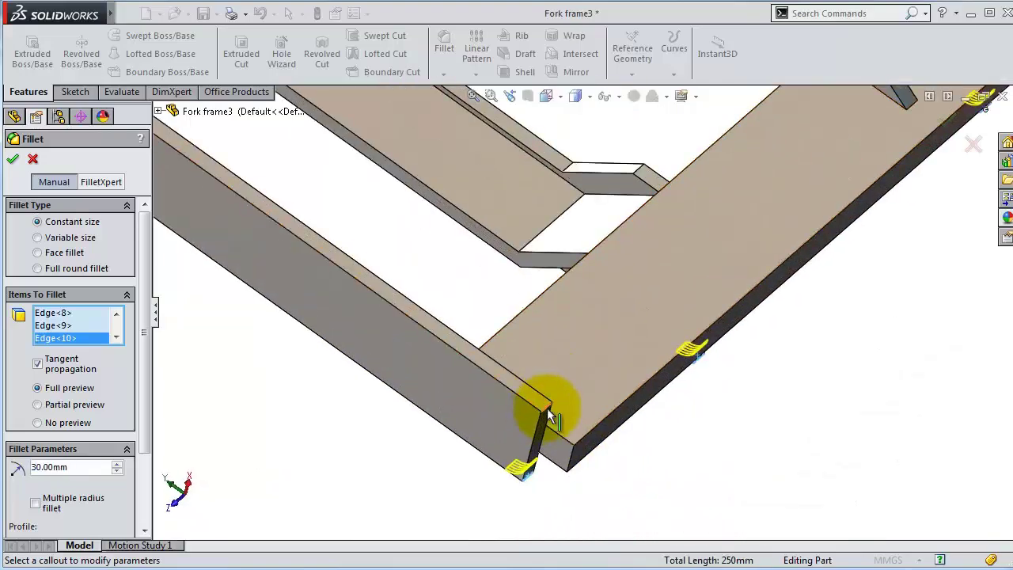
left_click(543, 408)
scroll(803, 257, "up", 1)
scroll(804, 257, "down", 3)
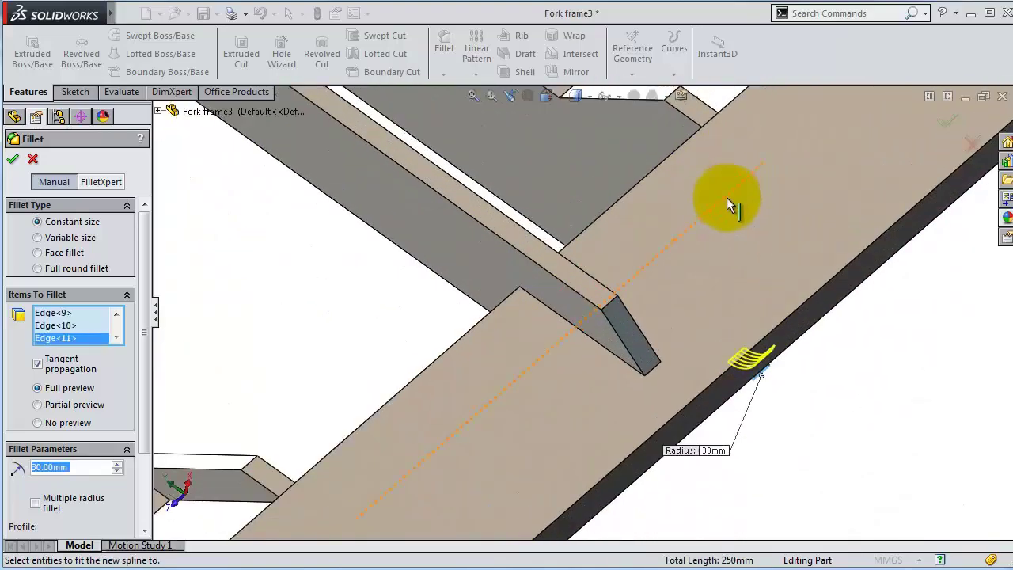
left_click(612, 302)
scroll(841, 238, "up", 3)
scroll(776, 176, "down", 3)
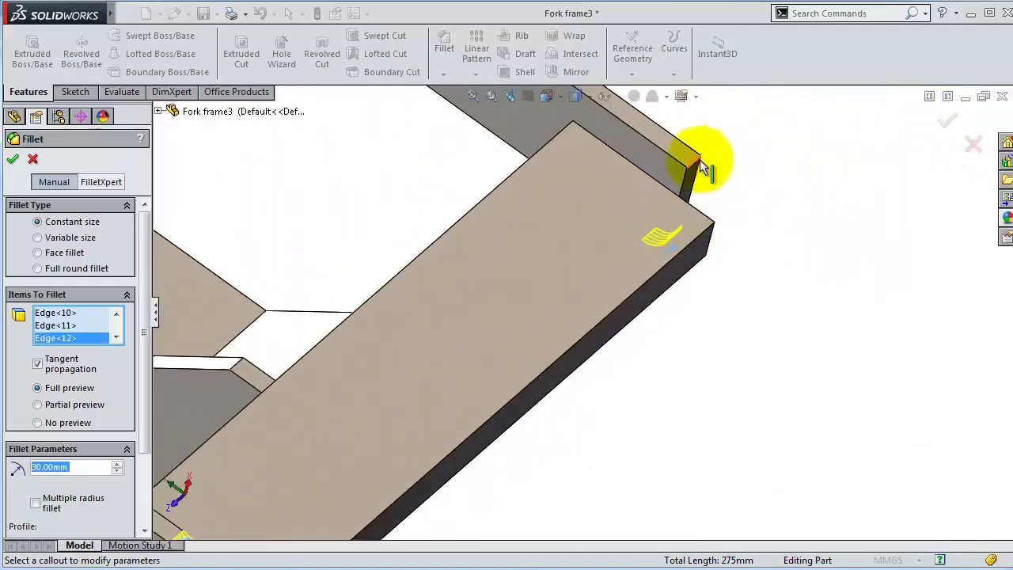
left_click(699, 162)
scroll(502, 204, "up", 3)
scroll(362, 227, "down", 4)
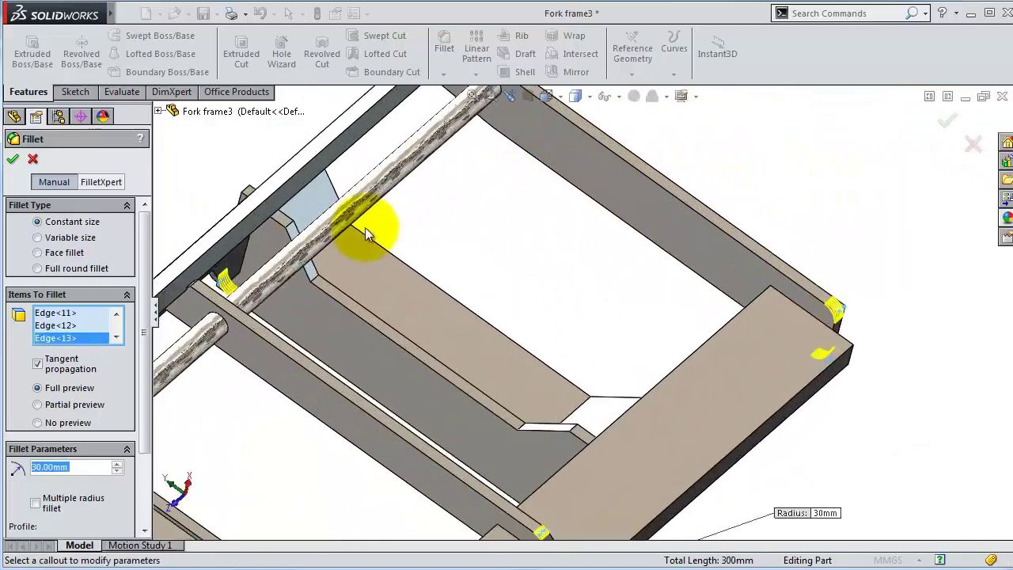
middle_click_drag(368, 226, 438, 265)
scroll(543, 198, "up", 5)
middle_click_drag(543, 199, 549, 214)
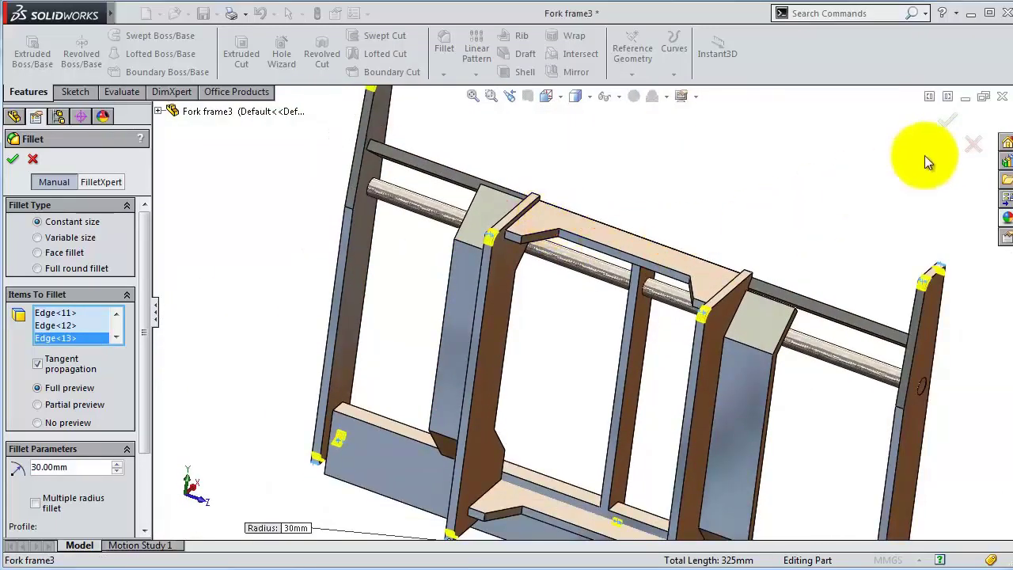
- Apply the 30 mm fillet and save the fork frame part
left_click(949, 124)
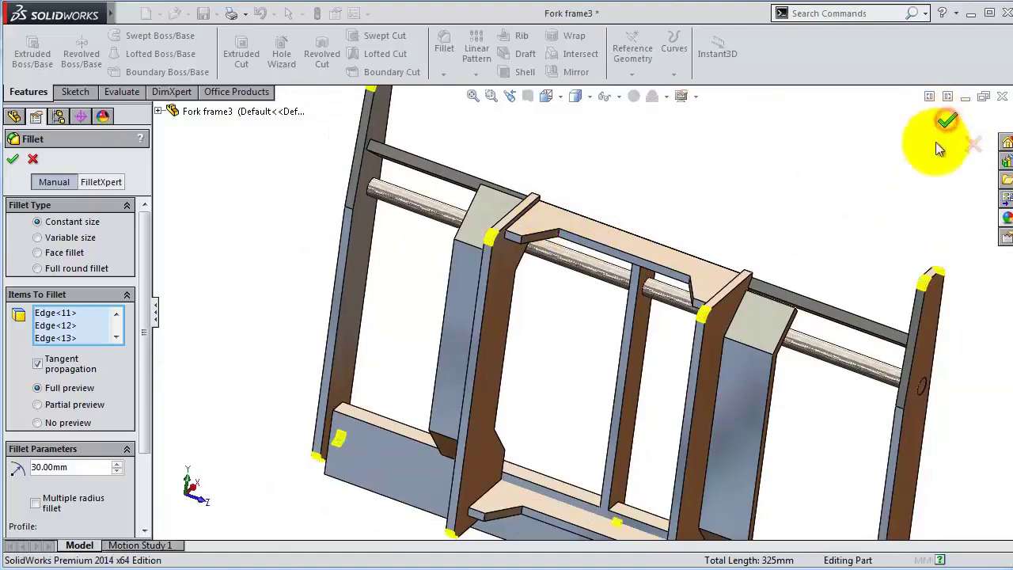
mouse_move(897, 226)
middle_mouse_down()
mouse_move(859, 197)
mouse_move(941, 226)
mouse_move(648, 361)
mouse_move(649, 377)
mouse_move(638, 309)
mouse_move(632, 339)
mouse_move(657, 348)
middle_mouse_up()
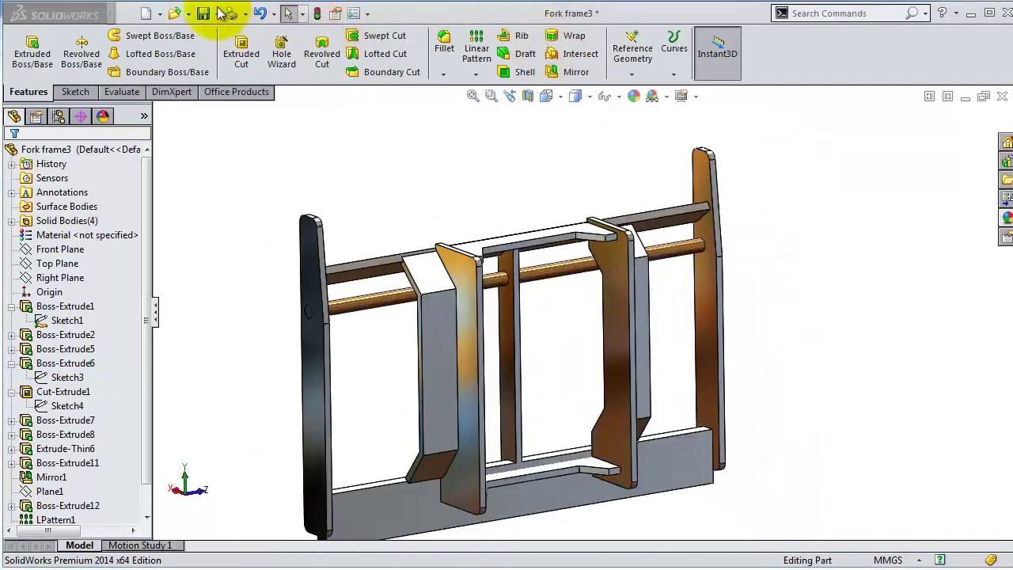
left_click(205, 13)
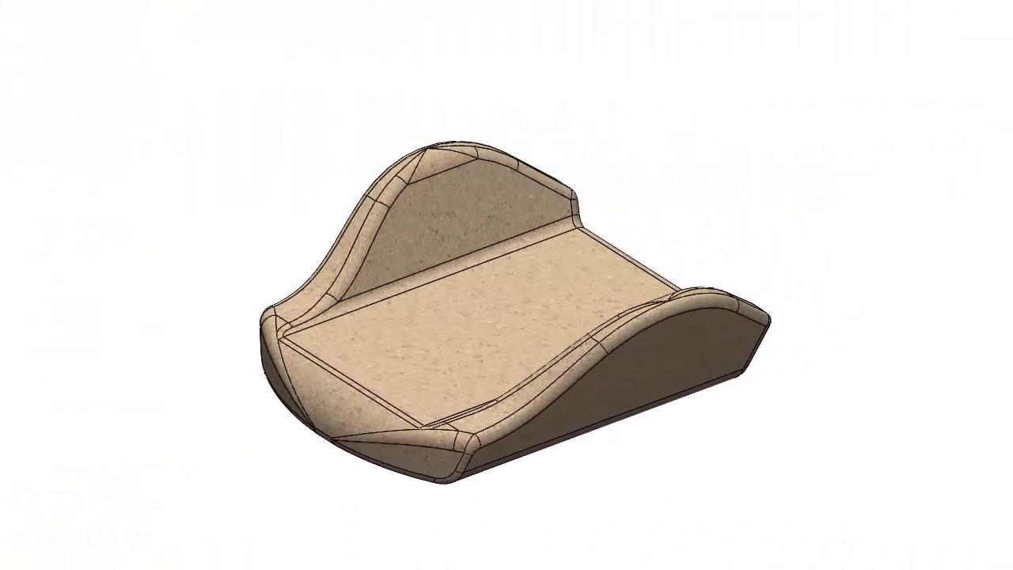
- Create Axis1 from the Front Plane and Top Plane using Reference Geometry > Axis
left_click(36, 254)
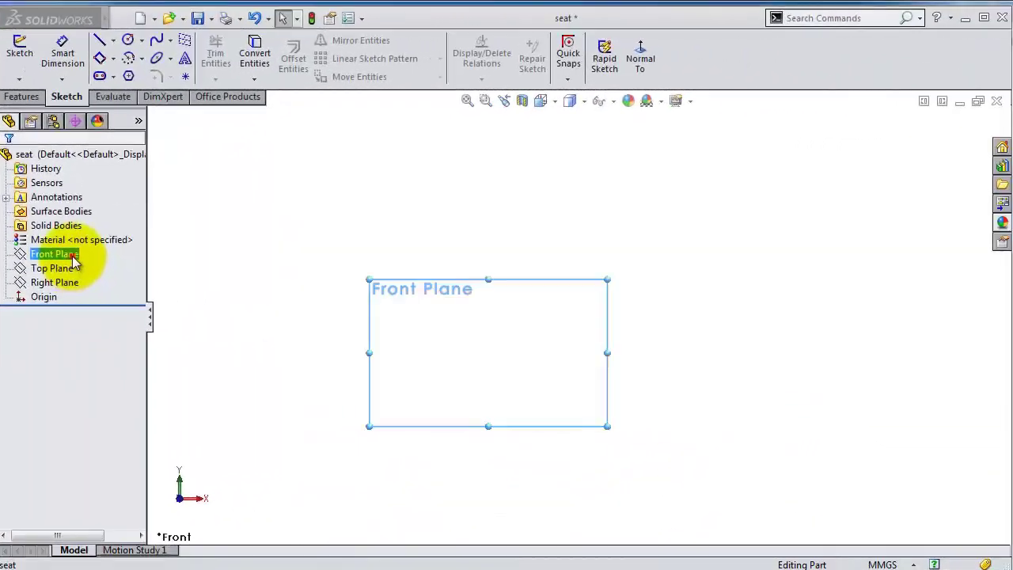
left_click(68, 272, "ctrl")
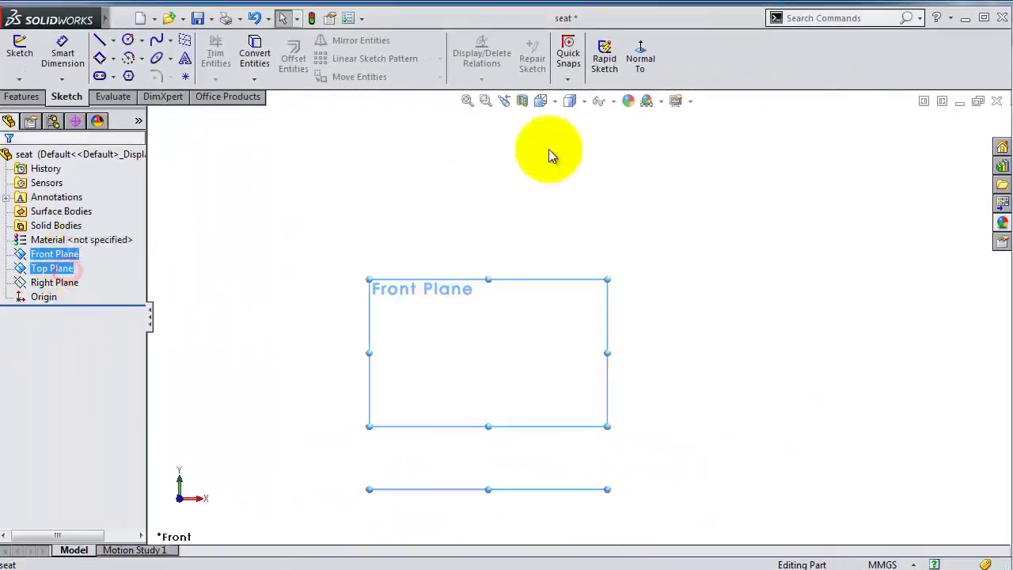
left_click(22, 97)
left_click(626, 77)
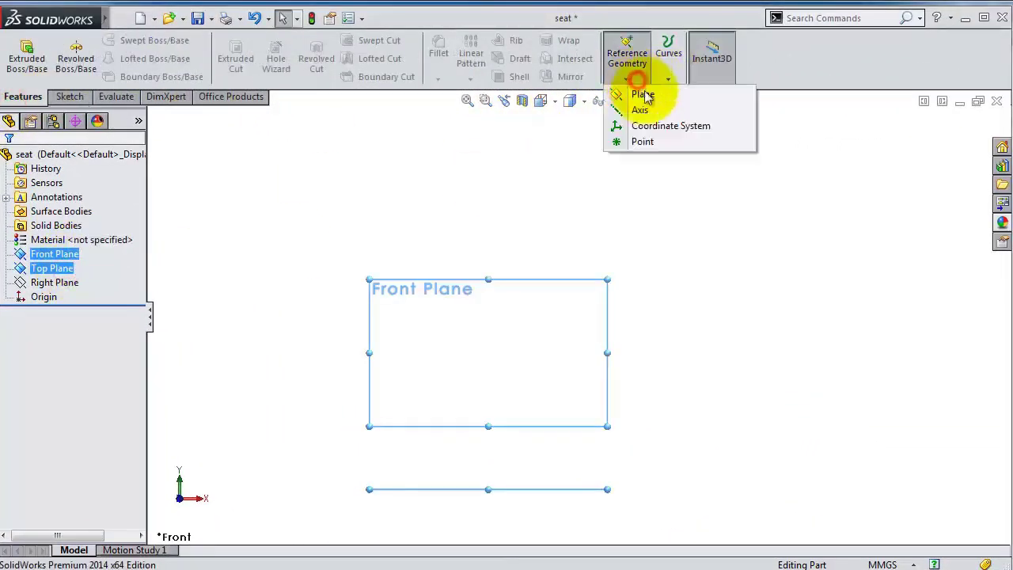
left_click(643, 110)
left_click(13, 162)
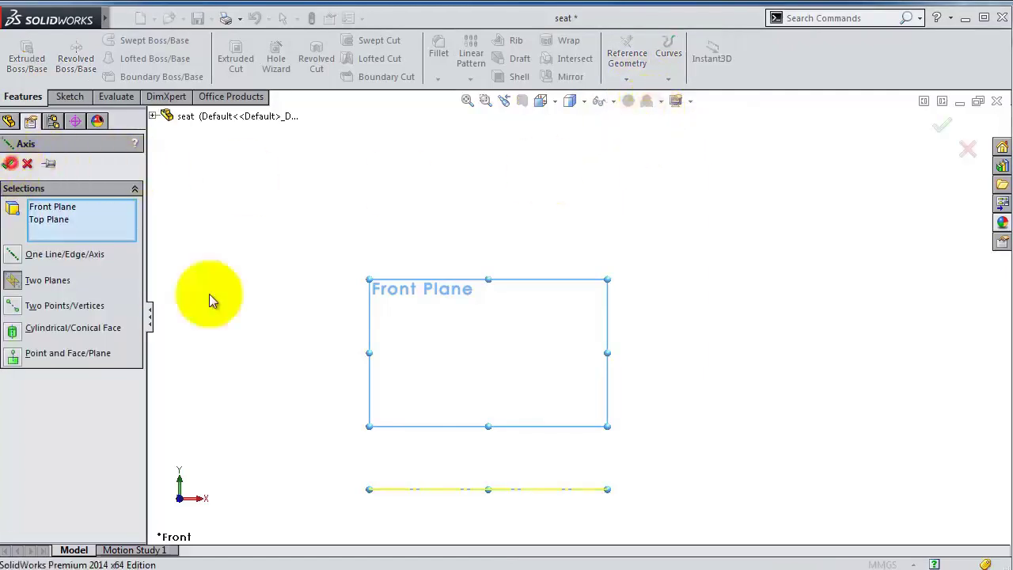
middle_click_drag(539, 390, 448, 384)
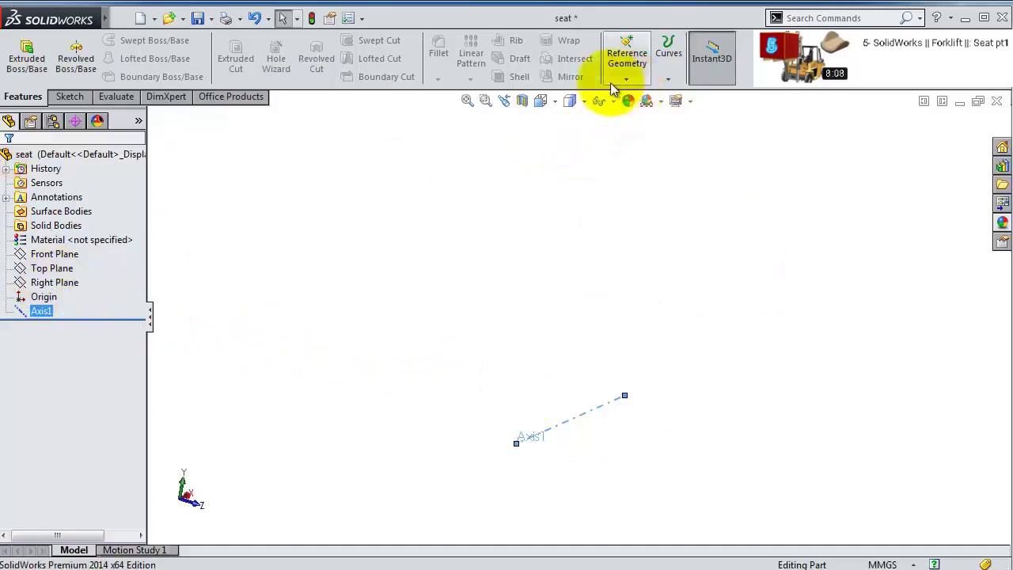
left_click(64, 254)
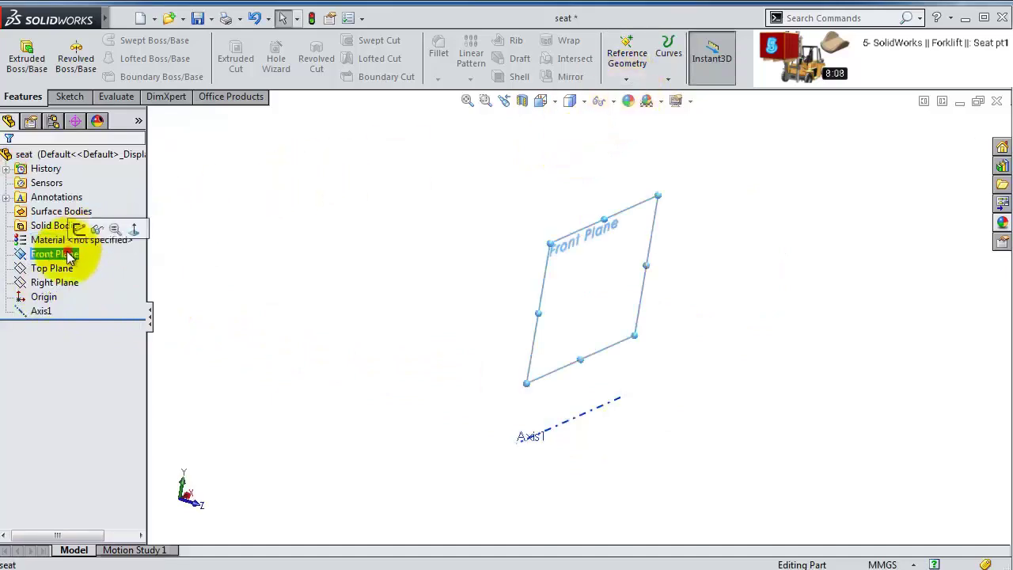
- Create Plane1 at 15° from the Front Plane about Axis1, then sketch on Front Plane
left_click(626, 79)
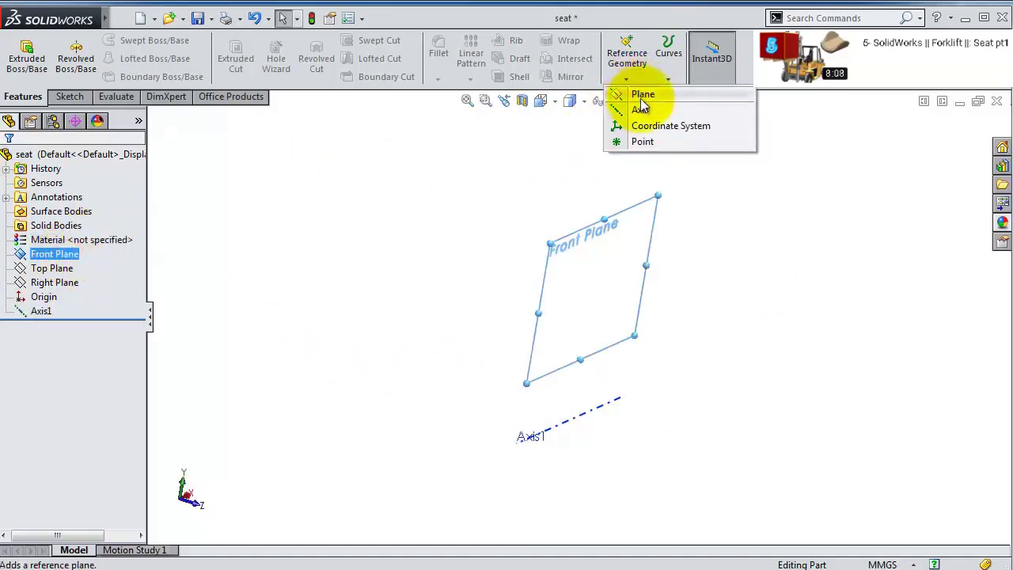
left_click(640, 97)
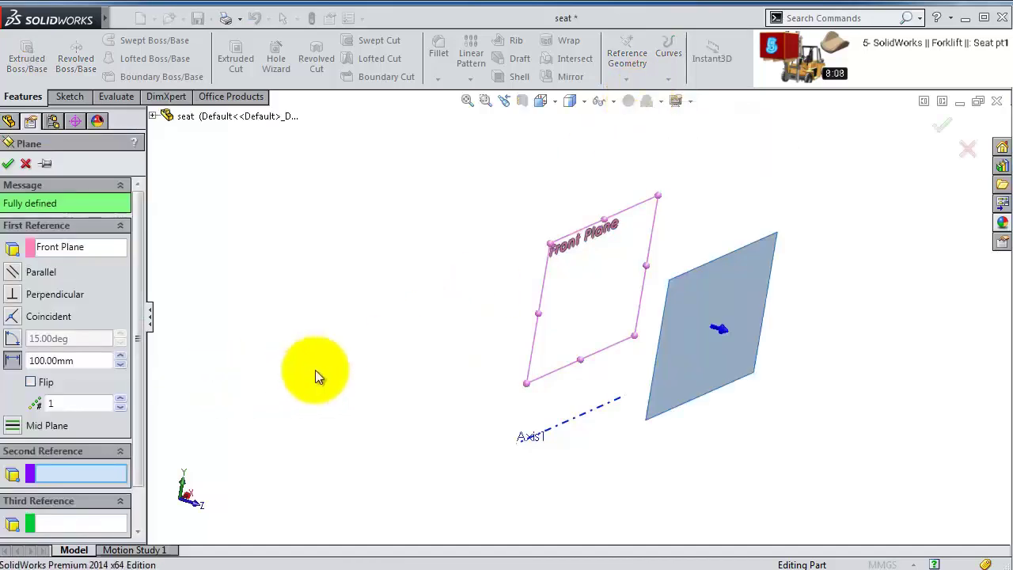
left_click(573, 428)
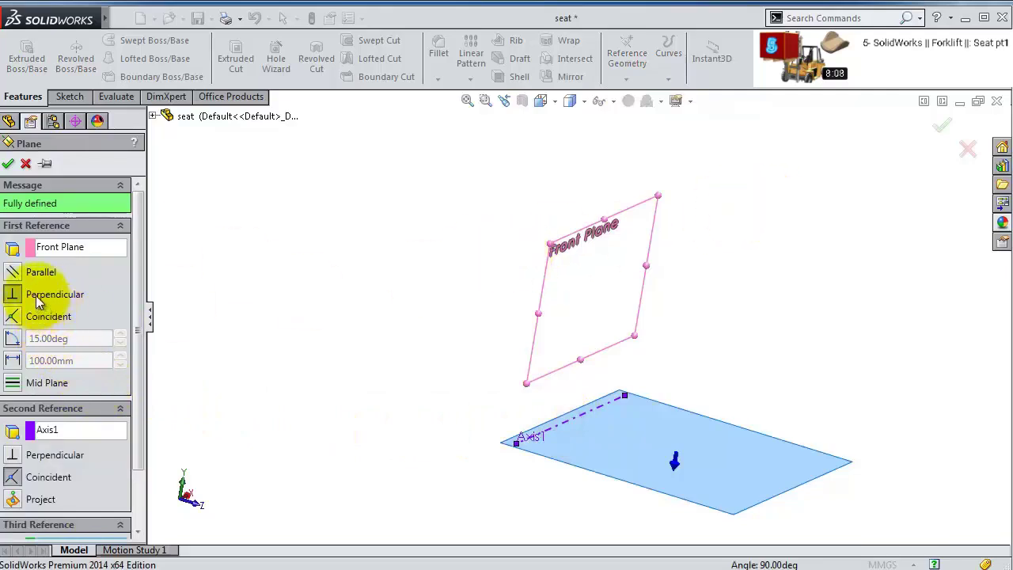
left_click(12, 338)
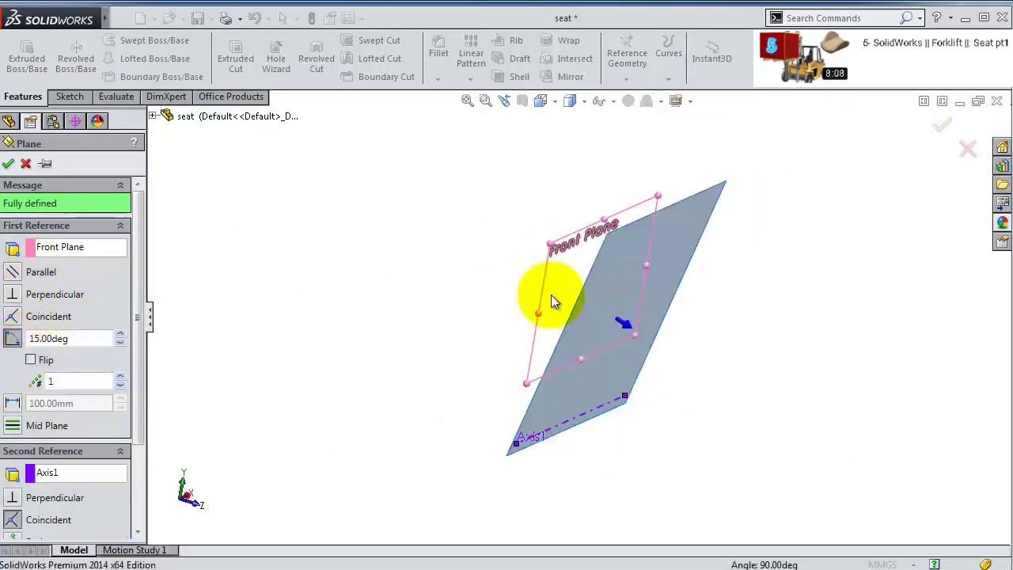
middle_click_drag(554, 290, 574, 337)
left_click(8, 163)
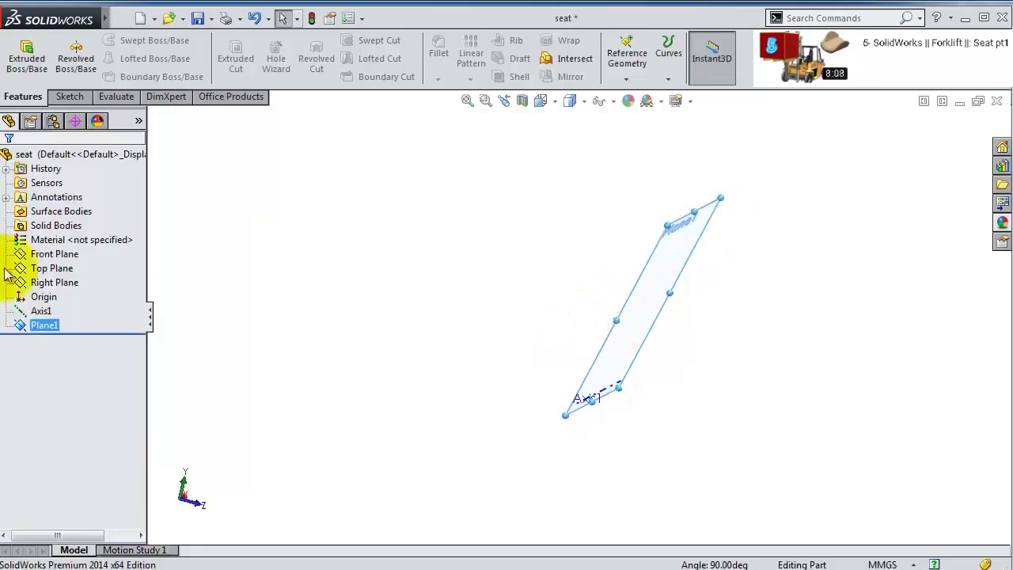
left_click(38, 260)
left_click(50, 234)
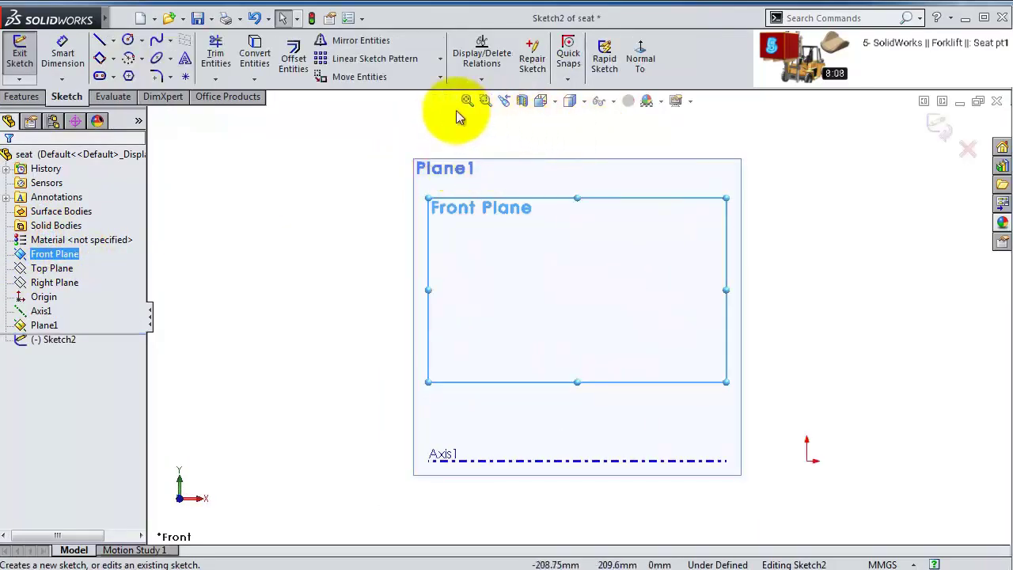
- Draw a vertical centerline upward from the origin
left_click(113, 40)
left_click(125, 74)
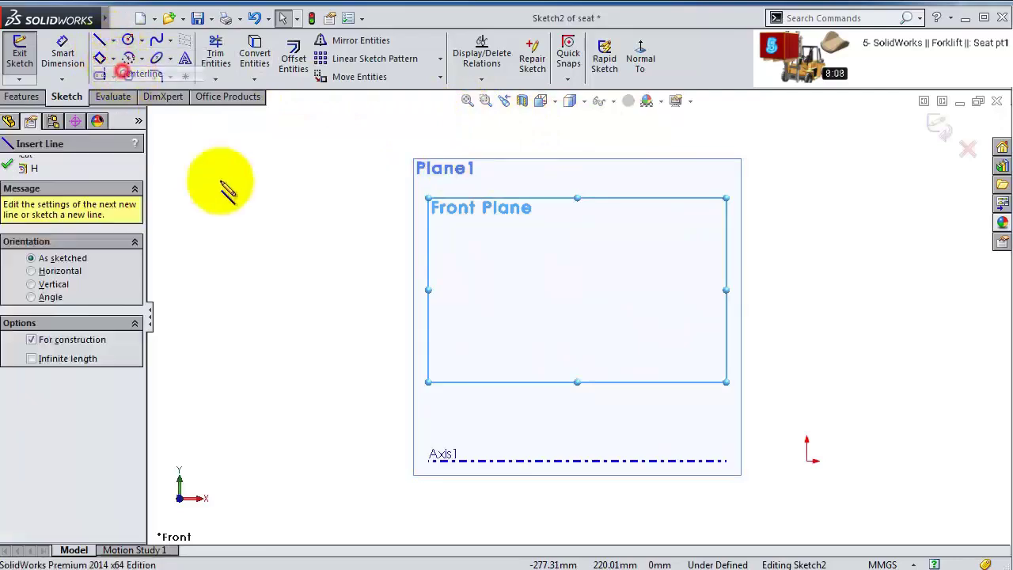
left_click_drag(808, 461, 807, 116)
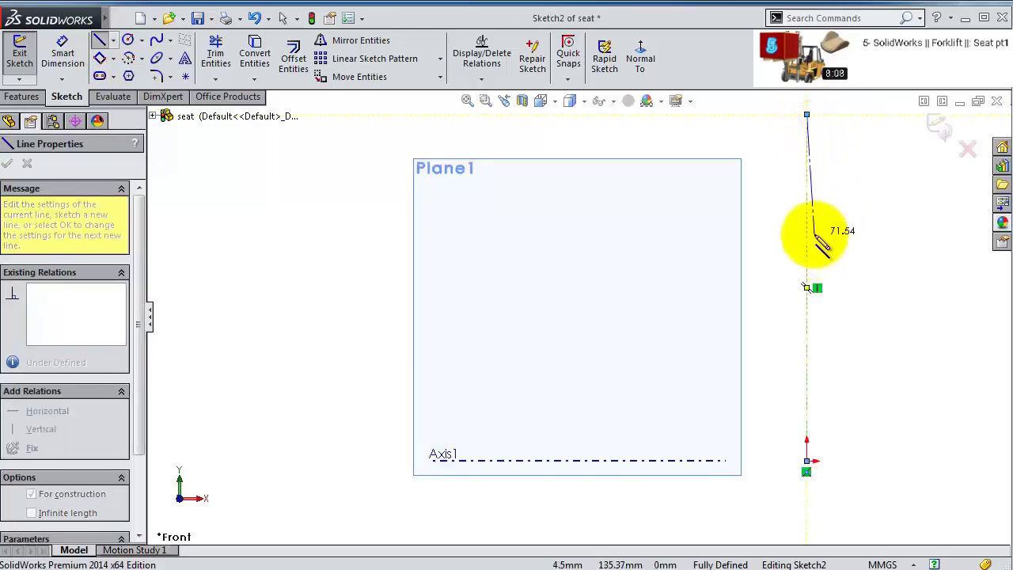
key("Escape")
- Sketch the bottom line, a tangent arc and the rising slanted line of the seat outline
left_click(100, 45)
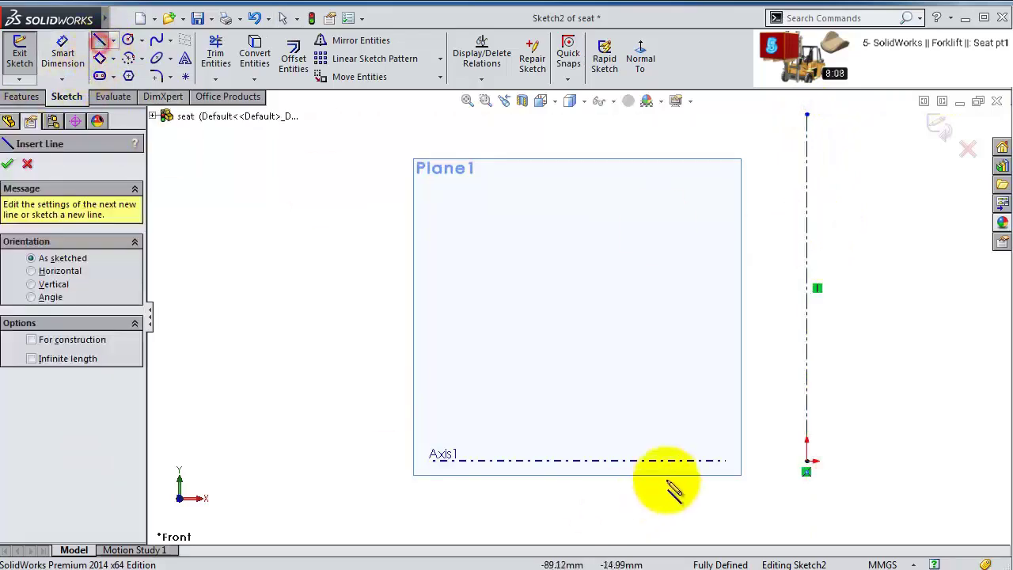
mouse_move(807, 462)
left_mouse_down()
mouse_move(572, 461)
mouse_move(814, 468)
mouse_move(662, 351)
mouse_move(807, 395)
left_mouse_up()
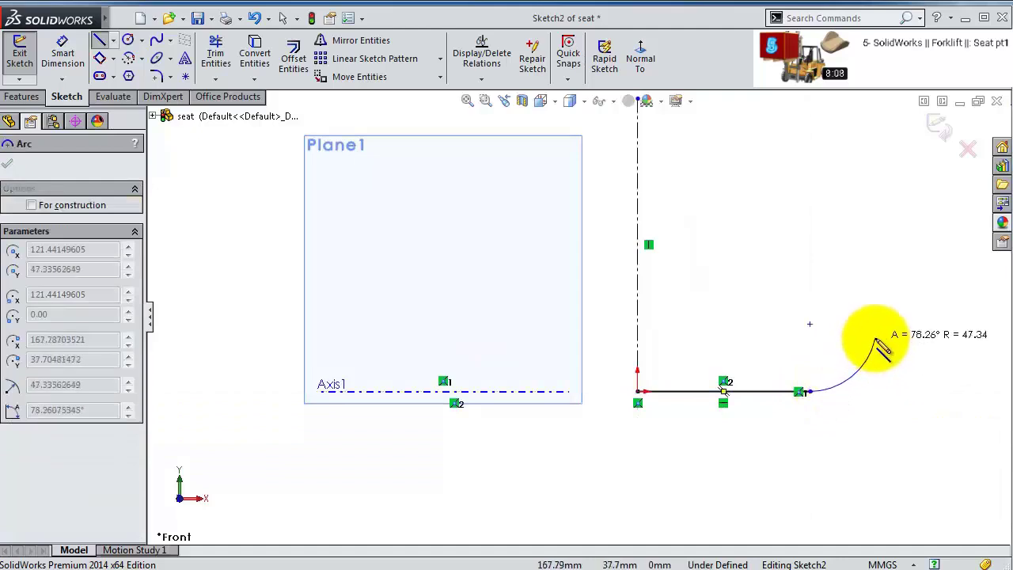
left_click(877, 342)
key("z")
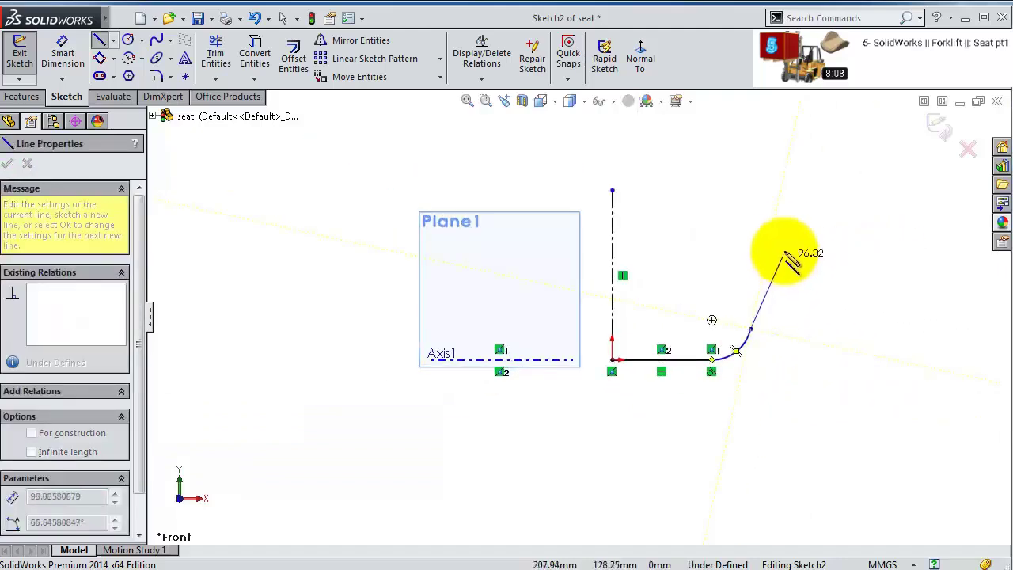
scroll(783, 249, "down", 2)
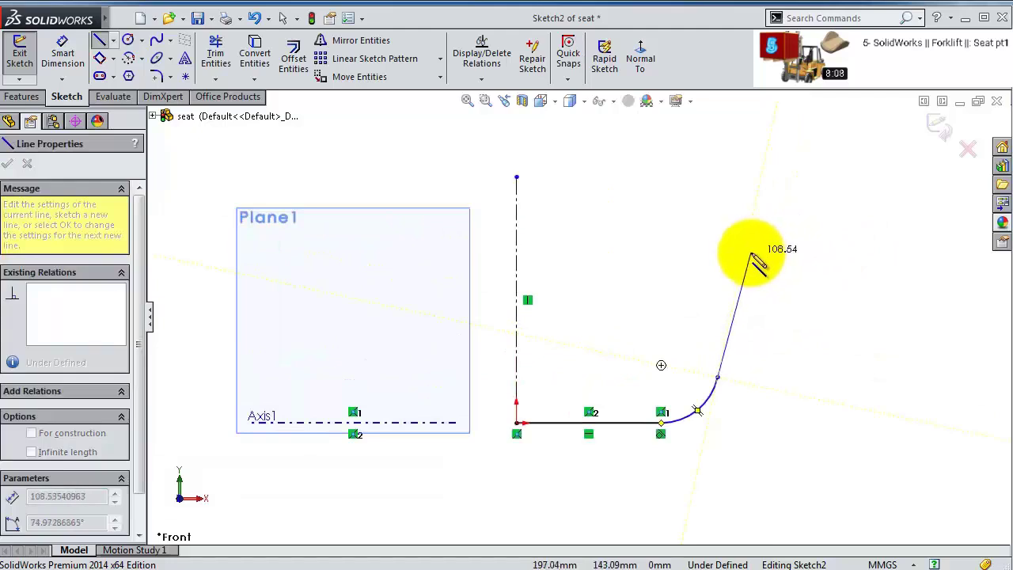
double_click(745, 254)
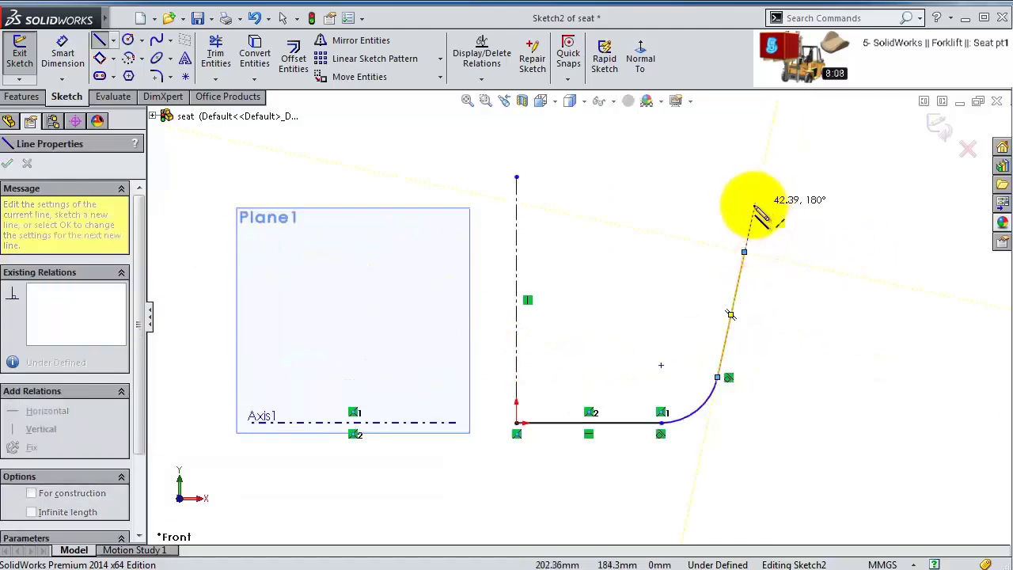
scroll(756, 223, "down", 4)
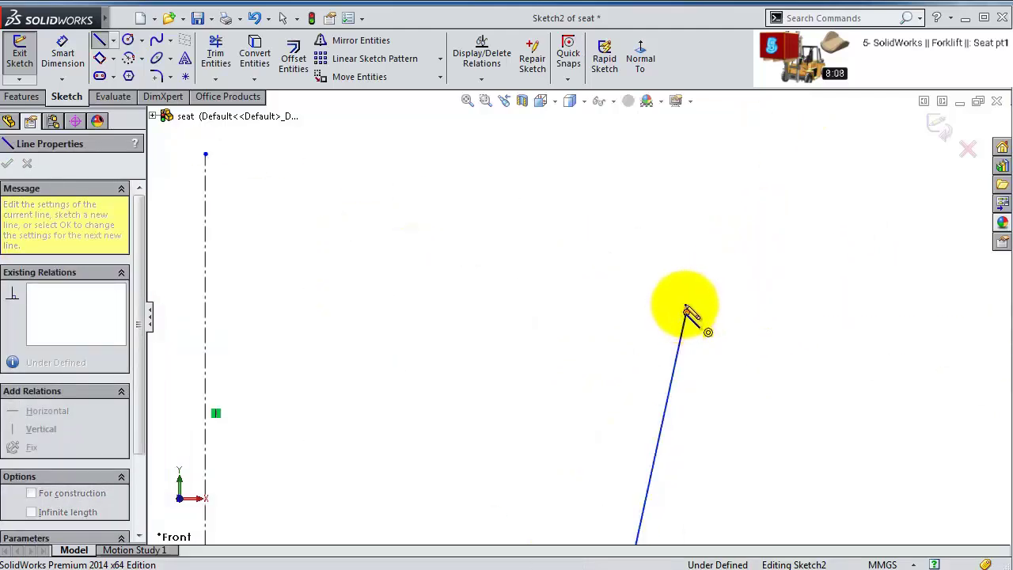
left_click(687, 312)
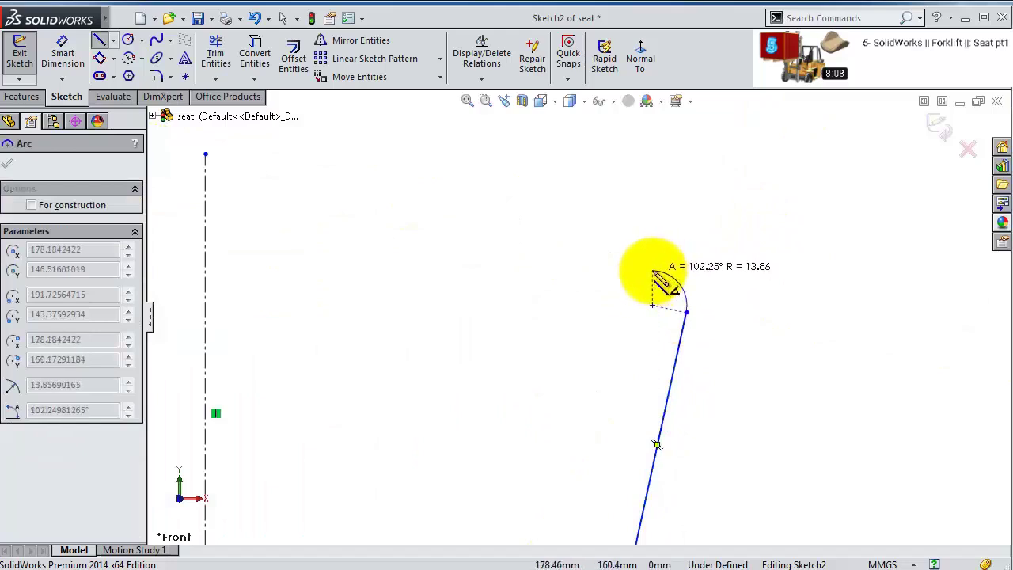
- Finish the outline with top tangent arcs, a descending line, a lower arc and a closing line on the centerline
left_click(653, 274)
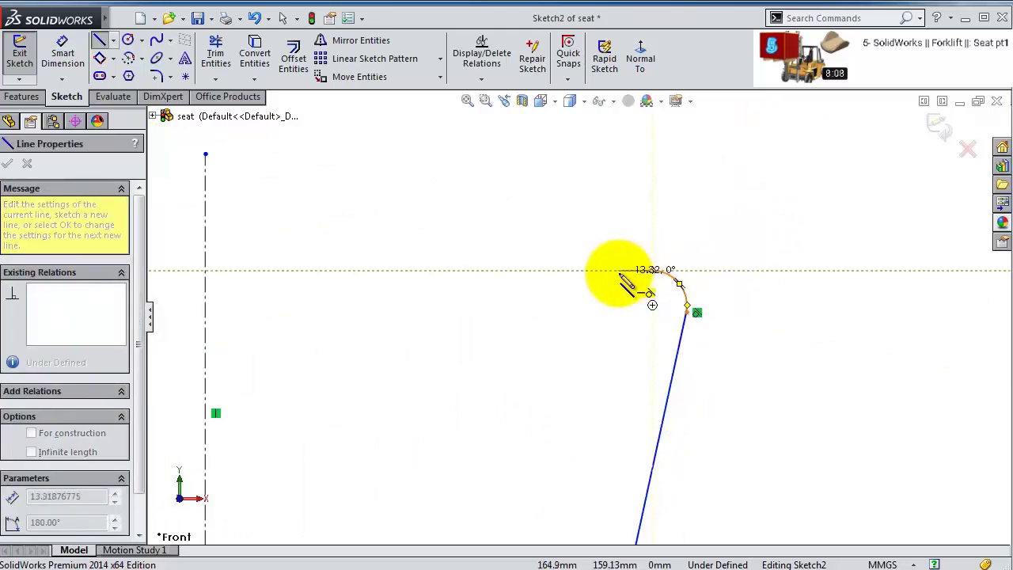
key("a")
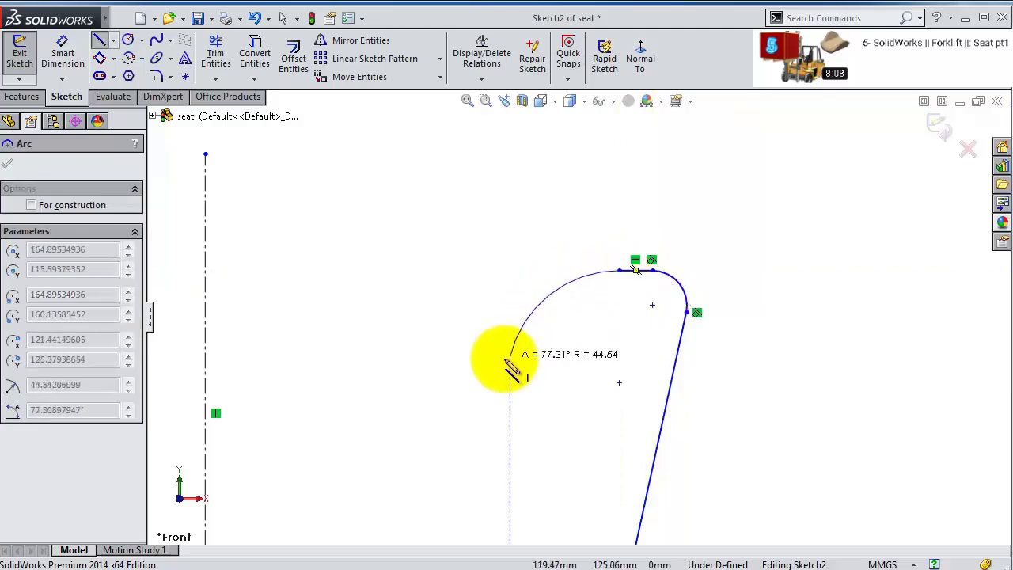
left_click(489, 351)
scroll(488, 388, "up", 3)
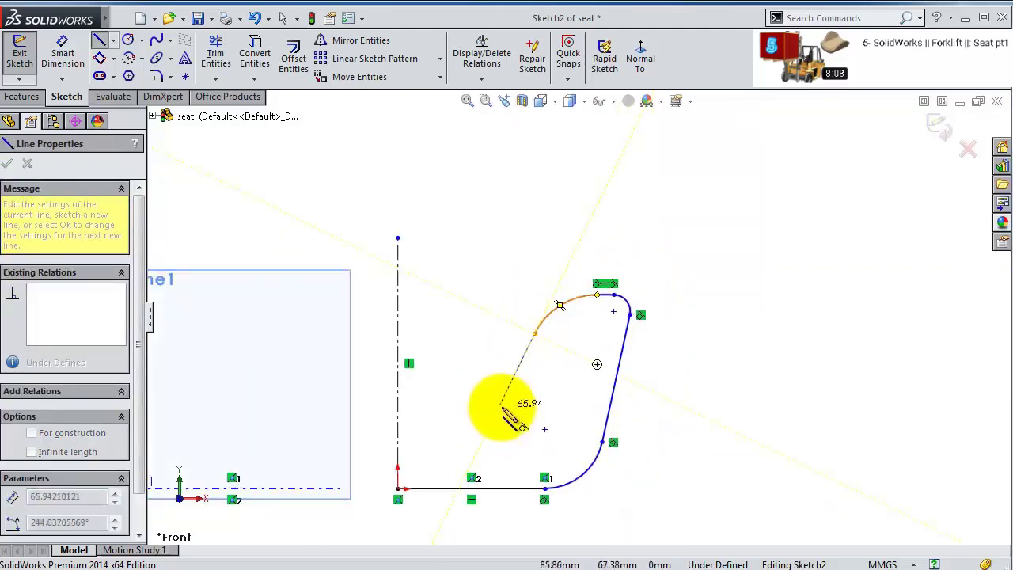
left_click(501, 407)
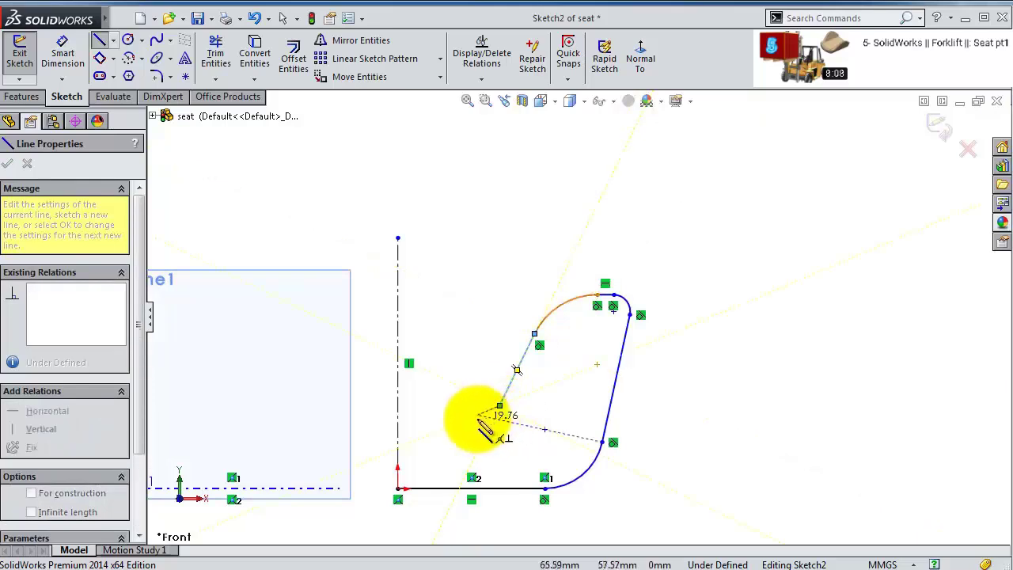
key("a")
scroll(507, 395, "down", 5)
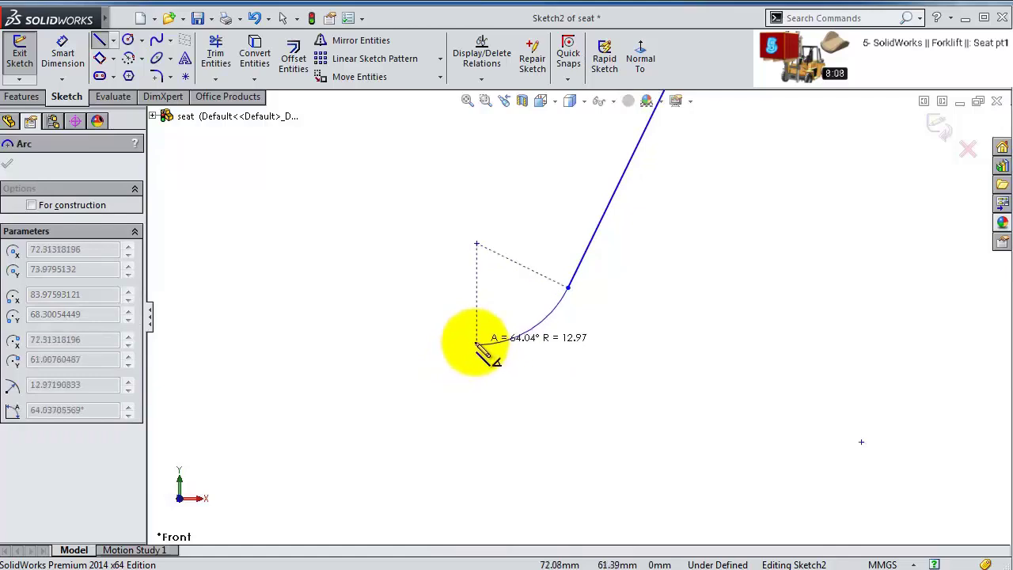
left_click(477, 340)
scroll(395, 349, "up", 3)
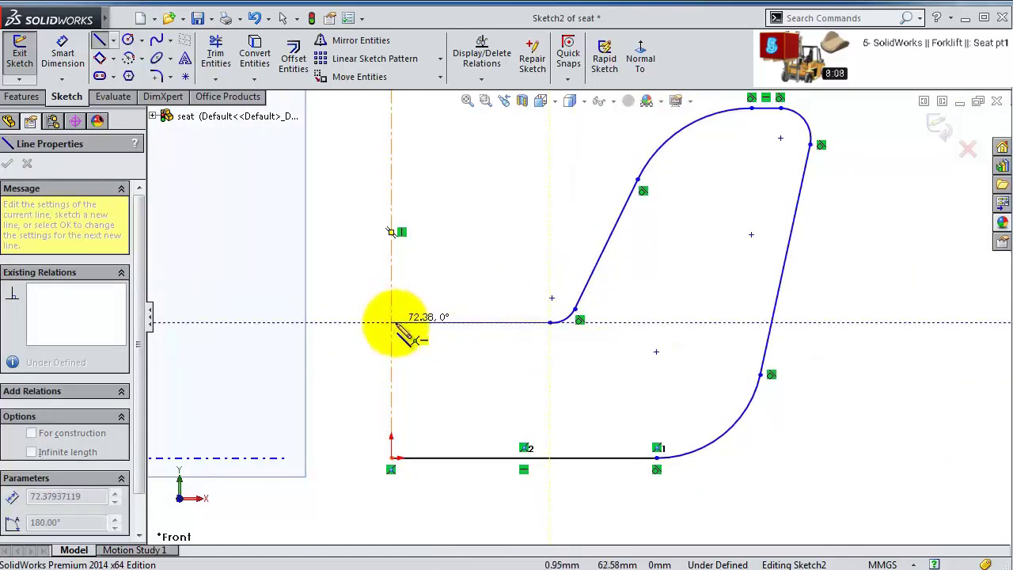
left_click(392, 322)
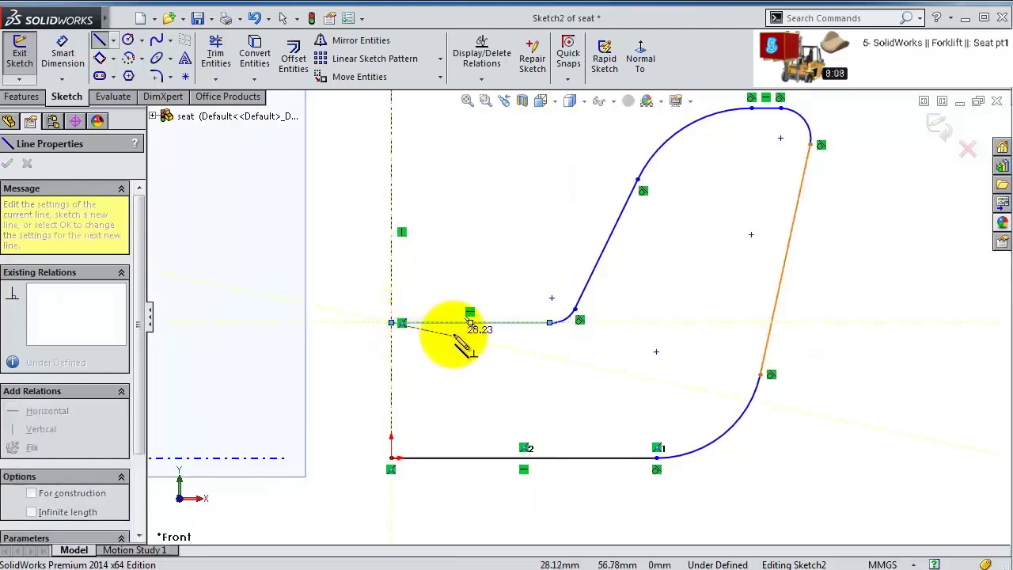
key("Escape")
left_click(62, 54)
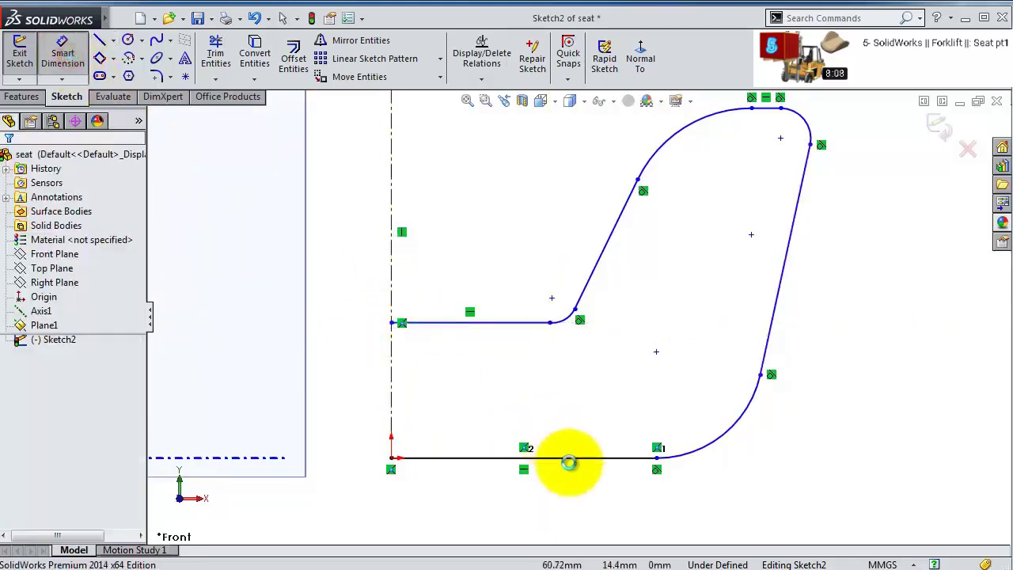
- Dimension the bottom line to 180, the lower right arc to R40 and the right slanted line to 175
left_click(579, 465)
left_click(583, 478)
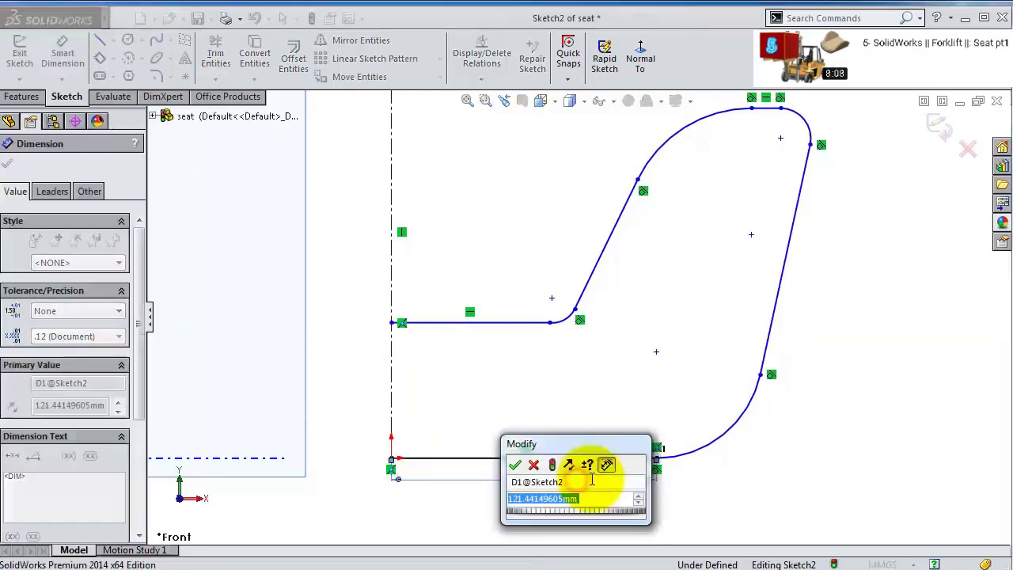
type("1")
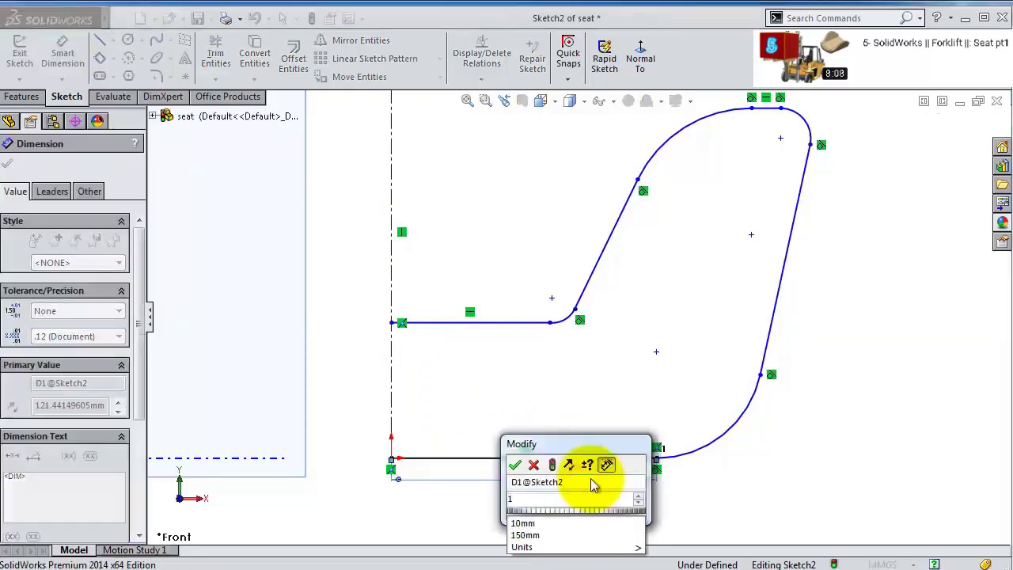
type("80")
key("Return")
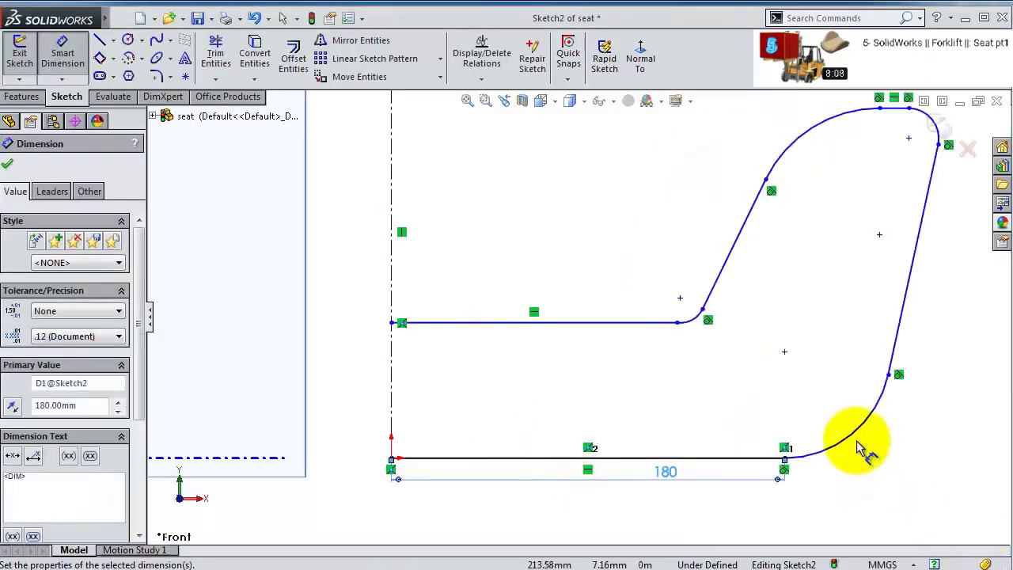
left_click(855, 439)
left_click(877, 453)
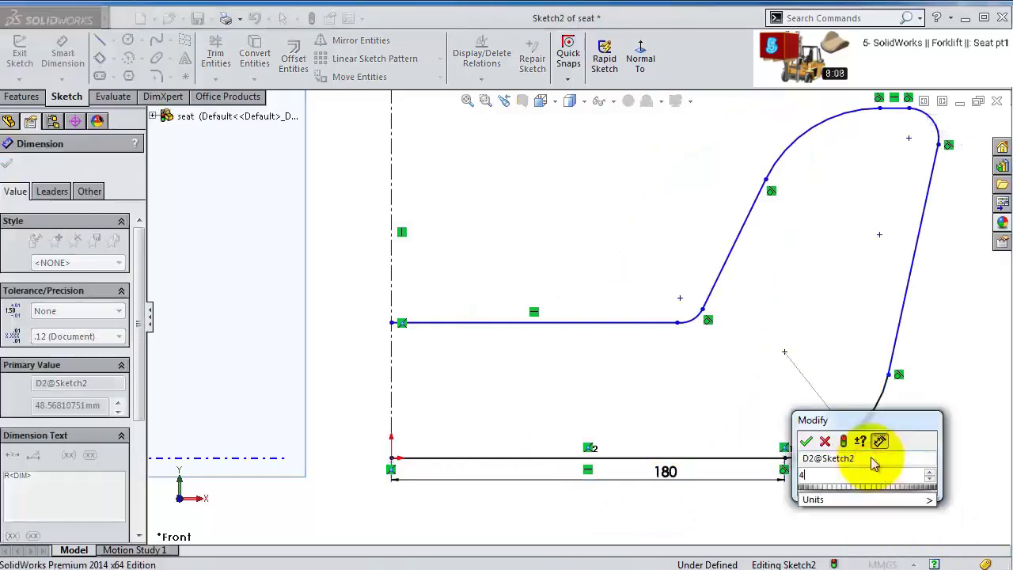
key("Return")
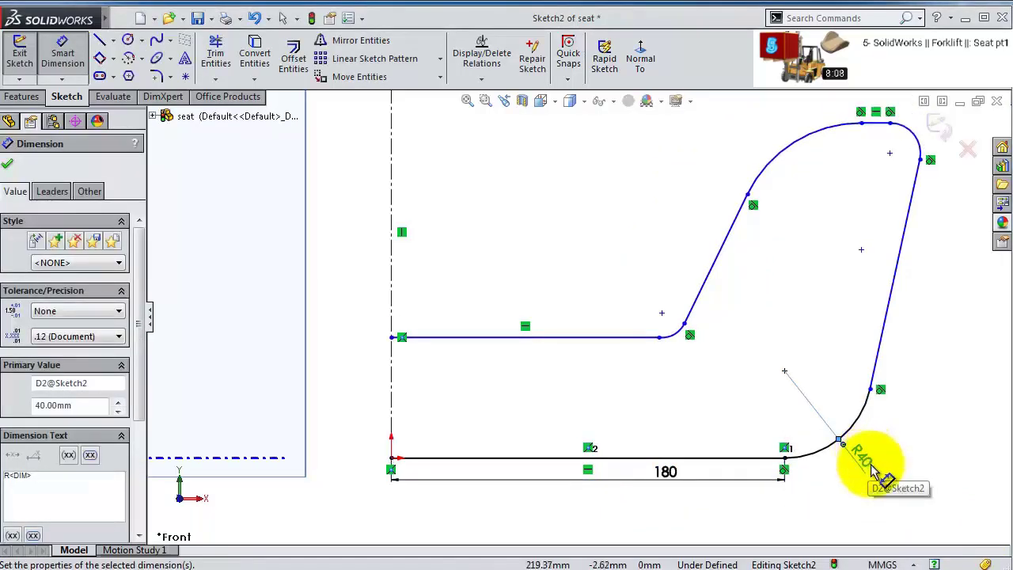
left_click(893, 295)
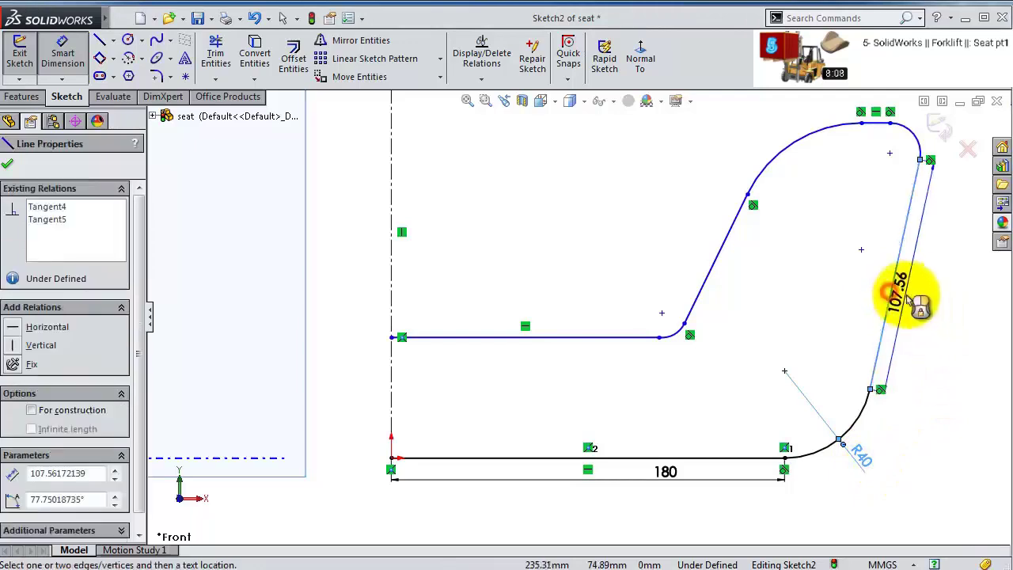
left_click(918, 297)
type("175")
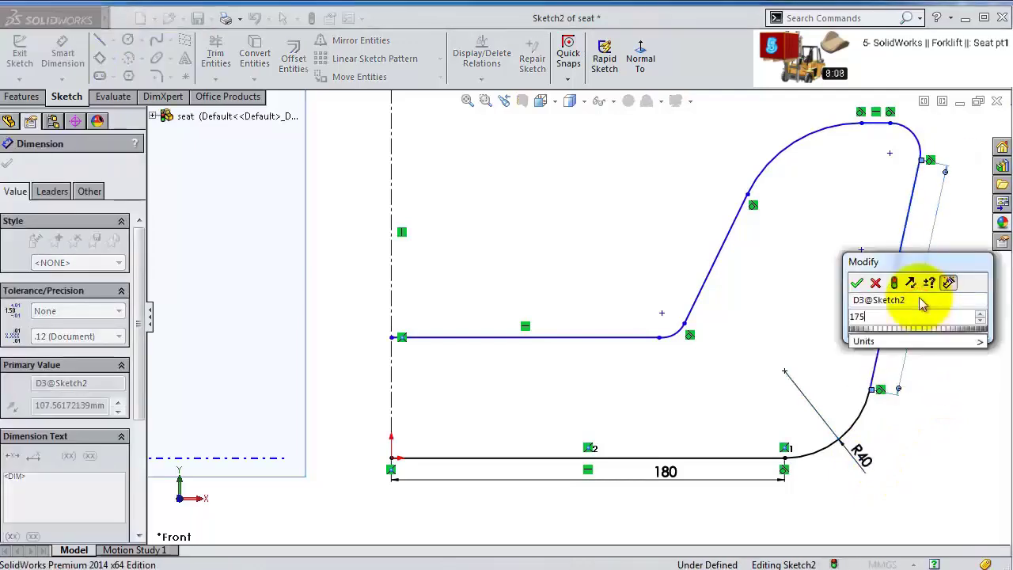
key("Return")
- Dimension the top-right arc to R10, the short top line to 5 mm and the upper arc to R40
scroll(910, 262, "down", 3)
scroll(748, 202, "up", 2)
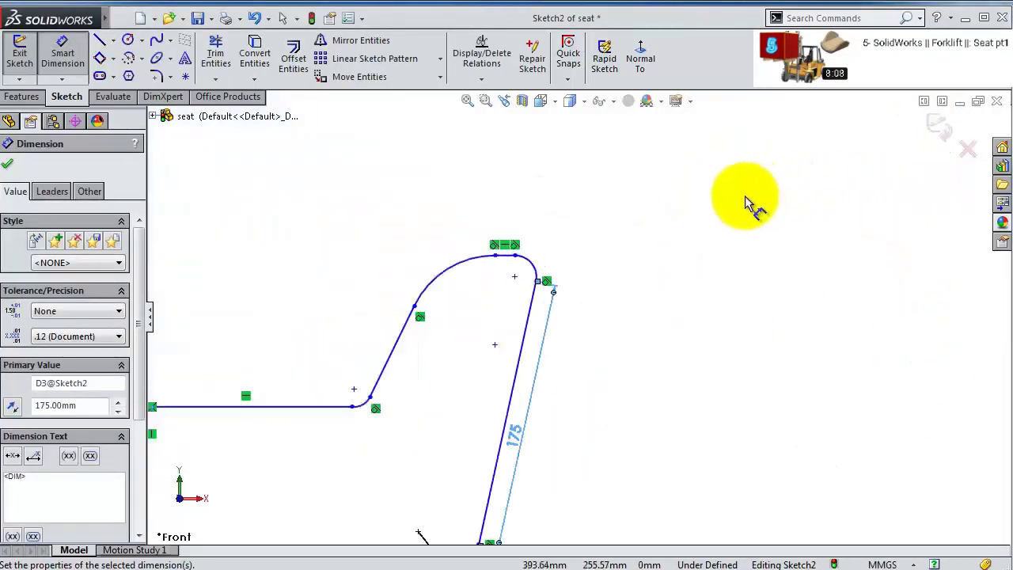
scroll(756, 119, "up", 2)
left_click(428, 346)
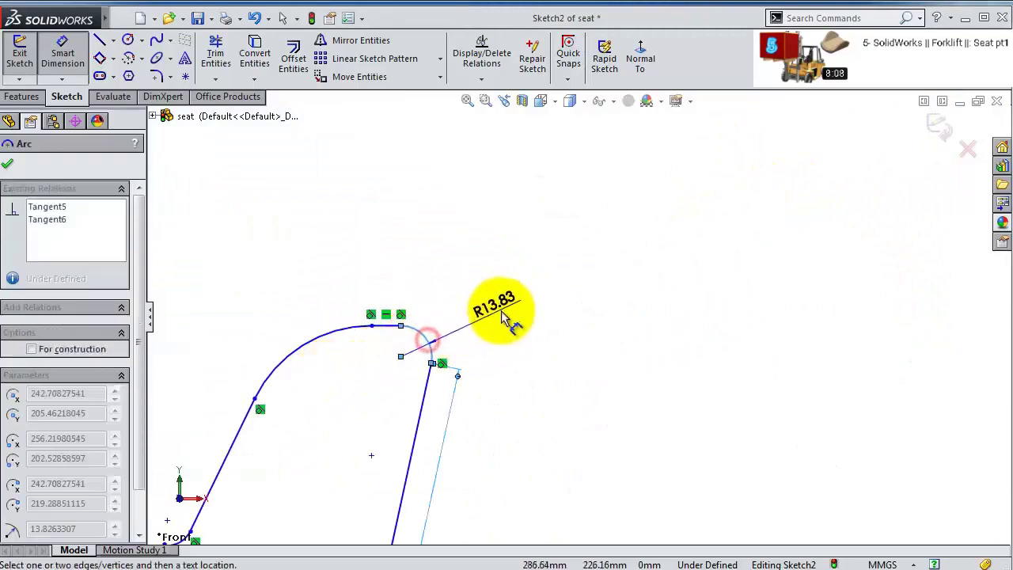
left_click(502, 304)
type("10")
key("Return")
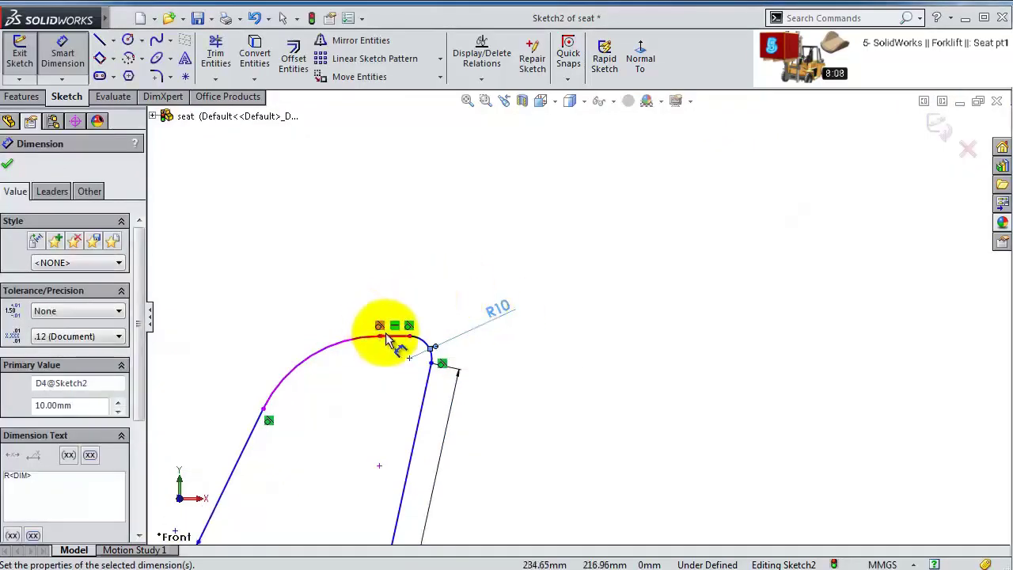
left_click(394, 335)
left_click(402, 287)
type("5")
key("Return")
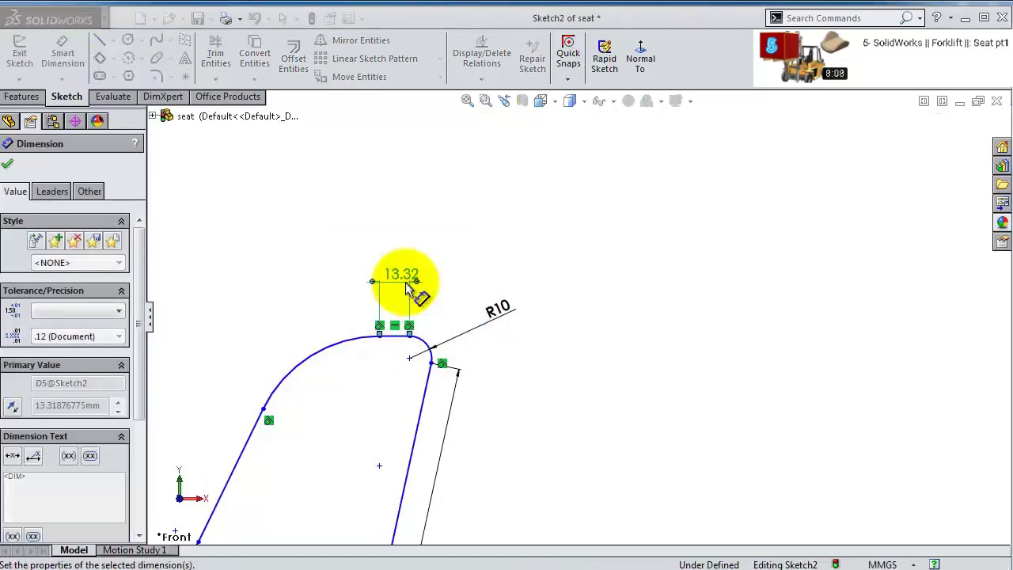
left_click(348, 352)
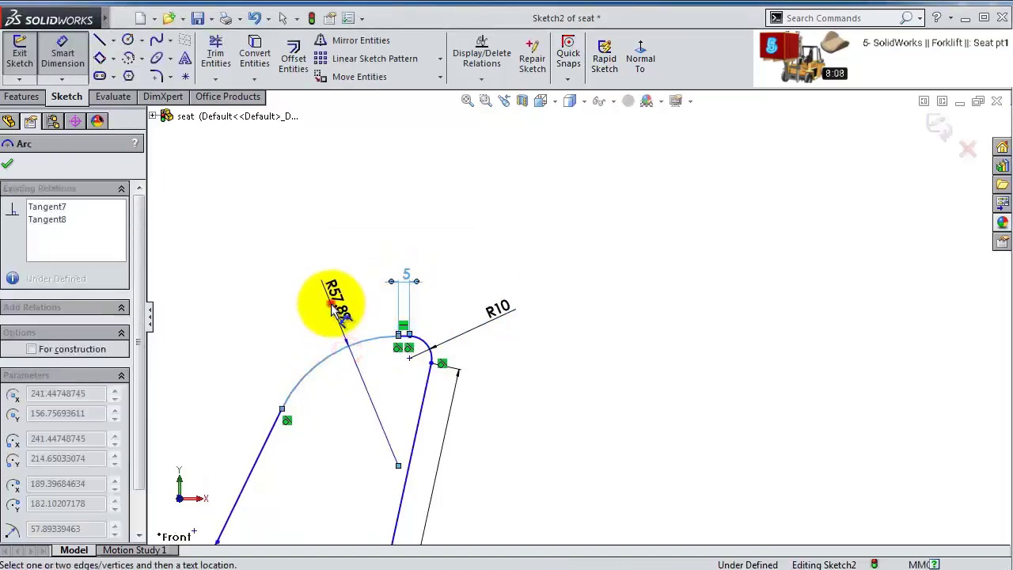
left_click(327, 316)
type("40")
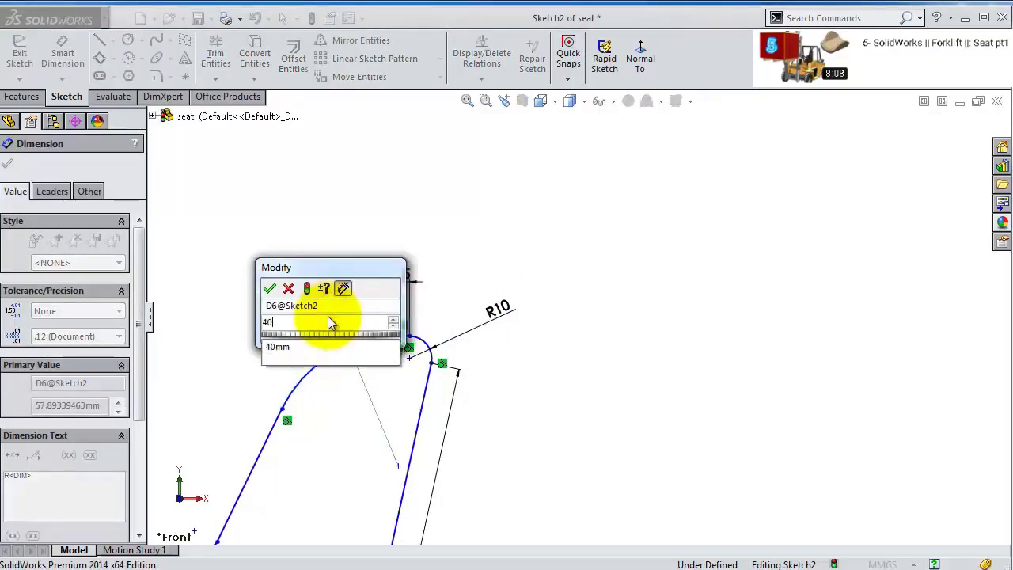
key("Return")
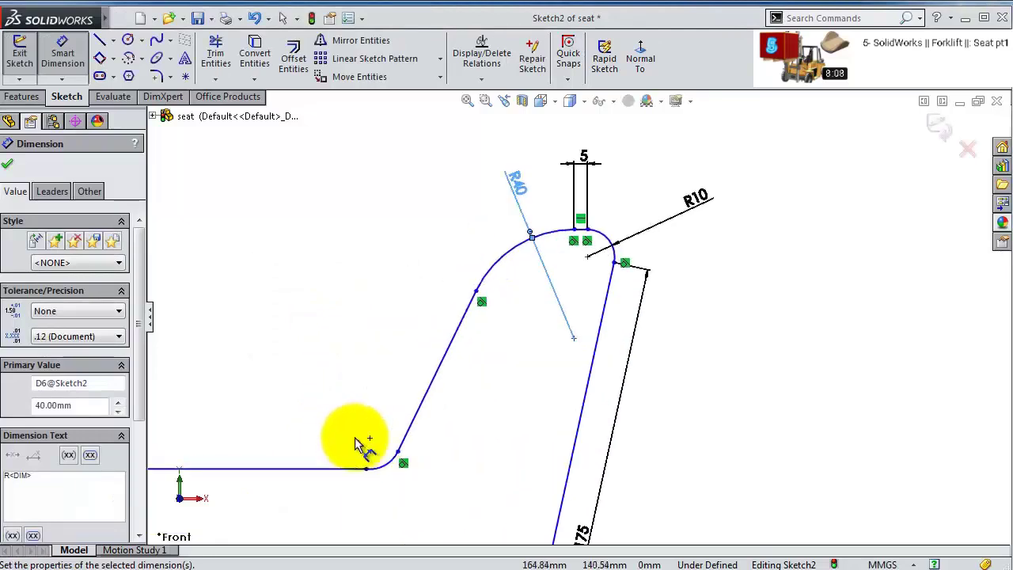
- Set a 75 mm gap between the upper horizontal line and the bottom line, and an R20 fillet radius
scroll(360, 443, "up", 4)
left_click(403, 391)
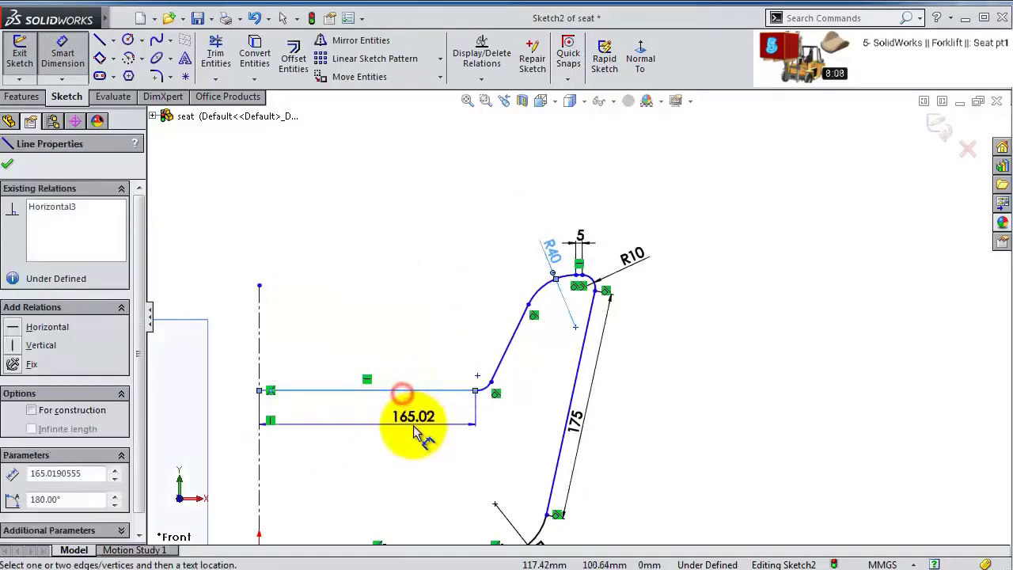
key("z")
left_click(402, 482)
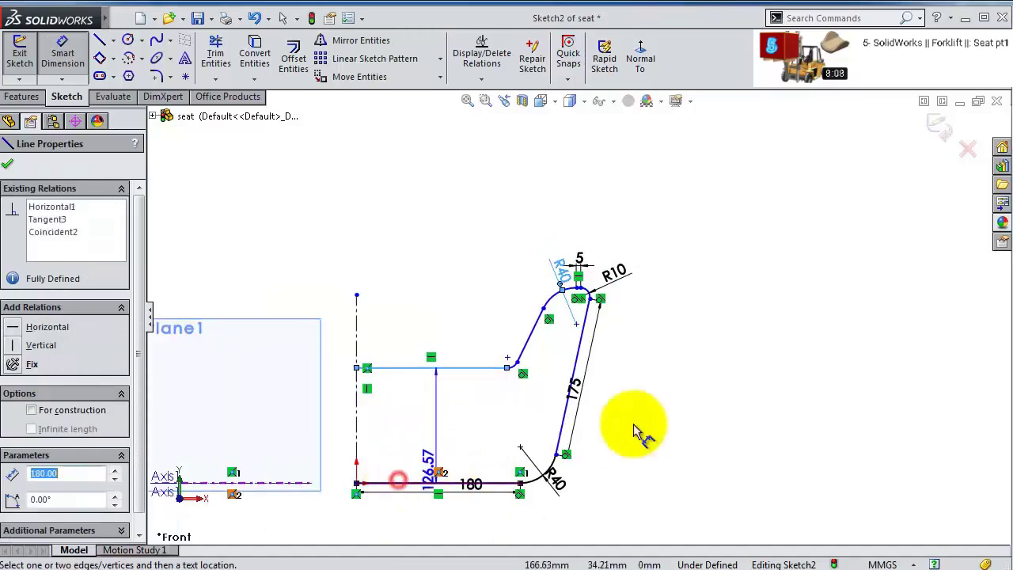
left_click(752, 439)
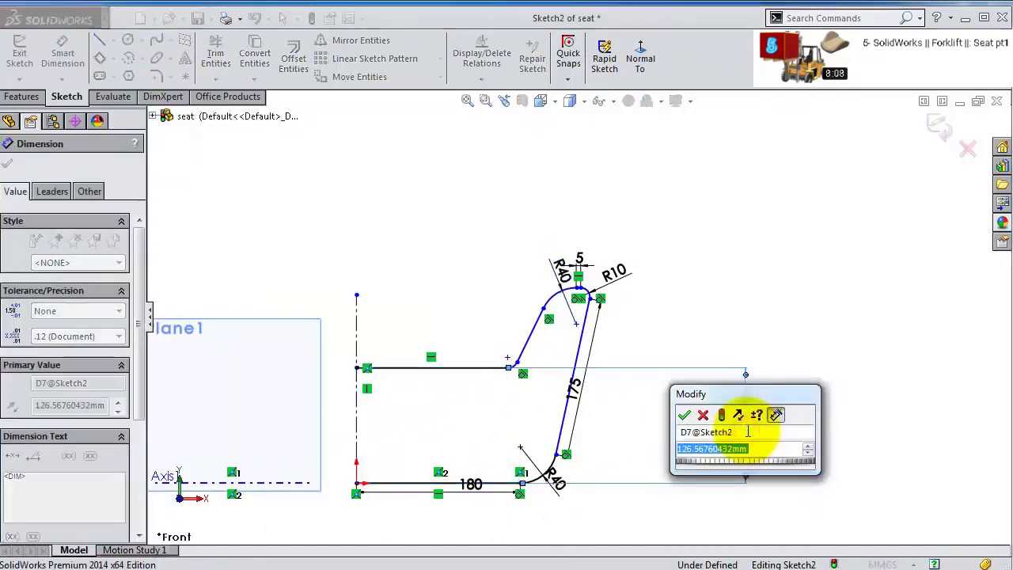
type("75")
key("Return")
scroll(577, 396, "up", 5)
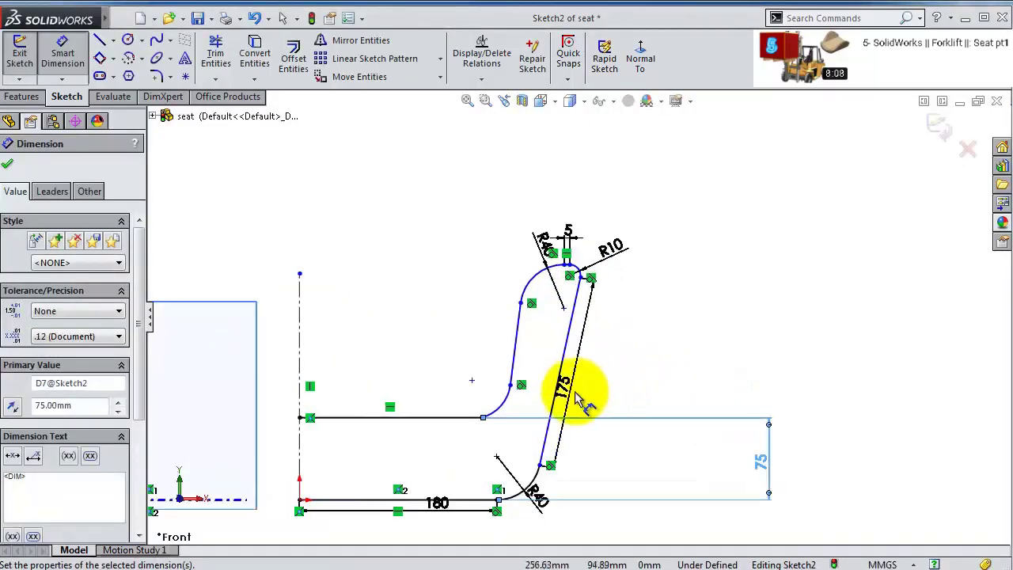
left_click(455, 404)
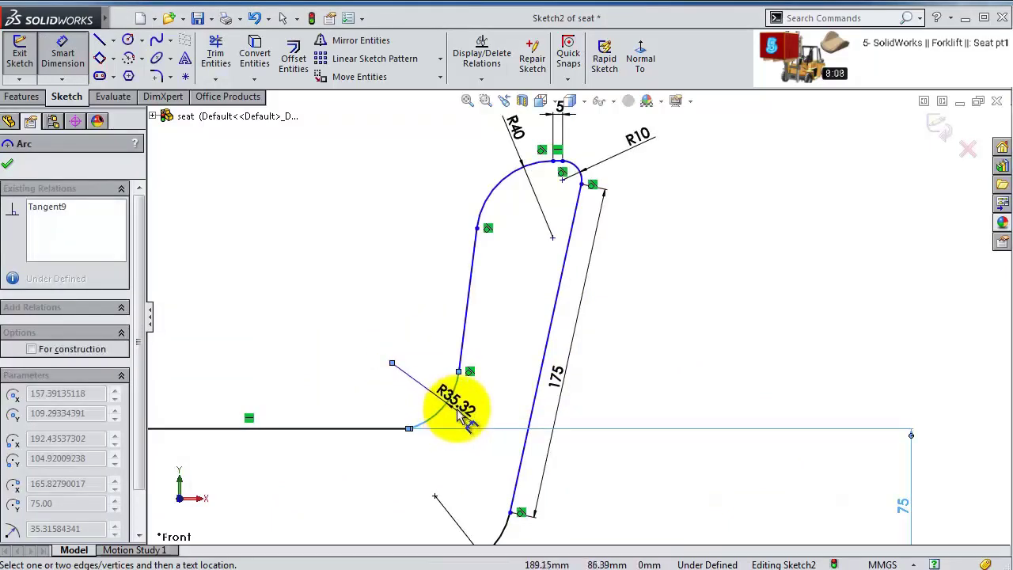
left_click(459, 414)
type("20")
key("Return")
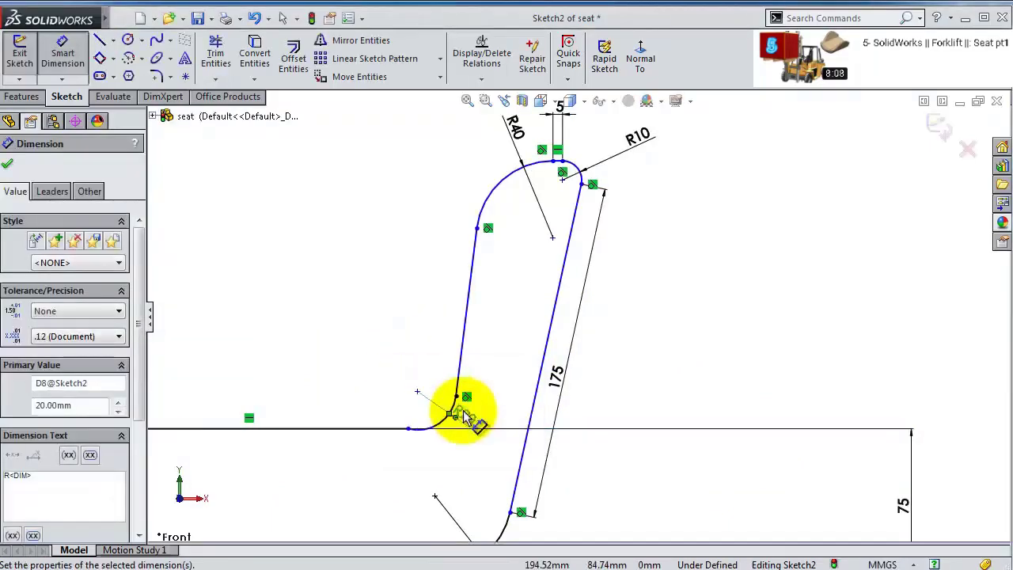
key("Escape")
- Make the R20 fillet arc tangent to the adjoining horizontal line
scroll(585, 332, "down", 2)
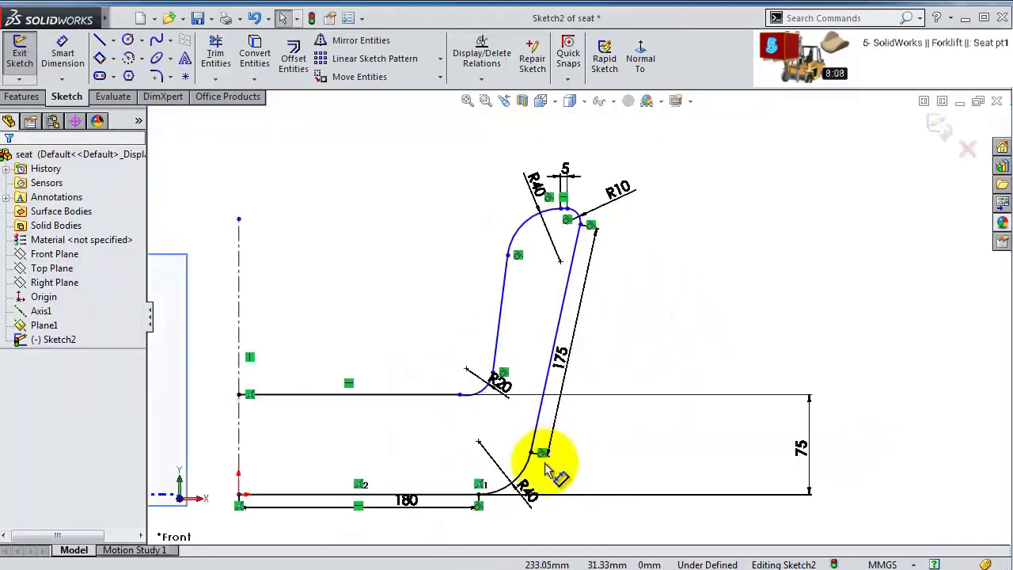
scroll(546, 470, "up", 4)
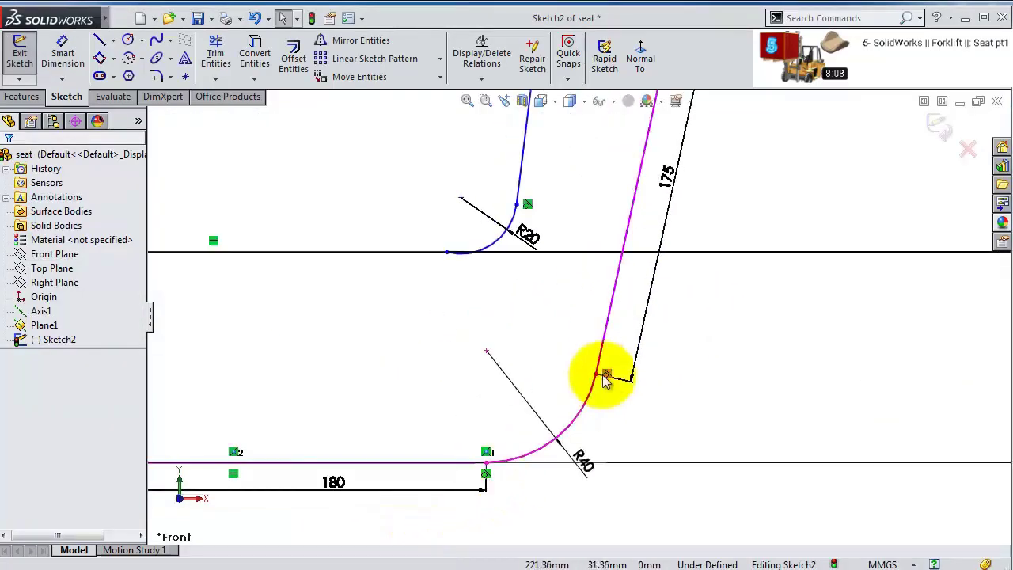
key("ctrl+shift+z")
key("ctrl+shift+z")
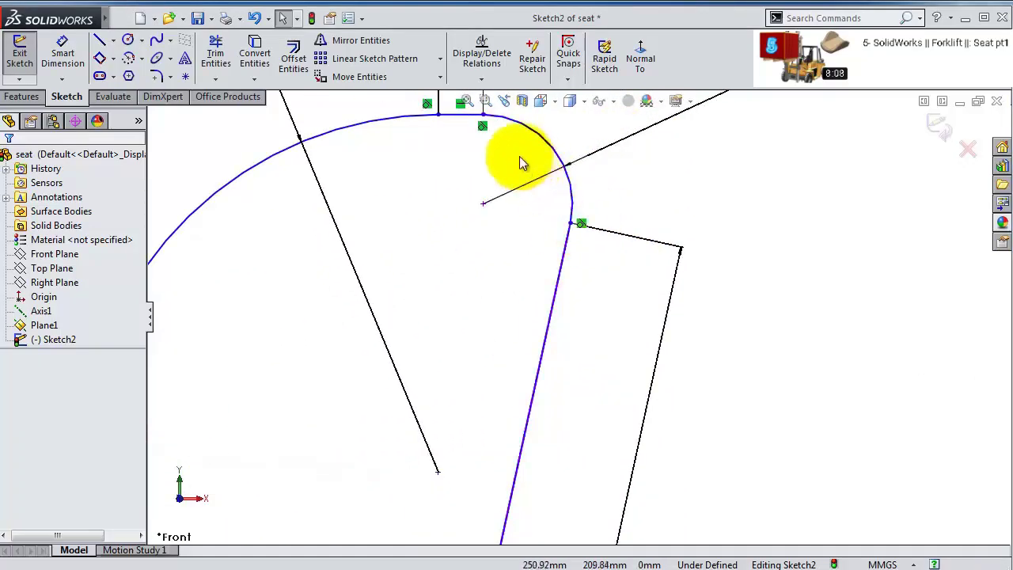
key("z")
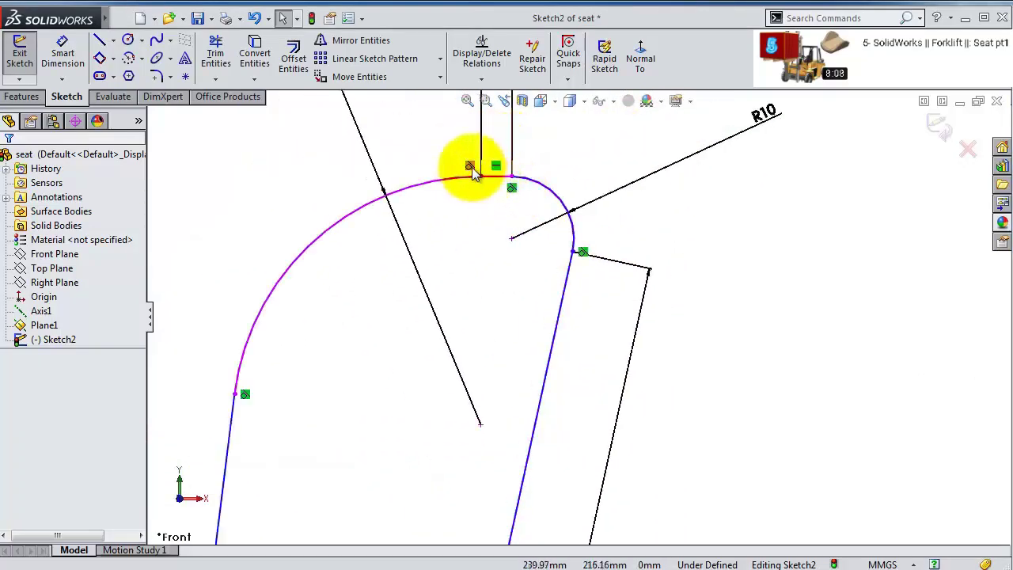
scroll(331, 474, "up", 2)
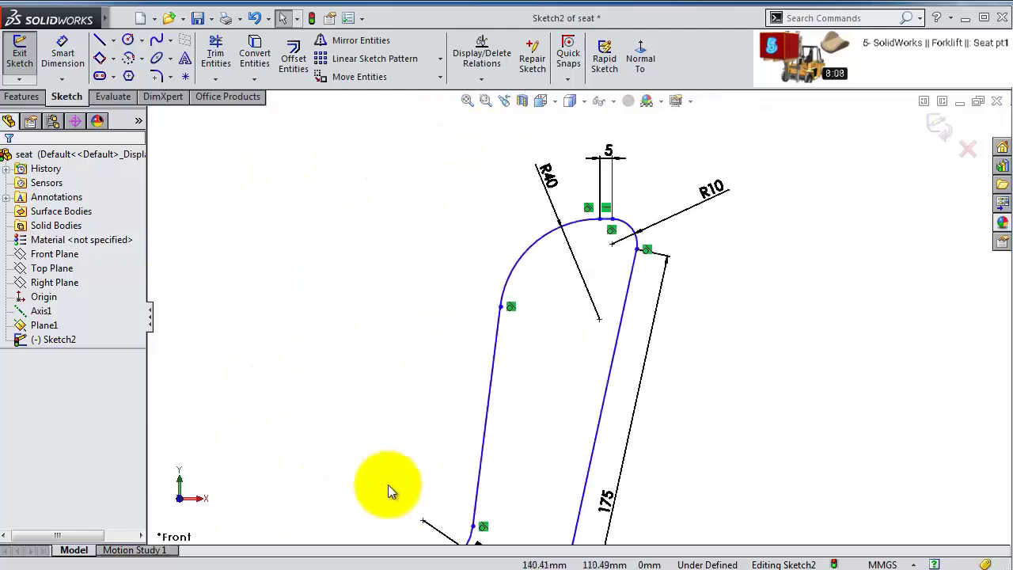
scroll(665, 536, "down", 5)
scroll(642, 519, "up", 3)
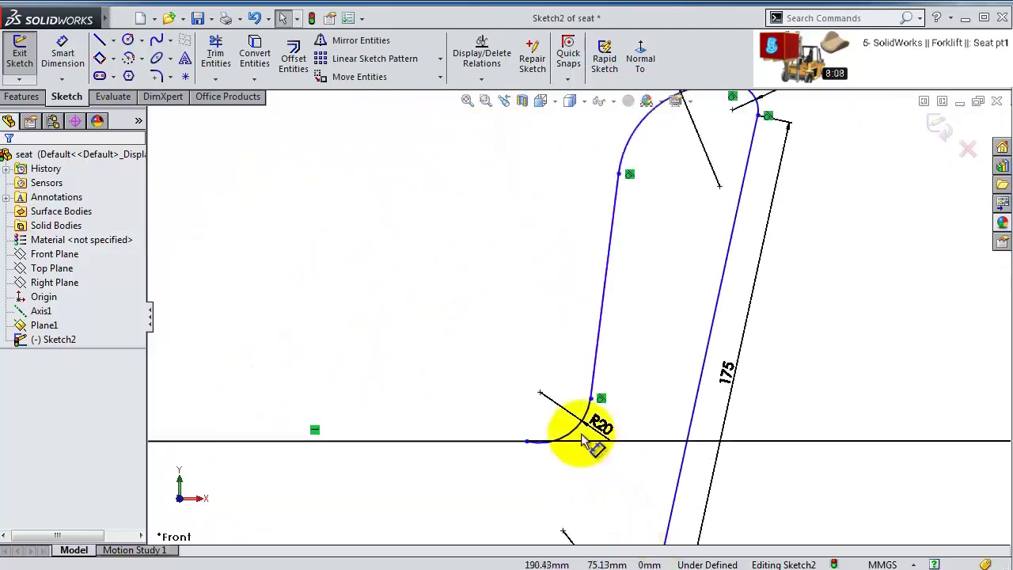
scroll(577, 436, "down", 3)
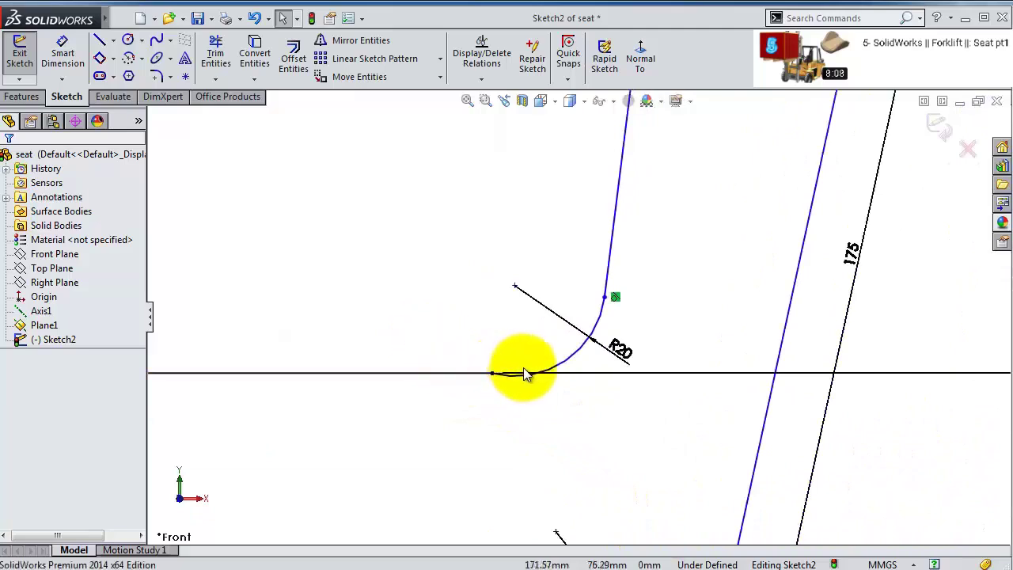
left_click(517, 381)
left_click(490, 375, "ctrl")
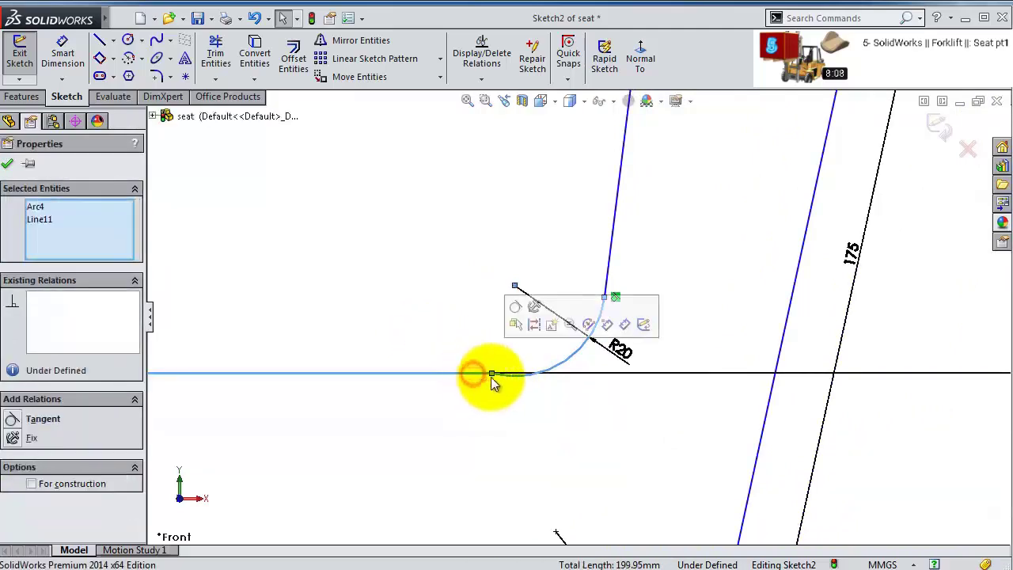
left_click(516, 310)
left_click(472, 308)
- Dimension the angles to 110° at the bottom and 120° at the upper slanted line
scroll(507, 295, "up", 3)
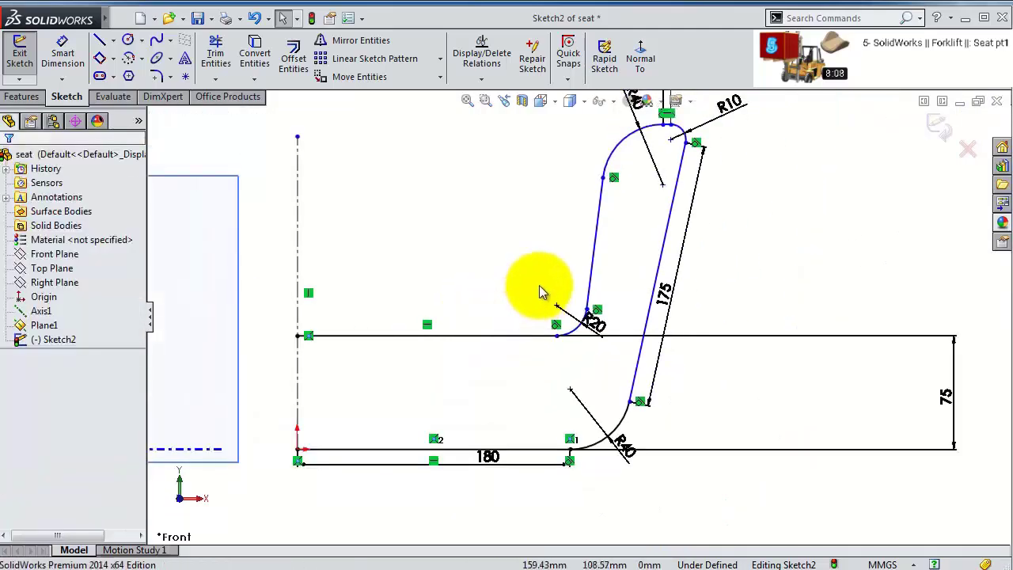
left_click(63, 56)
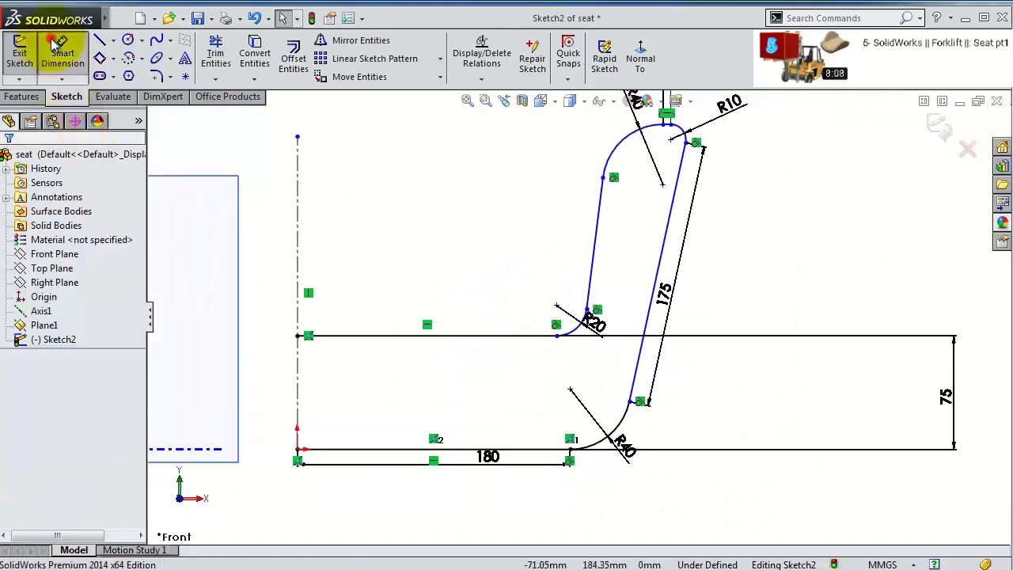
left_click(497, 454)
left_click(641, 372)
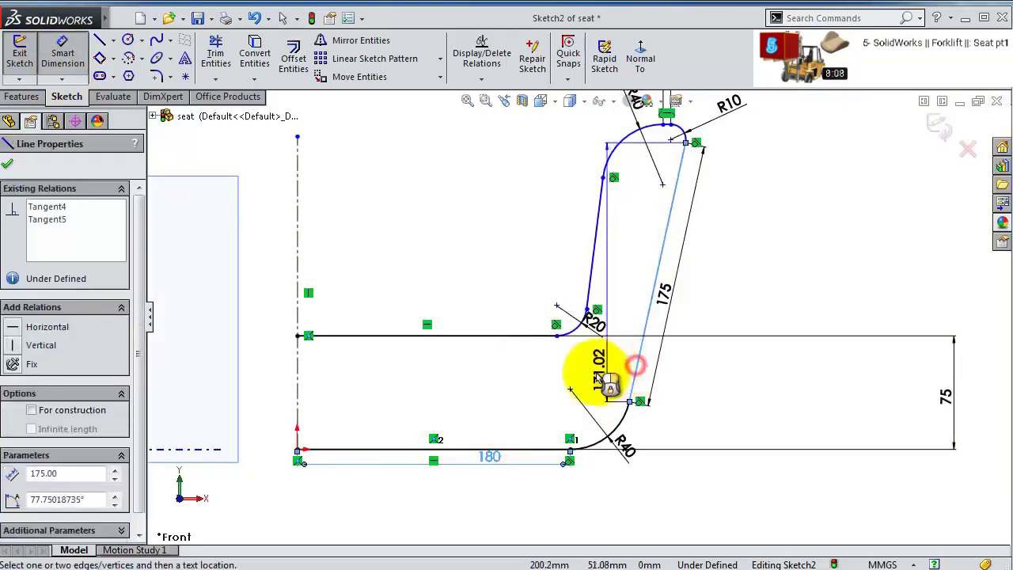
left_click(543, 449)
left_click(548, 435)
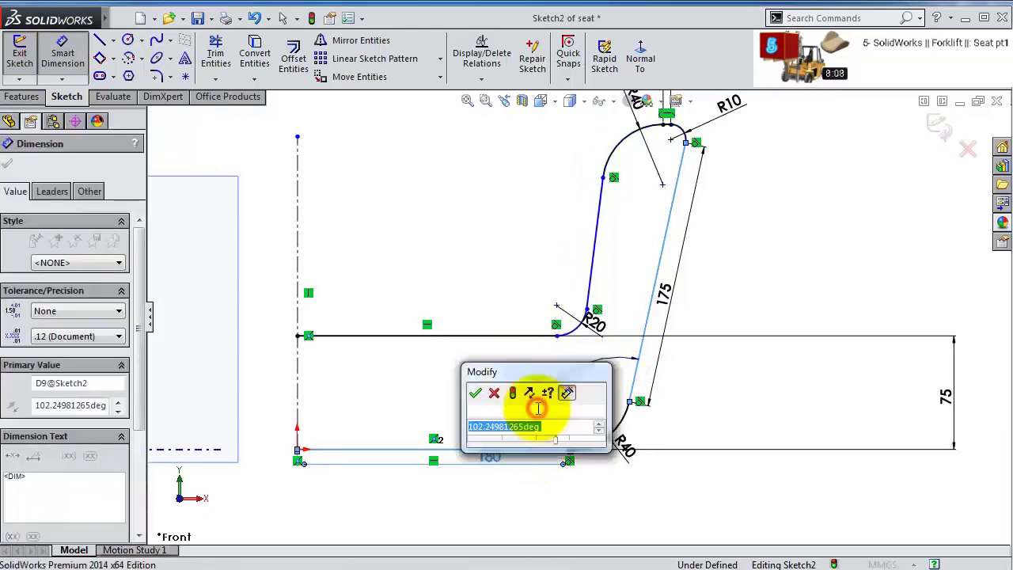
type("110")
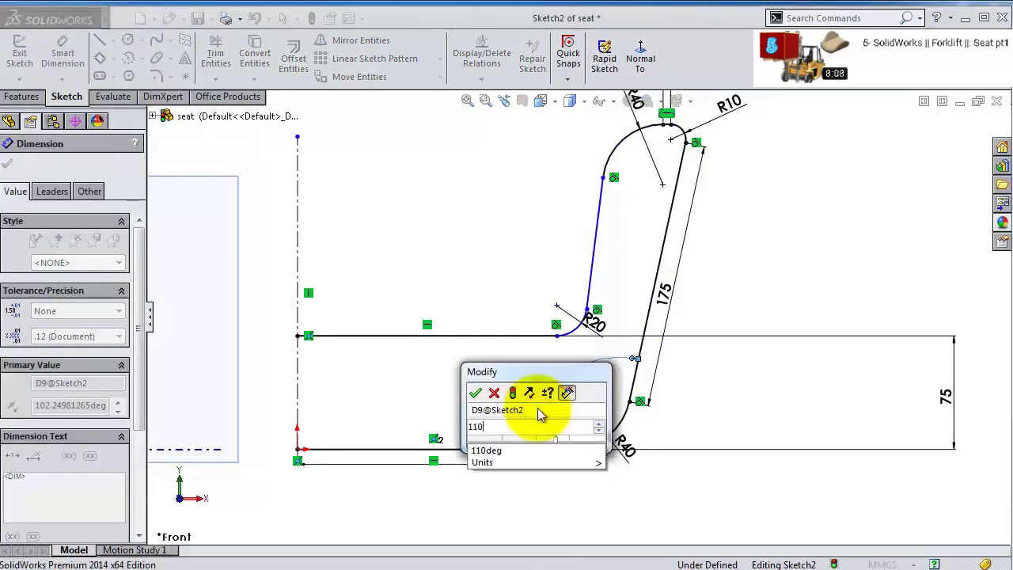
key("Return")
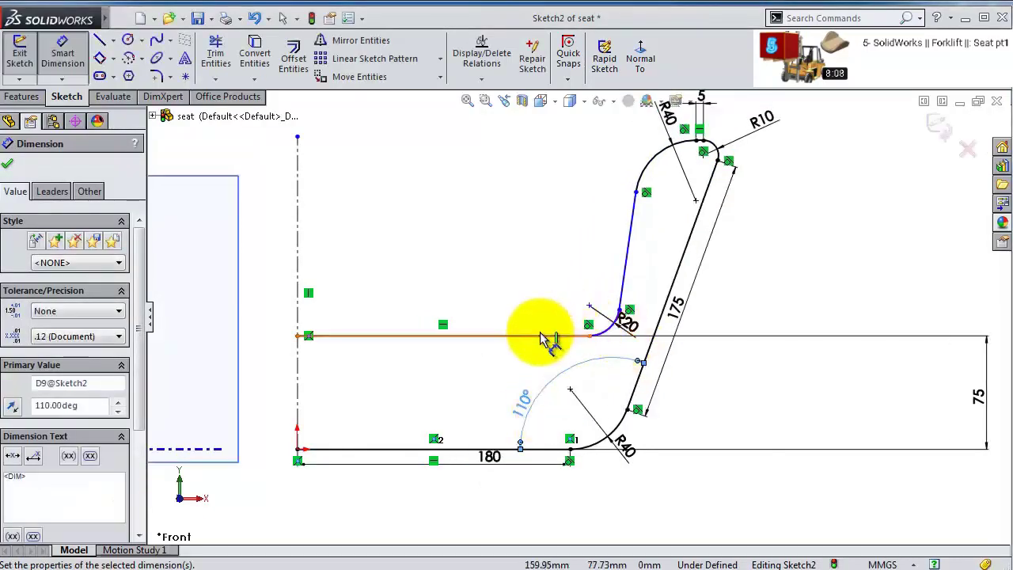
left_click(542, 335)
left_click(622, 277)
left_click(565, 269)
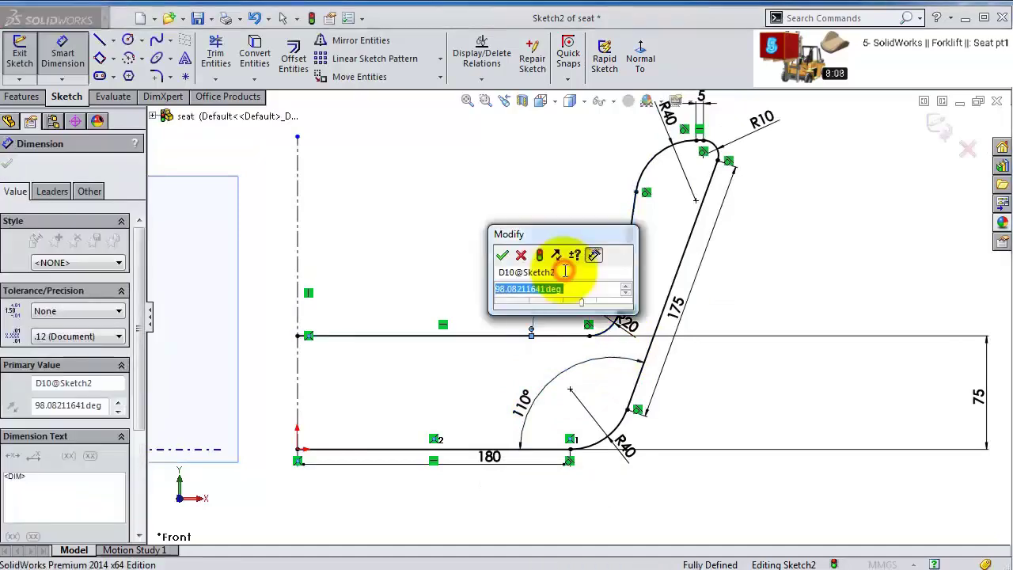
type("120")
key("Return")
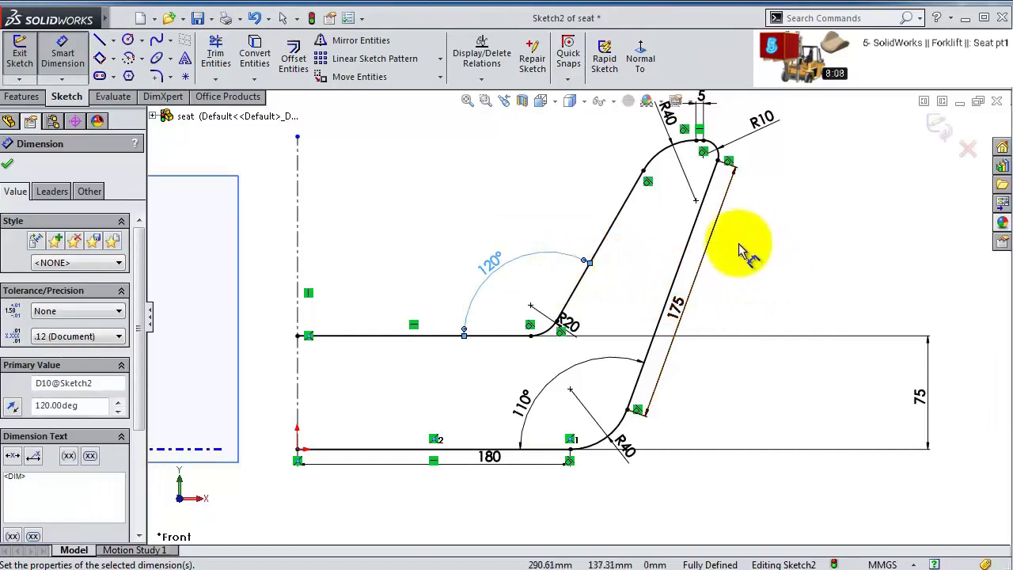
- Choose the slanted line, R40, R10 and R20 arcs, top, horizontal and bottom lines for mirroring
left_click(363, 44)
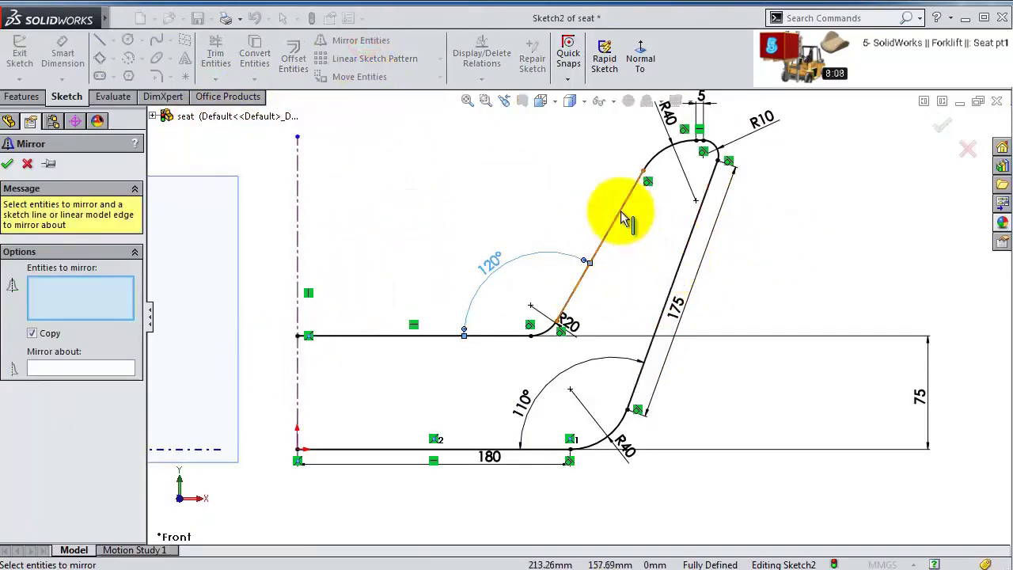
left_click(624, 219)
left_click(656, 153)
scroll(697, 150, "down", 3)
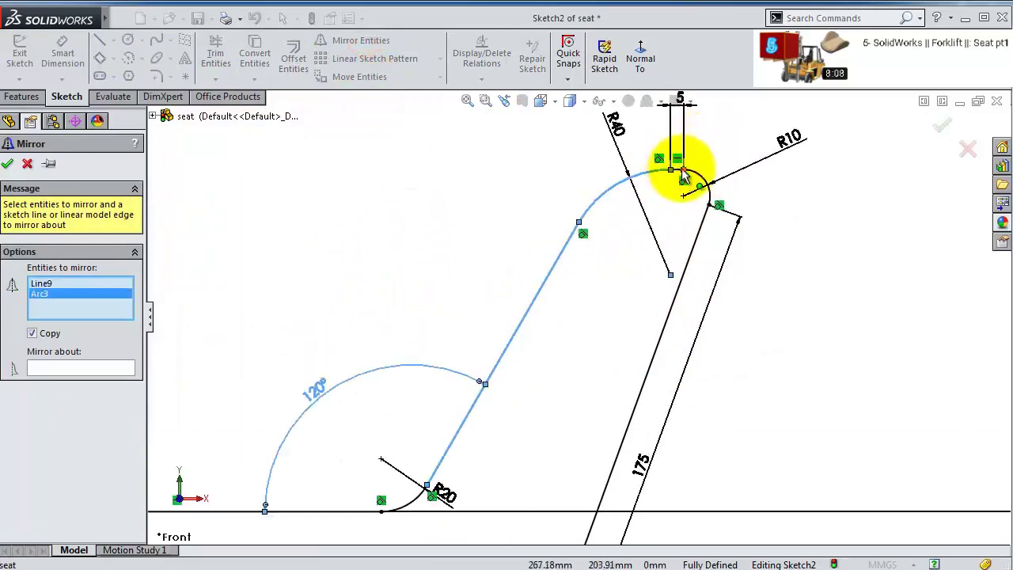
left_click(682, 174)
left_click(699, 176)
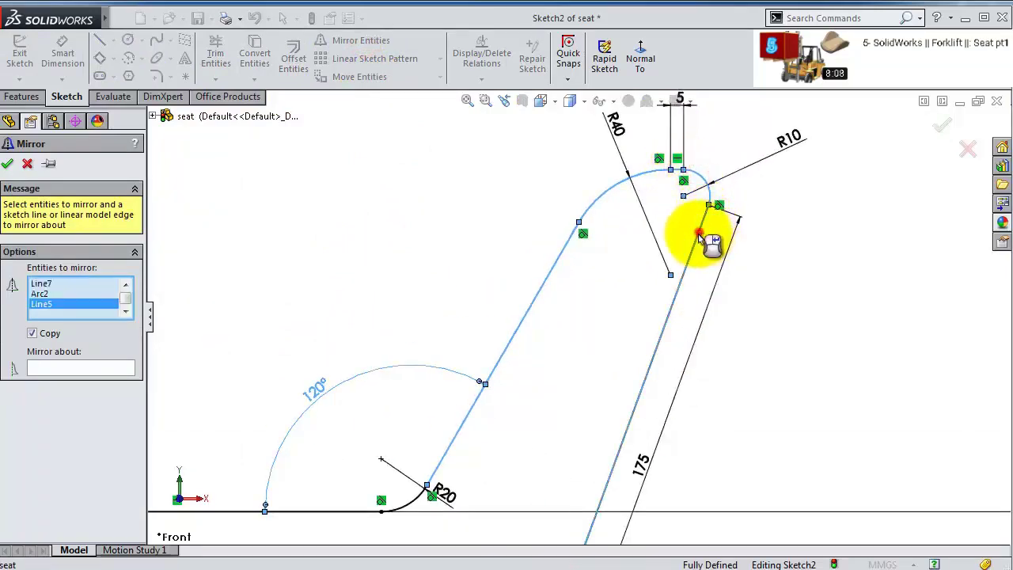
scroll(543, 430, "up", 3)
scroll(567, 494, "down", 3)
left_click(573, 495)
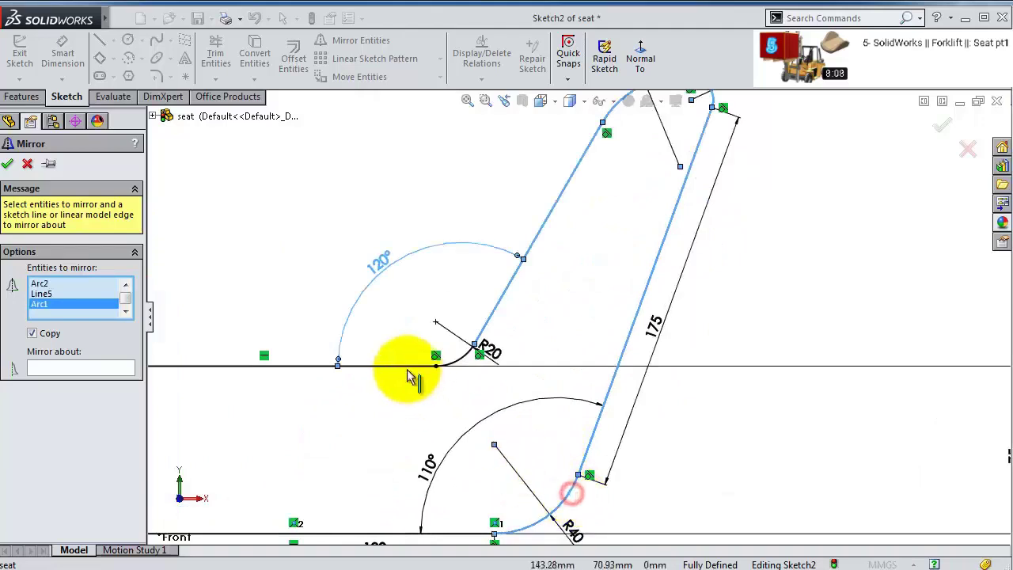
left_click(467, 363)
left_click(398, 365)
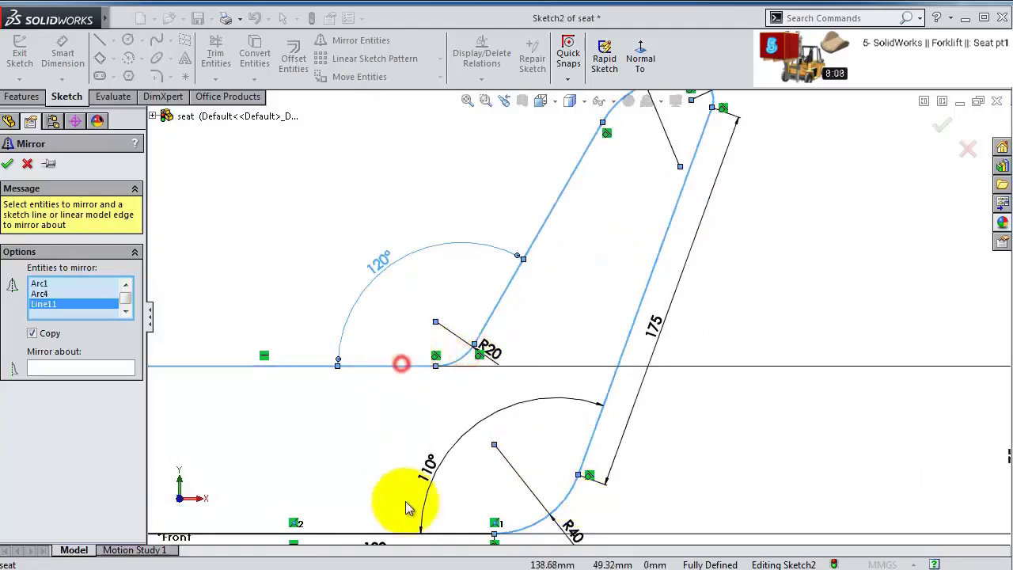
left_click(412, 534)
- Mirror the chosen entities about the vertical centreline
scroll(400, 506, "up", 3)
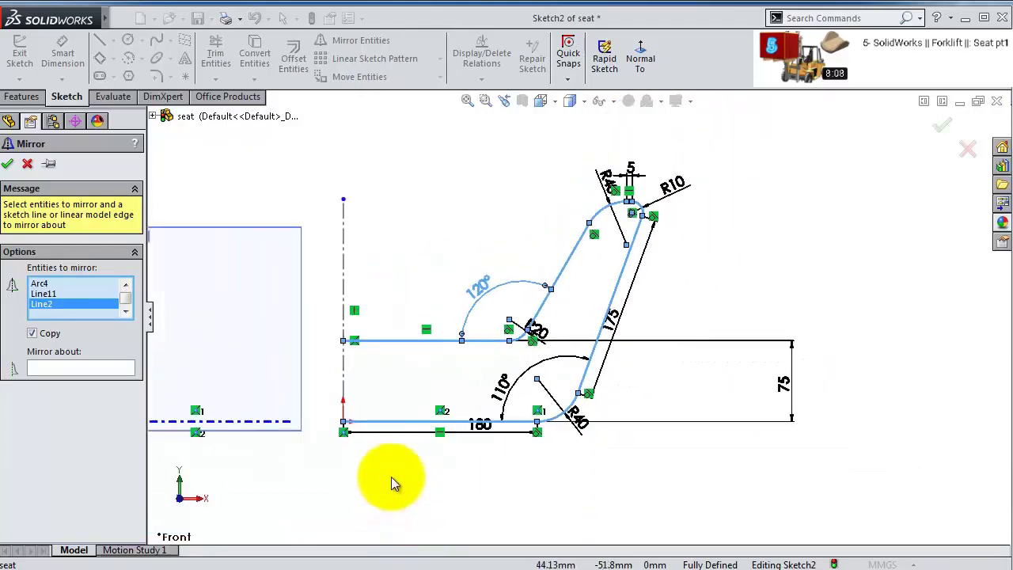
left_click(120, 365)
left_click(343, 240)
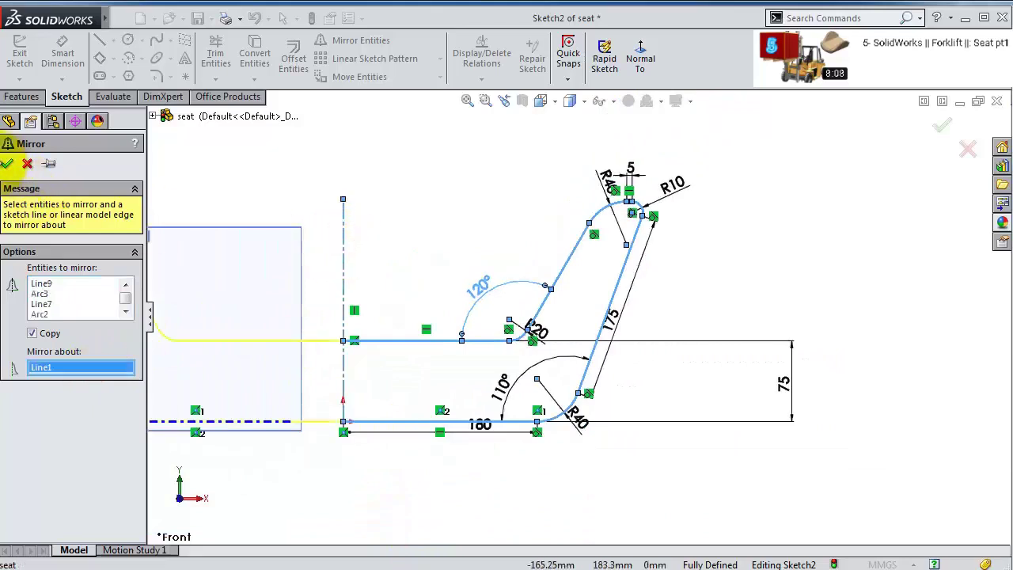
left_click(6, 163)
mouse_move(567, 298)
middle_mouse_down()
mouse_move(565, 185)
mouse_move(494, 265)
mouse_move(448, 290)
mouse_move(428, 285)
middle_mouse_up()
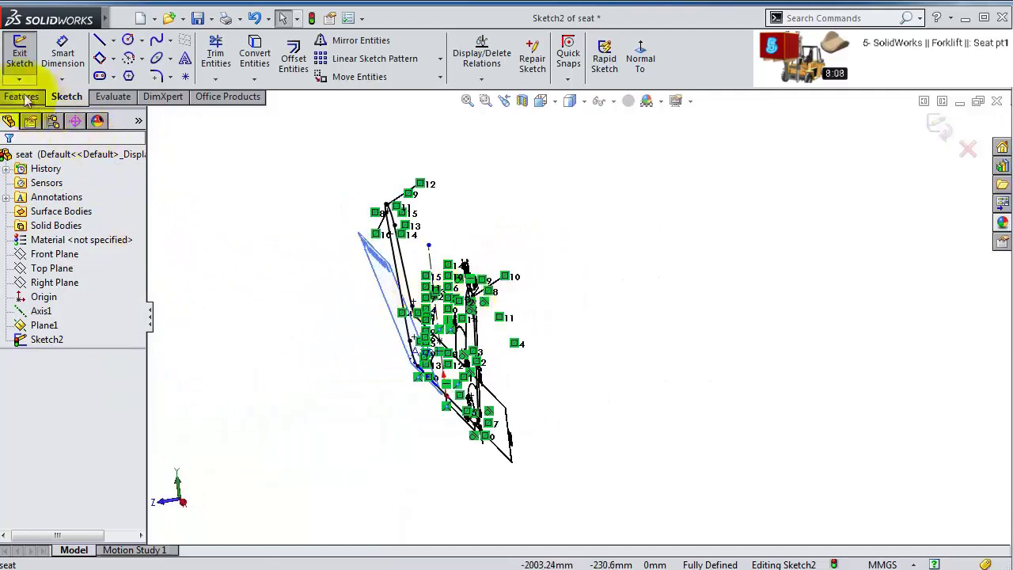
- Extrude the seat profile starting at a 550 mm offset and ending Up To Surface at Plane1
left_click(24, 97)
left_click(27, 63)
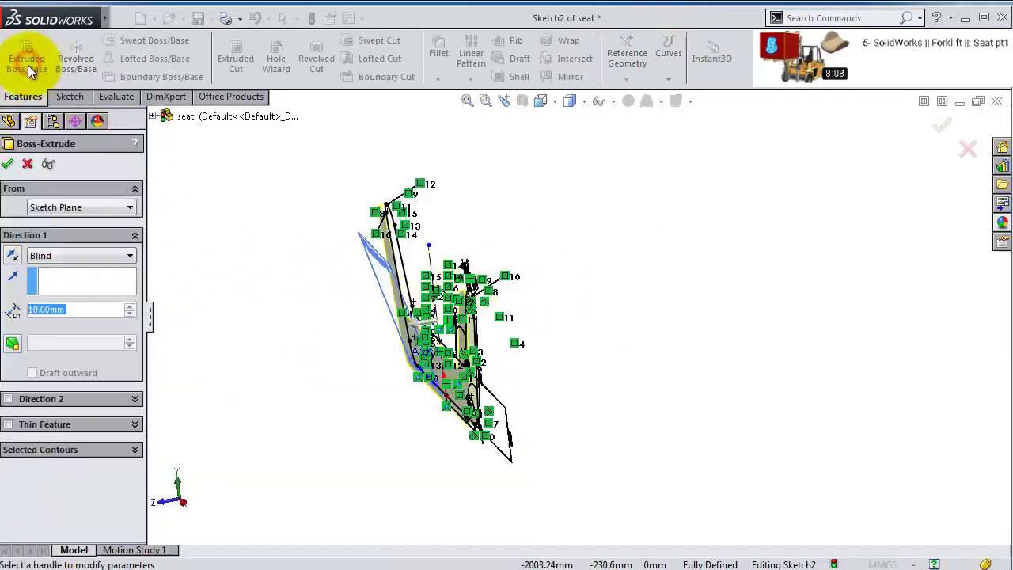
left_click(79, 207)
left_click(67, 252)
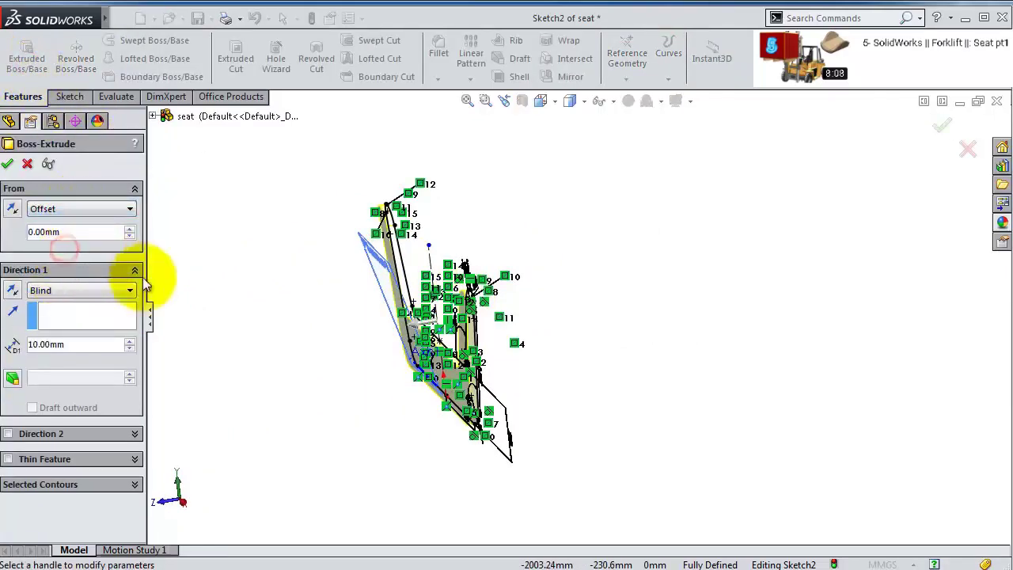
left_click_drag(90, 232, 17, 232)
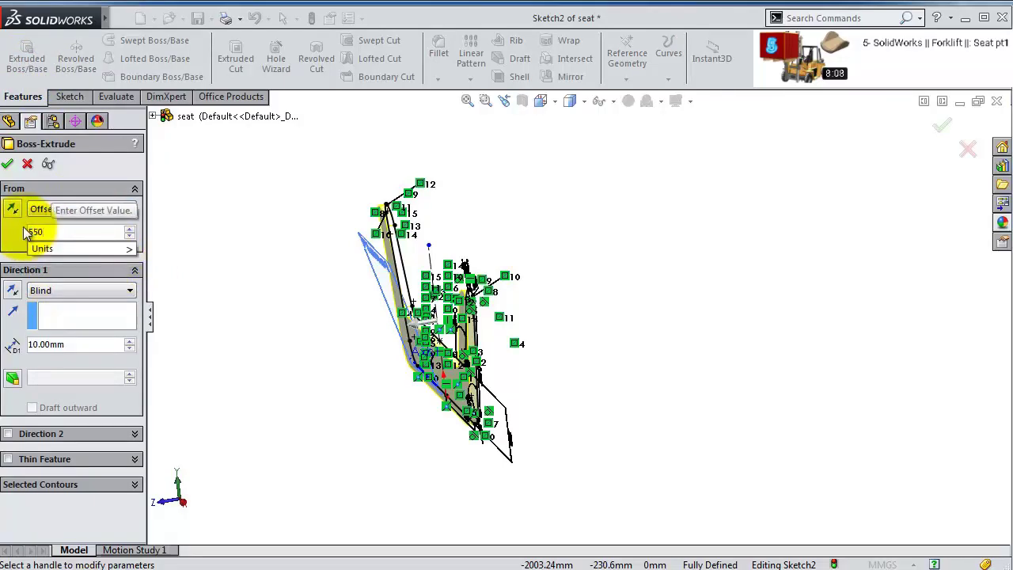
type("550")
left_click(11, 239)
left_click(53, 292)
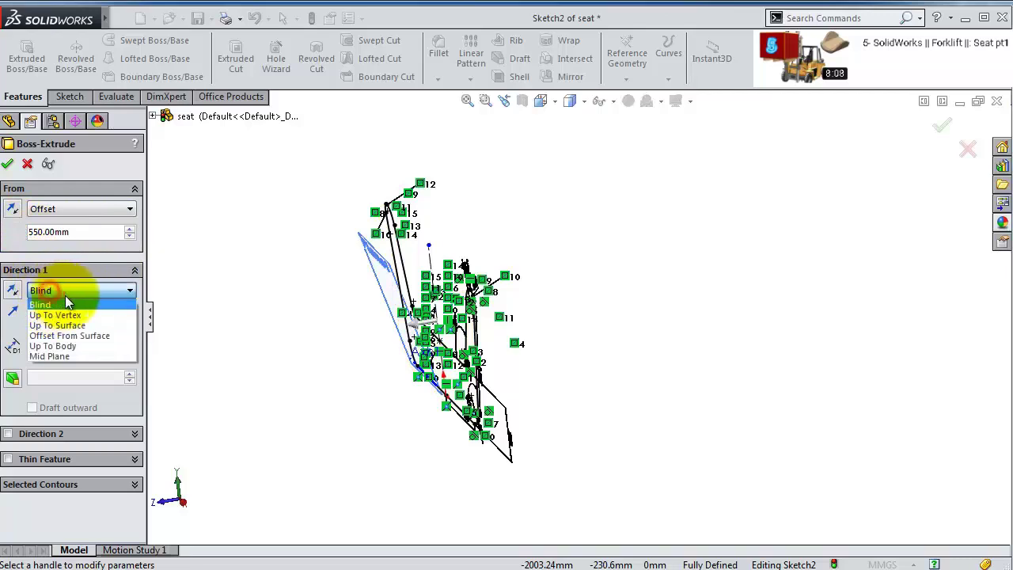
left_click(89, 326)
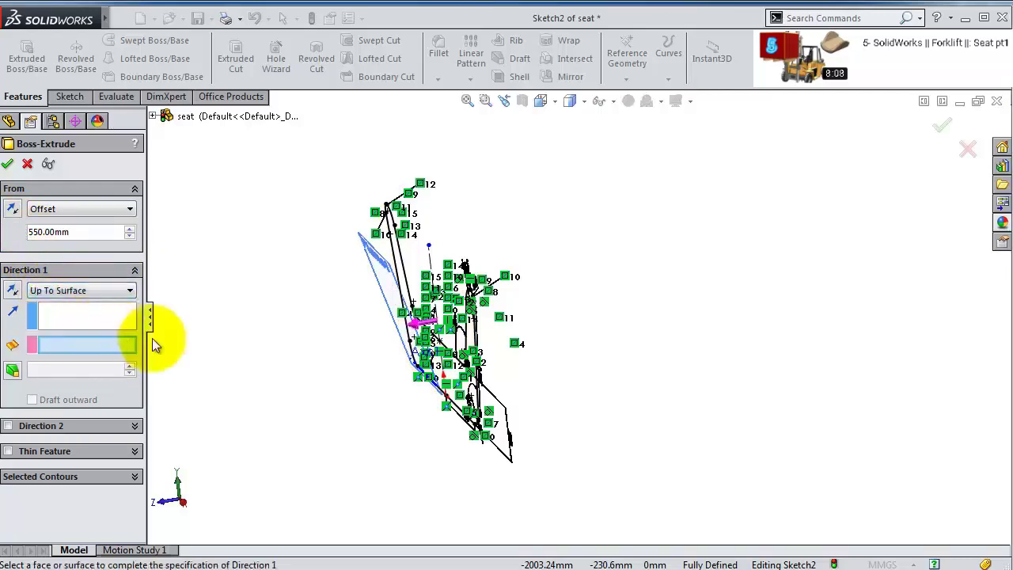
left_click(383, 273)
mouse_move(389, 294)
middle_mouse_down()
mouse_move(475, 285)
mouse_move(536, 334)
mouse_move(523, 317)
mouse_move(543, 317)
mouse_move(542, 348)
middle_mouse_up()
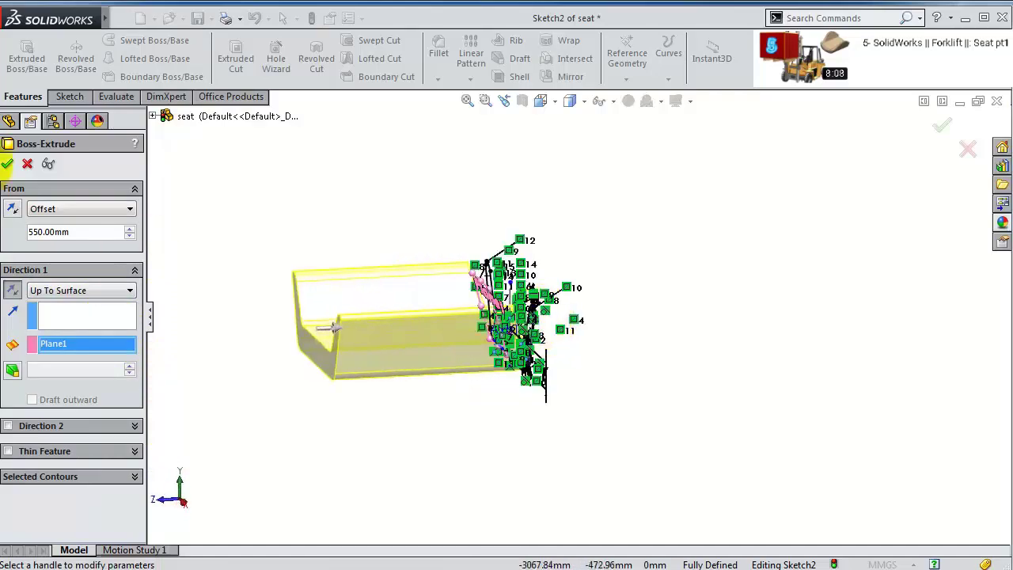
left_click(7, 164)
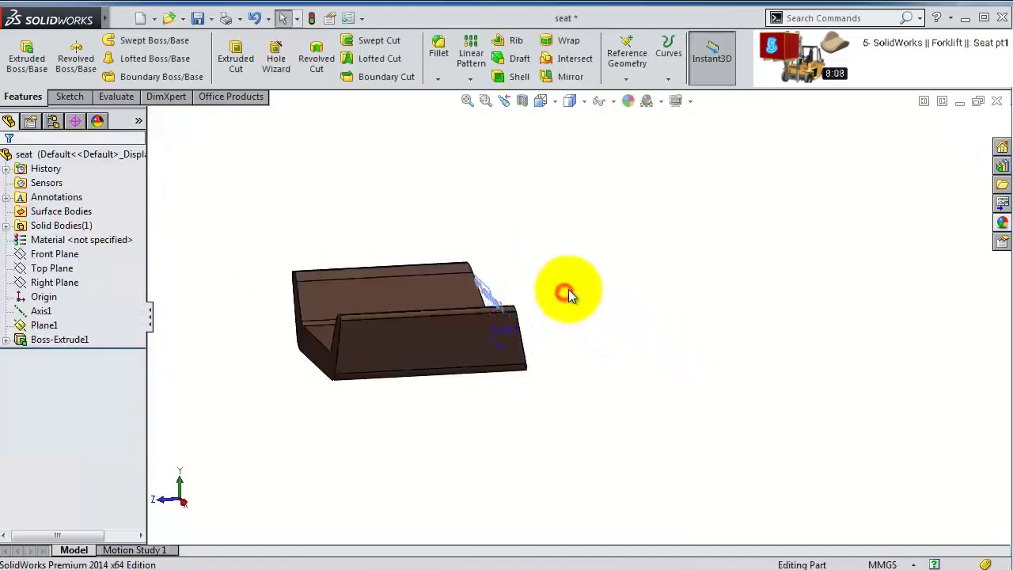
- Hide Plane1 and Axis1 around the seat body
middle_click_drag(568, 289, 488, 320)
middle_click_drag(606, 272, 489, 391, "shift")
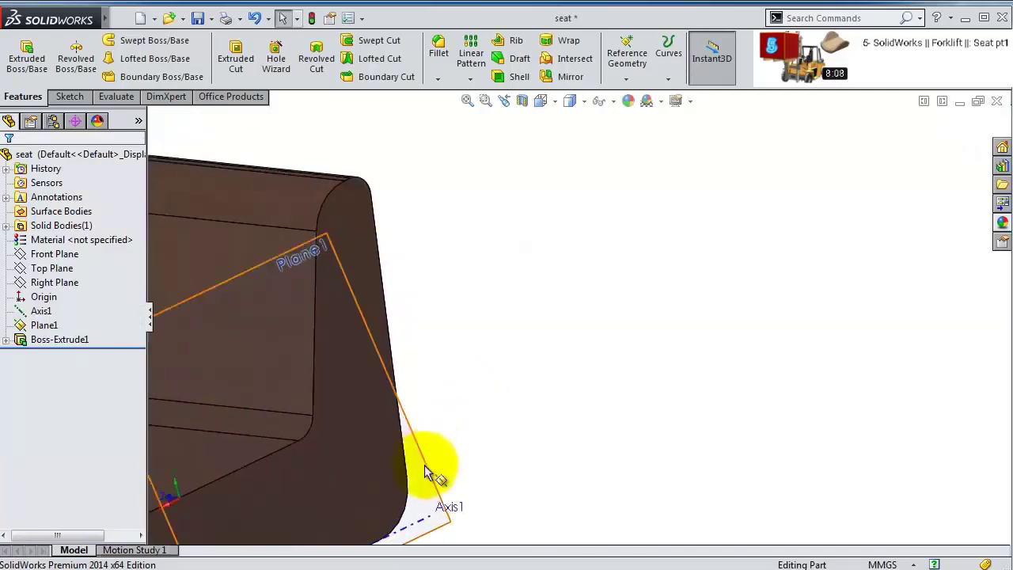
left_click(425, 473)
left_click(497, 417)
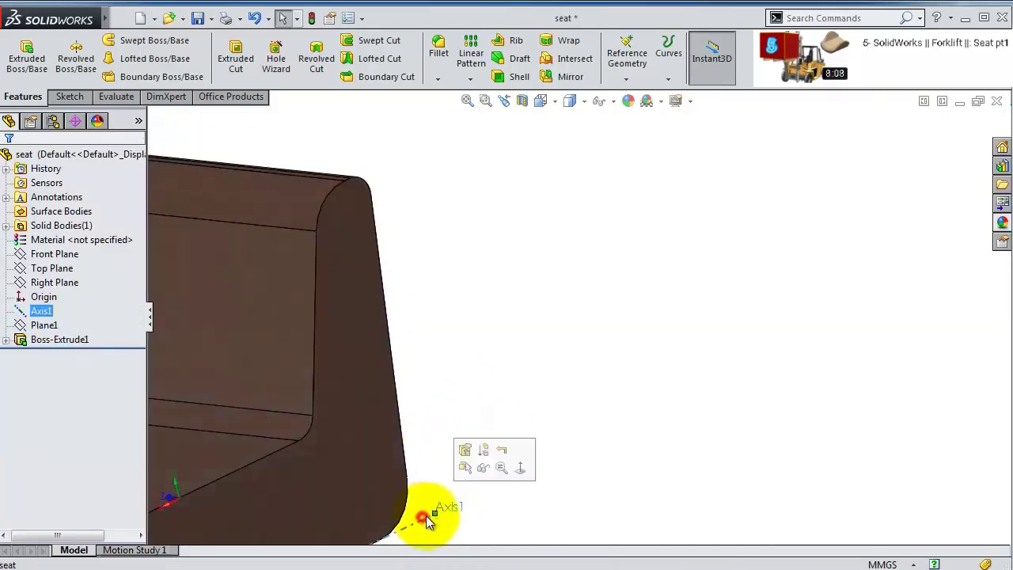
left_click(483, 468)
mouse_move(527, 417)
middle_mouse_down()
mouse_move(546, 357)
mouse_move(600, 396)
mouse_move(523, 375)
mouse_move(414, 389)
mouse_move(504, 443)
mouse_move(456, 351)
mouse_move(444, 372)
mouse_move(475, 340)
middle_mouse_up()
- Start a new sketch on Right Plane and view it face-on
left_click(70, 95)
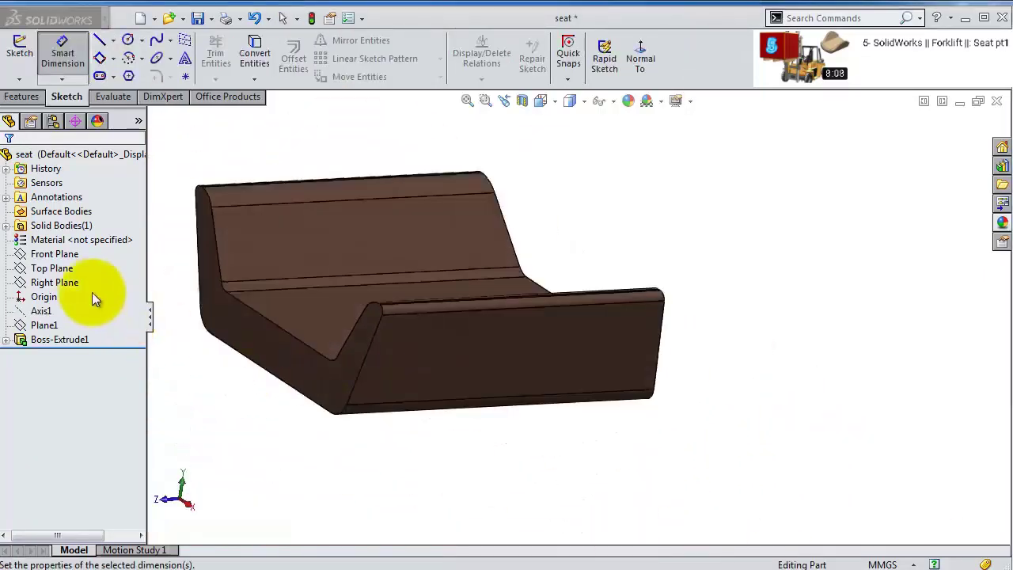
left_click(66, 269)
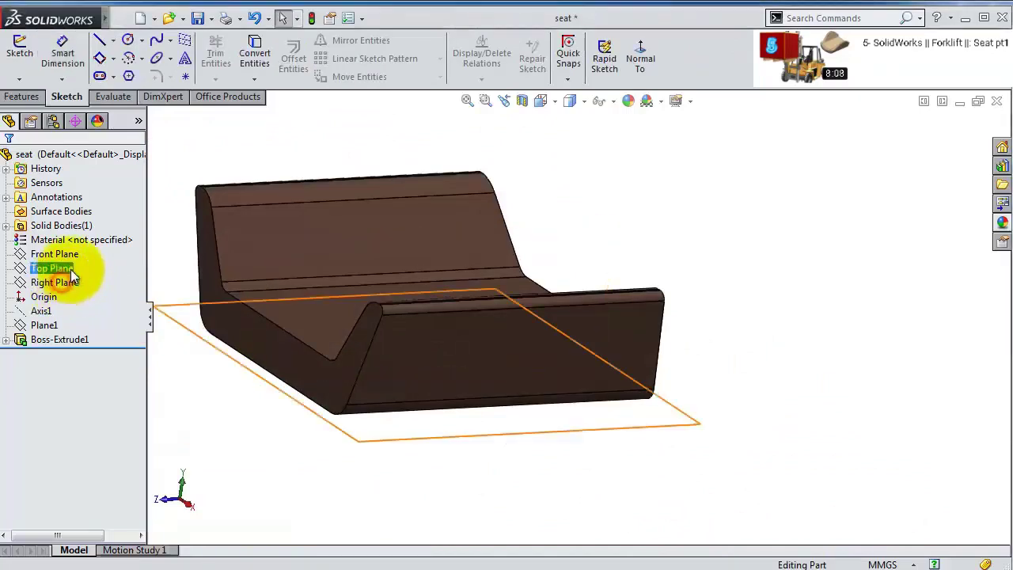
left_click(68, 282, "ctrl")
left_click(80, 265)
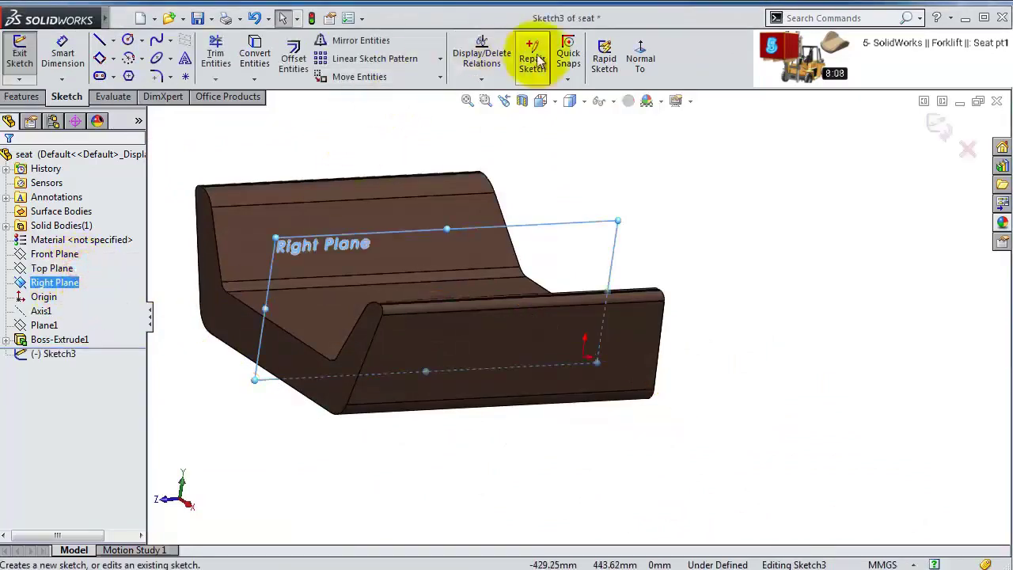
left_click(656, 57)
scroll(746, 243, "down", 3)
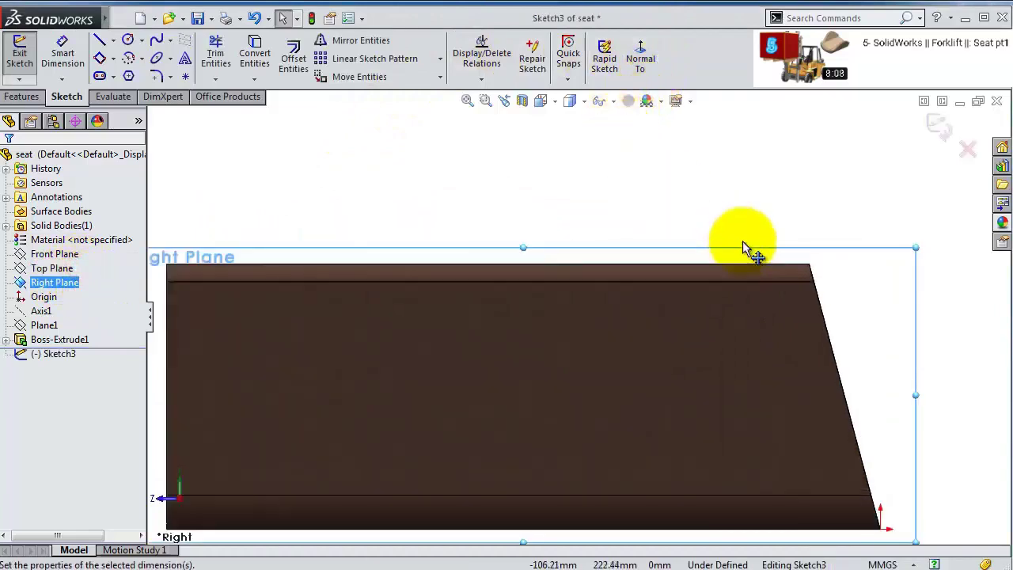
scroll(736, 269, "up", 1)
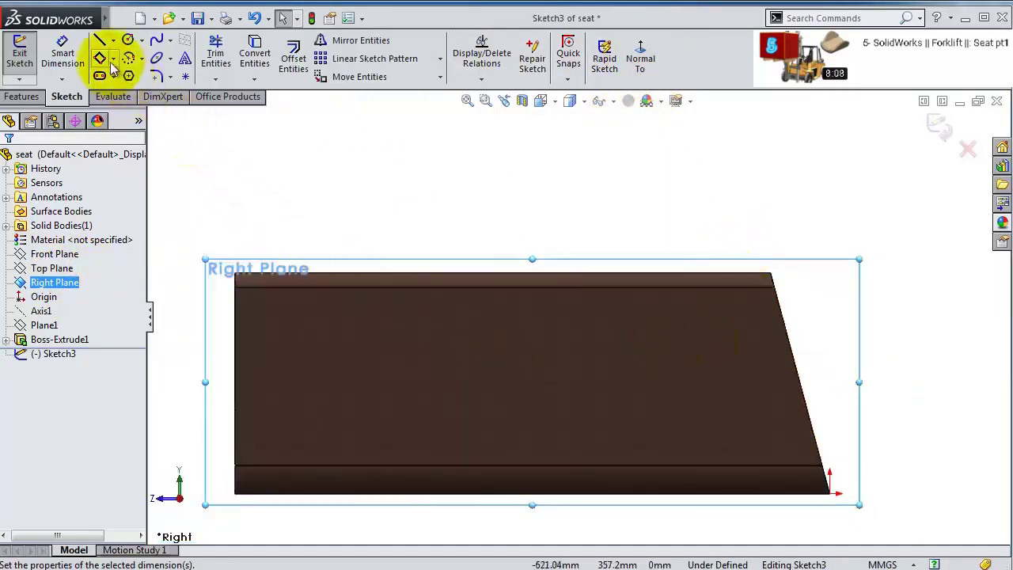
left_click(99, 41)
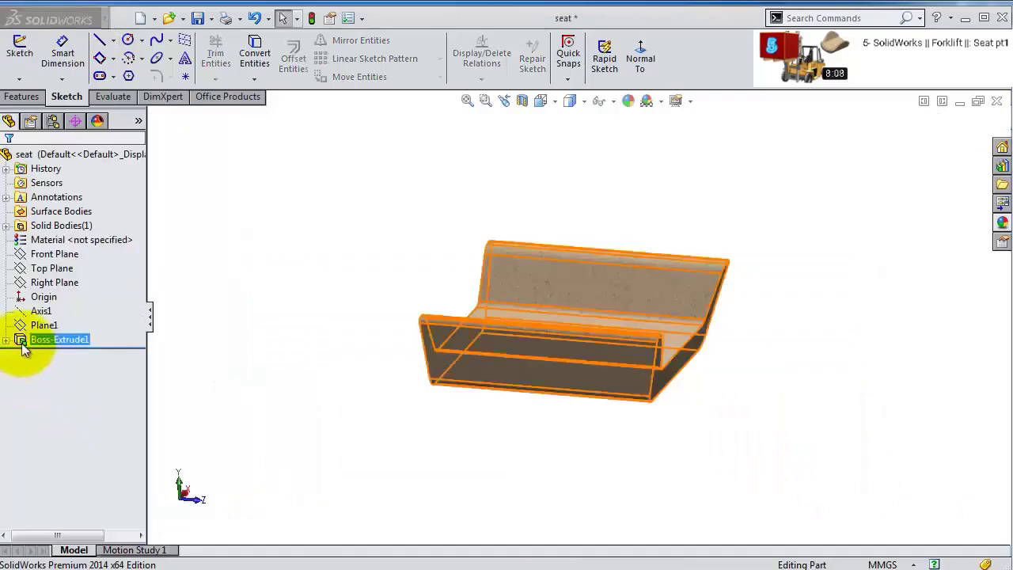
- Reopen Boss-Extrude1 for editing, view it from the Left, and accept it unchanged
left_click(20, 339)
left_click(32, 305)
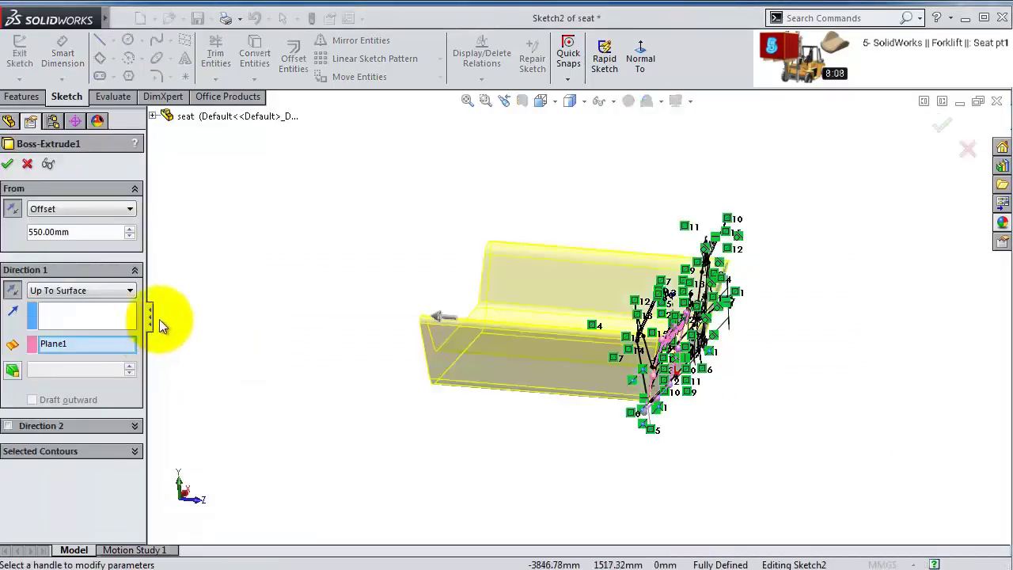
key("ctrl+3")
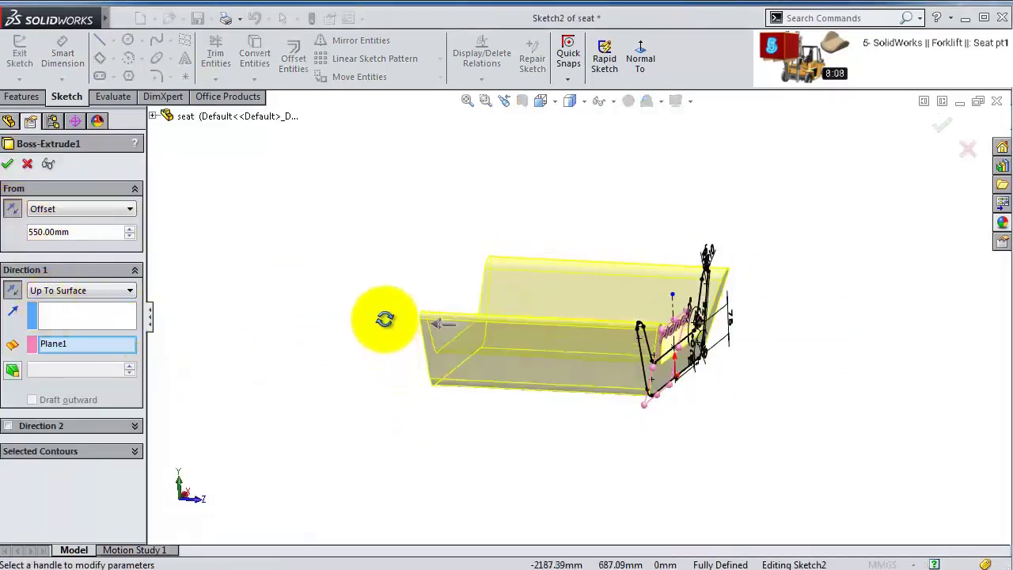
left_click(942, 125)
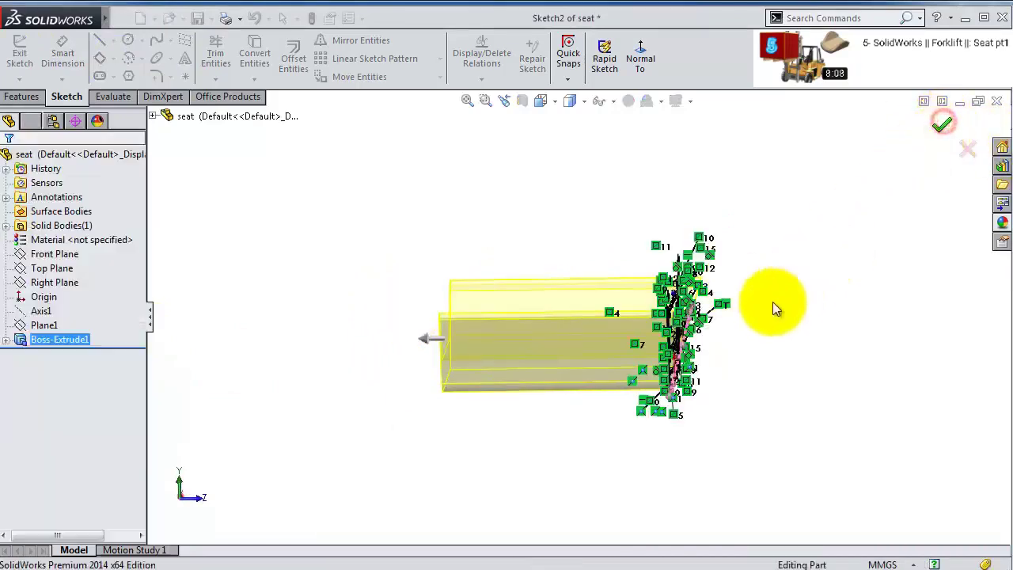
left_click(58, 282)
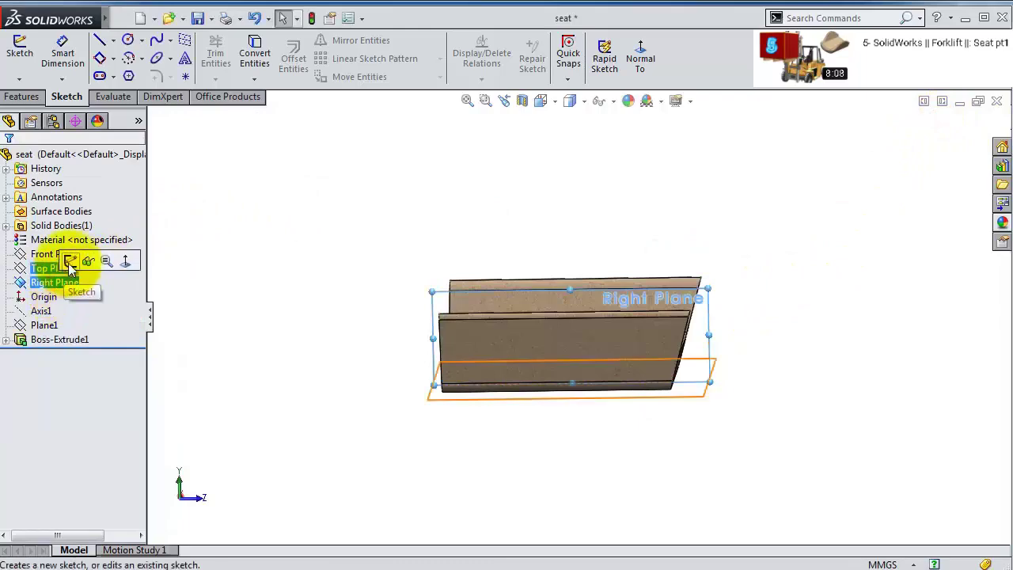
- Start a new sketch on Right Plane, viewed face-on from the opposite side
left_click(69, 262)
left_click(646, 63)
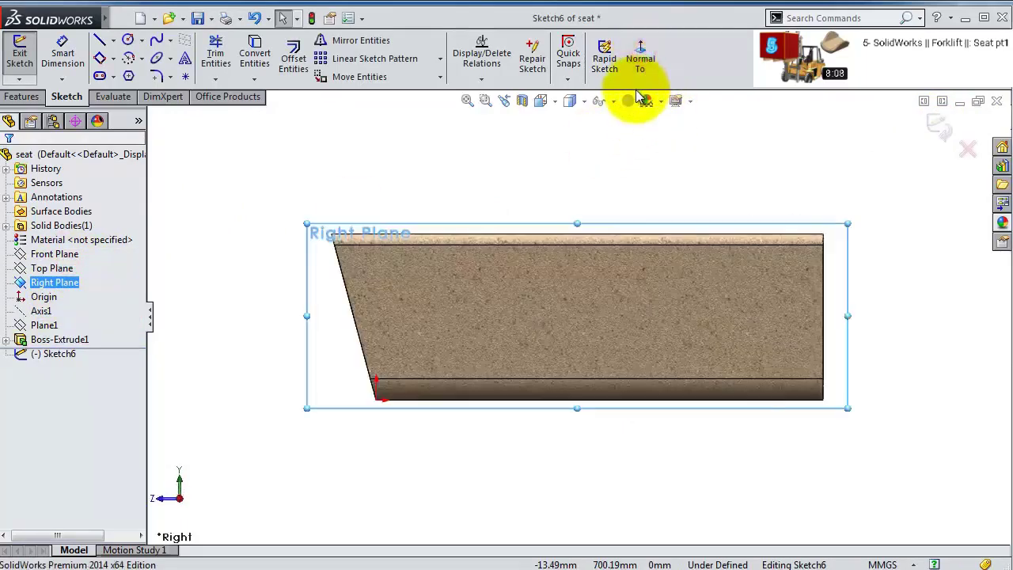
left_click(646, 65)
scroll(728, 337, "down", 3)
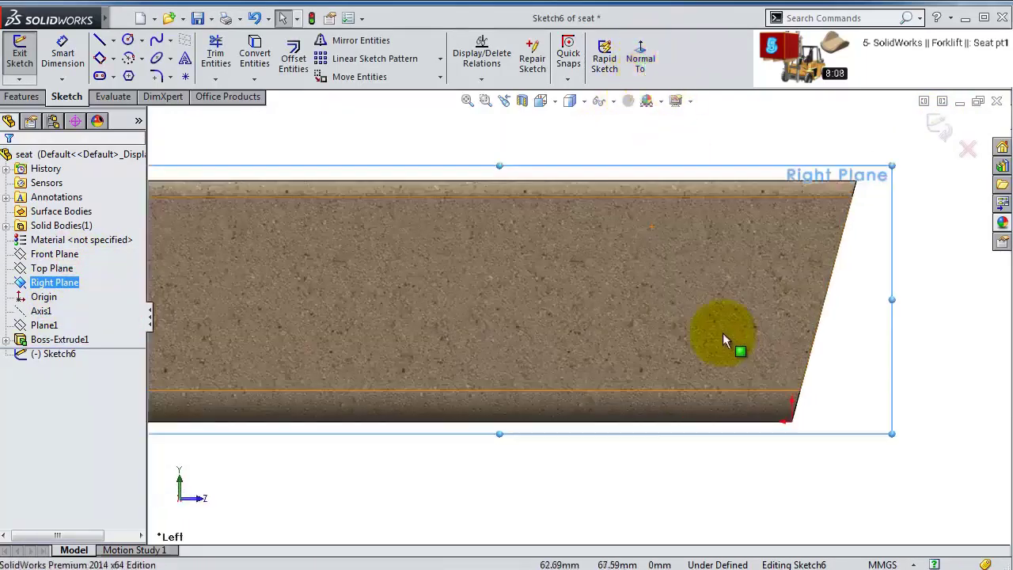
- Draw a line along the slanted edge, then tangent arcs over the crest to the left edge
left_click(104, 44)
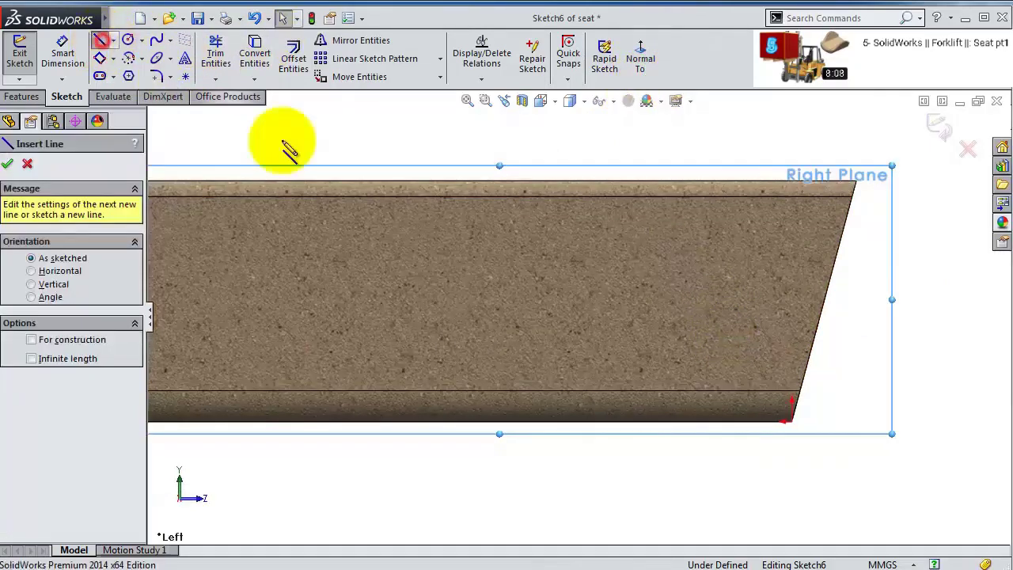
left_click(815, 330)
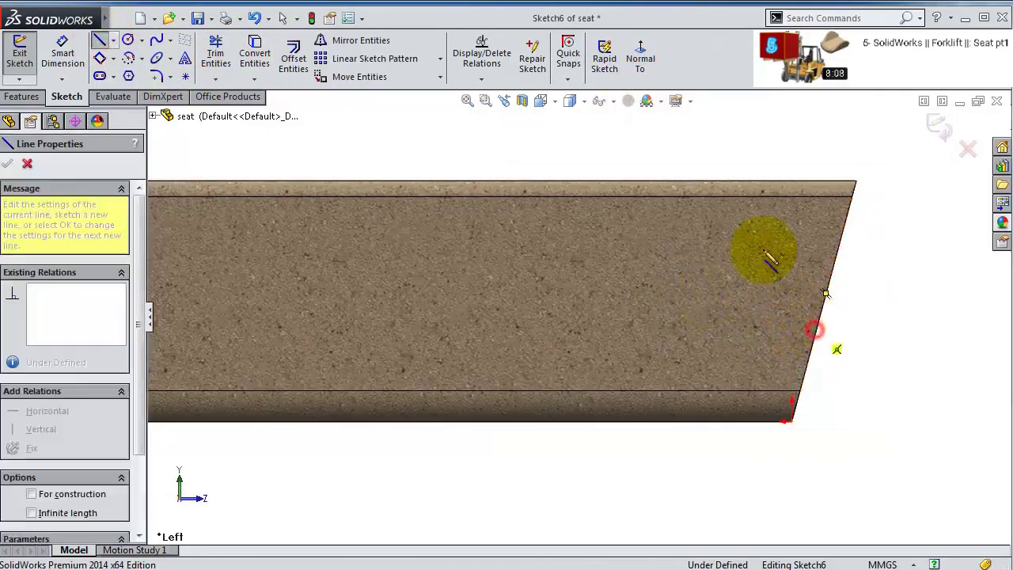
left_click(707, 235)
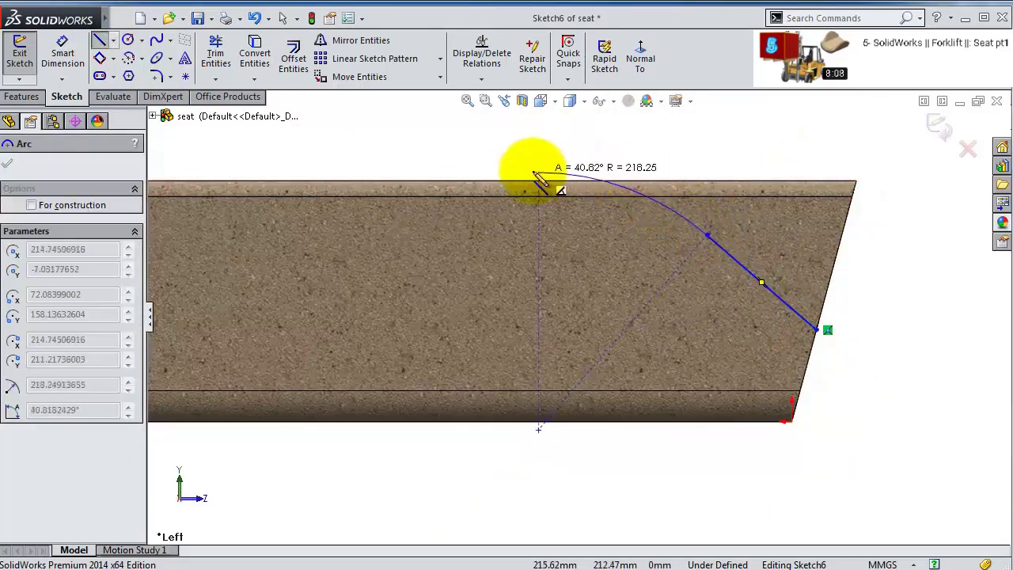
left_click(468, 218)
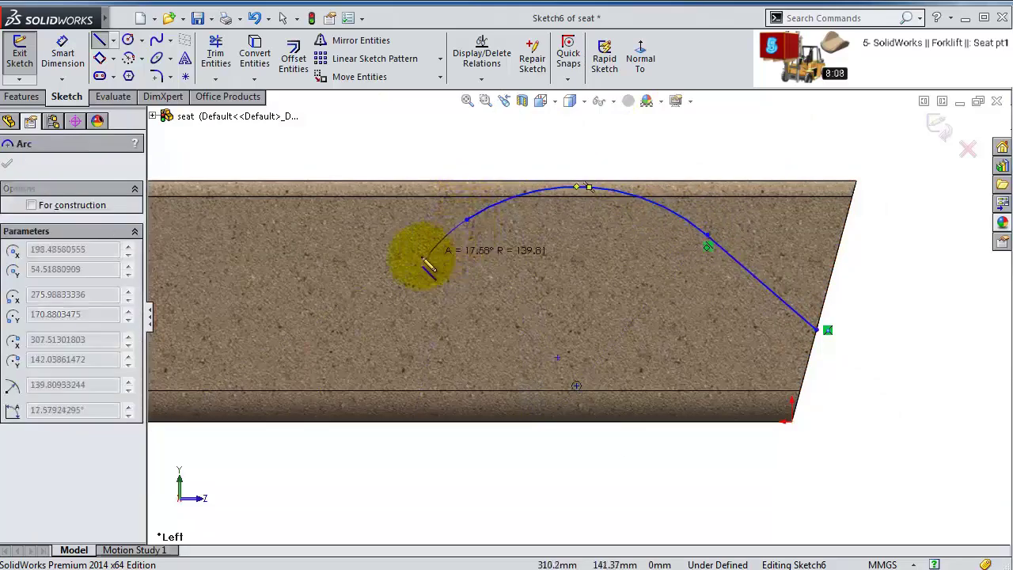
left_click(252, 295)
scroll(238, 294, "up", 1)
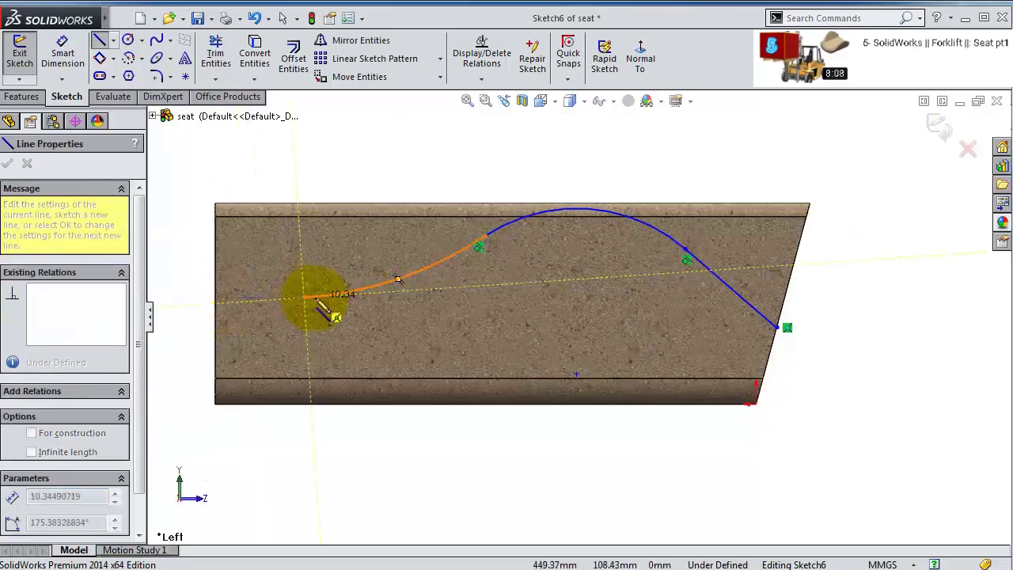
scroll(324, 312, "down", 2)
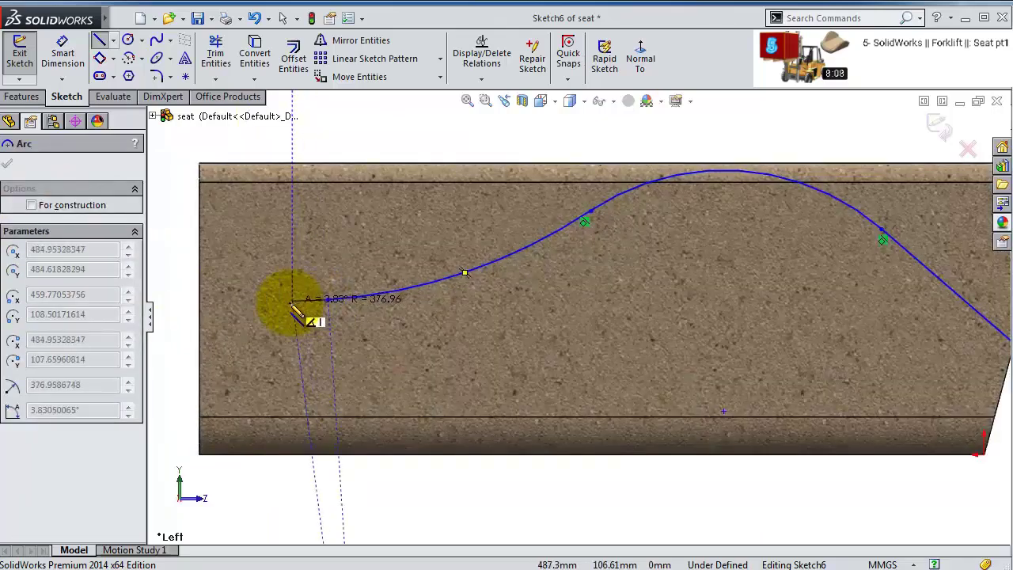
left_click(292, 304)
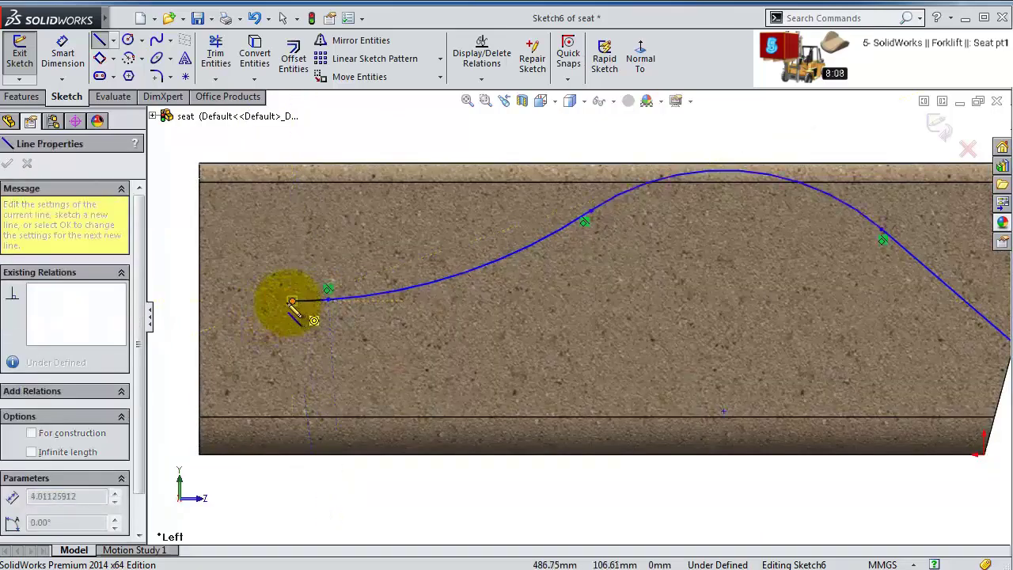
left_click(201, 361)
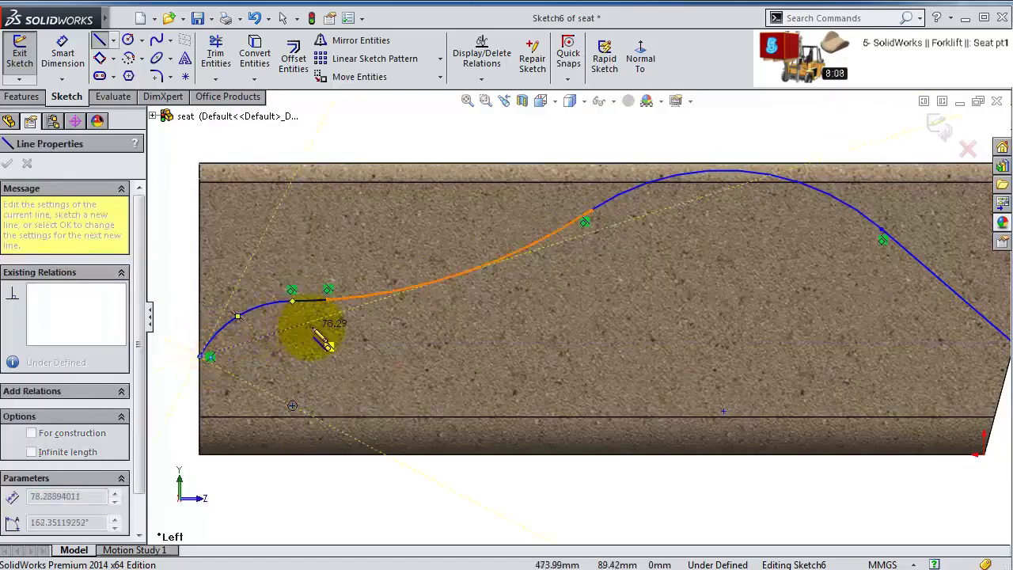
key("Escape")
key("Escape")
left_click(63, 43)
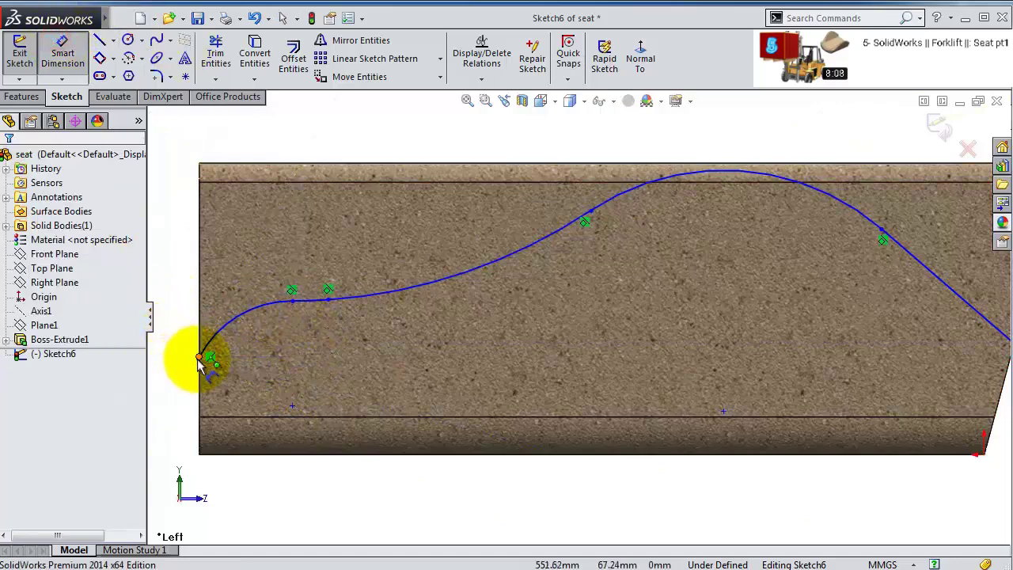
- Dimension the seat curve's left endpoint 50 mm above the bottom edge
left_click(199, 360)
left_click(223, 454)
left_click(178, 443)
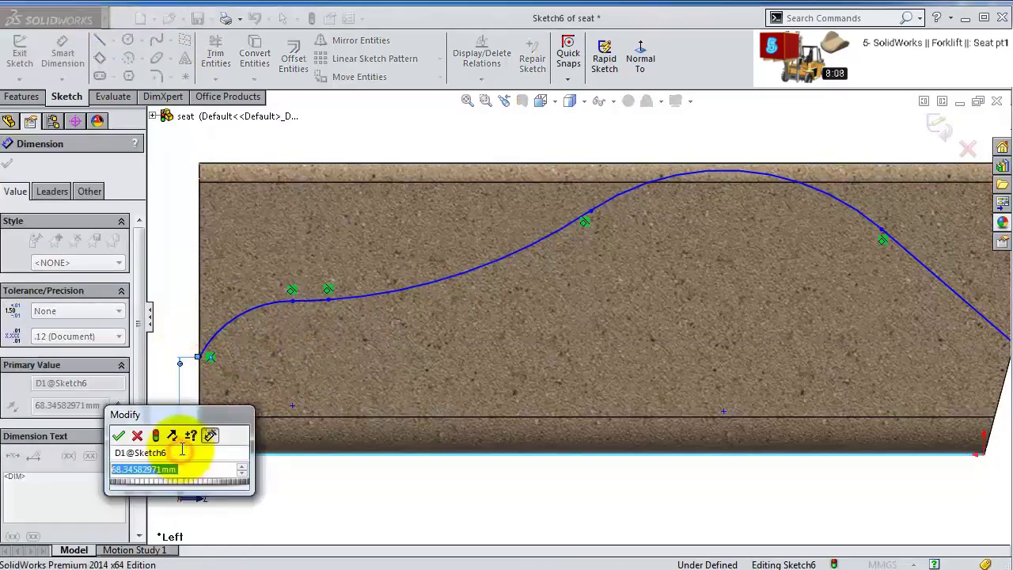
type("50")
key("Return")
scroll(796, 413, "up", 3)
scroll(796, 414, "down", 2)
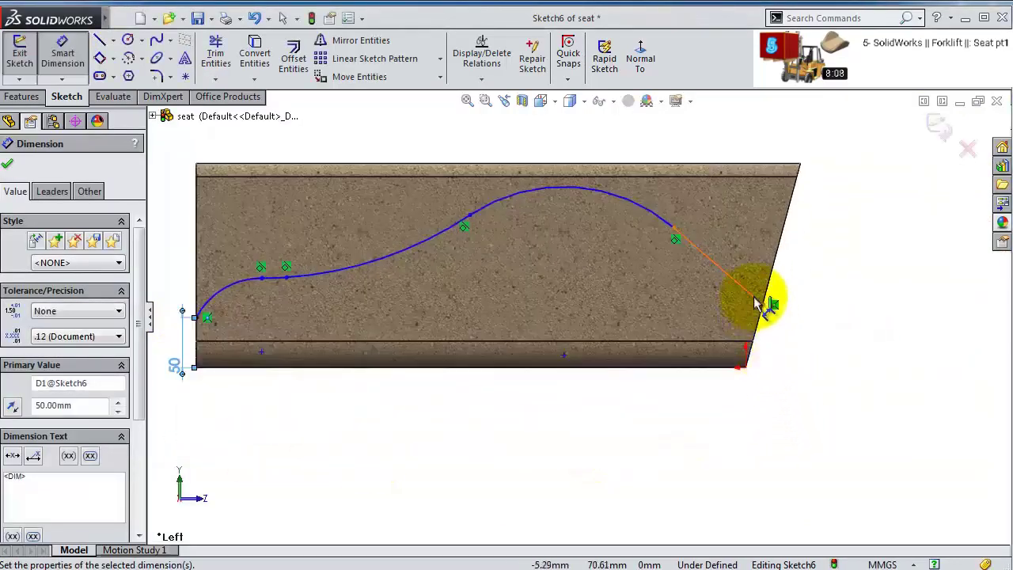
- Dimension the curve's right endpoint 100 mm above the bottom edge
left_click(764, 305)
left_click(712, 369)
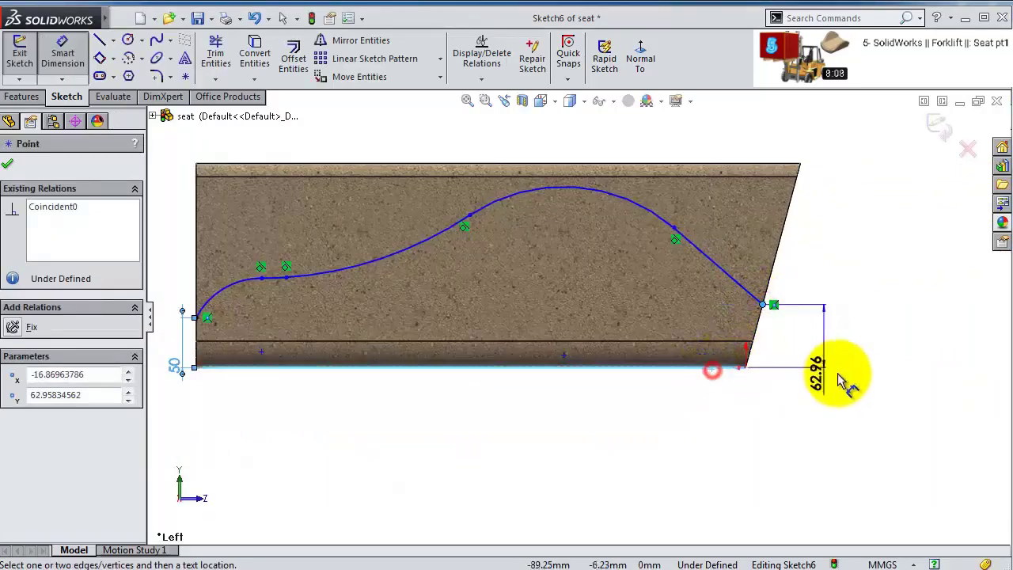
left_click(844, 372)
type("100")
key("Return")
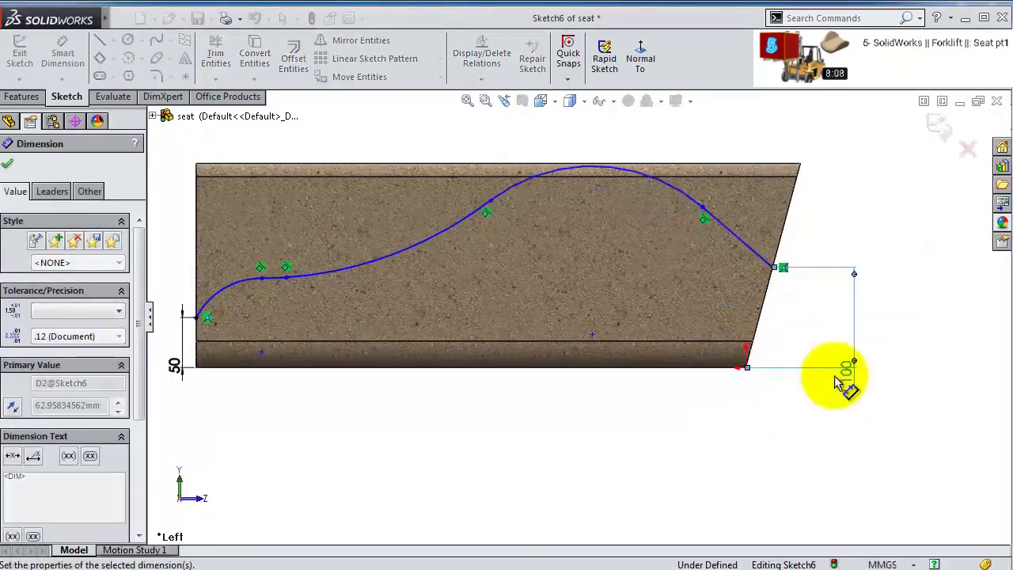
scroll(696, 222, "down", 4)
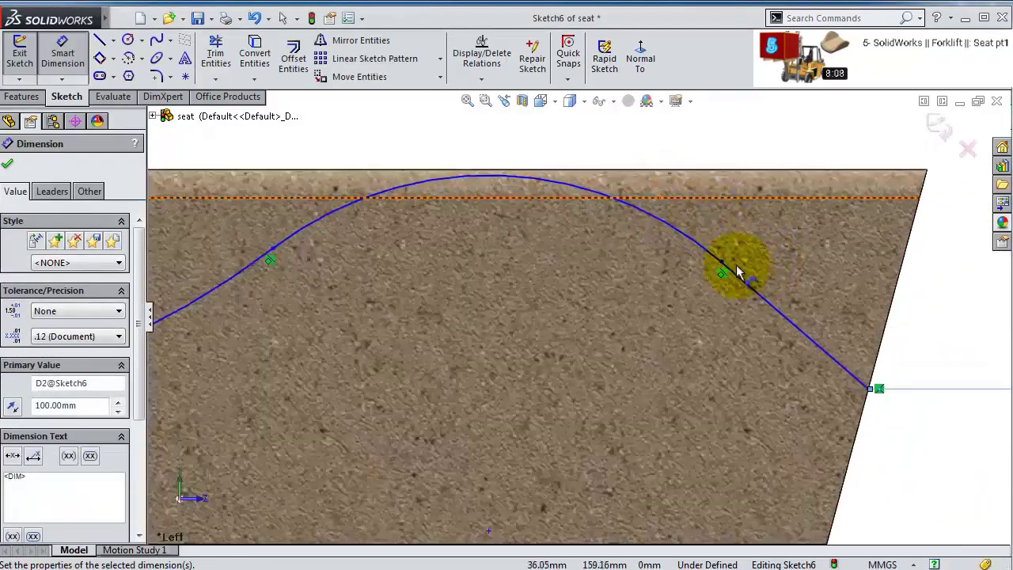
- Set the right-slope curve point 50 mm horizontally from the bottom corner origin
left_click(724, 268)
scroll(832, 350, "up", 3)
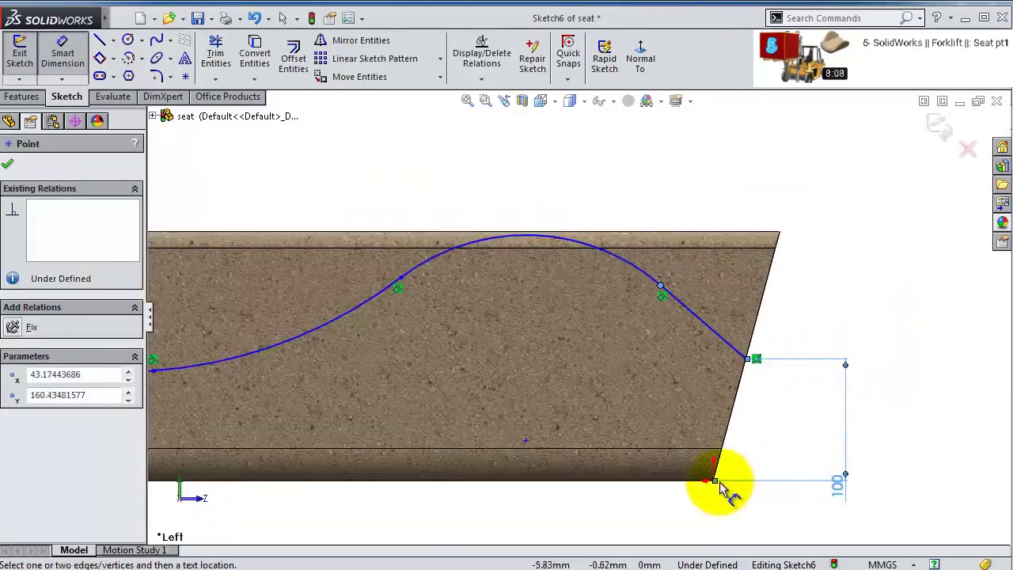
scroll(716, 475, "down", 2)
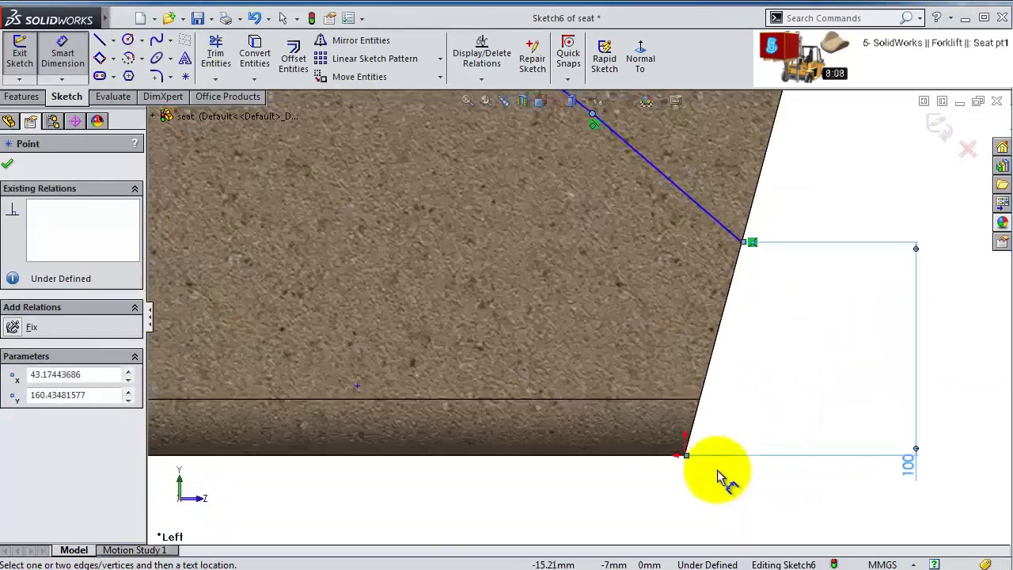
left_click(683, 457)
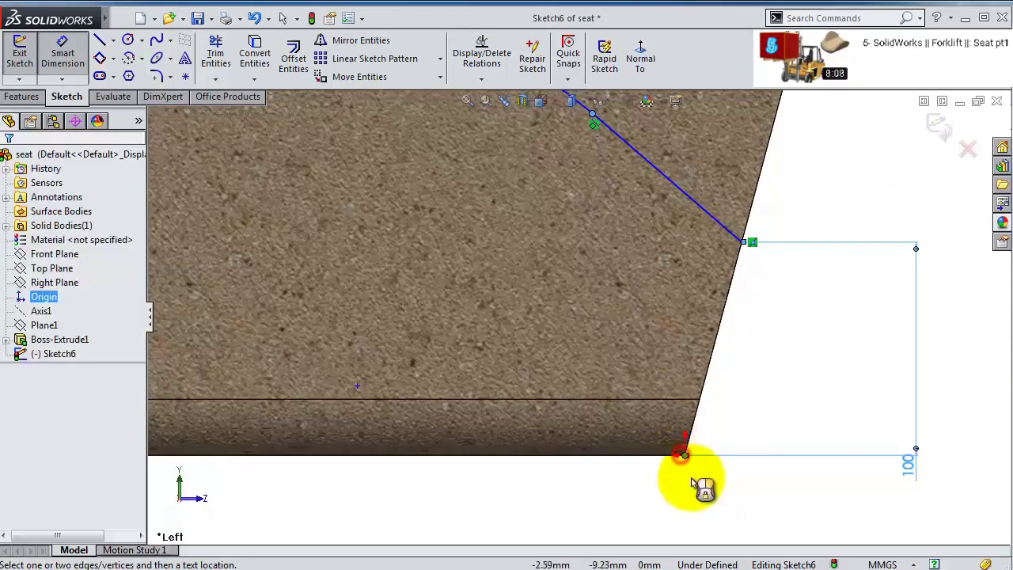
left_click(661, 505)
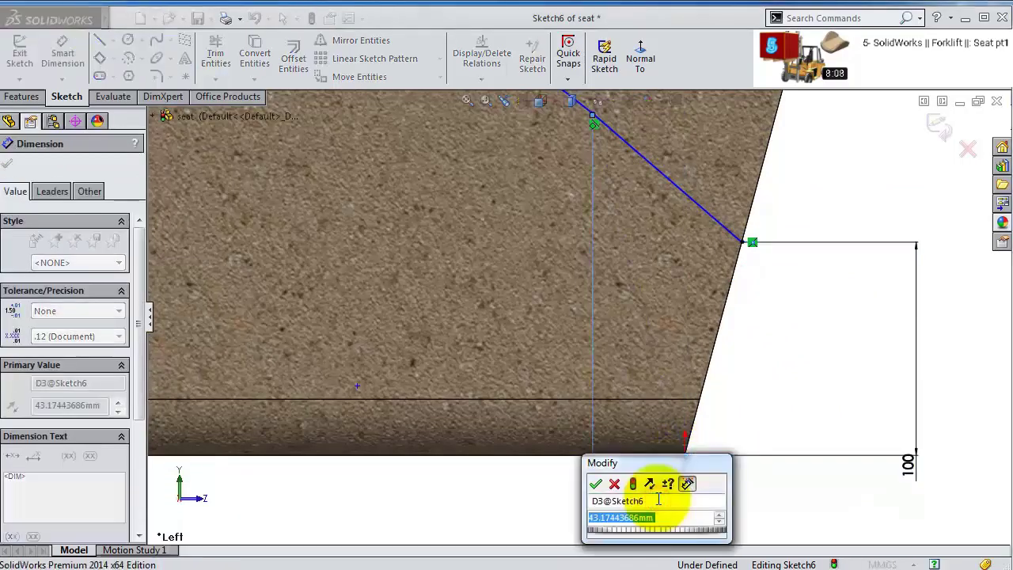
type("50")
key("Return")
scroll(590, 214, "up", 5)
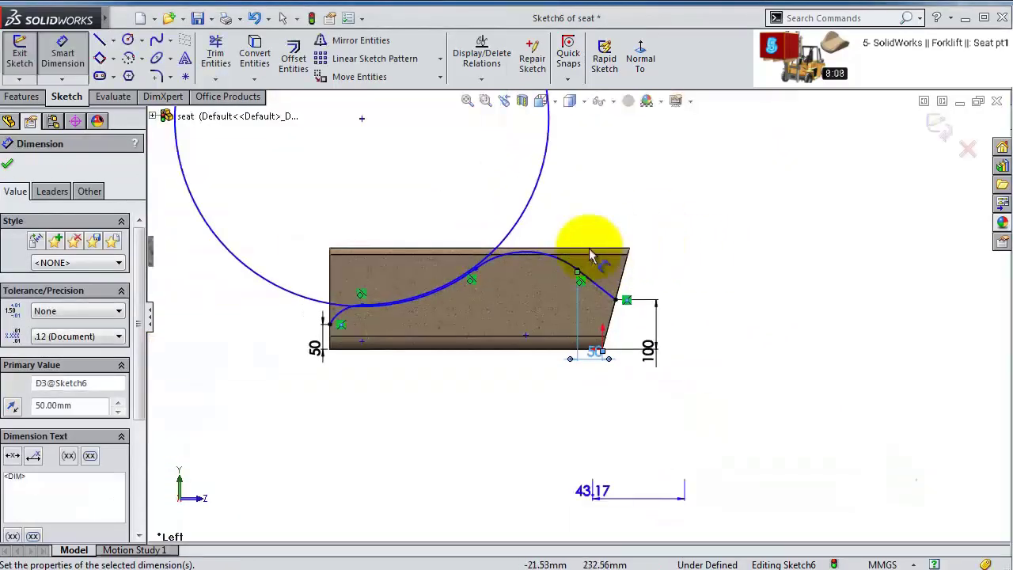
scroll(511, 246, "up", 3)
scroll(515, 257, "down", 2)
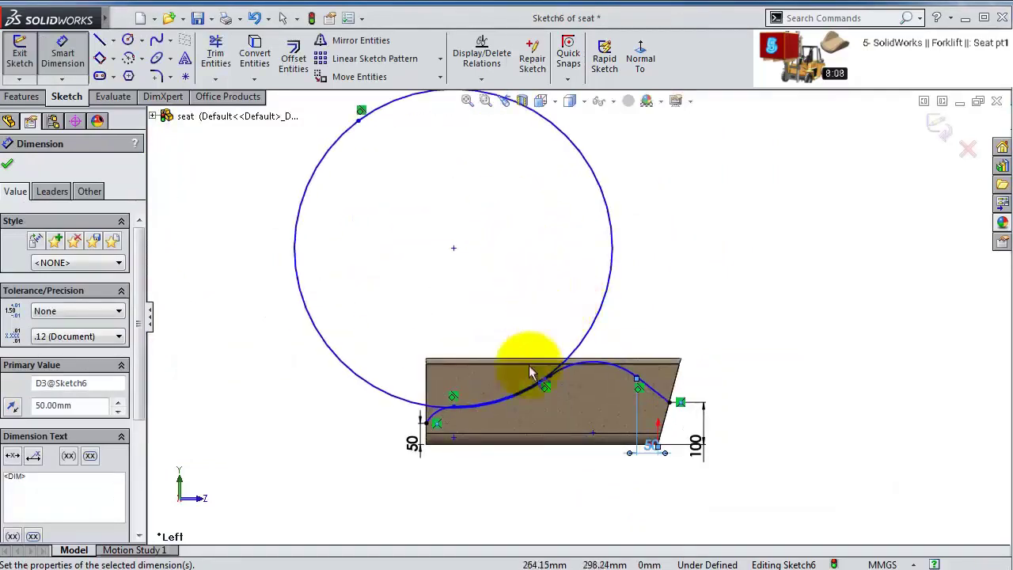
scroll(532, 364, "down", 4)
key("Escape")
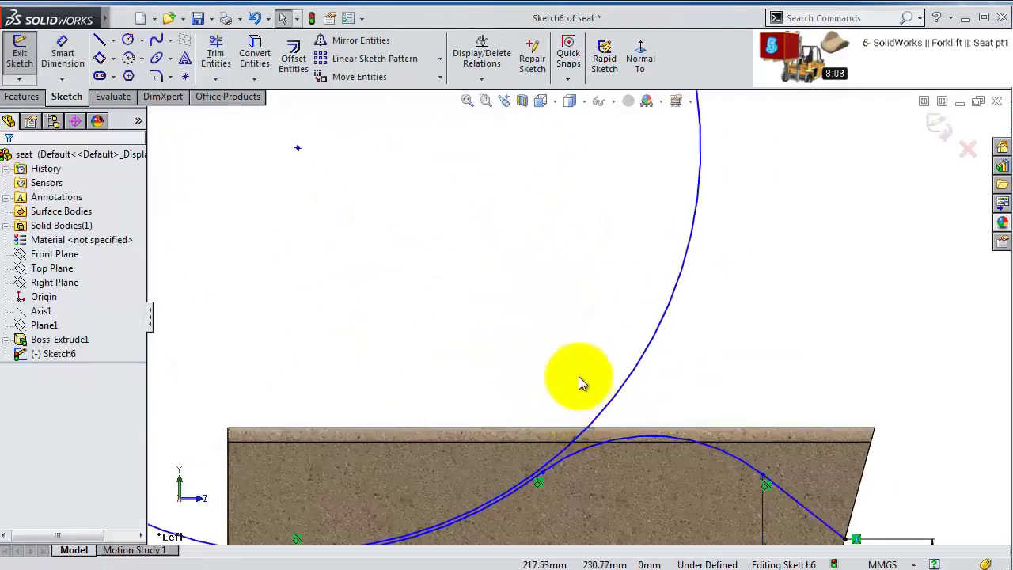
- Delete the two oversized arcs from the seat profile
scroll(581, 380, "up", 2)
left_click(622, 357)
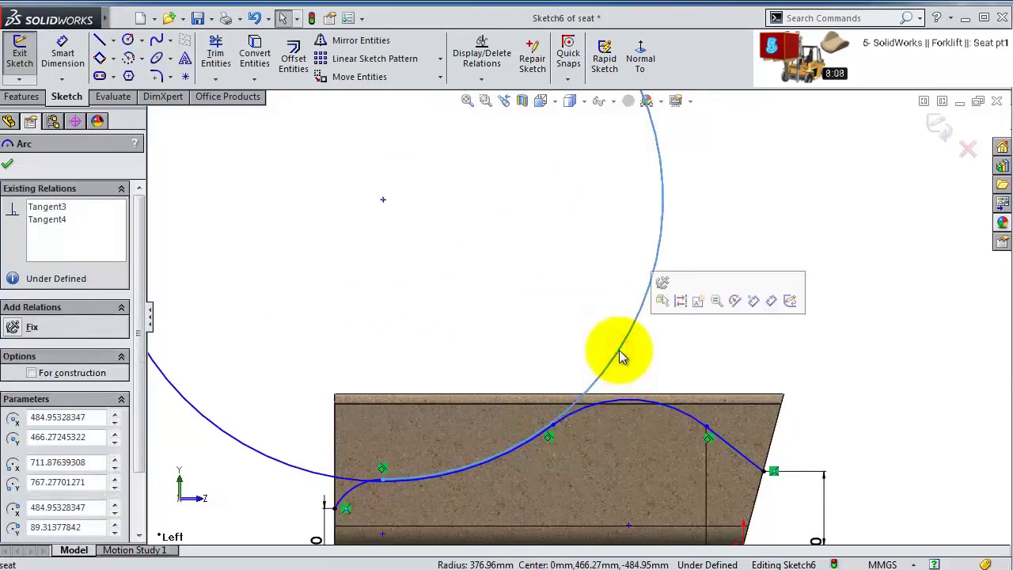
key("Delete")
left_click(283, 467)
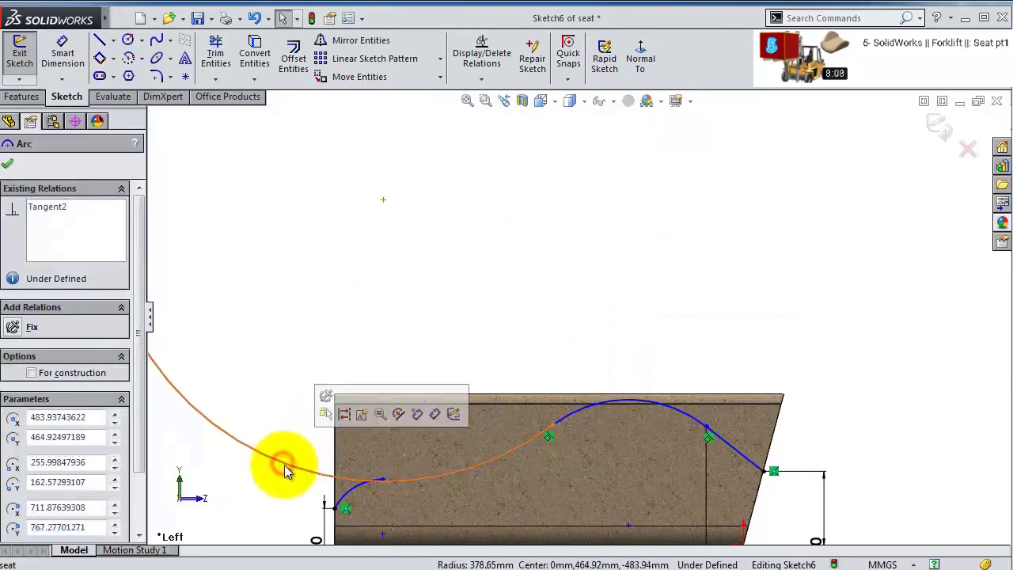
key("Delete")
scroll(569, 402, "up", 1)
scroll(586, 374, "down", 5)
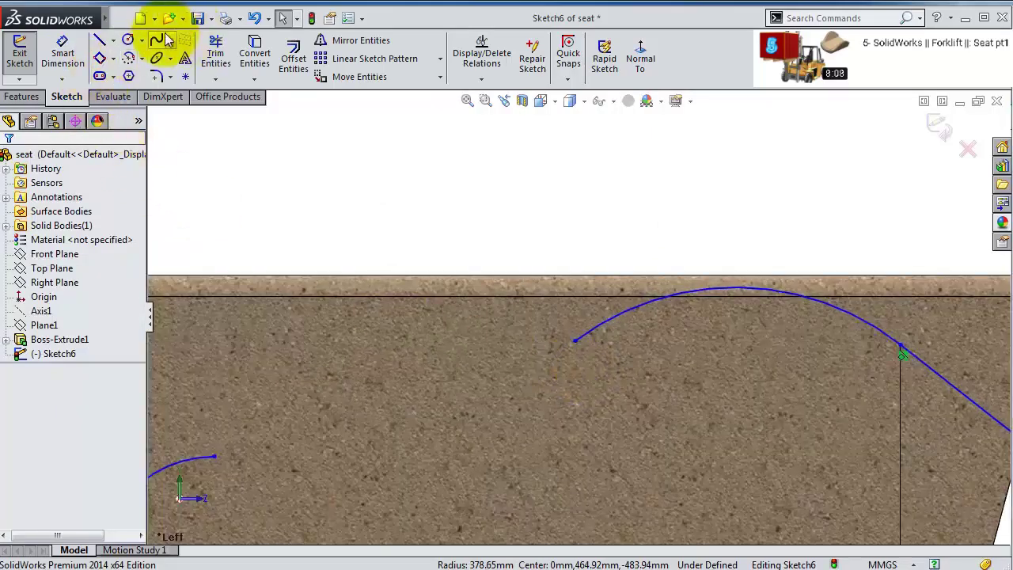
- Draw a spline from the upper arc's end to the lower arc's end
left_click(156, 40)
left_click(575, 342)
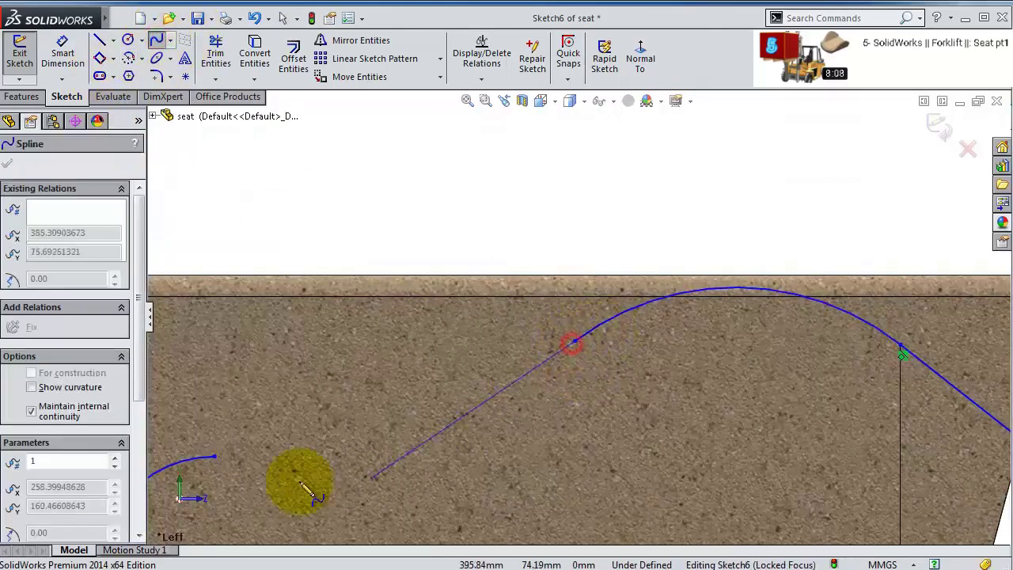
left_click(213, 458)
key("Escape")
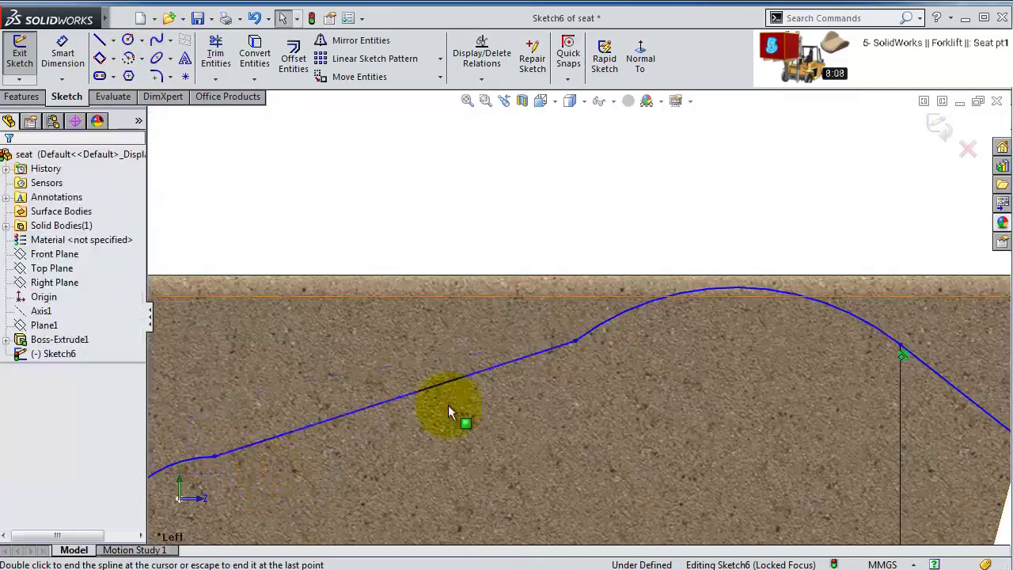
left_click(561, 346)
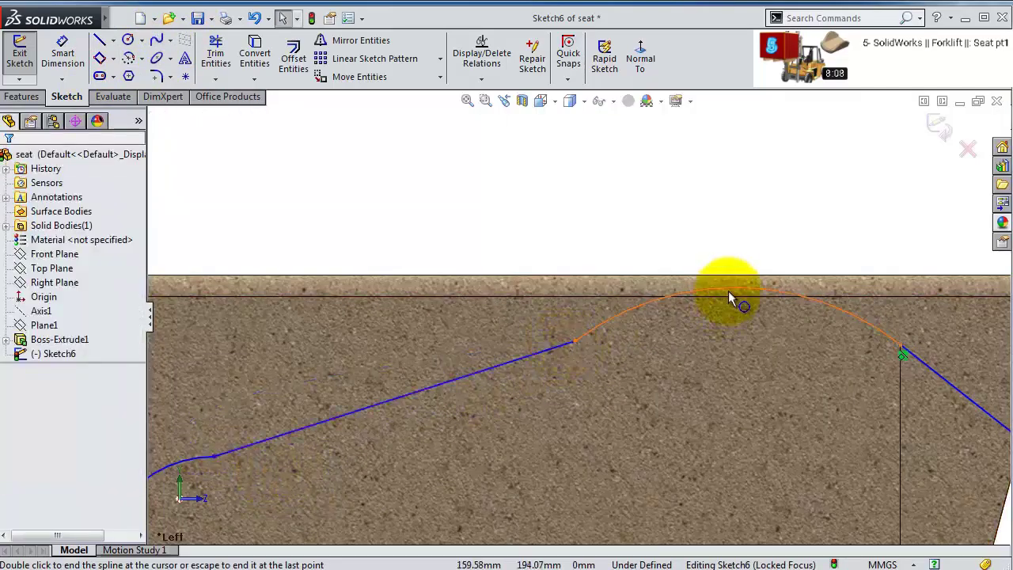
key("Escape")
- Make the crest arc tangent to the top edge and the spline tangent to the arc
left_click(860, 317)
left_click(861, 275, "ctrl")
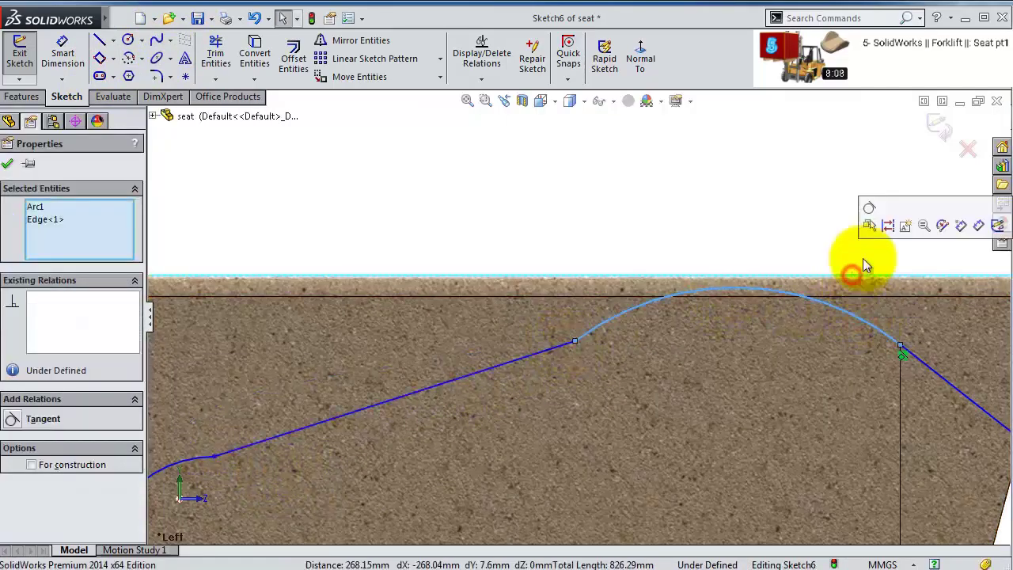
left_click(867, 207)
left_click(553, 349)
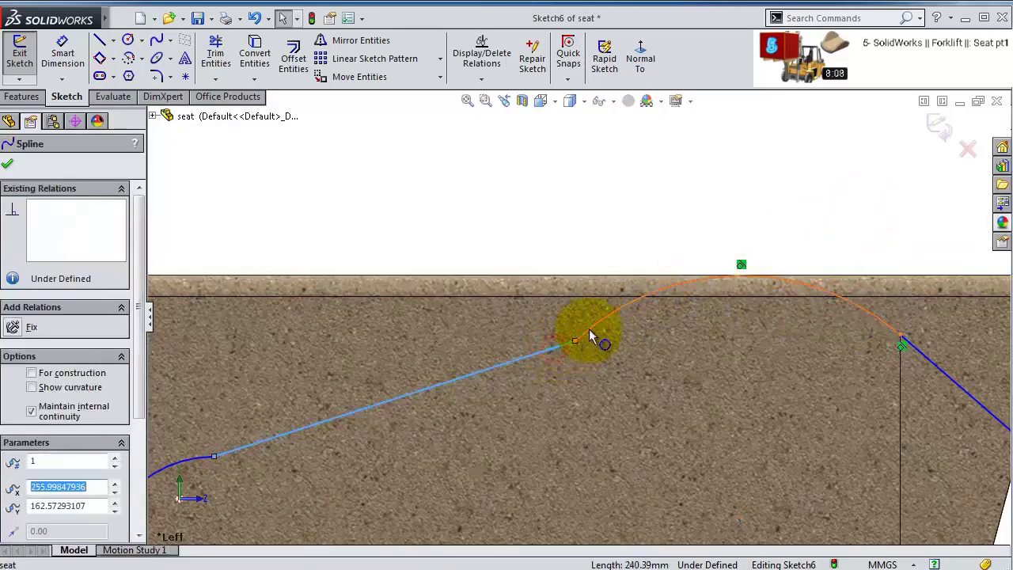
left_click(625, 321, "ctrl")
left_click(632, 261)
- Make the small left arc tangent to the spline and clear the selection
scroll(464, 437, "up", 3)
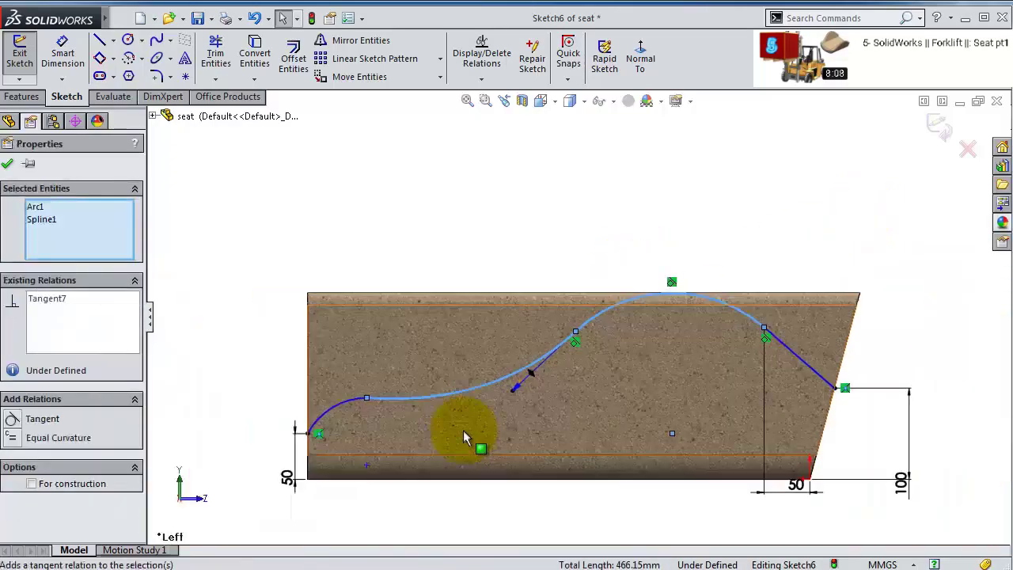
scroll(324, 362, "down", 5)
left_click(326, 346, "ctrl")
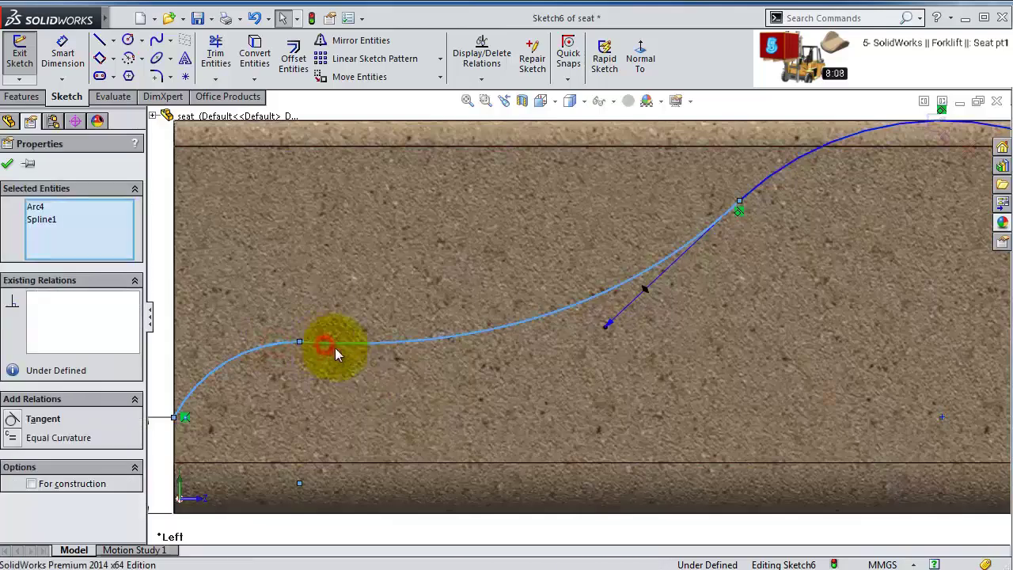
left_click(369, 291)
key("z")
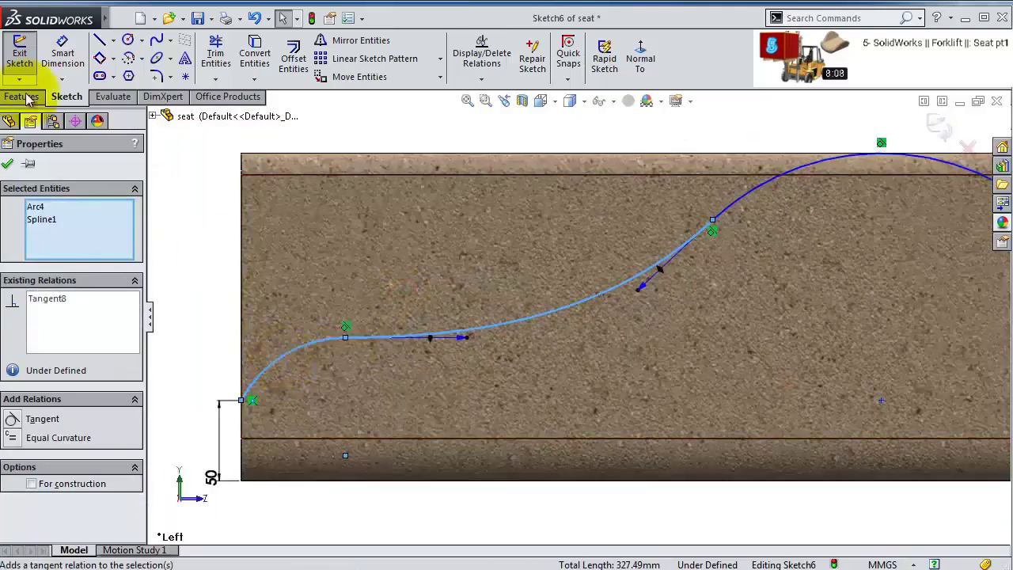
left_click(295, 322)
- Dimension the left arc's radius at 50 mm
left_click(299, 358)
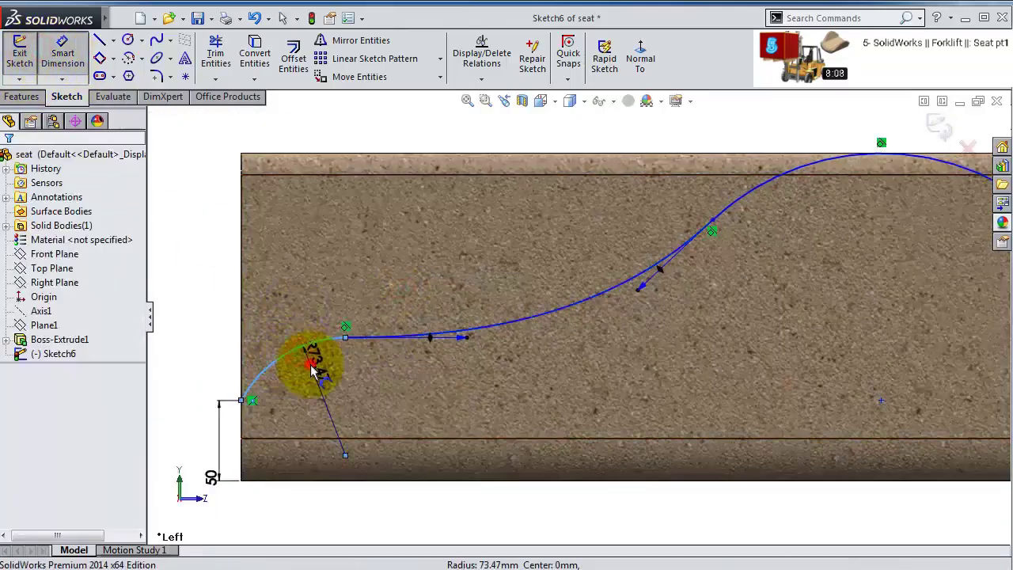
left_click(364, 399)
type("50")
key("Return")
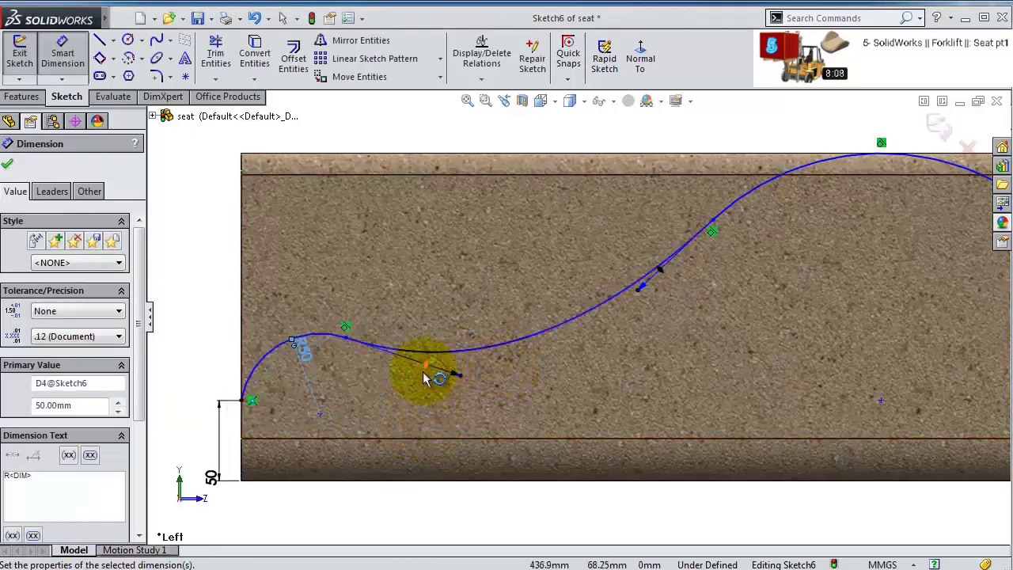
key("Escape")
- Add a Horizontal relation to the spline's tangent handle
left_click(427, 371)
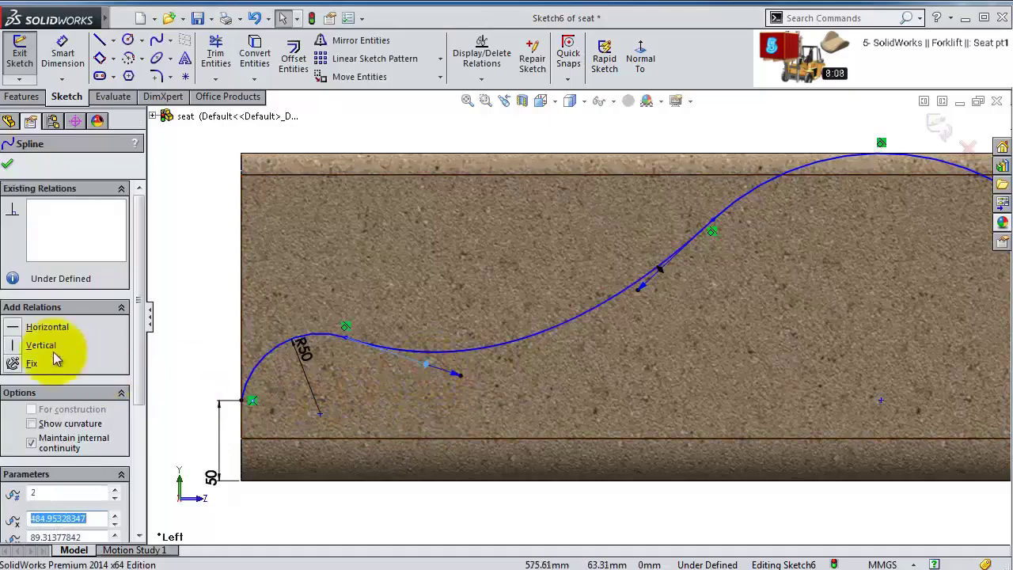
left_click(11, 327)
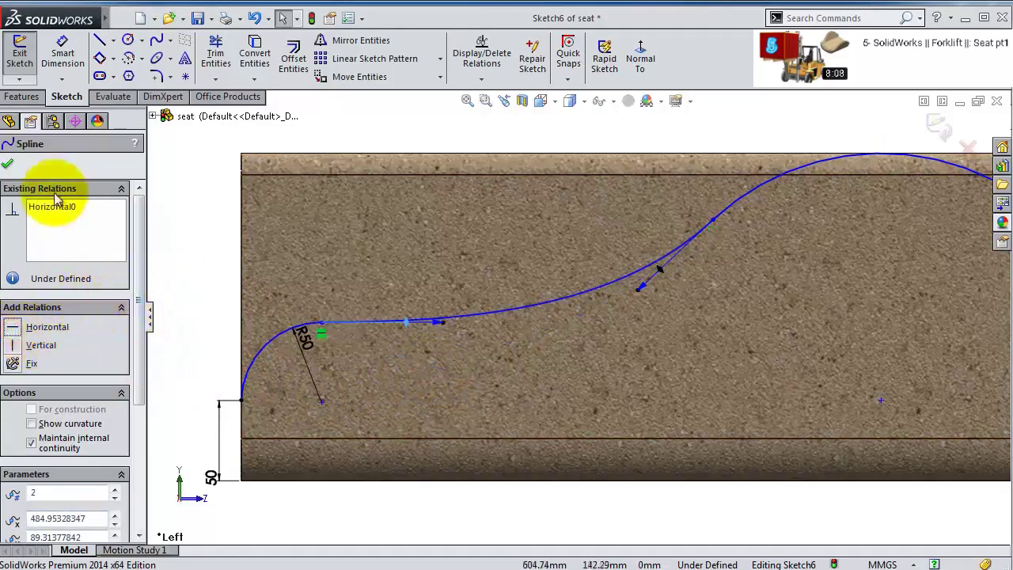
left_click(7, 164)
scroll(554, 324, "up", 2)
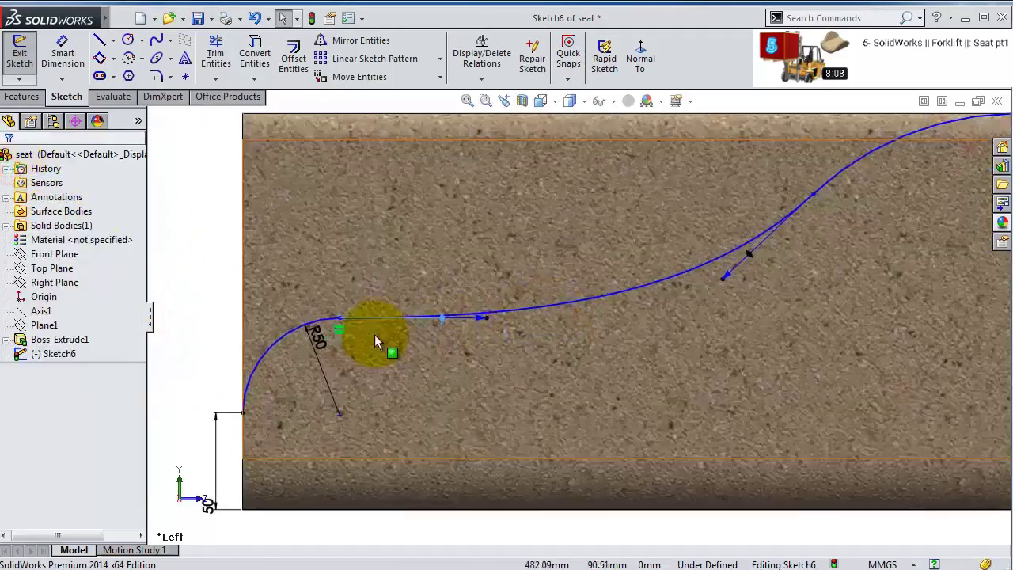
scroll(679, 316, "down", 3)
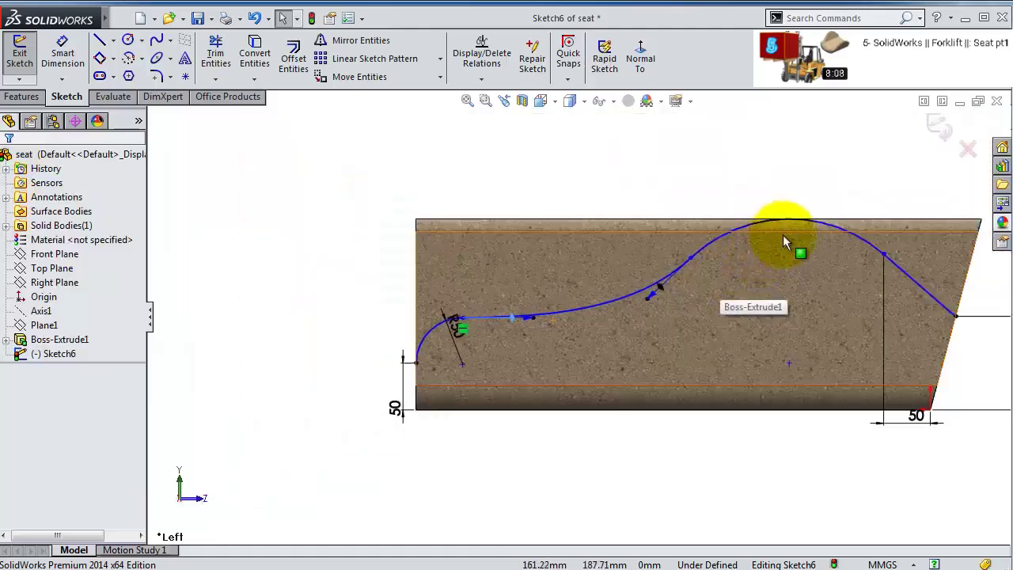
scroll(791, 234, "up", 1)
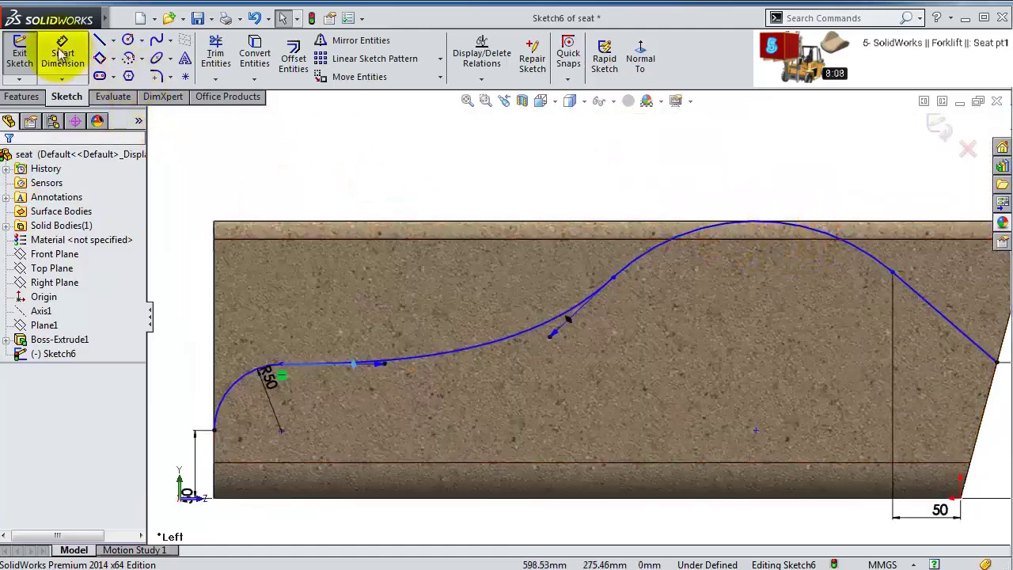
- Dimension the top crest arc with a 200 mm radius
left_click(62, 54)
left_click(773, 230)
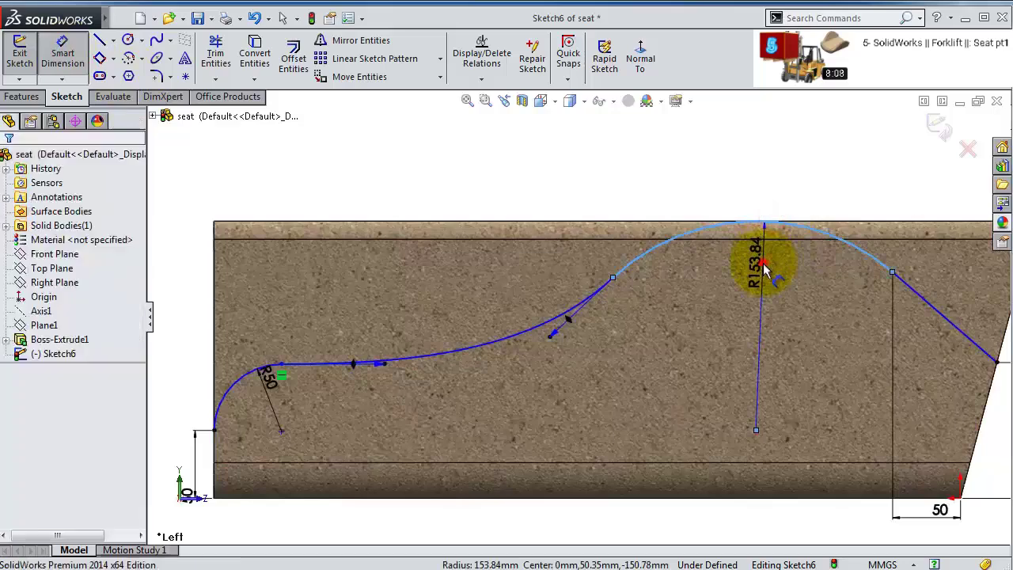
left_click(763, 271)
type("200")
key("Return")
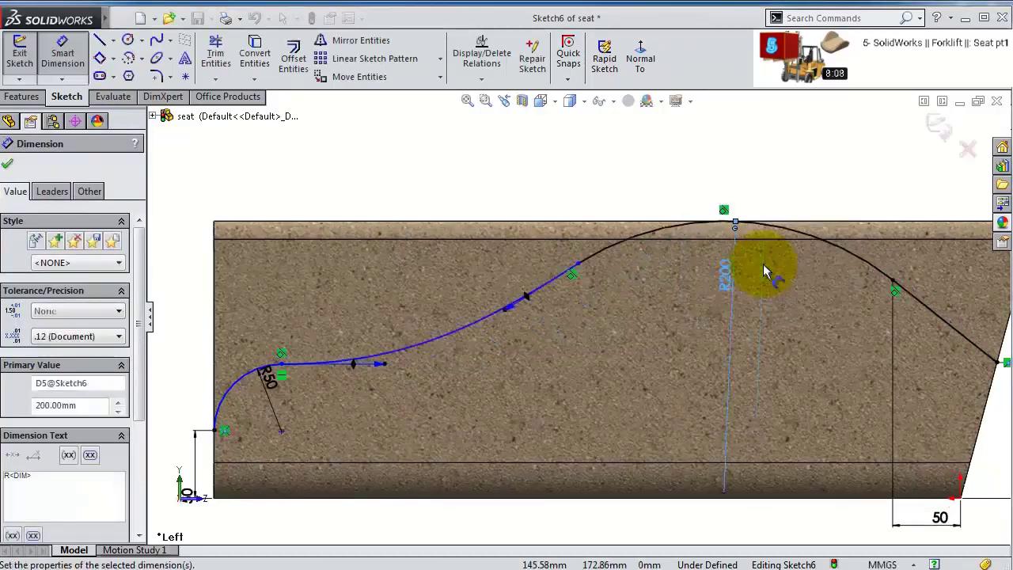
scroll(779, 307, "up", 2)
scroll(443, 372, "down", 5)
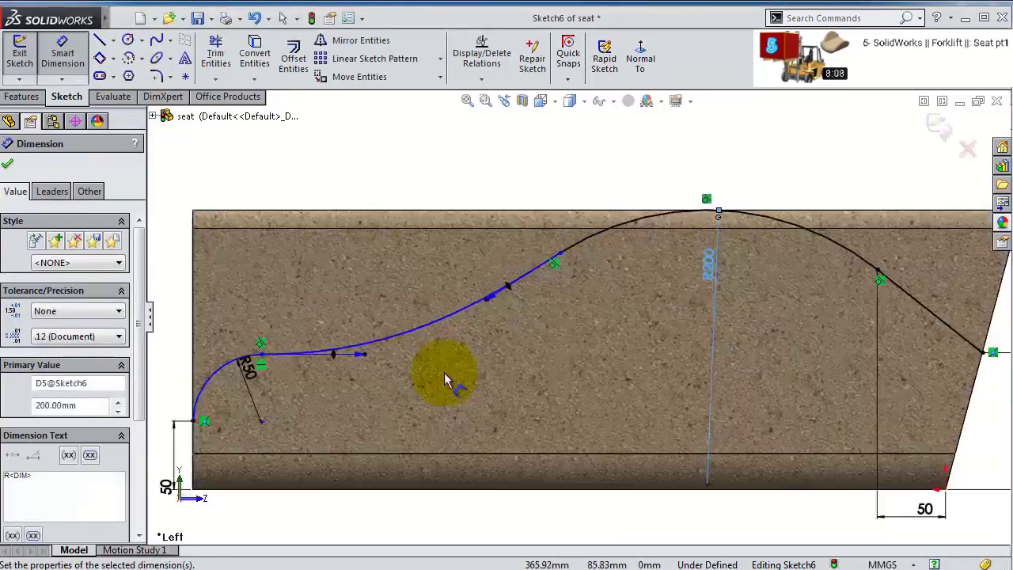
scroll(309, 377, "down", 1)
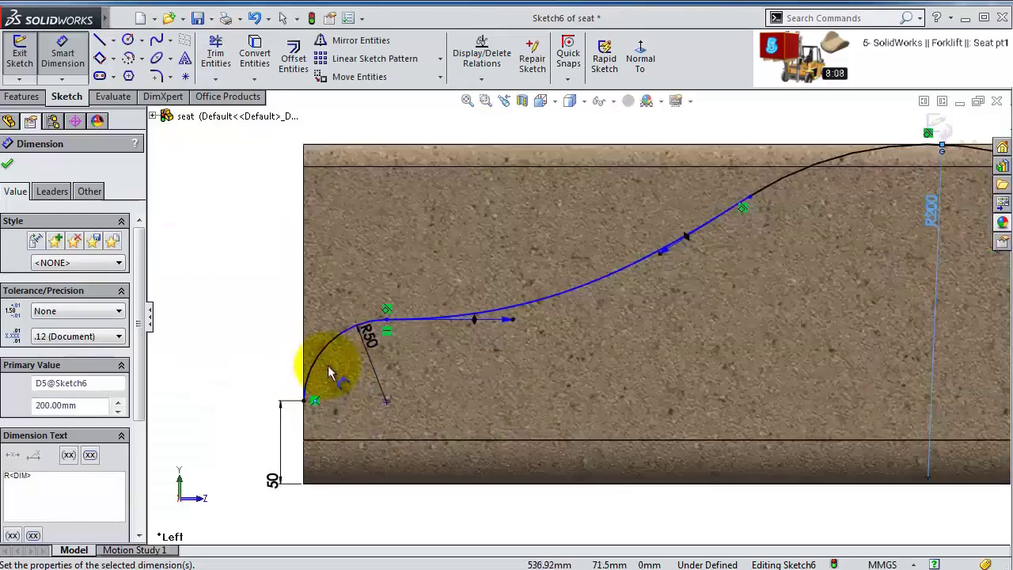
- Change the left arc's R50 dimension to R75
double_click(368, 350)
key("Return")
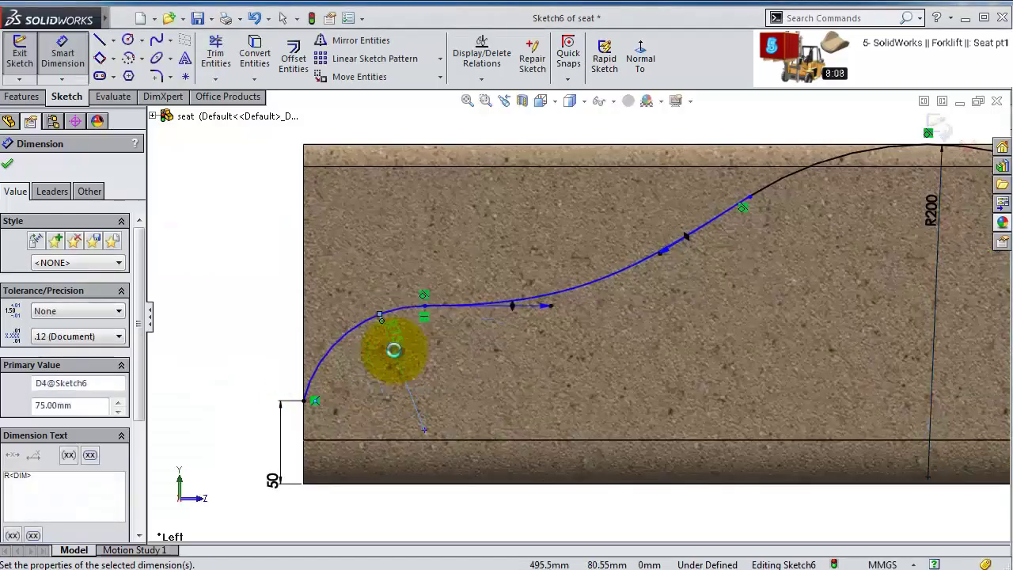
scroll(610, 317, "up", 4)
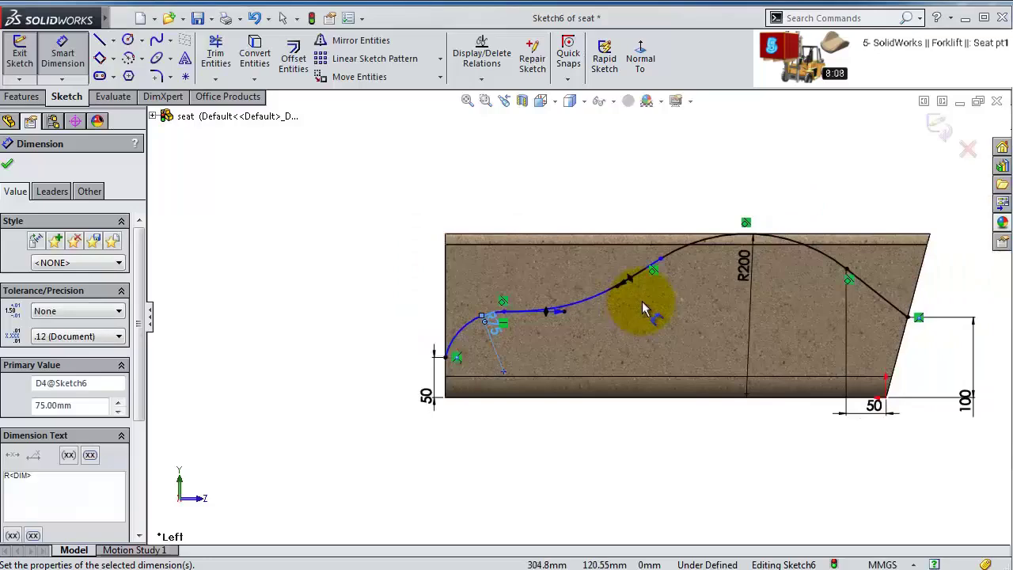
left_click(595, 168)
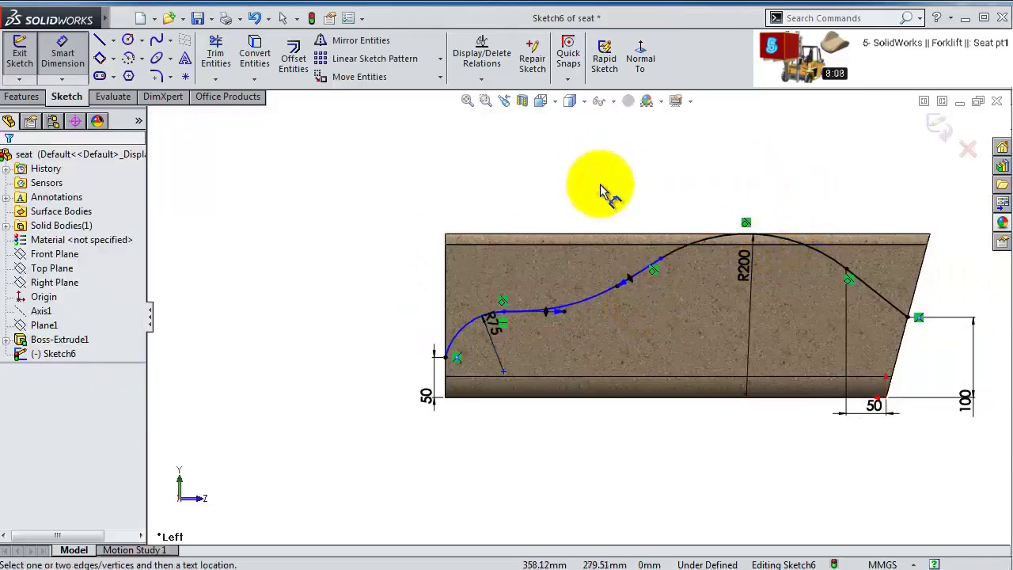
scroll(600, 190, "down", 2)
scroll(600, 202, "down", 1)
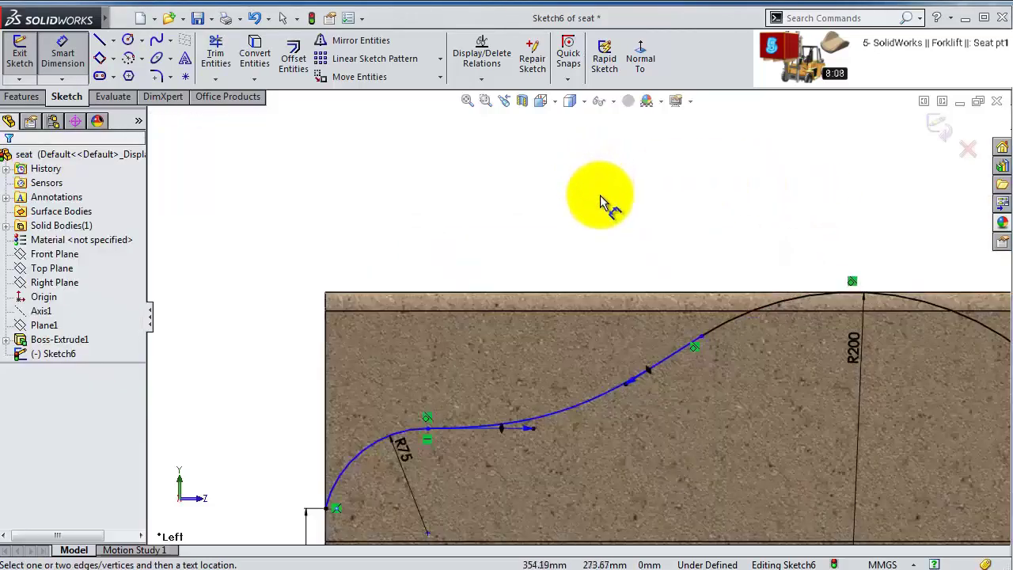
scroll(602, 207, "up", 3)
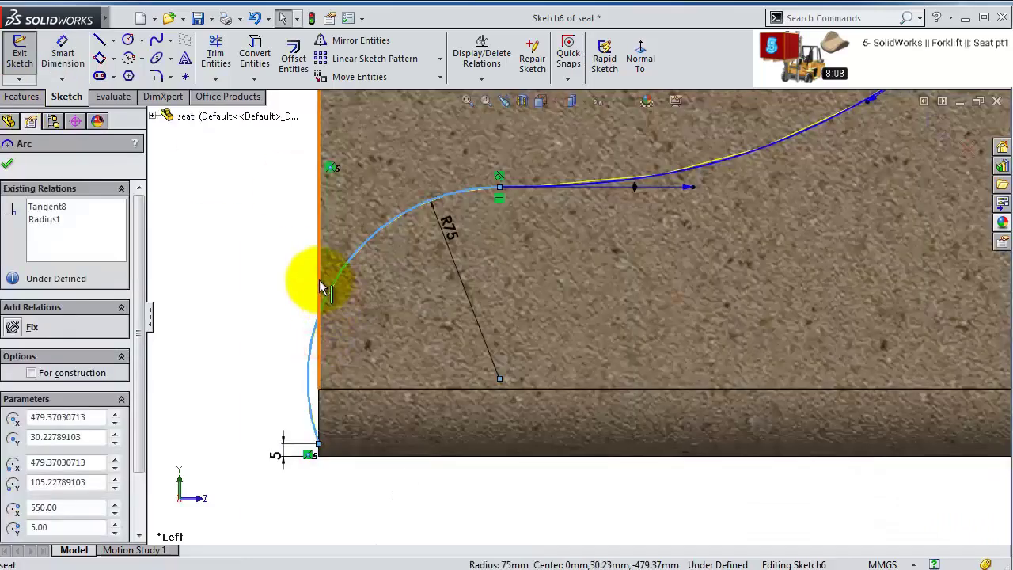
- In Sketch6, add a Tangent relation between the left arc and the seat edge
left_click(319, 285, "ctrl")
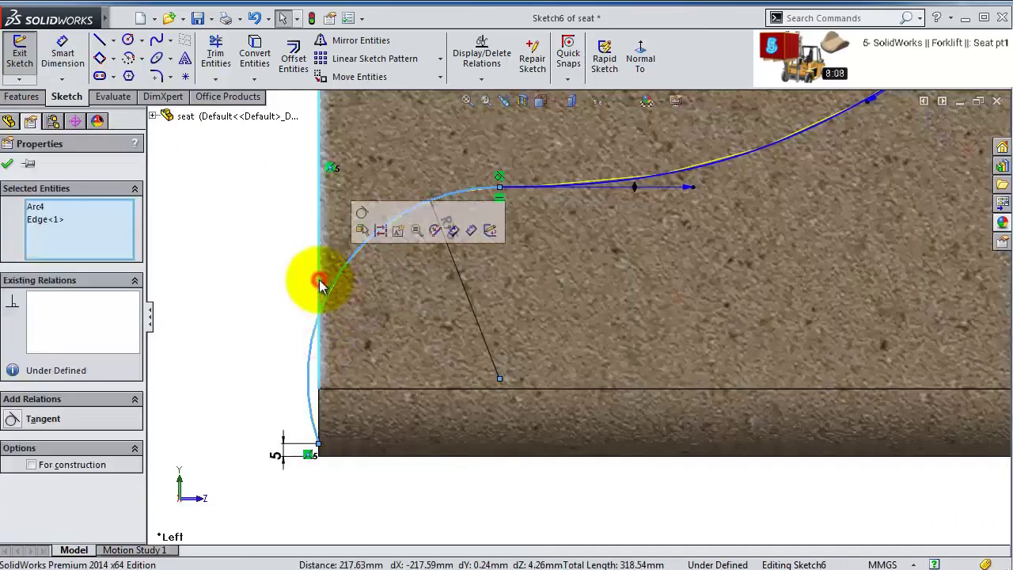
left_click(362, 230)
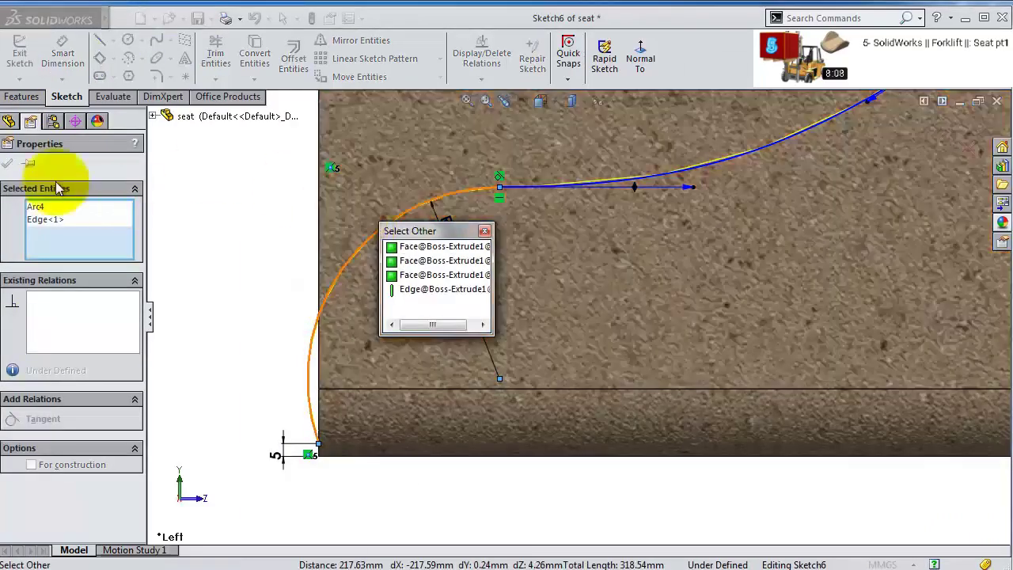
left_click(252, 238)
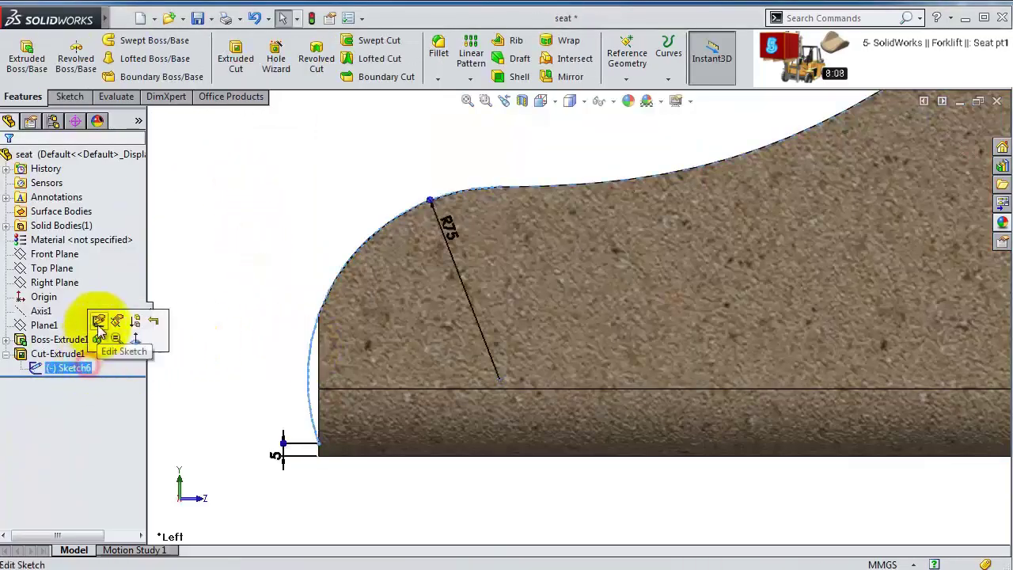
left_click(98, 323)
left_click(311, 345)
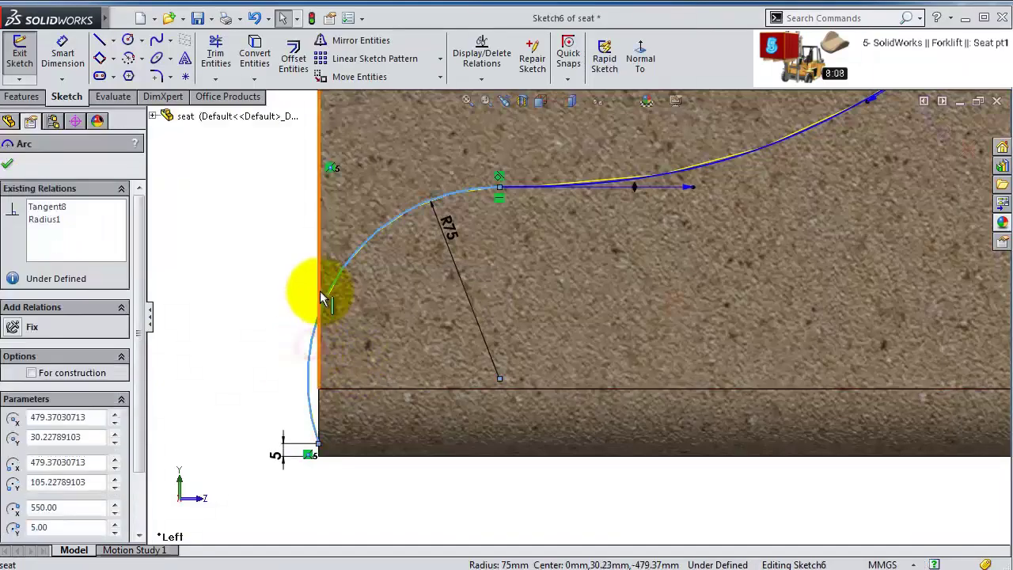
left_click(321, 290, "ctrl")
left_click(360, 231)
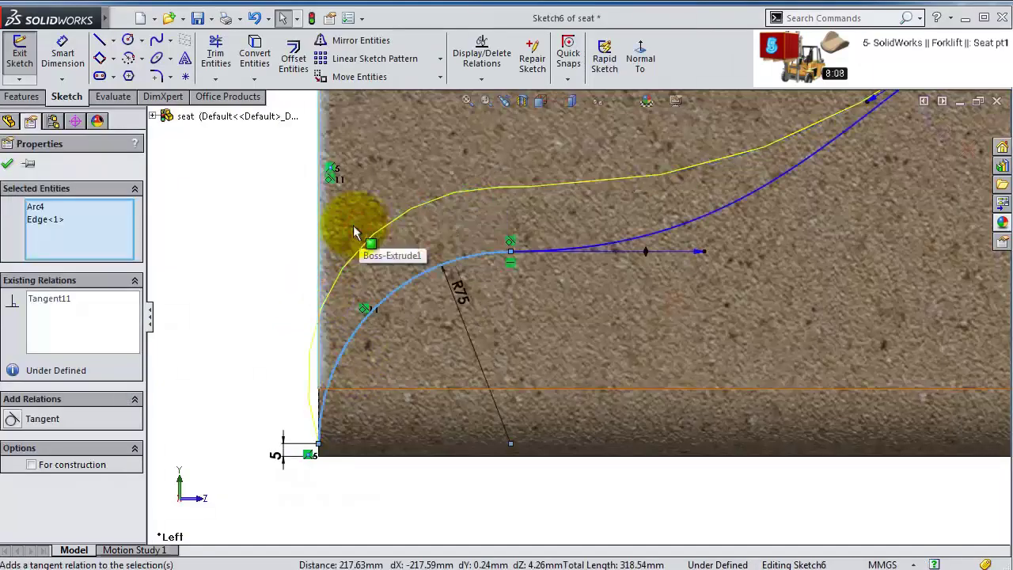
left_click(7, 163)
- Exit the sketch to rebuild Cut-Extrude1, then select the pocket floor face
key("f")
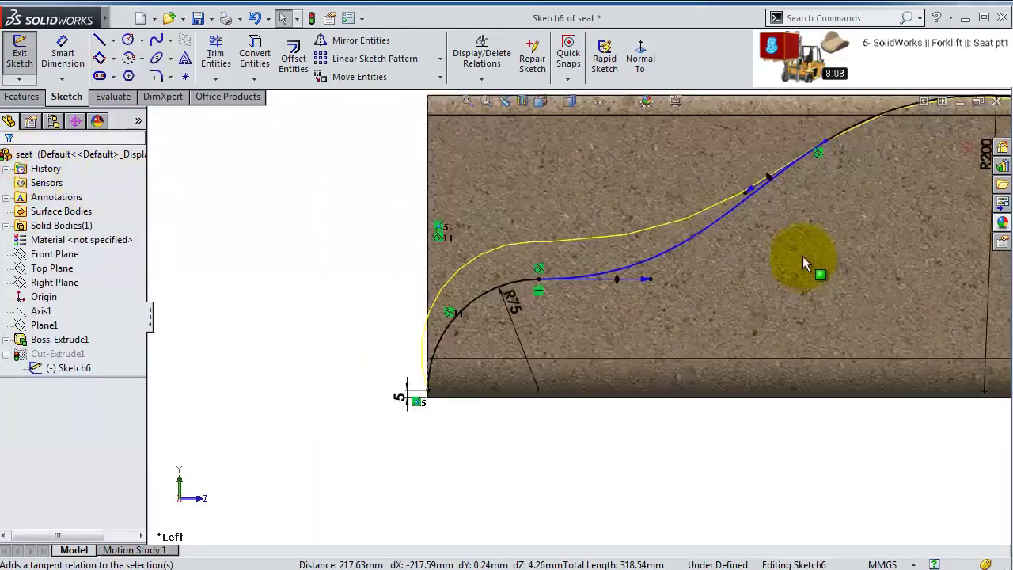
left_click(935, 123)
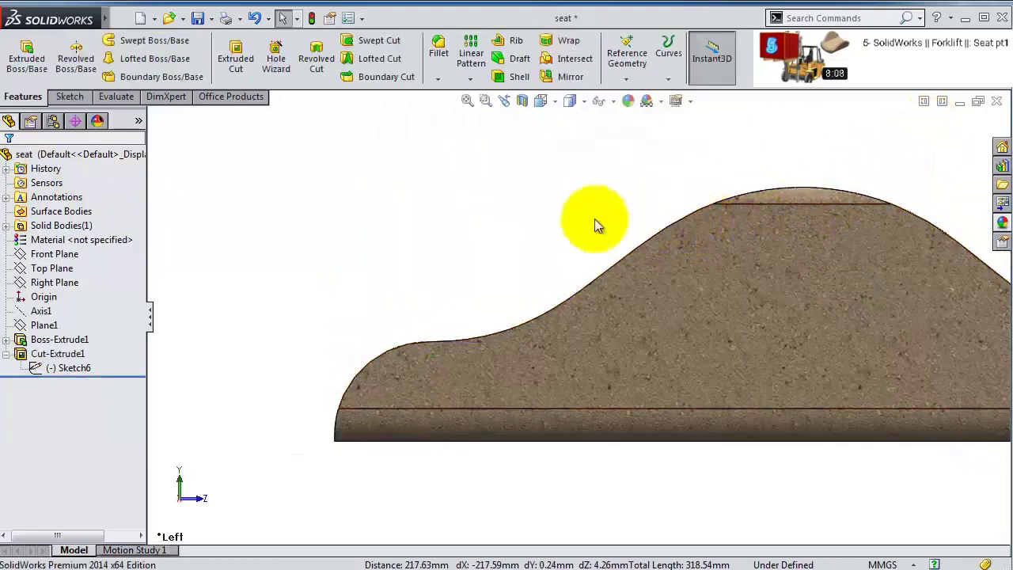
middle_click_drag(596, 222, 562, 376)
left_click(562, 376)
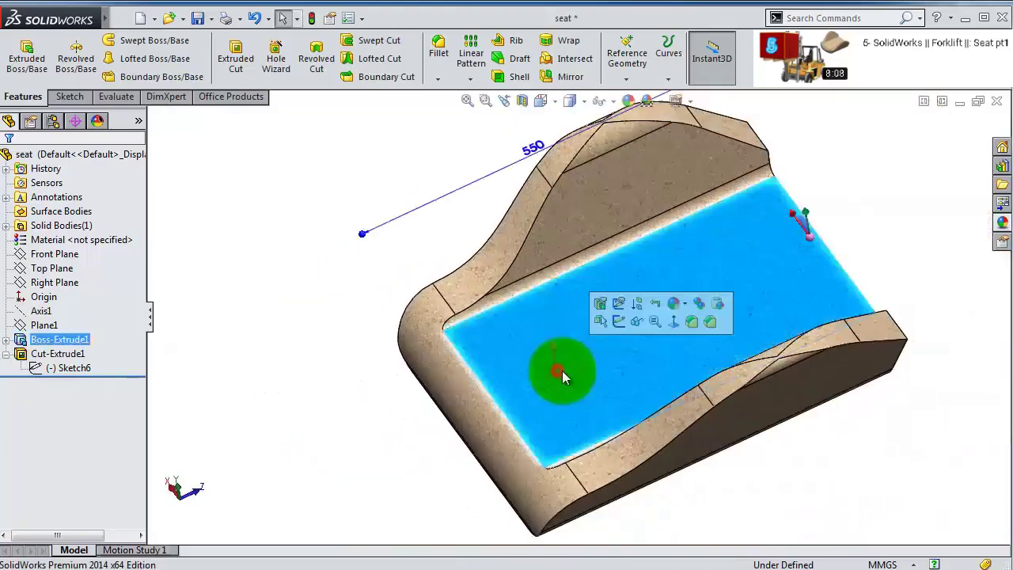
- Sketch a three-point arc on the pocket floor spanning the seat's left and right edges
left_click(619, 325)
left_click(640, 59)
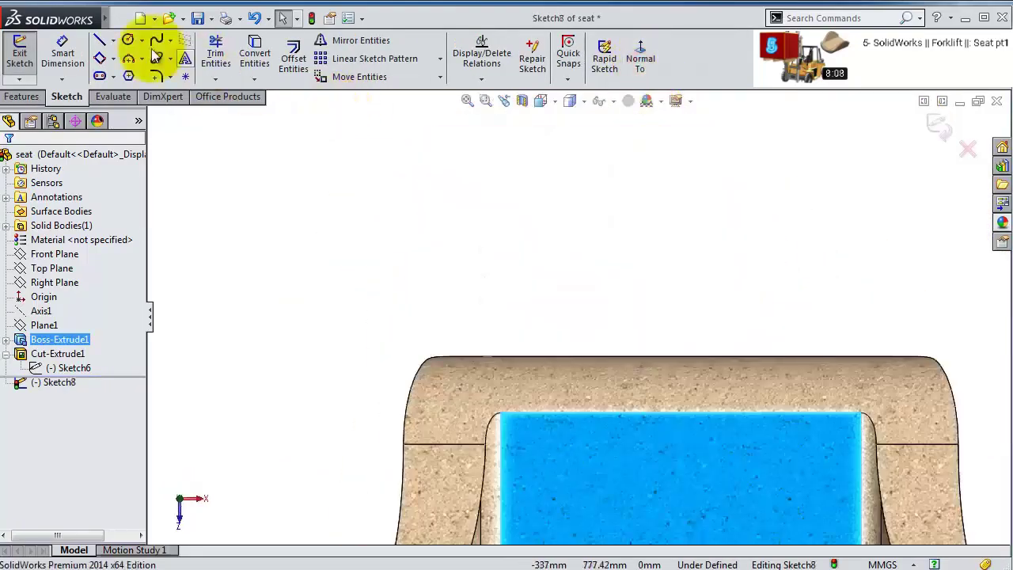
left_click(141, 59)
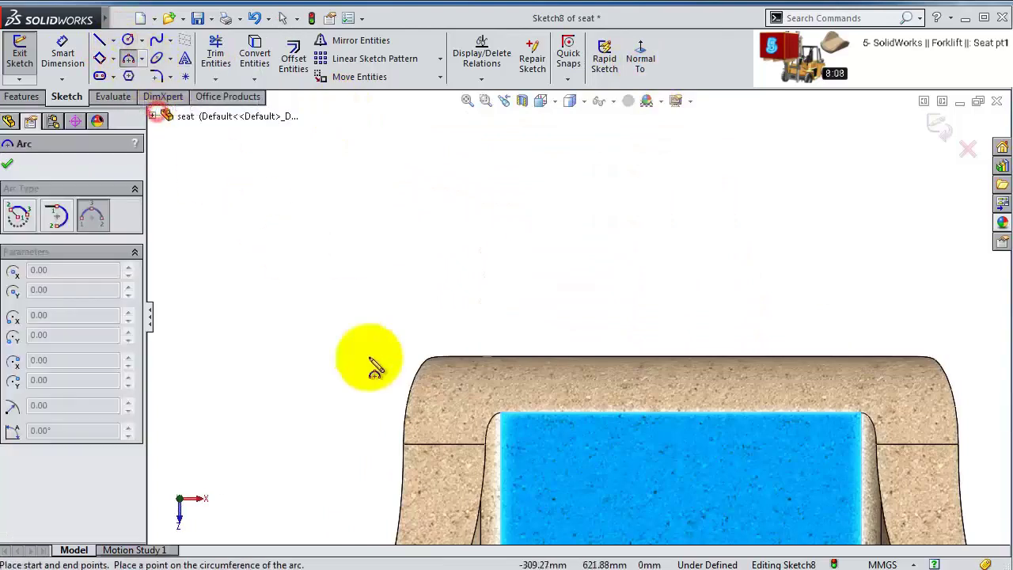
left_click(158, 105)
left_click(403, 445)
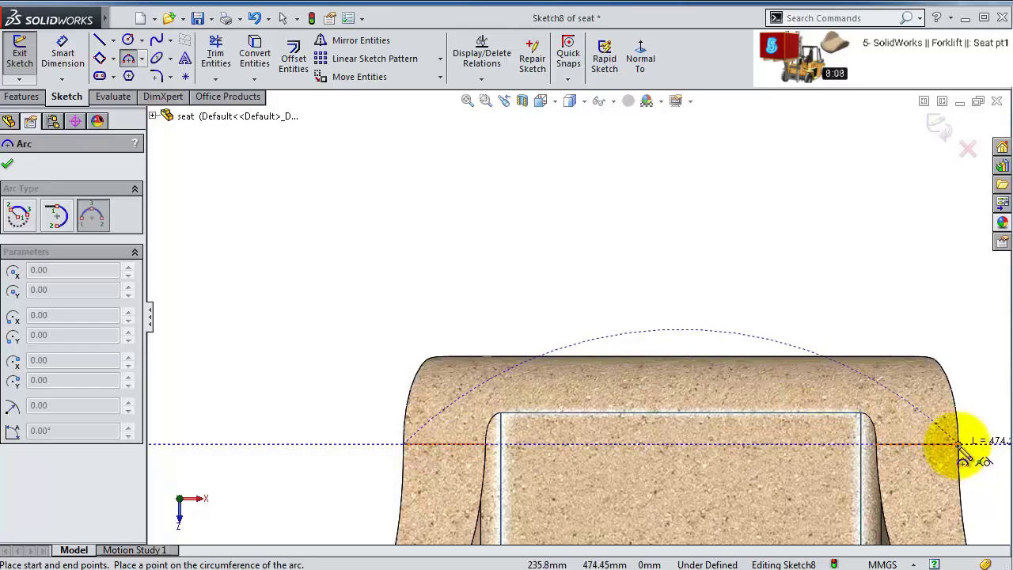
scroll(960, 447, "down", 3)
left_click(857, 409)
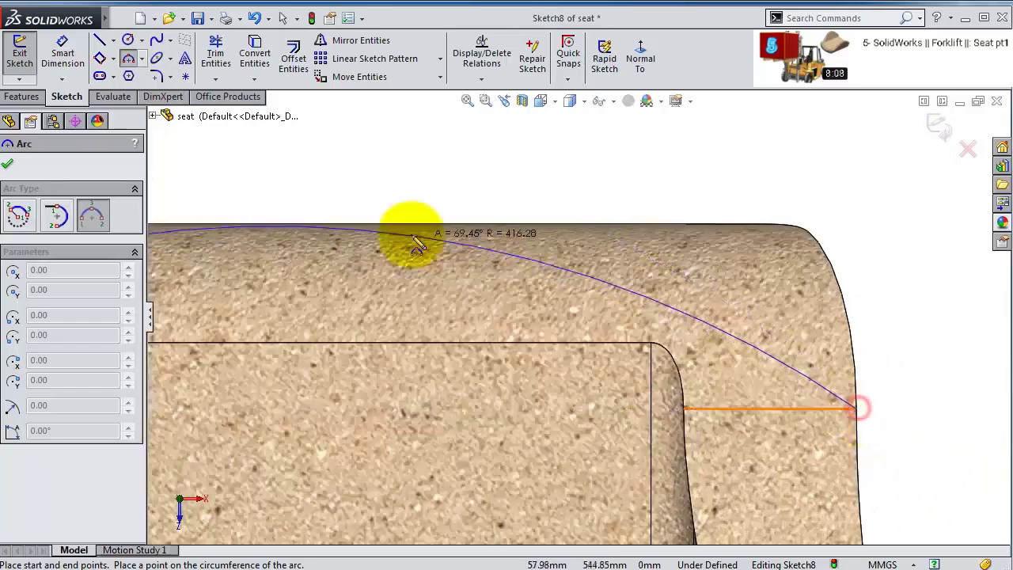
scroll(284, 238, "down", 3)
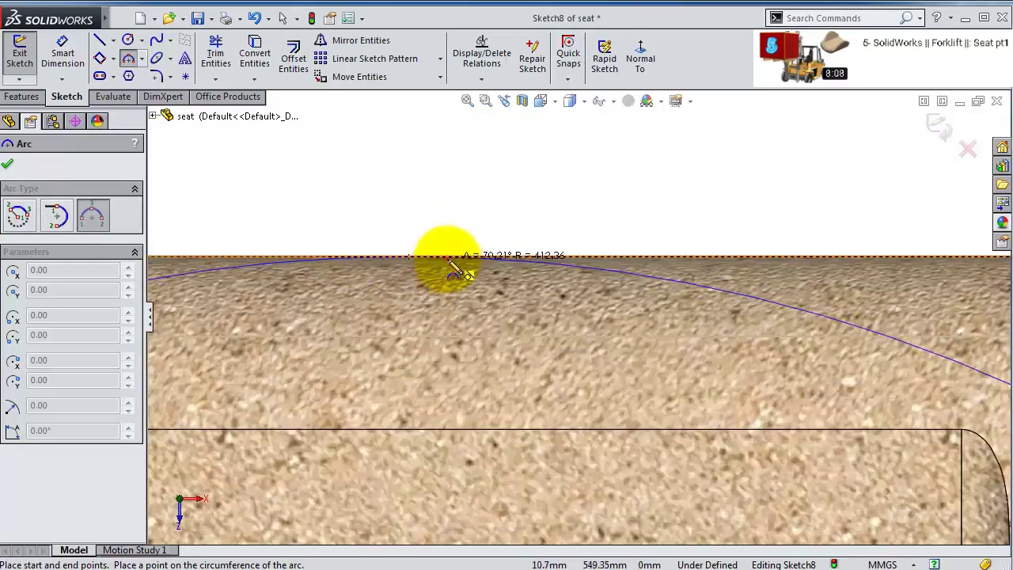
left_click(455, 272)
scroll(525, 301, "up", 2)
key("Escape")
scroll(538, 285, "up", 3)
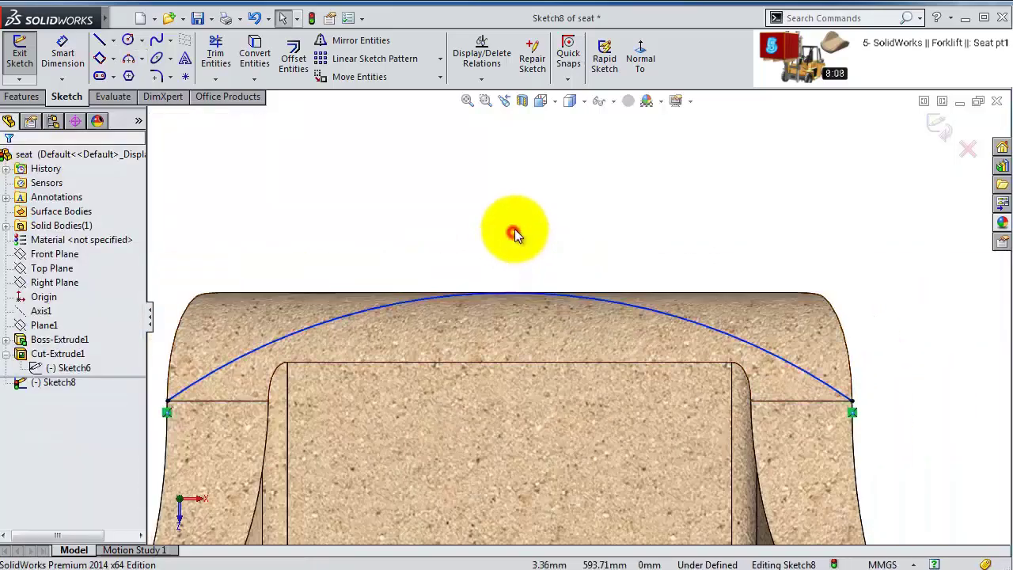
scroll(477, 229, "up", 1)
scroll(472, 229, "down", 1)
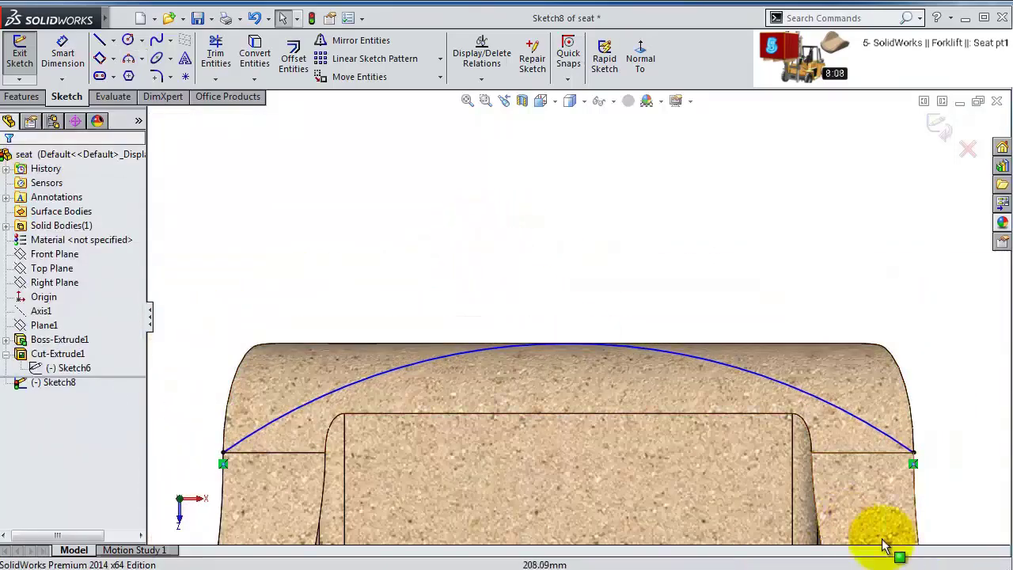
- Fully Define the sketch, giving the arc an R412.36 radius dimension
left_click(489, 82)
left_click(502, 127)
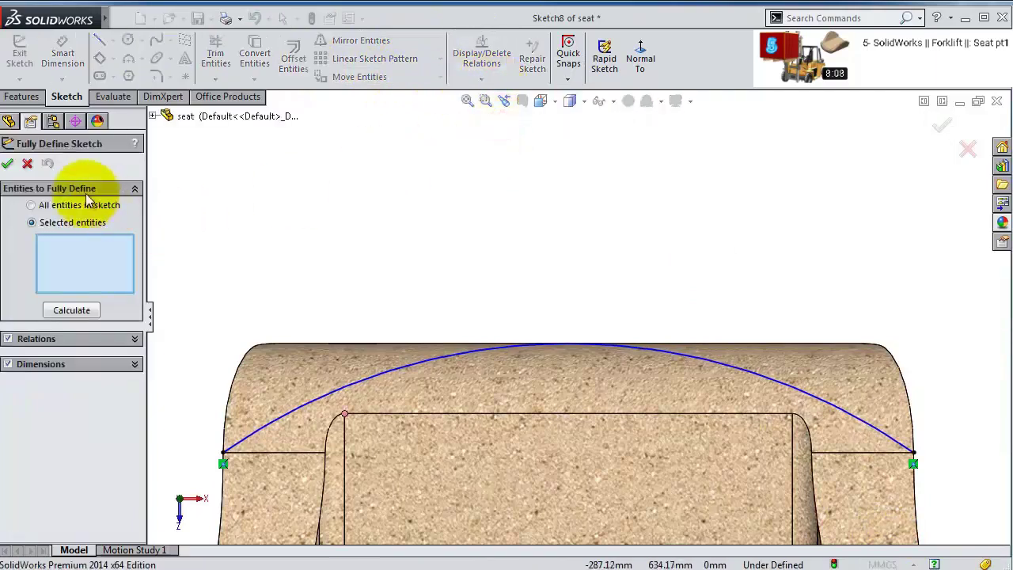
left_click(7, 163)
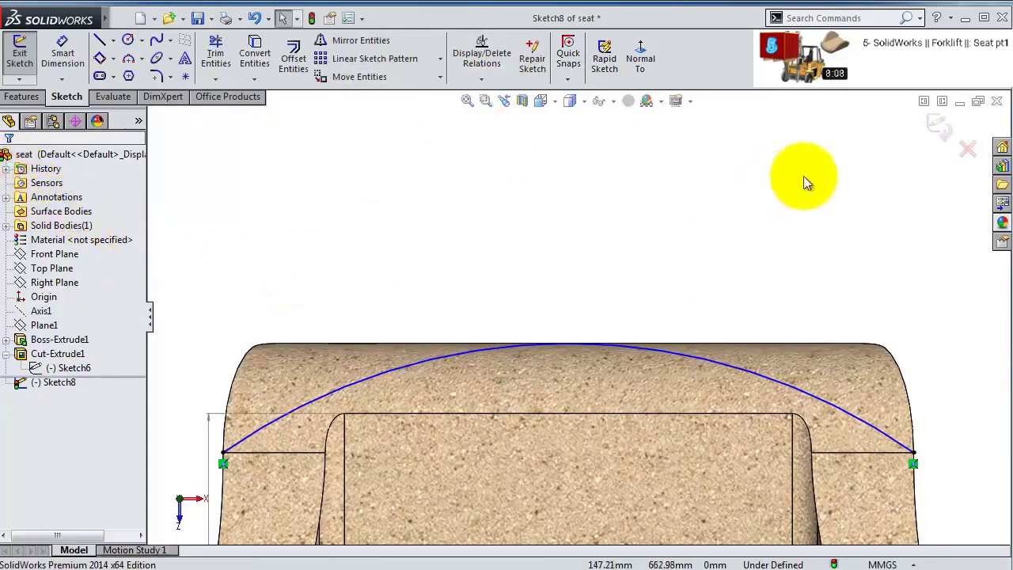
scroll(599, 273, "up", 3)
scroll(598, 270, "down", 2)
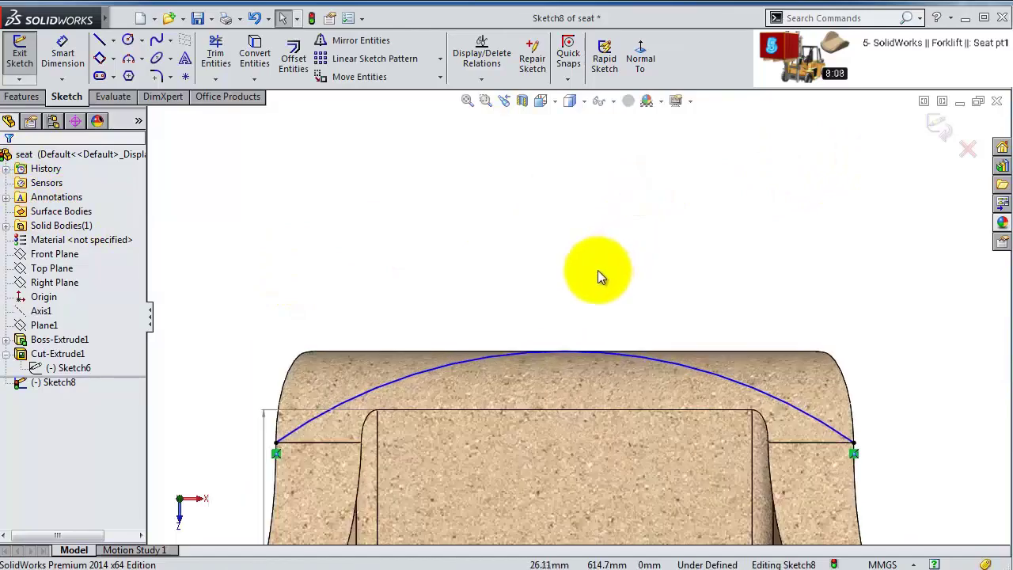
left_click(480, 80)
left_click(502, 125)
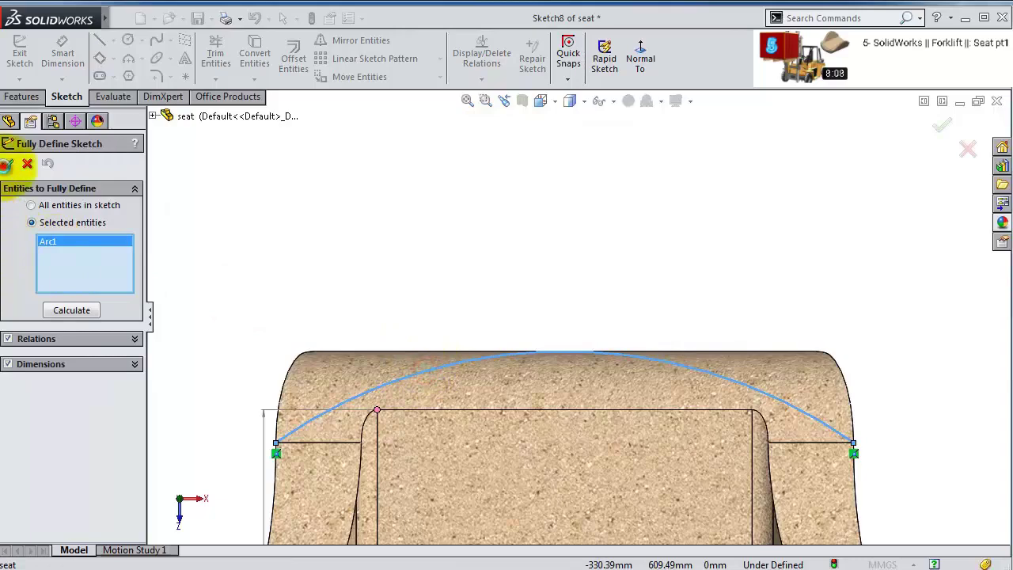
left_click(7, 163)
left_click(428, 270)
scroll(576, 300, "up", 1)
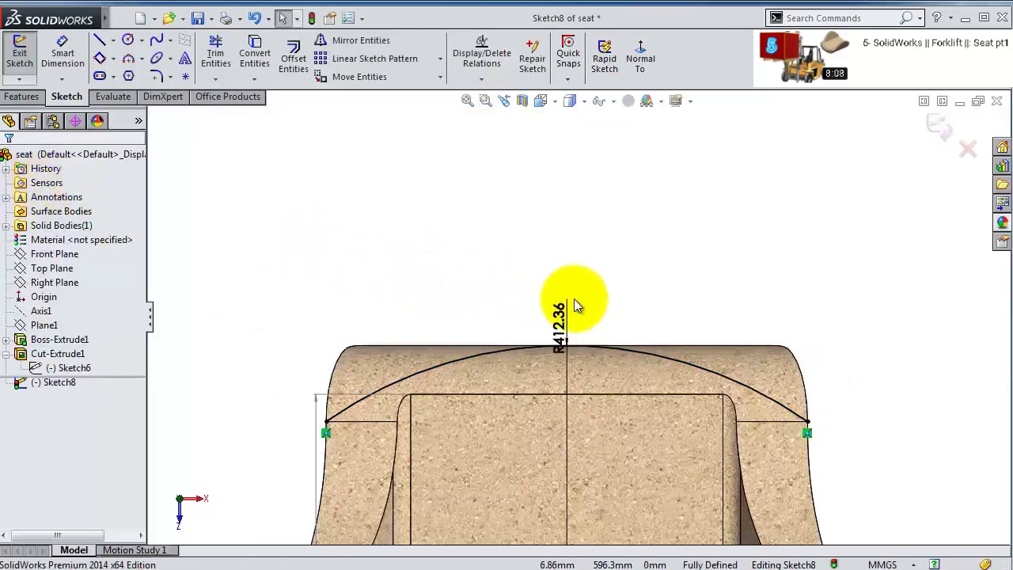
scroll(574, 305, "down", 1)
middle_click_drag(498, 267, 509, 290)
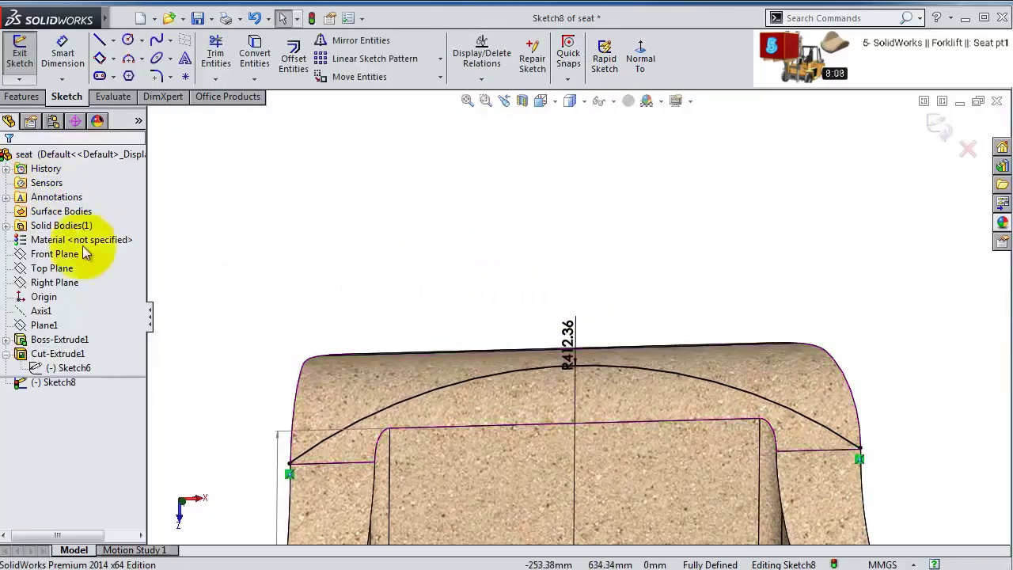
- Create Cut-Extrude3 Through All in both directions from the arc sketch, then view the back
left_click(24, 96)
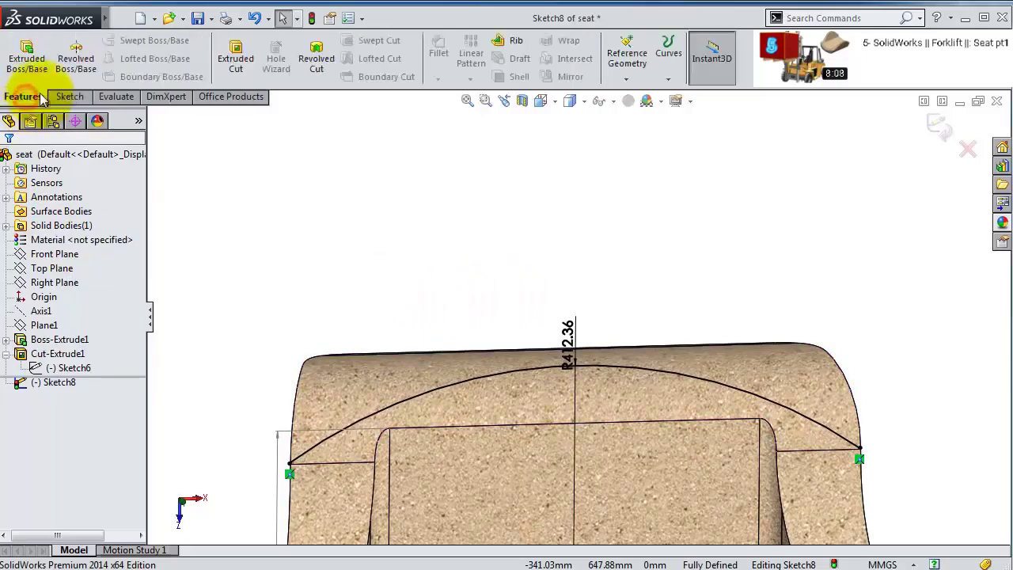
left_click(235, 64)
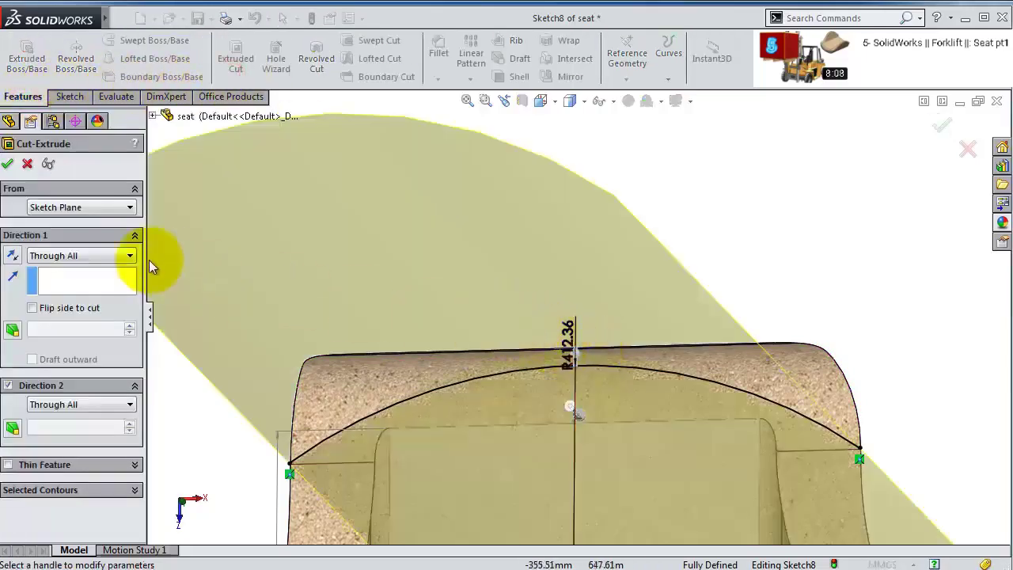
left_click(7, 164)
middle_click_drag(667, 414, 805, 392)
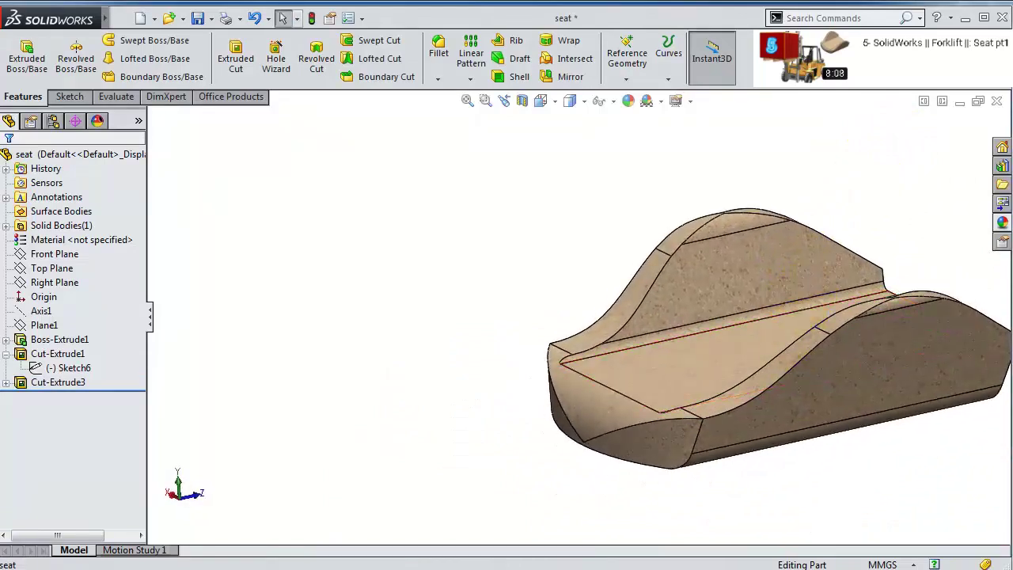
key("ctrl+2")
- Start a 12.5 mm constant-size fillet on the first three seat top edges
left_click(440, 47)
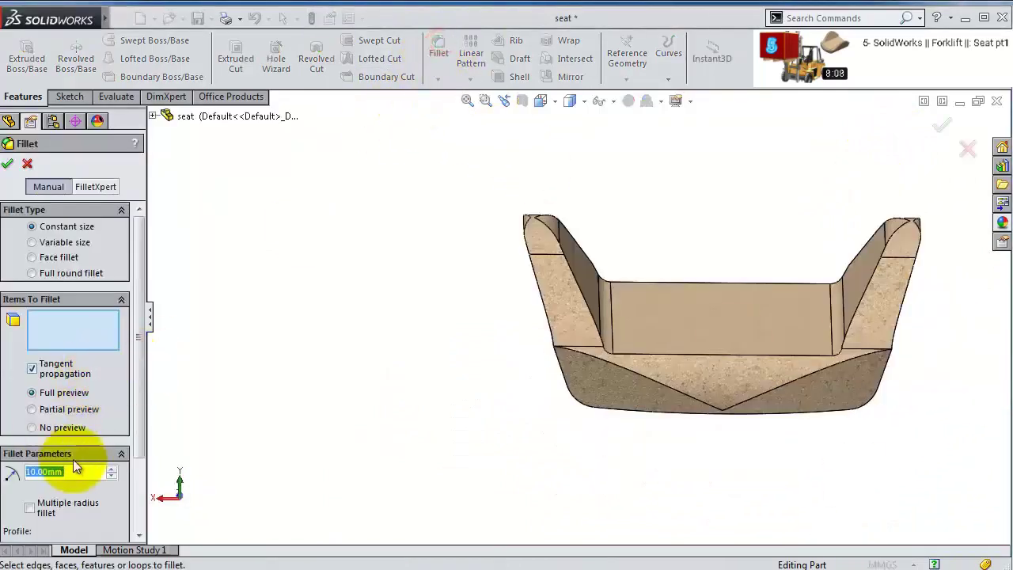
type("12.5")
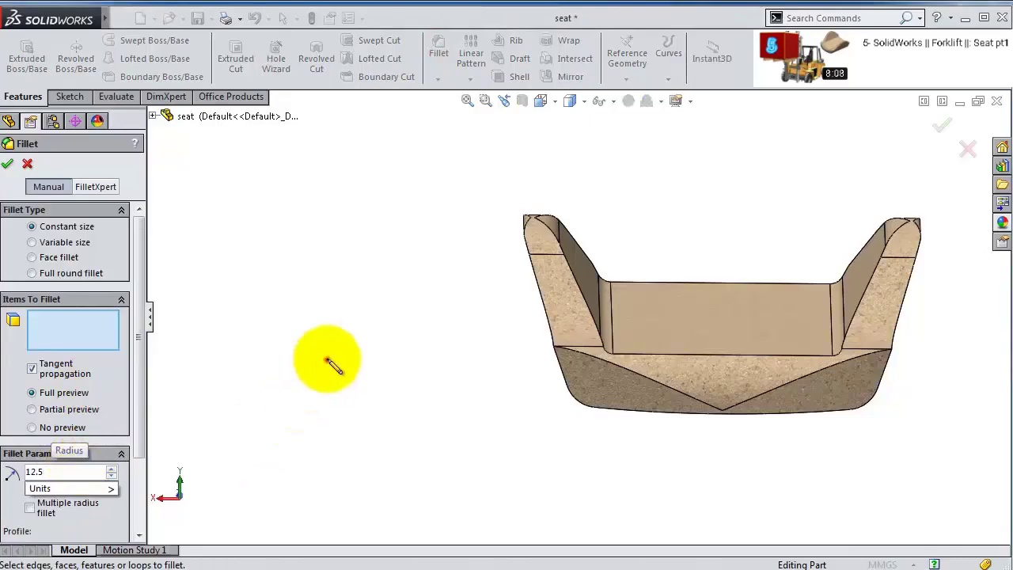
left_click(327, 360)
left_click(594, 315)
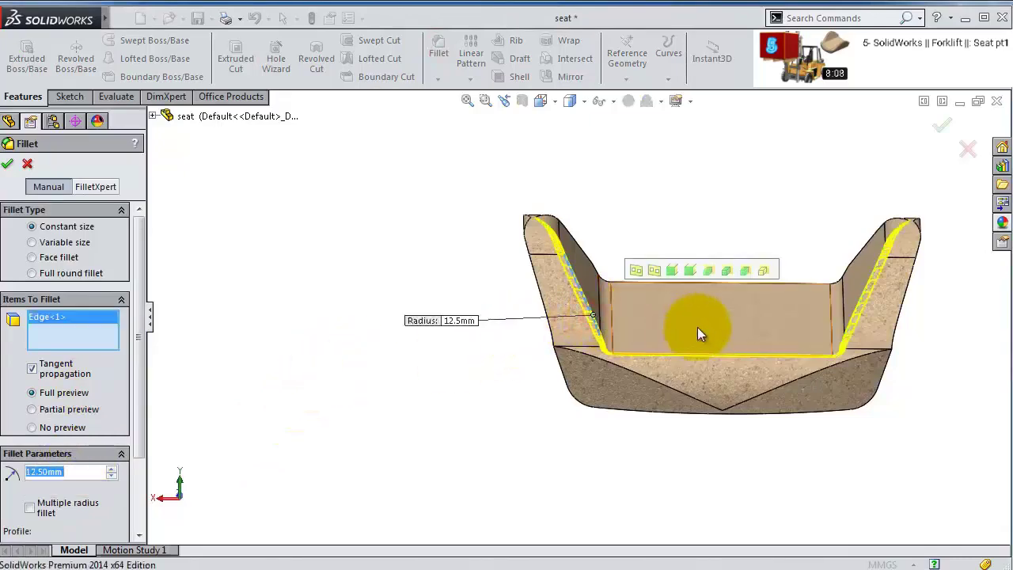
middle_click_drag(757, 318, 679, 478)
scroll(879, 308, "down", 5)
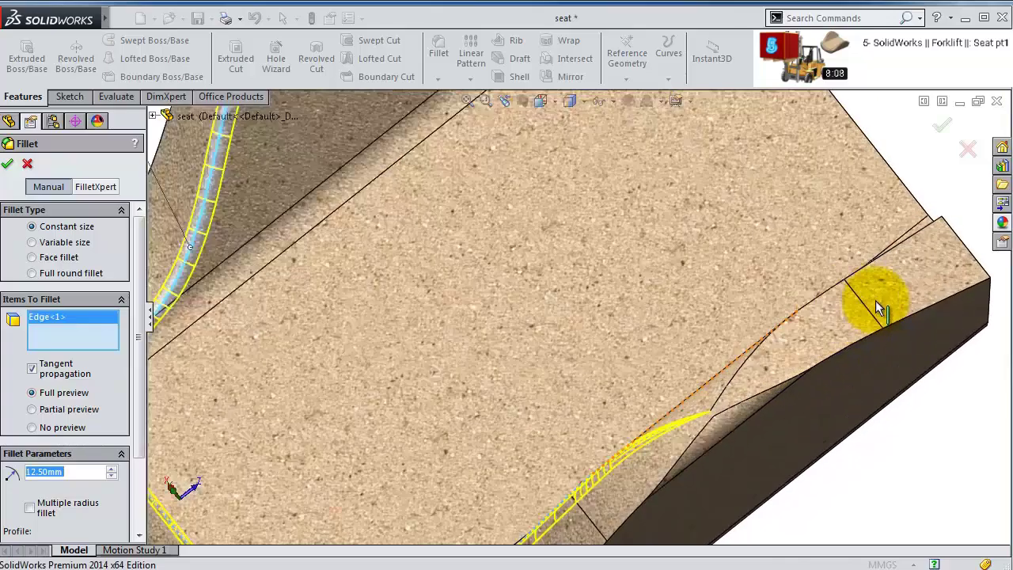
left_click(865, 274)
scroll(851, 278, "up", 5)
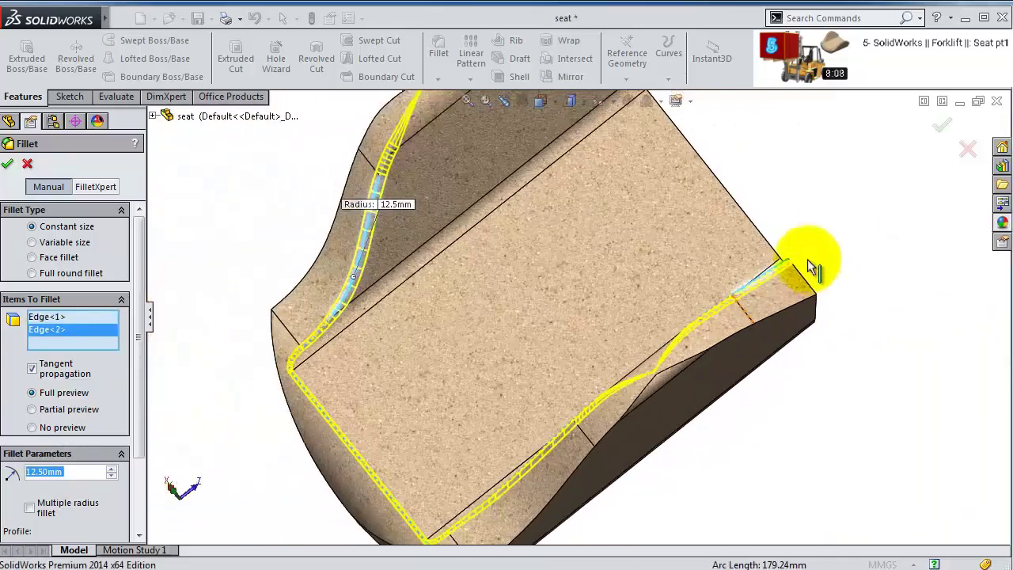
middle_click_drag(810, 267, 546, 214)
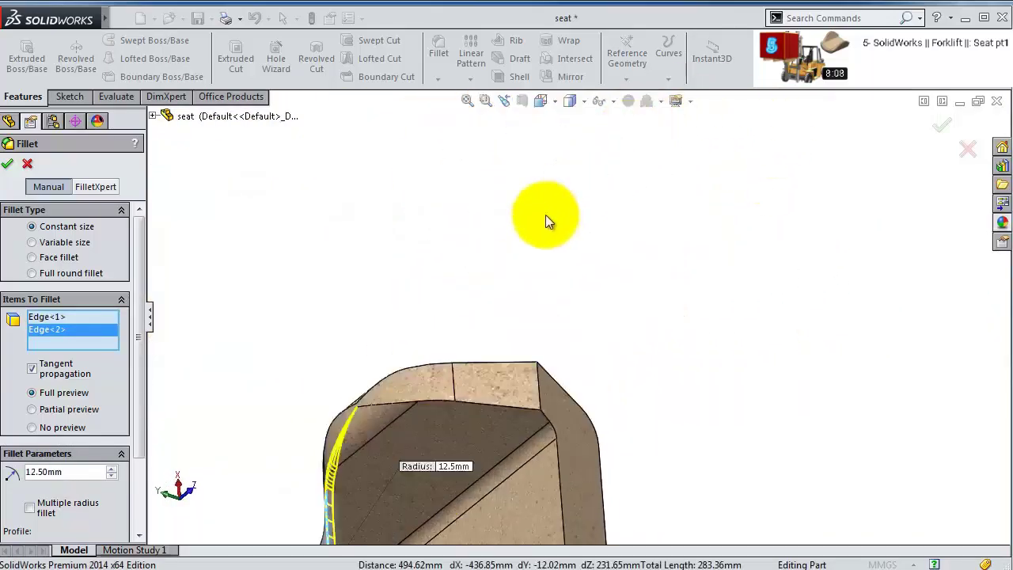
left_click(409, 404)
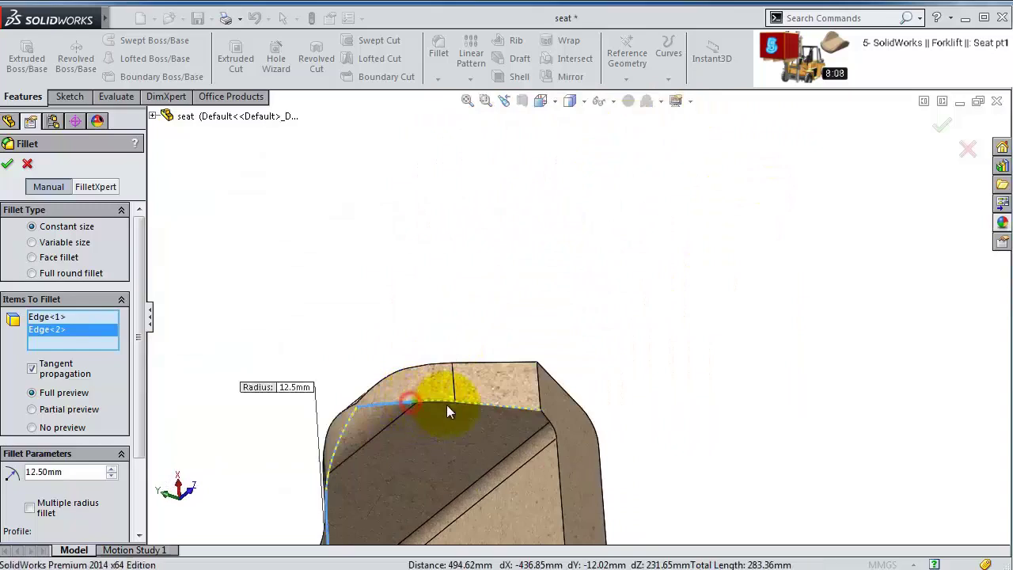
- Change the fillet radius to 20 mm and add three more edges for six total
left_click(560, 478)
middle_click_drag(583, 462, 675, 382)
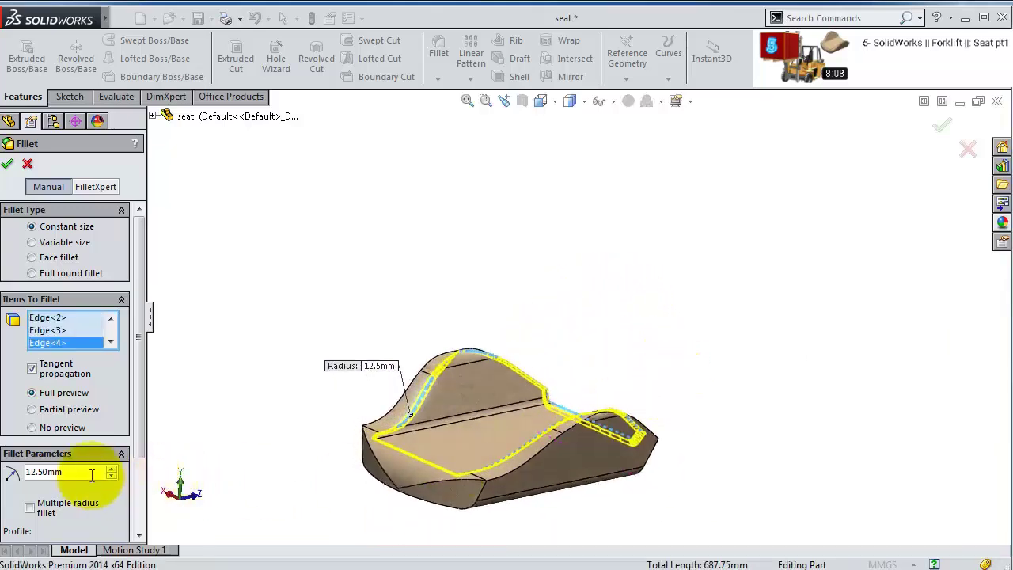
left_click_drag(89, 473, 16, 469)
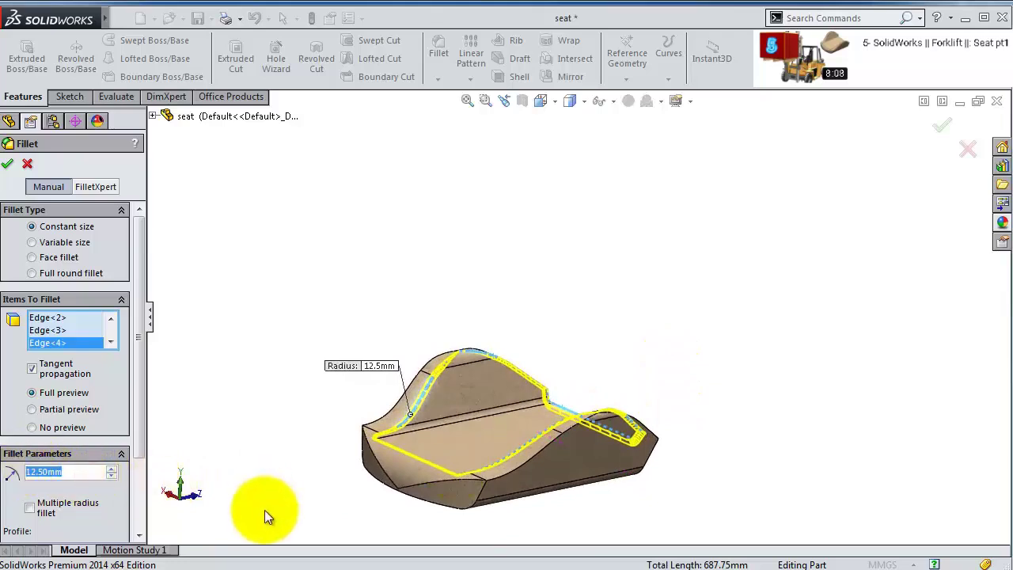
type("20")
key("Return")
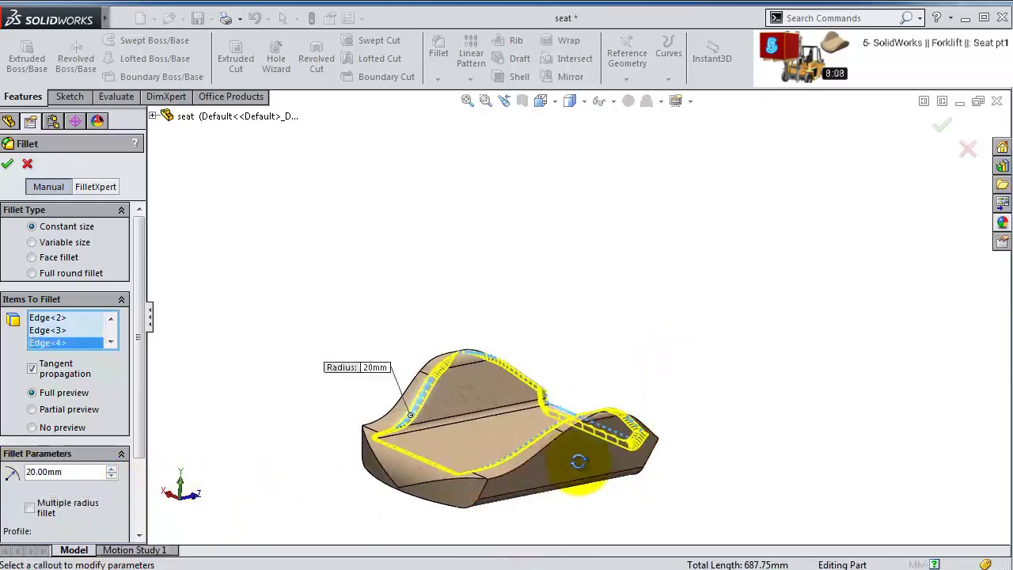
scroll(579, 467, "down", 8)
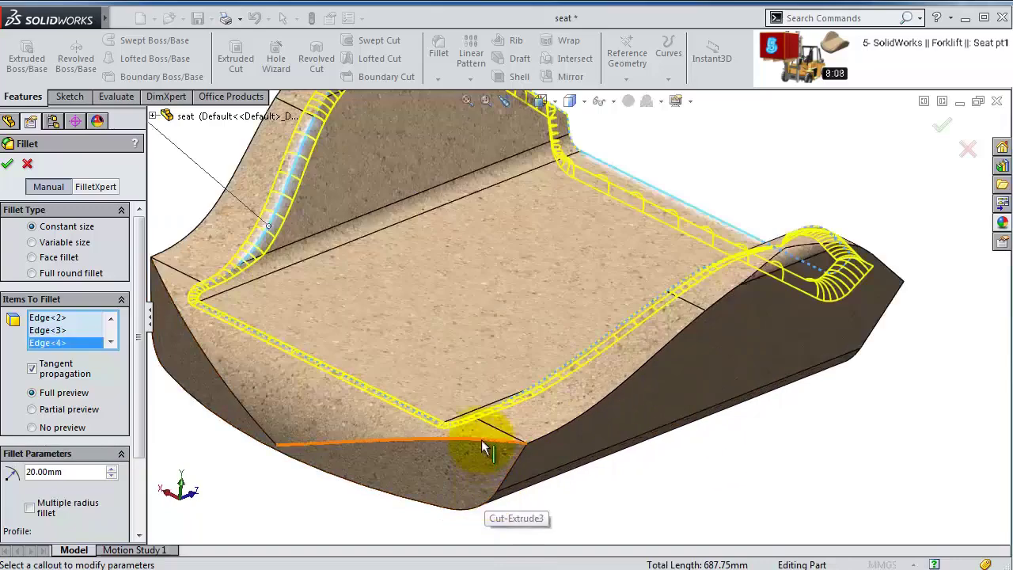
left_click(484, 448)
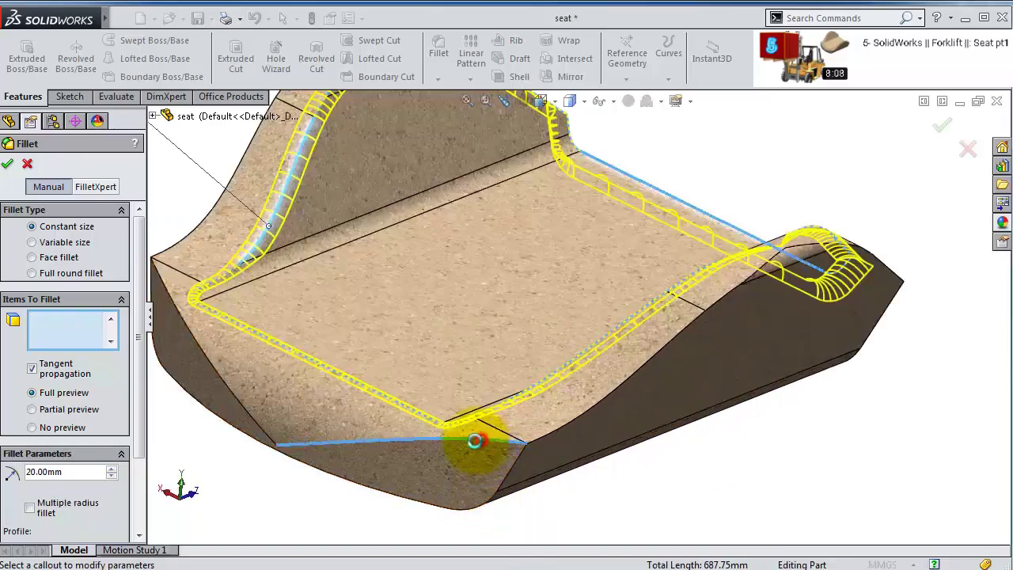
left_click(260, 422)
middle_click_drag(287, 376, 397, 415)
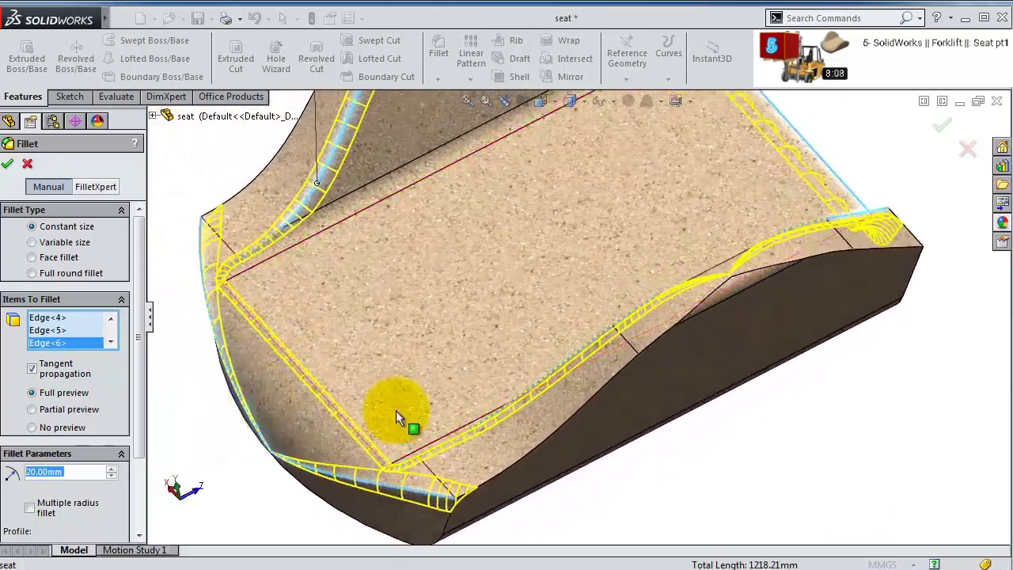
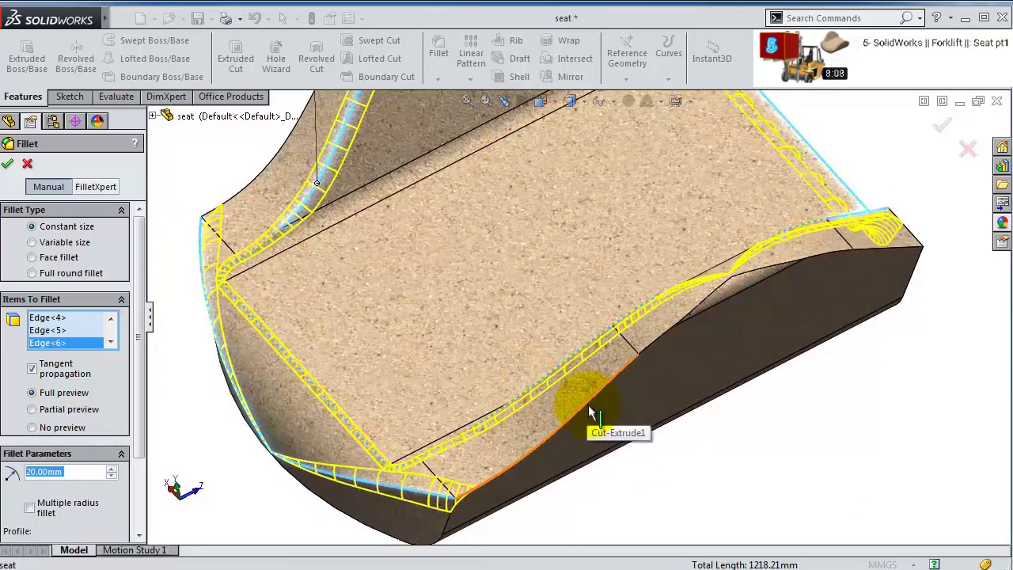
- Accept the 20 mm top-edge fillet, then add Fillet2 at 12.5 mm on the seat's side edge
left_click(937, 131)
middle_click_drag(937, 132, 712, 348)
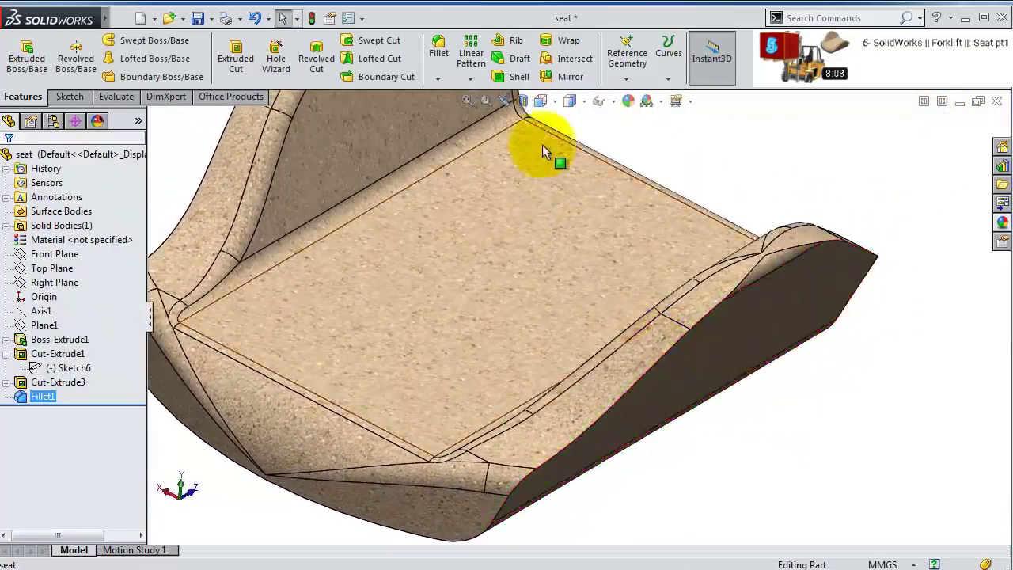
left_click(444, 51)
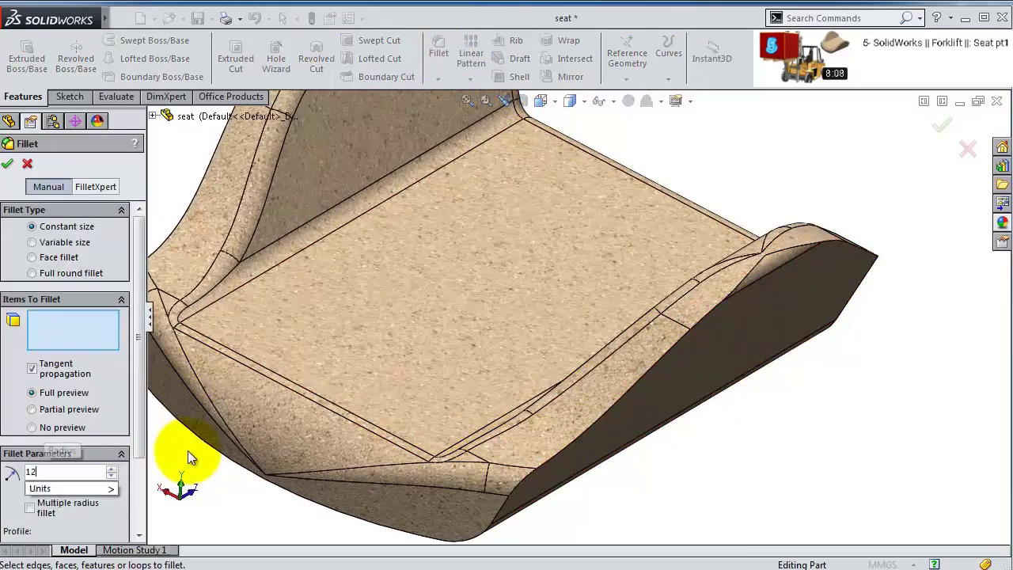
left_click(621, 396)
middle_click_drag(684, 357, 760, 427)
left_click(10, 165)
middle_click_drag(419, 316, 361, 356)
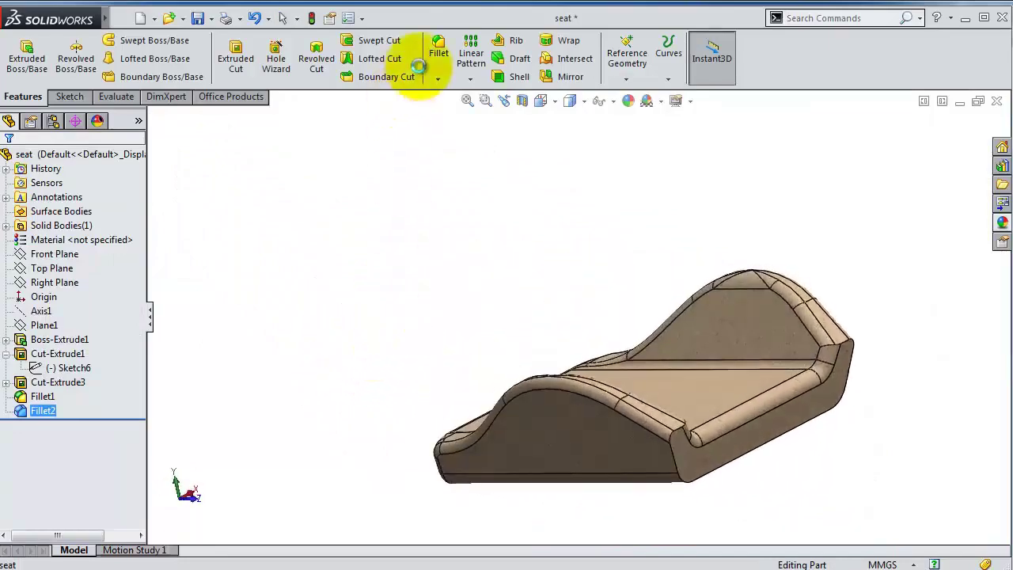
- Create Fillet3 with a 20 mm radius on the seat cushion's lower front edge
left_click(437, 50)
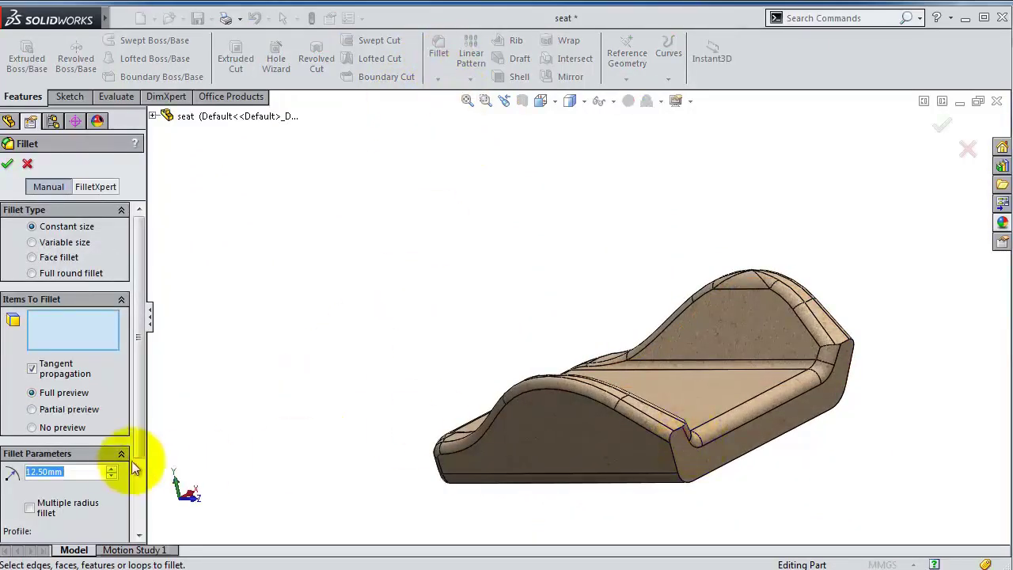
type("20")
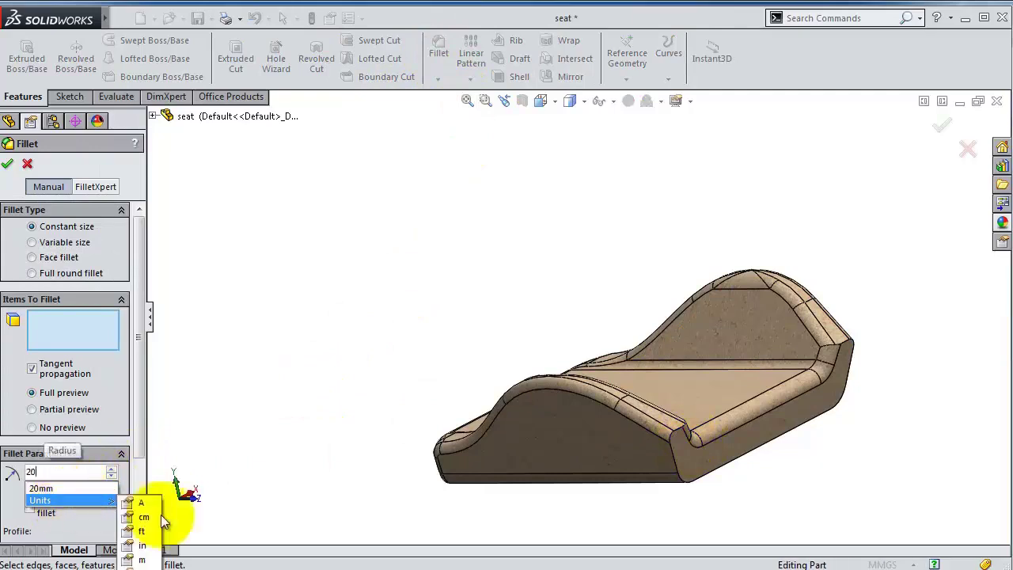
left_click(712, 468)
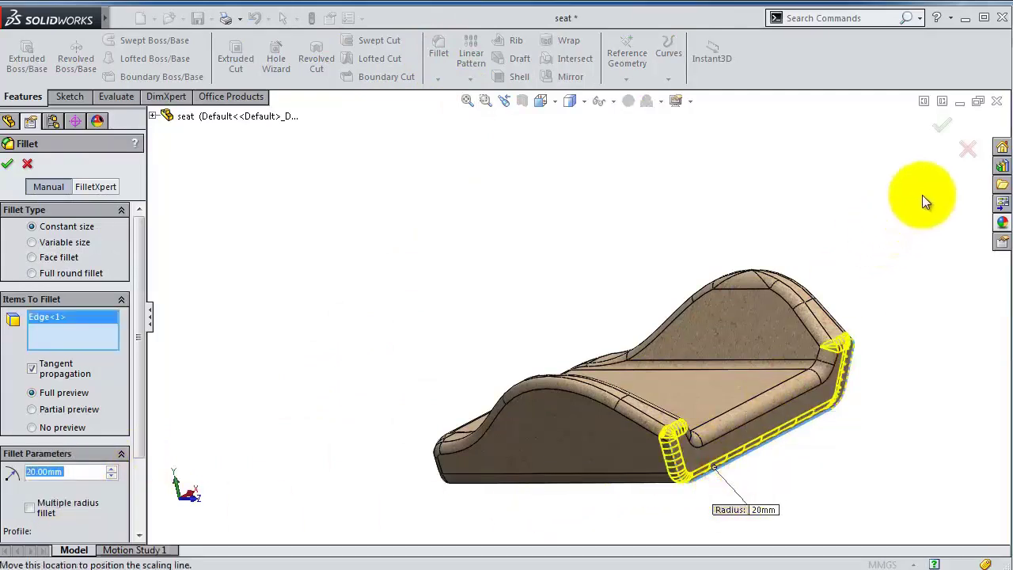
left_click(943, 132)
middle_click_drag(577, 464, 617, 531)
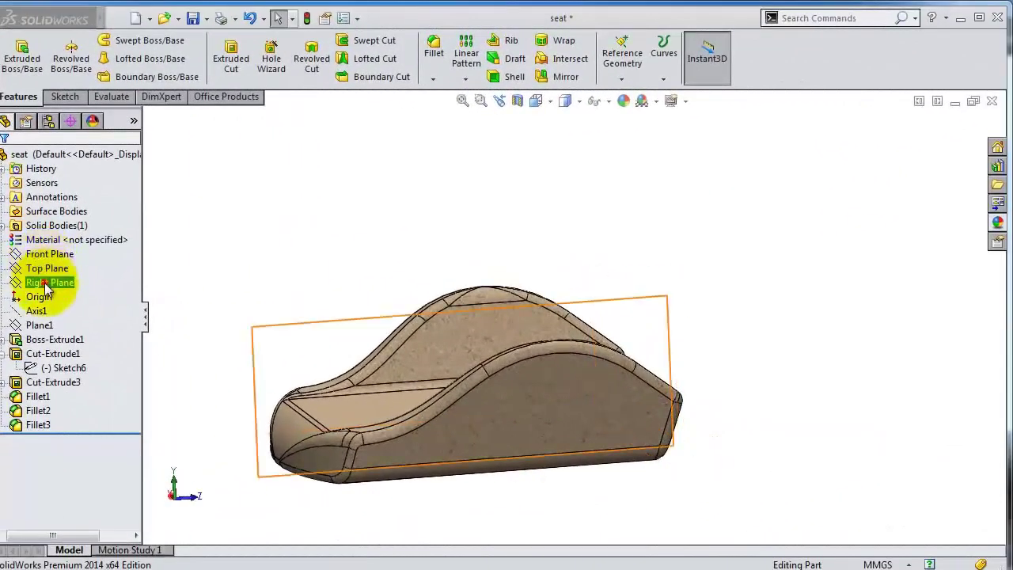
- Start a new sketch on the Right Plane and view it face-on
left_click(46, 287)
middle_click_drag(407, 252, 429, 306)
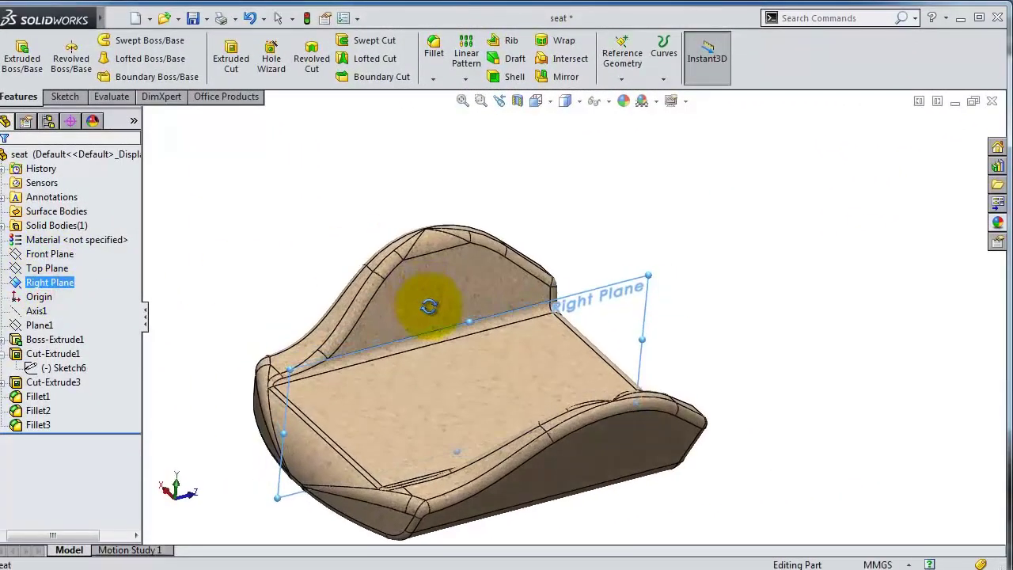
left_click(24, 283)
left_click(33, 257)
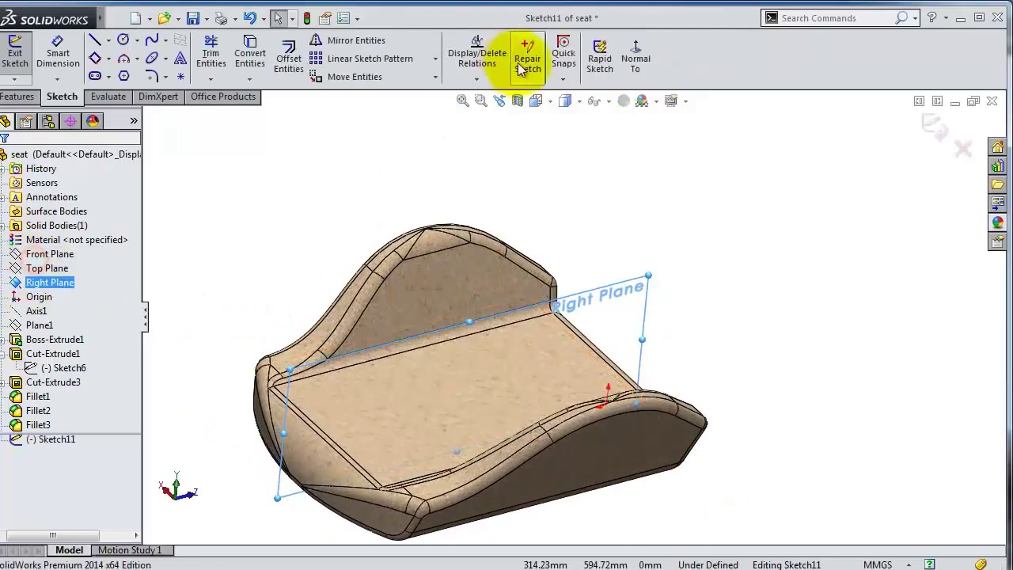
left_click(635, 58)
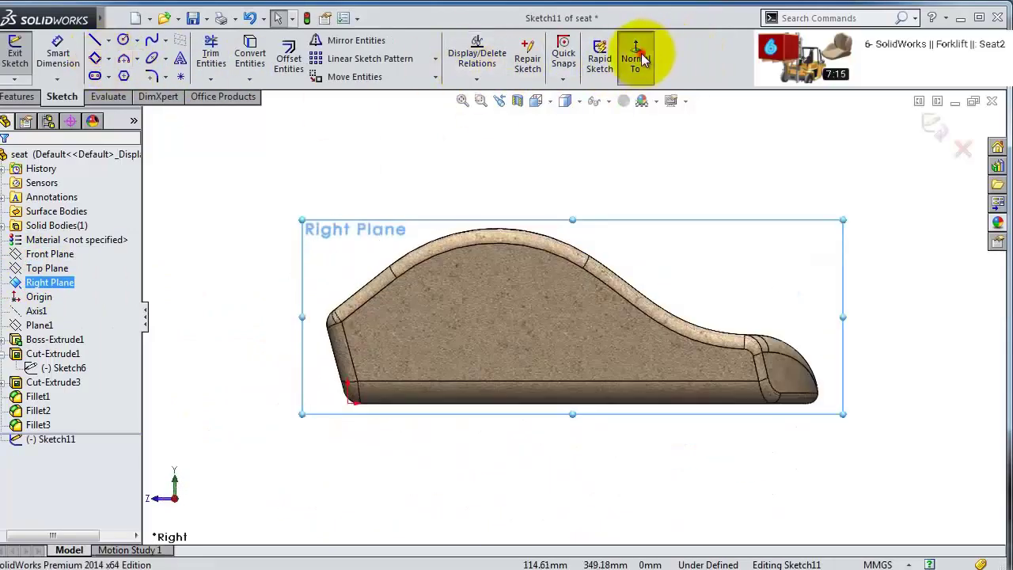
left_click(636, 57)
- Draw a horizontal centerline from the seat's bottom corner to the right
left_click(108, 41)
left_click(129, 74)
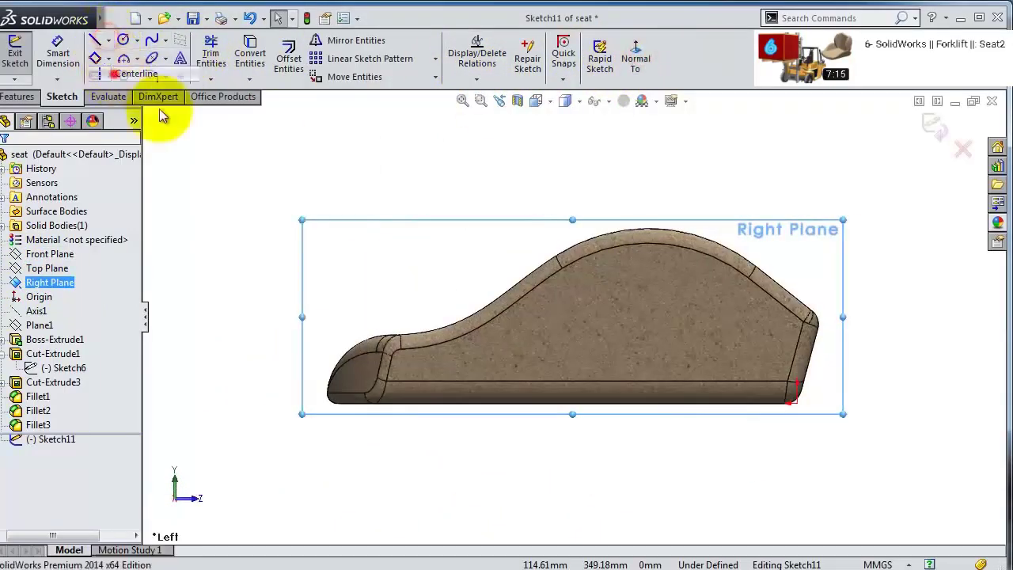
left_click(798, 402)
scroll(910, 396, "up", 3)
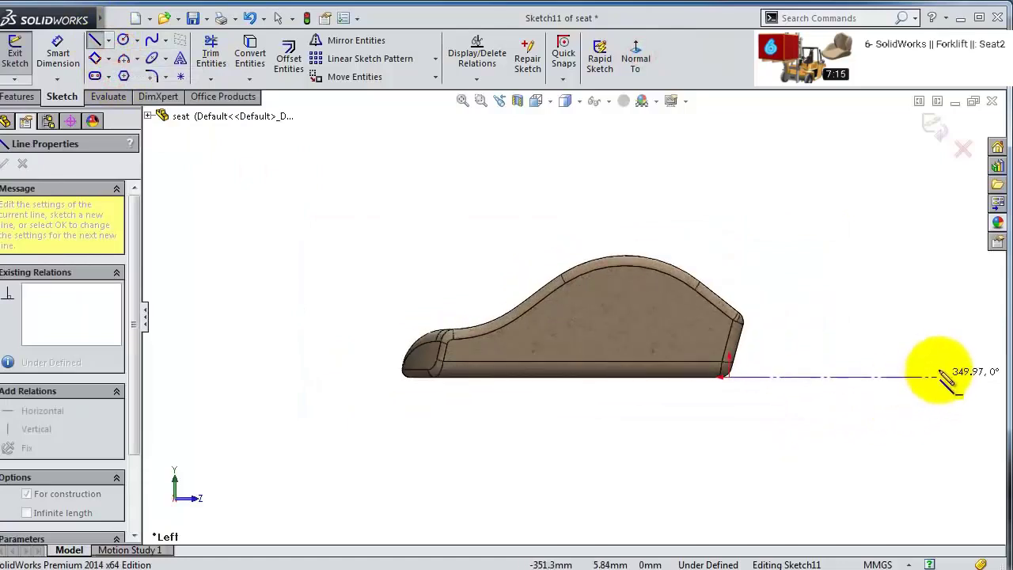
double_click(952, 378)
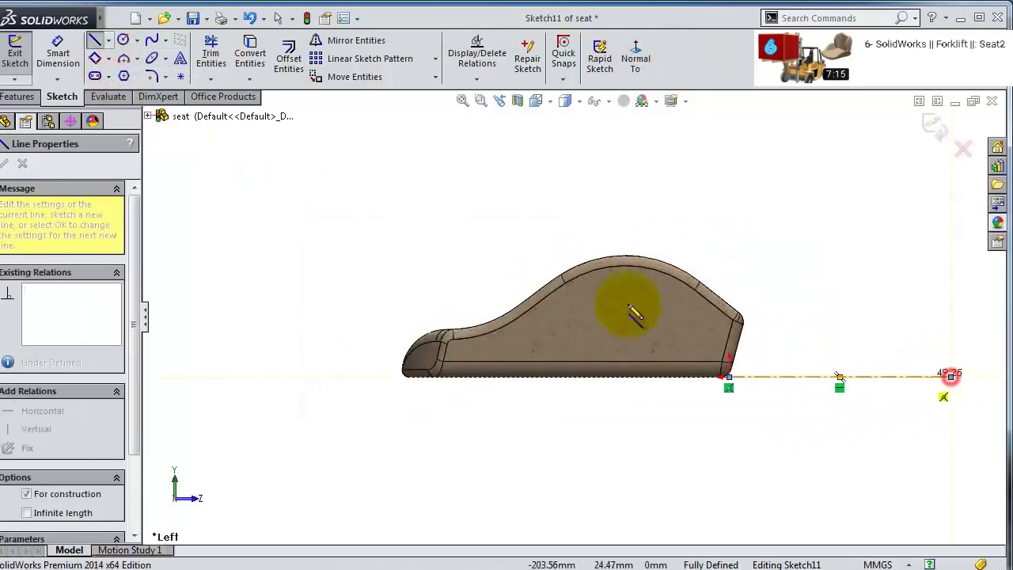
- Draw a slanted line from the seat's back corner up and to the right
left_click(108, 41)
left_click(127, 56)
scroll(769, 260, "down", 4)
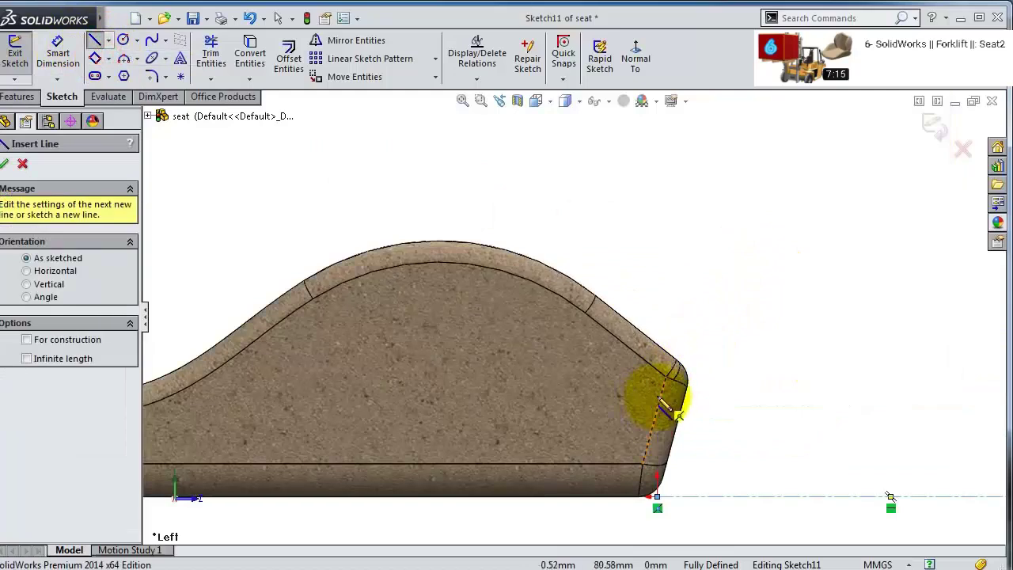
left_click(671, 369)
scroll(719, 249, "up", 3)
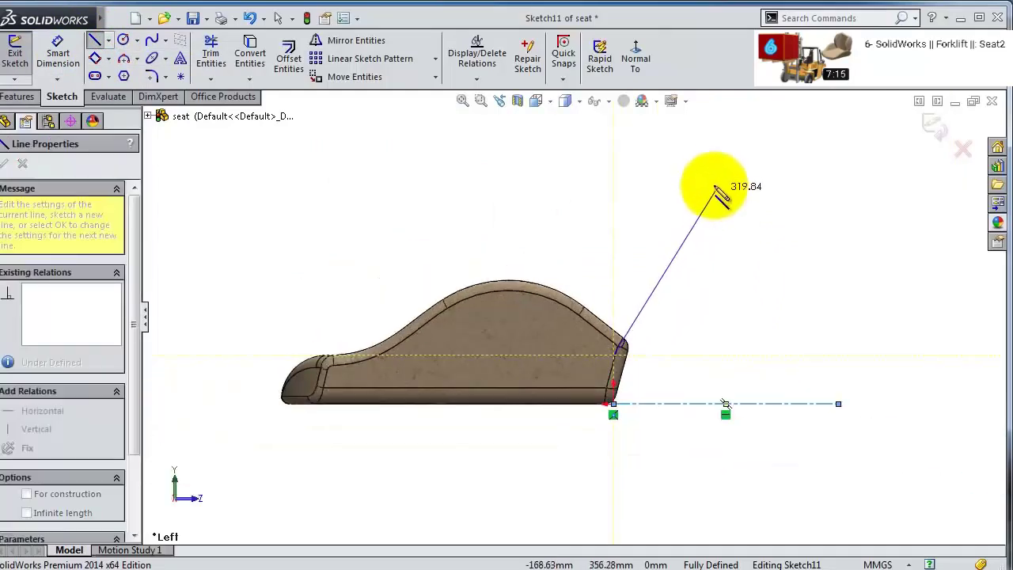
left_click(696, 161)
- Dimension the slanted line at 83° to the centerline
left_click(58, 47)
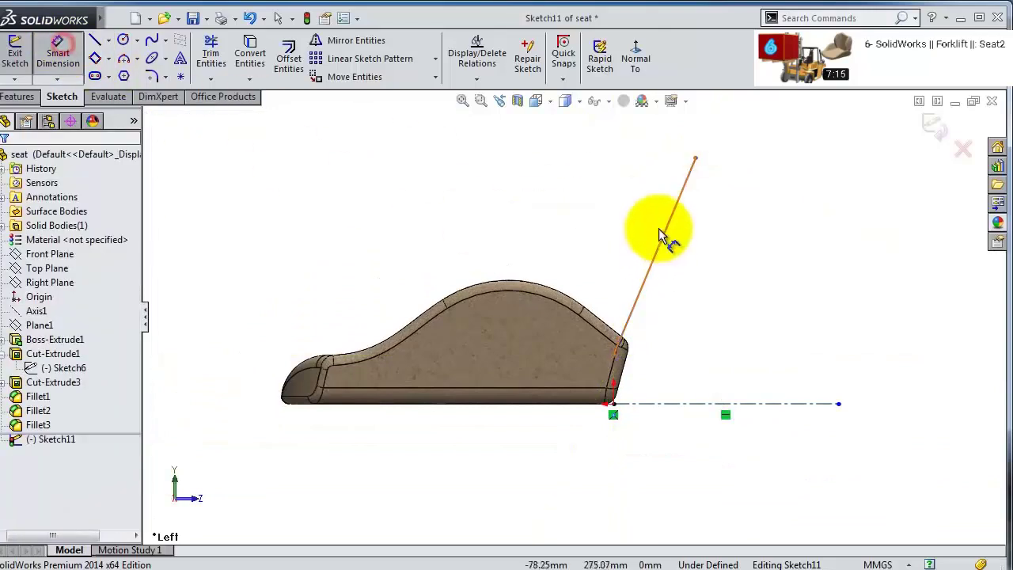
left_click(667, 227)
left_click(692, 409)
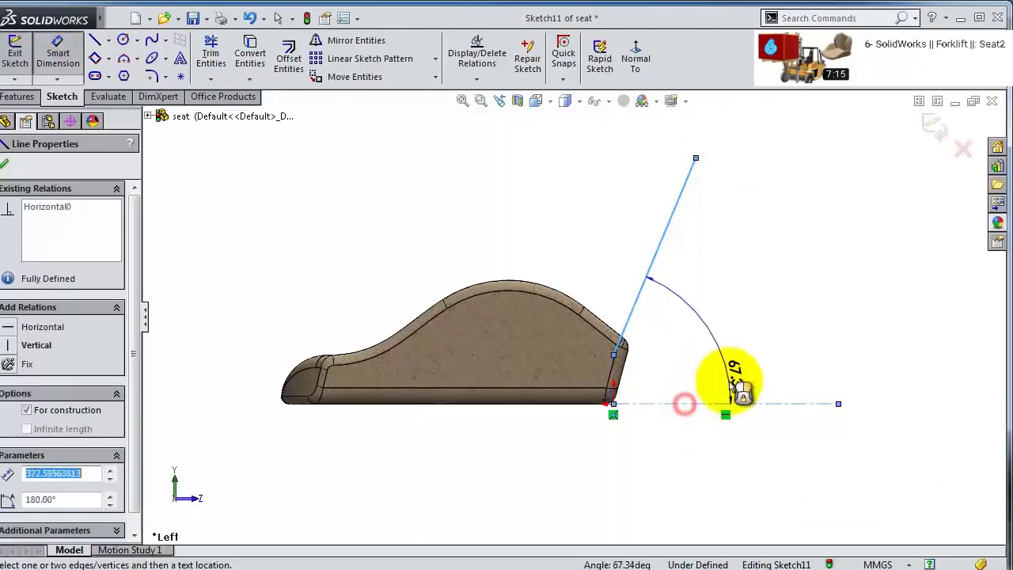
left_click(734, 378)
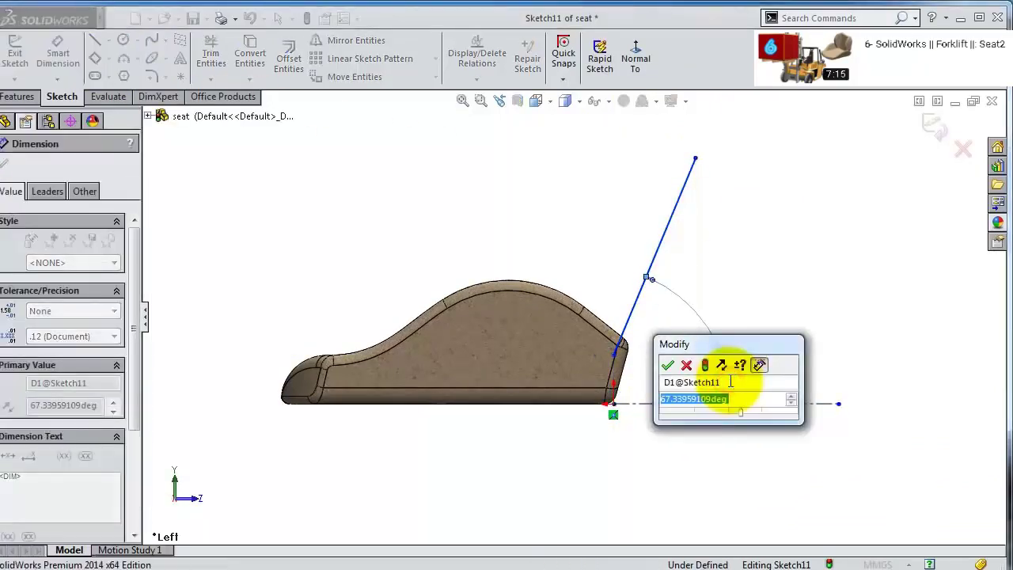
type("83")
key("Return")
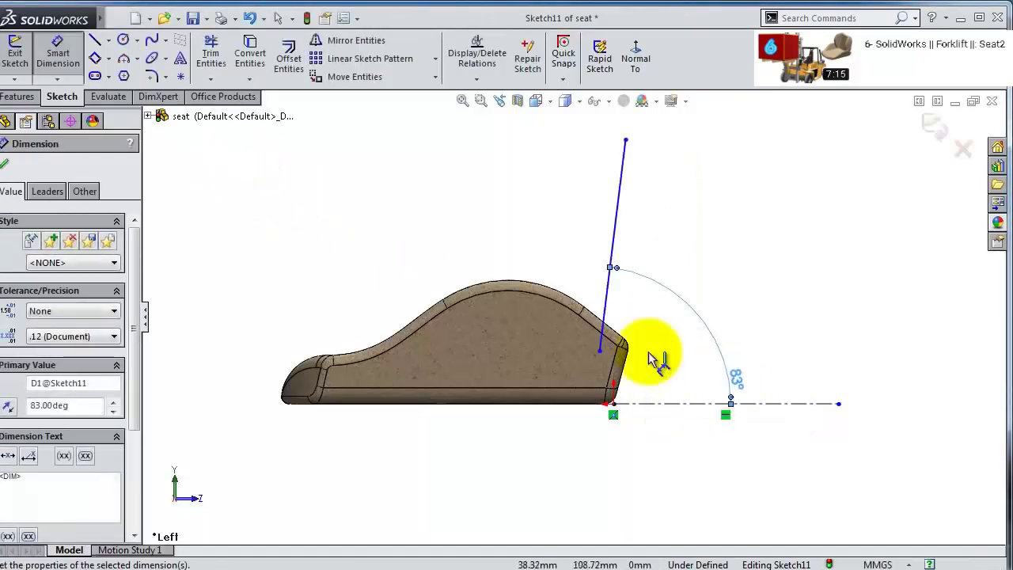
- Dimension the line's lower end 88 mm and its top end 500 mm above the centerline
left_click(606, 358)
left_click(665, 404)
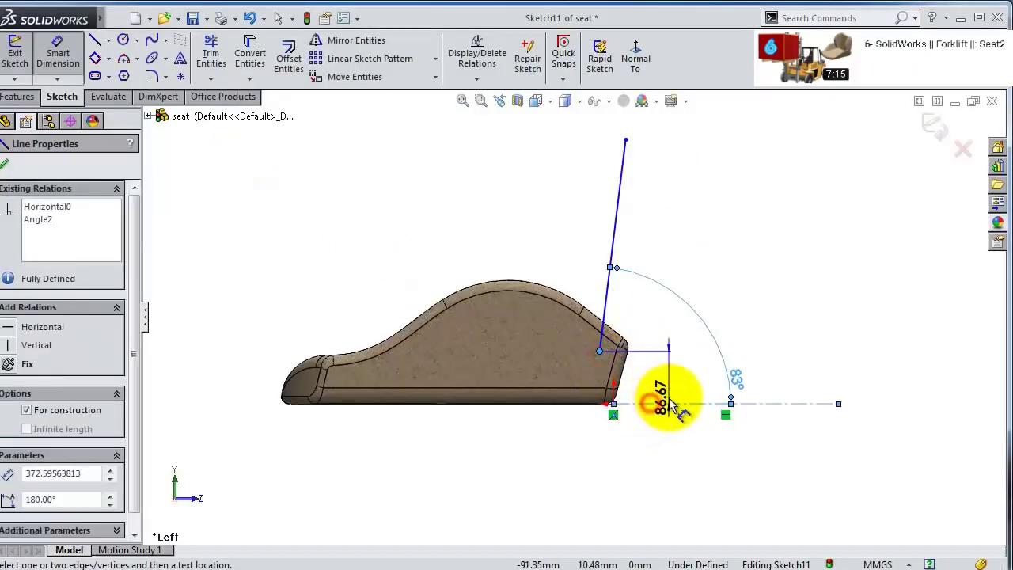
left_click(671, 403)
type("88")
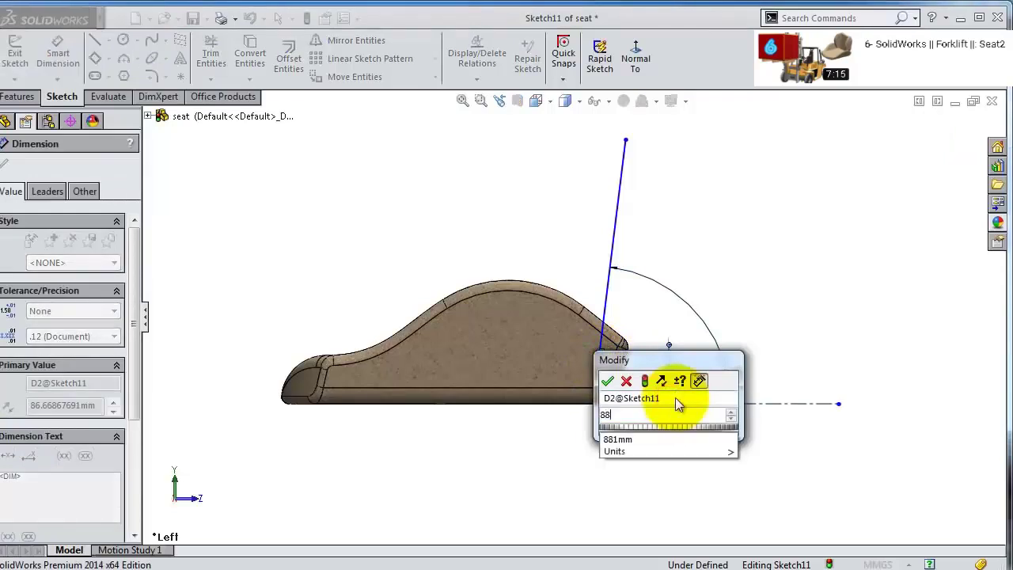
key("Return")
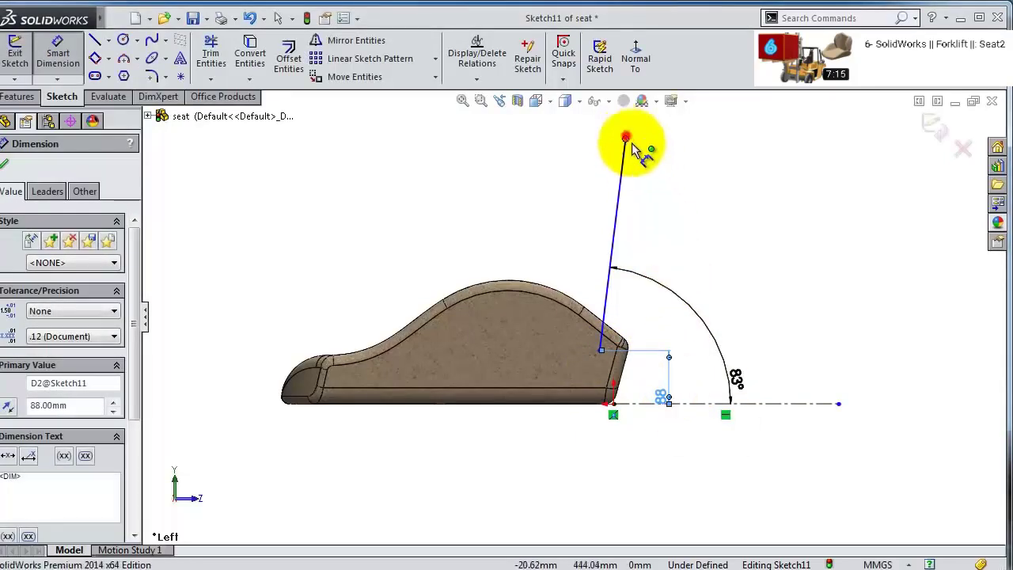
left_click(625, 140)
left_click(839, 392)
type("5")
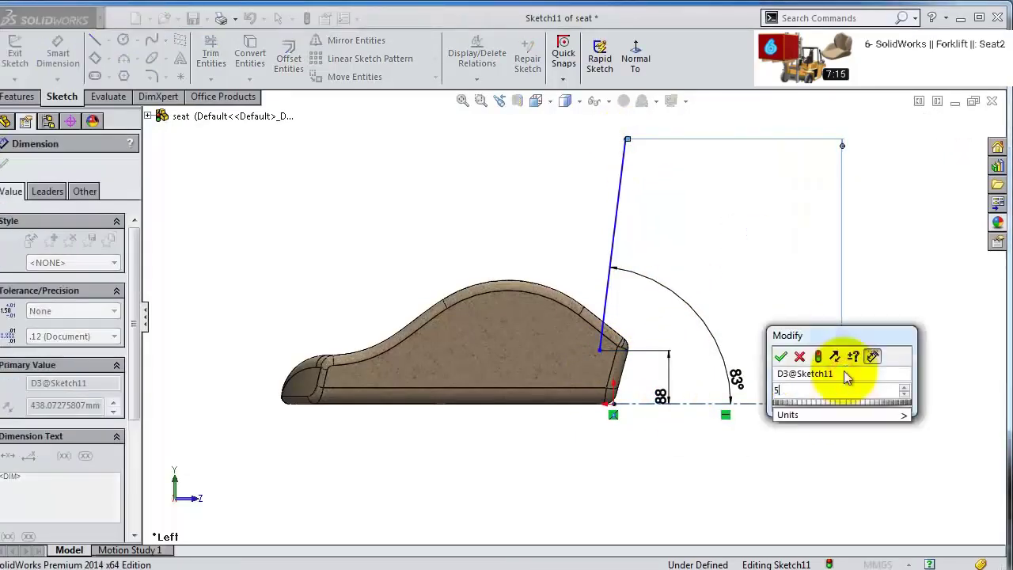
type("00")
key("Return")
key("z")
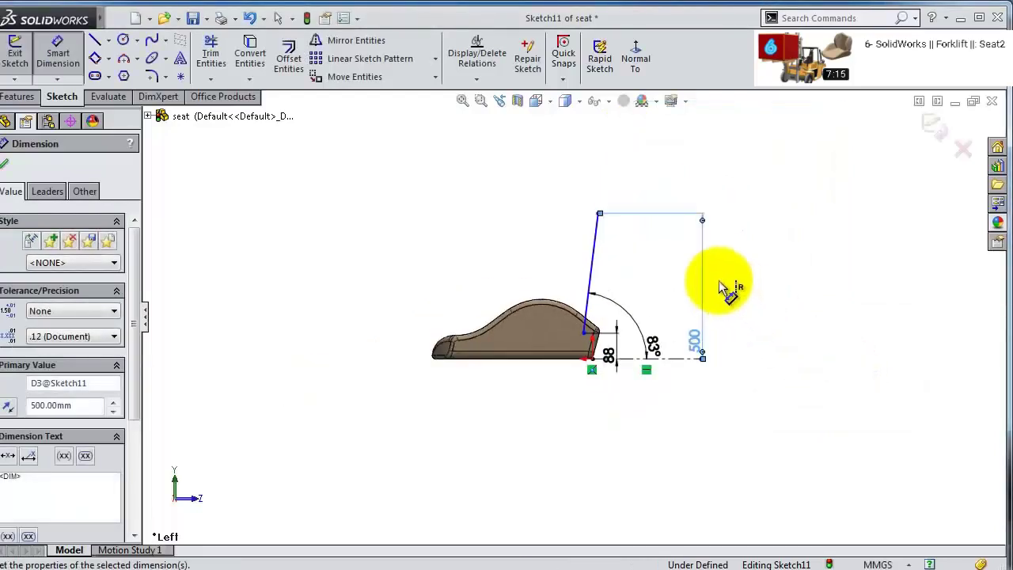
left_click(95, 40)
- Close the backrest profile with a short top segment, a sloped line, a curve and two lower lines
scroll(459, 193, "down", 3)
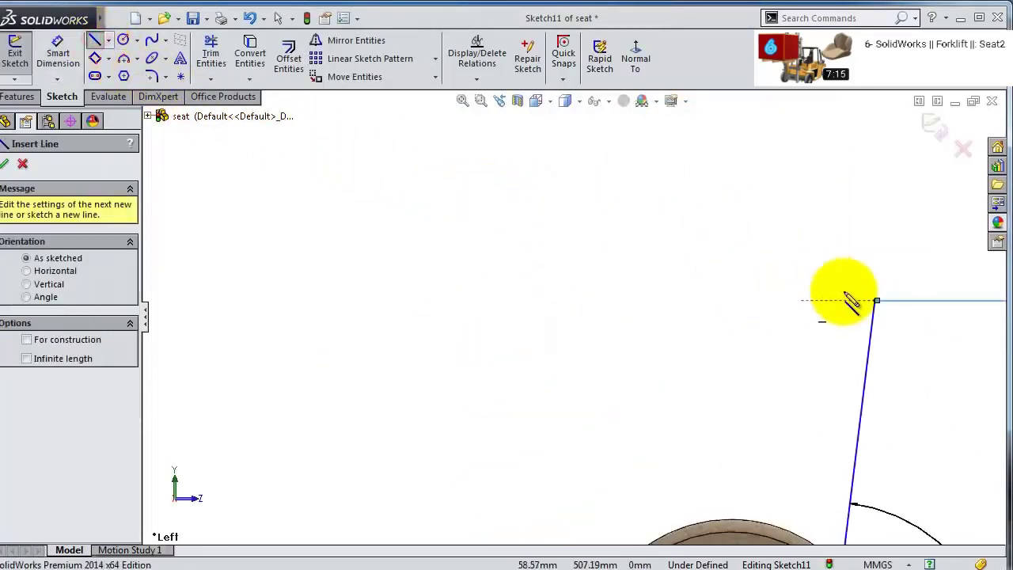
left_click(874, 302)
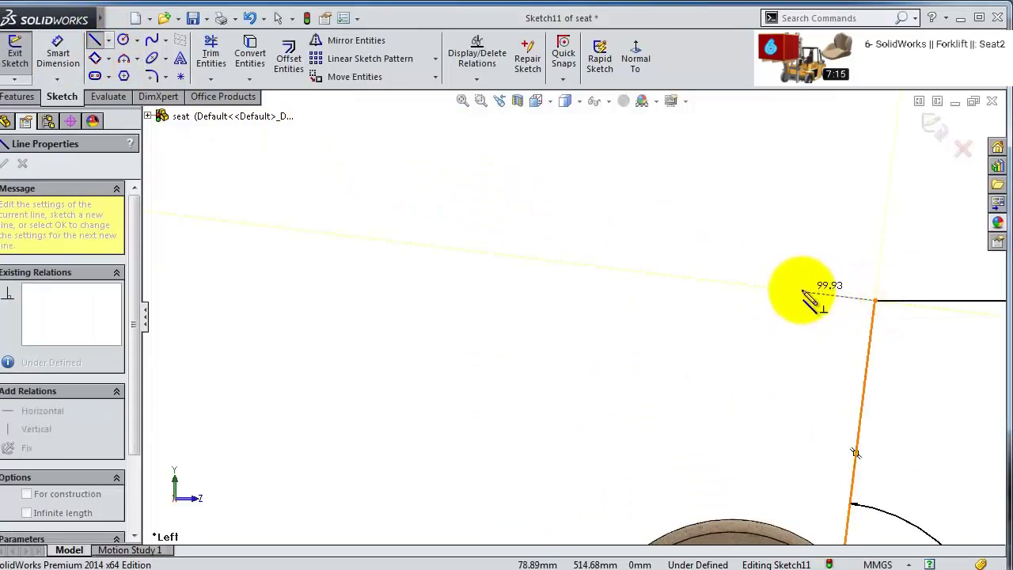
left_click(801, 293)
left_click(754, 385)
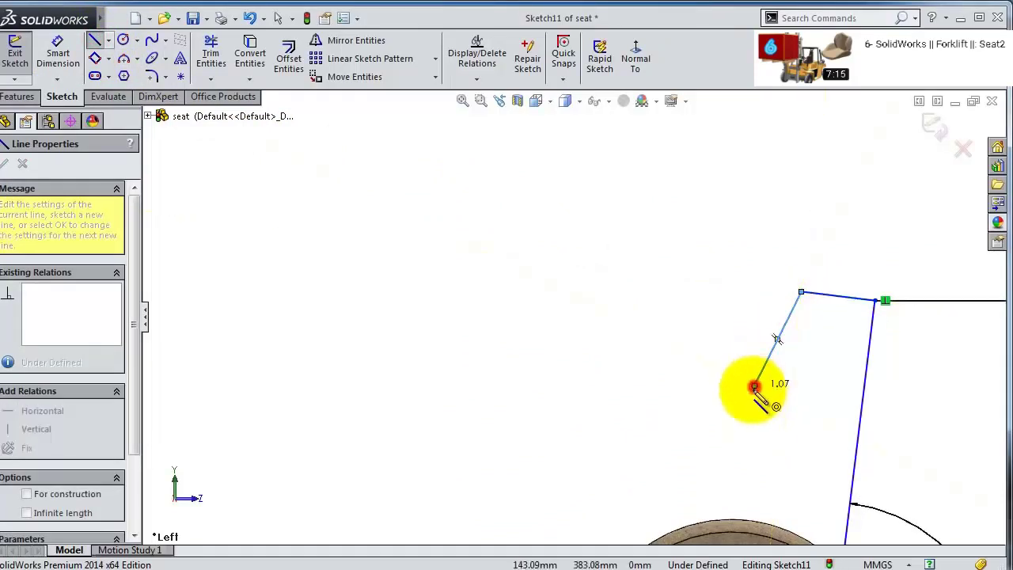
mouse_move(756, 388)
scroll(716, 463, "down", 3)
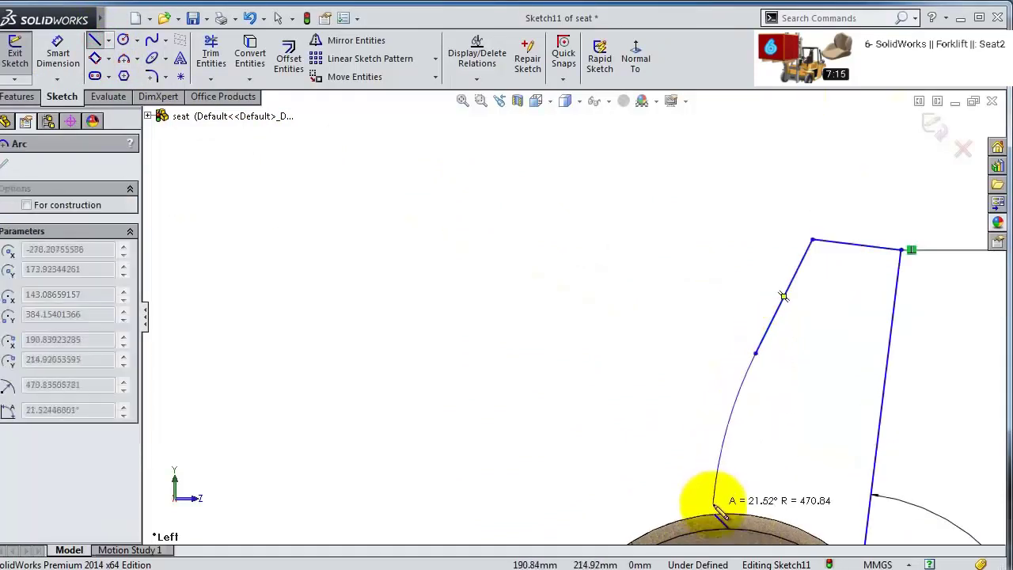
left_click(725, 488)
scroll(728, 483, "up", 2)
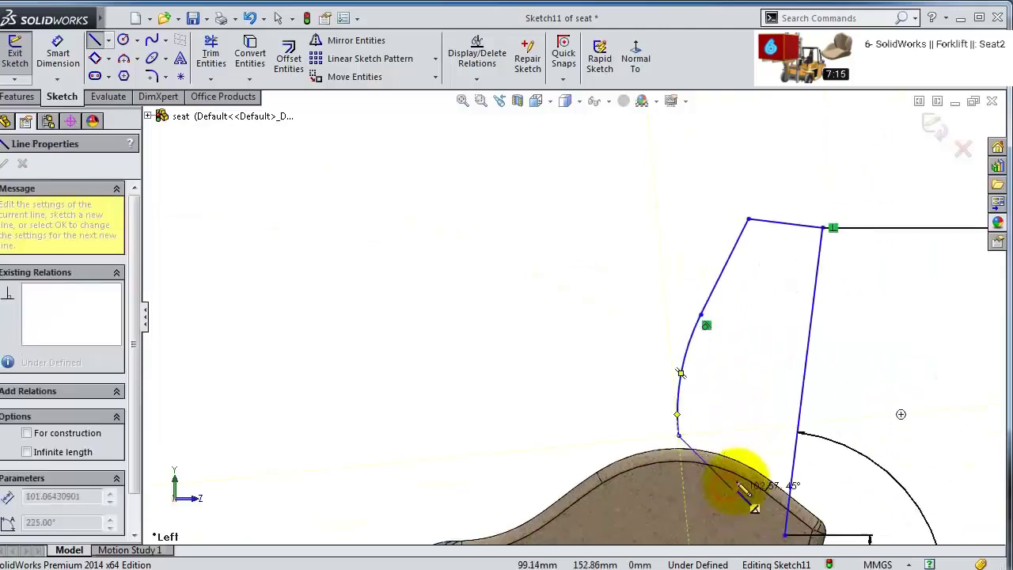
scroll(633, 467, "down", 1)
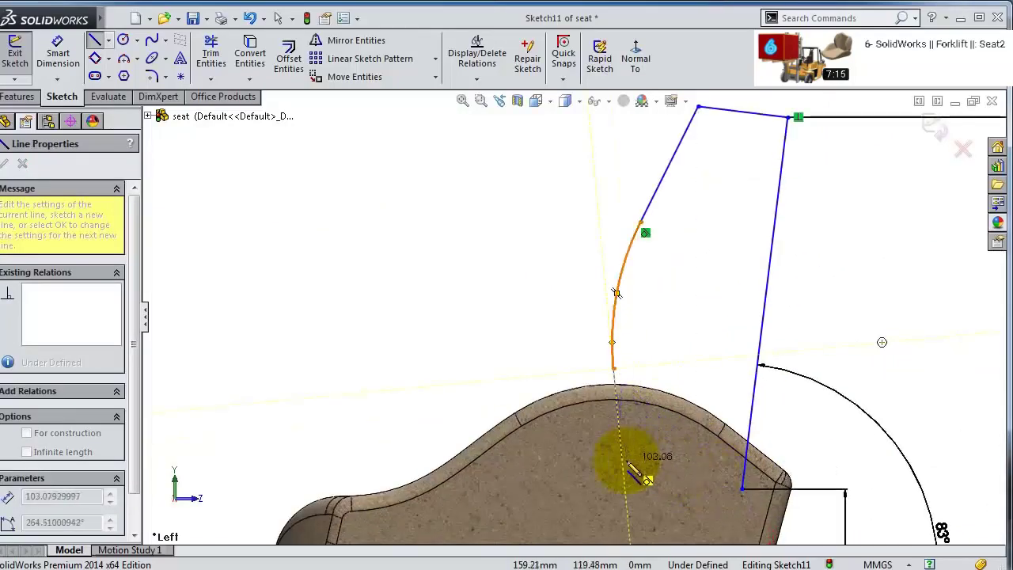
left_click(622, 461)
left_click(741, 490)
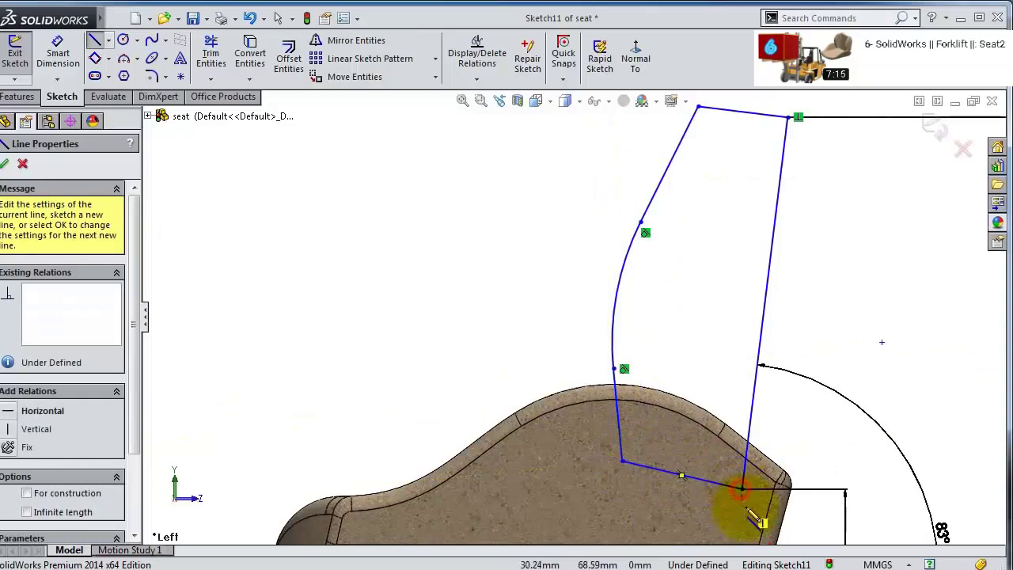
key("Escape")
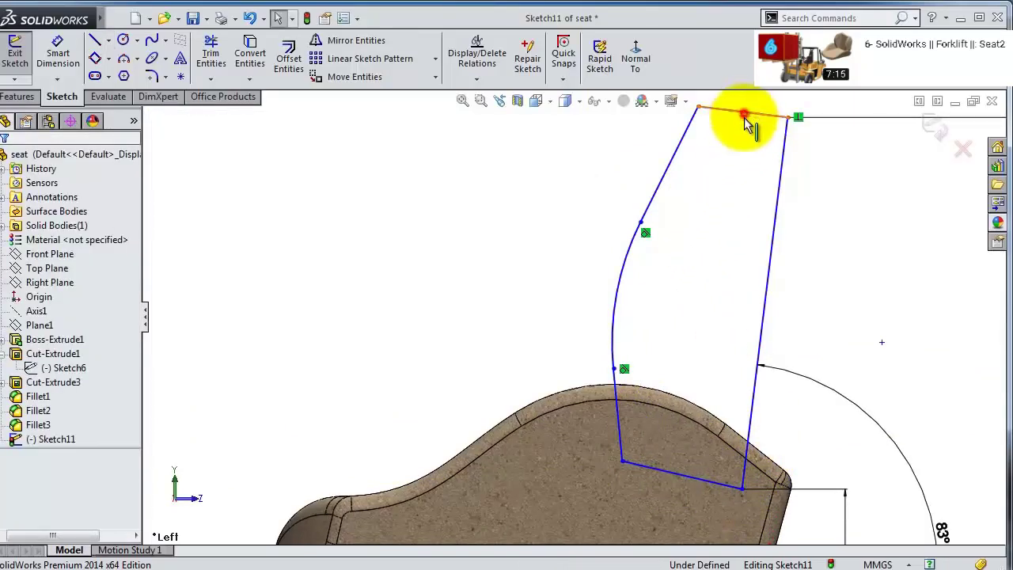
- Make the top and bottom edges parallel and equal, and the two left lines equal
left_click(744, 117)
left_click(707, 485, "ctrl")
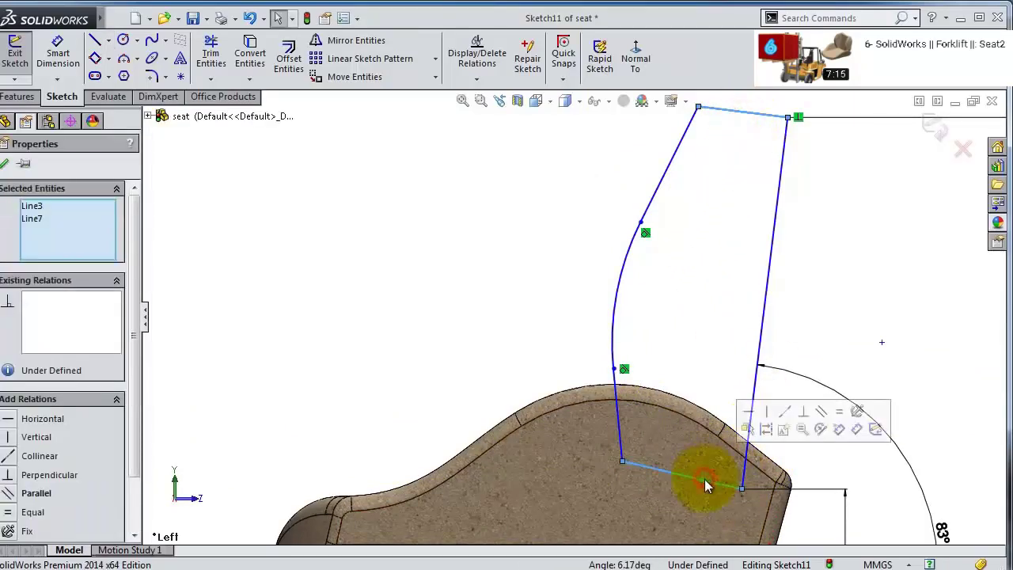
left_click(820, 411)
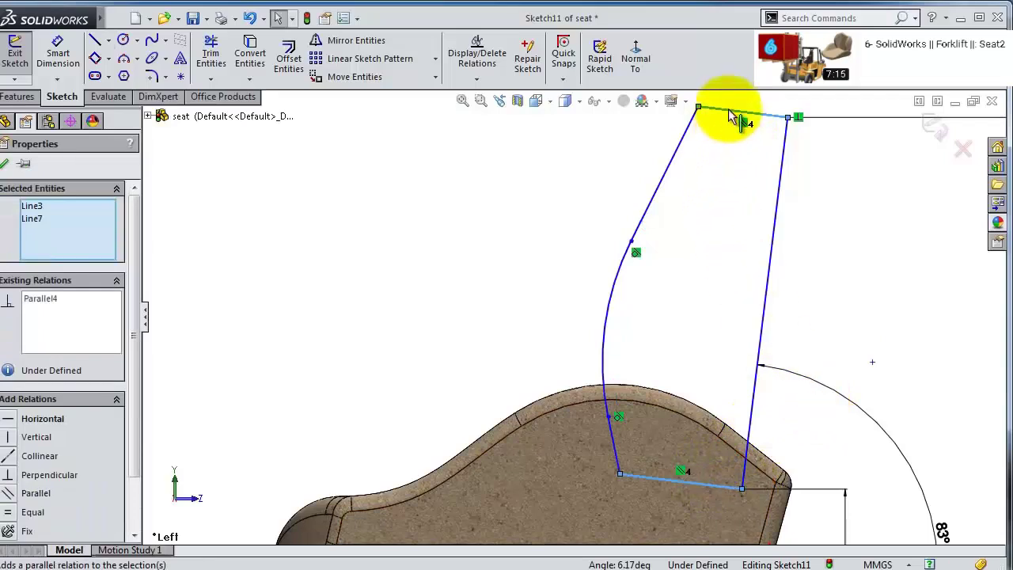
left_click(716, 183)
left_click(725, 110)
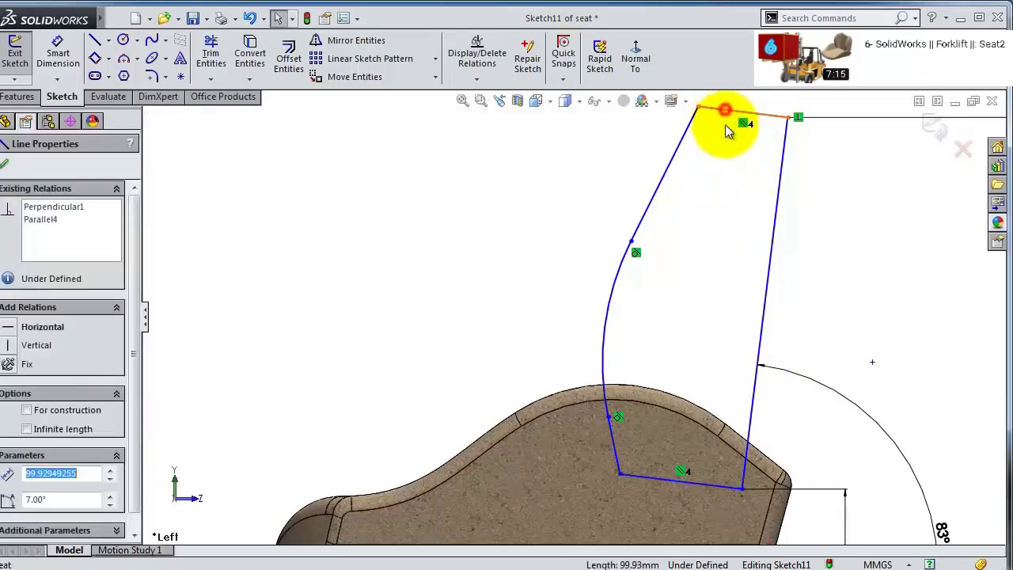
left_click(720, 495, "ctrl")
left_click(854, 428)
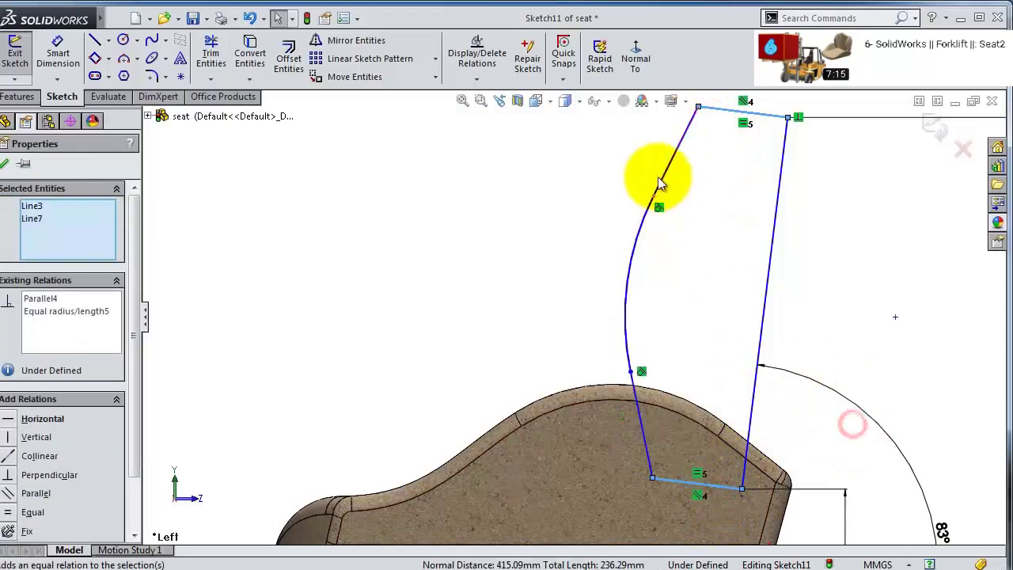
left_click(672, 158)
left_click(642, 433, "ctrl")
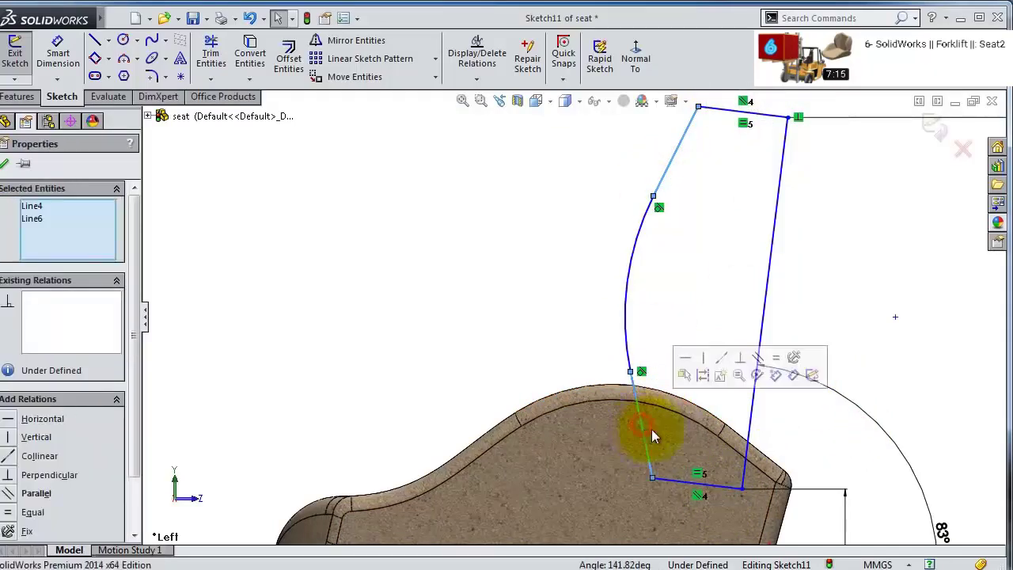
left_click(764, 357)
- Align the right edge's lower endpoint vertically with the bottom point
key("z")
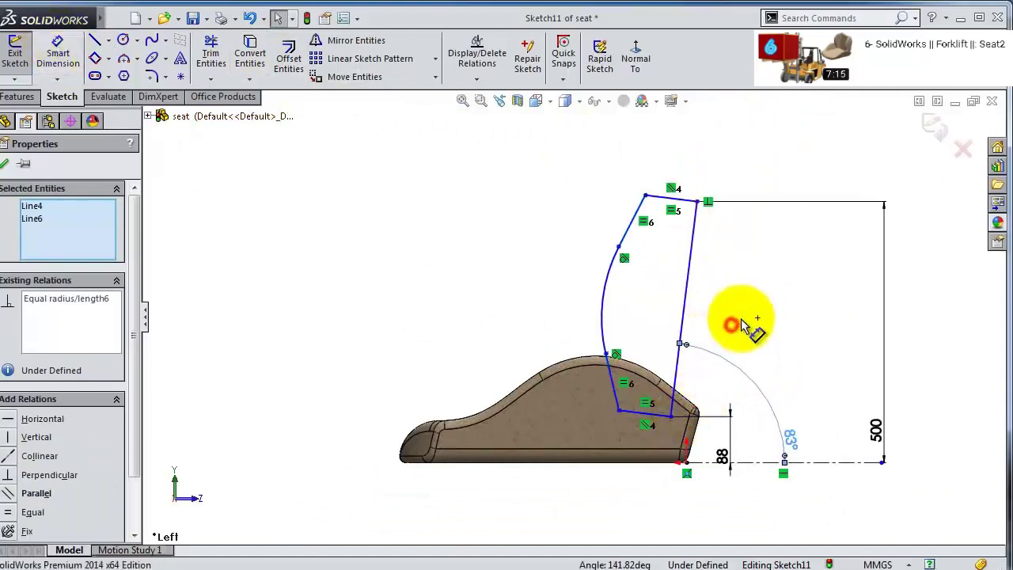
scroll(735, 324, "down", 3)
left_click(614, 452)
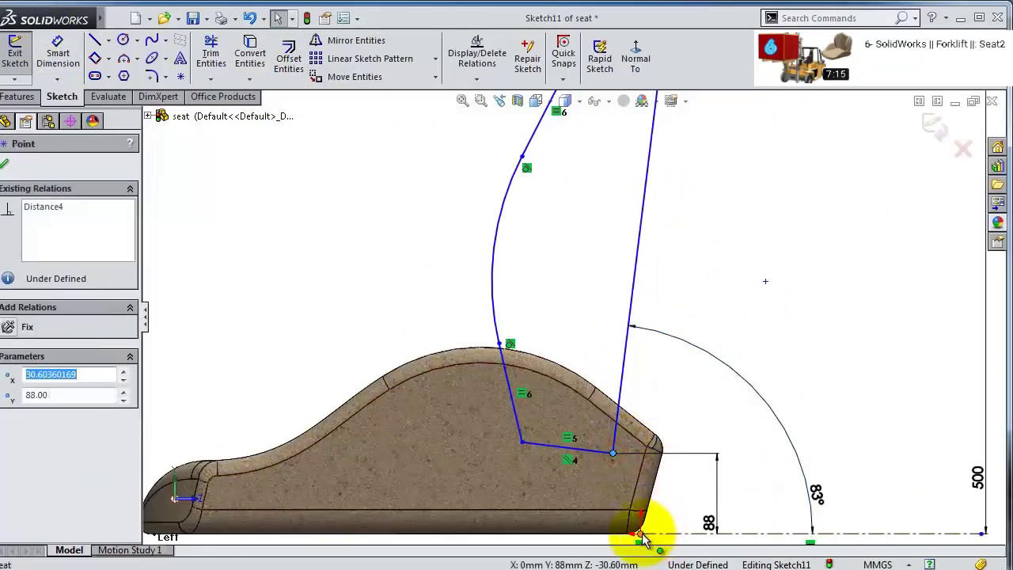
left_click(641, 535, "ctrl")
left_click(701, 462)
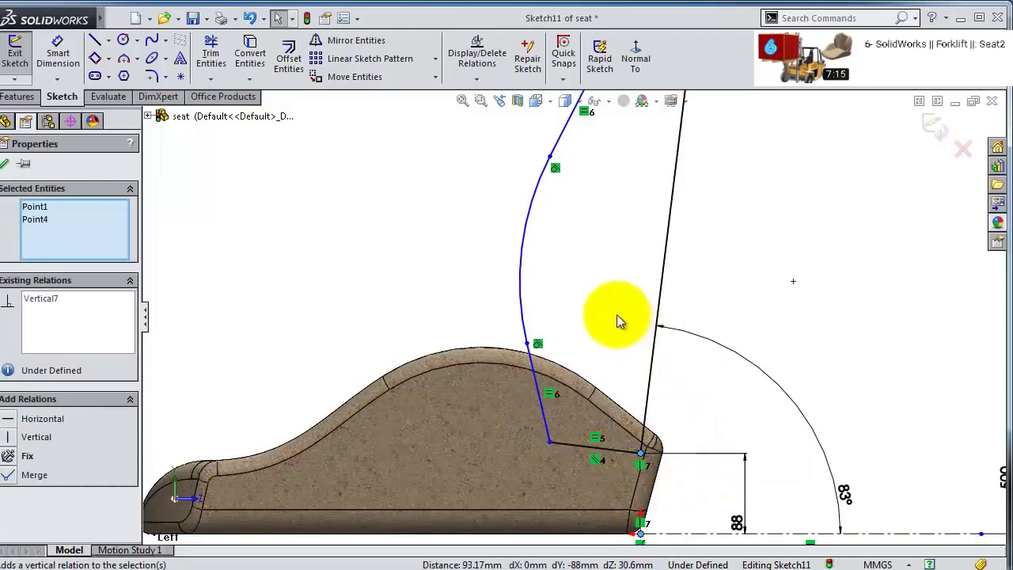
scroll(583, 255, "up", 3)
scroll(607, 211, "down", 4)
- Dimension the upper-left line to 165, discarding a stray 98.92 dimension
left_click(57, 53)
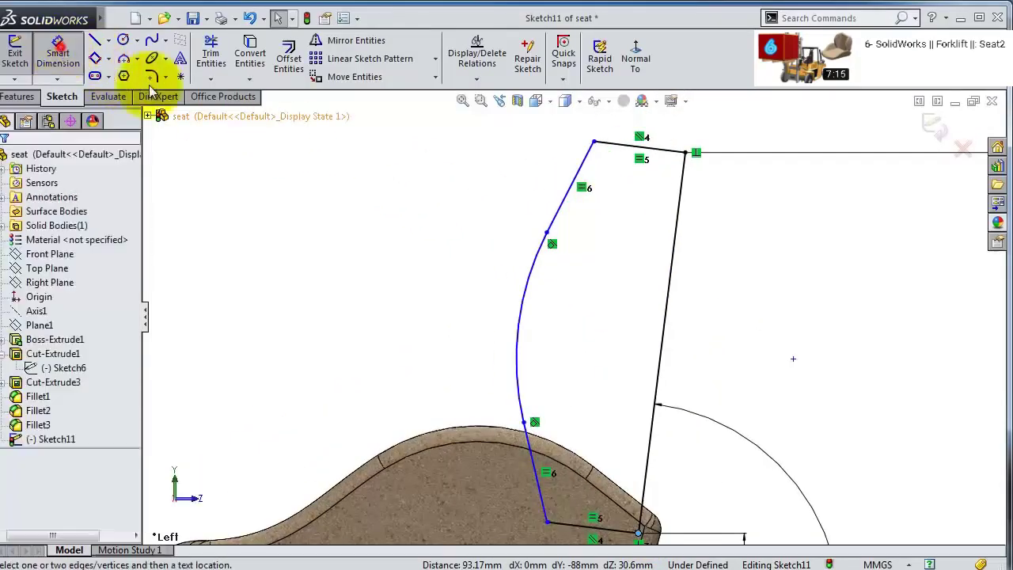
left_click(576, 176)
left_click(545, 175)
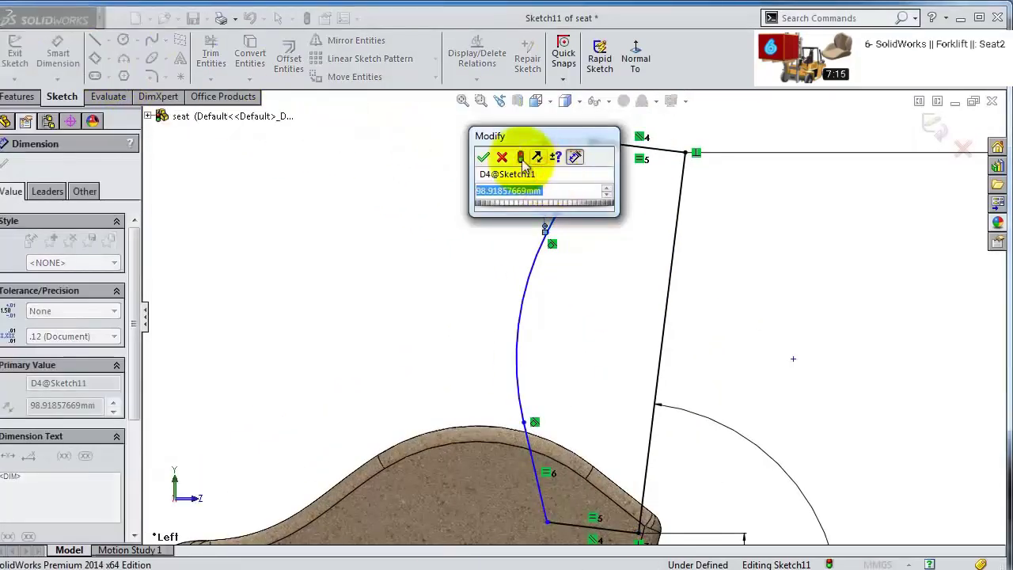
key("Return")
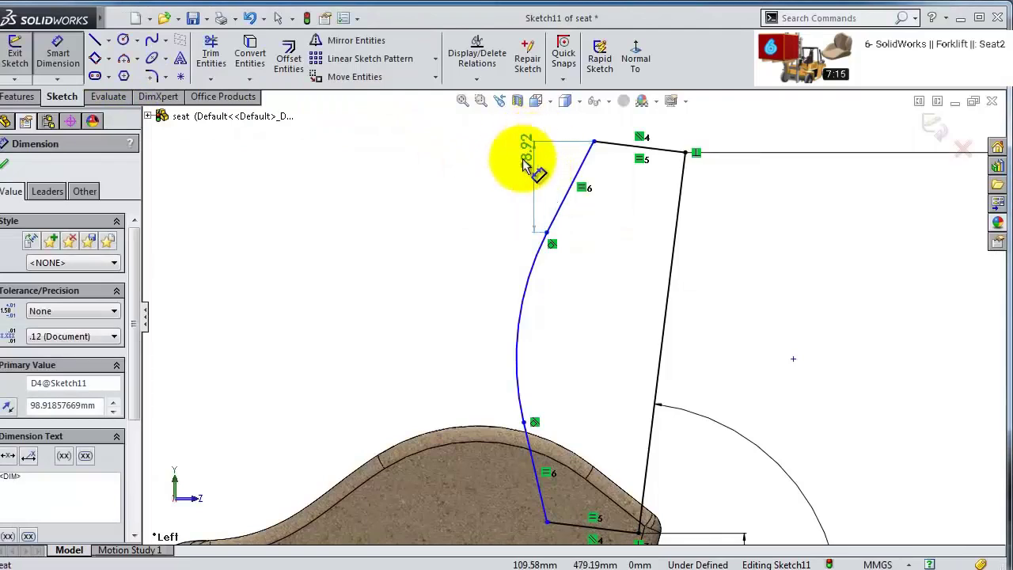
key("Delete")
left_click(52, 47)
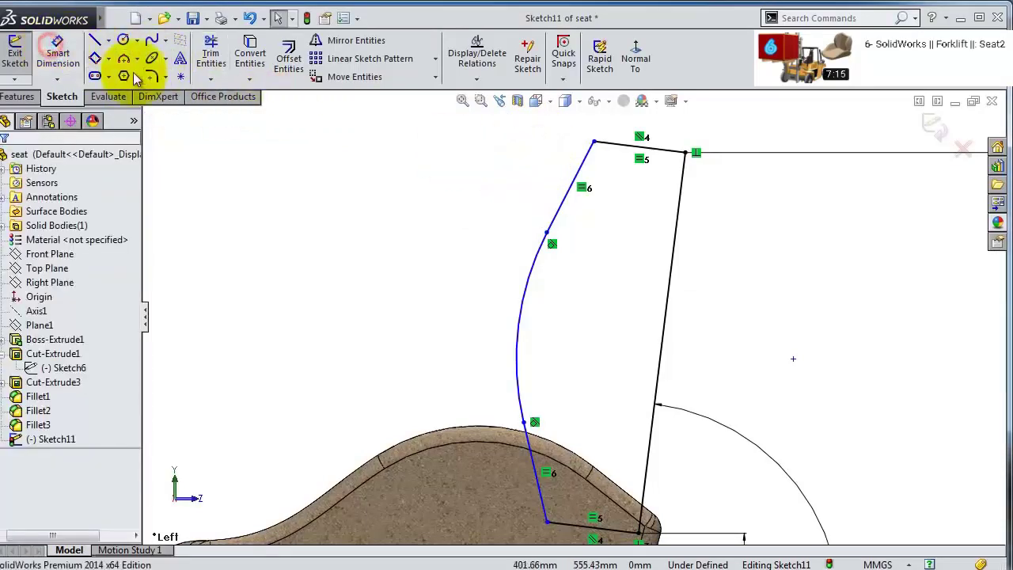
left_click(565, 188)
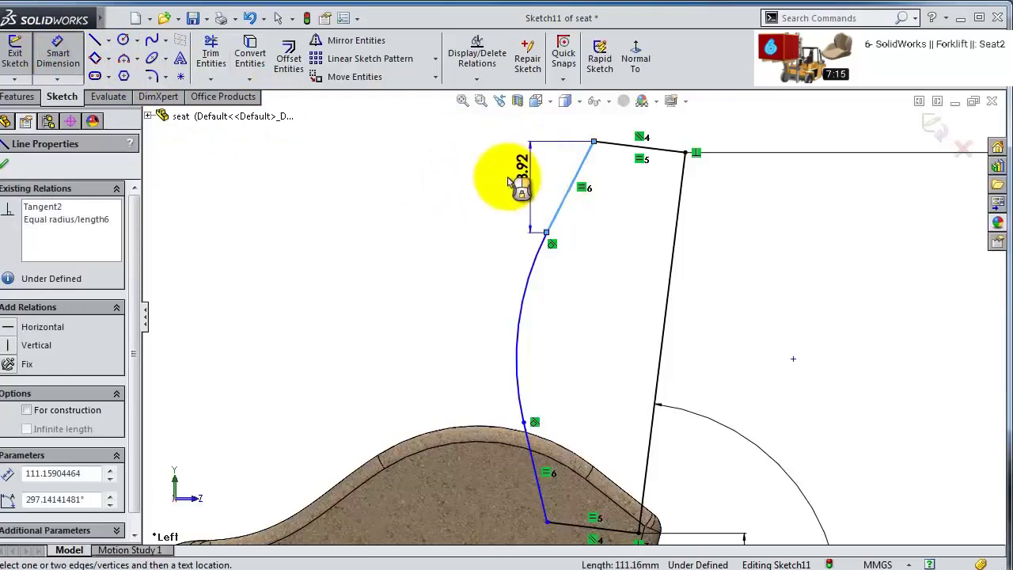
left_click(565, 166)
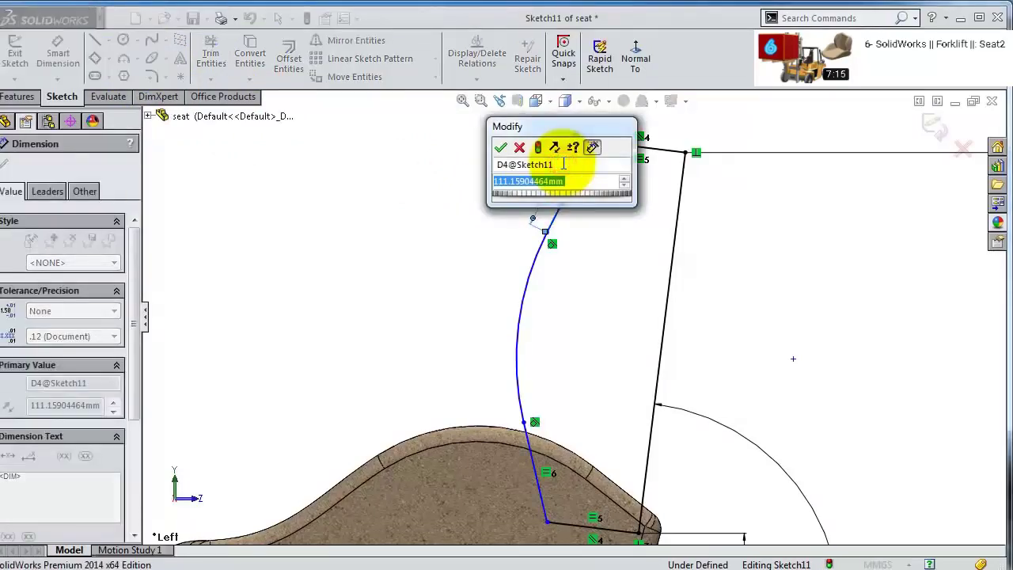
type("1")
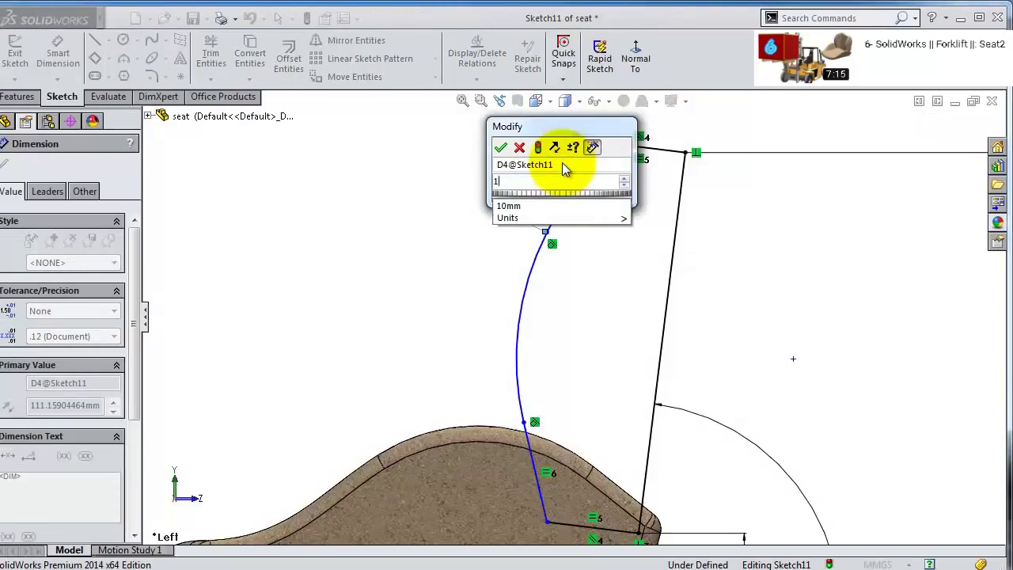
type("65")
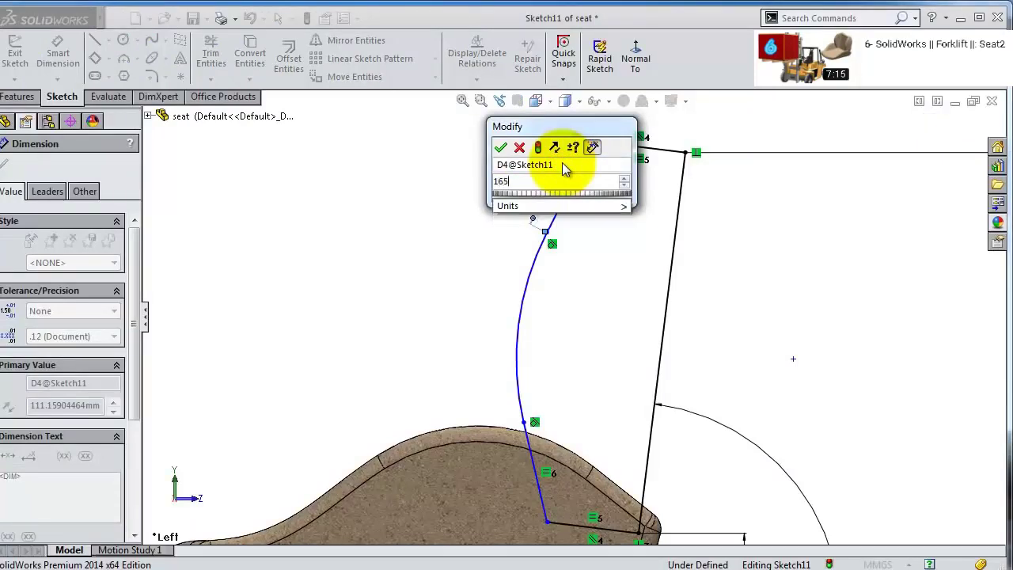
key("Return")
- Dimension the curved segment to a 150 radius
left_click(551, 323)
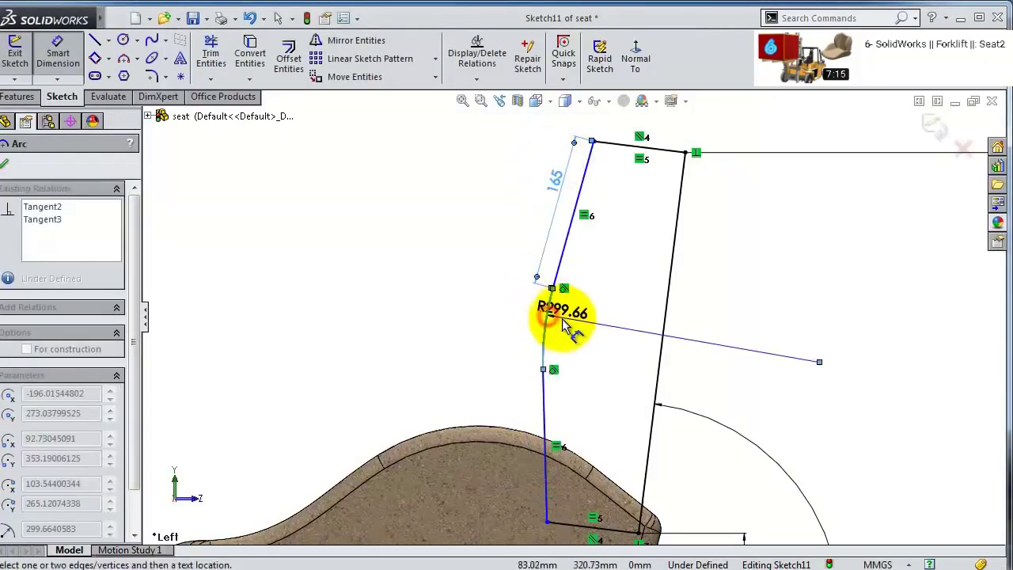
left_click(560, 319)
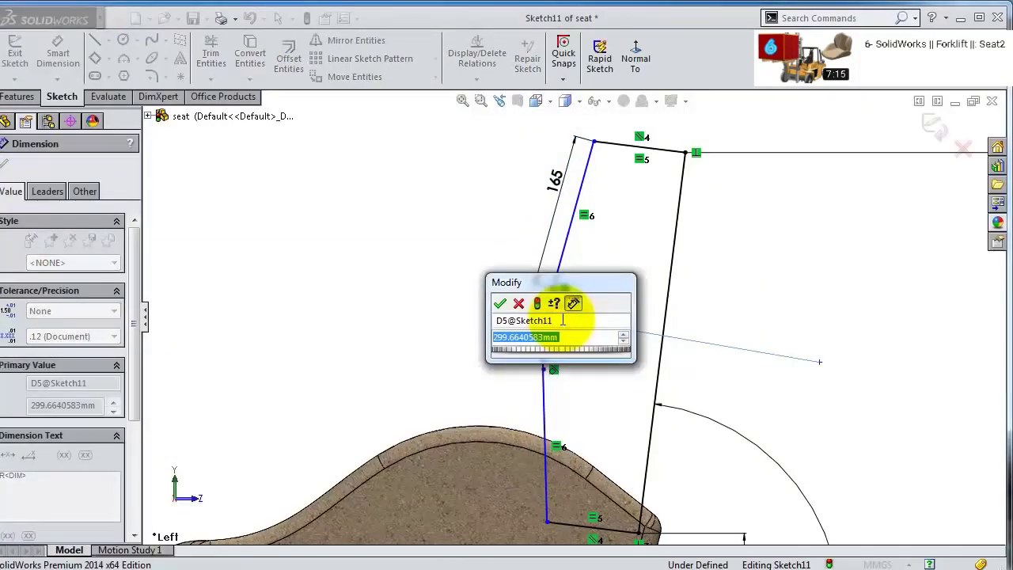
type("150")
key("Return")
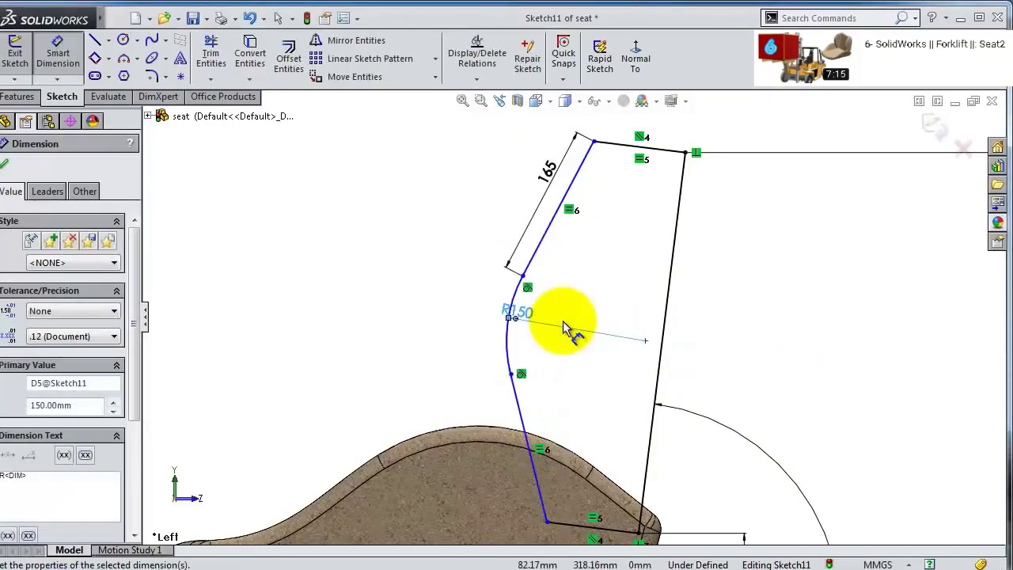
scroll(563, 328, "up", 2)
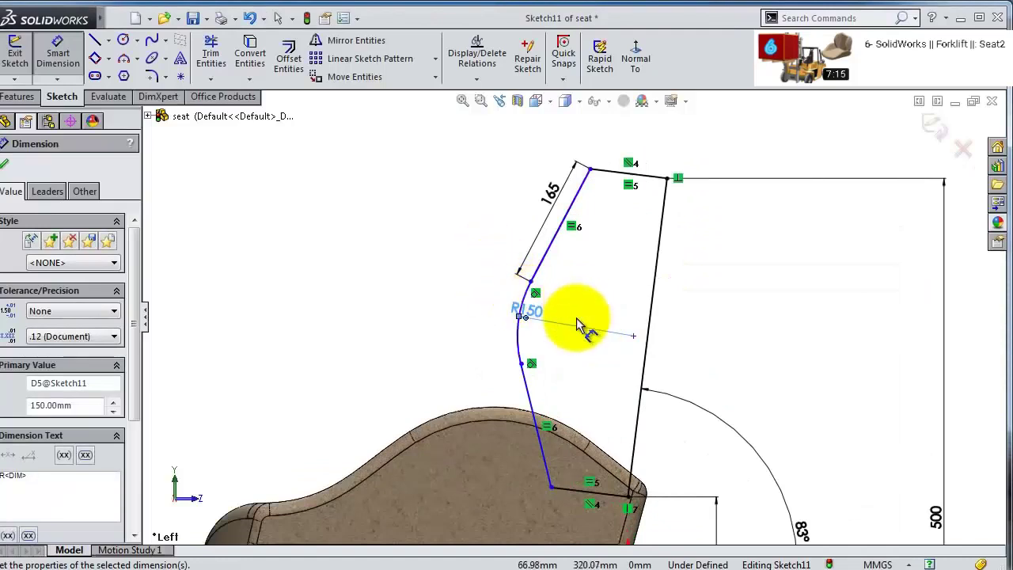
scroll(751, 392, "up", 3)
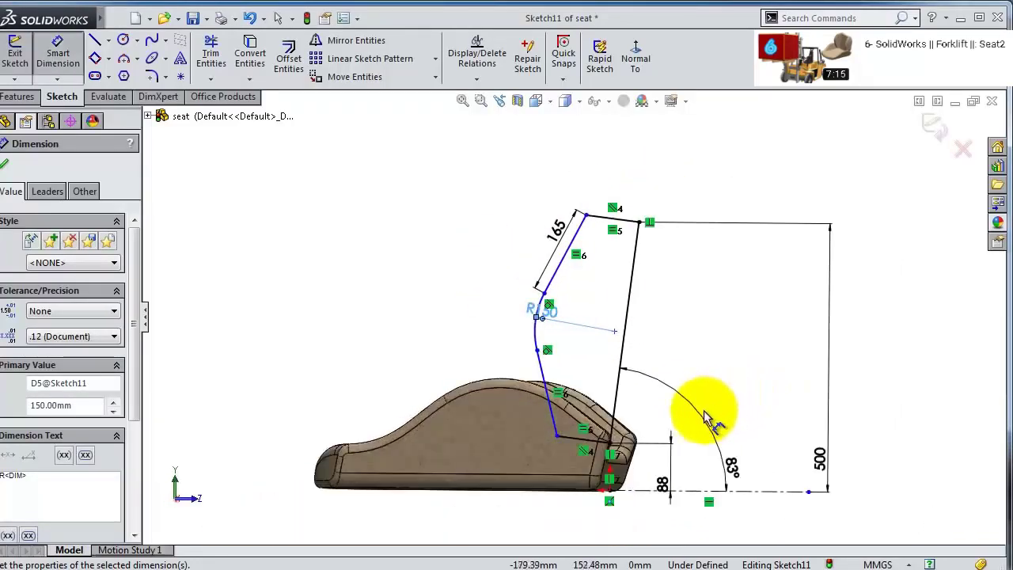
scroll(692, 400, "down", 2)
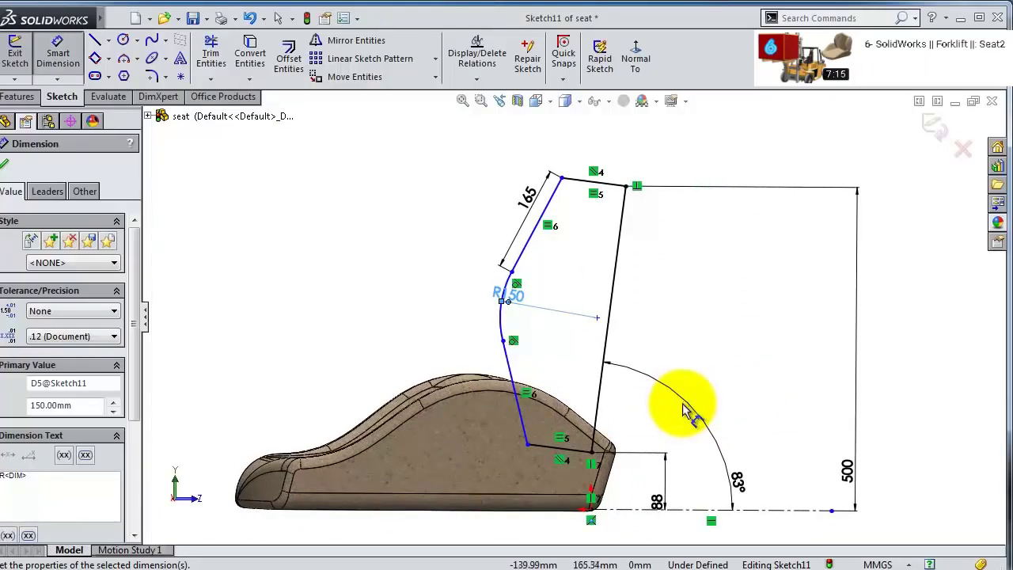
scroll(657, 467, "down", 2)
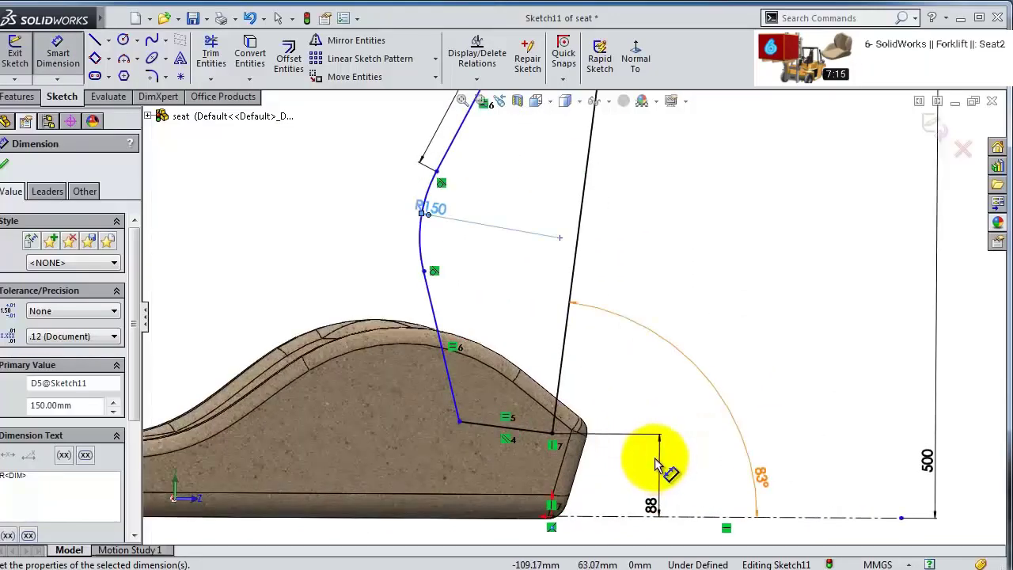
scroll(606, 430, "up", 2)
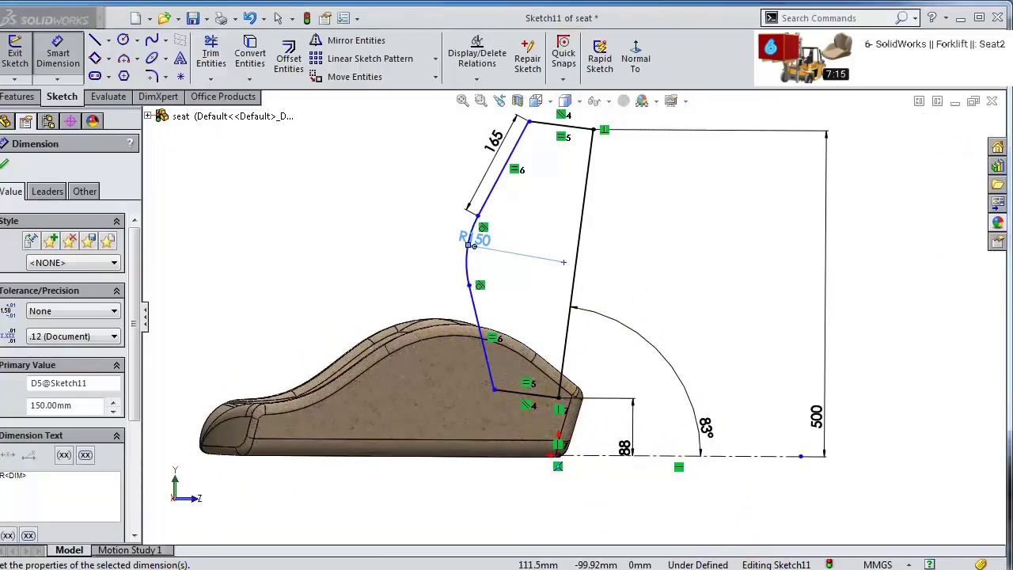
key("Escape")
- Fully define Sketch11 automatically, accepting the added 48.60 base dimension
left_click(471, 80)
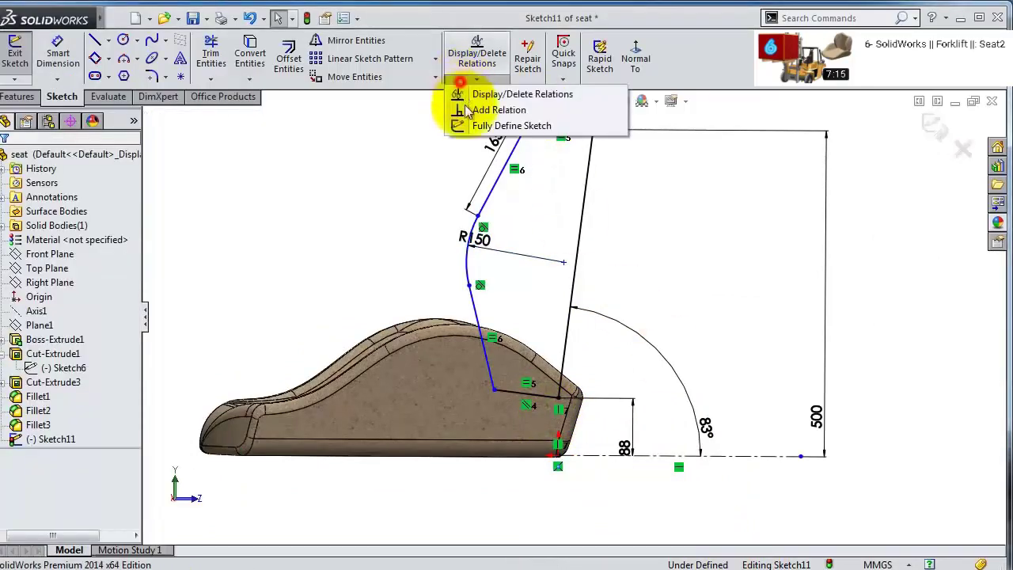
left_click(474, 122)
left_click(66, 244)
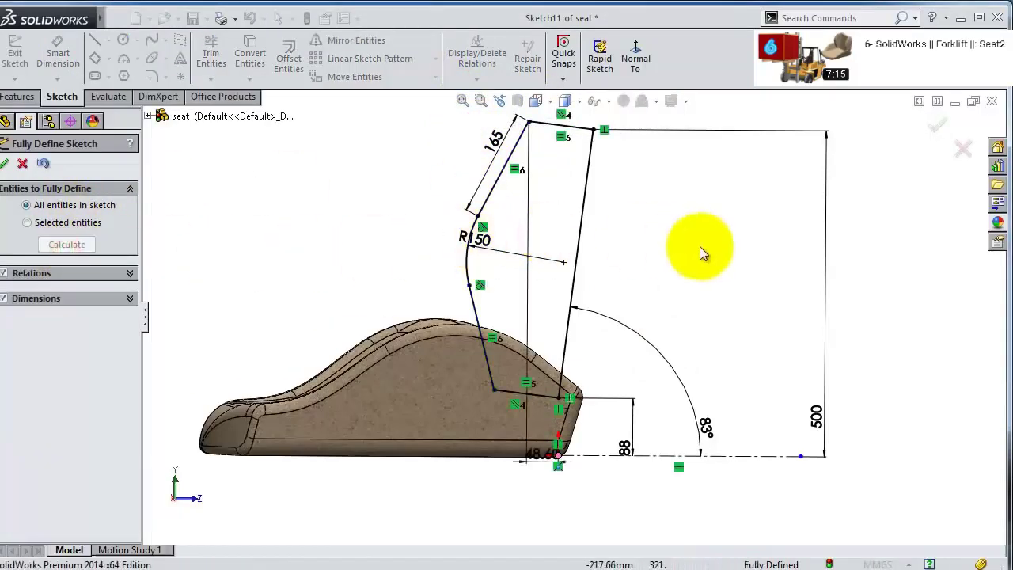
mouse_move(676, 247)
middle_mouse_down()
mouse_move(629, 265)
mouse_move(645, 261)
middle_mouse_up()
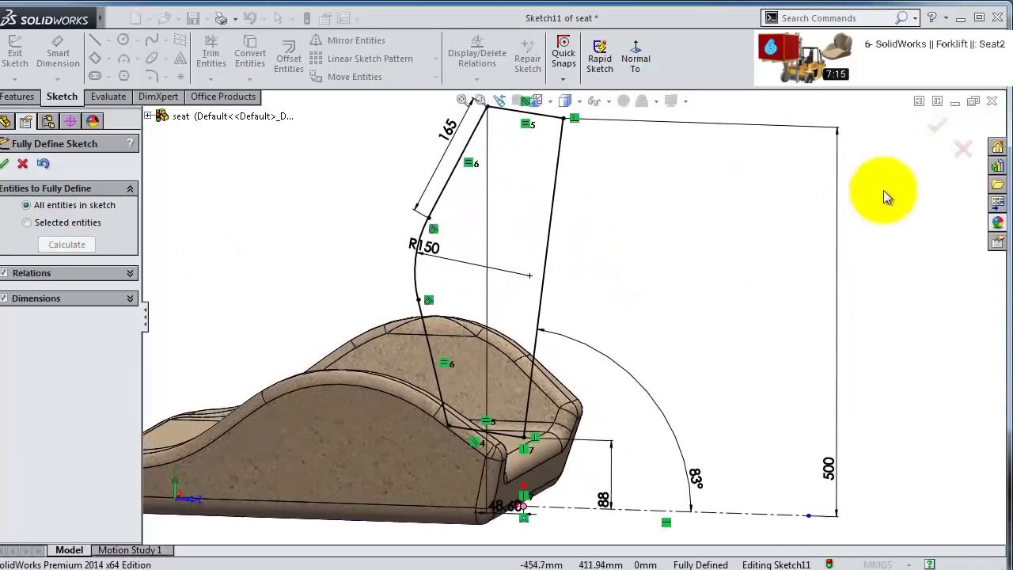
left_click(935, 124)
left_click(19, 98)
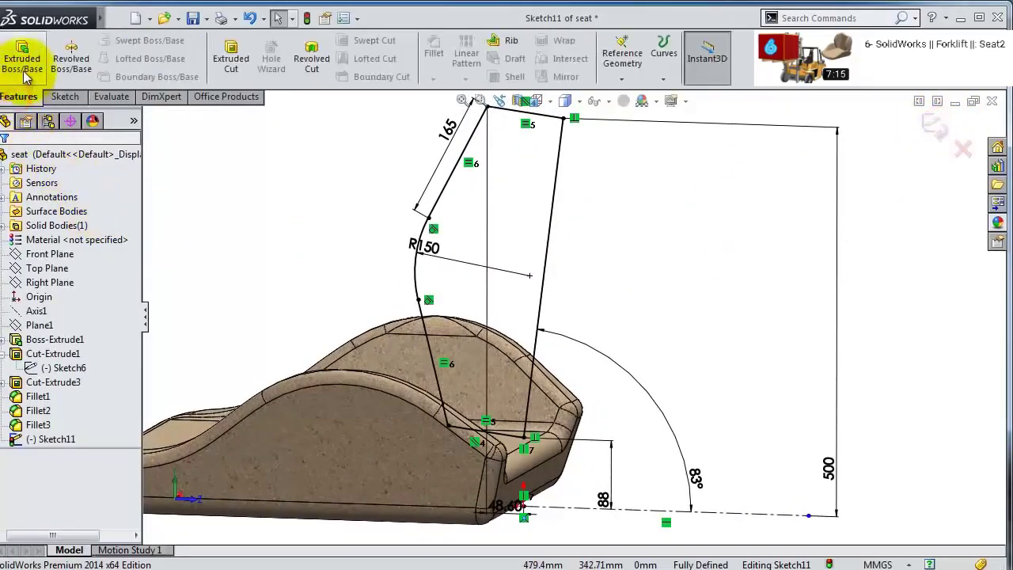
- Boss-extrude the backrest profile Up To Surface, ending at the seat's top face
left_click(24, 70)
left_click(28, 255)
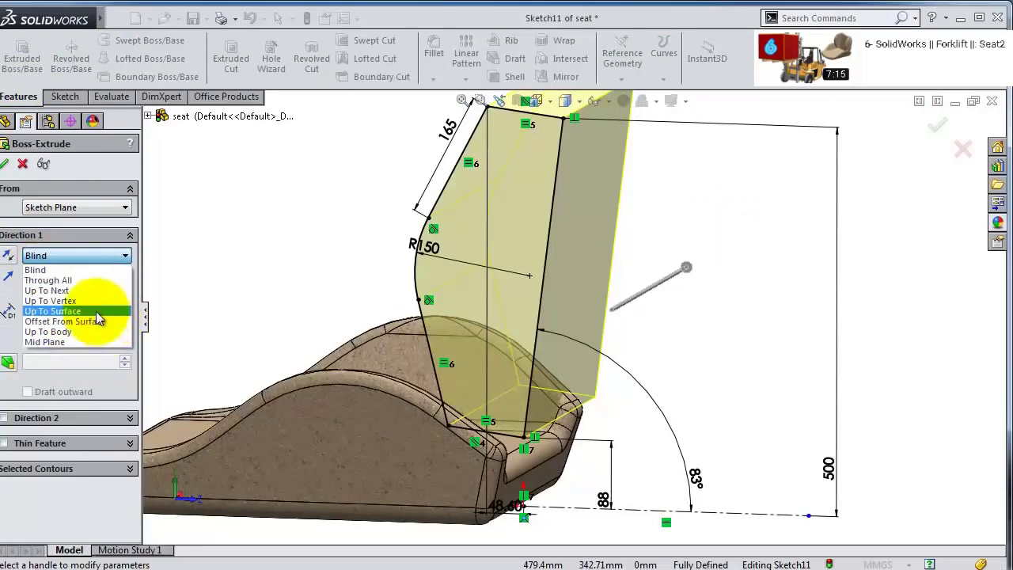
left_click(53, 311)
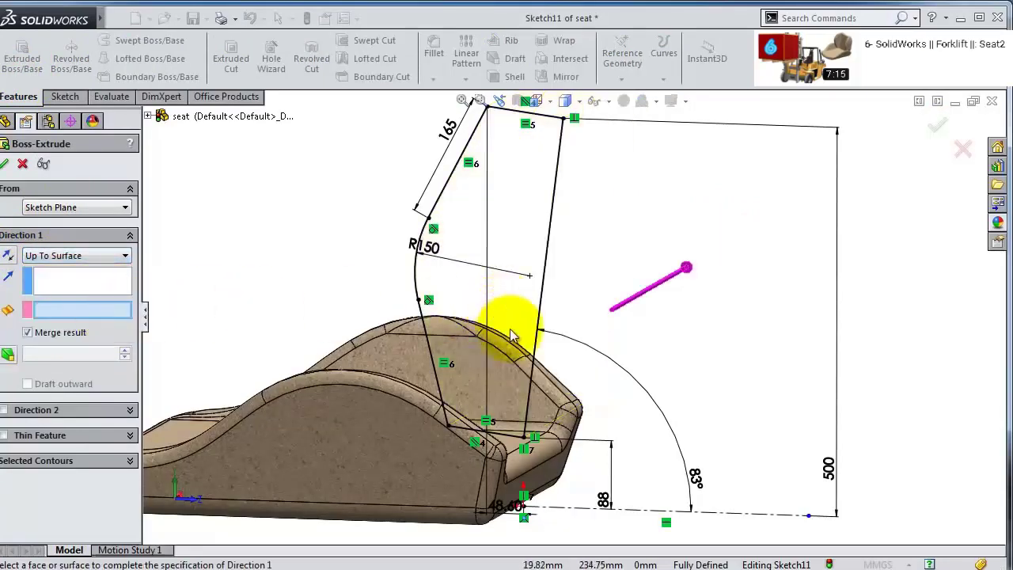
middle_click_drag(510, 336, 521, 366)
left_click(520, 364)
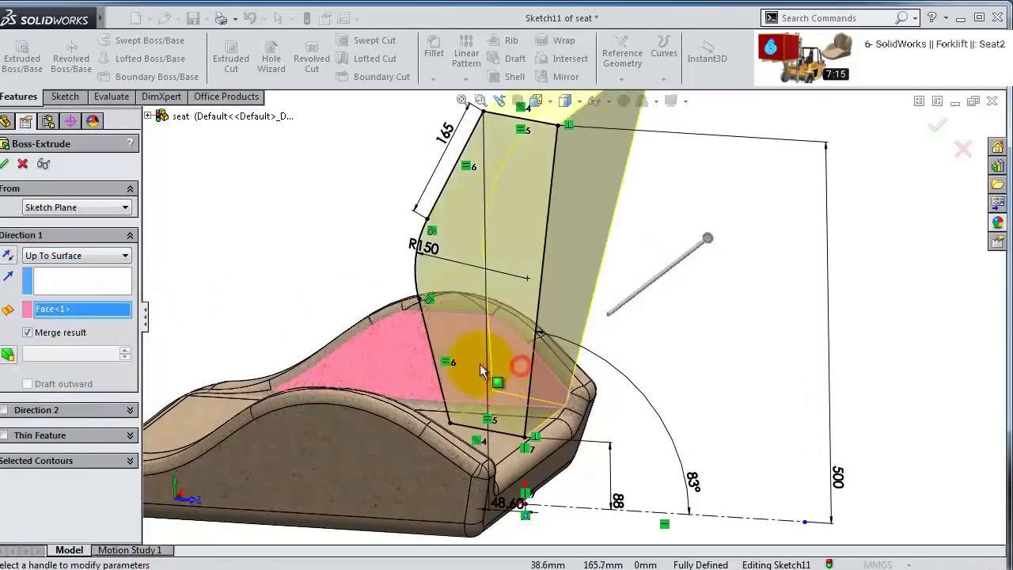
- Add a second Up To Surface direction ending at the opposite seat face, creating Boss-Extrude4
left_click(6, 410)
left_click(57, 428)
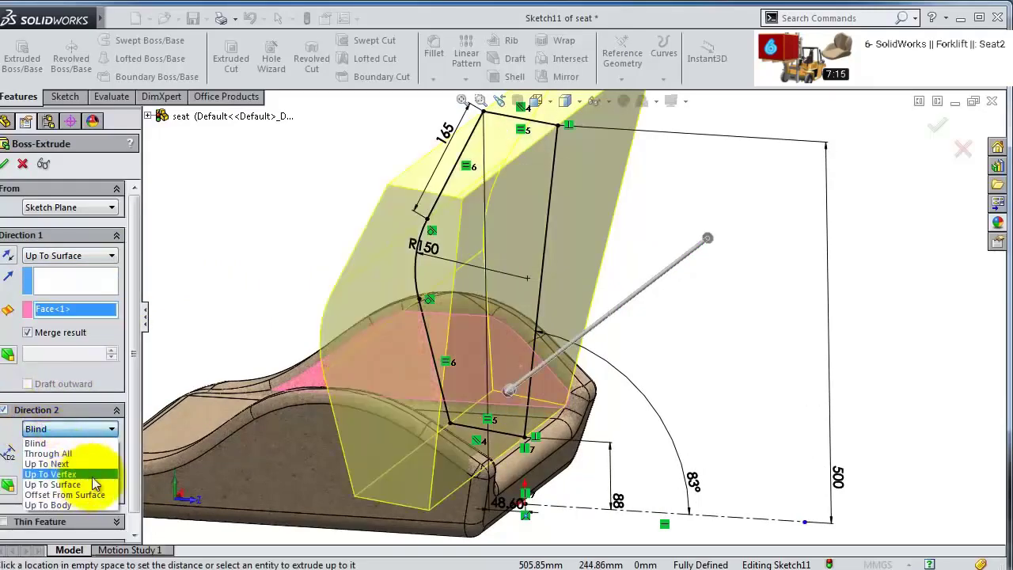
left_click(52, 484)
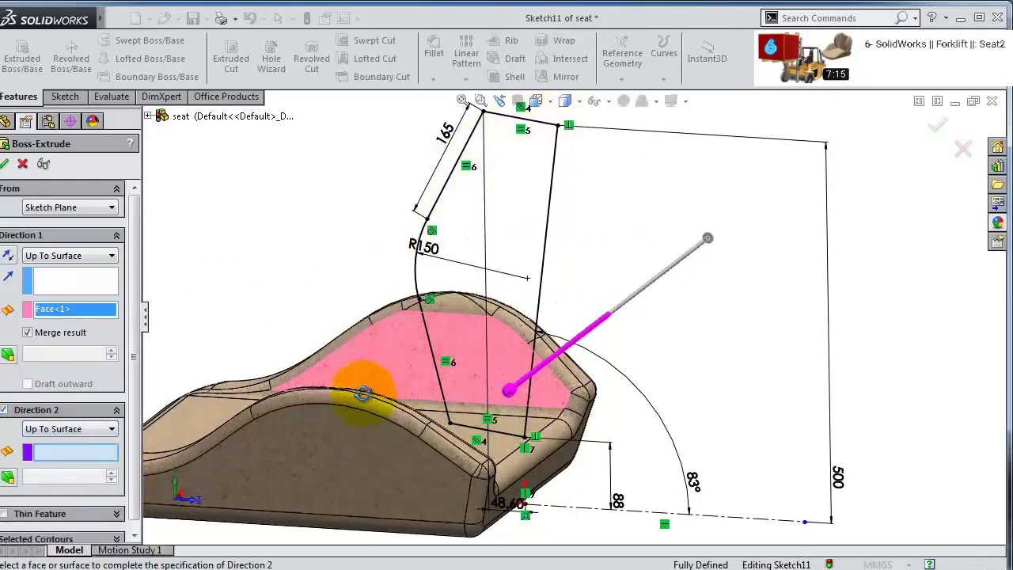
middle_click_drag(361, 396, 277, 459)
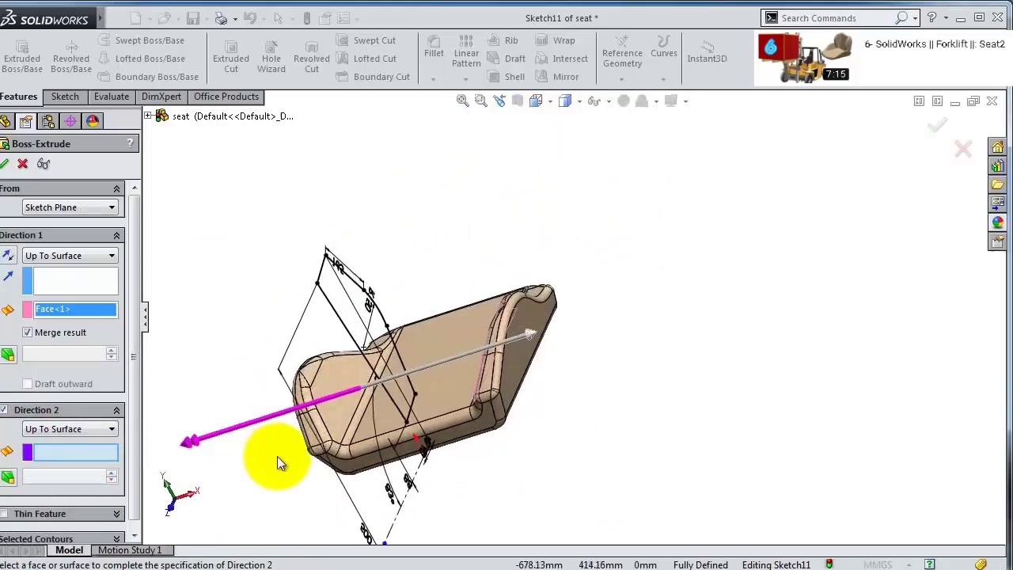
left_click(331, 407)
left_click(938, 126)
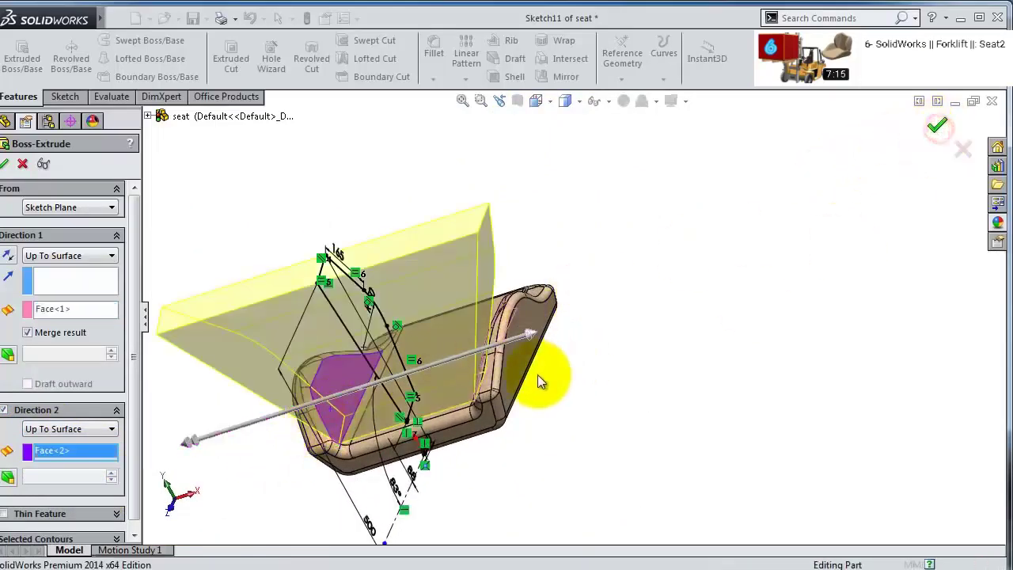
middle_click_drag(554, 418, 756, 317)
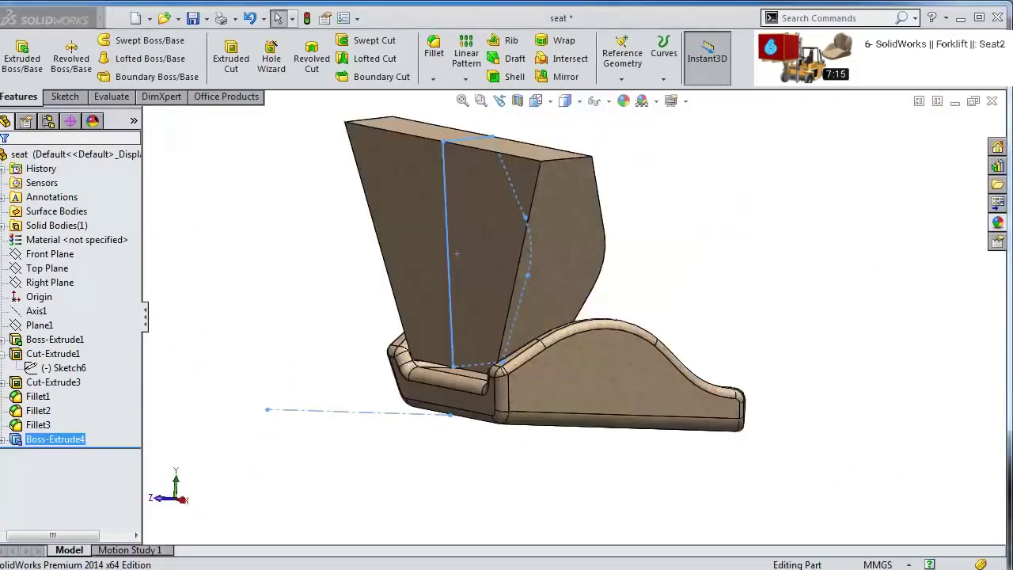
left_click(47, 254)
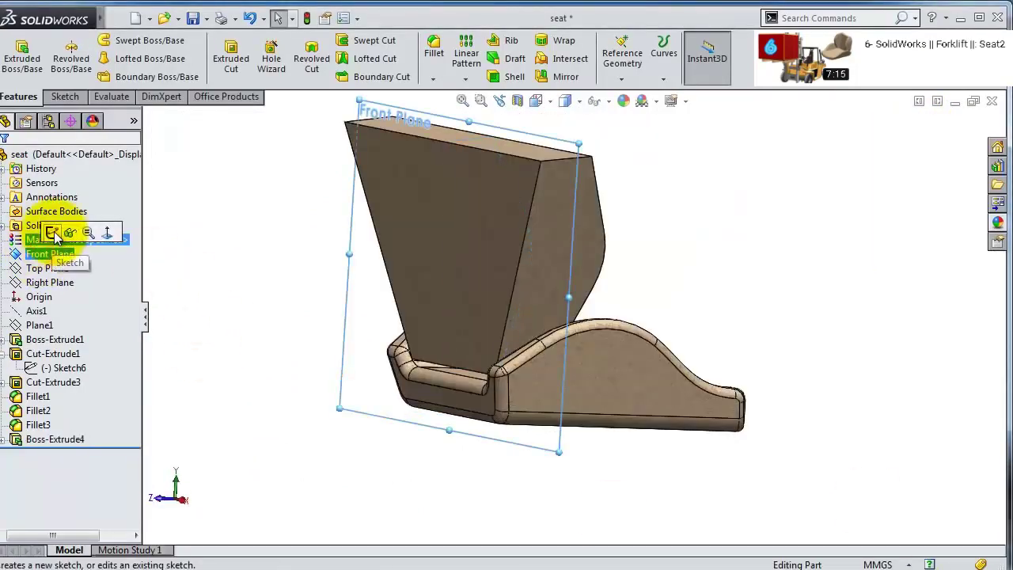
- Start Sketch12 on the Front Plane and view it face-on
left_click(51, 232)
left_click(637, 61)
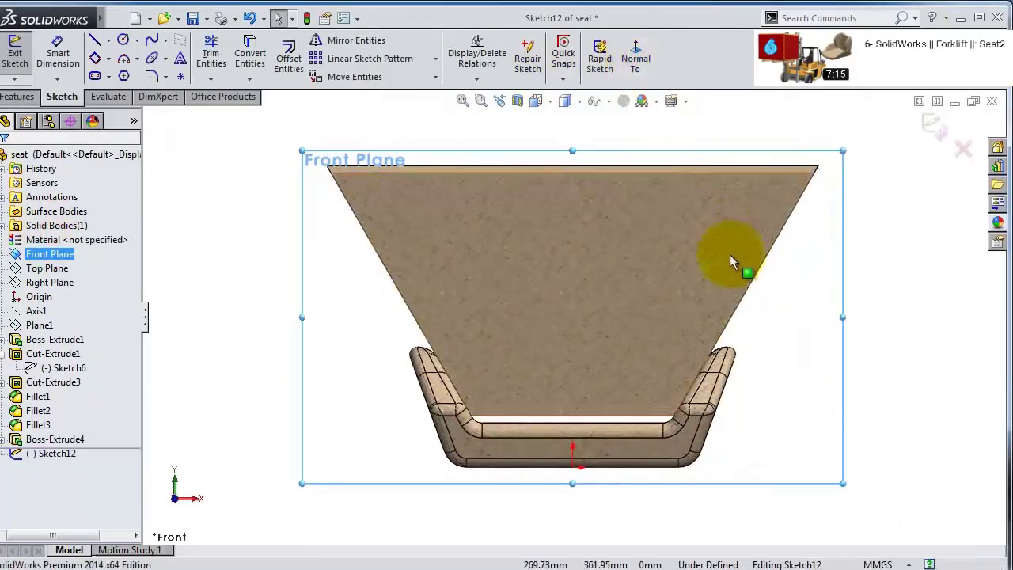
scroll(721, 259, "down", 4)
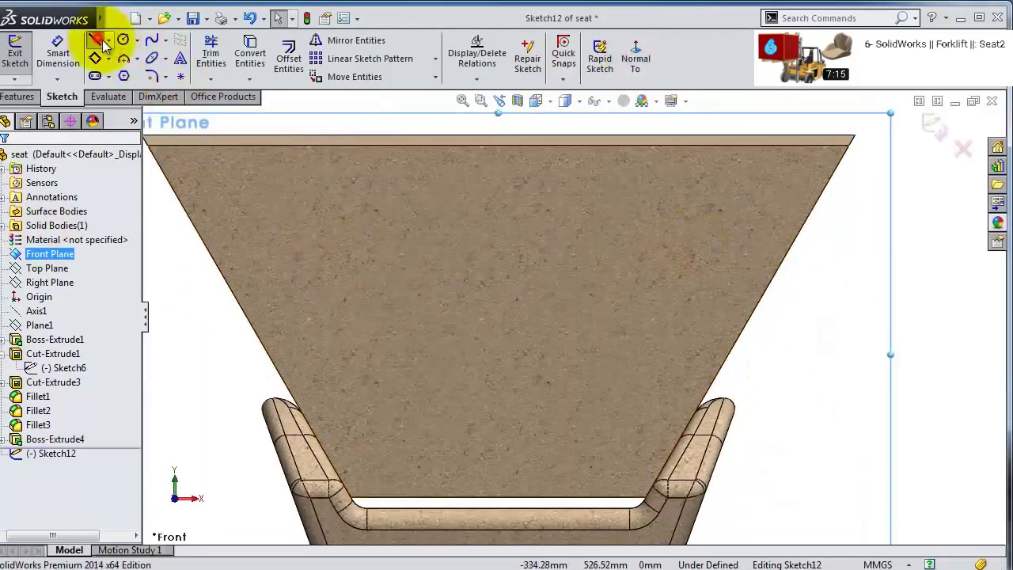
left_click(96, 41)
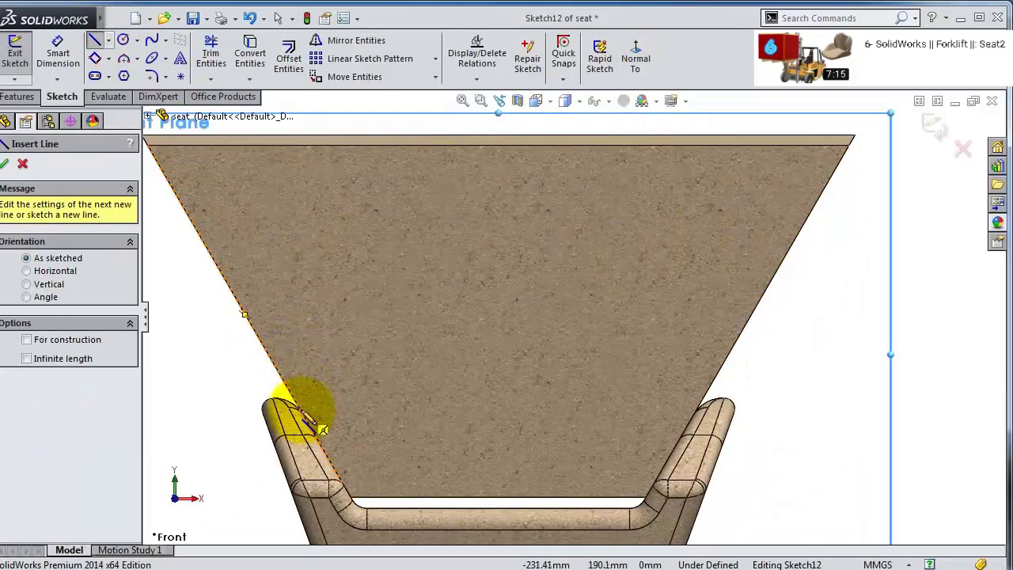
scroll(308, 418, "down", 2)
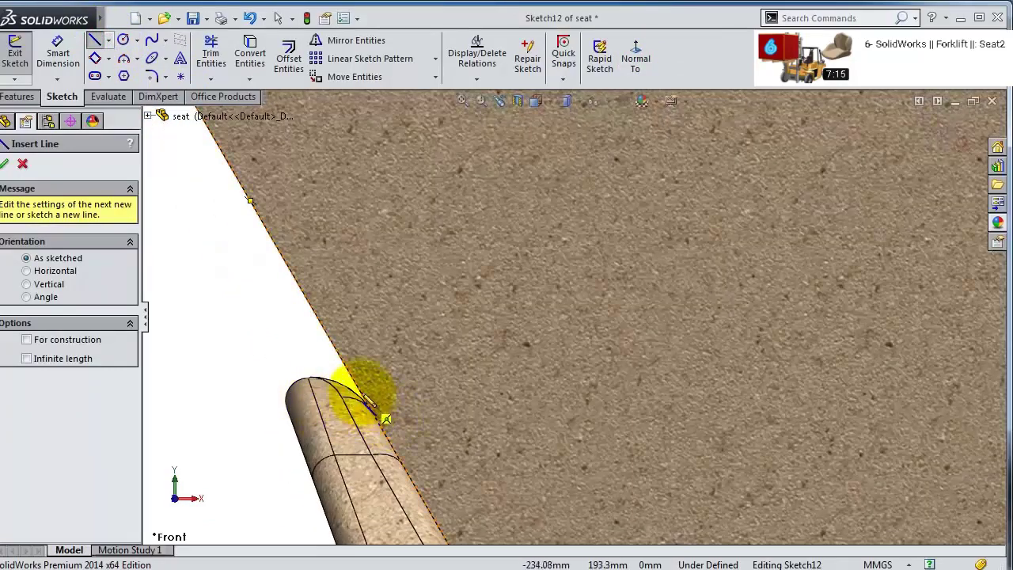
- Draw the open outline: left side line, corner arc, top line and right corner arc
left_click(369, 403)
scroll(362, 245, "up", 4)
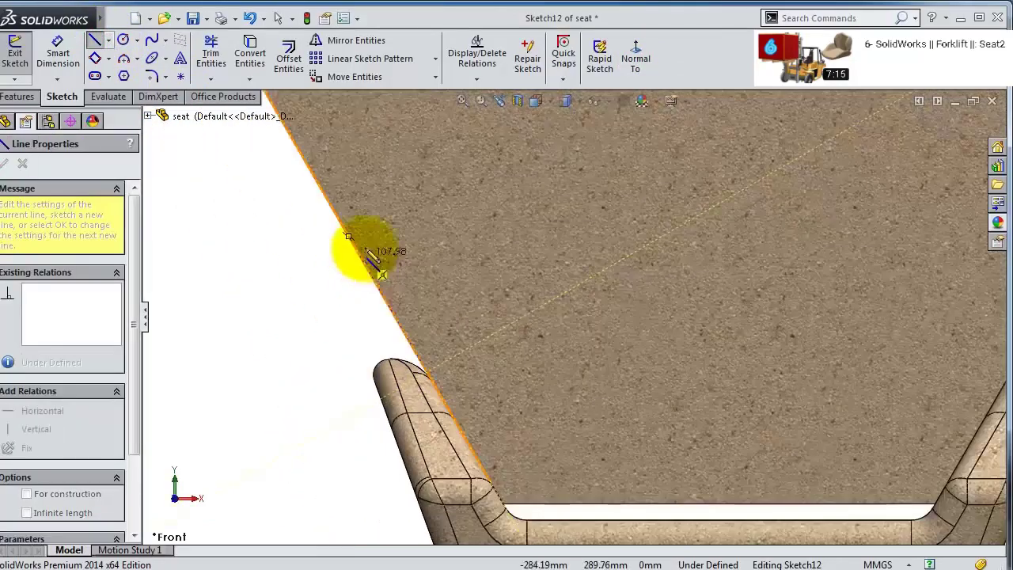
left_click(489, 228)
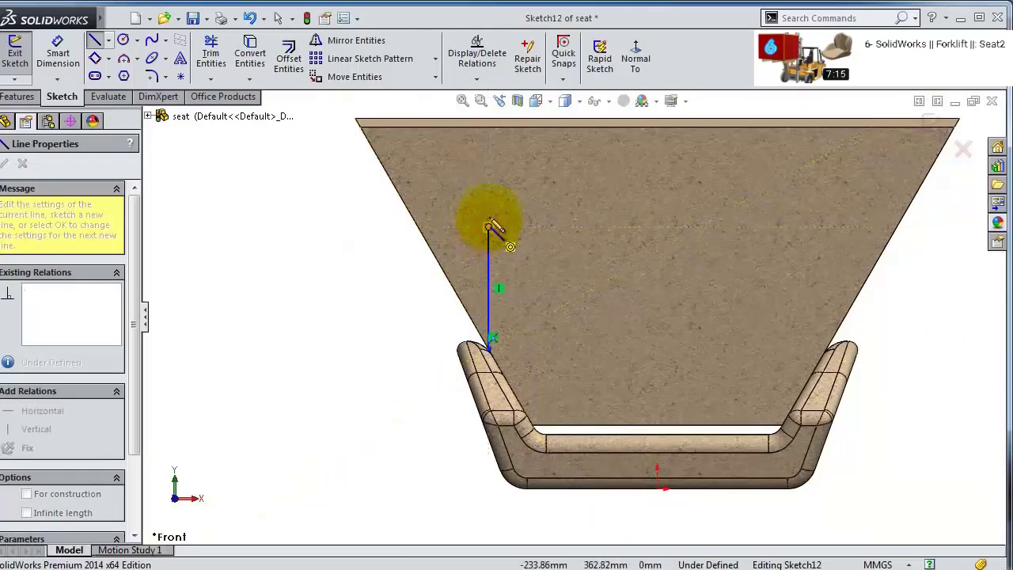
scroll(563, 128, "down", 2)
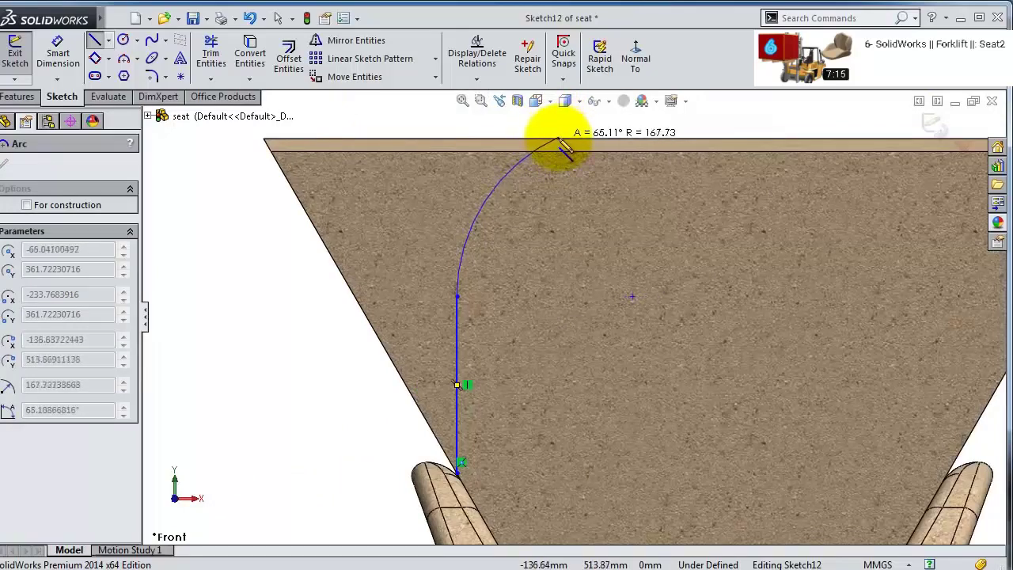
left_click(556, 144)
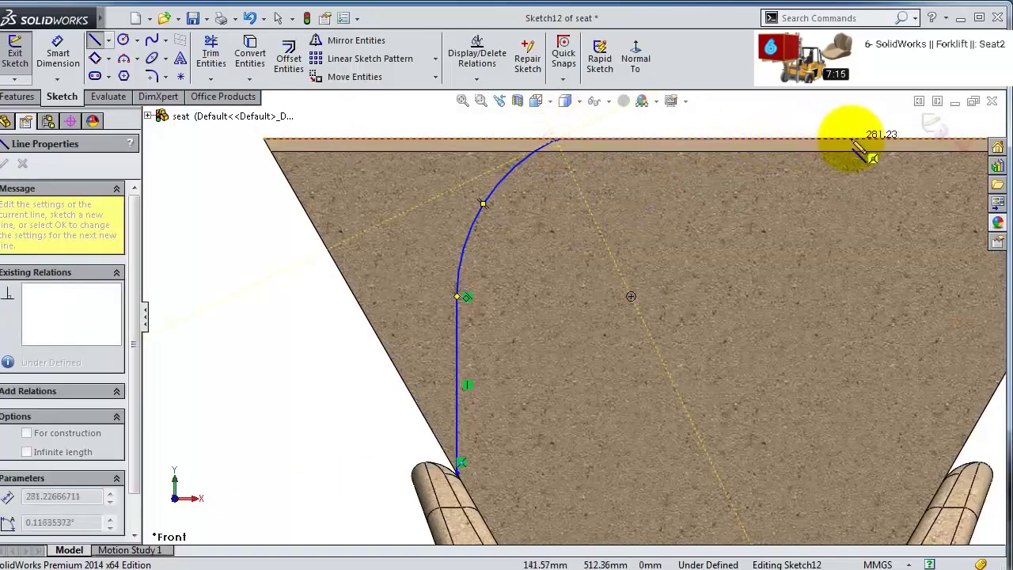
left_click(851, 140)
scroll(878, 178, "up", 2)
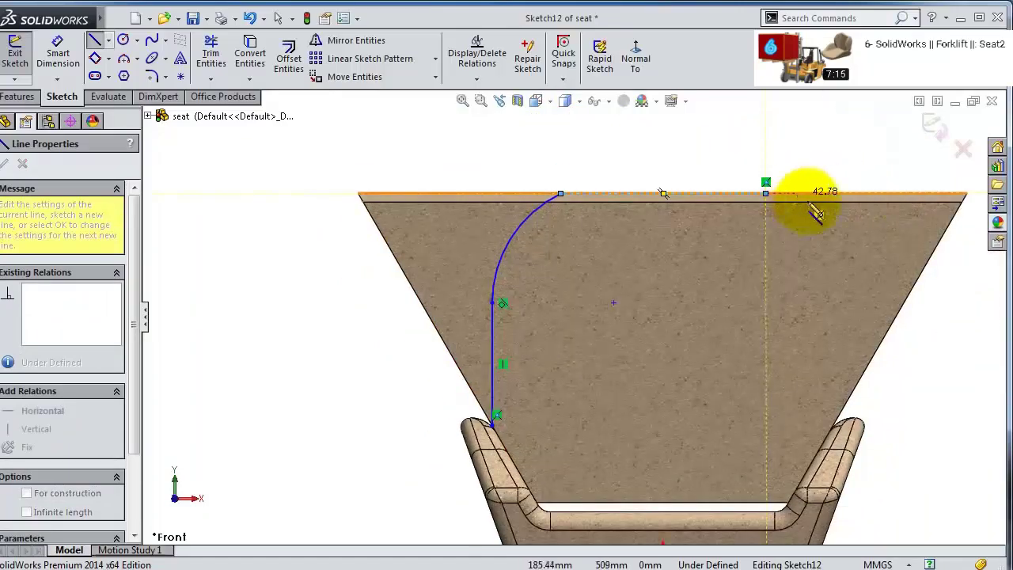
mouse_move(767, 193)
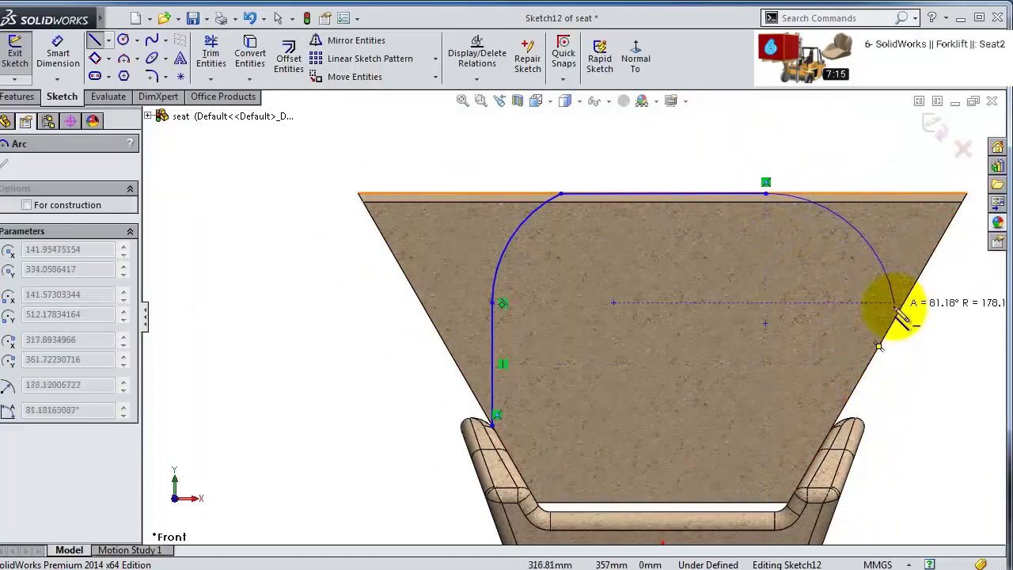
left_click(851, 313)
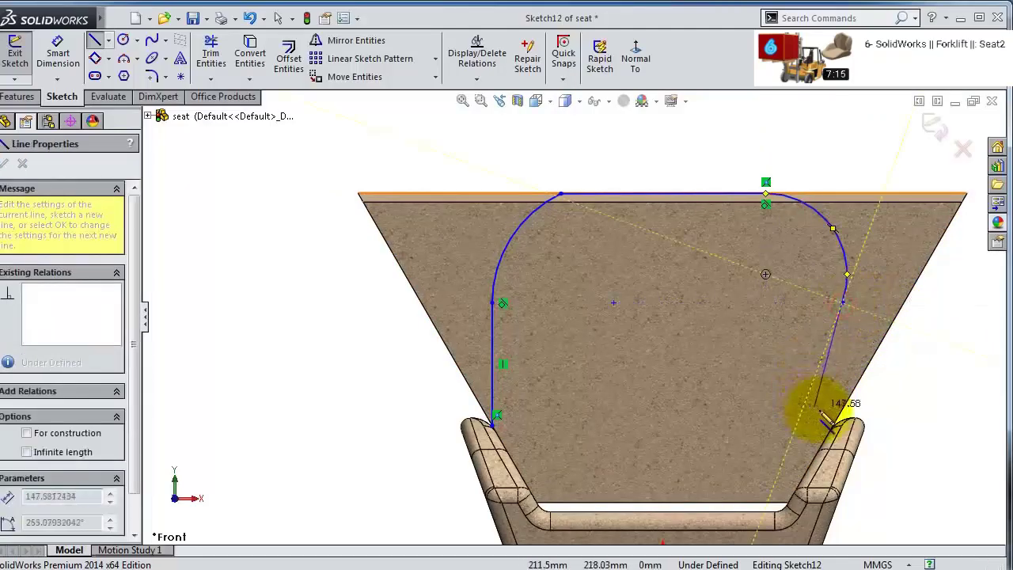
scroll(823, 415, "down", 3)
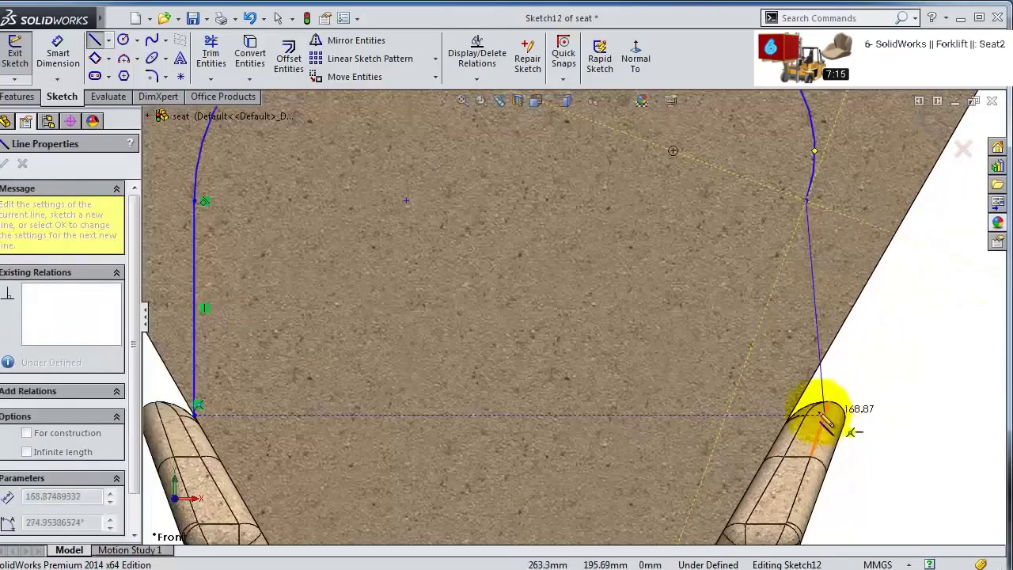
- Finish the right side line and draw a vertical centerline up from the origin
left_click(793, 416)
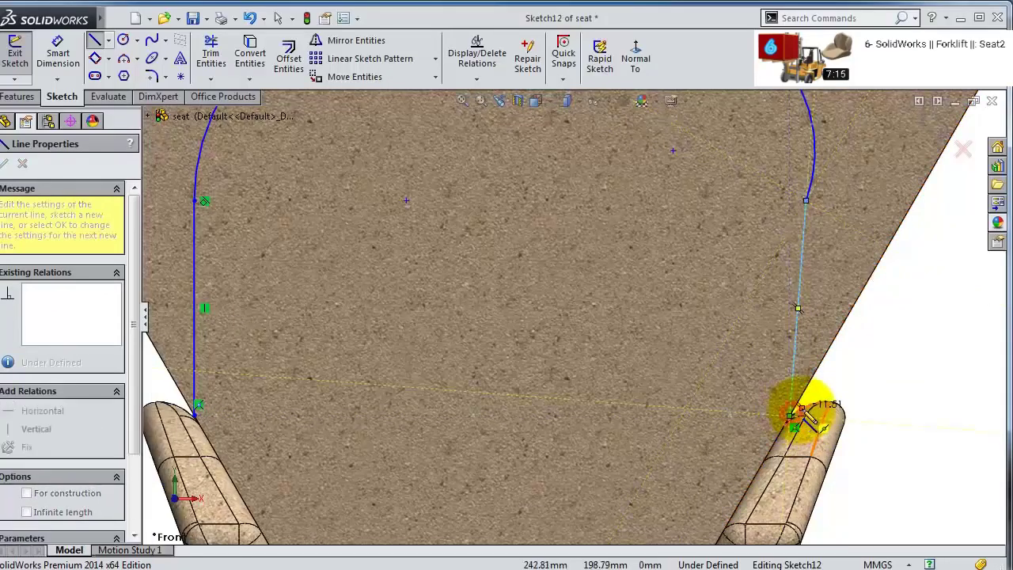
key("Escape")
left_click(109, 40)
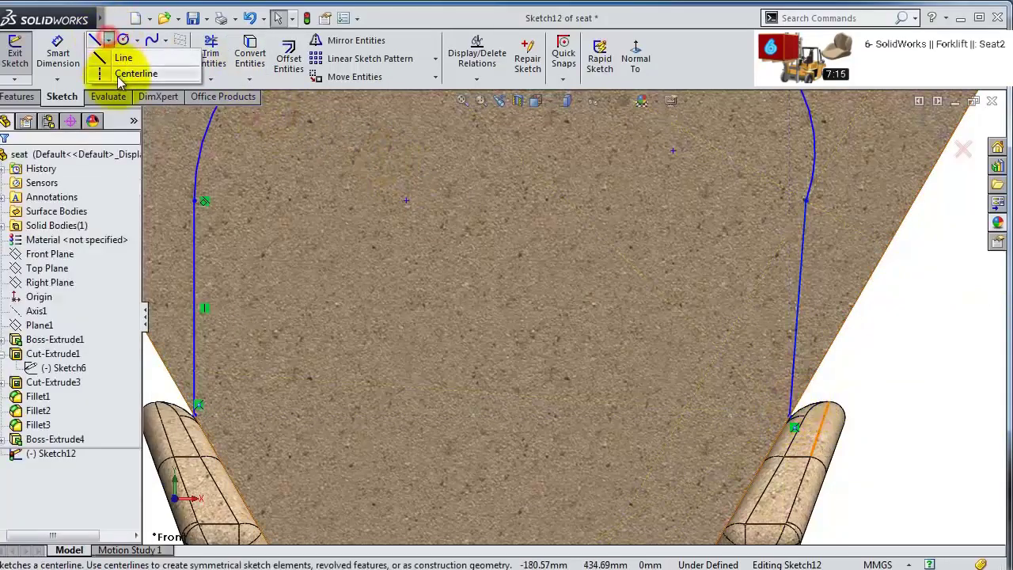
left_click(133, 73)
key("f")
left_click(540, 456)
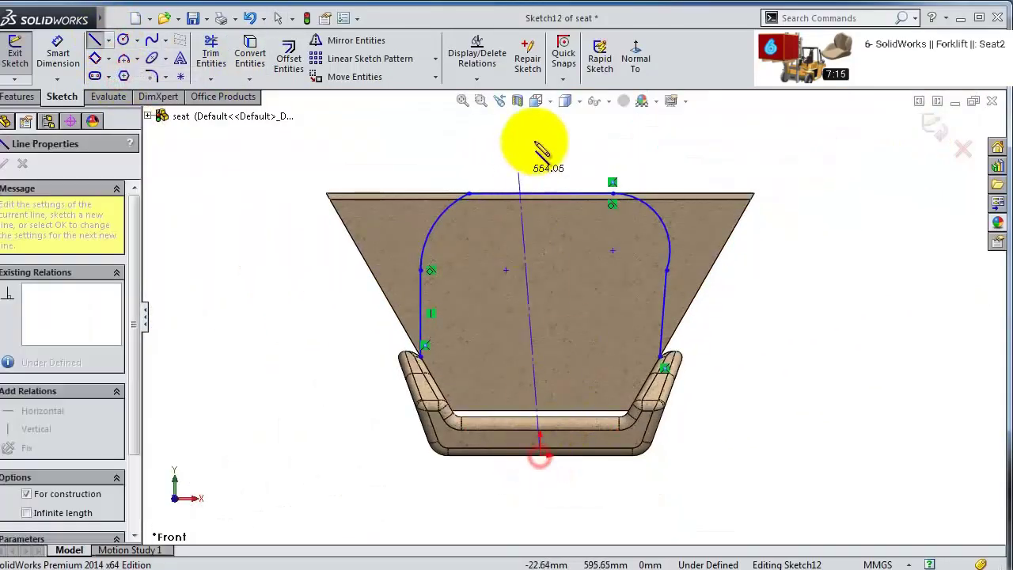
double_click(539, 113)
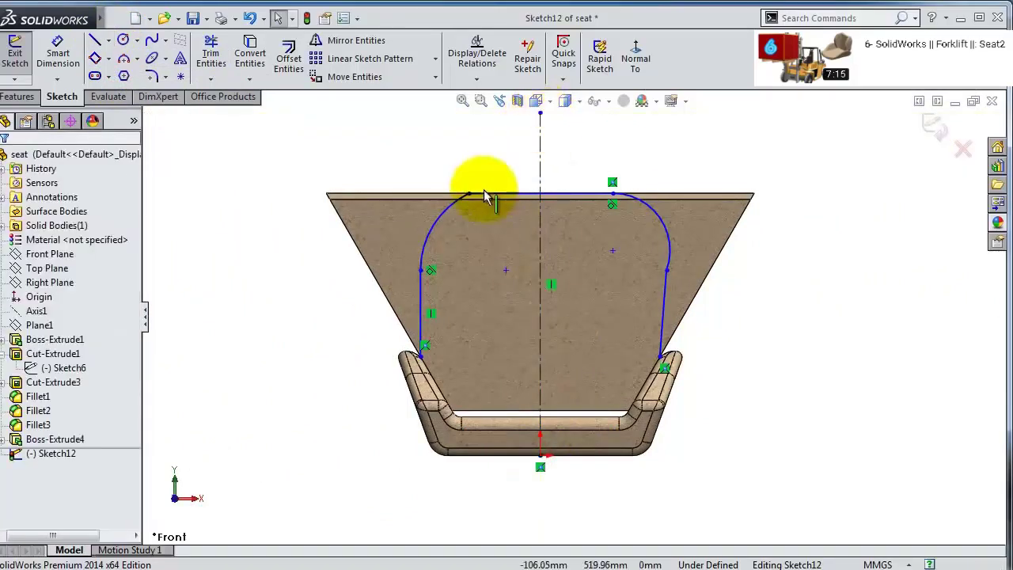
- Make the two rounded corner arcs symmetric about the centerline
left_click(448, 215)
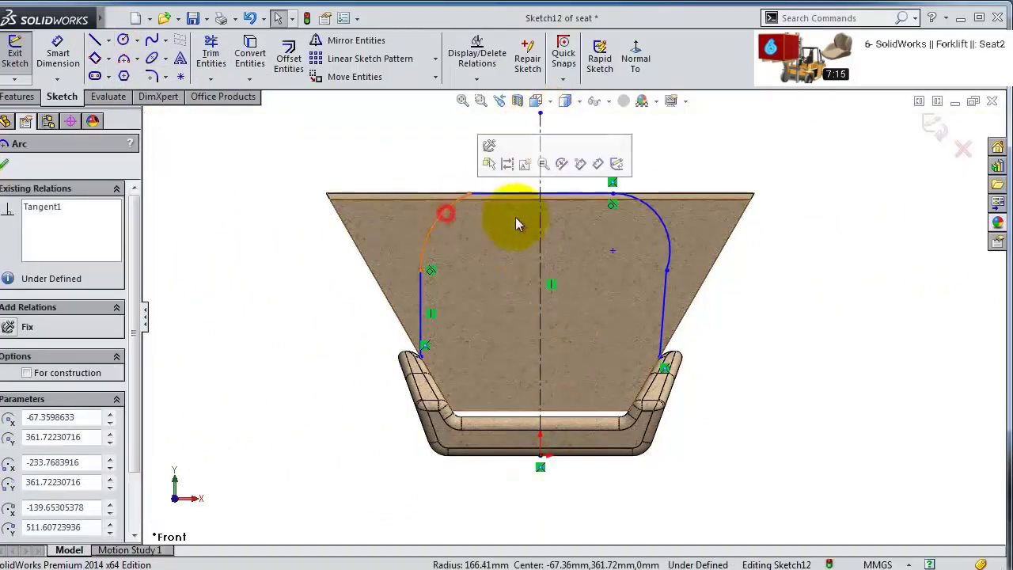
left_click(665, 235, "ctrl")
left_click(664, 299, "ctrl")
left_click(428, 307, "ctrl")
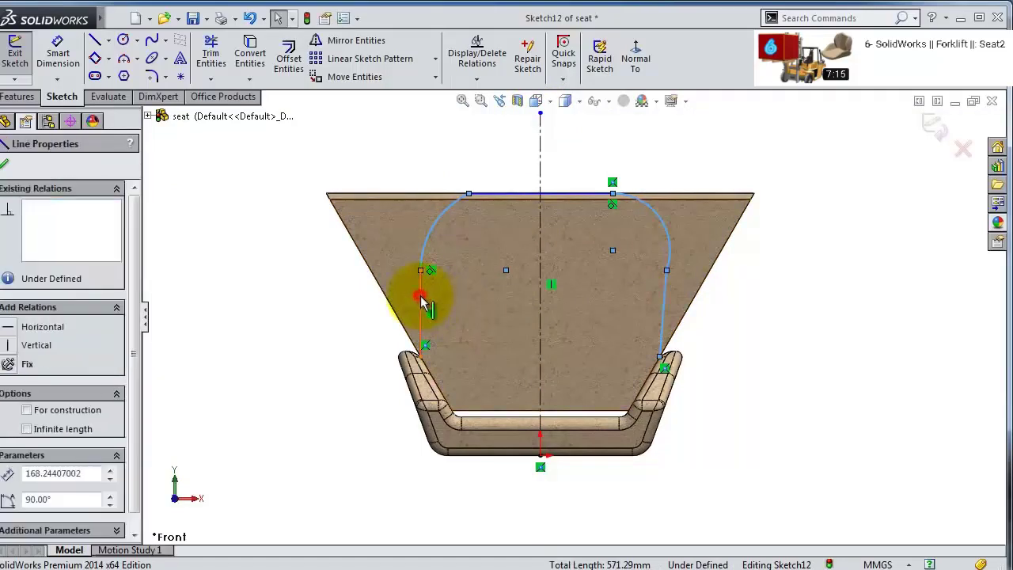
left_click(293, 315)
left_click(447, 215)
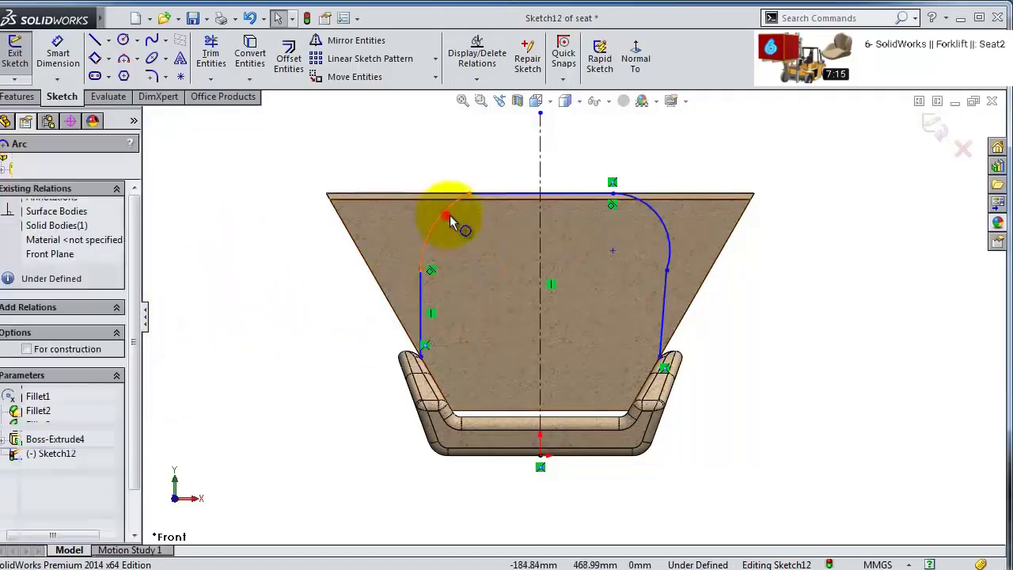
left_click(662, 217, "ctrl")
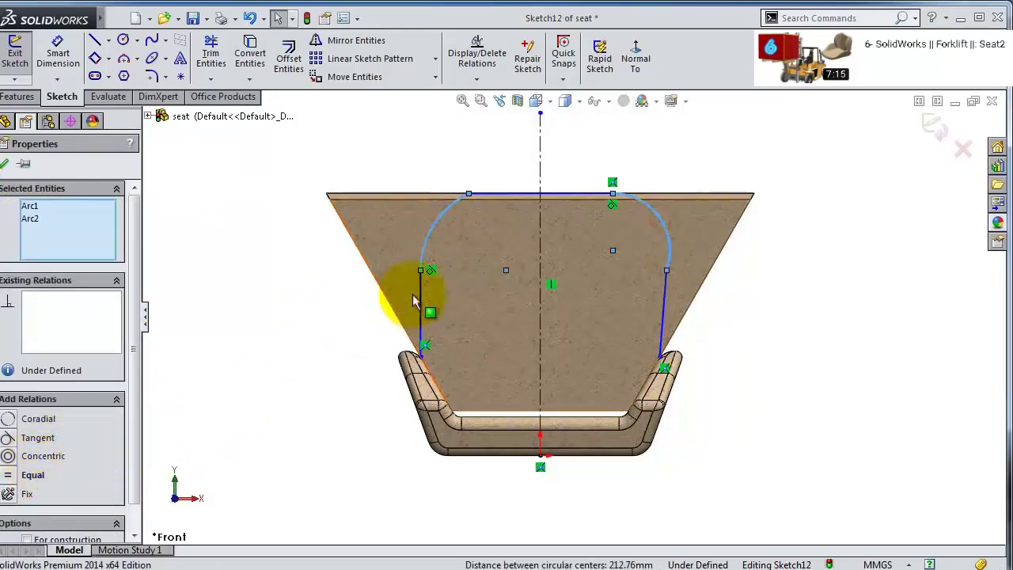
left_click(541, 146, "ctrl")
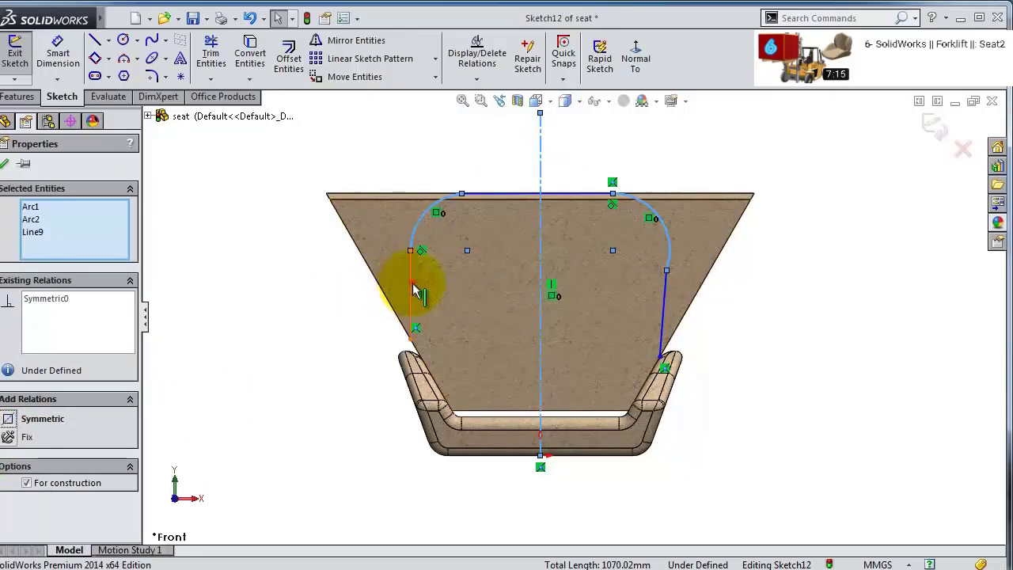
- Make the two vertical side lines symmetric about the centerline
left_click(412, 290)
left_click(661, 308, "ctrl")
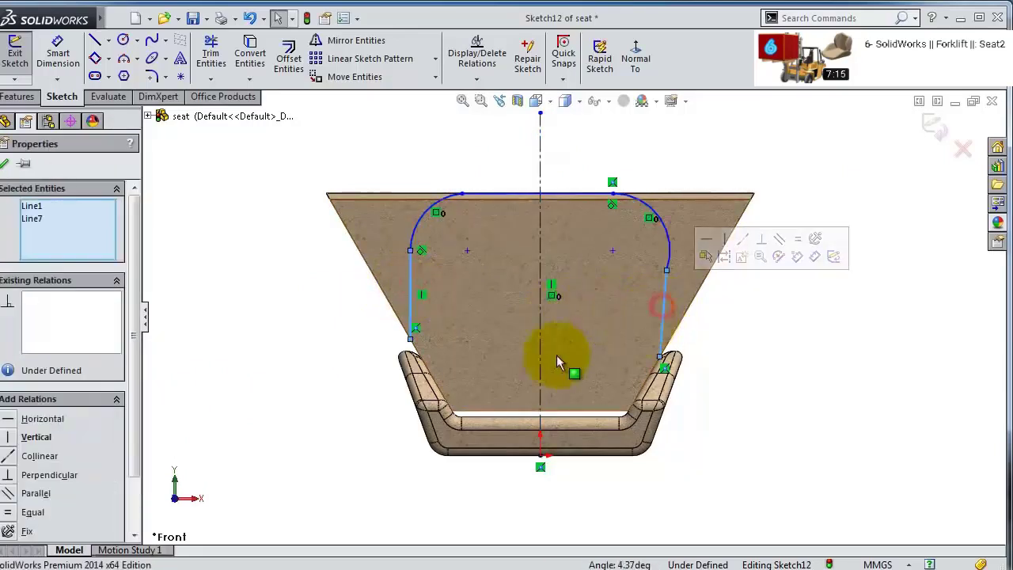
left_click(542, 136, "ctrl")
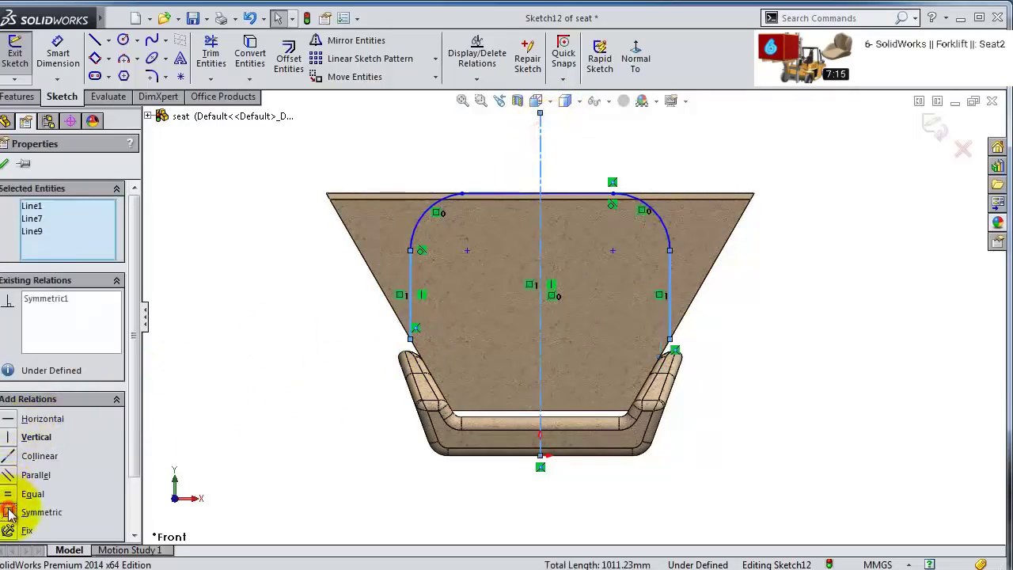
left_click(258, 387)
scroll(530, 327, "down", 5)
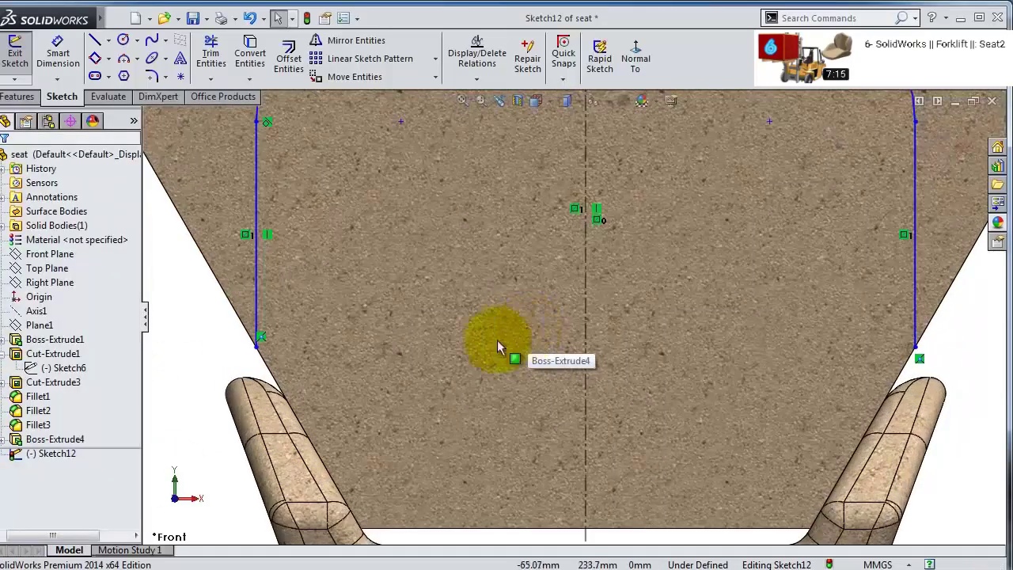
scroll(346, 382, "up", 2)
scroll(346, 383, "up", 1)
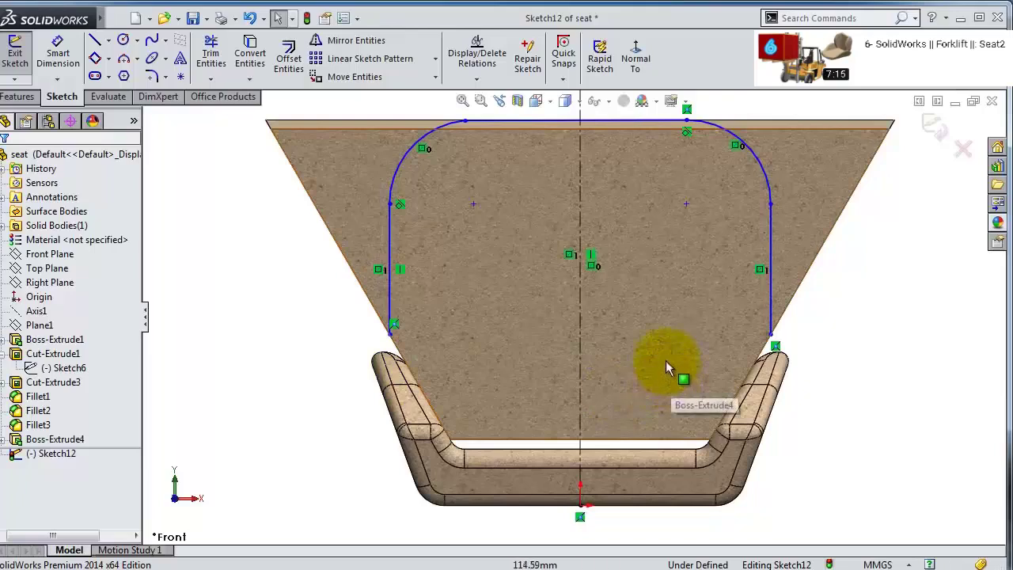
- Dimension the left side line to 175 mm and make the top line horizontal
left_click(57, 53)
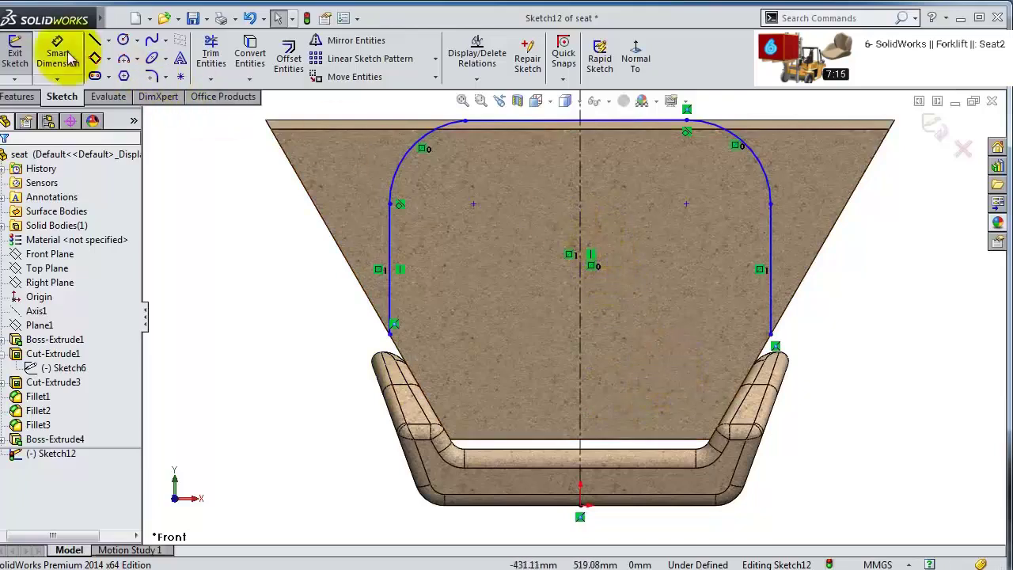
left_click(393, 243)
left_click(295, 273)
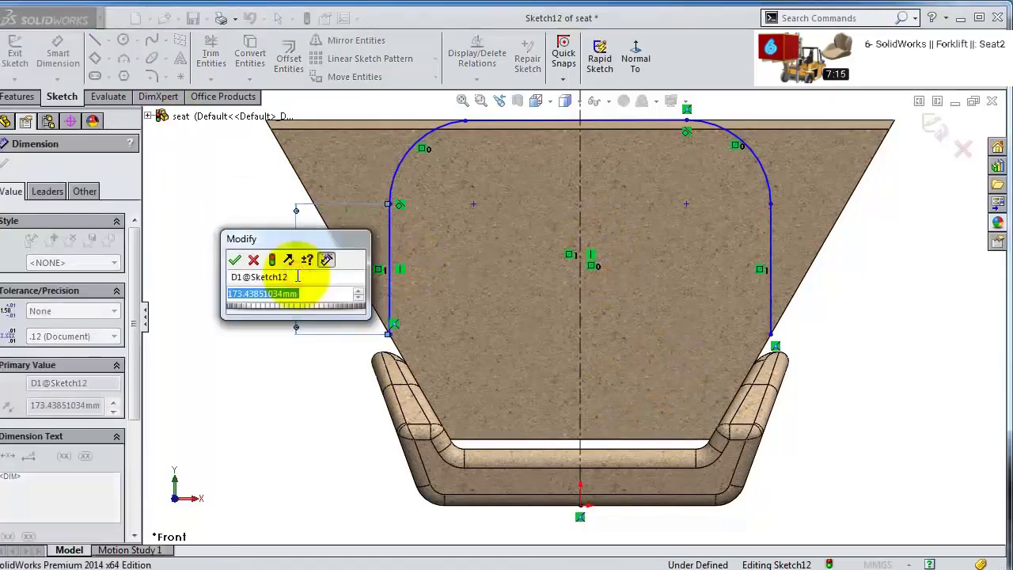
type("175")
key("Return")
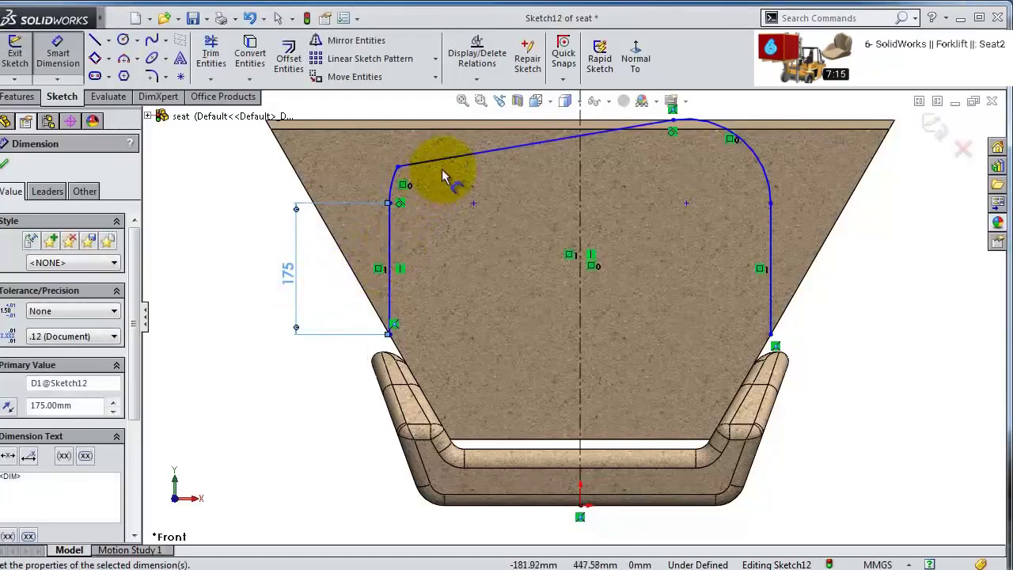
key("Escape")
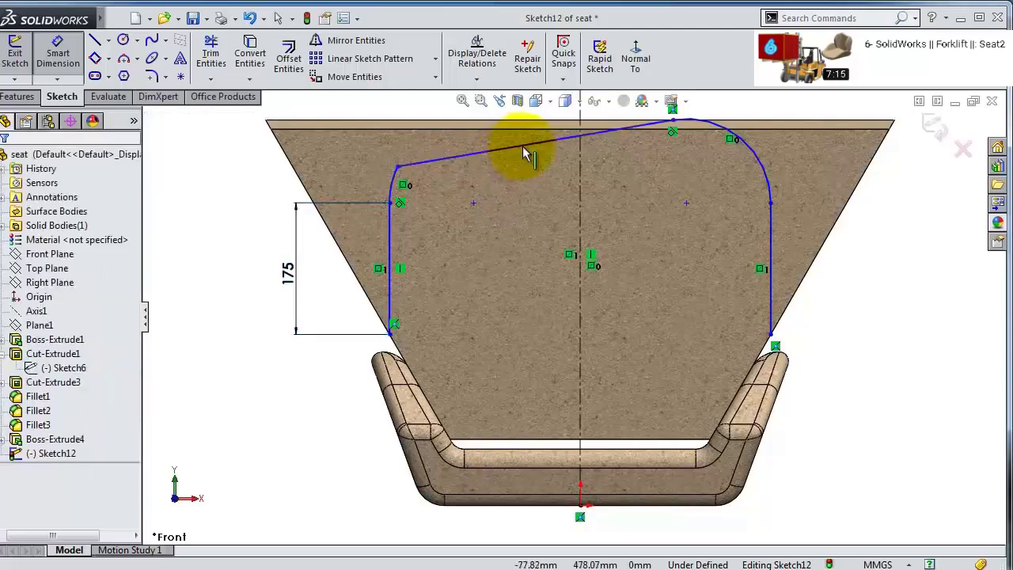
left_click(522, 148)
left_click(565, 81)
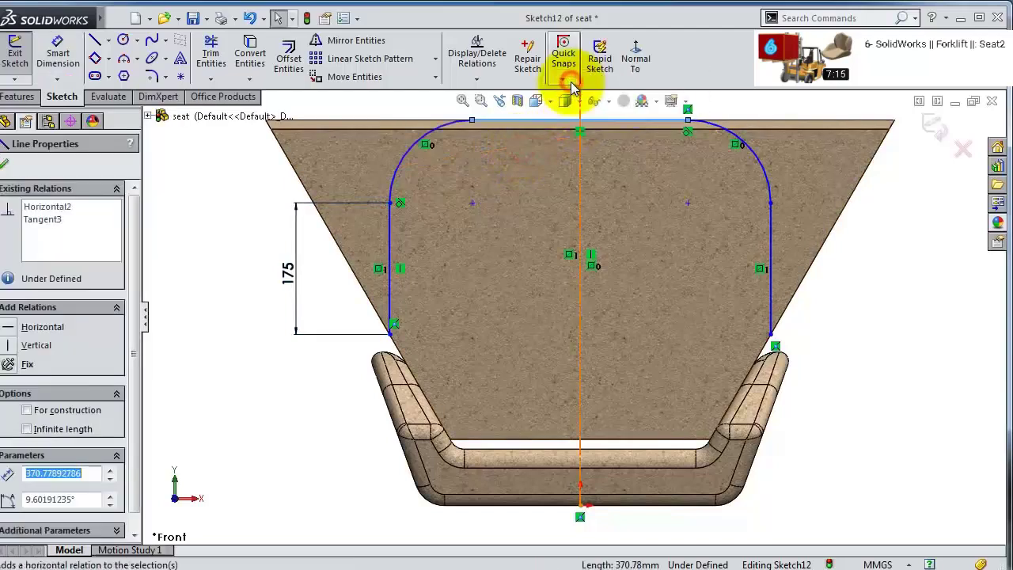
- Dimension the top-left corner arc at R100, then change it to 150 mm
left_click(57, 55)
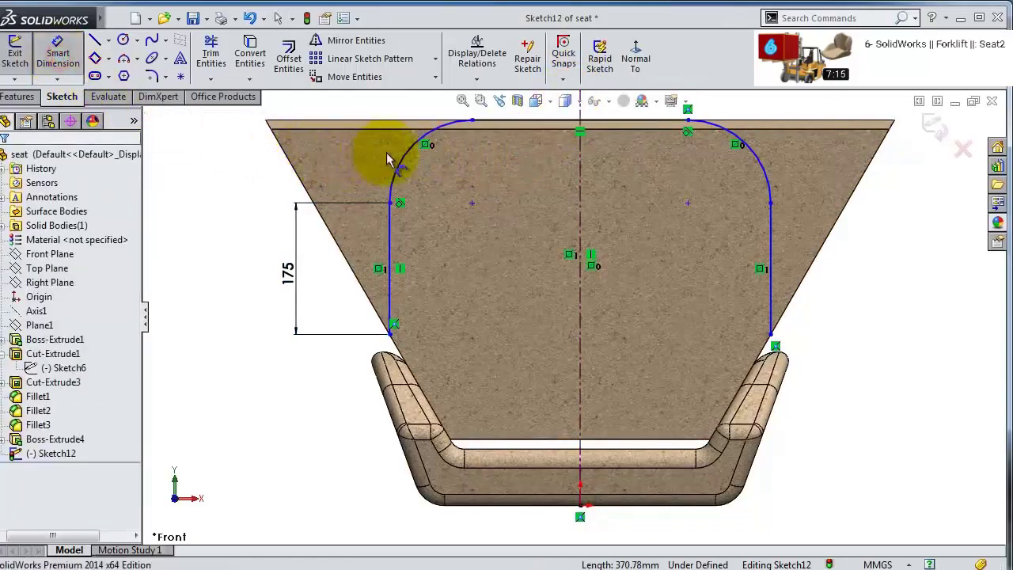
left_click(409, 162)
left_click(430, 163)
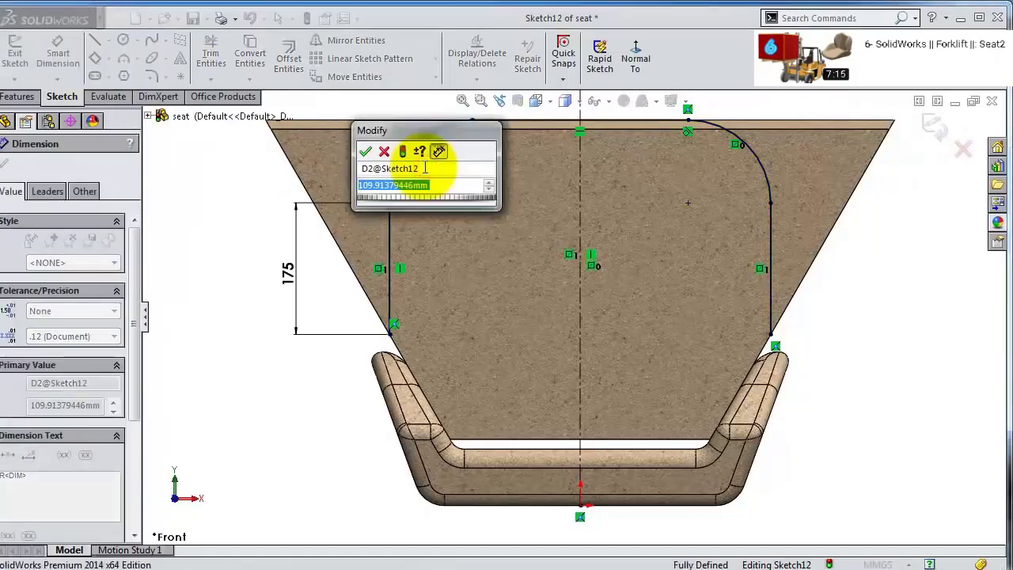
type("100")
key("Return")
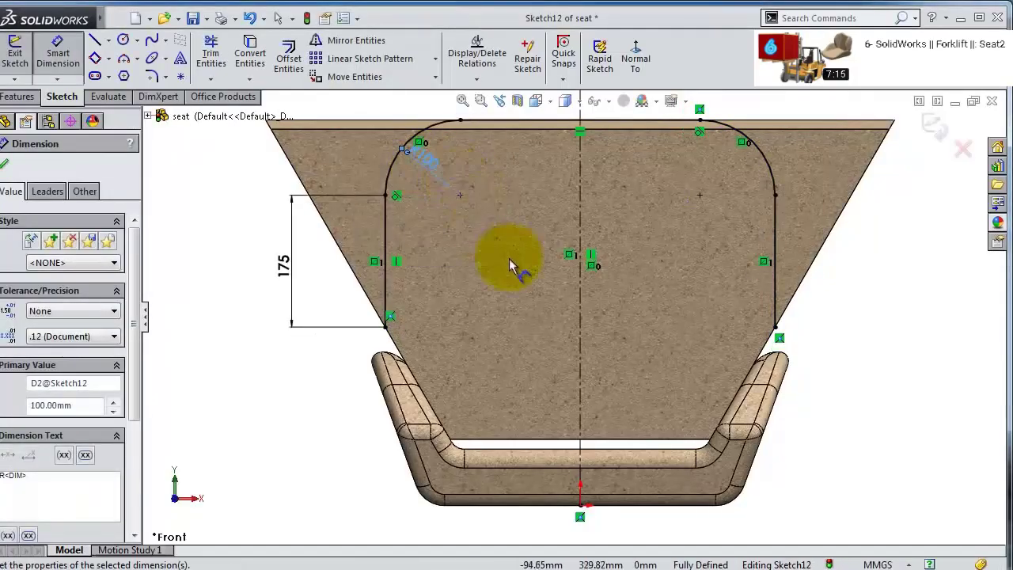
scroll(468, 292, "down", 2)
key("f")
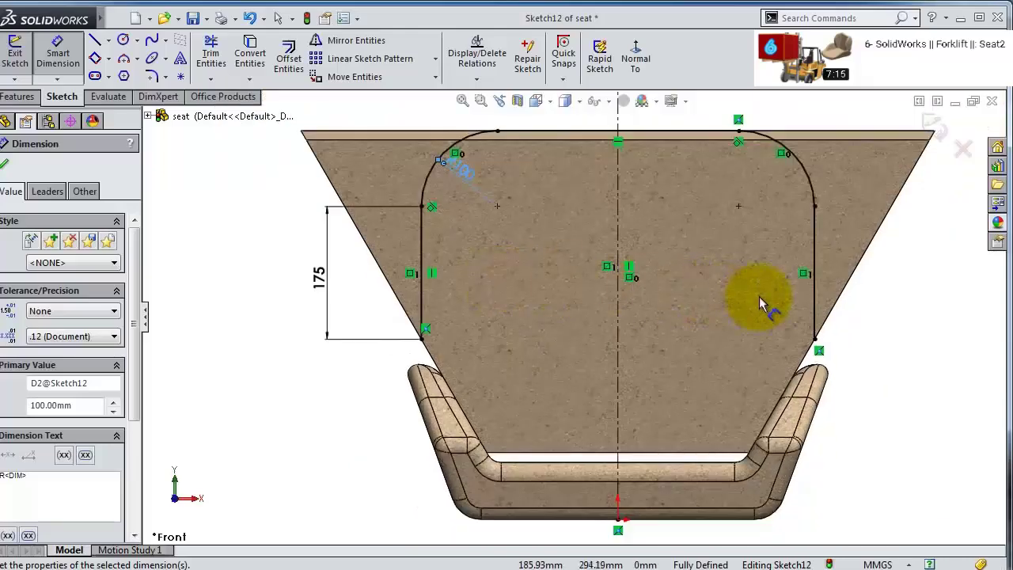
scroll(540, 332, "up", 2)
left_click(471, 192)
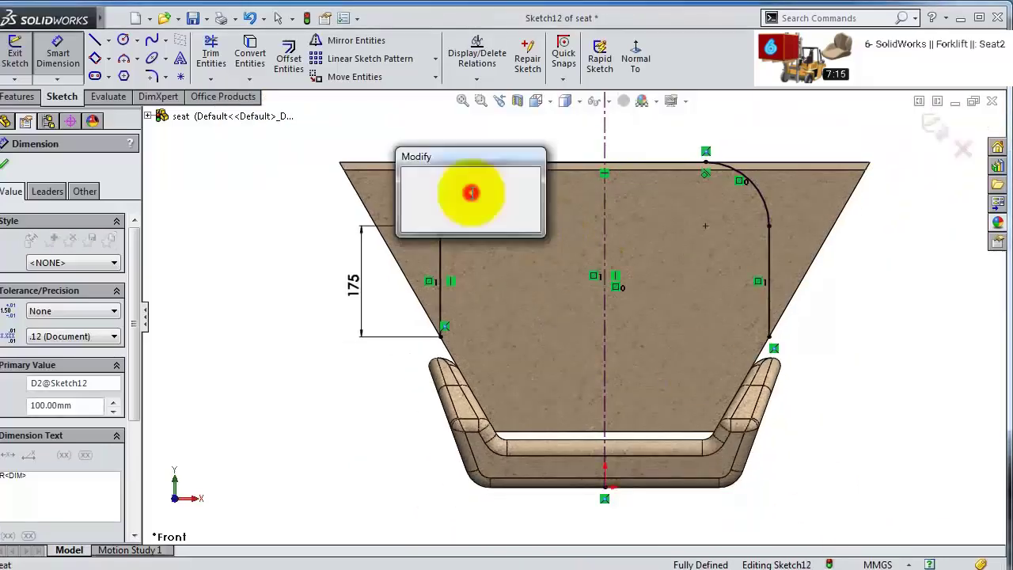
type("150")
key("Return")
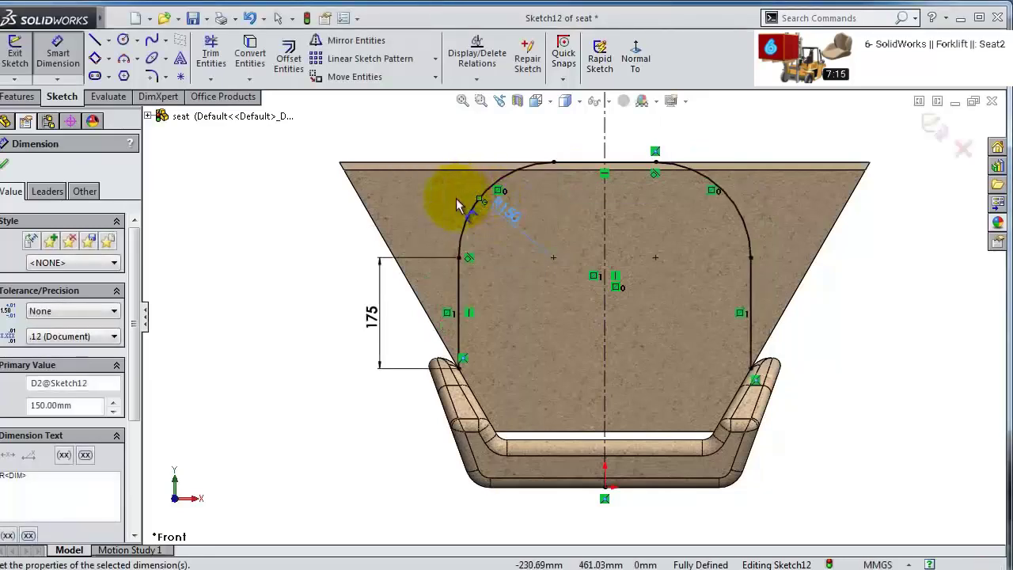
scroll(748, 210, "down", 1)
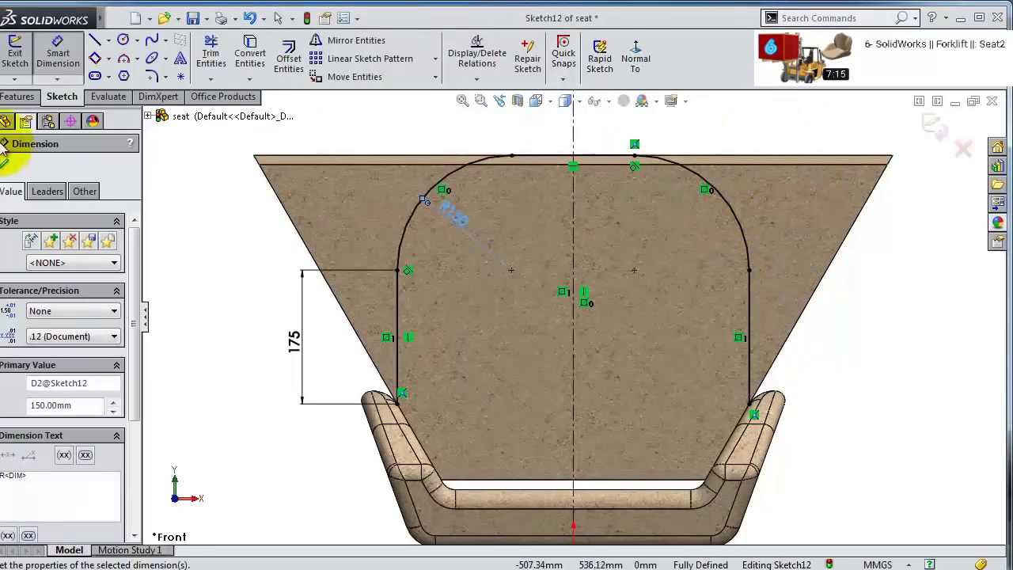
- Cut Sketch12 through all in both directions to create Cut-Extrude5
left_click(16, 96)
left_click(230, 55)
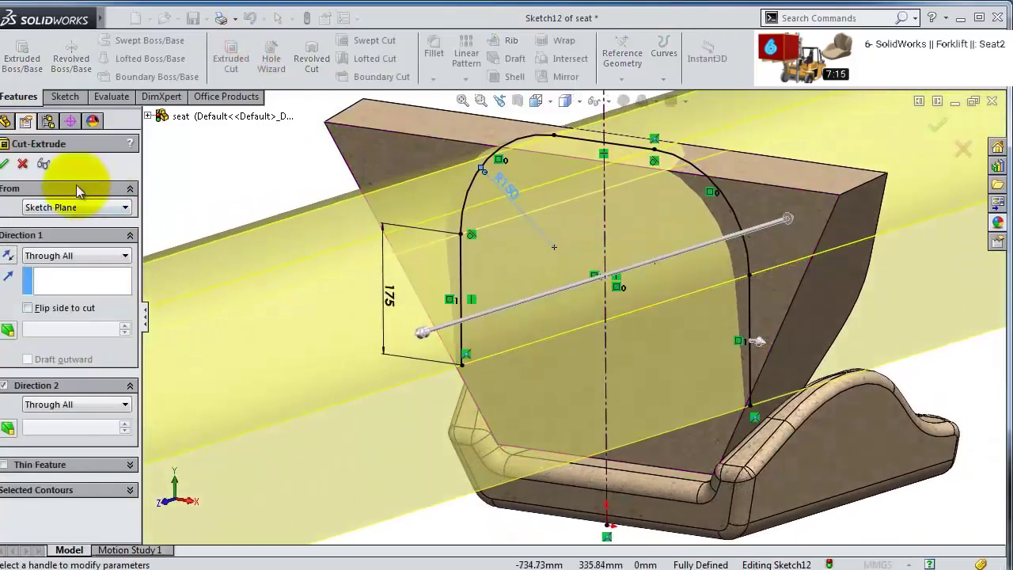
left_click(4, 164)
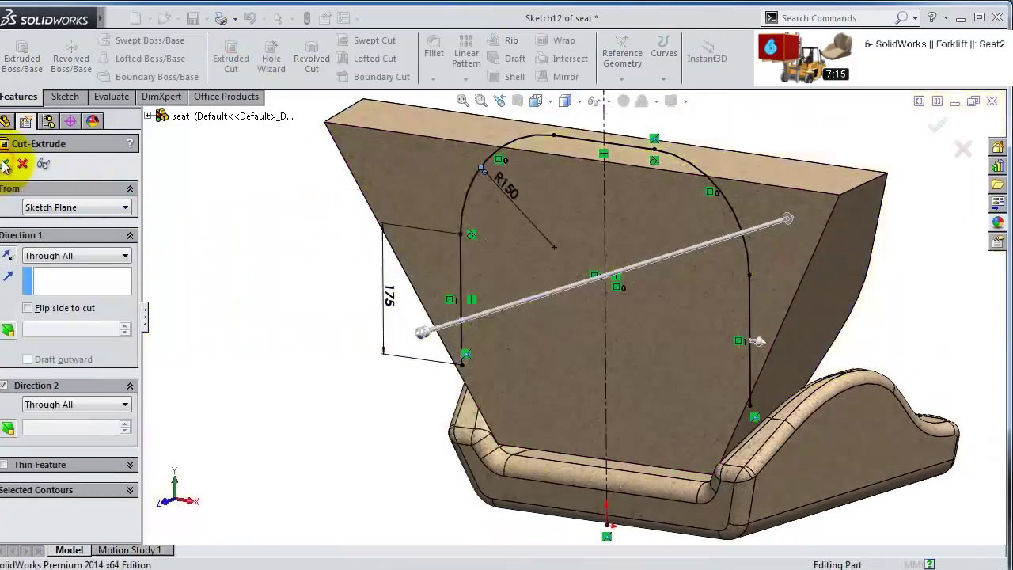
middle_click_drag(907, 257, 899, 296)
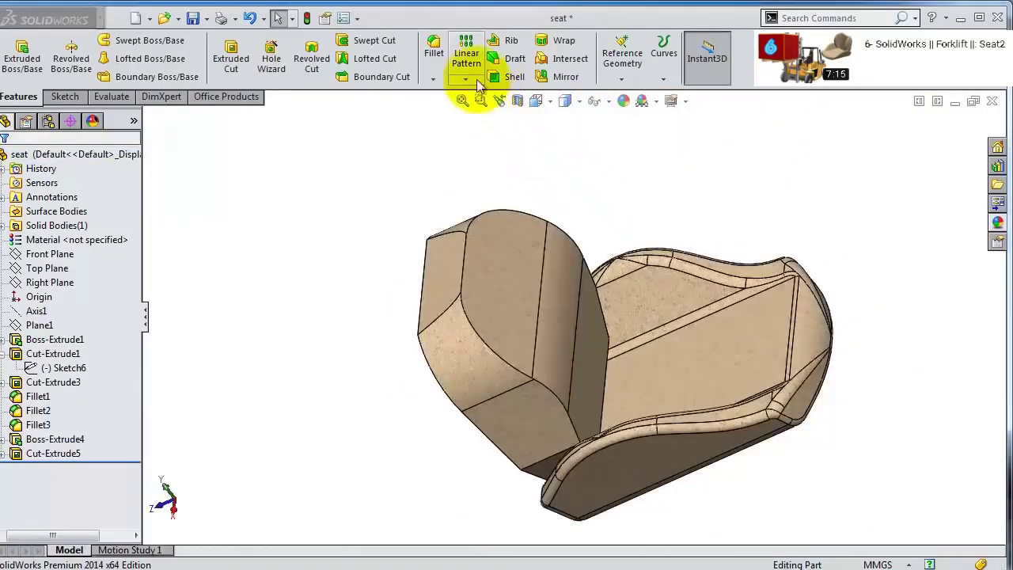
- Fillet the chosen seat-back edges to round the backrest
left_click(432, 51)
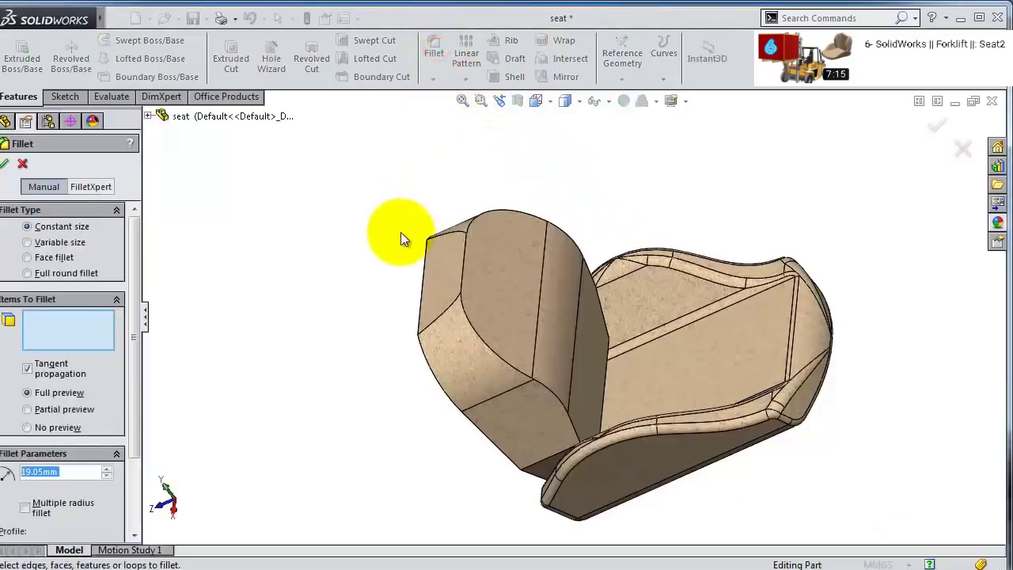
type("20")
left_click(367, 255)
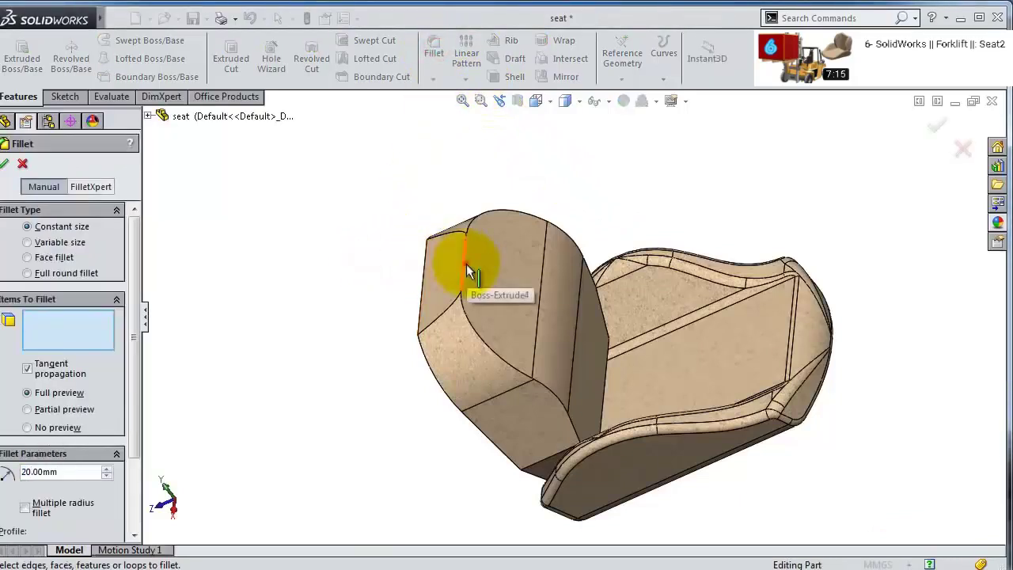
left_click(467, 273)
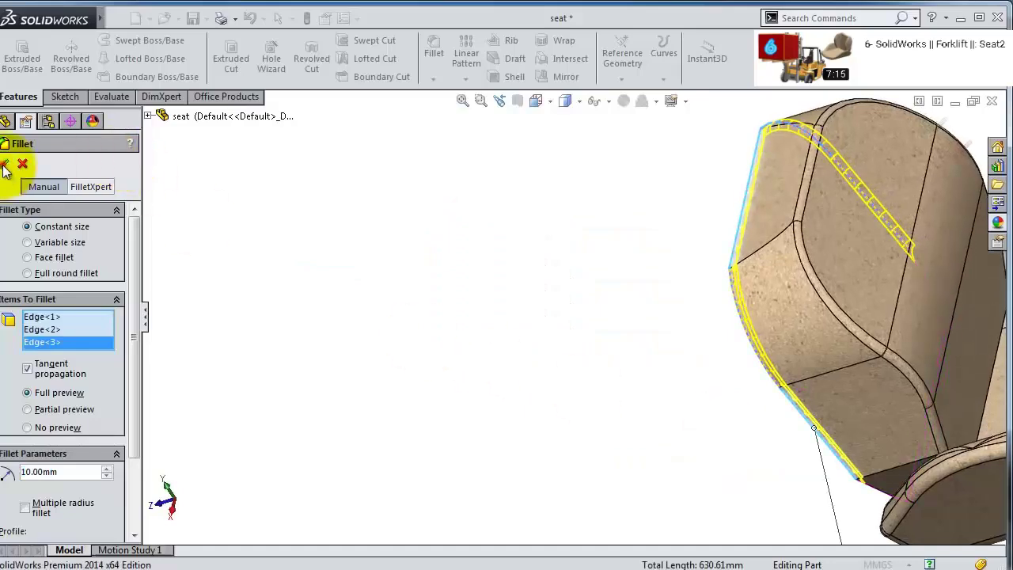
left_click(5, 165)
middle_click_drag(634, 286, 689, 266)
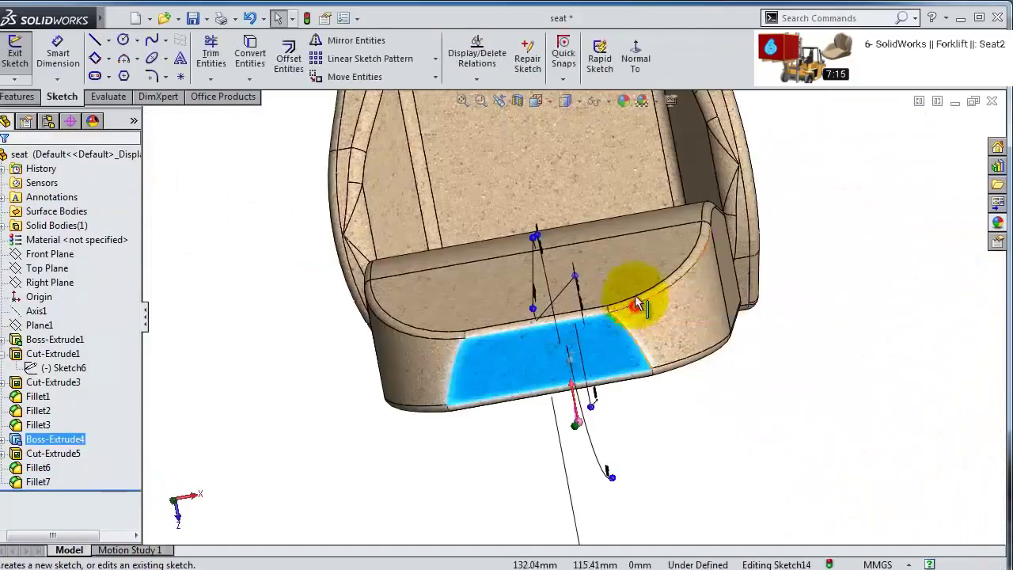
- Draw a closed tapered trapezoid outline on the seat underside sketch
left_click(633, 55)
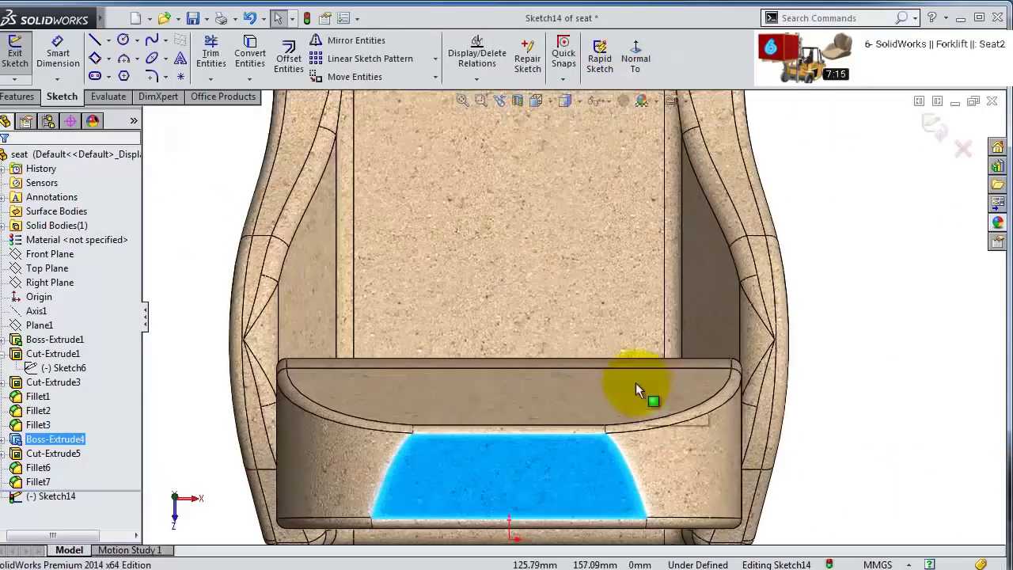
scroll(636, 382, "down", 2)
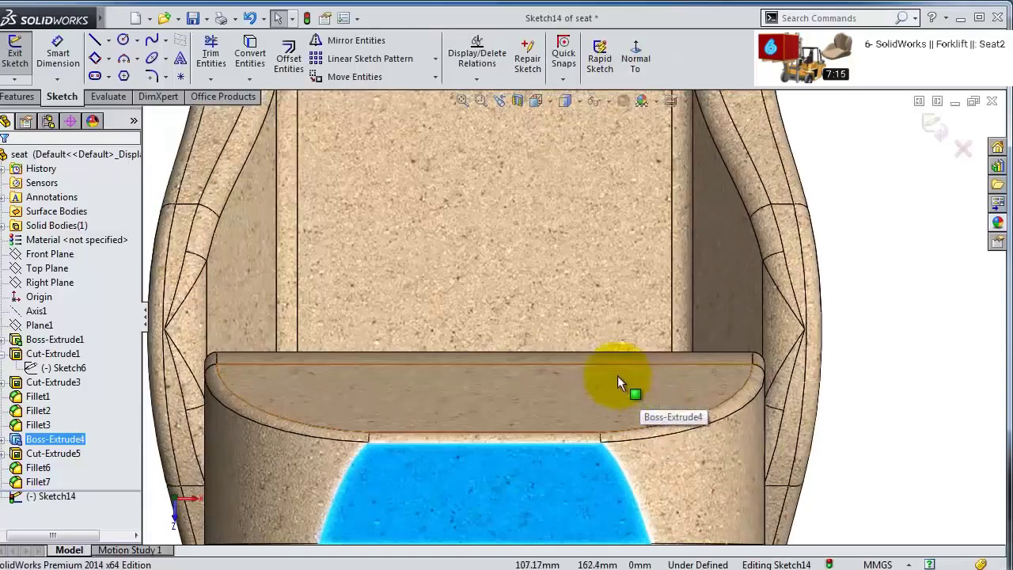
left_click(94, 41)
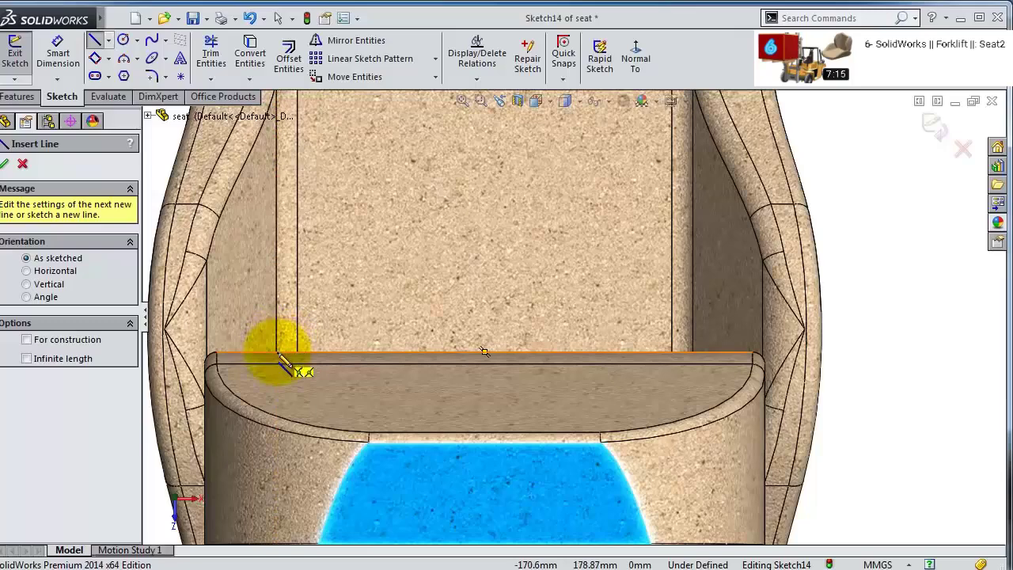
left_click(276, 352)
scroll(361, 455, "down", 2)
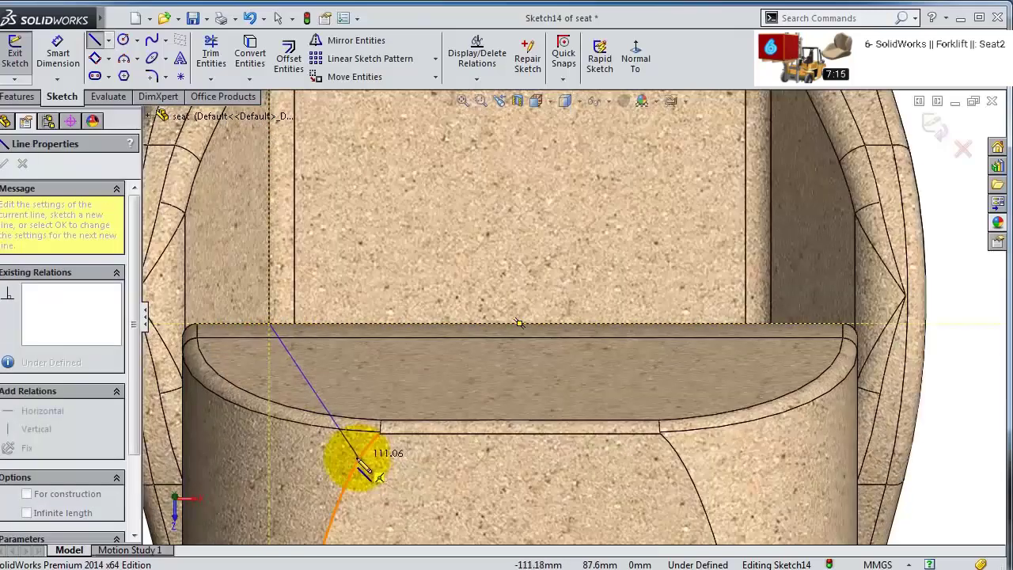
scroll(352, 475, "up", 2)
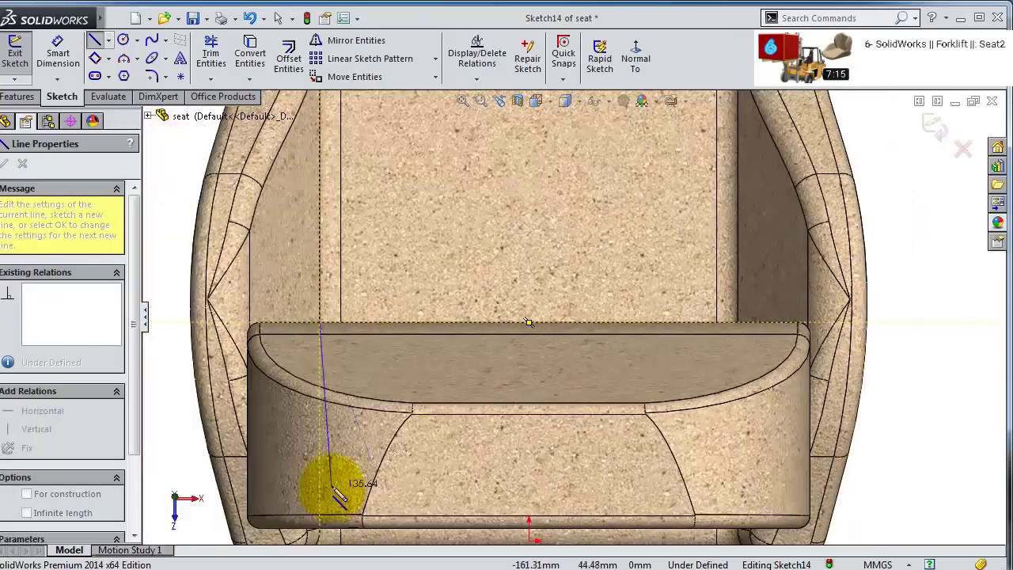
left_click(380, 463)
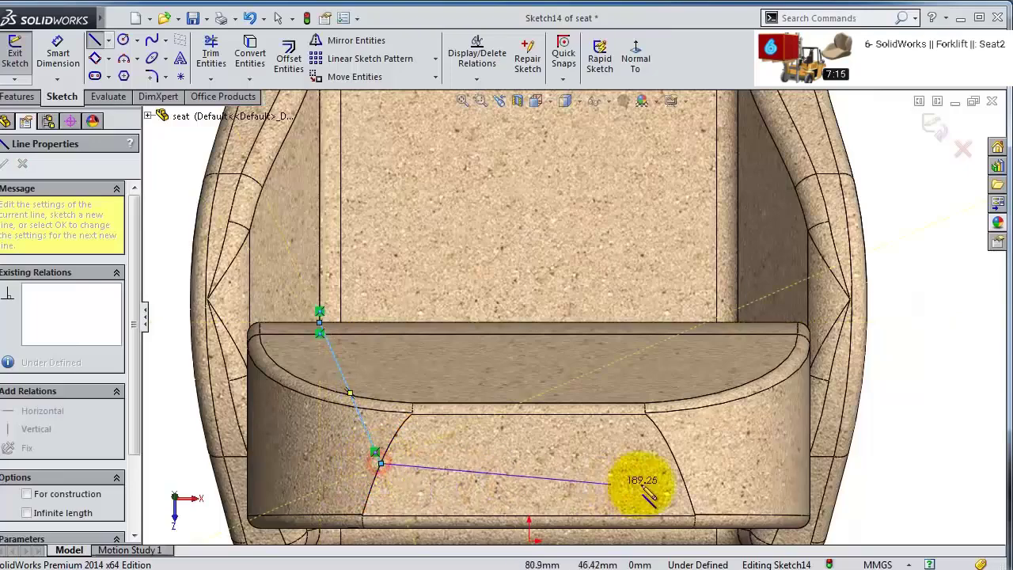
left_click(677, 463)
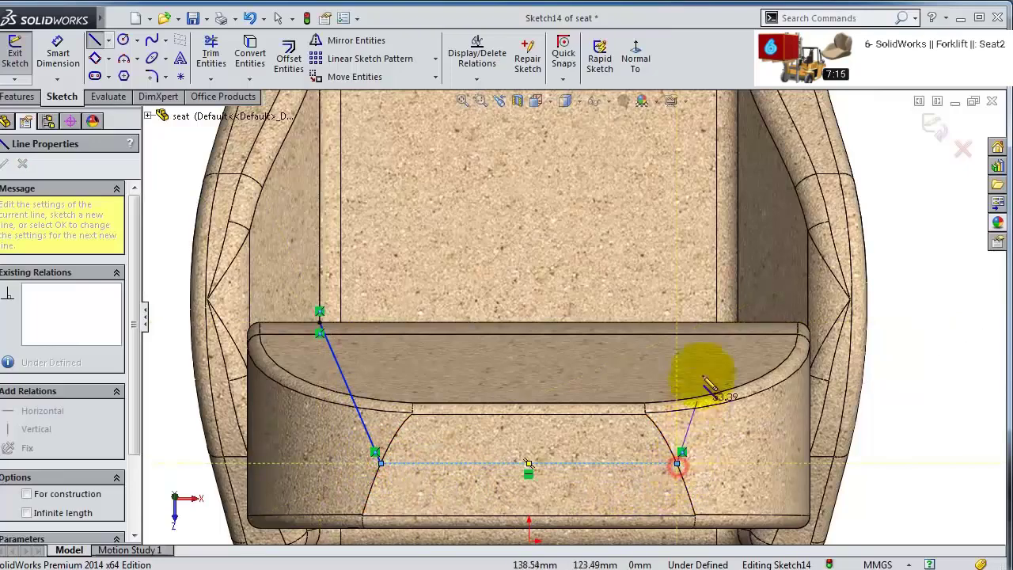
left_click(738, 323)
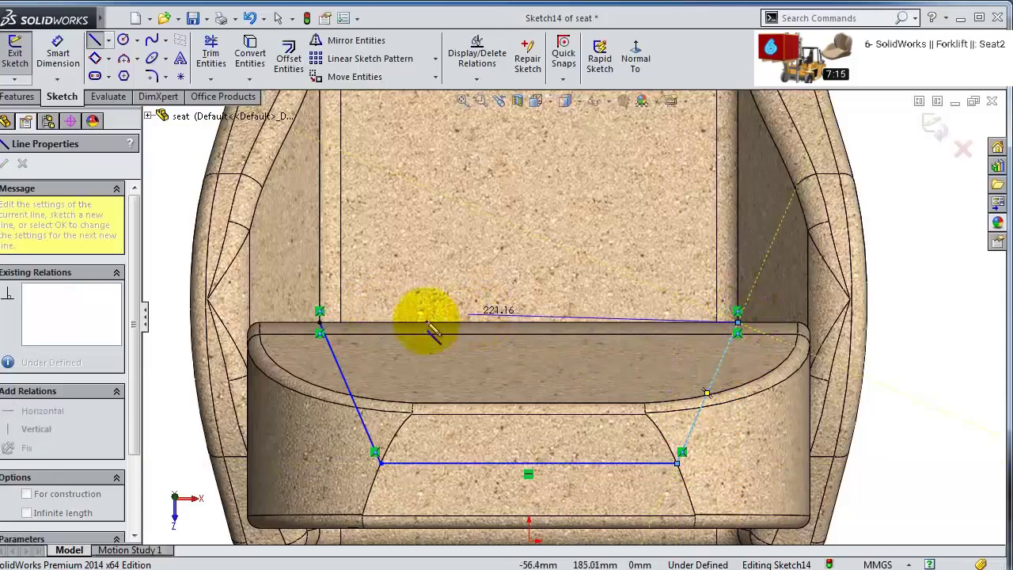
left_click(319, 323)
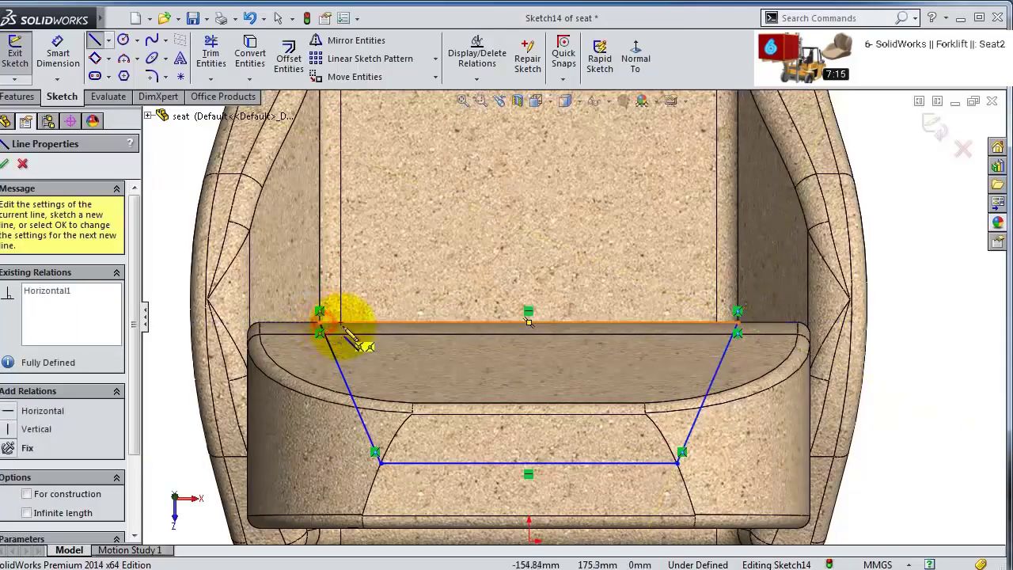
- Round the two lower trapezoid corners with 50 mm sketch fillets
left_click(155, 77)
type("30")
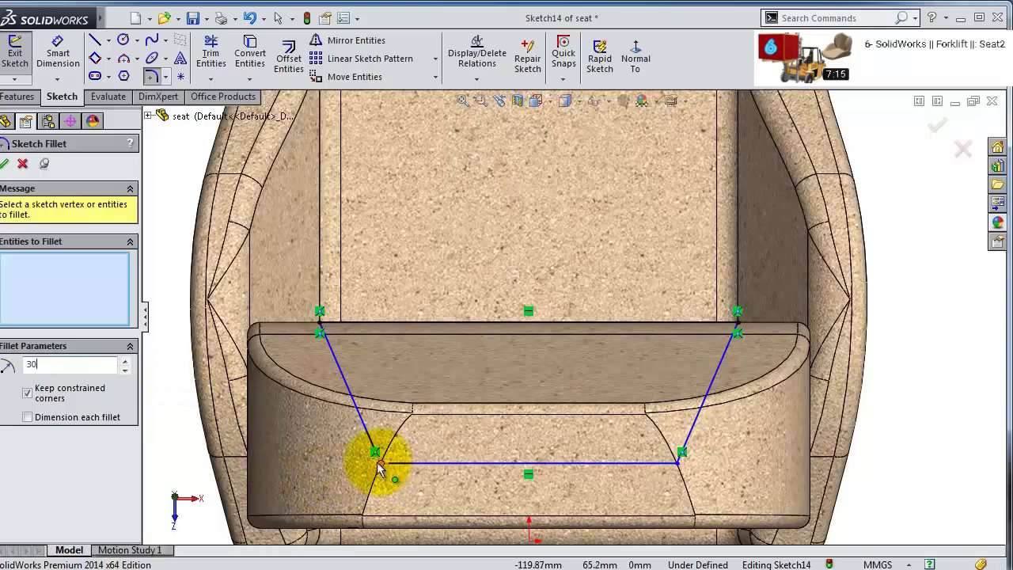
left_click(63, 364)
type("100")
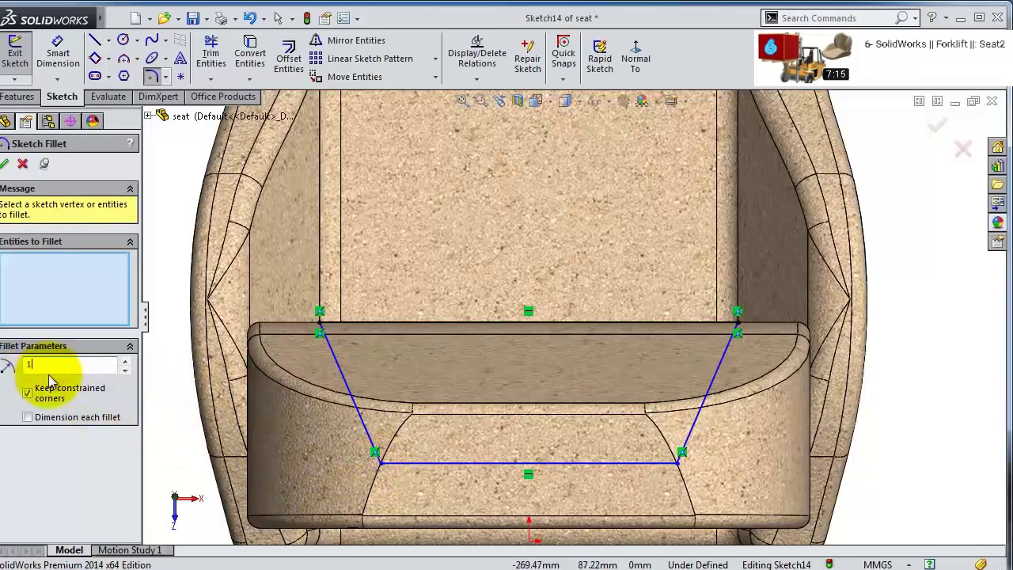
left_click(379, 463)
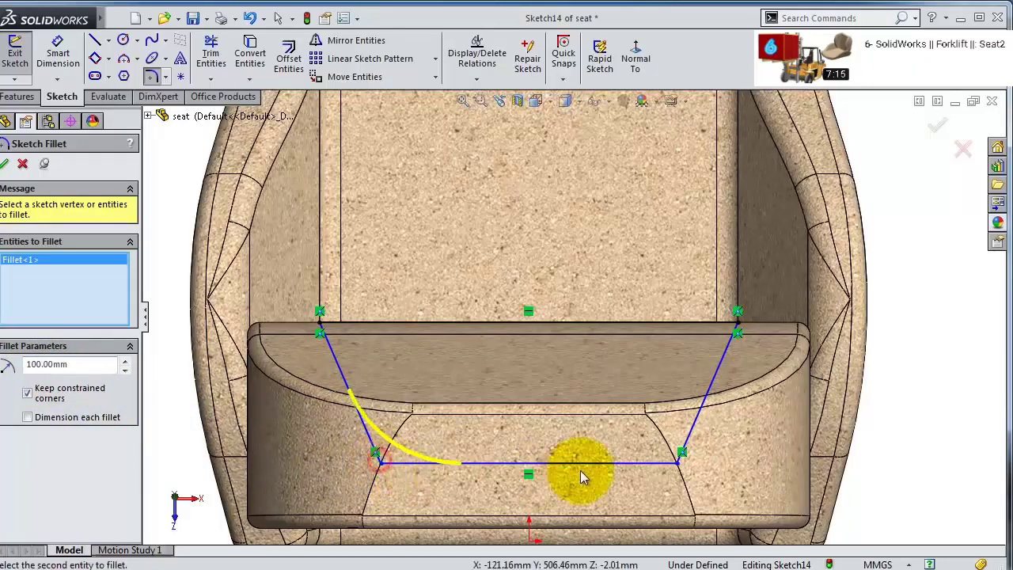
left_click(679, 465)
left_click(82, 366)
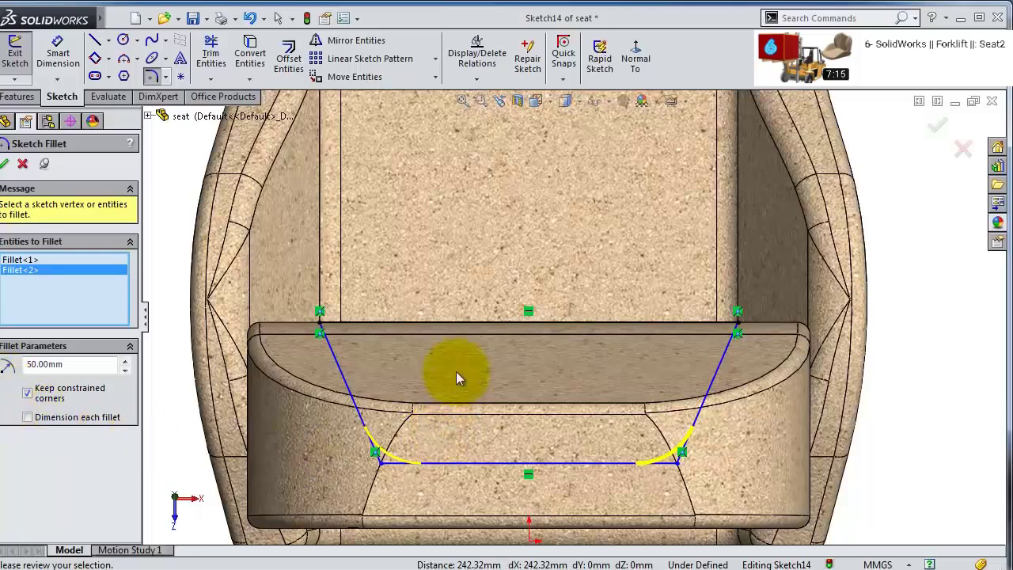
left_click(5, 163)
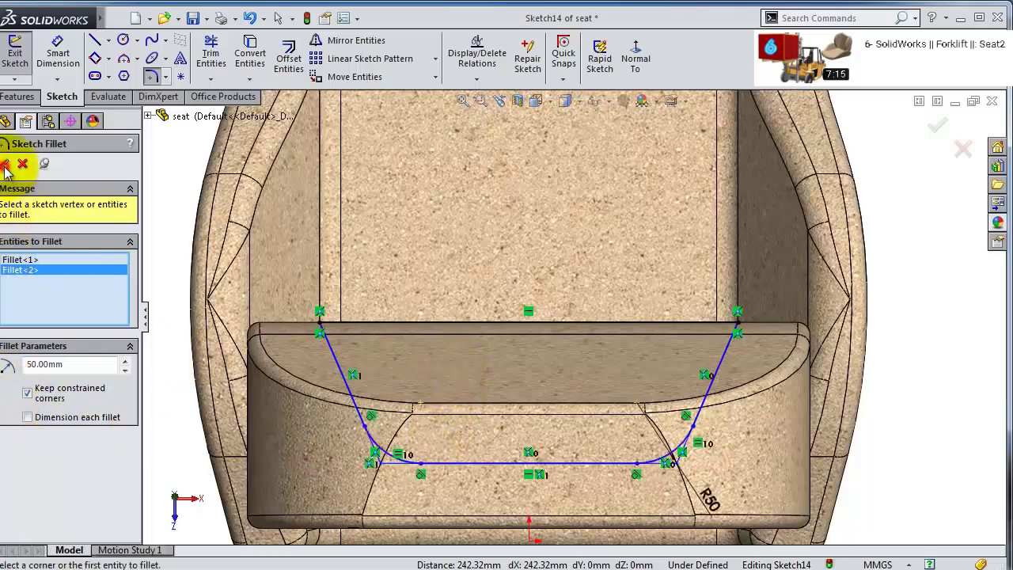
- Dimension Sketch14's bottom line 65 mm from the origin to fully define it
left_click(59, 49)
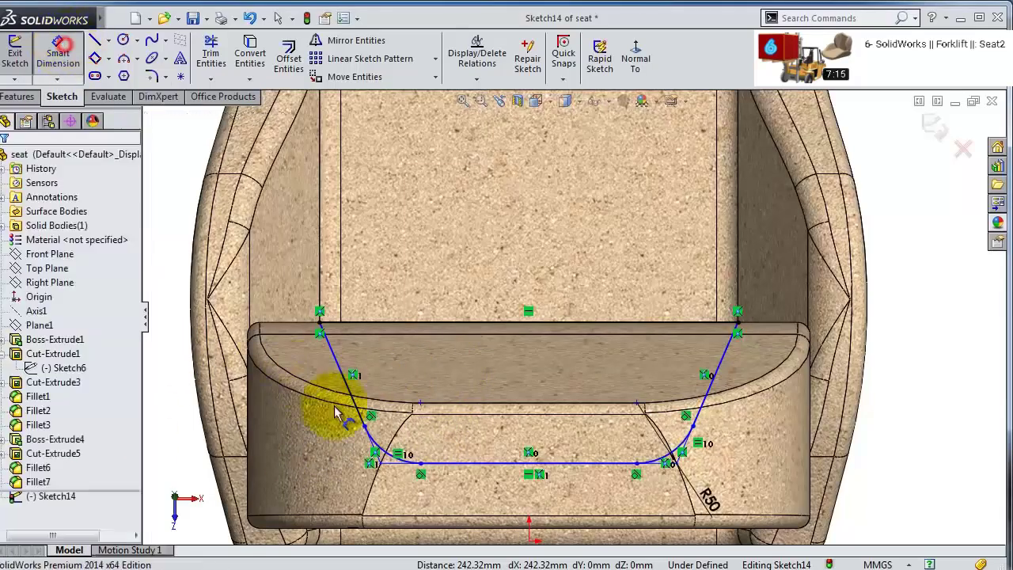
left_click(449, 465)
left_click(528, 541)
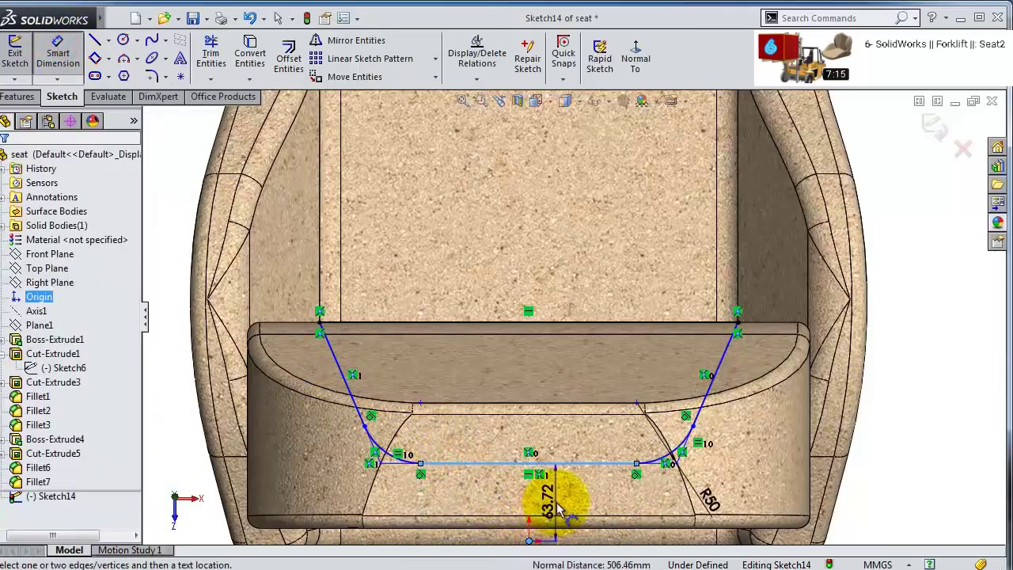
left_click(557, 509)
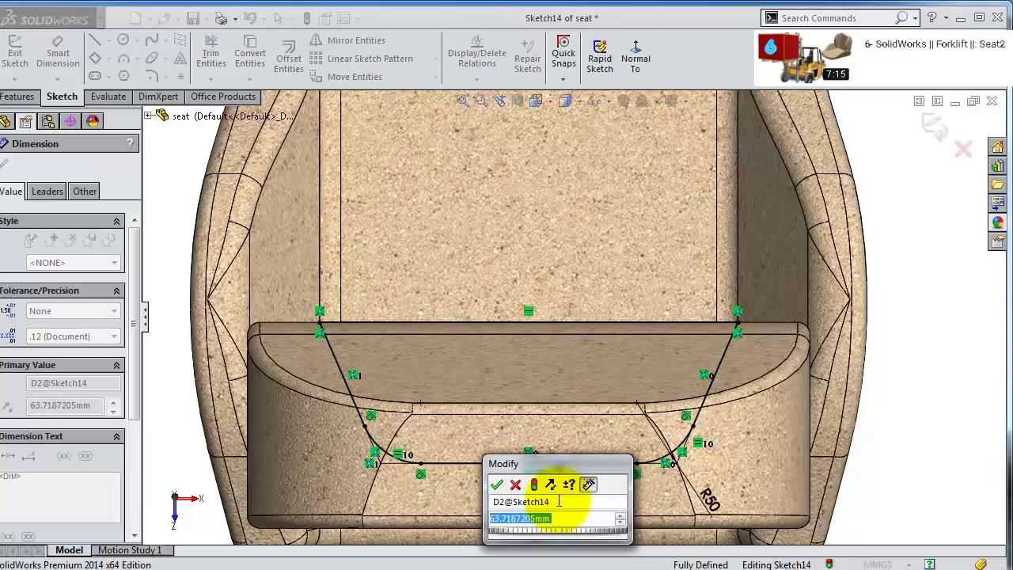
type("65")
key("Return")
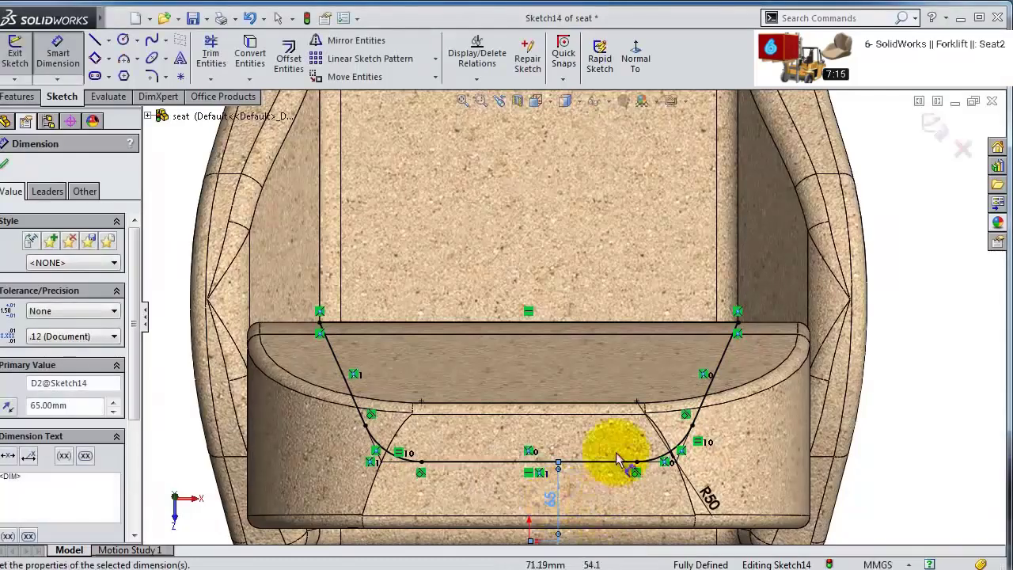
mouse_move(616, 451)
middle_mouse_down()
mouse_move(576, 384)
mouse_move(572, 339)
mouse_move(582, 412)
middle_mouse_up()
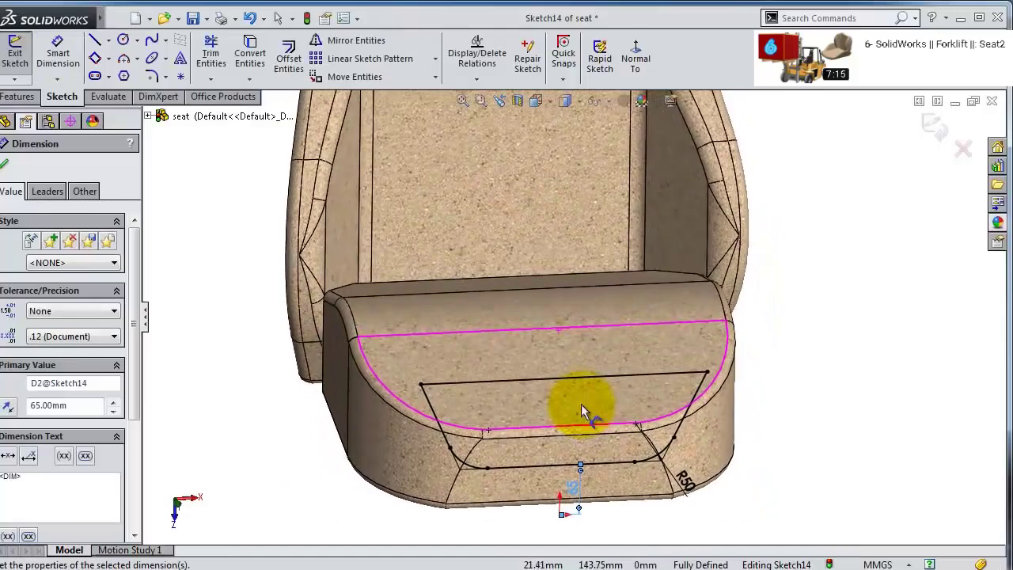
left_click(8, 100)
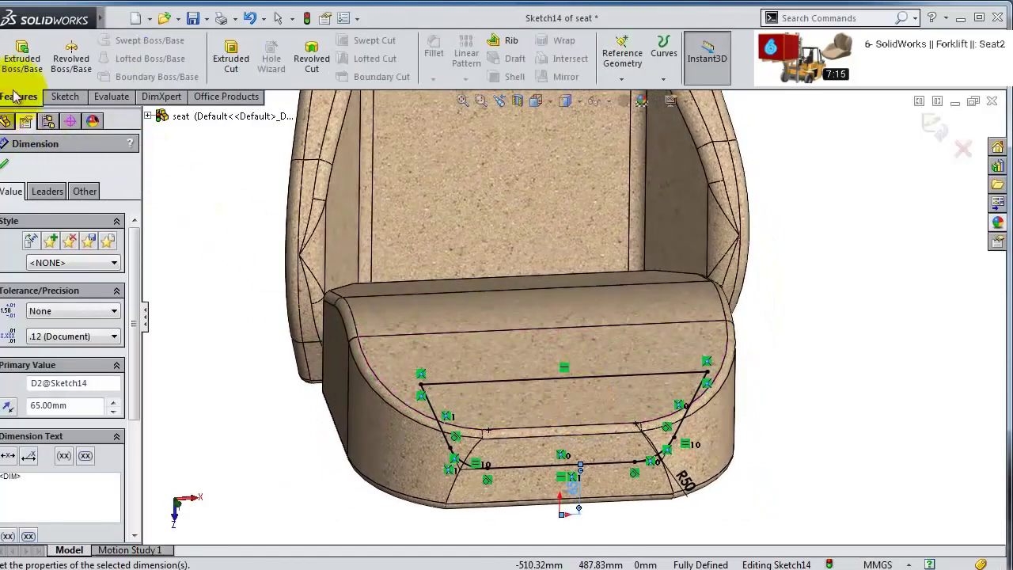
- Cut Sketch14's tapered profile into the seat with an Up To Next end condition
left_click(228, 55)
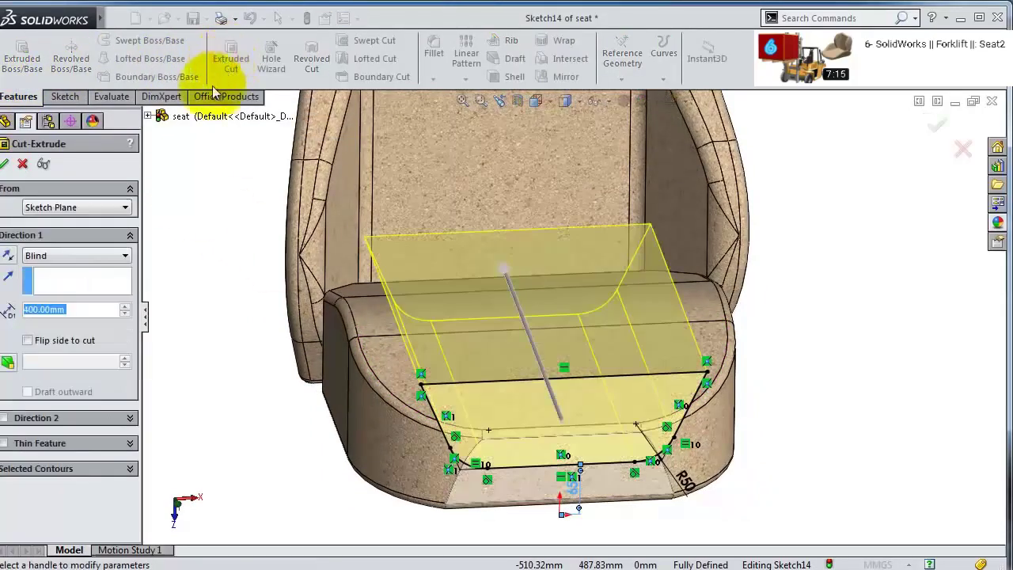
left_click(70, 258)
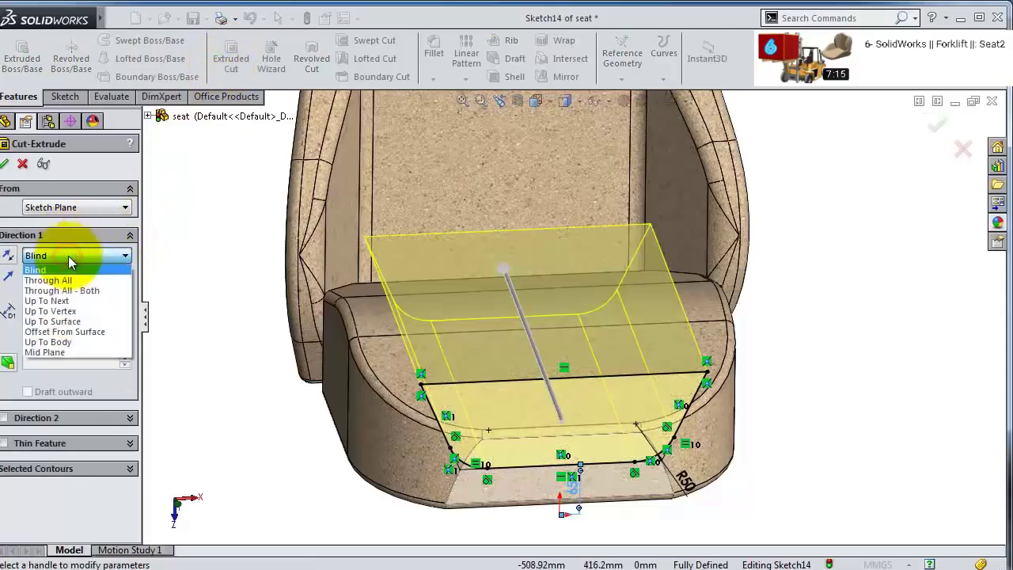
left_click(47, 301)
middle_click_drag(463, 305, 484, 357)
left_click(5, 164)
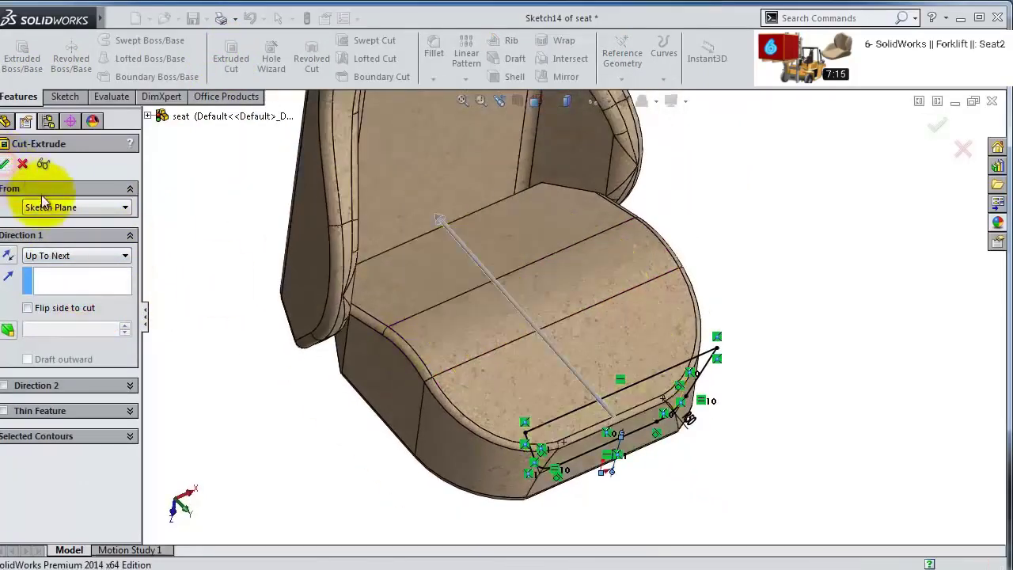
middle_click_drag(639, 369, 776, 323)
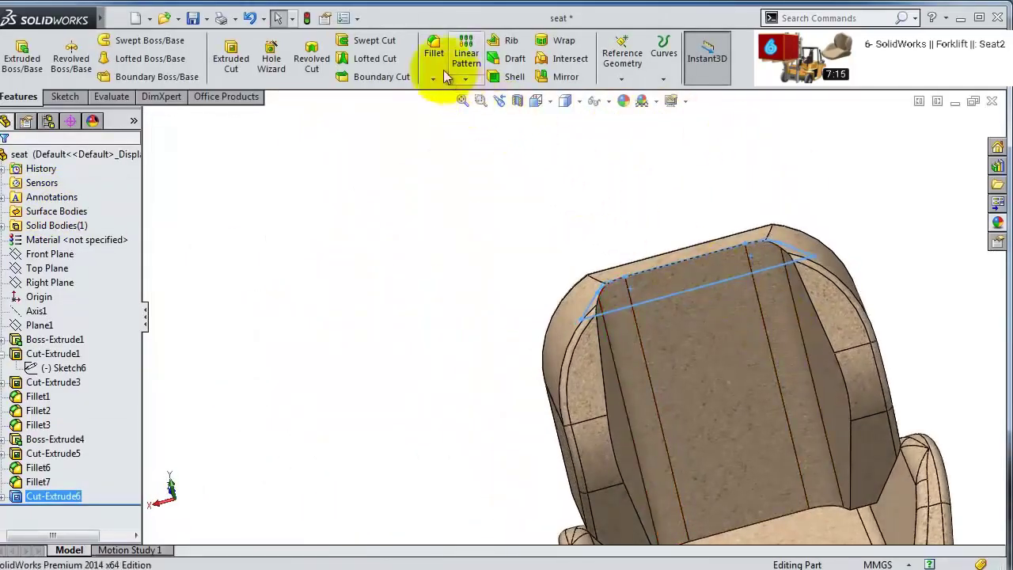
- Fillet both long edges of the backrest recess at 30 mm, creating Fillet8
left_click(434, 49)
type("50")
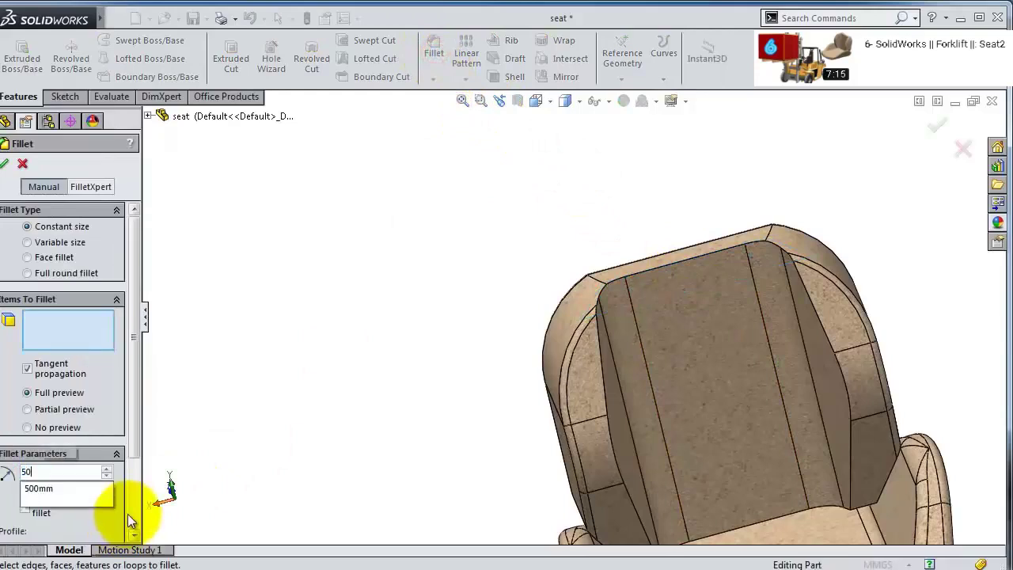
left_click(9, 497)
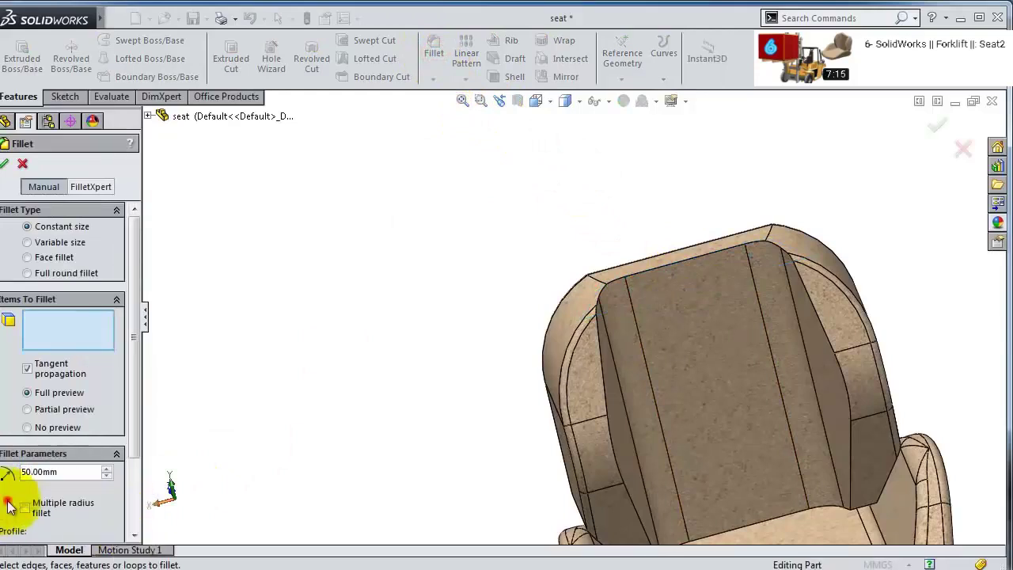
left_click(852, 444)
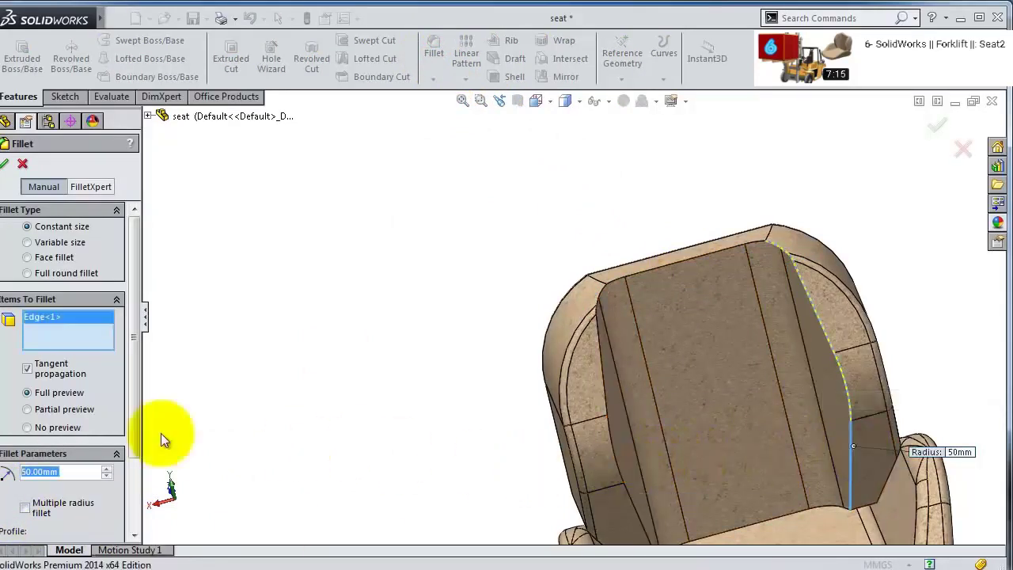
left_click(108, 476)
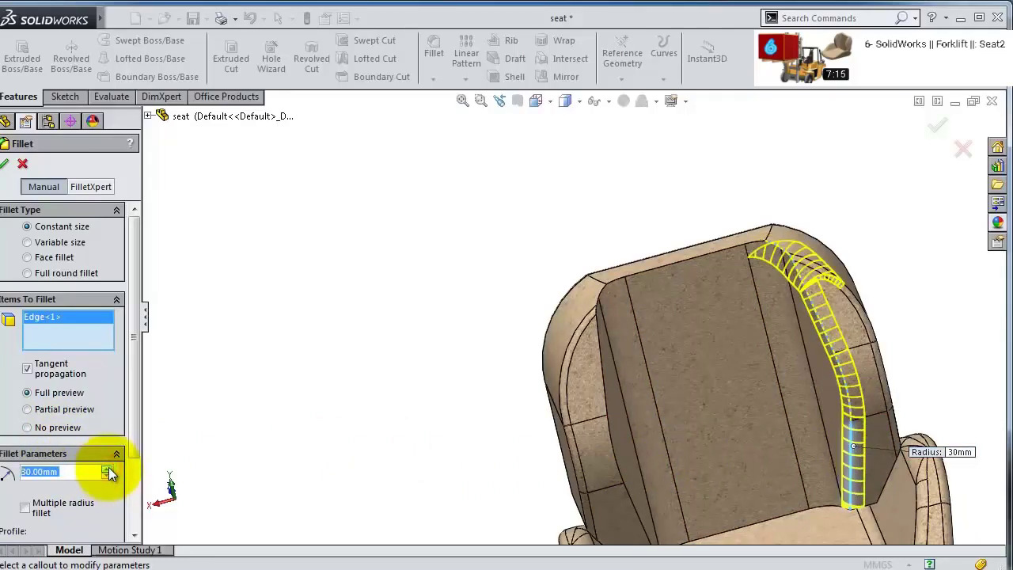
middle_click_drag(529, 494, 649, 510)
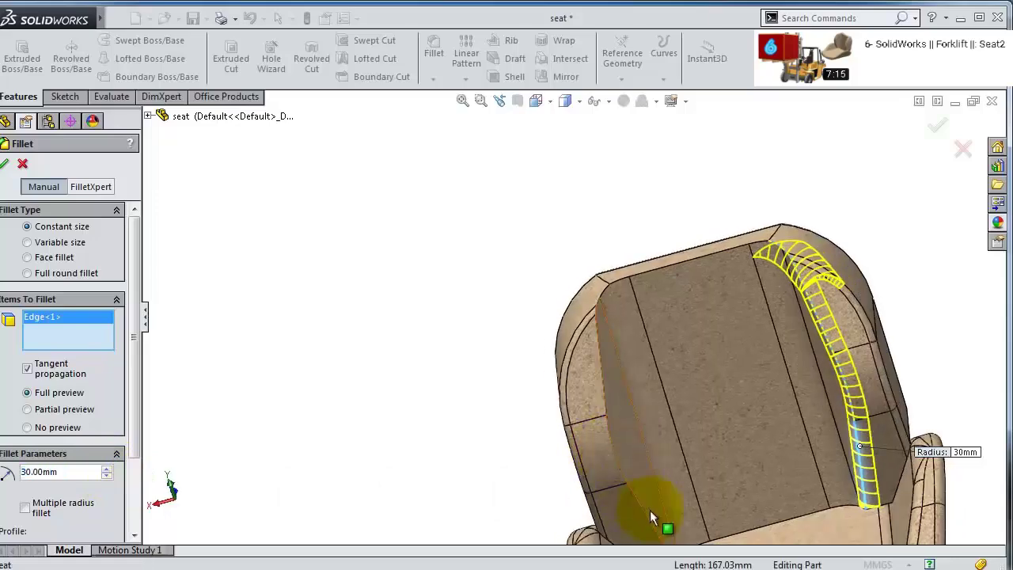
left_click(645, 513)
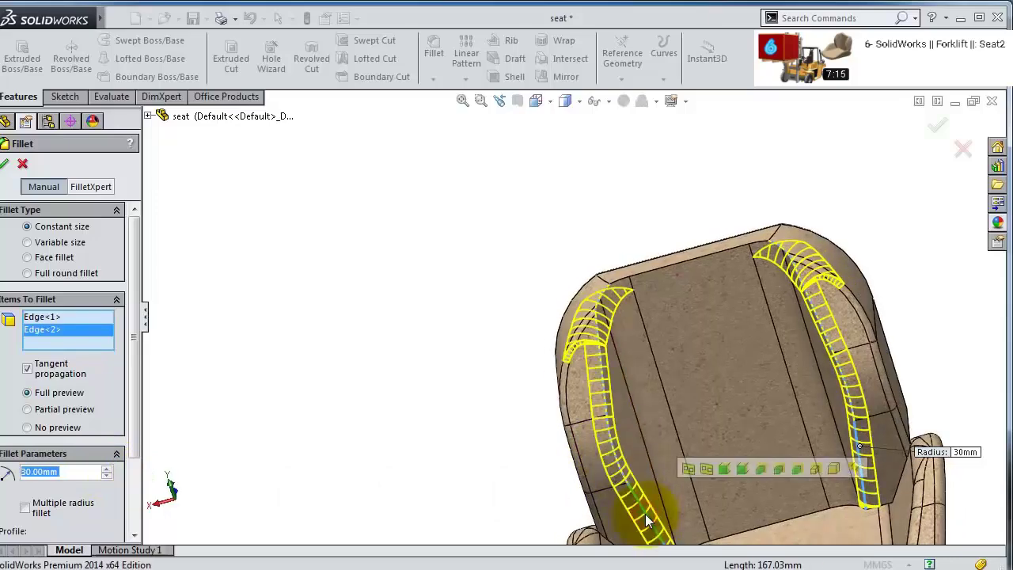
left_click(11, 164)
middle_click_drag(769, 348, 670, 317)
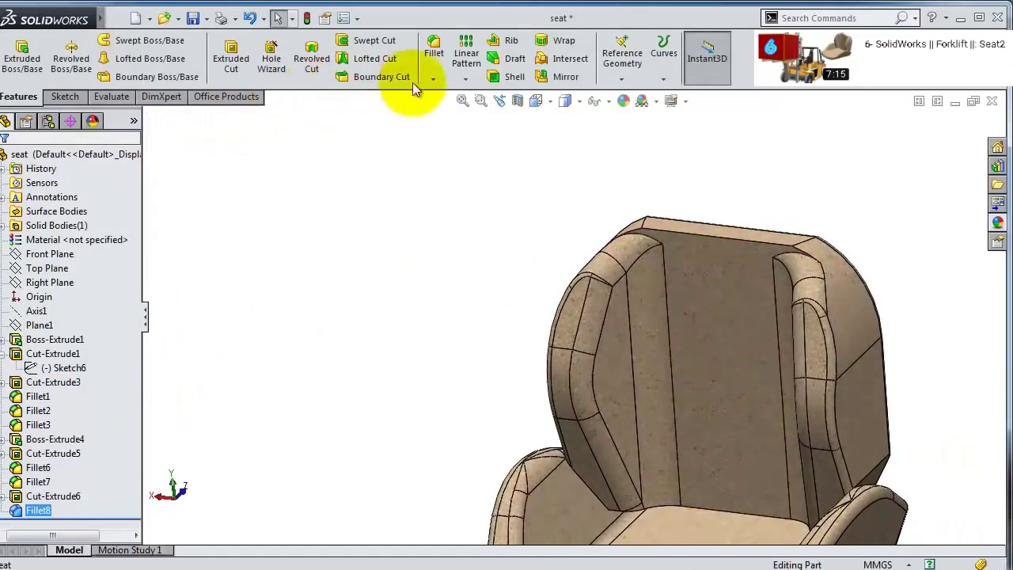
left_click(434, 56)
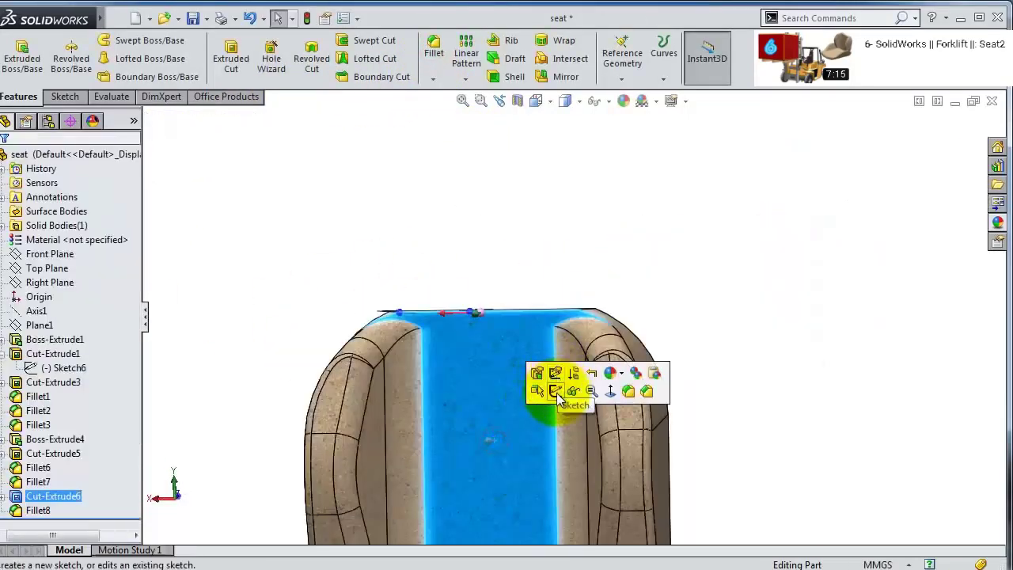
- Start Sketch15 on the backrest top and convert both curved top edges into it
left_click(556, 391)
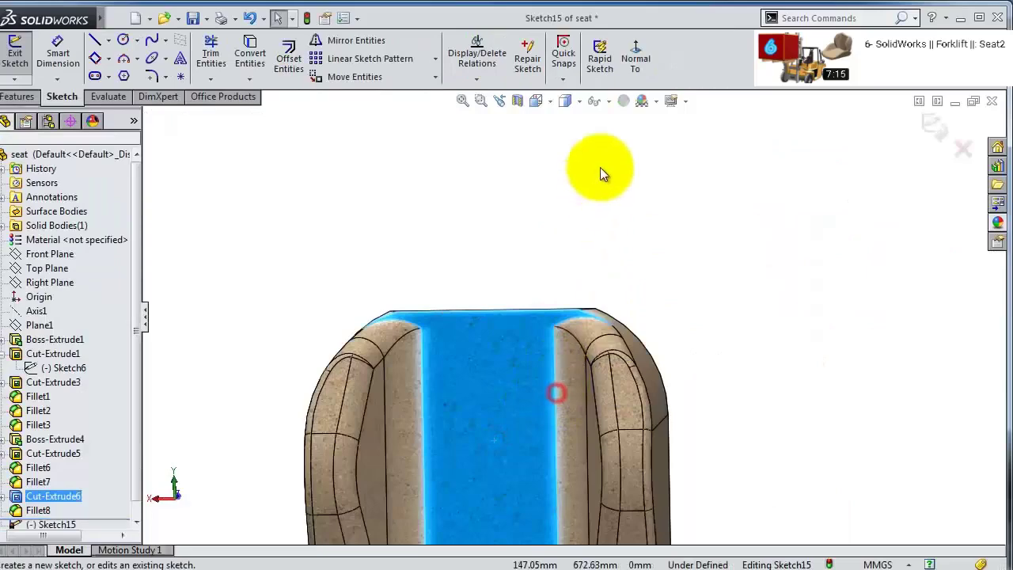
left_click(642, 68)
scroll(609, 143, "down", 6)
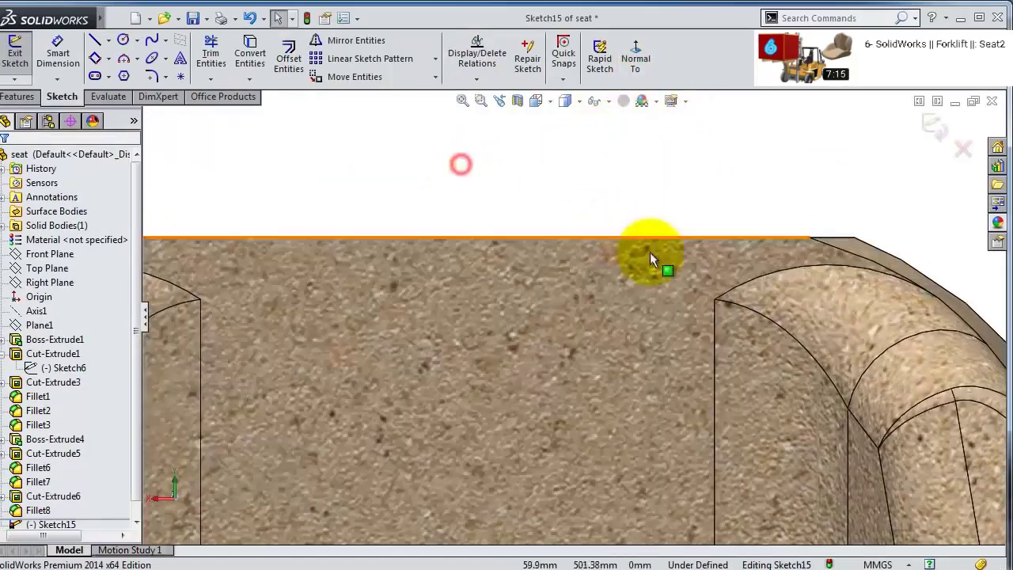
left_click(794, 277)
scroll(475, 298, "up", 3)
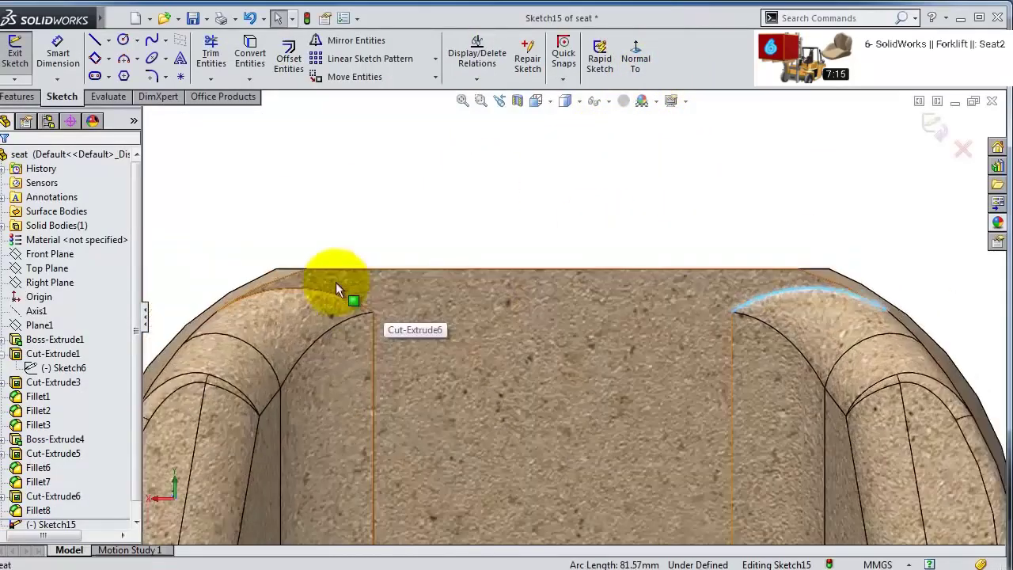
left_click(336, 299, "ctrl")
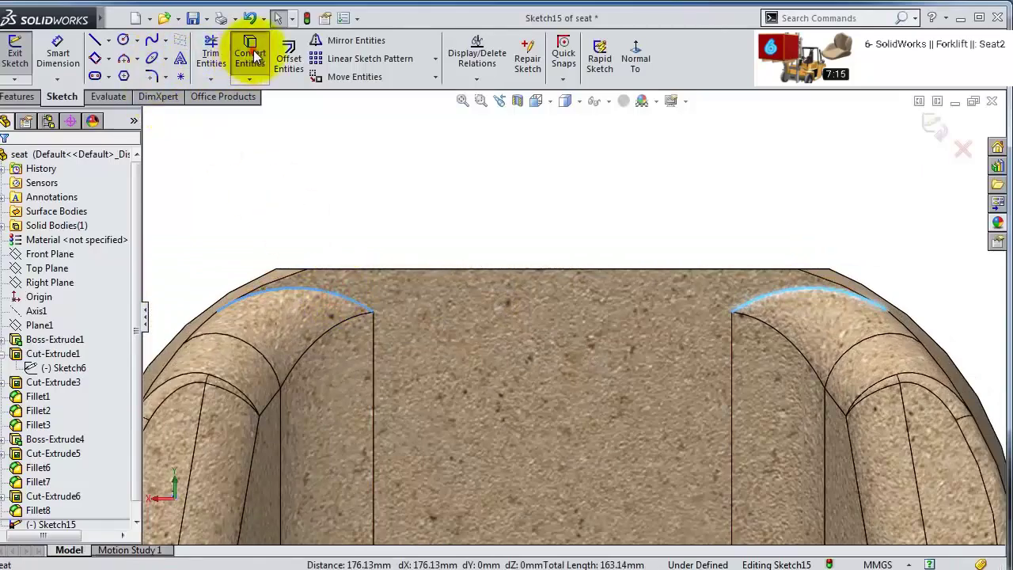
left_click(253, 50)
- Draw a horizontal line joining the two converted arc ends, then exit the Line tool
left_click(95, 40)
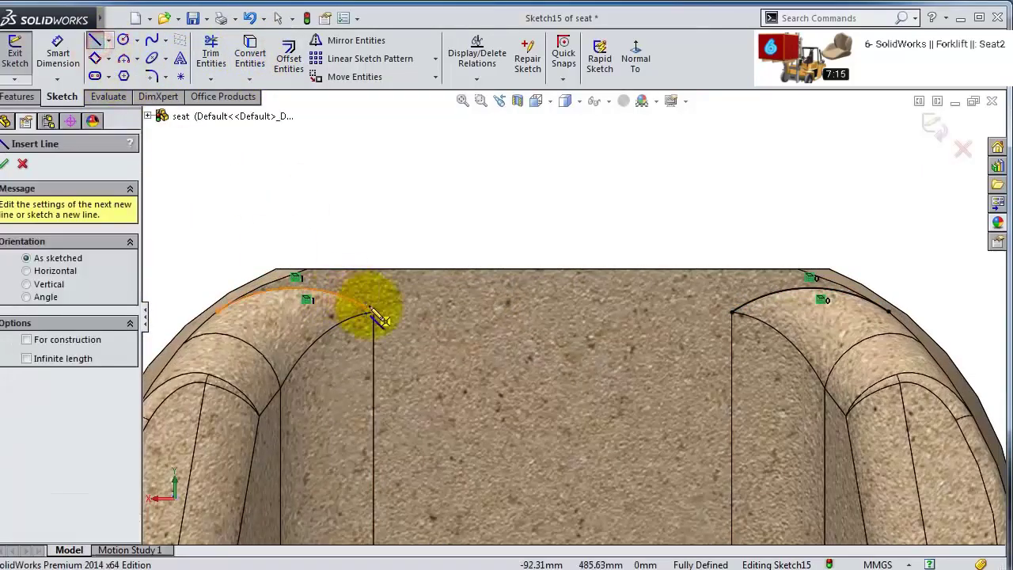
left_click(373, 312)
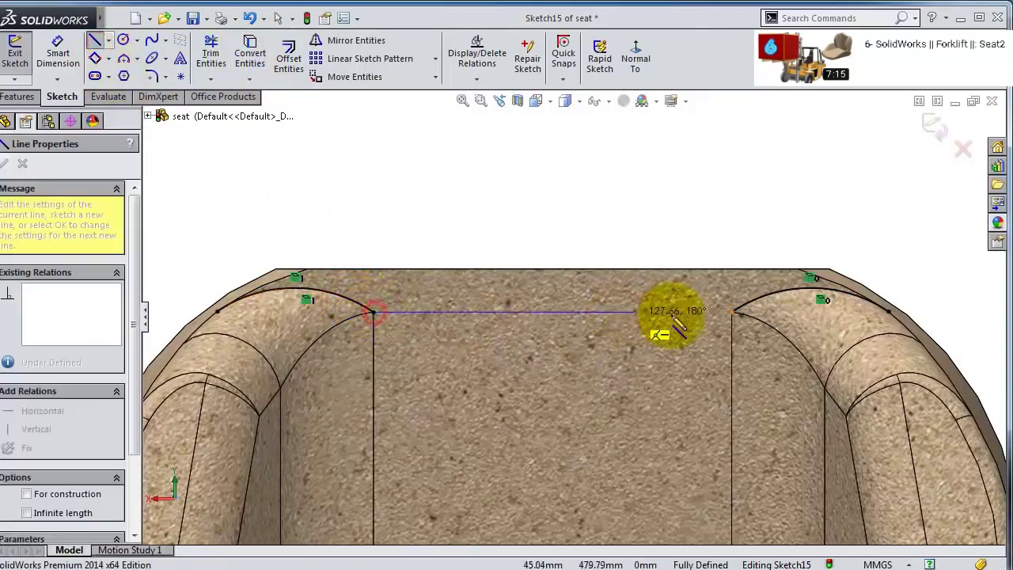
left_click(732, 312)
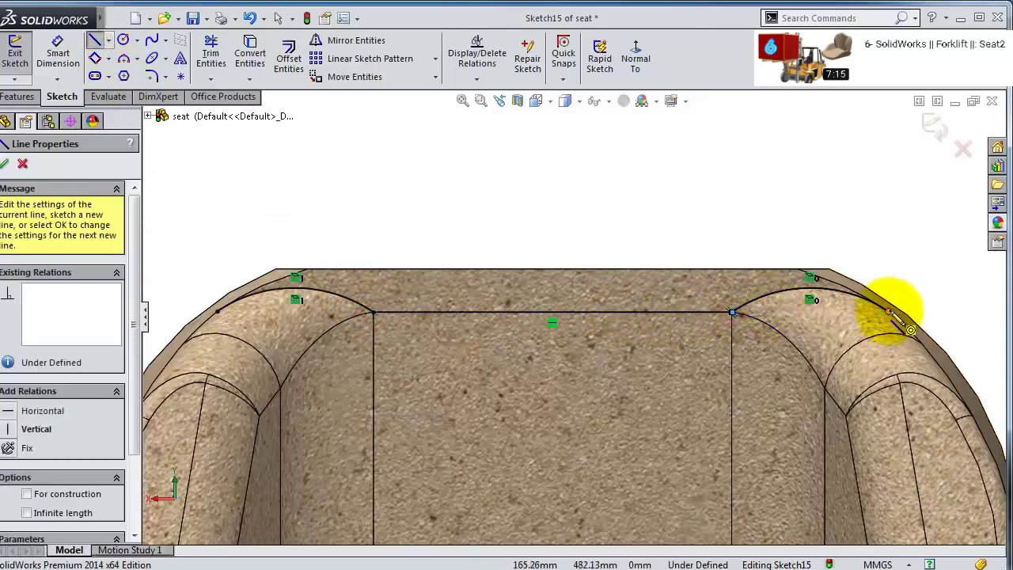
key("ctrl+Left")
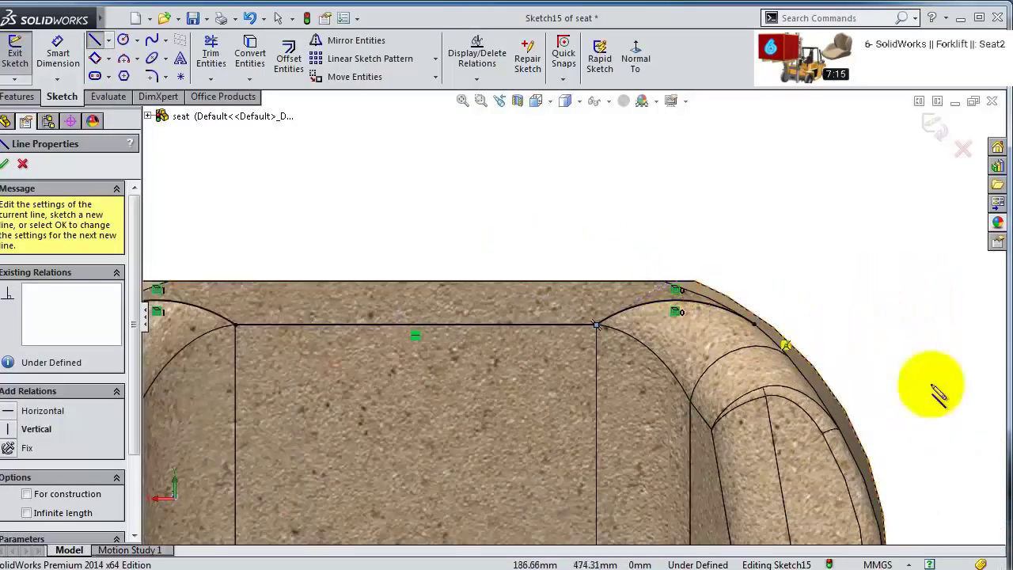
key("ctrl+Left")
key("ctrl+Up")
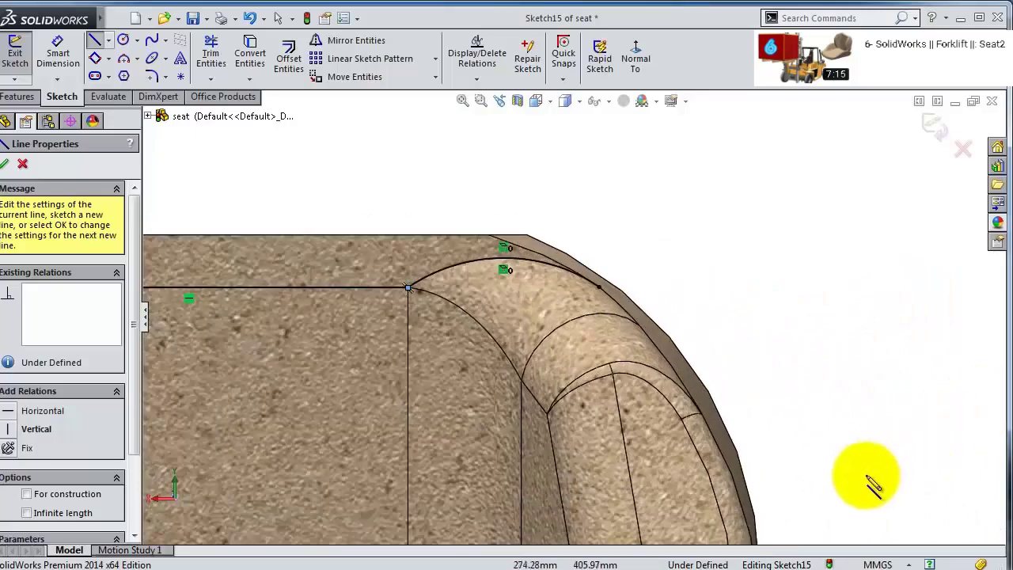
scroll(775, 498, "up", 3)
scroll(696, 435, "down", 3)
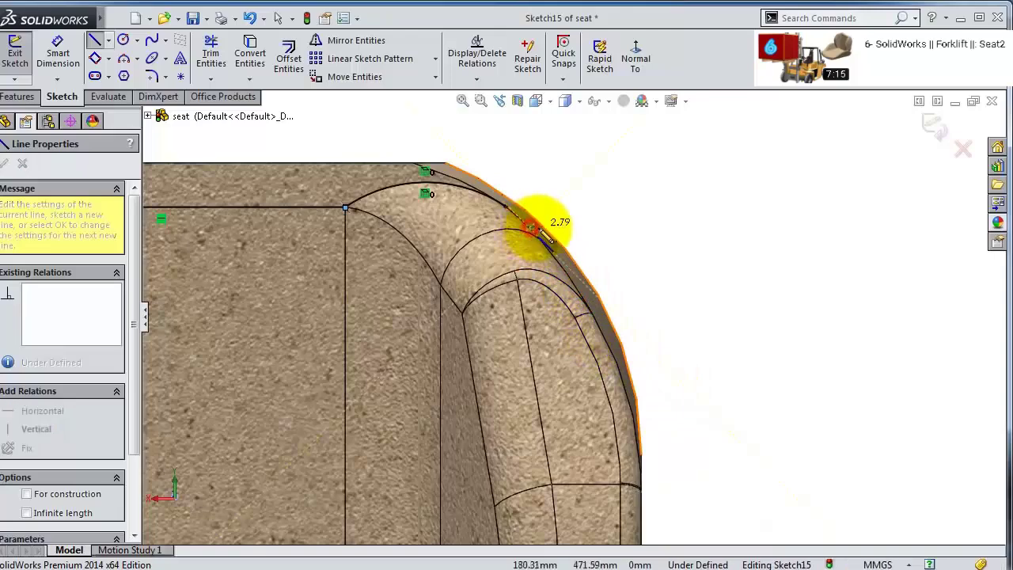
scroll(592, 258, "down", 2)
key("Escape")
key("Escape")
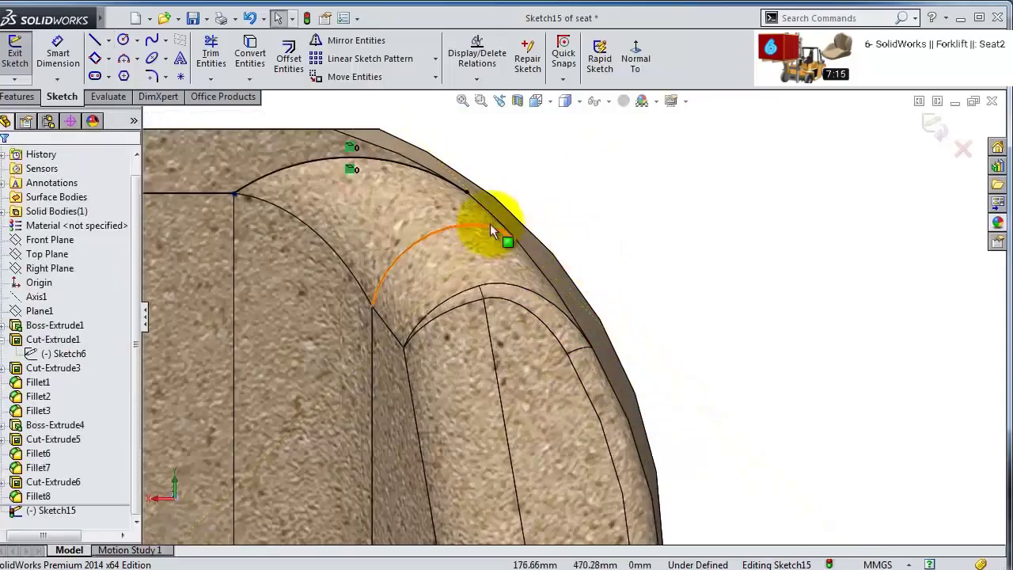
- Convert the seat back's outer edges and arcs into Sketch15 geometry
left_click(535, 262, "ctrl")
left_click(613, 385, "ctrl")
scroll(720, 431, "up", 3)
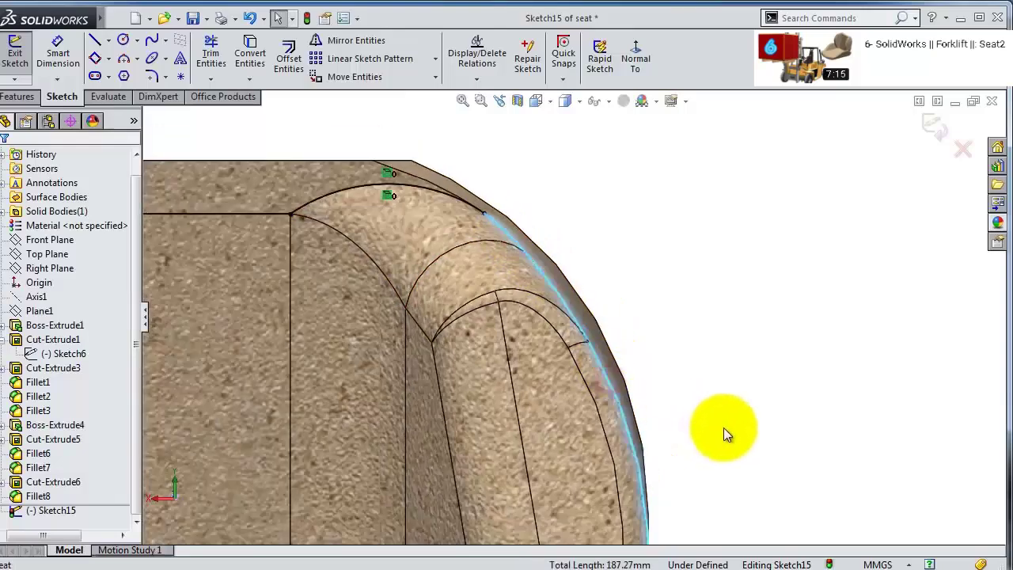
scroll(206, 131, "up", 1)
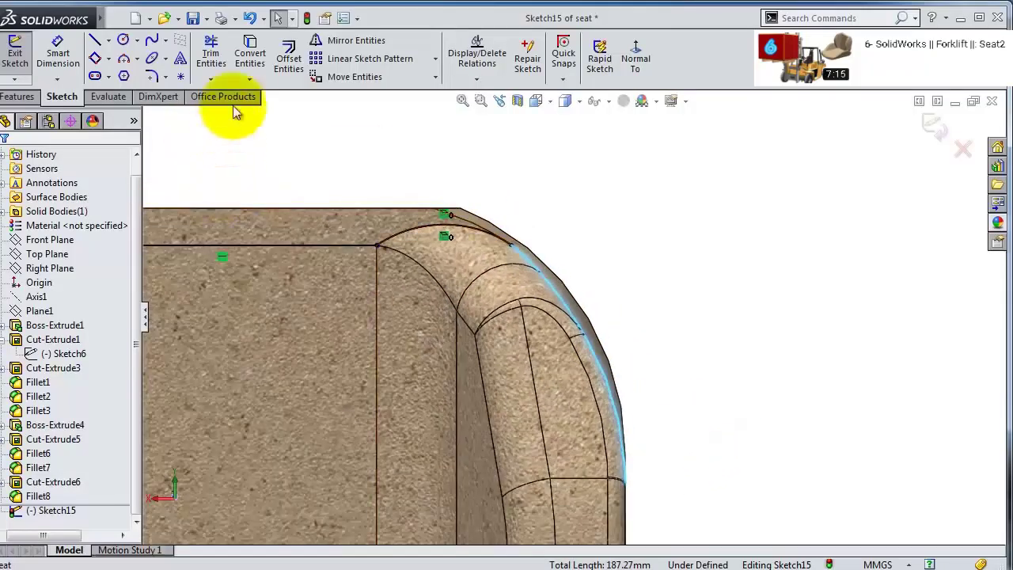
left_click(247, 63)
mouse_move(421, 306)
middle_mouse_down()
mouse_move(335, 316)
mouse_move(248, 271)
middle_mouse_up()
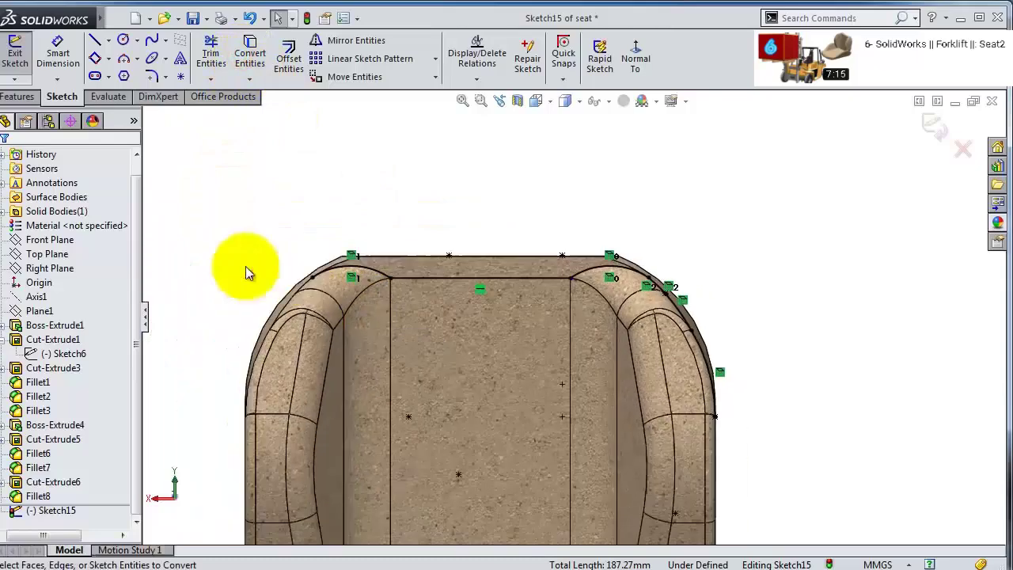
scroll(380, 323, "down", 3)
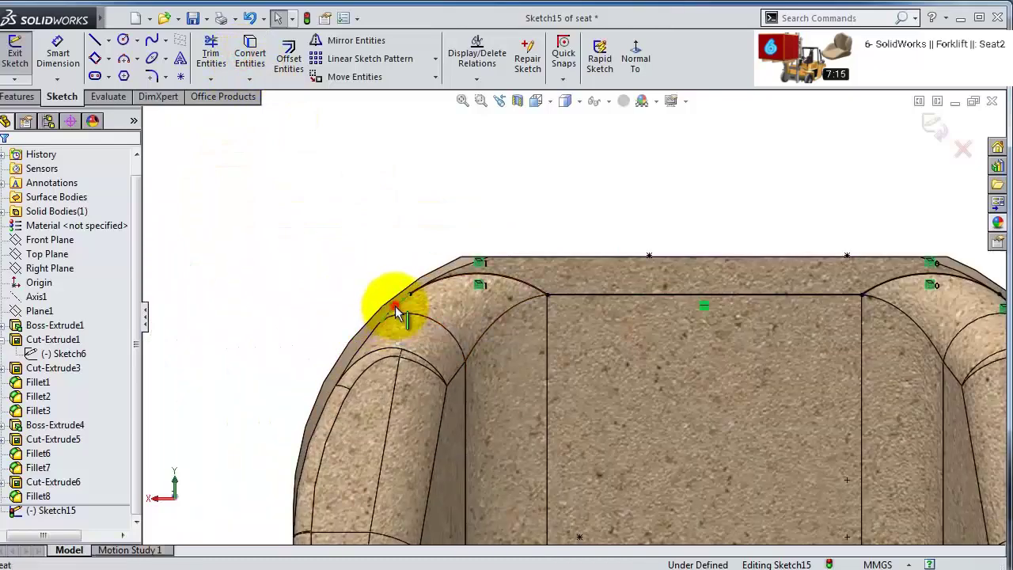
left_click(393, 307)
left_click(369, 332, "ctrl")
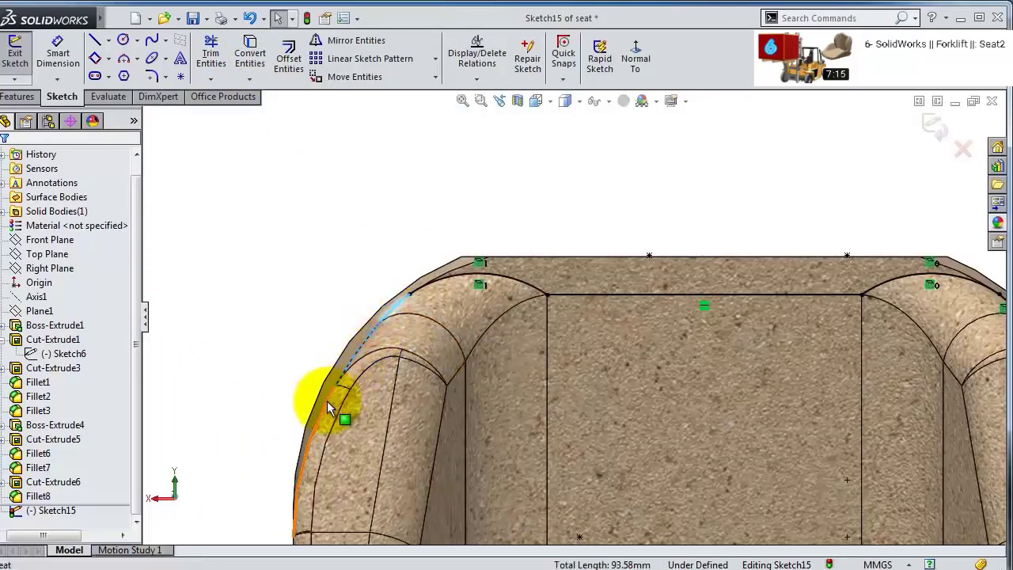
left_click(327, 400, "ctrl")
left_click(247, 68)
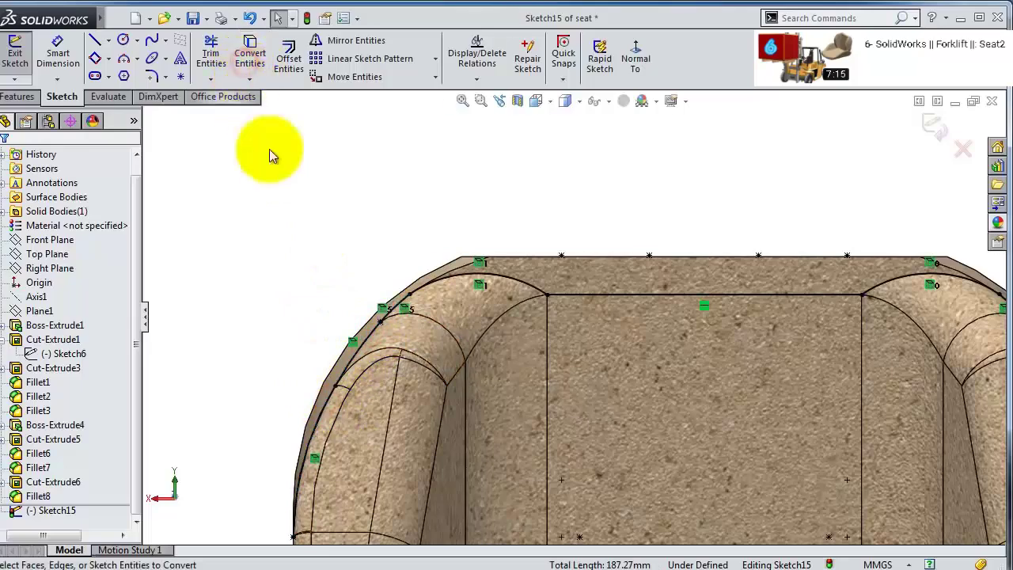
- Close the profile with lines up from the left edge and across above the backrest, then start an extruded cut
left_click(95, 39)
scroll(380, 418, "up", 2)
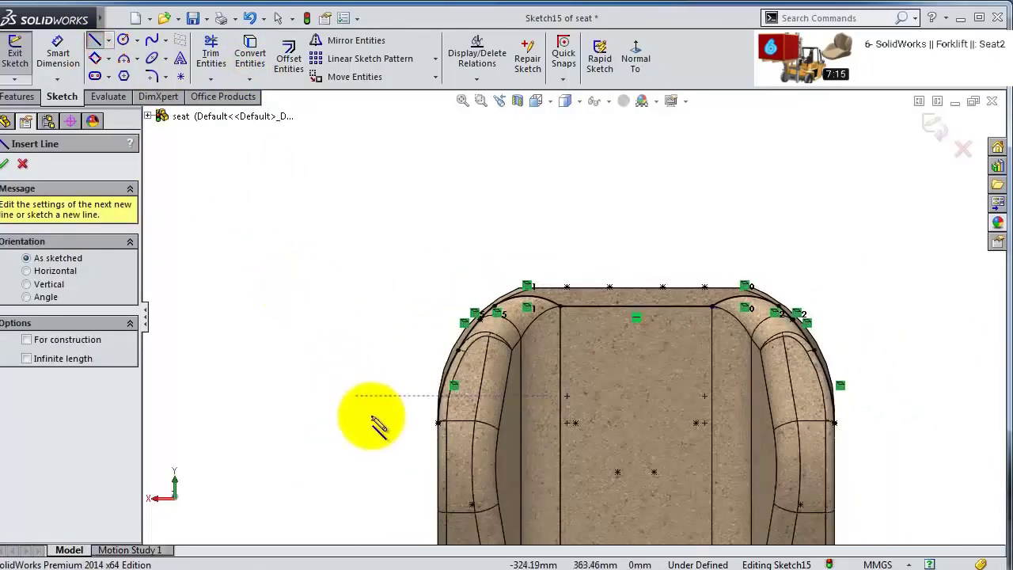
scroll(459, 418, "down", 4)
left_click(490, 390)
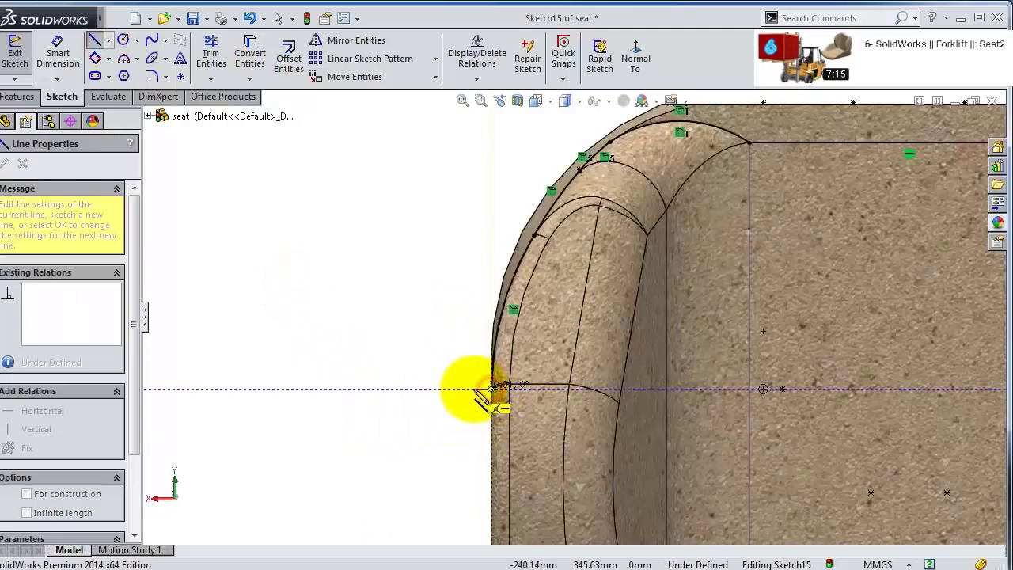
scroll(491, 227, "up", 3)
left_click(525, 174)
left_click(932, 174)
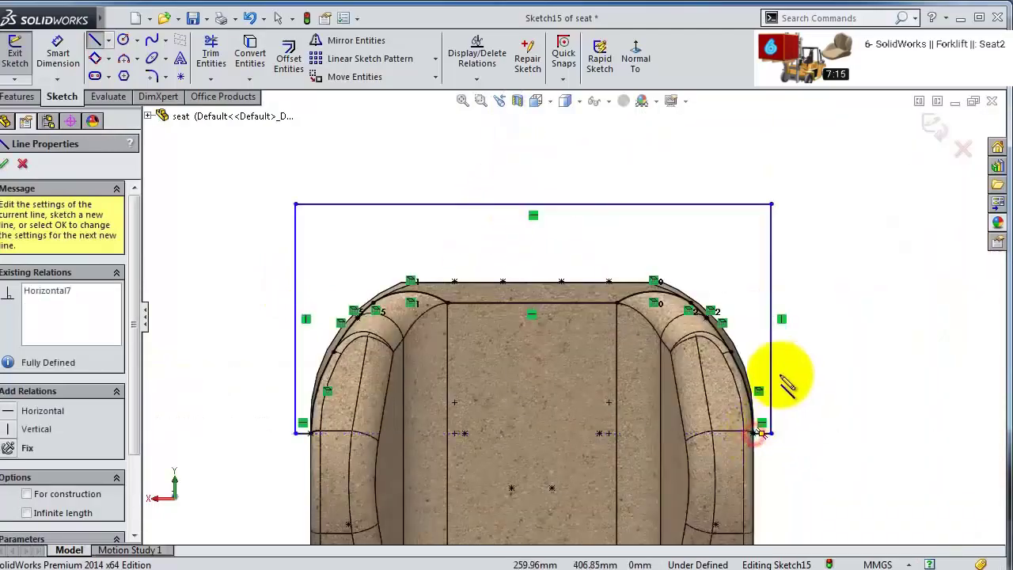
scroll(729, 349, "down", 3)
mouse_move(728, 350)
middle_mouse_down()
mouse_move(697, 369)
mouse_move(687, 396)
mouse_move(694, 425)
mouse_move(593, 496)
mouse_move(703, 388)
mouse_move(781, 412)
mouse_move(768, 407)
middle_mouse_up()
scroll(593, 496, "up", 3)
scroll(706, 360, "down", 2)
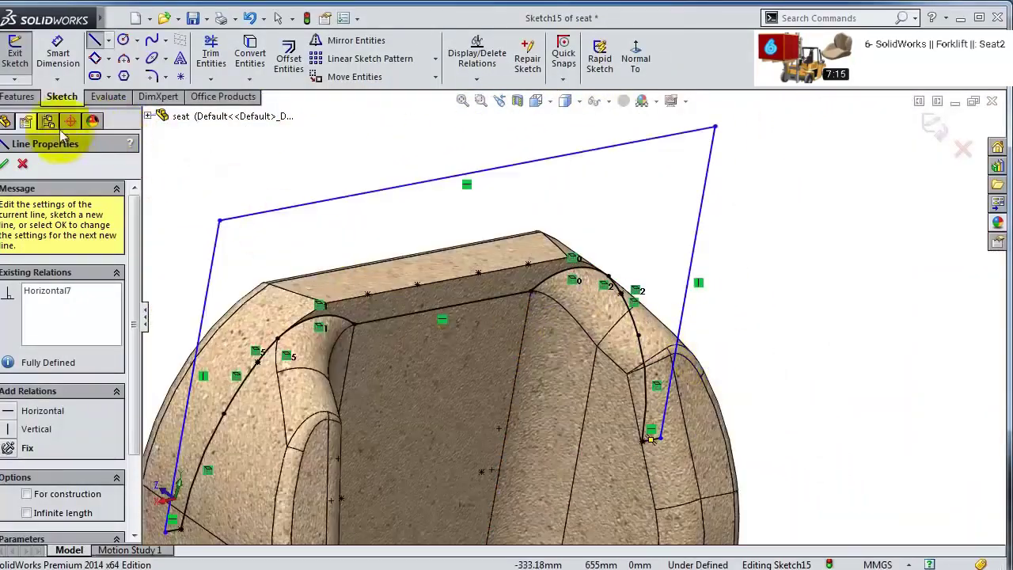
left_click(17, 97)
left_click(230, 59)
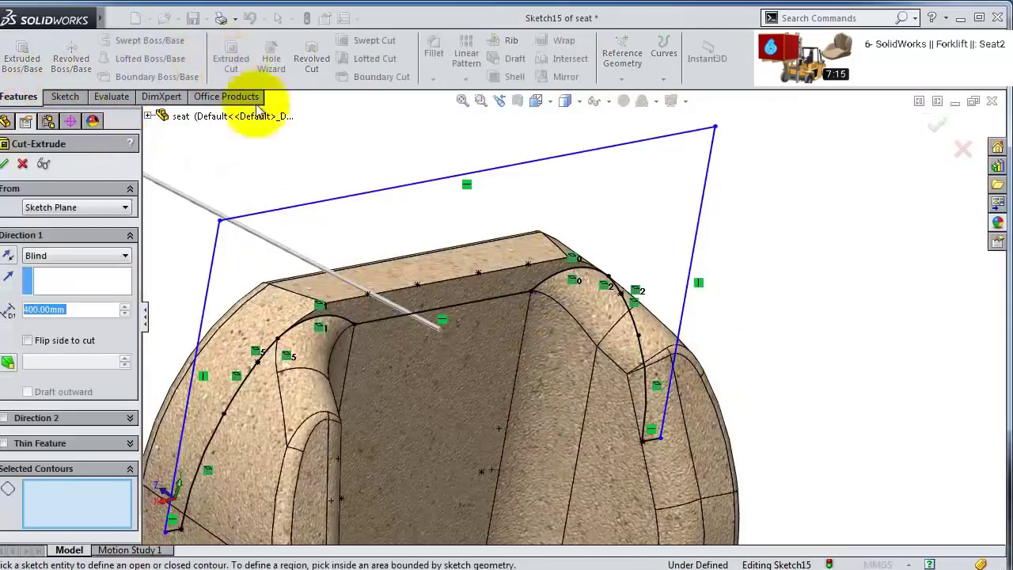
- Extrude-cut the backrest top with the profile region, Mid Plane, 400 mm
left_click(87, 256)
left_click(79, 355)
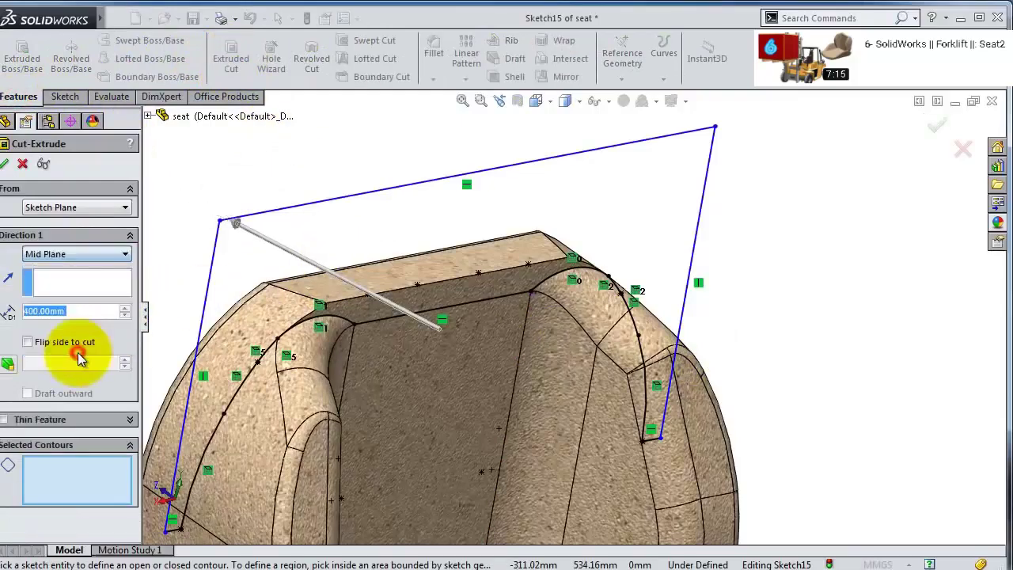
left_click(329, 271)
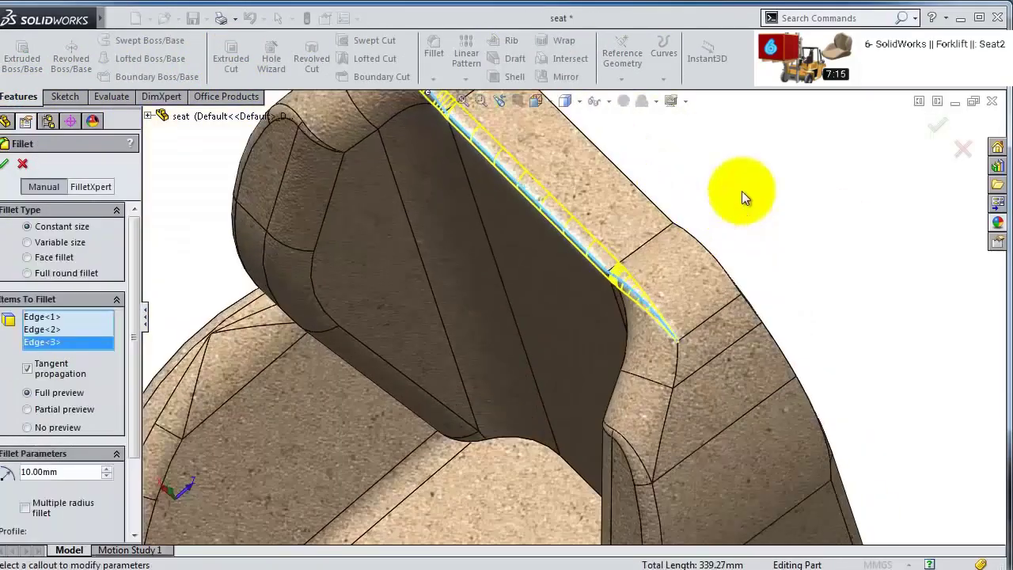
left_click(721, 267)
- Select the cut's edge chain for a 10 mm fillet and inspect the preview
left_click(674, 221)
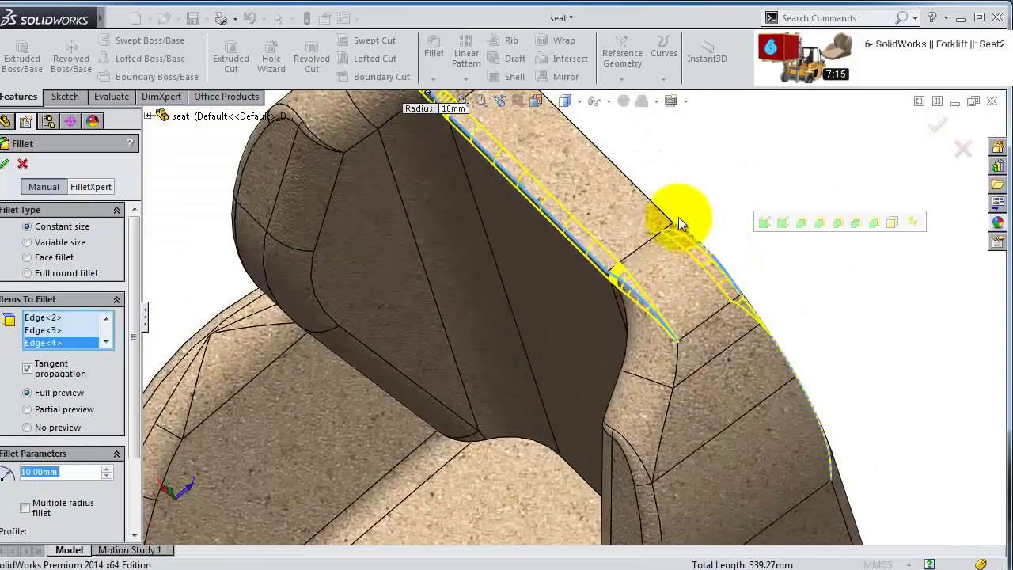
left_click(662, 215)
left_click(695, 226)
middle_click_drag(695, 225, 428, 281)
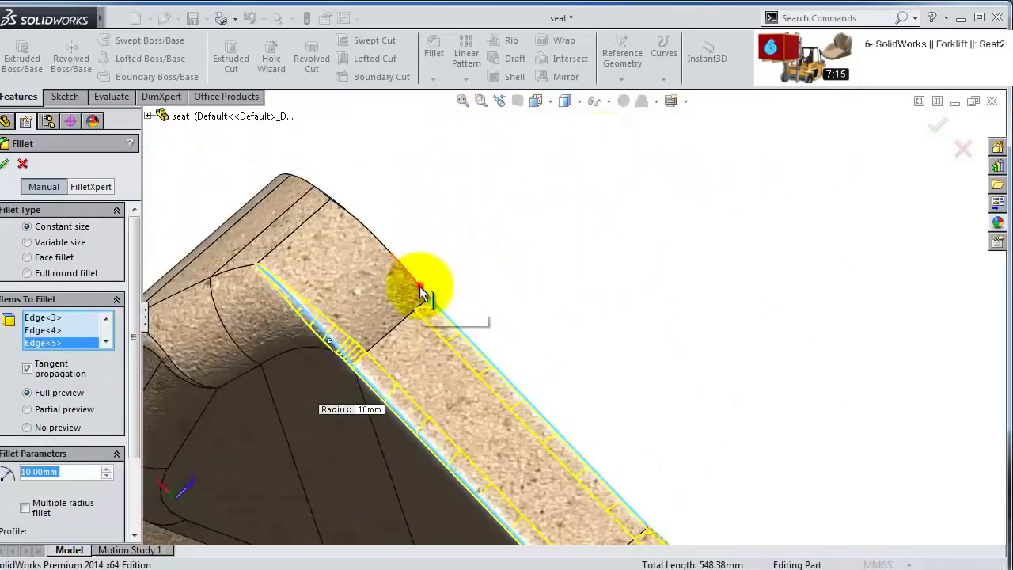
left_click(419, 283)
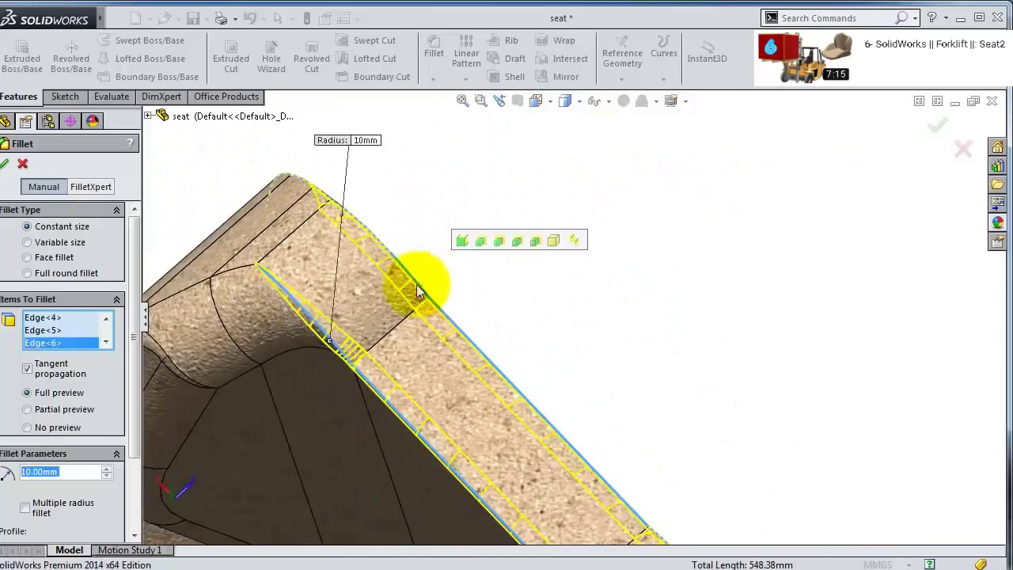
left_click(308, 234)
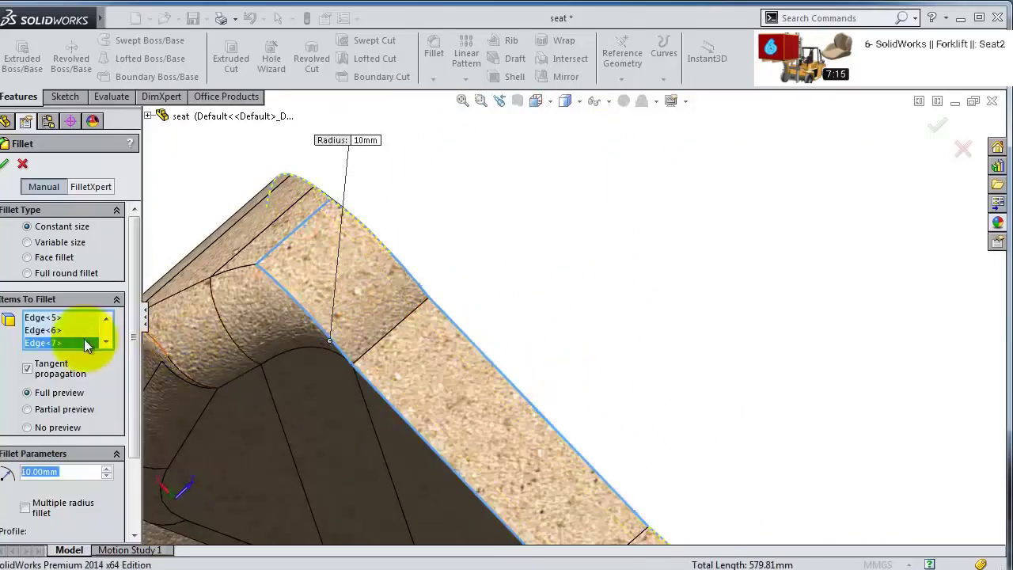
right_click(87, 345)
key("Return")
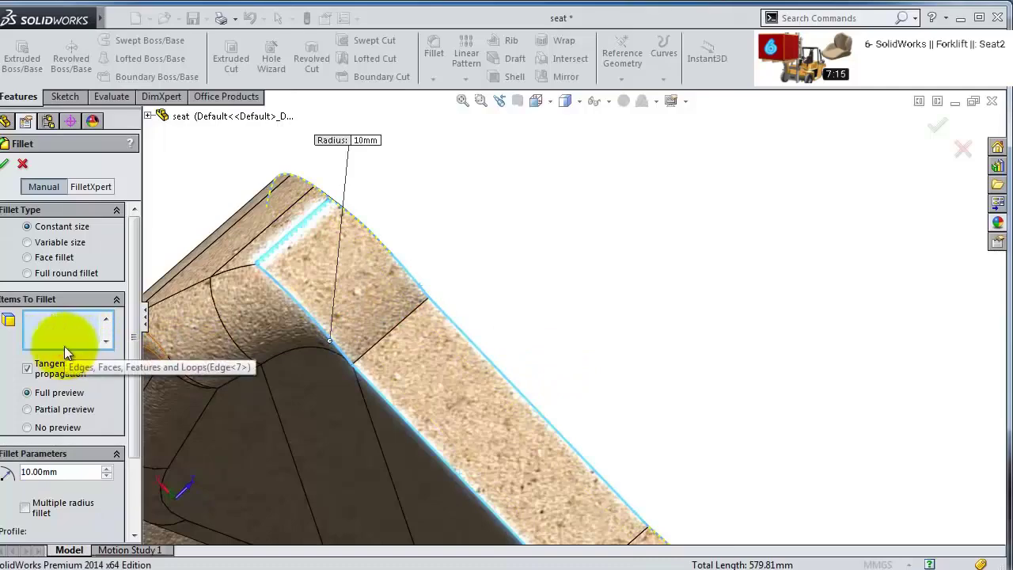
left_click(409, 280)
middle_click_drag(469, 253, 613, 394)
- Accept the 10 mm fillet, view the seat shaded without edges, then switch to the Body part
left_click(932, 130)
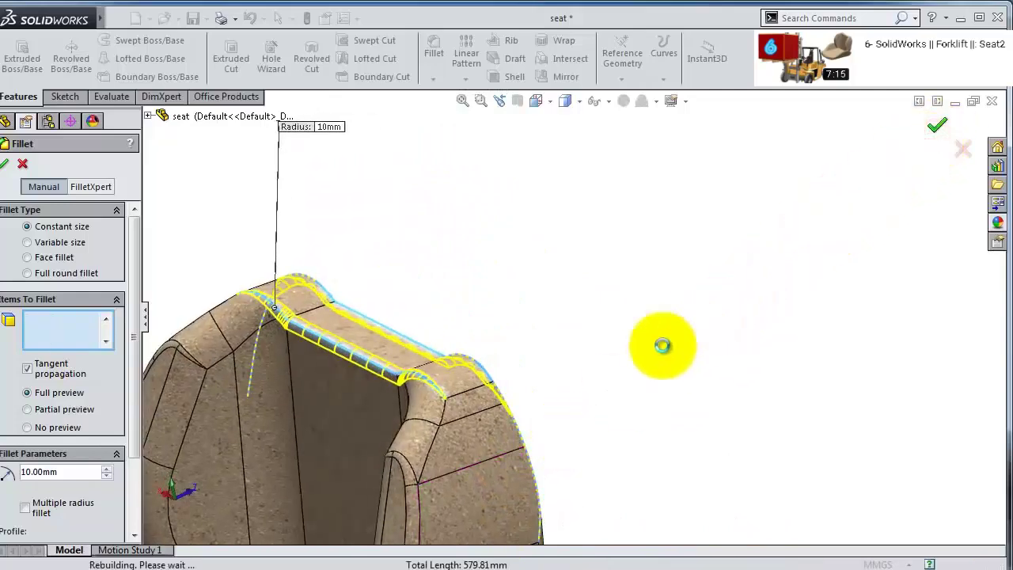
middle_click_drag(622, 325, 459, 420)
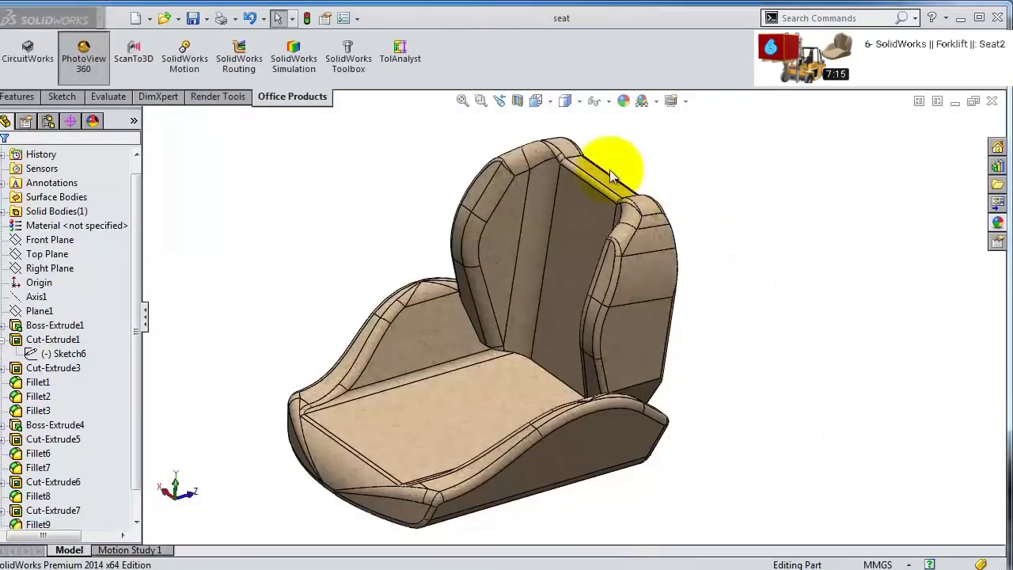
left_click(563, 101)
left_click(568, 152)
middle_click_drag(763, 230, 330, 362)
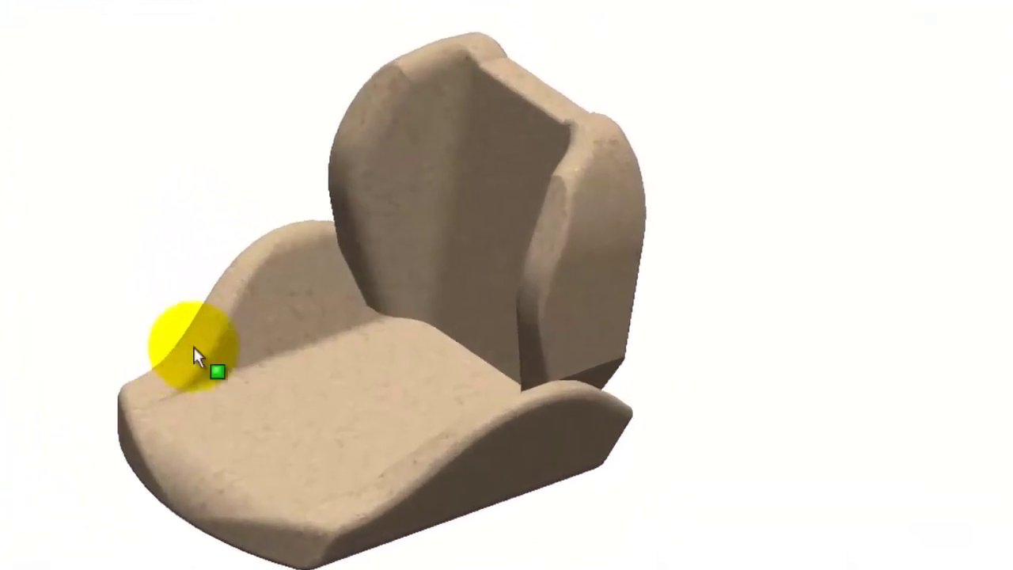
left_click(730, 240)
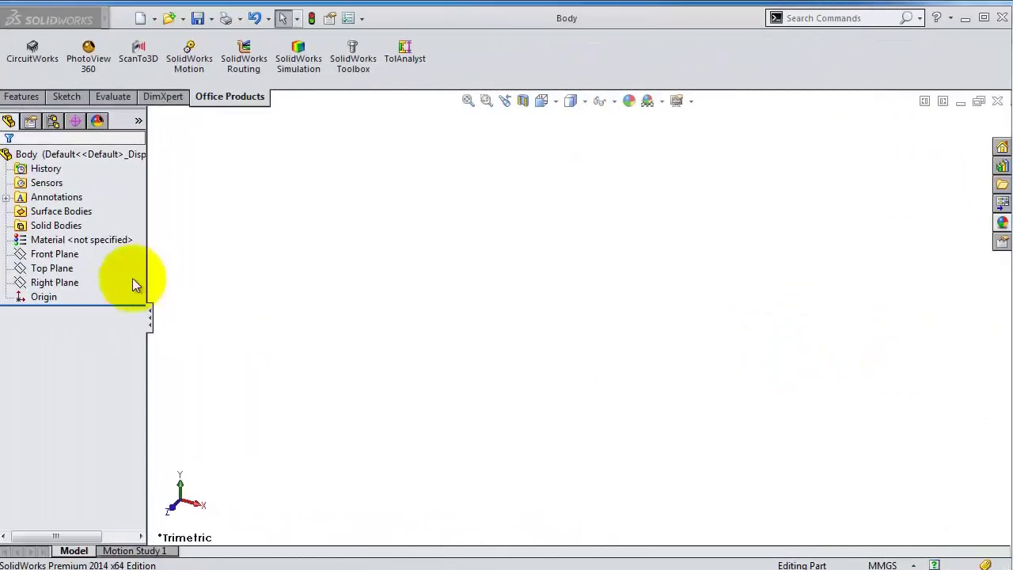
- Sketch an open outline of connected lines from the origin on the Body's Front Plane
left_click(58, 254)
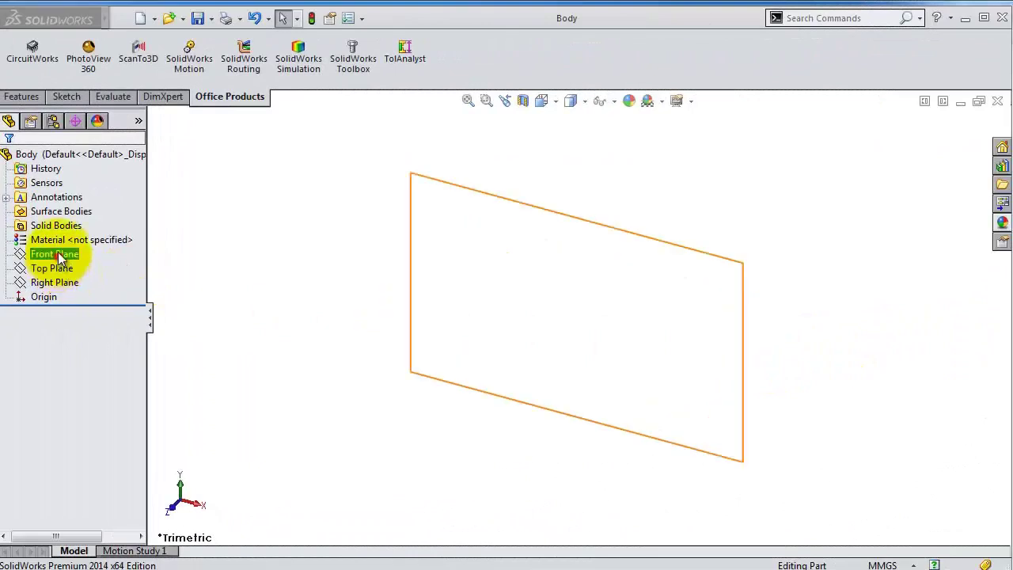
left_click(69, 231)
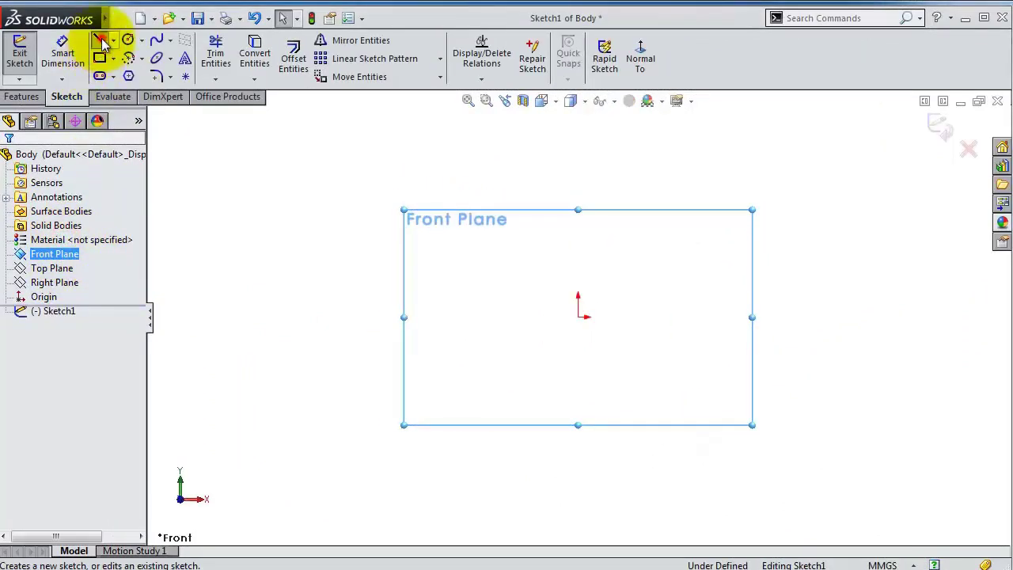
left_click(100, 40)
left_click(578, 316)
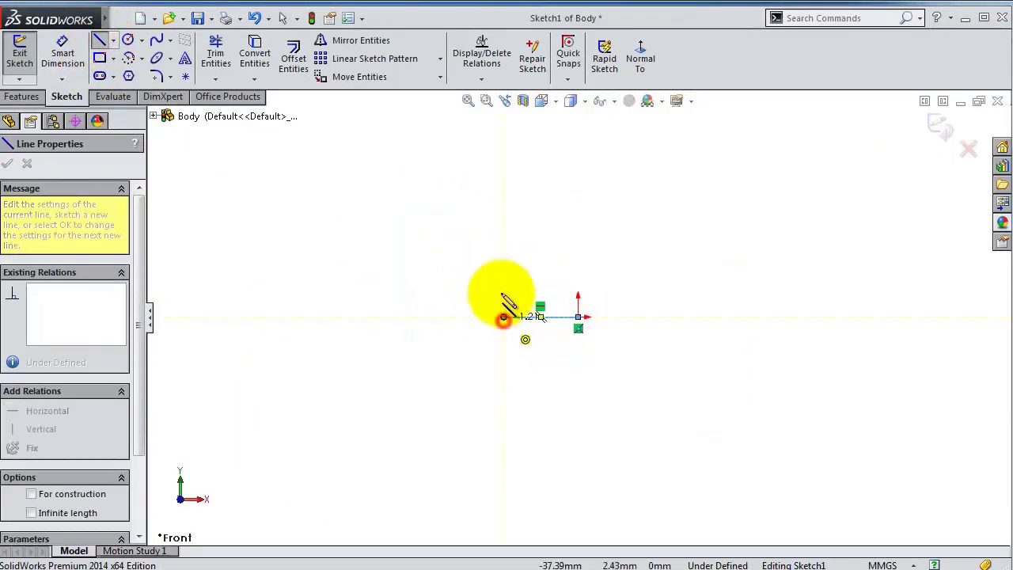
left_click(503, 316)
left_click(503, 235)
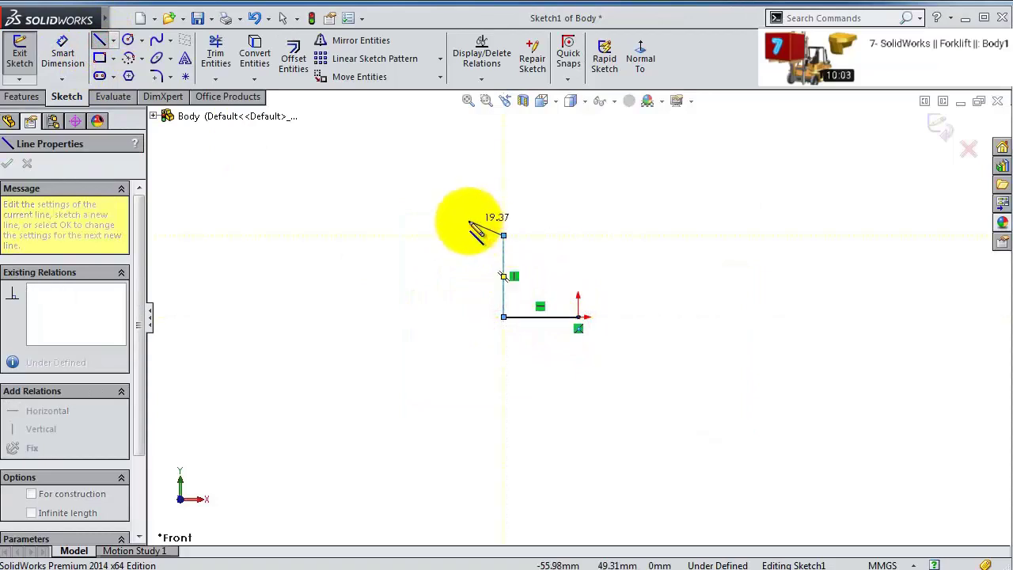
left_click(468, 220)
left_click(467, 200)
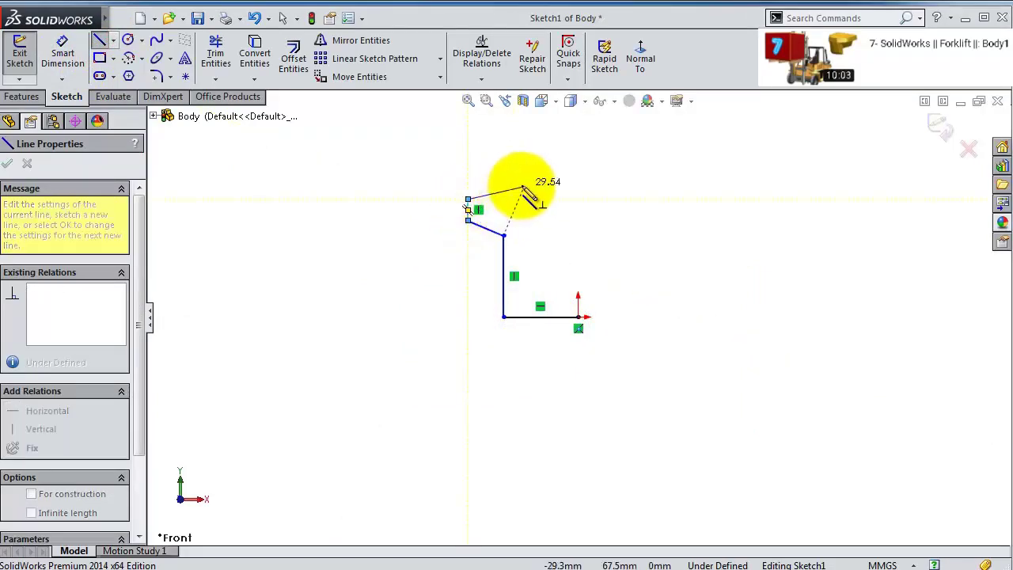
left_click(535, 181)
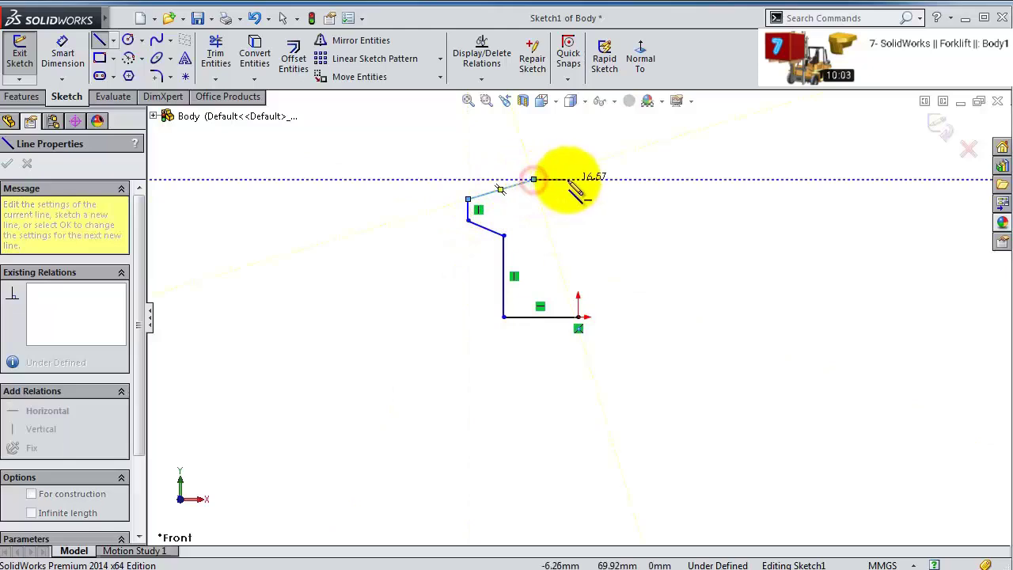
left_click(579, 180)
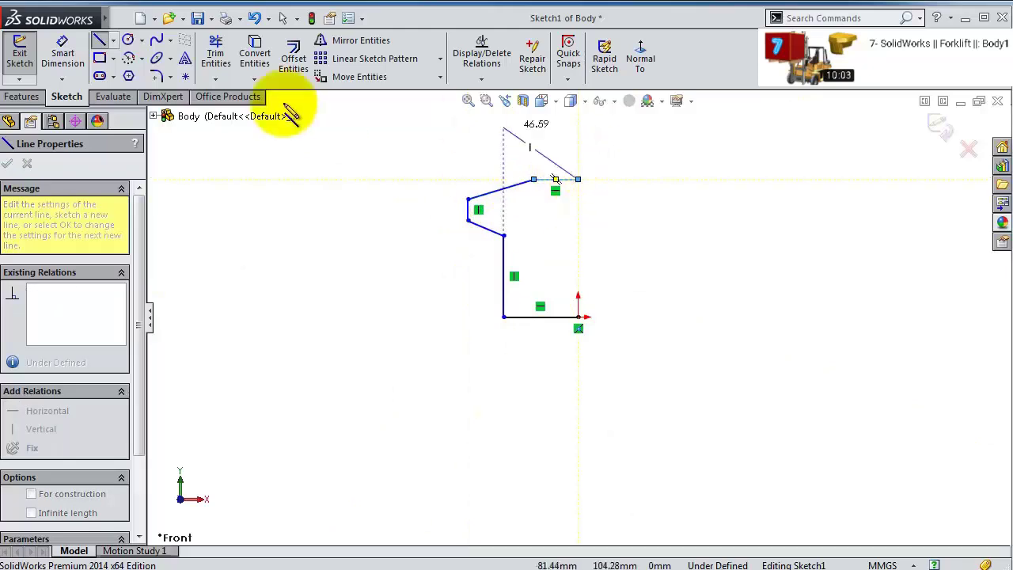
- Draw a vertical centerline from the origin up to the top line's height
left_click(113, 41)
left_click(111, 75)
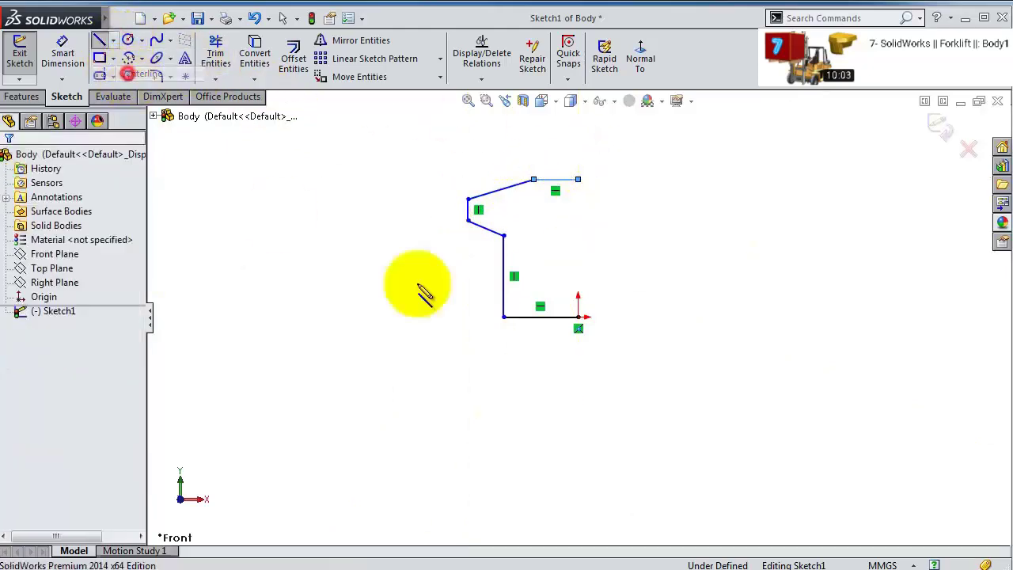
left_click(578, 316)
left_click(577, 116)
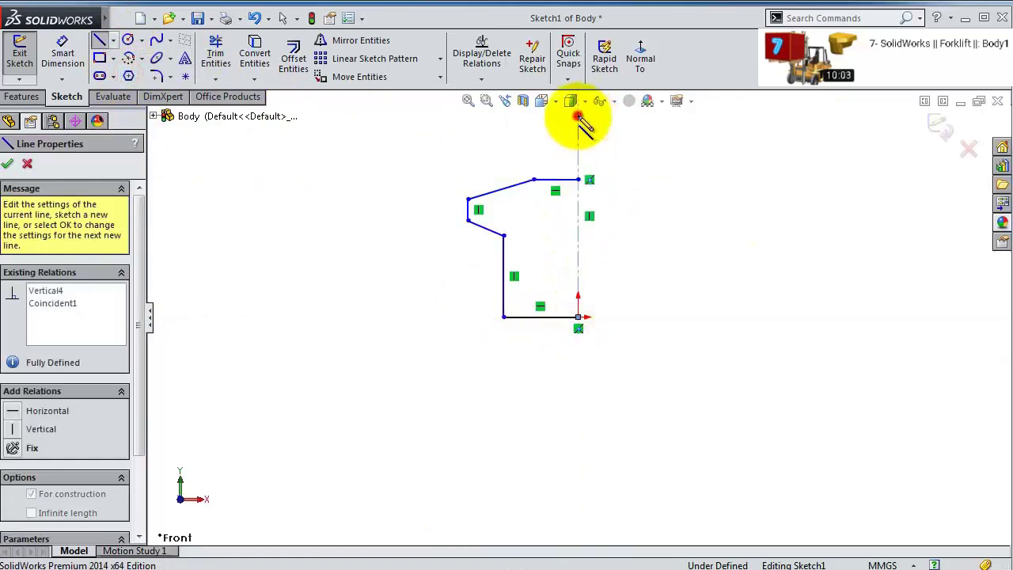
key("Escape")
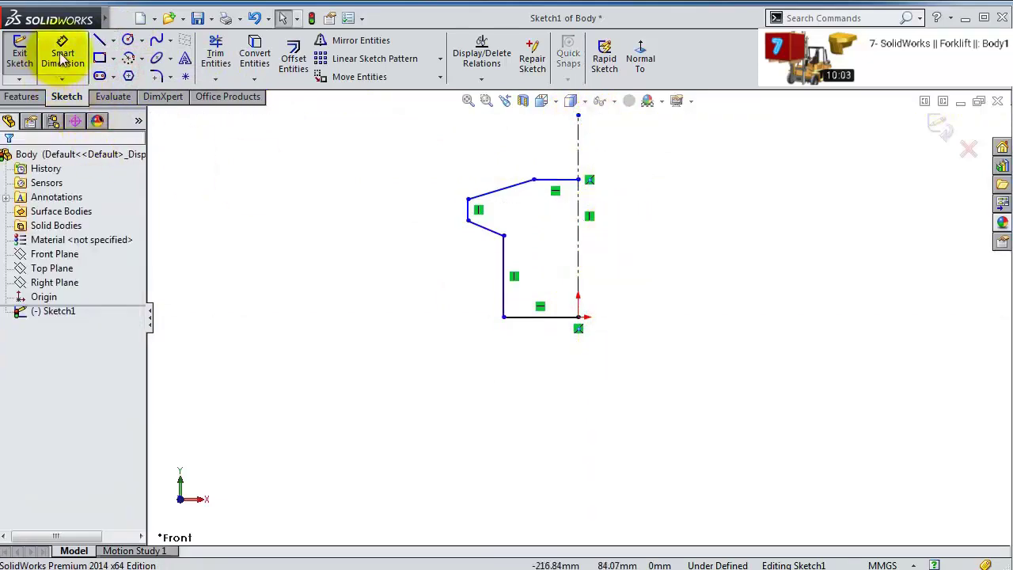
- Dimension the overall height 965, bottom line 508 and lower left vertical 660
left_click(62, 53)
left_click(567, 183)
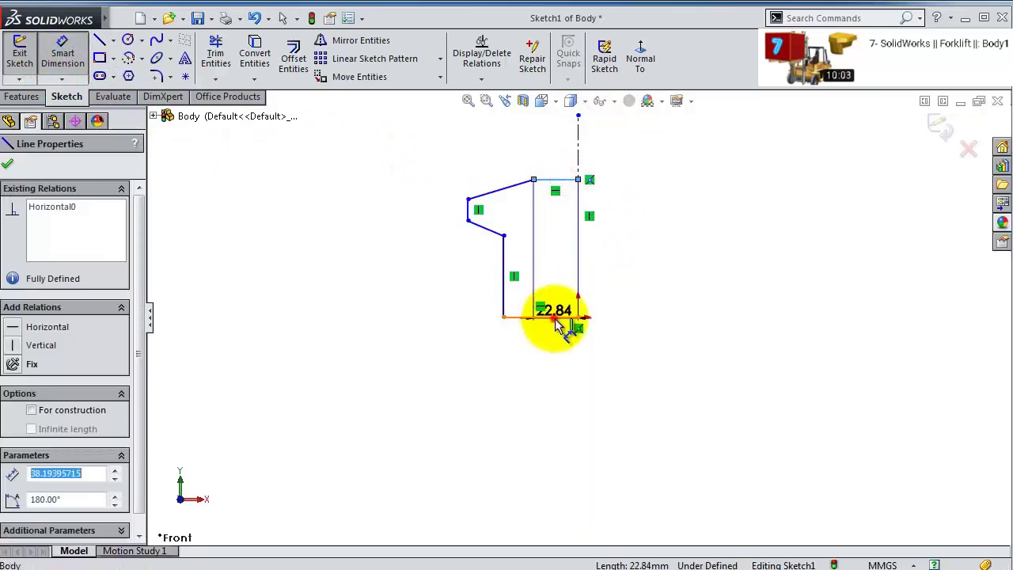
left_click(561, 319)
left_click(664, 310)
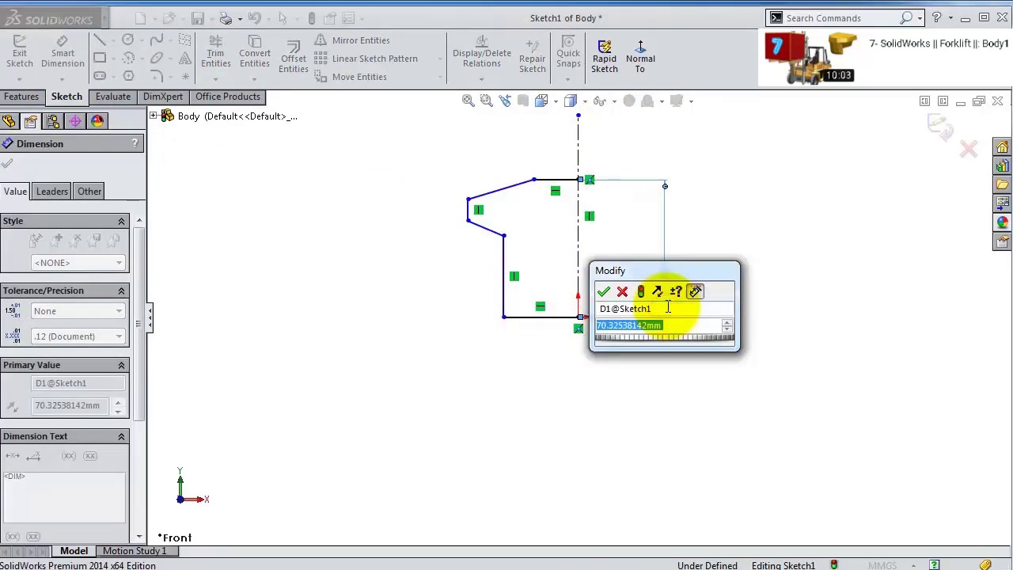
type("965")
key("Return")
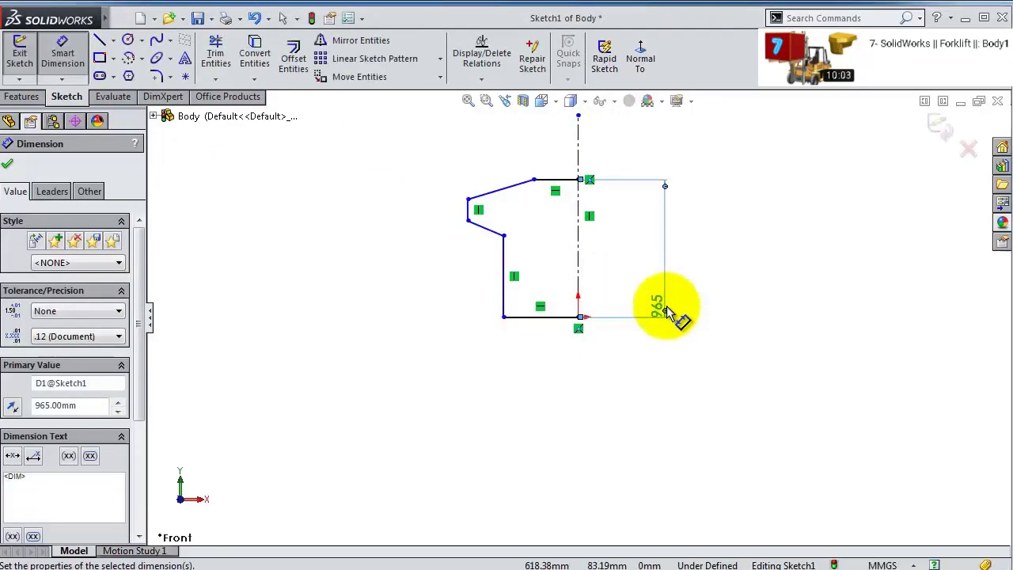
left_click(544, 320)
left_click(542, 347)
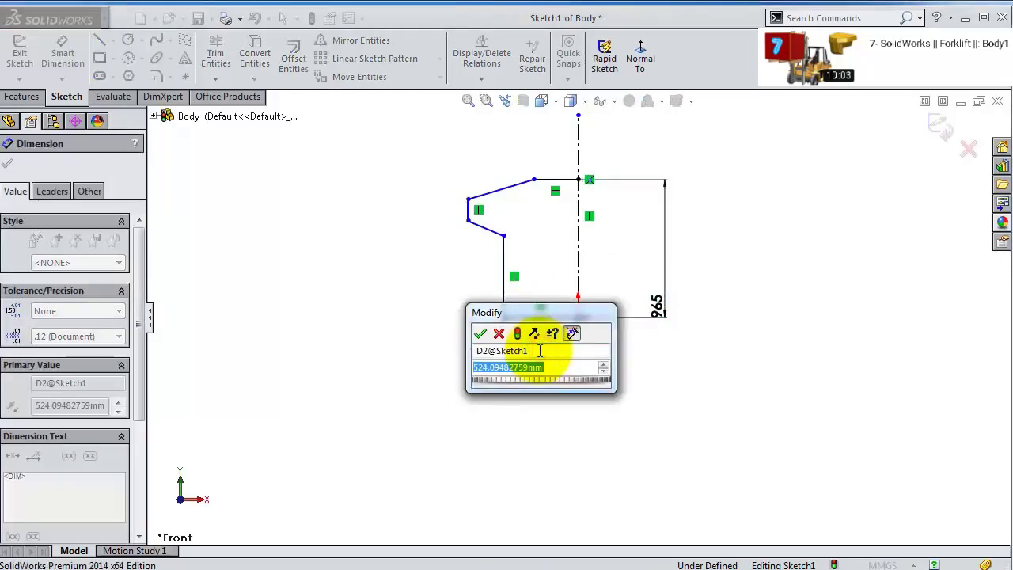
type("5.8")
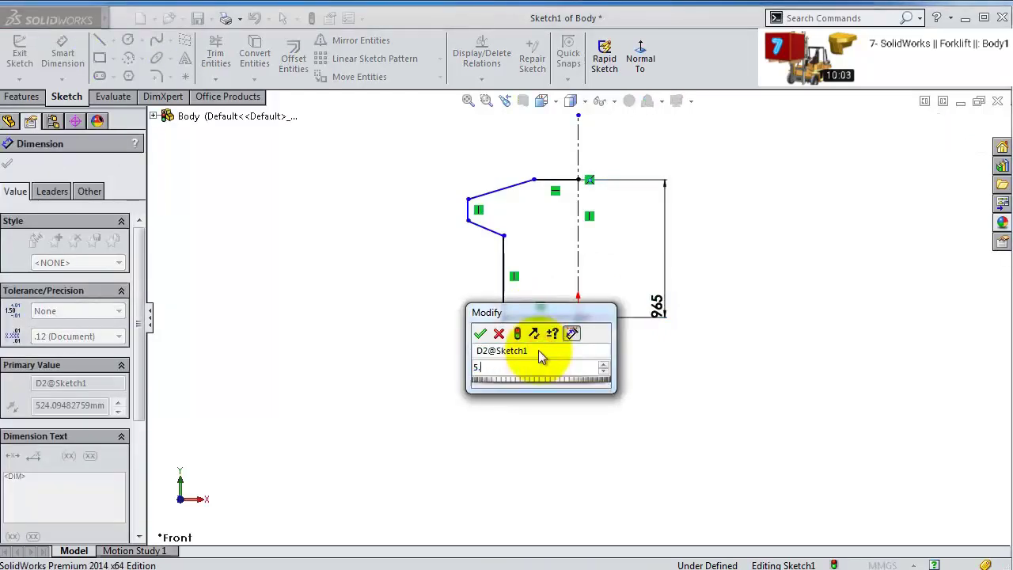
key("Return")
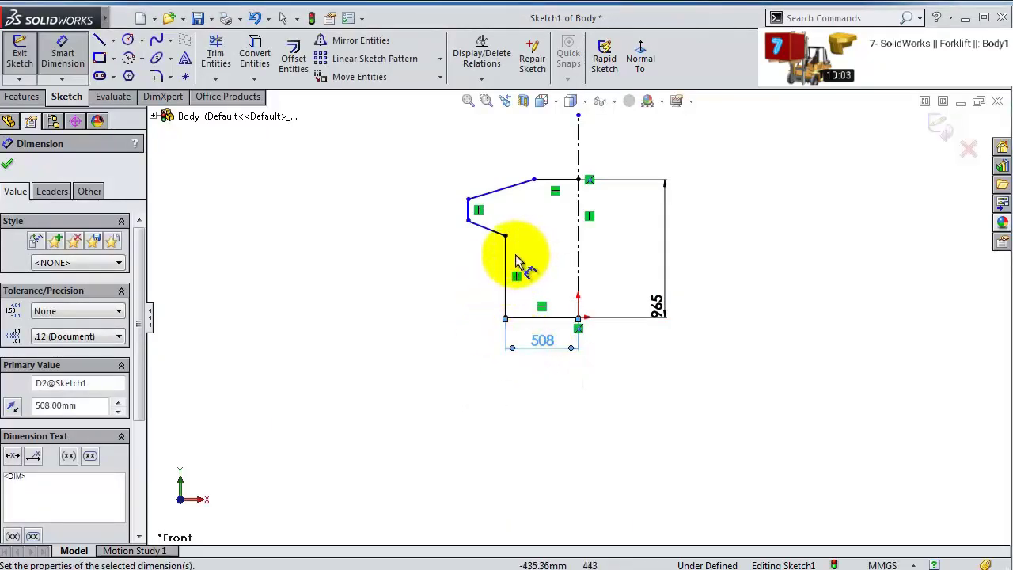
left_click(512, 273)
left_click(478, 267)
type("660")
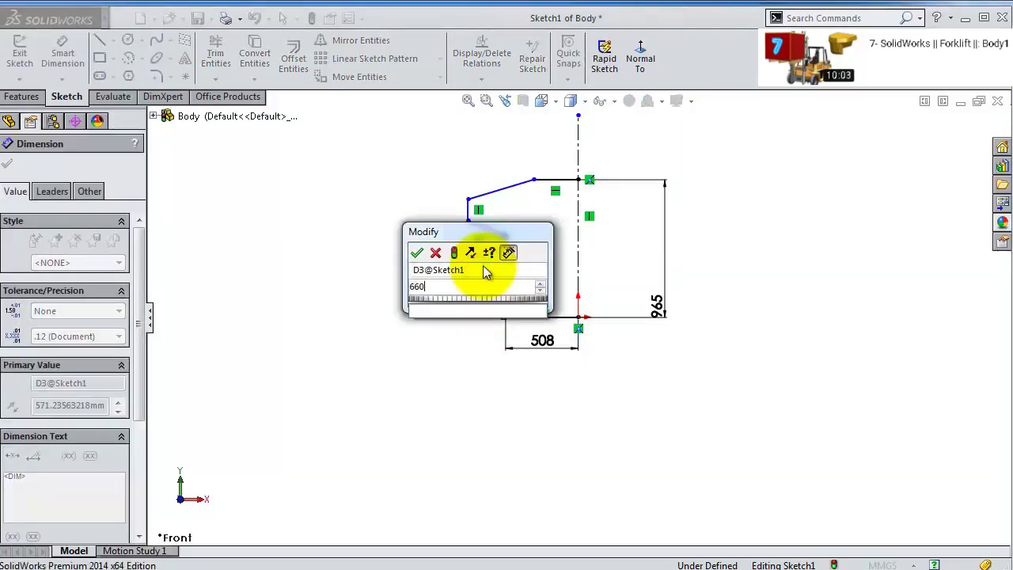
key("Return")
- Add the 96° angle and the 250 upper left vertical dimension
scroll(474, 218, "down", 5)
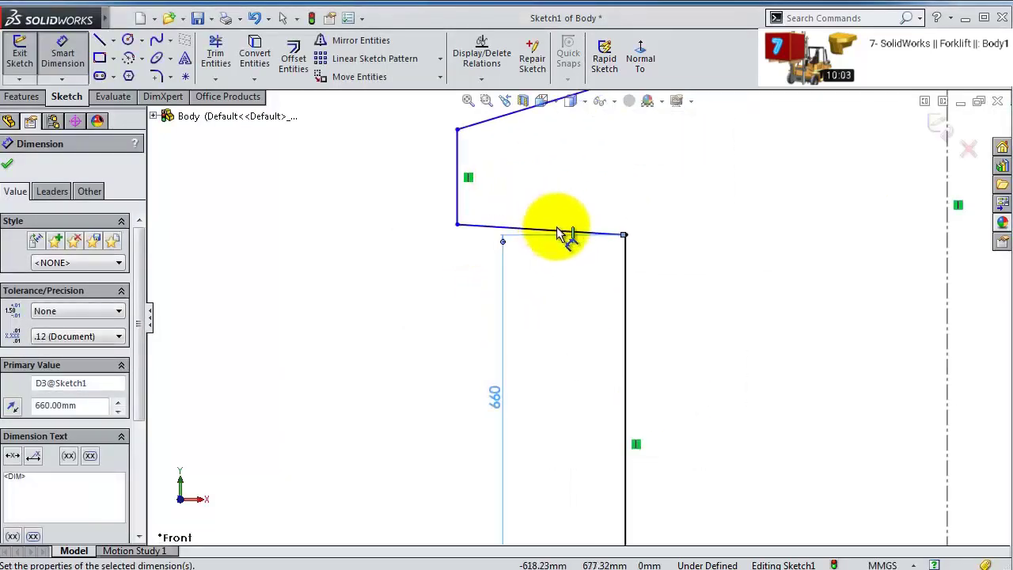
left_click(564, 231)
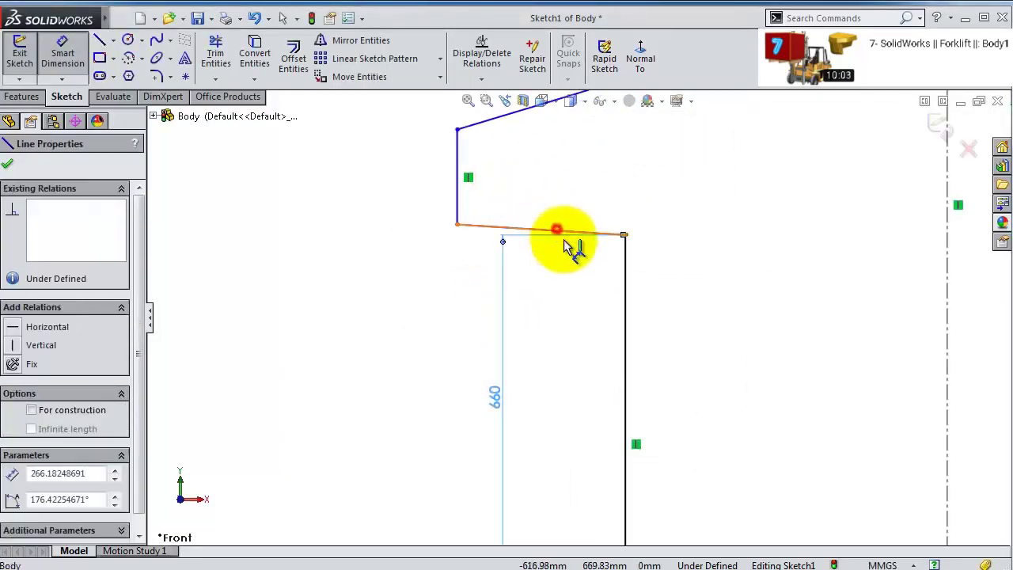
left_click(625, 289)
left_click(594, 295)
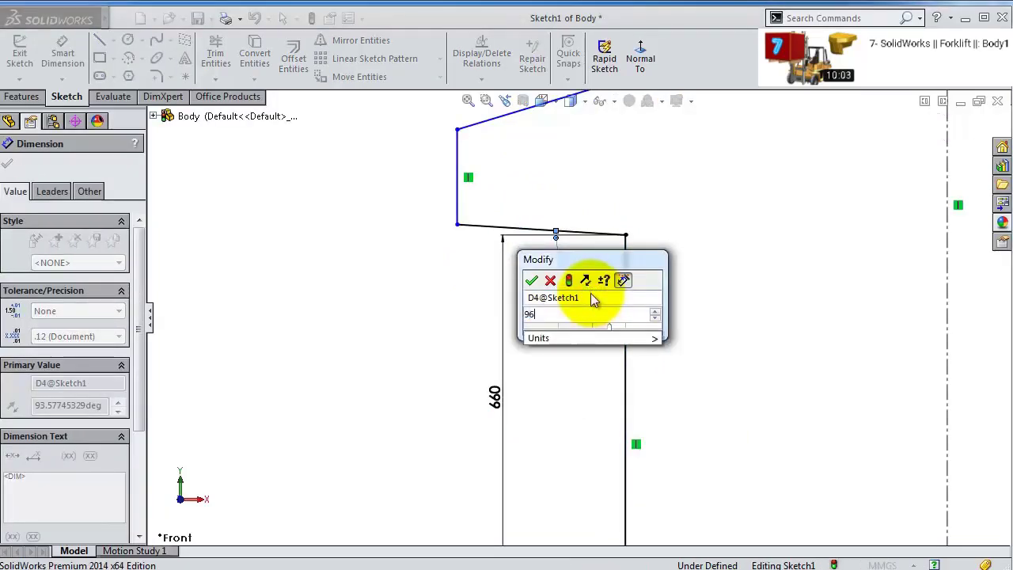
key("Return")
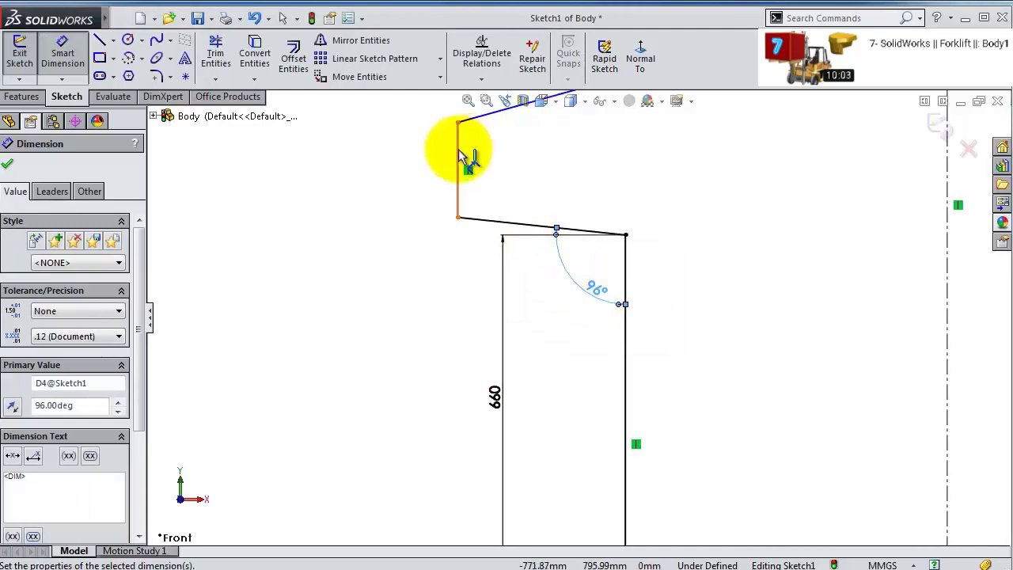
left_click(458, 149)
left_click(374, 154)
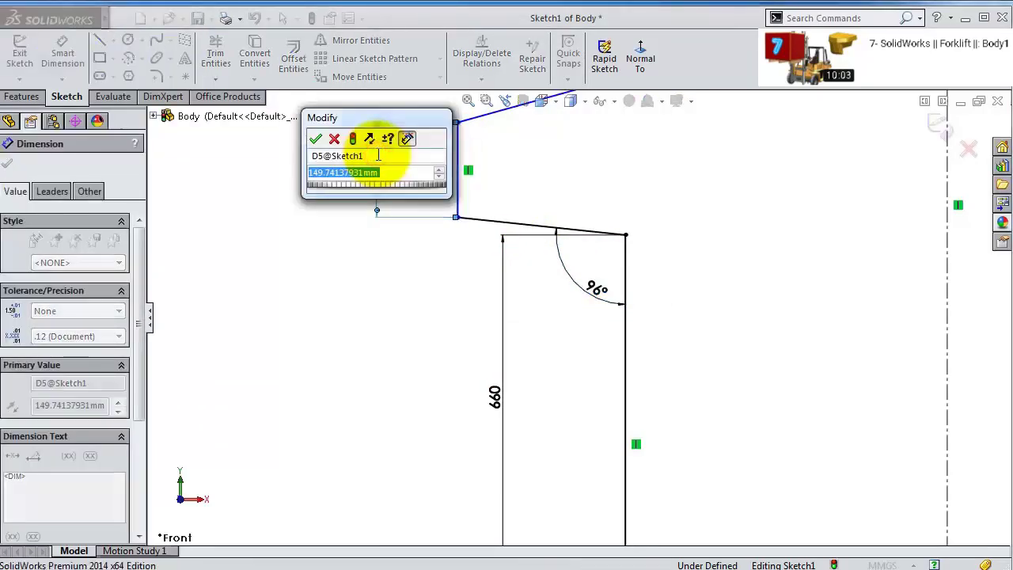
type("250")
key("Return")
- Dimension the top line 635 and the overall width to the centerline 940
scroll(585, 182, "up", 3)
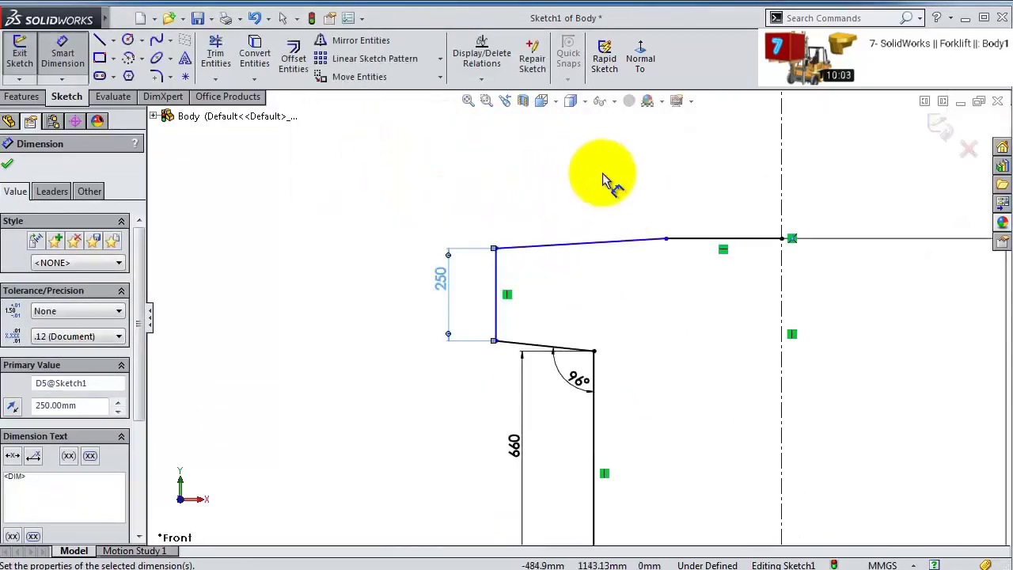
left_click(740, 241)
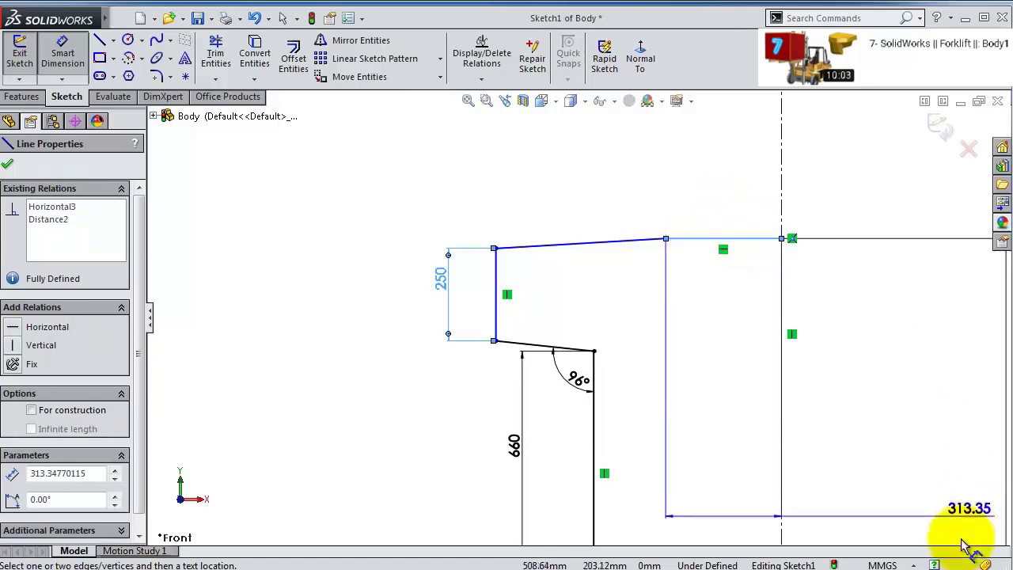
key("Escape")
left_click(628, 239)
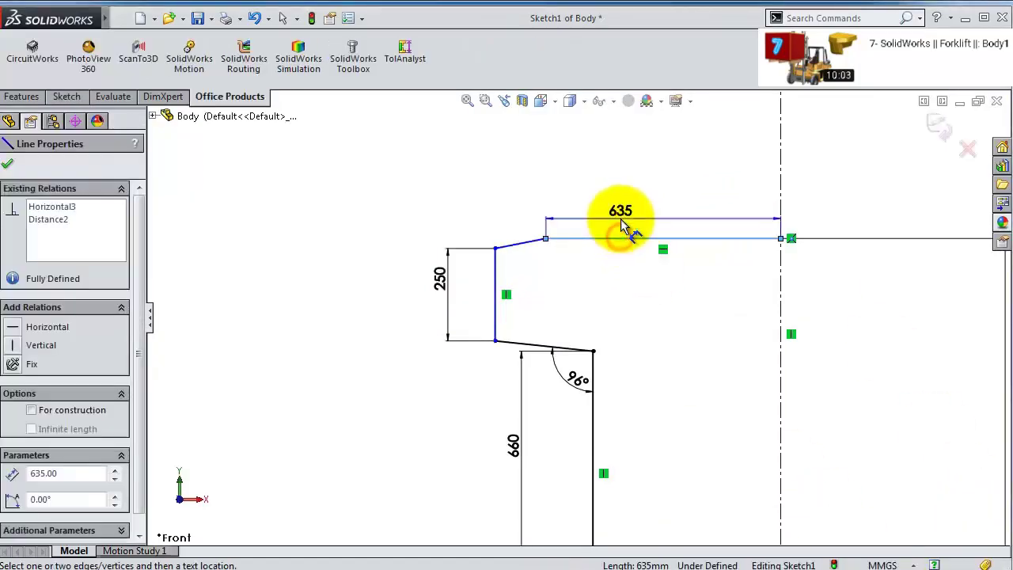
left_click(621, 216)
left_click(560, 204)
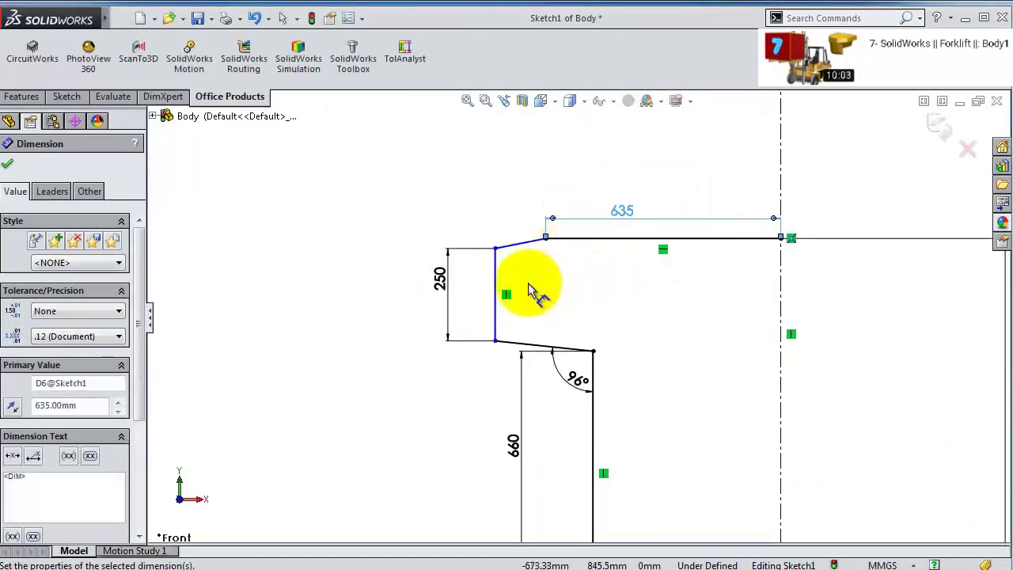
left_click(497, 279)
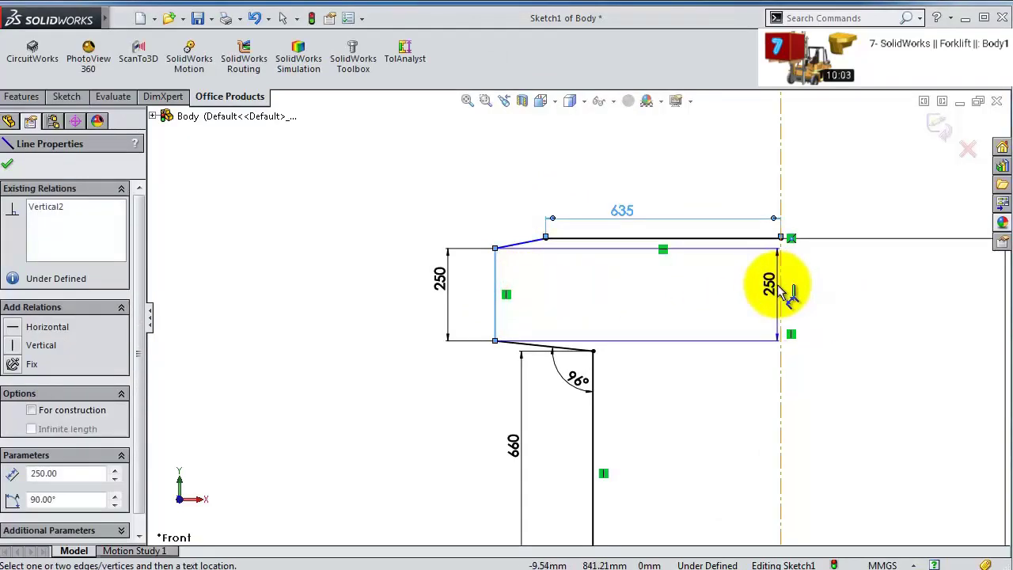
left_click(778, 287)
left_click(709, 168)
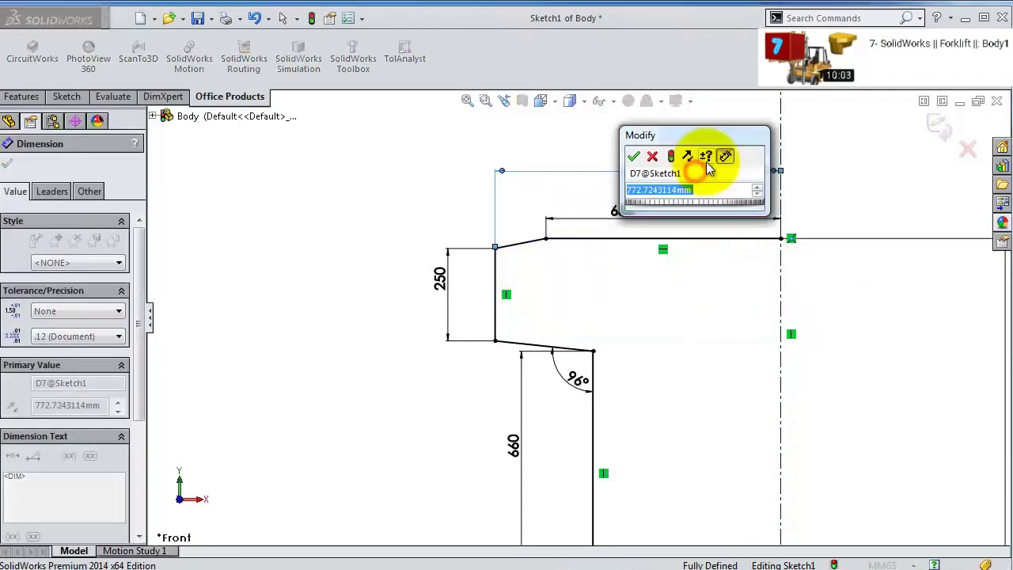
type("90")
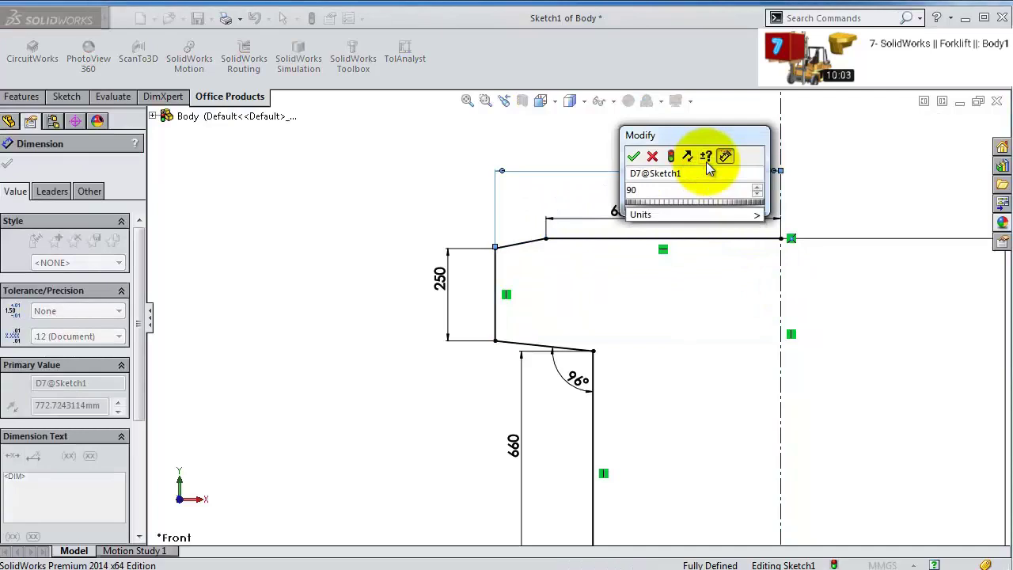
type("40")
key("Return")
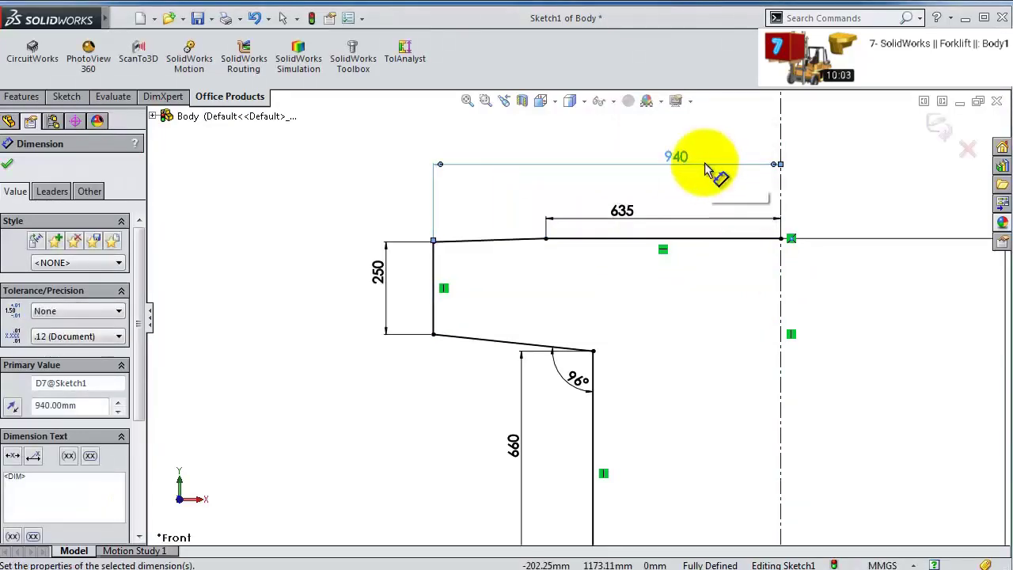
- Close the profile with a vertical line from the top right corner down to the origin
key("f")
scroll(660, 365, "down", 3)
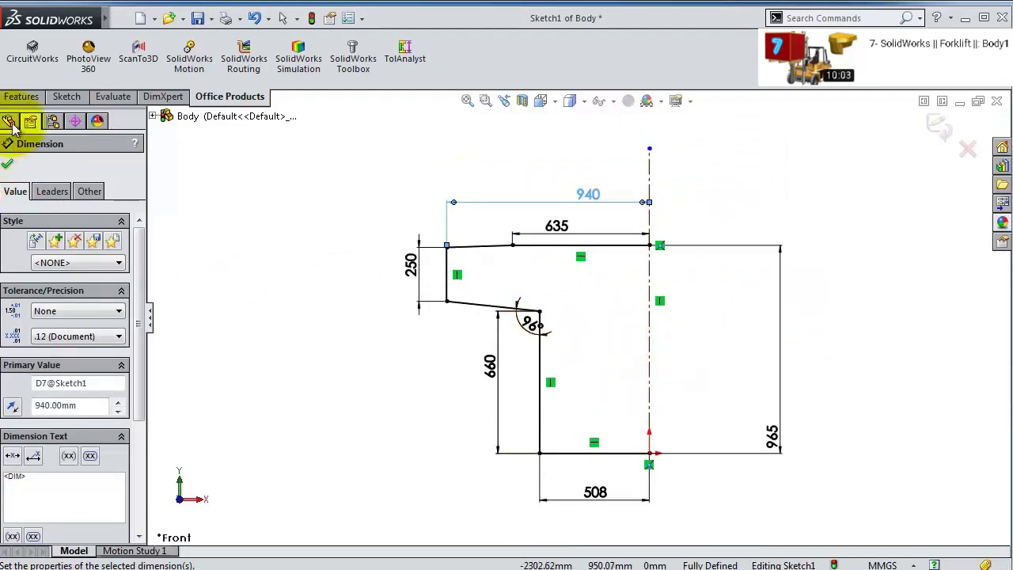
left_click(9, 163)
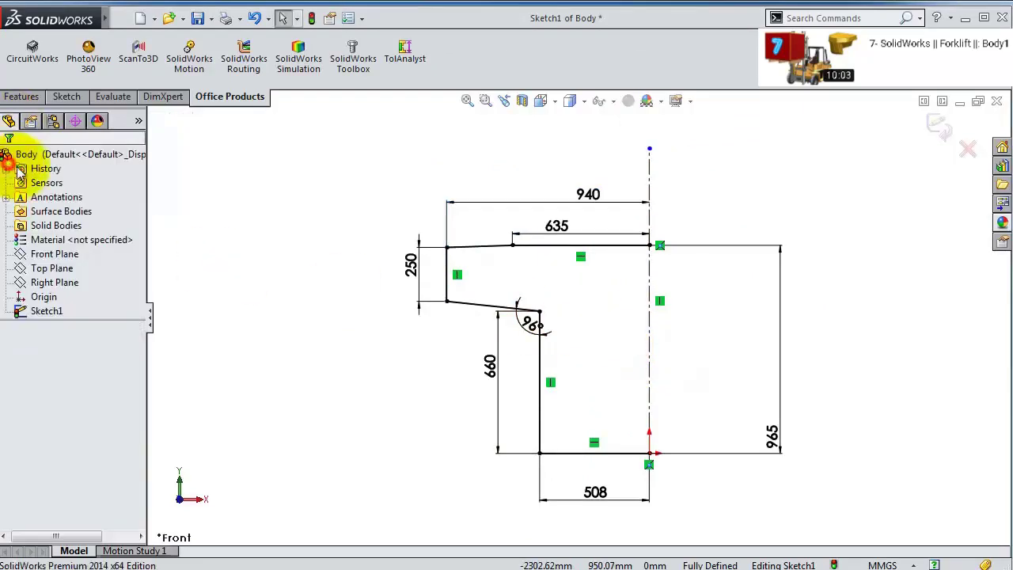
left_click(21, 96)
left_click(67, 96)
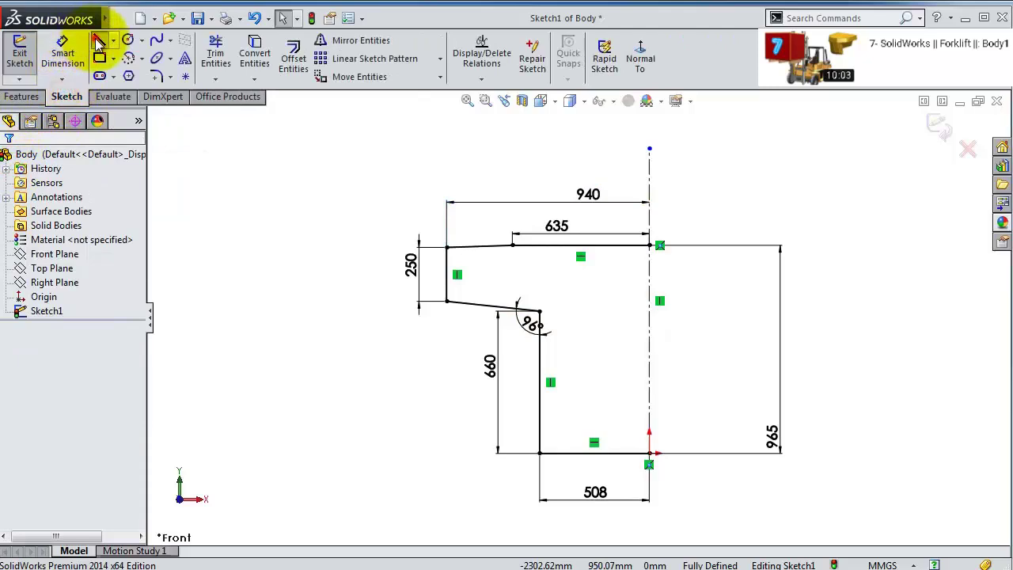
left_click(98, 44)
left_click(658, 246)
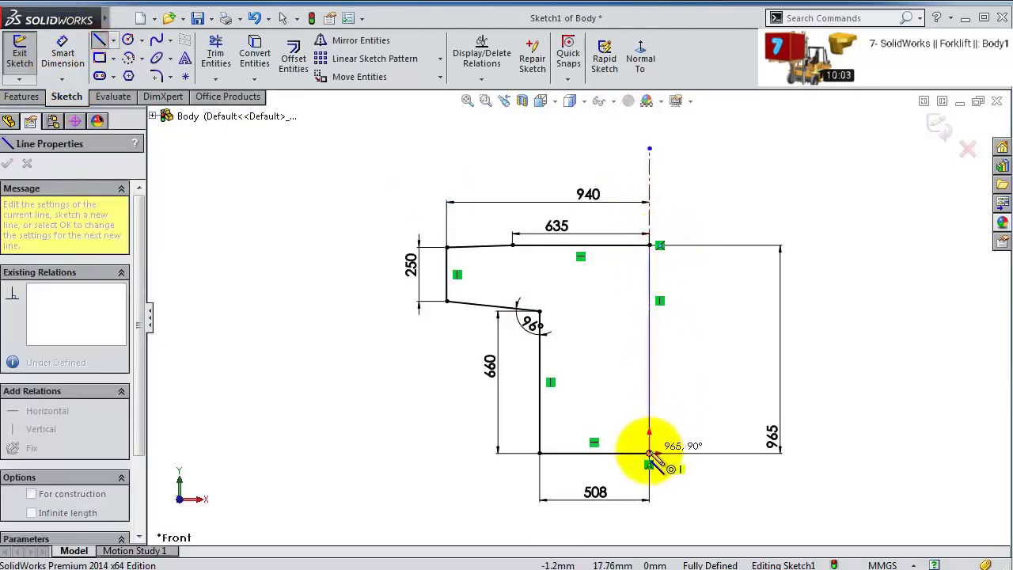
left_click(649, 453)
- Extrude the closed profile 1245 mm in the reversed direction
left_click(18, 97)
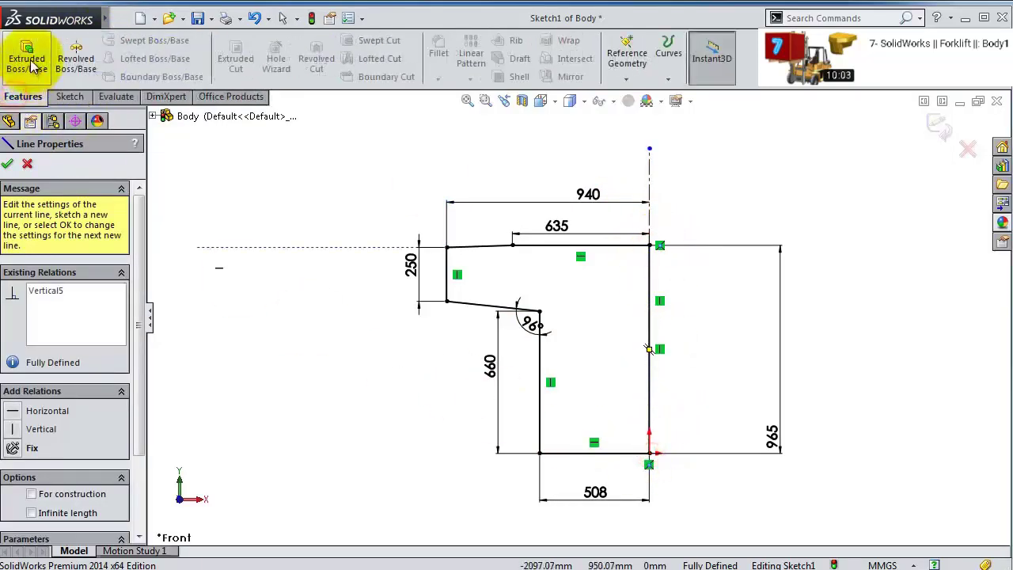
left_click(32, 62)
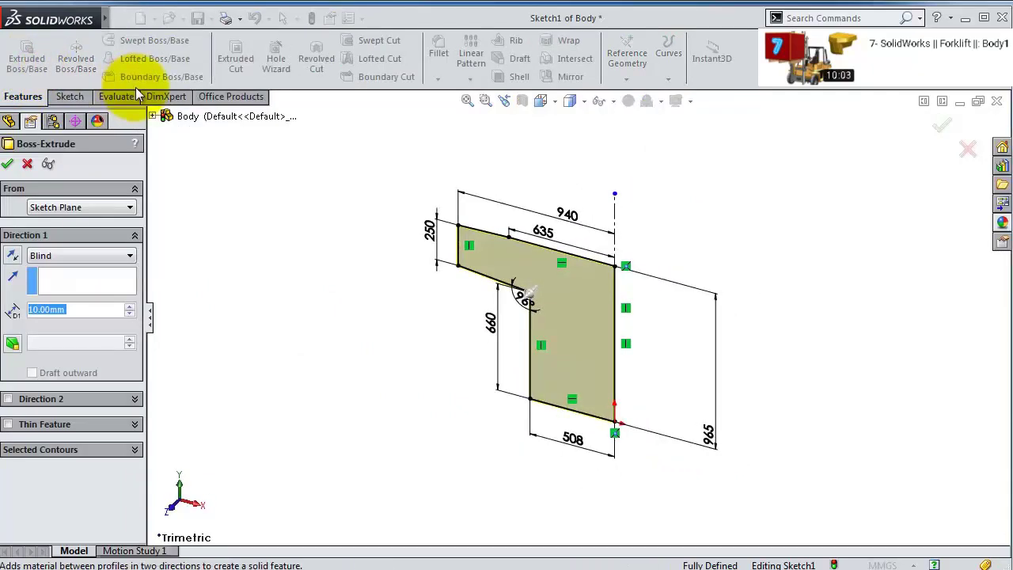
type("1245")
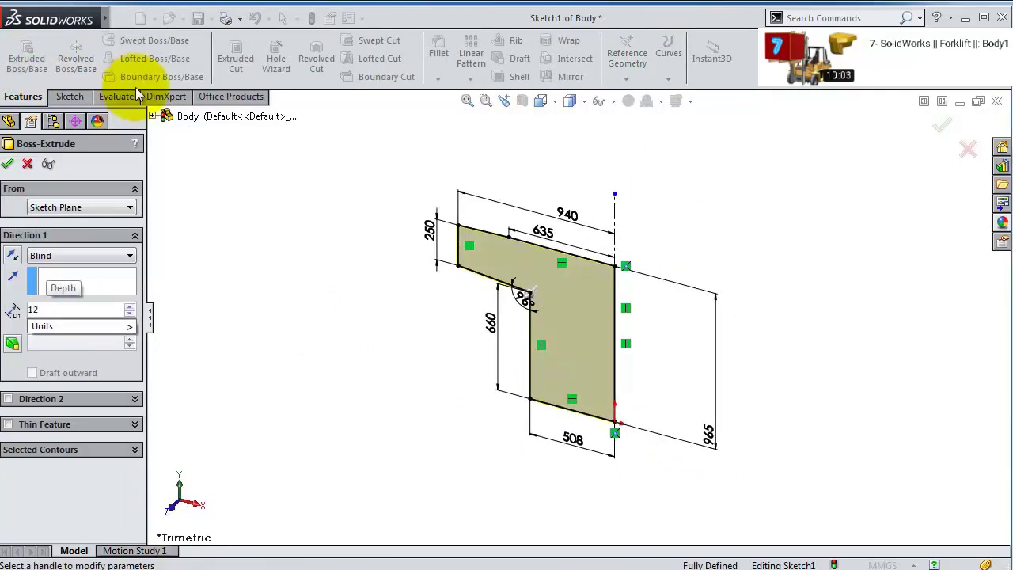
left_click(13, 255)
left_click(8, 163)
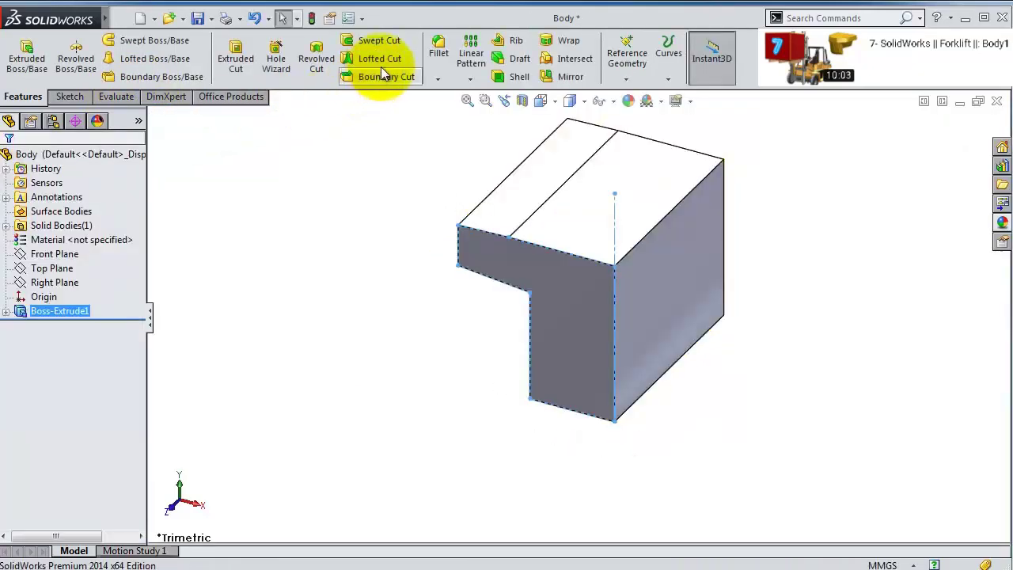
- Mirror Boss-Extrude1 across the body's right face
left_click(471, 79)
left_click(475, 124)
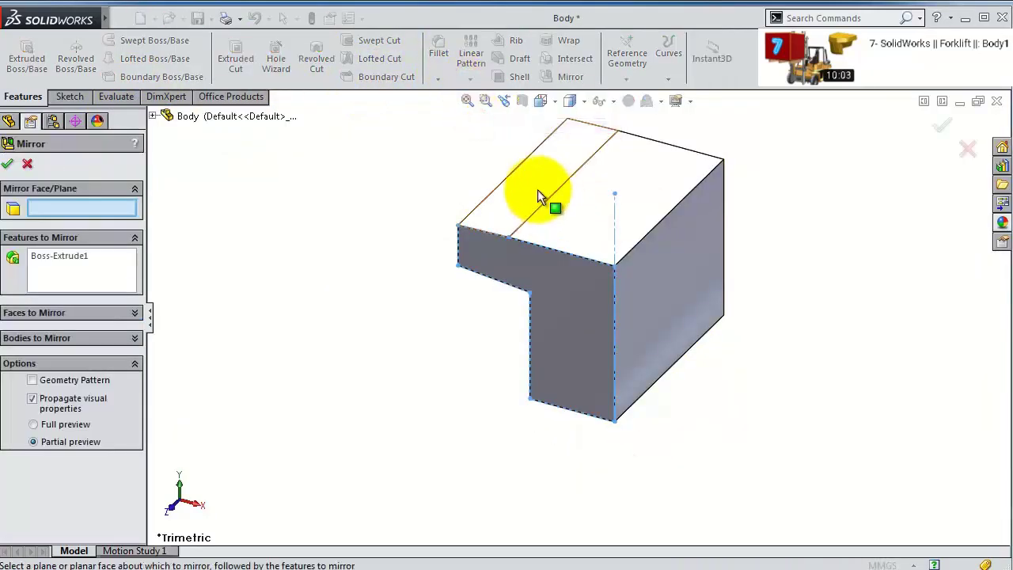
left_click(662, 283)
left_click(941, 124)
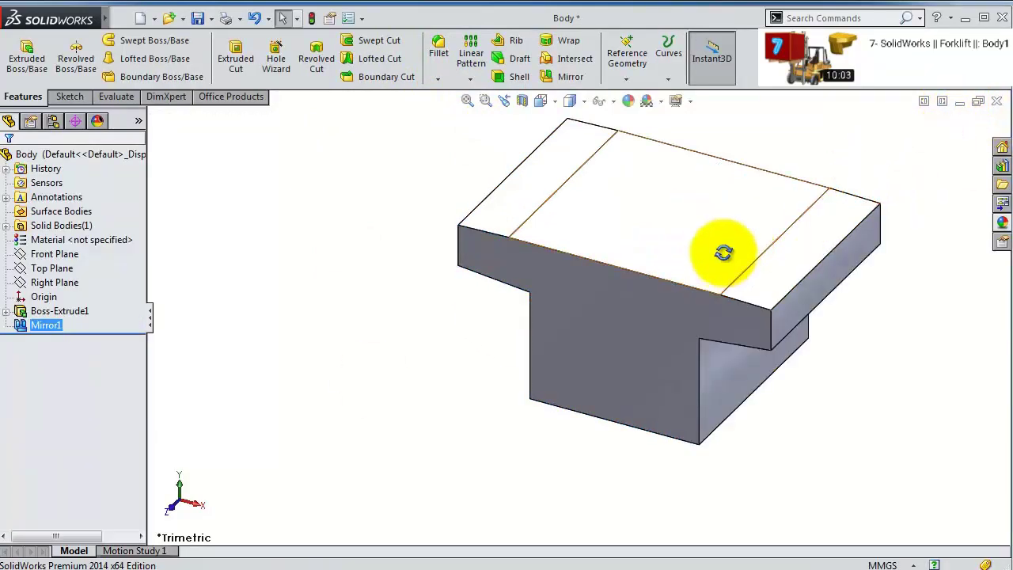
middle_click_drag(723, 252, 704, 239)
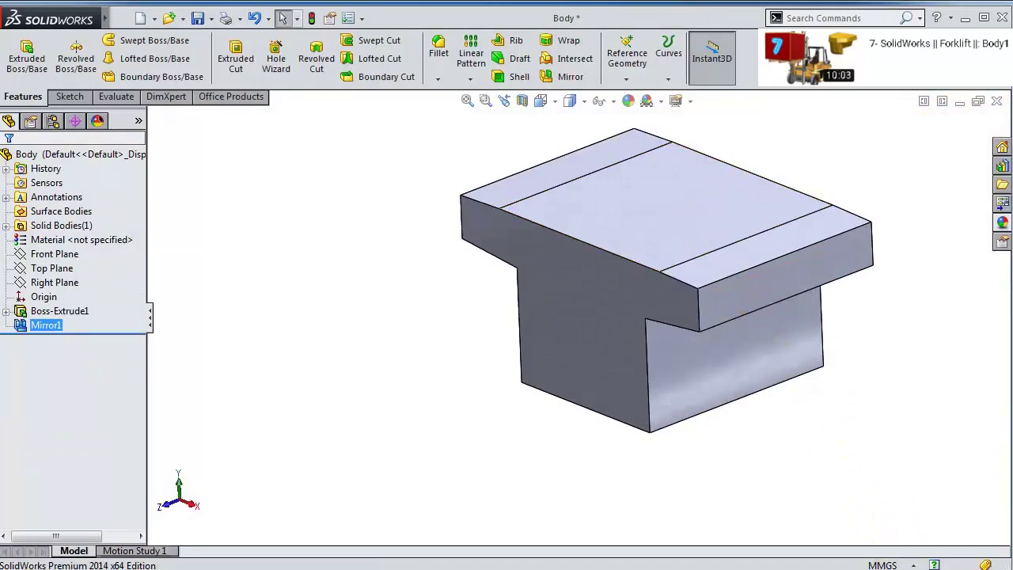
left_click(52, 292)
left_click(54, 282)
left_click(63, 263)
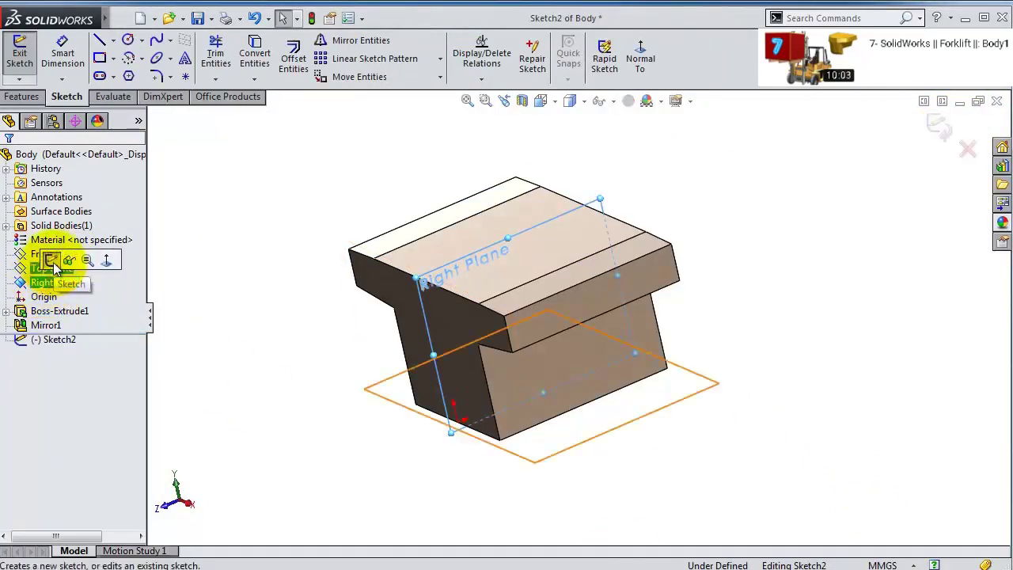
left_click(640, 53)
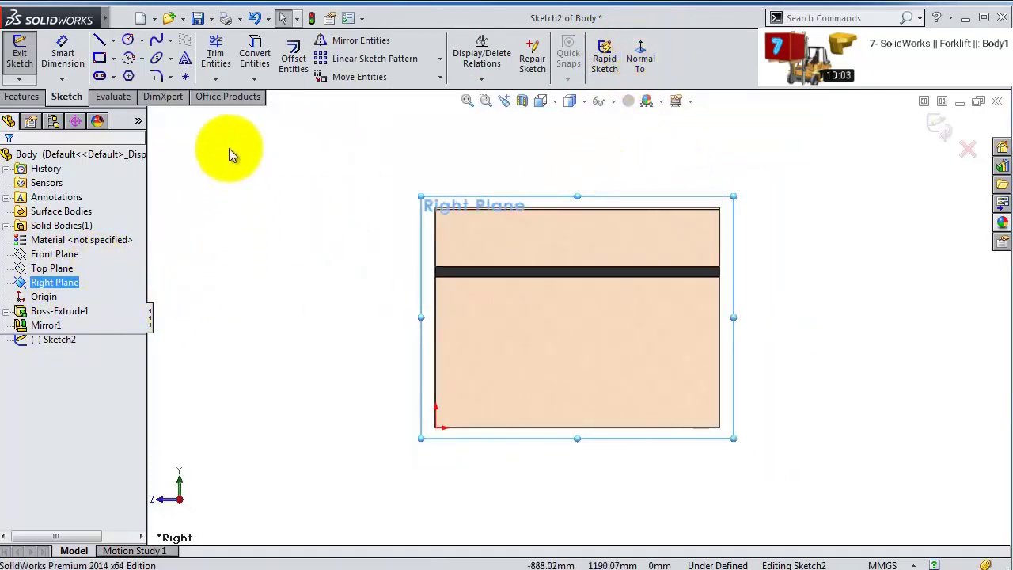
left_click(101, 43)
scroll(652, 147, "down", 2)
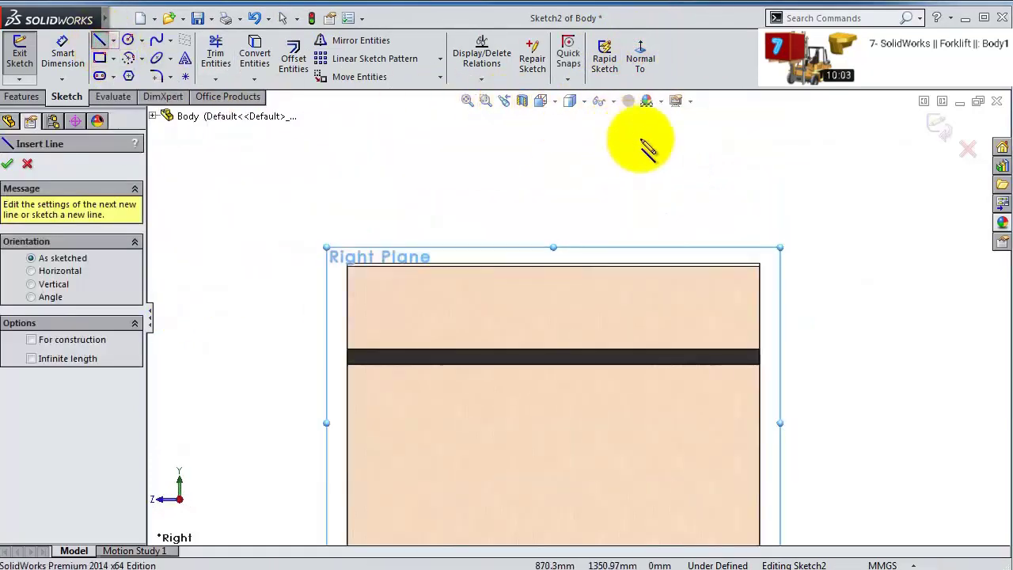
scroll(743, 253, "down", 1)
scroll(744, 253, "down", 1)
scroll(712, 255, "down", 1)
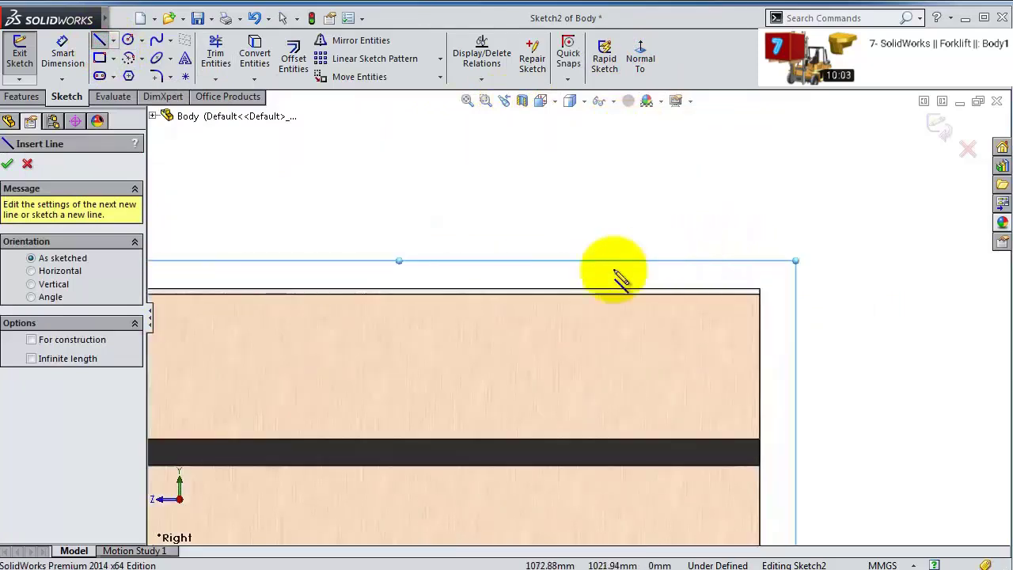
left_click(555, 290)
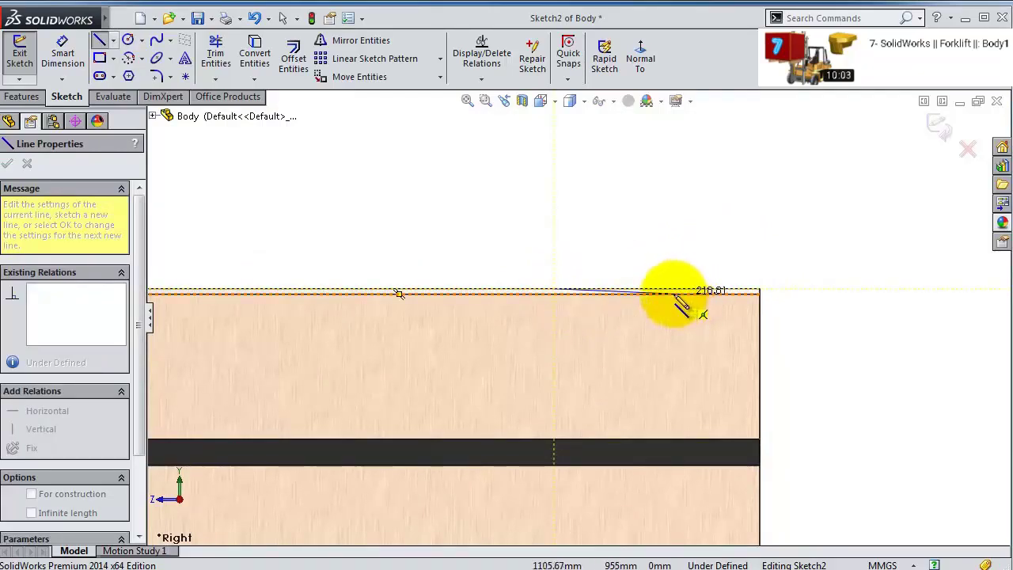
key("Escape")
- Edit Sketch1 under Boss-Extrude1, change its 250 mm dimension to 240 mm, and rebuild
left_click(935, 131)
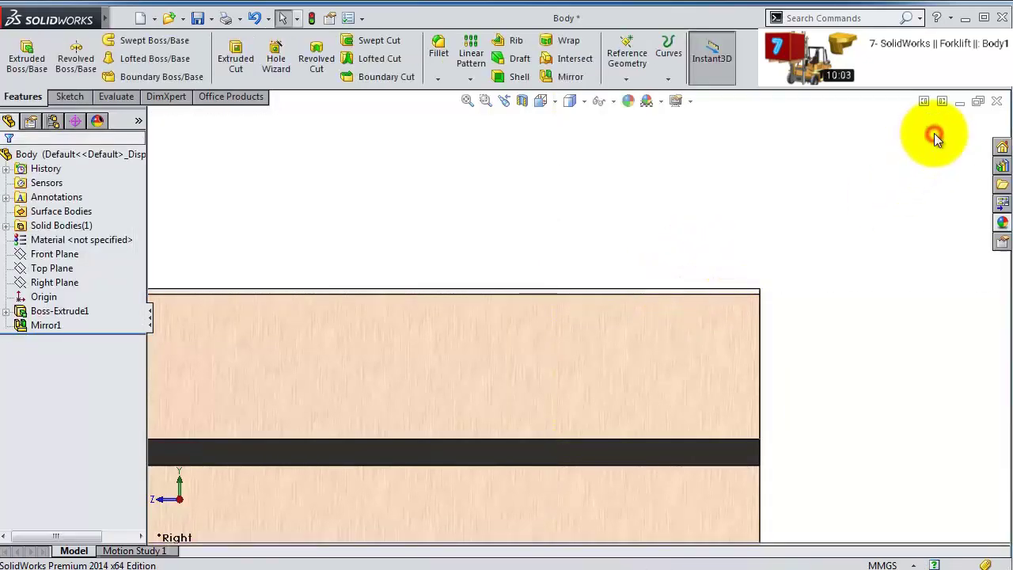
left_click(7, 312)
left_click(51, 326)
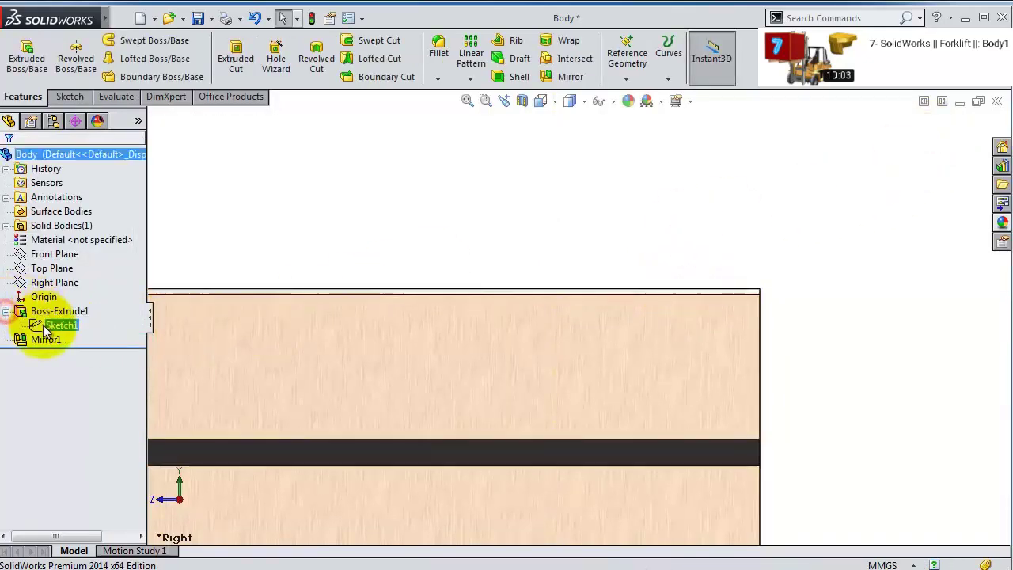
left_click(39, 283)
mouse_move(538, 309)
middle_mouse_down()
mouse_move(652, 330)
mouse_move(581, 362)
mouse_move(525, 312)
mouse_move(446, 299)
middle_mouse_up()
double_click(442, 289)
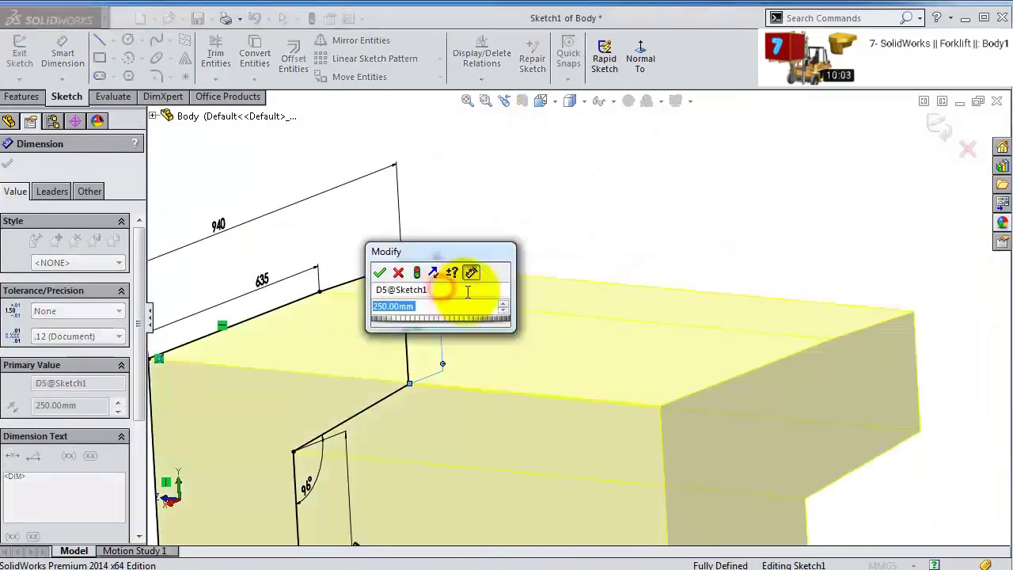
type("2")
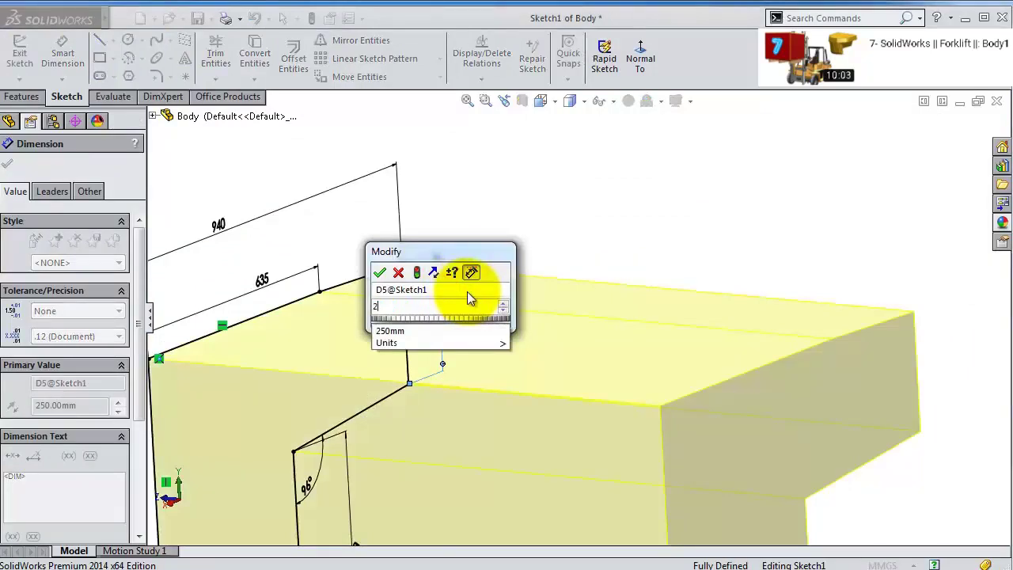
type("40")
key("Return")
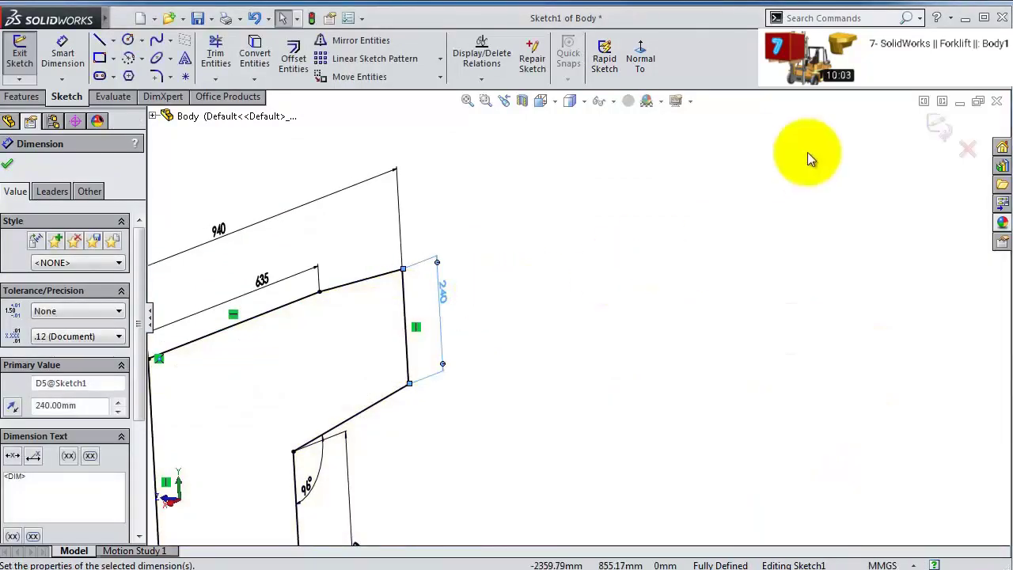
left_click(939, 126)
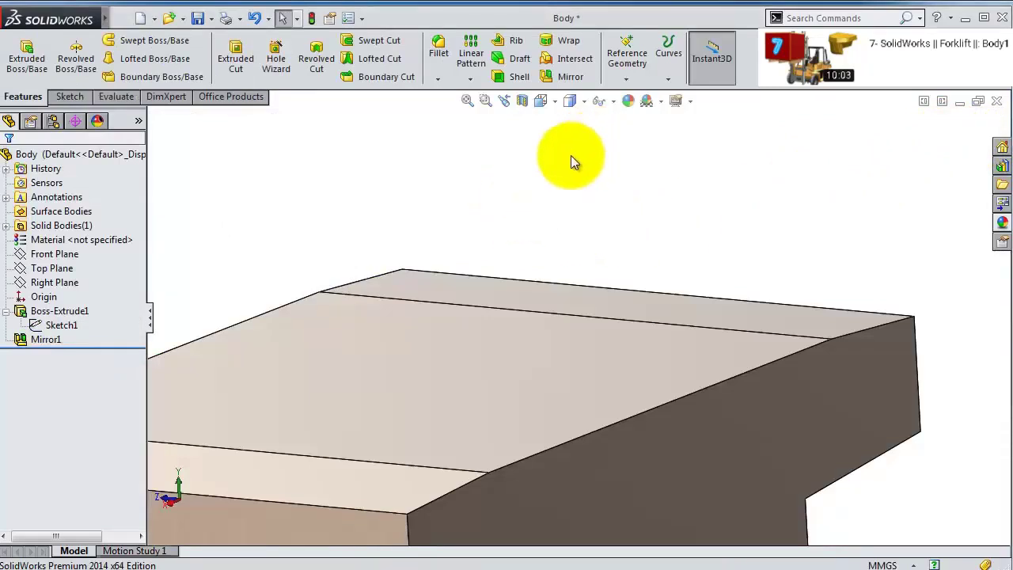
- Start a Right Plane sketch viewed Normal To; a first top line is drawn then cancelled
left_click(52, 282)
left_click(57, 267)
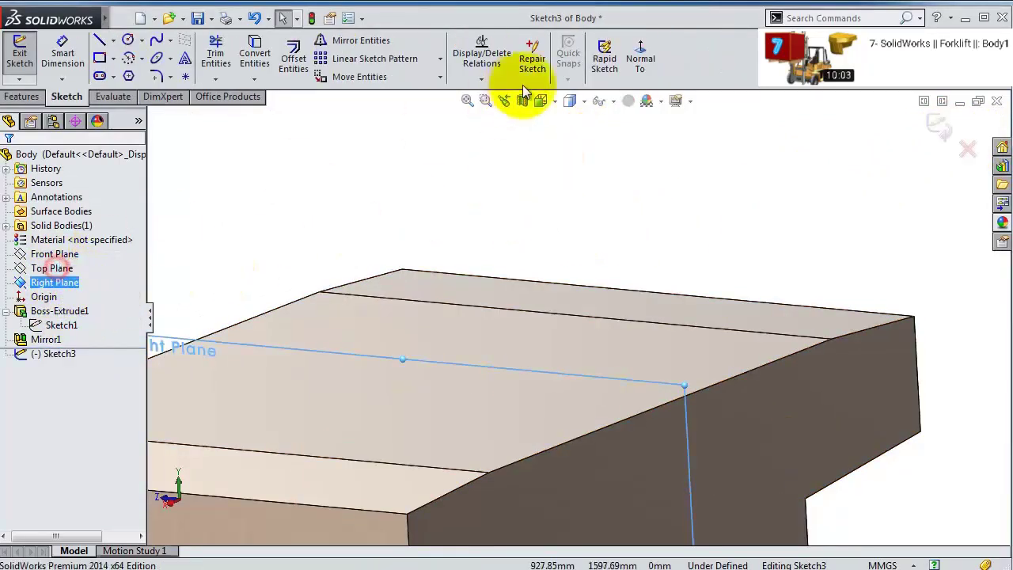
left_click(640, 58)
scroll(787, 146, "down", 5)
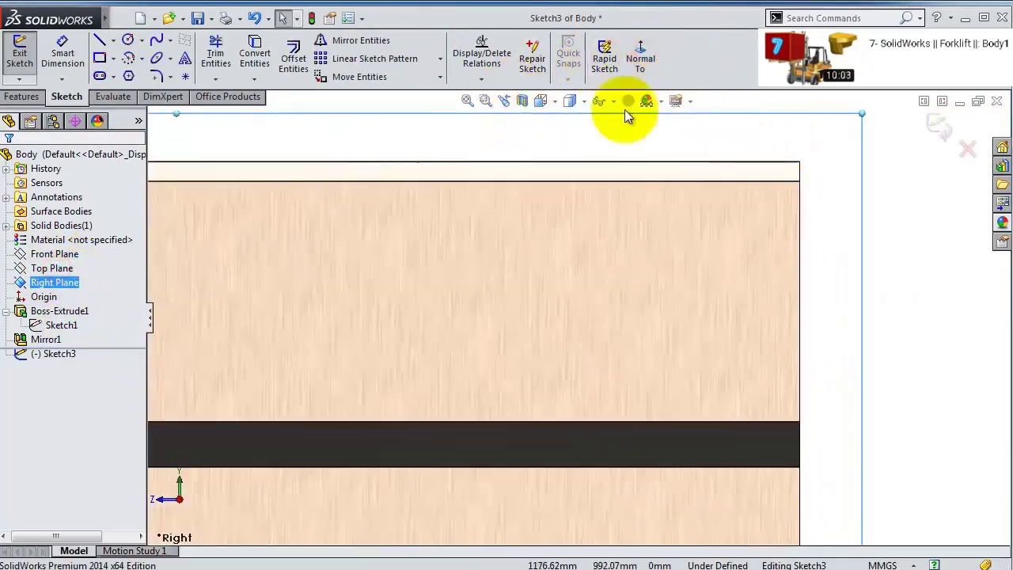
left_click(99, 40)
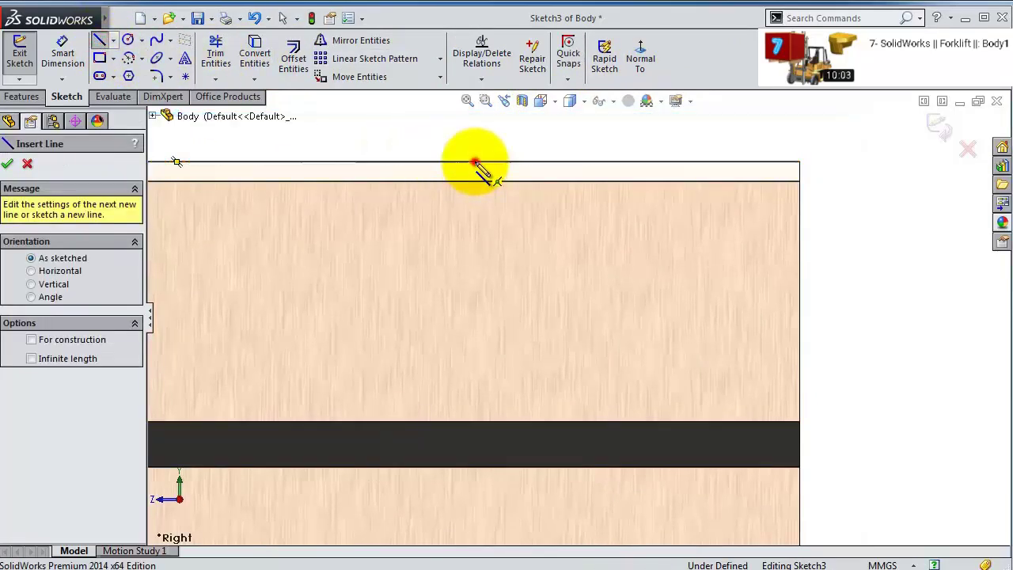
left_click(474, 162)
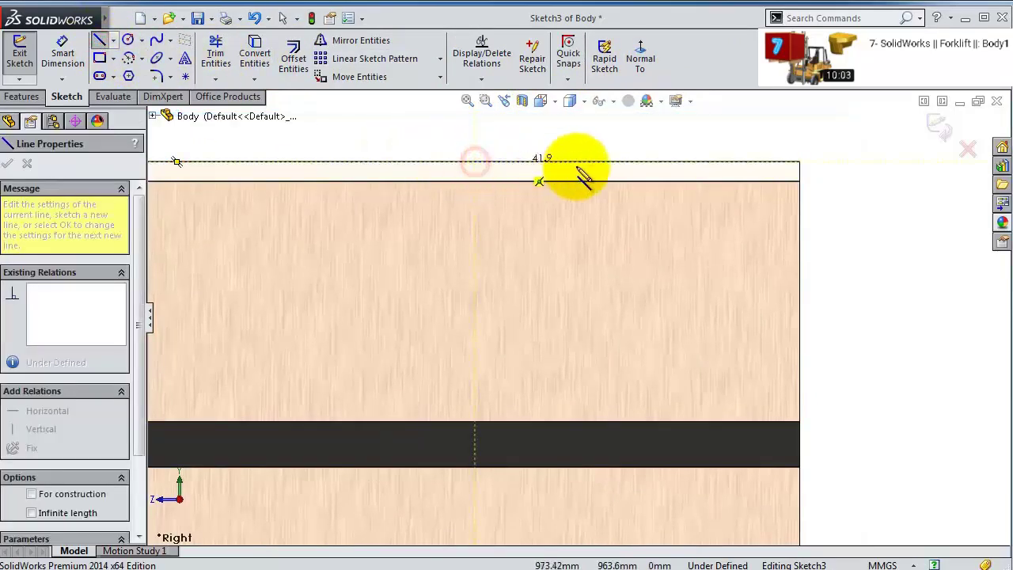
left_click(618, 181)
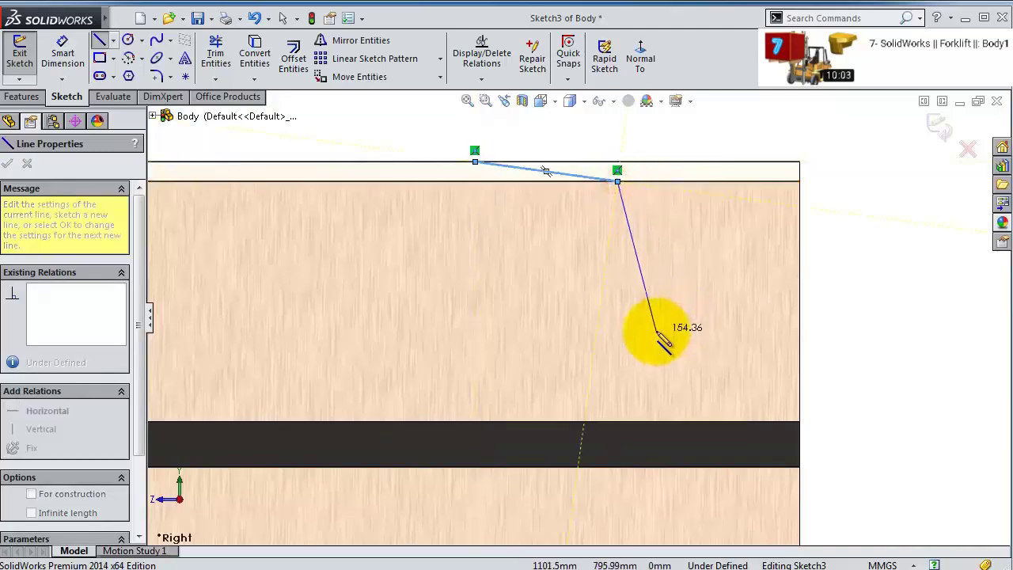
scroll(657, 341, "up", 1)
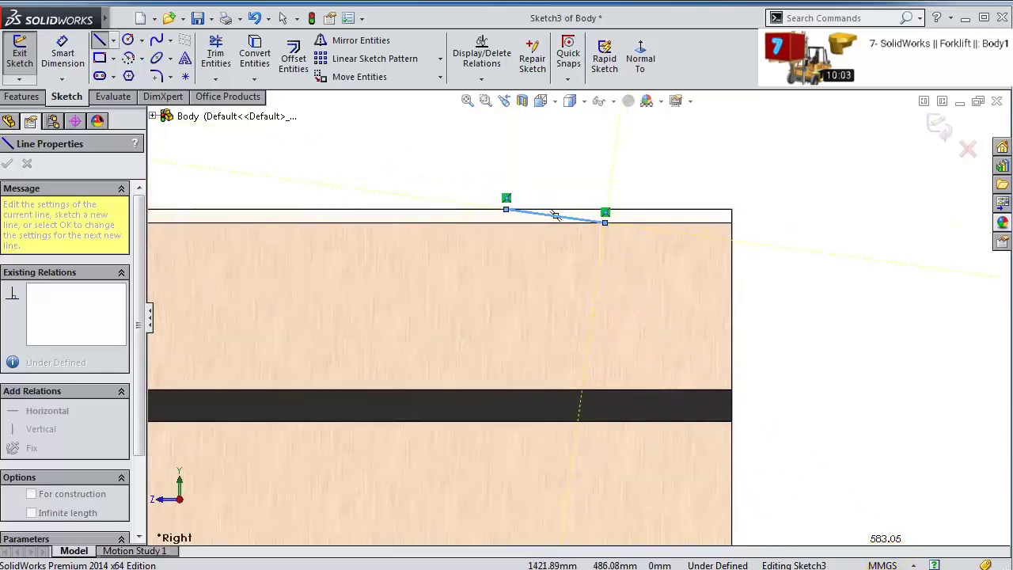
key("Escape")
- Draw connected lines along the top edge, down the block's side, and along its bottom edge
left_click(68, 96)
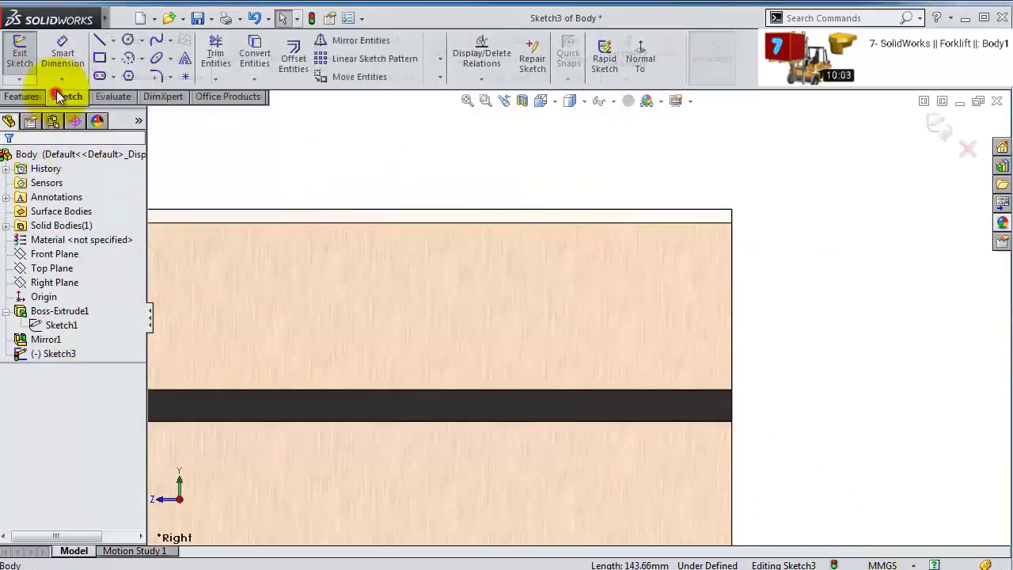
left_click(99, 39)
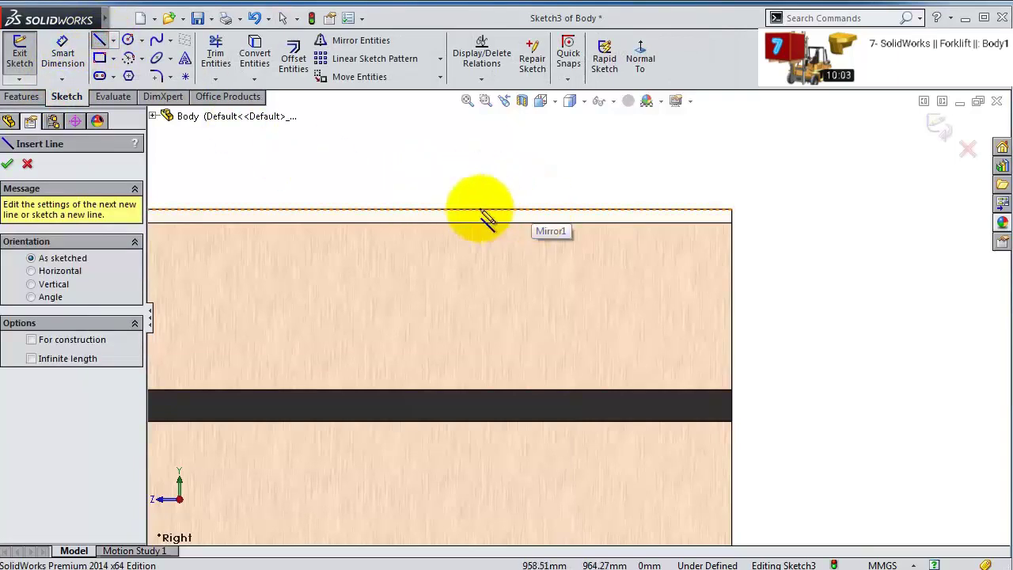
left_click(445, 210)
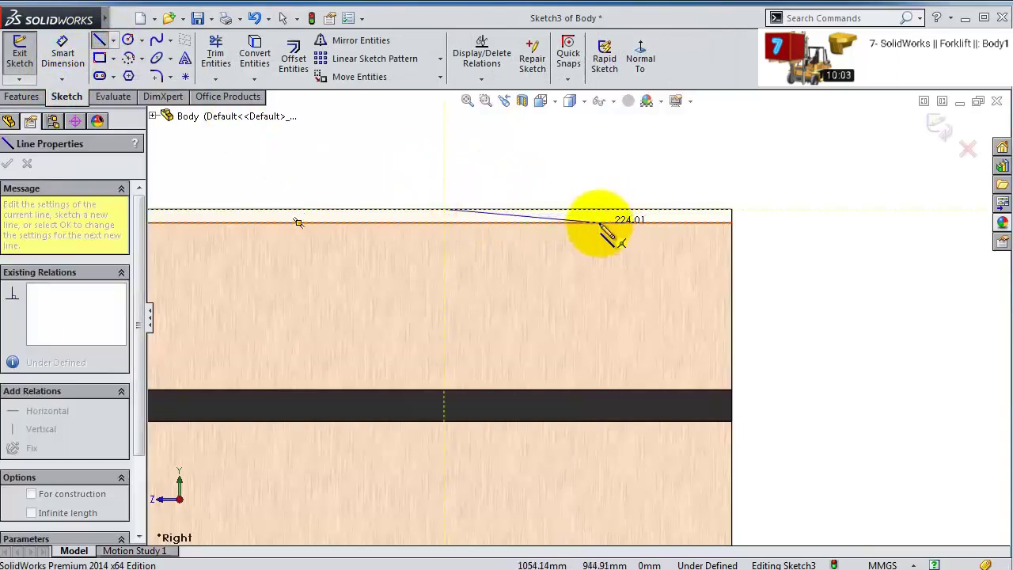
left_click(599, 221)
left_click(648, 391)
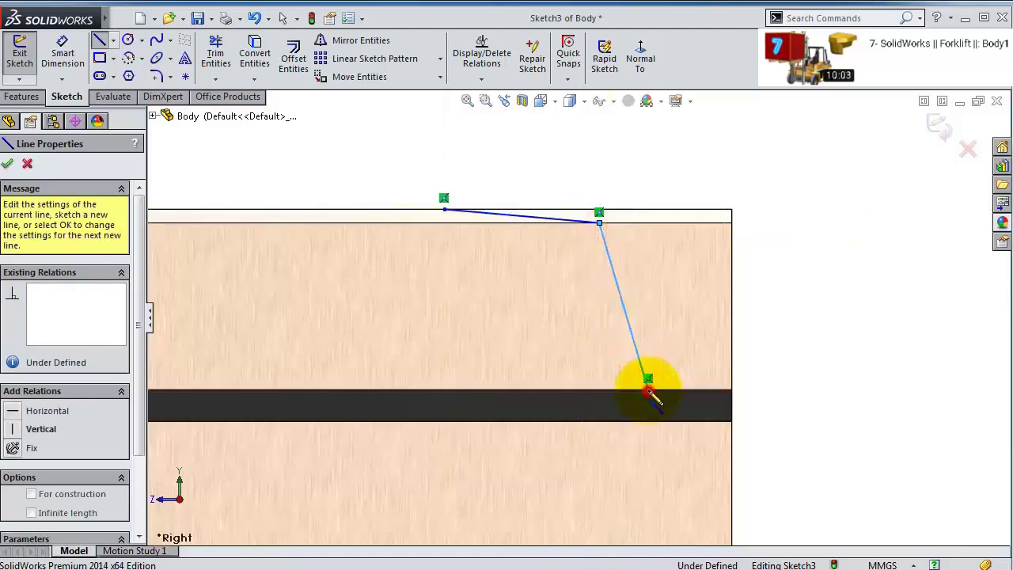
scroll(649, 391, "up", 6)
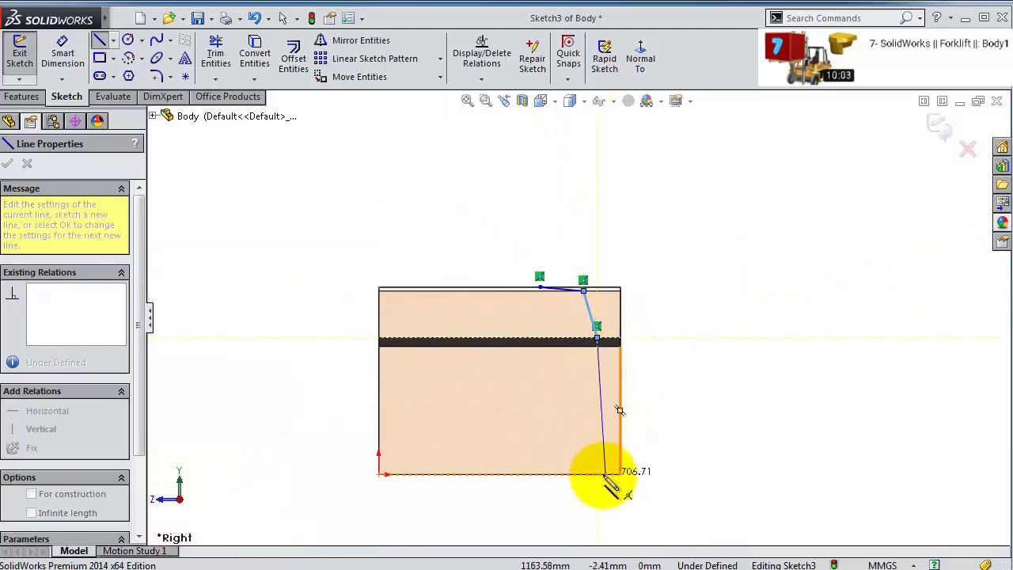
scroll(602, 455, "down", 2)
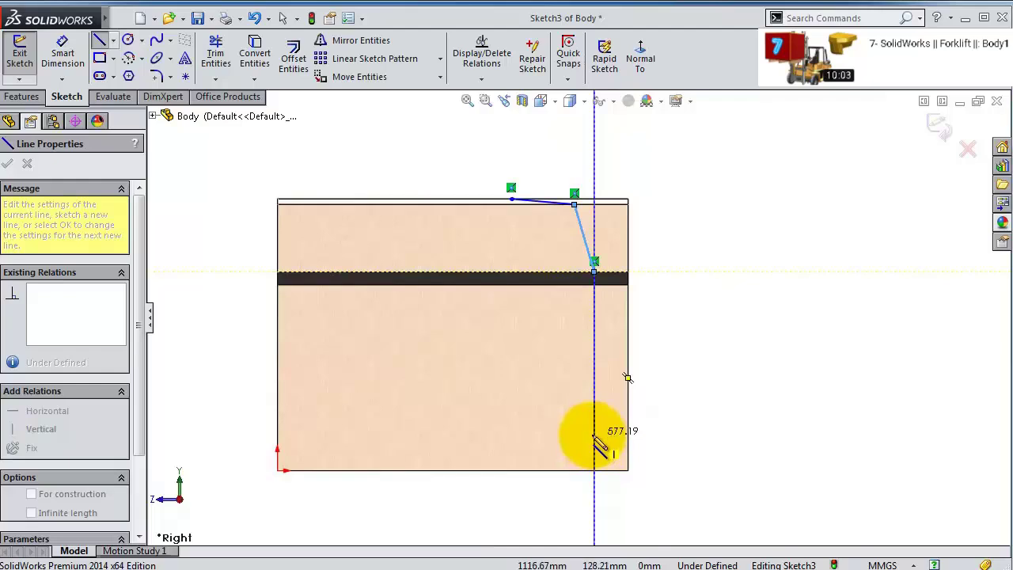
left_click(594, 436)
left_click(538, 470)
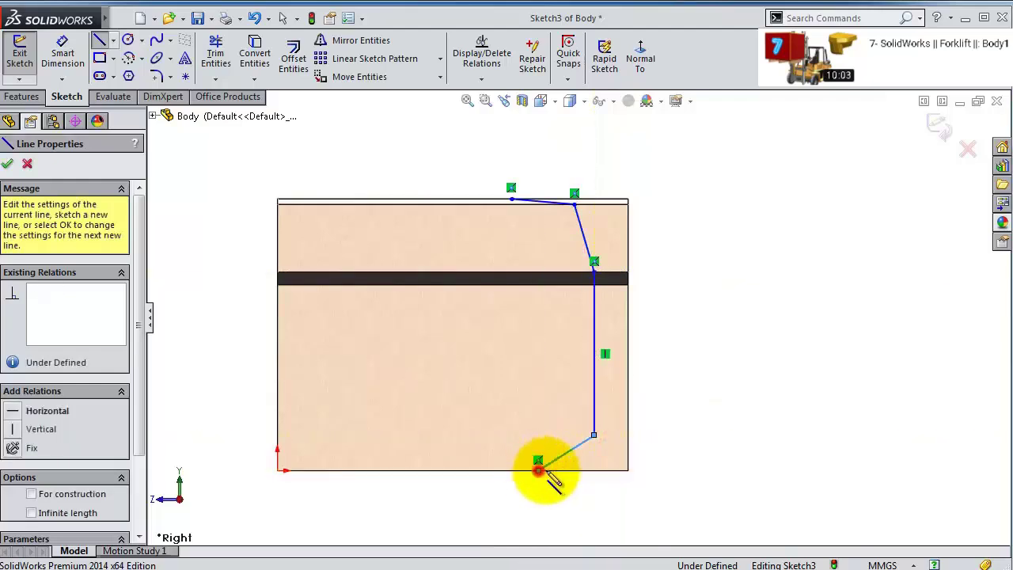
left_click(841, 470)
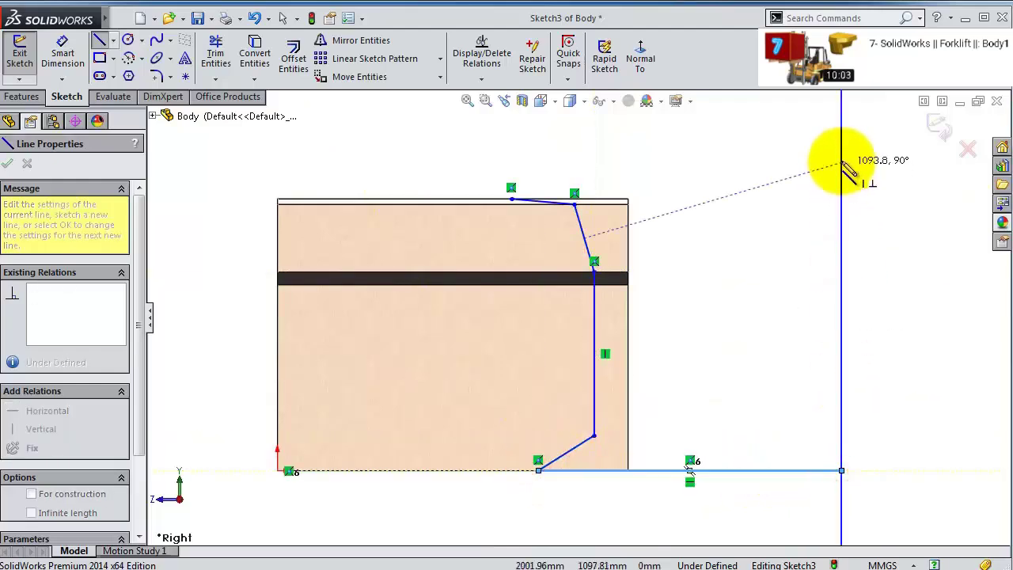
scroll(846, 170, "down", 3)
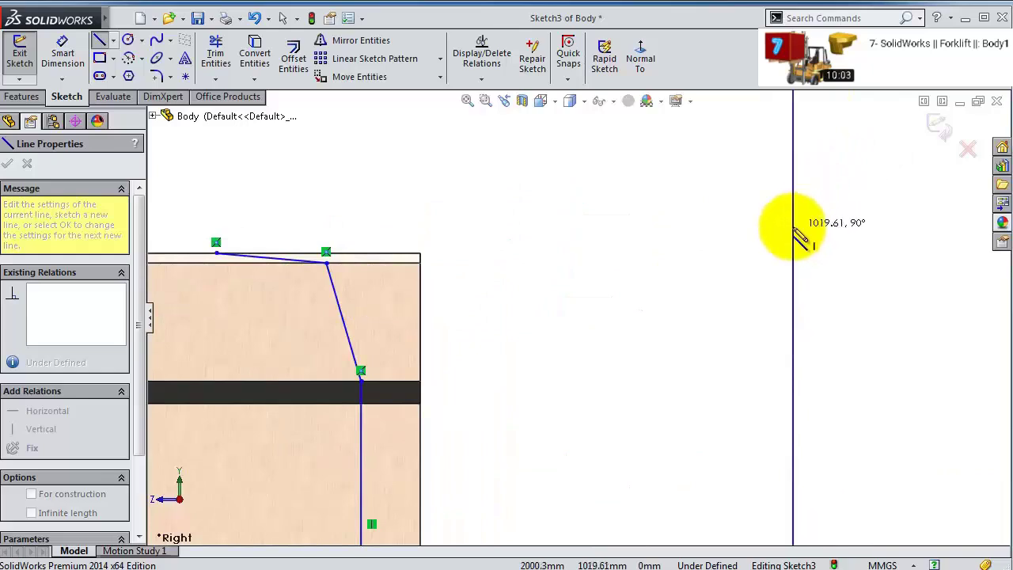
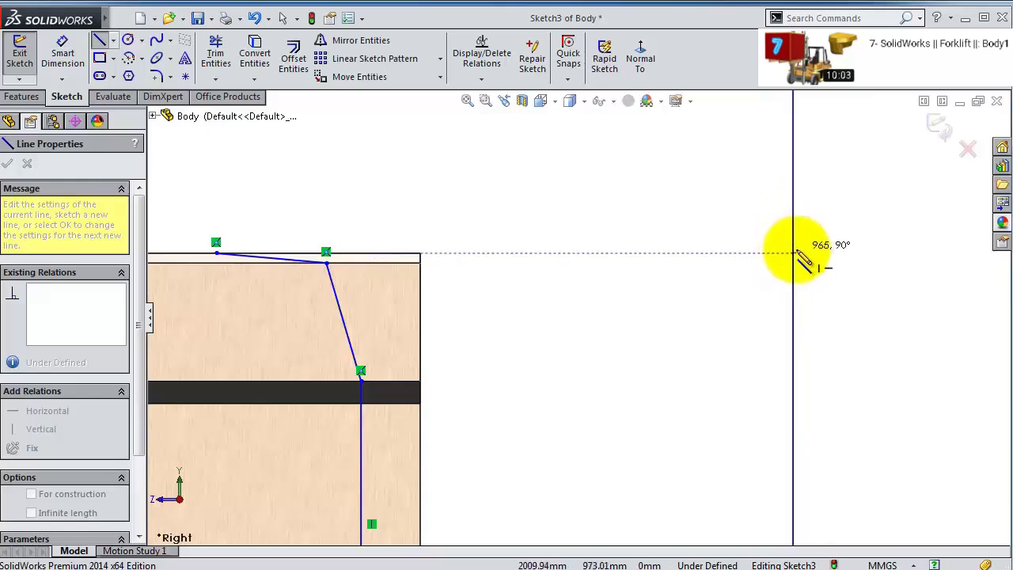
- End the vertical line level with the top and close the top line onto the existing endpoint
left_click(794, 253)
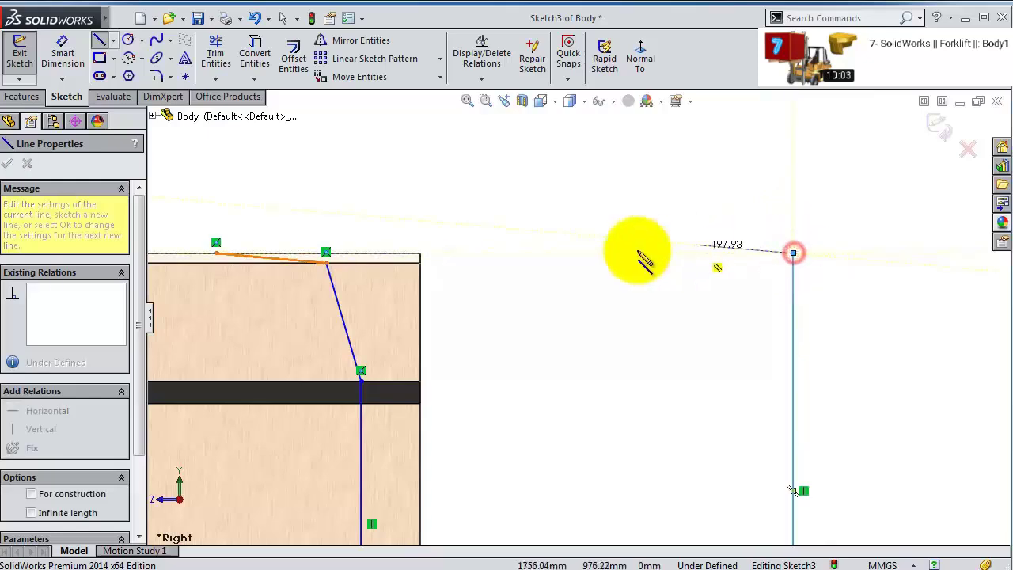
left_click(216, 253)
scroll(578, 403, "up", 4)
scroll(486, 402, "down", 6)
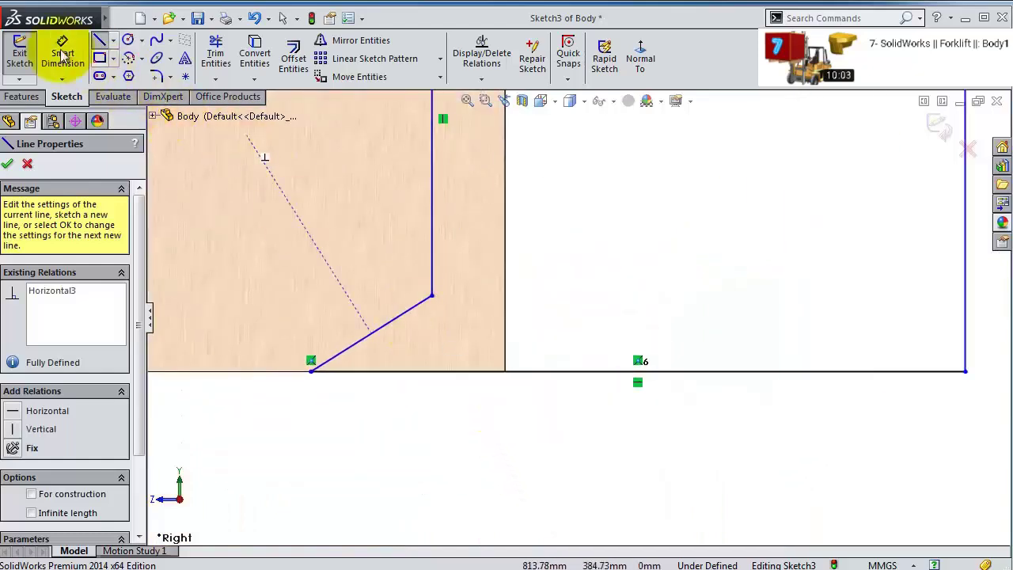
- Dimension the lower slanted line at 60° from the bottom line
left_click(62, 59)
left_click(395, 317)
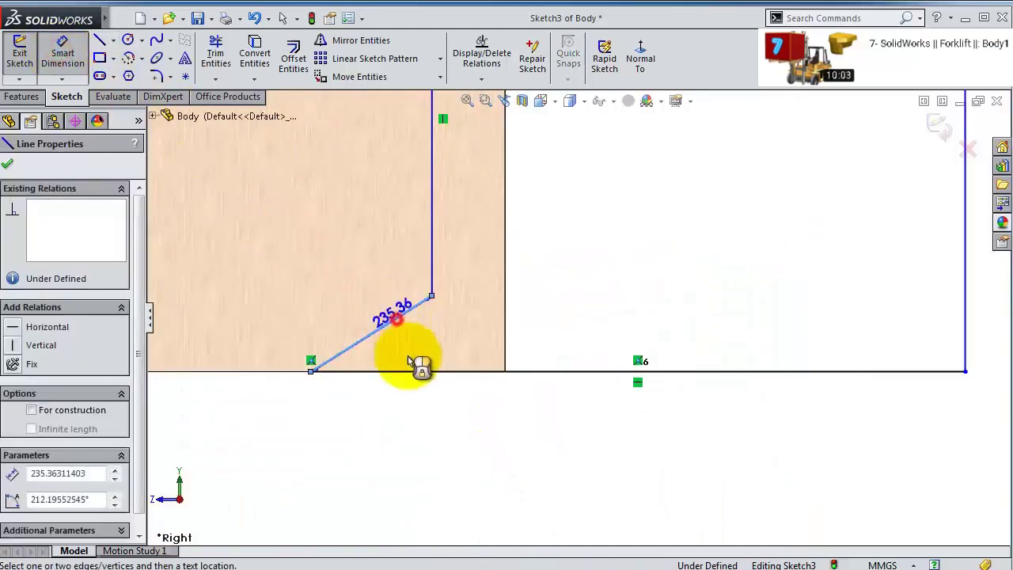
left_click(413, 371)
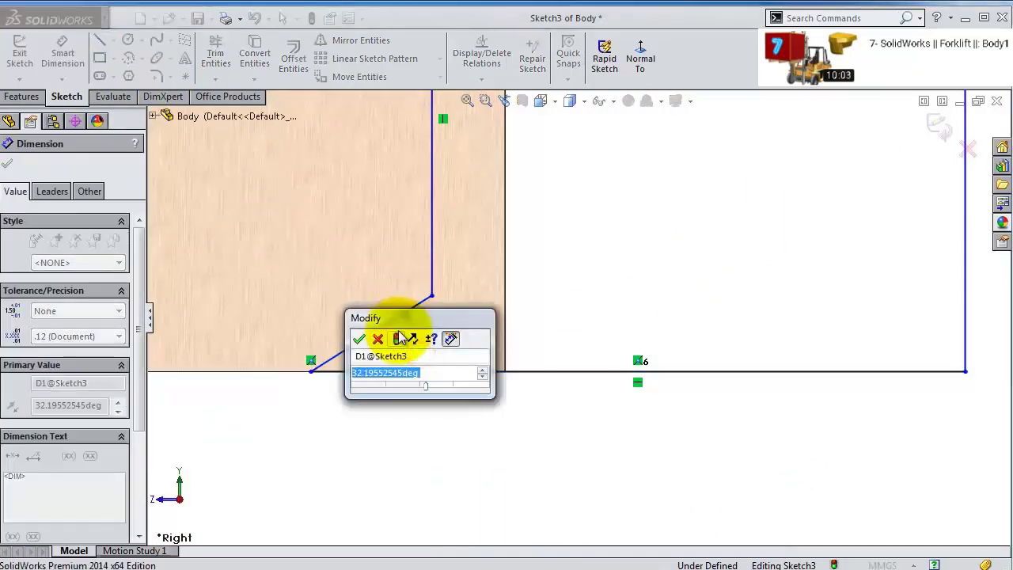
type("60")
key("Return")
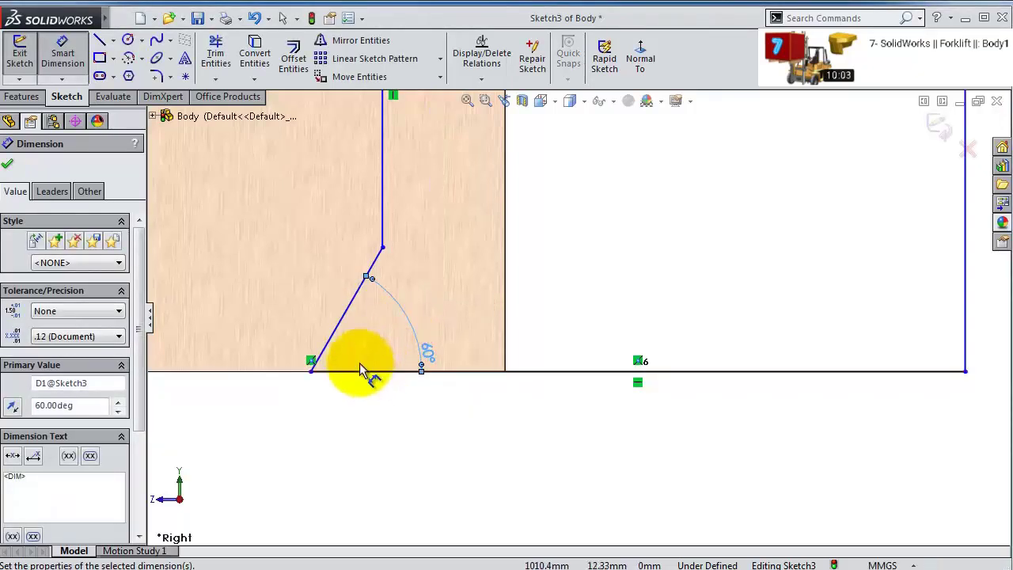
- Add a 100 mm vertical height from the slanted line's upper vertex to the bottom line
left_click(382, 247)
left_click(384, 371)
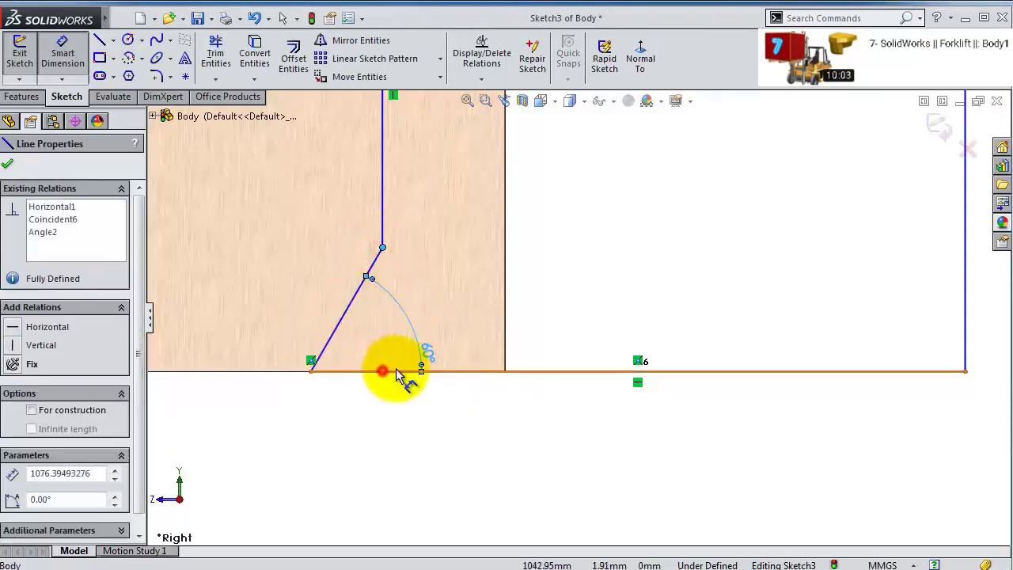
left_click(523, 321)
type("100")
key("Return")
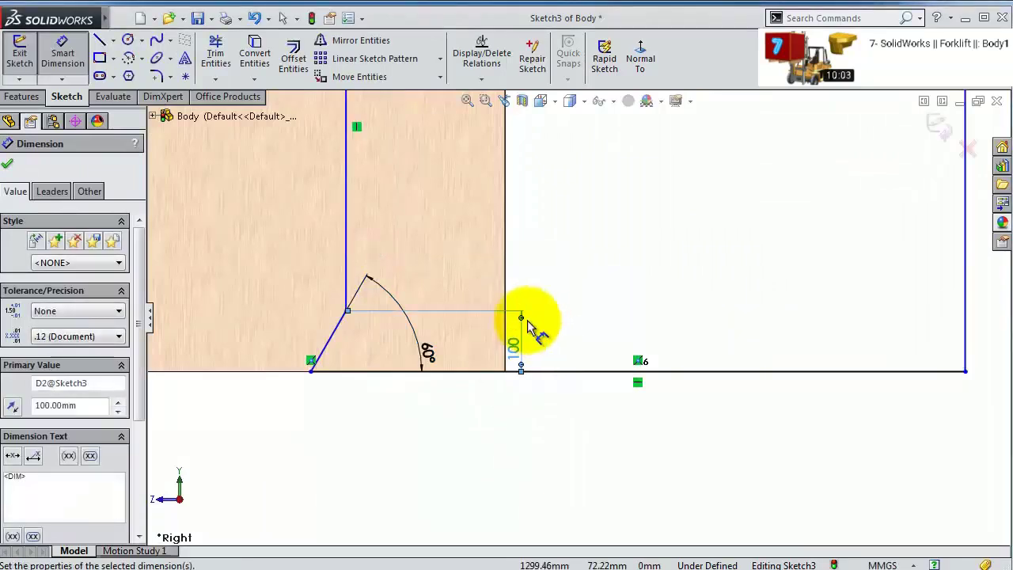
scroll(528, 325, "up", 3)
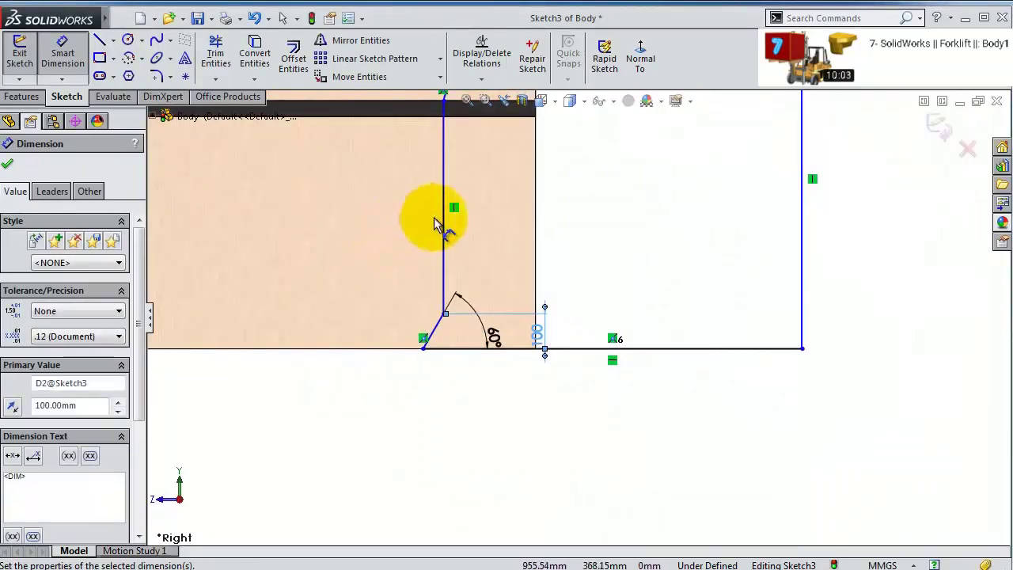
scroll(439, 206, "up", 2)
scroll(552, 152, "down", 6)
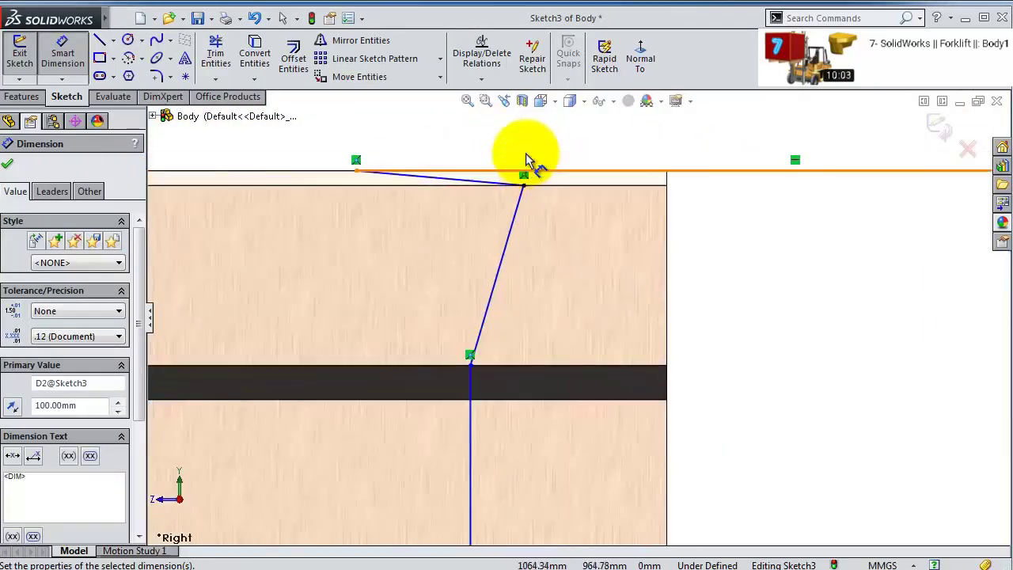
scroll(525, 152, "down", 2)
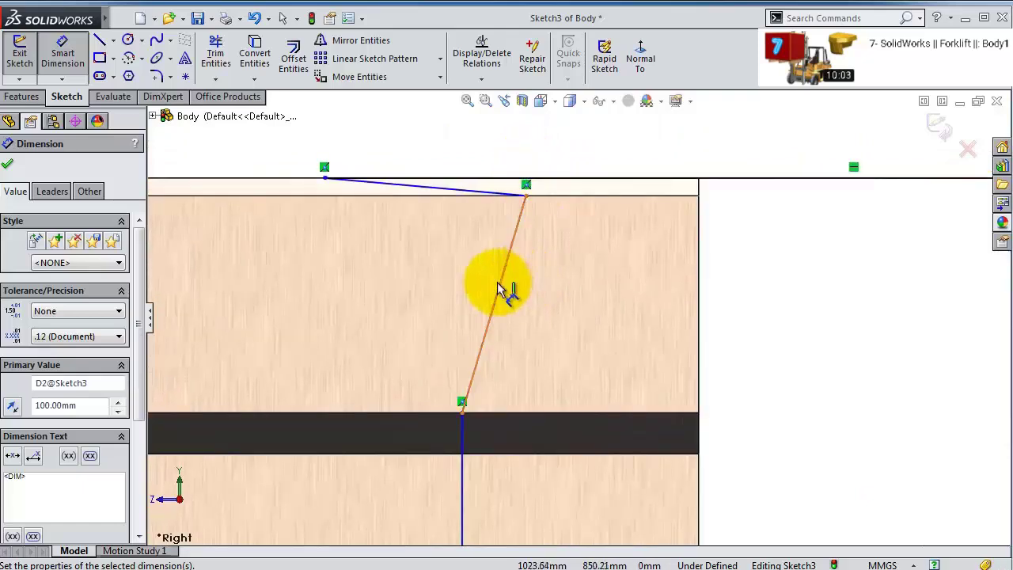
- Drag the lower joint point to the right so the slanted line leans the other way
left_click(526, 197)
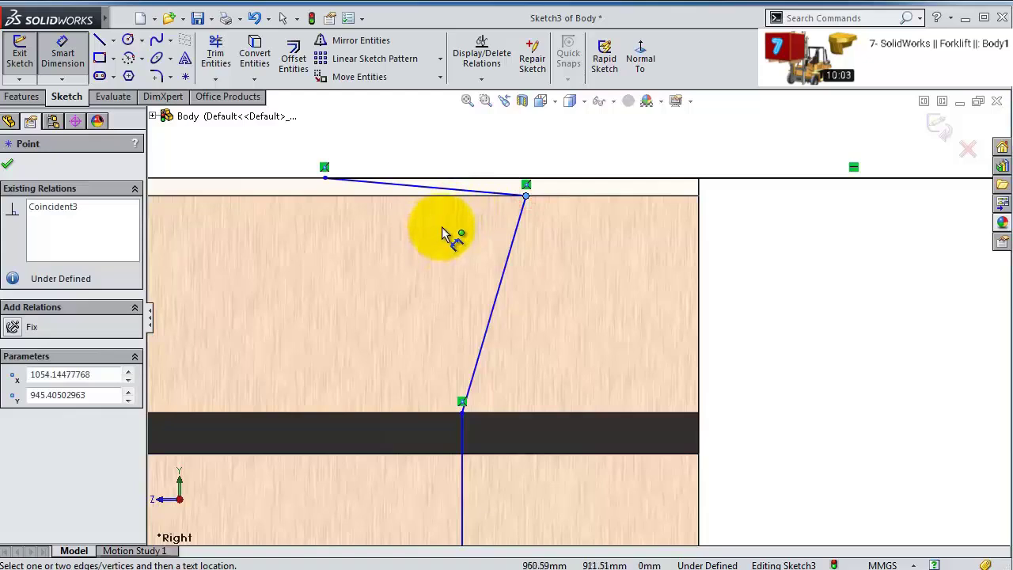
left_click(444, 235)
left_click(526, 196)
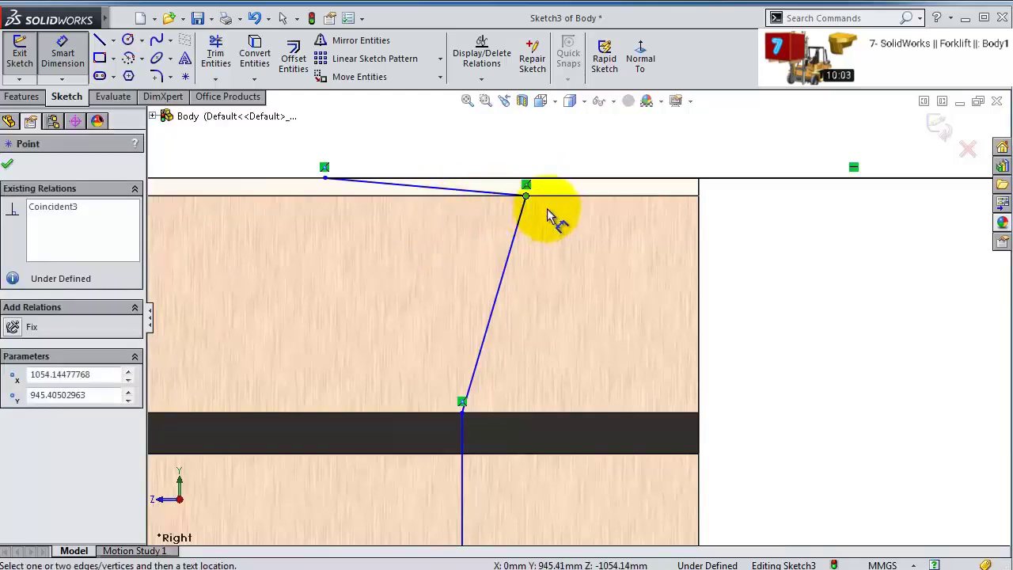
scroll(558, 261, "up", 2)
left_click(513, 372)
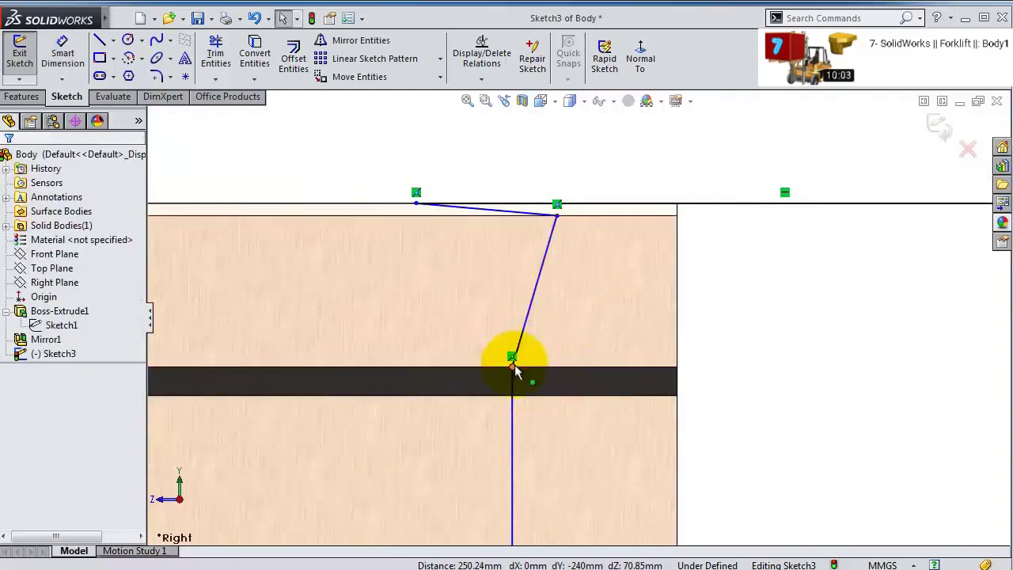
left_click_drag(514, 355, 603, 368)
left_click(123, 17)
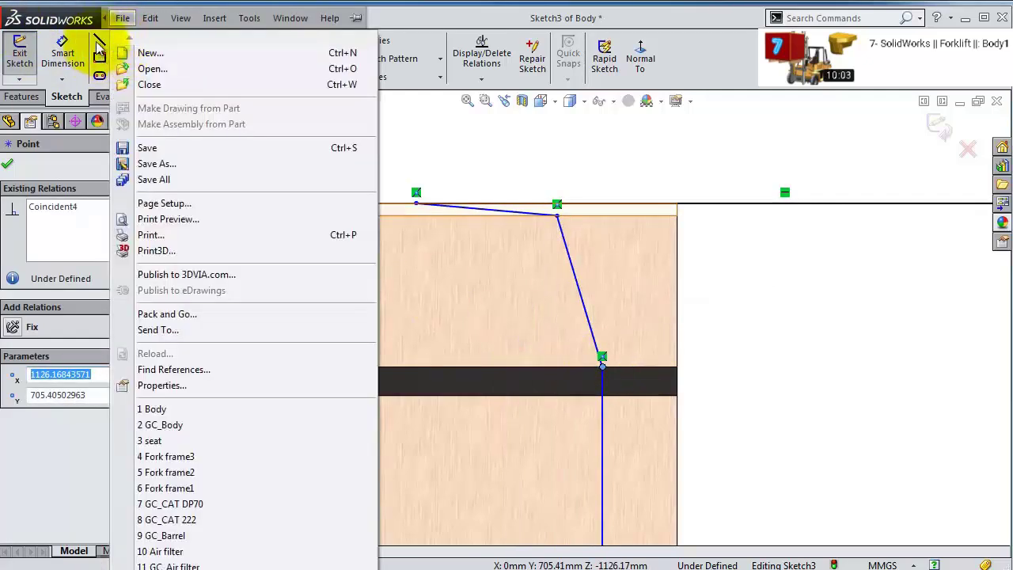
left_click(99, 45)
- Draw a vertical construction centerline up from the lower joint
left_click(113, 40)
left_click(141, 72)
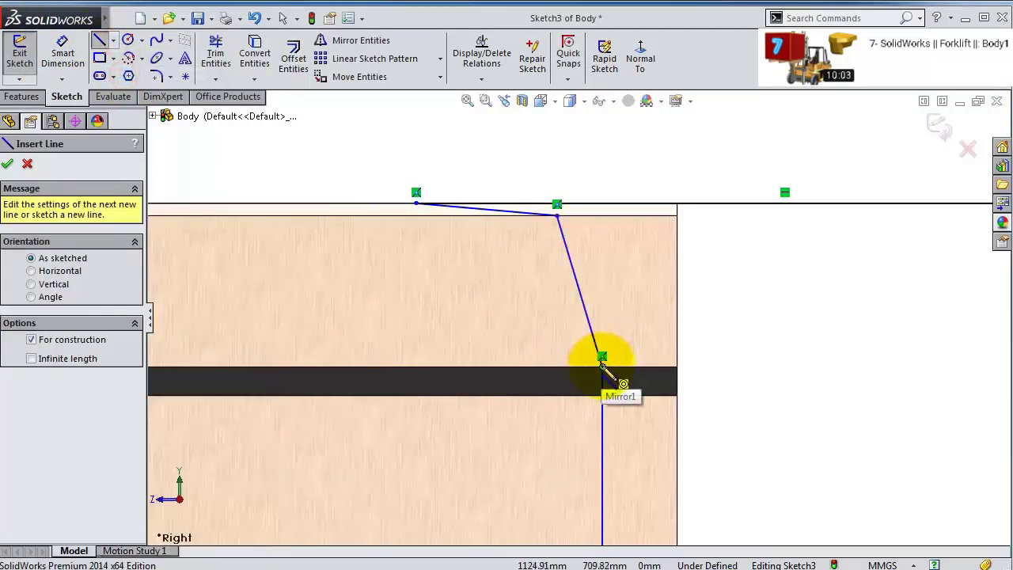
left_click_drag(602, 356, 602, 155)
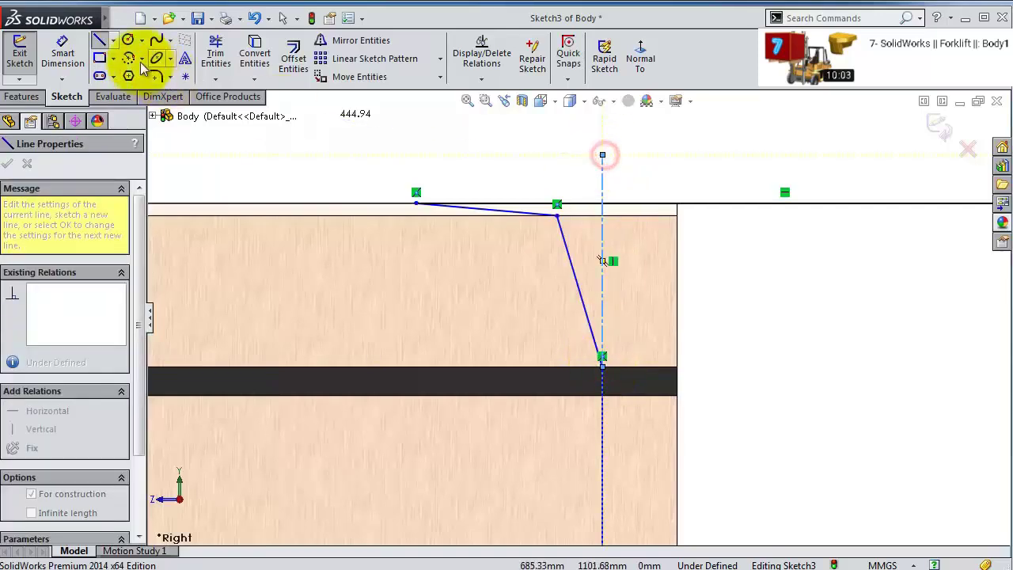
key("Escape")
- Constrain the upper slanted line to 15° from the centerline
left_click(585, 308)
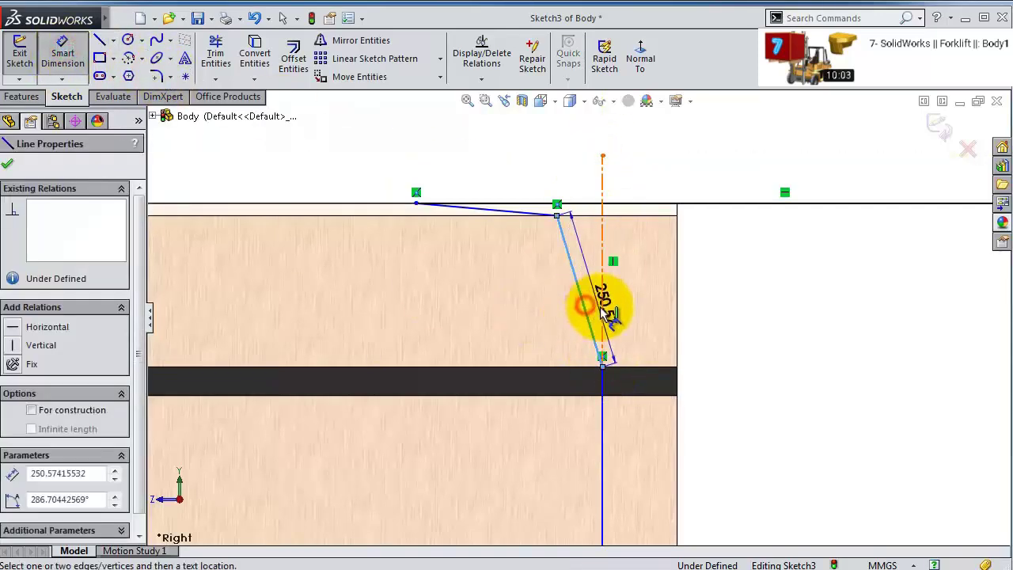
left_click(576, 159)
type("15")
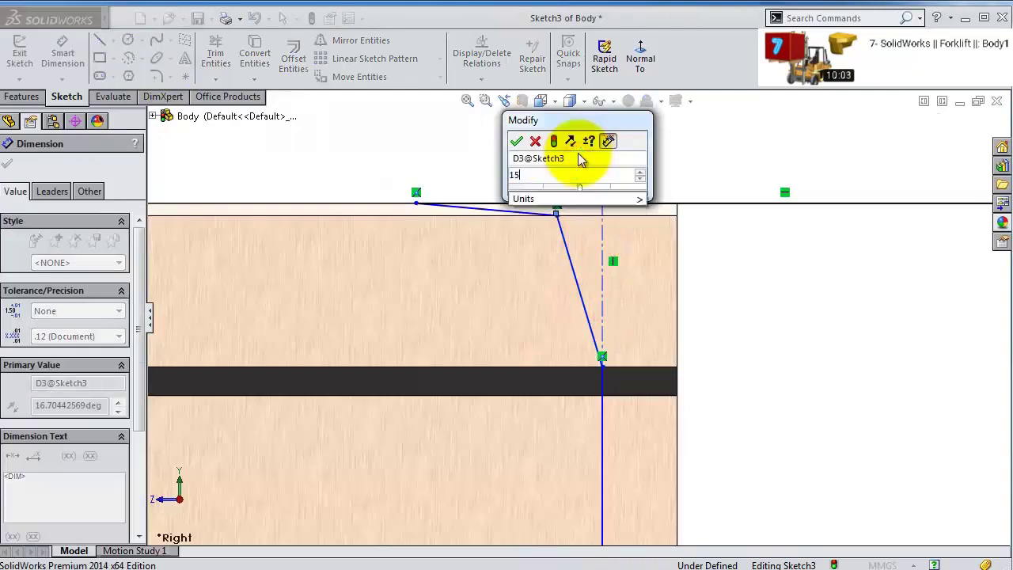
key("Return")
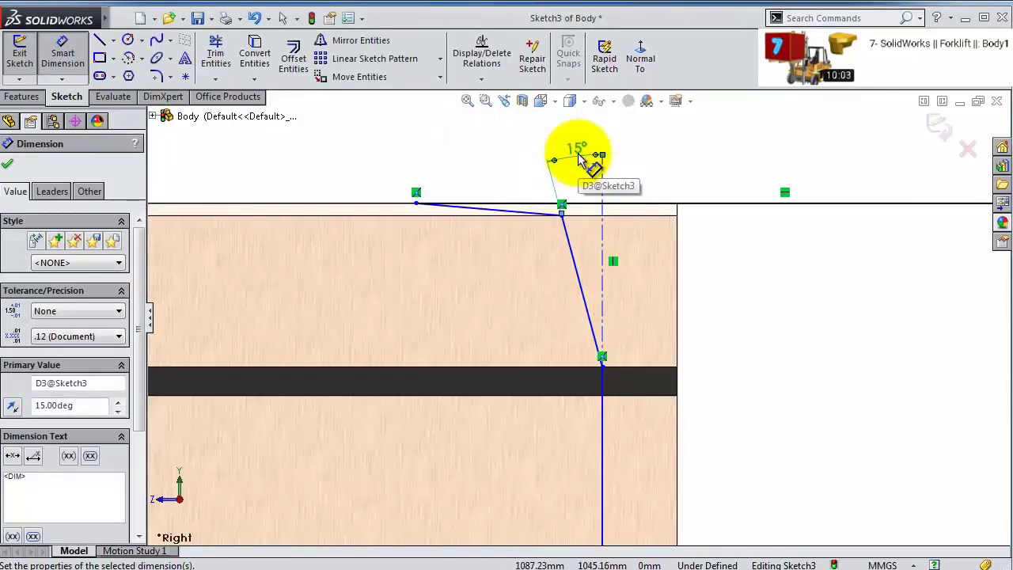
scroll(566, 144, "down", 2)
- Dimension the top line's left endpoint 255 mm horizontally from the right vertical edge
left_click(354, 246)
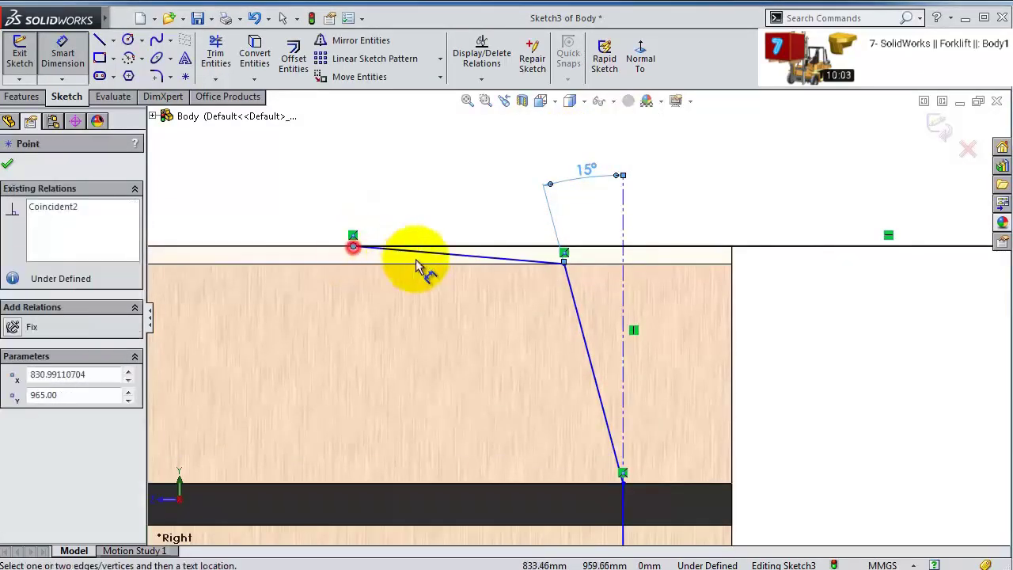
left_click(736, 293)
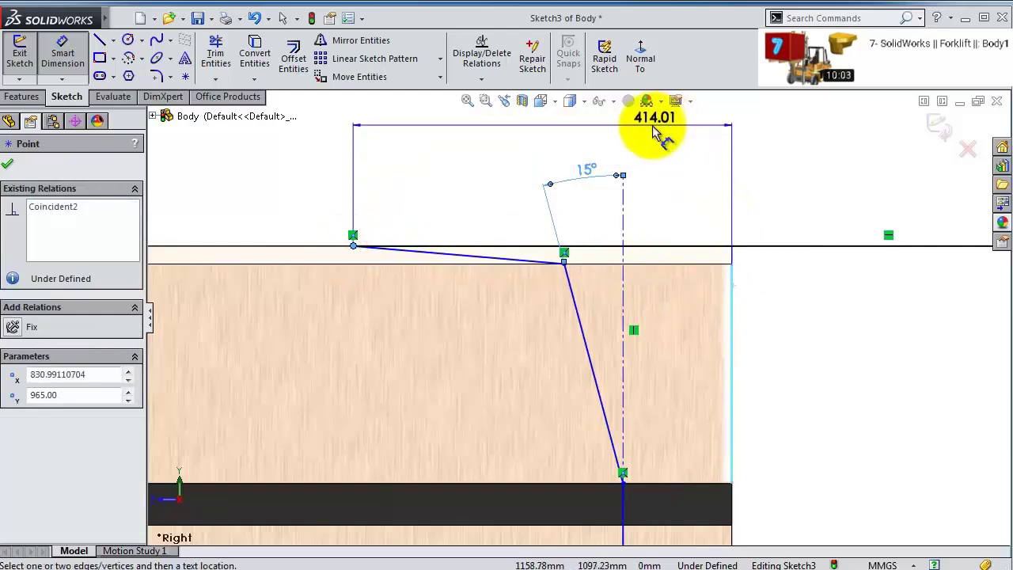
left_click(656, 132)
type("255")
key("Return")
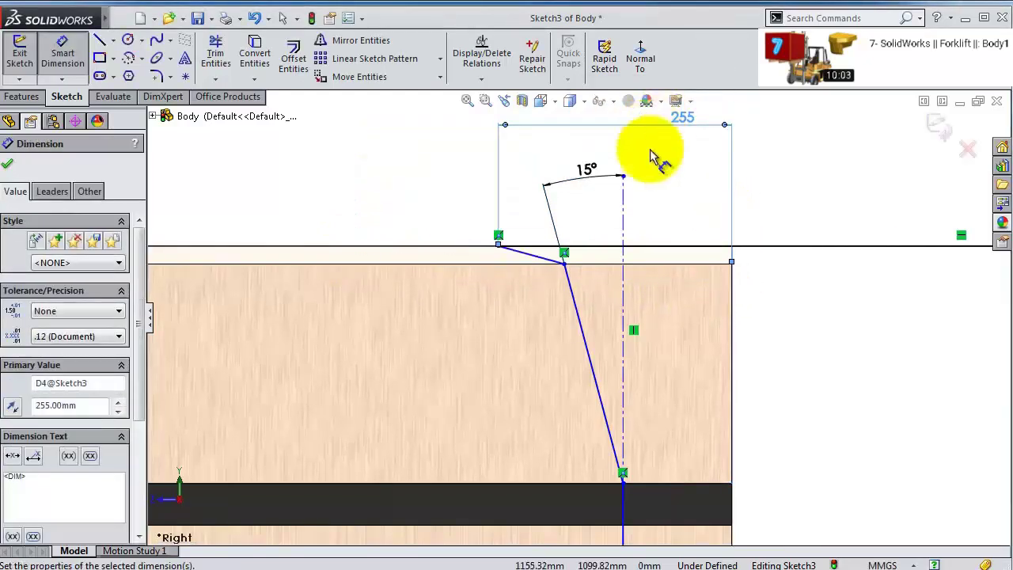
scroll(645, 279, "down", 1)
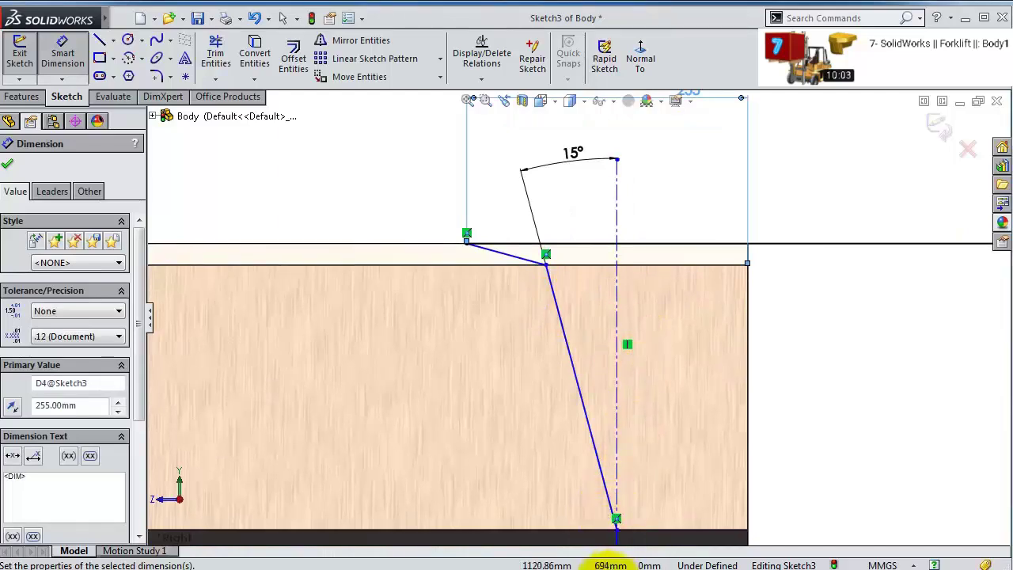
scroll(599, 561, "up", 1)
scroll(728, 463, "up", 3)
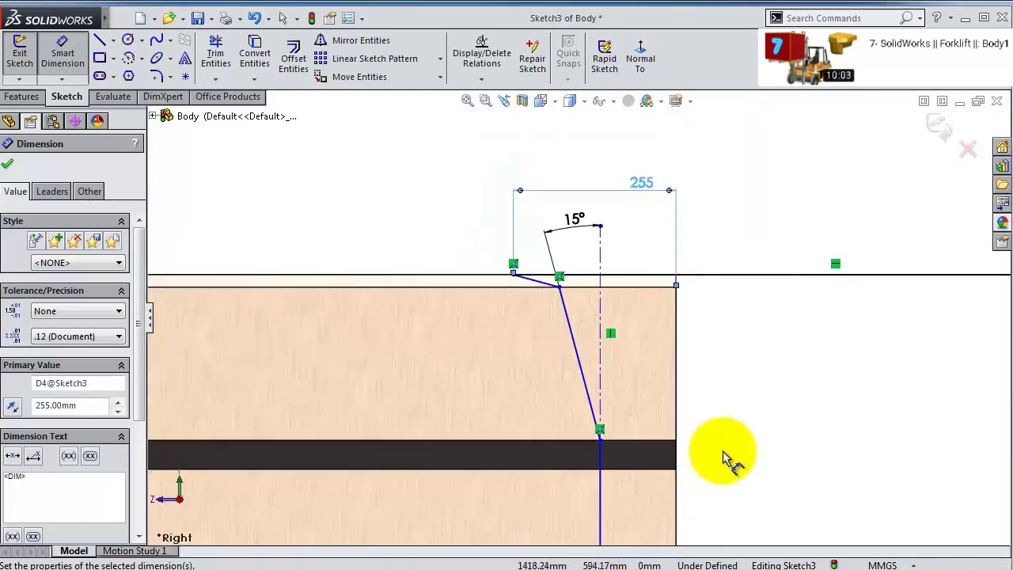
- Set the horizontal line's length to 760 mm
left_click(744, 296)
left_click(728, 194)
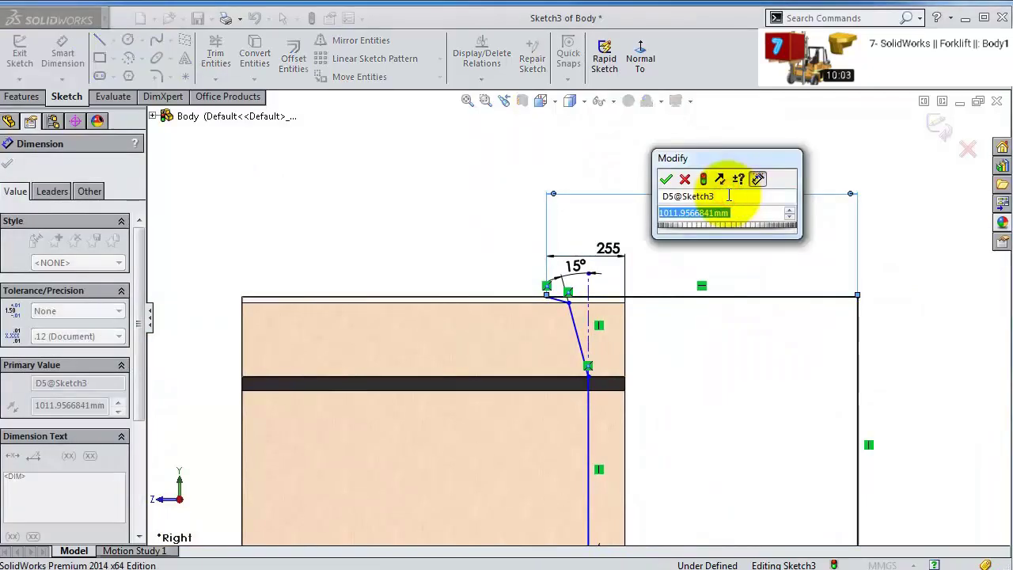
type("760")
key("Return")
scroll(685, 311, "down", 4)
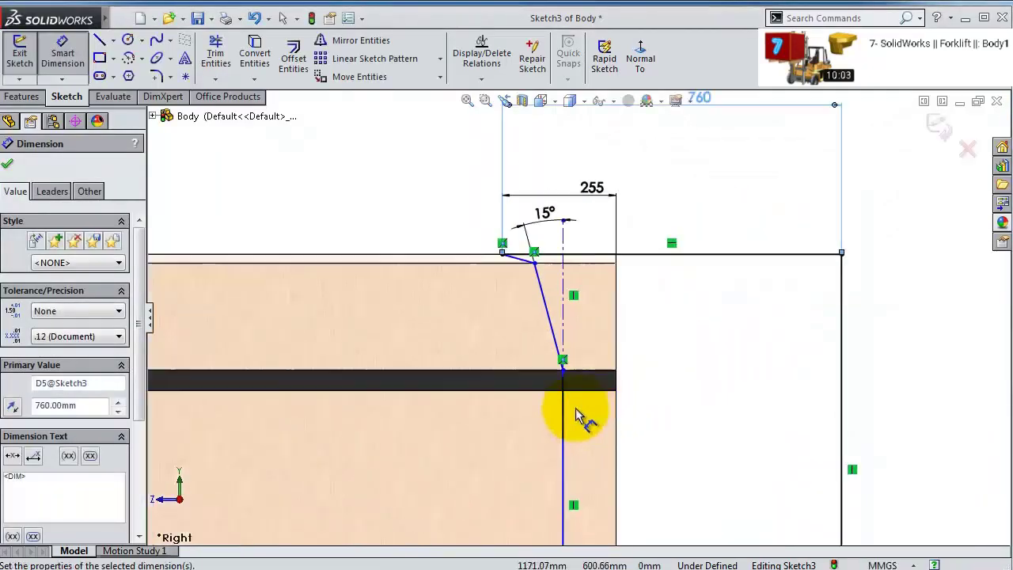
scroll(557, 327, "up", 6)
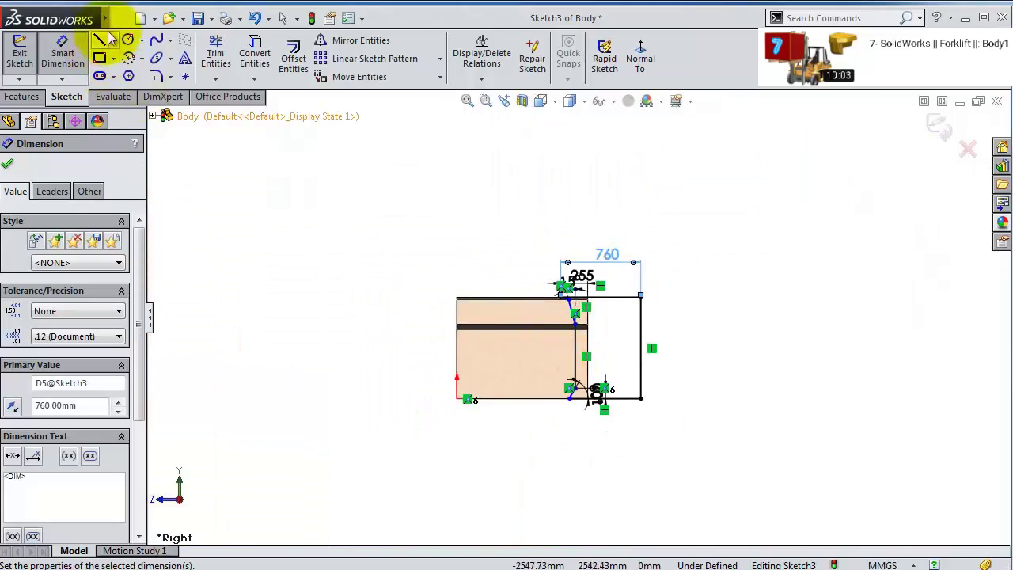
left_click(114, 39)
- Draw a vertical construction centerline to the left of the profile
left_click(129, 75)
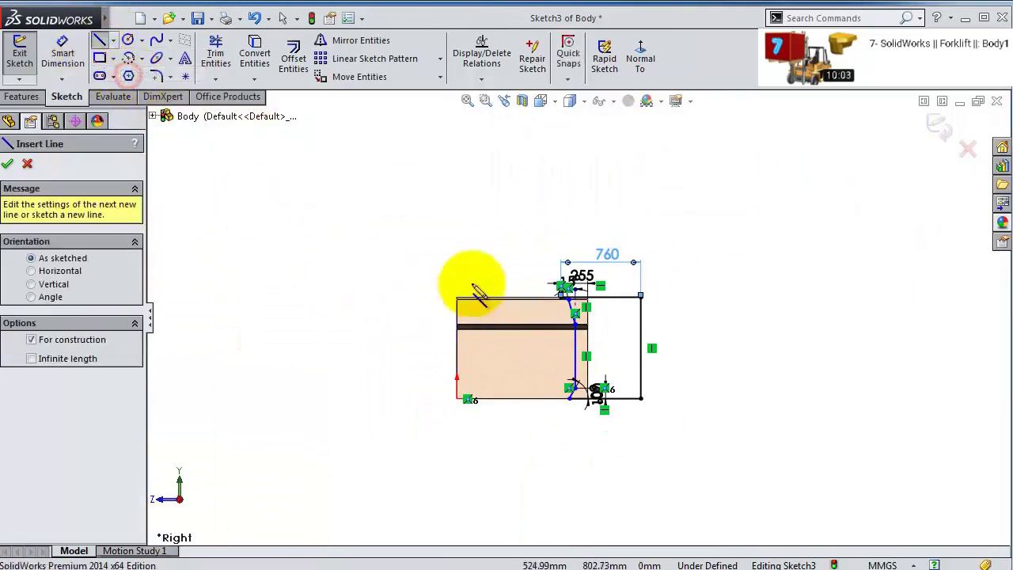
left_click(403, 232)
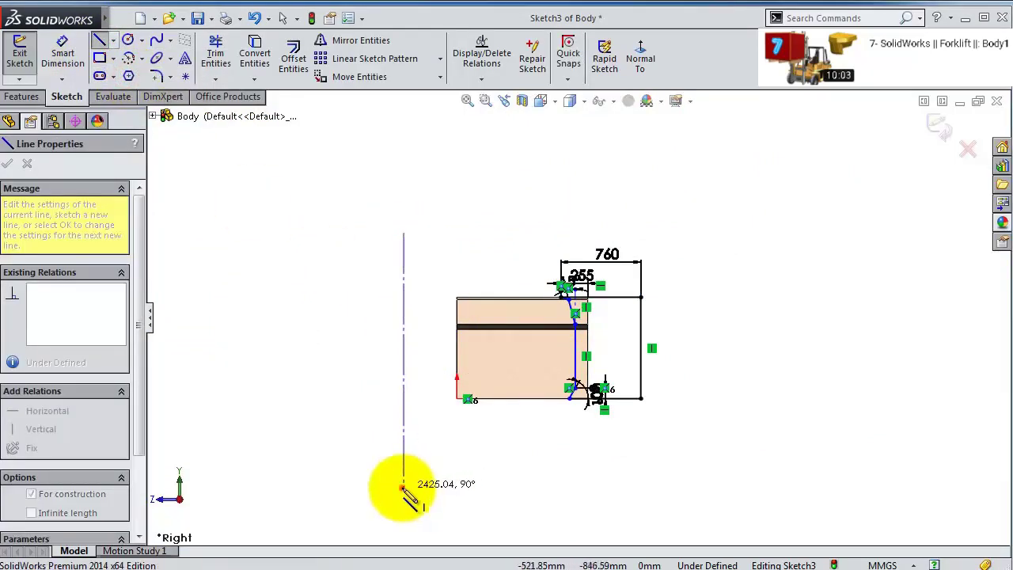
left_click(404, 485)
- Dimension the centerline 1270 mm from the blue vertical line
left_click(62, 49)
left_click(403, 325)
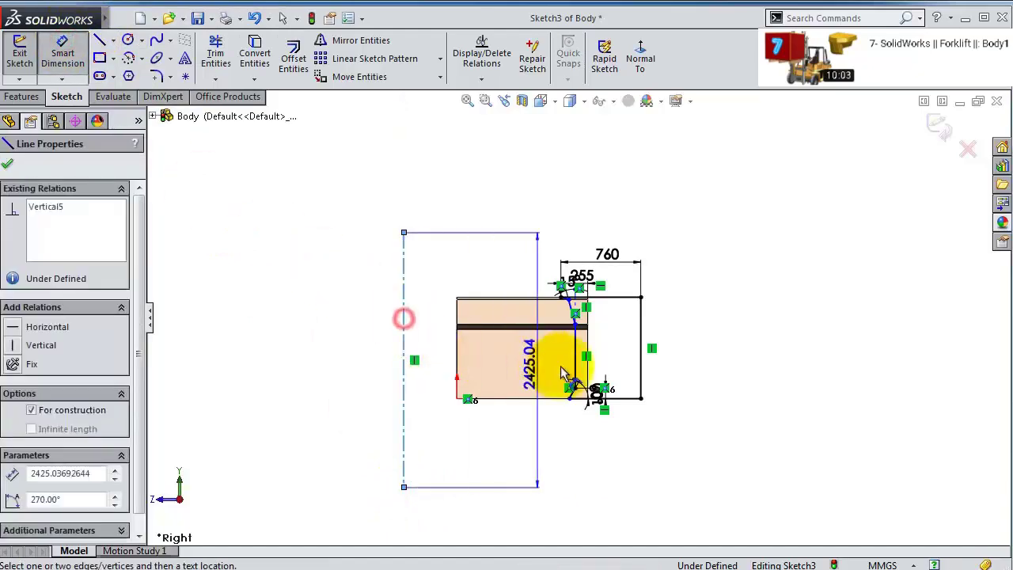
left_click(574, 356)
left_click(510, 439)
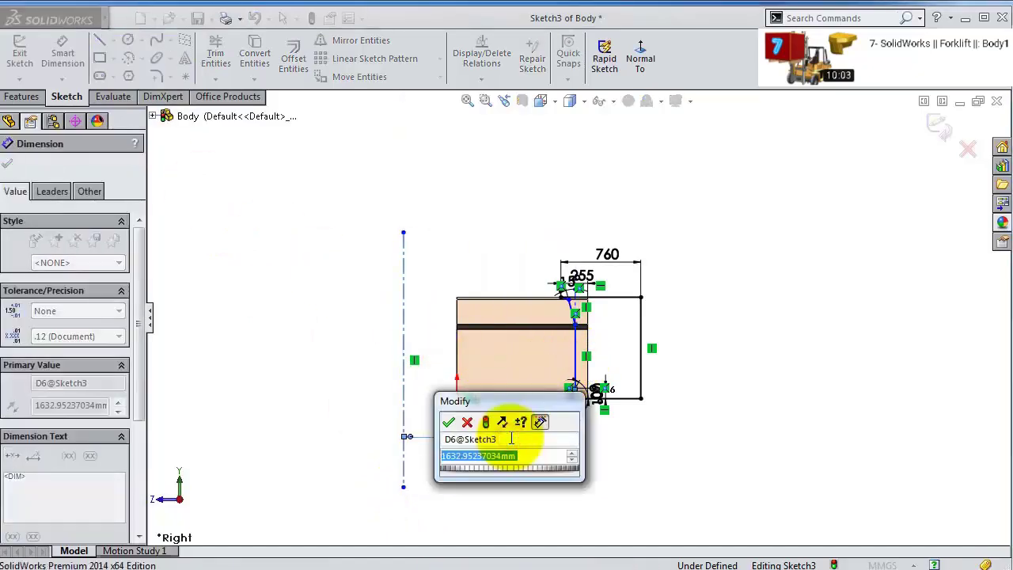
type("1270")
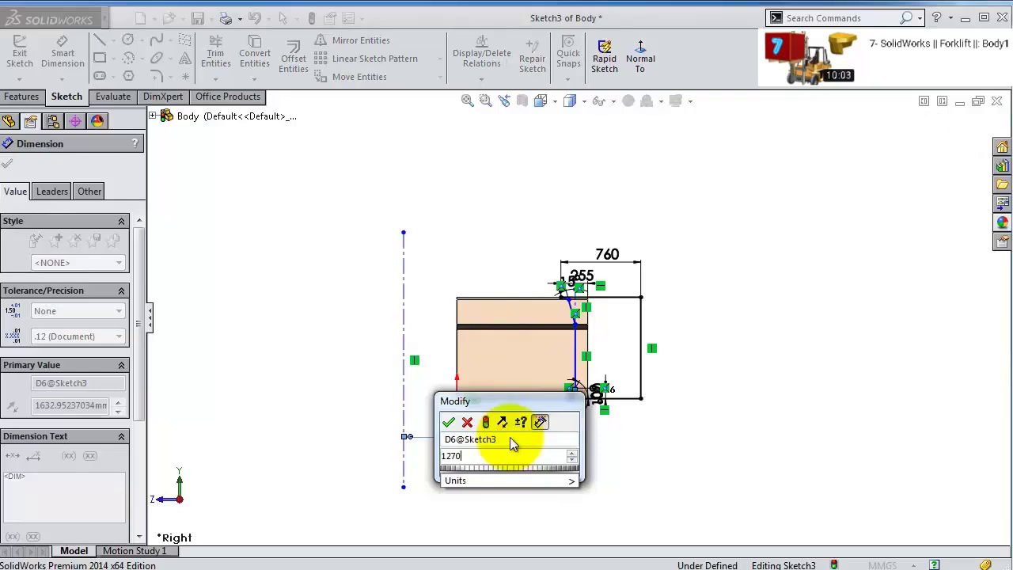
key("Return")
left_click(686, 364)
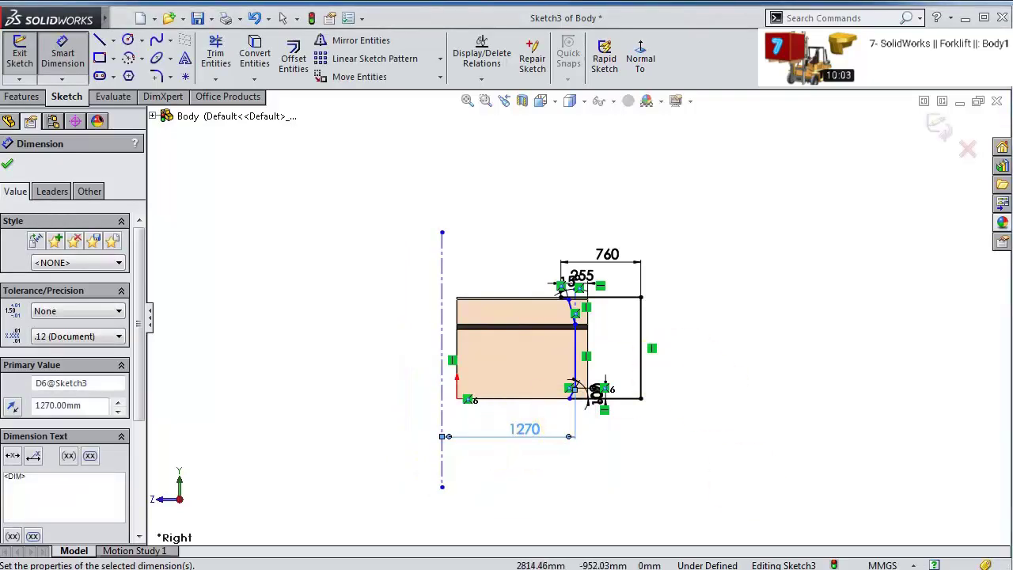
scroll(476, 337, "down", 3)
- Add a 150 mm offset dimension to the vertical sketch line, fully defining the sketch
left_click(62, 53)
left_click(682, 337)
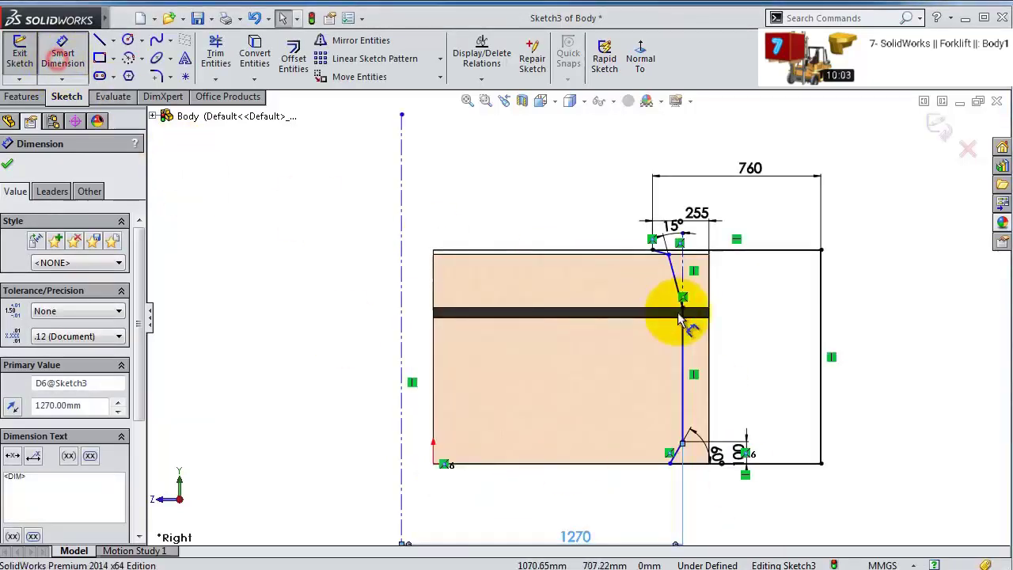
left_click(709, 350)
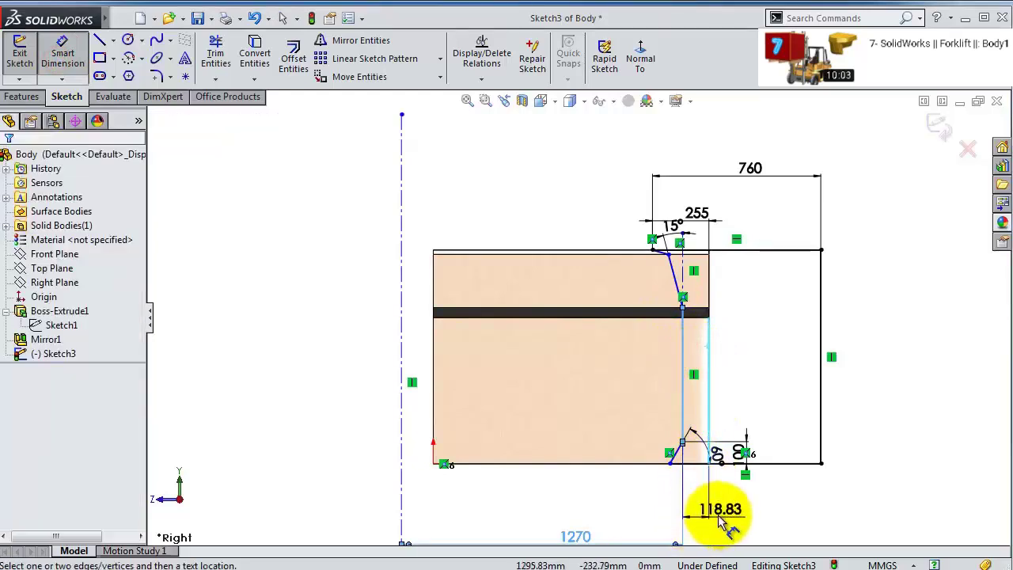
left_click(718, 511)
type("150")
key("Return")
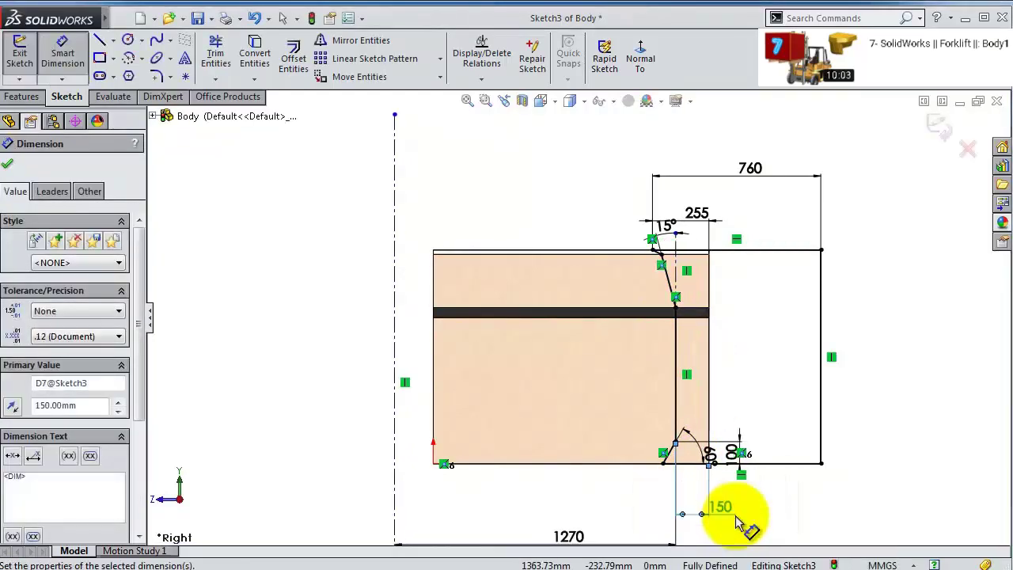
key("f")
left_click(7, 163)
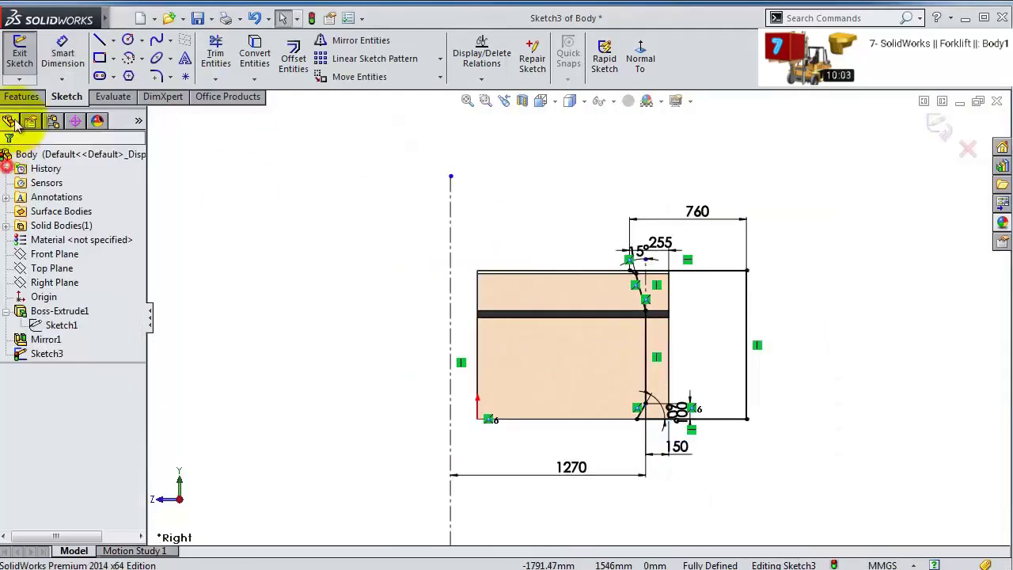
left_click(22, 97)
- Revolve-cut Sketch3 around the centerline, mid-plane at 120°
left_click(308, 62)
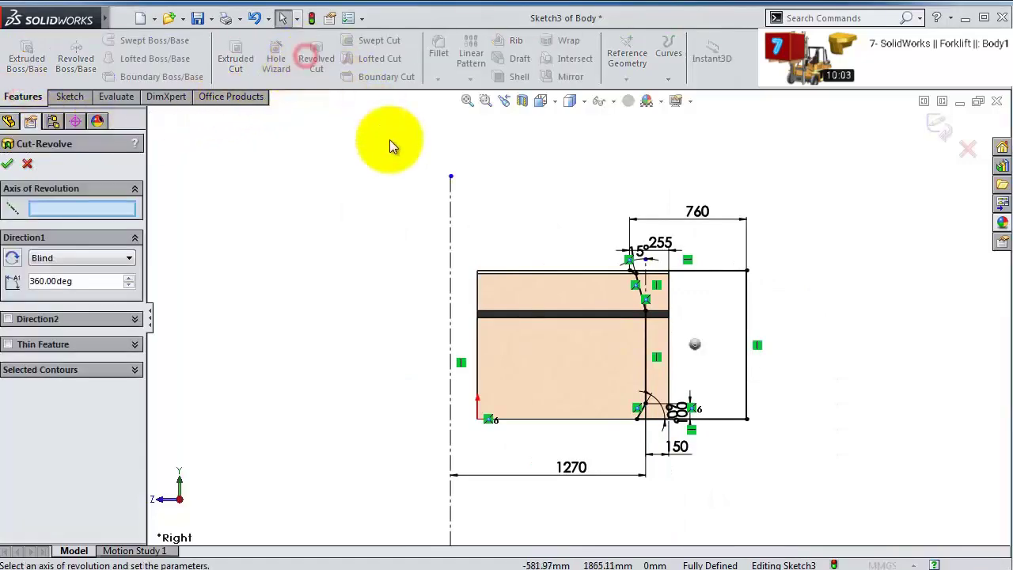
left_click(451, 208)
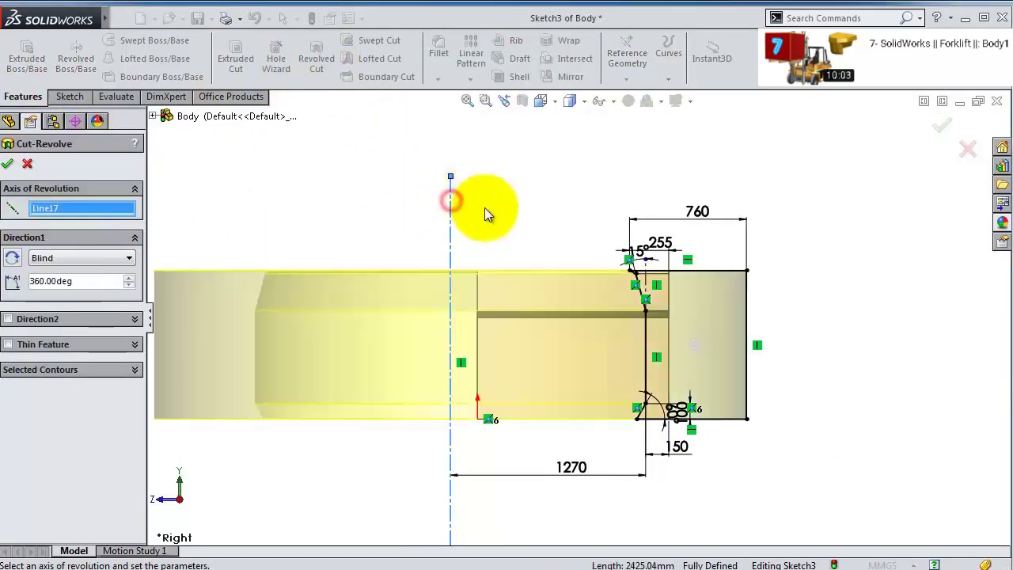
middle_click_drag(484, 210, 580, 390)
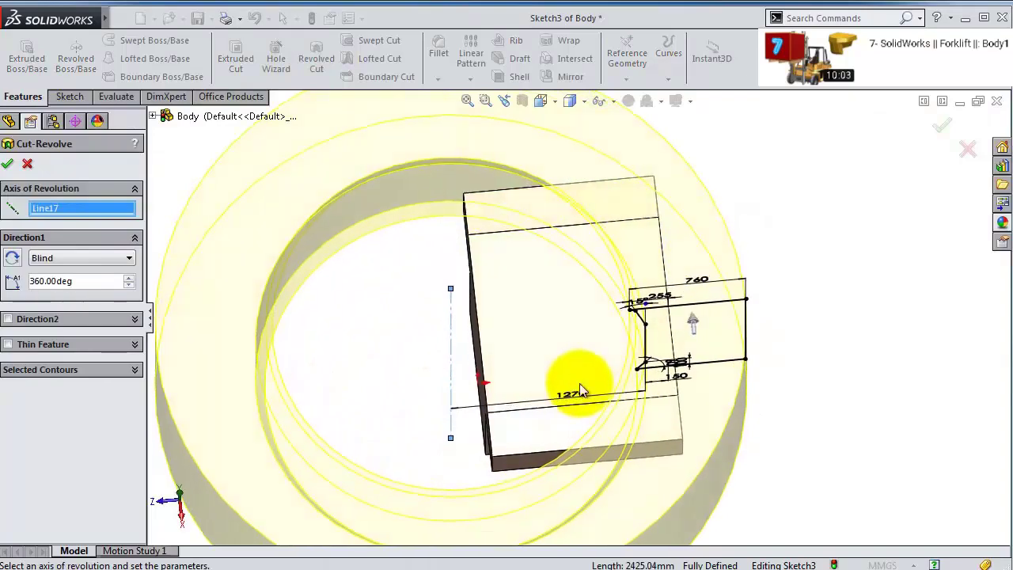
left_click(101, 281)
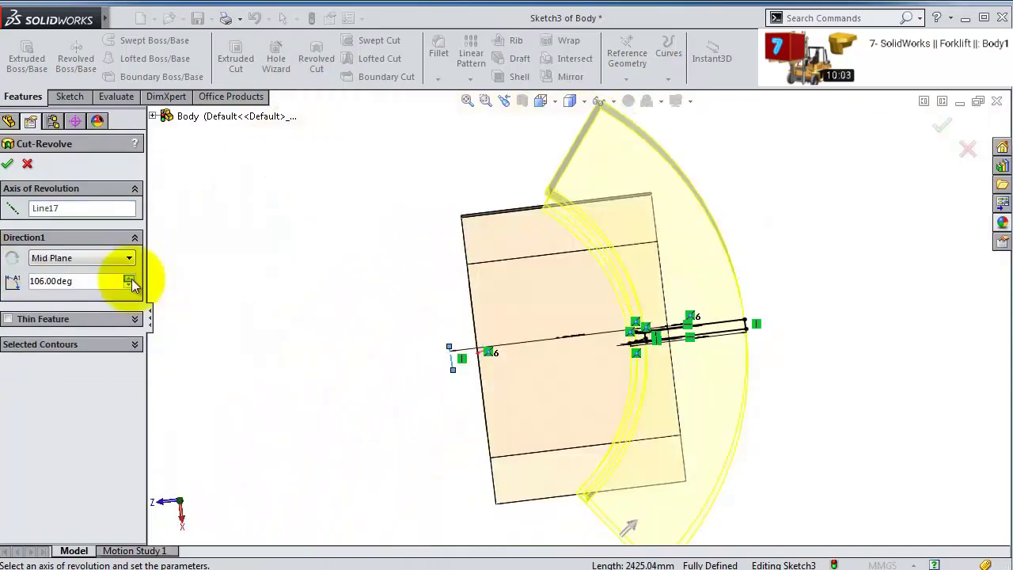
left_click(131, 284)
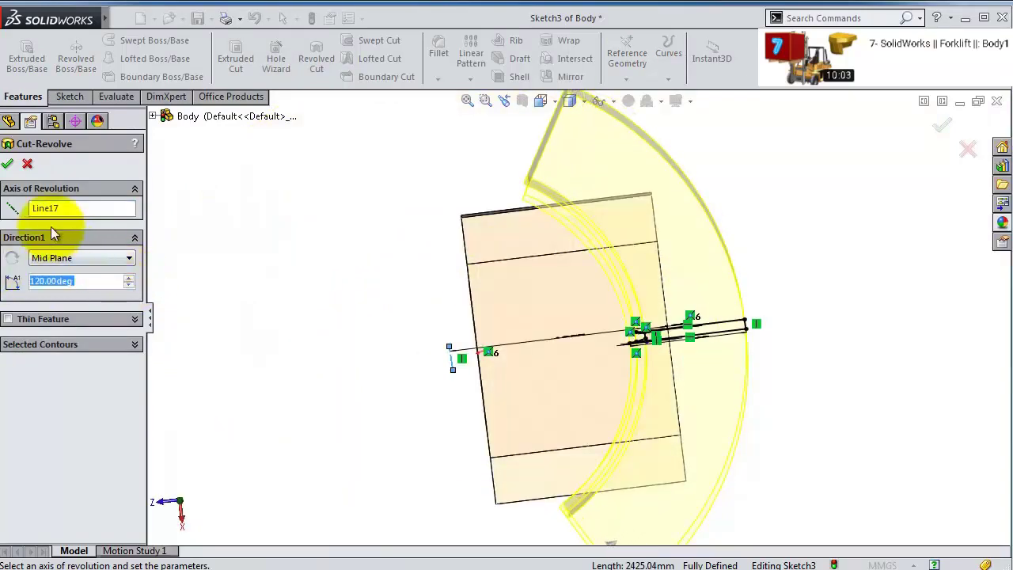
left_click(7, 163)
mouse_move(725, 394)
middle_mouse_down()
mouse_move(705, 190)
mouse_move(676, 163)
mouse_move(581, 179)
mouse_move(548, 225)
mouse_move(473, 233)
mouse_move(496, 267)
mouse_move(530, 270)
mouse_move(543, 373)
mouse_move(721, 330)
mouse_move(594, 425)
mouse_move(559, 409)
mouse_move(606, 305)
middle_mouse_up()
left_click(507, 224)
- Start a new sketch on the part's front face and view it normal to the screen
scroll(509, 346, "down", 10)
middle_click_drag(508, 346, 527, 265)
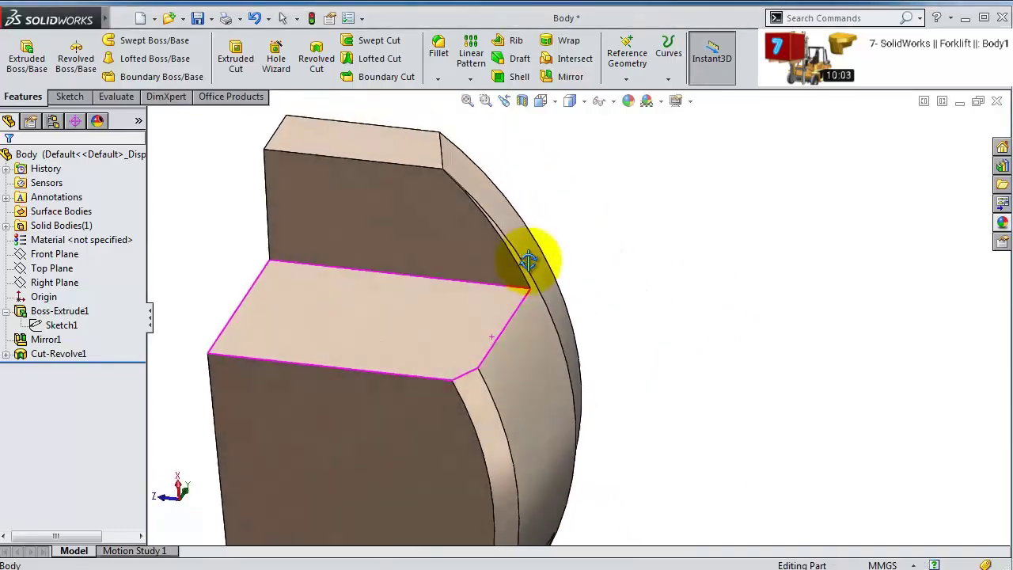
left_click(427, 432)
left_click(486, 375)
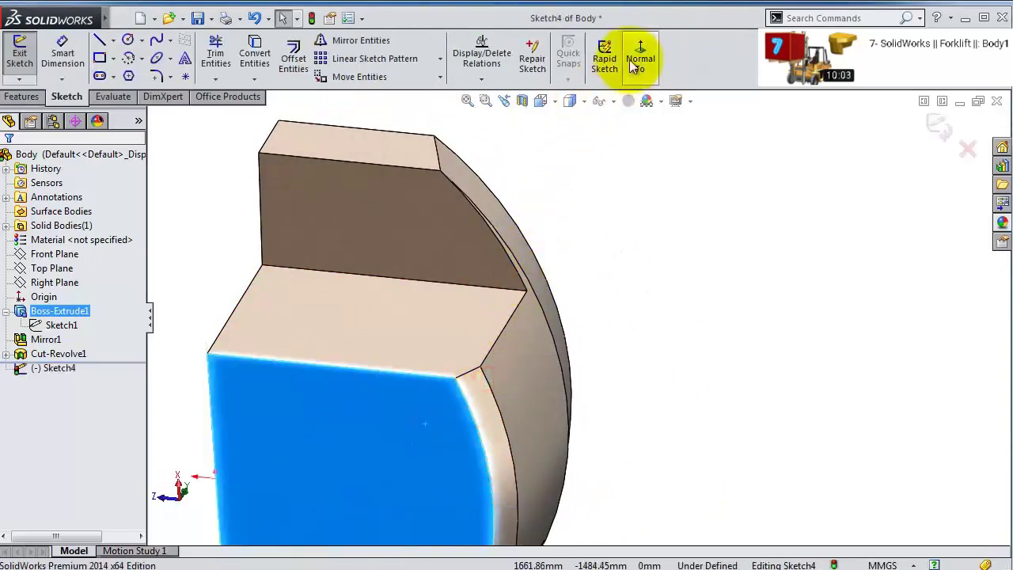
left_click(640, 58)
scroll(746, 350, "down", 3)
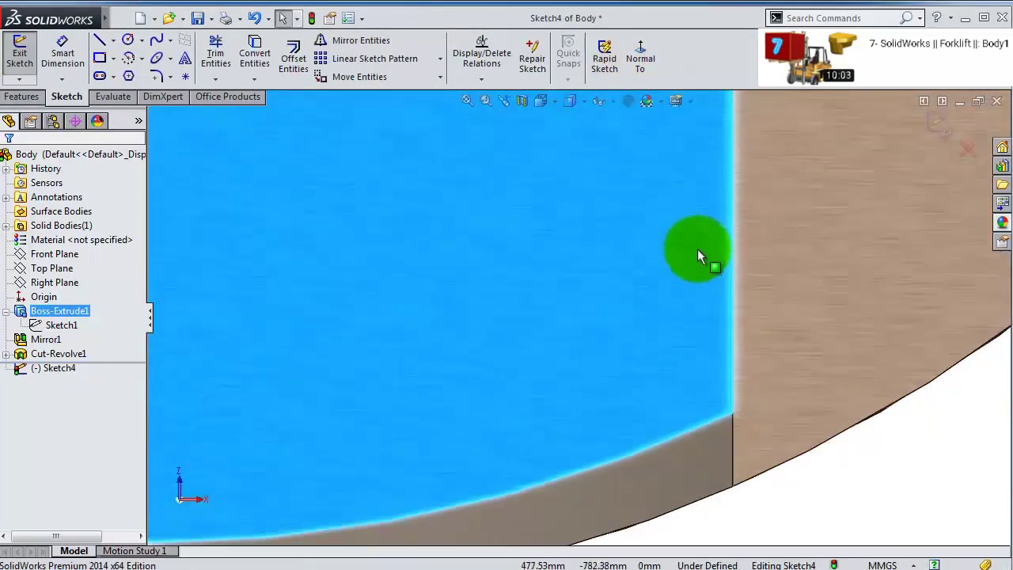
- Draw a slanted line from the vertical edge's top down to the curved bottom edge
left_click(101, 40)
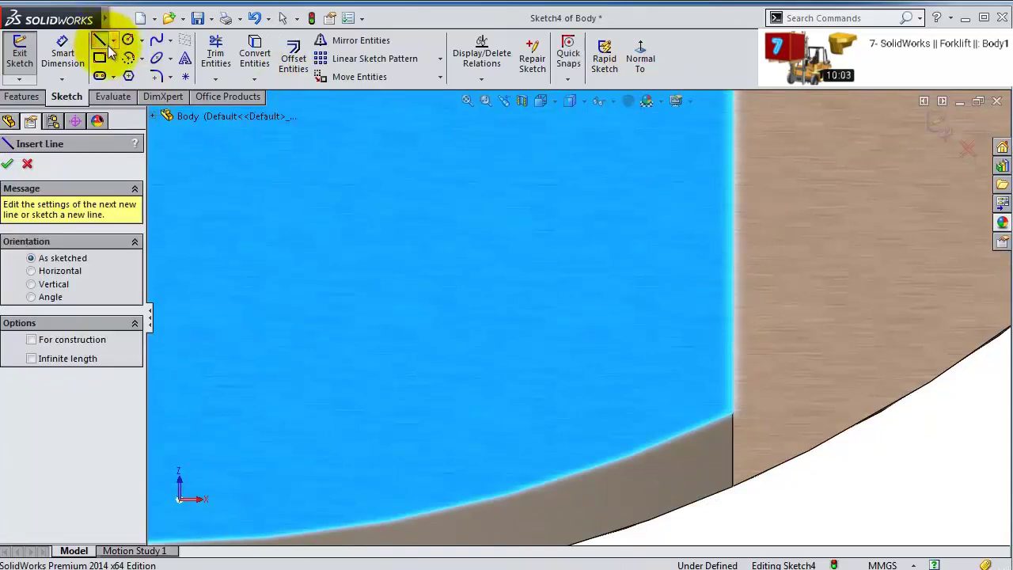
scroll(744, 431, "down", 2)
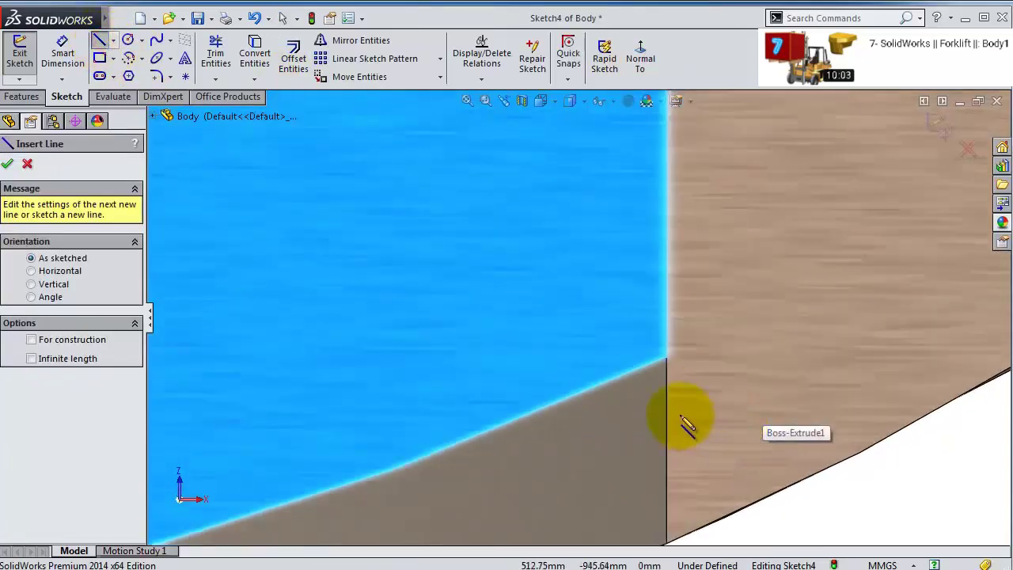
key("Escape")
scroll(693, 374, "down", 1)
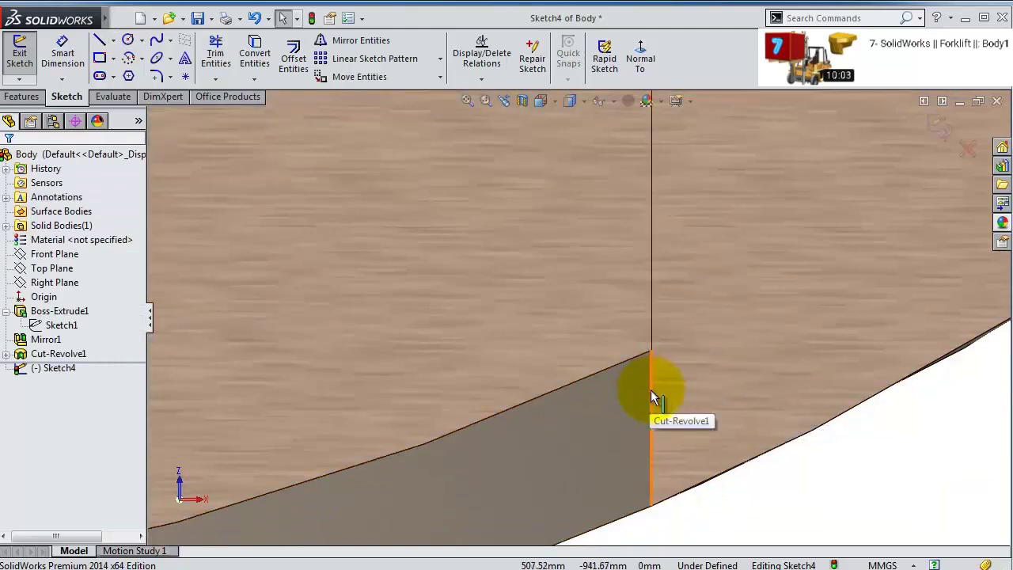
left_click(651, 392)
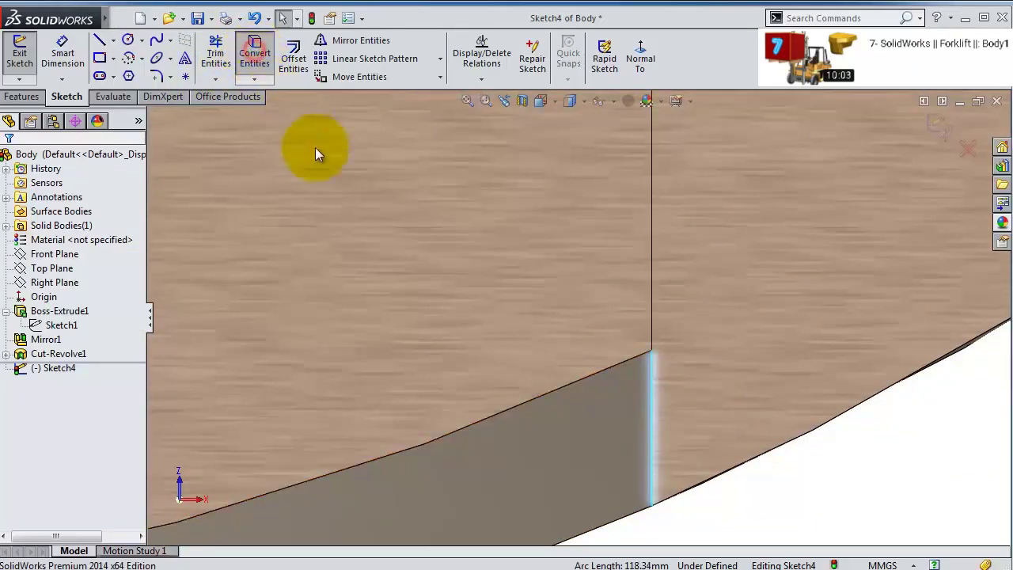
left_click(97, 42)
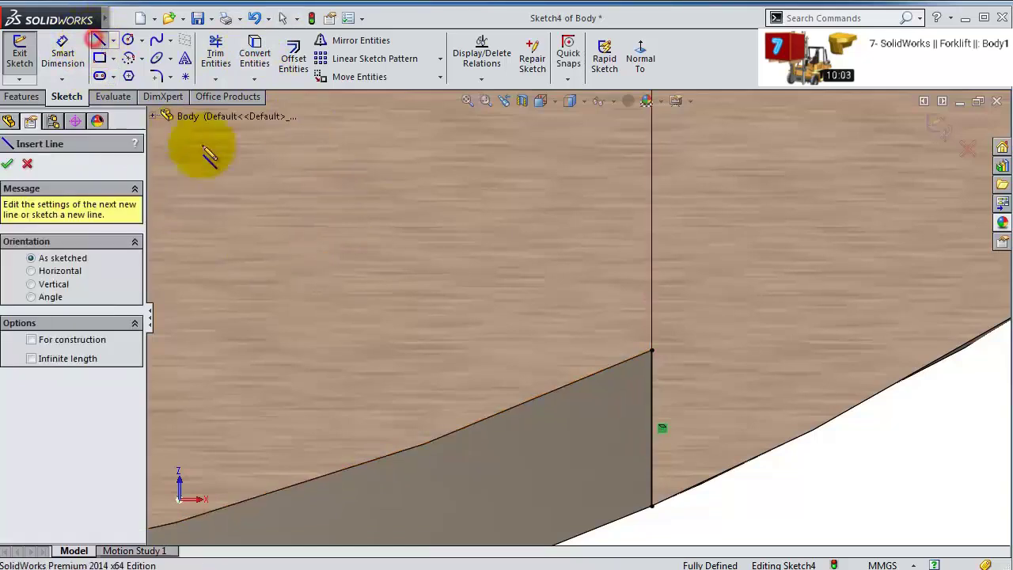
left_click(651, 352)
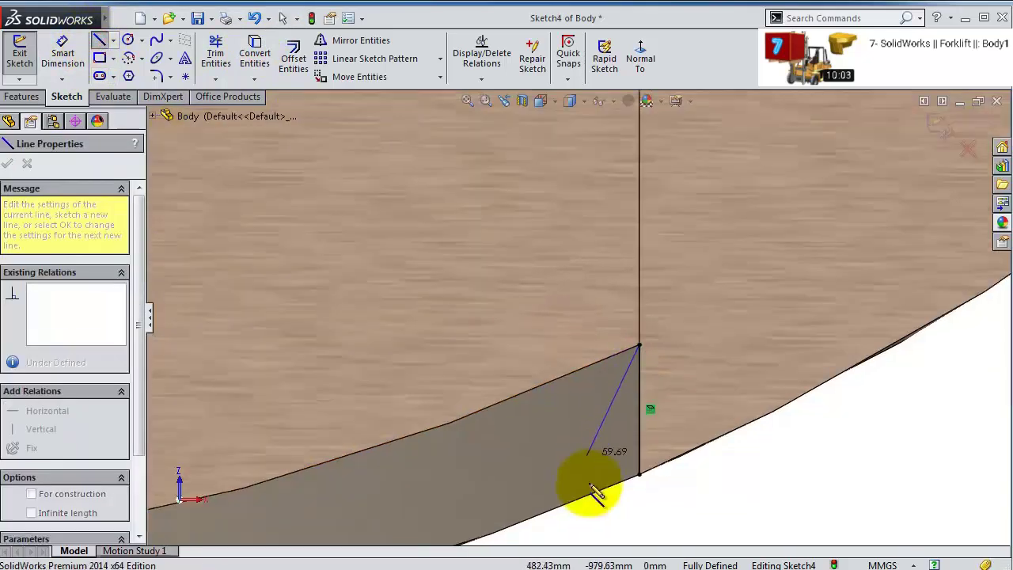
left_click(583, 492)
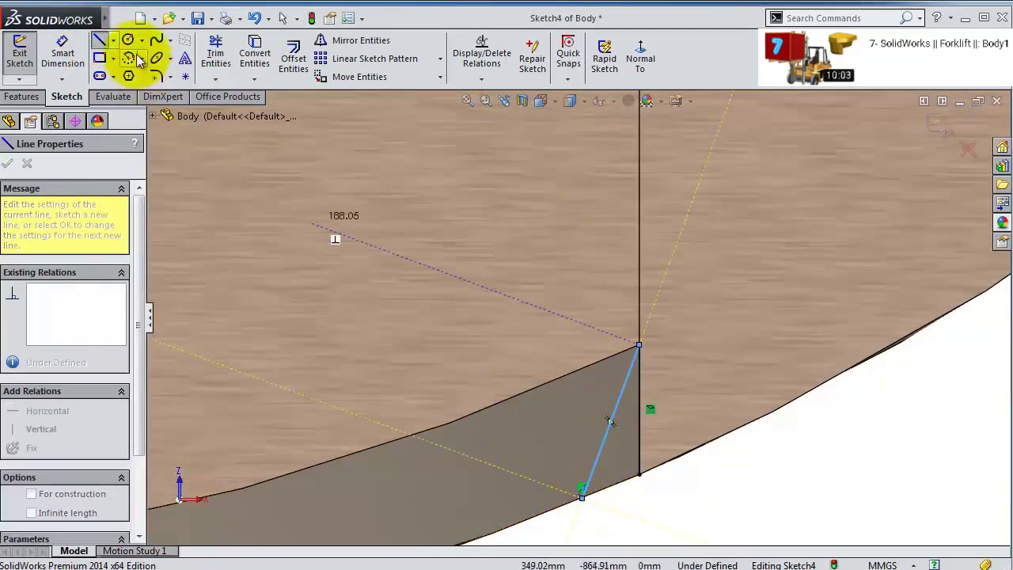
- Dimension the slanted line at 25° from the vertical line
left_click(63, 53)
left_click(622, 390)
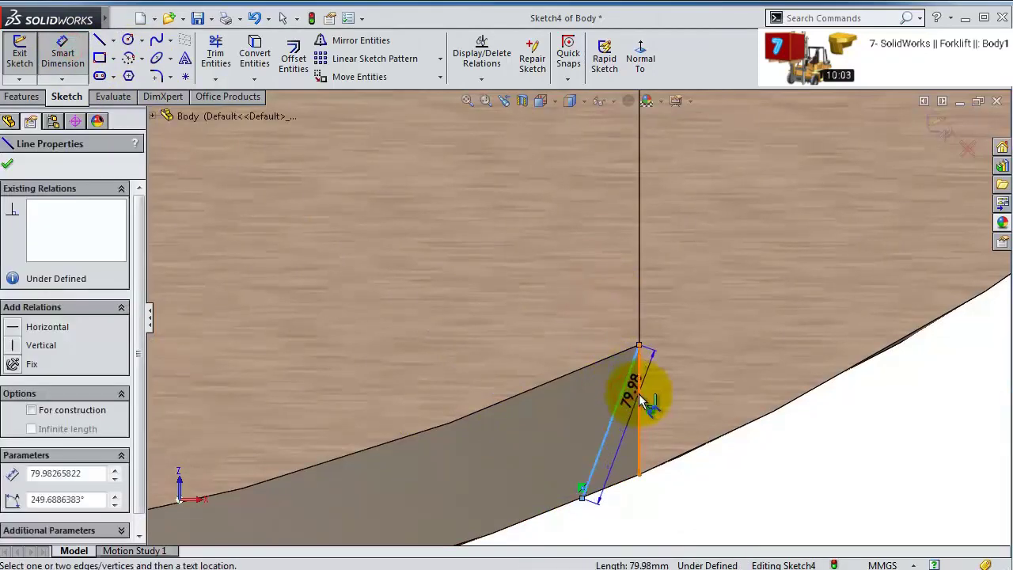
left_click(641, 459)
left_click(615, 516)
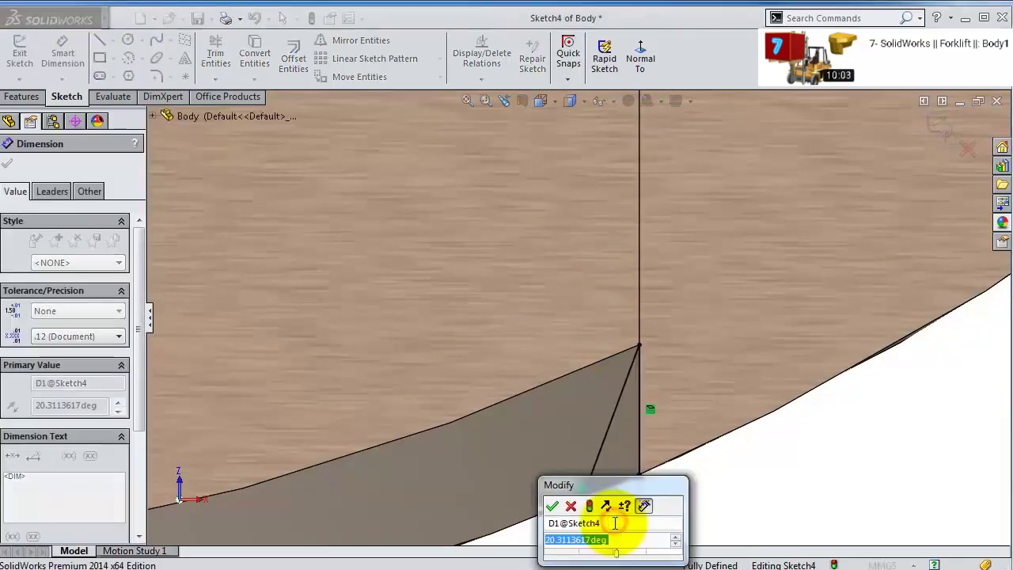
type("235")
key("BackSpace")
key("BackSpace")
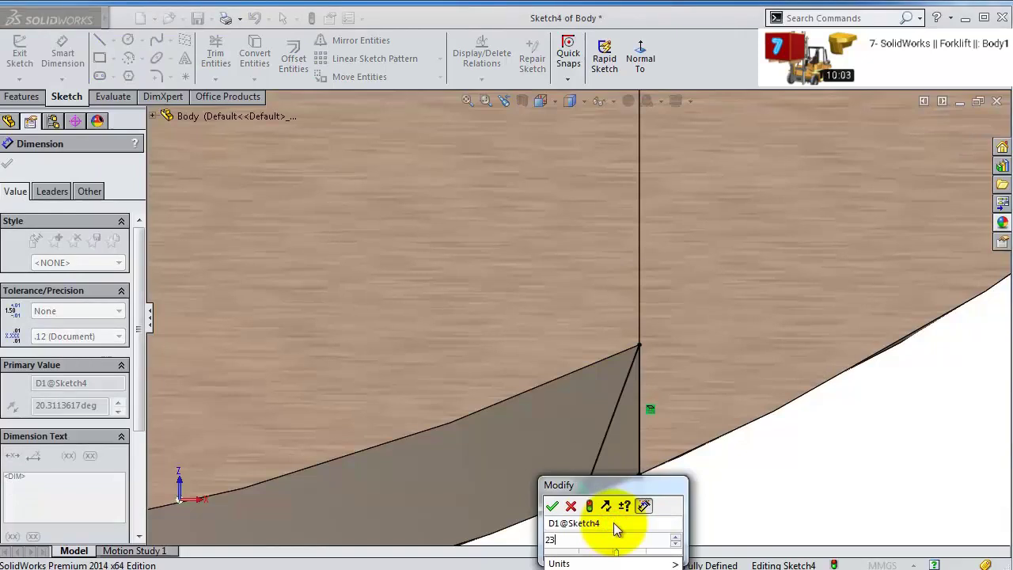
type("25")
key("Return")
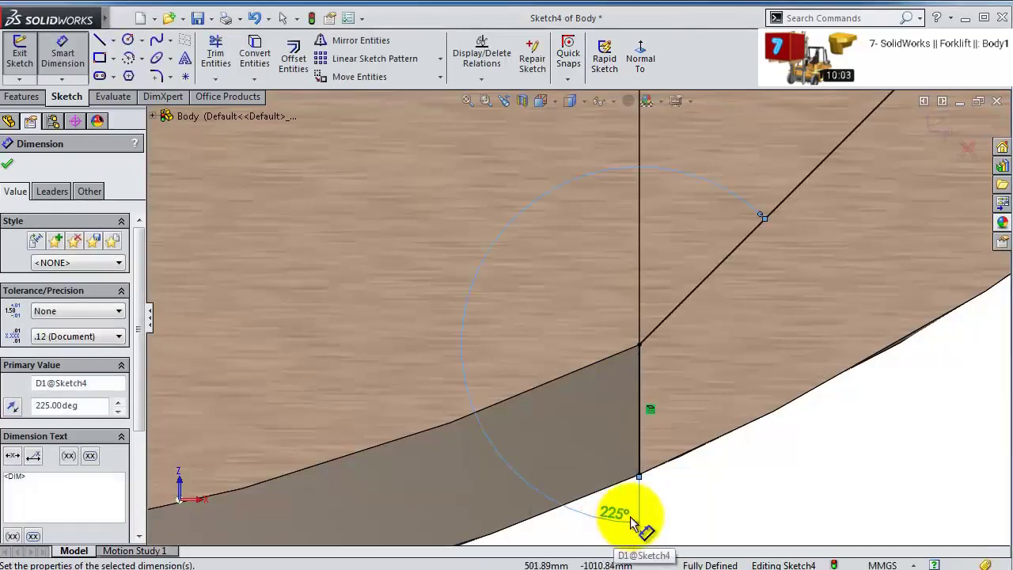
double_click(622, 519)
type("25")
key("Return")
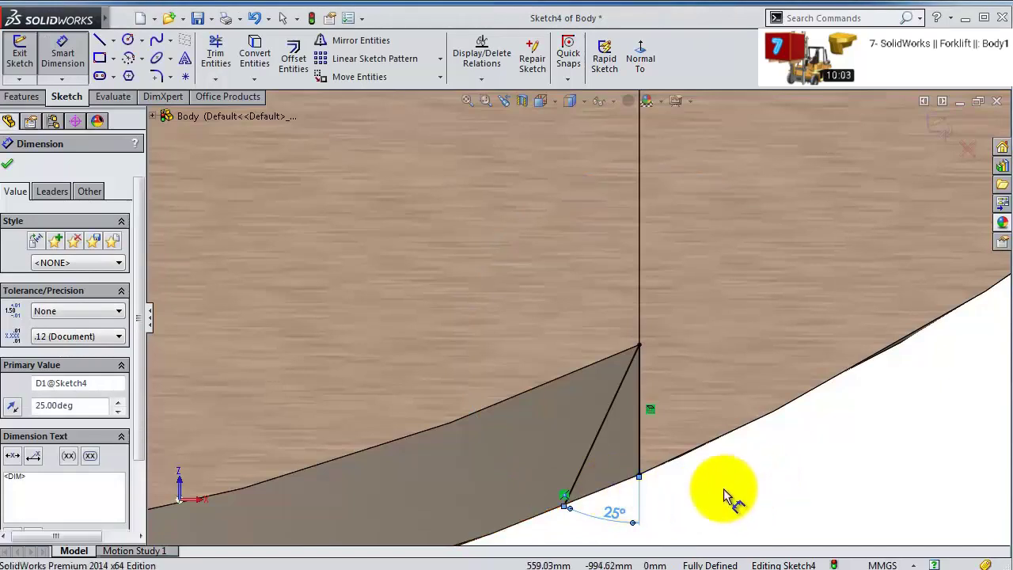
key("Escape")
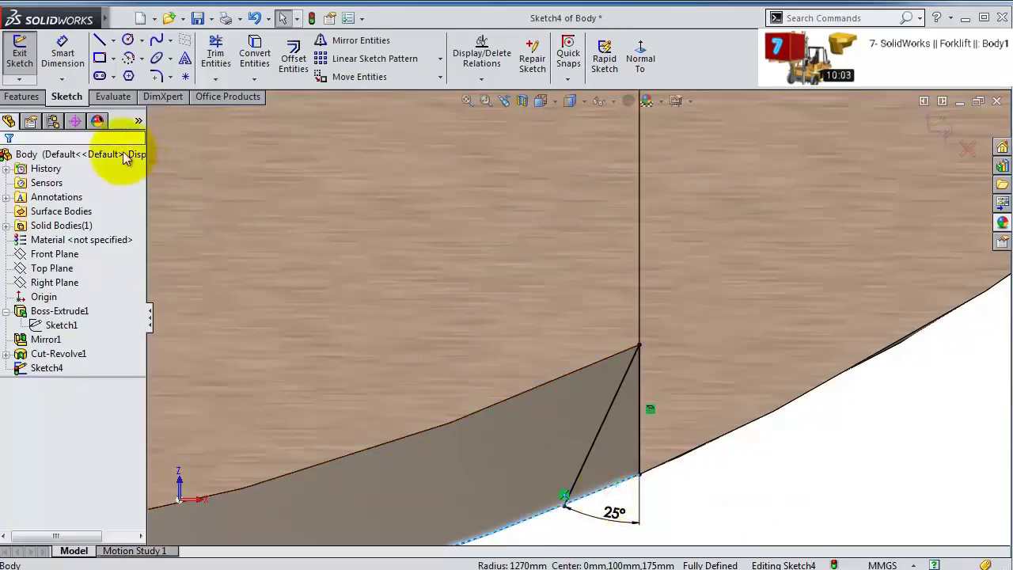
- Convert the model edges into sketch entities and trim the extras into a closed triangle
left_click(256, 62)
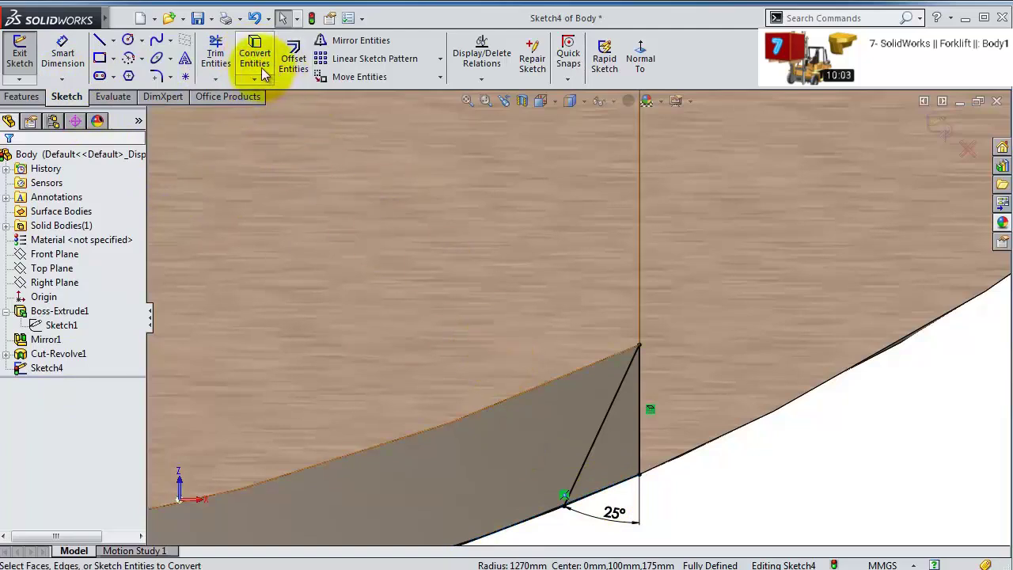
left_click(216, 55)
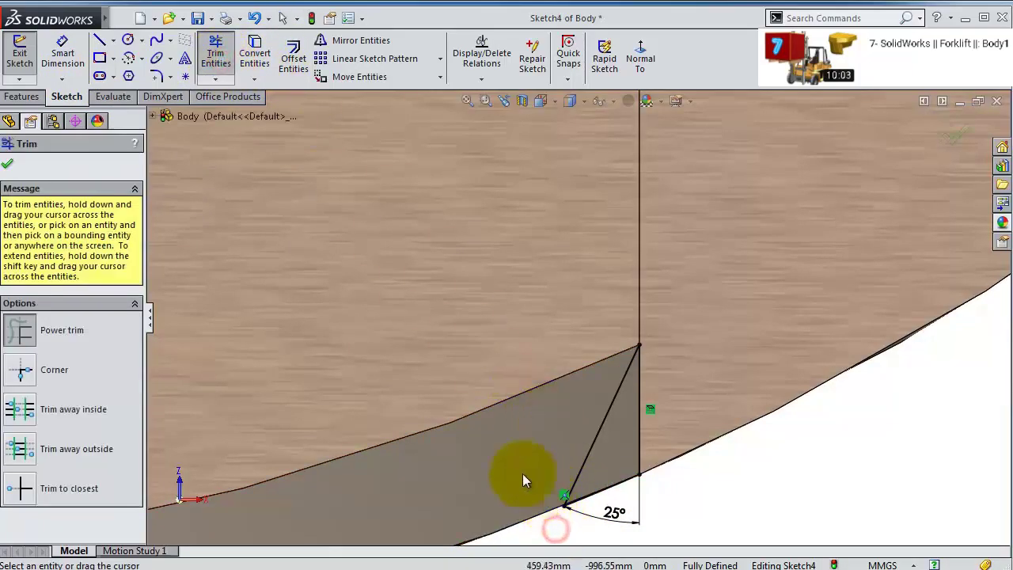
scroll(530, 463, "up", 2)
left_click(10, 167)
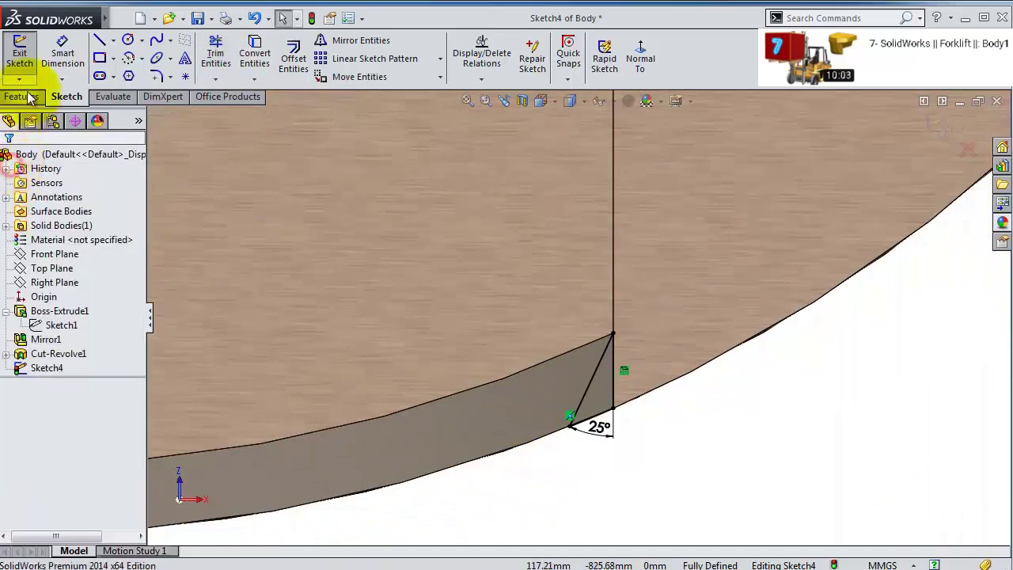
left_click(22, 97)
- Extrude-cut the triangle profile with Up To Surface, ending at the selected face
left_click(236, 58)
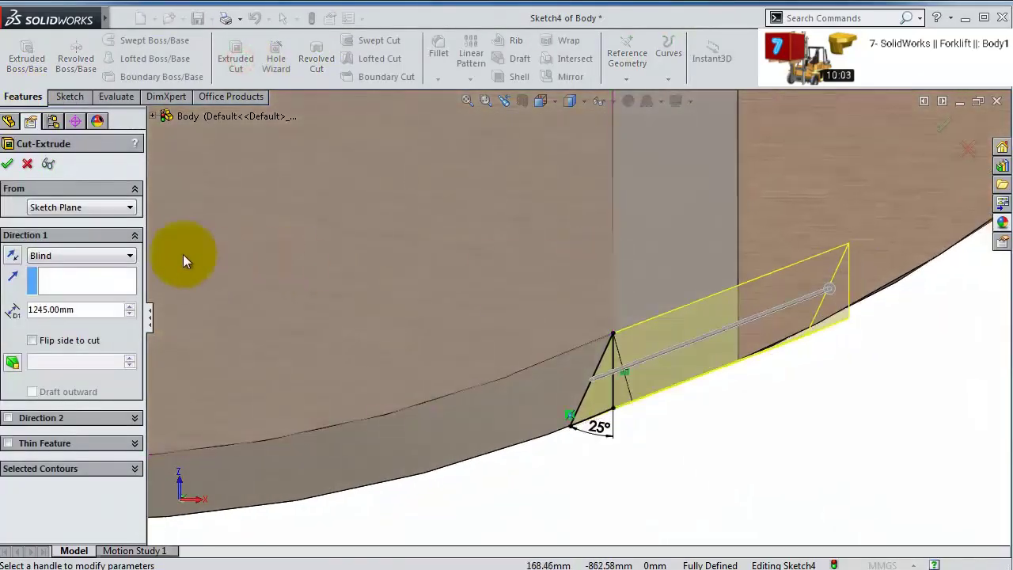
left_click(95, 255)
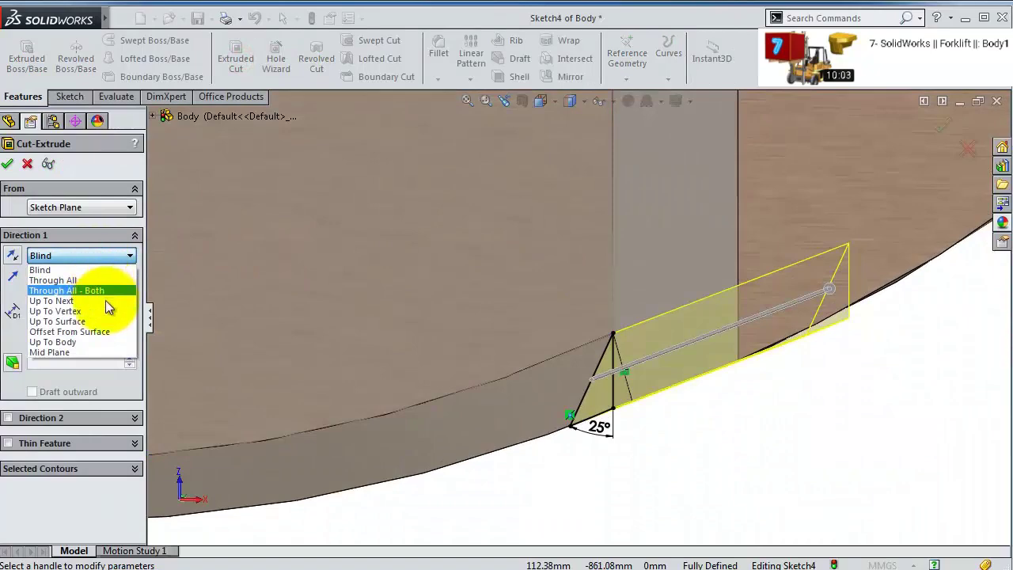
left_click(105, 302)
middle_click_drag(715, 331, 602, 297)
left_click(95, 257)
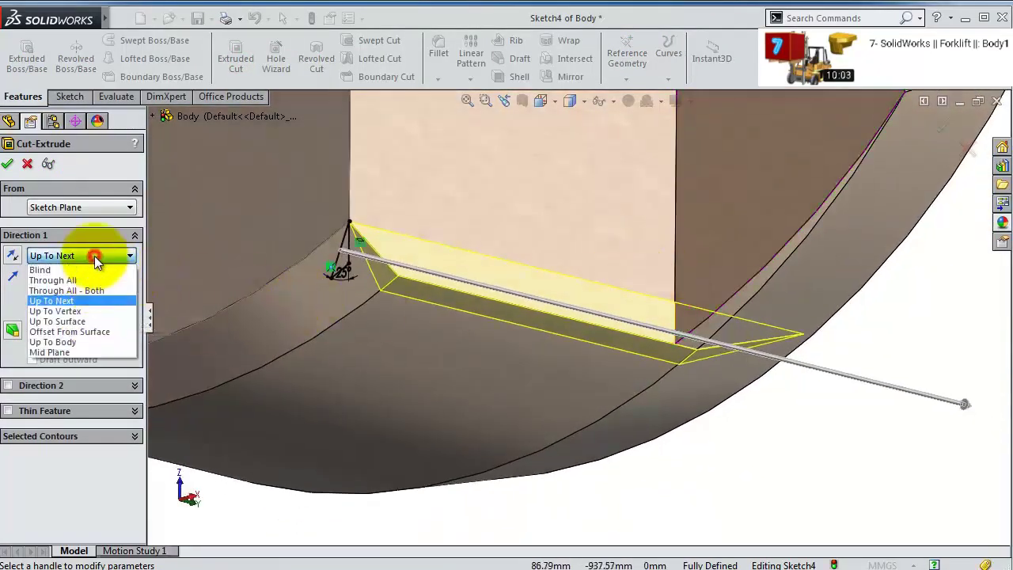
left_click(100, 320)
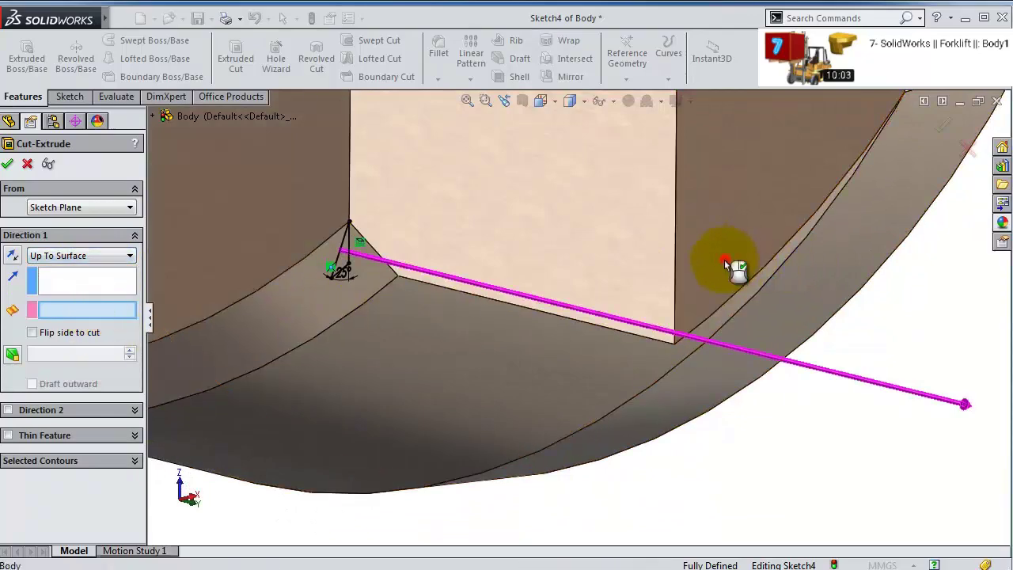
left_click(724, 261)
scroll(712, 269, "down", 6)
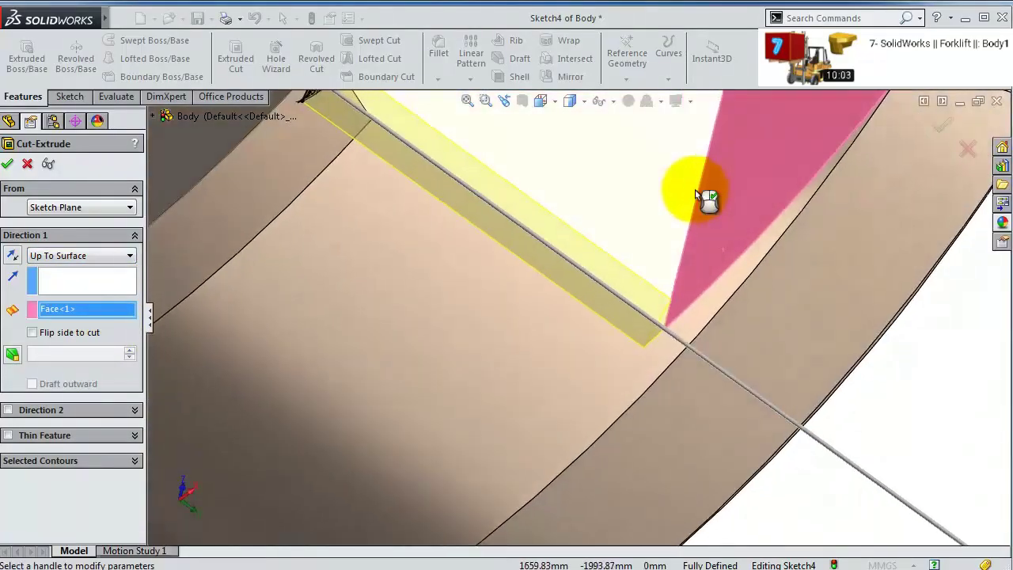
left_click(7, 163)
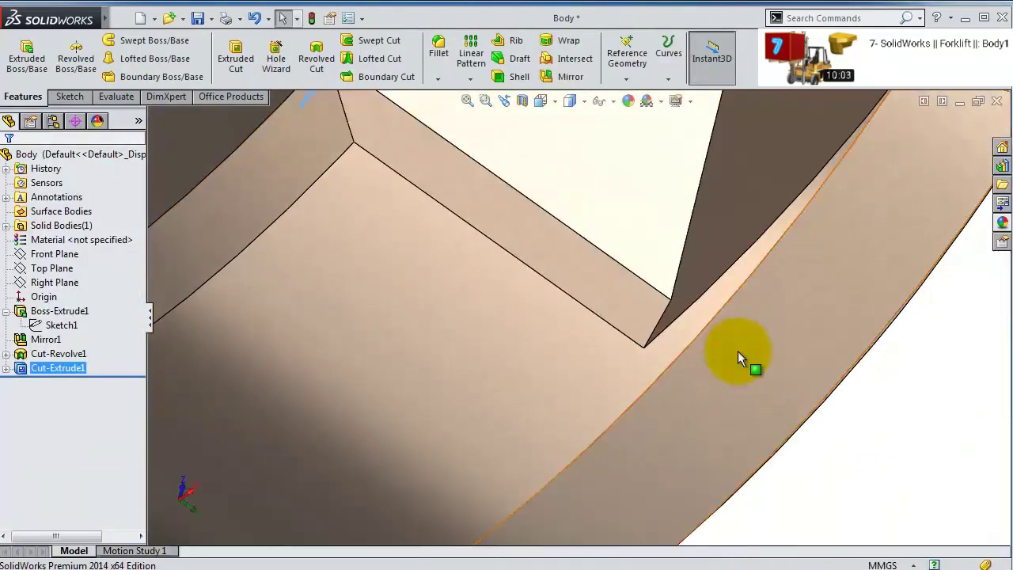
middle_click_drag(738, 350, 737, 381)
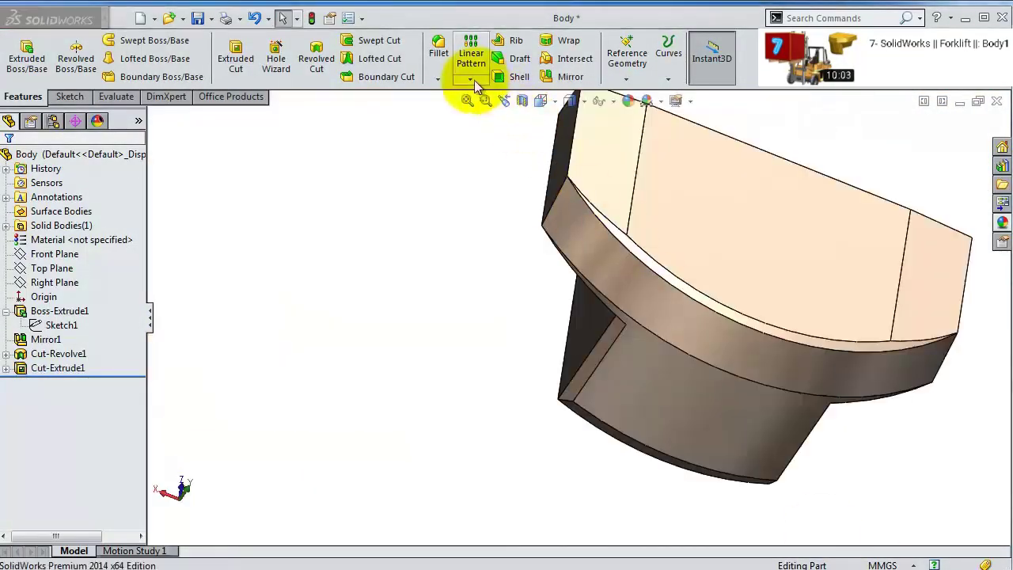
- Try a Mirror with the Right Plane, then select the Right Plane for a new sketch
left_click(471, 78)
left_click(475, 124)
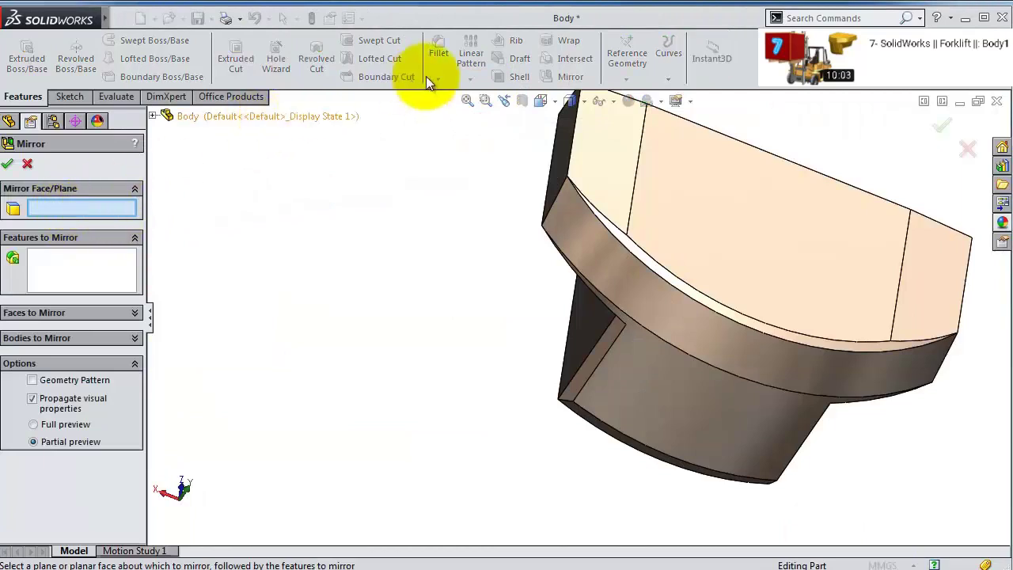
left_click(153, 116)
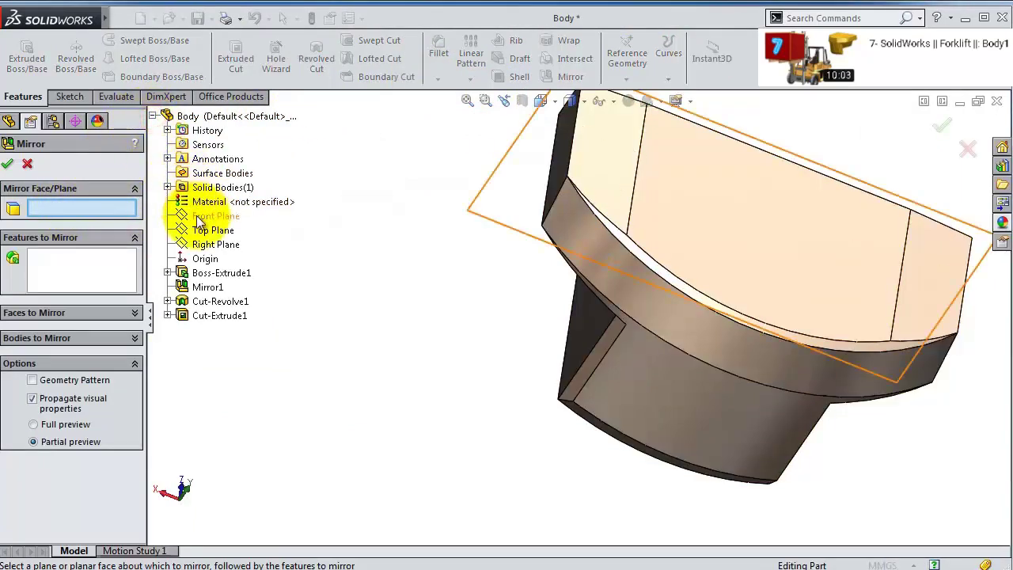
left_click(200, 243)
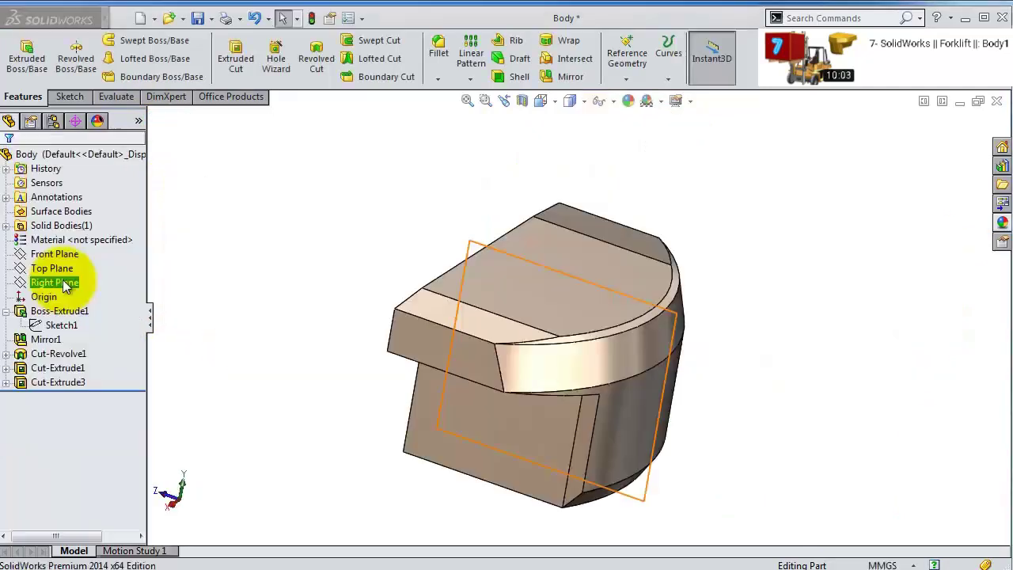
left_click(66, 283)
- Start a sketch on the Right Plane, view it normal, and convert the model's left edge
left_click(71, 255)
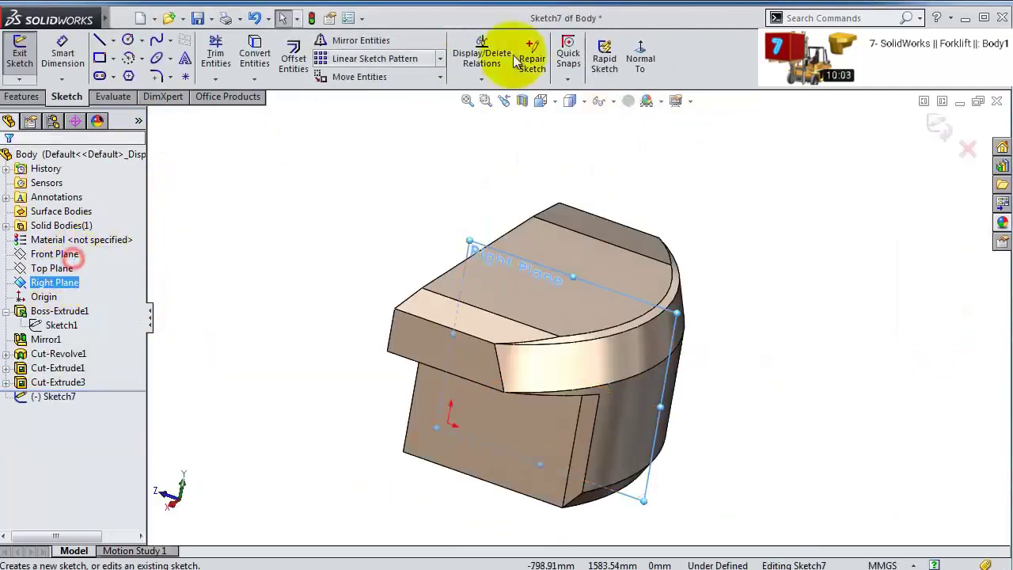
left_click(639, 57)
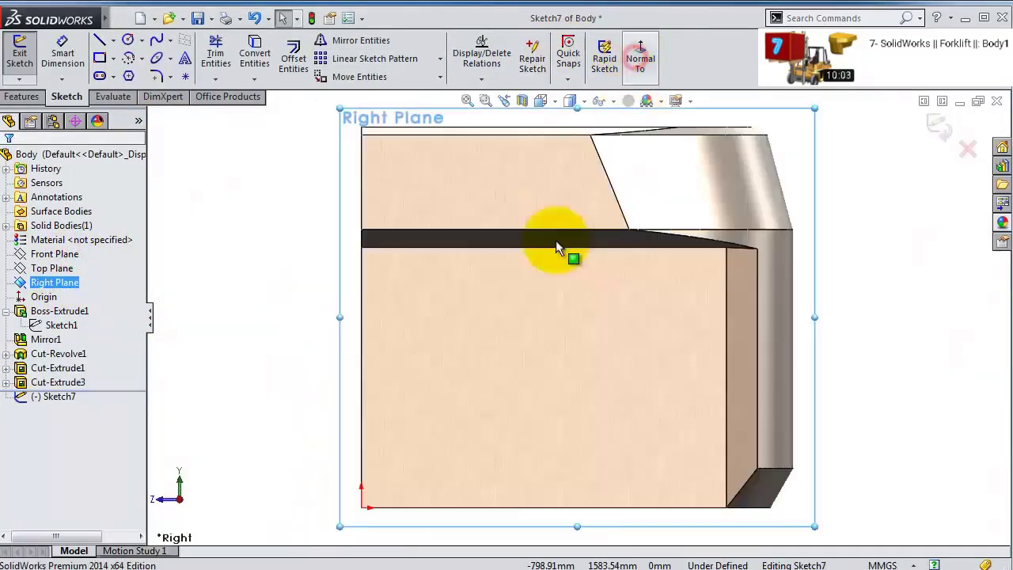
left_click(224, 279)
scroll(568, 218, "down", 2)
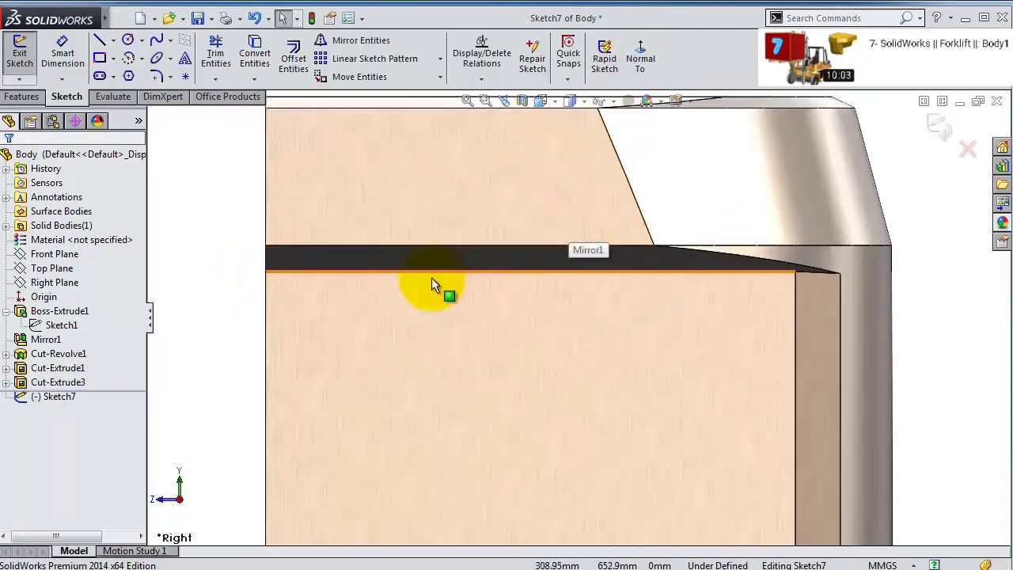
left_click(266, 284)
left_click(252, 60)
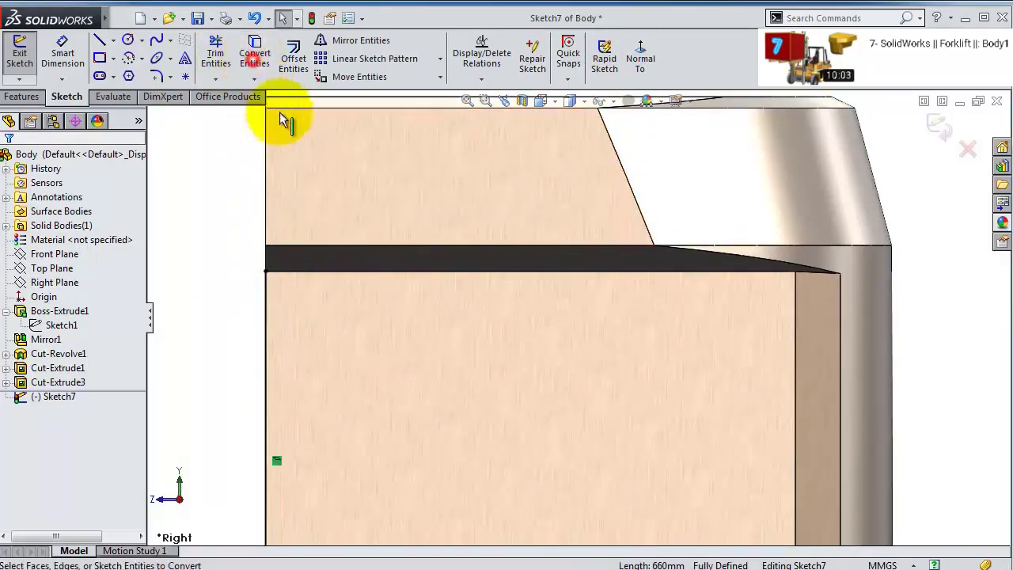
- Draw the top, slanted and bottom lines of the profile from the left edge
left_click(103, 42)
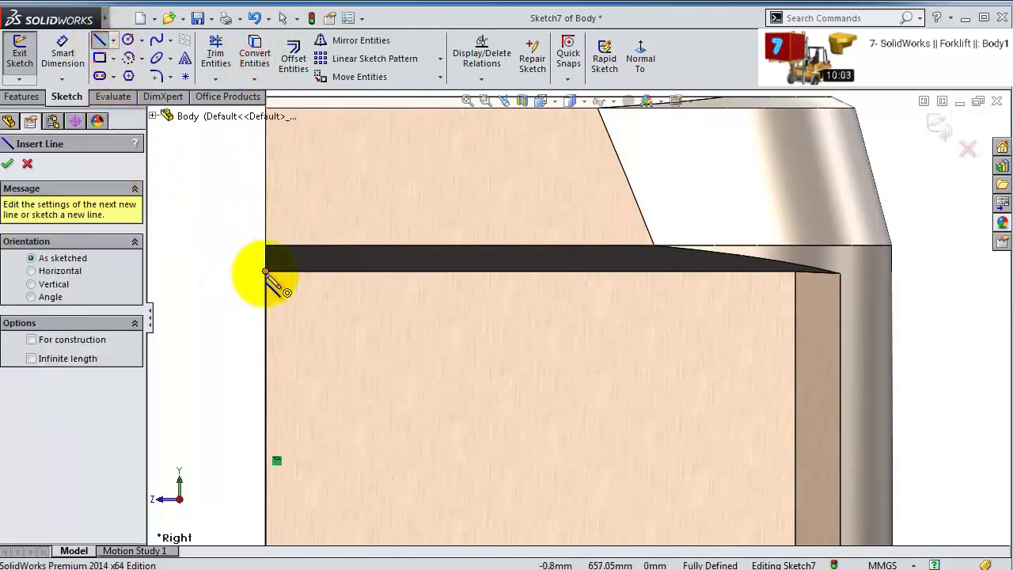
left_click(266, 274)
left_click(566, 274)
scroll(576, 288, "up", 4)
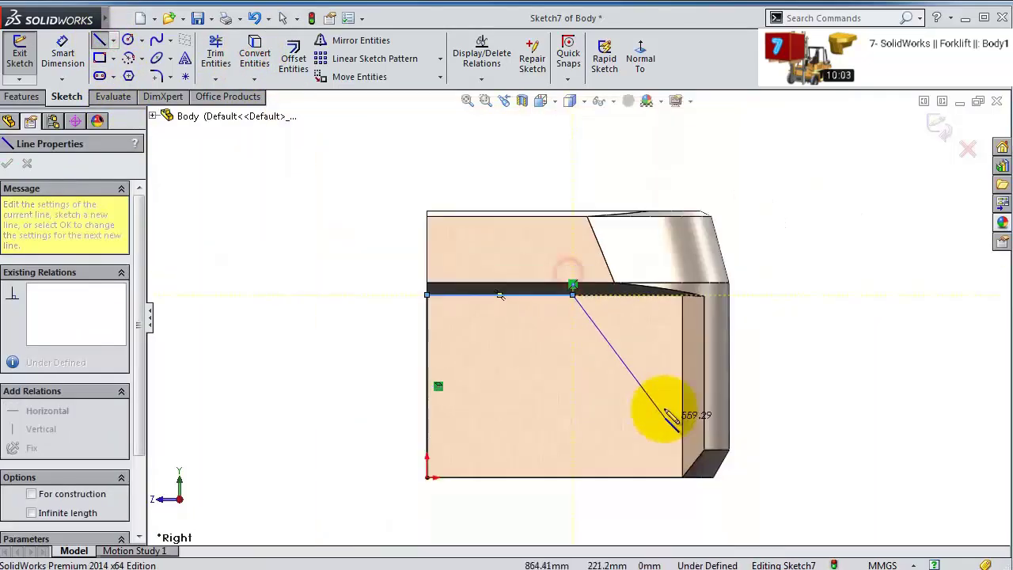
scroll(633, 436, "up", 1)
left_click(613, 449)
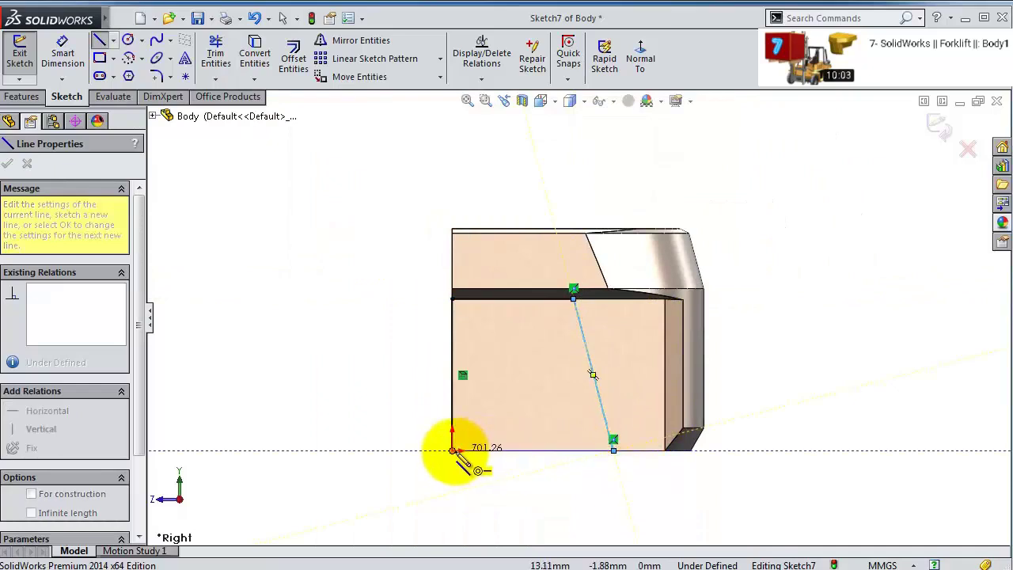
double_click(451, 449)
- Dimension the bottom line to 760 mm and the top line to 610 mm
left_click(77, 60)
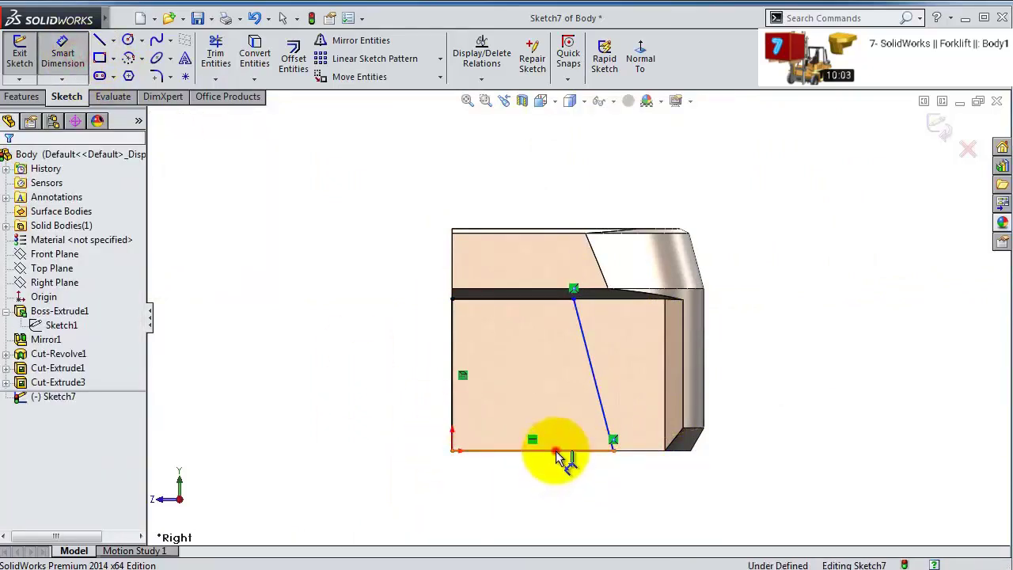
left_click(557, 451)
left_click(556, 470)
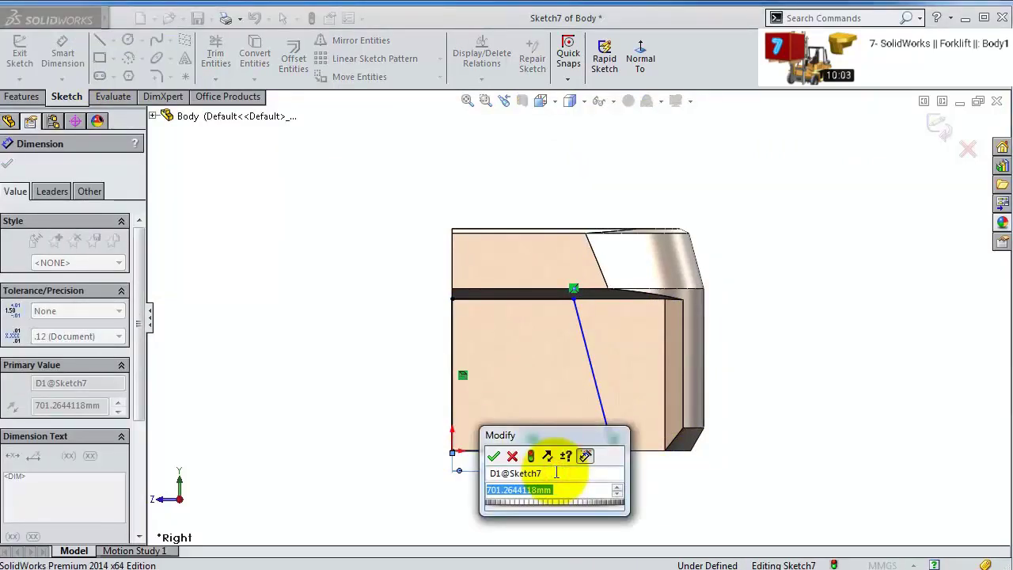
type("760")
key("Return")
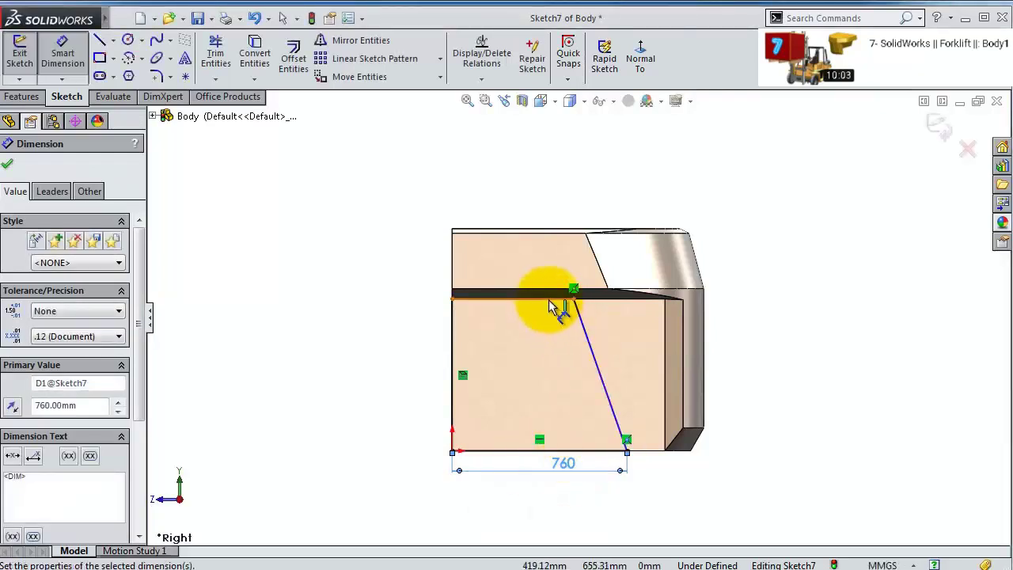
left_click(550, 299)
left_click(529, 210)
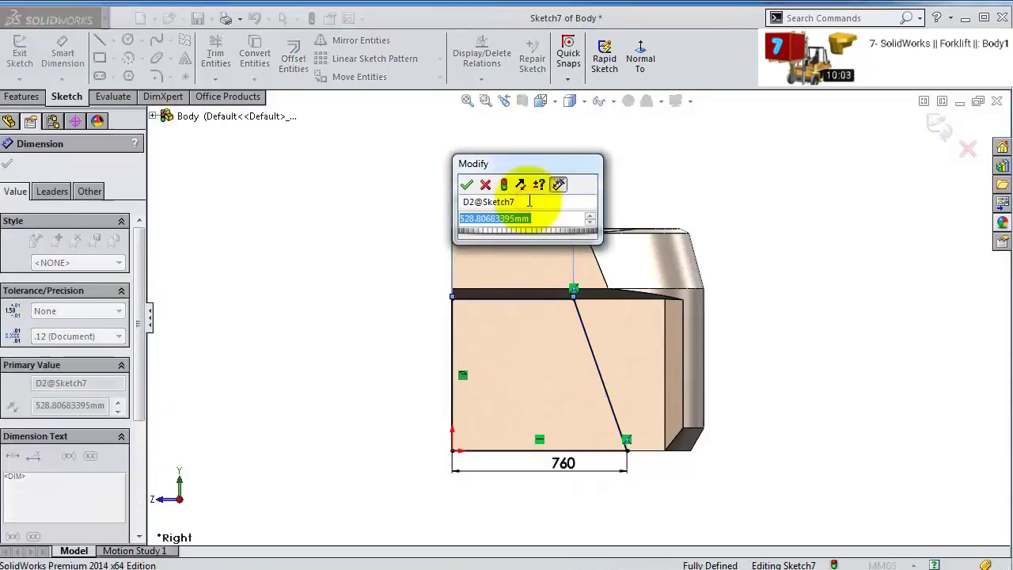
type("610")
key("Return")
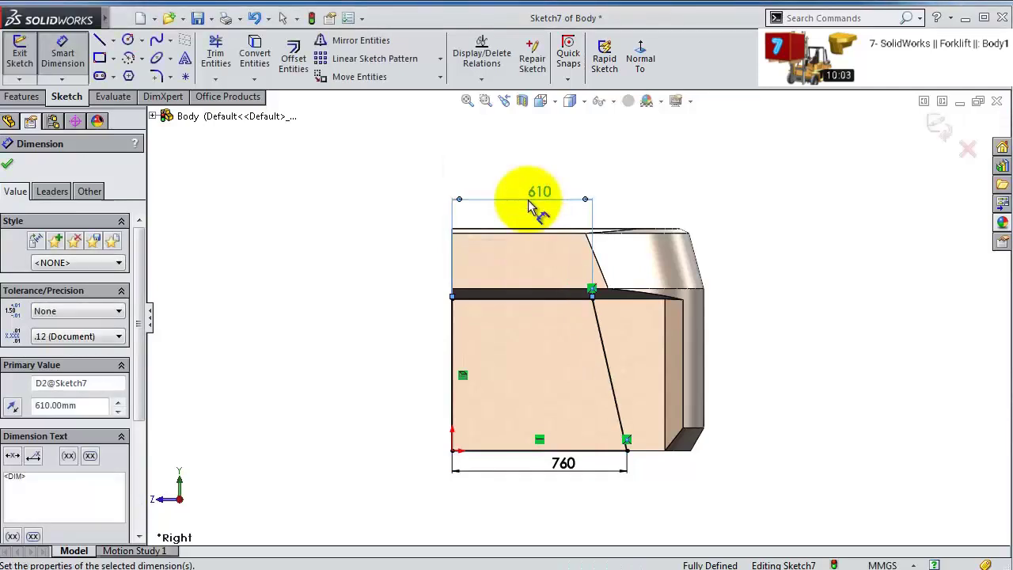
- Cut-extrude Sketch7 mid-plane through the body to a 1648 mm depth
left_click(11, 97)
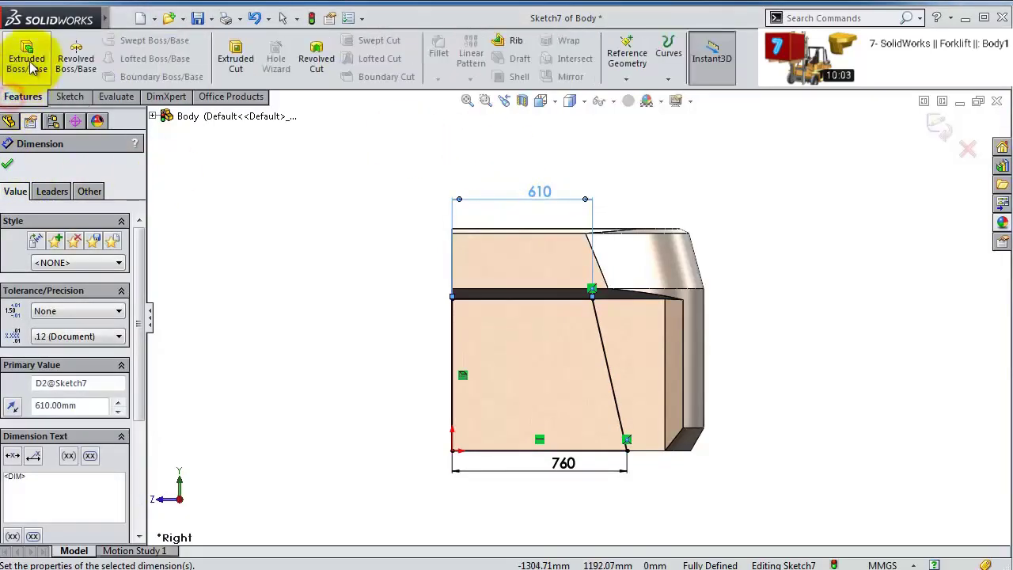
left_click(237, 63)
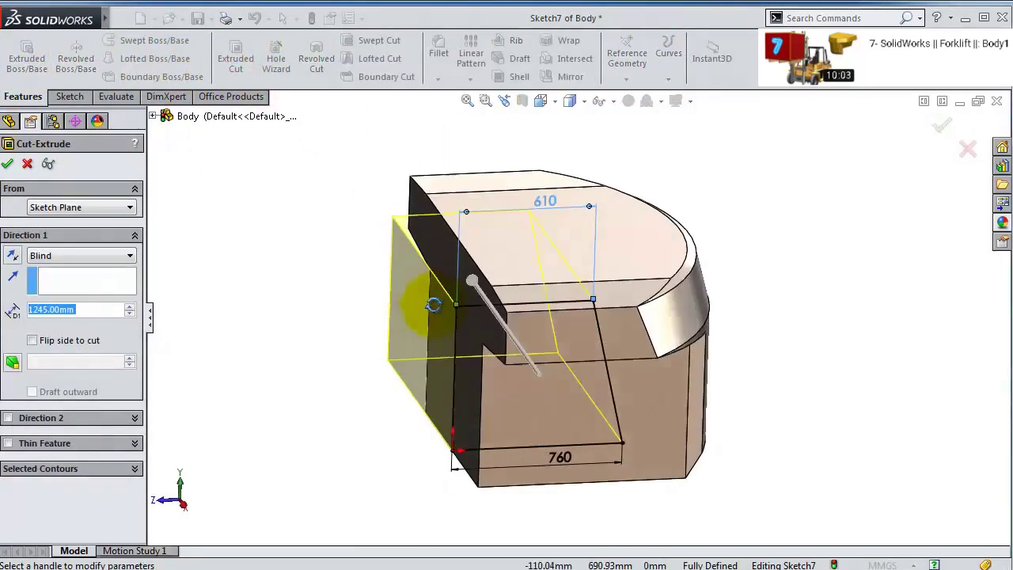
left_click(62, 258)
left_click(63, 351)
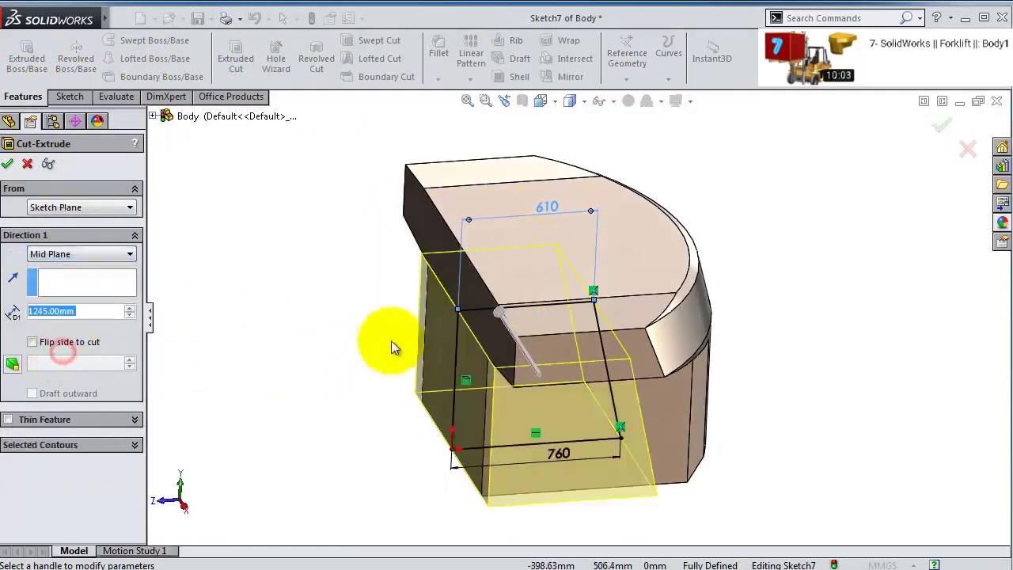
left_click_drag(495, 321, 480, 300)
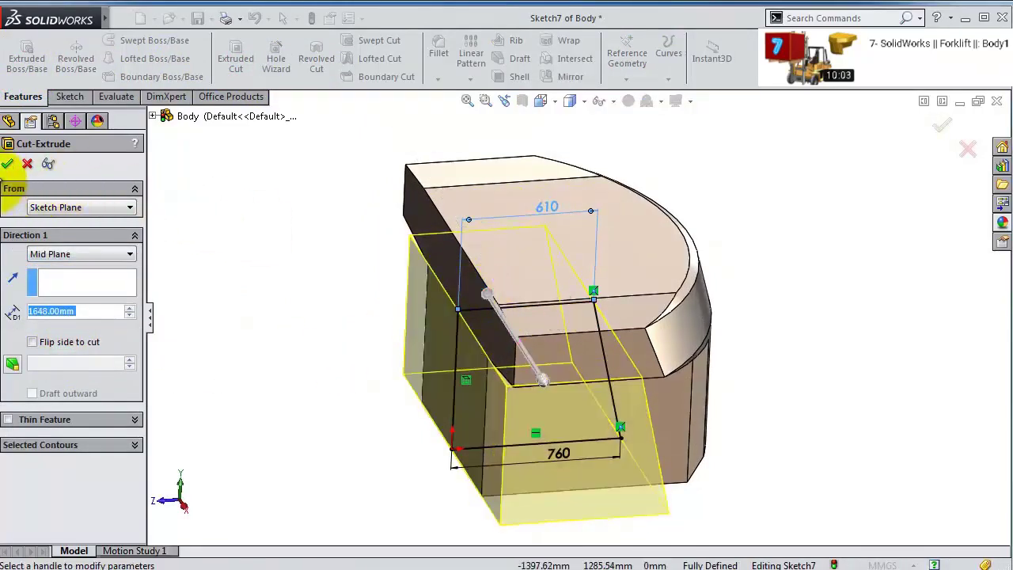
left_click(8, 164)
middle_click_drag(732, 423, 790, 362)
middle_click_drag(732, 395, 714, 211)
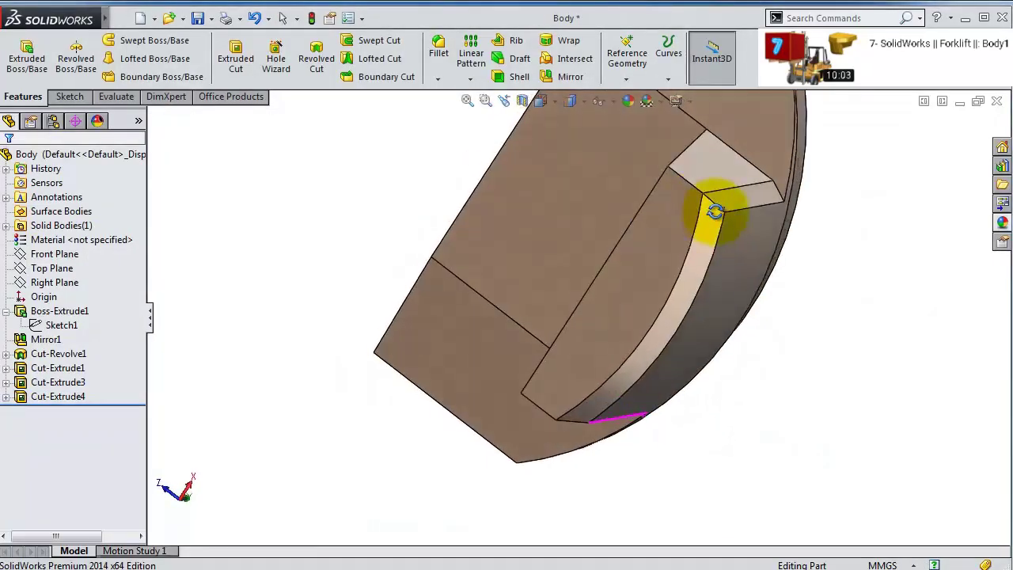
- Start a sketch on the step's upper face and draw a closed right triangle
left_click(551, 267)
left_click(614, 206)
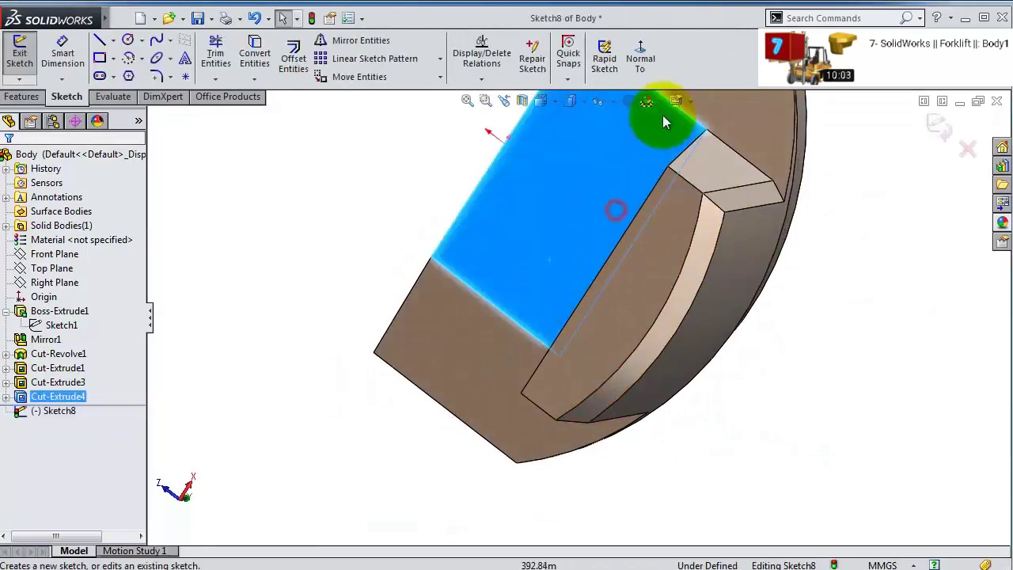
left_click(647, 70)
scroll(516, 353, "down", 3)
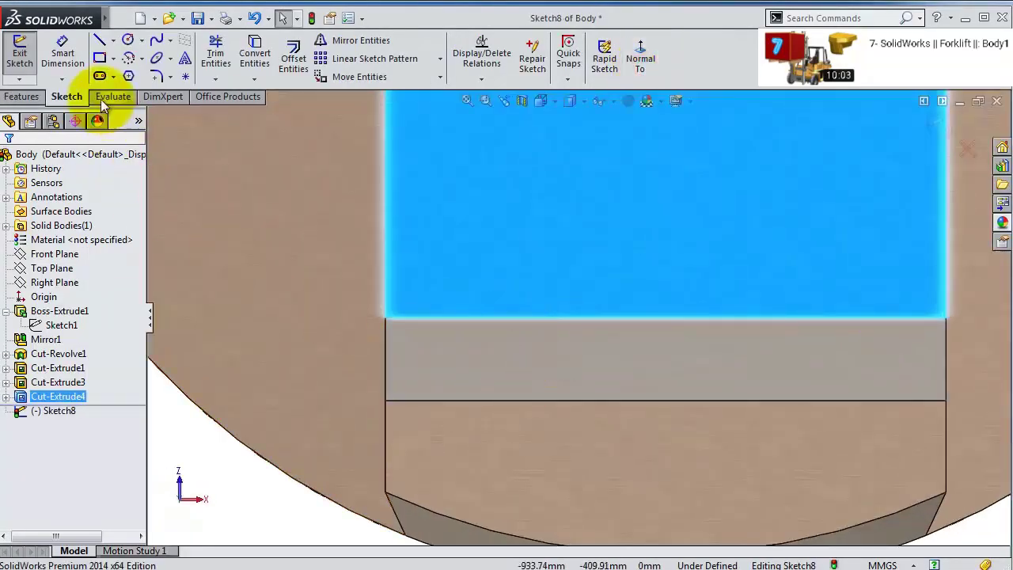
left_click(105, 43)
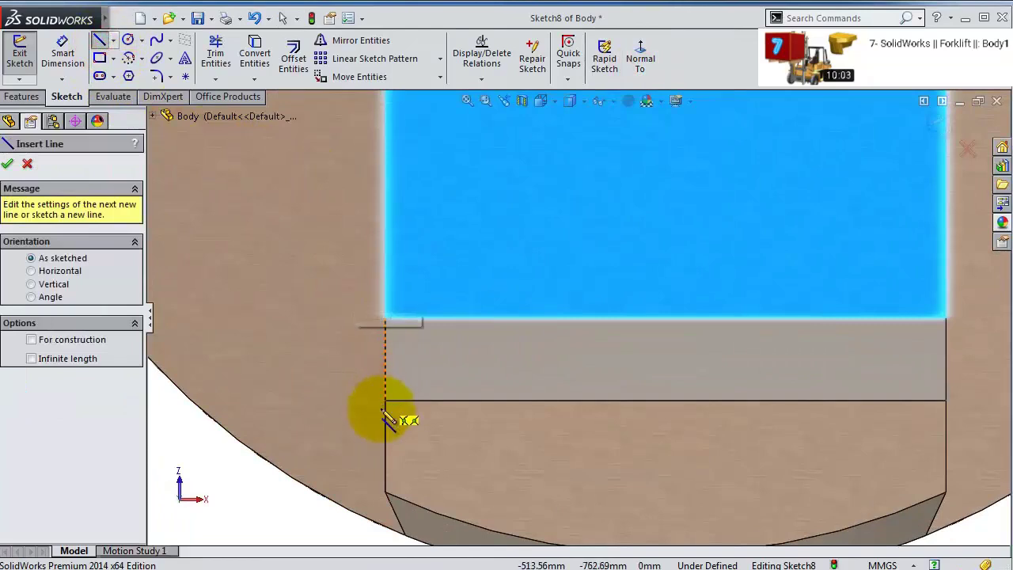
left_click_drag(386, 422, 394, 322)
left_click(386, 318)
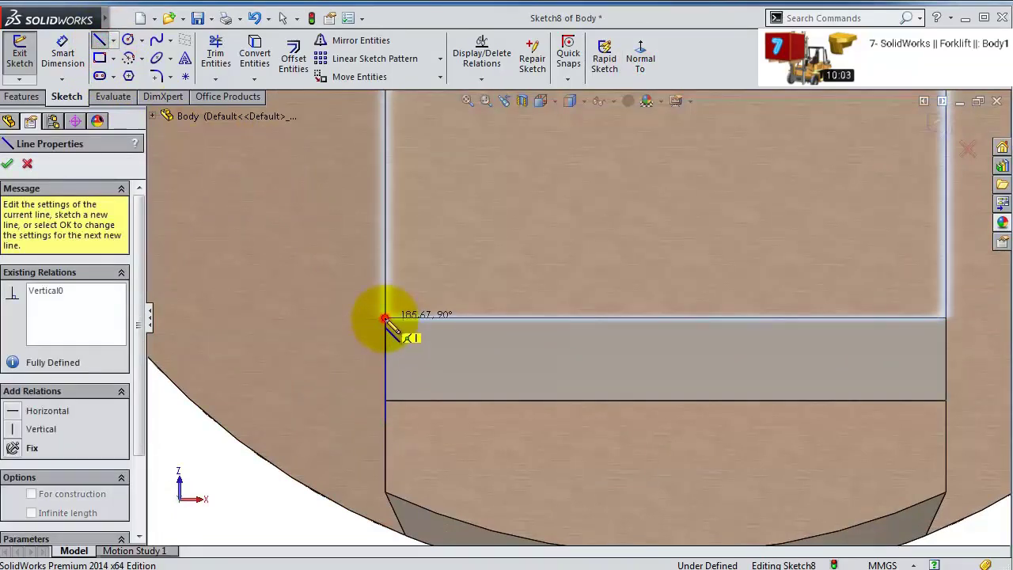
left_click(480, 318)
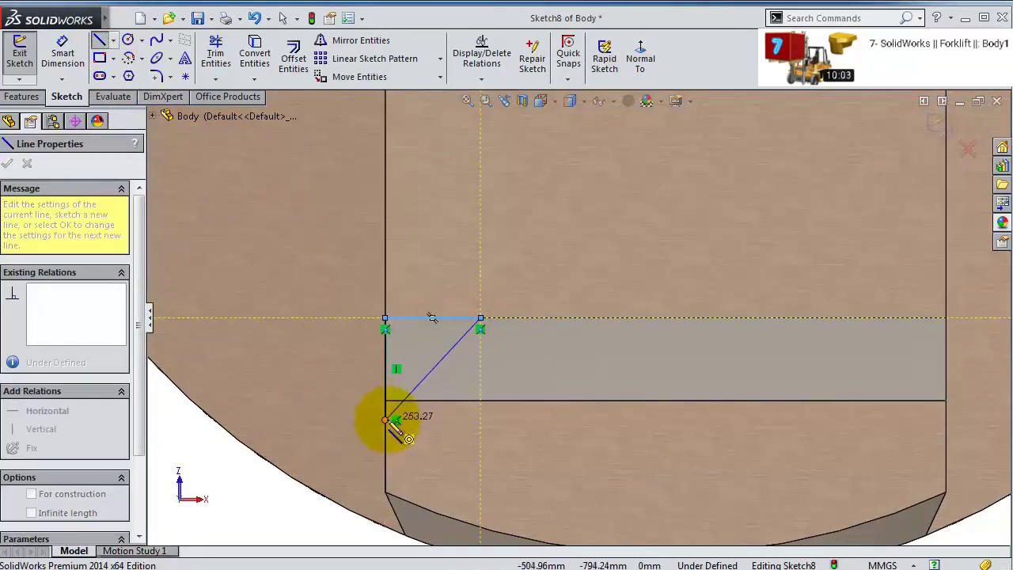
left_click(387, 421)
- Dimension the triangle's horizontal and vertical legs to 200 mm each
left_click(62, 53)
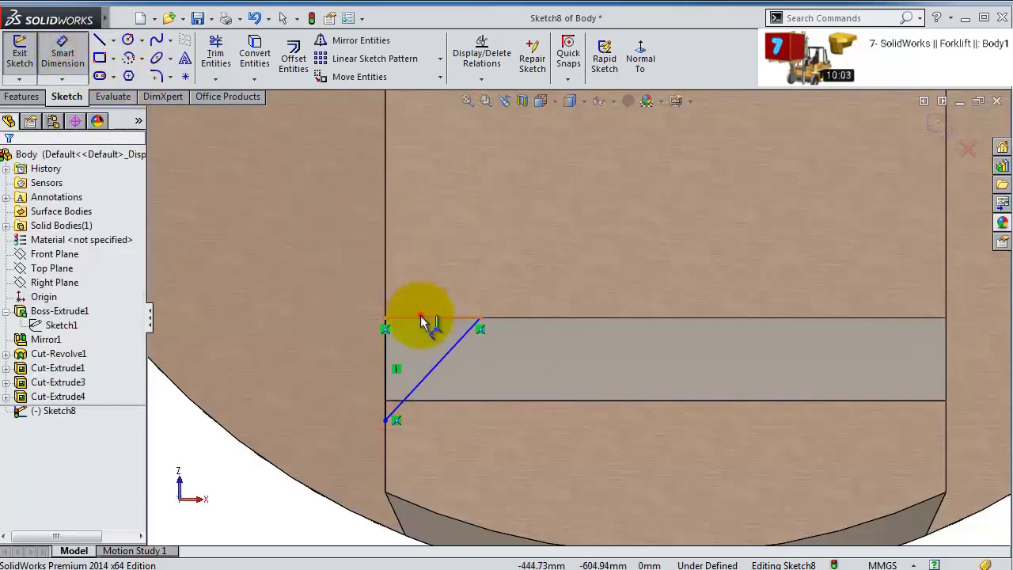
left_click(422, 320)
left_click(414, 305)
type("200")
key("Return")
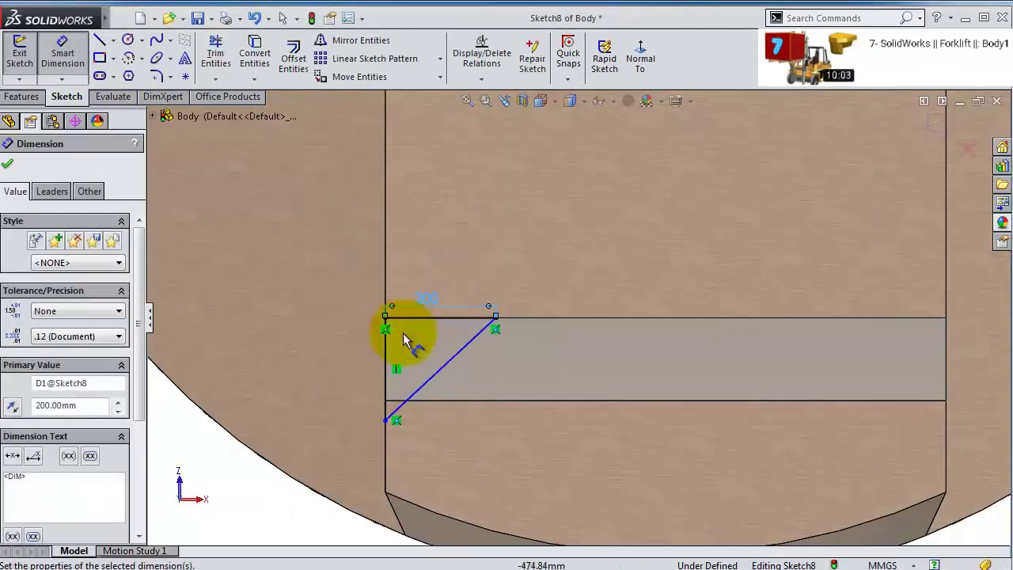
left_click(389, 357)
left_click(361, 358)
type("200")
key("Return")
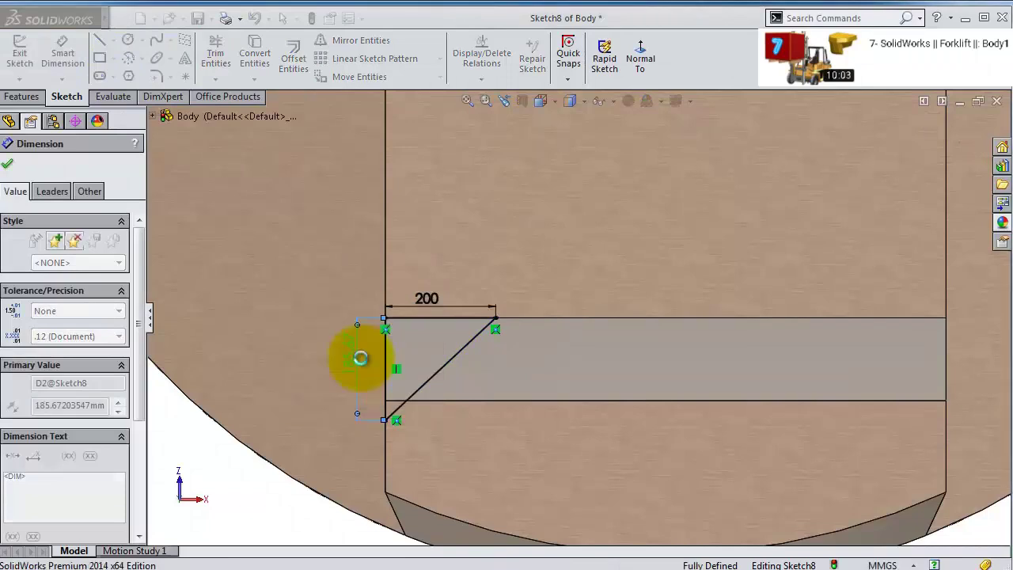
- Close Sketch8, then sketch a closed triangle on the step's lower face
left_click(939, 127)
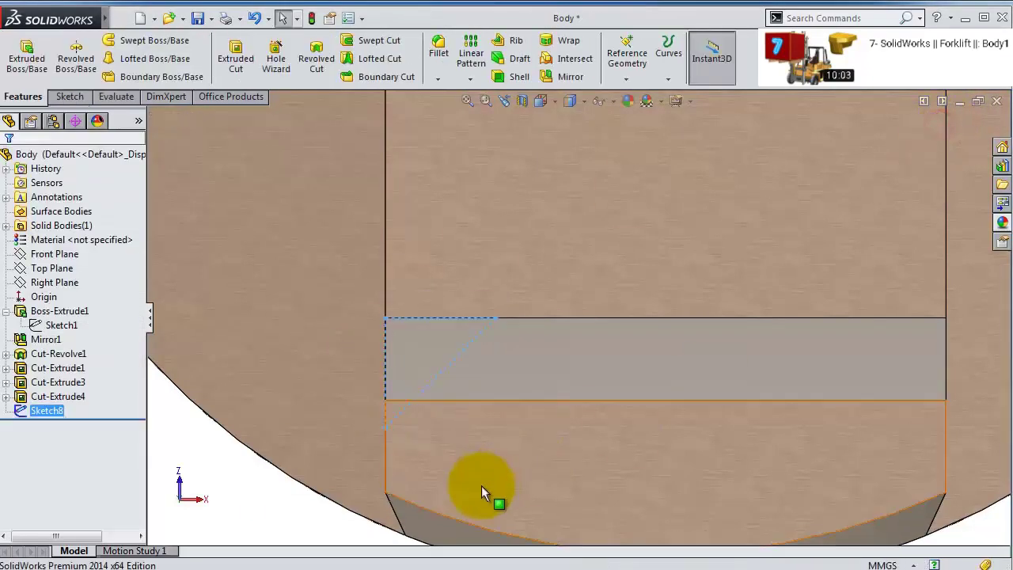
left_click(484, 482)
left_click(544, 440)
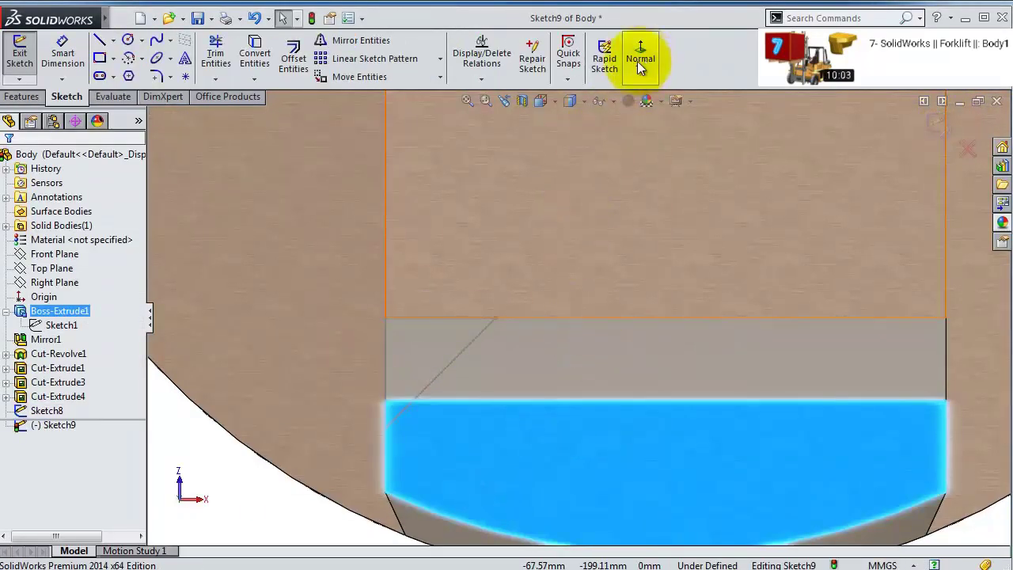
left_click(637, 61)
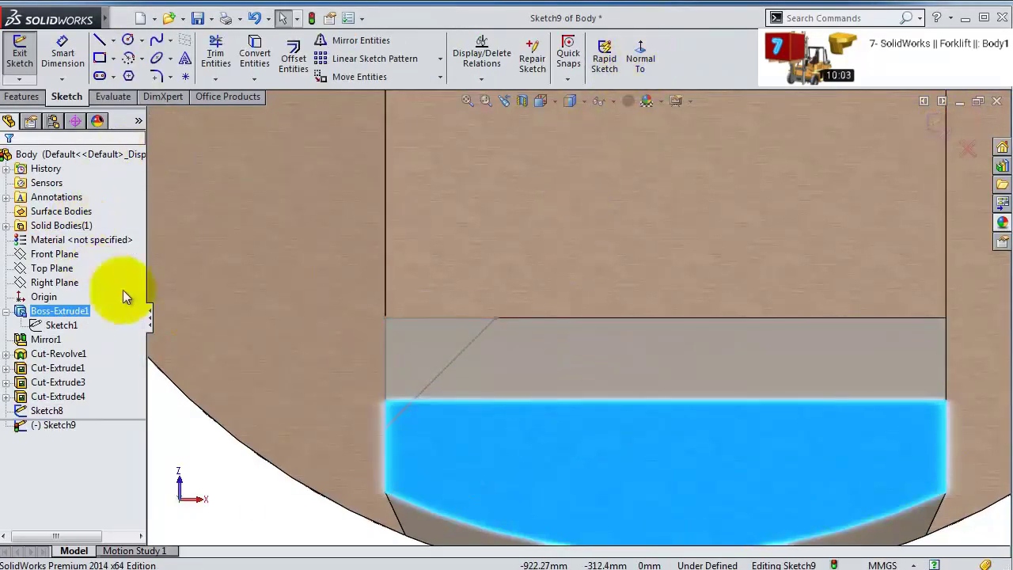
left_click(100, 41)
left_click(489, 402)
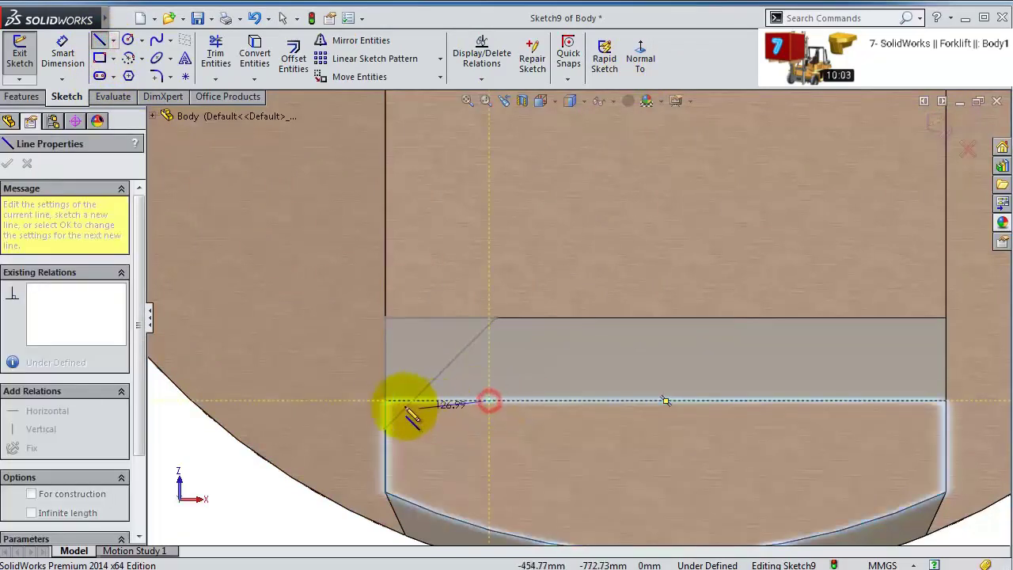
left_click(386, 401)
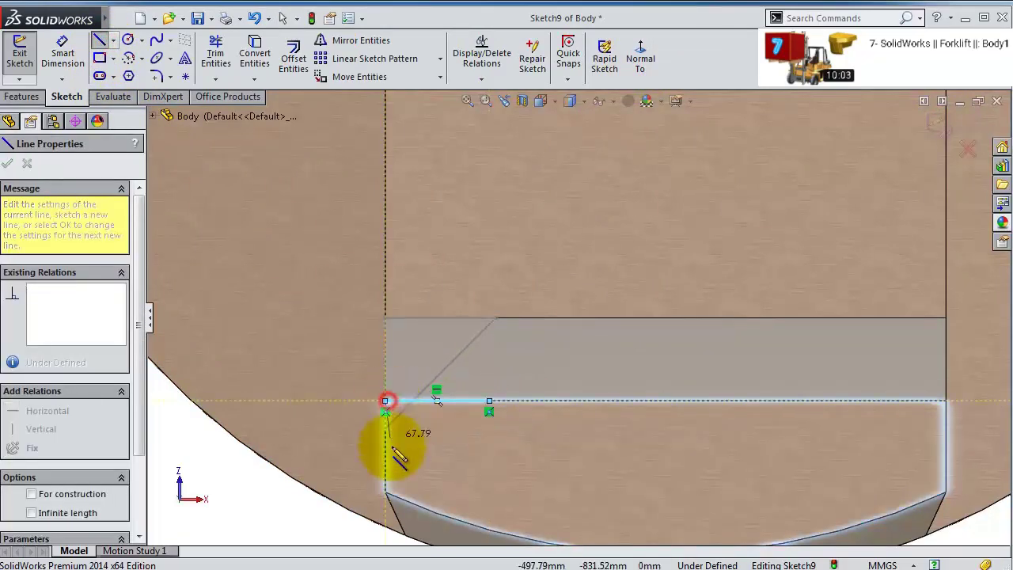
left_click(385, 462)
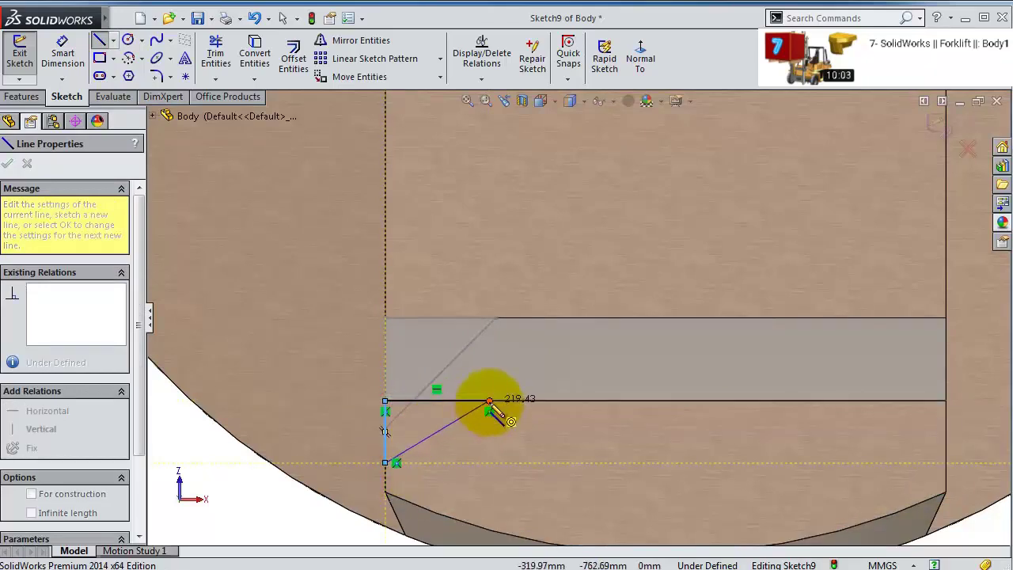
left_click(489, 402)
- Dimension the triangle's top edge to 200 mm and vertical side to 100 mm, then exit
left_click(60, 55)
left_click(459, 402)
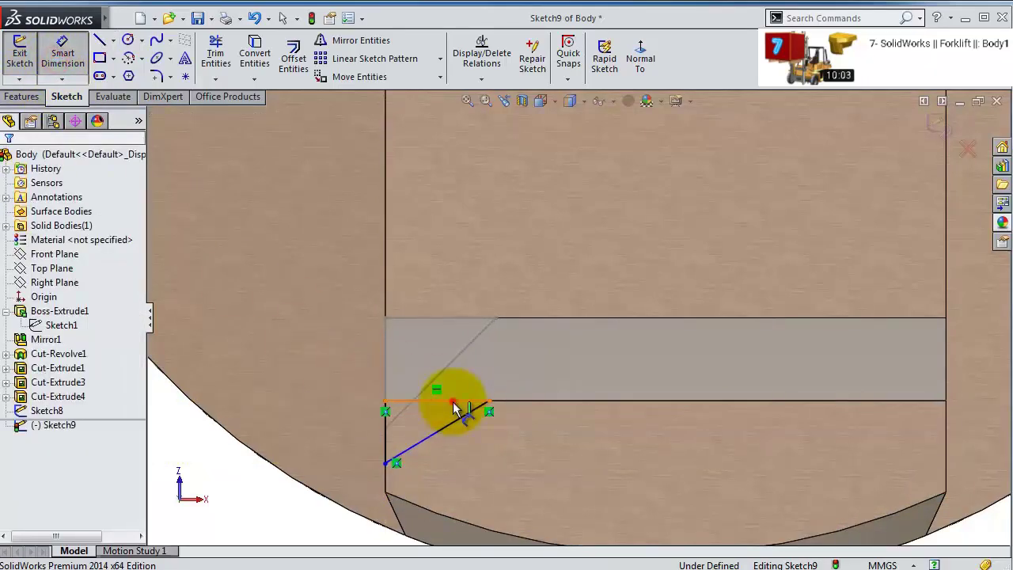
left_click(452, 269)
type("200")
key("Return")
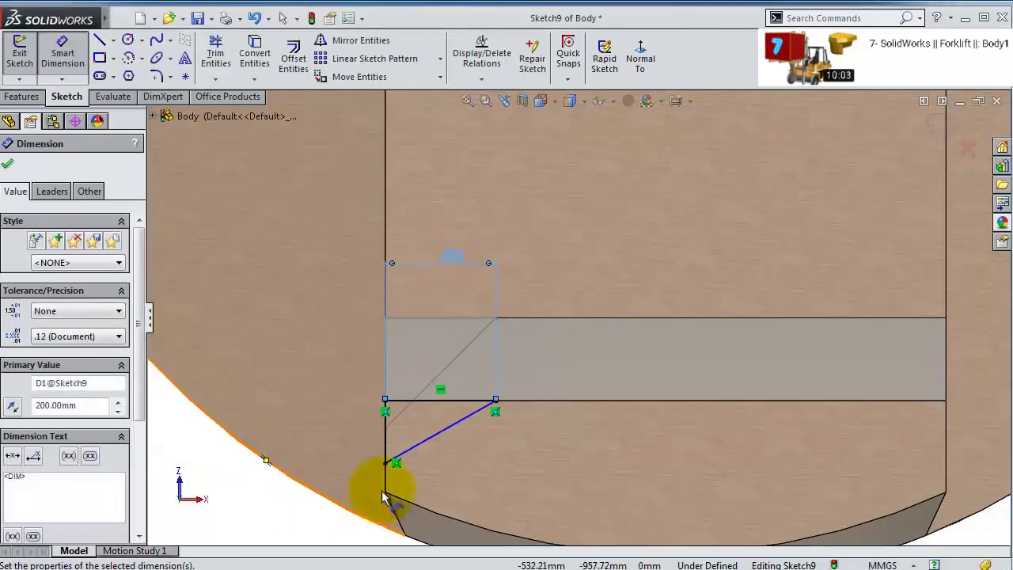
left_click(367, 447)
type("100")
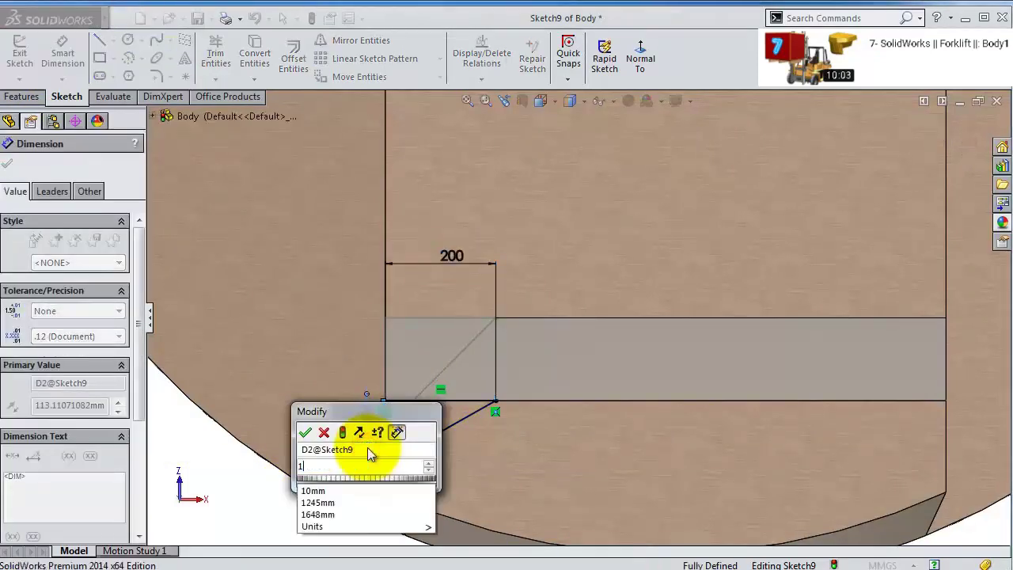
key("Return")
left_click(935, 127)
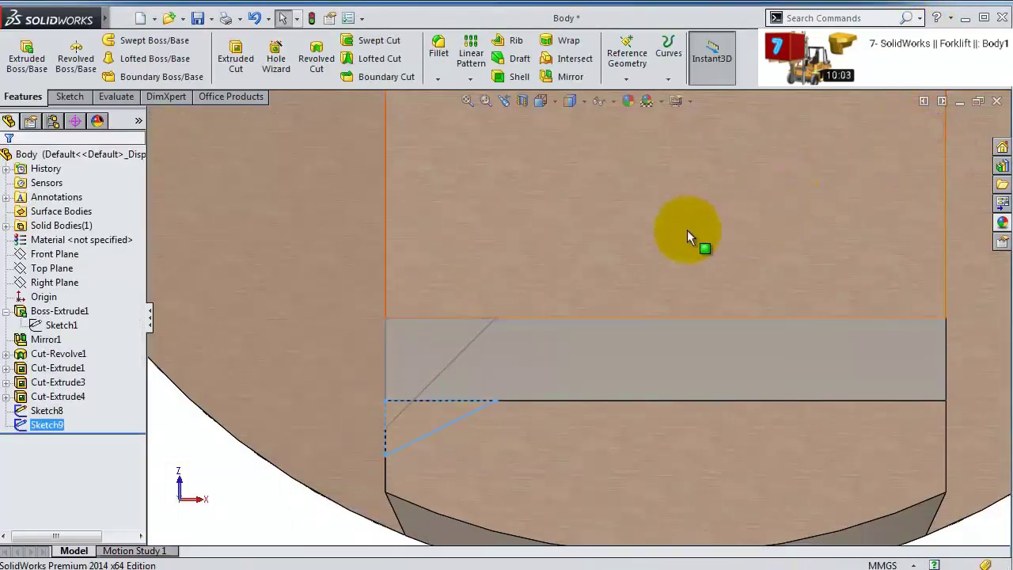
- Loft-cut between Sketch9 and Sketch8, aligning the connectors on matching vertices
mouse_move(689, 226)
middle_mouse_down()
mouse_move(678, 272)
mouse_move(486, 301)
middle_mouse_up()
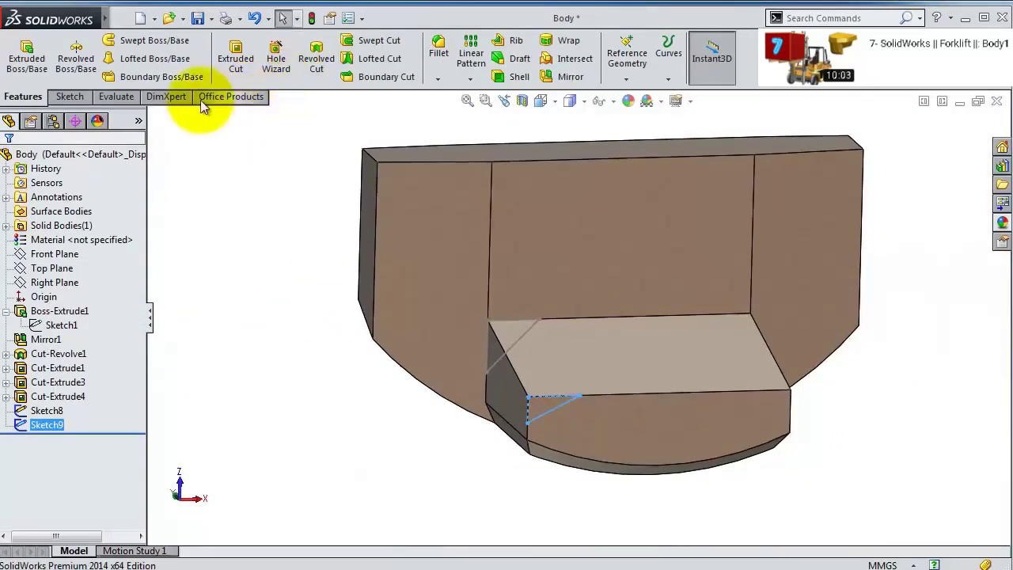
left_click(363, 59)
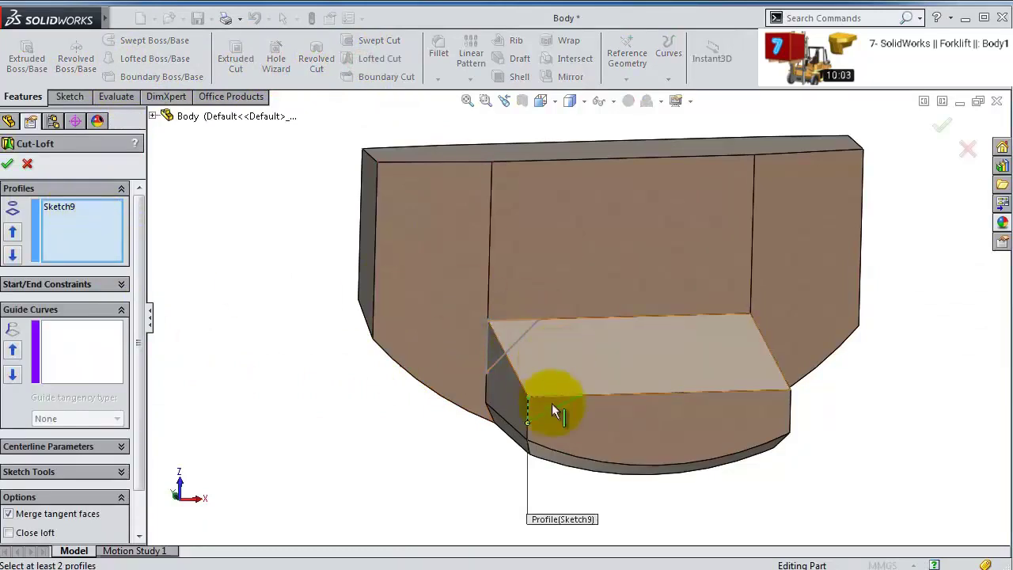
left_click(489, 373)
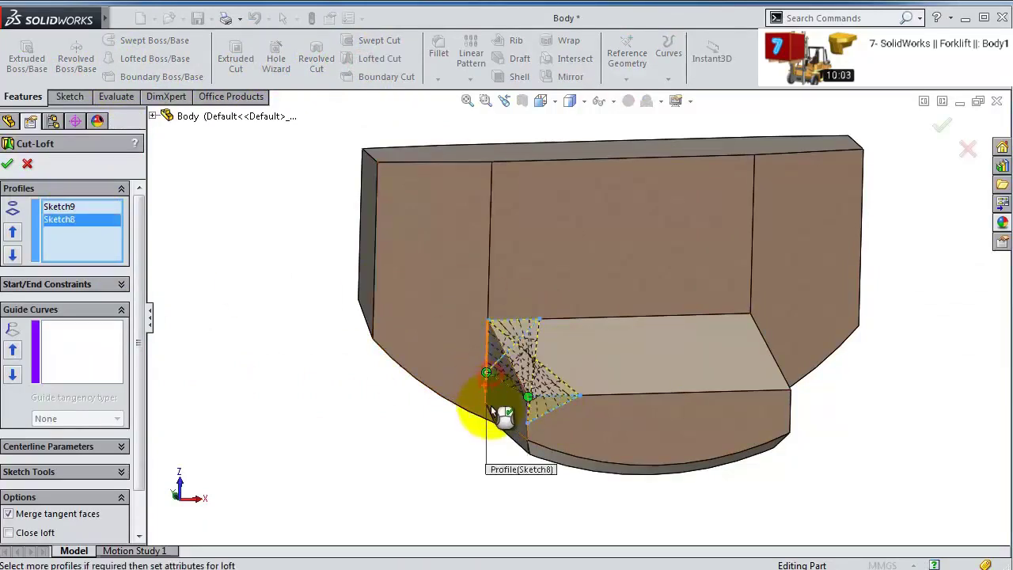
scroll(572, 309, "down", 3)
middle_click_drag(572, 309, 599, 328)
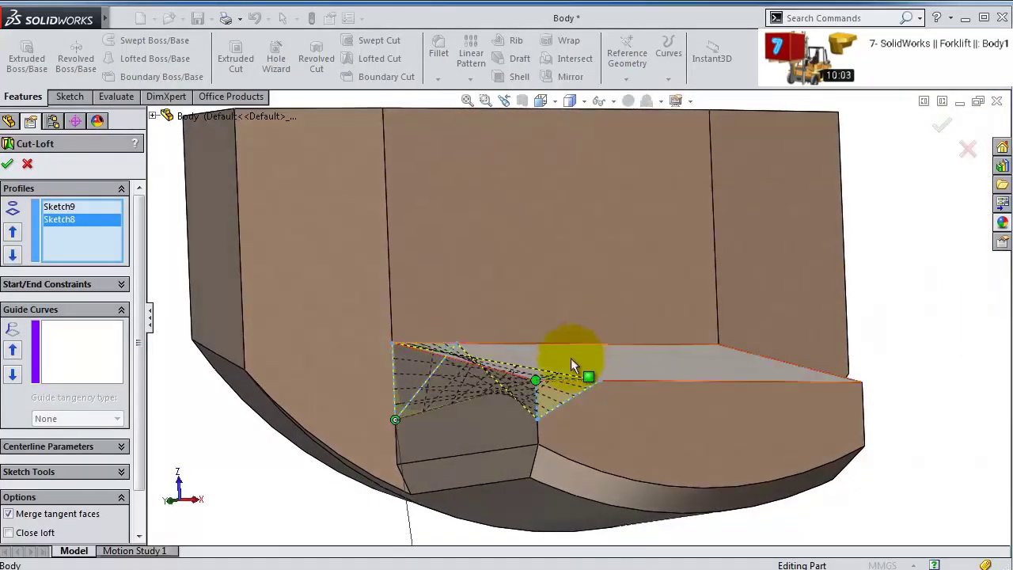
left_click_drag(538, 383, 539, 421)
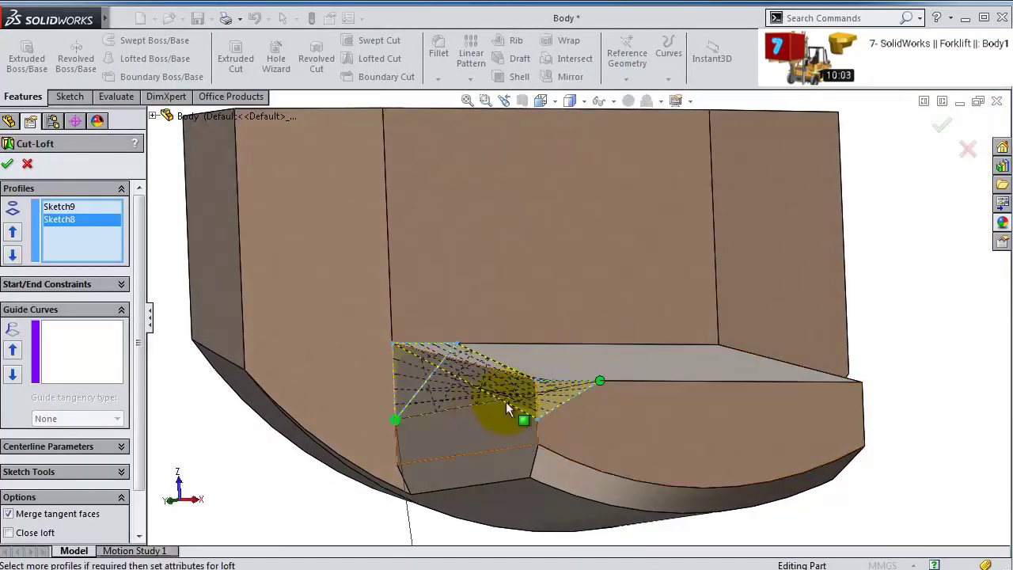
left_click_drag(543, 378, 541, 381)
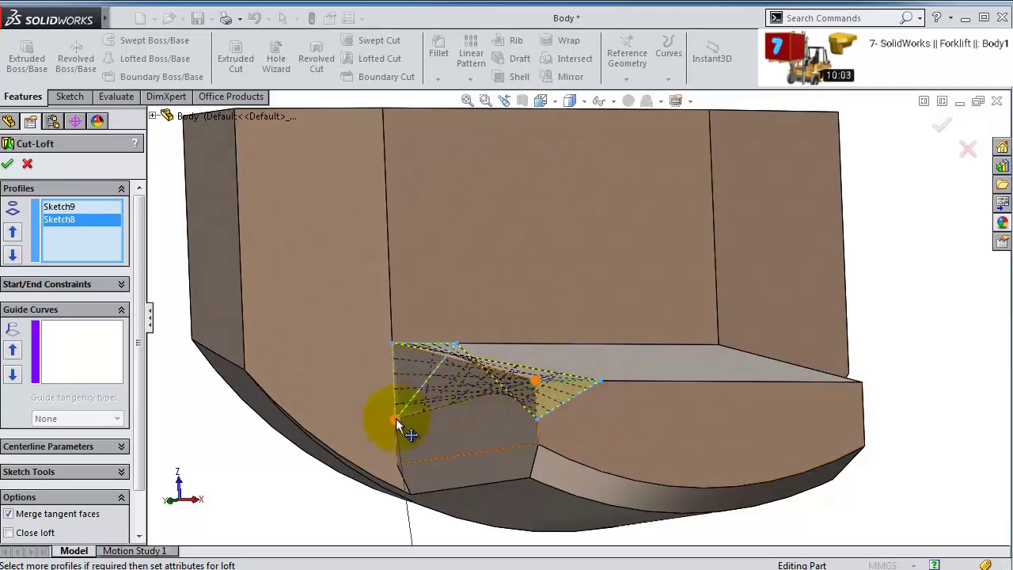
left_click_drag(397, 425, 391, 344)
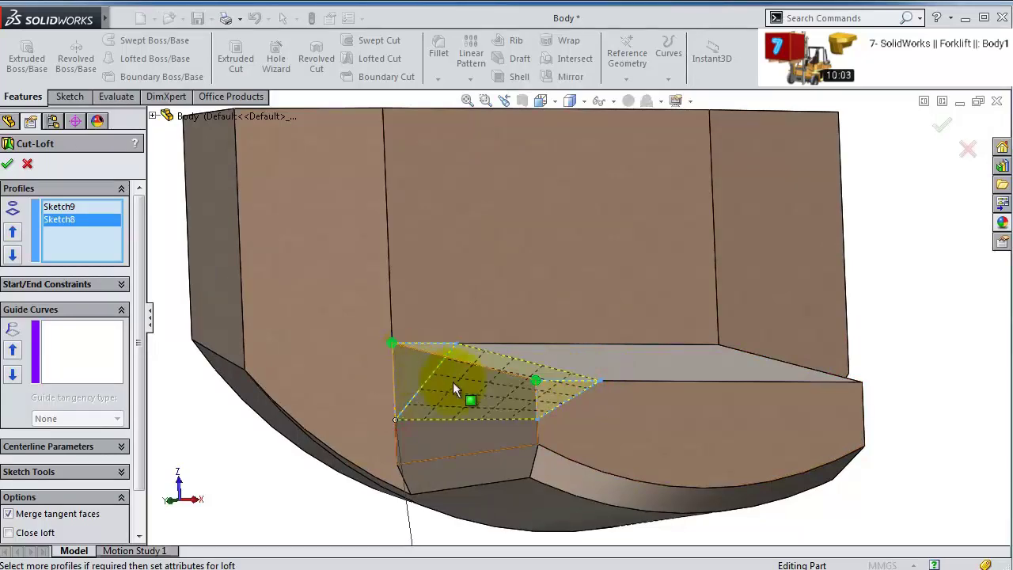
left_click(8, 162)
middle_click_drag(584, 366, 712, 396)
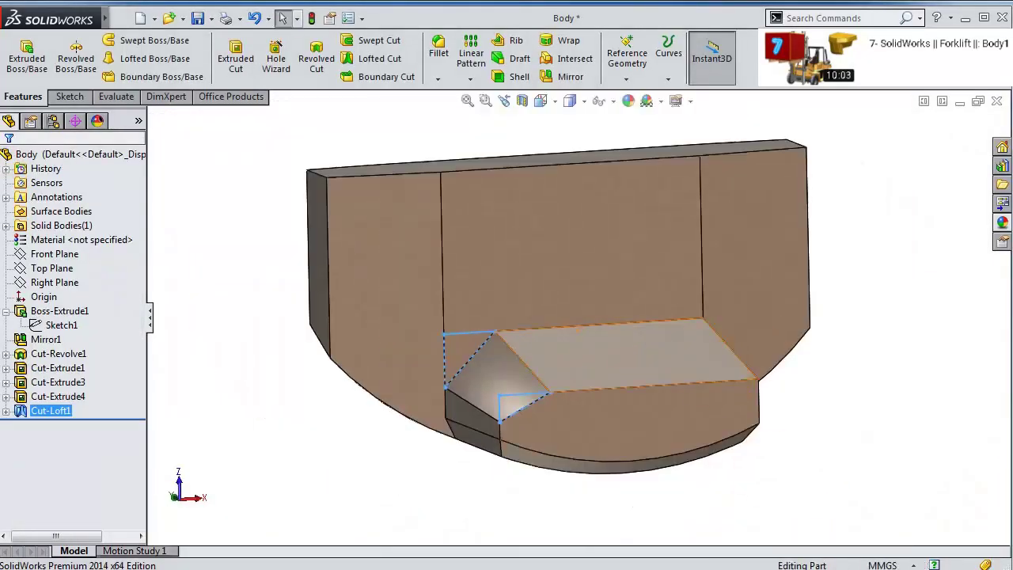
- Mirror Cut-Loft1 across the Right Plane
left_click(54, 283)
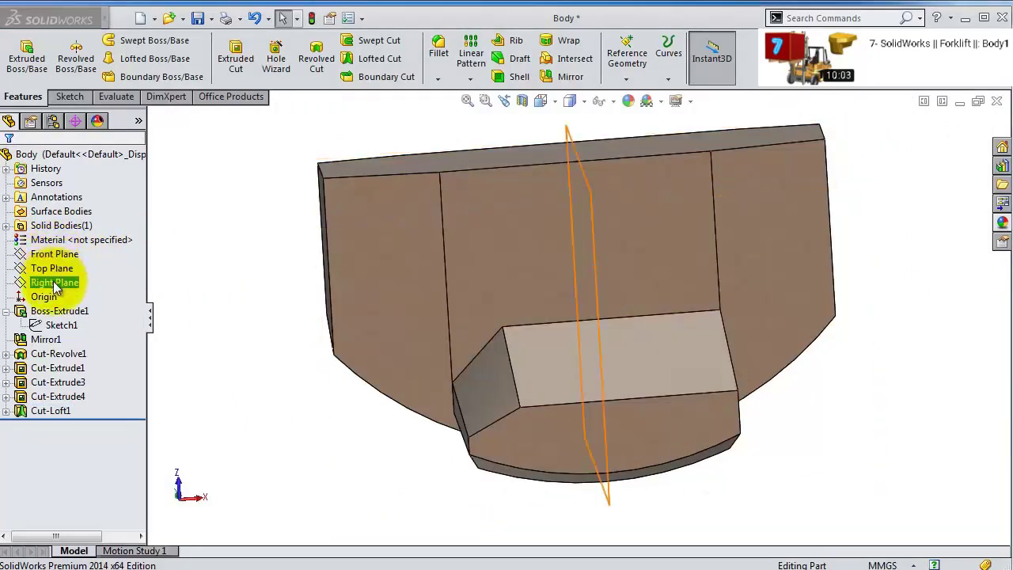
left_click(54, 283)
left_click(470, 79)
left_click(467, 125)
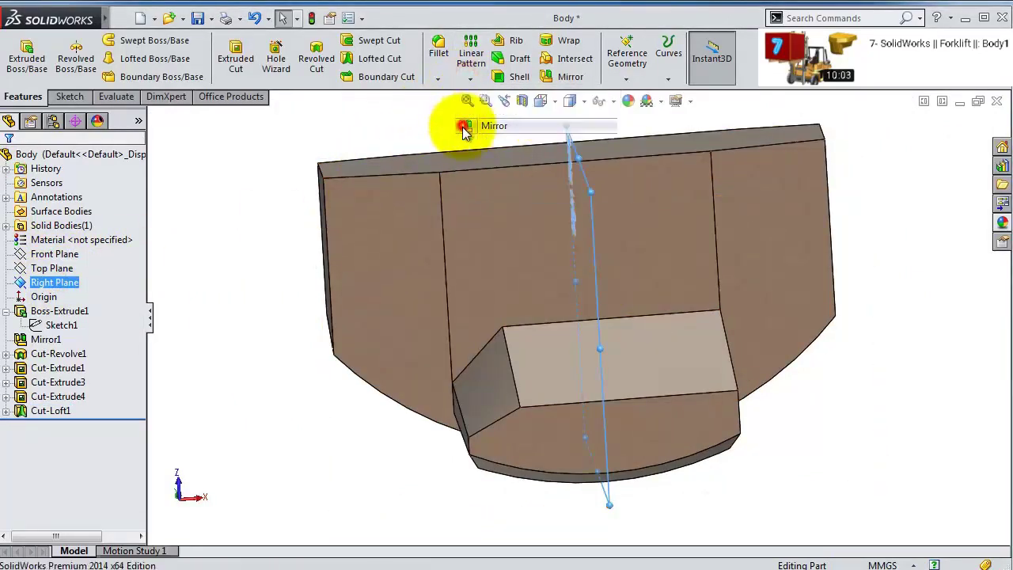
left_click(155, 117)
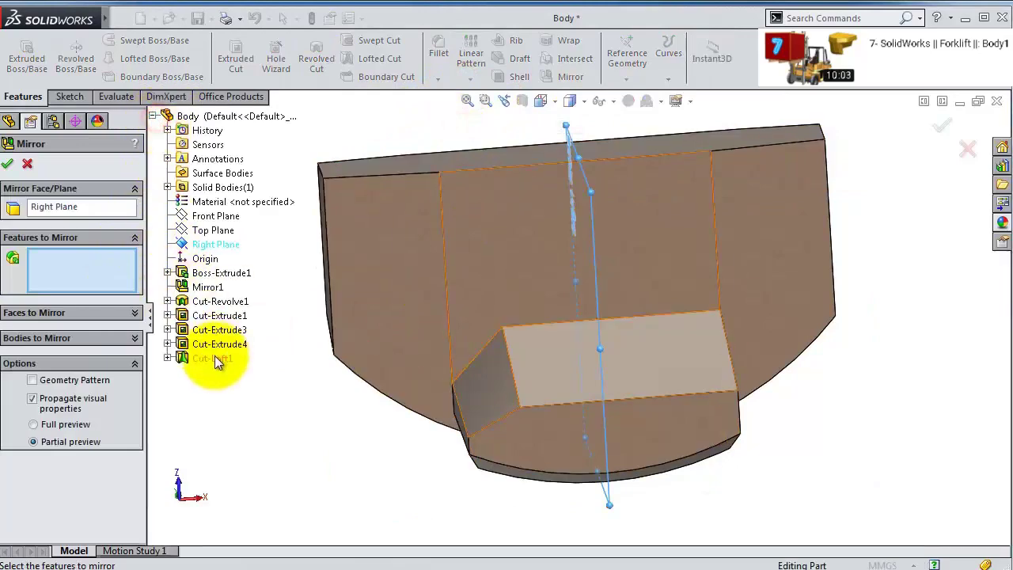
left_click(212, 358)
left_click(942, 130)
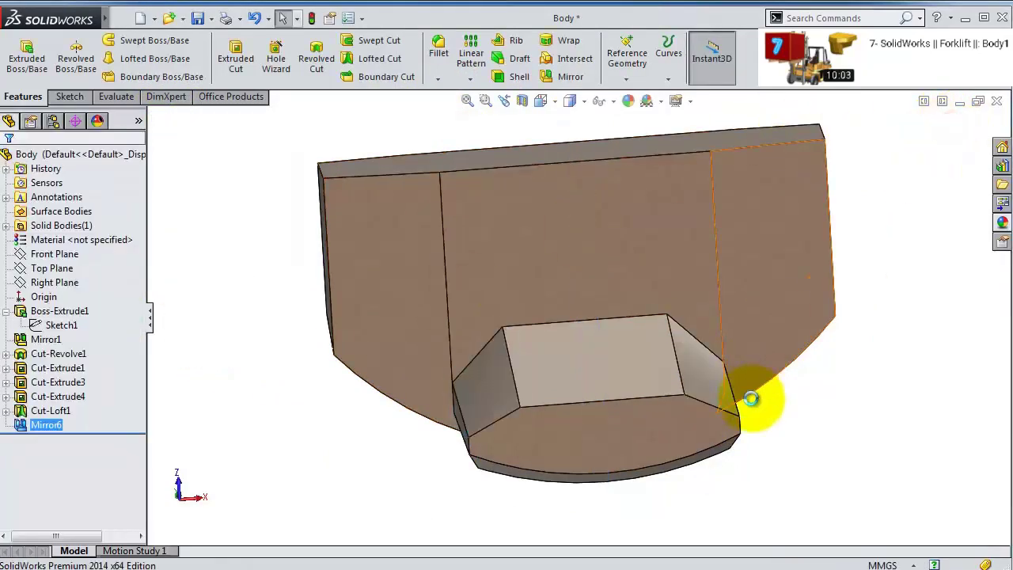
middle_click_drag(753, 255, 871, 443)
- Save the part and start a sketch on the plate's top face, viewed normal
key("ctrl+s")
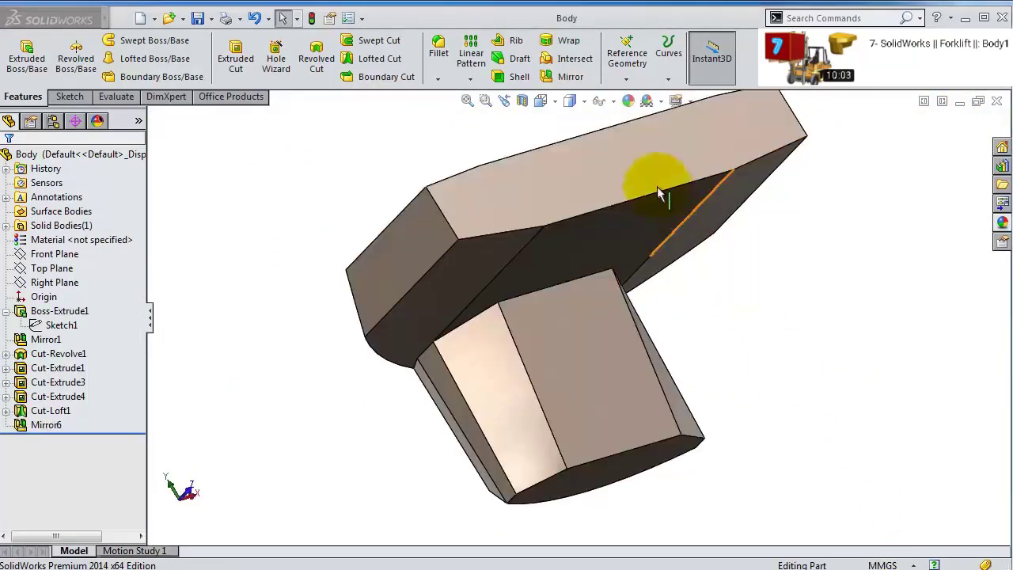
left_click(657, 194)
left_click(715, 109)
left_click(643, 60)
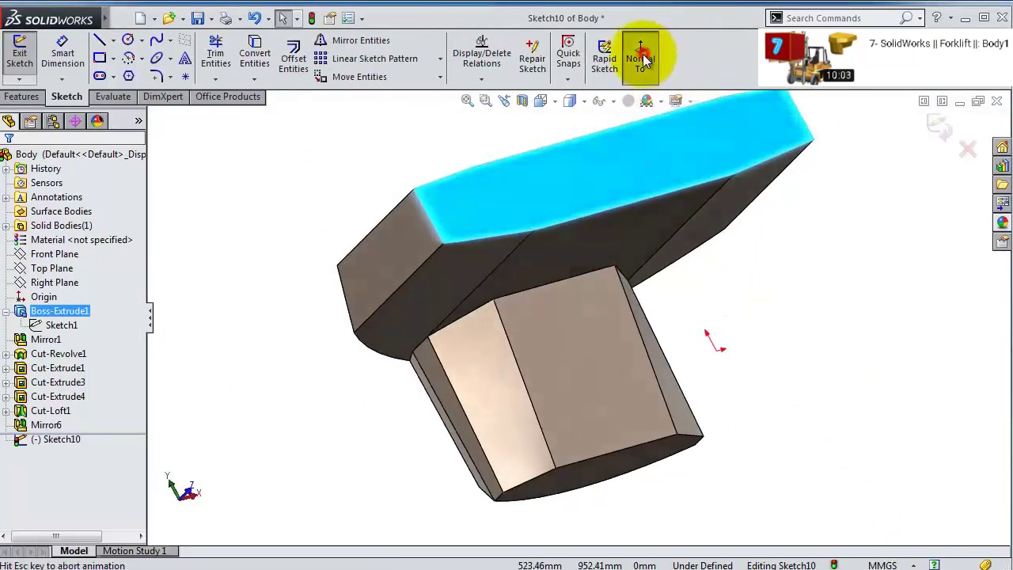
- Draw the trapezoid outline with slanted sides, a bottom line and short top ledges
left_click(101, 46)
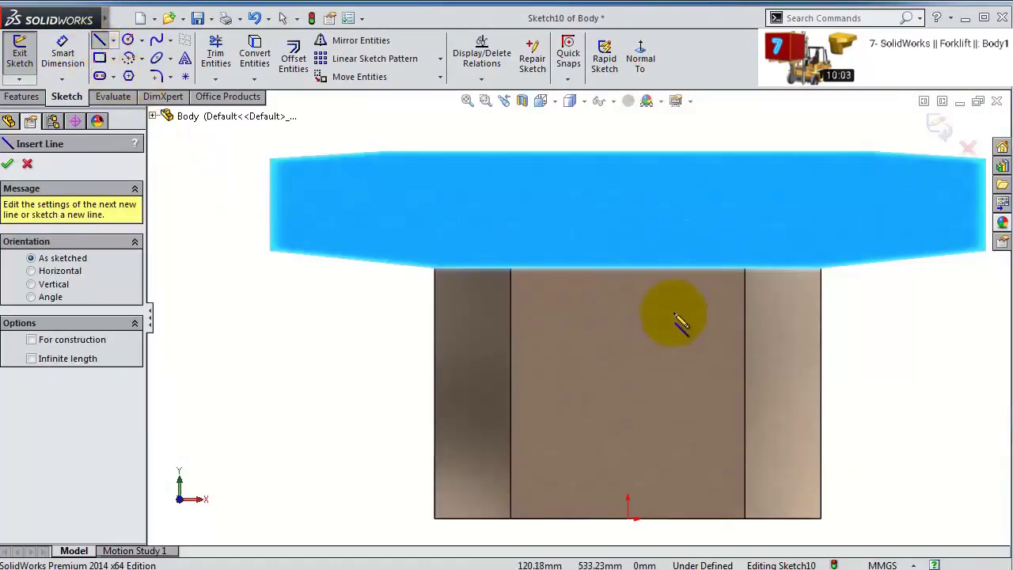
scroll(776, 313, "down", 2)
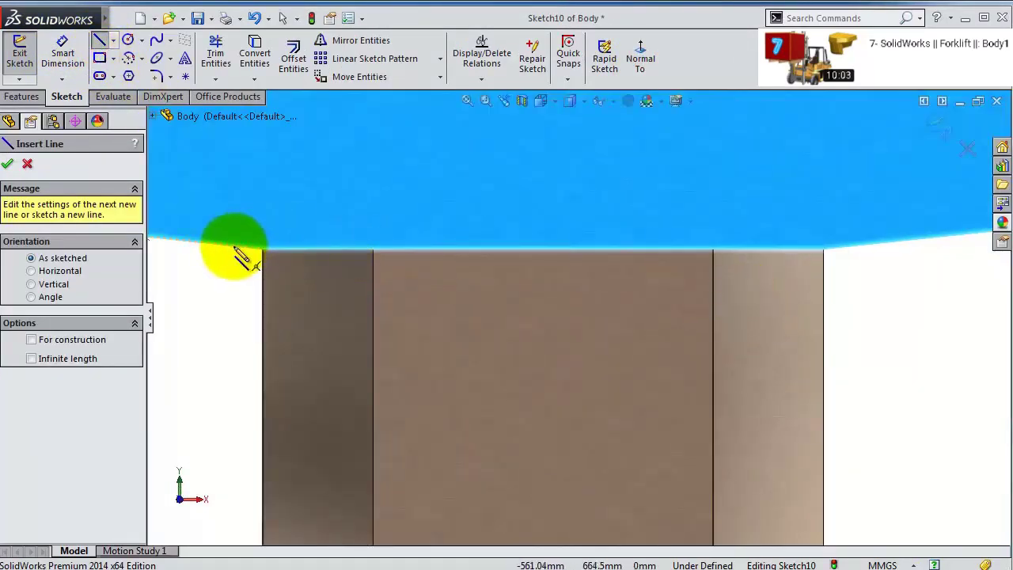
left_click(234, 245)
scroll(340, 411, "up", 3)
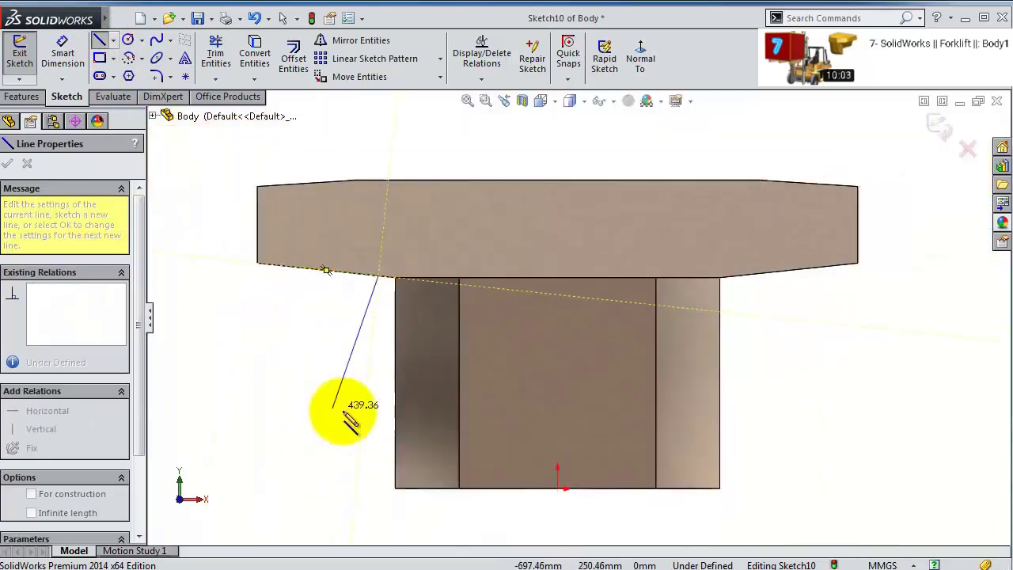
left_click(459, 410)
left_click(655, 409)
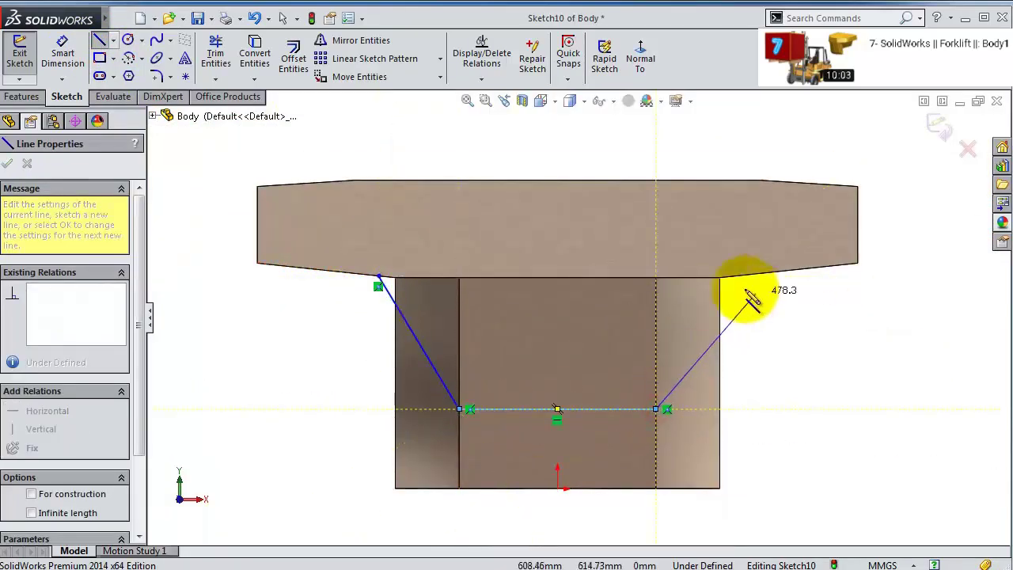
scroll(744, 285, "down", 3)
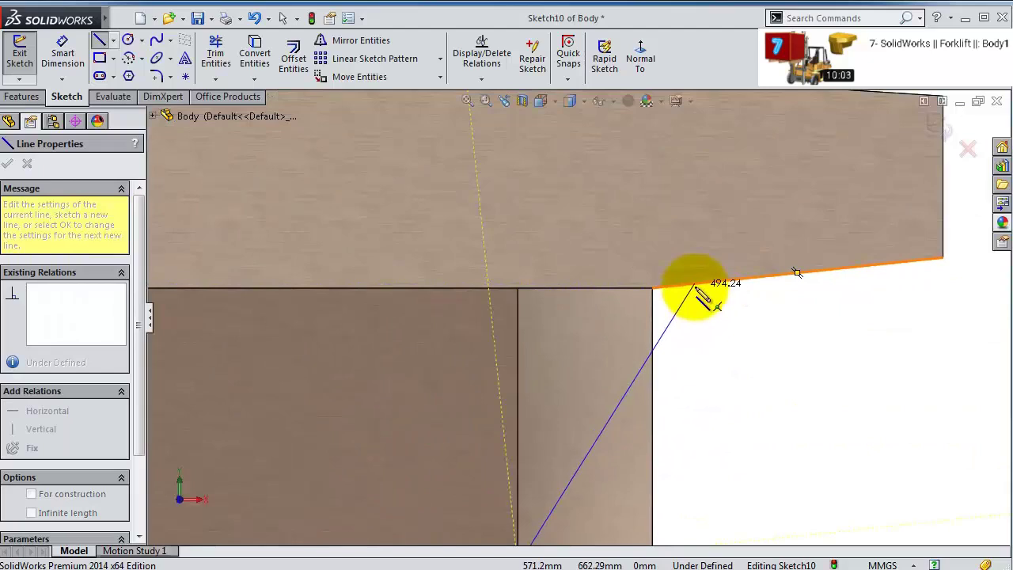
left_click(687, 283)
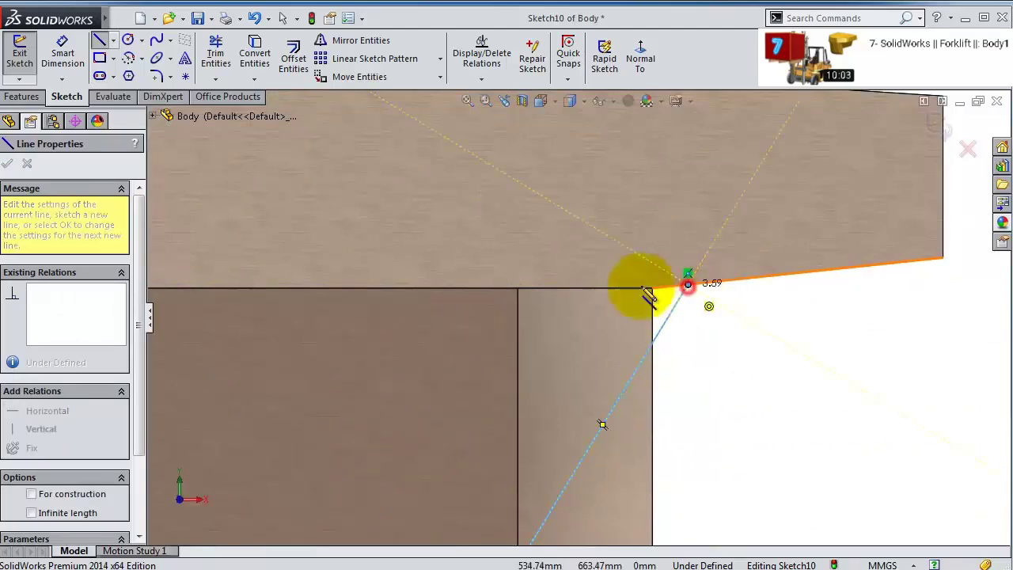
scroll(554, 285, "up", 2)
scroll(601, 289, "down", 3)
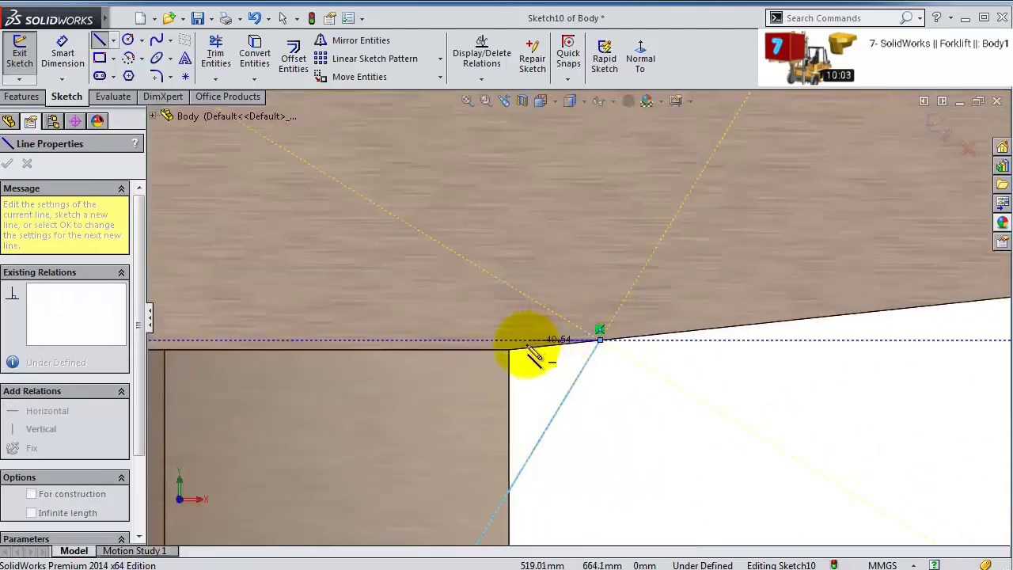
scroll(418, 350, "up", 4)
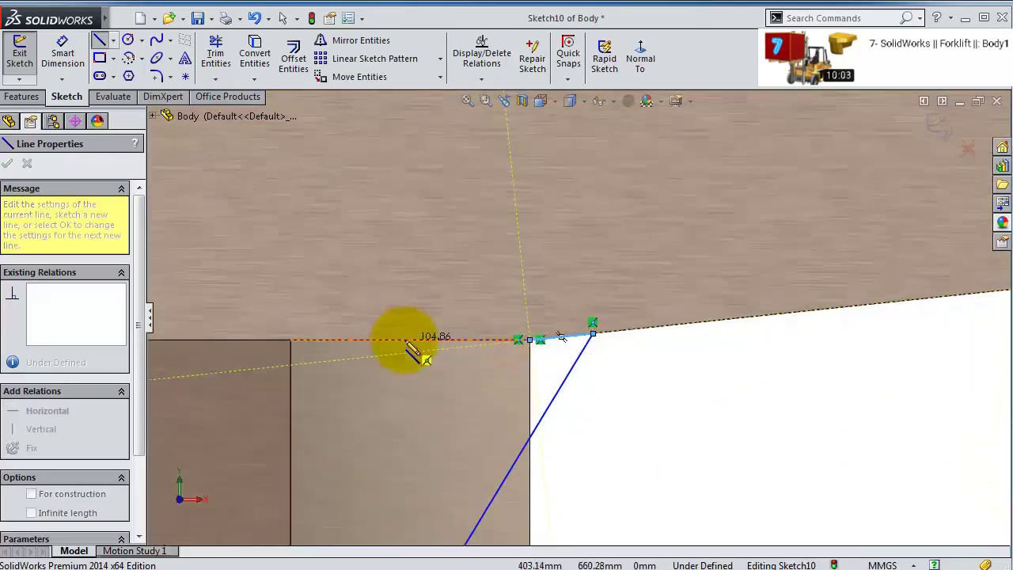
scroll(316, 334, "down", 5)
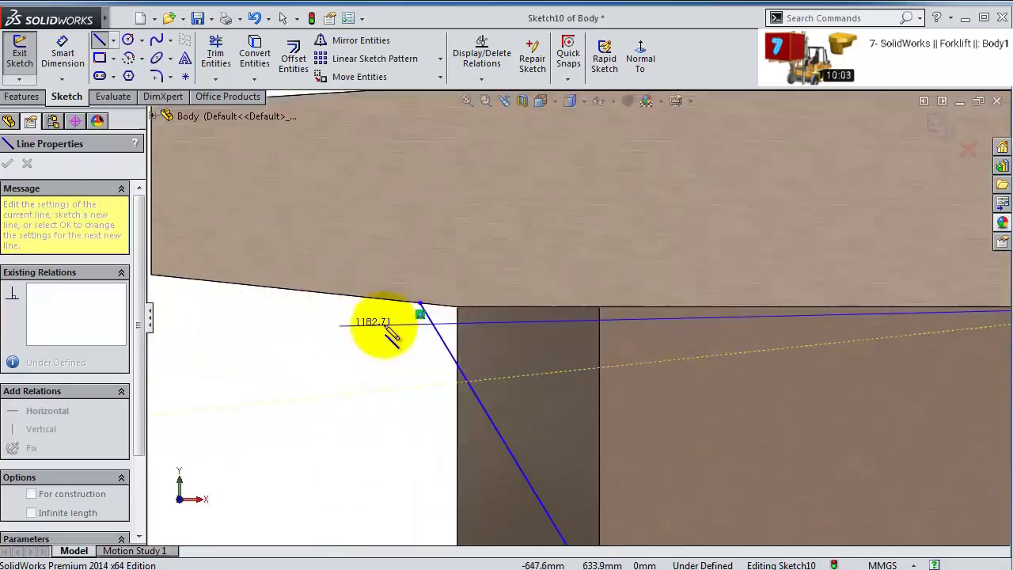
left_click(457, 306)
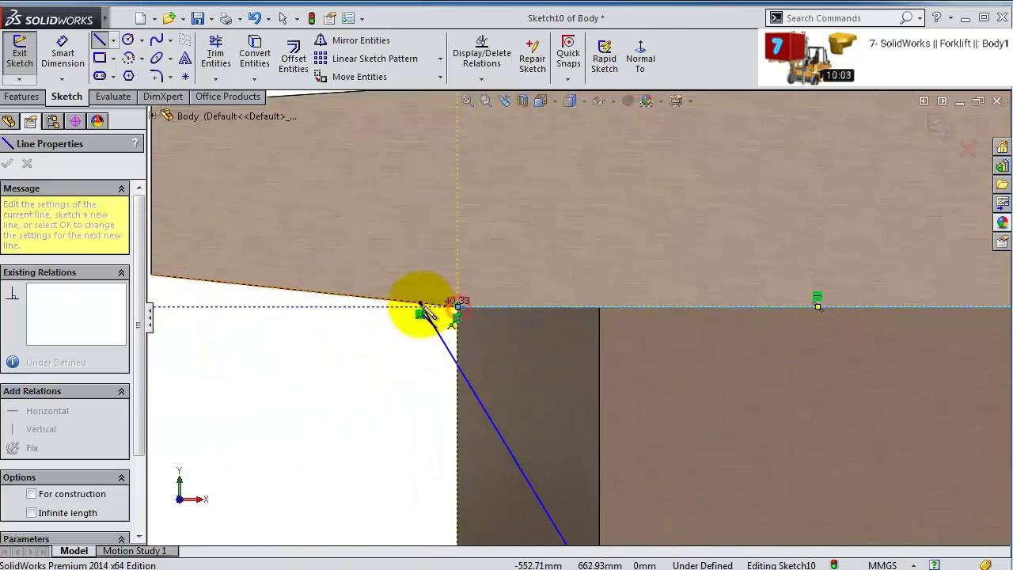
left_click(419, 304)
- Dimension the left and right top ledges to 40 mm each
left_click(63, 53)
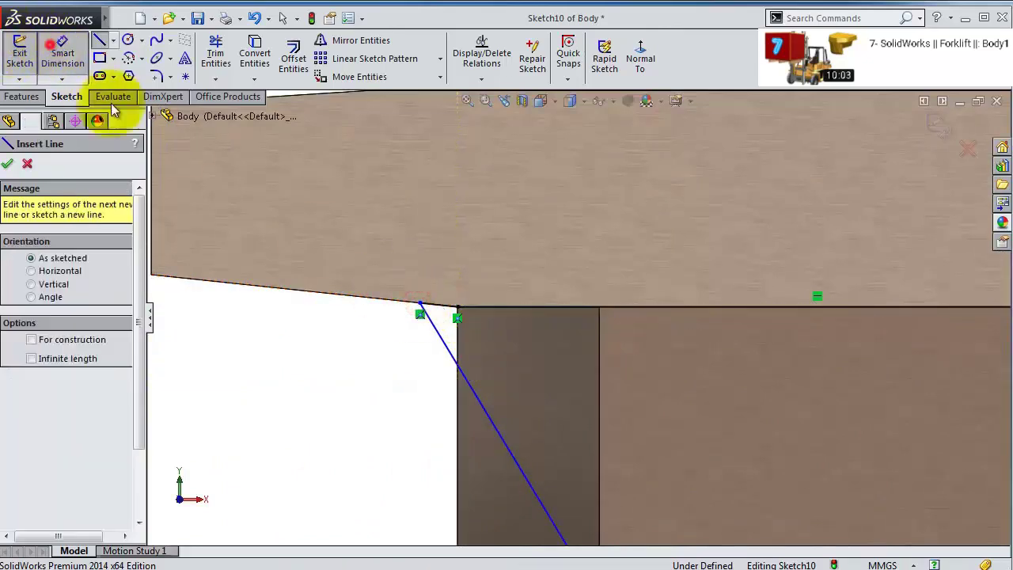
left_click(434, 306)
left_click(436, 289)
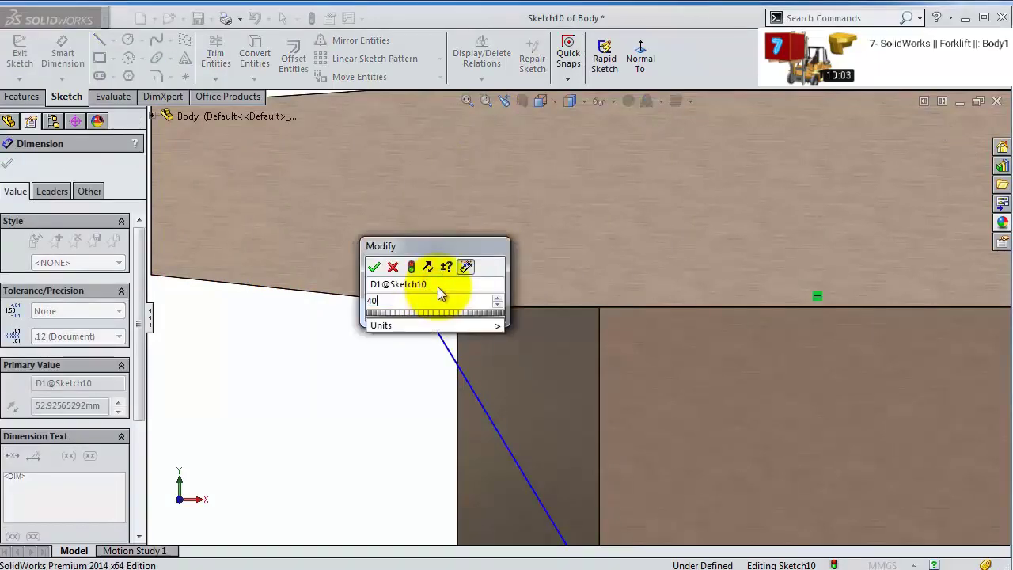
type("40")
key("Return")
scroll(871, 339, "up", 3)
scroll(704, 293, "down", 3)
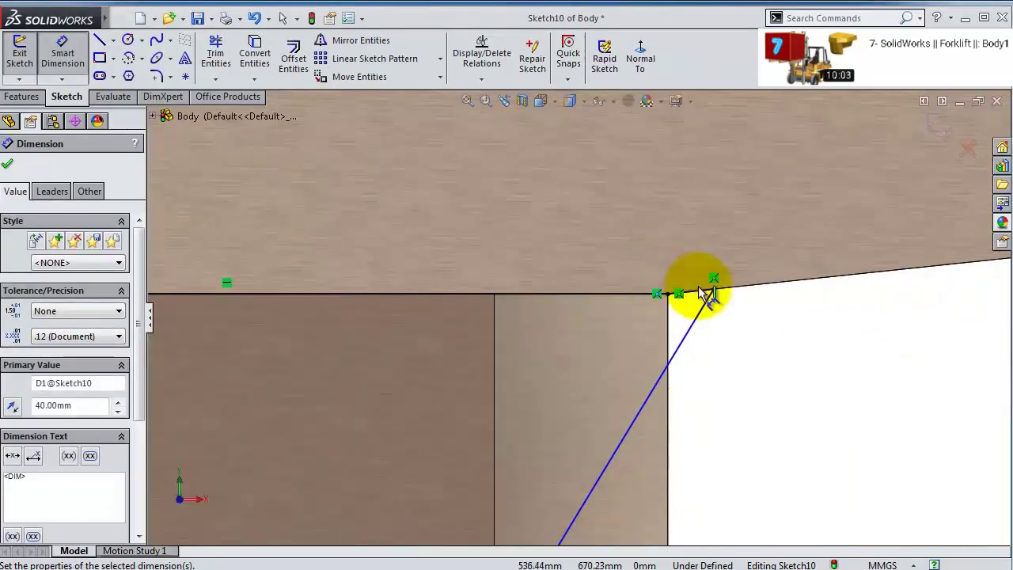
left_click(705, 290)
left_click(708, 267)
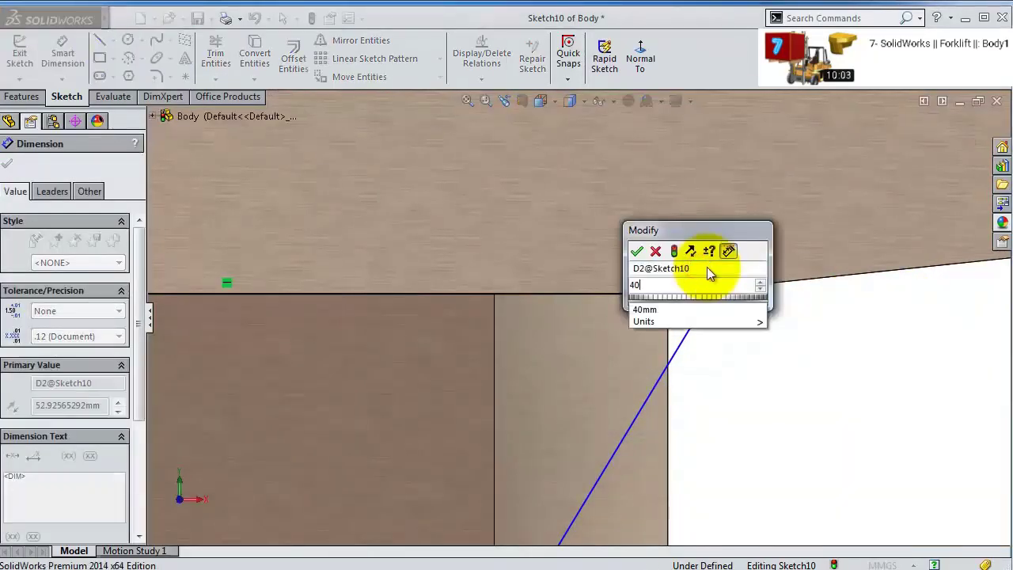
key("Return")
- Dimension the trapezoid's height between top and bottom lines to 380 mm
scroll(704, 274, "up", 3)
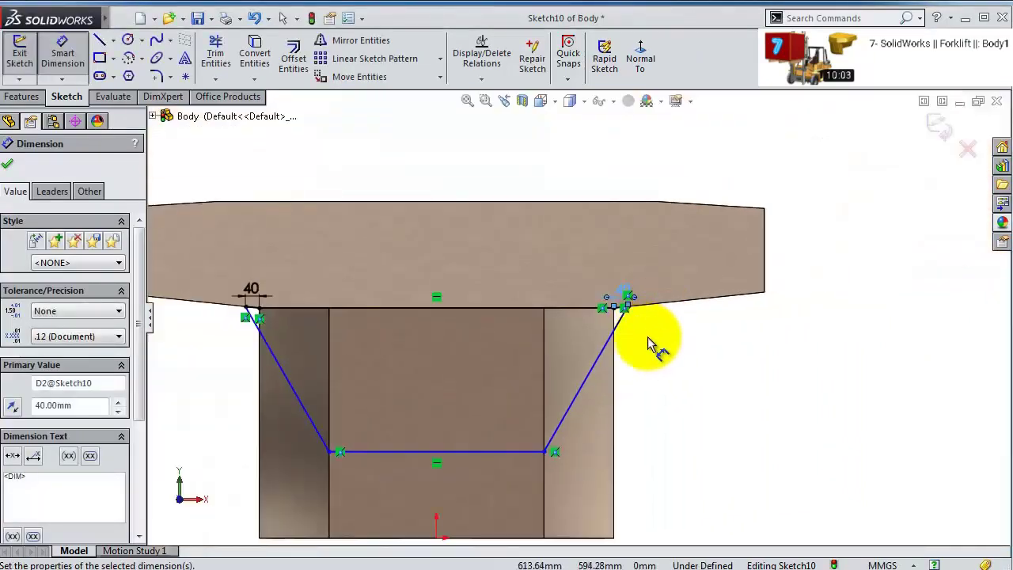
scroll(647, 344, "up", 2)
left_click(513, 411)
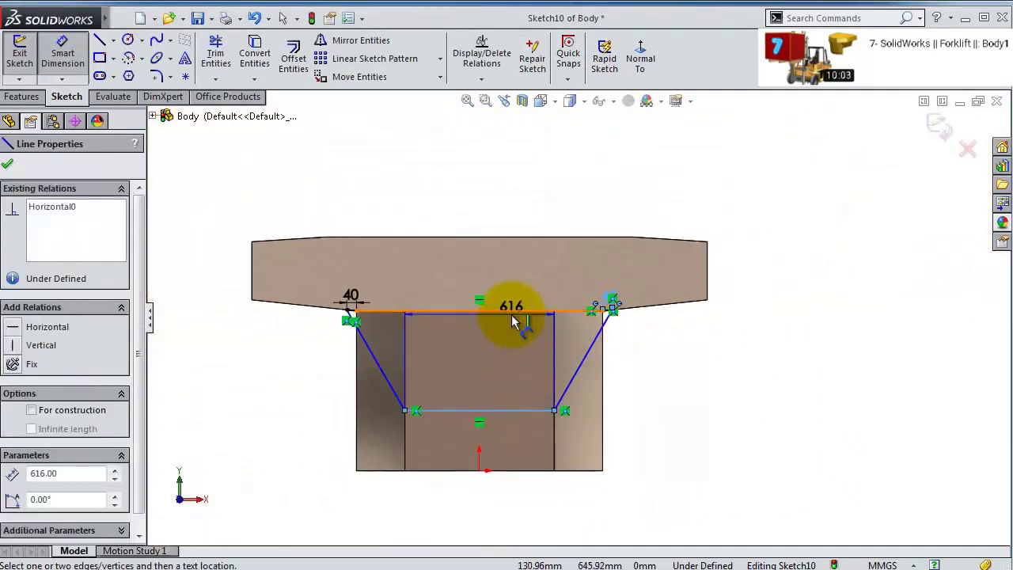
left_click(516, 314)
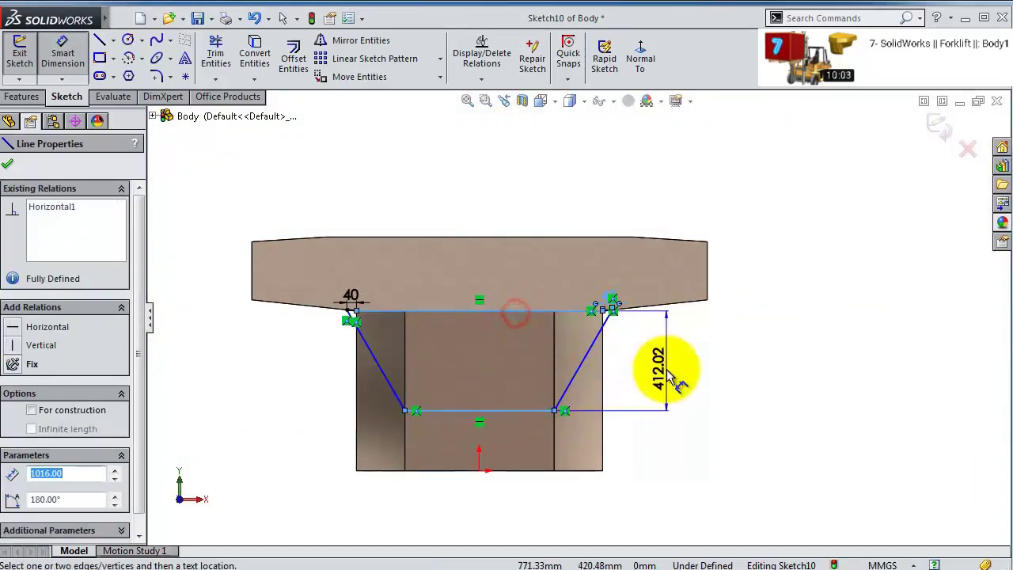
left_click(669, 376)
type("3")
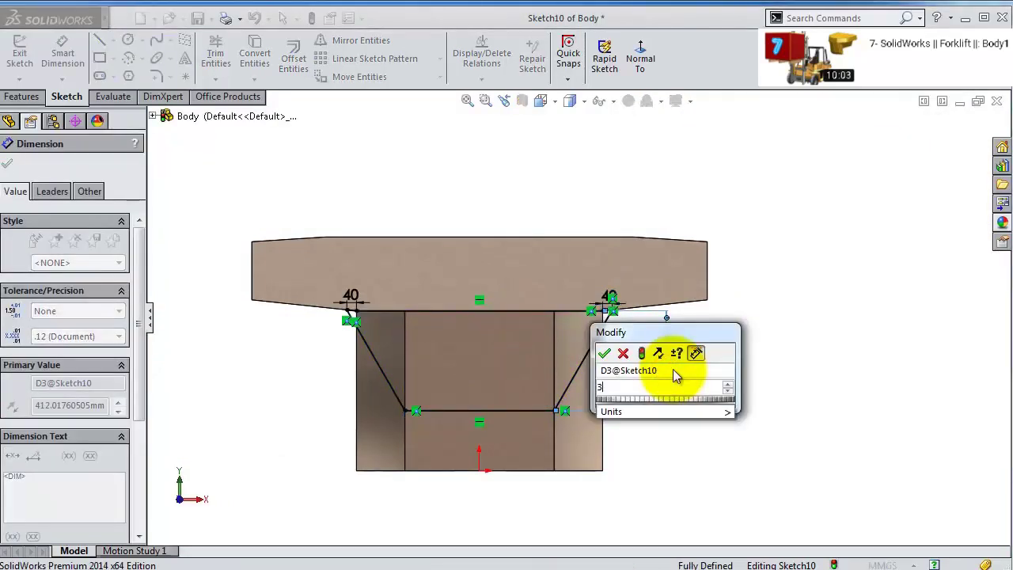
type("80")
key("Return")
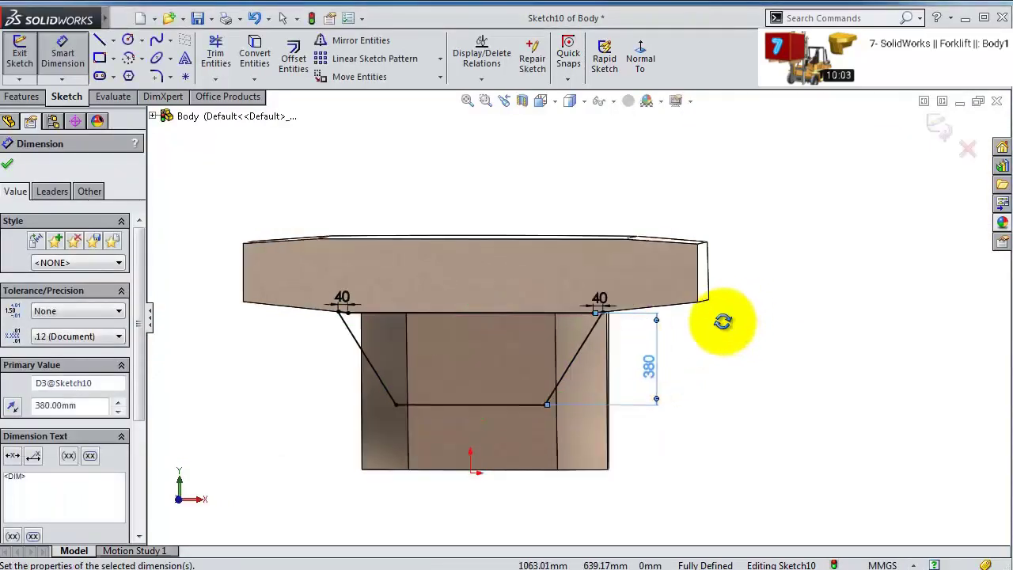
middle_click_drag(723, 320, 705, 336)
left_click(22, 96)
left_click(24, 70)
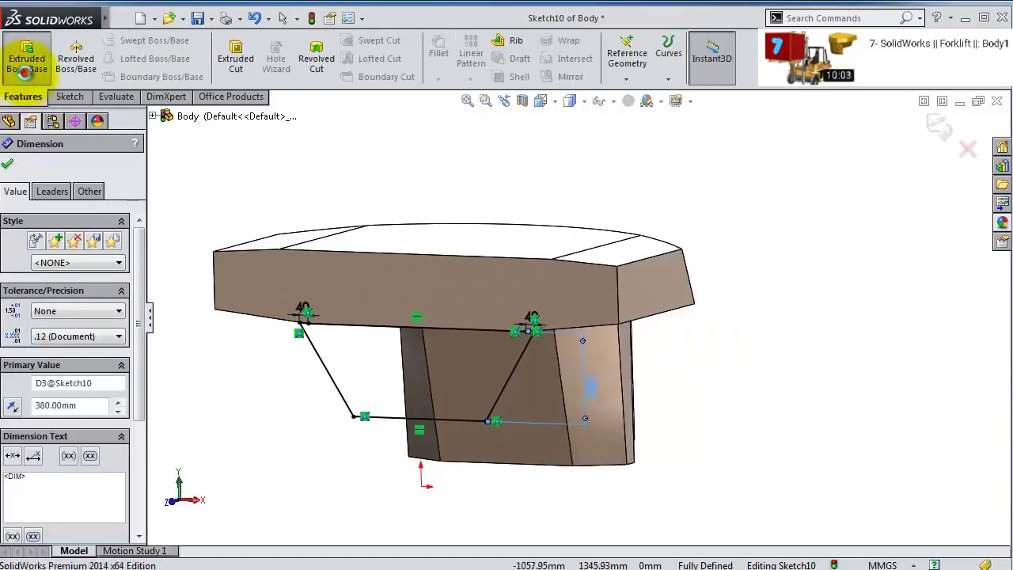
left_click(13, 255)
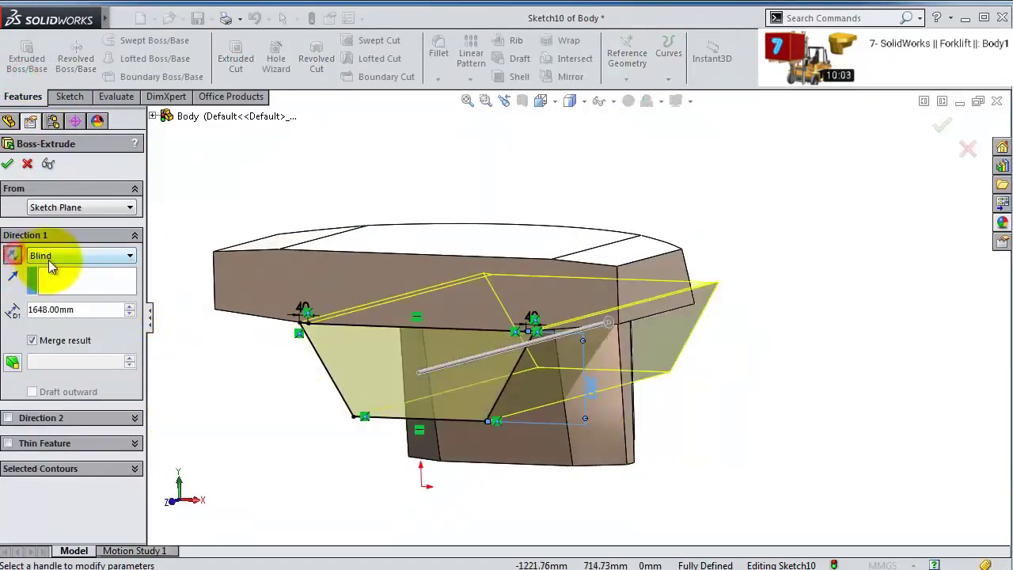
left_click(79, 255)
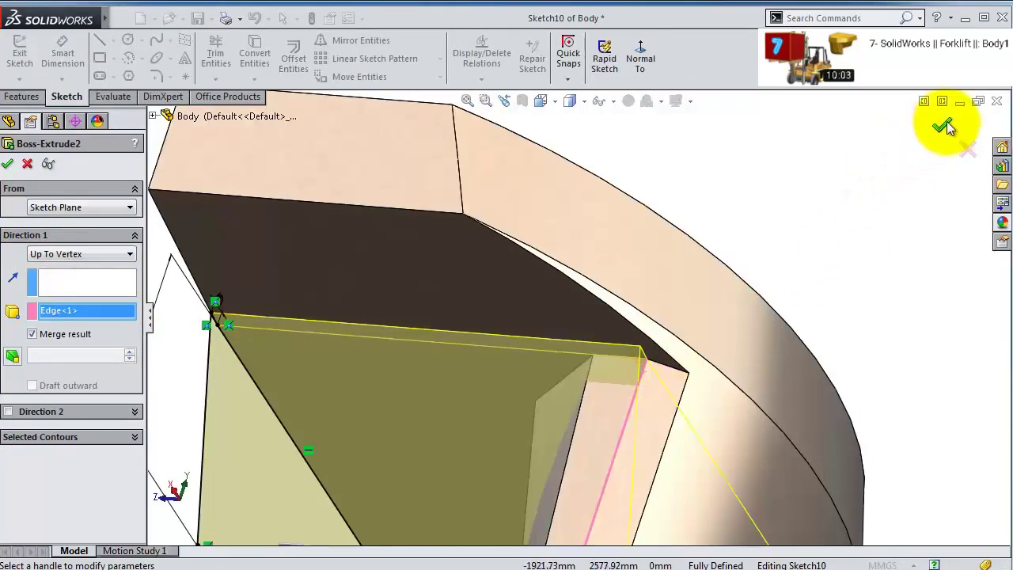
left_click(947, 127)
scroll(656, 340, "down", 10)
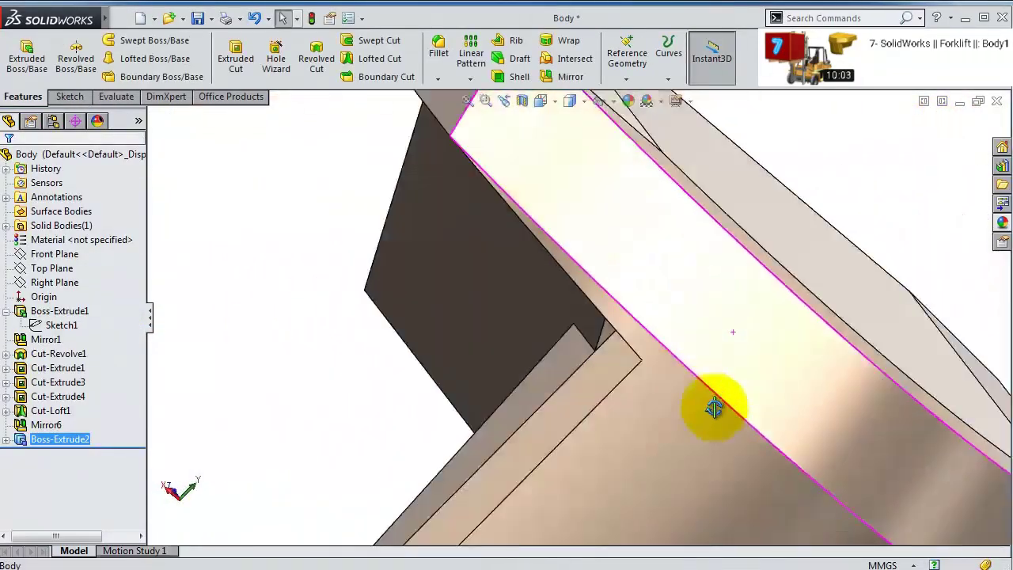
middle_click_drag(714, 407, 922, 564)
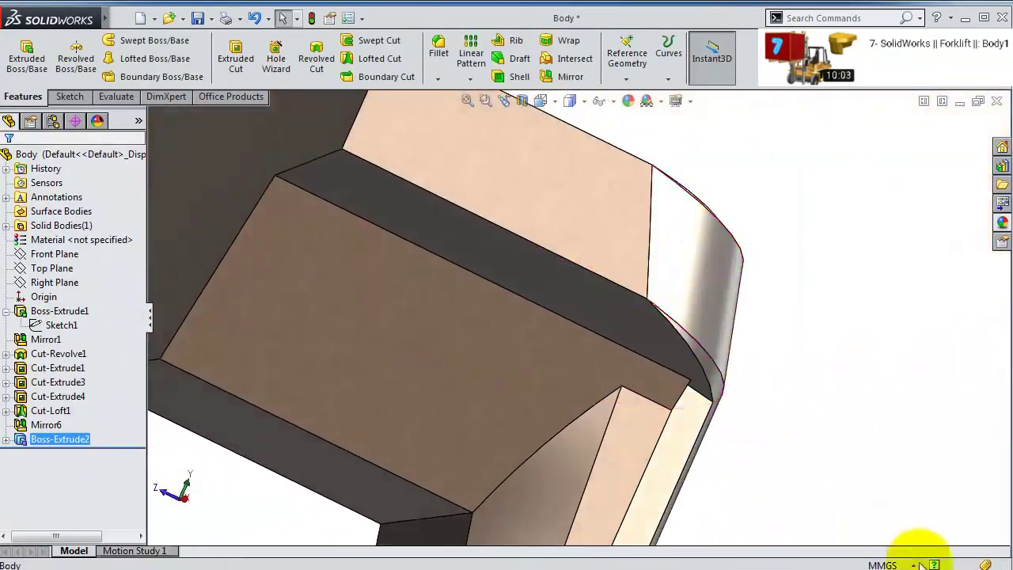
scroll(644, 215, "up", 10)
scroll(554, 435, "down", 10)
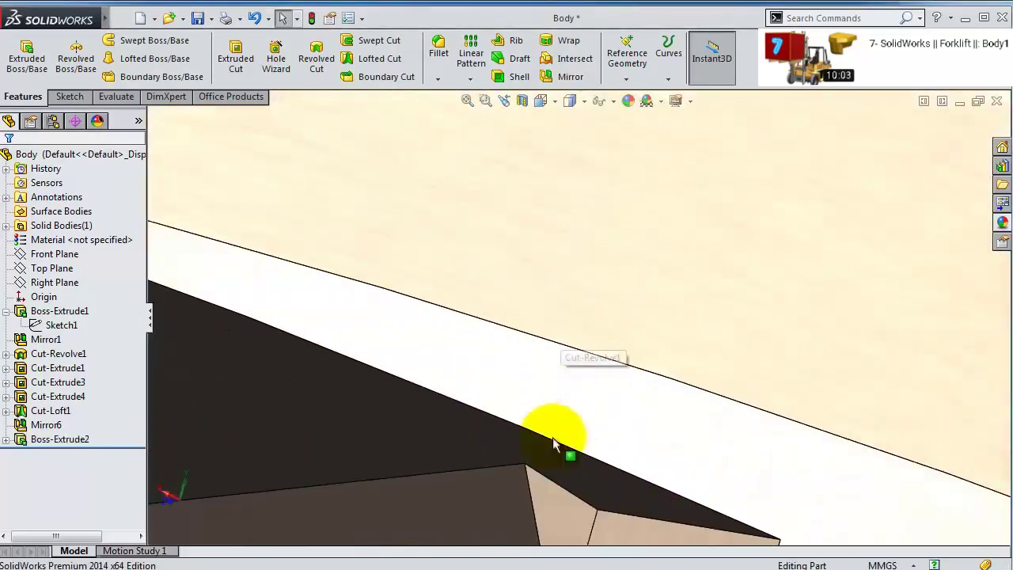
left_click(576, 448)
scroll(565, 433, "down", 3)
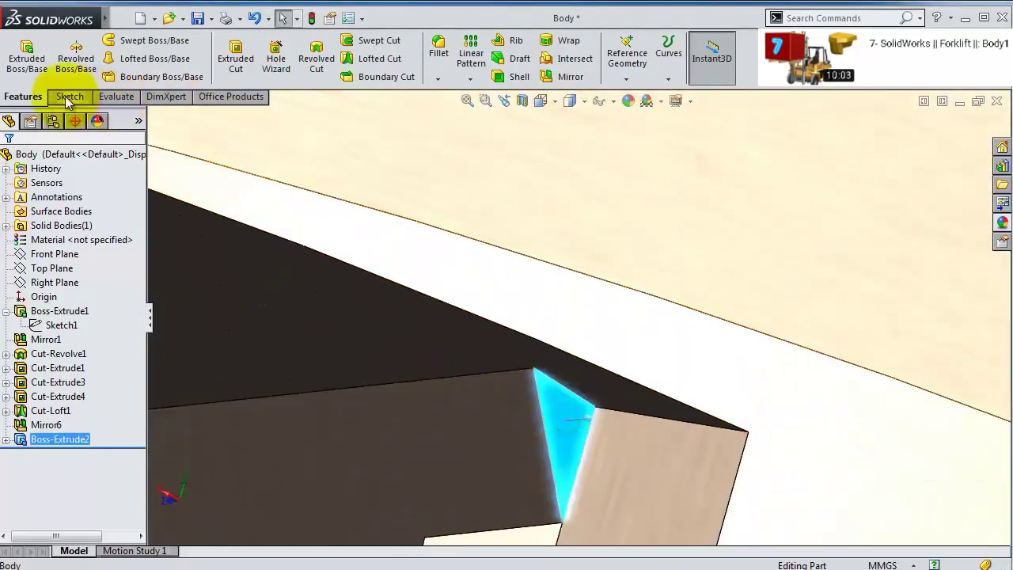
- Sketch on the triangular face and convert its outline into Sketch12
left_click(535, 413)
left_click(637, 381)
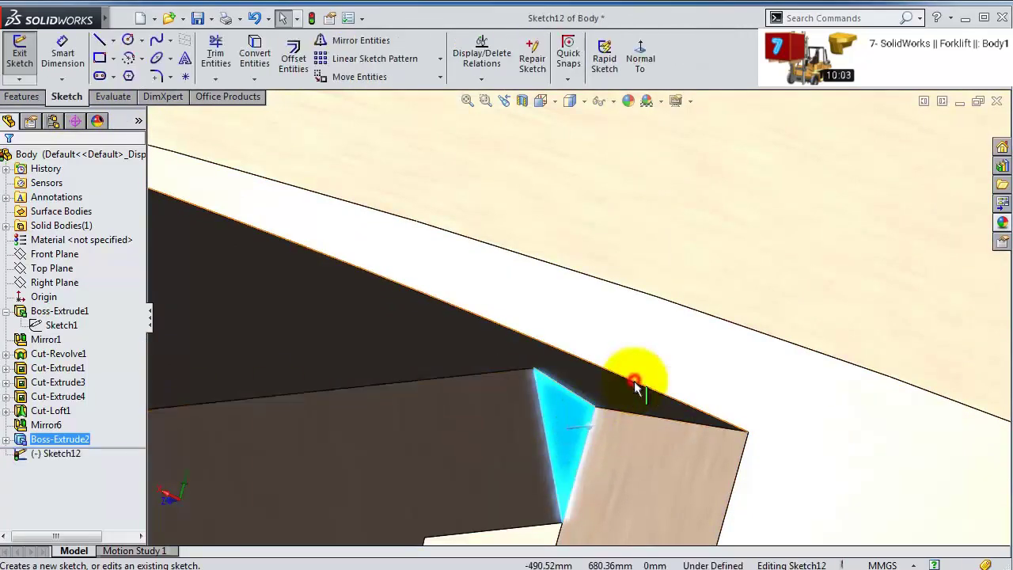
left_click(22, 98)
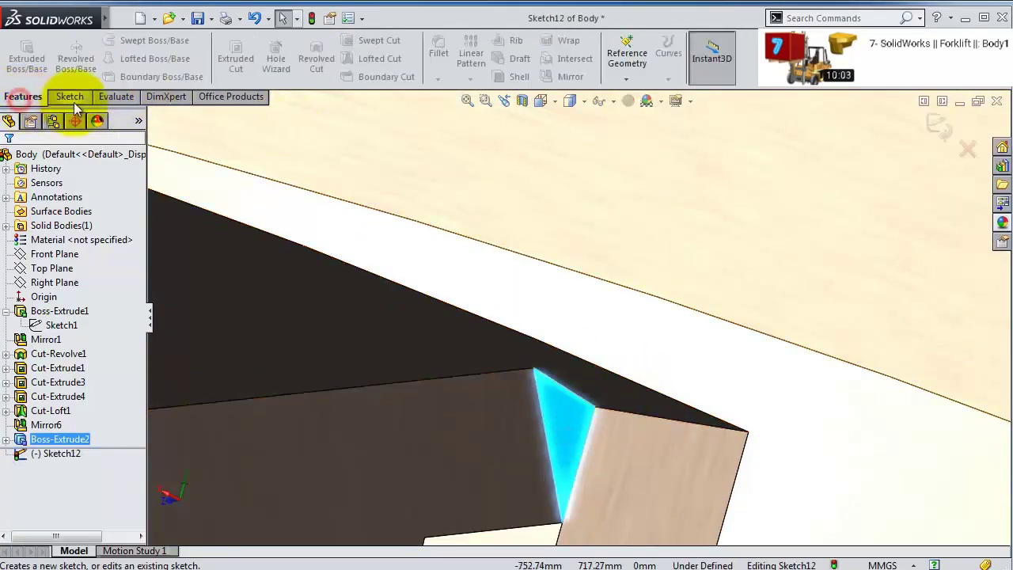
left_click(67, 95)
left_click(253, 54)
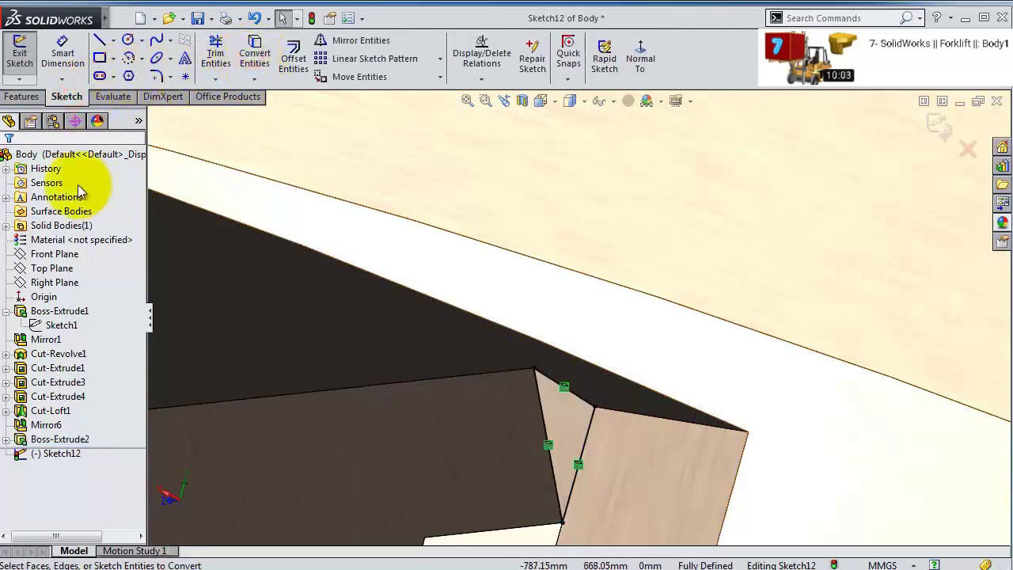
left_click(937, 127)
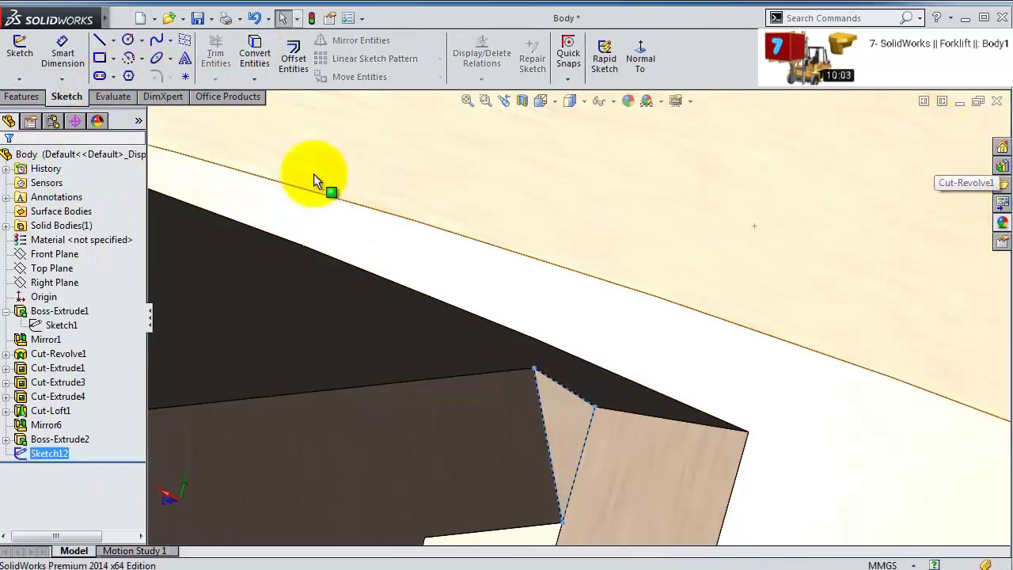
- Place a 3D sketch point on the corner vertex
left_click(22, 96)
left_click(67, 96)
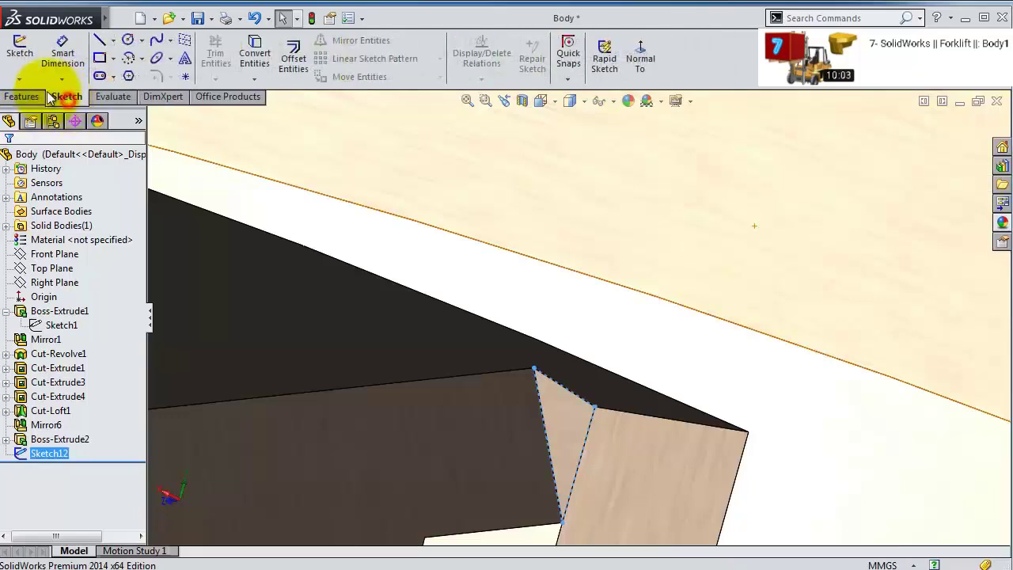
left_click(19, 80)
left_click(49, 110)
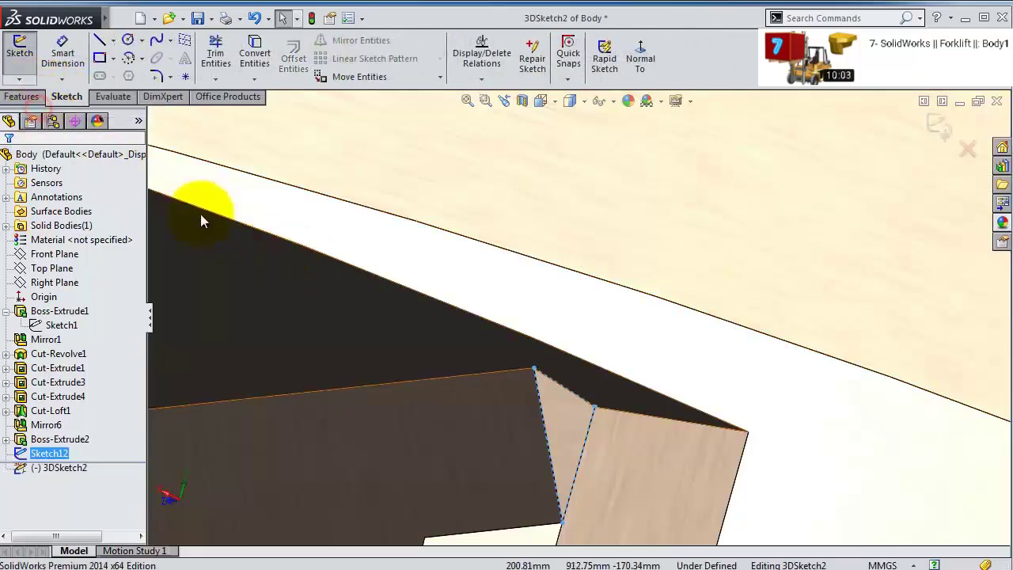
left_click(183, 76)
left_click(749, 433)
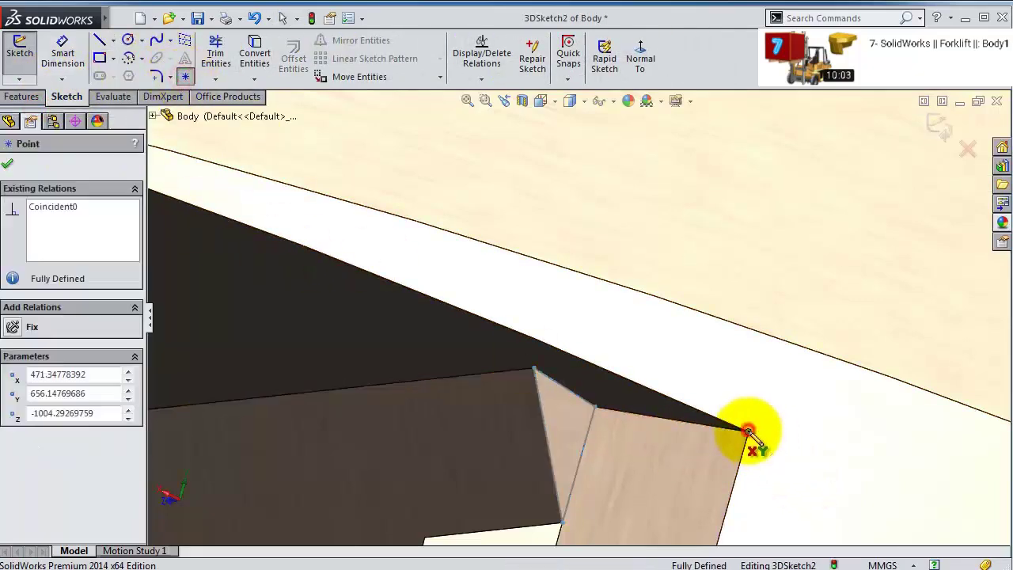
left_click(11, 164)
- Create Loft2 from the corner point to the face outline sketch
left_click(23, 98)
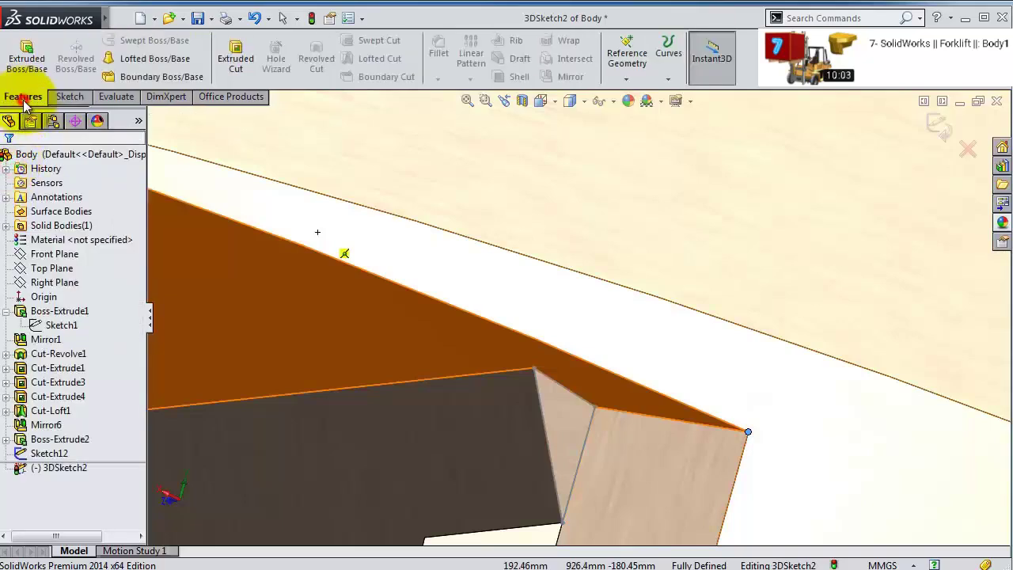
left_click(142, 65)
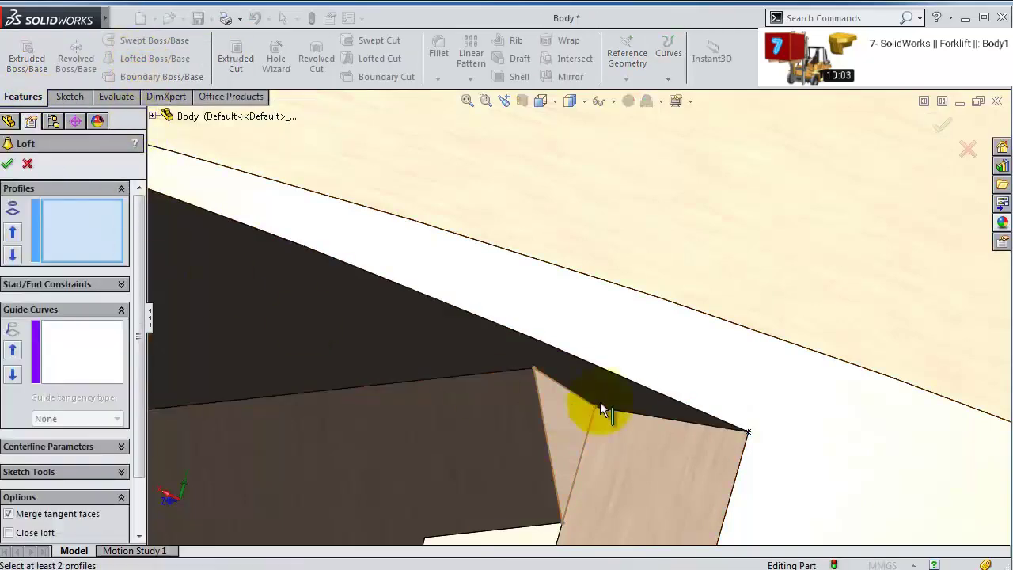
left_click(749, 433)
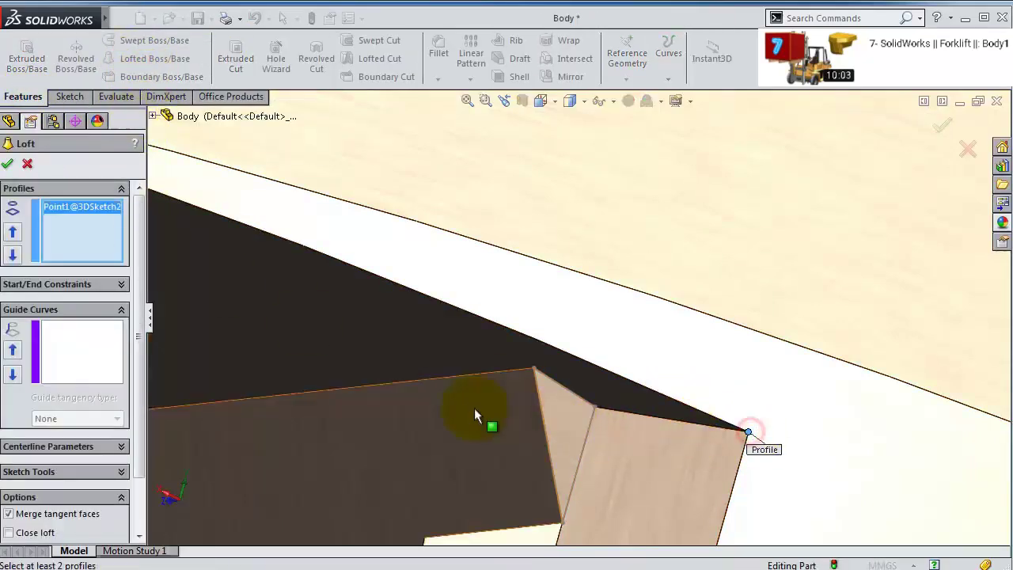
left_click(543, 414)
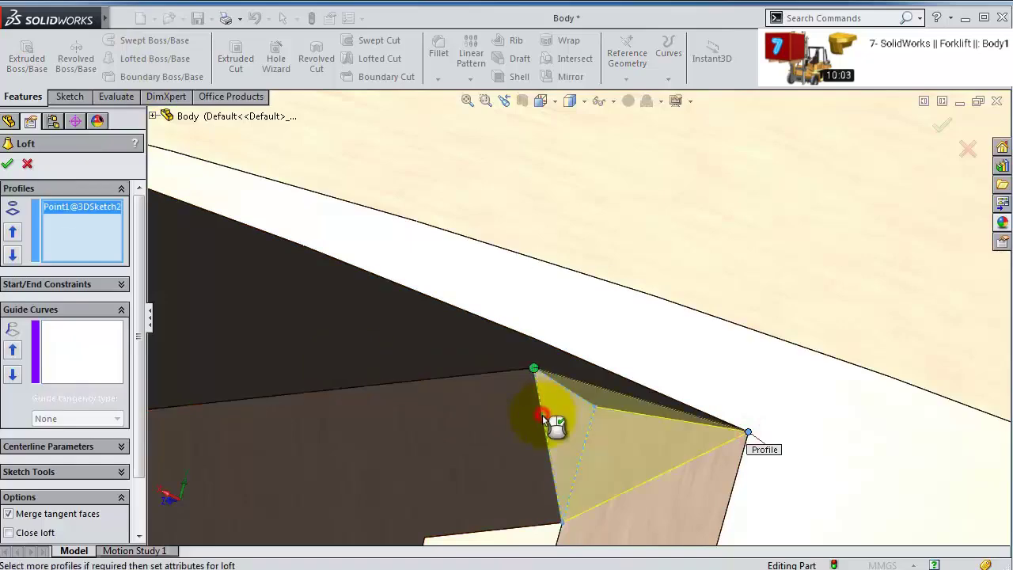
left_click(8, 164)
scroll(569, 391, "up", 5)
middle_click_drag(569, 391, 627, 412)
scroll(627, 413, "down", 5)
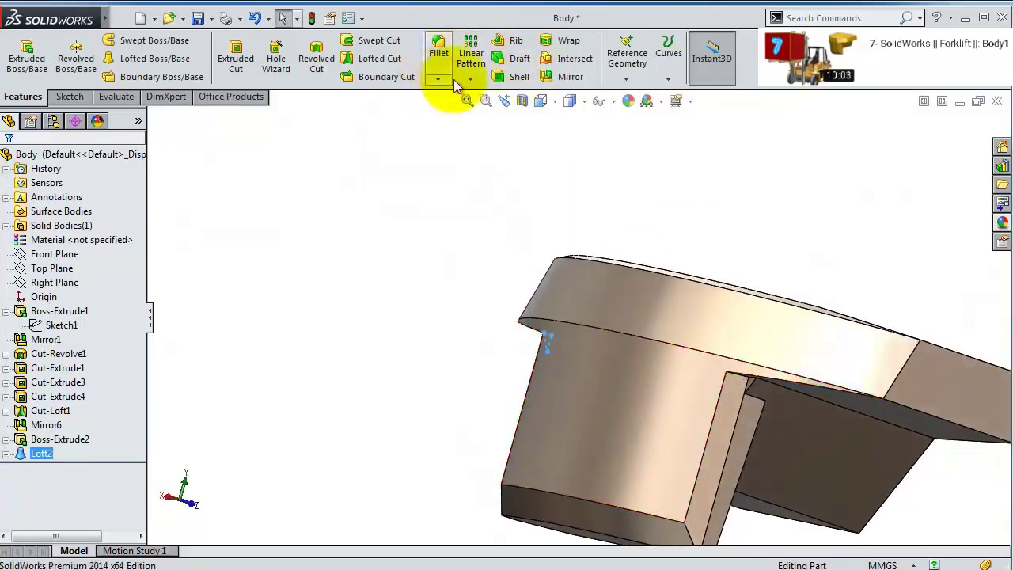
- Mirror Loft2 across the Right Plane
left_click(468, 80)
left_click(484, 126)
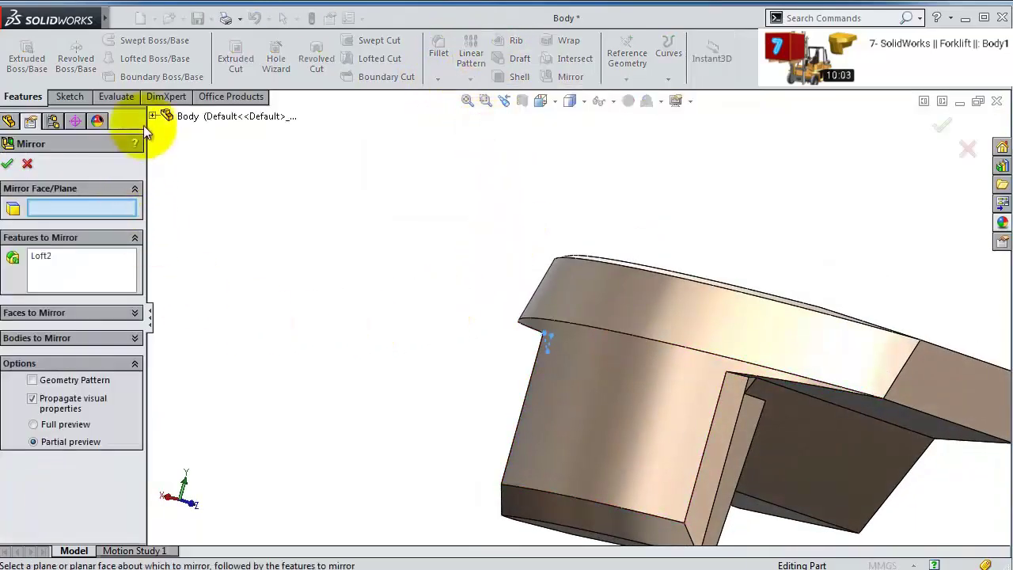
left_click(152, 117)
left_click(210, 243)
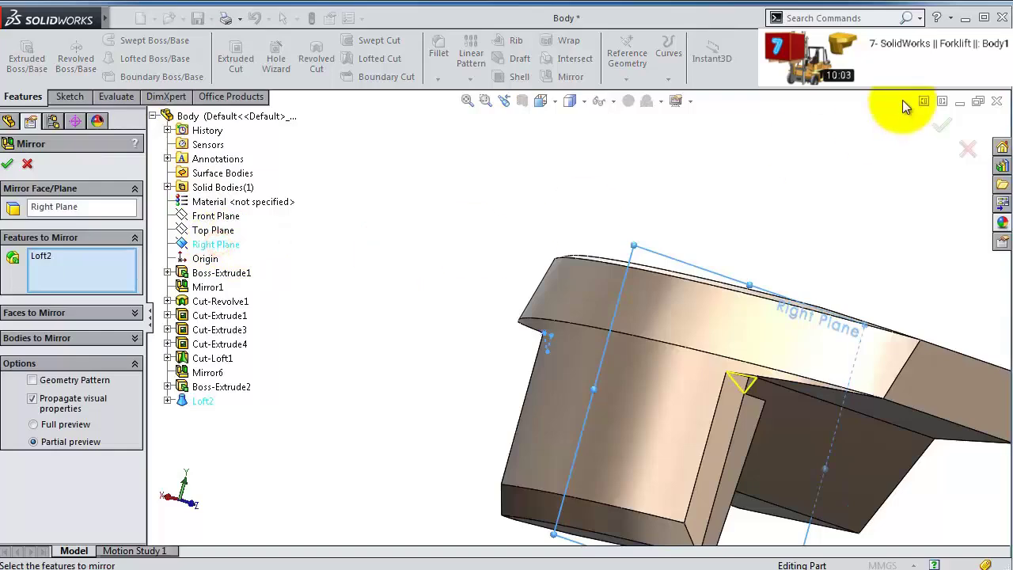
left_click(942, 124)
middle_click_drag(836, 403, 823, 486)
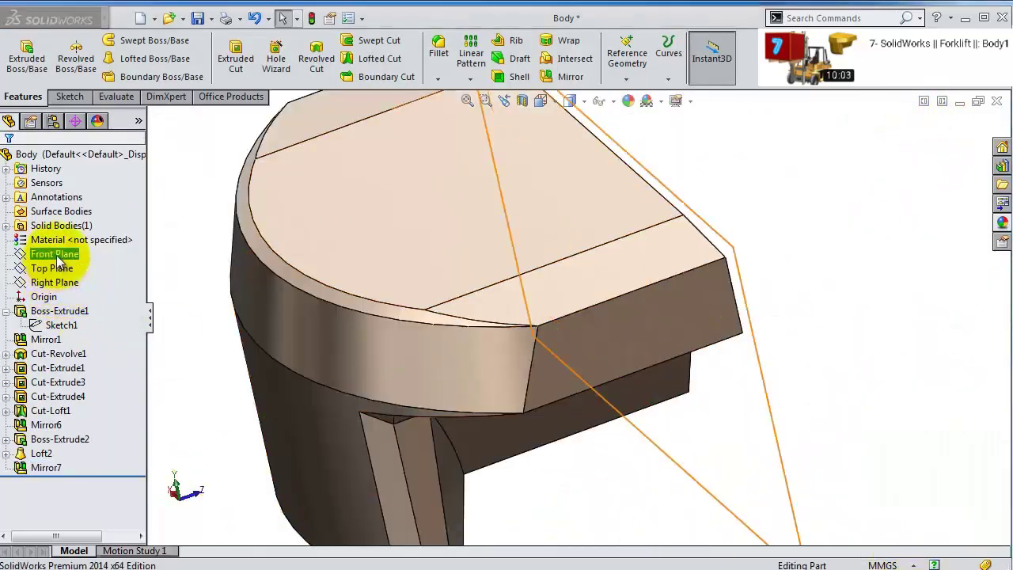
- Create Plane1 offset 630 mm from the Front Plane, flipped to the opposite side
left_click(53, 254)
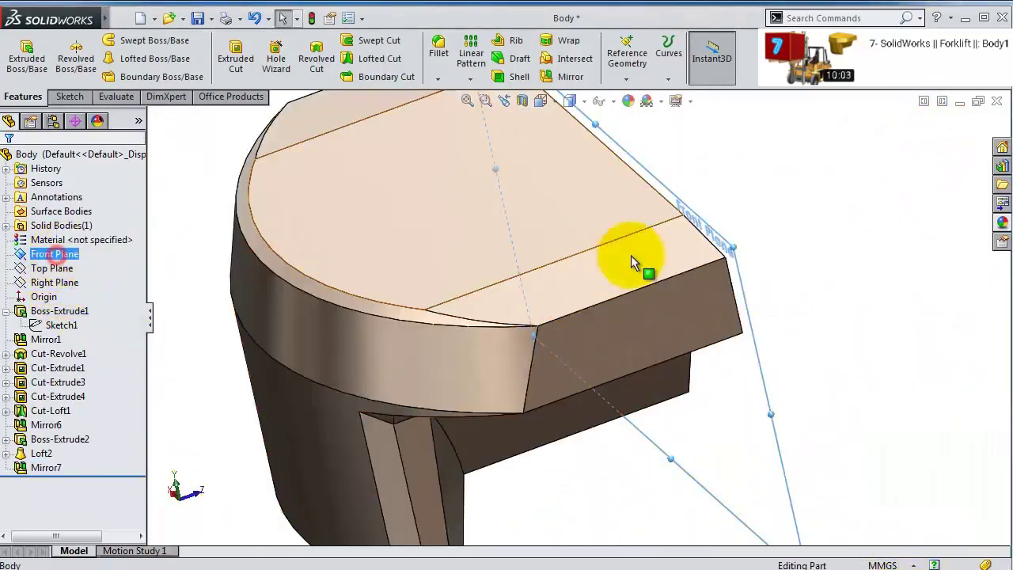
middle_click_drag(633, 264, 660, 276)
left_click(625, 79)
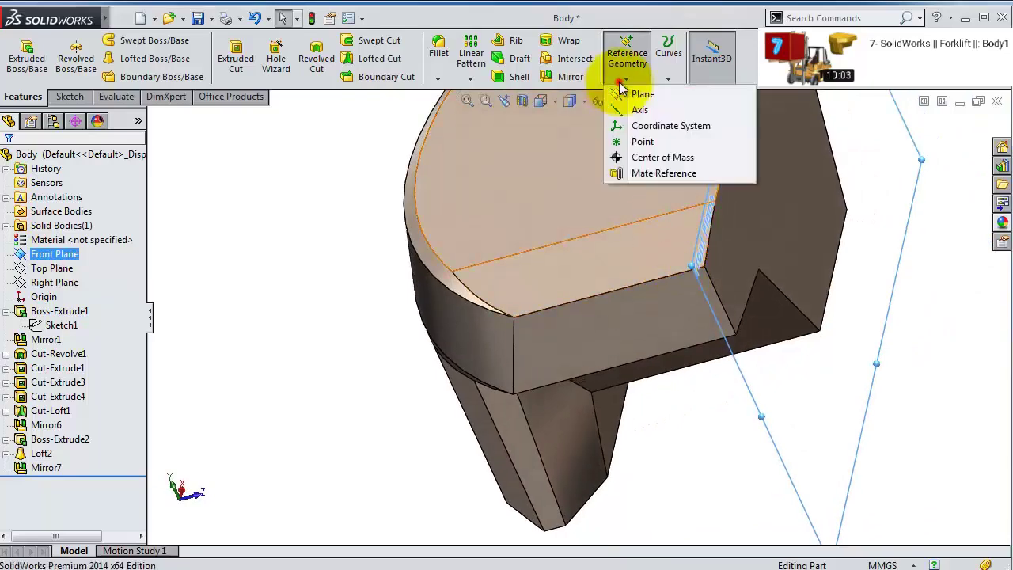
left_click(637, 94)
scroll(507, 340, "down", 2)
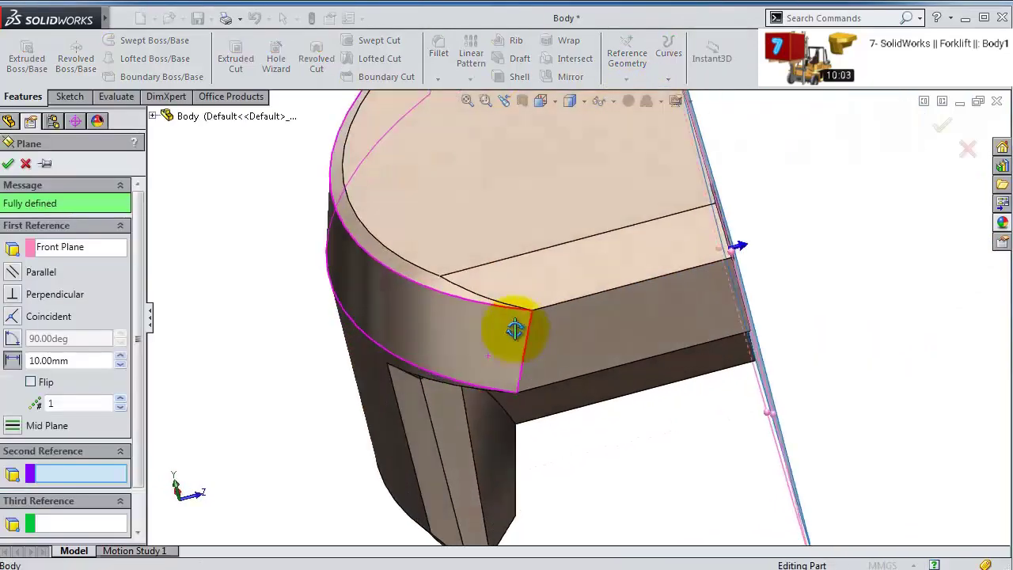
middle_click_drag(514, 329, 538, 308)
left_click(49, 361)
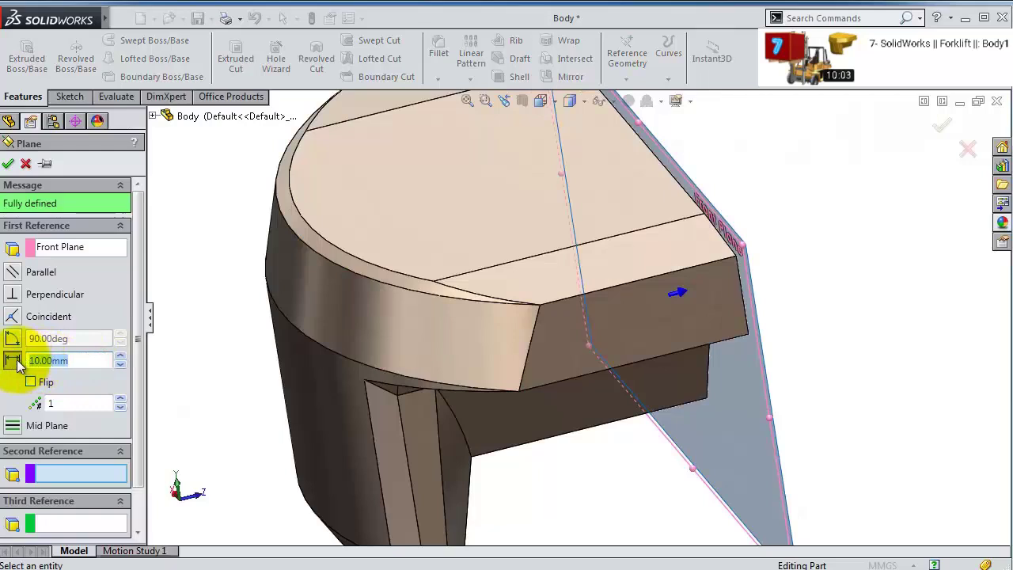
type("6")
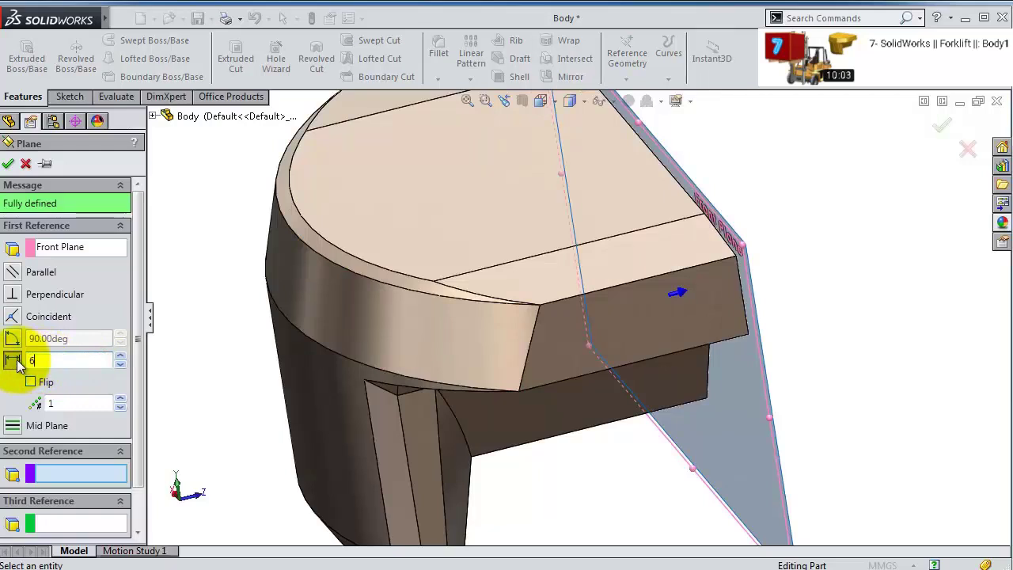
type("30.00mm")
left_click(30, 382)
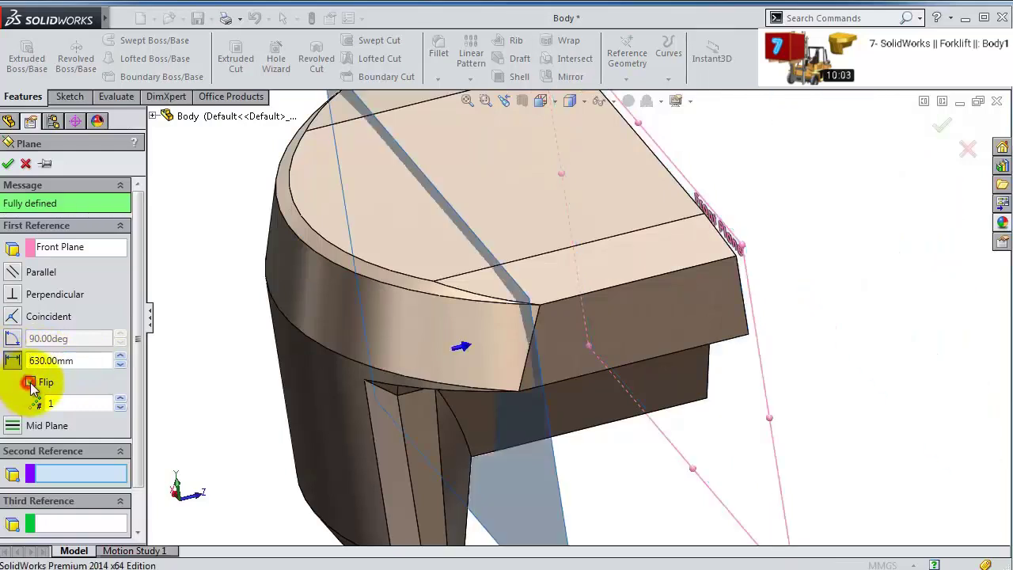
left_click(10, 163)
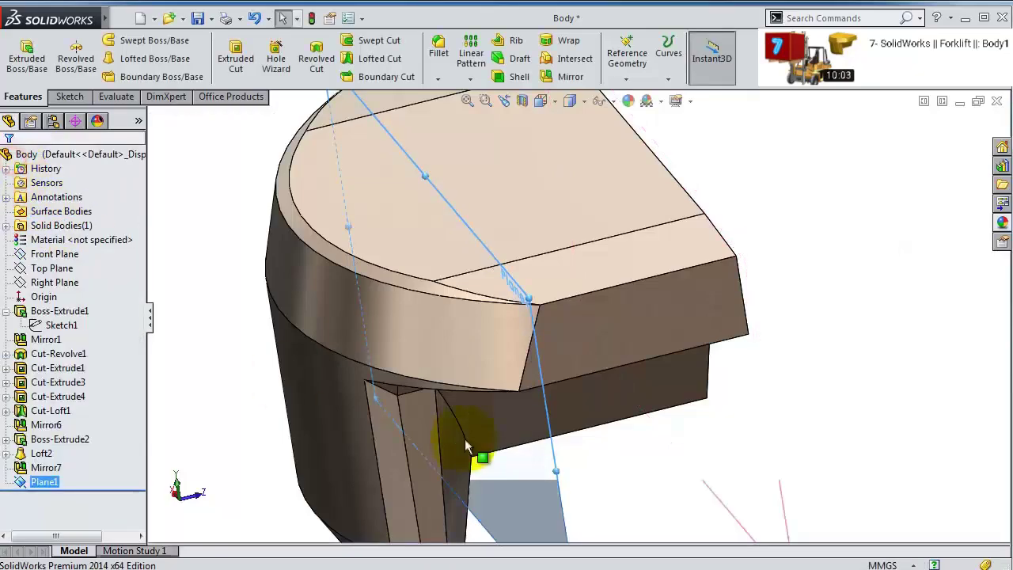
- Start a sketch on Plane1 viewed face-on and draw a corner rectangle
left_click(558, 484)
left_click(623, 436)
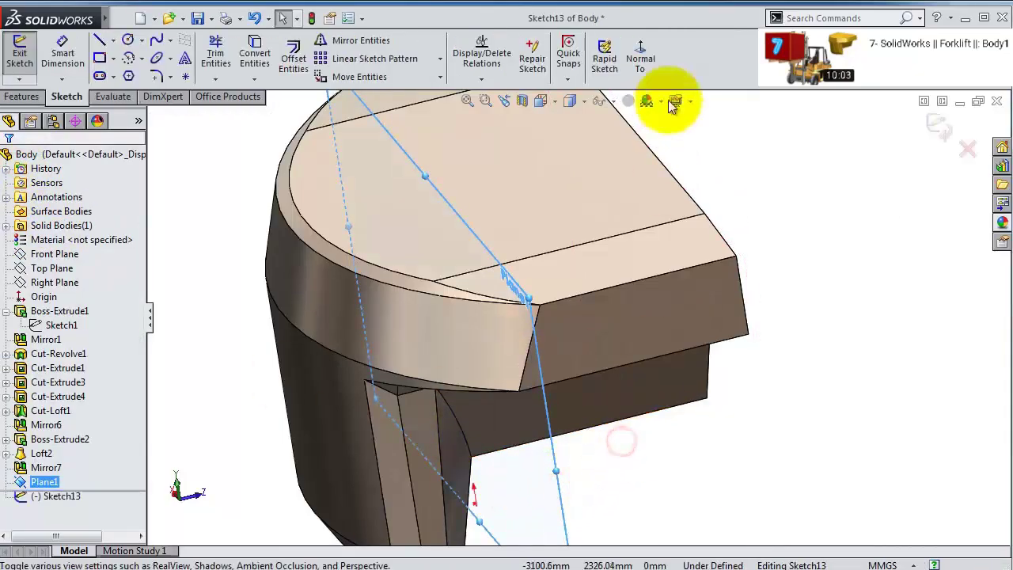
left_click(647, 66)
left_click(647, 66)
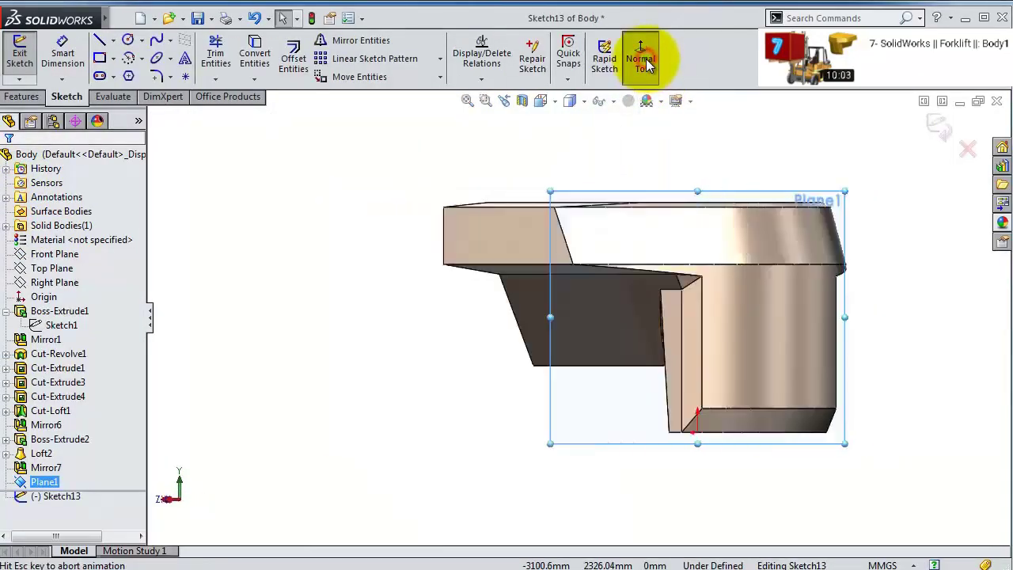
scroll(762, 235, "down", 5)
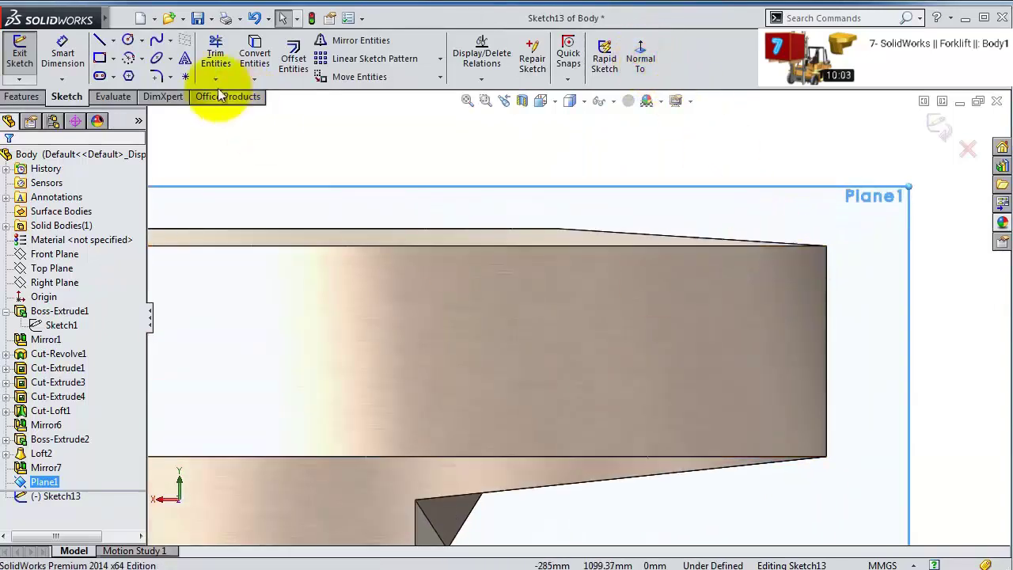
left_click(99, 57)
left_click(781, 418)
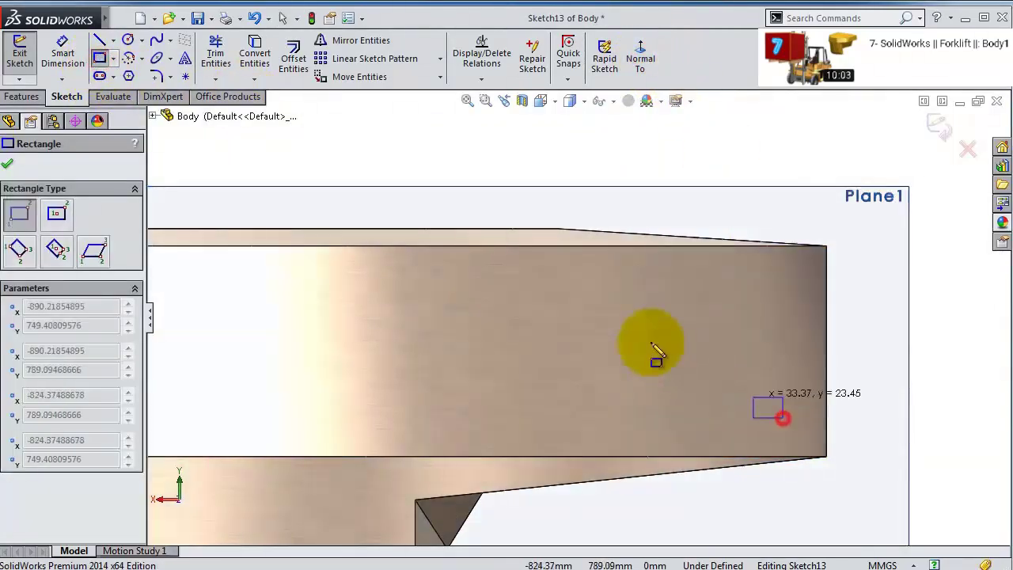
left_click(575, 281)
- Dimension the rectangle 25 mm from the part's bottom and right edges
left_click(67, 53)
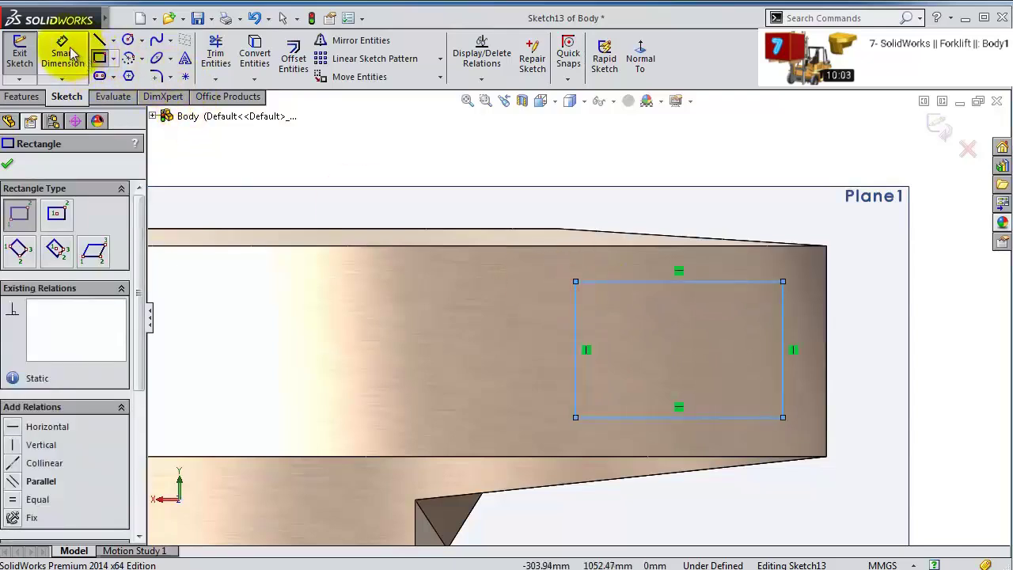
left_click(722, 419)
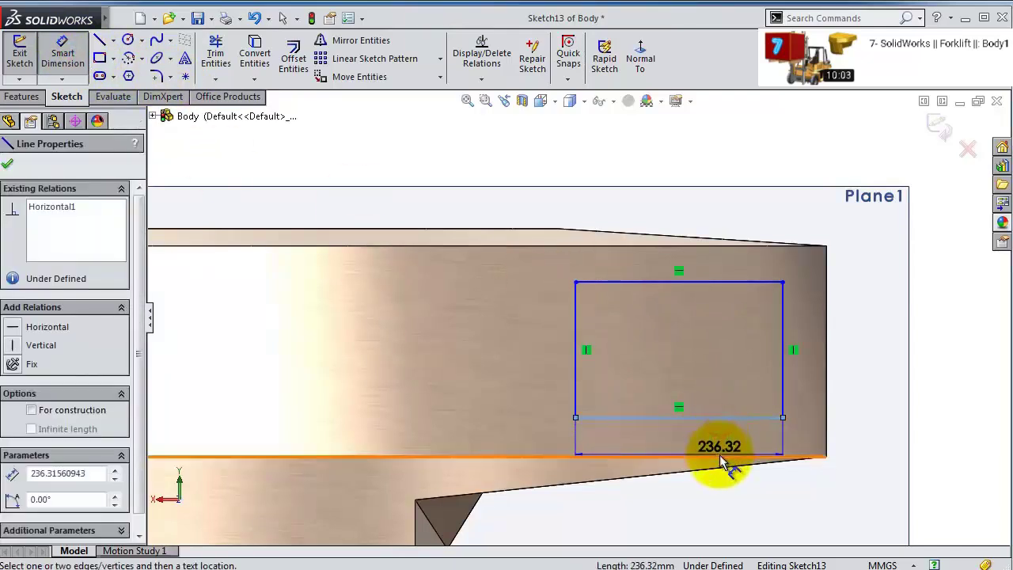
left_click(723, 457)
left_click(885, 438)
key("Return")
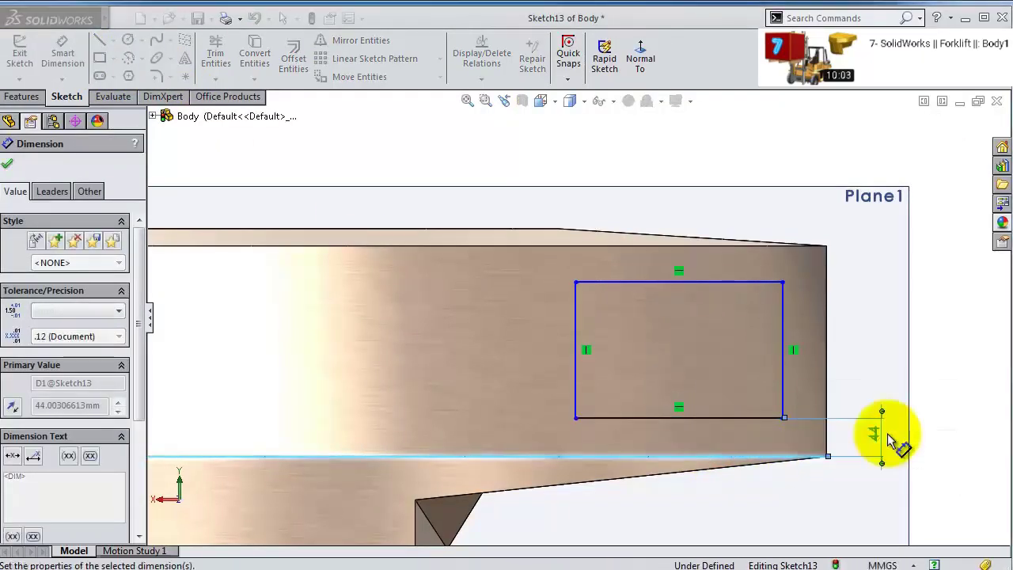
left_click(779, 374)
left_click(827, 385)
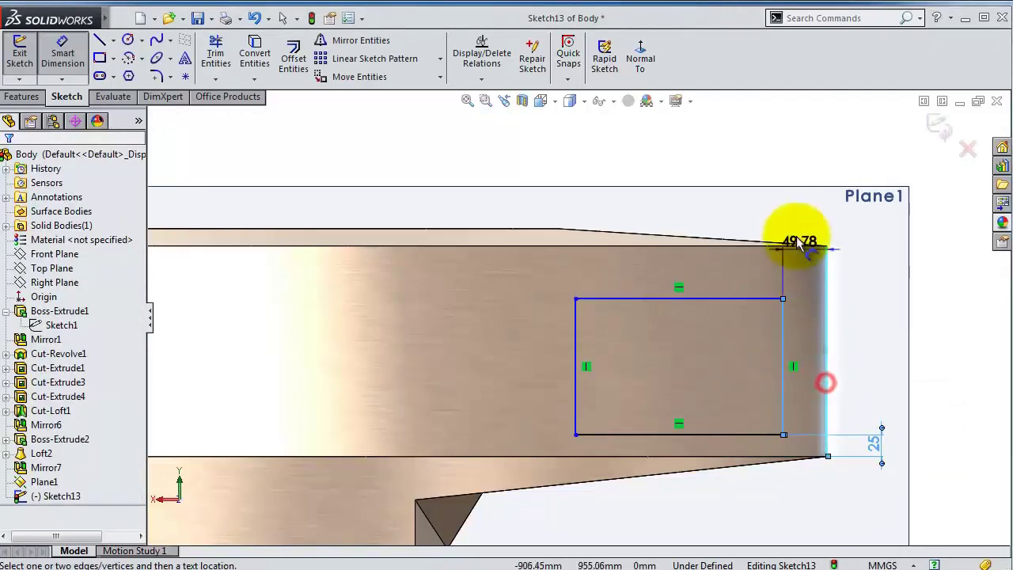
left_click(802, 223)
type("25")
key("Return")
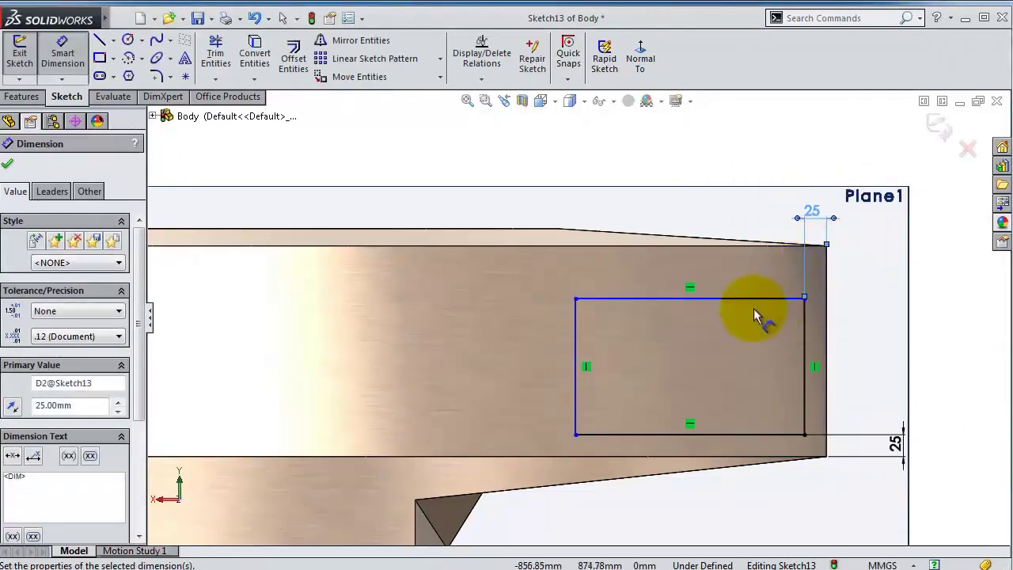
- Set the rectangle's width to 255 and height to 150
left_click(758, 305)
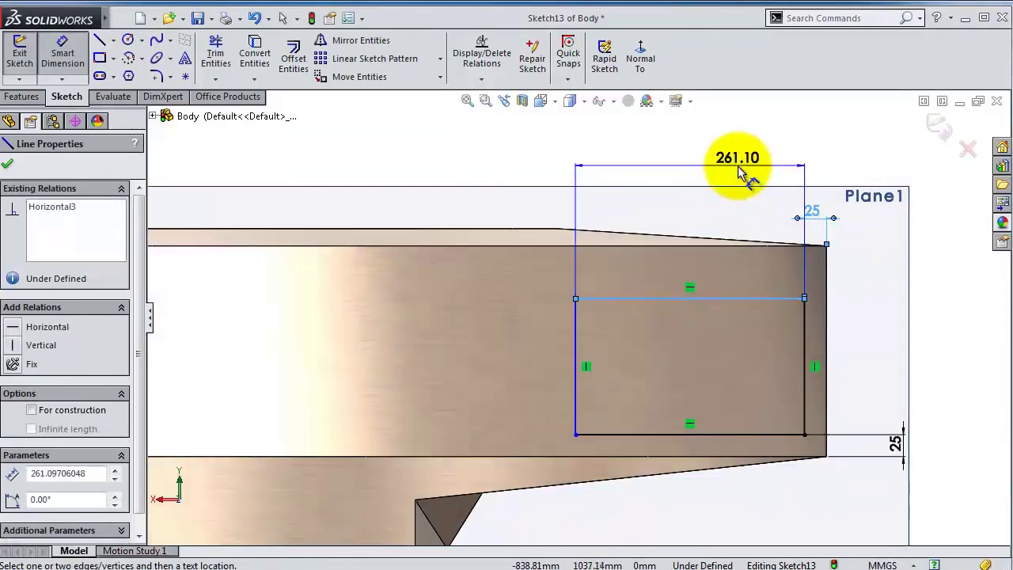
left_click(740, 166)
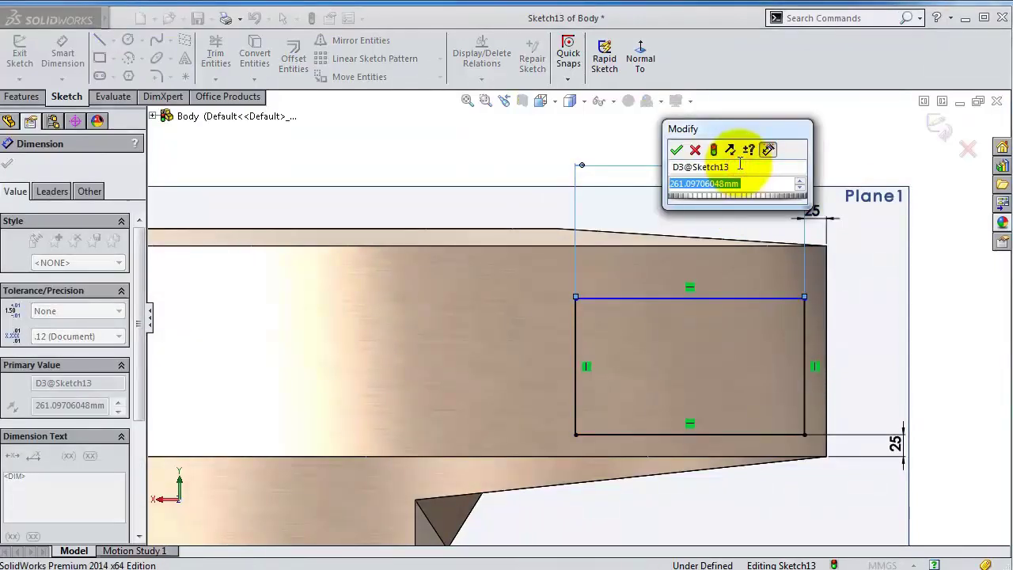
type("255")
key("Return")
left_click(580, 320)
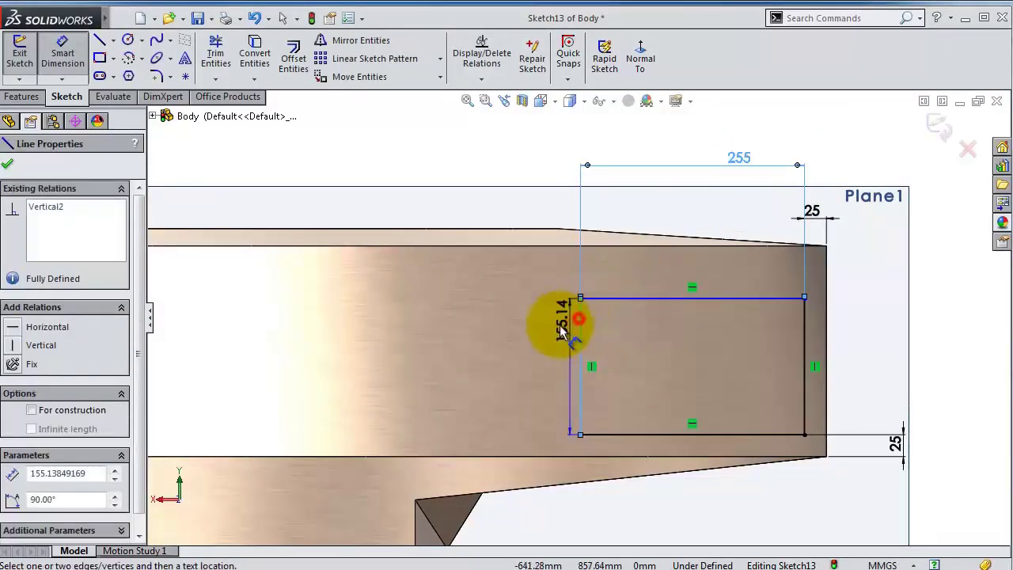
left_click(561, 328)
type("10")
key("BackSpace")
type("50")
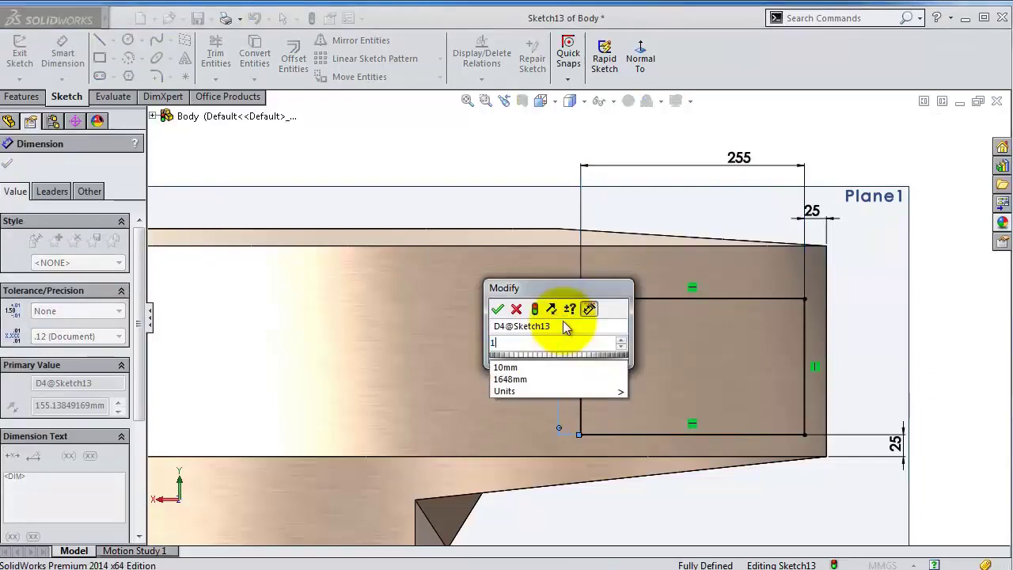
key("Return")
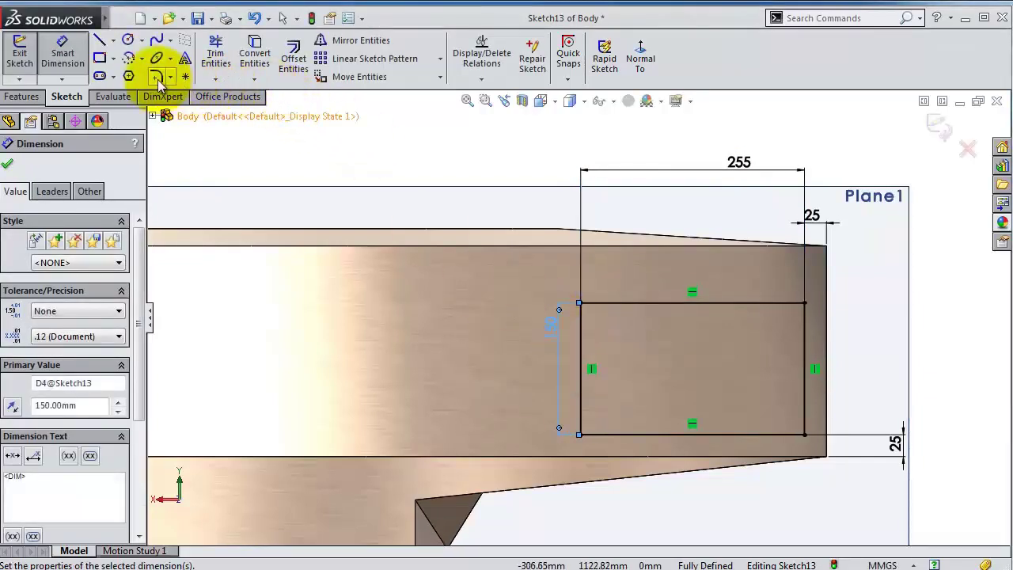
- Fillet all four rectangle corners with a 12.5 mm radius
left_click(157, 76)
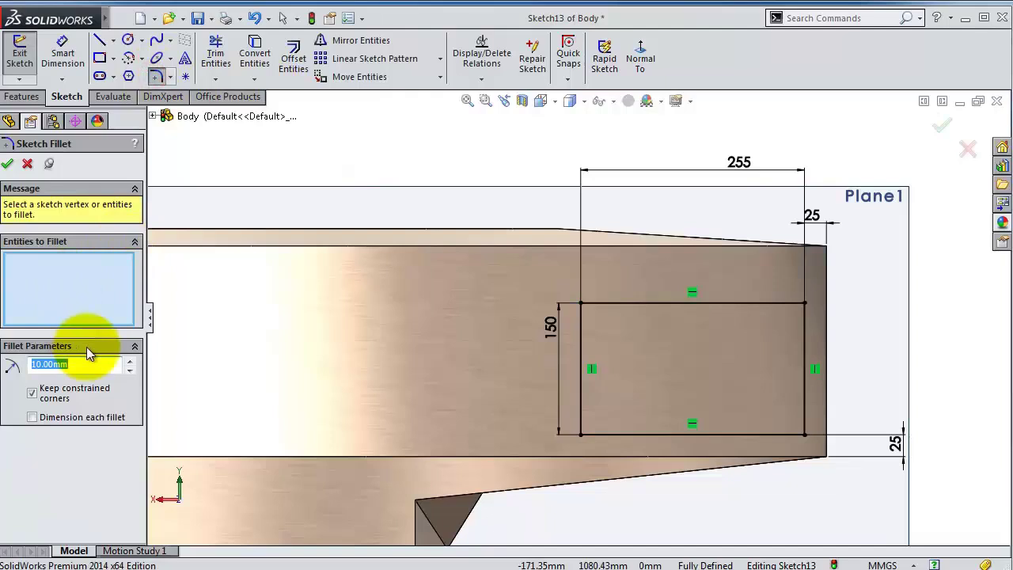
type("12.5")
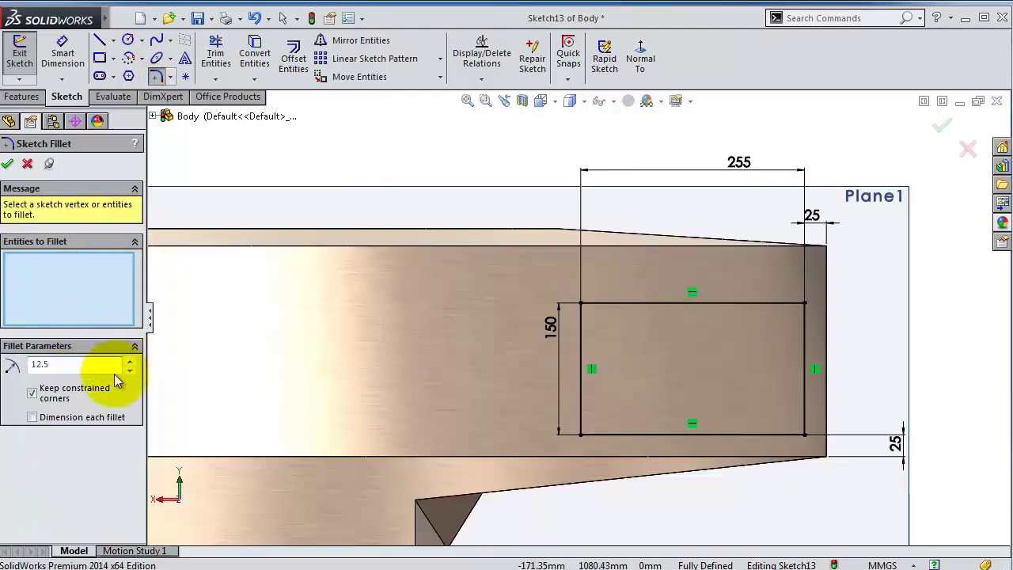
left_click(16, 393)
left_click(581, 306)
left_click(794, 305)
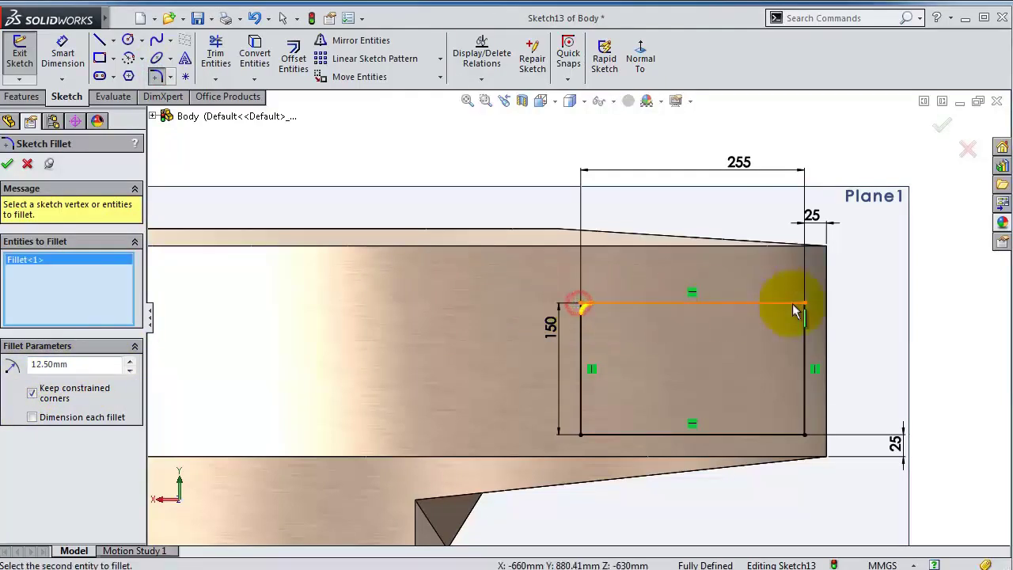
left_click(804, 306)
left_click(804, 433)
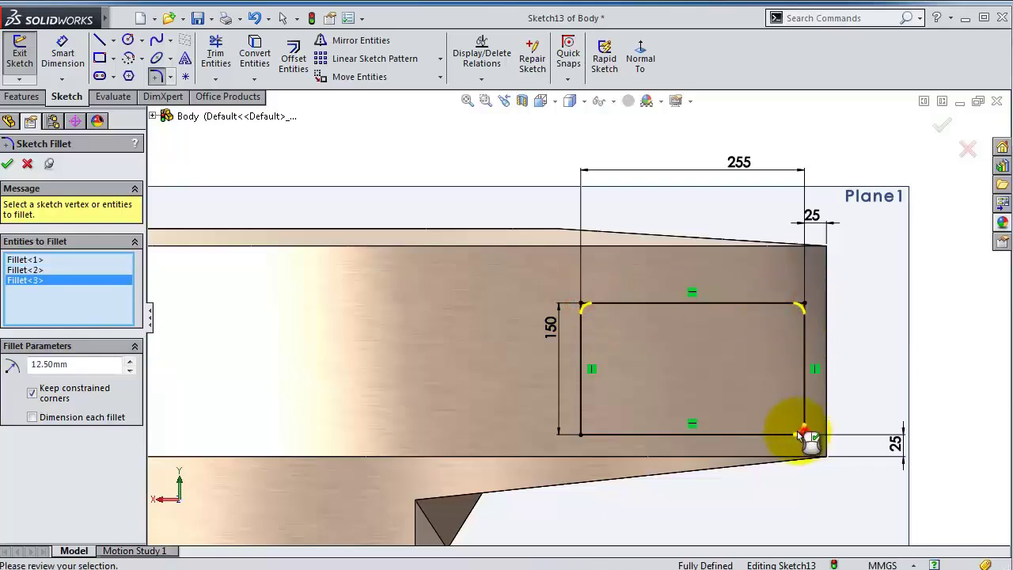
left_click(583, 433)
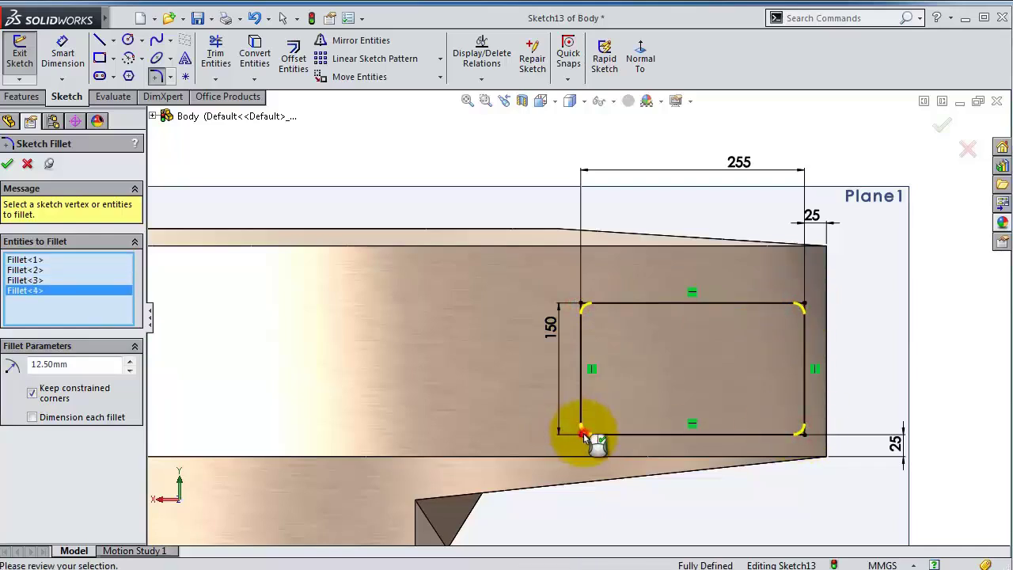
left_click(6, 166)
left_click(940, 124)
middle_click_drag(932, 214, 893, 233)
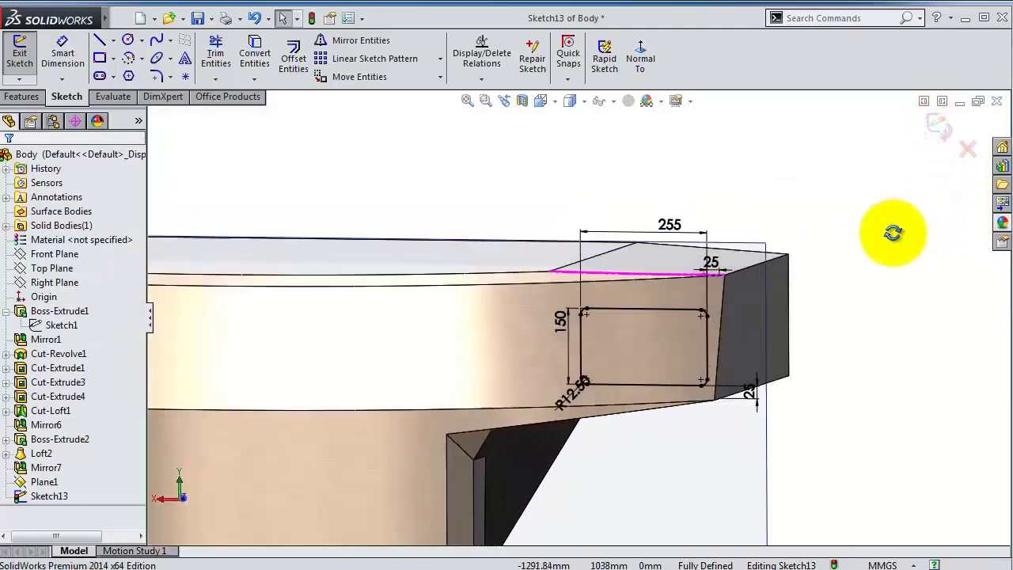
- Exit the filleted rectangle sketch and orbit to the part's right side face
left_click(938, 127)
middle_click_drag(904, 199, 834, 228)
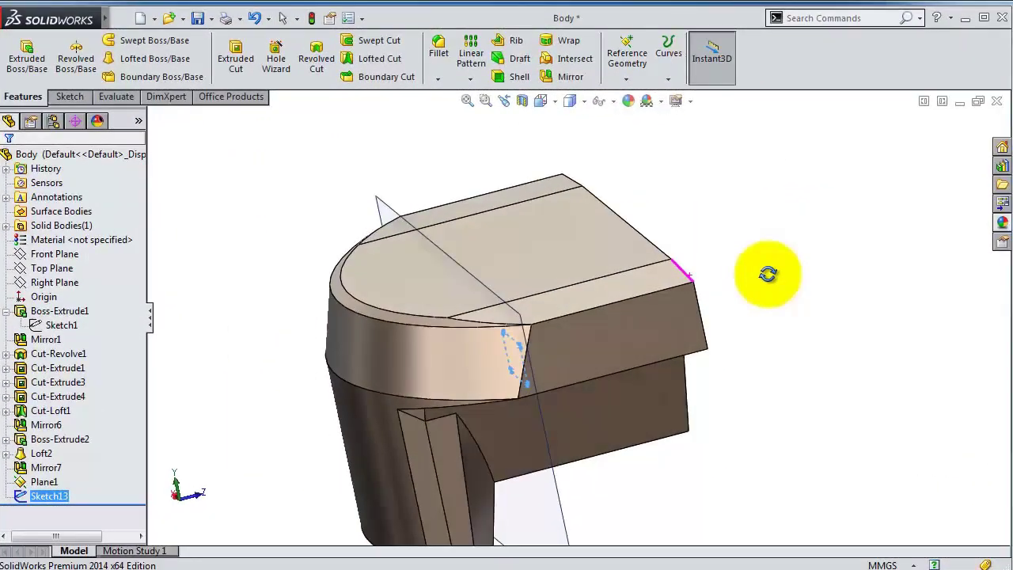
middle_click_drag(769, 271, 768, 312)
scroll(767, 313, "down", 2)
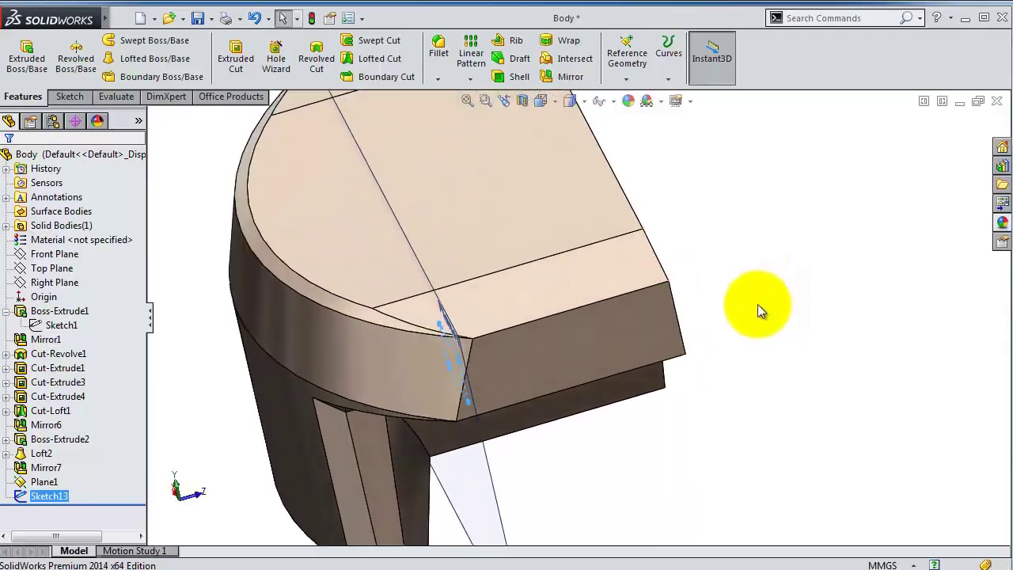
middle_click_drag(723, 247, 684, 250)
- Start a reference plane using the right face and curved face, set coincident
left_click(622, 71)
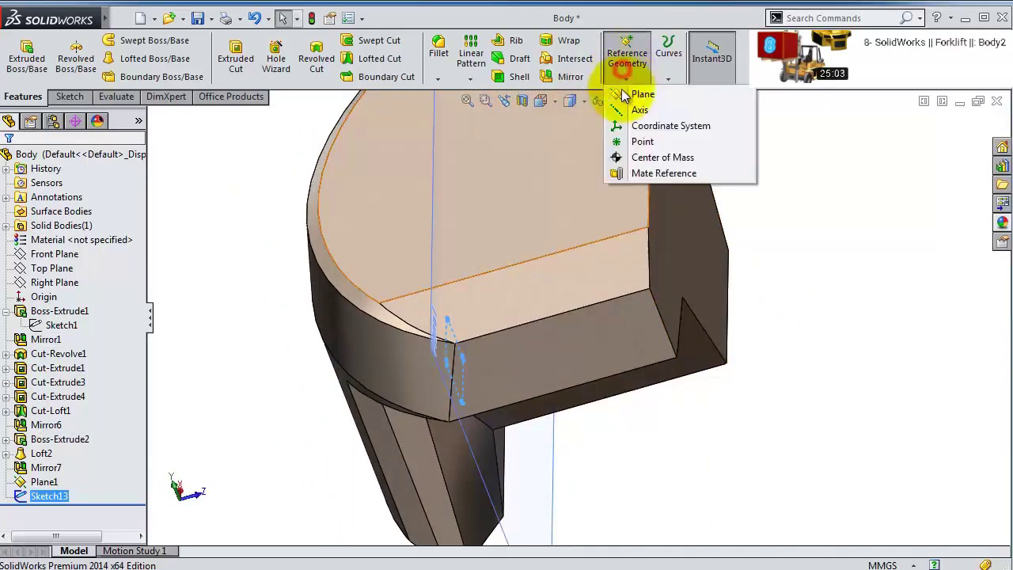
left_click(625, 93)
middle_click_drag(715, 309, 714, 287)
left_click(675, 263)
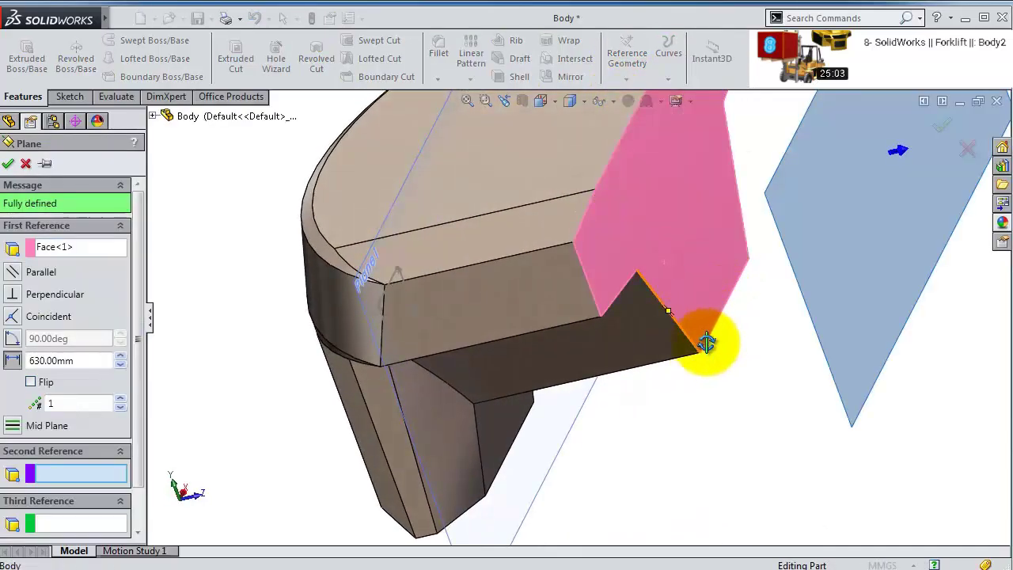
middle_click_drag(705, 341, 261, 391)
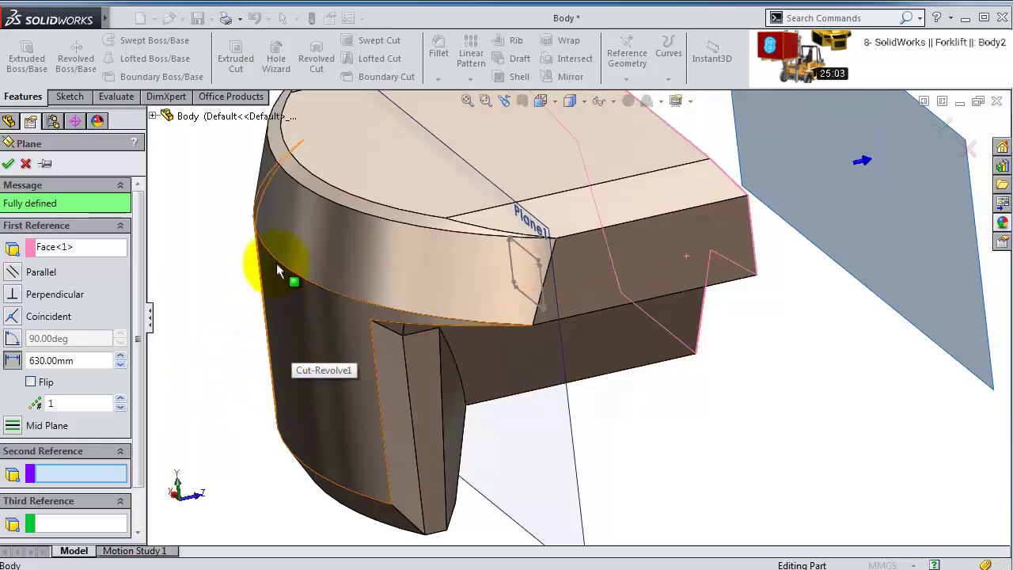
left_click(316, 333)
middle_click_drag(317, 330, 329, 382)
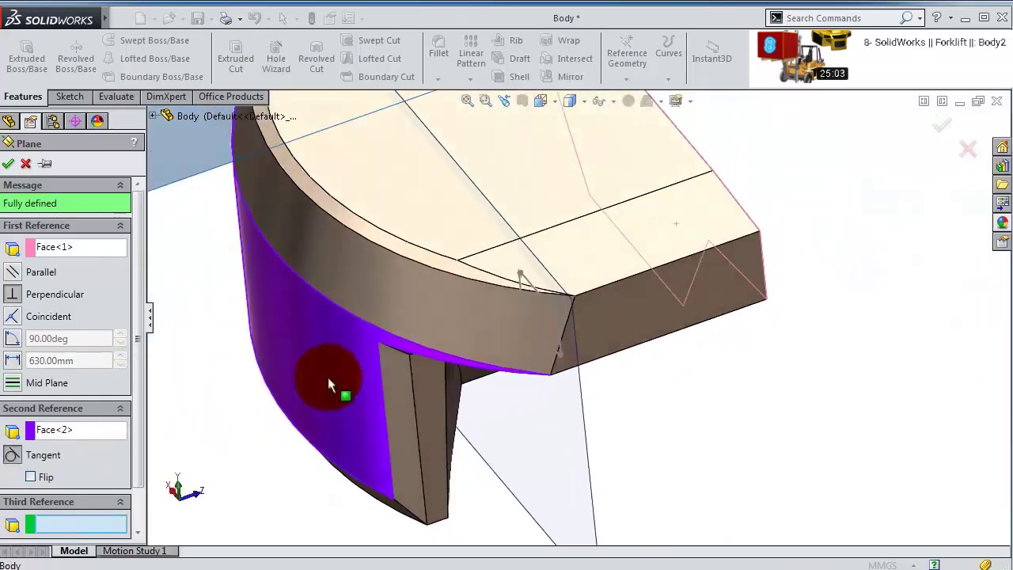
left_click(14, 316)
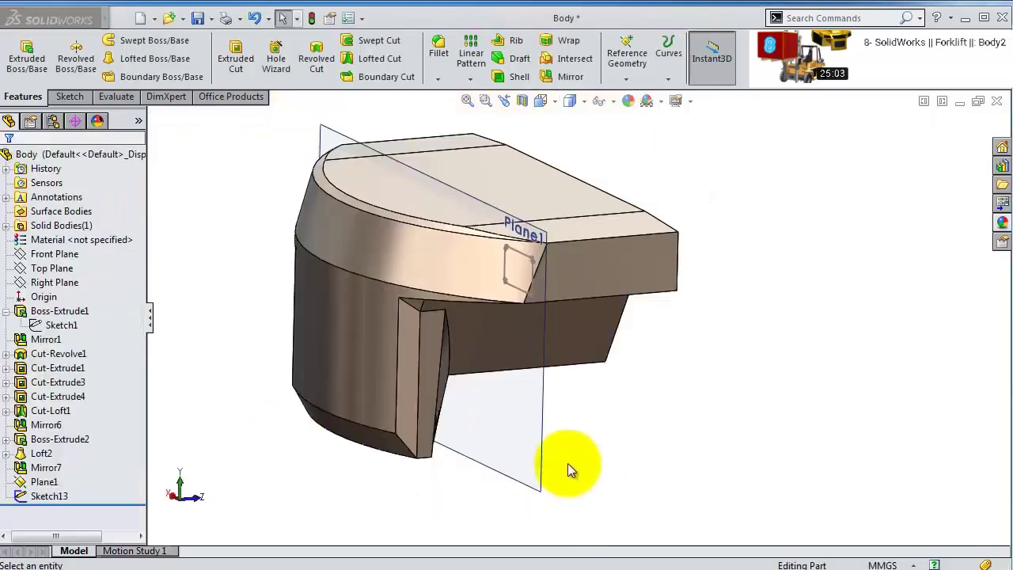
- Create Plane2 offset 600 mm from Plane1 on the flipped side
left_click(541, 450)
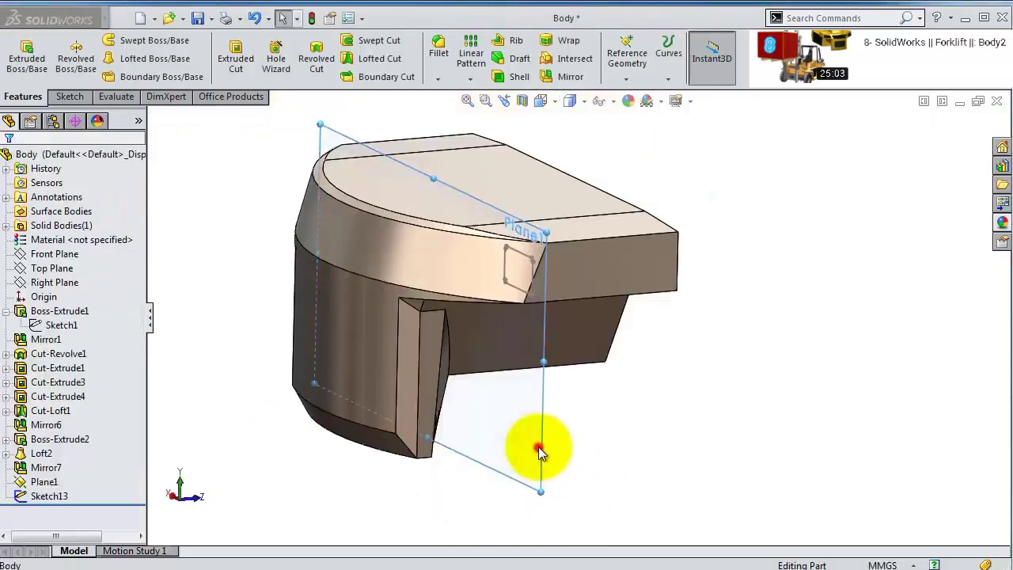
left_click(628, 80)
left_click(641, 94)
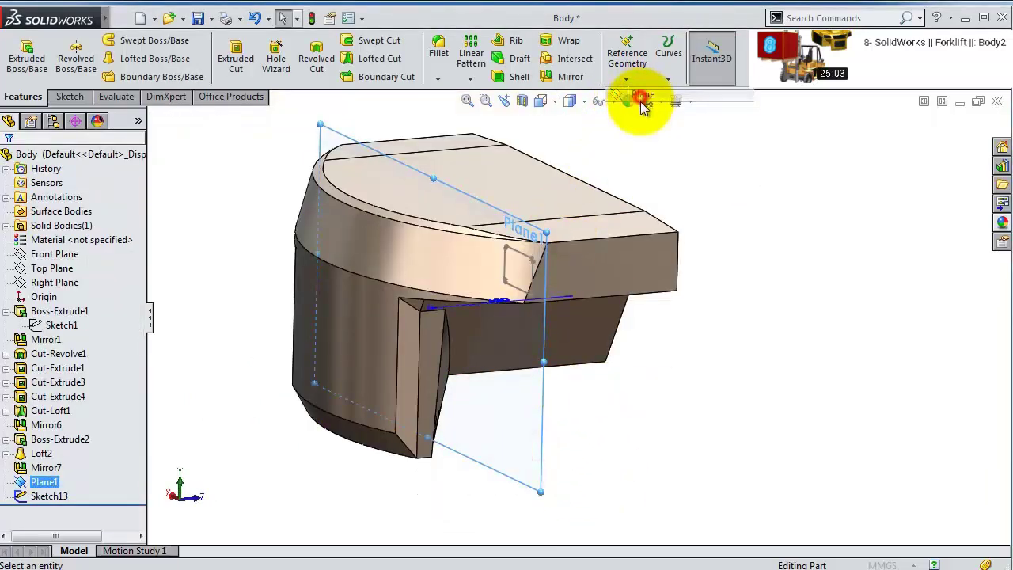
left_click(31, 383)
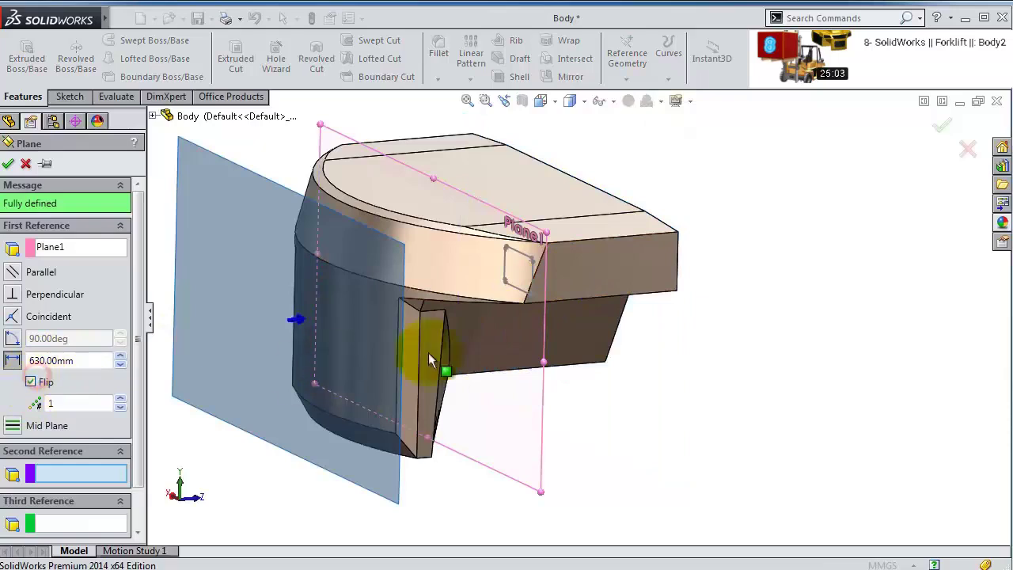
scroll(577, 348, "down", 3)
left_click(71, 361)
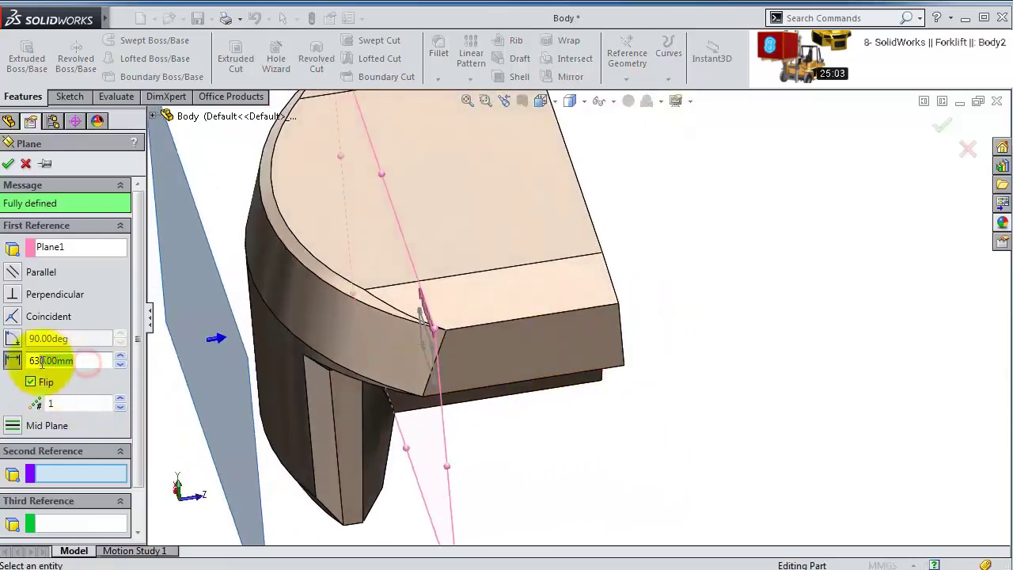
type("6")
key("Return")
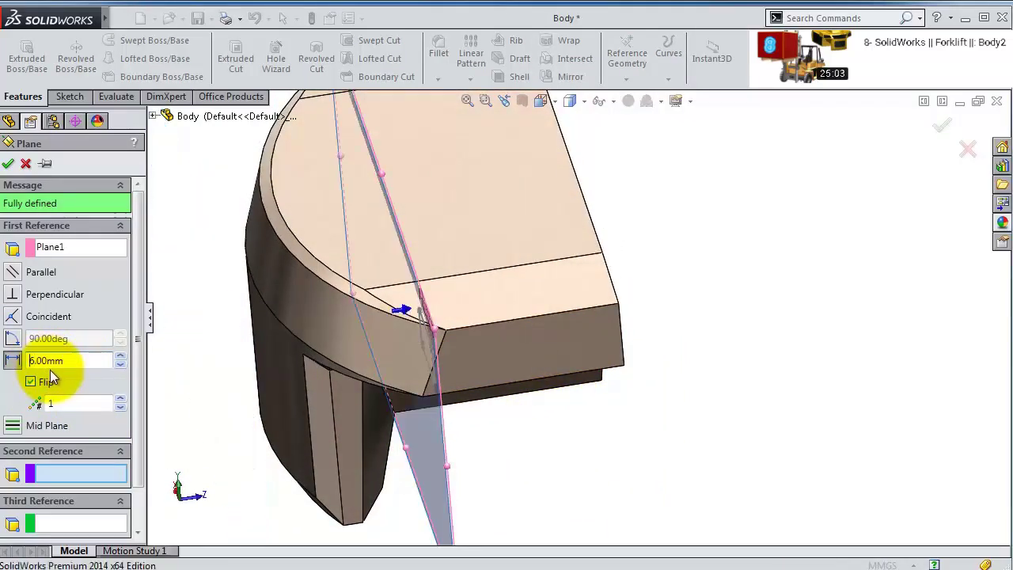
double_click(72, 360)
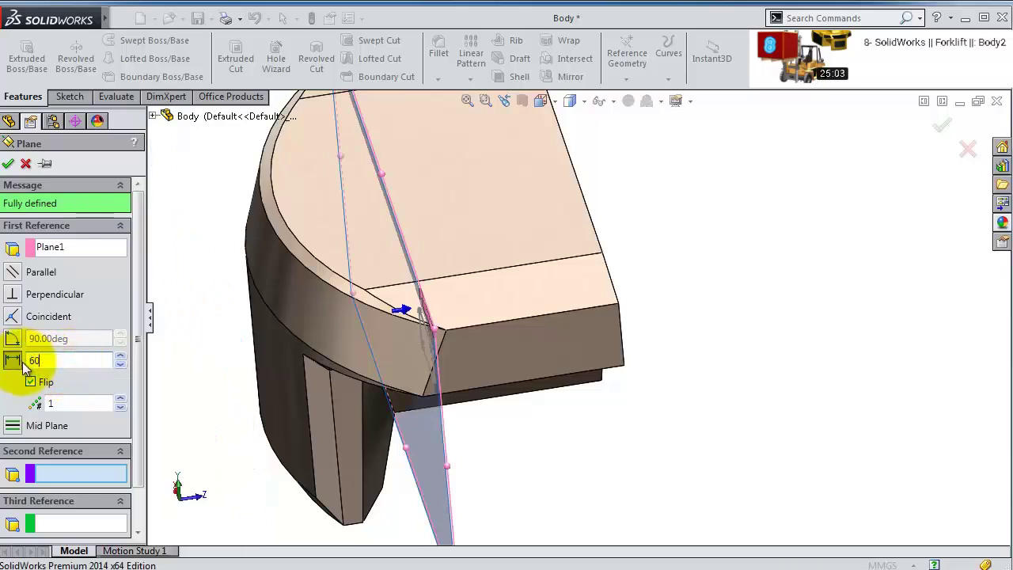
key("Return")
left_click(8, 163)
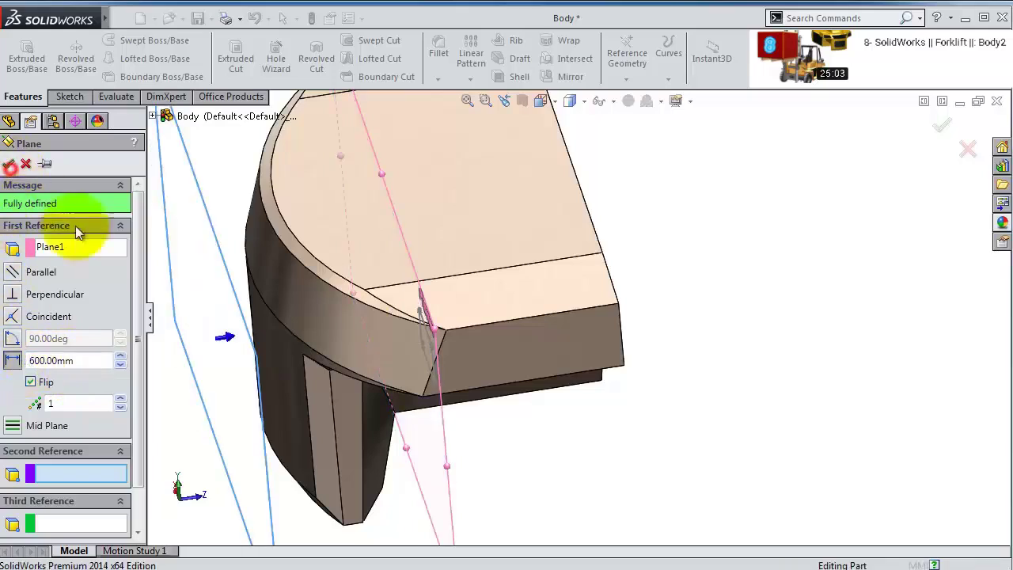
middle_click_drag(457, 363, 457, 362)
- Open a new sketch on Plane2 and view it face-on
scroll(345, 409, "up", 5)
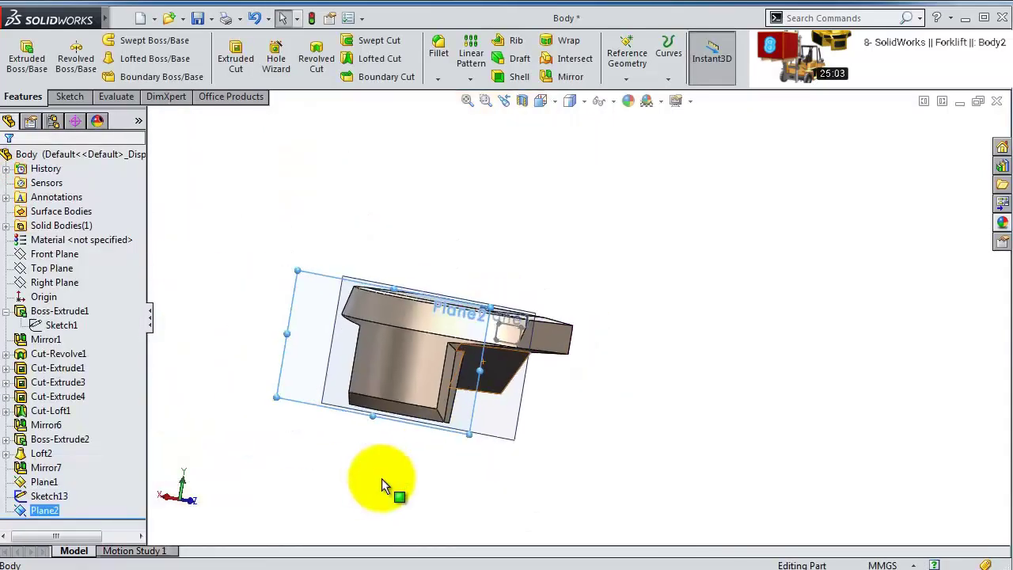
left_click(278, 388)
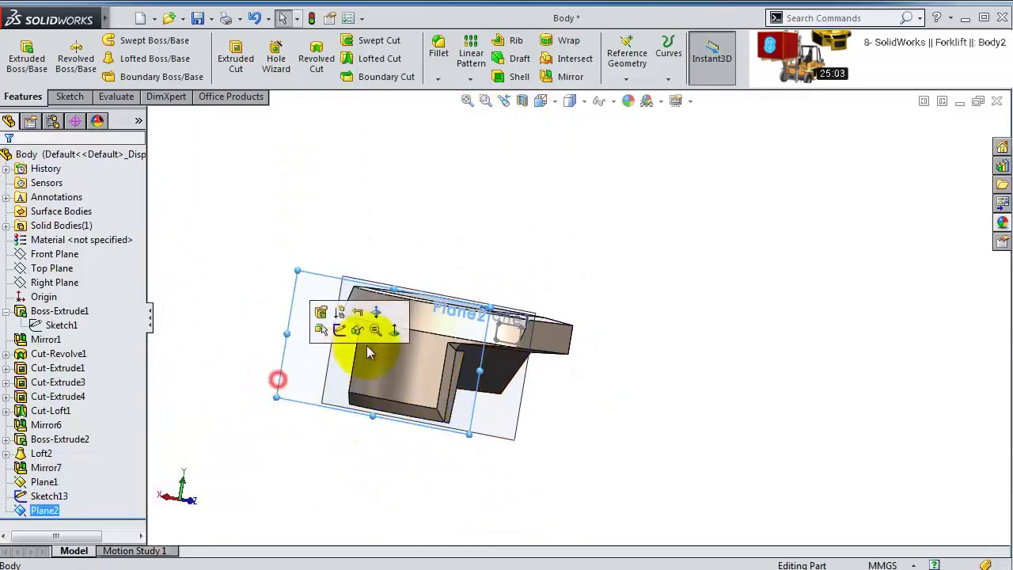
left_click(335, 332)
left_click(641, 55)
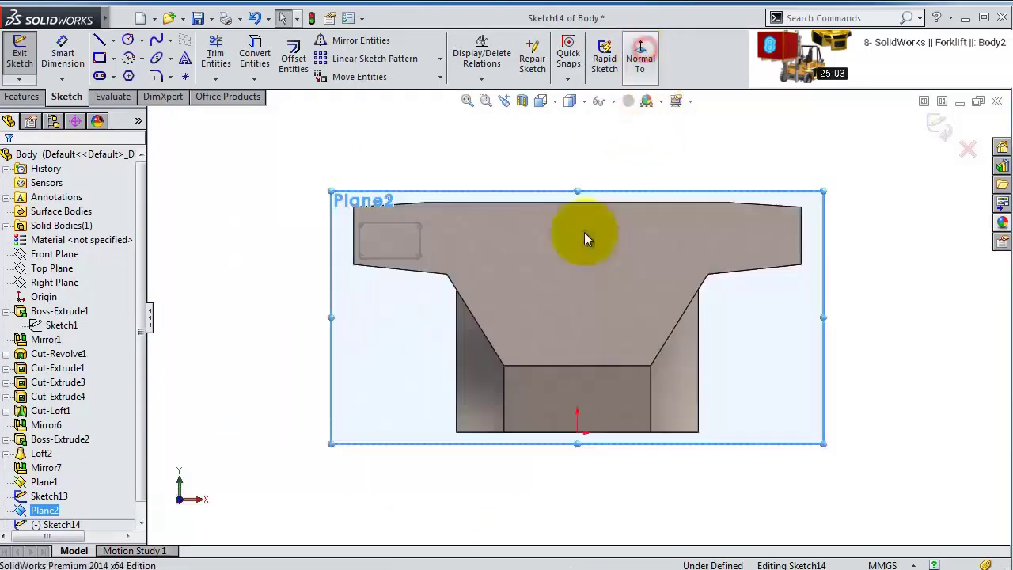
left_click(641, 53)
scroll(784, 230, "down", 4)
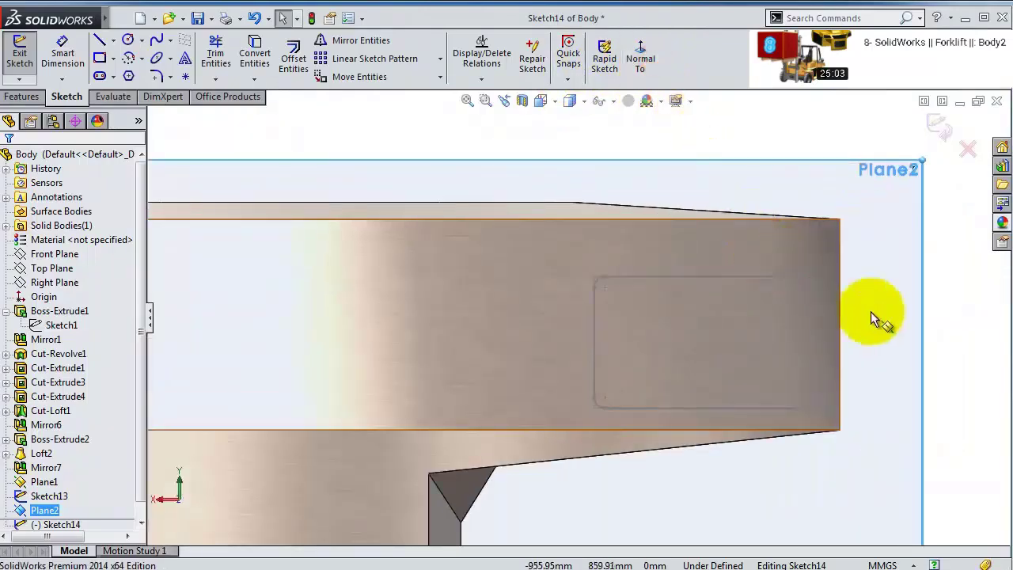
scroll(771, 280, "down", 2)
- Convert the rectangle's top edge, rounded corner and right edge into the Plane2 sketch
left_click(750, 281)
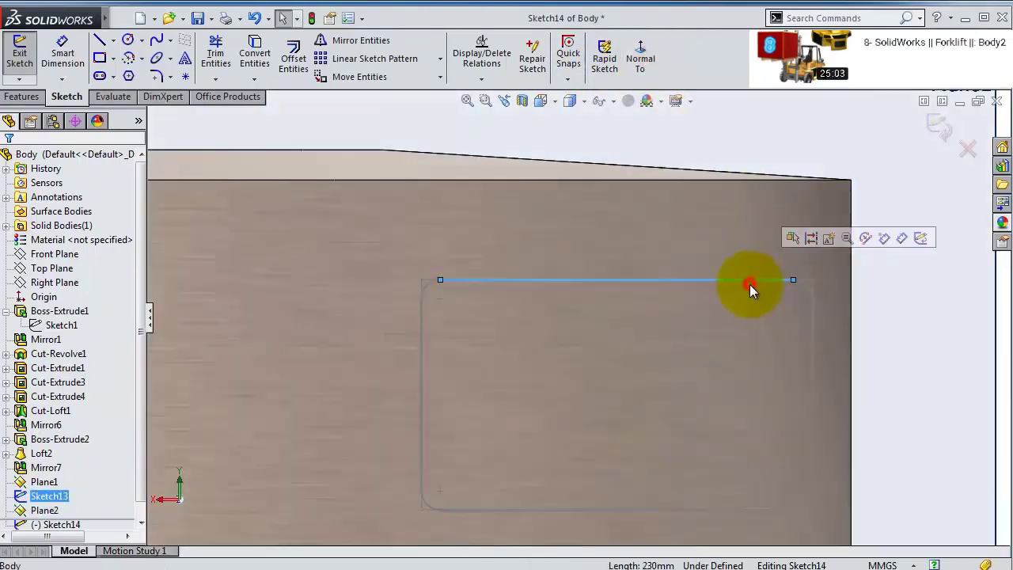
left_click(805, 287, "ctrl")
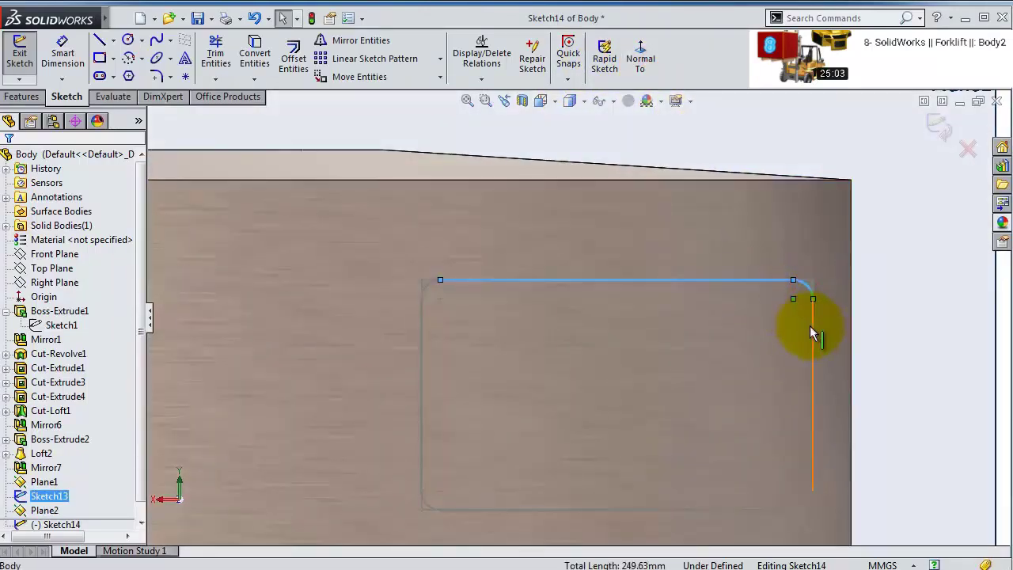
left_click(813, 348, "ctrl")
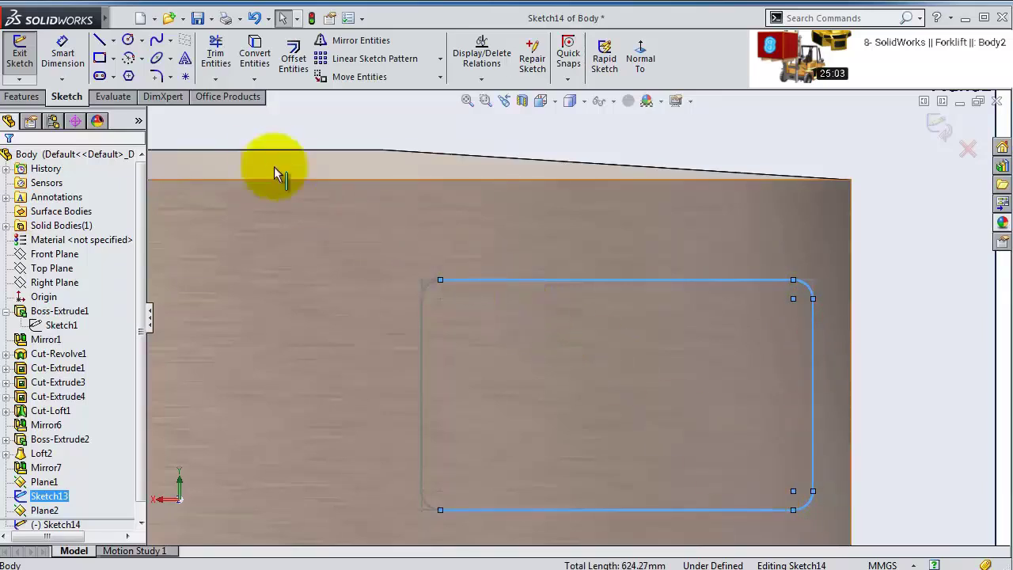
left_click(254, 57)
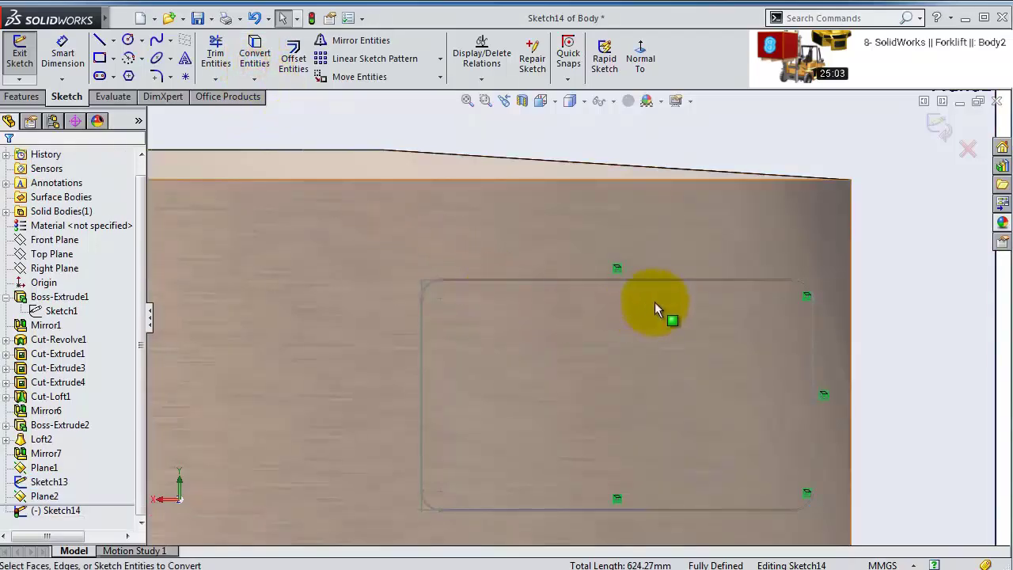
middle_click_drag(512, 201, 660, 294)
- Extend the bottom line leftward and dimension it to 480
key("ctrl+8")
key("l")
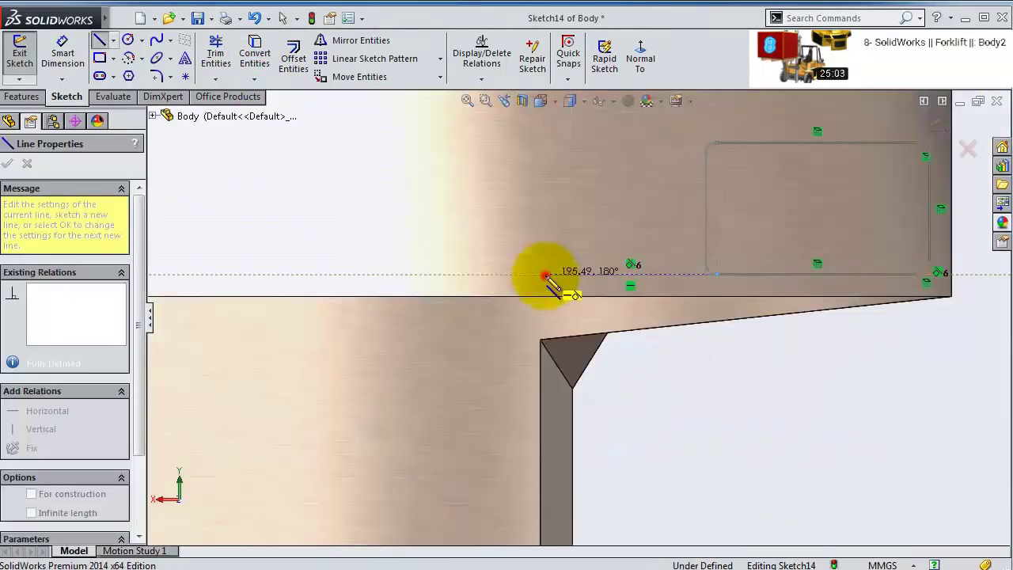
left_click(546, 276)
left_click(99, 39)
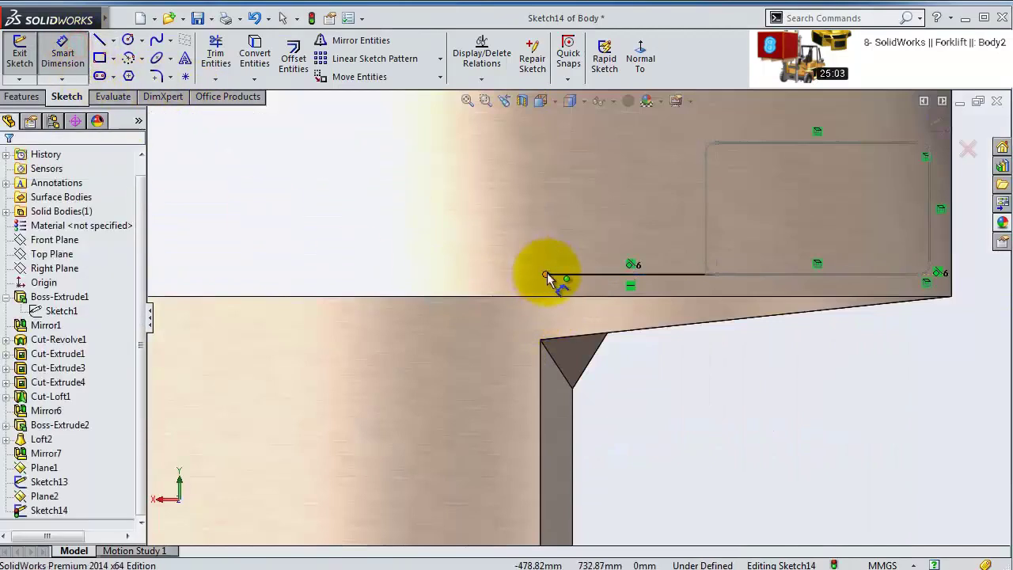
left_click(546, 275)
left_click(930, 219)
left_click(867, 348)
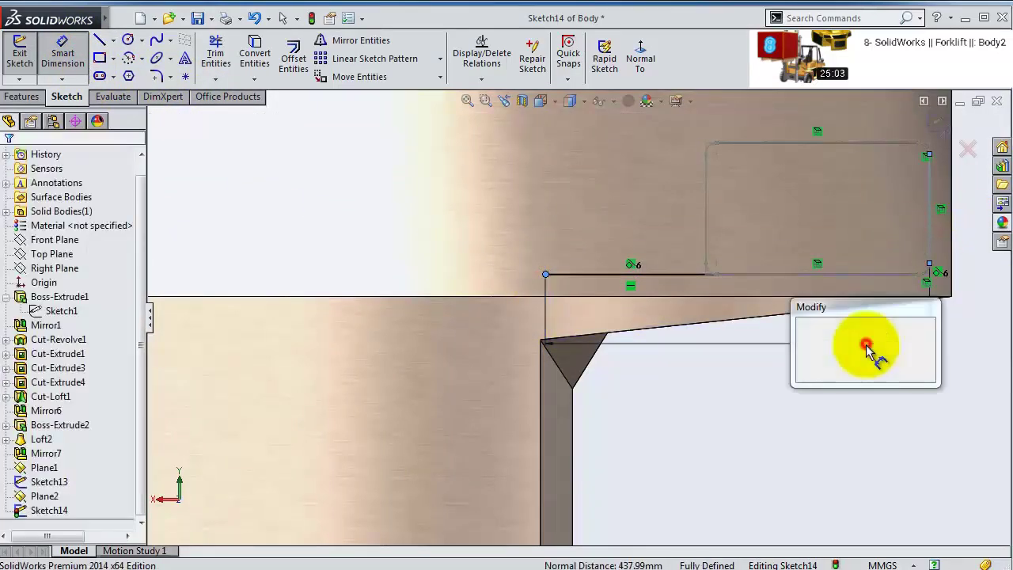
type("480")
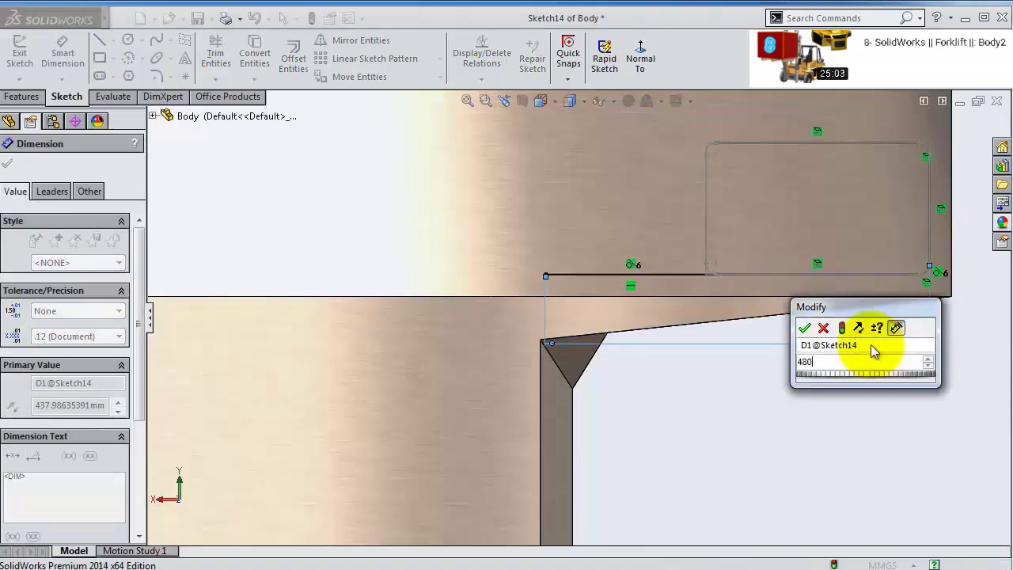
key("Return")
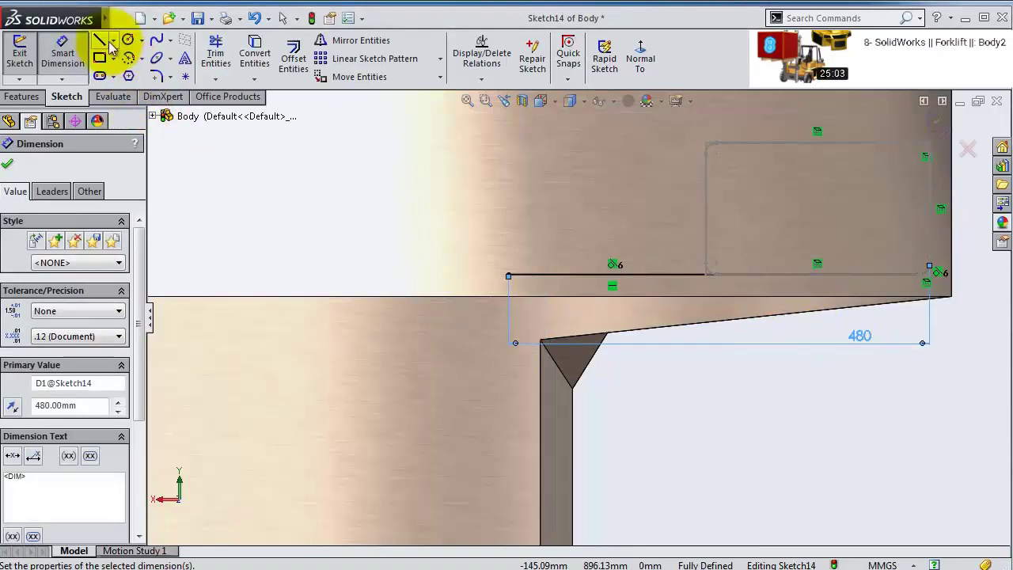
- Draw the slanted side and top line, setting a 60° angle to the bottom
left_click(99, 39)
left_click(508, 275)
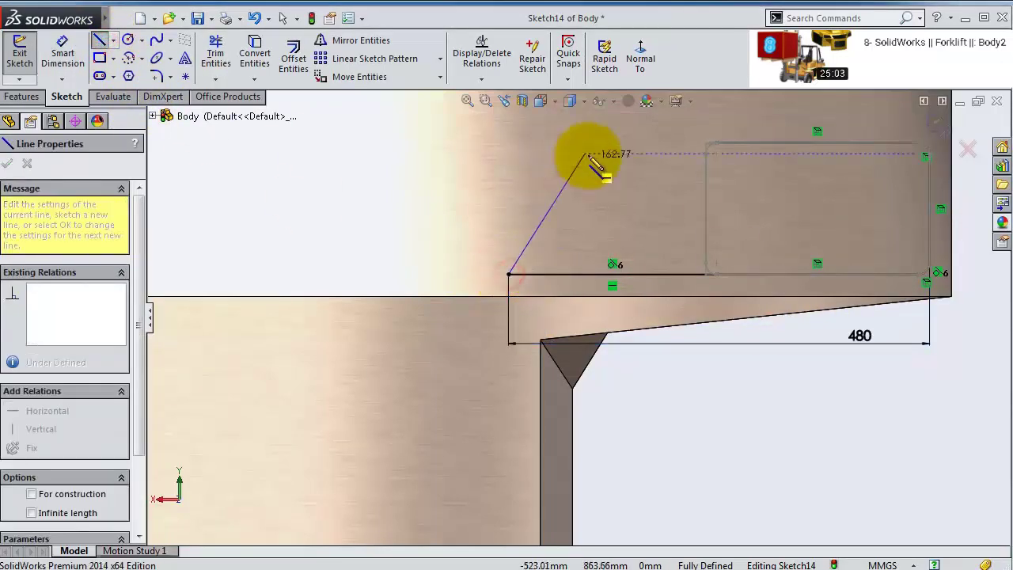
left_click(599, 145)
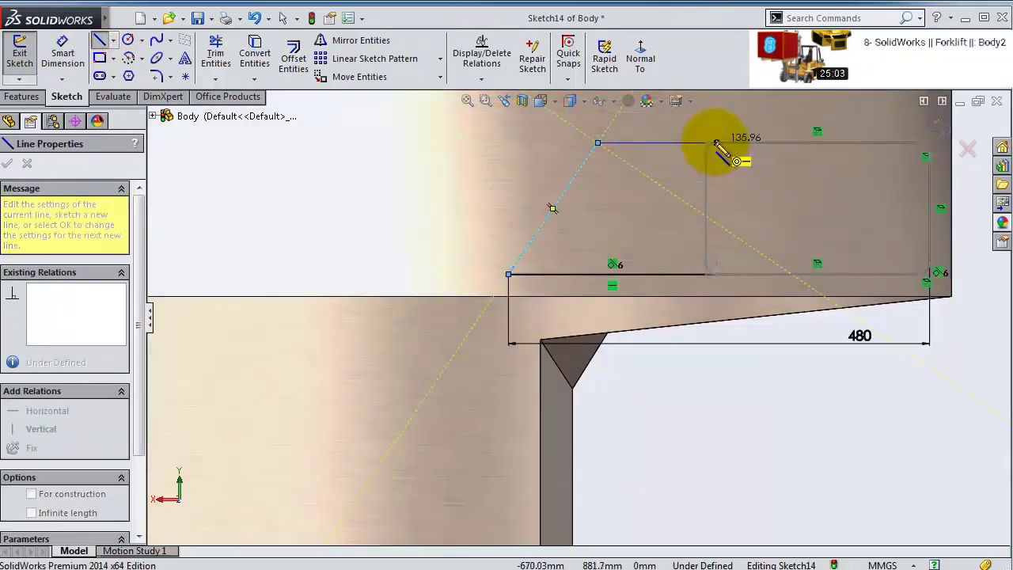
left_click(714, 143)
key("Escape")
key("Escape")
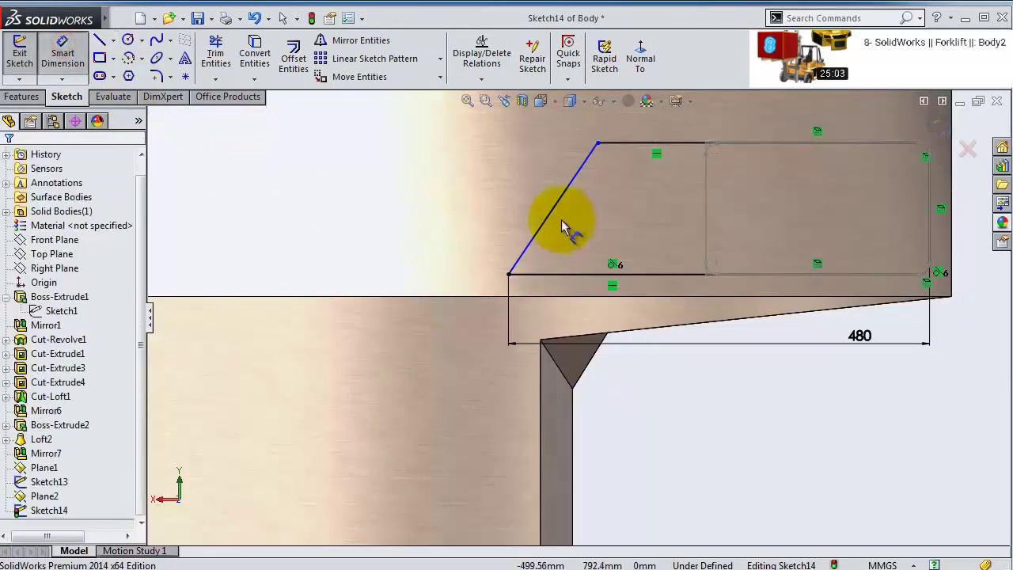
left_click(554, 215)
left_click(570, 275)
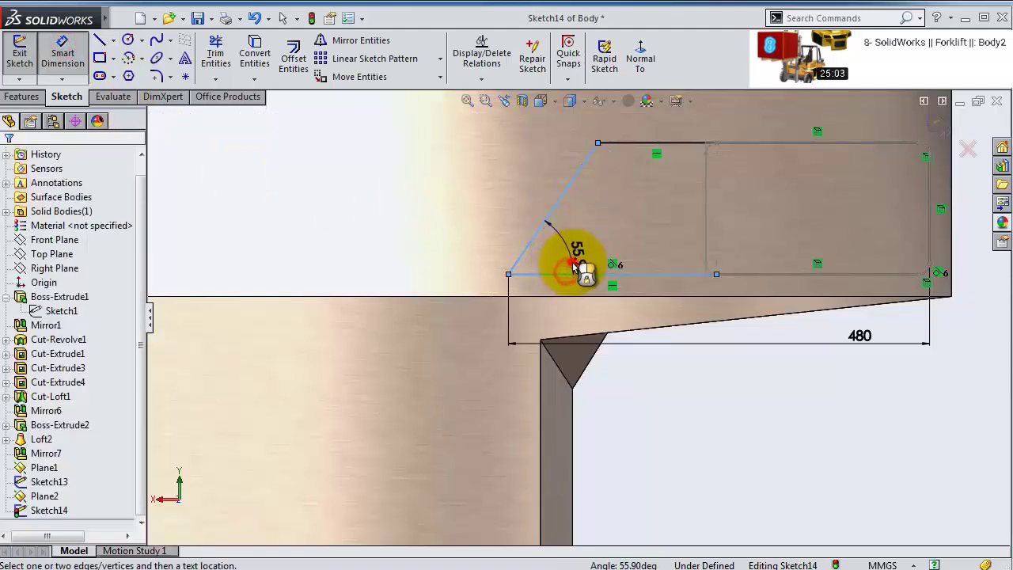
left_click(577, 266)
type("60")
key("Return")
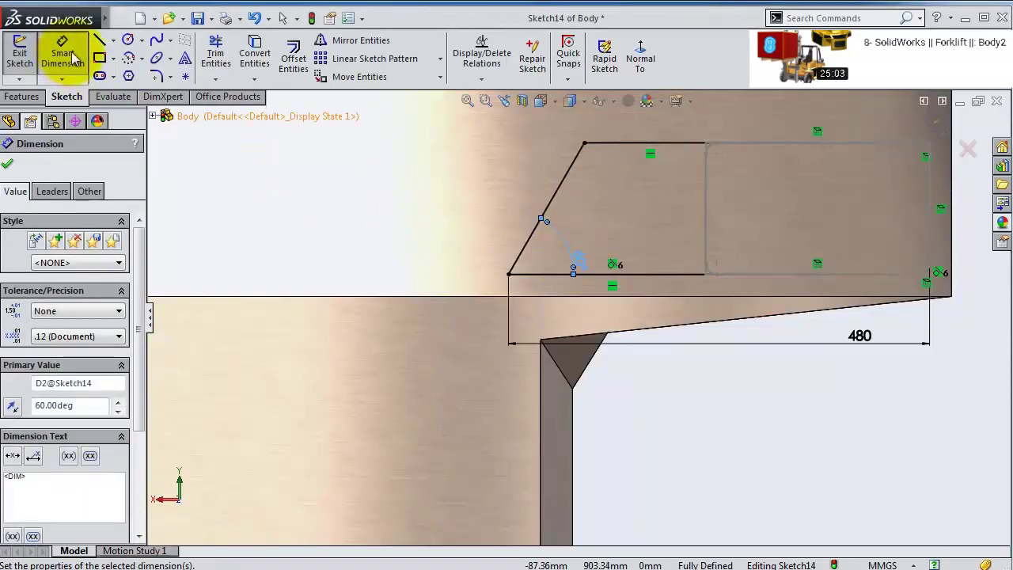
- Round the lower-left and top-left corners at R12.50 and exit the sketch
left_click(156, 76)
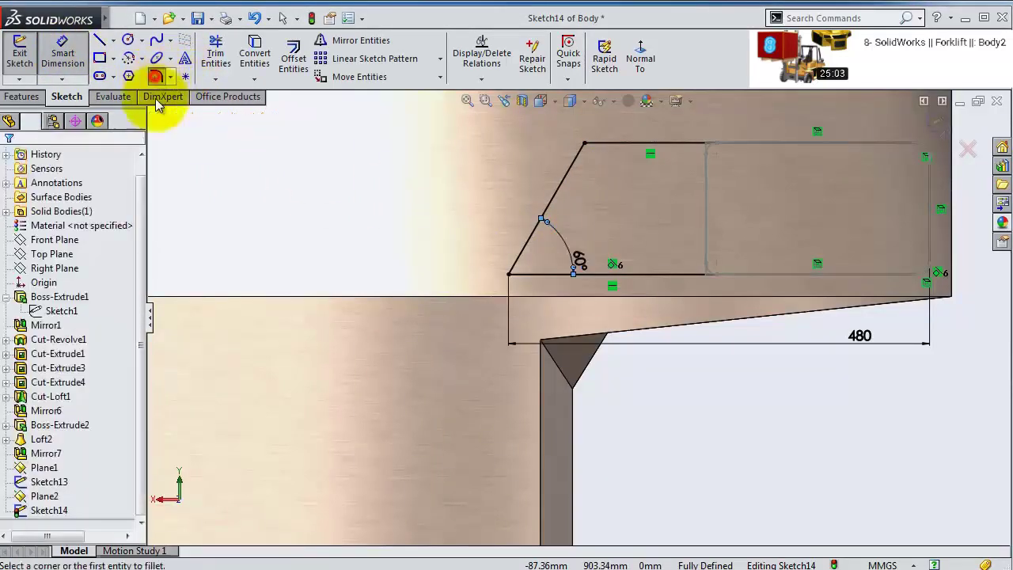
left_click(509, 275)
left_click(585, 145)
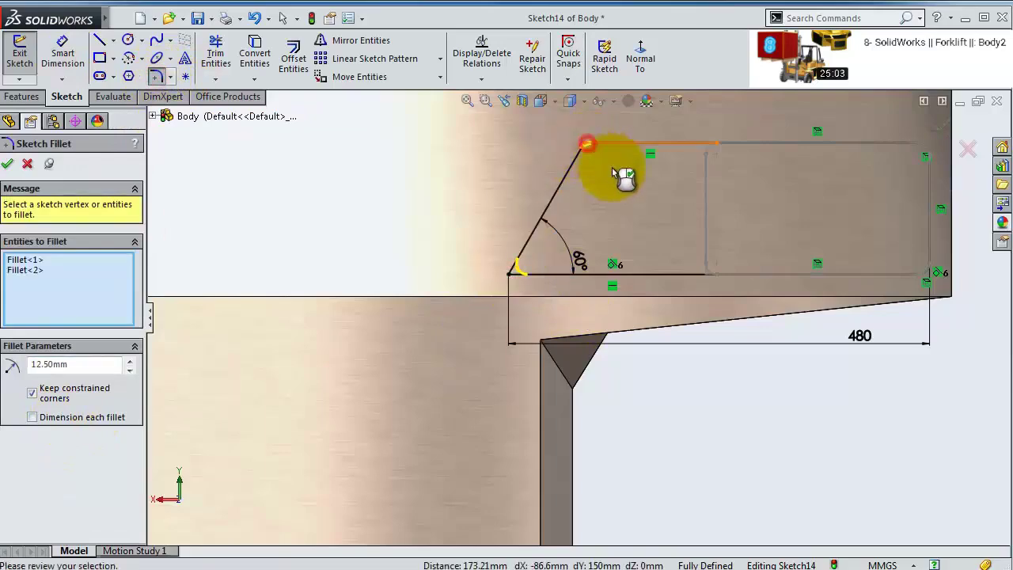
left_click(938, 126)
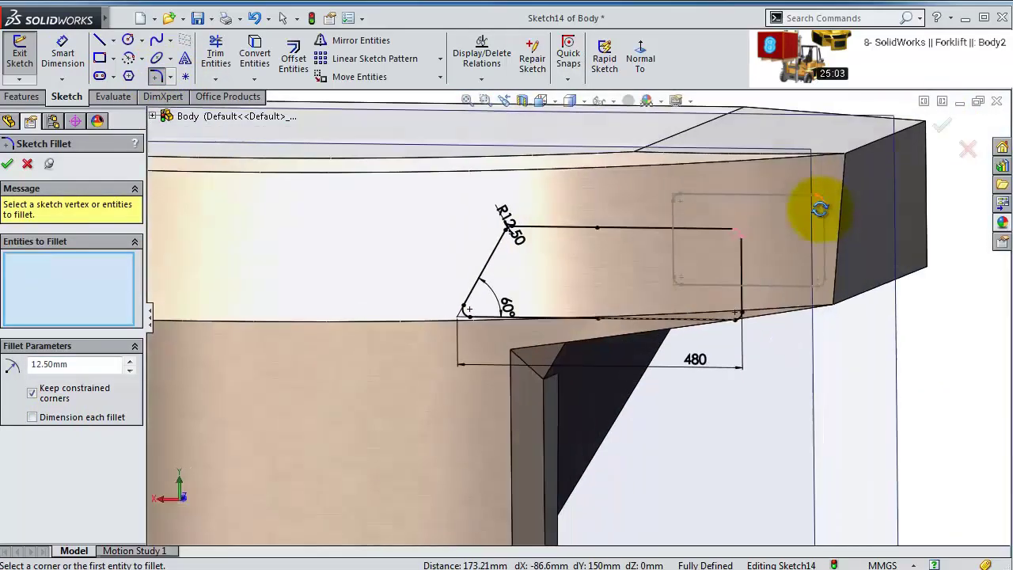
left_click(941, 128)
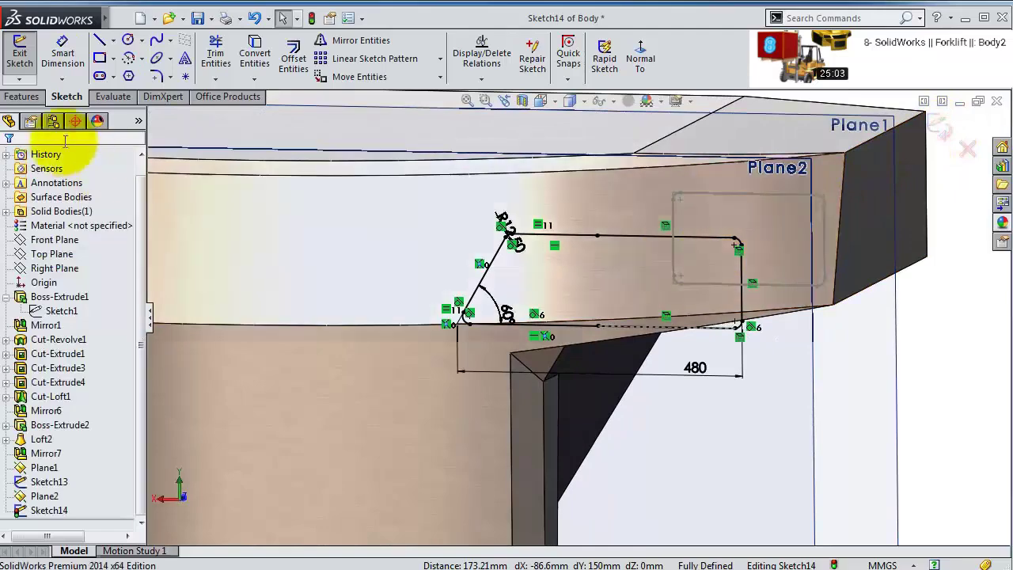
left_click(943, 131)
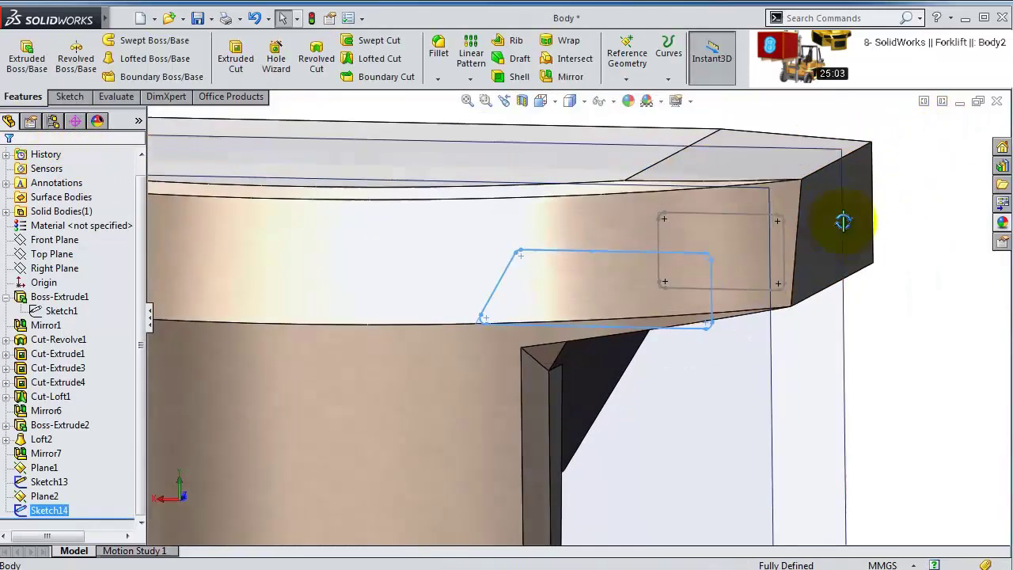
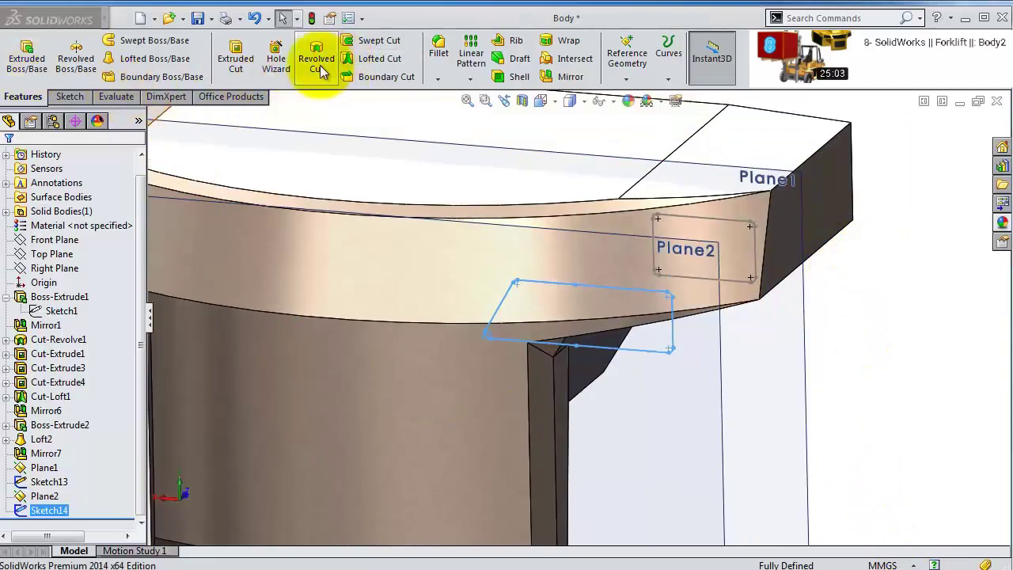
- Start a lofted cut using Sketch14 and Sketch13 as the two profiles
left_click(348, 62)
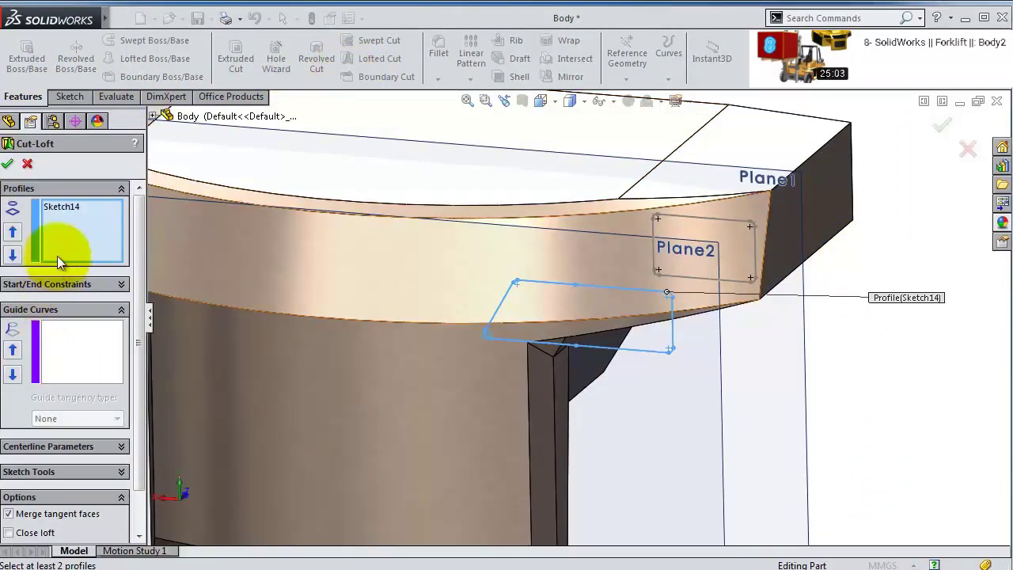
left_click(772, 234)
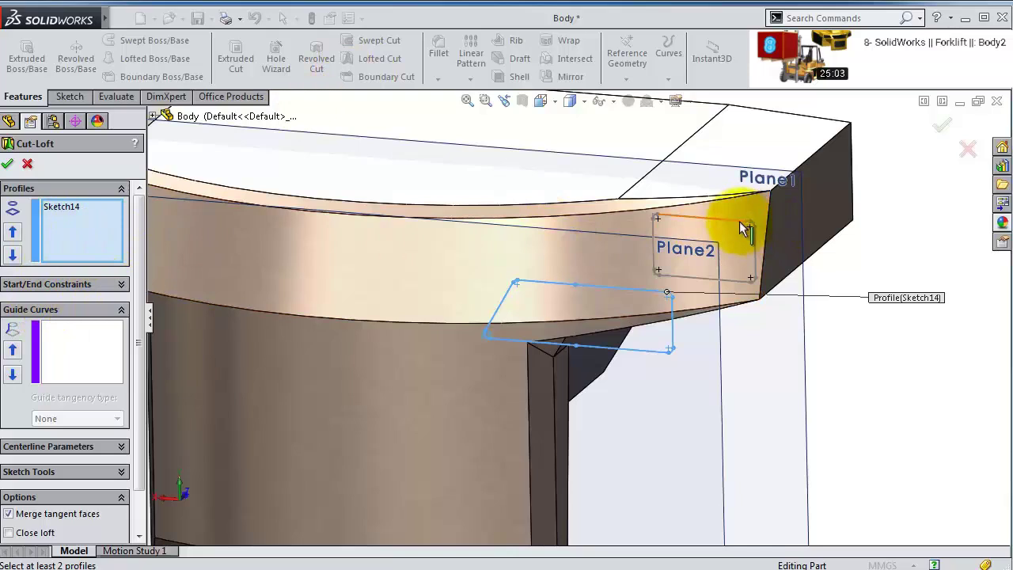
left_click(776, 255)
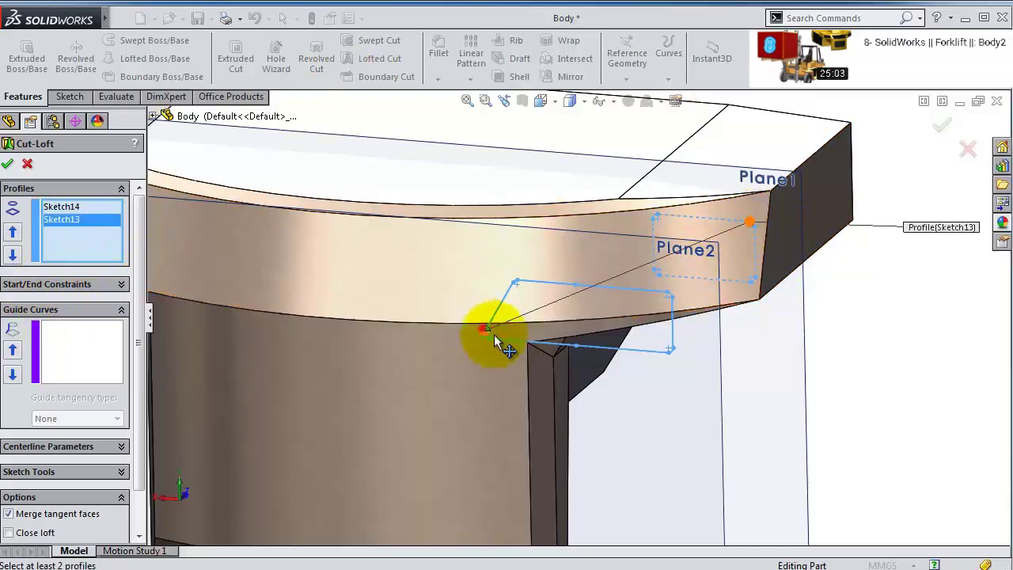
- Align the loft connectors to matching profile corners and confirm Cut-Loft2
mouse_move(495, 336)
left_mouse_down()
mouse_move(673, 349)
mouse_move(723, 294)
mouse_move(753, 226)
mouse_move(669, 266)
left_mouse_up()
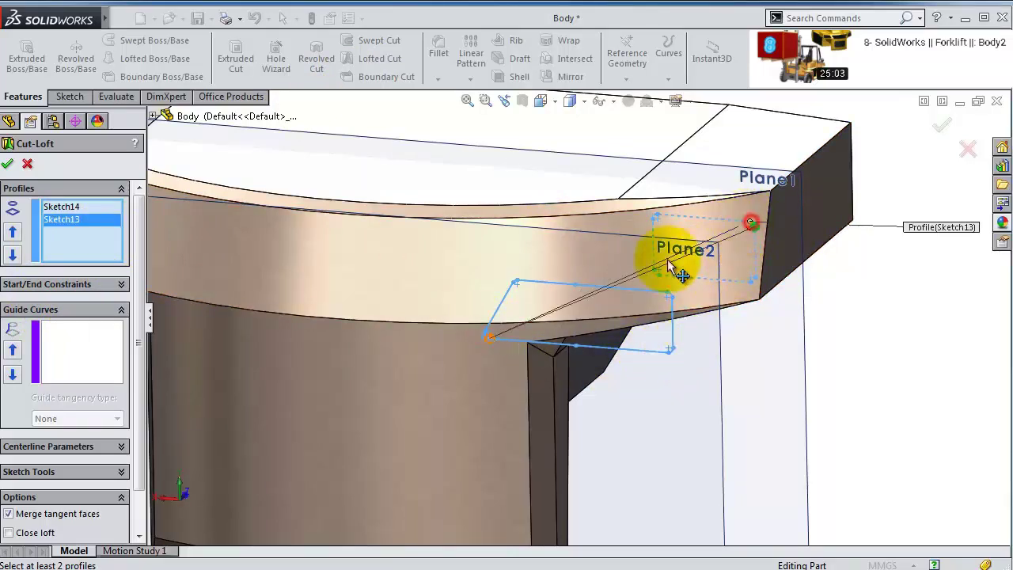
middle_click_drag(689, 278, 657, 273)
left_click(764, 235)
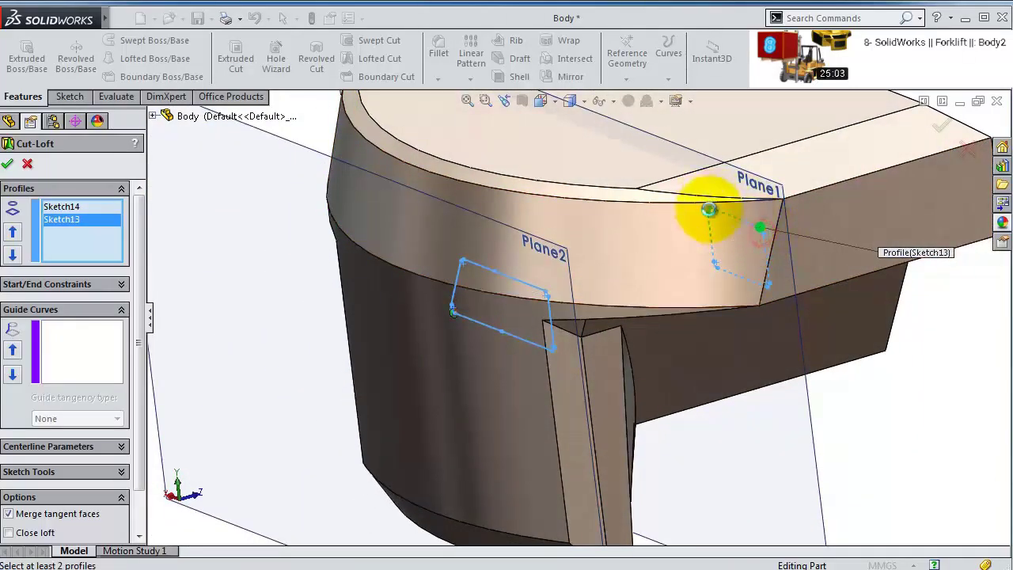
left_click_drag(455, 313, 568, 341)
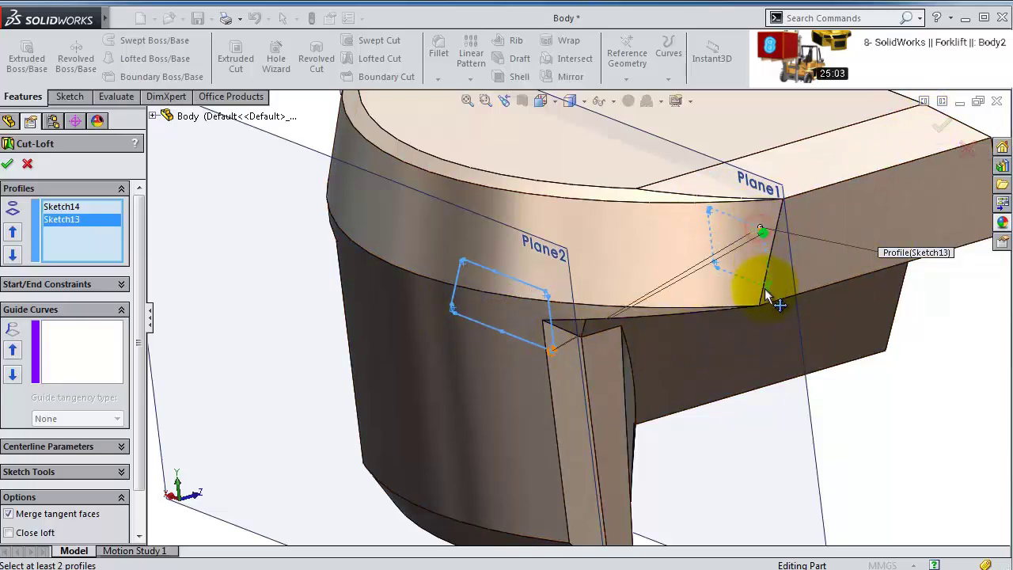
middle_click_drag(774, 285, 762, 235)
middle_click_drag(781, 305, 700, 289)
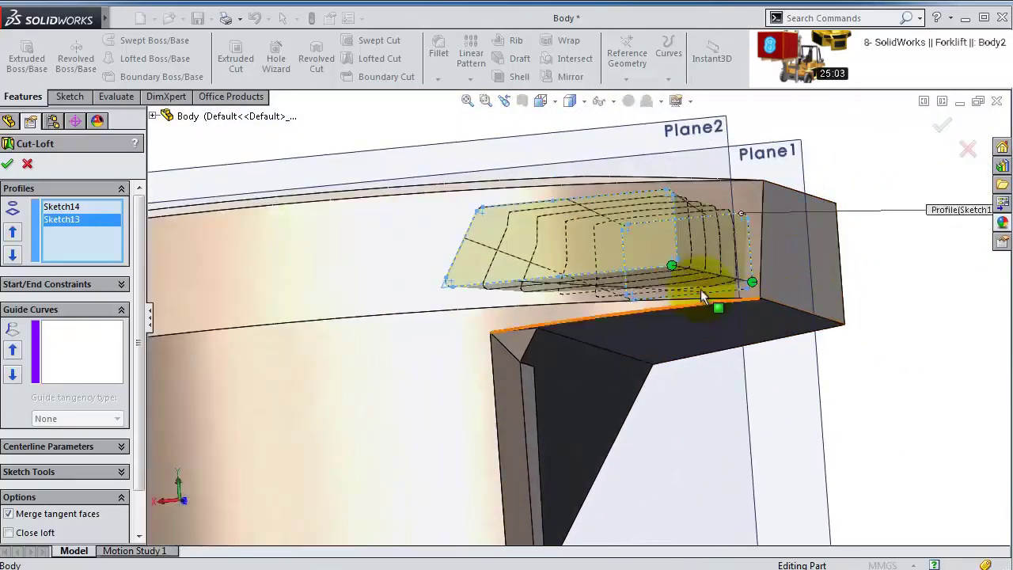
scroll(657, 273, "down", 5)
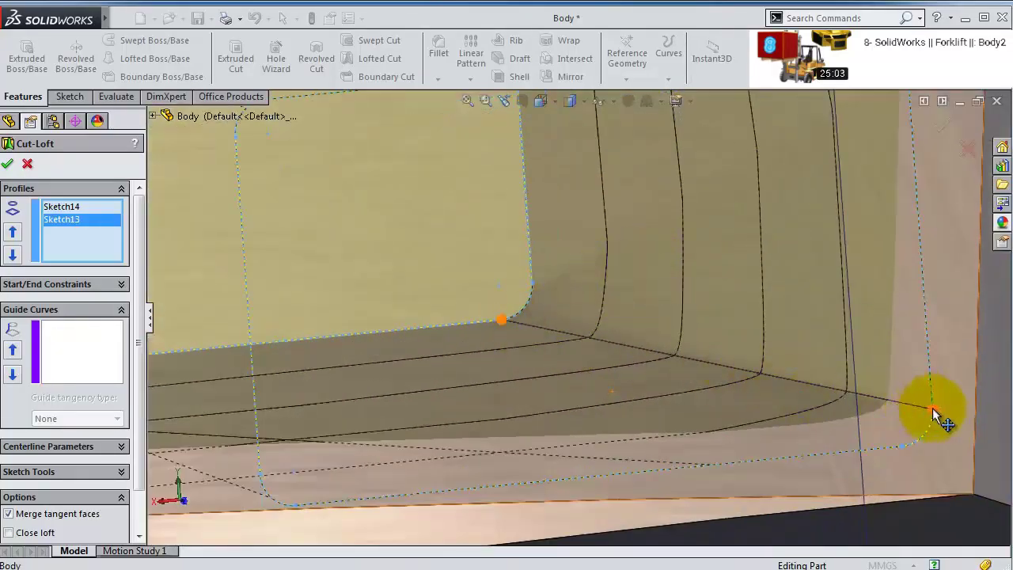
left_click_drag(934, 414, 910, 441)
middle_click_drag(910, 383, 913, 147)
left_click(942, 123)
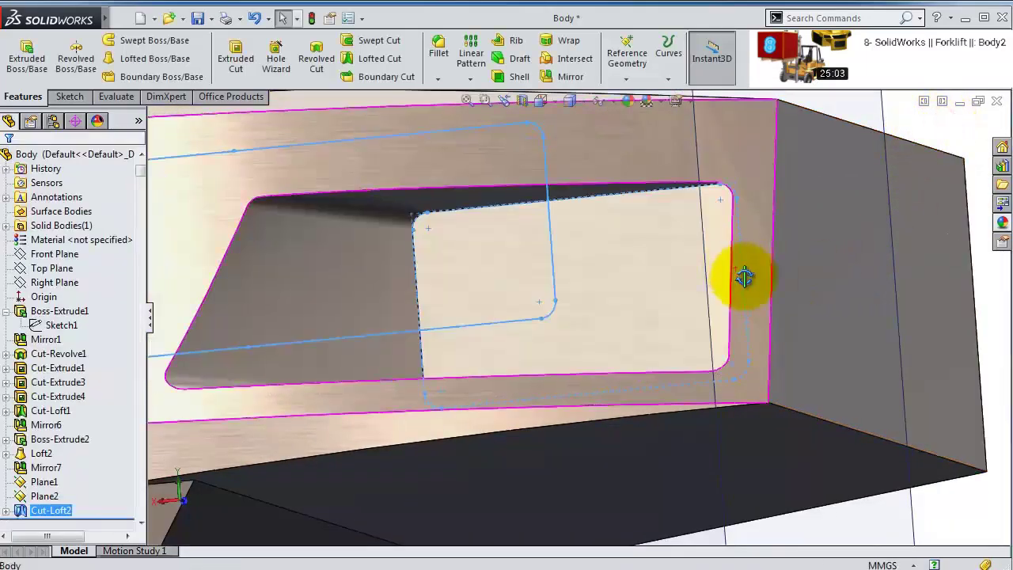
- Hide Plane2 and Plane1 on the model
middle_click_drag(751, 276, 640, 501)
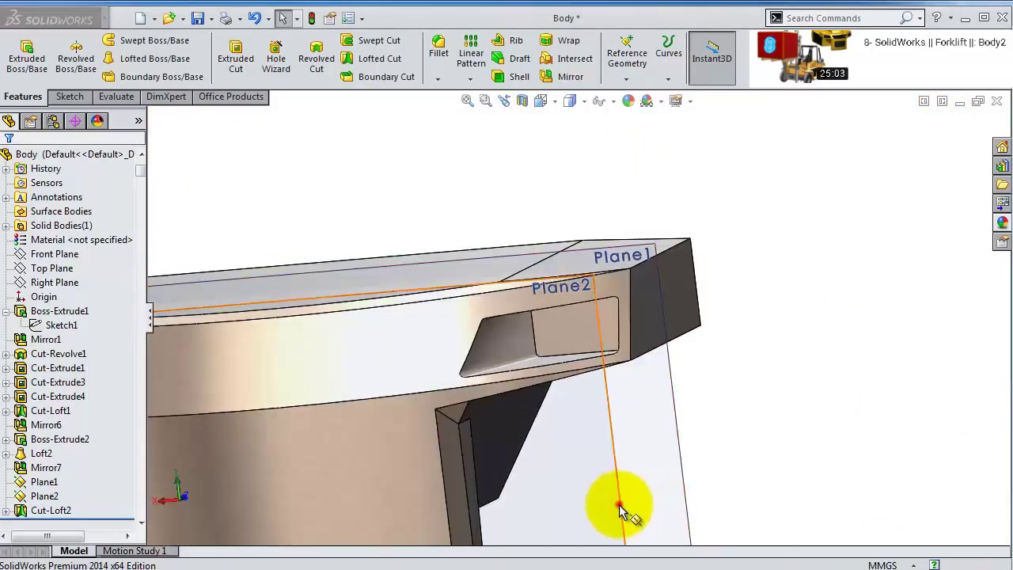
left_click(615, 503)
left_click(698, 455)
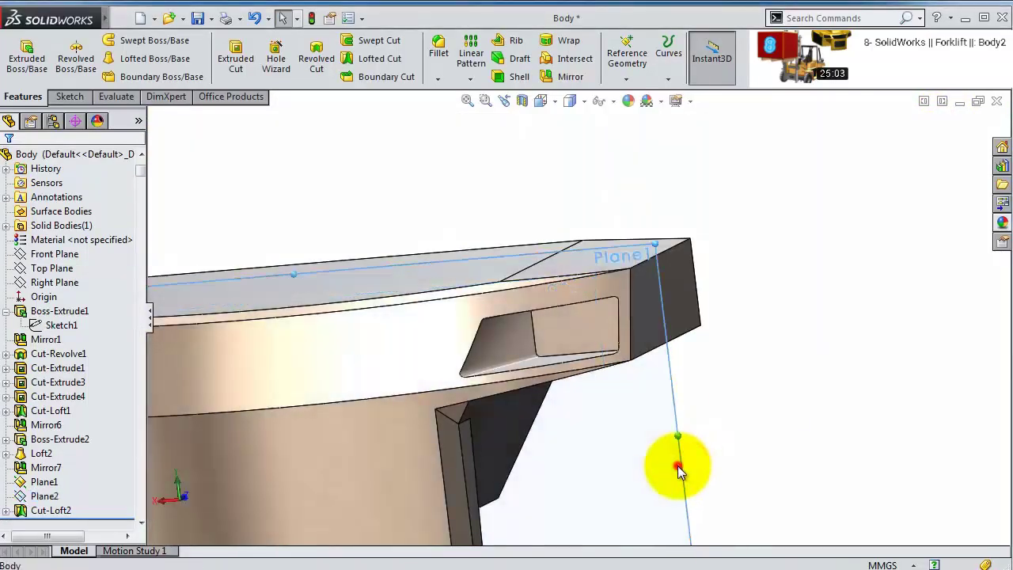
left_click(678, 468)
left_click(761, 418)
middle_click_drag(756, 399, 712, 380)
- Mirror the lofted window cut about the Right Plane
left_click(471, 78)
left_click(491, 126)
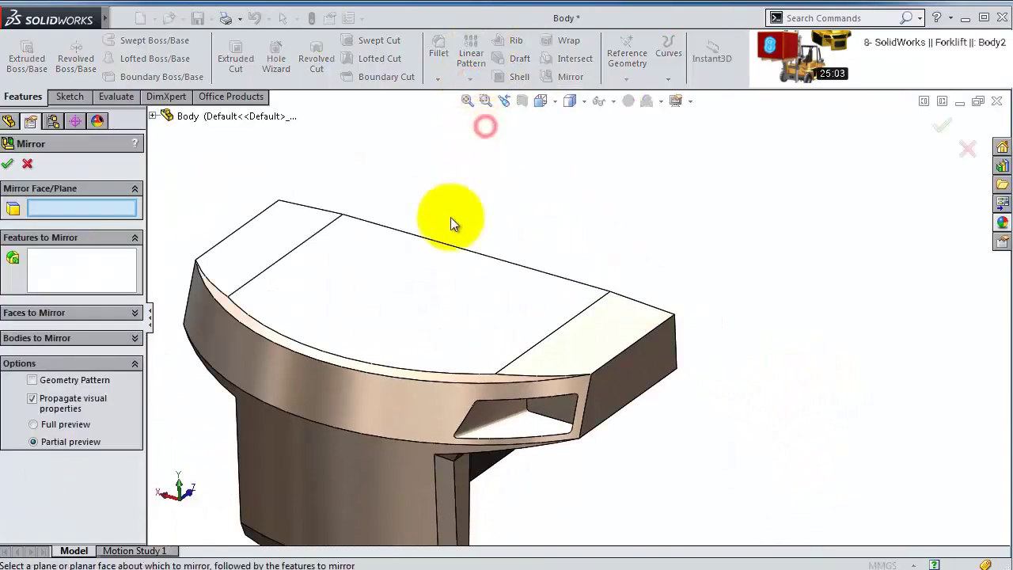
left_click(150, 116)
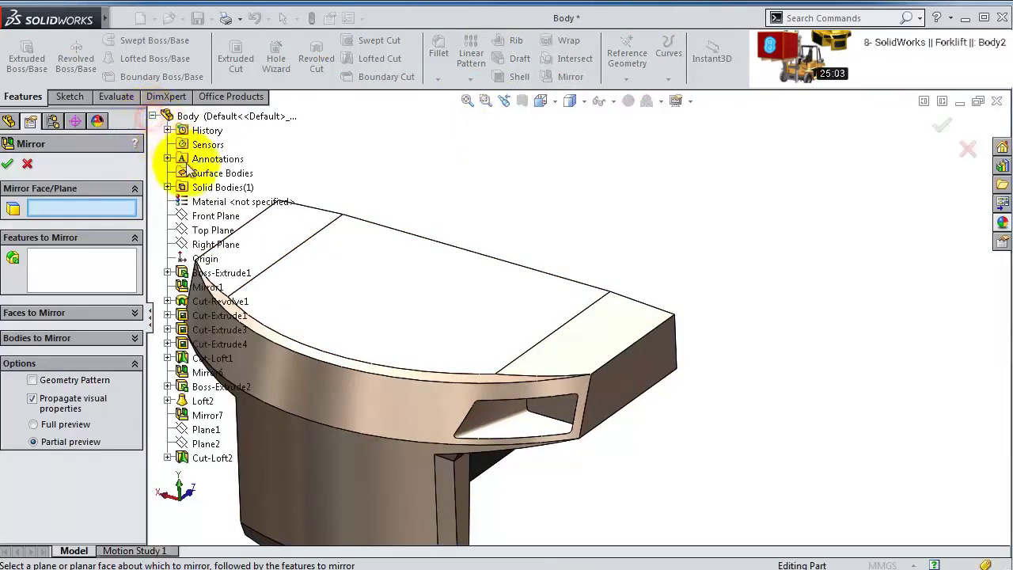
left_click(209, 244)
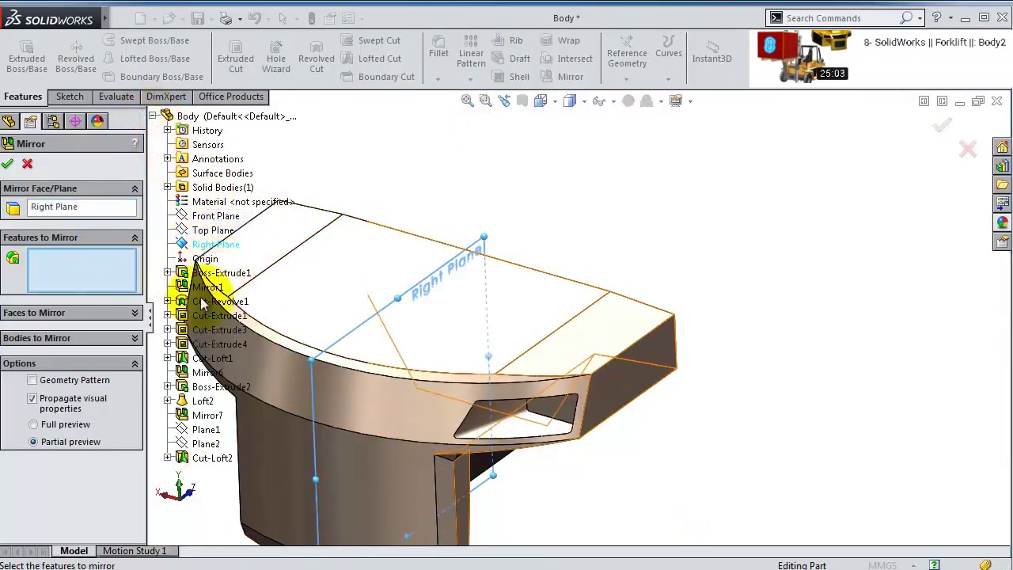
left_click(486, 408)
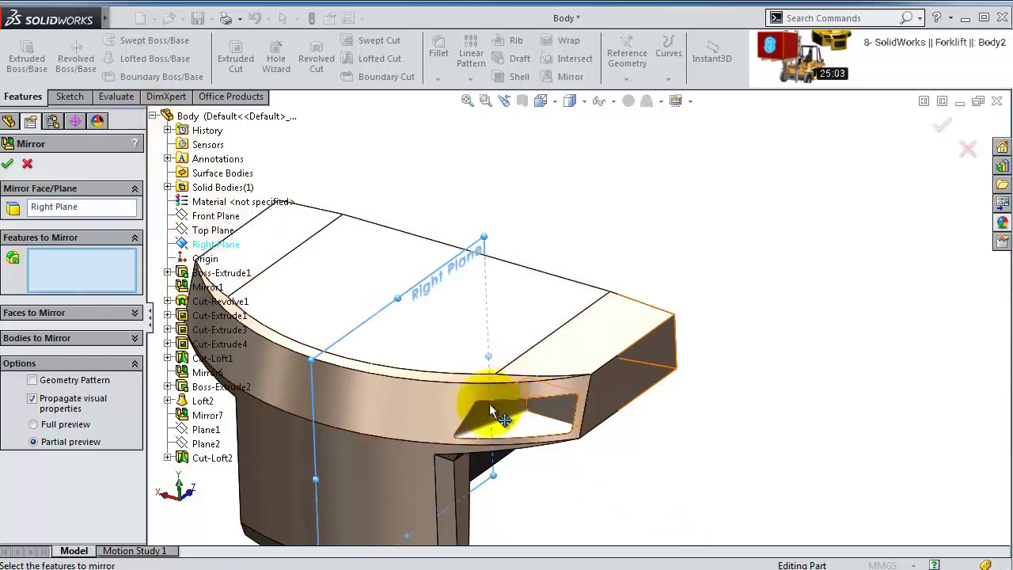
left_click(7, 163)
mouse_move(640, 335)
middle_mouse_down()
mouse_move(683, 282)
mouse_move(758, 305)
mouse_move(651, 350)
middle_mouse_up()
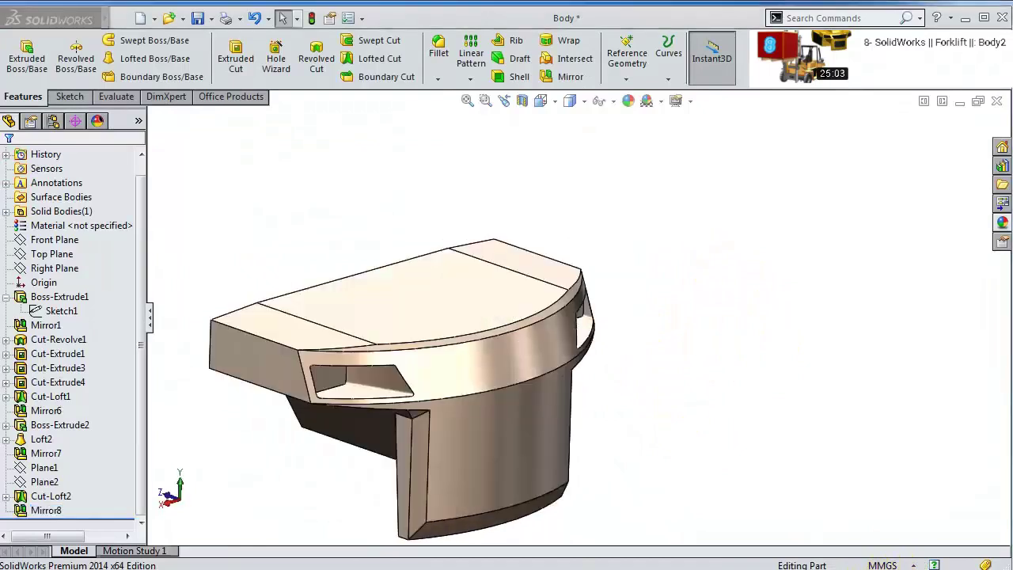
- Start a new sketch on Plane2 and view it normal to the plane
left_click(43, 480)
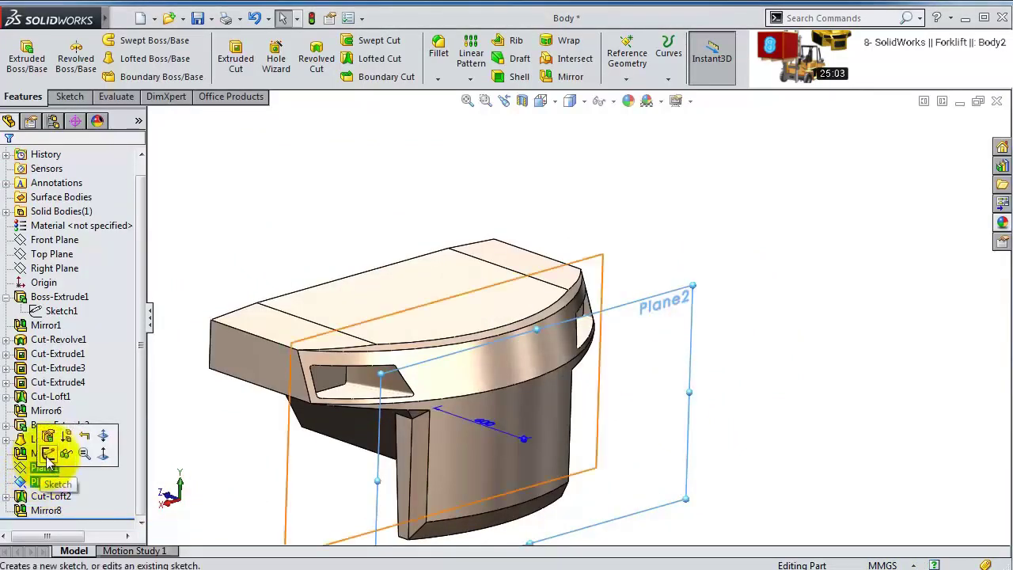
left_click(44, 481)
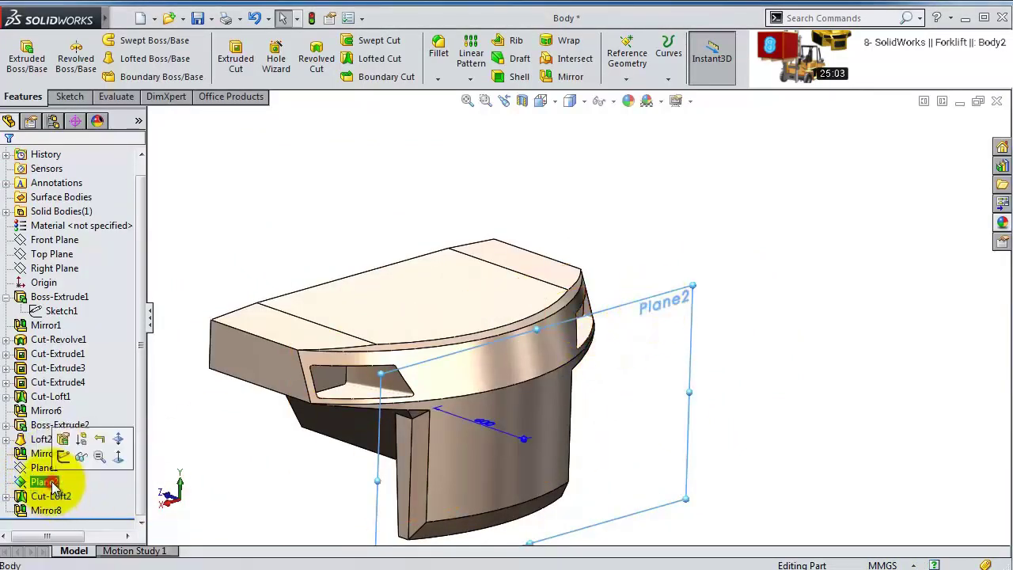
left_click(65, 467)
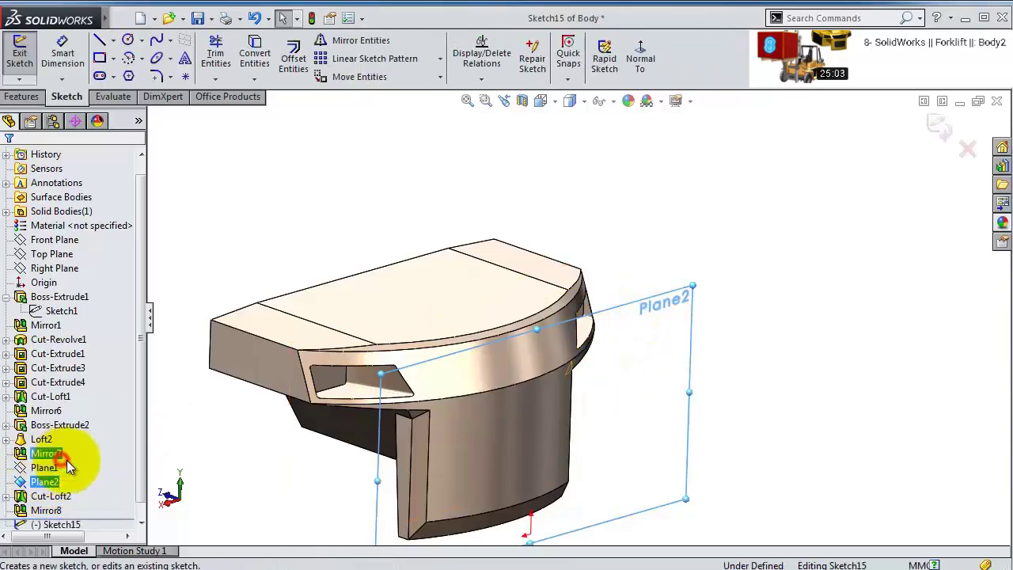
left_click(638, 60)
left_click(638, 61)
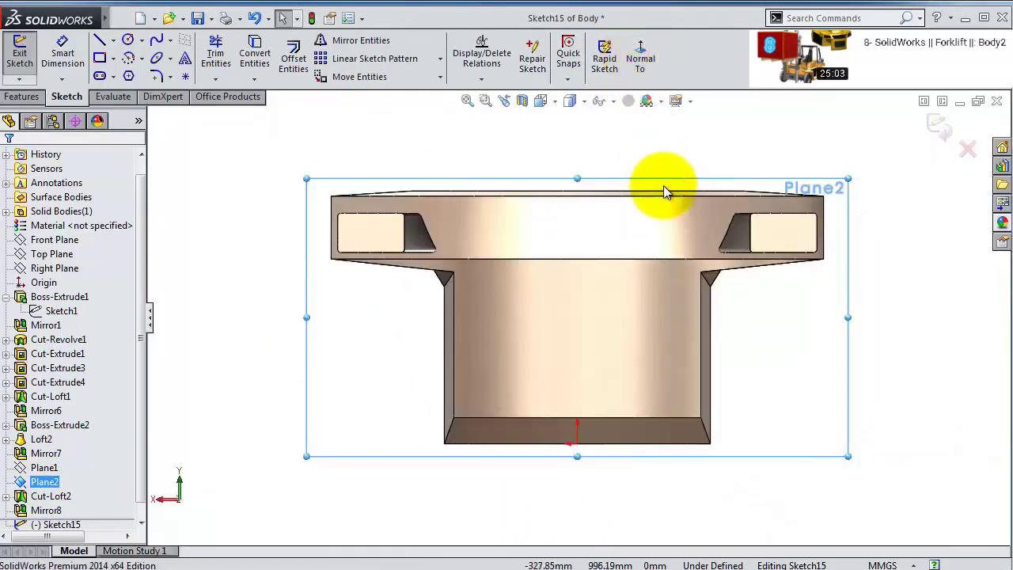
scroll(661, 189, "down", 3)
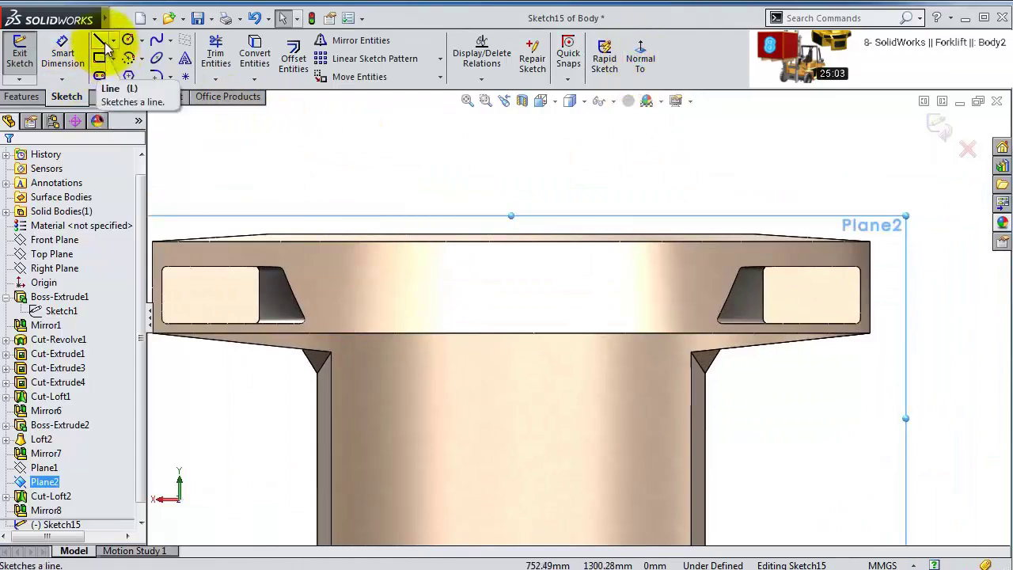
- Draw a closed trapezoid outline on the flange with lines
left_click(99, 40)
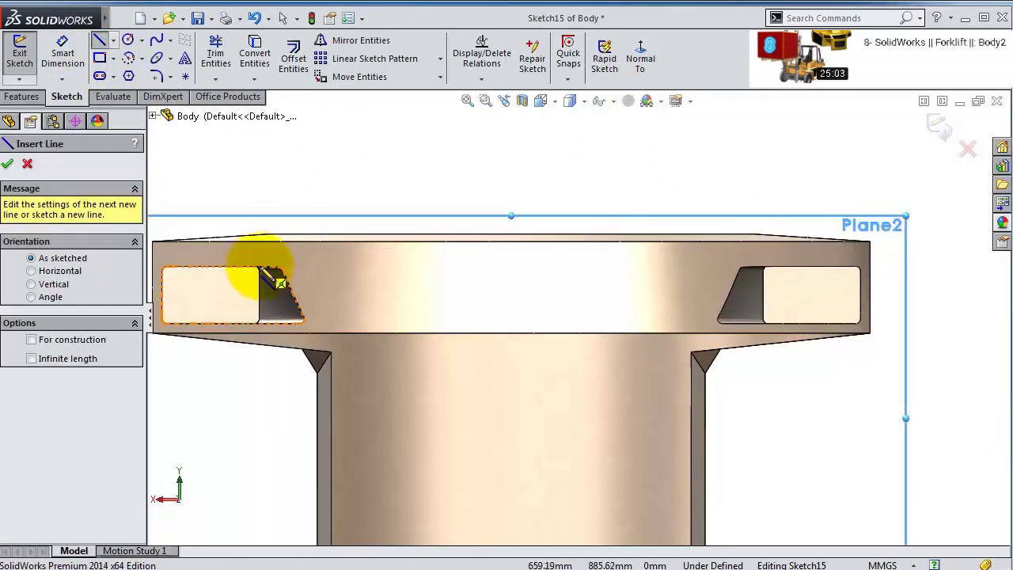
left_click(369, 266)
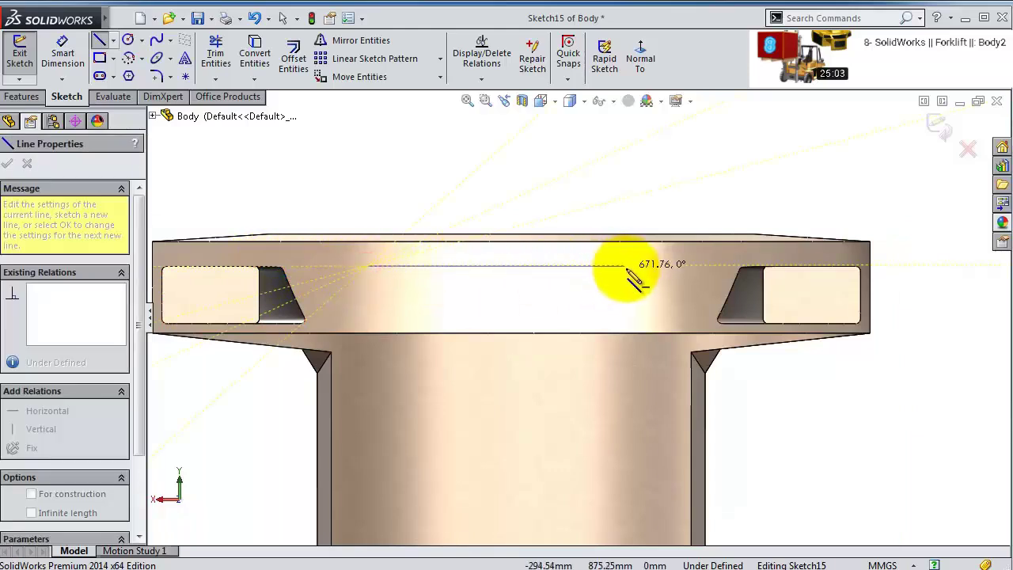
left_click(670, 266)
left_click(627, 351)
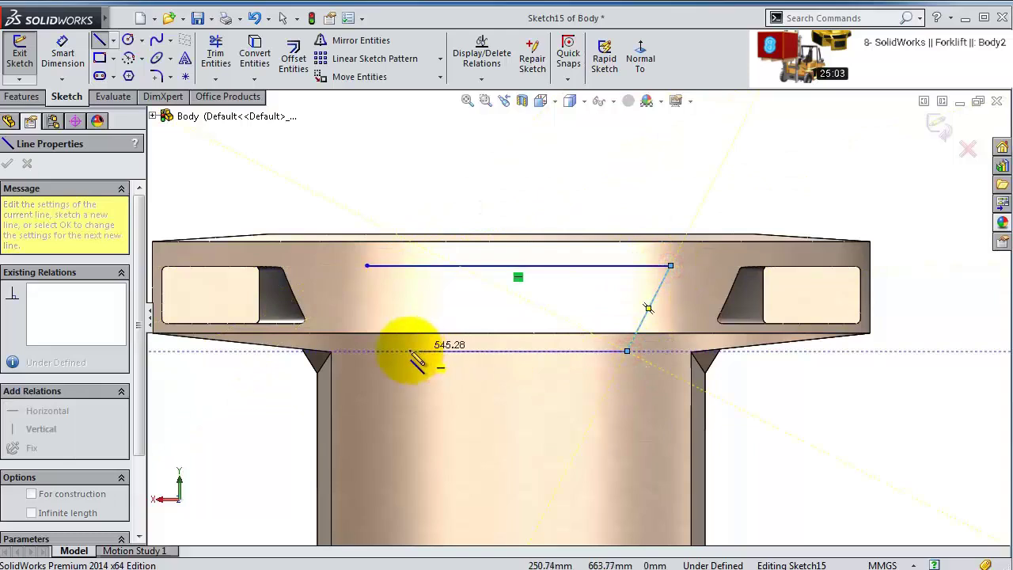
left_click(392, 350)
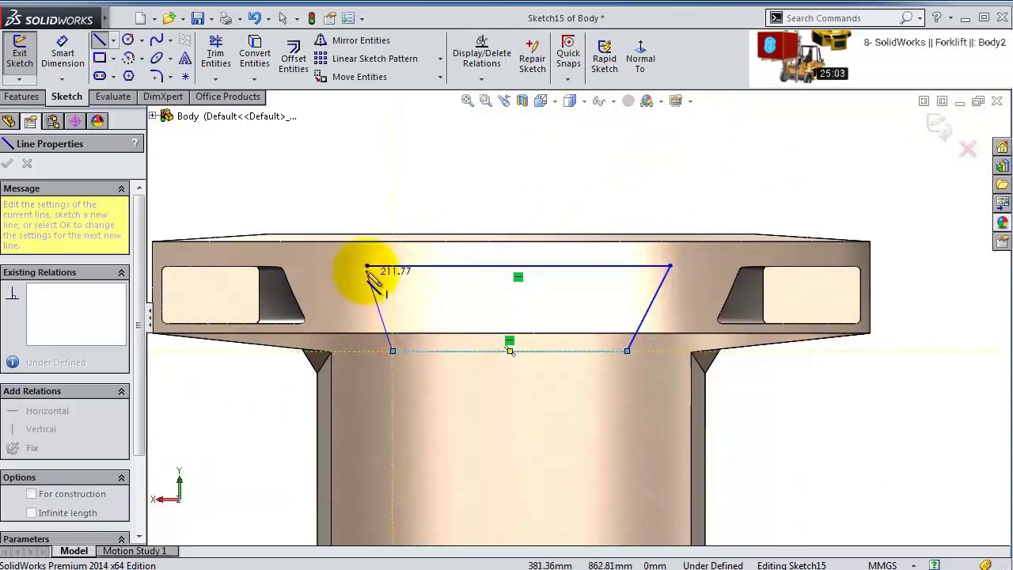
left_click(368, 267)
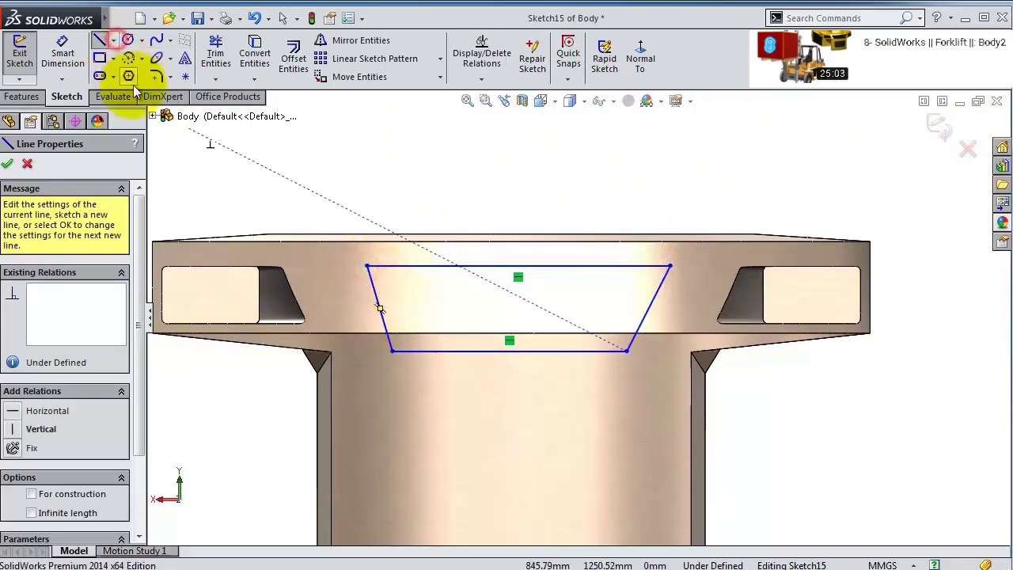
- Add a vertical centerline through the middle of the trapezoid
left_click(113, 39)
left_click(130, 73)
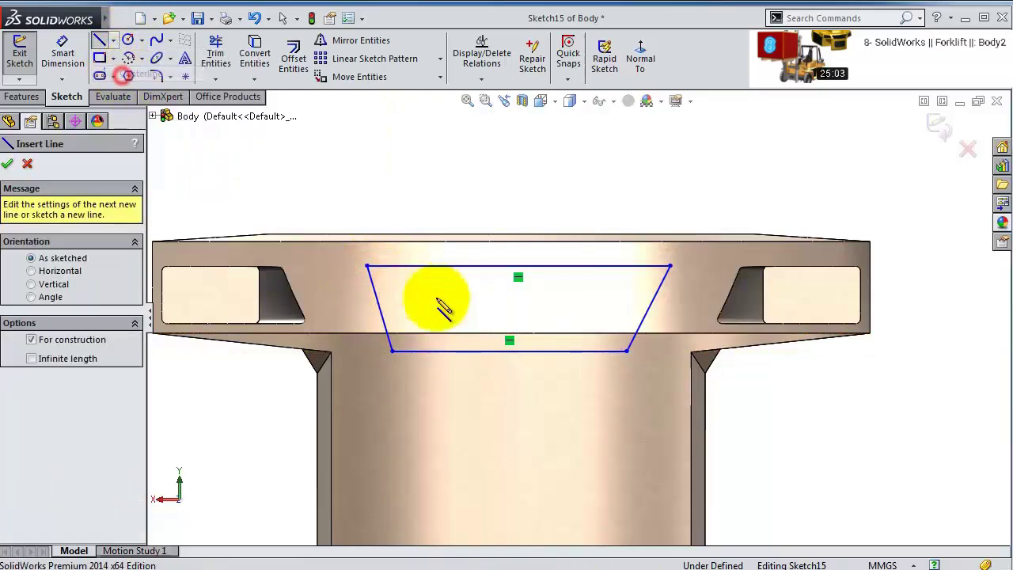
left_click(511, 234)
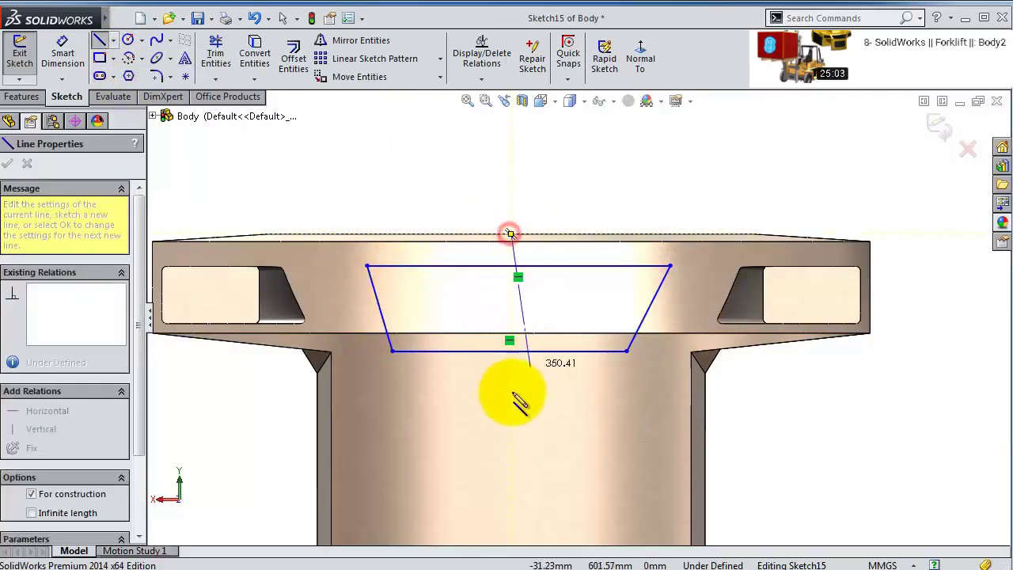
left_click(510, 401)
key("Escape")
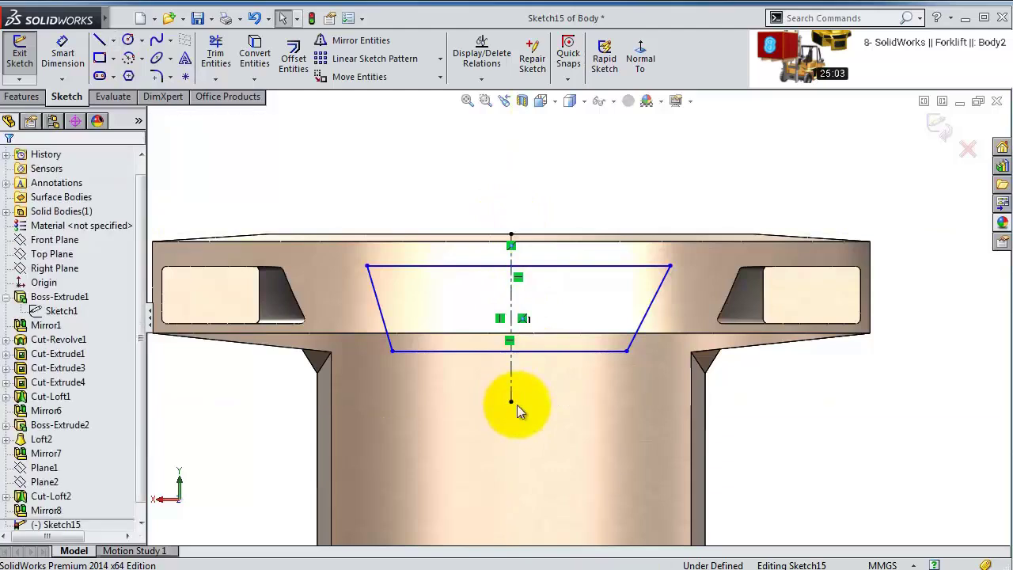
scroll(493, 344, "down", 4)
- Dimension the trapezoid's bottom edge to 780 mm
left_click(69, 69)
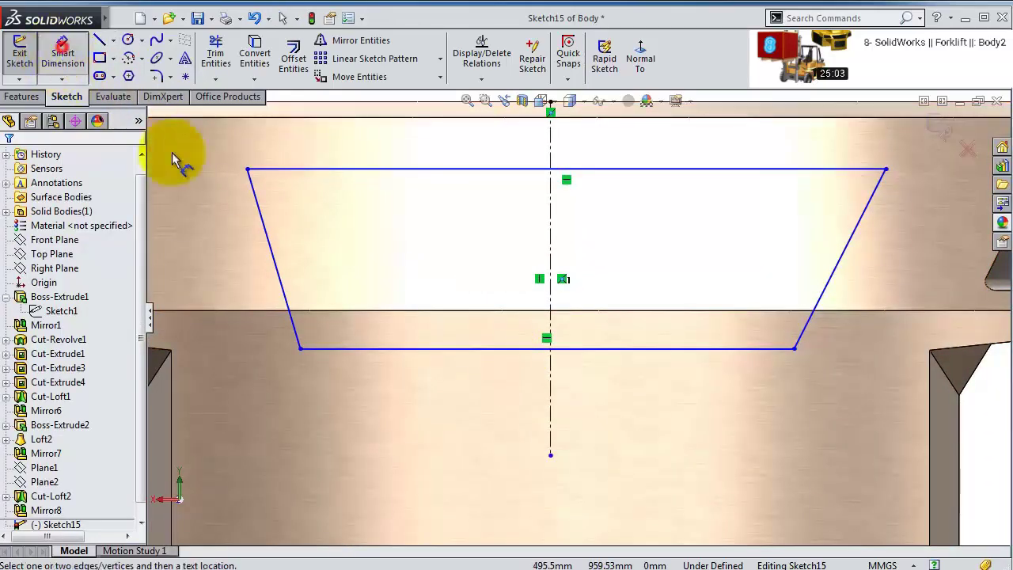
left_click(415, 352)
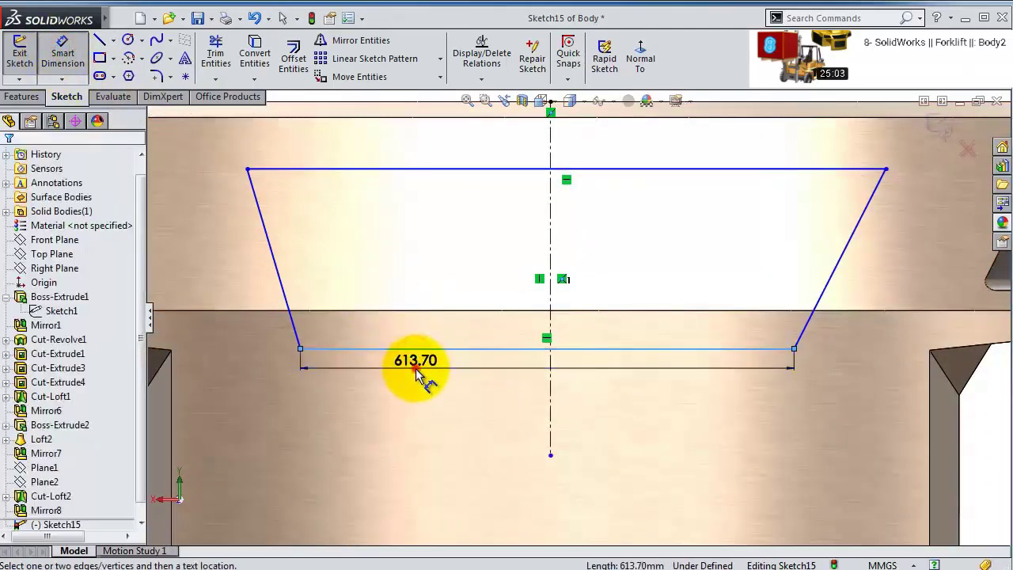
left_click(422, 368)
type("780")
key("Return")
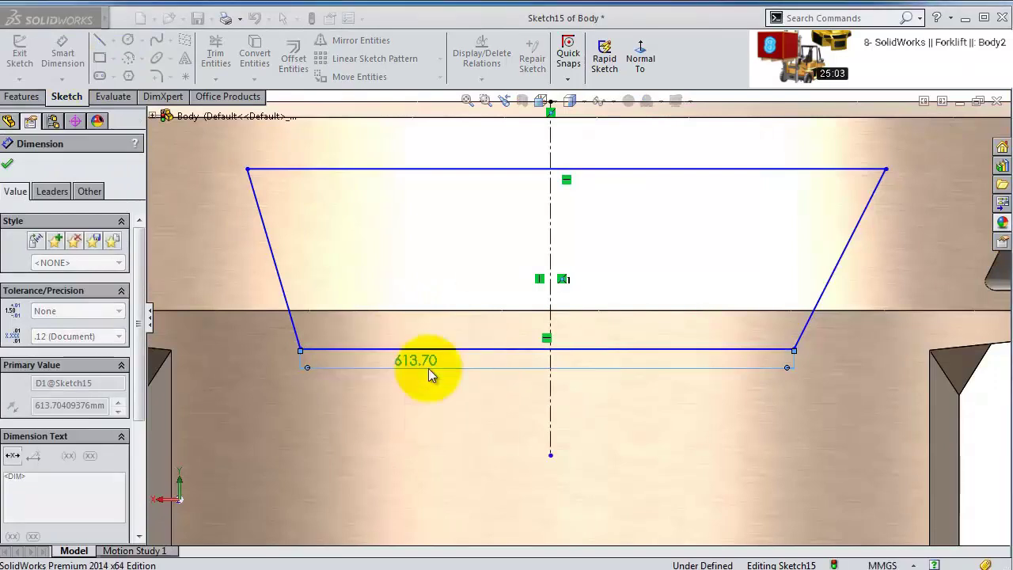
- Dimension both slanted sides at 120° to the bottom edge
scroll(523, 354, "up", 3)
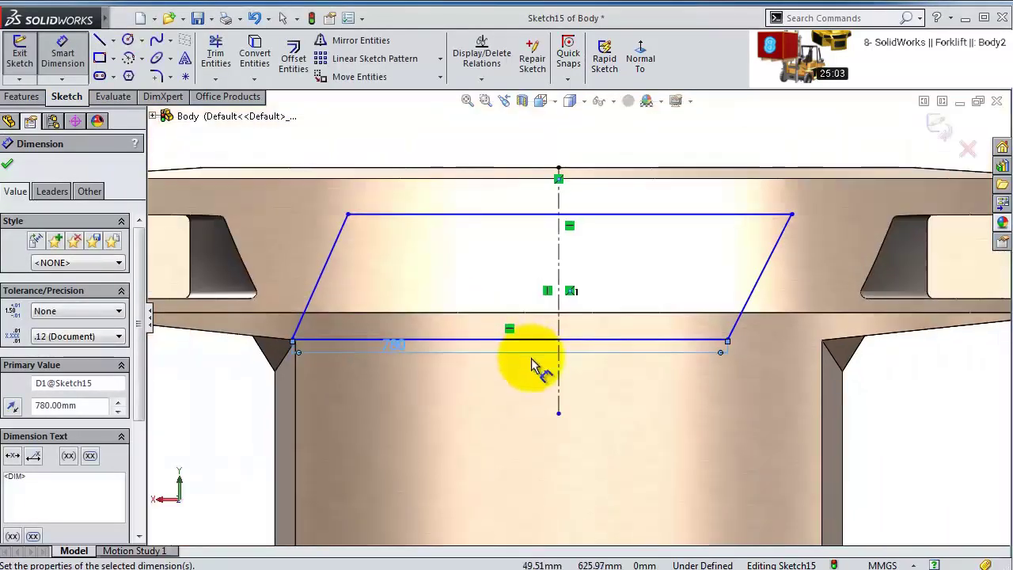
left_click(333, 261)
left_click(360, 321)
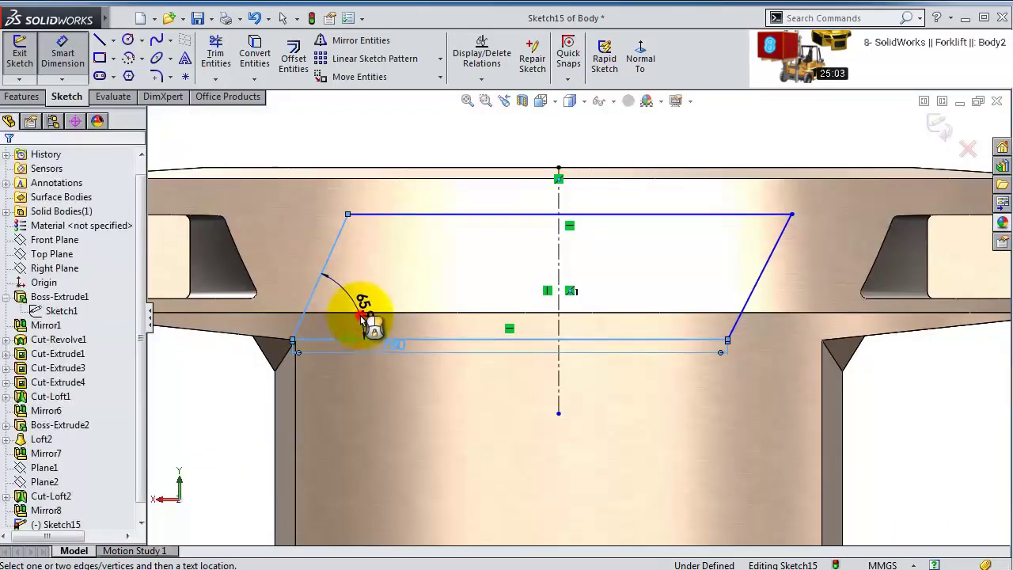
type("120")
key("Return")
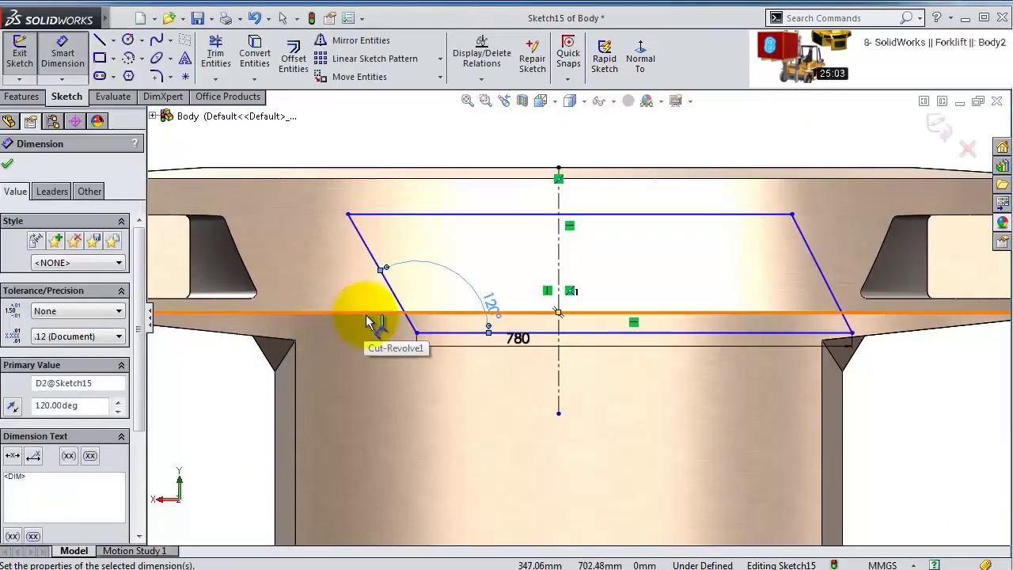
left_click(837, 296)
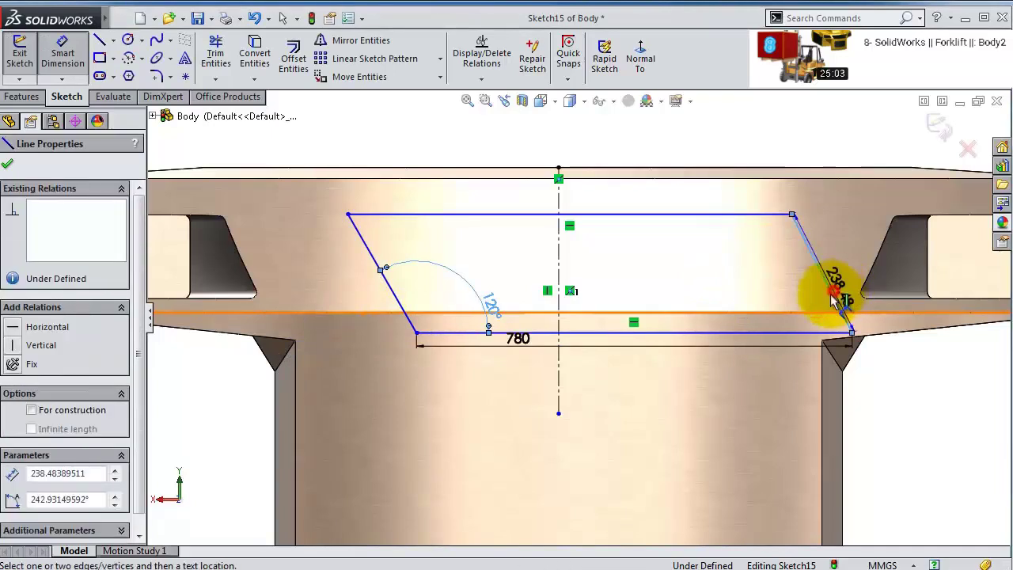
left_click(803, 333)
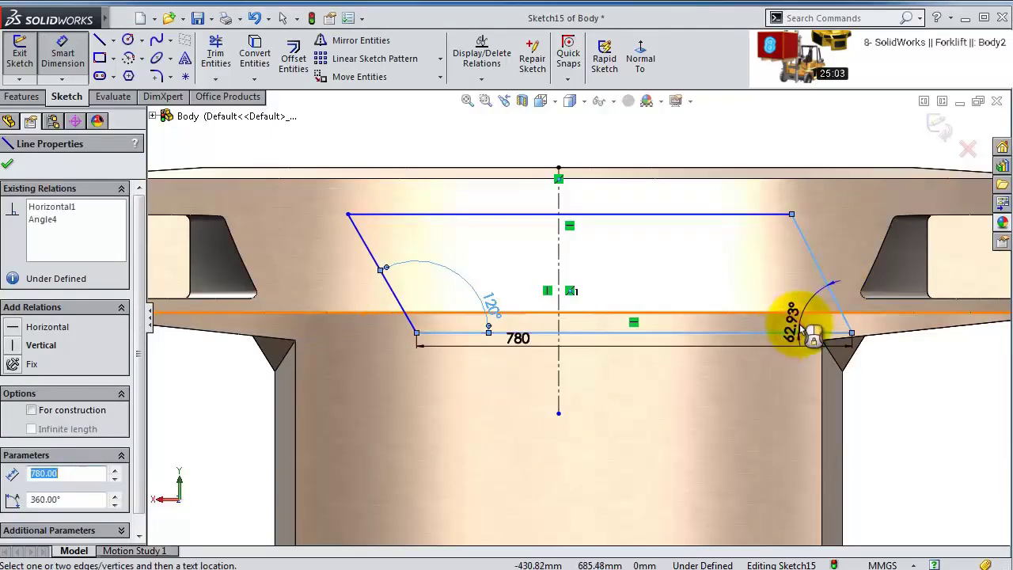
left_click(801, 330)
type("120")
key("Return")
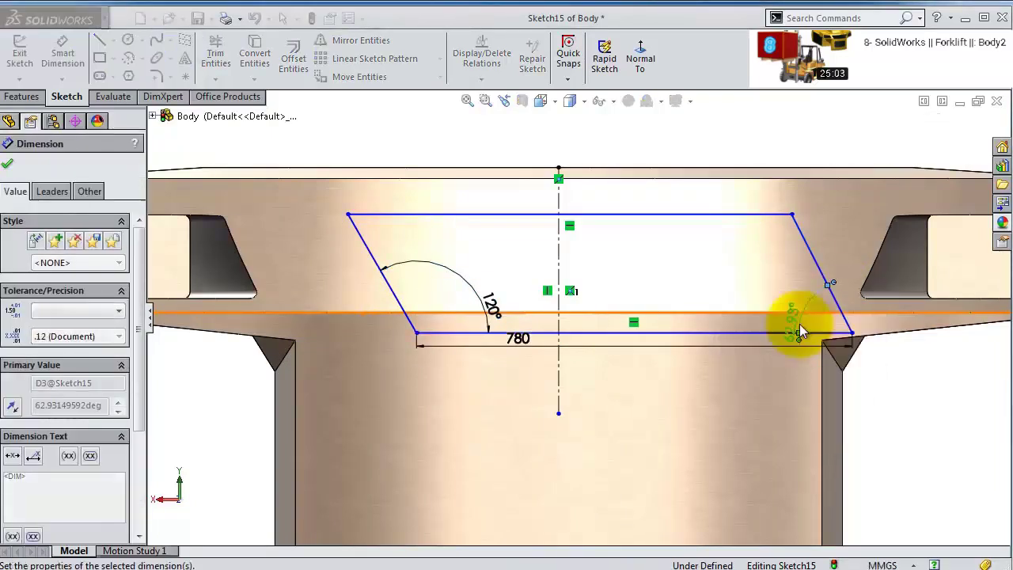
left_click(716, 253)
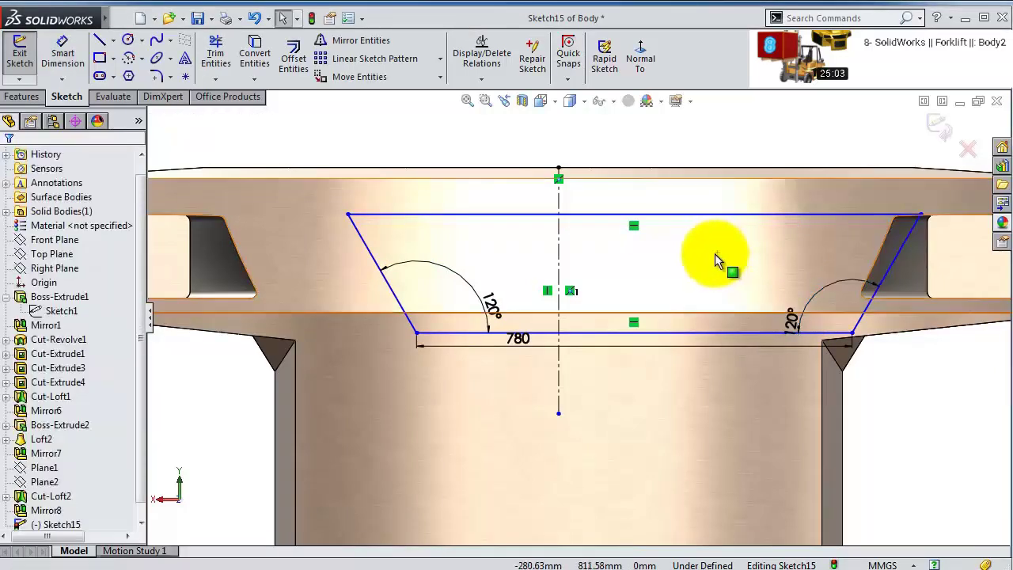
- Make the two slanted sides symmetric about the centerline
left_click(377, 263)
left_click(559, 253, "ctrl")
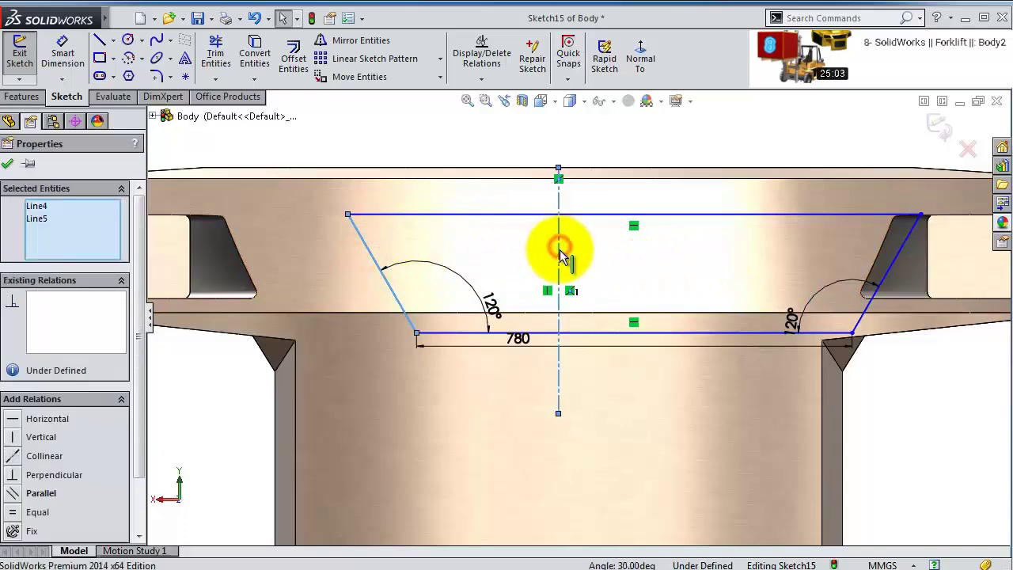
left_click(899, 272, "ctrl")
left_click(61, 512)
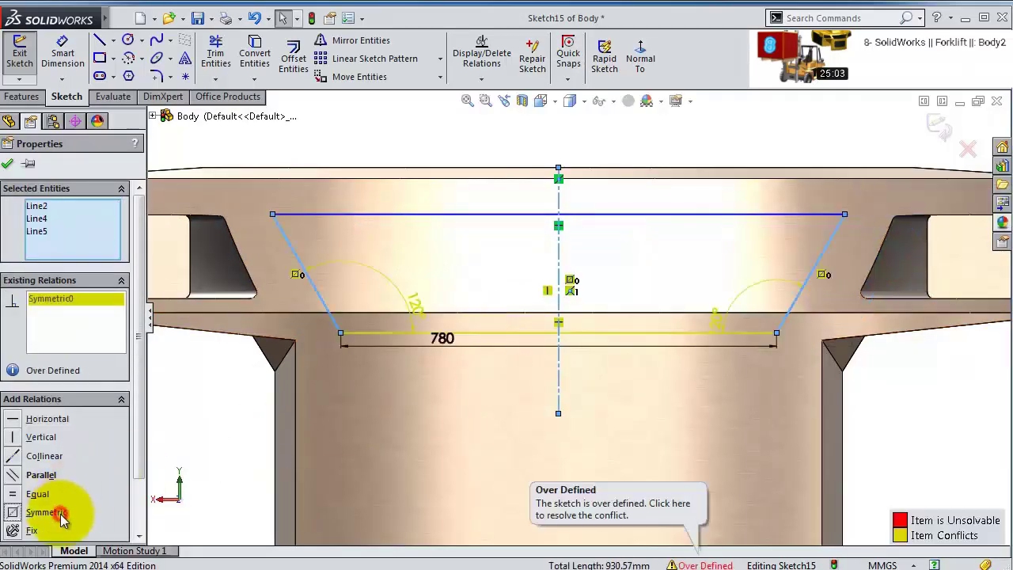
left_click(8, 165)
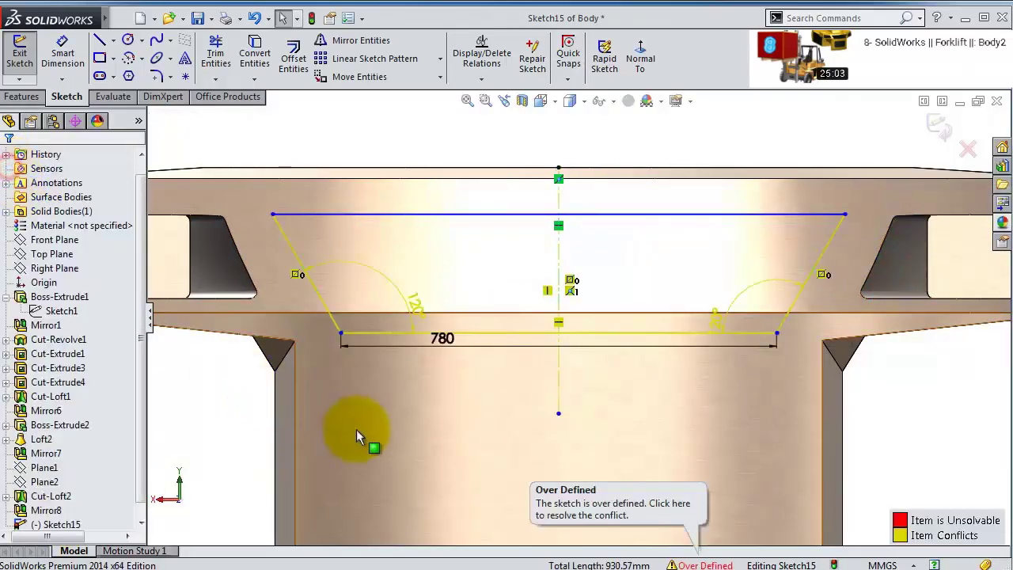
- Delete the redundant right-side 120° angle dimension
left_click(722, 325)
key("Delete")
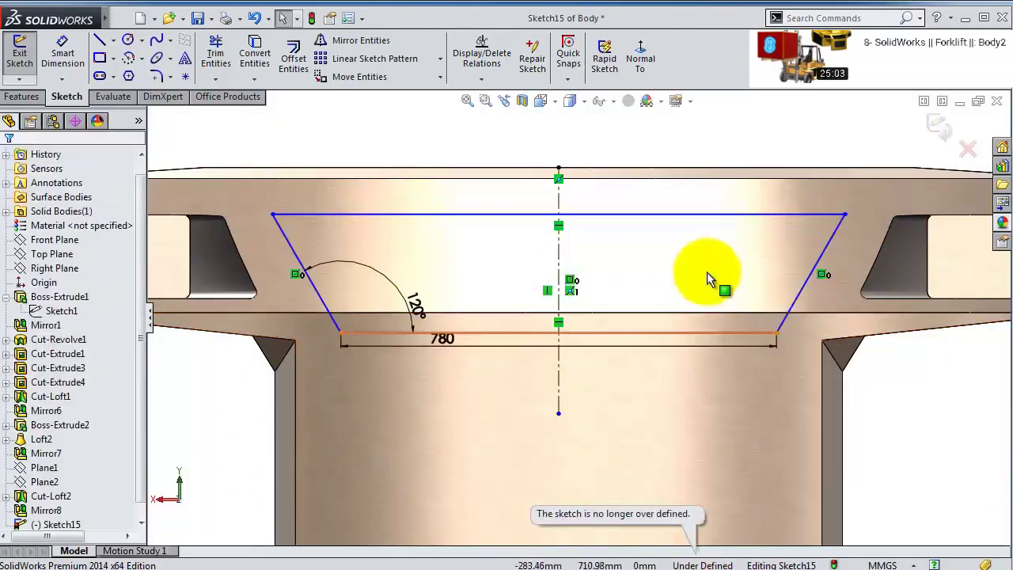
key("z")
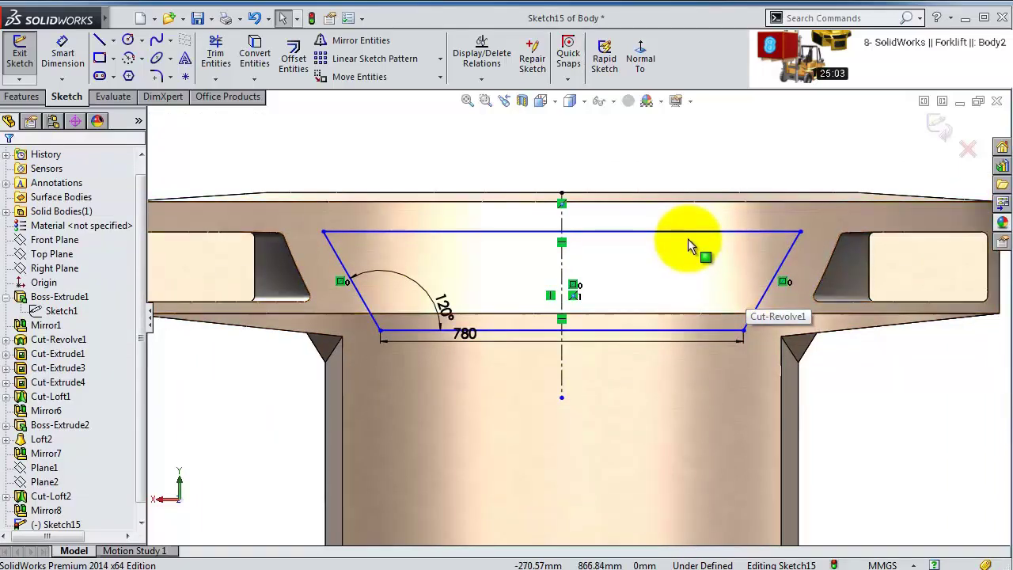
- Make the trapezoid's top line collinear with the body's top edge
left_click(694, 232)
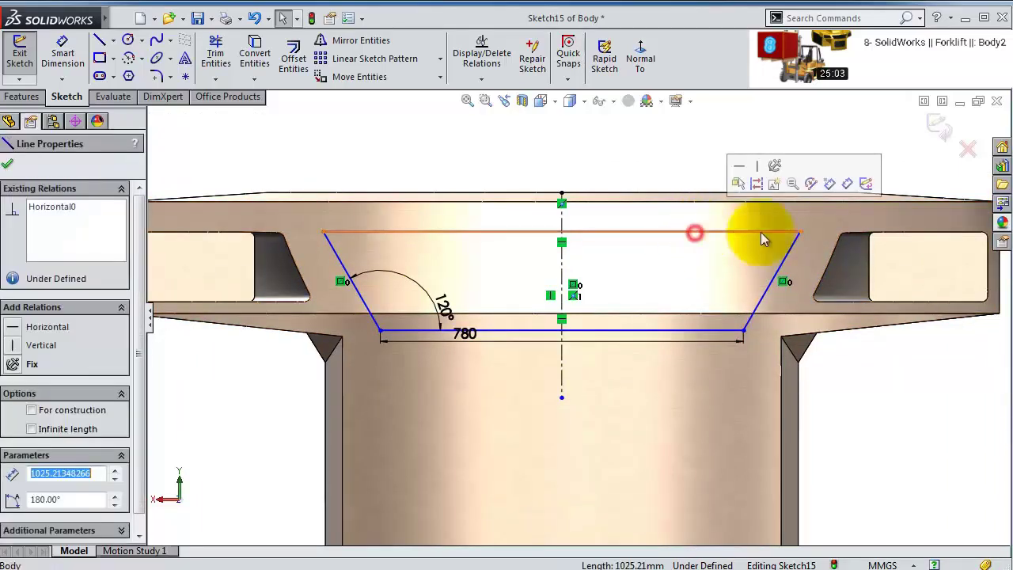
left_click(885, 235, "ctrl")
left_click(876, 164)
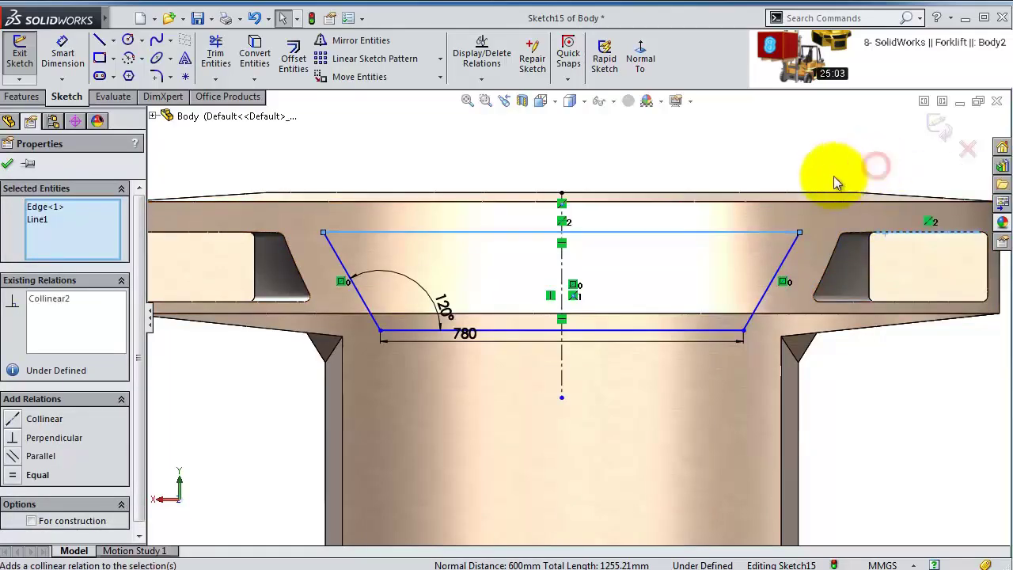
left_click(663, 156)
- Dimension the trapezoid's height between top and bottom lines to 200 mm
left_click(59, 47)
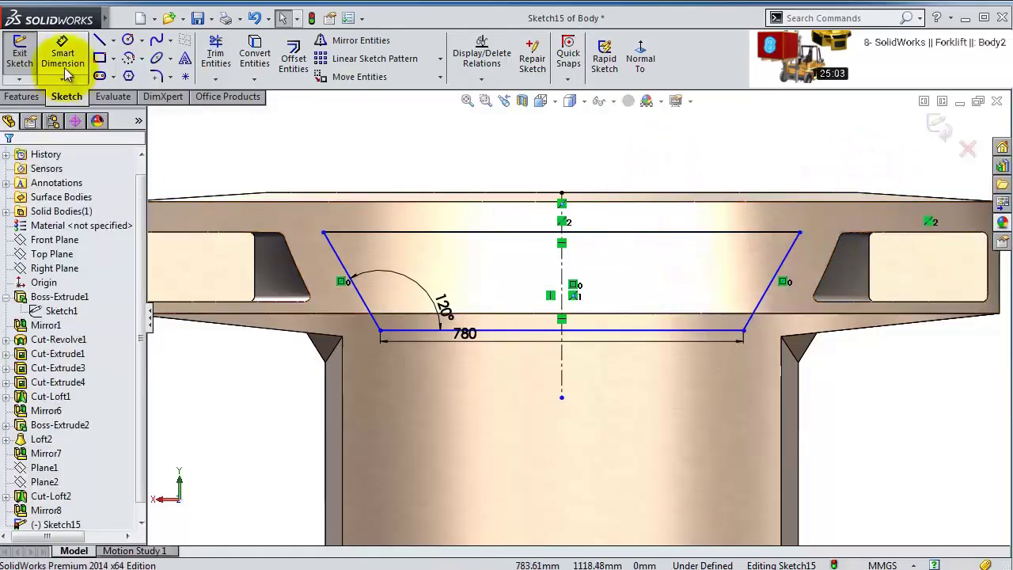
left_click(519, 330)
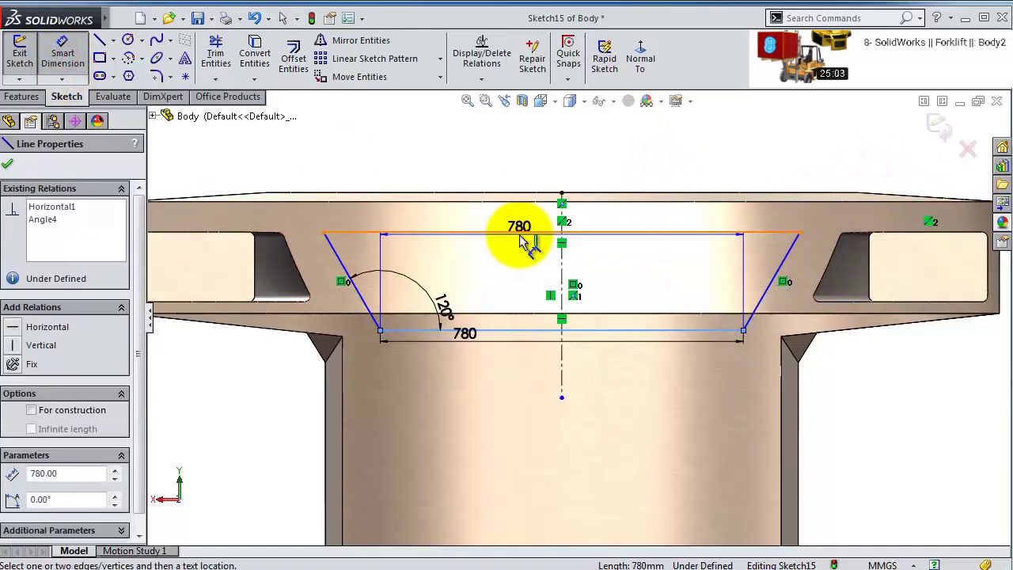
left_click(516, 233)
left_click(526, 250)
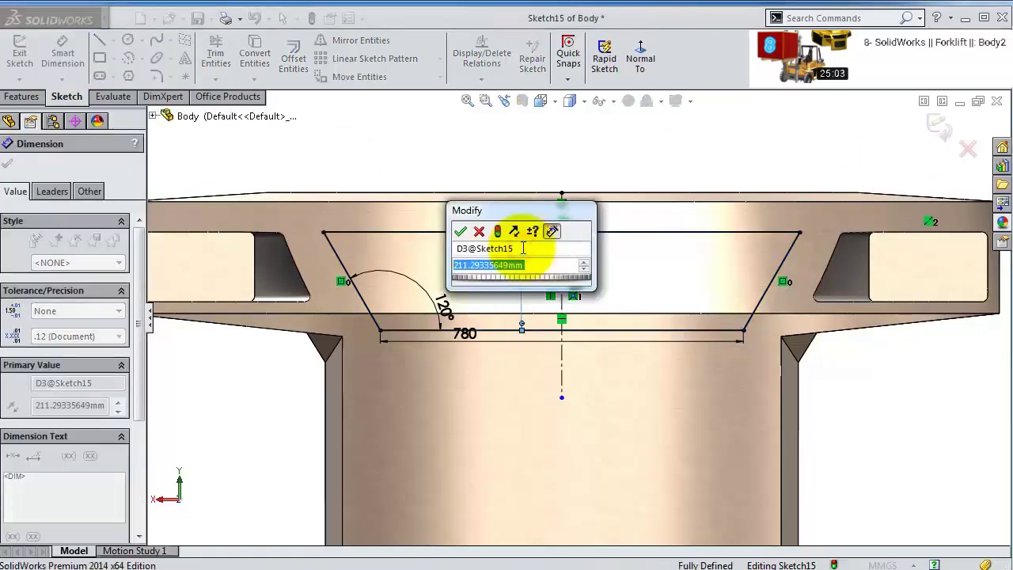
type("200")
key("Return")
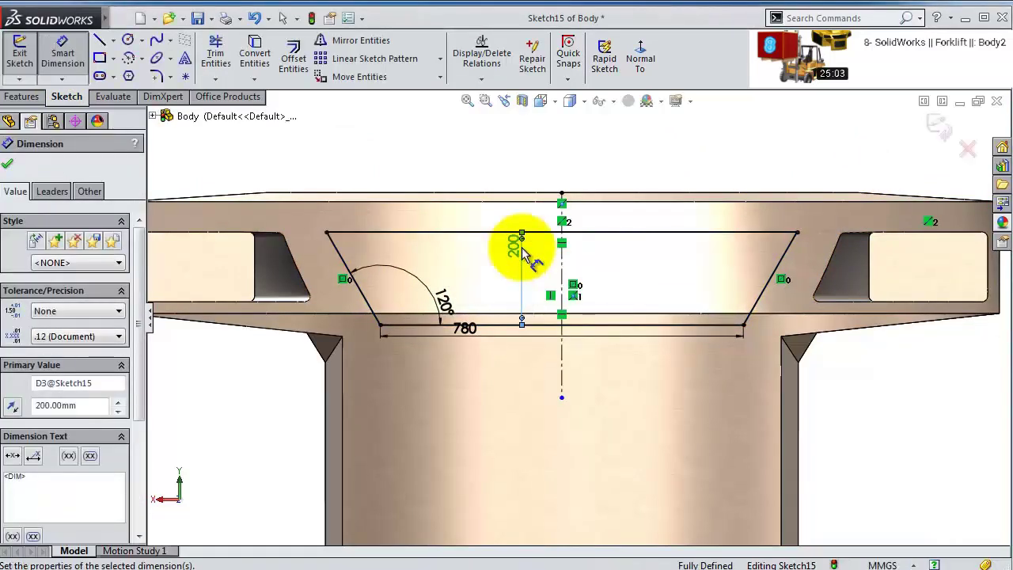
left_click(156, 75)
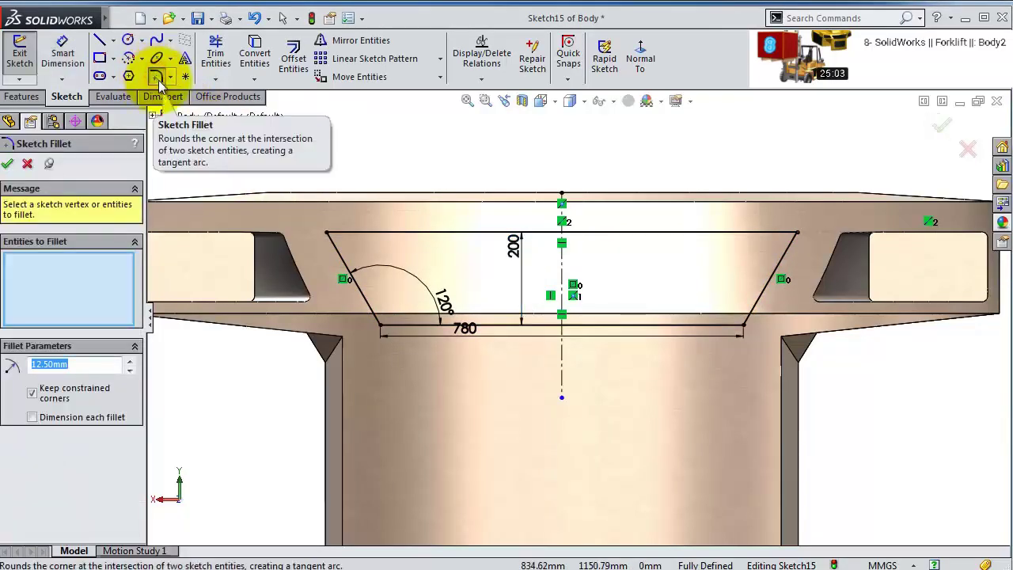
- Round the trapezoid's four corner vertices with 20 mm sketch fillets
left_click(328, 234)
left_click(381, 327)
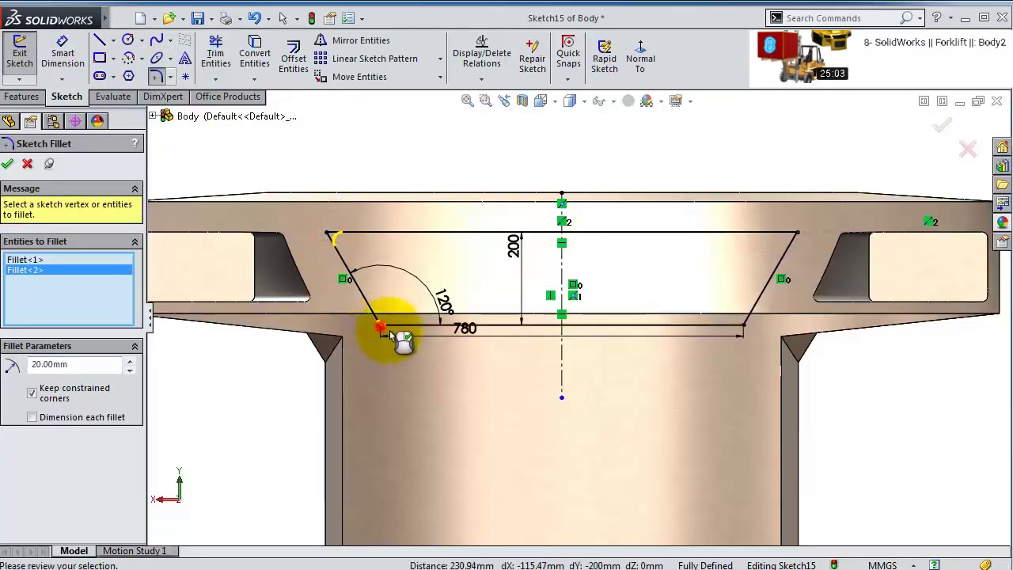
left_click(743, 326)
left_click(797, 235)
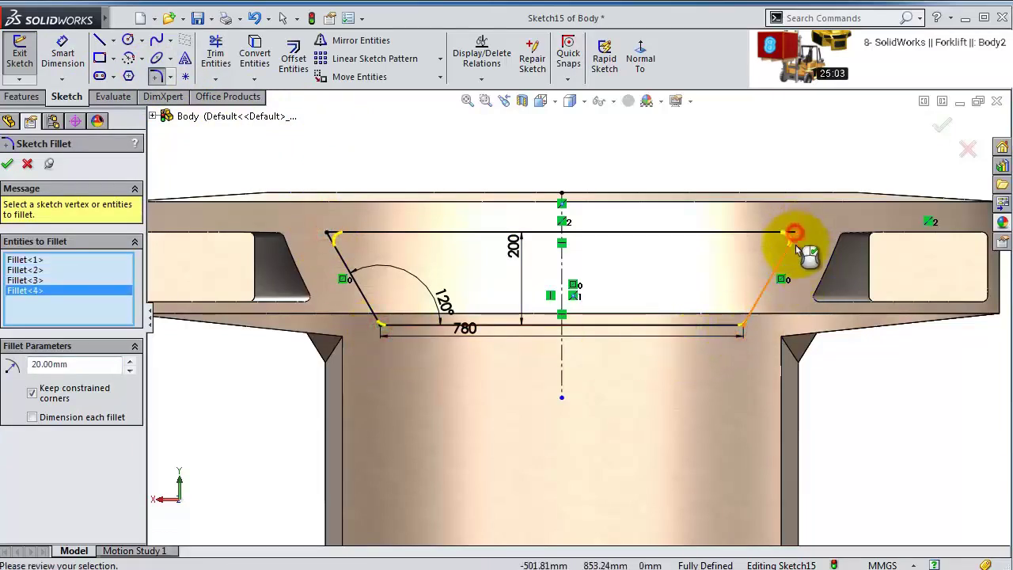
left_click(8, 164)
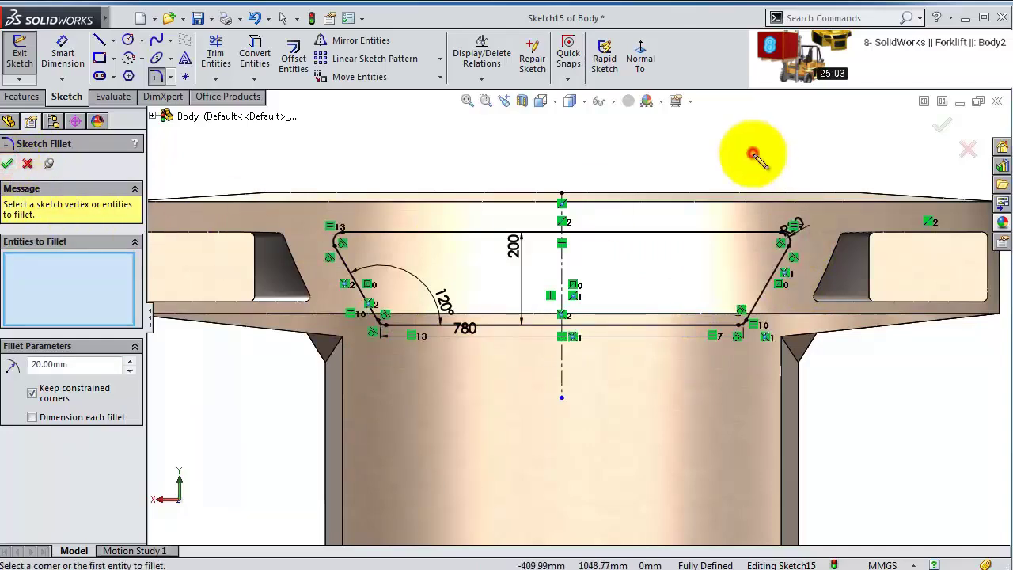
left_click(940, 129)
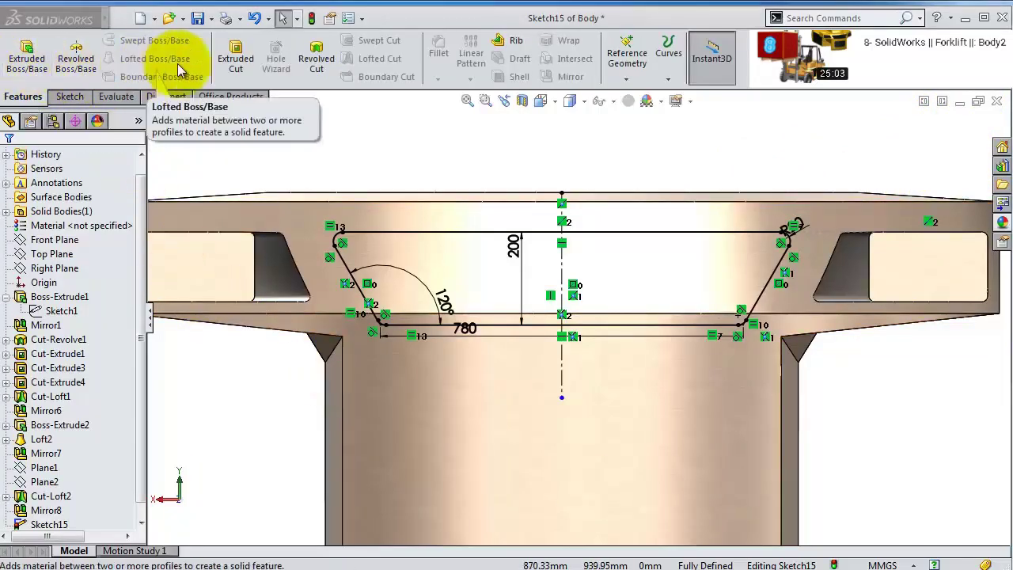
- Extrude-cut the sketch blind 1100 mm in the flipped direction, then view isometric
left_click(237, 57)
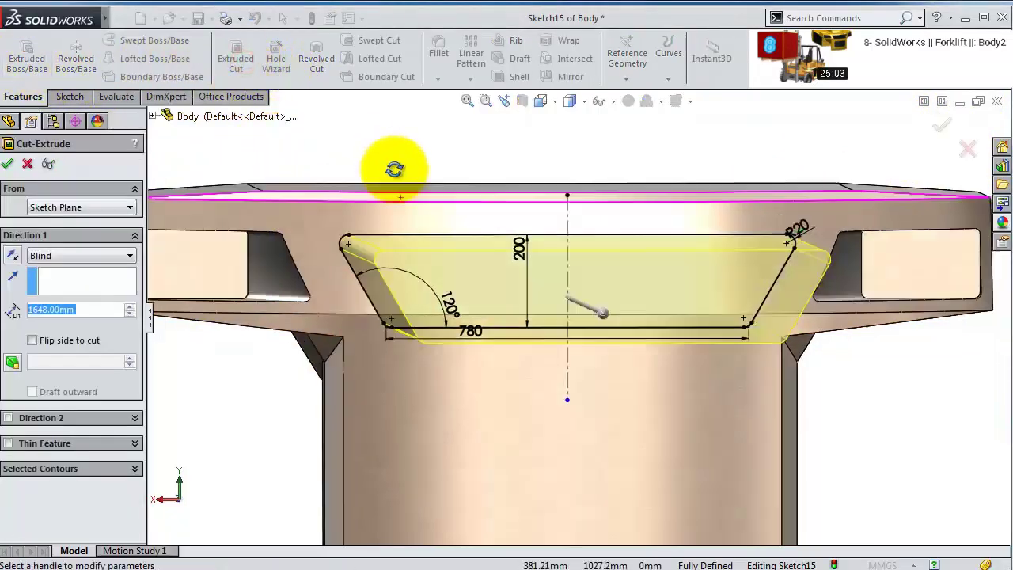
middle_click_drag(394, 168, 431, 261)
left_click(11, 254)
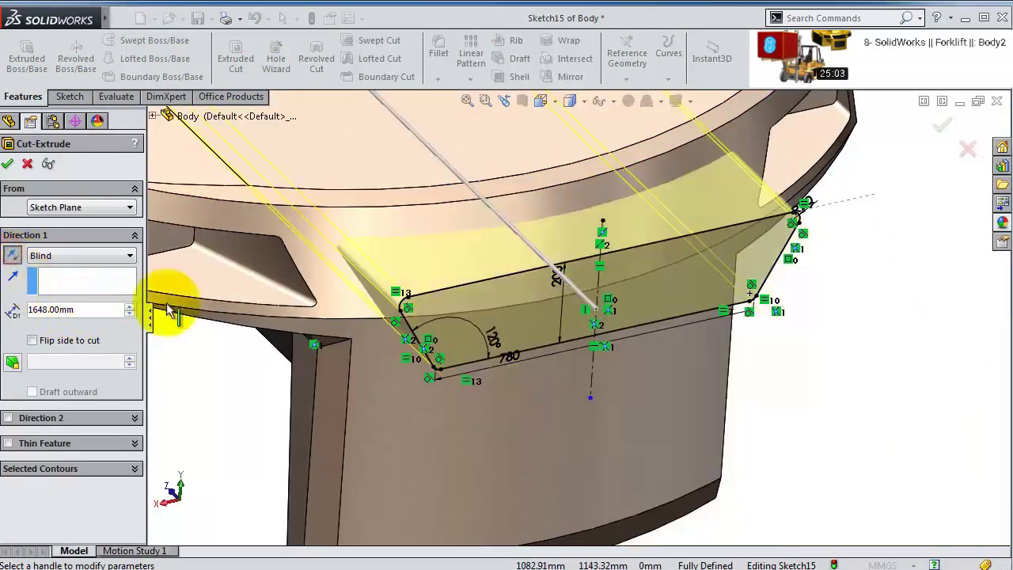
middle_click_drag(272, 248, 641, 293)
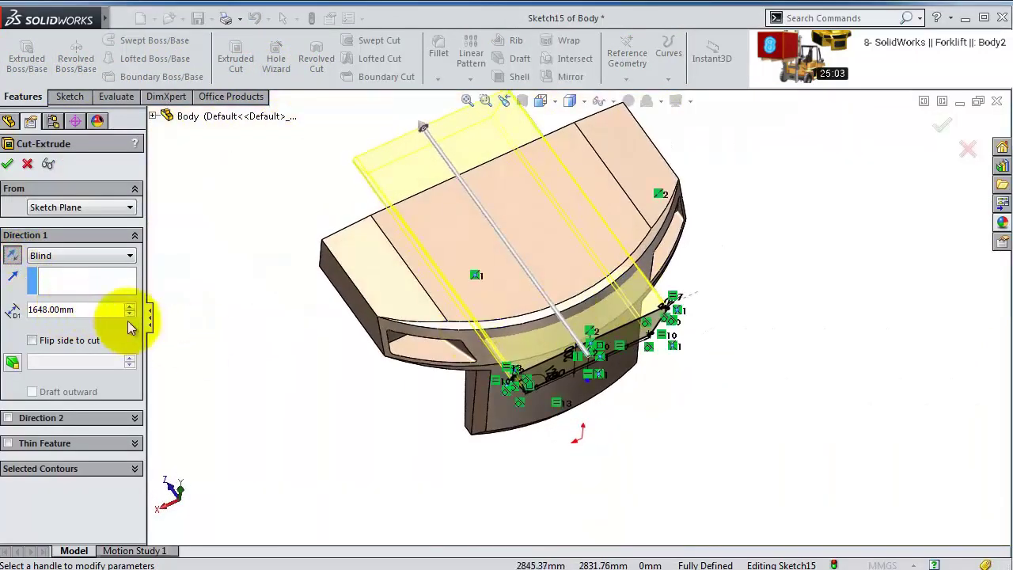
left_click_drag(93, 308, 32, 312)
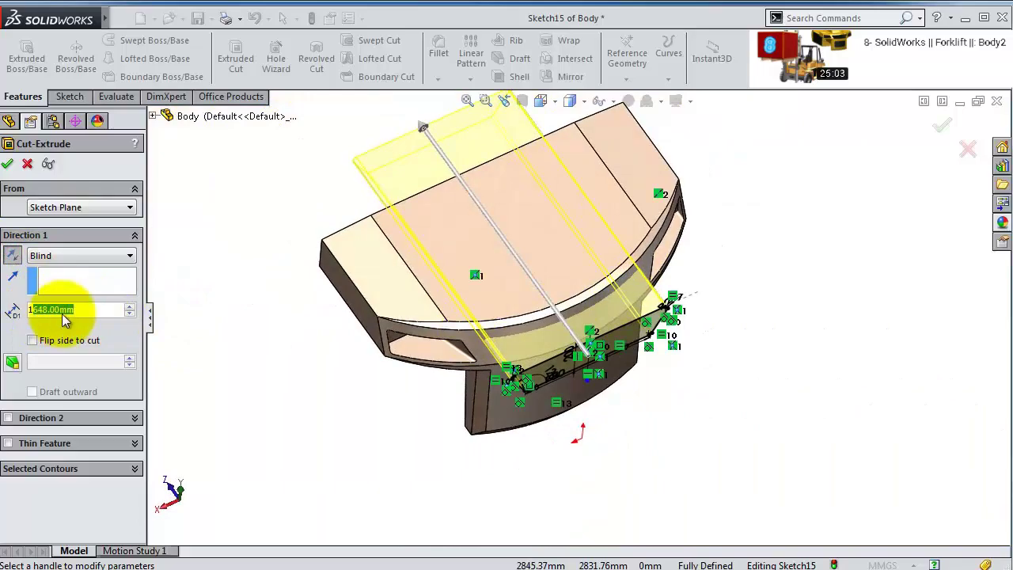
type("1100")
left_click(10, 336)
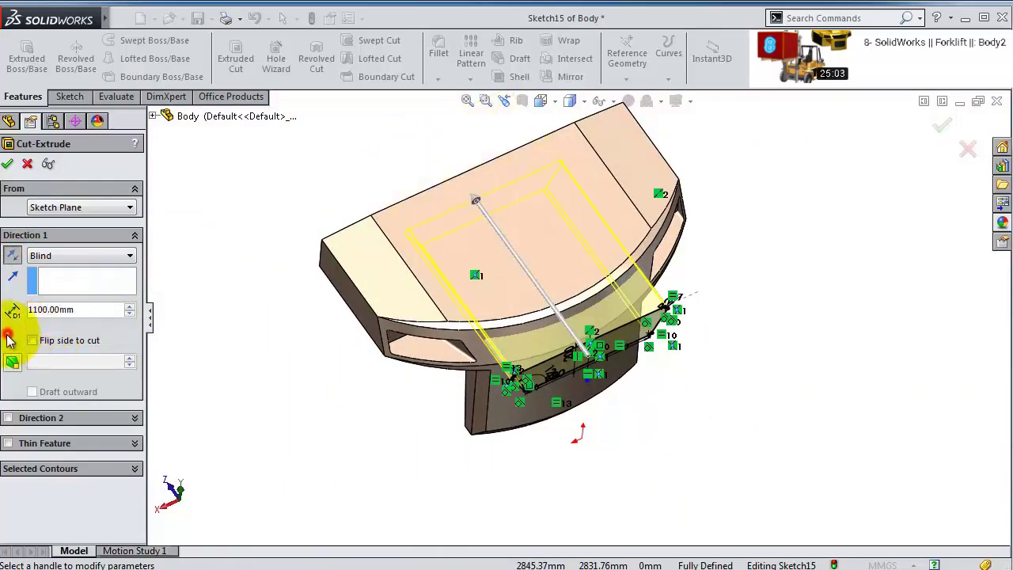
left_click(7, 163)
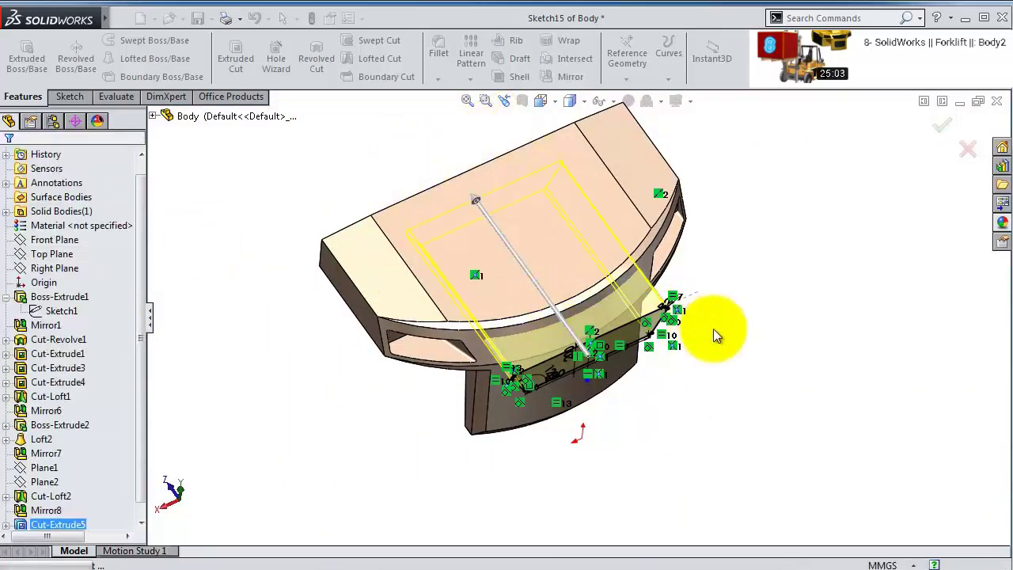
middle_click_drag(716, 306, 690, 337)
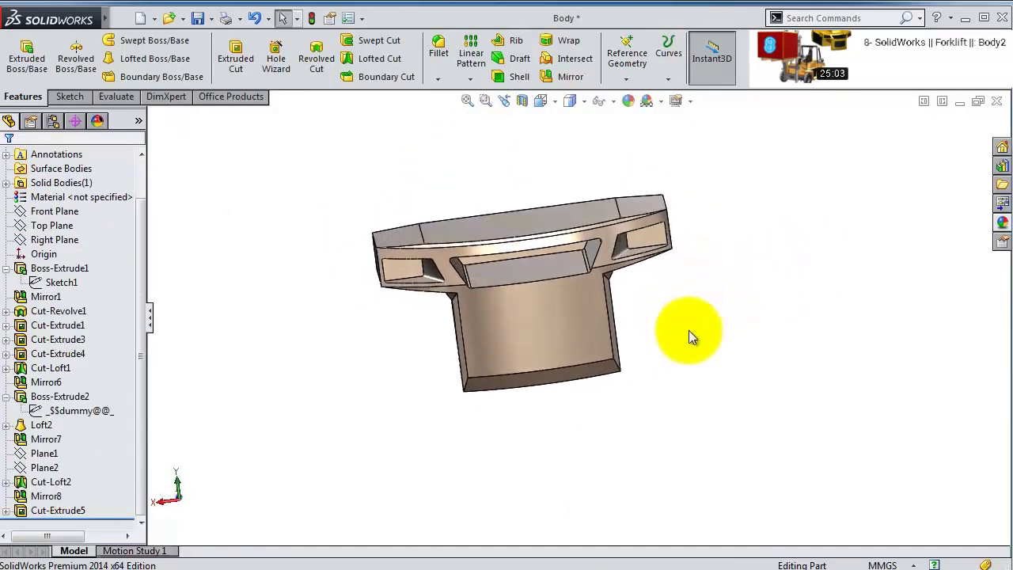
key("ctrl+7")
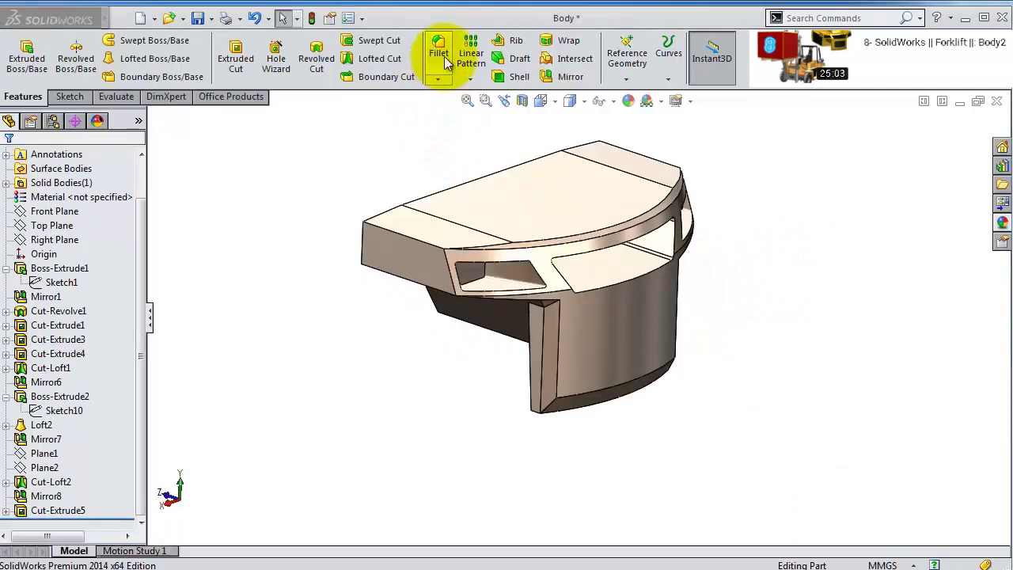
- Start a 5 mm fillet on the top rim and cutout lower edges
left_click(439, 54)
type("5.00mm")
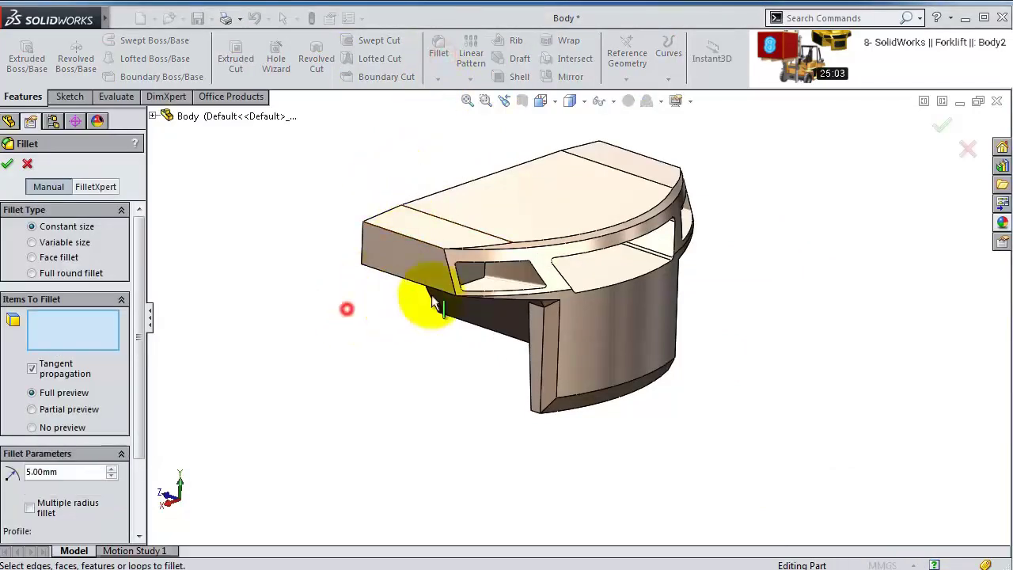
scroll(569, 253, "down", 5)
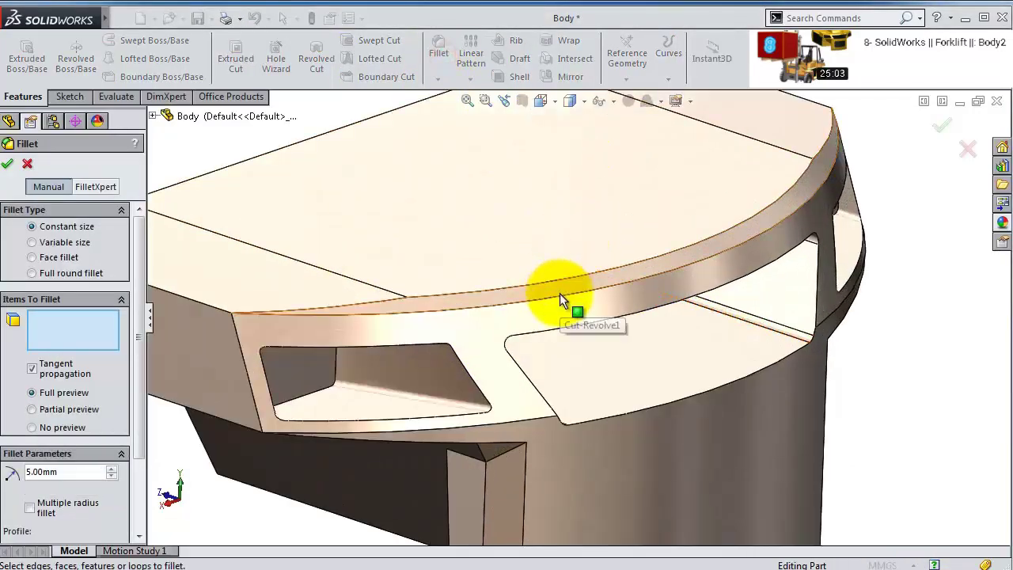
left_click(559, 293)
scroll(609, 404, "up", 3)
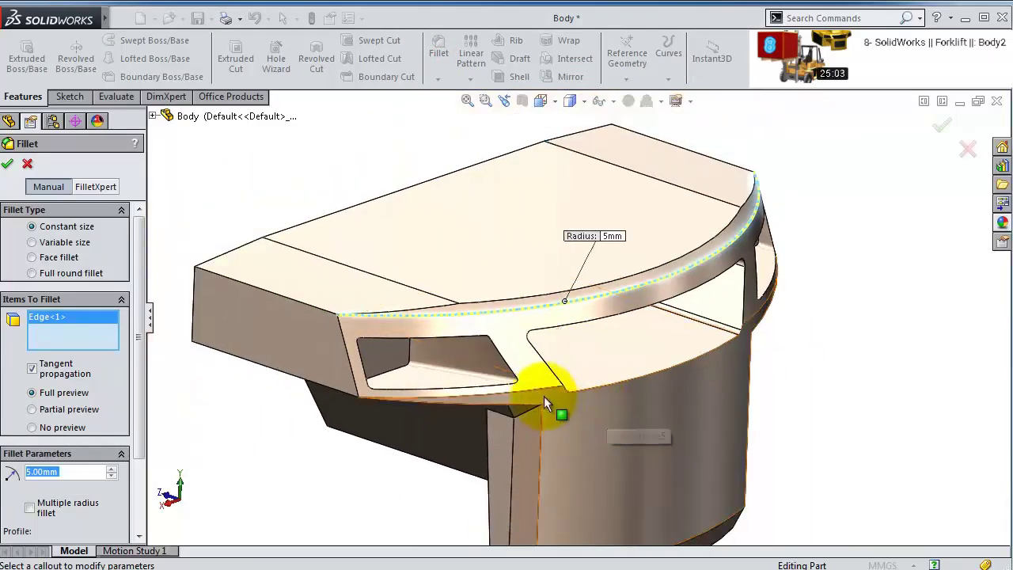
left_click(547, 392)
scroll(550, 390, "down", 2)
- Add further rim, end and left-side edges to the fillet selection
middle_click_drag(773, 315, 741, 323)
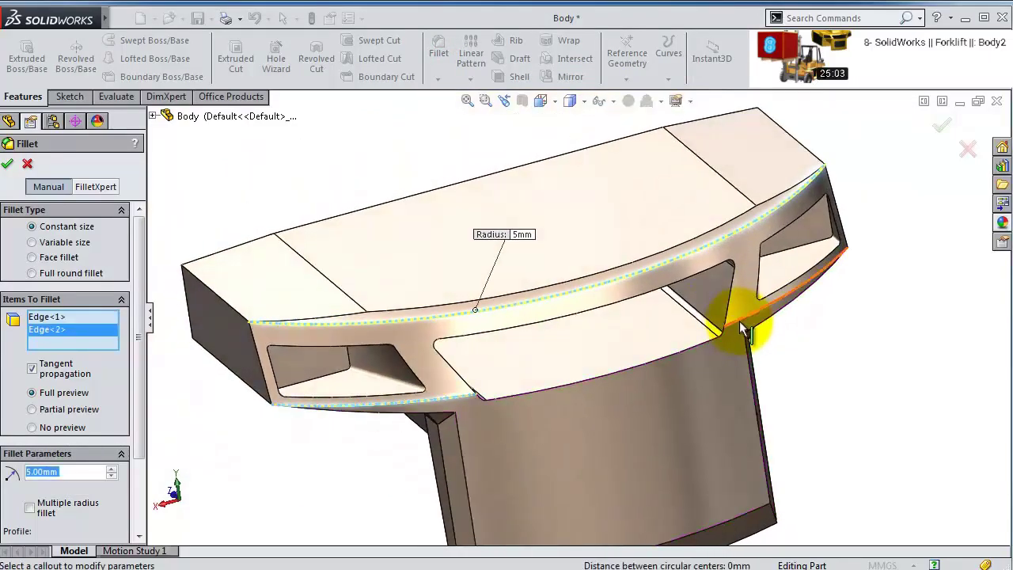
left_click(741, 319)
scroll(802, 182, "down", 4)
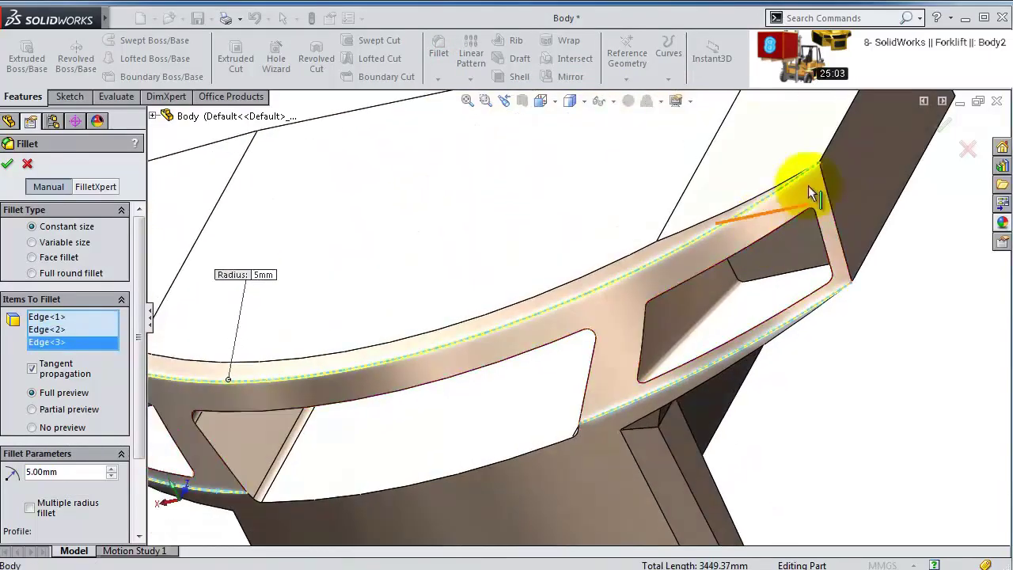
left_click(827, 157)
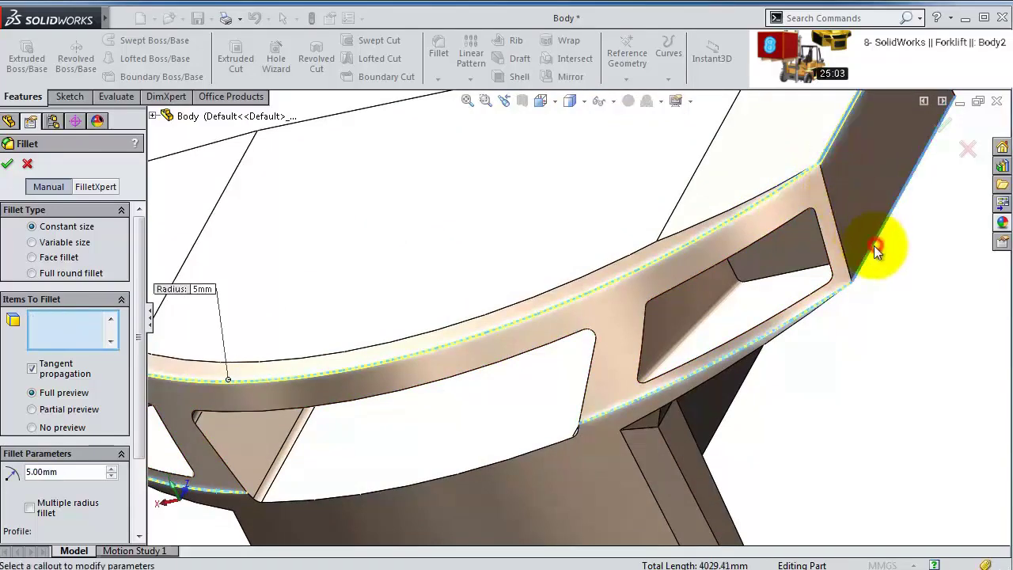
left_click(874, 245)
scroll(819, 247, "up", 4)
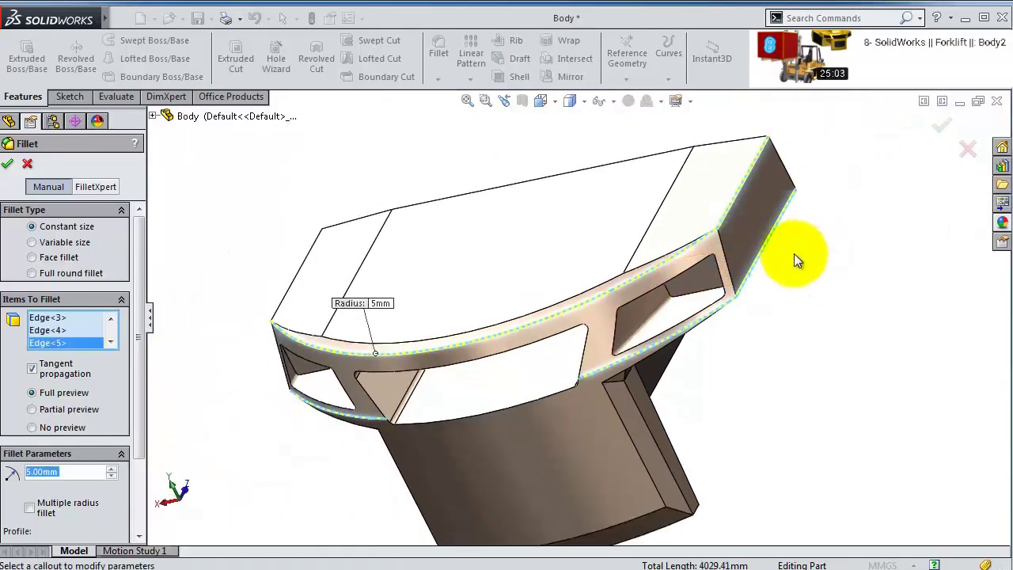
left_click(725, 252)
middle_click_drag(671, 264, 582, 294)
scroll(313, 354, "up", 3)
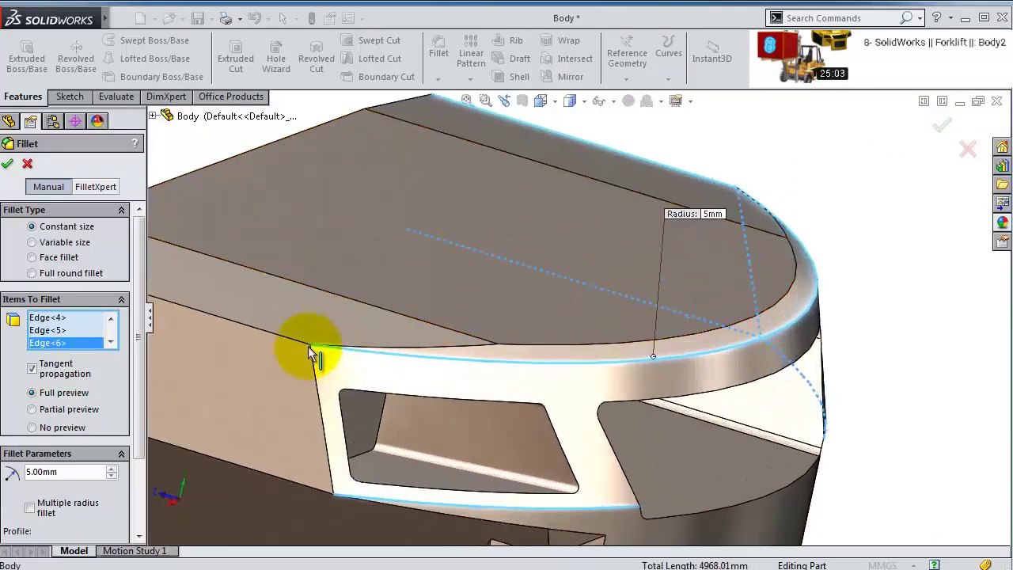
left_click(283, 339)
left_click(314, 361)
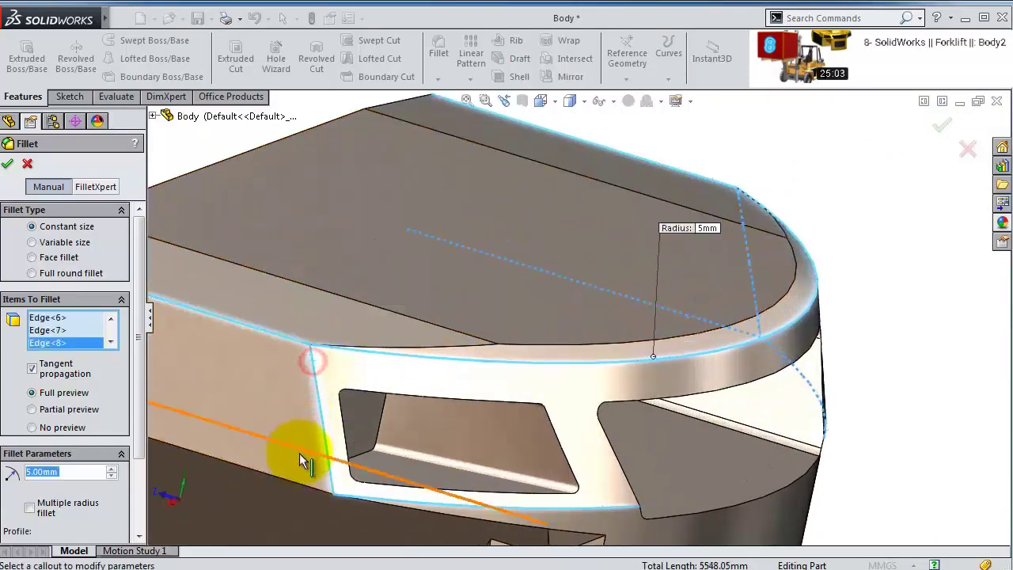
left_click(291, 481)
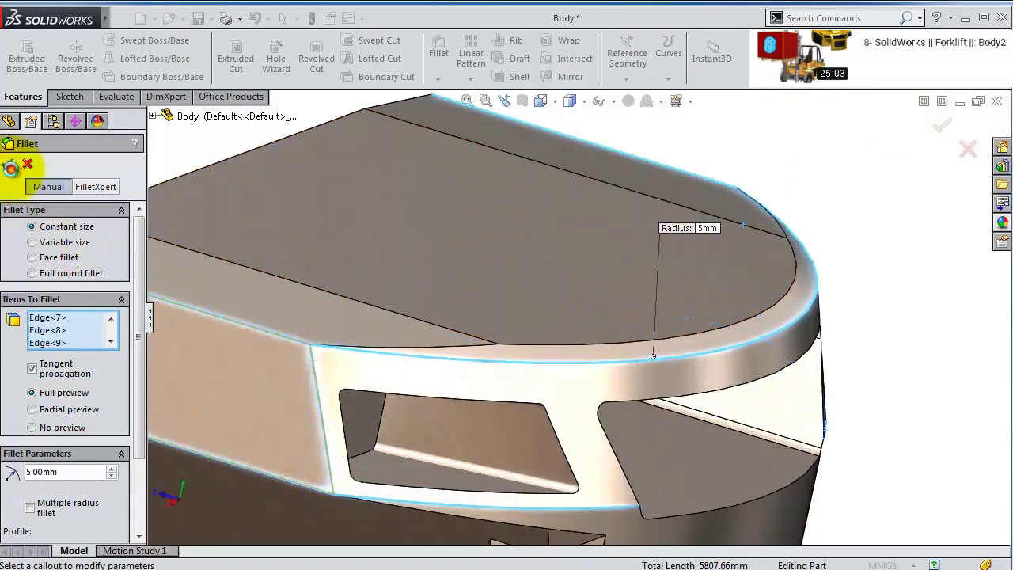
- After the fillet error, clear all edges and reselect the top arc, left and cutout edges
left_click(244, 138)
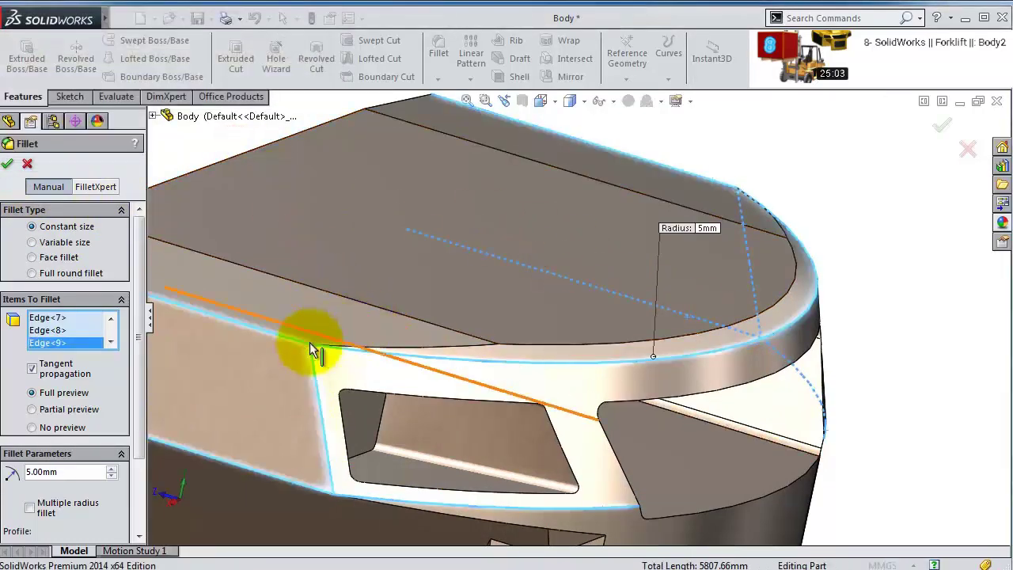
right_click(97, 328)
left_click(178, 335)
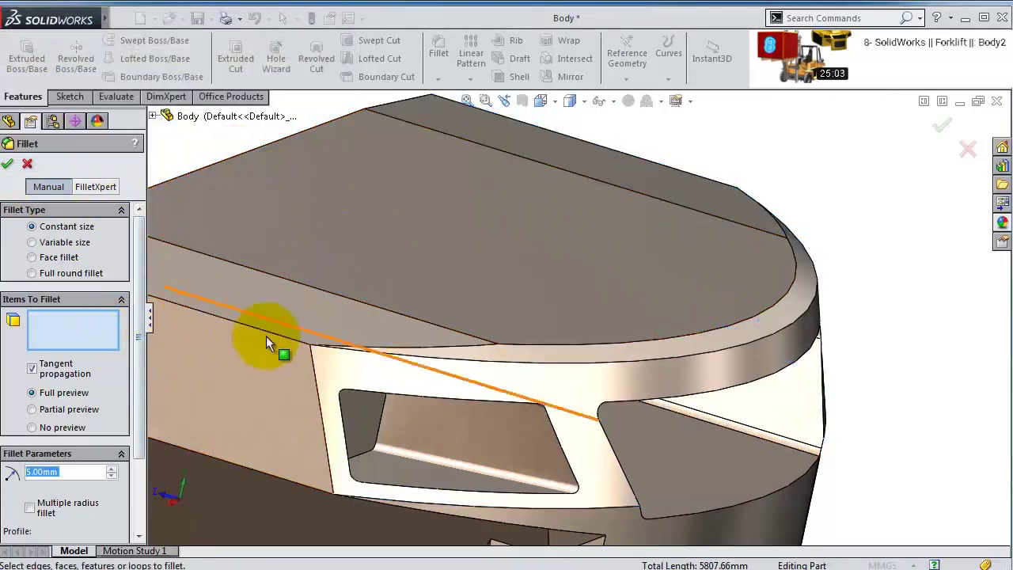
left_click(532, 372)
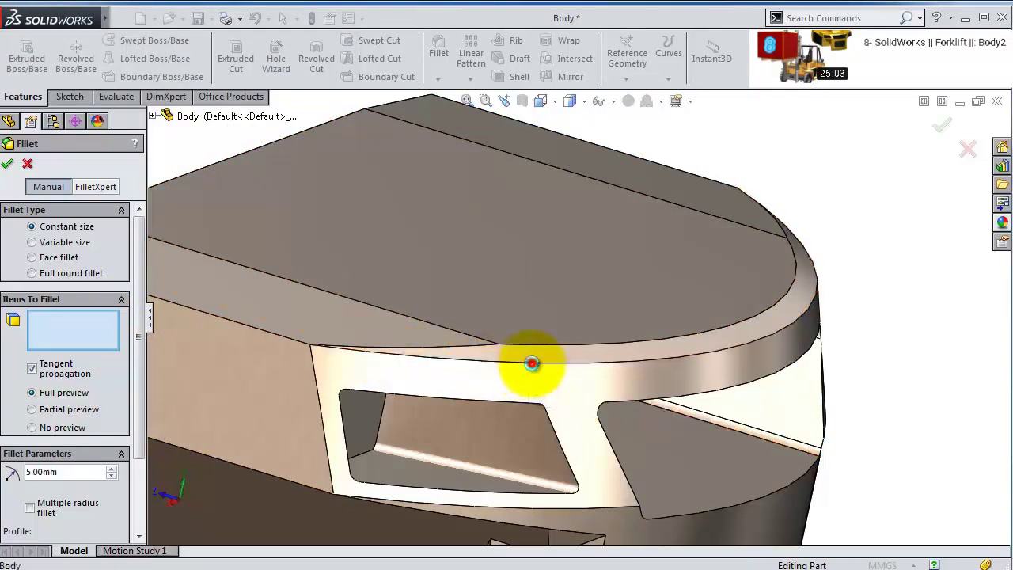
left_click(264, 337)
left_click(275, 477)
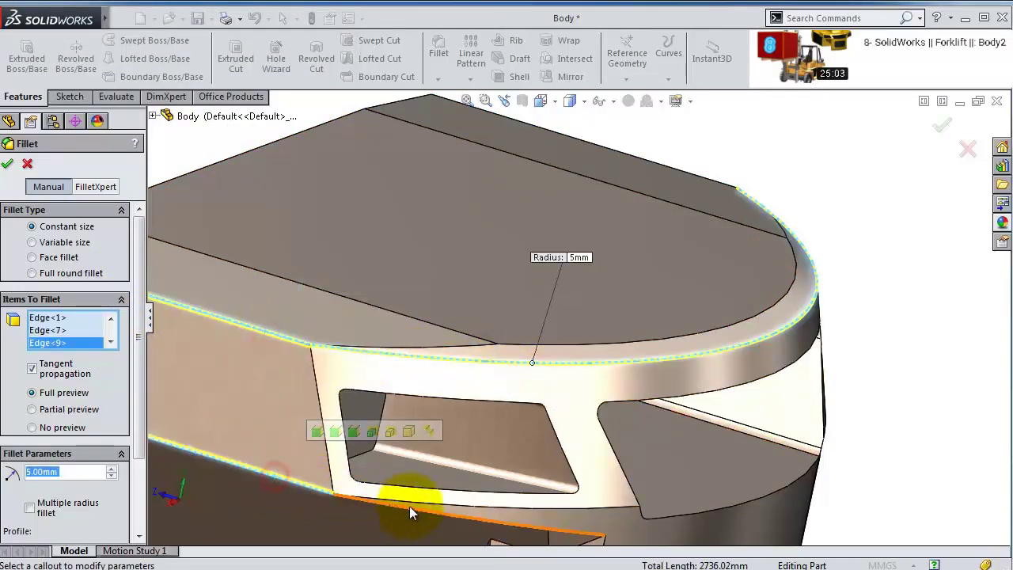
left_click(486, 513)
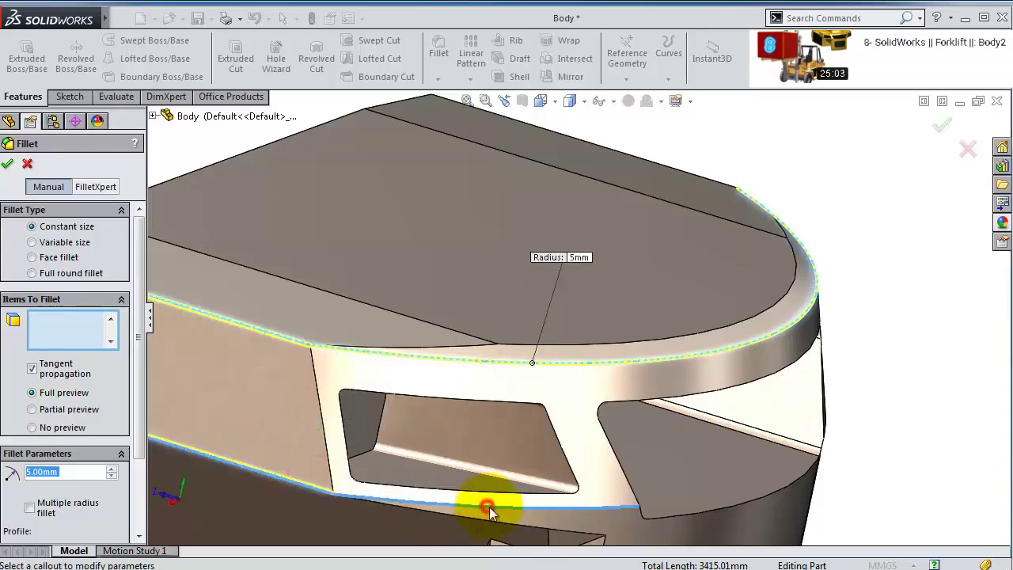
- Add the remaining rim and end edges and apply the 5 mm fillet
middle_click_drag(486, 513, 767, 388)
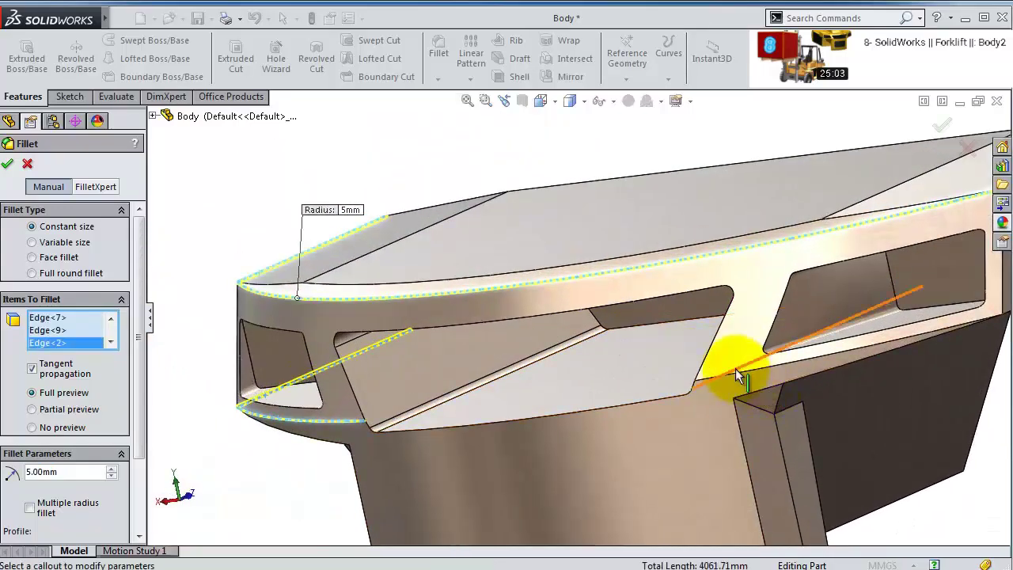
left_click(741, 375)
middle_click_drag(860, 355, 767, 273)
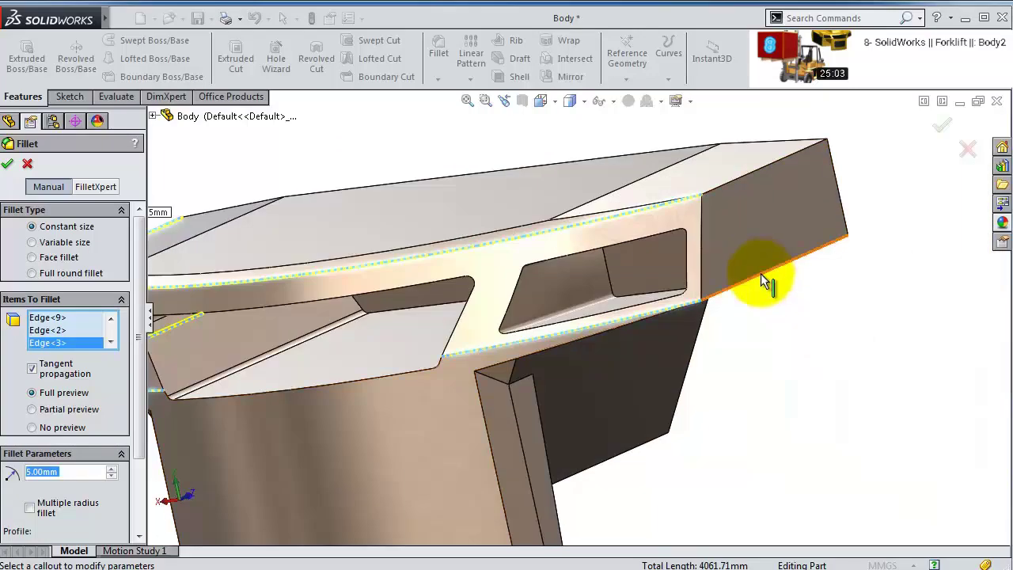
left_click(760, 273)
left_click(718, 188)
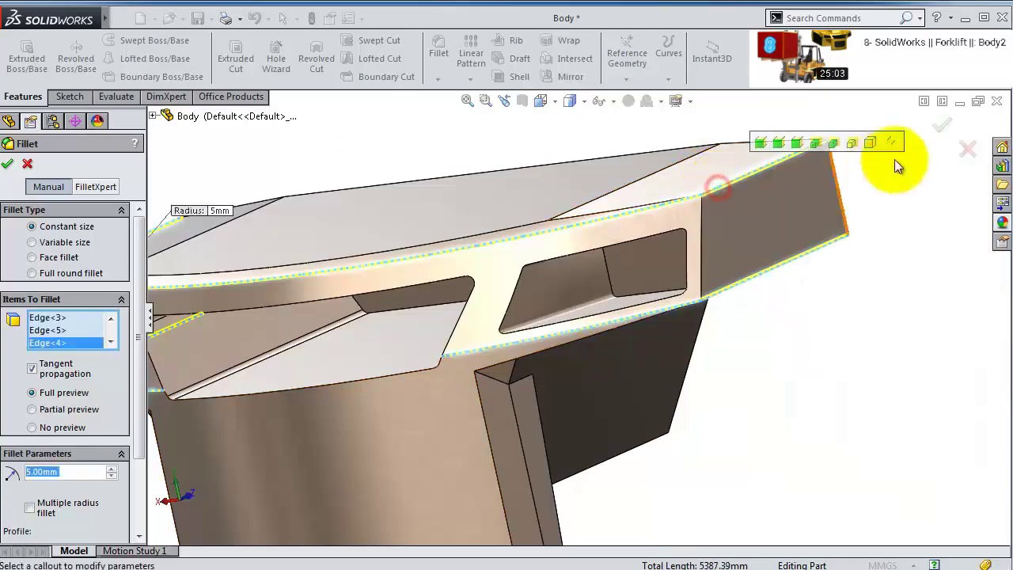
left_click(942, 130)
middle_click_drag(768, 350, 580, 319)
left_click(580, 320)
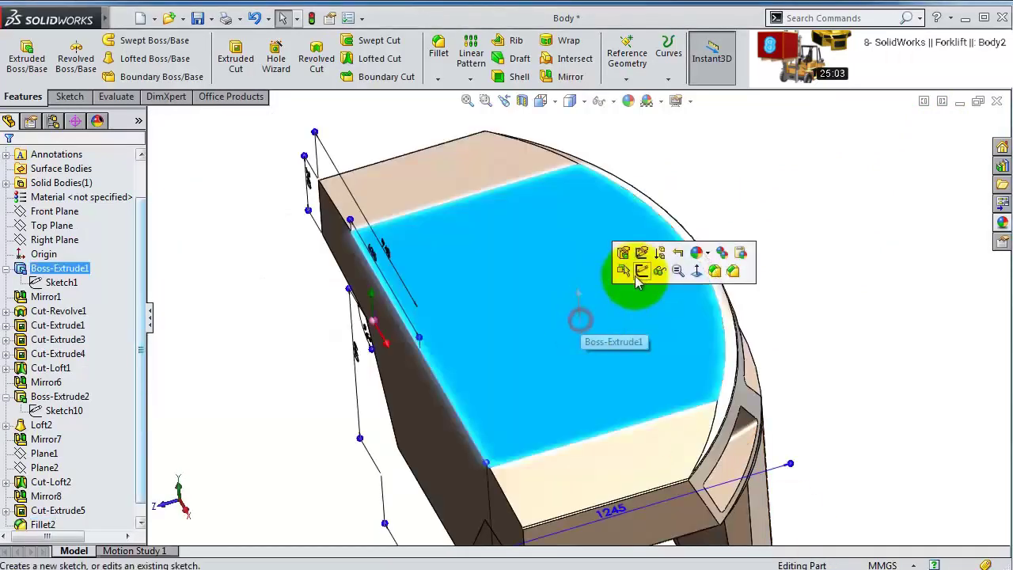
- Sketch on the top face an inward offset of its left edge, top arc and right edge
left_click(641, 271)
left_click(640, 58)
left_click(622, 311)
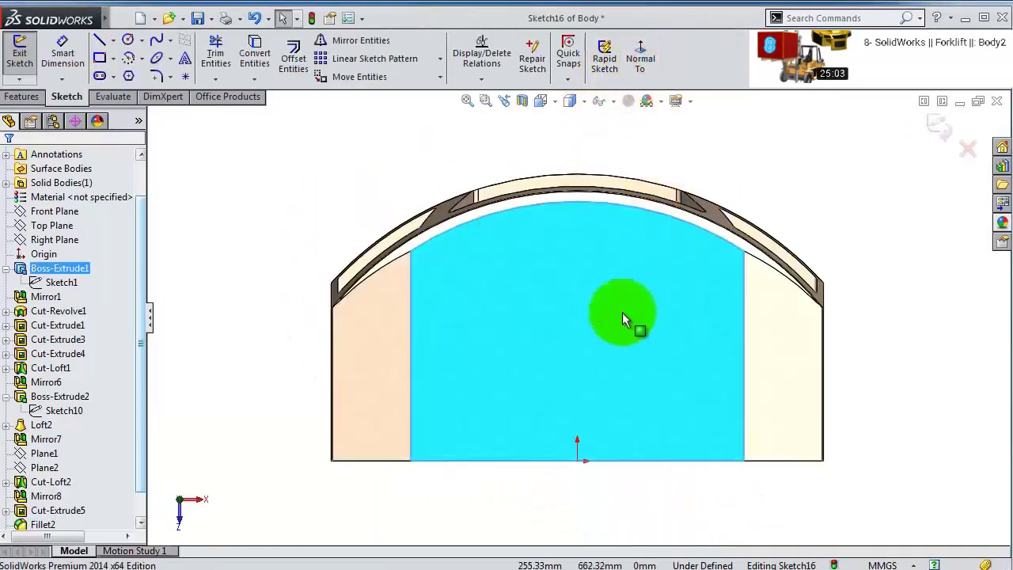
left_click(231, 170)
left_click(343, 263)
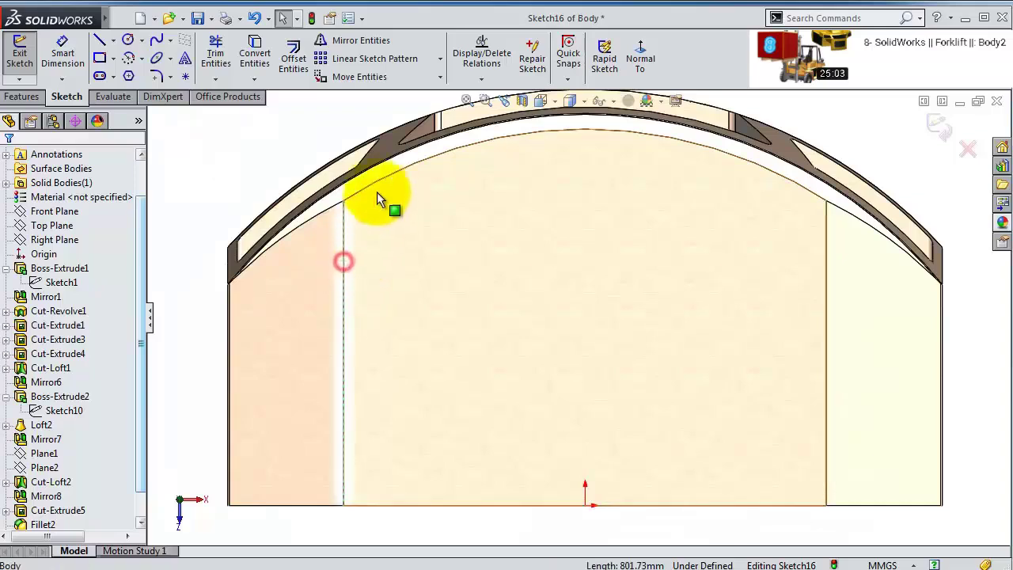
left_click(381, 179, "ctrl")
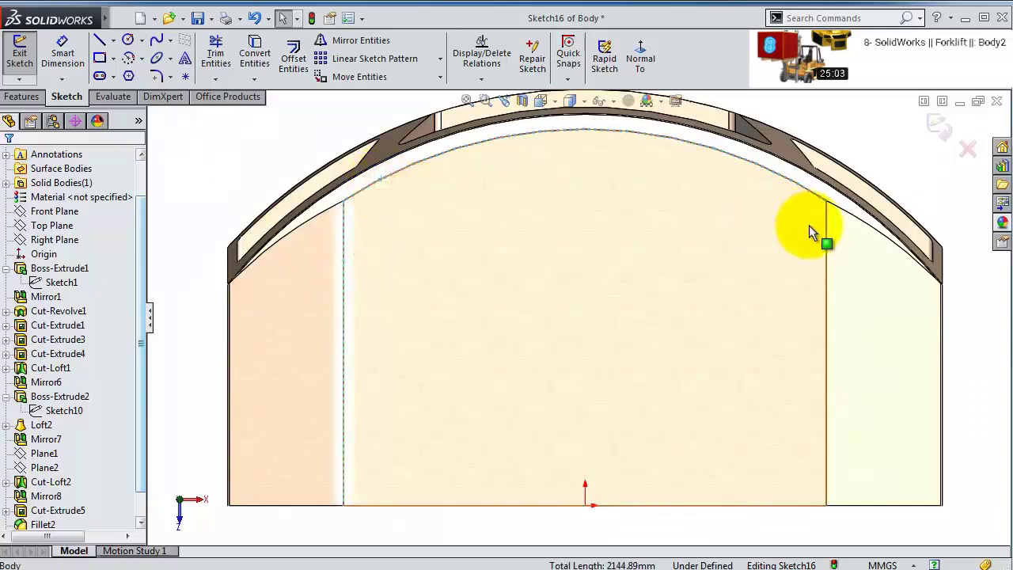
left_click(826, 238, "ctrl")
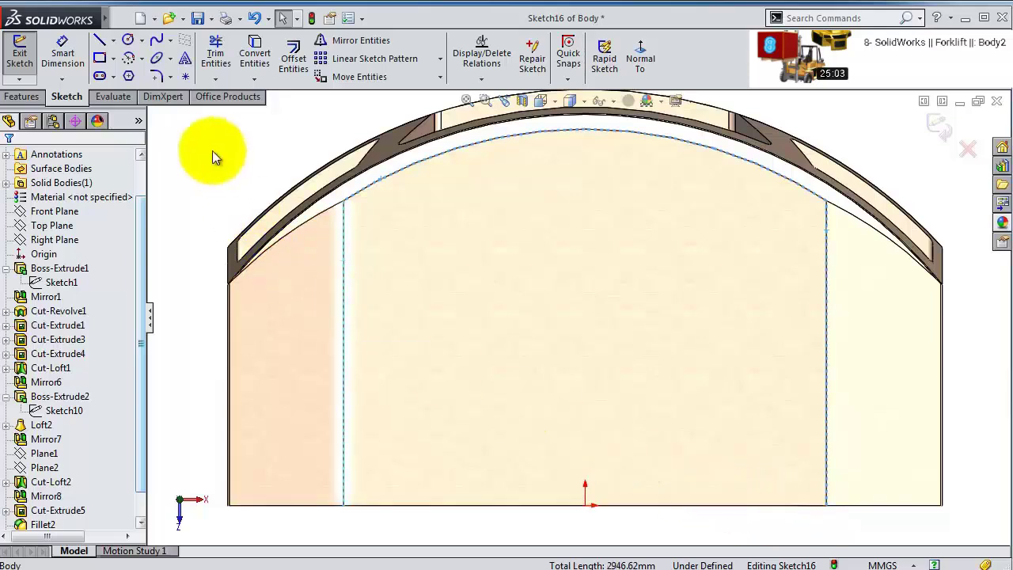
left_click(292, 57)
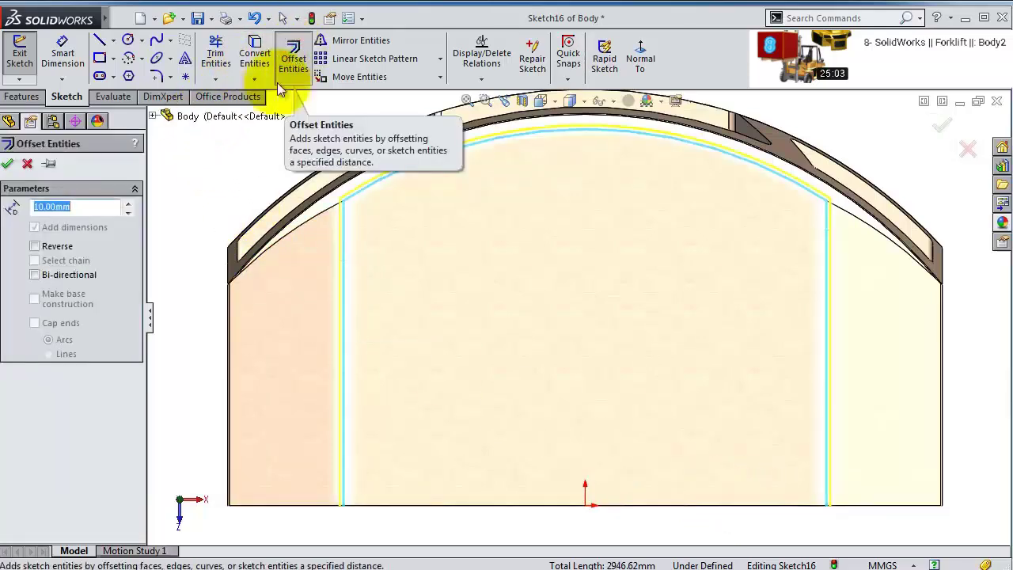
left_click(39, 247)
left_click(7, 163)
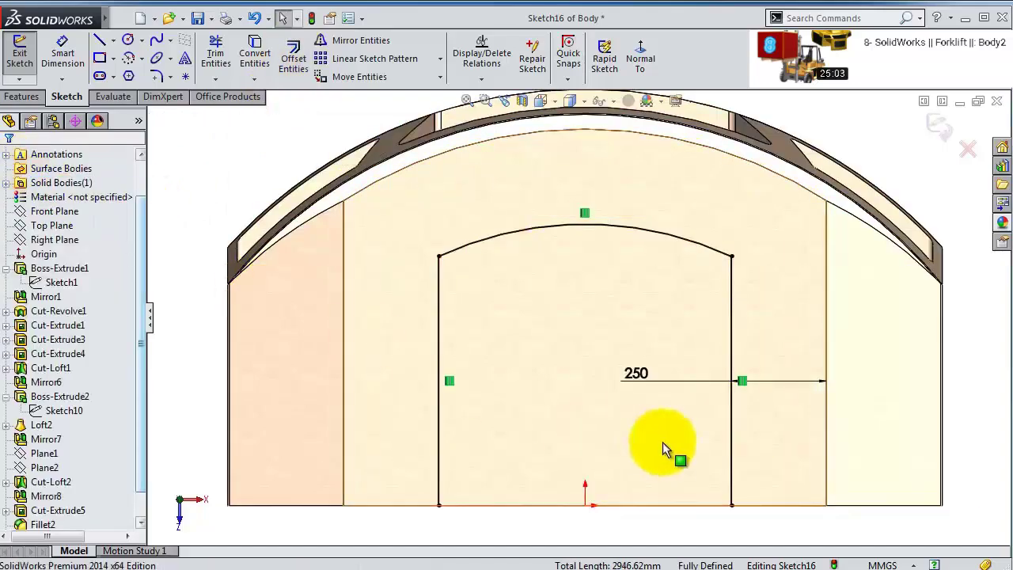
- Extrude the offset outline into a 150 mm blind boss, Boss-Extrude3
middle_click_drag(678, 446, 544, 386)
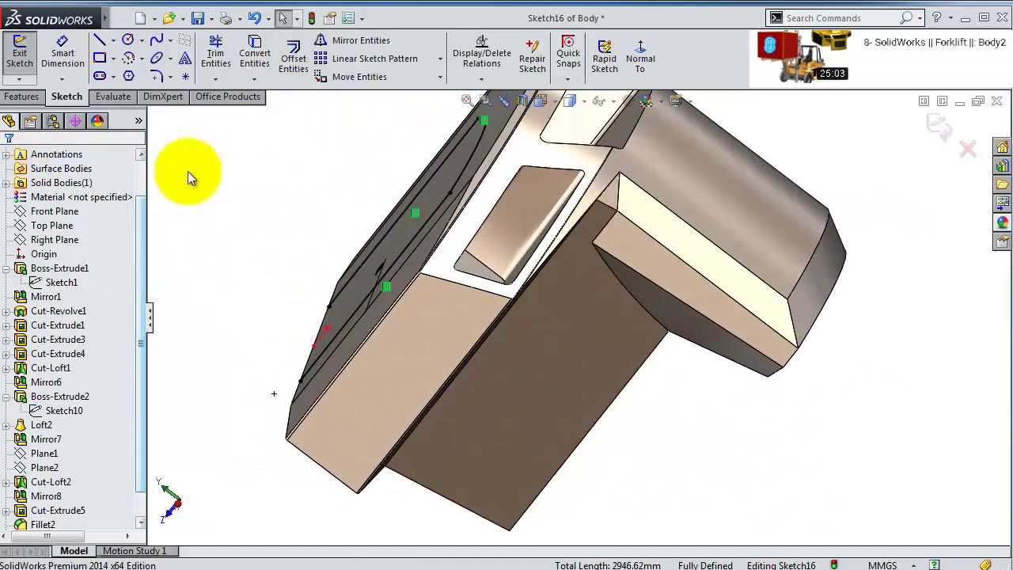
left_click(22, 96)
left_click(26, 58)
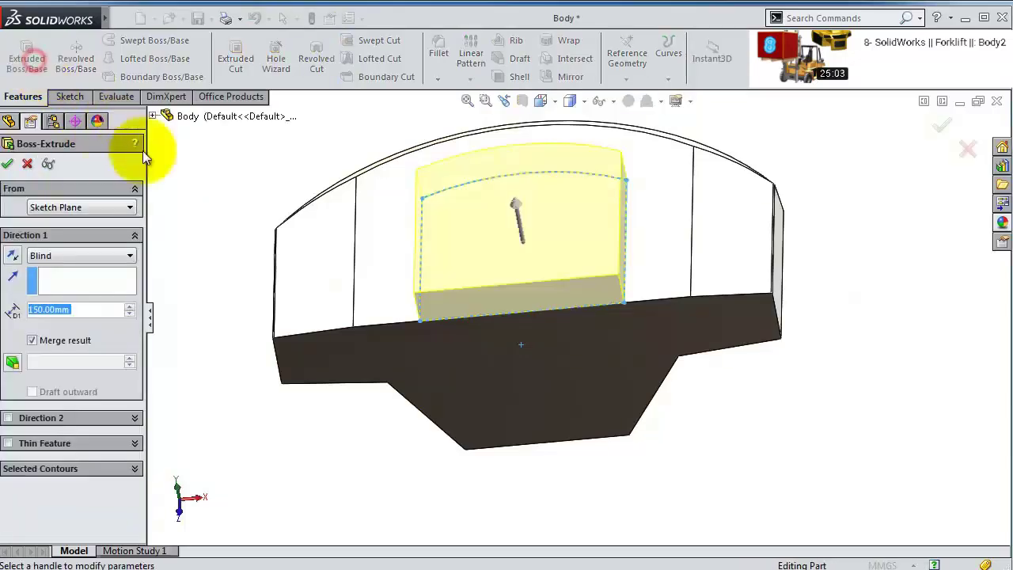
left_click(7, 163)
middle_click_drag(561, 317, 452, 261)
middle_click_drag(317, 273, 278, 47)
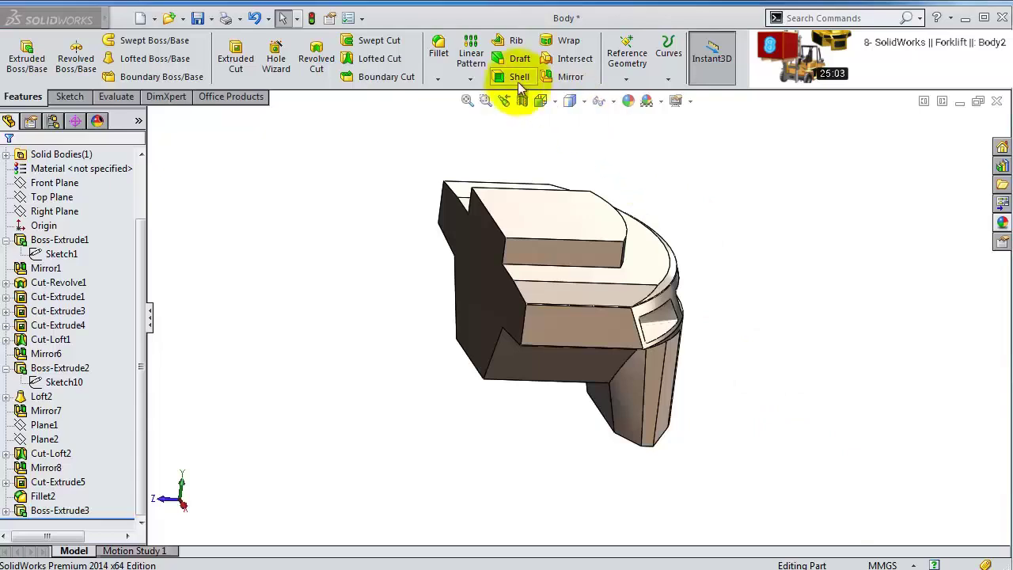
- Draft the boss's curved face 30° with the top face as neutral plane
left_click(504, 63)
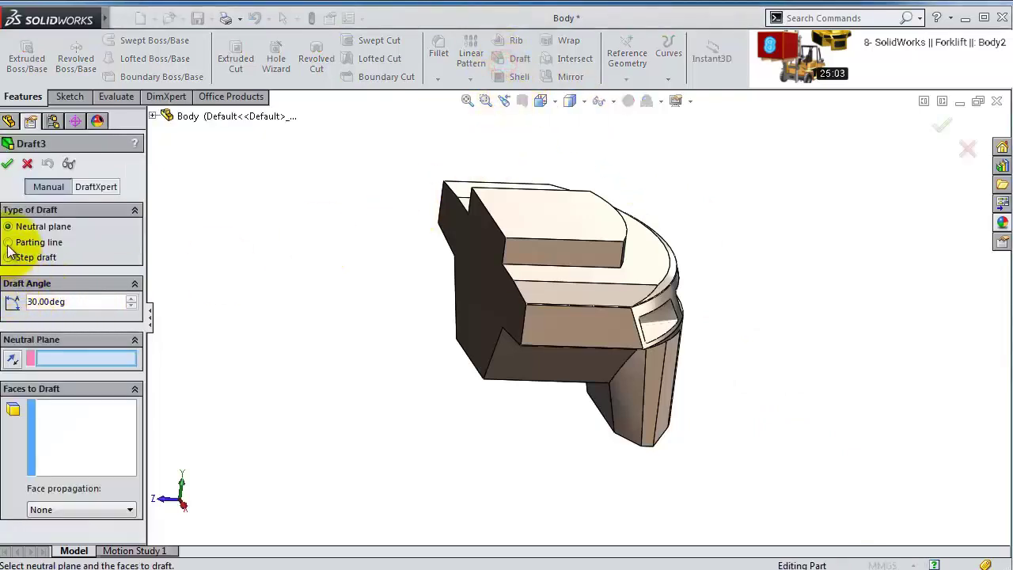
left_click(546, 213)
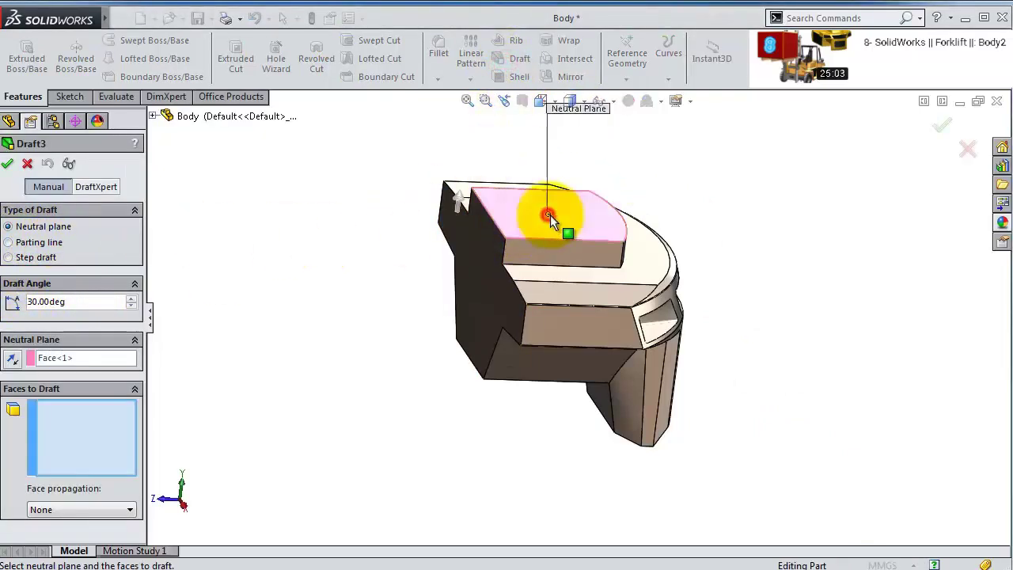
middle_click_drag(842, 262, 808, 261)
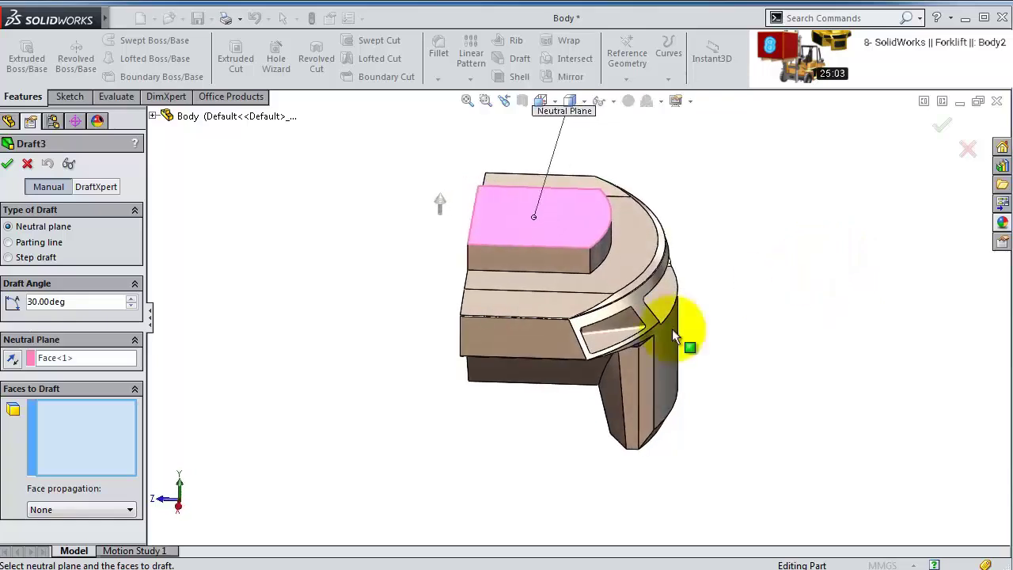
scroll(594, 259, "down", 3)
scroll(594, 259, "down", 3)
left_click(601, 253)
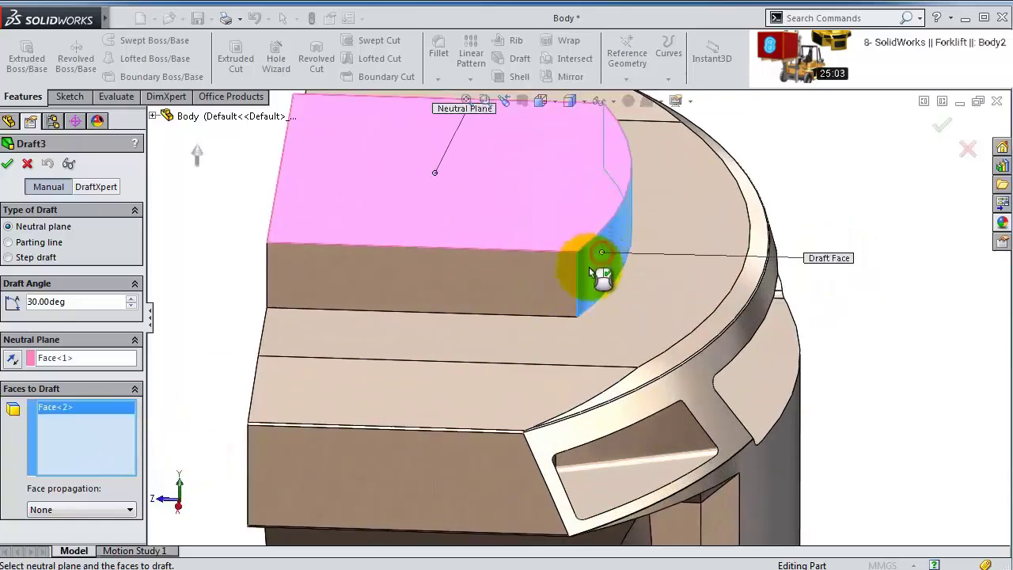
left_click(10, 162)
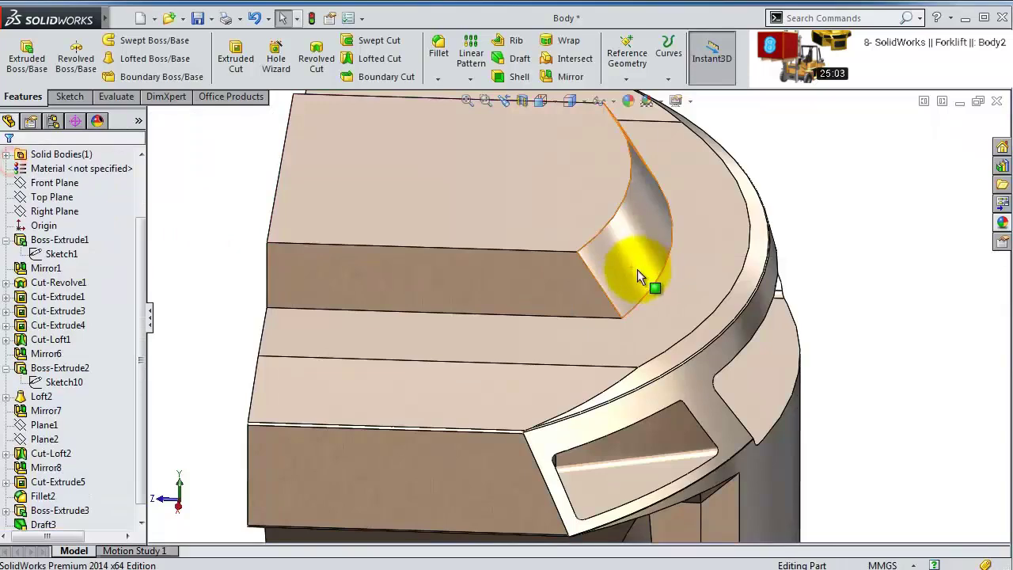
middle_click_drag(637, 269, 656, 248)
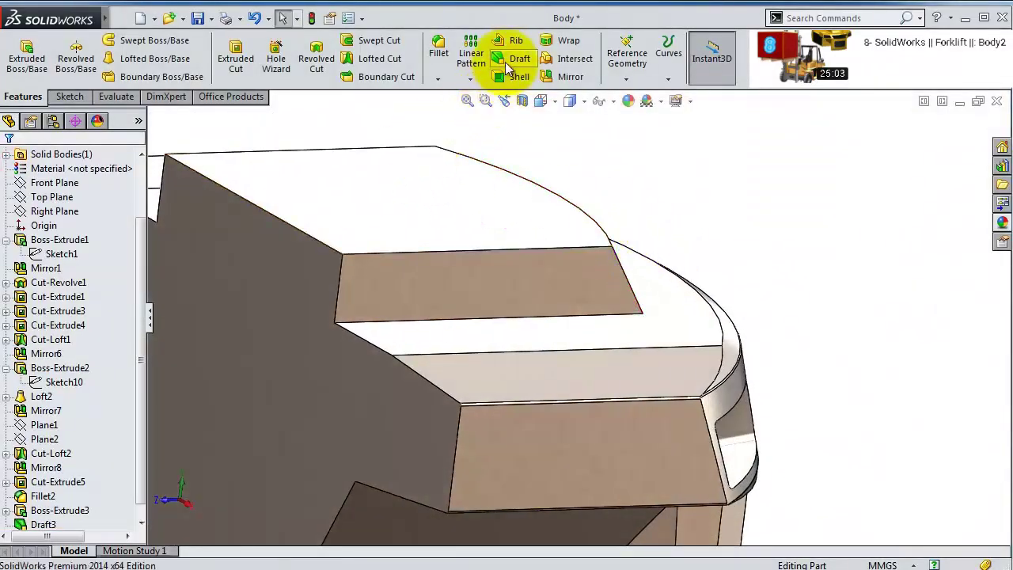
- Draft the large side face 15° from the same top-face neutral plane
left_click(507, 59)
left_click(347, 220)
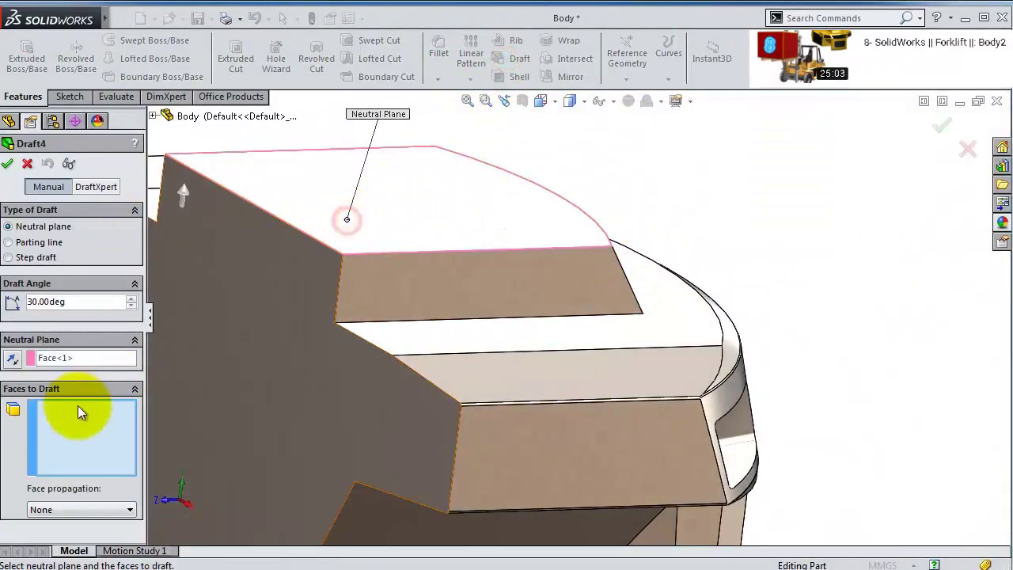
left_click(241, 422)
double_click(77, 304)
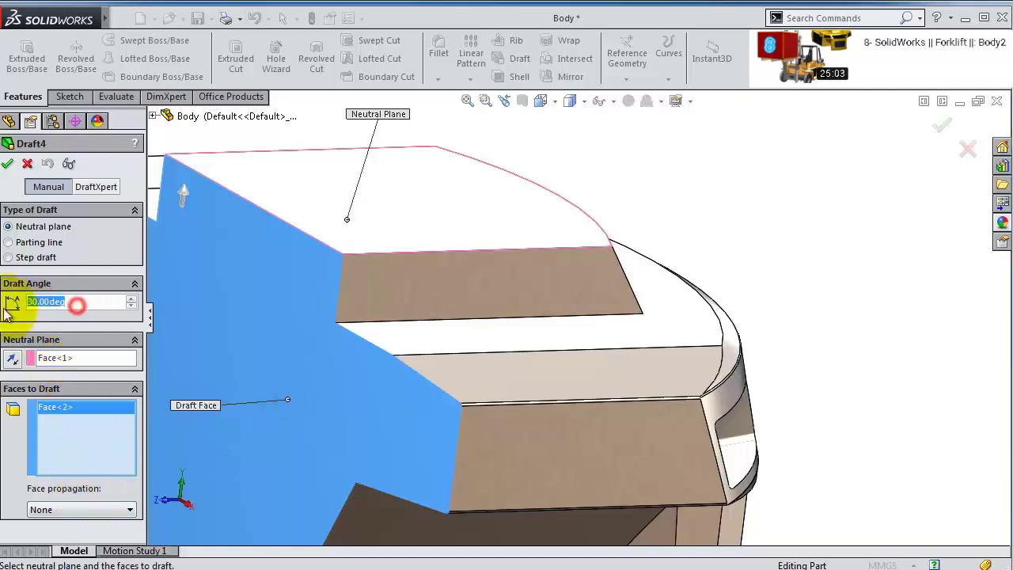
type("15")
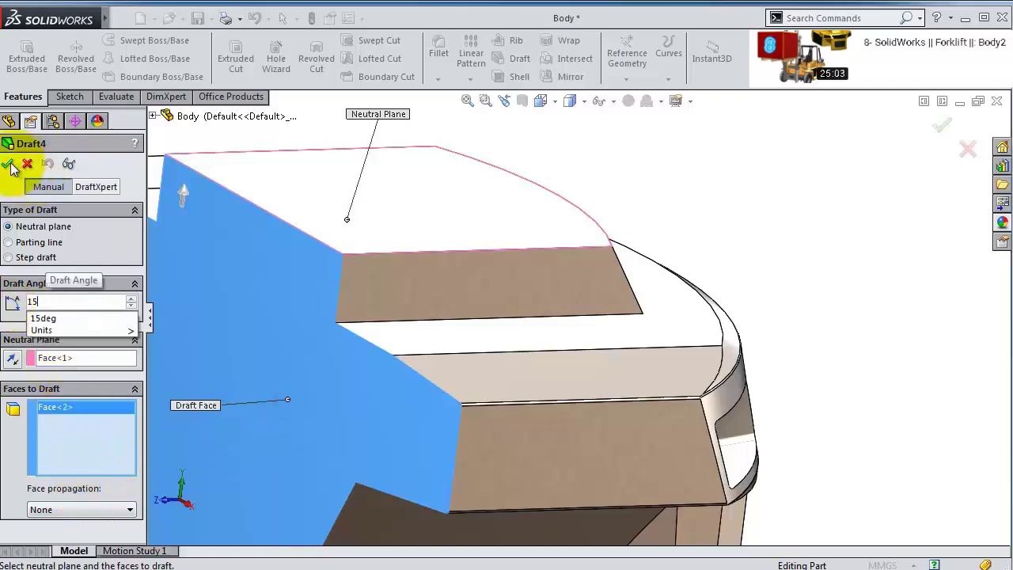
left_click(8, 164)
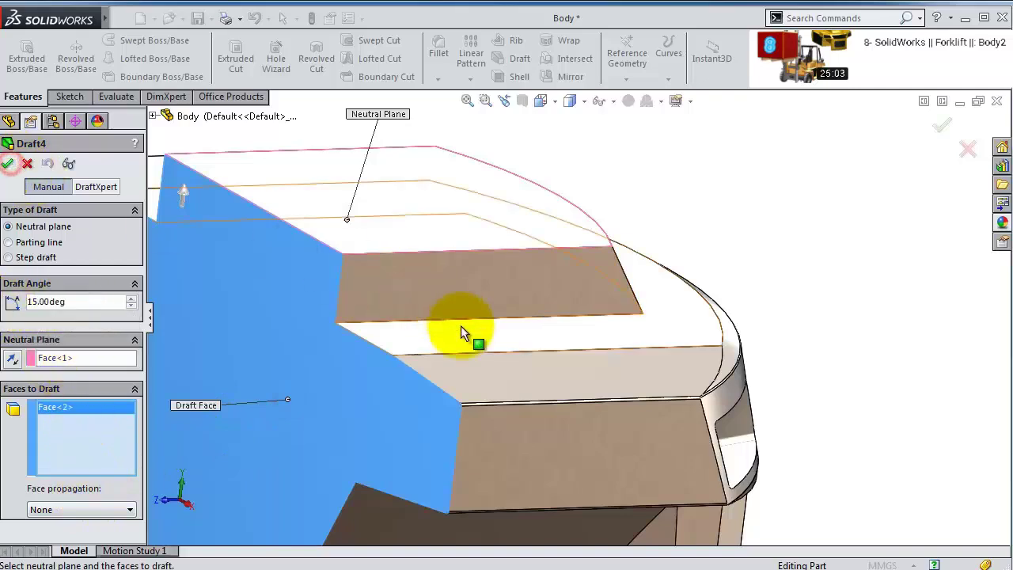
left_click(8, 165)
middle_click_drag(219, 226, 449, 301)
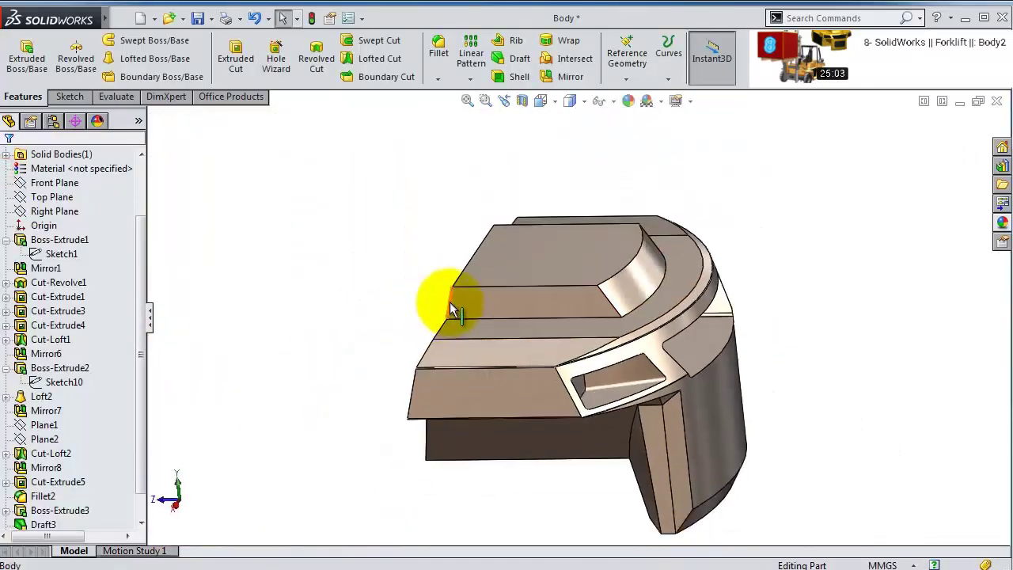
- Fillet the curved draft face's two edges with a 50 mm radius
left_click(439, 49)
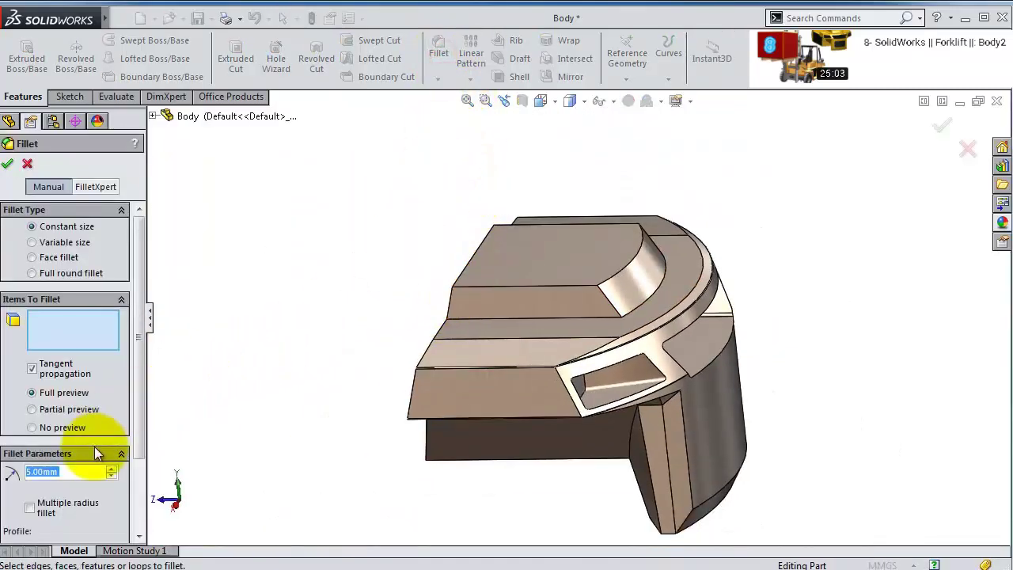
type("50")
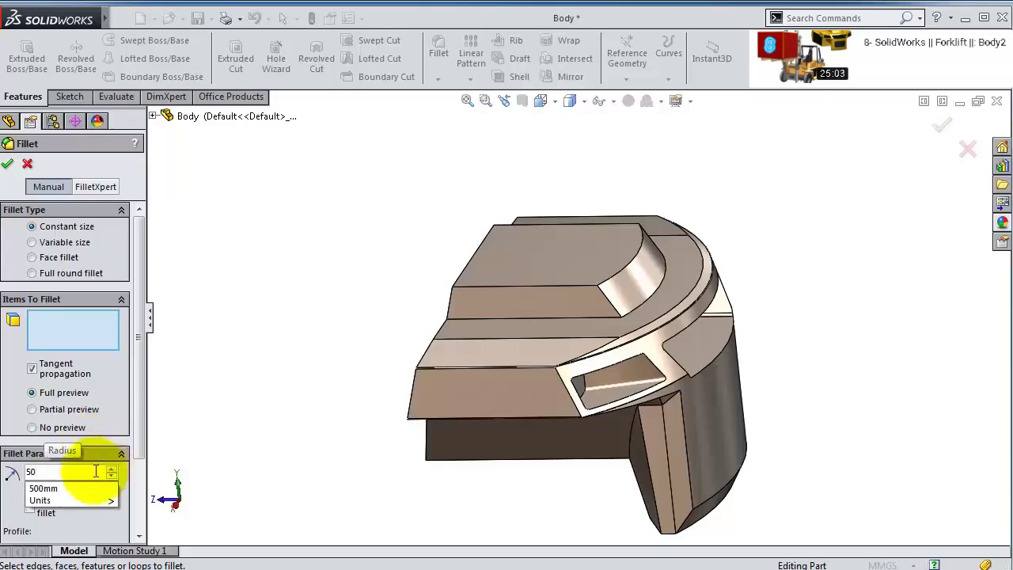
left_click(10, 497)
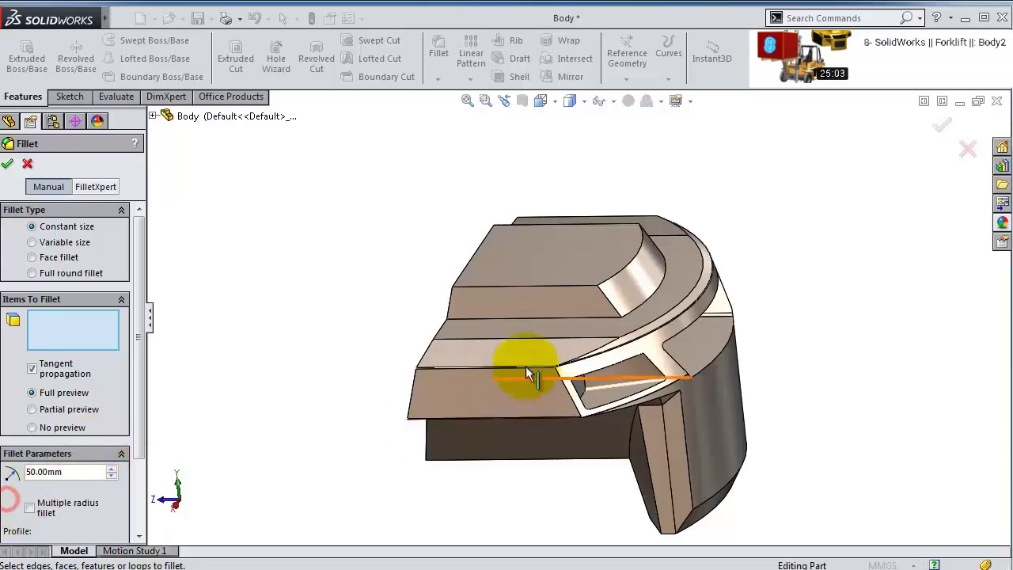
left_click(604, 308)
scroll(613, 305, "down", 4)
middle_click_drag(618, 295, 597, 357)
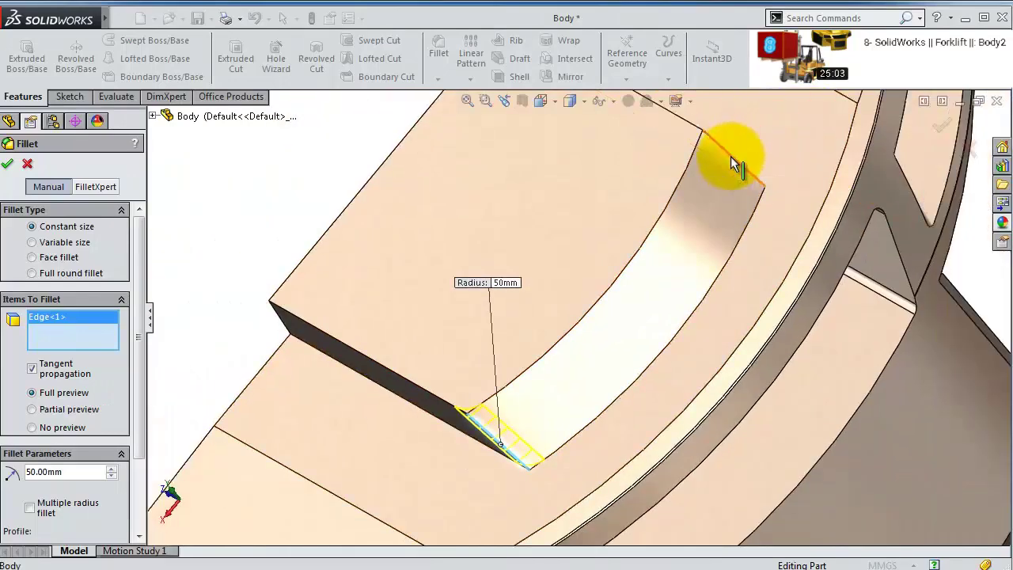
left_click(728, 161)
type("10")
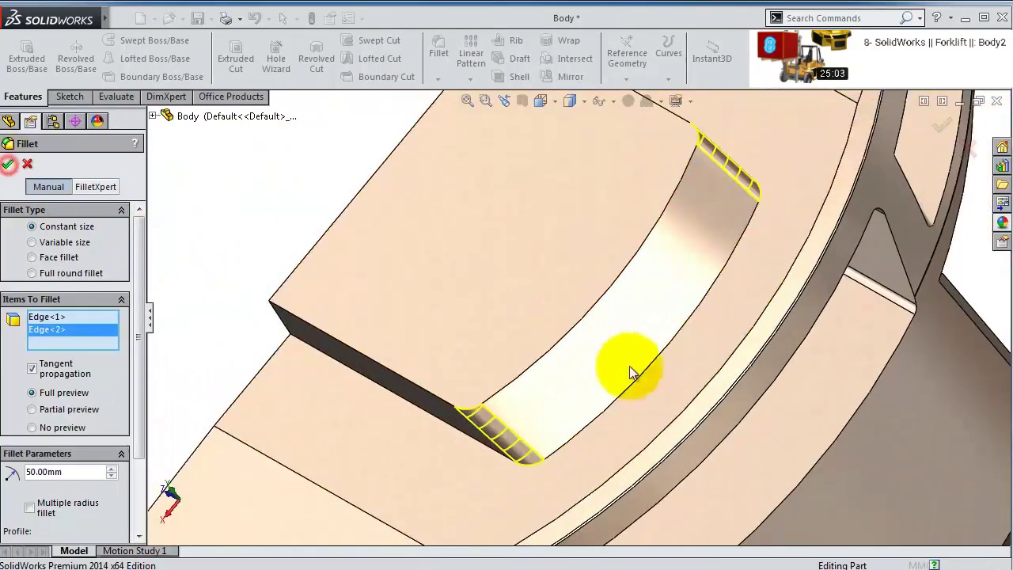
key("Return")
middle_click_drag(607, 334, 651, 260)
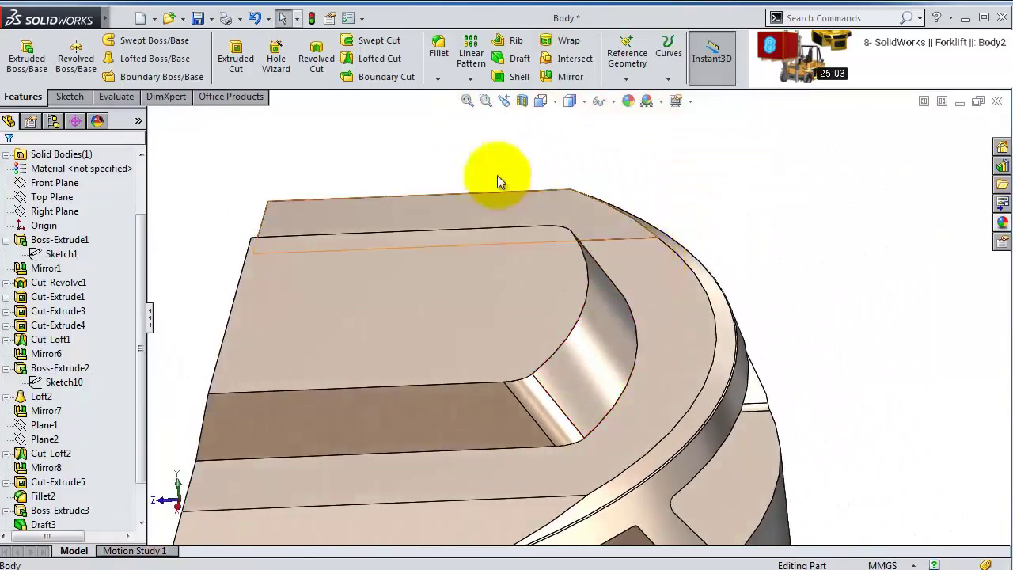
- Round the boss's top edge loop with a 20 mm fillet
left_click(439, 49)
double_click(71, 472)
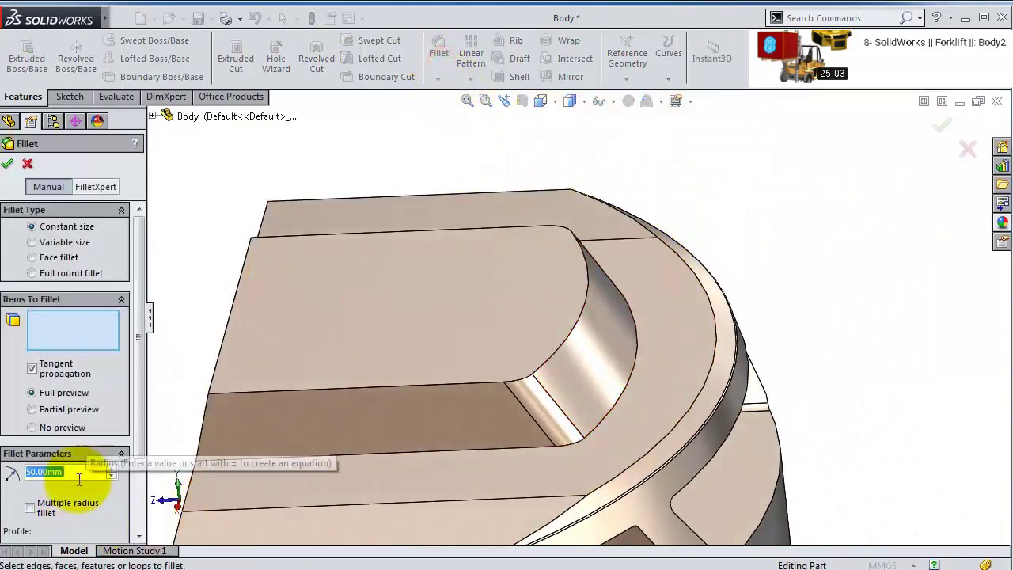
type("20")
left_click(425, 354)
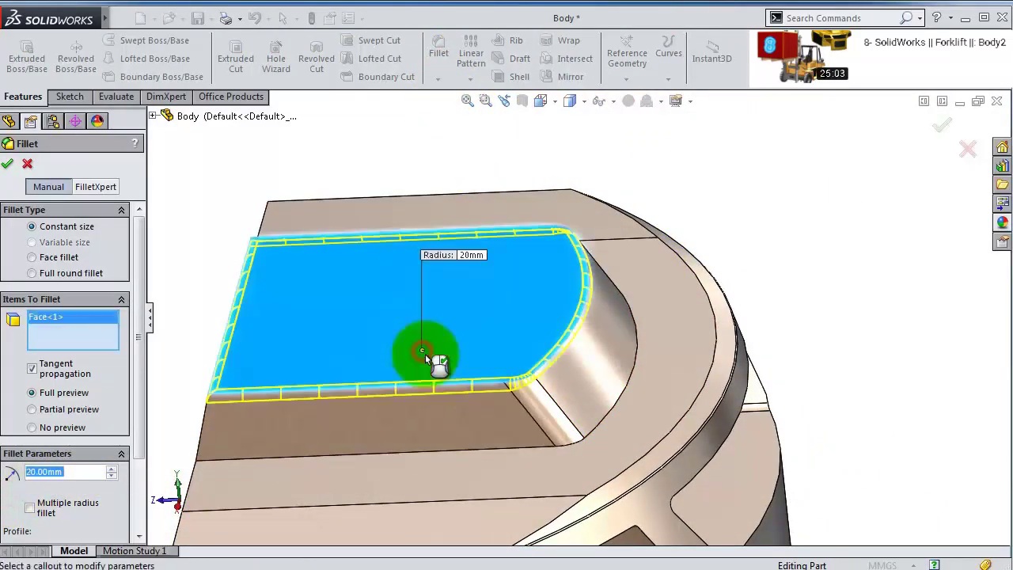
middle_click_drag(245, 345, 307, 307)
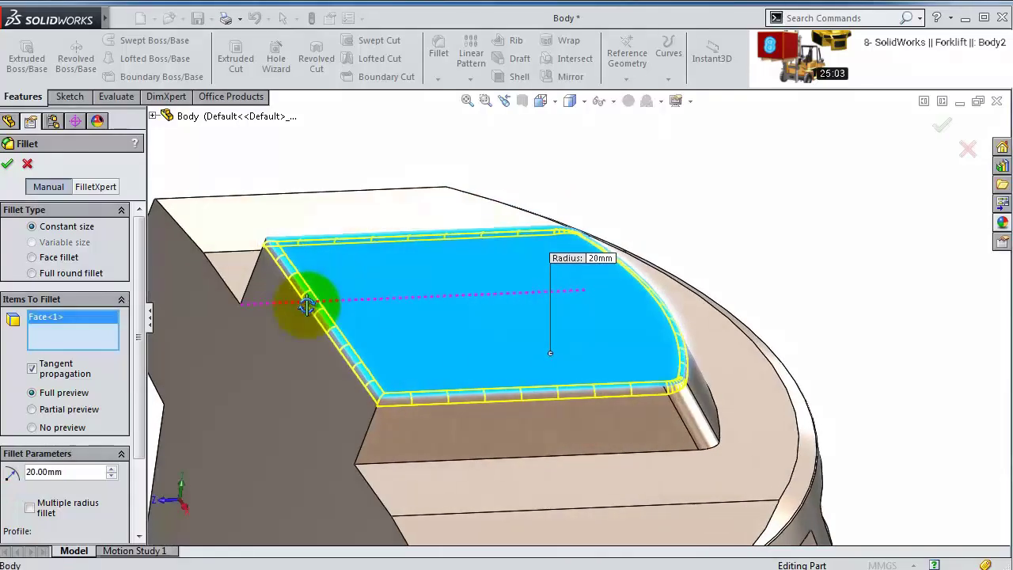
right_click(65, 346)
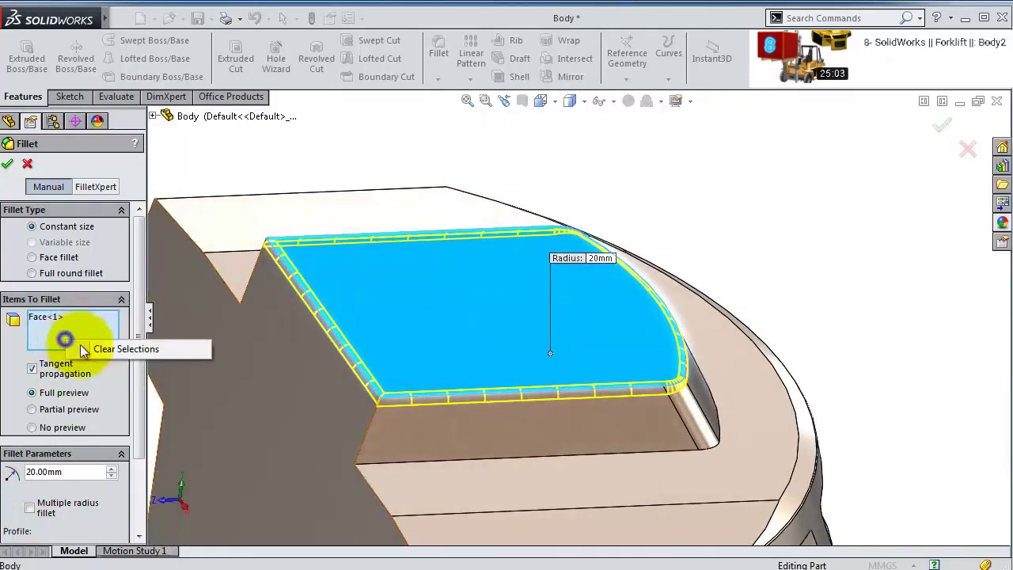
left_click(126, 349)
left_click(517, 391)
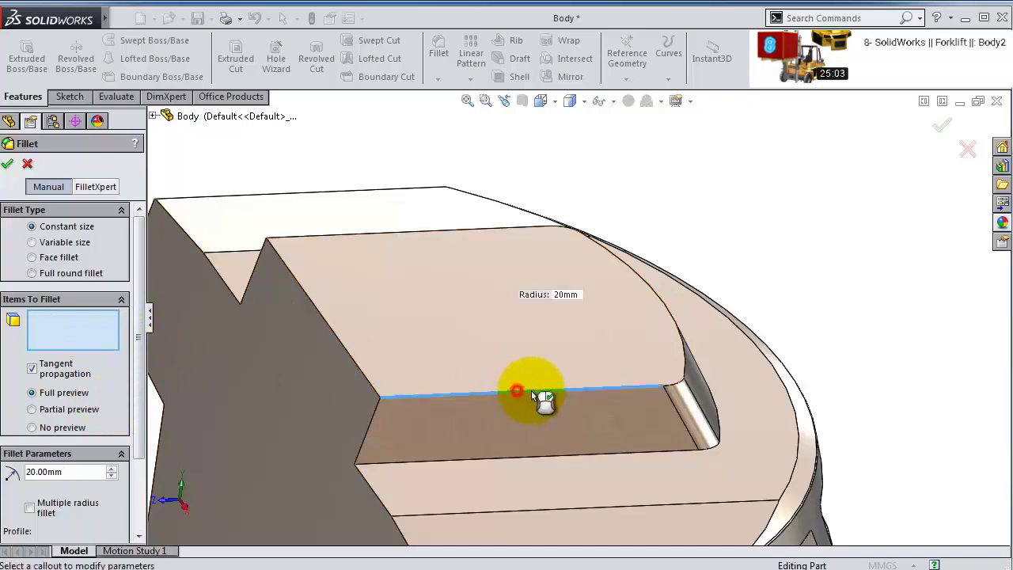
left_click(9, 165)
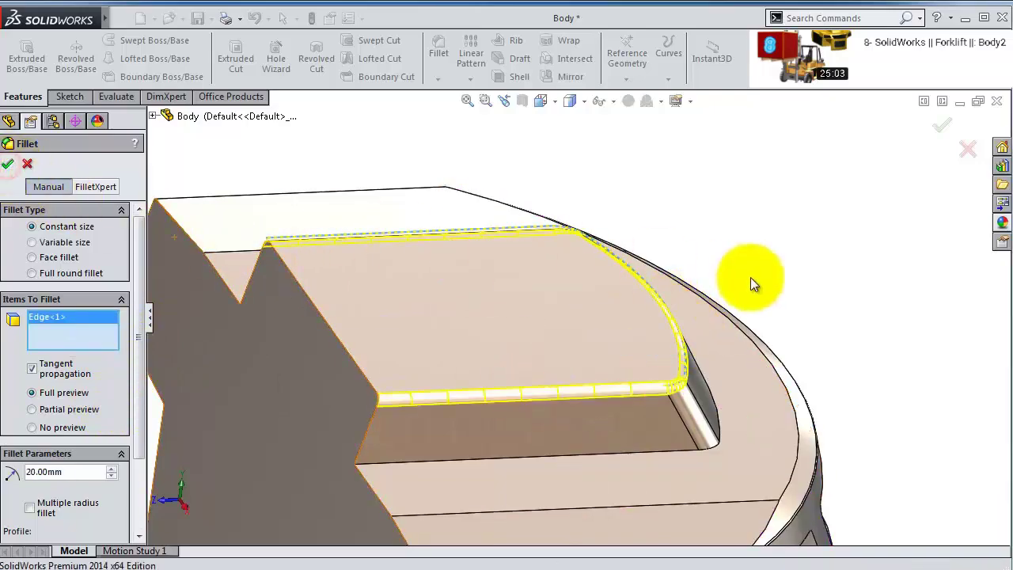
middle_click_drag(769, 245, 839, 292)
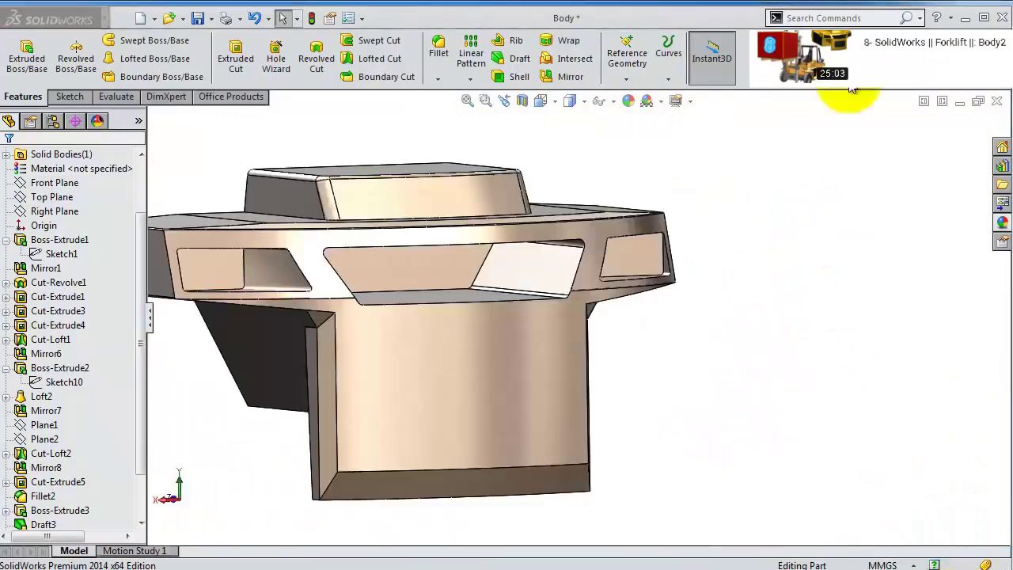
- Create a 20 mm offset surface from the front cylindrical face, reversed to its other side
right_click(843, 43)
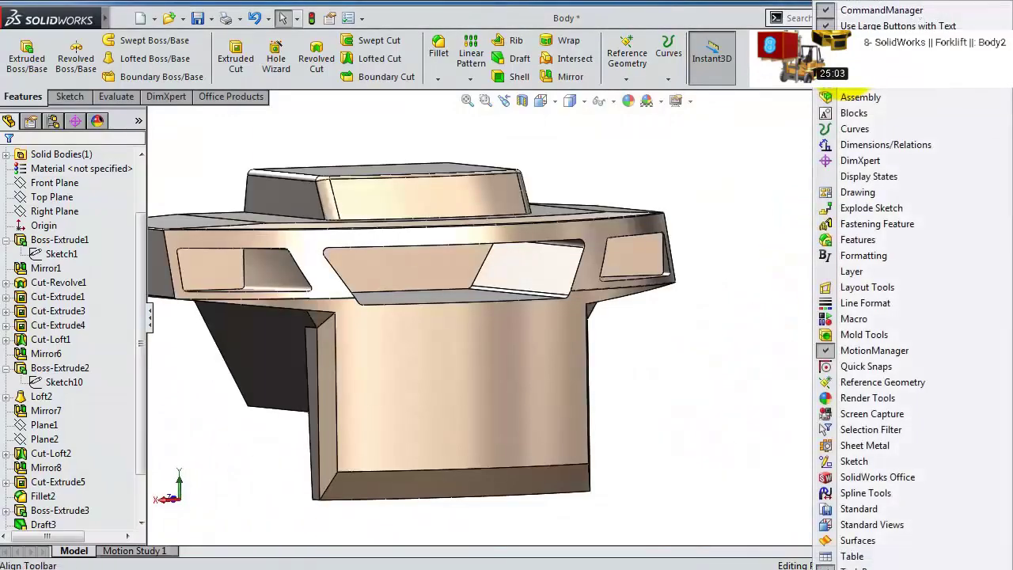
left_click(857, 540)
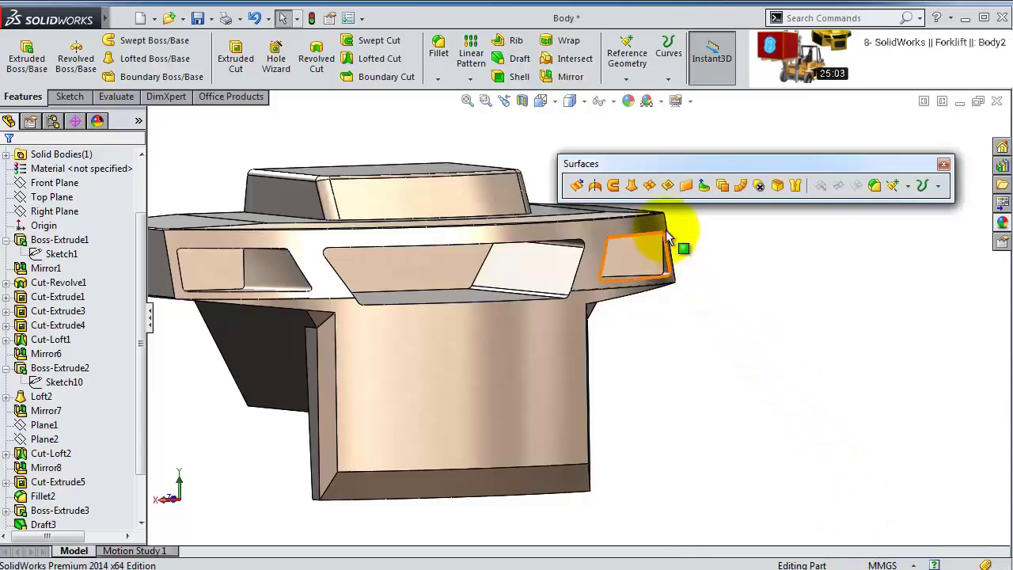
left_click(722, 185)
left_click(530, 378)
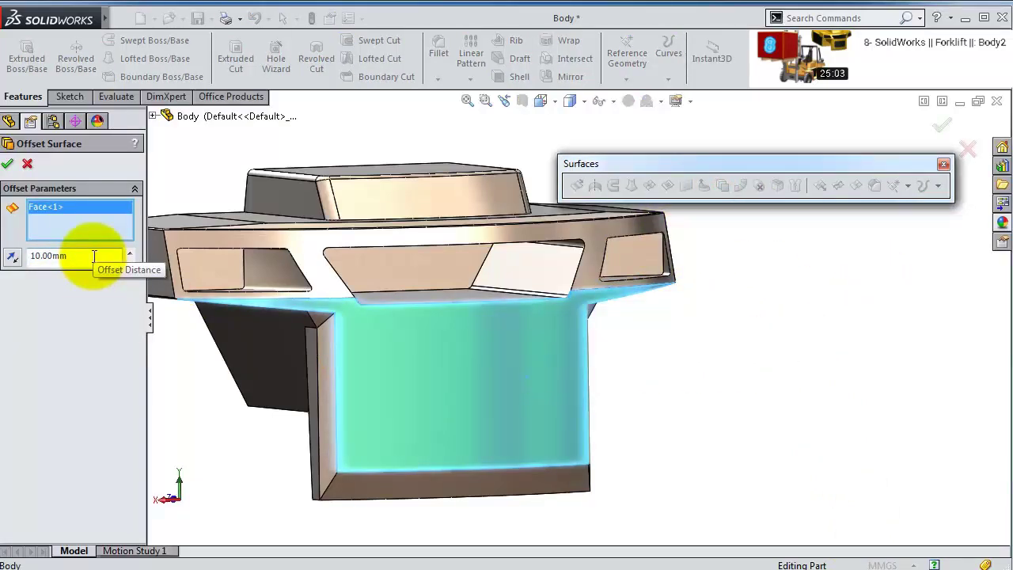
middle_click_drag(610, 401, 680, 396)
left_click_drag(87, 259, 30, 256)
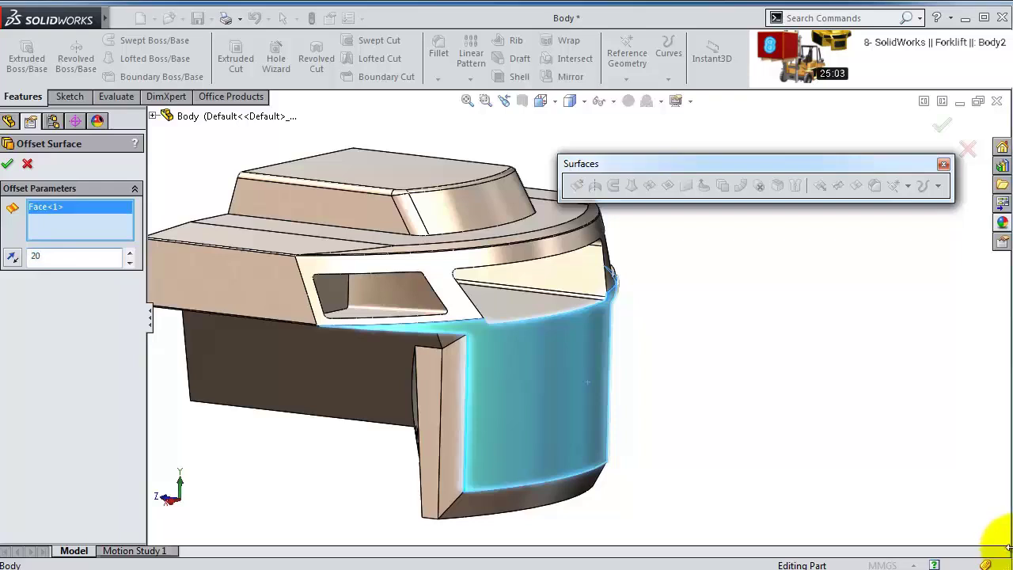
middle_click_drag(664, 387, 715, 400)
left_click(13, 258)
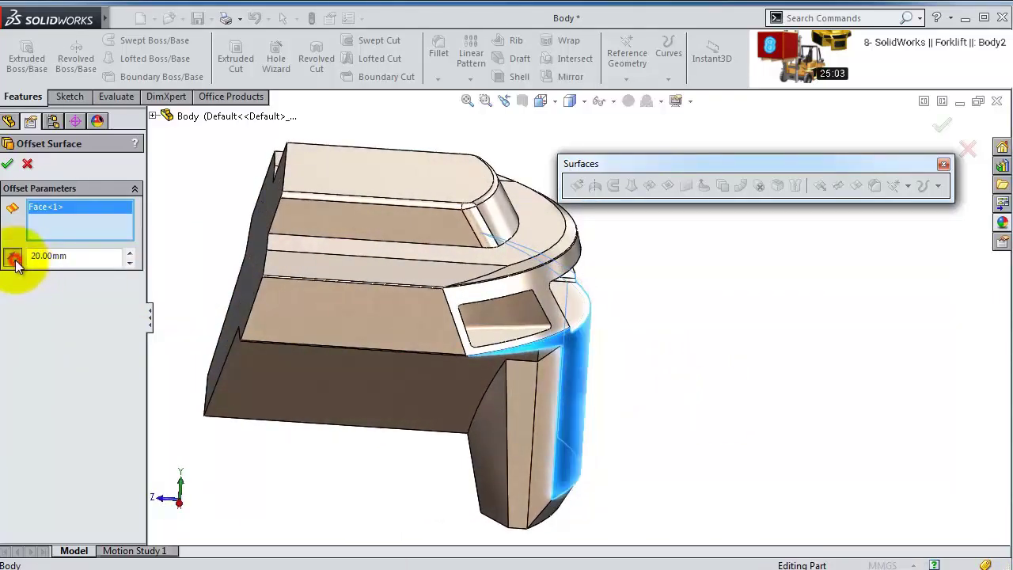
left_click(8, 163)
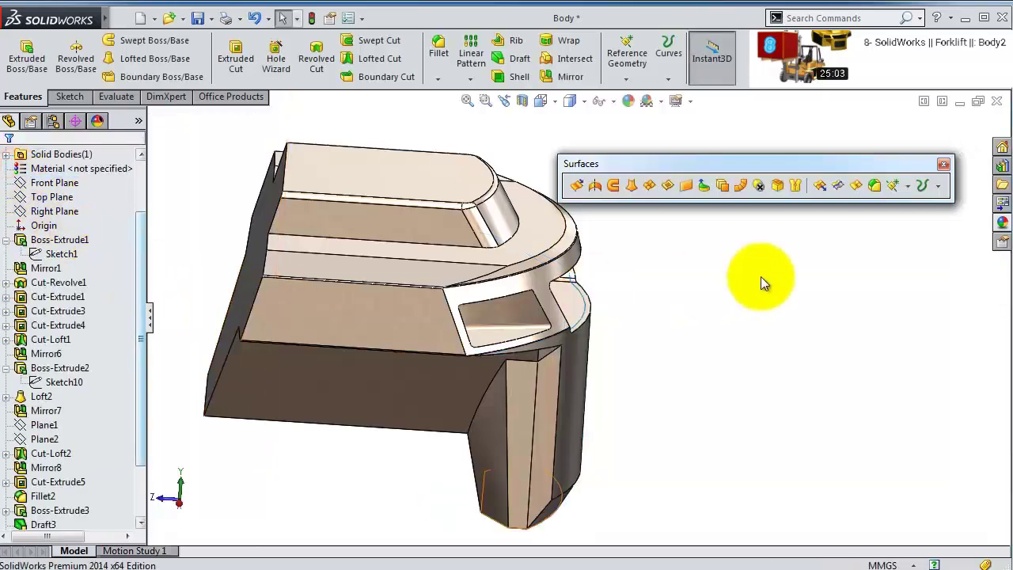
- Close the Surfaces toolbar and orbit to view the model from above
middle_click_drag(761, 276, 725, 291)
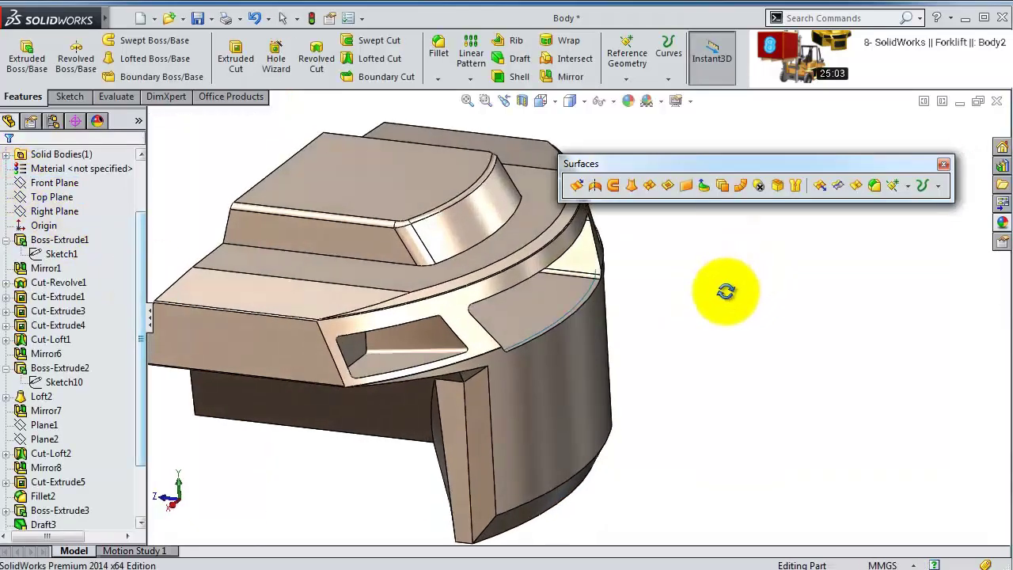
left_click(944, 165)
middle_click_drag(809, 233, 792, 245)
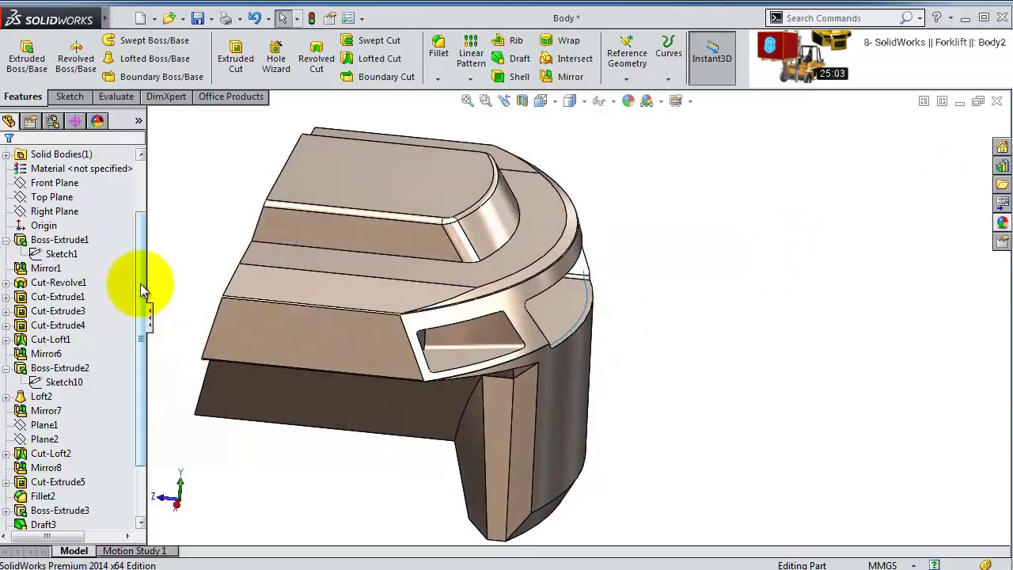
scroll(142, 269, "up", 3)
left_click_drag(139, 236, 145, 277)
- Start a sketch on Plane2 and draw a centre rectangle on the body's lower face
left_click(49, 426)
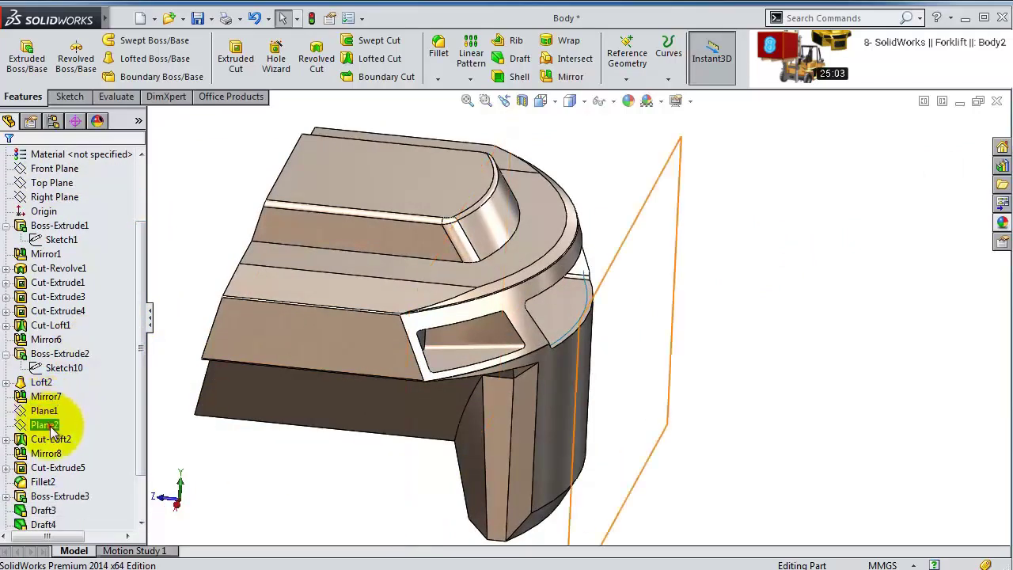
left_click(77, 402)
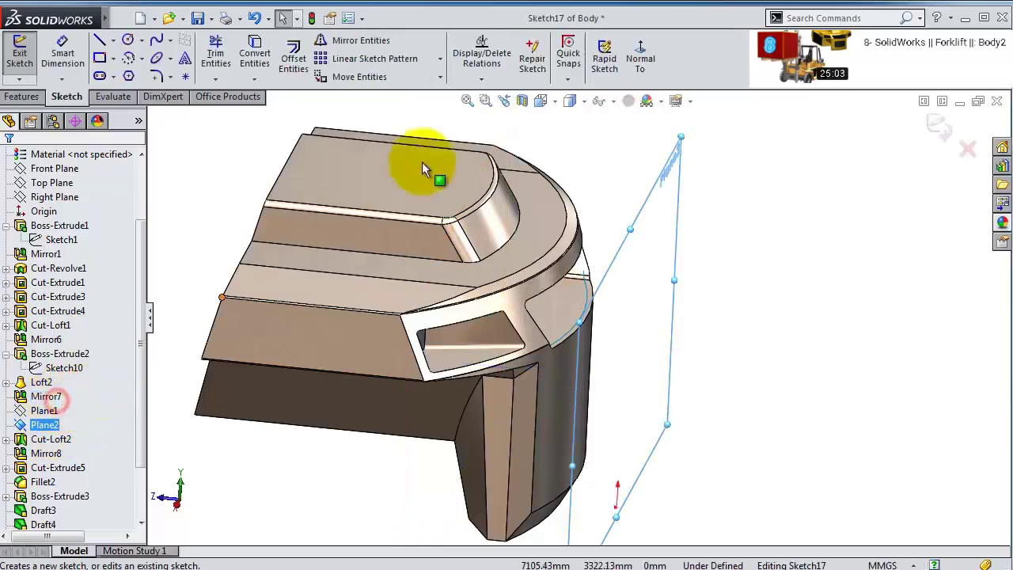
left_click(638, 69)
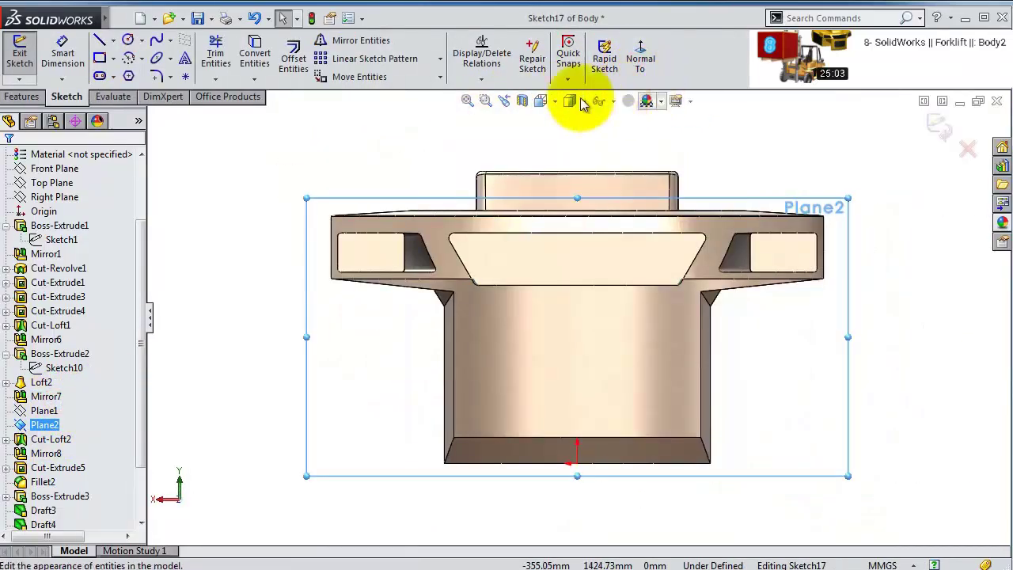
left_click(115, 60)
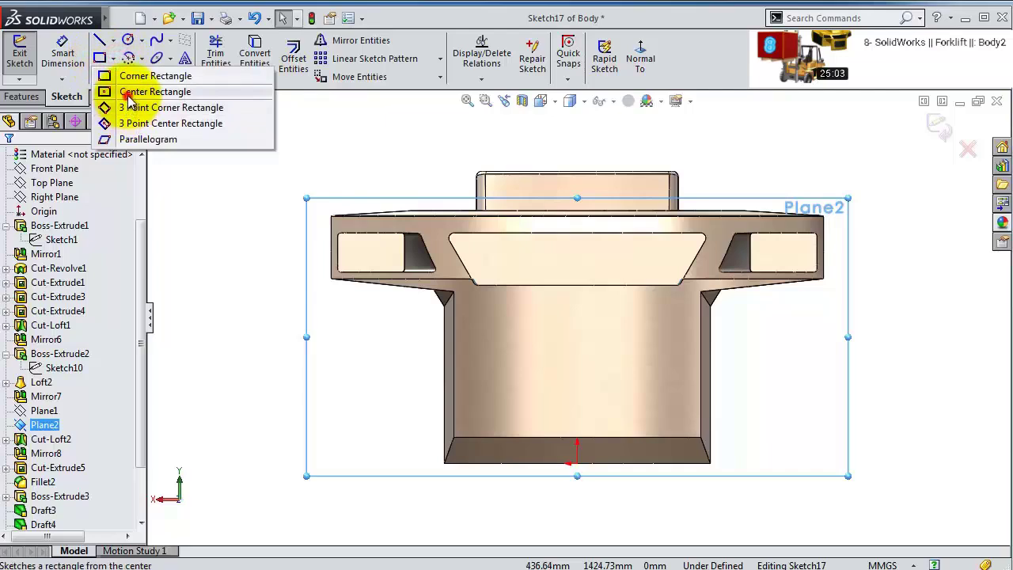
left_click(127, 92)
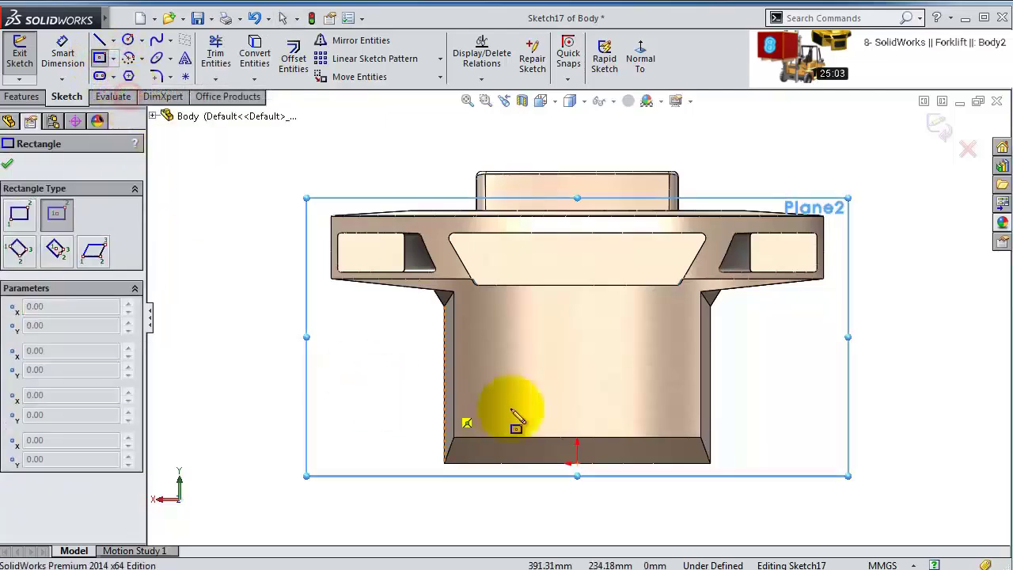
left_click(578, 378)
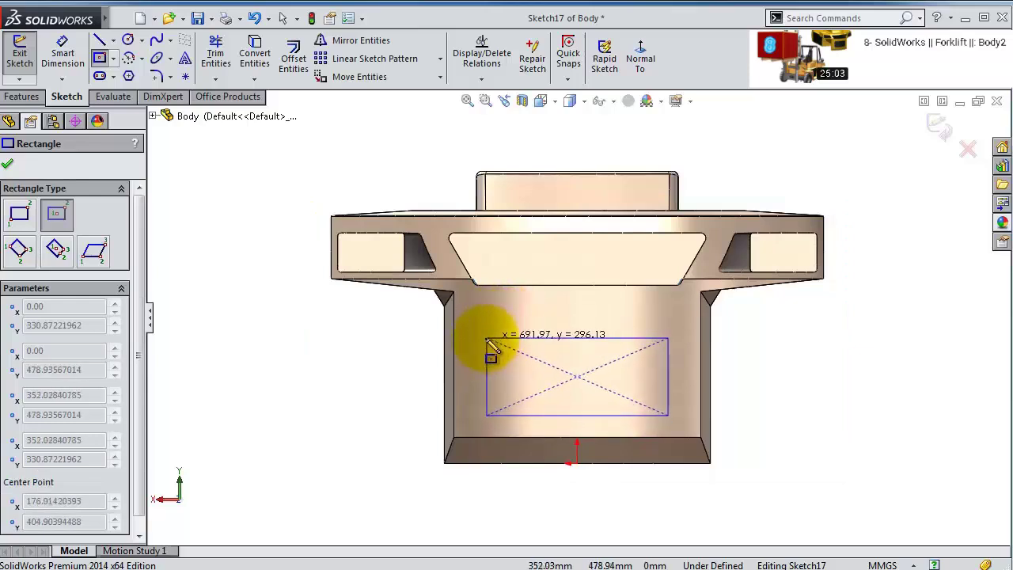
left_click(486, 330)
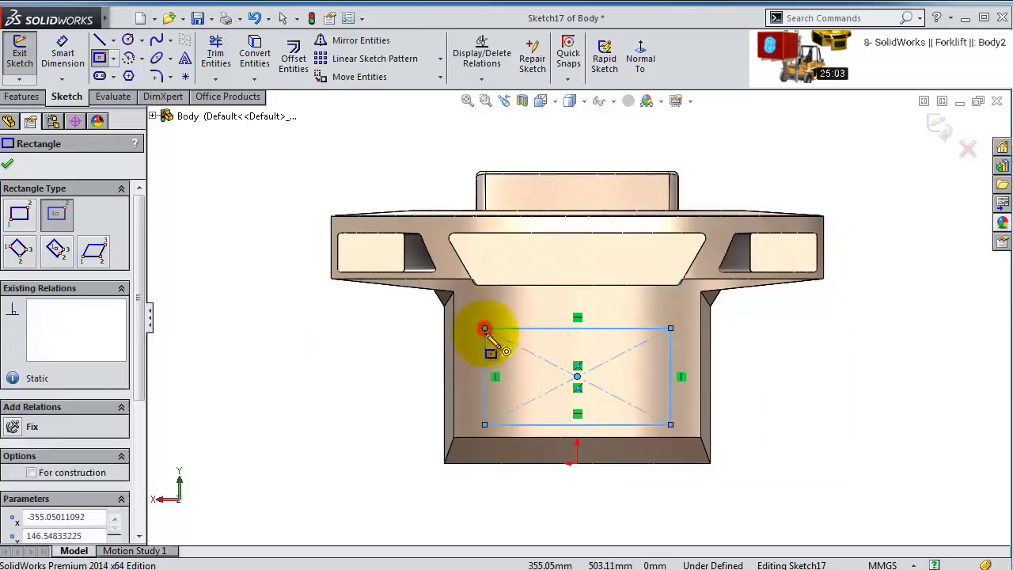
- Dimension the rectangle 350 mm tall and 700 mm wide
left_click(61, 53)
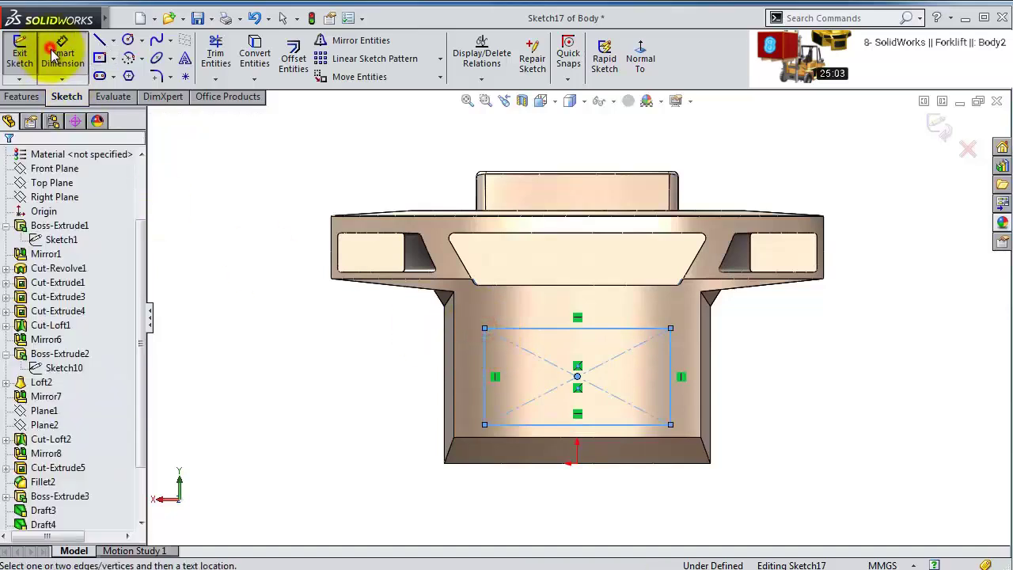
left_click(484, 369)
left_click(372, 363)
type("3")
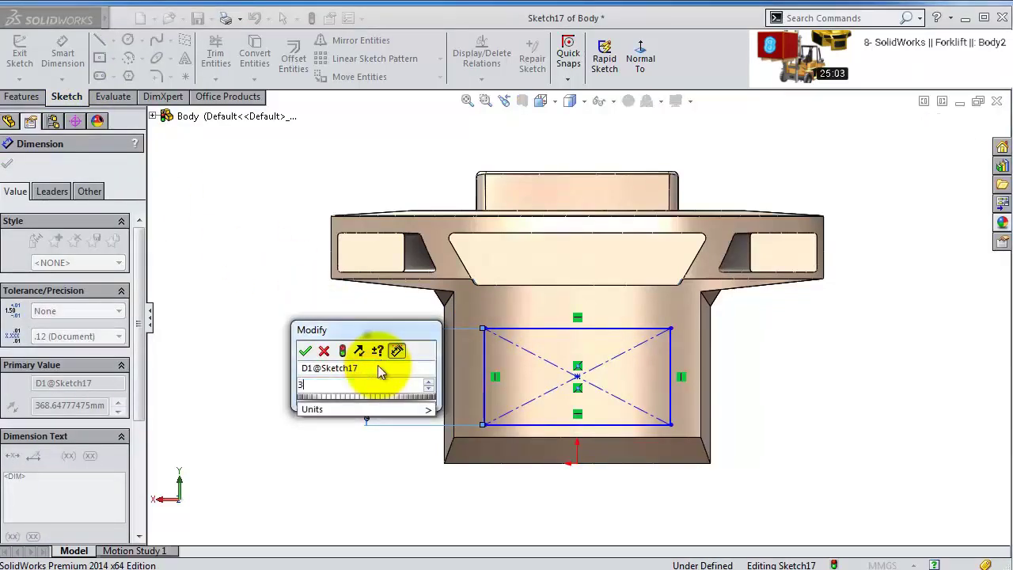
type("50")
key("Return")
left_click(552, 334)
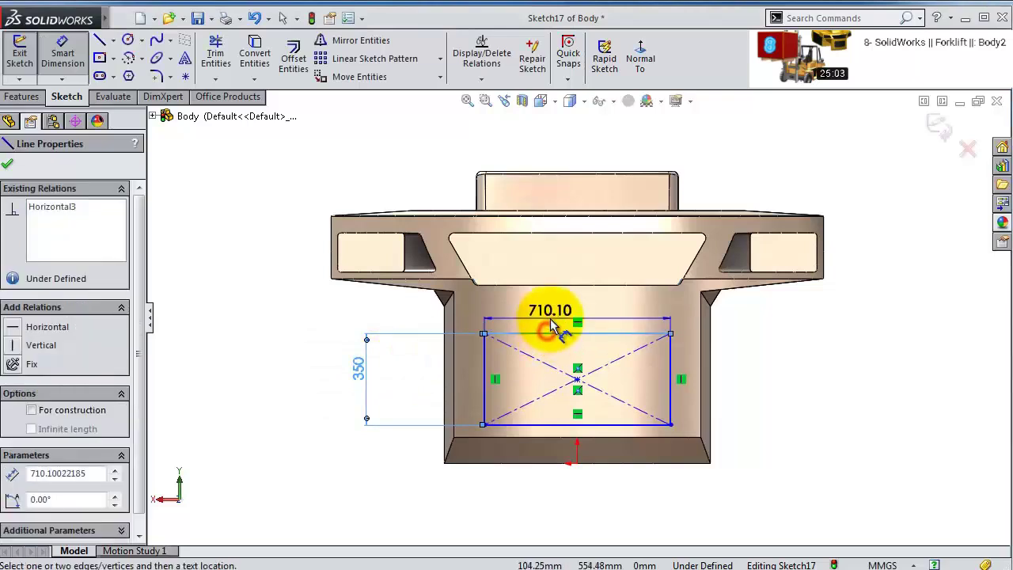
left_click(556, 315)
type("700")
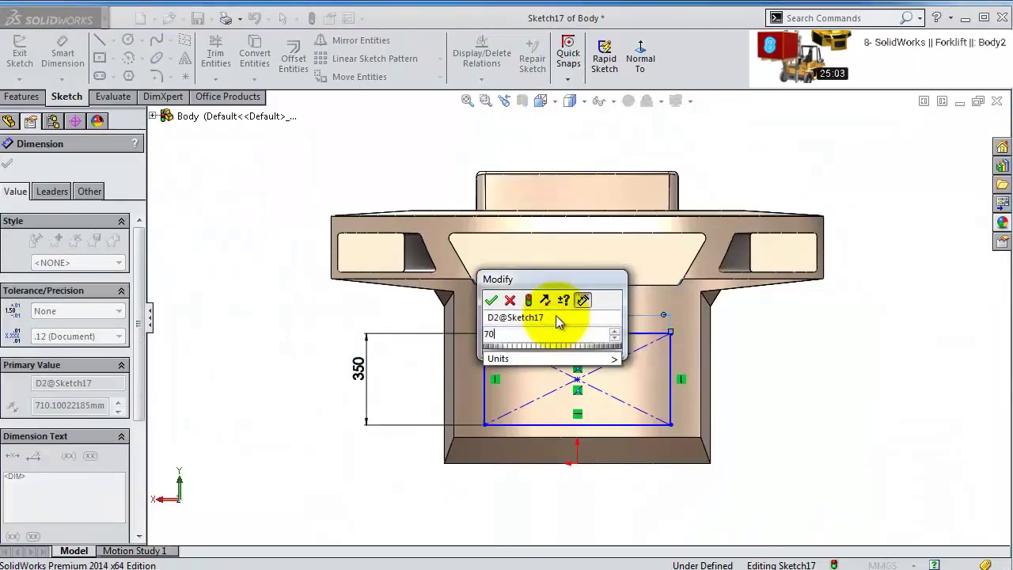
key("Return")
scroll(601, 372, "down", 2)
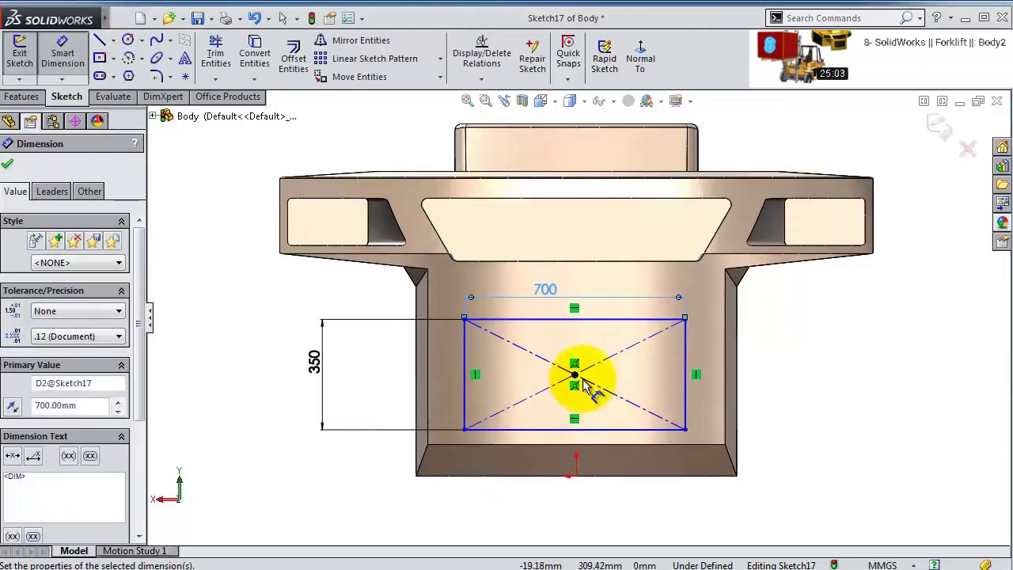
key("Escape")
key("Escape")
left_click(574, 375)
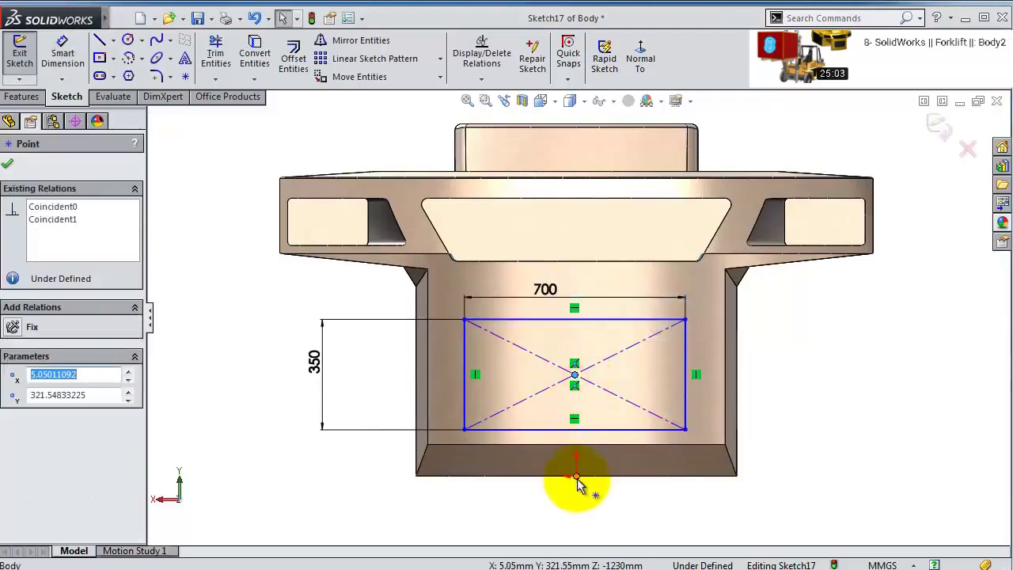
- Align the rectangle centre vertically with the origin and set its top edge 150 below the body's upper edge
left_click(576, 475, "ctrl")
left_click(638, 417)
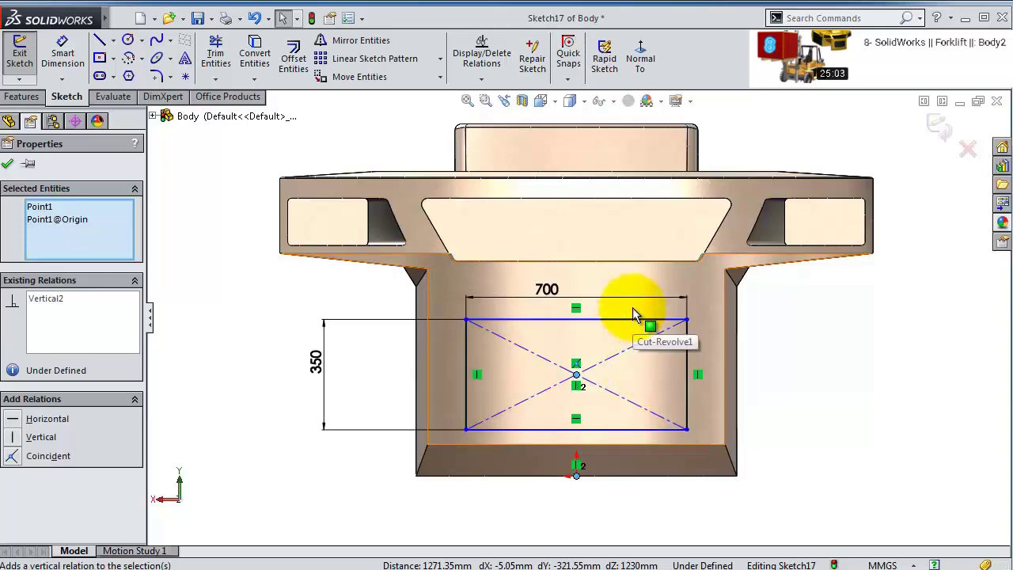
left_click(62, 53)
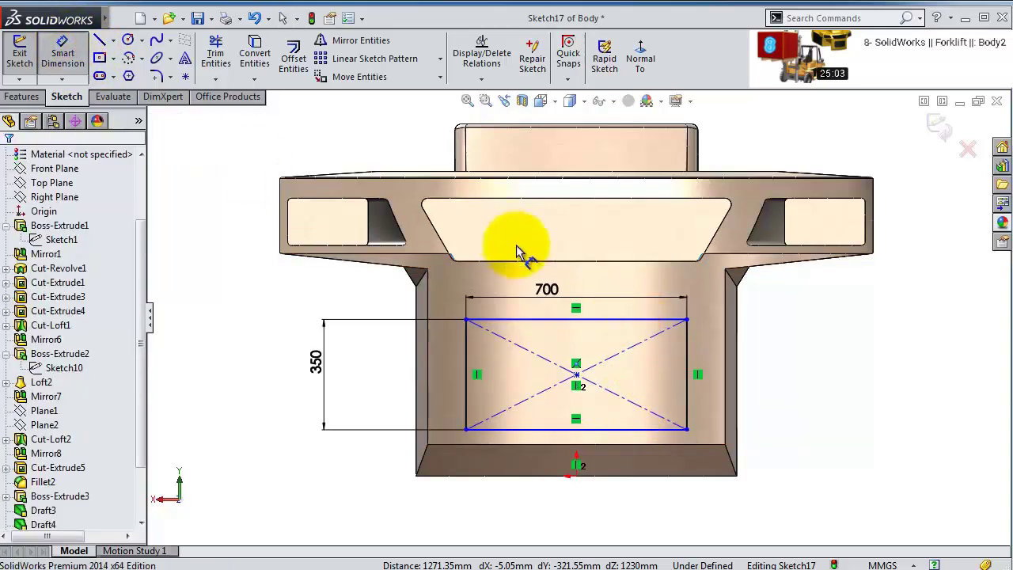
left_click(620, 321)
left_click(617, 260)
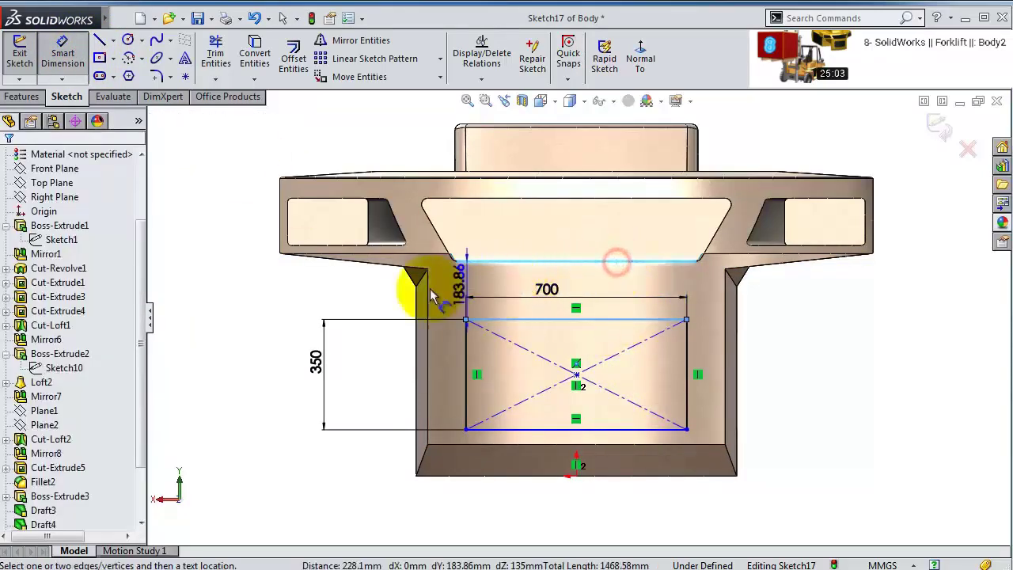
left_click(312, 294)
type("1")
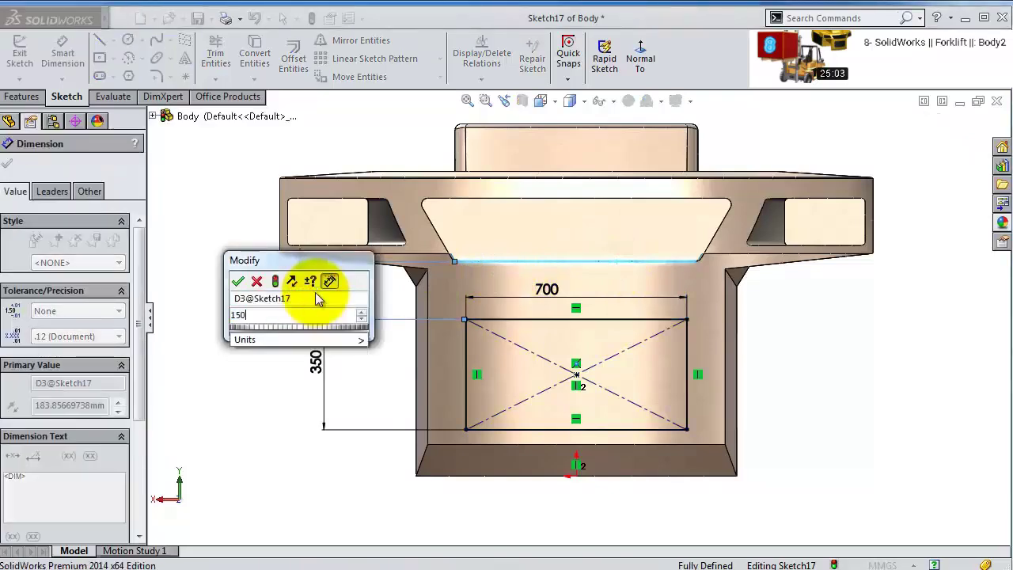
type("50")
key("Return")
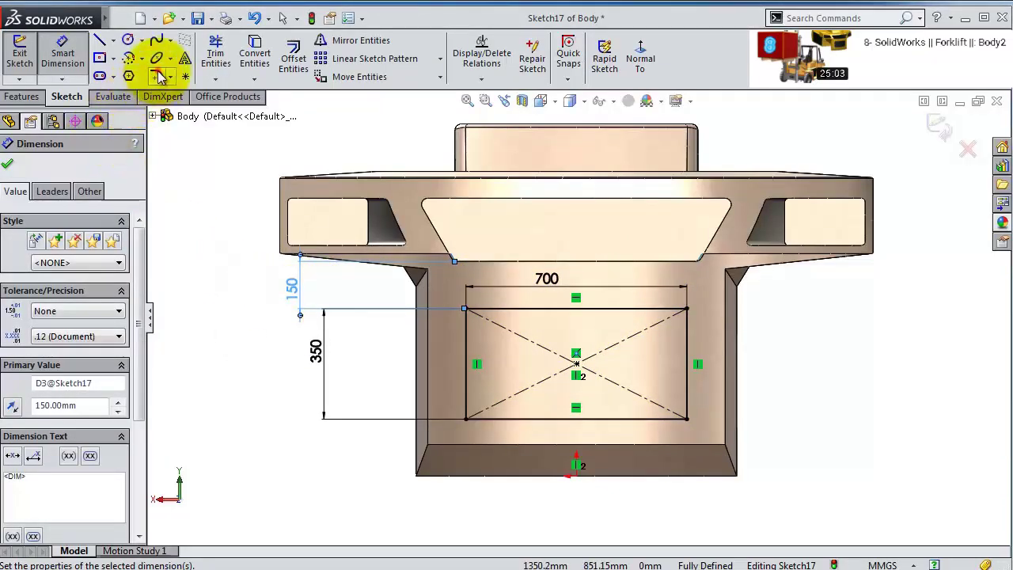
- Round all four rectangle corners with 50 mm sketch fillets
left_click(158, 74)
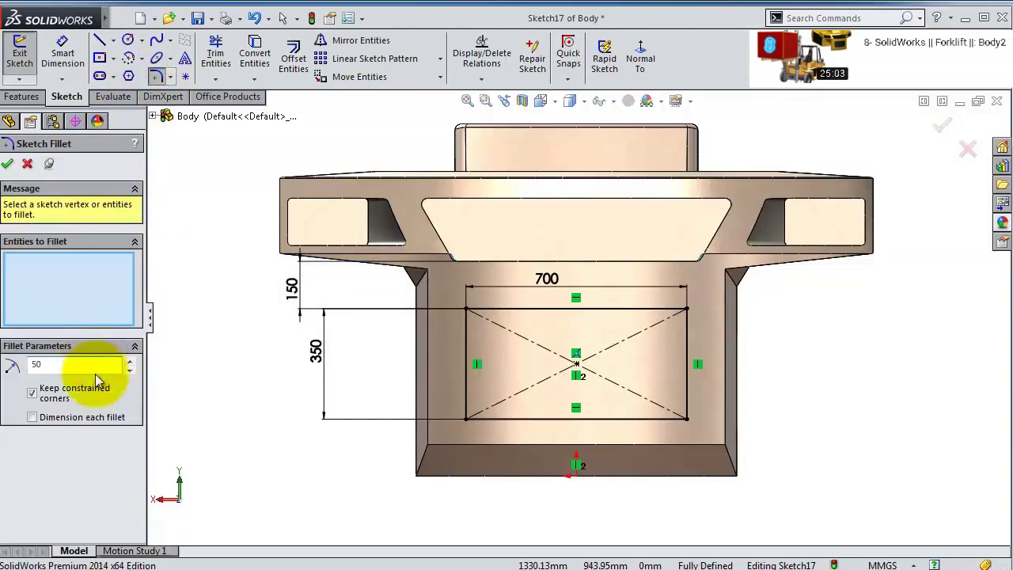
left_click(18, 386)
left_click(466, 308)
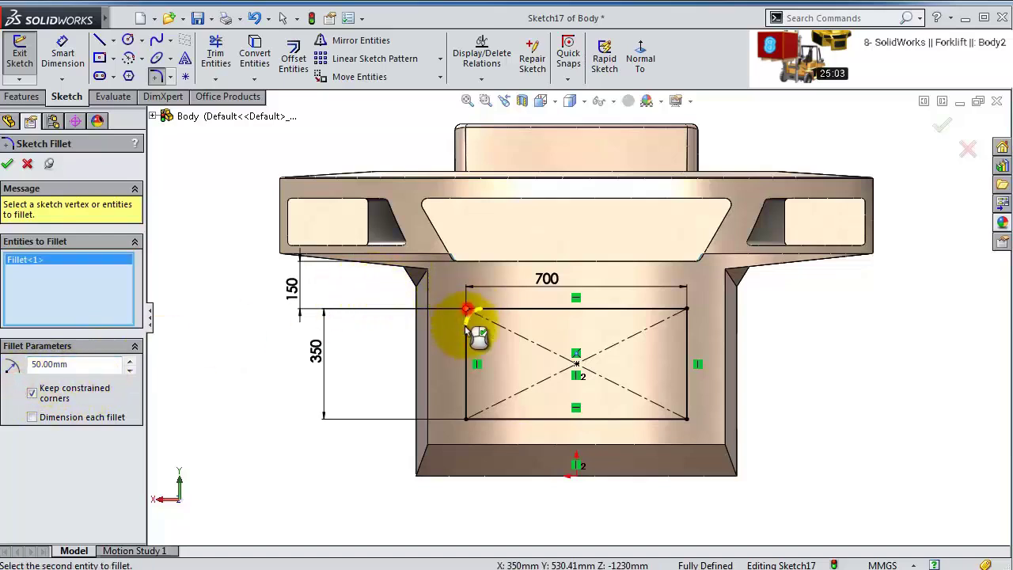
left_click(466, 417)
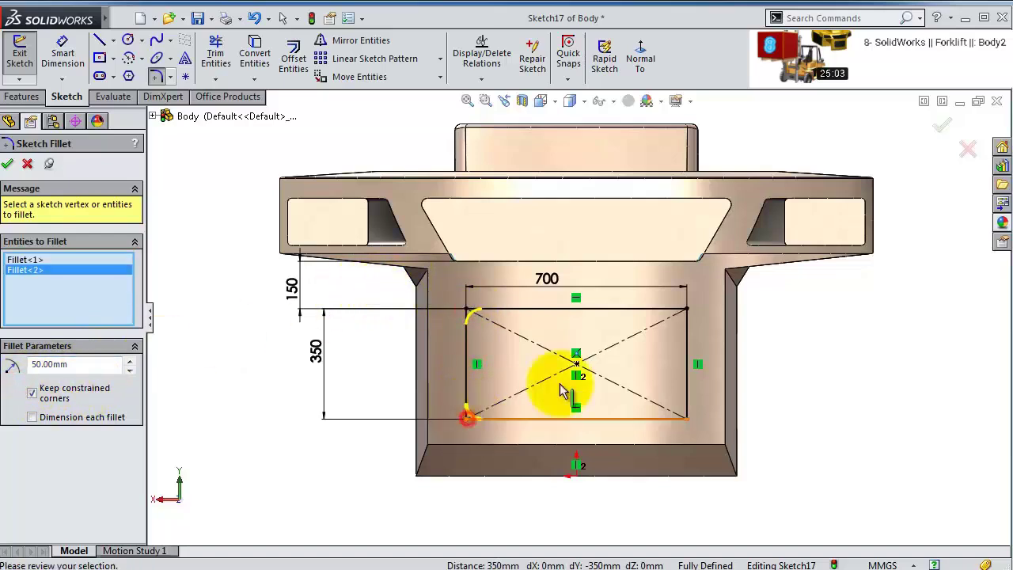
left_click(685, 310)
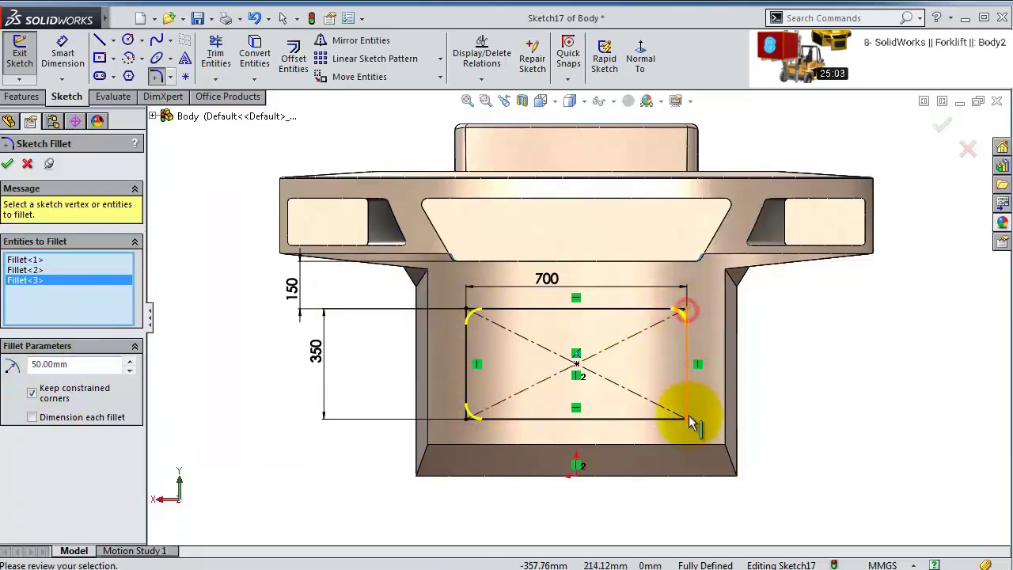
left_click(8, 163)
left_click(942, 124)
key("z")
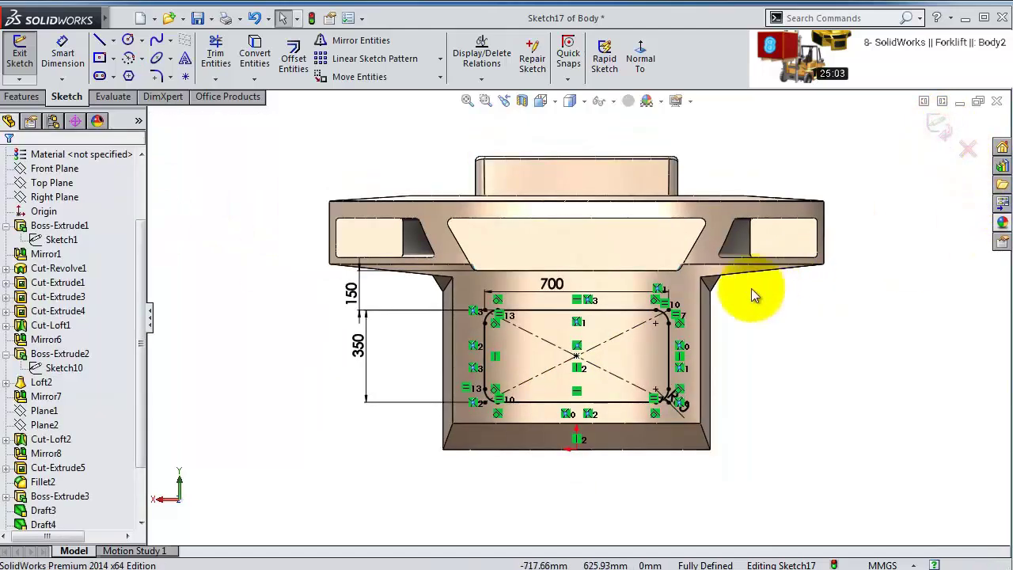
key("ctrl+7")
- Cut-extrude Sketch17 up to Surface-Offset1 to recess a rounded pocket into the front face
left_click(22, 97)
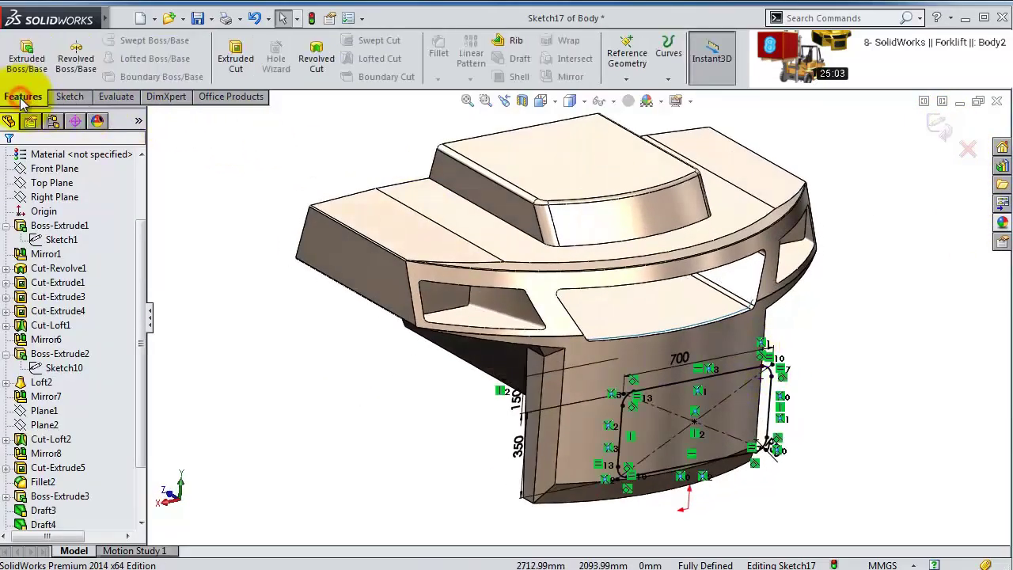
left_click(235, 57)
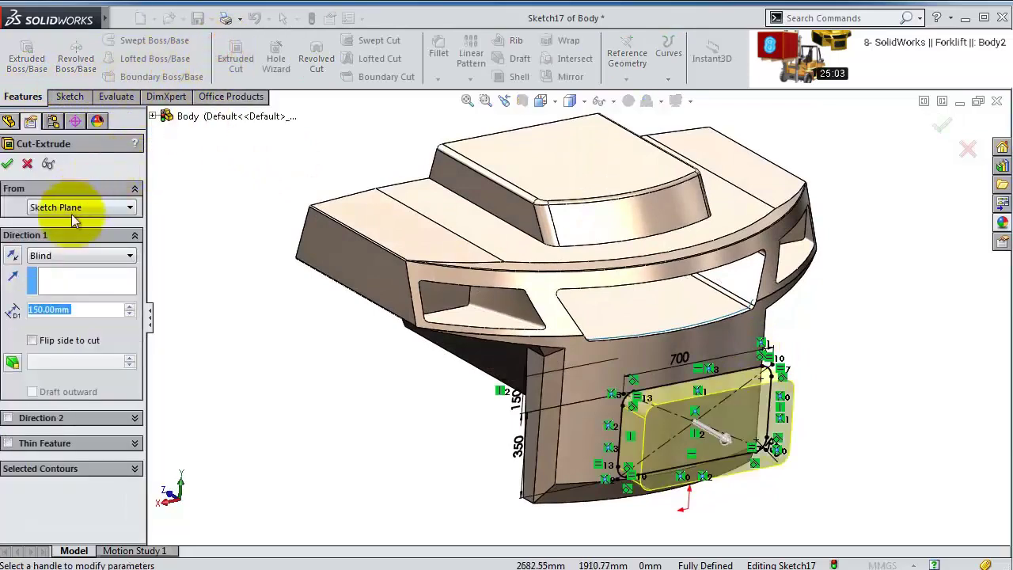
left_click(51, 255)
left_click(65, 318)
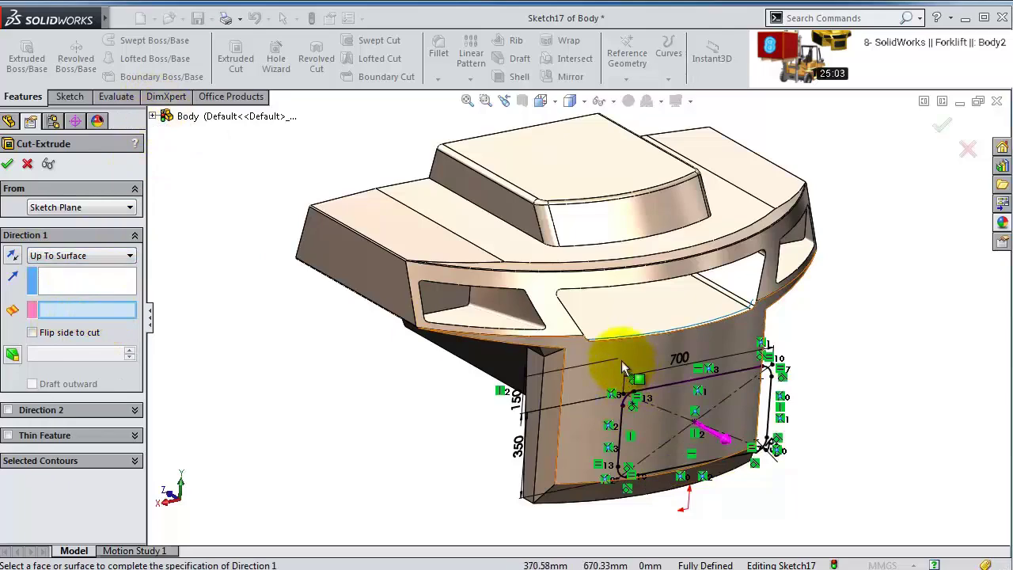
left_click(152, 117)
scroll(236, 316, "down", 2)
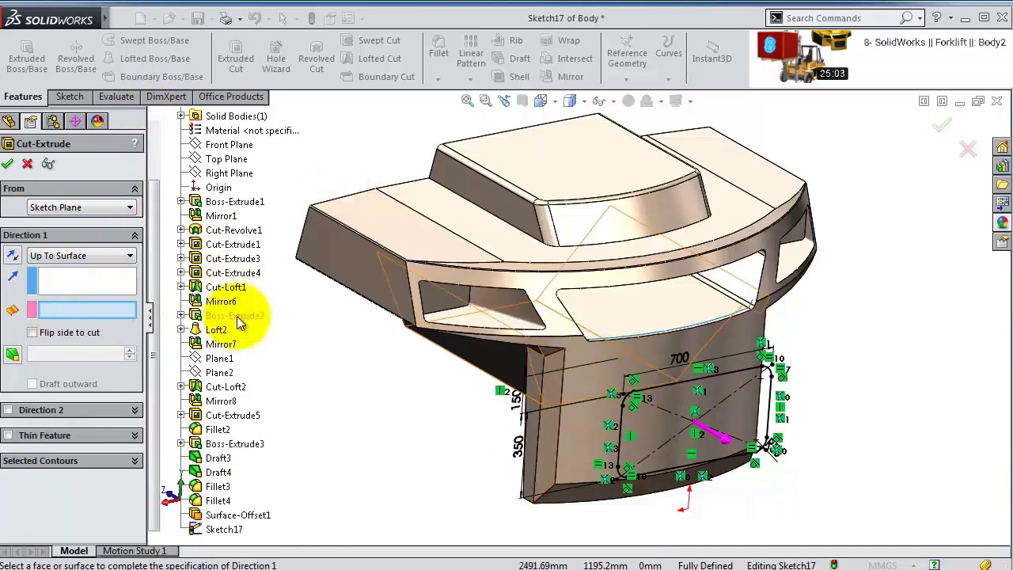
left_click(222, 516)
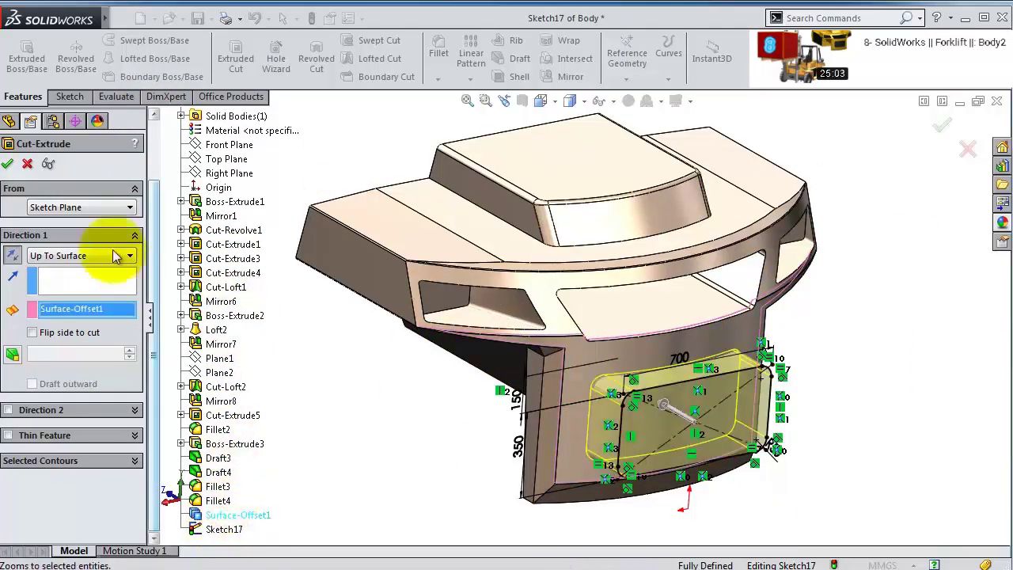
left_click(9, 161)
mouse_move(577, 317)
middle_mouse_down()
mouse_move(689, 384)
mouse_move(690, 323)
mouse_move(637, 311)
mouse_move(656, 290)
mouse_move(675, 319)
middle_mouse_up()
left_click(287, 356)
scroll(616, 312, "down", 5)
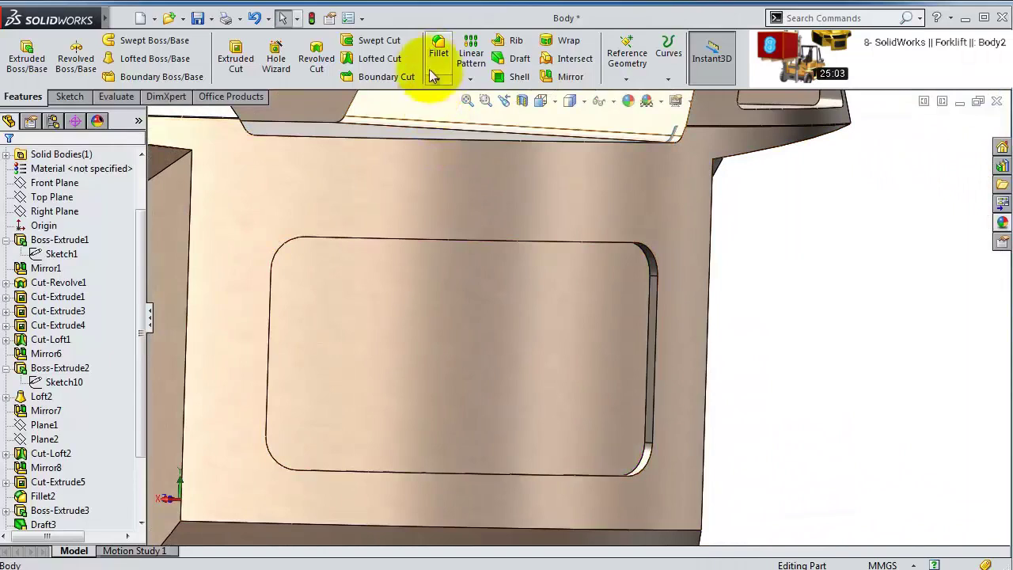
- Apply a 5 mm fillet, Fillet5, to the recess face and its rim edge
left_click(438, 49)
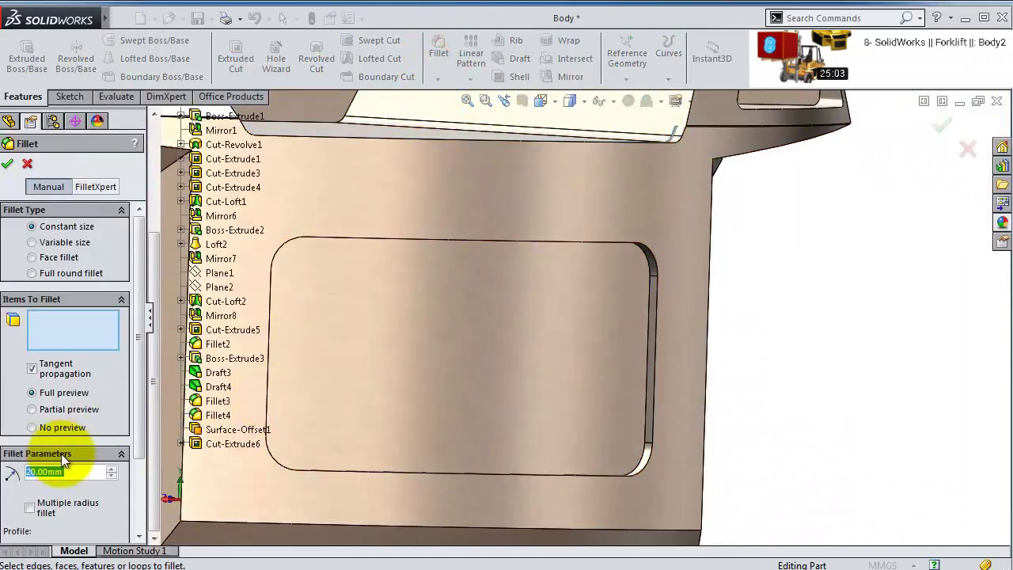
type("5")
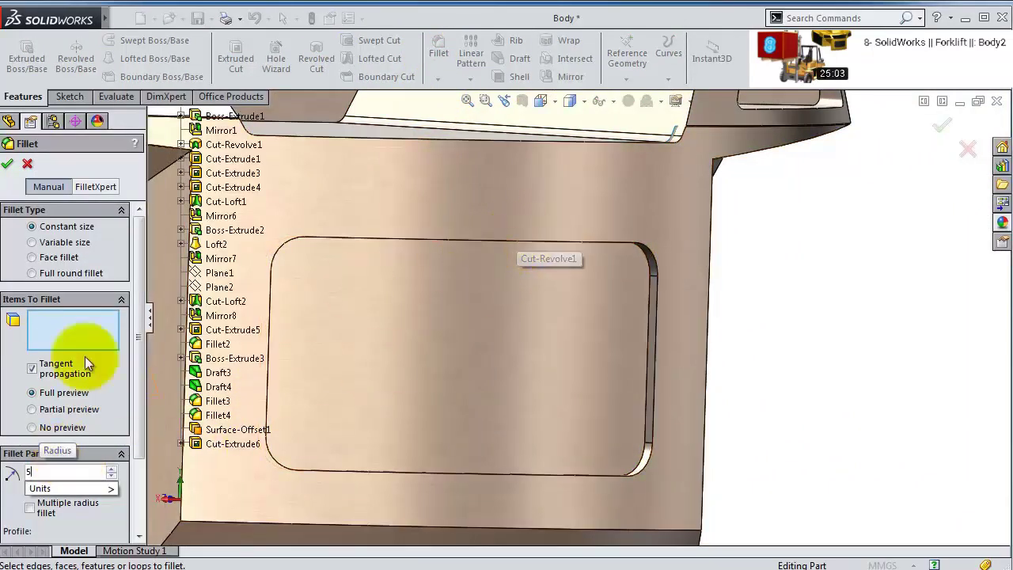
left_click(554, 374)
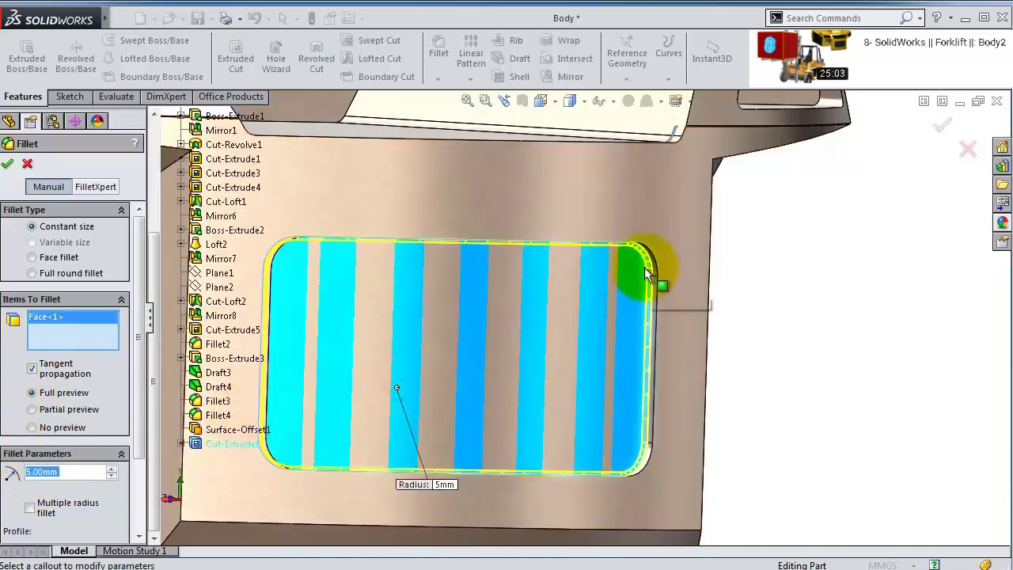
scroll(645, 273, "up", 5)
middle_click_drag(550, 253, 660, 331)
left_click(655, 341)
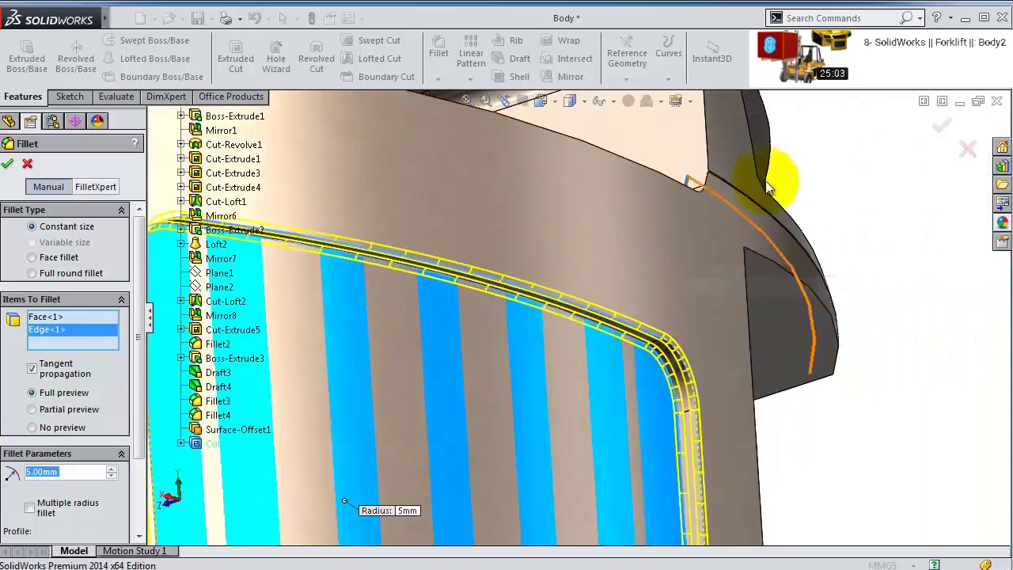
key("ctrl+shift+z")
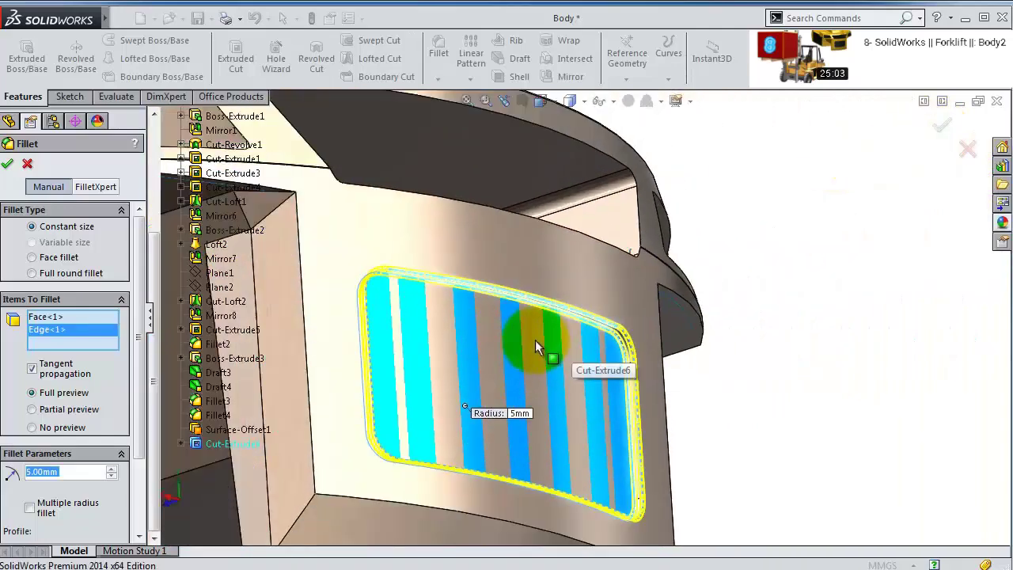
left_click(943, 127)
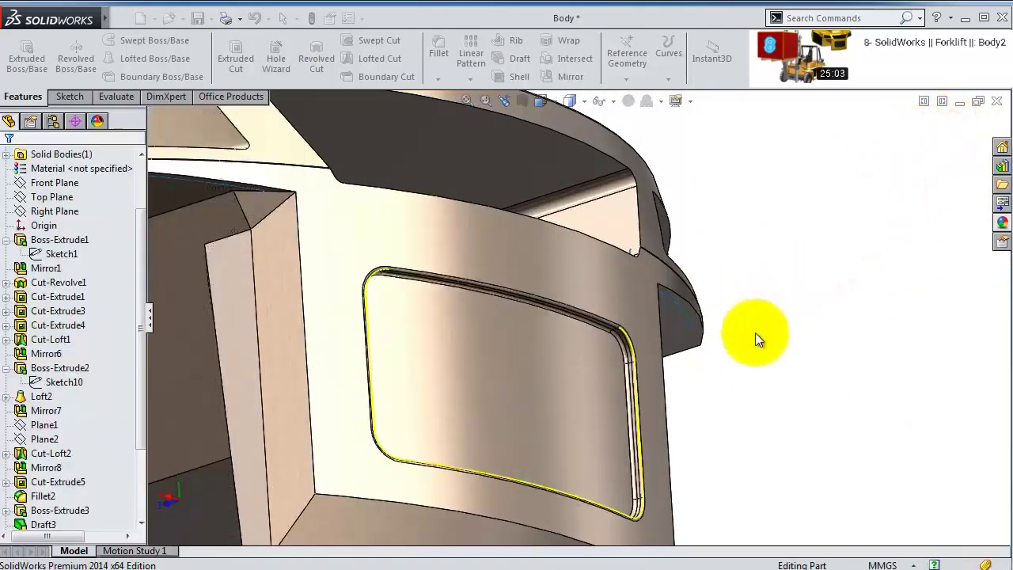
middle_click_drag(782, 313, 728, 301)
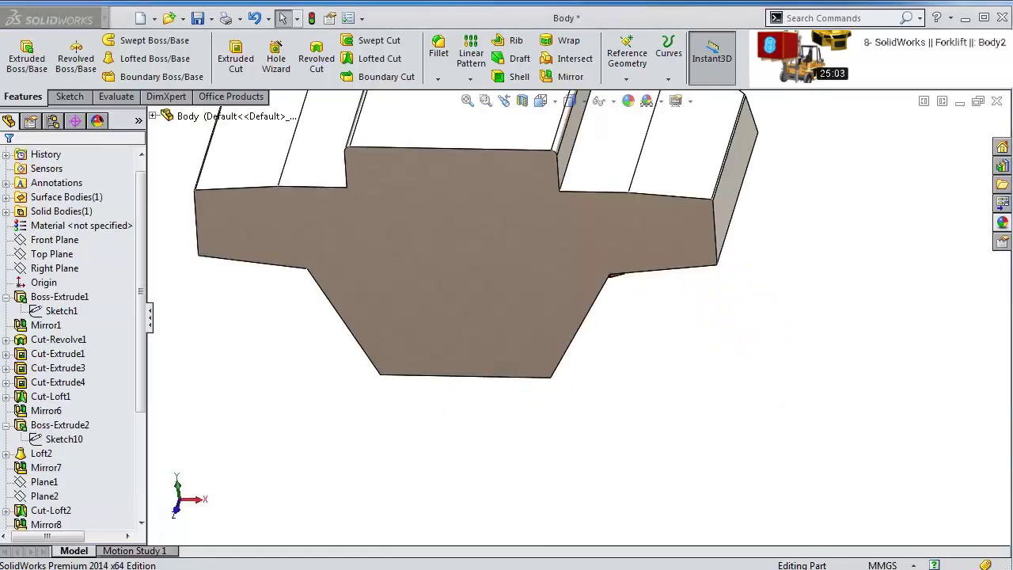
- Start a sketch on the Top Plane, viewed face-on, and draw a corner rectangle below the body
left_click(50, 253)
left_click(63, 234)
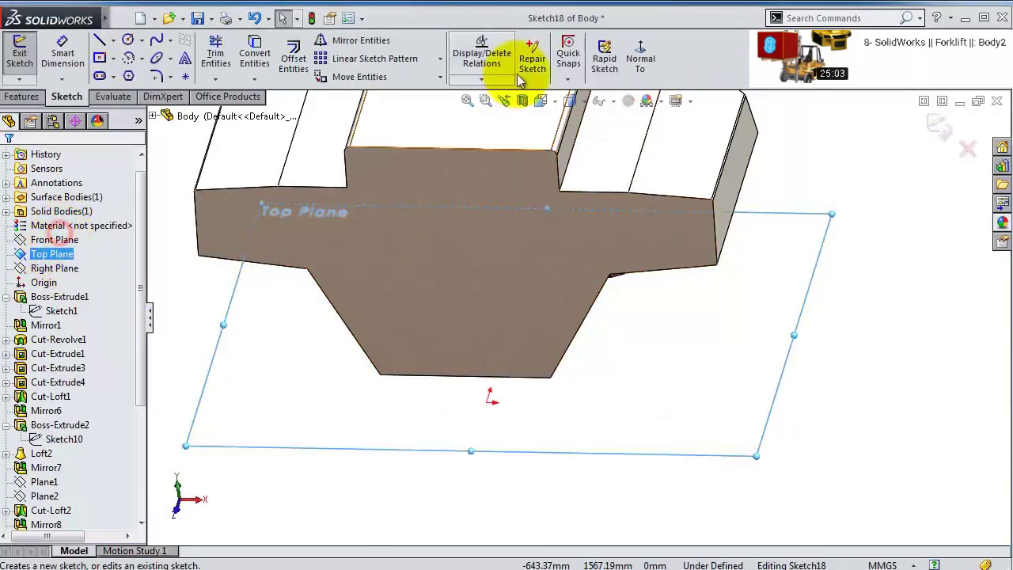
left_click(640, 54)
scroll(833, 464, "down", 2)
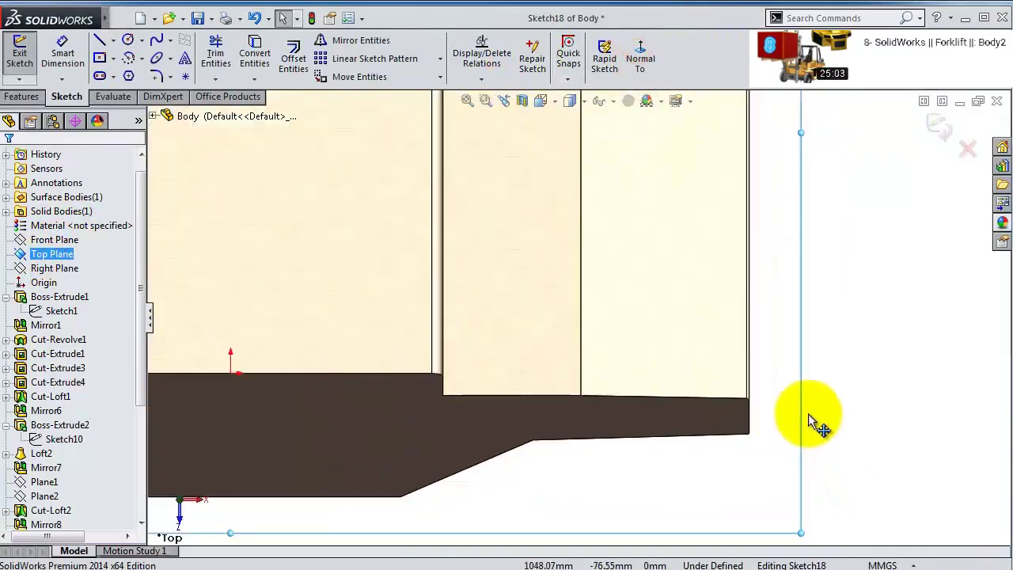
left_click(116, 61)
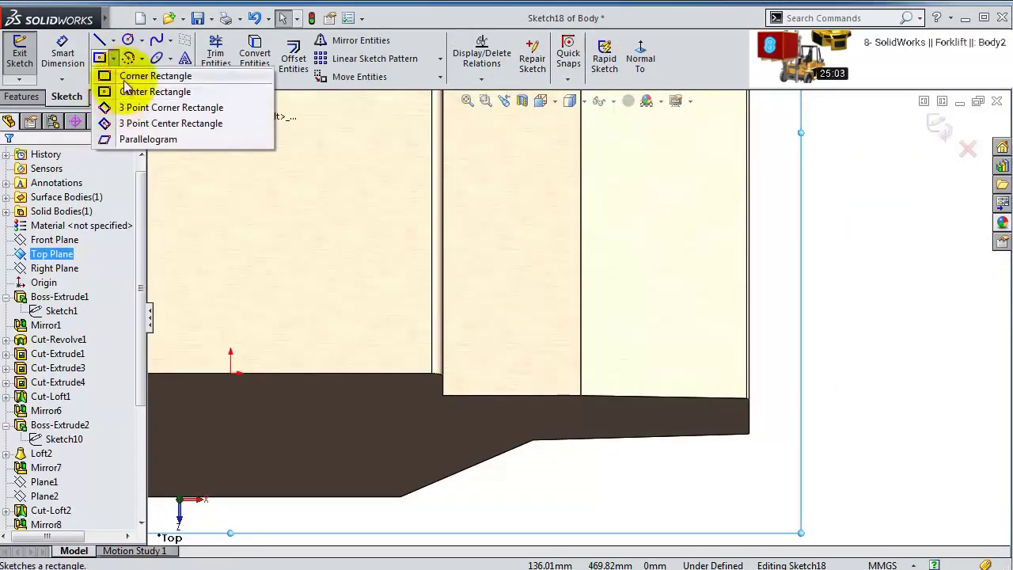
left_click(131, 75)
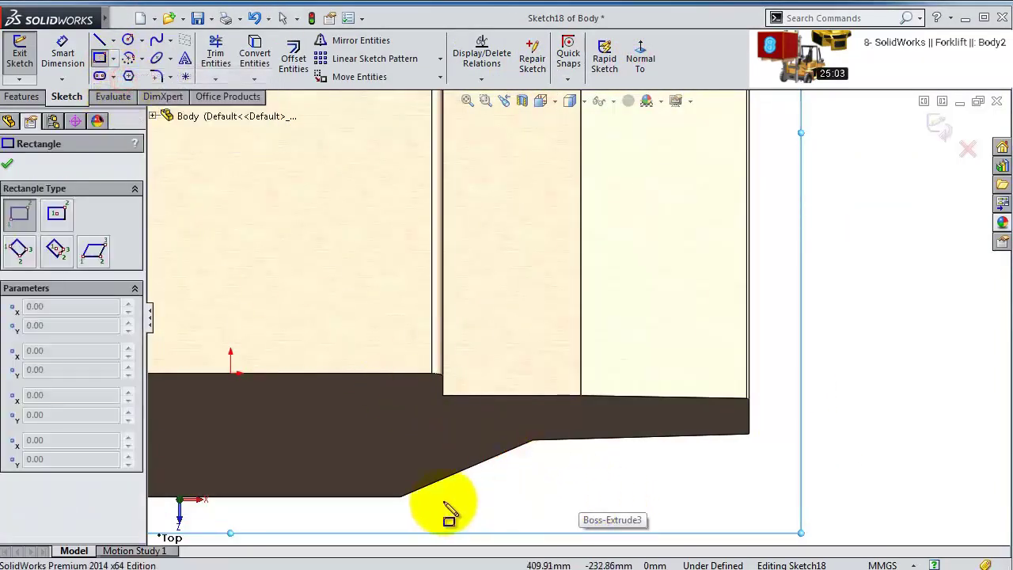
left_click(583, 500)
scroll(757, 310, "down", 3)
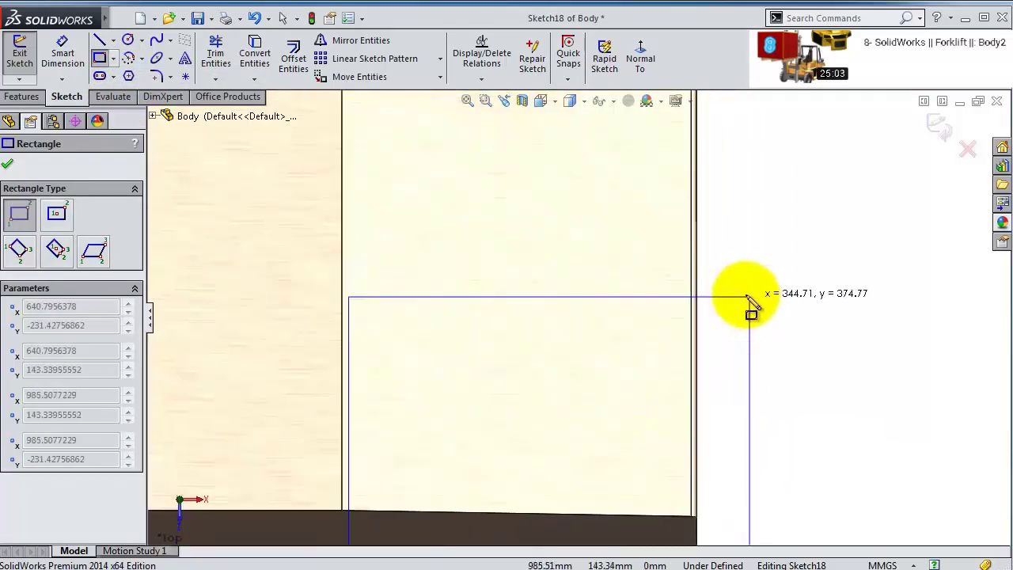
scroll(707, 307, "up", 2)
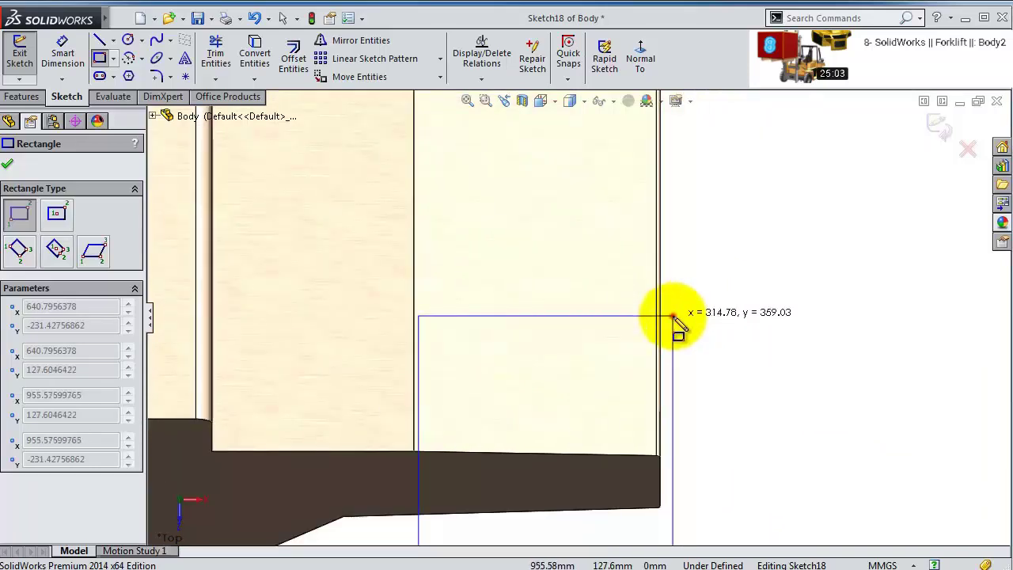
left_click(673, 316)
left_click(57, 213)
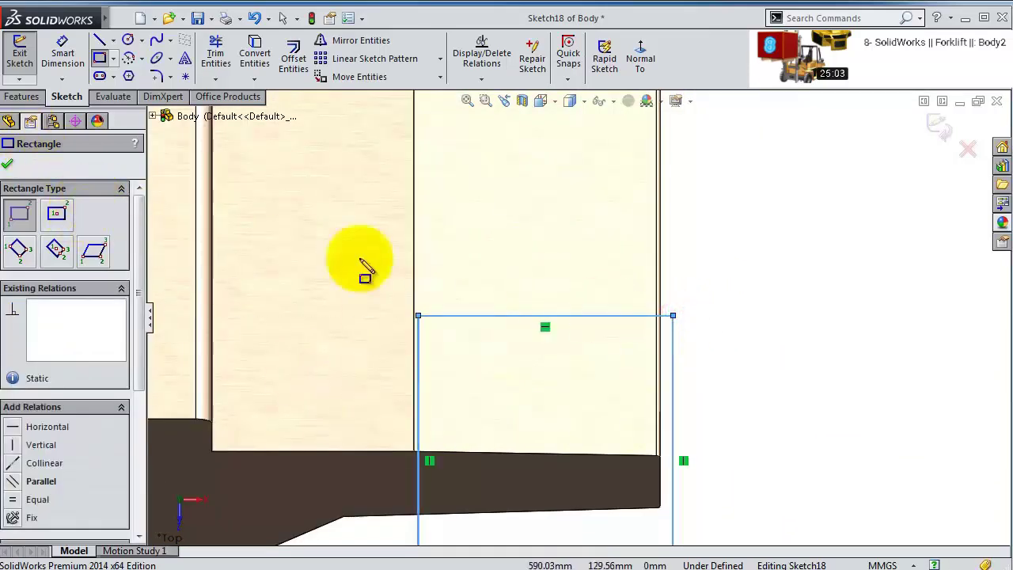
key("Escape")
- Make the rectangle's left and bottom lines collinear with the body's vertical and bottom edges
left_click(416, 339)
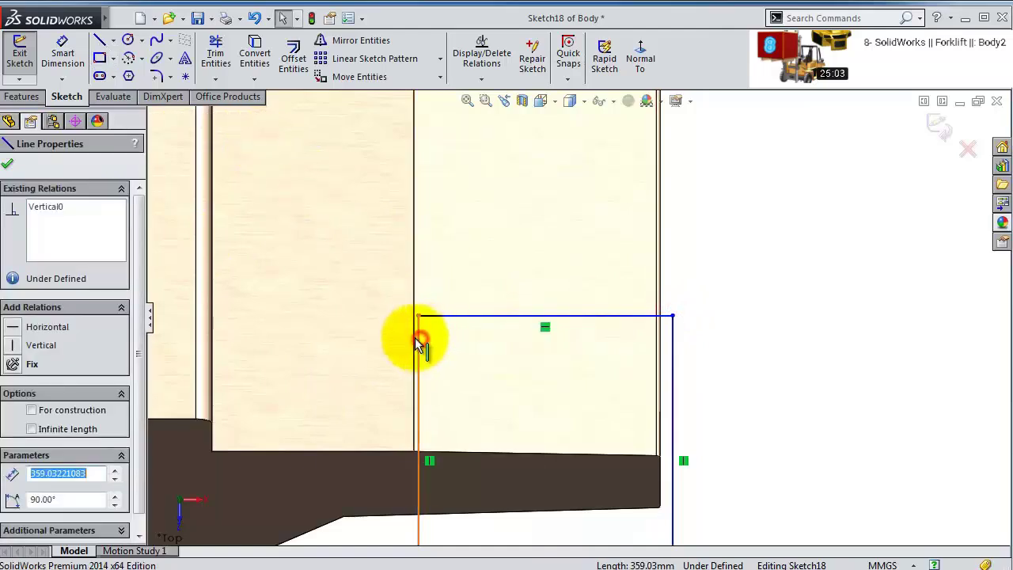
left_click(411, 339, "ctrl")
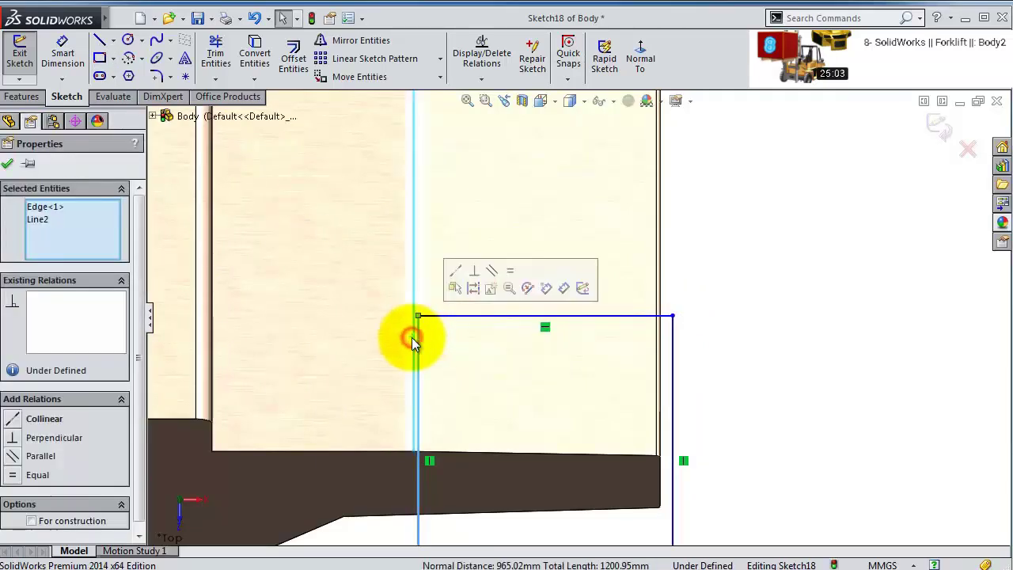
left_click(455, 270)
scroll(674, 414, "down", 3)
scroll(412, 451, "up", 2)
left_click(413, 451)
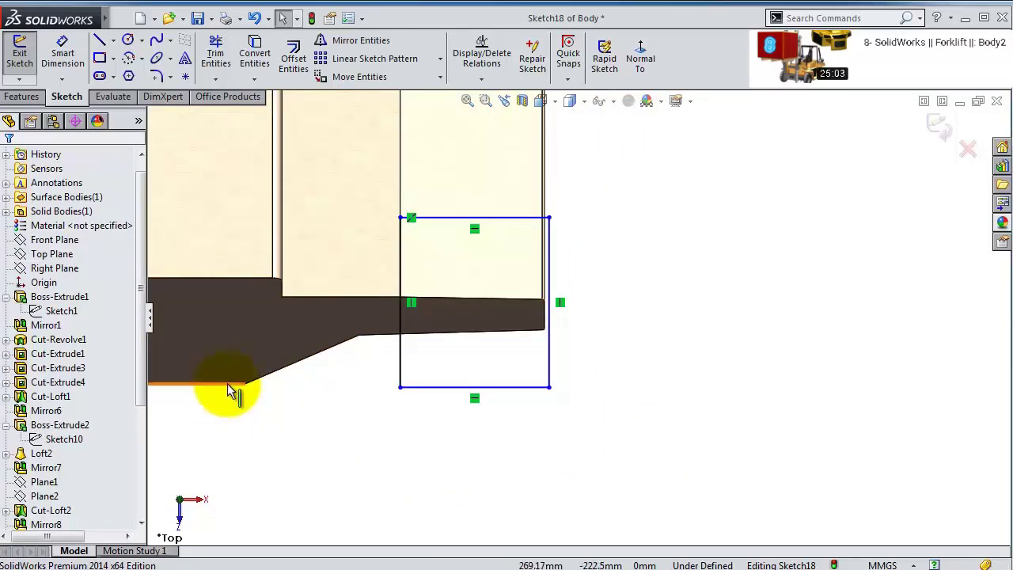
left_click(227, 384)
left_click(431, 389, "ctrl")
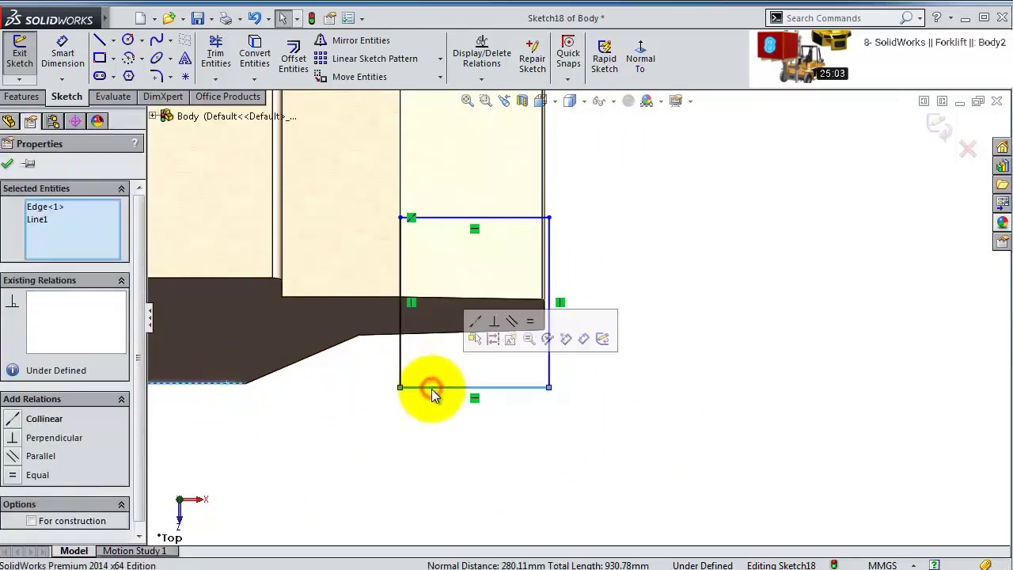
left_click(479, 332)
left_click(620, 309)
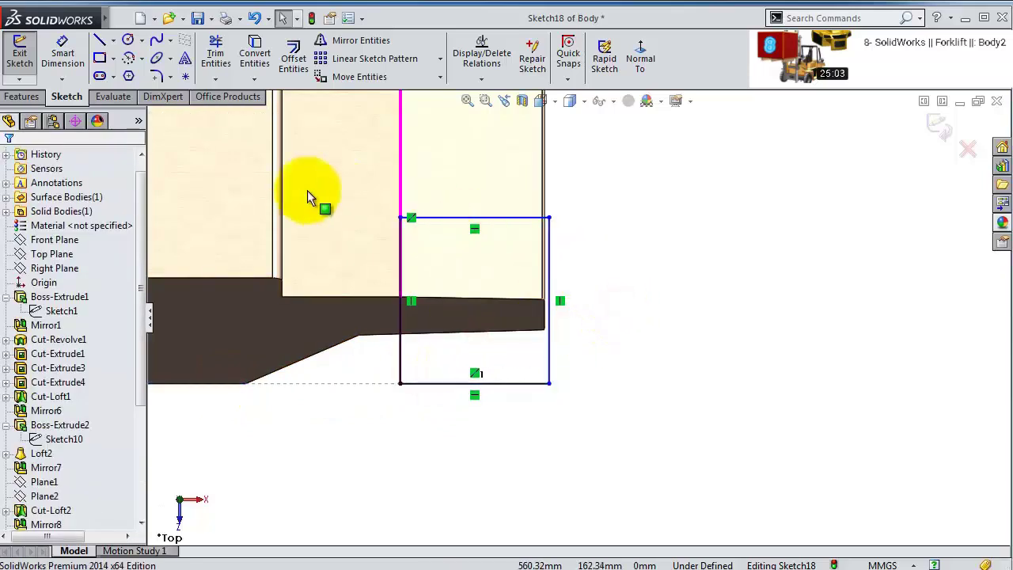
- Dimension the rectangle's height between top and bottom lines as 300 mm
left_click(67, 63)
left_click(467, 218)
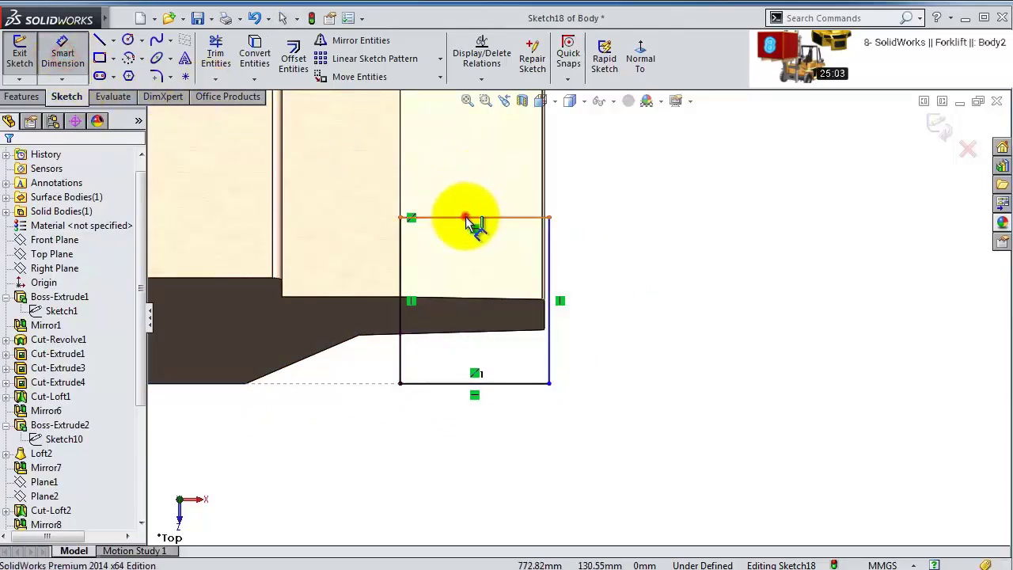
left_click(453, 383)
left_click(622, 322)
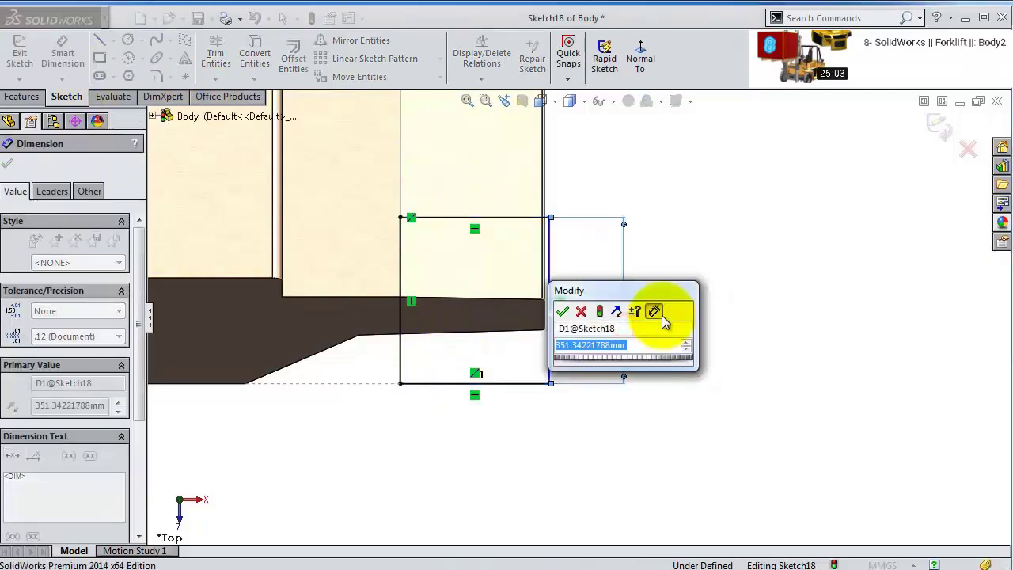
type("300")
key("Return")
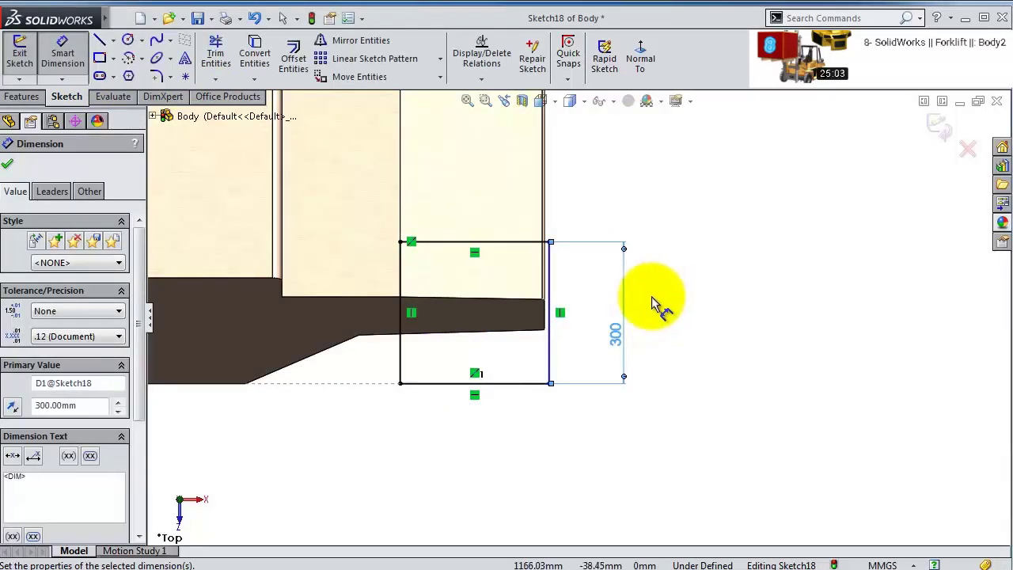
key("Escape")
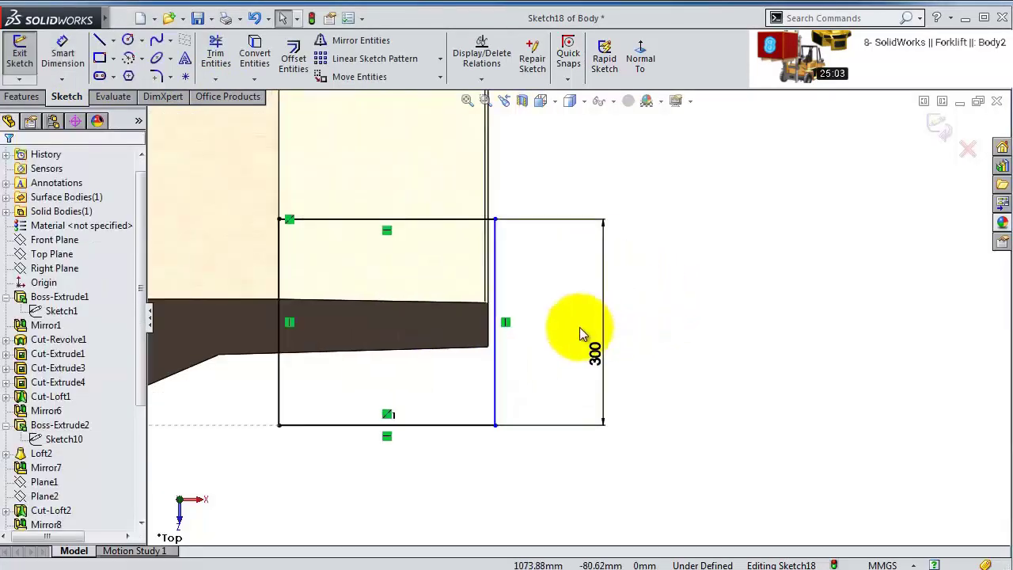
- Make the rectangle's right line collinear with the body's side edge to fully define Sketch18
scroll(651, 299, "down", 3)
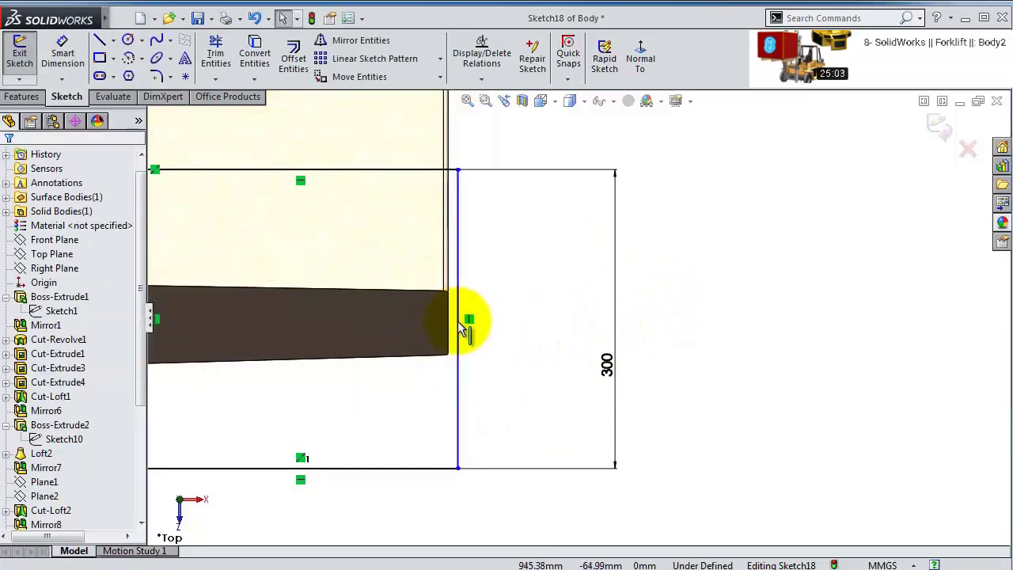
left_click(461, 336)
left_click(449, 333, "ctrl")
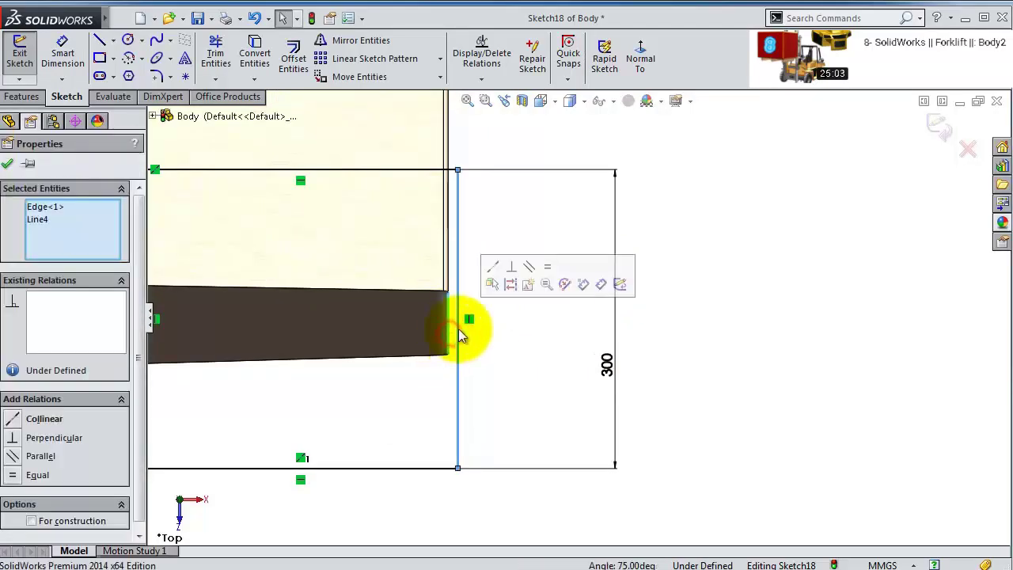
left_click(492, 269)
left_click(651, 244)
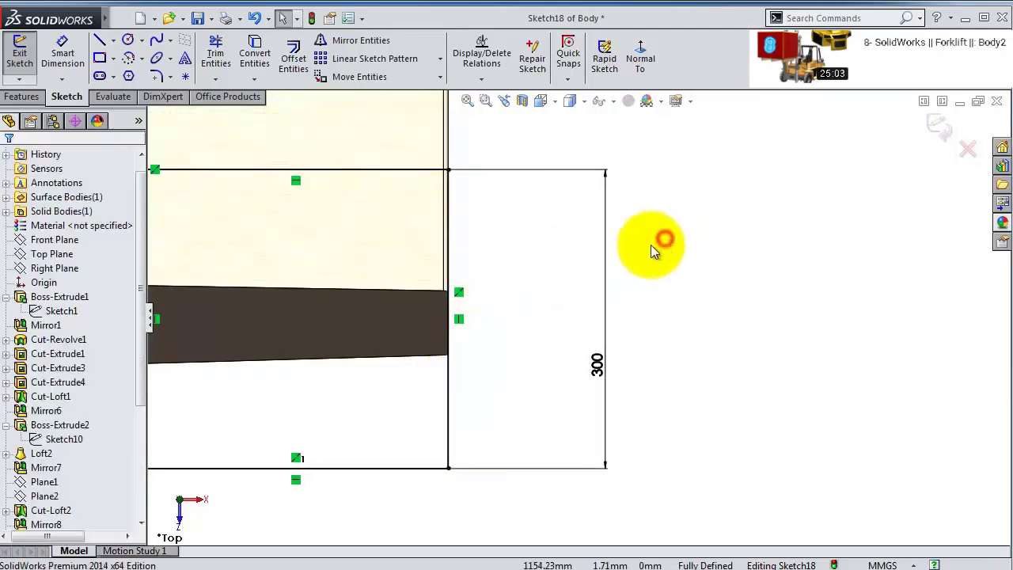
left_click(23, 98)
- Cut-extrude Sketch18 with reversed direction and a 1530 mm depth, creating Cut-Extrude7
left_click(236, 59)
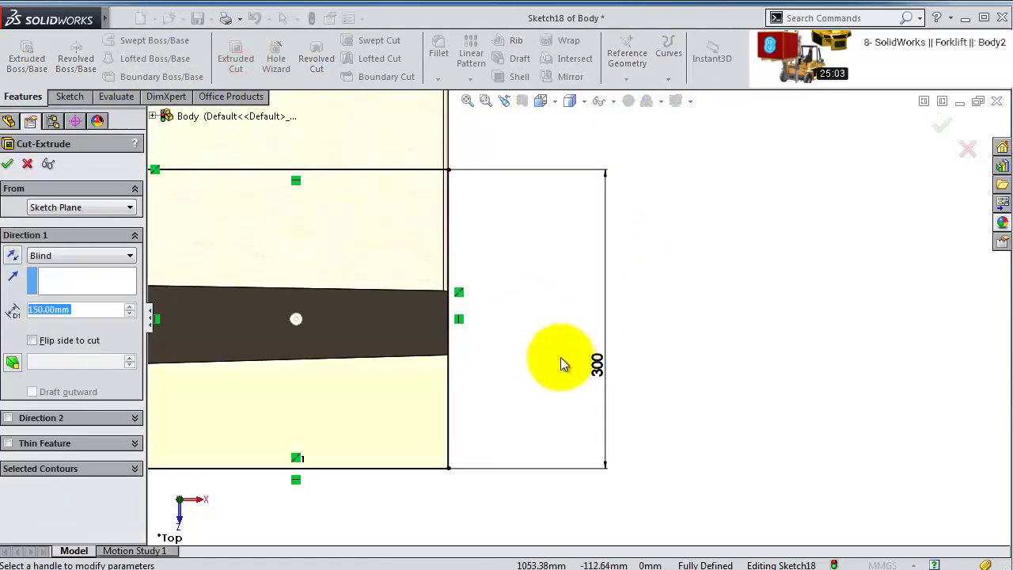
middle_click_drag(560, 366, 533, 284)
left_click(12, 255)
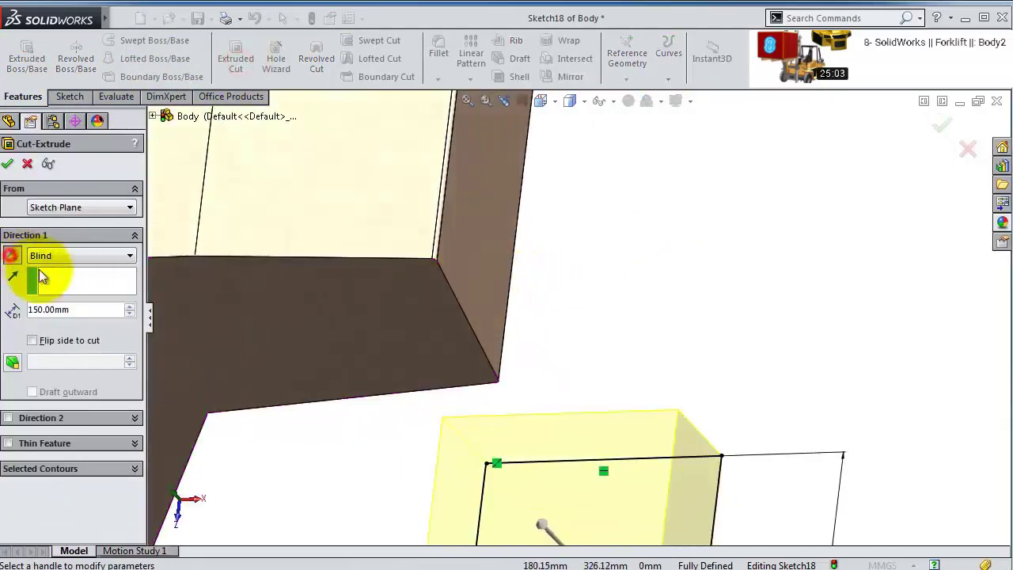
left_click_drag(558, 502, 212, 134)
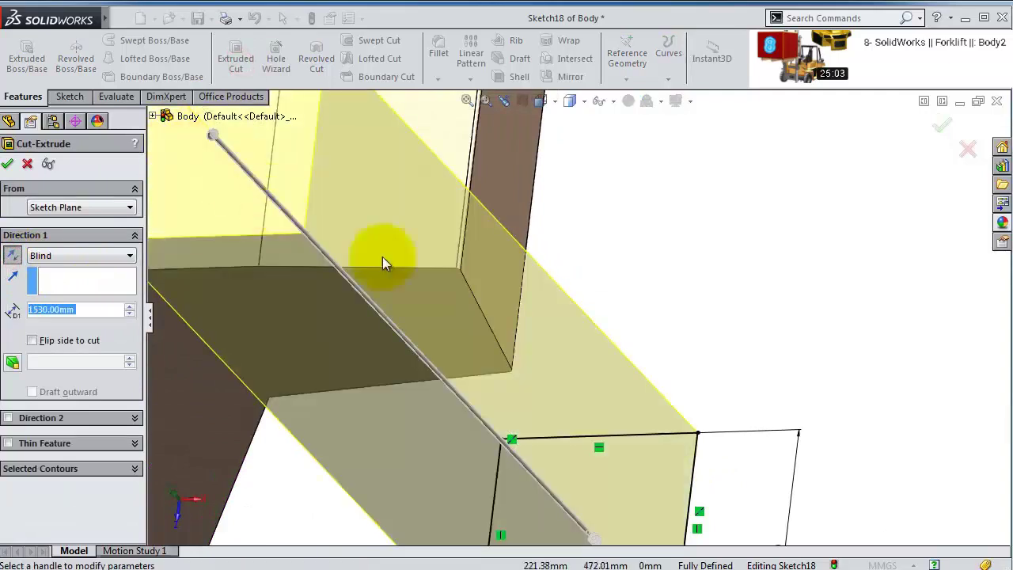
left_click(937, 127)
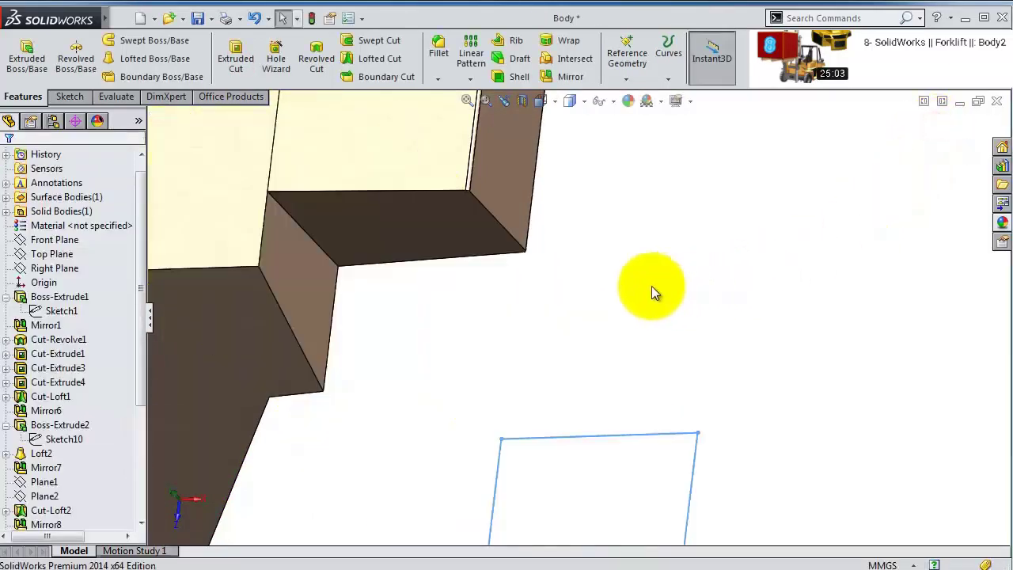
middle_click_drag(651, 290, 673, 344)
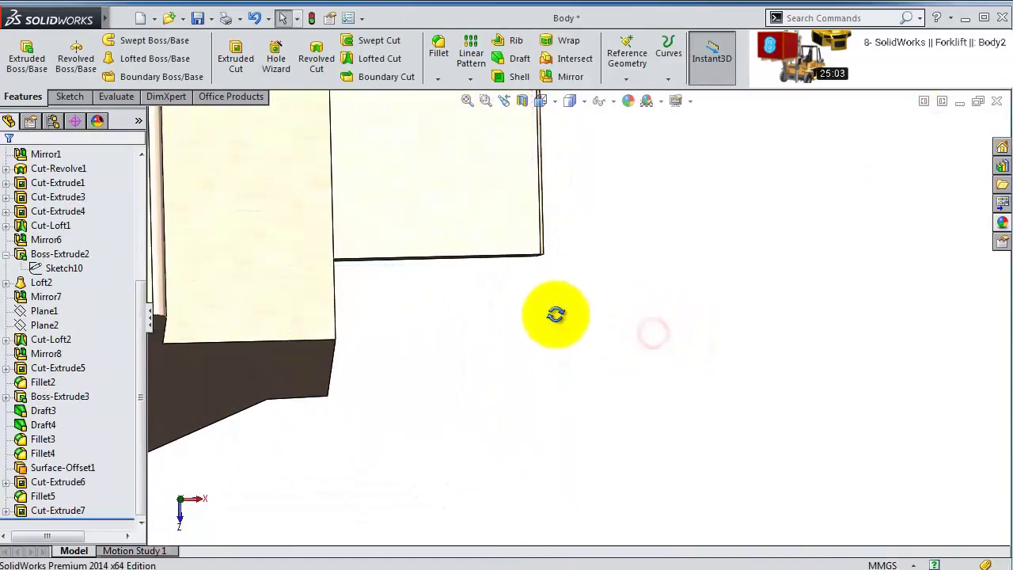
mouse_move(557, 316)
middle_mouse_down()
mouse_move(567, 198)
mouse_move(511, 324)
middle_mouse_up()
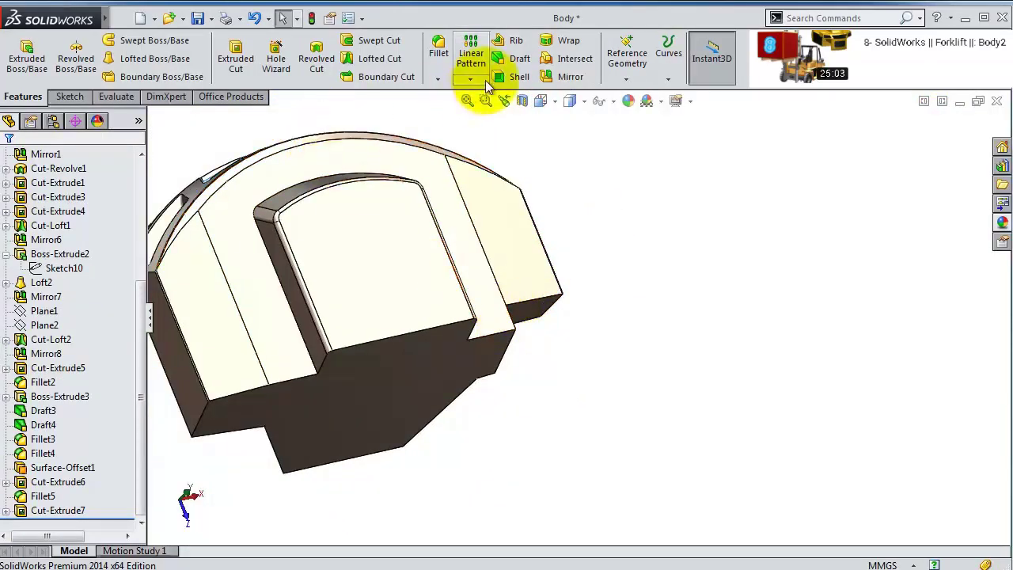
- Create Mirror9 copying Cut-Extrude7 across the Right Plane to the body's other side
left_click(471, 78)
left_click(491, 126)
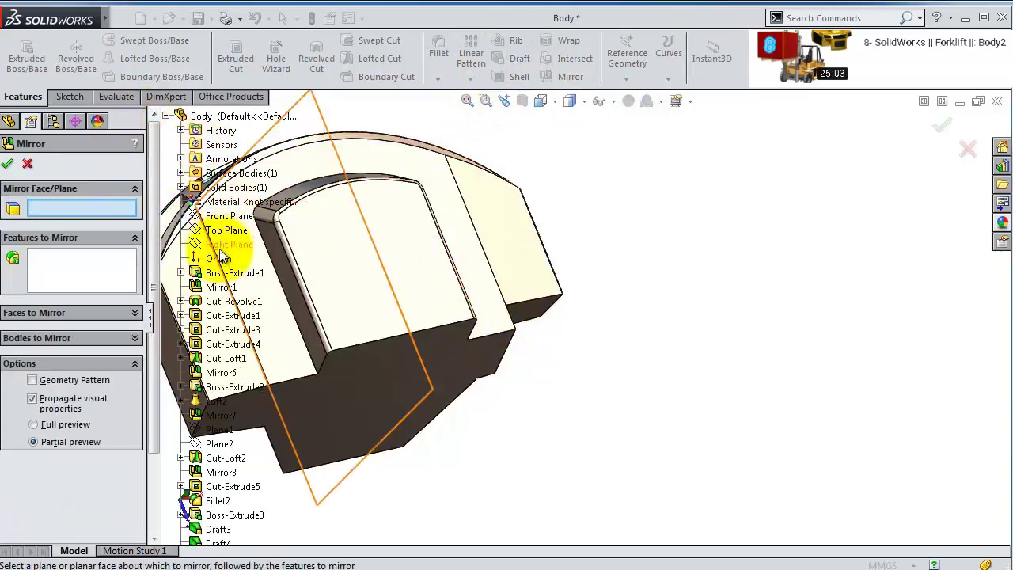
left_click(225, 244)
left_click(541, 313)
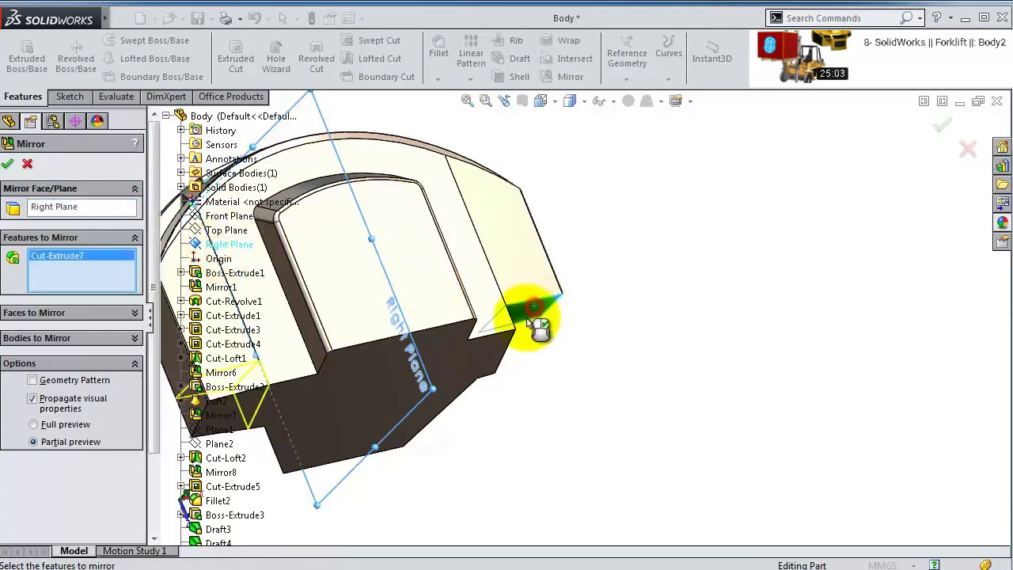
left_click(16, 164)
middle_click_drag(583, 362, 637, 461)
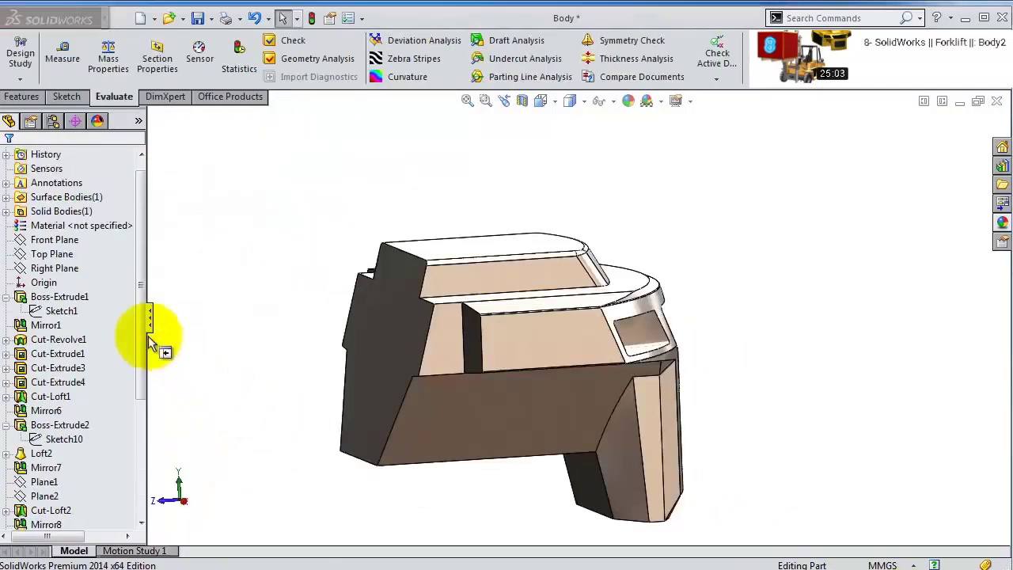
left_click_drag(141, 324, 142, 311)
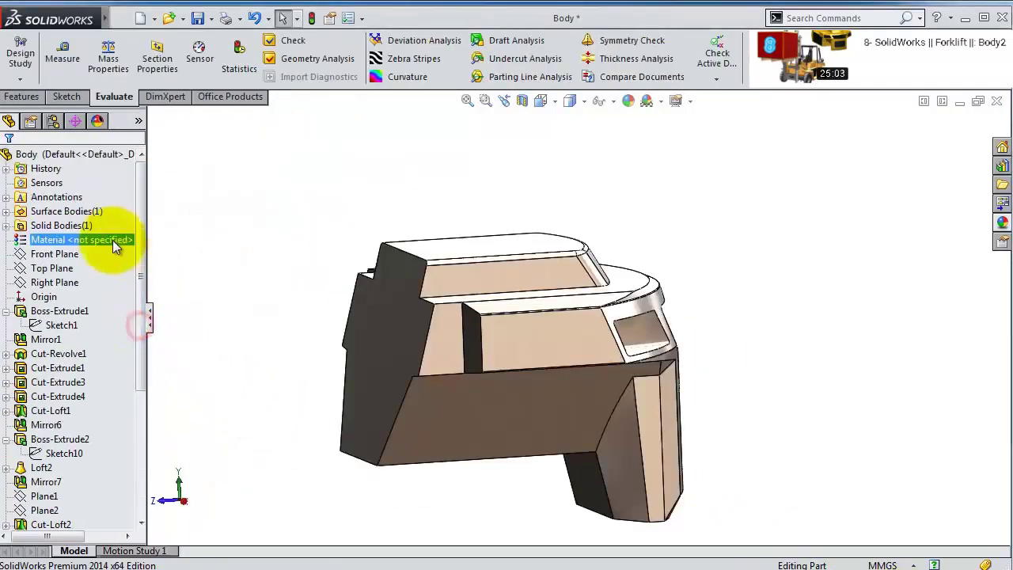
- Build Plane3 parallel to the Front Plane through the body's bottom edge, then select it
left_click(54, 254)
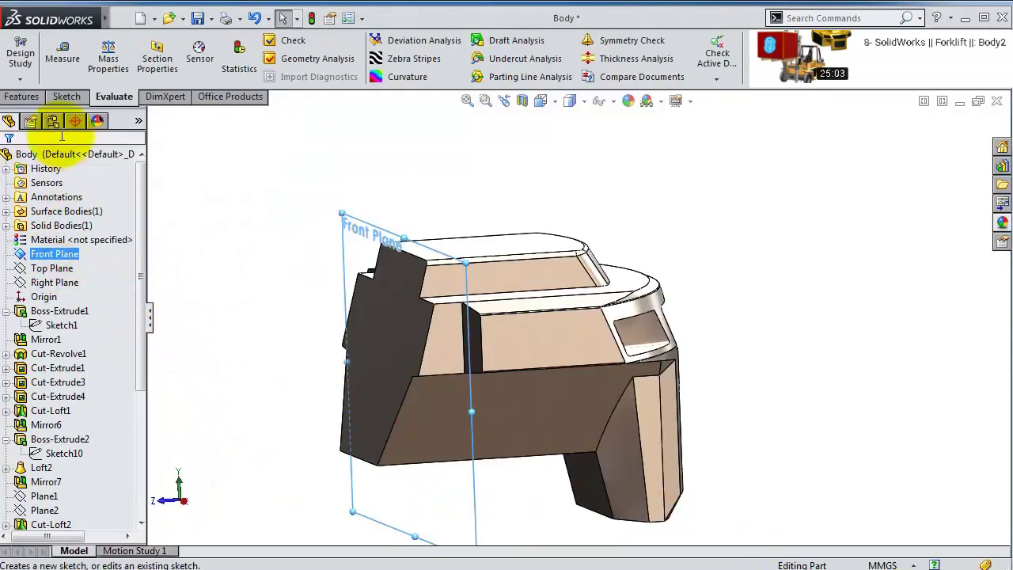
left_click(21, 97)
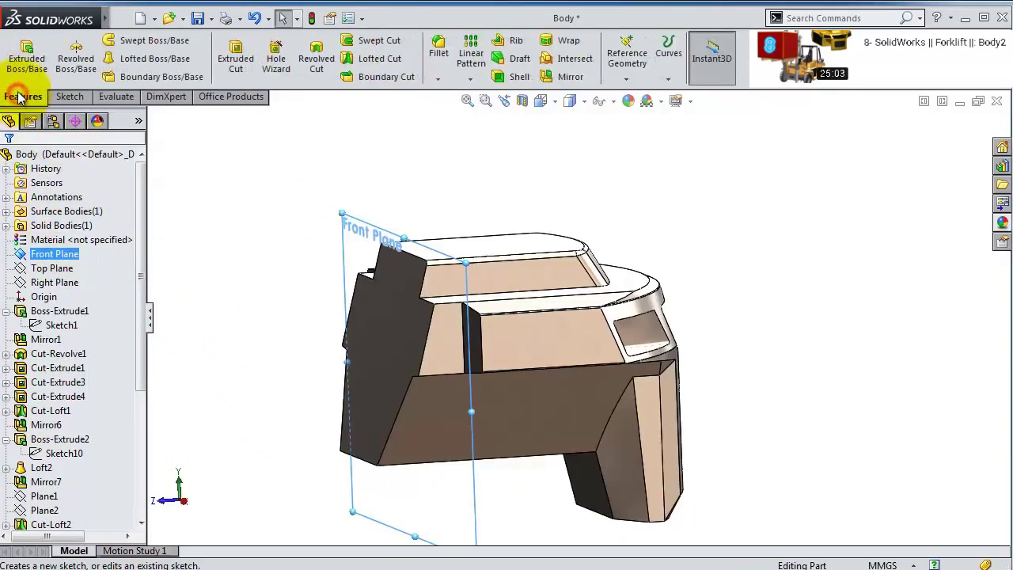
left_click(637, 81)
left_click(641, 95)
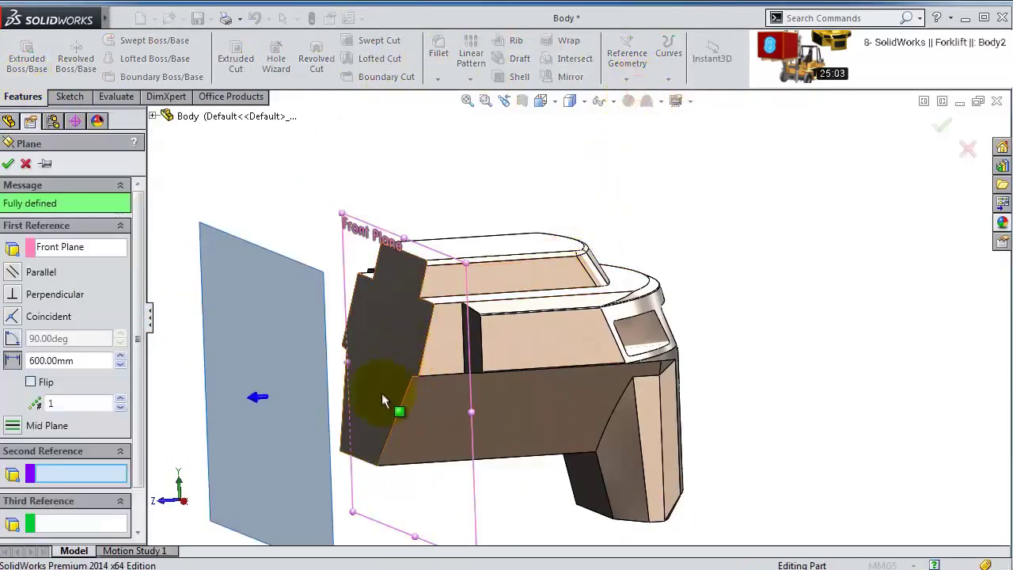
left_click(367, 464)
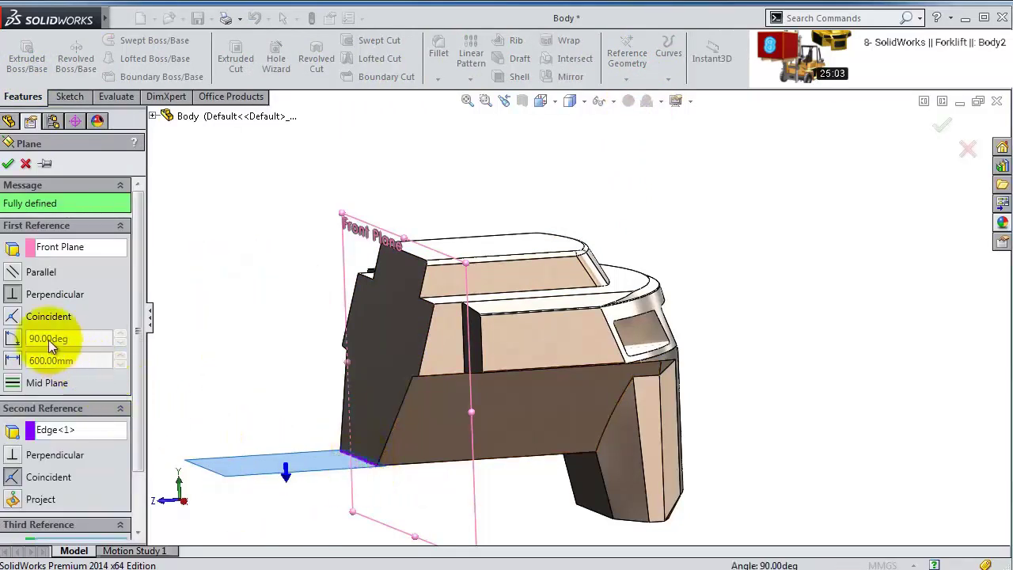
left_click(13, 271)
middle_click_drag(425, 283, 459, 295)
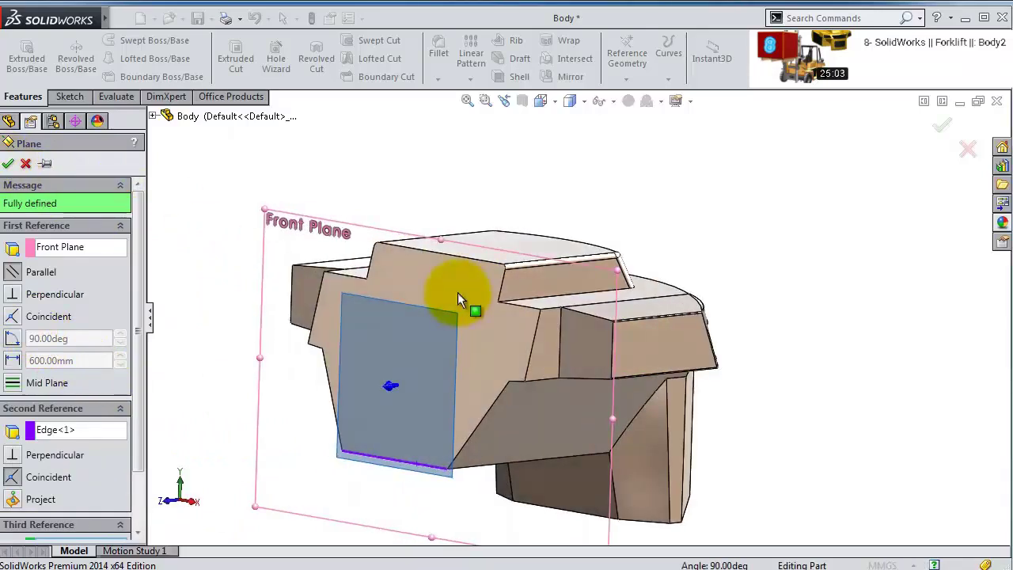
left_click(7, 164)
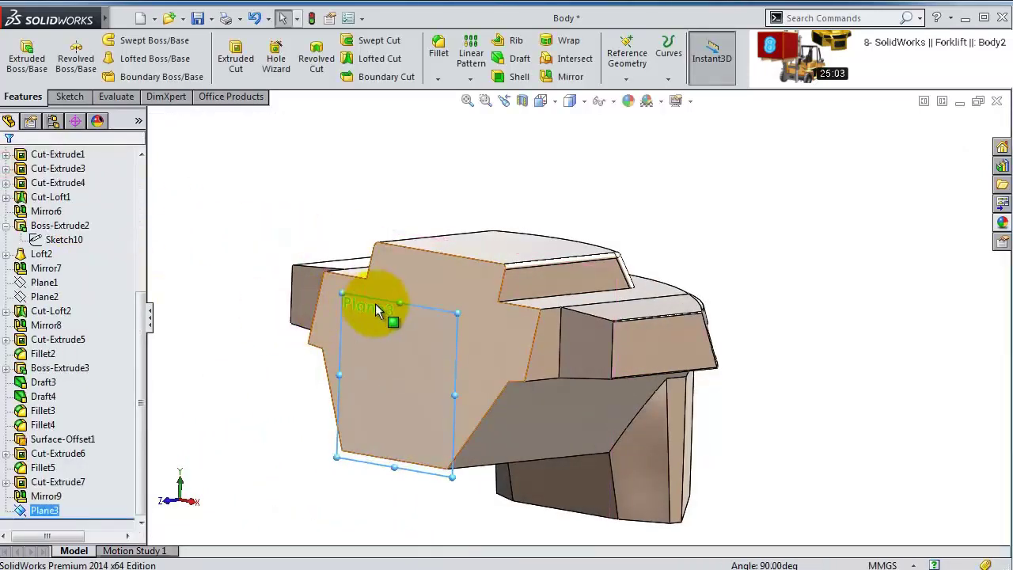
left_click(384, 299)
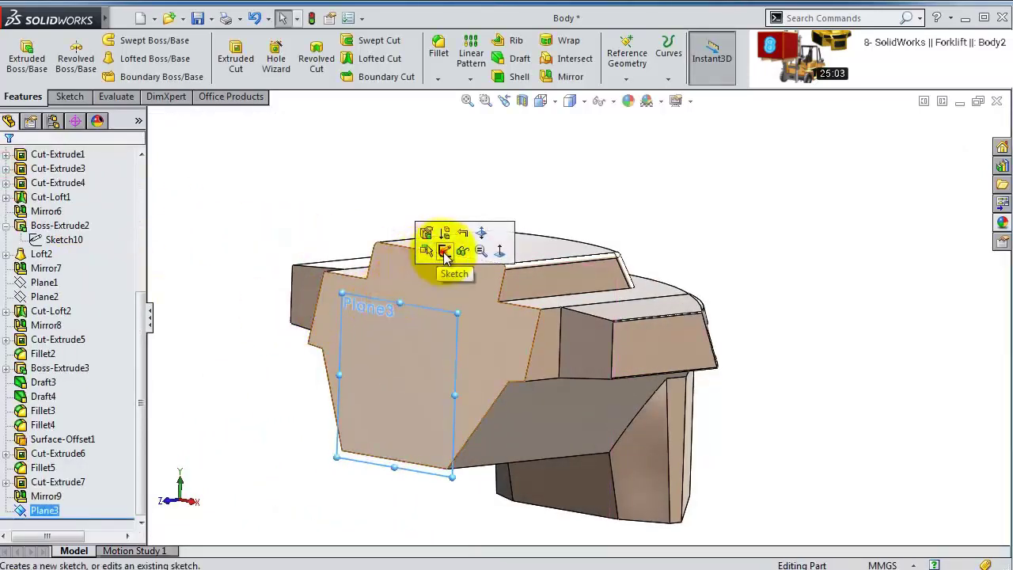
- Start a sketch on Plane3 with the rectangle tool, viewed face-on and fitted
left_click(444, 251)
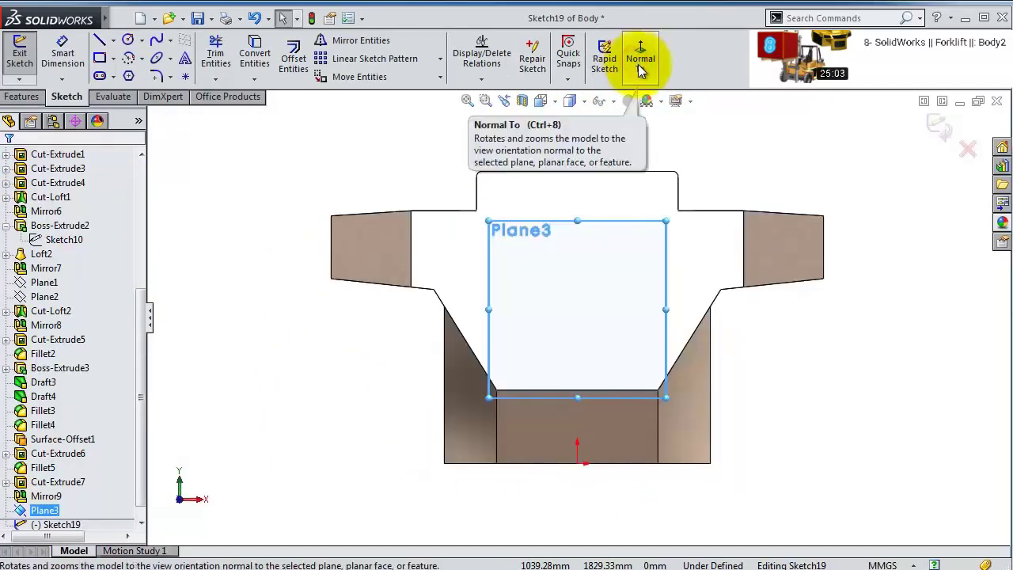
scroll(748, 293, "down", 2)
scroll(748, 292, "down", 1)
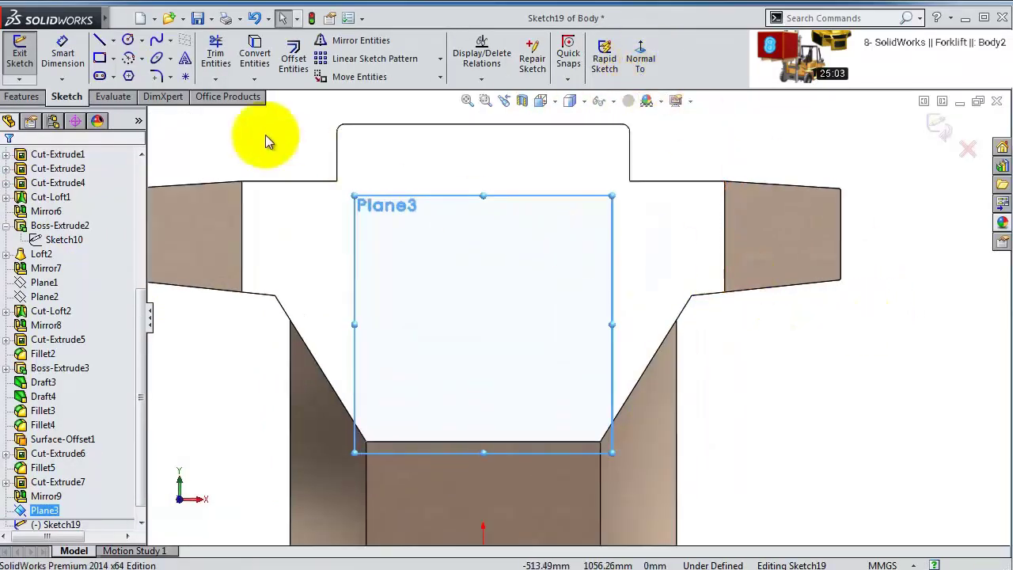
left_click(99, 58)
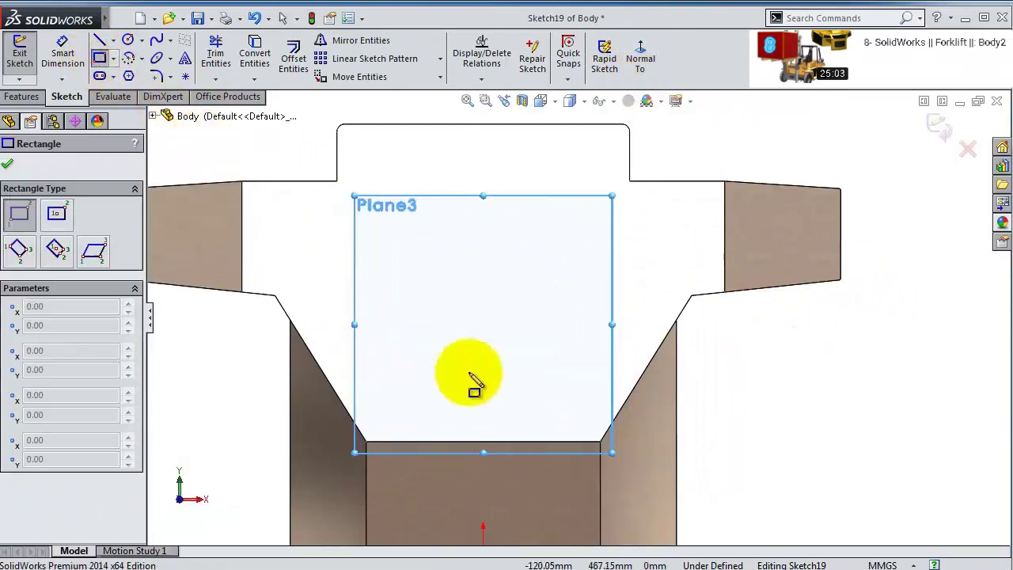
scroll(515, 369, "up", 2)
left_click(520, 389)
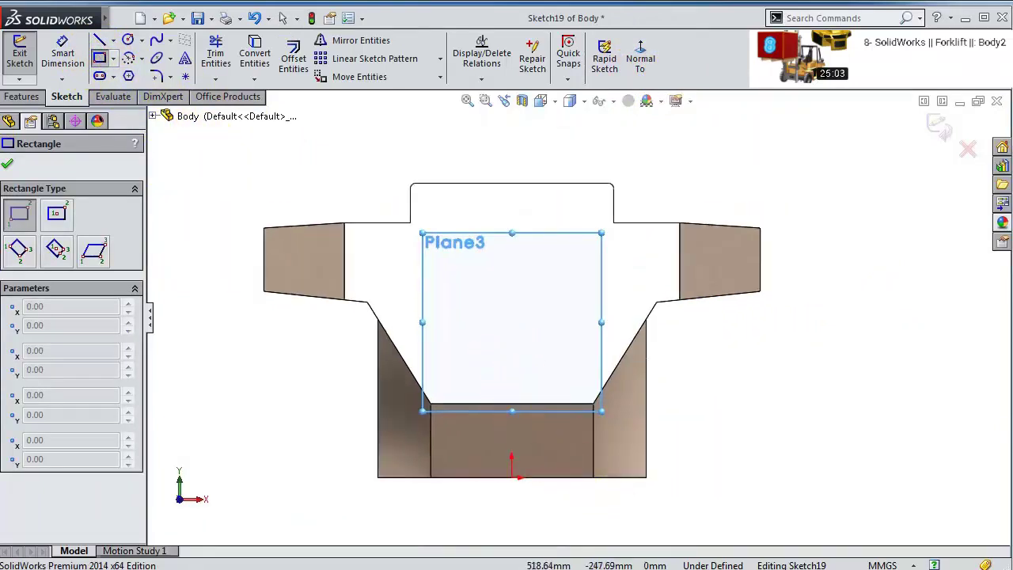
key("Escape")
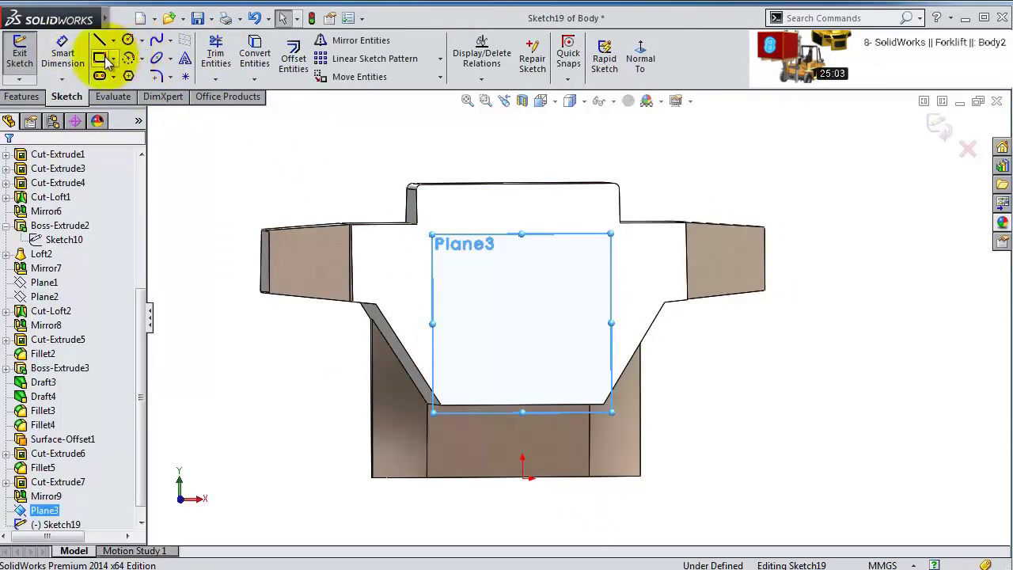
left_click(103, 59)
left_click(641, 61)
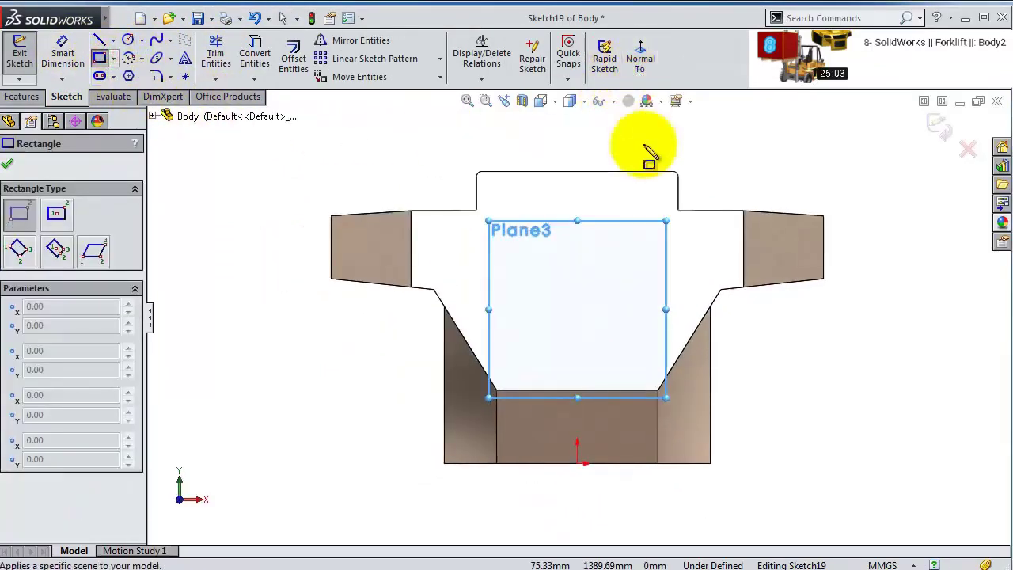
scroll(577, 346, "down", 2)
key("f")
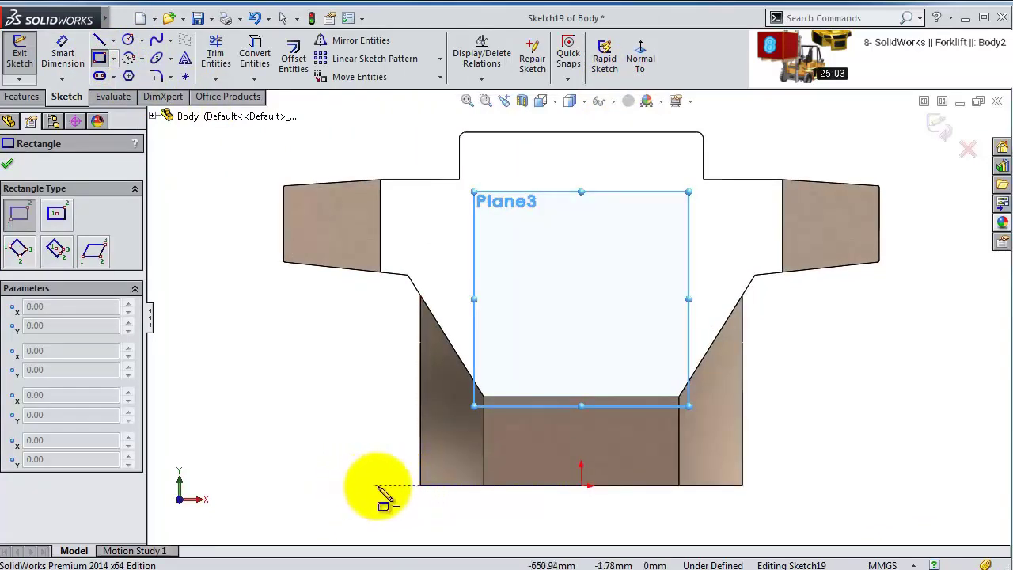
- Draw a rectangle from the body's bottom-left corner to its top-right edge
left_click(380, 484)
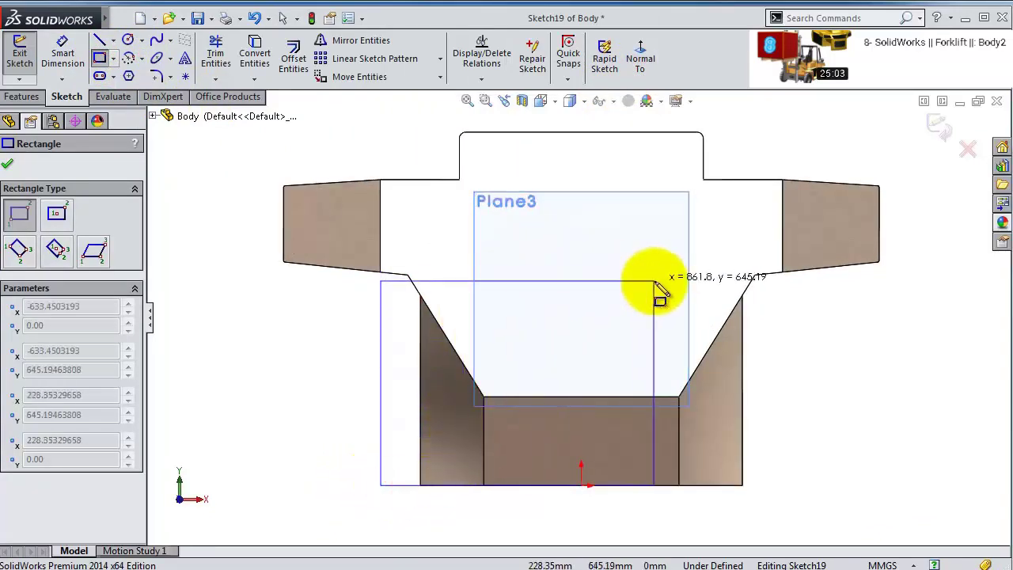
left_click(782, 272)
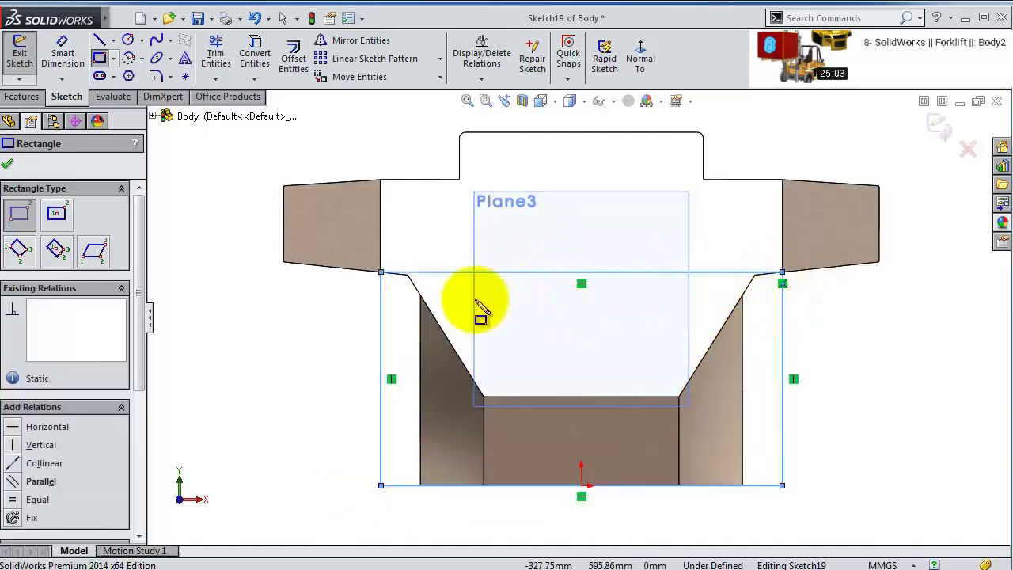
scroll(467, 304, "down", 3)
scroll(293, 316, "up", 3)
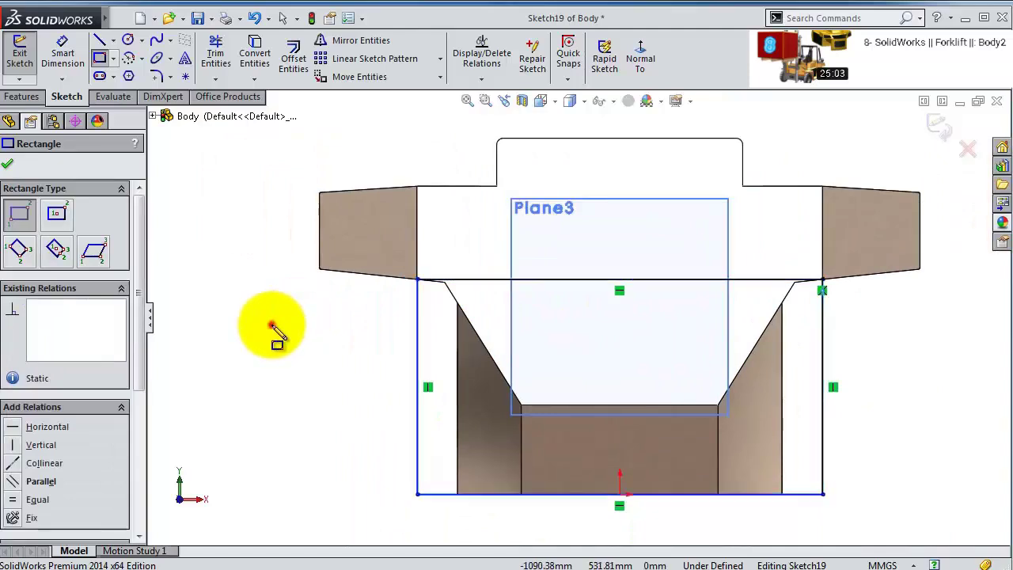
left_click(272, 325)
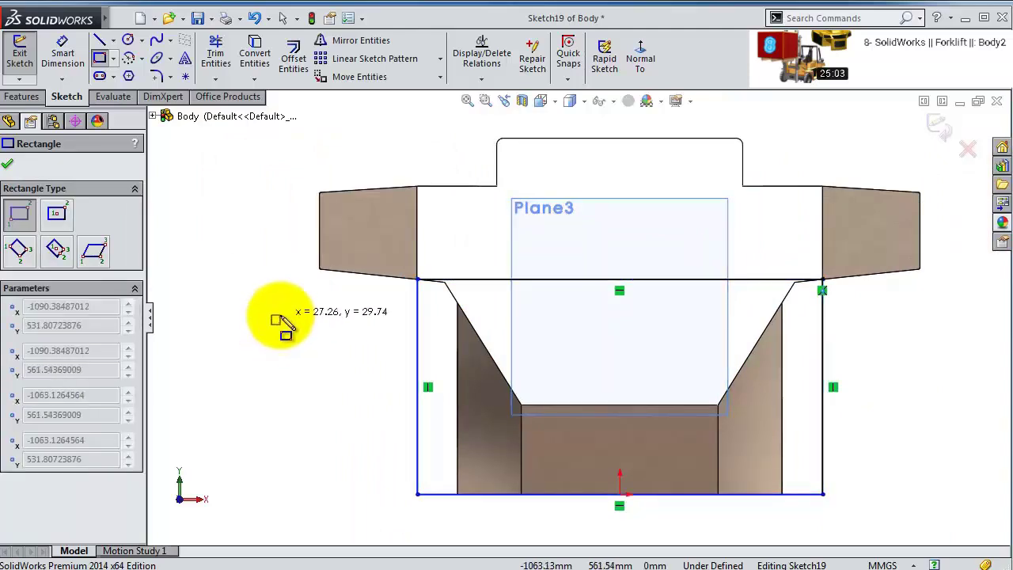
key("Escape")
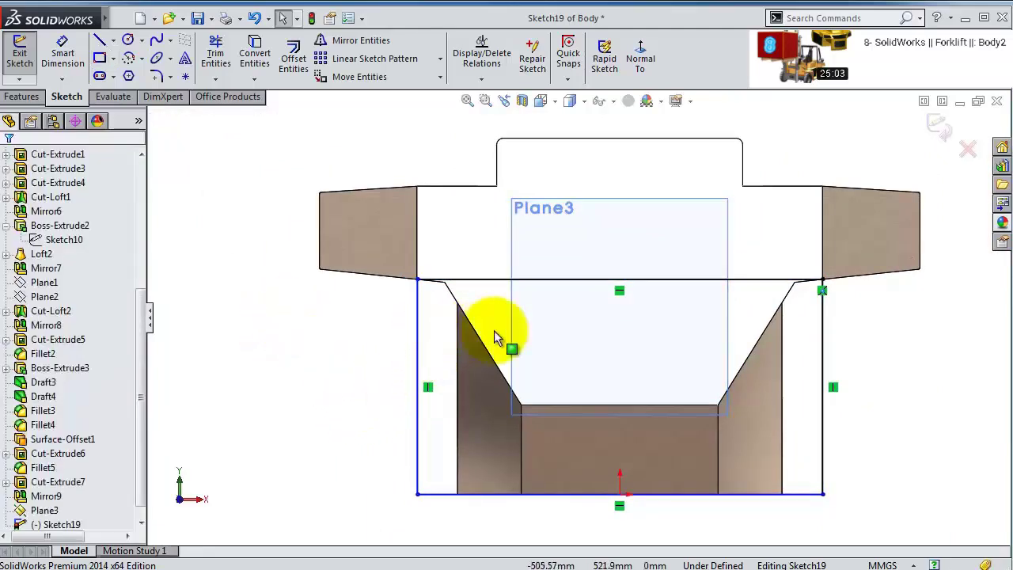
scroll(734, 307, "down", 2)
scroll(340, 320, "down", 2)
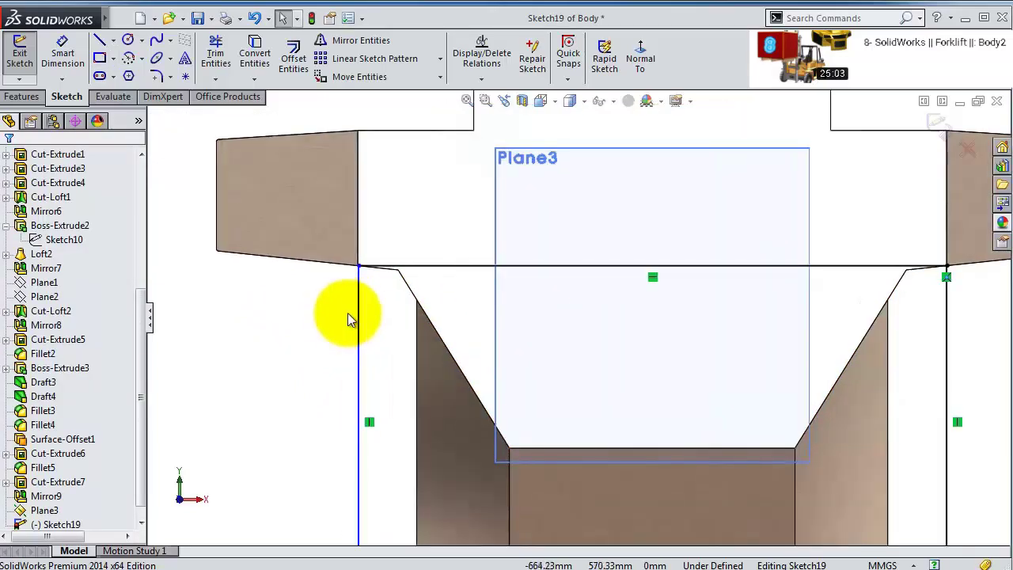
- Make the rectangle's left line collinear with the body edge above it
left_click(360, 315)
left_click(360, 240, "ctrl")
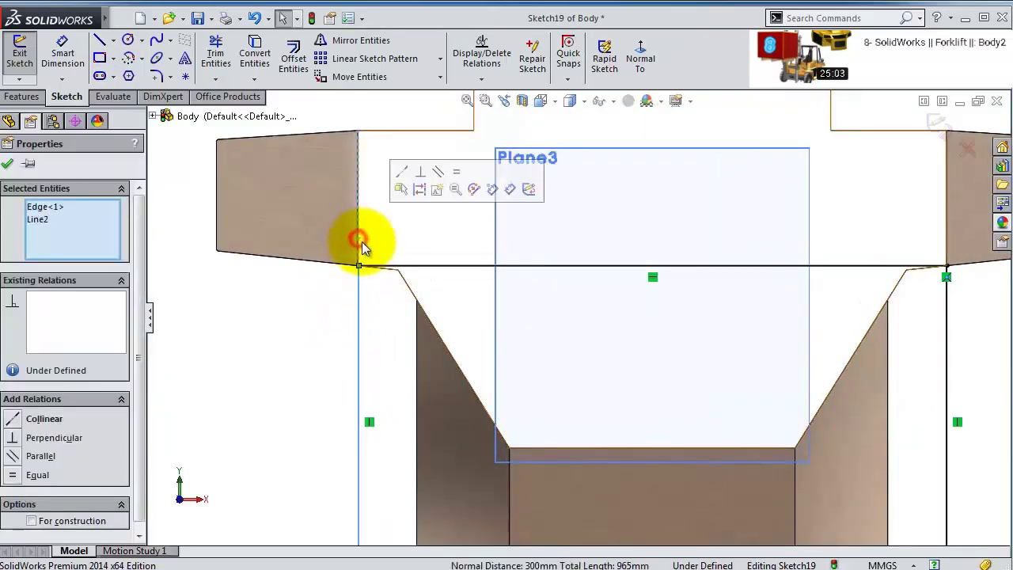
left_click(402, 173)
left_click(269, 350)
key("f")
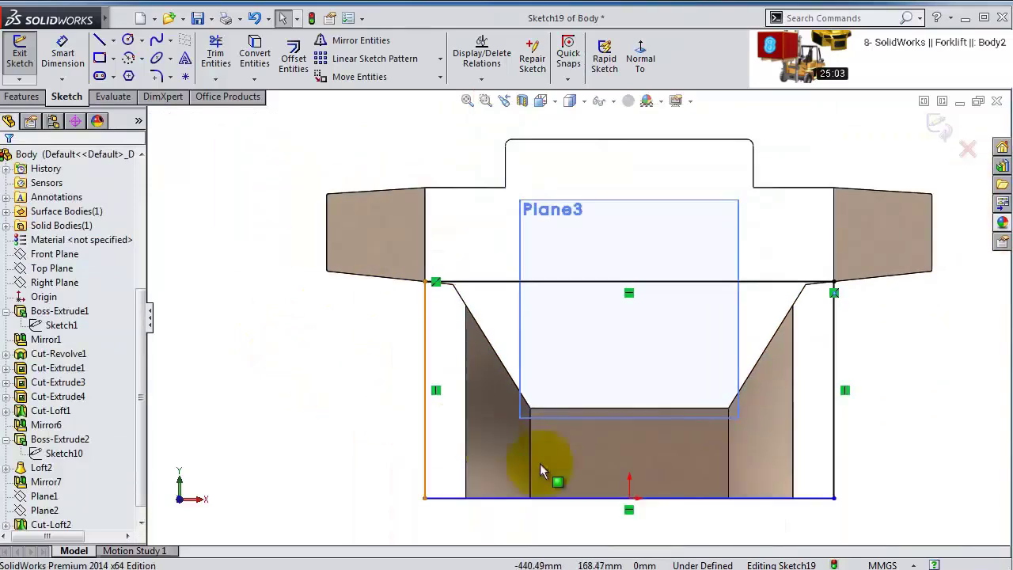
scroll(826, 486, "down", 4)
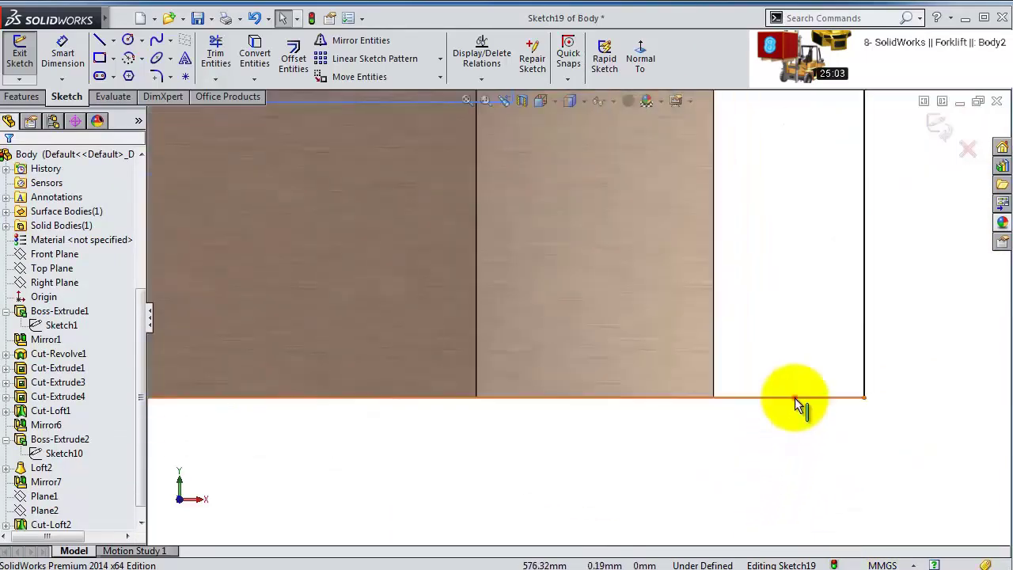
- Centre the rectangle's bottom line on the origin with a Midpoint relation
left_click(796, 398)
scroll(440, 428, "up", 2)
left_click(253, 380, "ctrl")
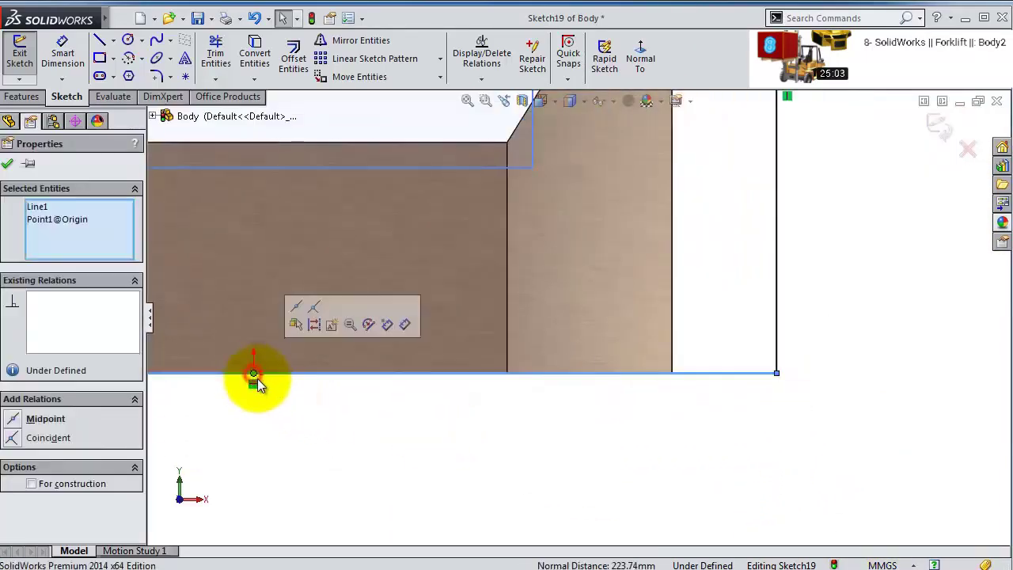
left_click(296, 308)
left_click(364, 478)
scroll(549, 346, "up", 5)
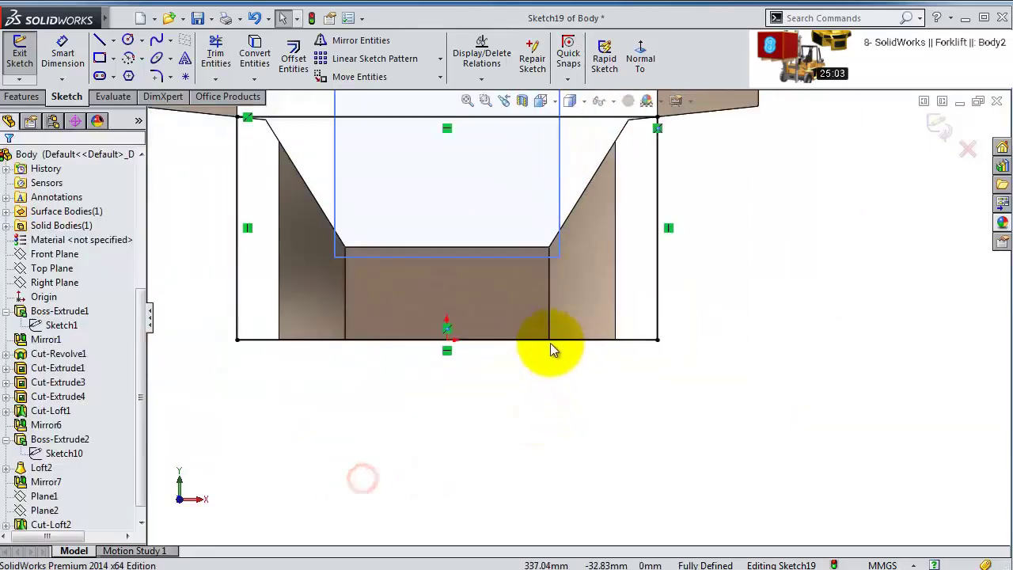
scroll(523, 281, "down", 2)
mouse_move(527, 283)
middle_mouse_down()
mouse_move(423, 321)
mouse_move(440, 336)
middle_mouse_up()
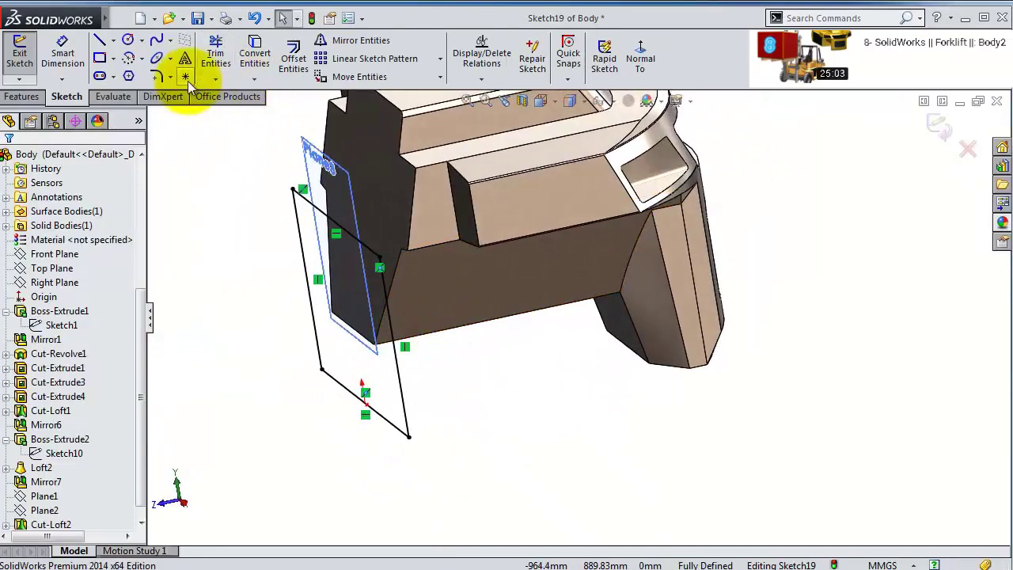
- Apply 50 mm sketch fillets to all four rectangle corners, accepting the midpoint warnings
left_click(157, 77)
mouse_move(208, 181)
middle_mouse_down()
mouse_move(271, 211)
mouse_move(576, 255)
middle_mouse_up()
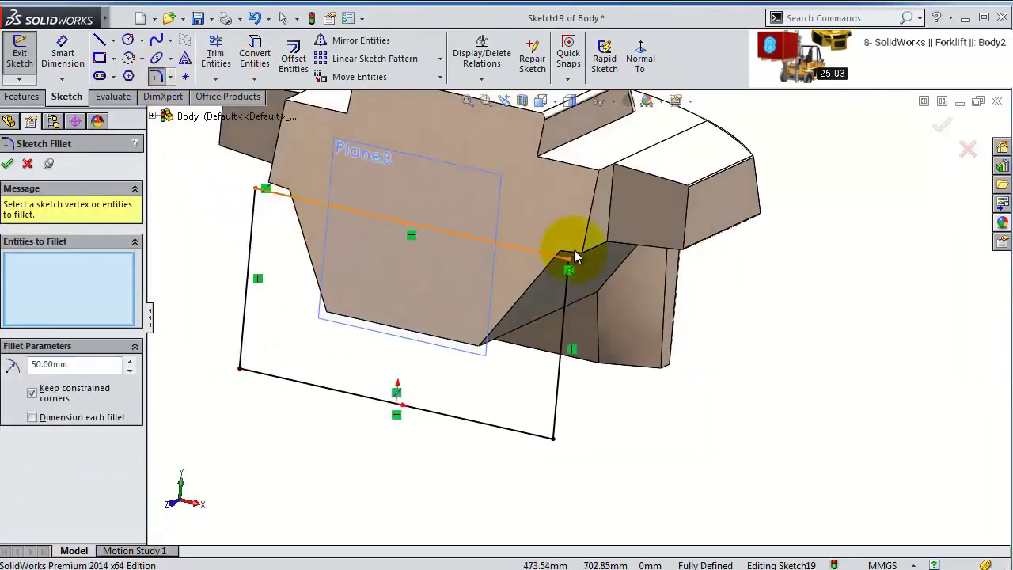
left_click(569, 261)
left_click(552, 437)
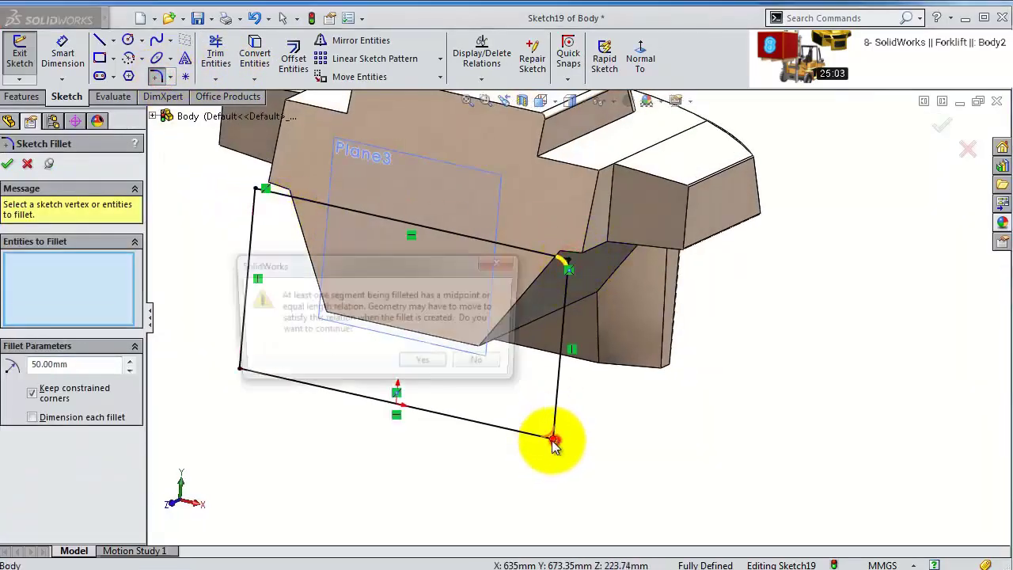
left_click(426, 365)
left_click(243, 366)
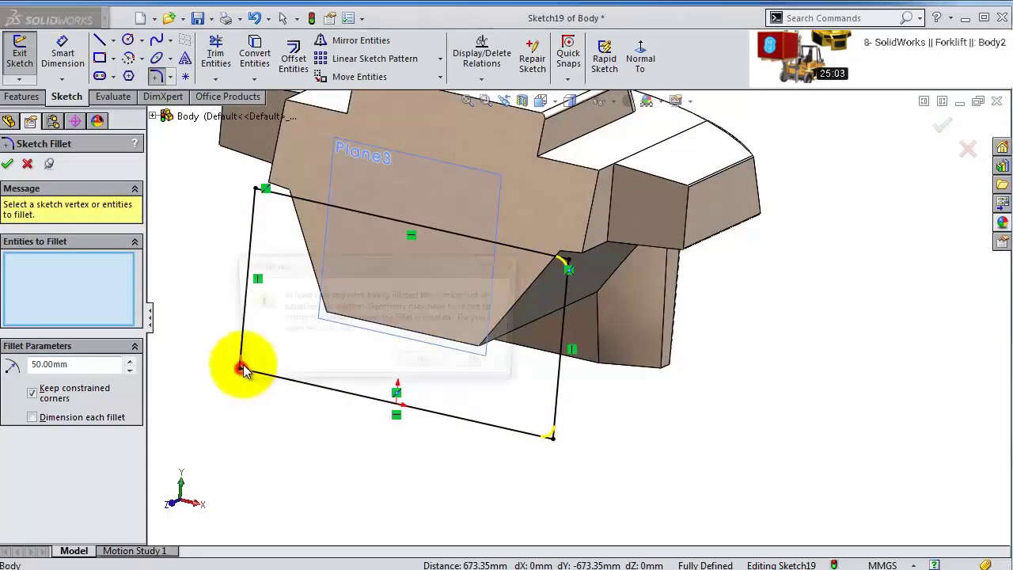
left_click(426, 365)
left_click(255, 190)
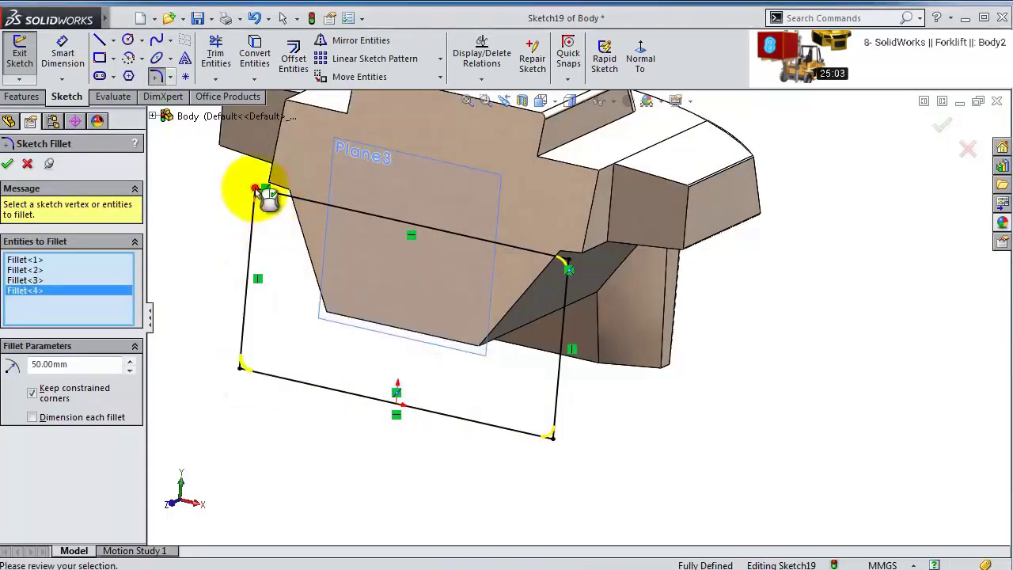
left_click(7, 163)
middle_click_drag(743, 388, 616, 332)
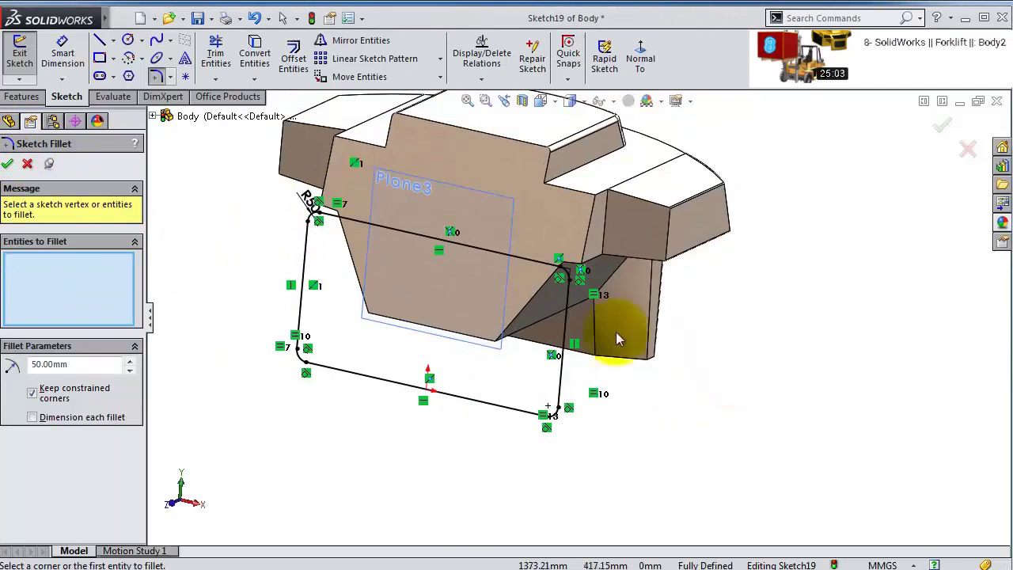
left_click(22, 97)
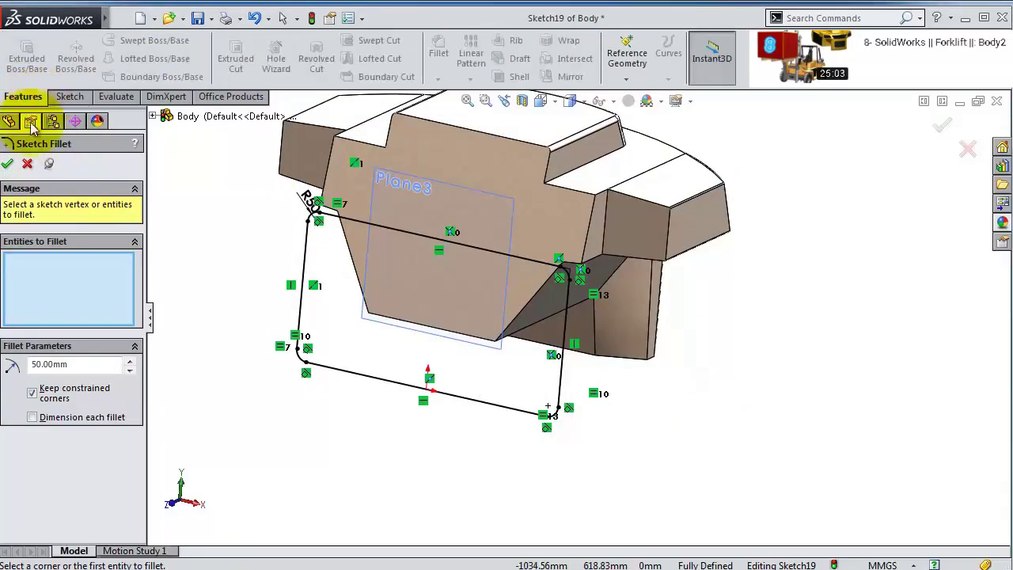
- Extrude Sketch19 up to the body face, plus a 1475 mm blind Direction 2
left_click(7, 163)
left_click(27, 61)
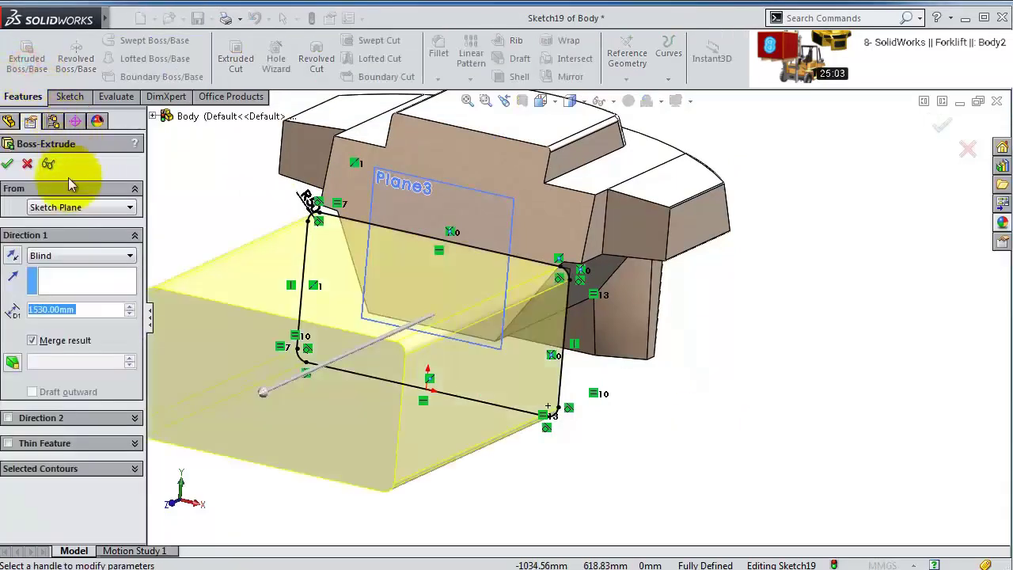
left_click(55, 258)
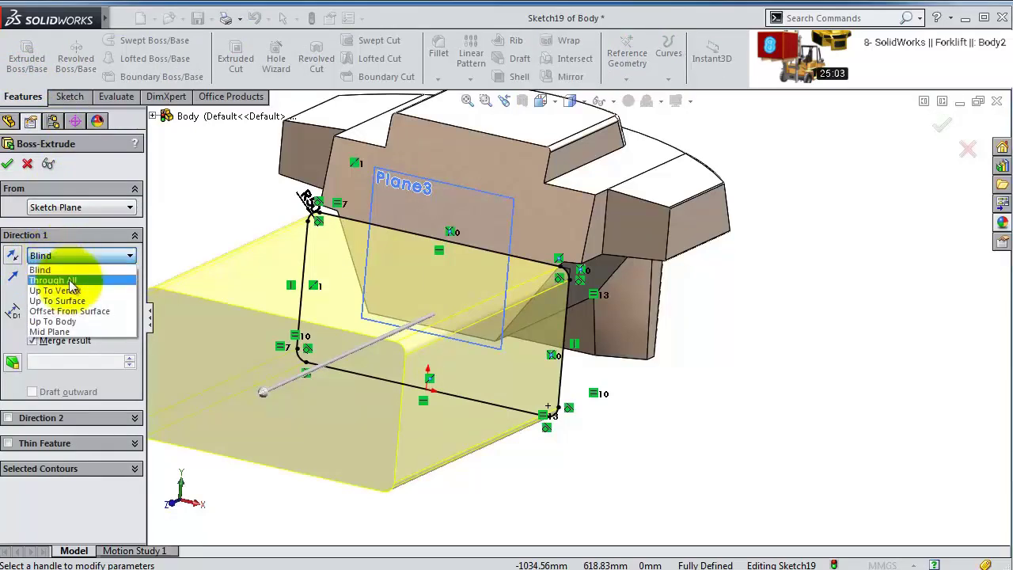
left_click(56, 300)
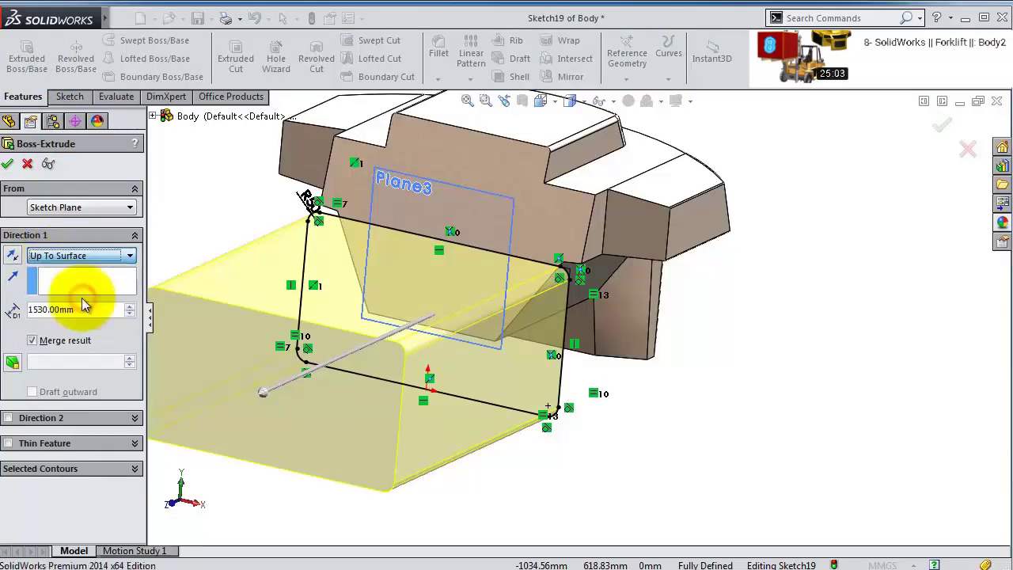
left_click(552, 221)
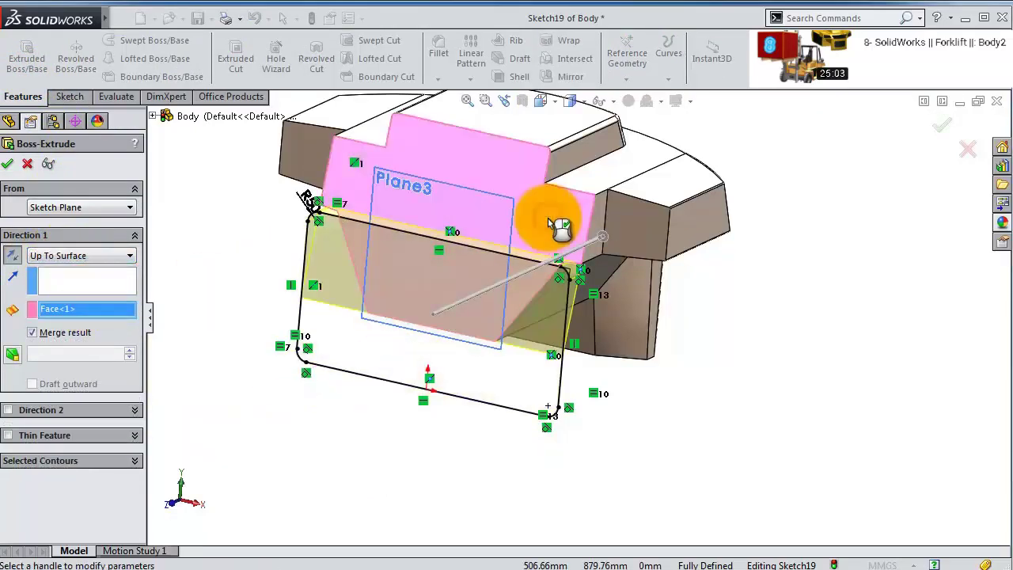
middle_click_drag(394, 326, 361, 339)
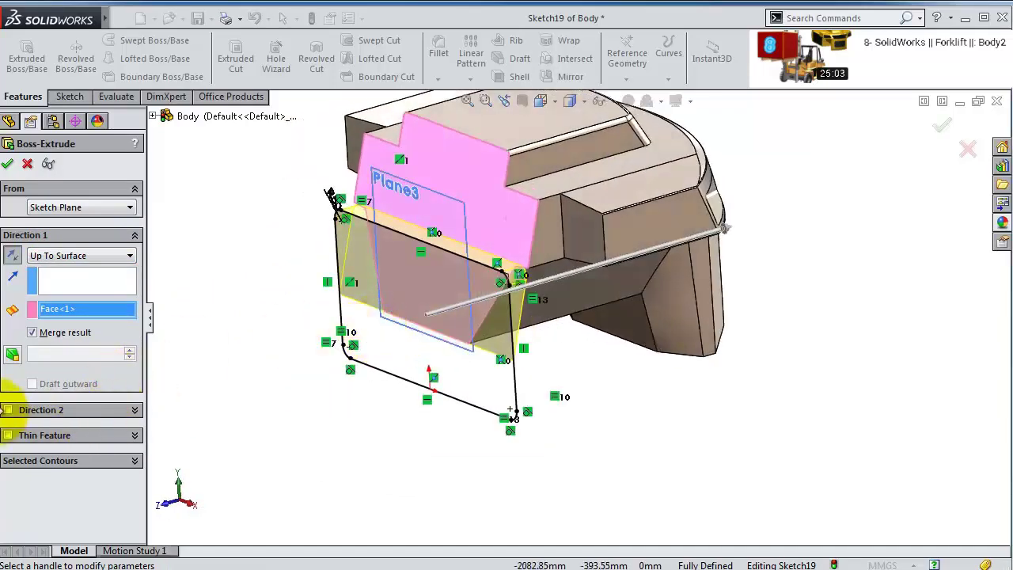
left_click(7, 411)
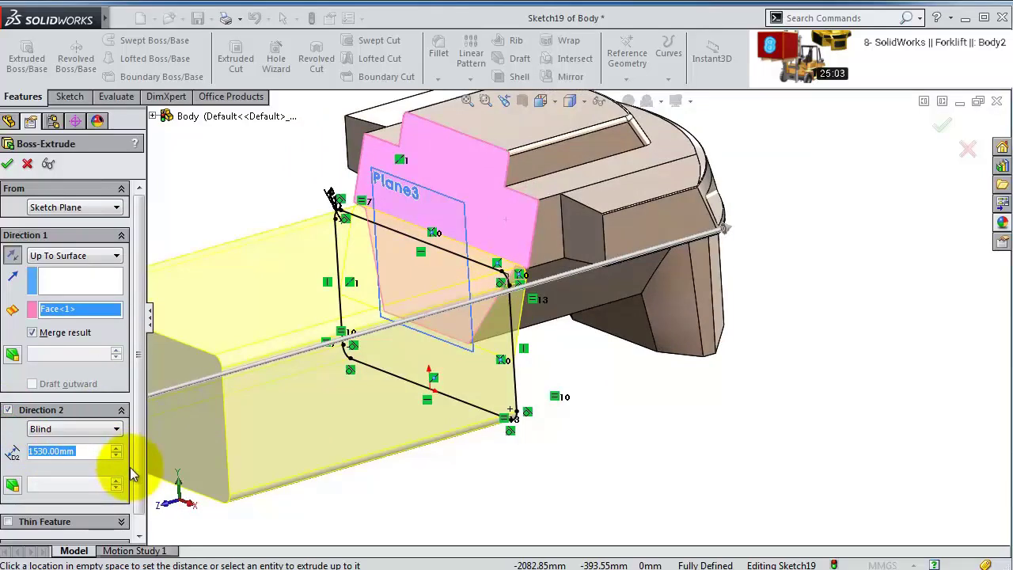
type("14")
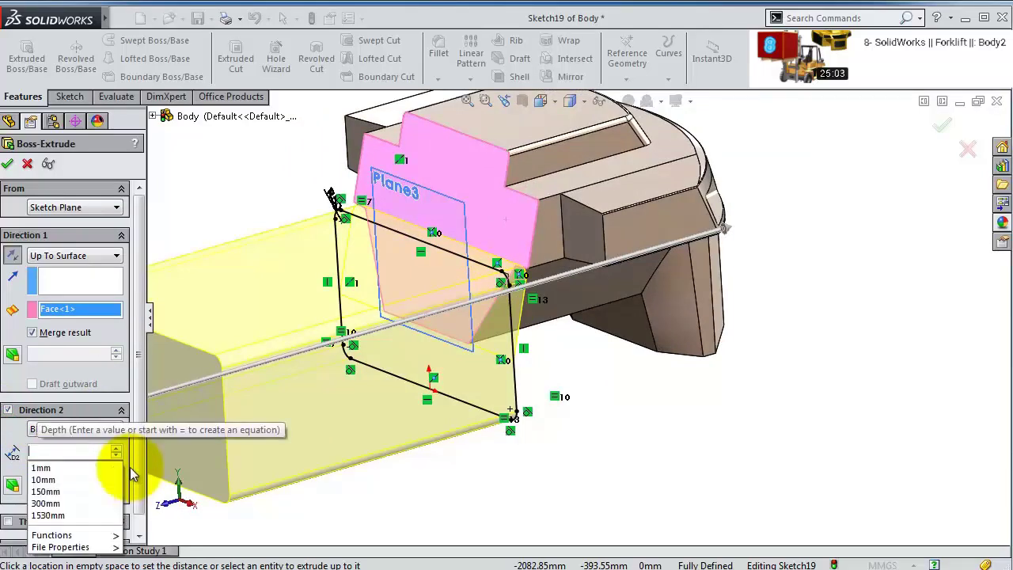
type("75")
key("Return")
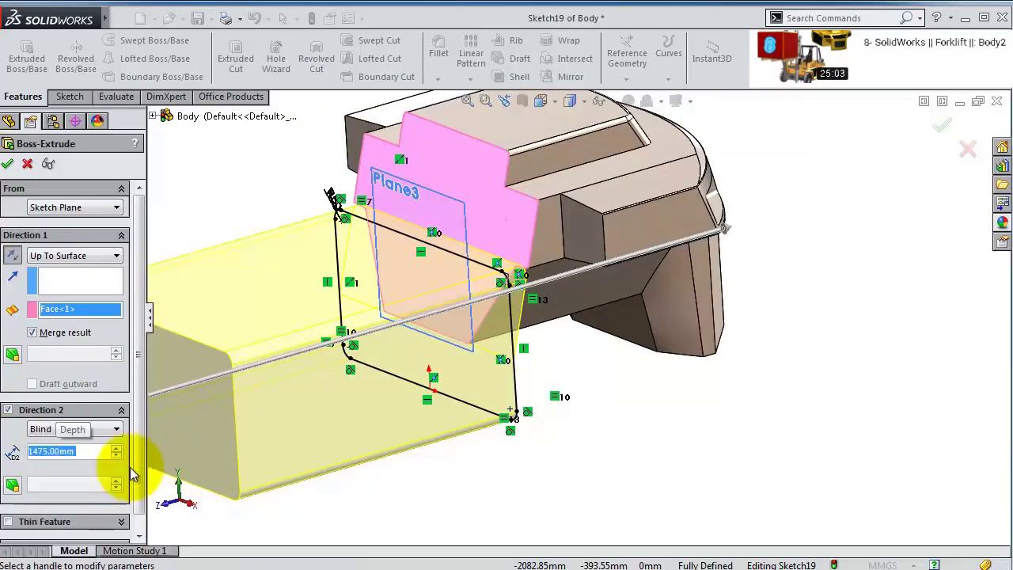
left_click(7, 163)
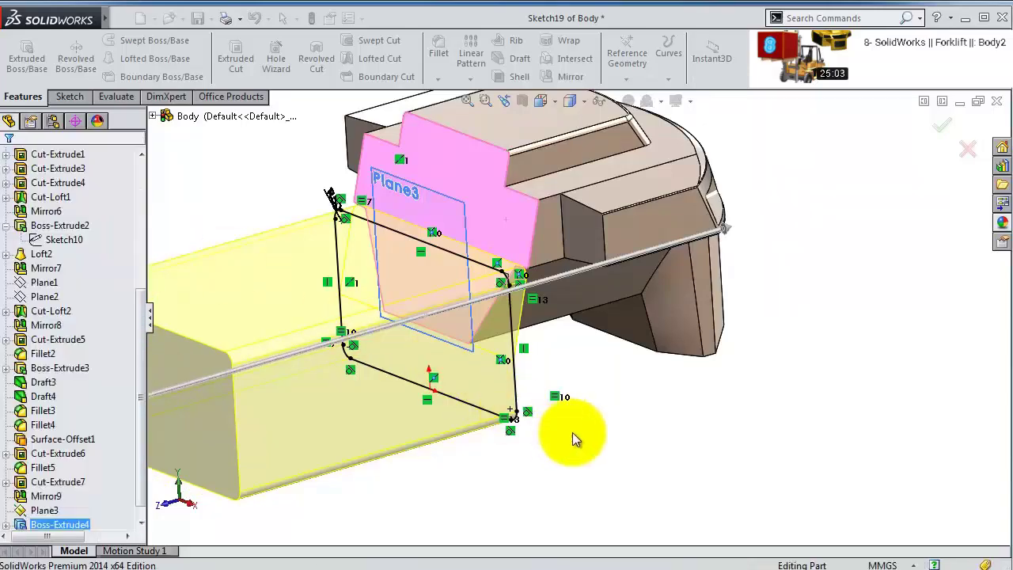
mouse_move(565, 414)
middle_mouse_down()
mouse_move(527, 369)
mouse_move(527, 385)
mouse_move(497, 374)
mouse_move(479, 321)
middle_mouse_up()
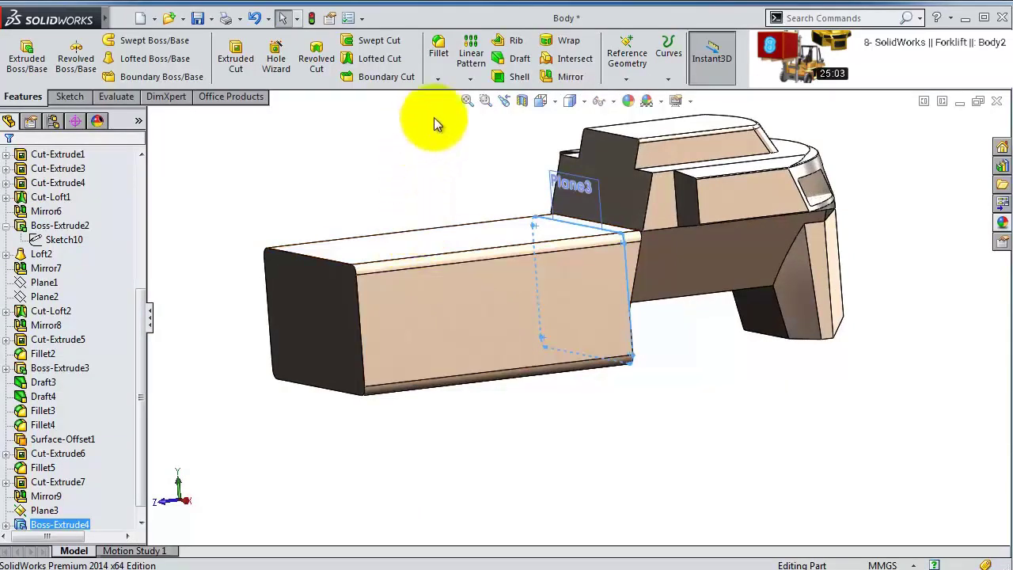
- Draft the boss's end face 15° using its top face as the neutral plane
left_click(516, 59)
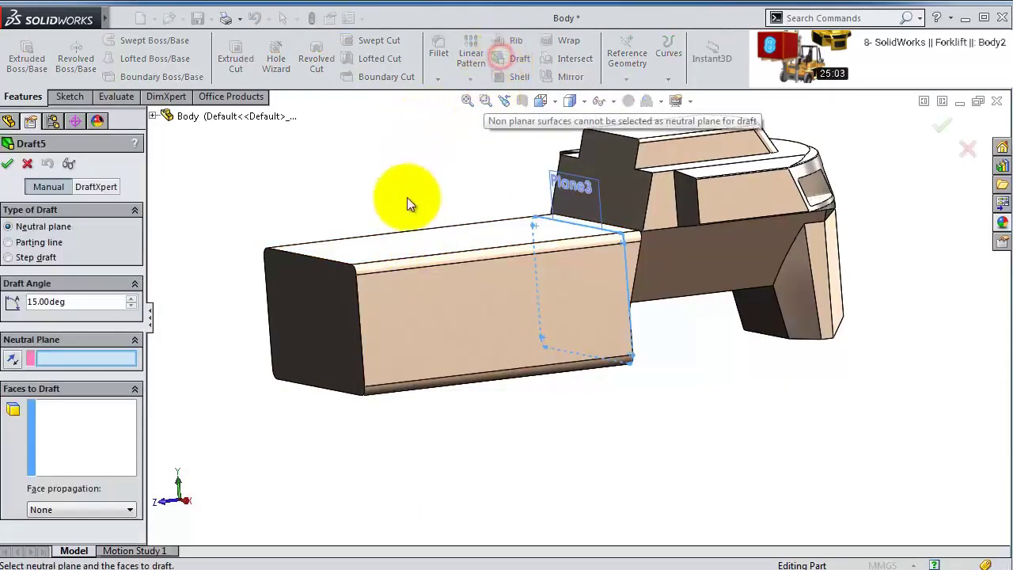
left_click(371, 255)
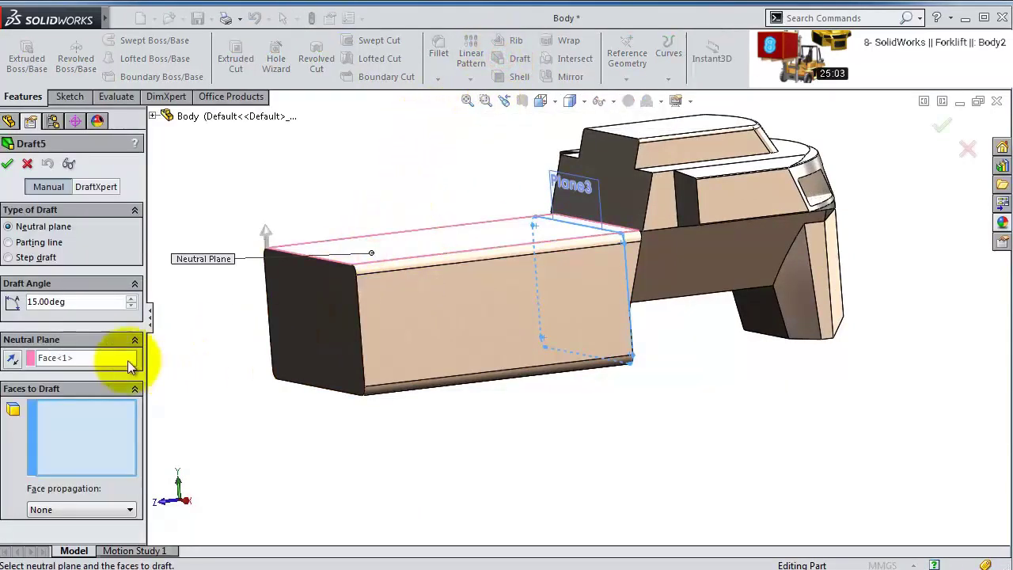
left_click(330, 337)
middle_click_drag(305, 362, 265, 373)
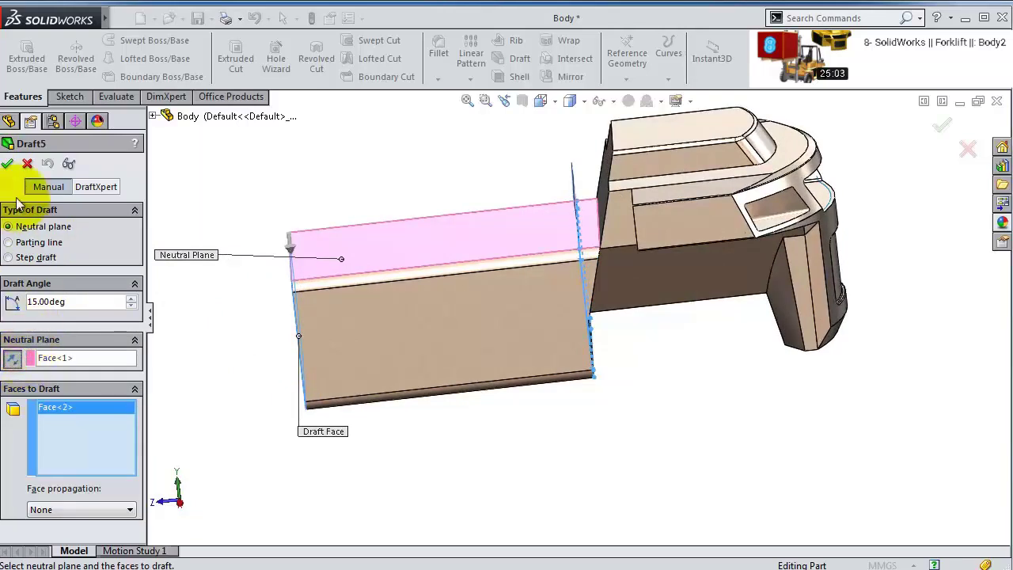
left_click(7, 164)
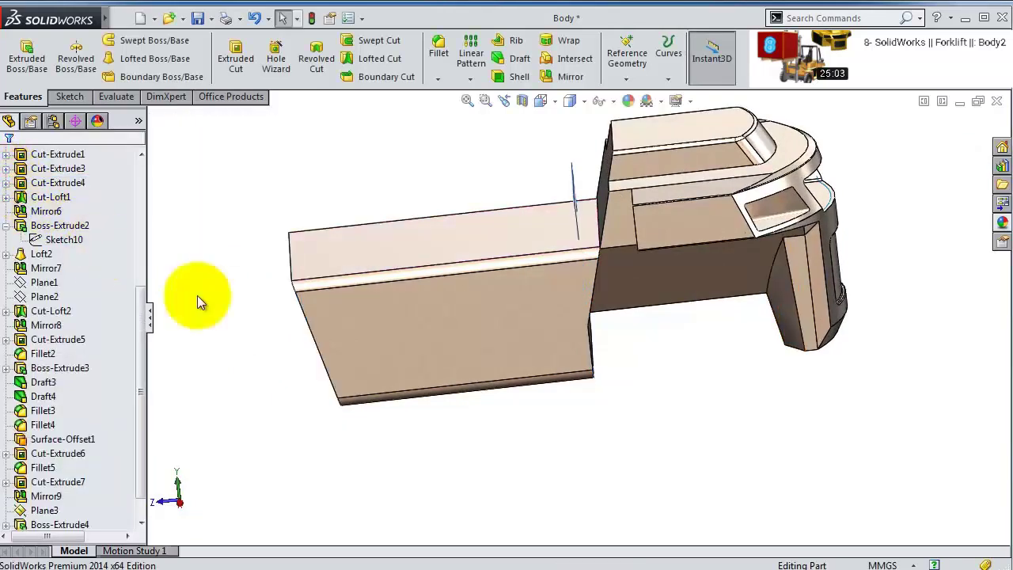
left_click(457, 354)
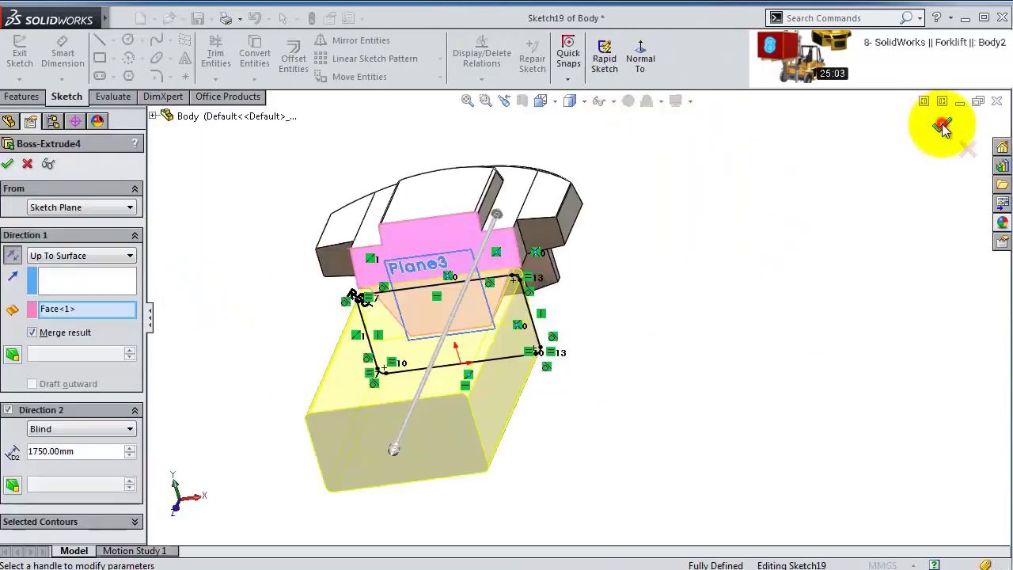
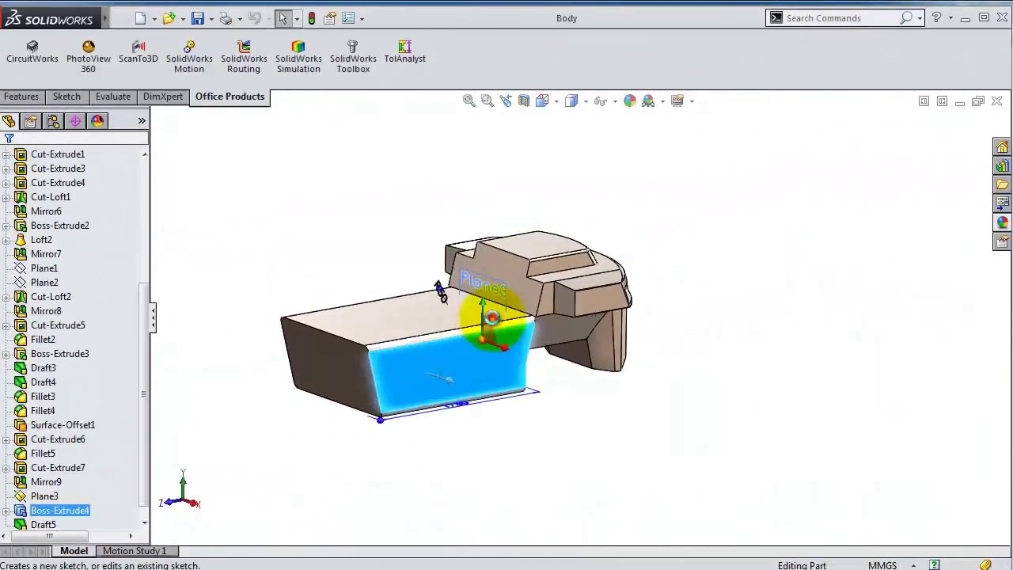
- Sketch a triangle on Plane3 at the block's top corner with the Line tool
left_click(490, 318)
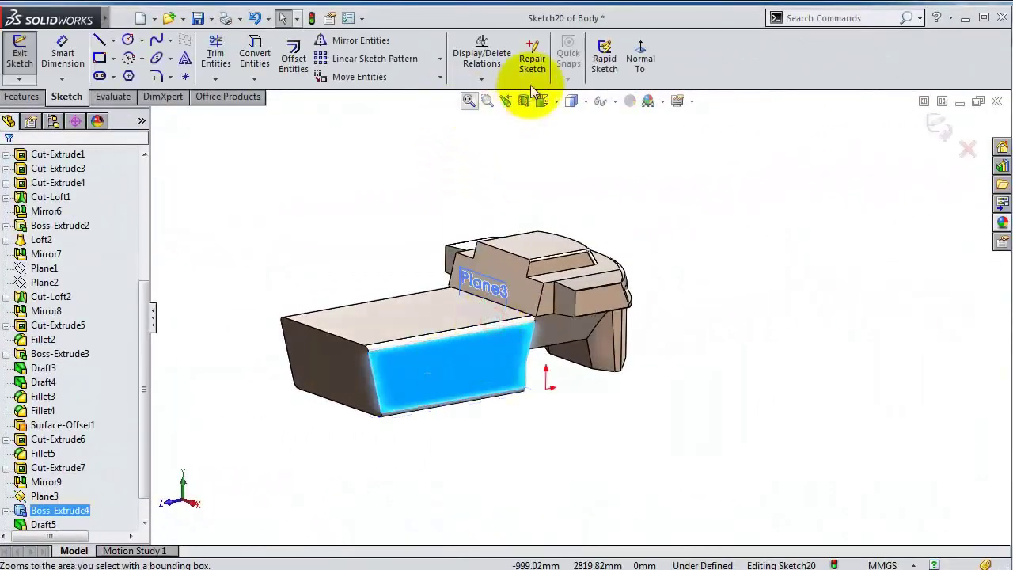
left_click(100, 39)
scroll(403, 323, "up", 3)
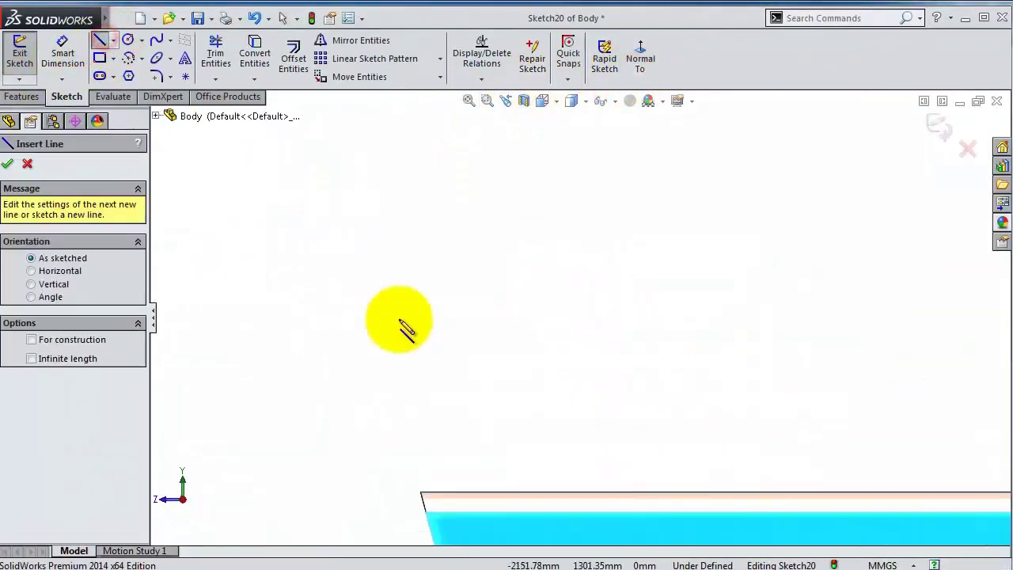
scroll(437, 443, "down", 1)
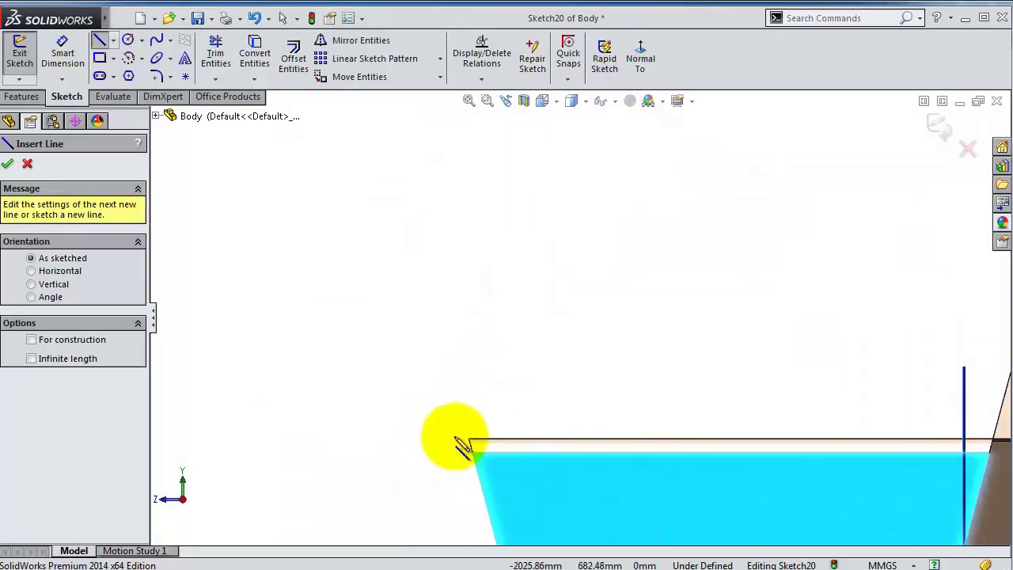
left_click(470, 439)
left_click(582, 440)
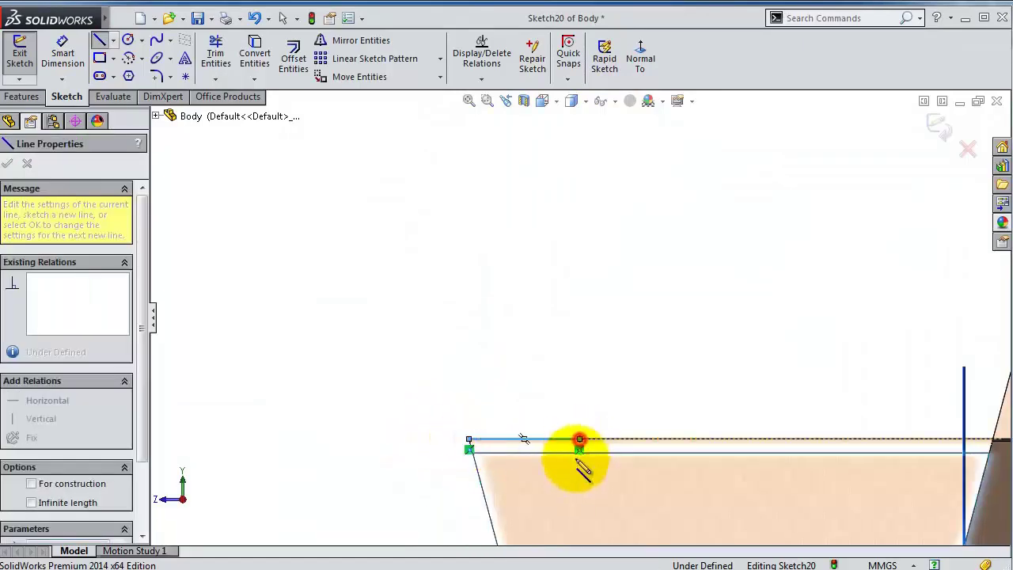
scroll(578, 459, "up", 3)
scroll(544, 467, "down", 3)
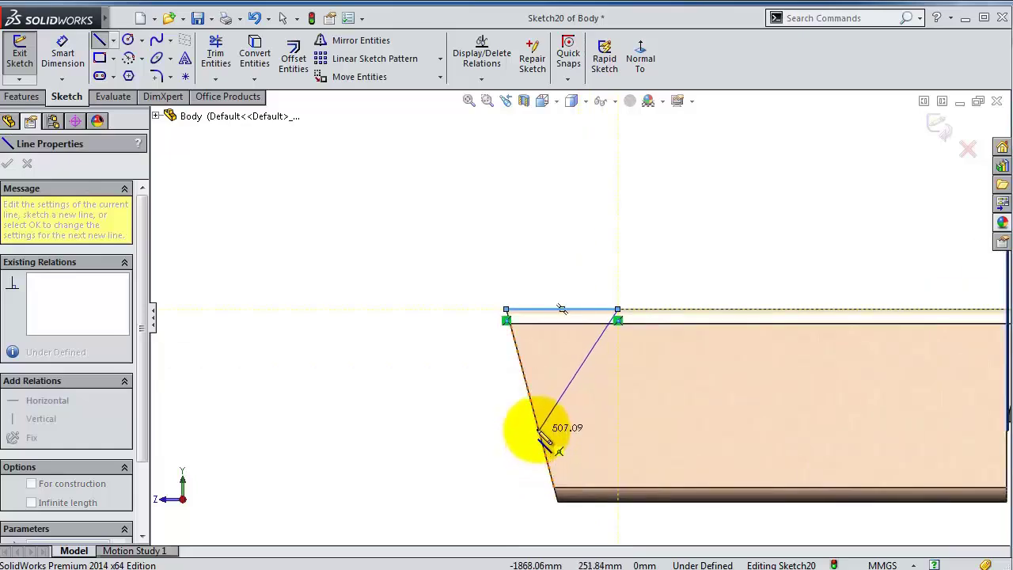
left_click(539, 425)
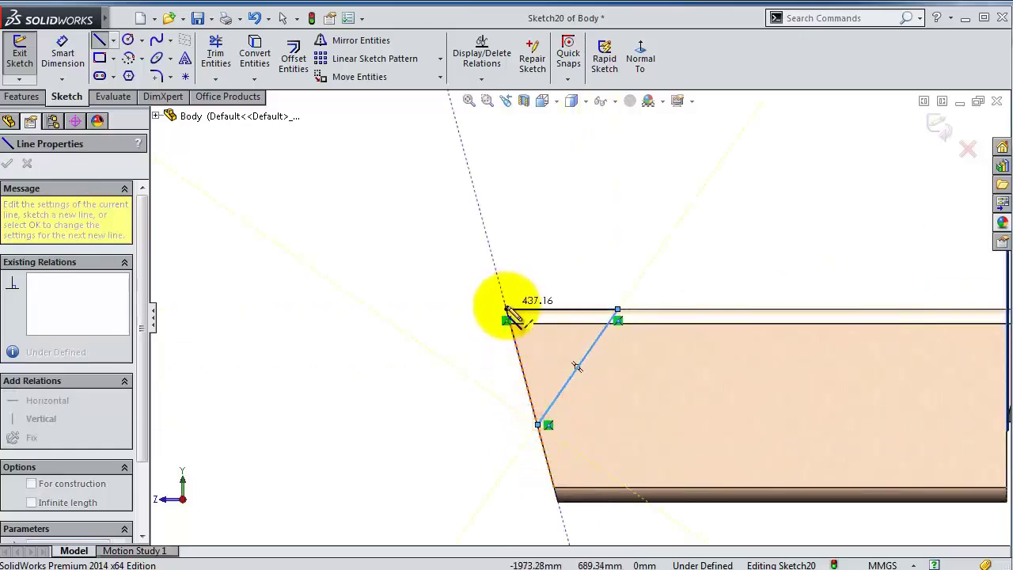
left_click(506, 309)
key("Escape")
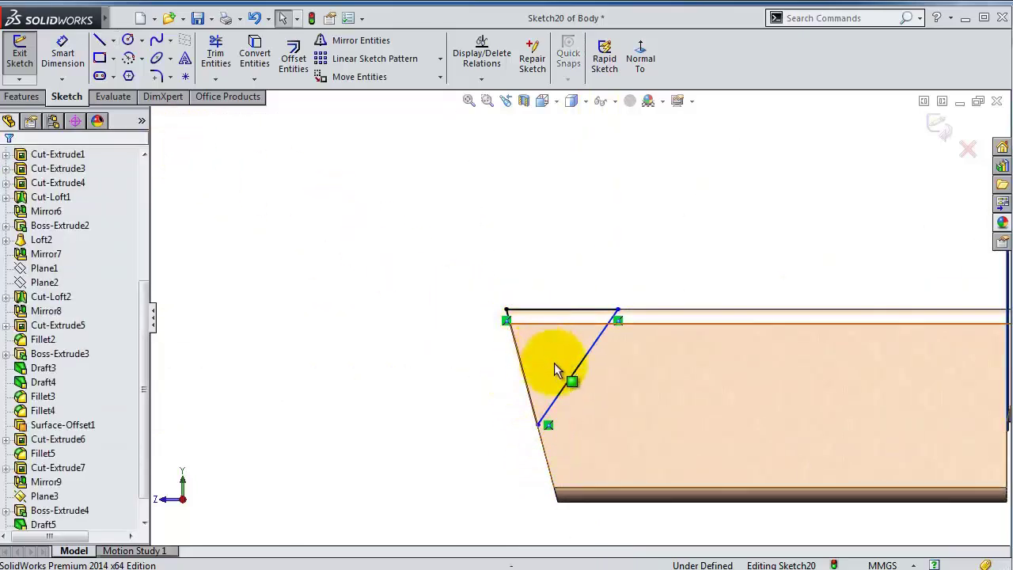
- Make the two slanted triangle sides equal and dimension the notch depth to 300
left_click(575, 377)
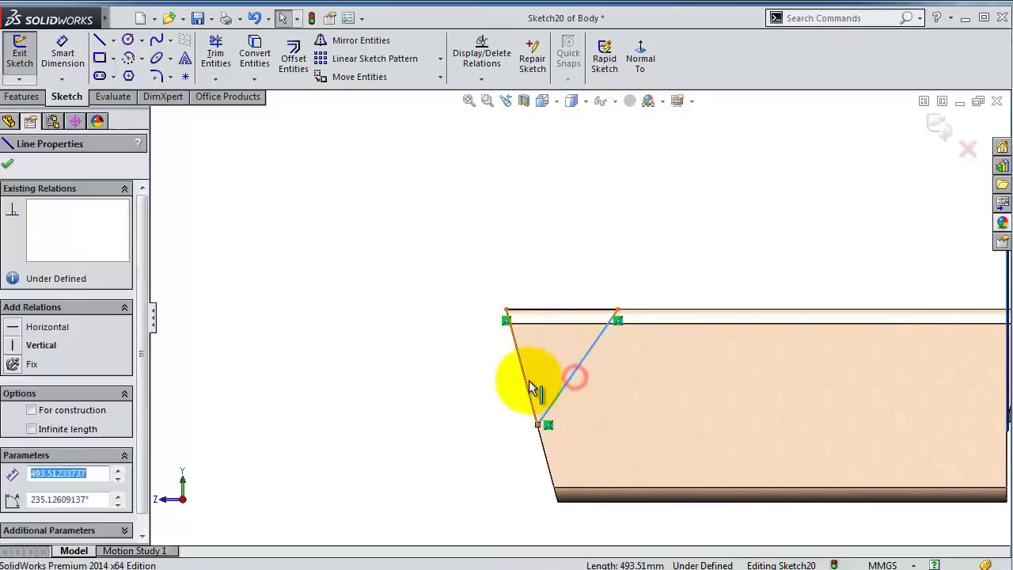
left_click(531, 384, "ctrl")
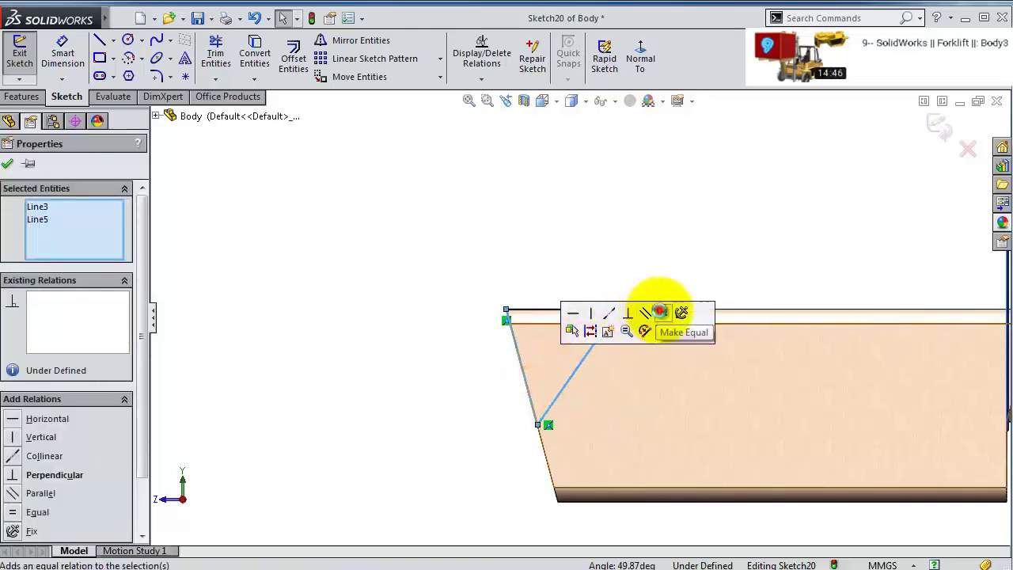
left_click(647, 313)
left_click(62, 53)
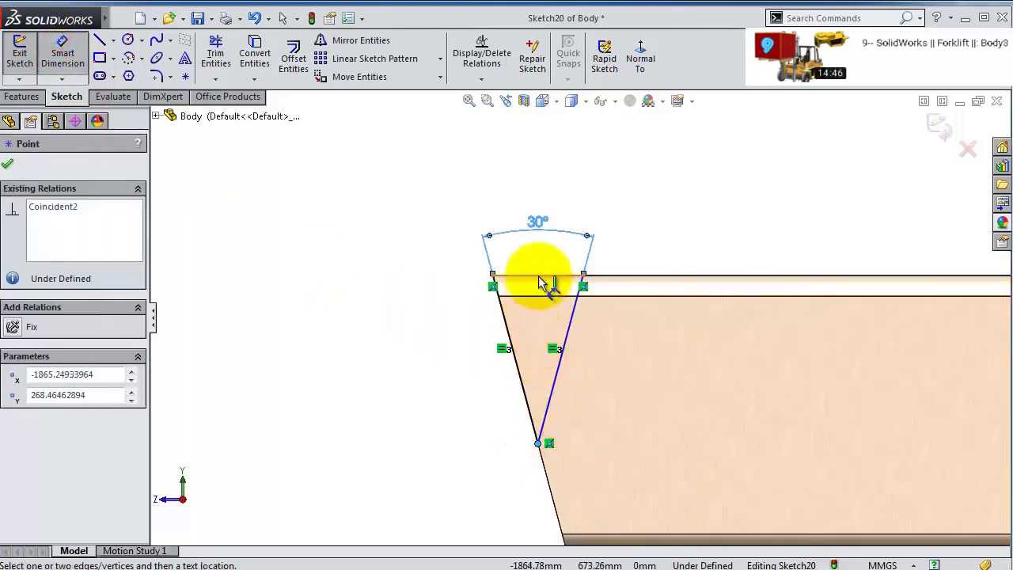
left_click(552, 276)
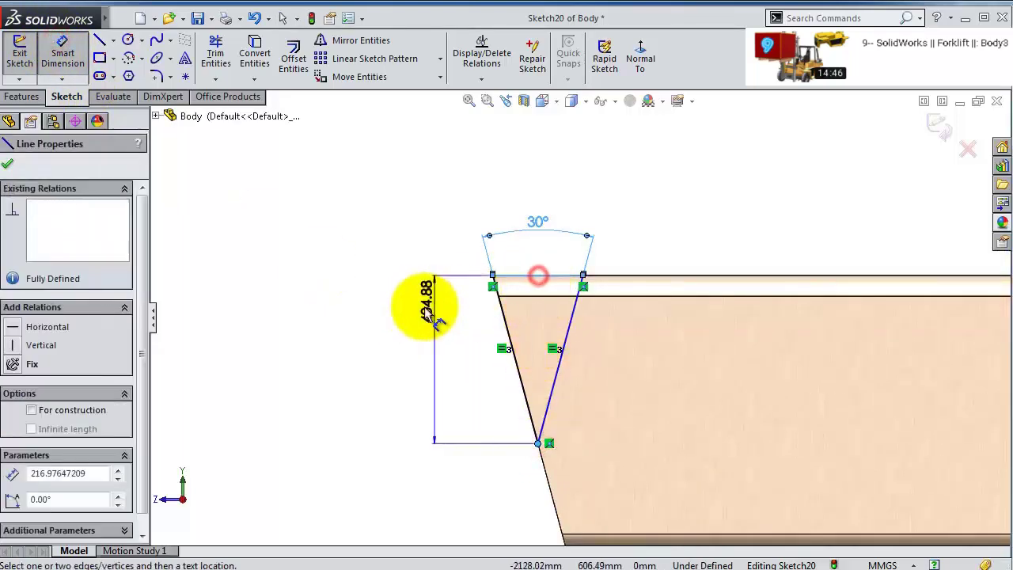
left_click(425, 315)
type("300")
key("Return")
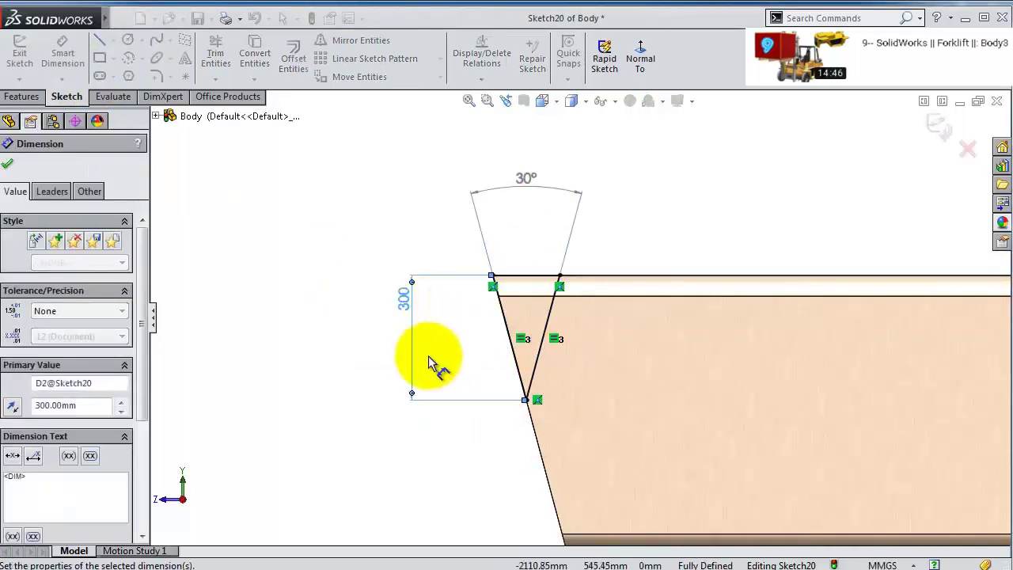
left_click(8, 163)
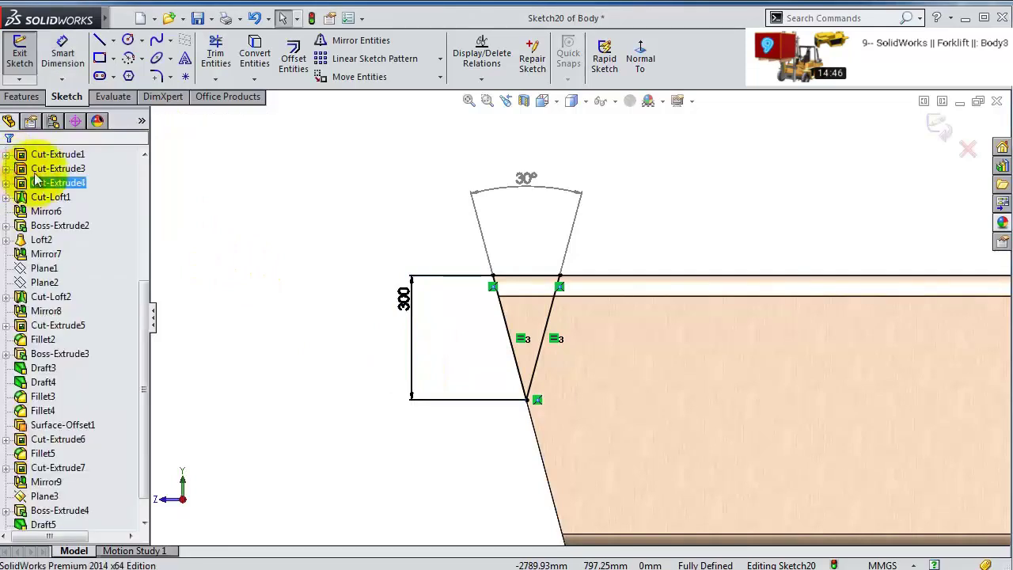
- Extrude-cut the triangle Through All to notch the block
left_click(22, 98)
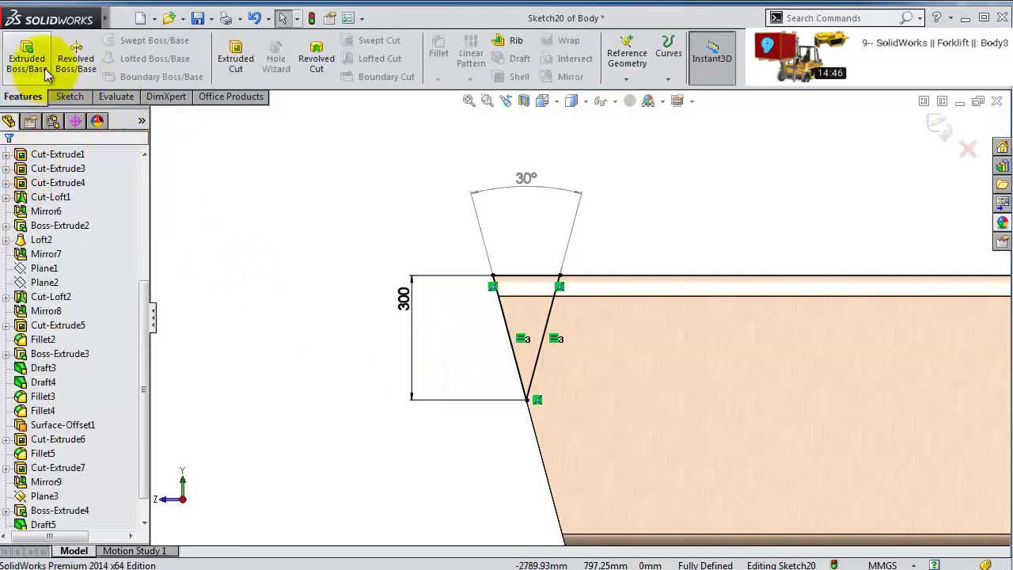
left_click(247, 55)
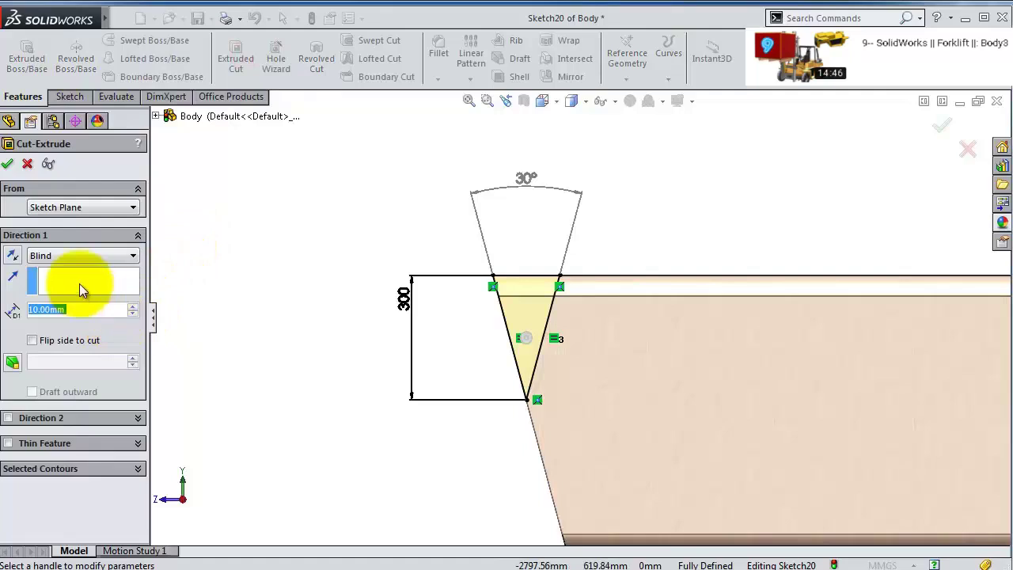
left_click(78, 256)
left_click(90, 257)
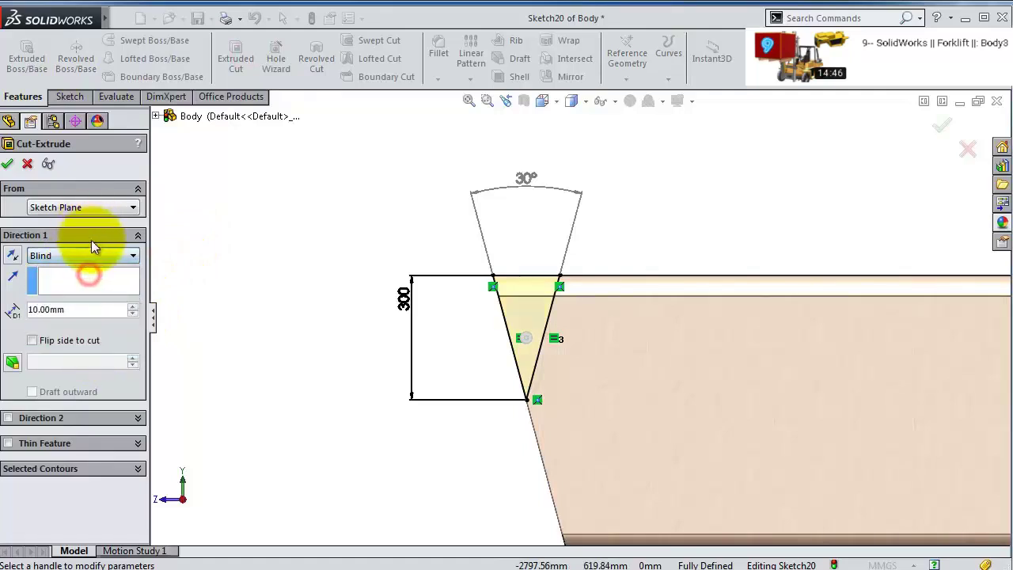
left_click(85, 256)
left_click(98, 280)
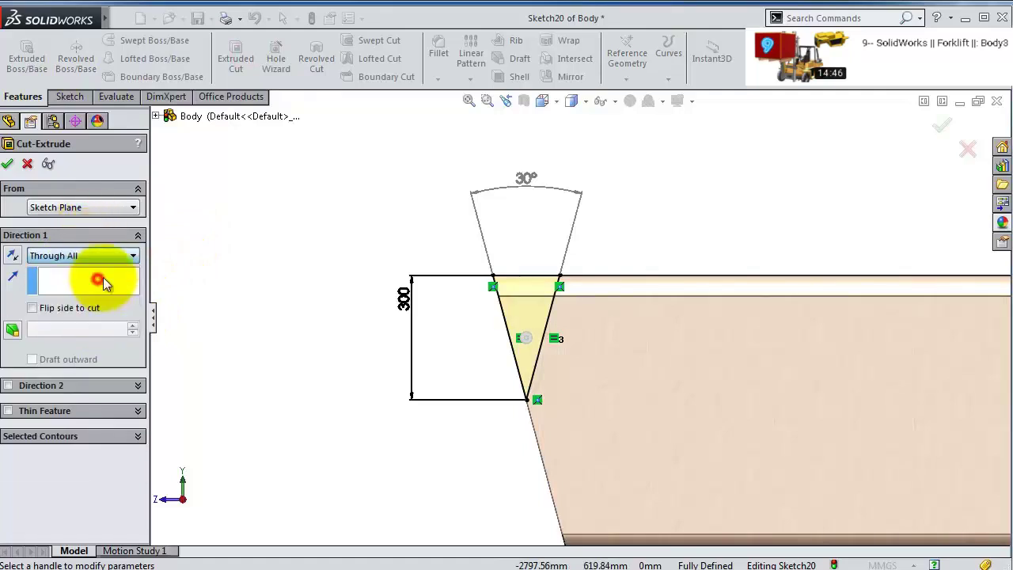
left_click(10, 165)
middle_click_drag(460, 285, 491, 335)
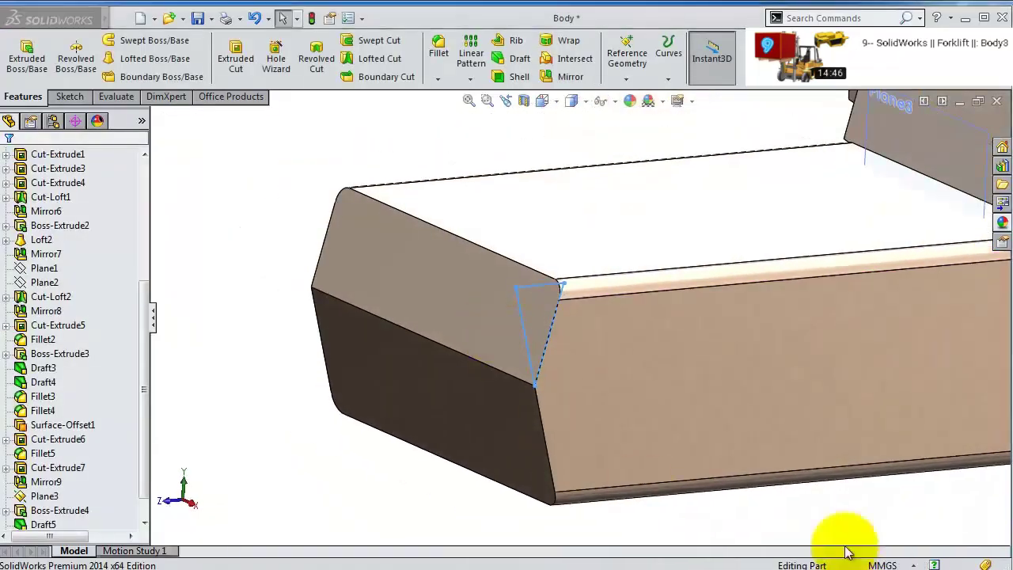
- Sketch two narrow corner rectangles at the left and right ends of the top face
left_click(613, 255)
left_click(667, 199)
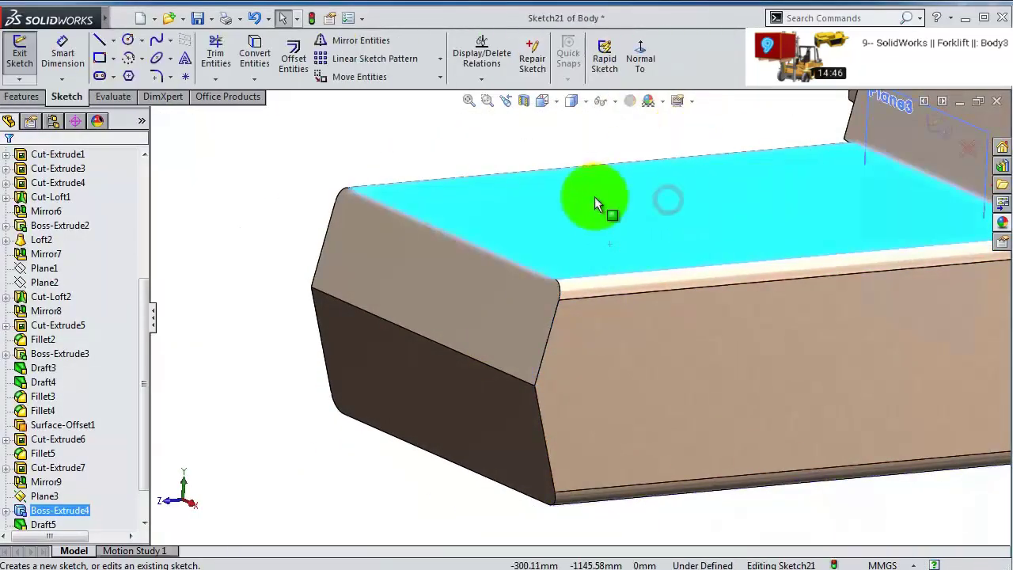
left_click(654, 75)
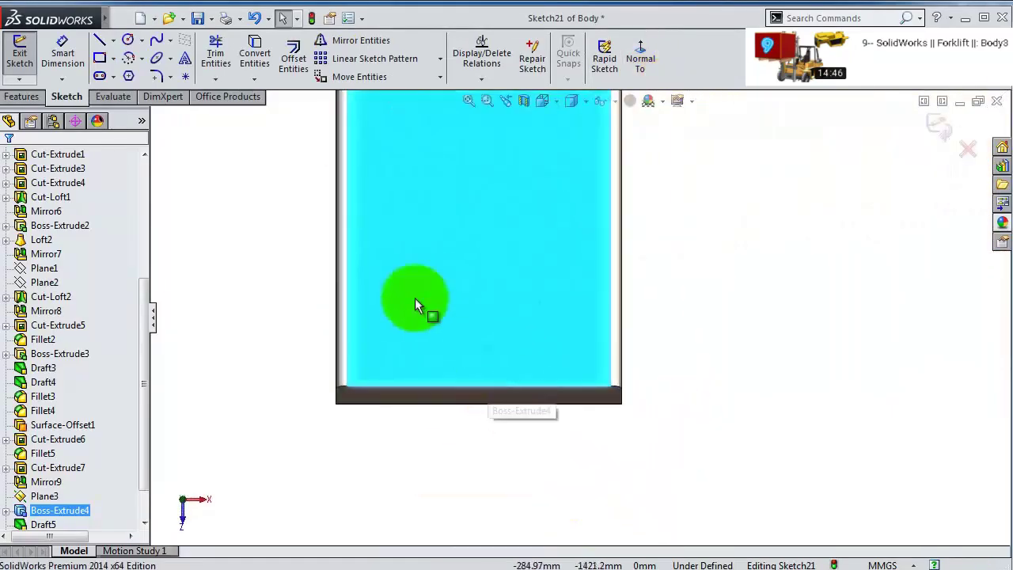
left_click(100, 59)
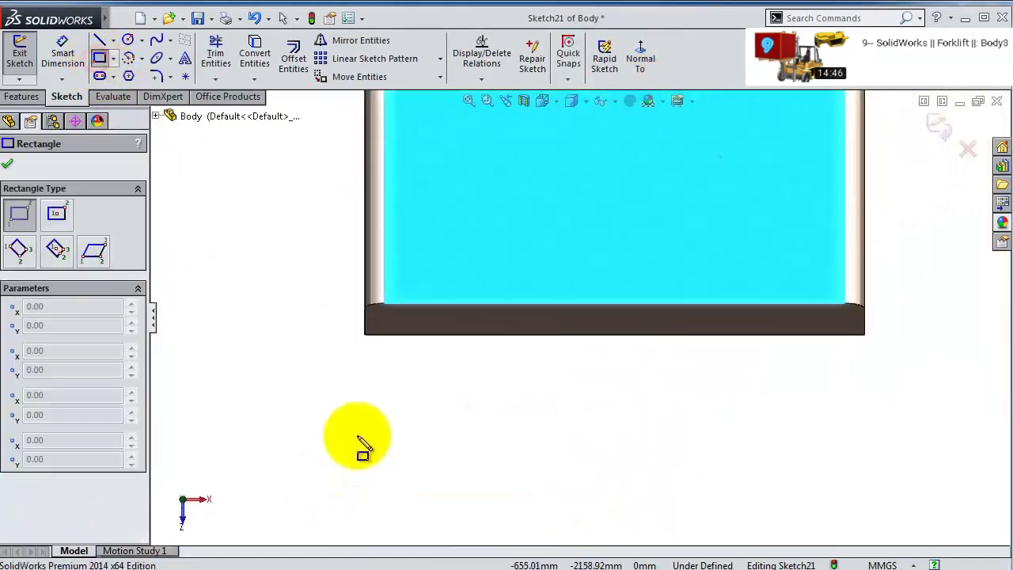
left_click(364, 334)
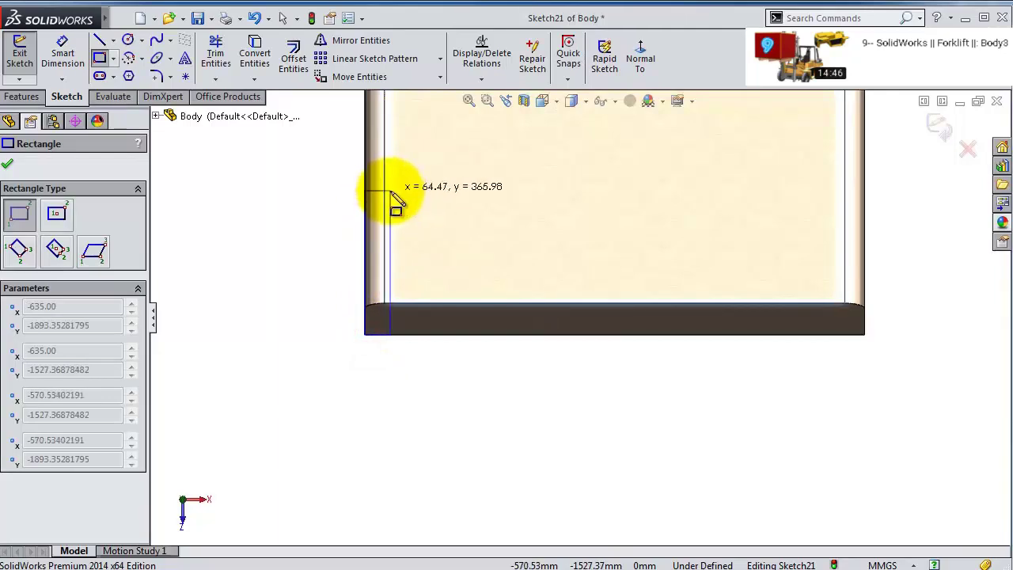
left_click(395, 183)
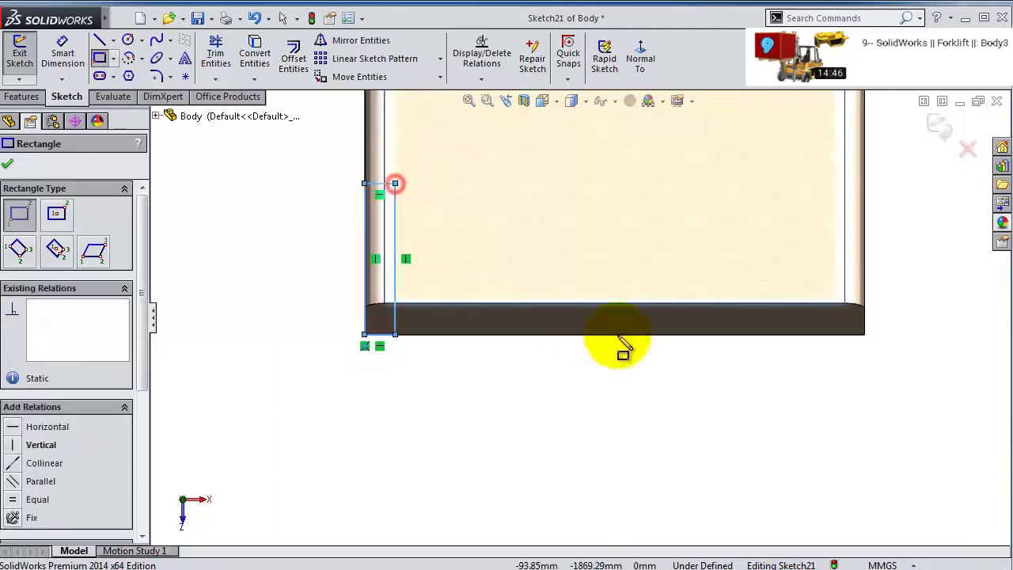
left_click(865, 334)
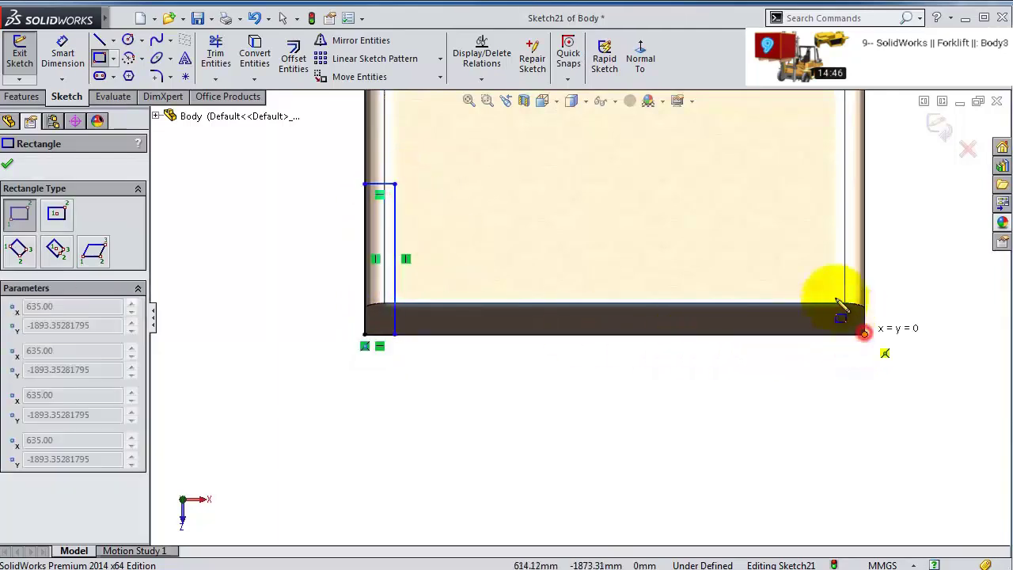
left_click(836, 184)
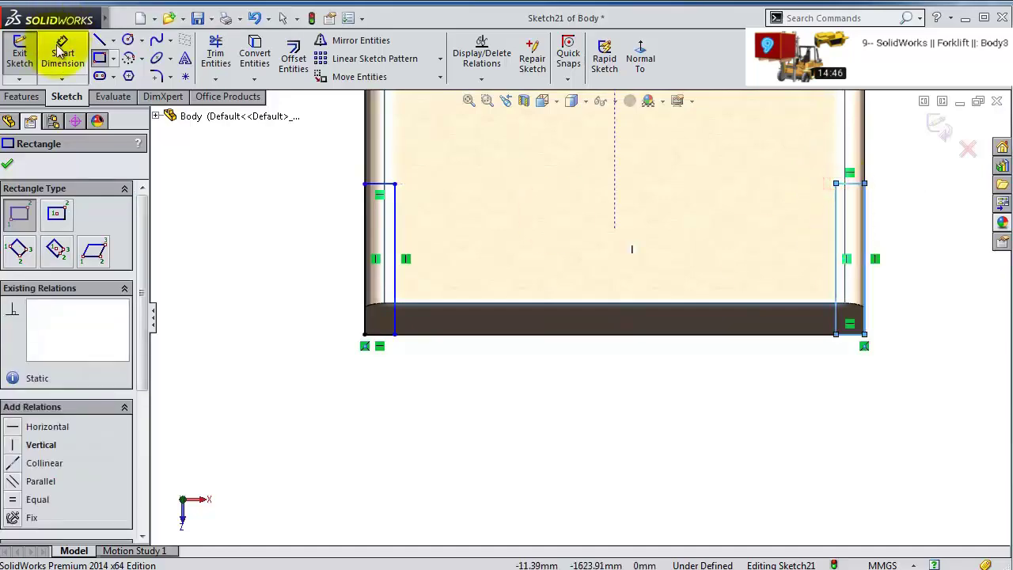
- Dimension the left strip to 380 long and 50 wide
left_click(63, 50)
left_click(366, 279)
left_click(349, 282)
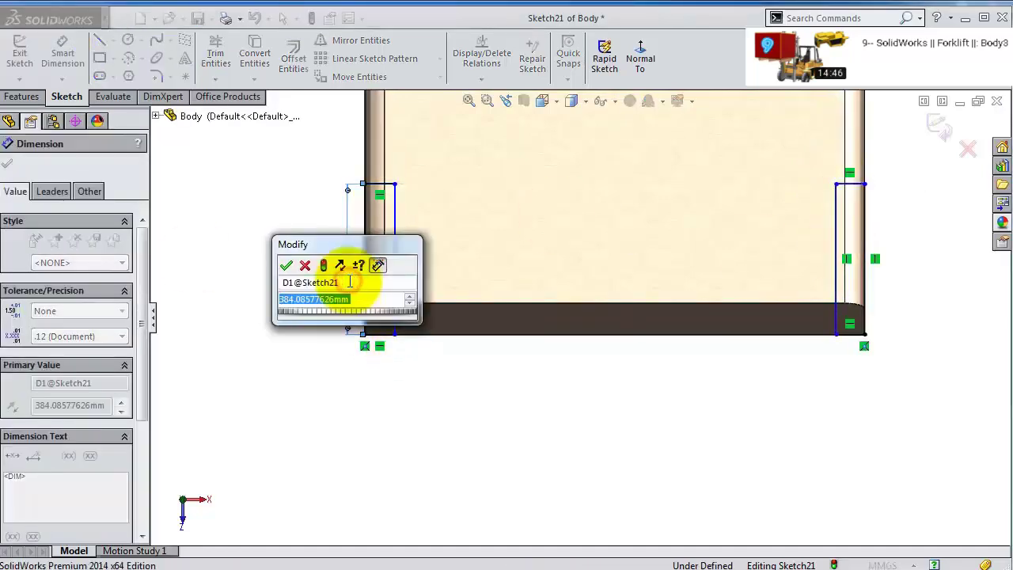
type("380")
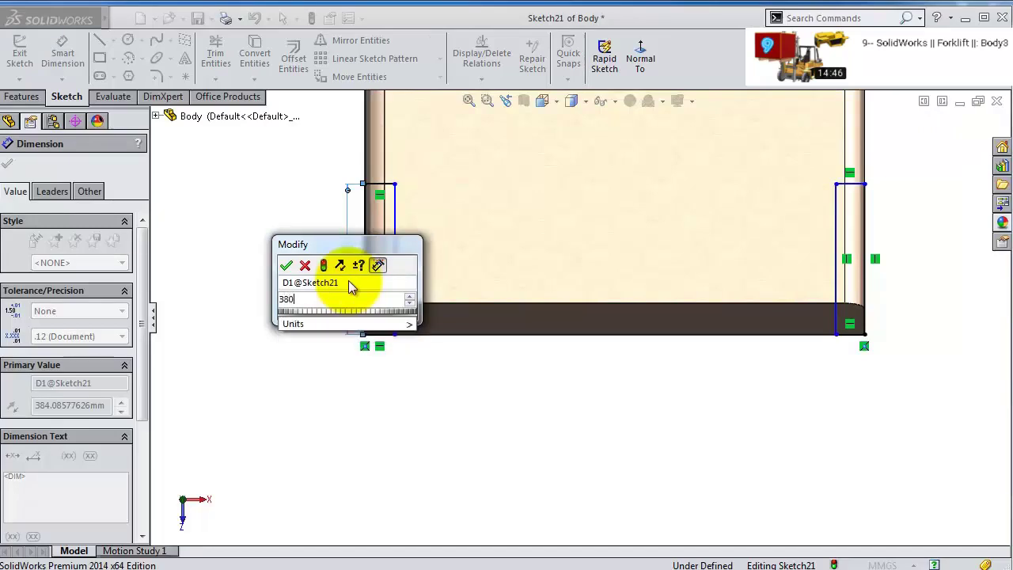
key("Return")
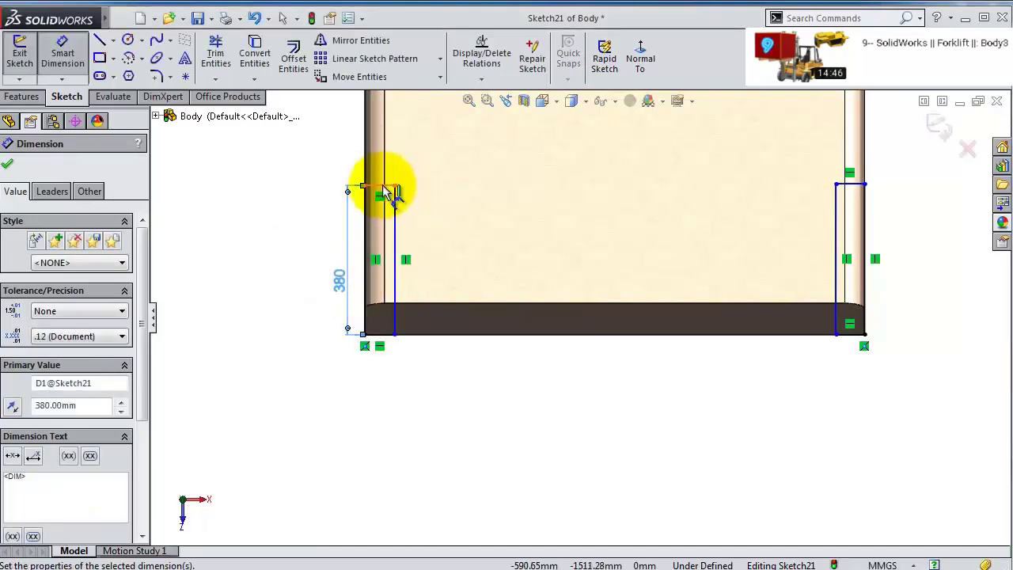
left_click(385, 185)
left_click(392, 391)
type("50")
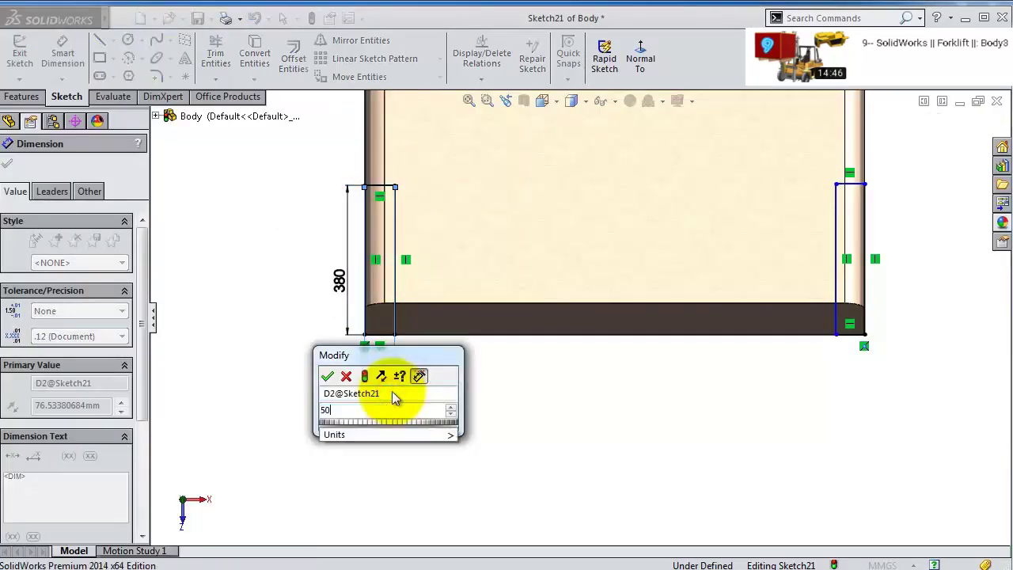
key("Return")
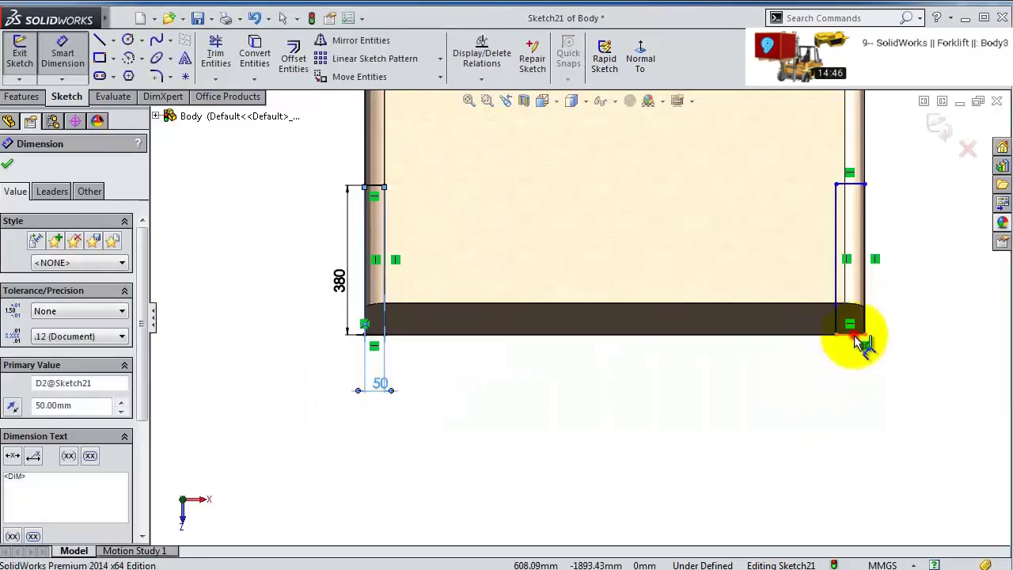
- Dimension the right strip to 50 wide and 380 tall
left_click(859, 340)
left_click(855, 356)
type("50")
key("Return")
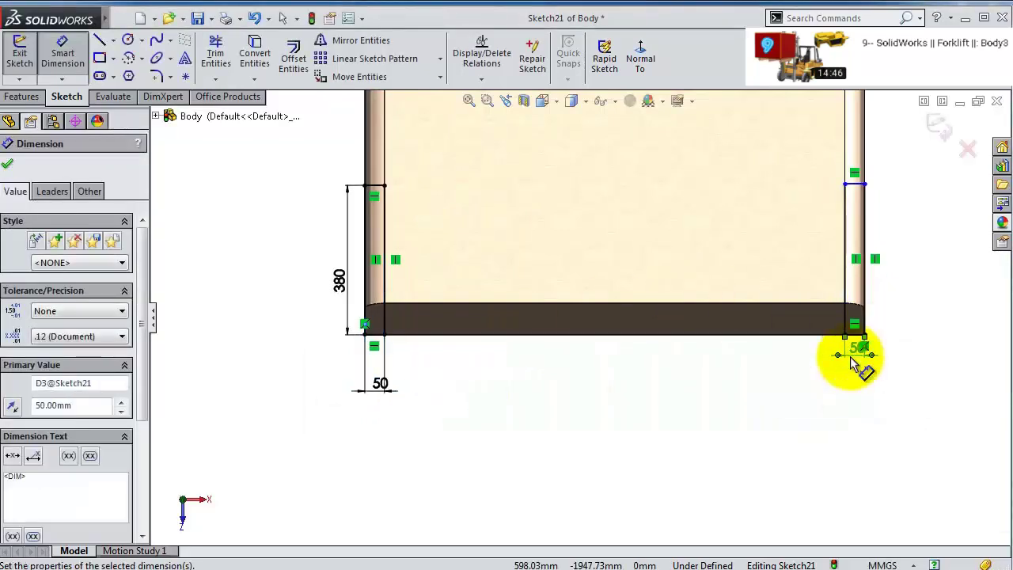
left_click(868, 216)
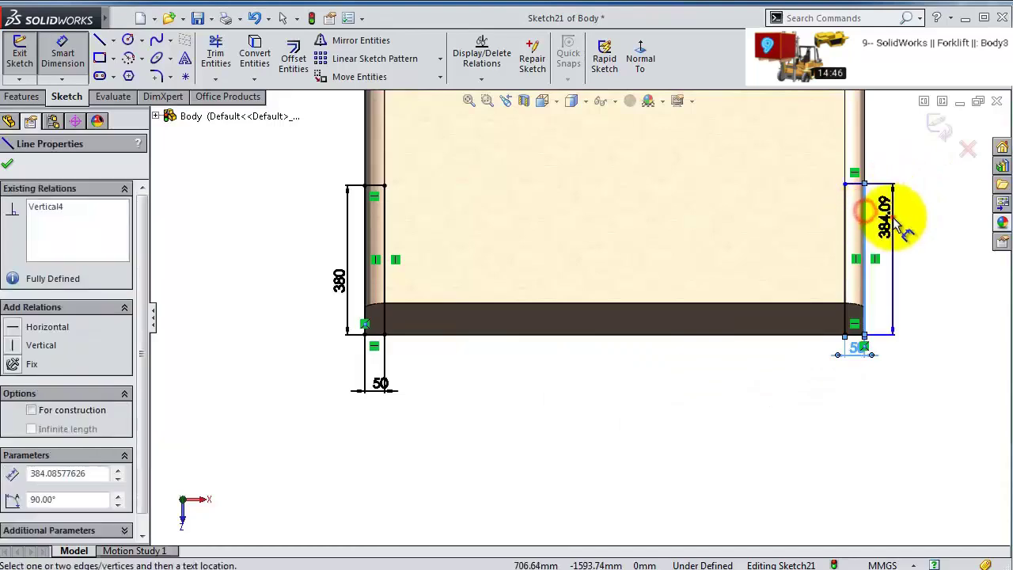
left_click(896, 218)
type("380")
key("Return")
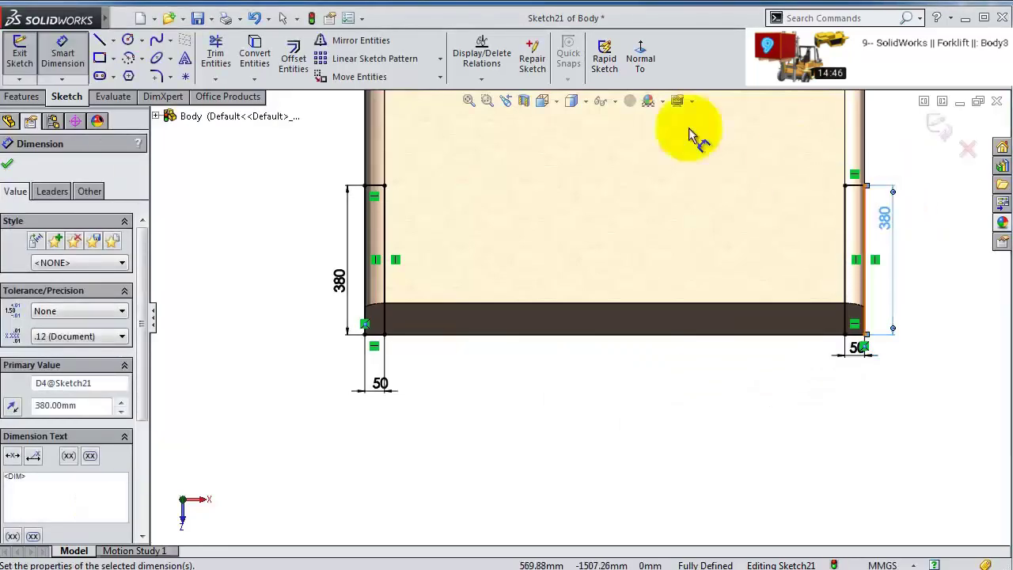
- Extrude-cut both rectangles Through All the body
left_click(22, 96)
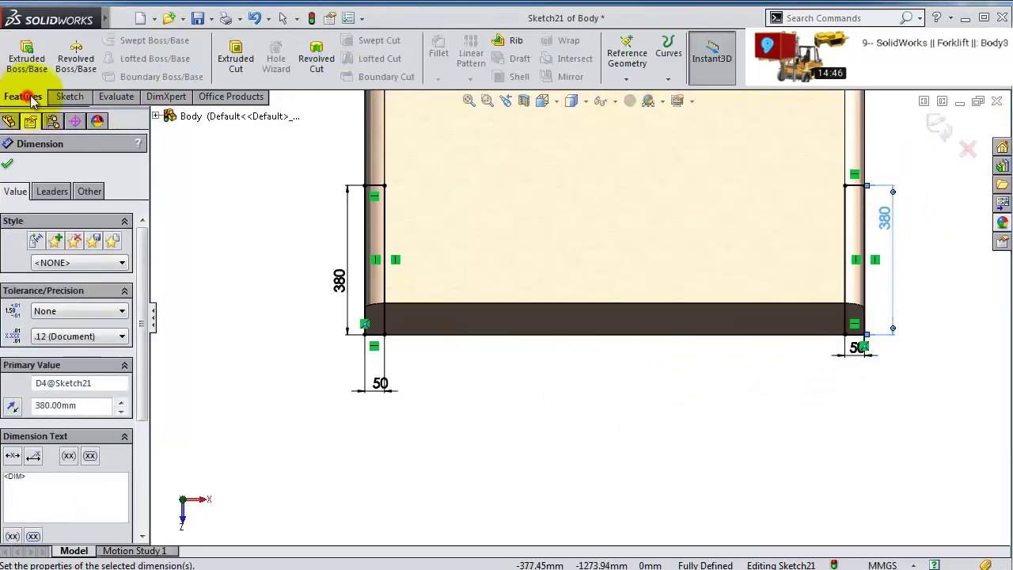
left_click(235, 57)
left_click(60, 256)
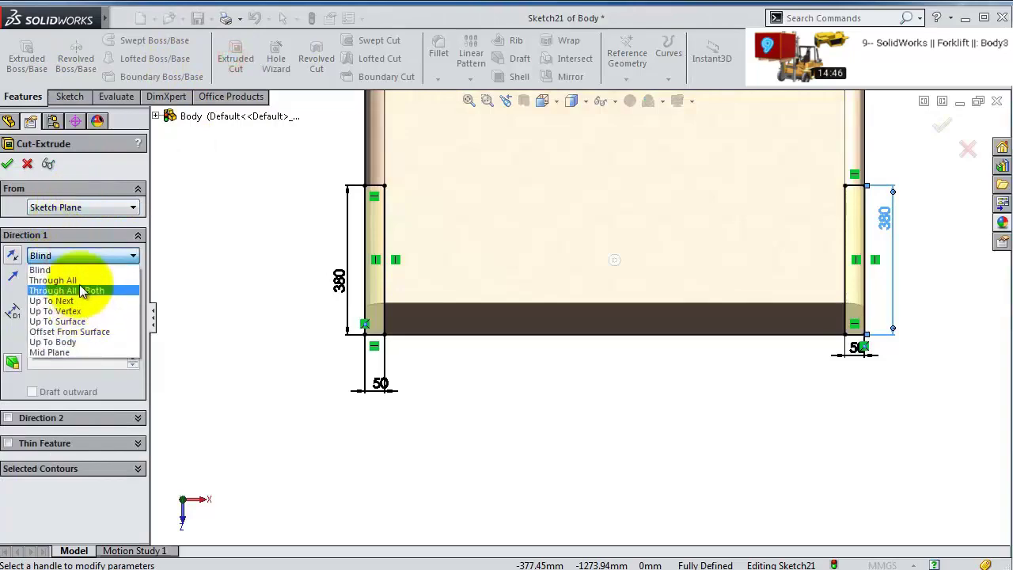
left_click(54, 280)
left_click(7, 164)
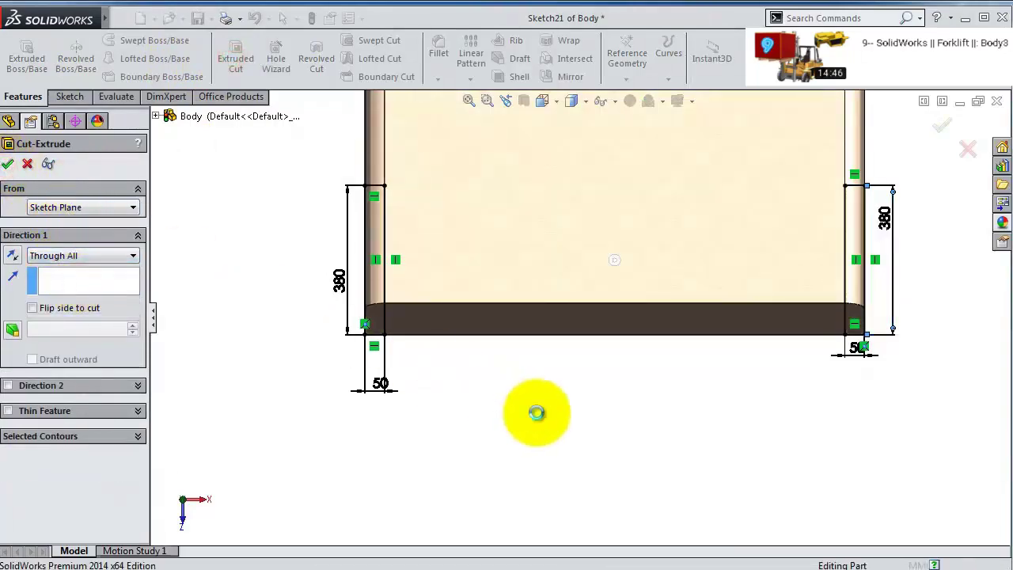
middle_click_drag(561, 385, 552, 307)
- Start a new sketch on the body's side face, viewed normal to it
key("f")
scroll(536, 251, "down", 8)
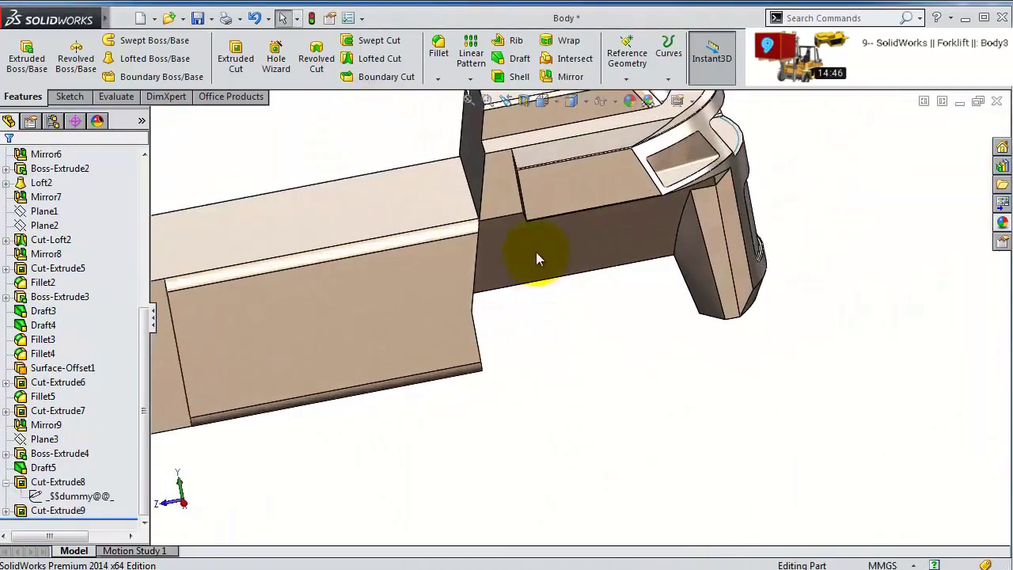
left_click(491, 169)
left_click(547, 117)
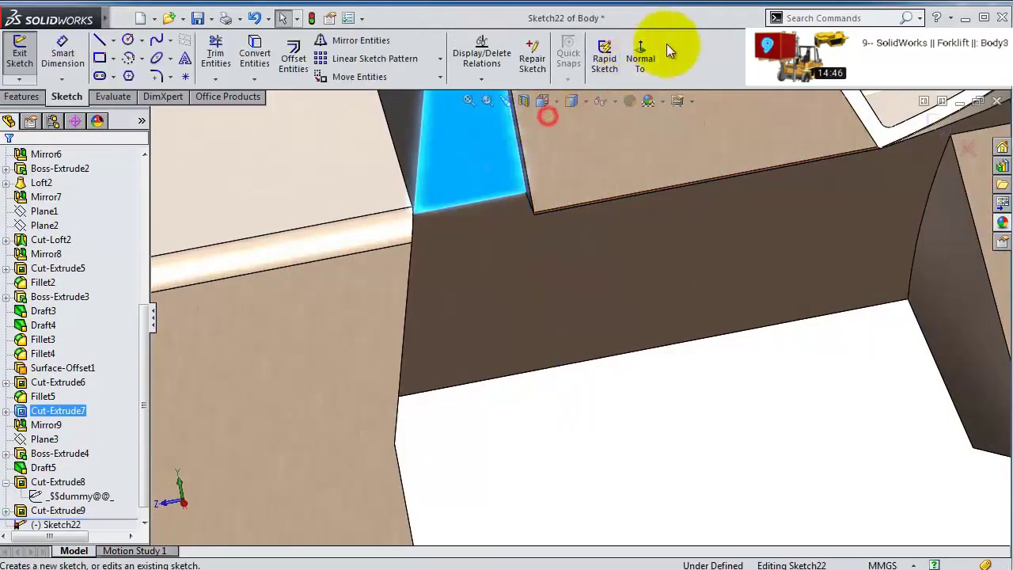
left_click(640, 57)
scroll(642, 344, "down", 1)
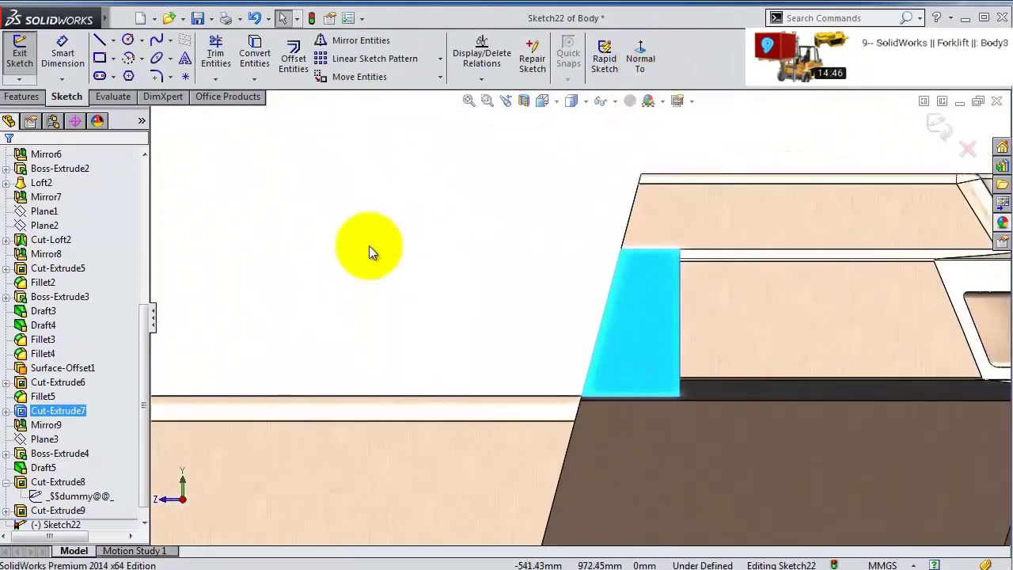
- Draw a closed line outline from the upper step corner down to the body's lower corner
left_click(100, 41)
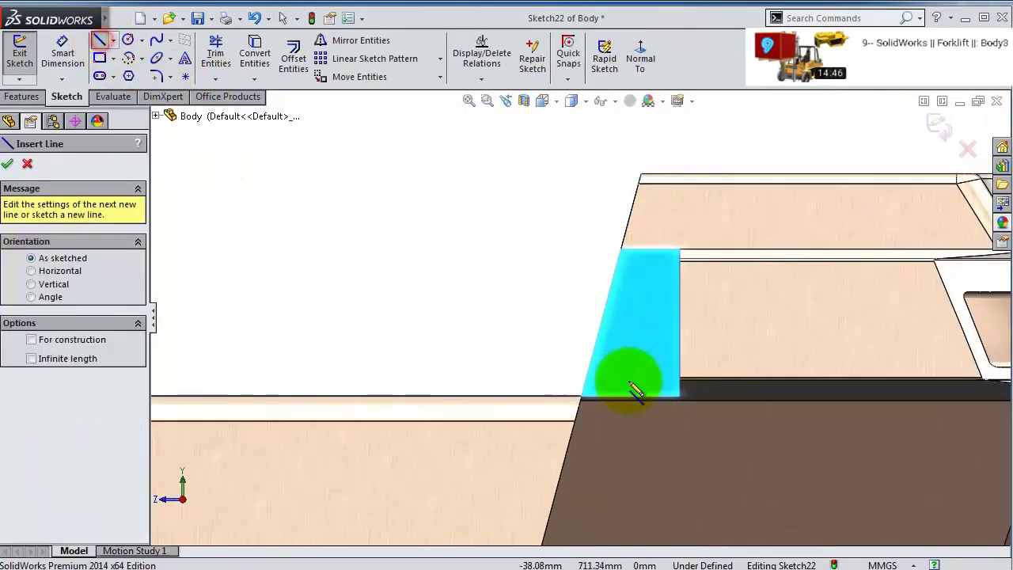
left_click(679, 396)
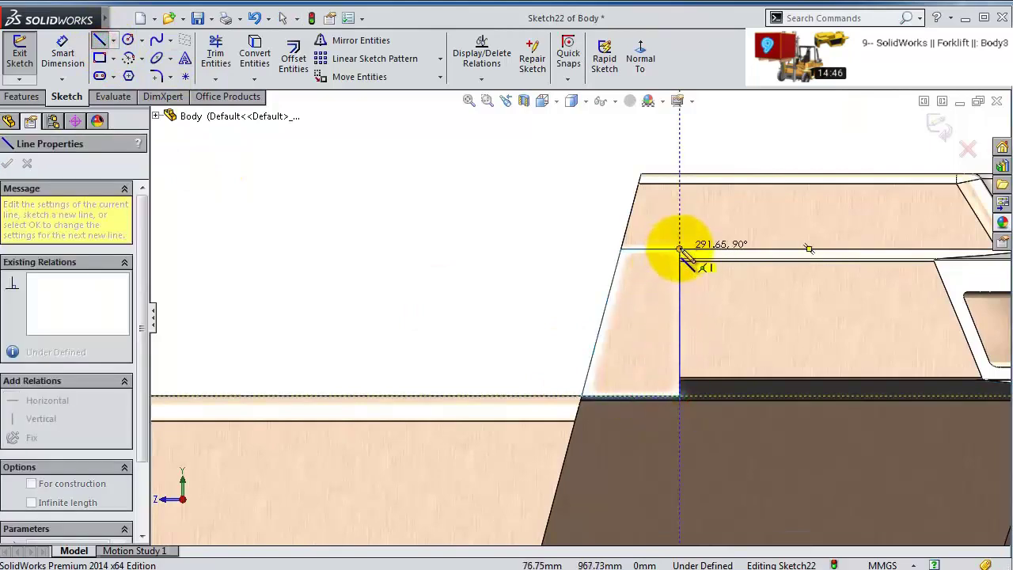
scroll(679, 250, "down", 2)
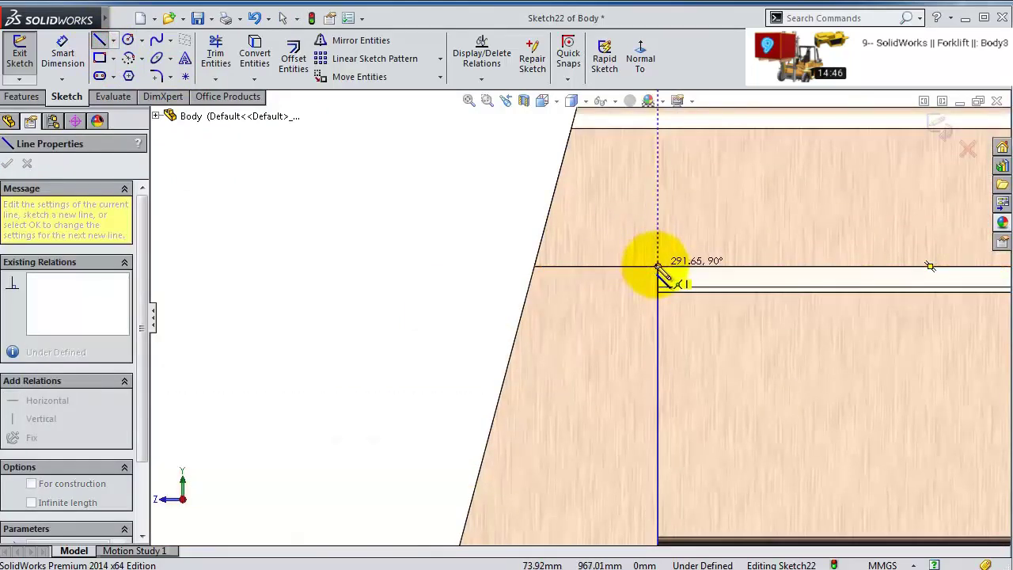
left_click(658, 267)
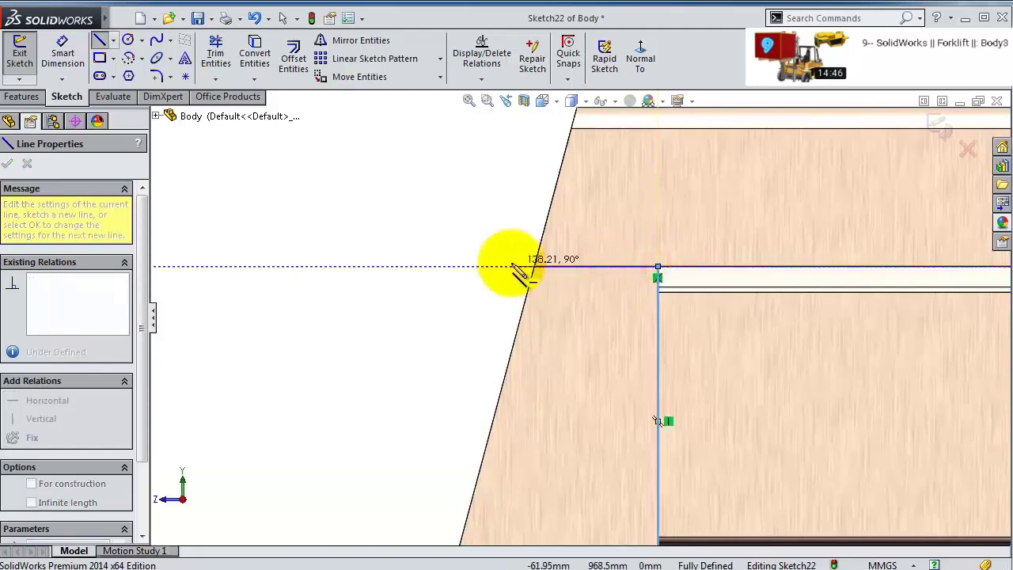
left_click(510, 267)
scroll(492, 372, "up", 5)
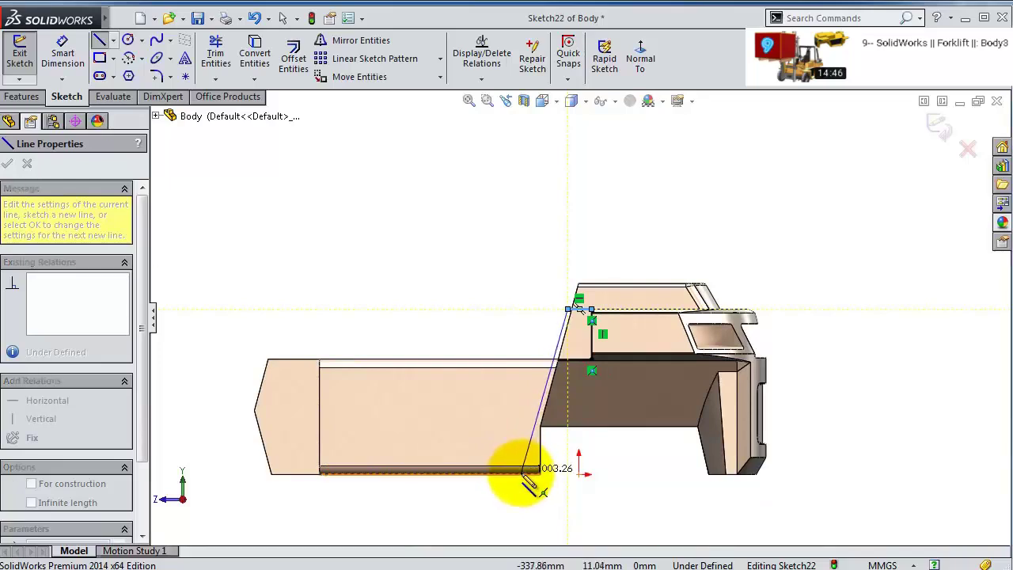
left_click(541, 473)
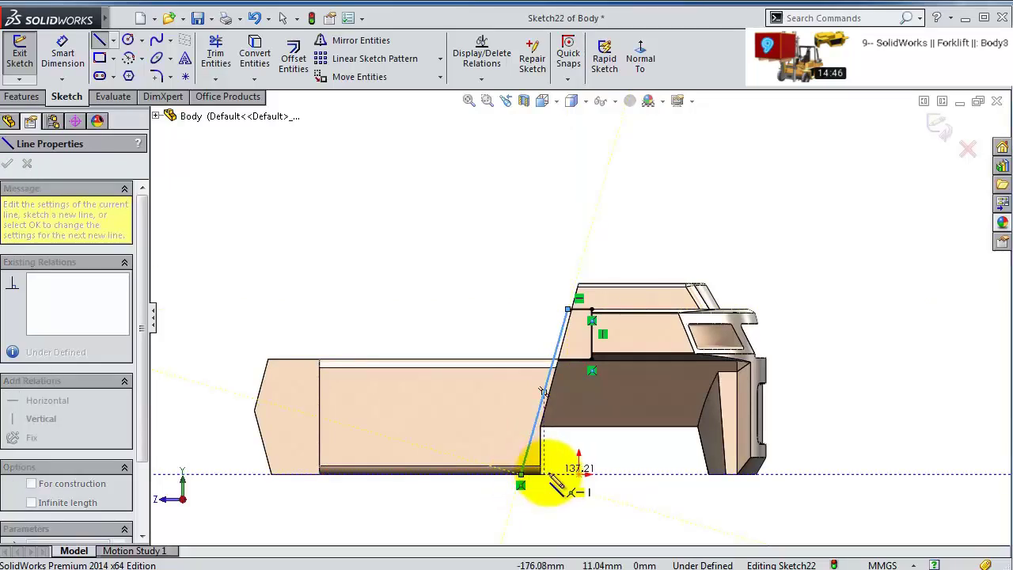
left_click(545, 474)
scroll(605, 371, "down", 5)
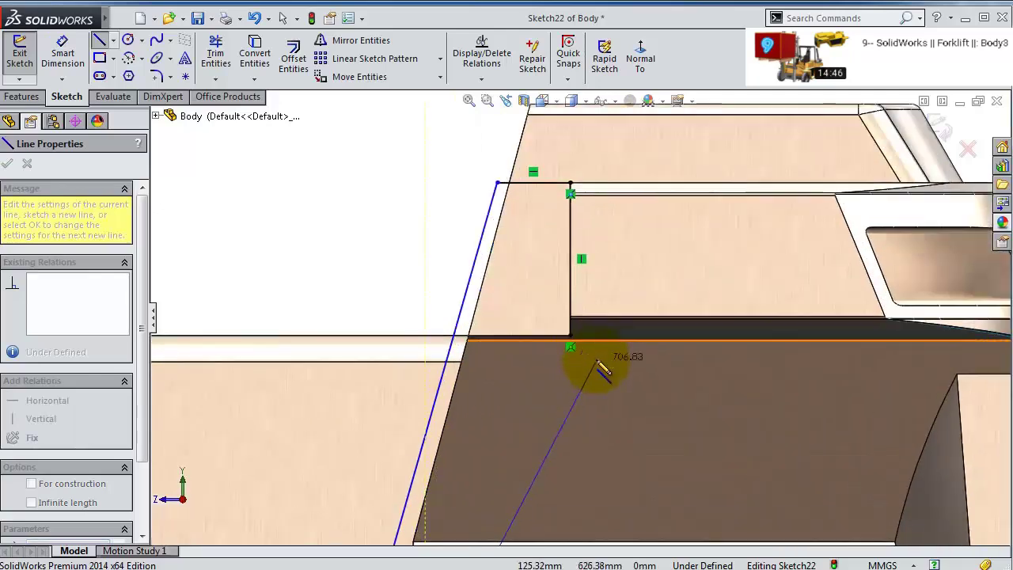
left_click(570, 338)
scroll(584, 261, "up", 3)
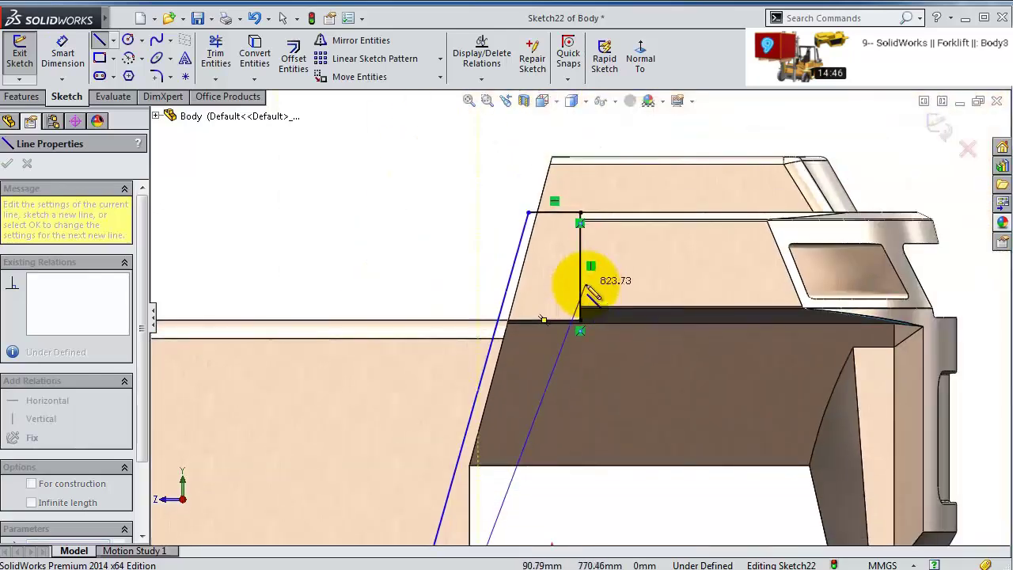
scroll(571, 299, "down", 3)
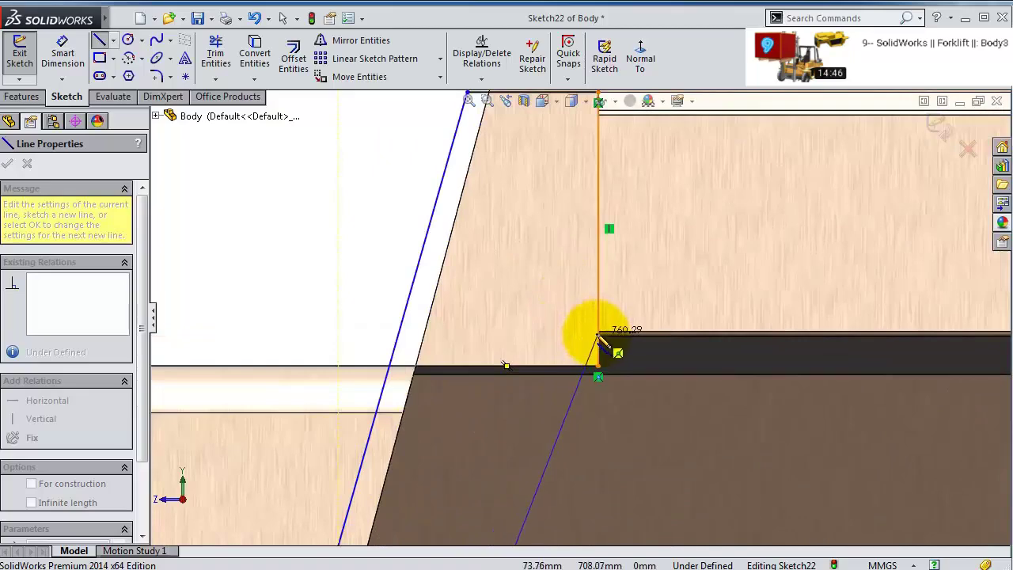
left_click(598, 332)
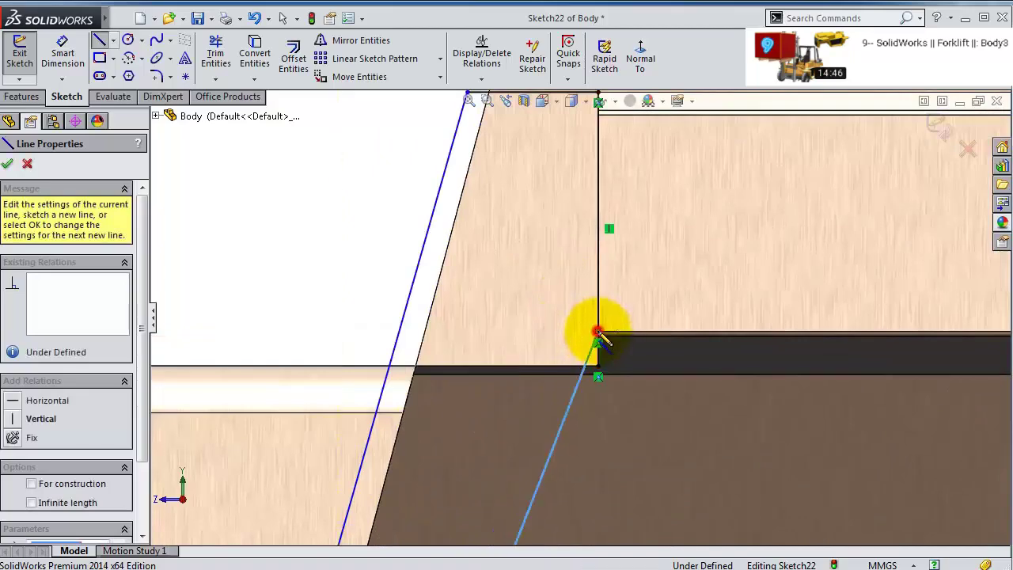
- Dimension the trapezoid's top line to 150
left_click(62, 54)
scroll(481, 185, "up", 3)
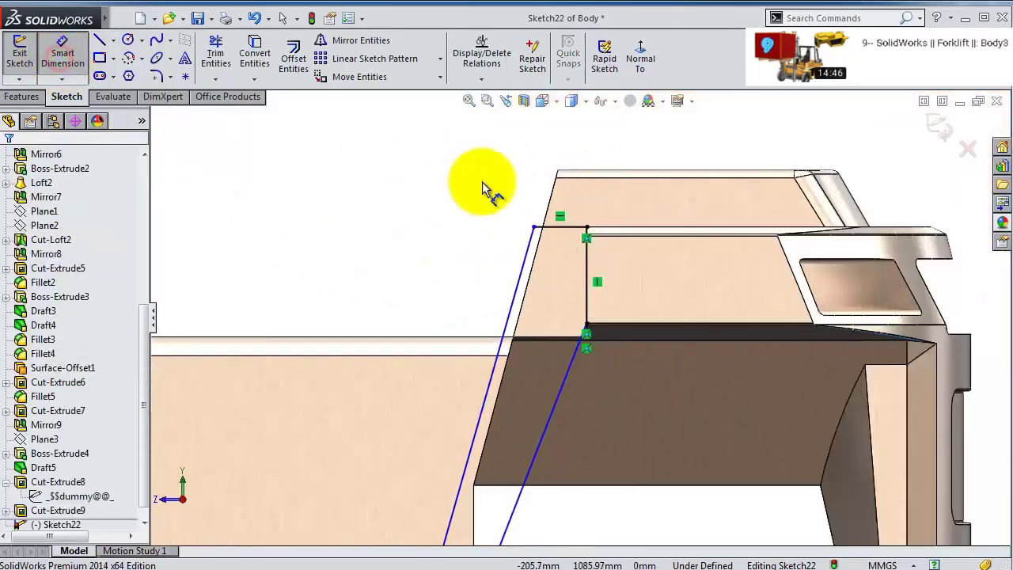
left_click(613, 287)
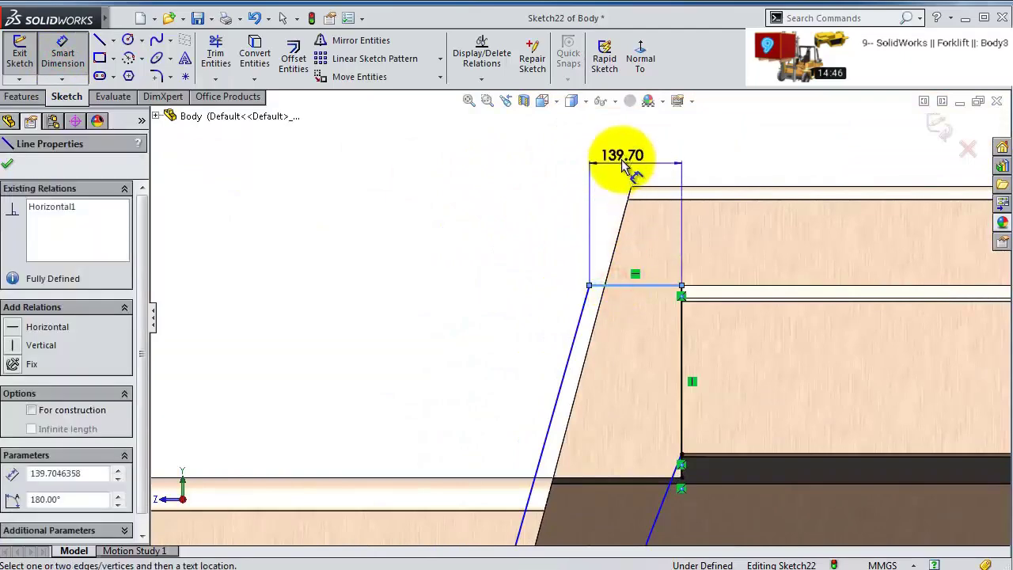
left_click(625, 162)
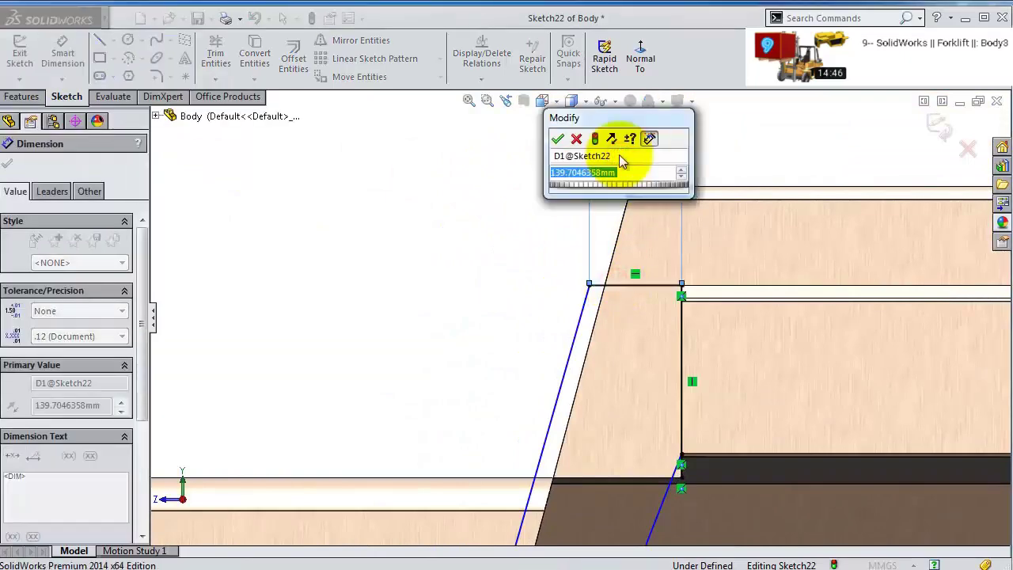
type("150")
key("Return")
scroll(593, 380, "up", 2)
scroll(552, 493, "down", 3)
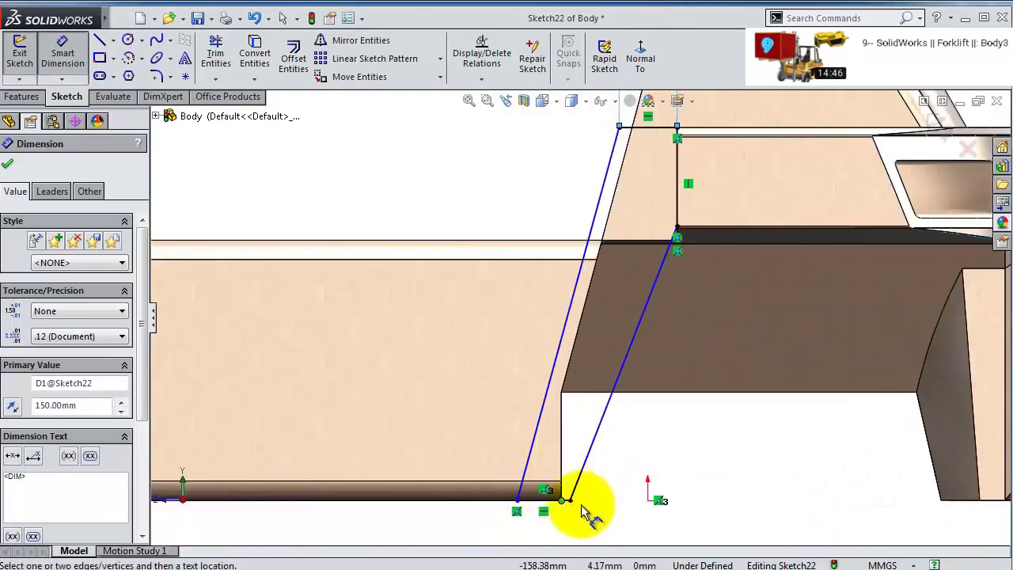
key("Escape")
- Dimension the trapezoid's bottom line to 127
scroll(582, 507, "down", 3)
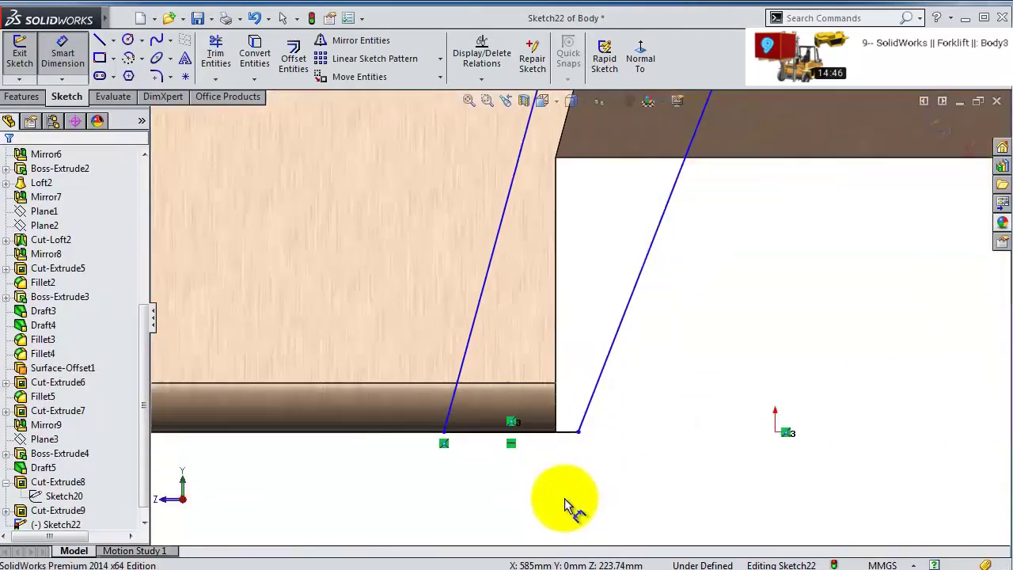
left_click(572, 434)
left_click(569, 467)
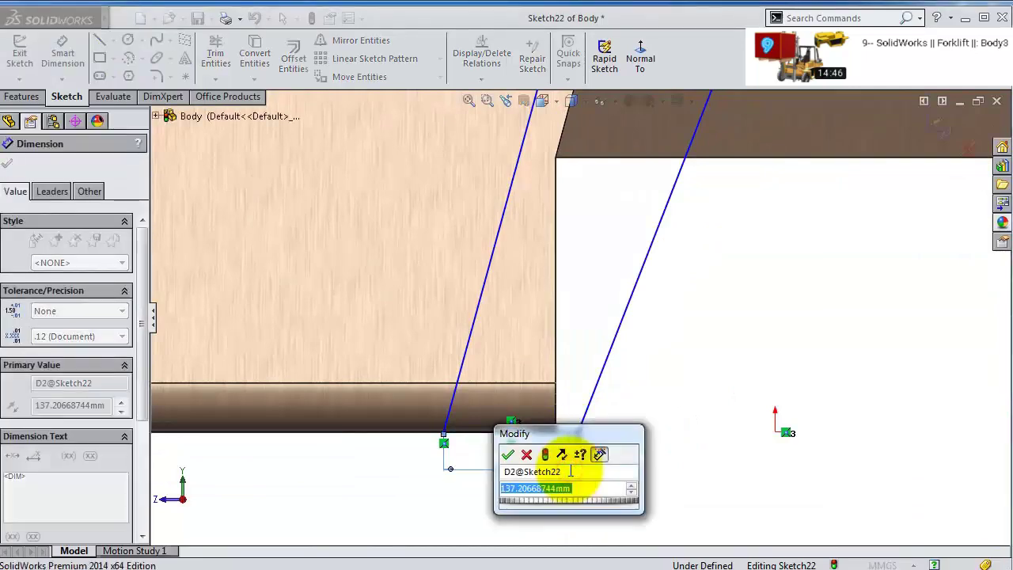
type("127")
key("Return")
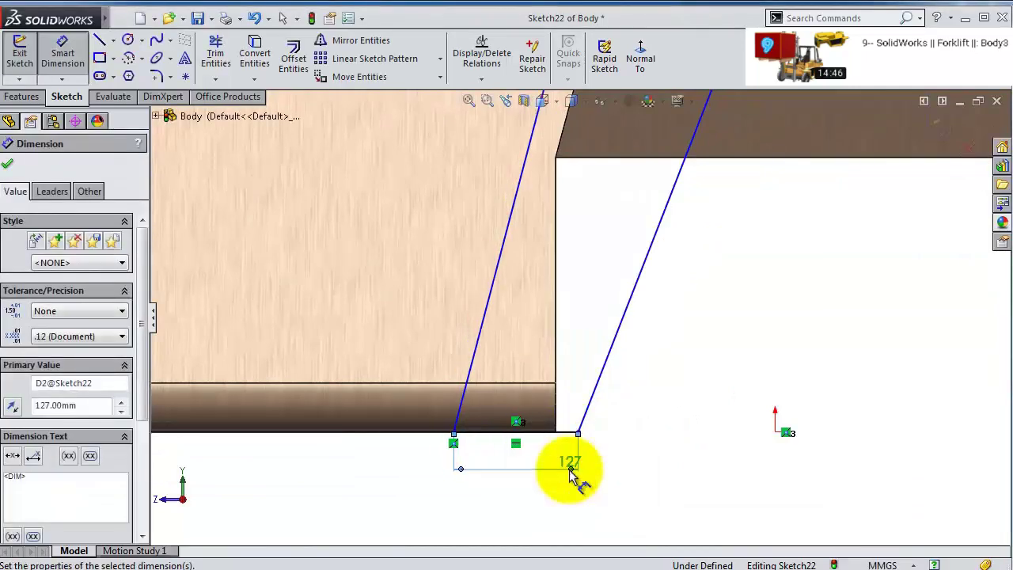
scroll(624, 335, "up", 3)
scroll(618, 234, "down", 5)
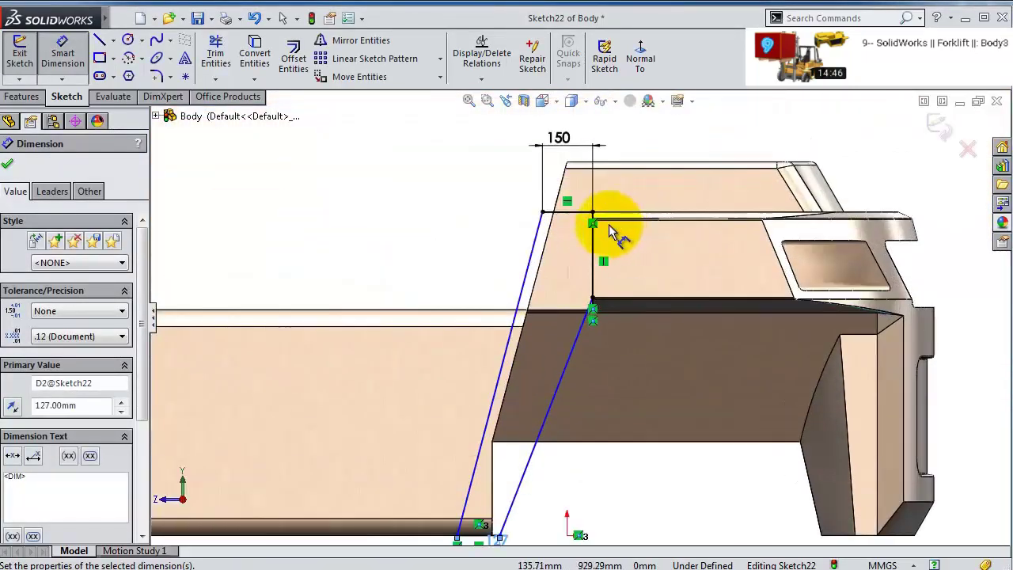
key("Escape")
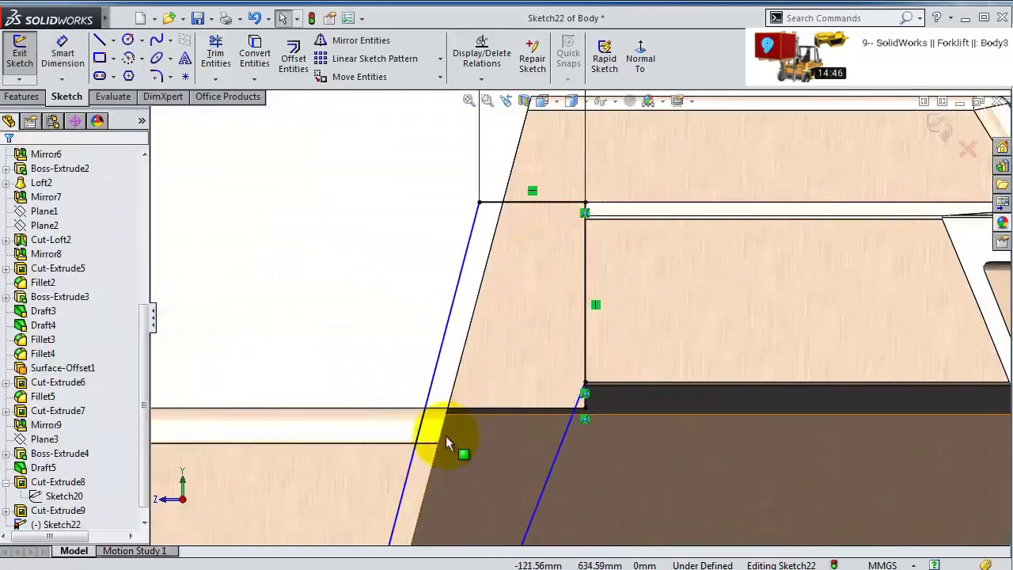
- Make the left sloped sketch line parallel to the body's sloped edge
left_click(440, 435)
left_click(430, 389, "ctrl")
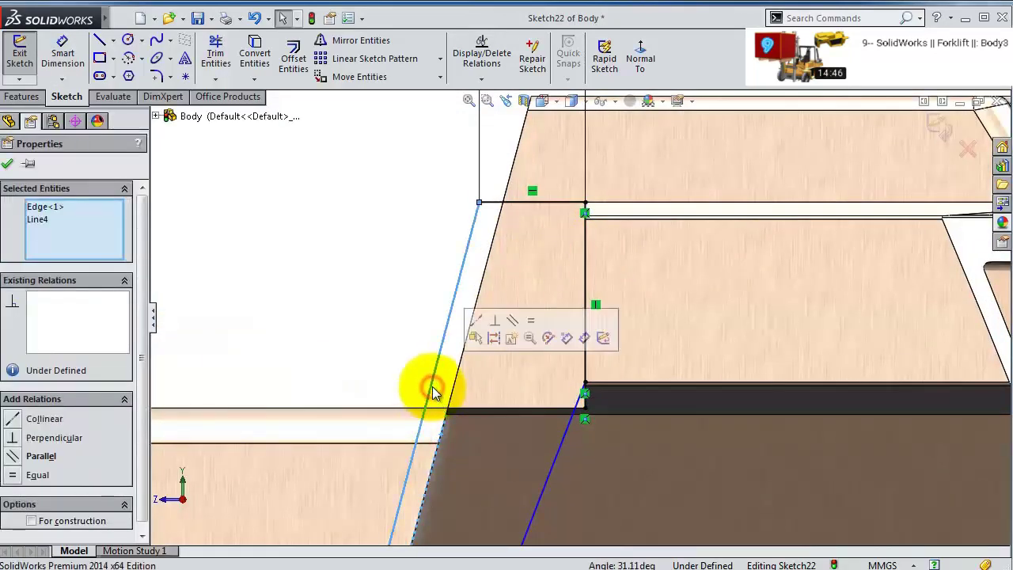
left_click(512, 320)
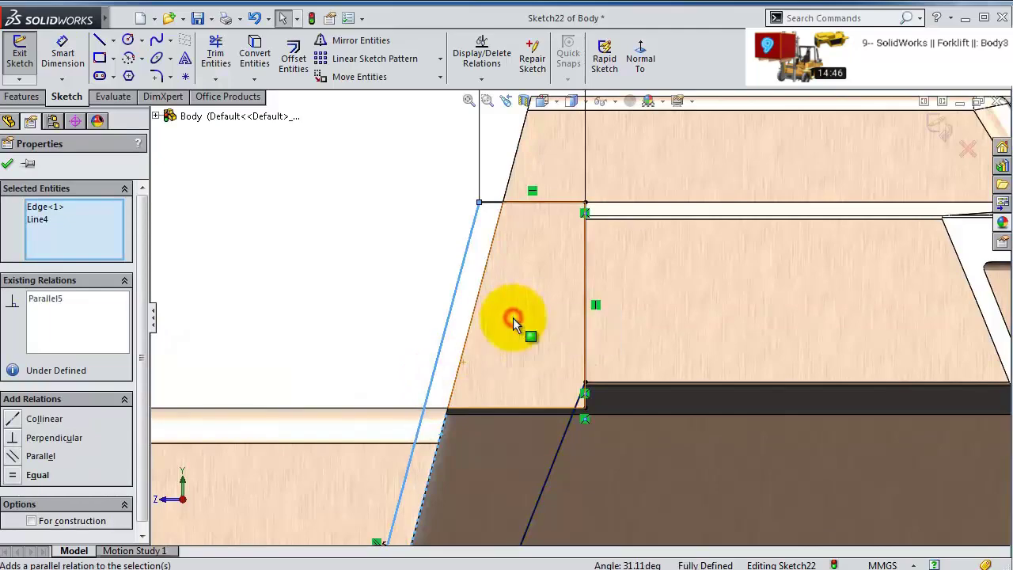
scroll(615, 409, "up", 8)
key("Escape")
middle_click_drag(386, 313, 508, 322)
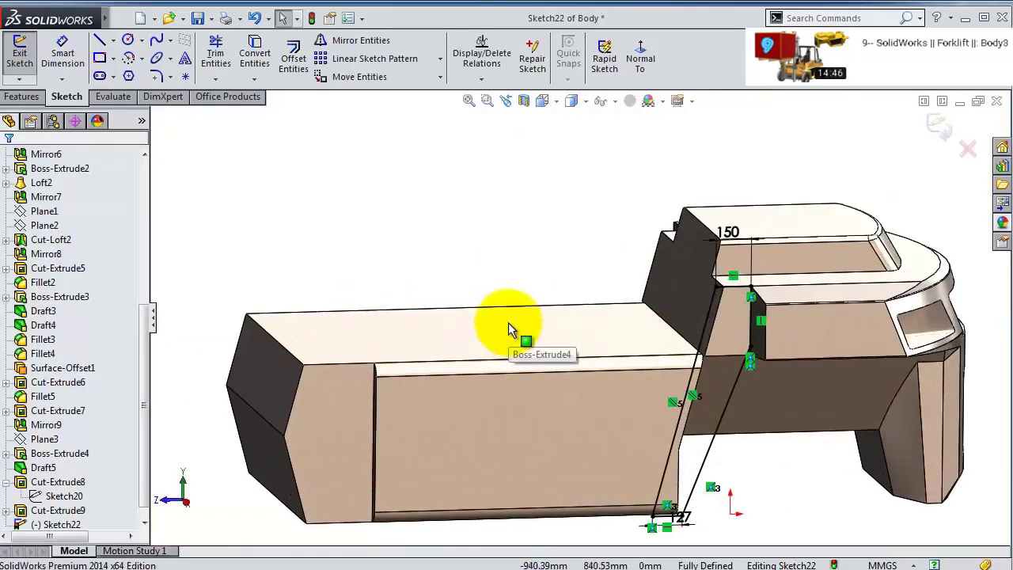
- Start a boss extrusion of Sketch22 set to Up To Surface at the chosen face
left_click(6, 97)
left_click(26, 69)
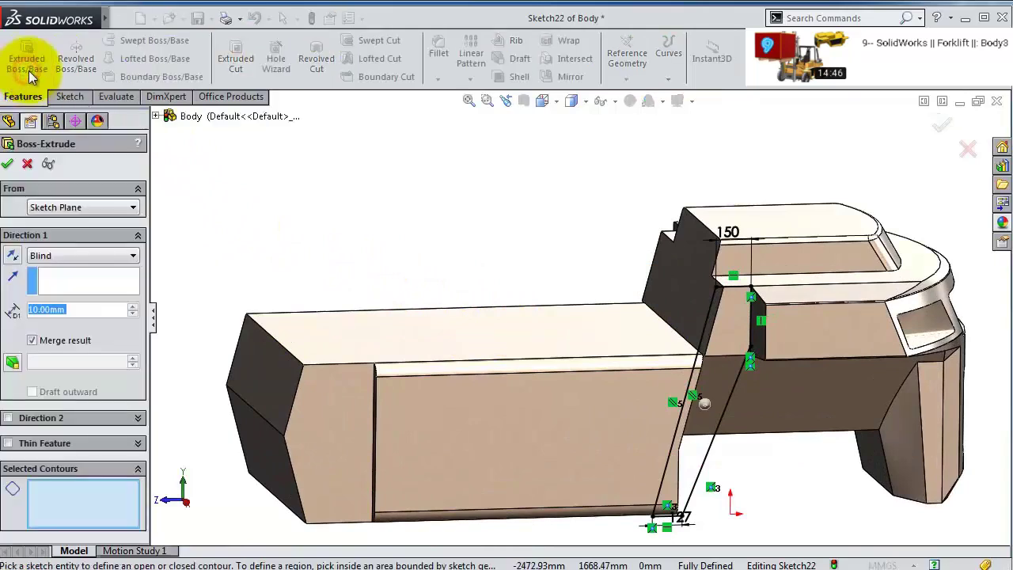
left_click(65, 258)
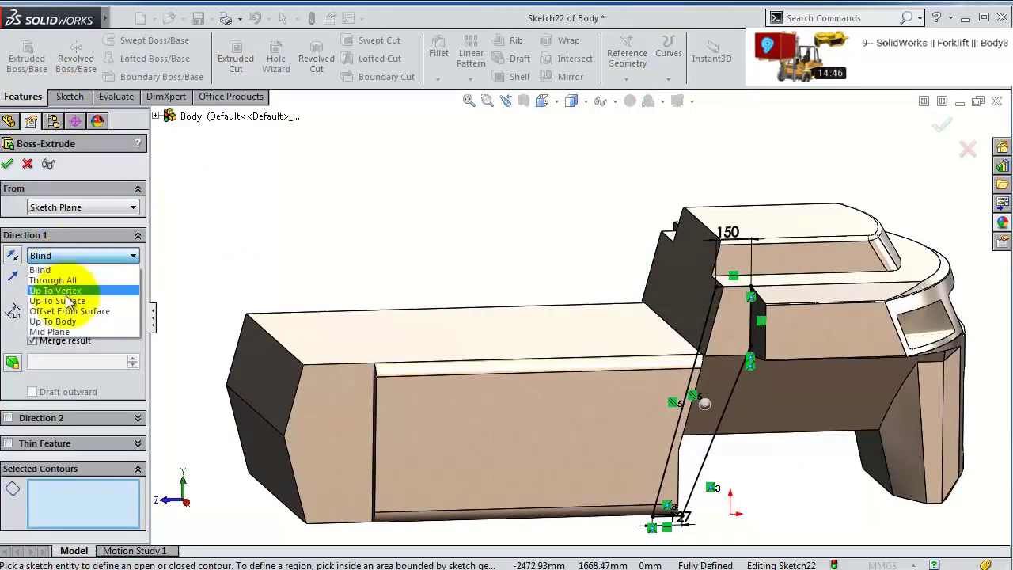
left_click(70, 301)
left_click(776, 319)
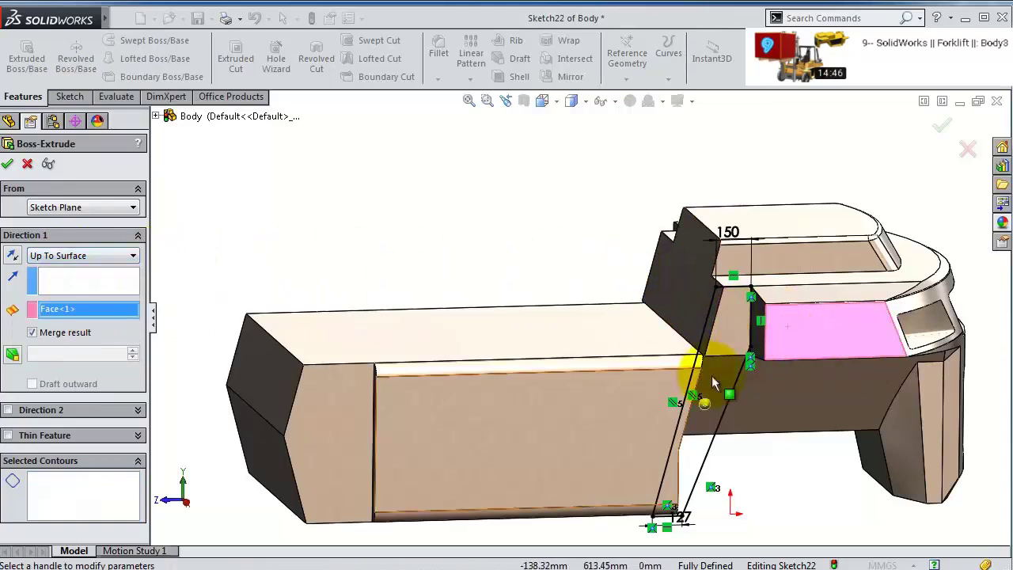
middle_click_drag(730, 325, 606, 242)
scroll(203, 531, "up", 3)
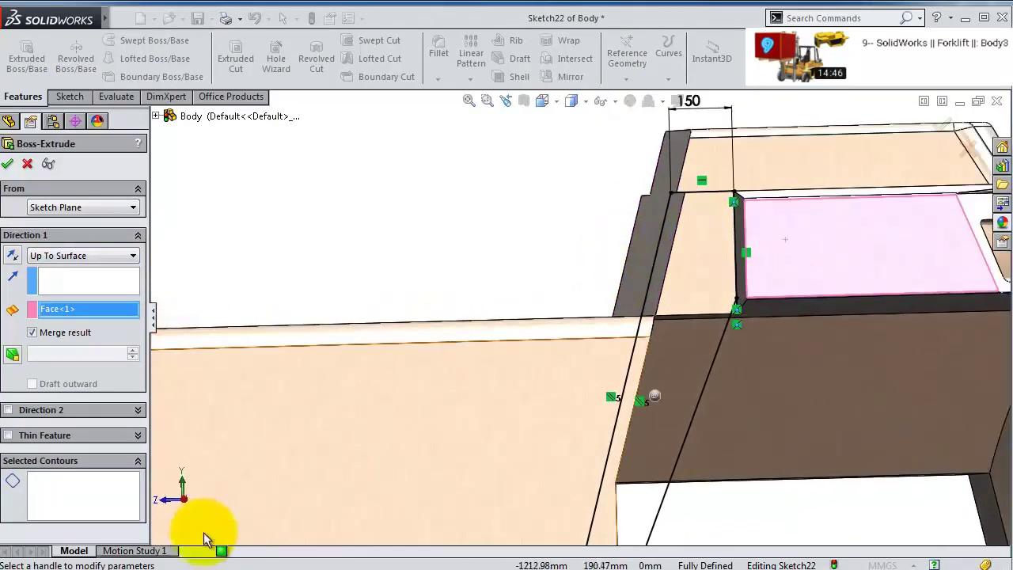
- Select Sketch22 Region<1> and Region<2> as the contours and finish Boss-Extrude5
left_click(241, 520)
left_click(656, 463)
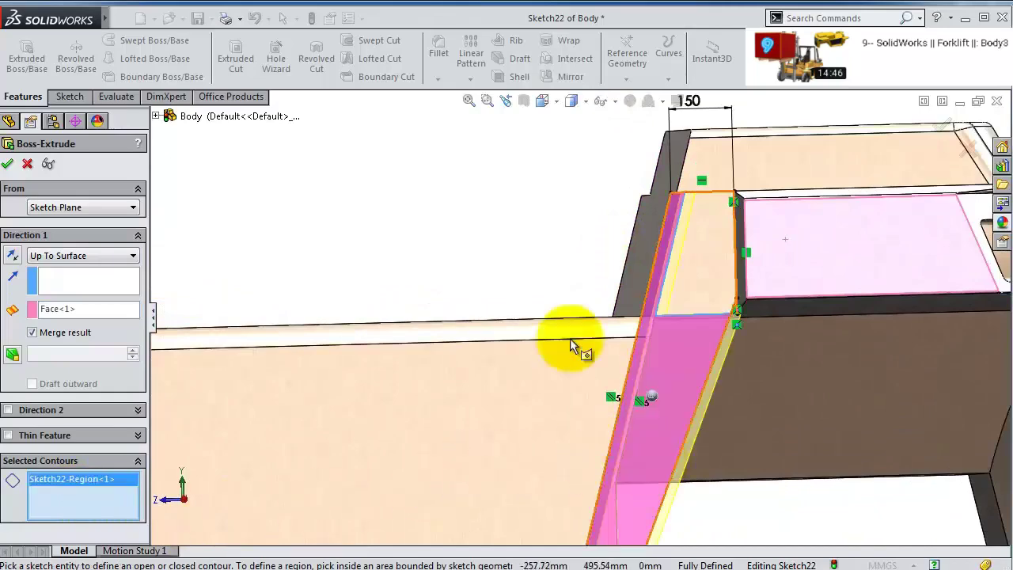
mouse_move(570, 338)
middle_mouse_down()
mouse_move(548, 317)
mouse_move(554, 328)
mouse_move(513, 321)
mouse_move(471, 352)
middle_mouse_up()
left_click(663, 345)
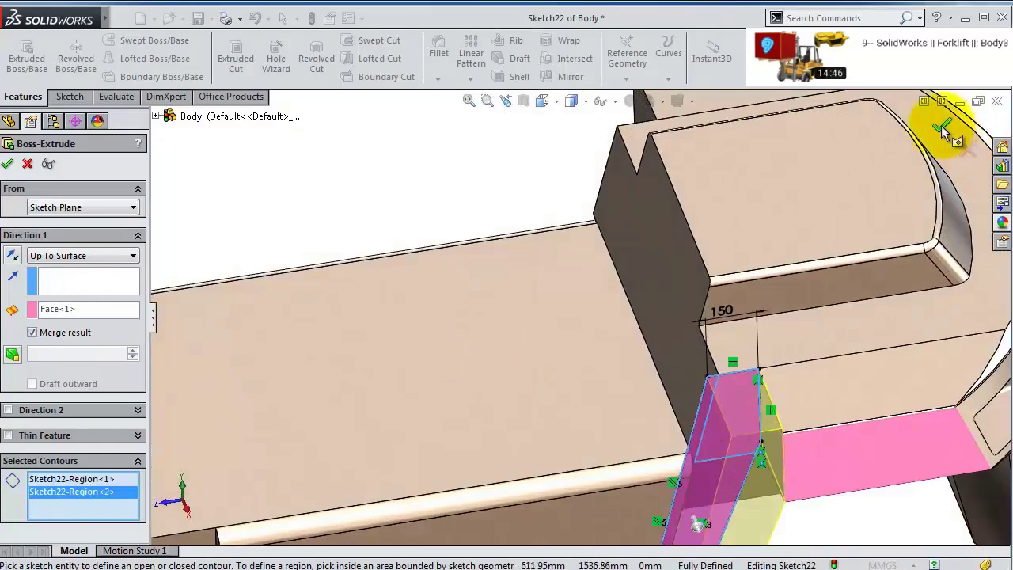
left_click(943, 129)
middle_click_drag(814, 407, 710, 317)
scroll(710, 309, "down", 4)
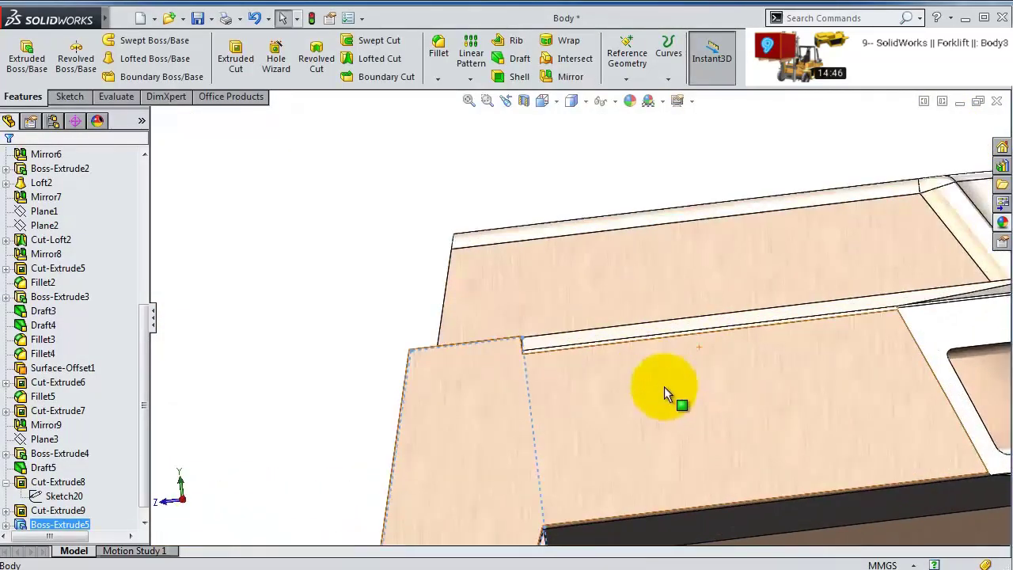
- Open a new sketch on the body's top face, viewed normal to it
middle_click_drag(664, 386, 649, 428)
left_click(698, 382)
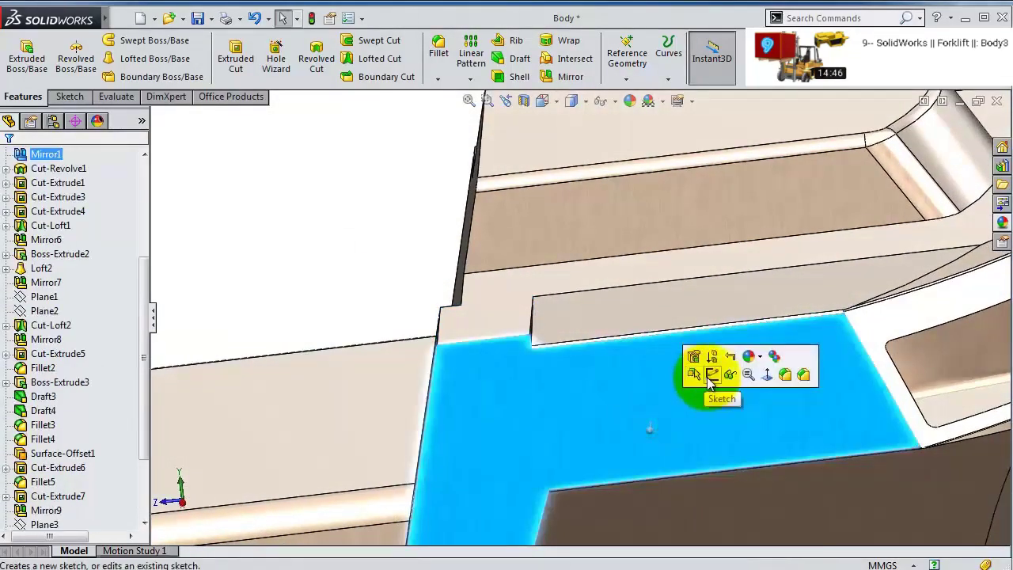
left_click(711, 377)
left_click(634, 62)
scroll(707, 330, "down", 5)
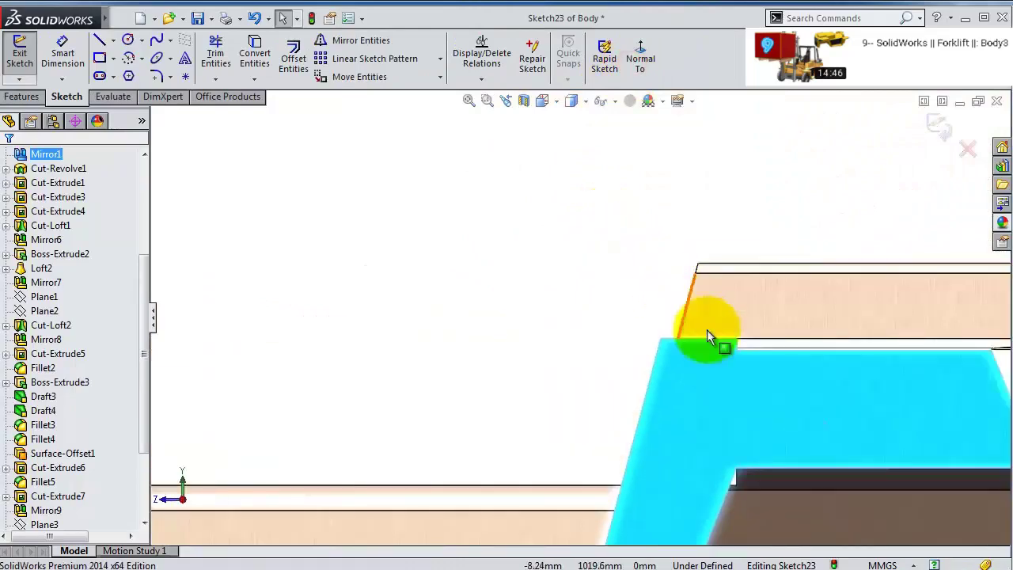
left_click(19, 55)
left_click(700, 419)
left_click(757, 352)
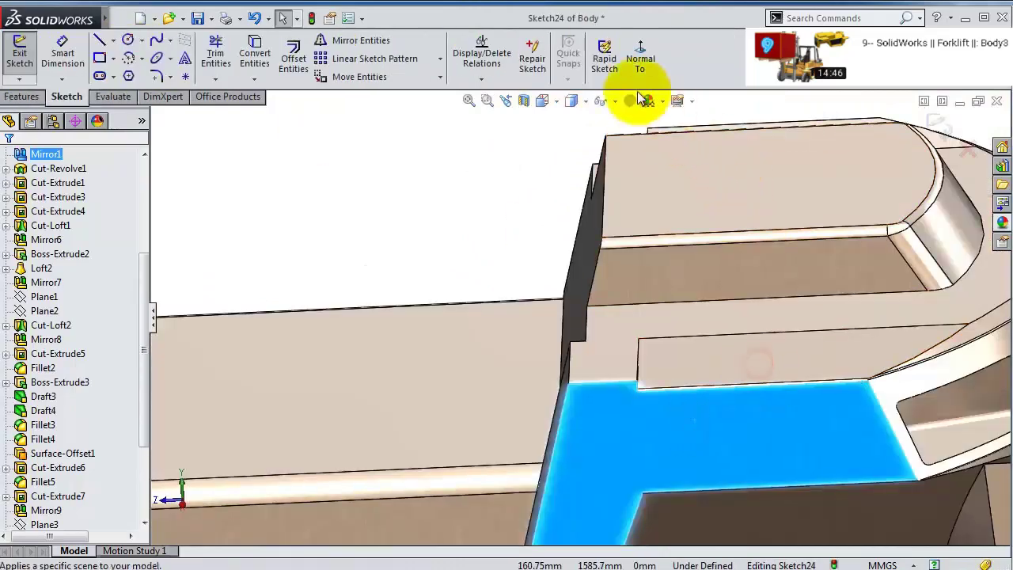
left_click(639, 63)
- Draw a narrow corner rectangle from the face corner up to the top edge
left_click(99, 58)
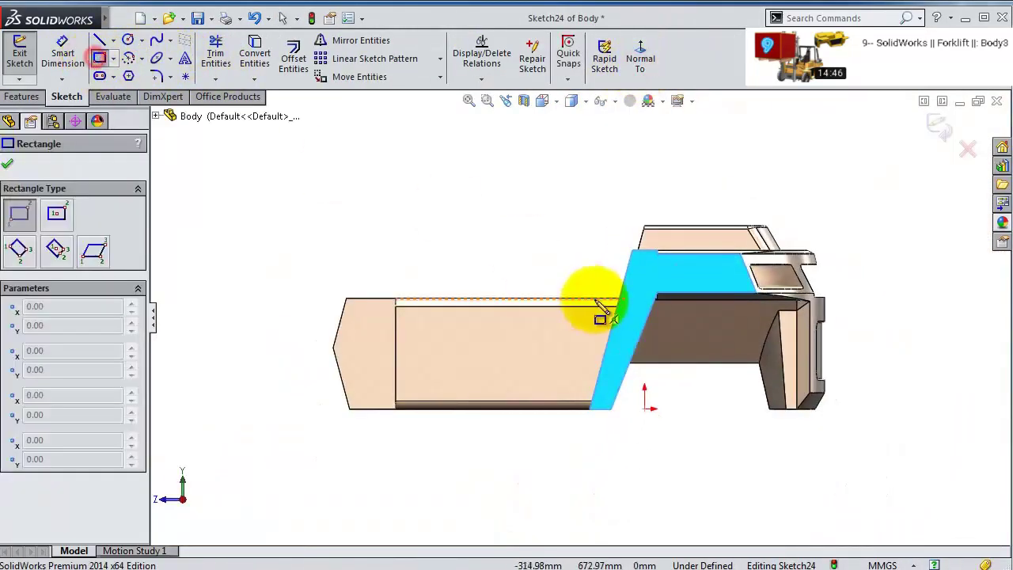
scroll(598, 304, "down", 6)
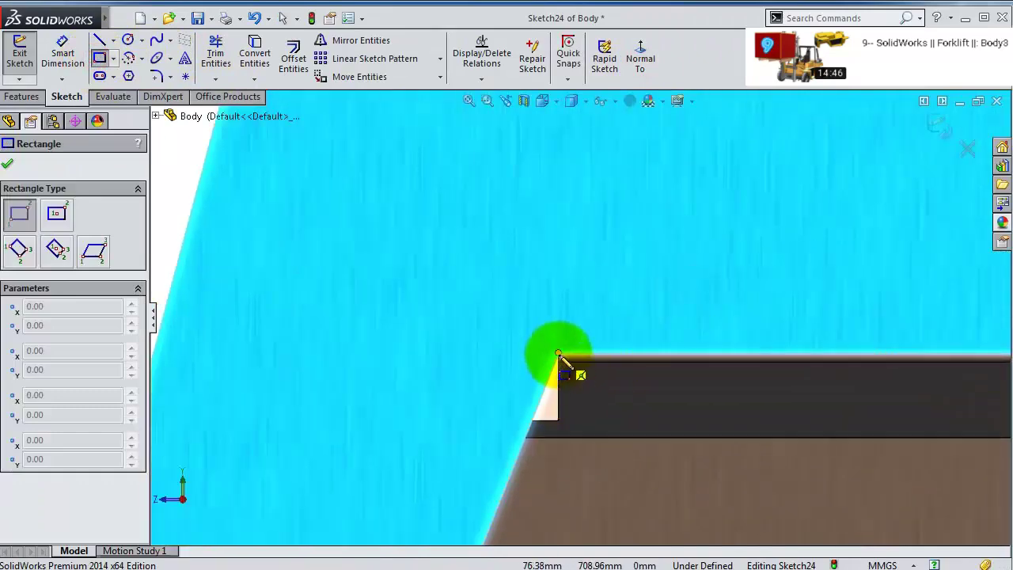
left_click(559, 355)
scroll(594, 320, "up", 4)
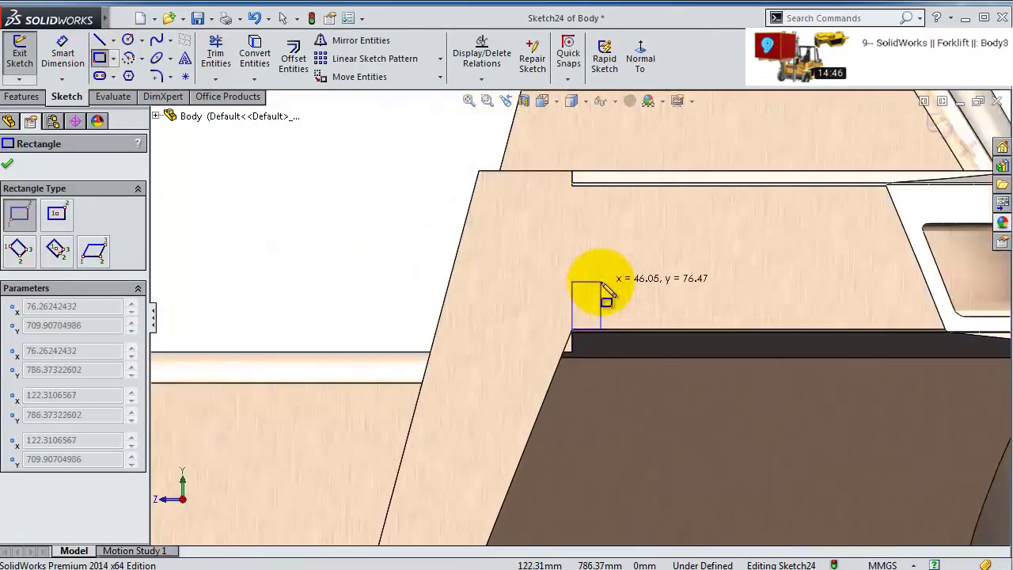
key("Escape")
scroll(590, 330, "down", 2)
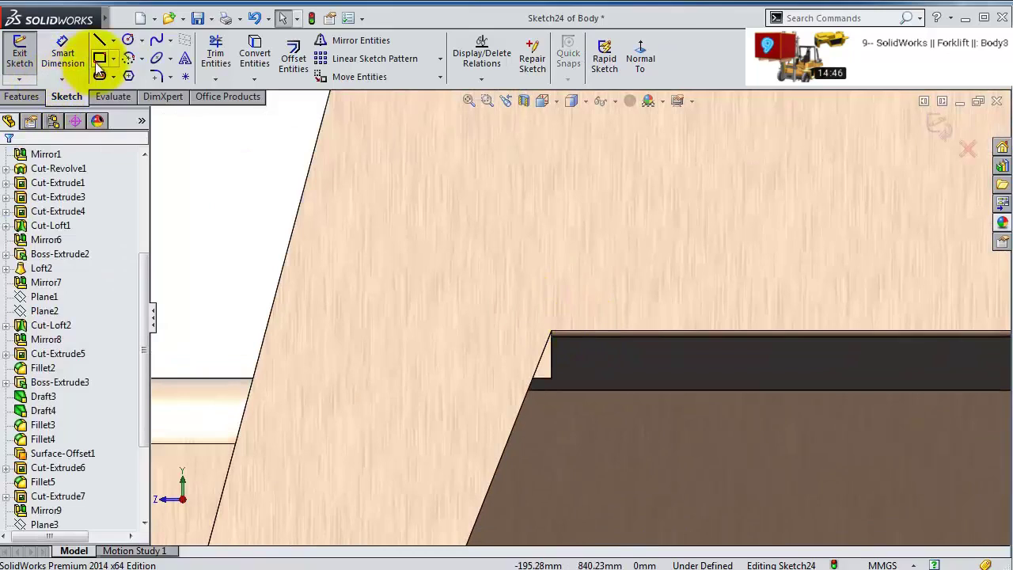
left_click(99, 61)
scroll(483, 328, "down", 2)
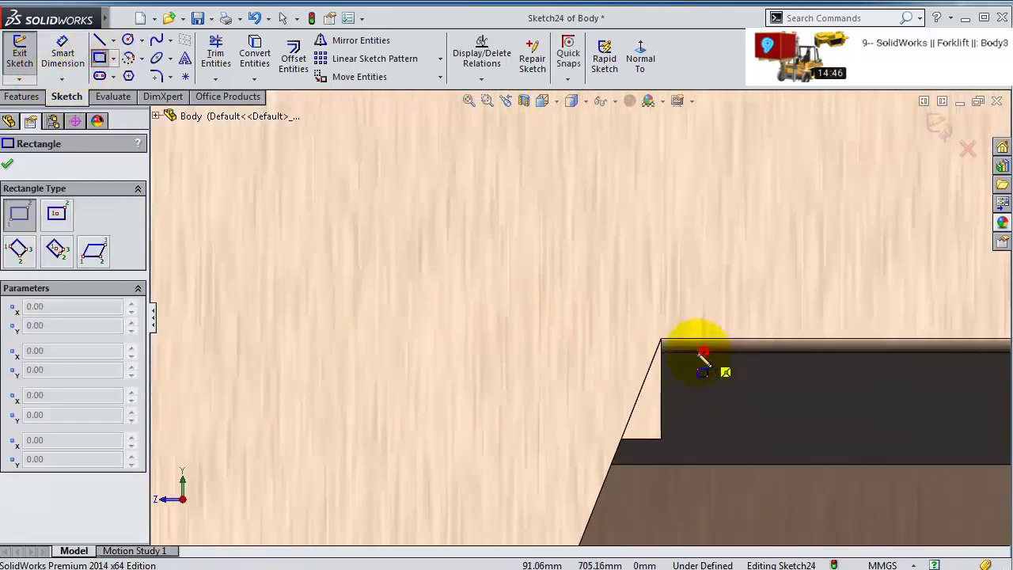
left_click(702, 352)
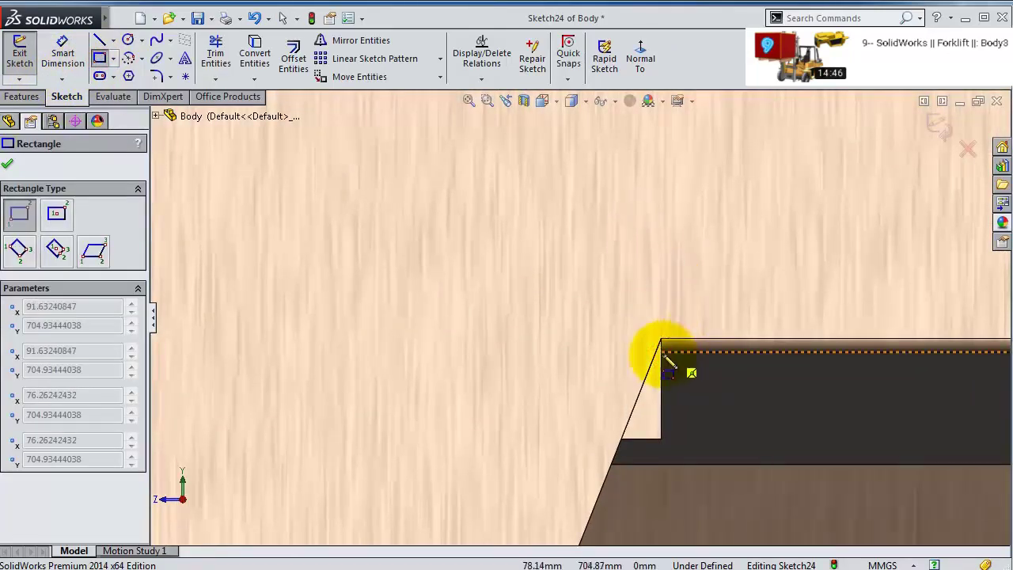
scroll(680, 245, "up", 5)
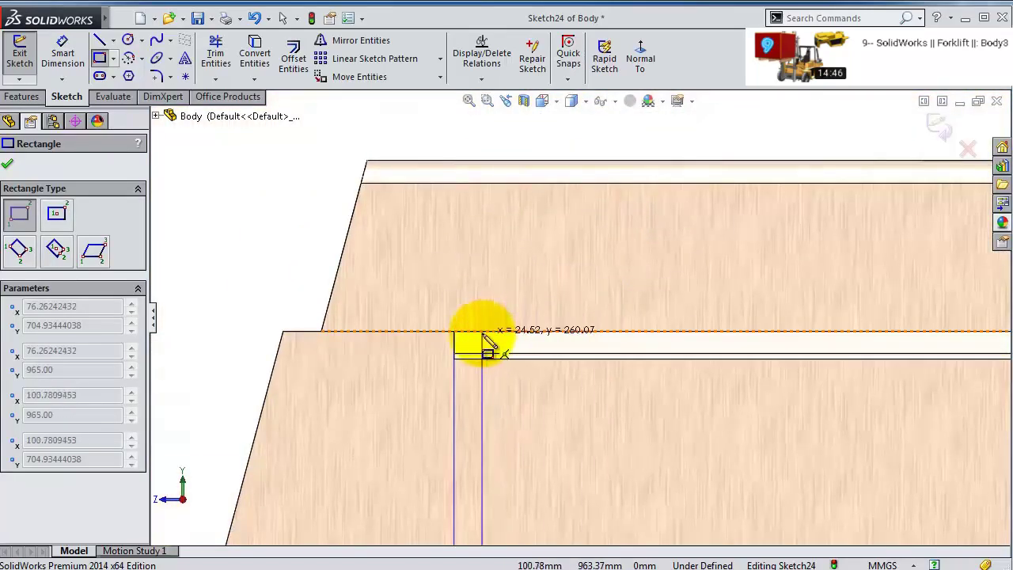
left_click(479, 331)
- Dimension the rectangle's width to 7.50 mm
left_click(64, 57)
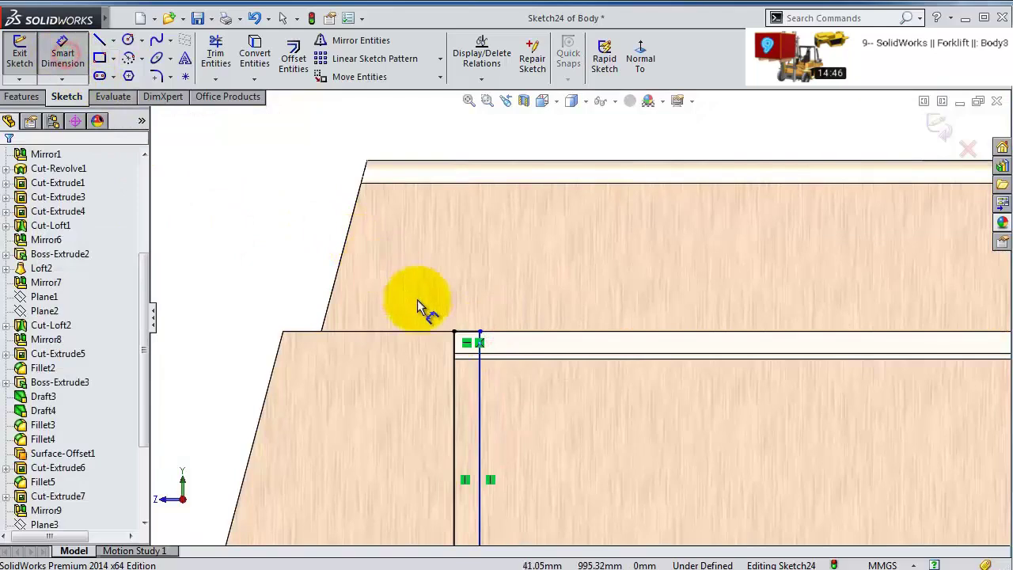
left_click(462, 335)
left_click(464, 326)
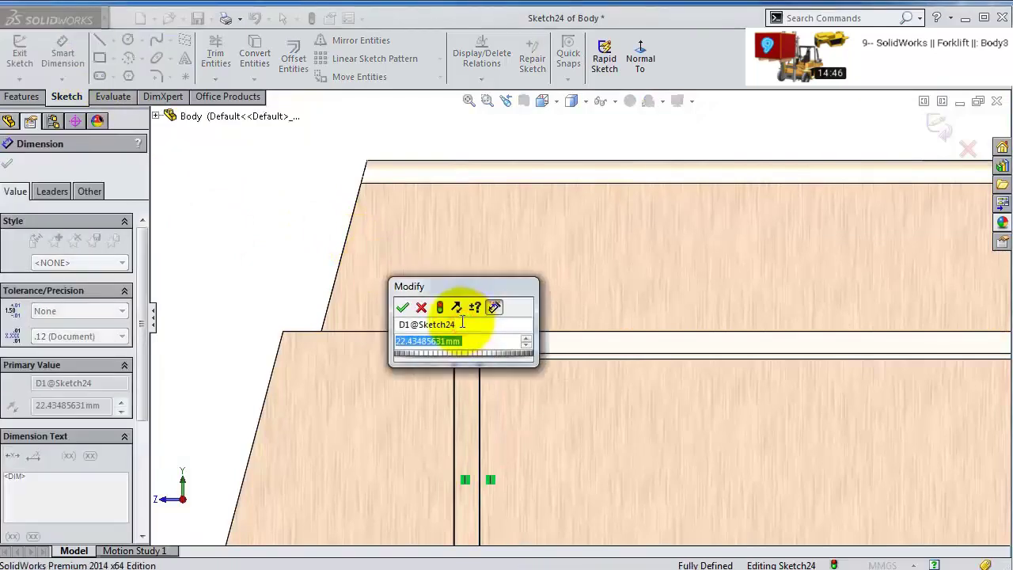
key("Return")
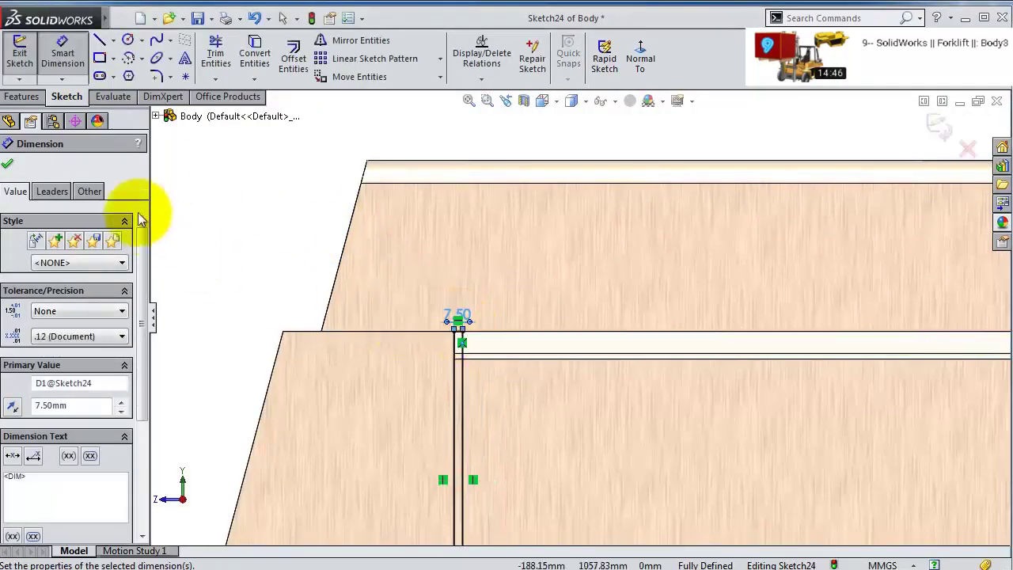
left_click(22, 95)
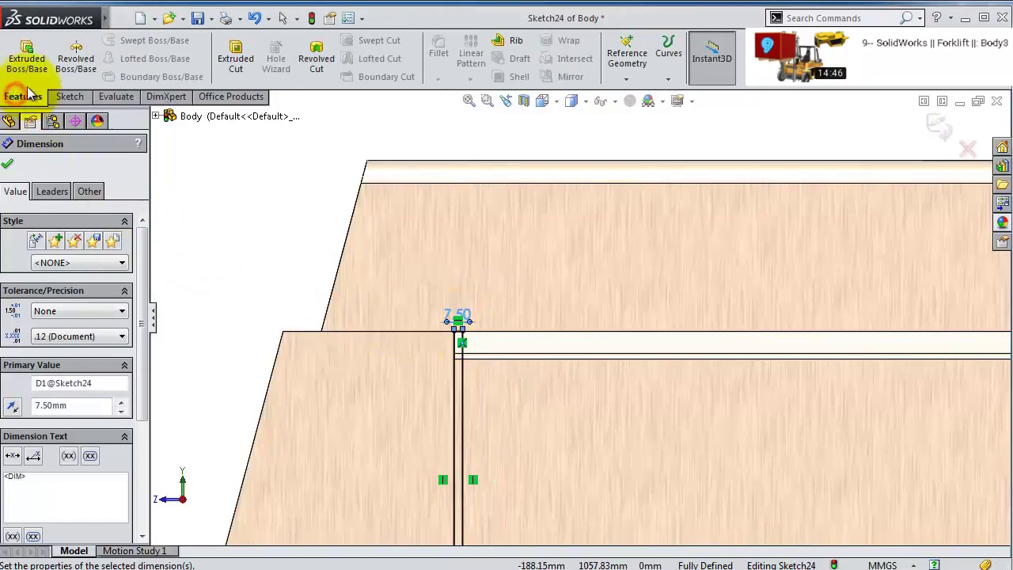
- Extrude-cut the narrow rectangle Up To Surface, stopping at the thin face
left_click(235, 58)
middle_click_drag(565, 261, 502, 425)
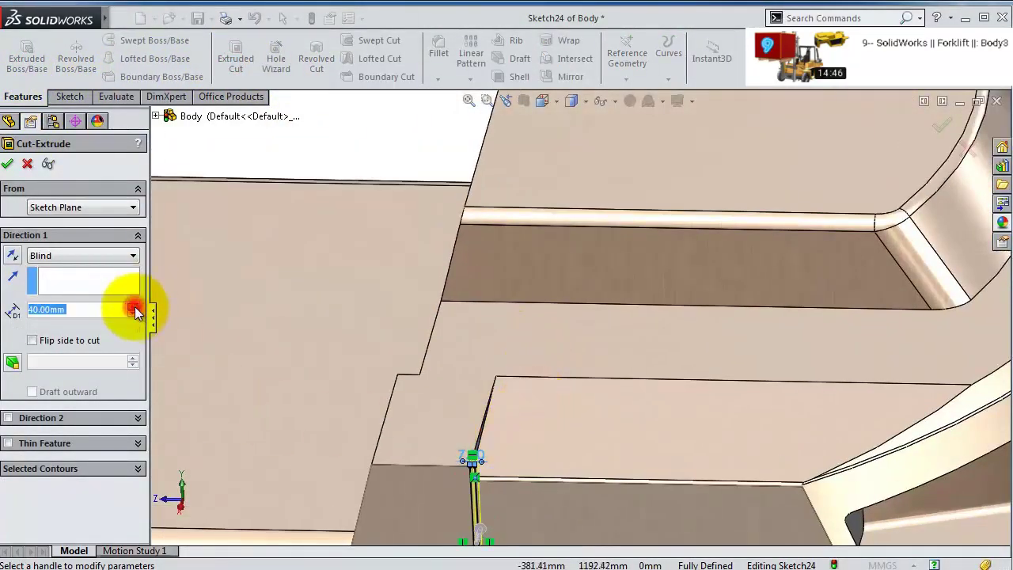
left_click_drag(122, 310, 22, 309)
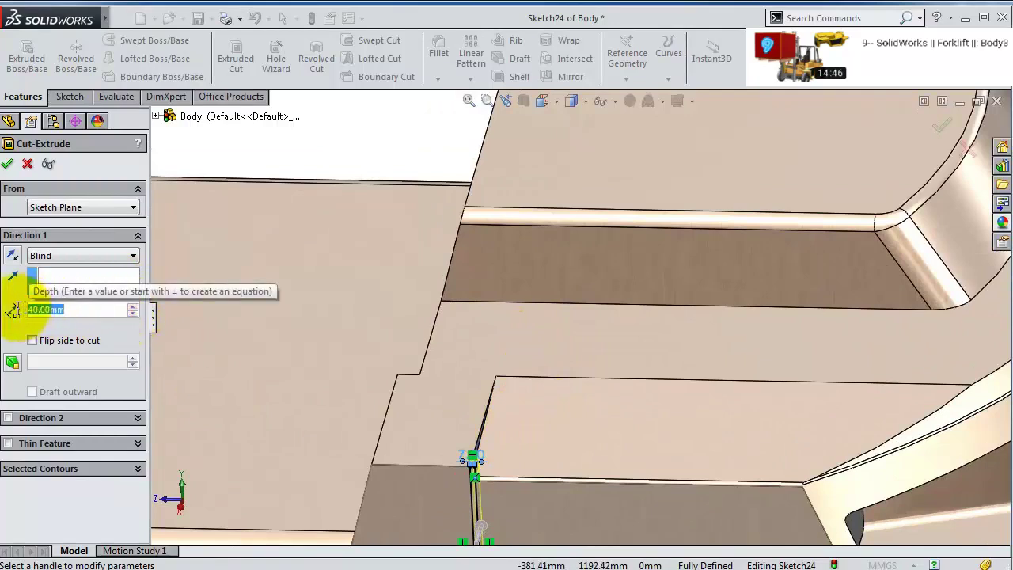
left_click(89, 256)
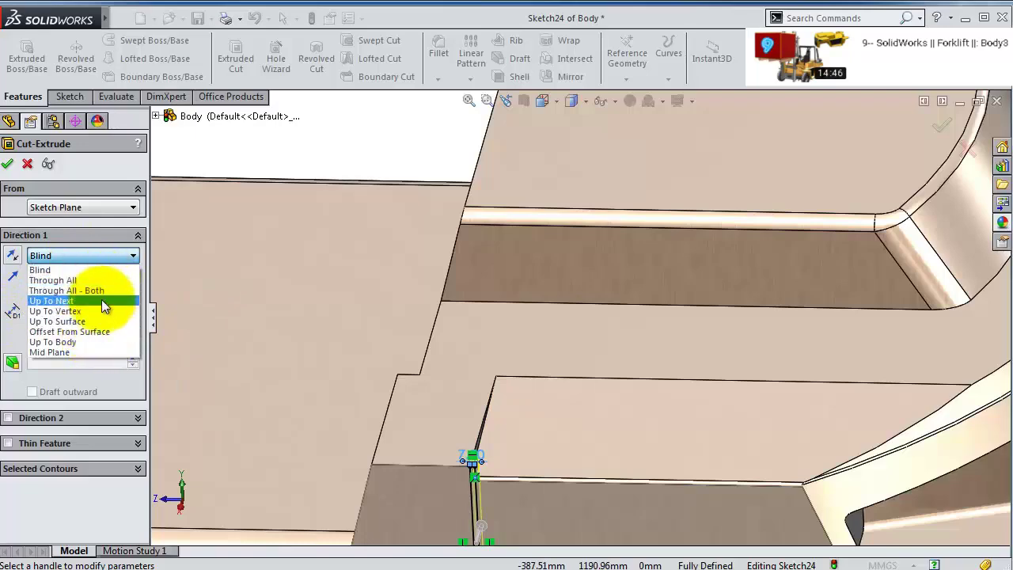
left_click(103, 322)
middle_click_drag(198, 340, 621, 346)
left_click(646, 369)
left_click(941, 130)
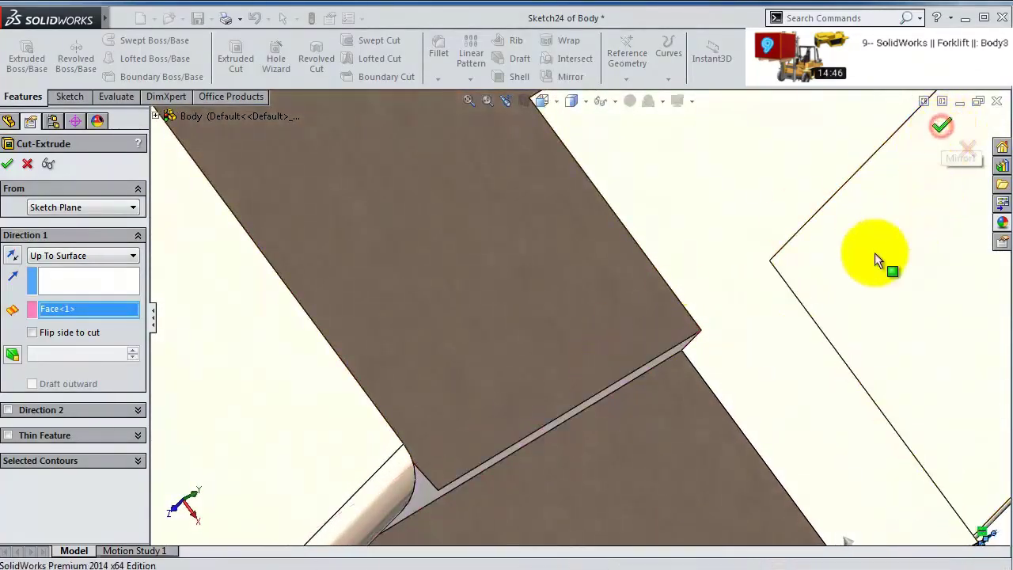
left_click(55, 468)
- Edit Boss-Extrude5 so it starts from an Offset of 7.5 mm
left_click(79, 437)
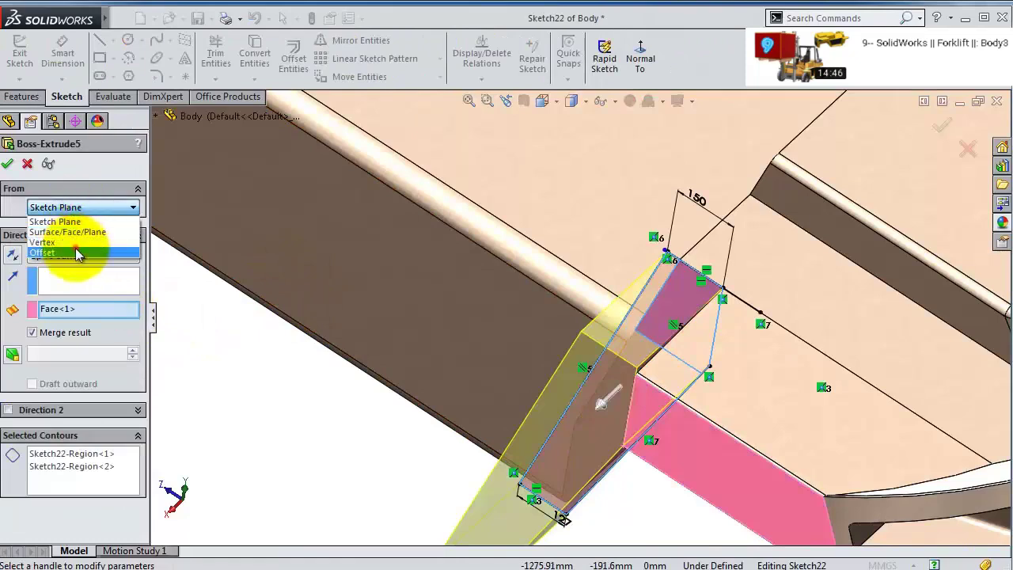
left_click(76, 252)
left_click_drag(81, 232, 40, 231)
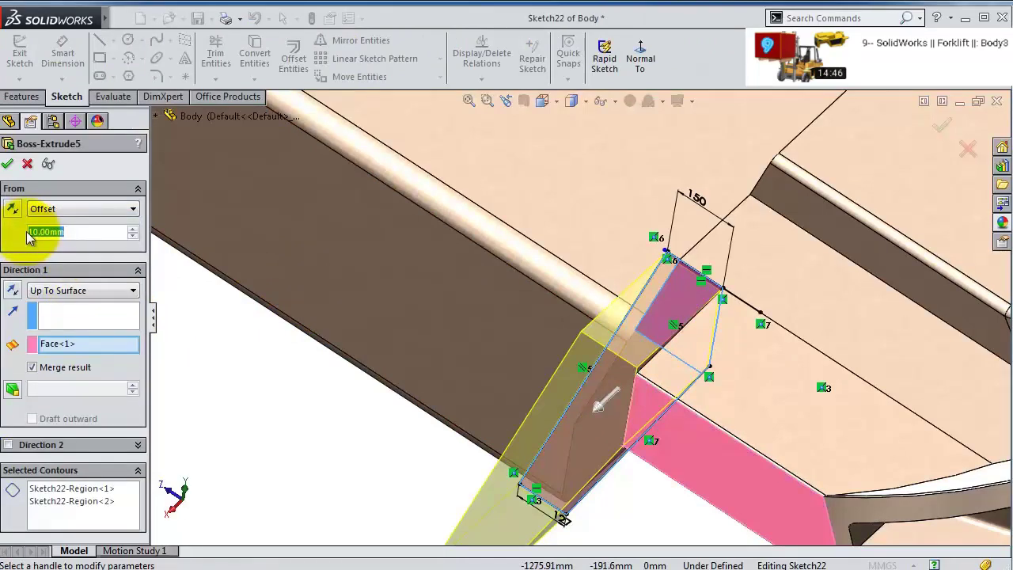
type("7.5")
key("Return")
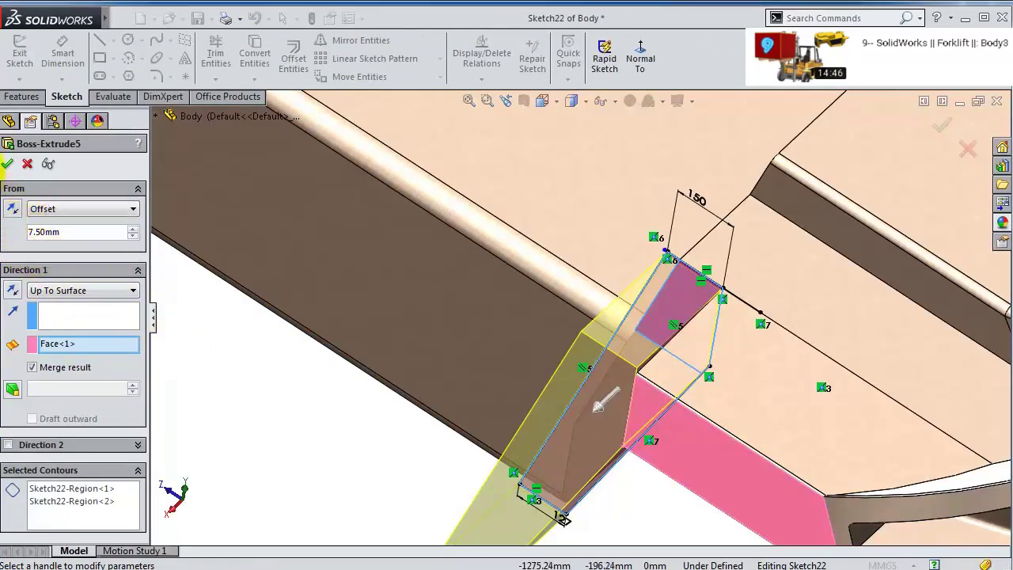
left_click(10, 165)
scroll(644, 384, "down", 3)
middle_click_drag(644, 384, 478, 388)
- Start a sketch on the new block's sloped face, viewed normal to it
left_click(479, 386)
left_click(514, 324)
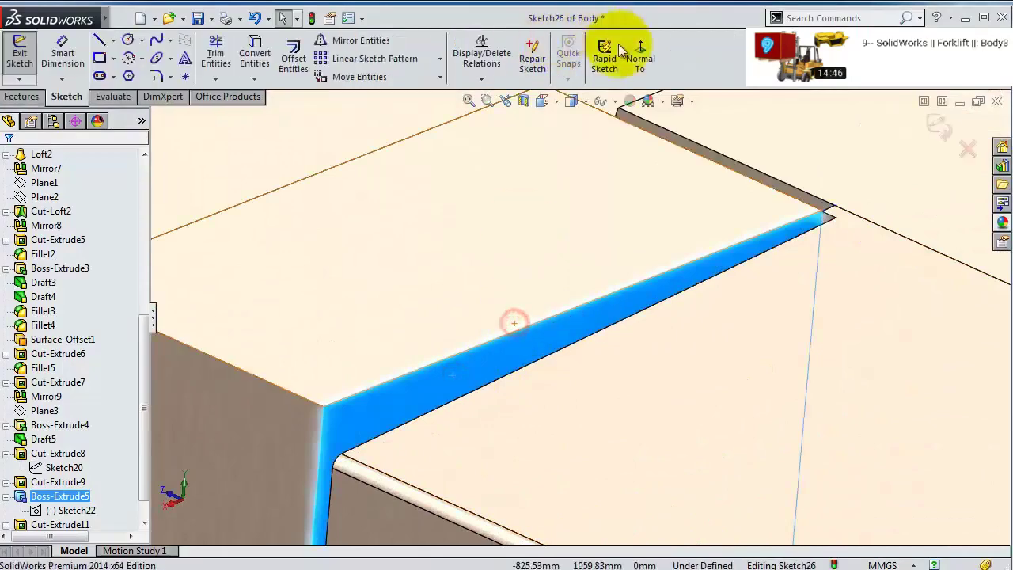
left_click(640, 57)
scroll(402, 328, "down", 4)
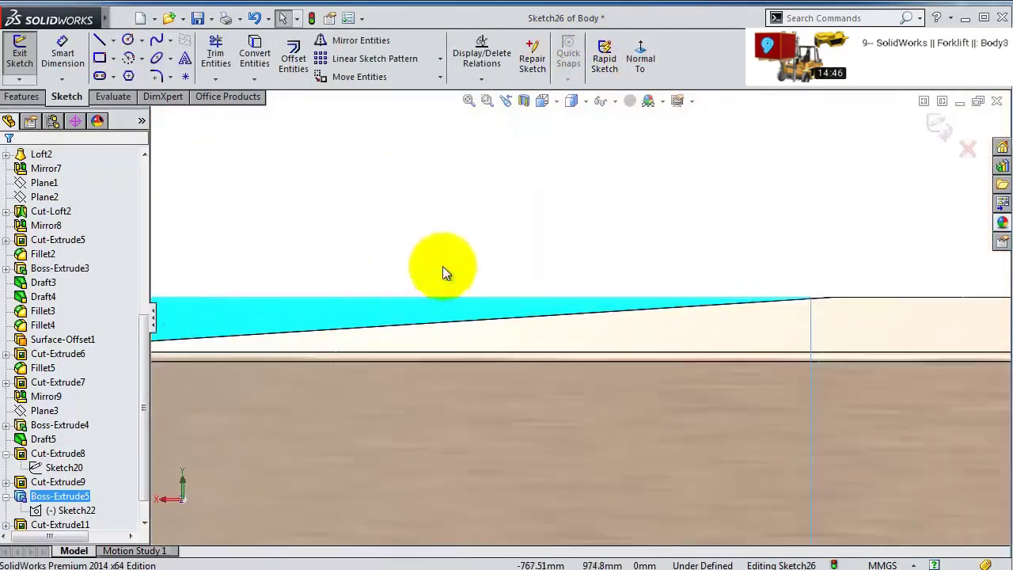
left_click(99, 41)
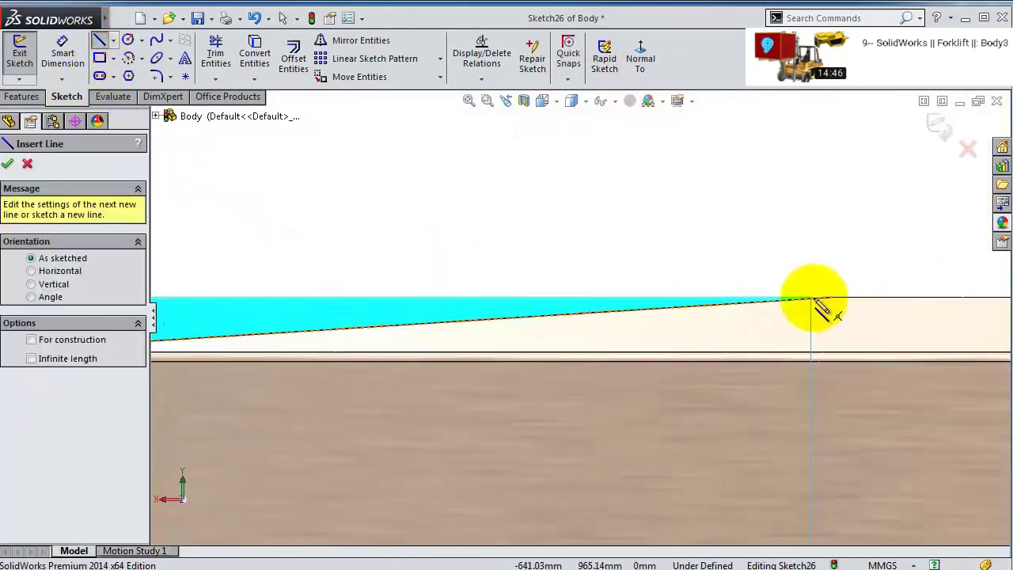
- Draw a closed thin wedge outline along the sloped edge and start a boss extrusion
left_click(811, 299)
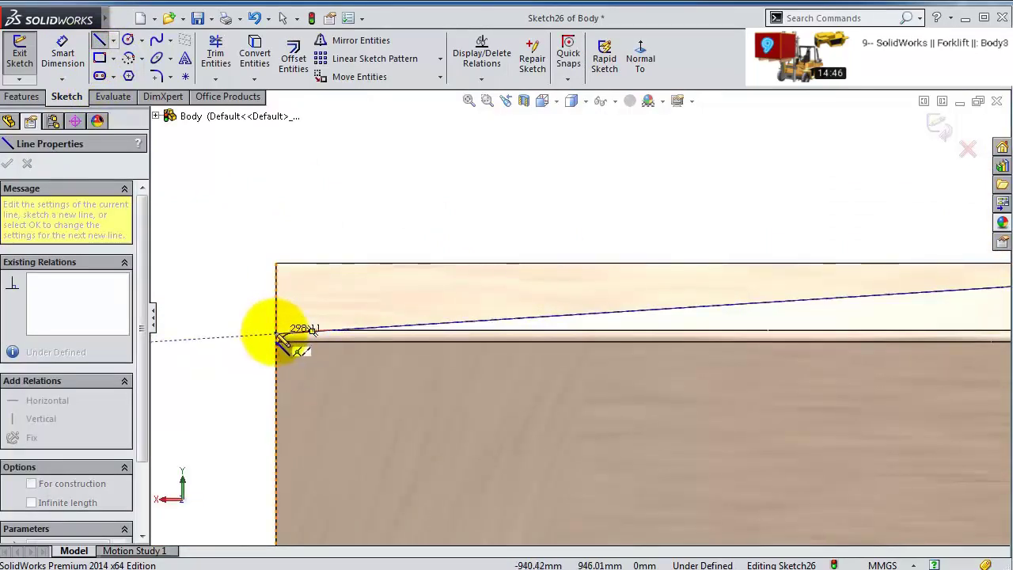
left_click(277, 333)
left_click(276, 263)
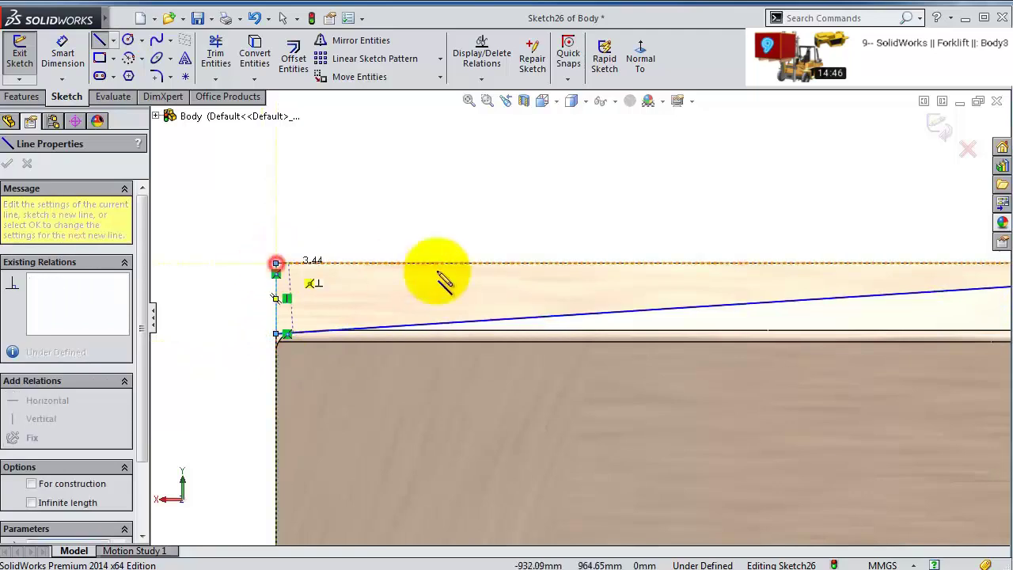
scroll(910, 269, "down", 3)
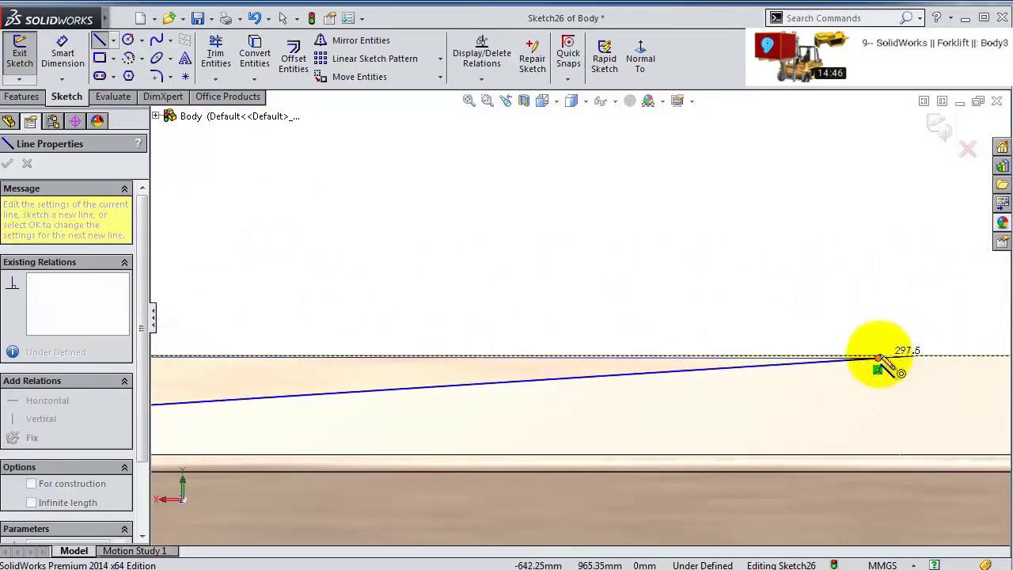
scroll(877, 351, "down", 2)
left_click(654, 391)
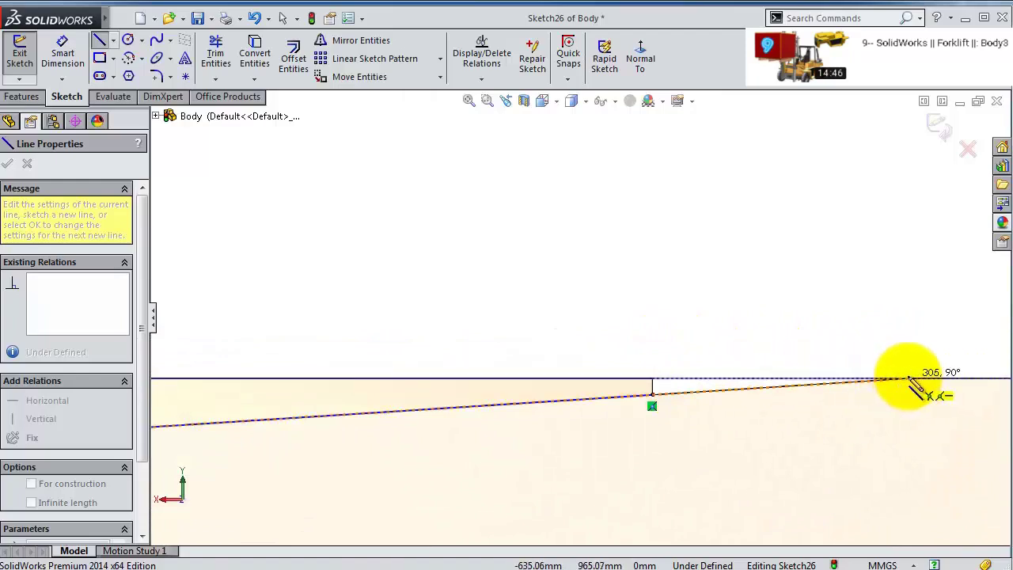
left_click(909, 379)
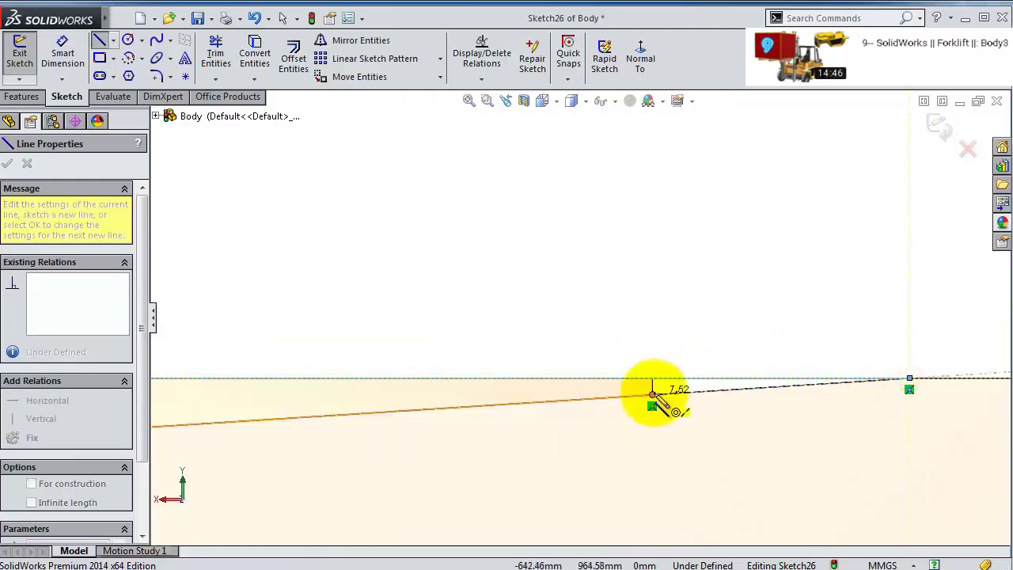
left_click(652, 393)
left_click(7, 166)
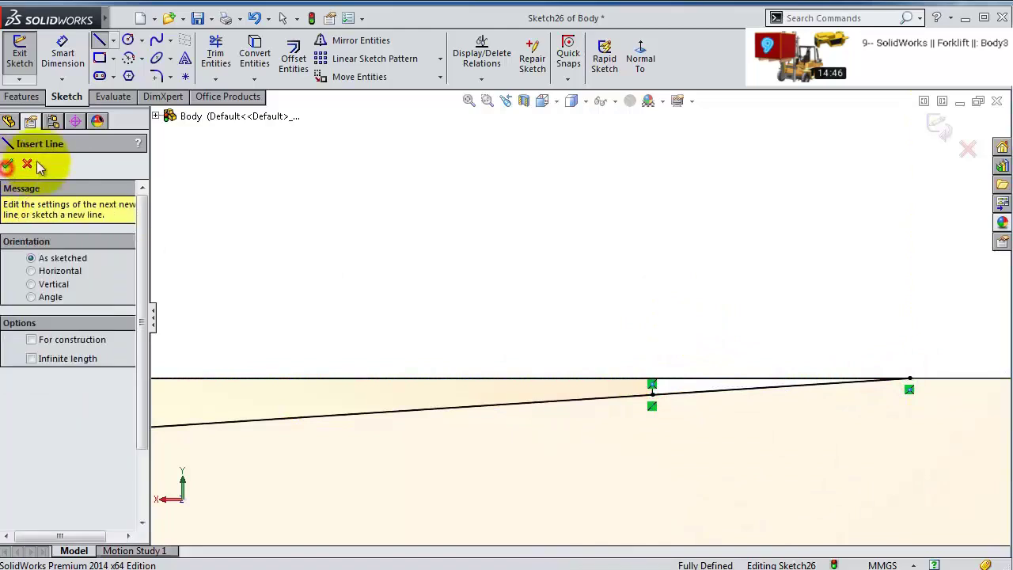
left_click(21, 97)
left_click(27, 64)
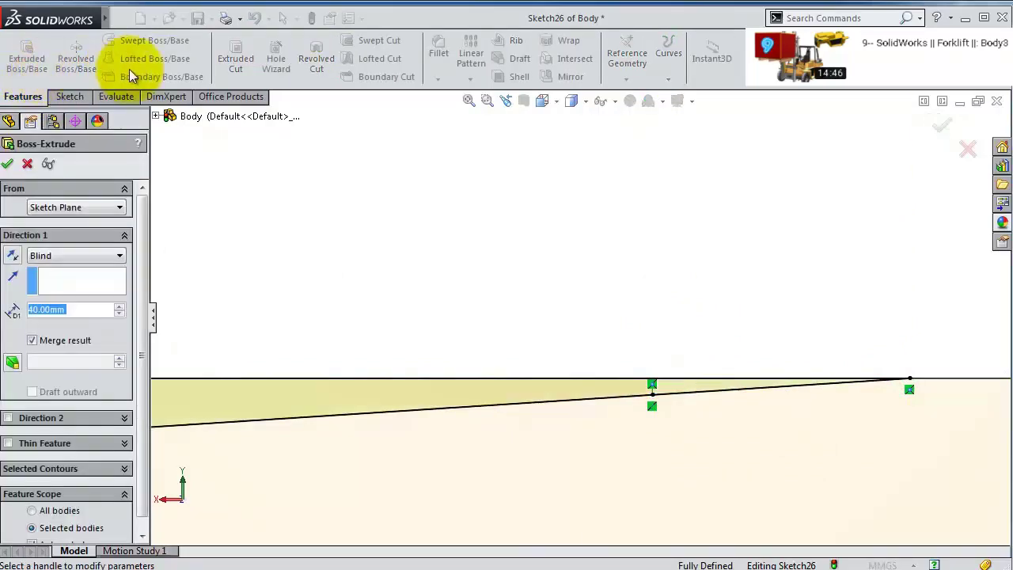
- Replace the boss with a 206 mm blind extruded cut of the wedge
left_click(27, 165)
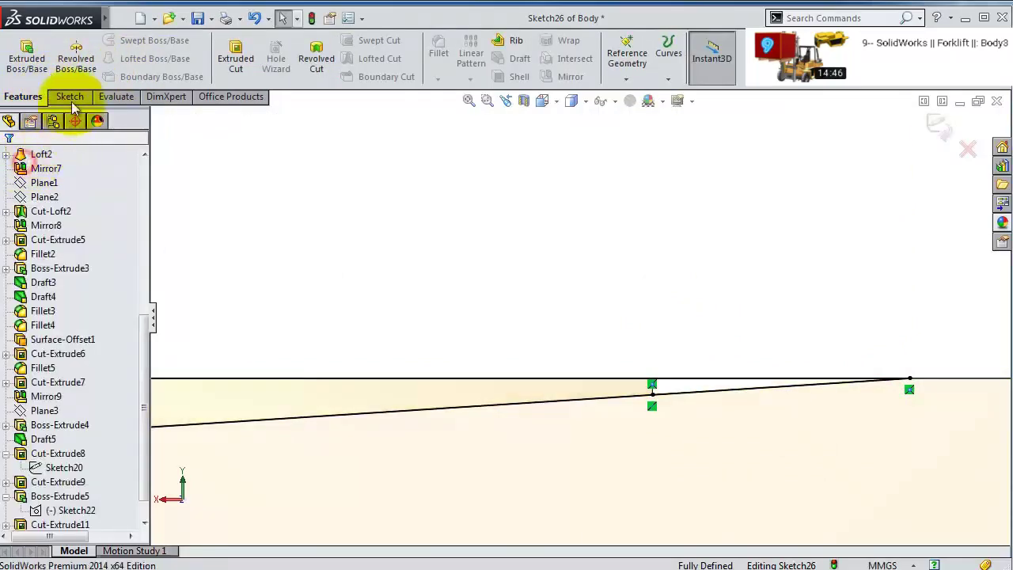
left_click(226, 66)
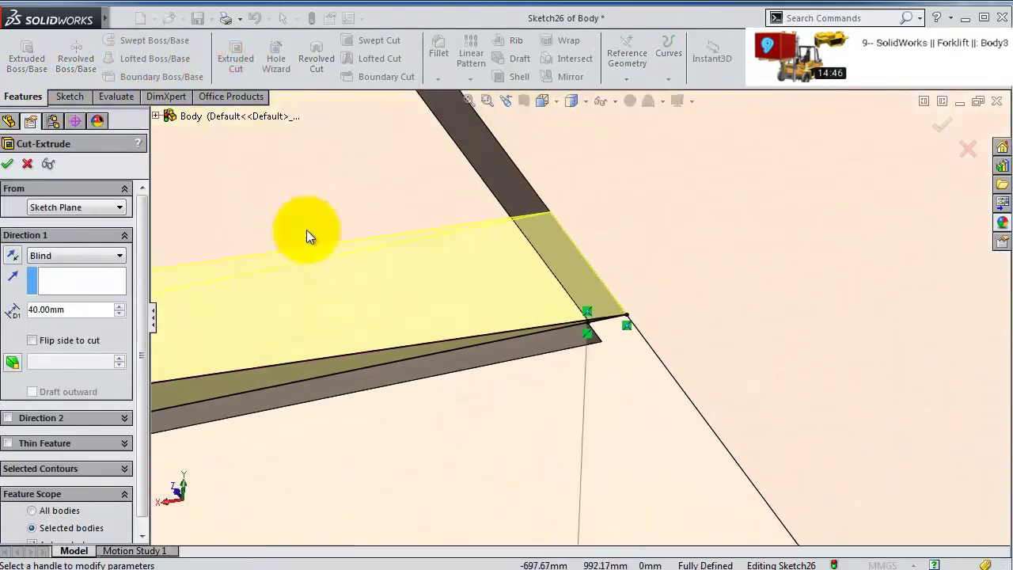
middle_click_drag(306, 236, 369, 369)
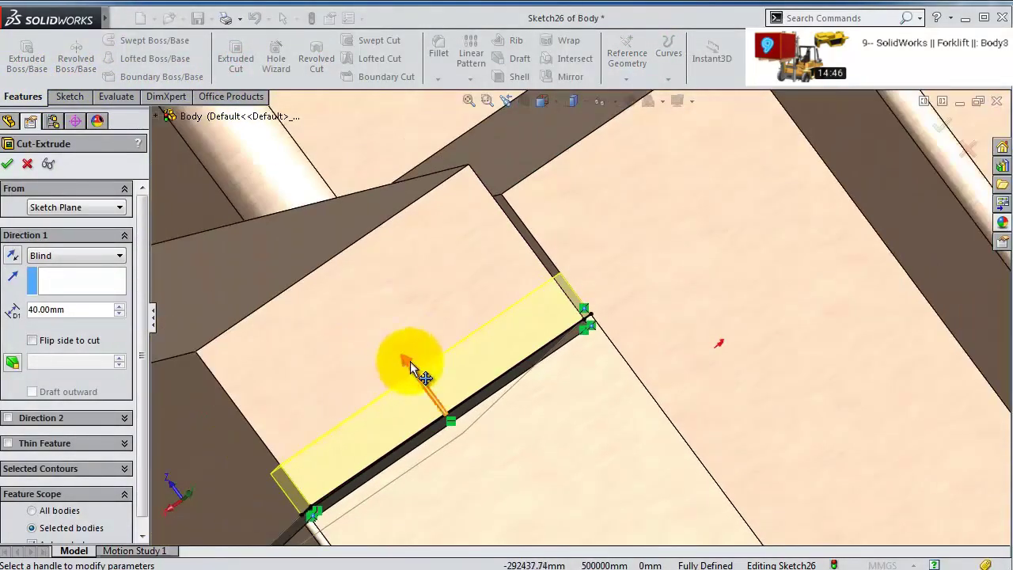
left_click_drag(420, 372, 277, 192)
left_click(8, 163)
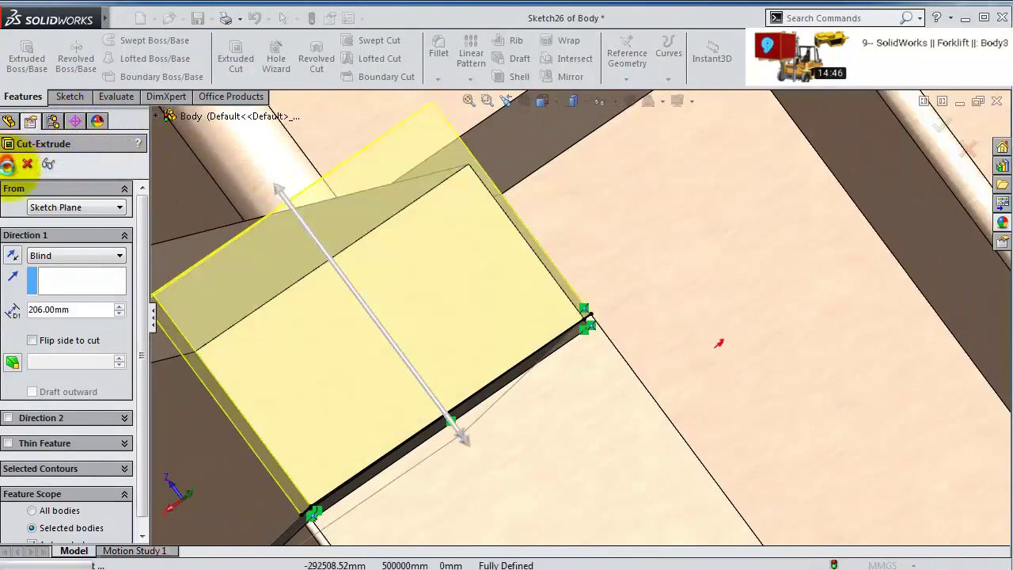
middle_click_drag(520, 430, 498, 261)
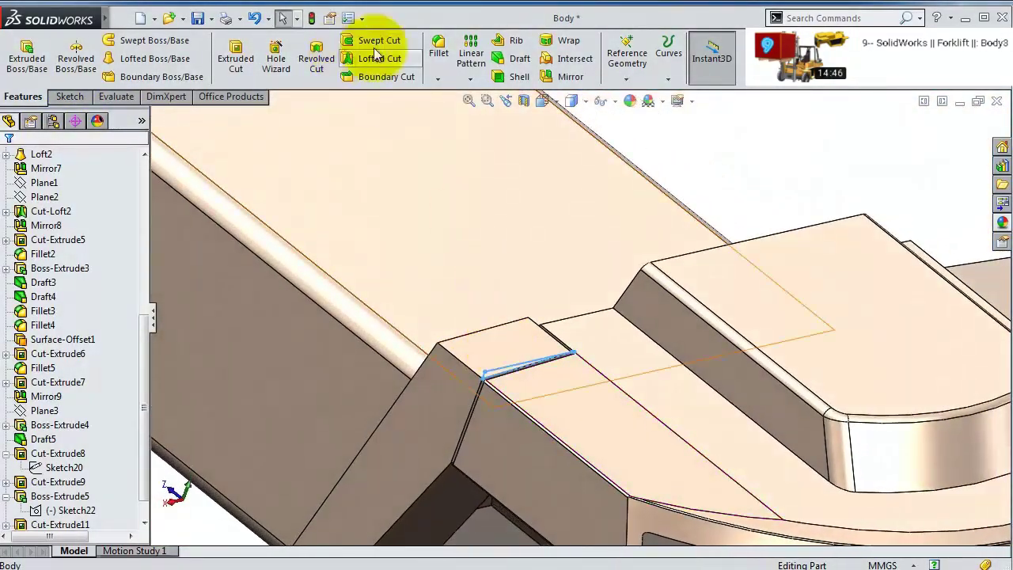
- Fillet the beam's two long edges with a 25 mm radius
left_click(440, 51)
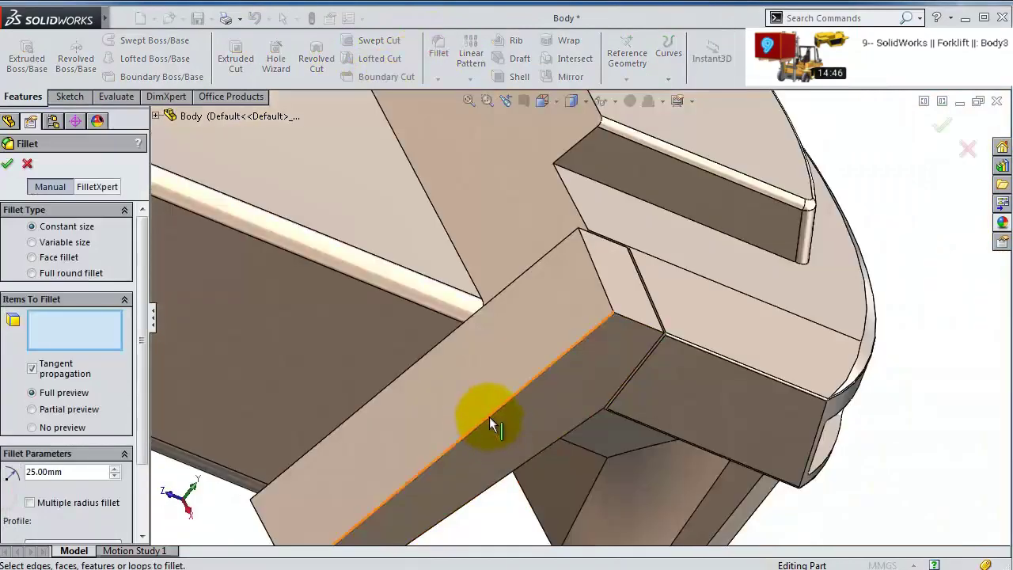
left_click(489, 417)
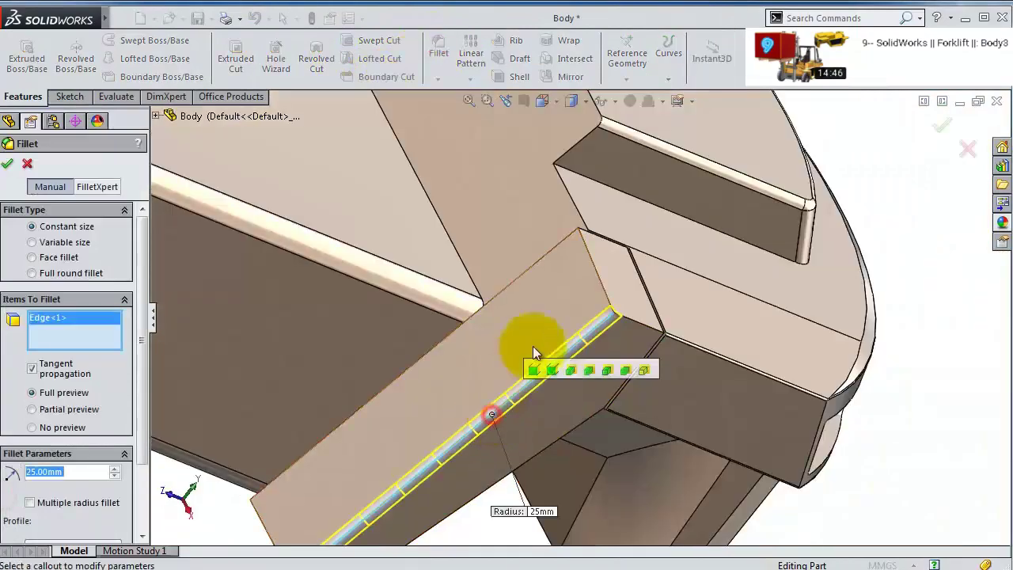
left_click(601, 286)
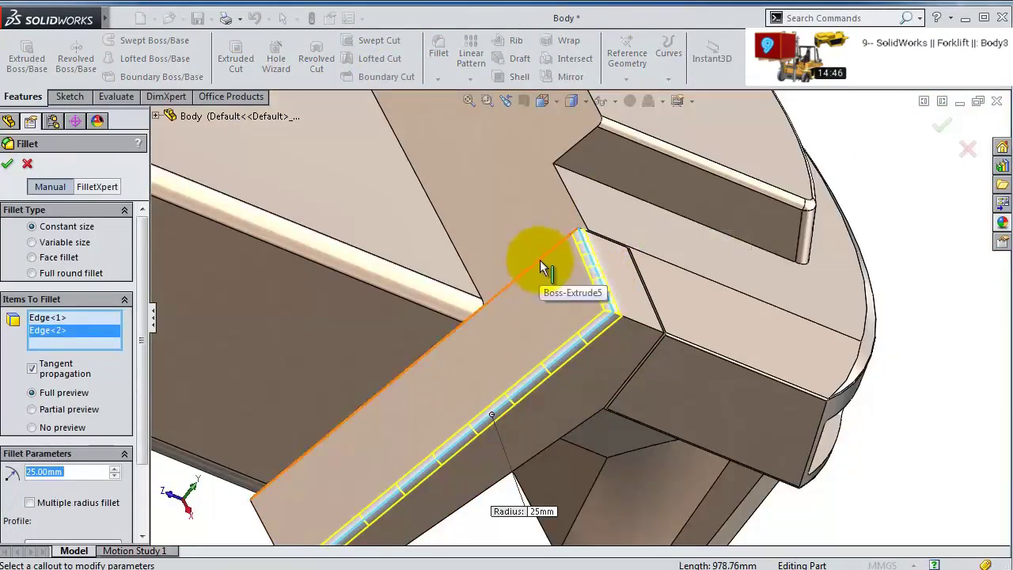
left_click(540, 262)
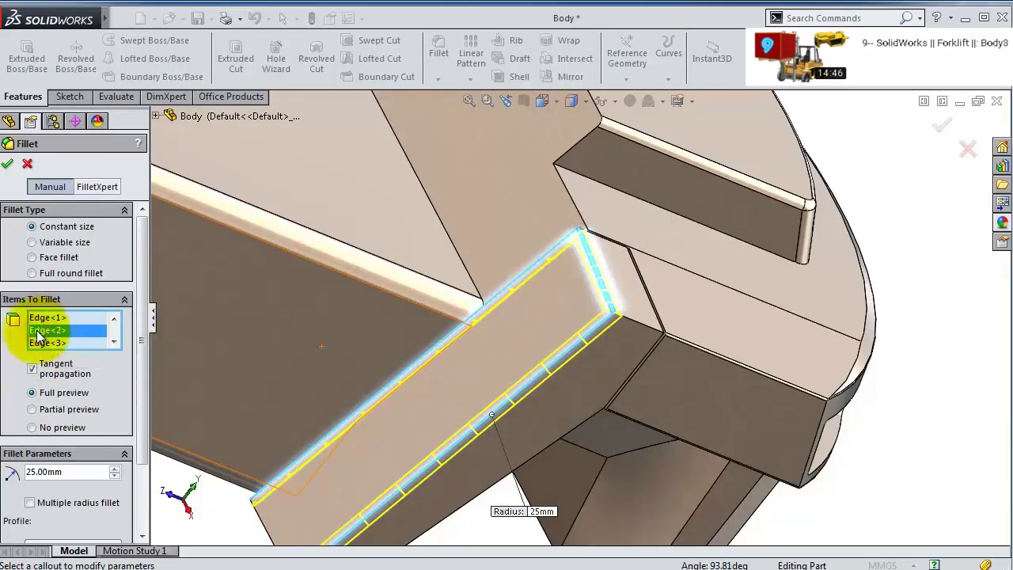
key("Delete")
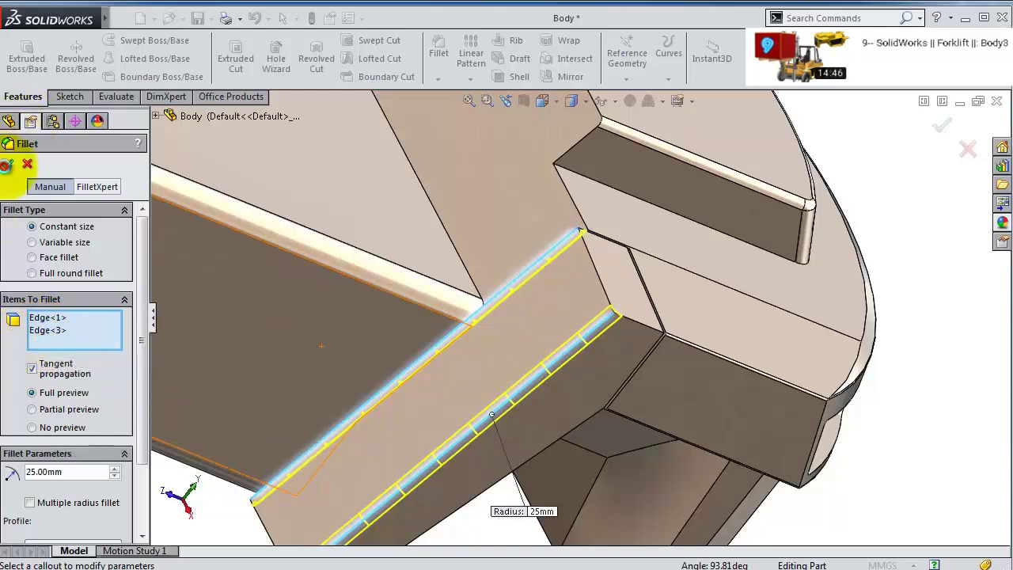
left_click(8, 163)
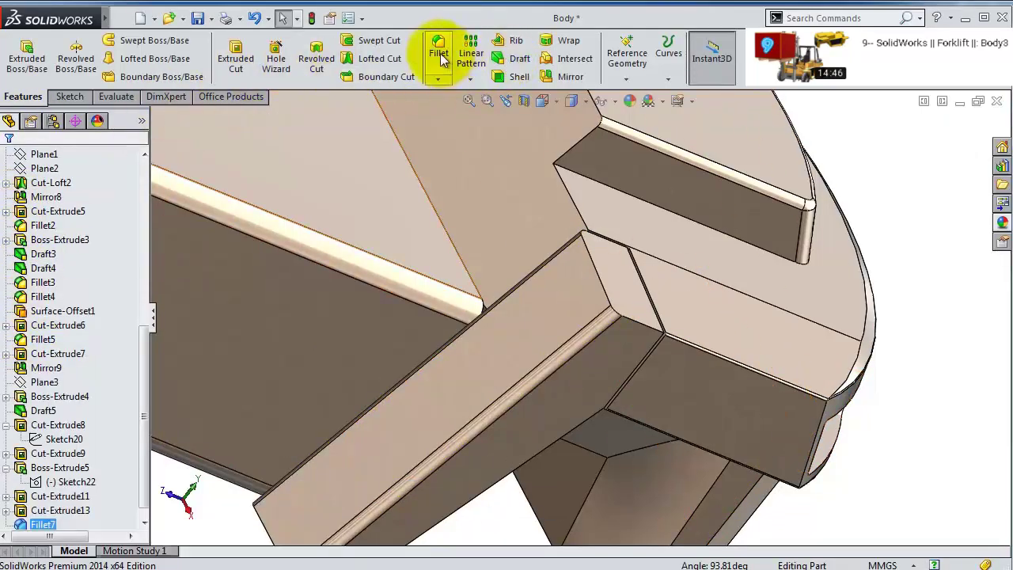
- Fillet both end edges of the beam at 25 mm
left_click(440, 48)
left_click(602, 281)
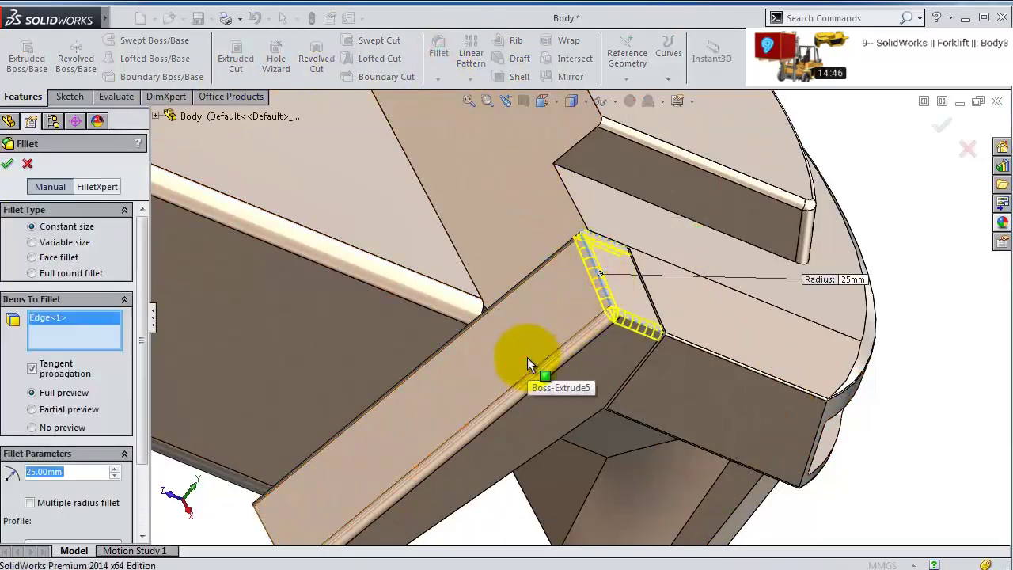
middle_click_drag(527, 357, 376, 465)
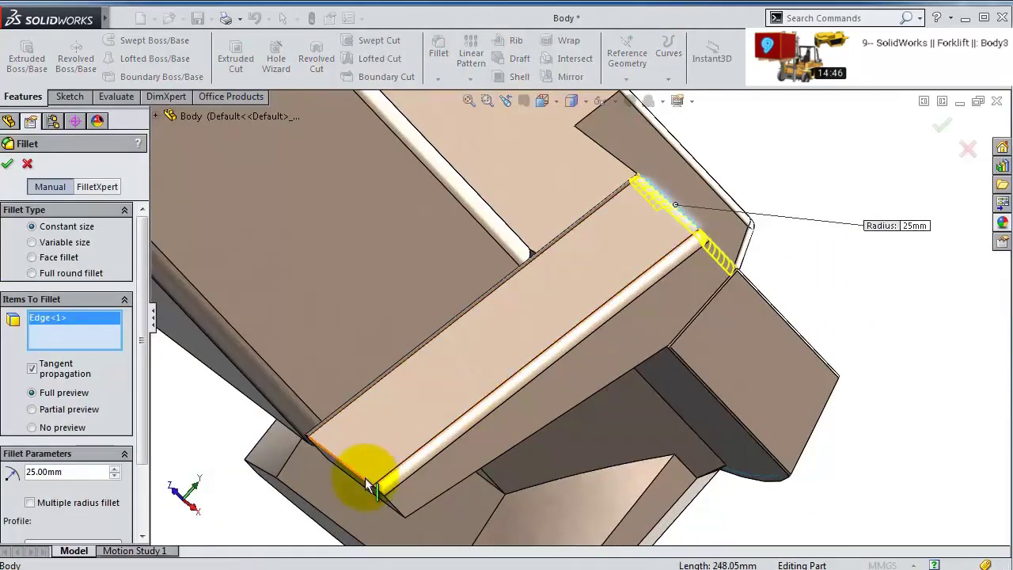
left_click(363, 481)
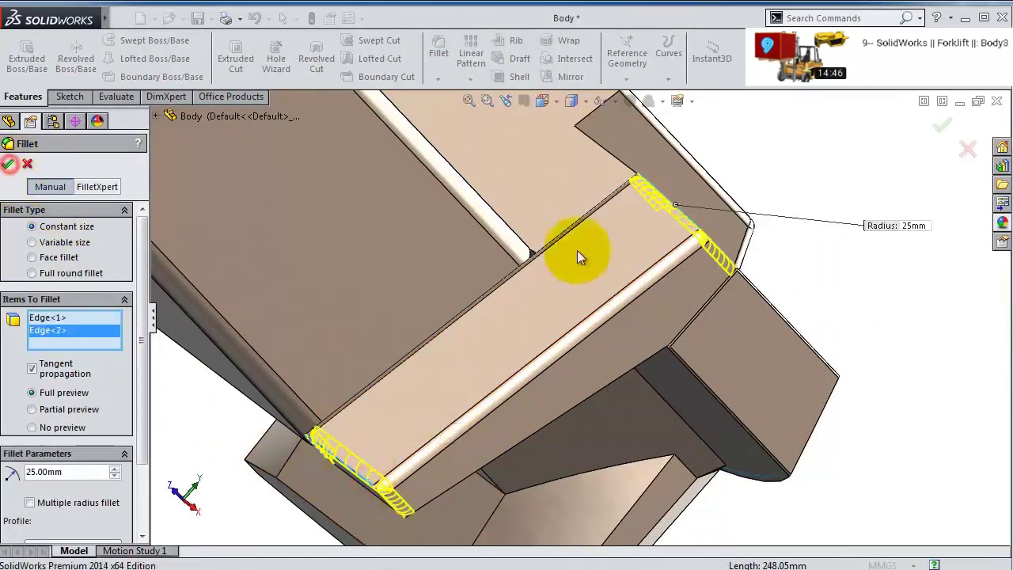
key("Return")
middle_click_drag(641, 272, 507, 225)
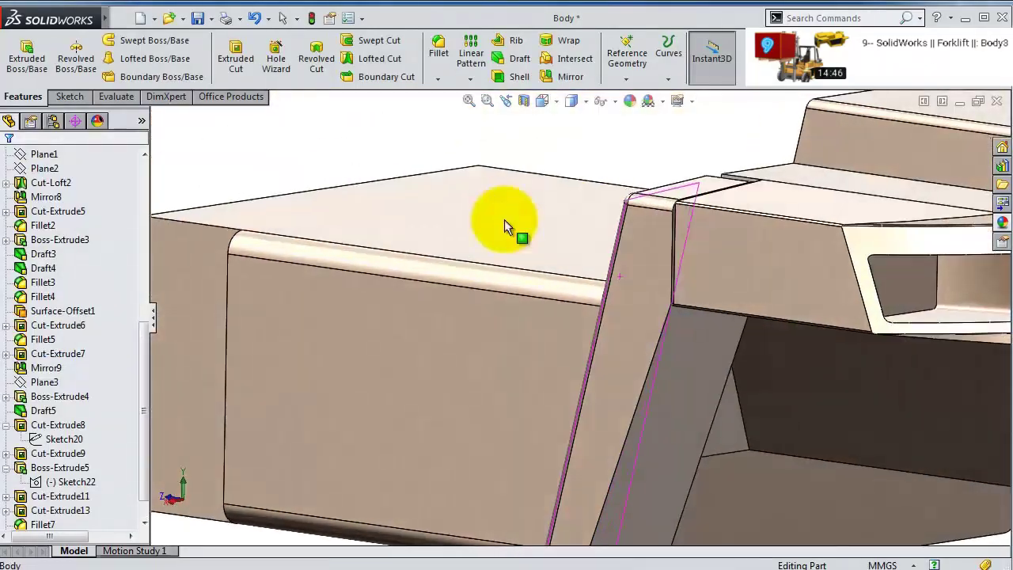
- Shell the slanted block 20 mm thick, leaving the selected face open
left_click(502, 79)
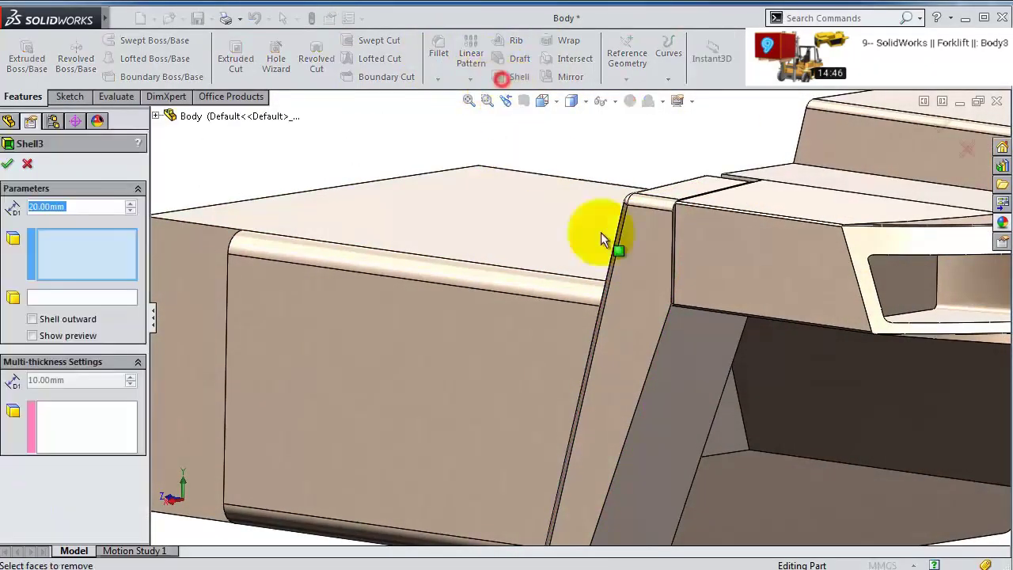
left_click(687, 389)
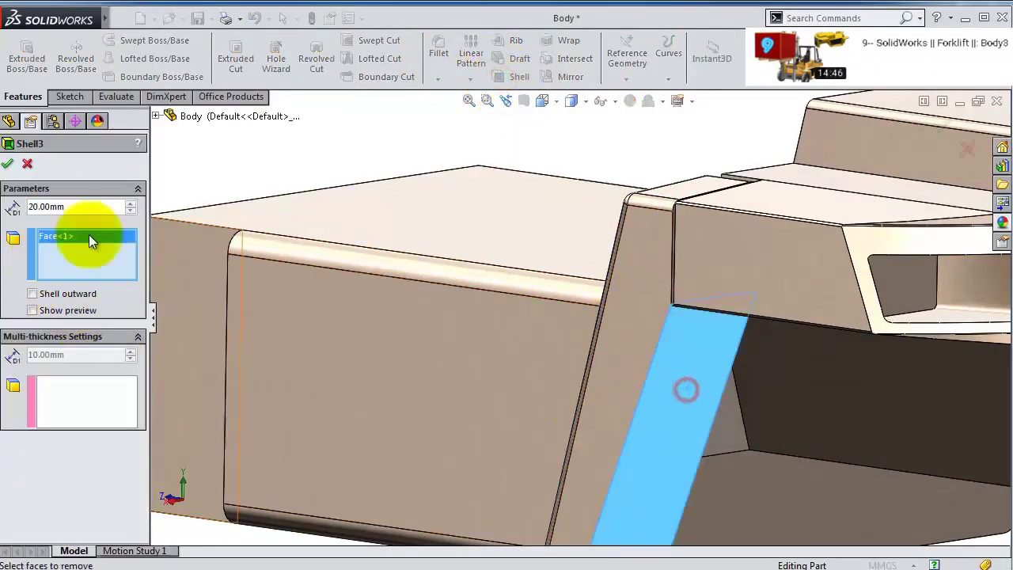
left_click(8, 163)
middle_click_drag(721, 270, 751, 256)
middle_click_drag(609, 246, 491, 151)
- Mirror the shelled block body across the Right Plane
right_click_drag(477, 126, 539, 228)
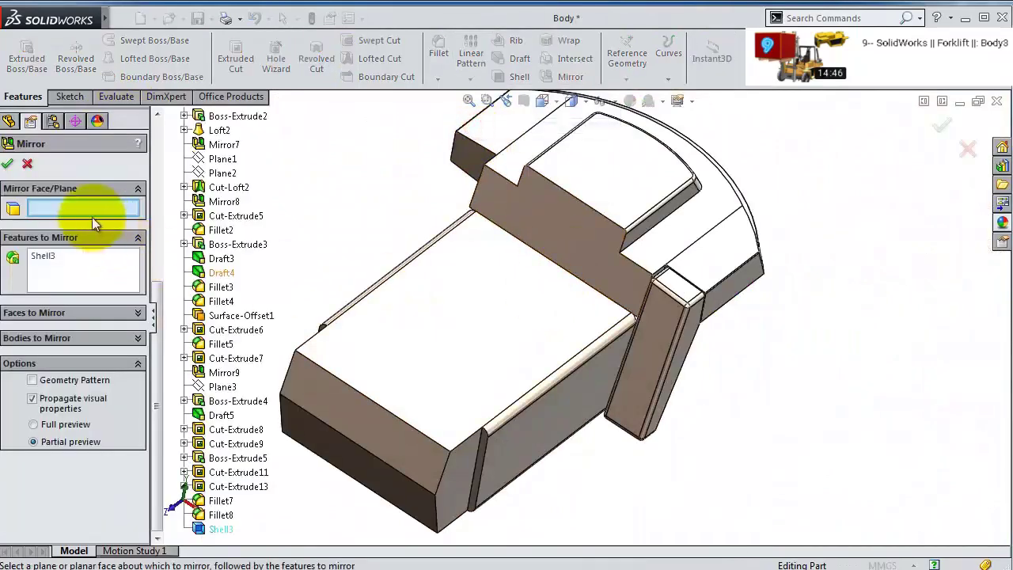
scroll(270, 166, "up", 5)
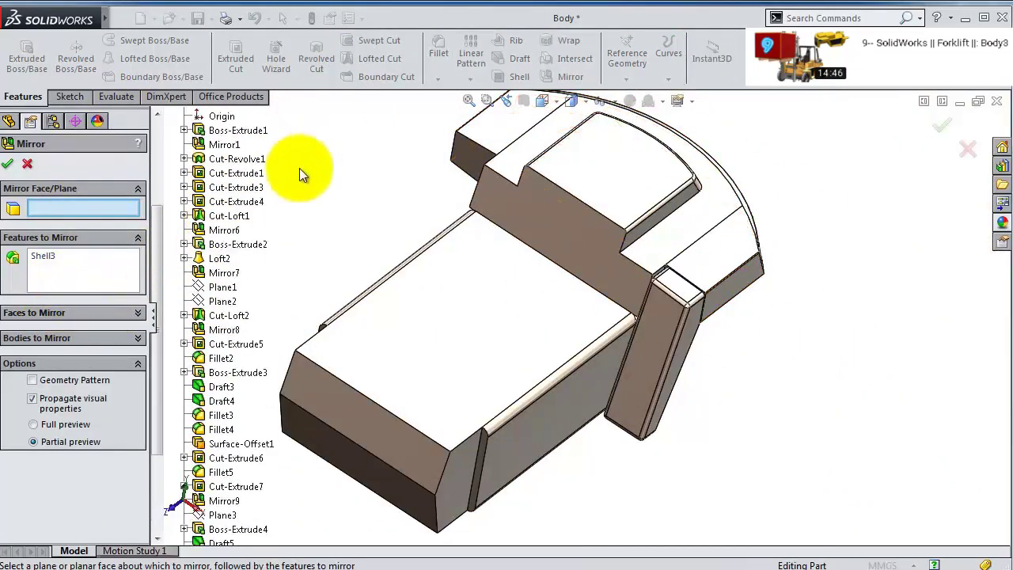
left_click(224, 187)
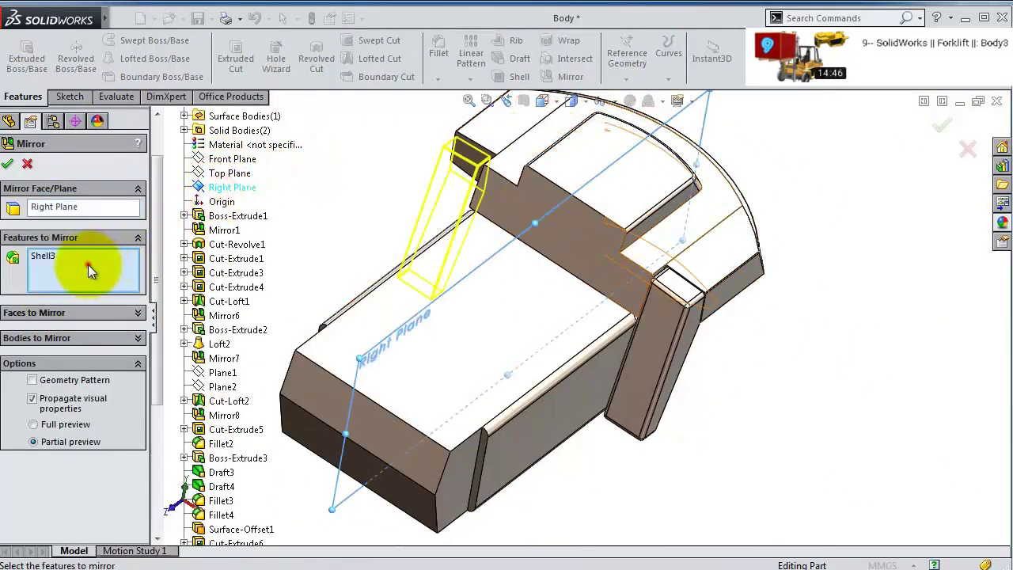
left_click(35, 339)
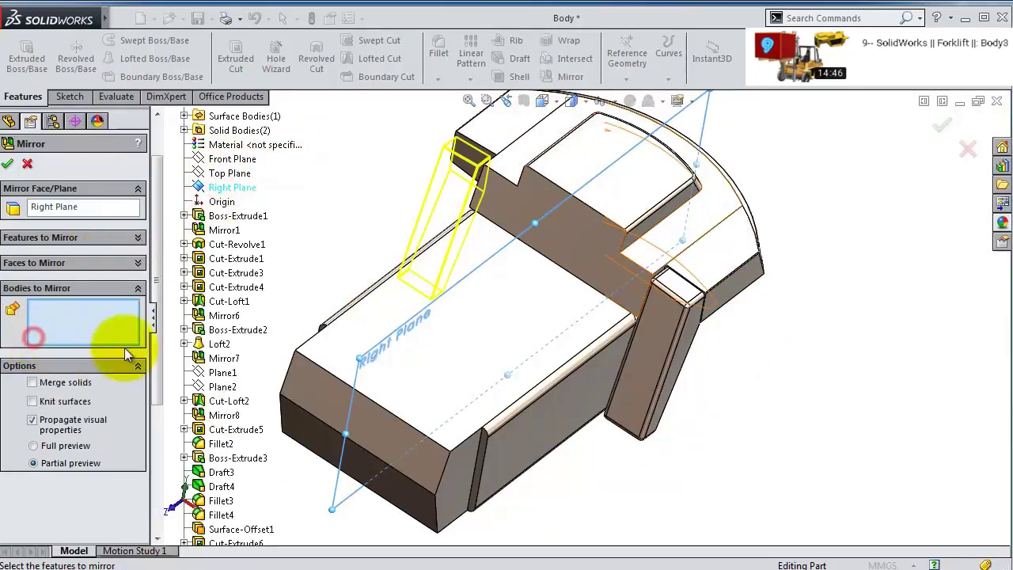
left_click(637, 364)
left_click(7, 164)
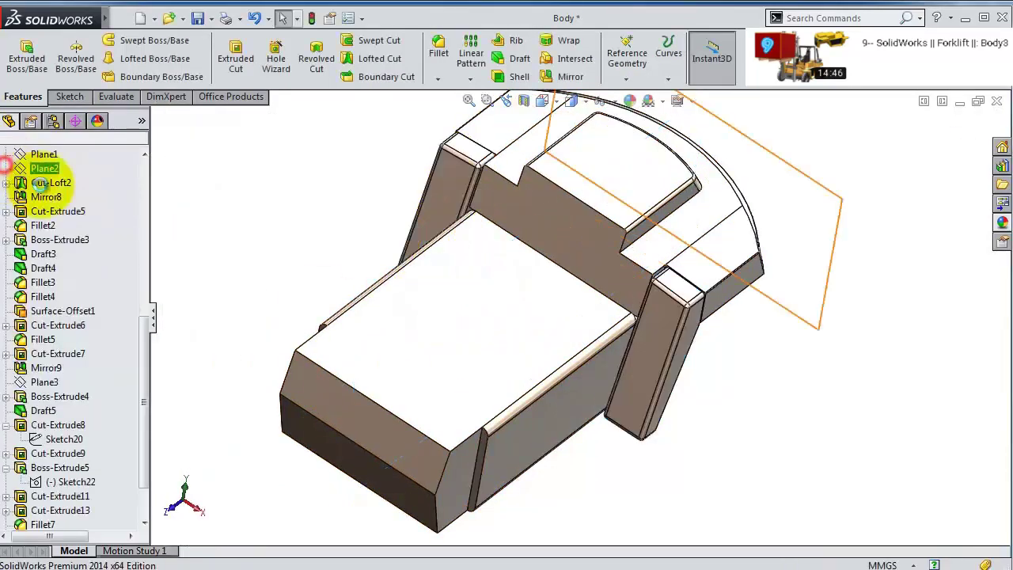
middle_click_drag(452, 254, 429, 269)
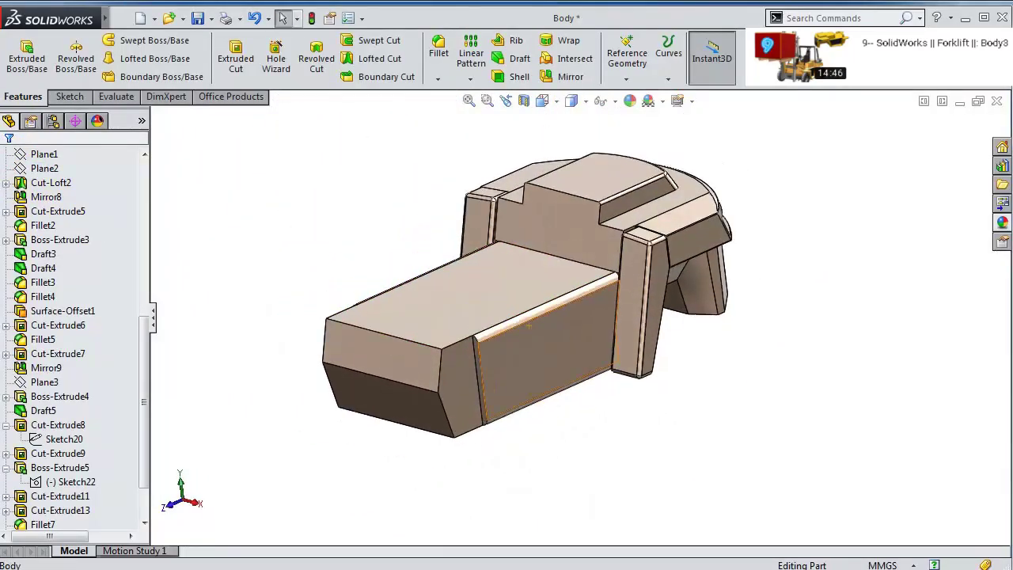
scroll(534, 344, "up", 3)
- Sketch a slanted line and a vertical line on the block's long side face
left_click(675, 273)
left_click(729, 221)
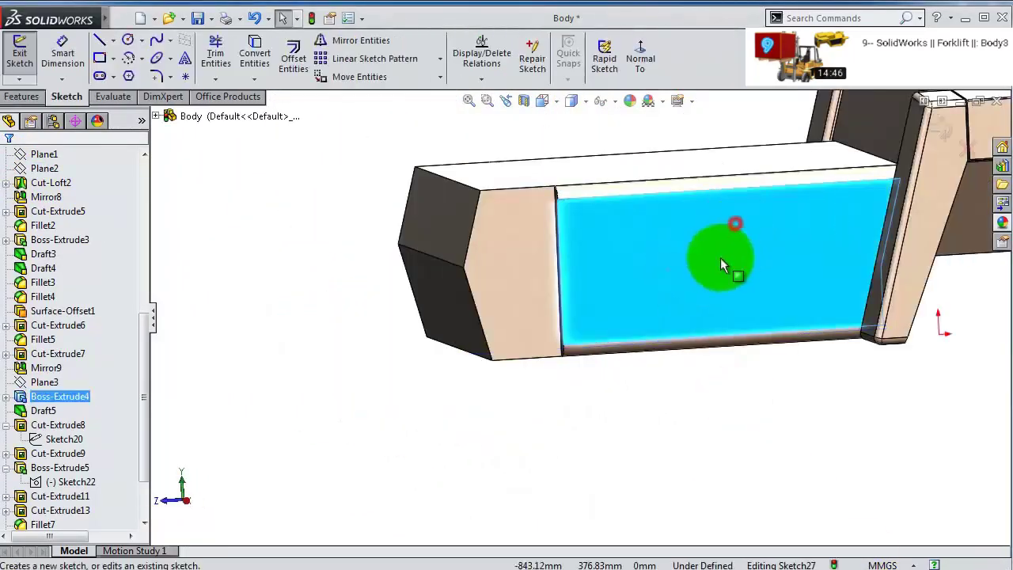
scroll(498, 261, "down", 3)
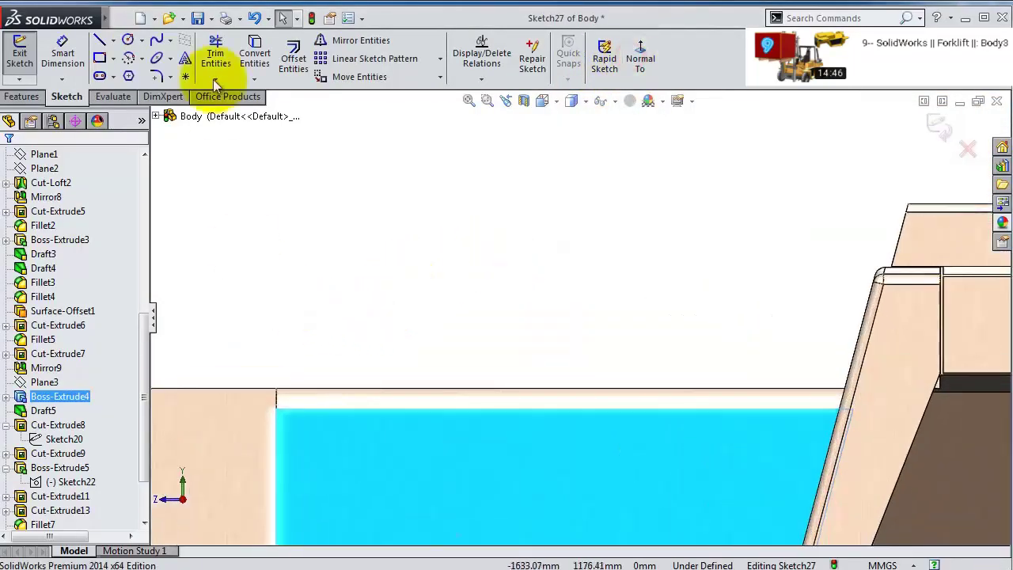
left_click(100, 40)
scroll(425, 372, "up", 2)
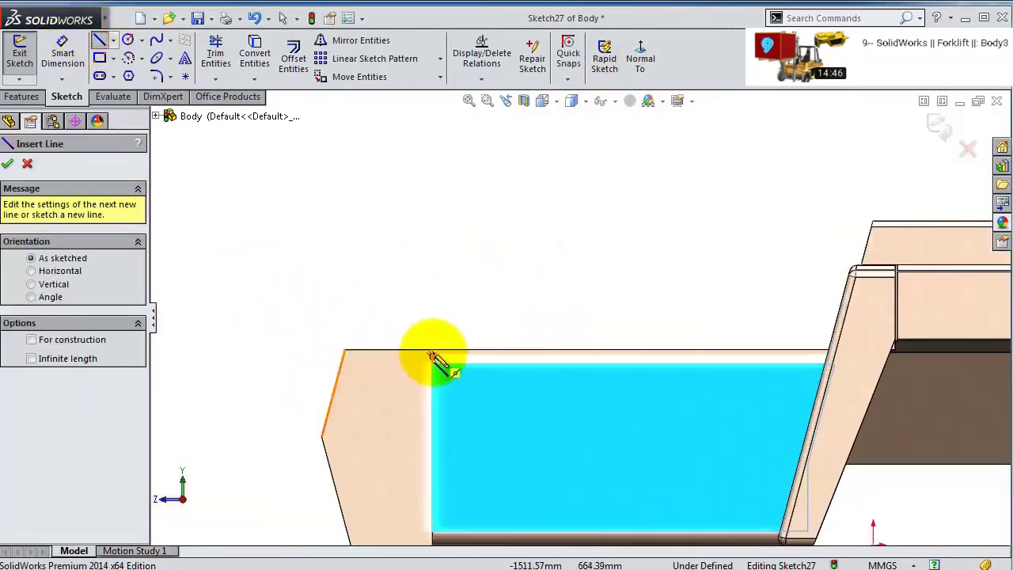
left_click(432, 350)
scroll(511, 429, "down", 5)
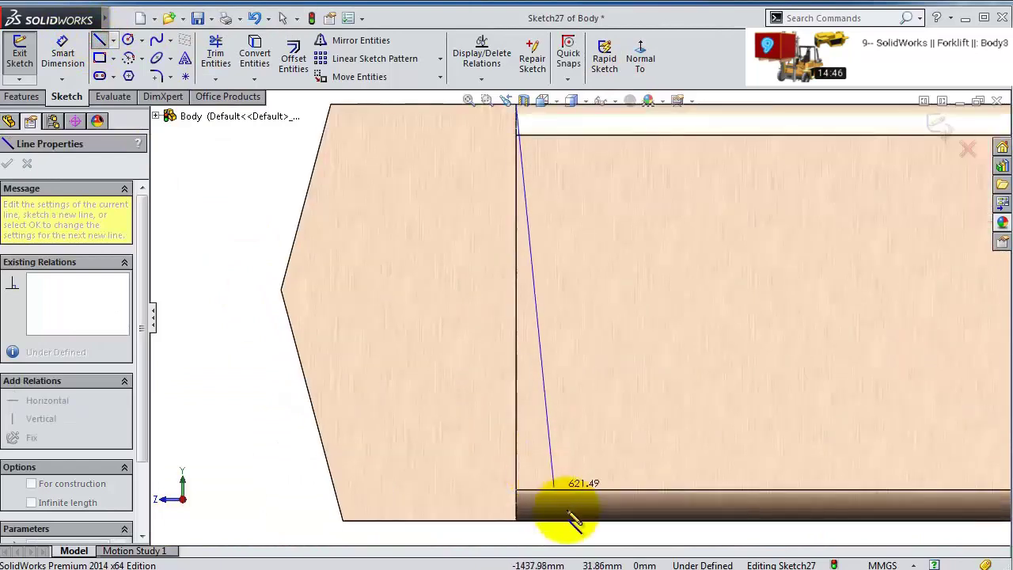
left_click(579, 522)
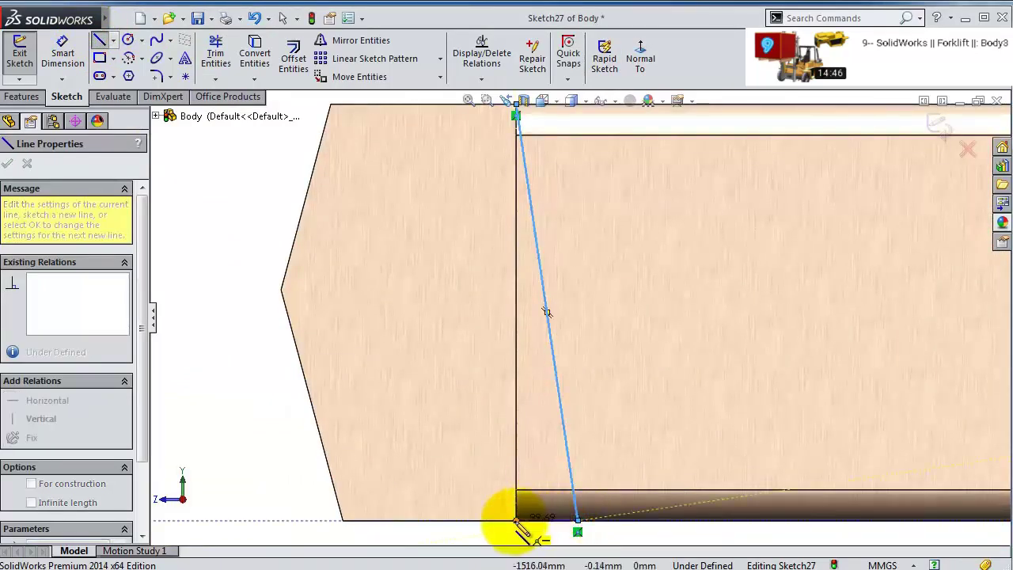
left_click_drag(516, 522, 520, 111)
scroll(522, 115, "up", 2)
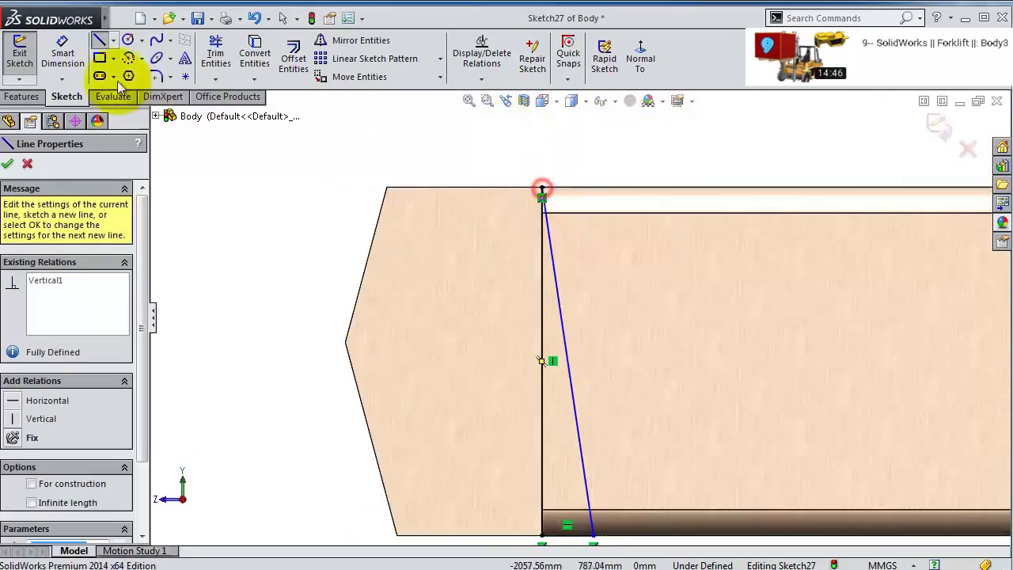
- Dimension the angle between the slanted and vertical lines to 12°
left_click(62, 53)
left_click(554, 310)
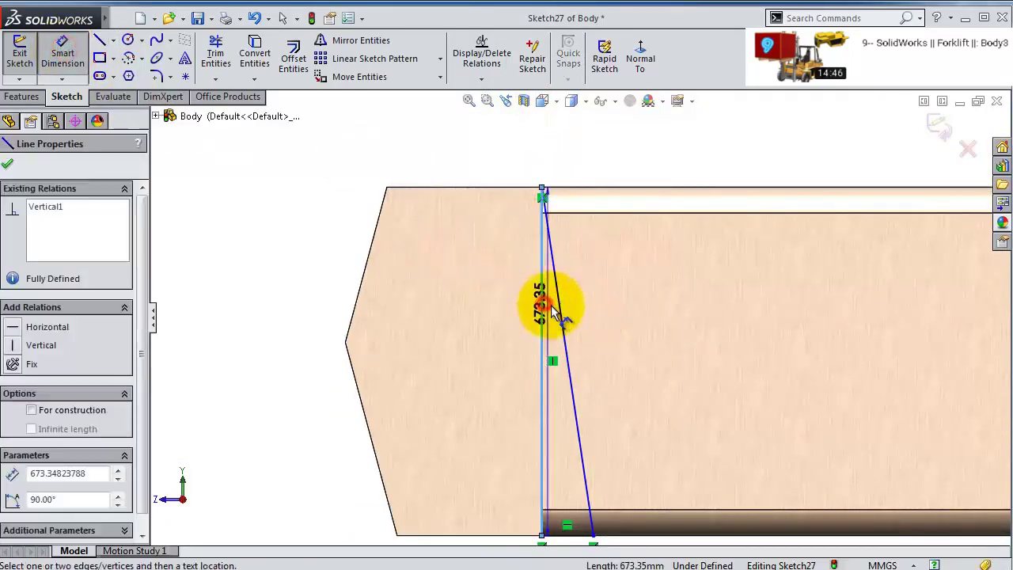
left_click(542, 246)
left_click(556, 313)
type("12")
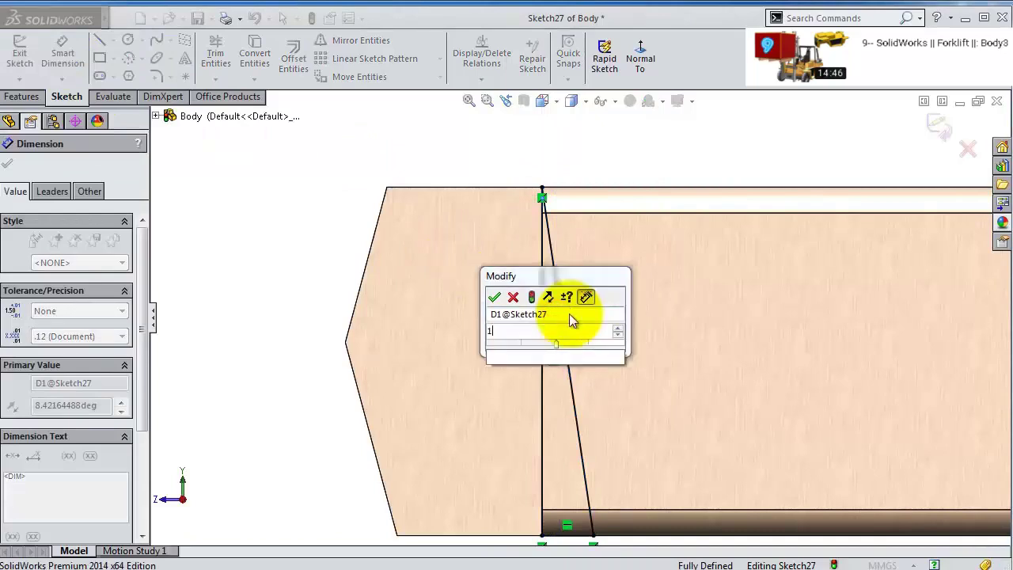
key("Return")
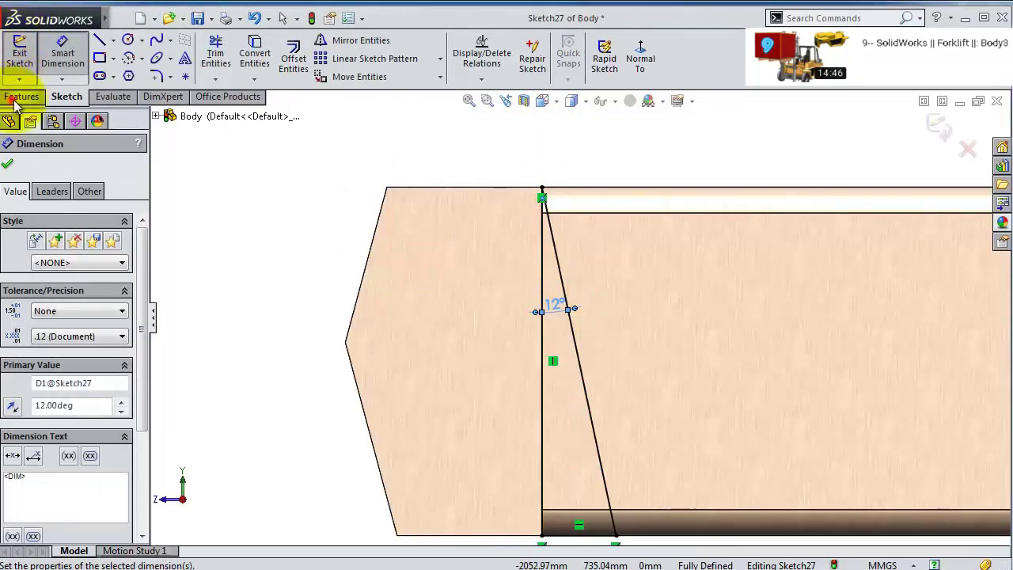
- Extrude-cut the sliver Up To Surface at the left end face
left_click(18, 98)
left_click(236, 55)
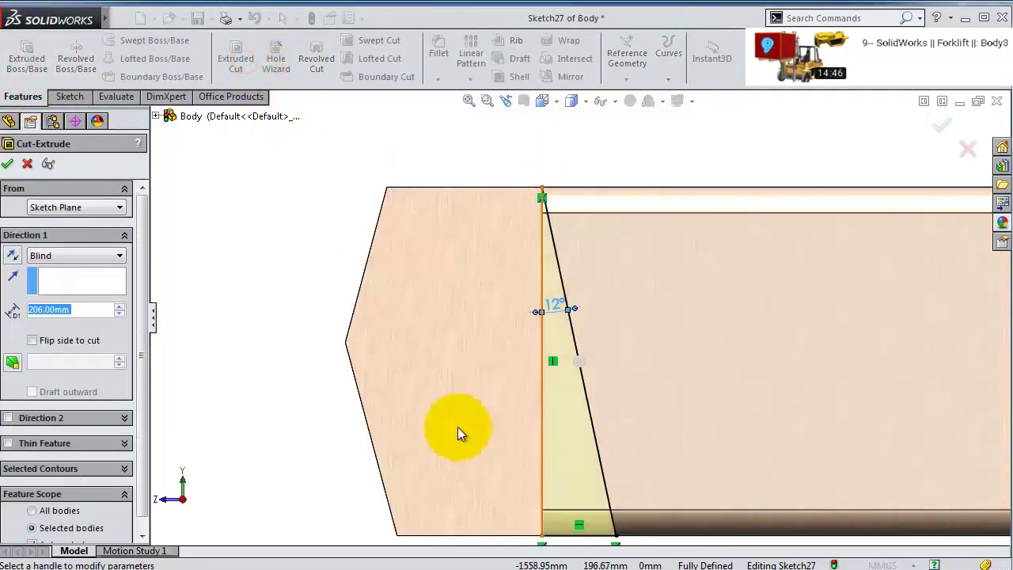
left_click(49, 256)
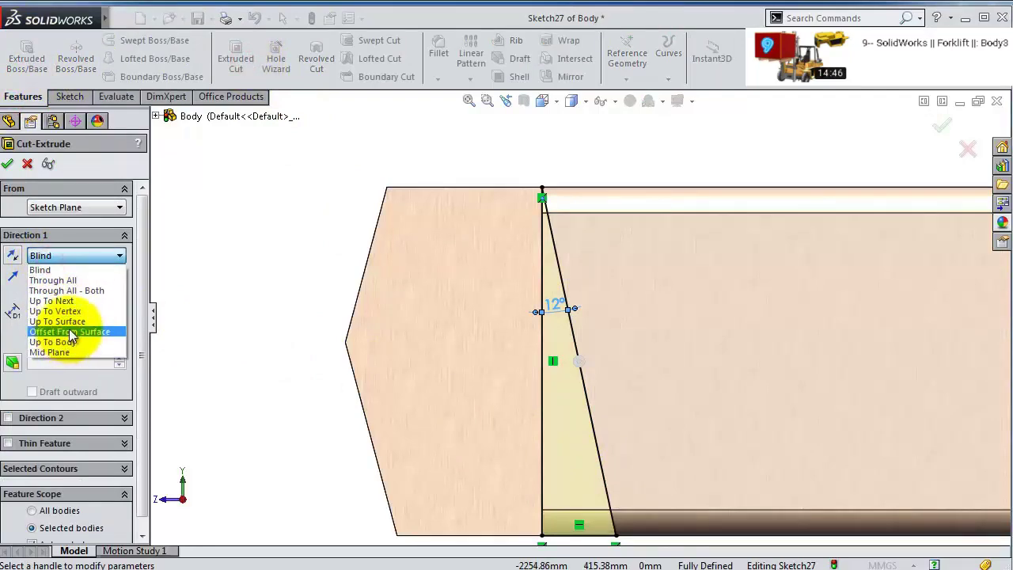
left_click(57, 321)
left_click(355, 300)
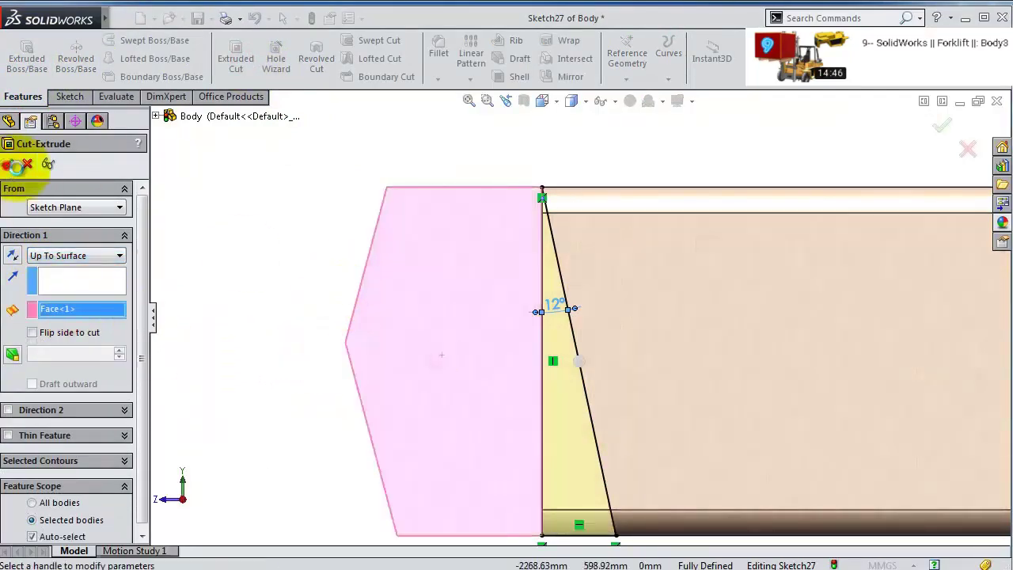
left_click(16, 164)
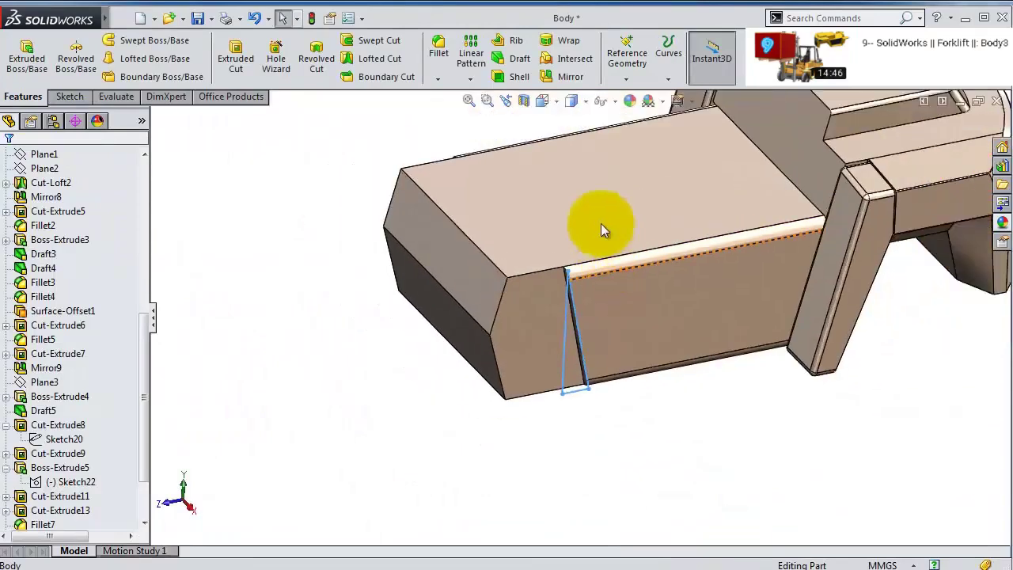
left_click(309, 484)
- On the side face, draw a line chain up the sloped edge, past the end, back down
left_click(345, 444)
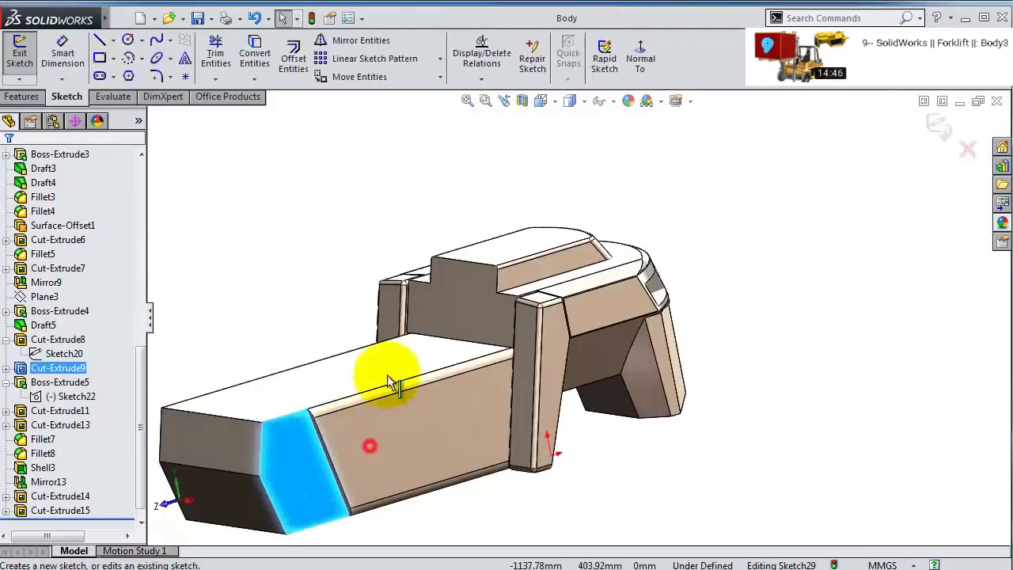
left_click(640, 57)
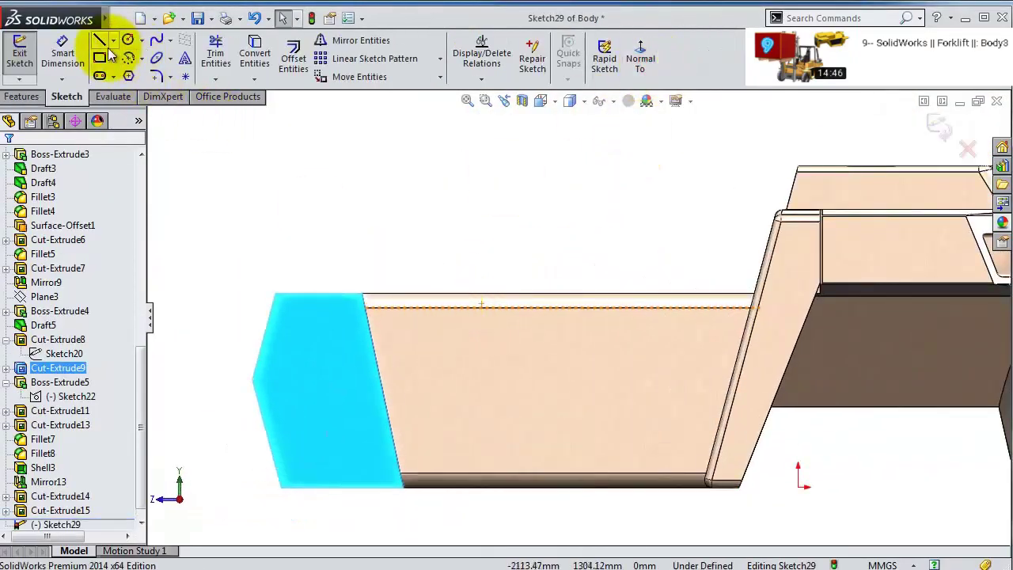
left_click(101, 41)
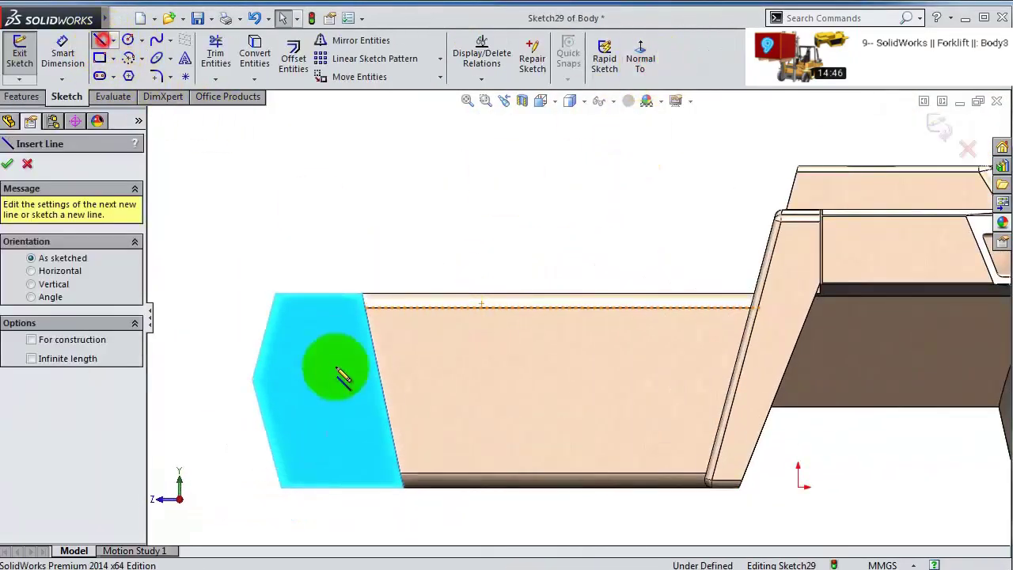
left_click(402, 487)
left_click(362, 294)
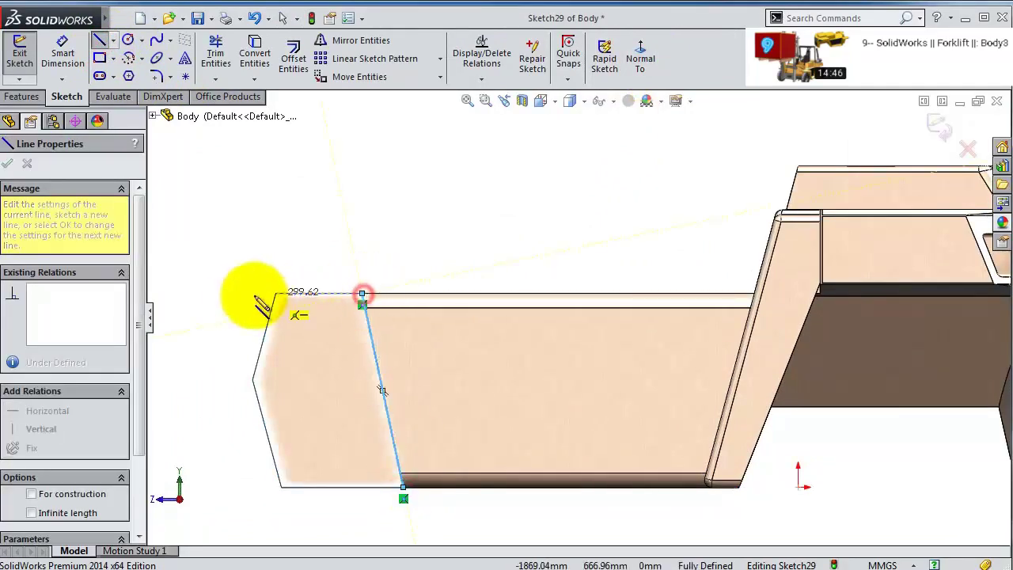
scroll(253, 304, "up", 2)
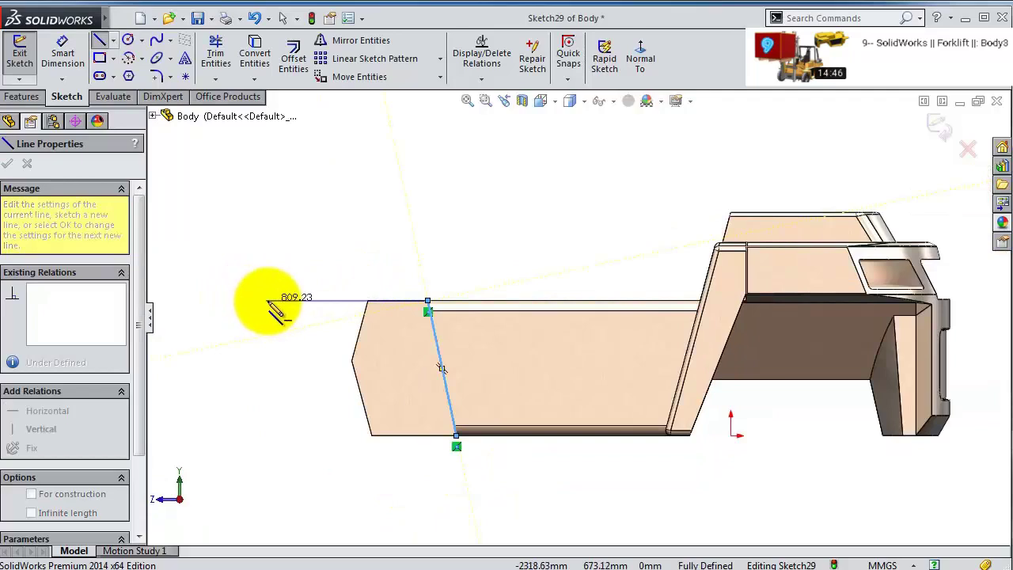
left_click(268, 303)
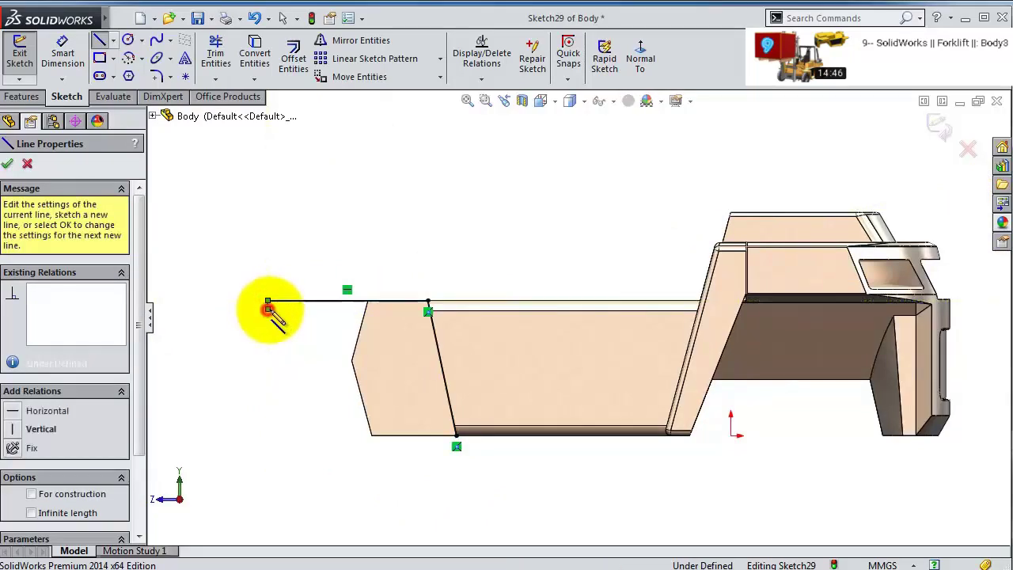
left_click(405, 321)
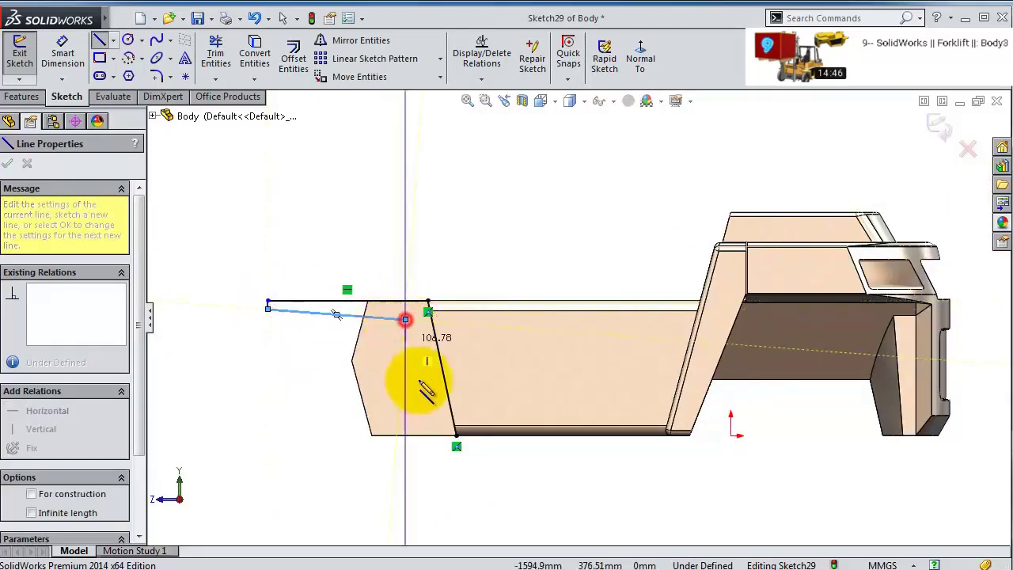
scroll(467, 420, "down", 3)
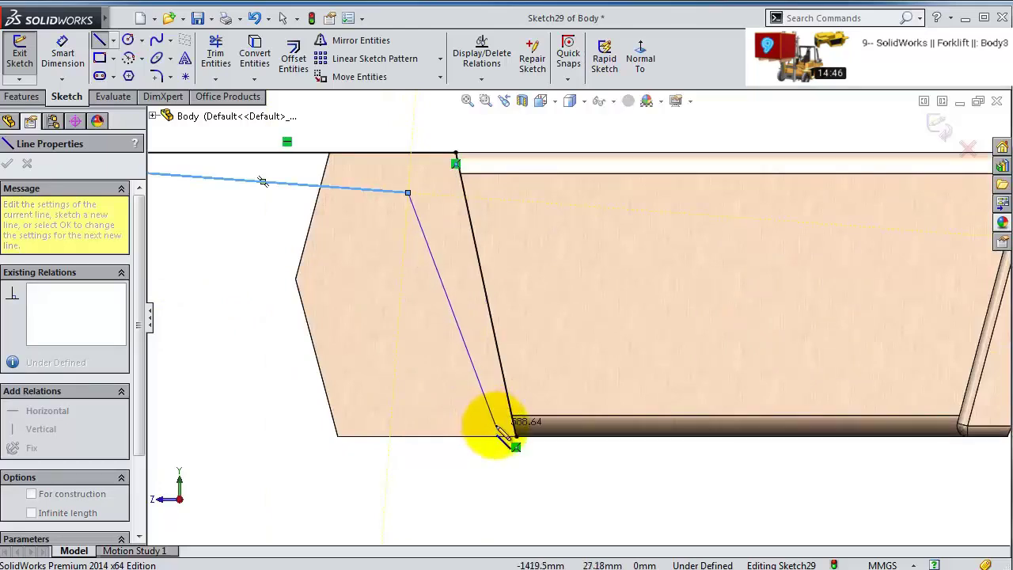
double_click(497, 436)
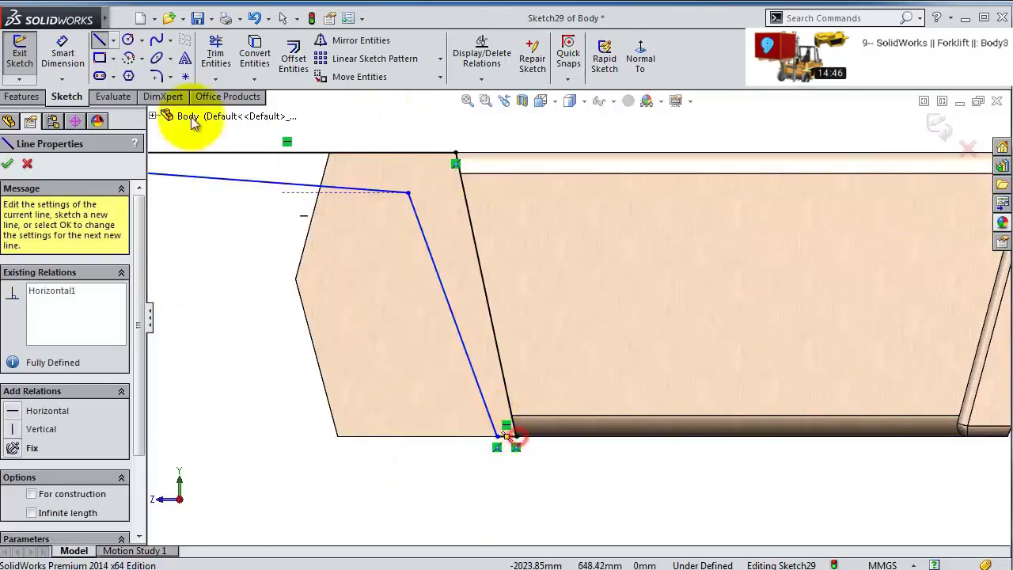
left_click(62, 52)
scroll(510, 432, "down", 2)
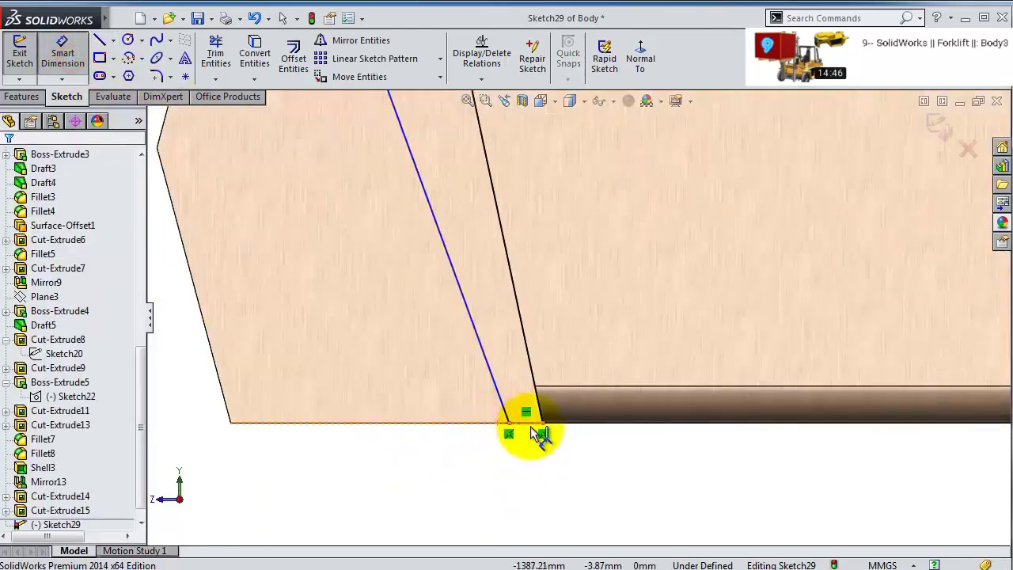
- Dimension the bottom line 35 mm, left line 35 mm and top line 660 mm
left_click(531, 426)
left_click(532, 462)
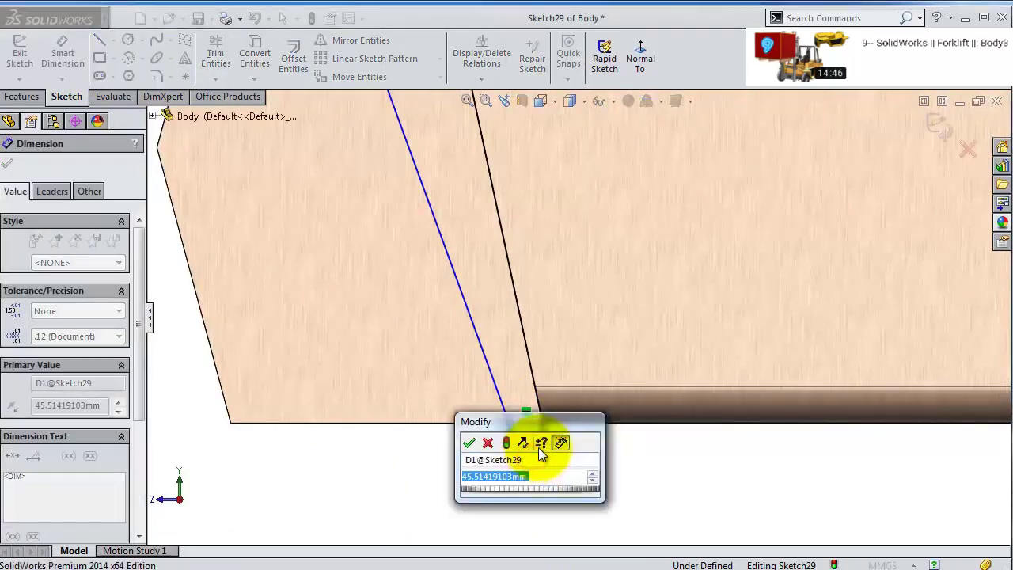
type("35")
key("Return")
scroll(422, 316, "up", 4)
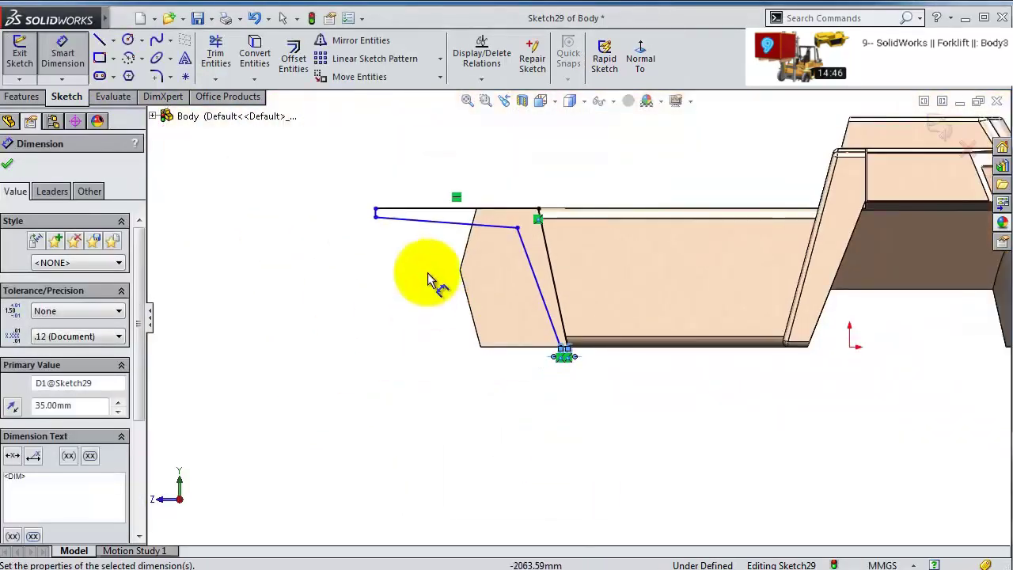
scroll(378, 218, "down", 3)
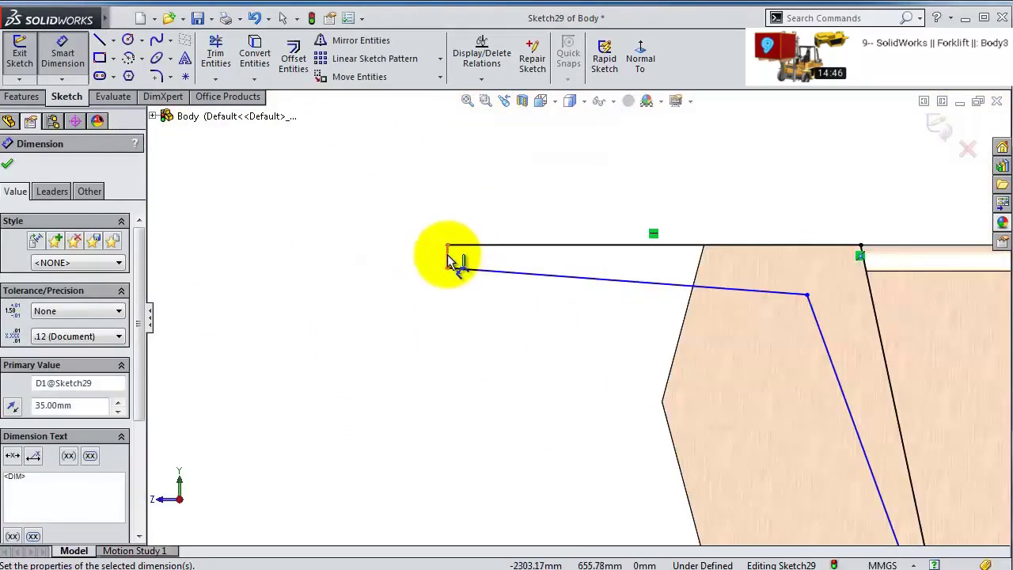
left_click(449, 258)
left_click(440, 253)
type("35")
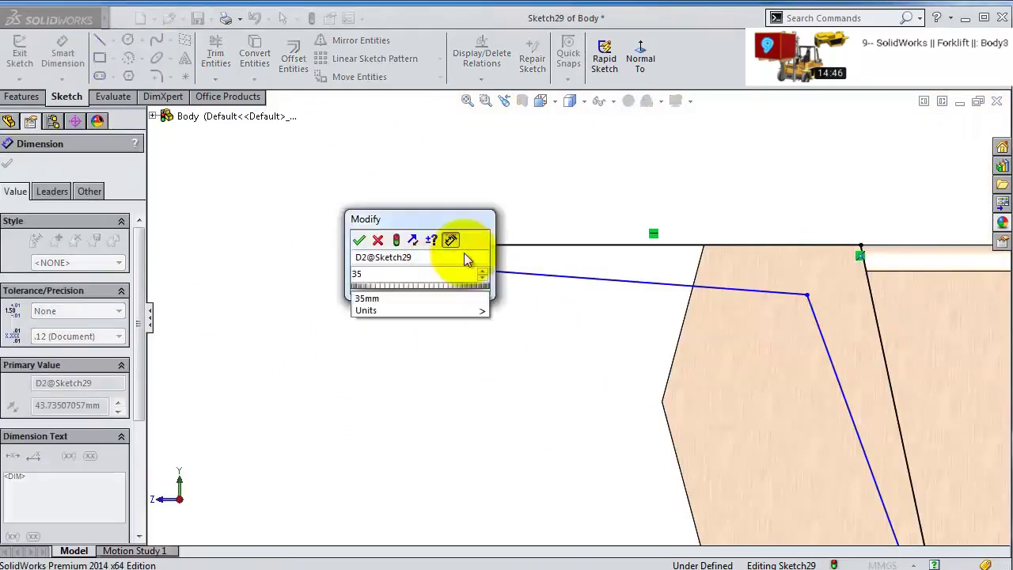
key("Return")
left_click(501, 246)
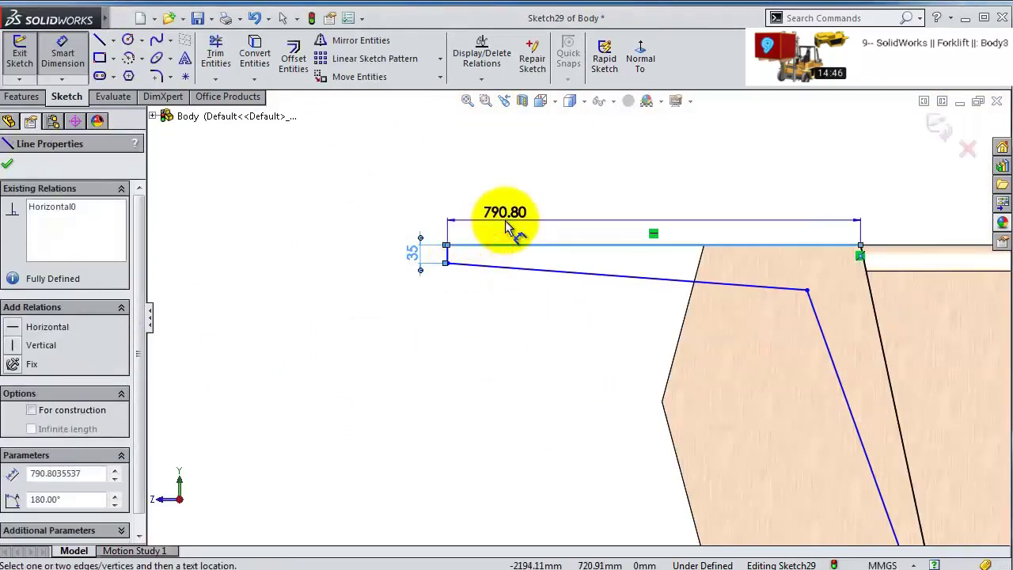
left_click(509, 225)
type("660")
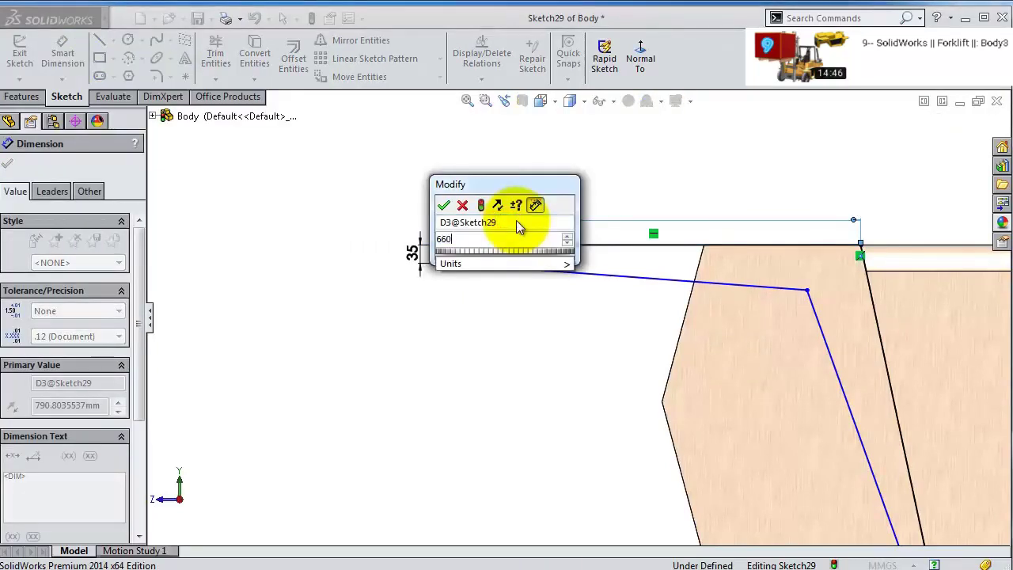
key("Return")
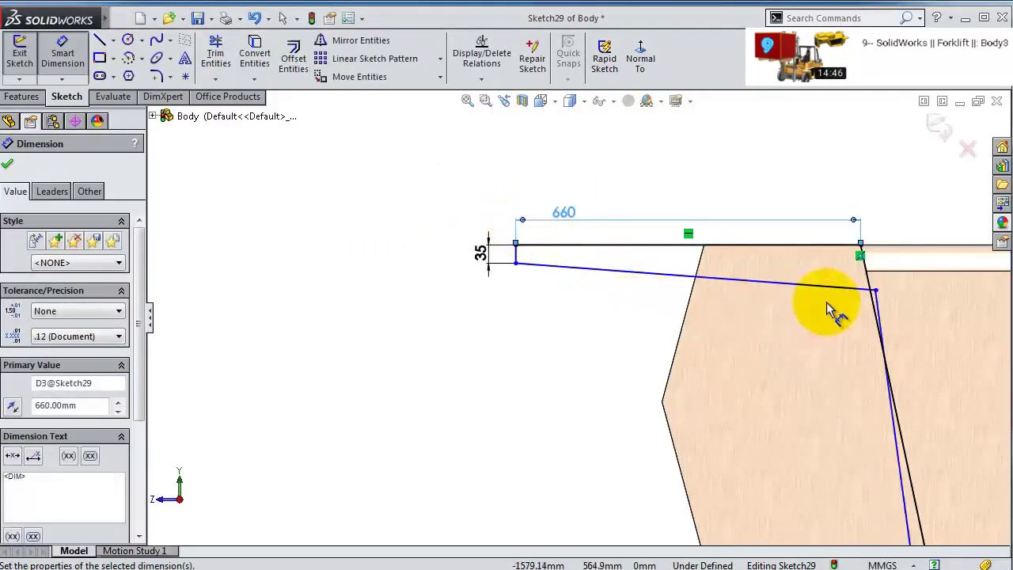
key("Escape")
- Locate the inner corner point 85 mm and 75 mm from the slanted edge
left_click_drag(876, 292, 818, 303)
left_click(62, 52)
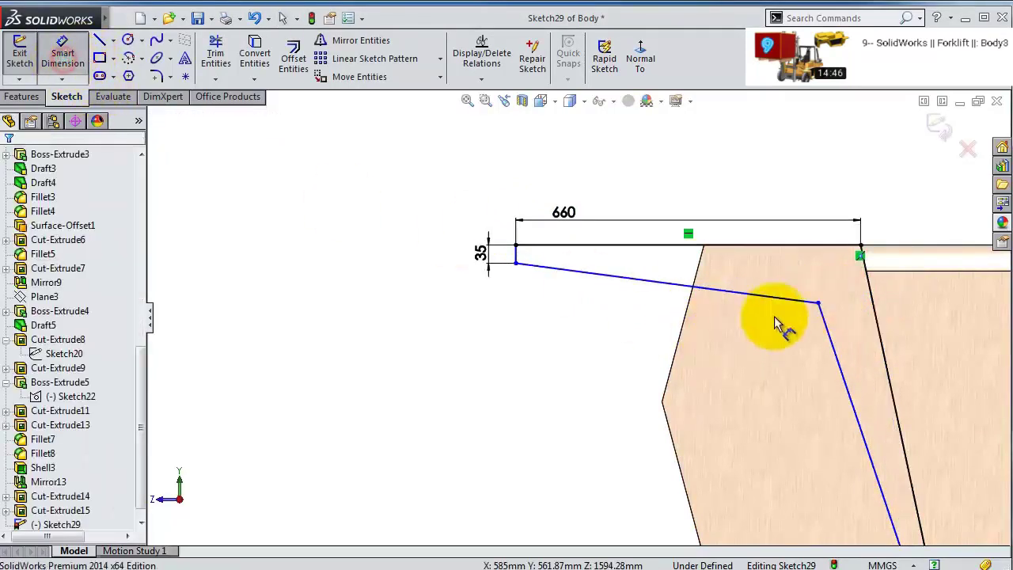
left_click(820, 306)
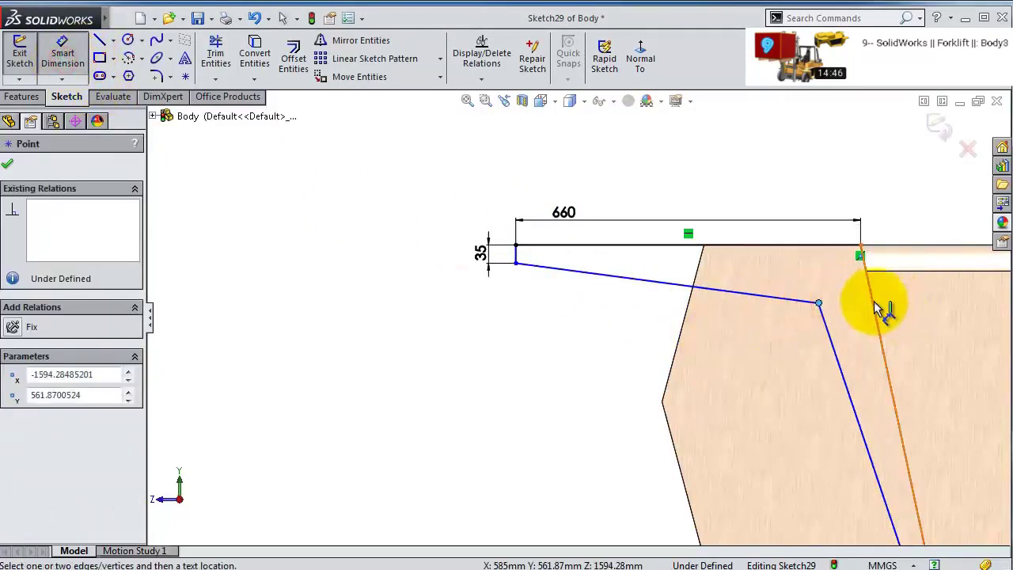
left_click(878, 308)
left_click(799, 181)
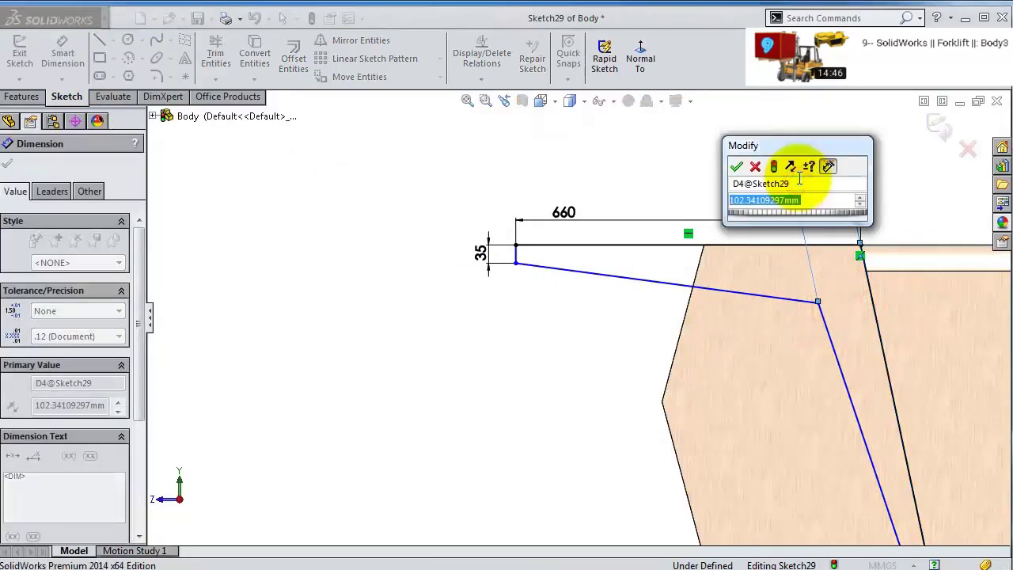
type("85")
key("Return")
key("z")
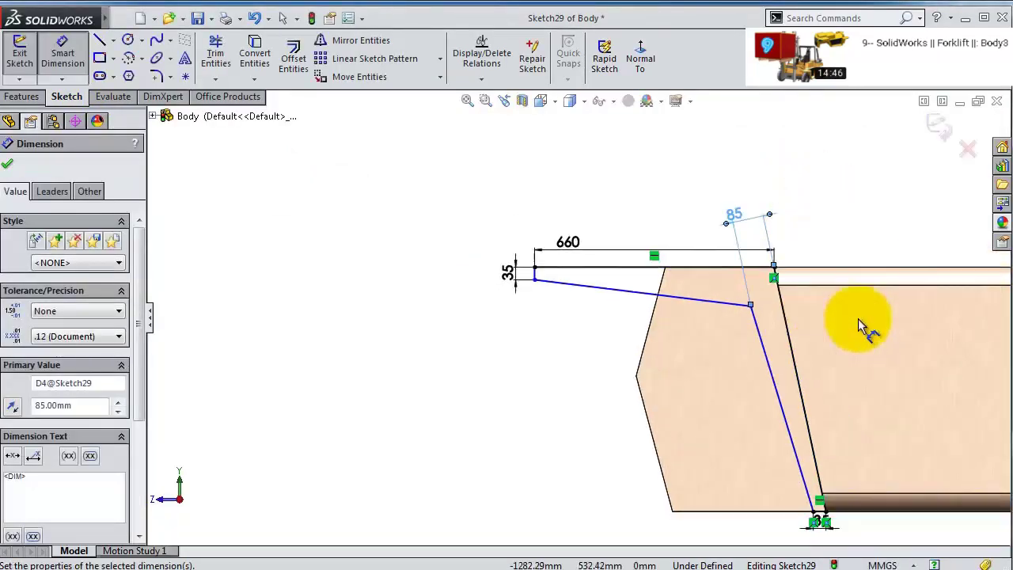
scroll(848, 419, "down", 1)
left_click(745, 233)
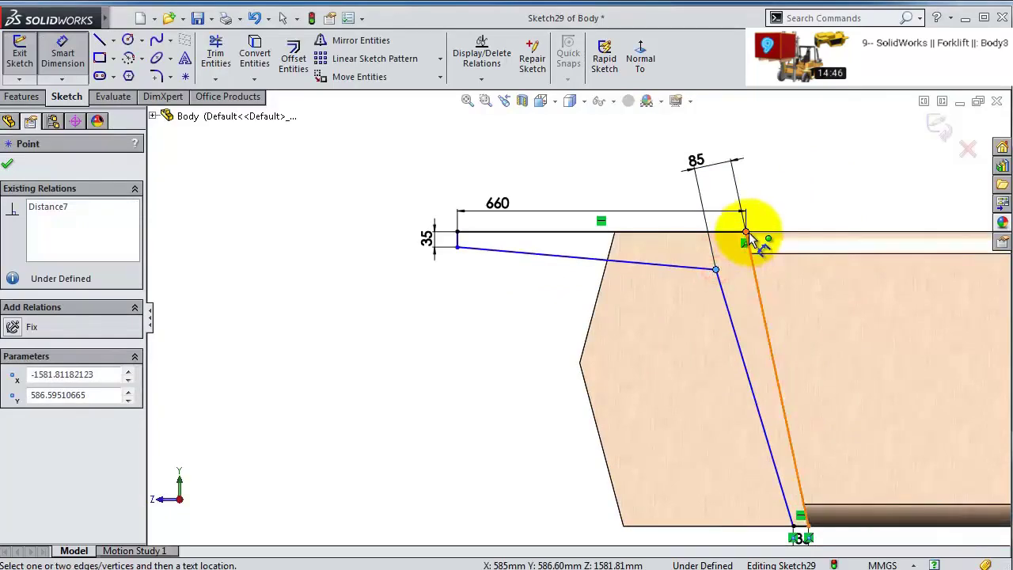
left_click(750, 239)
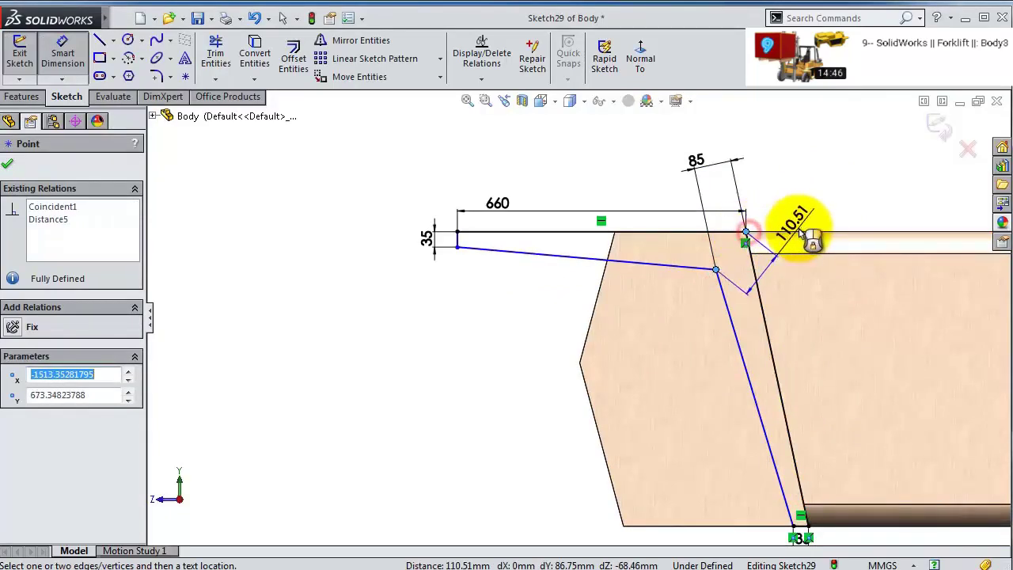
left_click(805, 269)
key("Return")
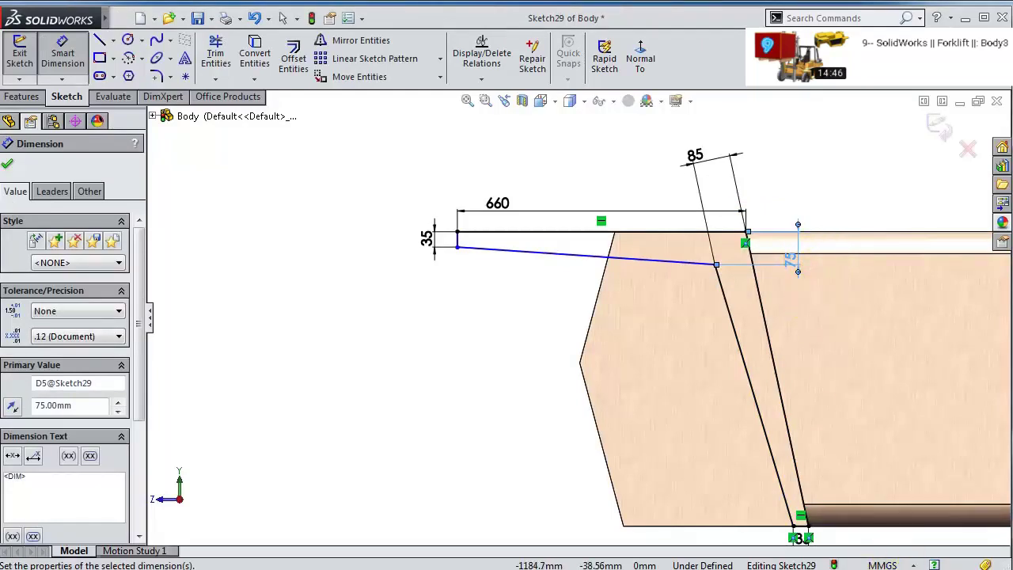
key("Escape")
- Make the short left line vertical so the sketch is fully defined
scroll(459, 252, "down", 3)
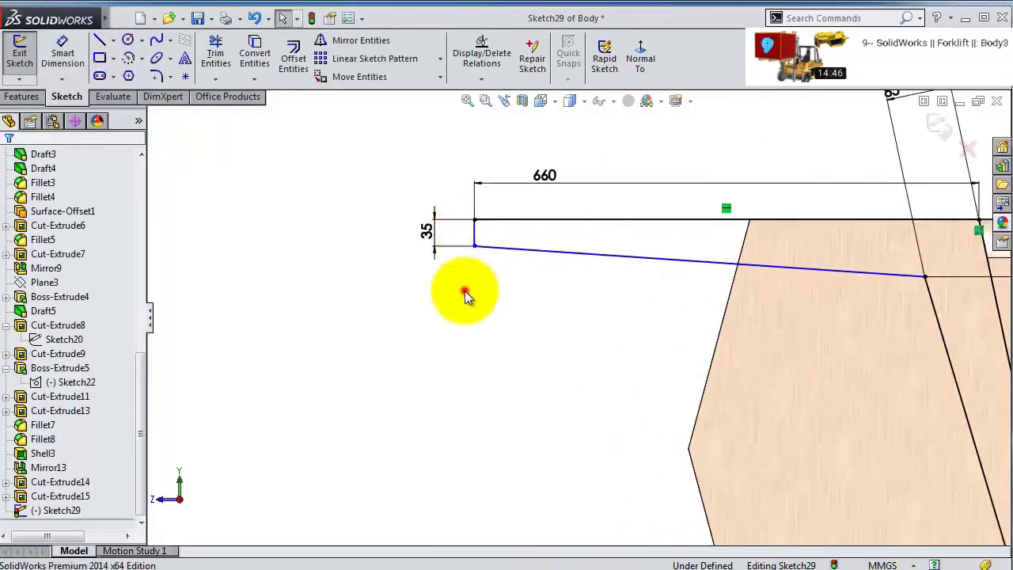
left_click(475, 238)
left_click(538, 169)
left_click(496, 339)
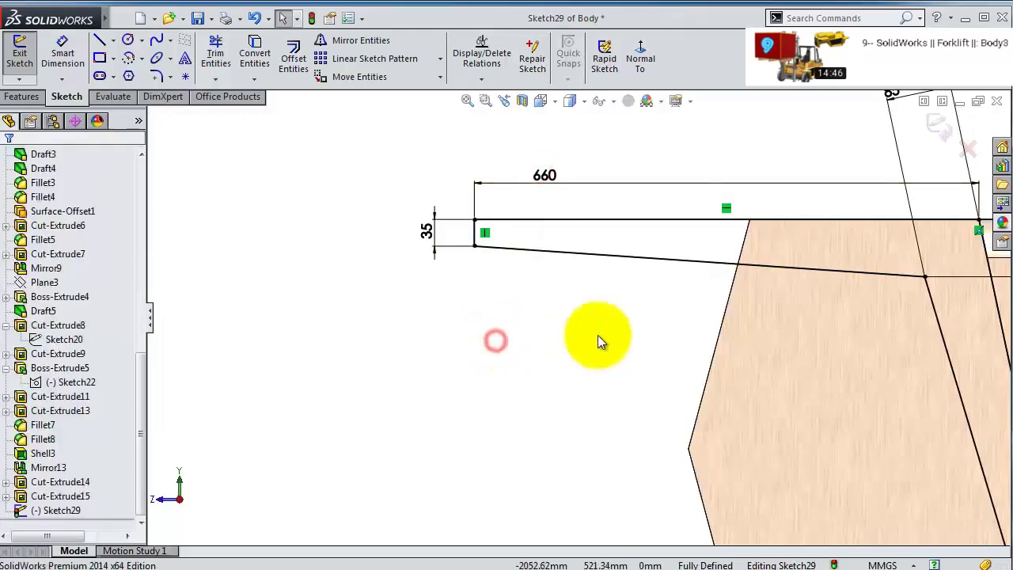
scroll(598, 341, "up", 3)
scroll(775, 300, "down", 2)
mouse_move(769, 287)
middle_mouse_down()
mouse_move(583, 321)
mouse_move(510, 256)
middle_mouse_up()
- Extrude the sketch into a 450 mm deep boss (Boss-Extrude6)
left_click(23, 96)
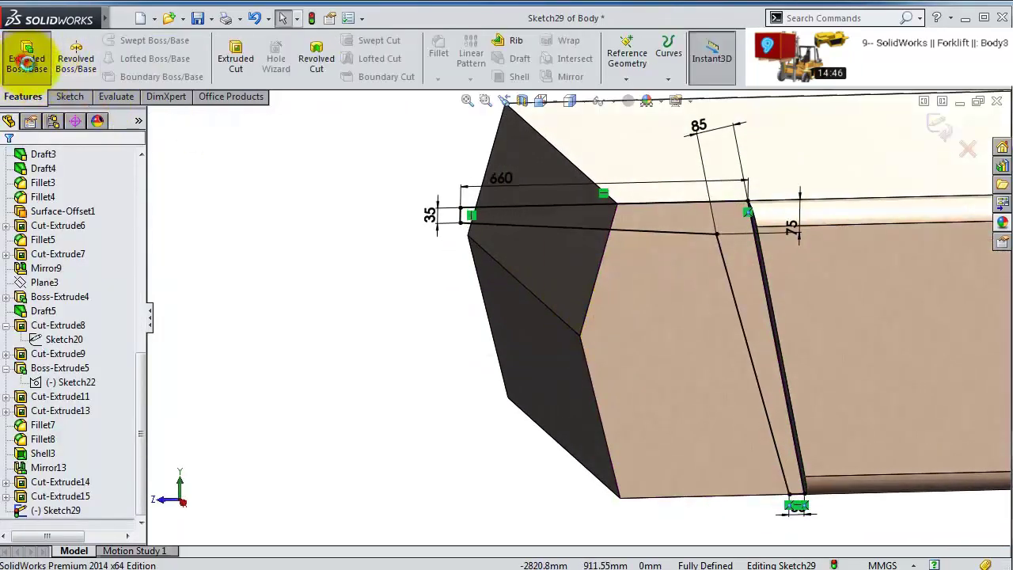
left_click(26, 59)
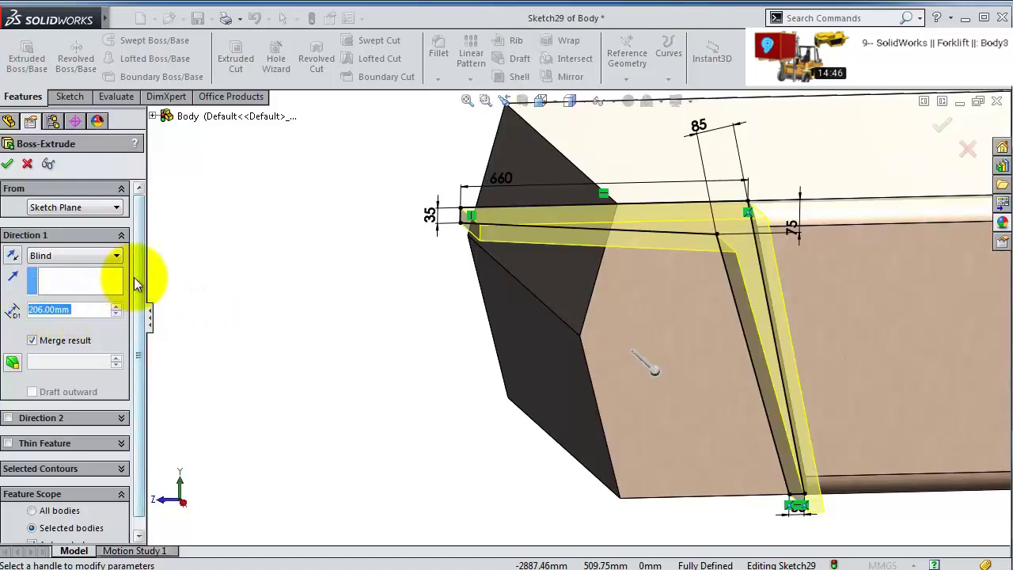
type("450")
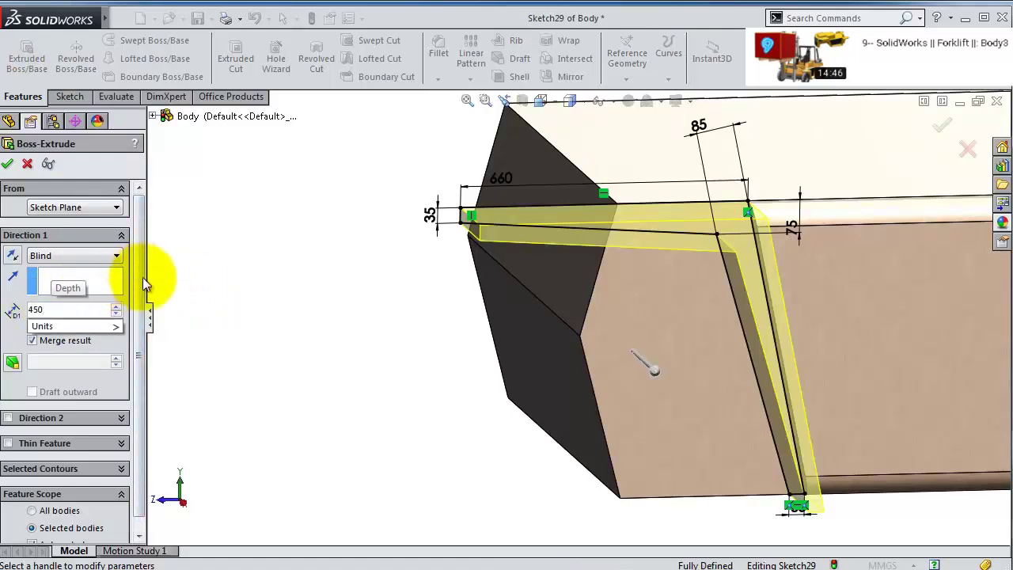
key("Return")
middle_click_drag(403, 274, 871, 163)
key("Return")
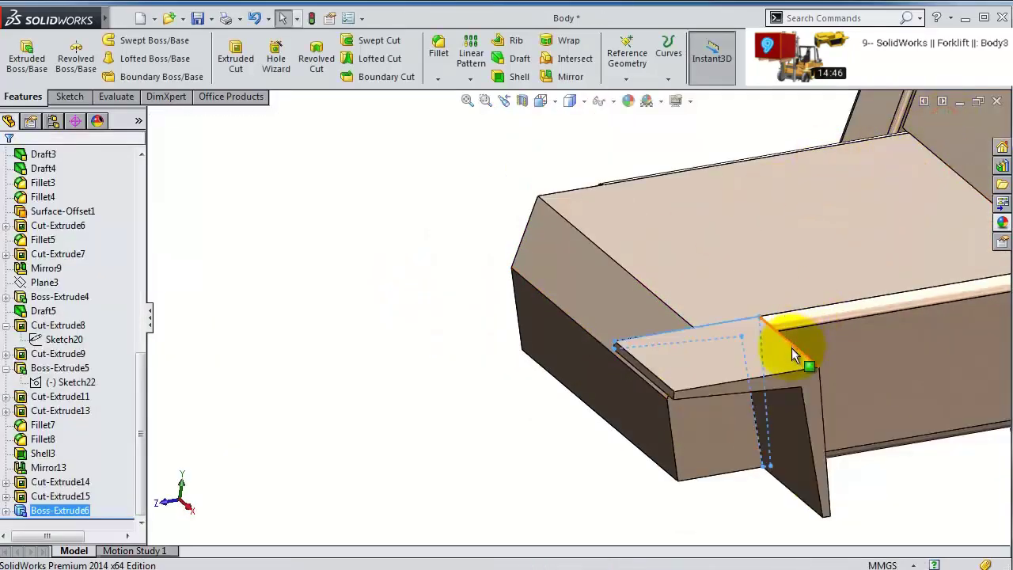
middle_click_drag(789, 346, 823, 388)
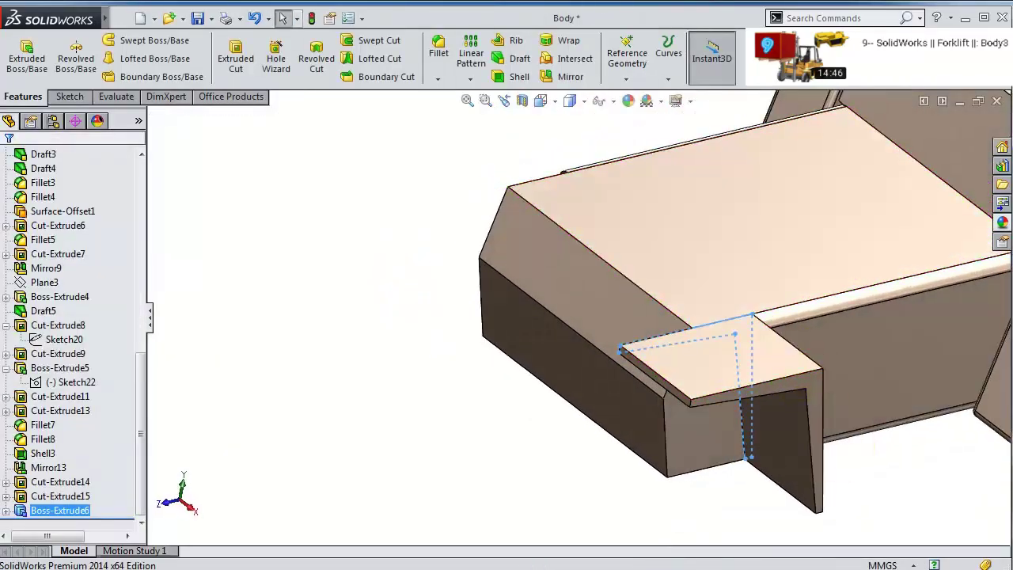
- Edit Boss-Extrude6 so it starts from a 7.5 mm offset from its sketch plane
left_click(61, 518)
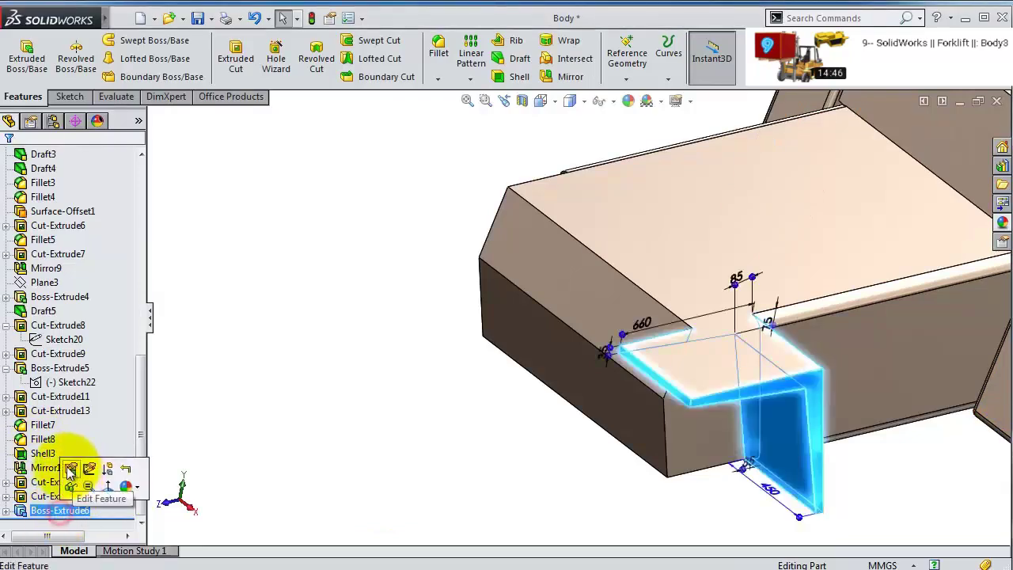
left_click(68, 470)
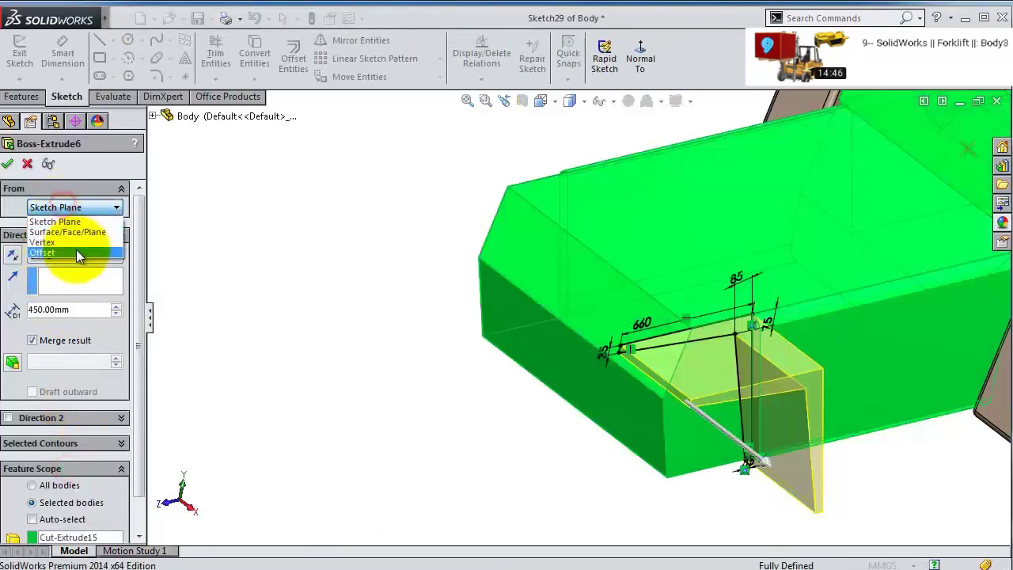
left_click(76, 252)
left_click_drag(89, 235, 20, 235)
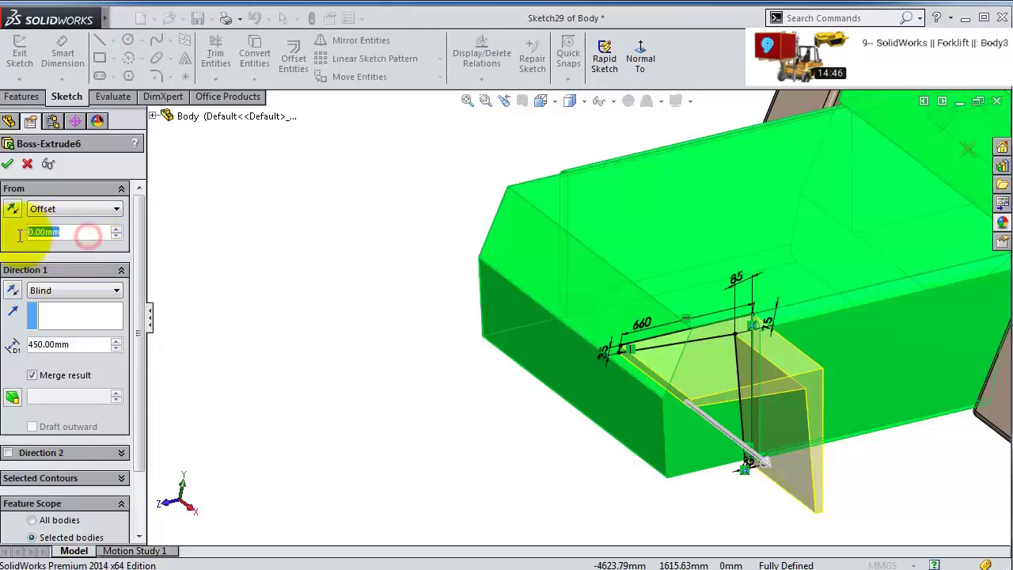
type("7.5")
key("Return")
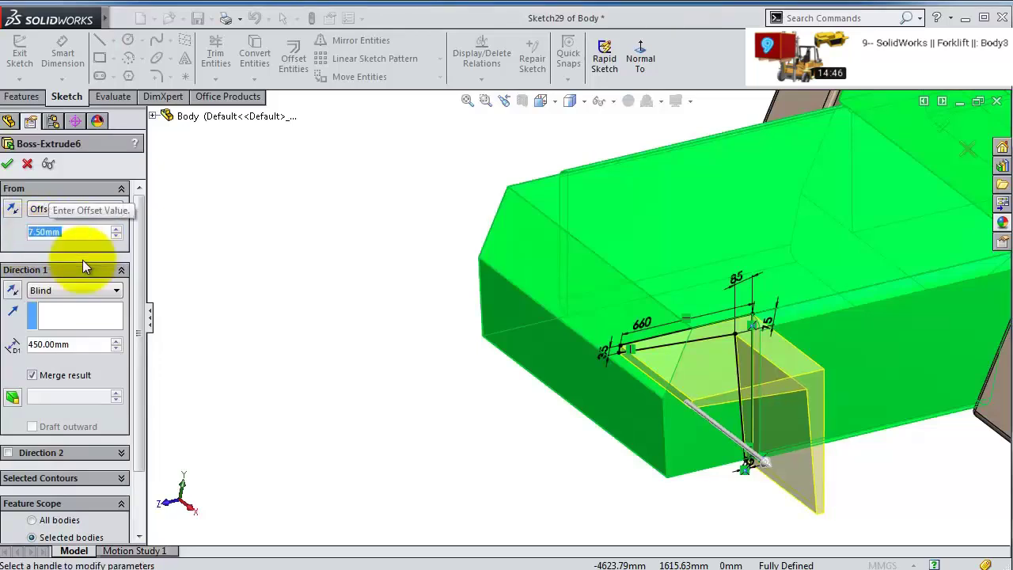
left_click(7, 163)
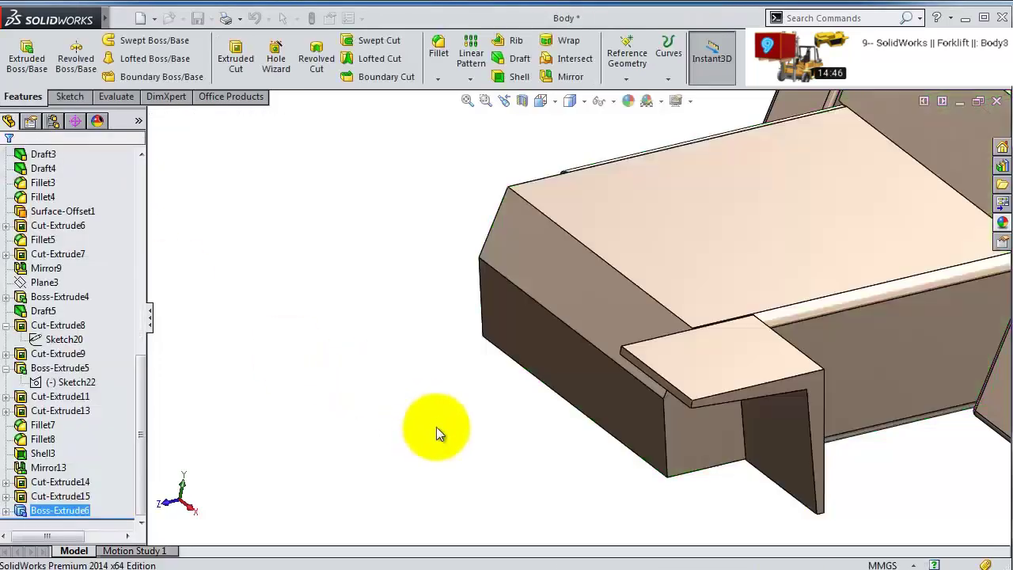
- Round the flange's front, side and upper edges with a 12.5 mm fillet
left_click(438, 49)
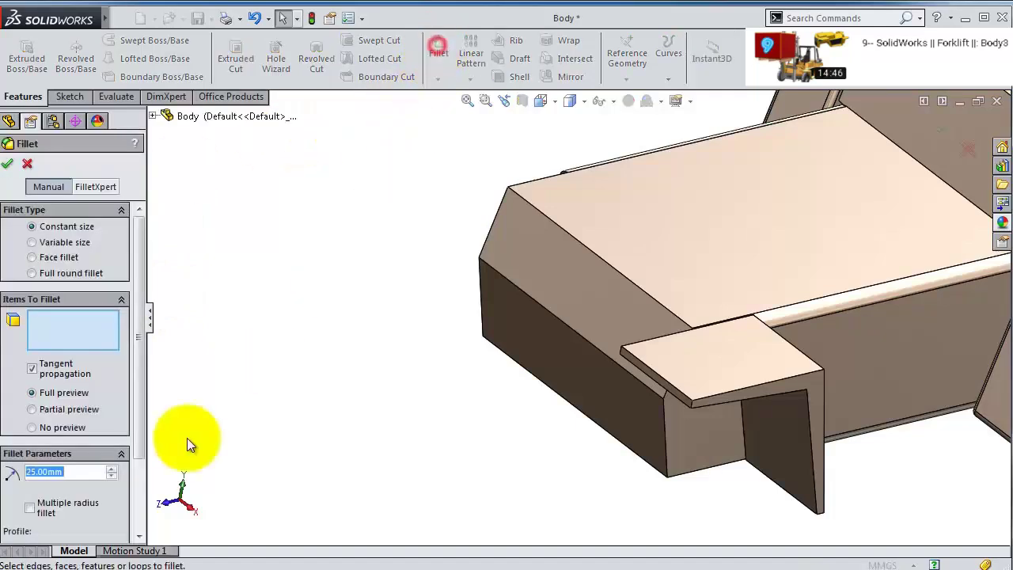
type("12.5")
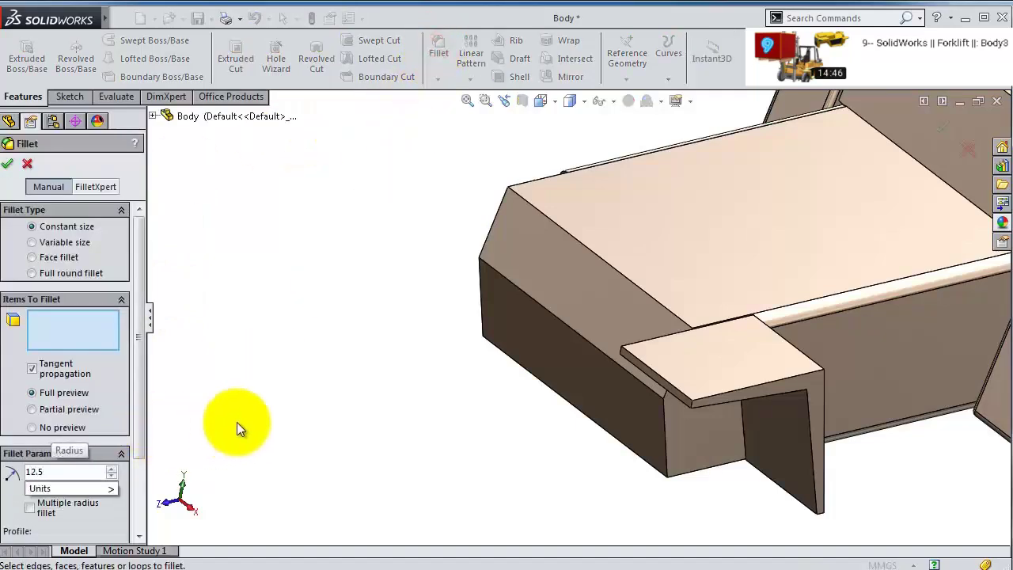
left_click(278, 415)
scroll(744, 380, "down", 2)
left_click(766, 374)
mouse_move(848, 392)
middle_mouse_down()
mouse_move(802, 418)
mouse_move(836, 400)
middle_mouse_up()
left_click(849, 391)
middle_click_drag(623, 288, 572, 254)
left_click(595, 235)
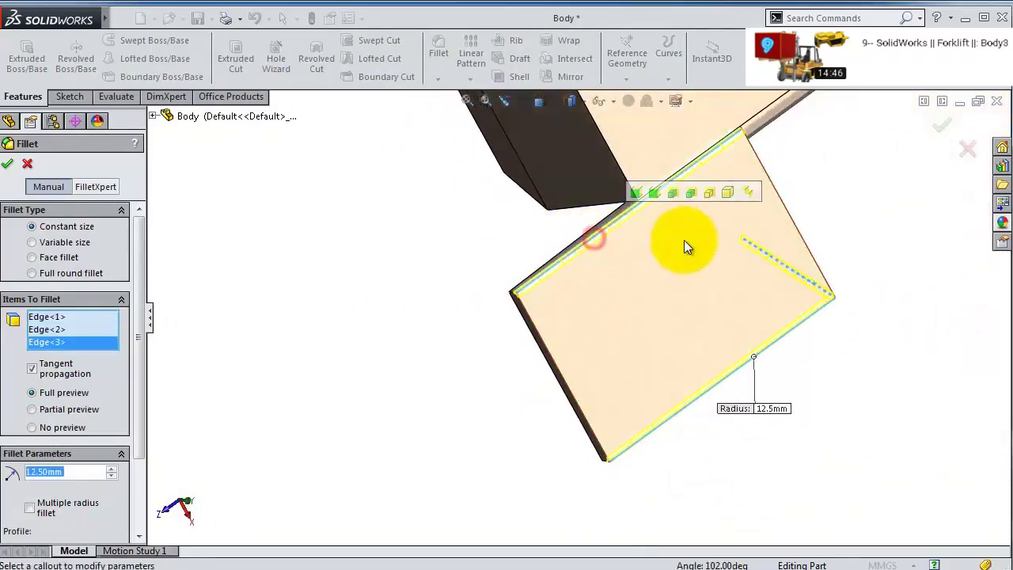
middle_click_drag(684, 240, 312, 466)
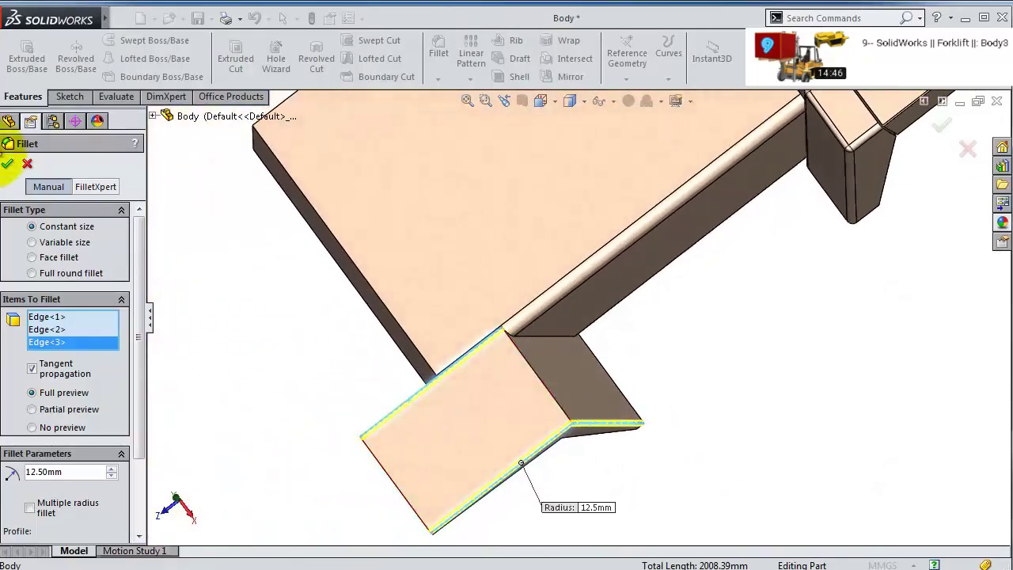
left_click(7, 163)
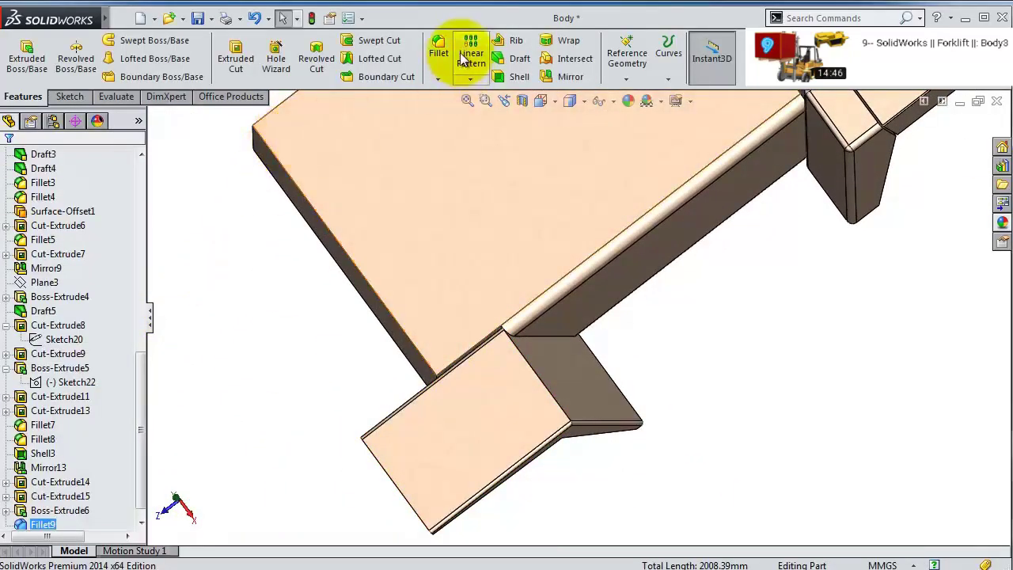
- Fillet the inner edge where the flange meets the body
left_click(439, 49)
left_click(555, 403)
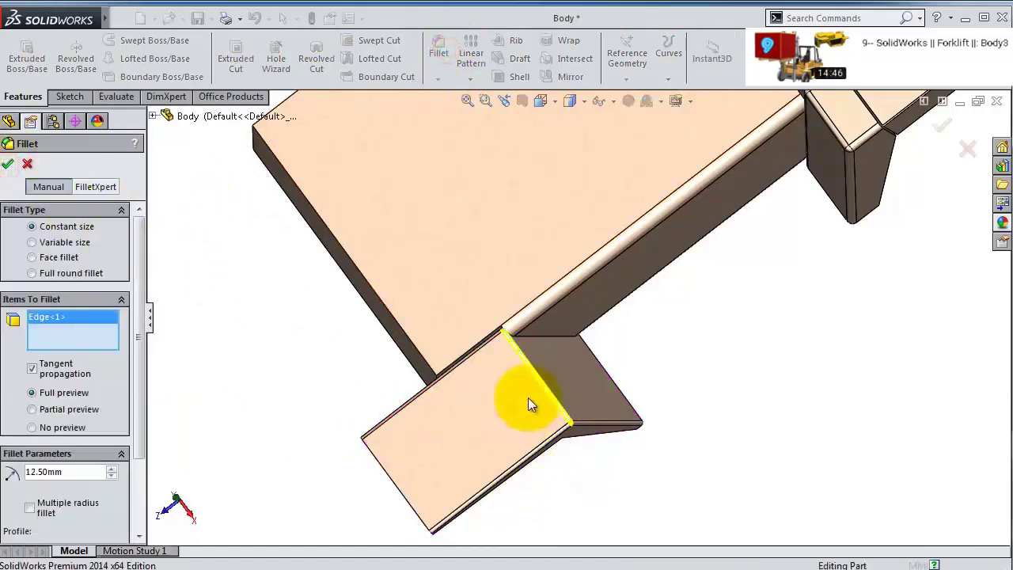
key("Return")
middle_click_drag(525, 403, 475, 221)
left_click(518, 76)
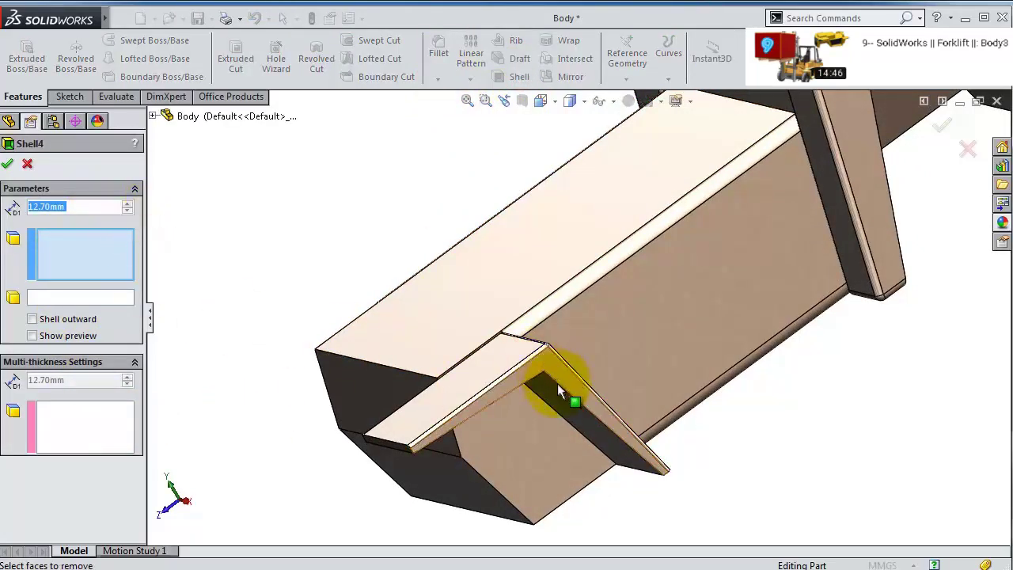
- Shell the flange 12.5 mm thick, removing two faces including the dark angled face
middle_click_drag(557, 383, 538, 340)
double_click(58, 207)
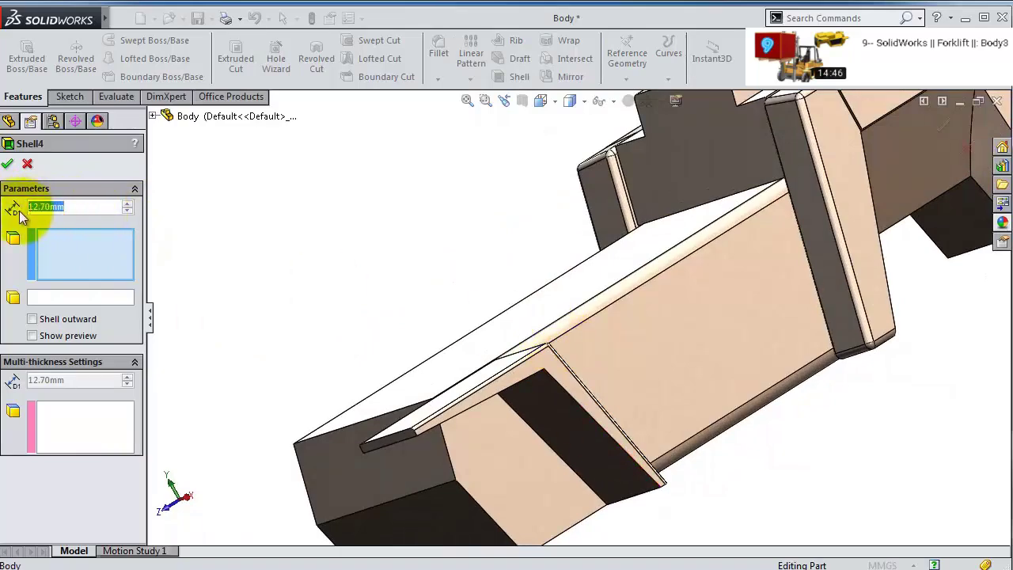
type("12.5")
left_click(43, 273)
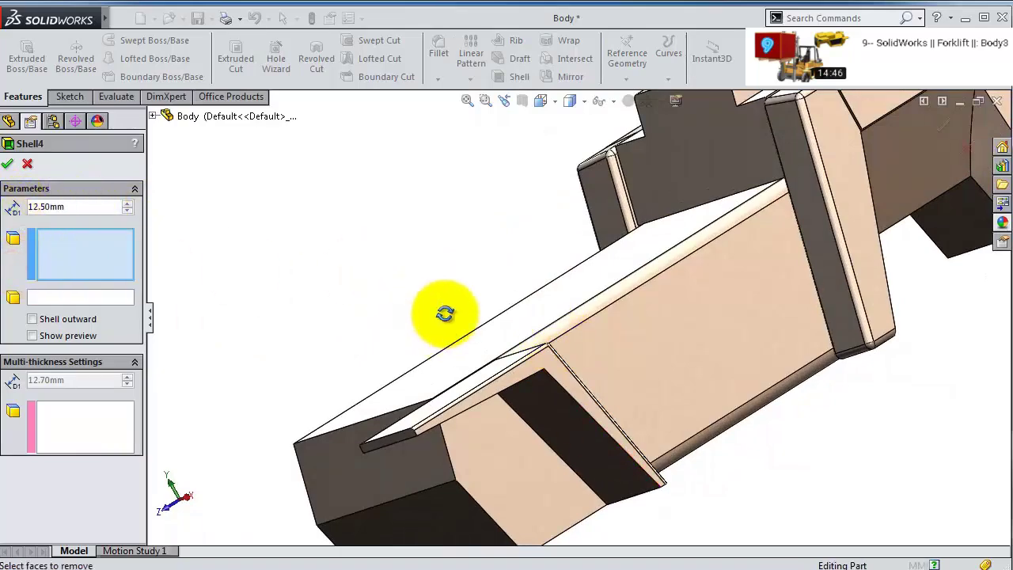
middle_click_drag(445, 314, 585, 316)
left_click(576, 324)
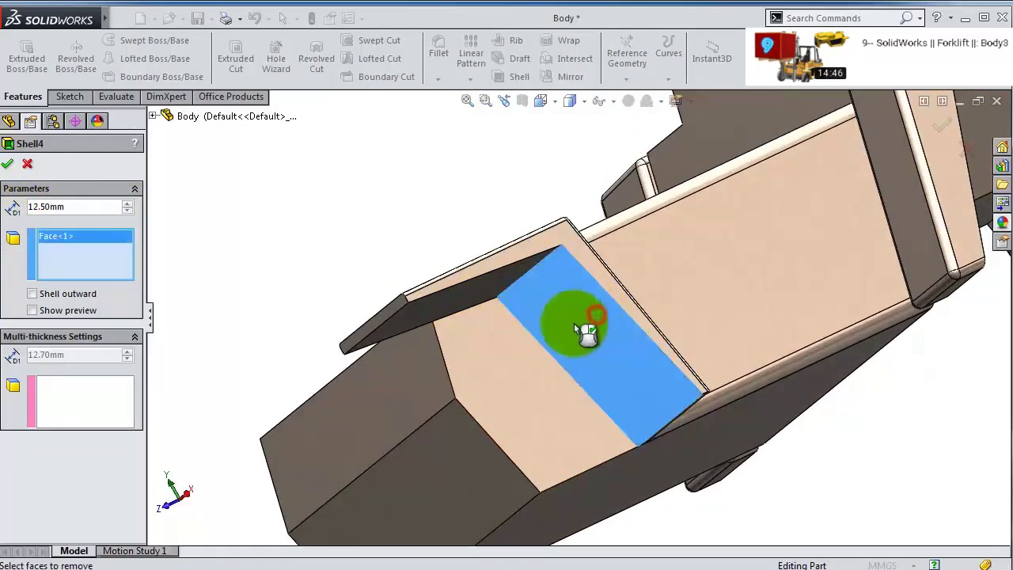
left_click(463, 299)
left_click(10, 163)
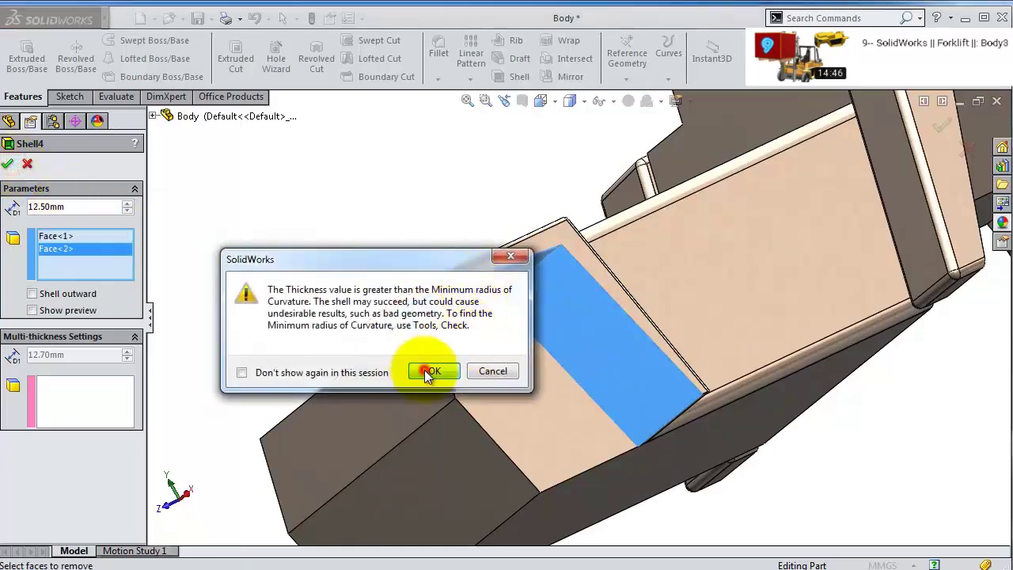
left_click(493, 372)
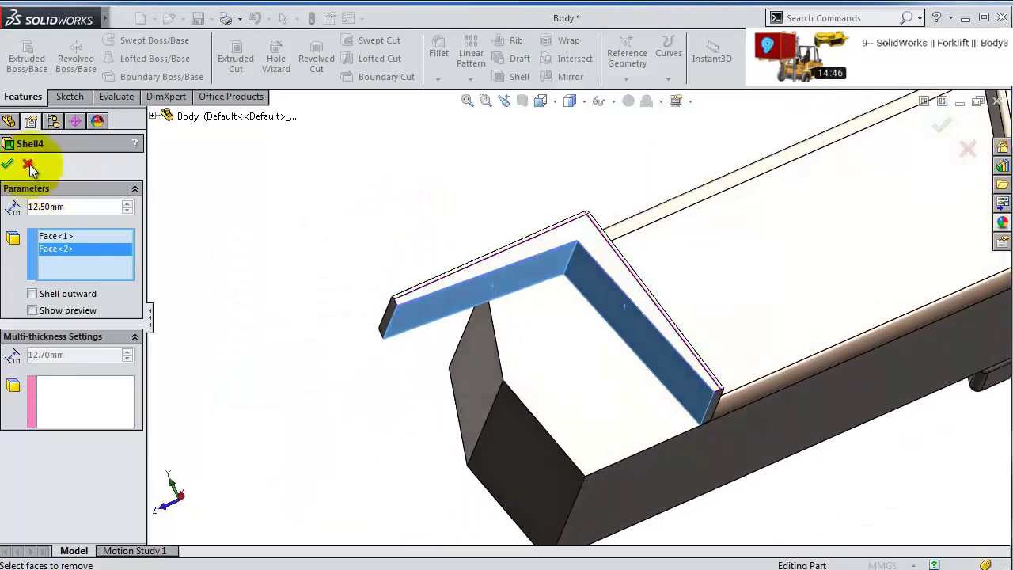
left_click(7, 164)
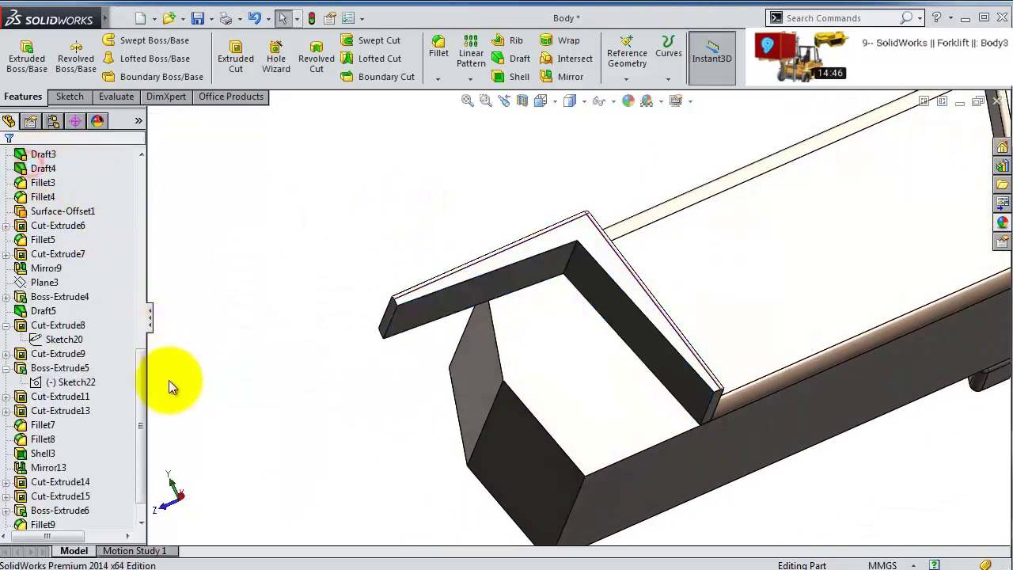
- Edit Boss-Extrude6 to turn off Merge result, keeping the flange a separate body
scroll(146, 383, "down", 2)
left_click(48, 481)
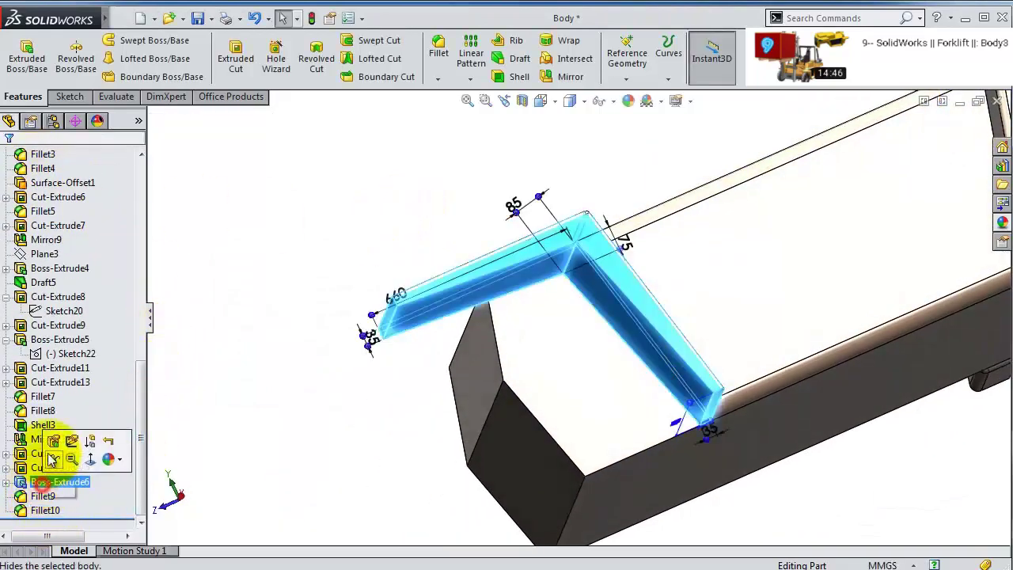
left_click(52, 437)
left_click(34, 375)
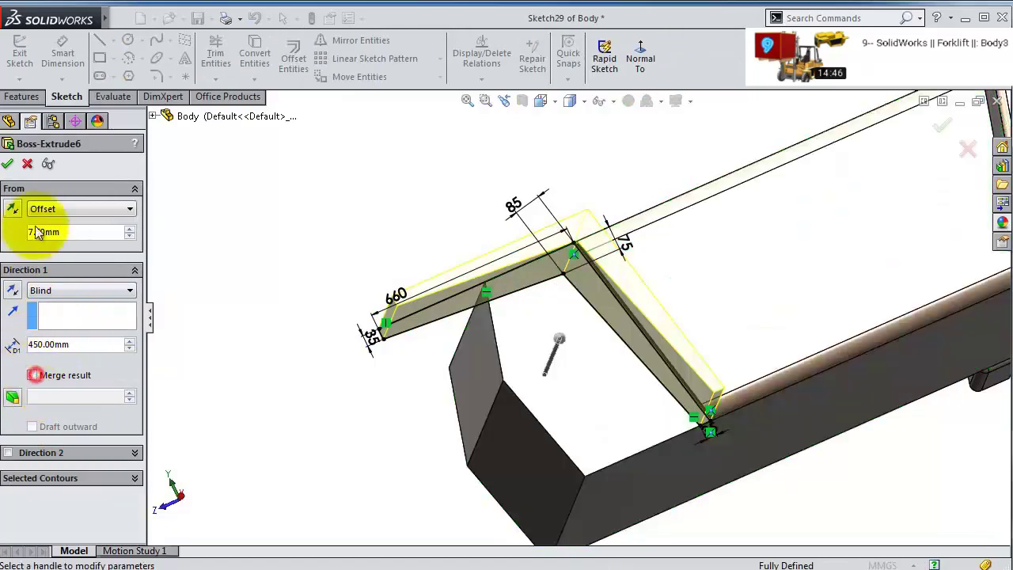
middle_click_drag(266, 232, 391, 178)
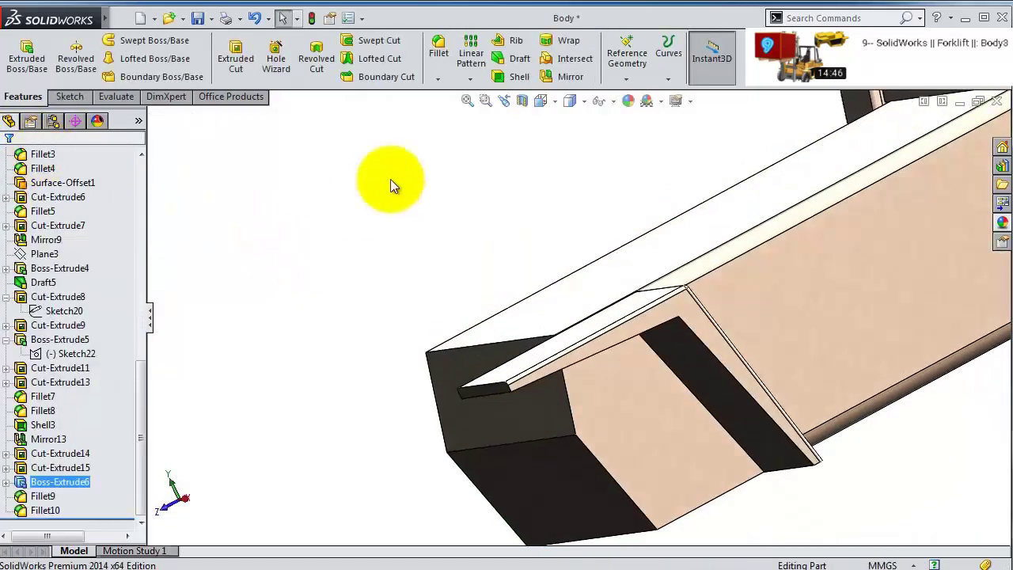
- Shell the separate flange body, removing its two inside wall faces
left_click(522, 76)
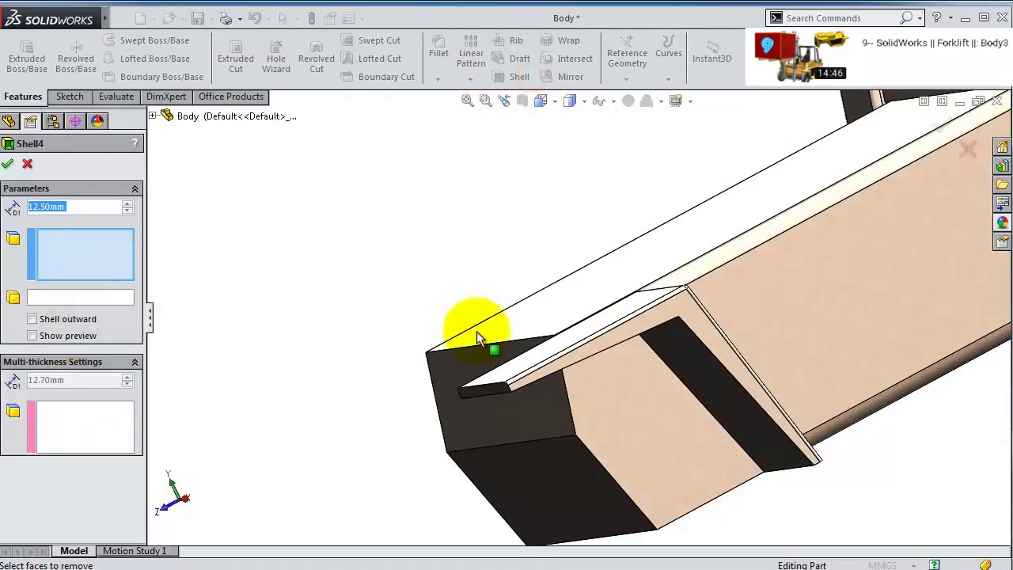
middle_click_drag(478, 339, 456, 225)
left_click(456, 226)
left_click(603, 266)
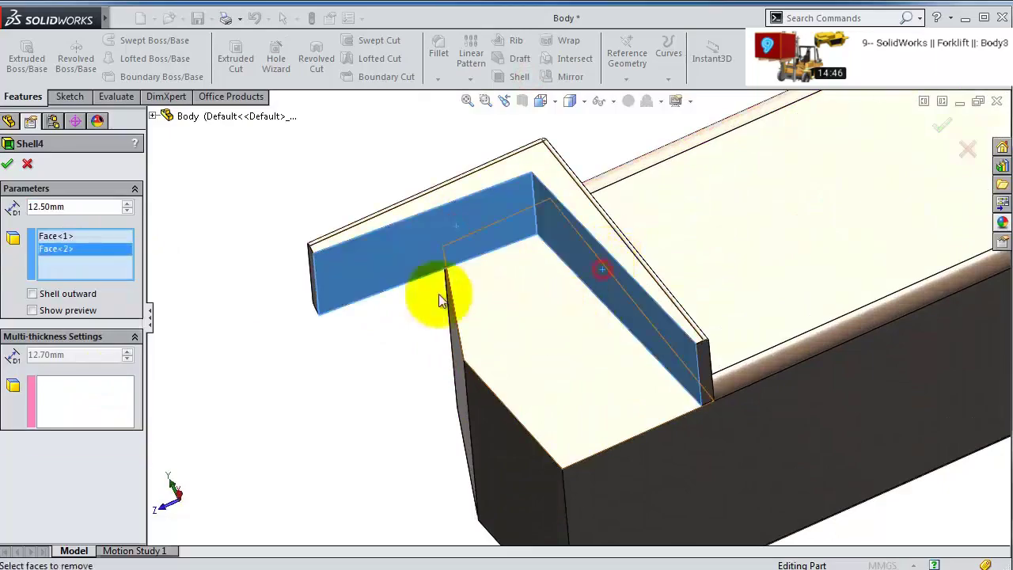
left_click(7, 163)
- Edit Shell4 to also remove the thin corner face
middle_click_drag(565, 301, 603, 292)
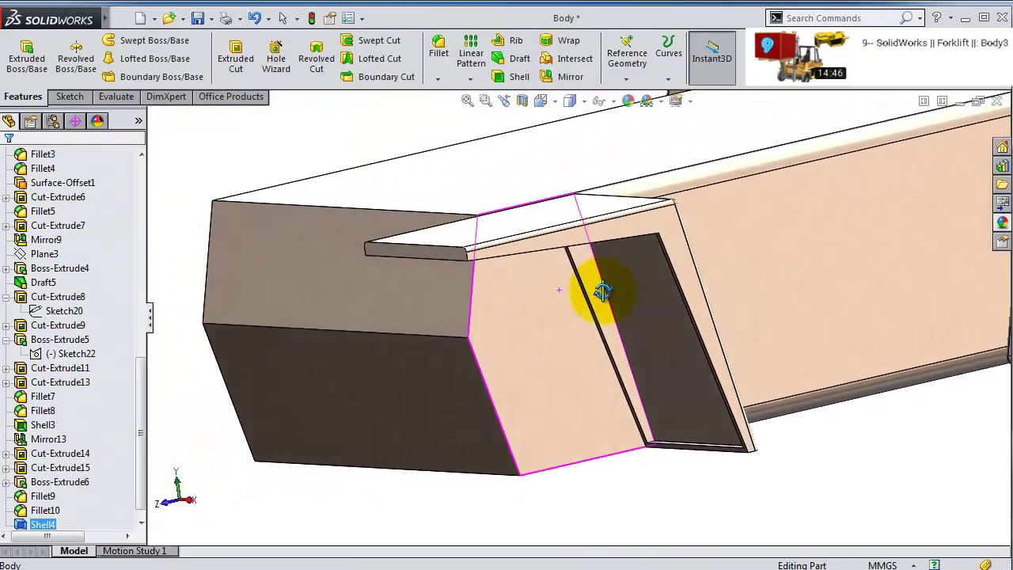
left_click(31, 524)
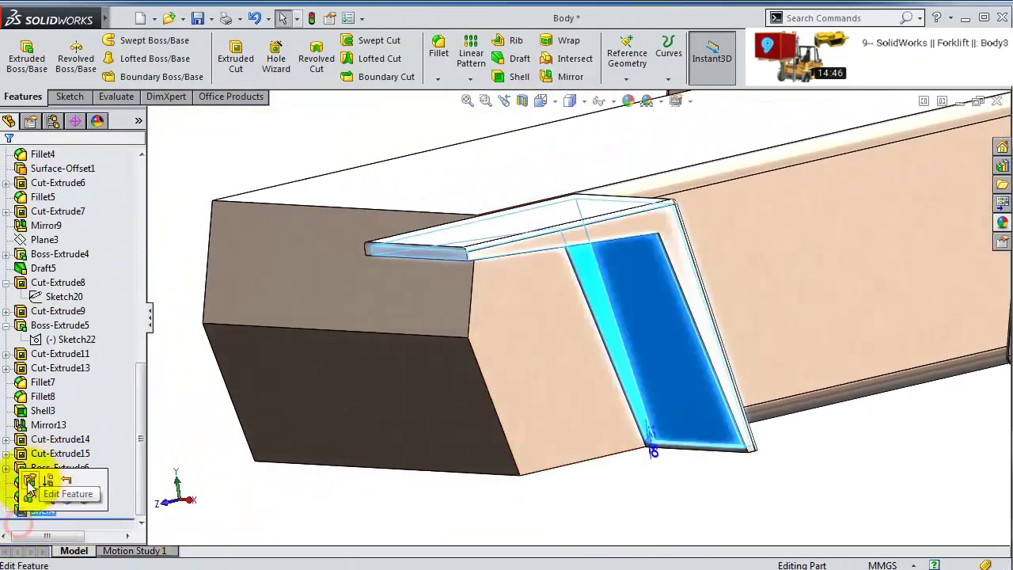
left_click(27, 480)
middle_click_drag(663, 484, 713, 415)
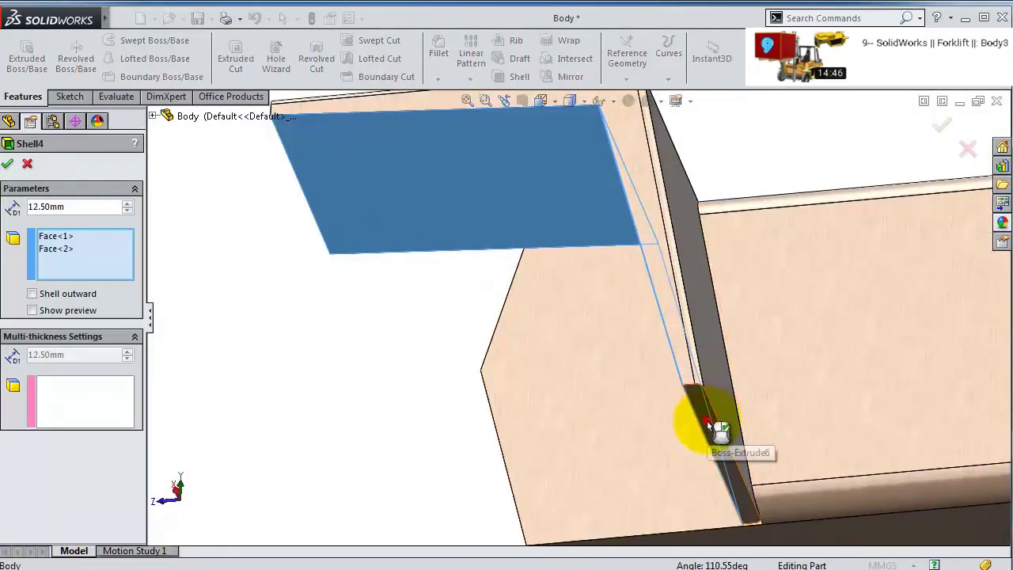
left_click(706, 420)
left_click(8, 163)
middle_click_drag(563, 386, 712, 443)
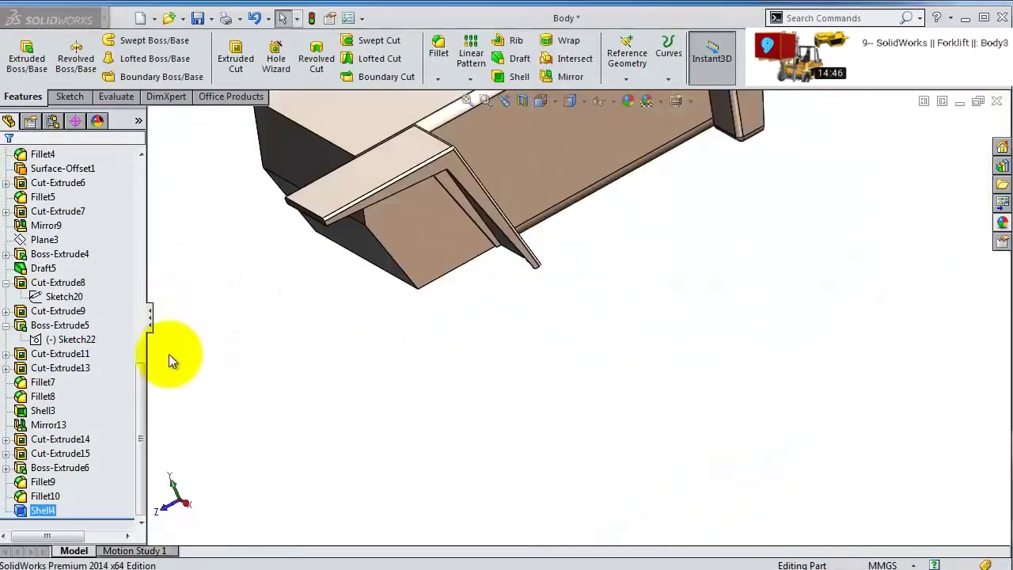
left_click_drag(143, 406, 148, 178)
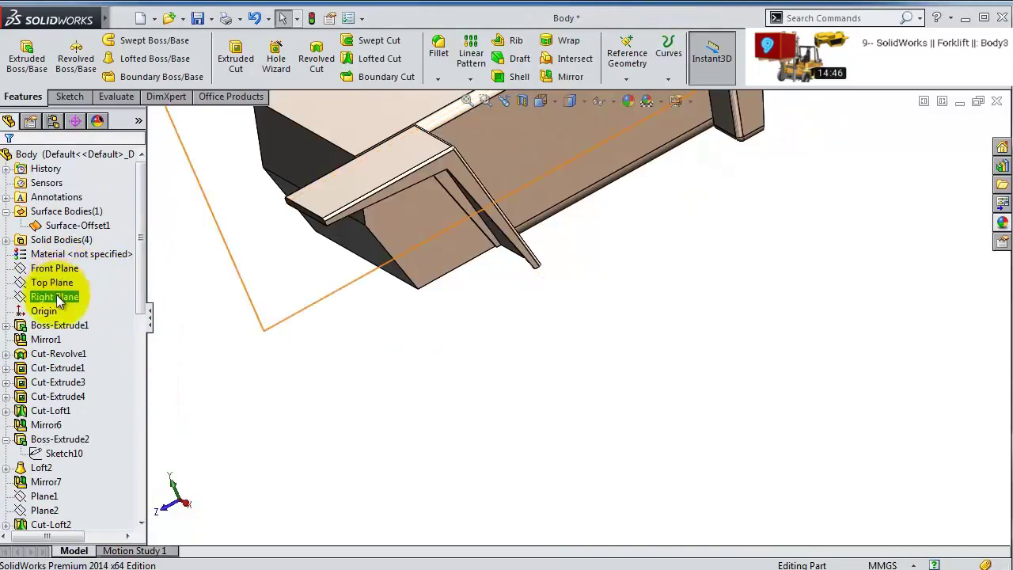
- Mirror the shelled bracket body across the Right Plane using Bodies to Mirror
left_click(53, 296)
left_click(470, 78)
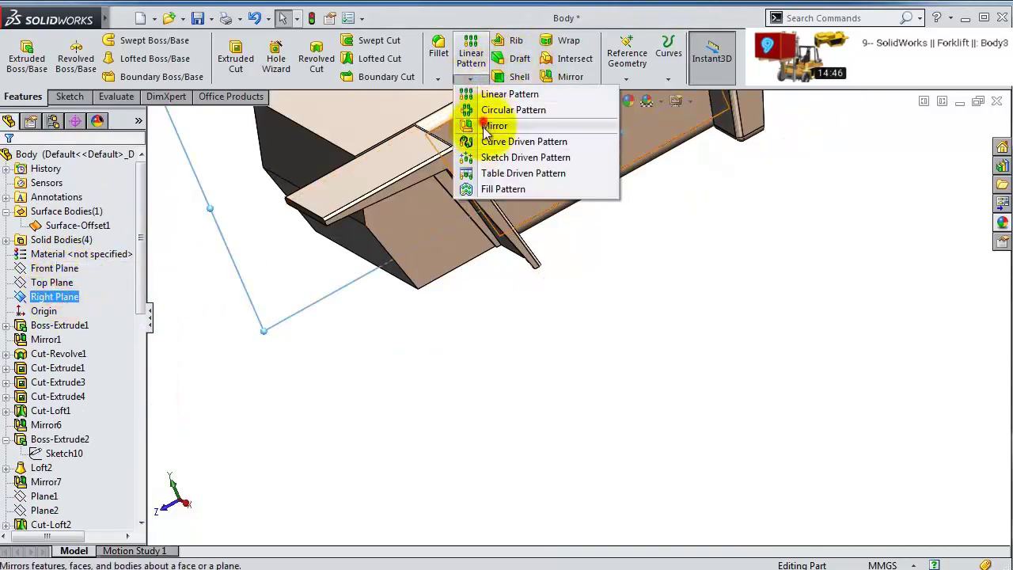
left_click(481, 124)
left_click(49, 317)
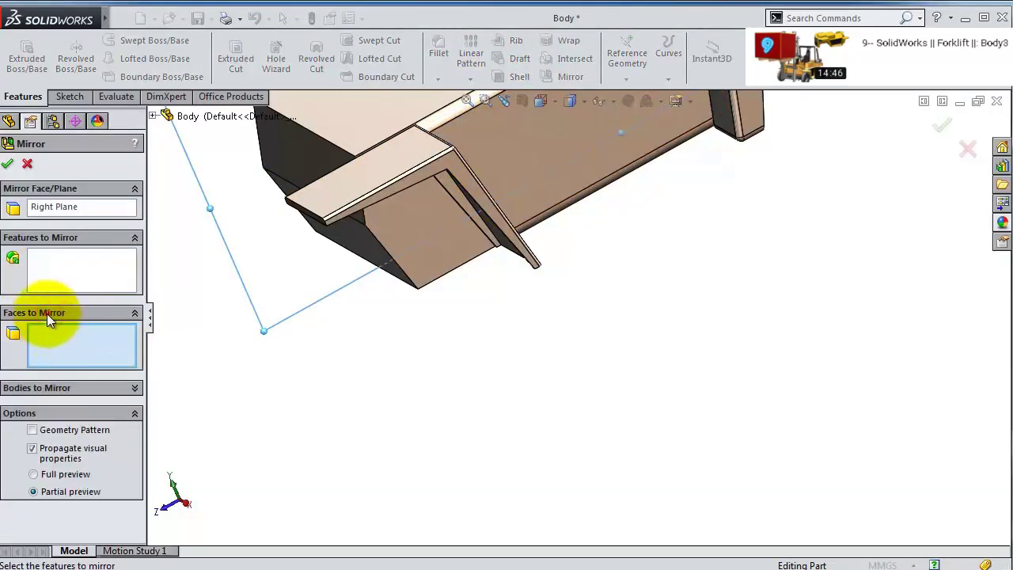
left_click(47, 313)
left_click(52, 338)
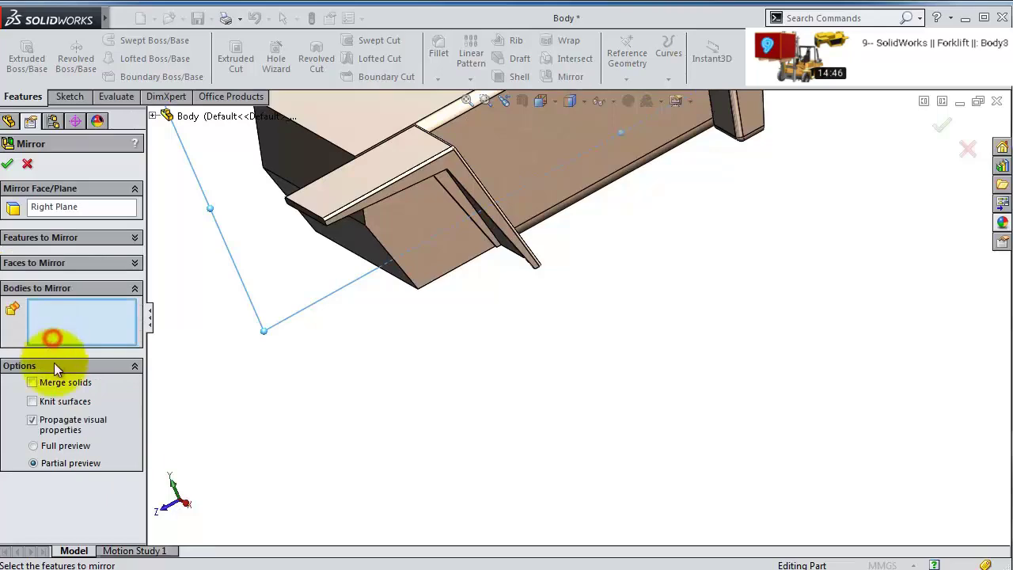
left_click(413, 181)
left_click(9, 165)
middle_click_drag(430, 312, 407, 436)
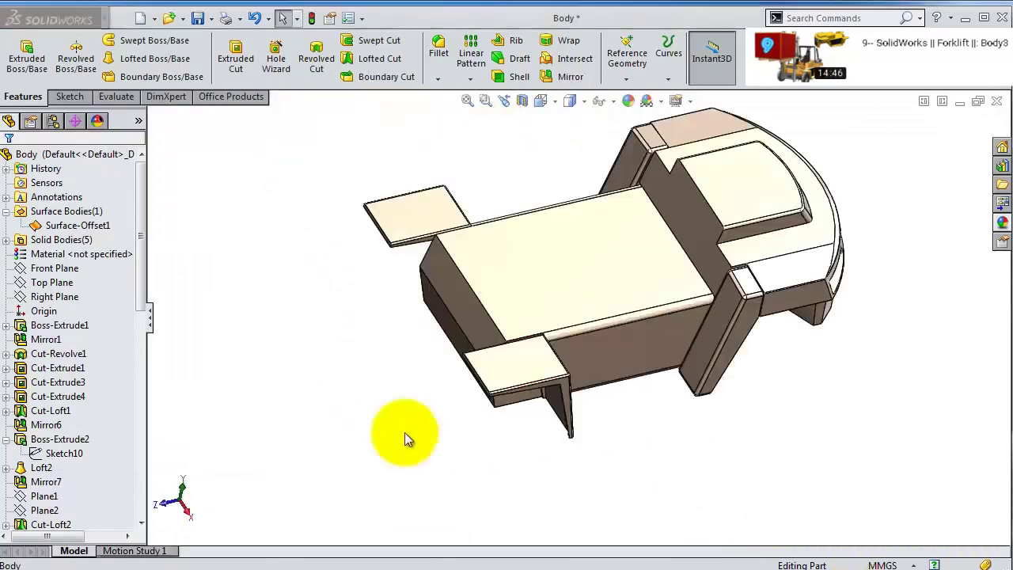
left_click(68, 296)
- Start a sketch on the Right Plane, viewed Normal To and zoomed in
left_click(83, 272)
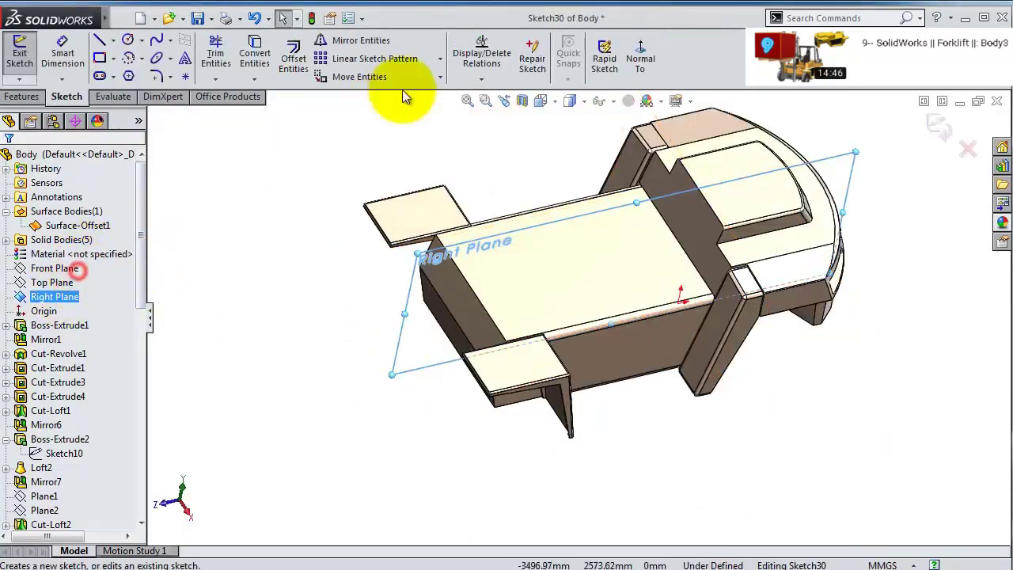
left_click(641, 56)
scroll(412, 288, "down", 2)
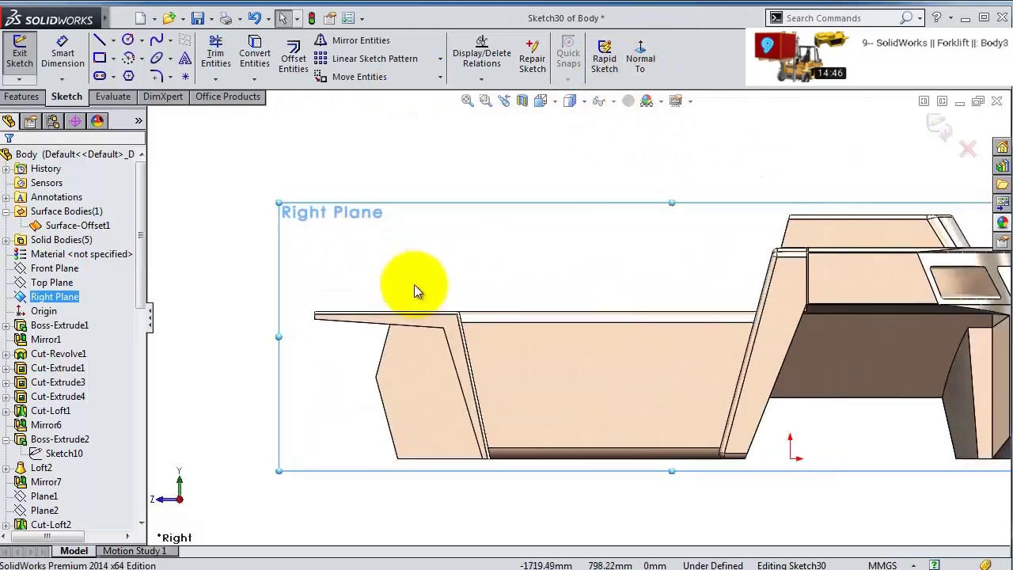
scroll(414, 286, "down", 3)
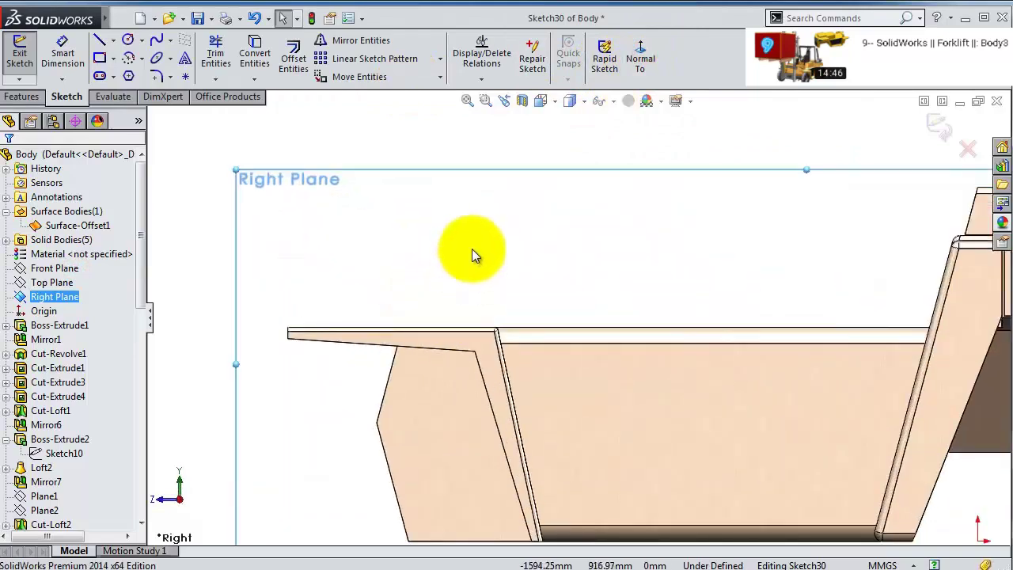
- Draw a closed five-line trapezoidal outline standing on the bracket's top edge
left_click(99, 41)
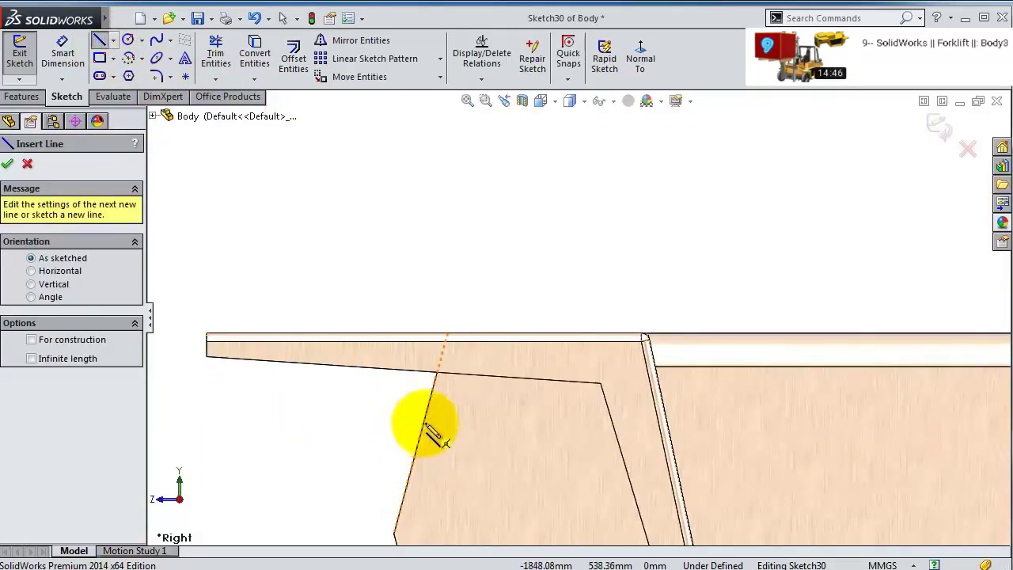
left_click(448, 335)
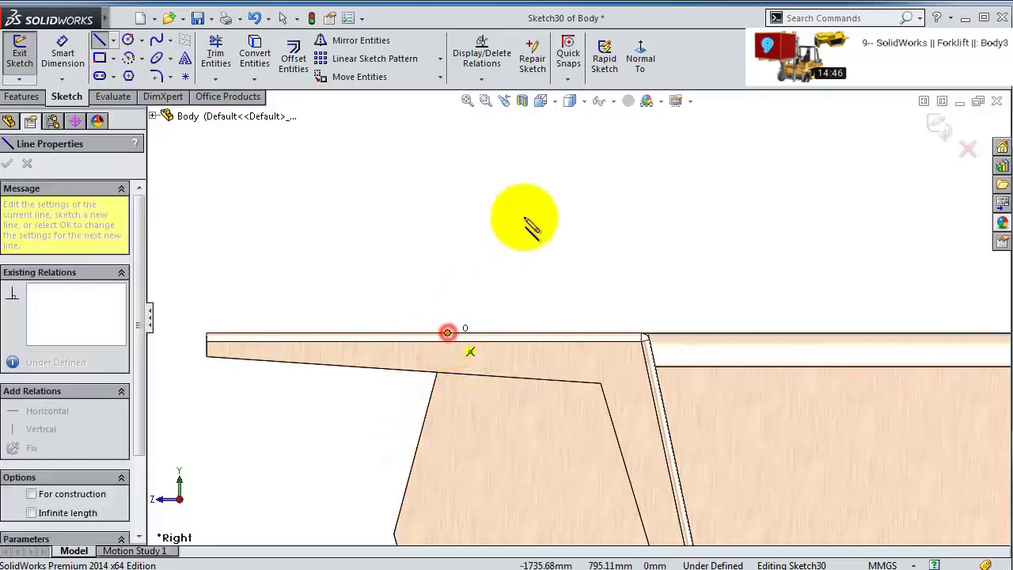
left_click(508, 165)
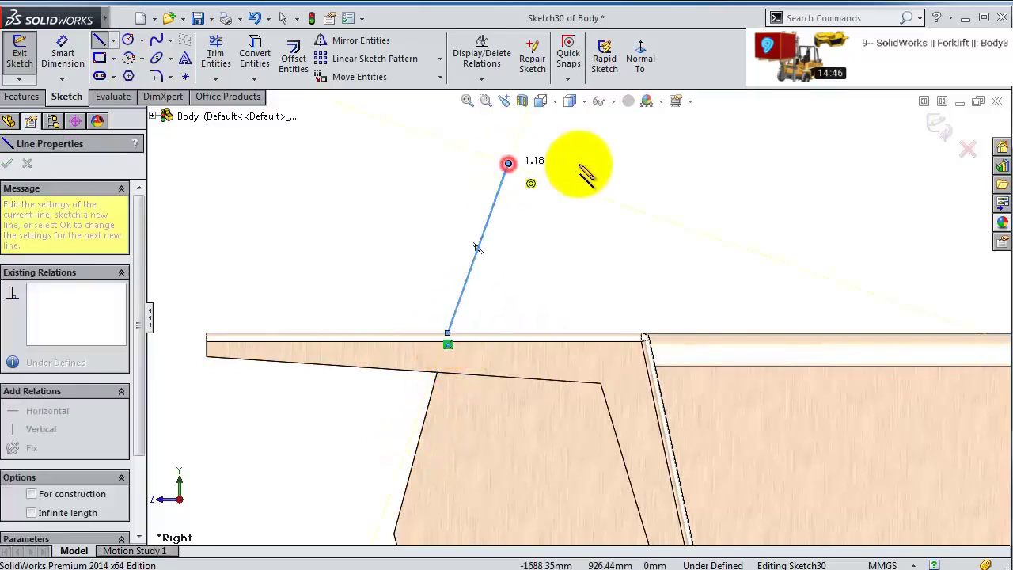
left_click(630, 163)
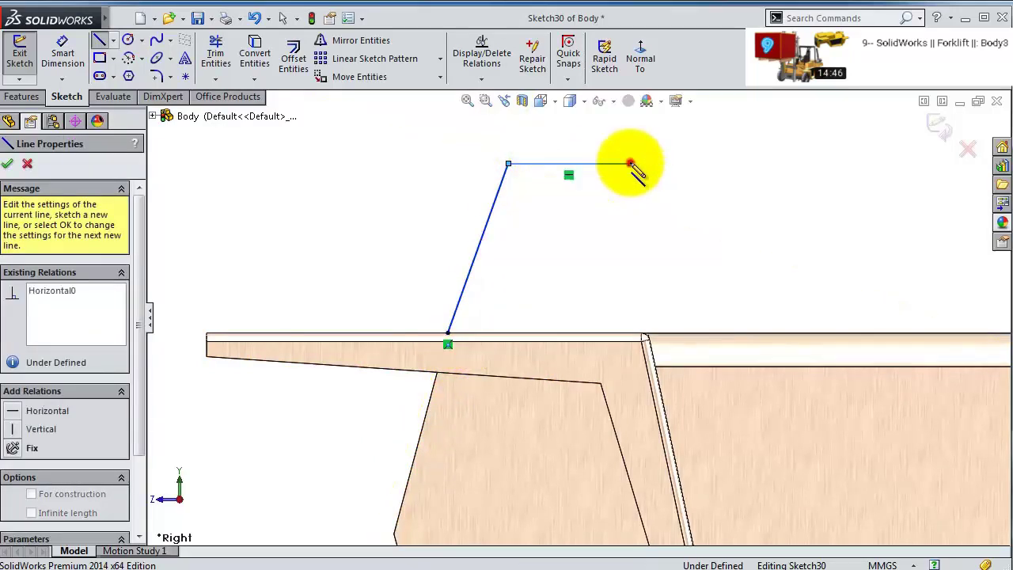
left_click(585, 234)
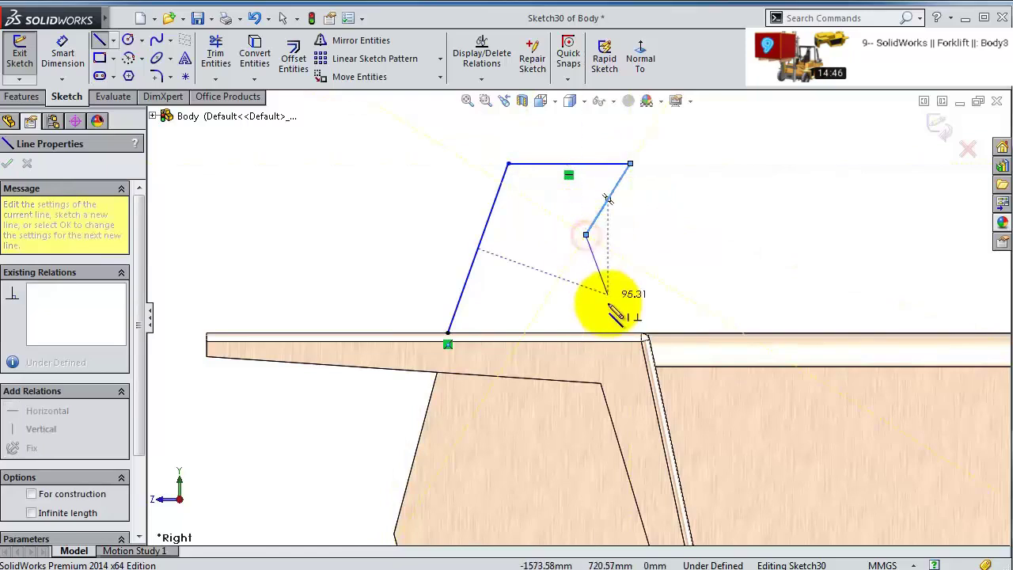
left_click(630, 333)
left_click(447, 333)
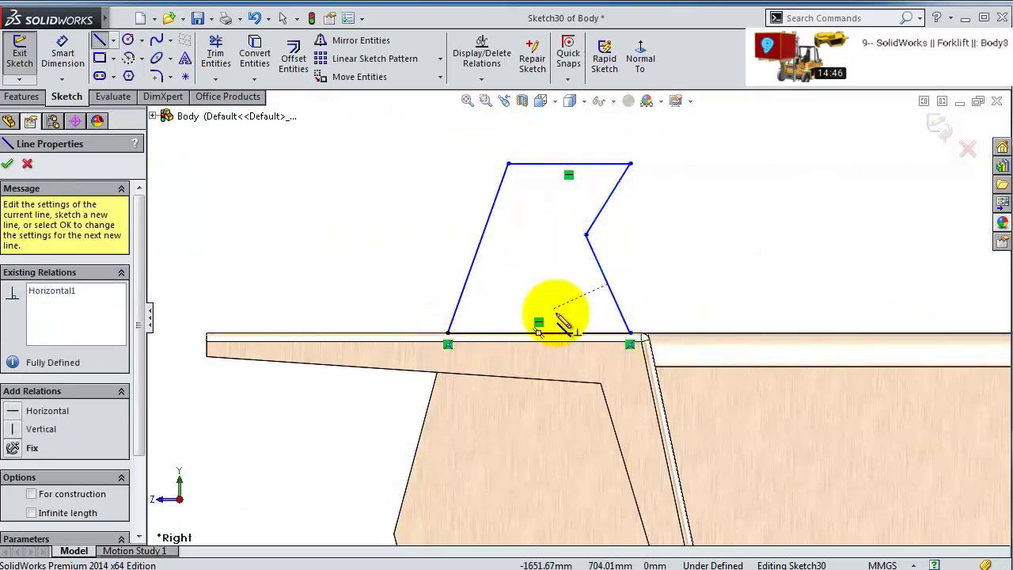
left_click(55, 56)
- Dimension the lower right side at 80° to the base line
left_click(615, 304)
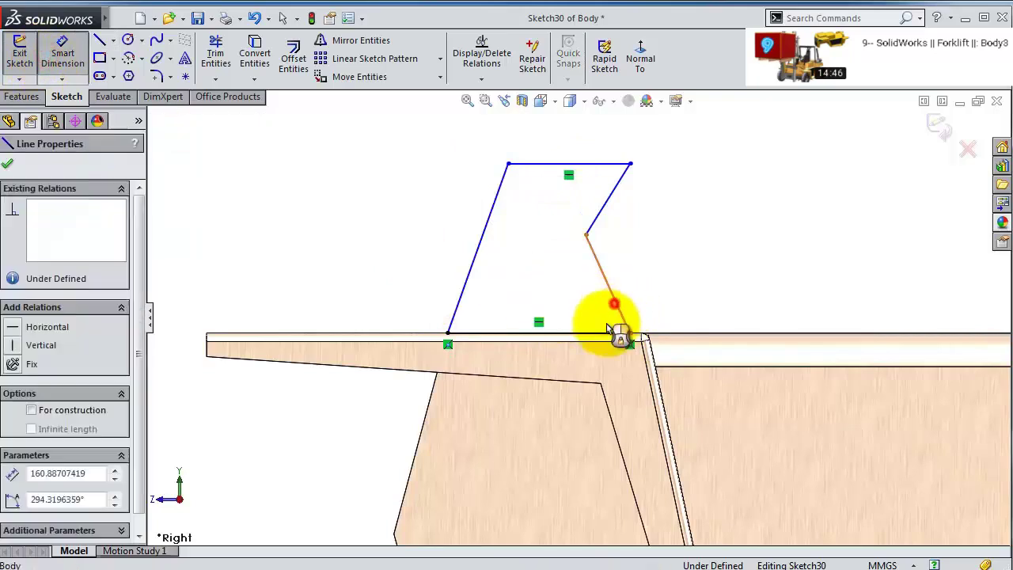
left_click(619, 335)
left_click(585, 322)
type("80")
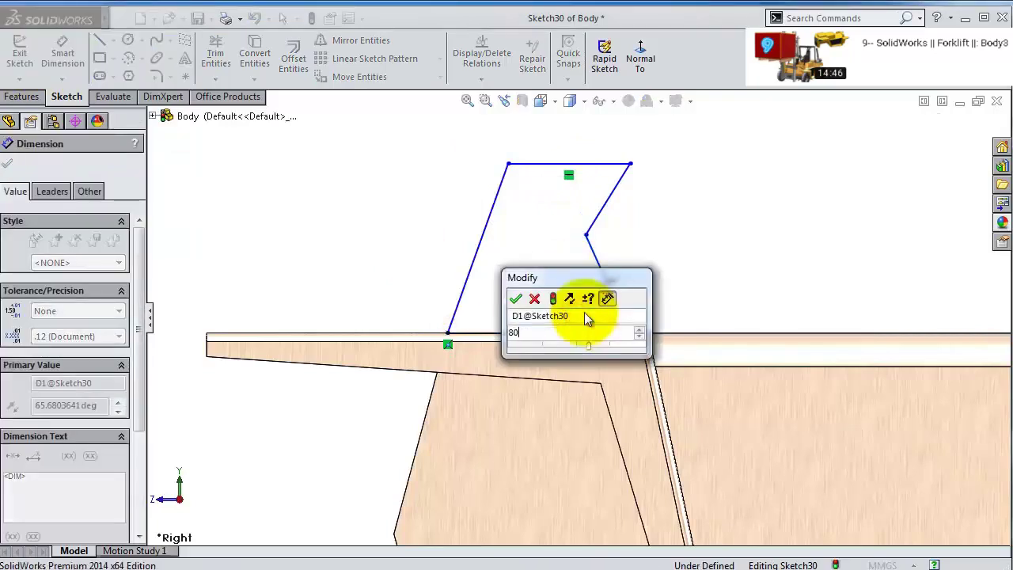
key("Return")
- Dimension the top line 150 and the base line 250
left_click(553, 163)
left_click(550, 153)
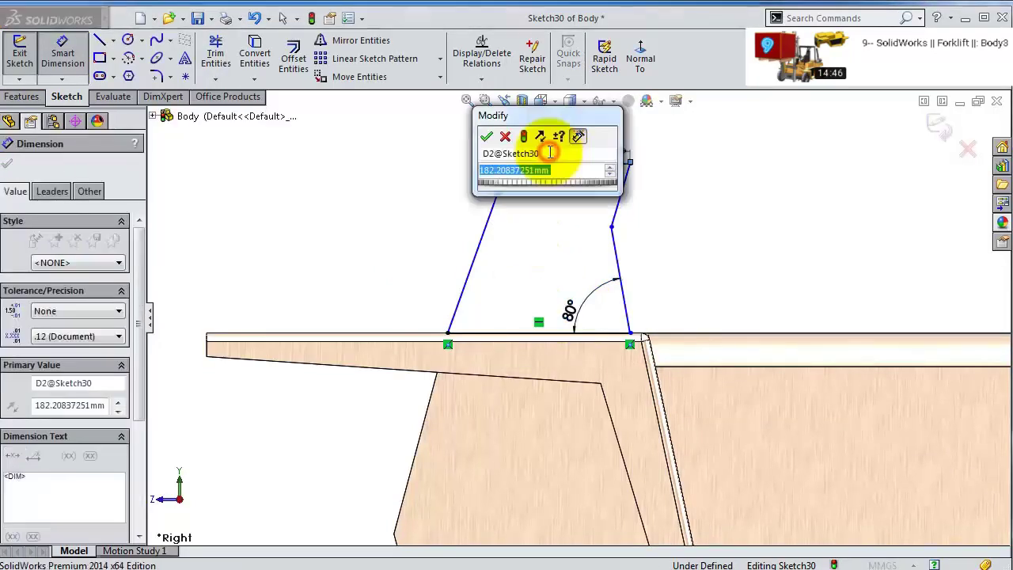
type("150")
key("Return")
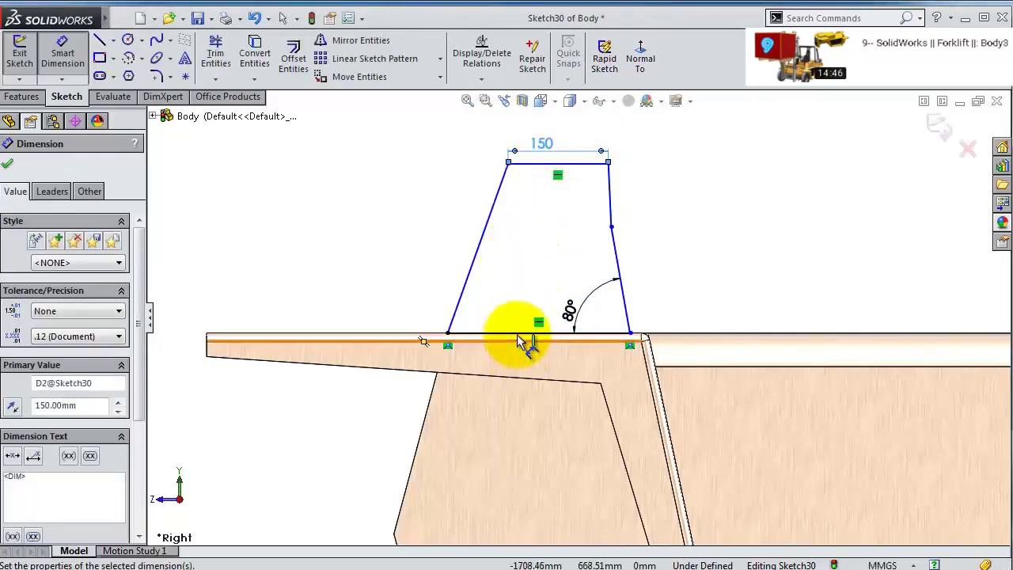
left_click(519, 342)
left_click(511, 415)
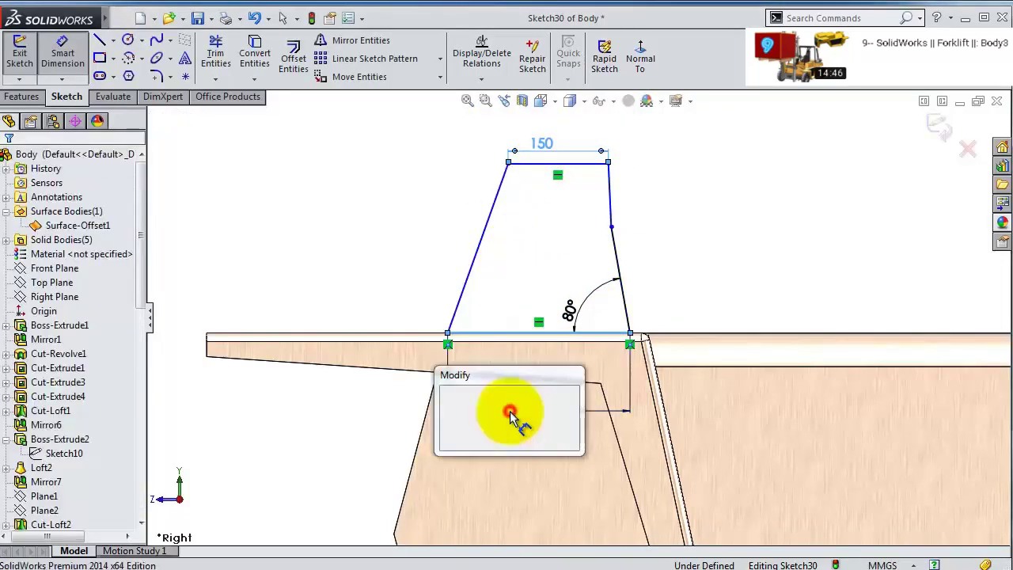
type("250")
key("Return")
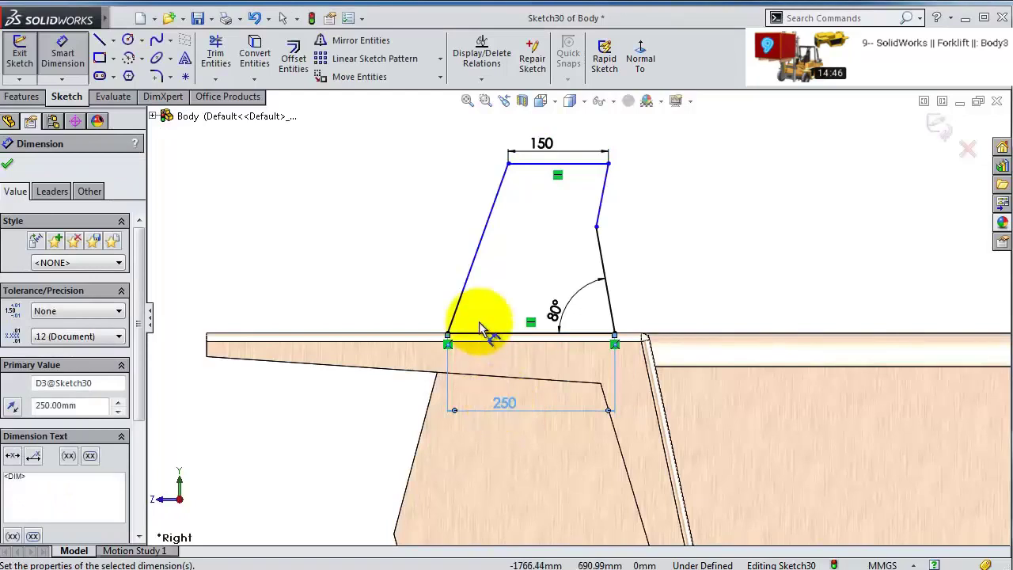
key("Escape")
- Make the outline's left side collinear with the bracket's slanted edge
left_click(466, 308)
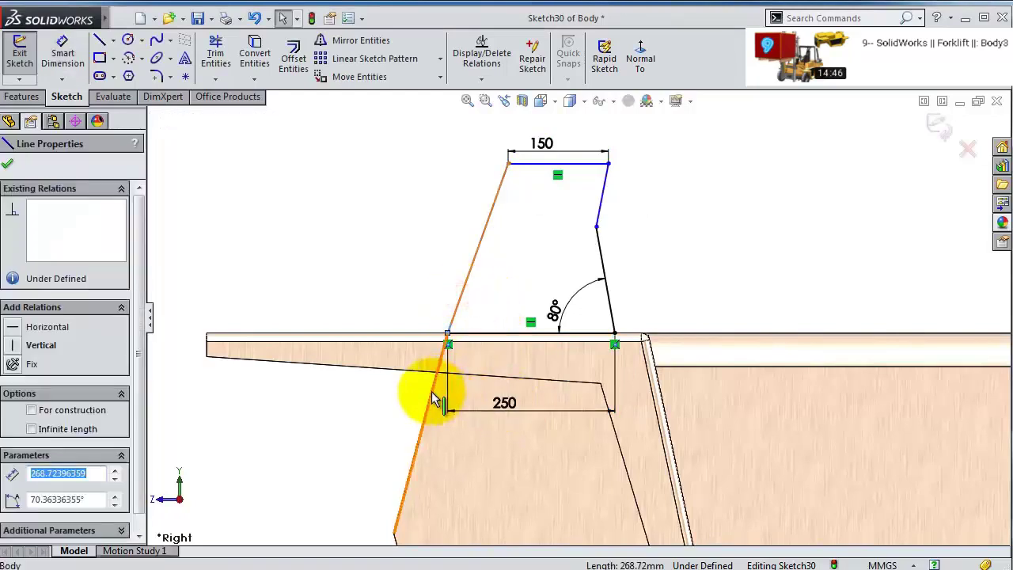
left_click(431, 391, "ctrl")
left_click(474, 323)
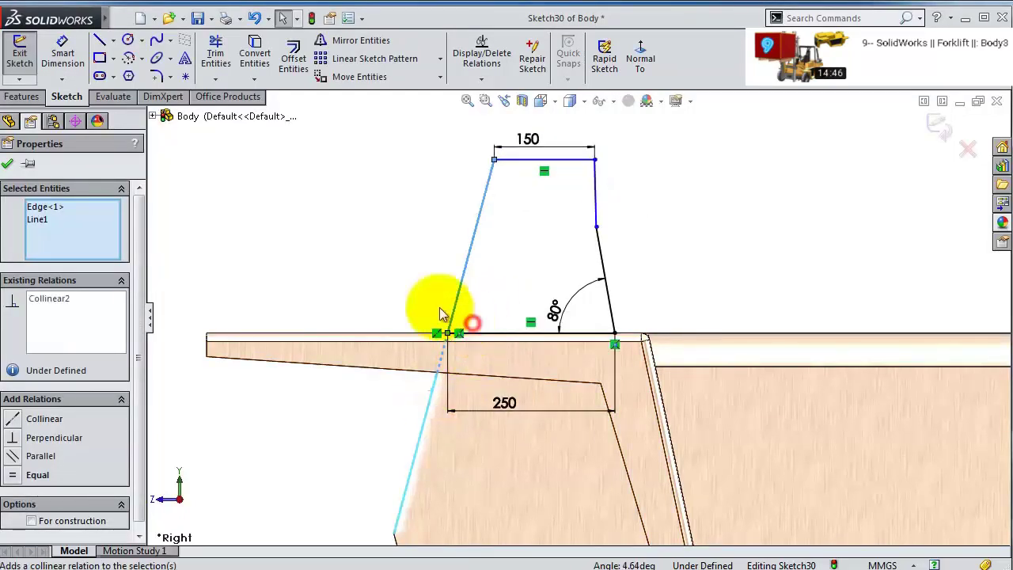
left_click(404, 266)
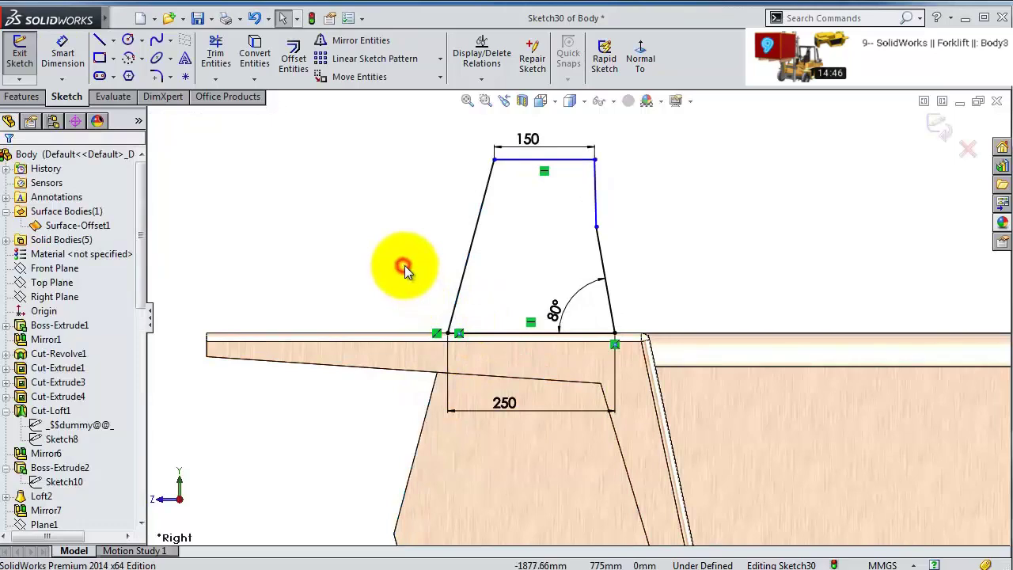
- Make the upper right side parallel to the left side
left_click(599, 203)
left_click(481, 220, "ctrl")
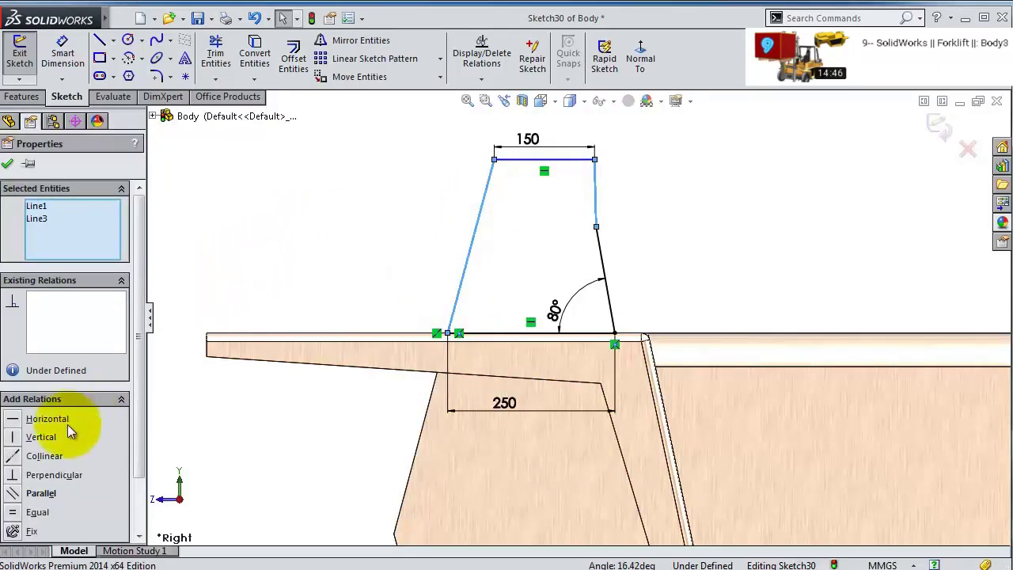
left_click(43, 494)
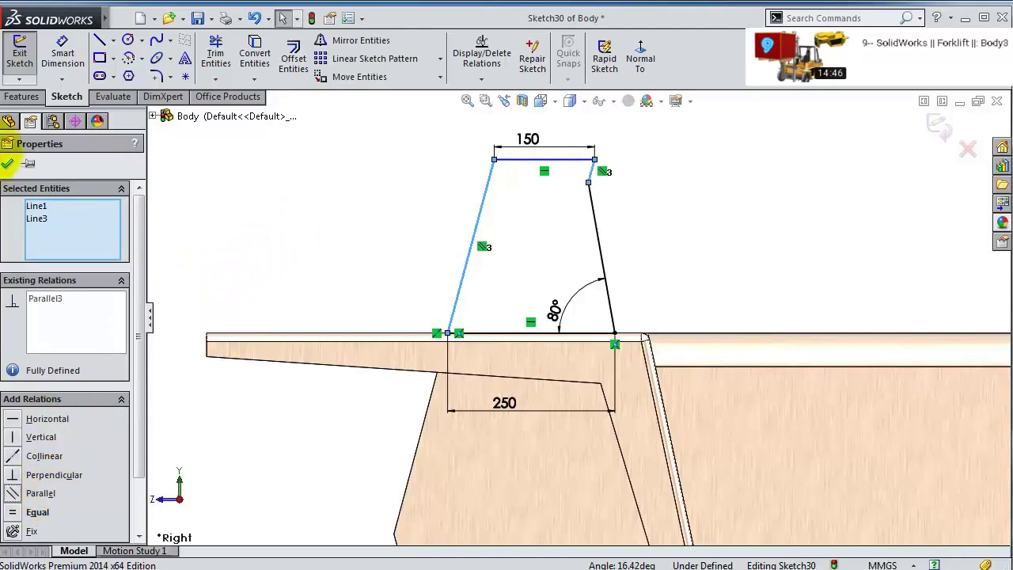
left_click(8, 166)
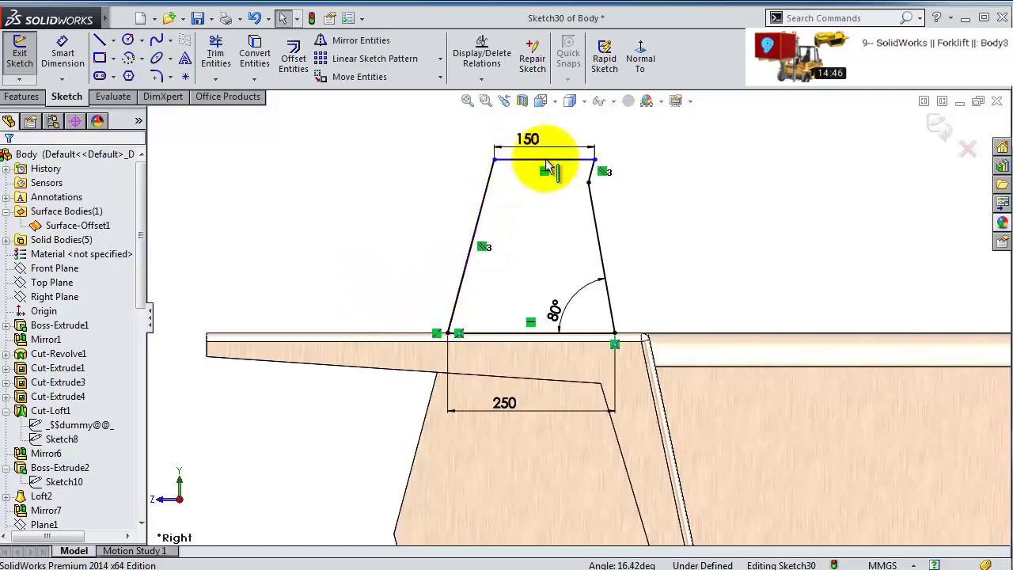
- Add a 300 height dimension between top and base, then change it to 315
left_click(63, 52)
left_click(509, 164)
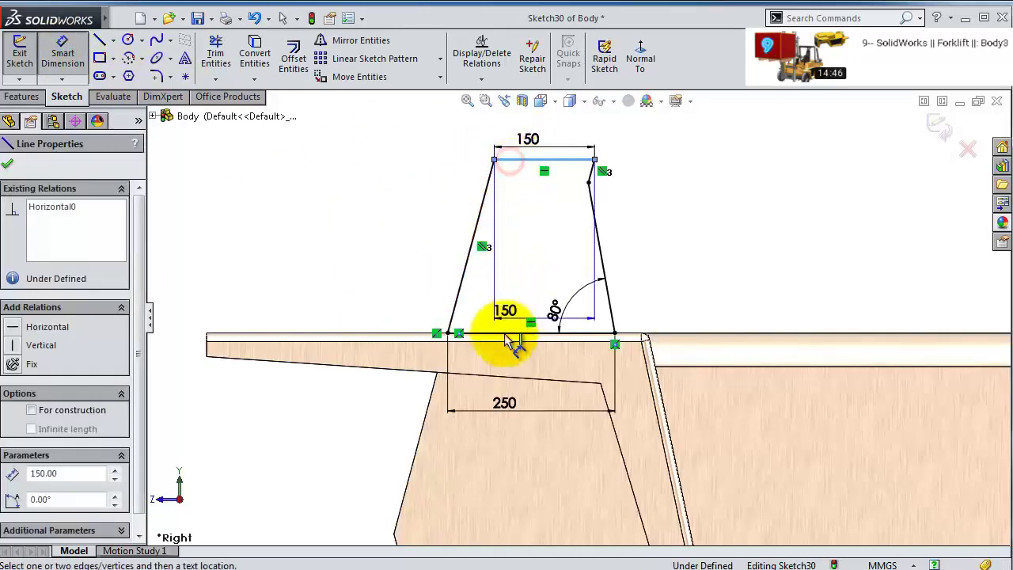
left_click(498, 333)
left_click(349, 305)
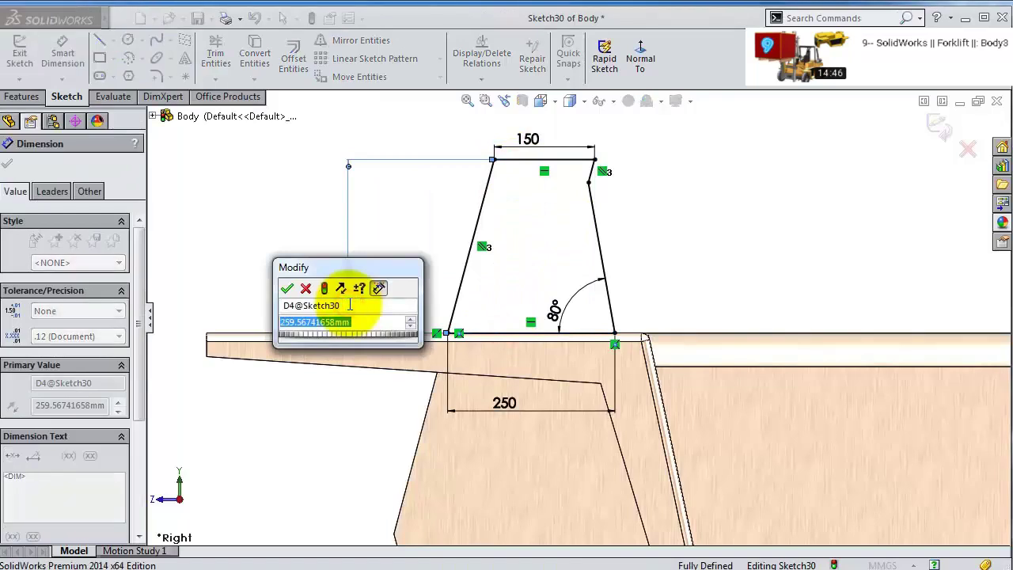
type("300")
key("Return")
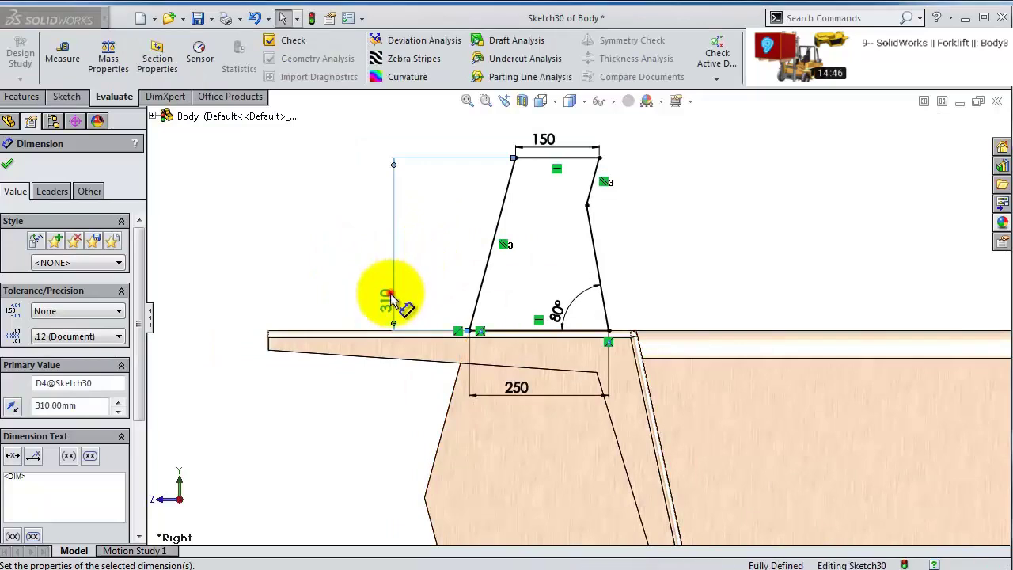
double_click(391, 297)
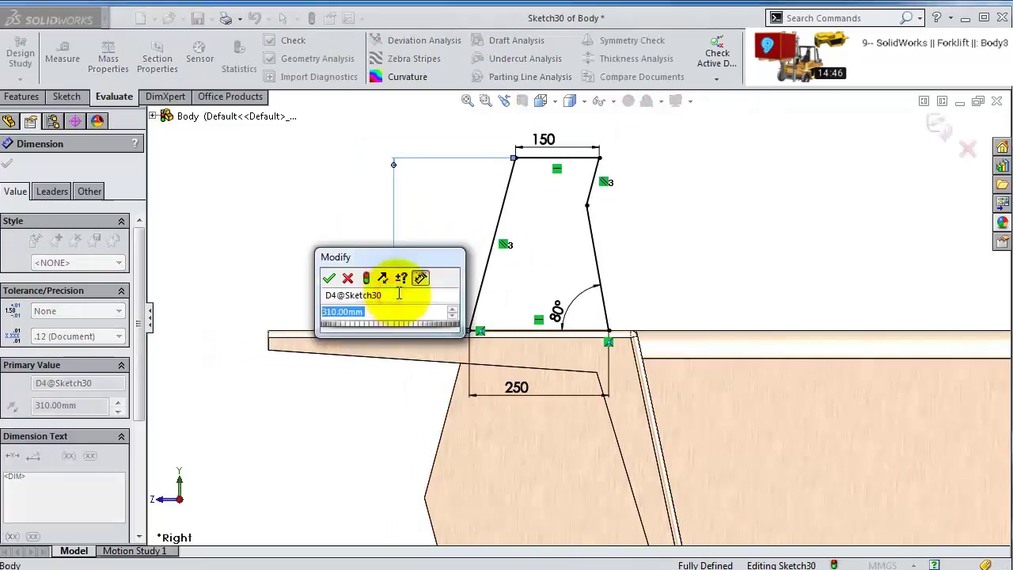
type("315")
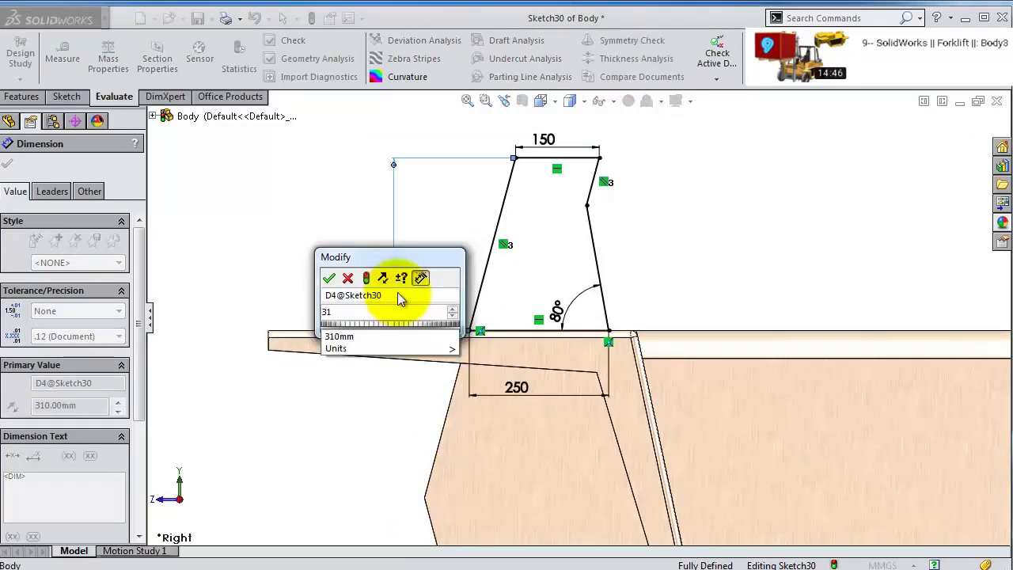
key("Return")
mouse_move(585, 218)
middle_mouse_down()
mouse_move(527, 235)
mouse_move(530, 262)
middle_mouse_up()
left_click(22, 96)
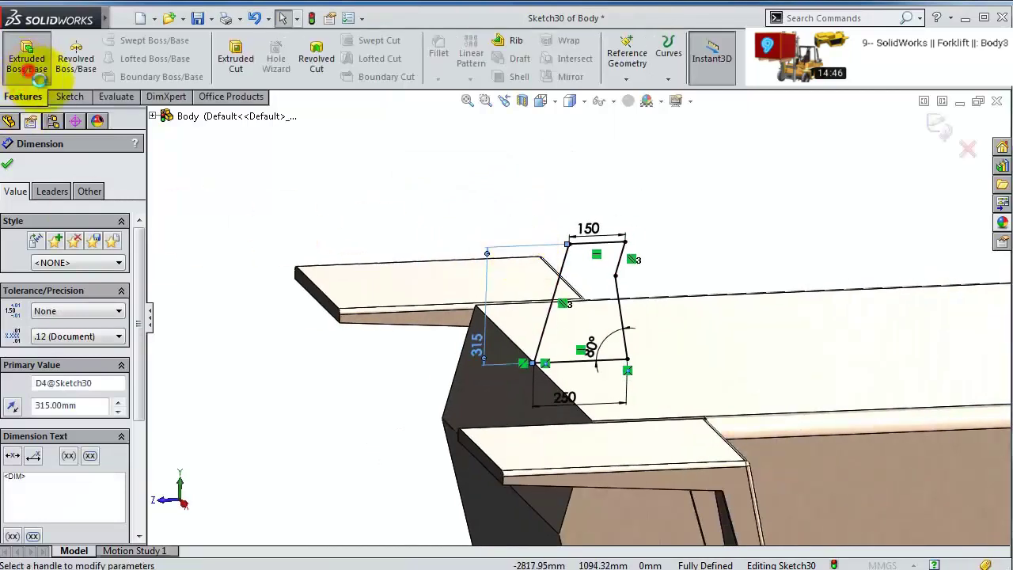
- Extrude the trapezoid sketch Mid Plane to a 1290 mm depth (Boss-Extrude7)
left_click(37, 77)
left_click(79, 254)
left_click(71, 330)
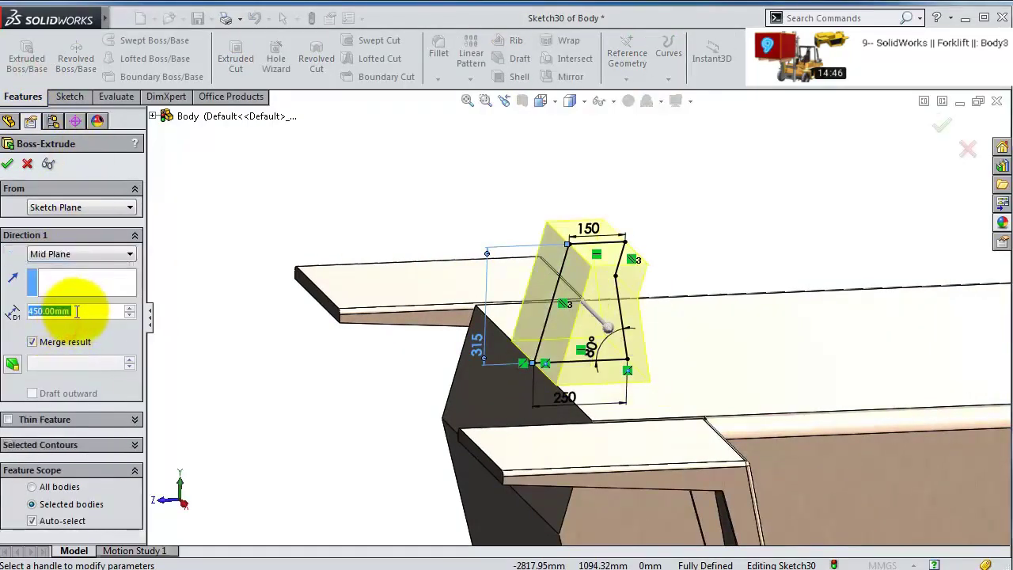
type("1290")
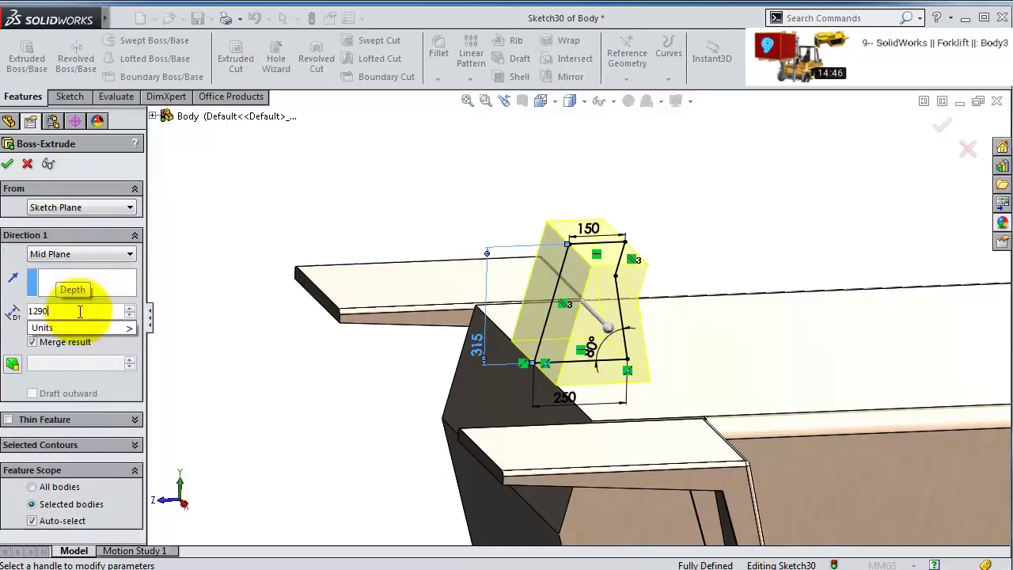
key("Return")
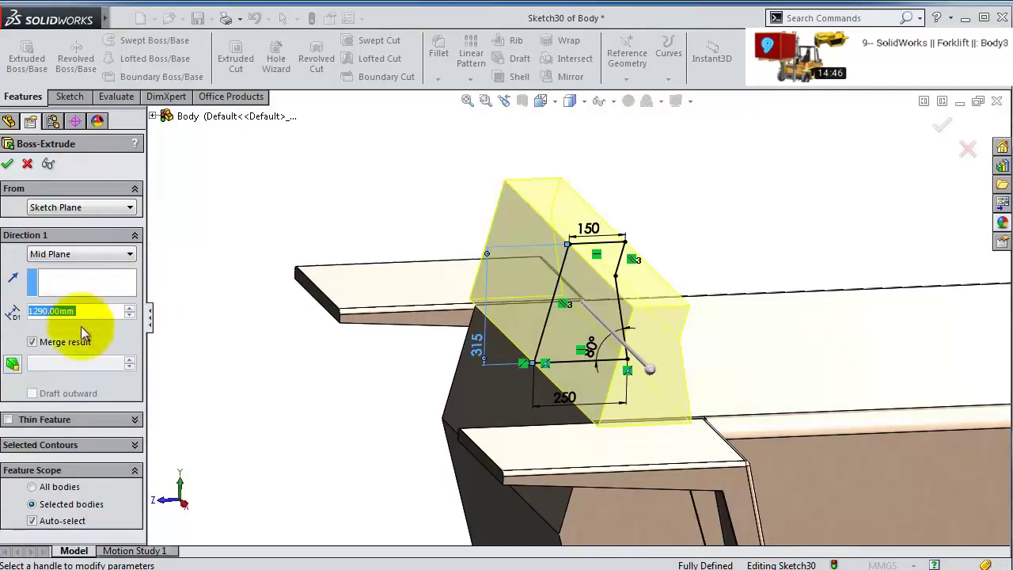
middle_click_drag(420, 253, 656, 525)
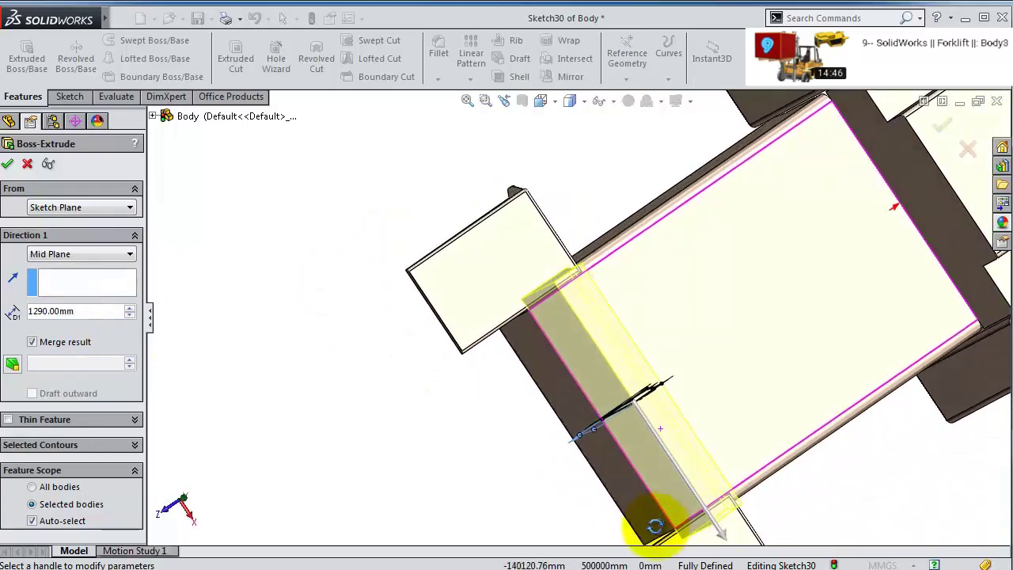
left_click(28, 163)
mouse_move(673, 445)
middle_mouse_down()
mouse_move(648, 251)
mouse_move(654, 407)
mouse_move(701, 350)
mouse_move(784, 562)
middle_mouse_up()
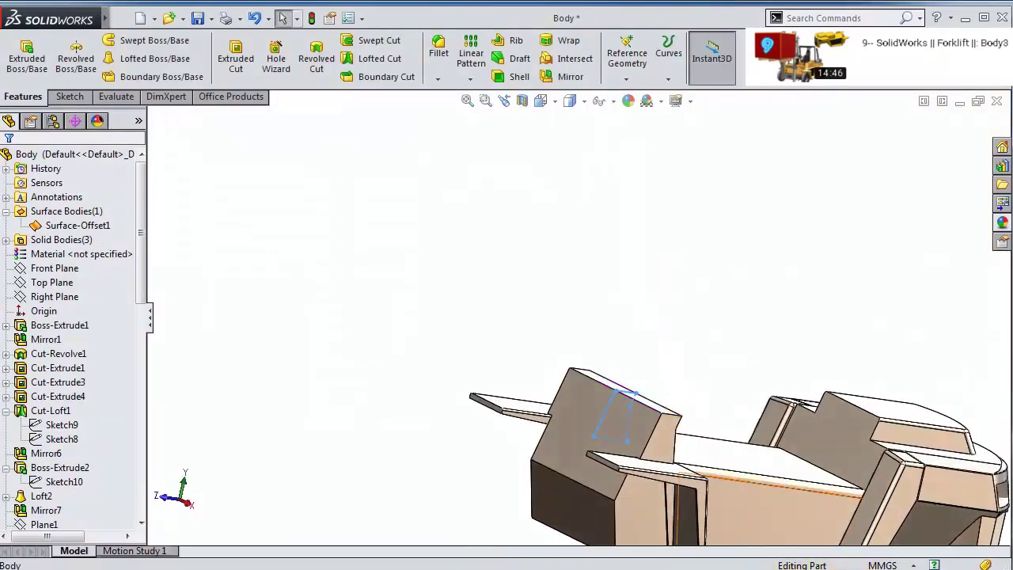
left_click_drag(143, 274, 162, 529)
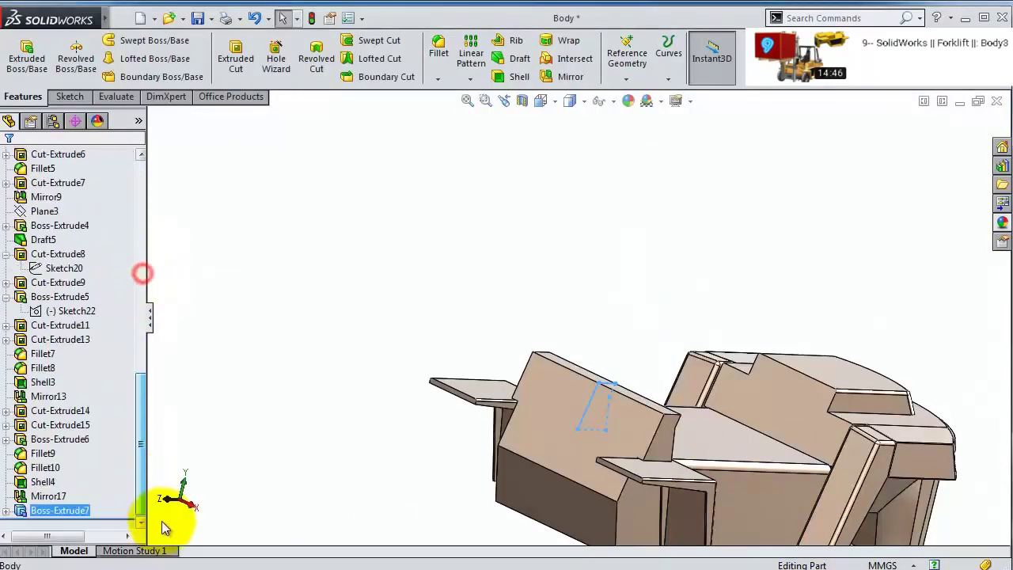
- Edit Boss-Extrude7 to uncheck Merge result so the block stays separate
left_click(47, 510)
left_click(38, 465)
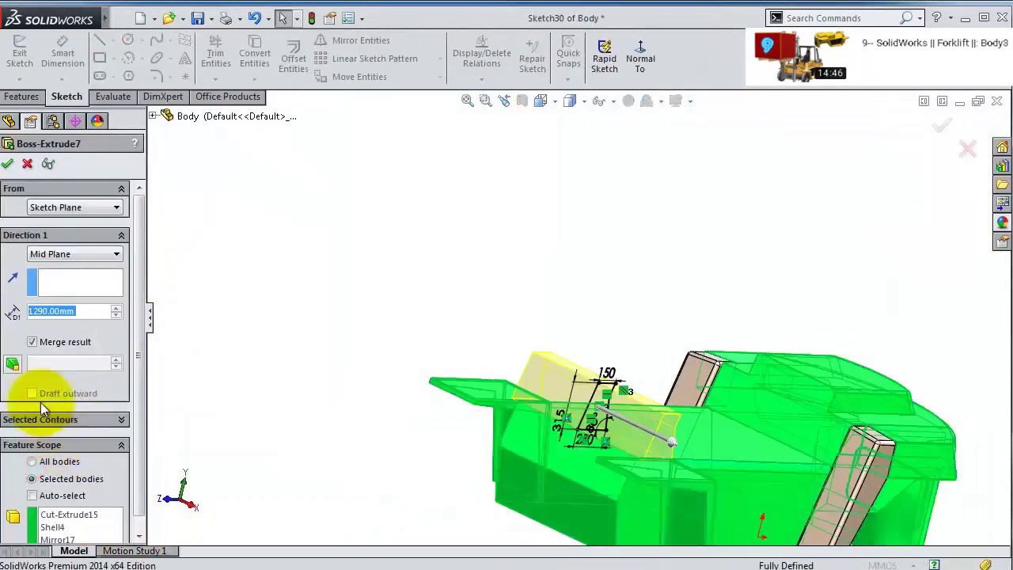
left_click(32, 341)
left_click(7, 165)
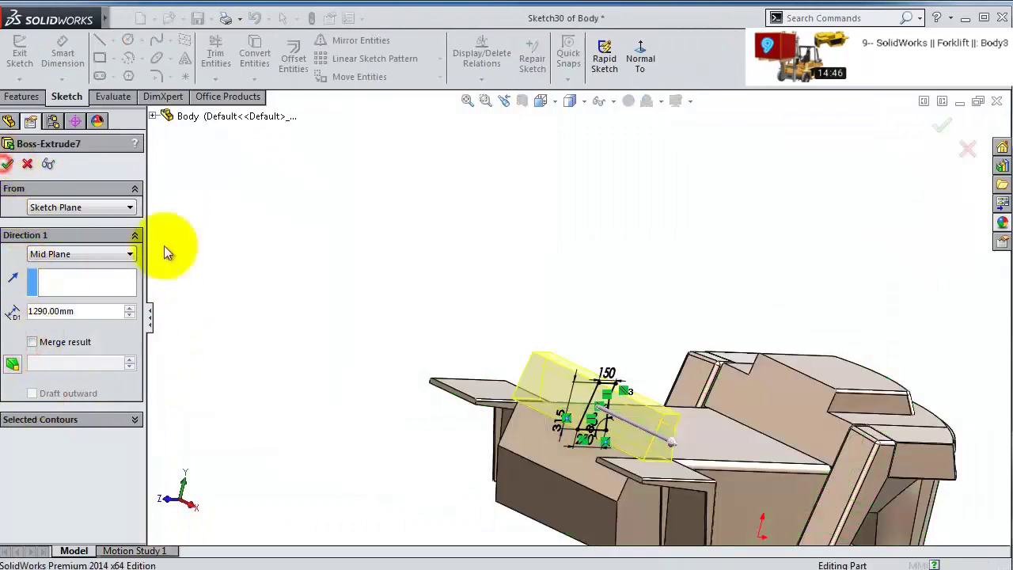
middle_click_drag(515, 369, 435, 351)
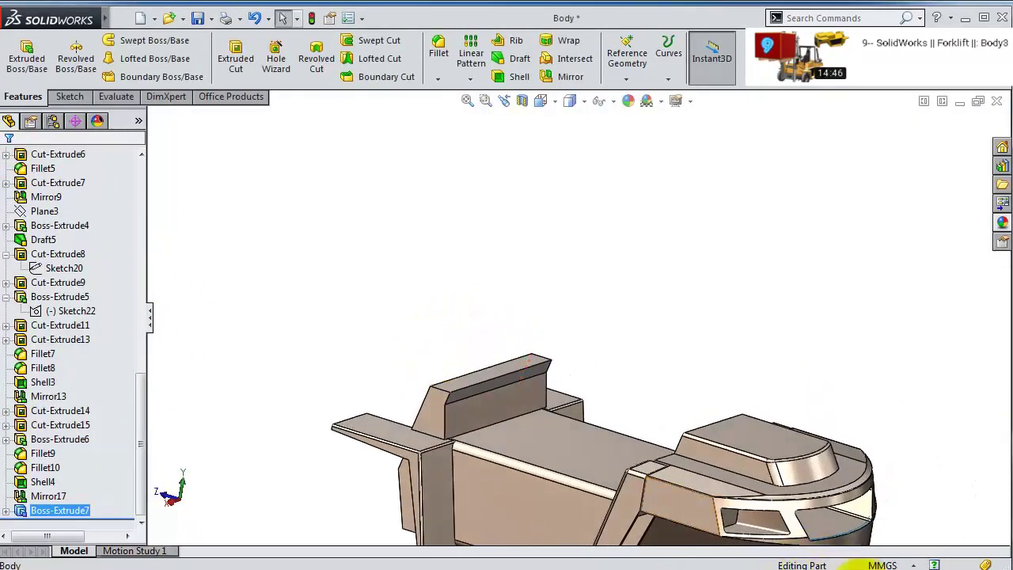
- Start a shell feature with a 10 mm wall thickness
left_click(519, 76)
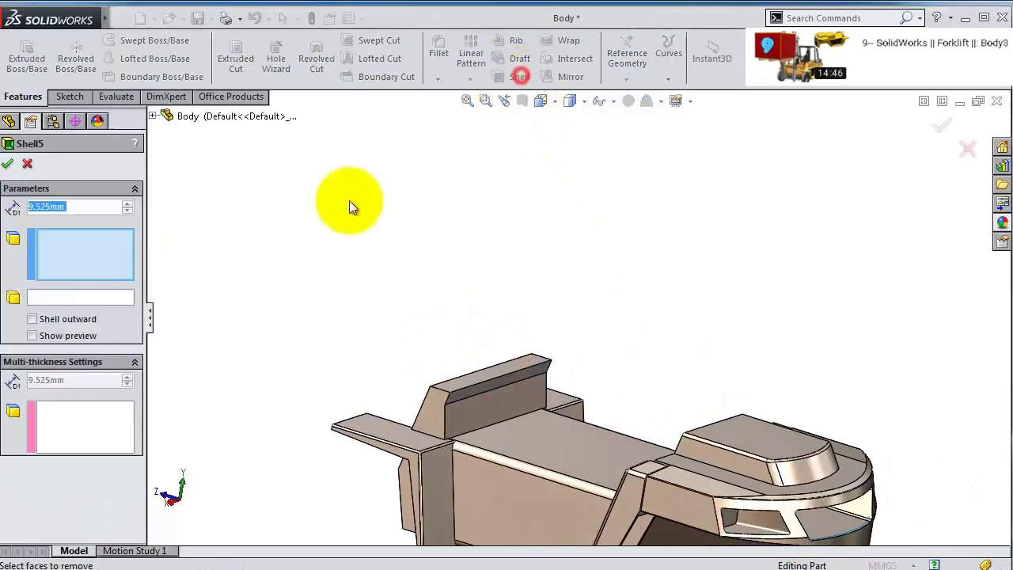
left_click(74, 206)
type("10")
key("Return")
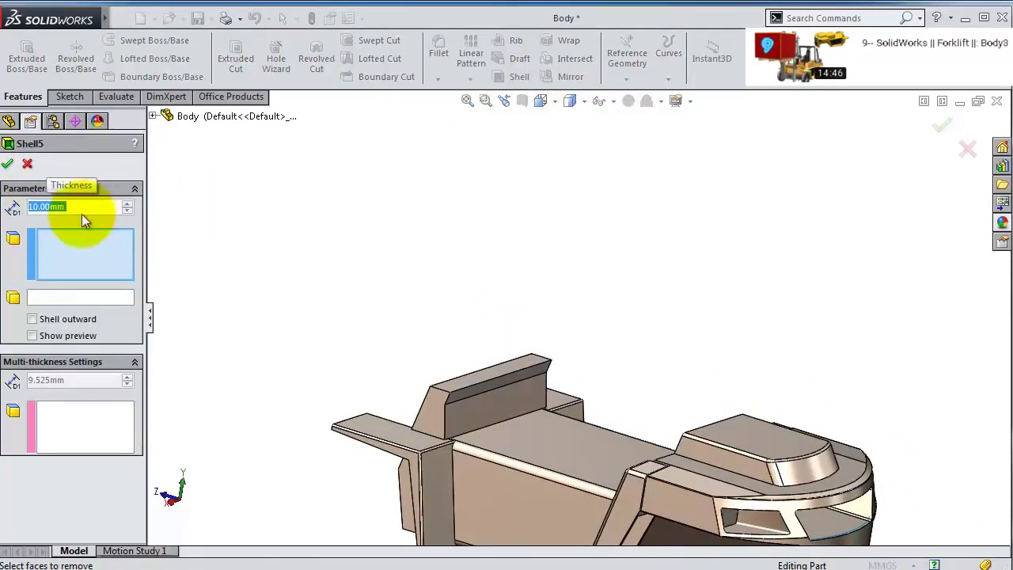
- Select the new block's top and front faces for removal
scroll(511, 360, "down", 3)
left_click(484, 403)
left_click(480, 462)
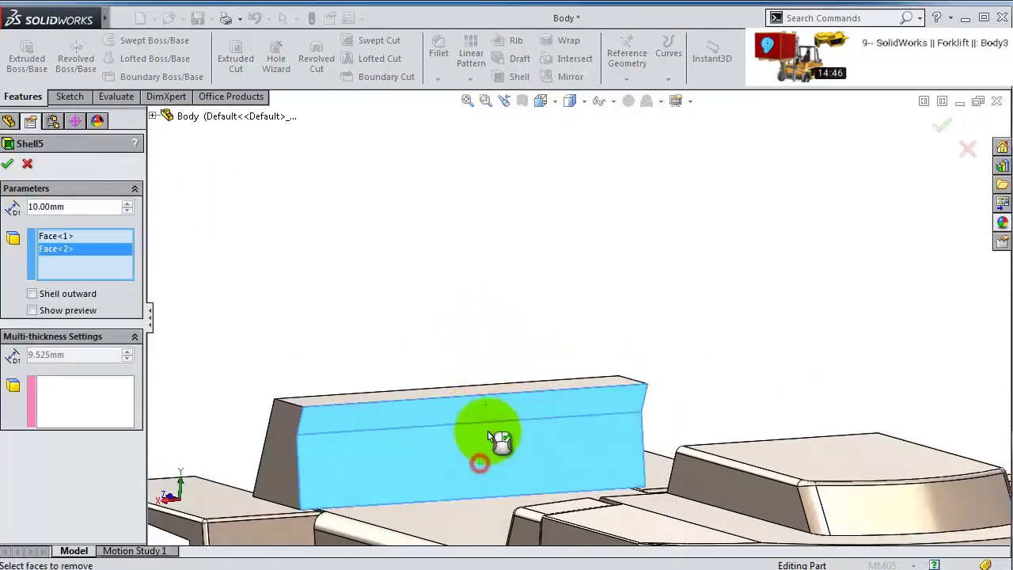
scroll(372, 500, "down", 3)
scroll(408, 489, "up", 1)
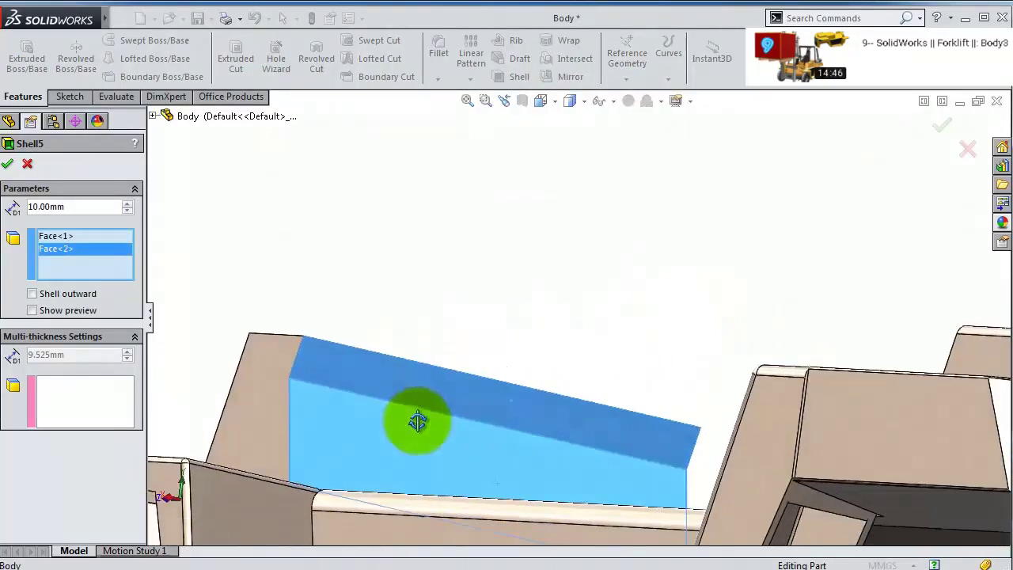
scroll(317, 479, "down", 5)
scroll(605, 333, "up", 3)
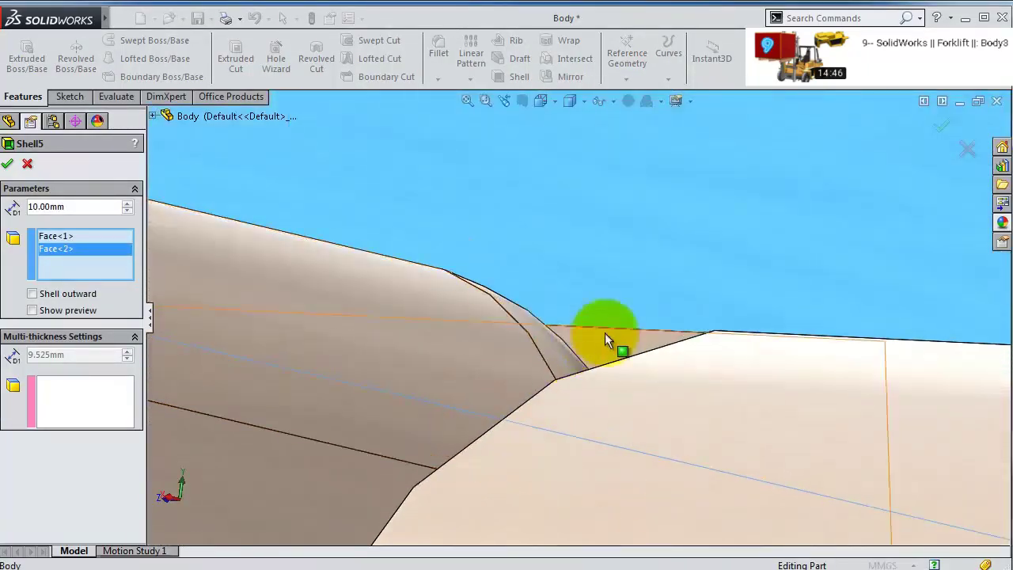
scroll(603, 329, "down", 6)
middle_click_drag(608, 326, 379, 368)
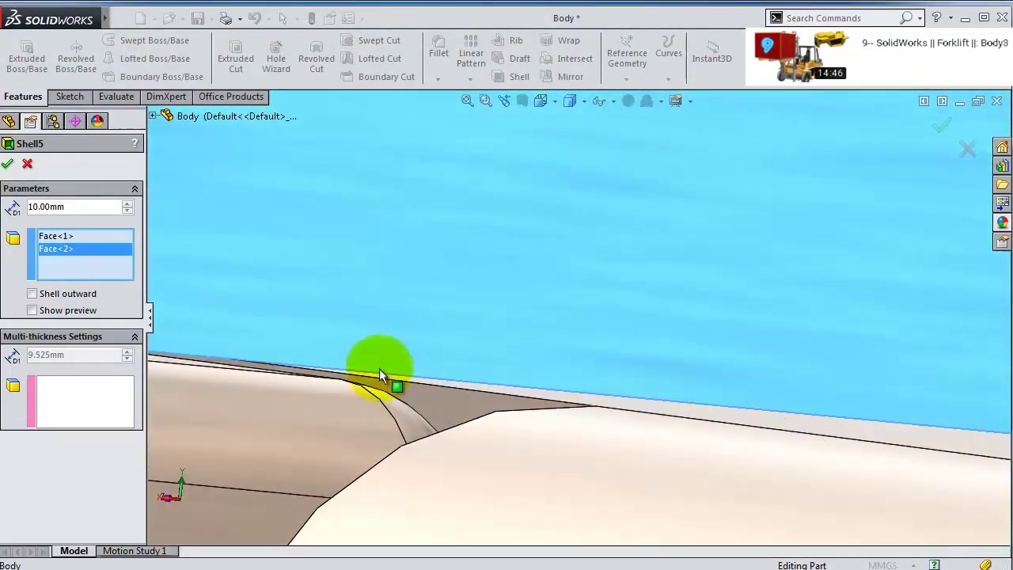
- Replace the wrong face with the large face and small end face, then apply the shell
left_click(287, 364)
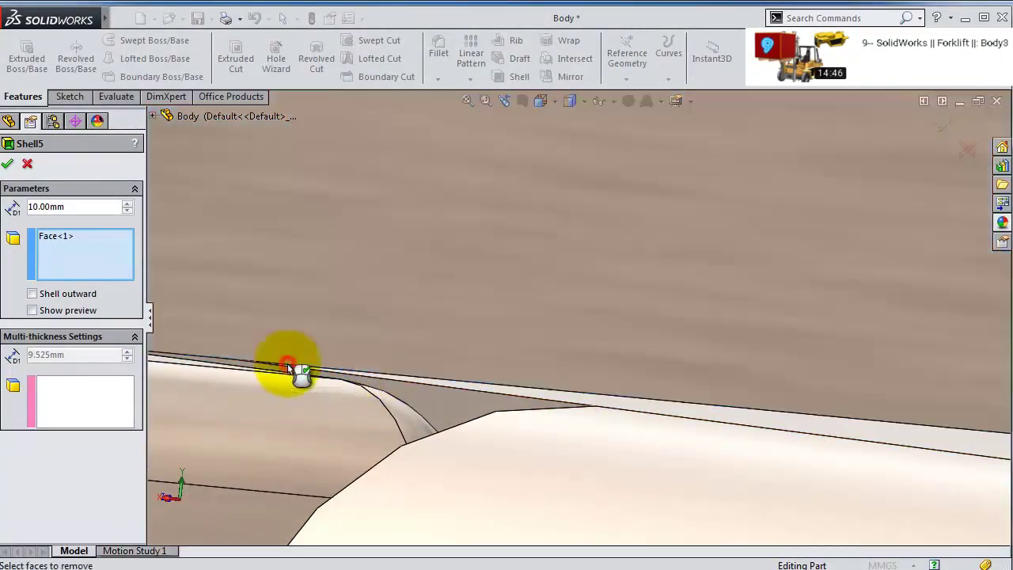
left_click(215, 272)
middle_click_drag(565, 293, 554, 205)
left_click(190, 259)
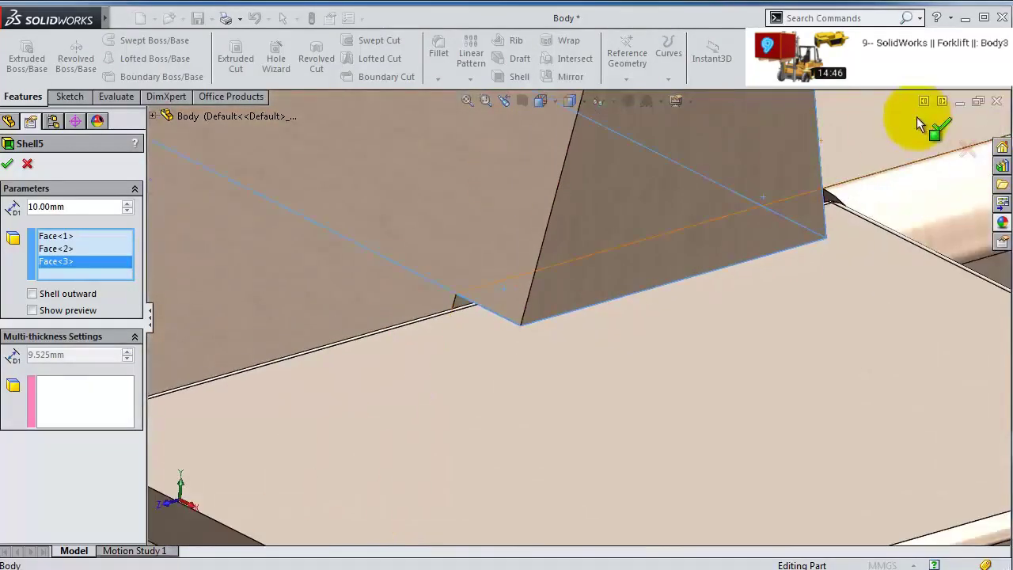
left_click(940, 125)
middle_click_drag(719, 243, 855, 154)
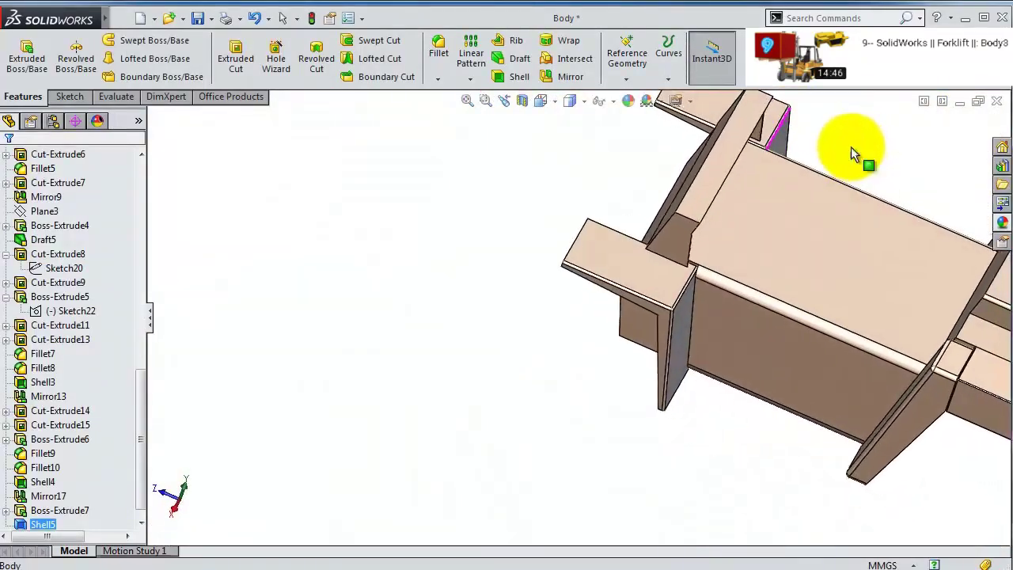
- Start a new sketch on the Right Plane, viewed normal to it
key("f")
left_click_drag(140, 429, 165, 208)
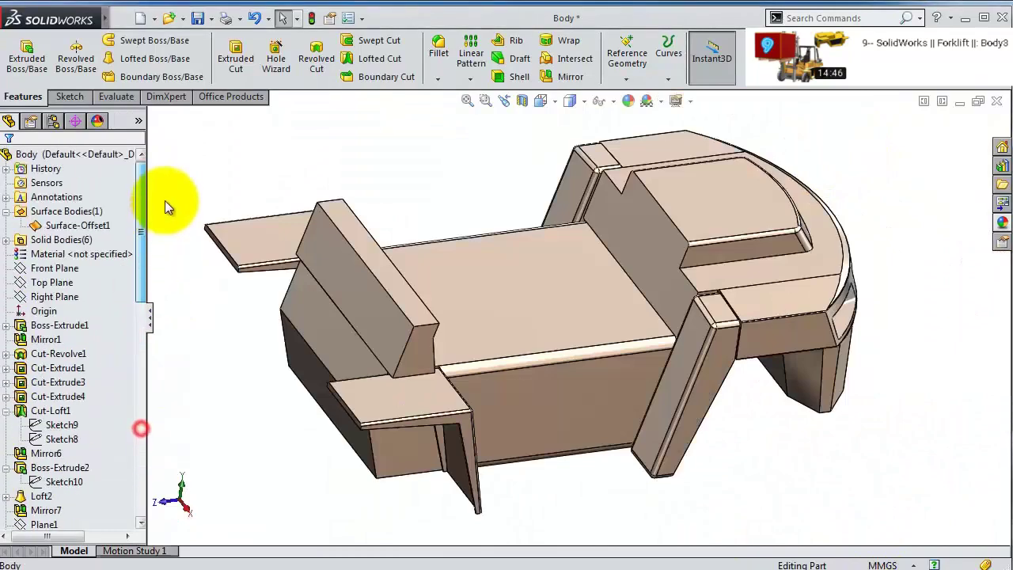
left_click(49, 296)
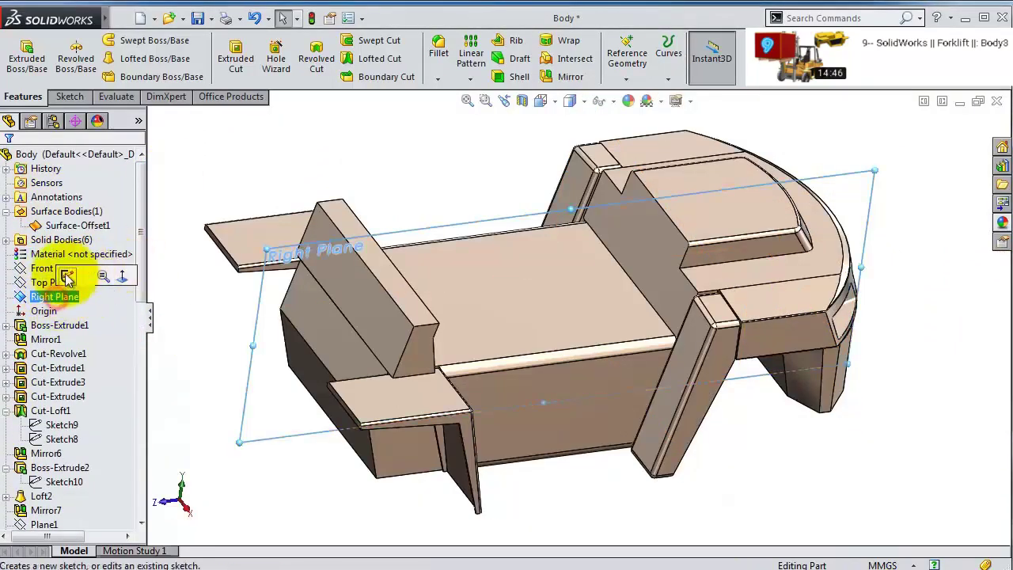
left_click(66, 276)
left_click(640, 54)
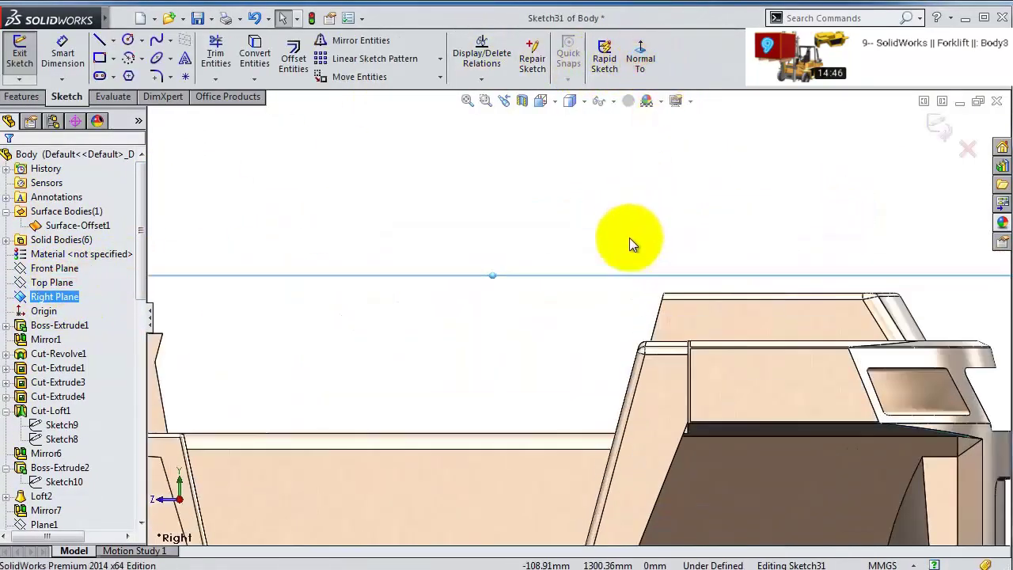
- Draw a closed four-sided slanted outline with lines from the body's top corner
left_click(99, 40)
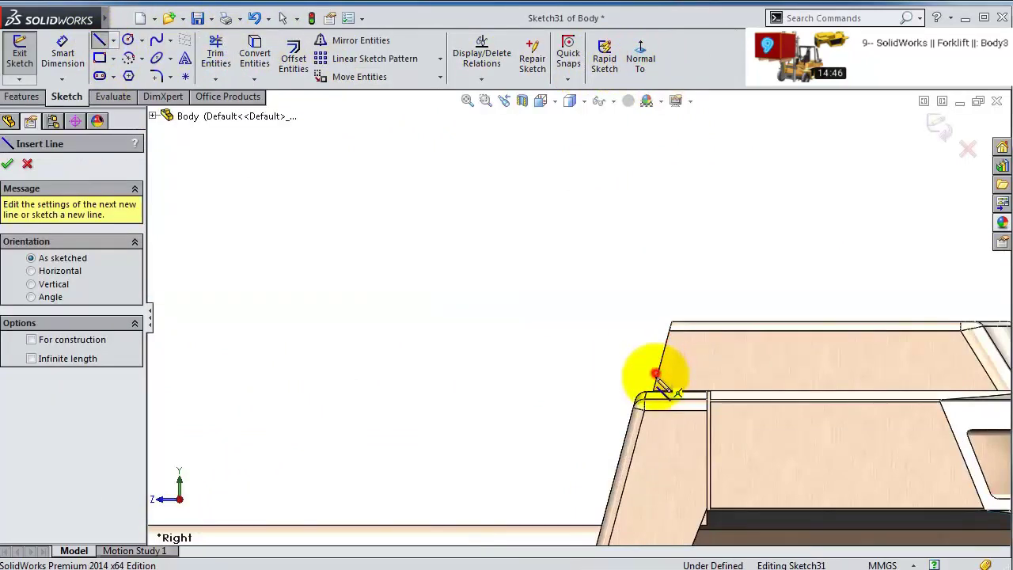
left_click(657, 374)
scroll(622, 482, "down", 2)
scroll(637, 485, "down", 2)
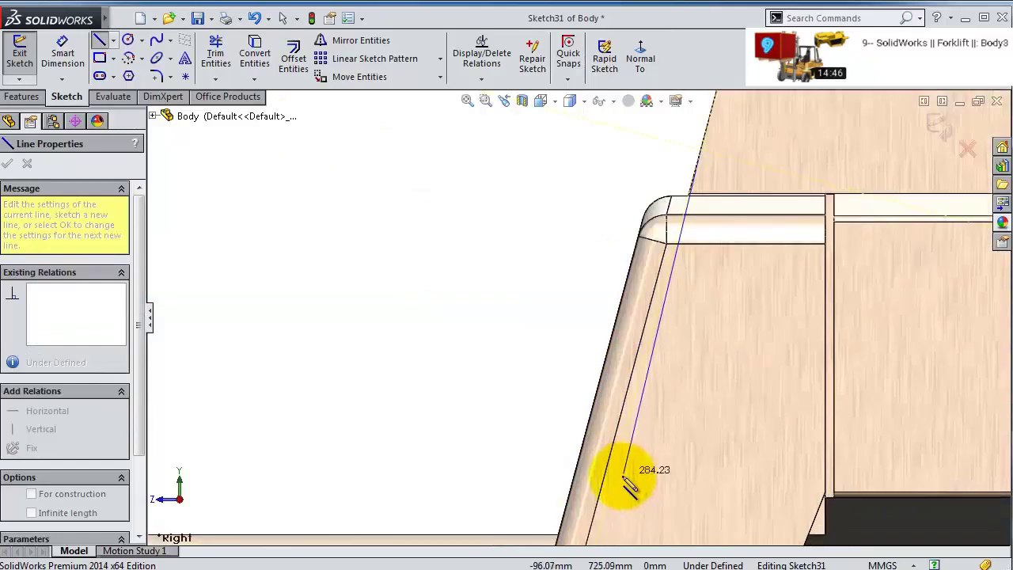
left_click(609, 513)
scroll(385, 502, "up", 3)
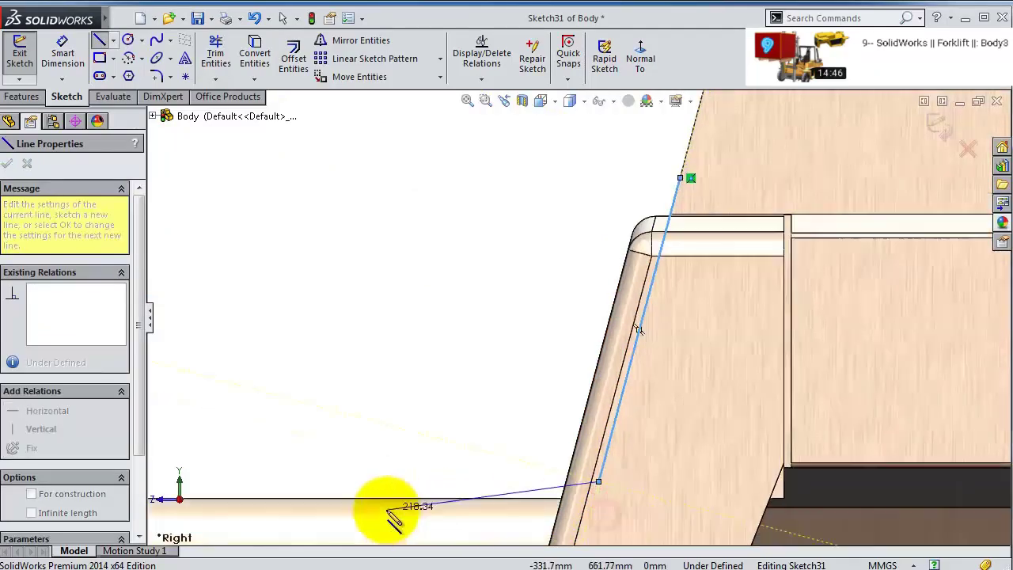
scroll(190, 412, "up", 2)
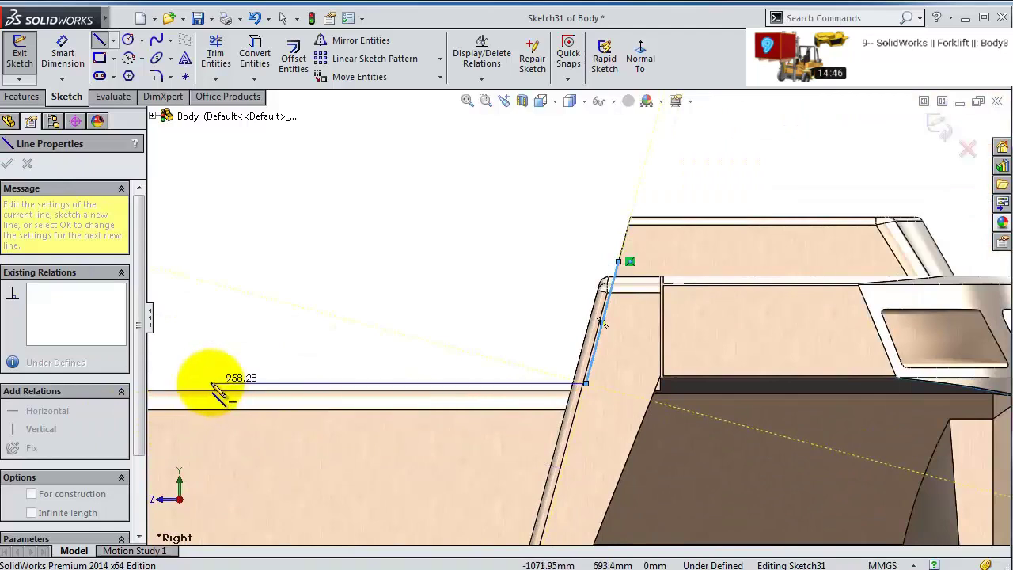
left_click(211, 384)
left_click(281, 261)
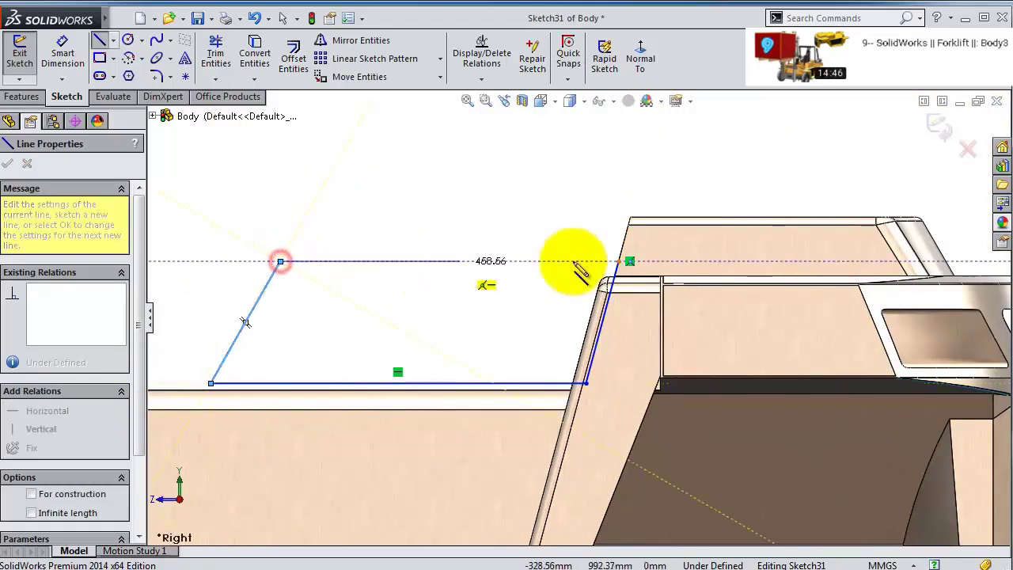
left_click(619, 261)
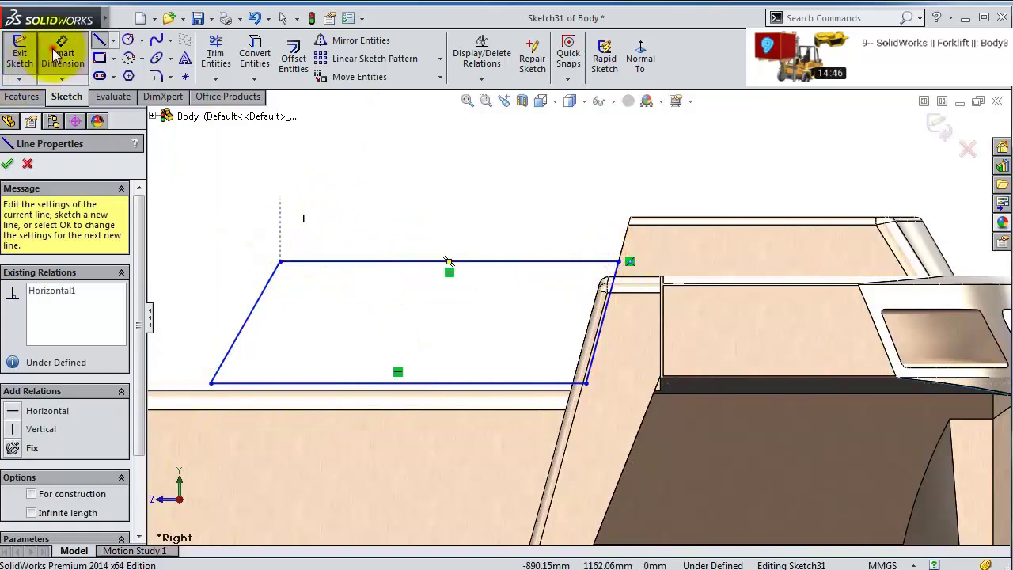
left_click(54, 54)
left_click(237, 386)
- Dimension the 10 mm gap to the body edge and the 860 mm base line
left_click(204, 390)
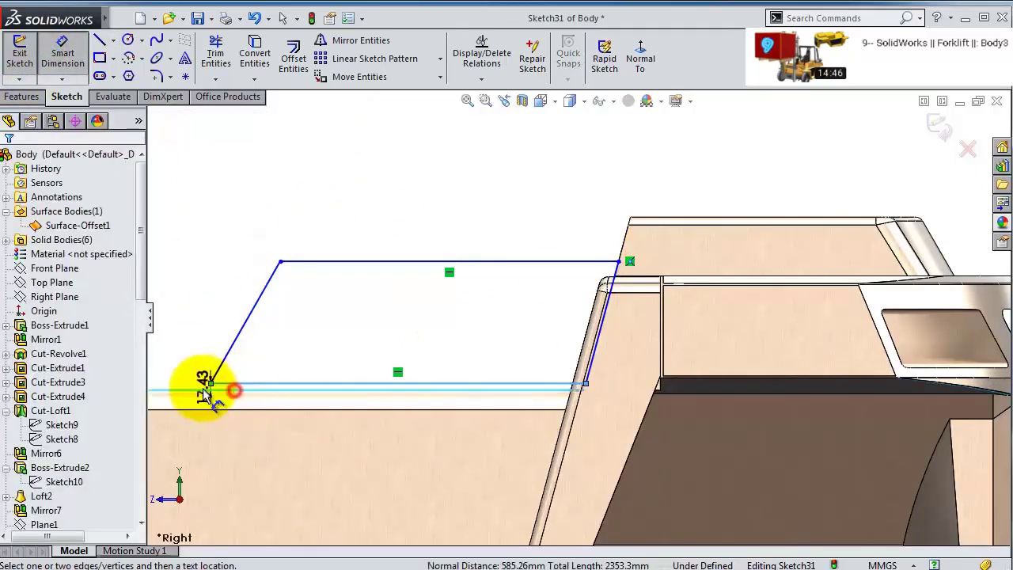
left_click(199, 395)
type("10")
key("Return")
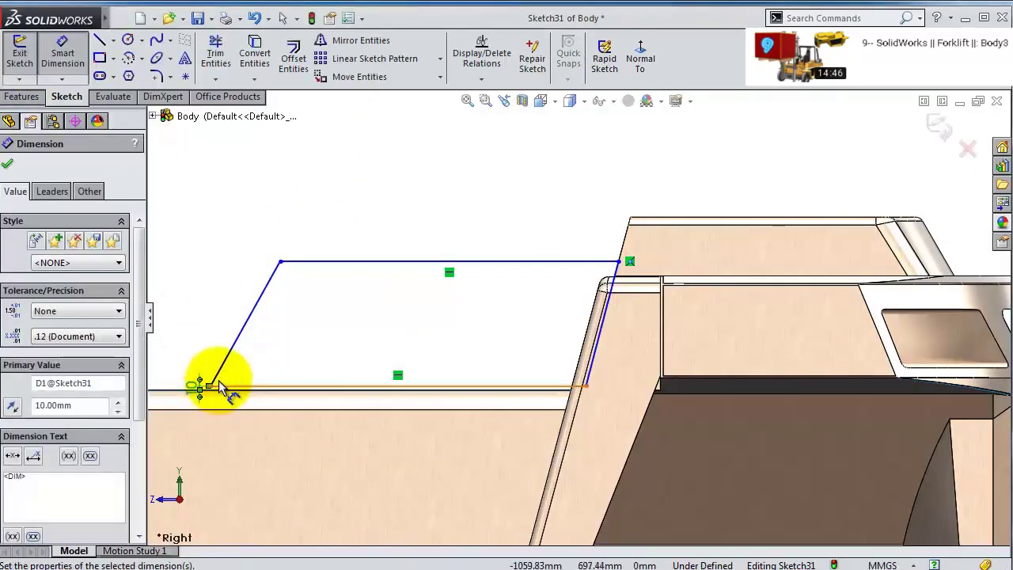
left_click(530, 262)
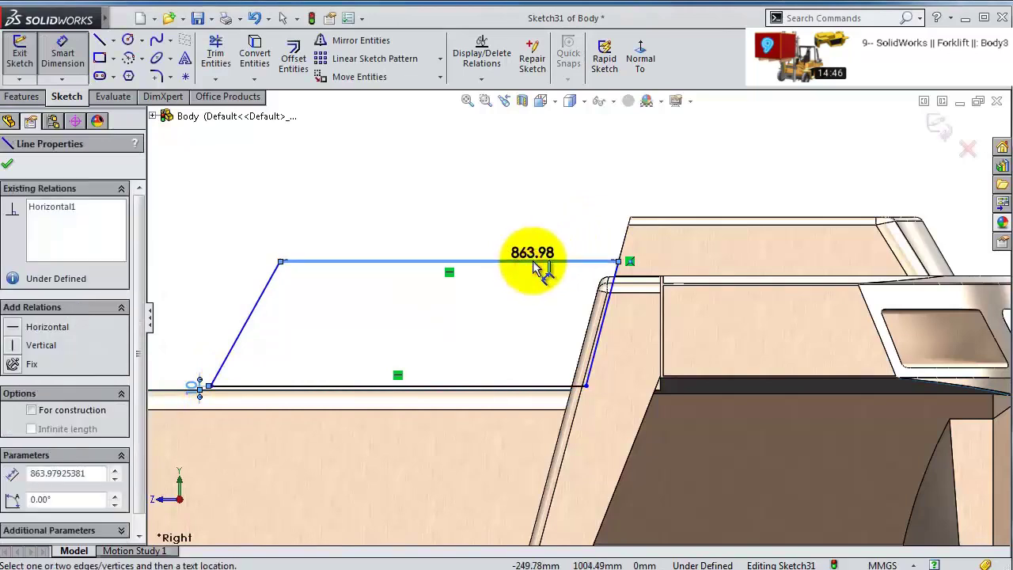
key("Escape")
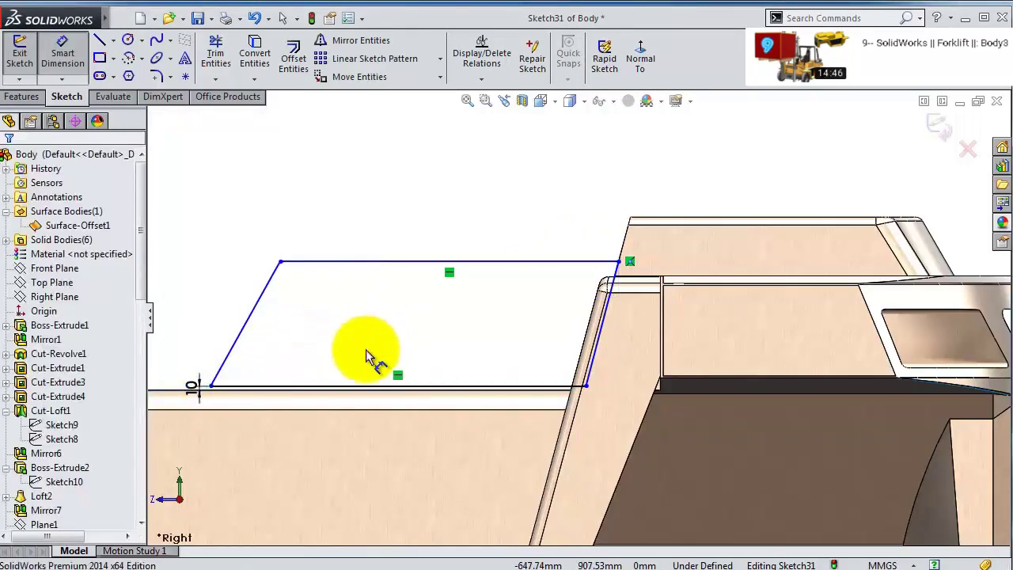
left_click(351, 386)
left_click(354, 441)
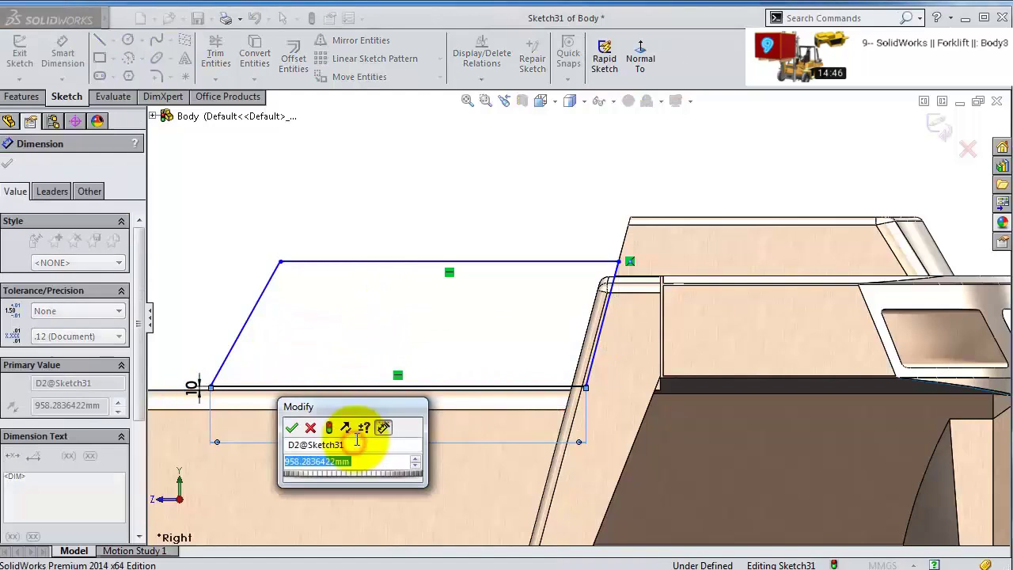
type("860")
key("Return")
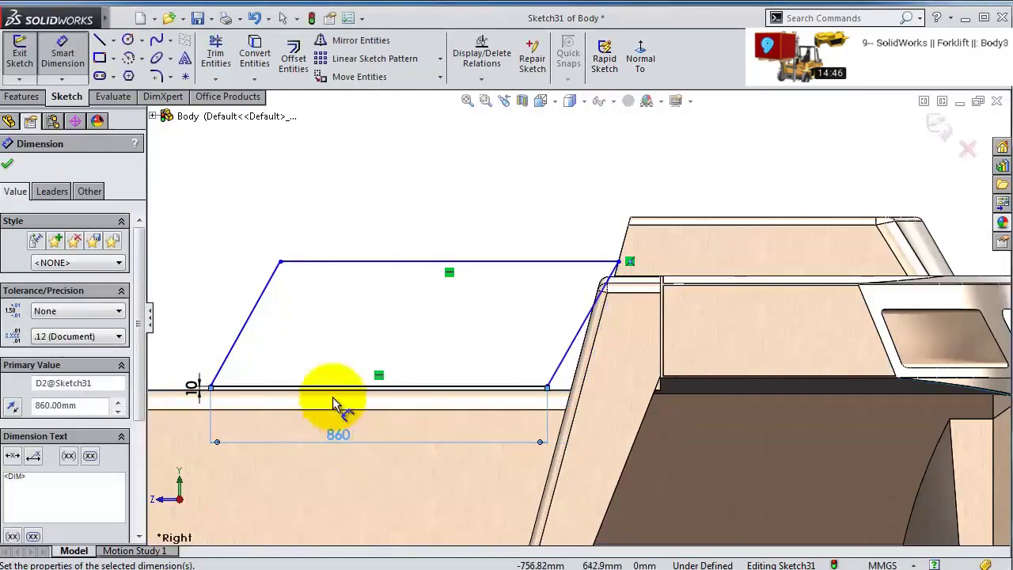
- Add a 350 mm height dimension between the top and bottom lines
left_click(358, 263)
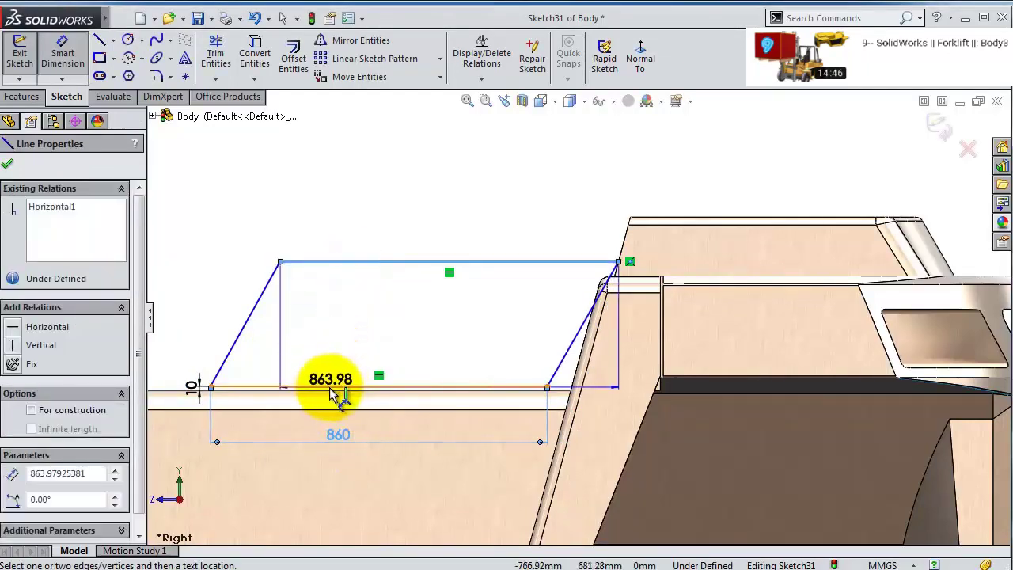
scroll(273, 380, "up", 2)
left_click(282, 378)
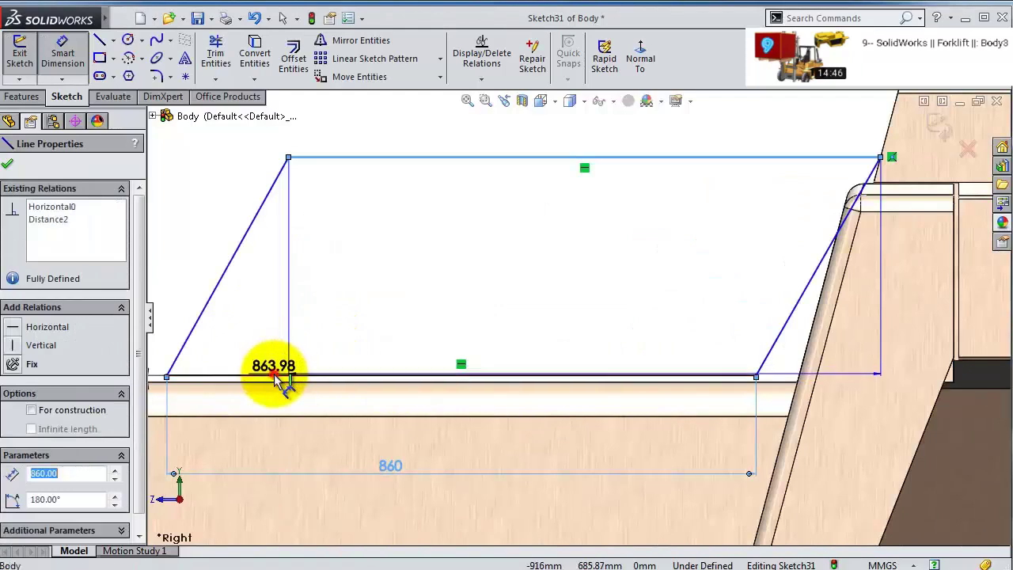
left_click(330, 356)
type("350")
key("Return")
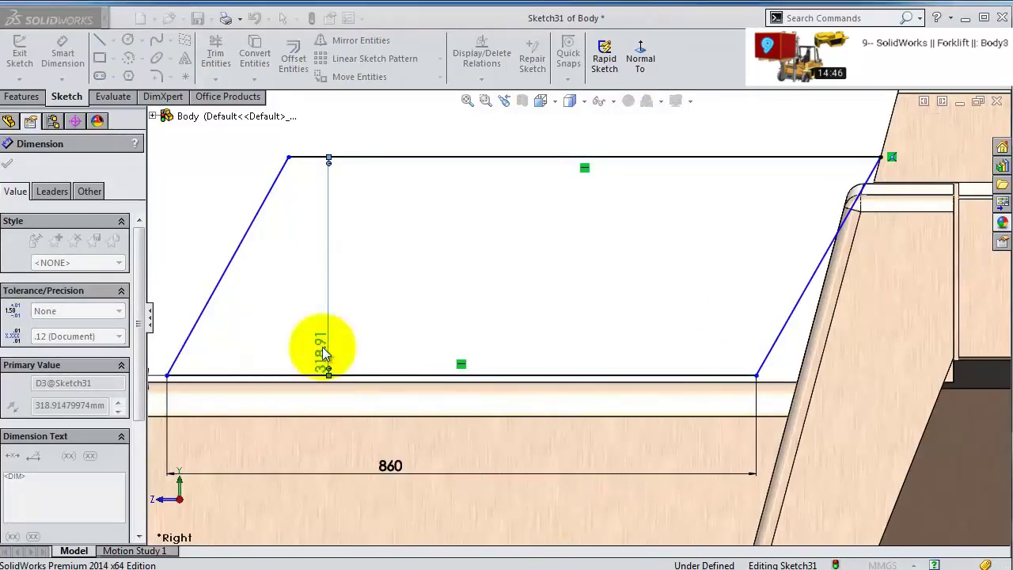
key("Escape")
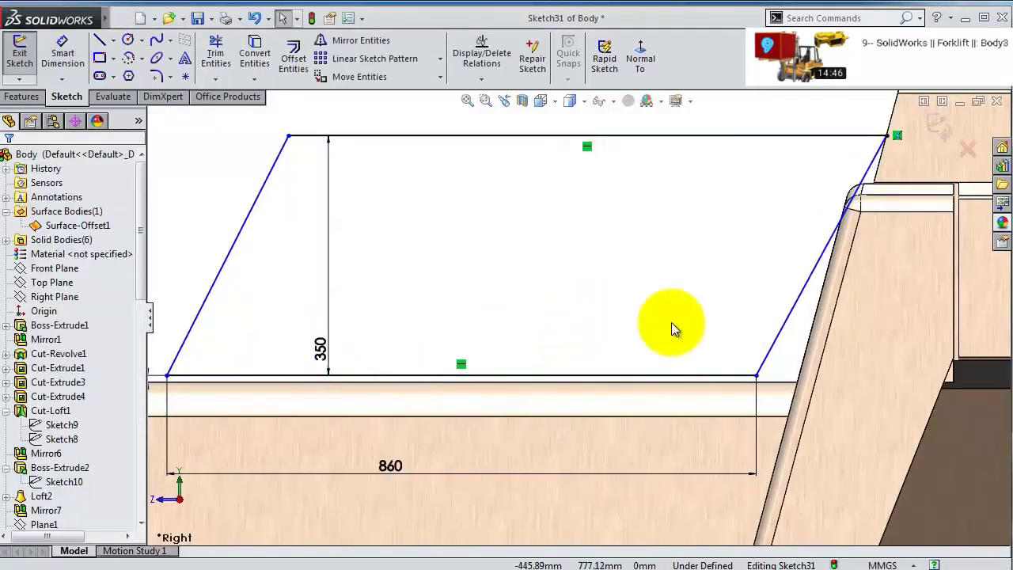
- Make the right slanted line collinear with the body's sloped edge
left_click(794, 321)
left_click(877, 171, "ctrl")
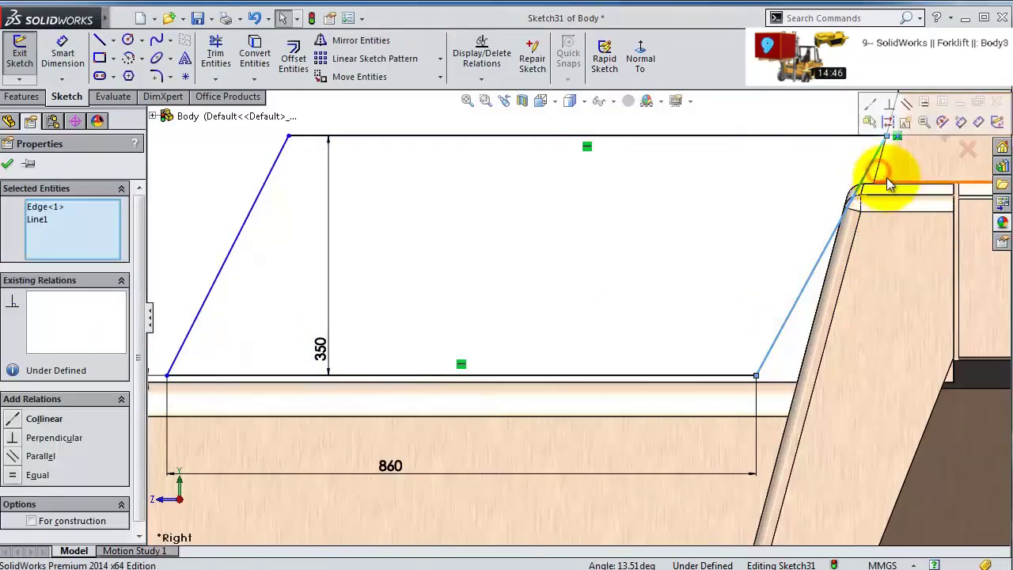
left_click(908, 106)
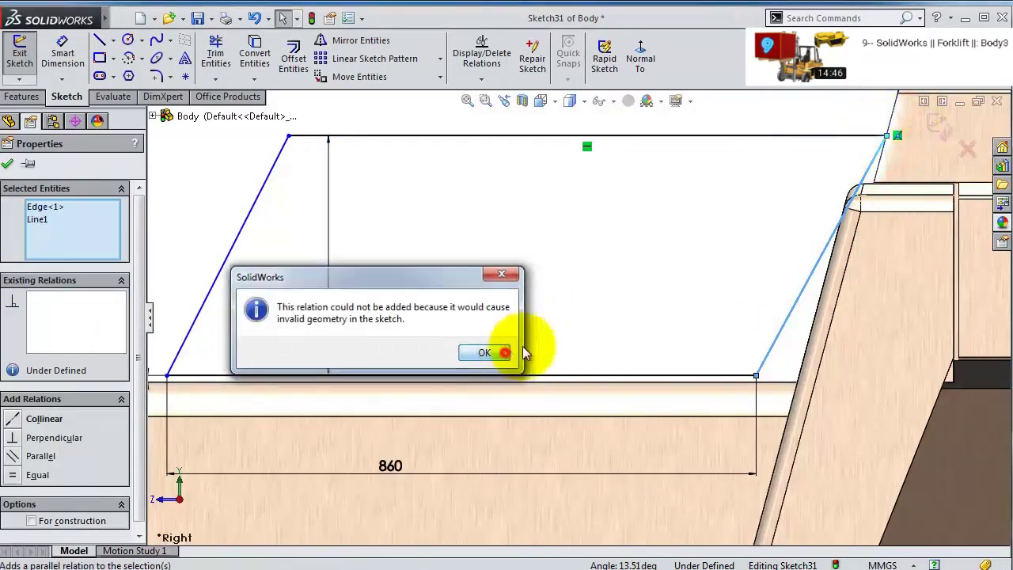
left_click(499, 350)
left_click(7, 166)
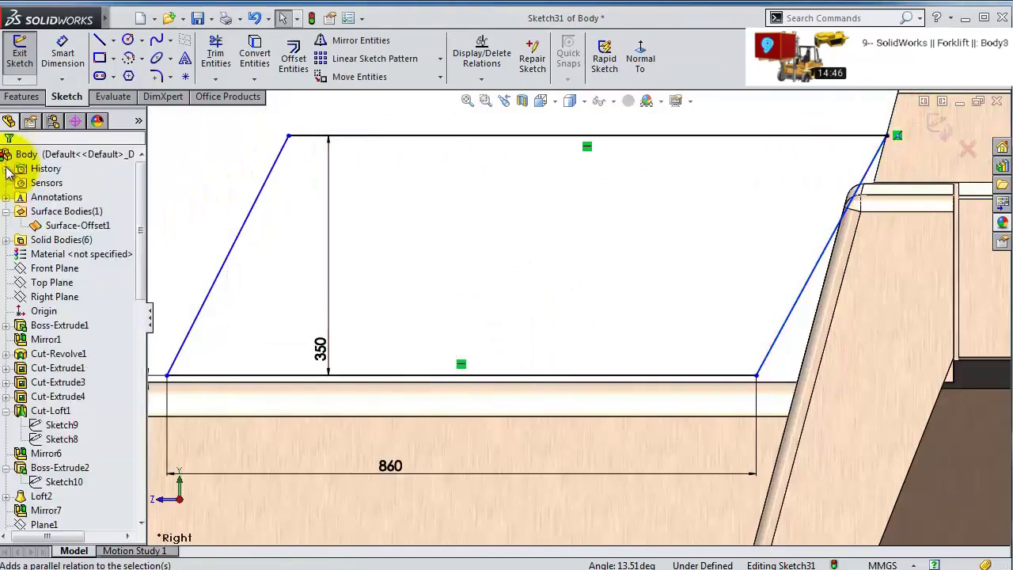
left_click(829, 251)
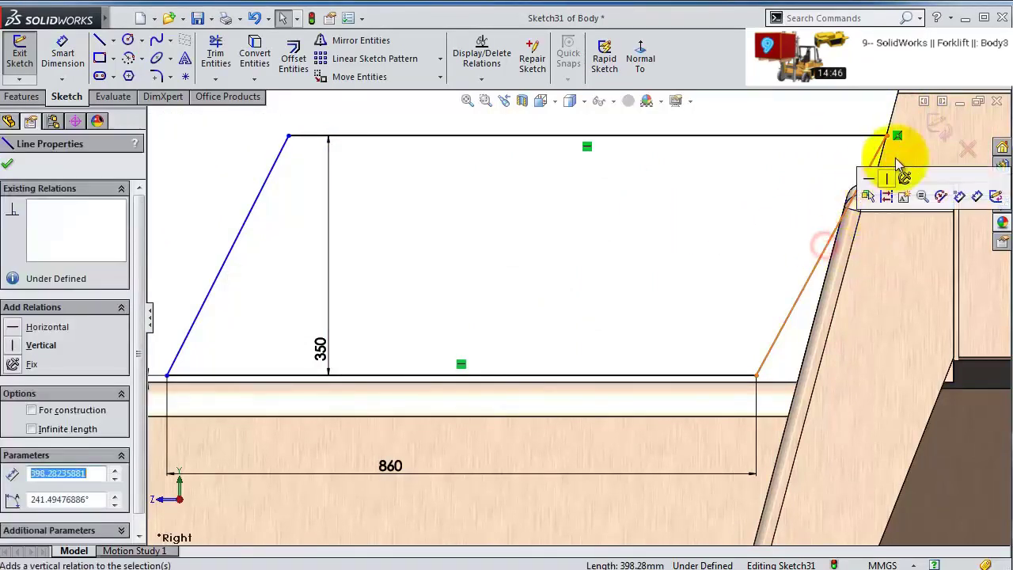
scroll(791, 163, "up", 3)
left_click(796, 169)
left_click(786, 202, "ctrl")
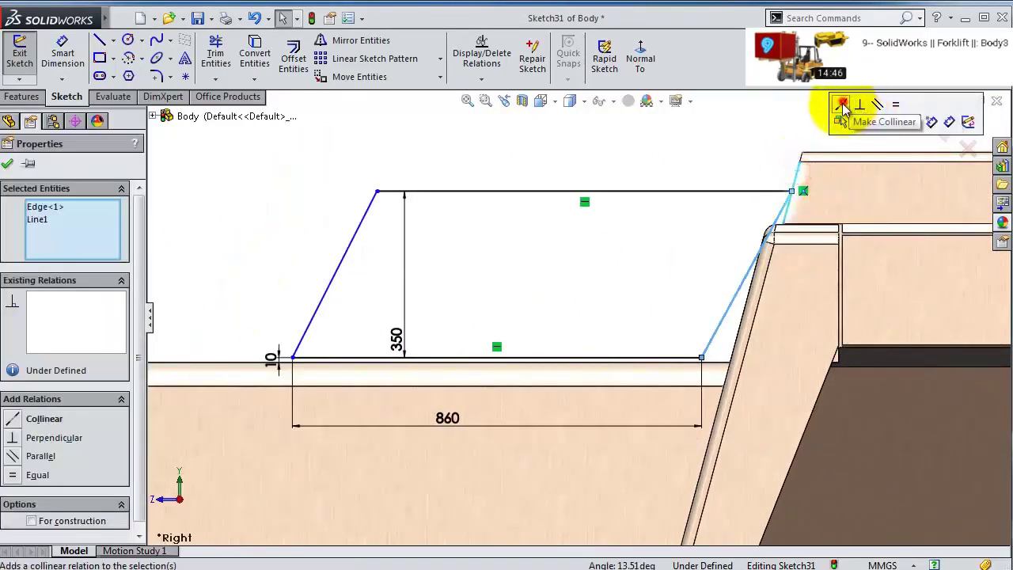
left_click(840, 105)
left_click(648, 152)
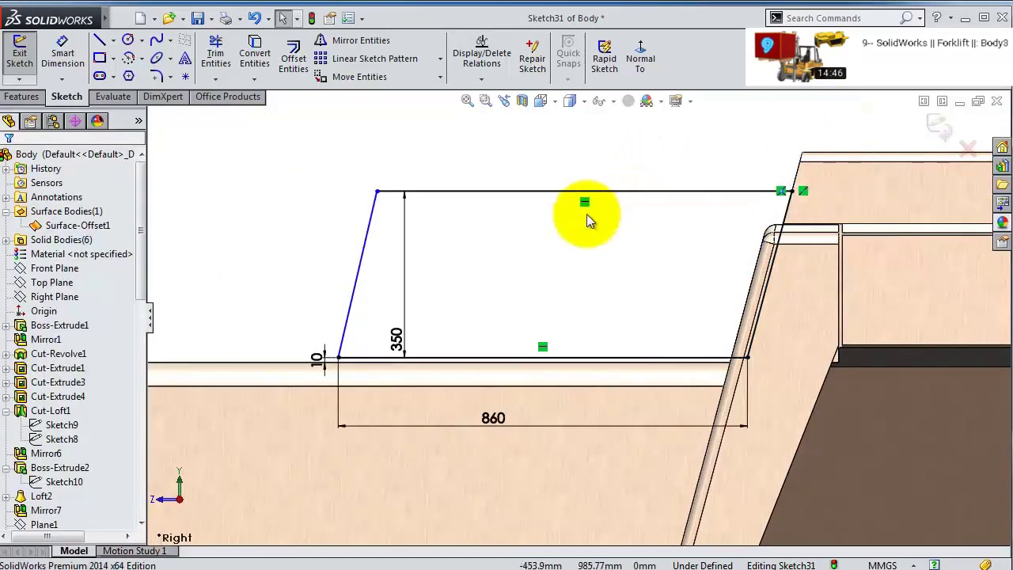
- Dimension the left side at 80° to the base line
left_click(60, 53)
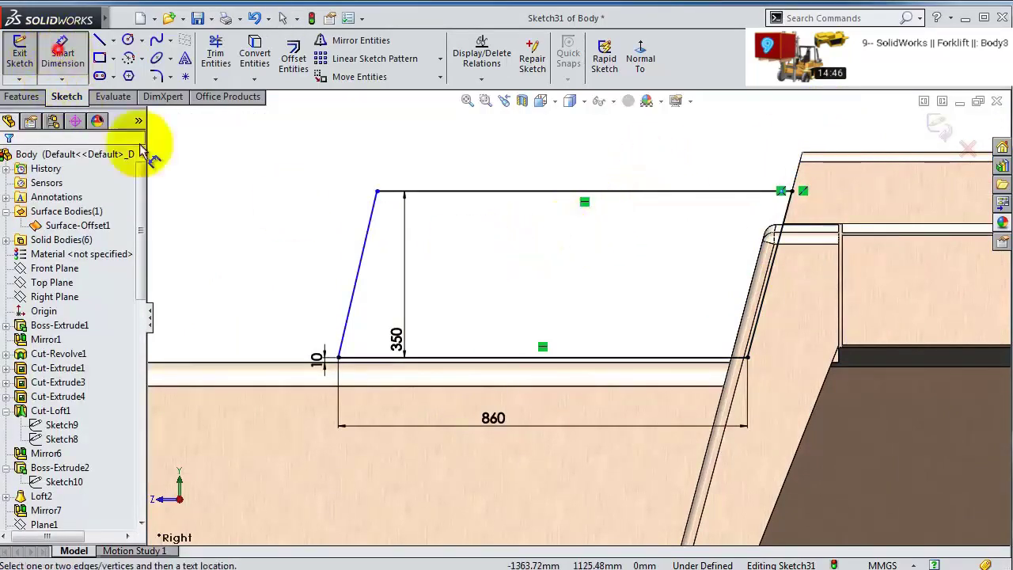
left_click(351, 314)
left_click(377, 366)
left_click(372, 333)
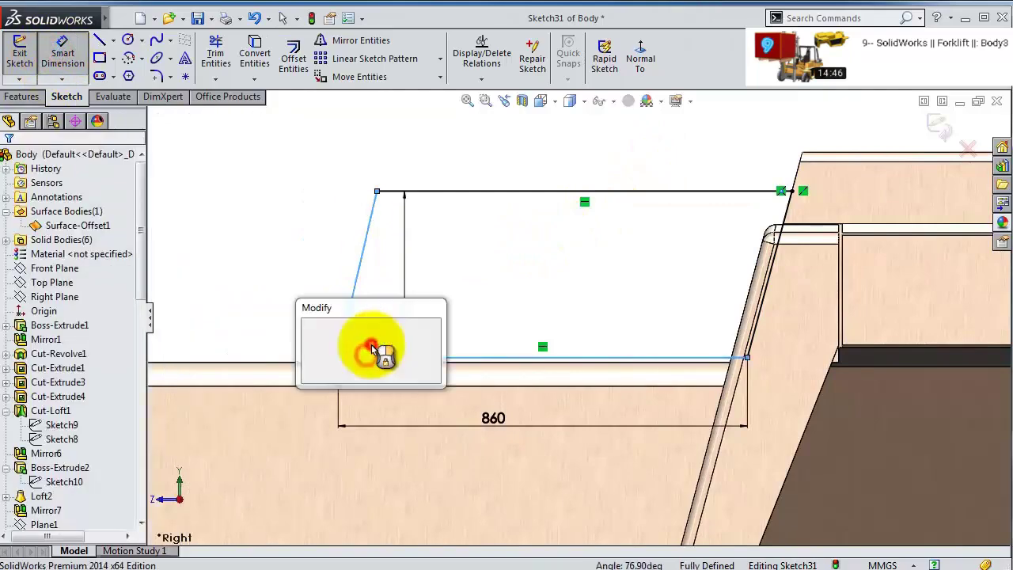
type("80")
key("Return")
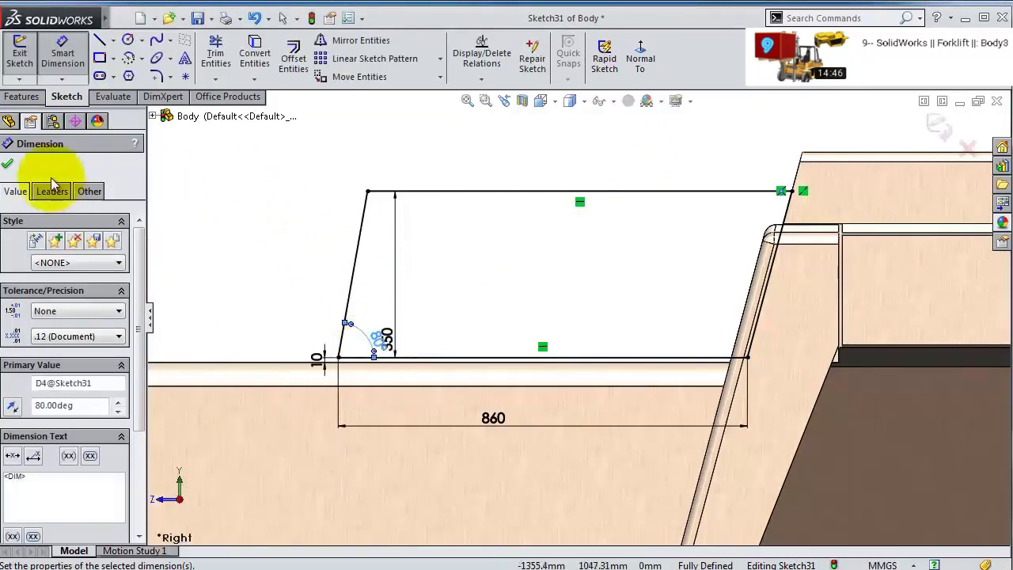
left_click(7, 163)
- Extrude Sketch31 1000 mm Mid Plane as a separate, unmerged solid body
left_click(22, 96)
left_click(27, 59)
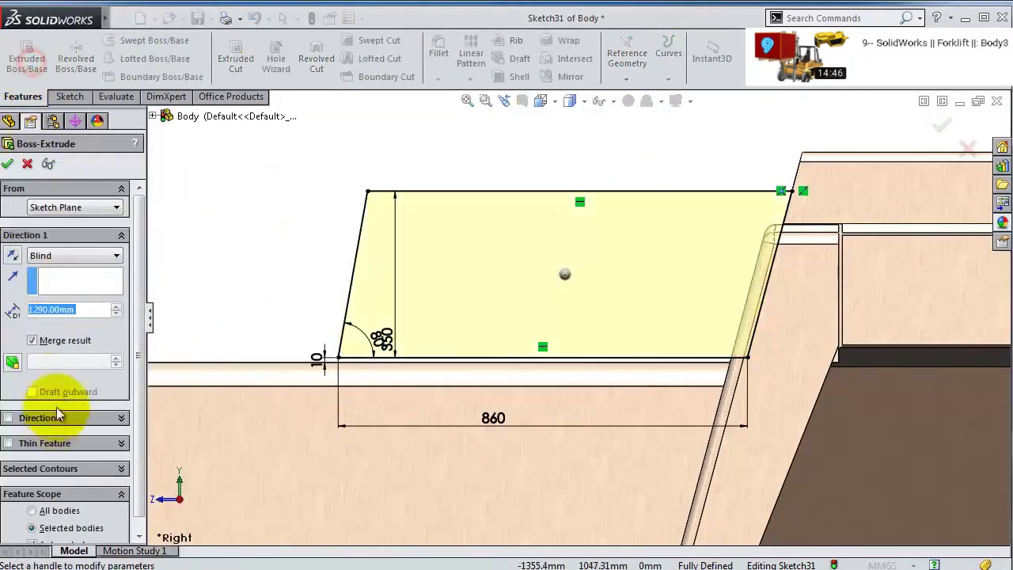
left_click(43, 253)
left_click(50, 342)
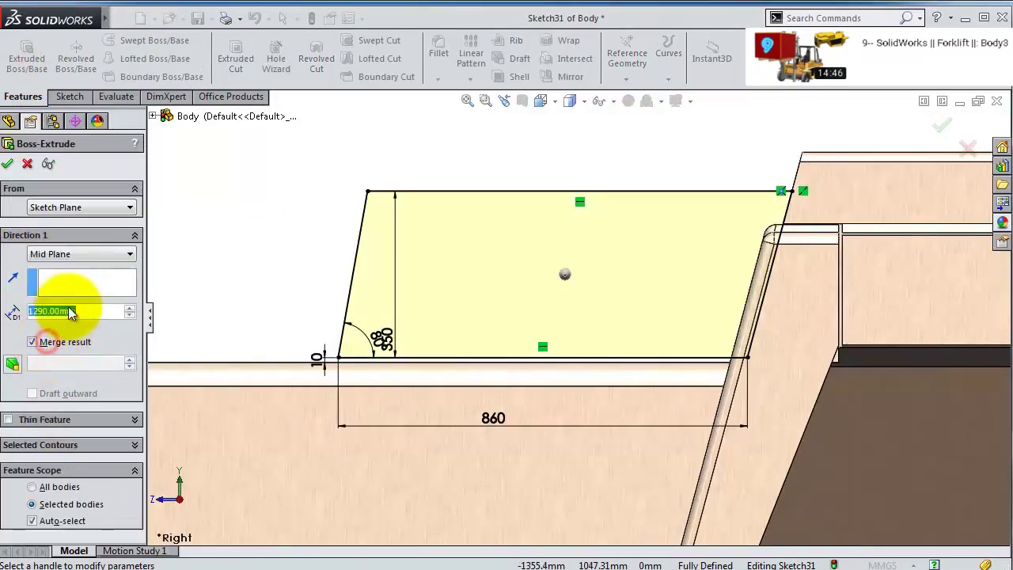
type("1000")
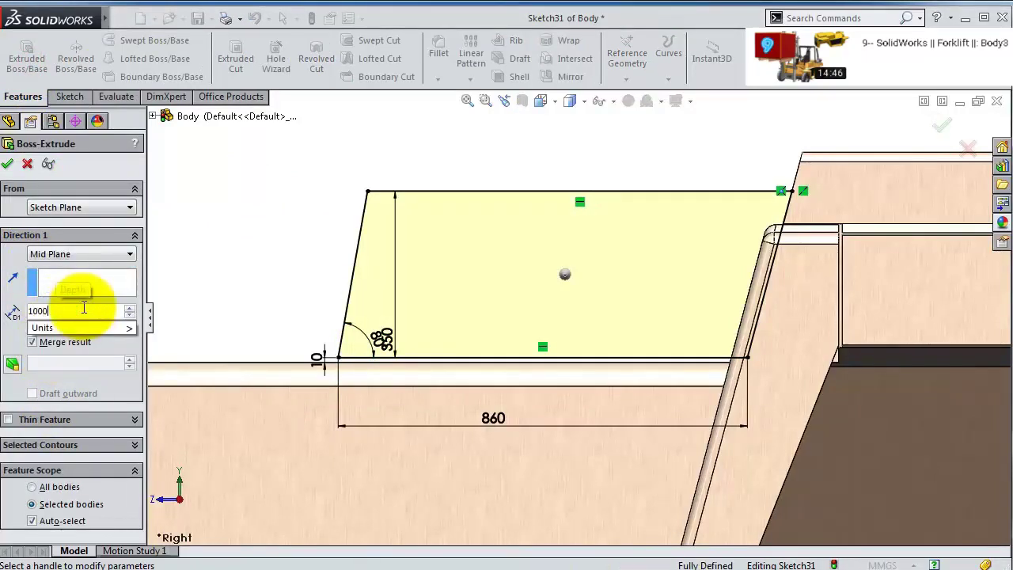
left_click(32, 342)
left_click(7, 164)
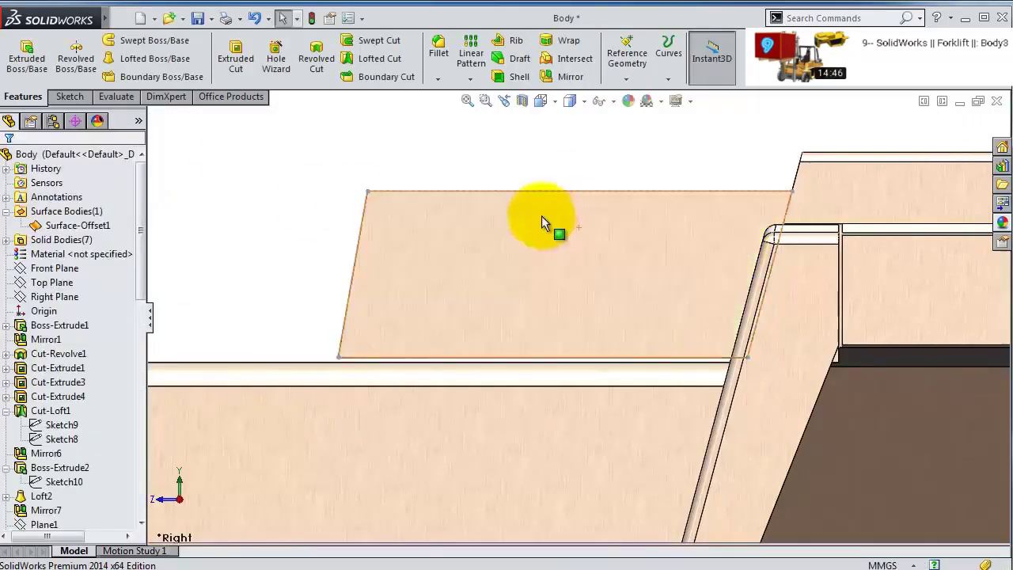
middle_click_drag(541, 215, 480, 271)
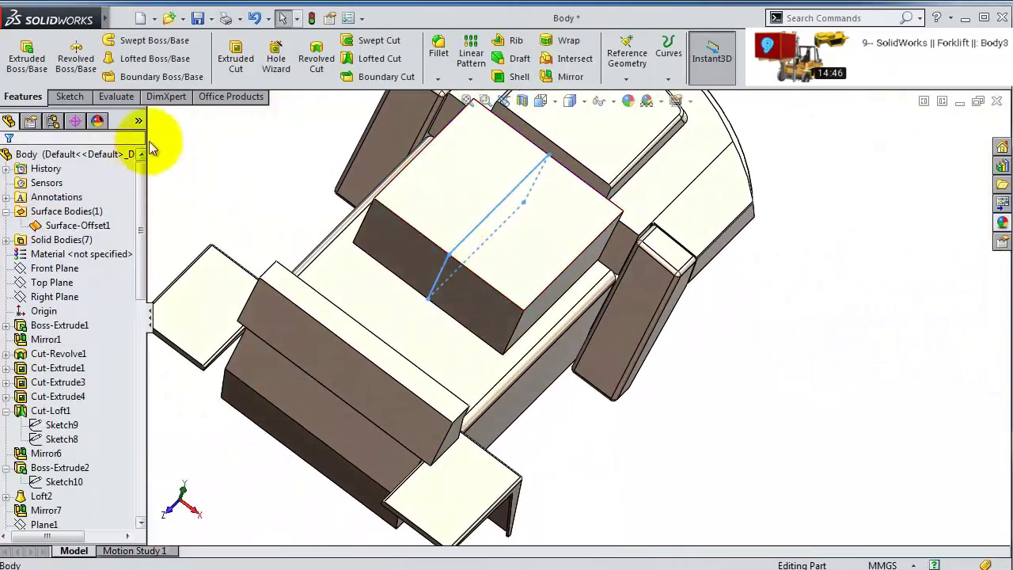
- Start a Distance-Distance chamfer and begin entering its two distance values
left_click(441, 79)
left_click(462, 108)
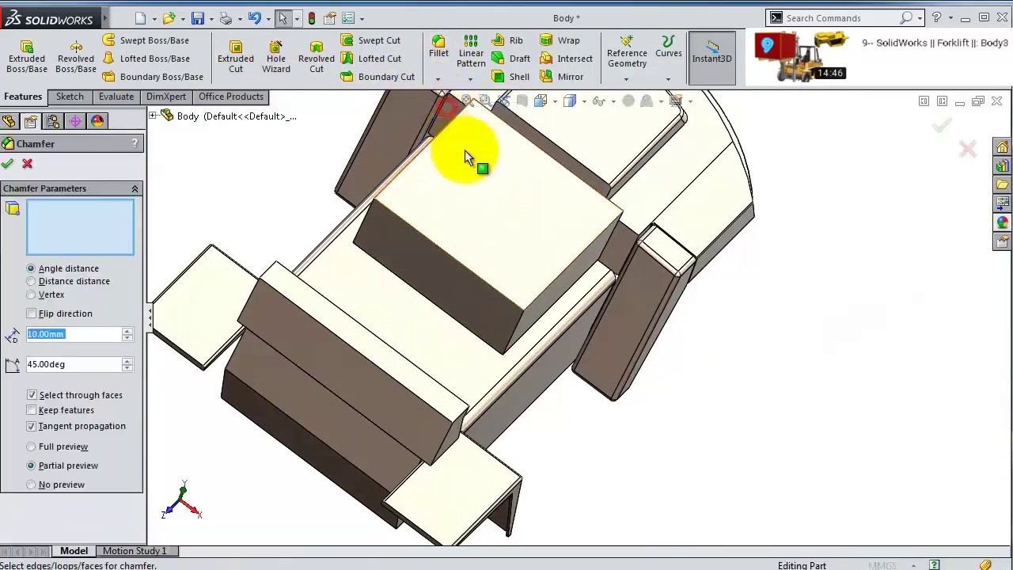
left_click(69, 281)
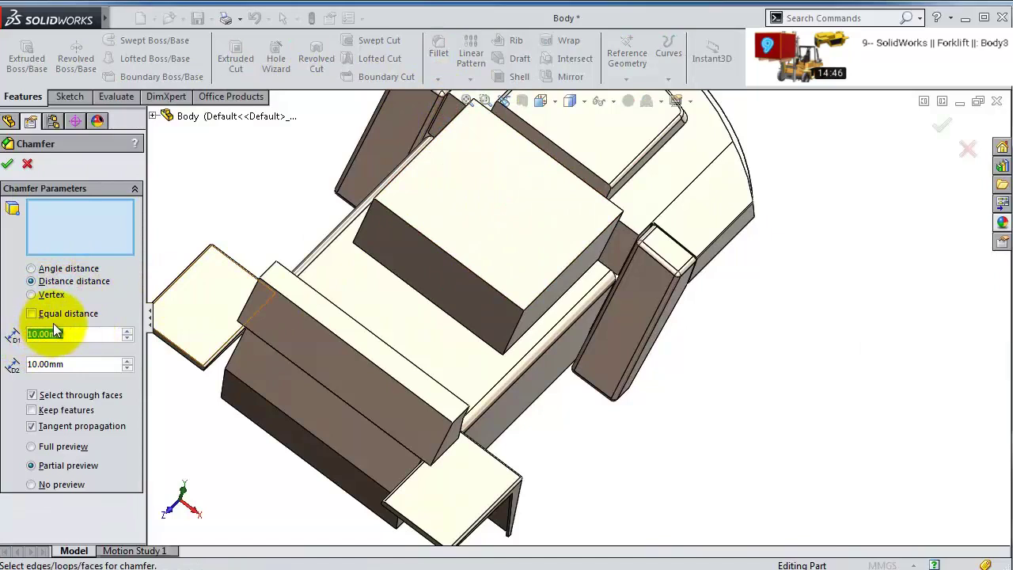
type("50")
left_click(77, 364)
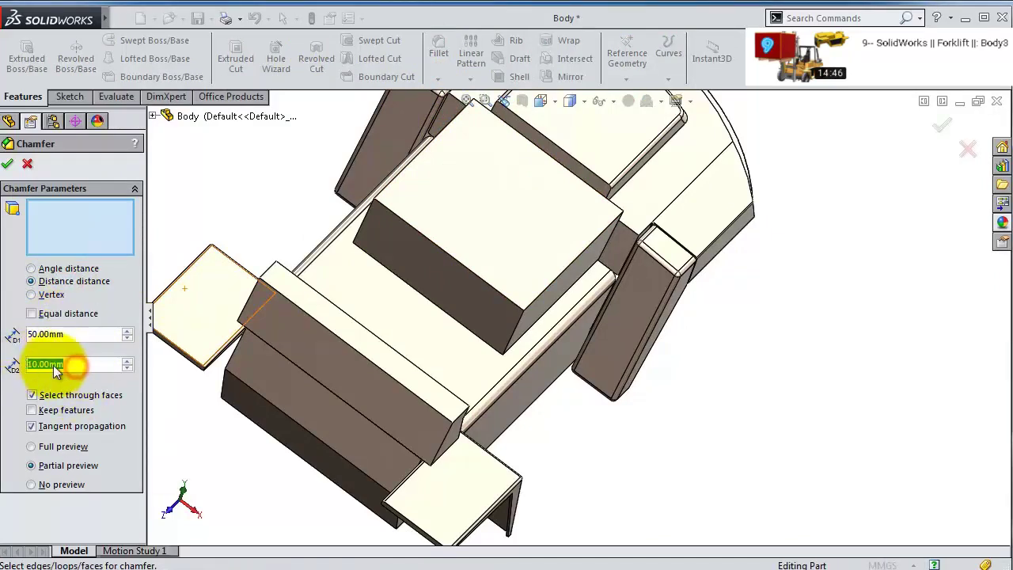
type("1")
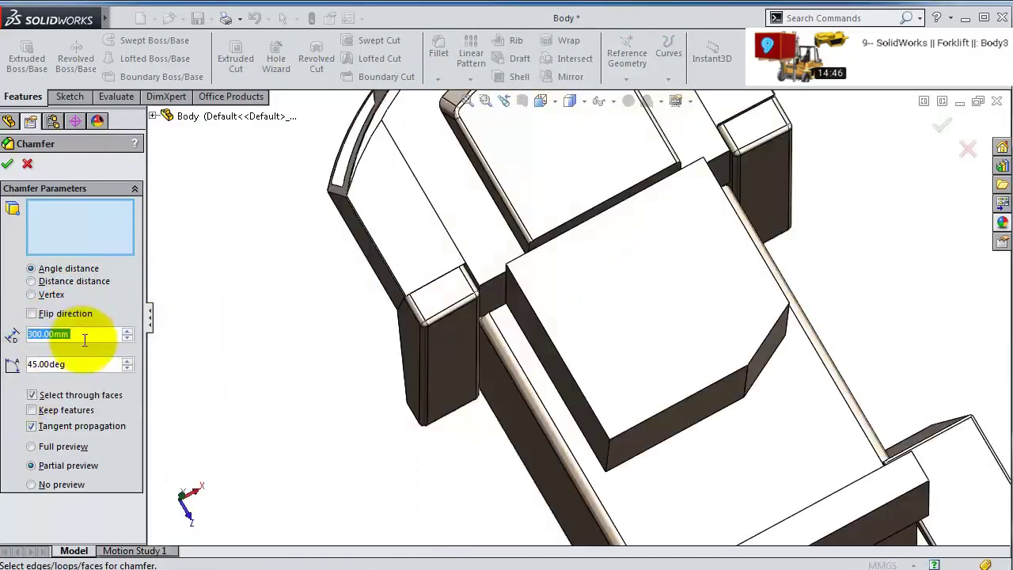
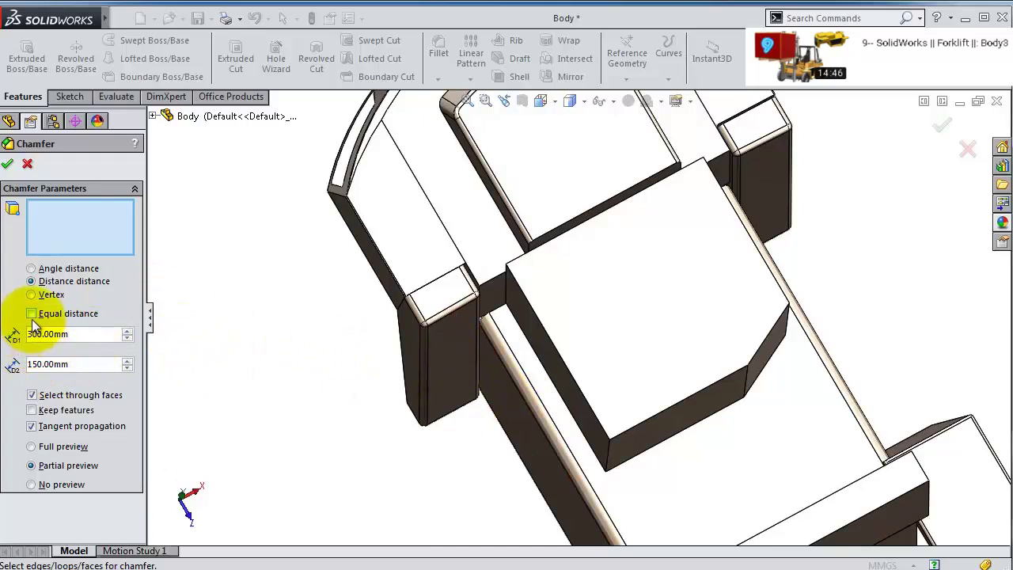
- Add Chamfer2 to the raised block's corner edge with distances 150 mm and 300 mm
left_click(82, 334)
type("150")
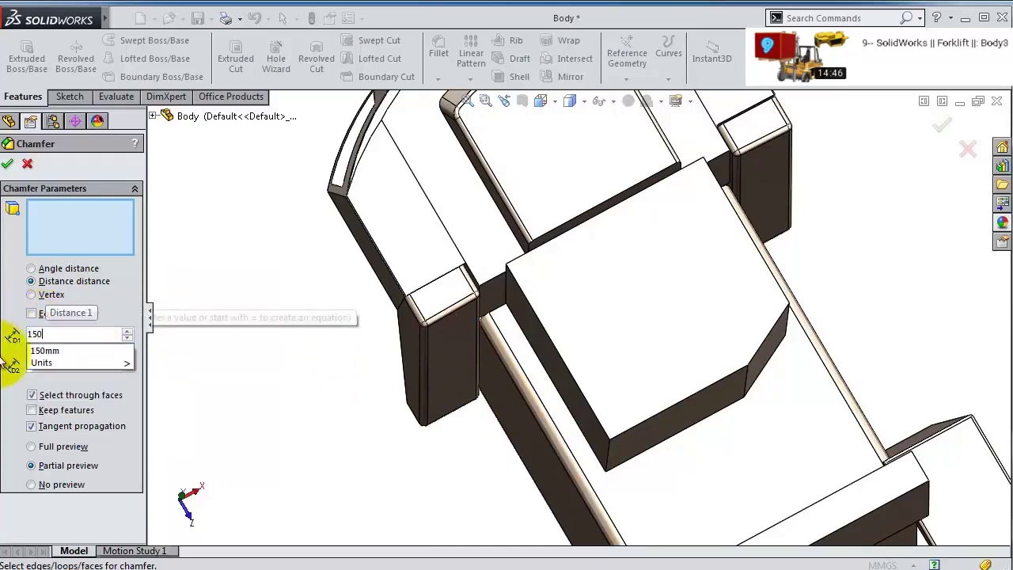
key("Return")
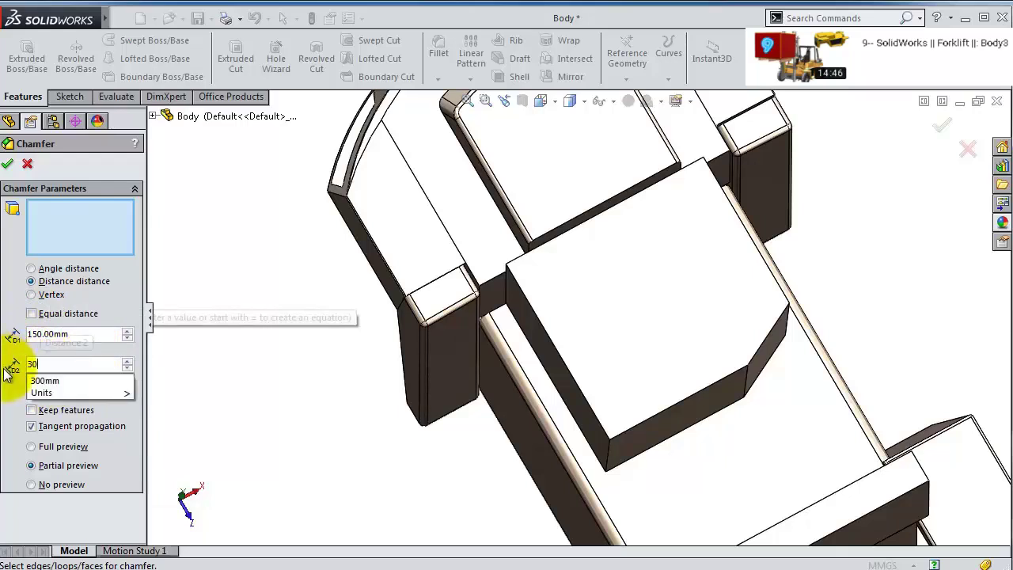
type("0")
key("Return")
left_click(606, 448)
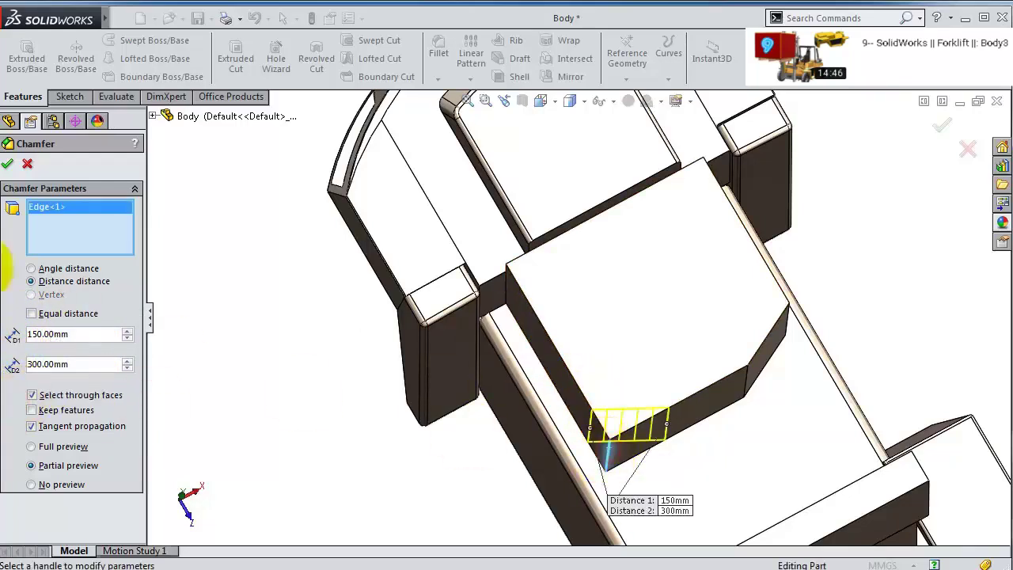
left_click(10, 166)
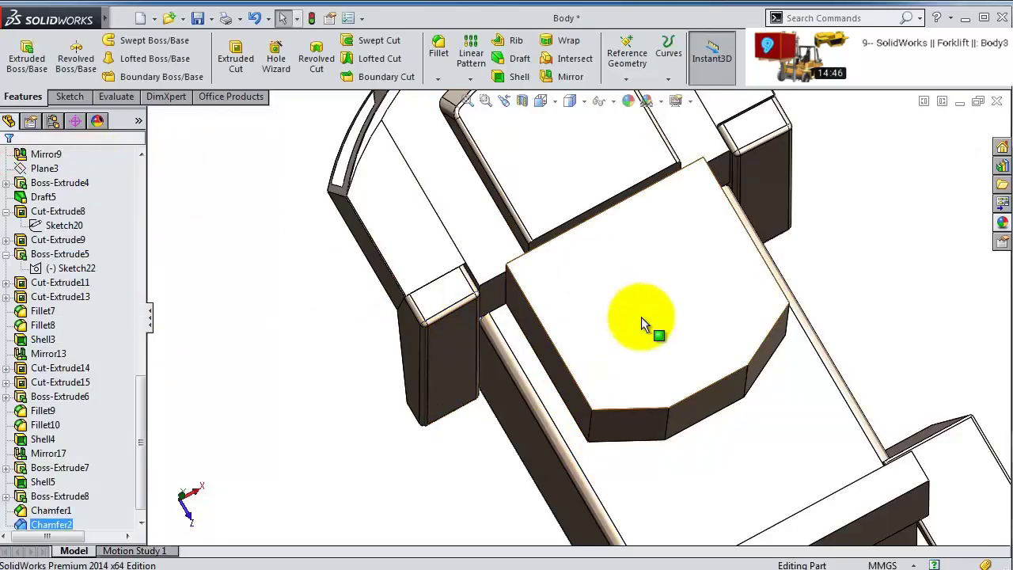
middle_click_drag(644, 323, 498, 317)
key("Escape")
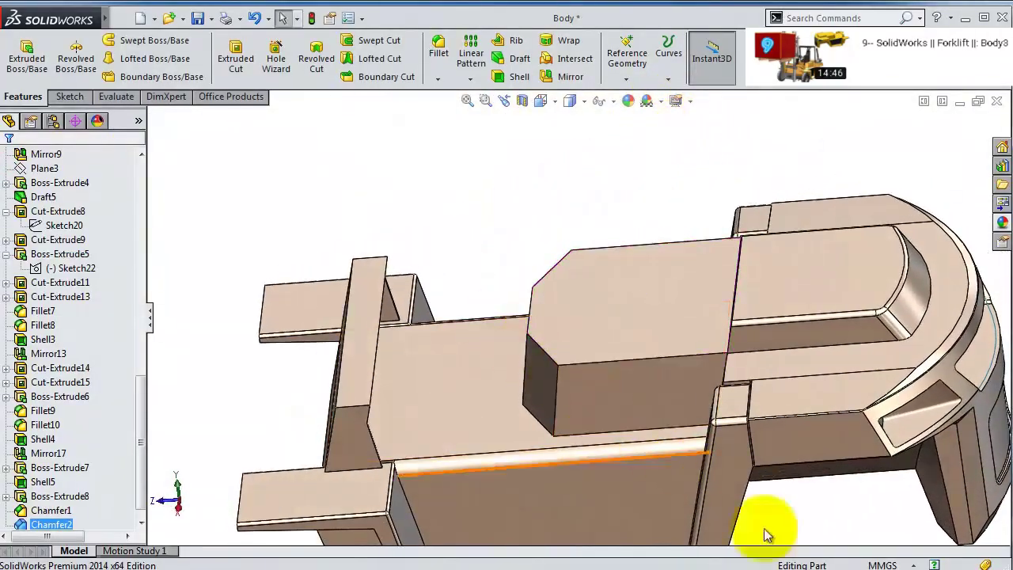
- Select nine top and vertical edges of the chamfered block for a 12.5 mm fillet
left_click(470, 78)
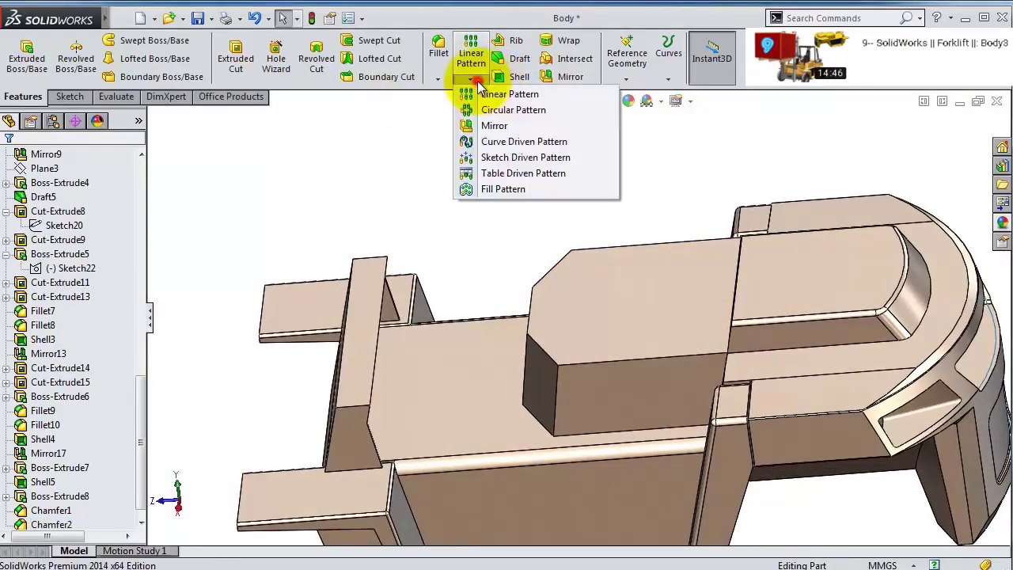
left_click(438, 47)
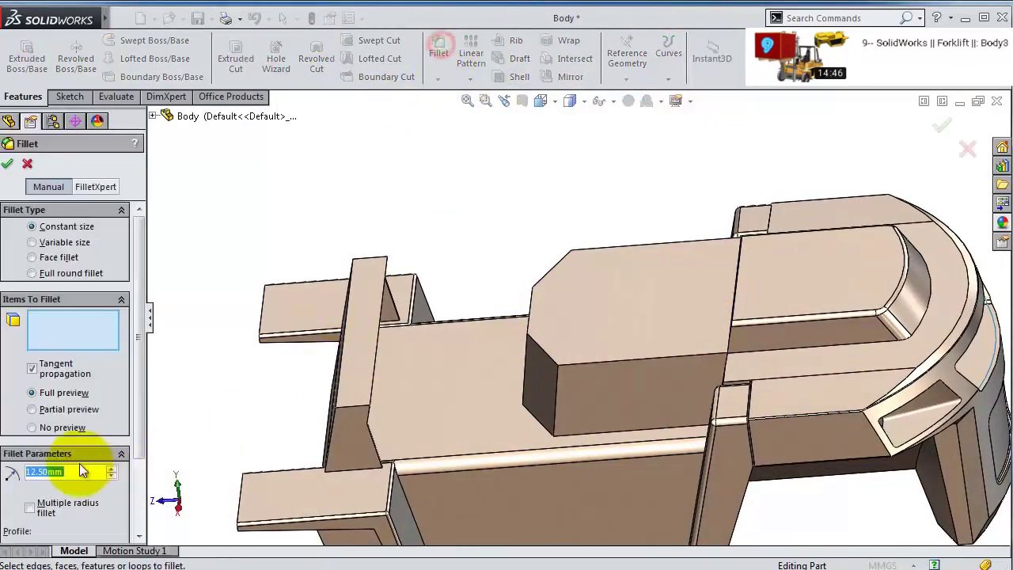
left_click(633, 357)
left_click(556, 390)
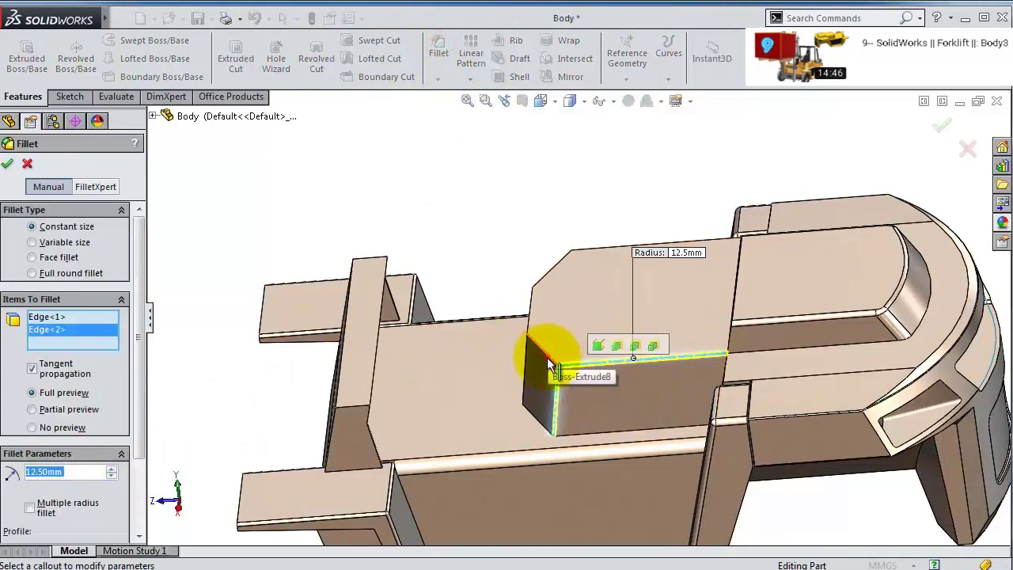
left_click(545, 360)
scroll(593, 343, "down", 5)
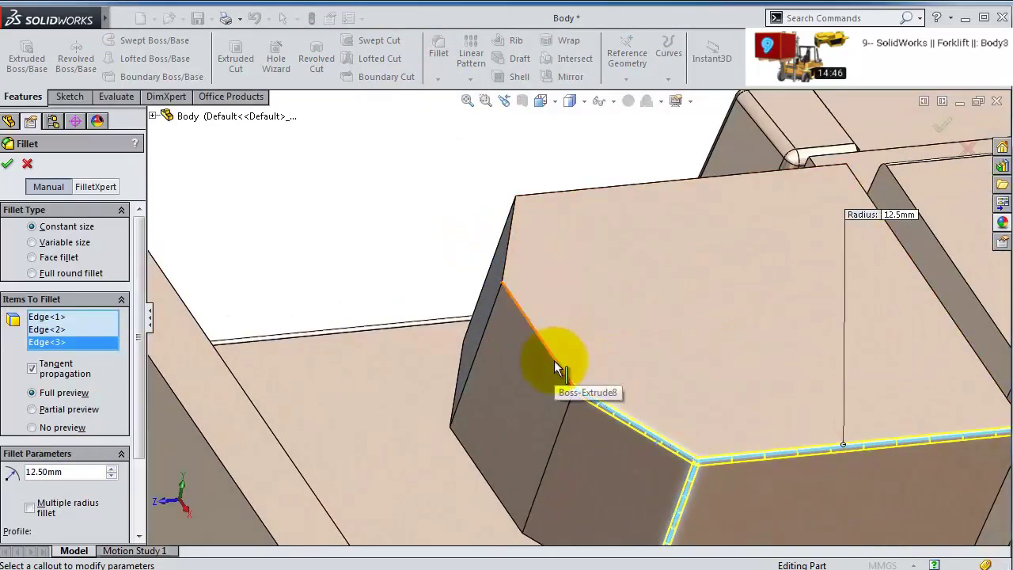
left_click(554, 365)
left_click(561, 431)
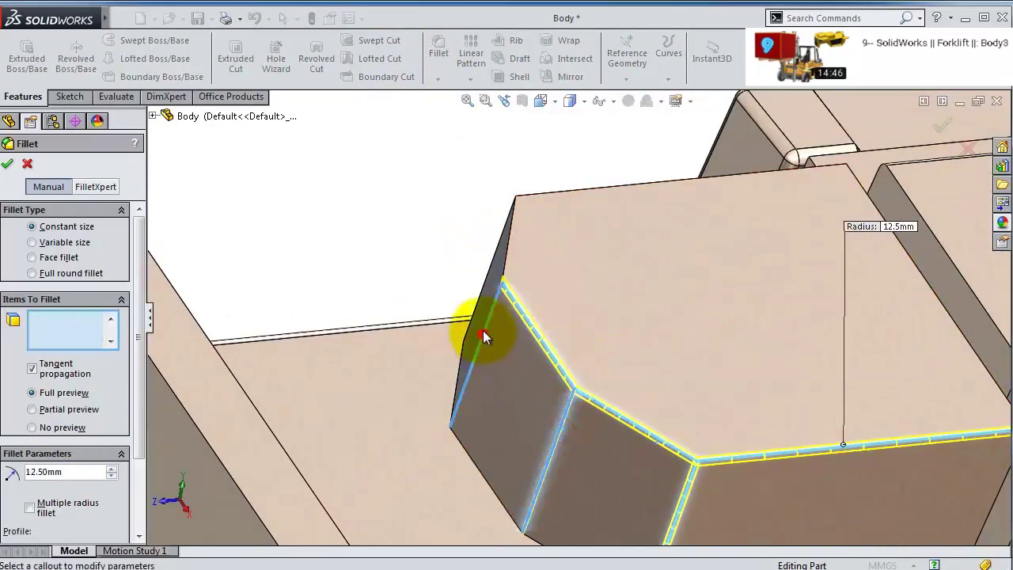
left_click(486, 338)
middle_click_drag(464, 301, 532, 247)
left_click(537, 263)
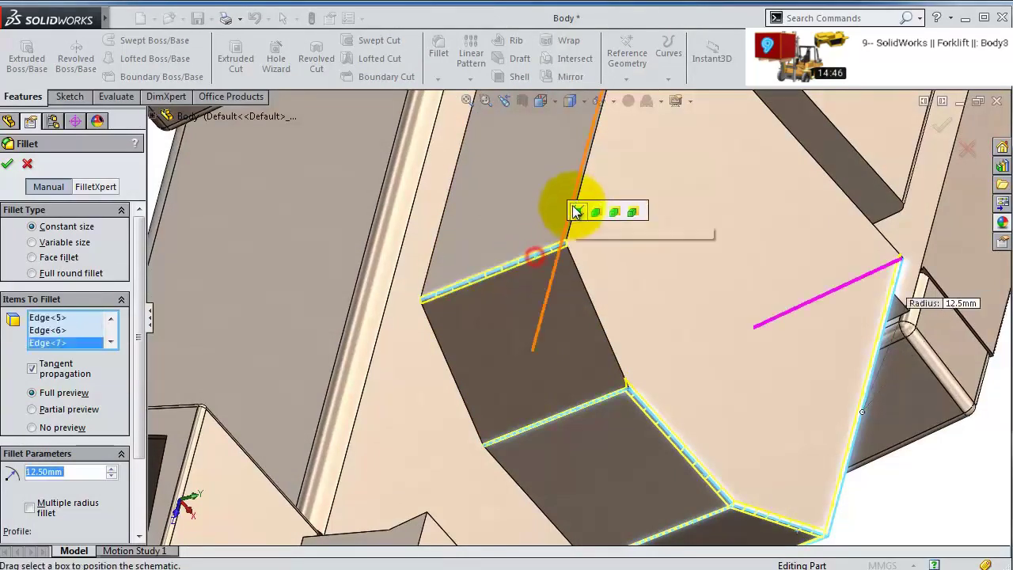
left_click(583, 192)
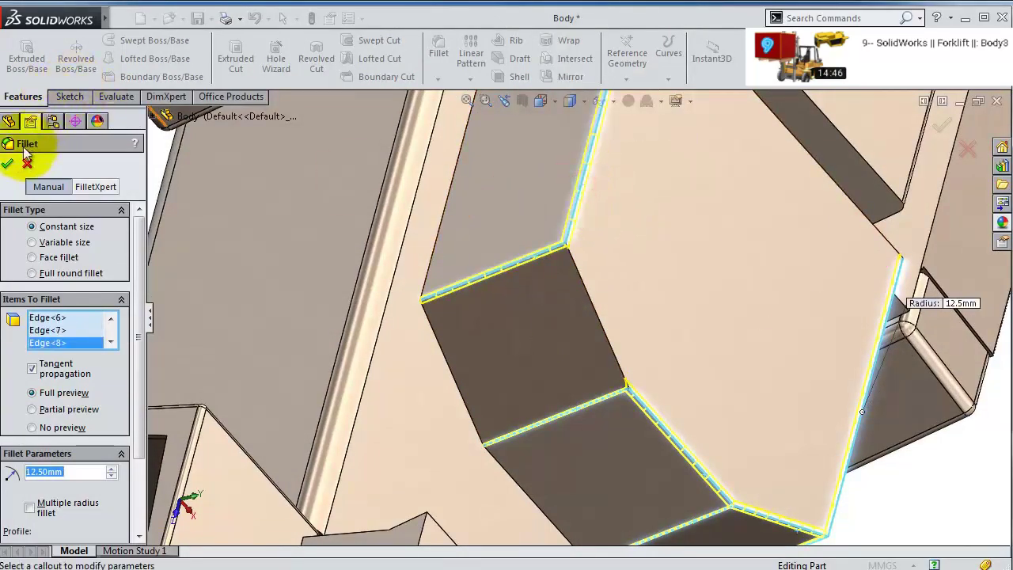
left_click(584, 283)
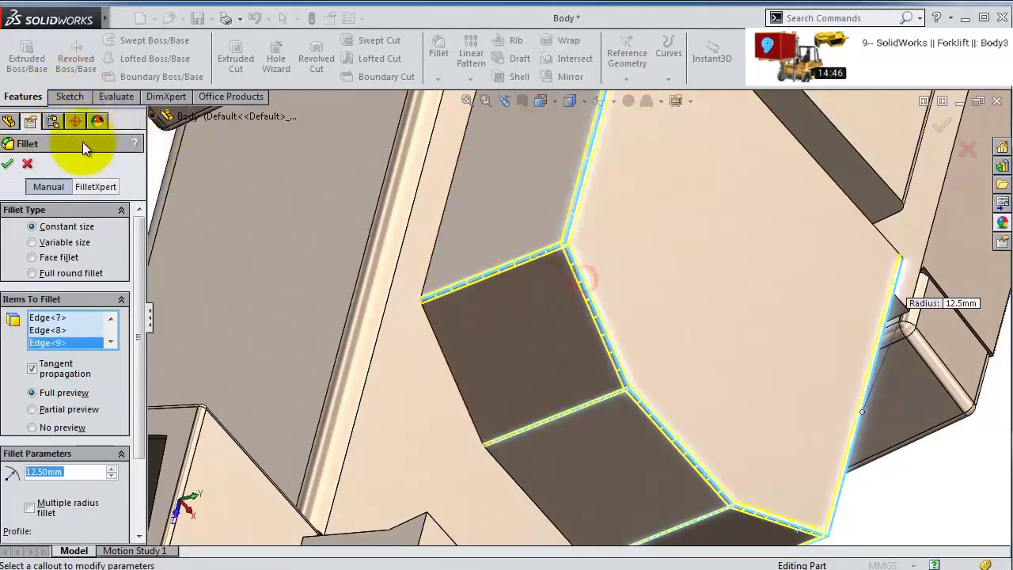
- Apply the 12.5 mm fillet and inspect the part's underside
key("Return")
scroll(602, 317, "up", 6)
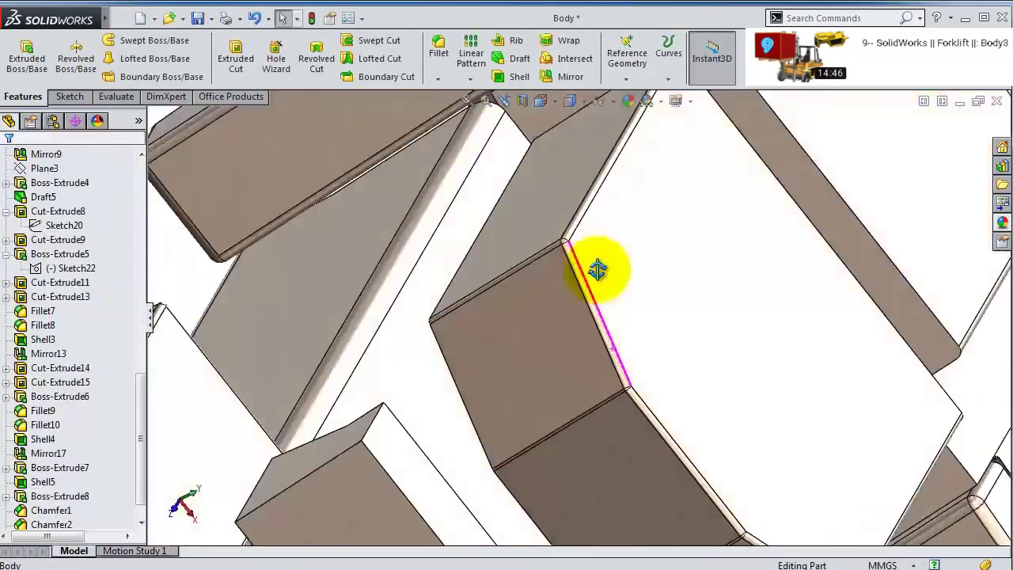
middle_click_drag(599, 351, 520, 372)
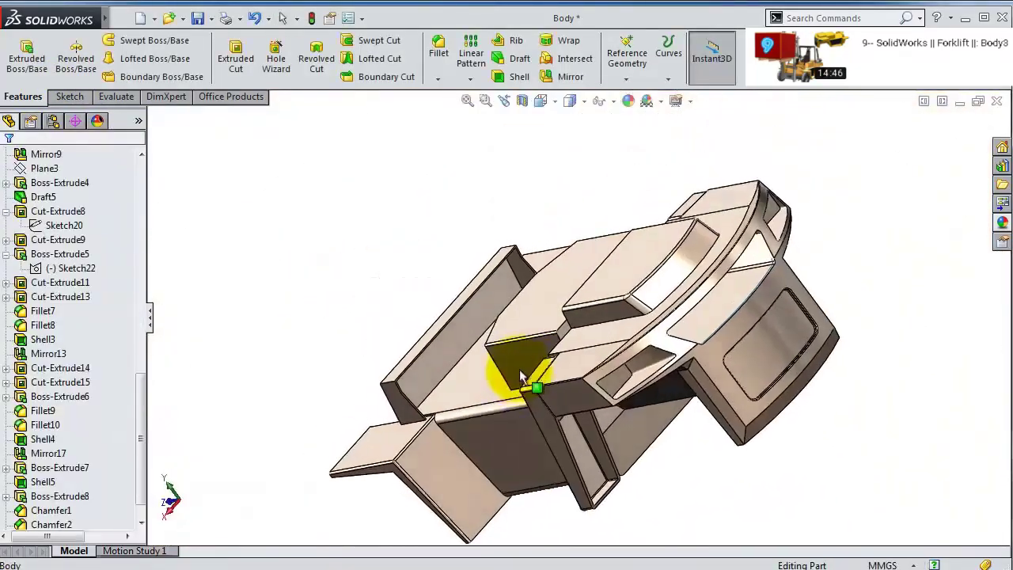
scroll(509, 516, "down", 5)
middle_click_drag(580, 435, 597, 409)
scroll(597, 409, "down", 5)
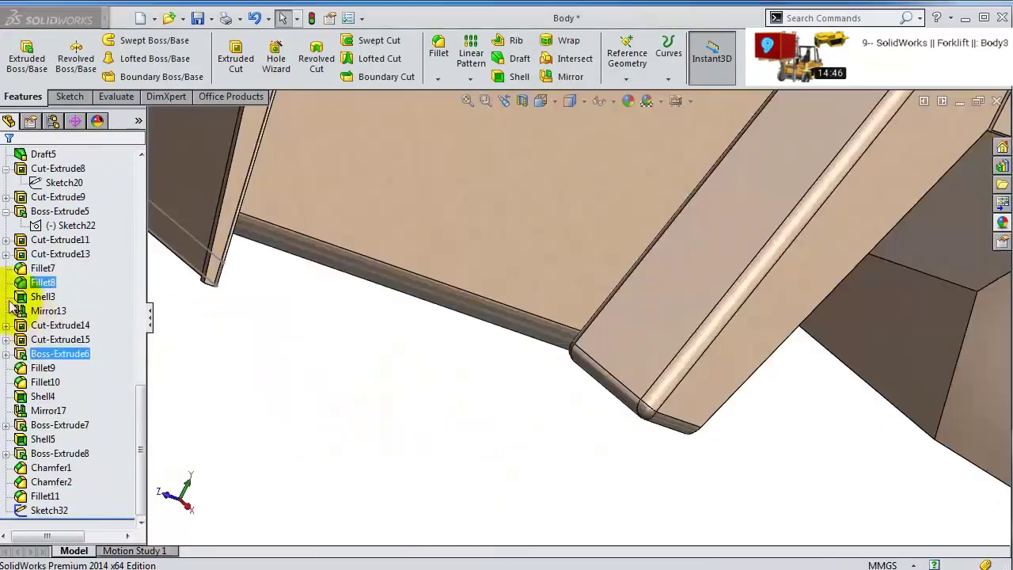
- Edit Fillet8 to drop Edge<2>, leaving one 25 mm filleted edge
left_click(43, 282)
left_click(64, 276)
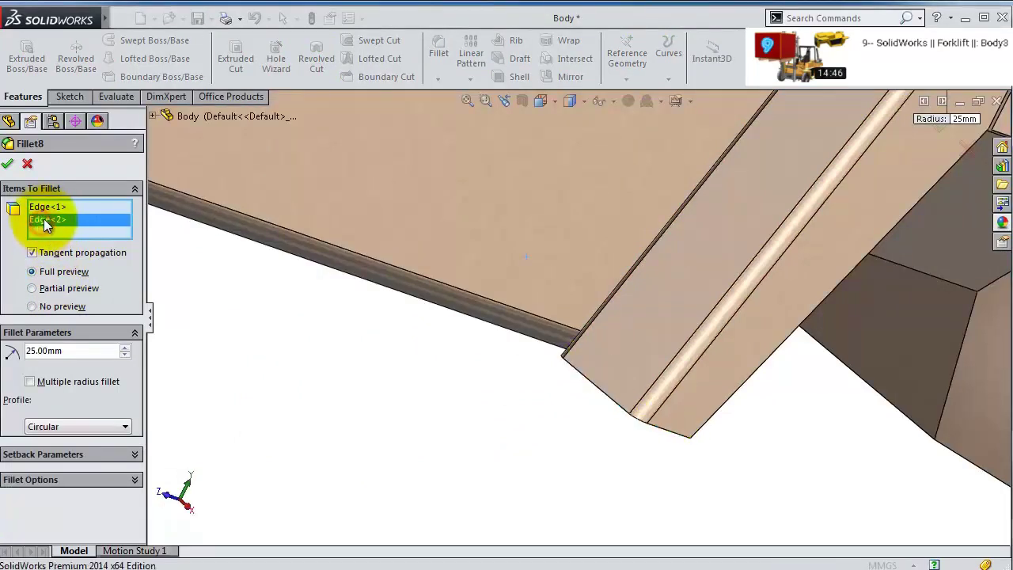
key("Delete")
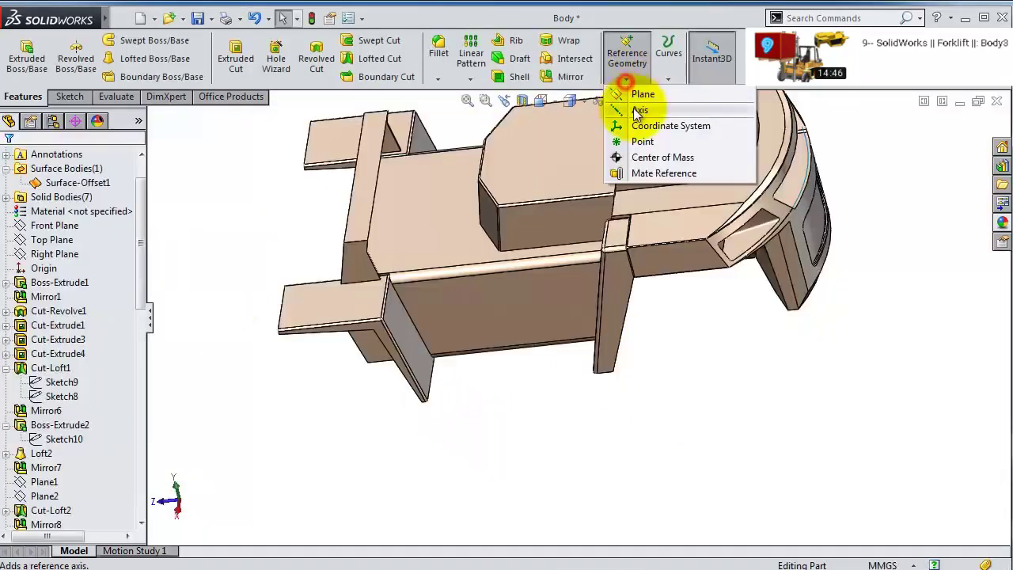
left_click(641, 93)
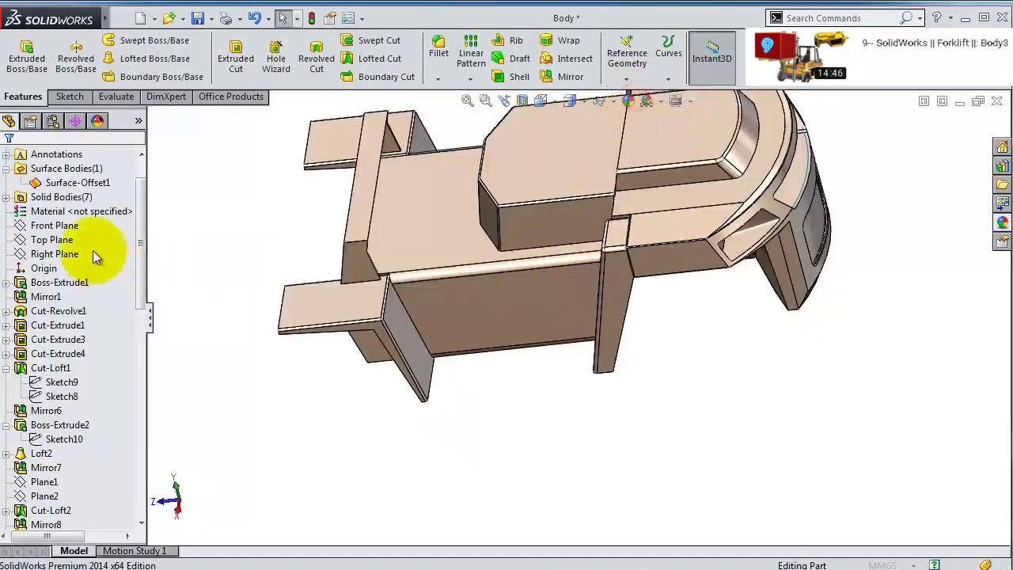
- Create Plane4 parallel to the Front Plane through a leg edge
scroll(407, 387, "down", 2)
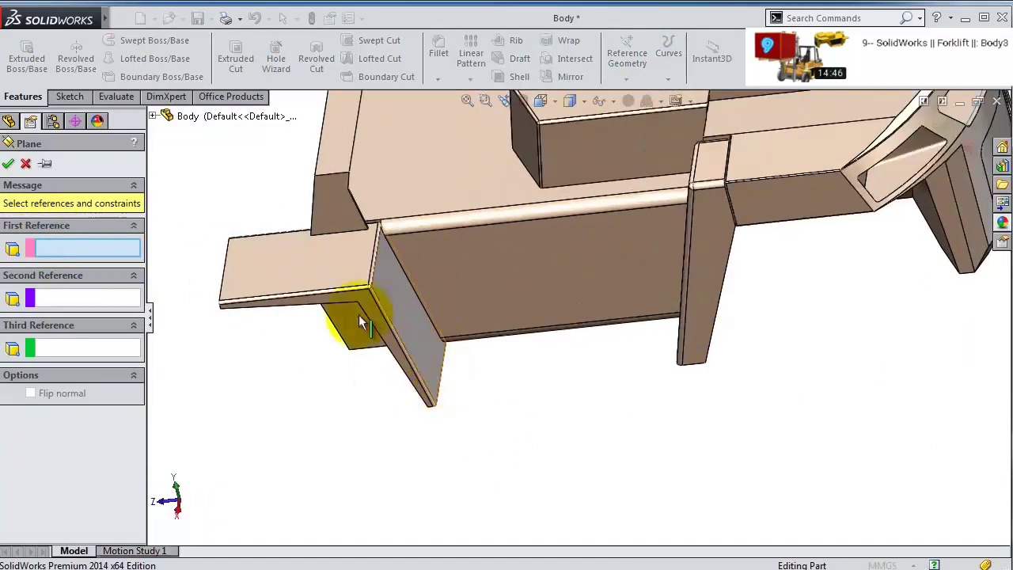
left_click(152, 116)
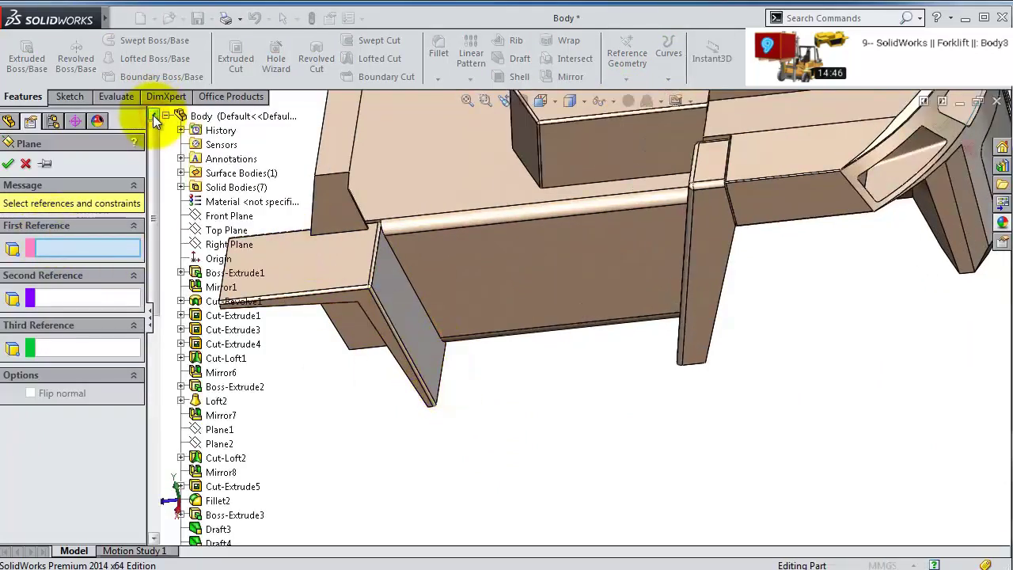
left_click(232, 216)
middle_click_drag(312, 264, 766, 327)
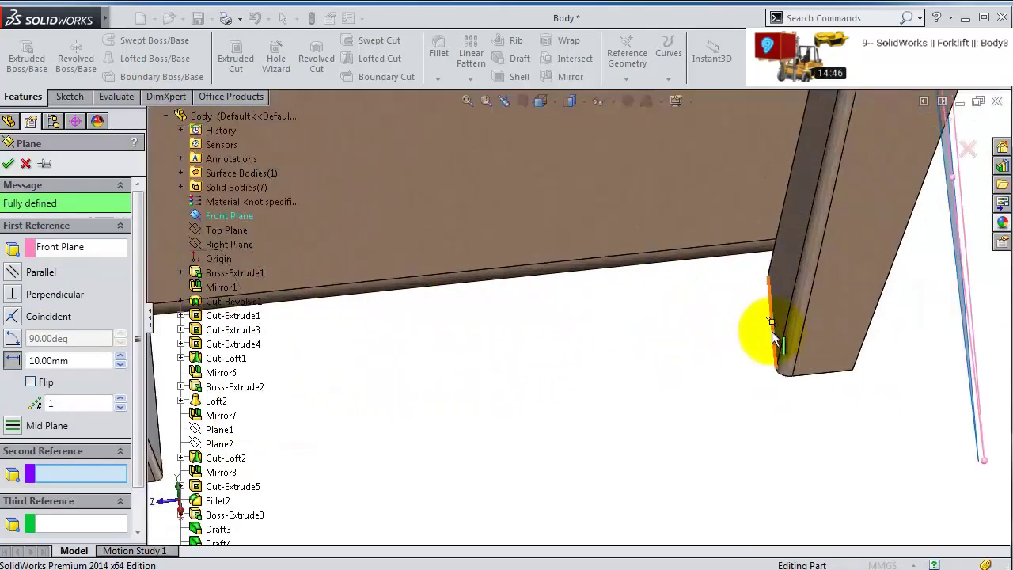
left_click(769, 343)
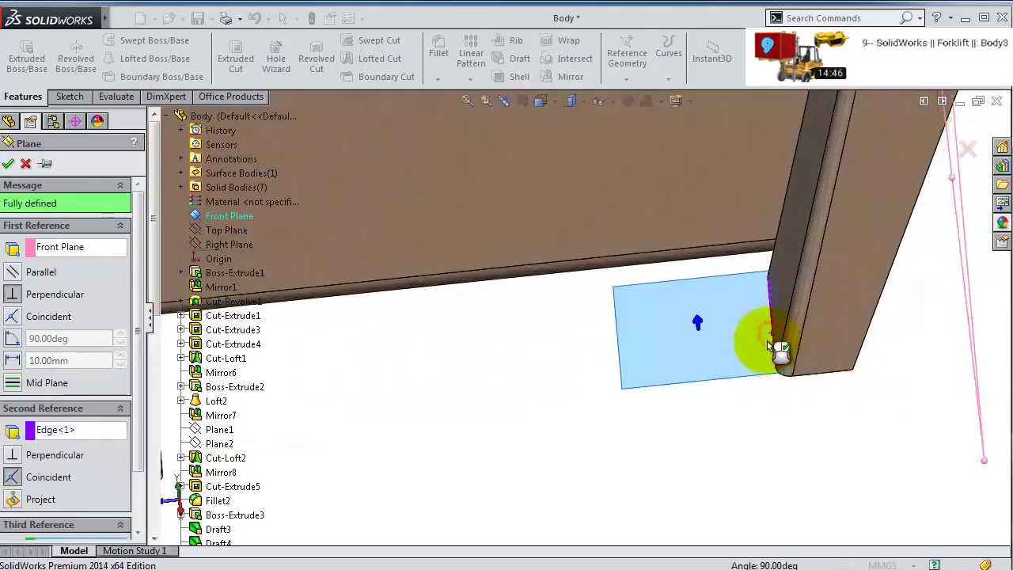
left_click(14, 272)
left_click(7, 164)
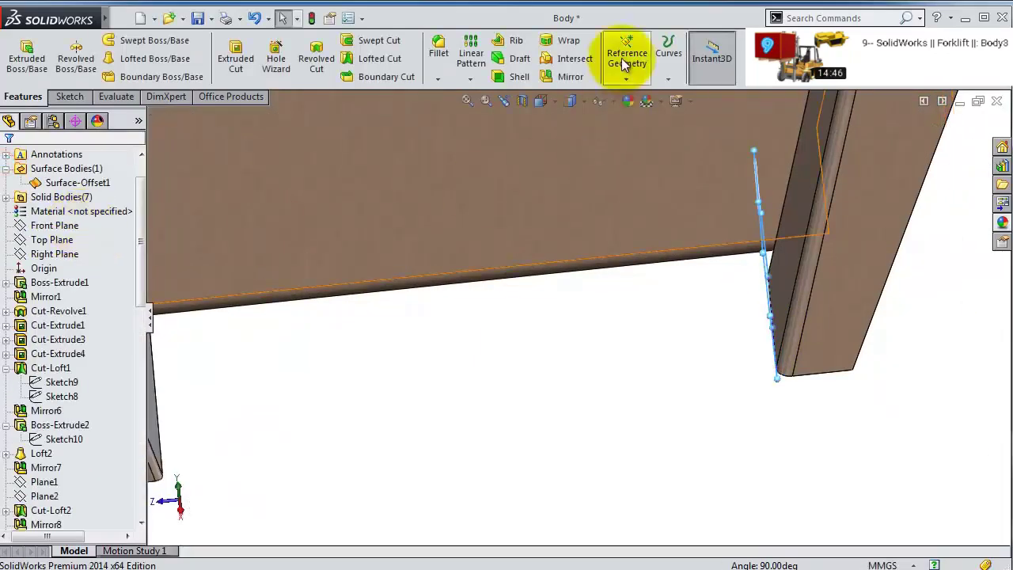
- Create Plane5 parallel to Plane4 through the other leg edge and select it
left_click(628, 81)
left_click(638, 94)
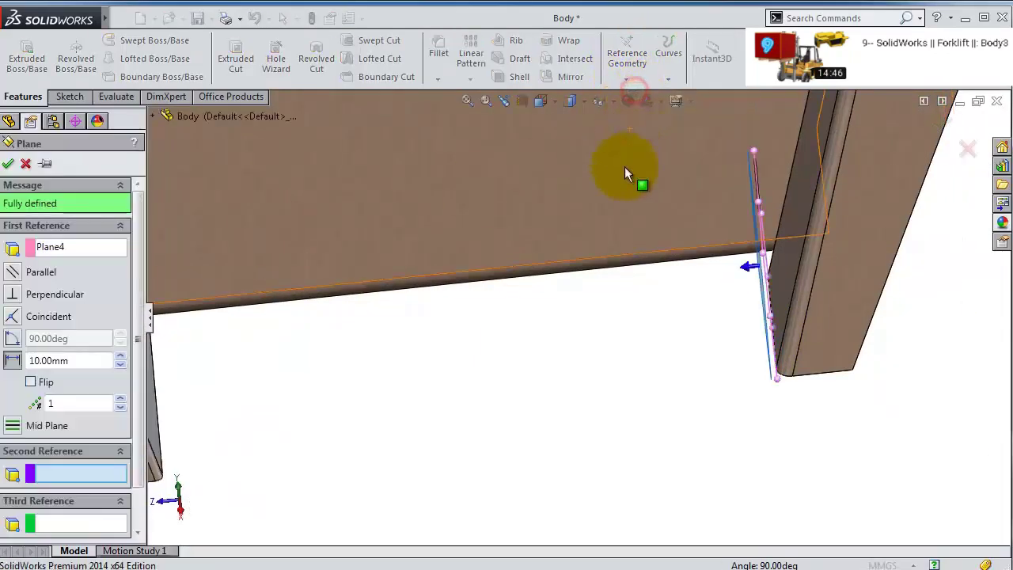
scroll(475, 293, "up", 3)
middle_click_drag(422, 333, 283, 361)
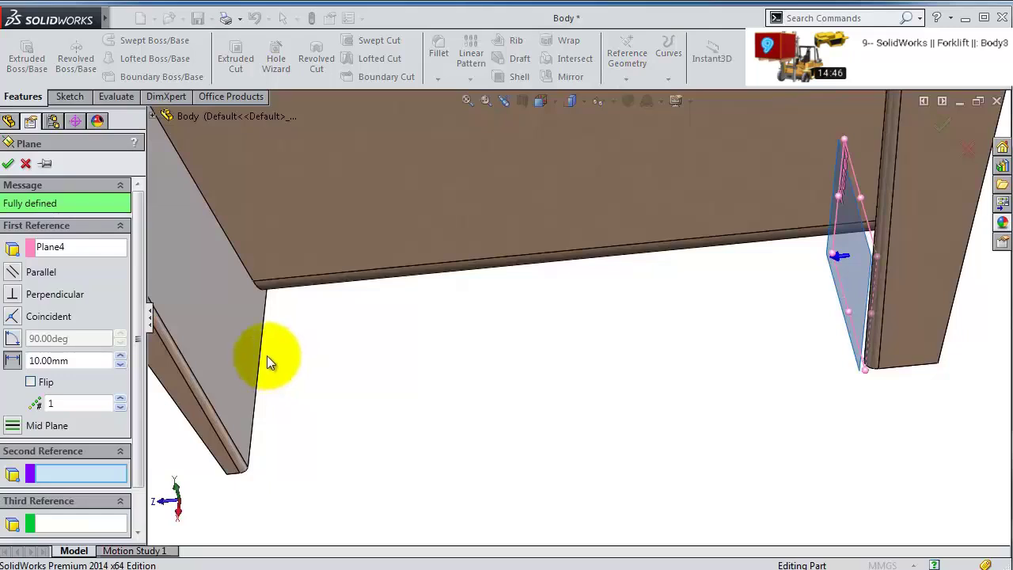
left_click(262, 360)
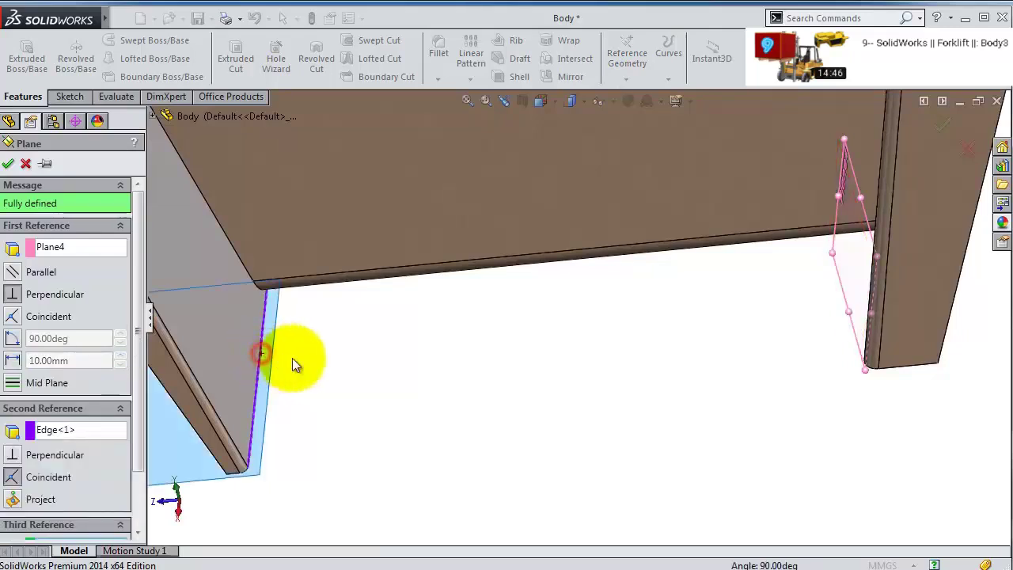
left_click(13, 271)
left_click(9, 163)
middle_click_drag(346, 328, 364, 273)
left_click(361, 261)
- Sketch a corner rectangle on Plane5 from the model's corner to the body edge
left_click(398, 190)
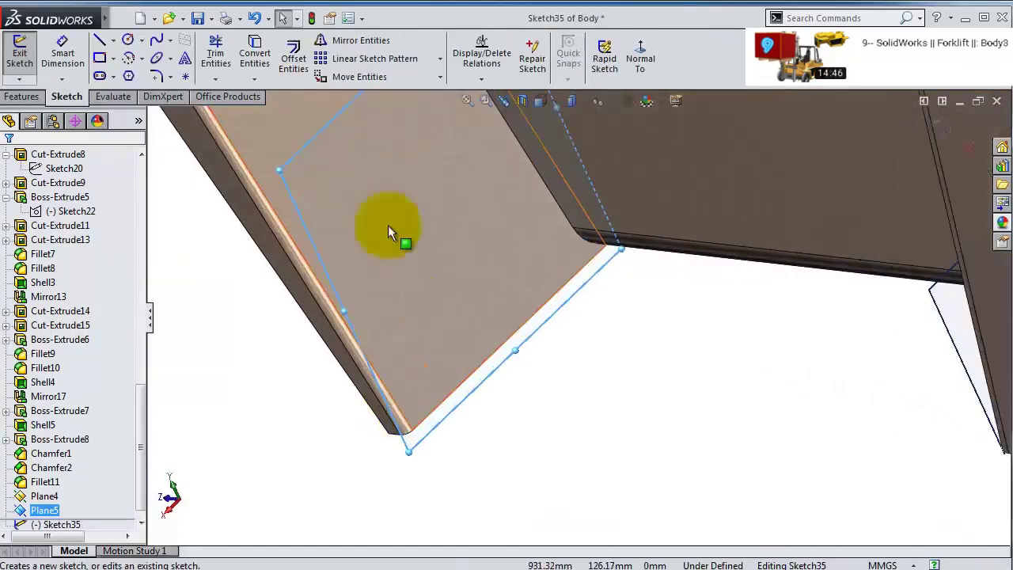
left_click(99, 59)
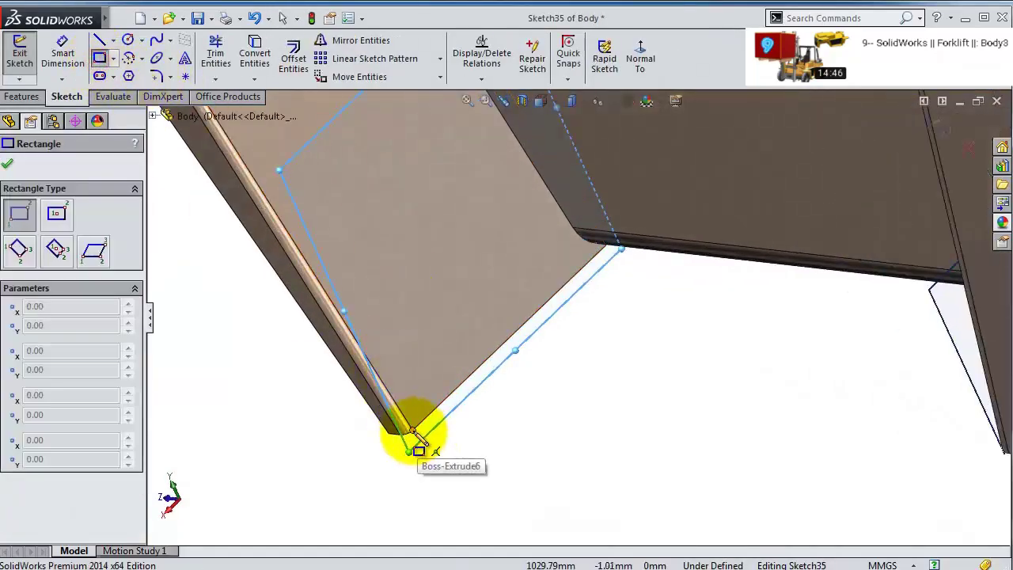
left_click(410, 447)
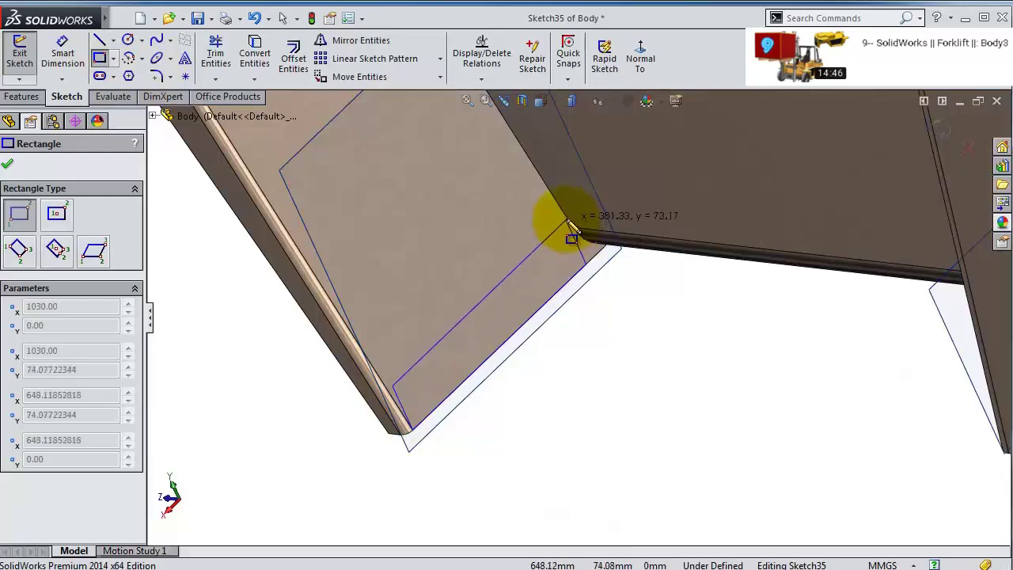
scroll(568, 222, "down", 3)
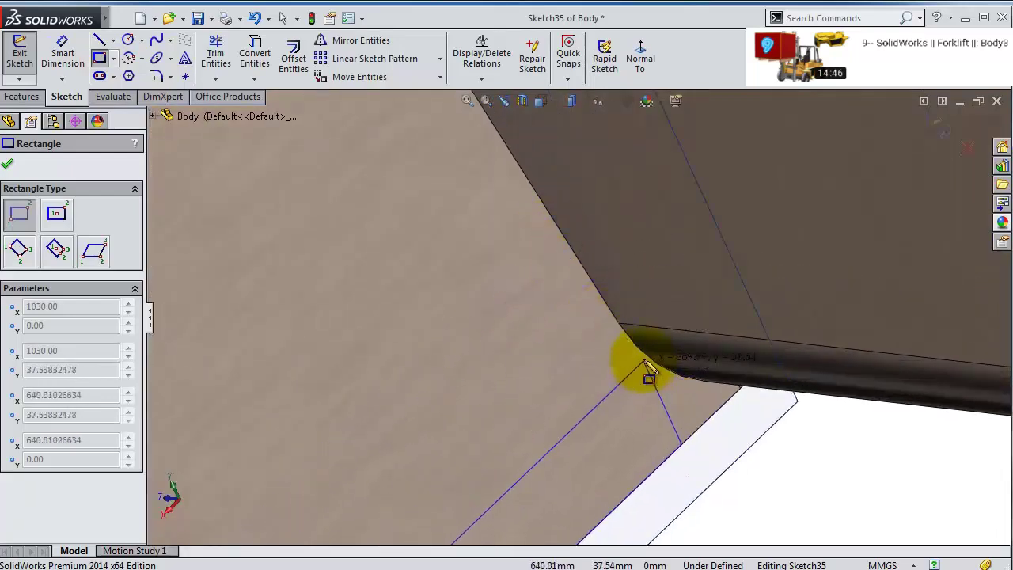
left_click(647, 362)
- Dimension the rectangle's short side to 45 mm
left_click(64, 49)
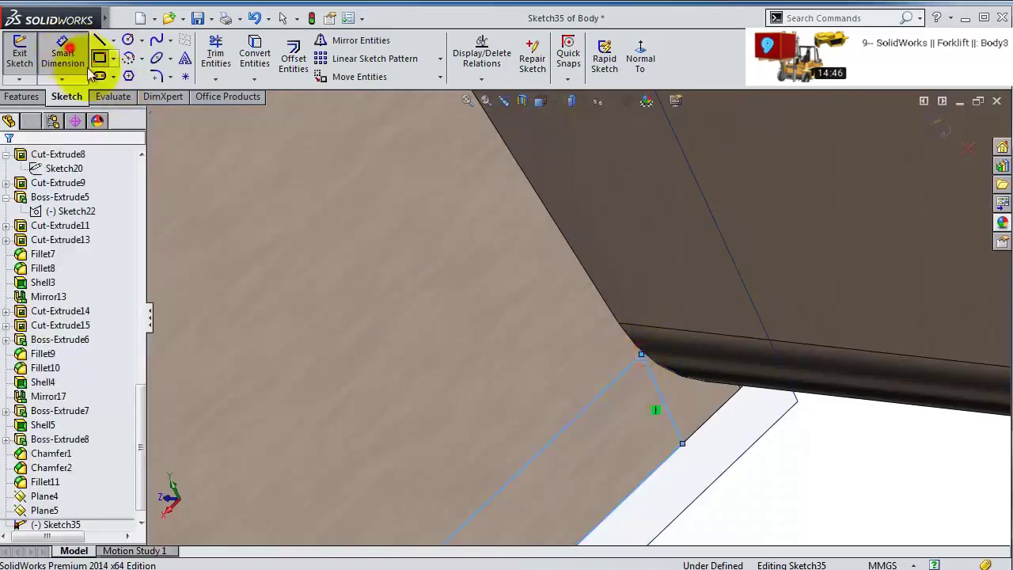
scroll(515, 341, "up", 5)
middle_click_drag(515, 341, 439, 490)
scroll(439, 491, "down", 2)
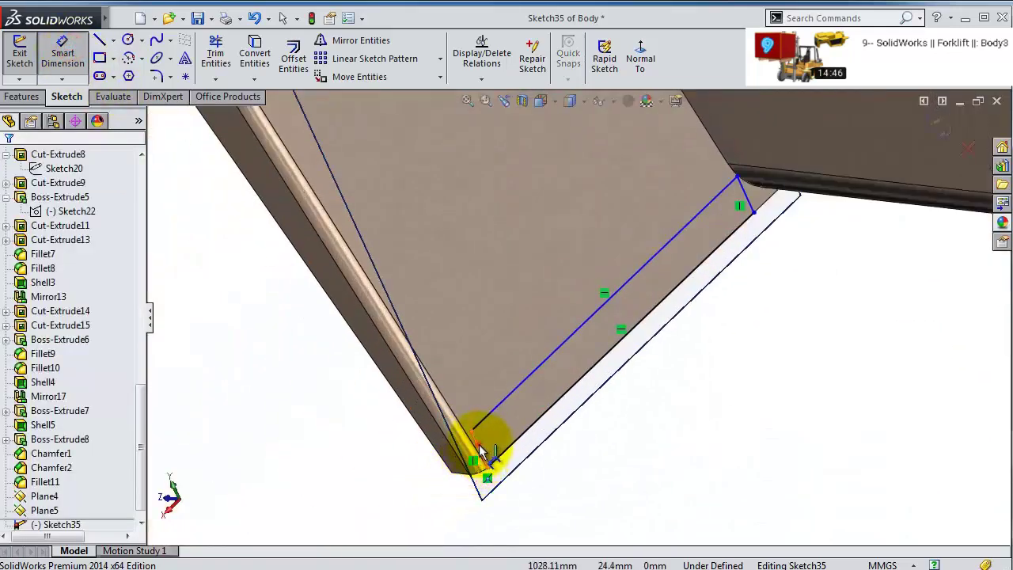
left_click(480, 453)
left_click(423, 478)
type("45")
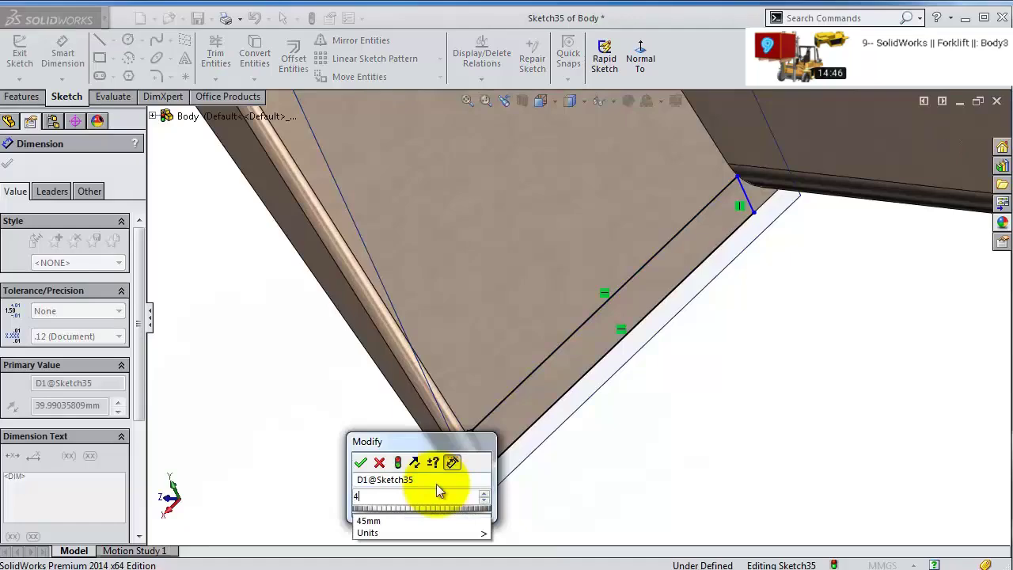
key("Return")
- Dimension the long side to 390 mm and exit the sketch
mouse_move(688, 301)
middle_mouse_down()
mouse_move(660, 294)
mouse_move(669, 294)
middle_mouse_up()
left_click(648, 241)
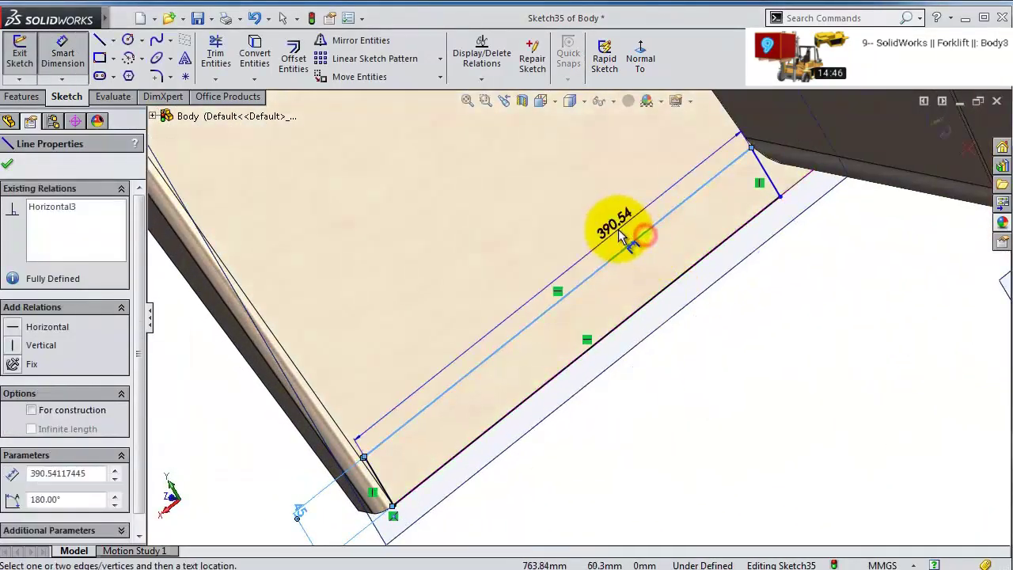
left_click(609, 229)
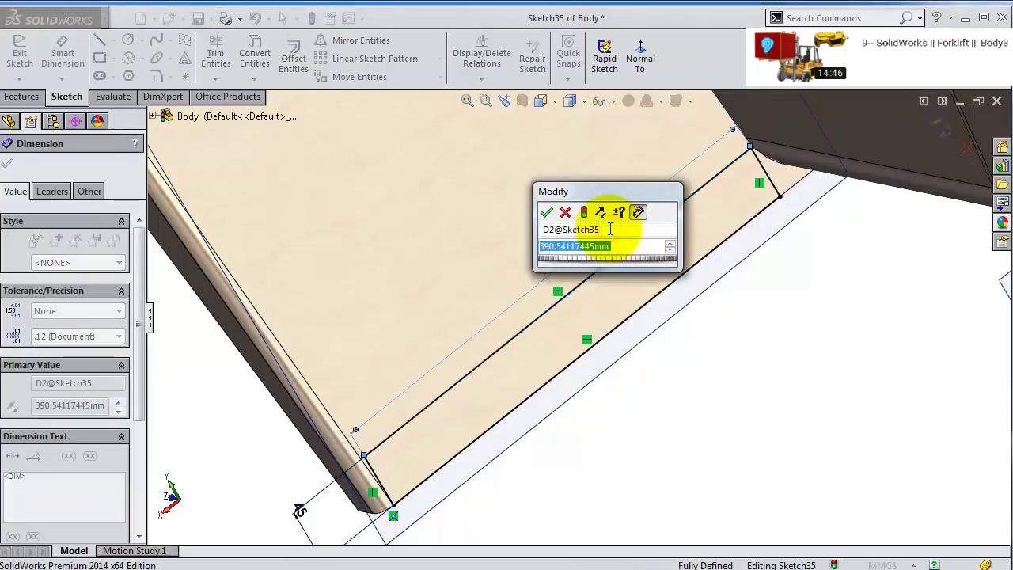
type("390")
key("Return")
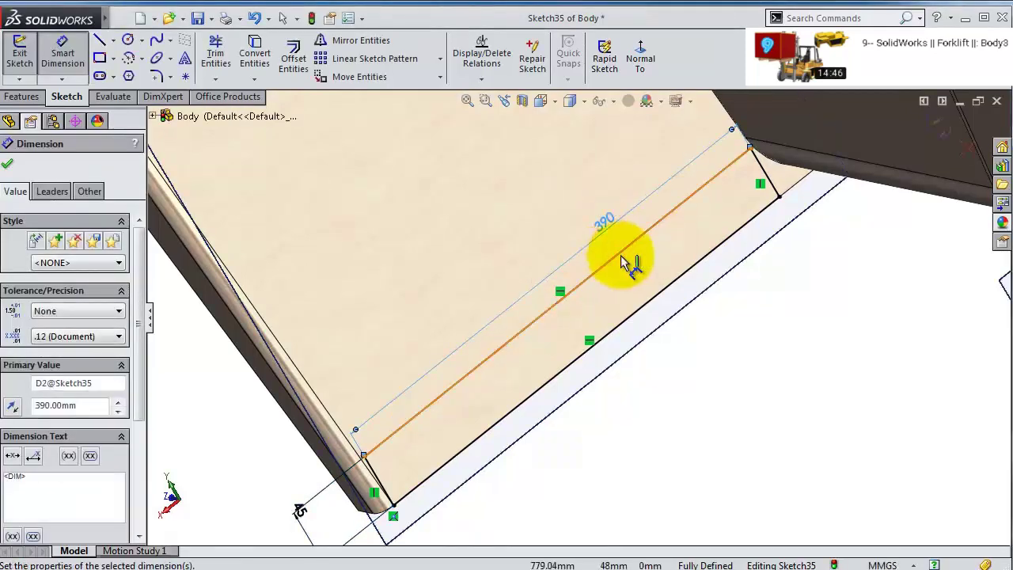
scroll(722, 198, "up", 1)
left_click(947, 137)
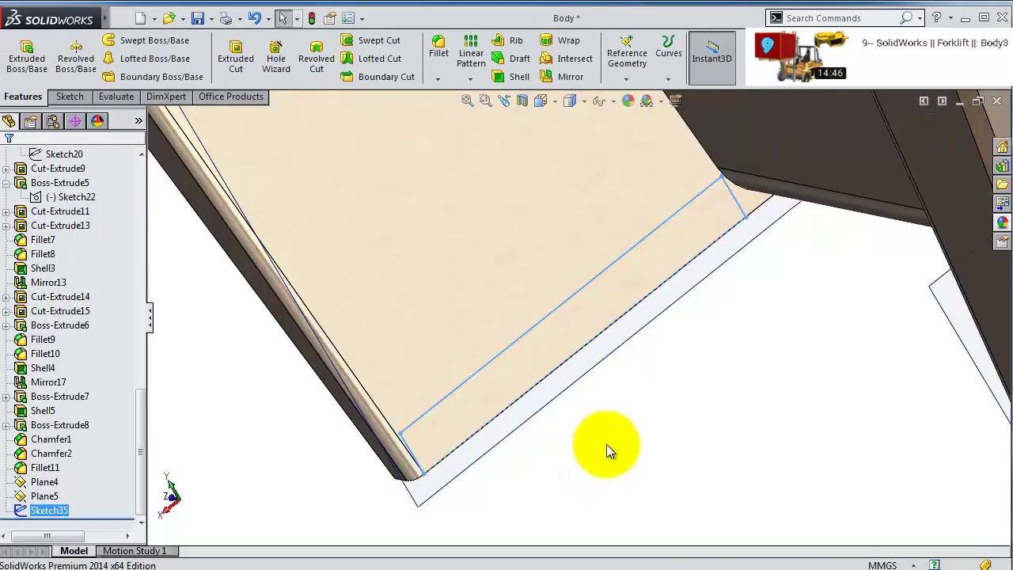
- Sketch a corner rectangle on Plane4 starting from the plane's lower corner
mouse_move(606, 447)
middle_mouse_down()
mouse_move(670, 426)
mouse_move(720, 362)
mouse_move(871, 355)
mouse_move(719, 341)
mouse_move(764, 339)
mouse_move(802, 360)
middle_mouse_up()
left_click(805, 400)
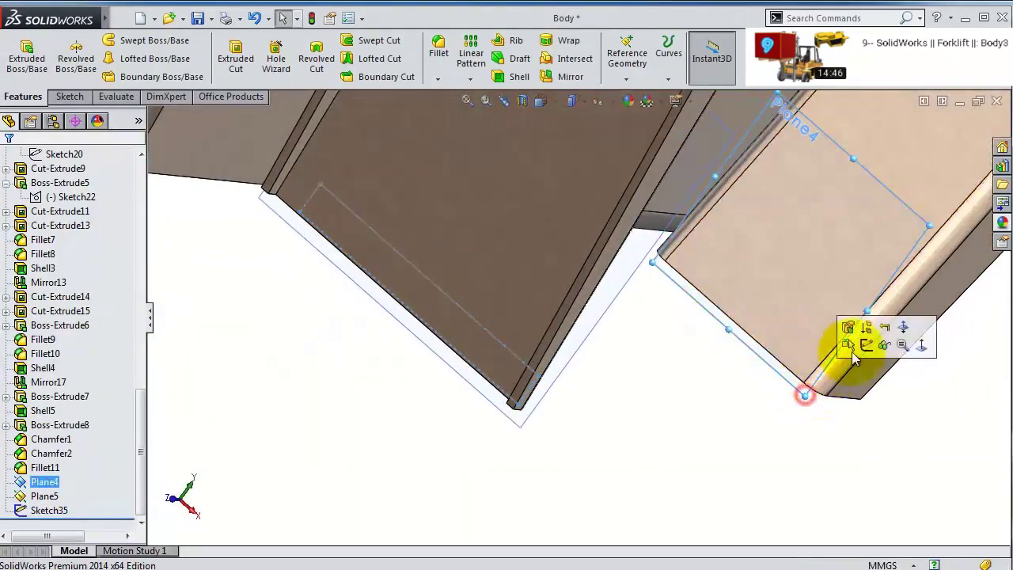
left_click(843, 334)
left_click(100, 58)
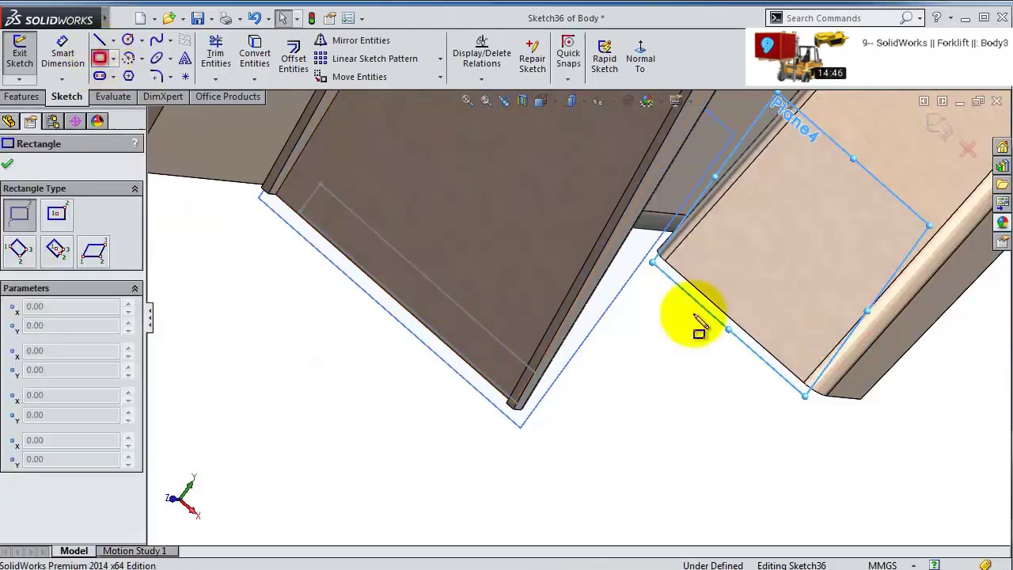
left_click(803, 385)
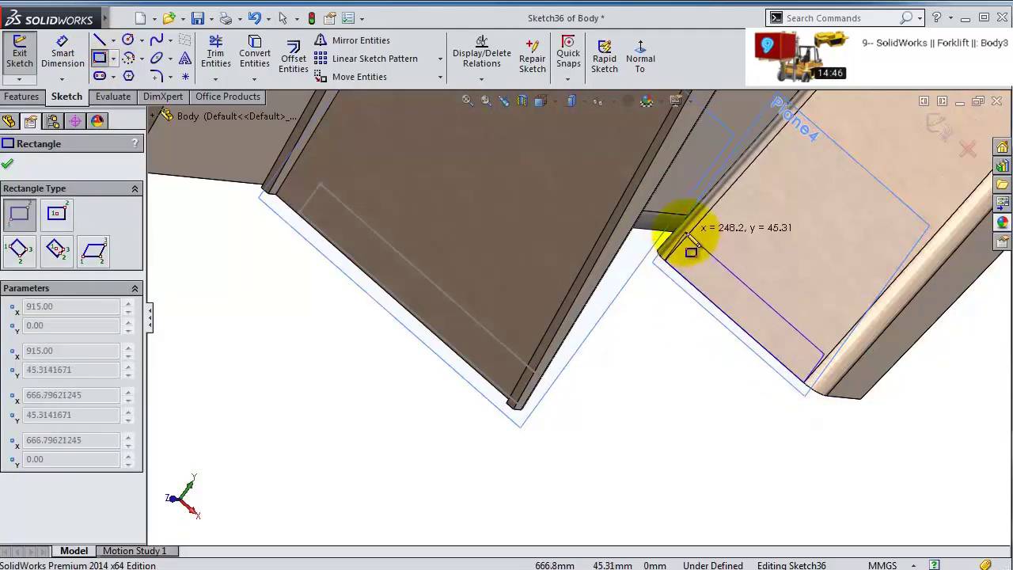
left_click(695, 248)
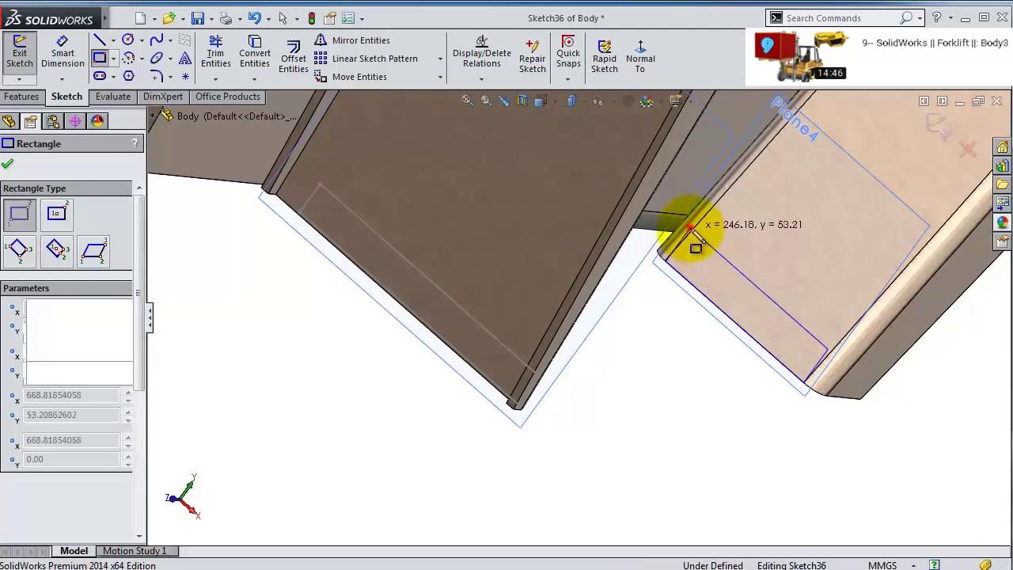
- Dimension the rectangle to 45 mm by 250 mm and exit Sketch36
left_click(62, 49)
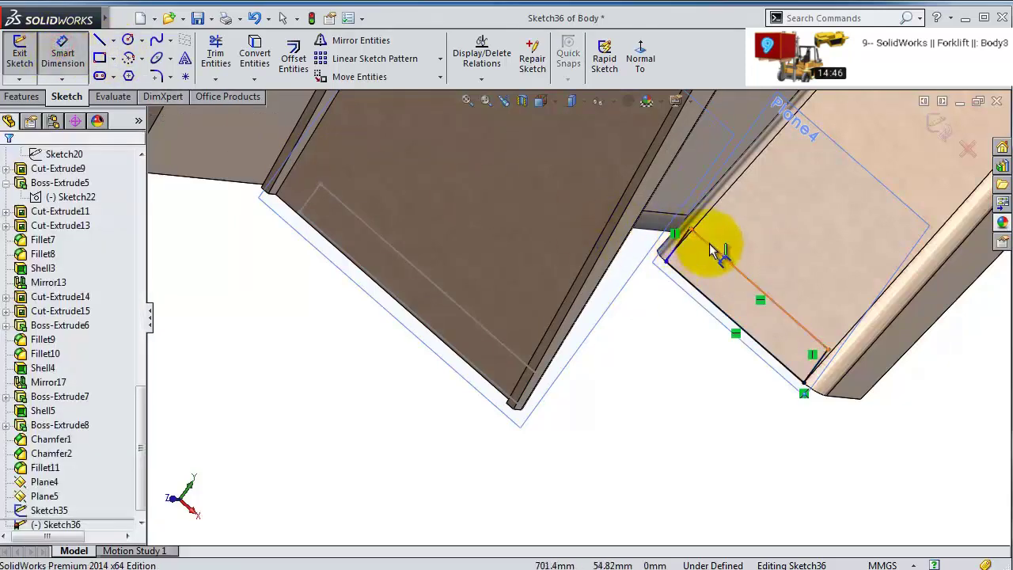
mouse_move(711, 250)
middle_mouse_down()
mouse_move(701, 227)
mouse_move(697, 248)
mouse_move(735, 317)
middle_mouse_up()
left_click(819, 386)
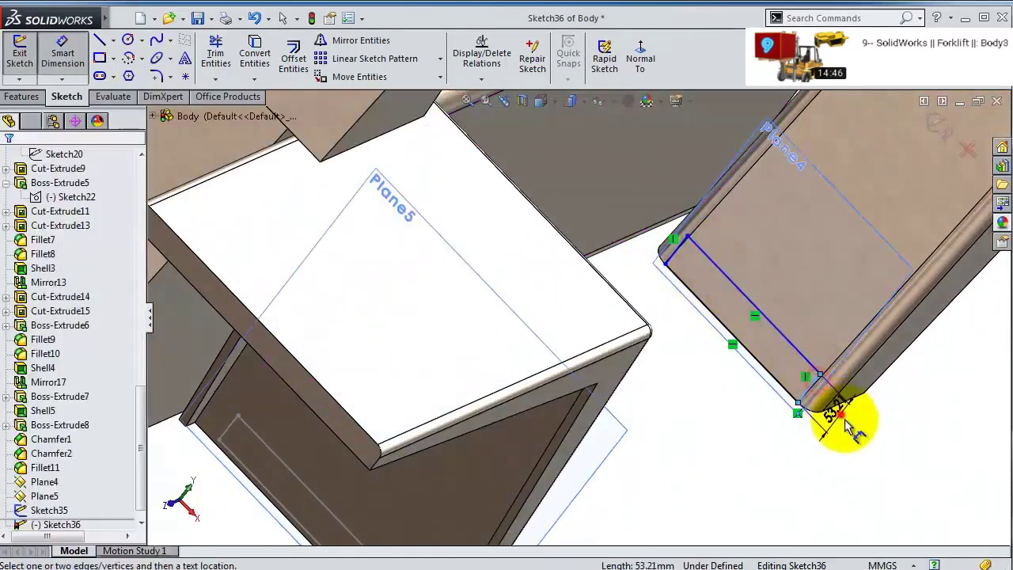
left_click(858, 426)
key("Return")
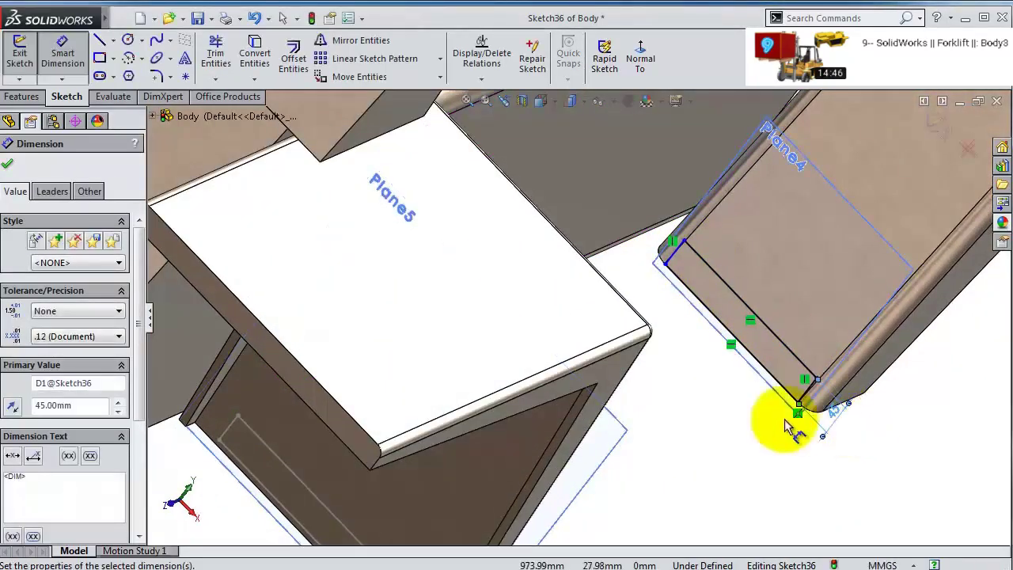
left_click(780, 338)
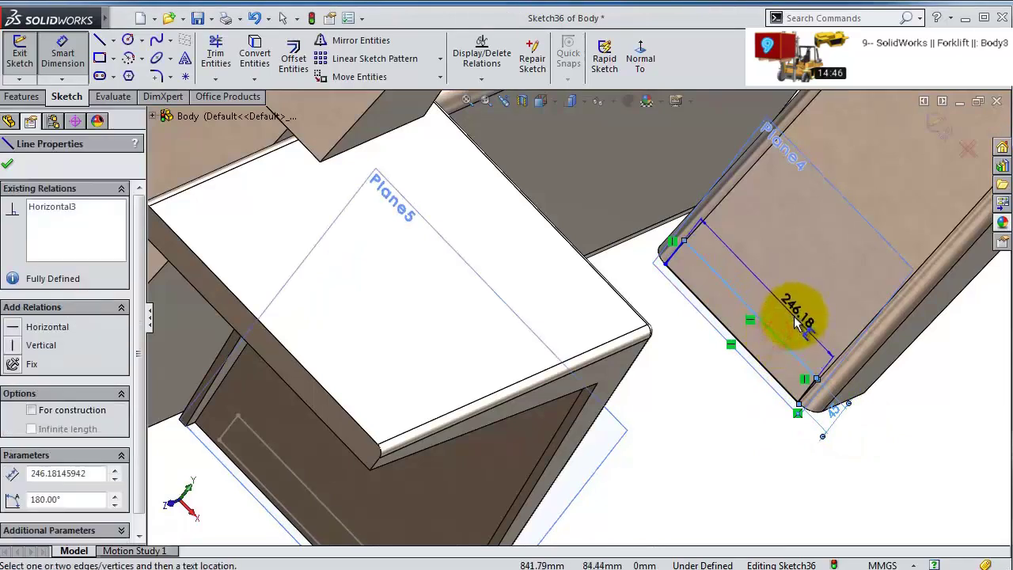
left_click(796, 315)
type("250")
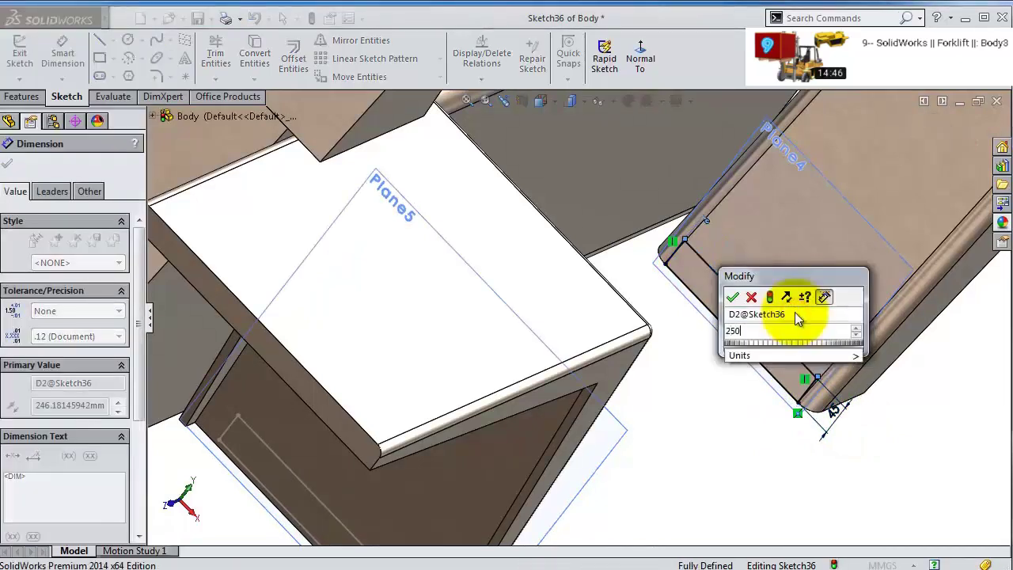
key("Return")
left_click(936, 127)
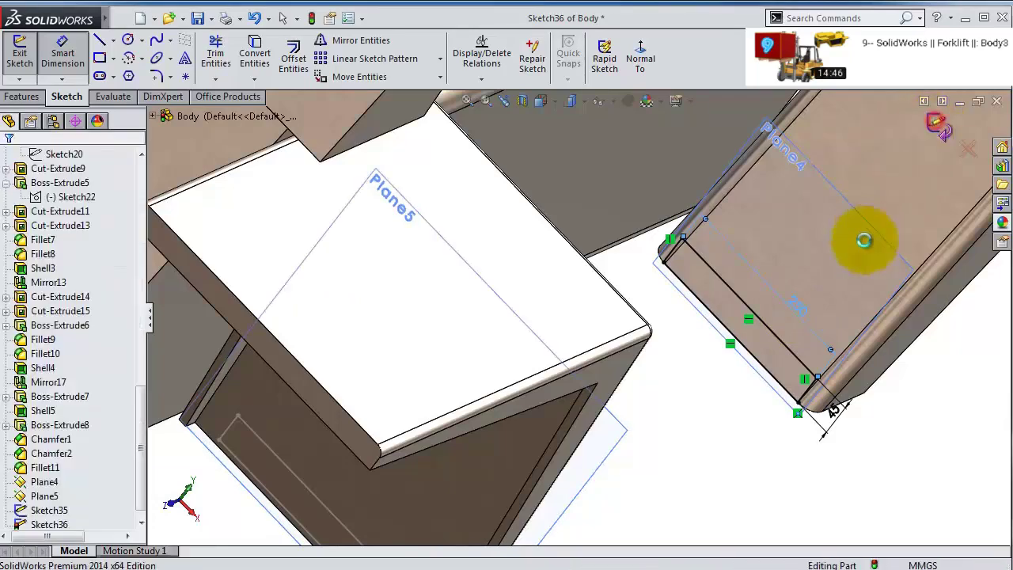
mouse_move(866, 242)
middle_mouse_down()
mouse_move(802, 276)
mouse_move(681, 269)
middle_mouse_up()
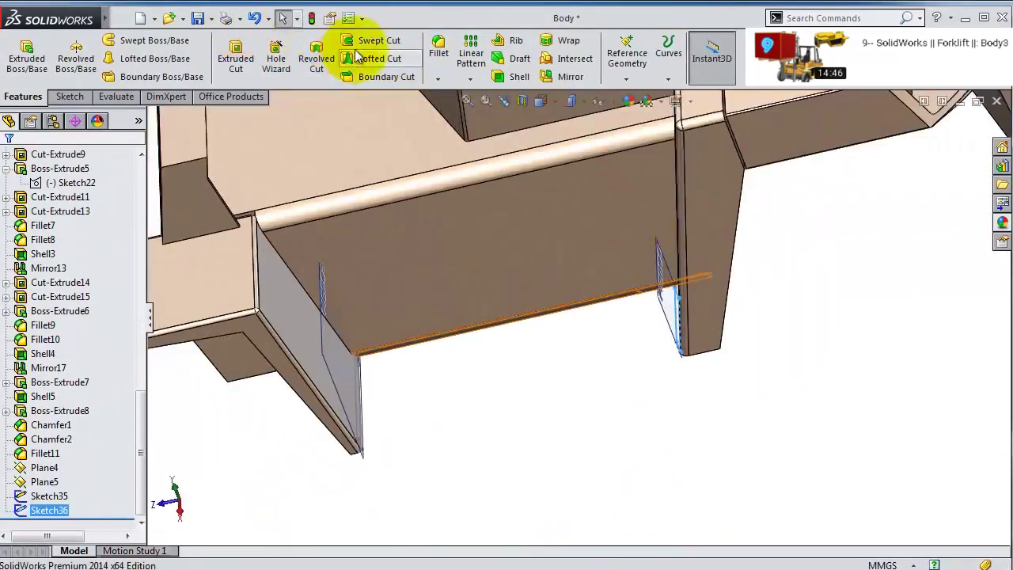
- Start a loft from Sketch36, add Sketch35, and drag the loft connectors
left_click(179, 59)
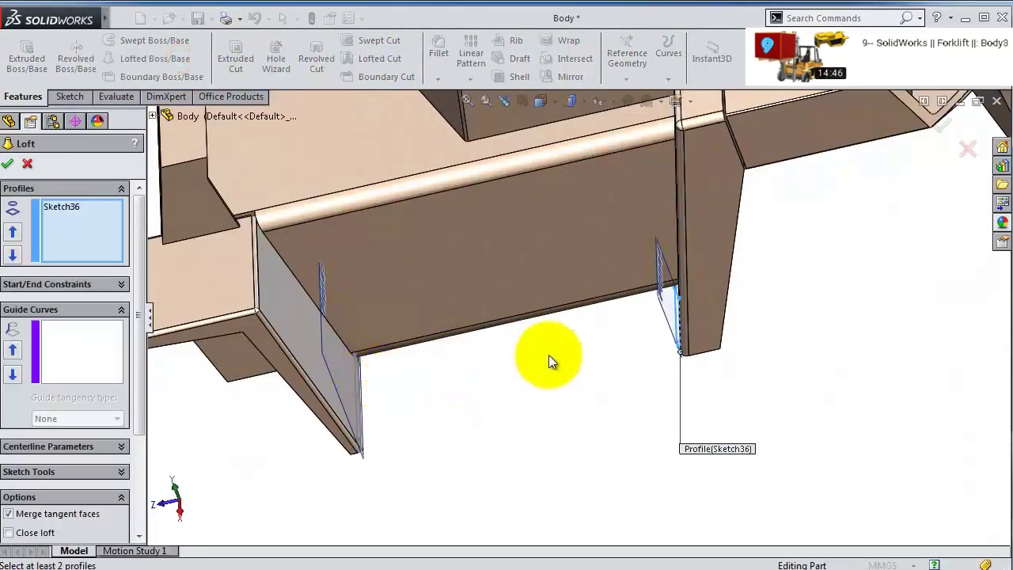
middle_click_drag(451, 391, 354, 455)
left_click(342, 452)
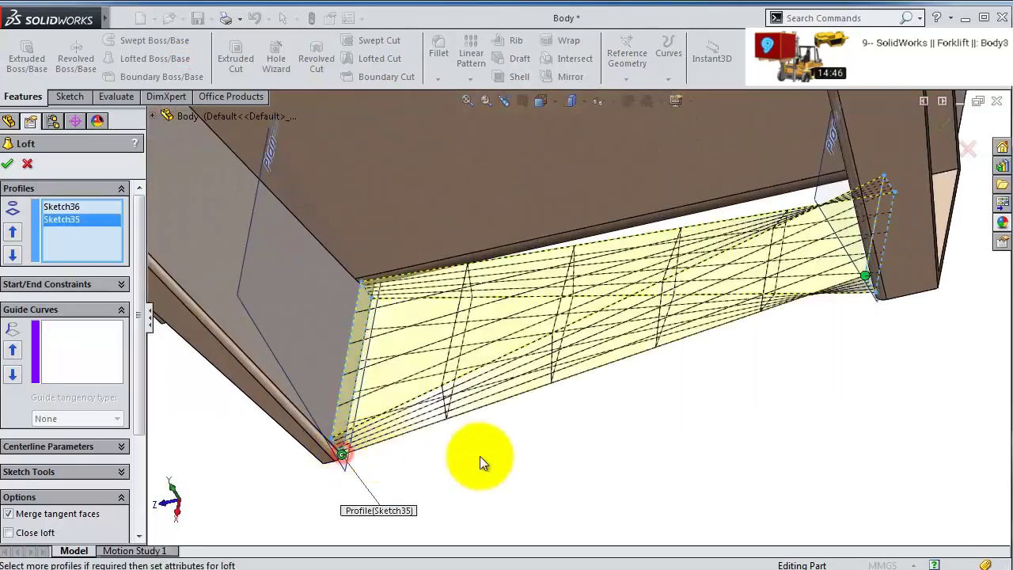
left_click(395, 286)
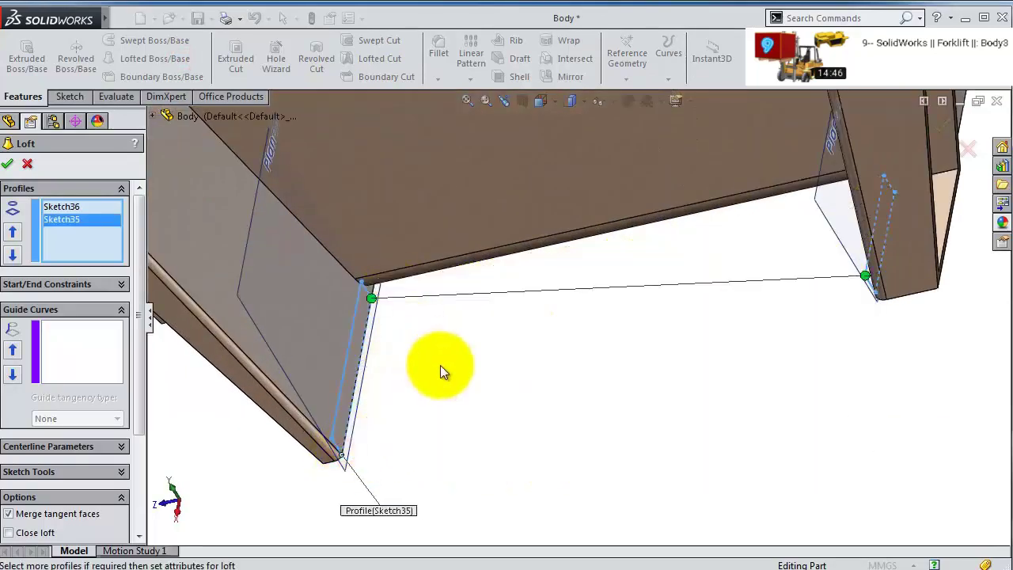
left_click_drag(369, 317, 342, 454)
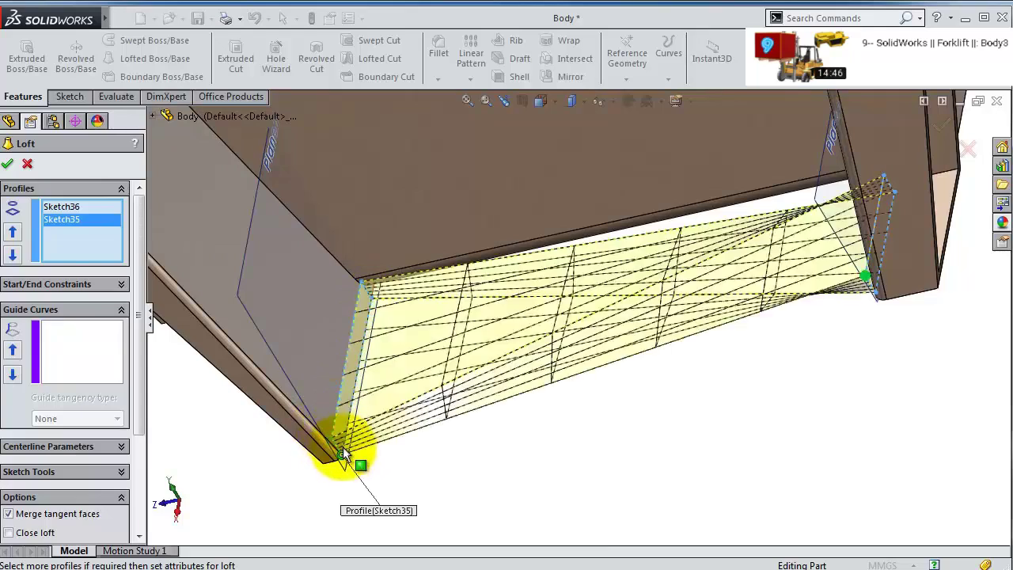
left_click(352, 461)
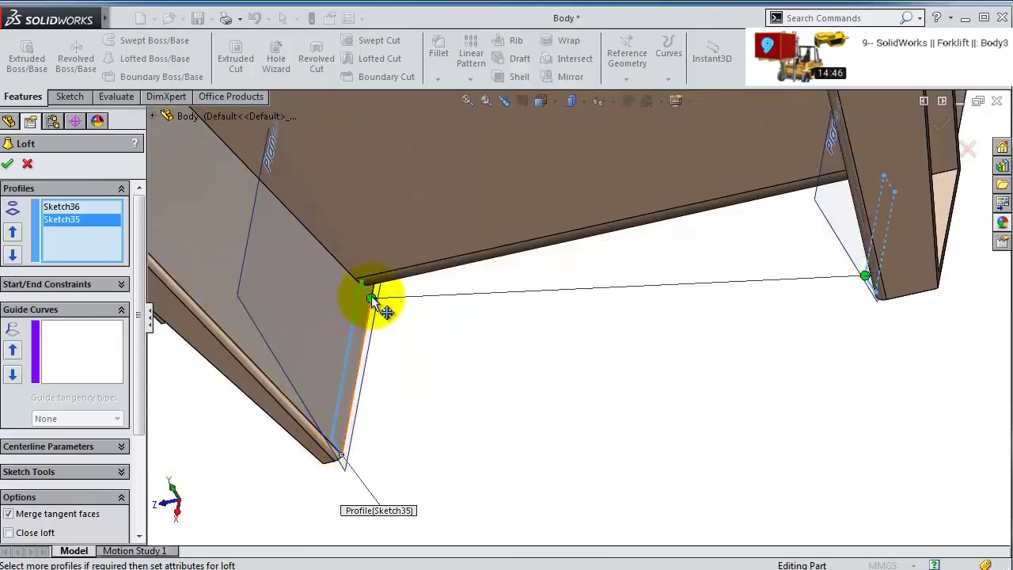
left_click_drag(334, 371, 358, 309)
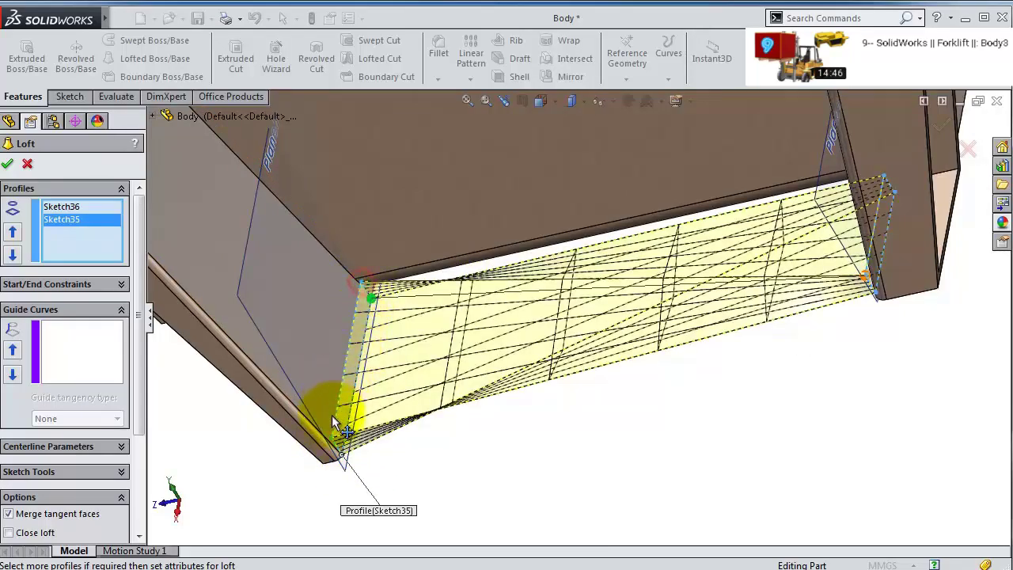
left_click(328, 441)
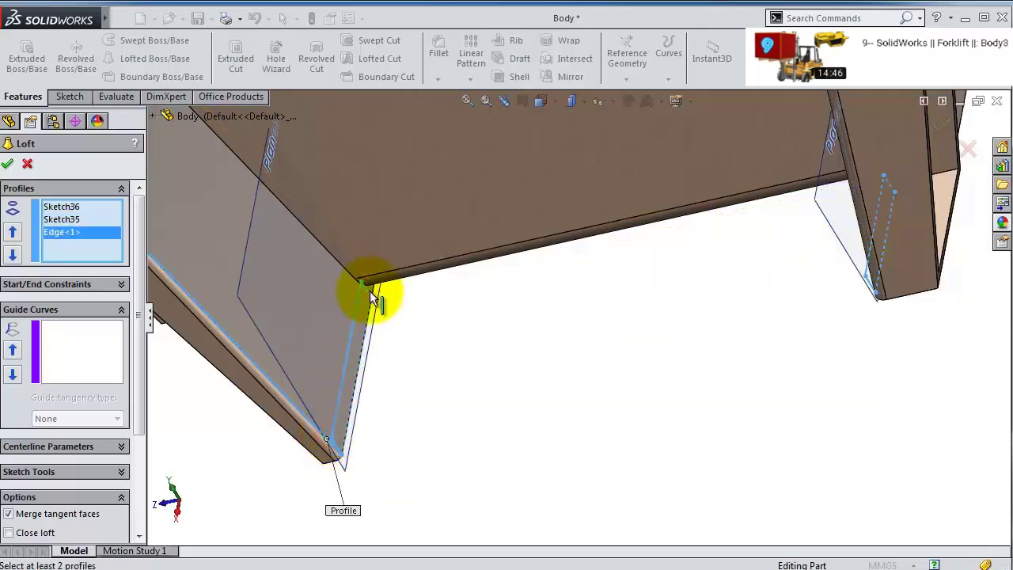
middle_click_drag(372, 297, 223, 317)
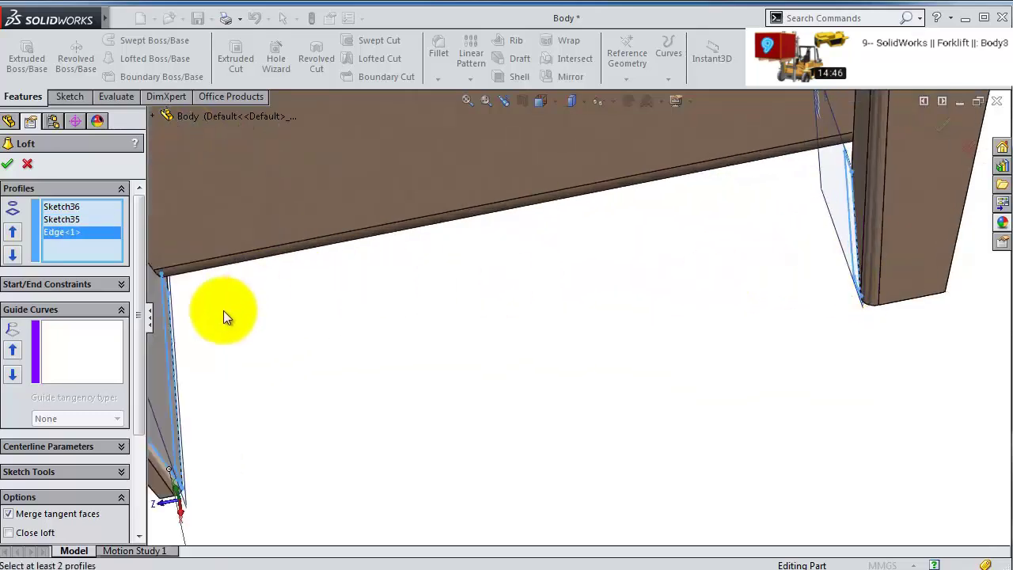
- Replace the wrong profile with Sketch35 and confirm Loft10
left_click(162, 277)
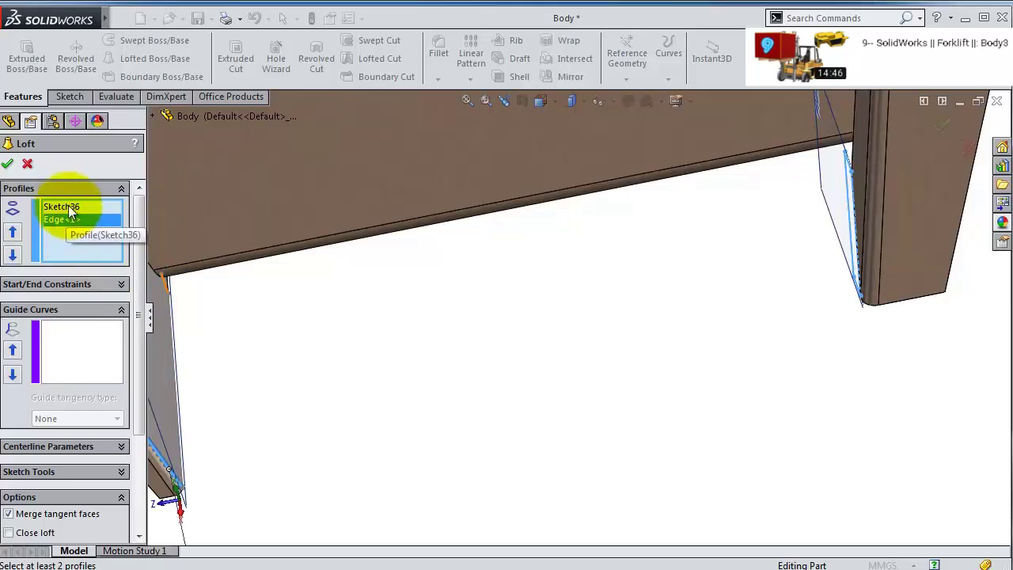
key("Delete")
mouse_move(256, 324)
middle_mouse_down()
mouse_move(265, 391)
mouse_move(533, 426)
middle_mouse_up()
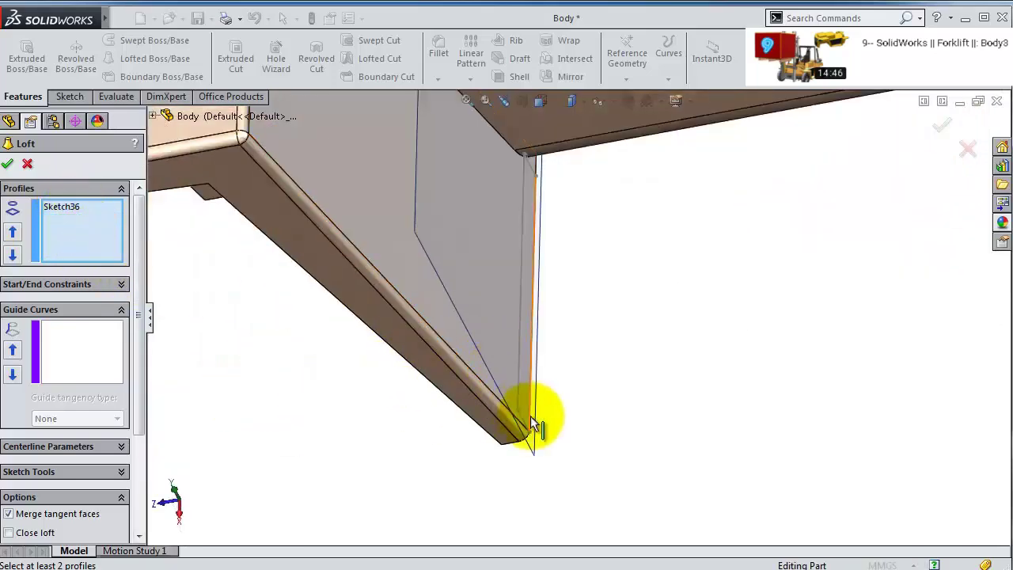
left_click(528, 414)
middle_click_drag(714, 402, 749, 319)
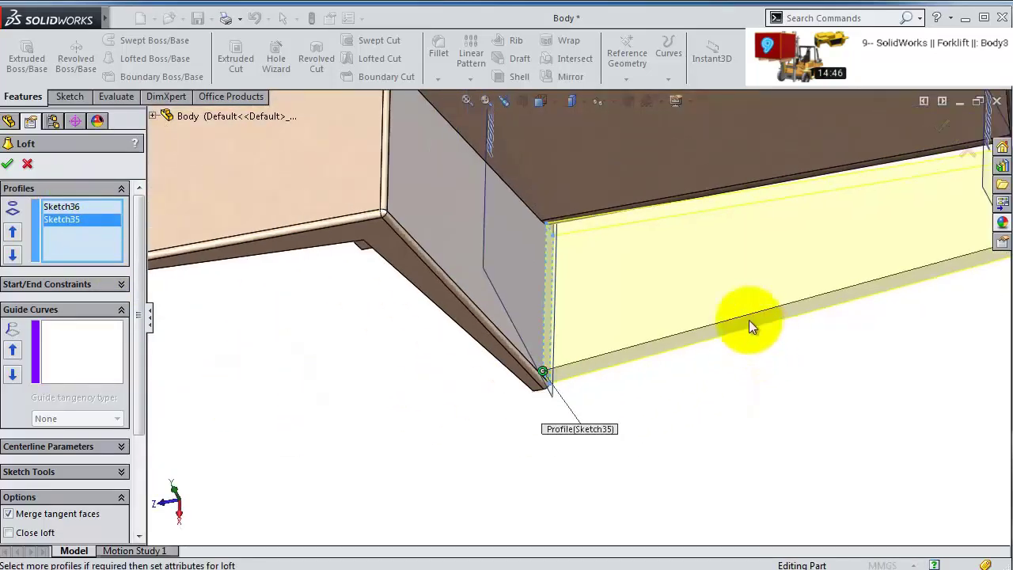
scroll(820, 300, "up", 3)
left_click(7, 164)
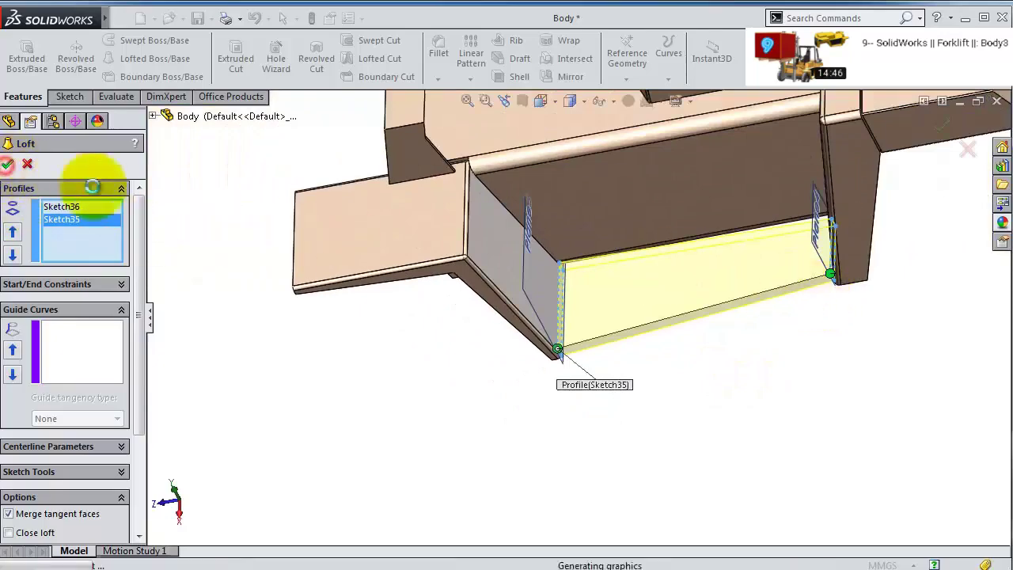
middle_click_drag(644, 312, 522, 118)
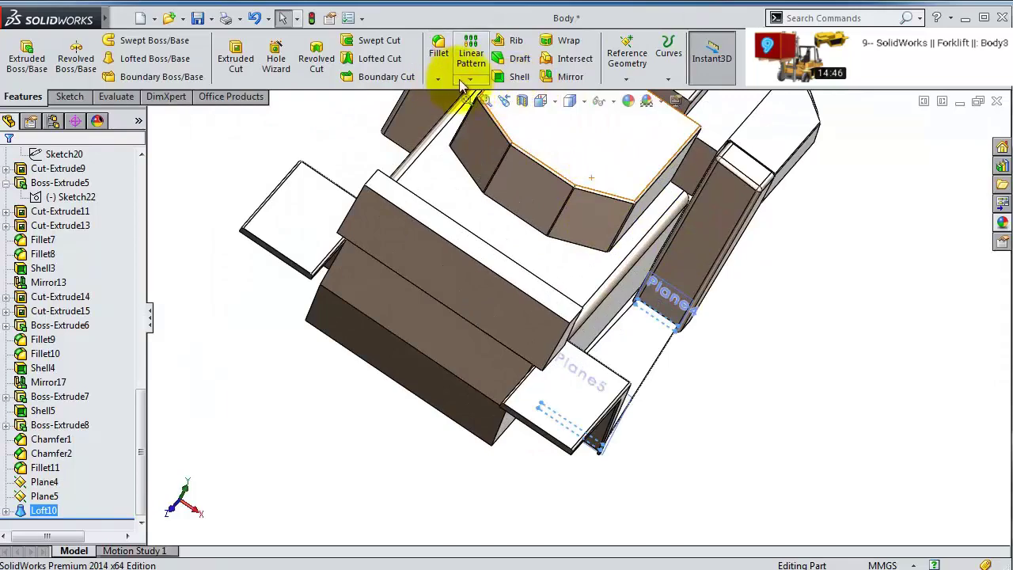
- Cancel a started mirror, then fillet the lofted panel's lower edge at 12.5 mm
left_click(470, 80)
left_click(486, 124)
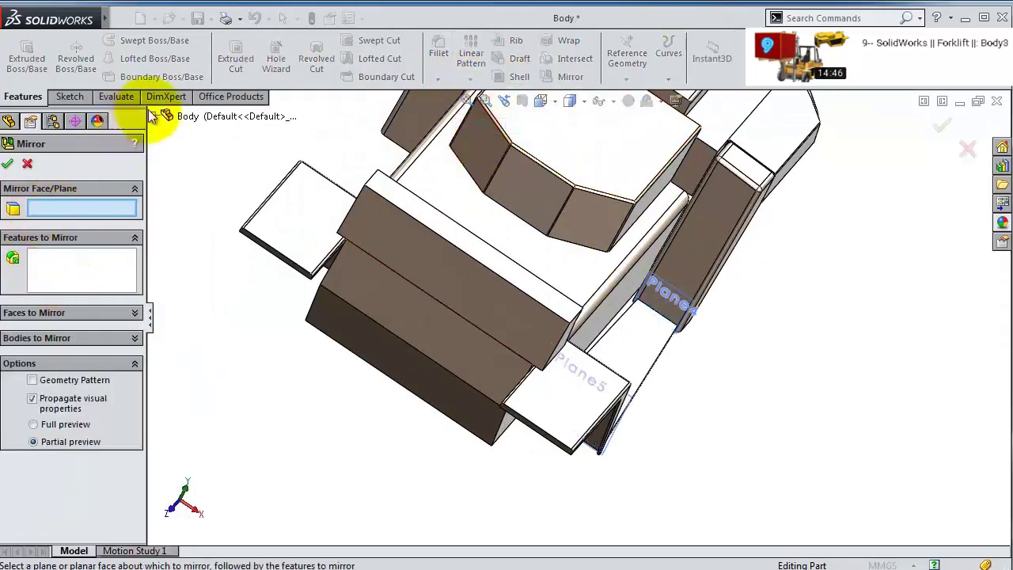
left_click(149, 114)
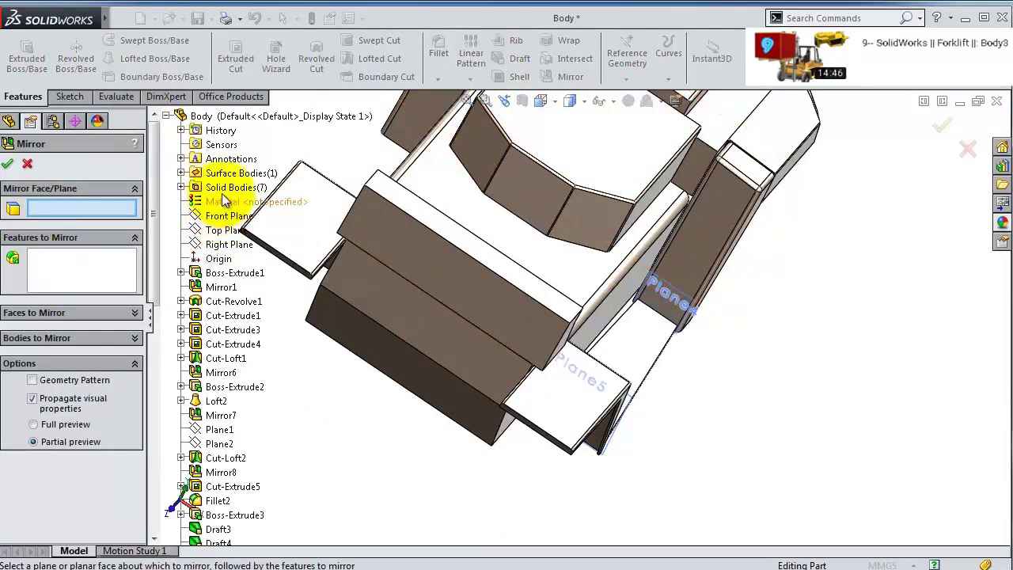
left_click(27, 163)
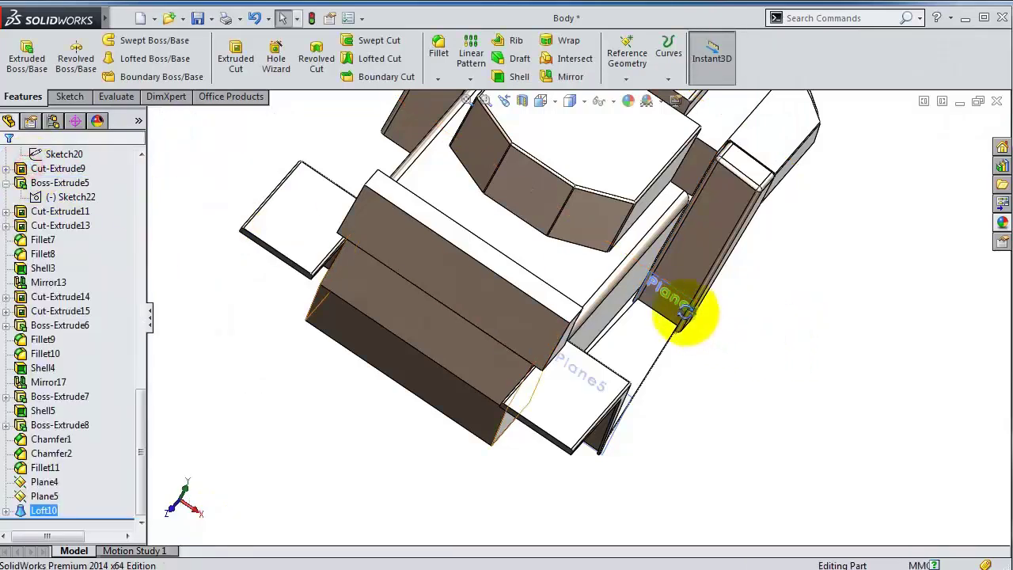
middle_click_drag(678, 316, 617, 253)
left_click(439, 49)
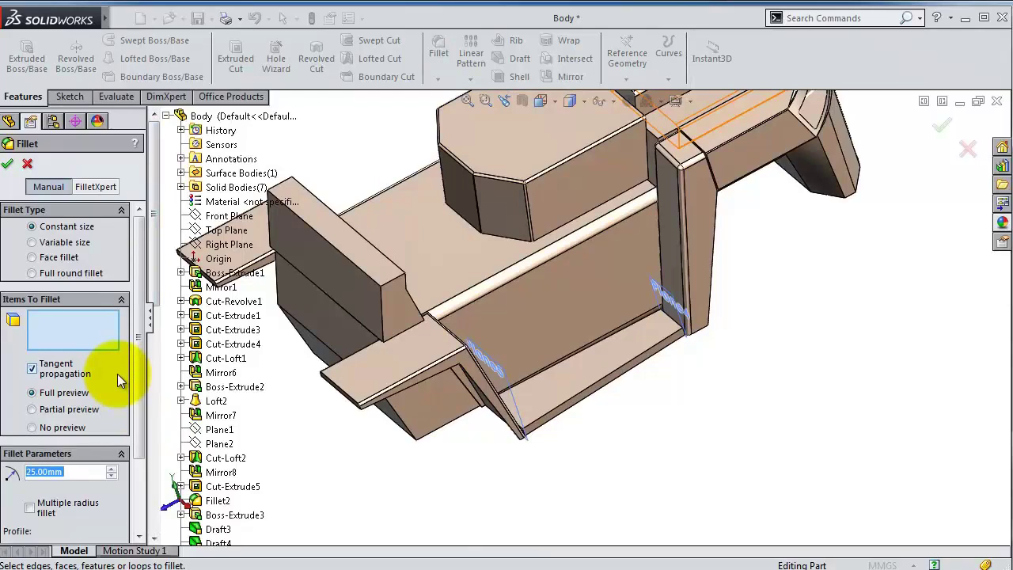
type("12.5")
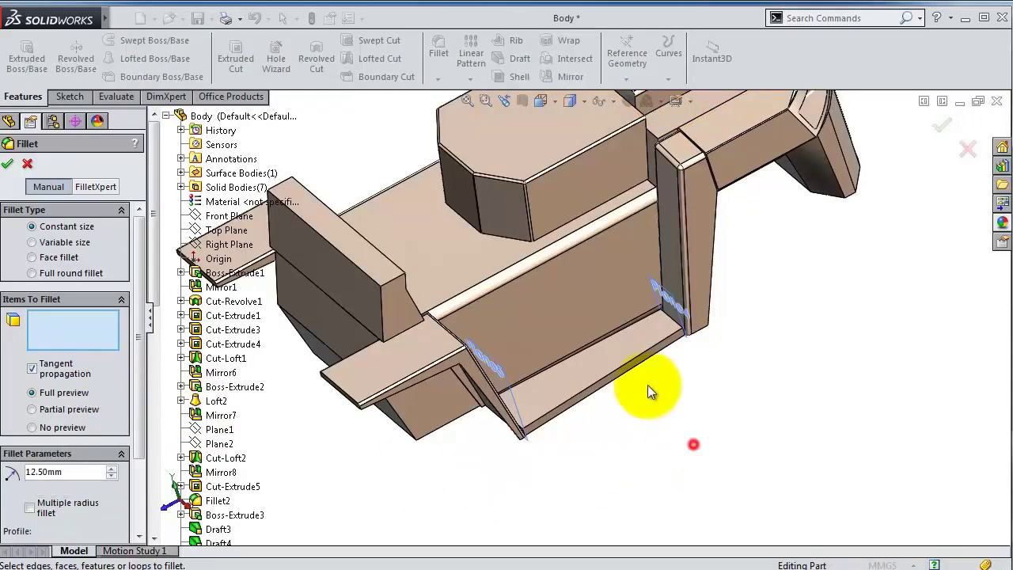
scroll(657, 383, "down", 3)
left_click(688, 349)
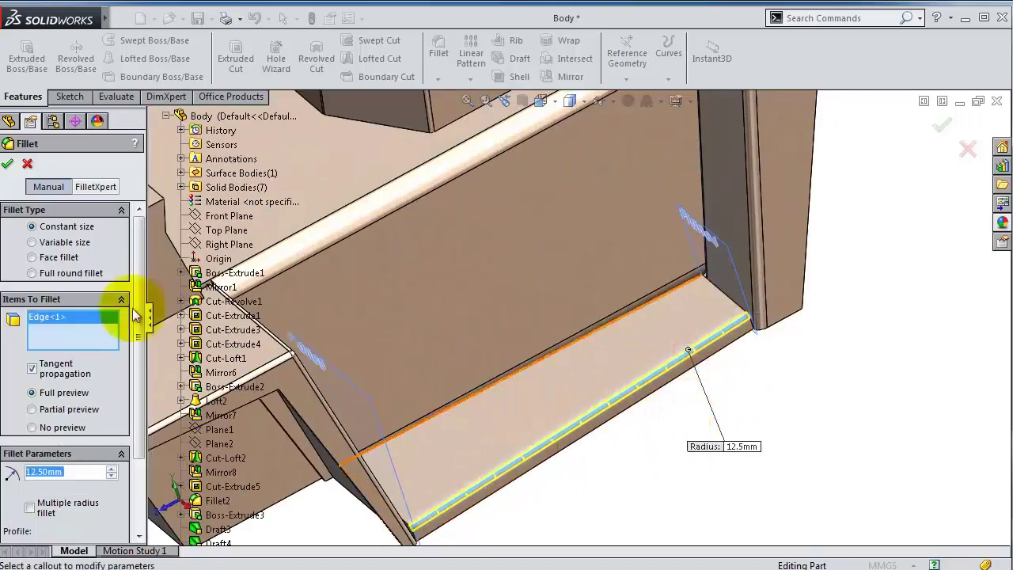
left_click(8, 168)
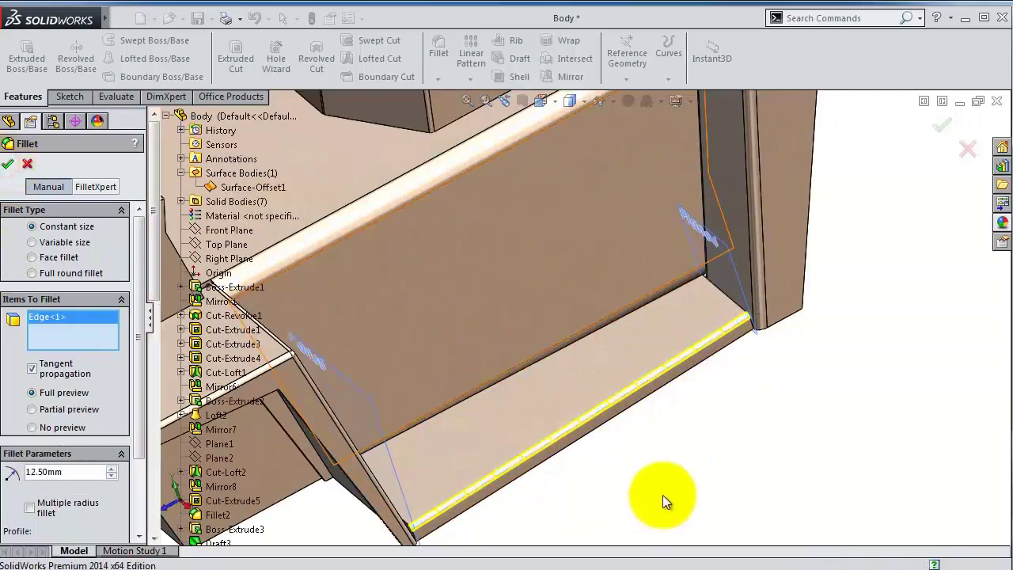
- Shell the panel 10 mm thick, removing one face
middle_click_drag(663, 497, 599, 278)
left_click(519, 79)
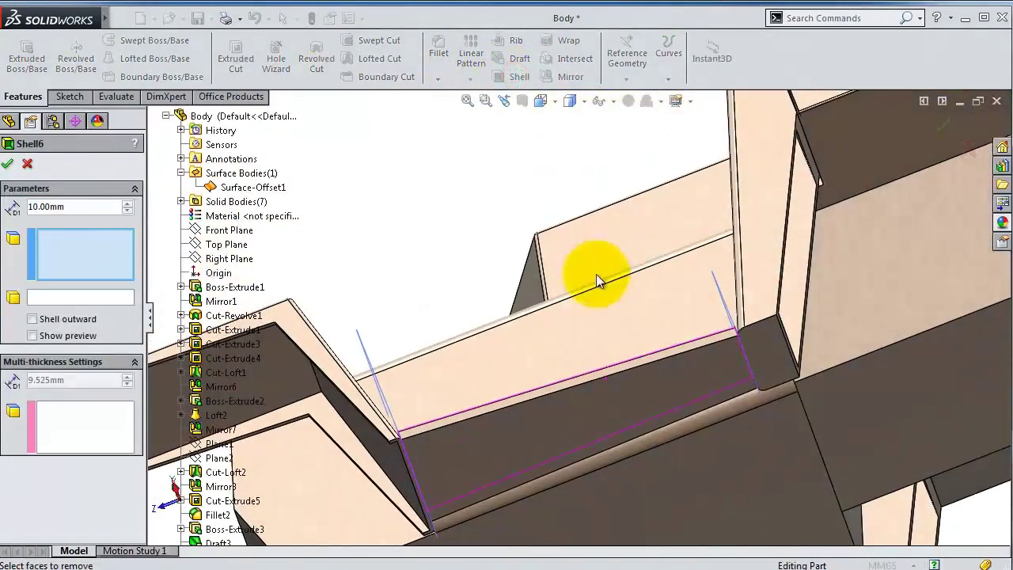
left_click(578, 439)
left_click(7, 164)
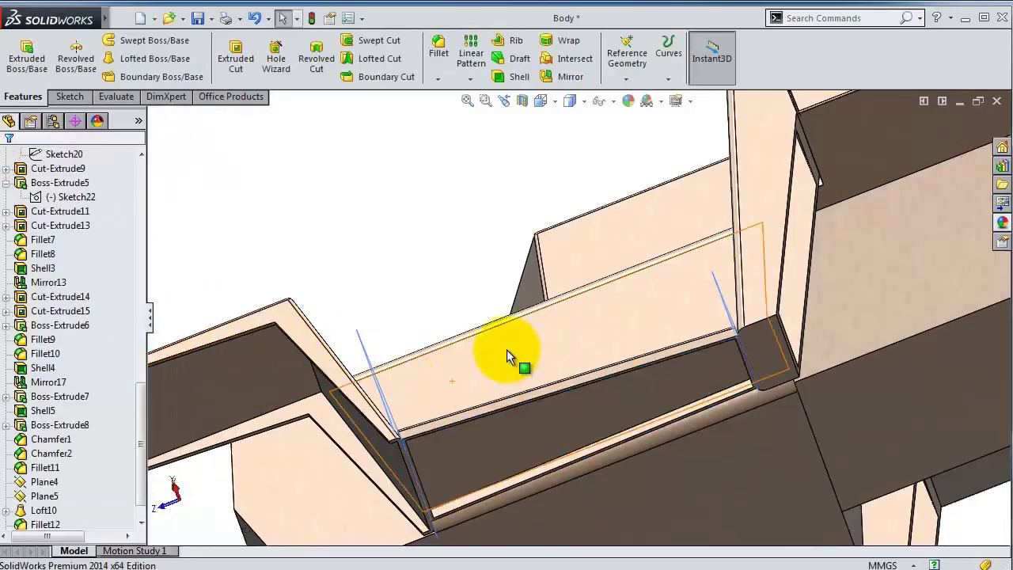
mouse_move(507, 349)
middle_mouse_down()
mouse_move(606, 493)
mouse_move(637, 485)
mouse_move(506, 368)
middle_mouse_up()
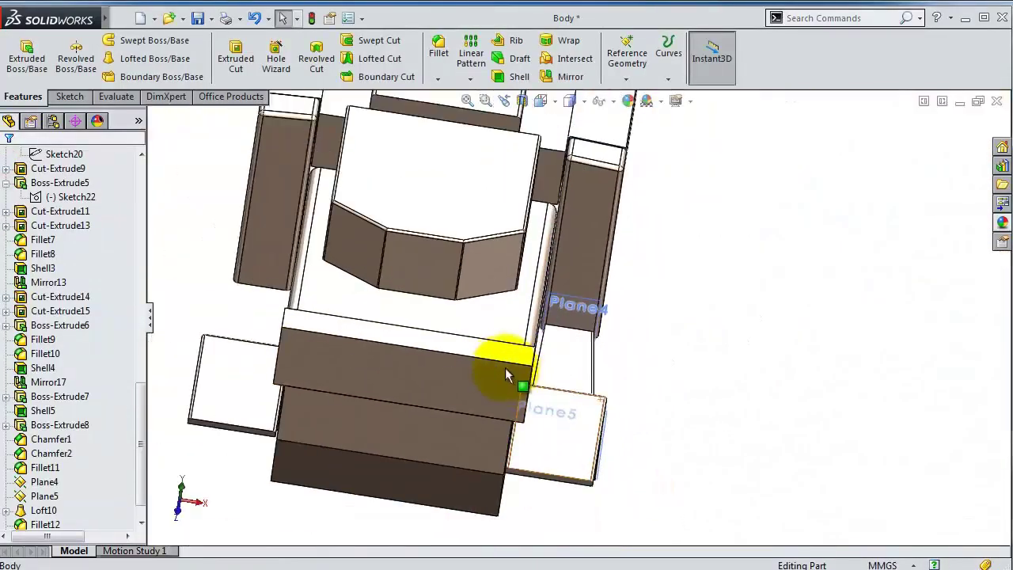
- Mirror the shelled panel body about the Right Plane
left_click(471, 83)
left_click(473, 124)
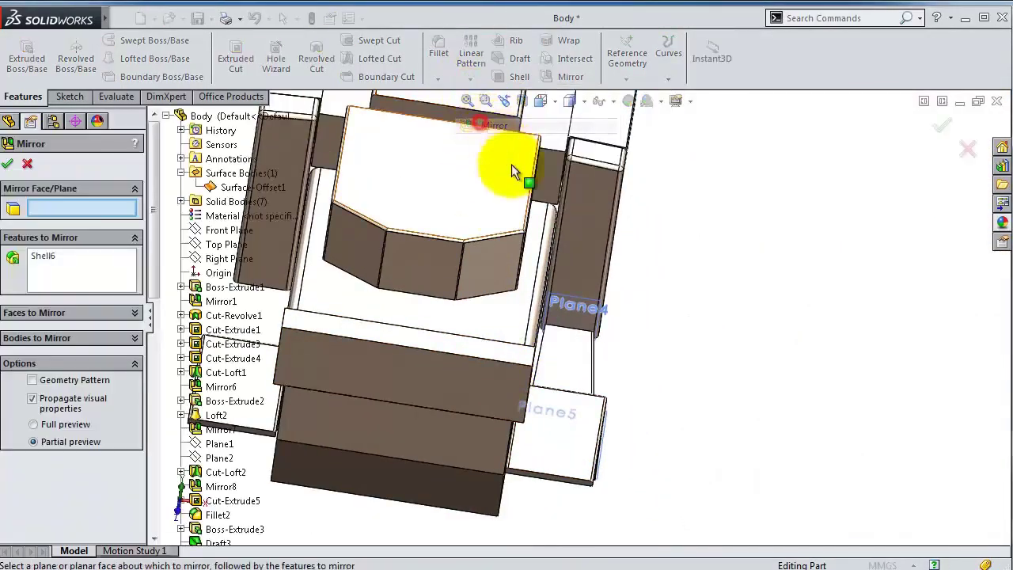
left_click(229, 259)
left_click(37, 338)
left_click(552, 368)
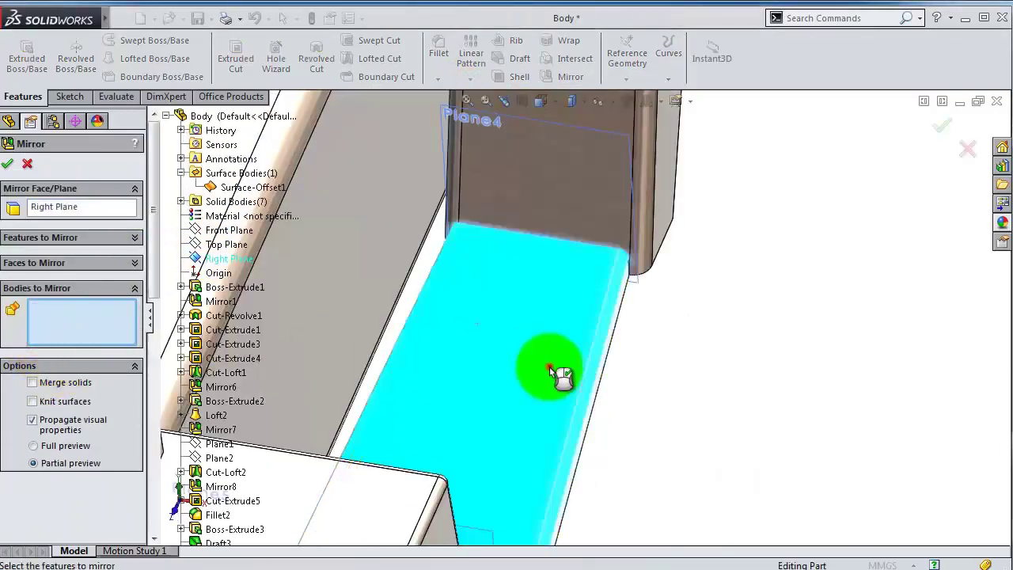
left_click(7, 164)
middle_click_drag(245, 248, 301, 149)
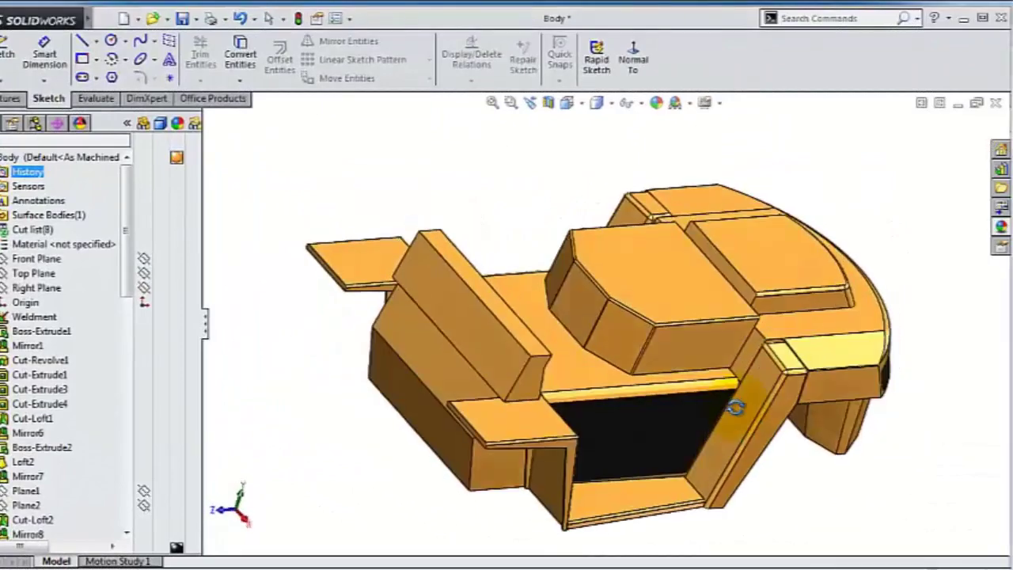
- Start a new sketch on the body's narrow top face
middle_click_drag(735, 407, 721, 384)
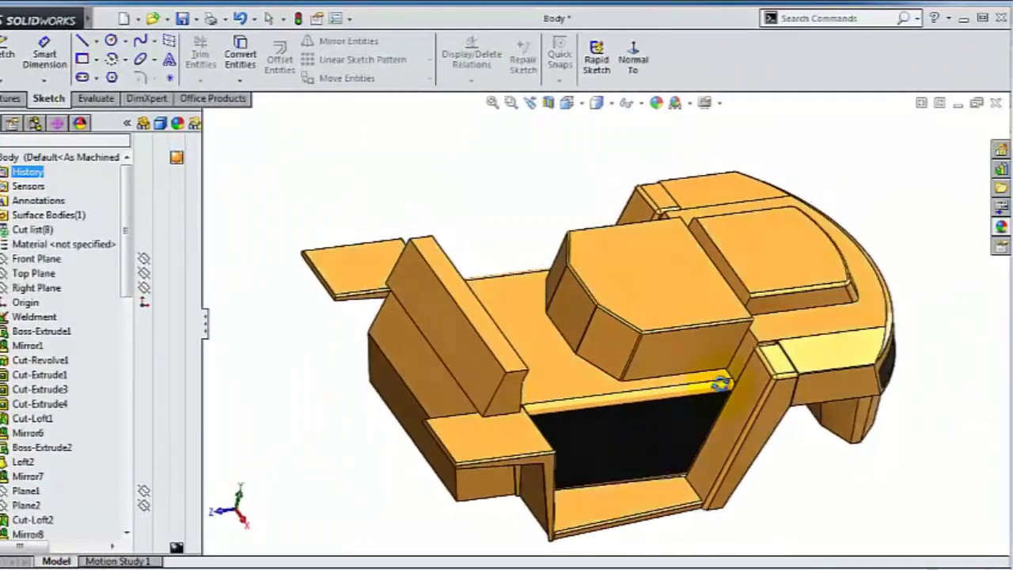
scroll(760, 320, "down", 8)
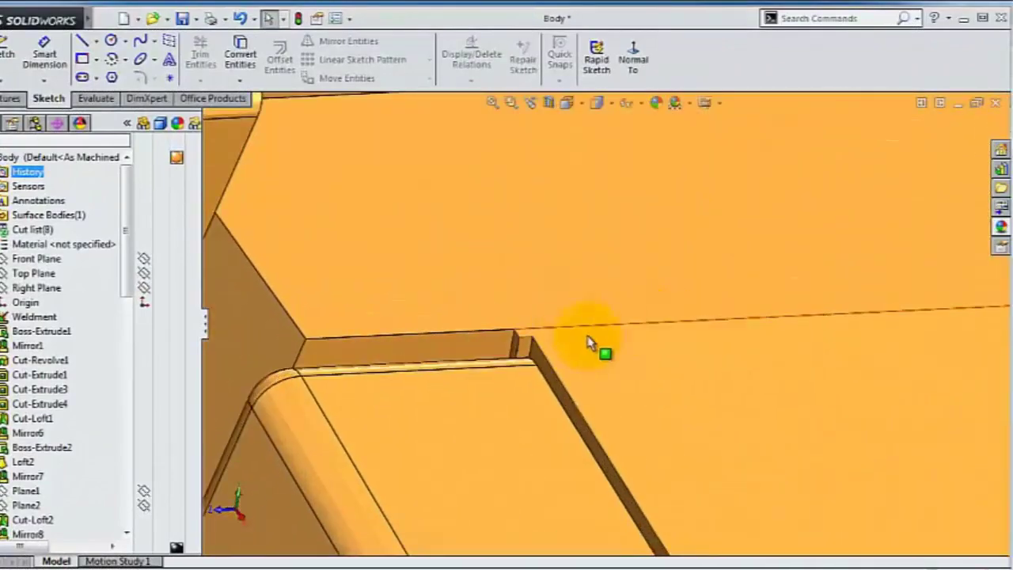
left_click(419, 355)
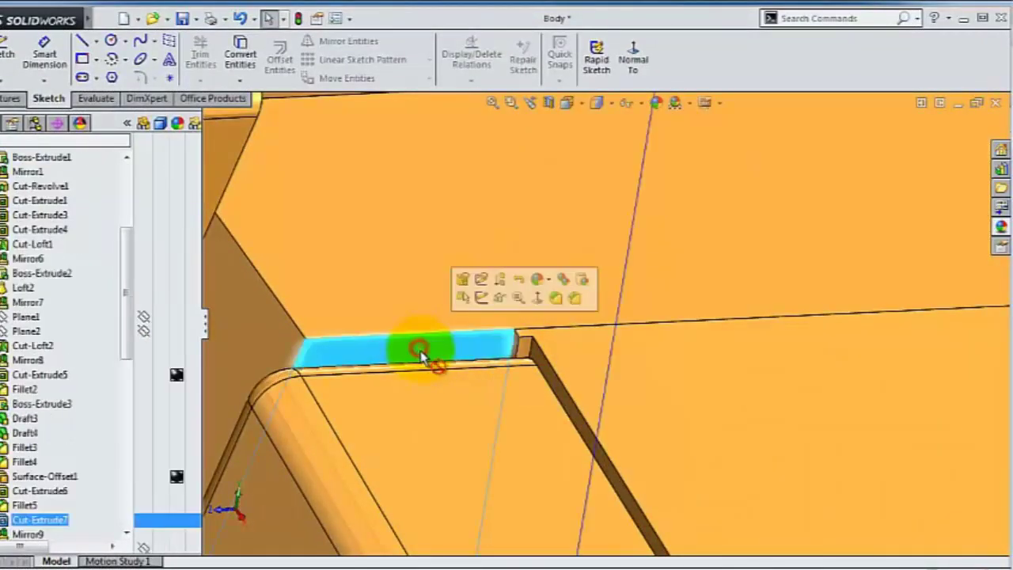
left_click(480, 299)
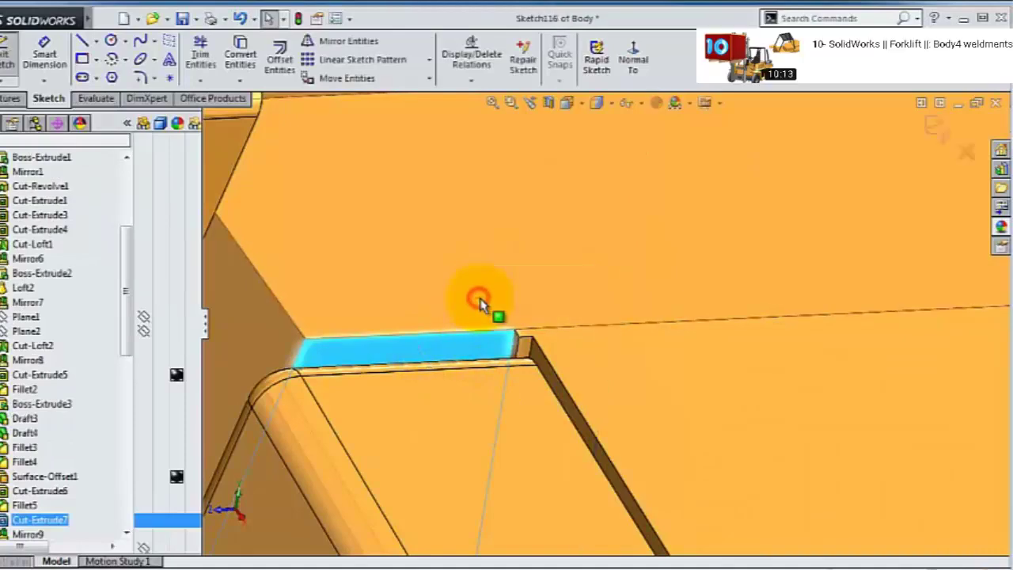
scroll(649, 193, "down", 5)
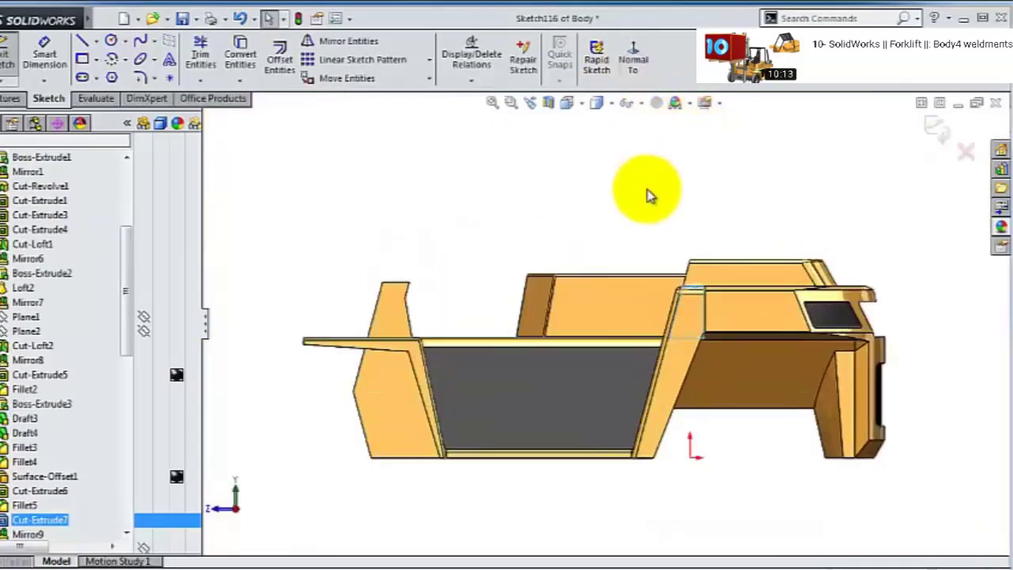
- Draw three connected lines arching over the body: sloped, horizontal top, and long sloped down to the ledge
left_click(89, 41)
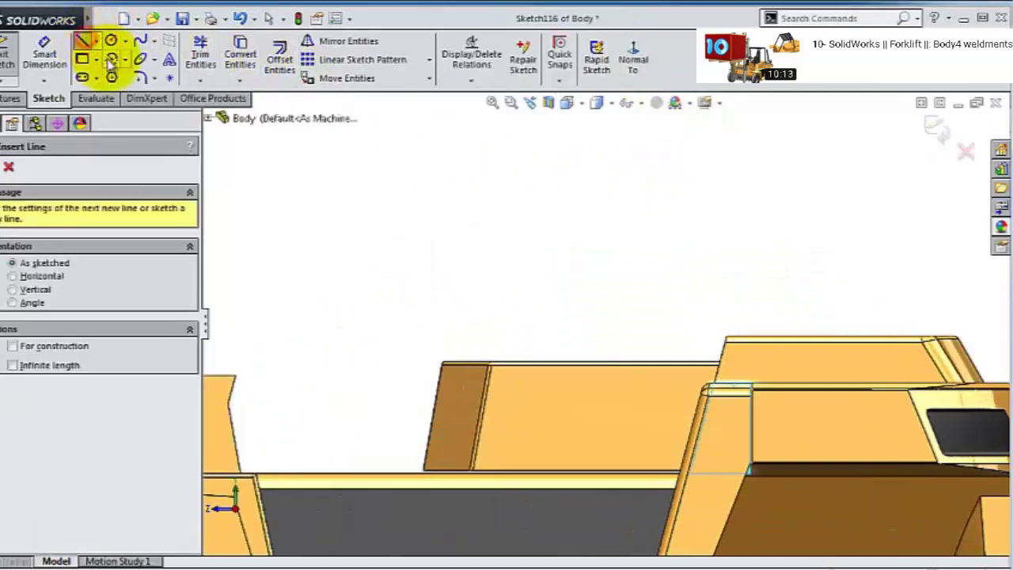
scroll(305, 360, "down", 3)
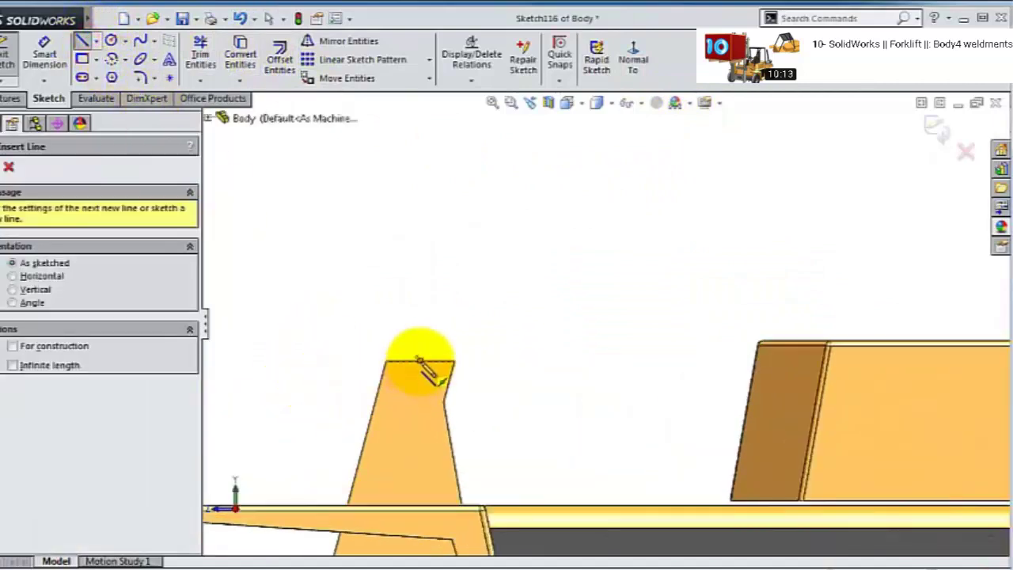
left_click(419, 360)
scroll(577, 198, "up", 3)
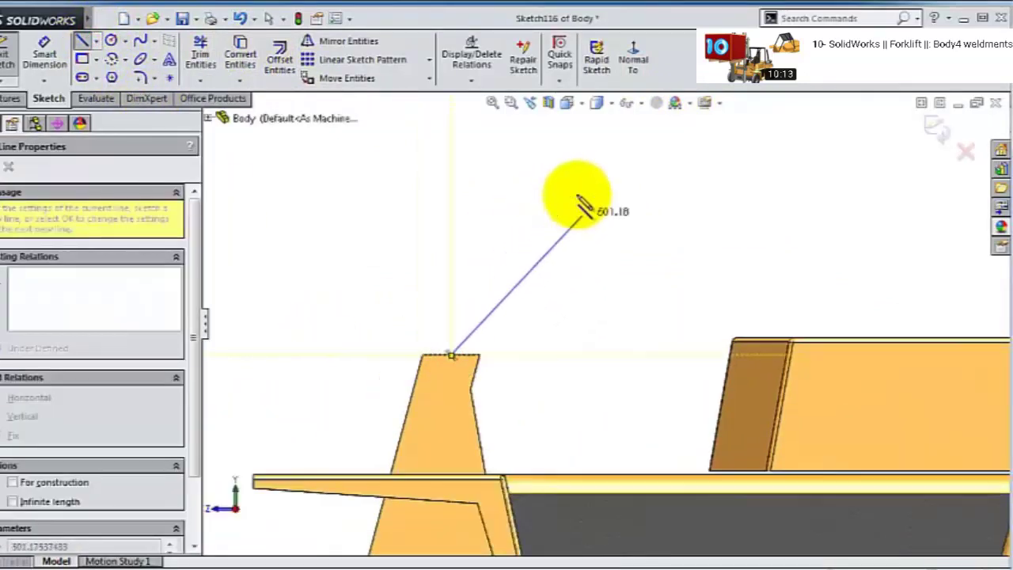
left_click(637, 129)
left_click(832, 128)
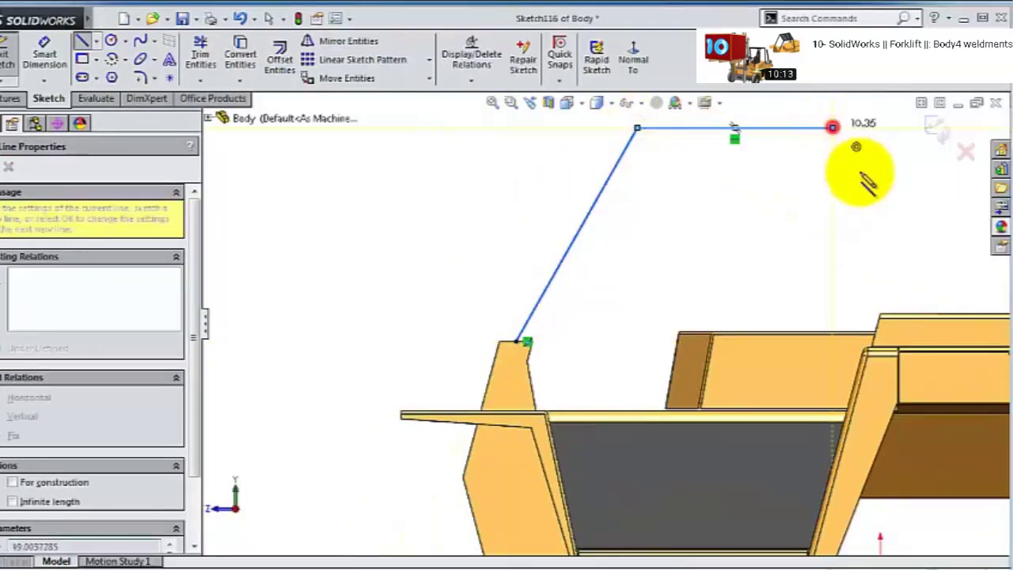
scroll(826, 350, "down", 5)
scroll(791, 463, "down", 2)
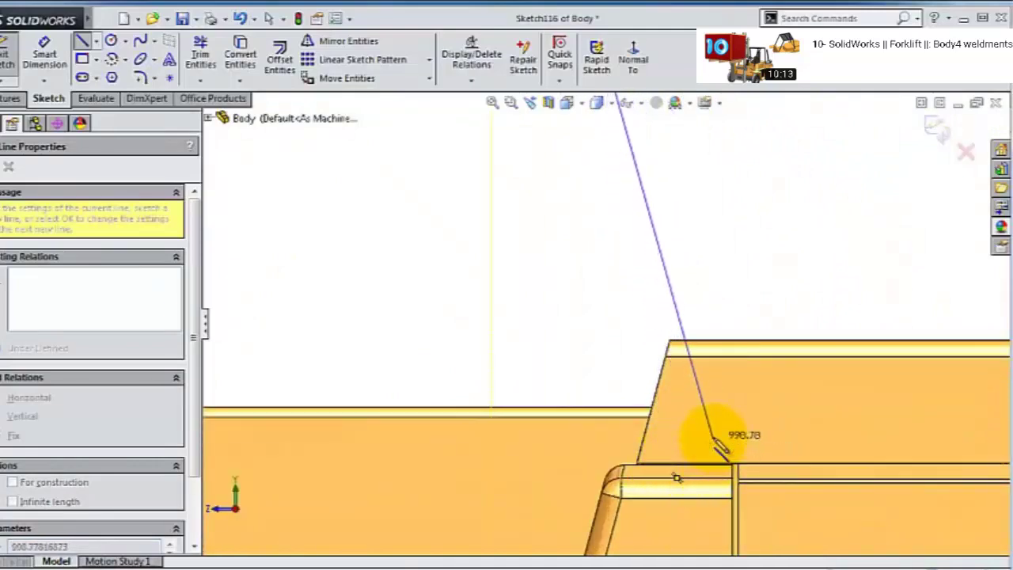
scroll(713, 440, "down", 2)
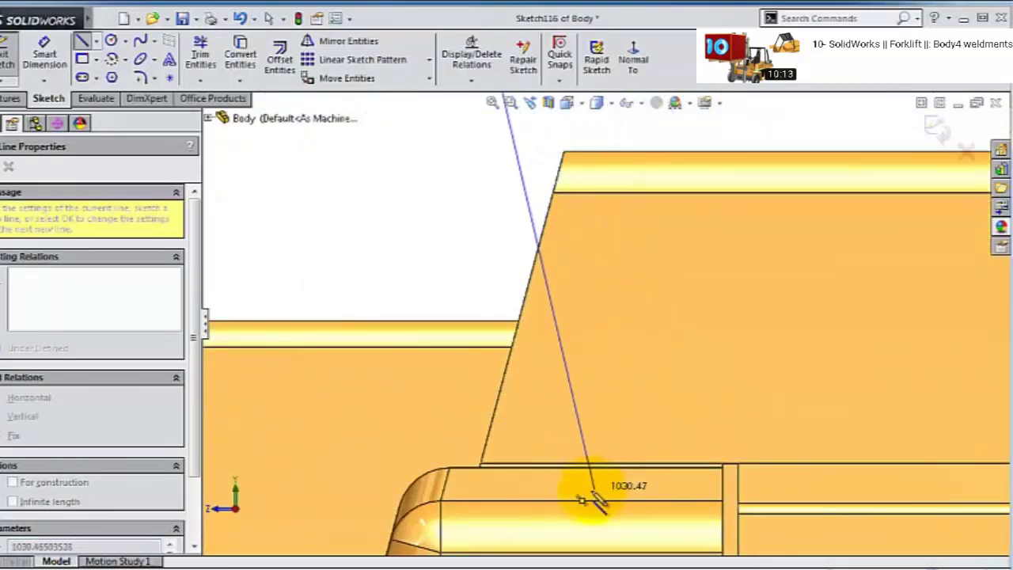
left_click(584, 500)
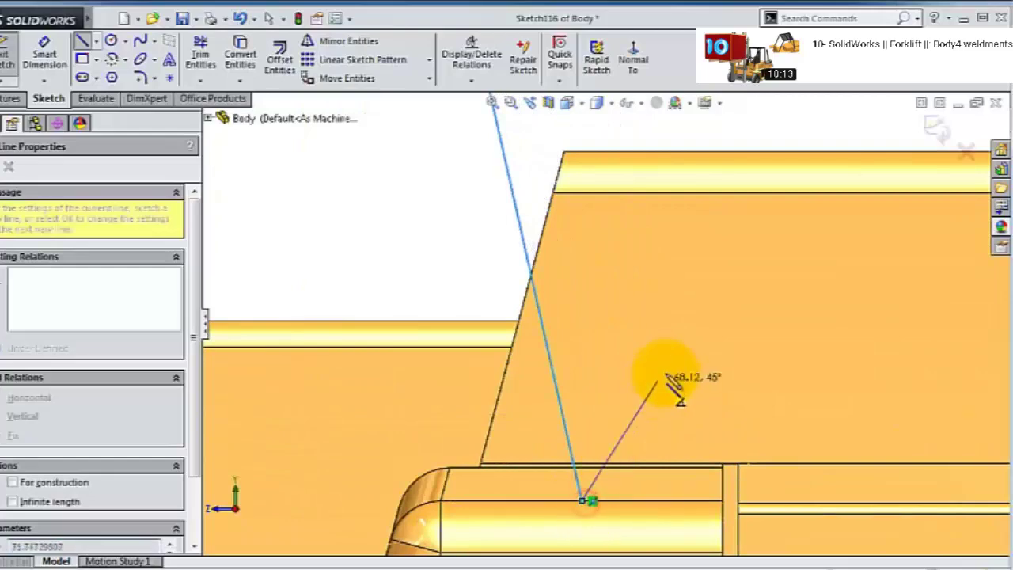
key("Escape")
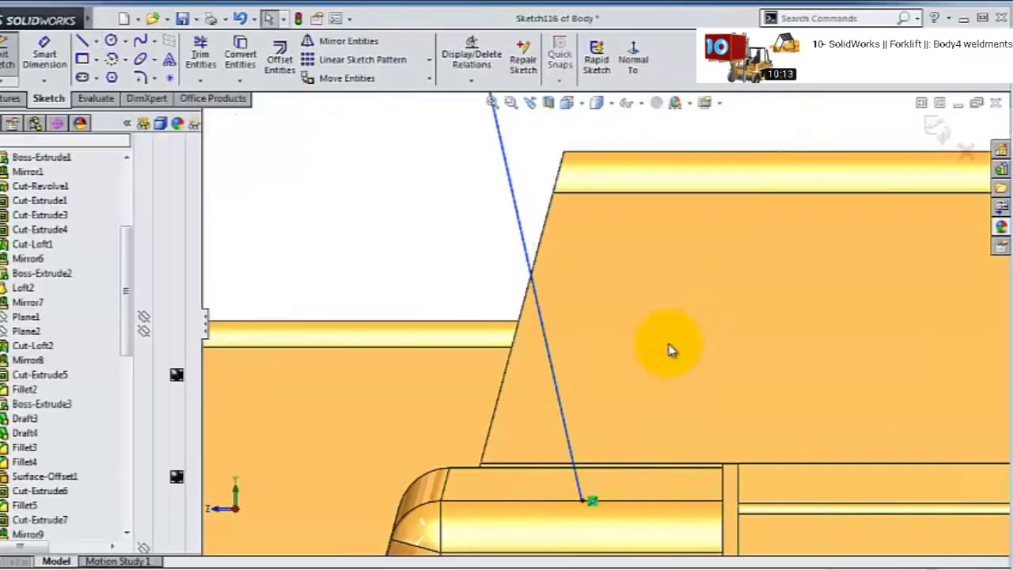
- Drag the sloped line's free endpoint onto the body's upper edge, snapping it to the midpoint
mouse_move(667, 349)
middle_mouse_down()
mouse_move(640, 419)
mouse_move(654, 419)
mouse_move(668, 356)
mouse_move(610, 373)
mouse_move(657, 484)
mouse_move(615, 440)
middle_mouse_up()
scroll(549, 299, "down", 5)
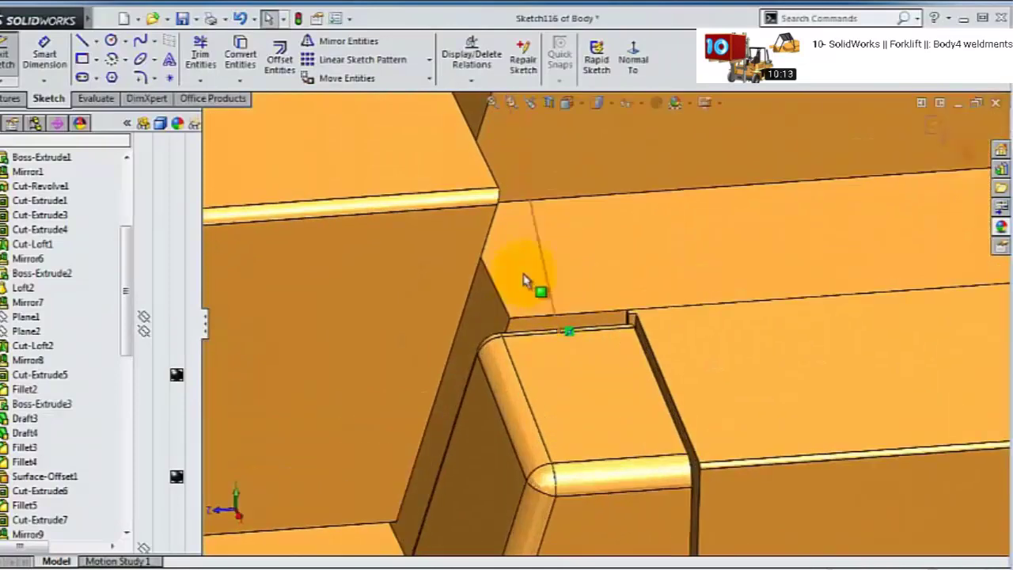
scroll(558, 329, "down", 4)
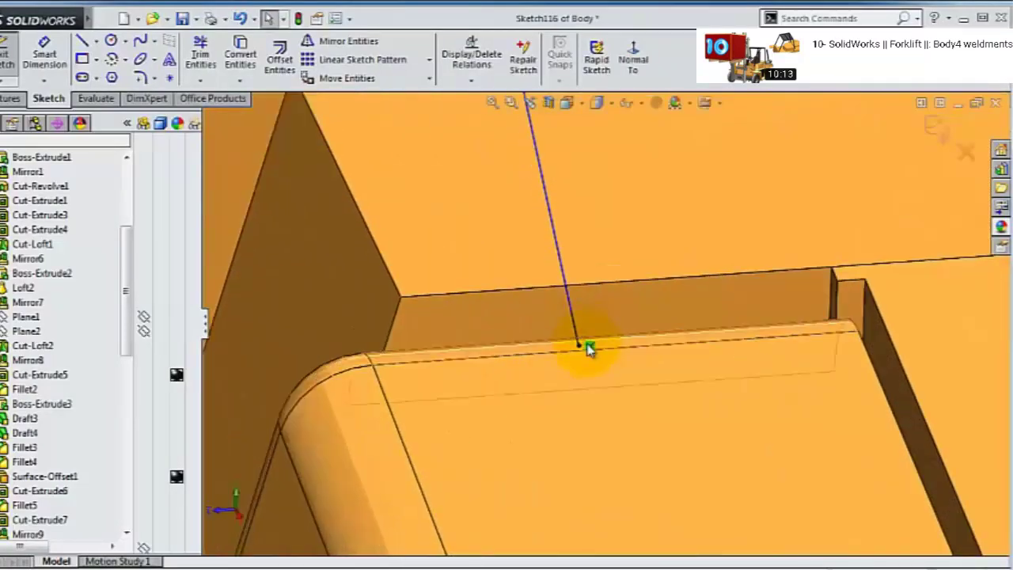
middle_click_drag(599, 345, 634, 299)
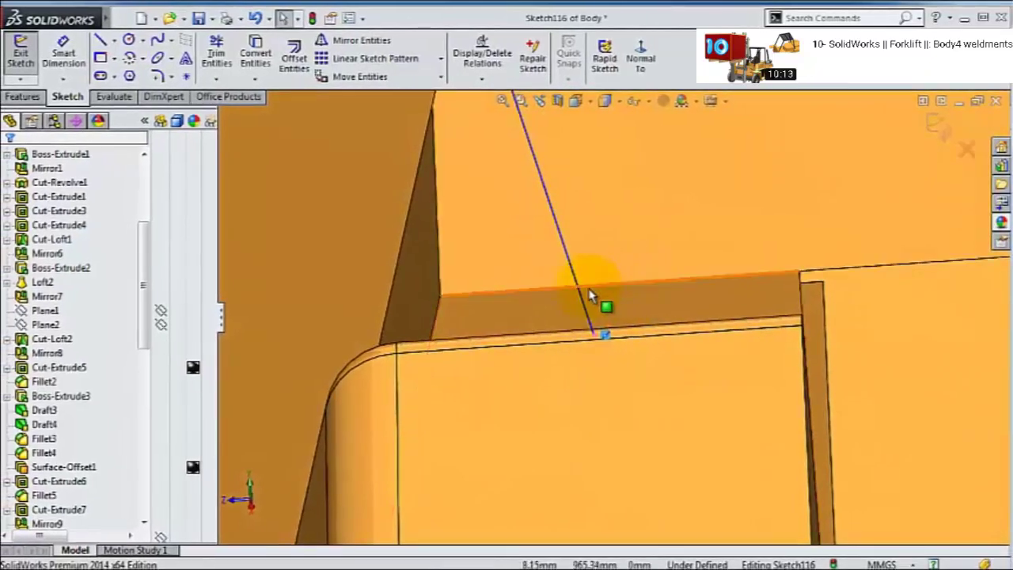
scroll(603, 348, "down", 4)
left_click(598, 264)
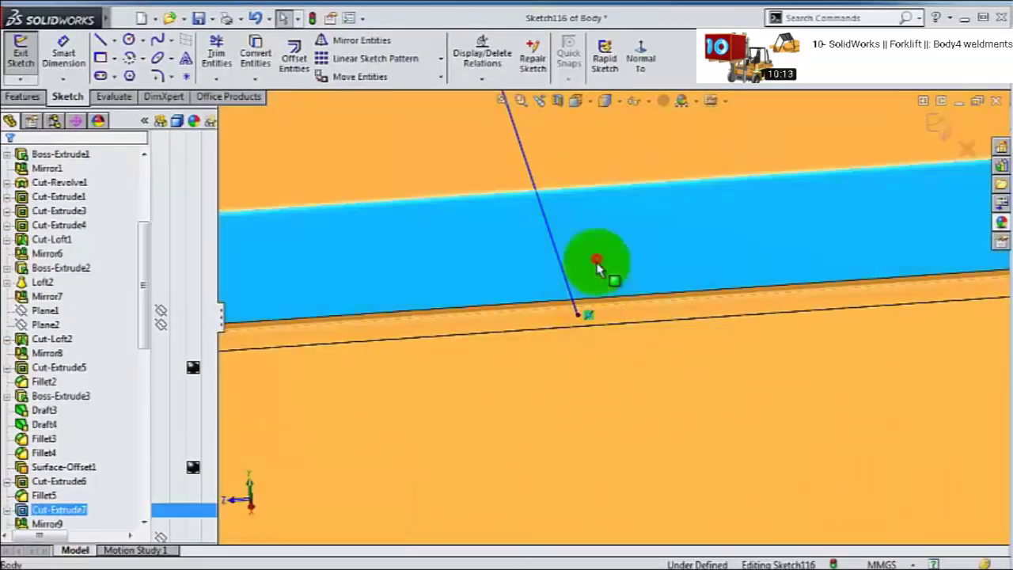
left_click(589, 316)
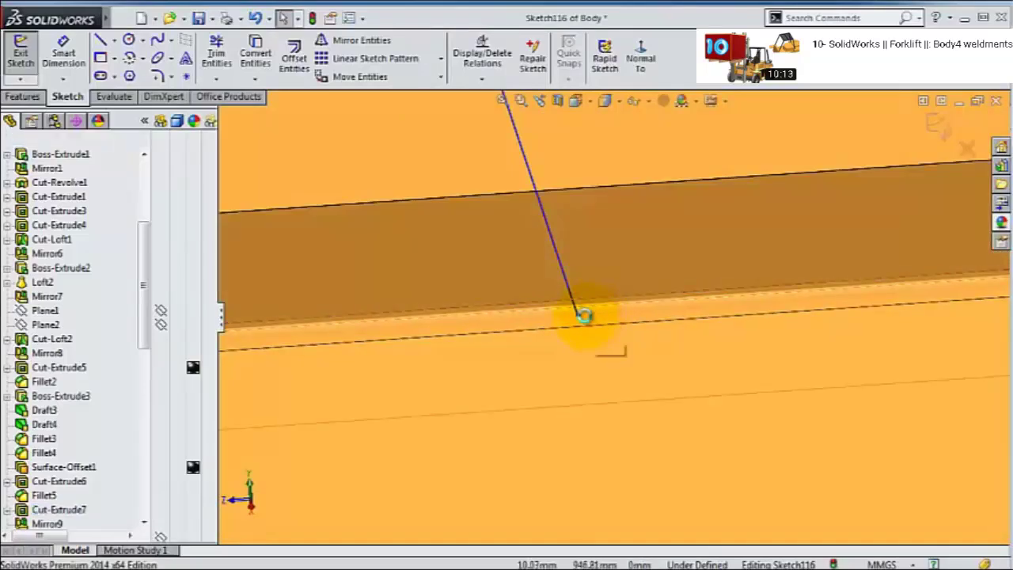
left_click_drag(584, 315, 563, 237)
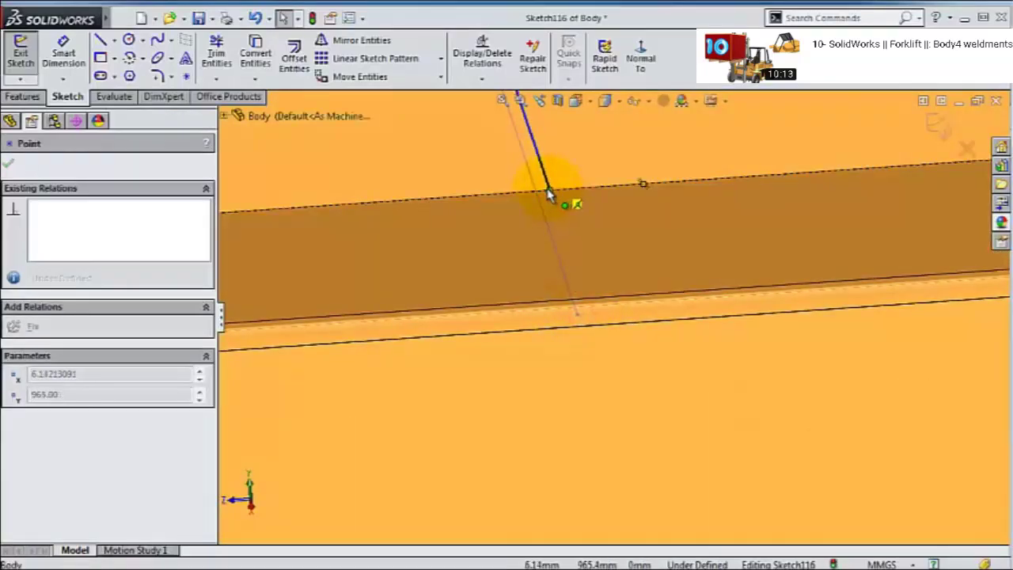
left_click_drag(642, 188, 648, 184)
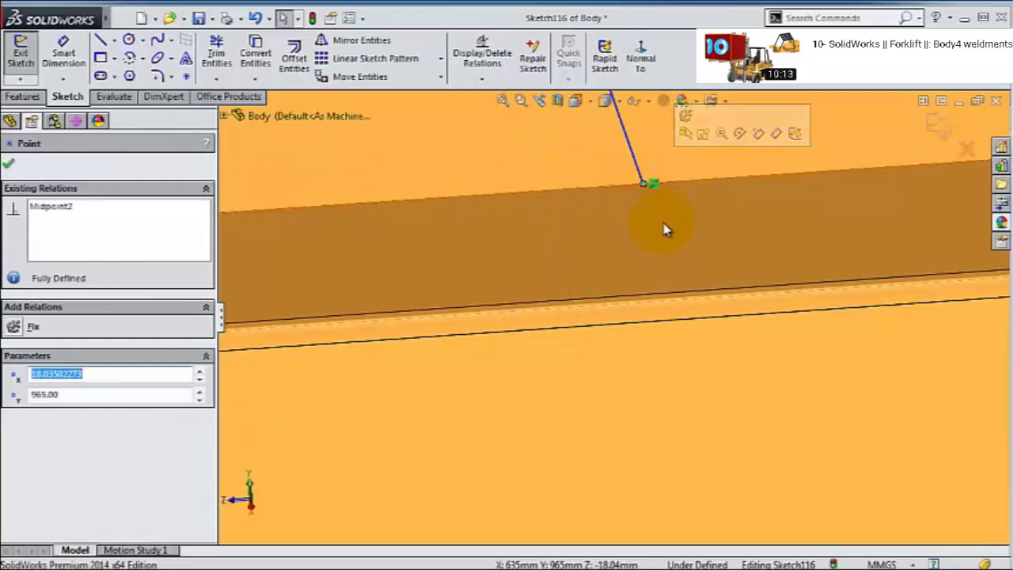
scroll(656, 219, "up", 3)
scroll(633, 248, "down", 3)
scroll(554, 221, "up", 5)
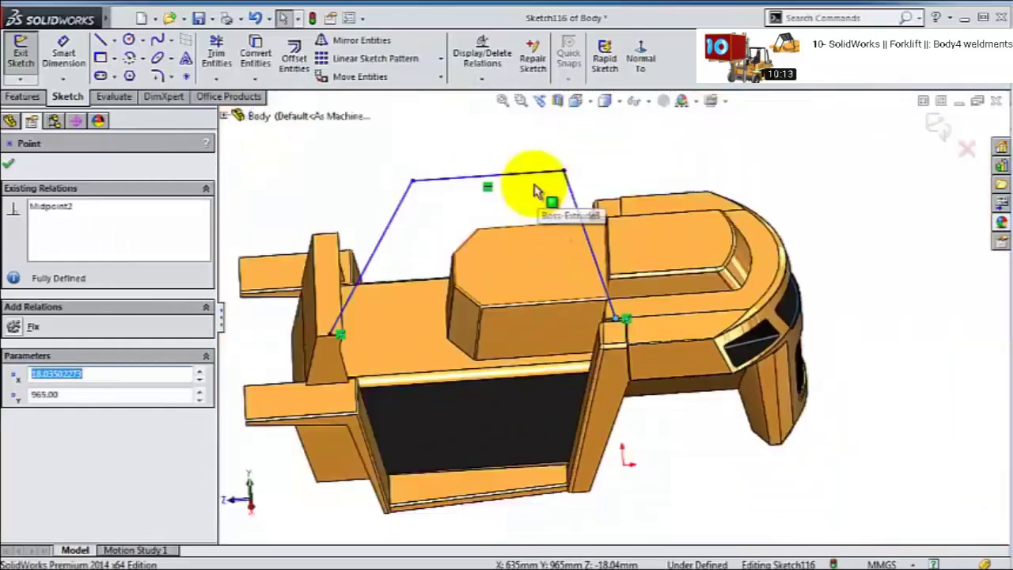
mouse_move(536, 181)
middle_mouse_down()
mouse_move(527, 182)
mouse_move(536, 172)
middle_mouse_up()
scroll(535, 186, "down", 3)
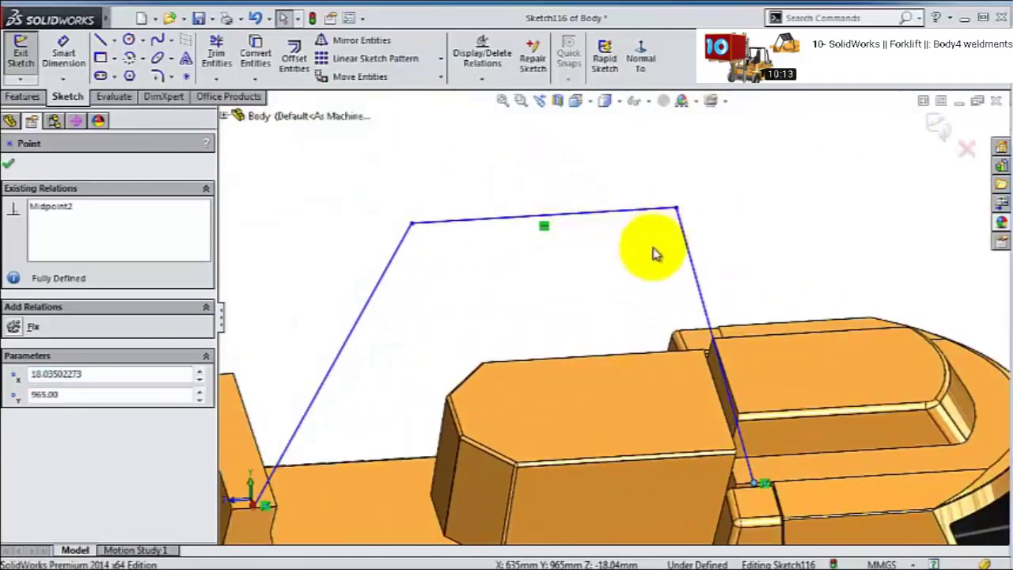
middle_click_drag(654, 253, 534, 233)
- Dimension the top sketch line at 950 mm
left_click(63, 51)
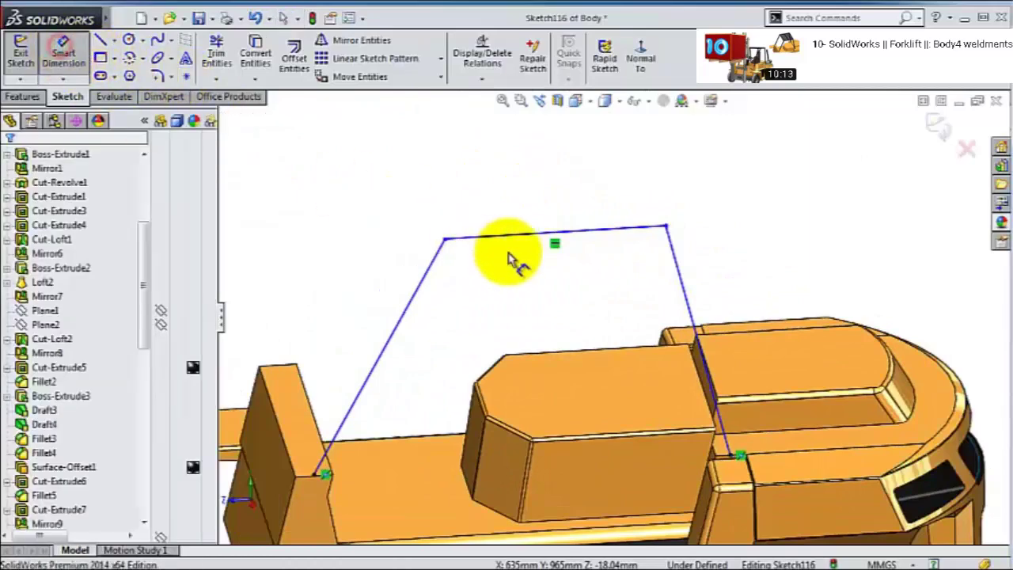
left_click(514, 234)
left_click(513, 210)
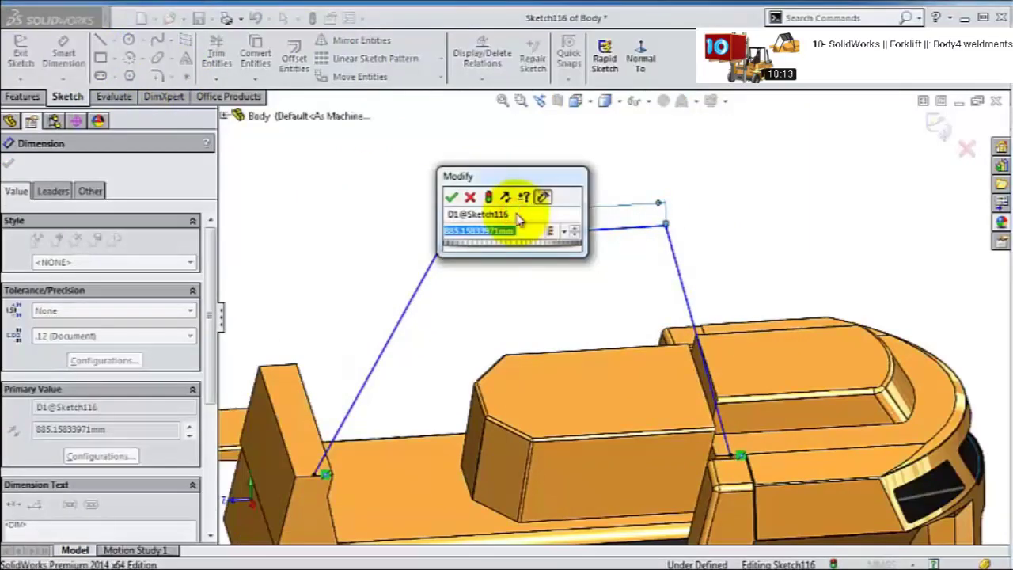
type("950")
key("Return")
- Add a 1200 mm height dimension from the top line down to the body, then change it to 1100 mm
mouse_move(528, 232)
middle_mouse_down()
mouse_move(543, 226)
mouse_move(534, 151)
mouse_move(530, 190)
middle_mouse_up()
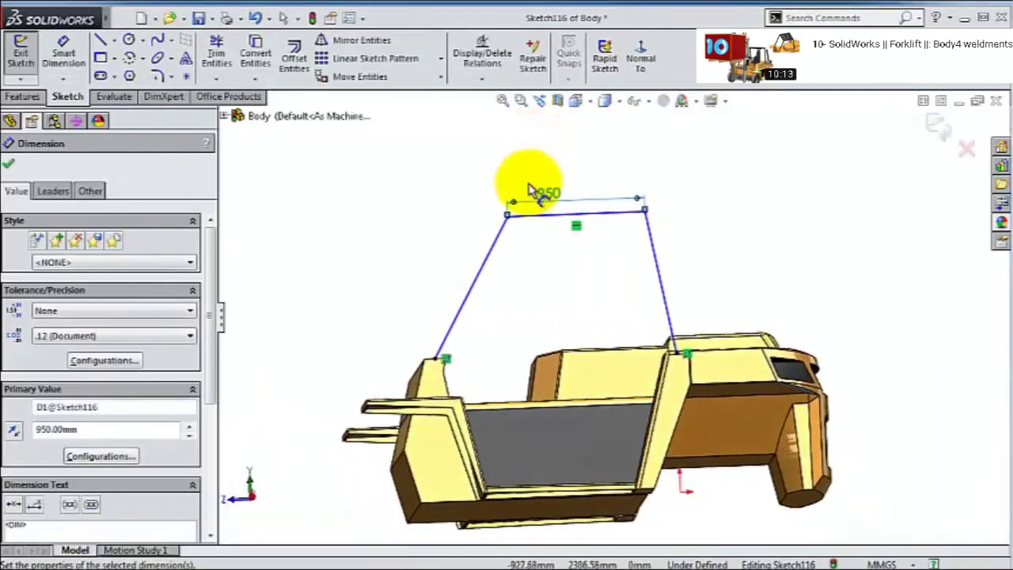
left_click(546, 223)
scroll(447, 372, "up", 3)
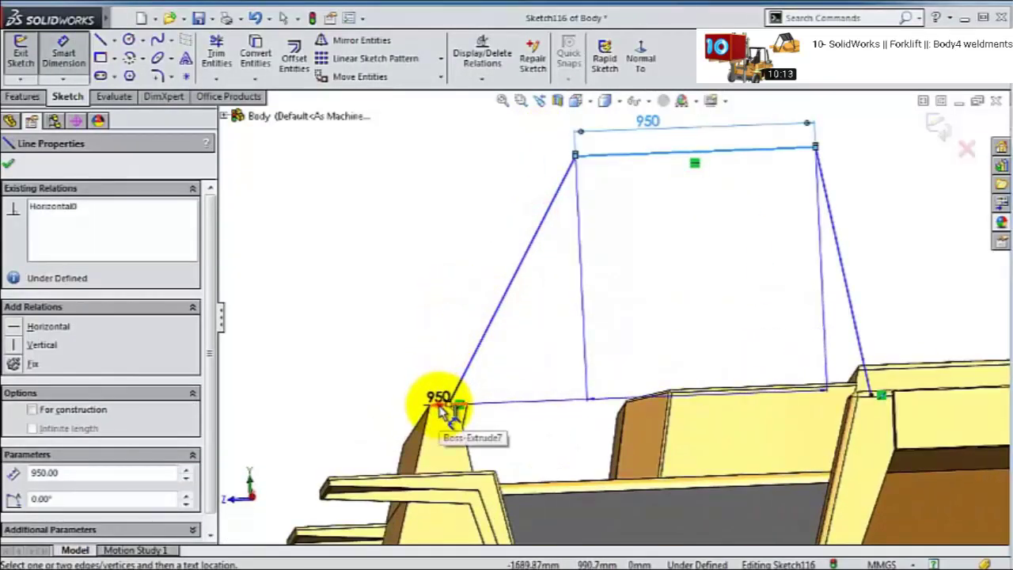
left_click(439, 408)
left_click(389, 403)
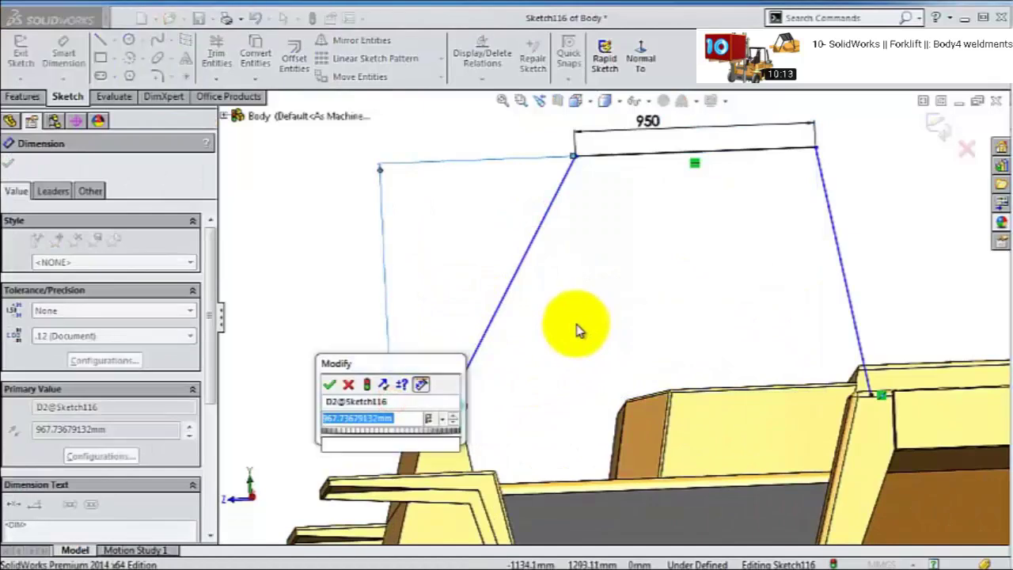
type("1200")
key("Return")
mouse_move(577, 328)
middle_mouse_down()
mouse_move(744, 285)
mouse_move(768, 256)
mouse_move(784, 290)
mouse_move(781, 267)
mouse_move(696, 285)
middle_mouse_up()
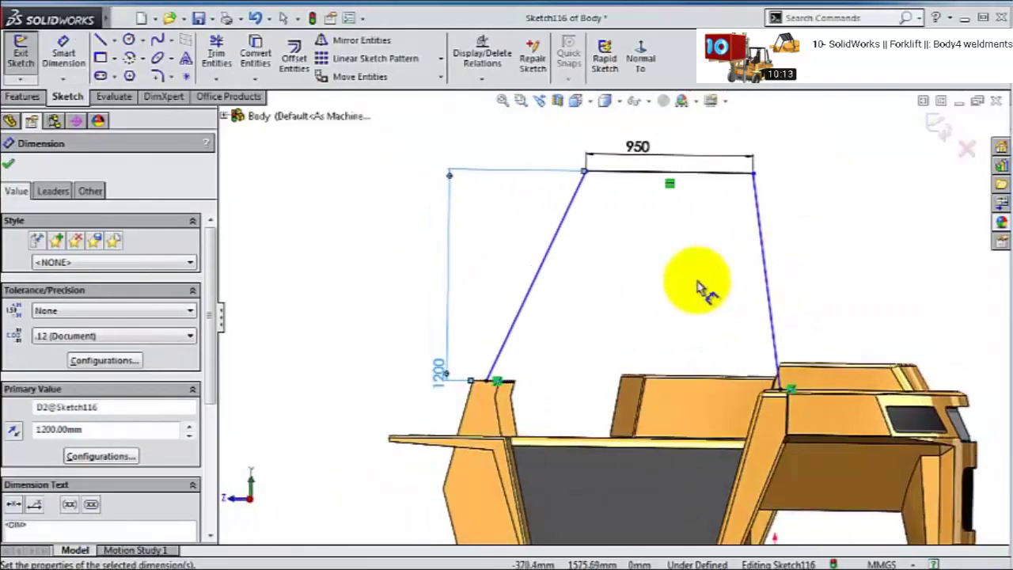
scroll(697, 286, "down", 5)
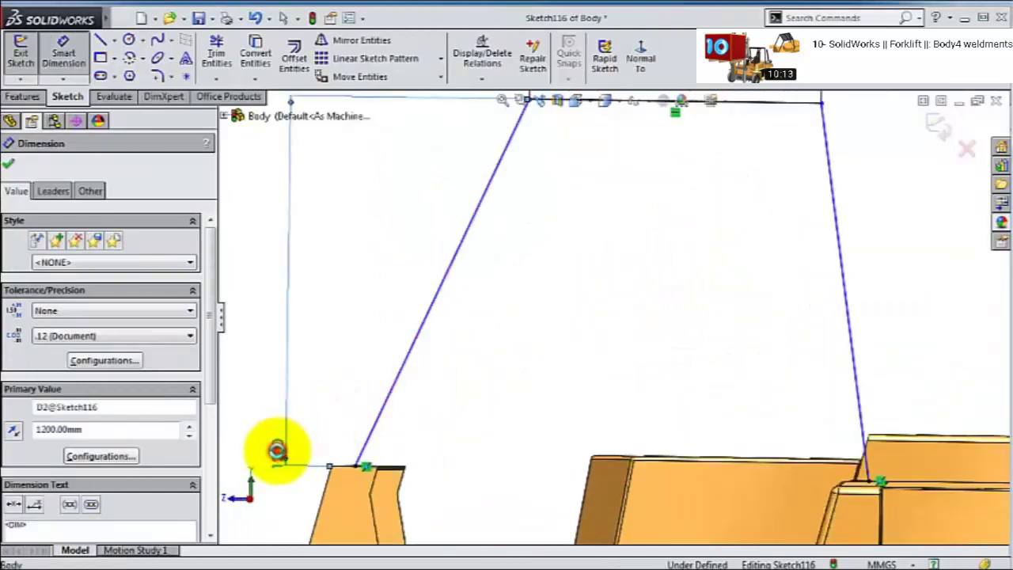
double_click(277, 450)
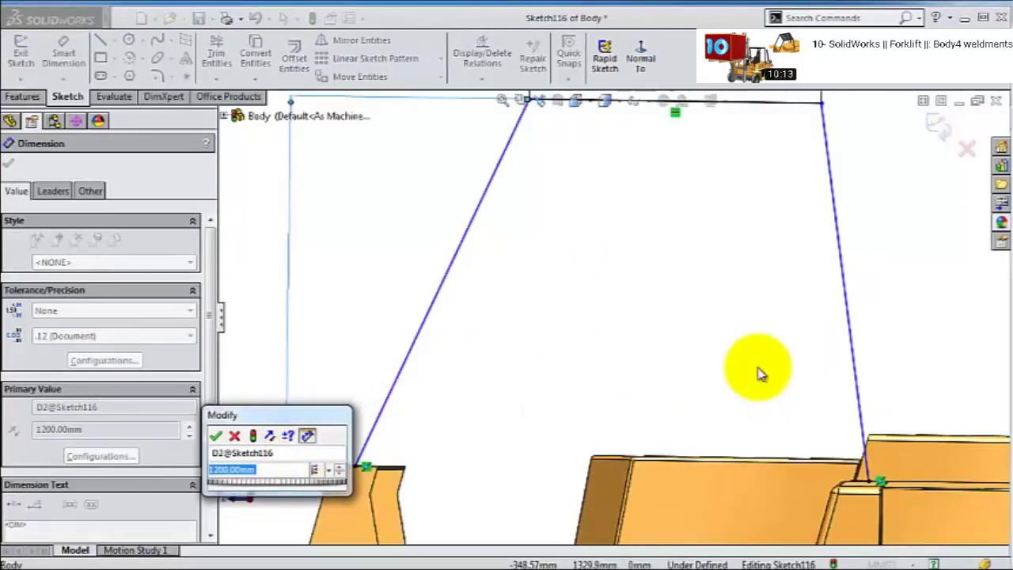
type("110")
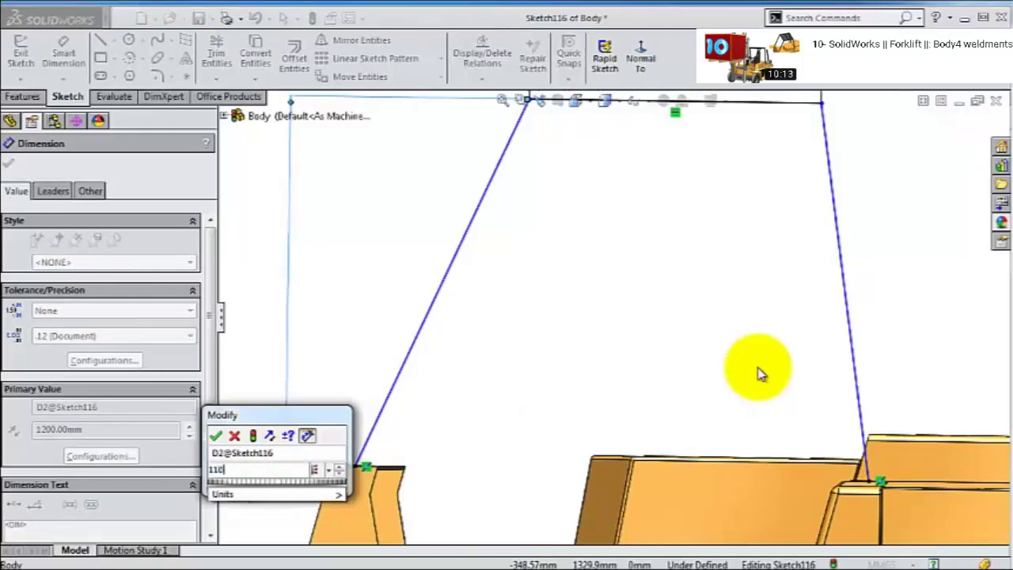
type("0")
key("Return")
mouse_move(769, 373)
middle_mouse_down()
mouse_move(739, 369)
mouse_move(774, 382)
mouse_move(762, 362)
mouse_move(753, 367)
middle_mouse_up()
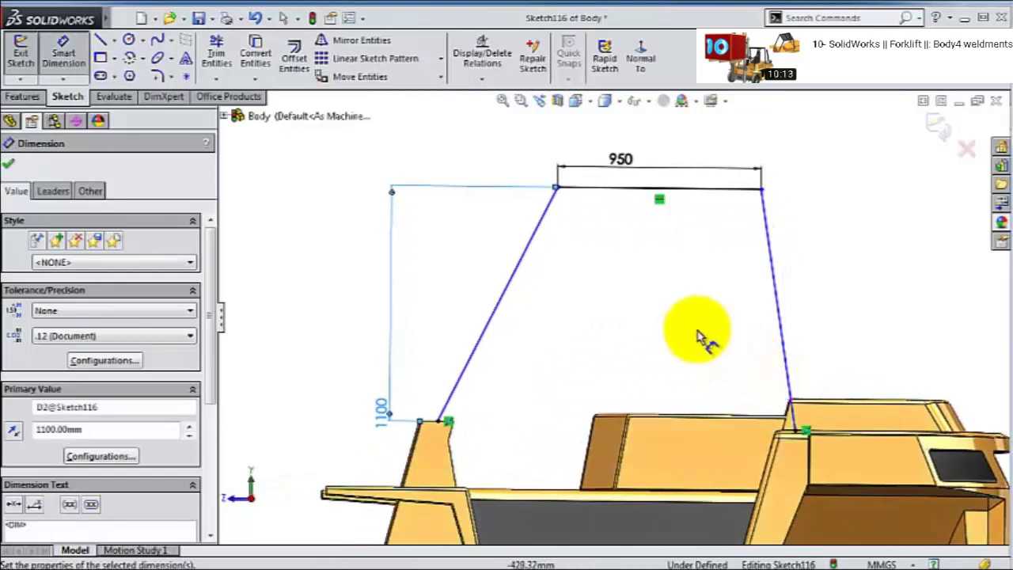
key("Escape")
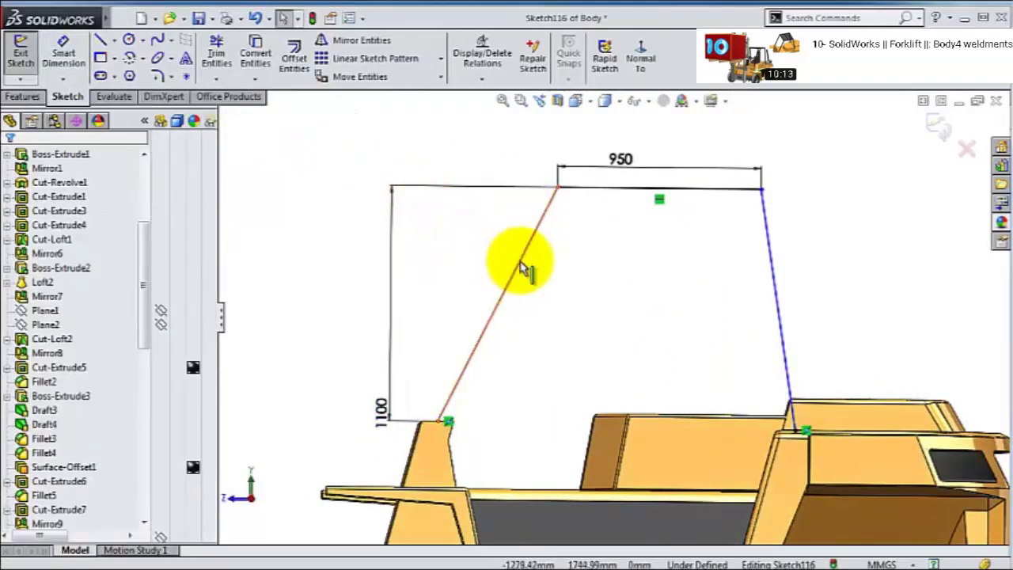
- Add a Parallel relation between the front slanted sketch line and the body's sloped front edge
left_click(520, 267)
scroll(747, 396, "down", 5)
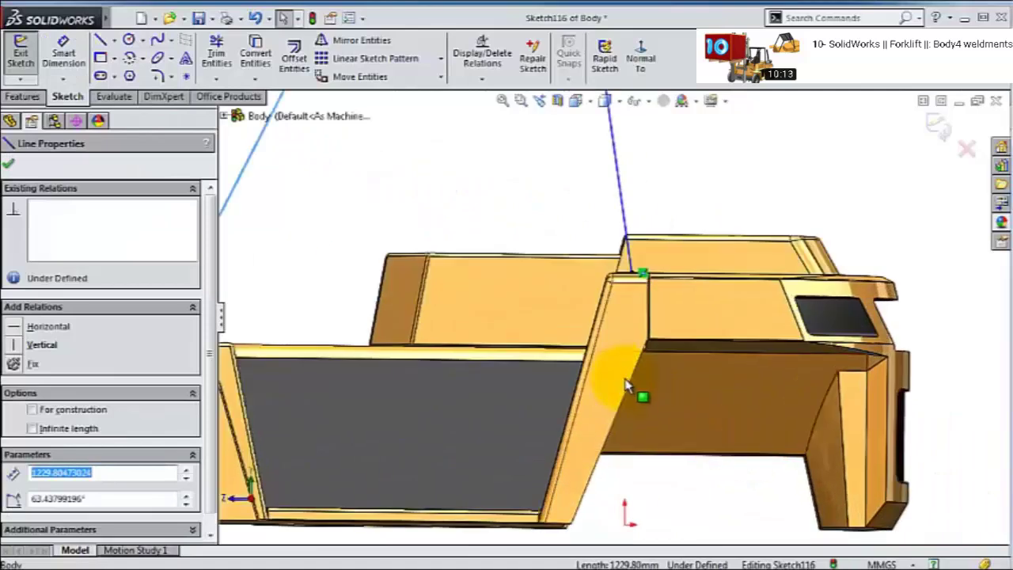
left_click(630, 391, "ctrl")
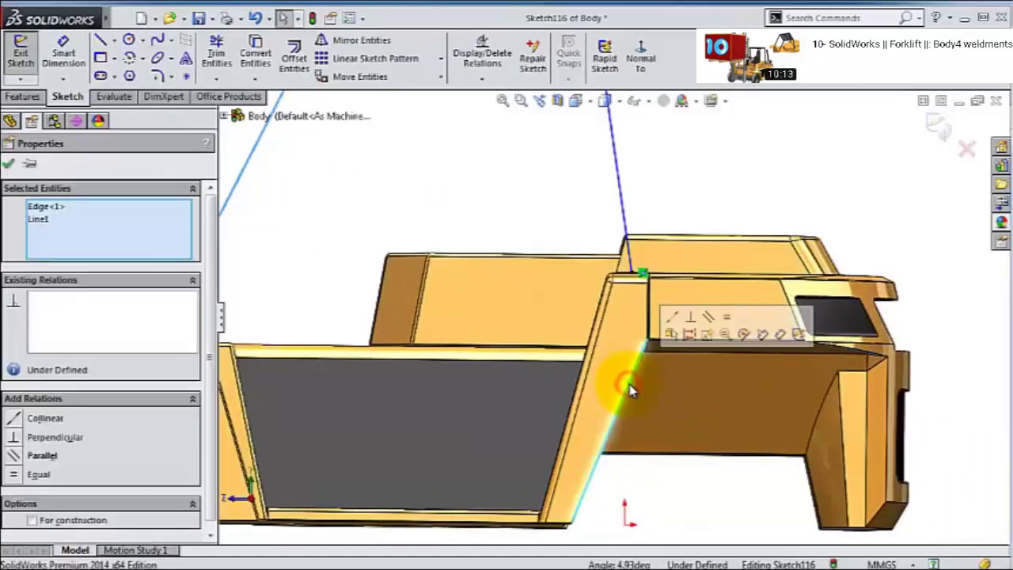
left_click(710, 325)
scroll(498, 203, "up", 5)
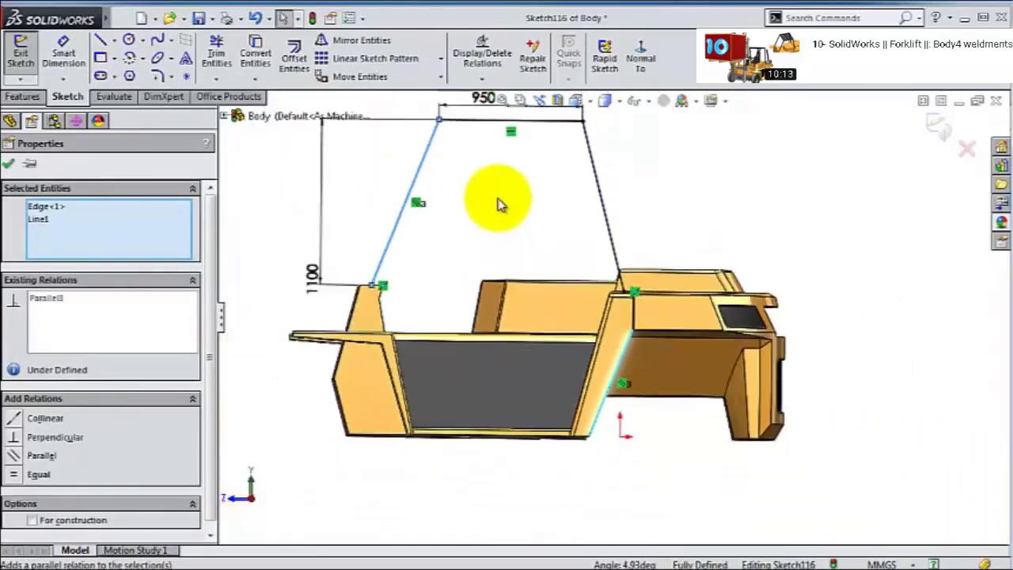
left_click(379, 129)
scroll(459, 135, "down", 4)
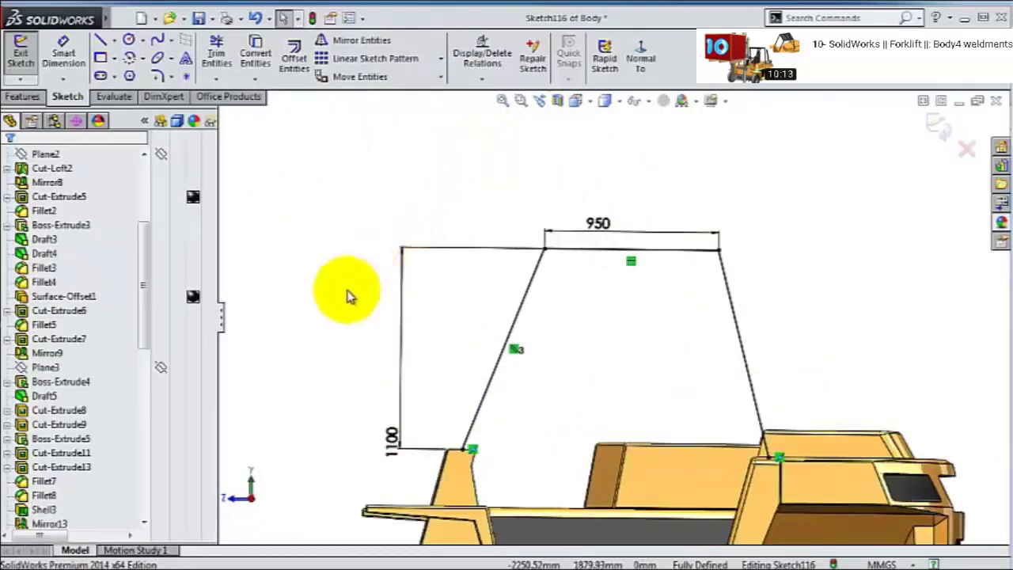
scroll(333, 315, "down", 1)
scroll(348, 313, "down", 1)
- Change the top width dimension to 1000 mm (via 900) and the height to 1200 mm
mouse_move(351, 312)
middle_mouse_down()
mouse_move(689, 366)
mouse_move(764, 475)
mouse_move(515, 432)
middle_mouse_up()
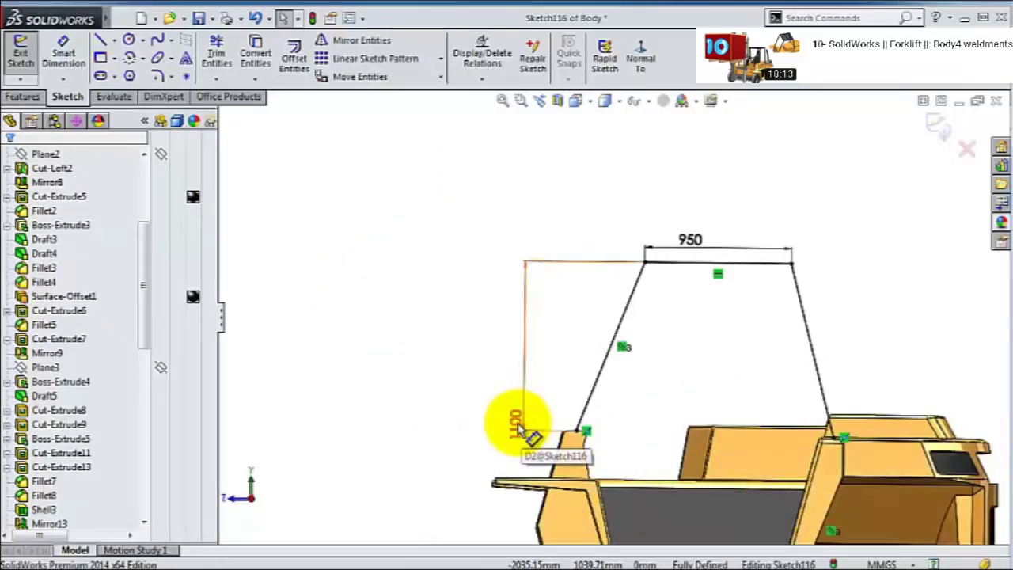
left_click(514, 427)
double_click(700, 237)
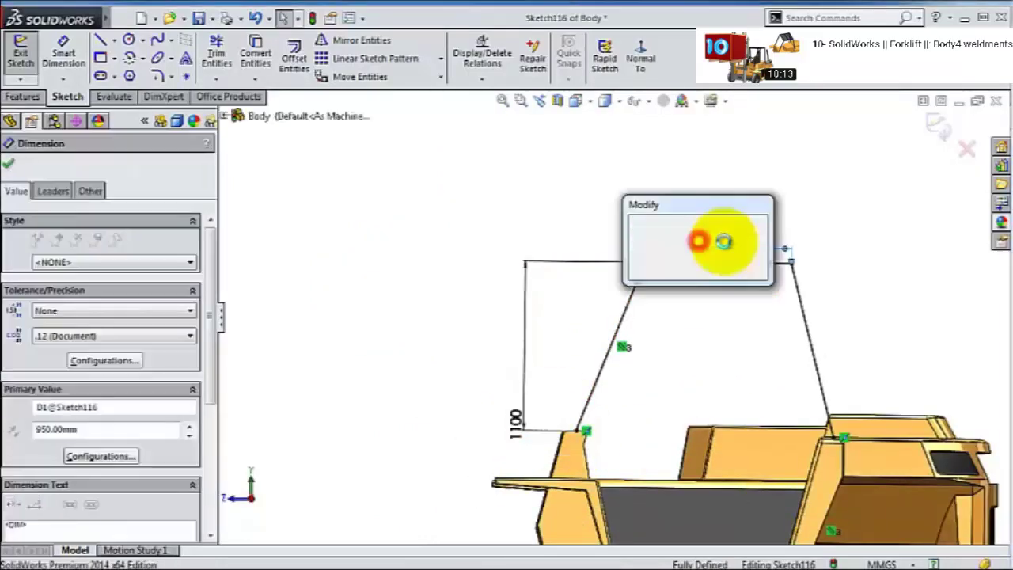
type("900")
key("Return")
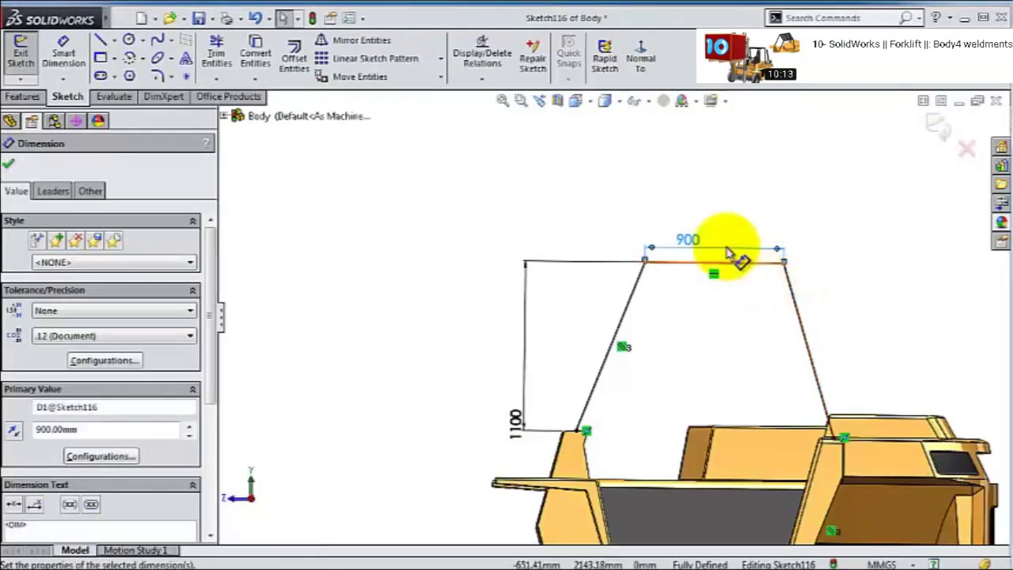
double_click(696, 239)
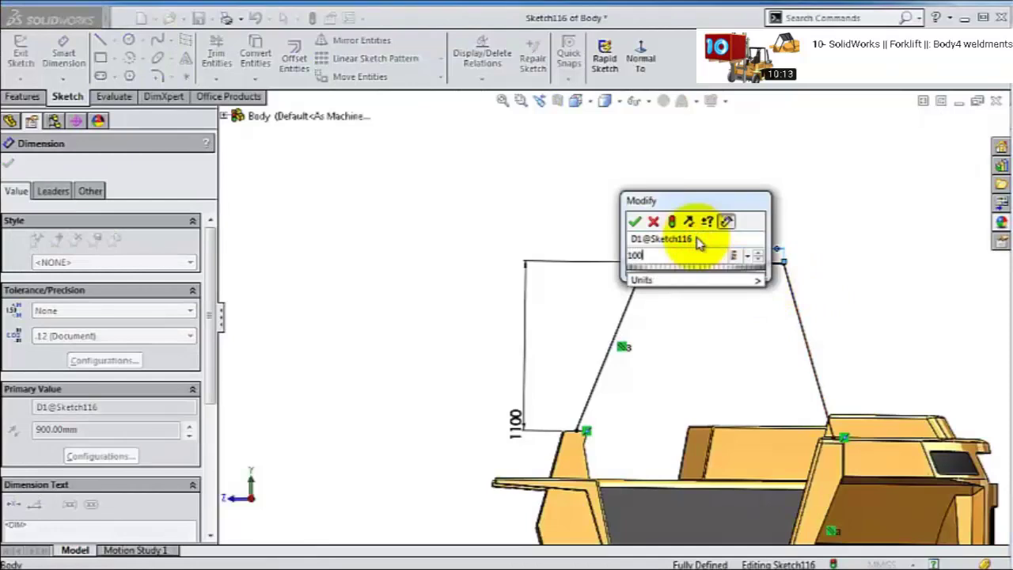
key("Return")
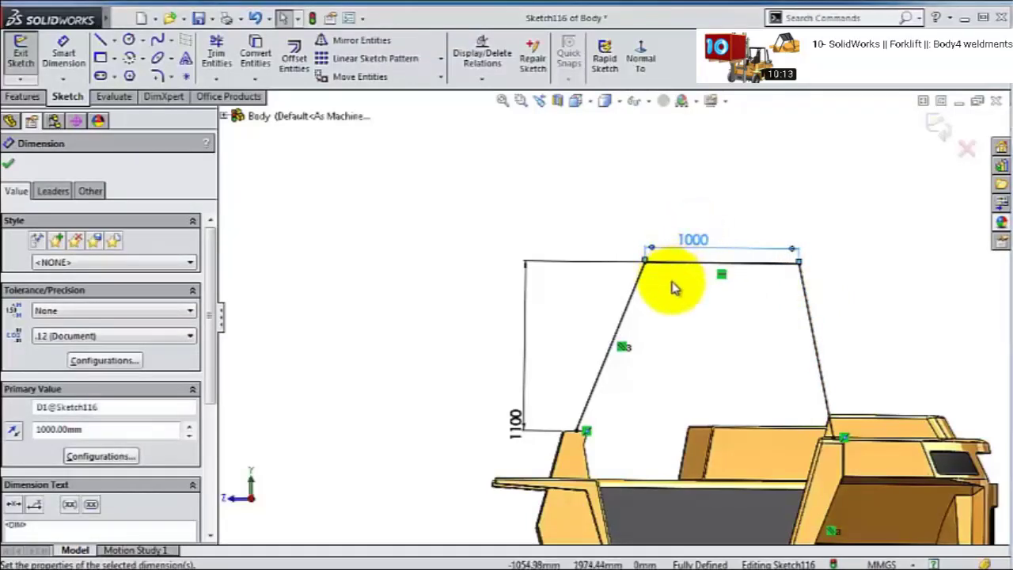
double_click(519, 421)
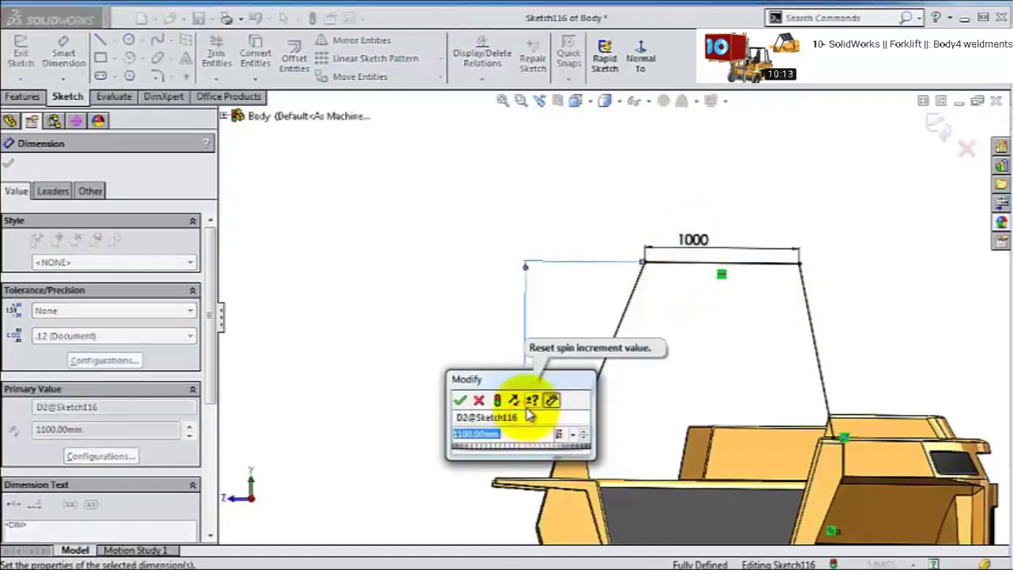
type("1200")
key("Return")
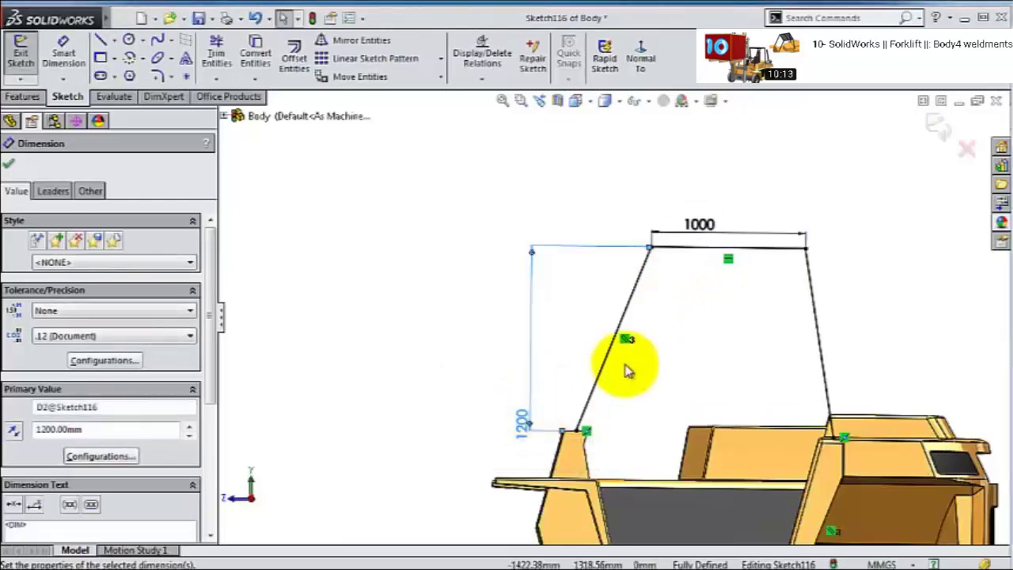
left_click(510, 216)
mouse_move(523, 231)
middle_mouse_down()
mouse_move(557, 244)
mouse_move(538, 237)
mouse_move(548, 235)
middle_mouse_up()
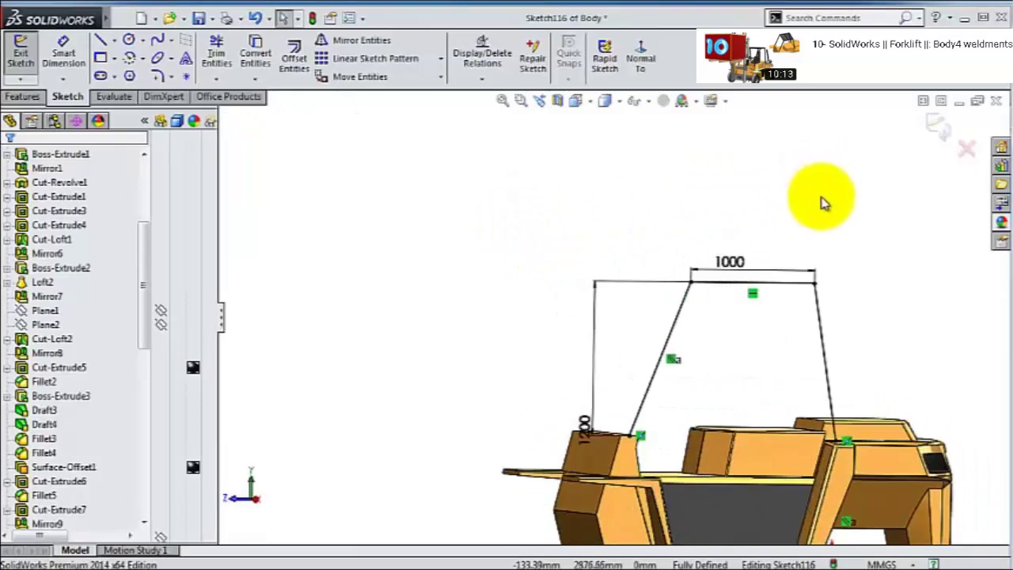
- Exit Sketch116, show the Weldments toolbar, and launch Structural Member
left_click(937, 129)
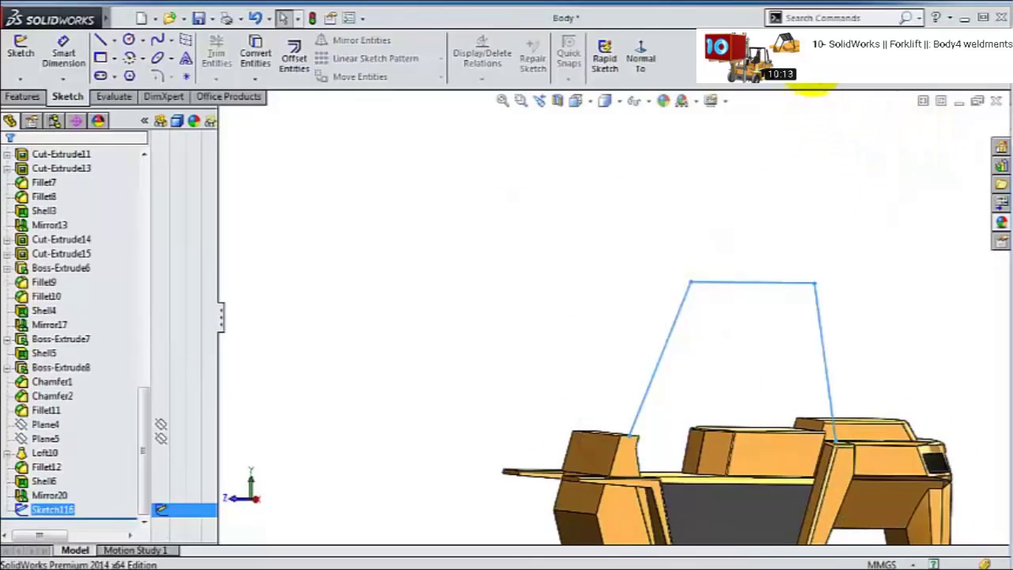
right_click(814, 93)
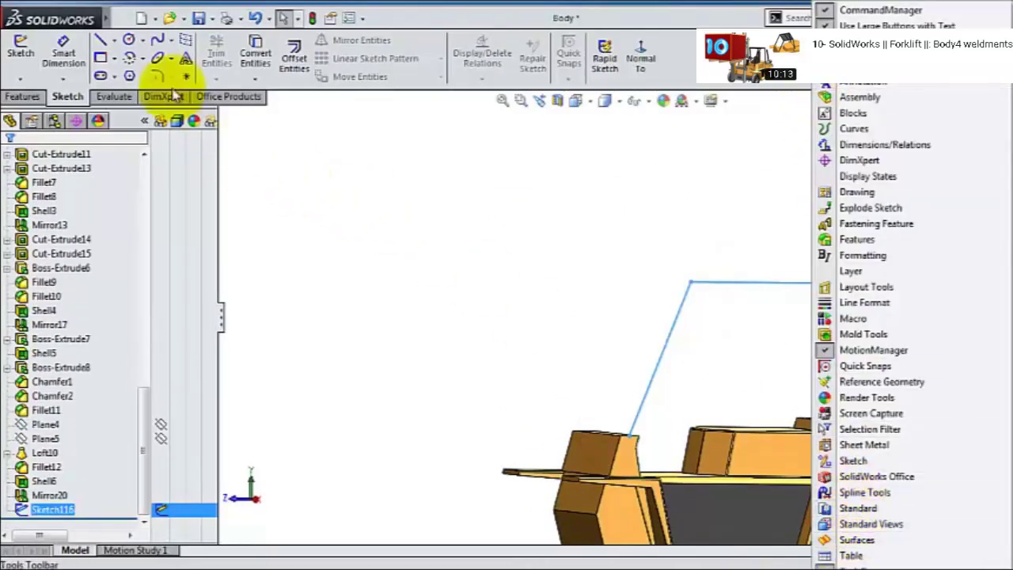
left_click(110, 16)
left_click(214, 18)
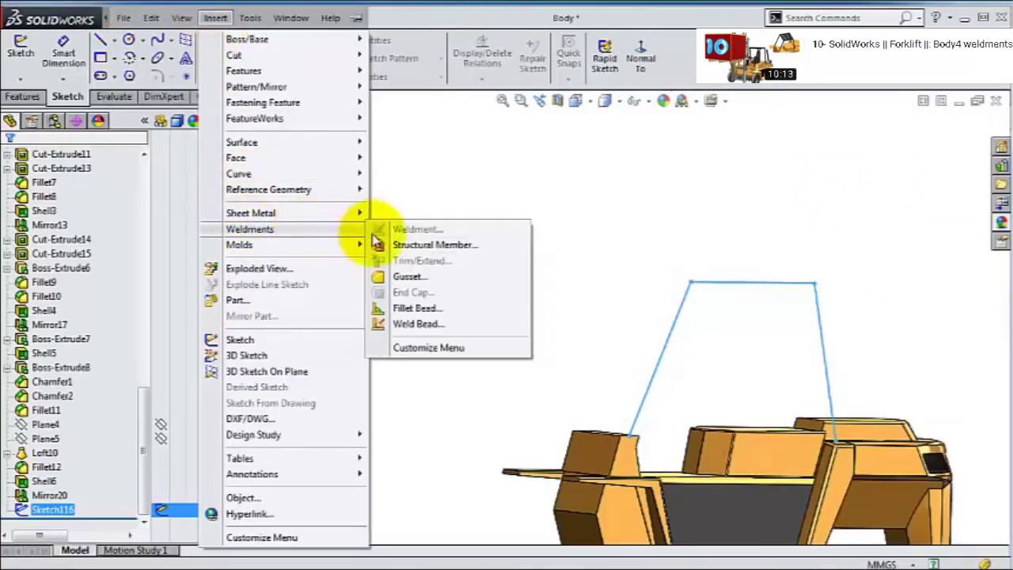
right_click(843, 90)
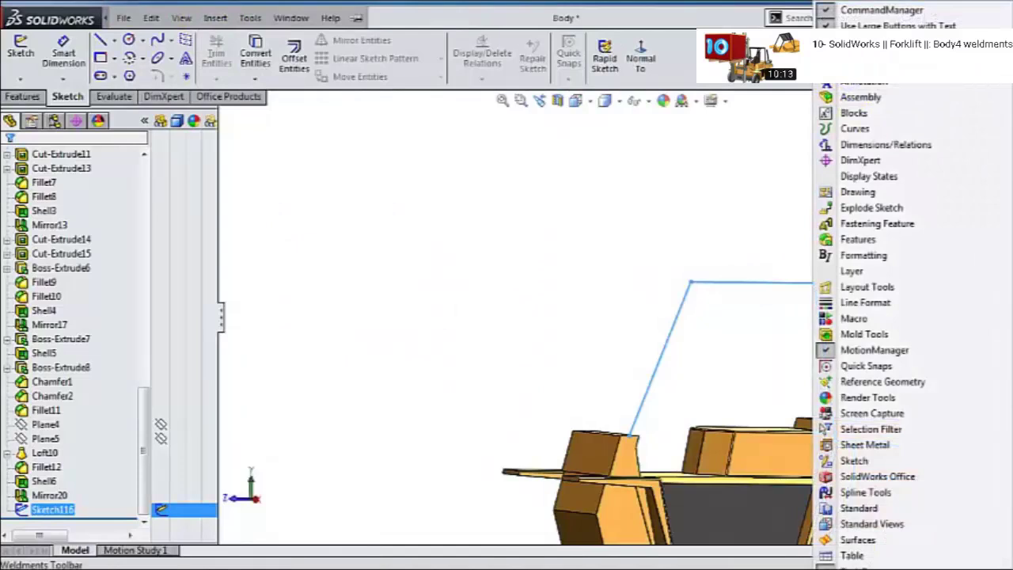
left_click(863, 567)
left_click_drag(833, 140, 840, 133)
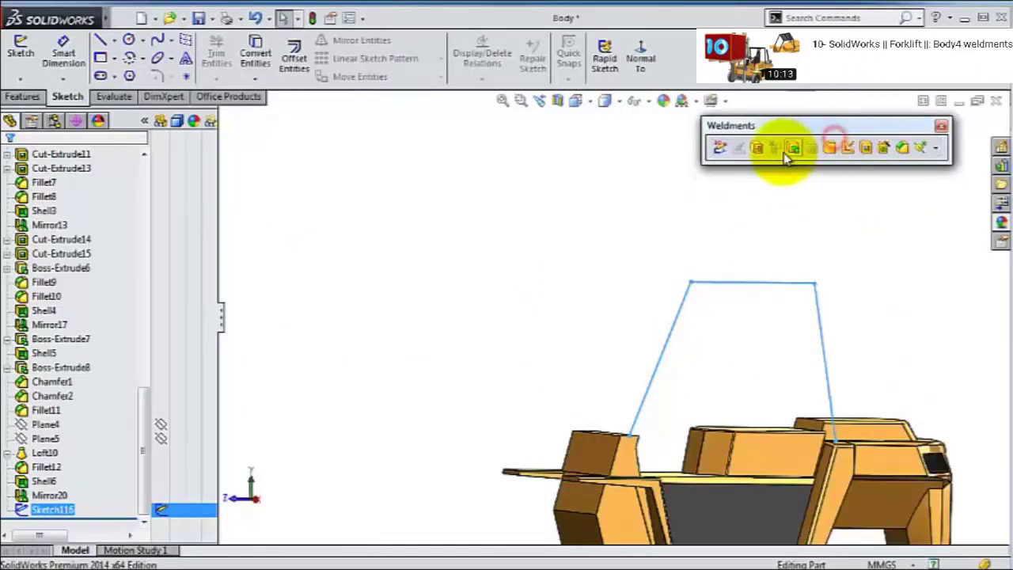
left_click(757, 150)
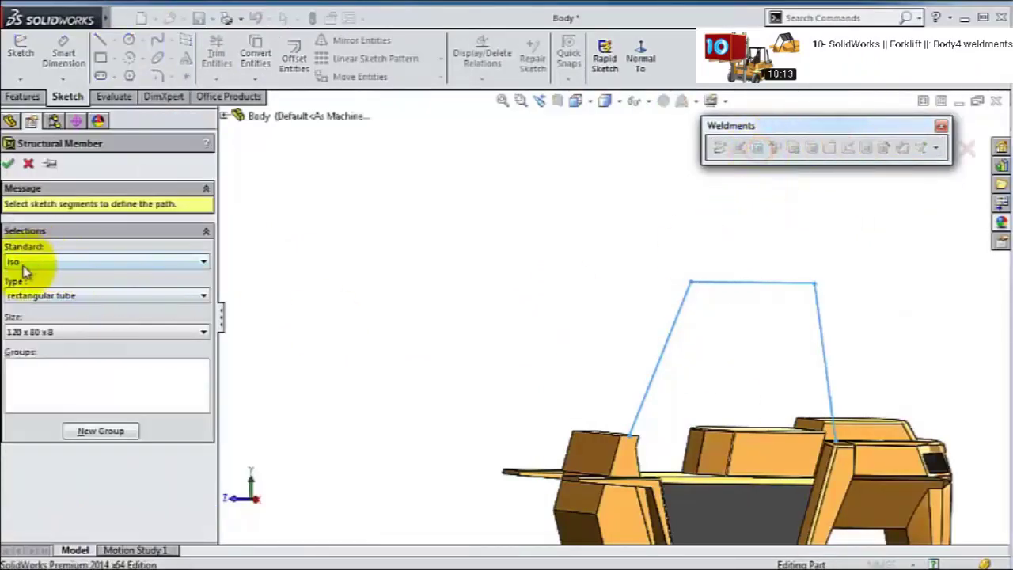
- Choose a 70 x 40 x 5 rectangular tube profile and add the canopy lines to the path
left_click(50, 296)
left_click(36, 345)
left_click(40, 332)
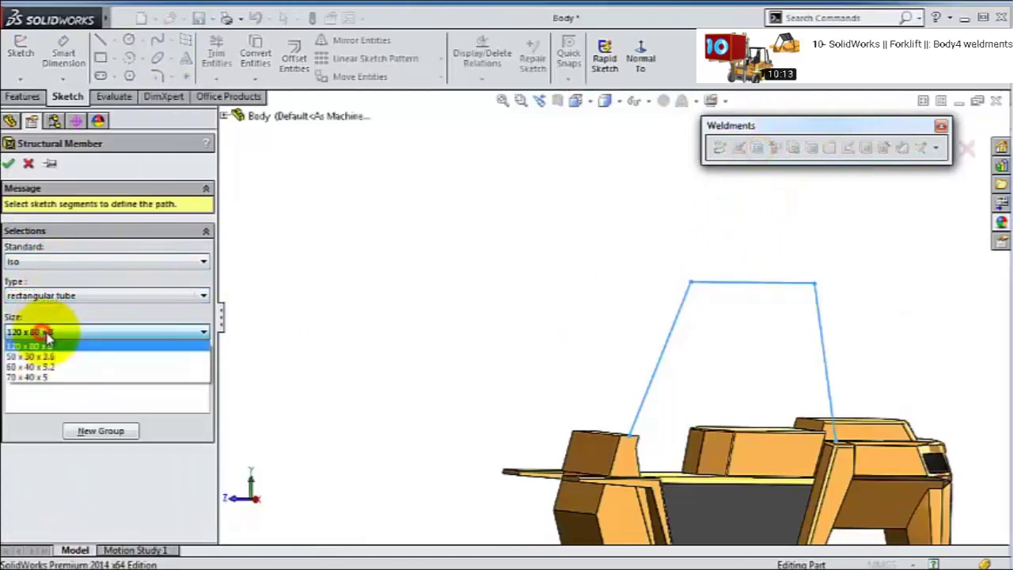
left_click(36, 379)
left_click(61, 388)
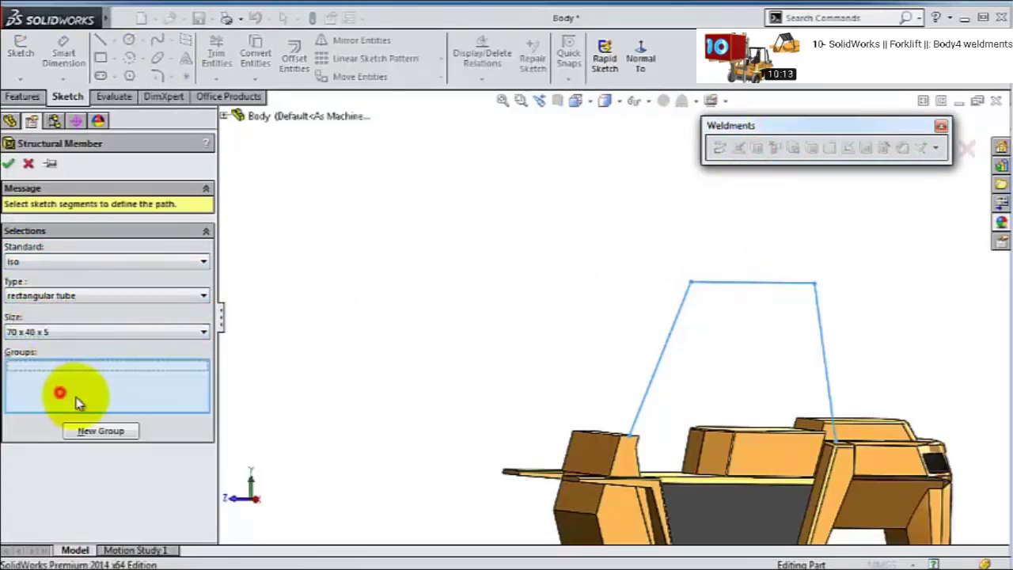
left_click(823, 355)
left_click(760, 282)
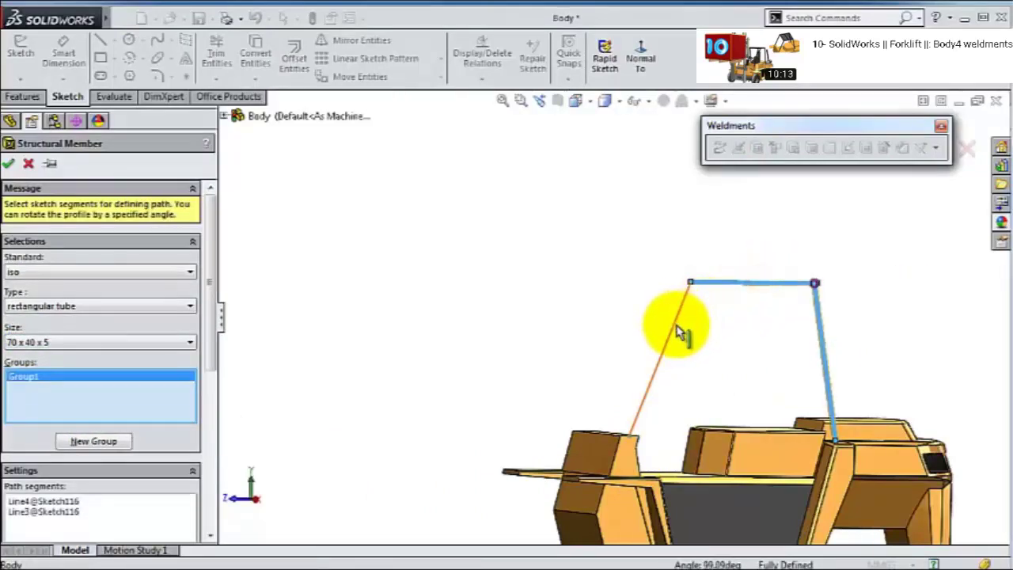
- Open the Corner Treatment settings for the frame's top corner joint
middle_click_drag(734, 352, 601, 453)
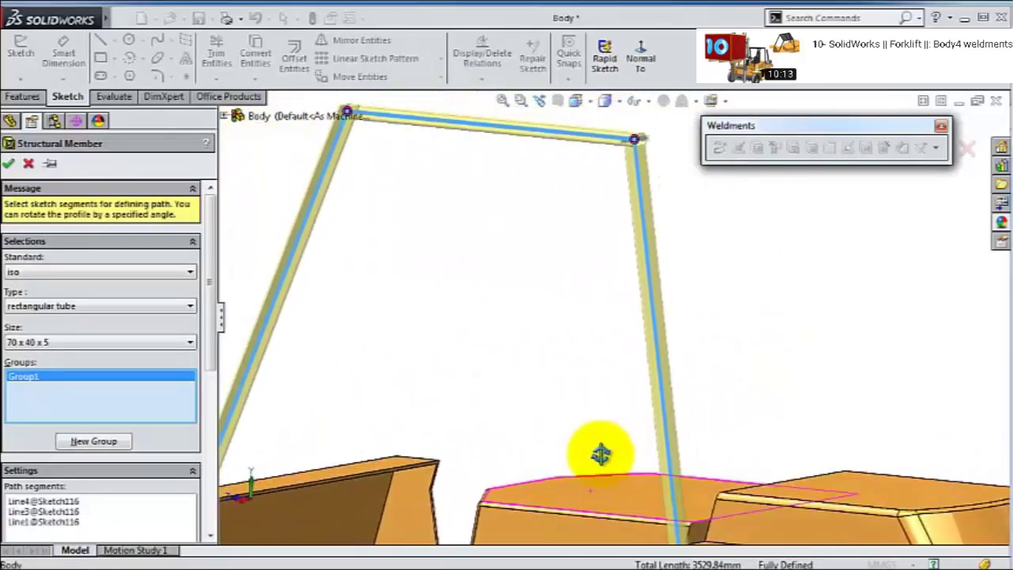
left_click_drag(207, 329, 232, 475)
middle_click_drag(474, 253, 595, 195)
scroll(628, 280, "down", 5)
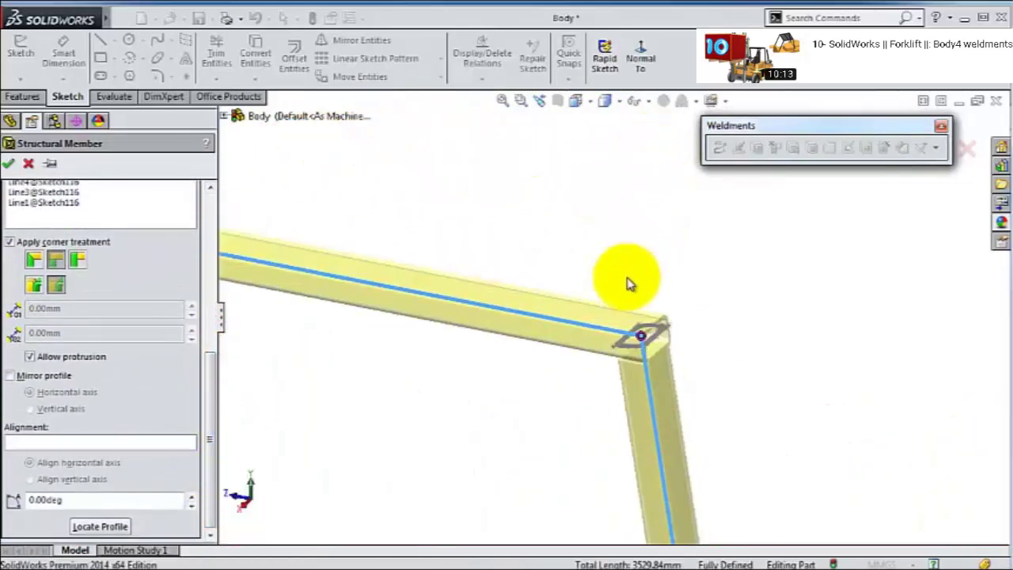
scroll(646, 380, "down", 3)
middle_click_drag(646, 380, 551, 214)
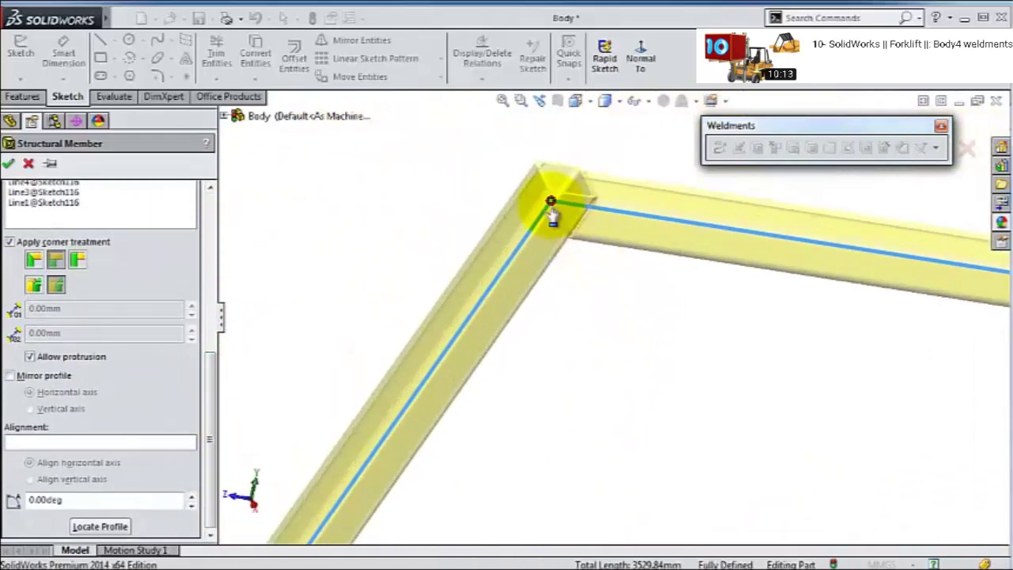
left_click(550, 207)
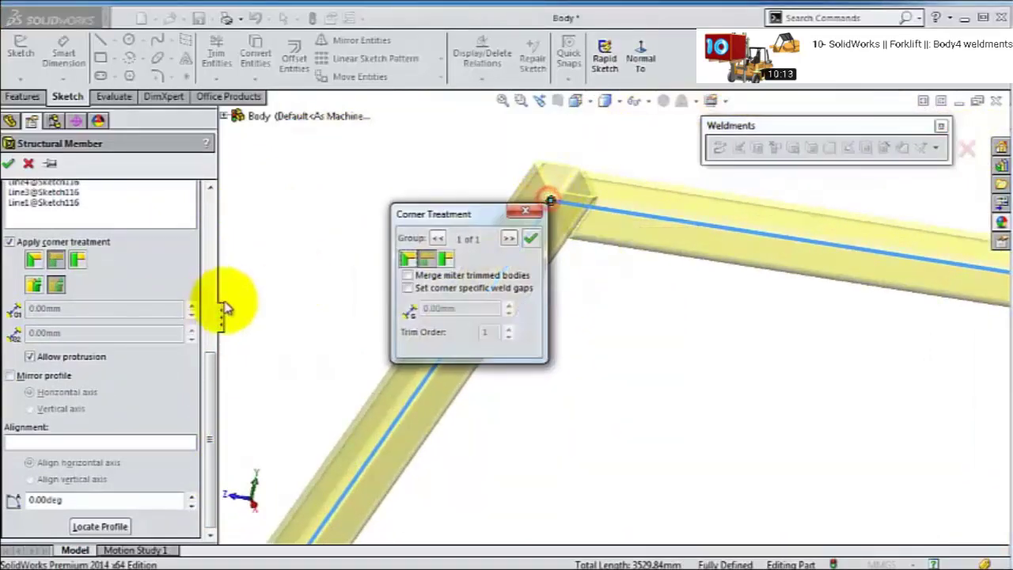
- Set the top corner to an End Butt joint and rotate the tube profile 90°
left_click(444, 262)
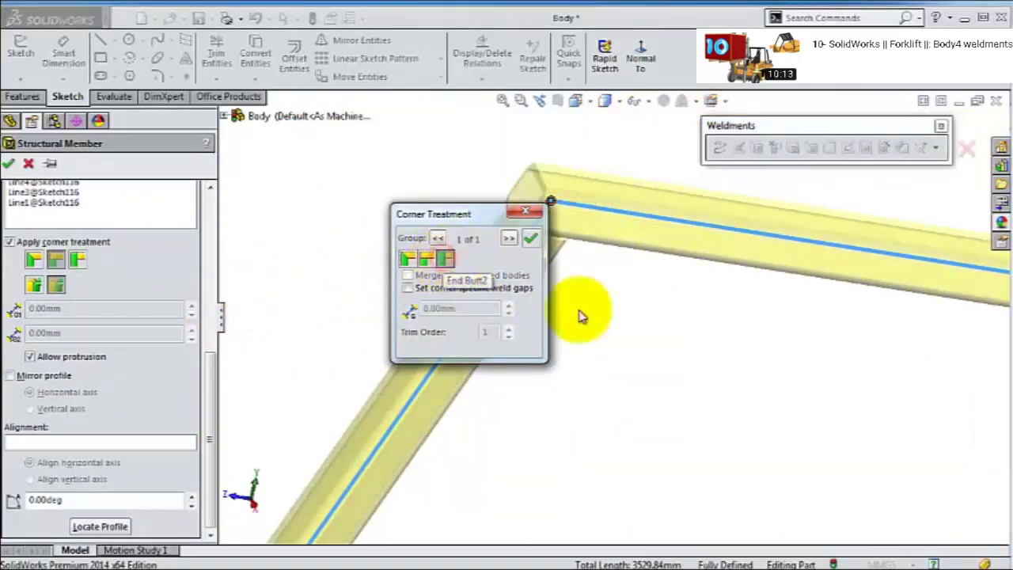
left_click(532, 239)
mouse_move(681, 364)
middle_mouse_down()
mouse_move(673, 334)
mouse_move(672, 350)
middle_mouse_up()
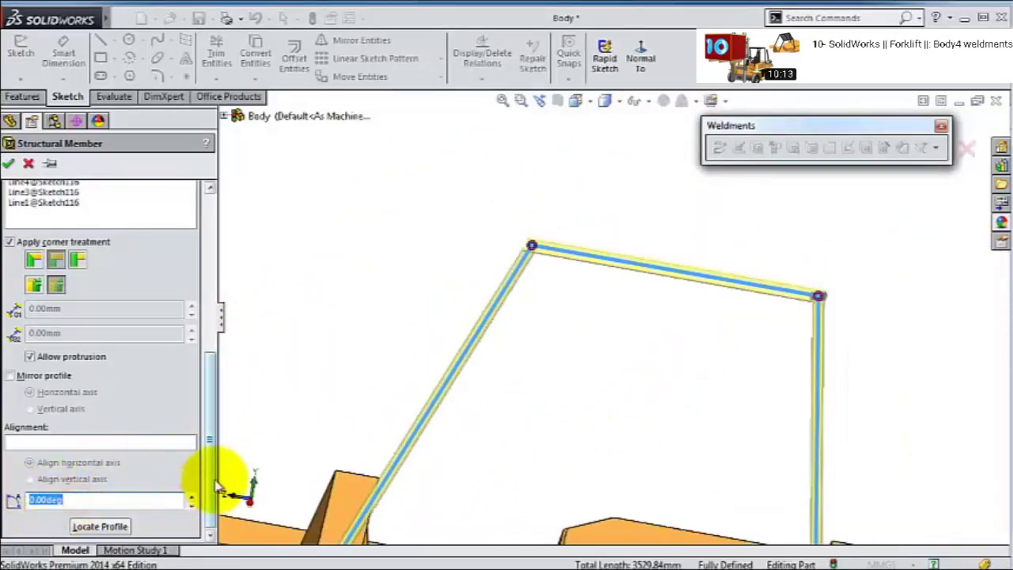
left_click(47, 529)
middle_click_drag(630, 355, 622, 355)
scroll(622, 355, "down", 3)
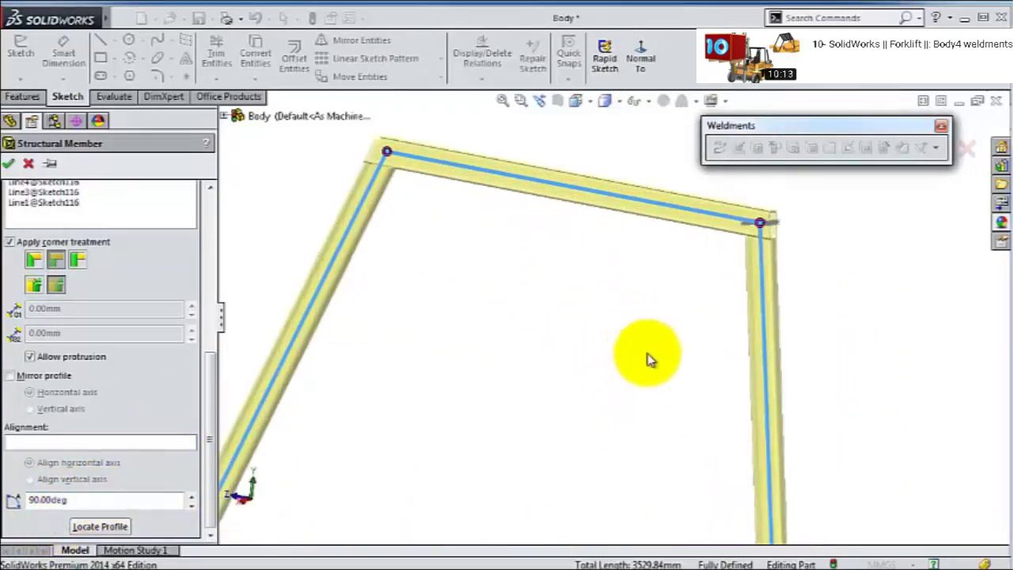
scroll(648, 358, "up", 2)
- Check the profile location where the legs seat on the body, then create the structural member
left_click(98, 526)
scroll(651, 407, "up", 5)
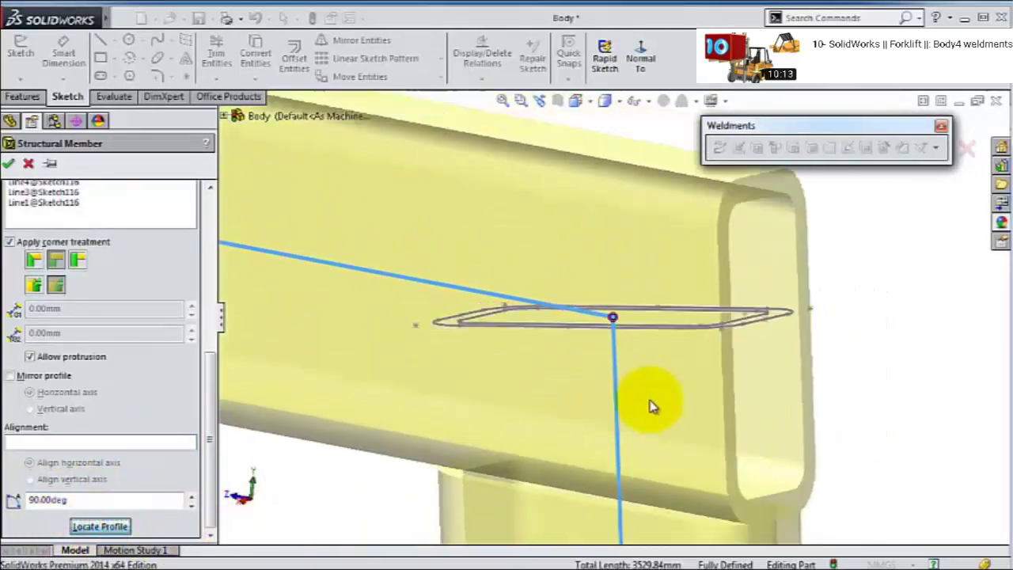
scroll(651, 423, "up", 3)
scroll(602, 334, "down", 10)
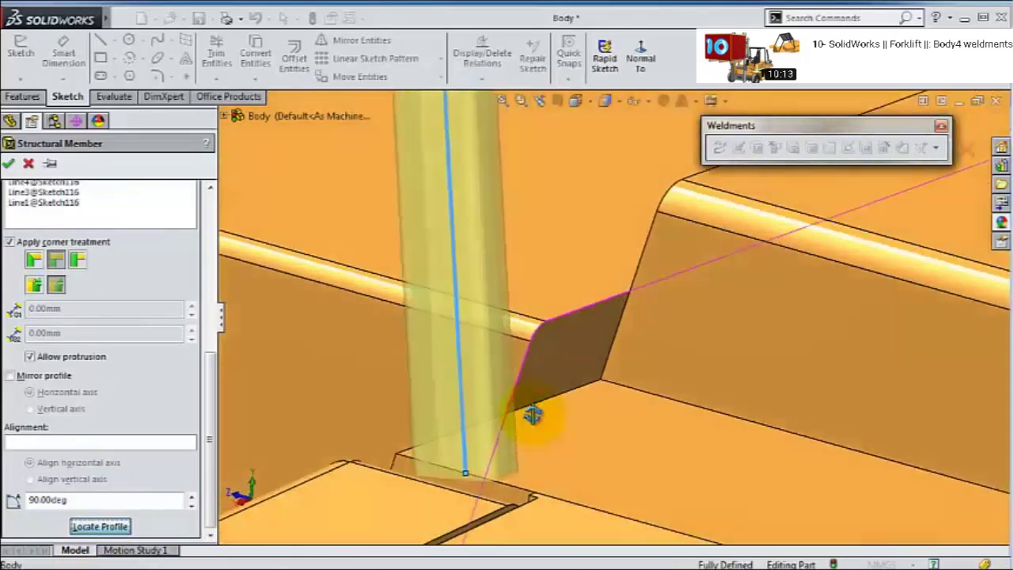
mouse_move(533, 415)
middle_mouse_down()
mouse_move(511, 372)
mouse_move(485, 479)
mouse_move(452, 109)
middle_mouse_up()
scroll(482, 75, "up", 3)
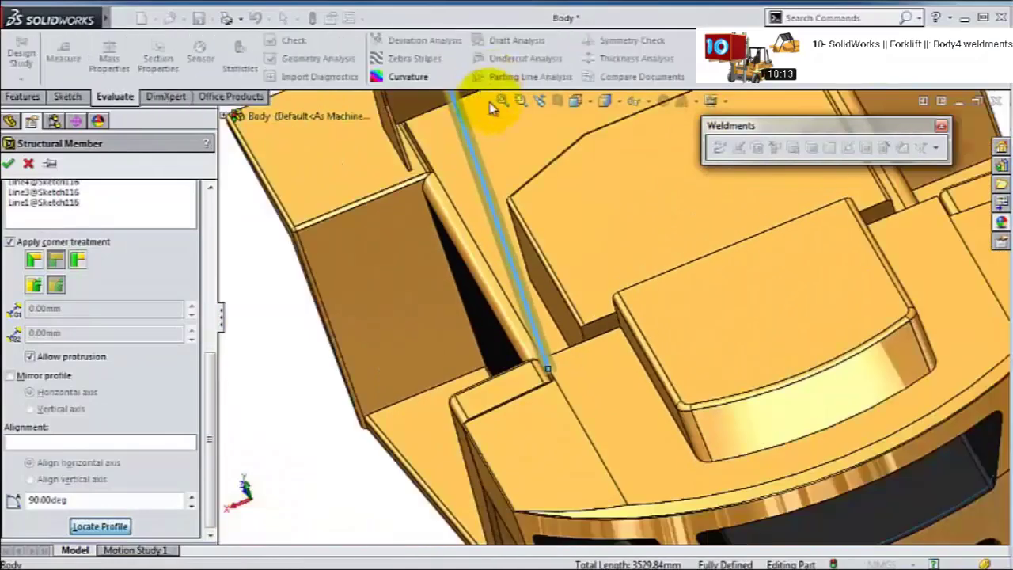
middle_click_drag(482, 75, 486, 215)
scroll(630, 164, "down", 5)
scroll(631, 165, "down", 8)
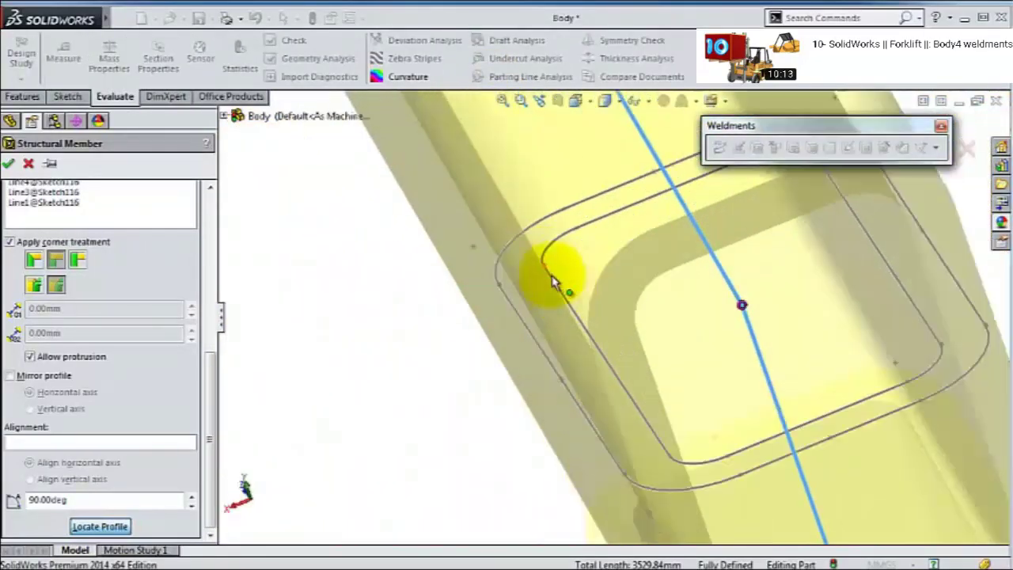
scroll(566, 419, "up", 3)
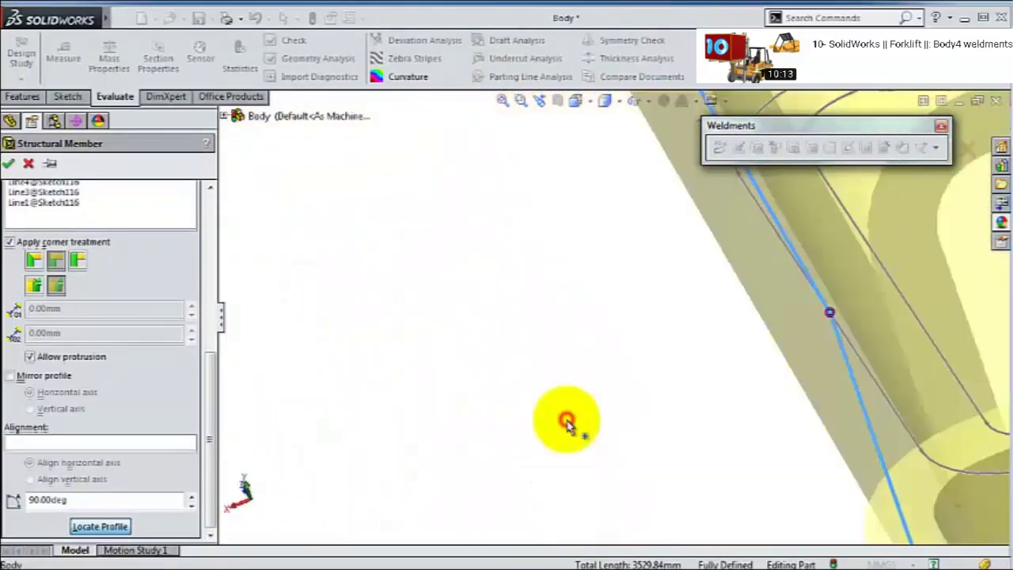
scroll(791, 418, "up", 8)
scroll(747, 464, "up", 5)
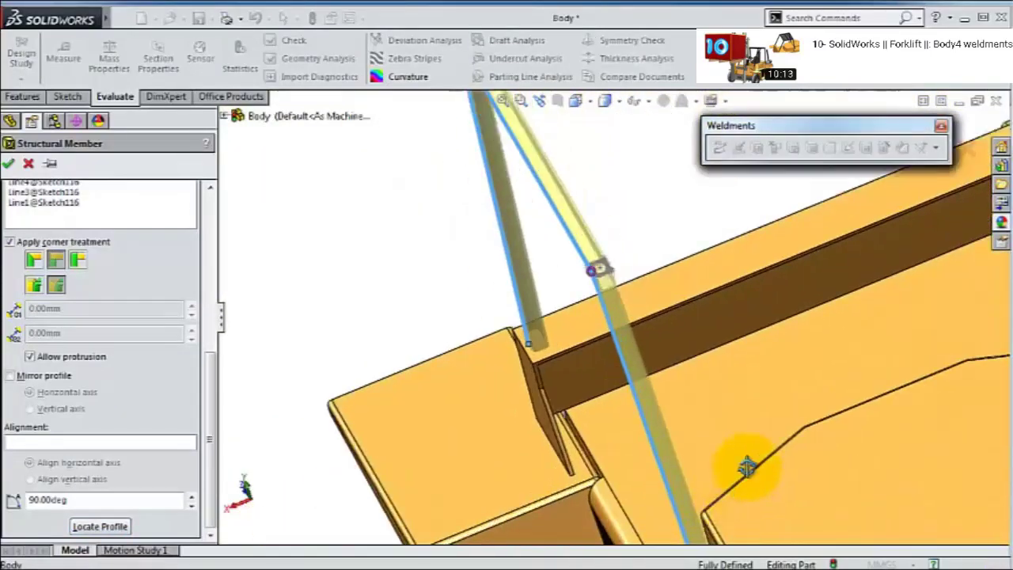
scroll(713, 389, "down", 8)
middle_click_drag(598, 301, 422, 251)
scroll(422, 251, "up", 5)
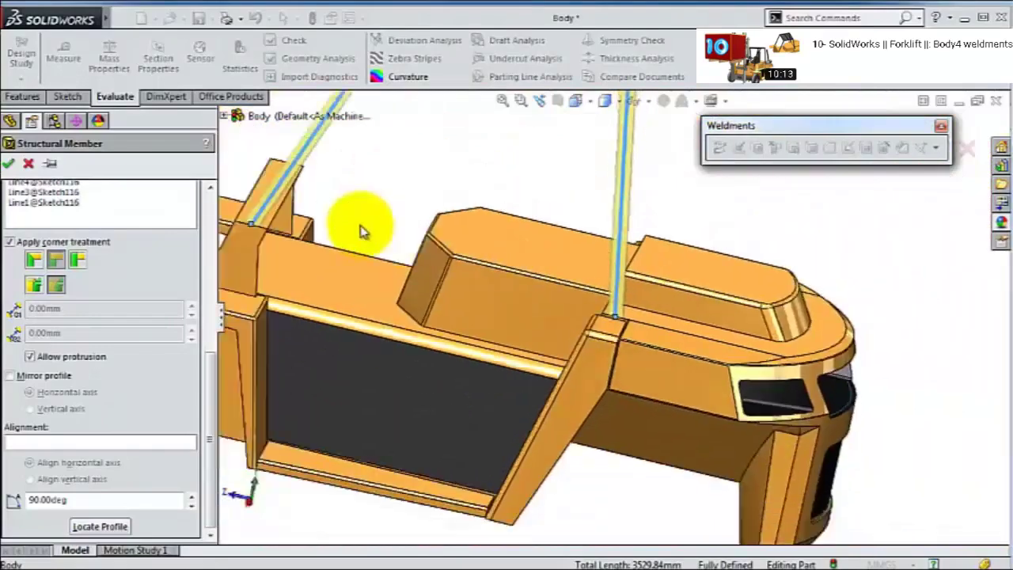
scroll(265, 220, "down", 2)
scroll(615, 343, "down", 8)
mouse_move(634, 352)
middle_mouse_down()
mouse_move(638, 312)
mouse_move(645, 342)
middle_mouse_up()
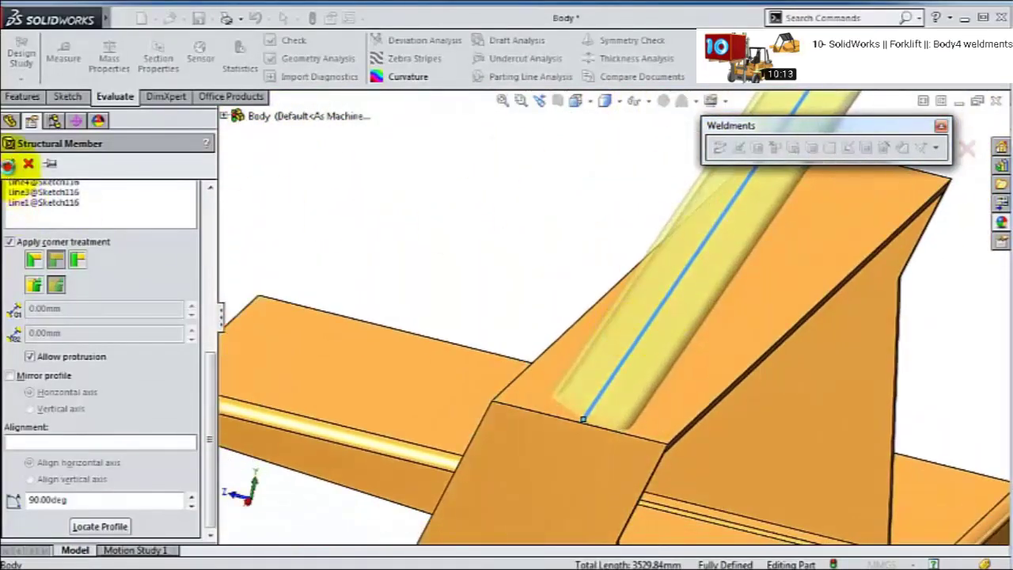
left_click(8, 164)
- Paint the Structural Member2 frame members black
scroll(670, 420, "up", 3)
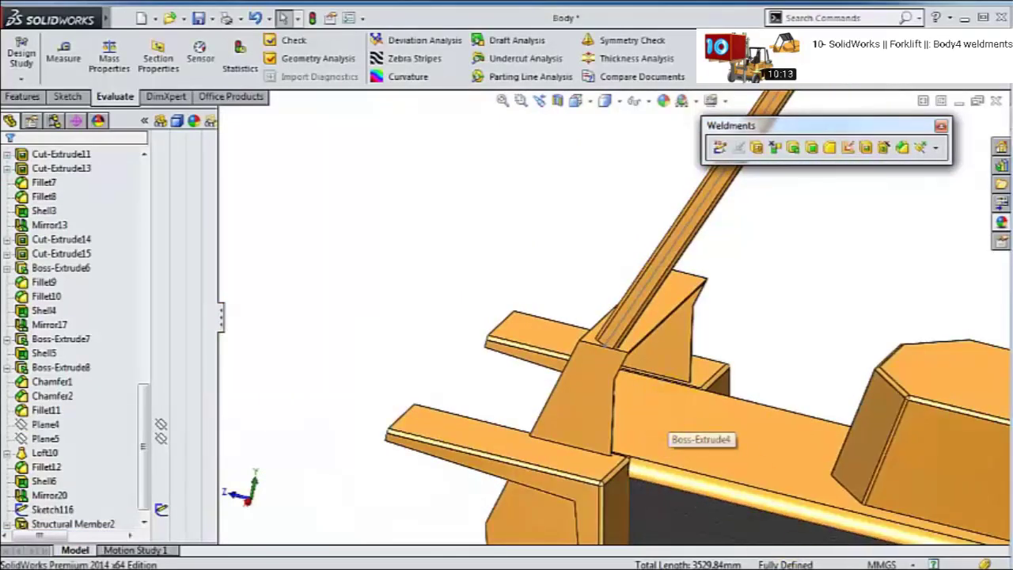
scroll(799, 334, "up", 4)
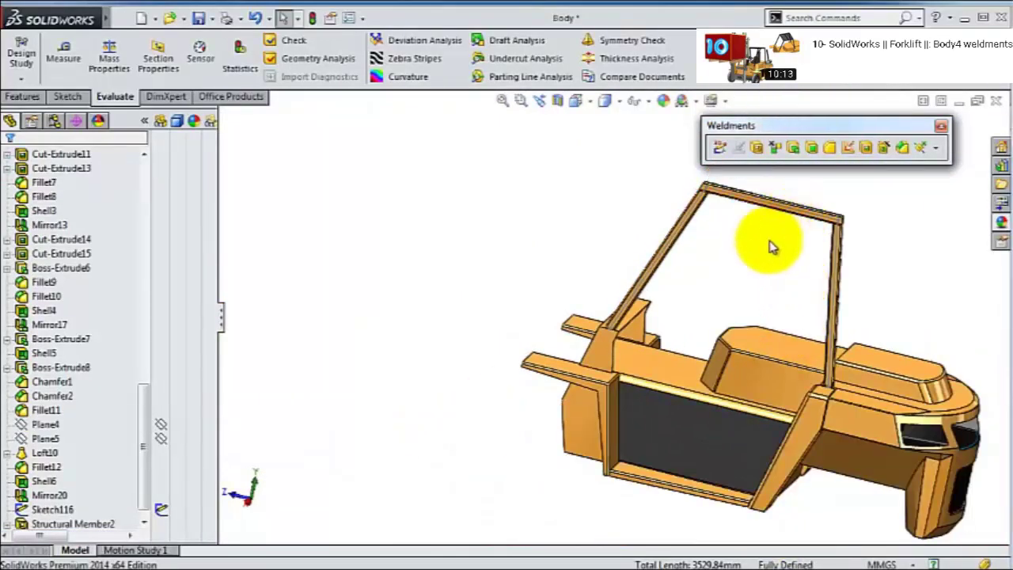
scroll(772, 247, "down", 3)
left_click(107, 523)
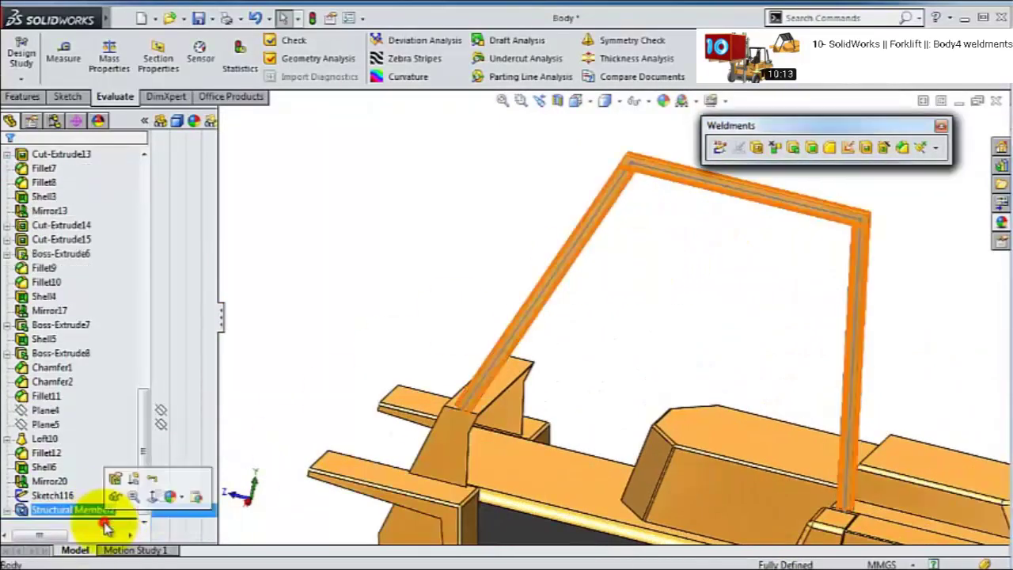
left_click(1001, 224)
left_click(893, 500)
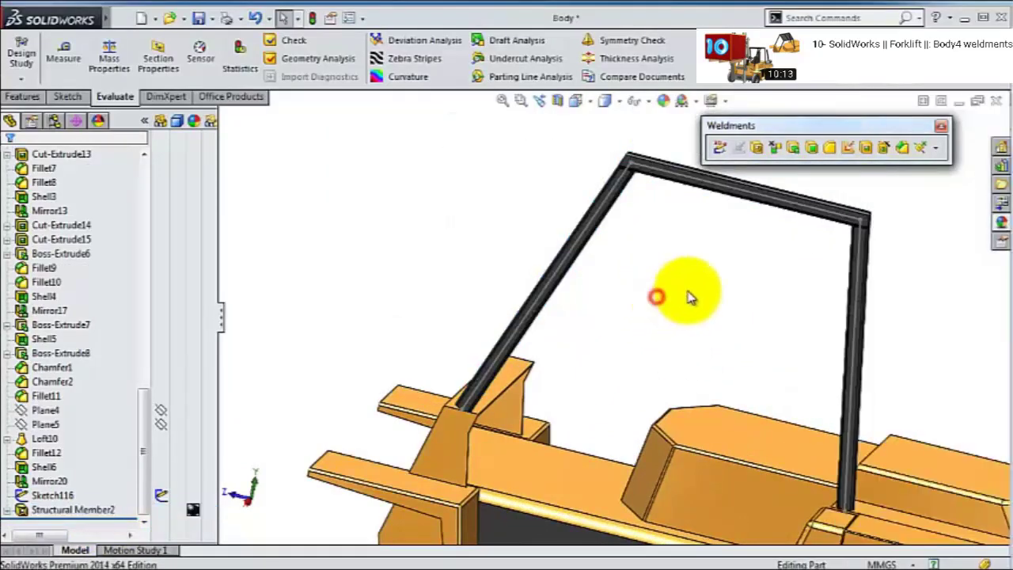
- Trim the upright member so its end stops at the body face at its base
scroll(804, 367, "down", 3)
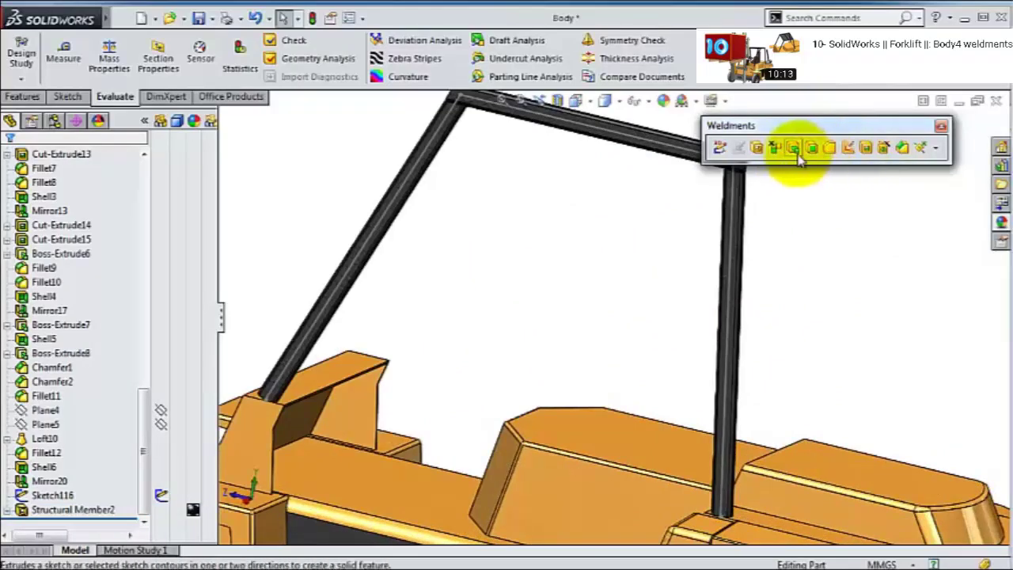
left_click(774, 149)
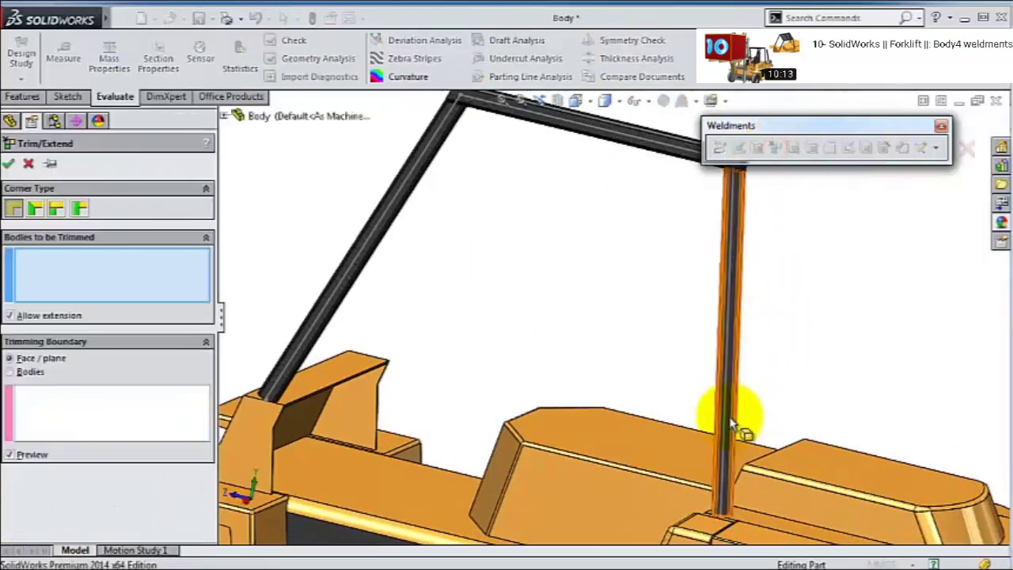
scroll(730, 424, "up", 3)
left_click(153, 419)
scroll(547, 482, "down", 5)
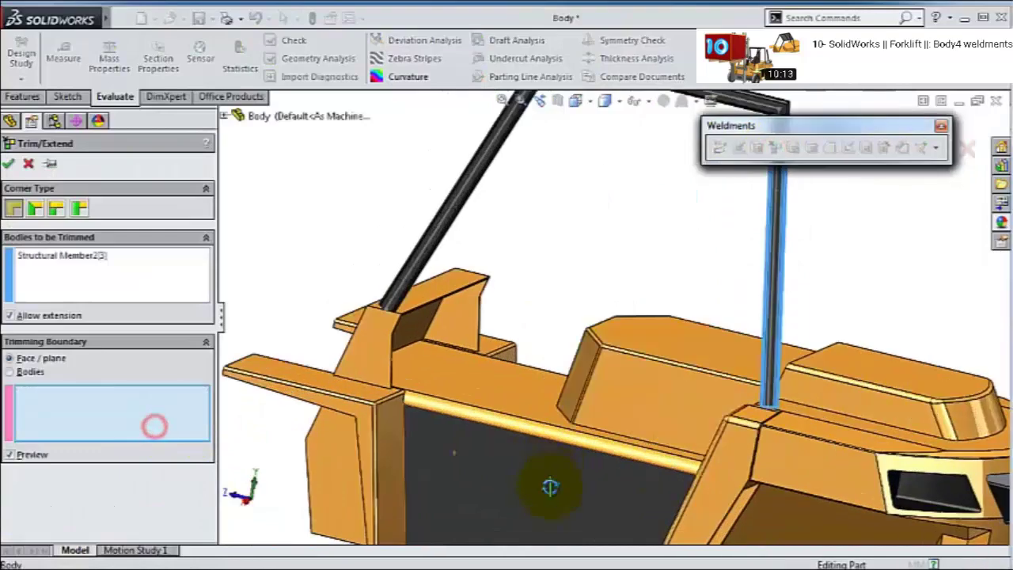
scroll(801, 445, "down", 3)
left_click(648, 346)
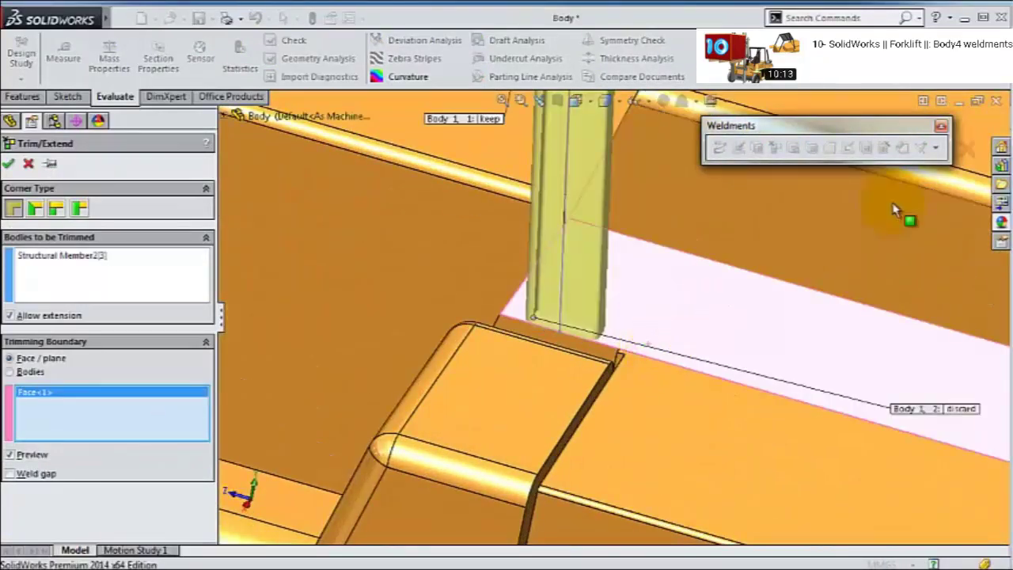
left_click(13, 163)
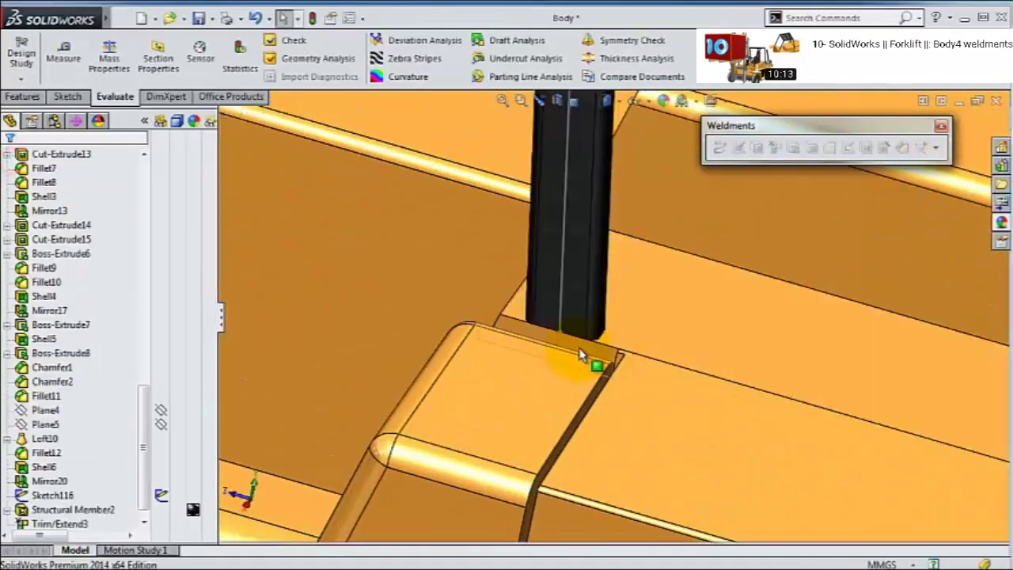
scroll(593, 332, "up", 5)
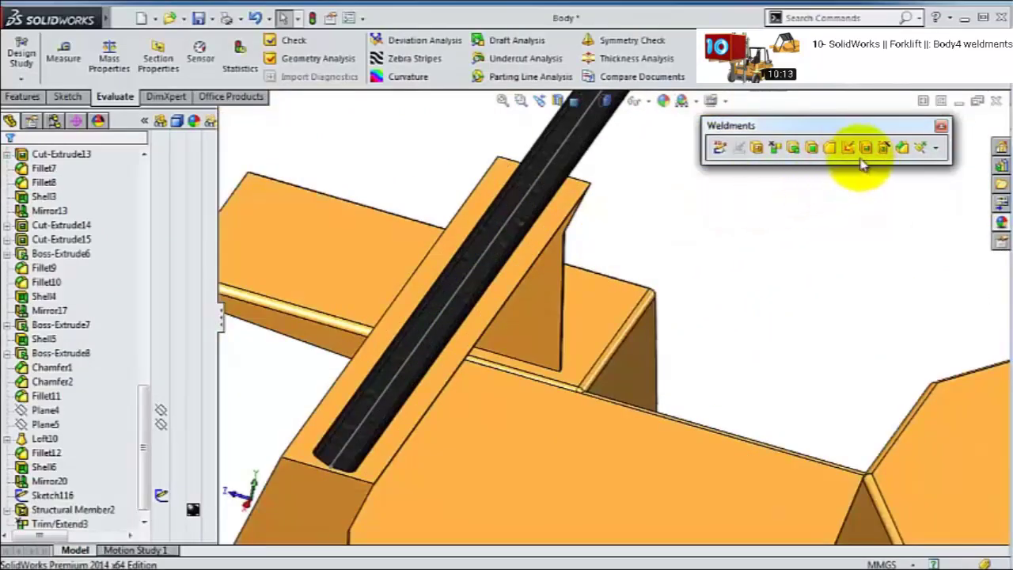
- Trim the diagonal leg flush against the plate's top face
left_click(775, 149)
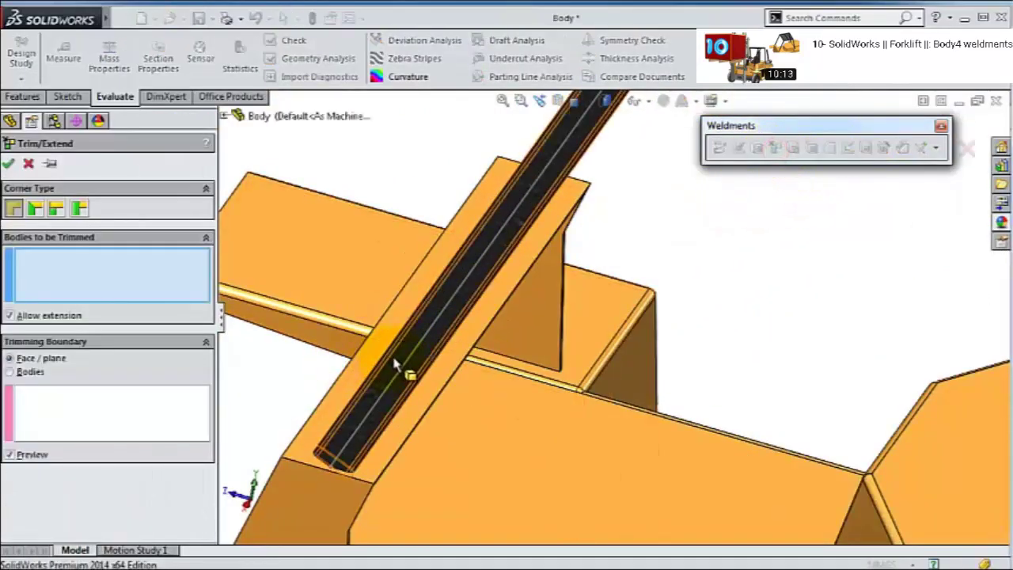
left_click(375, 387)
left_click(138, 412)
left_click(306, 437)
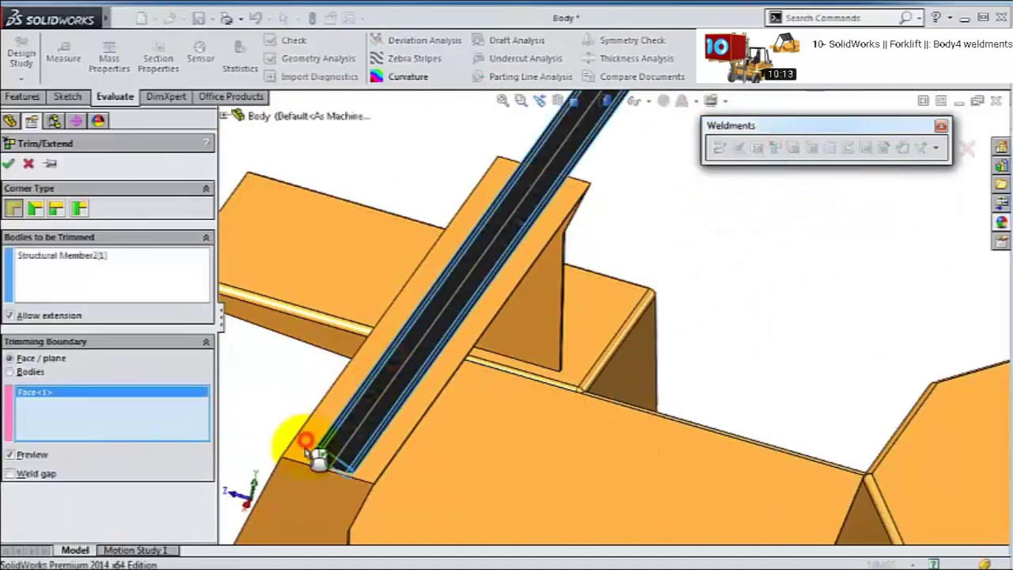
left_click(8, 164)
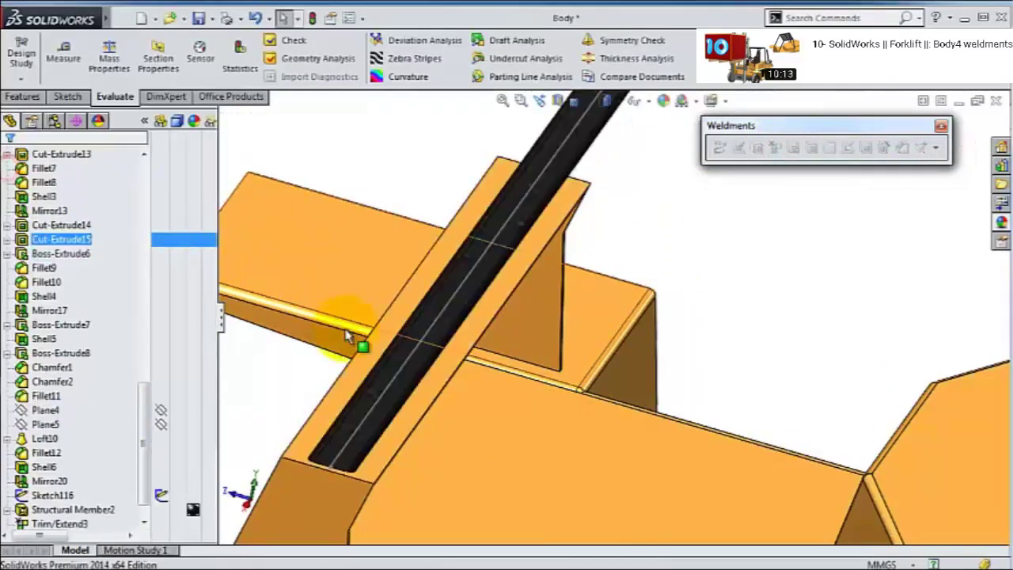
middle_click_drag(346, 330, 562, 273)
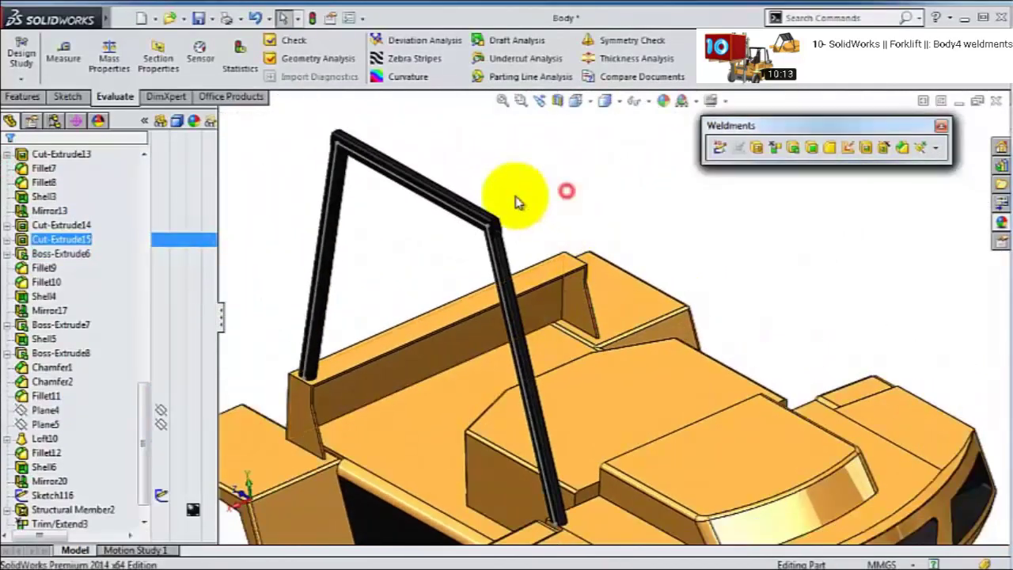
left_click_drag(141, 432, 141, 235)
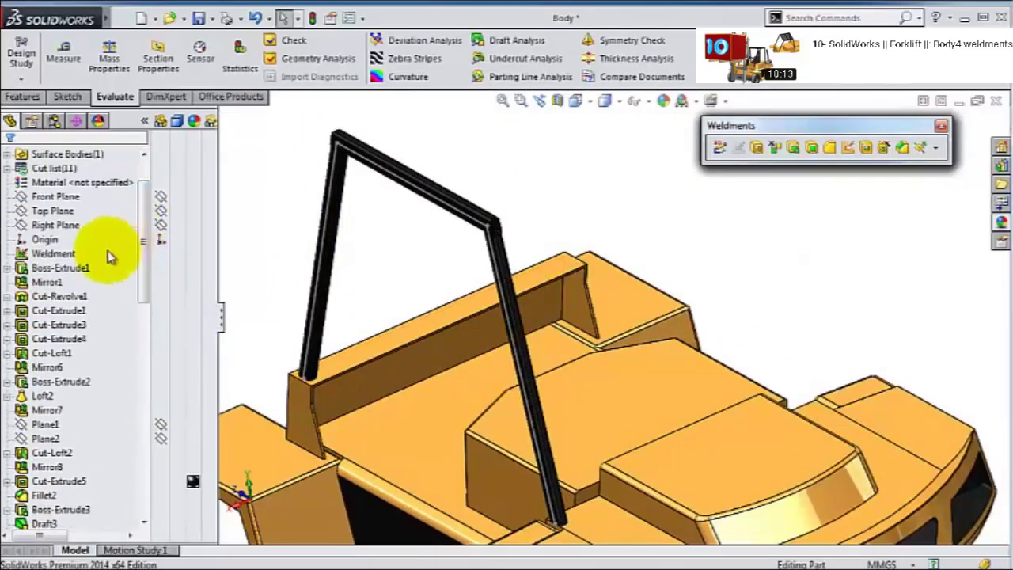
- Begin a mirror about the Right Plane with the top beam, then clear that body selection
left_click(63, 282)
left_click(53, 210)
left_click(56, 225)
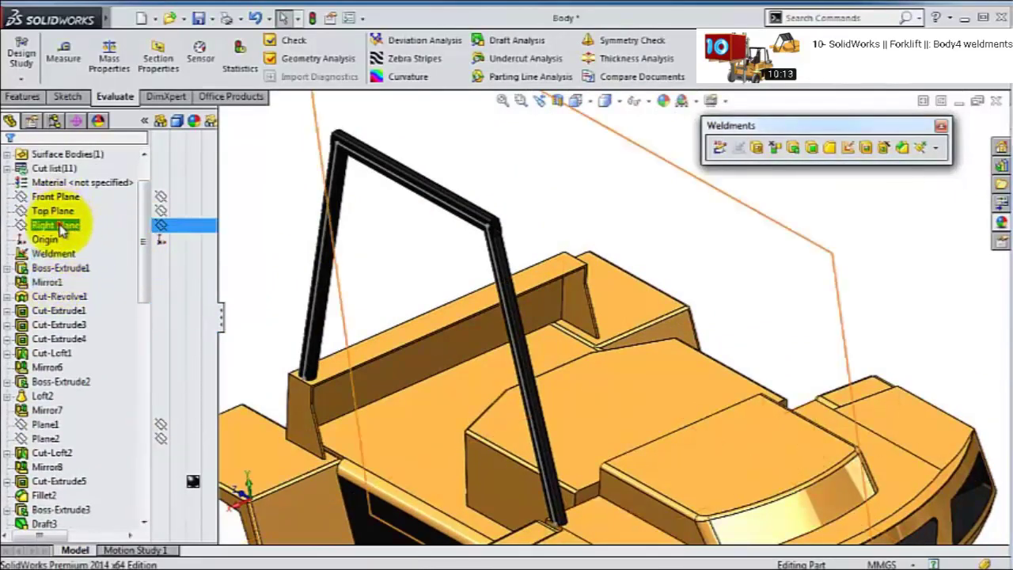
left_click(22, 95)
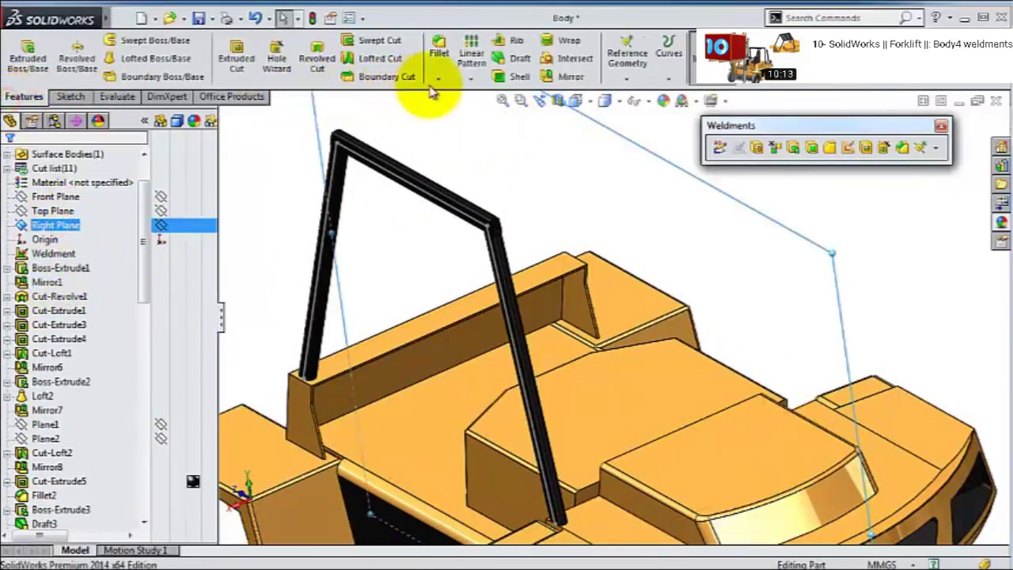
left_click(467, 82)
left_click(497, 126)
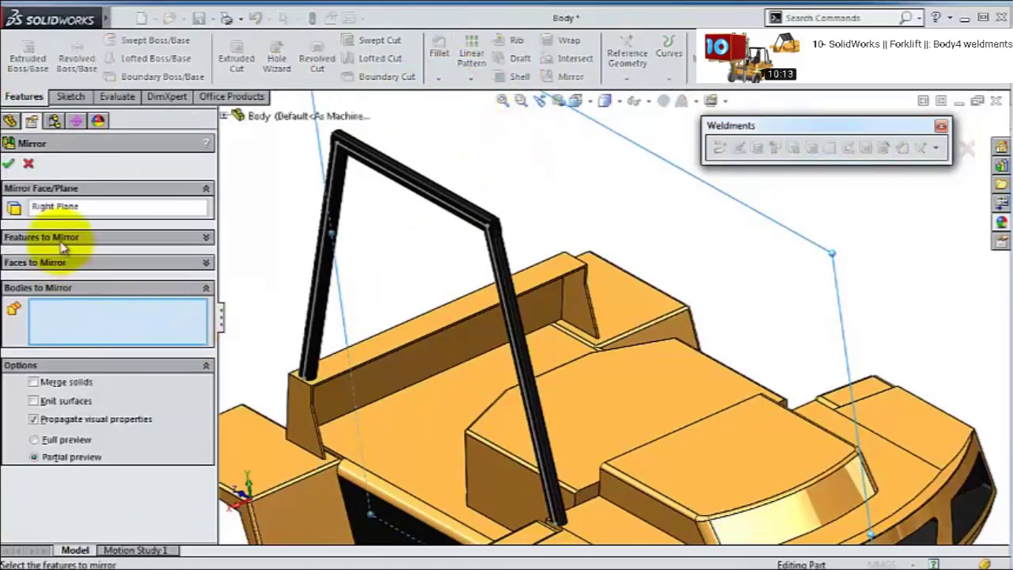
left_click(461, 204)
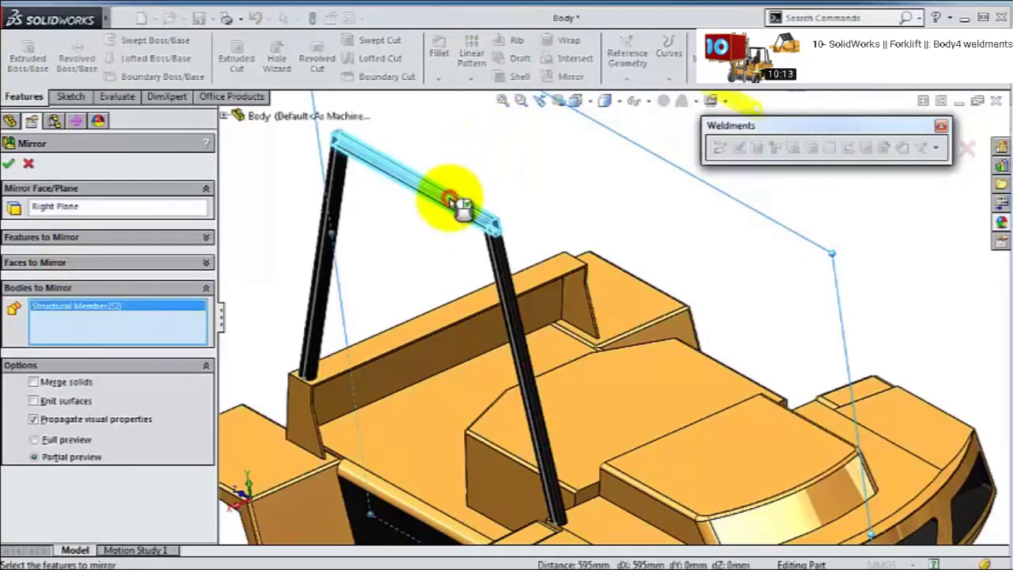
right_click(174, 334)
left_click(198, 342)
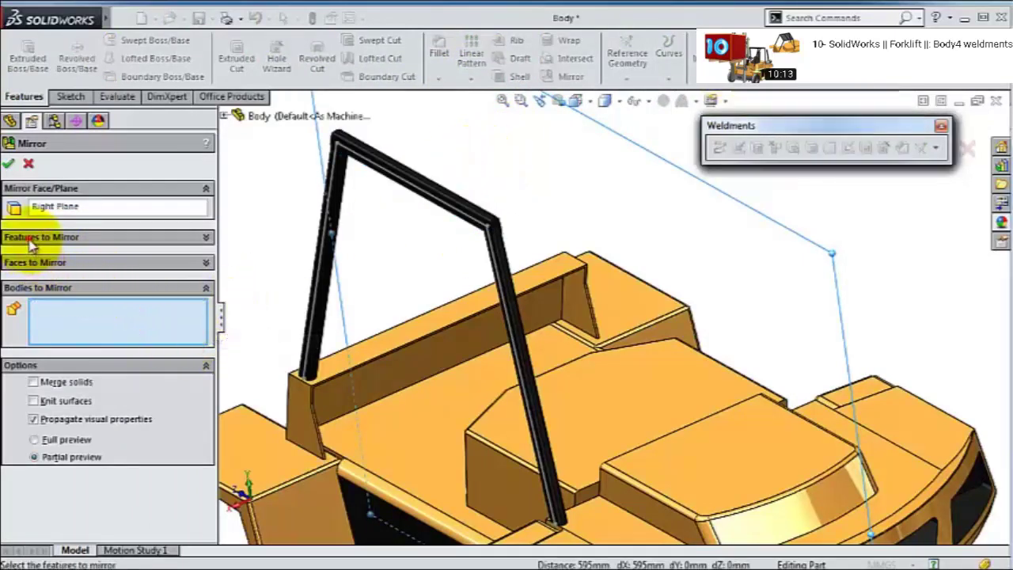
- Try mirroring the Structural Member2 feature instead, then cancel the failed mirror
left_click(62, 237)
left_click(224, 117)
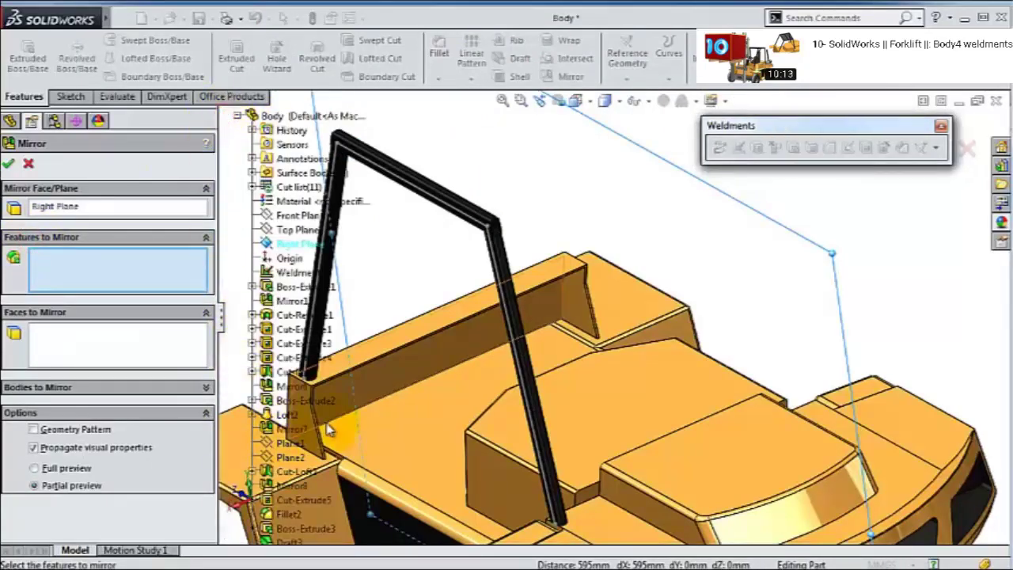
scroll(309, 443, "down", 6)
scroll(303, 475, "down", 5)
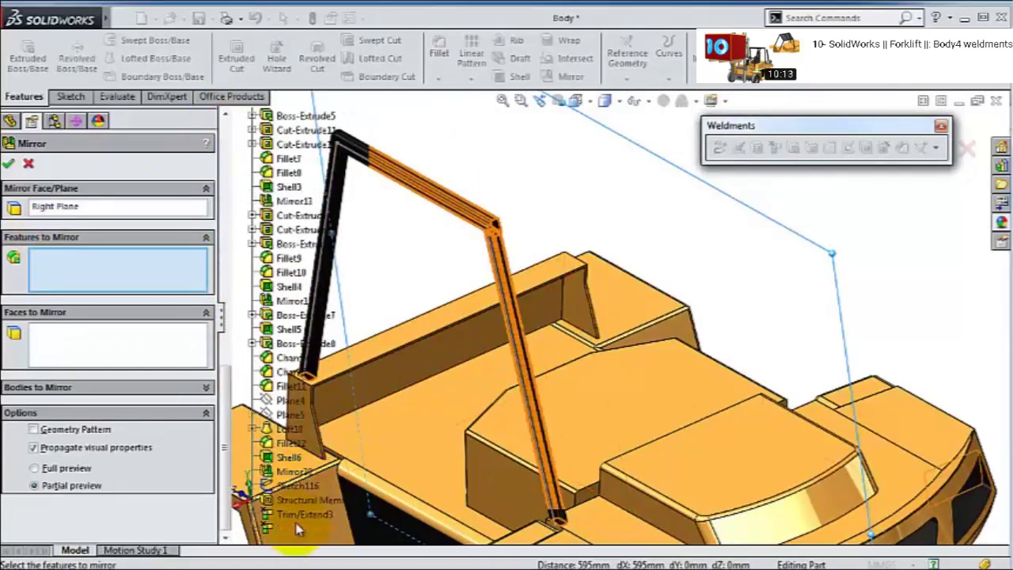
left_click(295, 505)
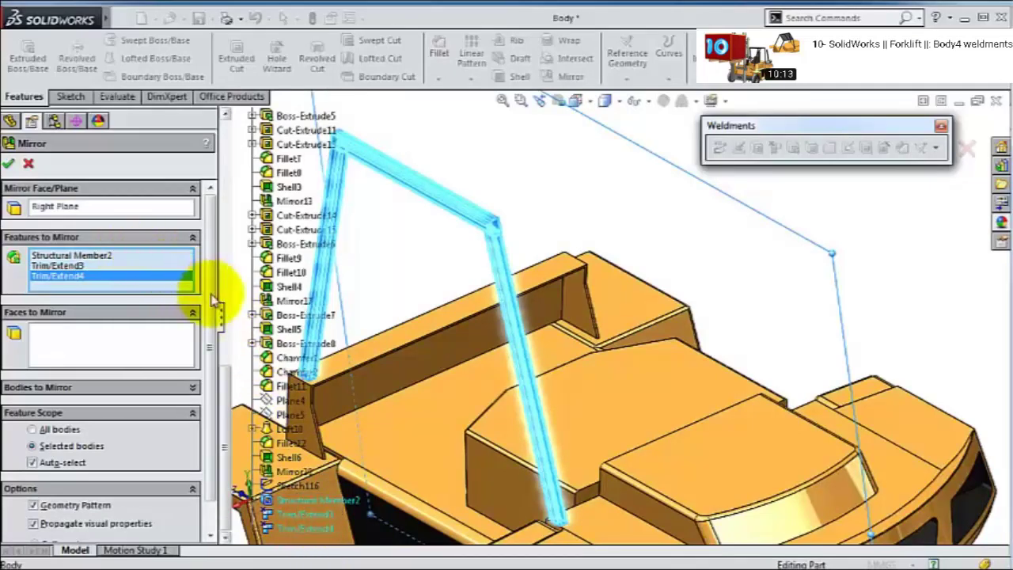
left_click(11, 167)
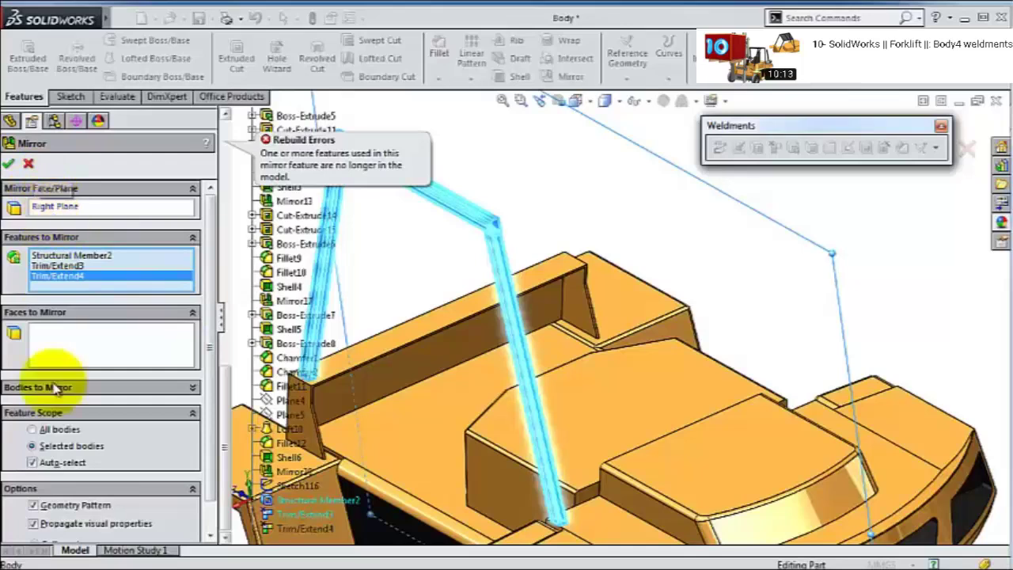
left_click(66, 508)
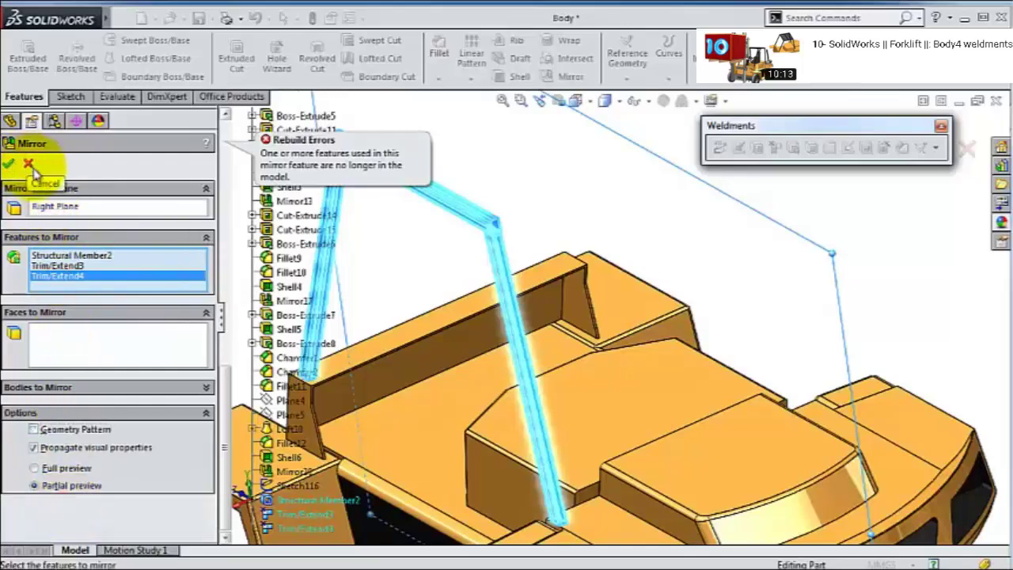
left_click(29, 163)
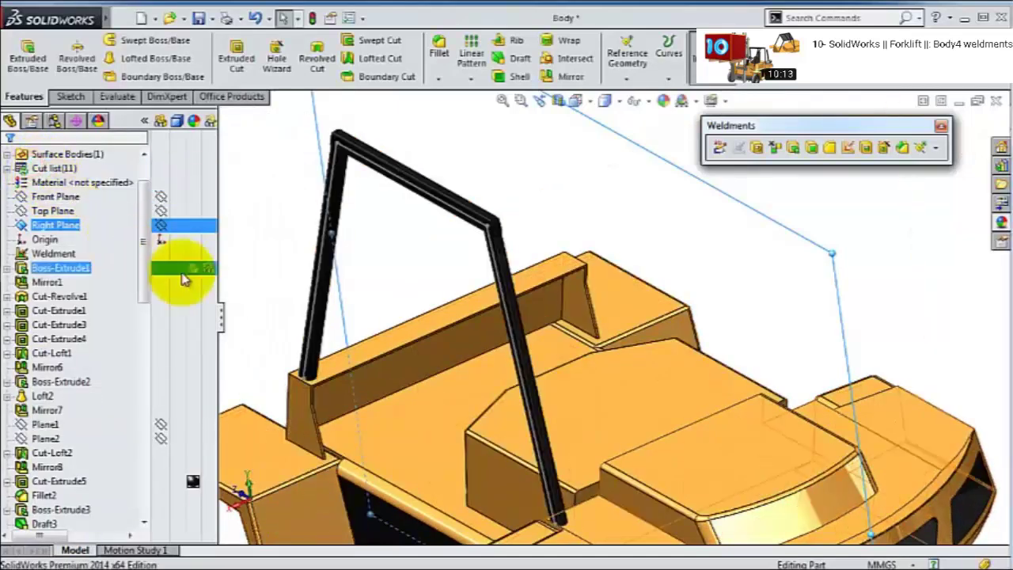
- Mirror the top beam and both frame legs as bodies across the Right Plane
left_click(467, 83)
left_click(492, 125)
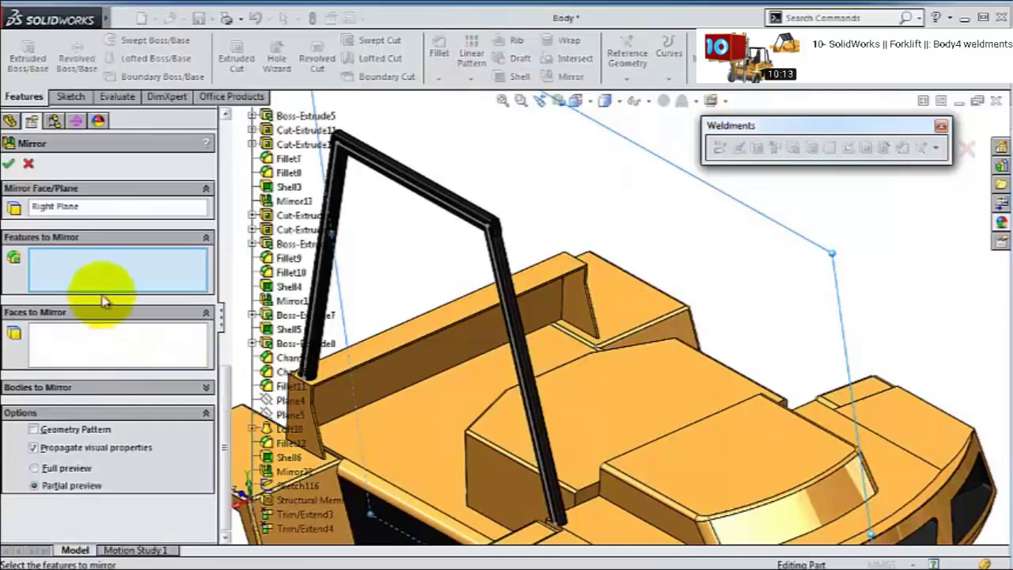
left_click(76, 394)
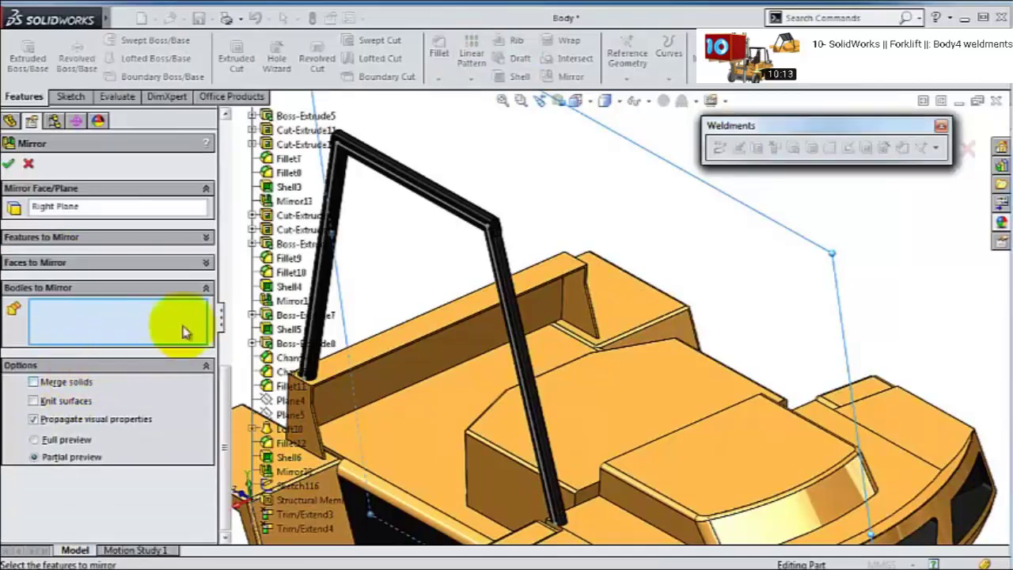
left_click(393, 170)
left_click(393, 170)
left_click(340, 178)
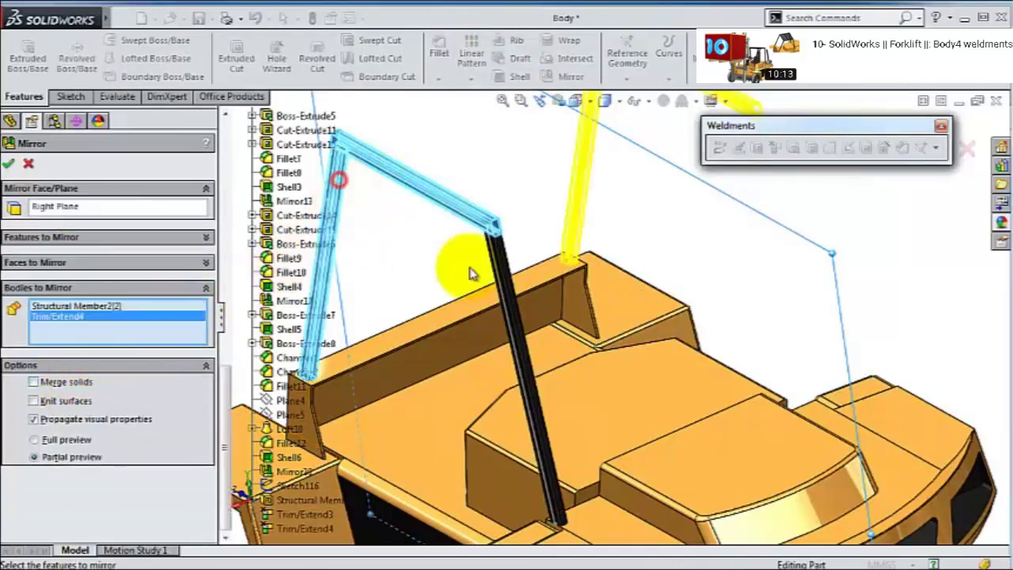
left_click(514, 291)
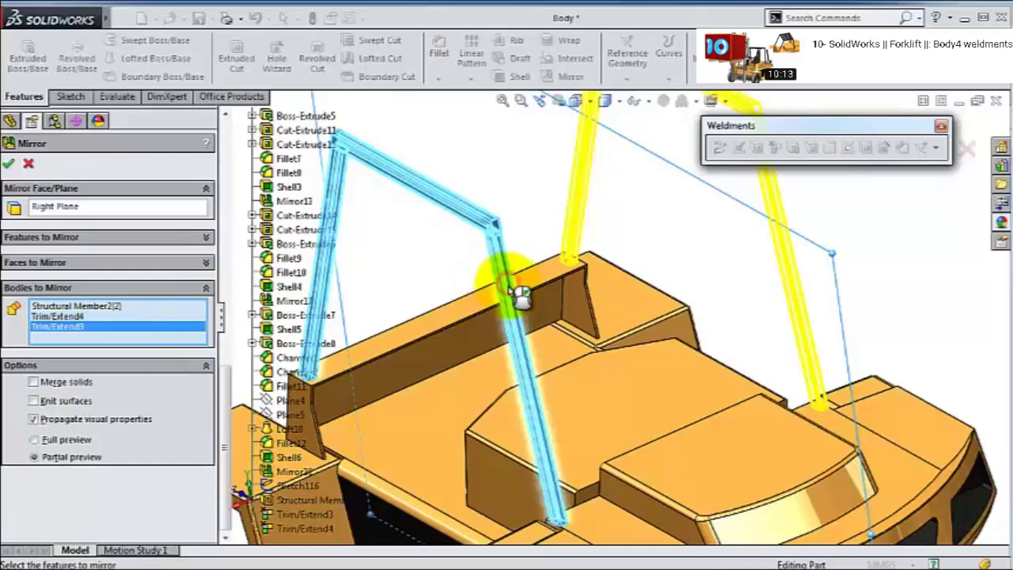
left_click(10, 164)
- Start a new sketch on the top beam's face and view it head-on
middle_click_drag(687, 299, 866, 276)
scroll(818, 334, "up", 5)
scroll(614, 285, "down", 4)
middle_click_drag(613, 285, 685, 208)
scroll(536, 324, "down", 3)
scroll(689, 206, "down", 3)
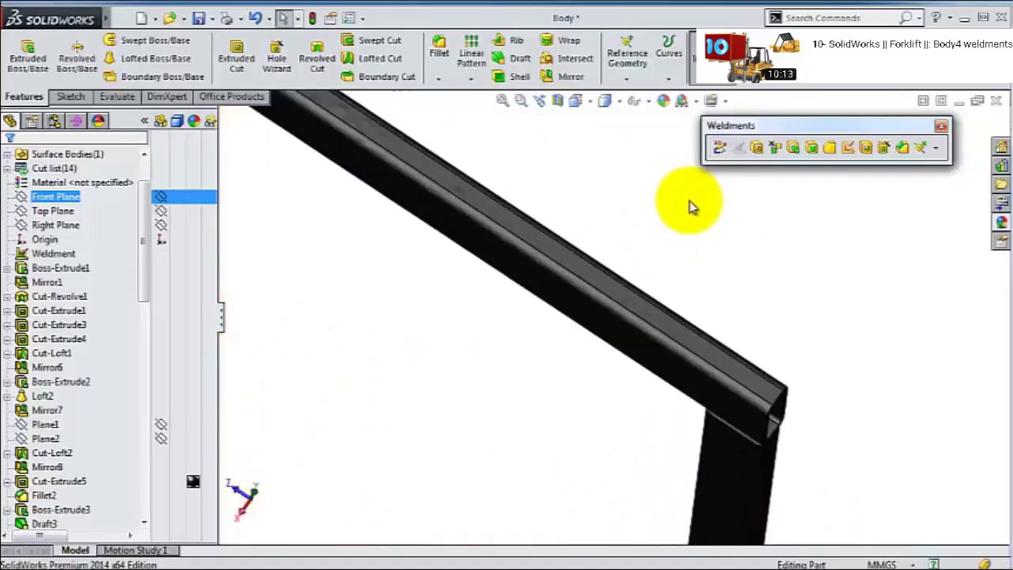
left_click(698, 339)
left_click(751, 291)
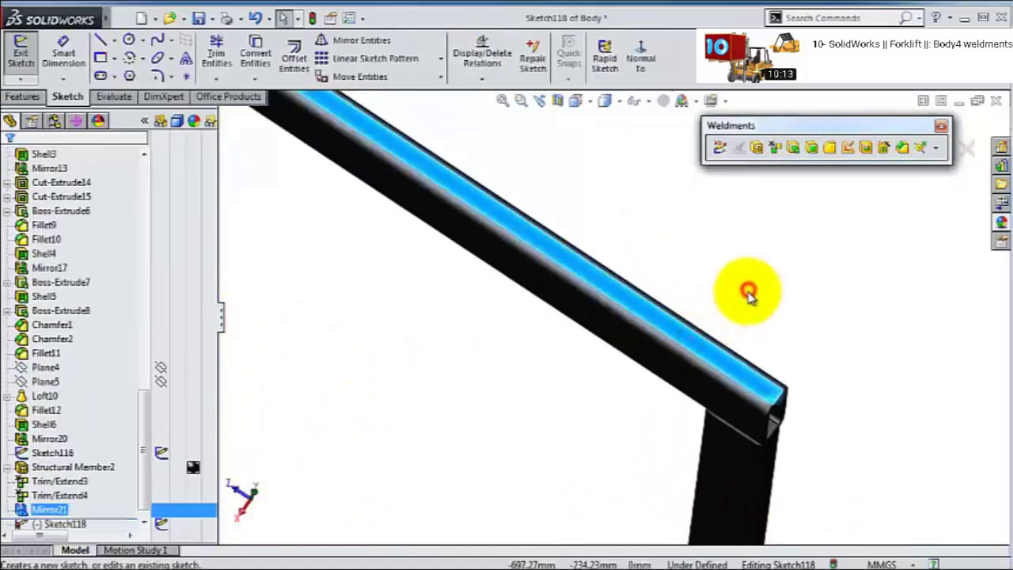
left_click(640, 61)
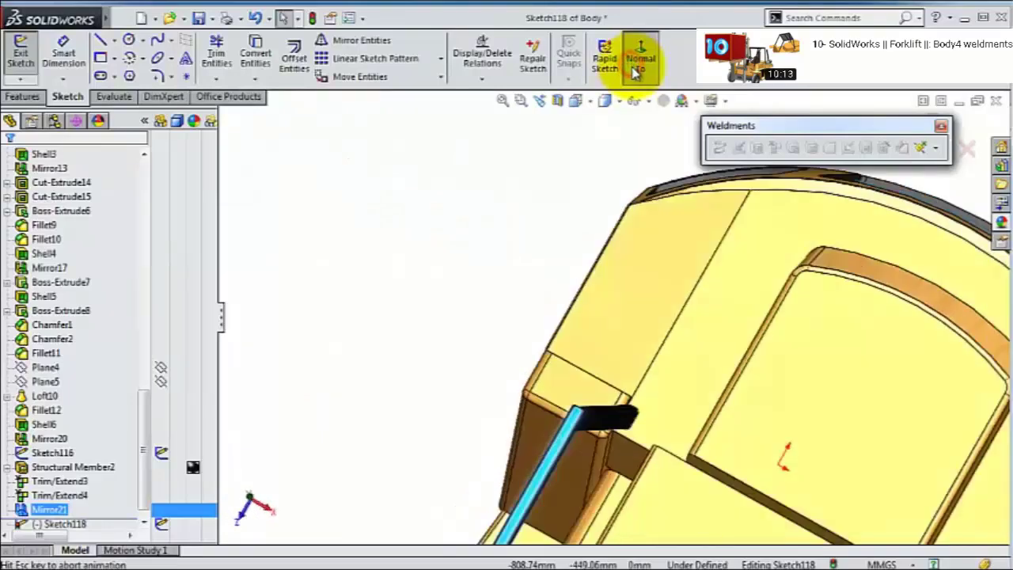
- With hidden lines visible, draw the first 1230 mm cross line between the upright slots
left_click(100, 43)
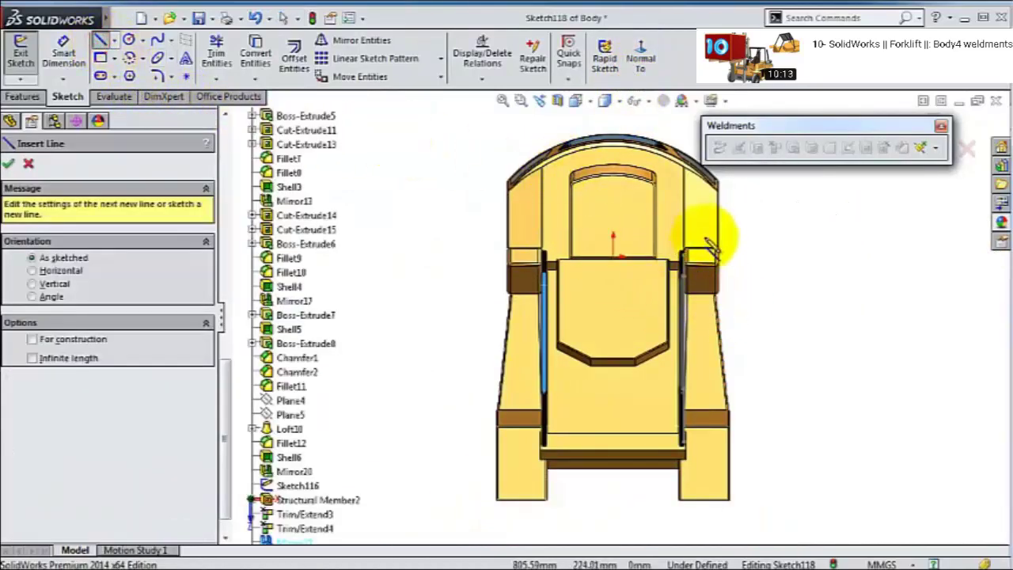
scroll(710, 247, "down", 10)
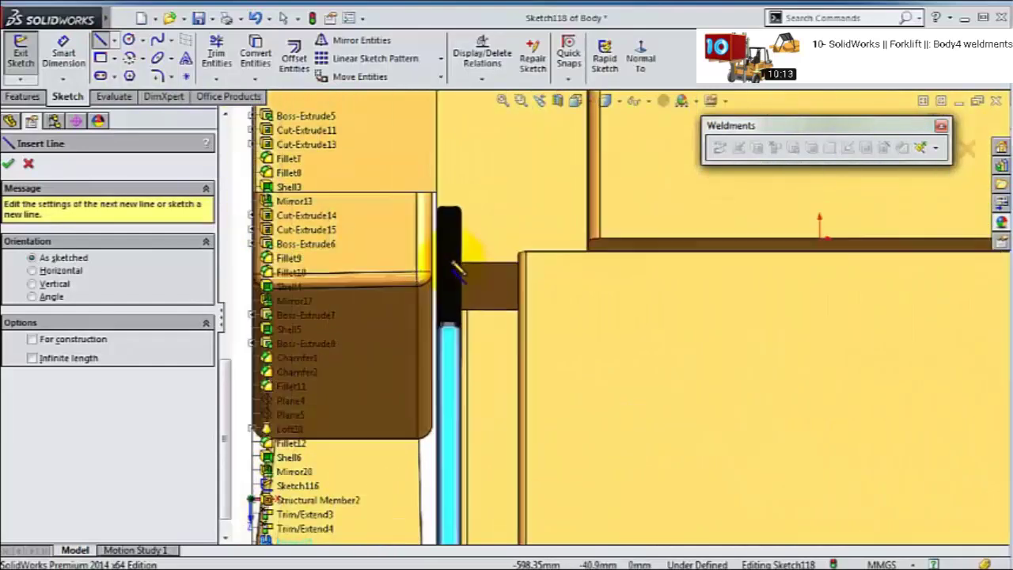
scroll(457, 269, "down", 2)
scroll(569, 334, "up", 2)
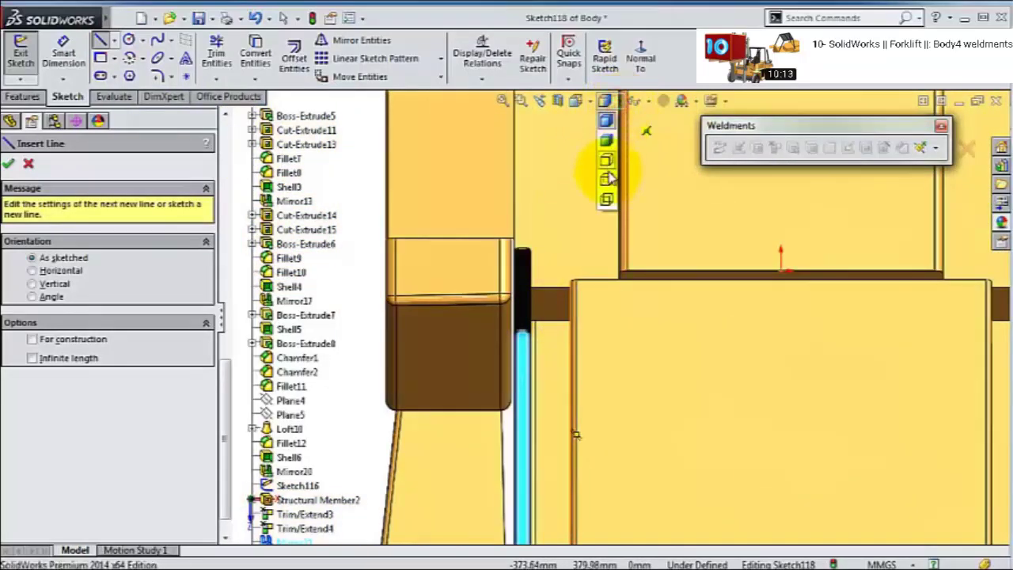
left_click(610, 179)
scroll(564, 325, "down", 4)
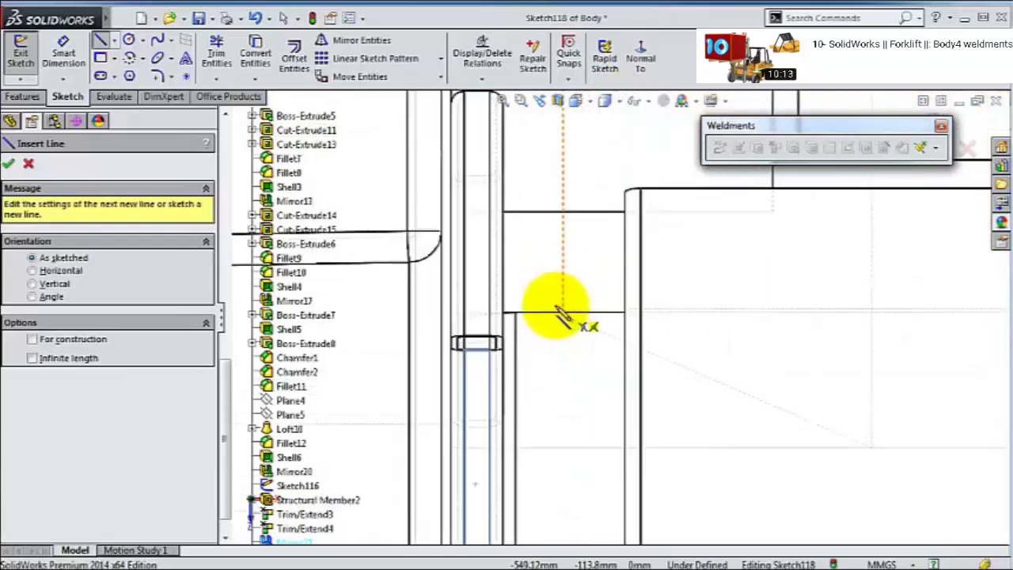
scroll(506, 365, "down", 2)
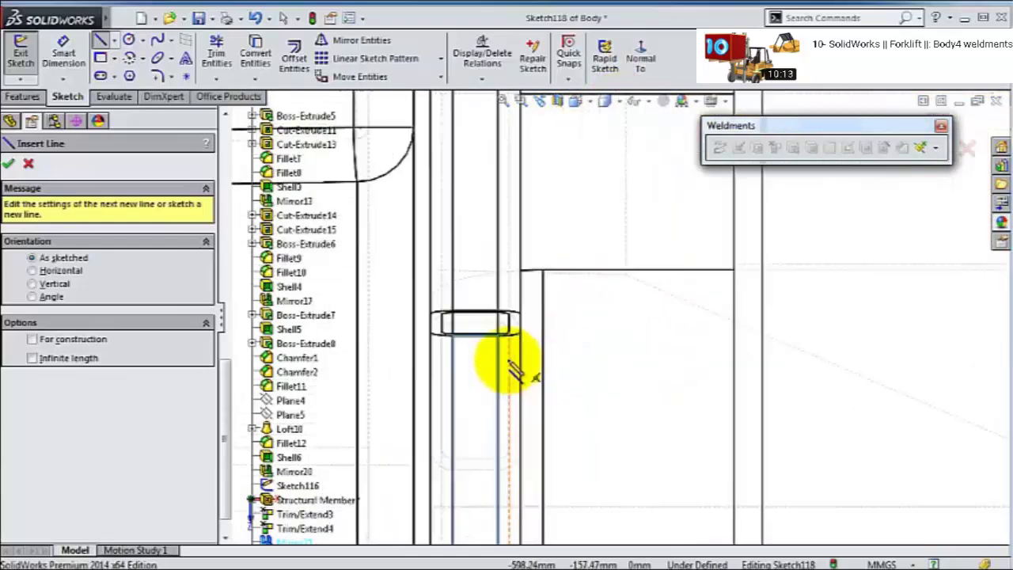
scroll(531, 376, "down", 2)
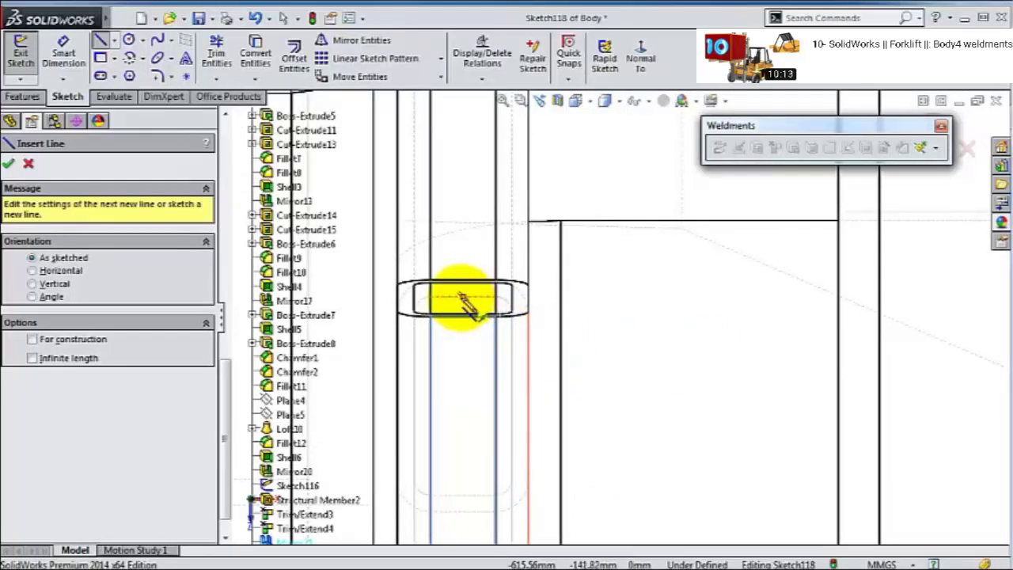
left_click(467, 305)
scroll(694, 312, "up", 4)
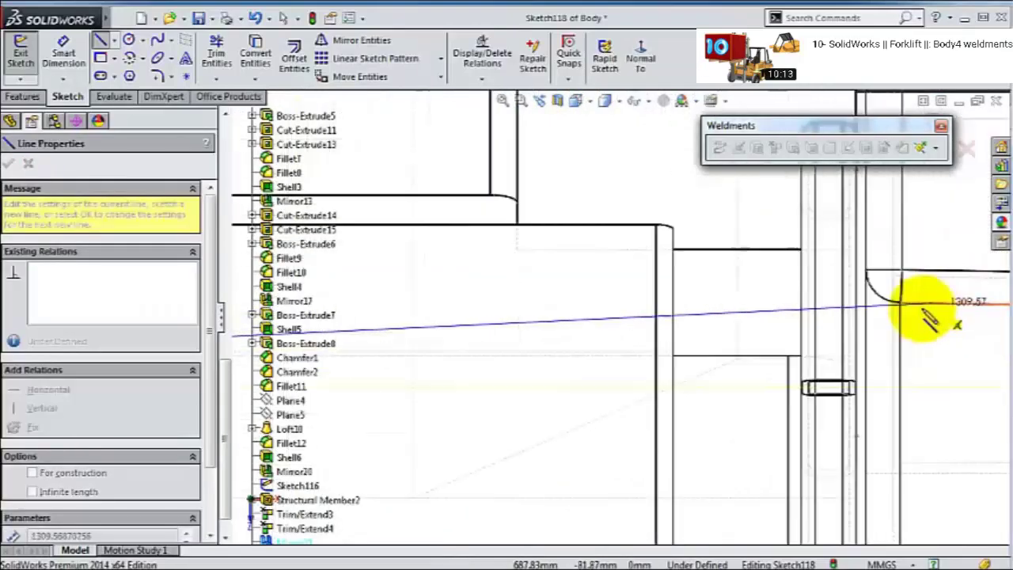
scroll(746, 420, "down", 2)
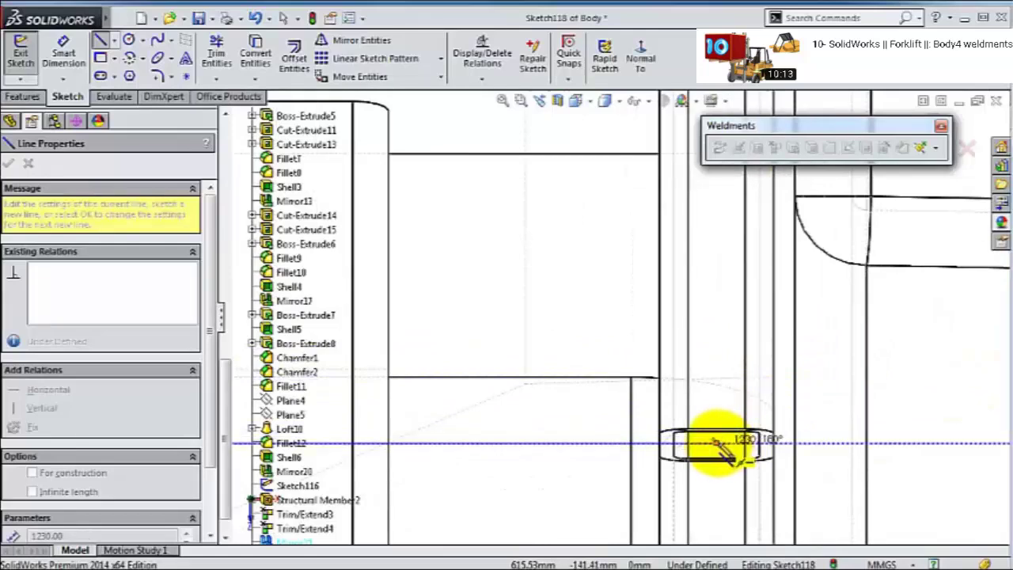
left_click(720, 444)
scroll(809, 402, "up", 3)
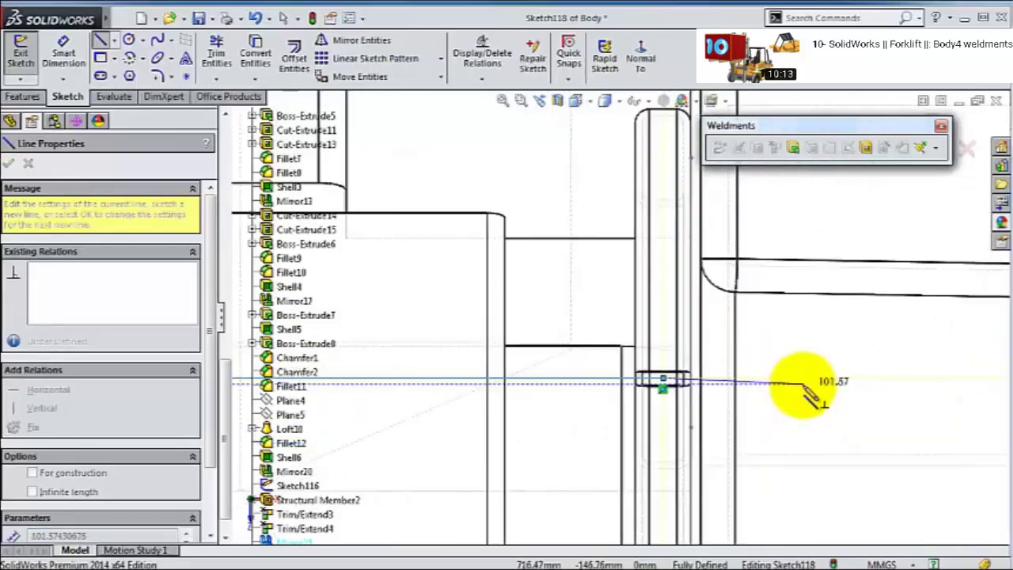
key("Escape")
- Draw the second cross line from the slot to the far slot's top
scroll(757, 403, "up", 5)
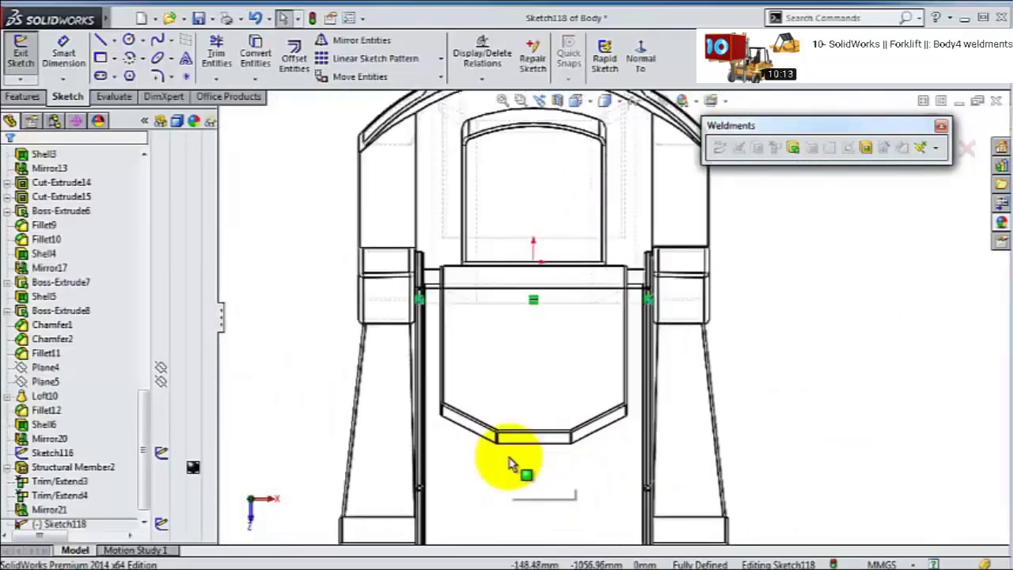
scroll(511, 463, "down", 6)
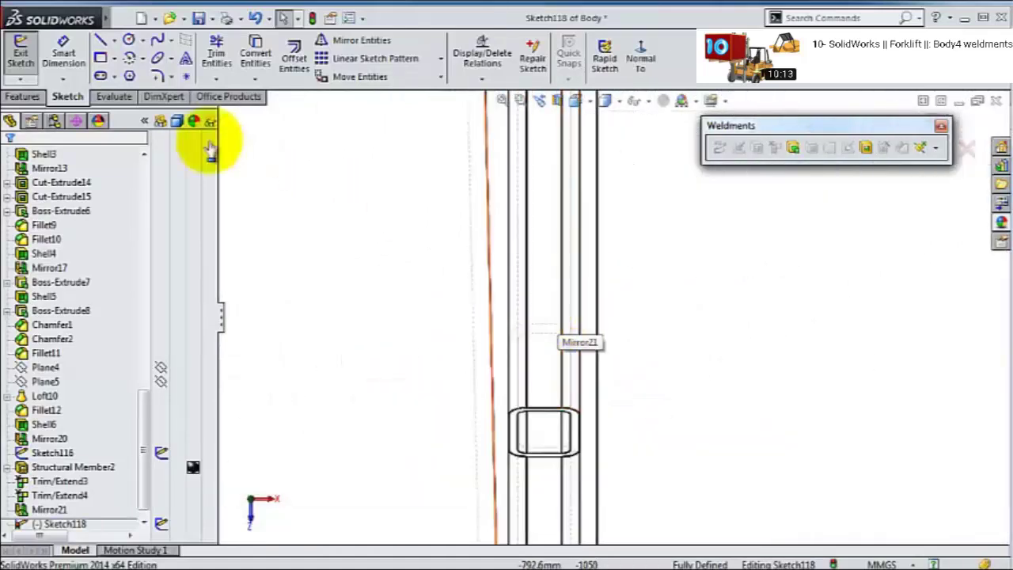
left_click(102, 39)
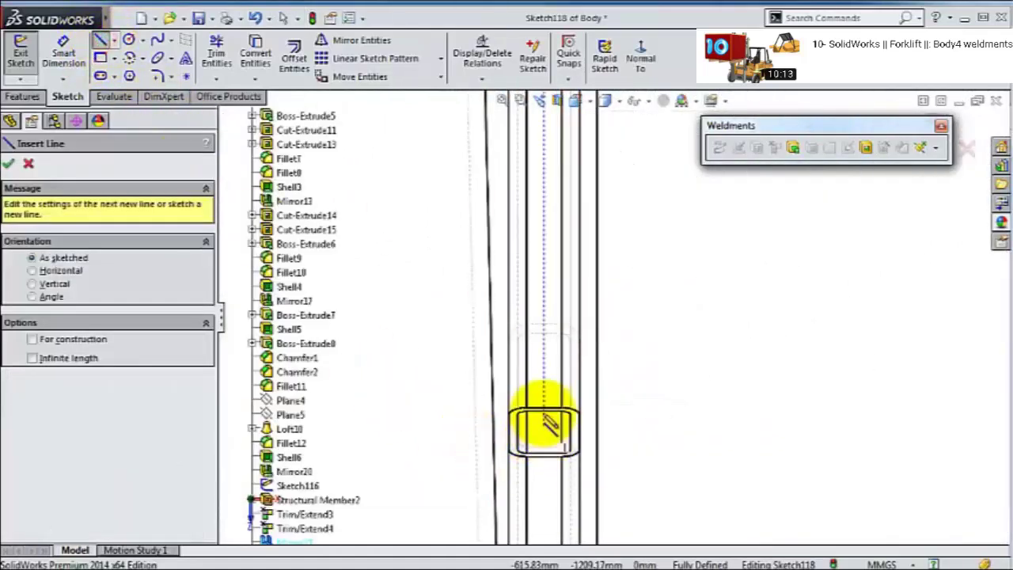
scroll(568, 400, "down", 2)
scroll(547, 410, "down", 1)
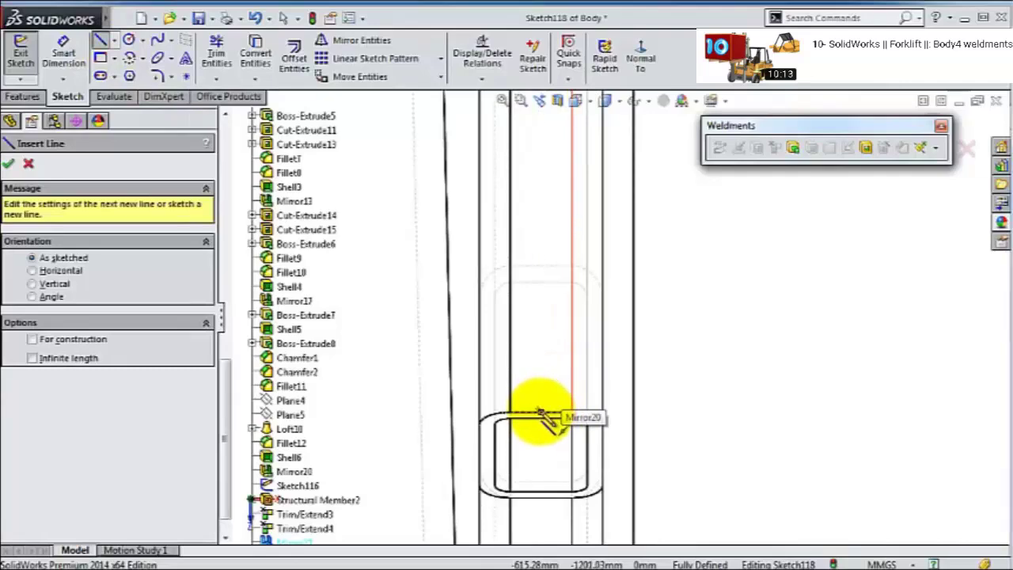
left_click(541, 413)
scroll(734, 402, "down", 4)
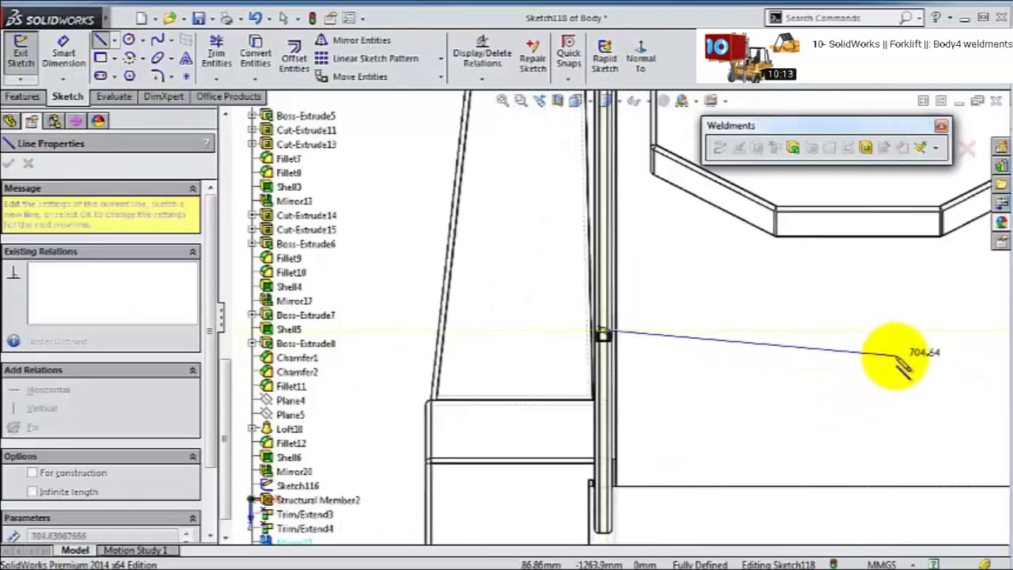
scroll(889, 341, "up", 3)
scroll(599, 300, "down", 5)
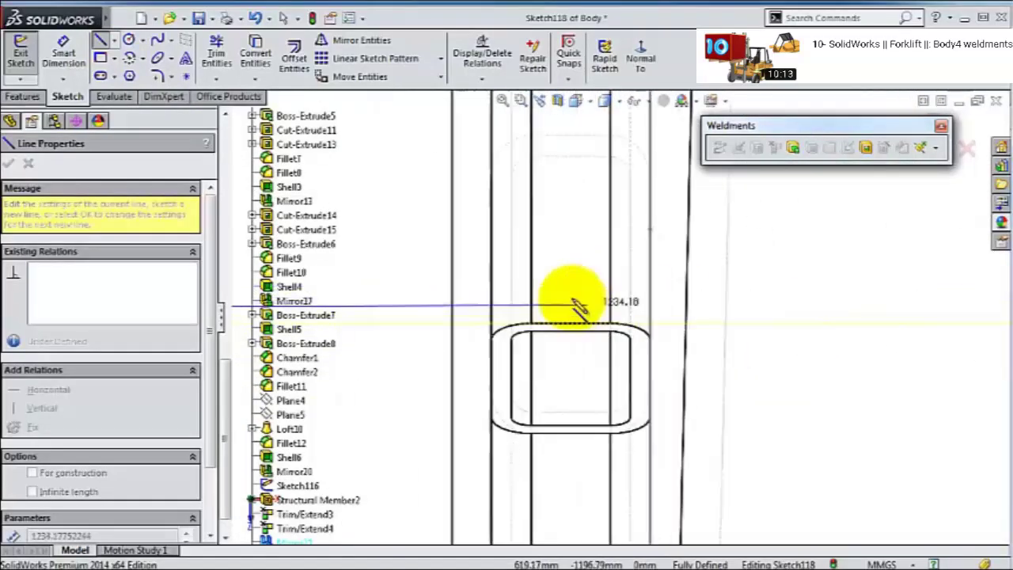
scroll(572, 302, "down", 1)
left_click(571, 328)
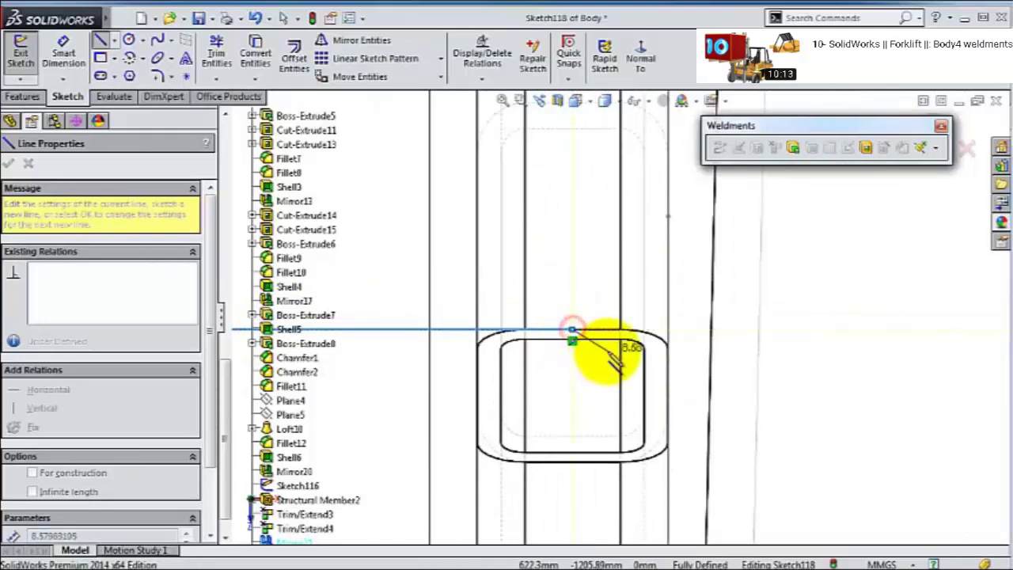
key("Escape")
scroll(446, 211, "up", 5)
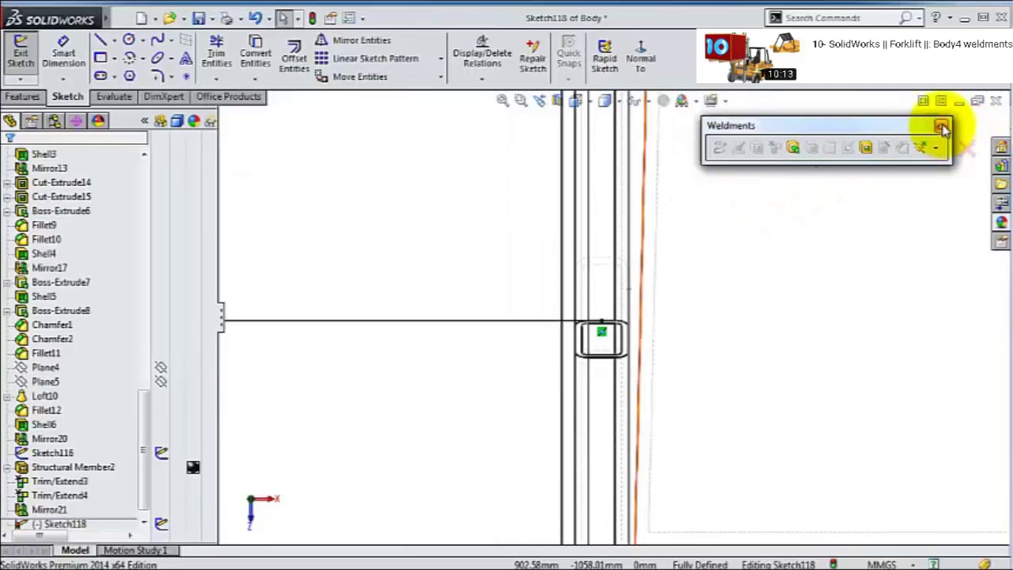
- Return the display to Shaded and exit Sketch118
left_click(887, 224)
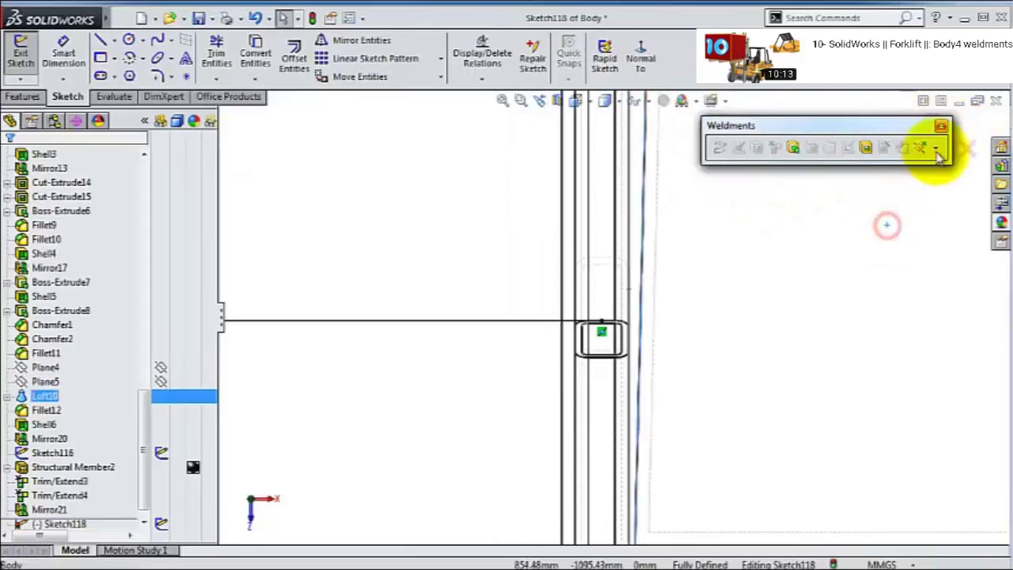
left_click(605, 103)
left_click(606, 127)
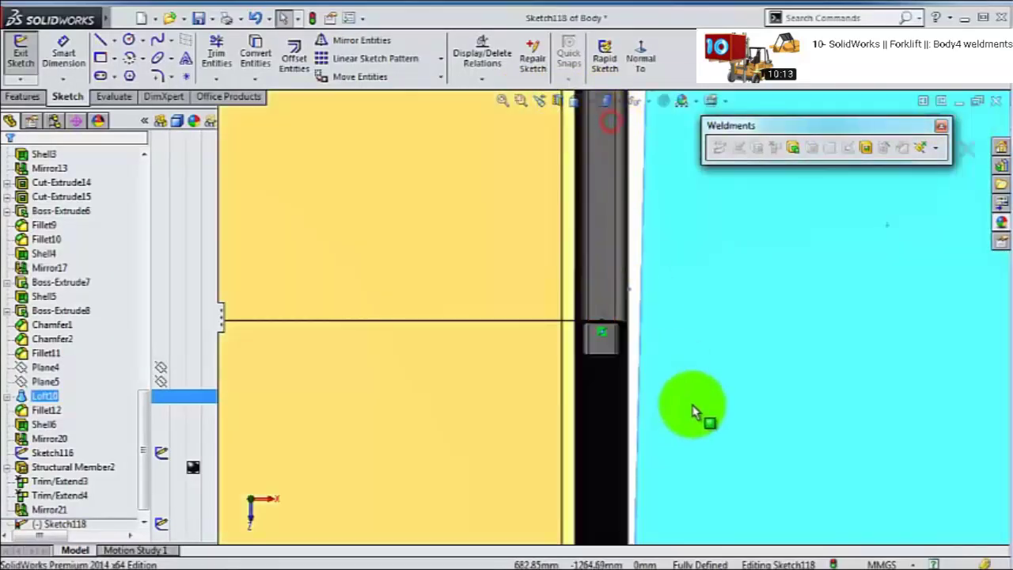
mouse_move(683, 407)
middle_mouse_down()
mouse_move(719, 339)
mouse_move(719, 351)
mouse_move(611, 267)
middle_mouse_up()
scroll(611, 268, "up", 3)
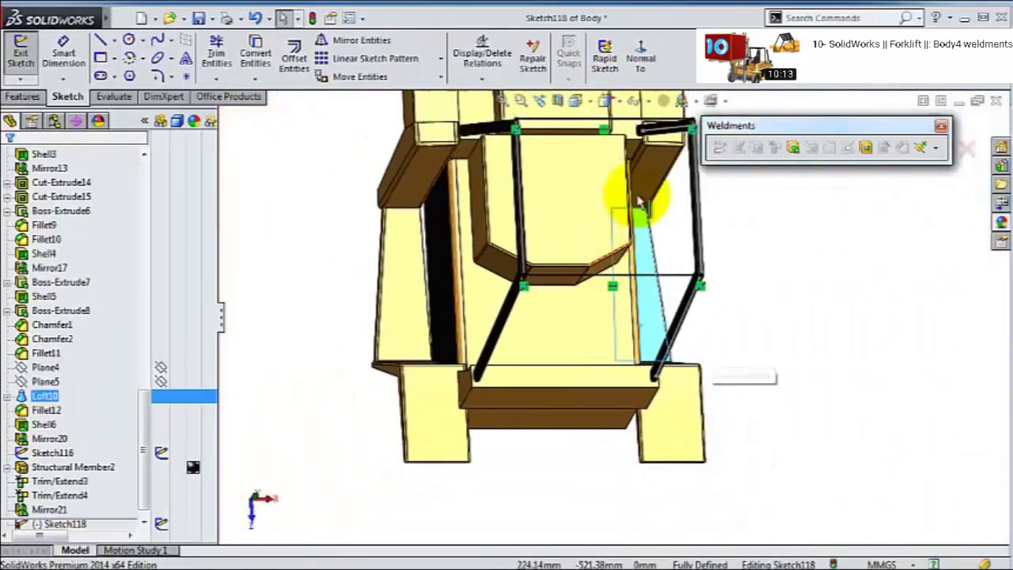
scroll(622, 227, "down", 10)
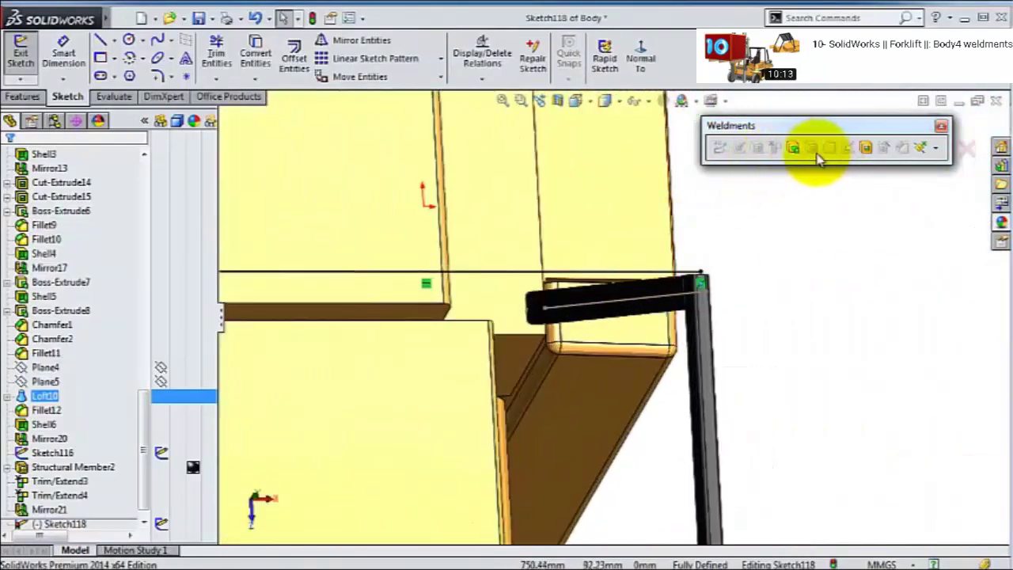
left_click(837, 125)
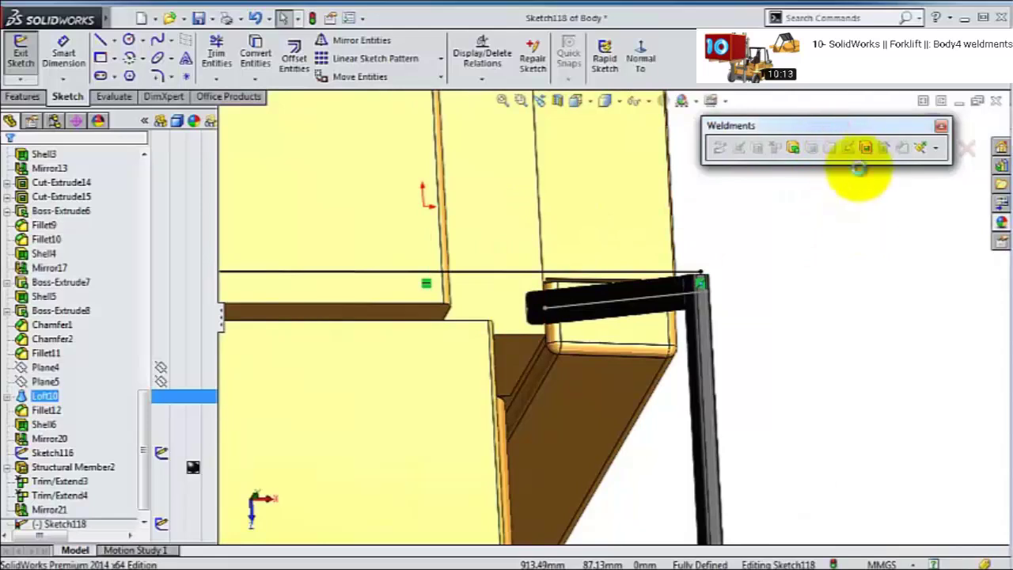
left_click_drag(858, 168, 897, 294)
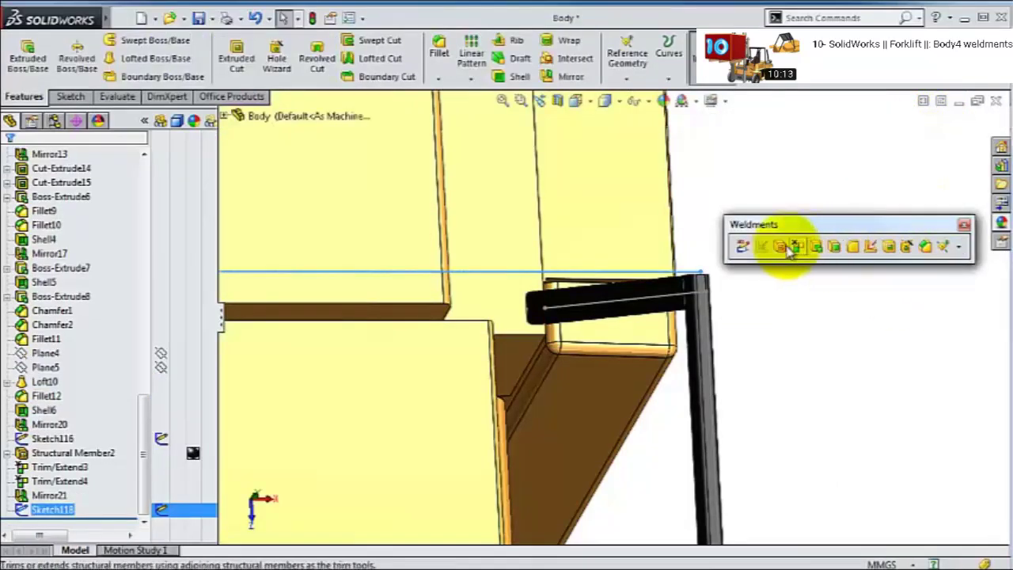
- Start a structural member with both new Sketch118 lines as its path
left_click(779, 247)
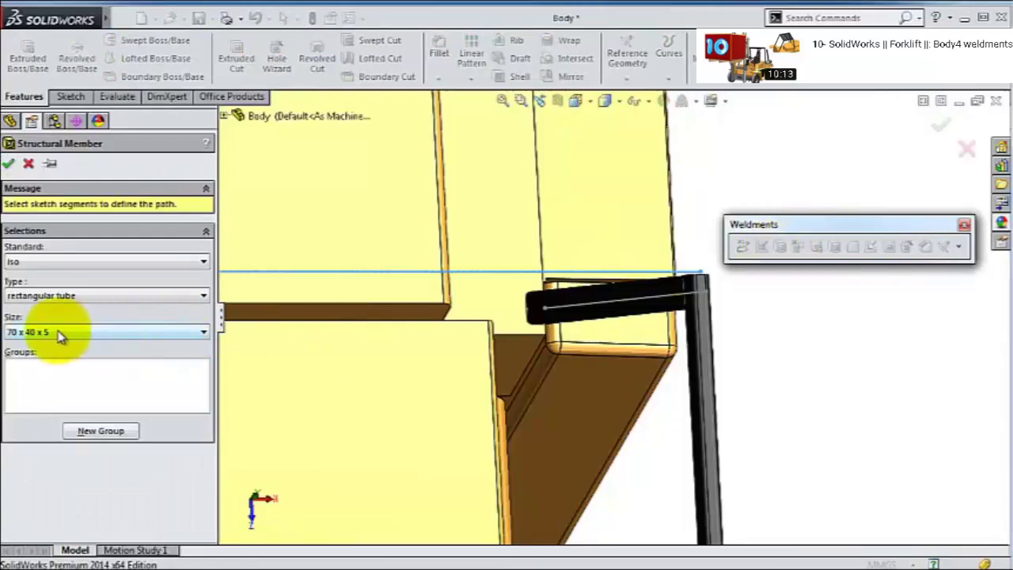
left_click(62, 382)
left_click(475, 279)
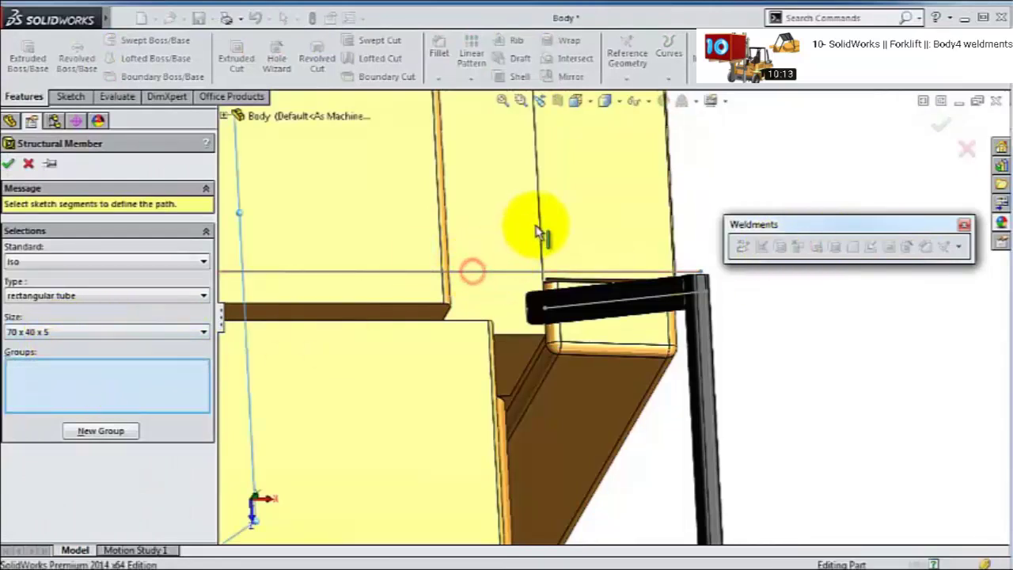
scroll(546, 253, "up", 5)
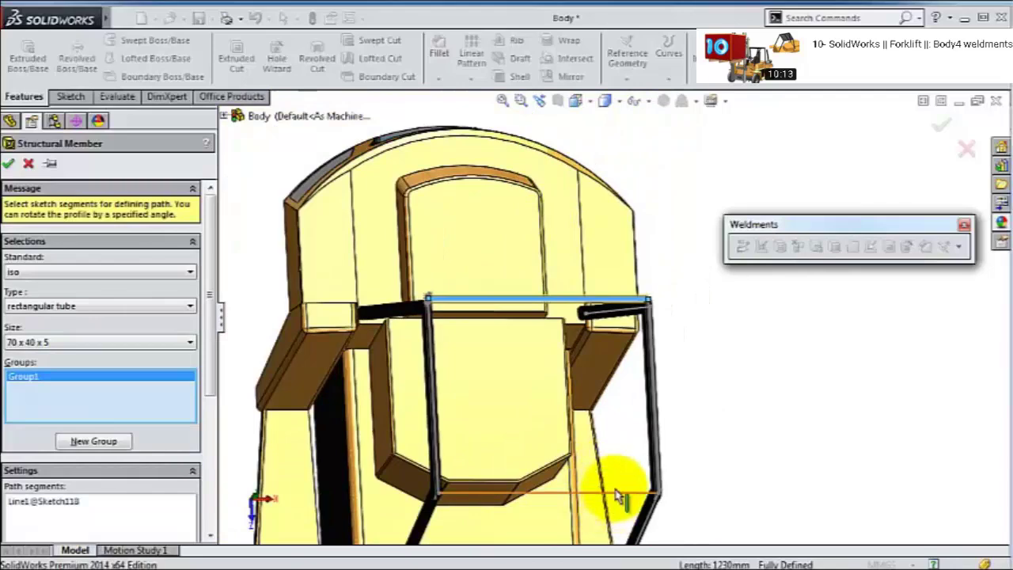
left_click(619, 495)
- Zoom to the member's profile and inspect its placement at the frame corner
middle_click_drag(705, 463, 662, 445)
scroll(662, 445, "down", 5)
middle_click_drag(626, 357, 486, 365)
scroll(615, 231, "down", 4)
scroll(484, 367, "up", 4)
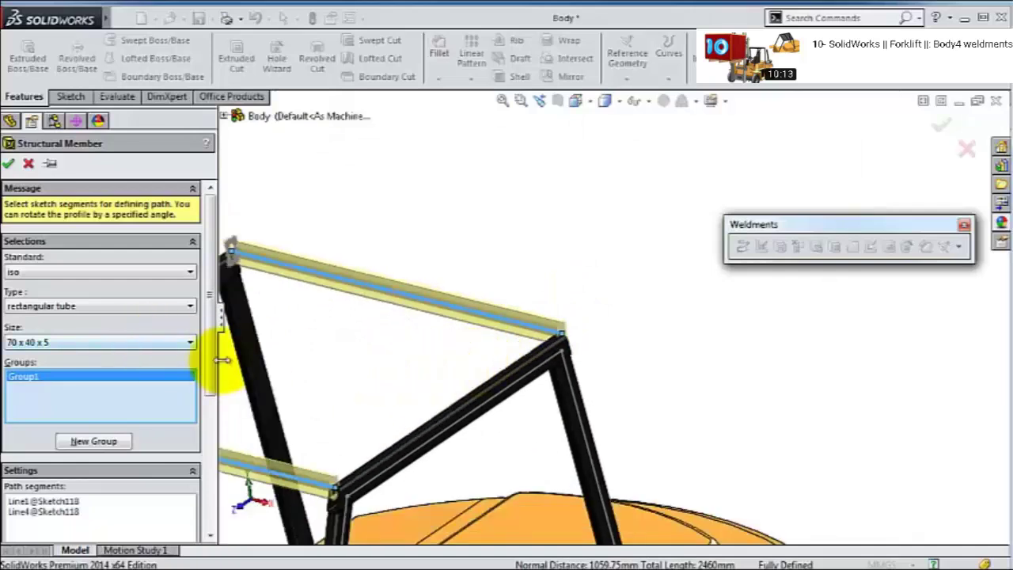
left_click_drag(215, 357, 214, 502)
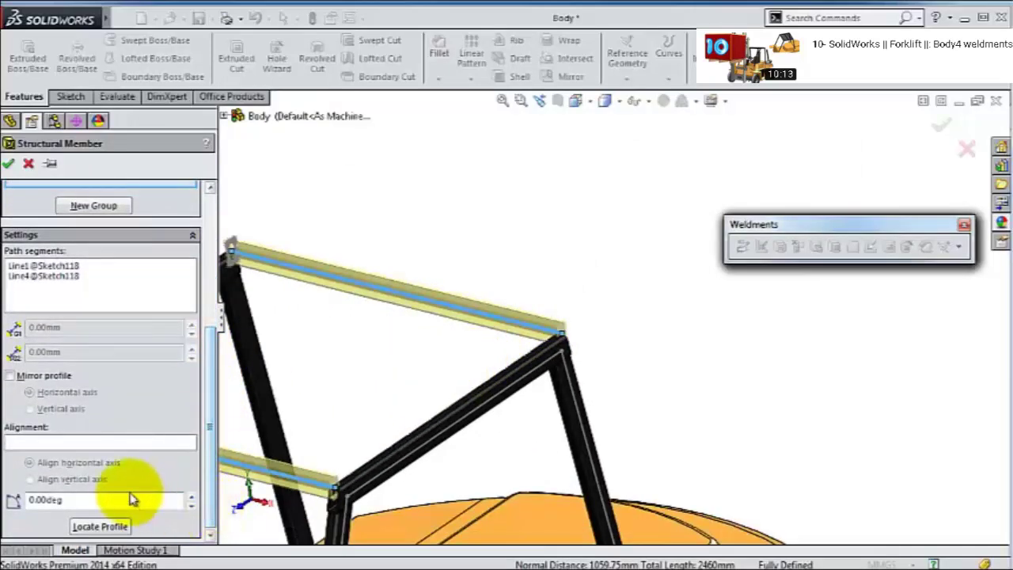
left_click(115, 528)
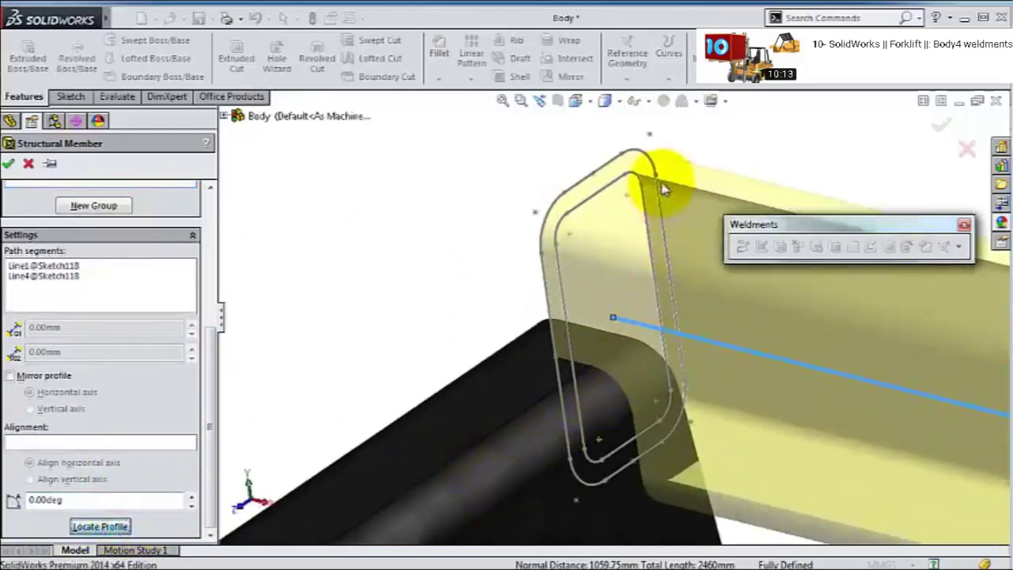
left_click(649, 138)
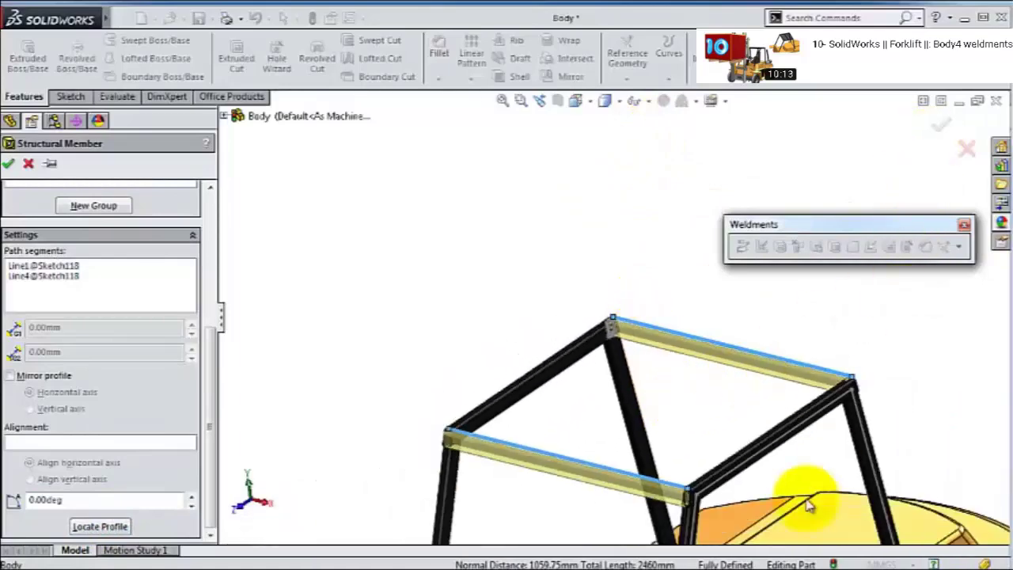
scroll(583, 414, "down", 10)
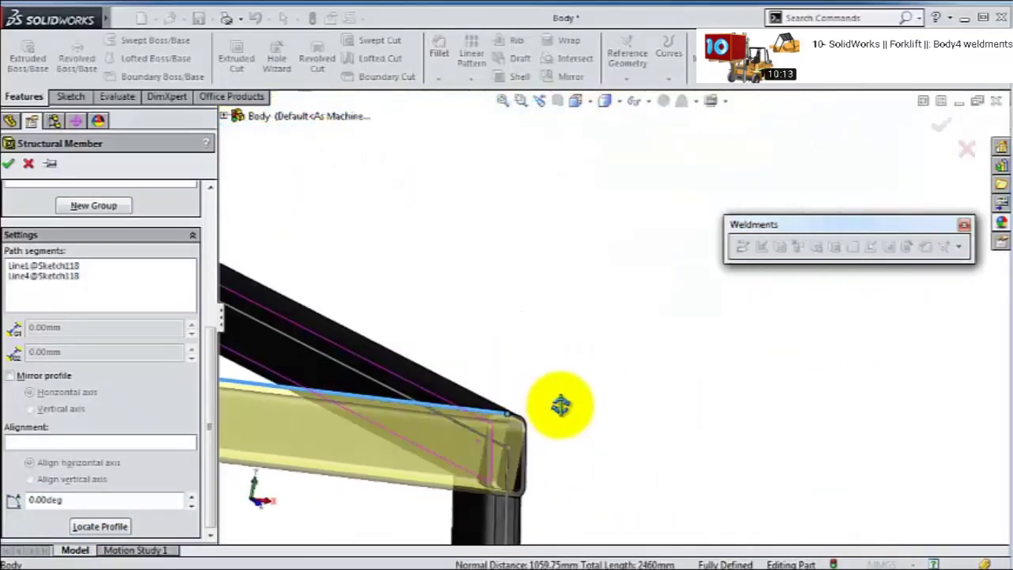
middle_click_drag(560, 405, 546, 332)
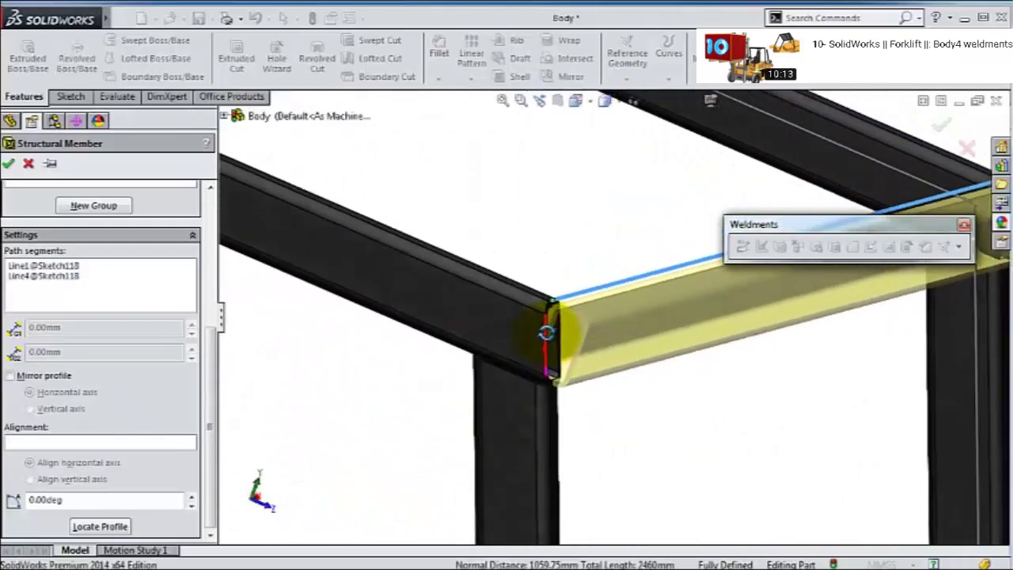
- Remove Line4@Sketch118 from the path and create Structural Member3 on the first line
left_click(45, 277)
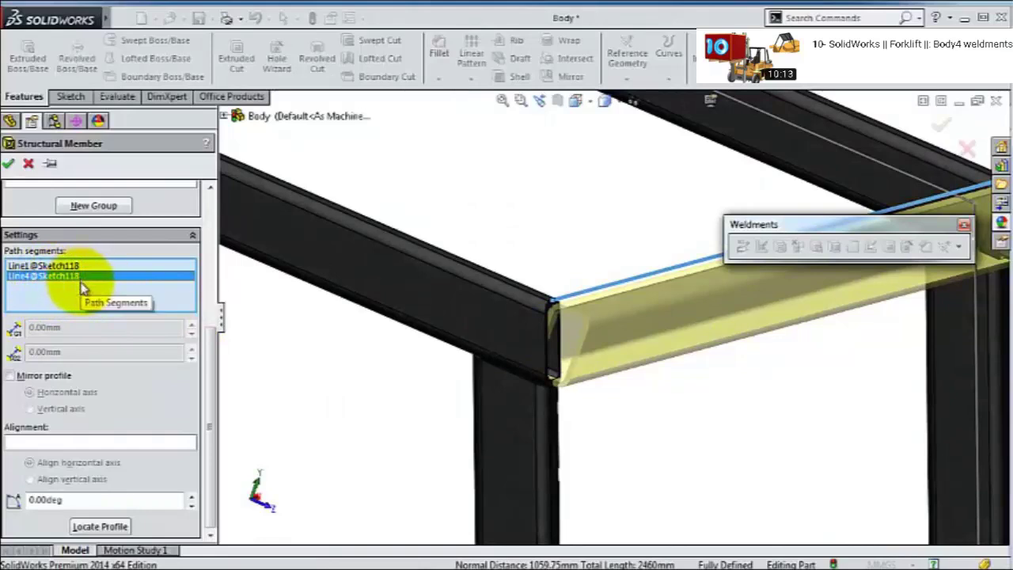
key("Delete")
middle_click_drag(656, 430, 579, 339)
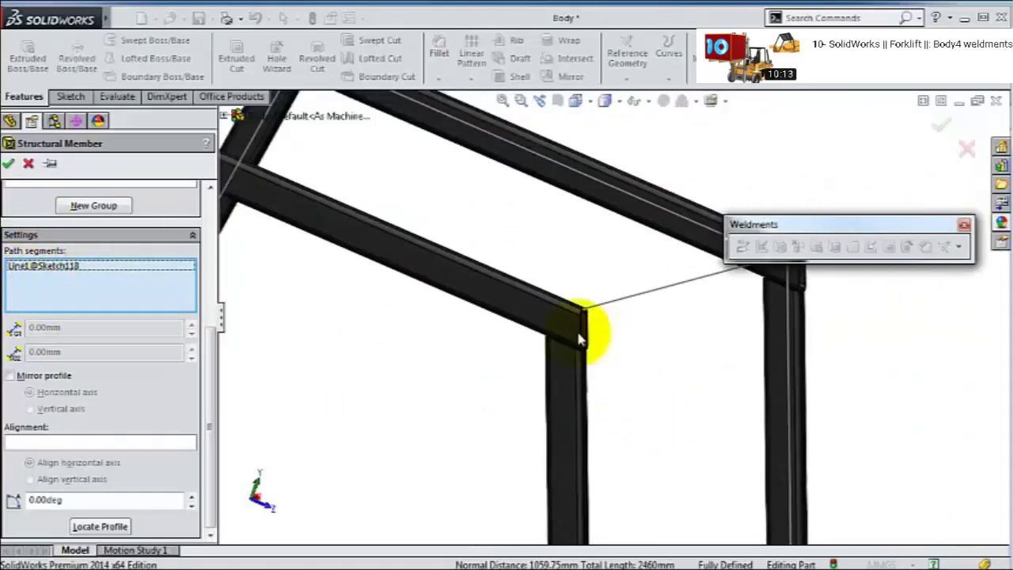
left_click(8, 163)
middle_click_drag(418, 267, 455, 252)
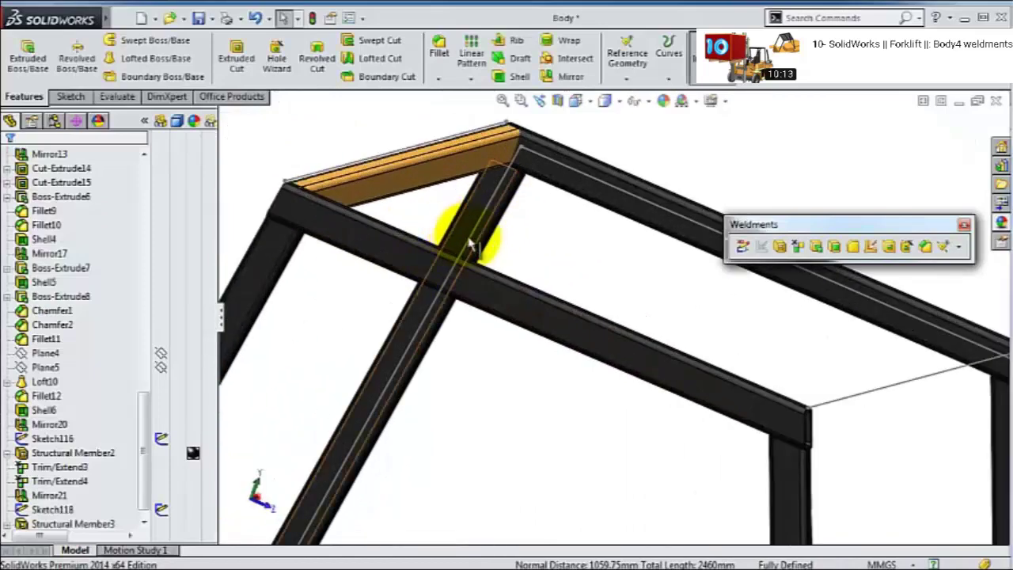
- Trim Structural Member3 against the bodies Mirror21[1] and Structural Member2[2]
left_click(799, 248)
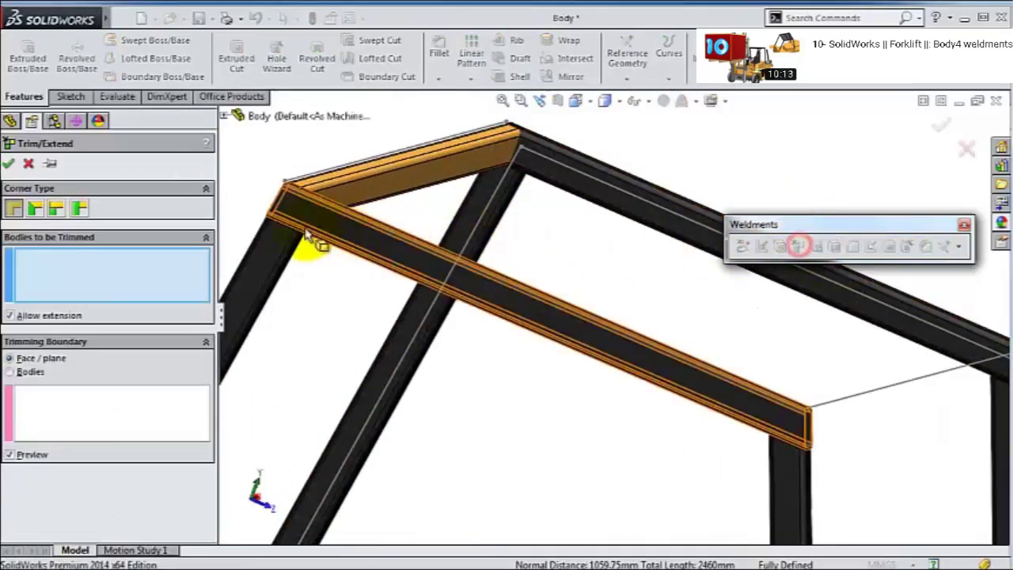
left_click(380, 184)
left_click(35, 371)
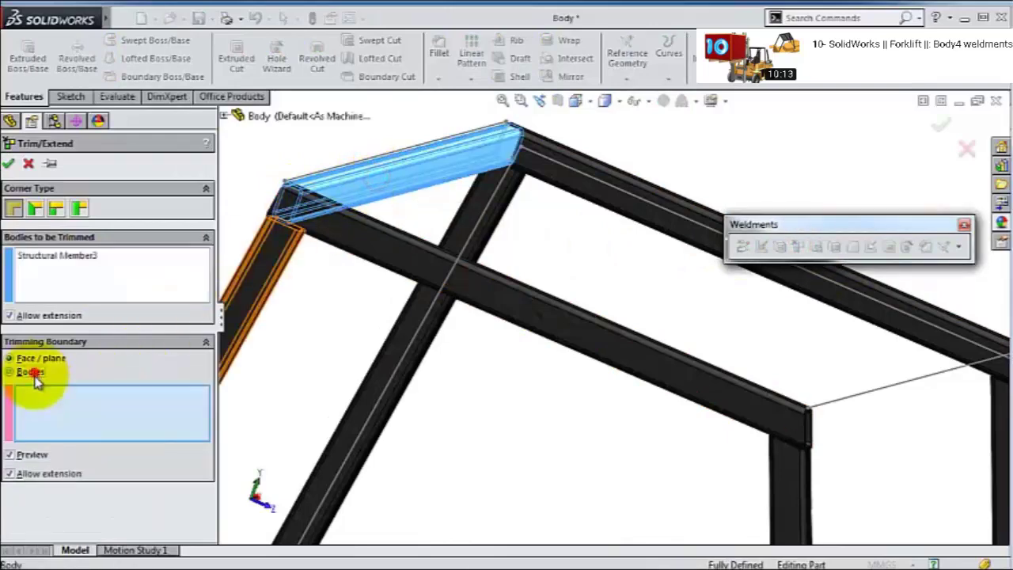
left_click(365, 256)
left_click(577, 185)
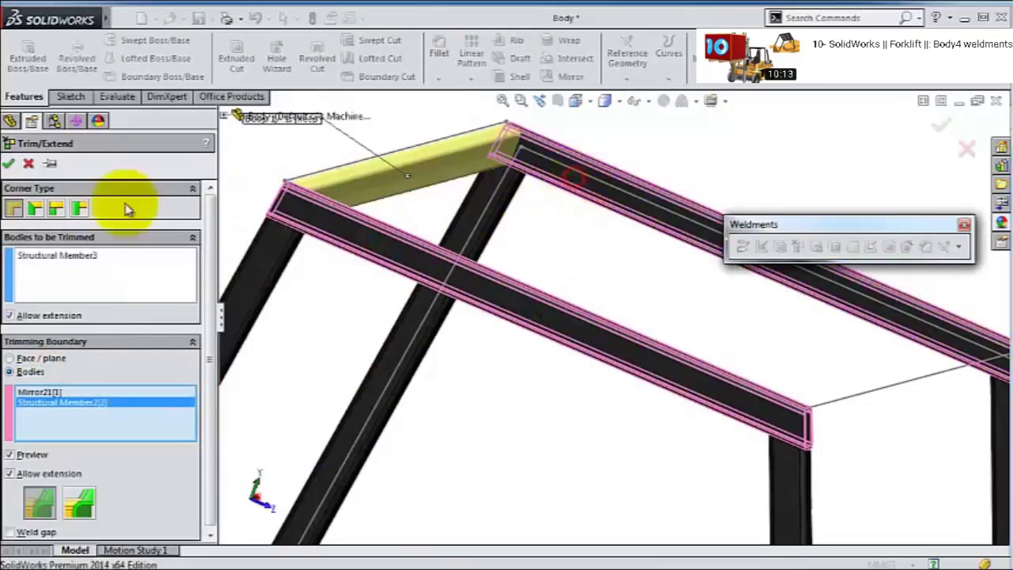
key("Return")
middle_click_drag(463, 215, 618, 271)
scroll(617, 272, "down", 3)
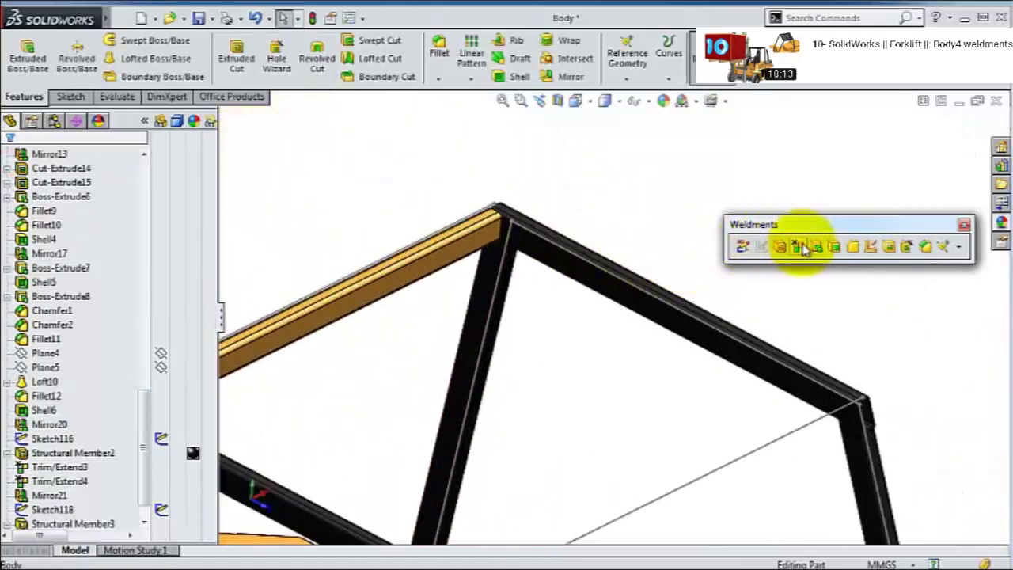
middle_click_drag(543, 266, 577, 239)
- Add a 70x40x5 rectangular tube in a new group along Line4@Sketch118, profile located at the line's end
left_click(775, 246)
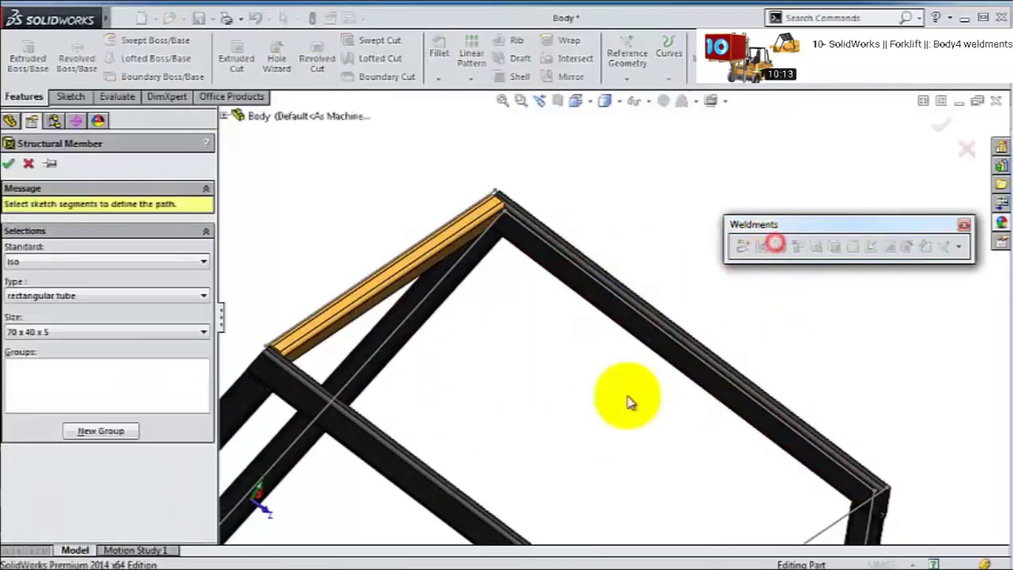
left_click(111, 390)
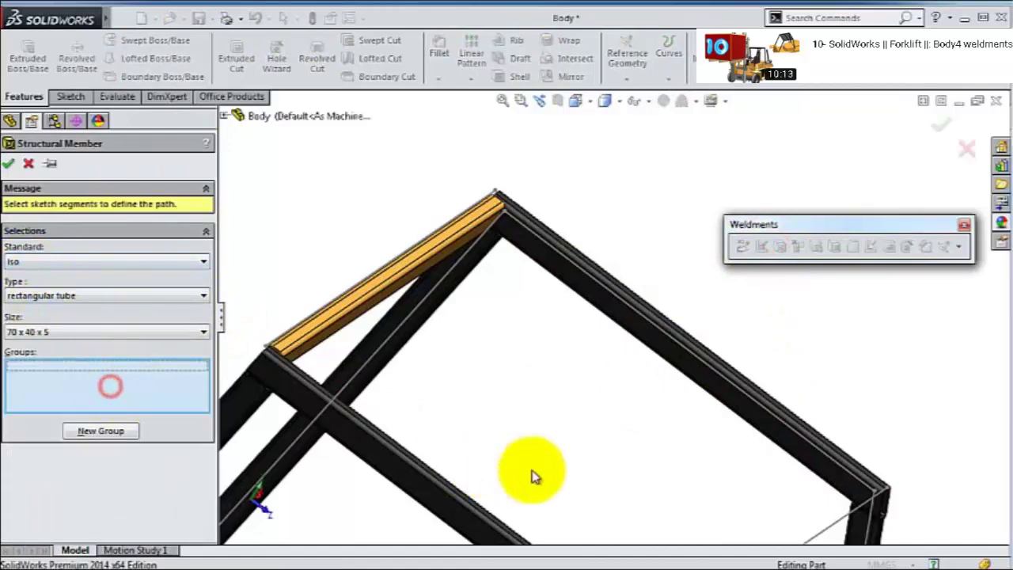
left_click(797, 522)
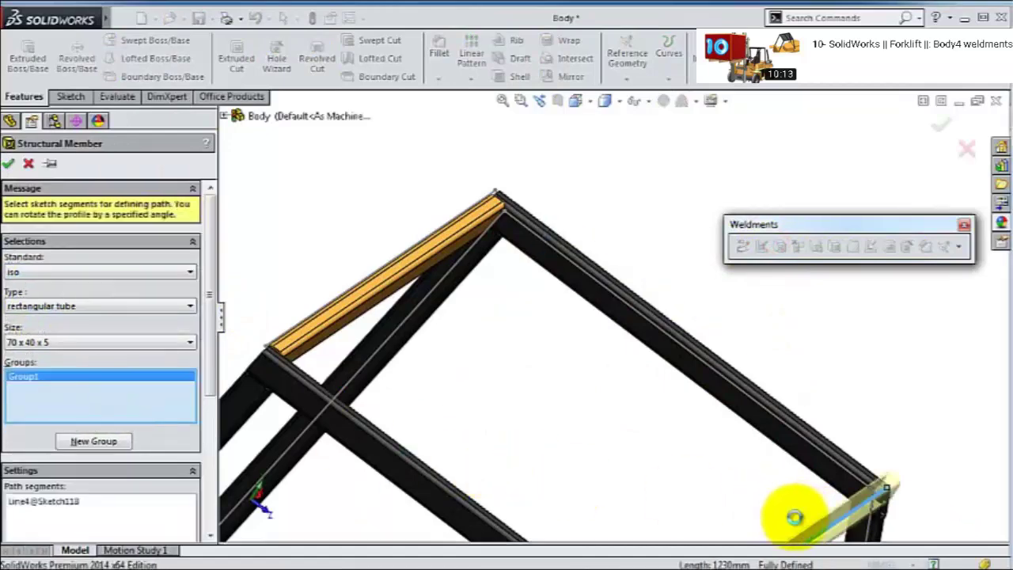
mouse_move(792, 515)
middle_mouse_down()
mouse_move(764, 403)
mouse_move(747, 419)
mouse_move(641, 439)
middle_mouse_up()
left_click_drag(211, 403, 210, 518)
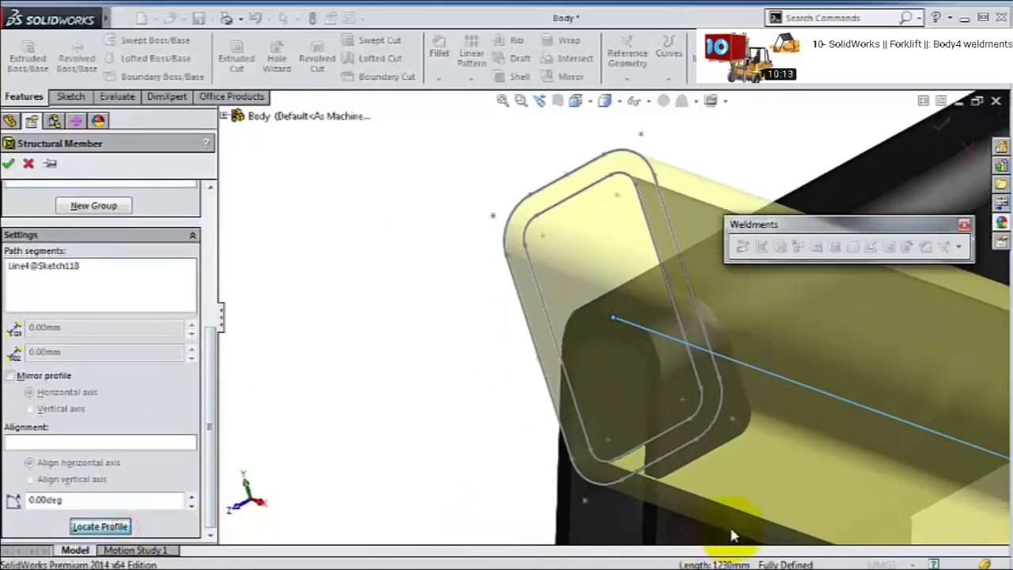
left_click(492, 217)
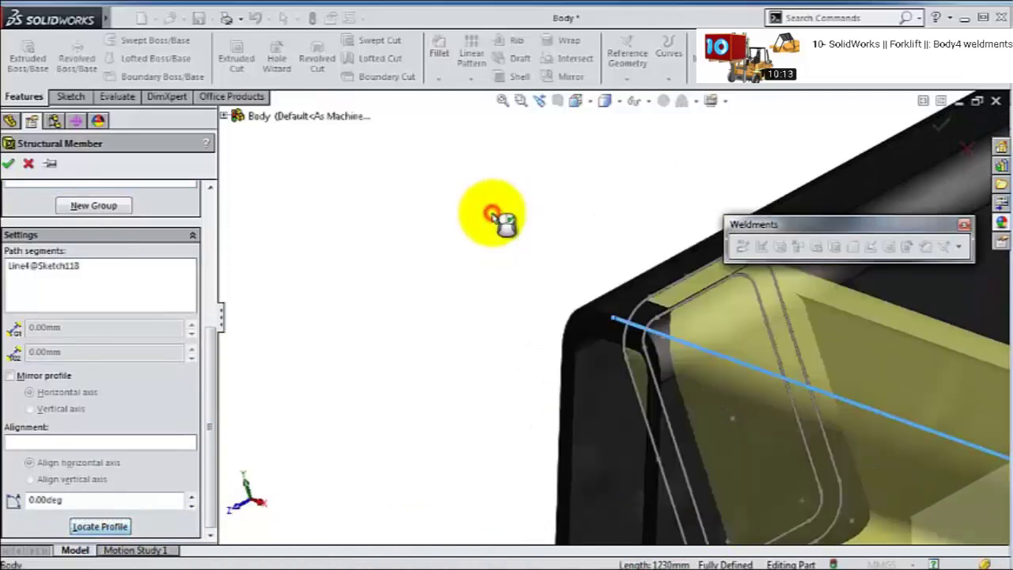
left_click(8, 163)
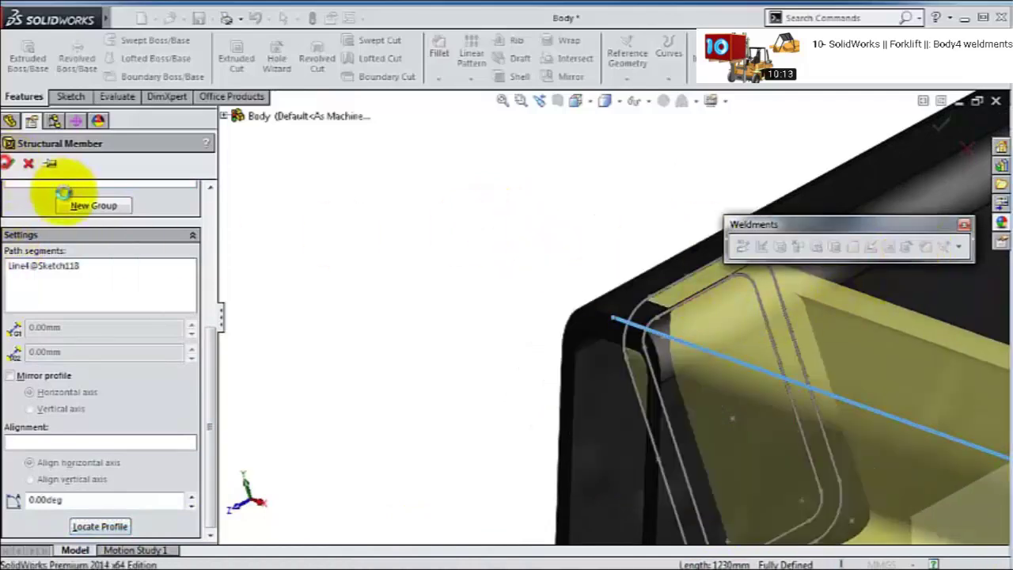
- Choose Structural Member4 as the body to trim, removing the extra beam added by mistake
left_click(798, 246)
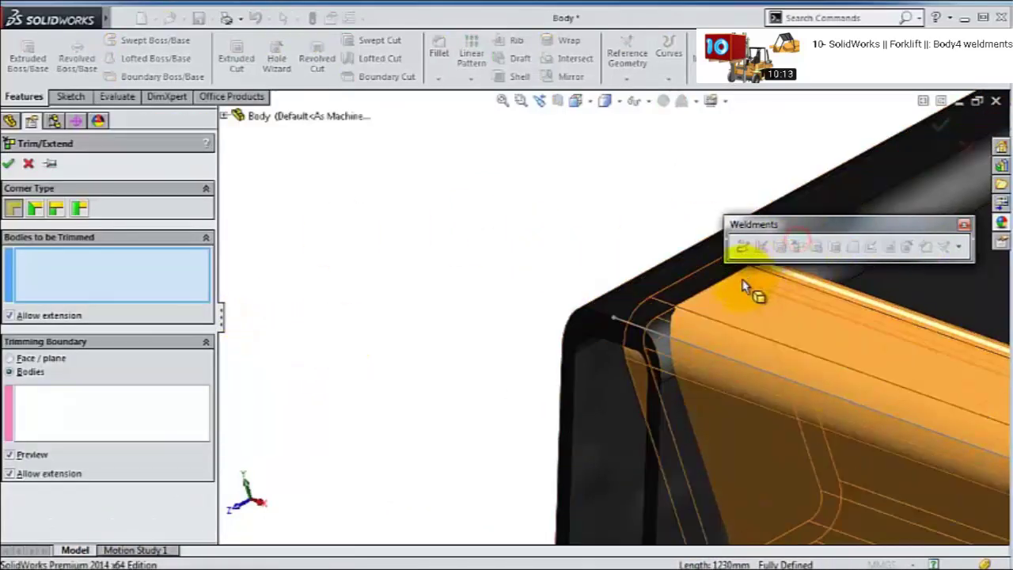
scroll(759, 288, "up", 3)
left_click(789, 402)
scroll(795, 325, "up", 3)
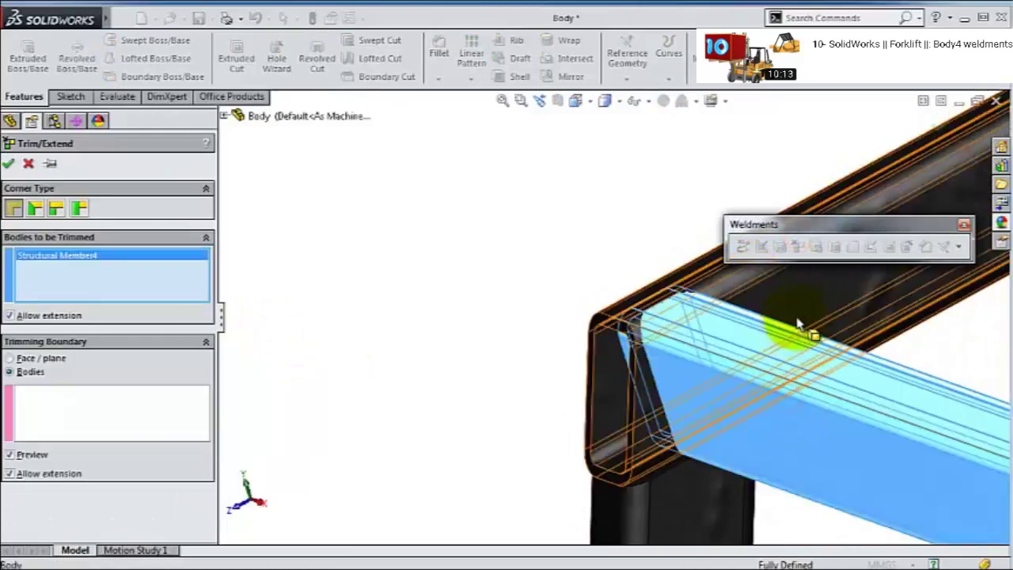
left_click(746, 299)
scroll(762, 339, "up", 3)
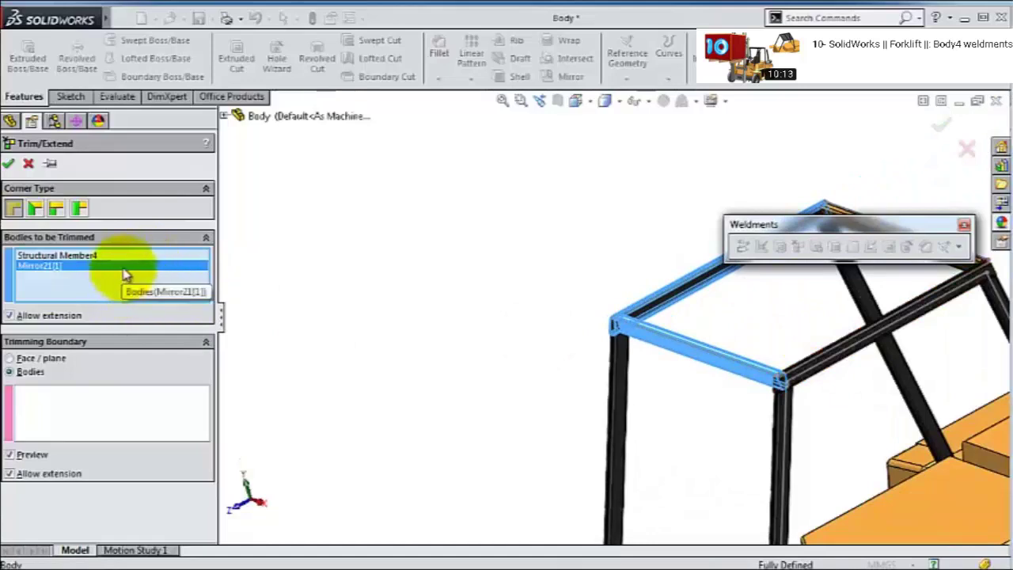
right_click(121, 272)
left_click(133, 289)
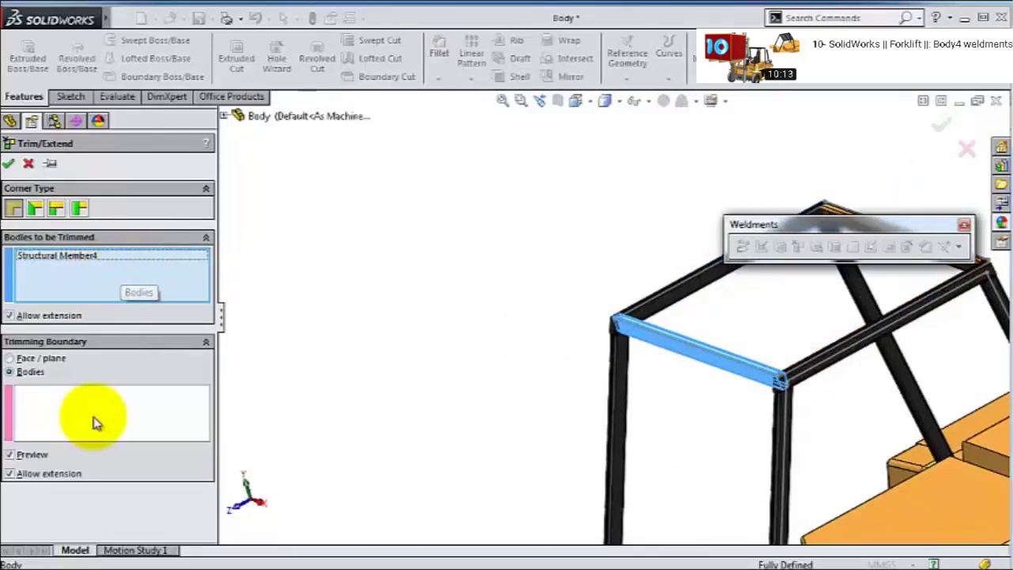
- Trim it against boundary bodies Mirror21[1] and Structural Member2[2]
left_click(95, 418)
left_click(687, 299)
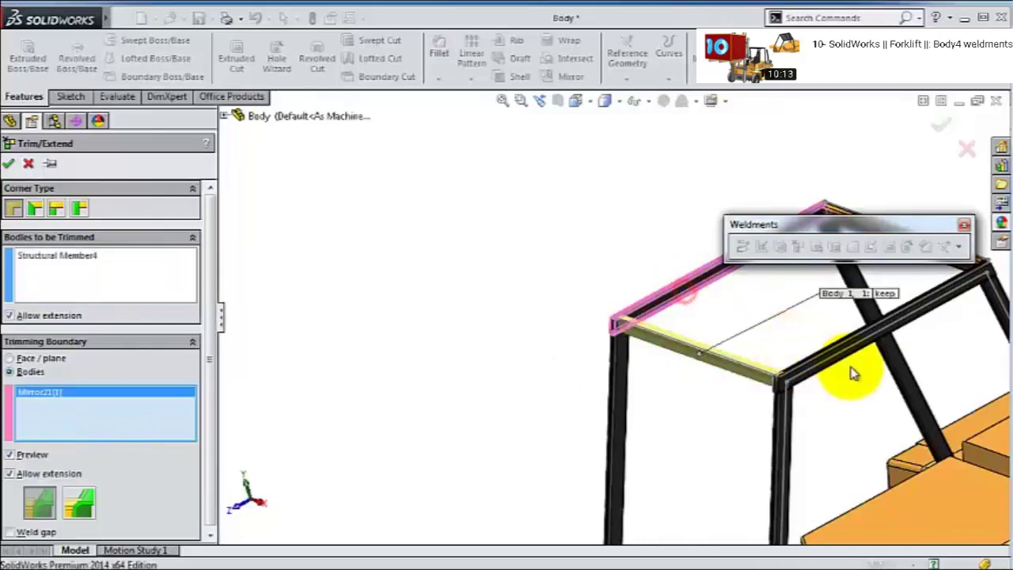
left_click(836, 358)
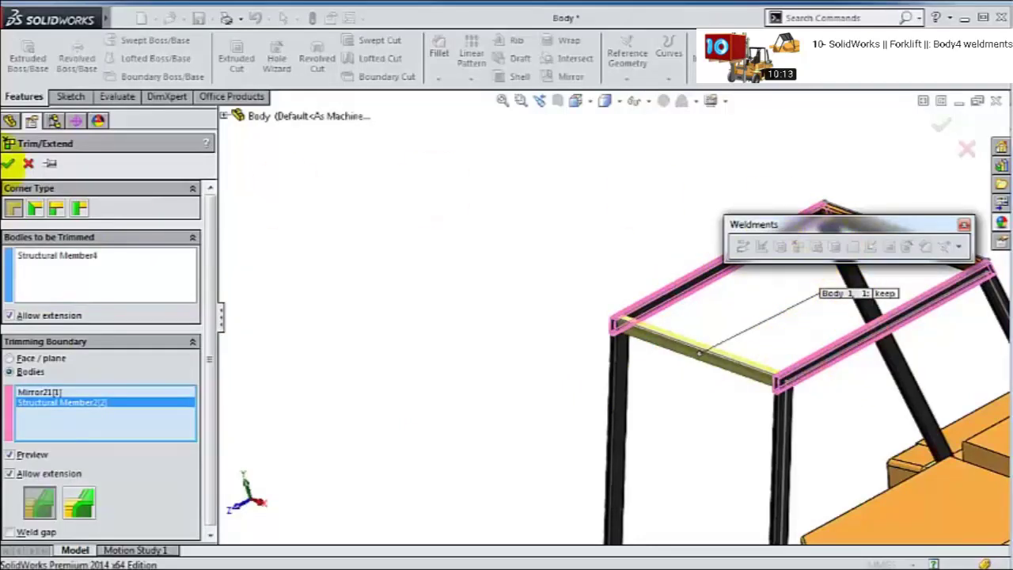
left_click(8, 163)
middle_click_drag(607, 332, 607, 244)
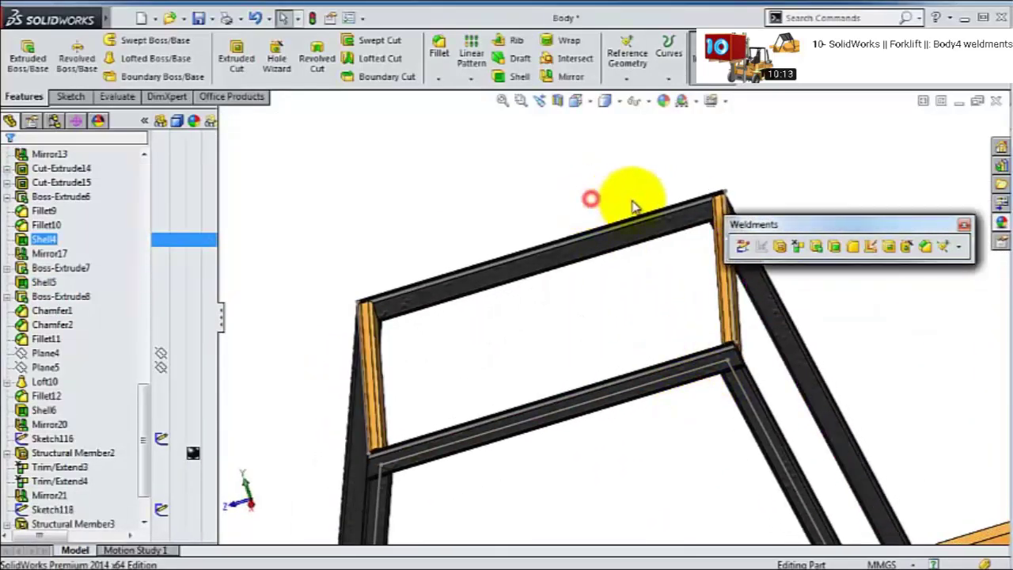
- Start a new sketch on the top beam's face, viewed normal to the sketch plane
left_click_drag(907, 226, 905, 126)
middle_click_drag(645, 226, 658, 276)
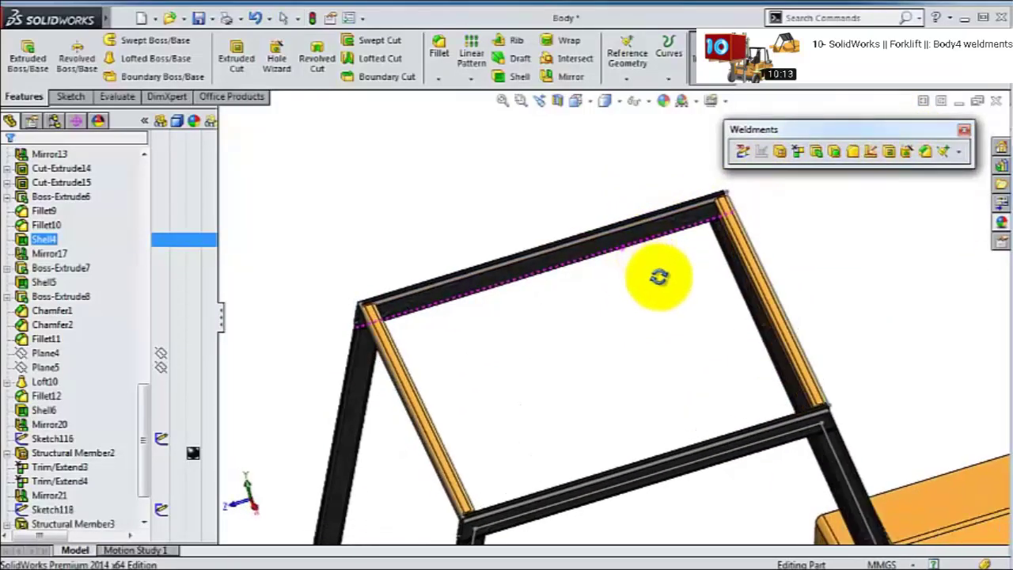
scroll(563, 227, "down", 5)
scroll(522, 268, "up", 2)
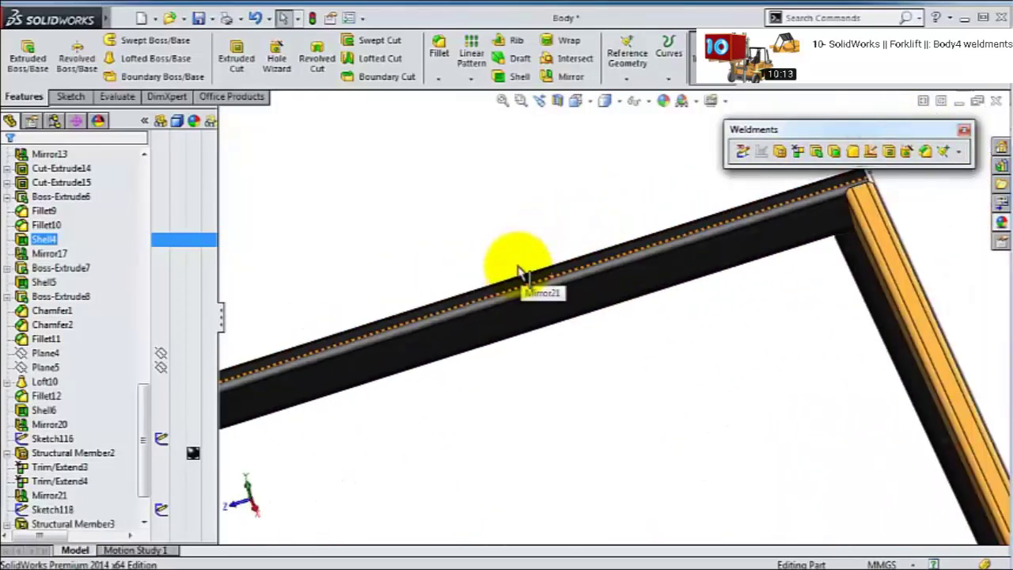
scroll(493, 313, "down", 4)
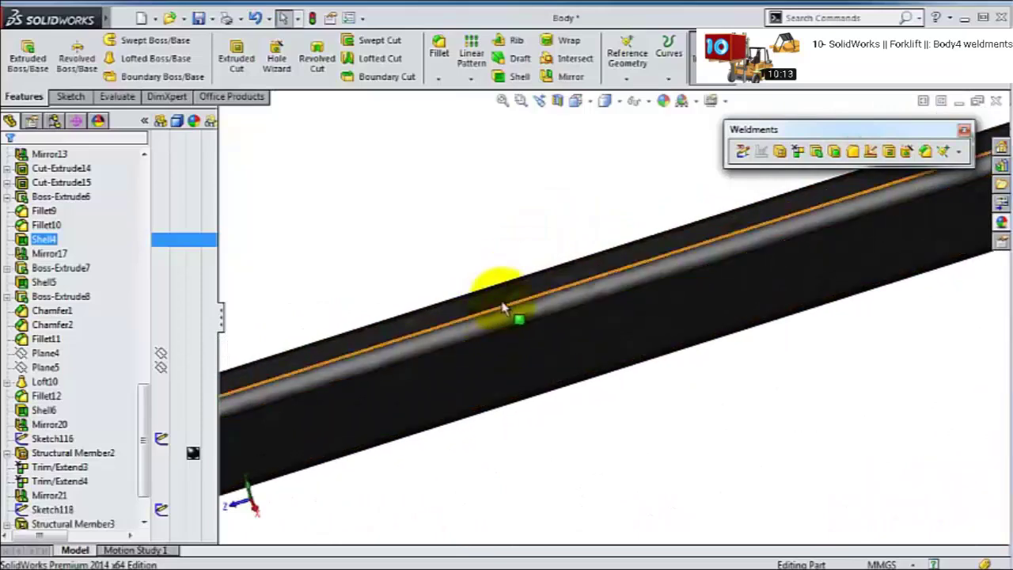
left_click(504, 301)
left_click(562, 250)
left_click(641, 61)
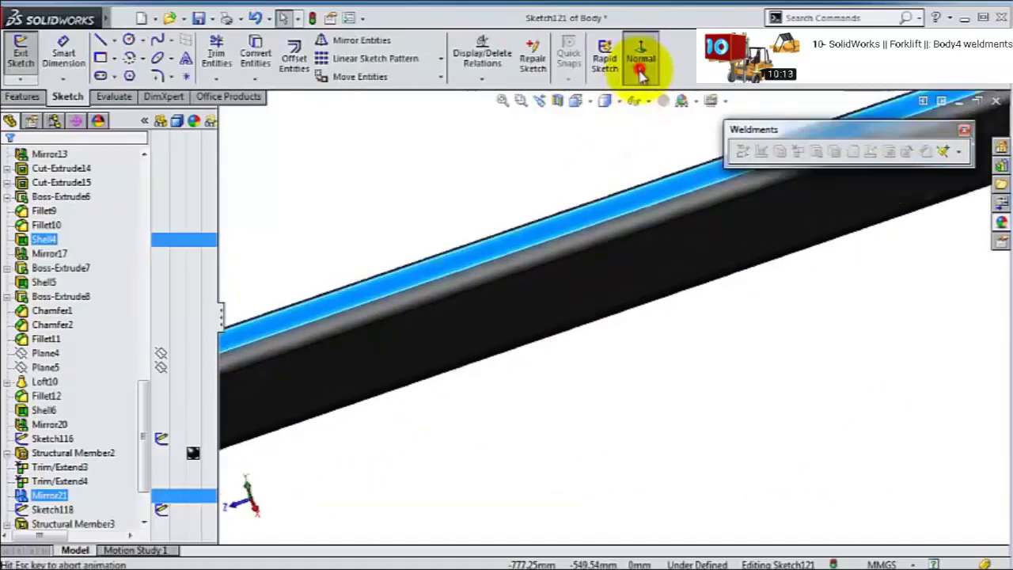
- Draw a horizontal line from the left side beam's edge to the right side beam's edge, then exit the sketch
left_click(102, 42)
scroll(554, 332, "down", 5)
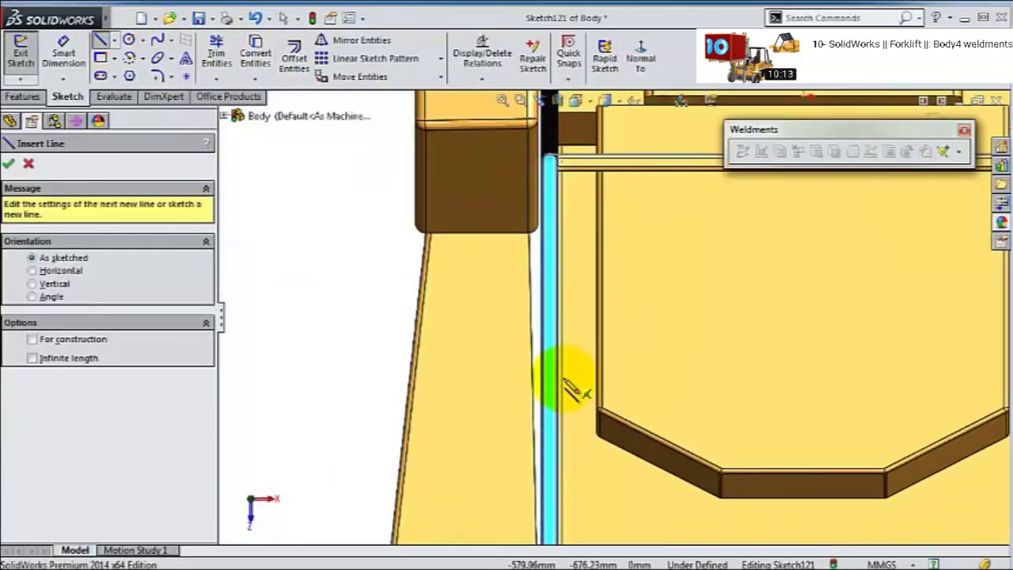
left_click(557, 378)
scroll(800, 392, "up", 3)
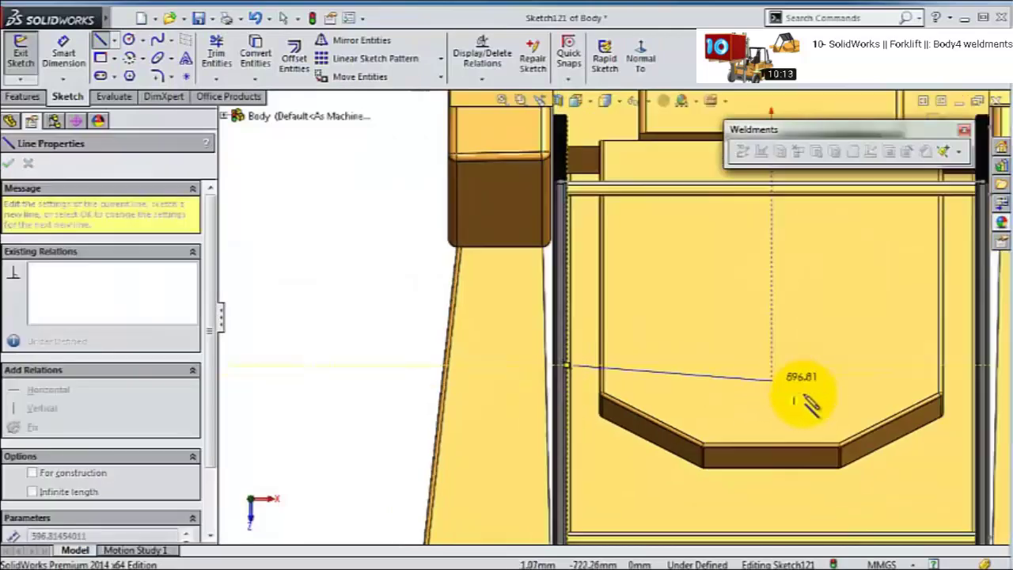
scroll(847, 364, "down", 4)
scroll(846, 356, "down", 4)
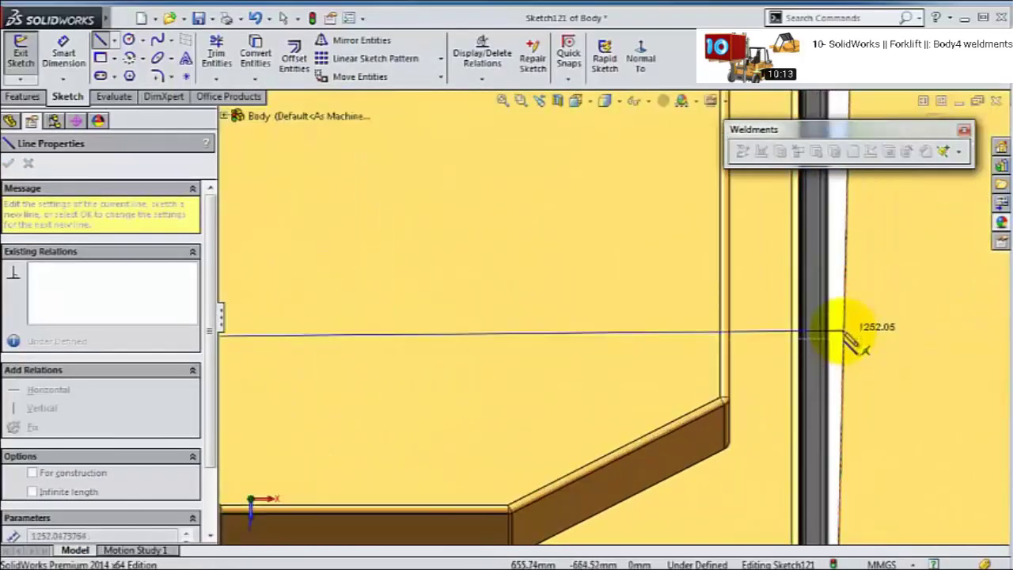
left_click(685, 343)
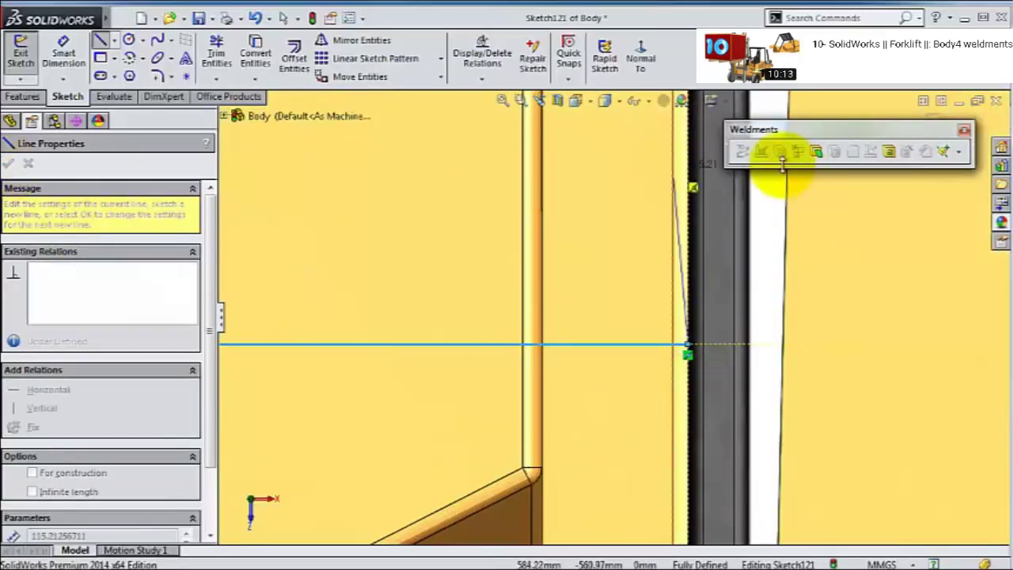
key("Escape")
scroll(887, 222, "up", 2)
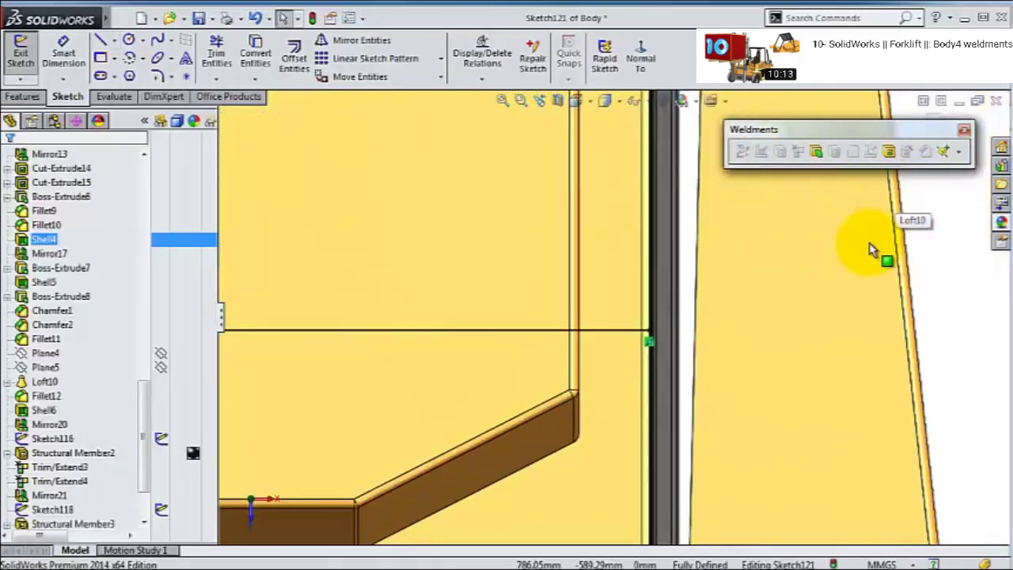
left_click_drag(894, 144, 917, 221)
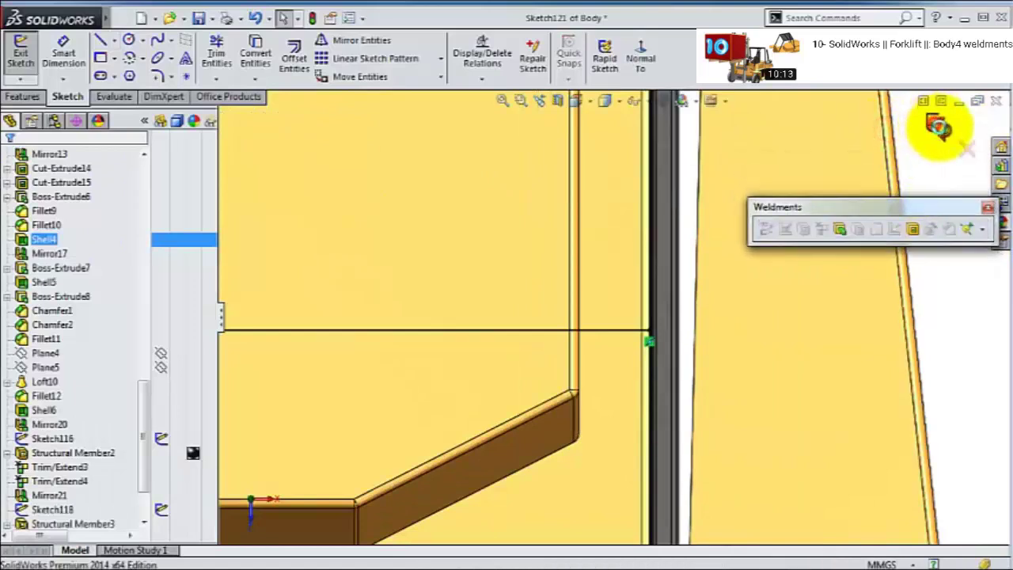
left_click(940, 127)
left_click(802, 229)
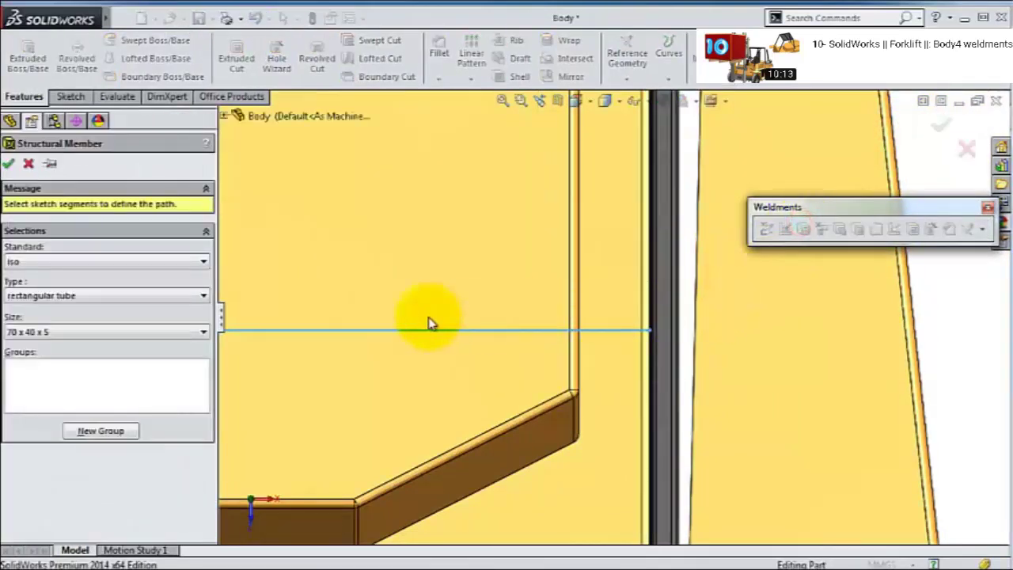
- Run an ISO 70x40x5 rectangular tube along Line1@Sketch121, relocating its profile to another point
left_click(131, 380)
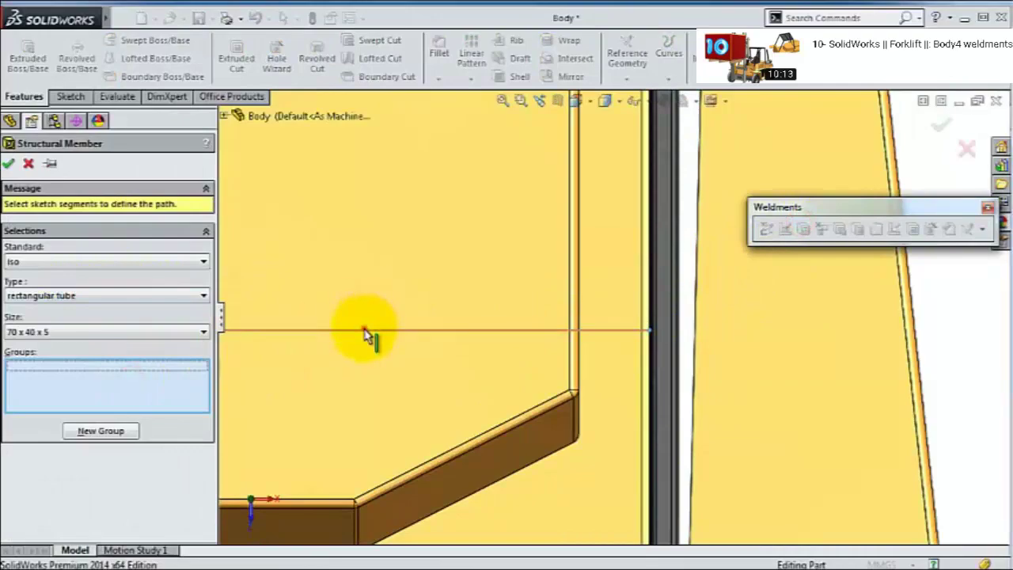
left_click(364, 332)
mouse_move(554, 395)
middle_mouse_down()
mouse_move(558, 336)
mouse_move(610, 226)
mouse_move(606, 203)
mouse_move(387, 309)
mouse_move(378, 301)
mouse_move(452, 309)
mouse_move(432, 303)
mouse_move(427, 314)
middle_mouse_up()
left_click_drag(209, 357, 210, 507)
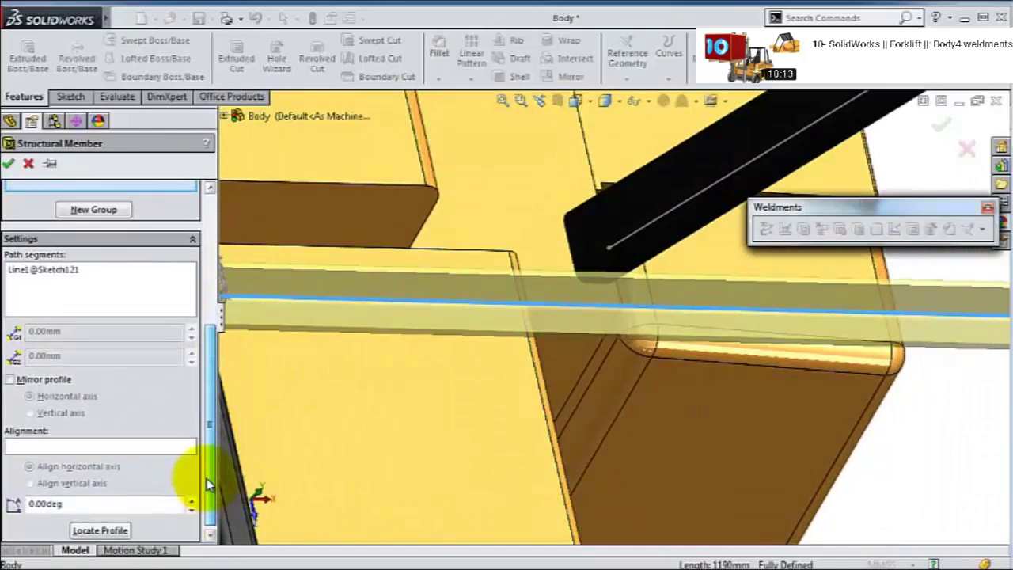
left_click(122, 526)
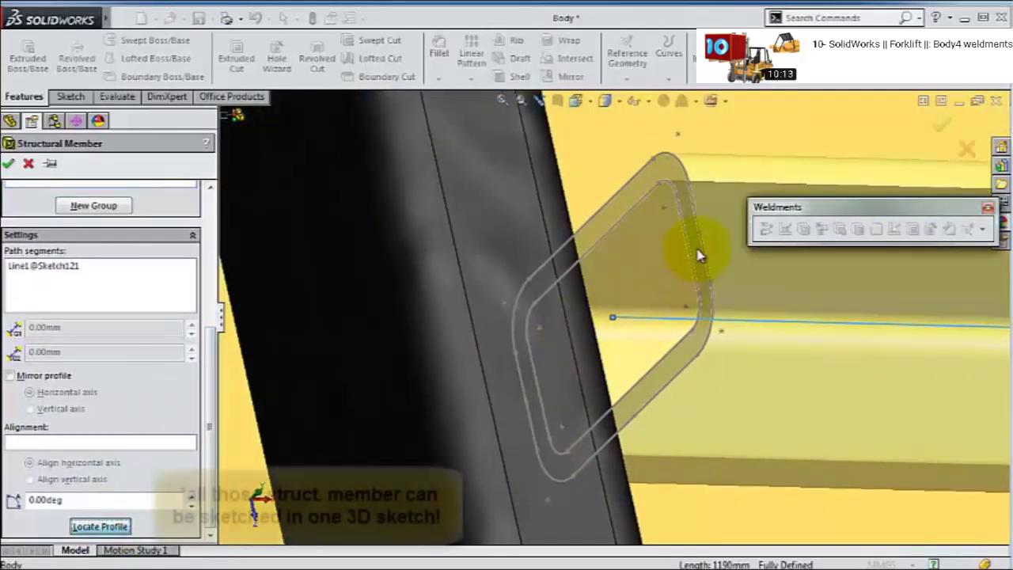
left_click(701, 234)
middle_click_drag(687, 301, 748, 328)
scroll(736, 326, "up", 3)
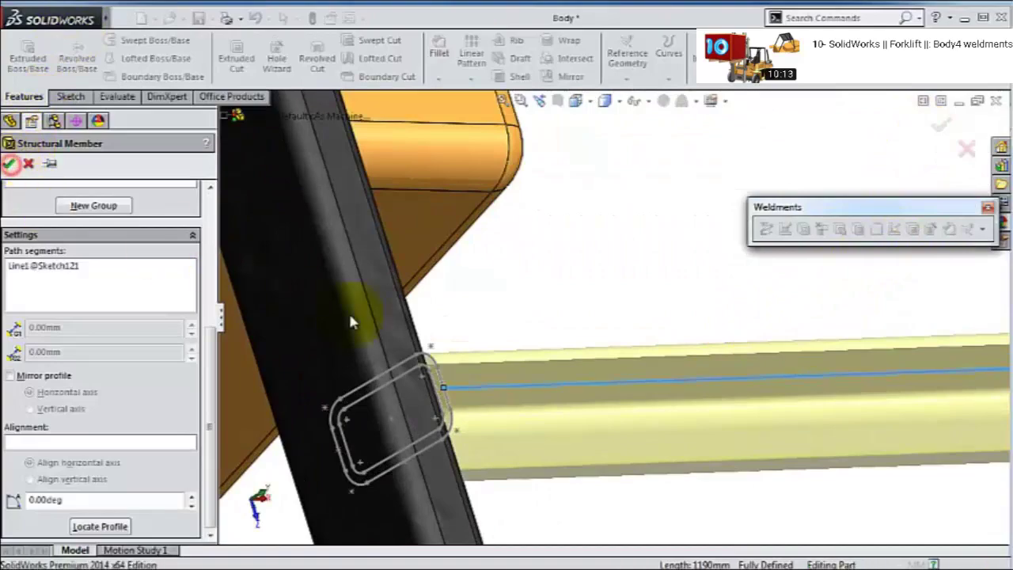
scroll(624, 409, "down", 3)
middle_click_drag(624, 409, 832, 451)
scroll(484, 222, "down", 3)
- Sketch a corner rectangle on the roof beam's face
left_click(791, 431)
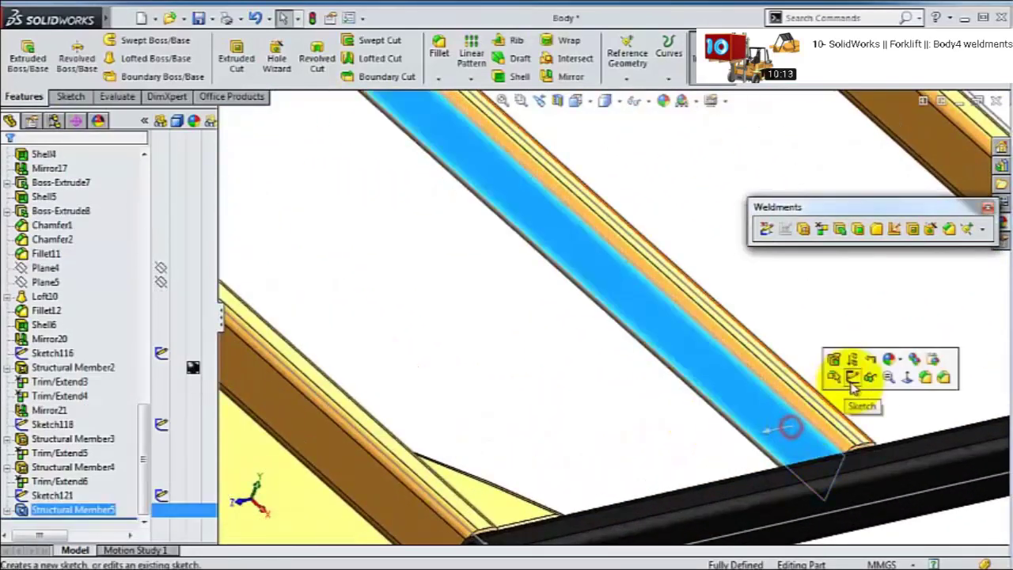
left_click(853, 377)
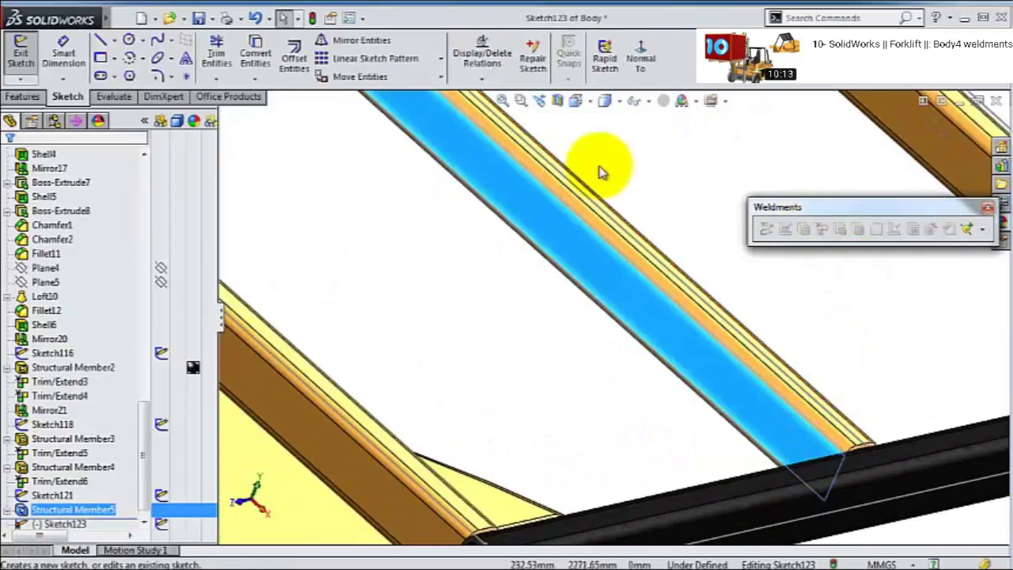
middle_click_drag(735, 373, 712, 349)
left_click(101, 59)
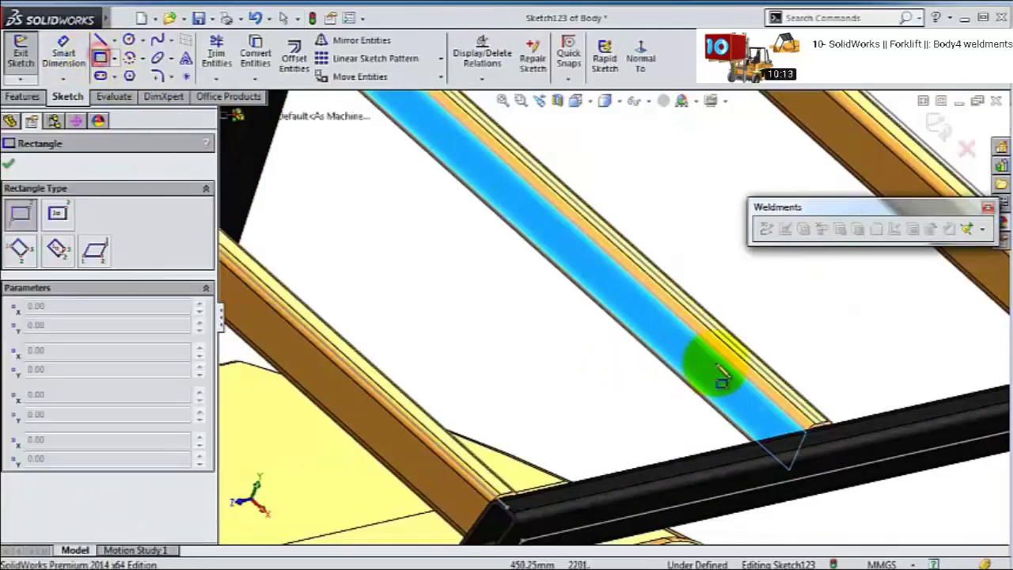
scroll(734, 384, "down", 3)
scroll(772, 404, "down", 2)
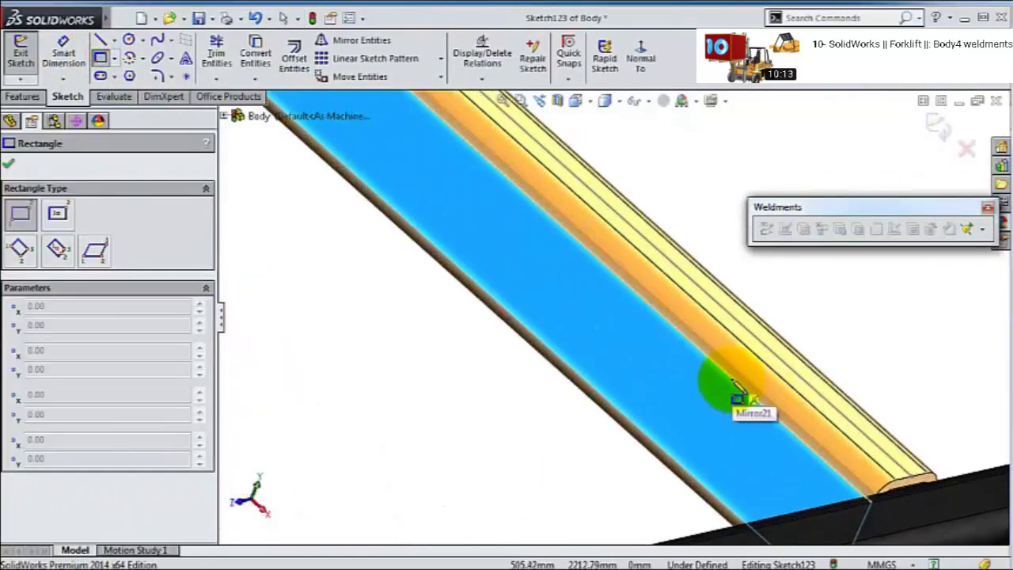
left_click(732, 381)
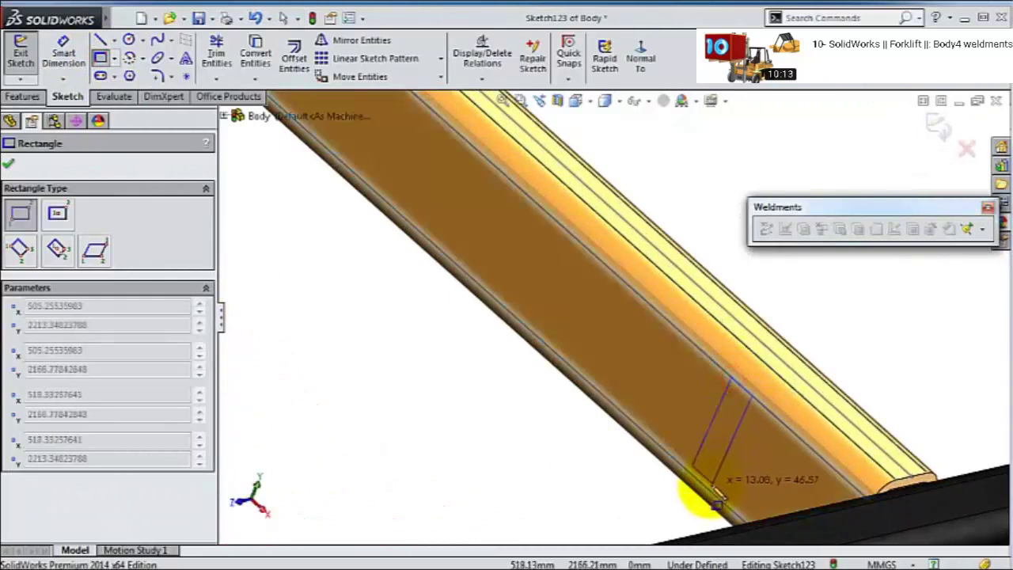
left_click(707, 501)
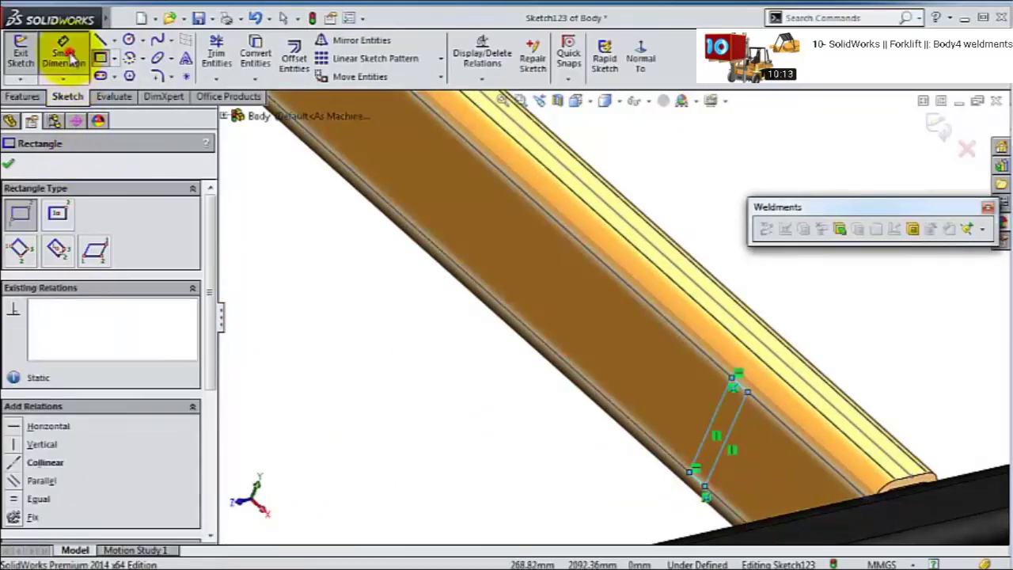
- Dimension the rectangle 10 mm wide and 75 mm long to fully define Sketch123
left_click(66, 55)
left_click(740, 392)
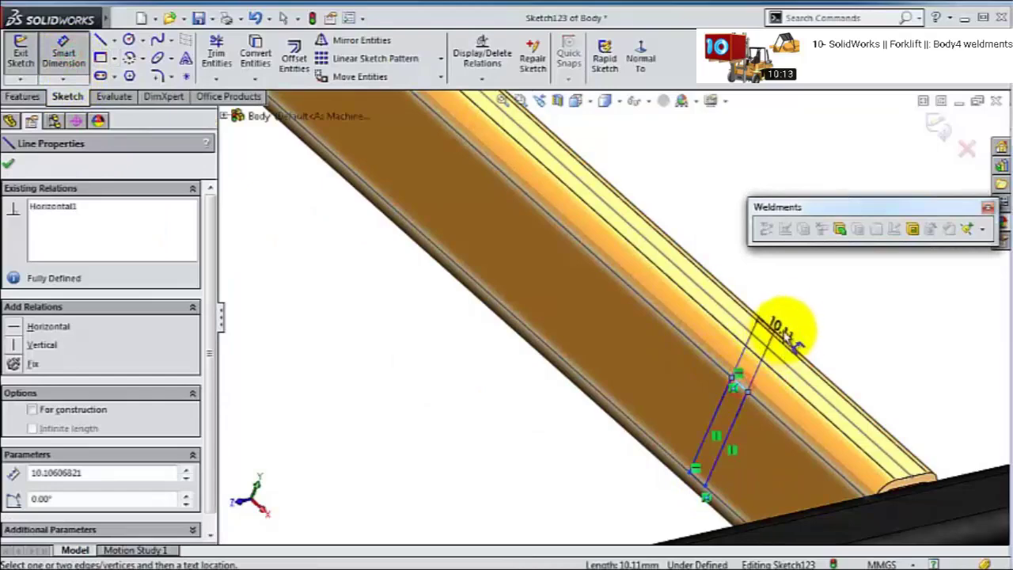
left_click(804, 301)
type("10.10606821mm")
key("Return")
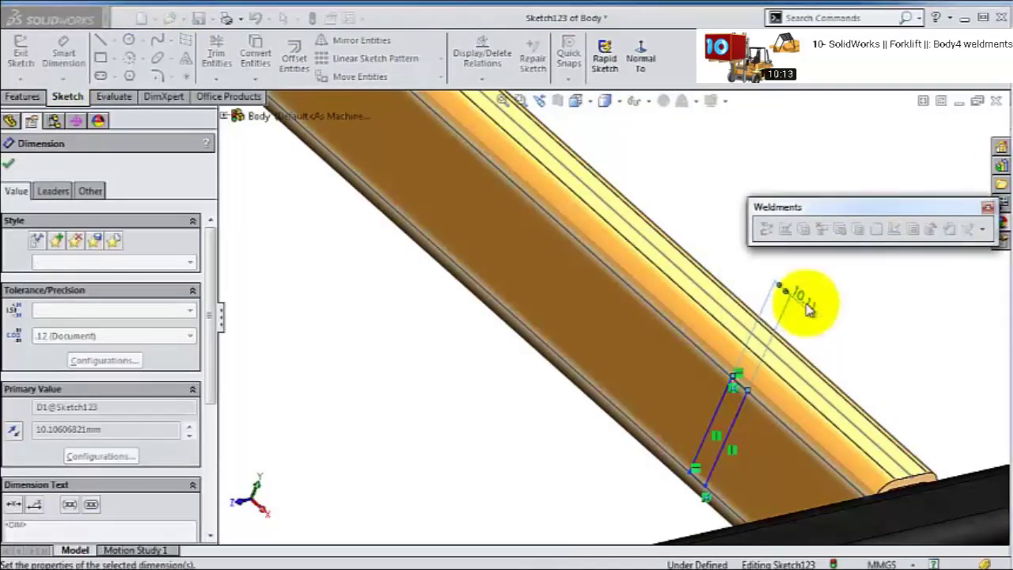
scroll(768, 418, "up", 2)
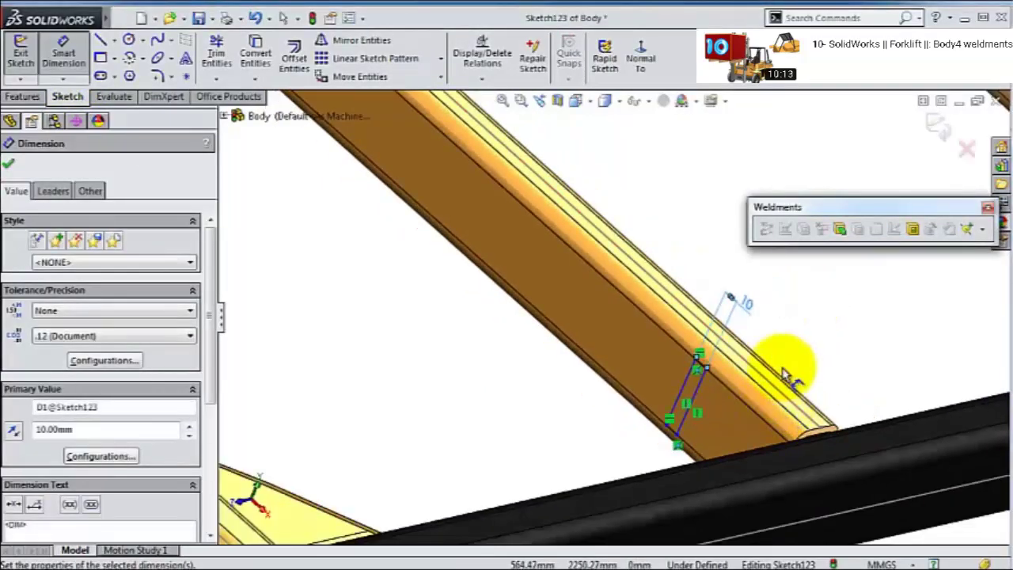
middle_click_drag(788, 378, 735, 413)
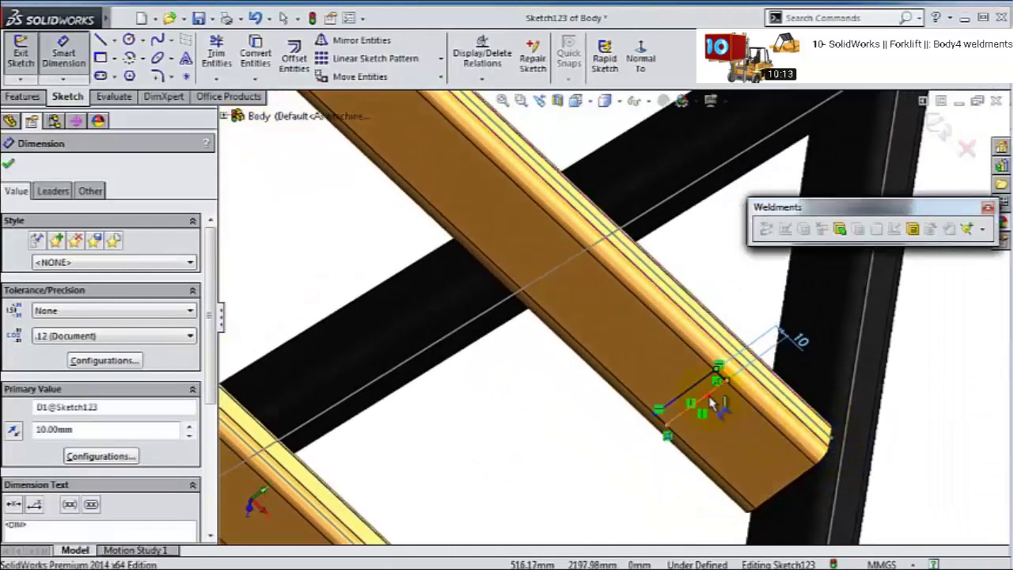
left_click_drag(712, 403, 810, 491)
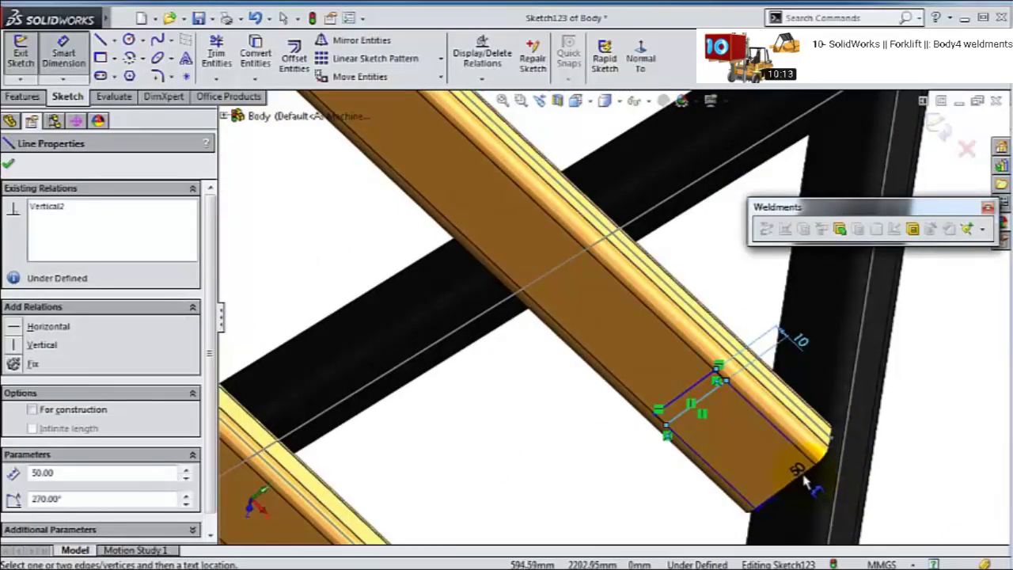
left_click(803, 475)
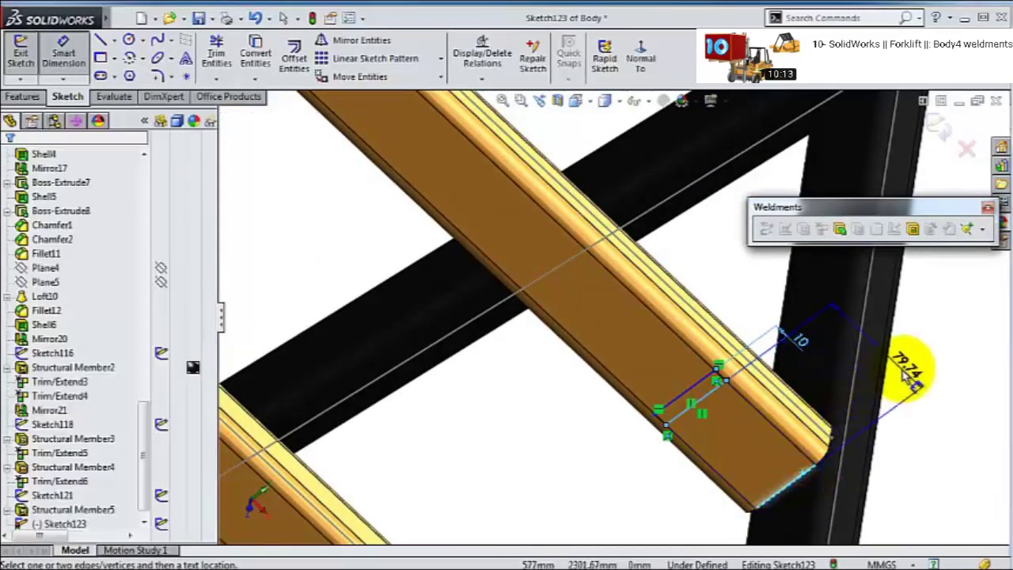
left_click(916, 370)
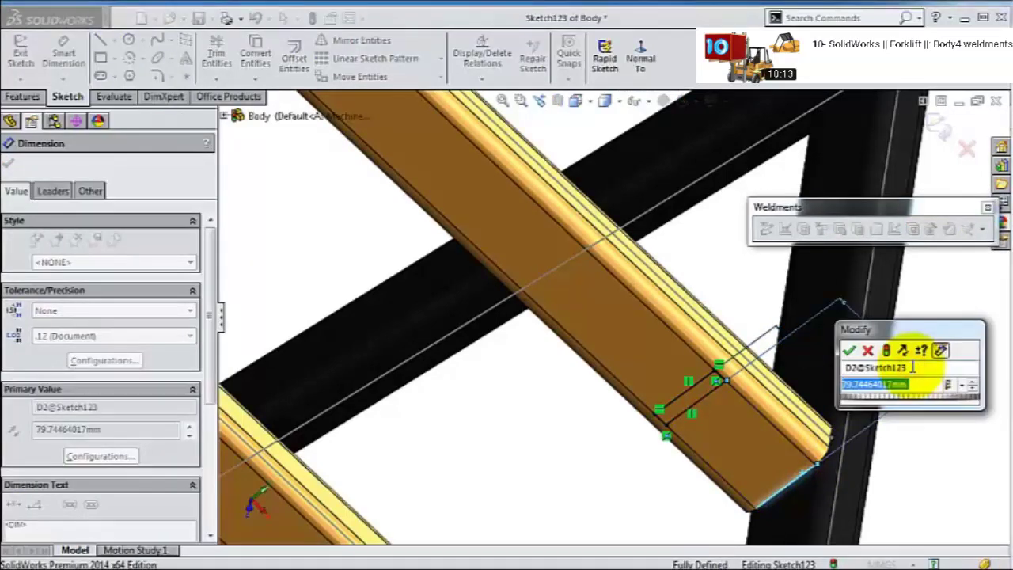
key("Return")
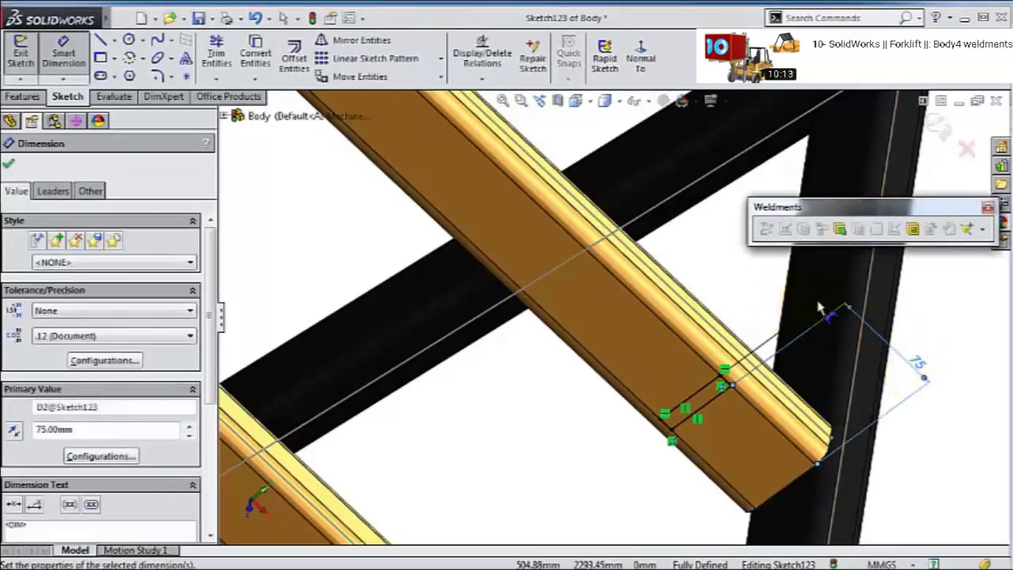
left_click(15, 96)
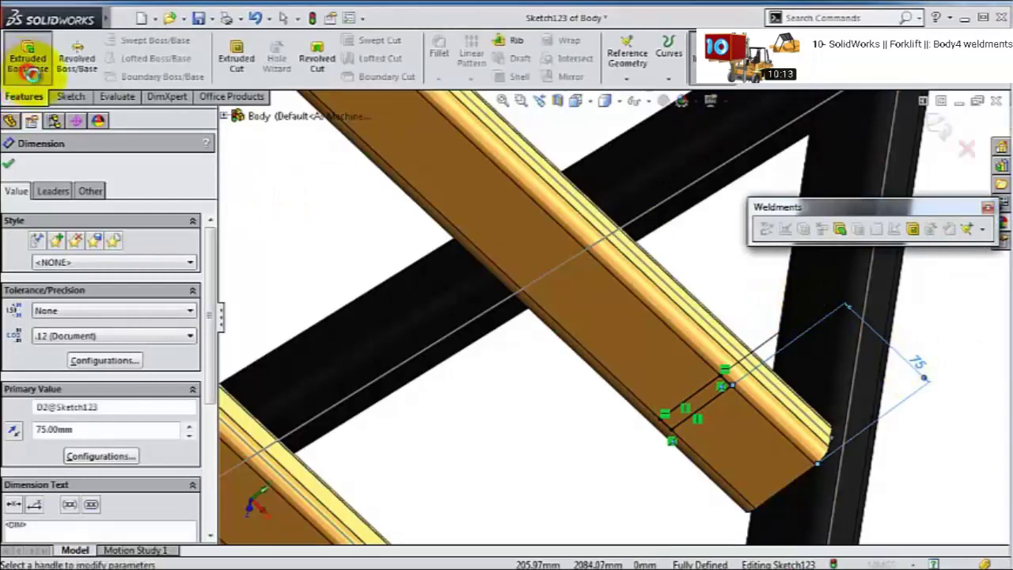
- Extrude Sketch123's 10 x 75 mm rectangle Up To Next, creating the first roof slat
left_click(28, 70)
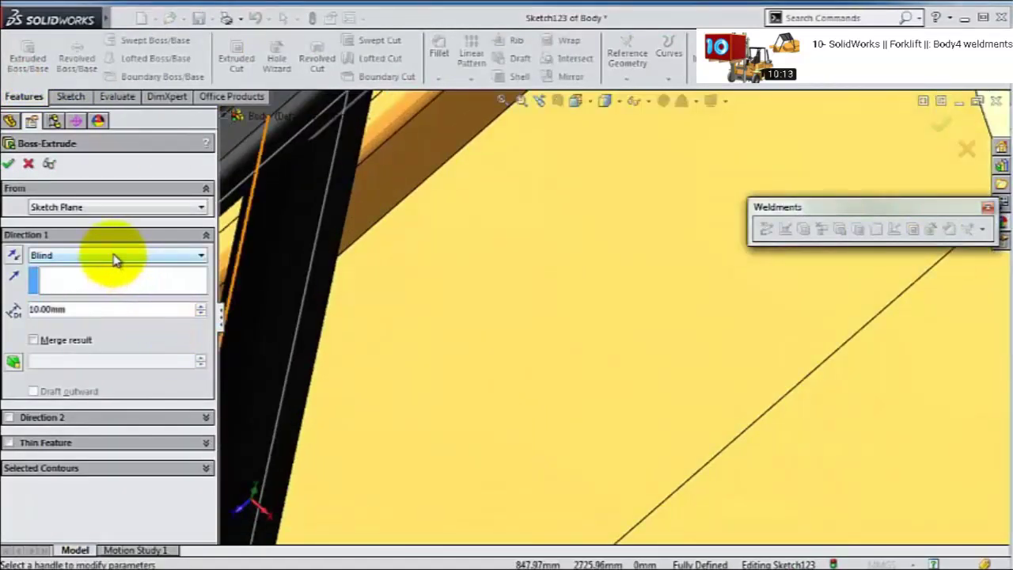
left_click(113, 256)
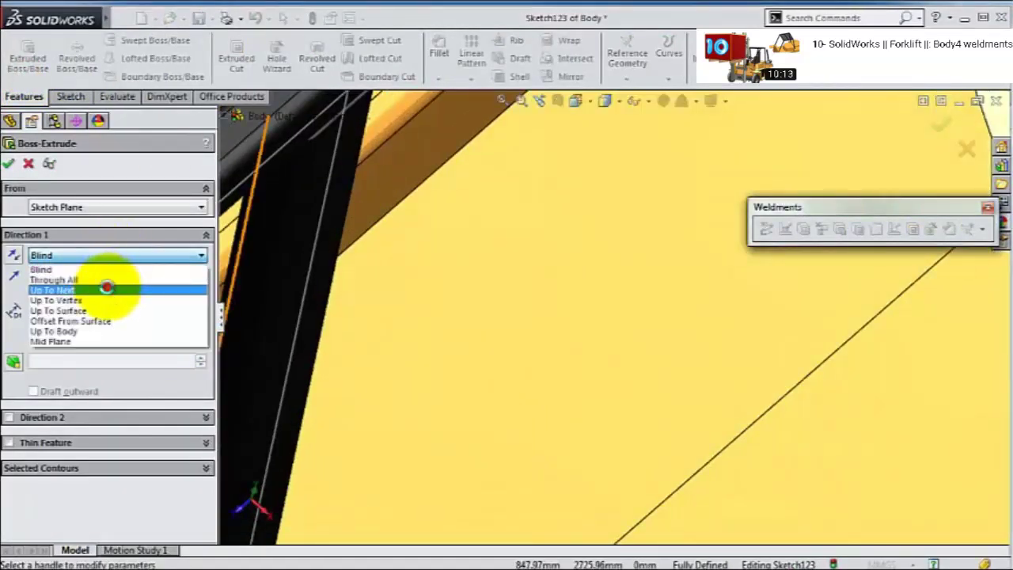
left_click(107, 288)
scroll(364, 340, "up", 5)
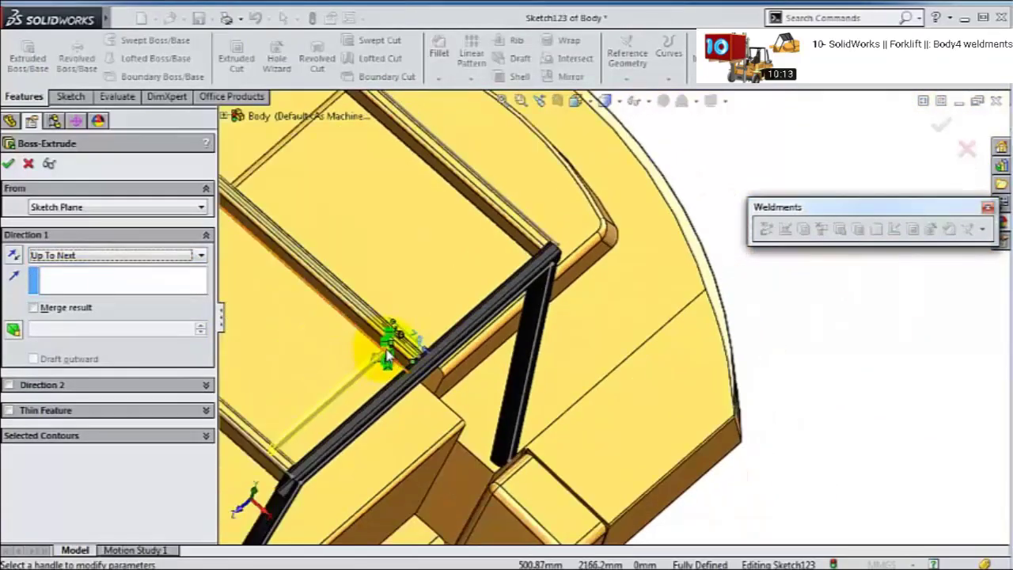
scroll(388, 357, "up", 2)
scroll(403, 396, "down", 8)
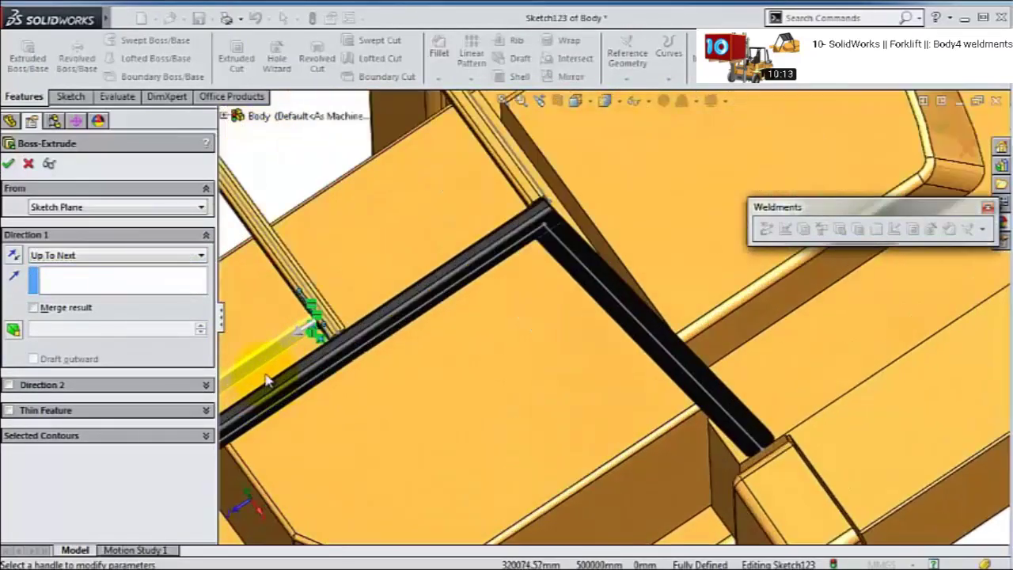
scroll(273, 364, "down", 4)
middle_click_drag(315, 376, 341, 285)
left_click(10, 164)
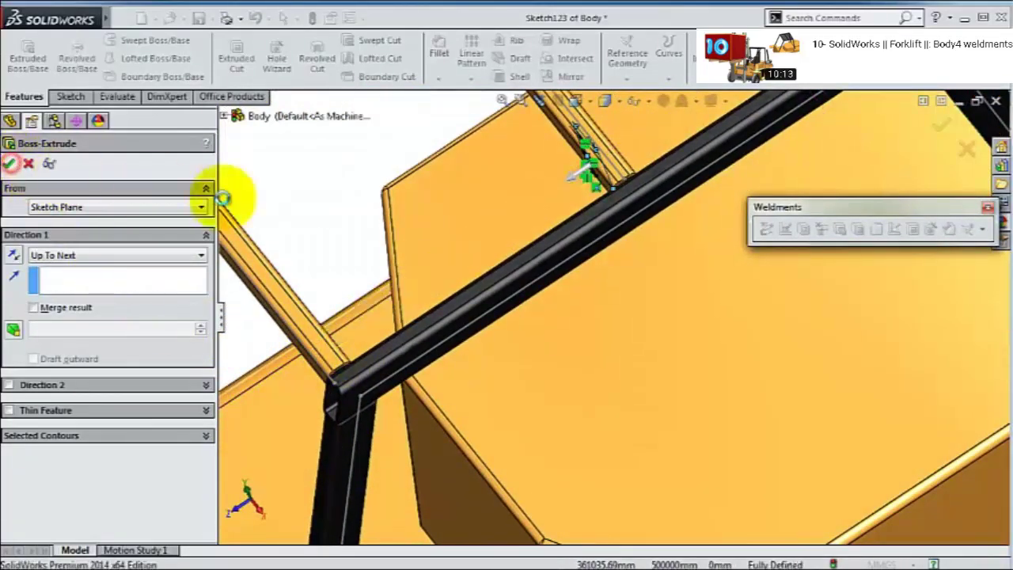
middle_click_drag(523, 257, 602, 238)
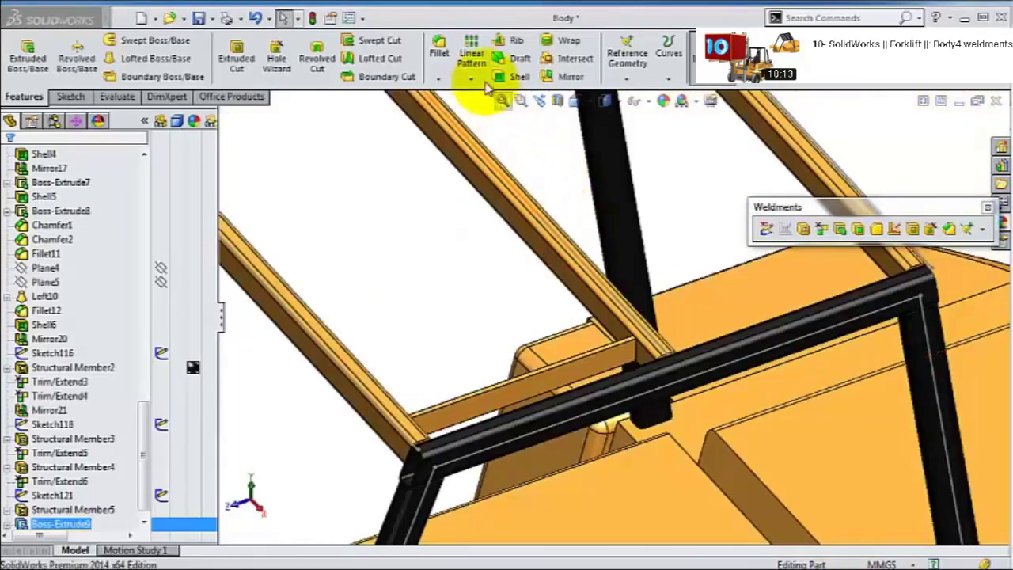
- Linear-pattern the slat along a beam edge: 10 instances 115 mm apart
left_click(472, 54)
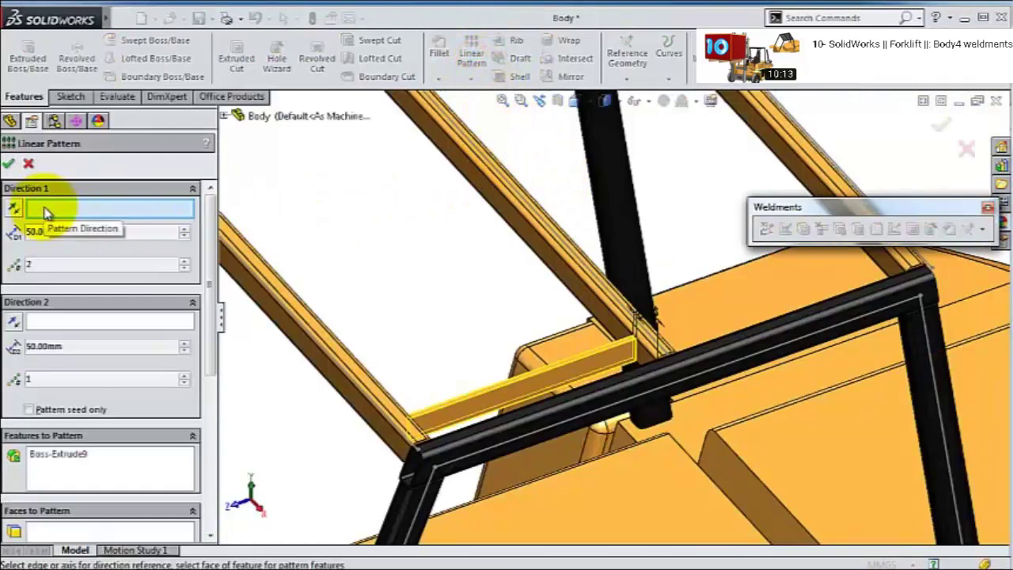
scroll(372, 342, "down", 5)
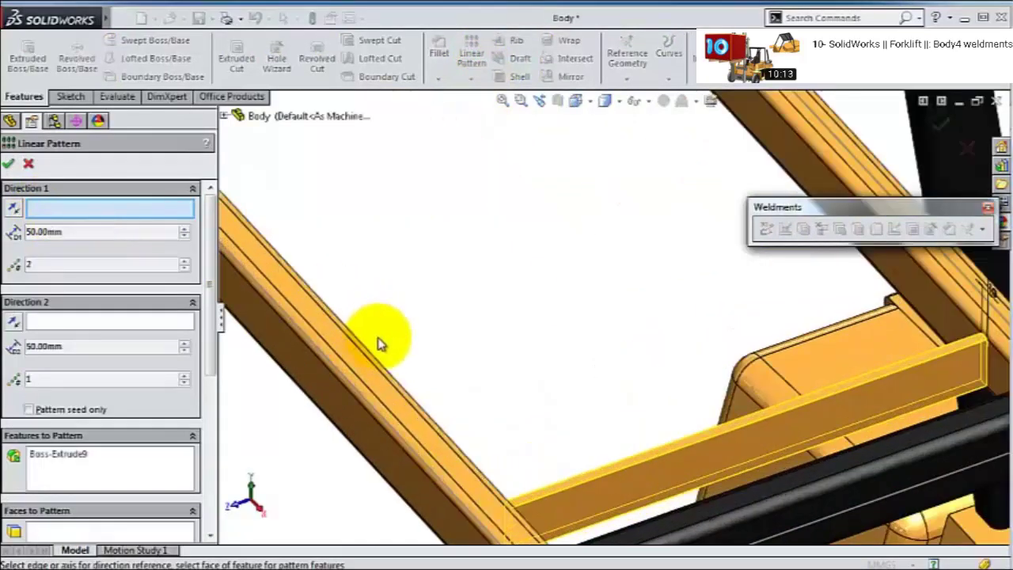
left_click(383, 378)
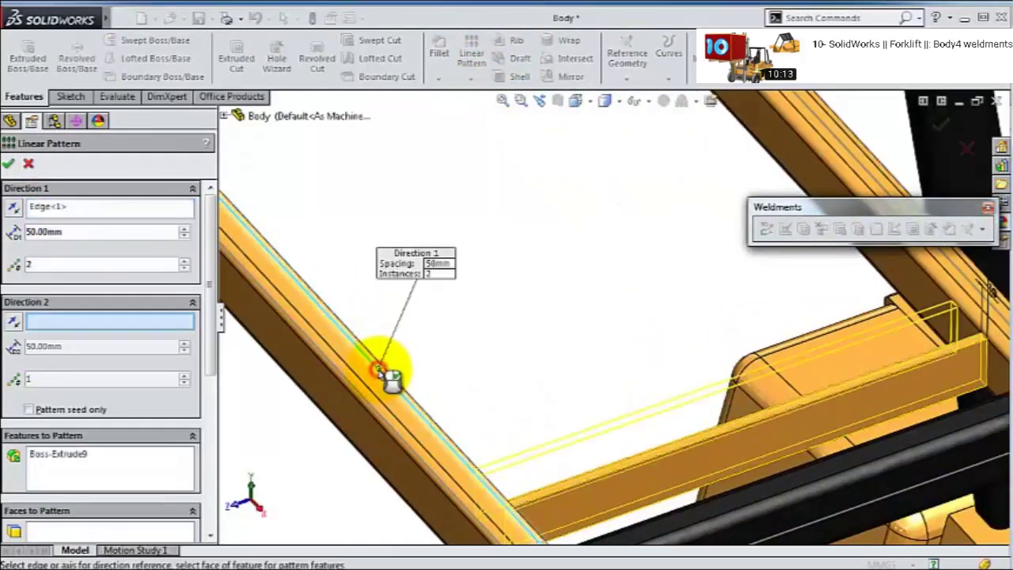
left_click(41, 266)
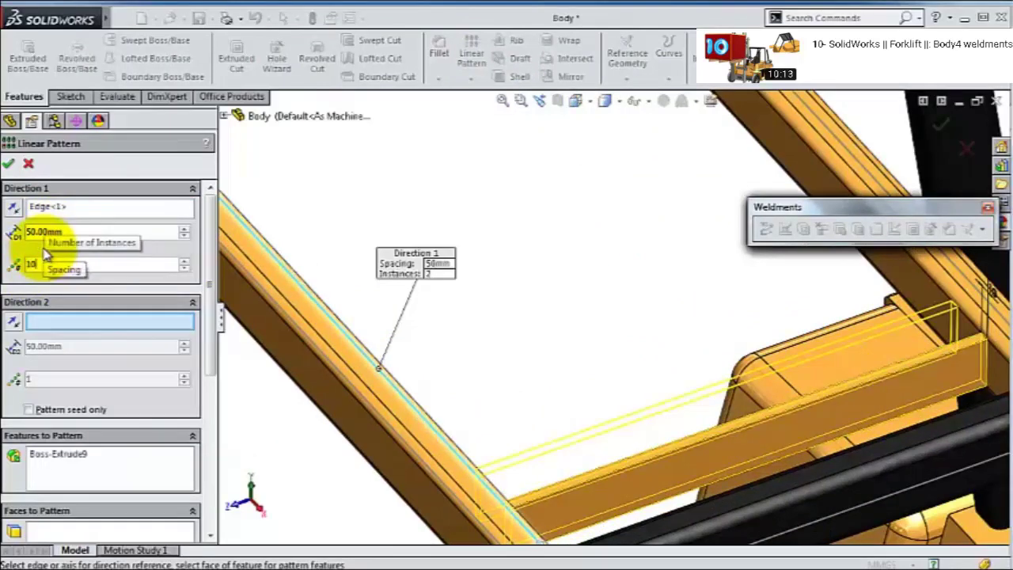
type("10")
left_click(123, 232)
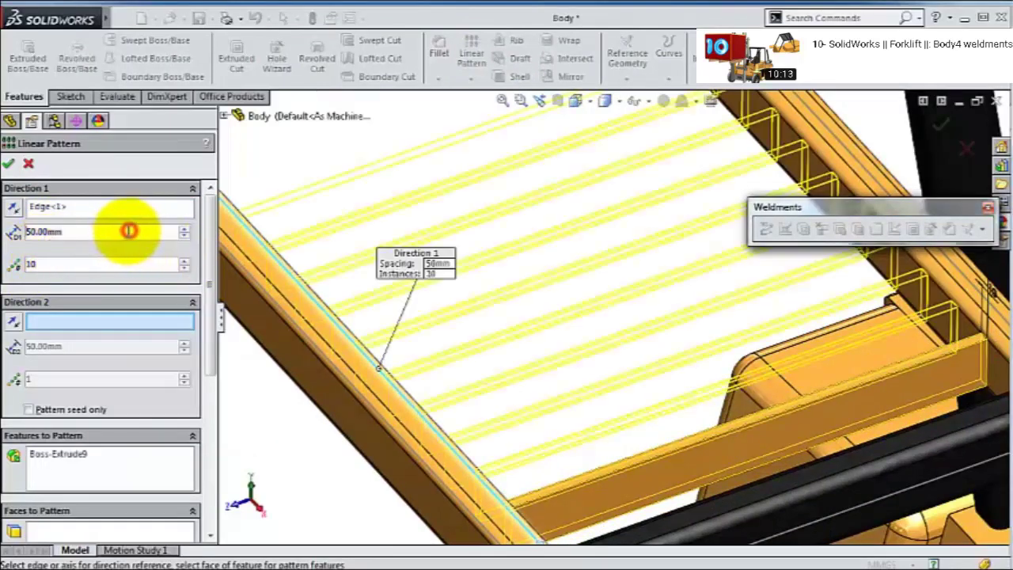
type("115")
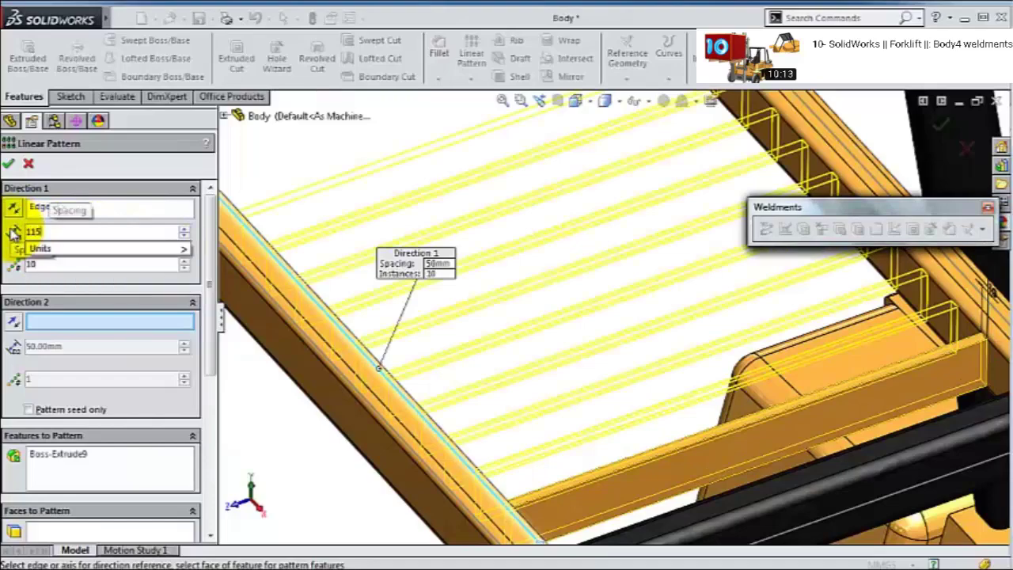
left_click(131, 269)
- Add a second pattern direction along a frame edge with 2 instances 510 mm apart
middle_click_drag(657, 304, 610, 290)
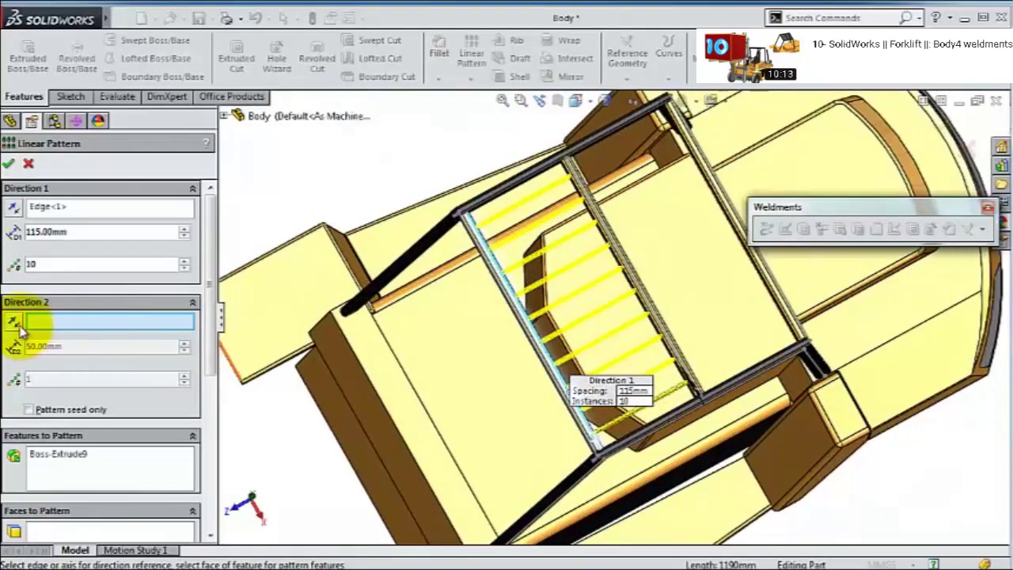
scroll(599, 186, "down", 4)
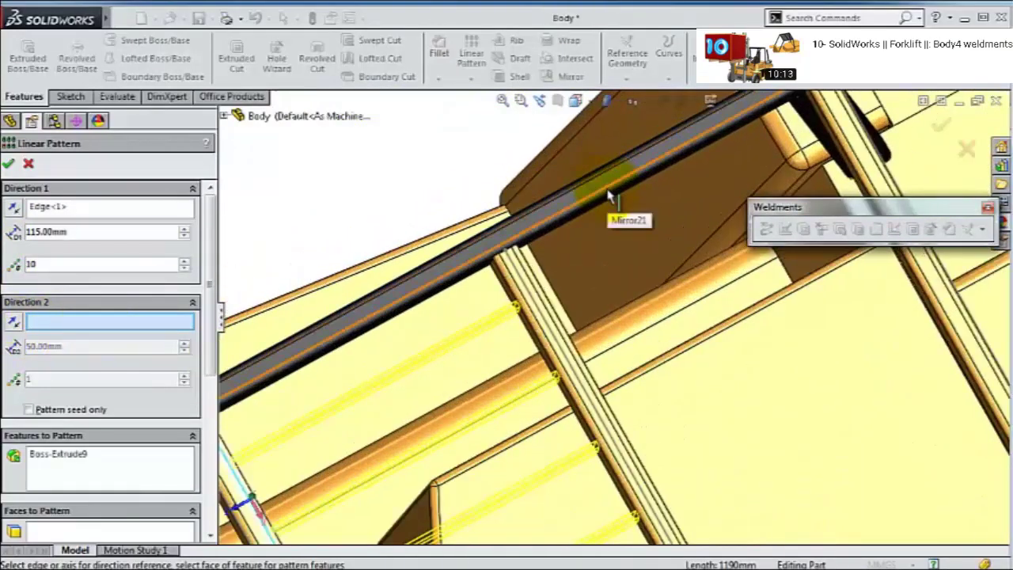
left_click(611, 197)
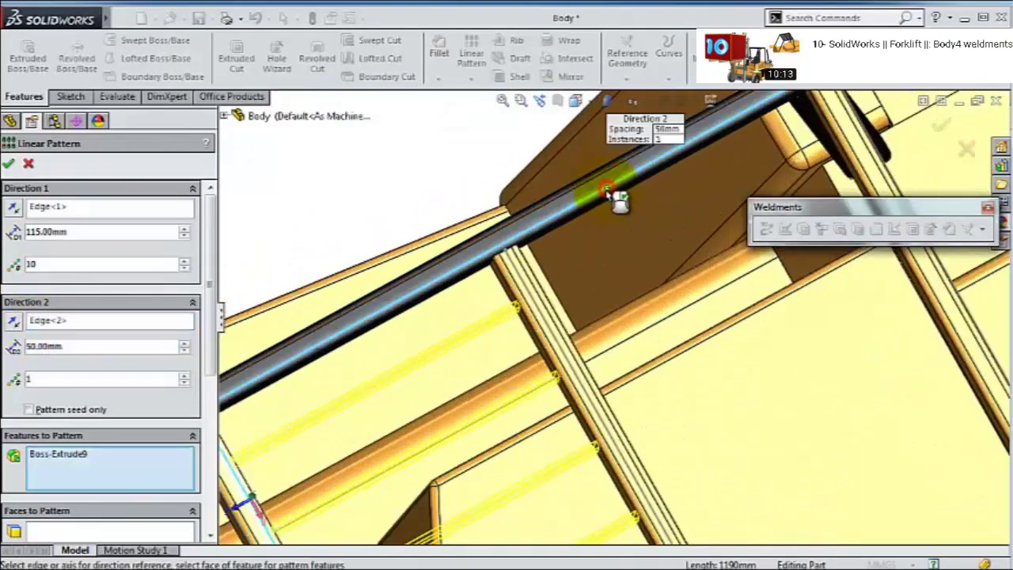
double_click(46, 379)
key("Return")
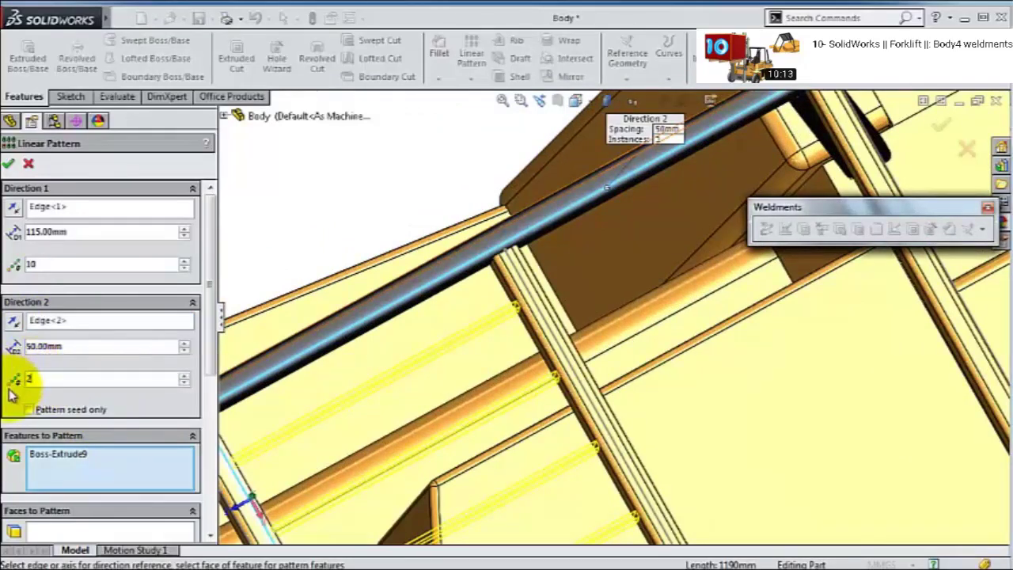
double_click(63, 348)
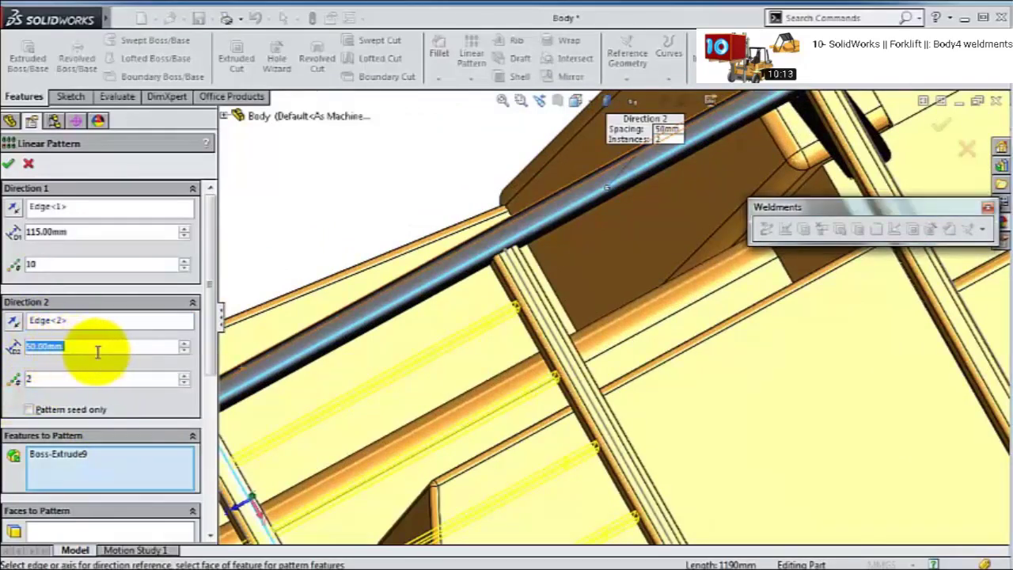
key("Return")
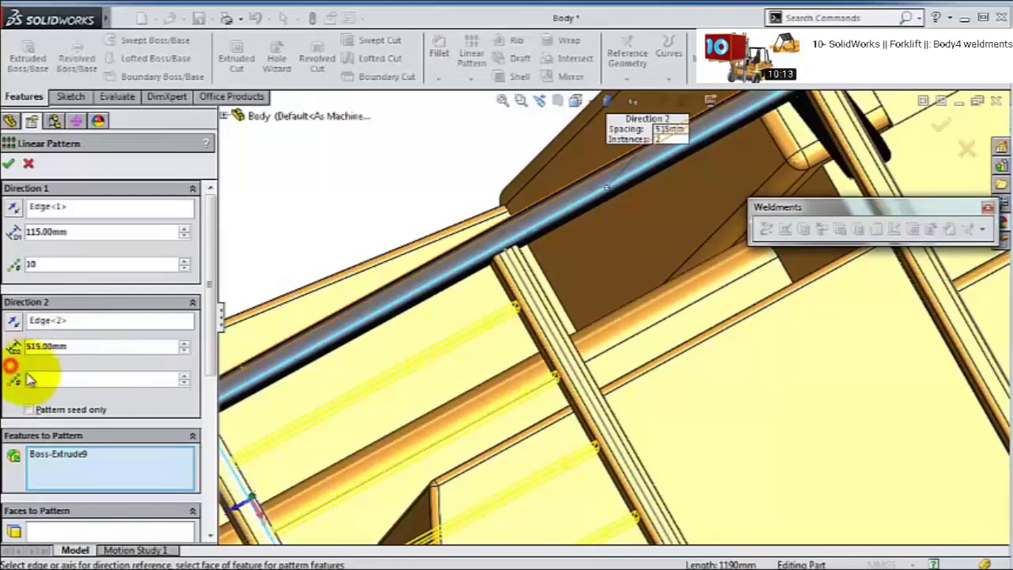
middle_click_drag(571, 385, 542, 407)
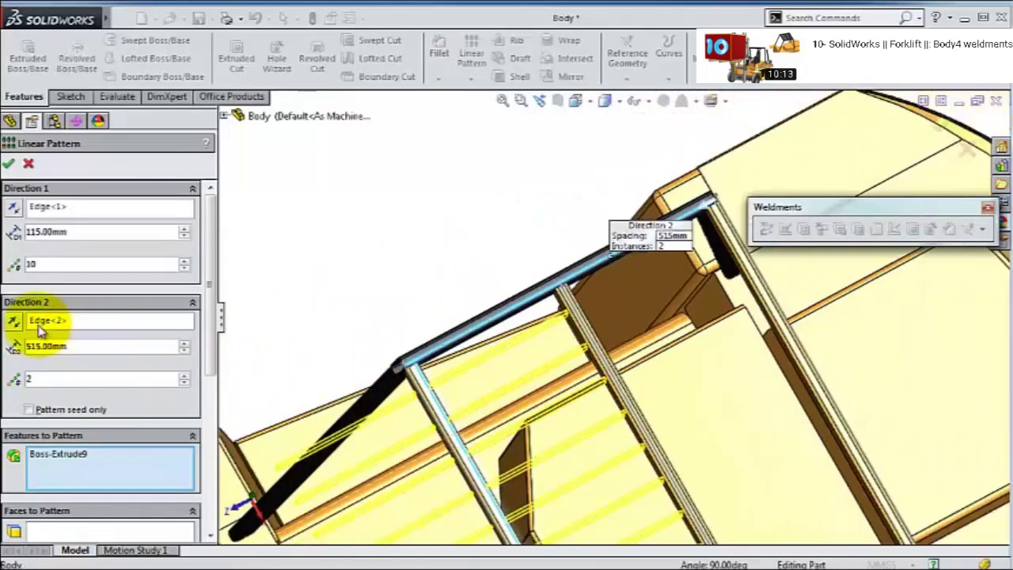
middle_click_drag(518, 372, 578, 345)
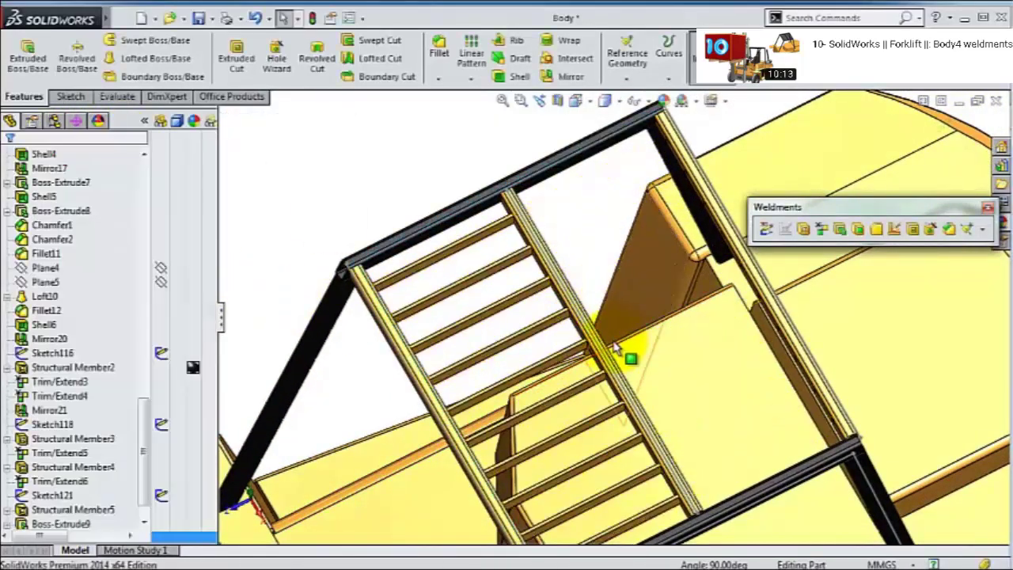
middle_click_drag(615, 351, 625, 309)
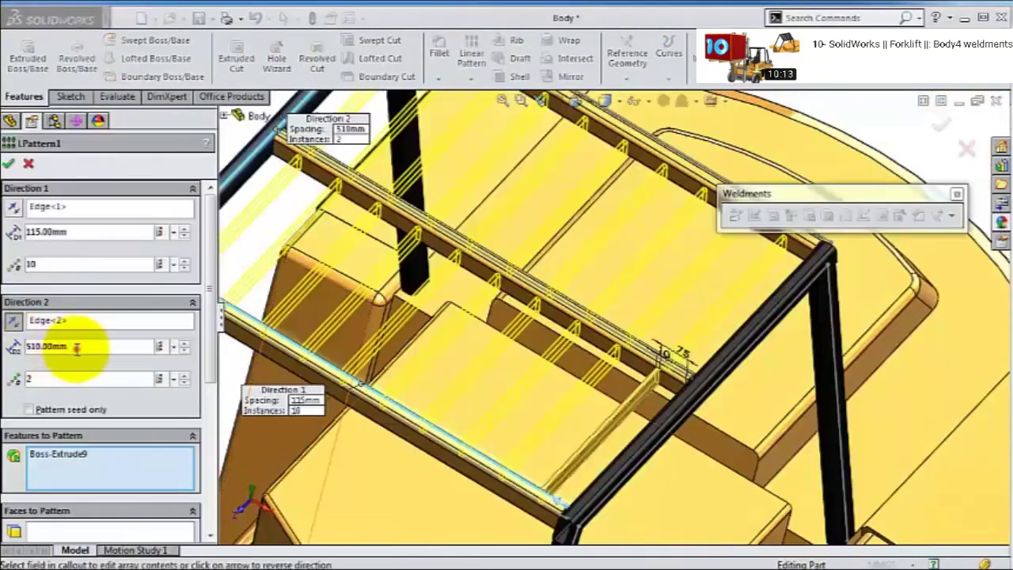
left_click(77, 348)
double_click(80, 345)
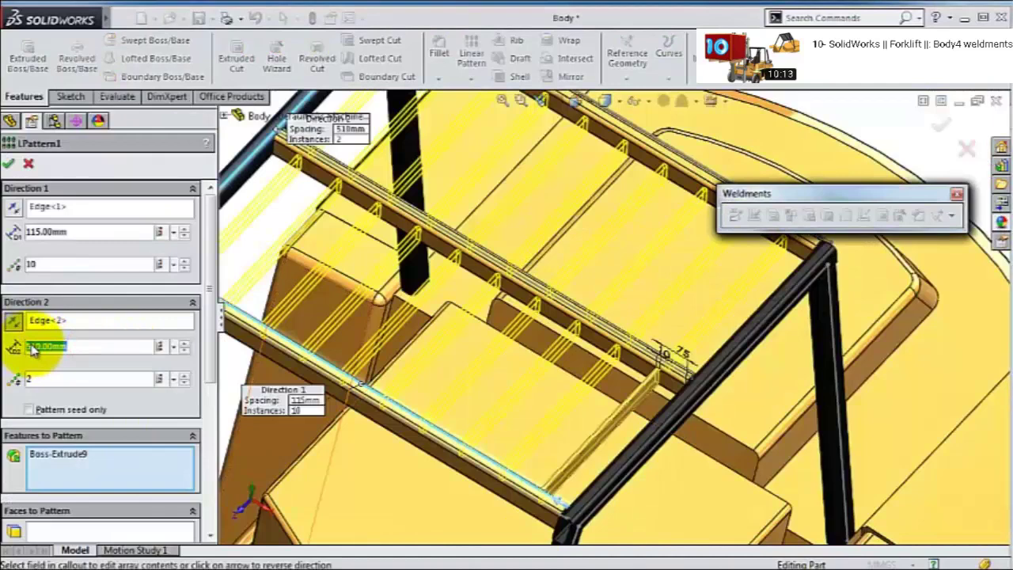
type("510")
left_click(20, 364)
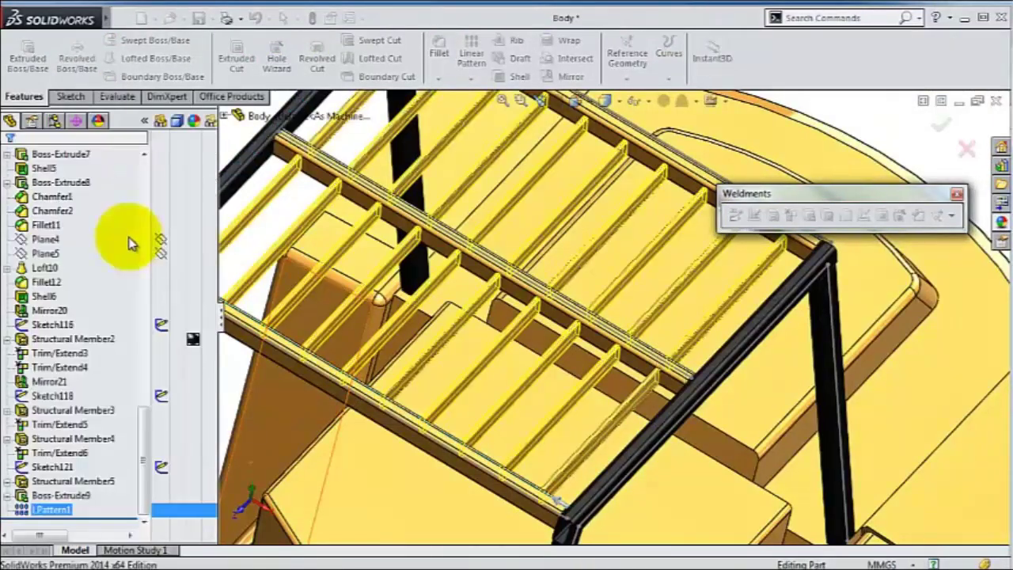
- Apply black spray paint to the middle cross beam, side roof beam and front roof beam
left_click(67, 481)
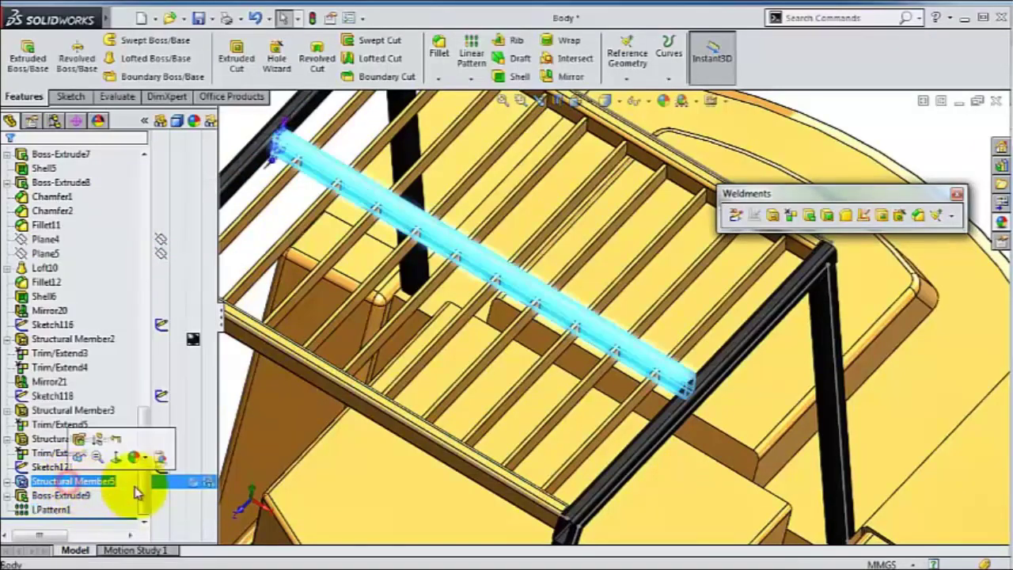
left_click(1000, 229)
left_click(889, 491)
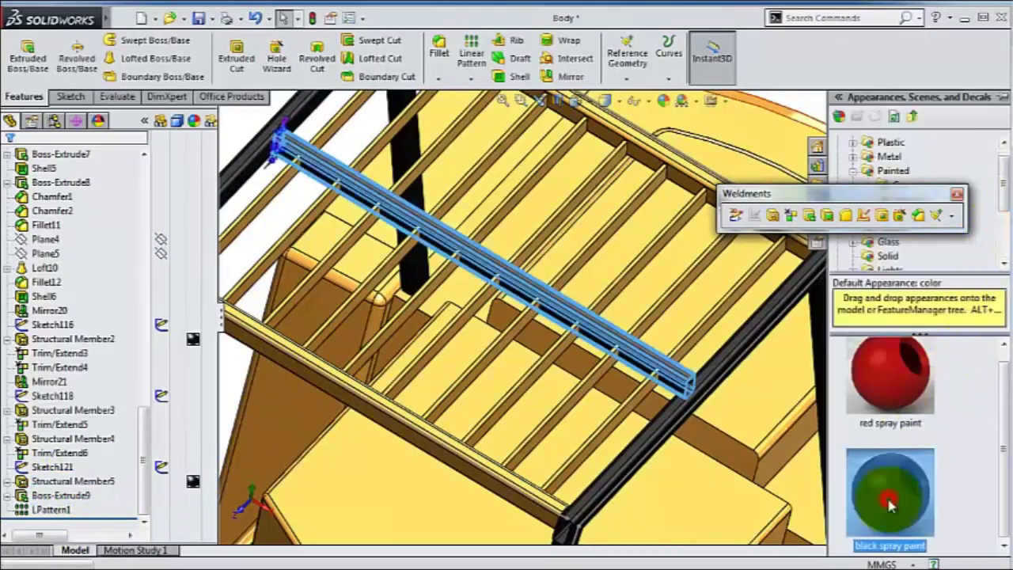
left_click_drag(890, 490, 282, 482)
left_click(72, 439)
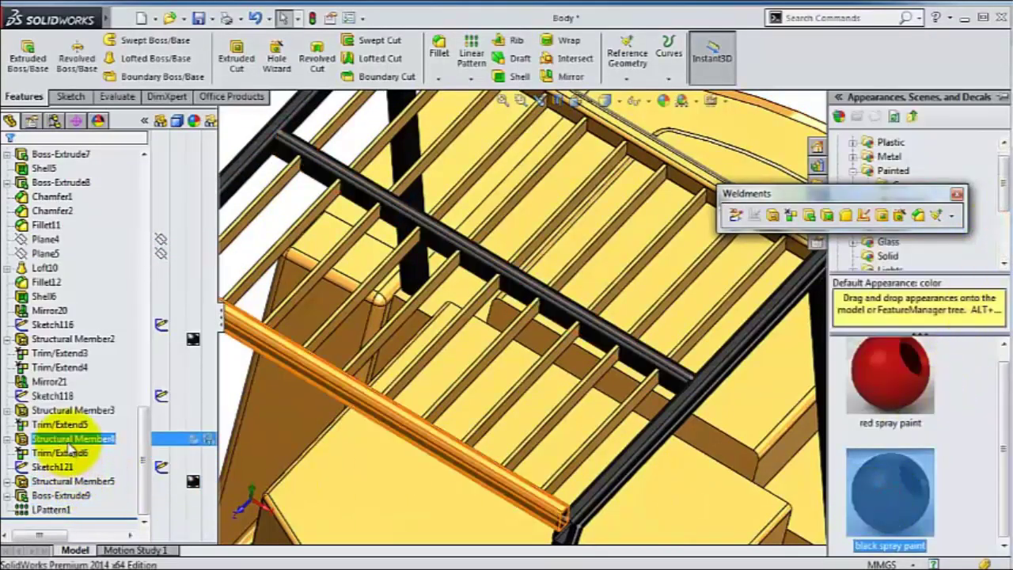
left_click(999, 230)
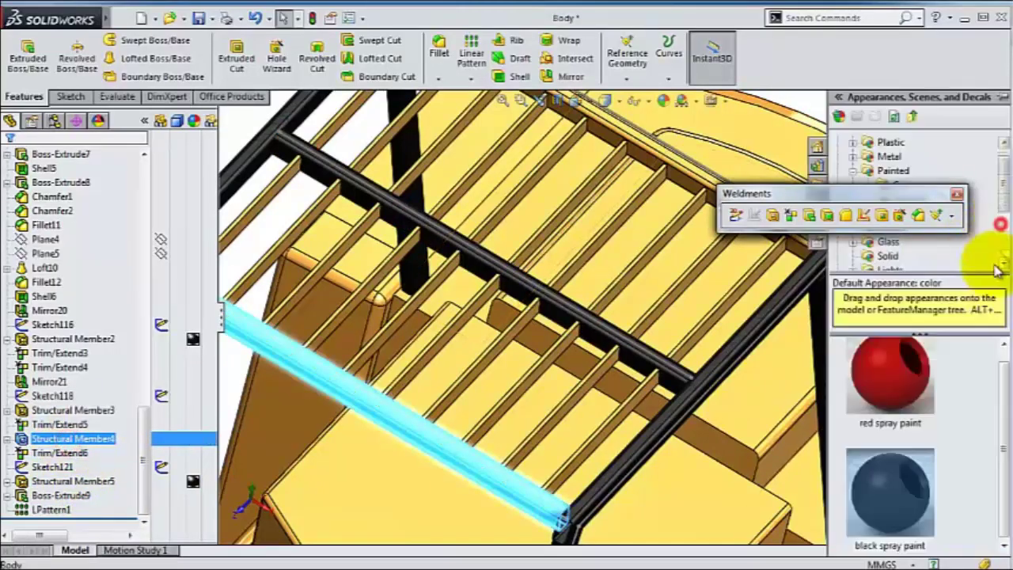
left_click(890, 490)
mouse_move(889, 490)
left_mouse_down()
mouse_move(769, 430)
mouse_move(708, 273)
left_mouse_up()
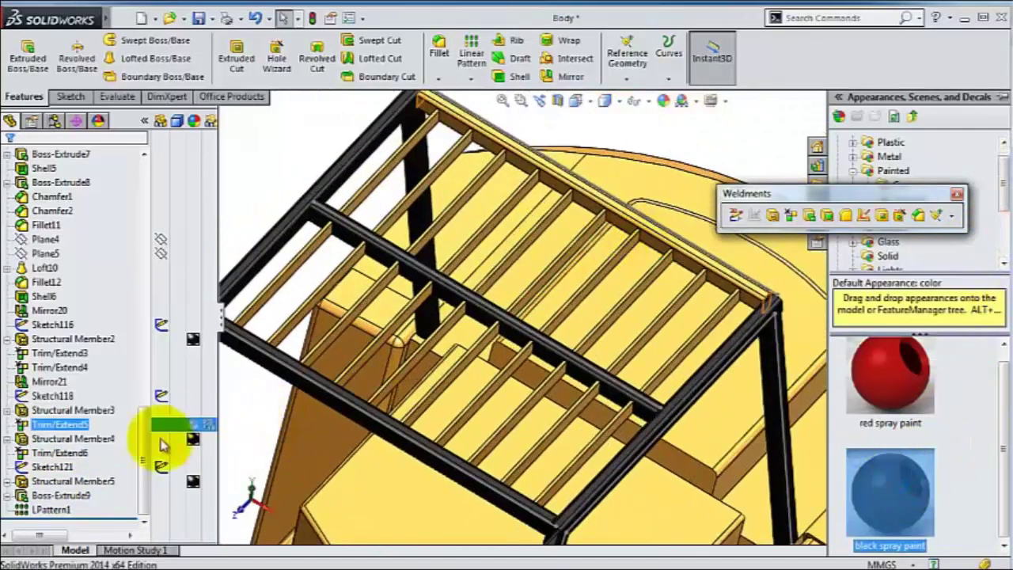
left_click(83, 411)
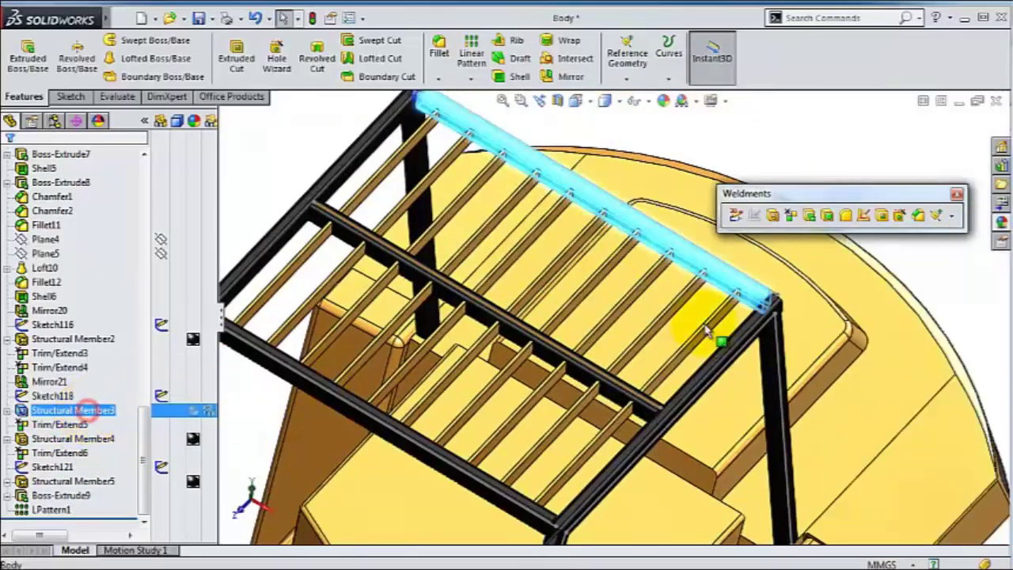
left_click_drag(902, 472, 719, 402)
mouse_move(718, 402)
middle_mouse_down()
mouse_move(707, 335)
mouse_move(677, 267)
mouse_move(649, 267)
mouse_move(660, 282)
mouse_move(647, 245)
middle_mouse_up()
scroll(566, 196, "down", 3)
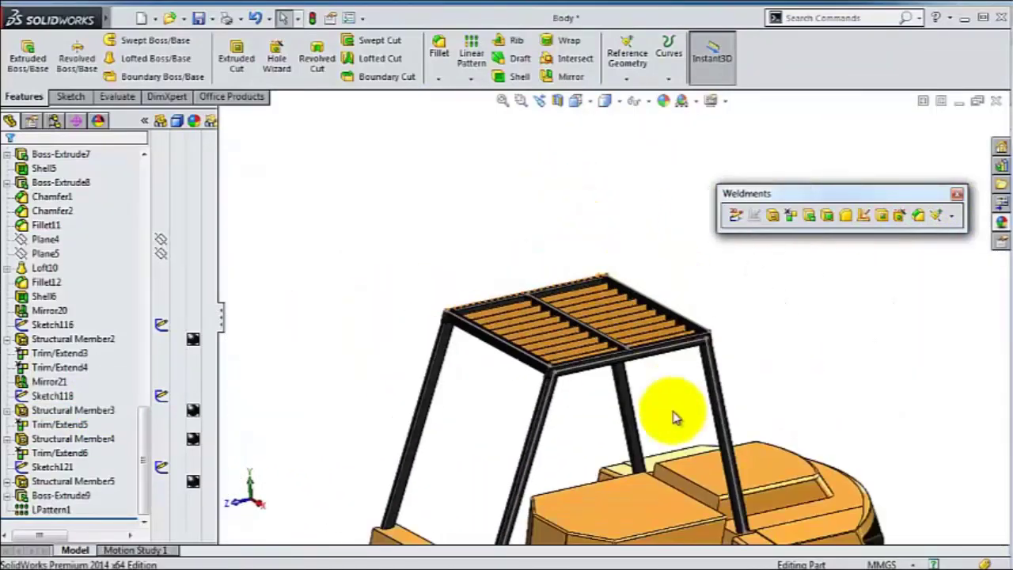
mouse_move(671, 414)
middle_mouse_down()
mouse_move(676, 332)
mouse_move(606, 357)
mouse_move(595, 405)
mouse_move(669, 427)
middle_mouse_up()
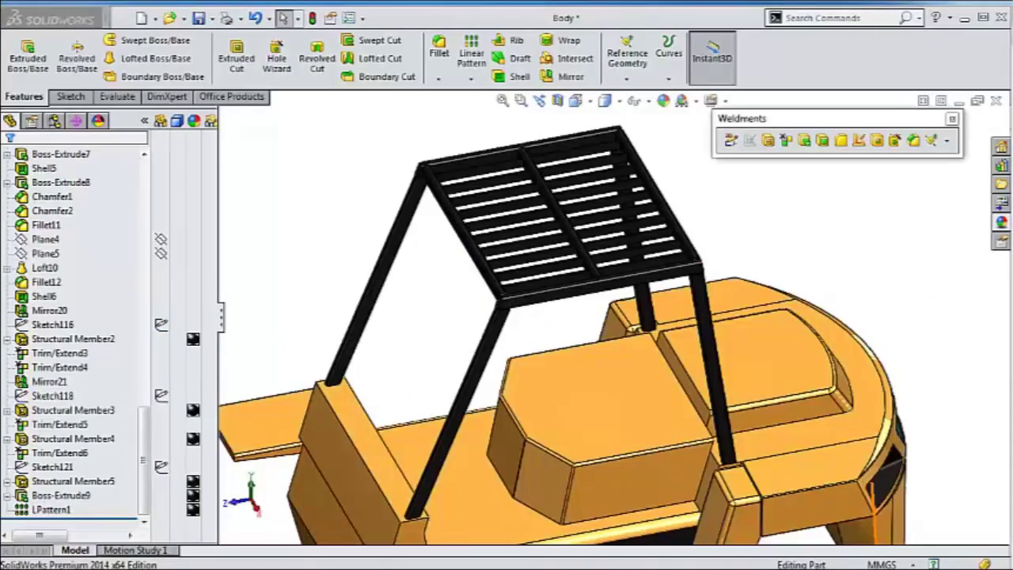
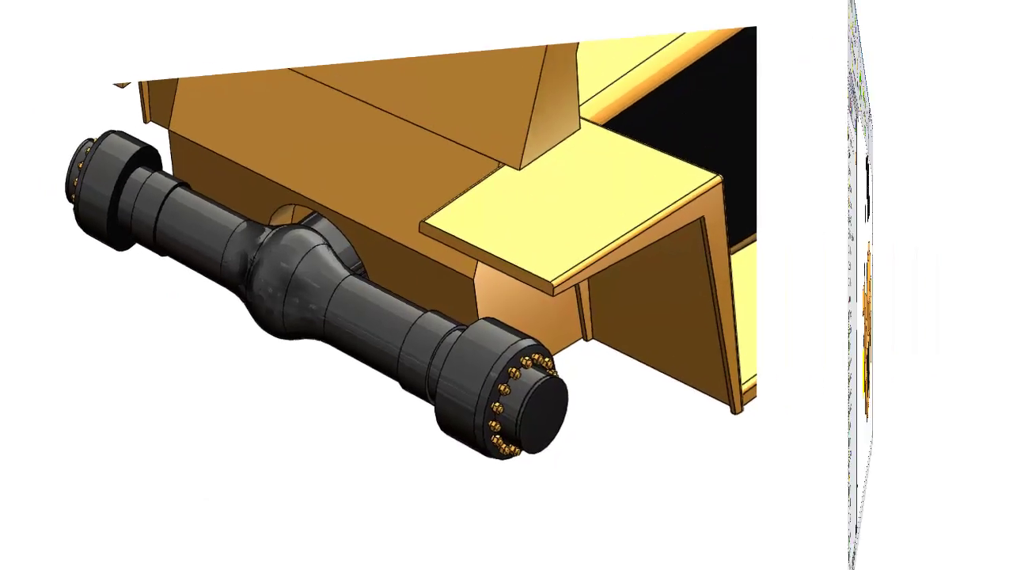
- Create Plane11 offset 200 mm from the plate's narrow end face, flipped to its other side
scroll(662, 393, "down", 10)
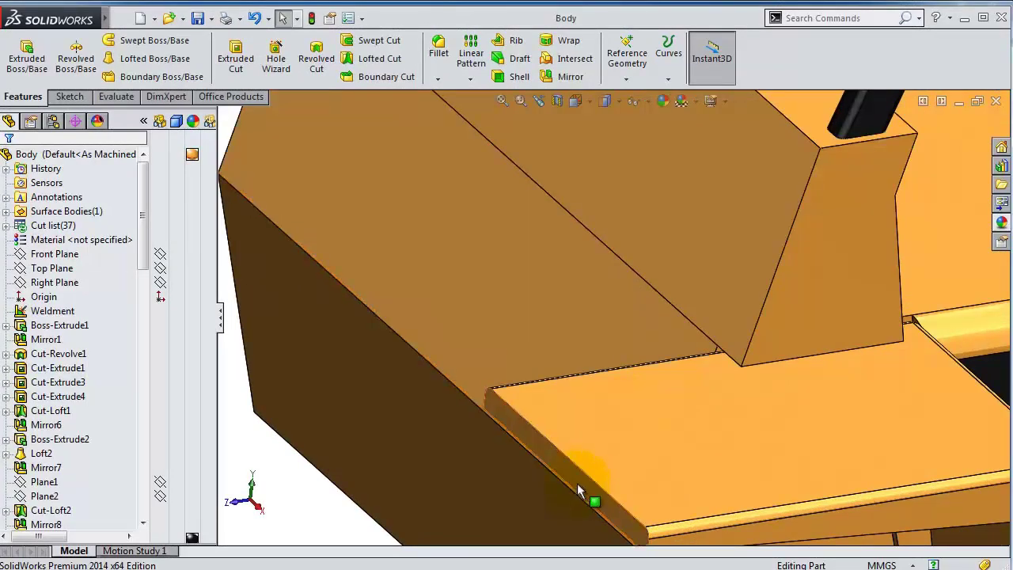
left_click(579, 483)
left_click(627, 79)
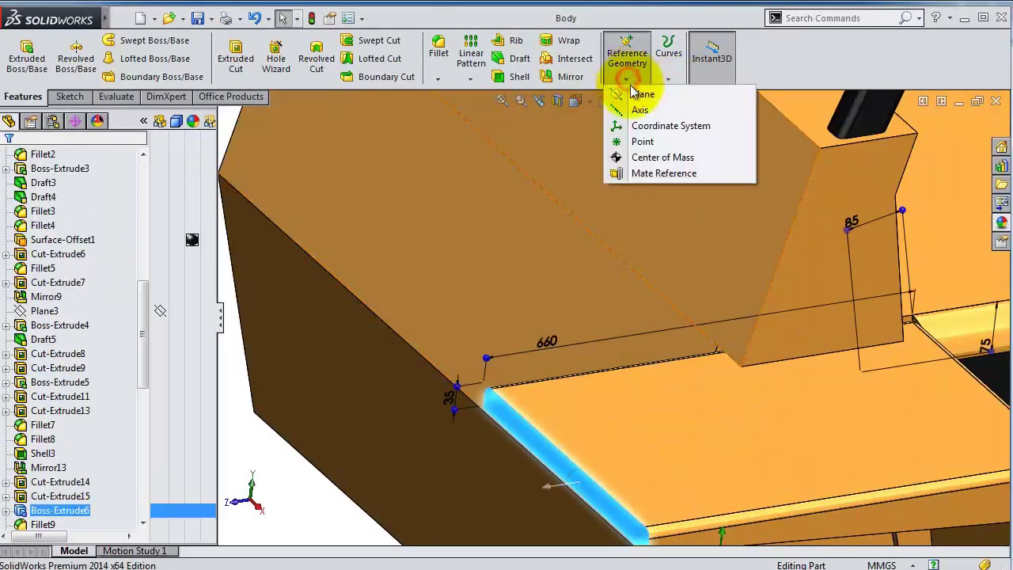
left_click(638, 100)
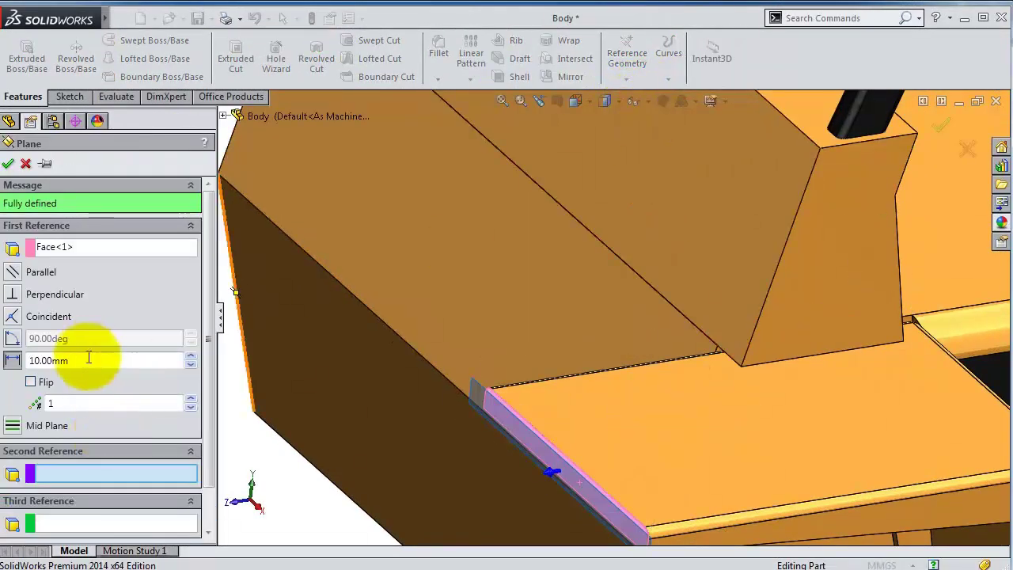
left_click(64, 360)
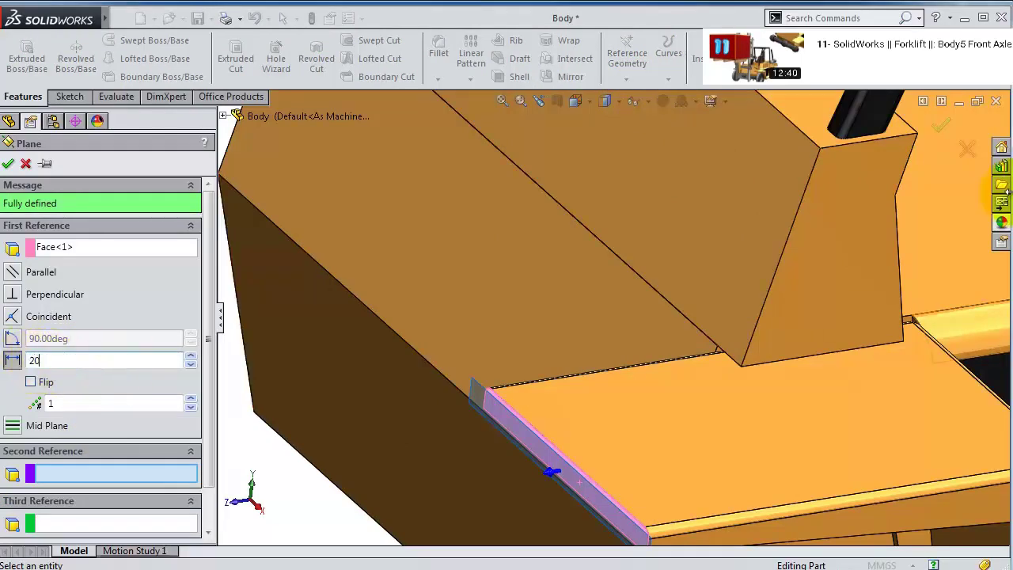
left_click(30, 382)
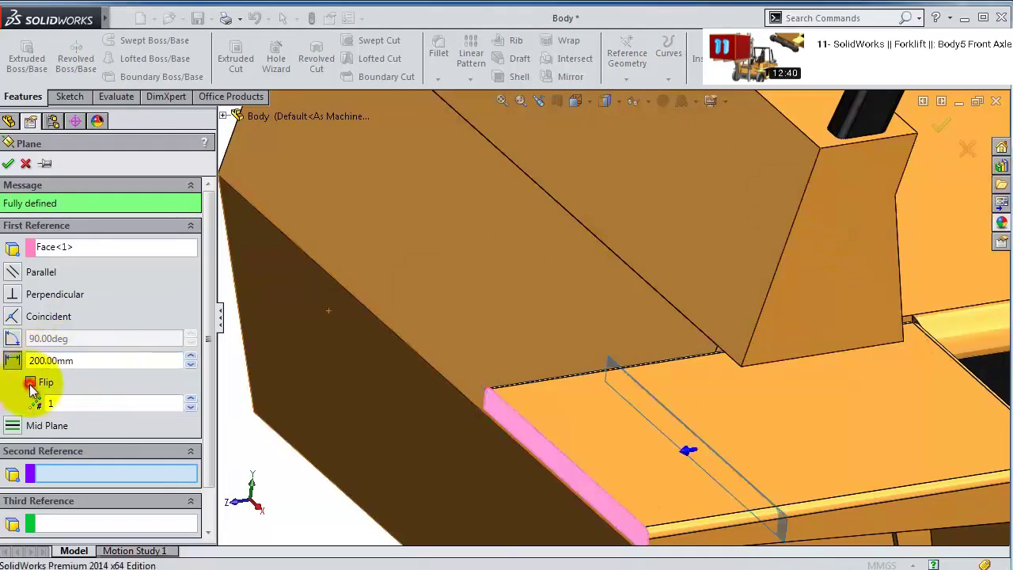
left_click(8, 166)
- Orbit toward the body's front and start a new sketch on Plane11
middle_click_drag(369, 344, 675, 421)
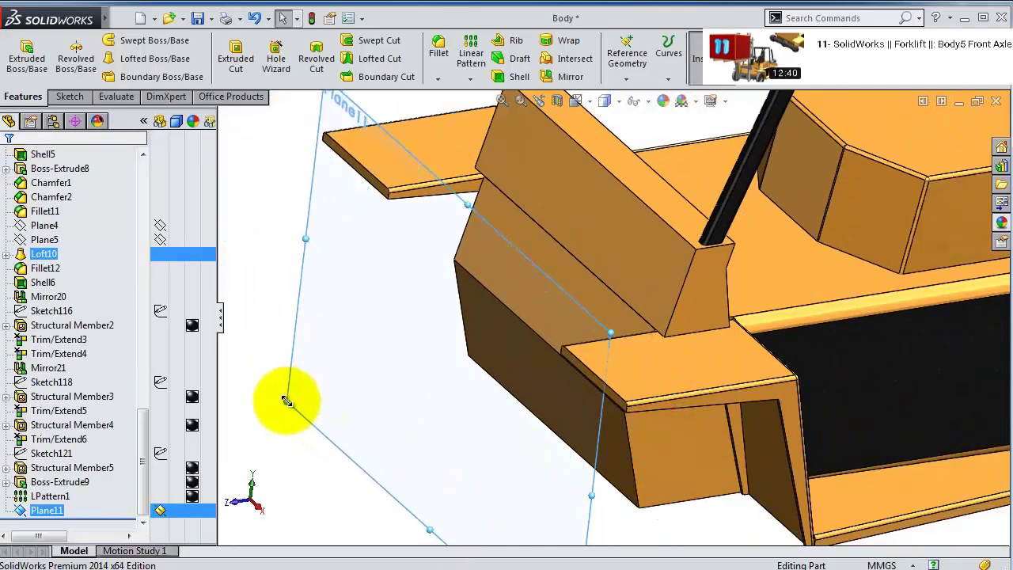
middle_click_drag(388, 210, 467, 210)
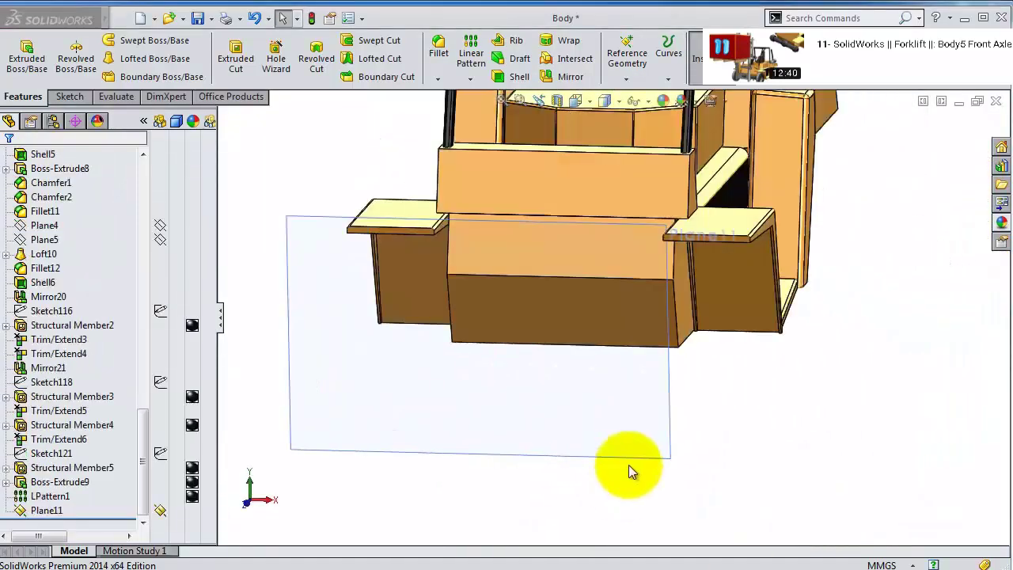
left_click(644, 456)
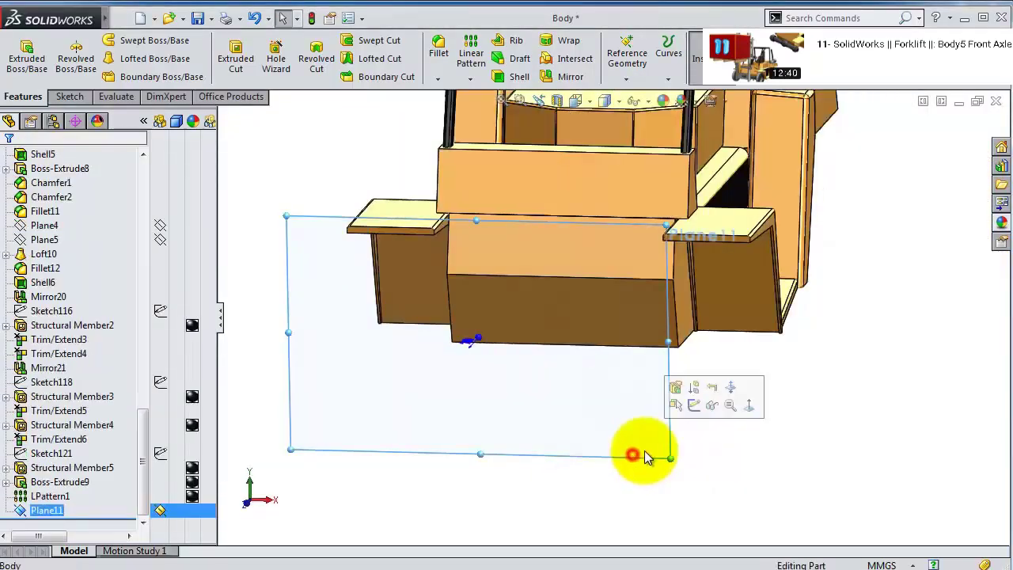
left_click(693, 406)
- Turn the view normal to Plane11 and draw a horizontal centerline across the body
left_click(640, 60)
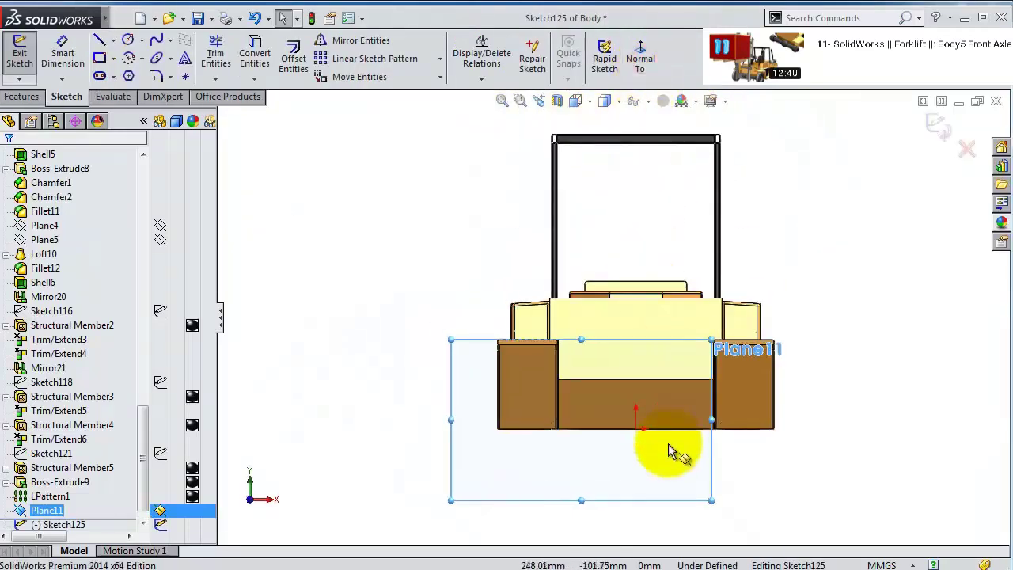
scroll(669, 451, "down", 6)
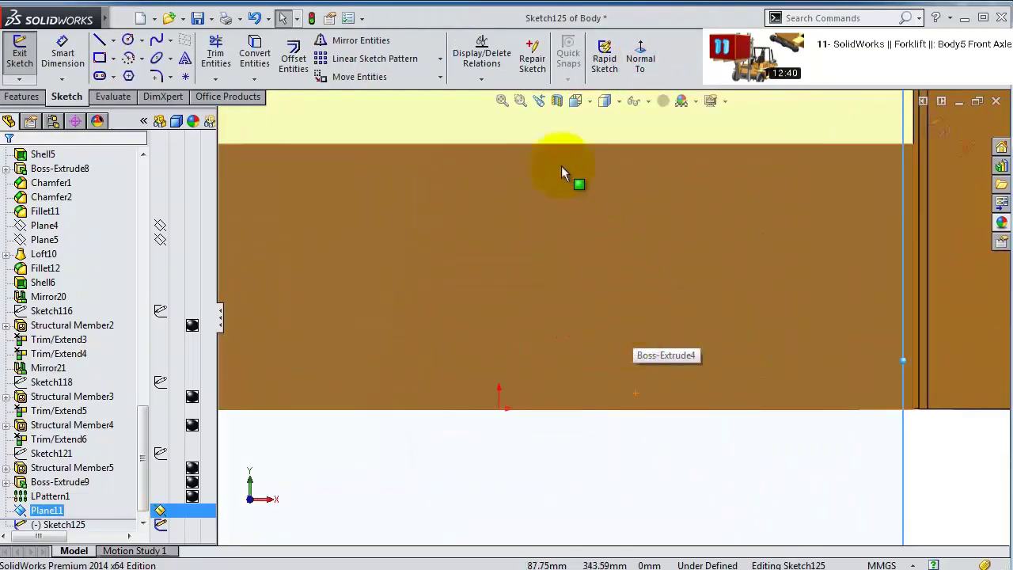
left_click(113, 40)
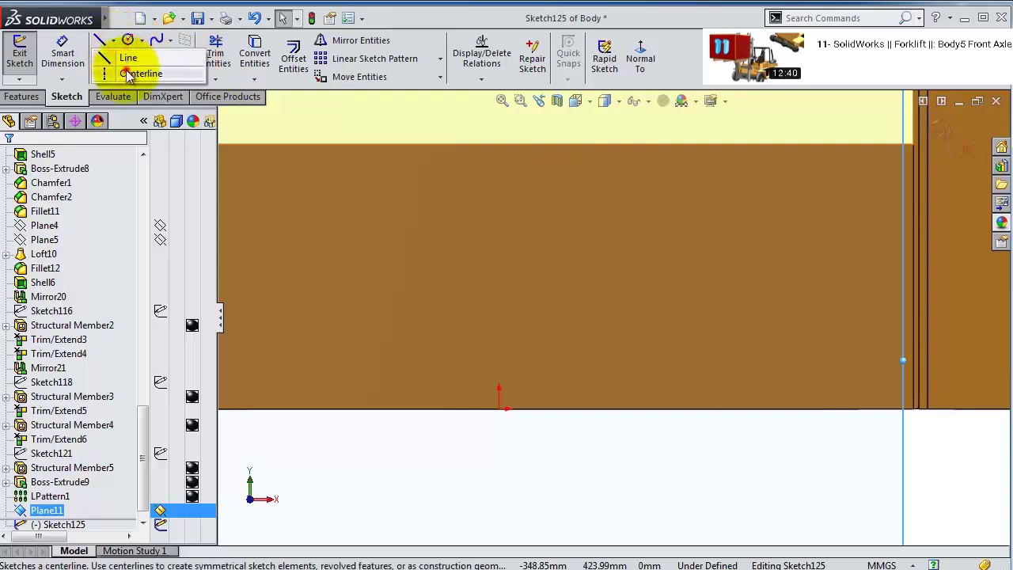
left_click(126, 73)
scroll(538, 285, "up", 4)
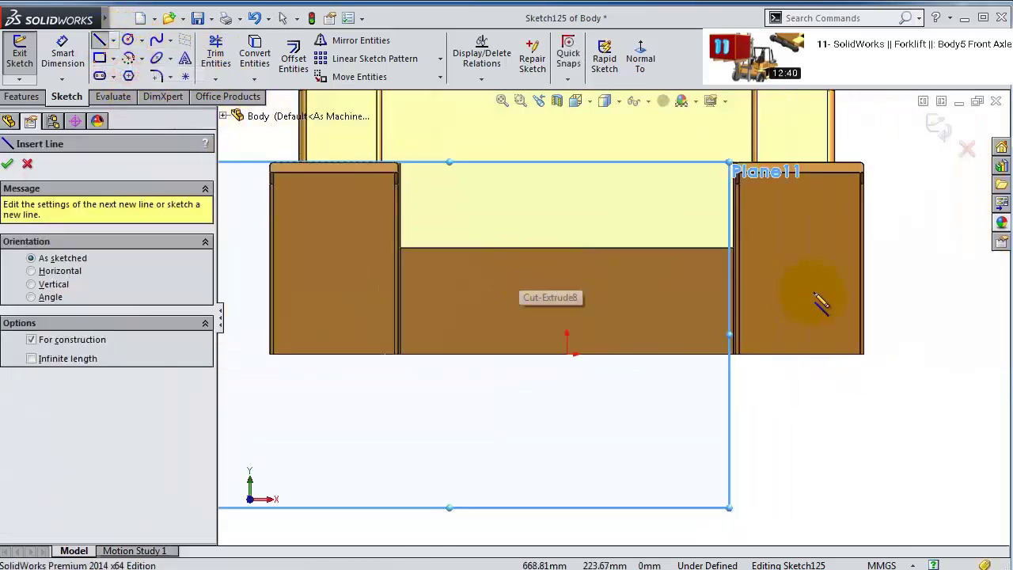
left_click(919, 310)
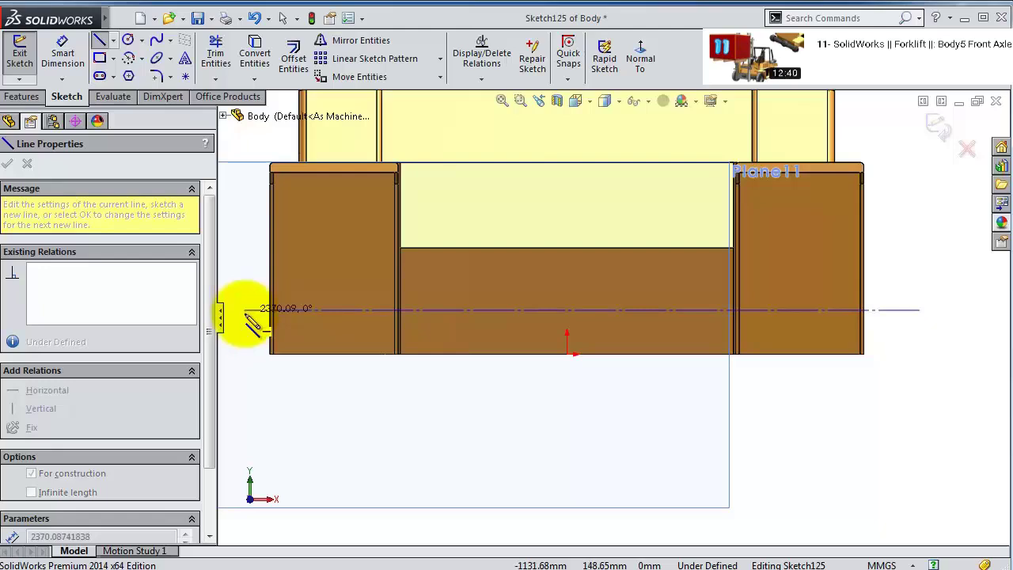
double_click(243, 310)
- Dimension the centerline 158 mm from the origin
left_click(62, 55)
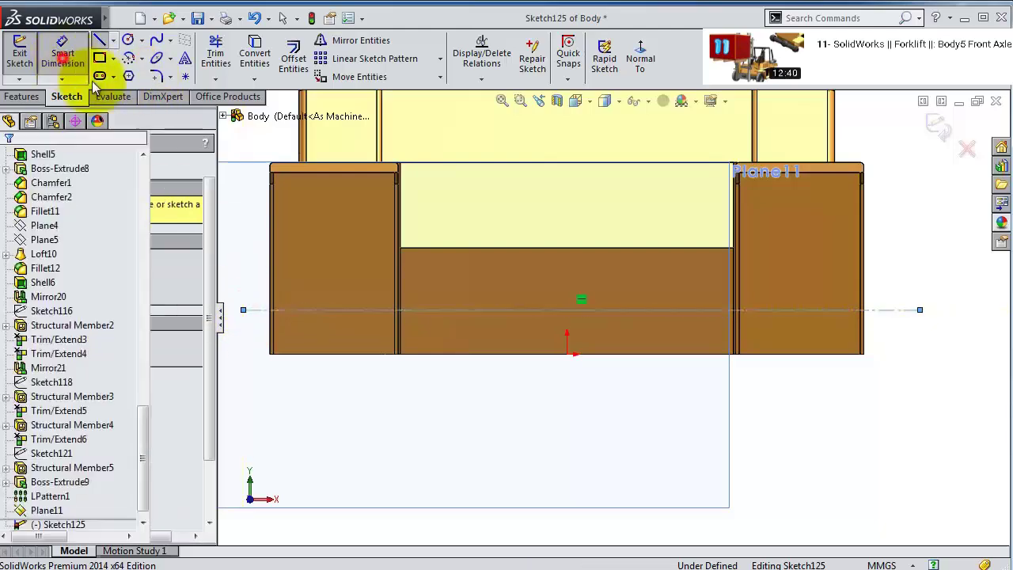
left_click(464, 310)
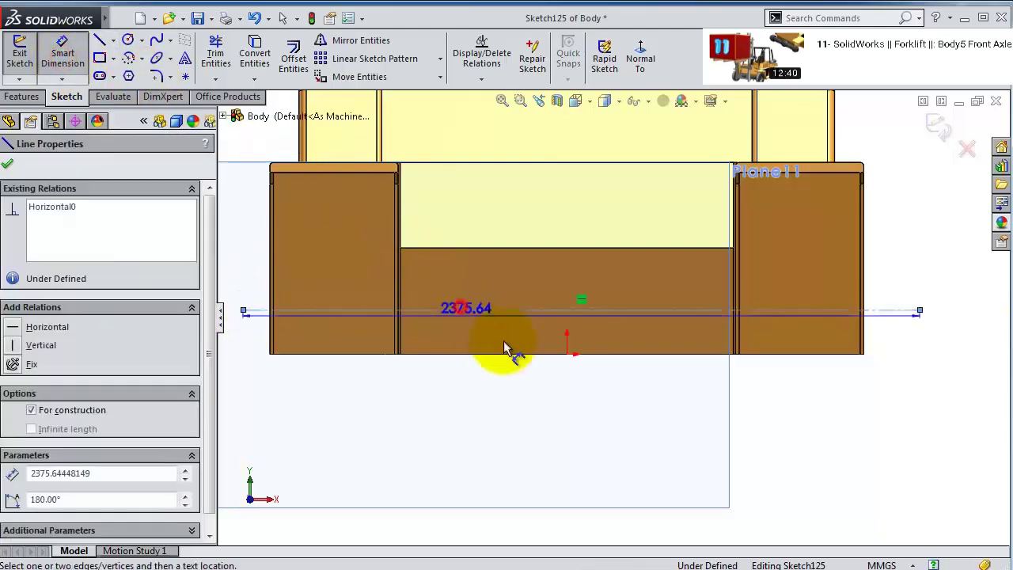
left_click(568, 355)
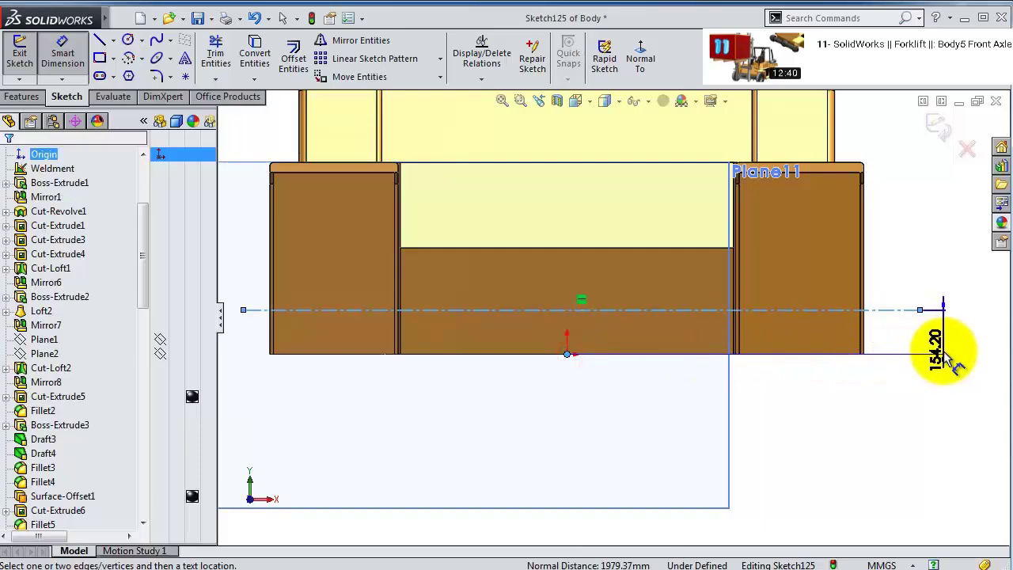
left_click(952, 358)
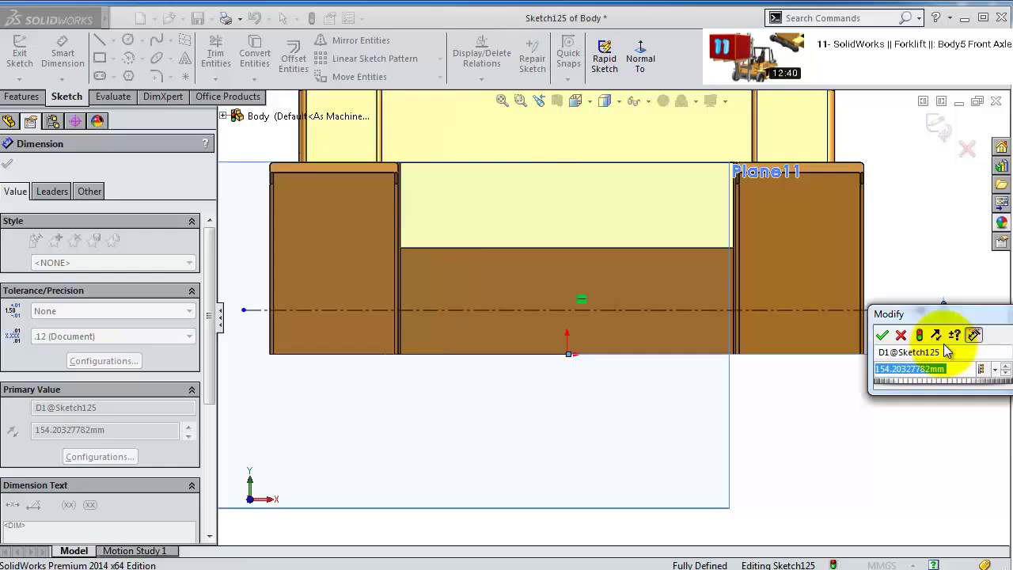
type("158")
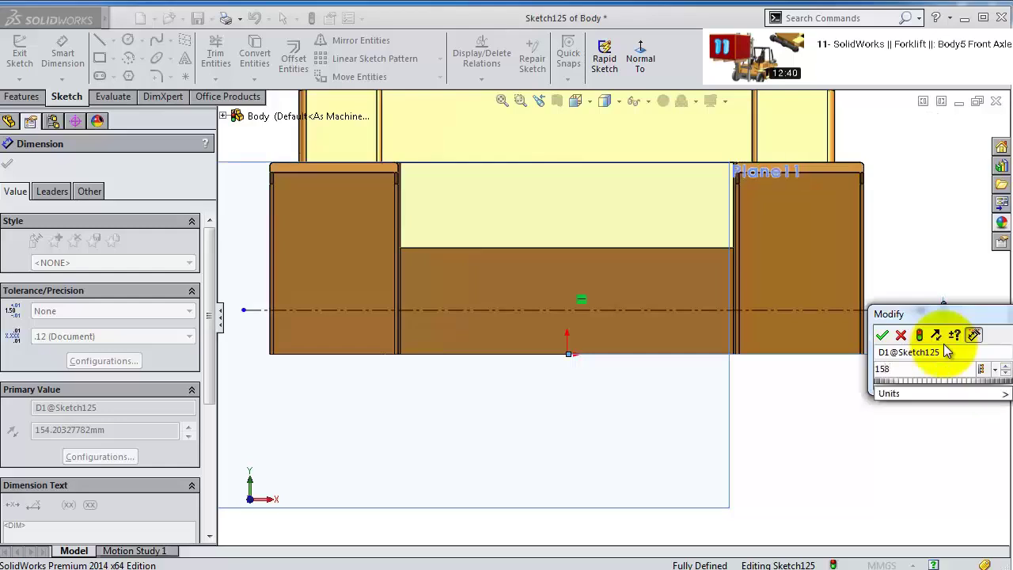
key("Return")
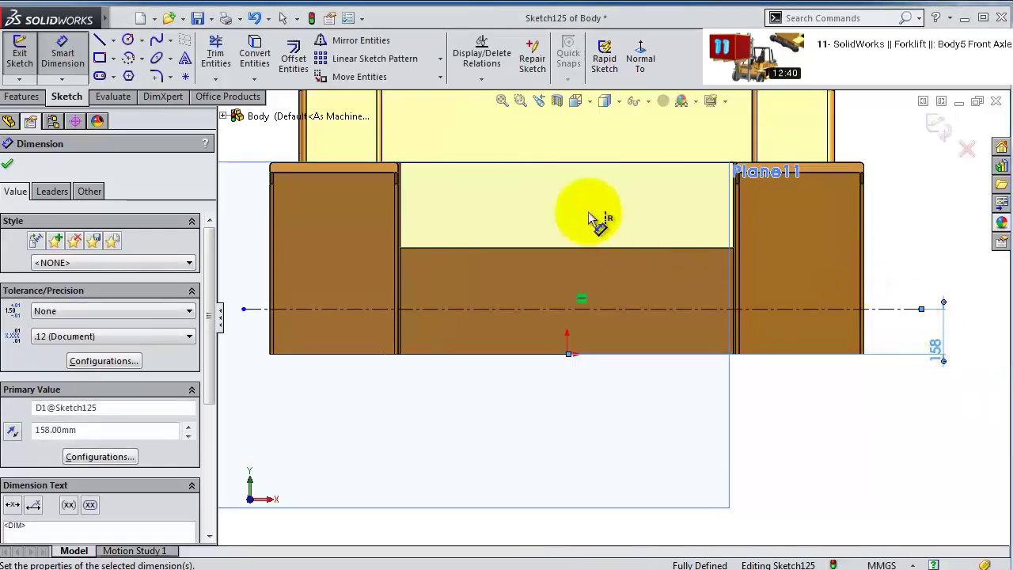
- Draw the first profile lines from the centerline: a vertical edge, a left step, a rise and the top edge
left_click(100, 40)
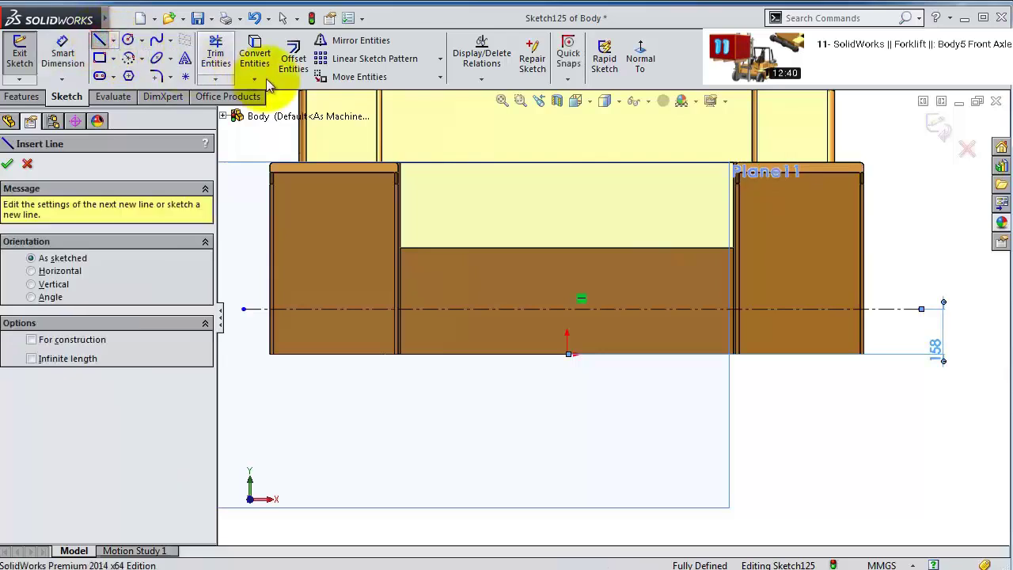
scroll(861, 261, "down", 4)
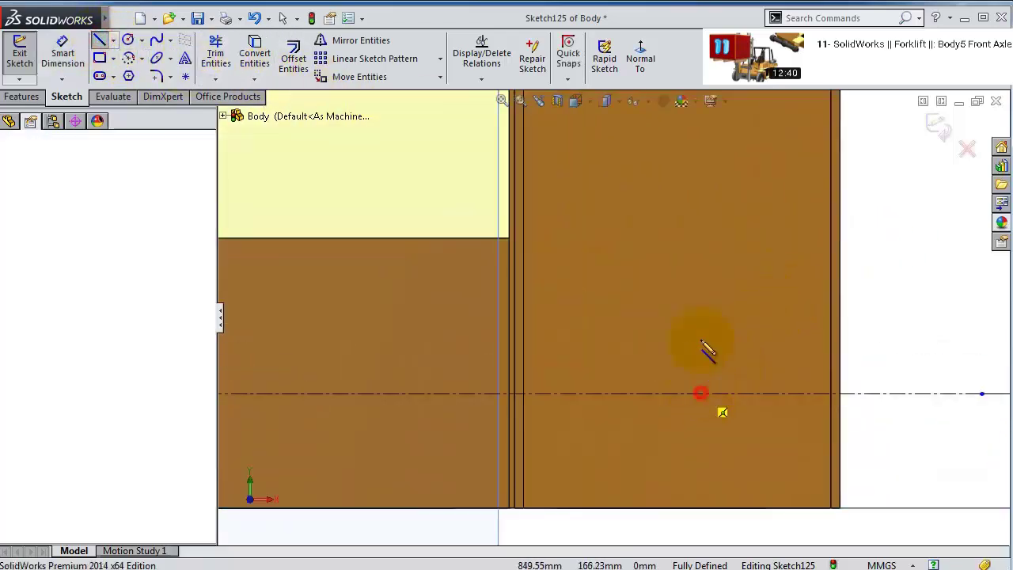
left_click(700, 393)
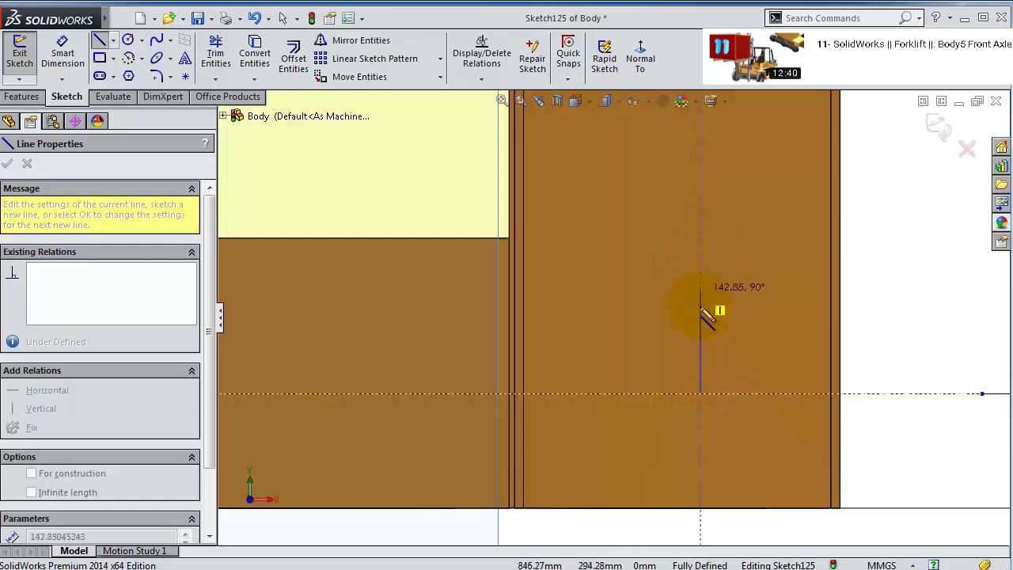
left_click(701, 355)
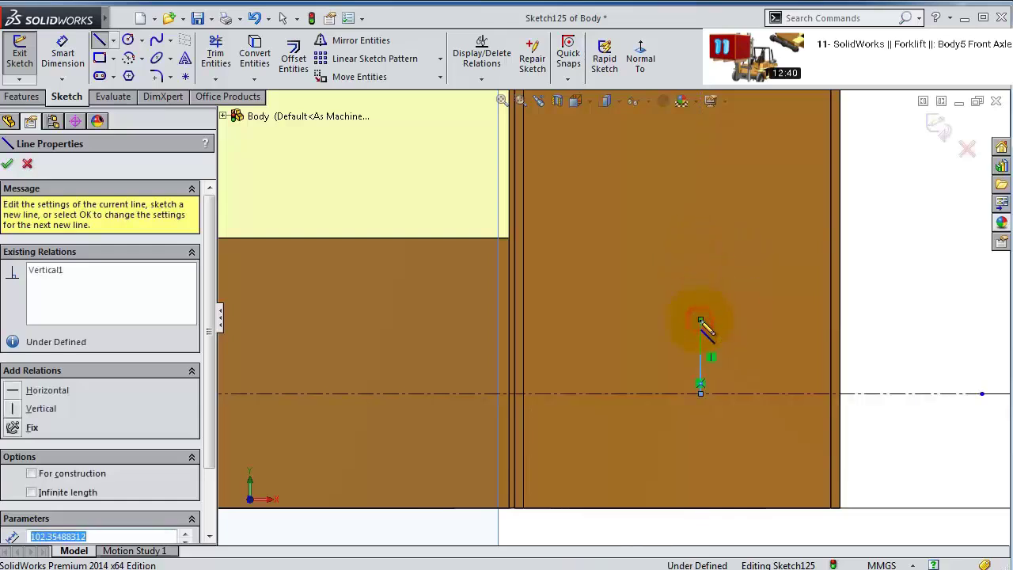
left_click(646, 321)
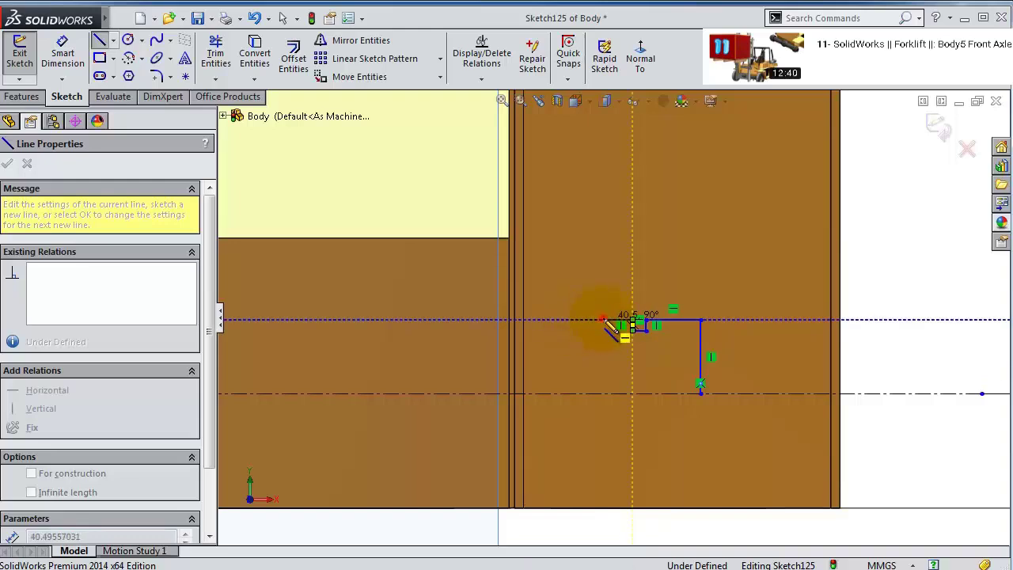
left_click(603, 320)
left_click(603, 274)
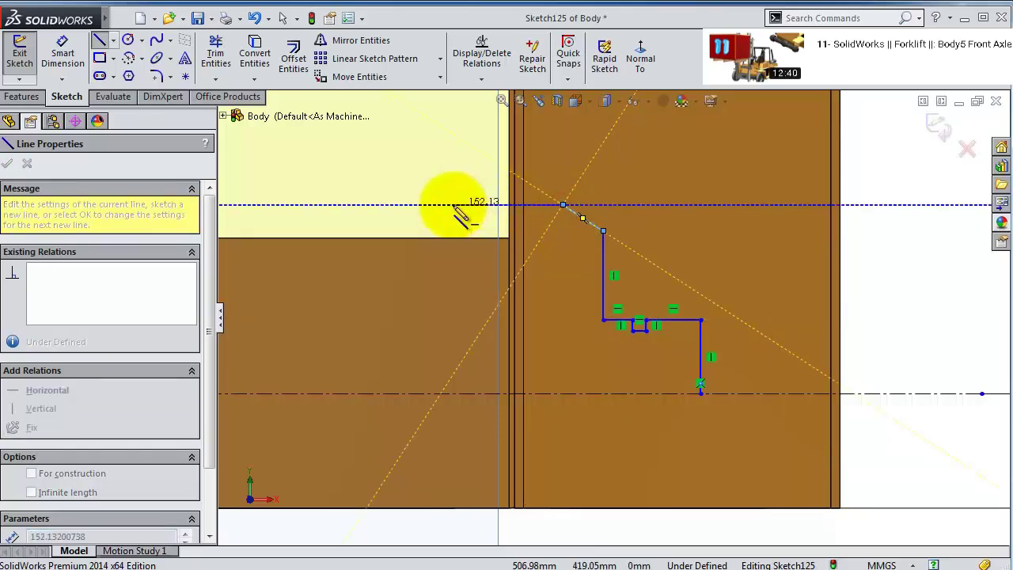
scroll(464, 202, "down", 2)
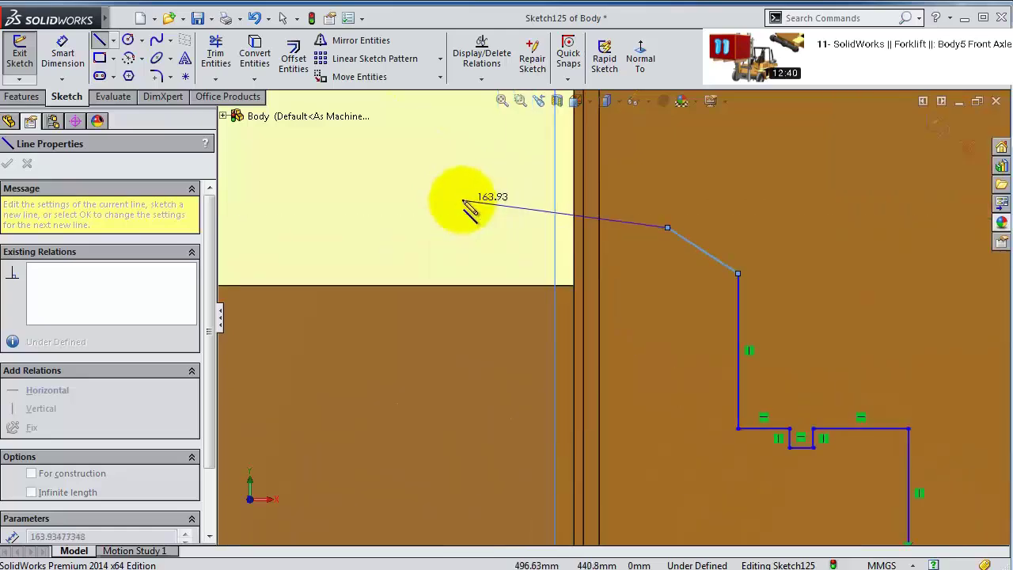
scroll(554, 198, "down", 2)
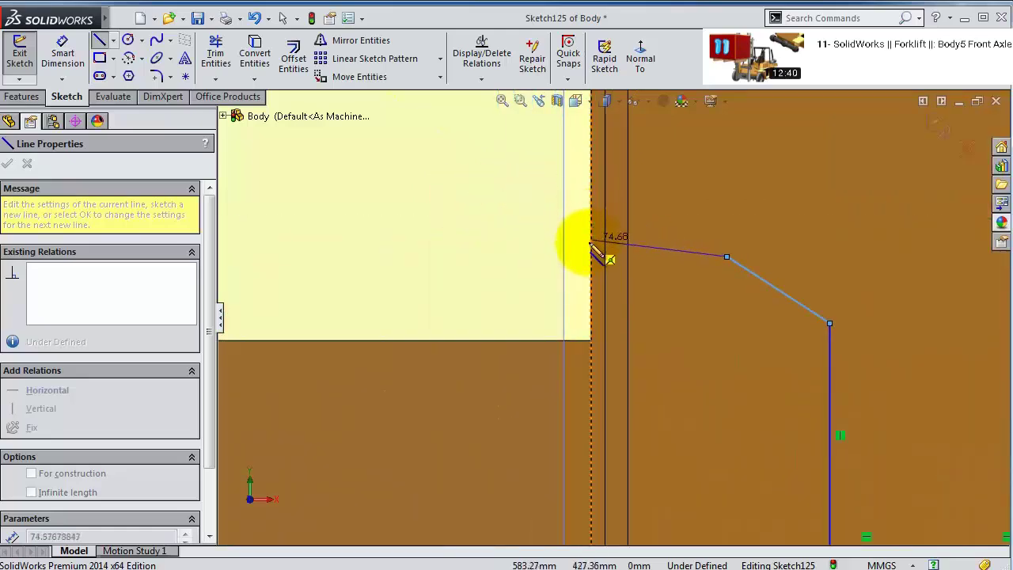
scroll(602, 233, "down", 2)
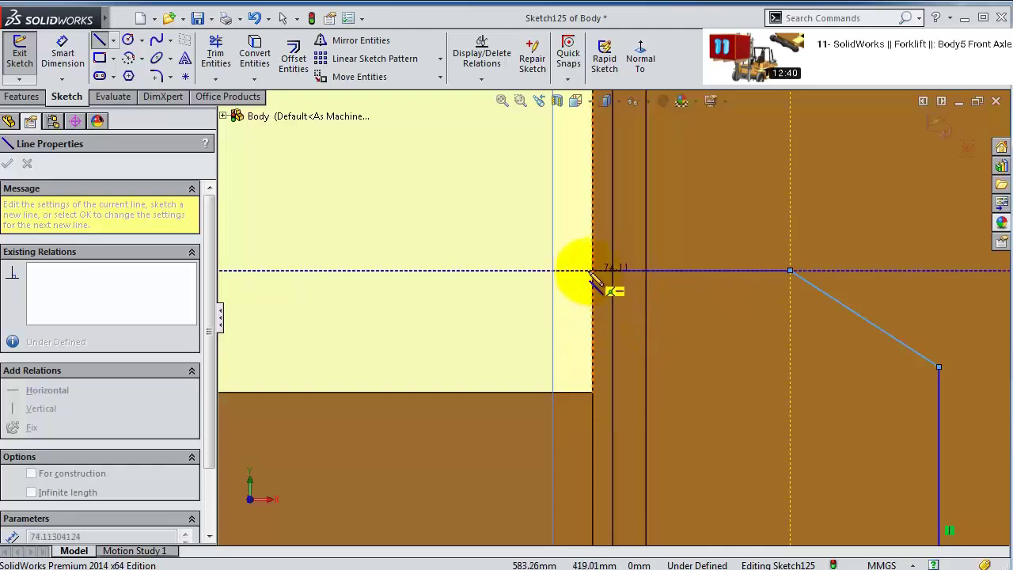
left_click(592, 271)
- Continue the outline down the left side, further left, then a short step down
scroll(606, 459, "up", 2)
scroll(604, 435, "down", 1)
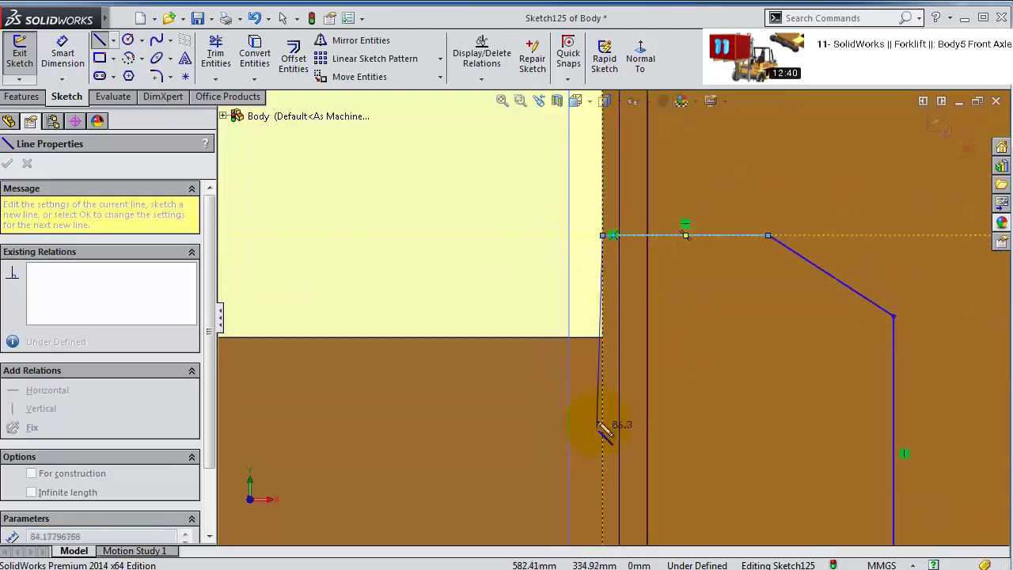
scroll(604, 431, "up", 3)
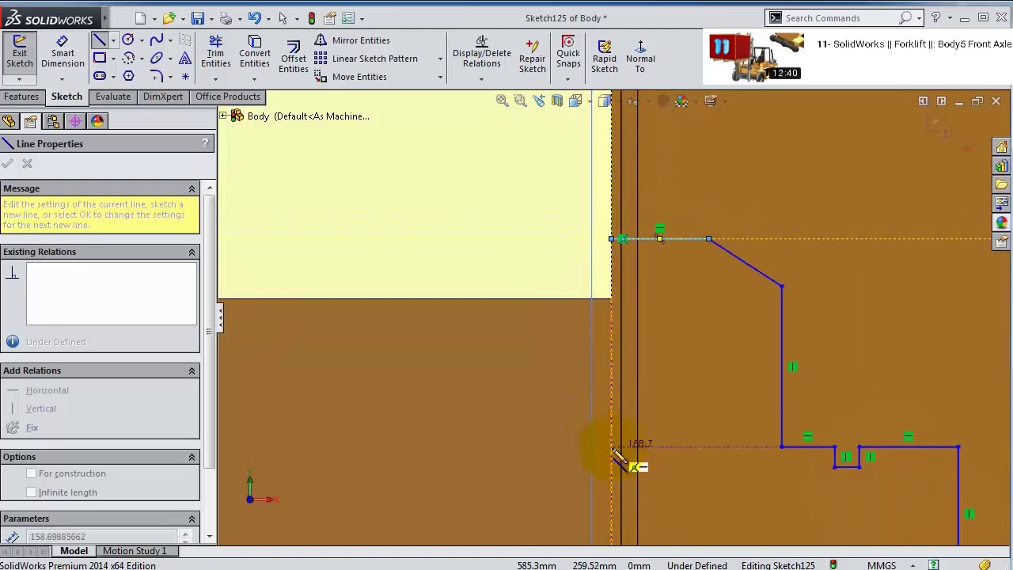
left_click(612, 448)
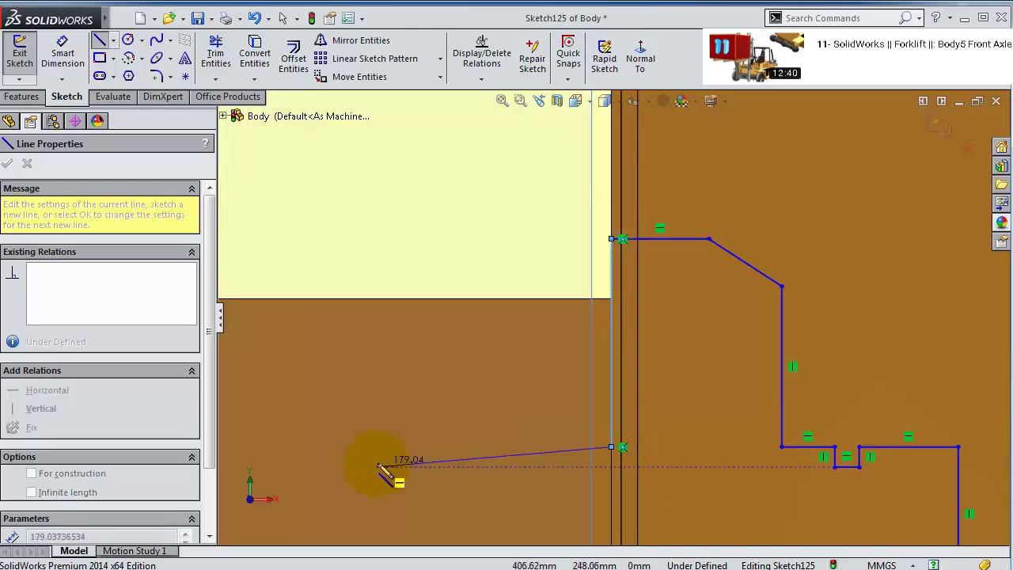
left_click(449, 447)
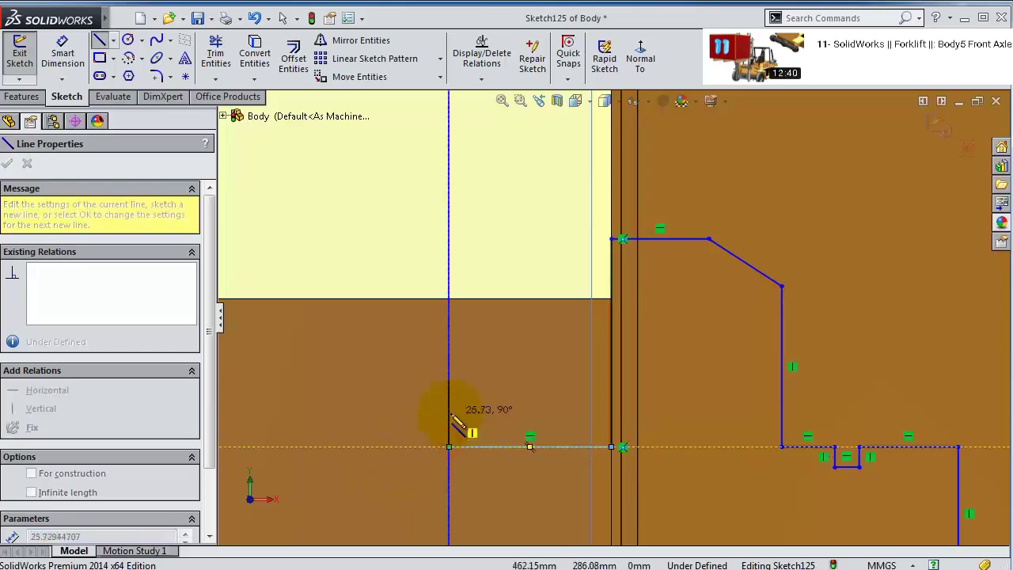
scroll(393, 429, "up", 3)
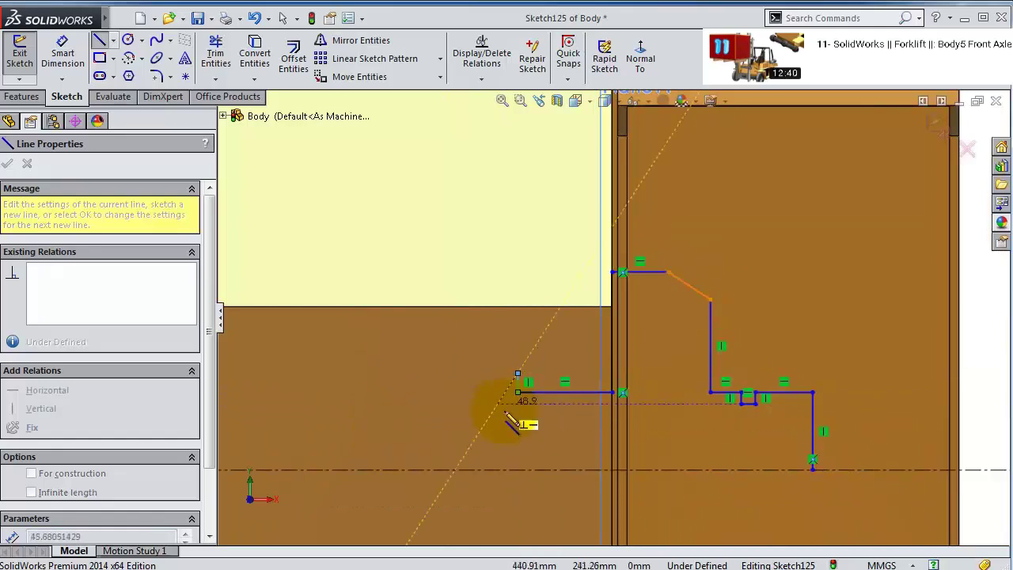
scroll(488, 428, "up", 2)
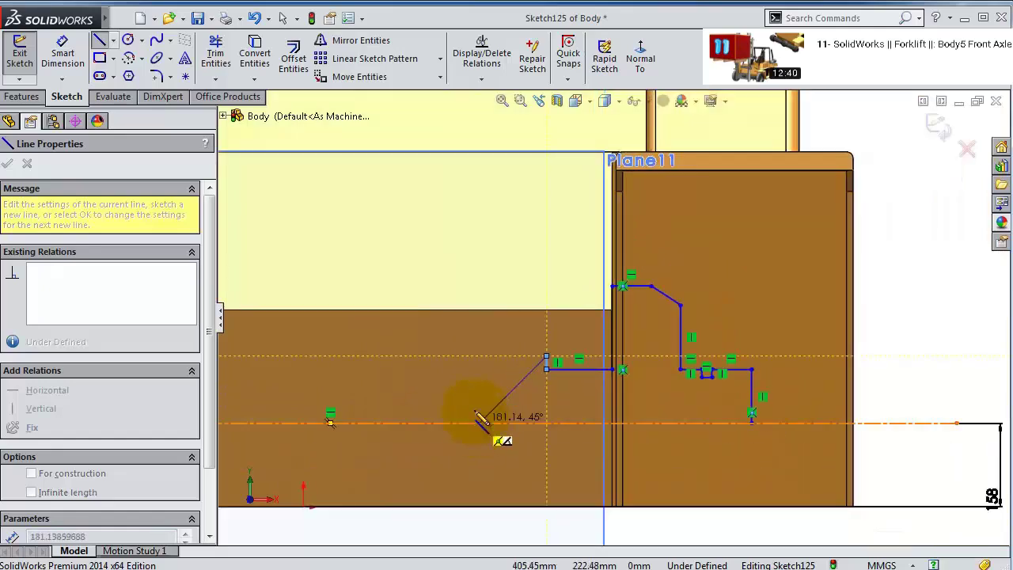
left_click(467, 356)
left_click(467, 371)
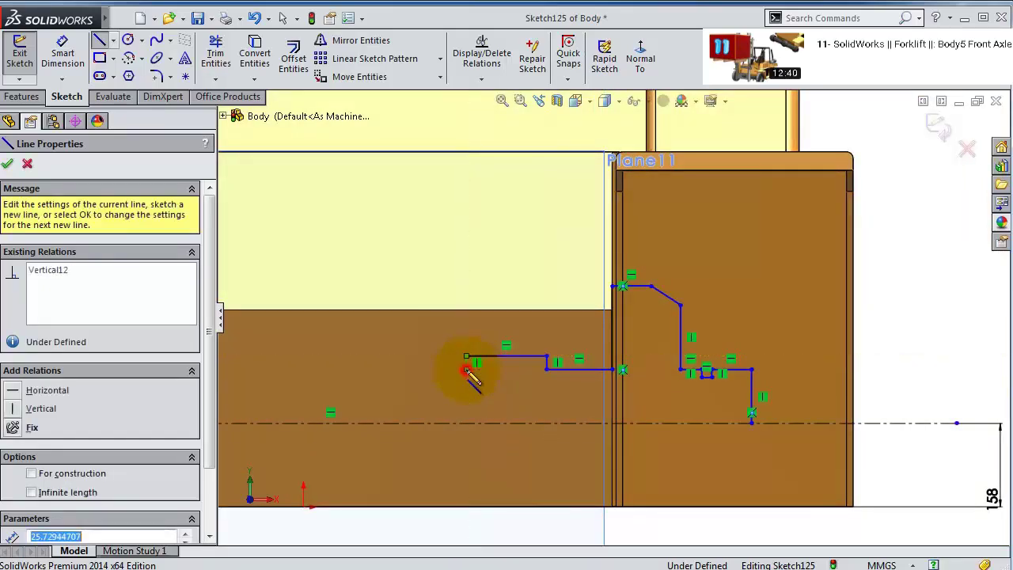
- Finish the outline and draw a tangent arc from its last endpoint
scroll(443, 364, "up", 3)
scroll(515, 339, "down", 5)
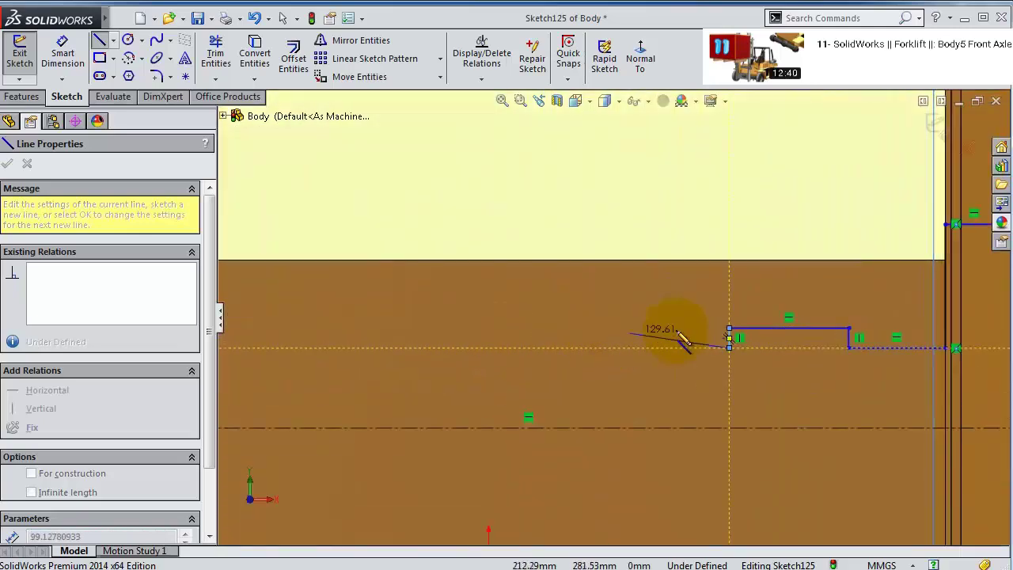
scroll(683, 340, "down", 3)
scroll(687, 341, "down", 2)
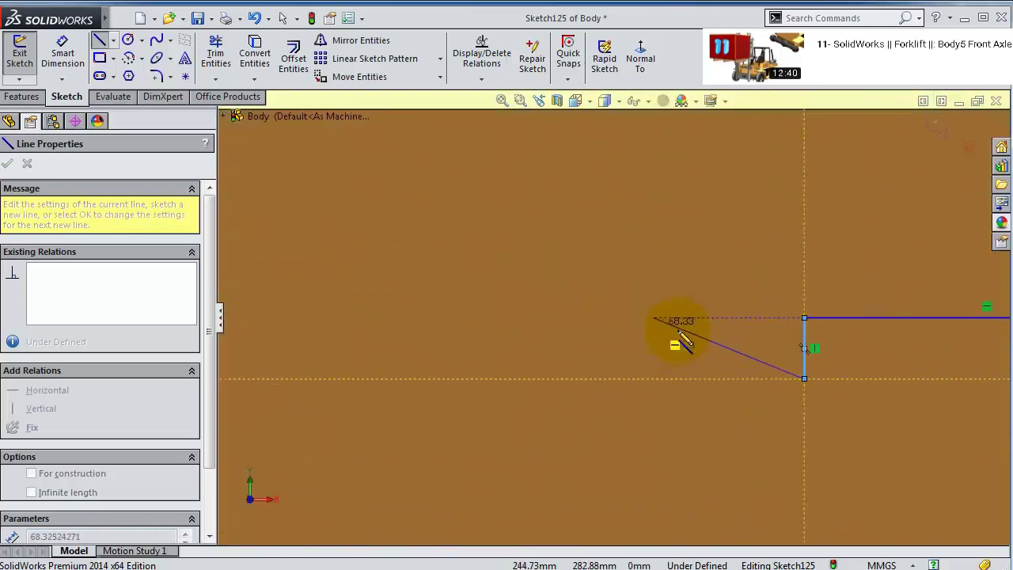
left_click(679, 379)
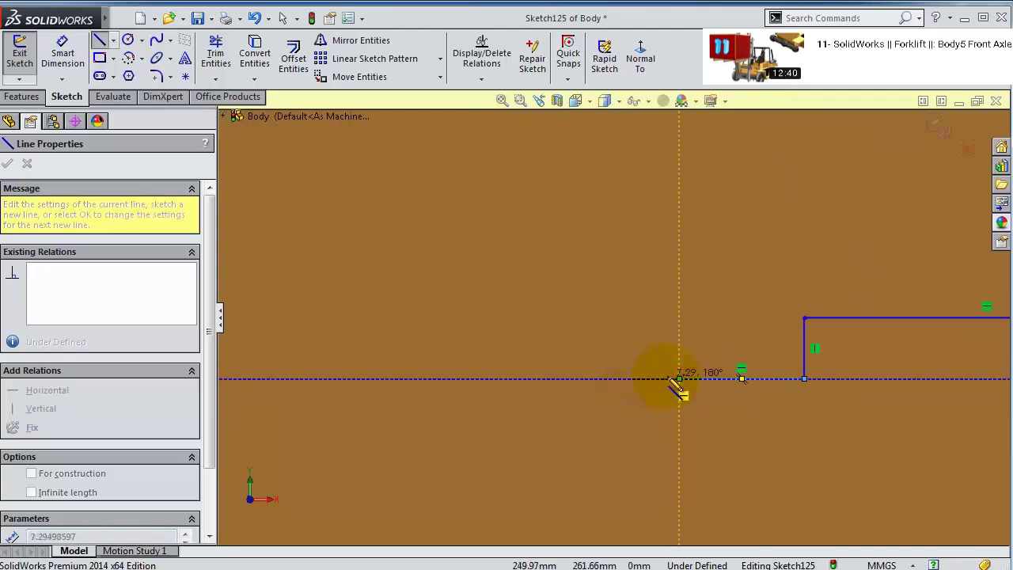
left_click(477, 278)
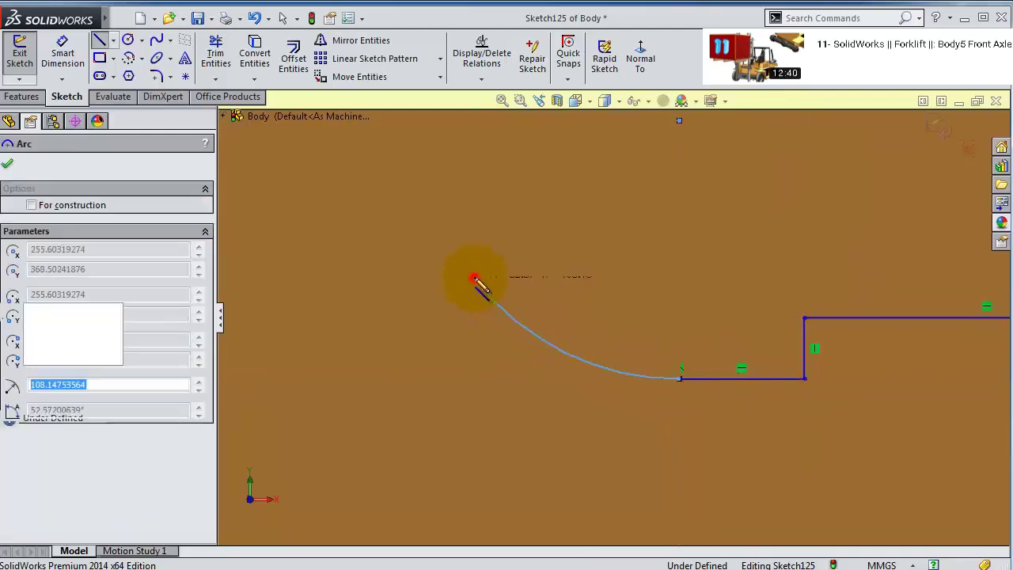